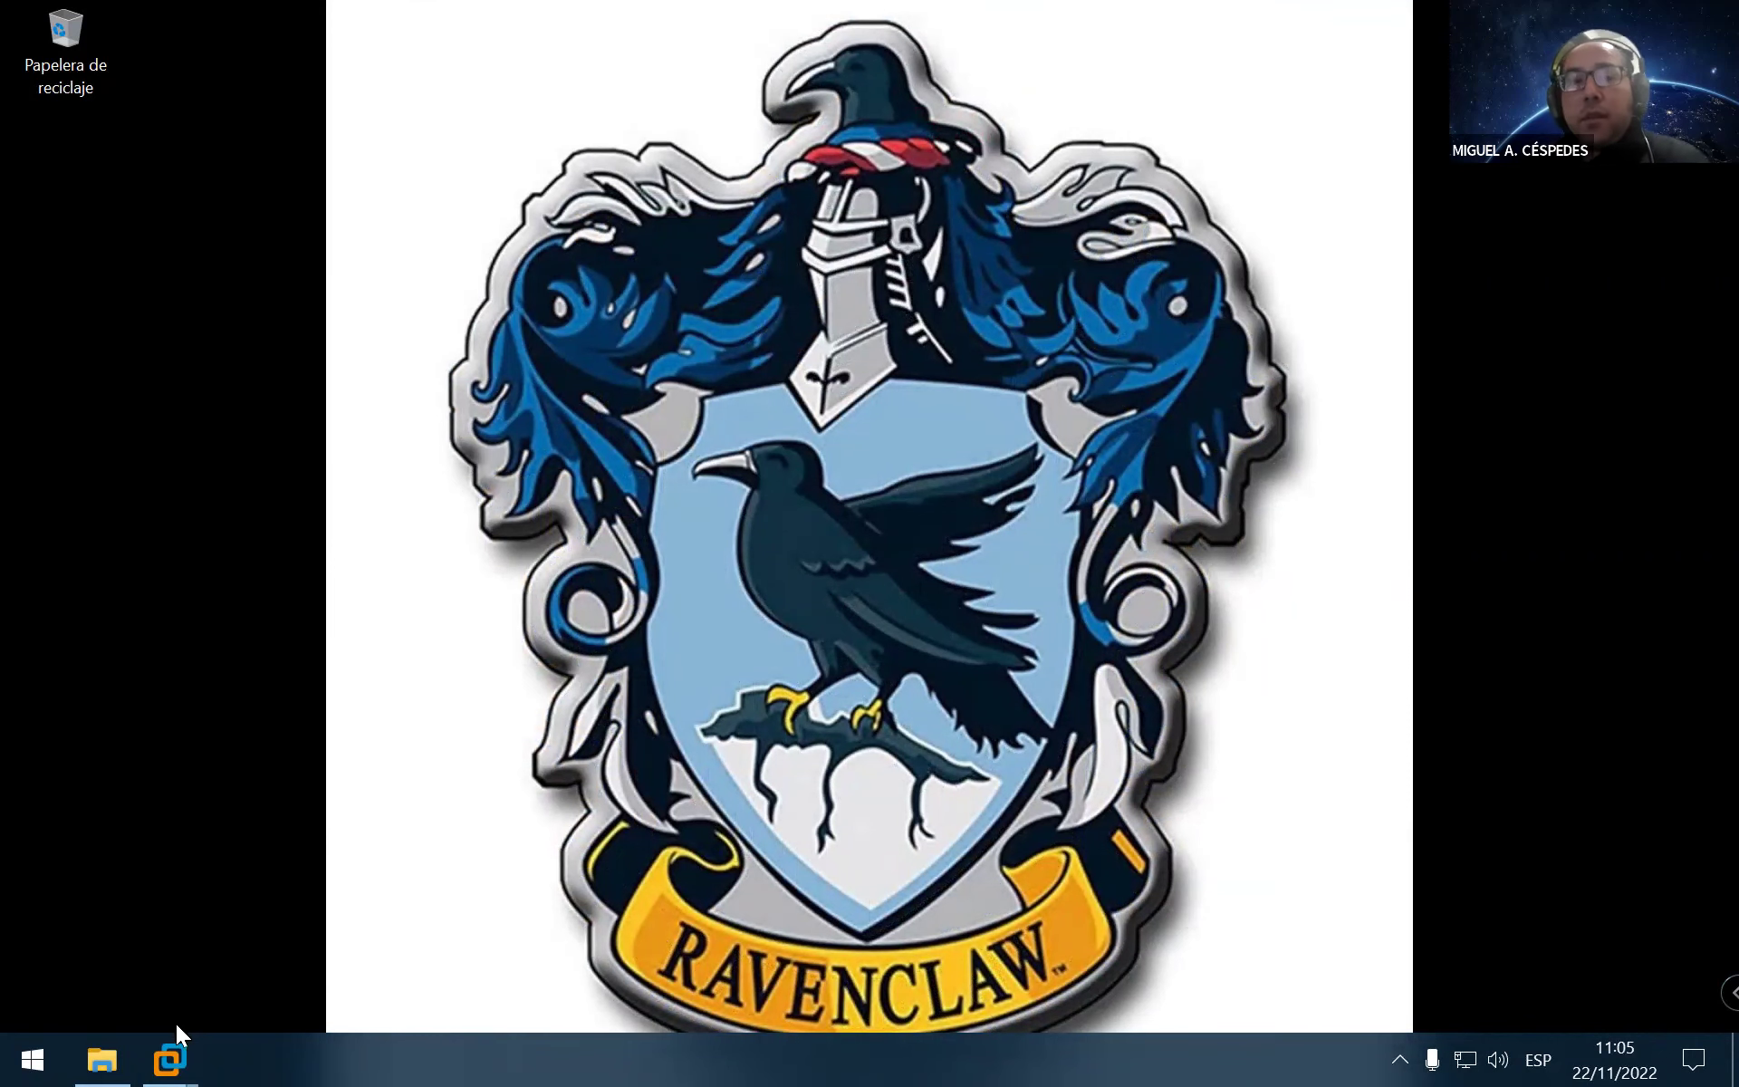
Bring the Windows 11 VM window forward from the VMware Workstation taskbar preview
mouse_move(169, 1058)
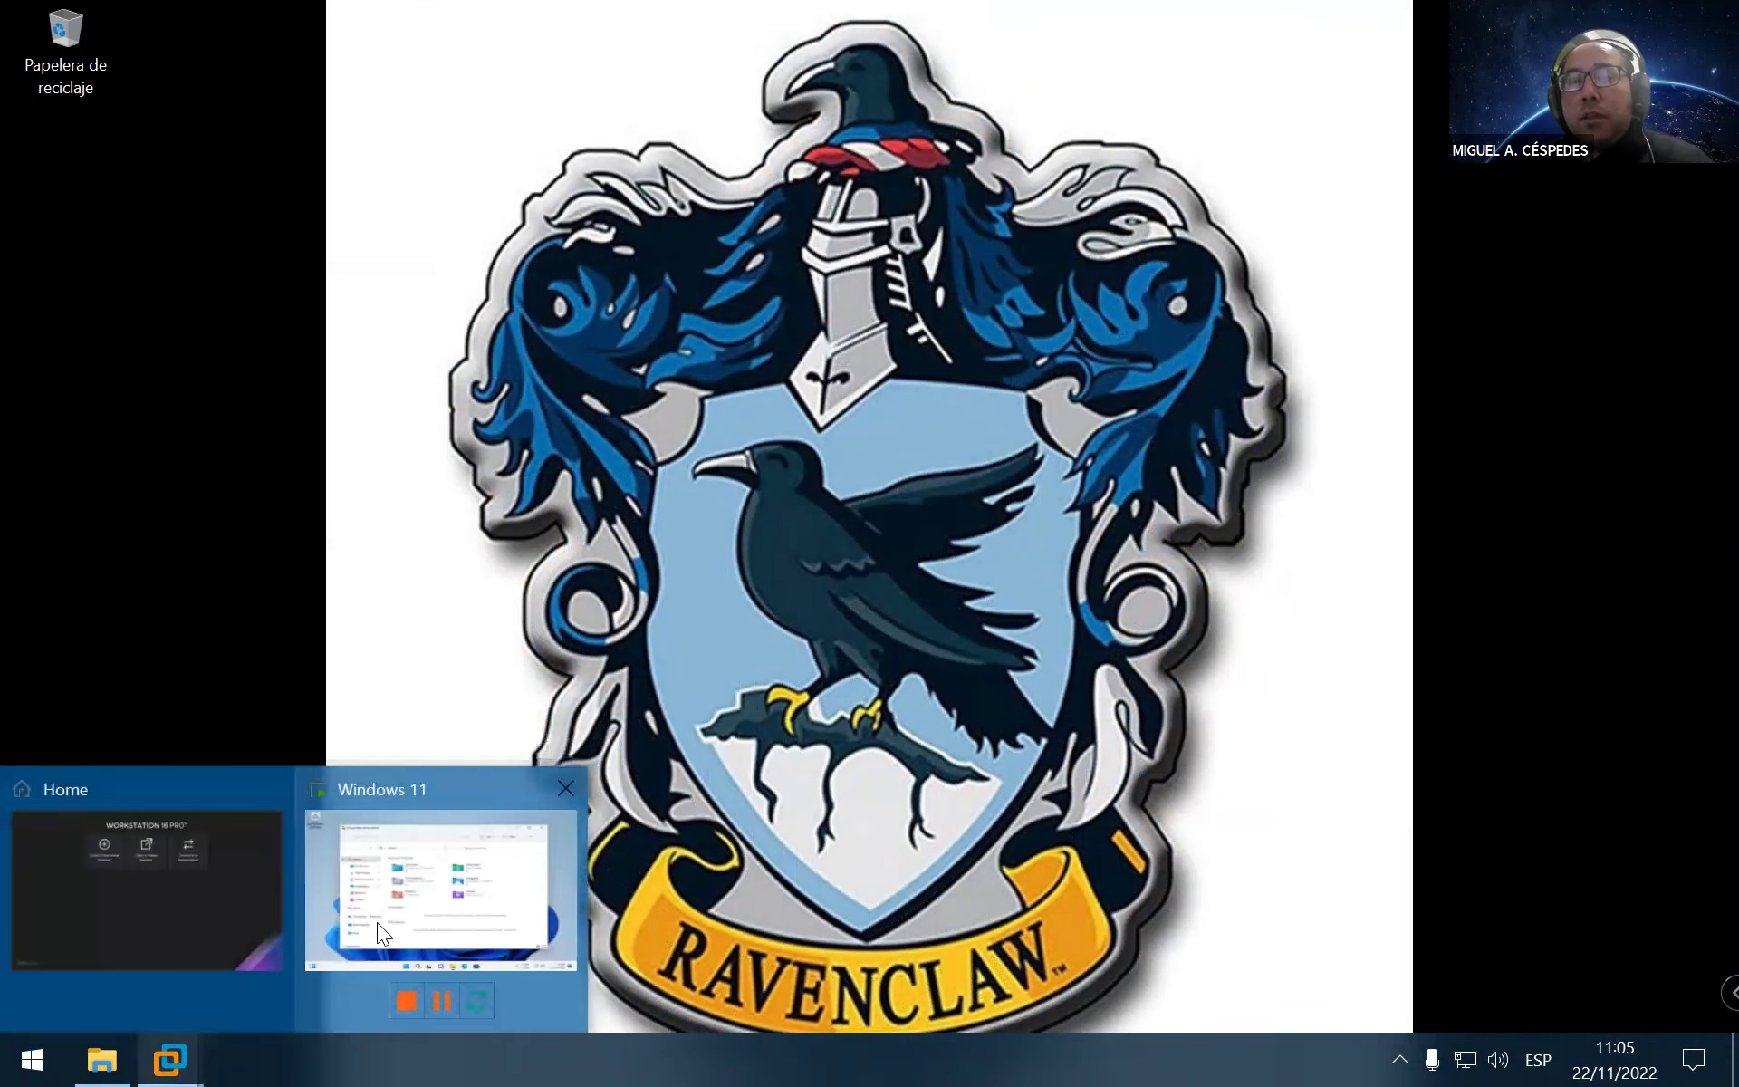
left_click(377, 922)
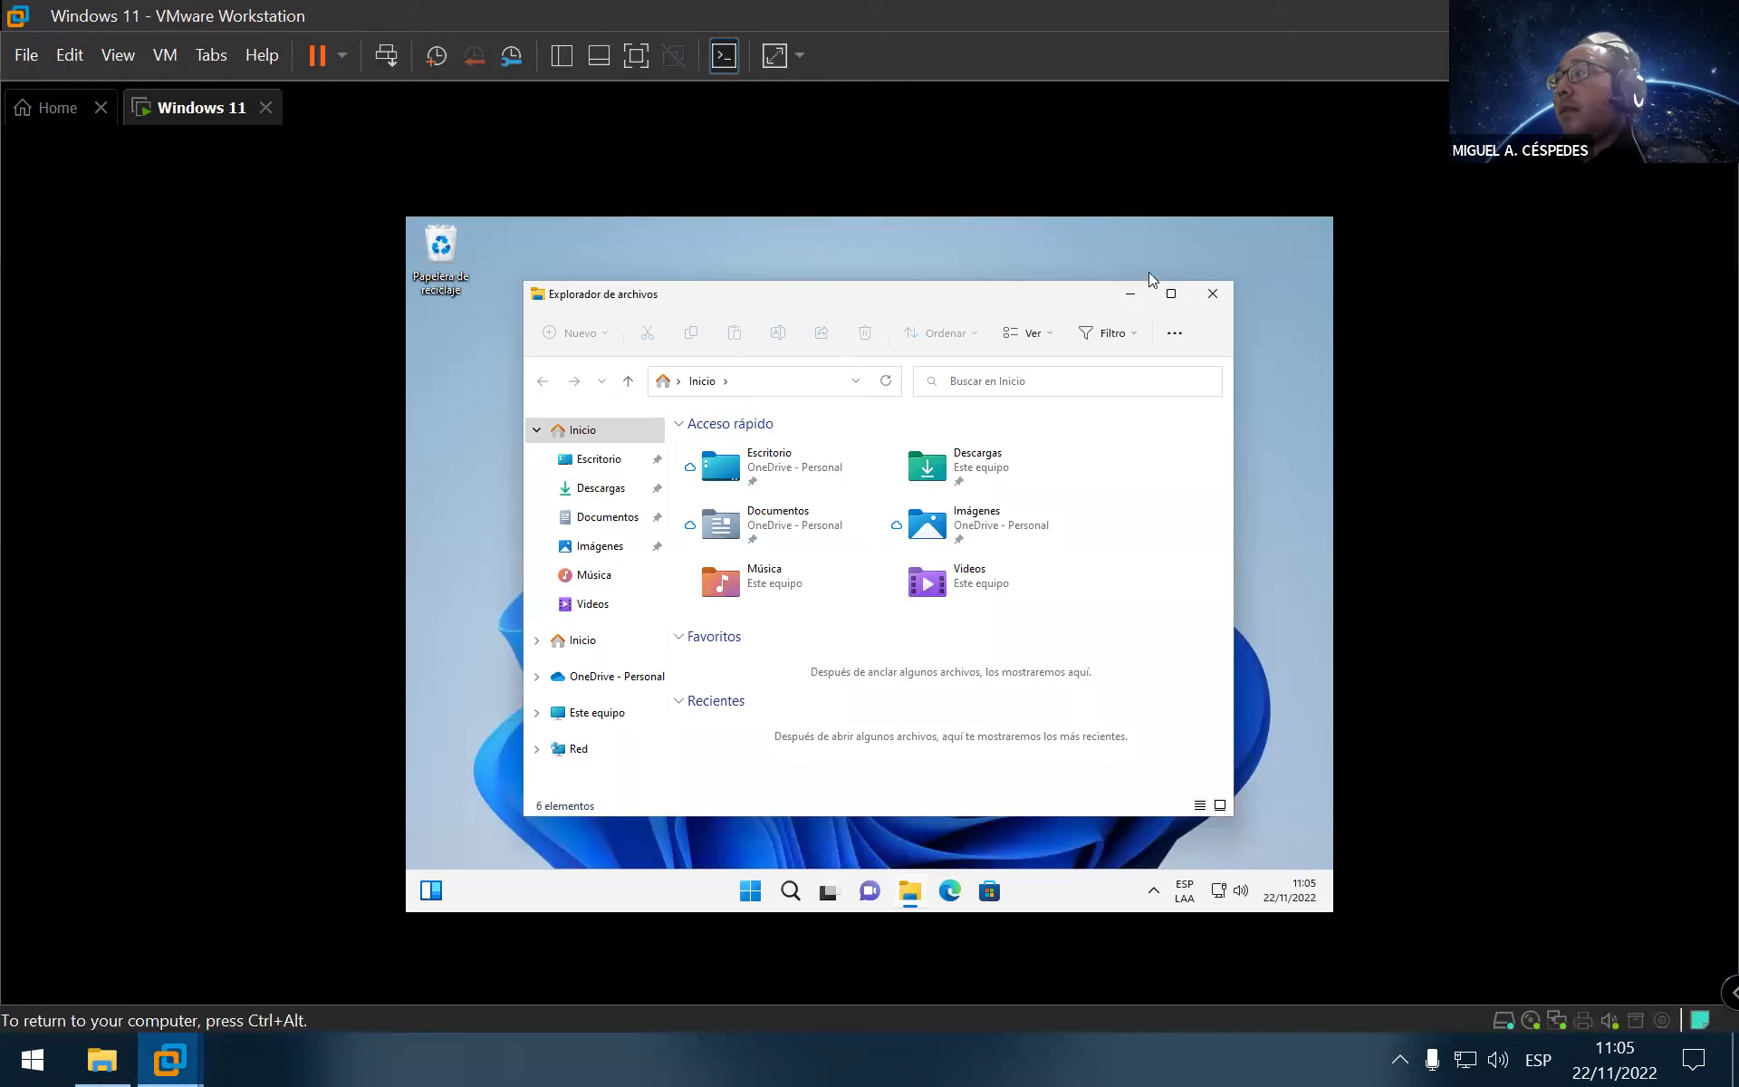
Close the File Explorer window in the Windows 11 guest
left_click(1213, 293)
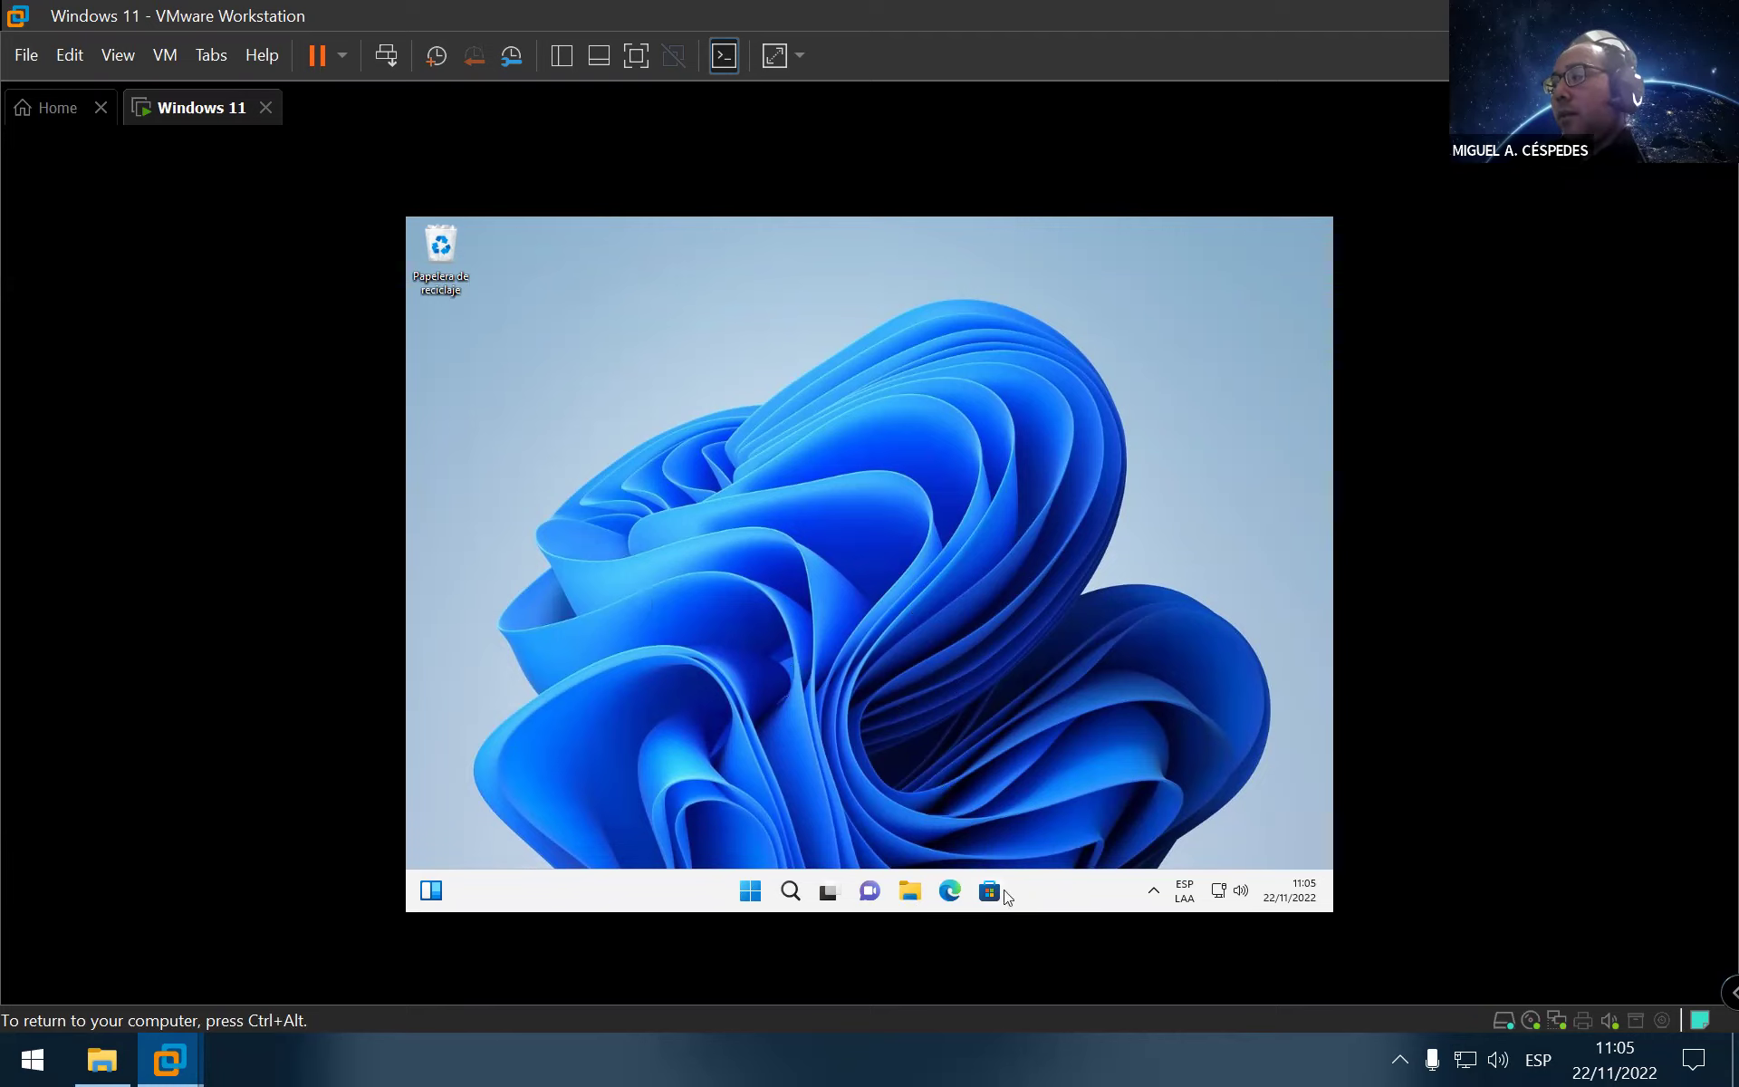
Unpin Microsoft Store from the taskbar and empty the Recycle Bin, deleting the Microsoft Edge file
right_click(996, 893)
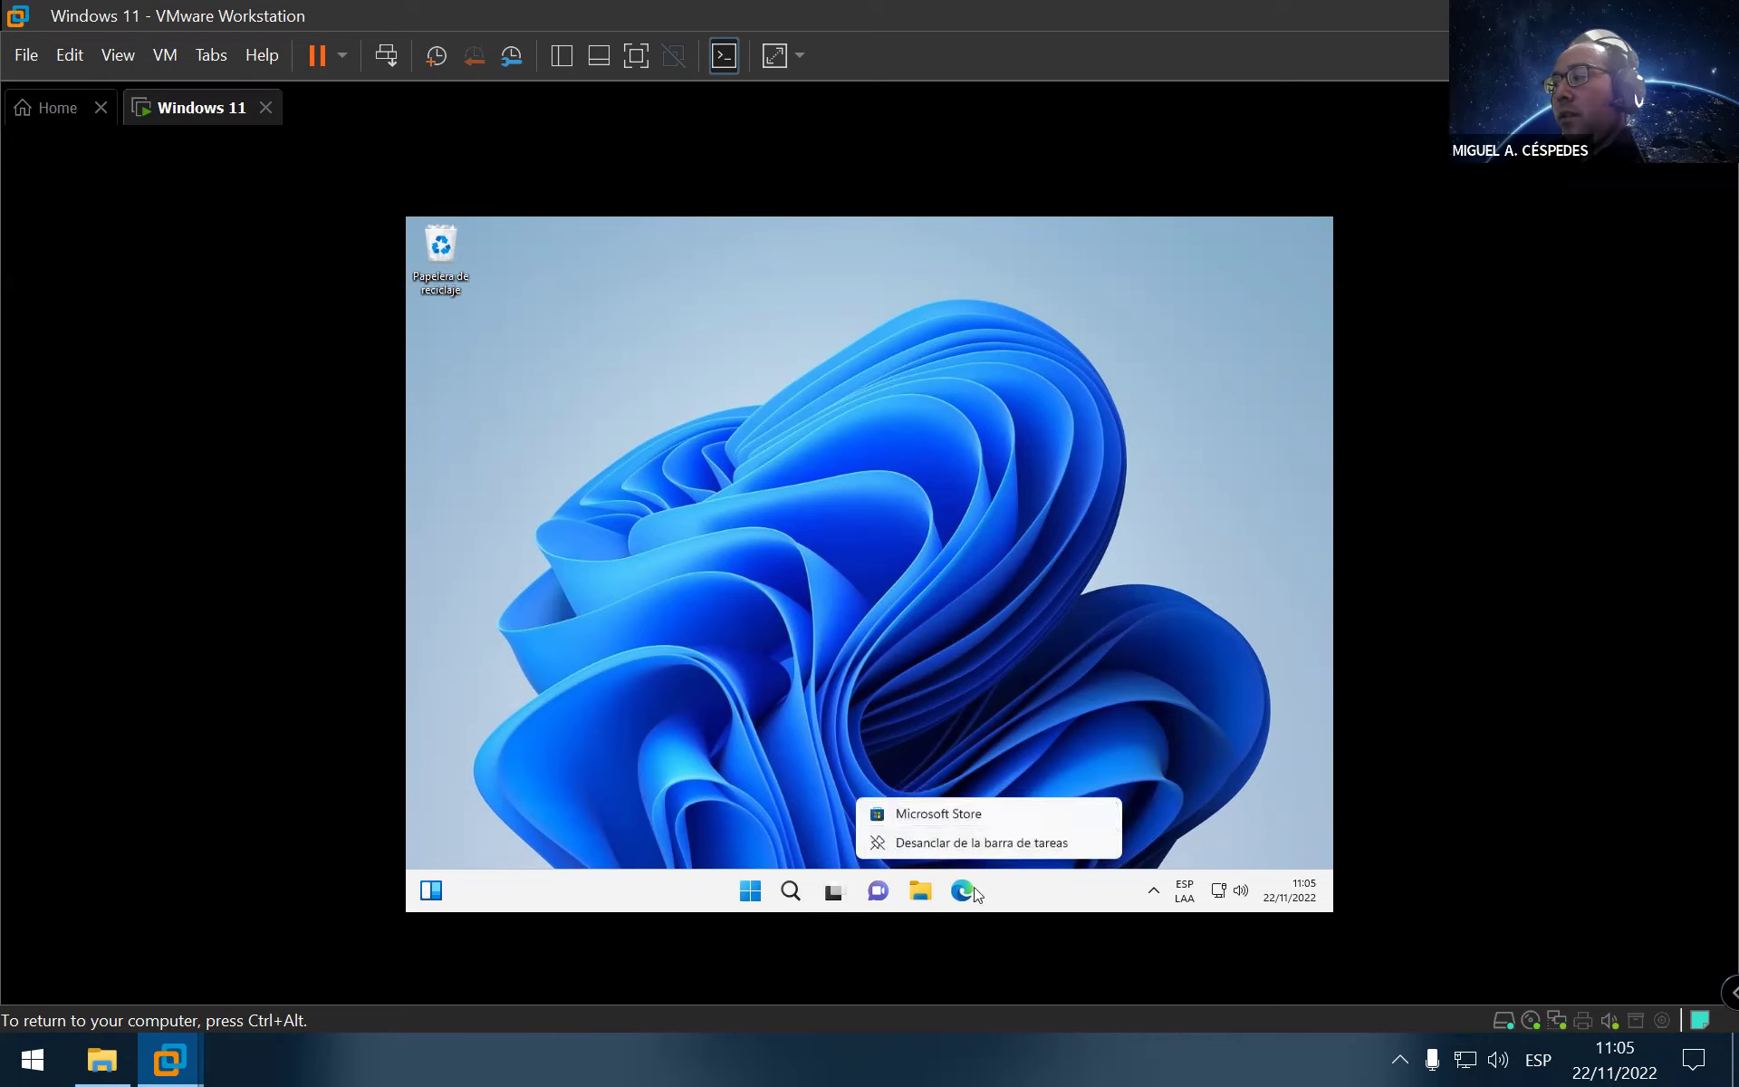
left_click(1013, 841)
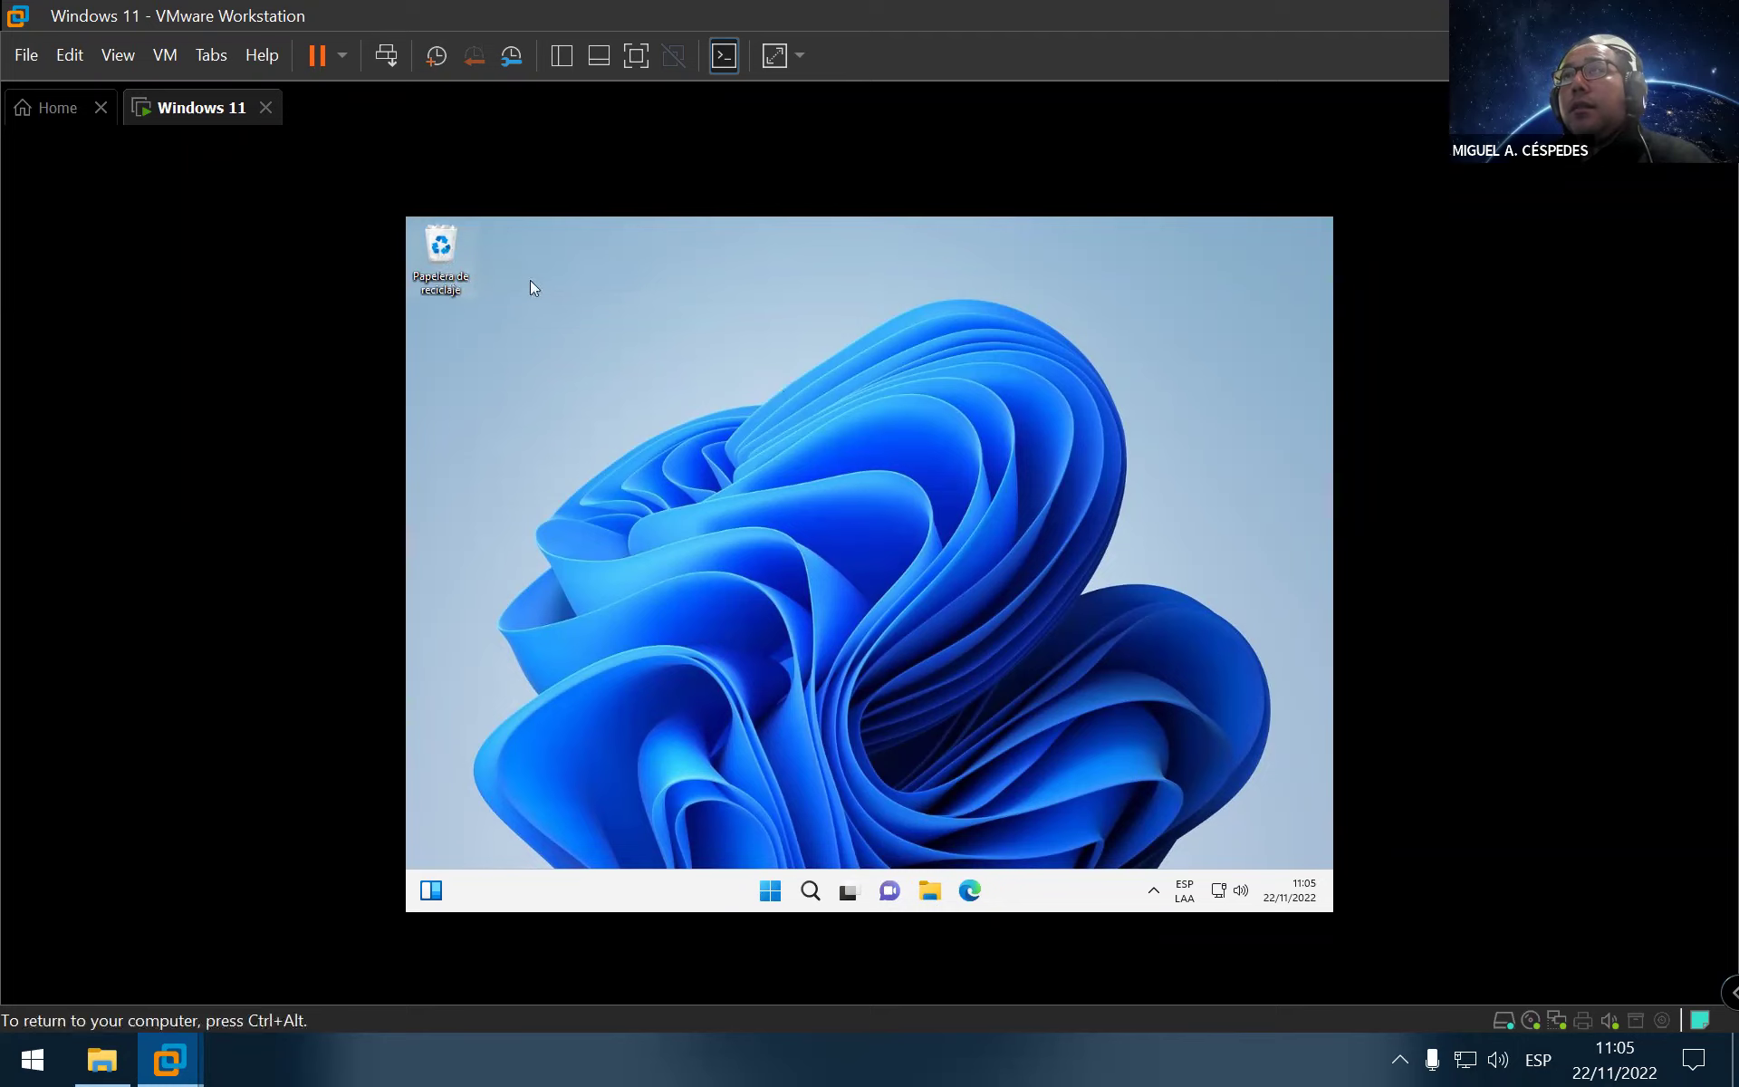
right_click(450, 249)
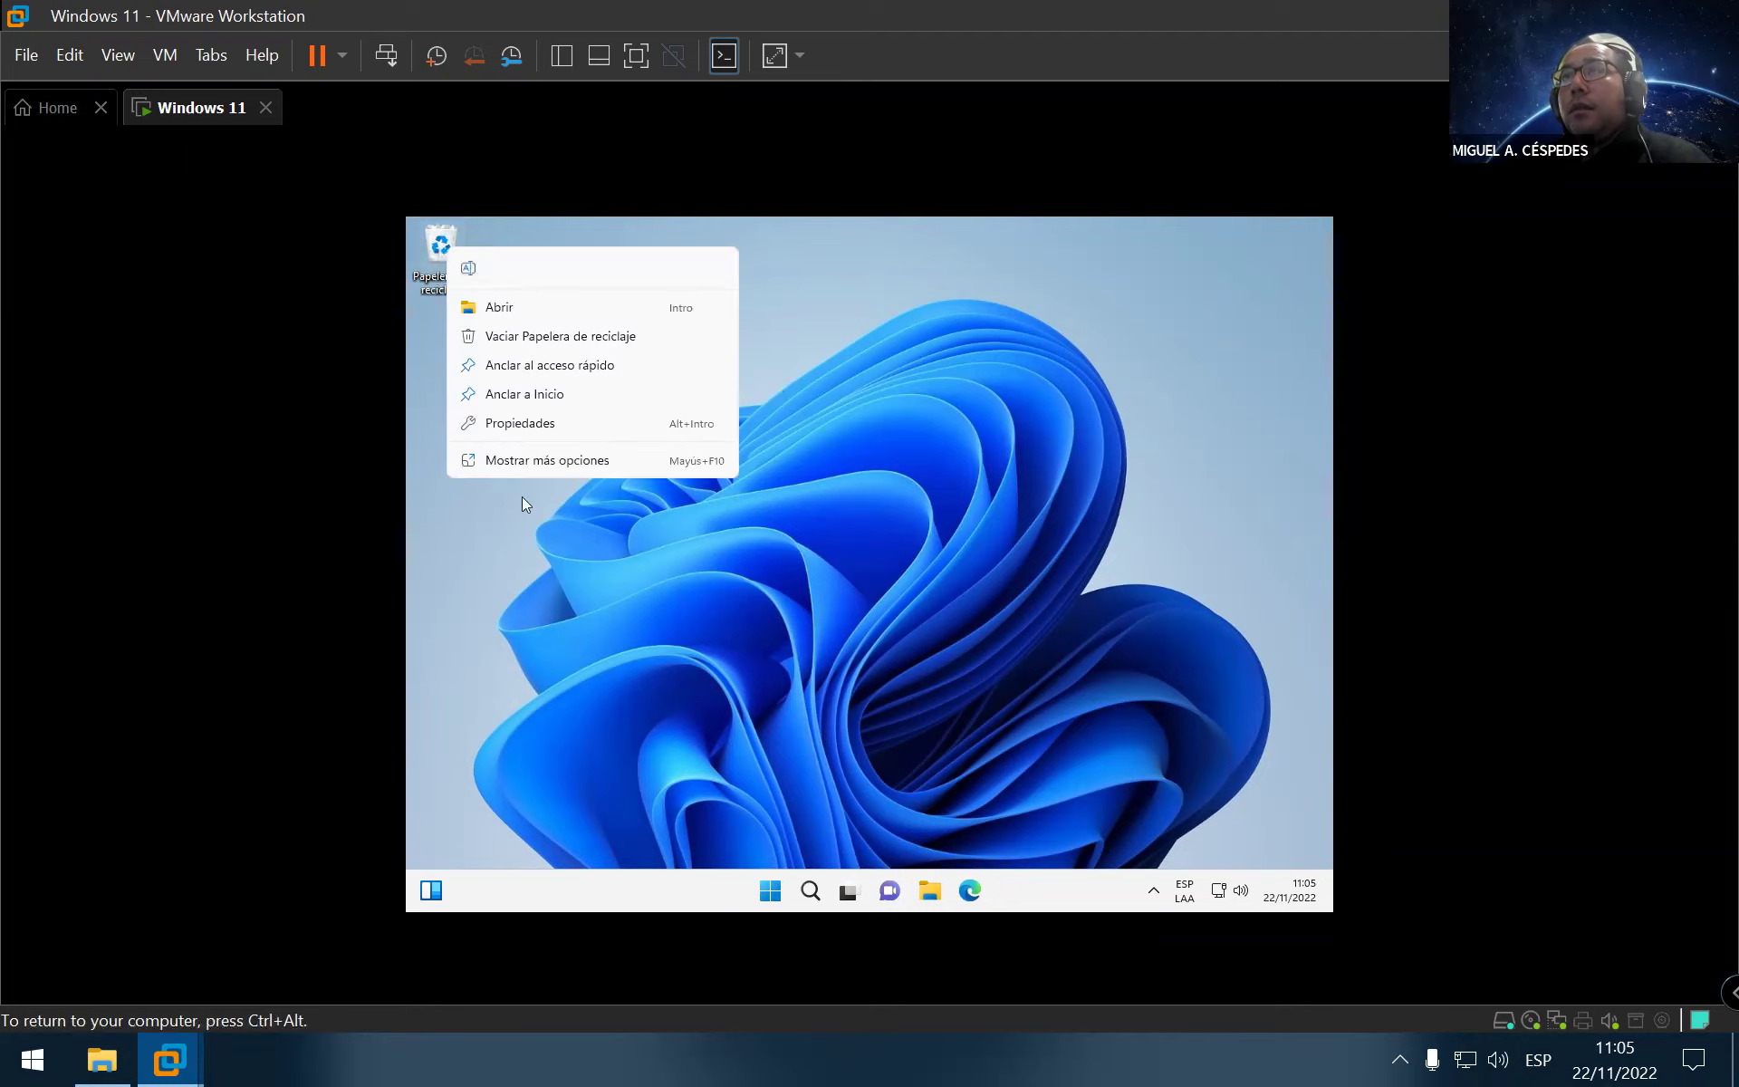
left_click(577, 332)
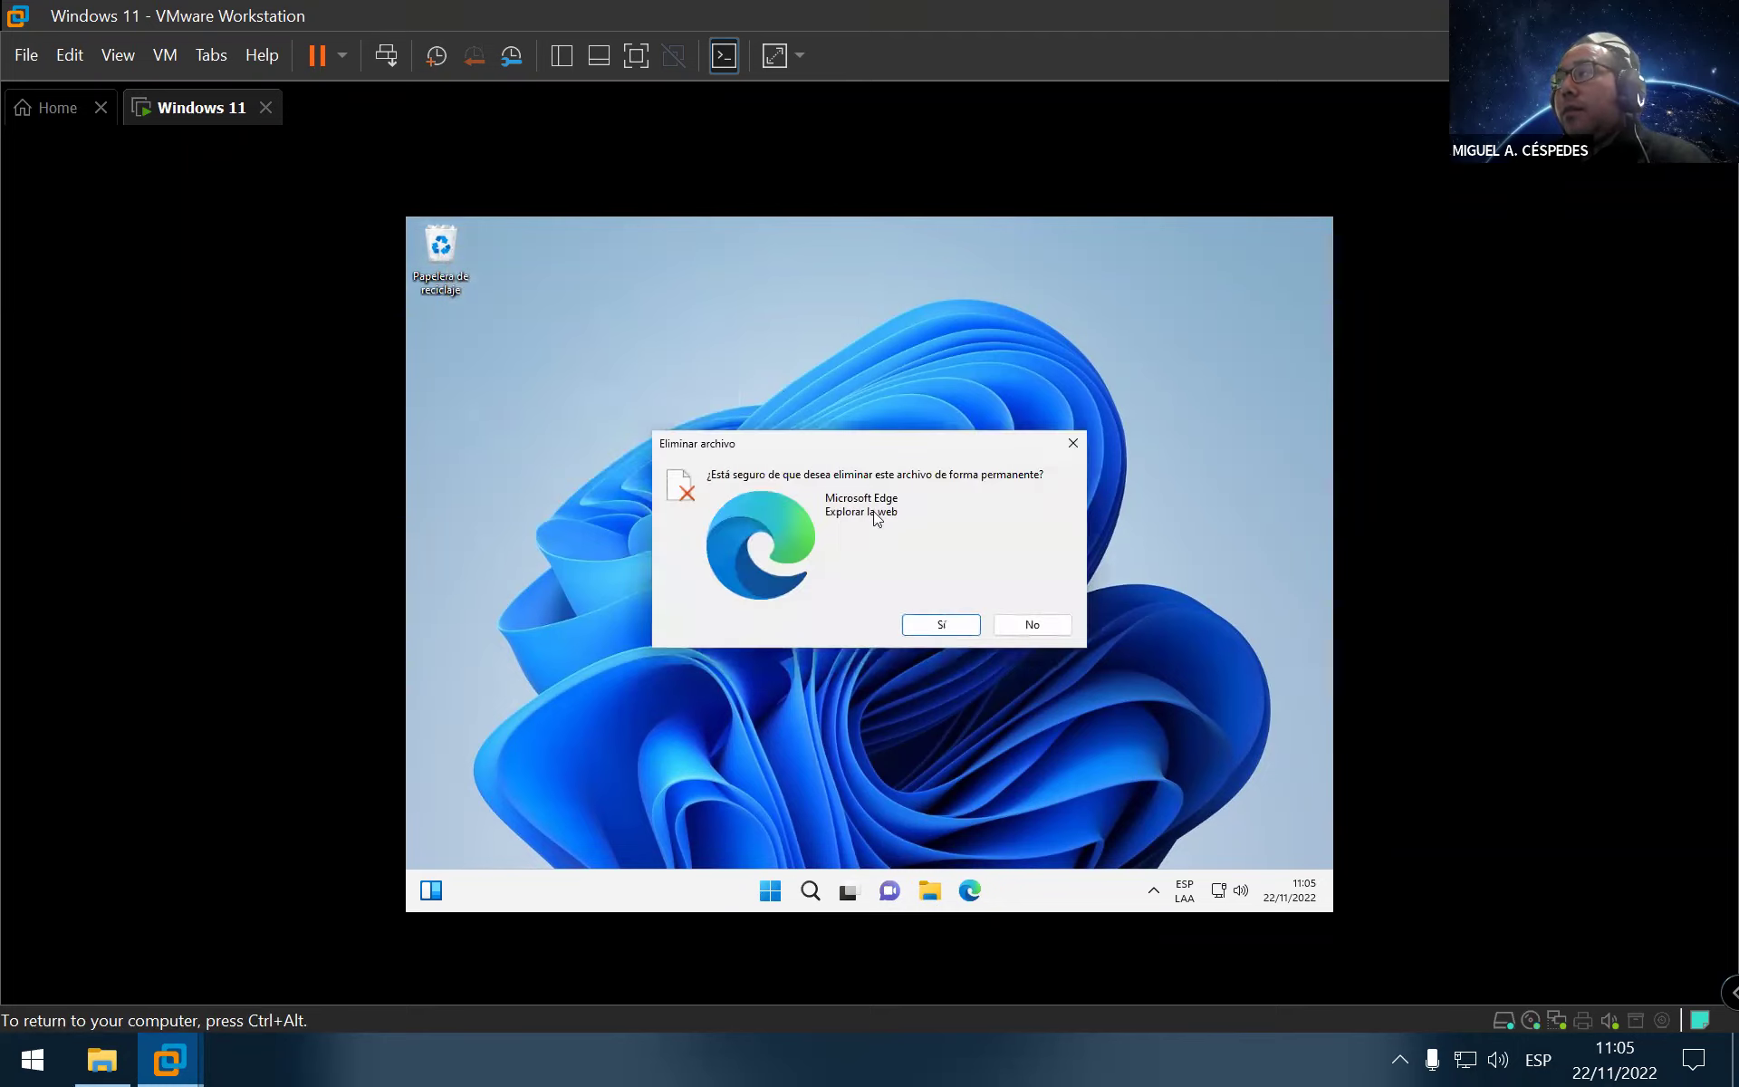
left_click(939, 623)
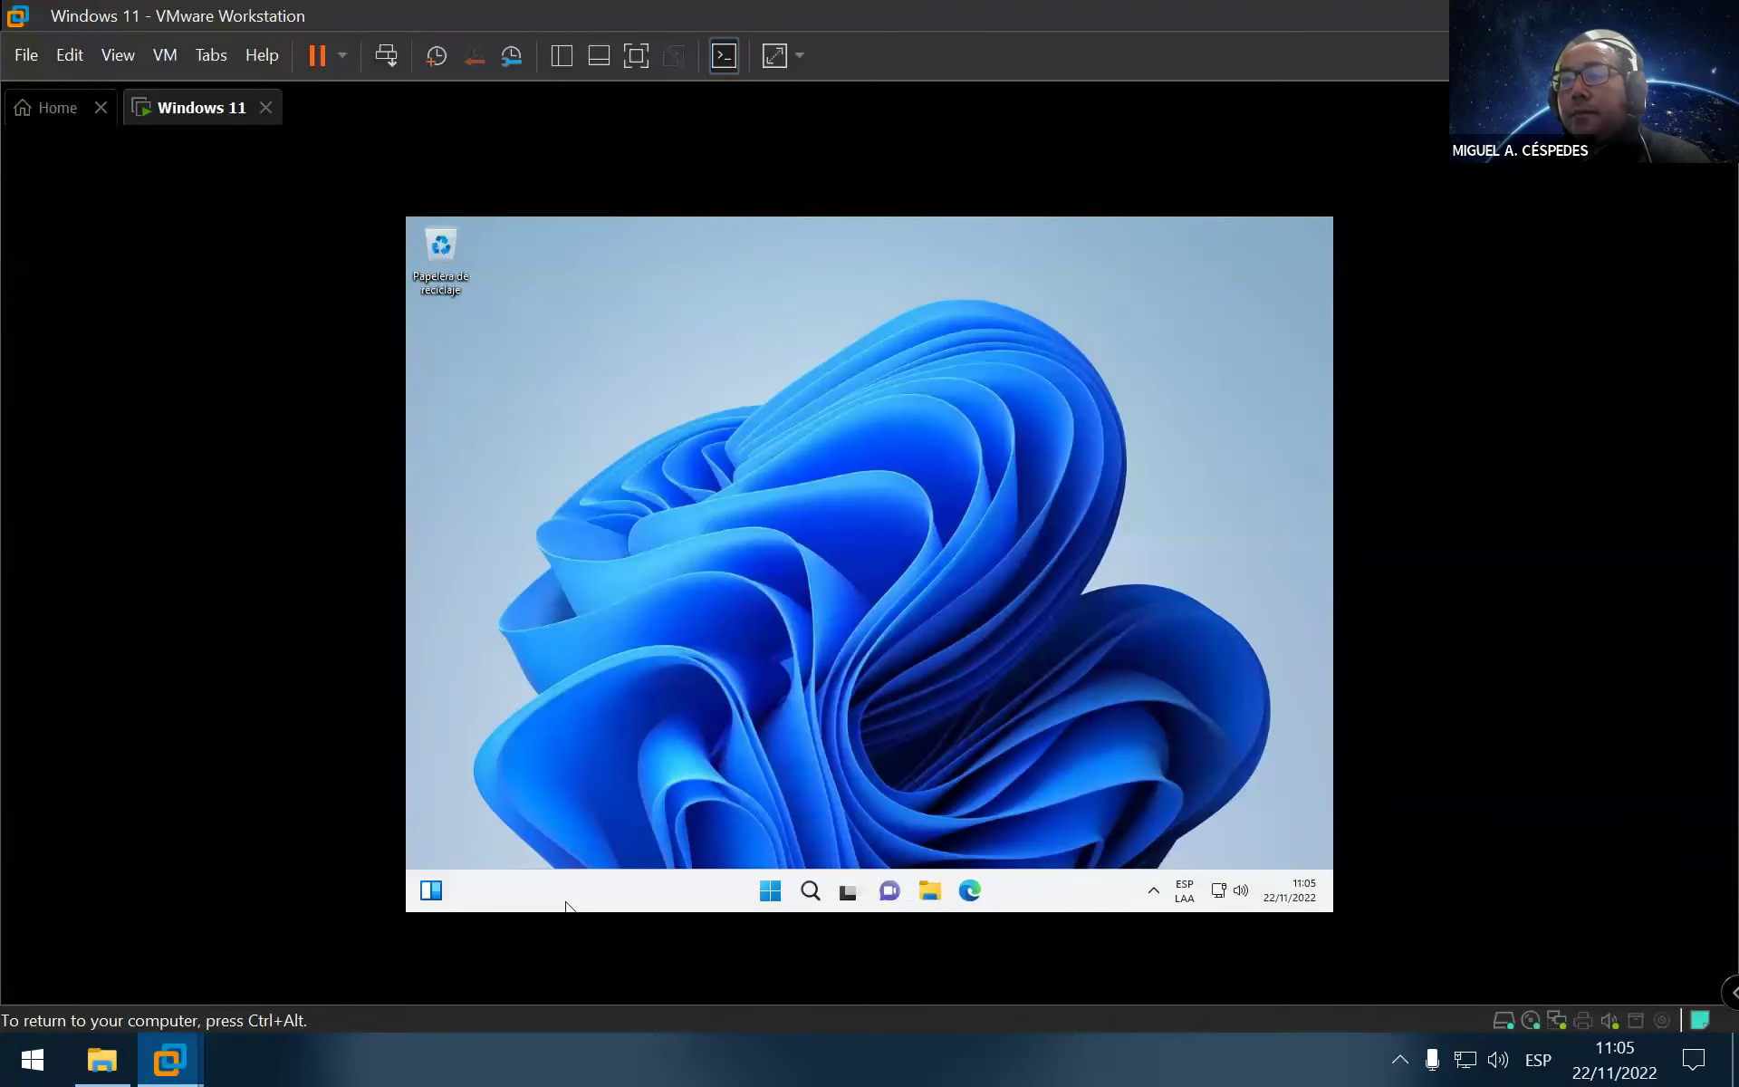
left_click(771, 892)
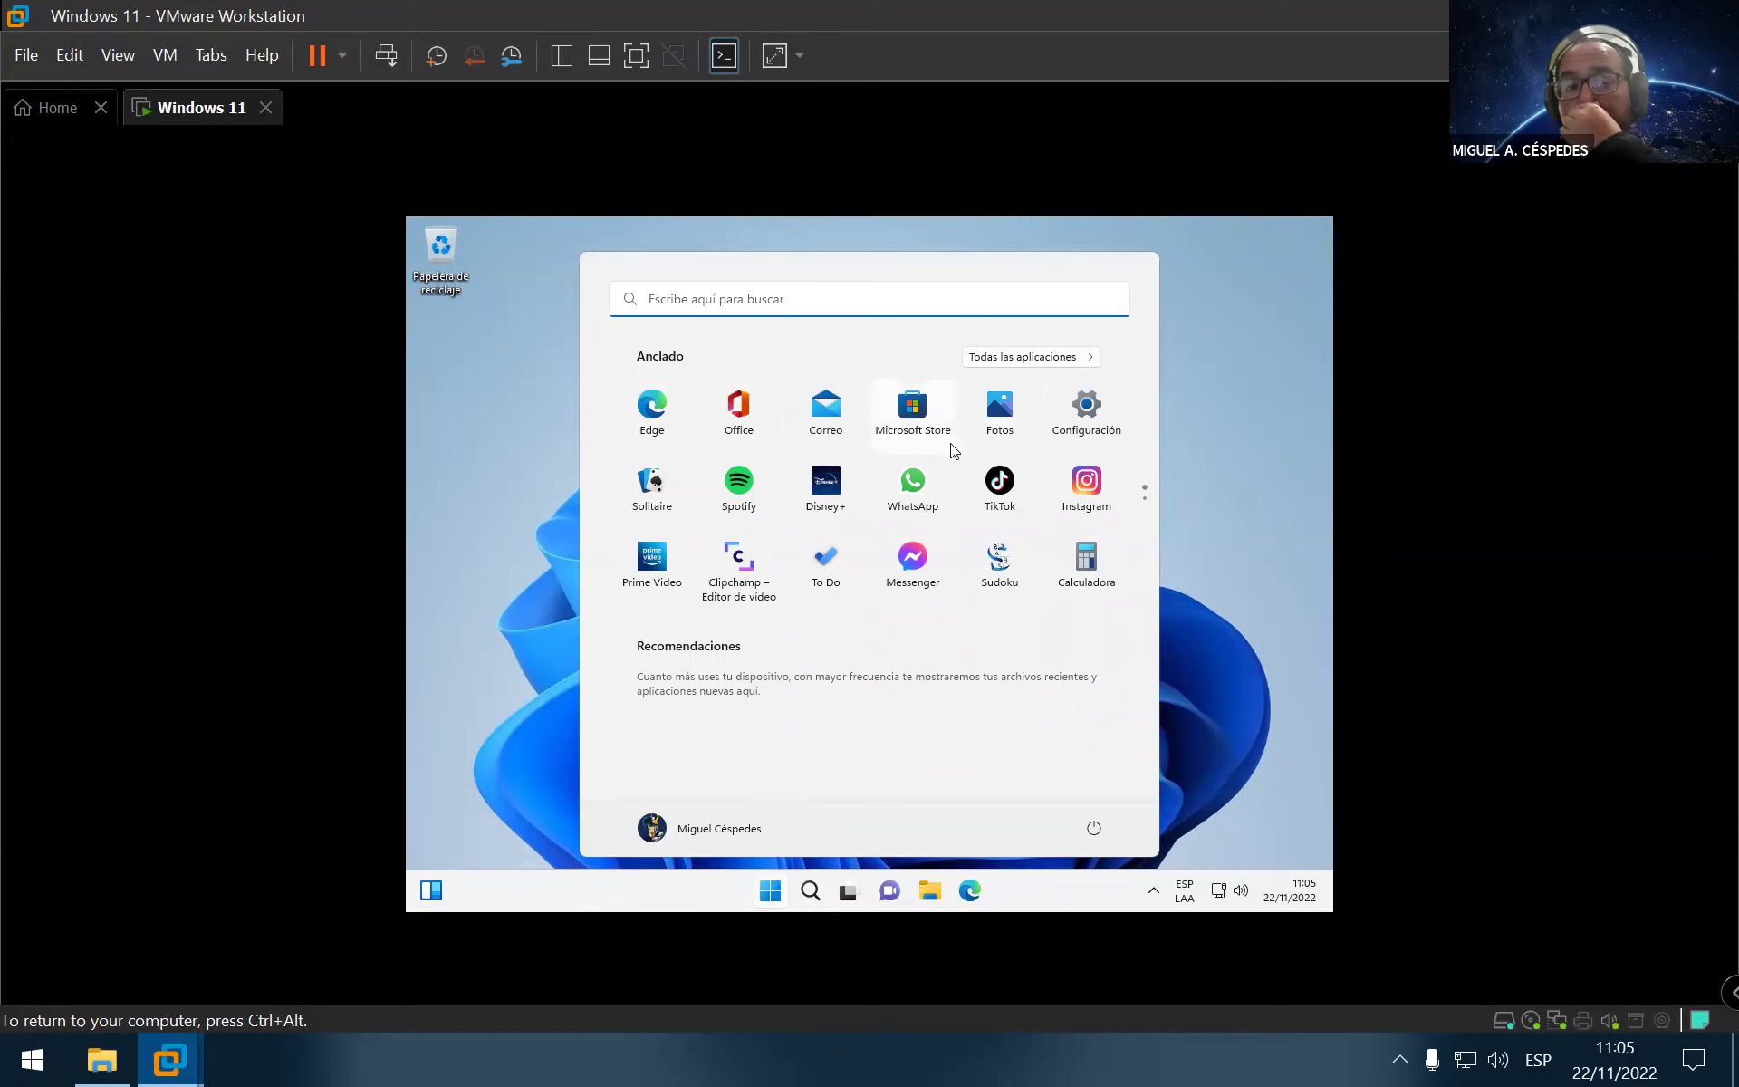
Unpin Edge, Microsoft Store, Configuración and Fotos from the Start menu
left_click(653, 412)
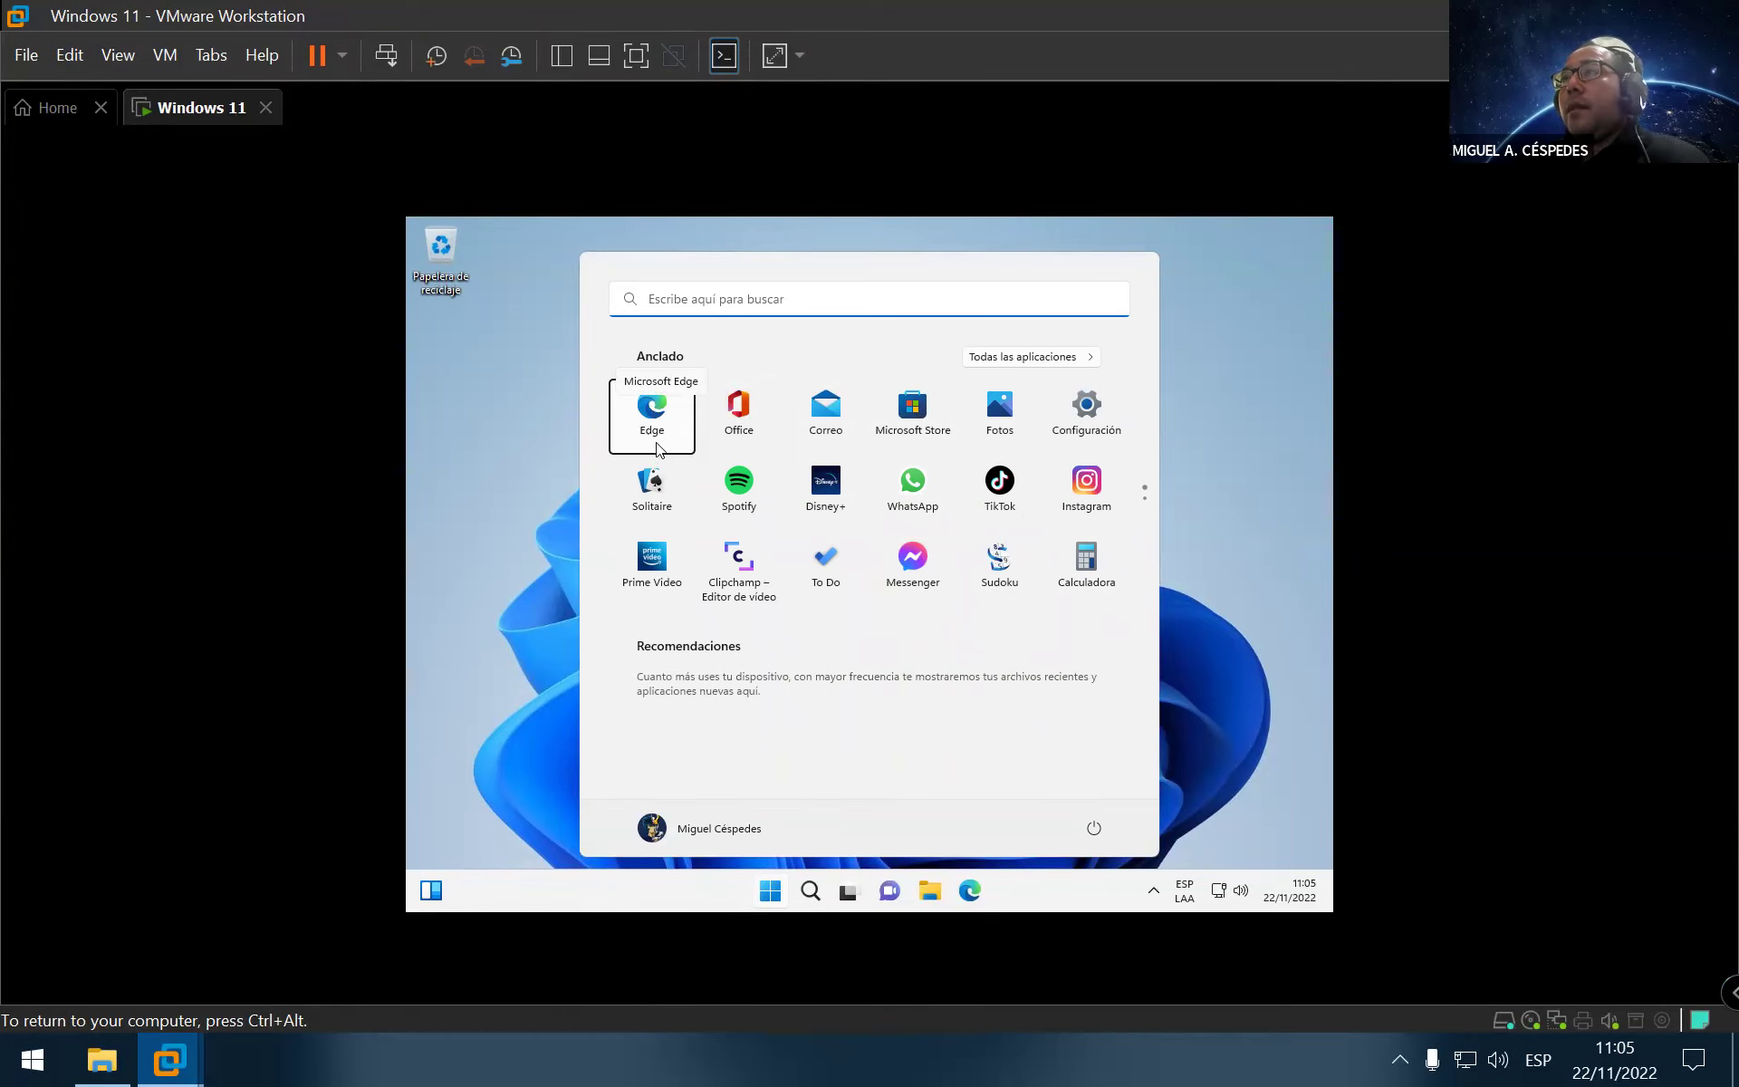
right_click(662, 436)
left_click(772, 450)
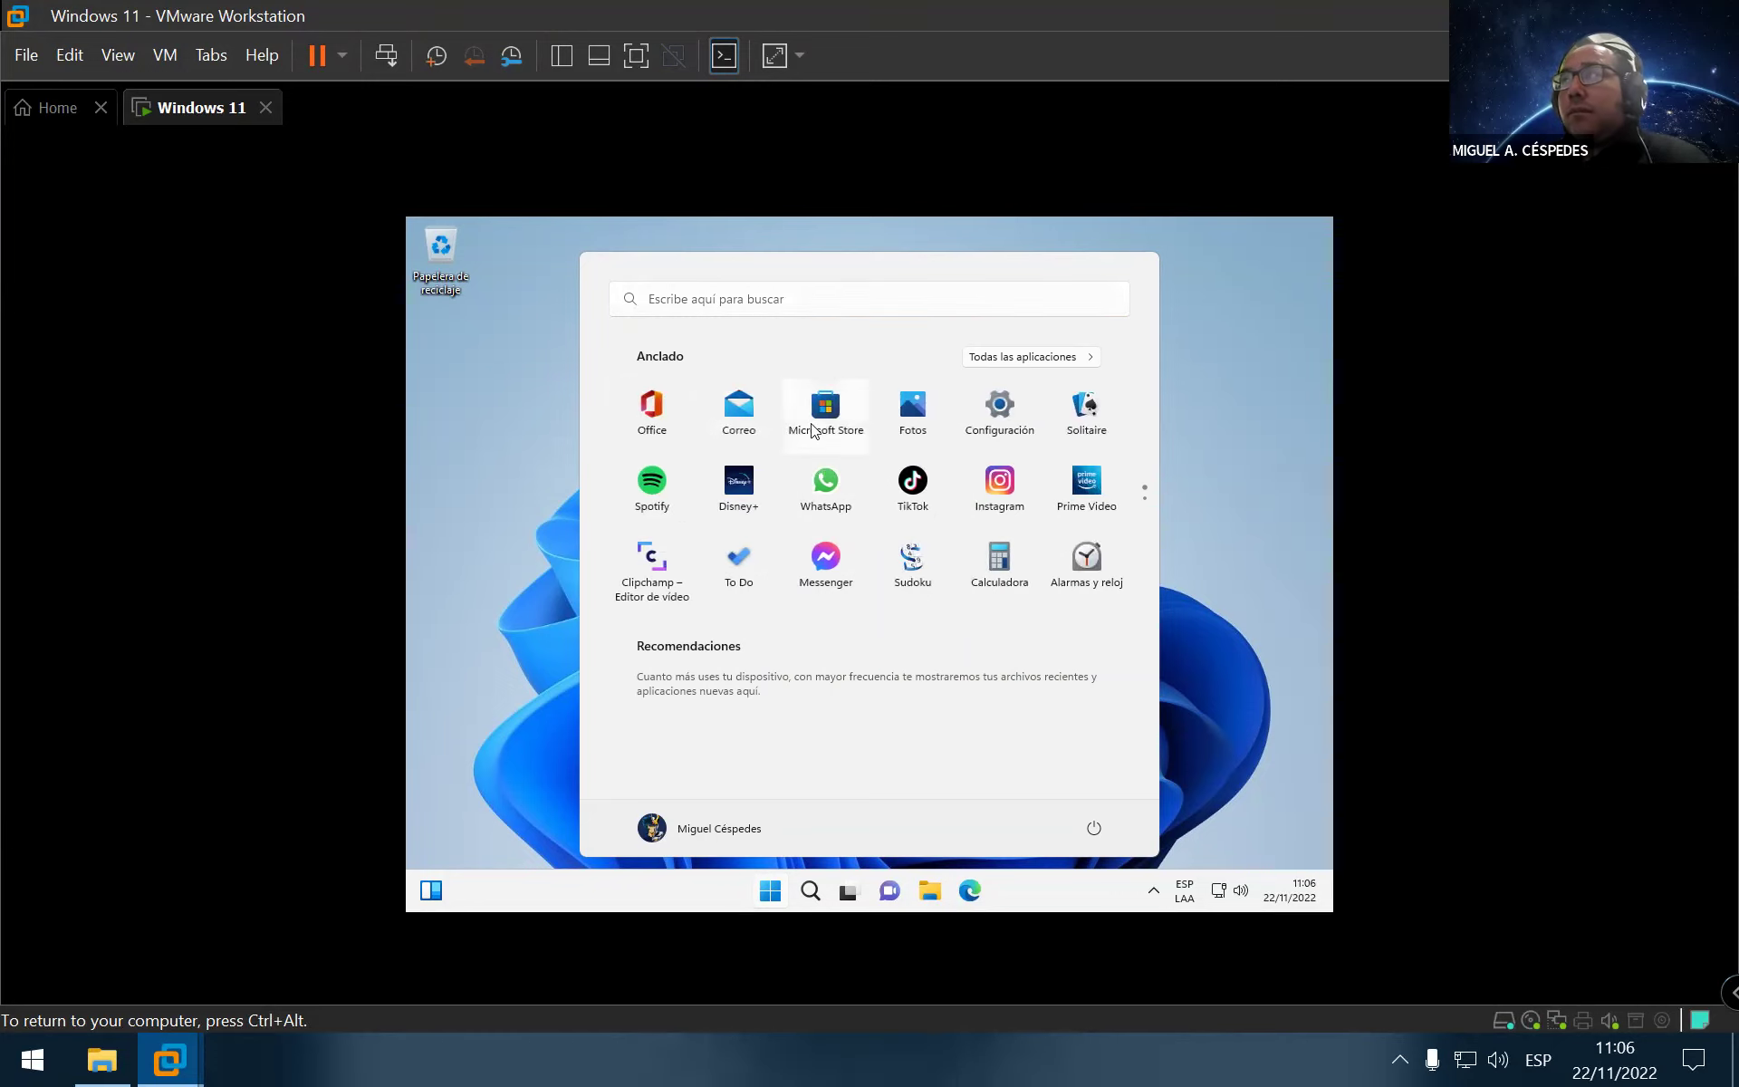
right_click(813, 426)
left_click(867, 470)
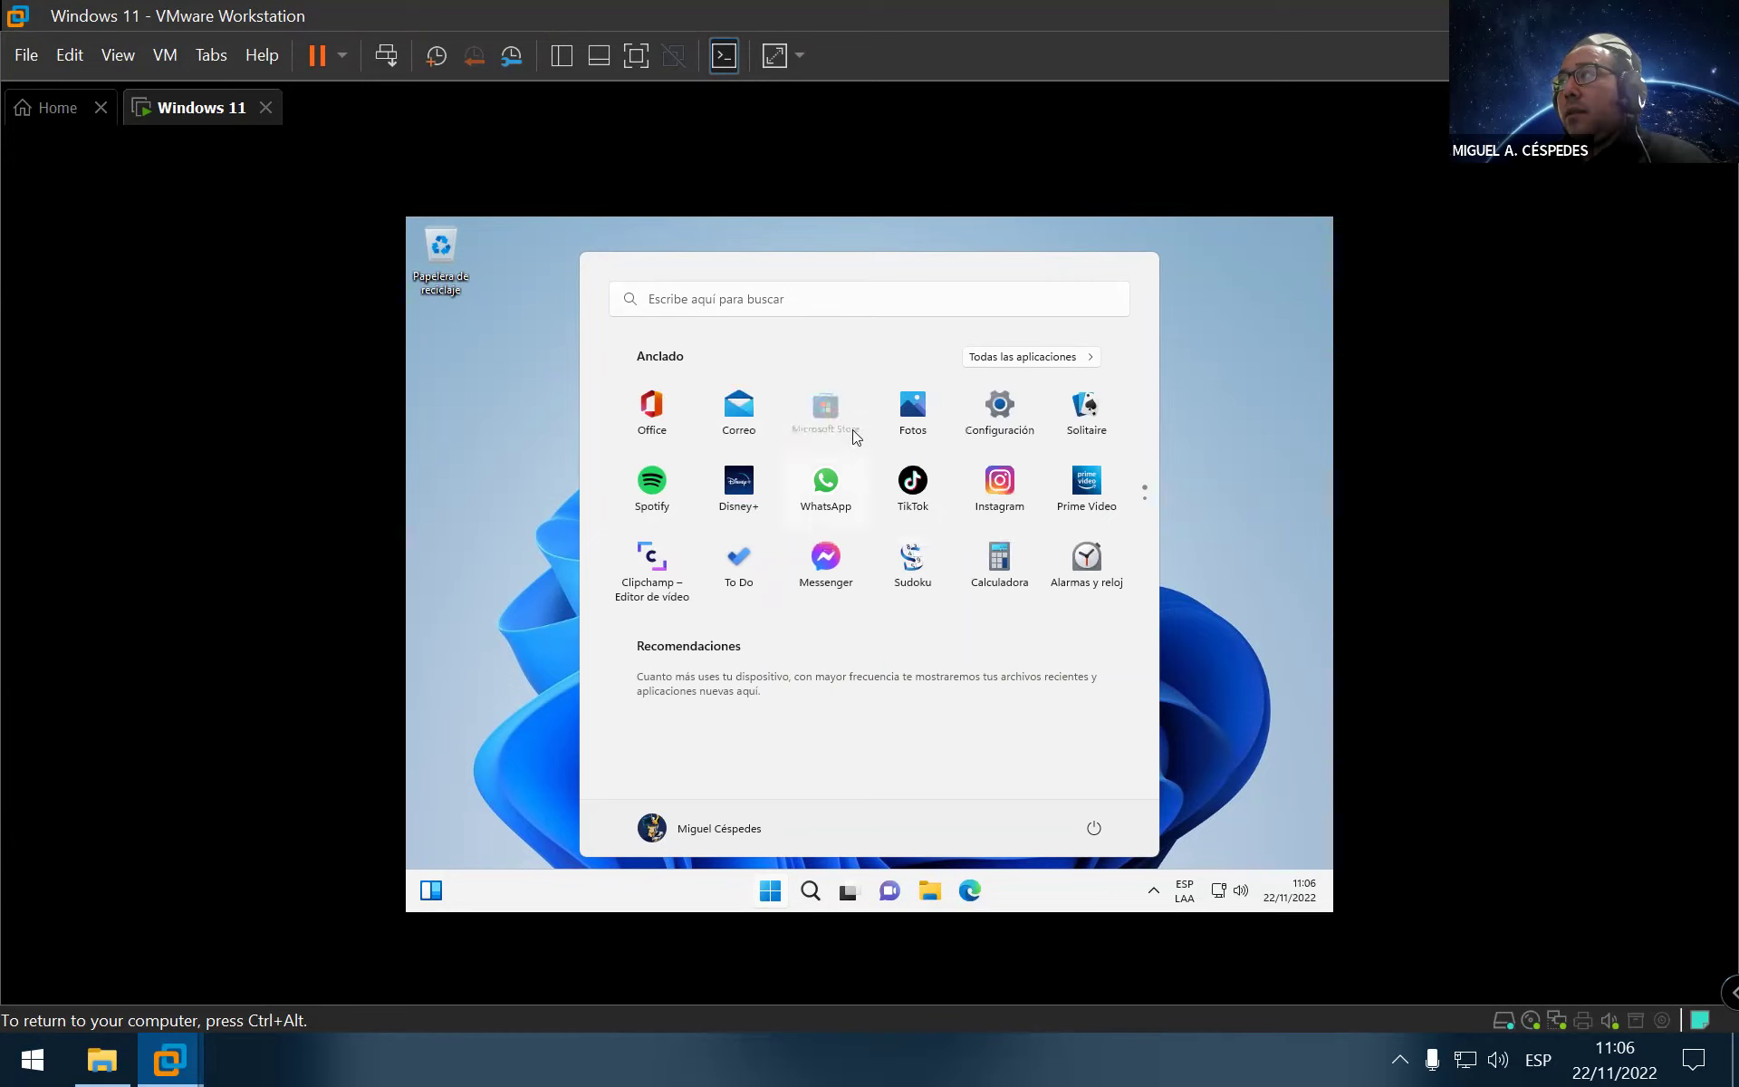
right_click(907, 418)
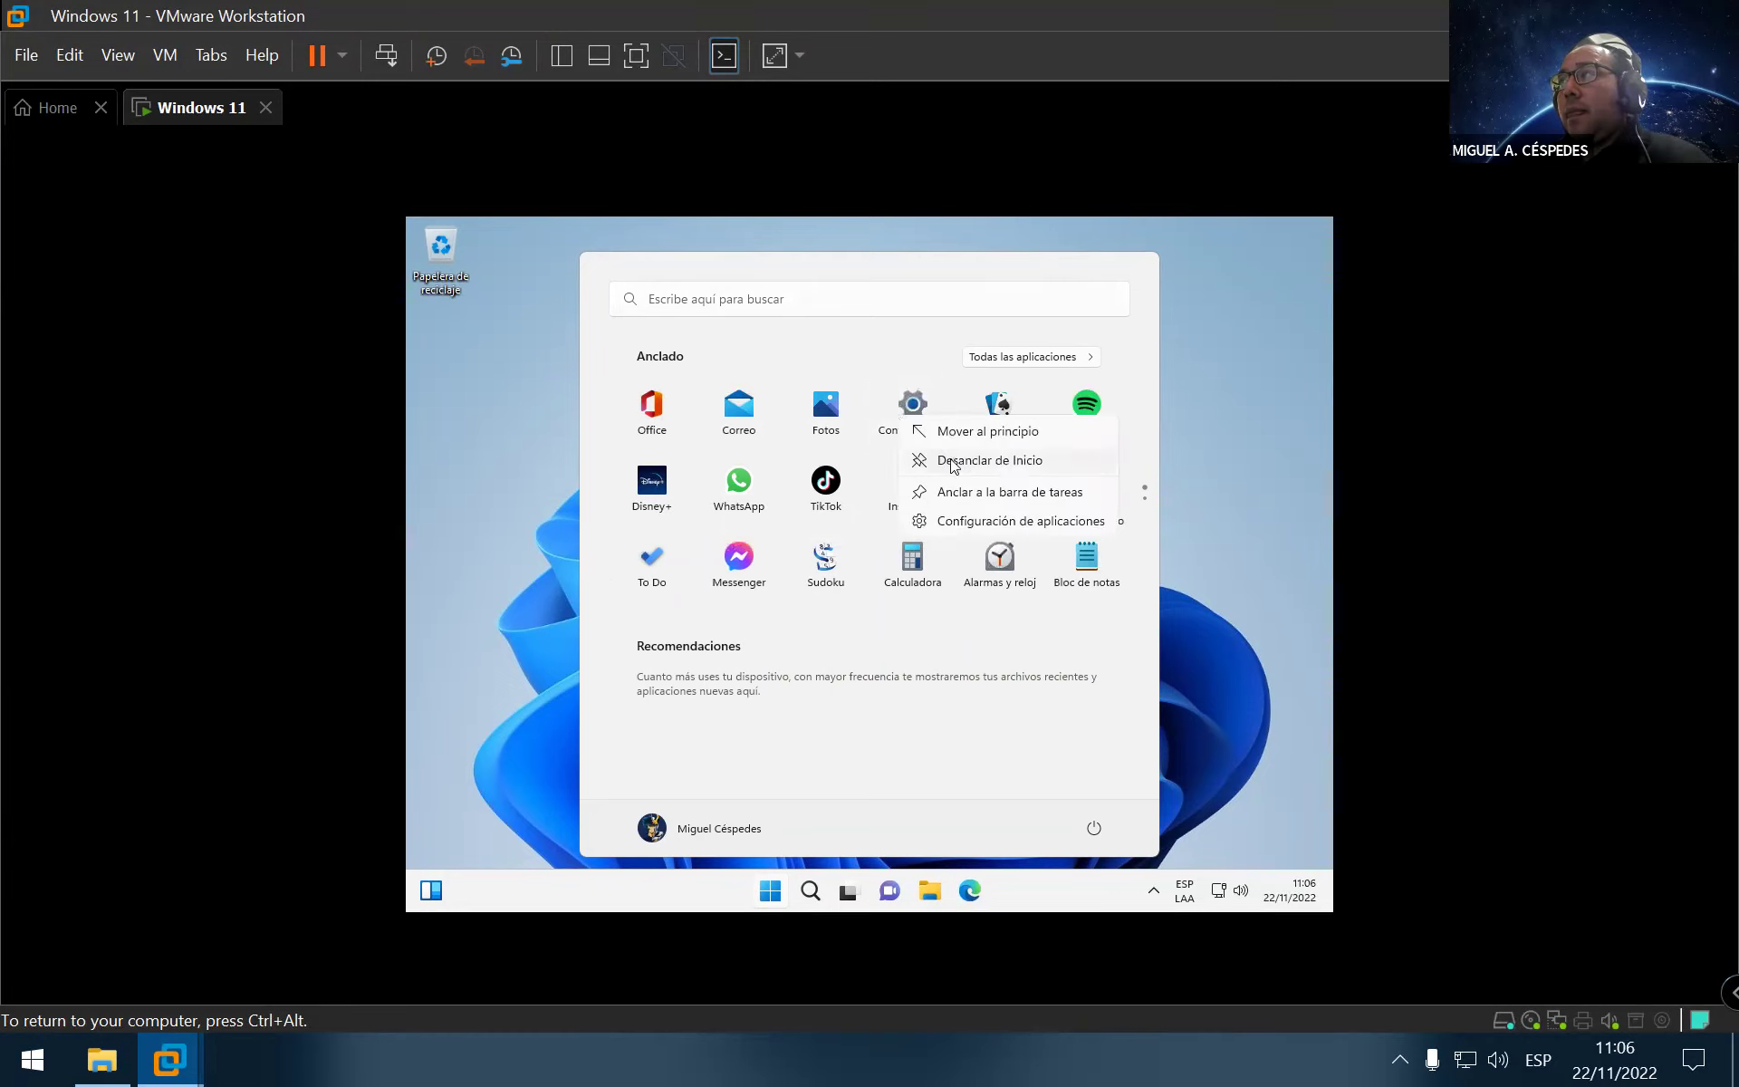
left_click(955, 464)
right_click(828, 416)
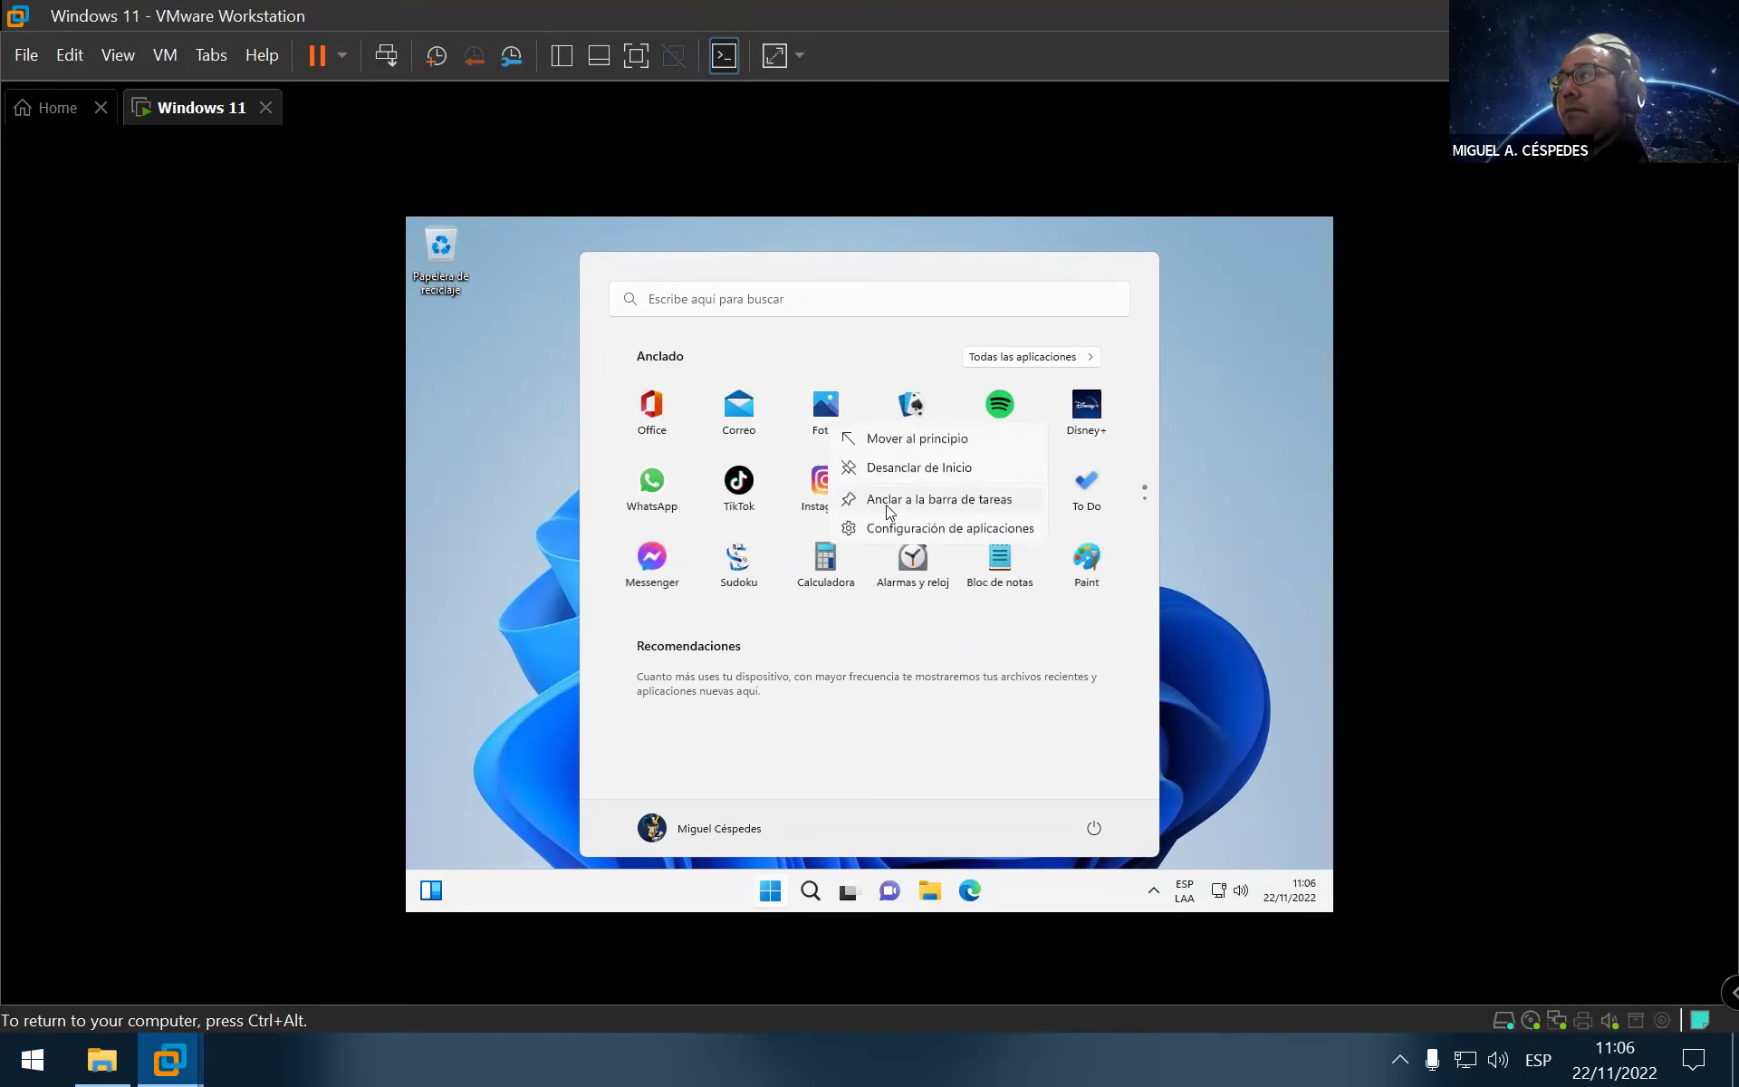
left_click(901, 471)
Unpin Correo, Office, Clipchamp and Prime Video from the Start menu
right_click(737, 425)
left_click(805, 471)
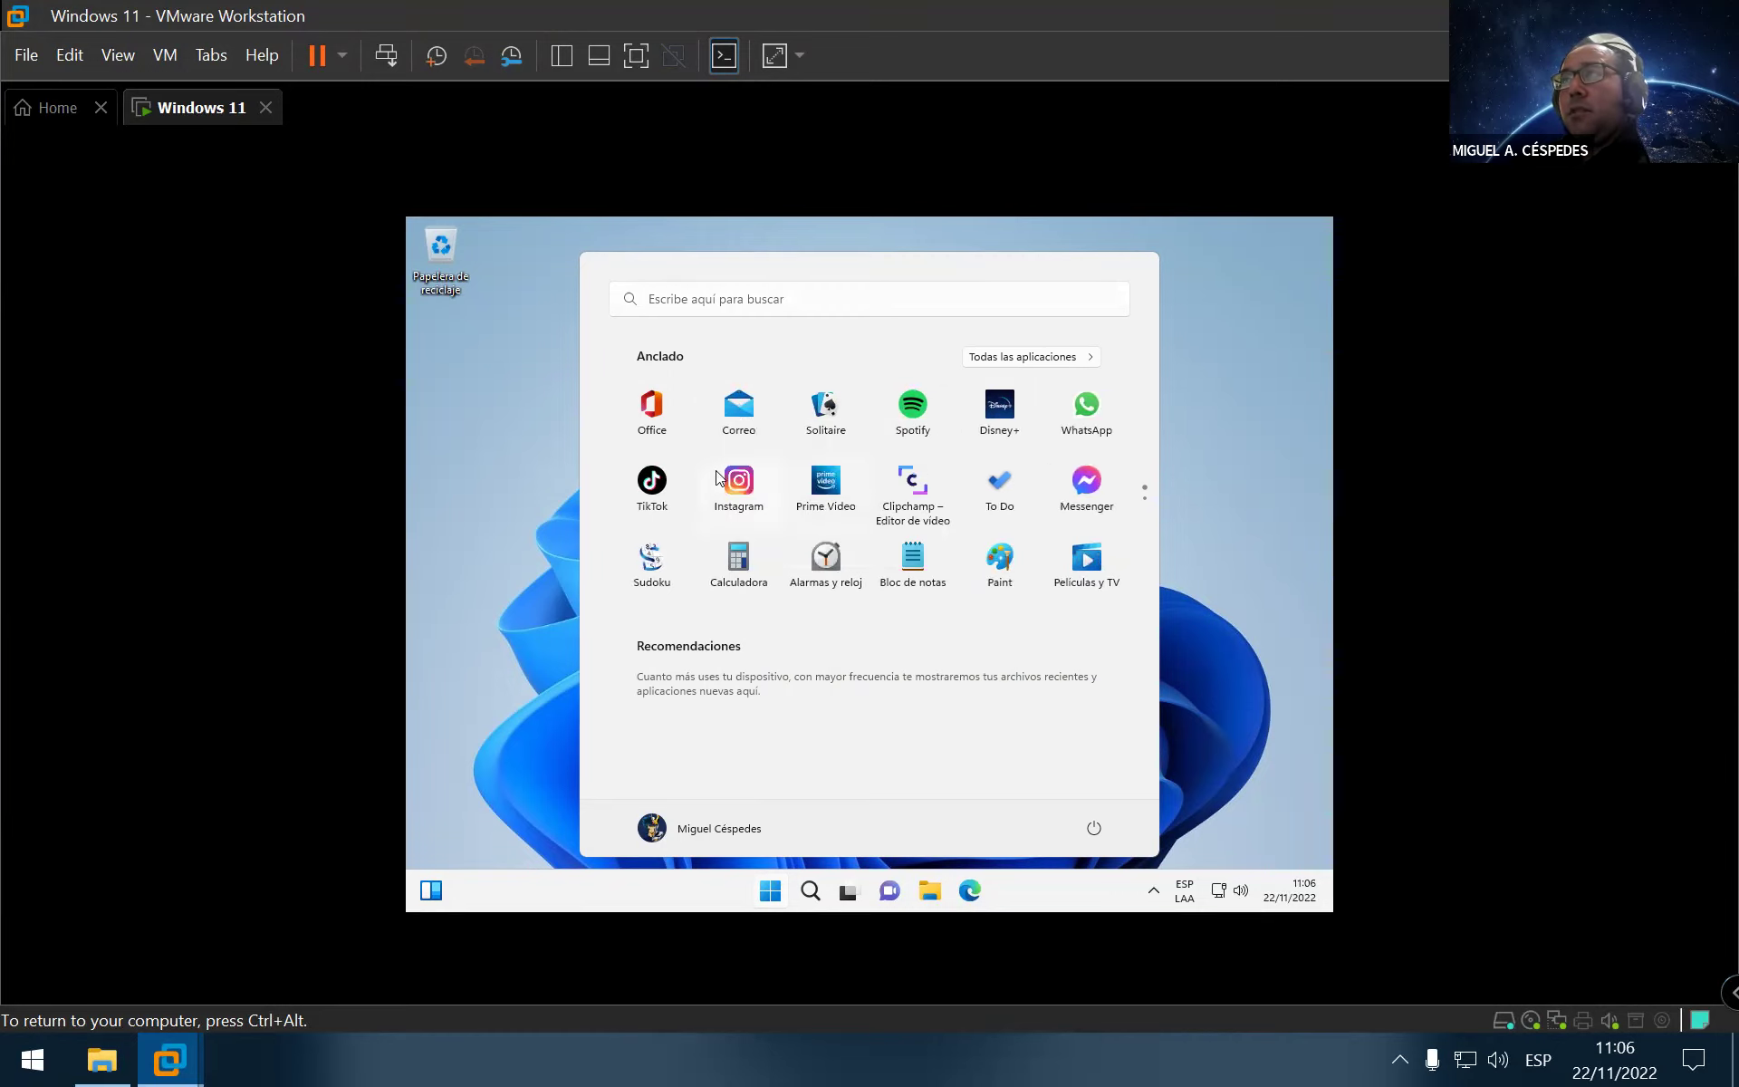
right_click(661, 437)
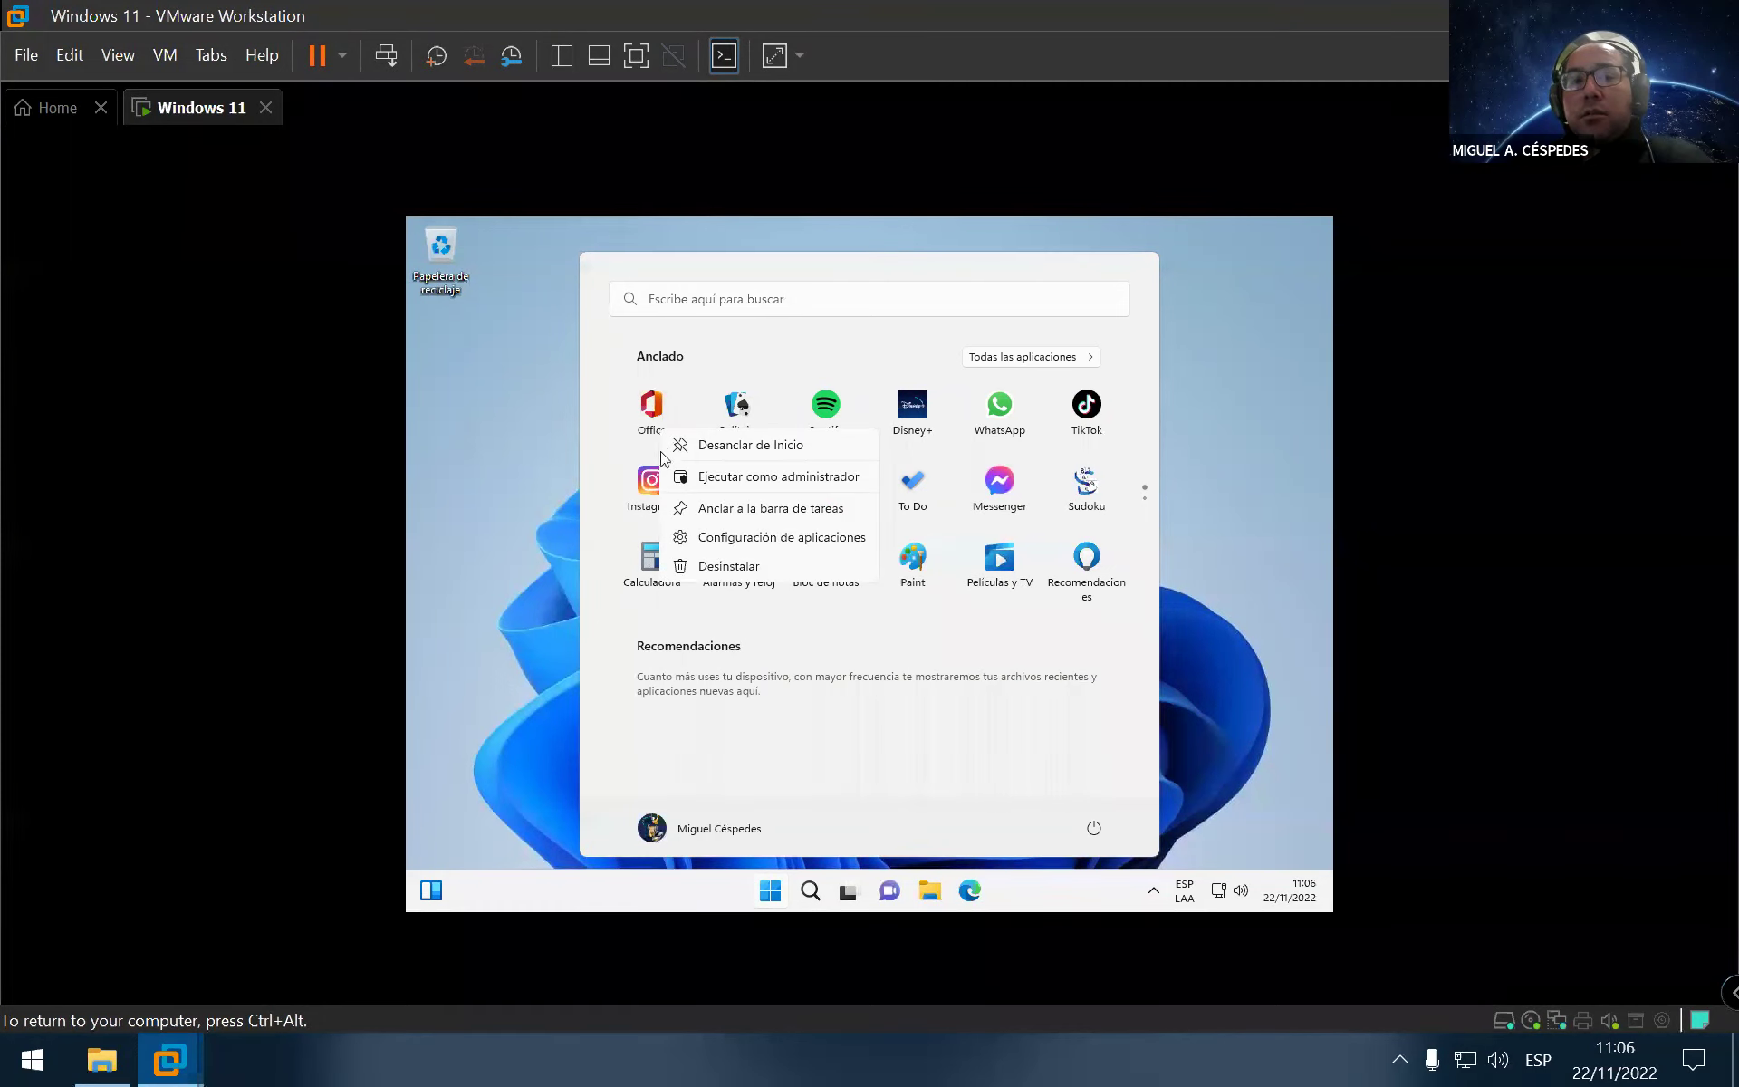
left_click(748, 471)
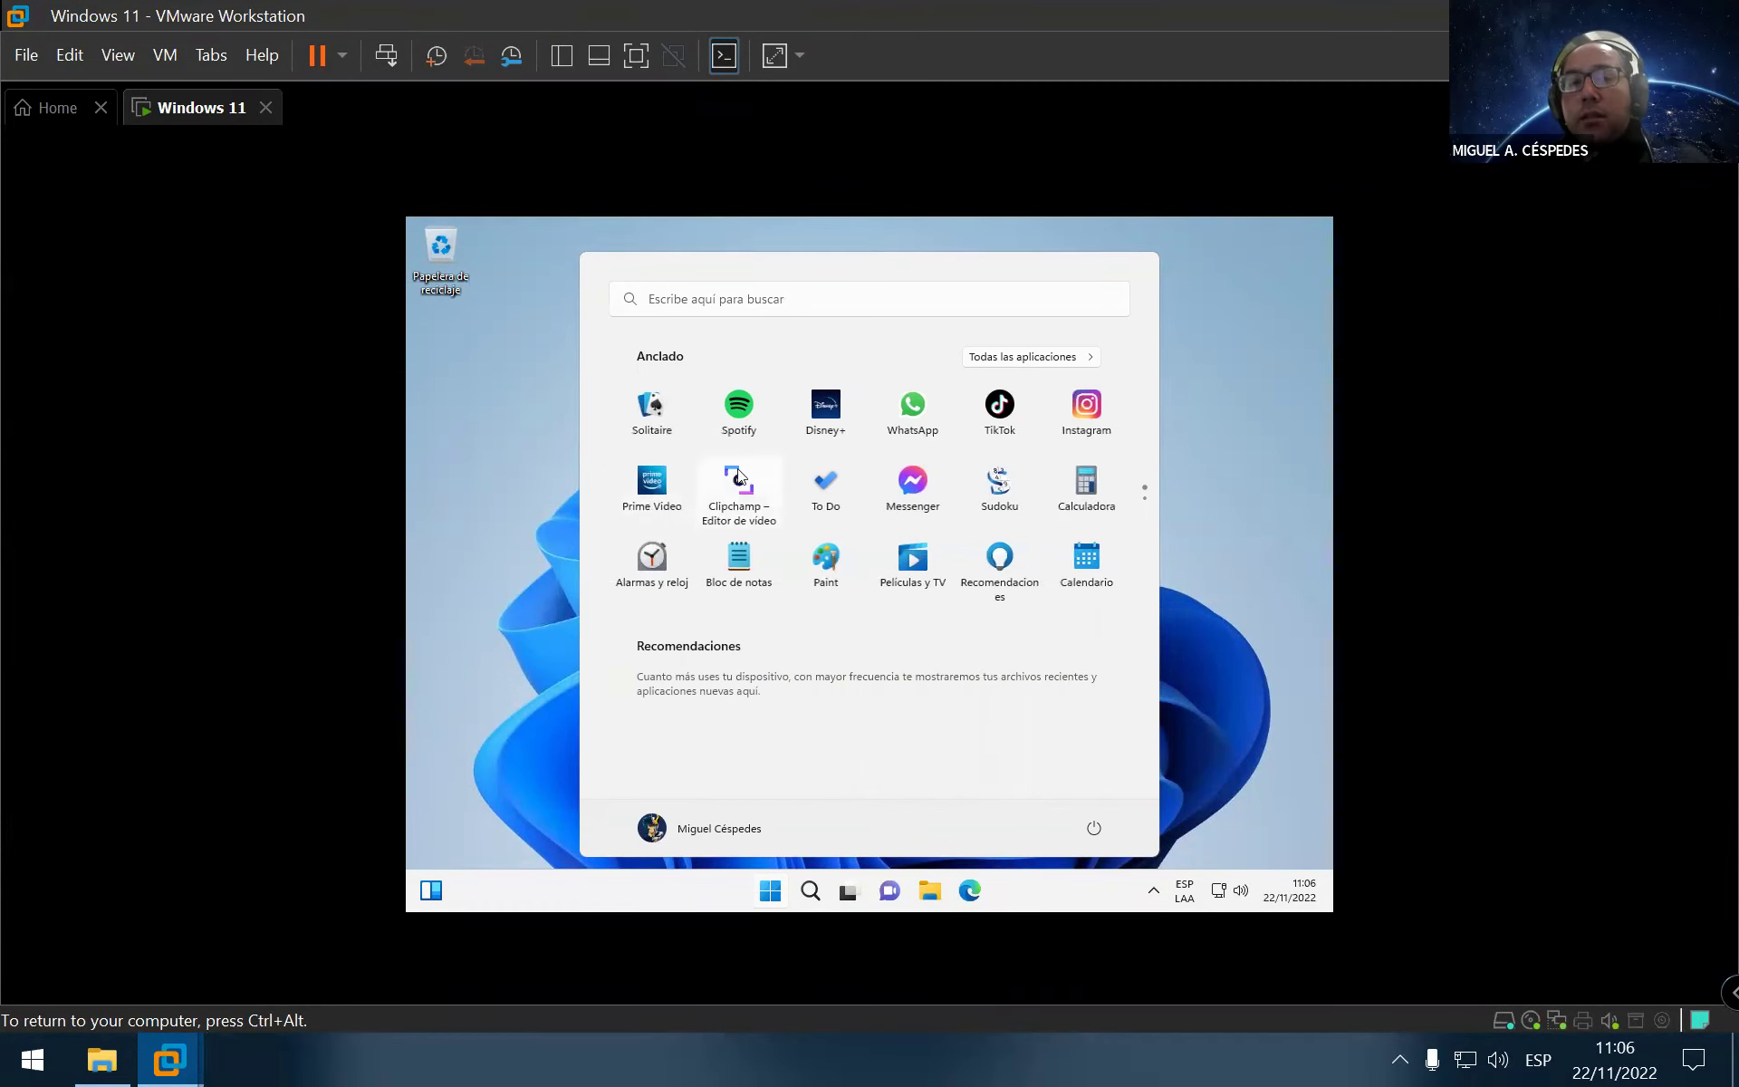
right_click(735, 472)
left_click(777, 525)
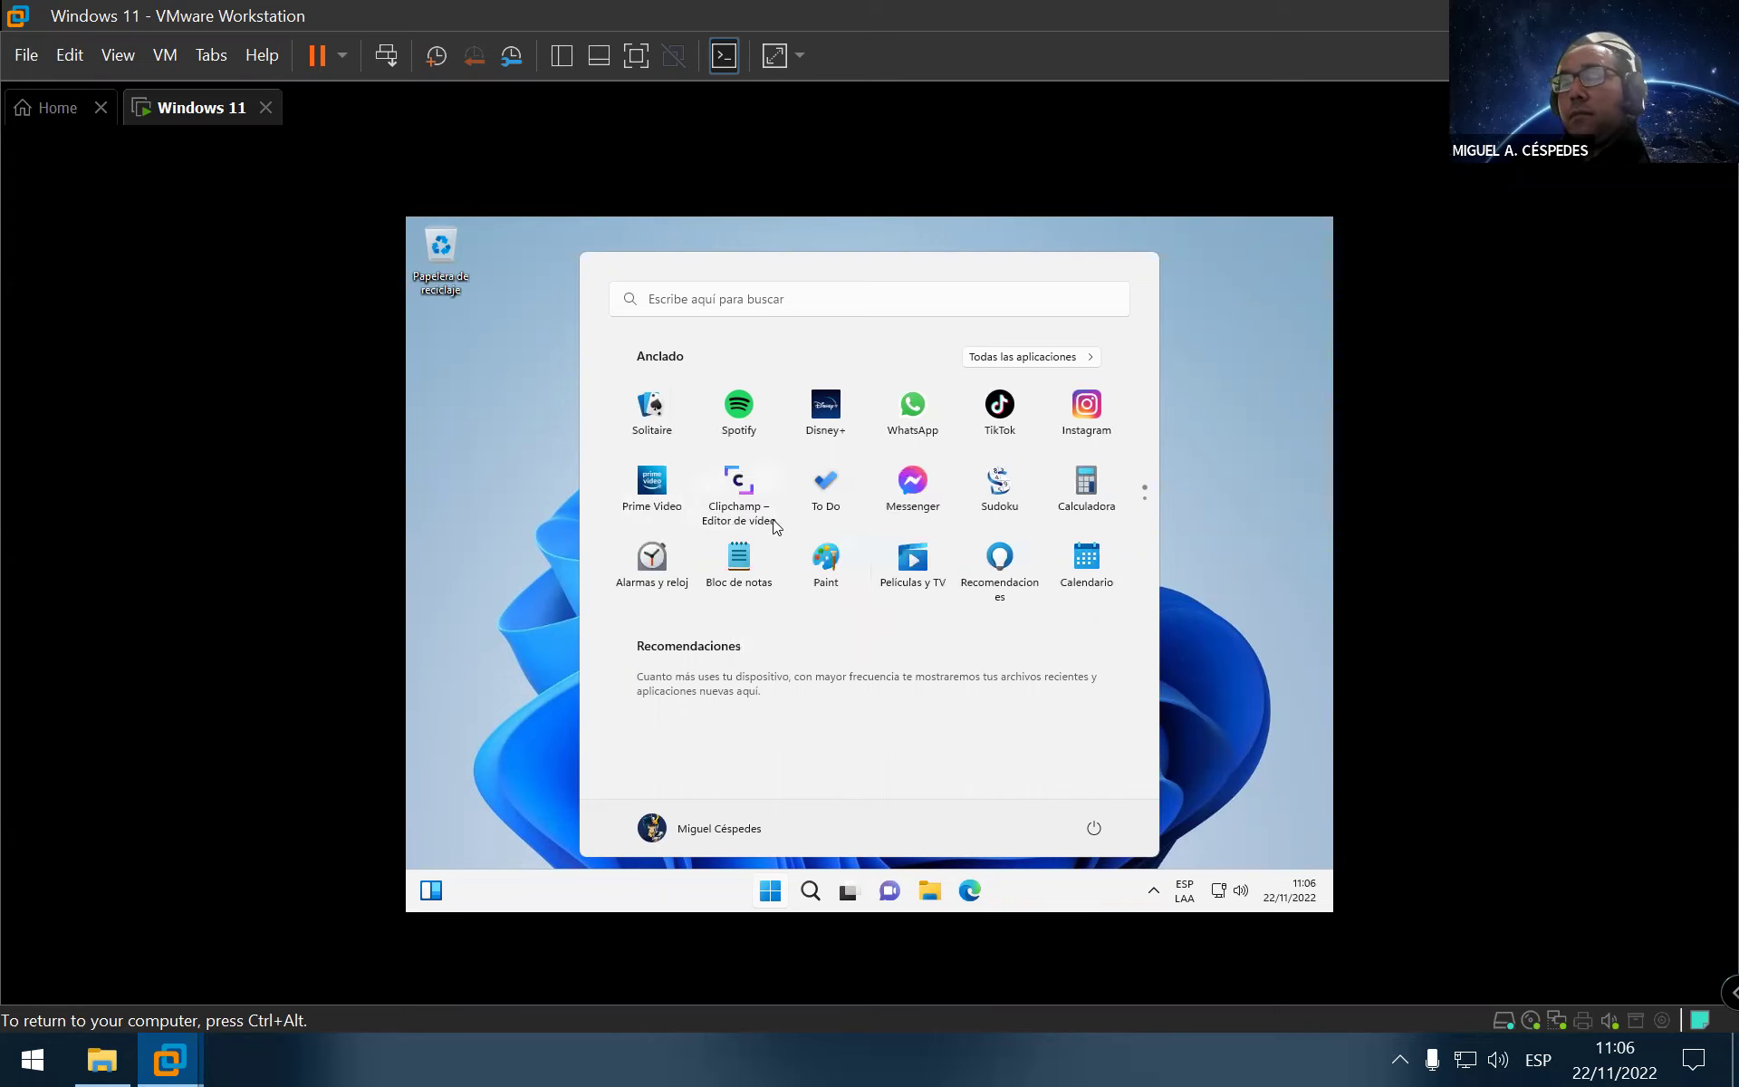
right_click(681, 494)
left_click(725, 531)
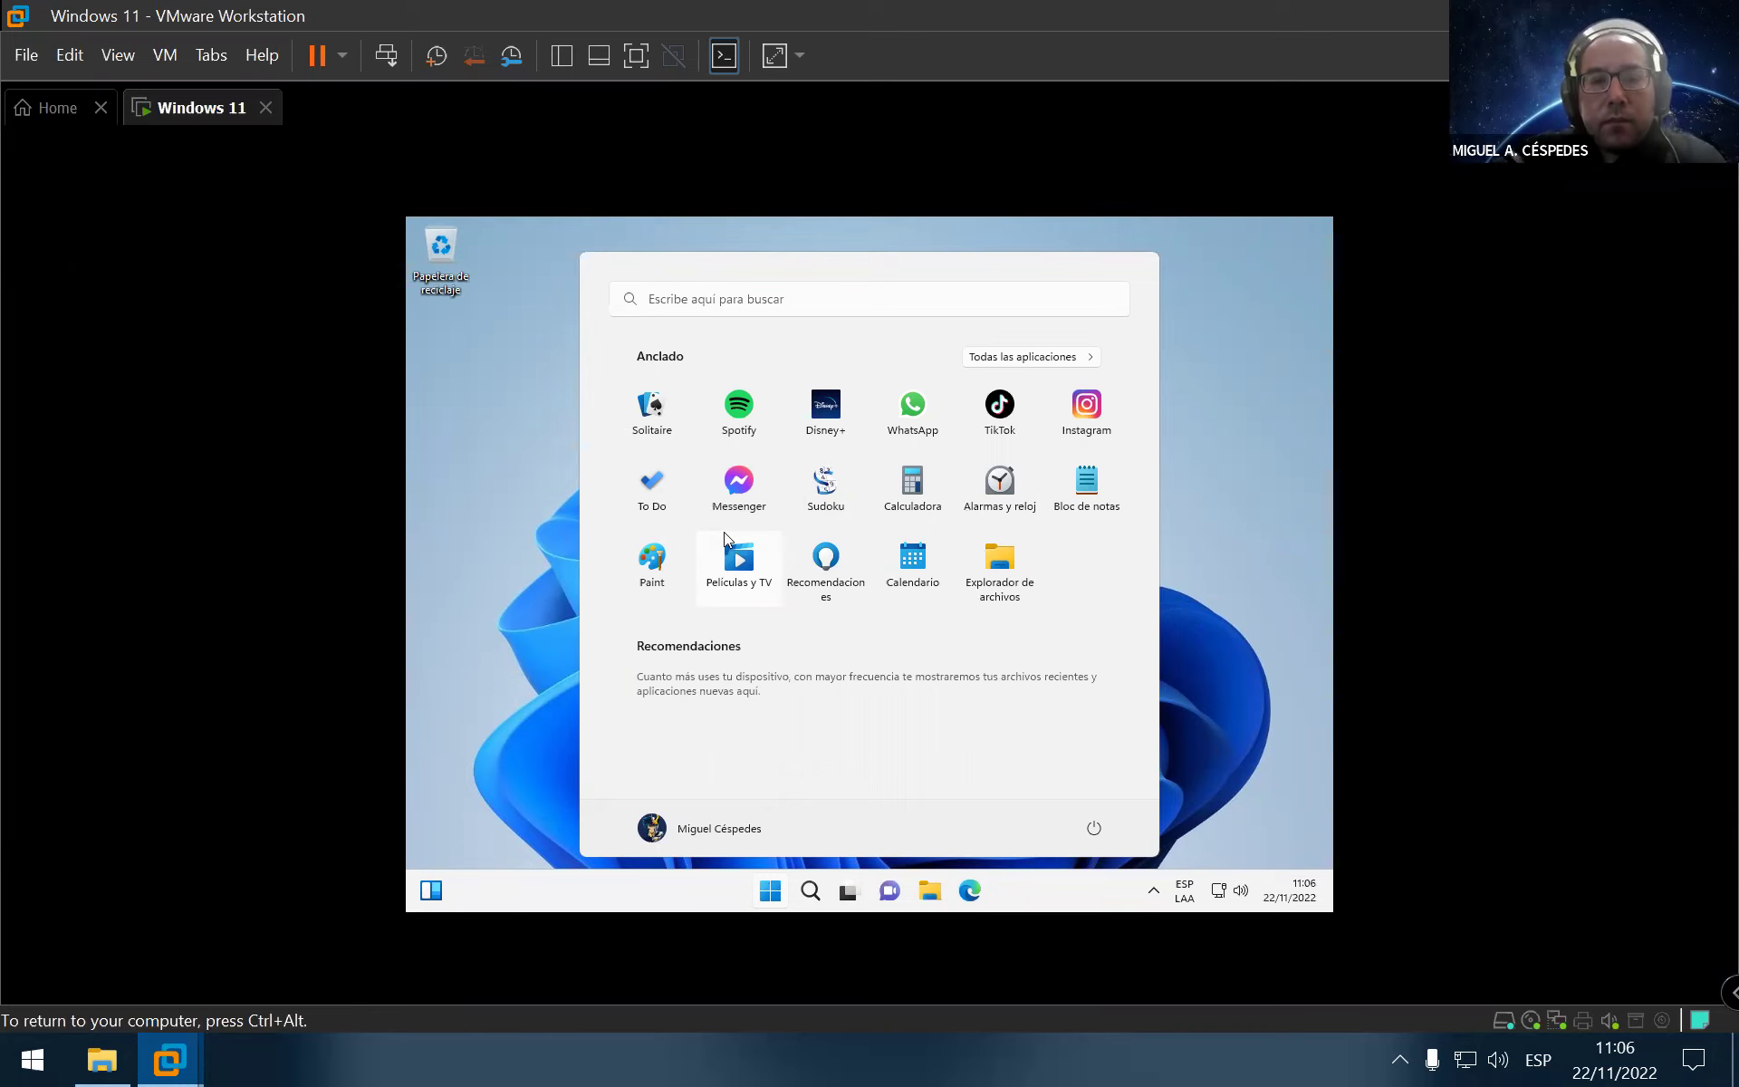
Unpin Películas y TV, Recomendaciones, Calendario, Explorador de archivos and Paint from Start
right_click(730, 556)
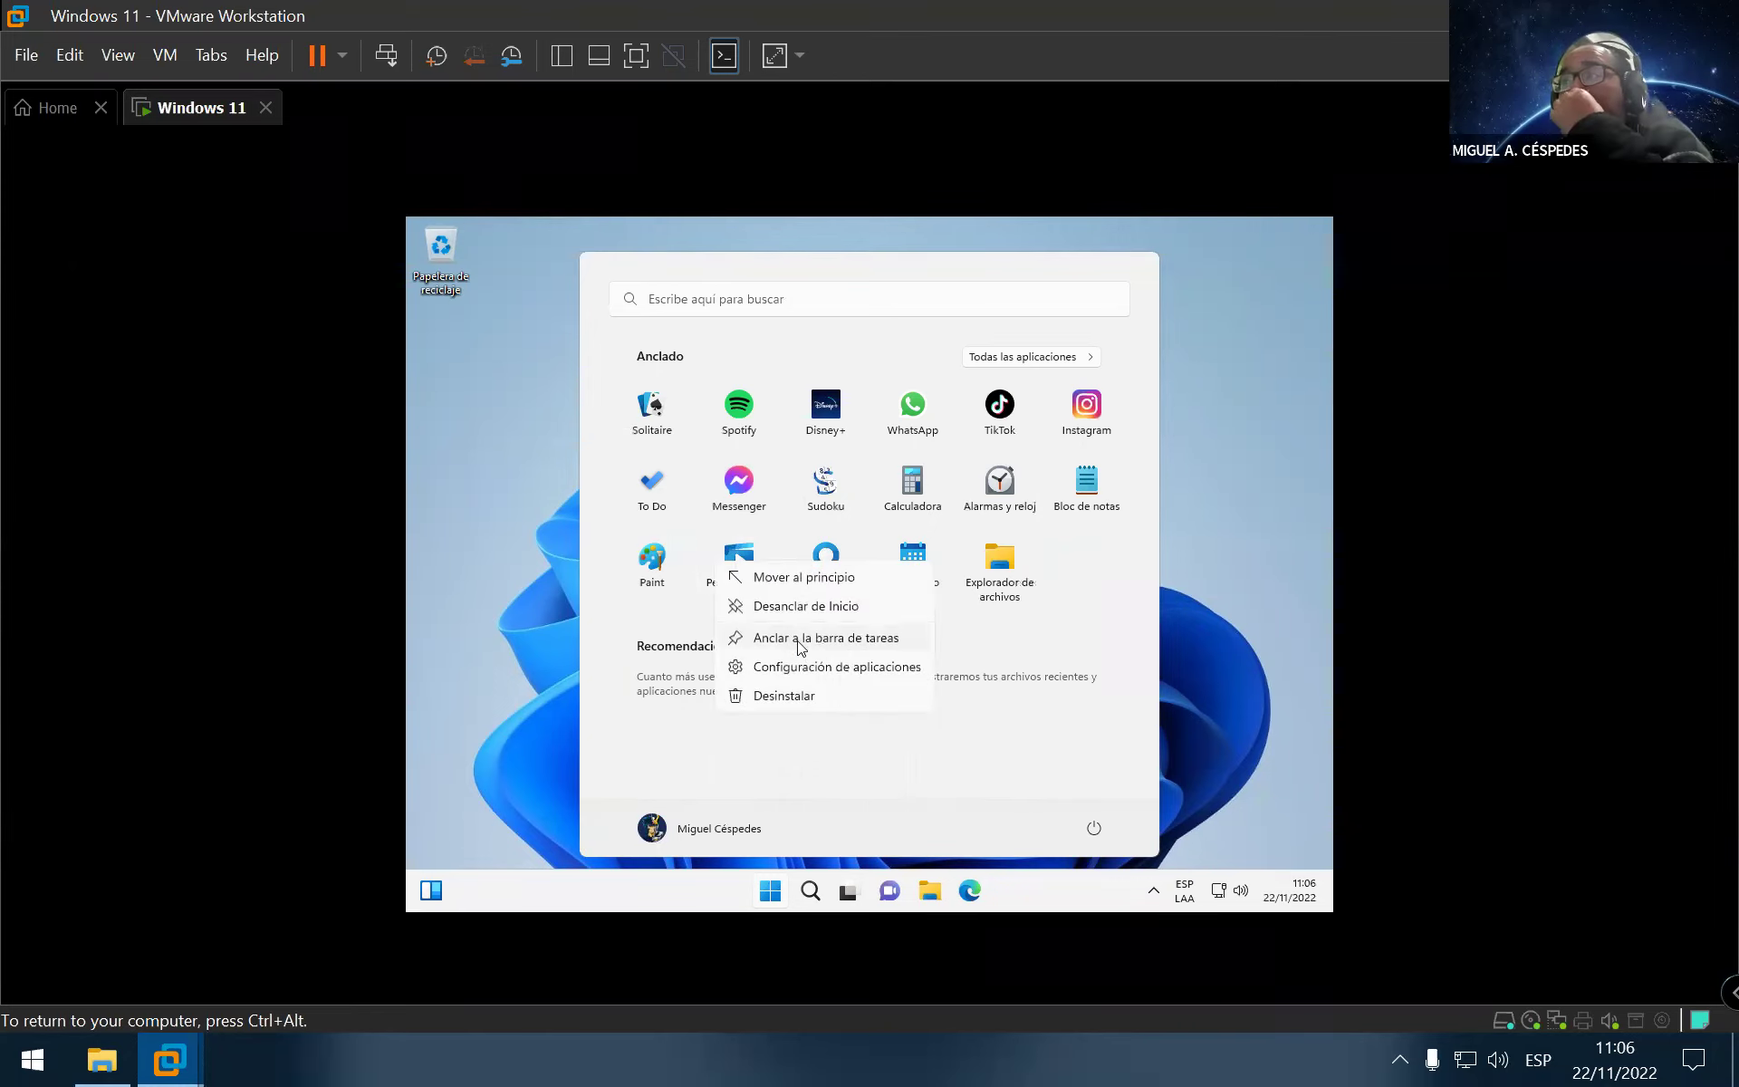
left_click(797, 608)
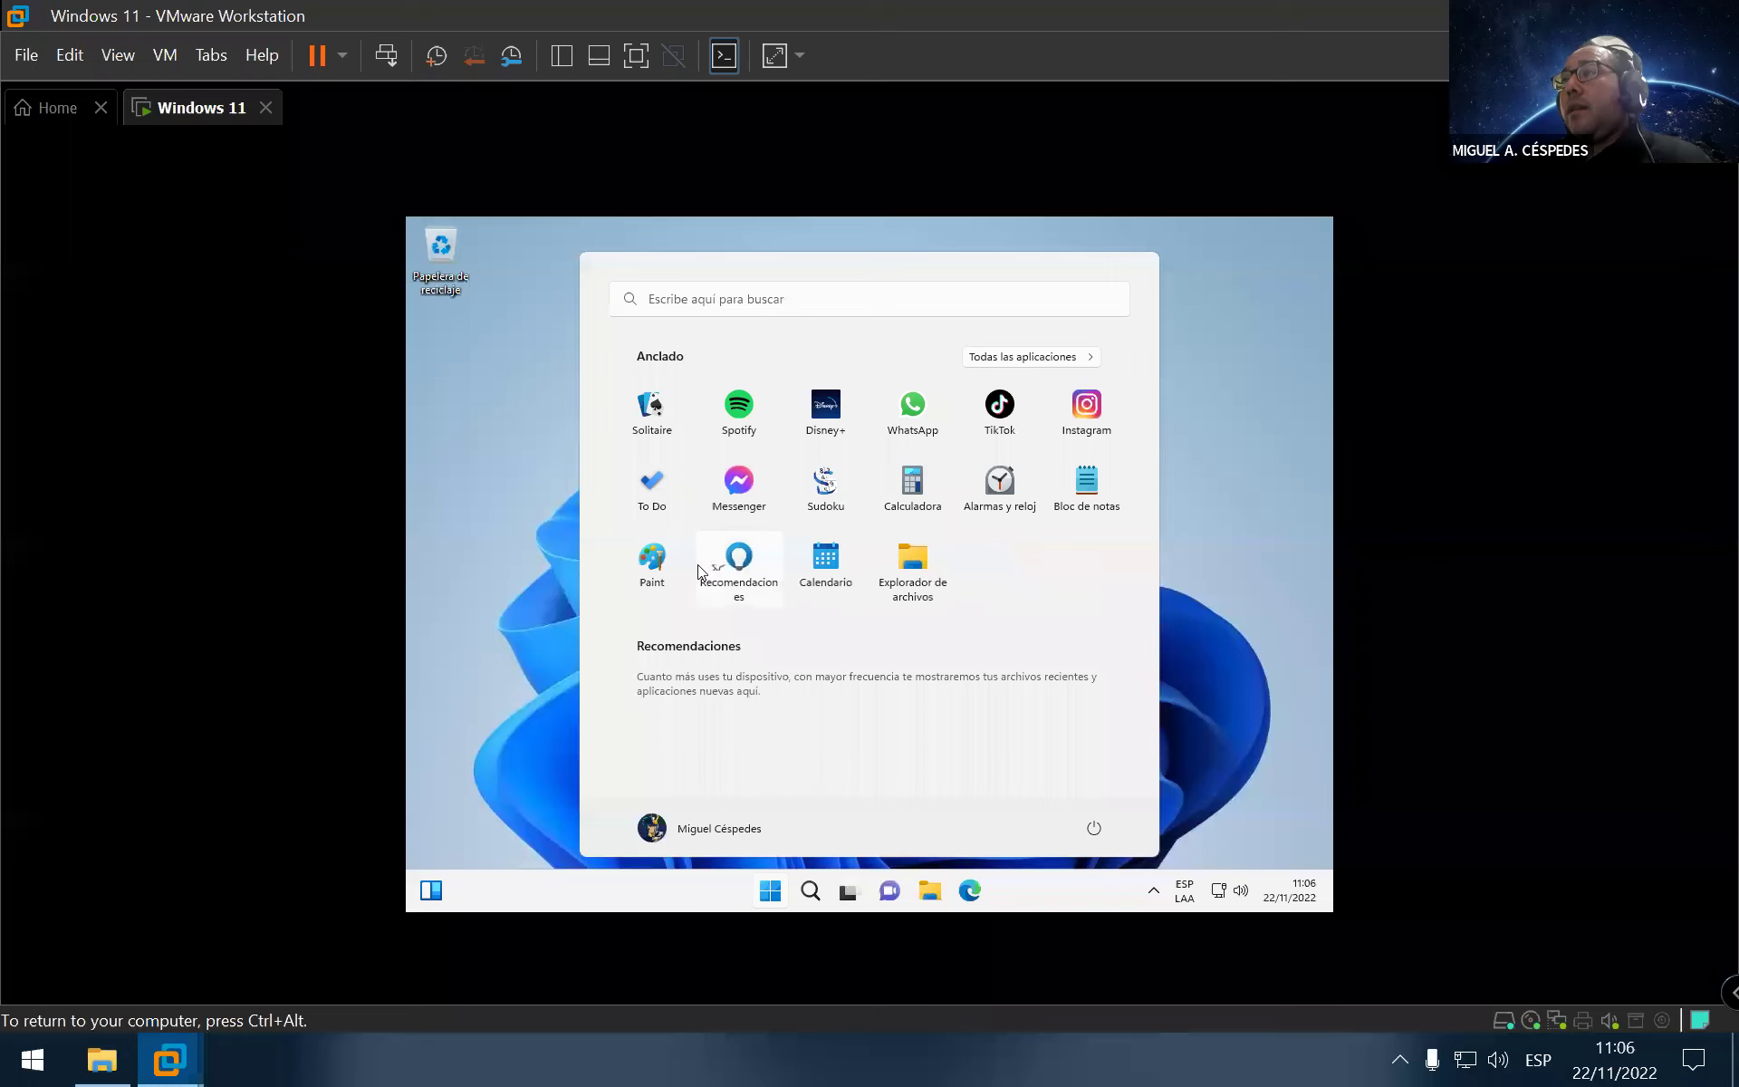
right_click(736, 558)
left_click(791, 612)
right_click(765, 557)
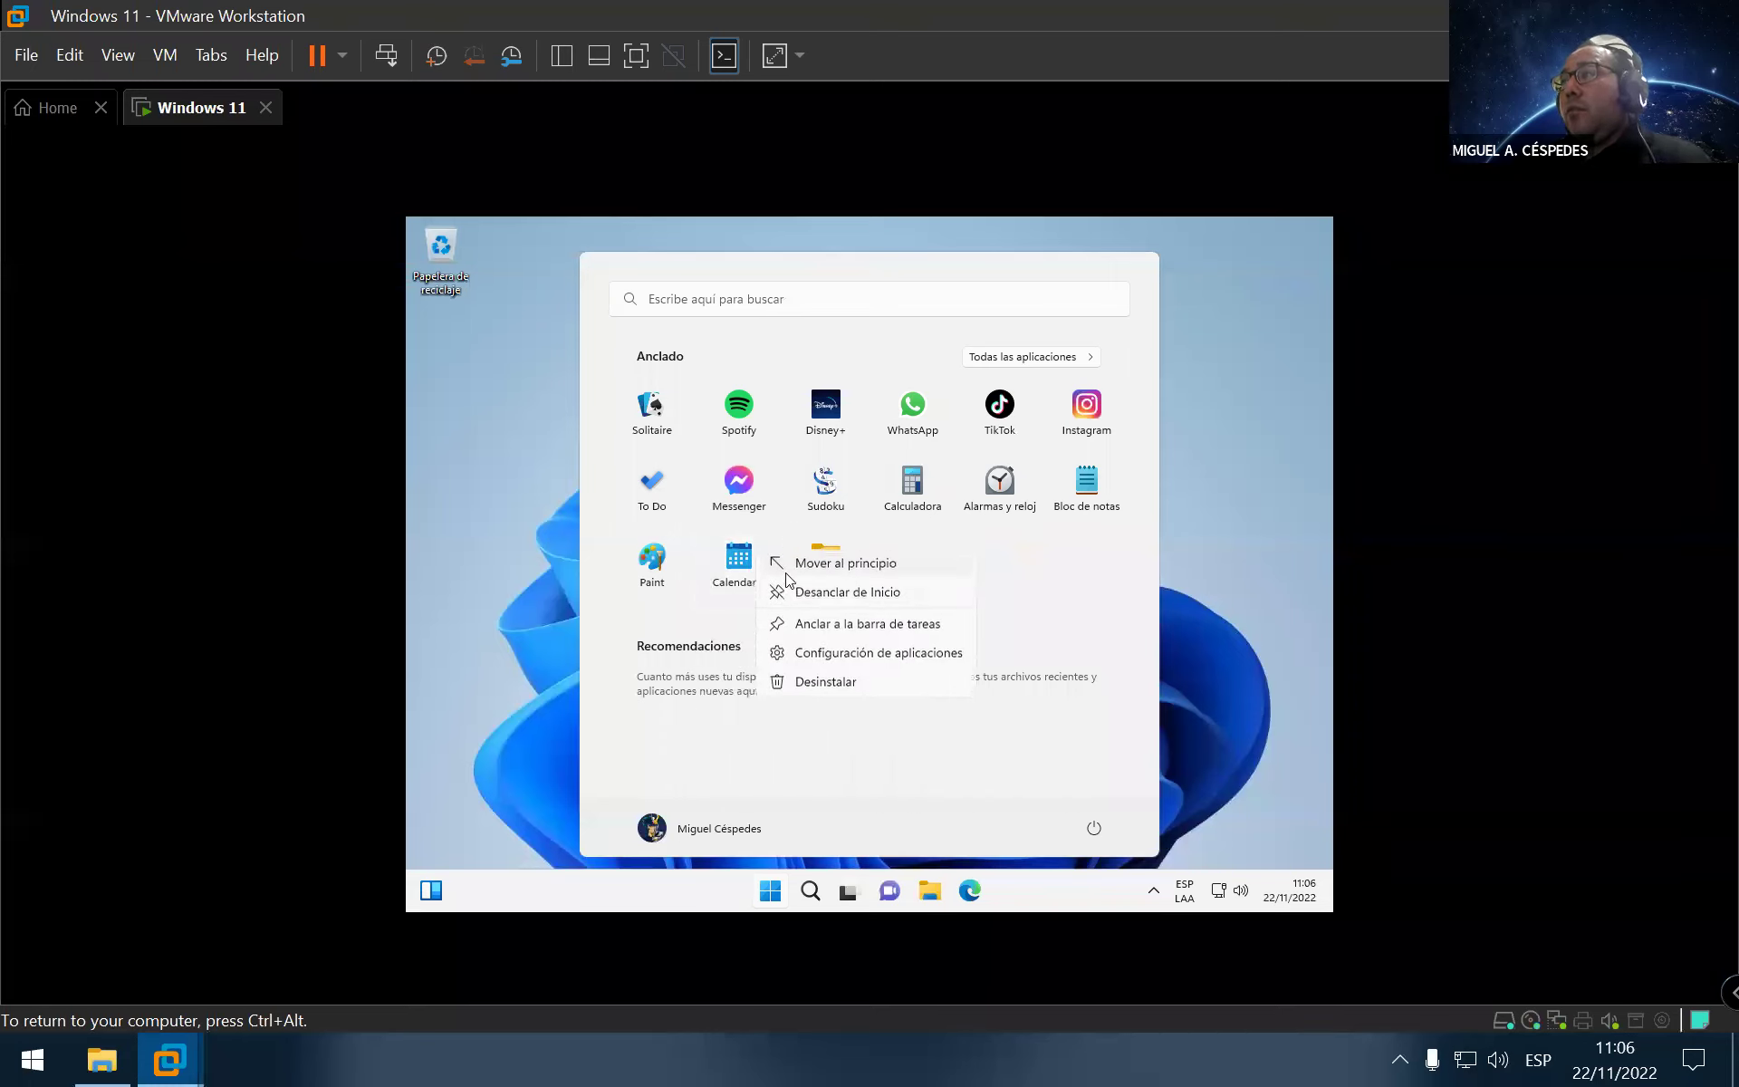
left_click(817, 606)
right_click(738, 560)
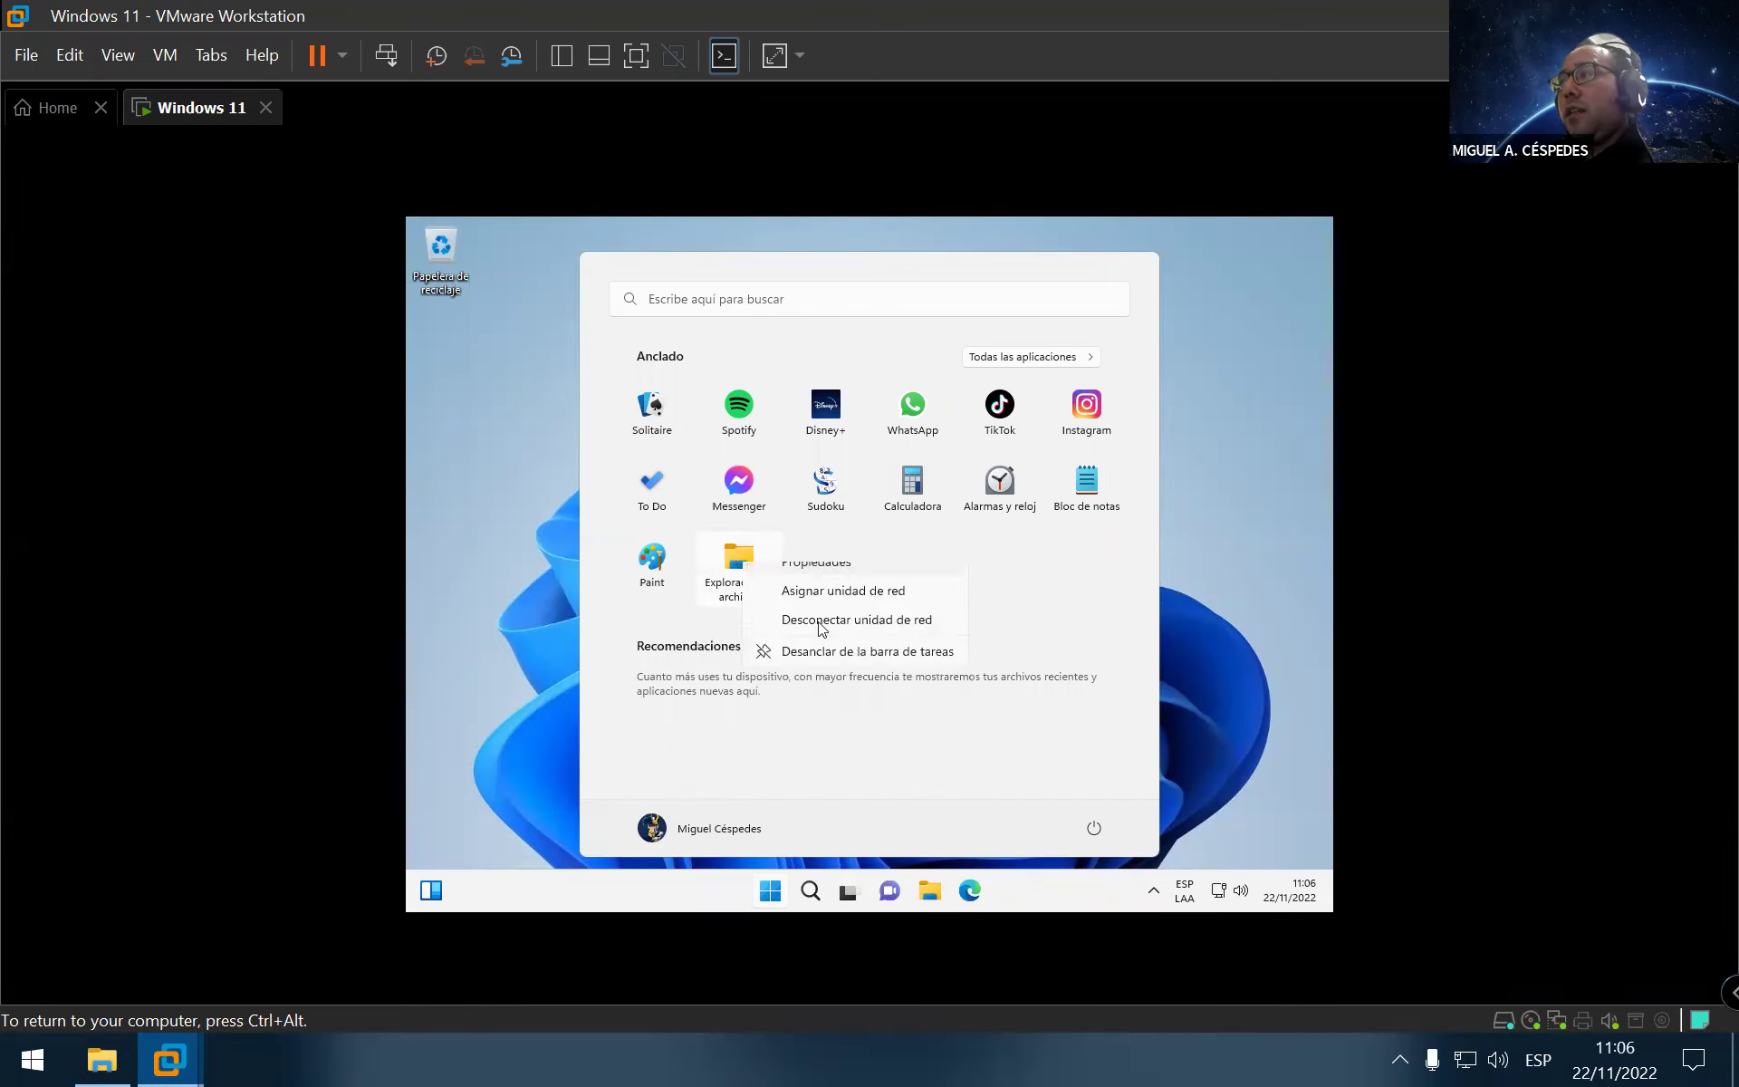
left_click(818, 618)
right_click(663, 566)
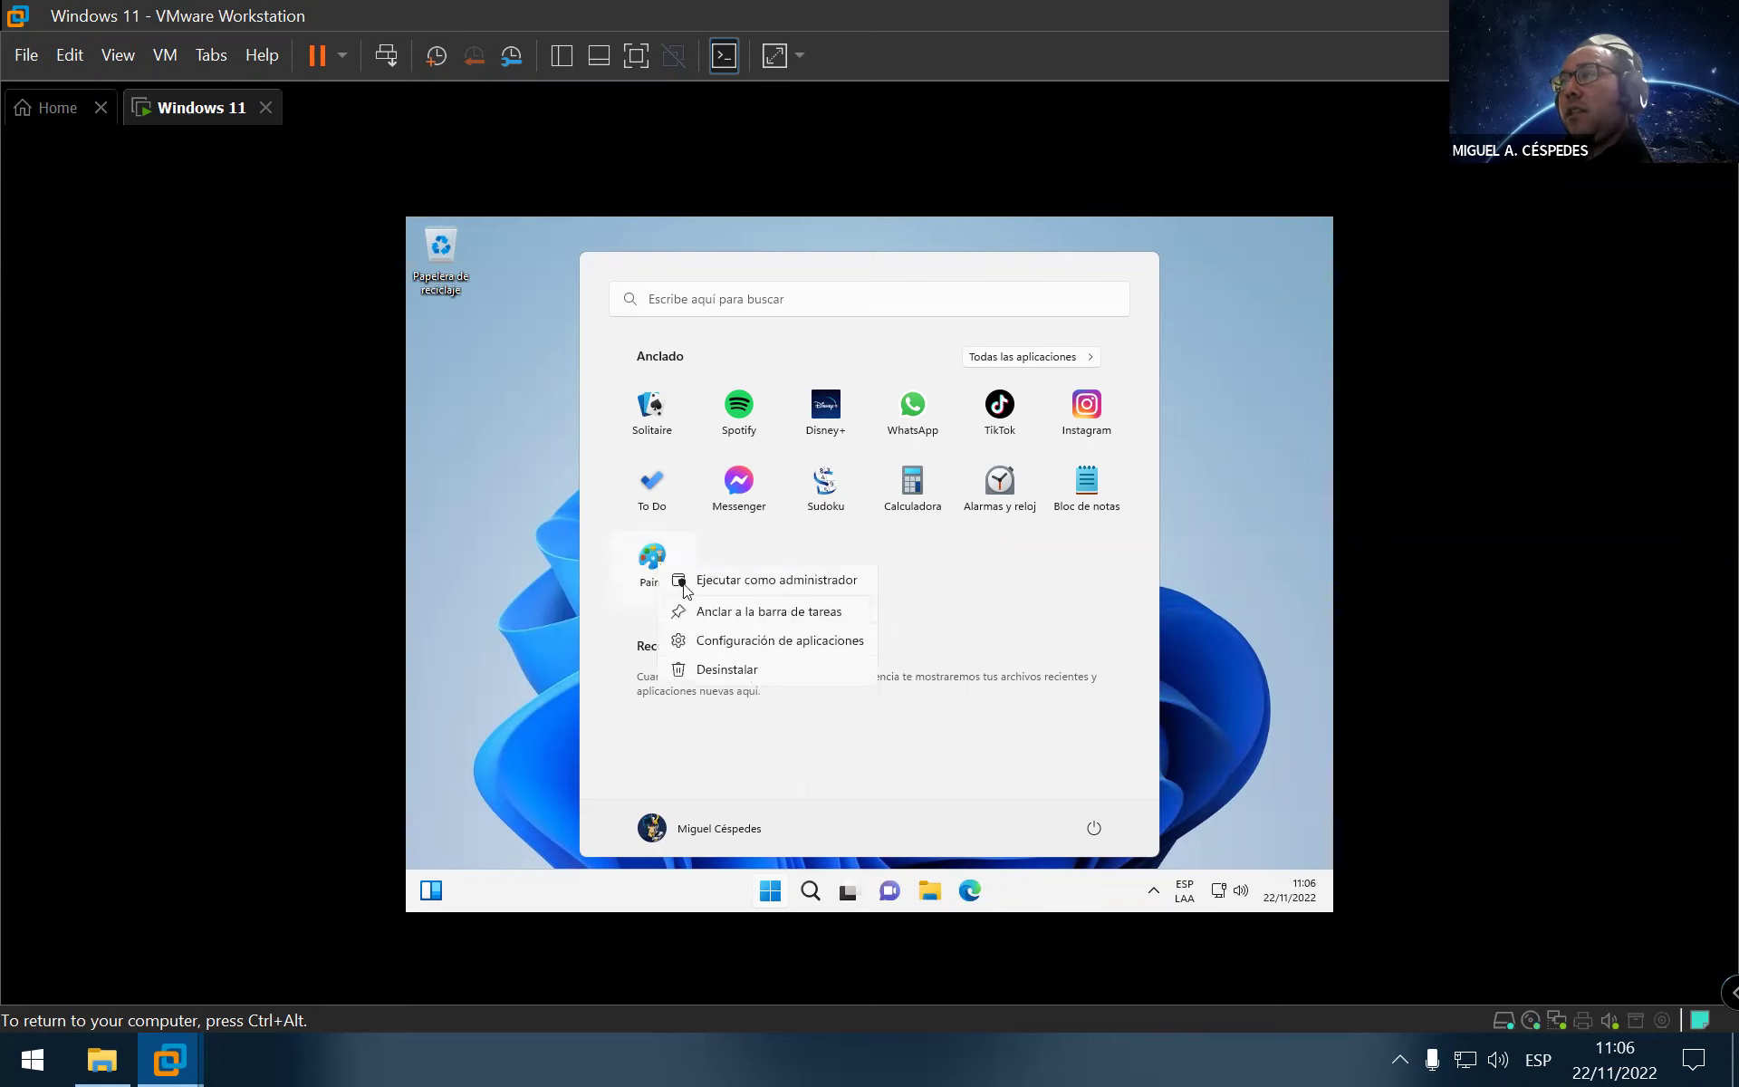
left_click(729, 611)
Unpin To Do, Sudoku and Spotify from Start, leaving Solitaire and Disney+ for now
right_click(660, 501)
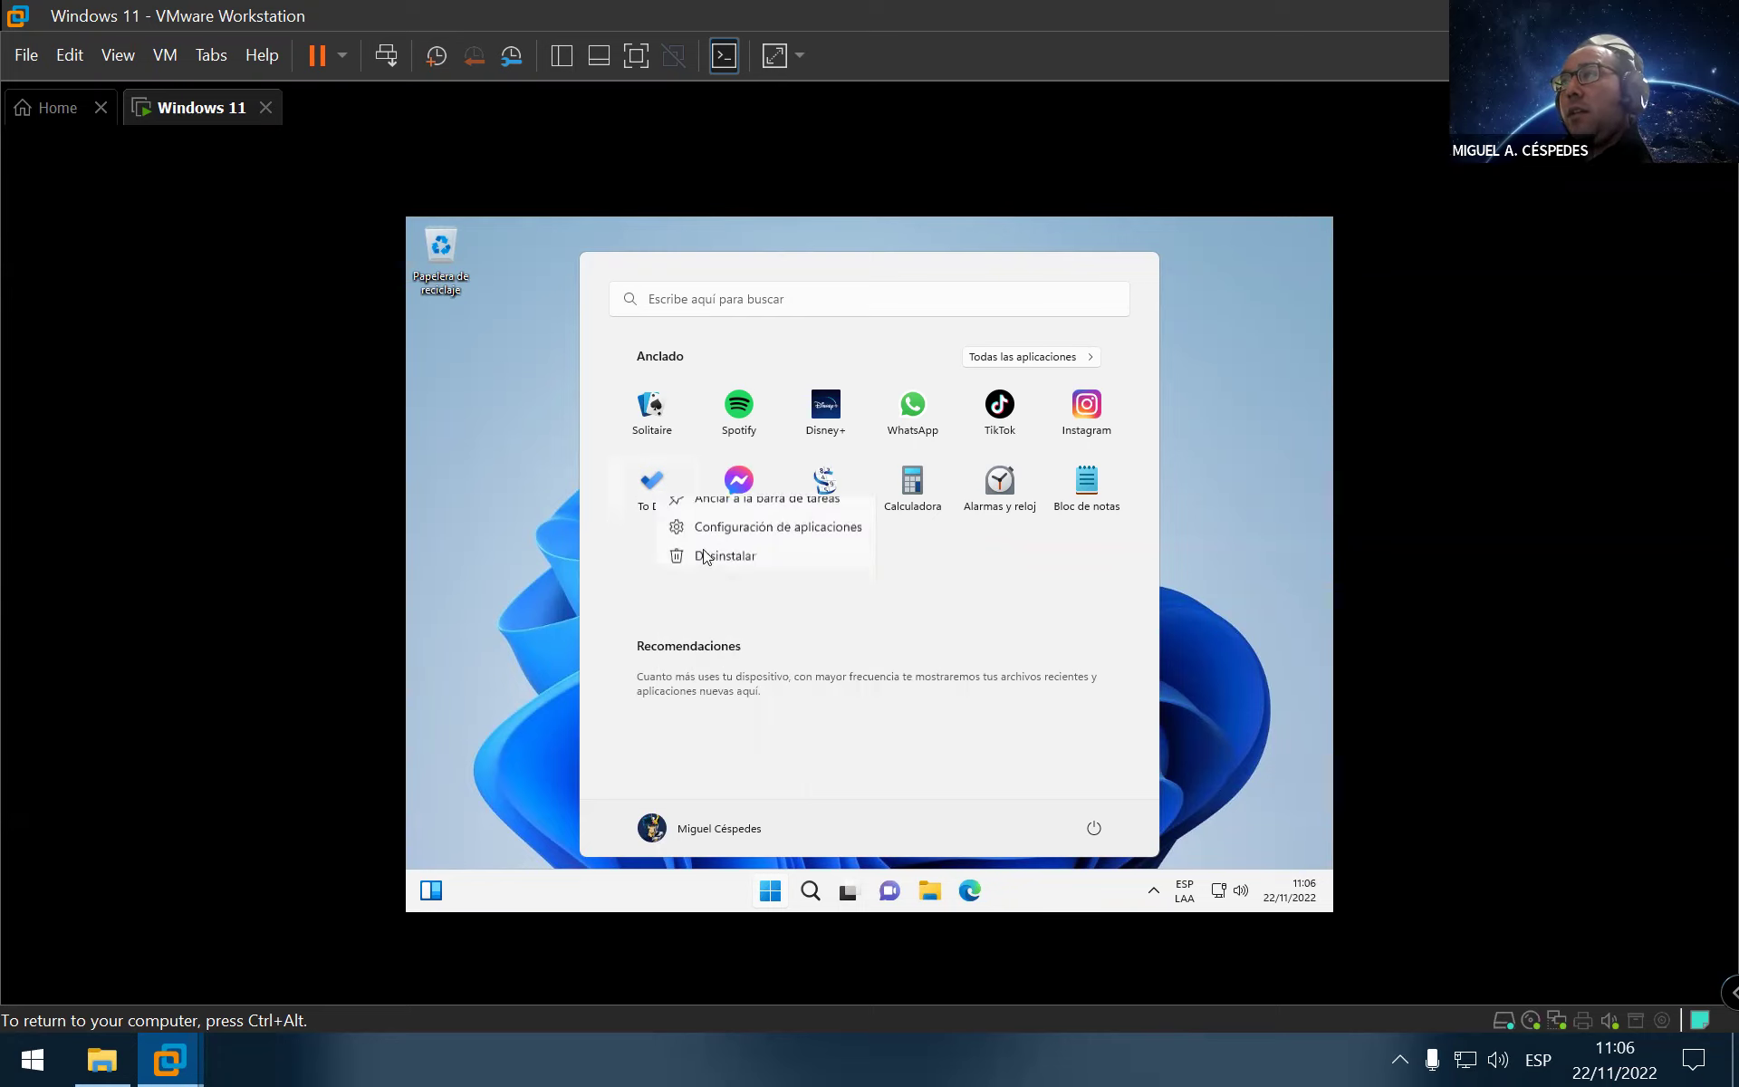
left_click(708, 546)
right_click(702, 496)
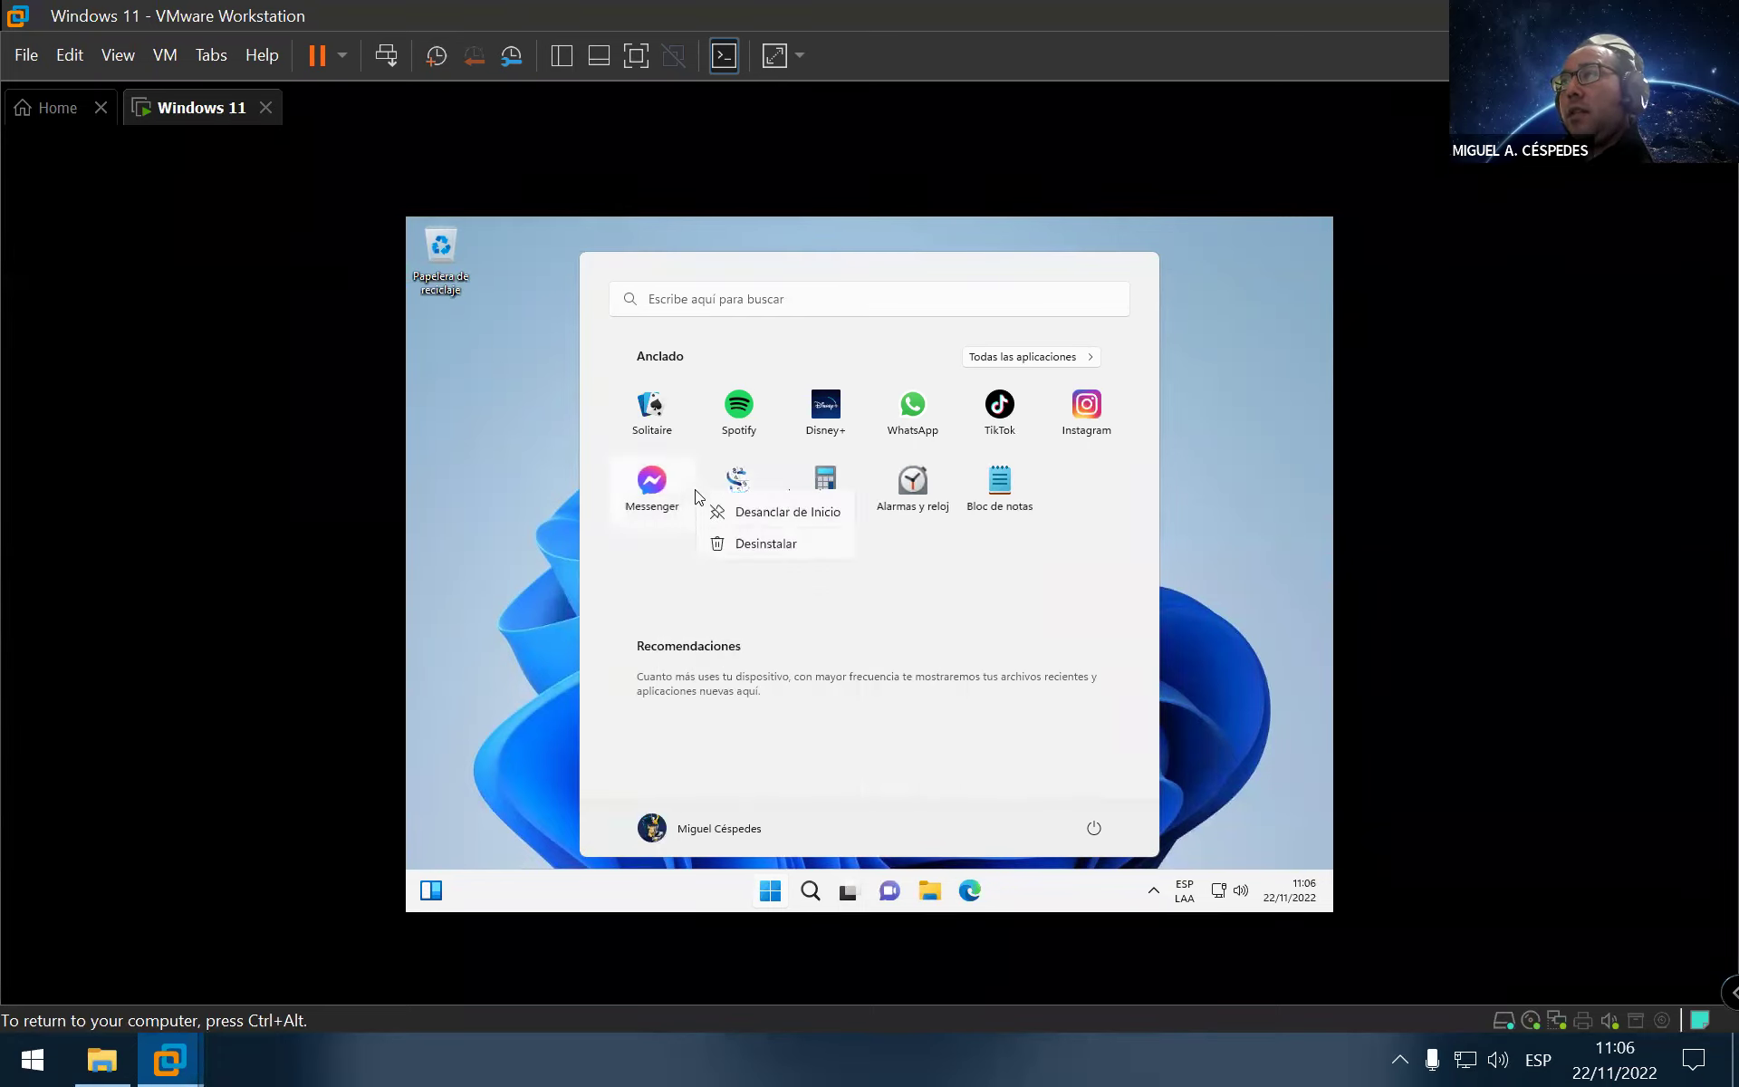
left_click(761, 535)
right_click(741, 432)
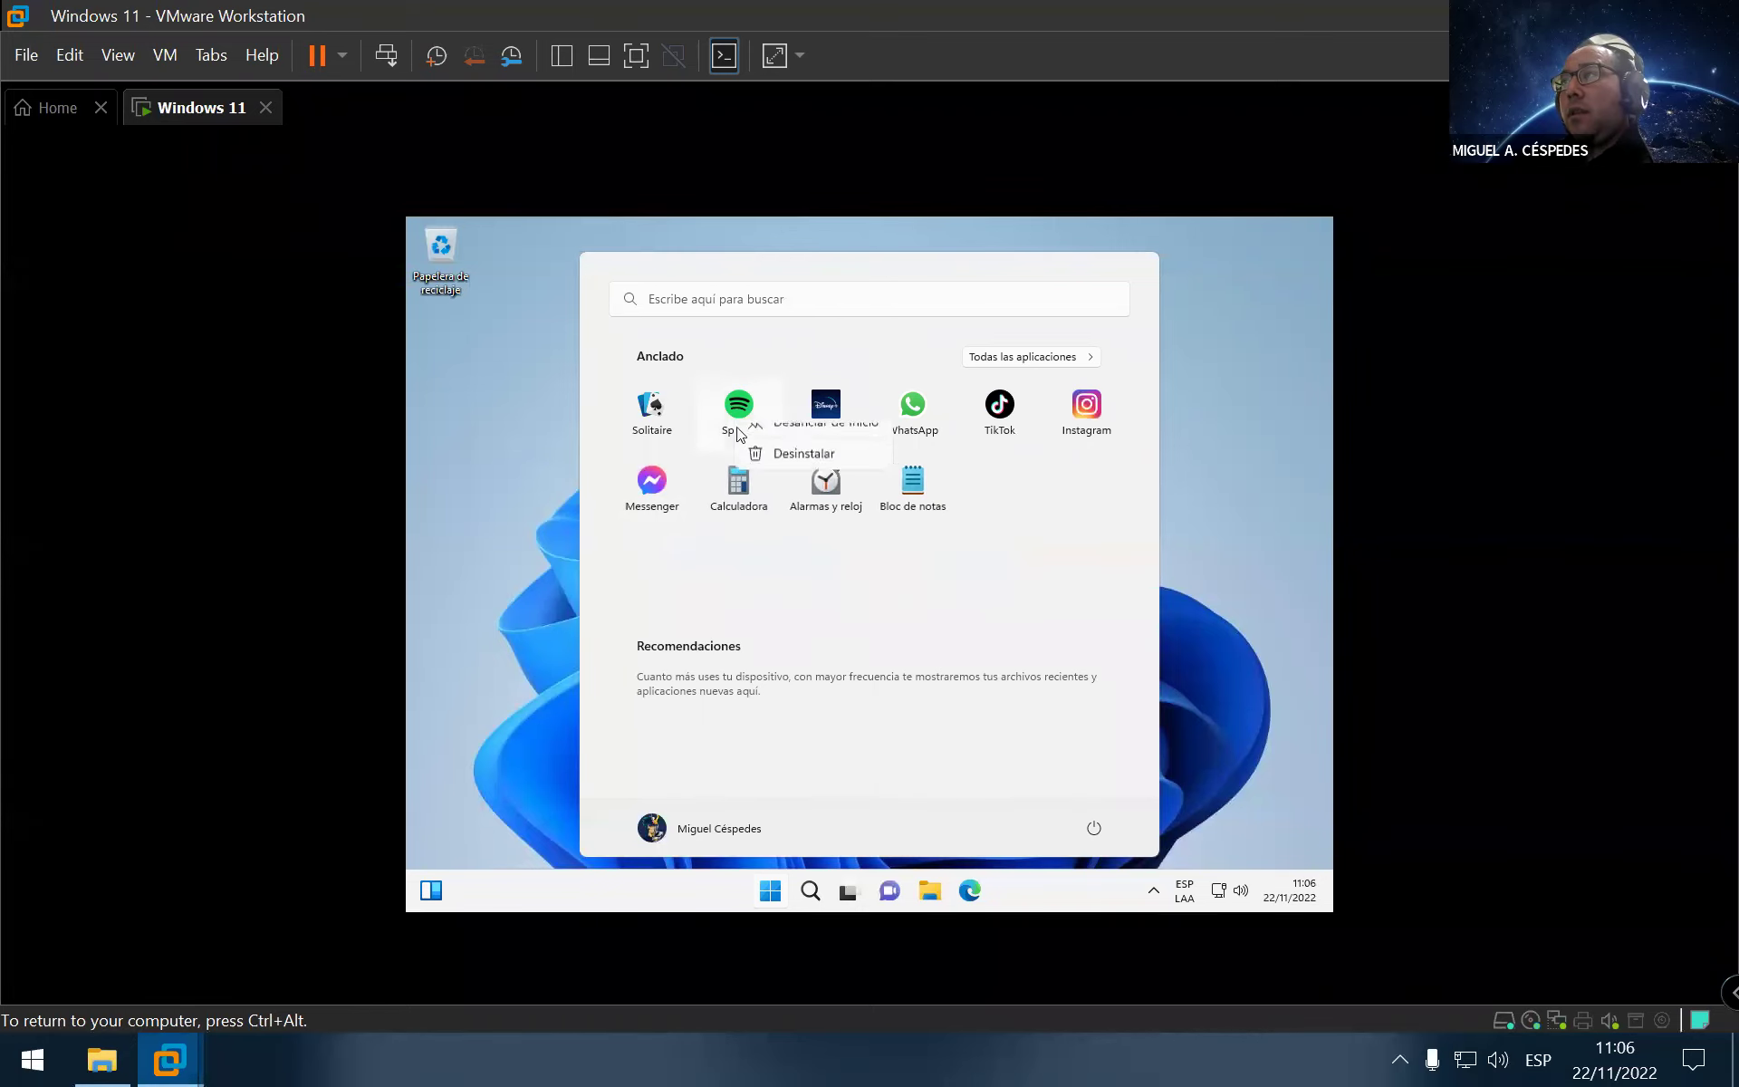
left_click(790, 469)
right_click(645, 413)
left_click(697, 465)
right_click(652, 407)
left_click(696, 436)
right_click(763, 415)
left_click(769, 431)
Unpin WhatsApp, TikTok, Messenger, Solitaire and Instagram from the Start menu
right_click(769, 425)
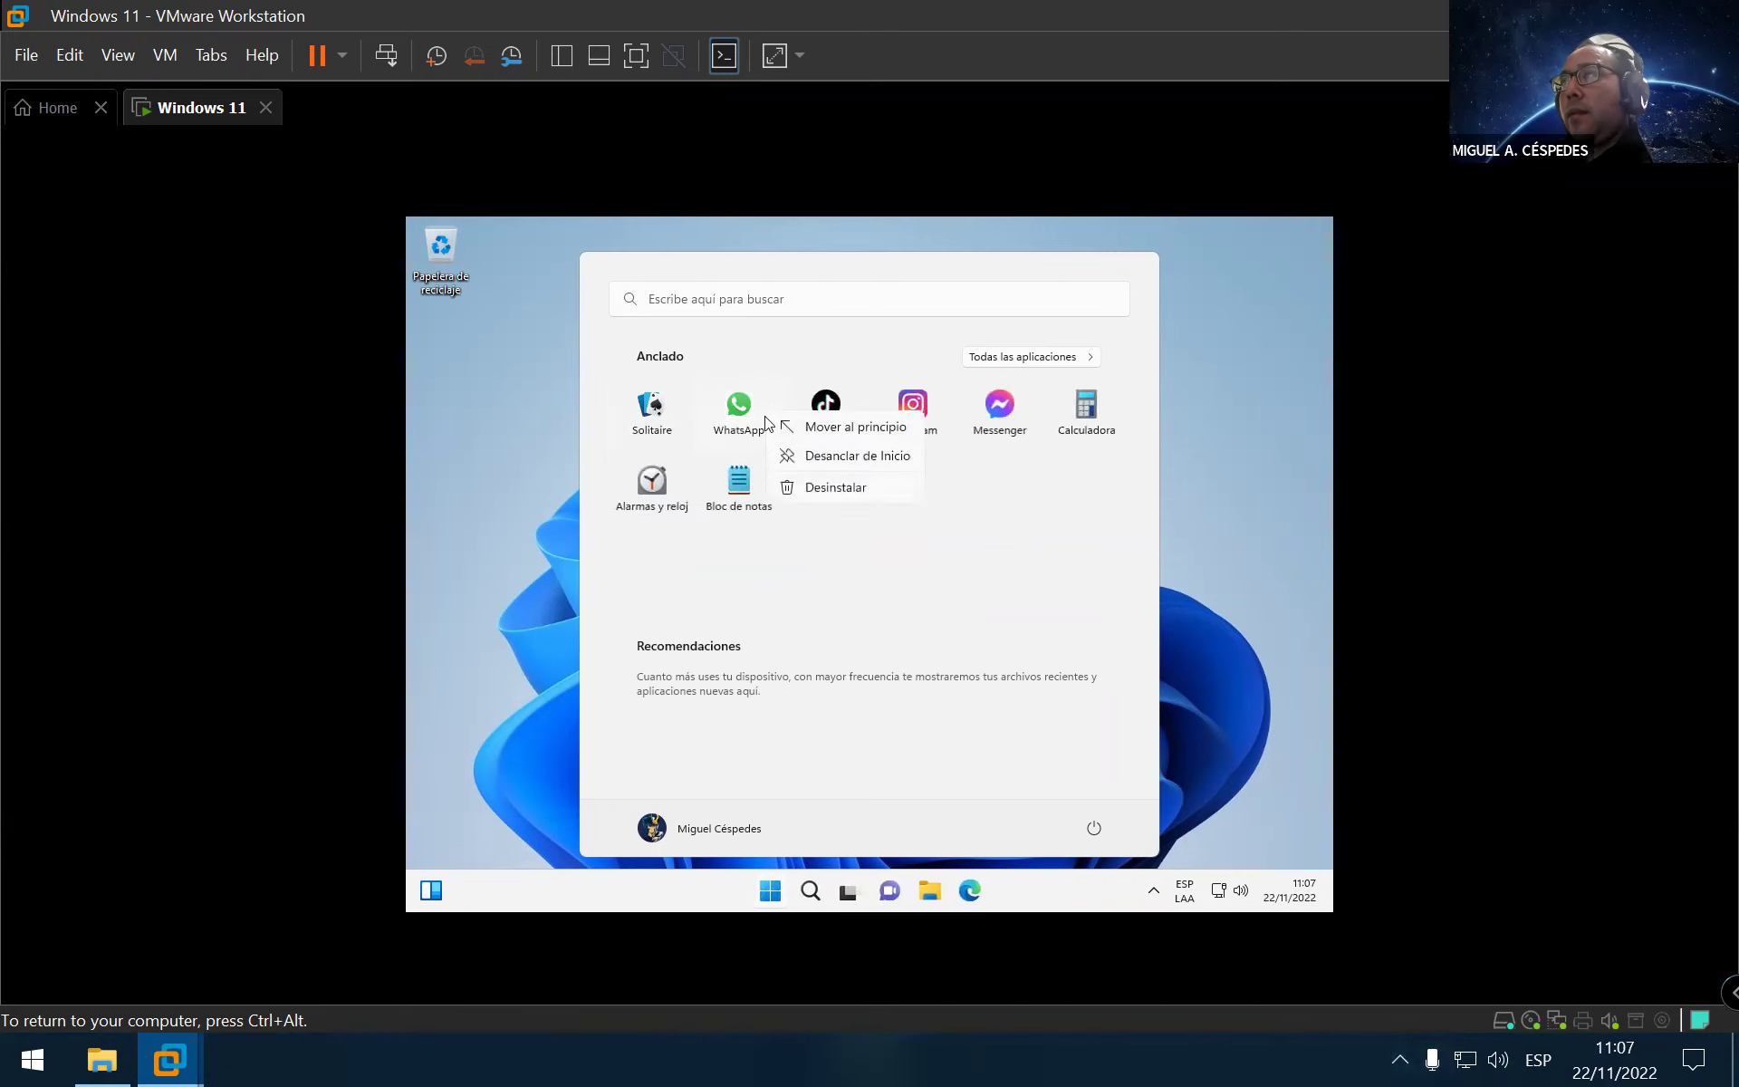
left_click(846, 455)
right_click(820, 409)
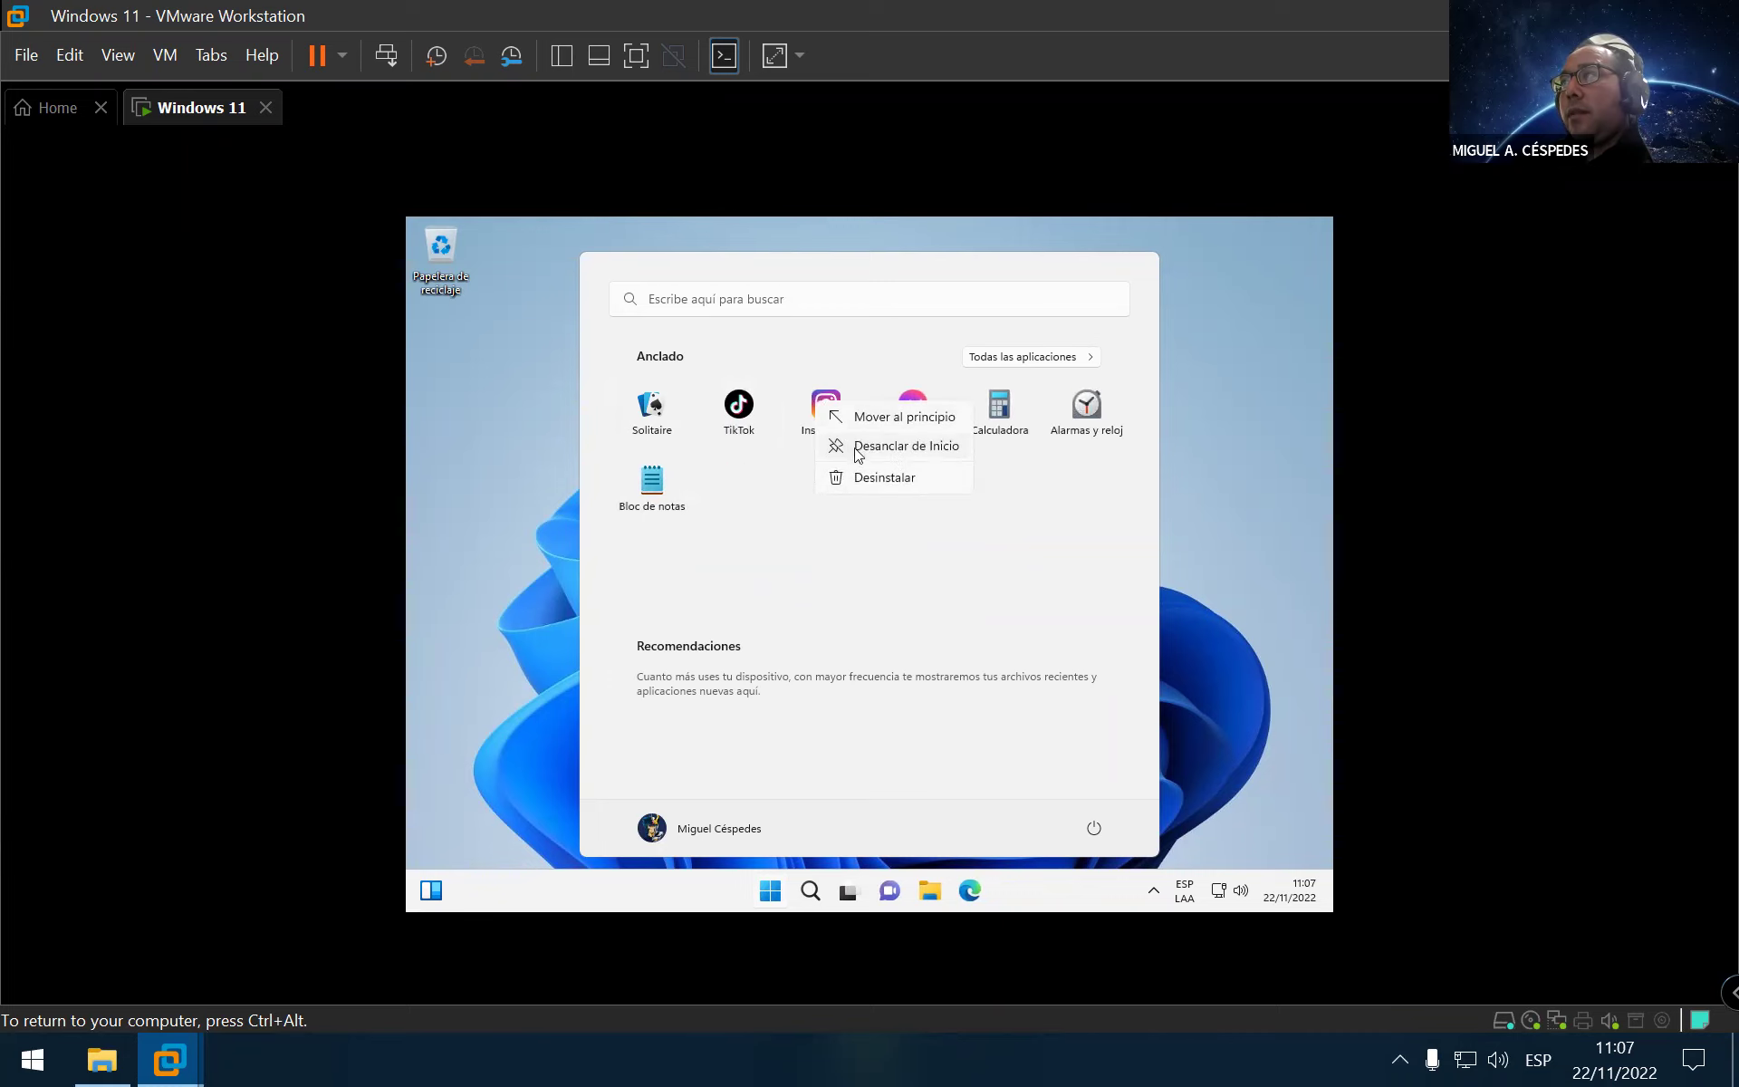
left_click(857, 450)
right_click(842, 446)
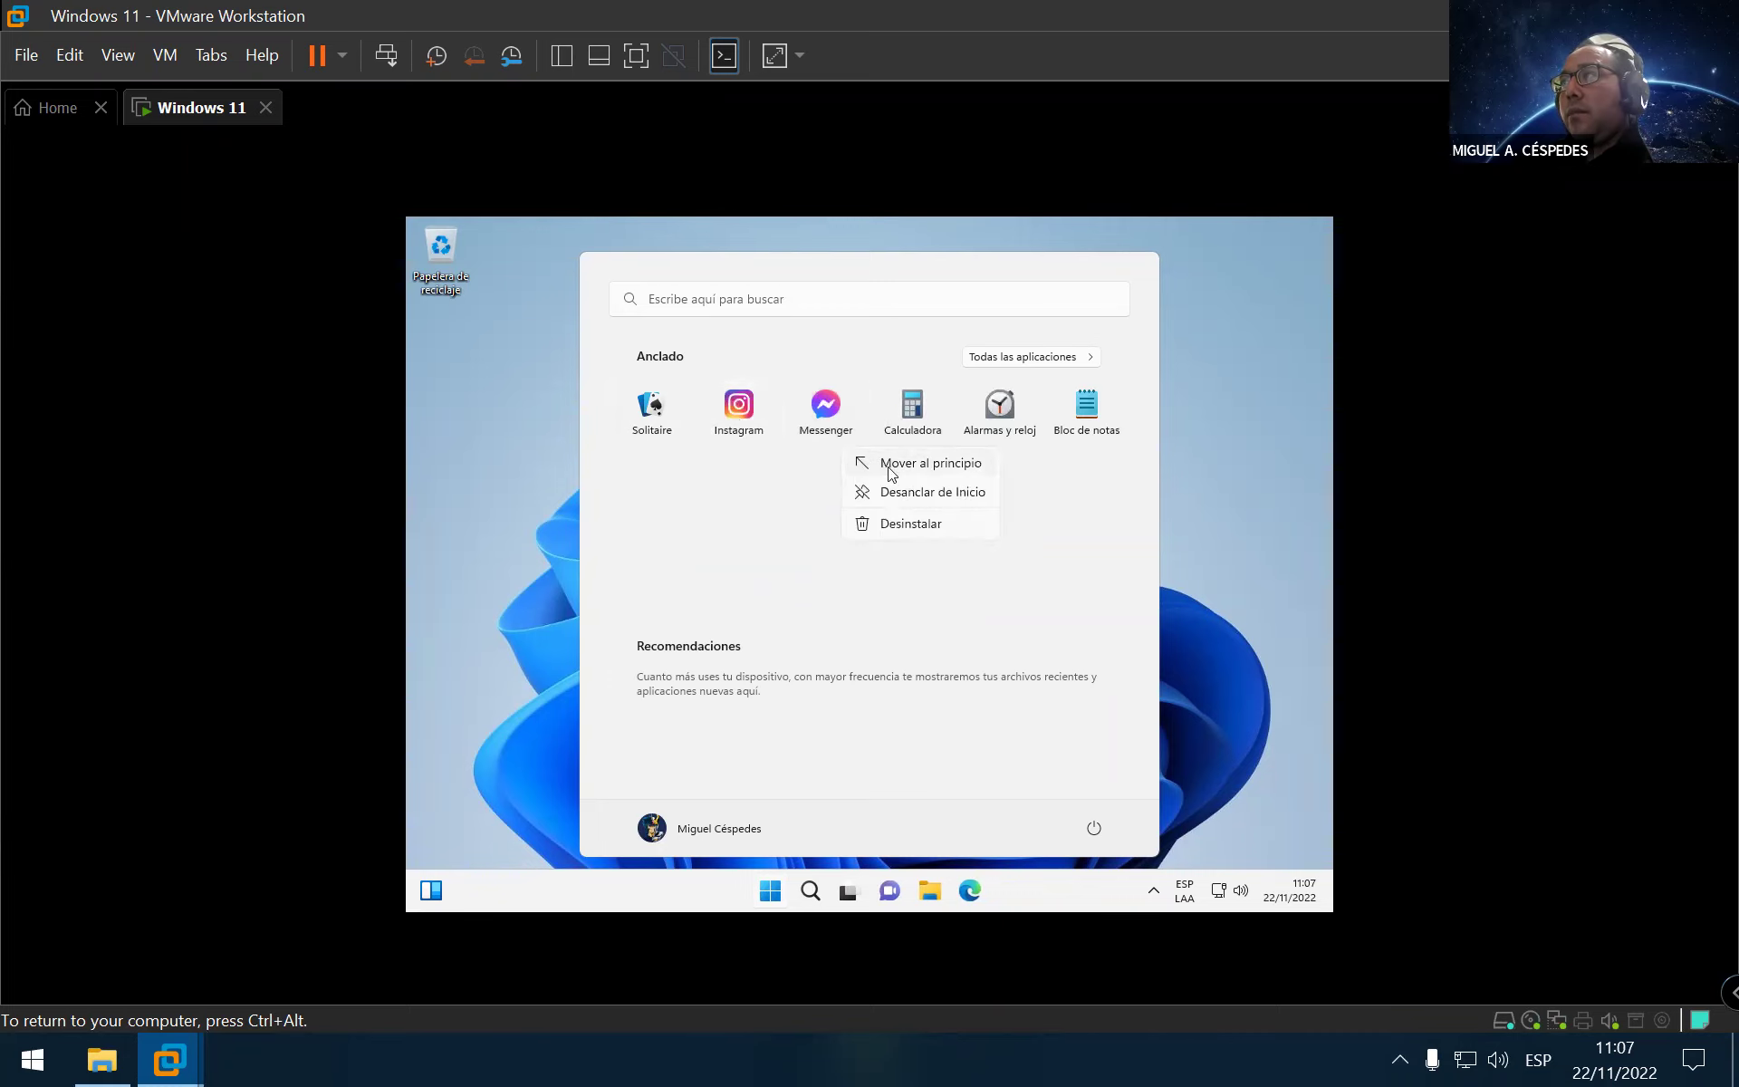
left_click(889, 493)
right_click(659, 419)
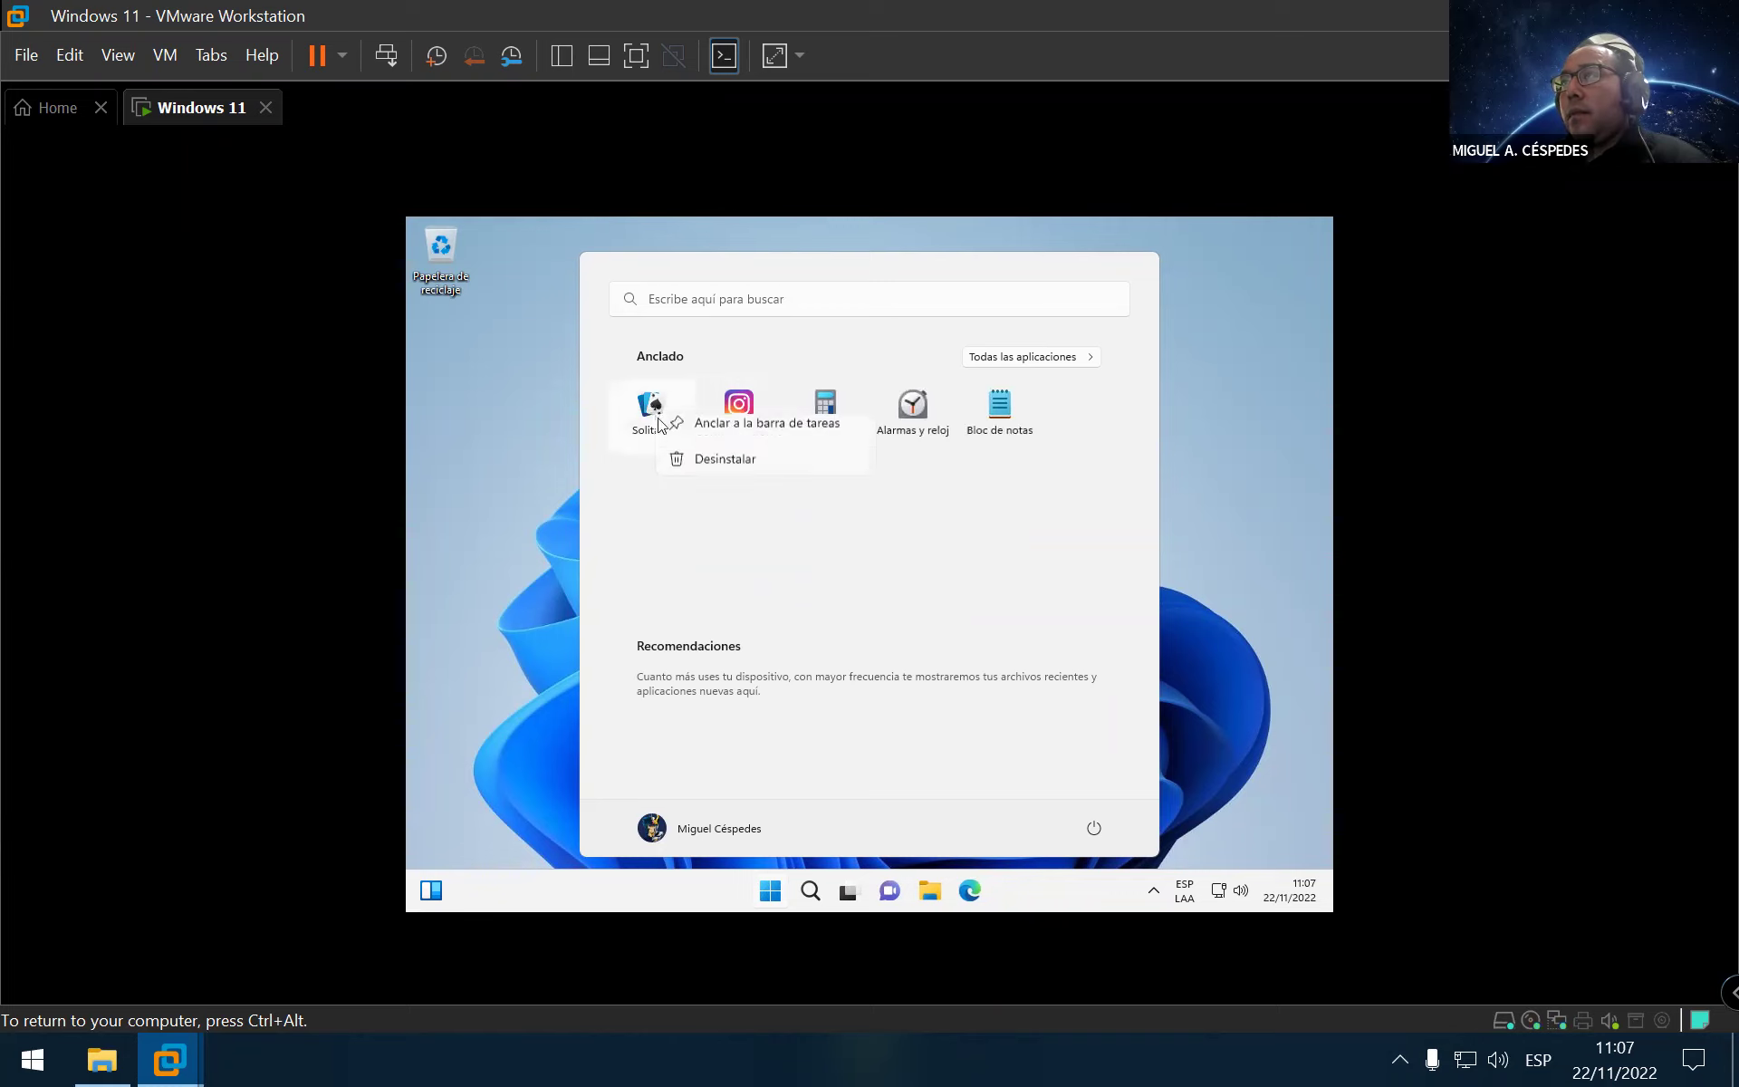
left_click(785, 432)
right_click(694, 417)
left_click(752, 431)
Unpin the remaining apps, including Alarmas y reloj and Bloc de notas, and close Start
right_click(744, 434)
left_click(747, 424)
right_click(771, 440)
left_click(773, 441)
right_click(777, 430)
left_click(798, 451)
right_click(666, 424)
left_click(746, 434)
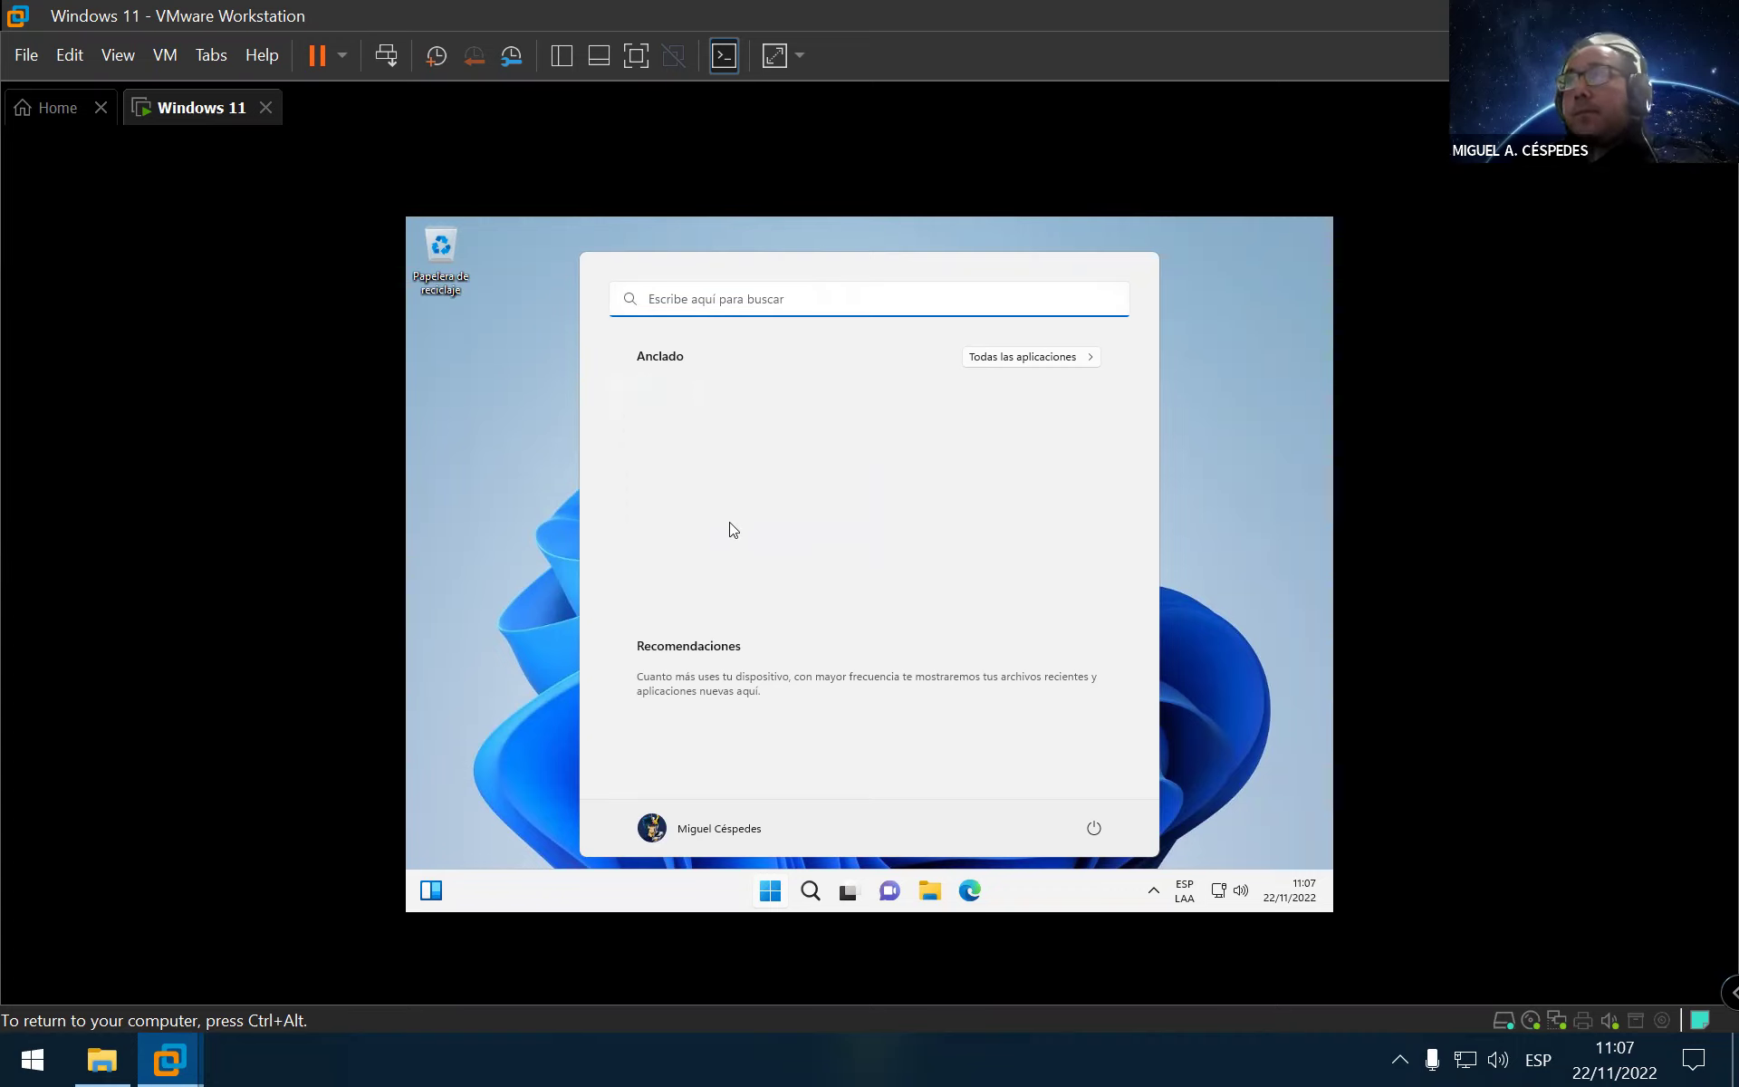
left_click(442, 545)
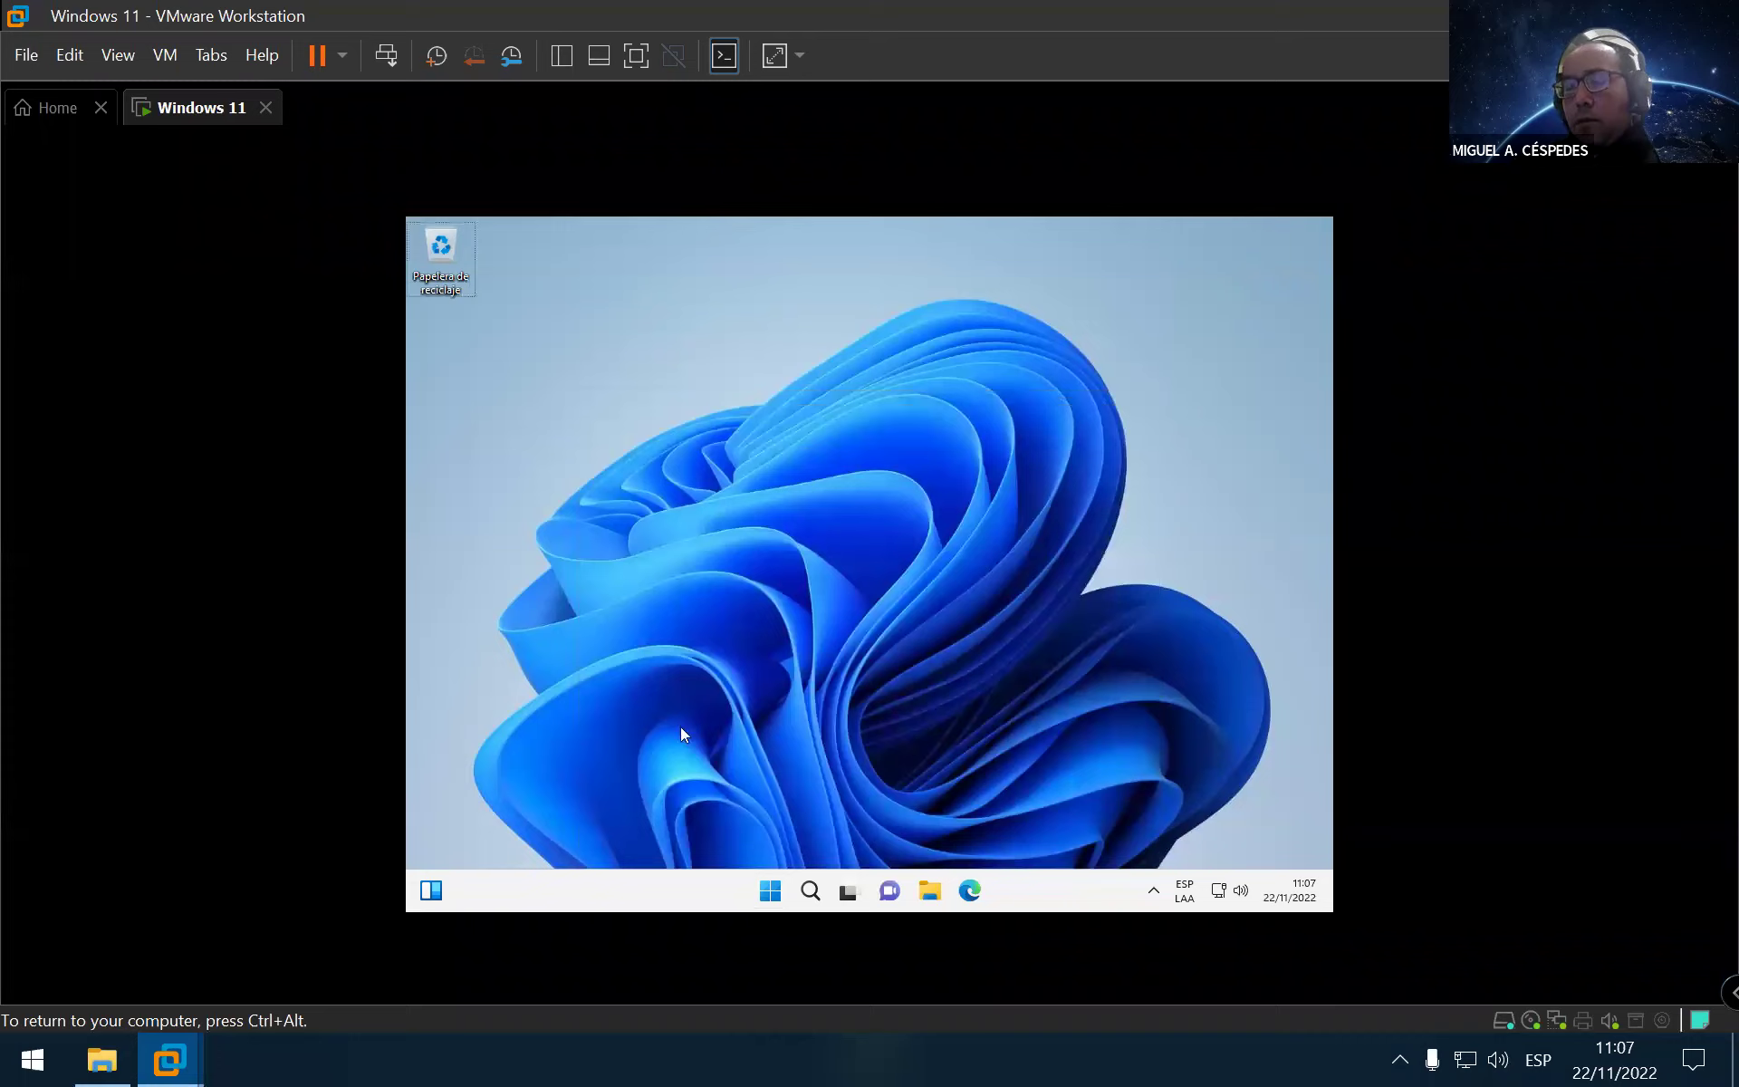
Open Windows Settings with Win+I, maximize it, and go to the Aplicaciones page
key("super+i")
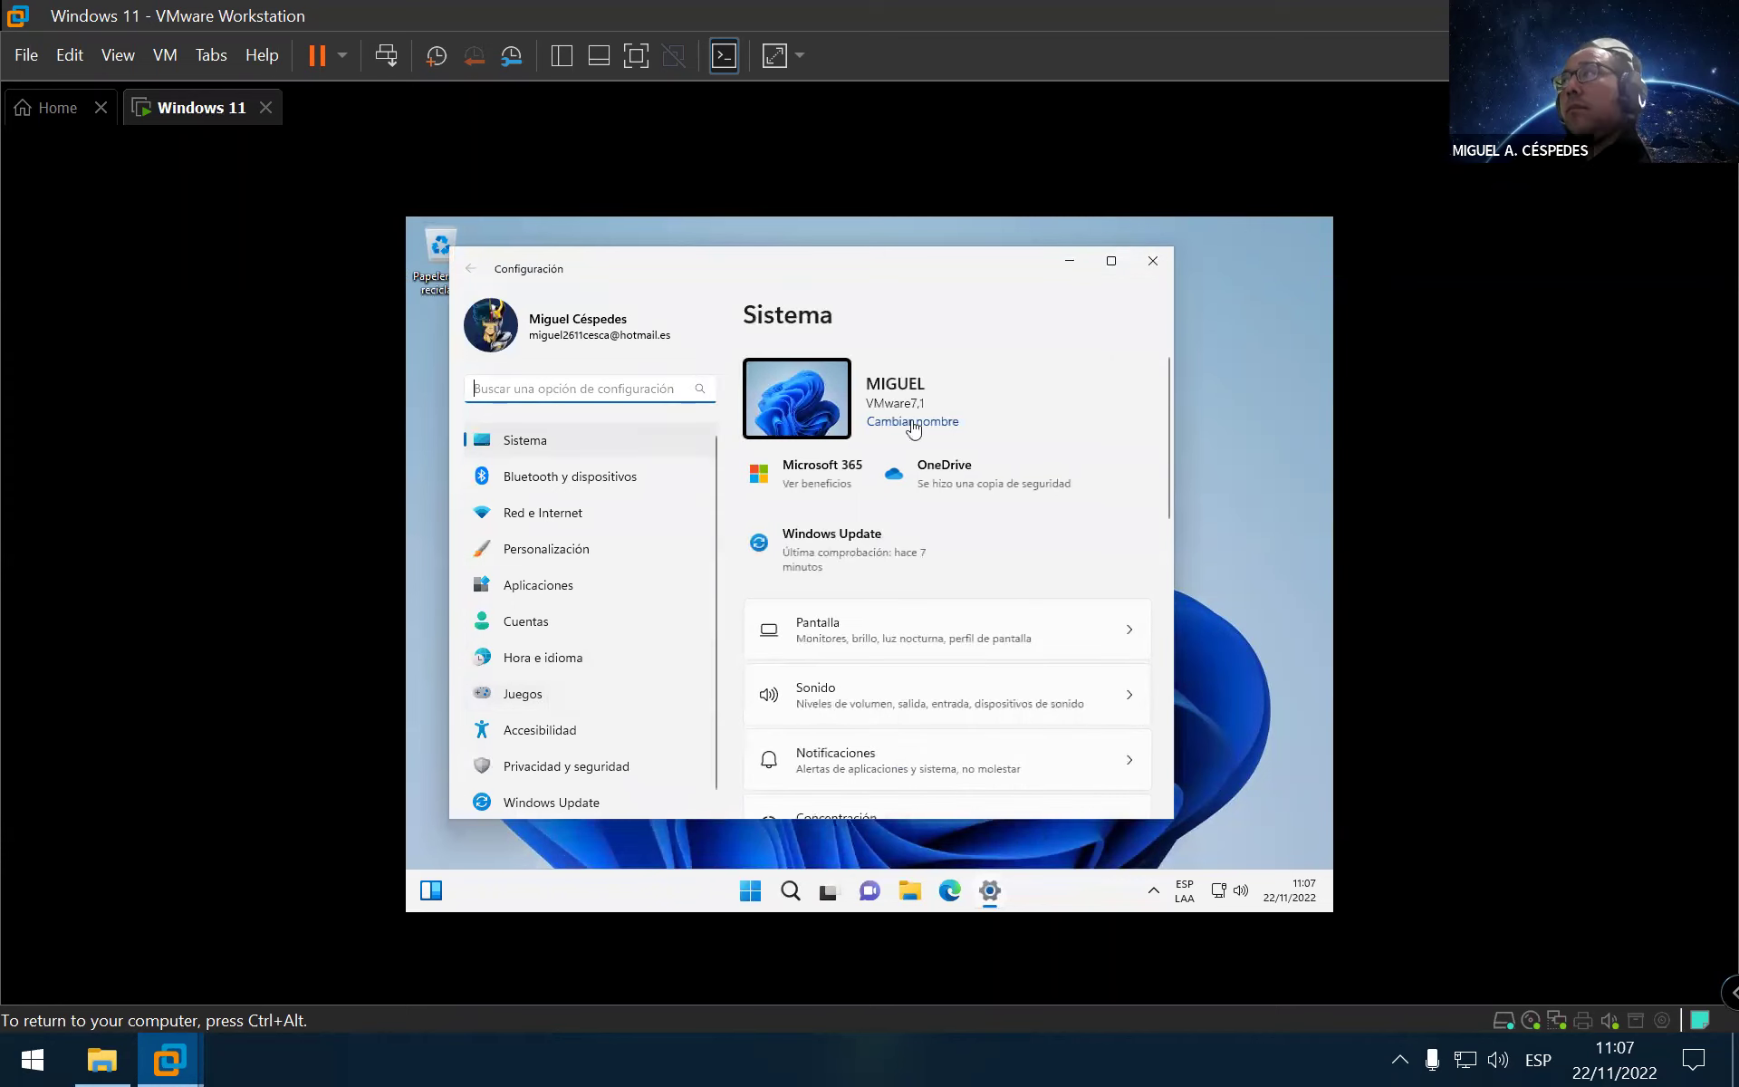
left_click(1111, 261)
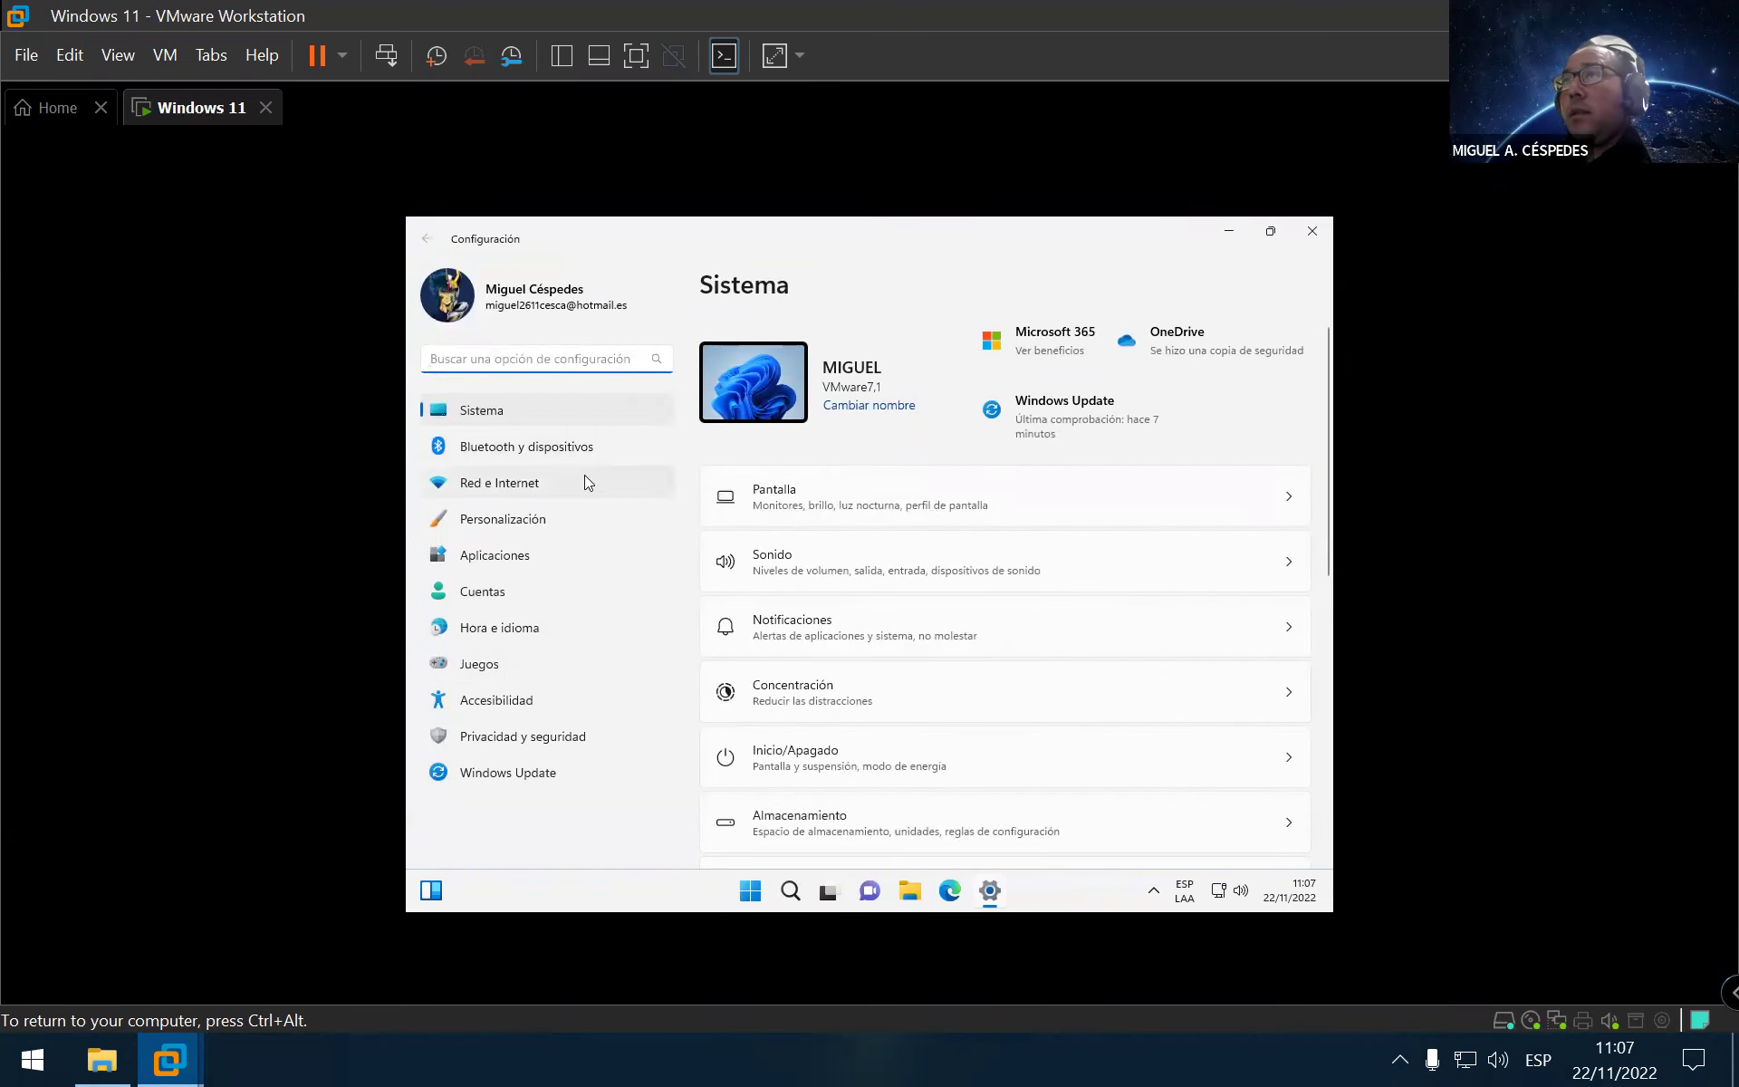
left_click(534, 562)
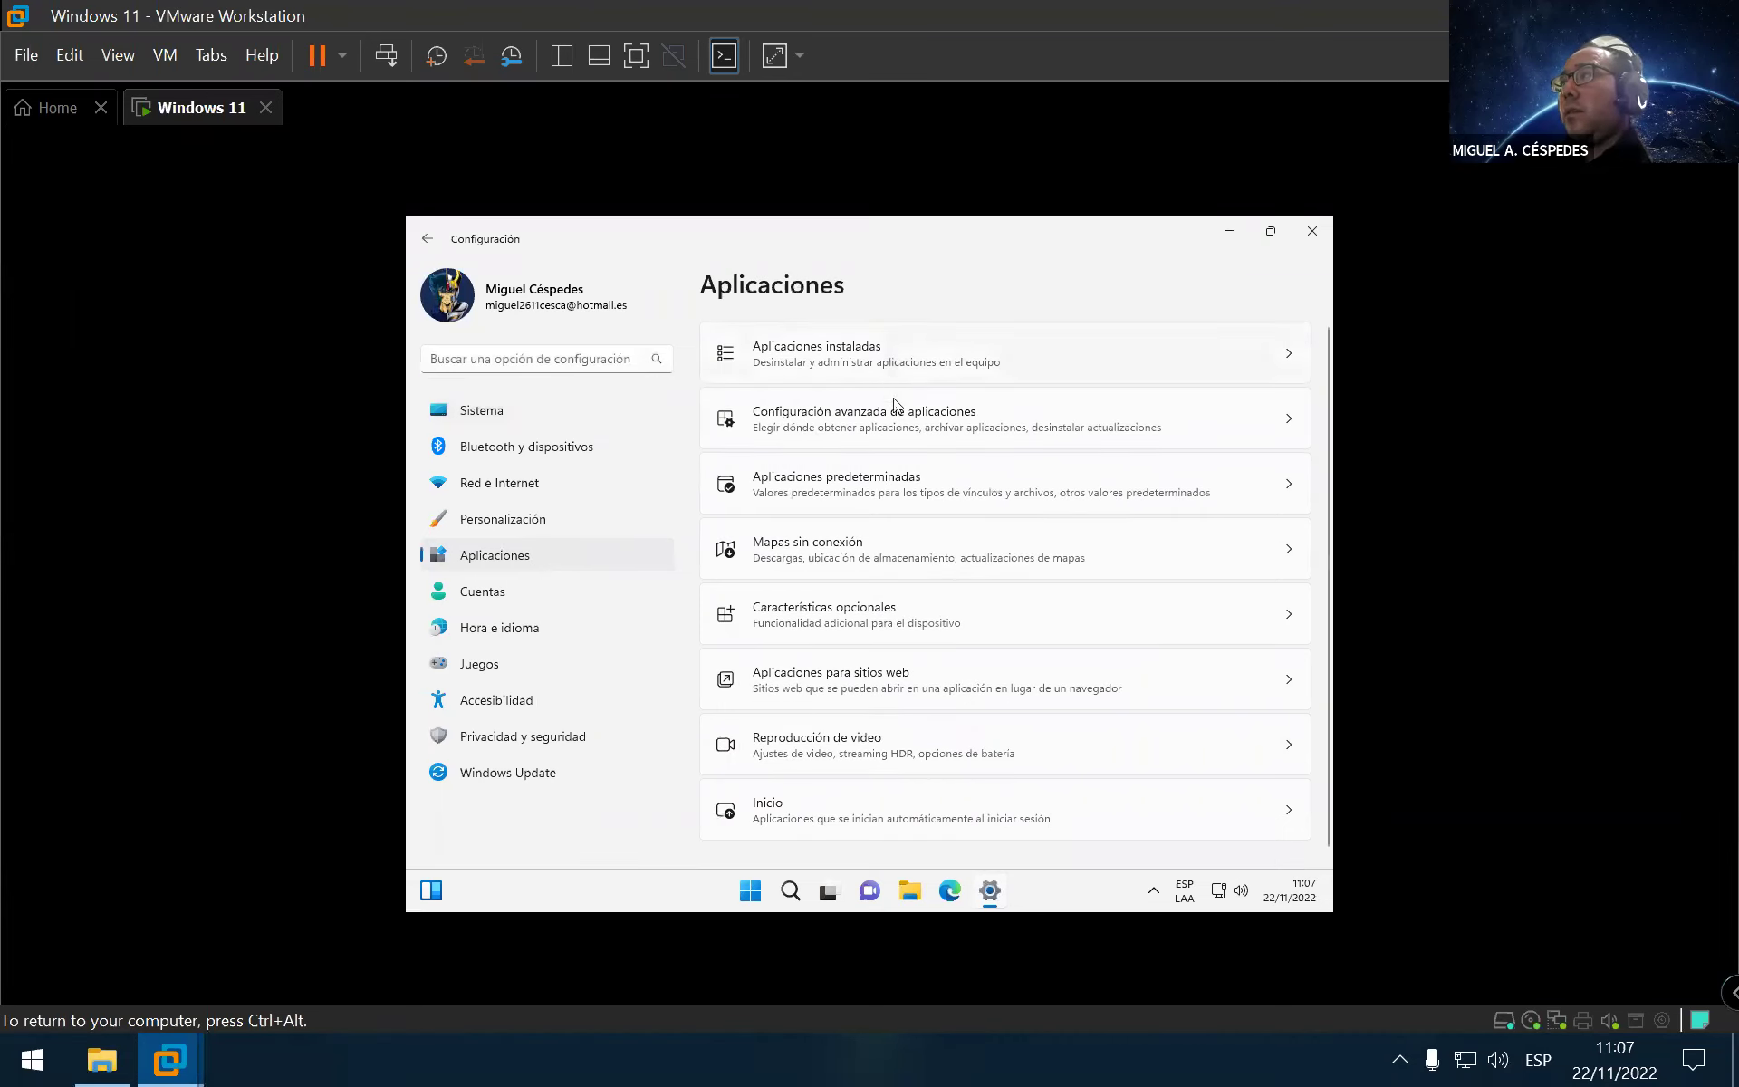
Turn off OneDrive, Microsoft Teams and Windows Security notification icon in Aplicaciones > Inicio
scroll(909, 648, "down", 1)
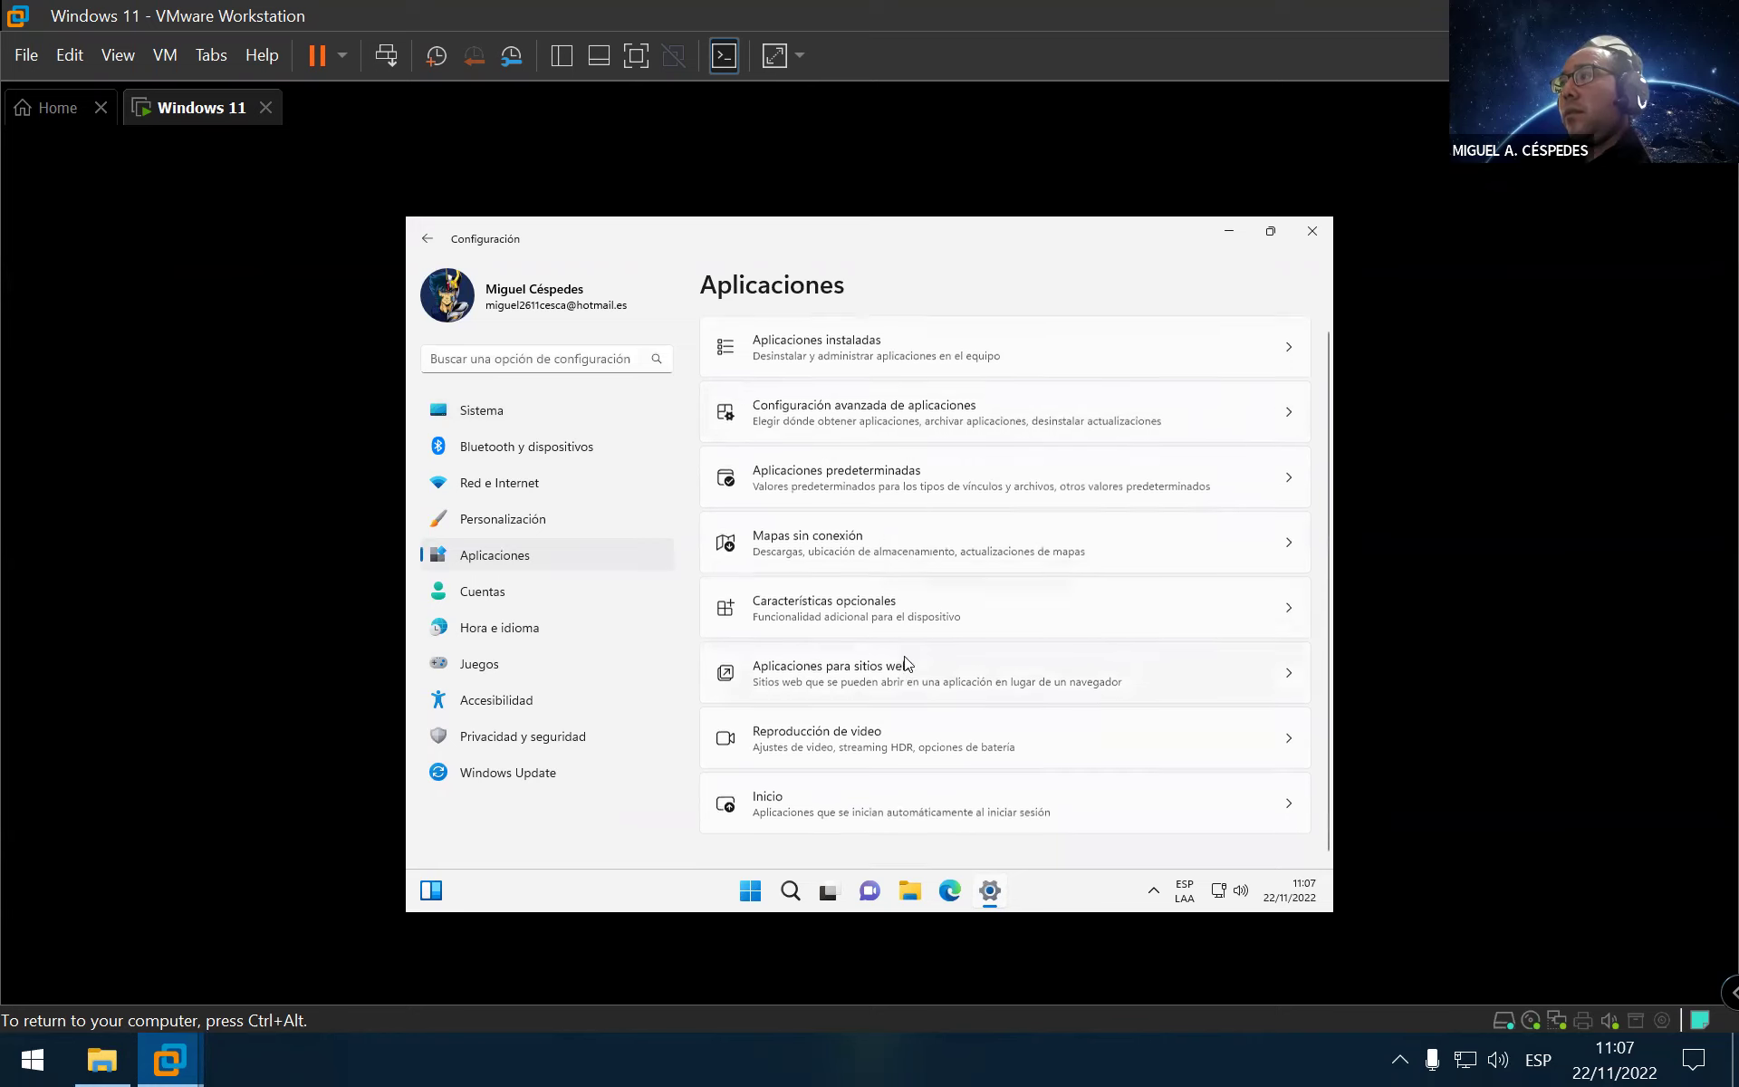
left_click(852, 811)
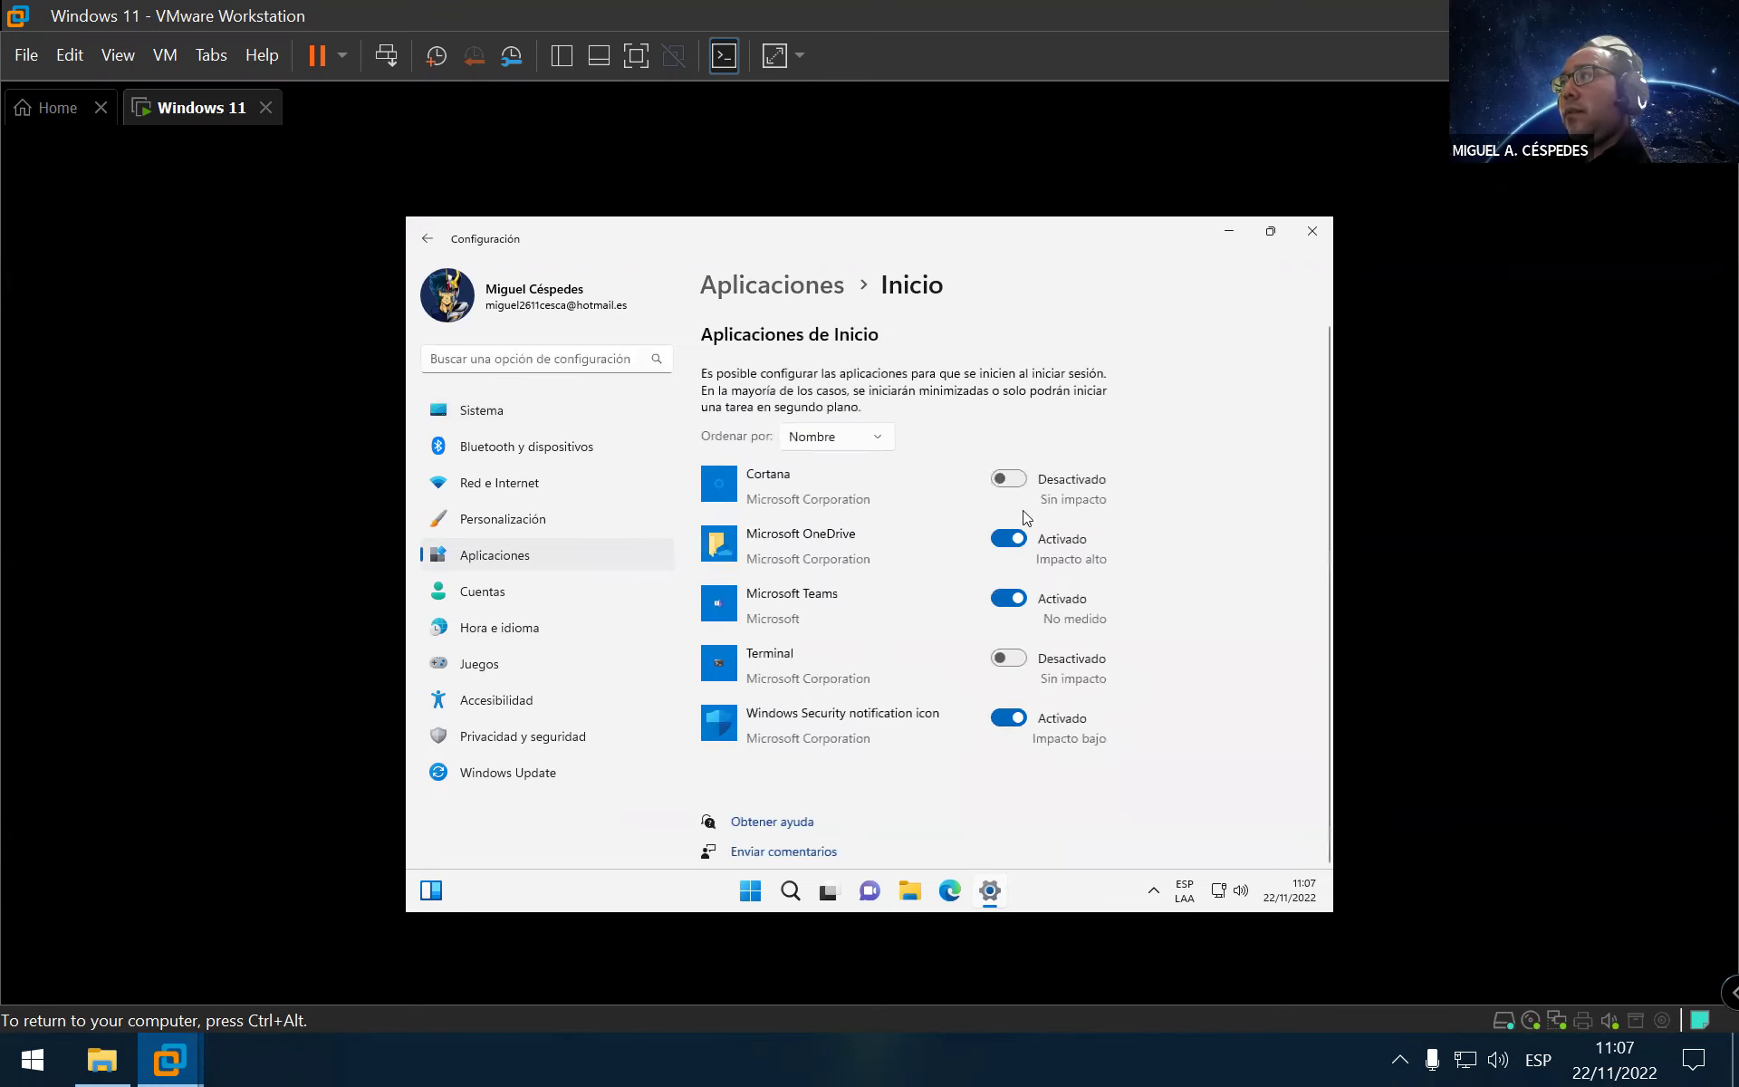
left_click(1001, 541)
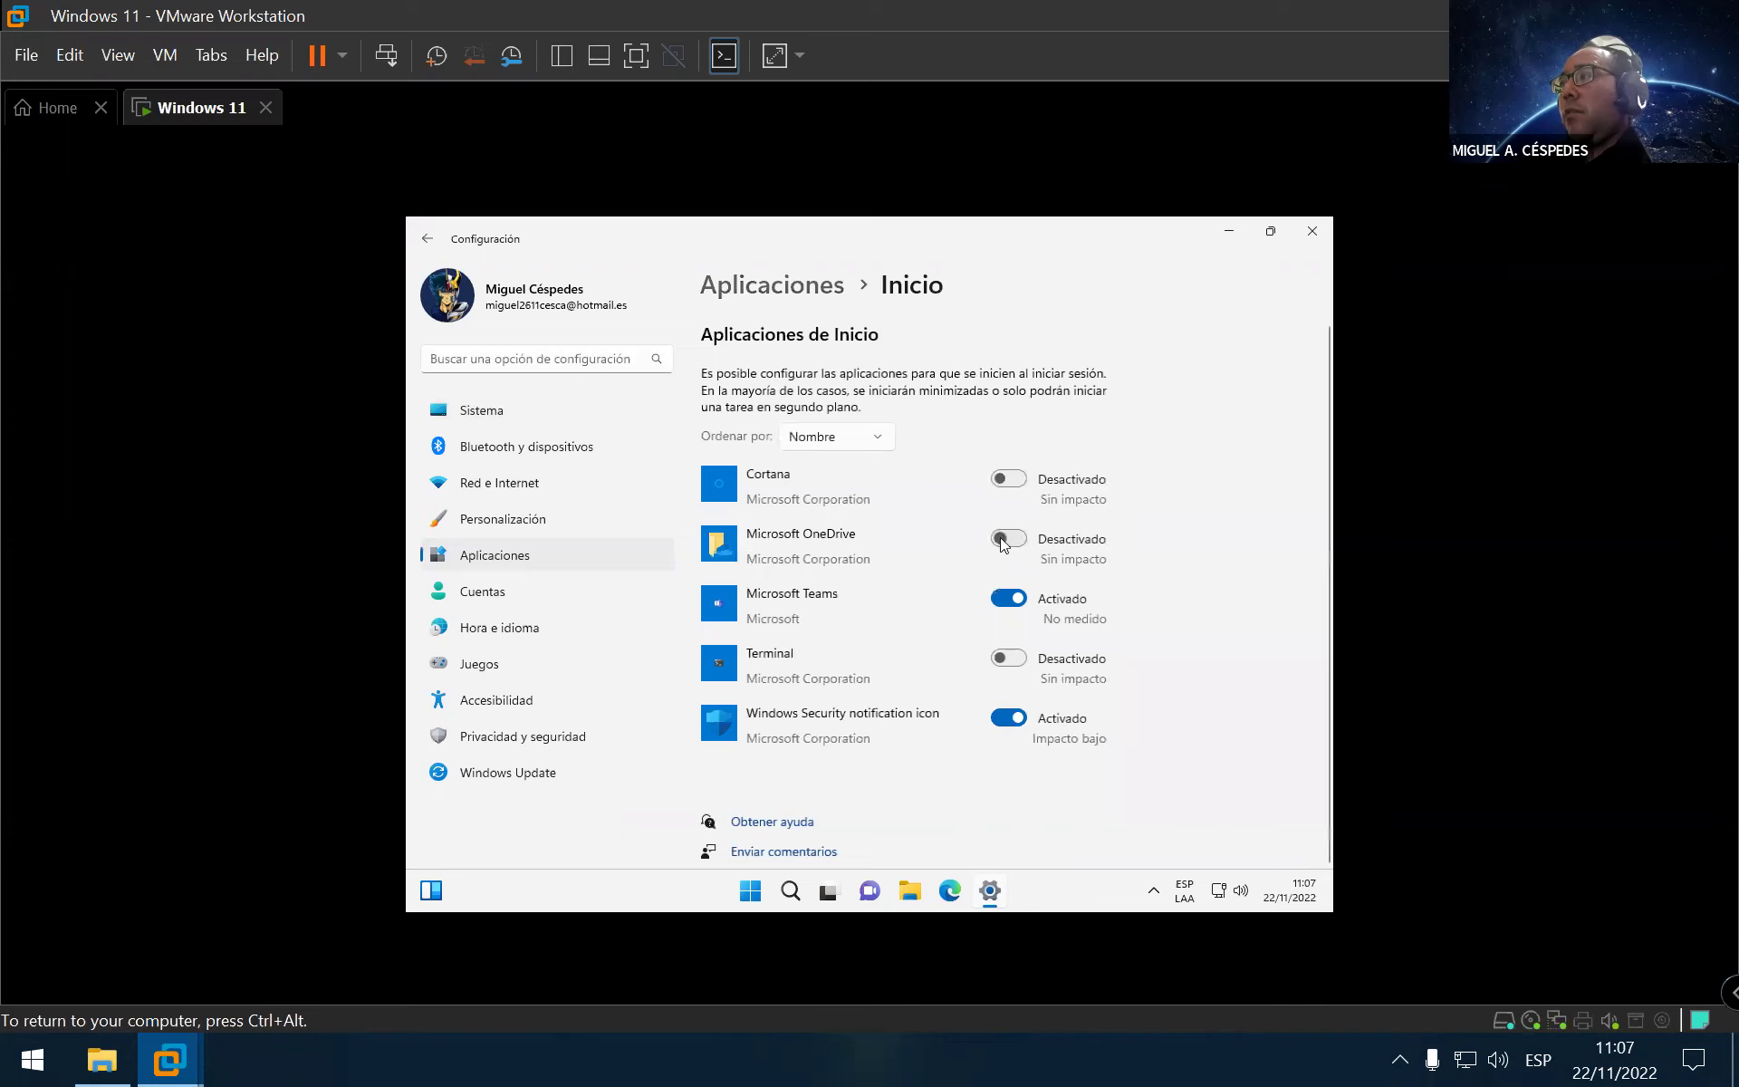
left_click(1015, 600)
left_click(1008, 720)
scroll(1005, 707, "down", 1)
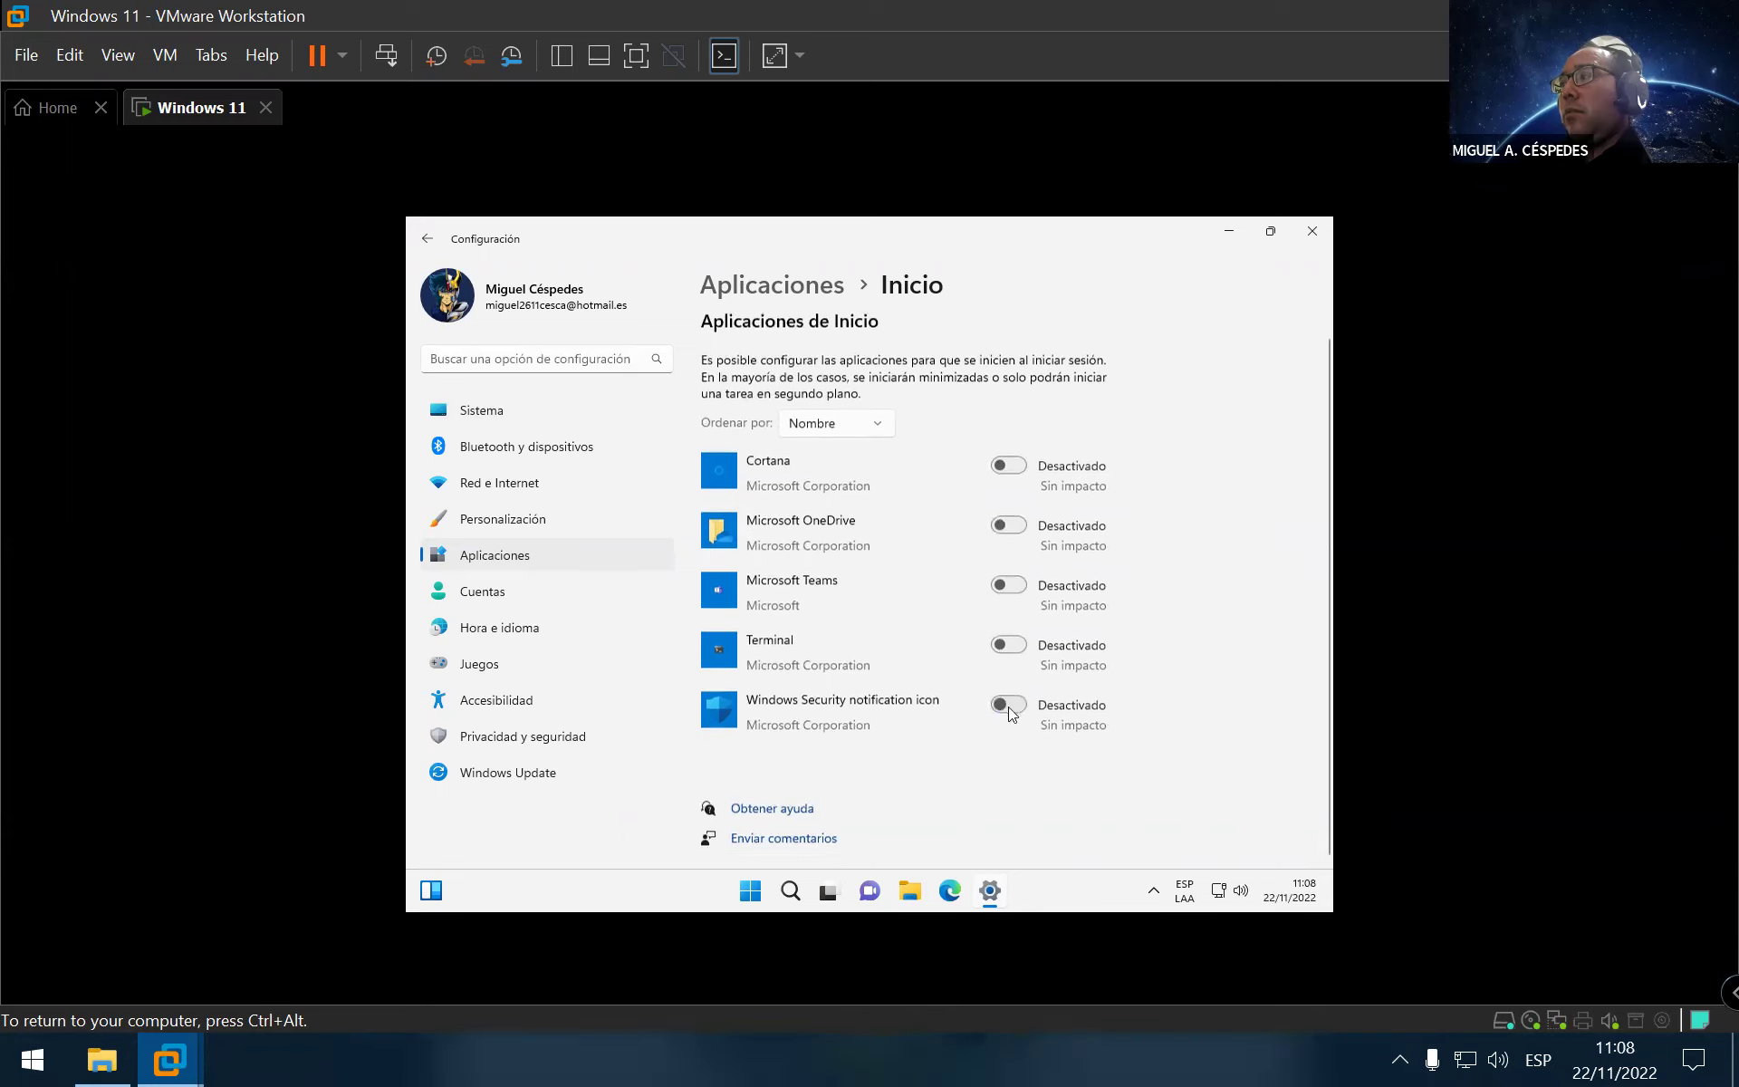
scroll(1005, 702, "up", 1)
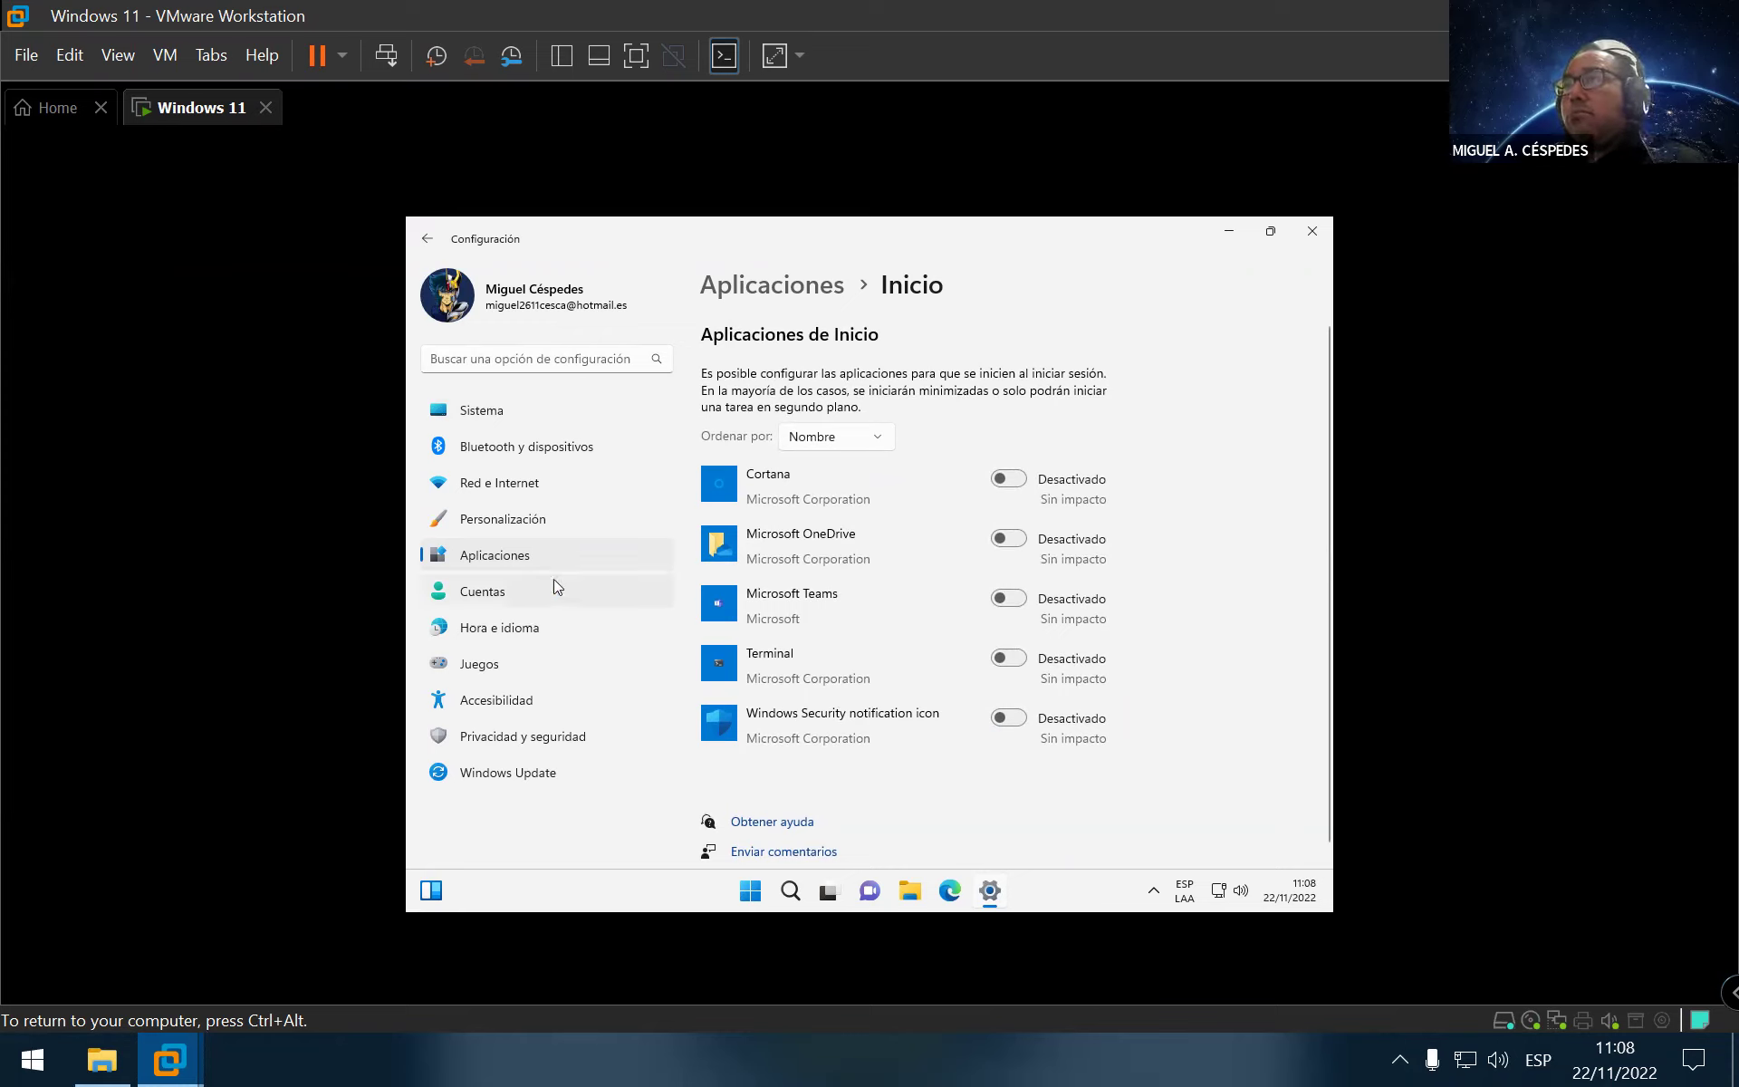
Open the Inicio page under Personalización settings and review its options
left_click(551, 529)
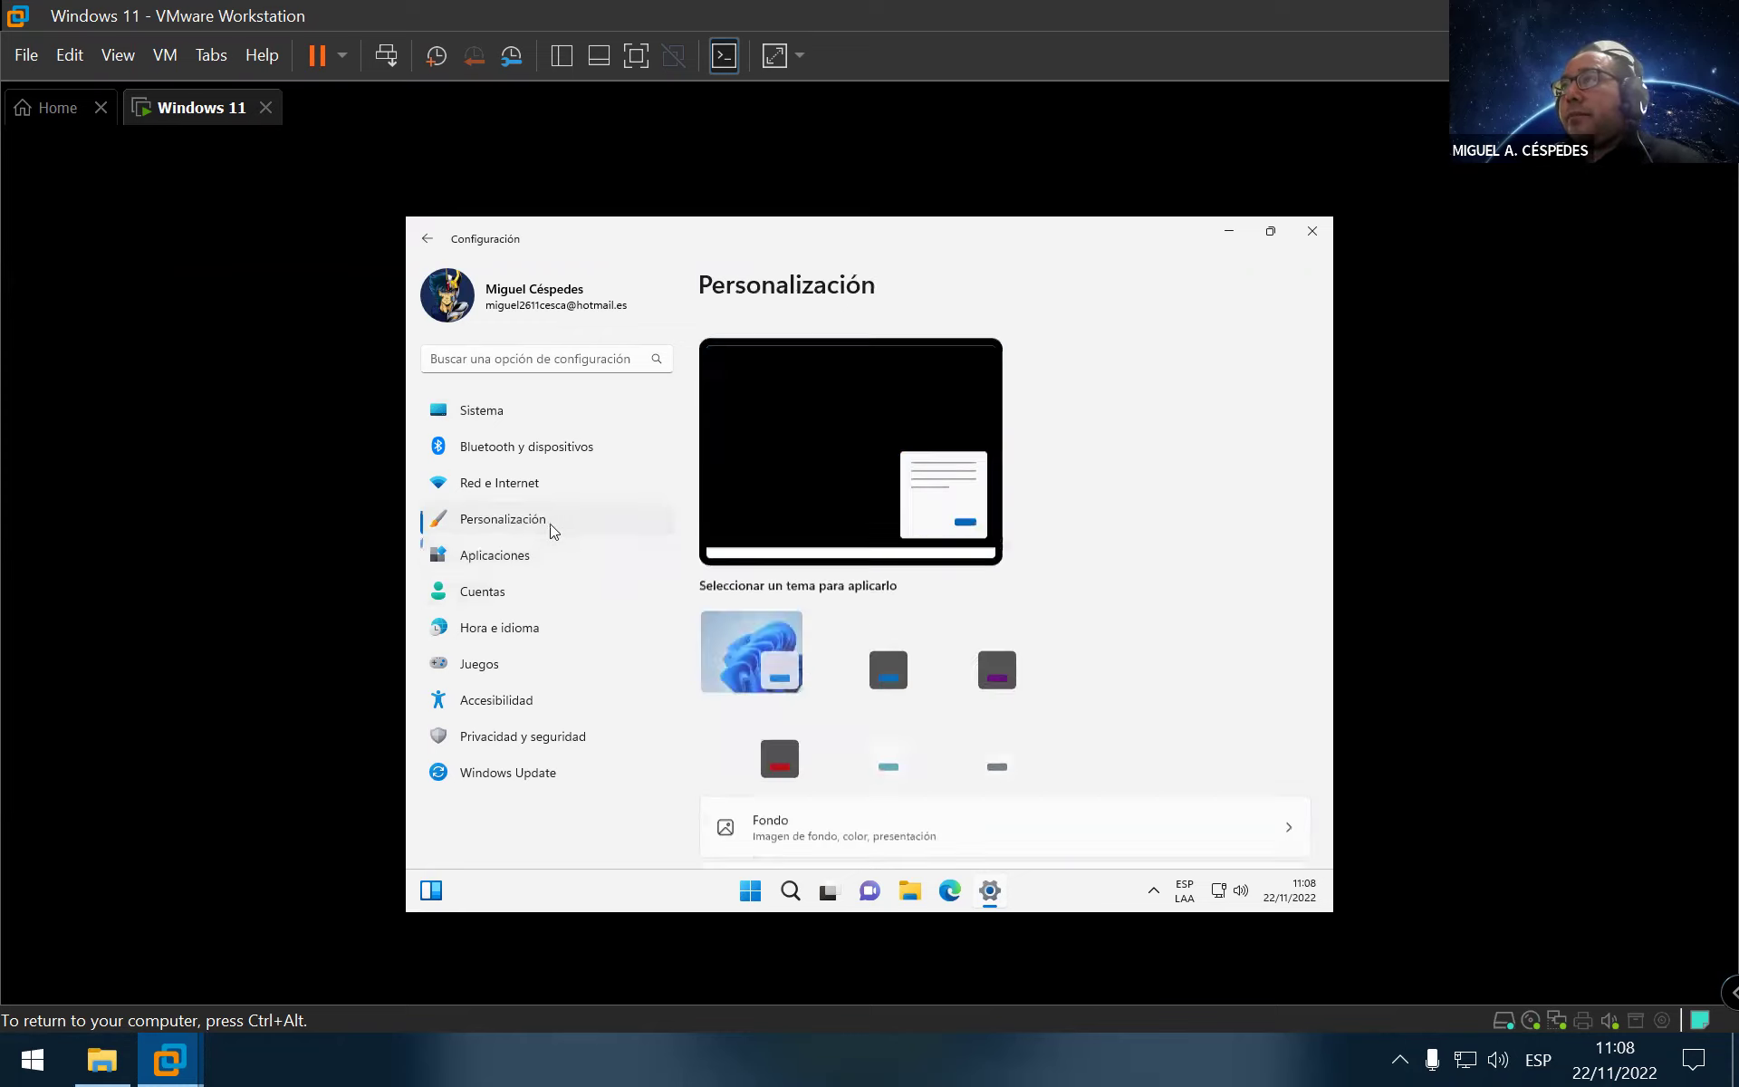
scroll(949, 584, "down", 4)
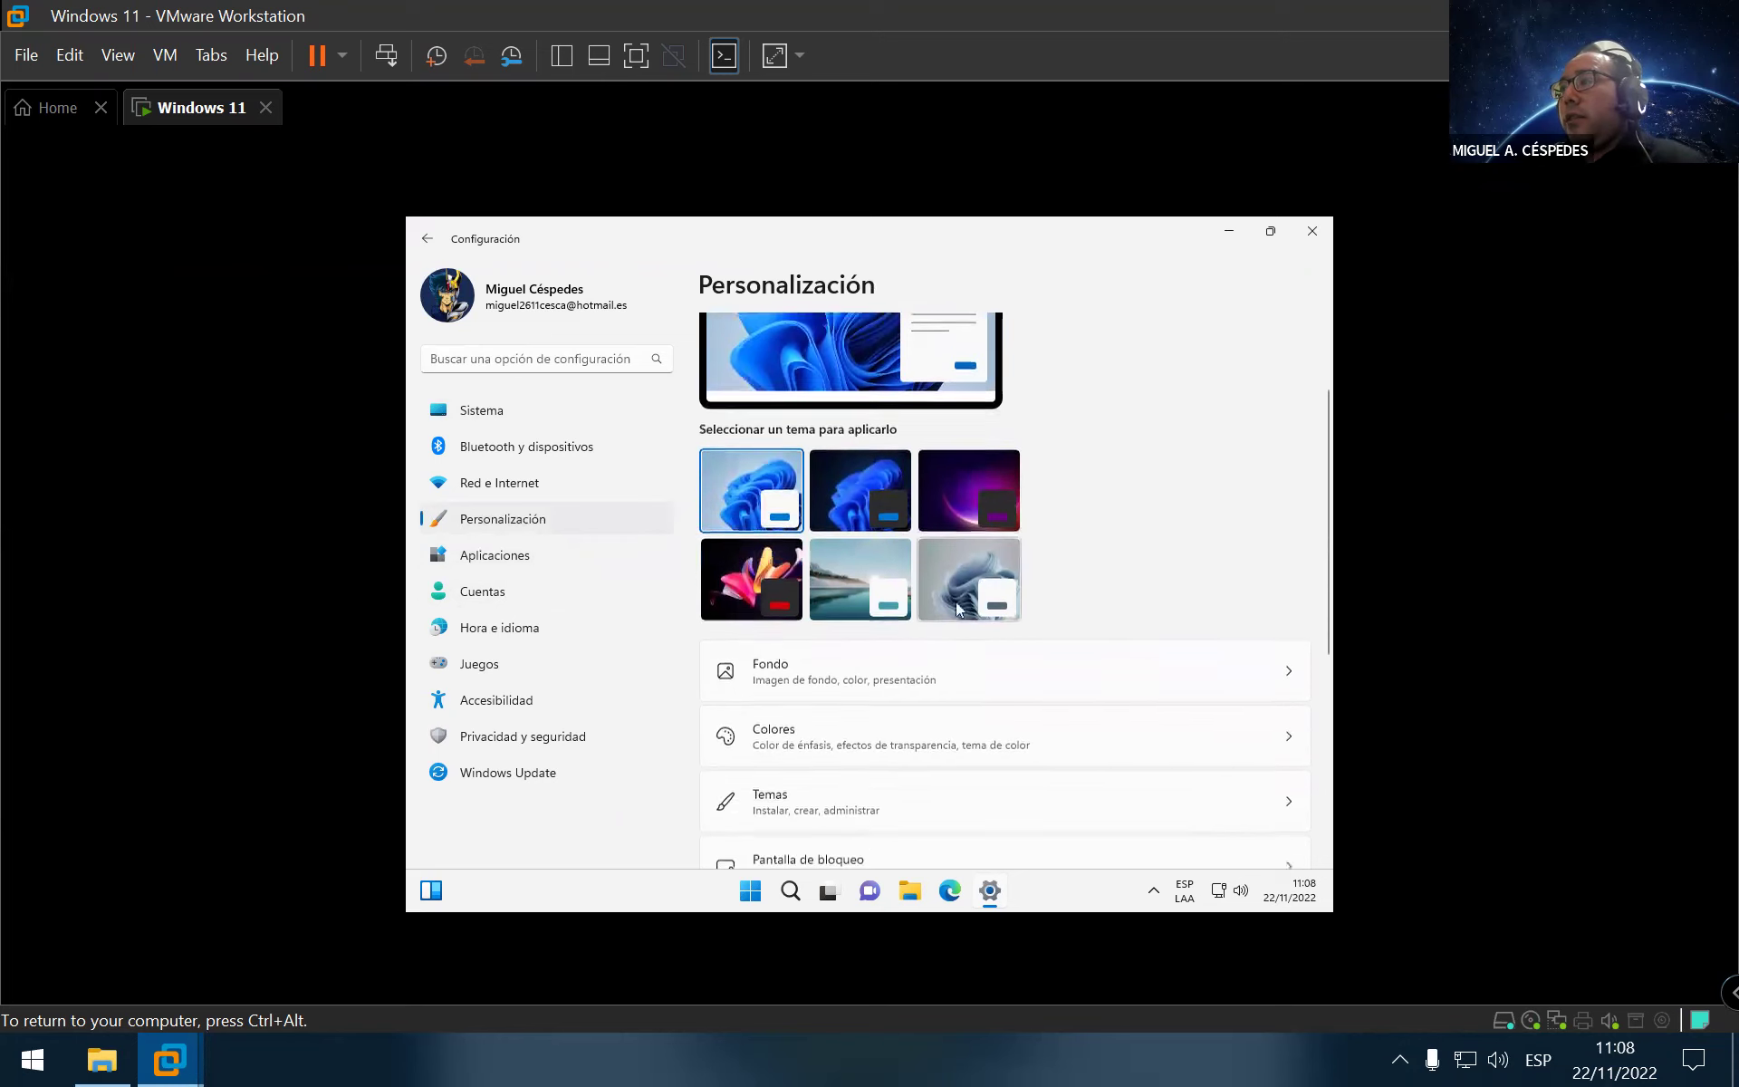
scroll(951, 611, "down", 3)
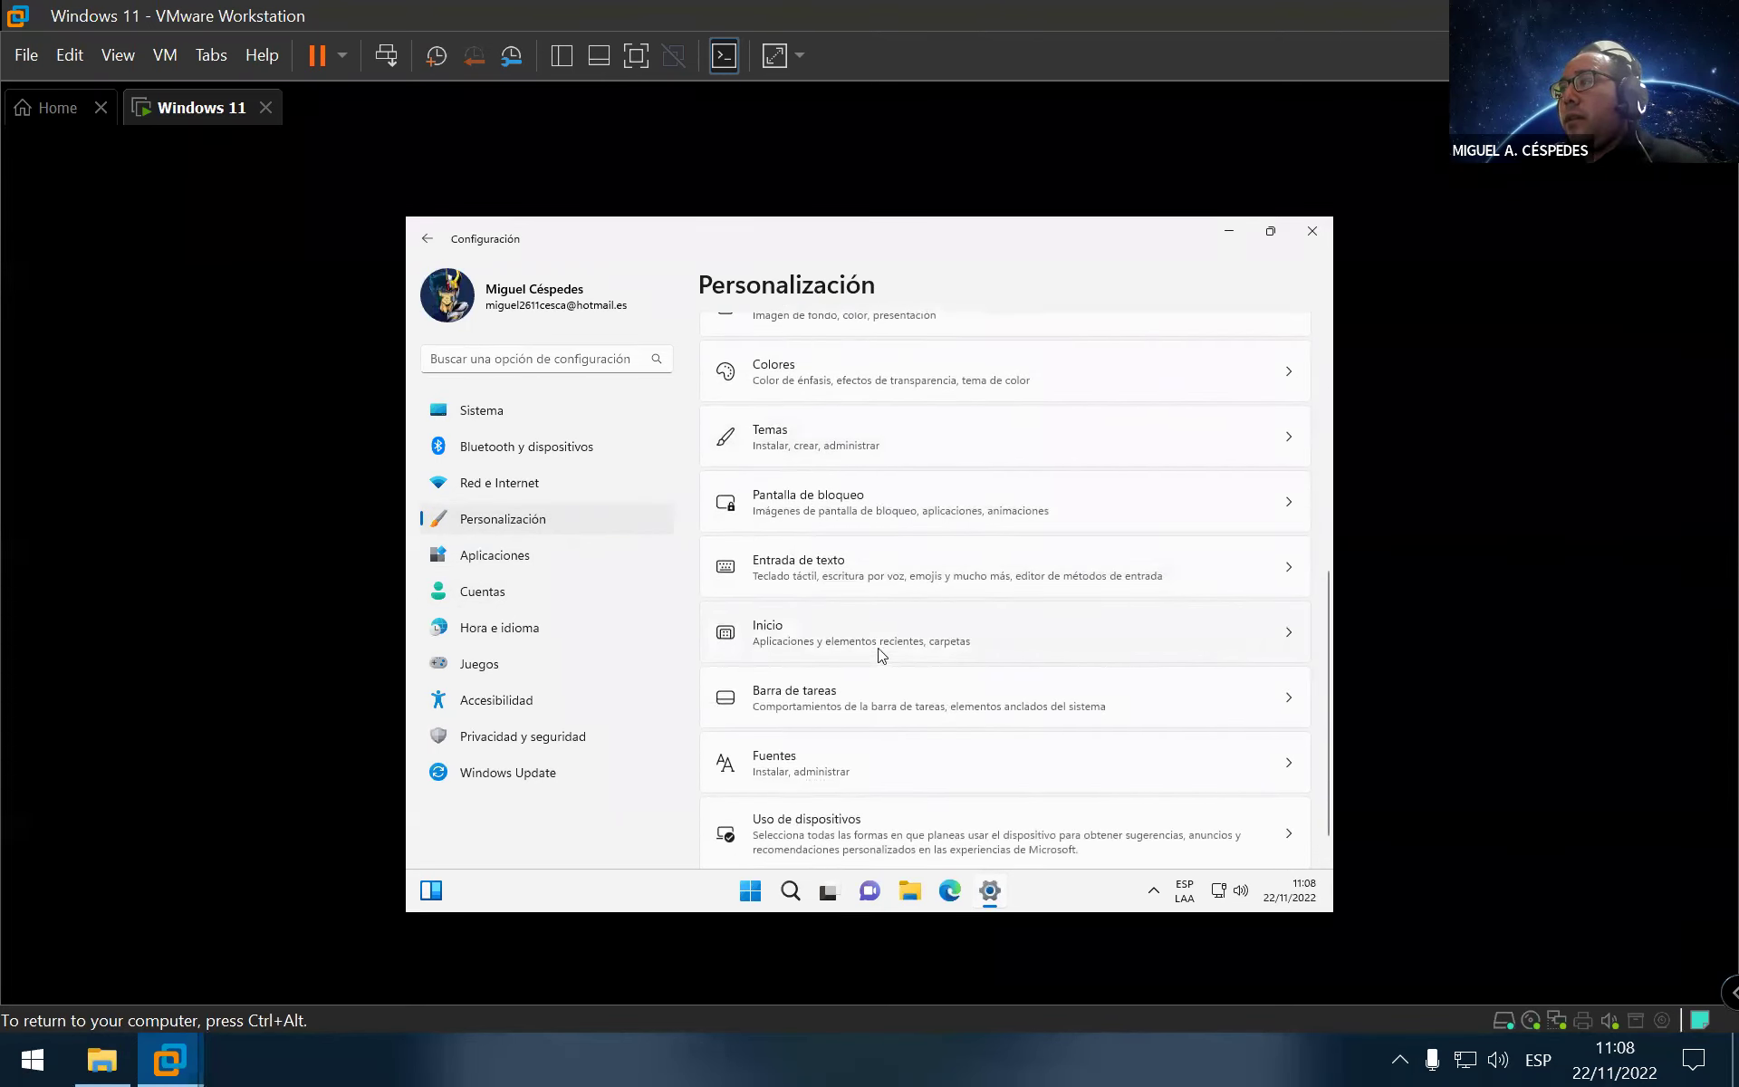
left_click(882, 649)
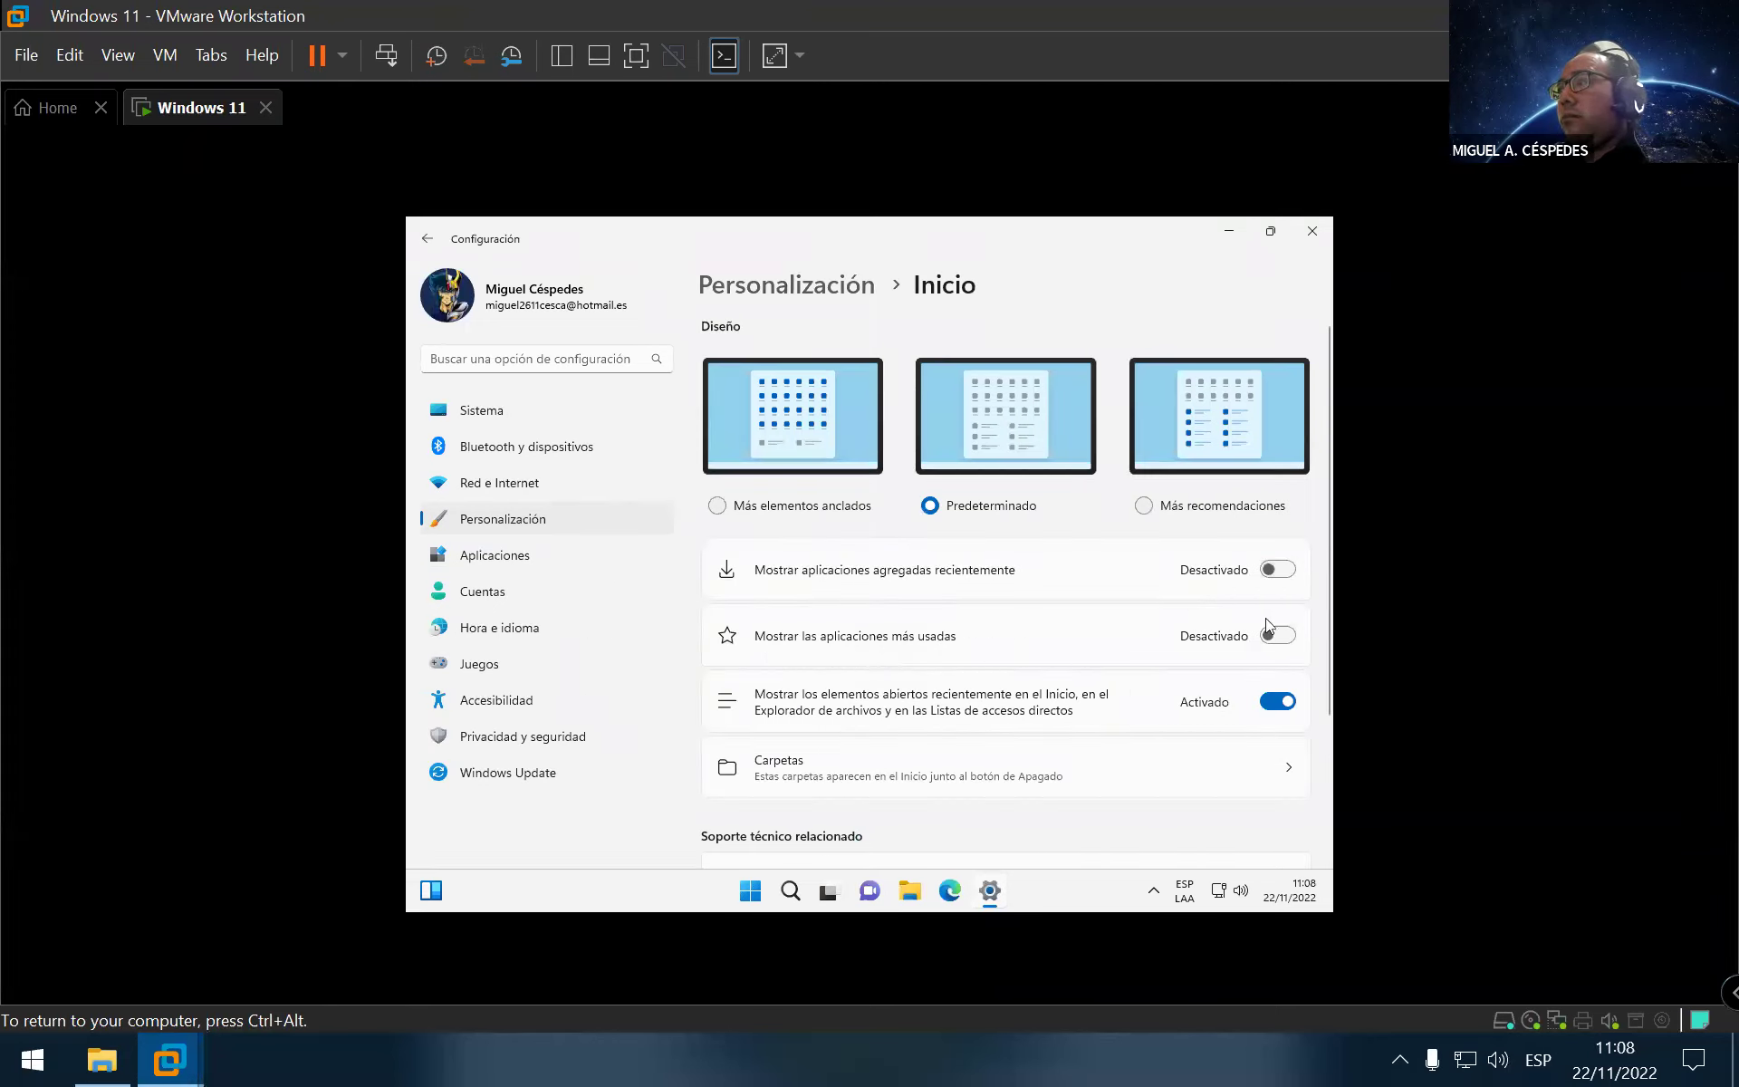
scroll(1182, 689, "down", 2)
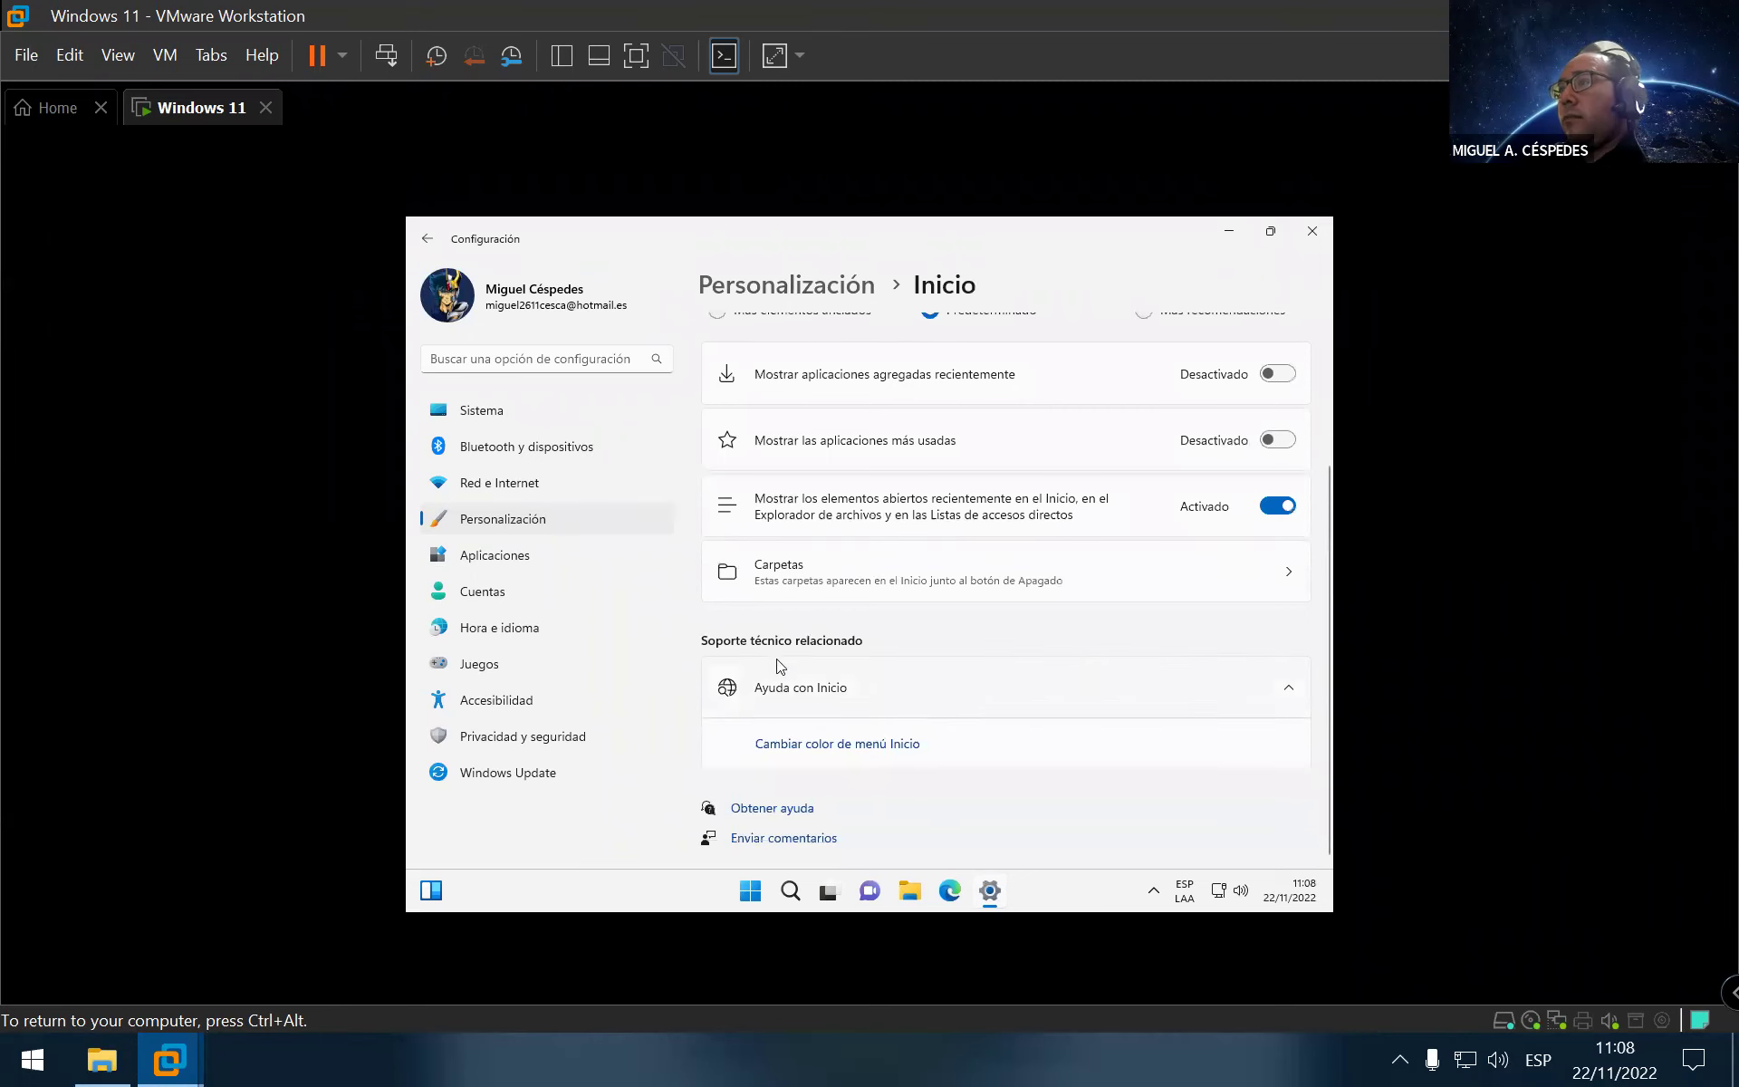
left_click(579, 421)
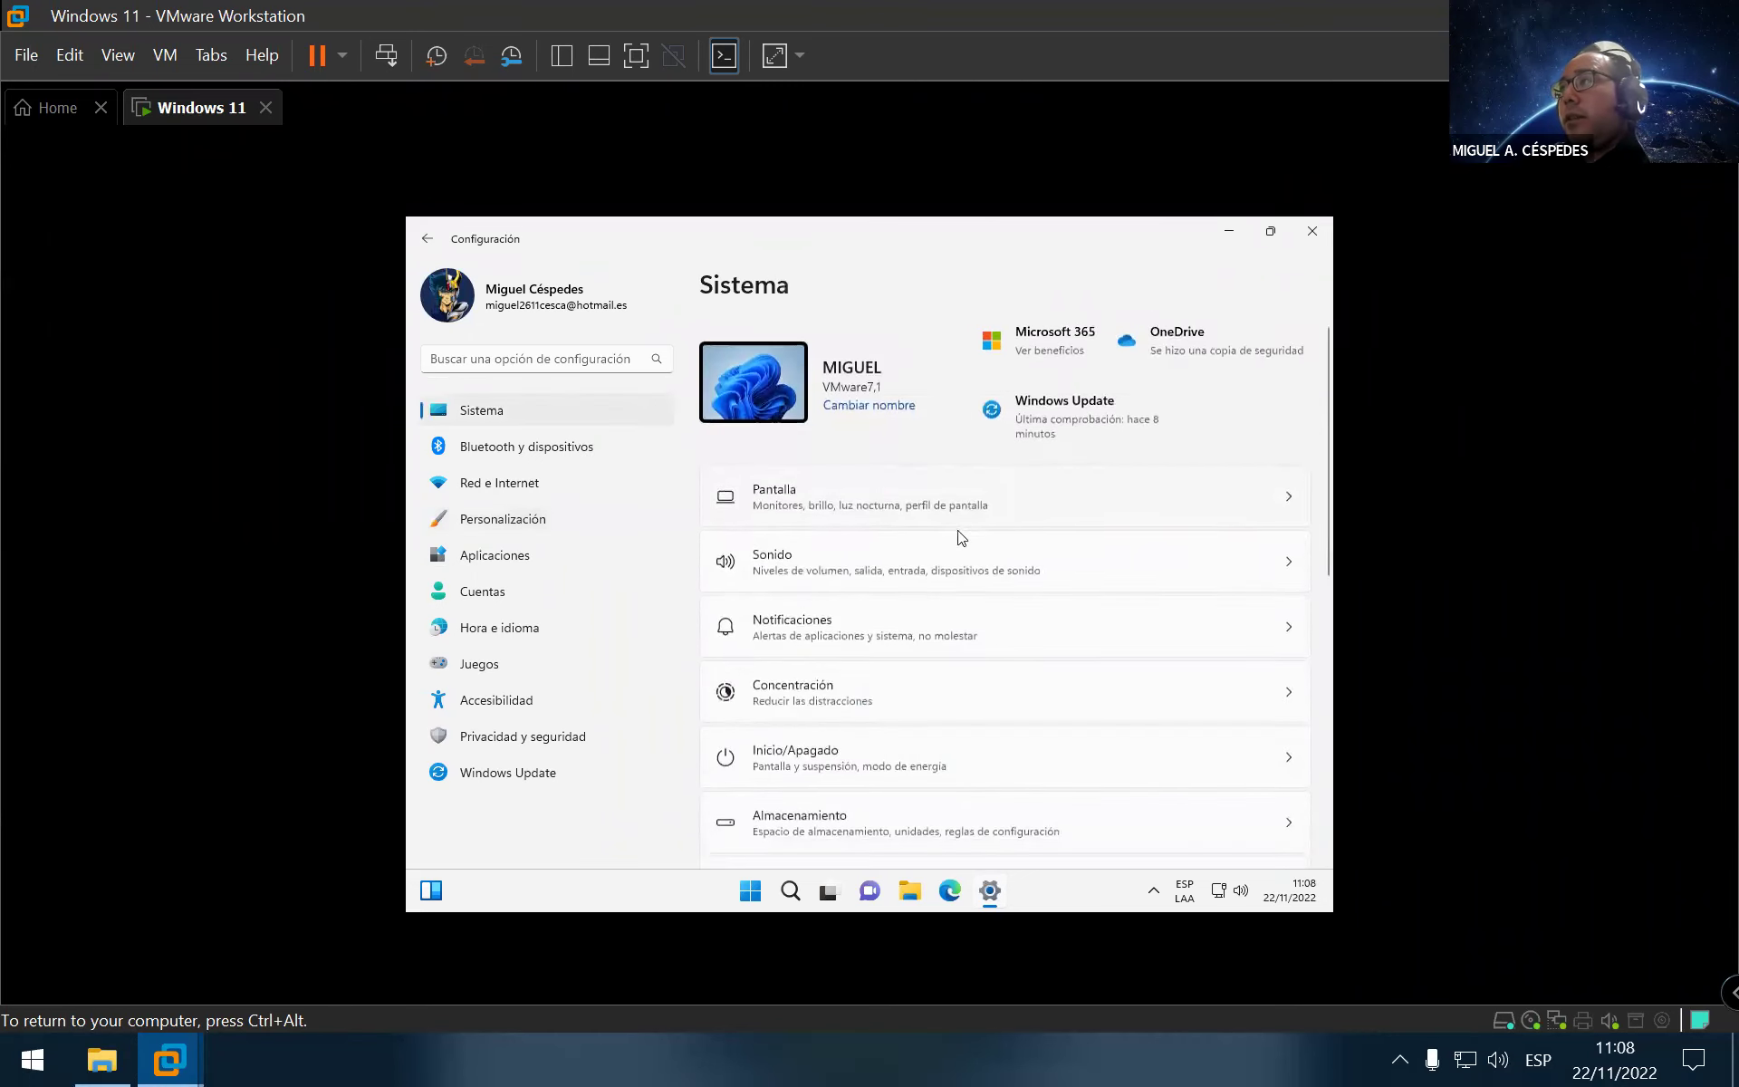
Switch off all notifications under Sistema > Notificaciones
left_click(1111, 638)
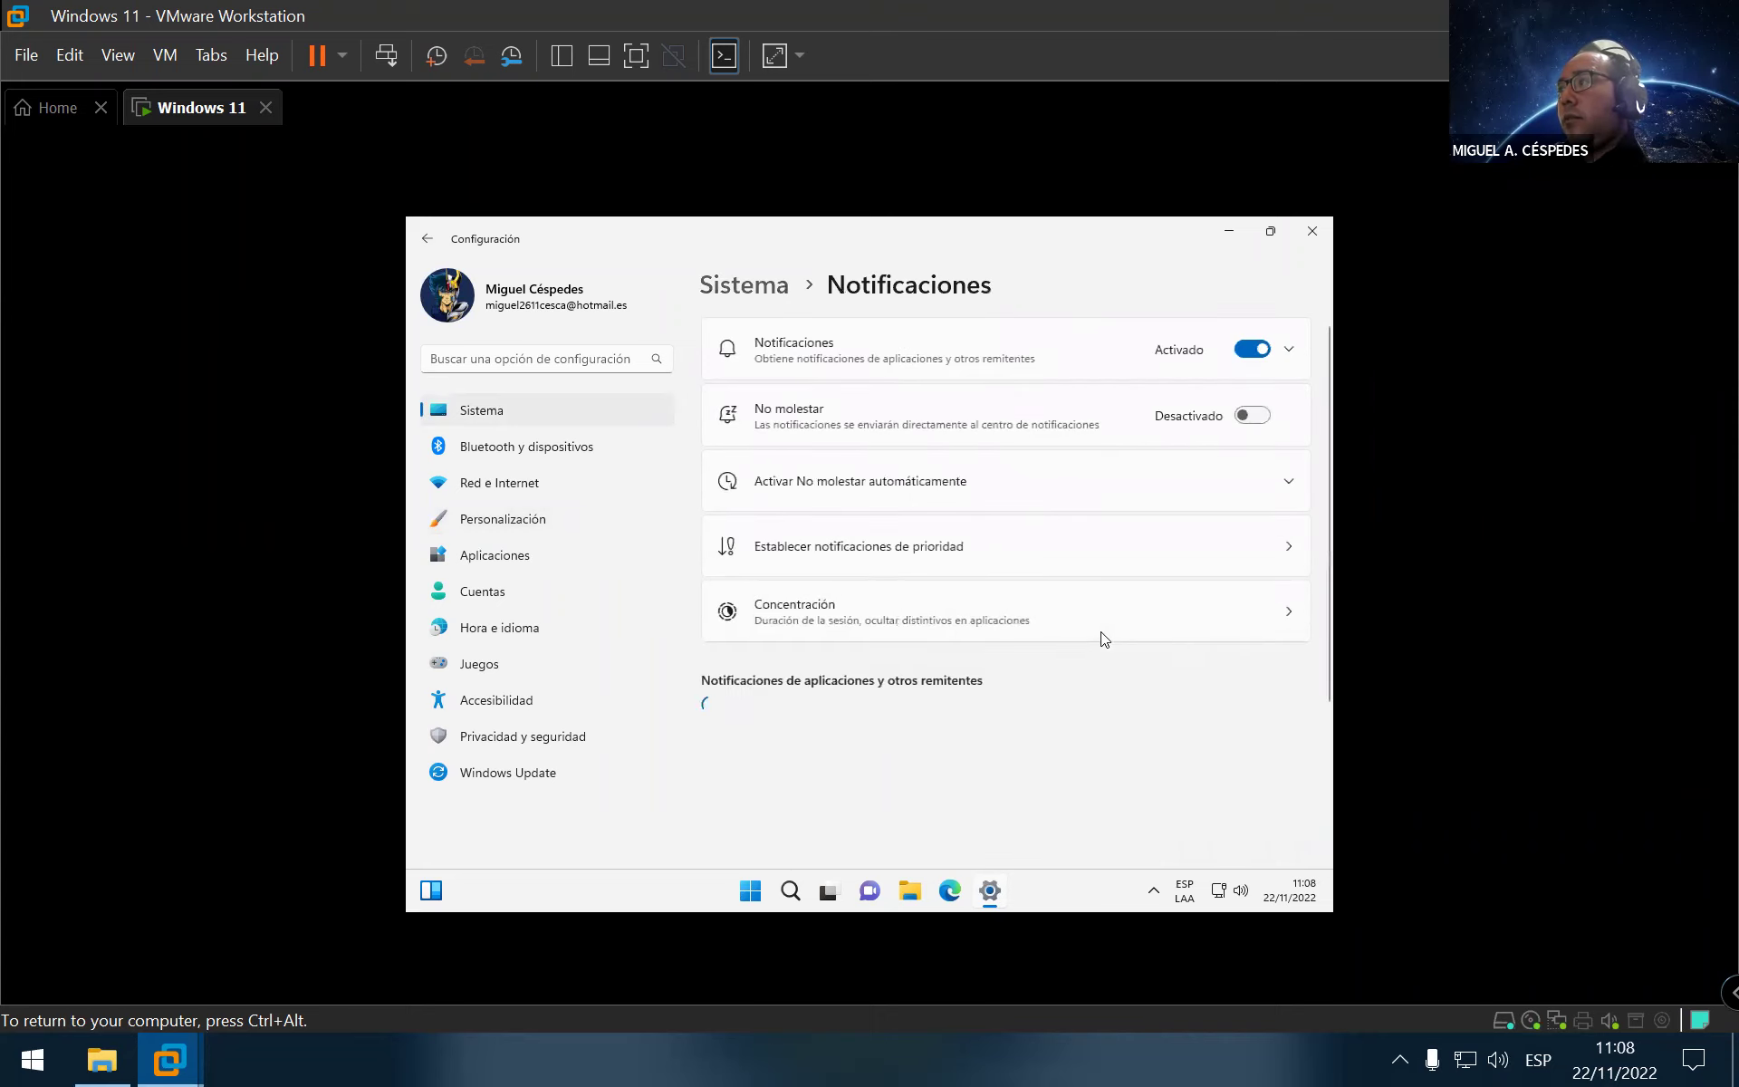
left_click(1253, 349)
scroll(1183, 638, "down", 3)
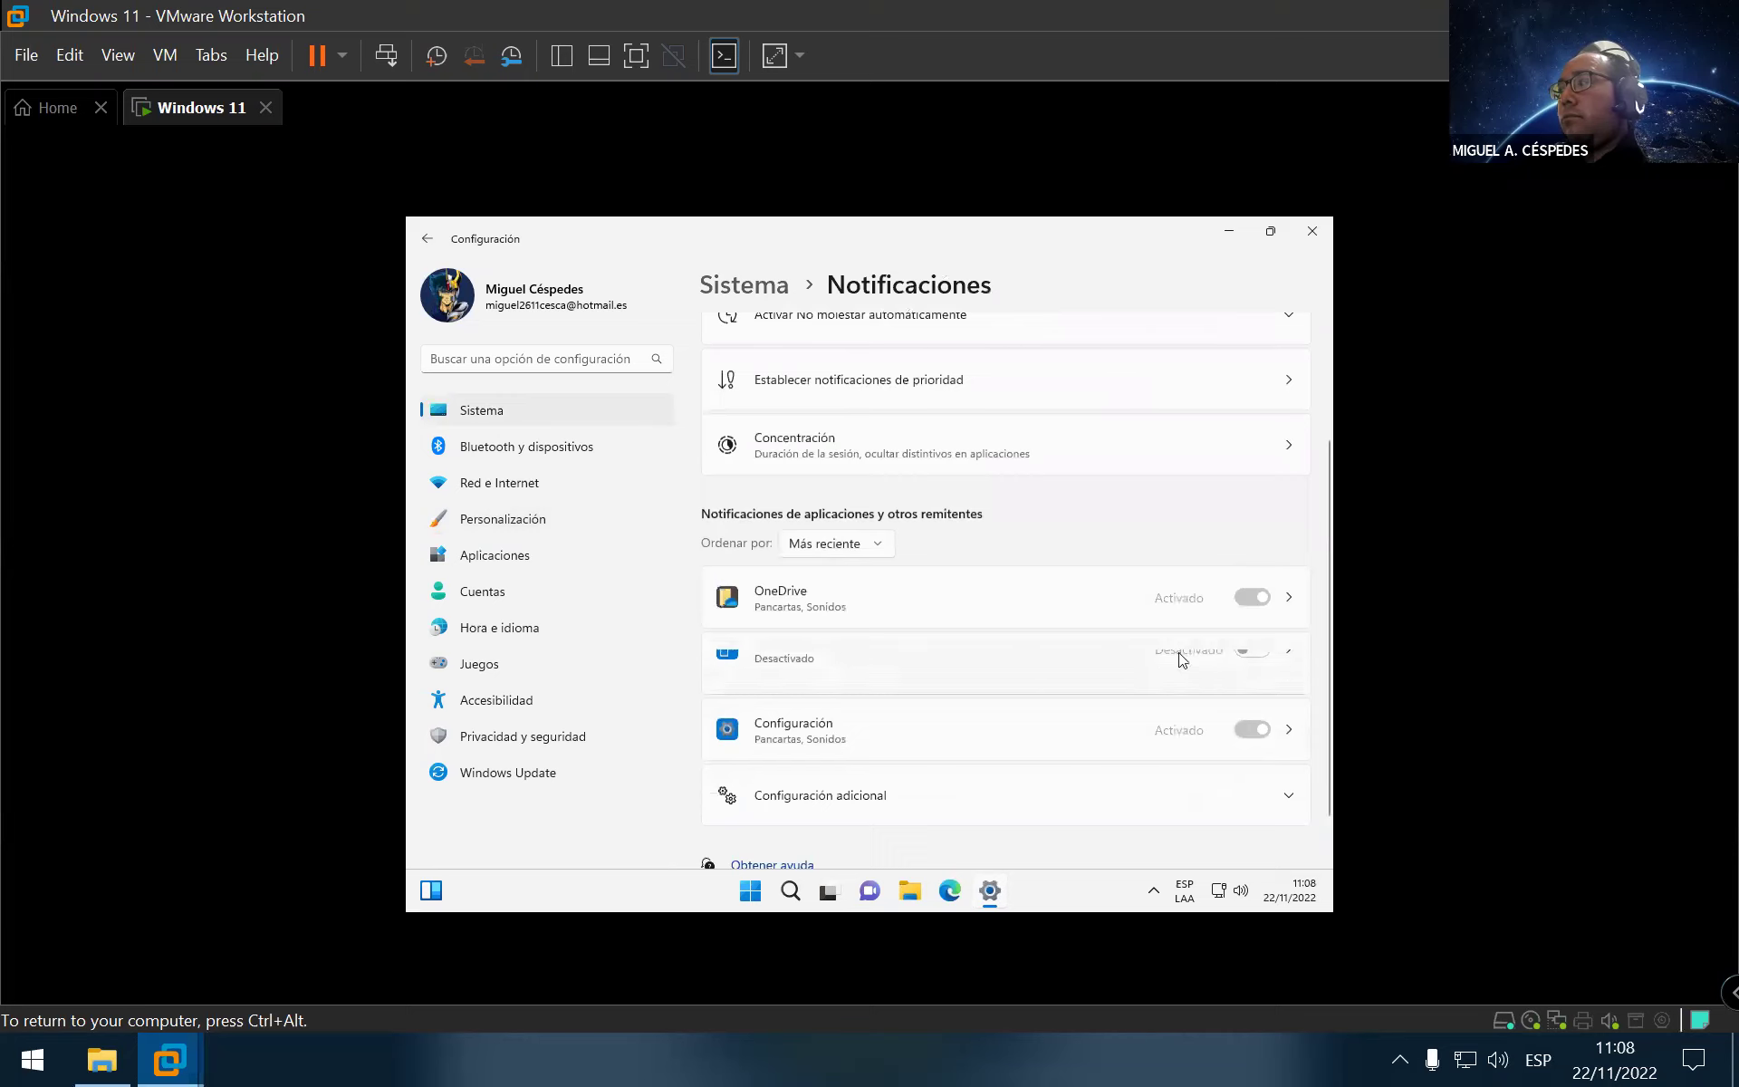
Pass through Accesibilidad and open the Privacidad y seguridad settings
left_click(543, 702)
scroll(919, 639, "down", 2)
scroll(897, 661, "down", 2)
scroll(779, 716, "down", 2)
left_click(602, 741)
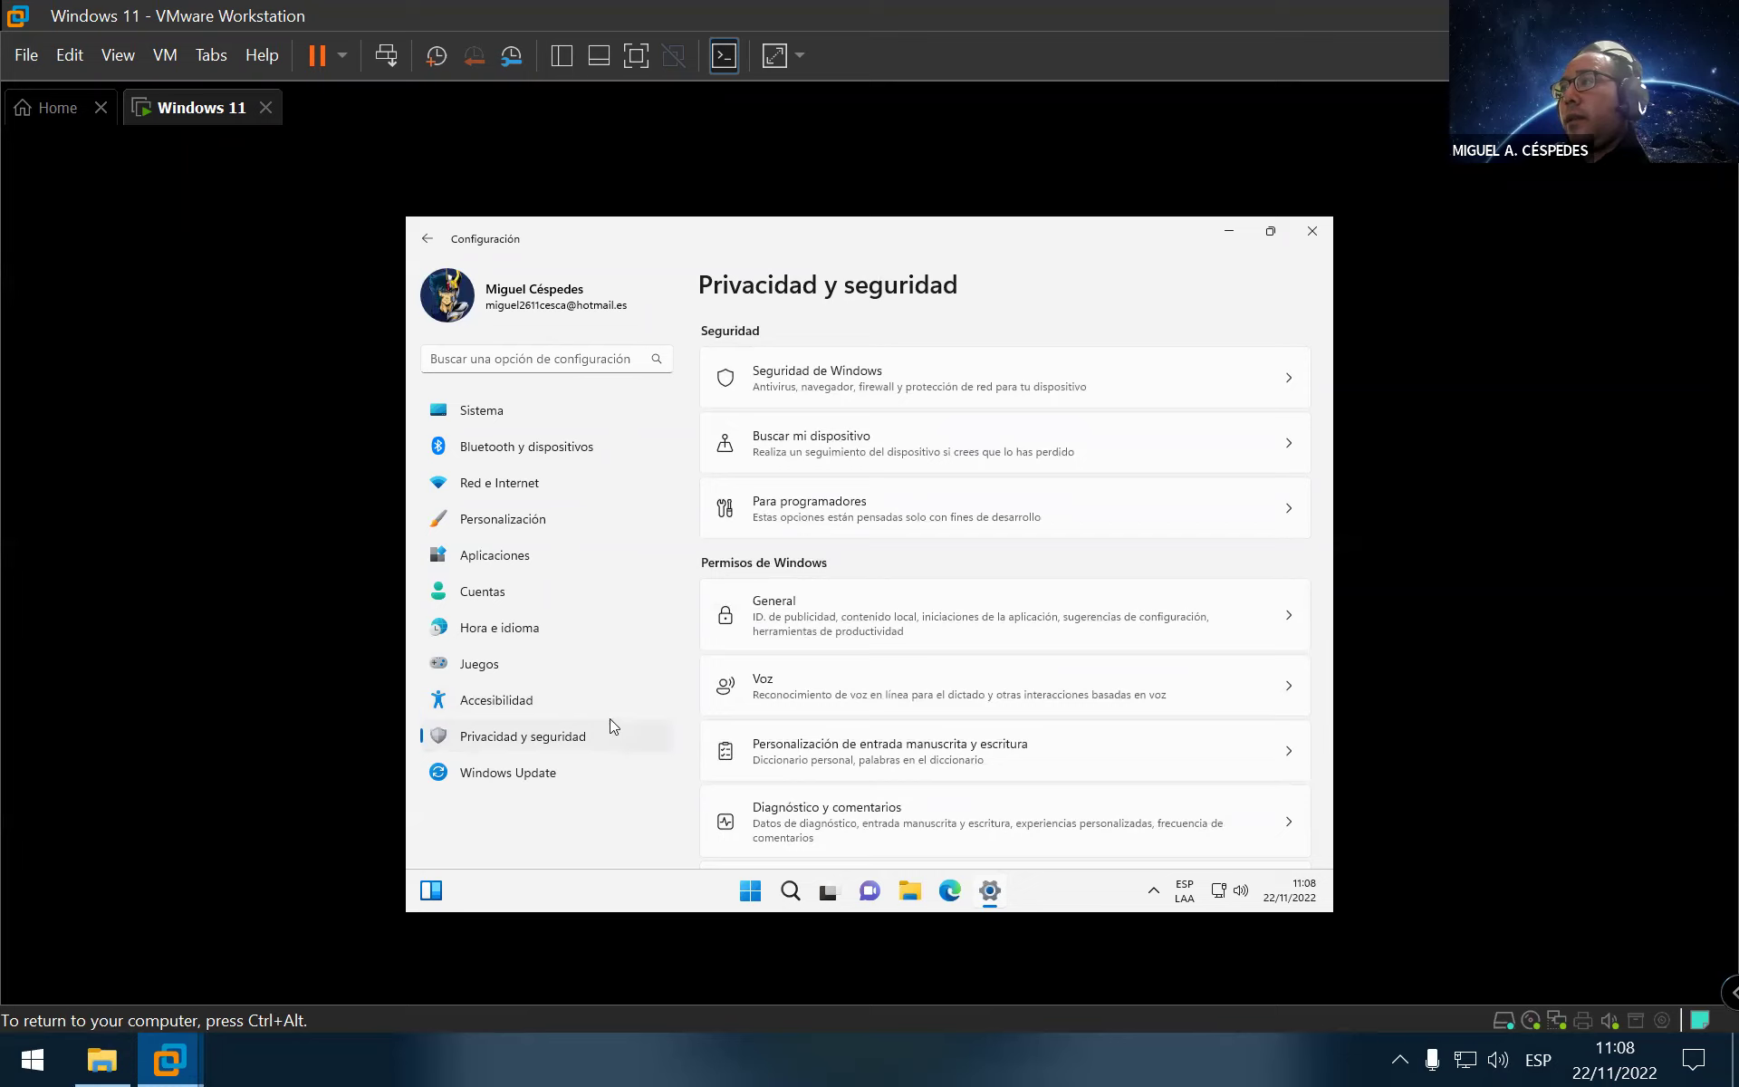
Browse Juegos, Hora e idioma and Cuentas, then Aplicaciones' advanced settings and installed apps list
left_click(518, 660)
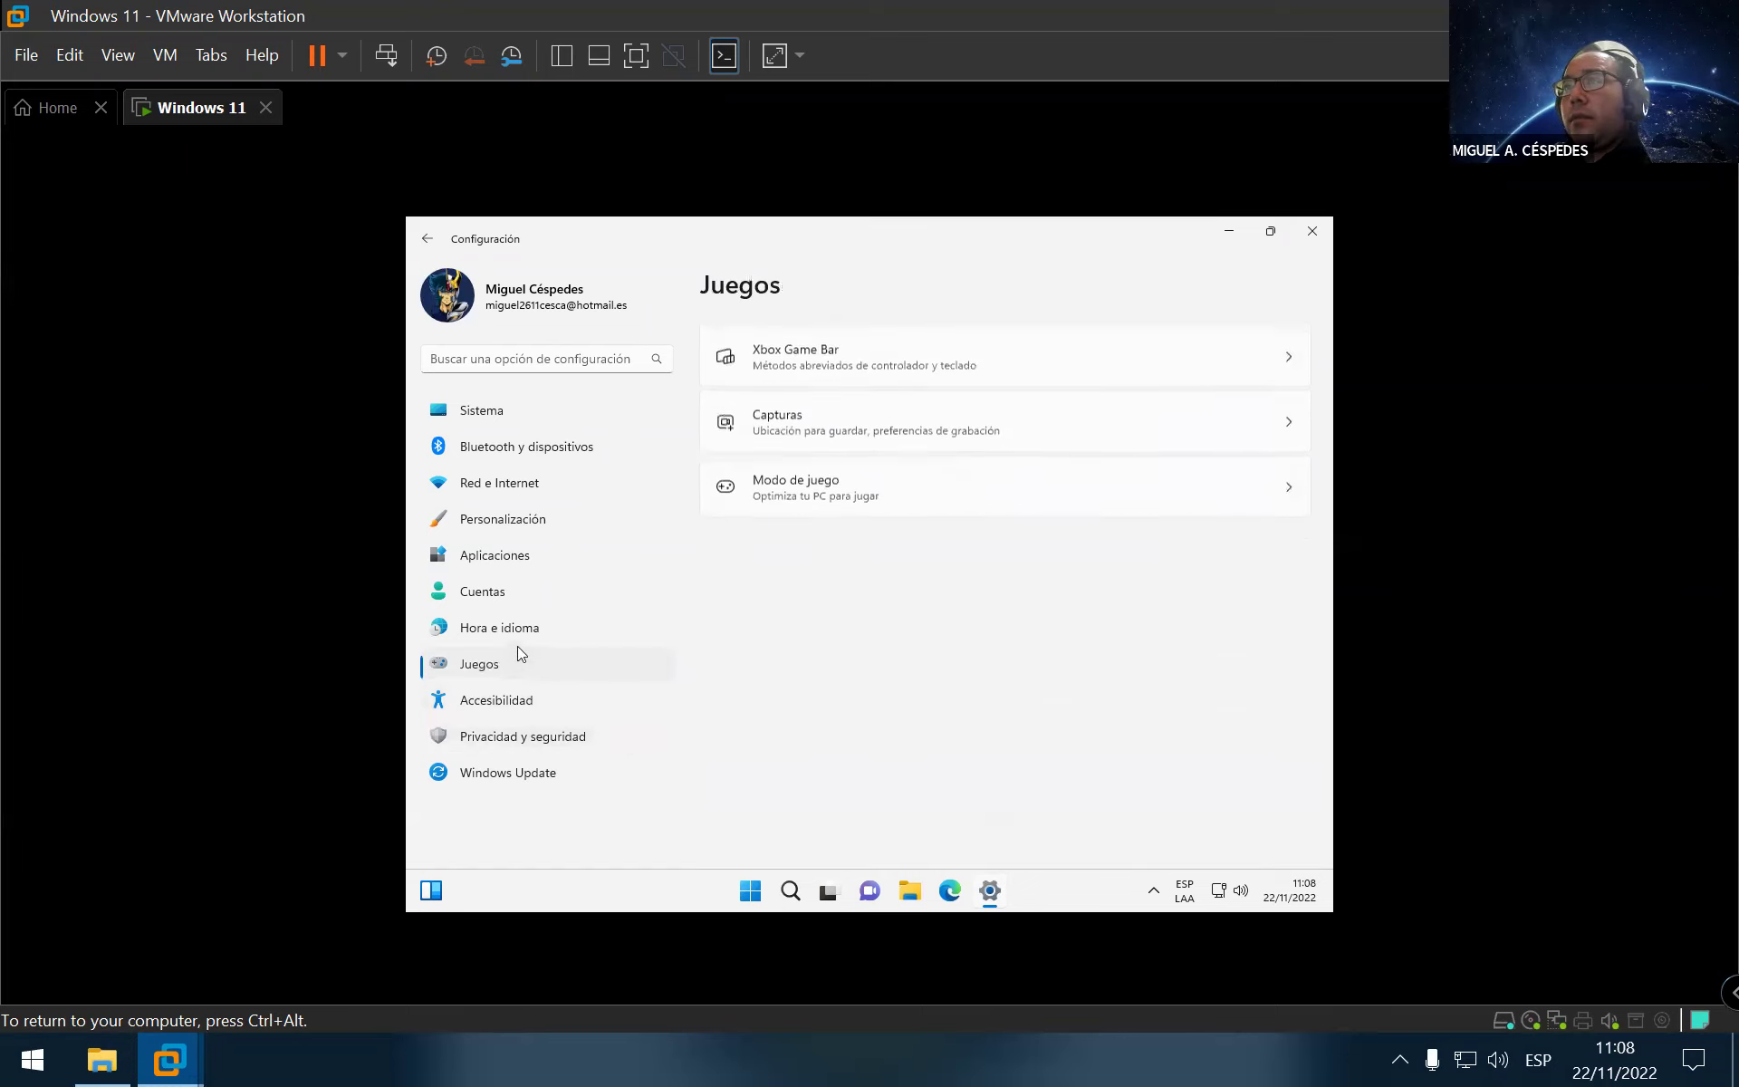
left_click(519, 635)
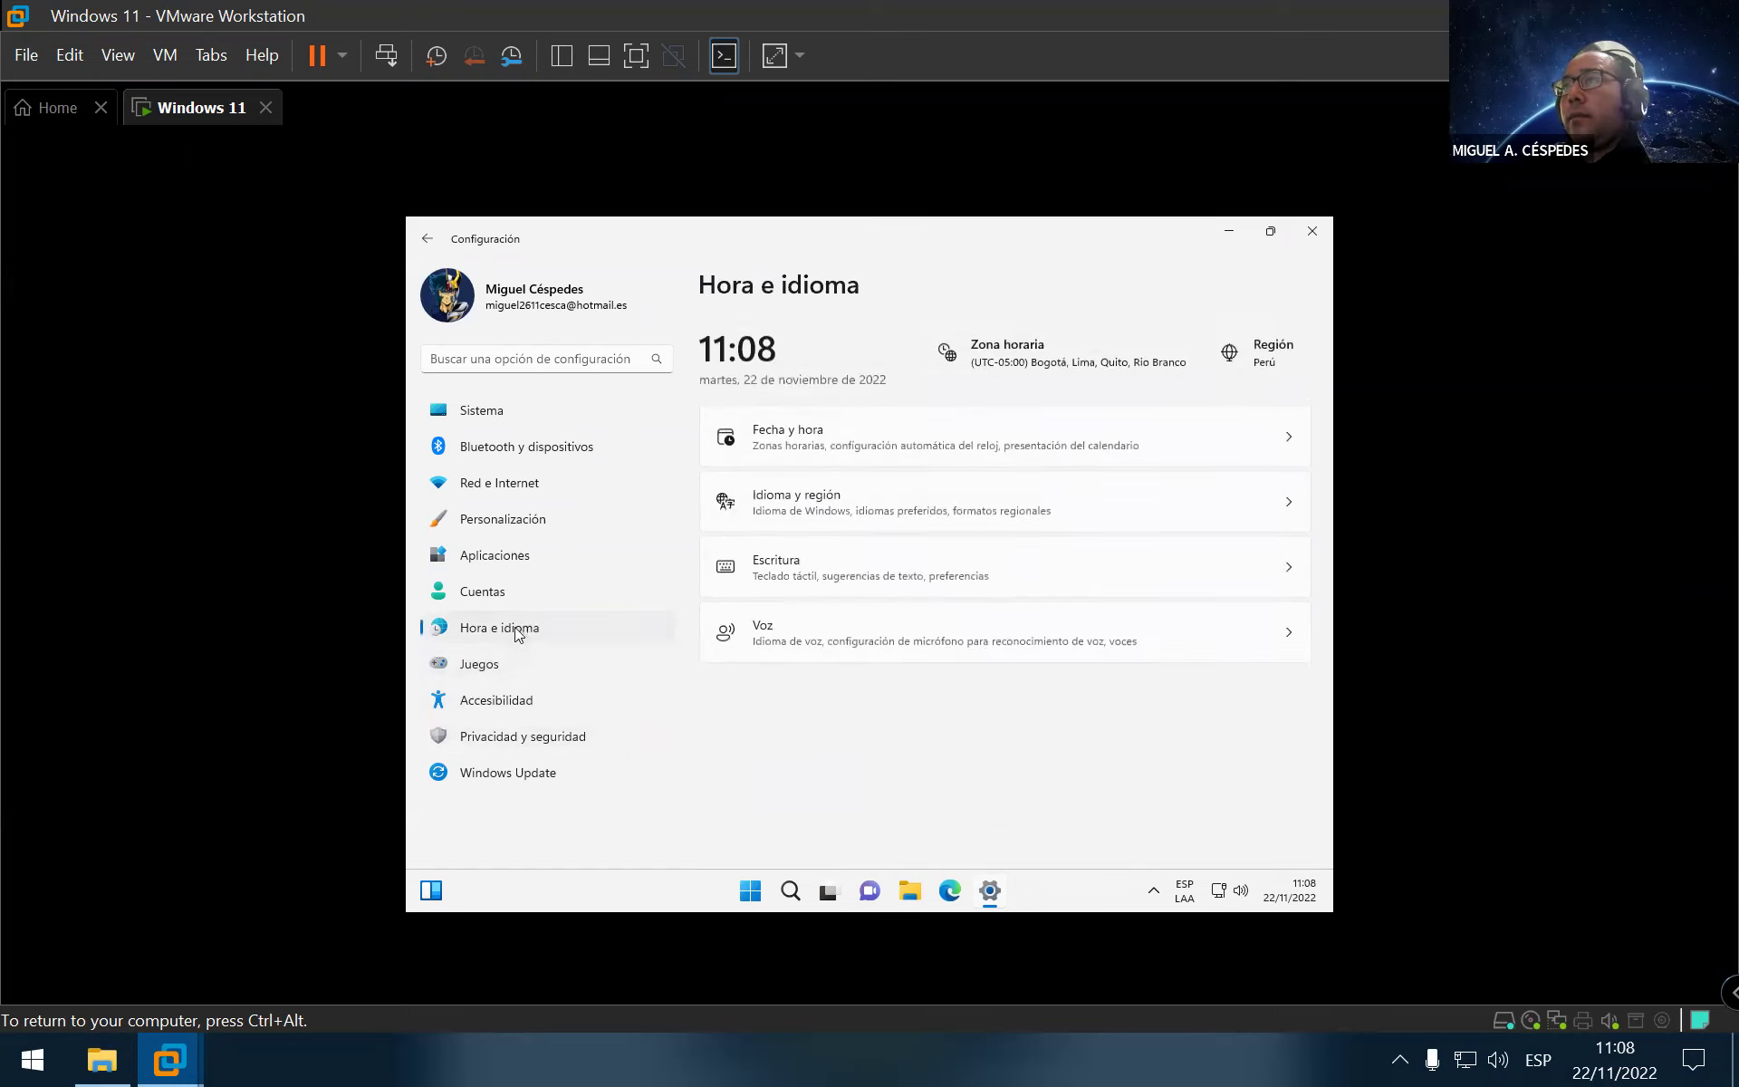
left_click(500, 601)
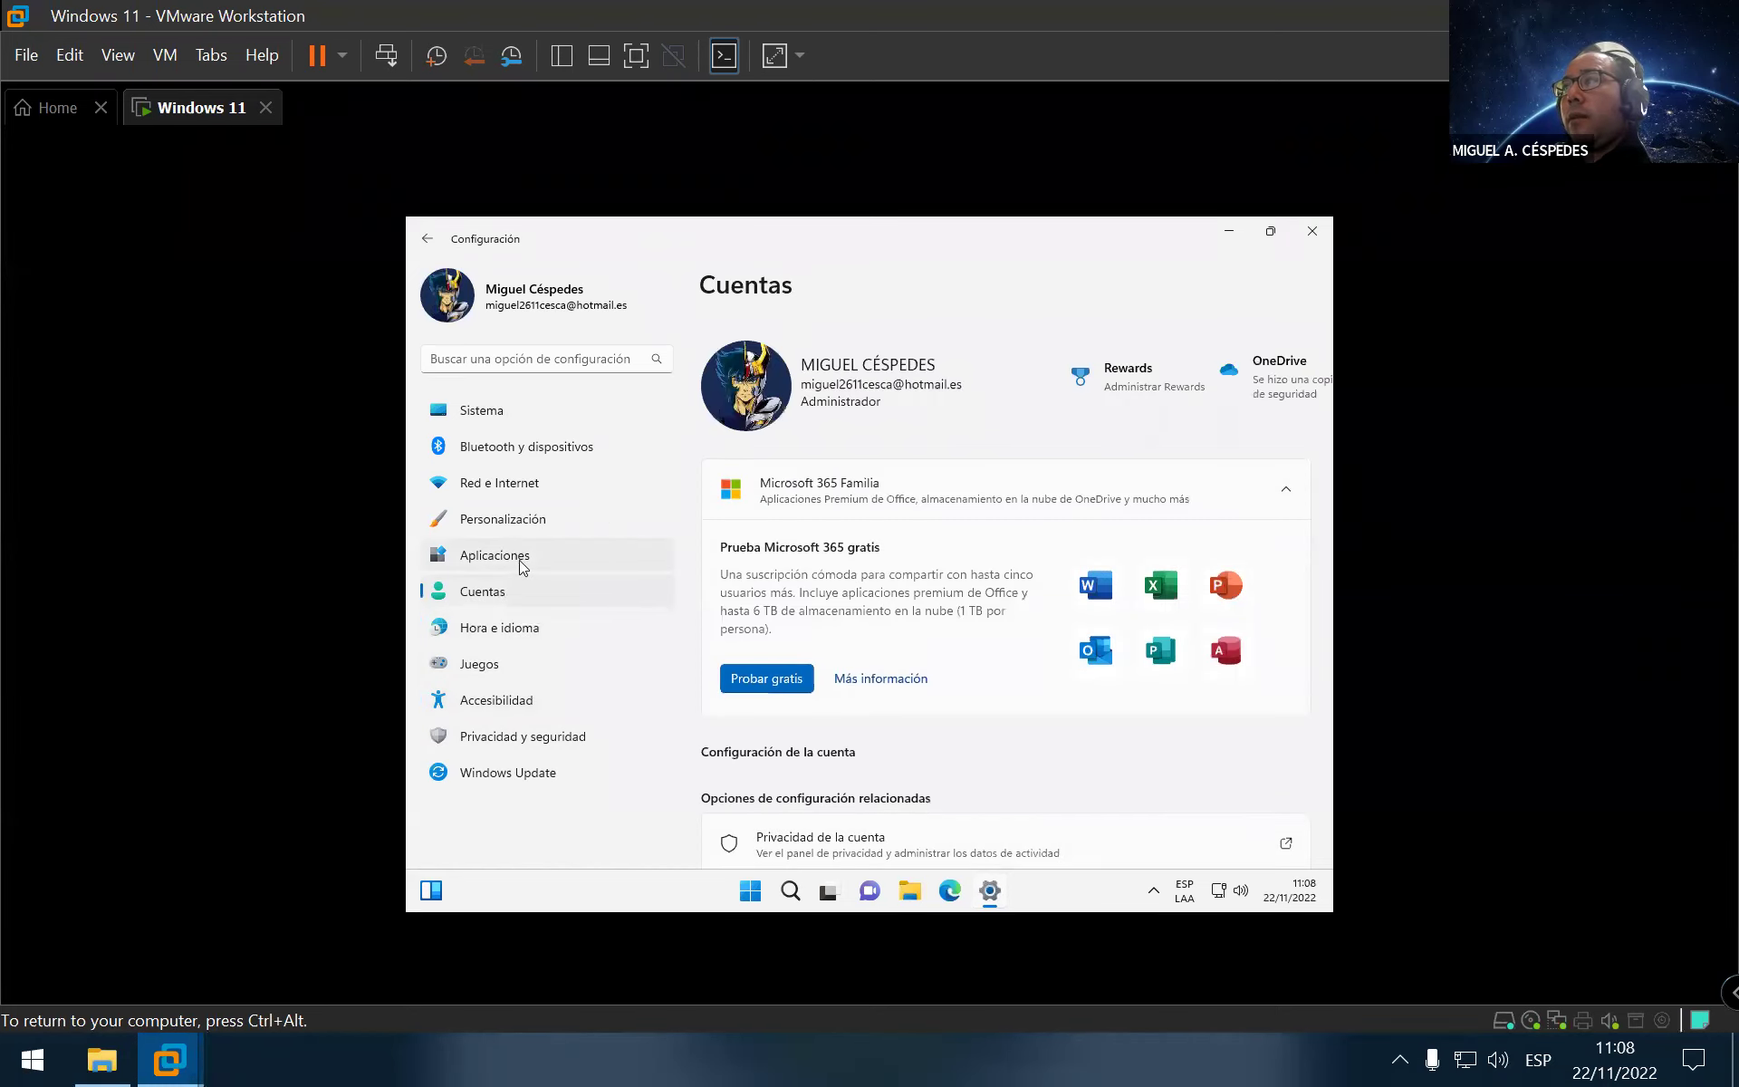
left_click(522, 563)
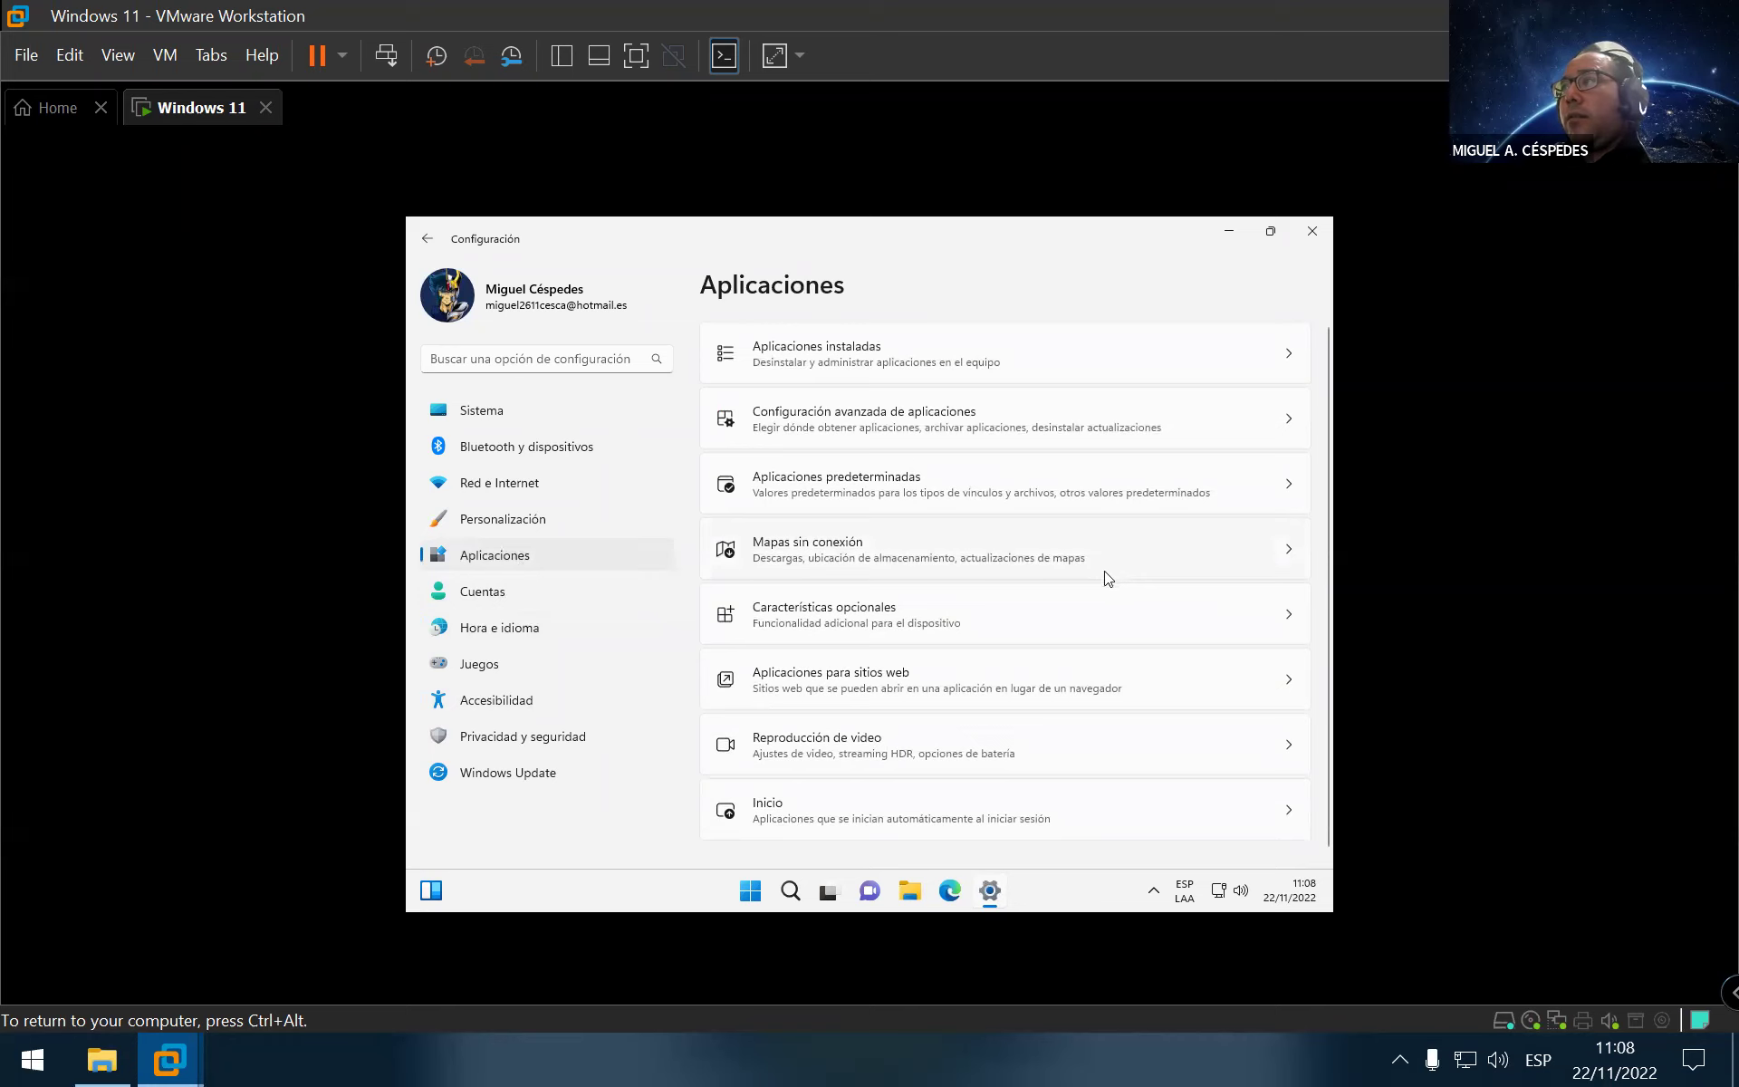
left_click(1012, 432)
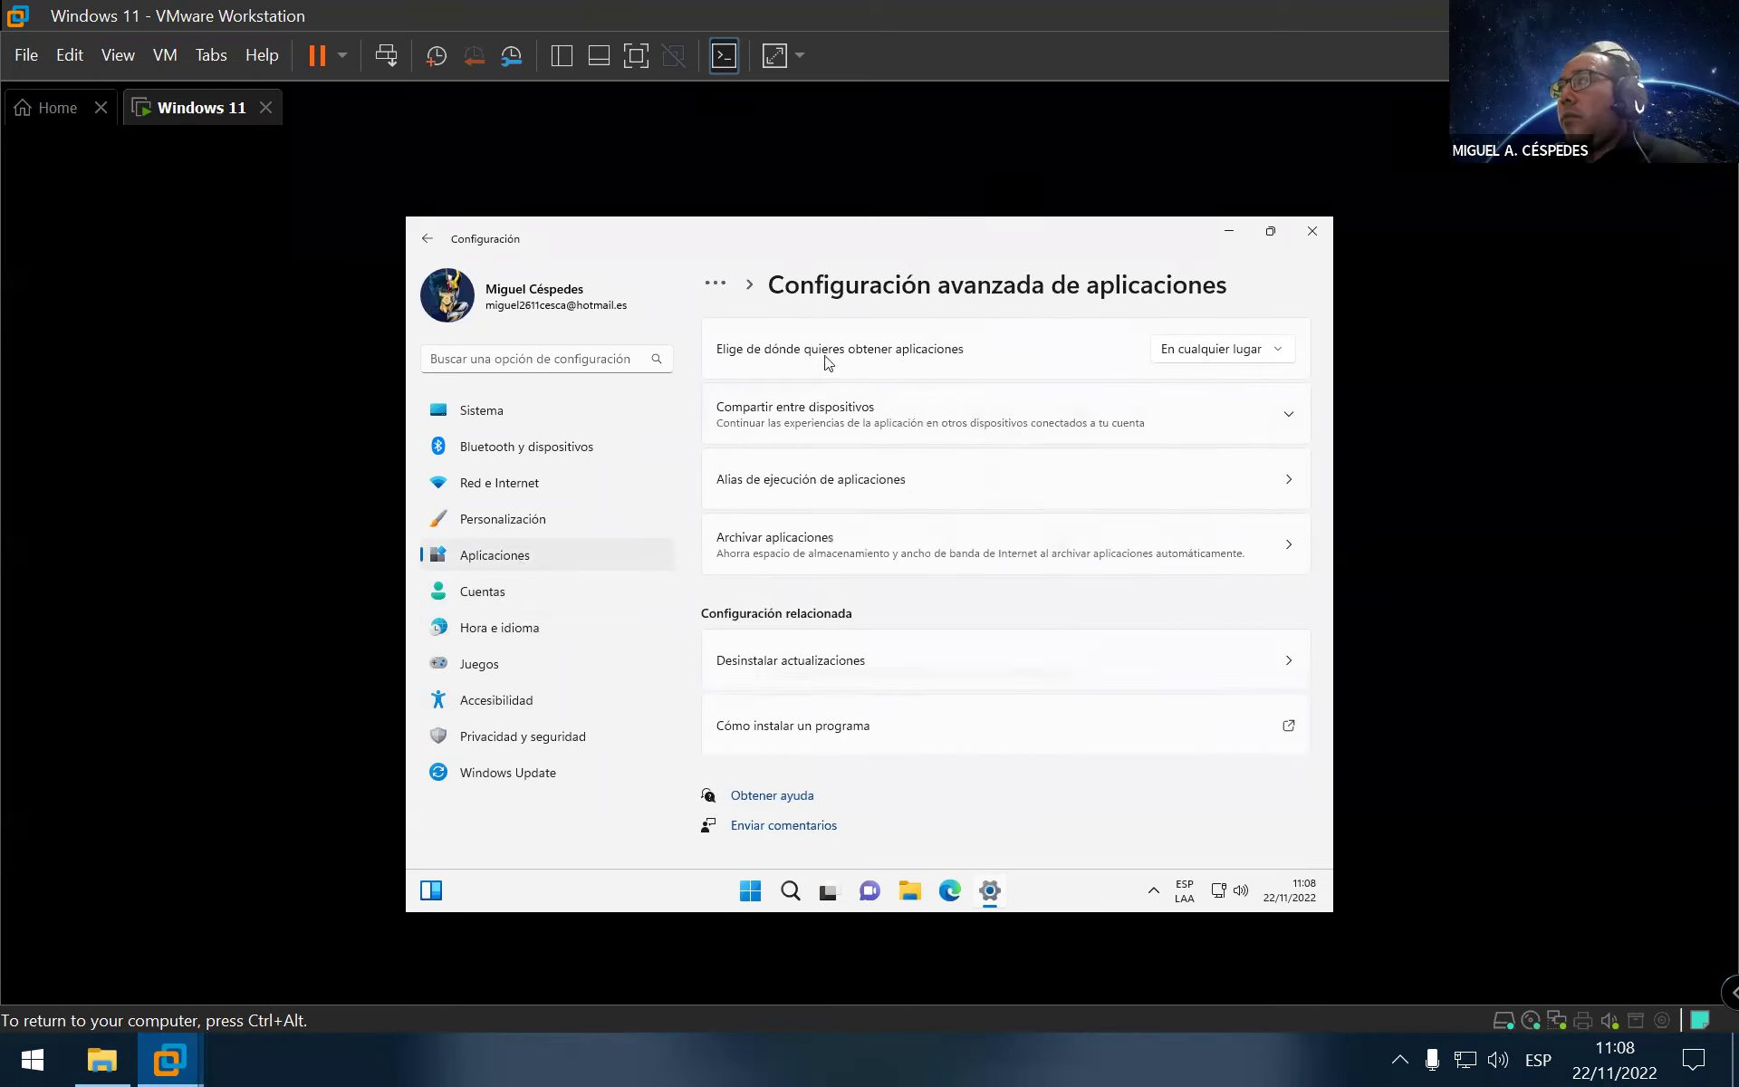
left_click(428, 238)
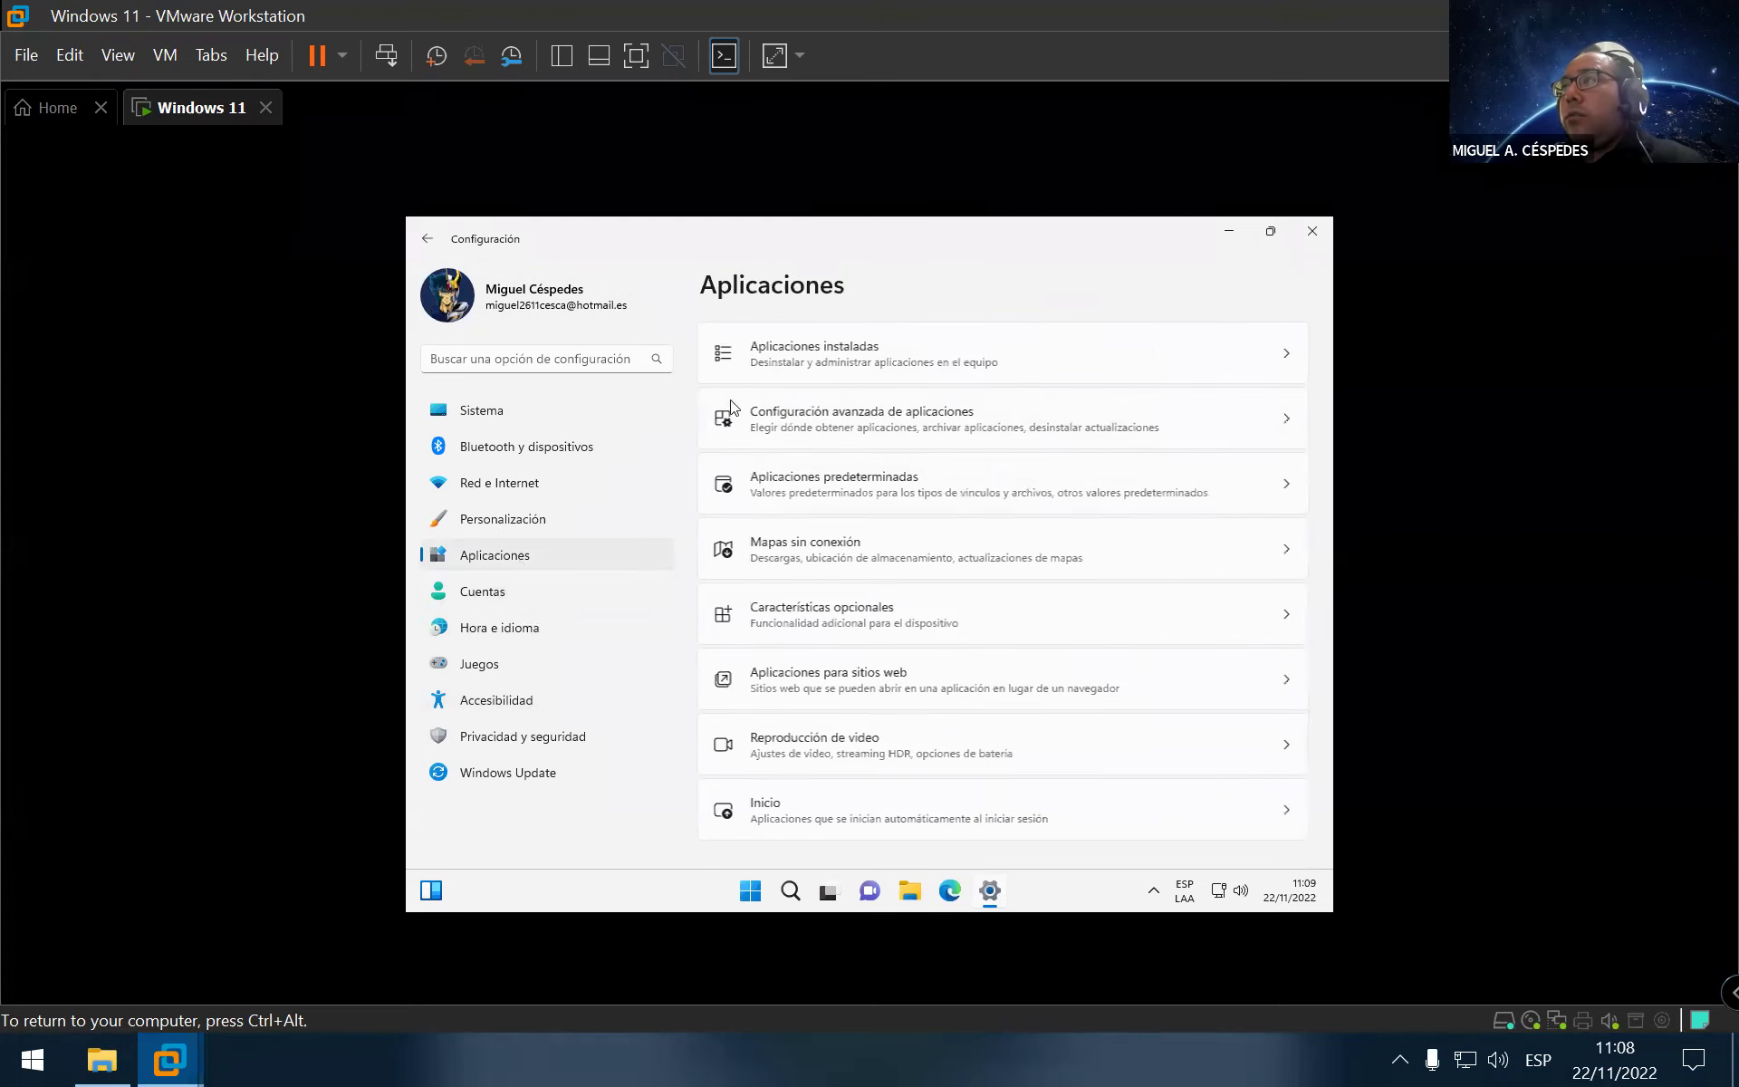
left_click(822, 447)
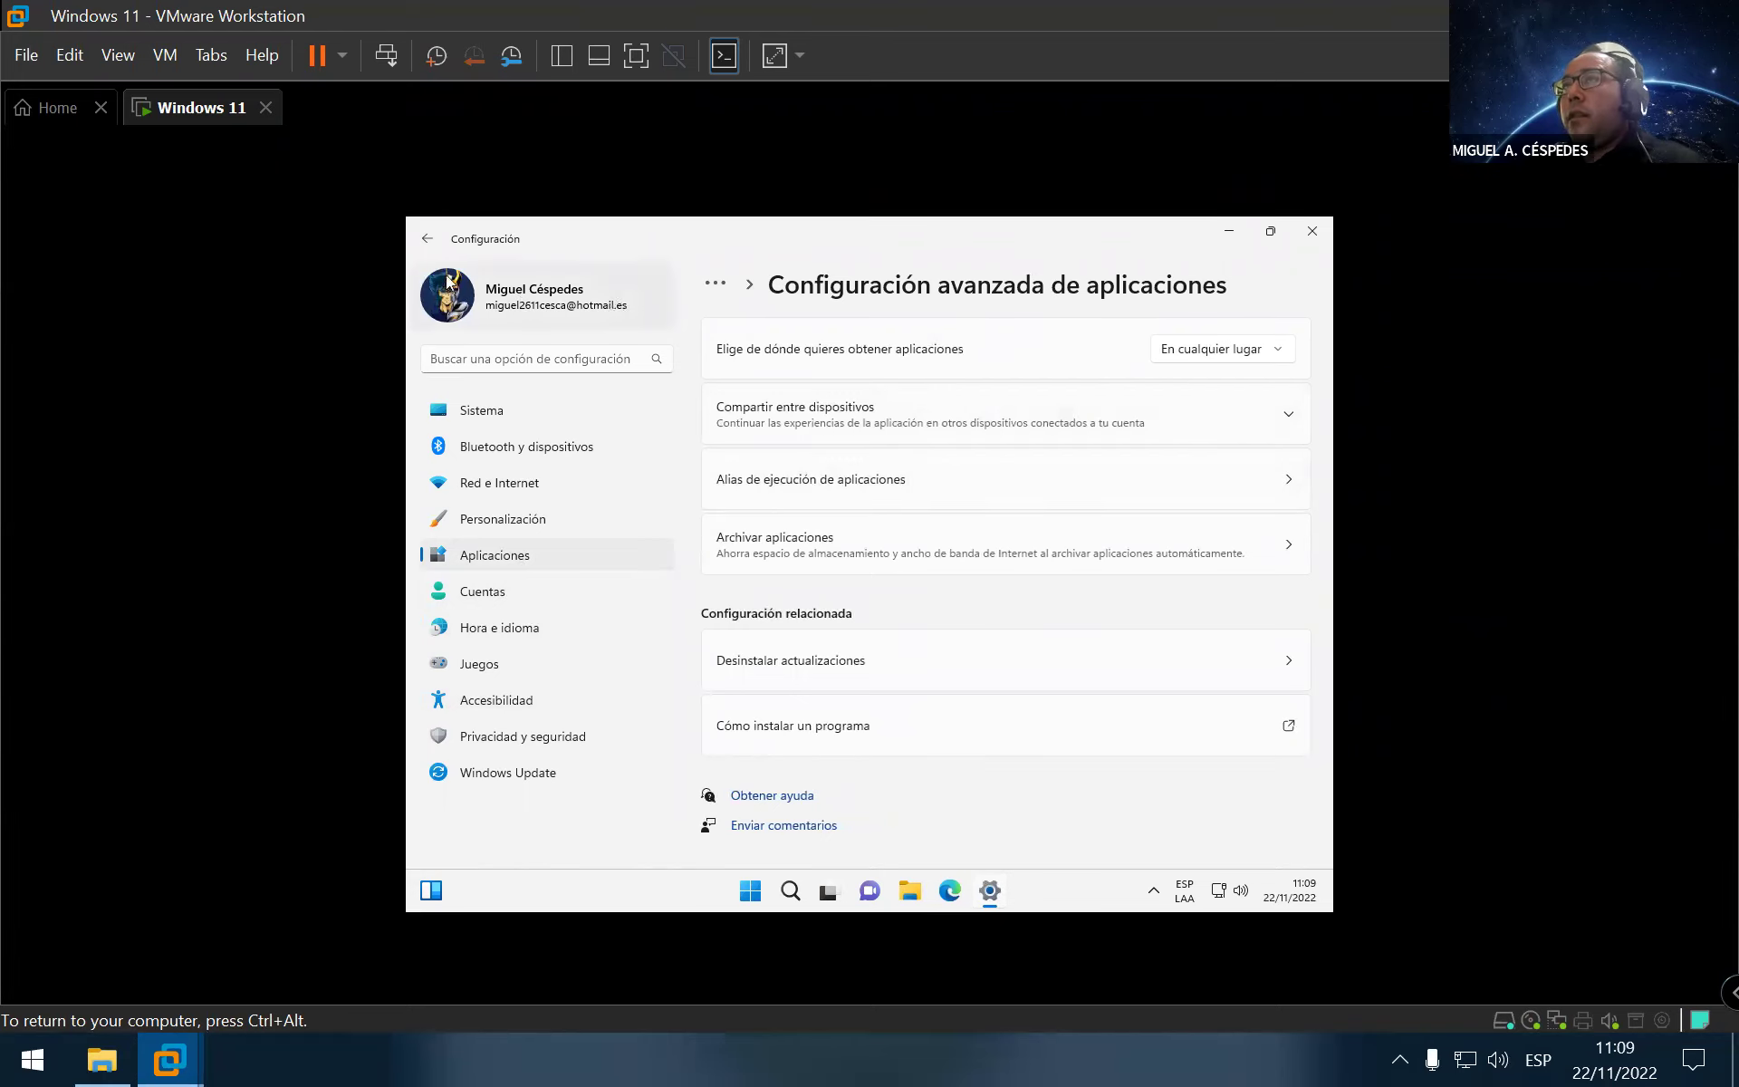
left_click(427, 238)
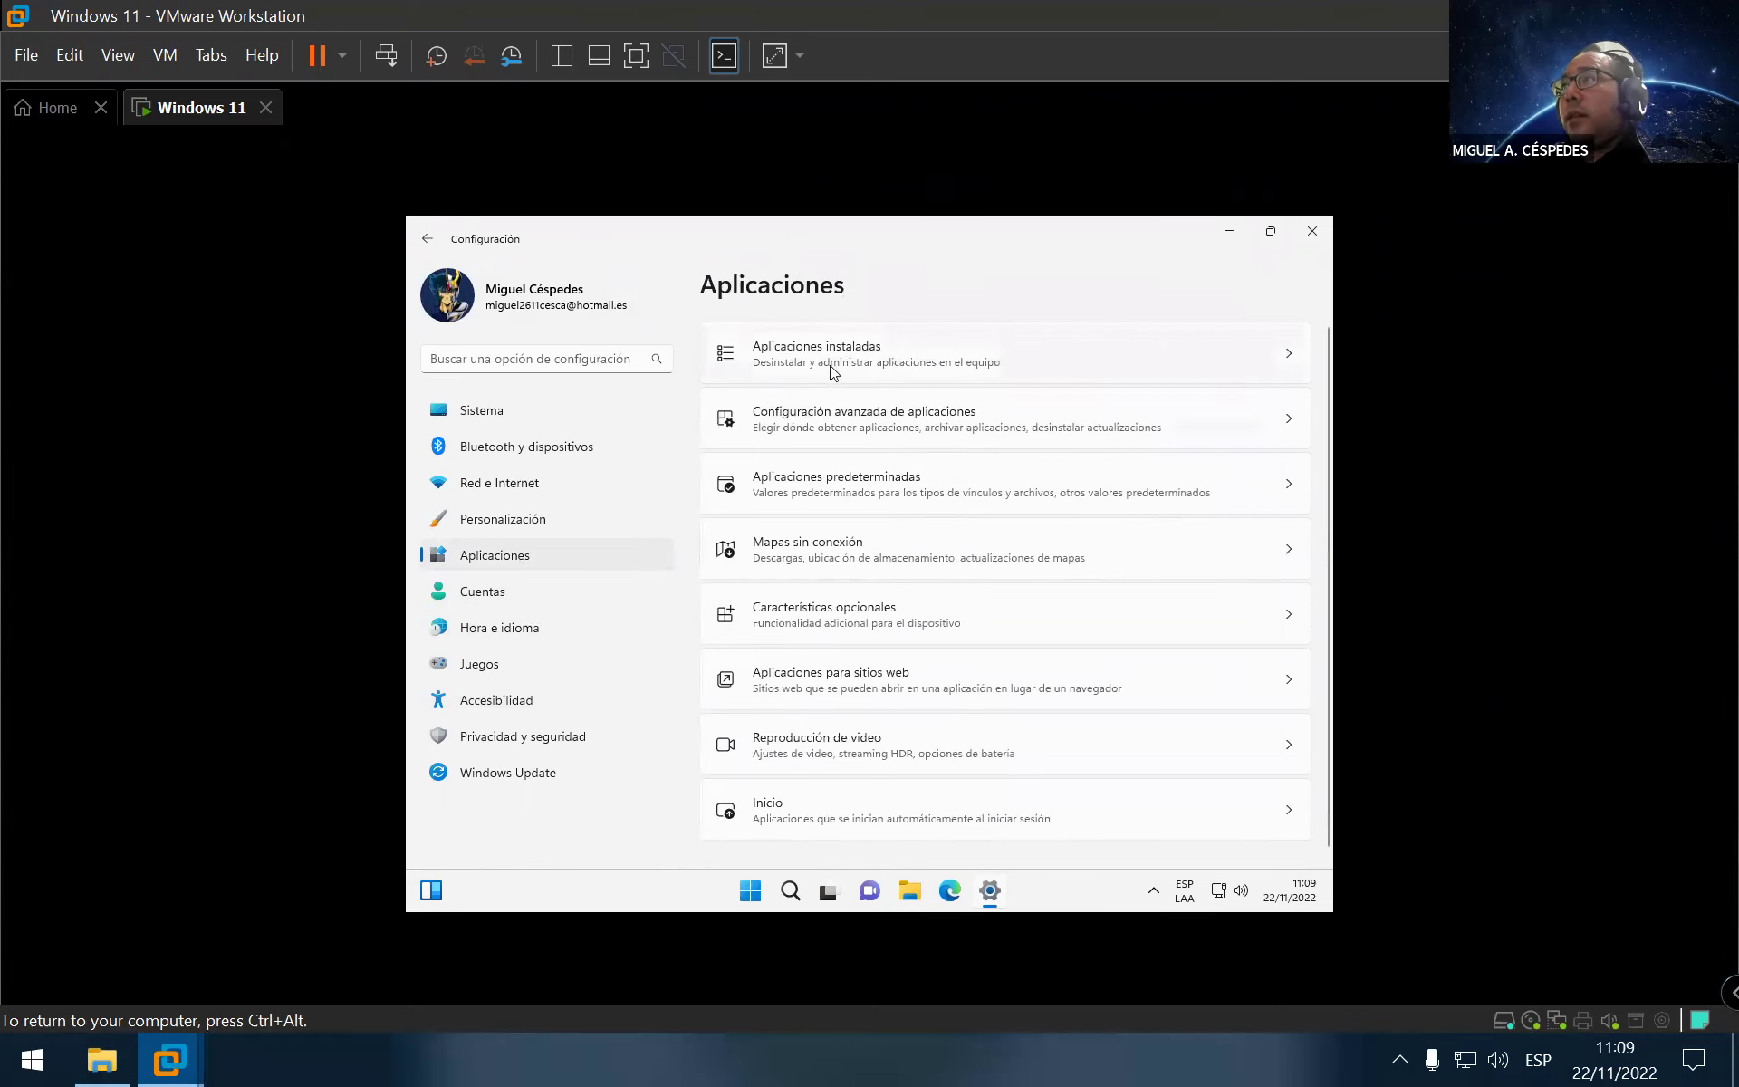
left_click(834, 371)
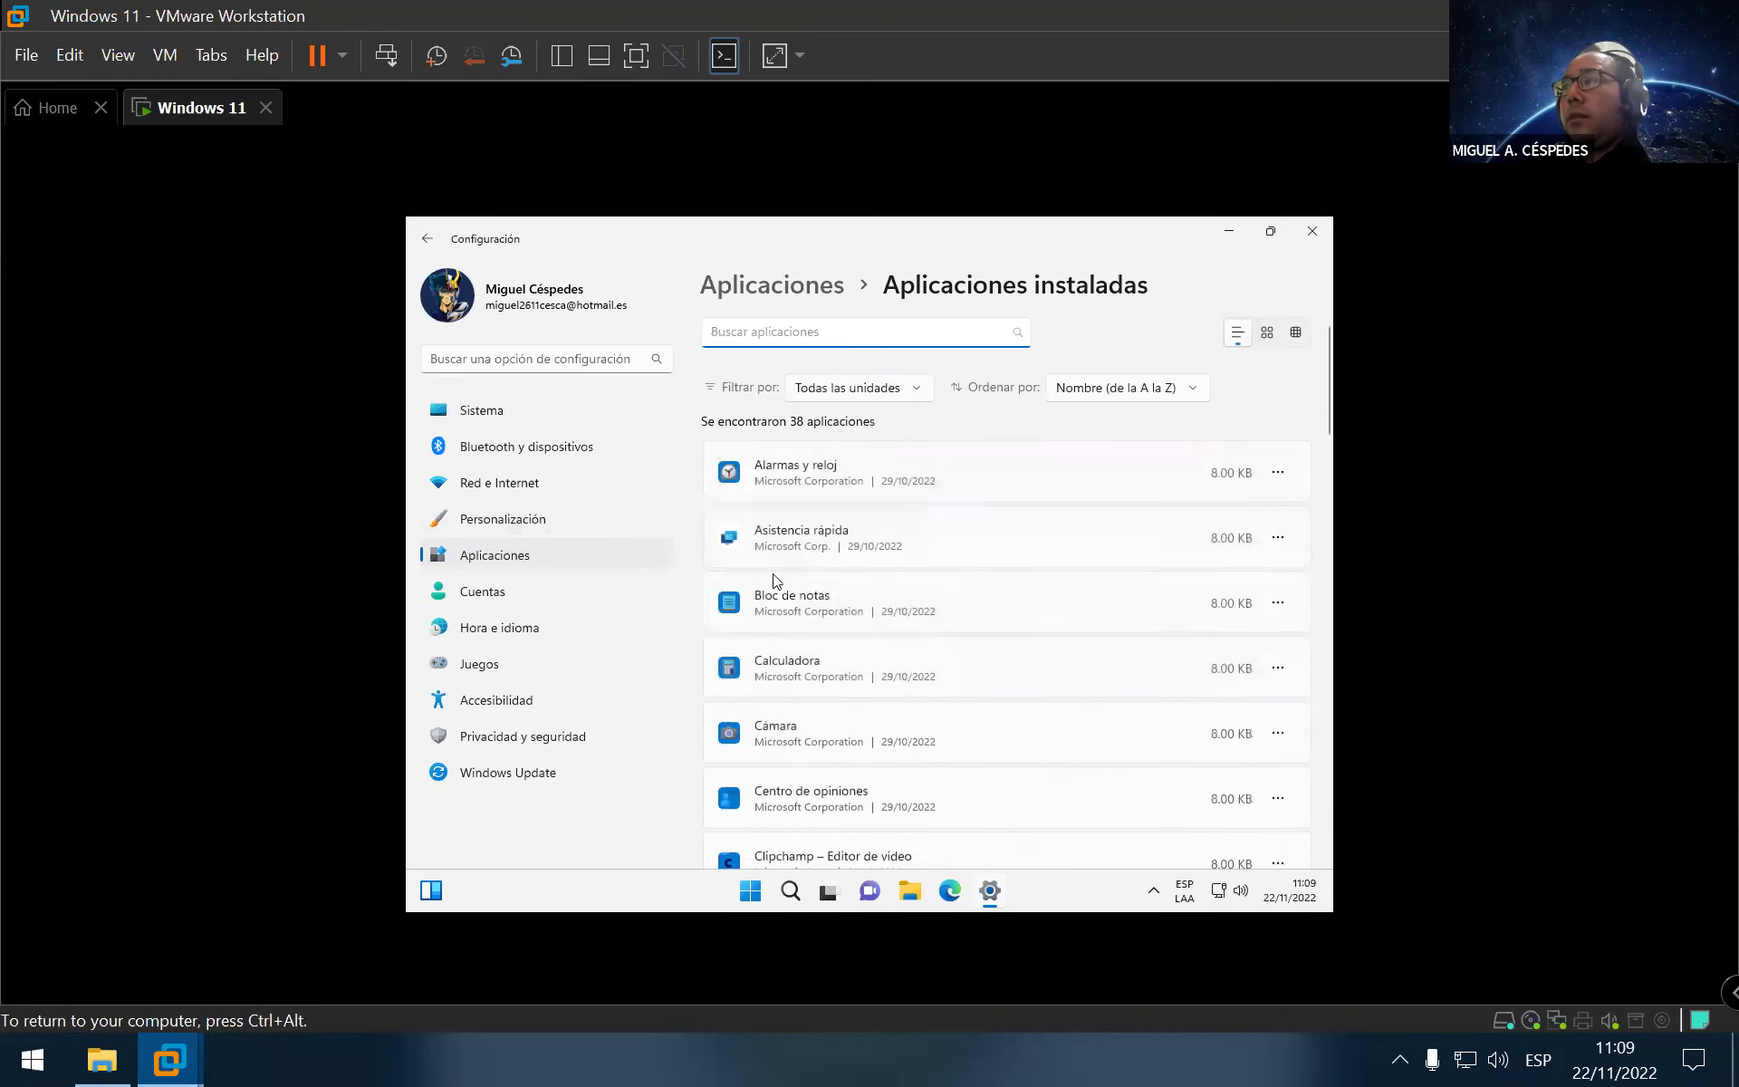
scroll(794, 587, "down", 5)
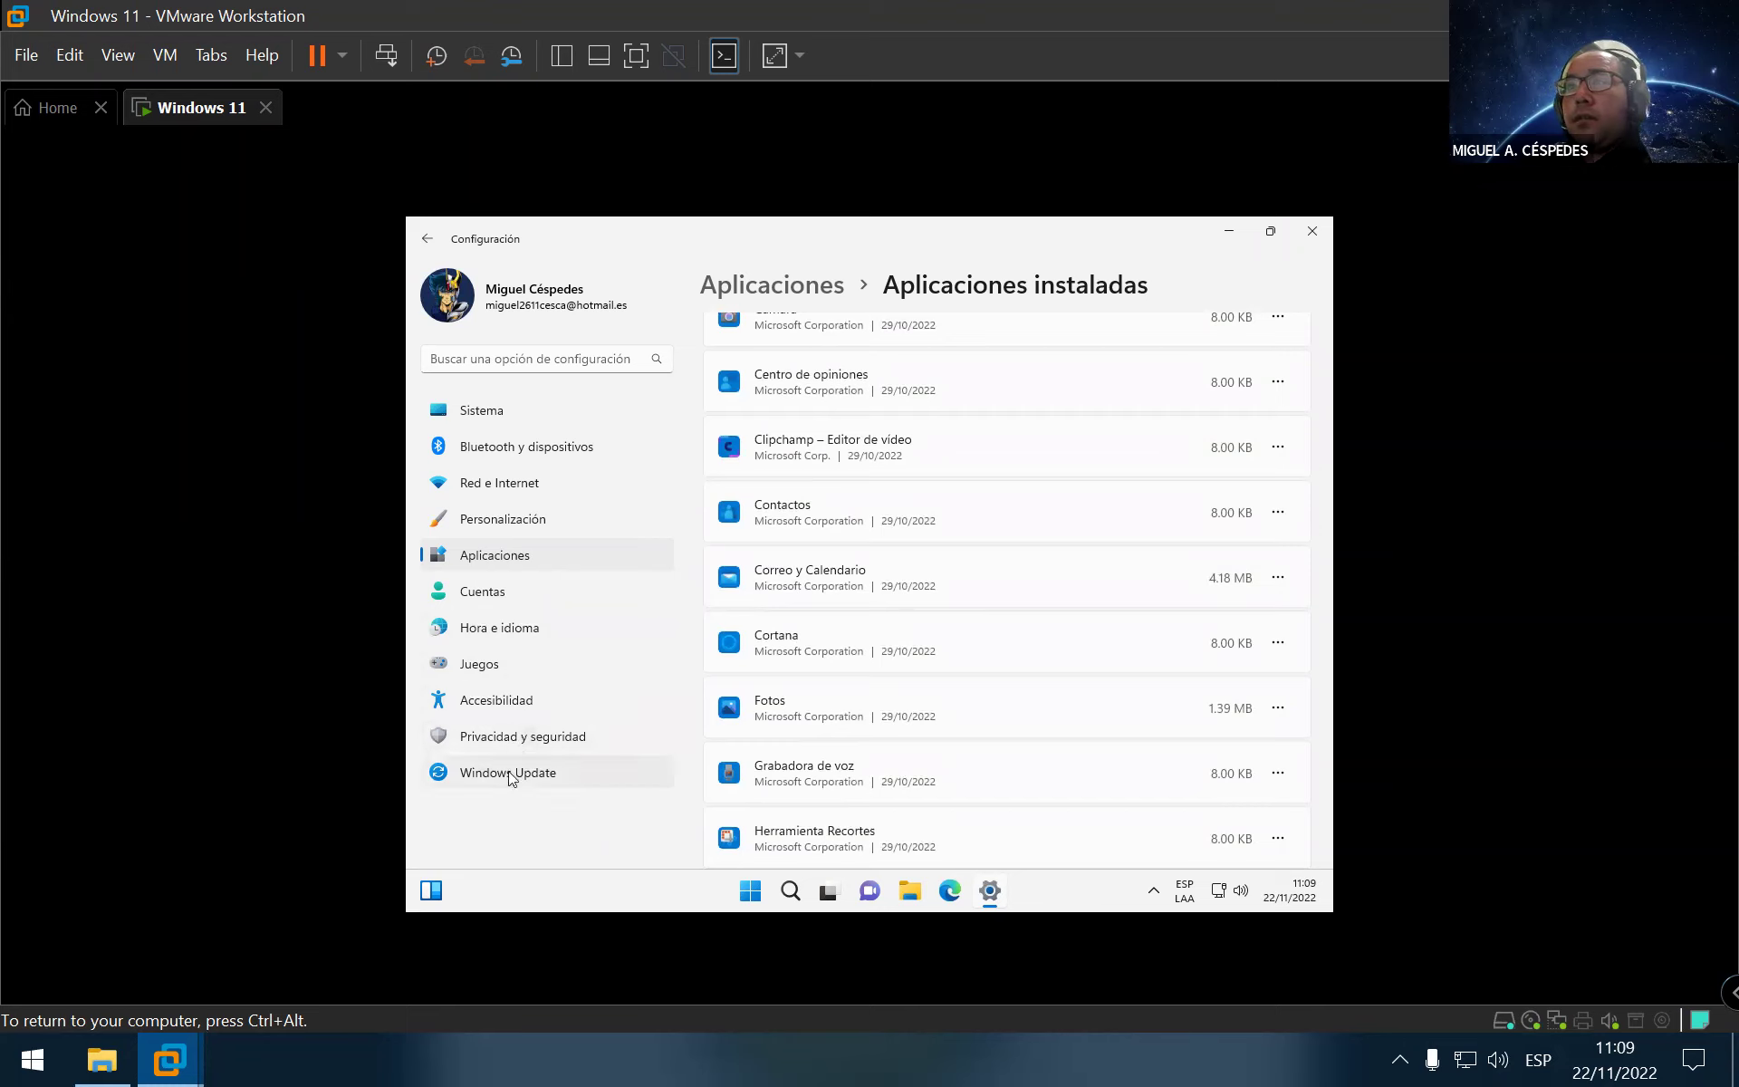
Look through the Sistema and Bluetooth y dispositivos pages, then scroll Personalización
left_click(524, 409)
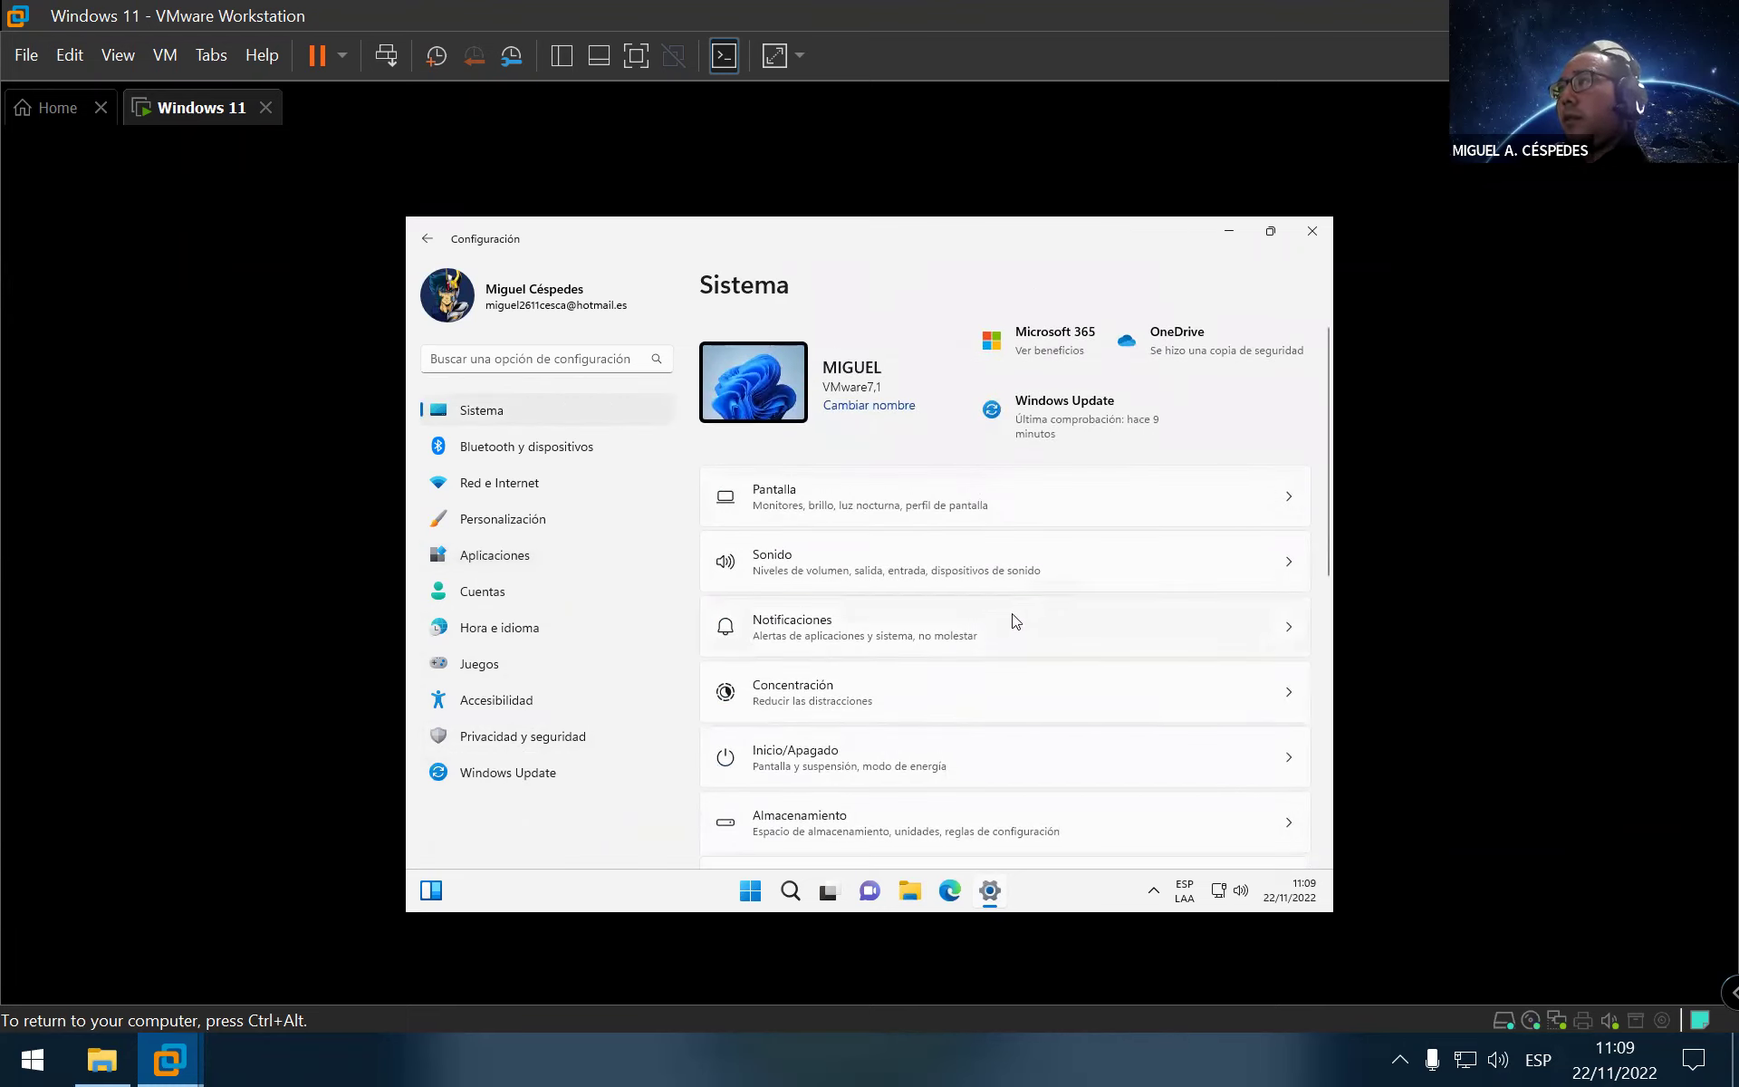
scroll(973, 677, "down", 1)
scroll(948, 678, "down", 3)
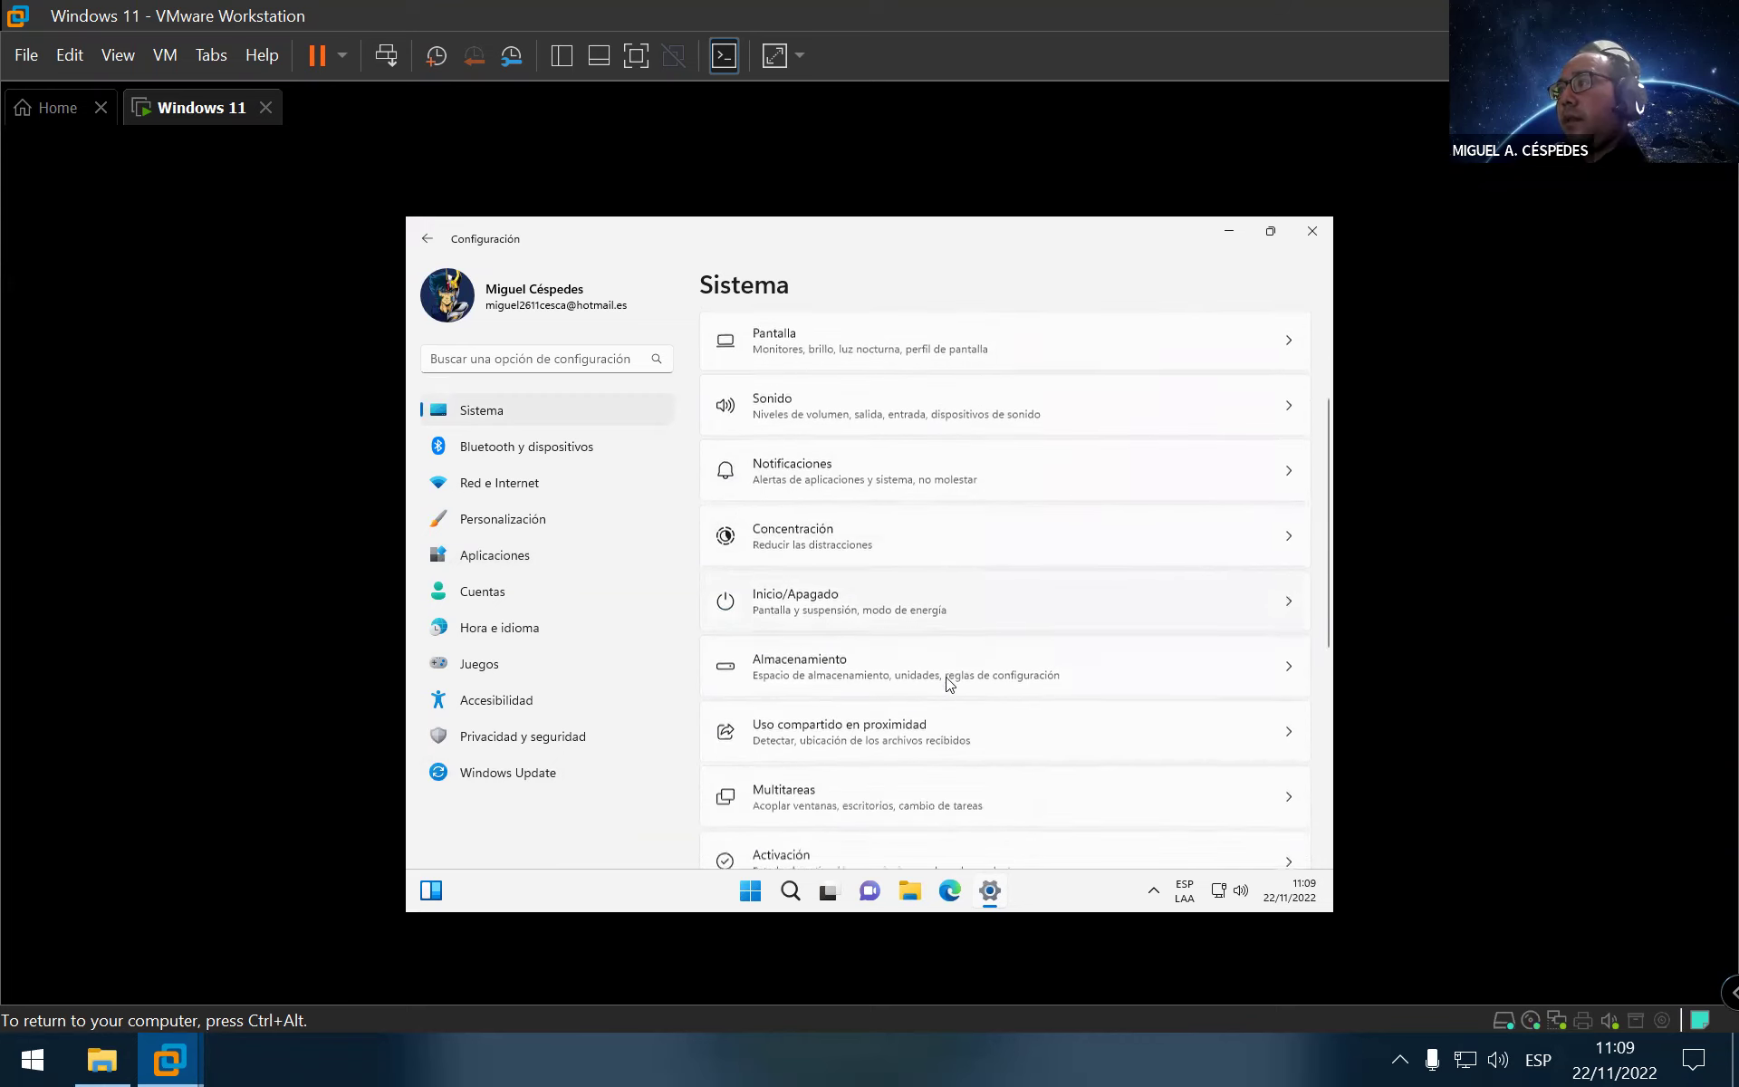
scroll(888, 756, "down", 3)
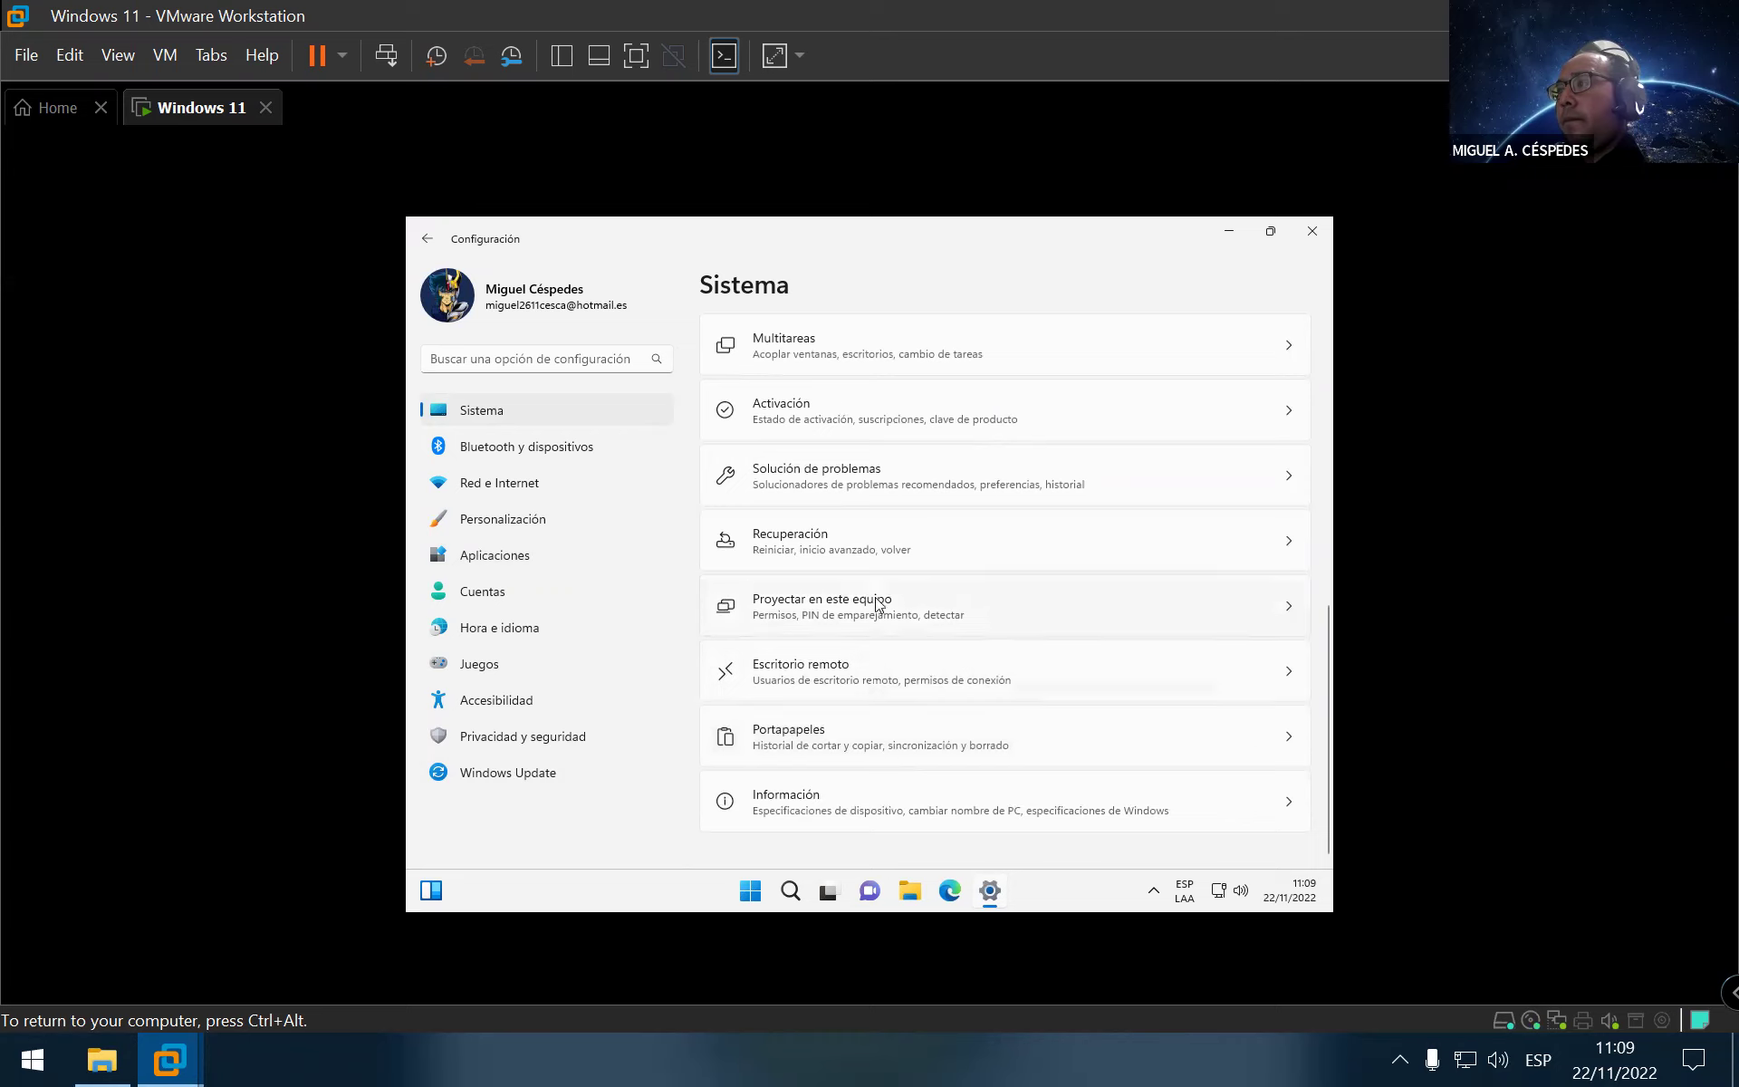
left_click(518, 449)
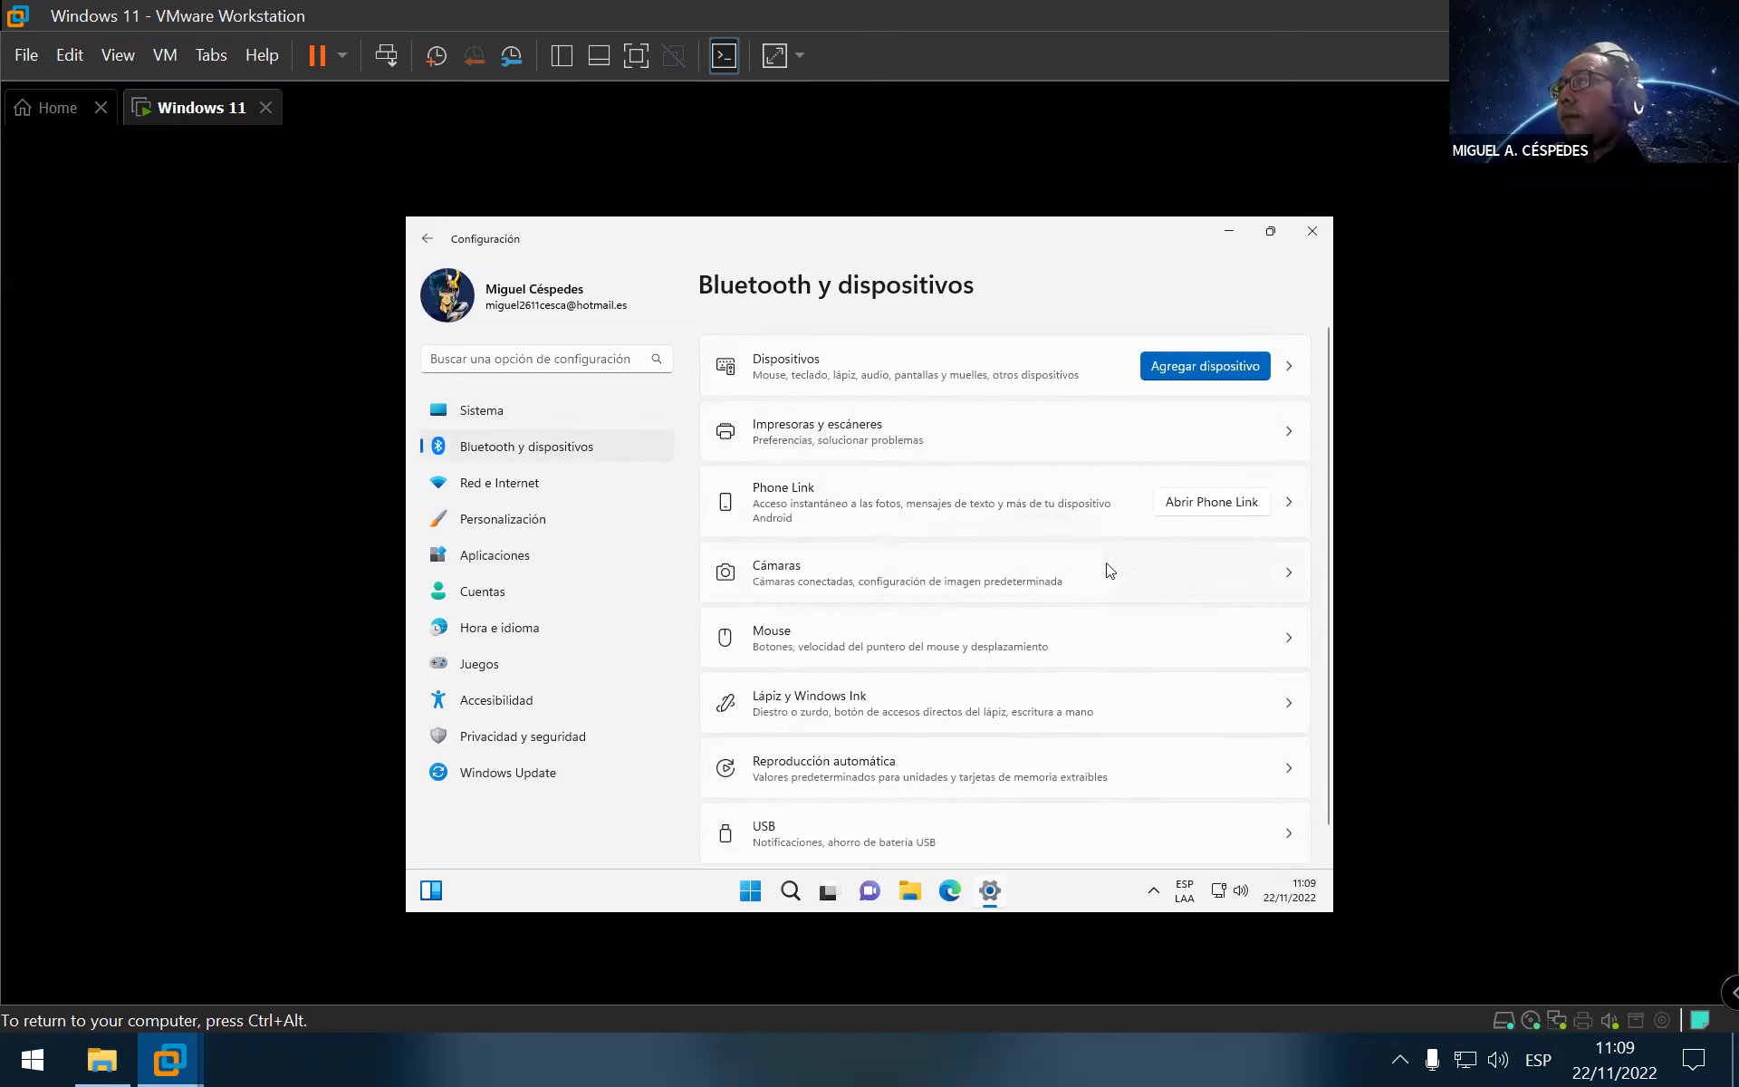
scroll(1073, 583, "down", 1)
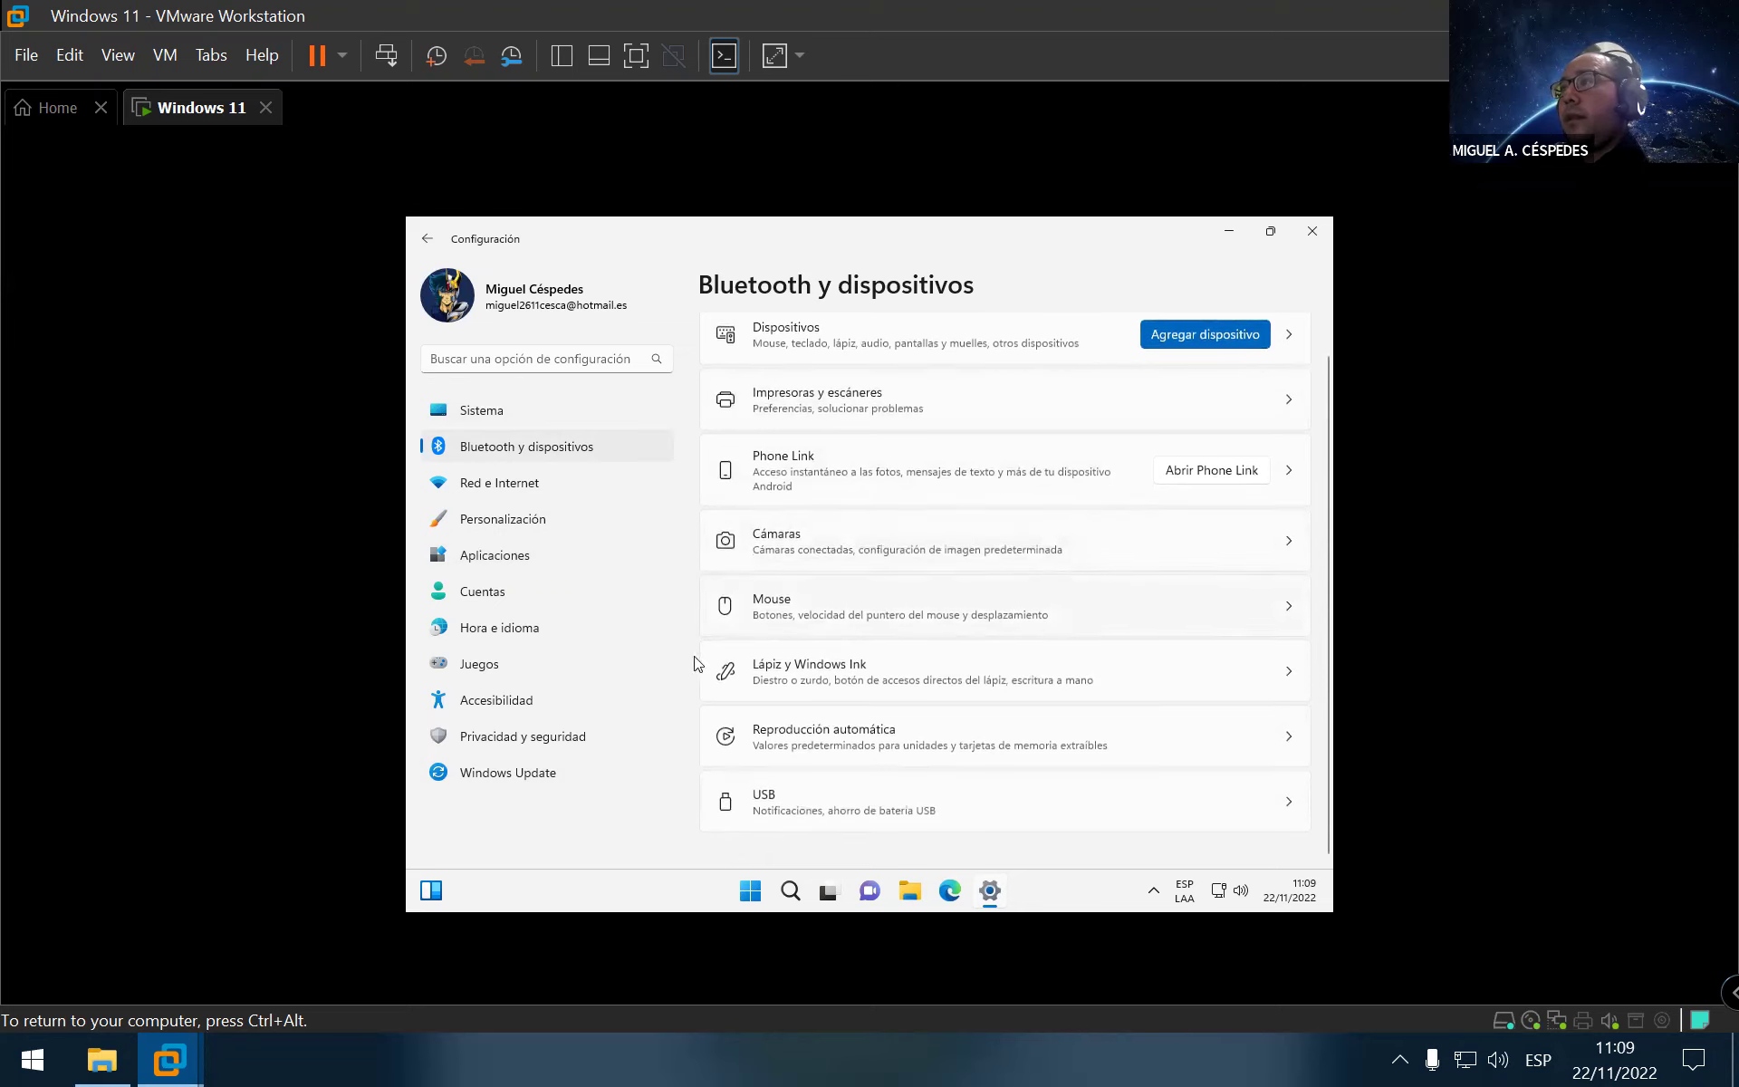
left_click(562, 520)
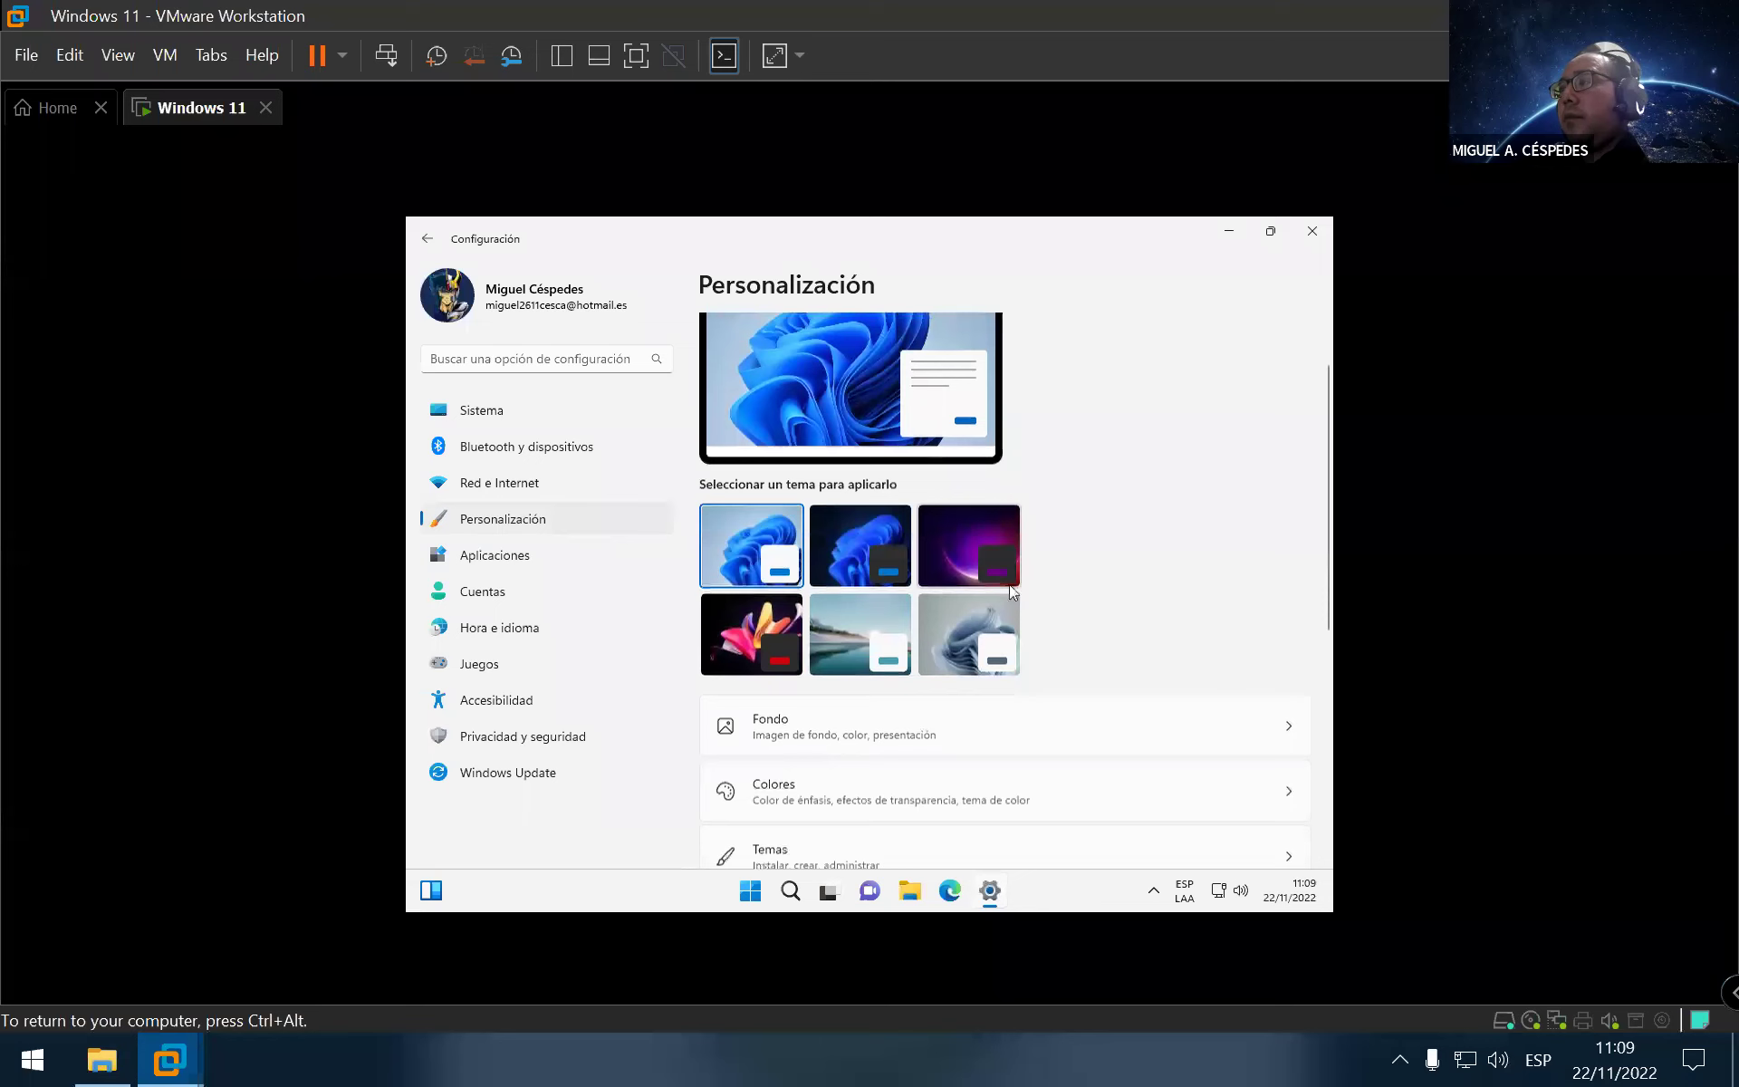
scroll(1005, 657, "down", 3)
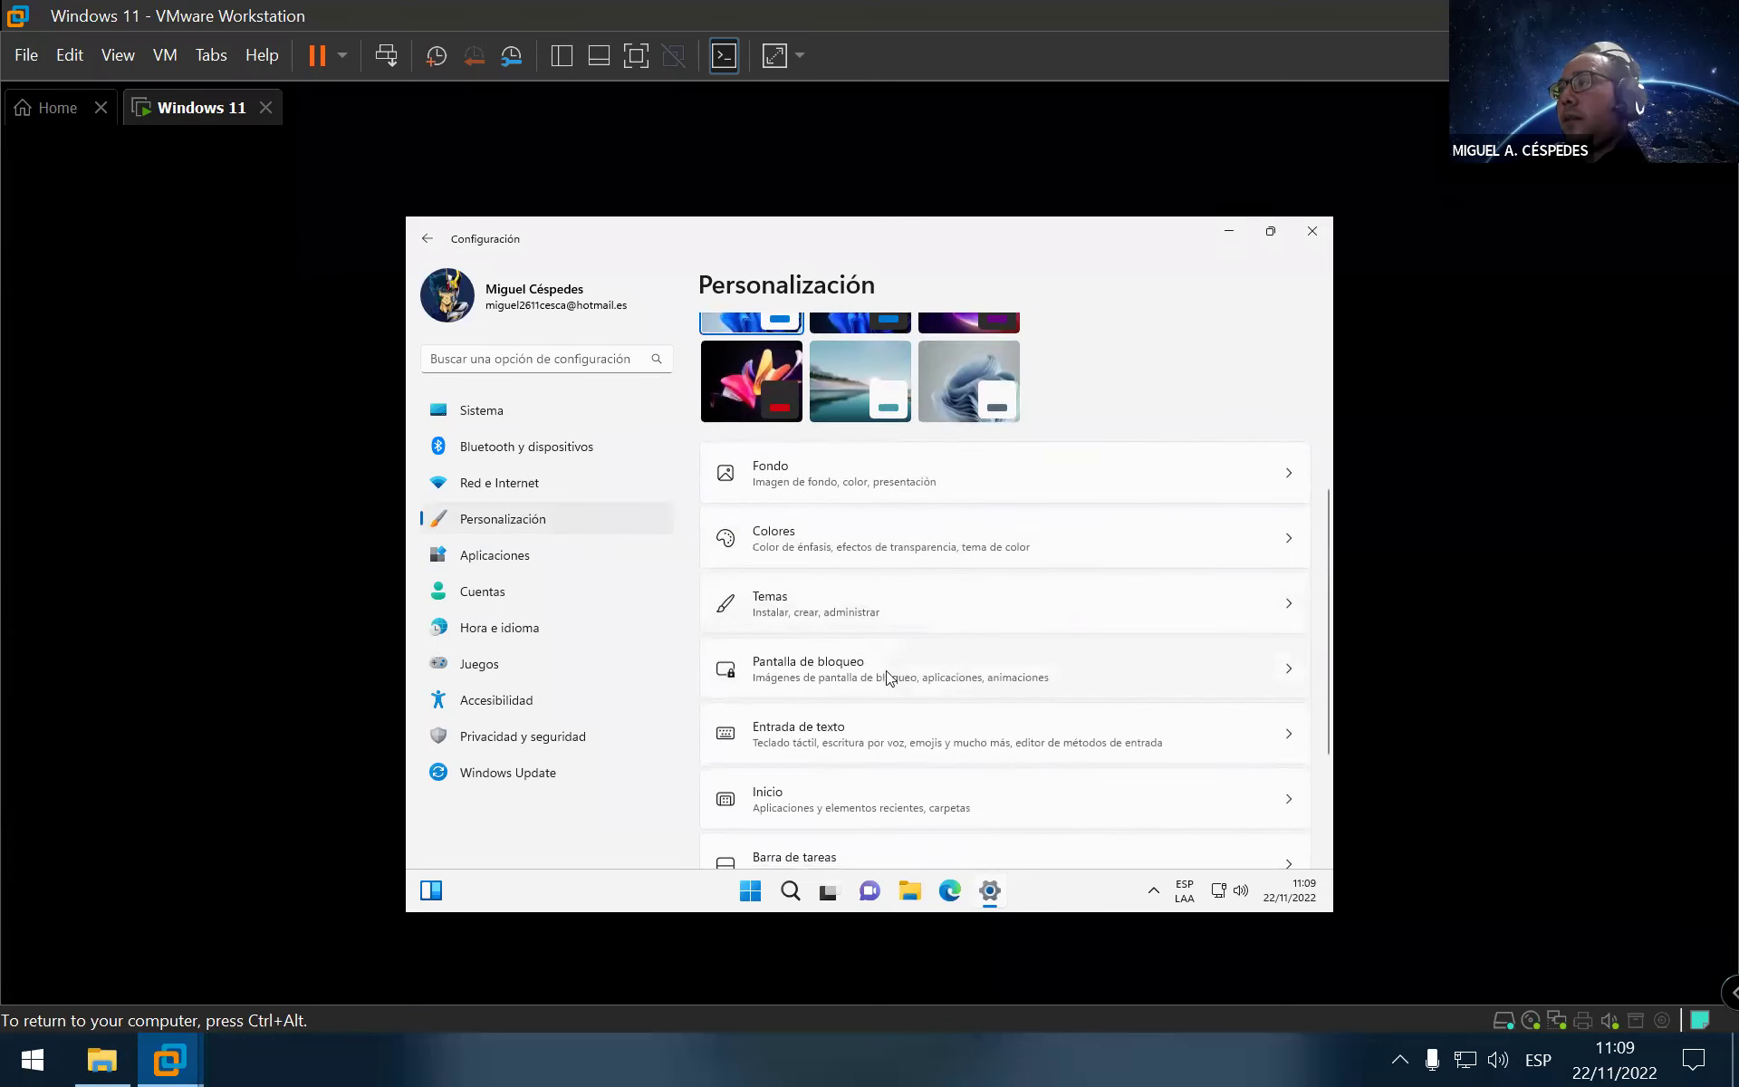
scroll(894, 730, "down", 2)
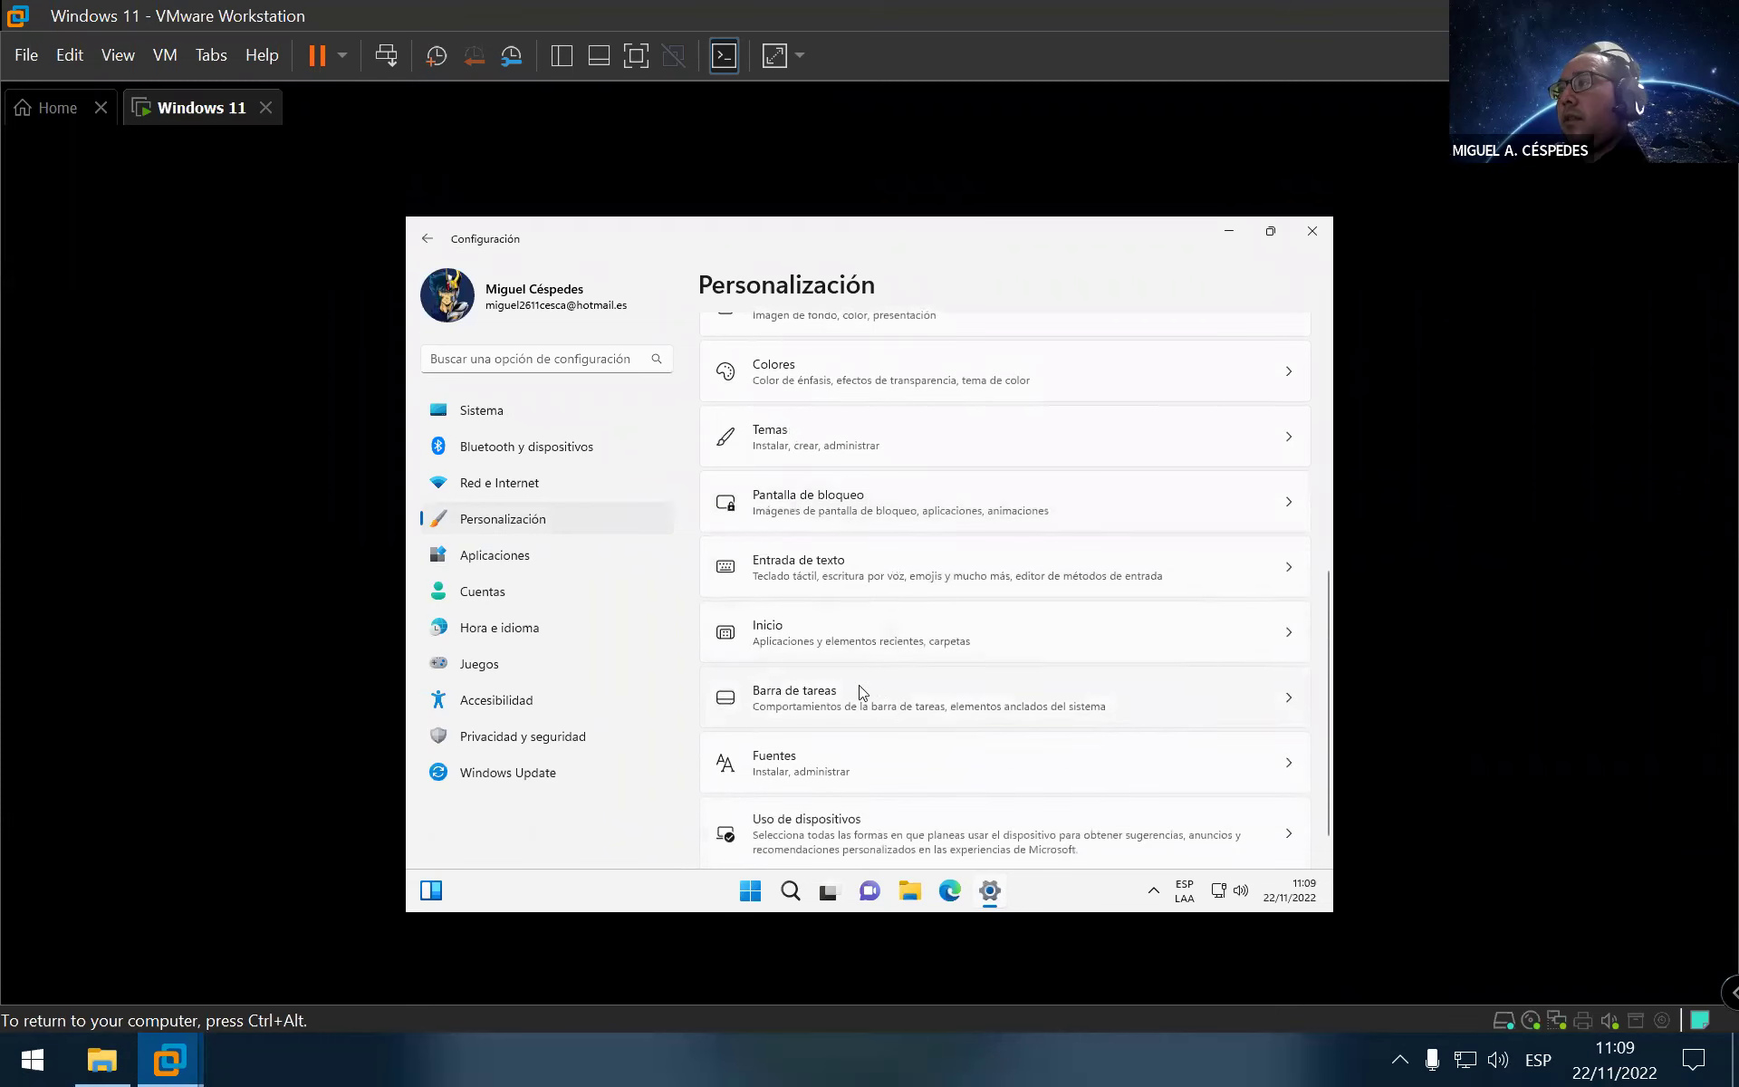
Turn off the Buscar, Widgets, Chat and Vista de tareas taskbar toggles, then go to Windows Update
left_click(861, 699)
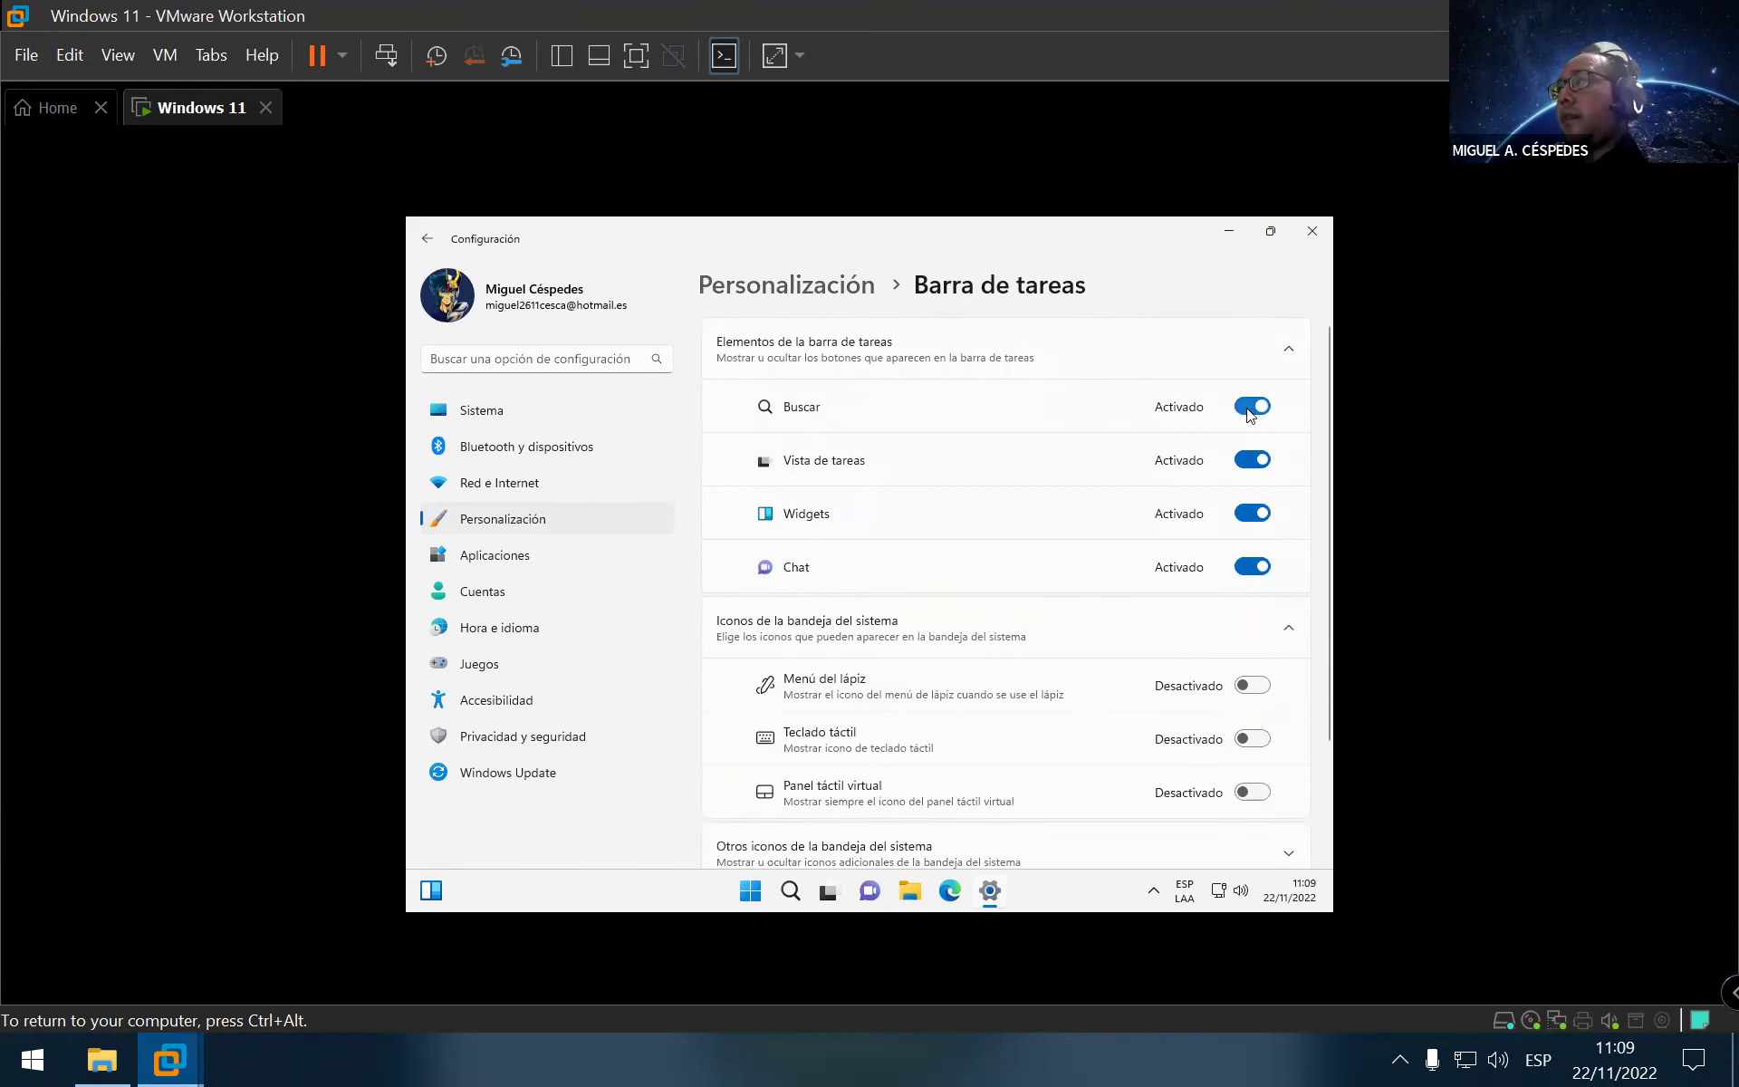
left_click(1252, 408)
left_click(1252, 514)
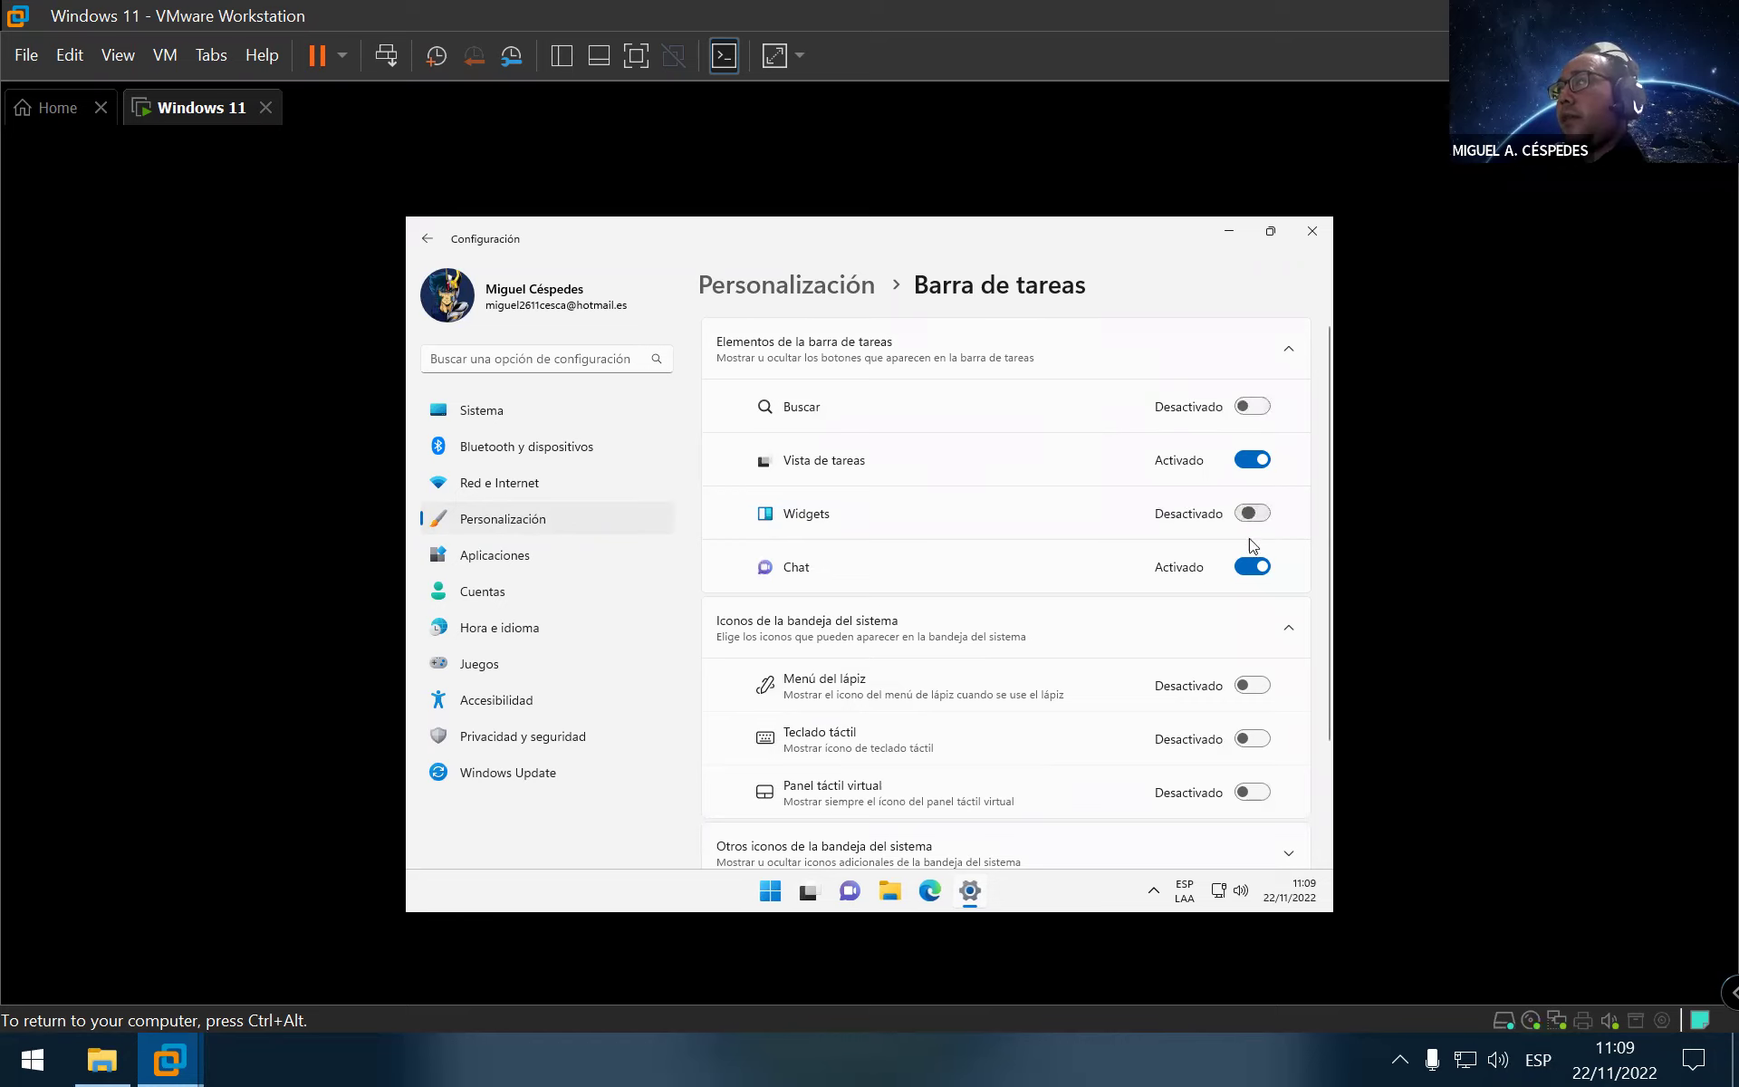
left_click(1252, 567)
left_click(1235, 462)
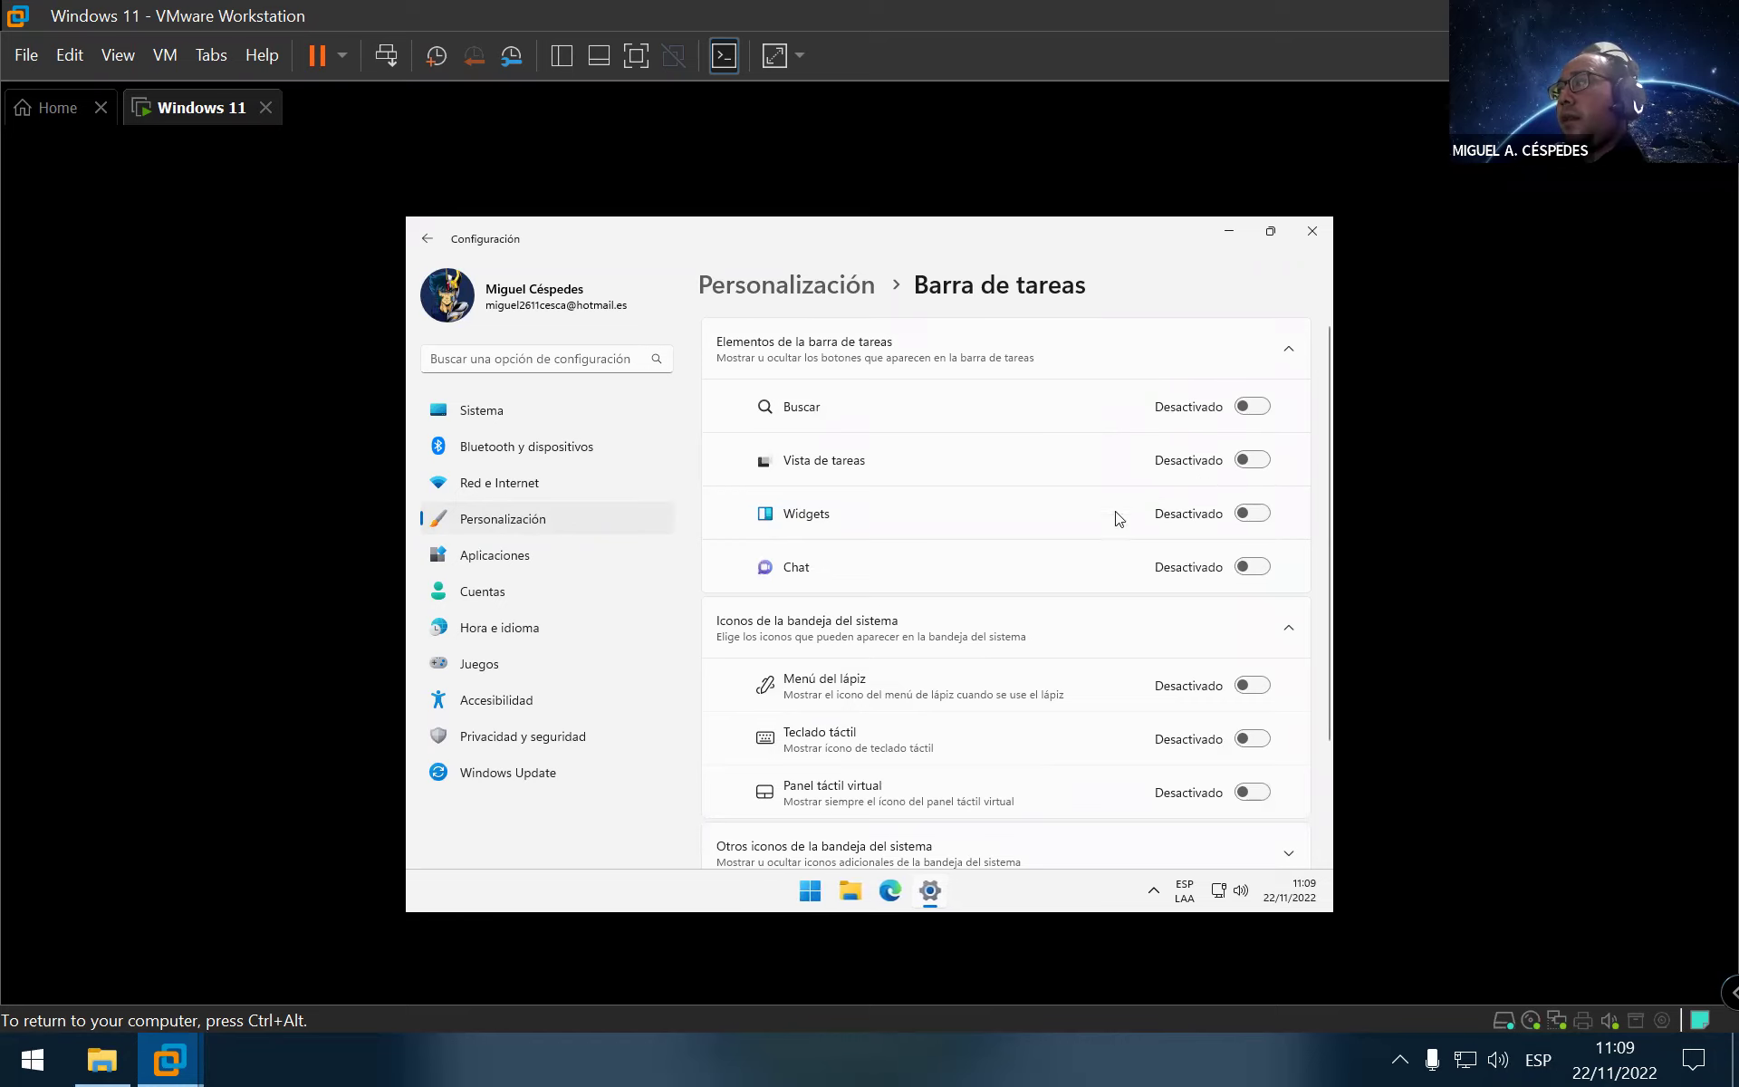
scroll(1128, 512, "down", 3)
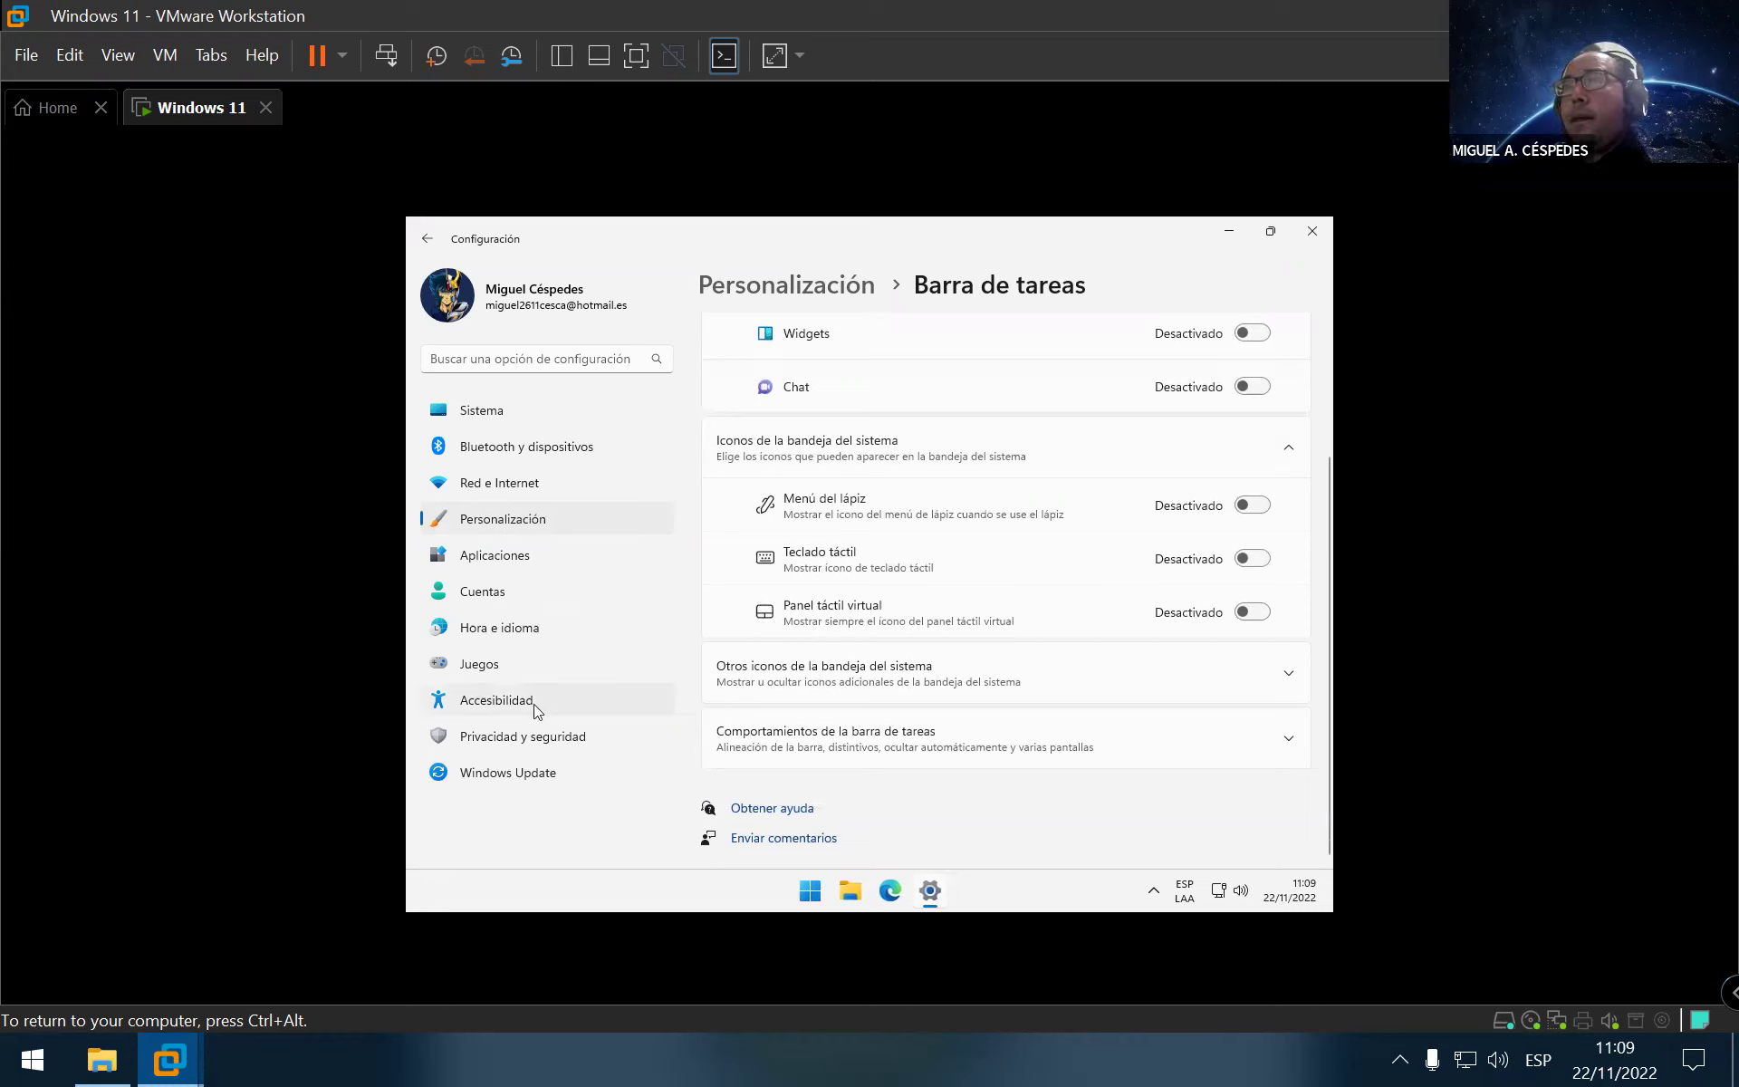
left_click(519, 780)
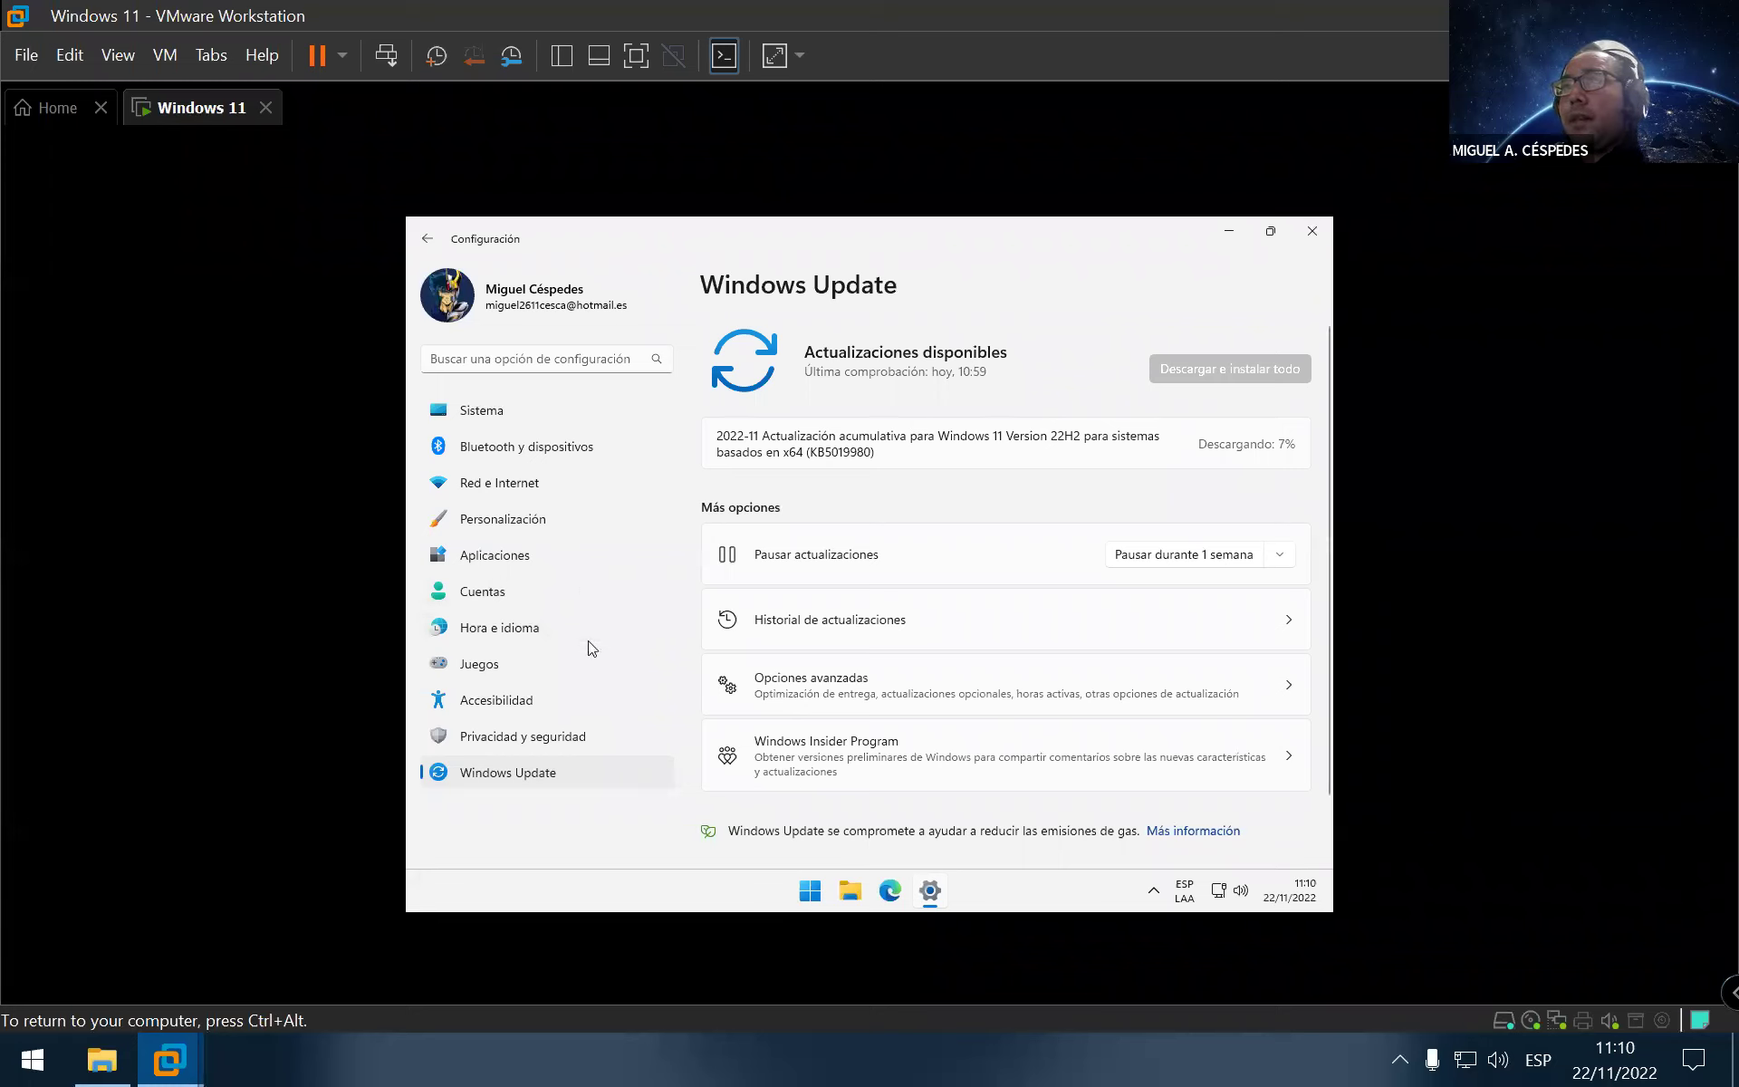
Browse the Aplicaciones advanced app settings and the app archiving page
left_click(563, 558)
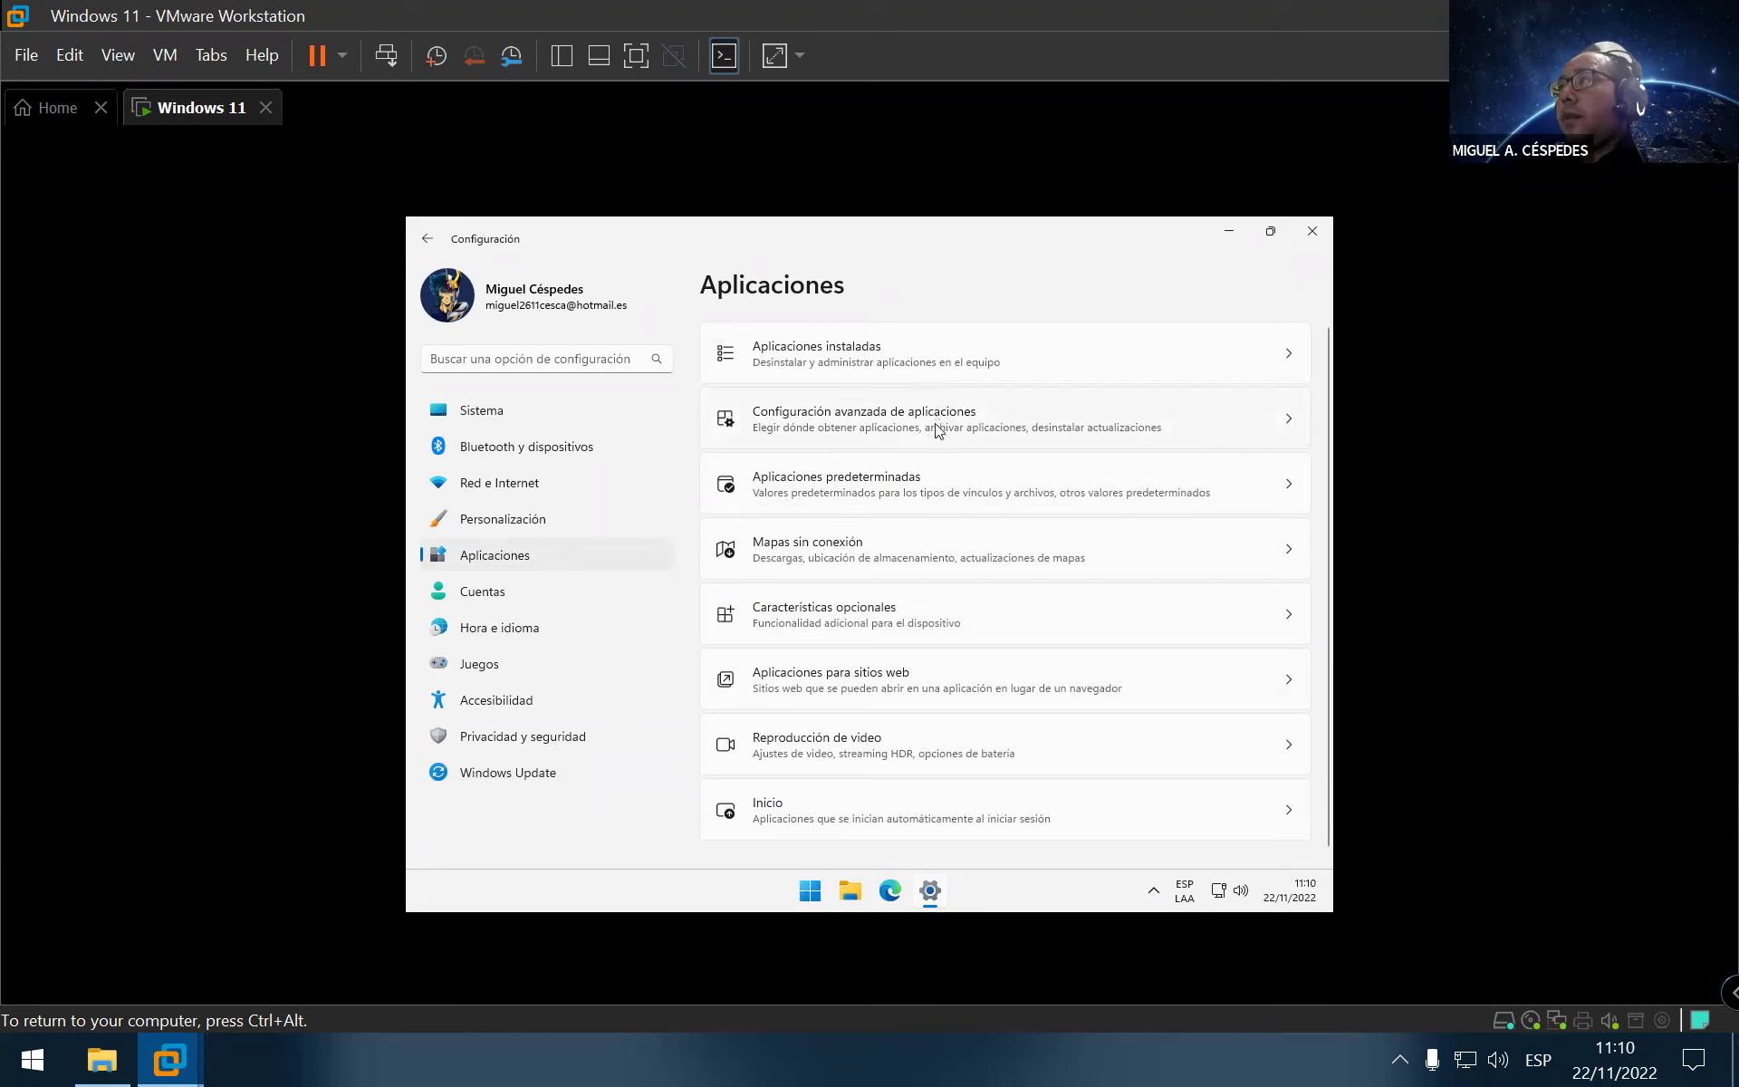
left_click(937, 429)
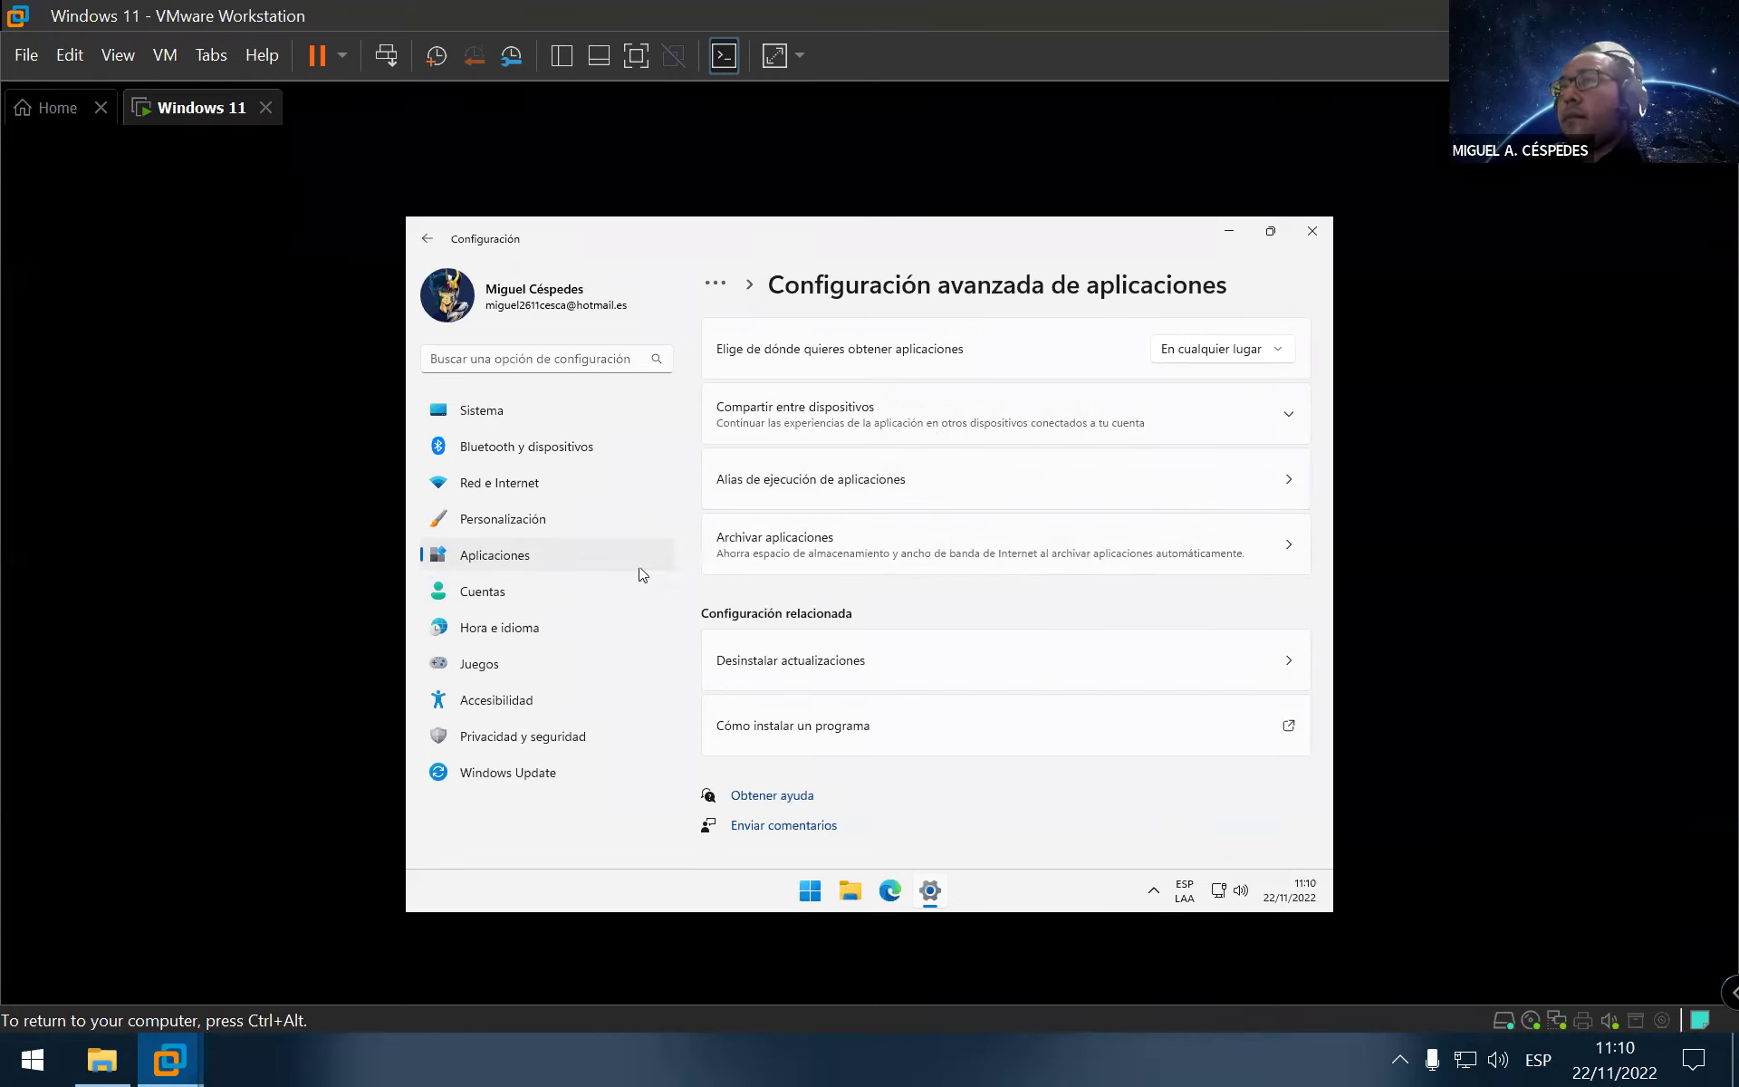
left_click(868, 537)
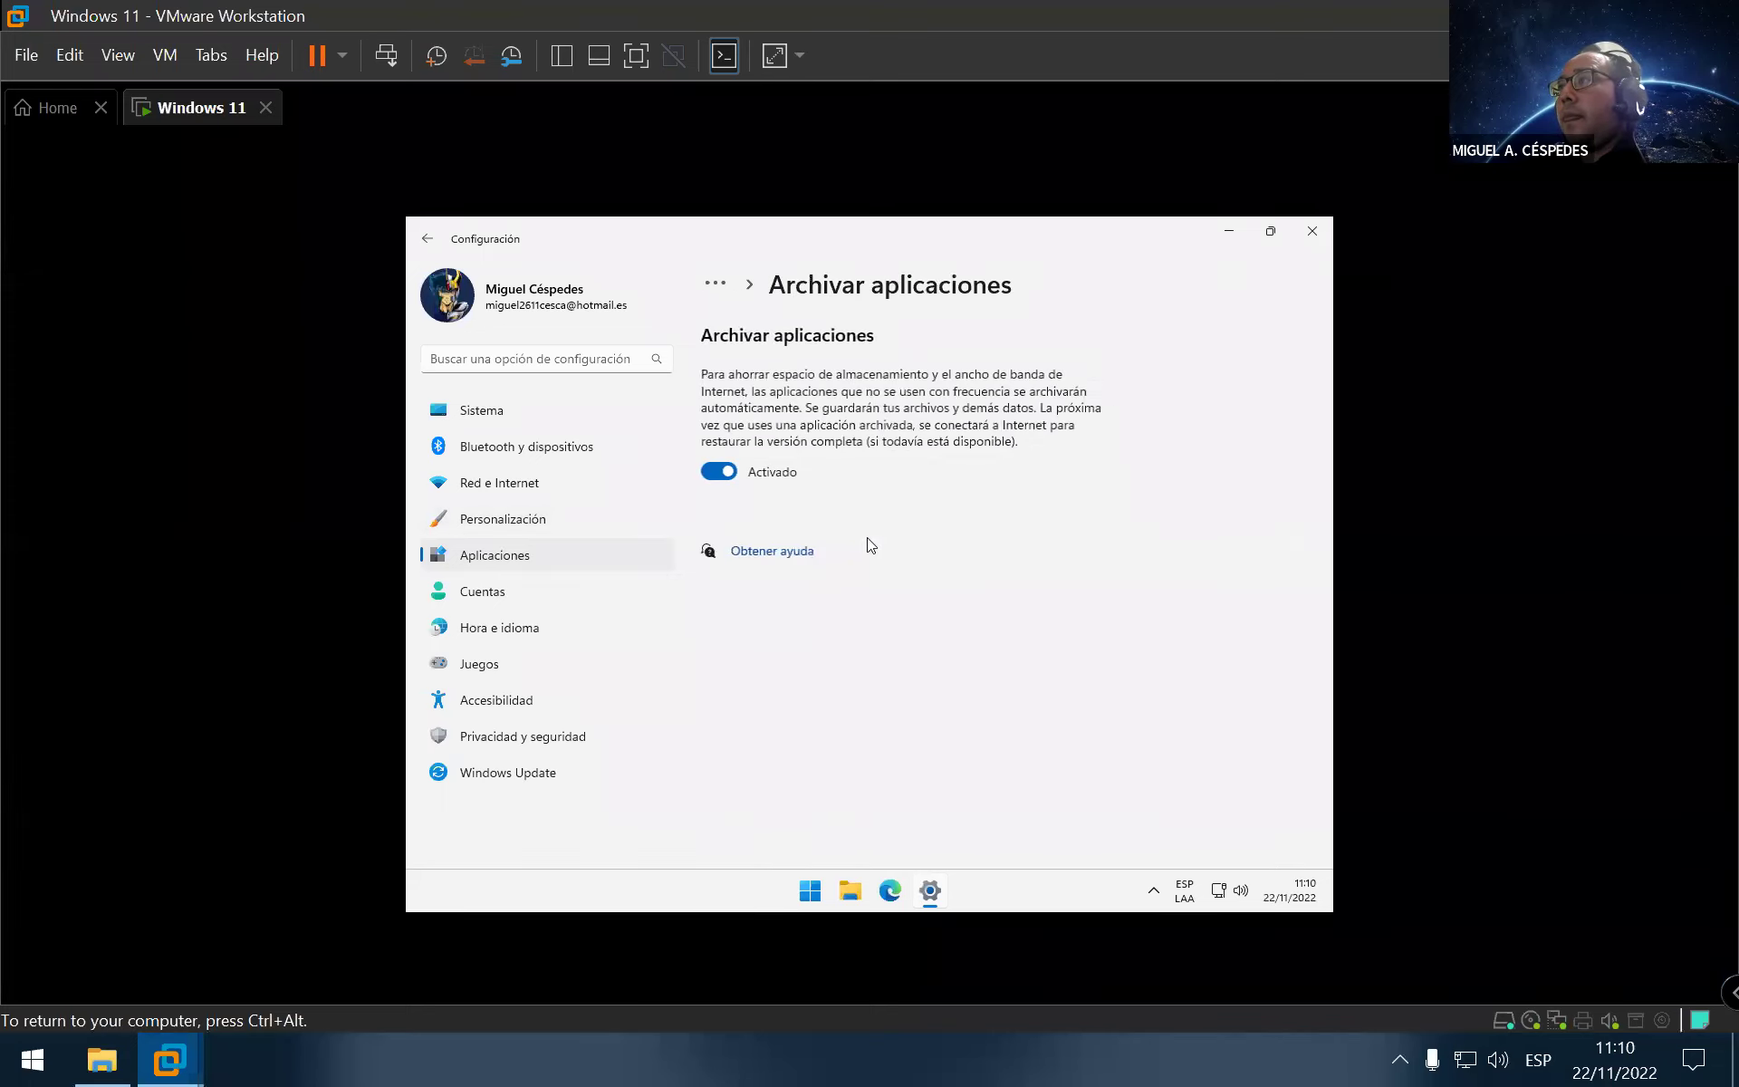
left_click(709, 286)
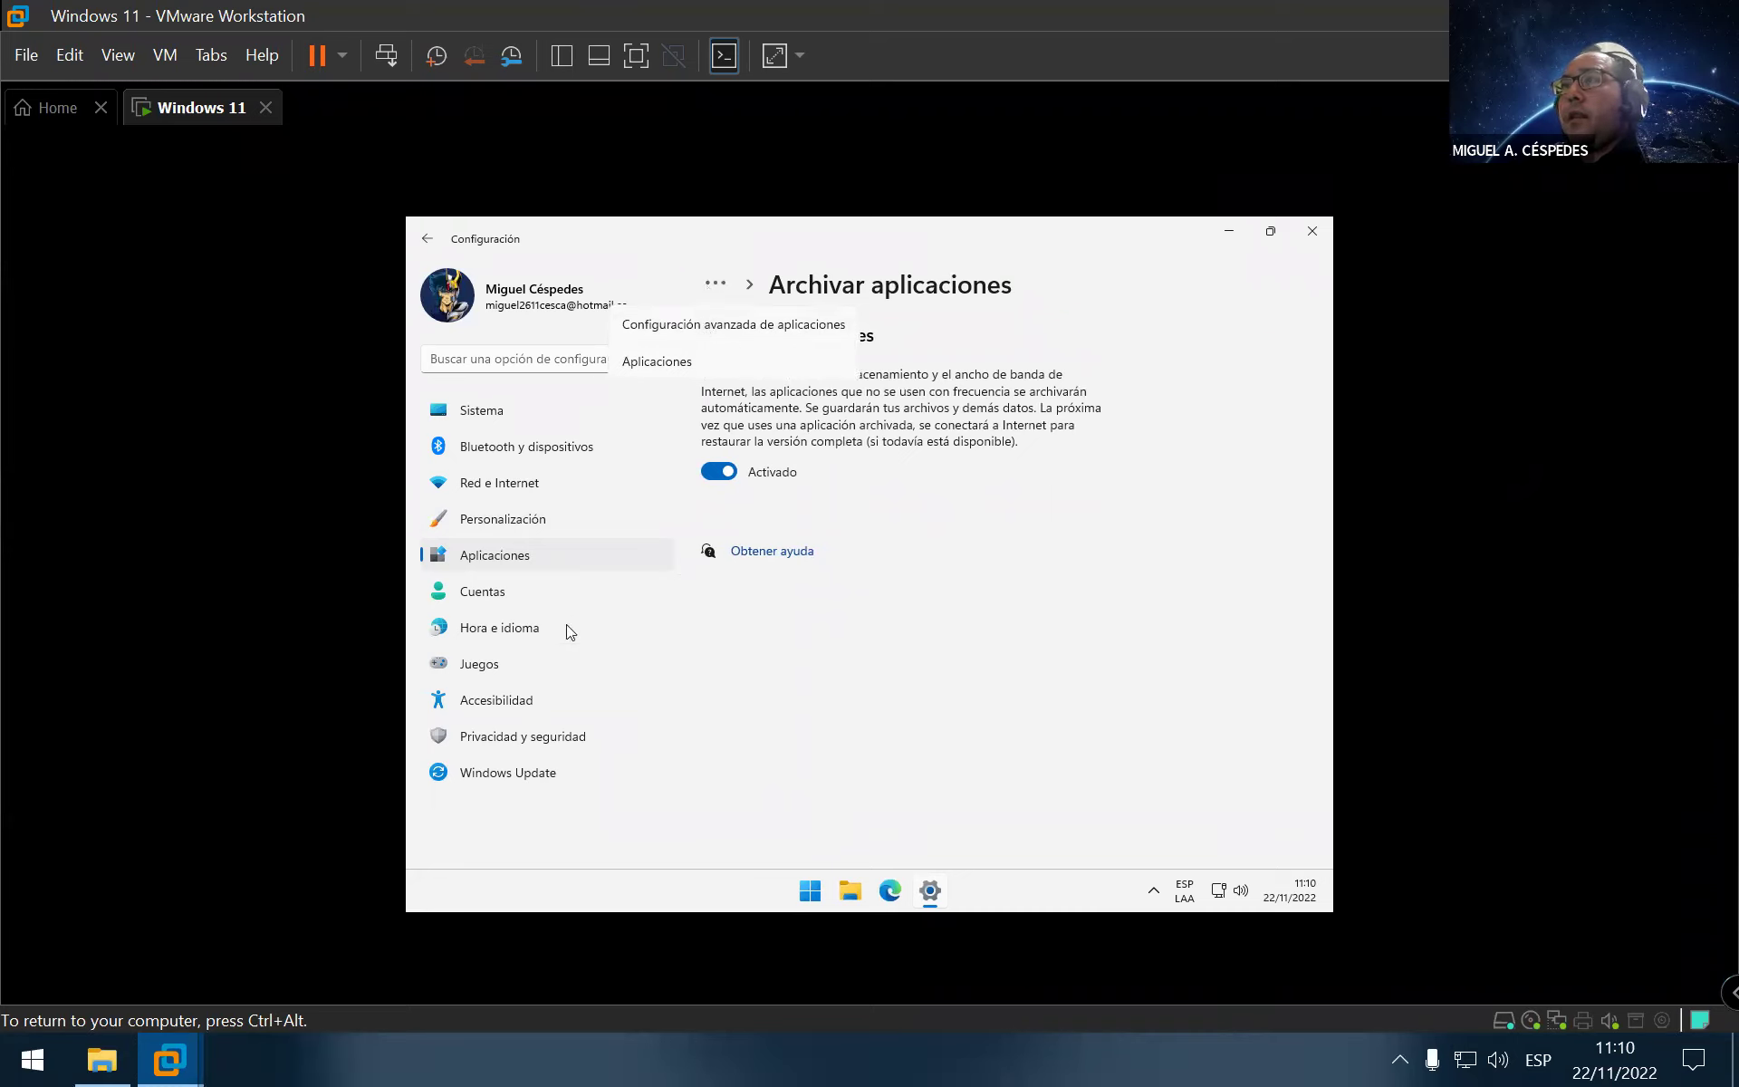
left_click(531, 710)
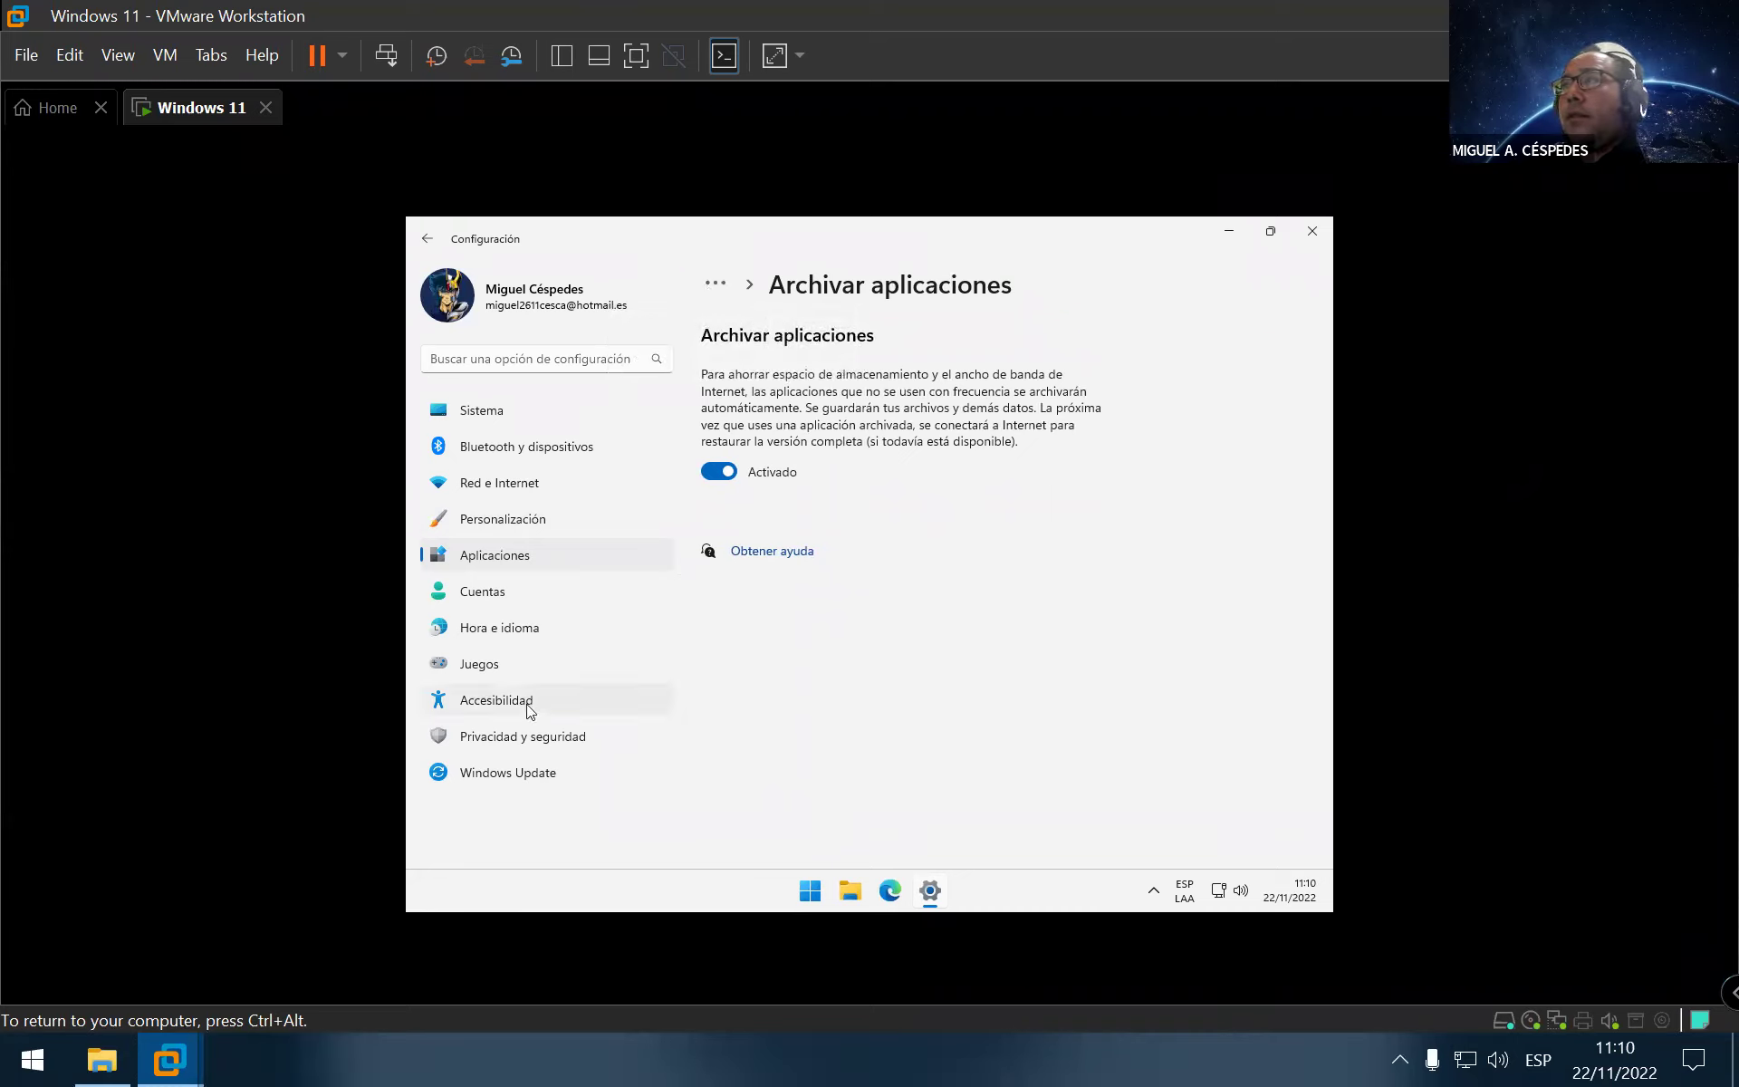
Open Accesibilidad and scroll through its options
left_click(530, 709)
scroll(1018, 603, "down", 4)
scroll(1000, 610, "down", 3)
scroll(992, 605, "up", 6)
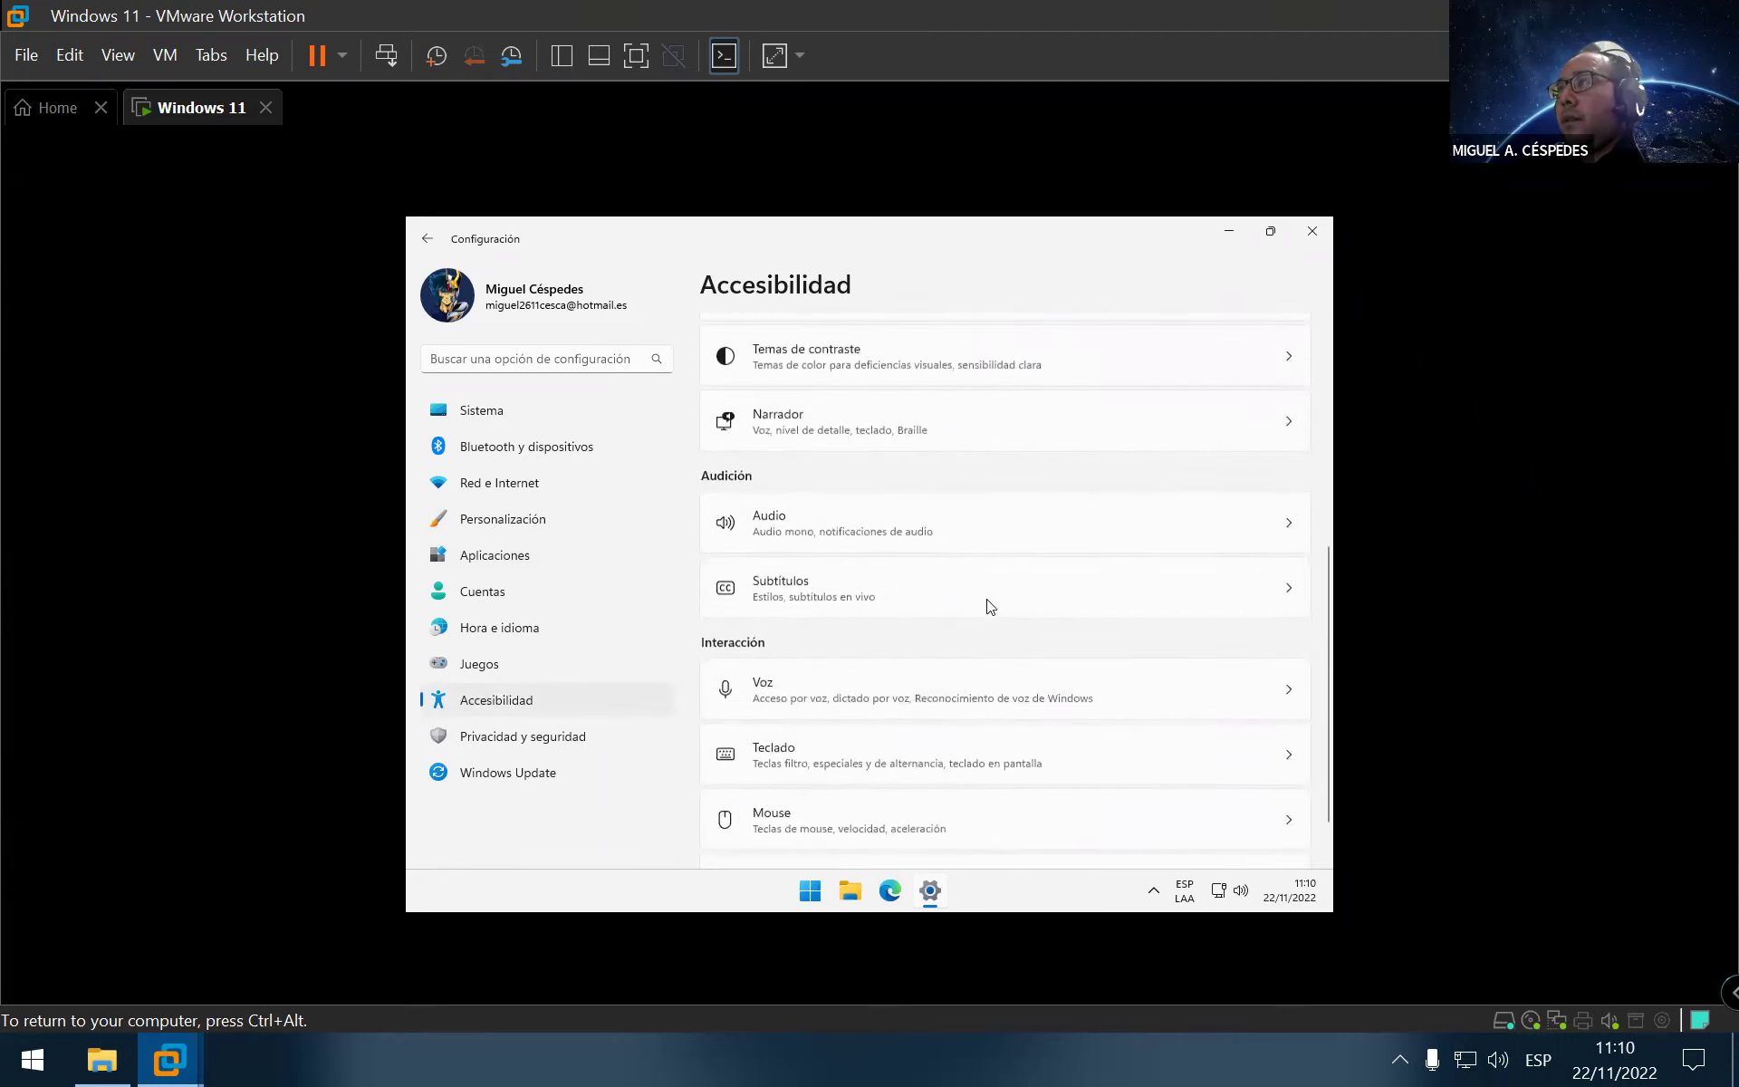
scroll(983, 605, "up", 1)
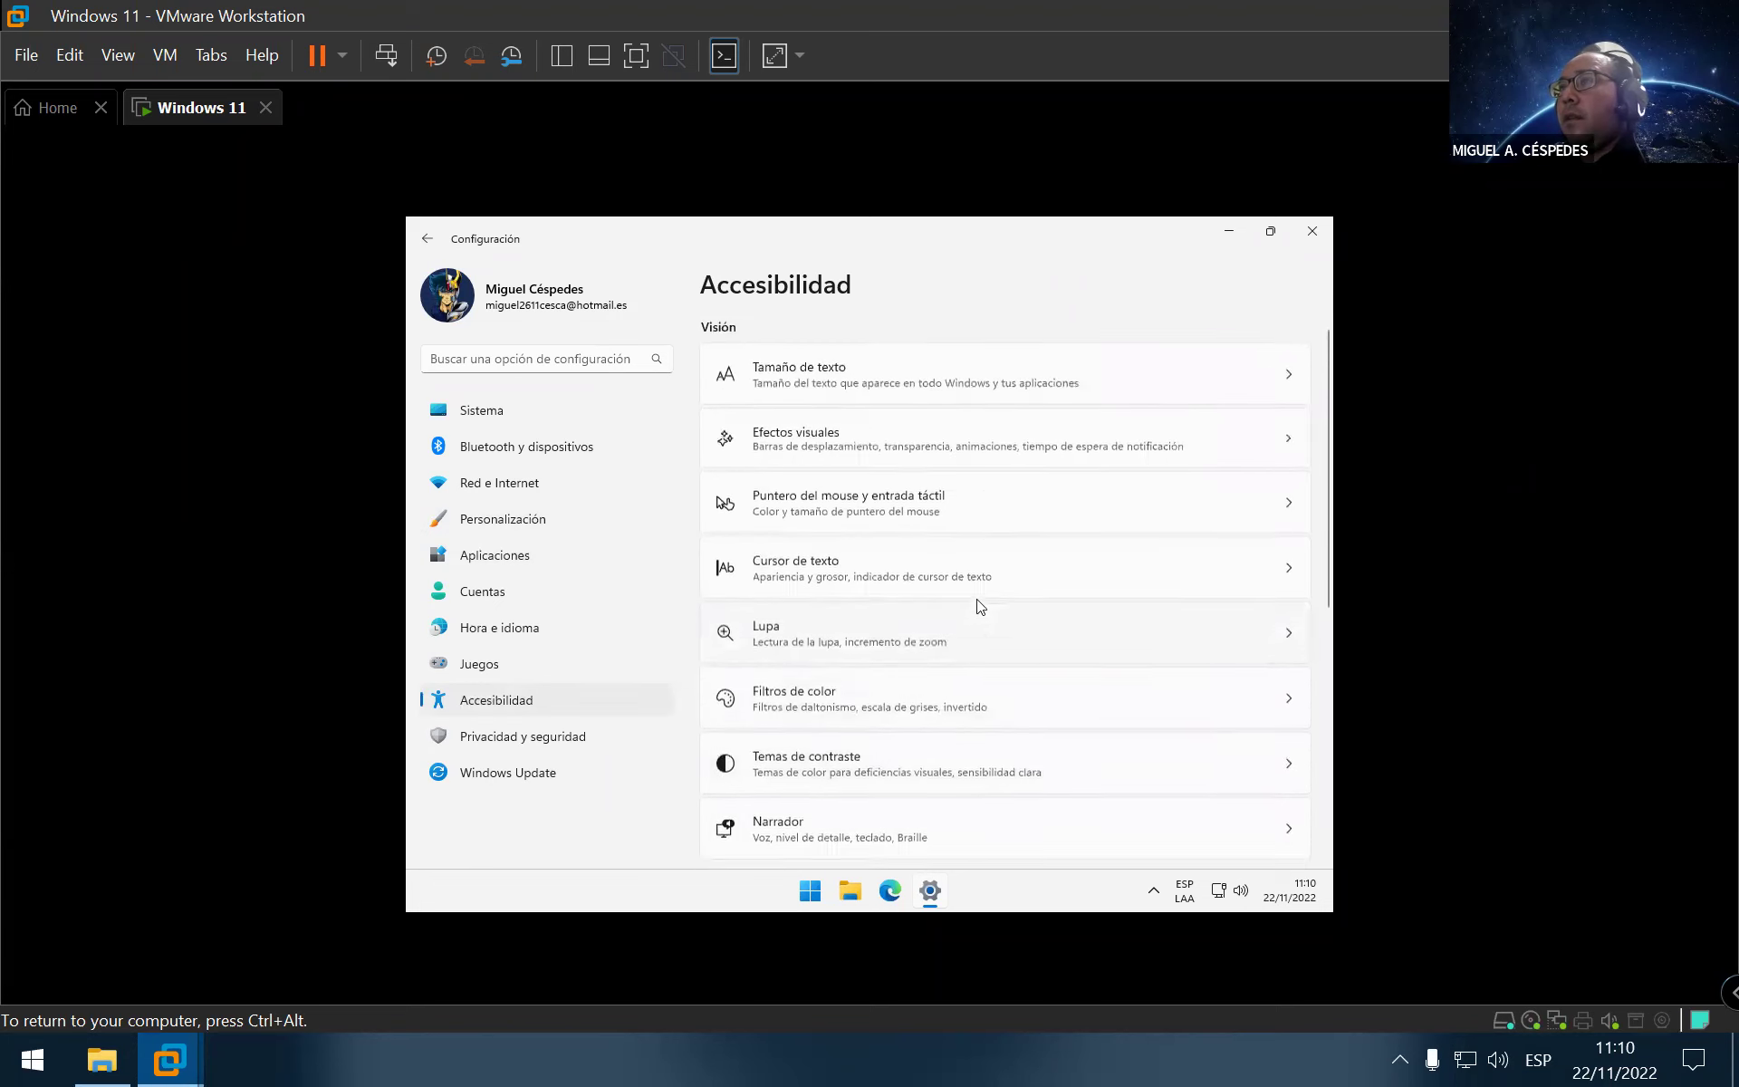
Open Privacidad y seguridad and scroll to the Permisos de la aplicación list
left_click(584, 739)
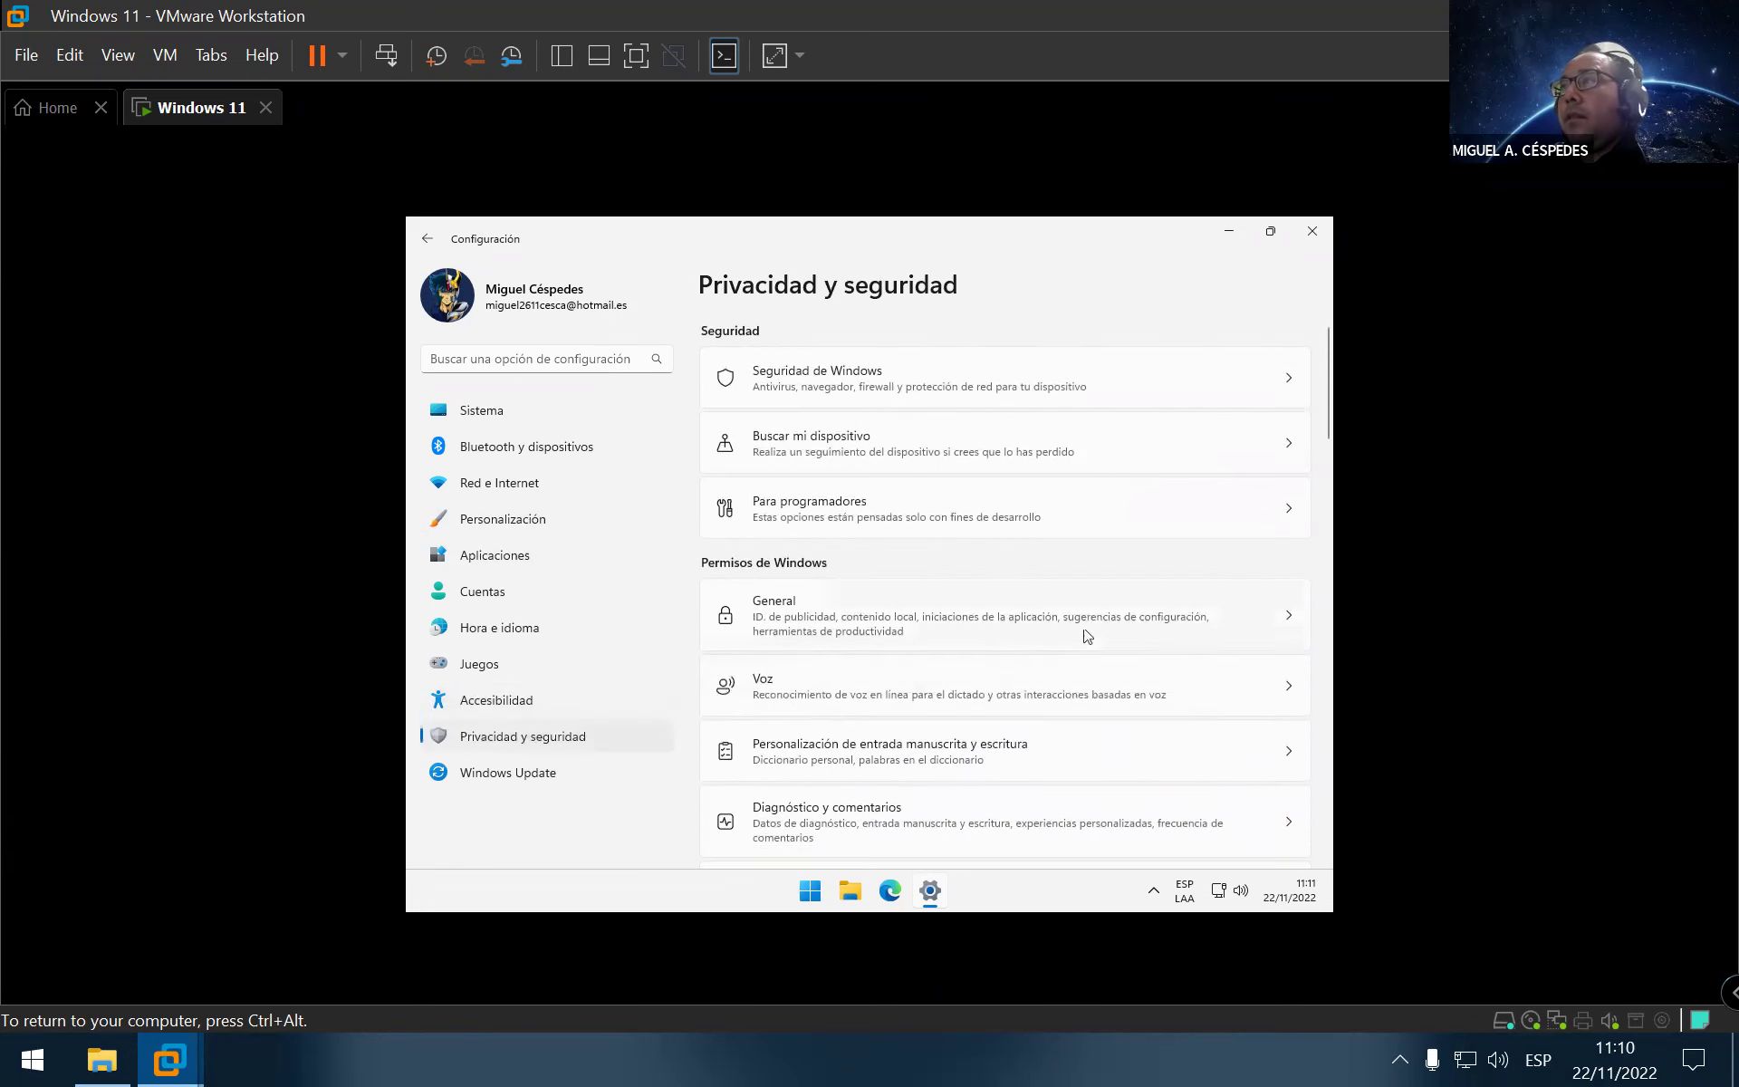
scroll(1102, 605, "down", 3)
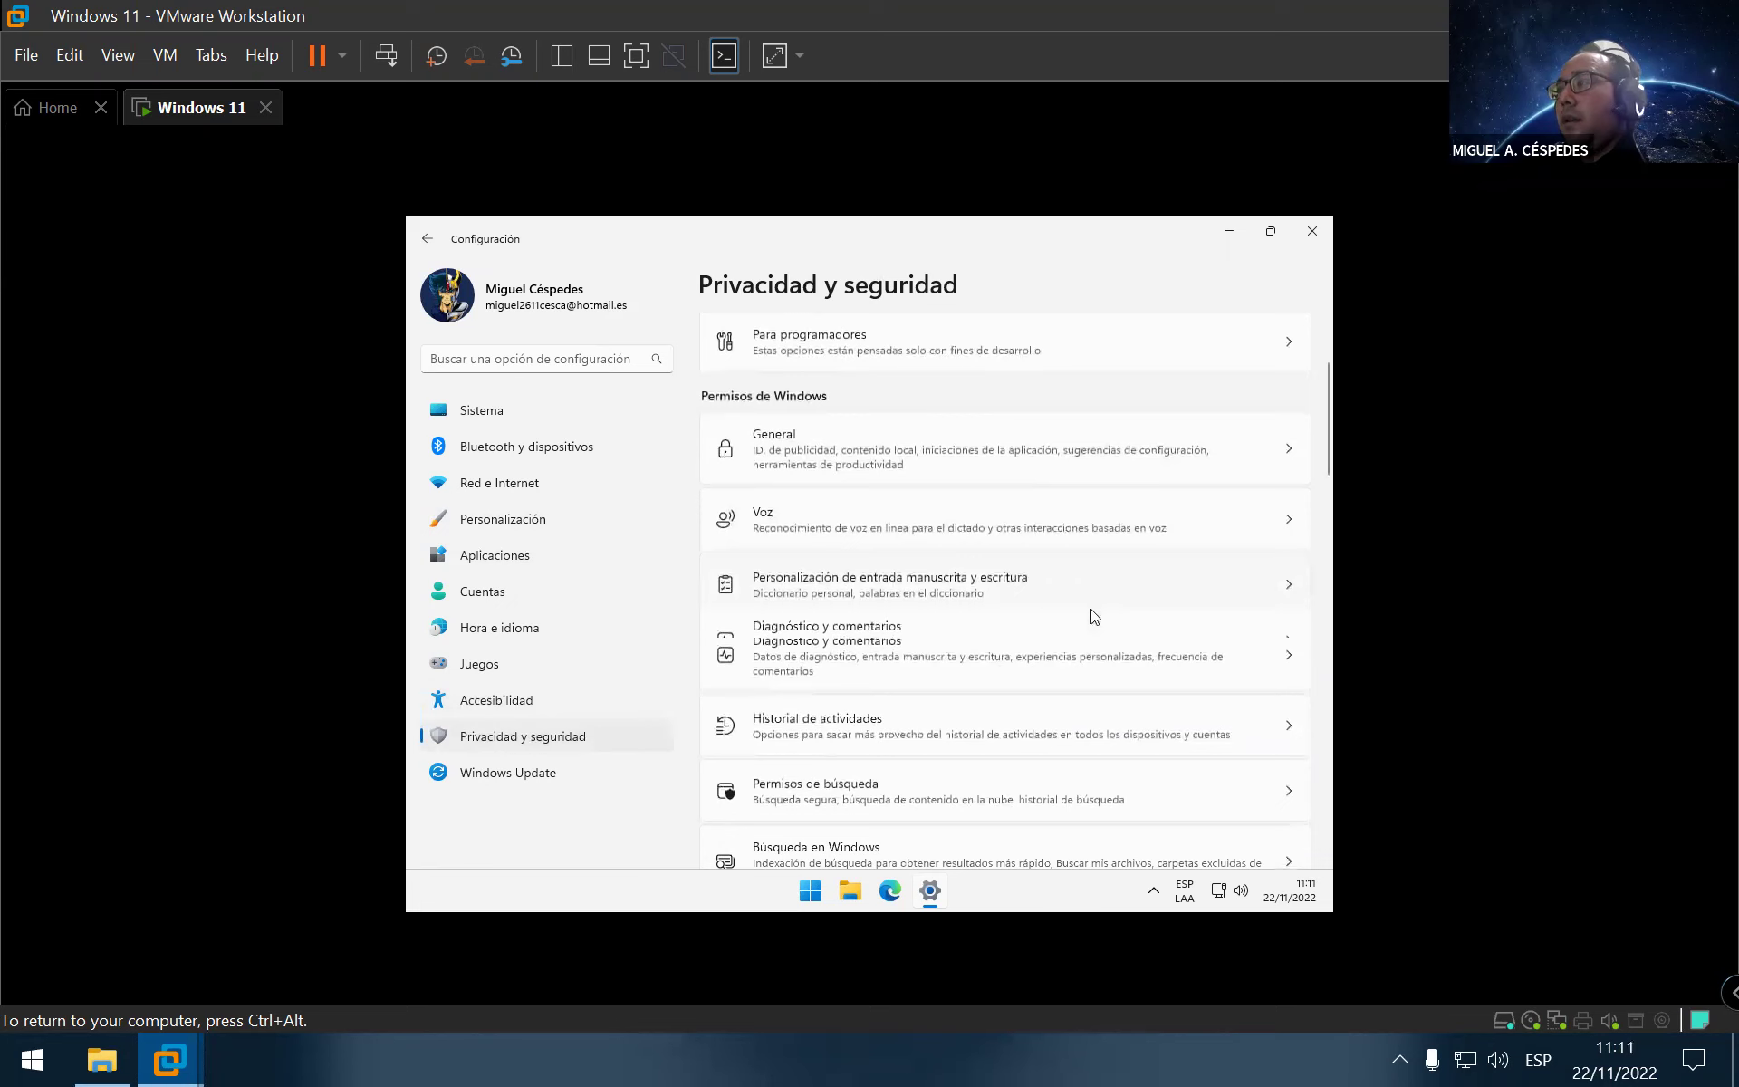
scroll(1086, 622, "down", 7)
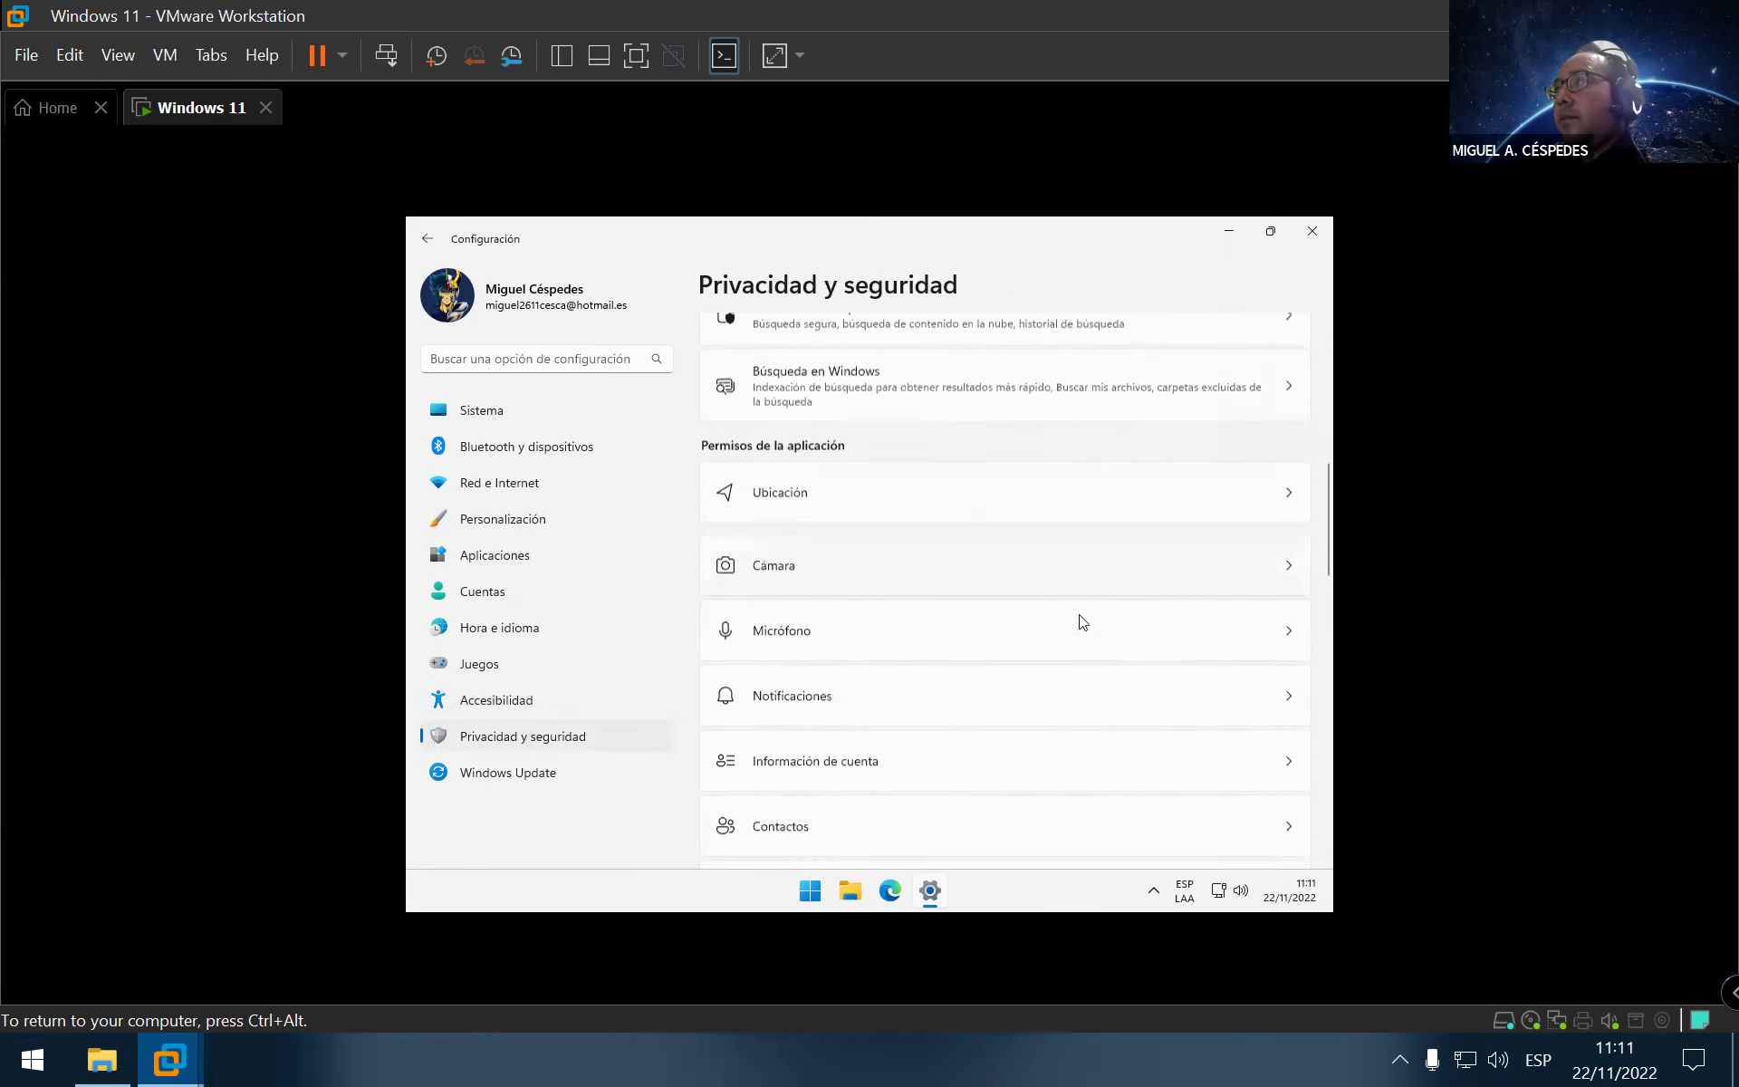
scroll(1071, 623, "down", 8)
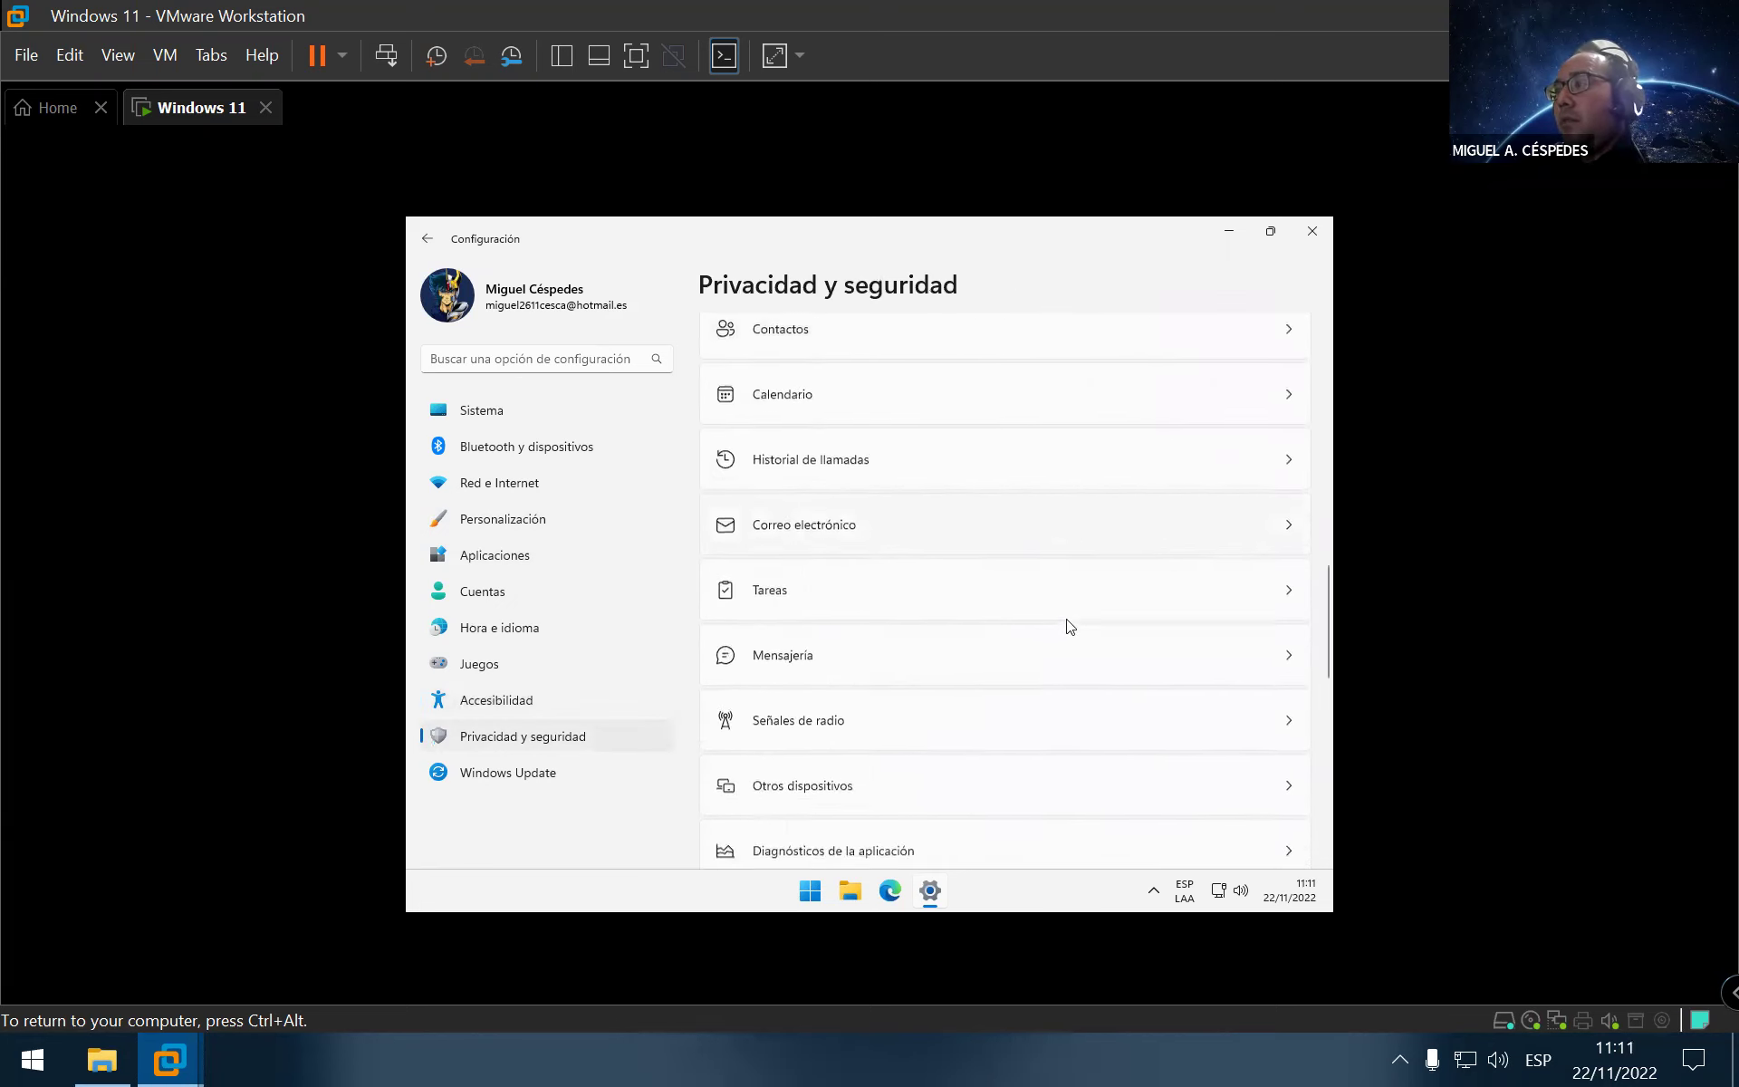
scroll(1067, 629, "down", 5)
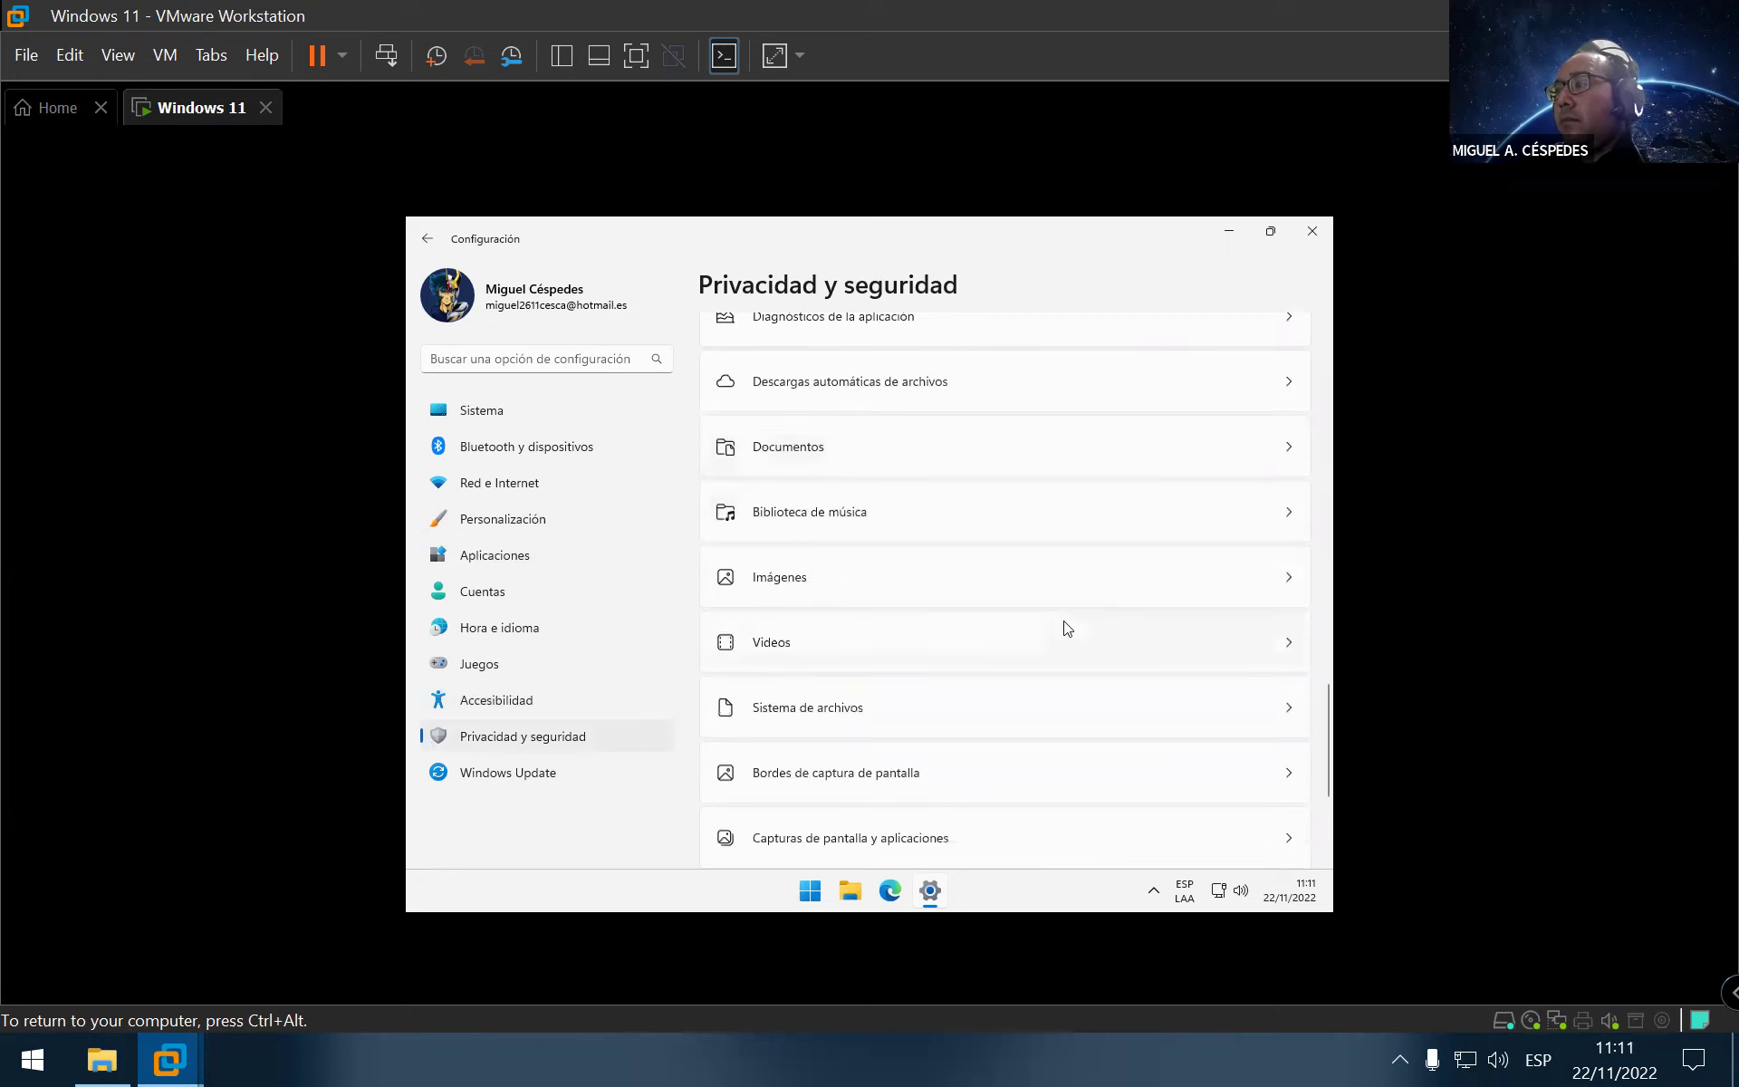
scroll(1067, 628, "up", 20)
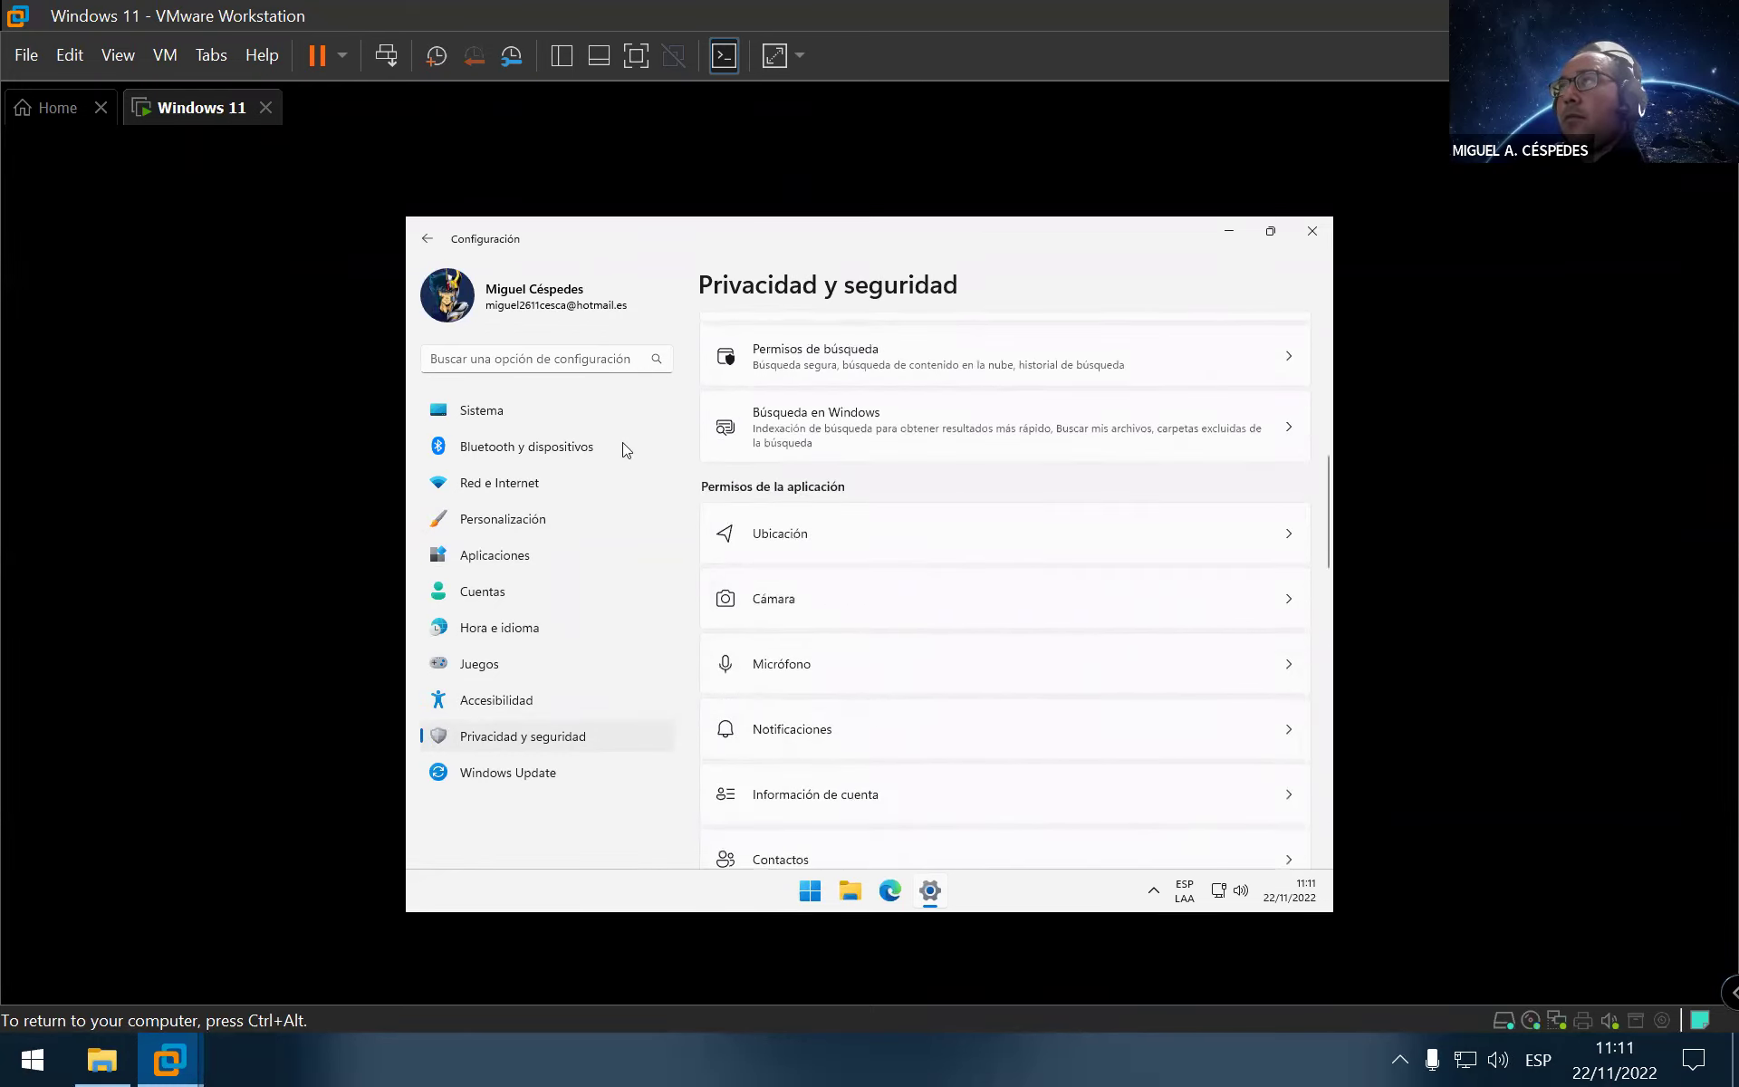
Search Settings for 'aplicaciones de segundo plano'
left_click(555, 359)
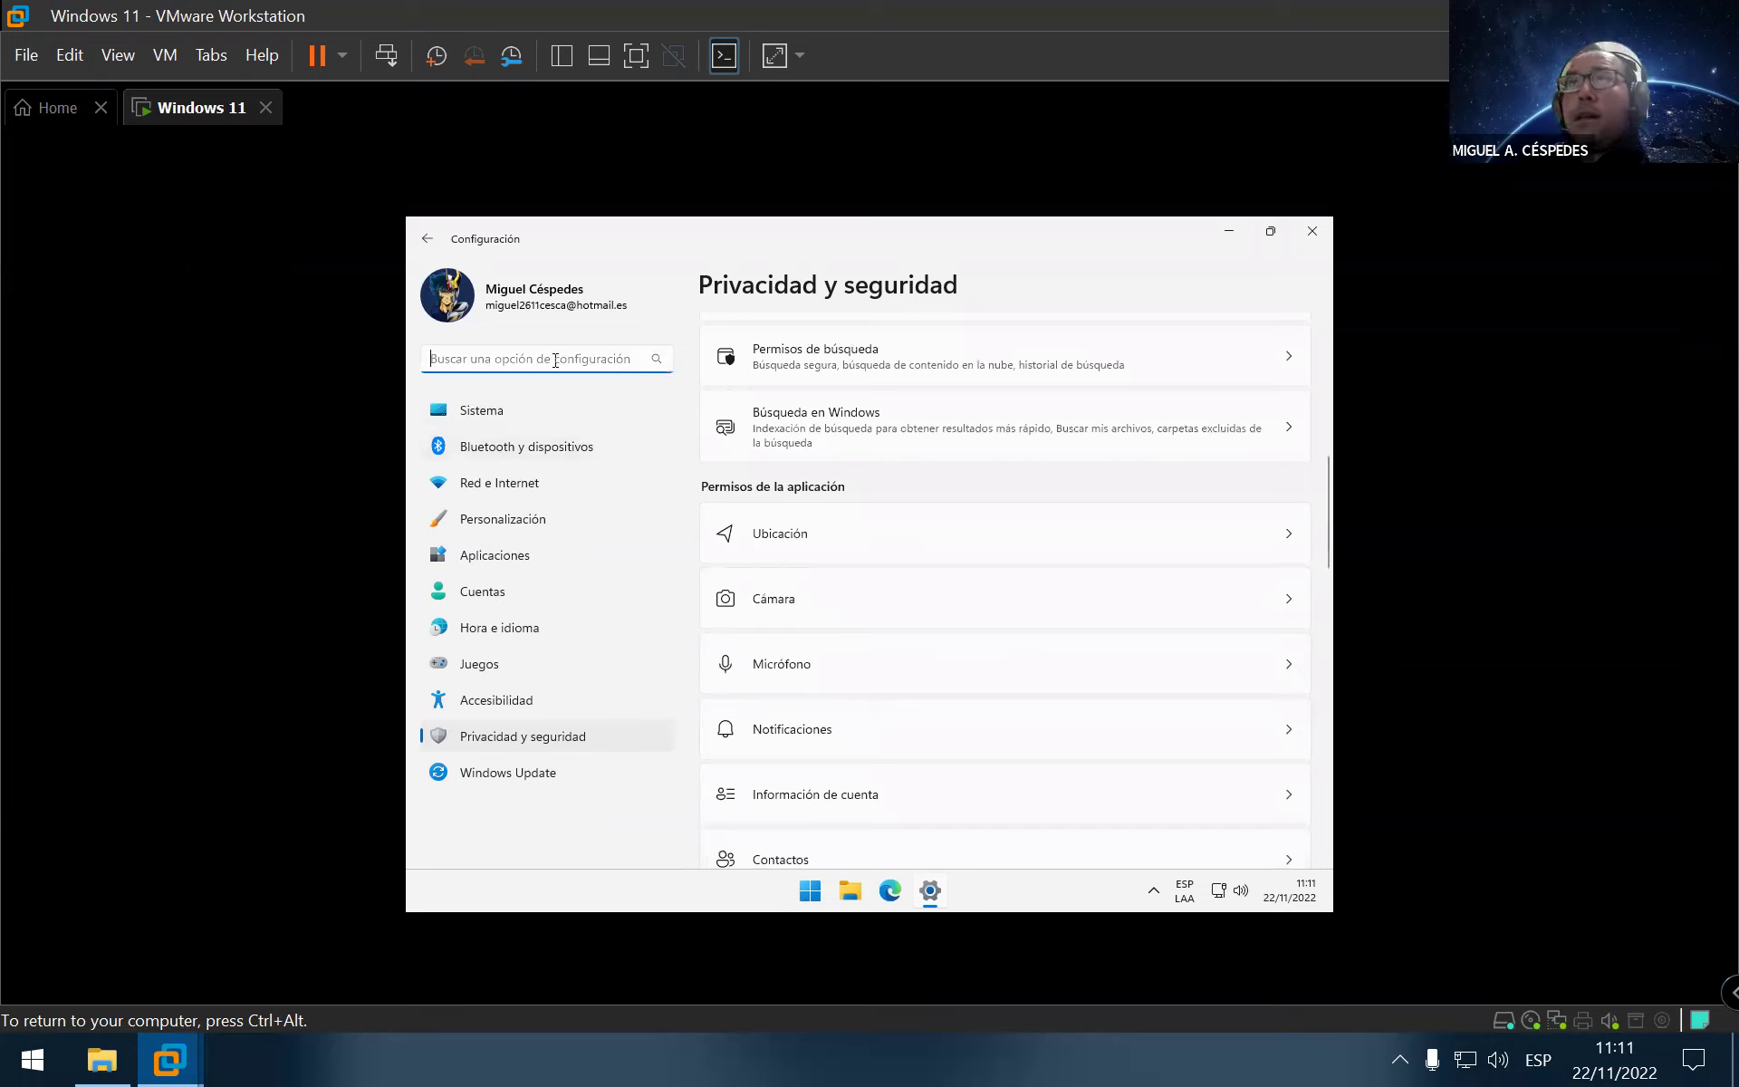
type("ap")
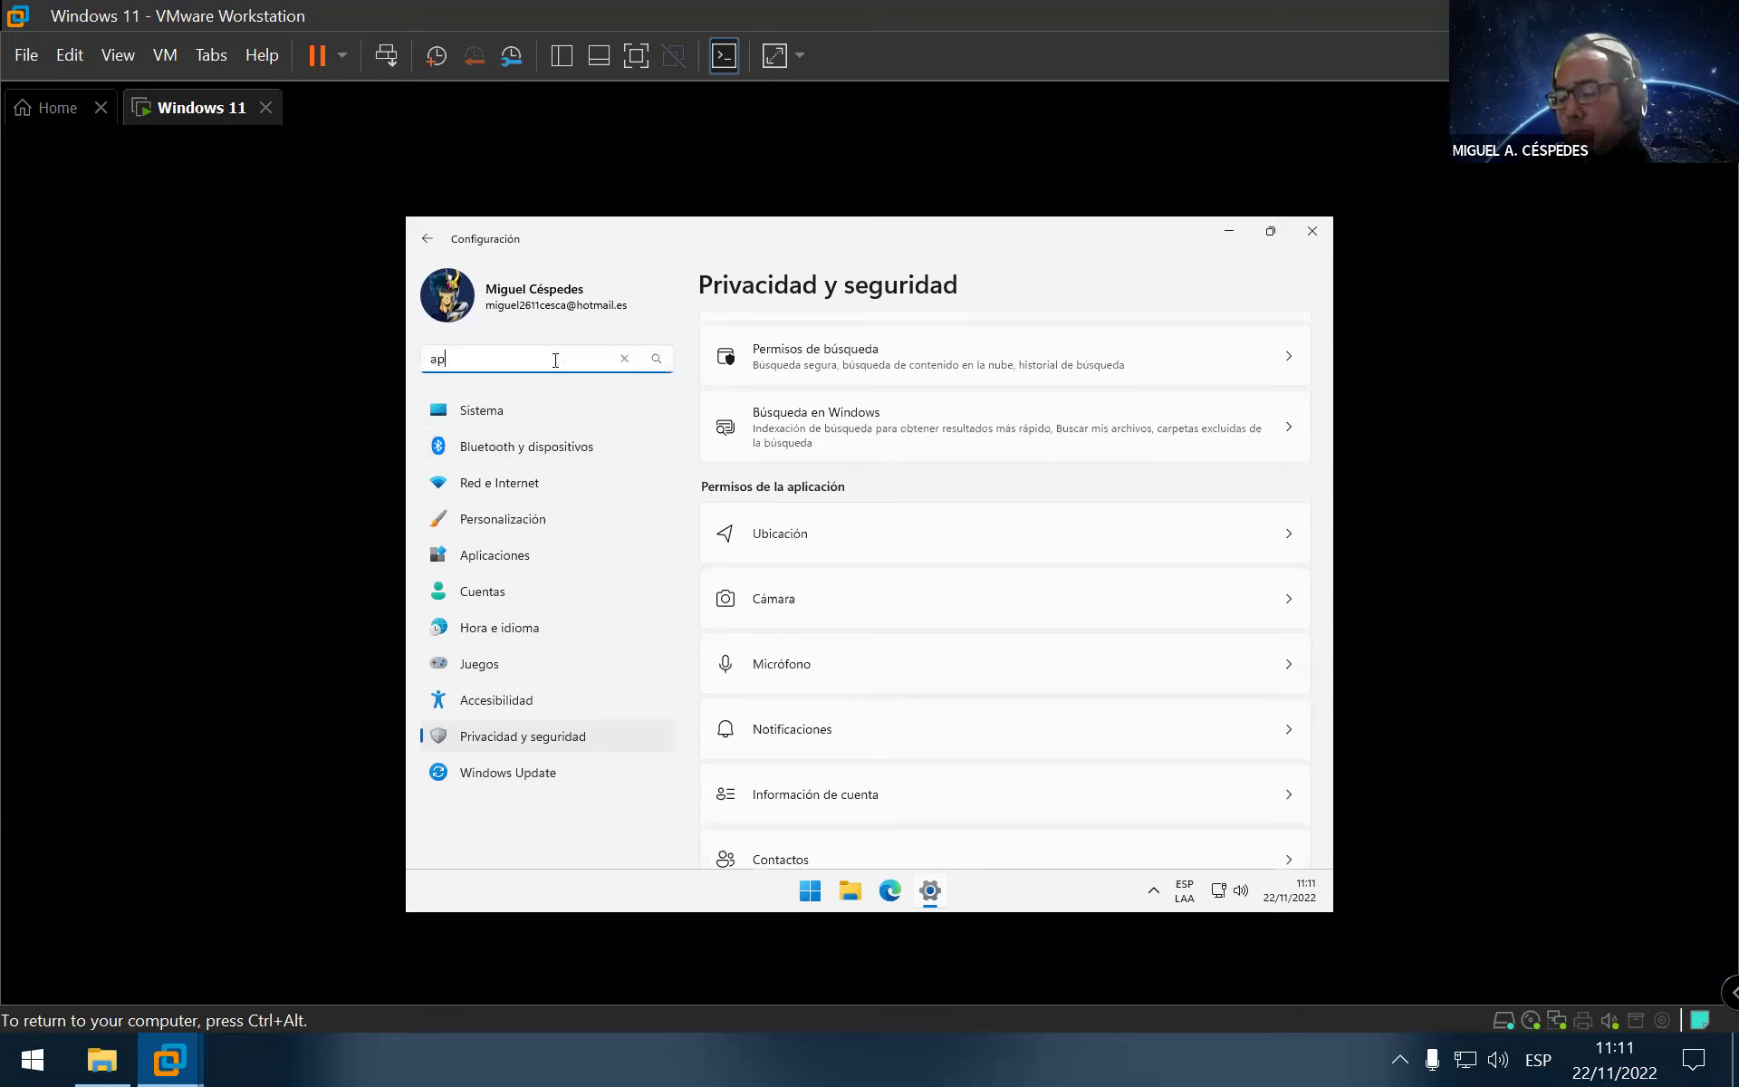
type("licac")
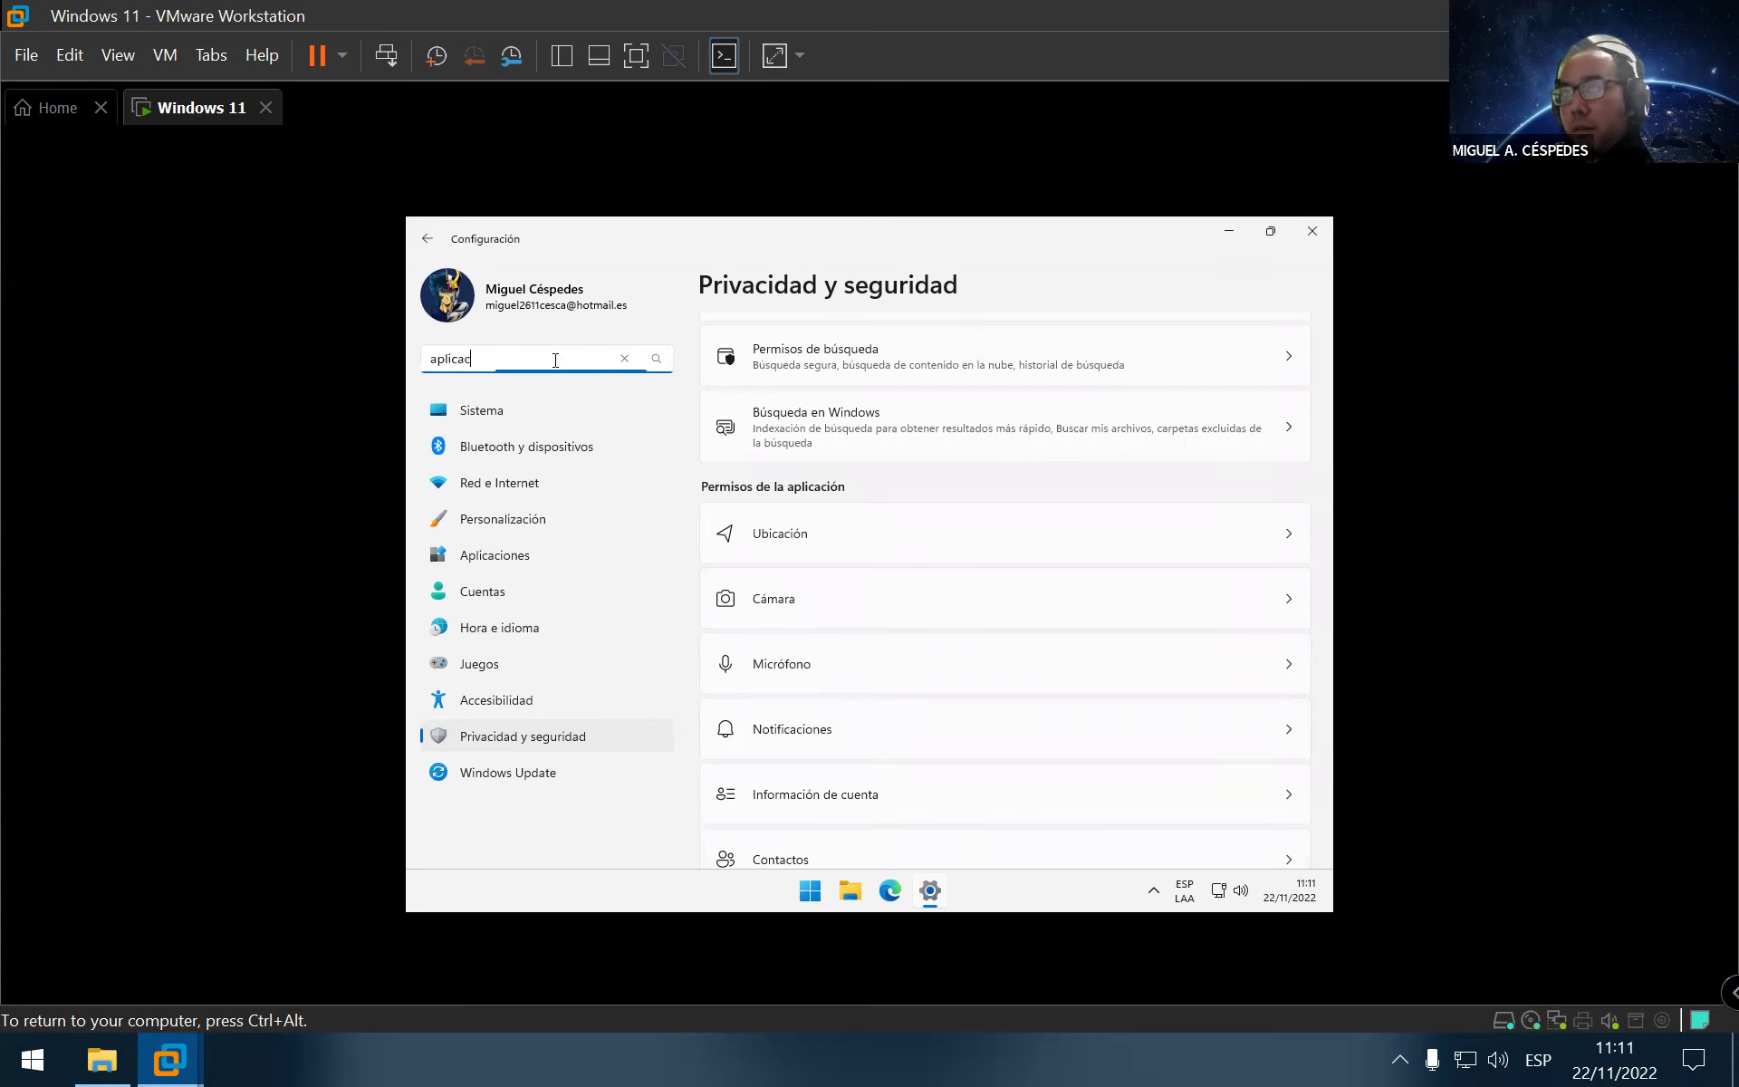
type("iones de")
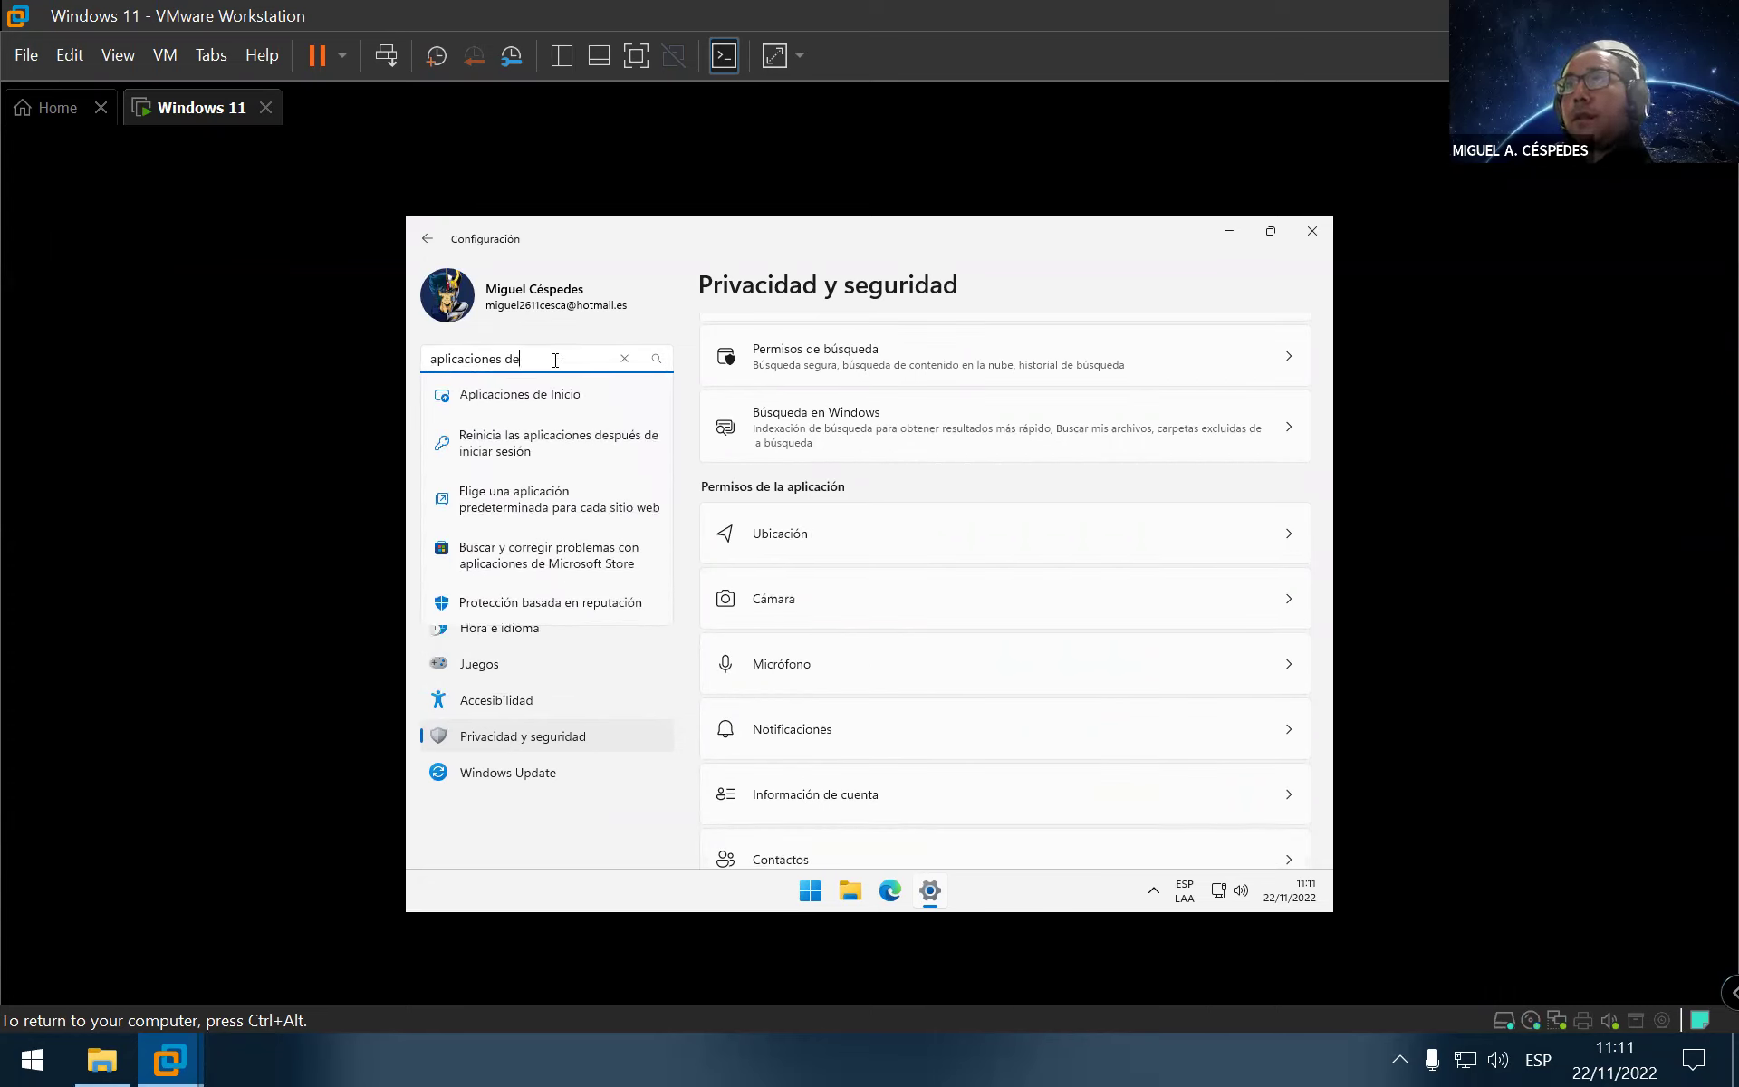
type("se")
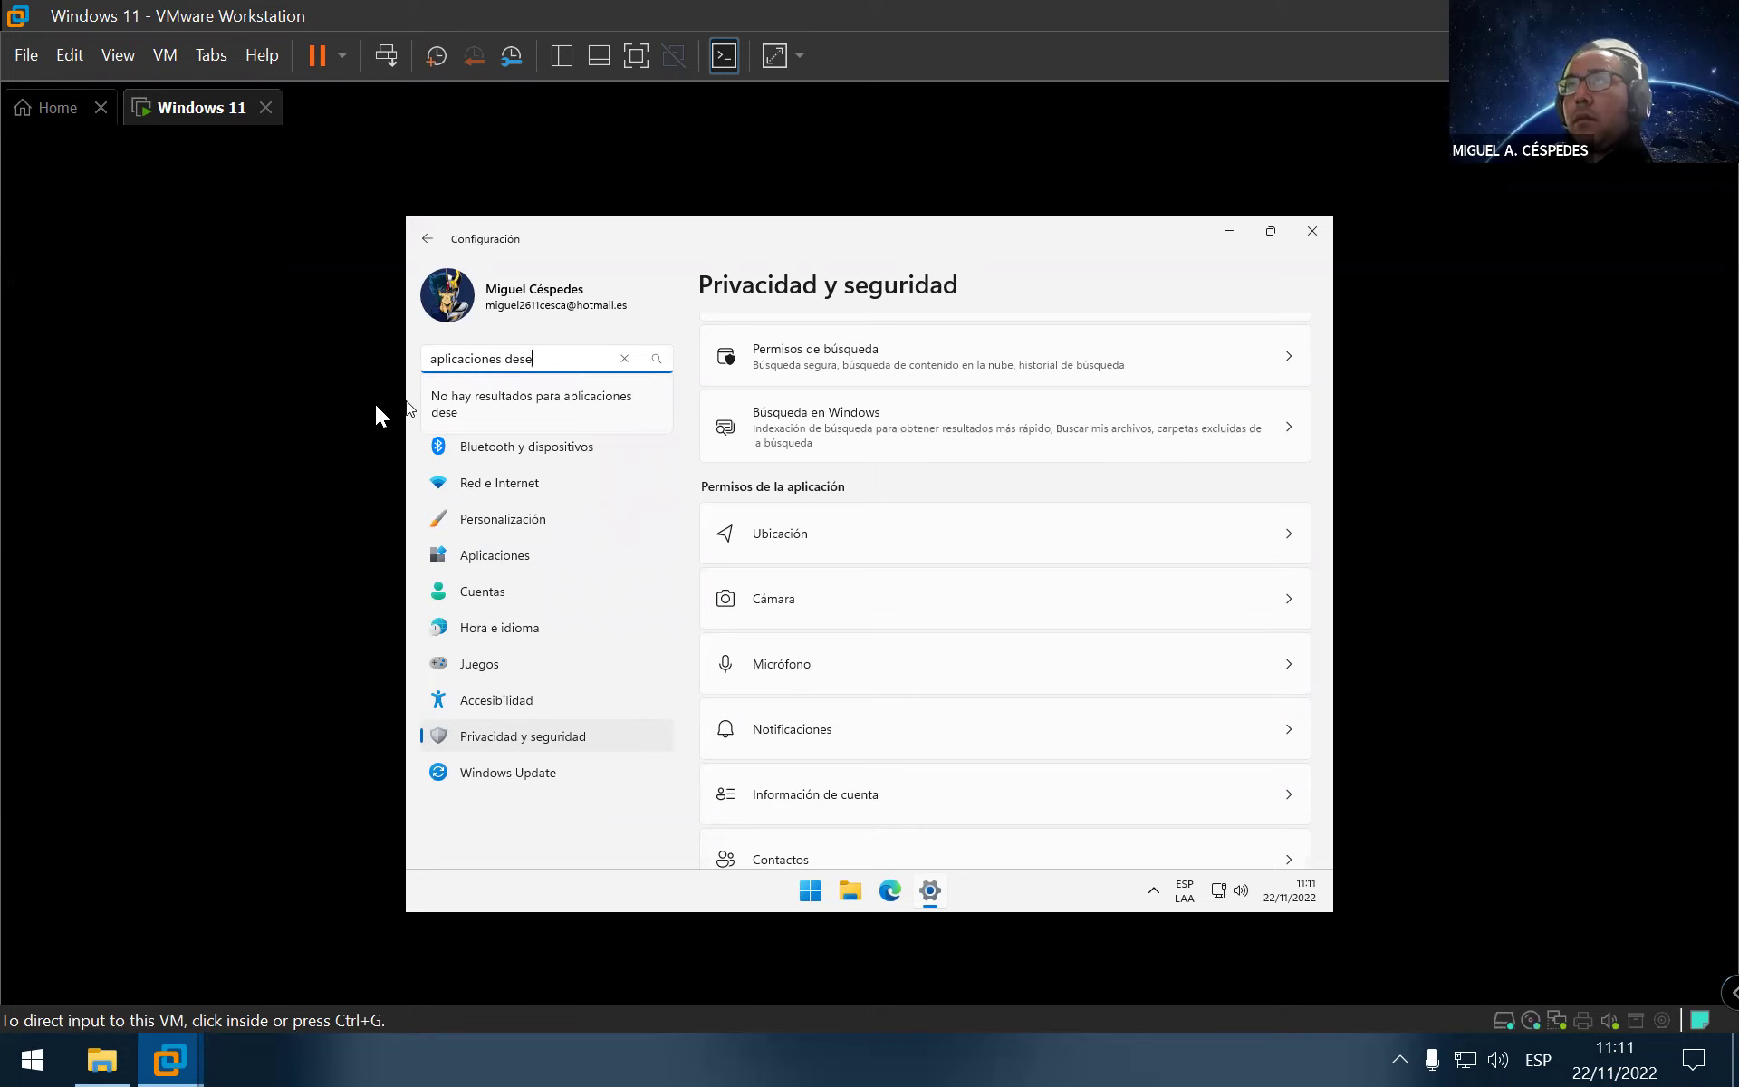
key("BackSpace")
key("BackSpace")
type("se")
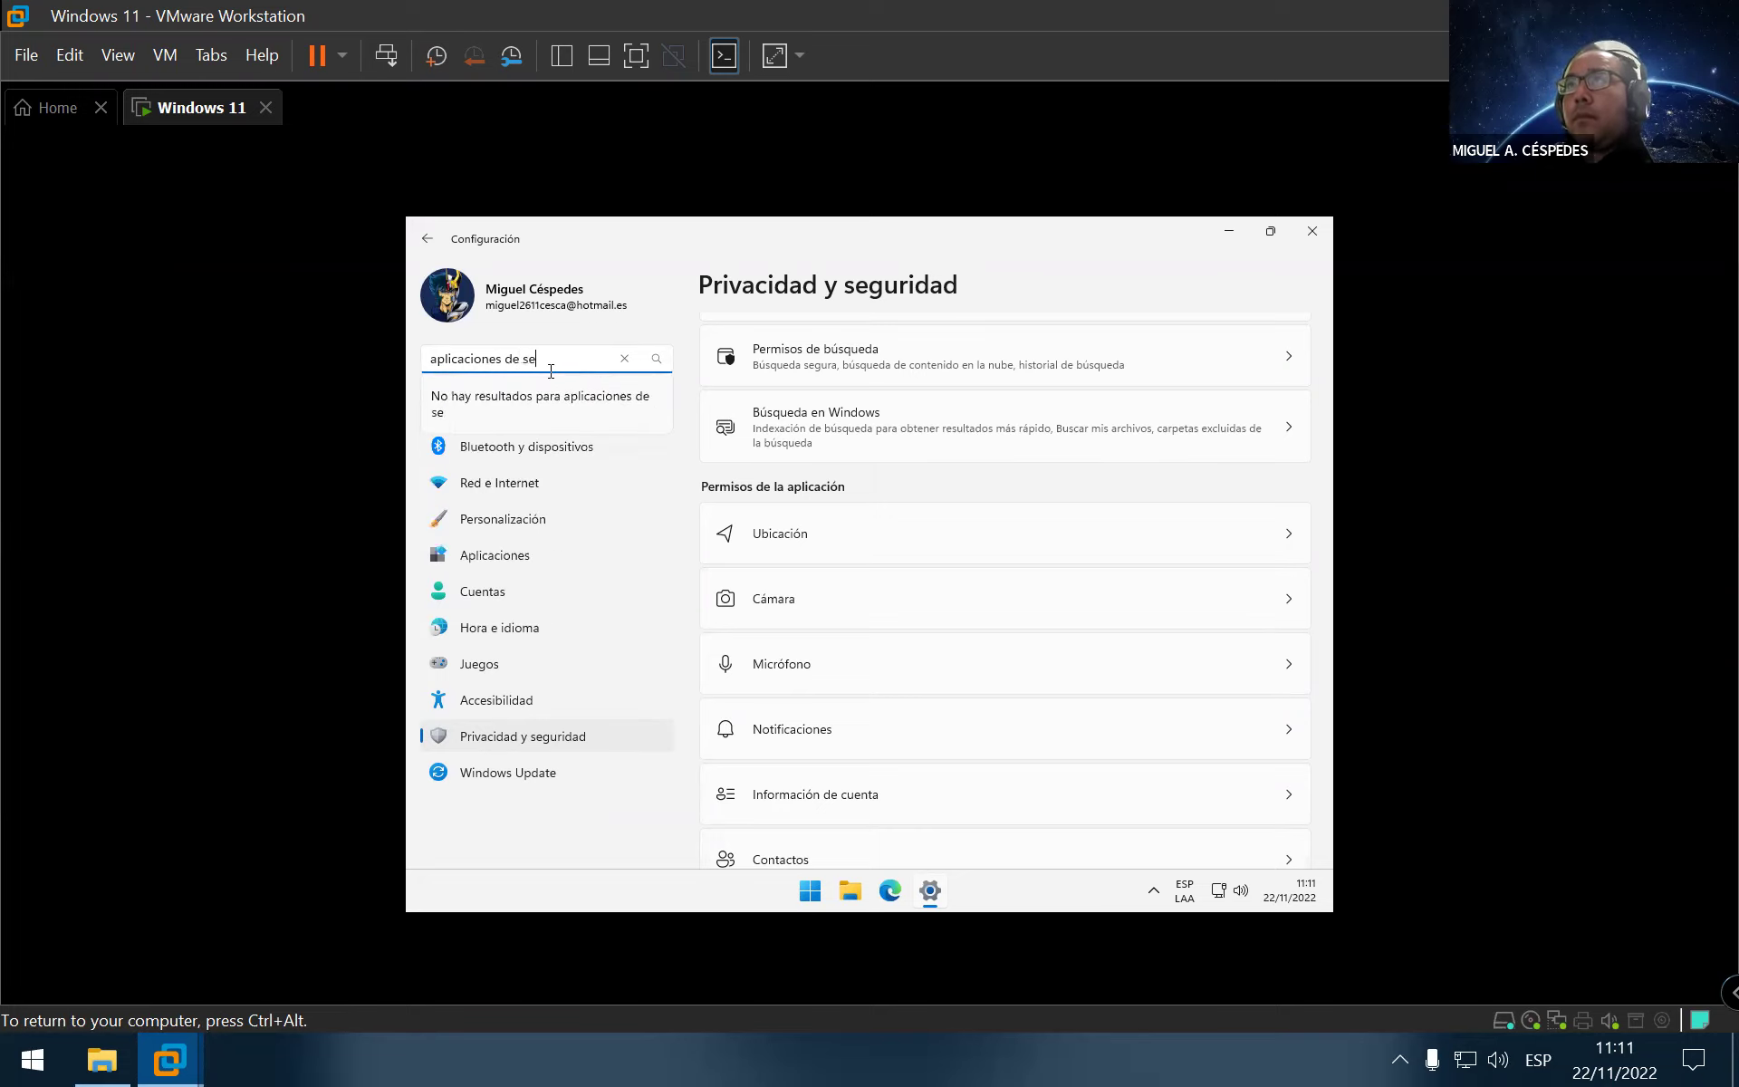
type("gundo plano")
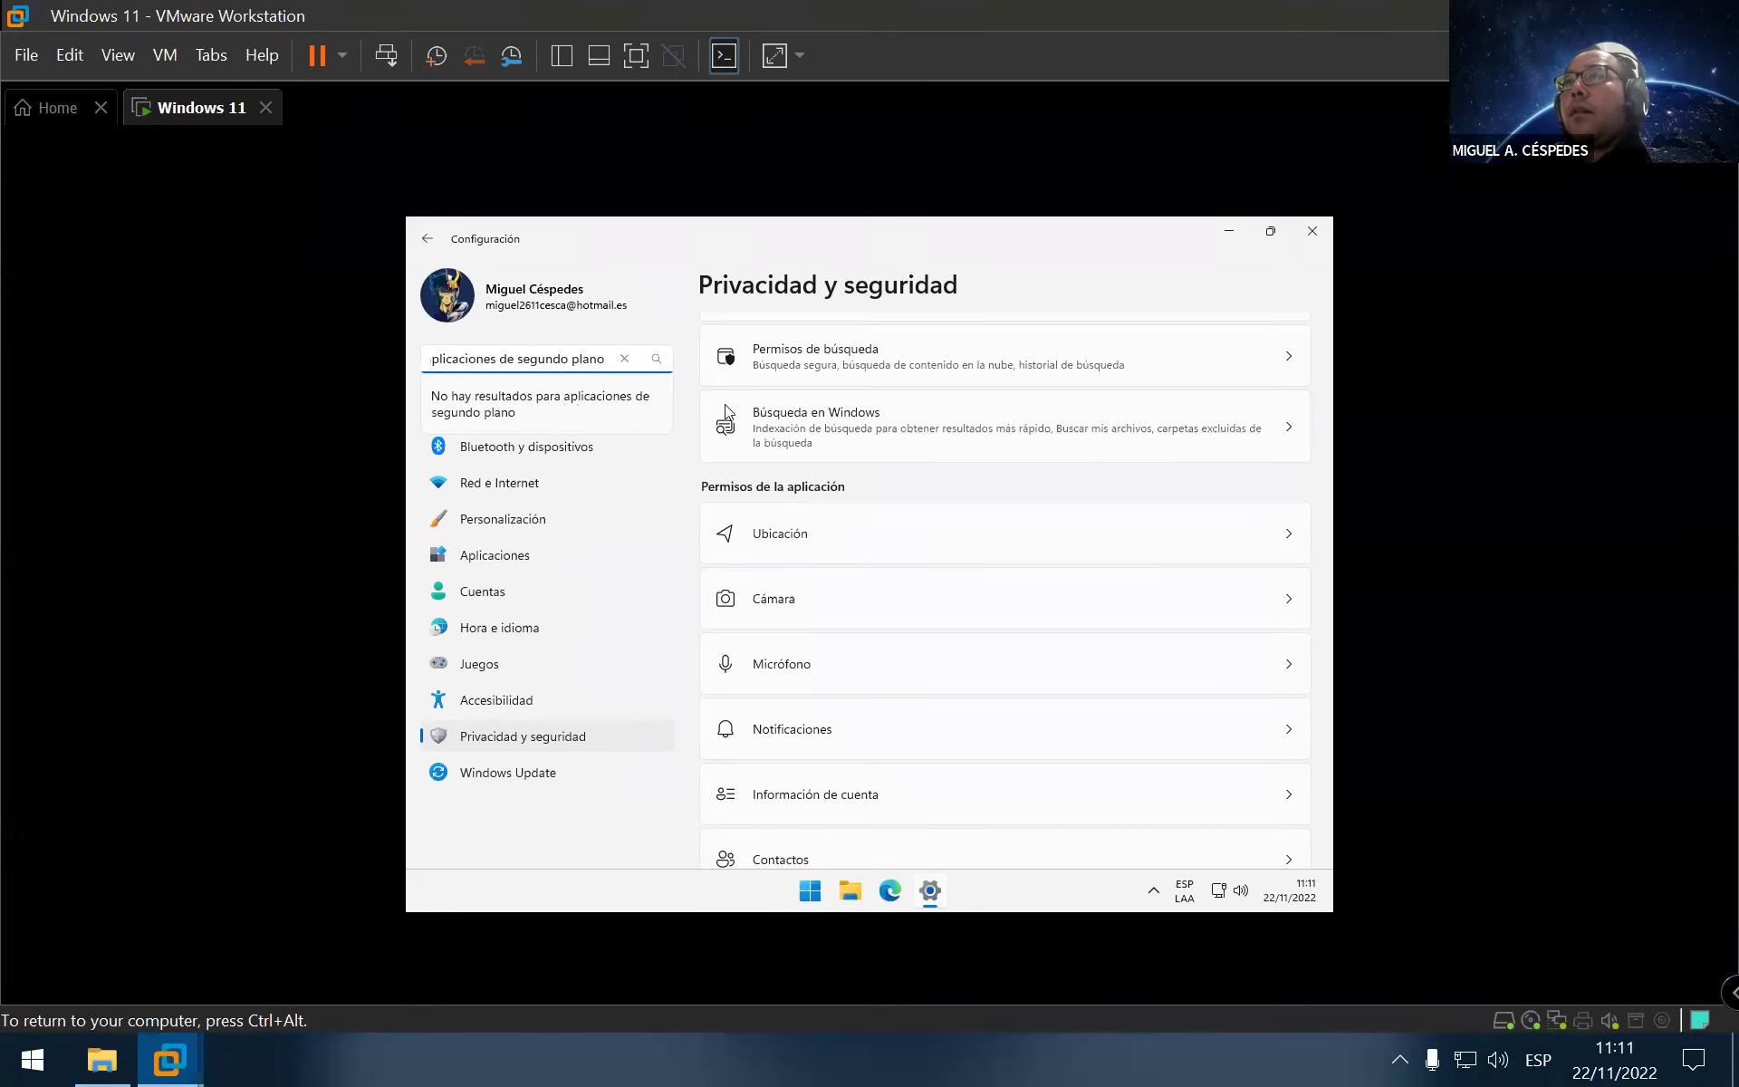
Close the empty search results and move on to Windows Update and the next settings category
left_click(1018, 264)
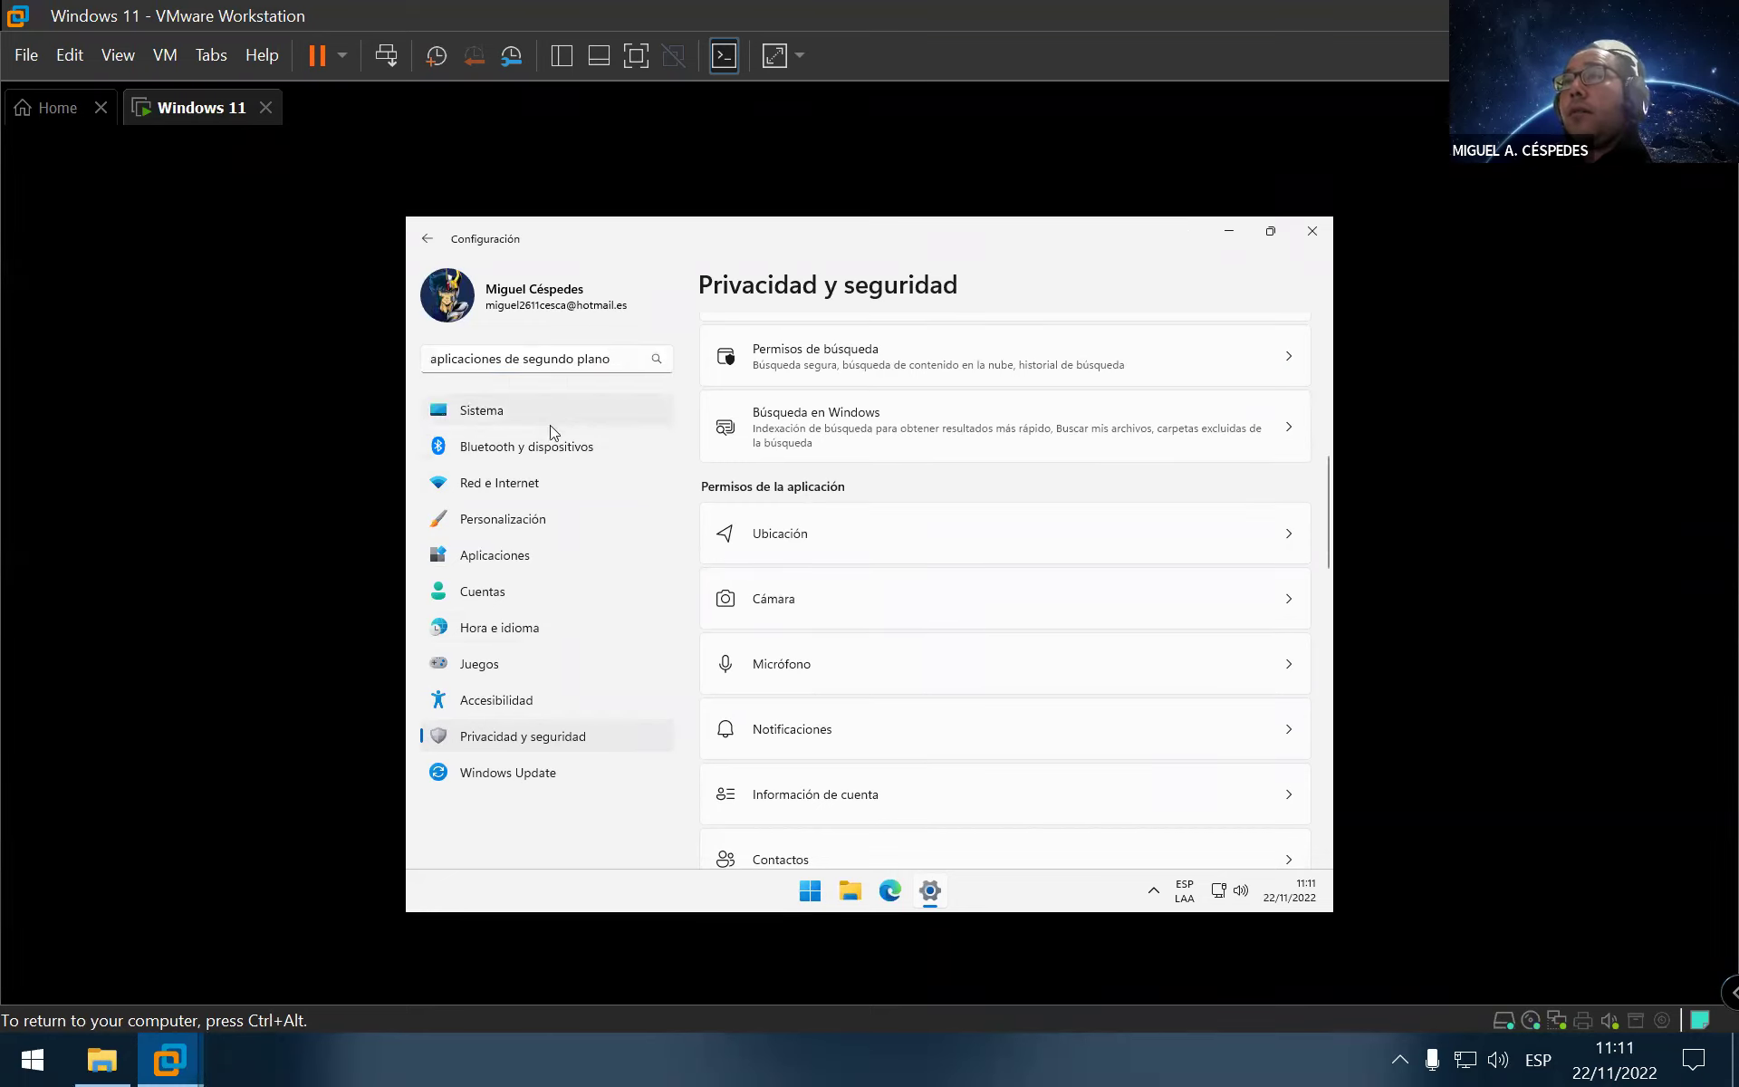
left_click(524, 783)
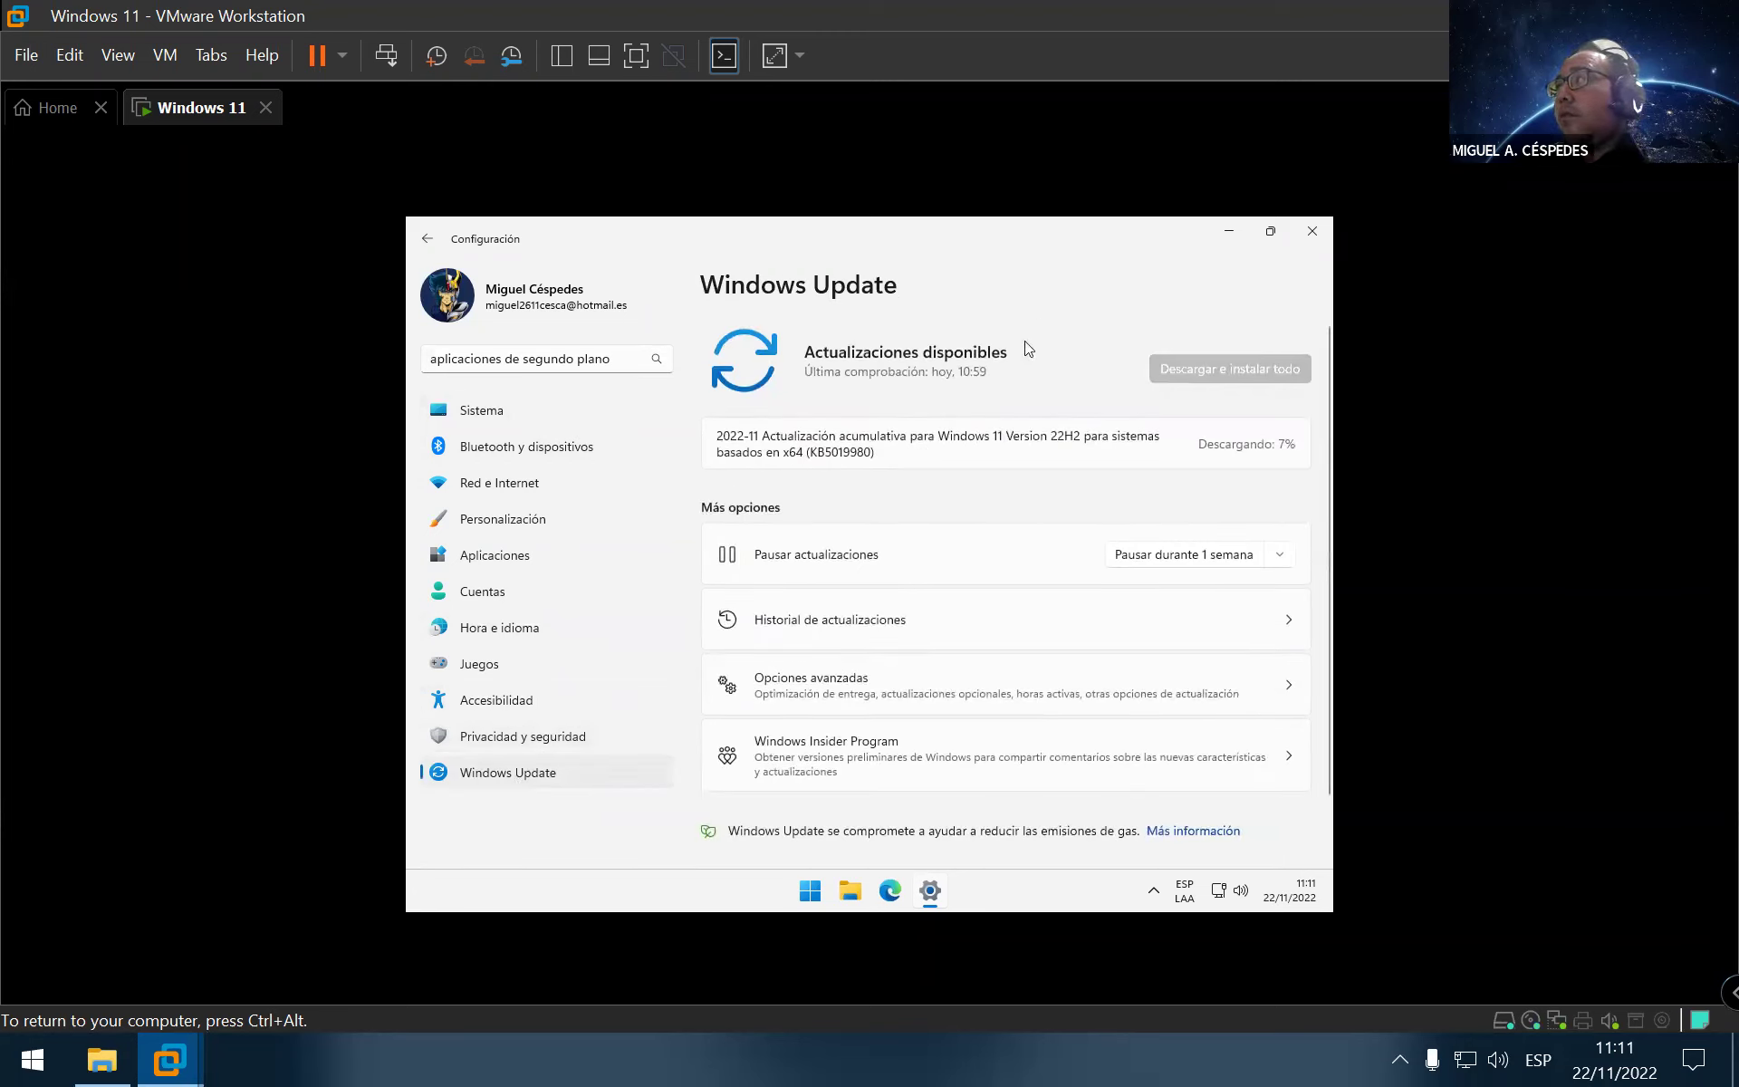
left_click(562, 518)
Open Aplicaciones > Aplicaciones predeterminadas and try a file-type search there
left_click(526, 555)
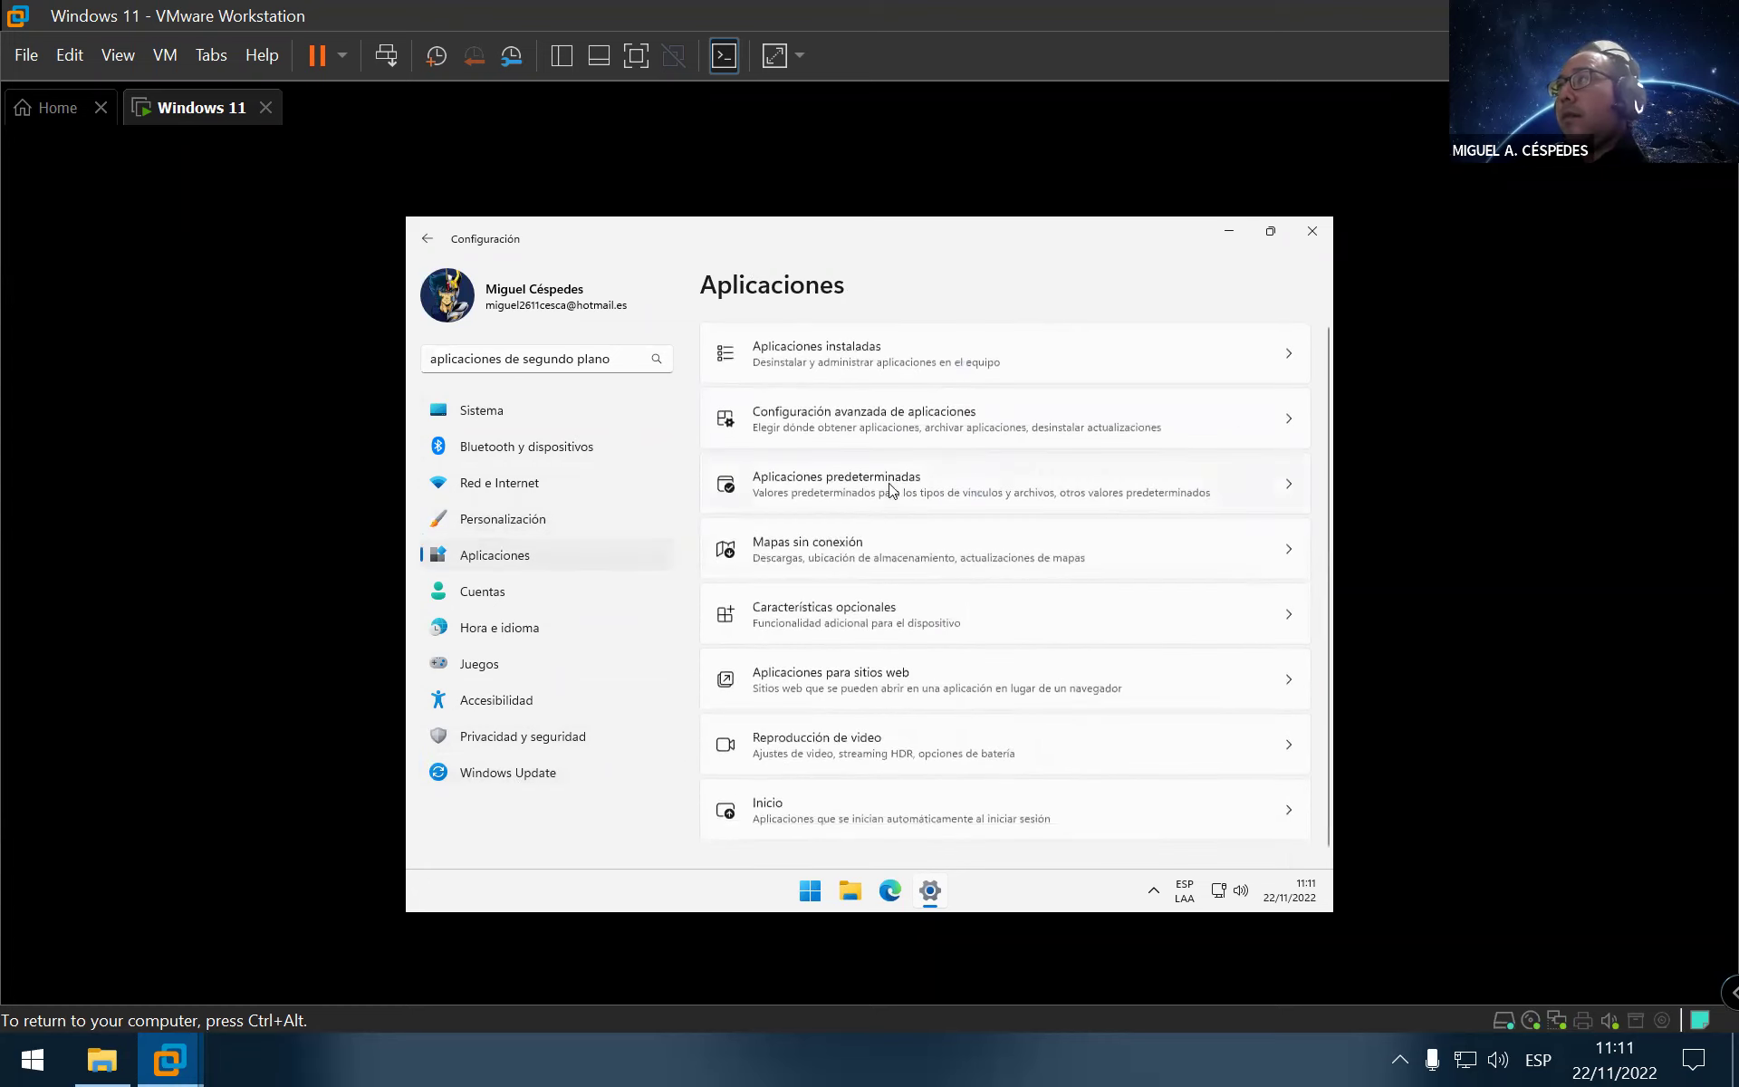
left_click(978, 477)
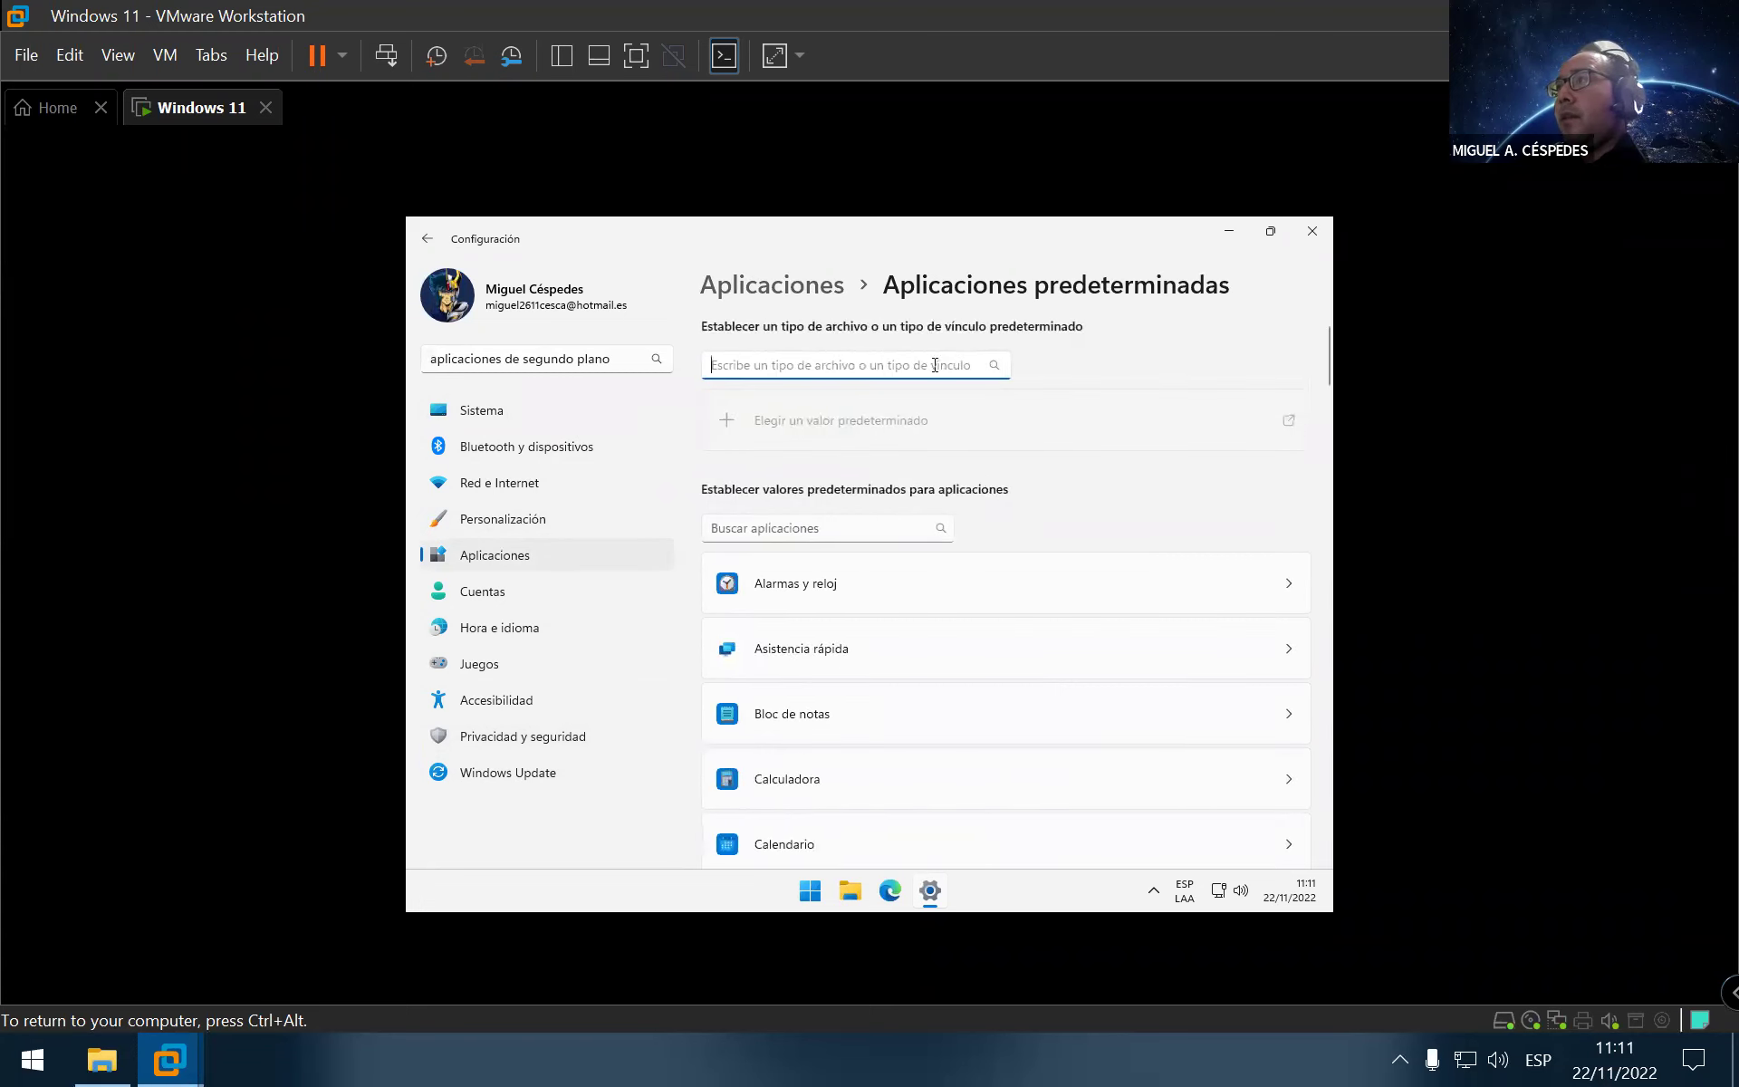
type("a")
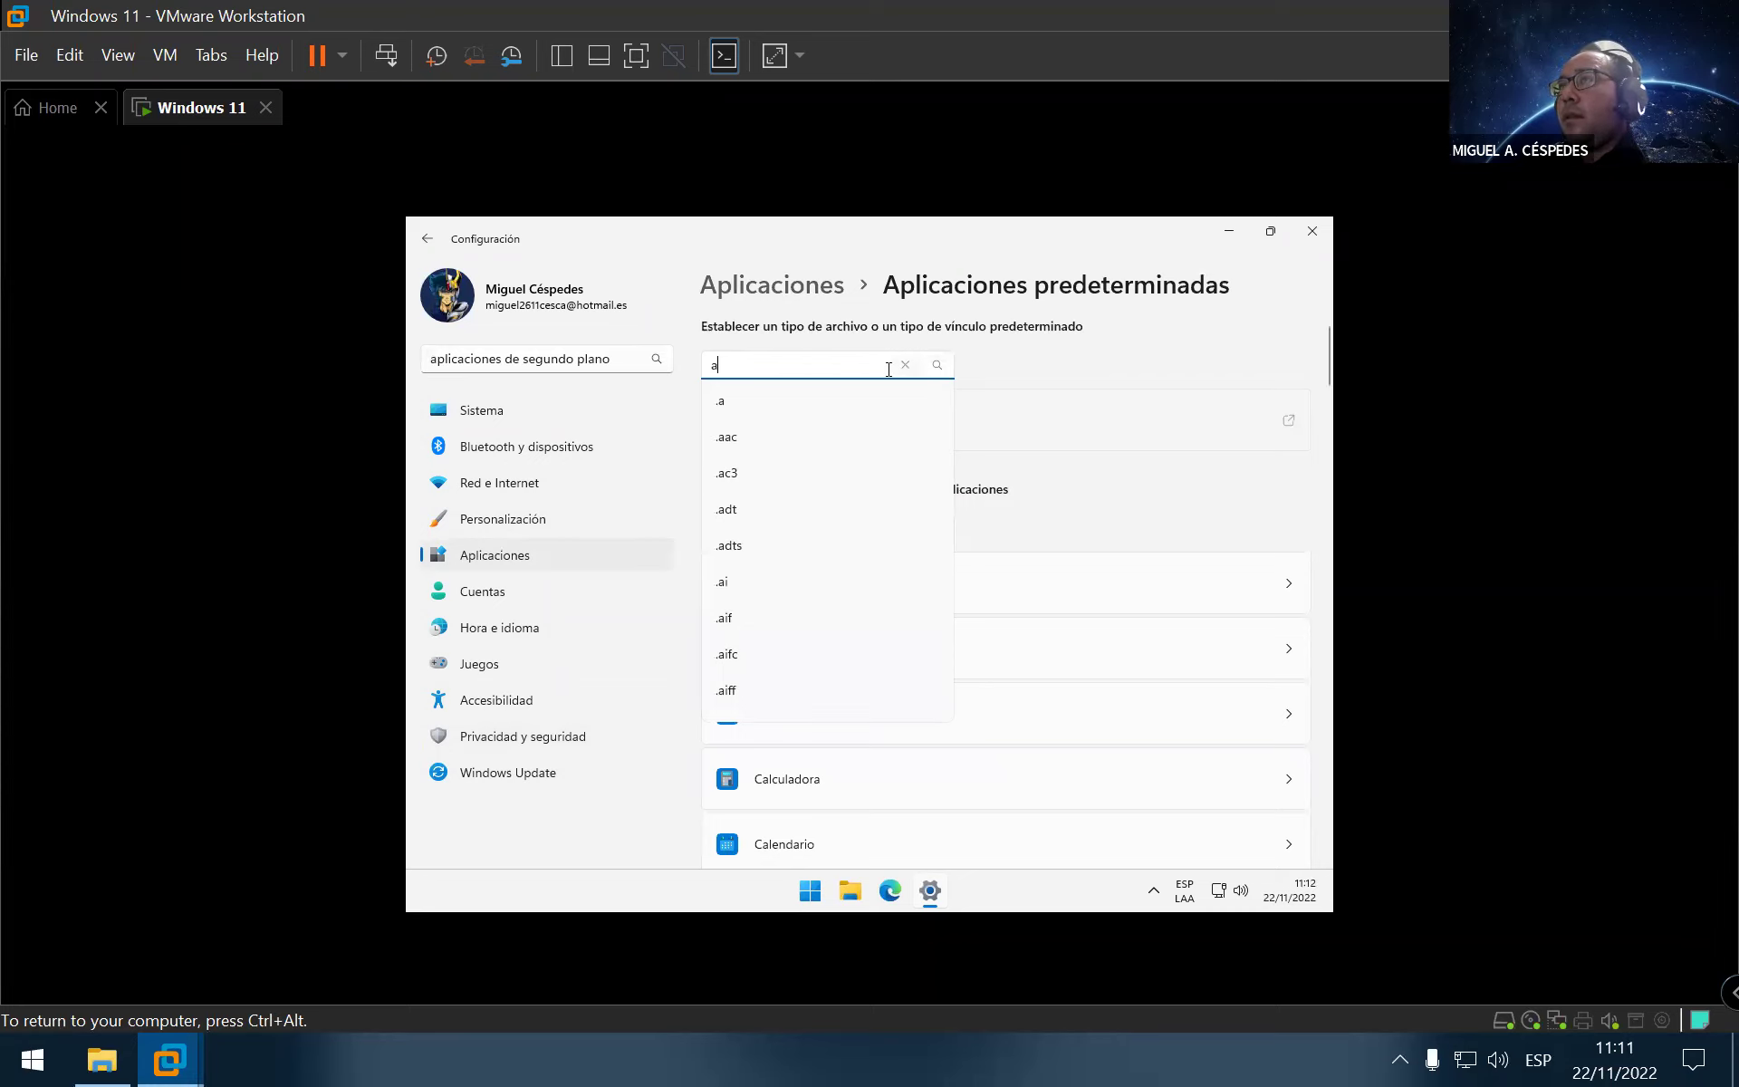
left_click(905, 365)
left_click(657, 360)
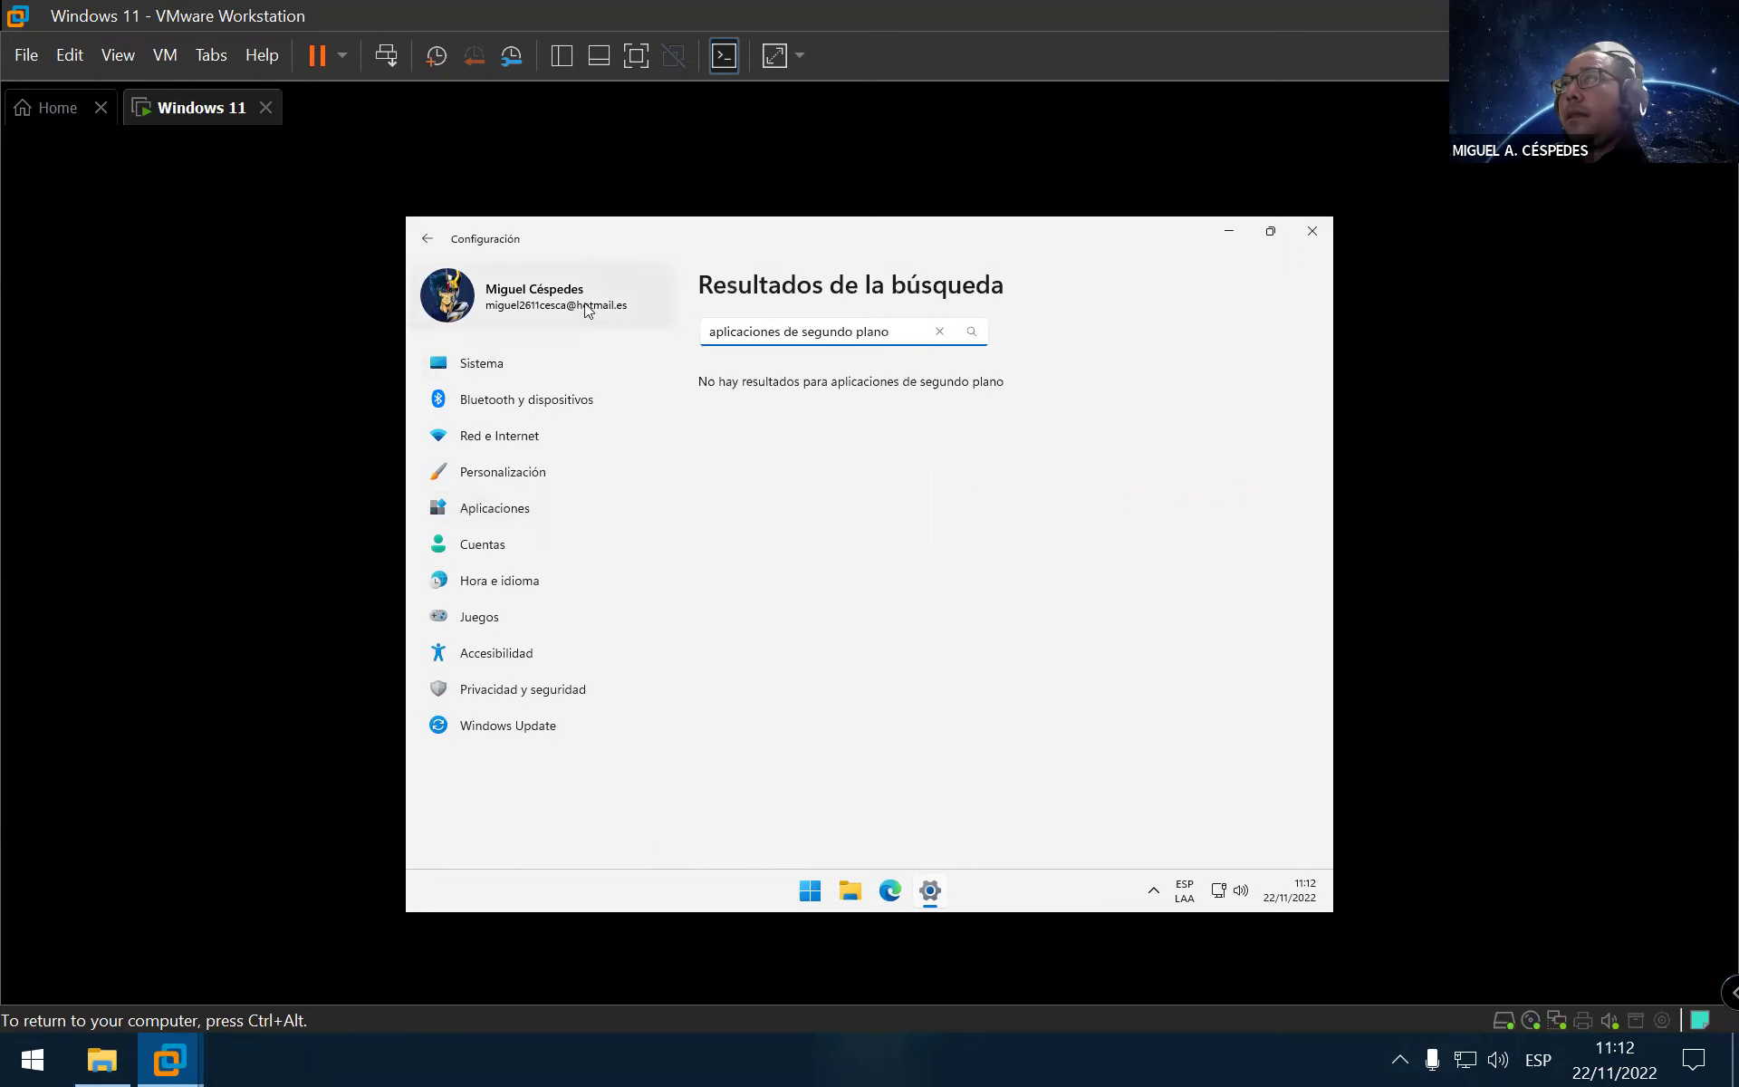
left_click(427, 239)
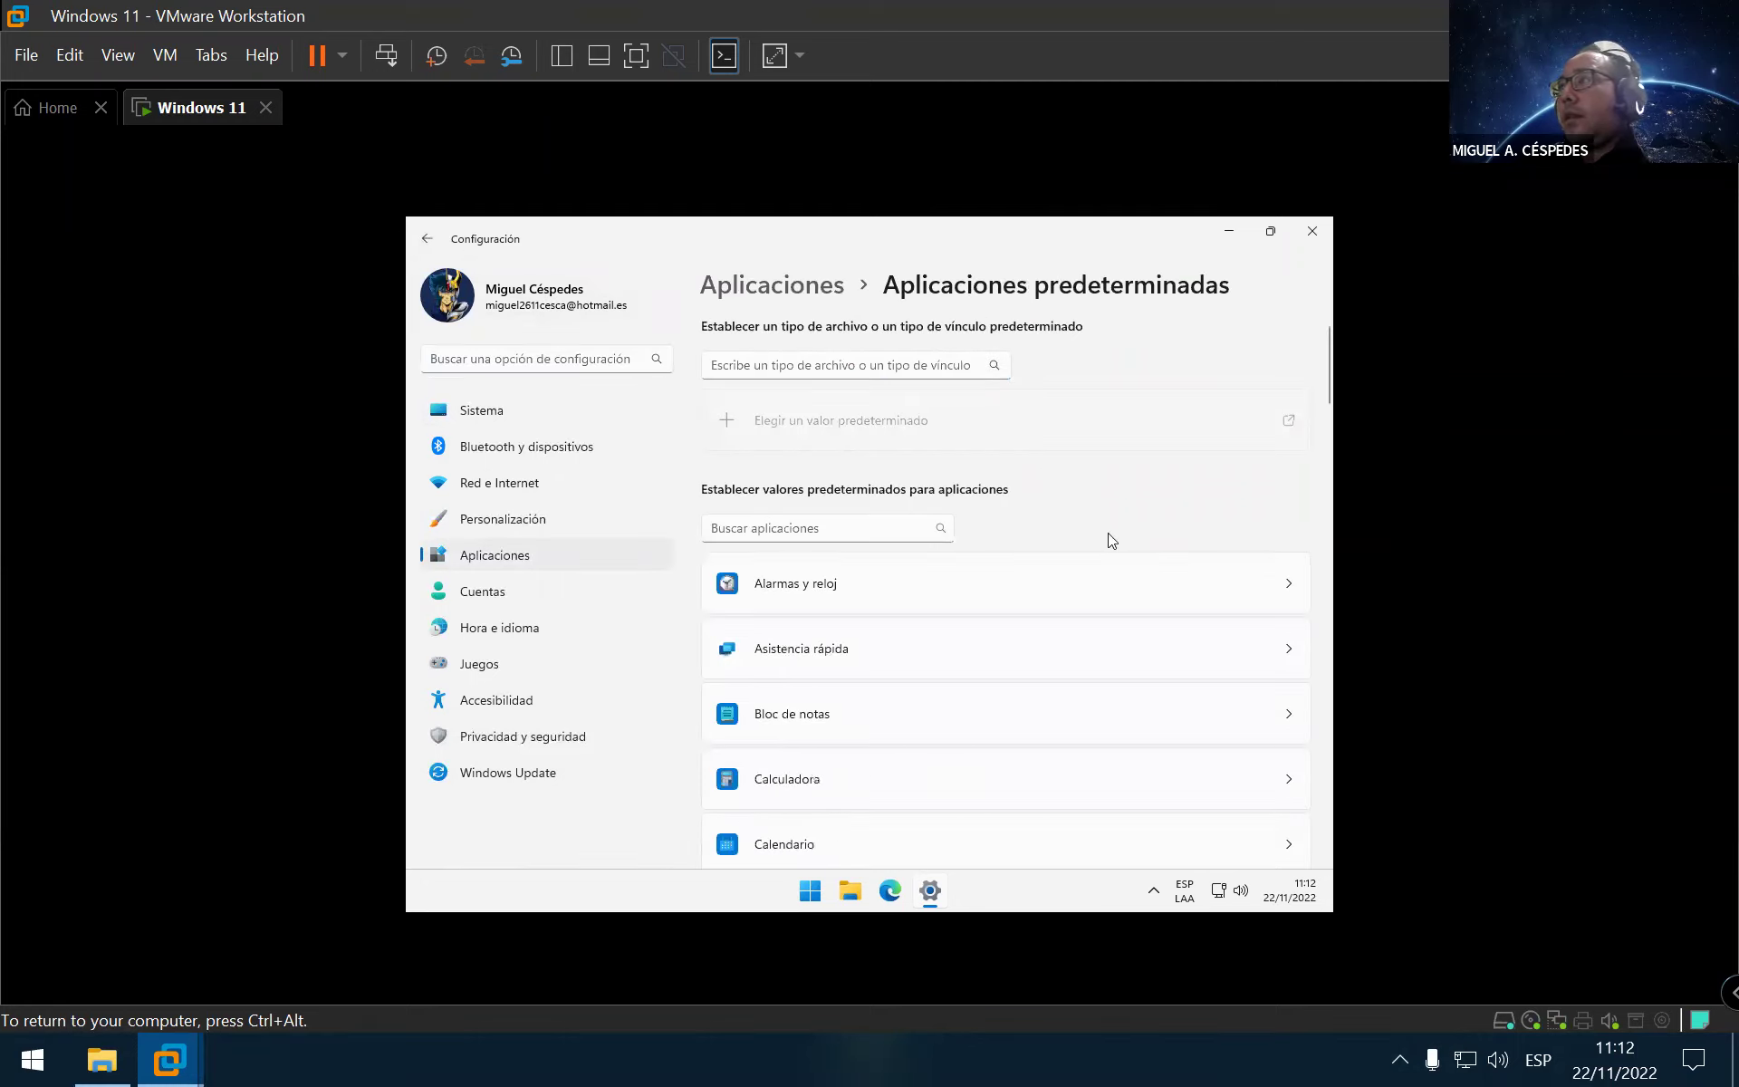
Check the defaults for Alarmas y reloj and Bloc de notas, then open Aplicaciones instaladas
left_click(1288, 586)
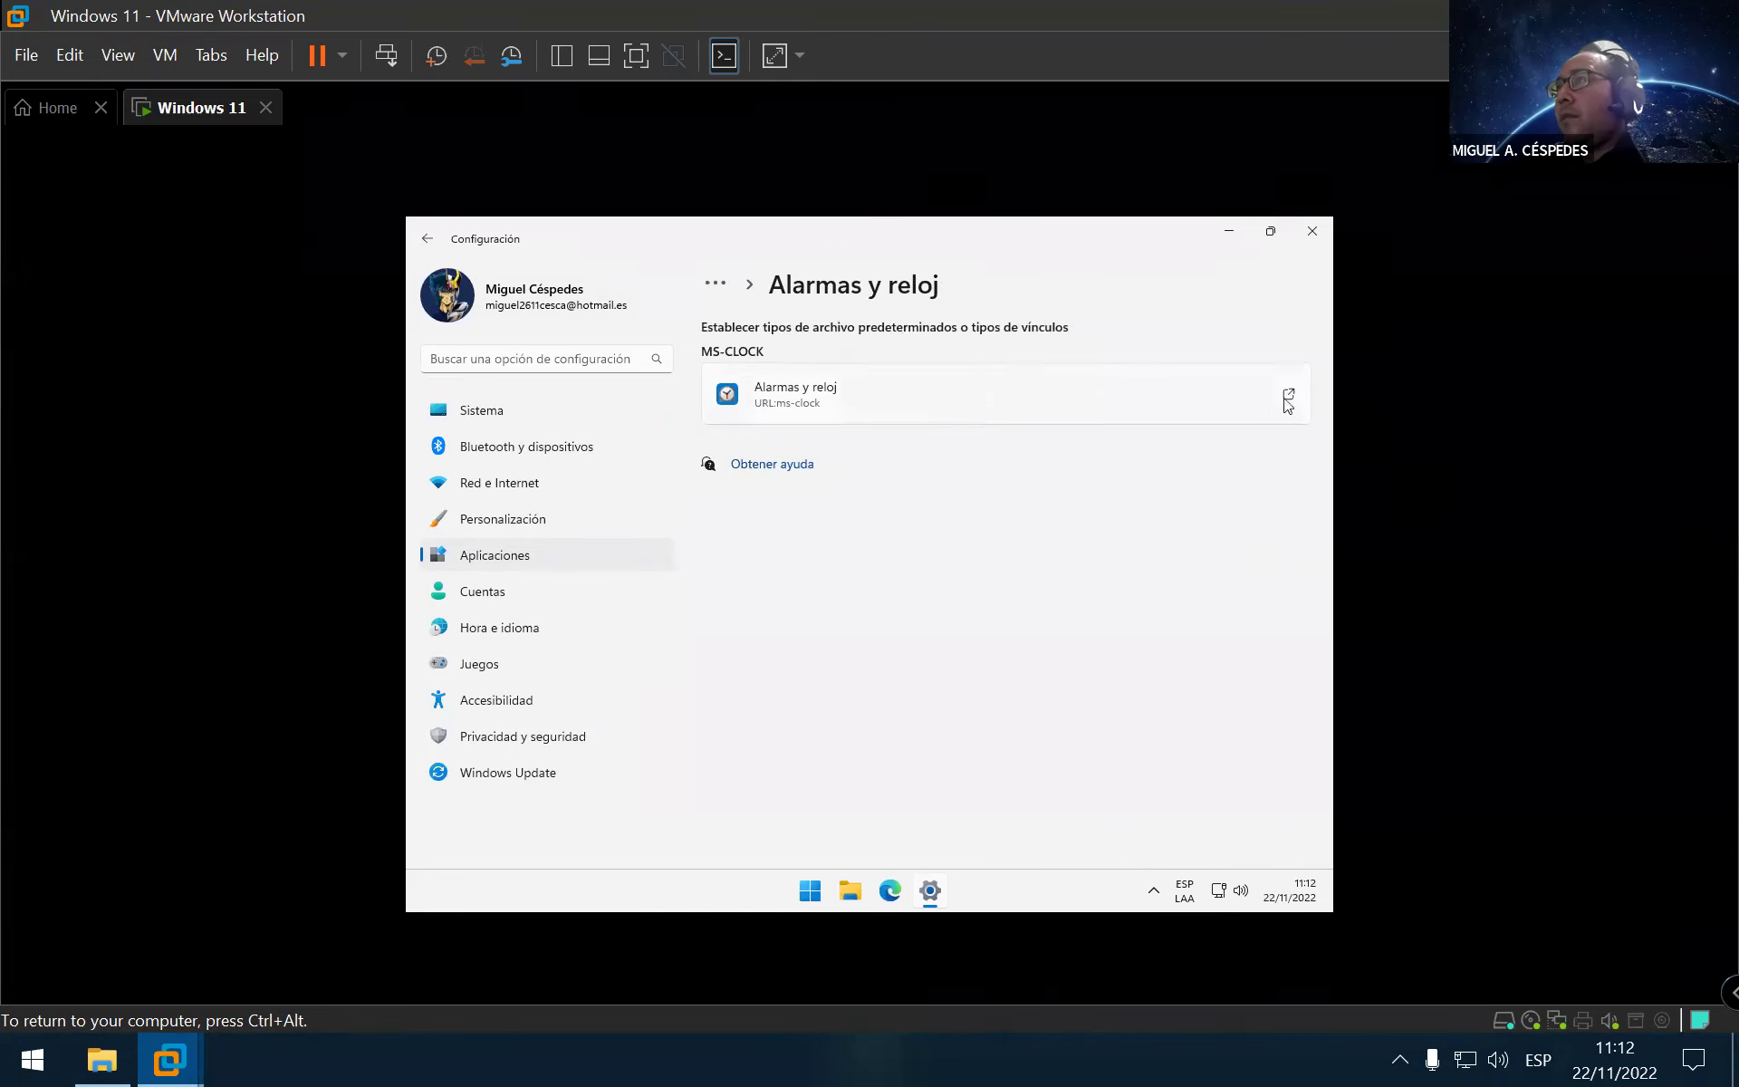
left_click(430, 240)
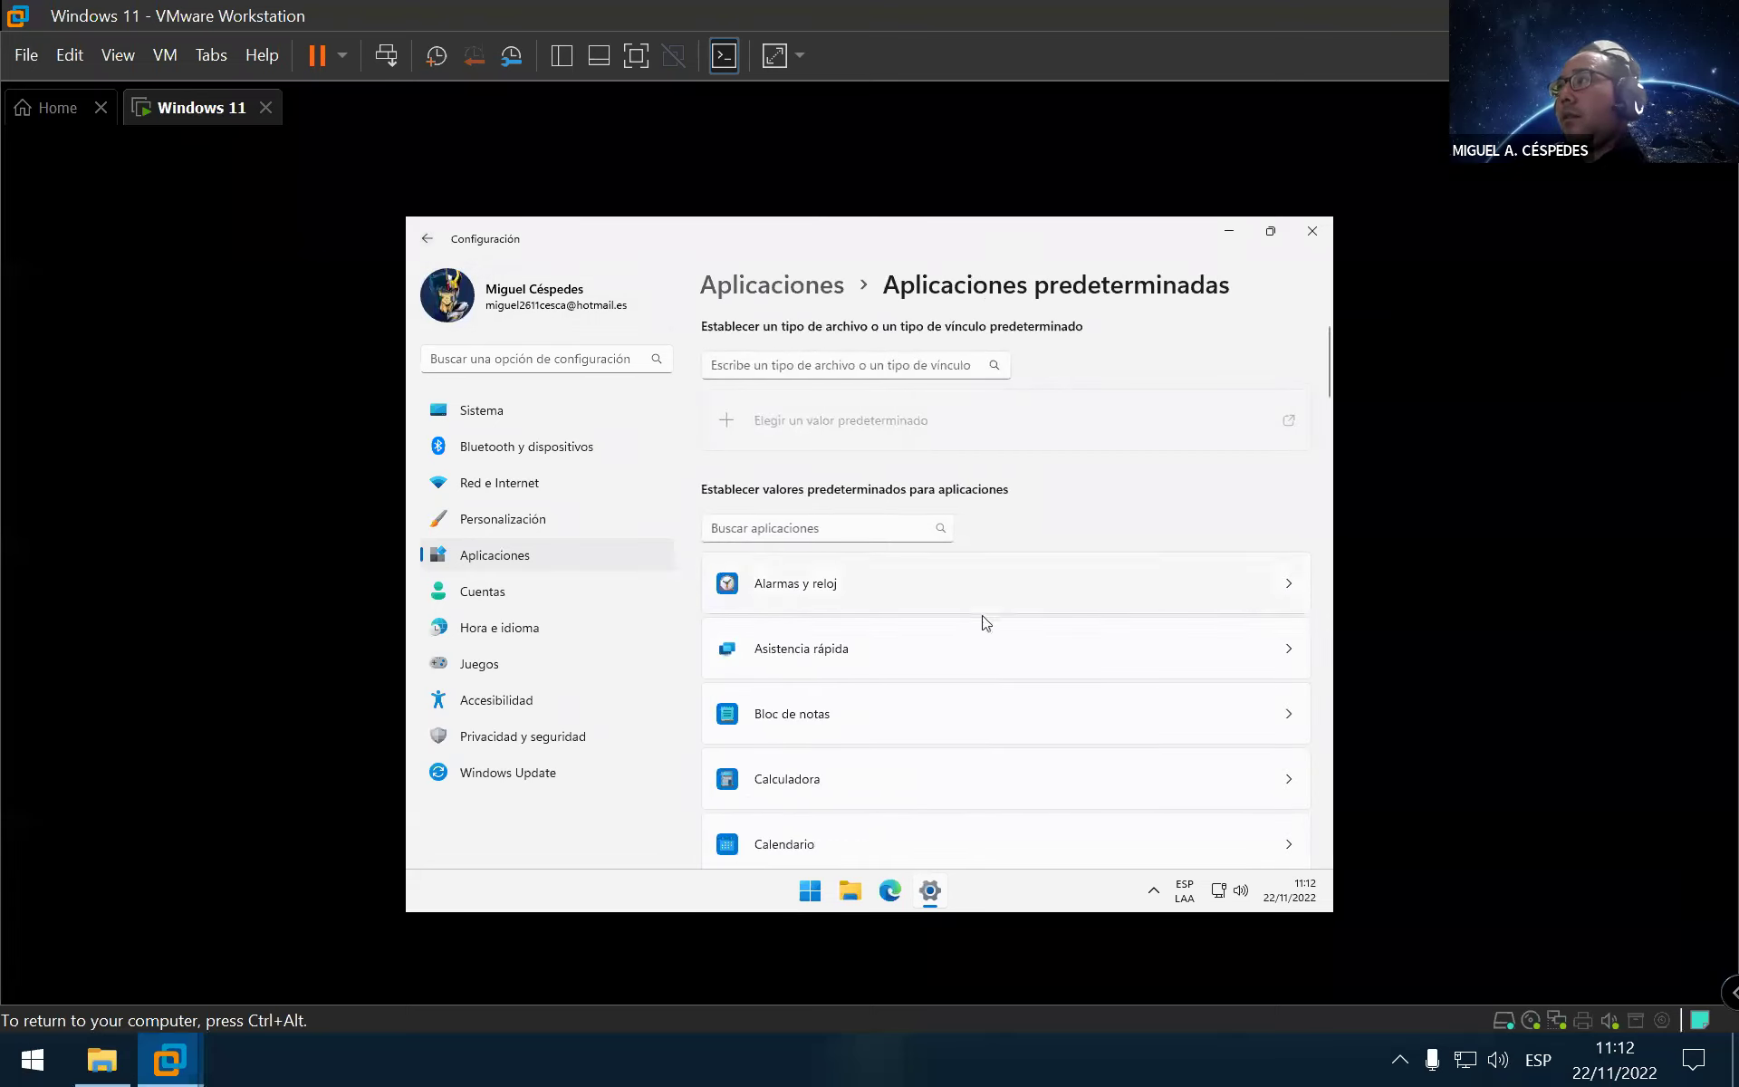
scroll(978, 624, "down", 1)
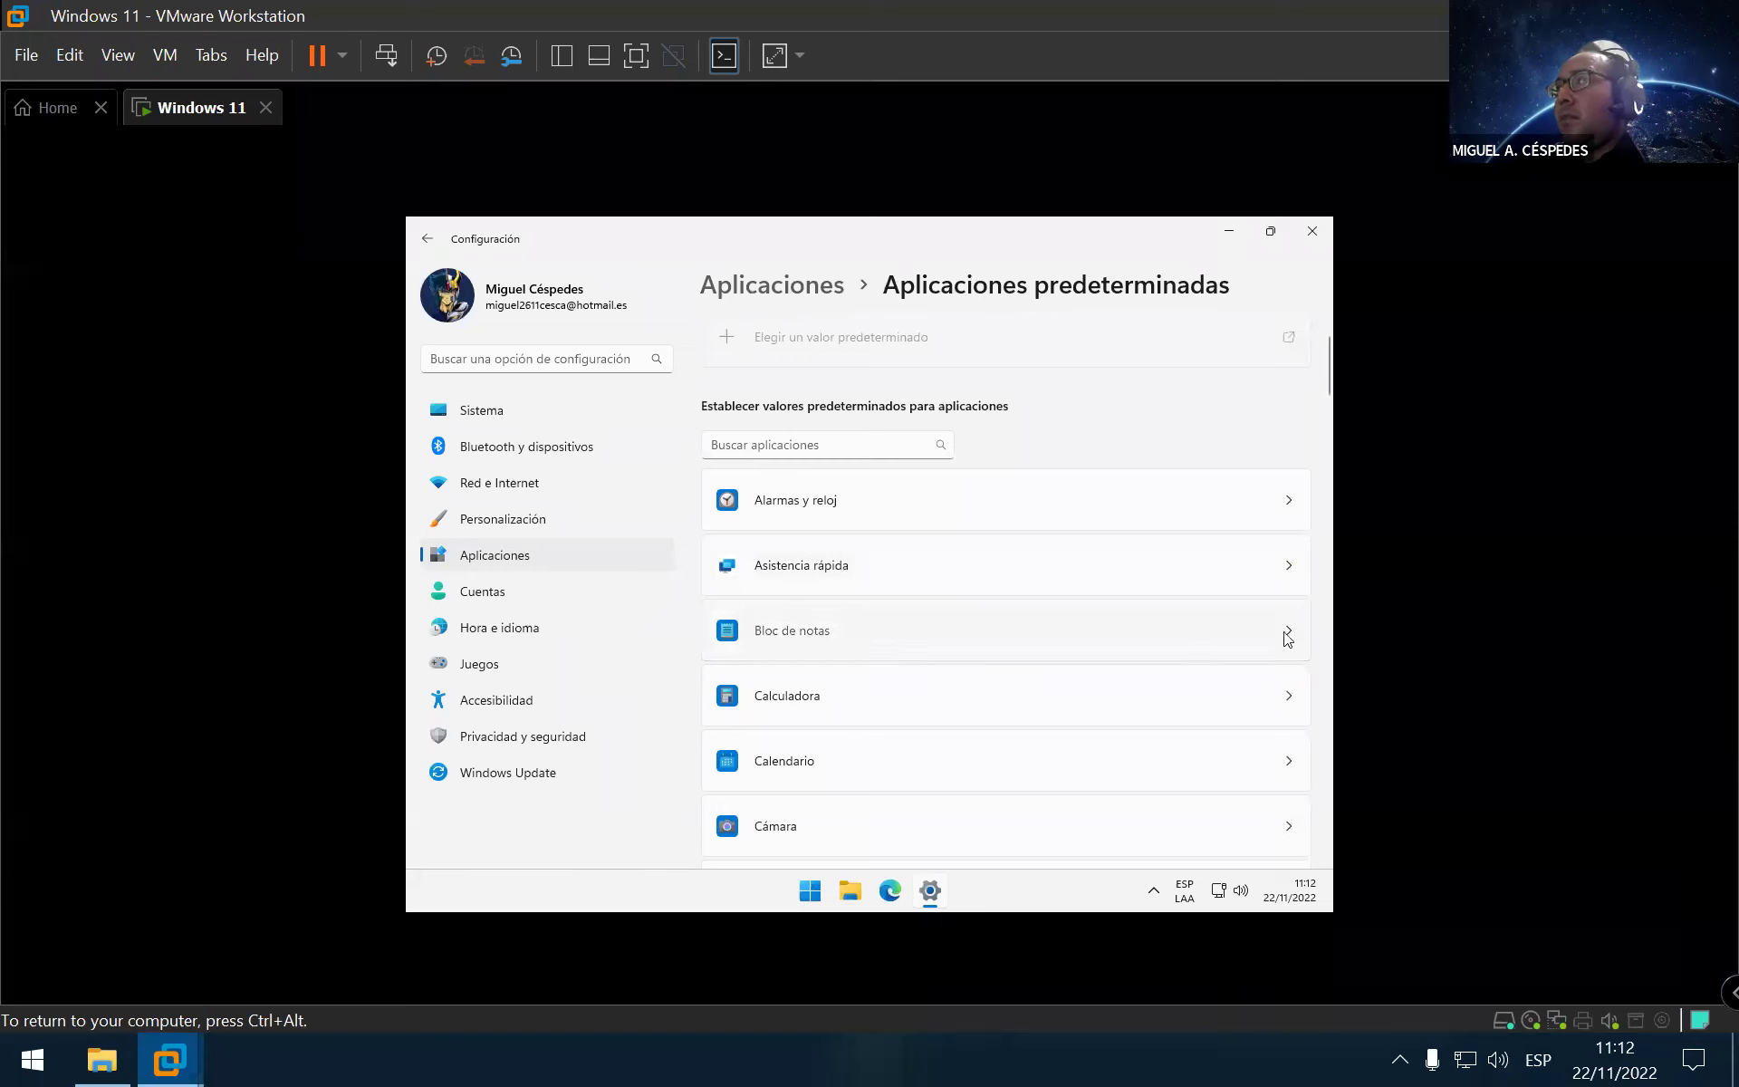
left_click(1288, 638)
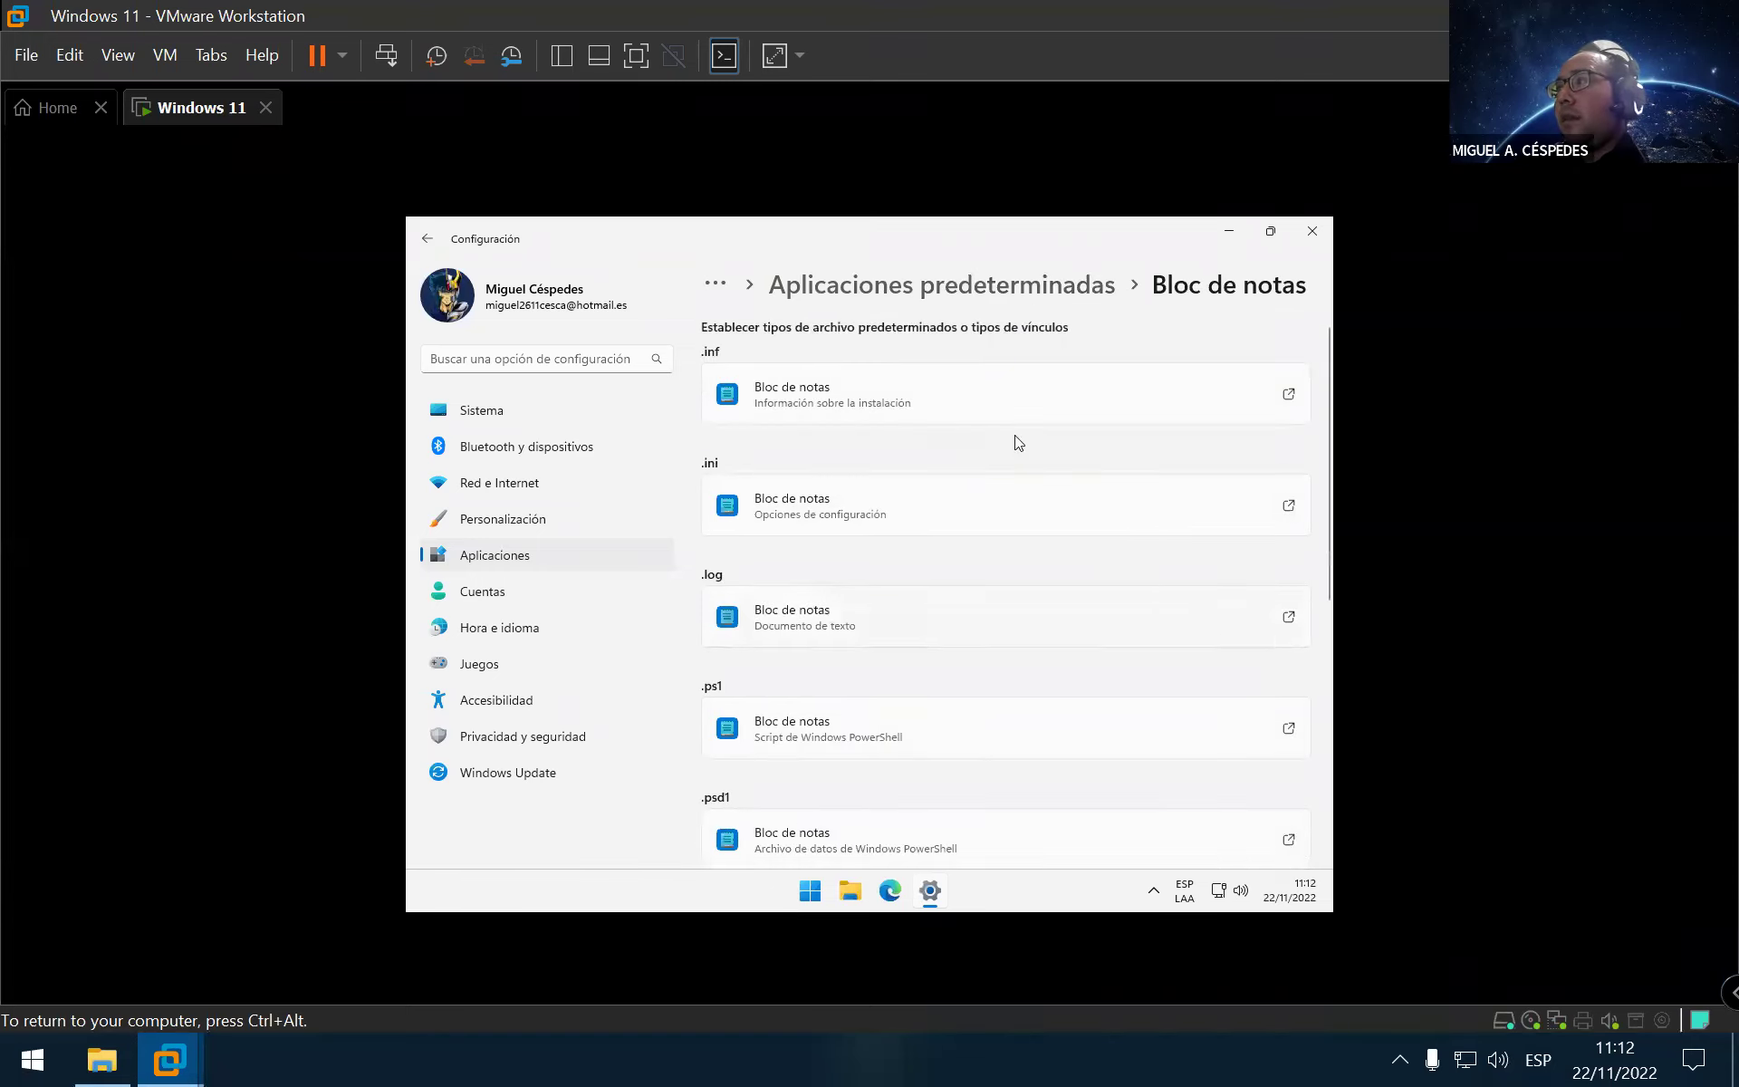
left_click(838, 284)
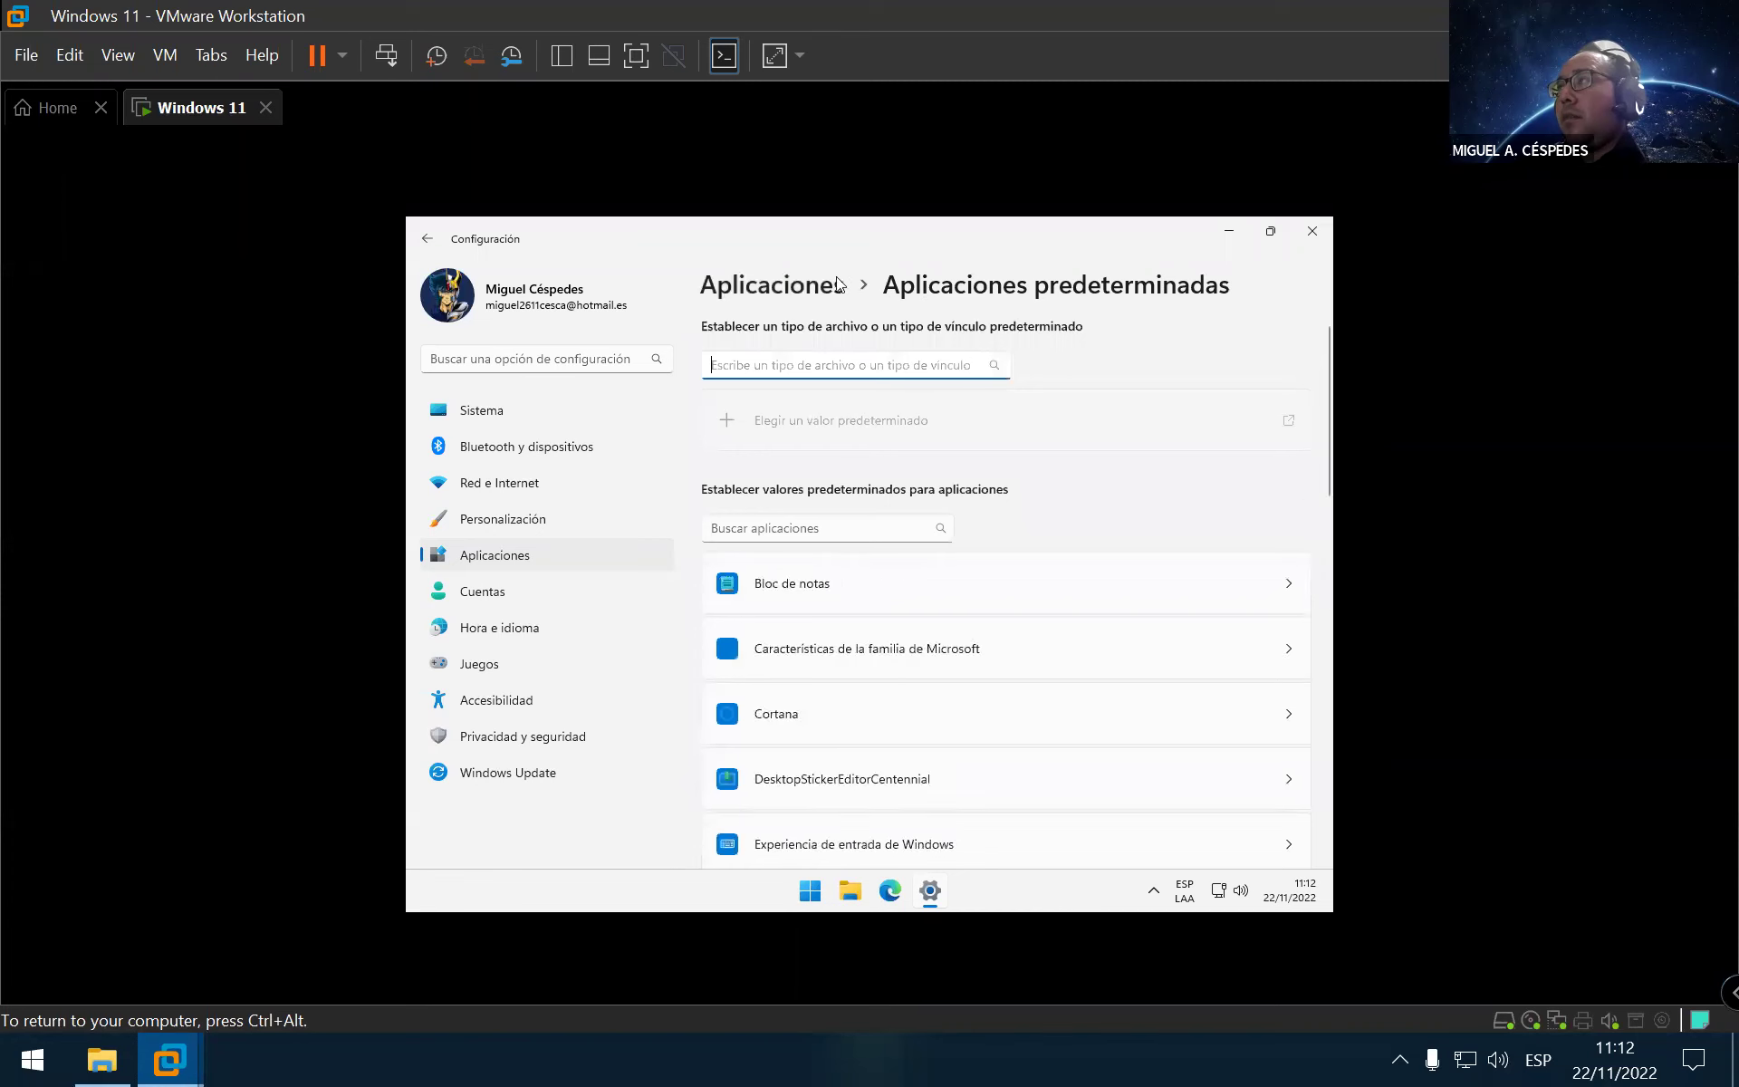
left_click(838, 284)
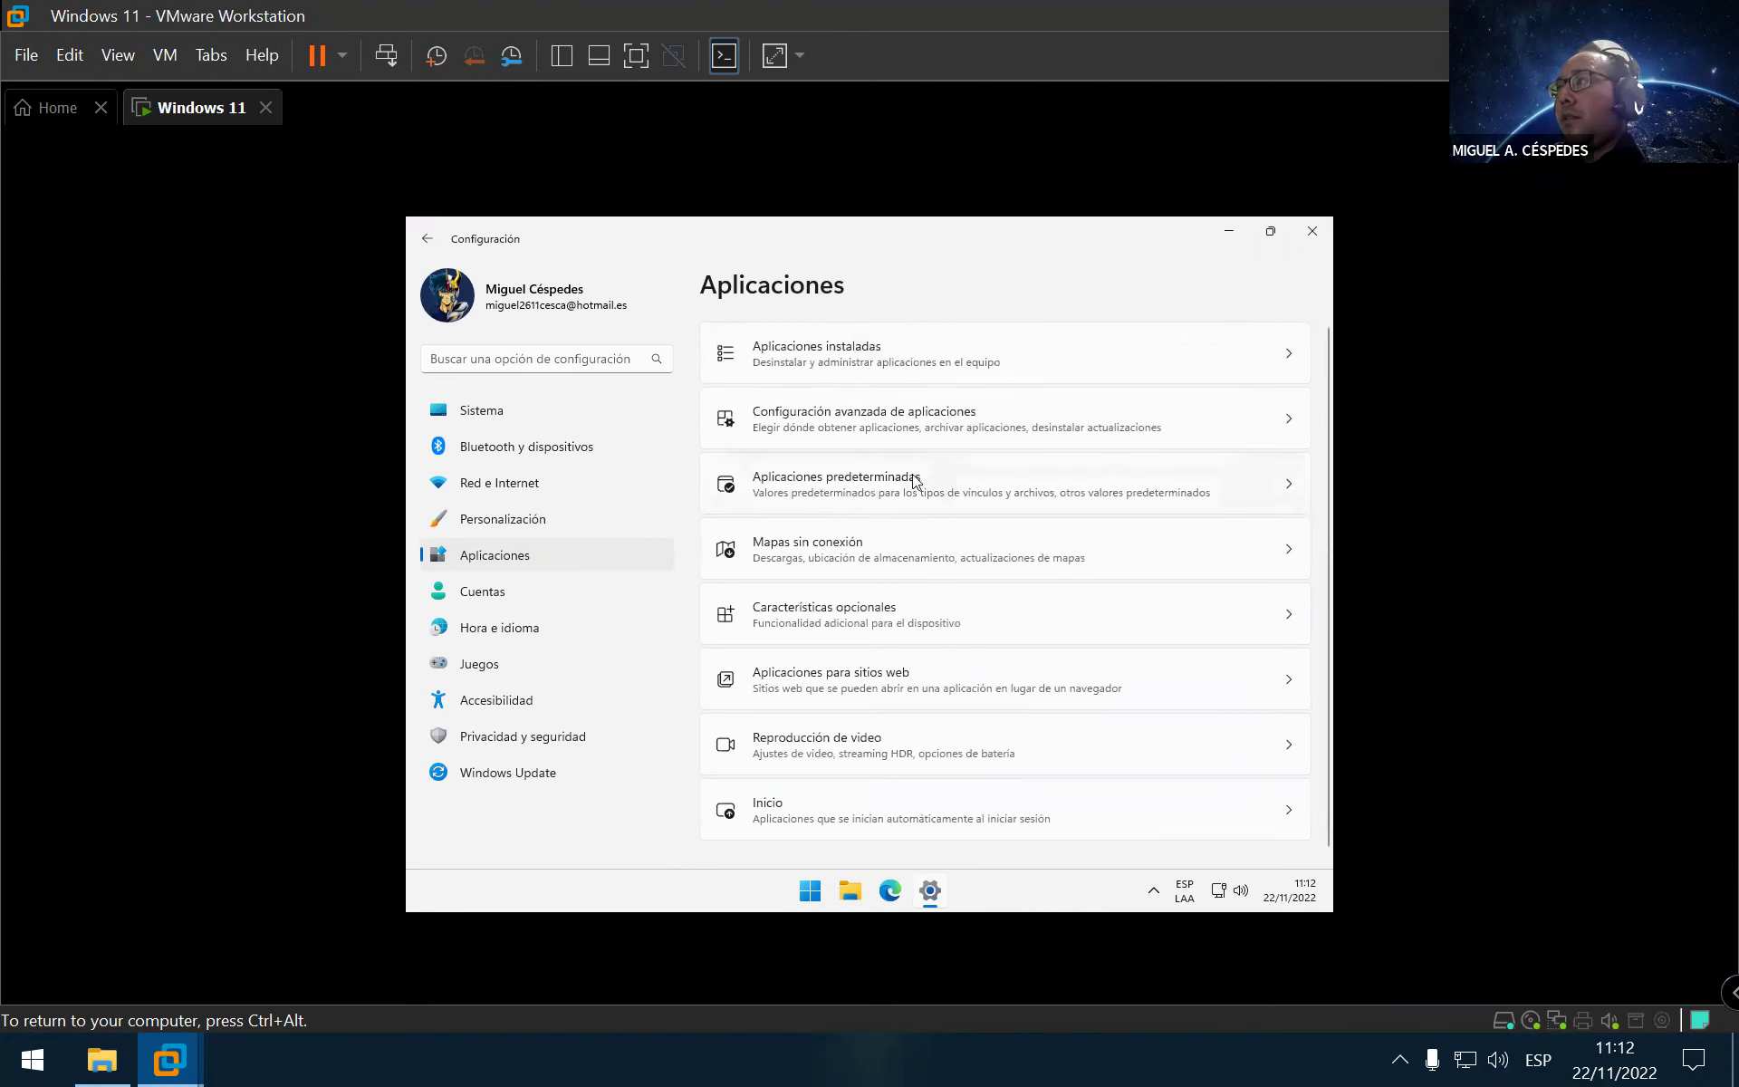
left_click(938, 363)
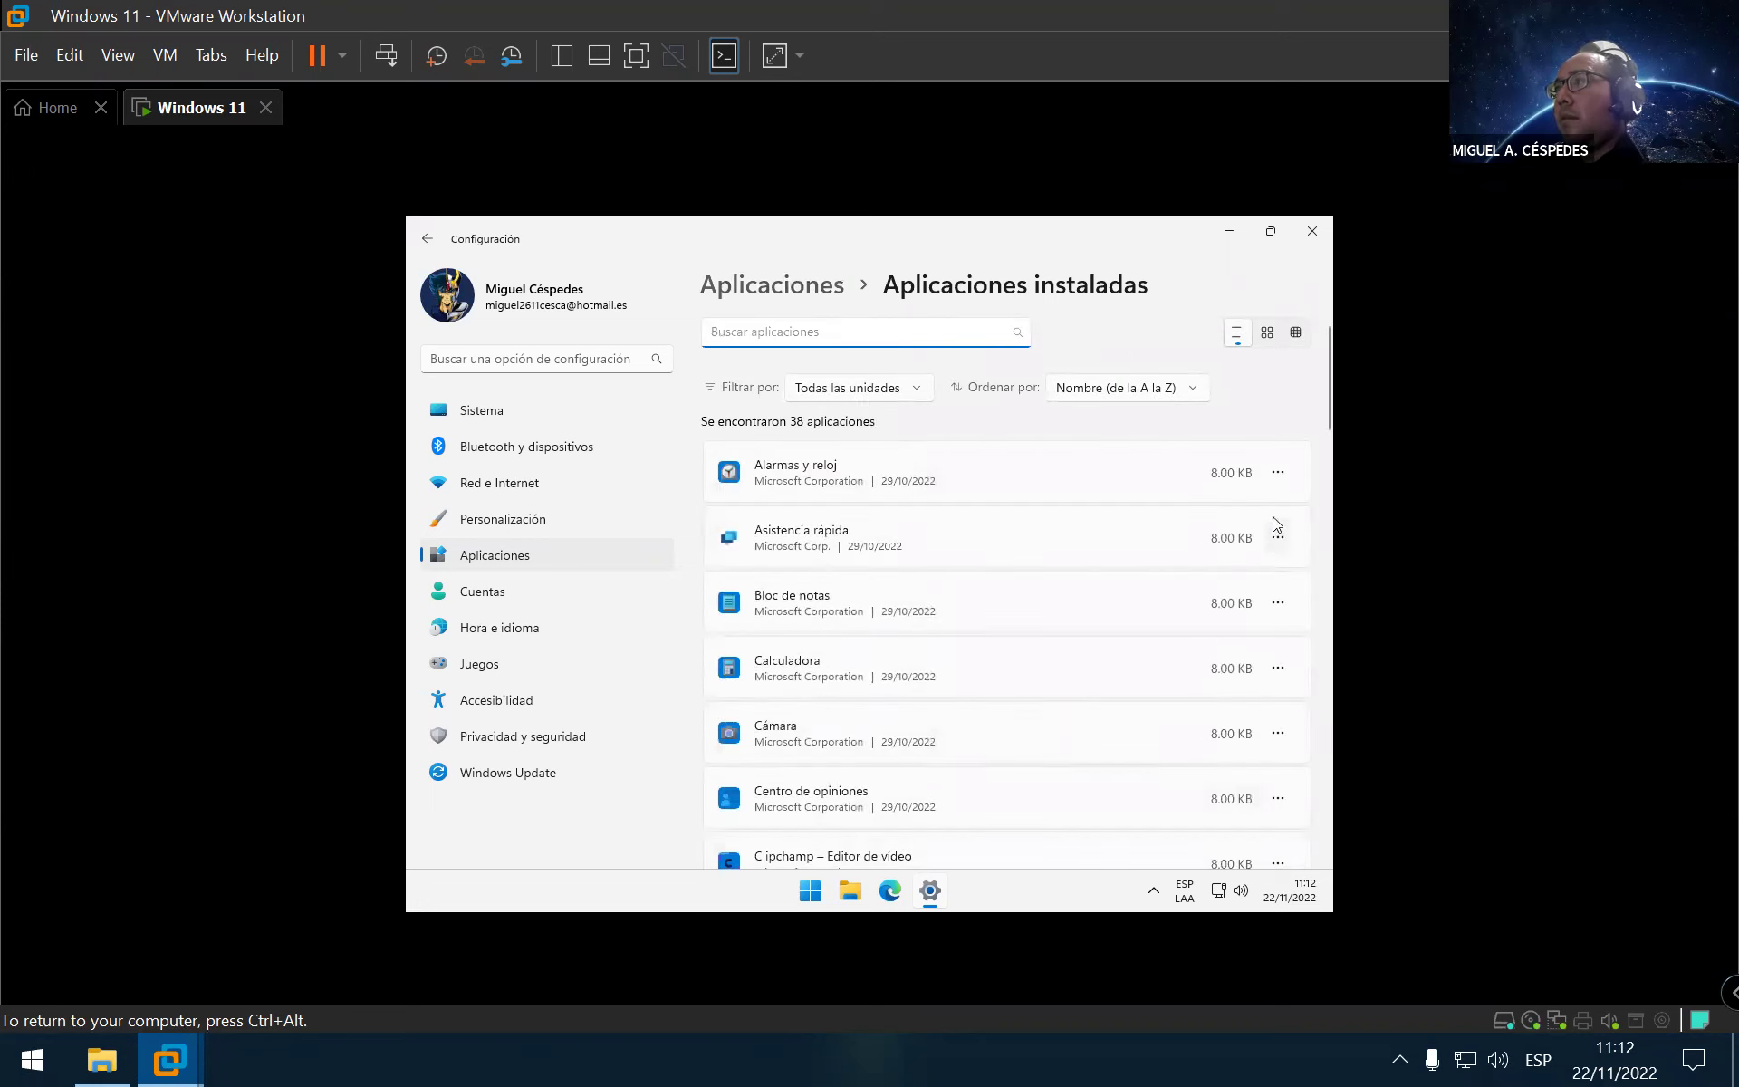
Set Alarmas y reloj's background app permission to Nunca
left_click(1278, 480)
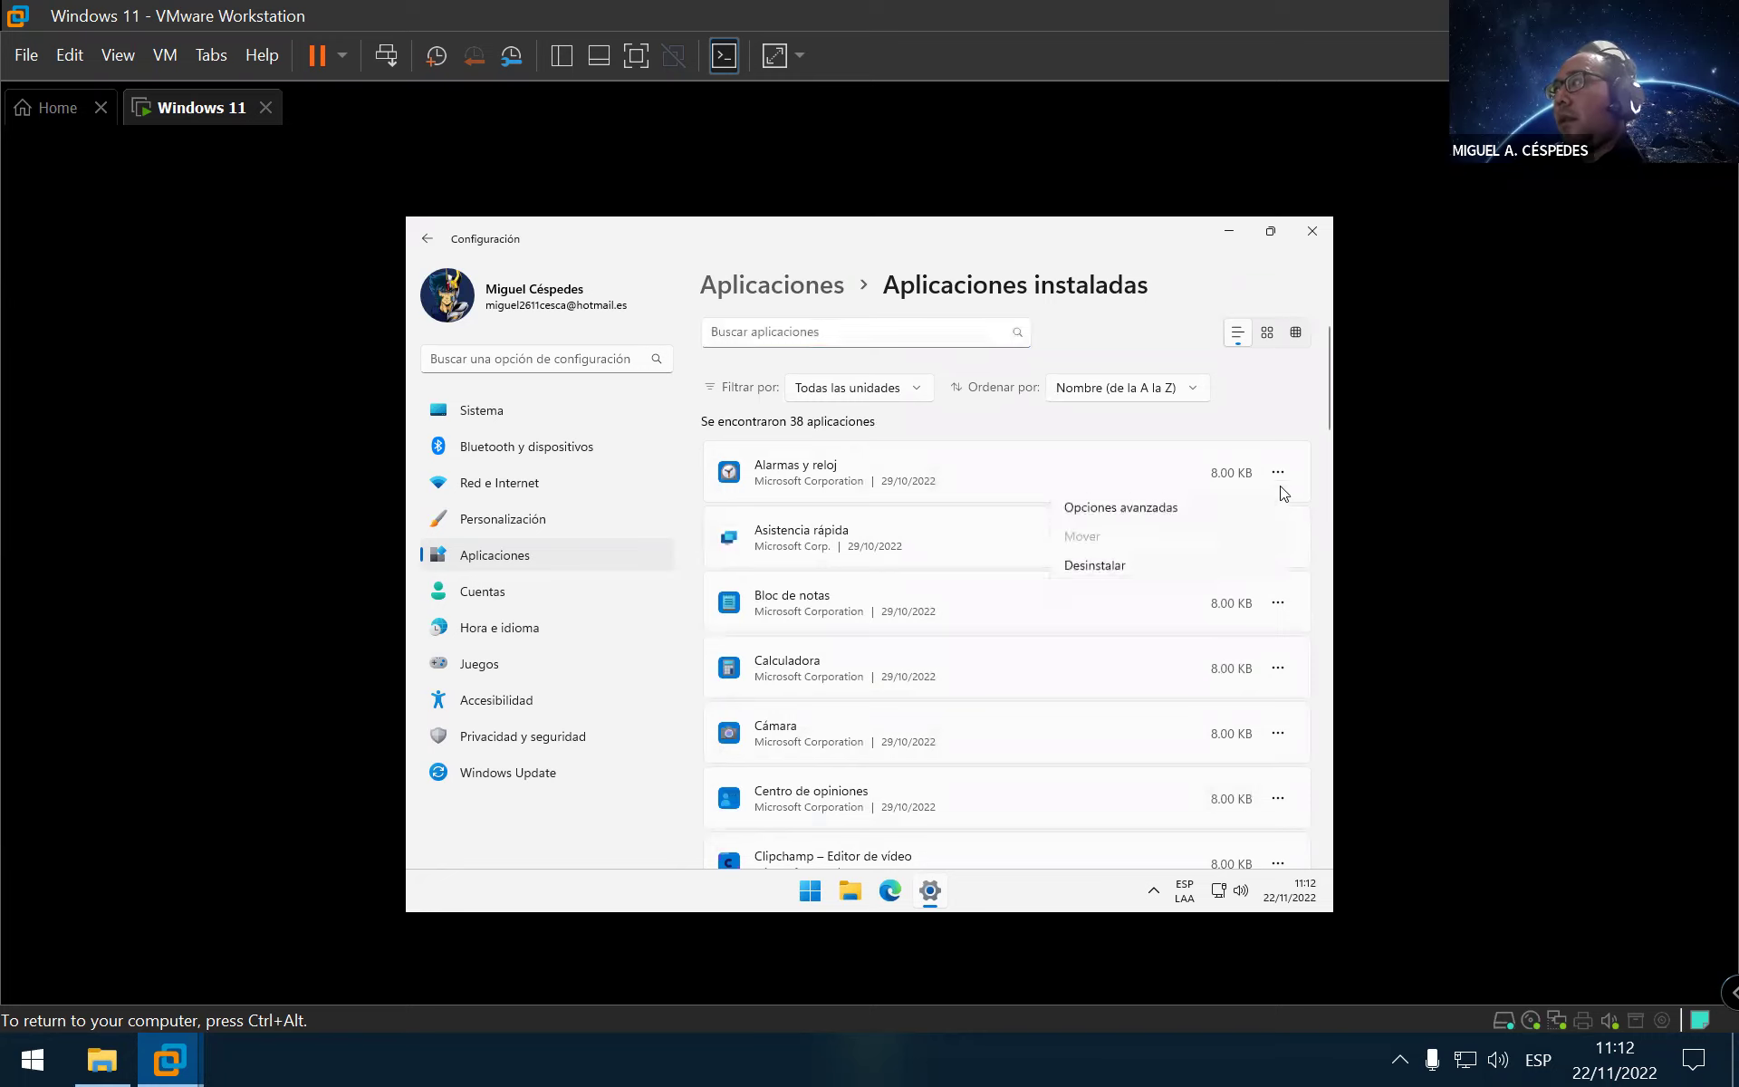
left_click(1183, 517)
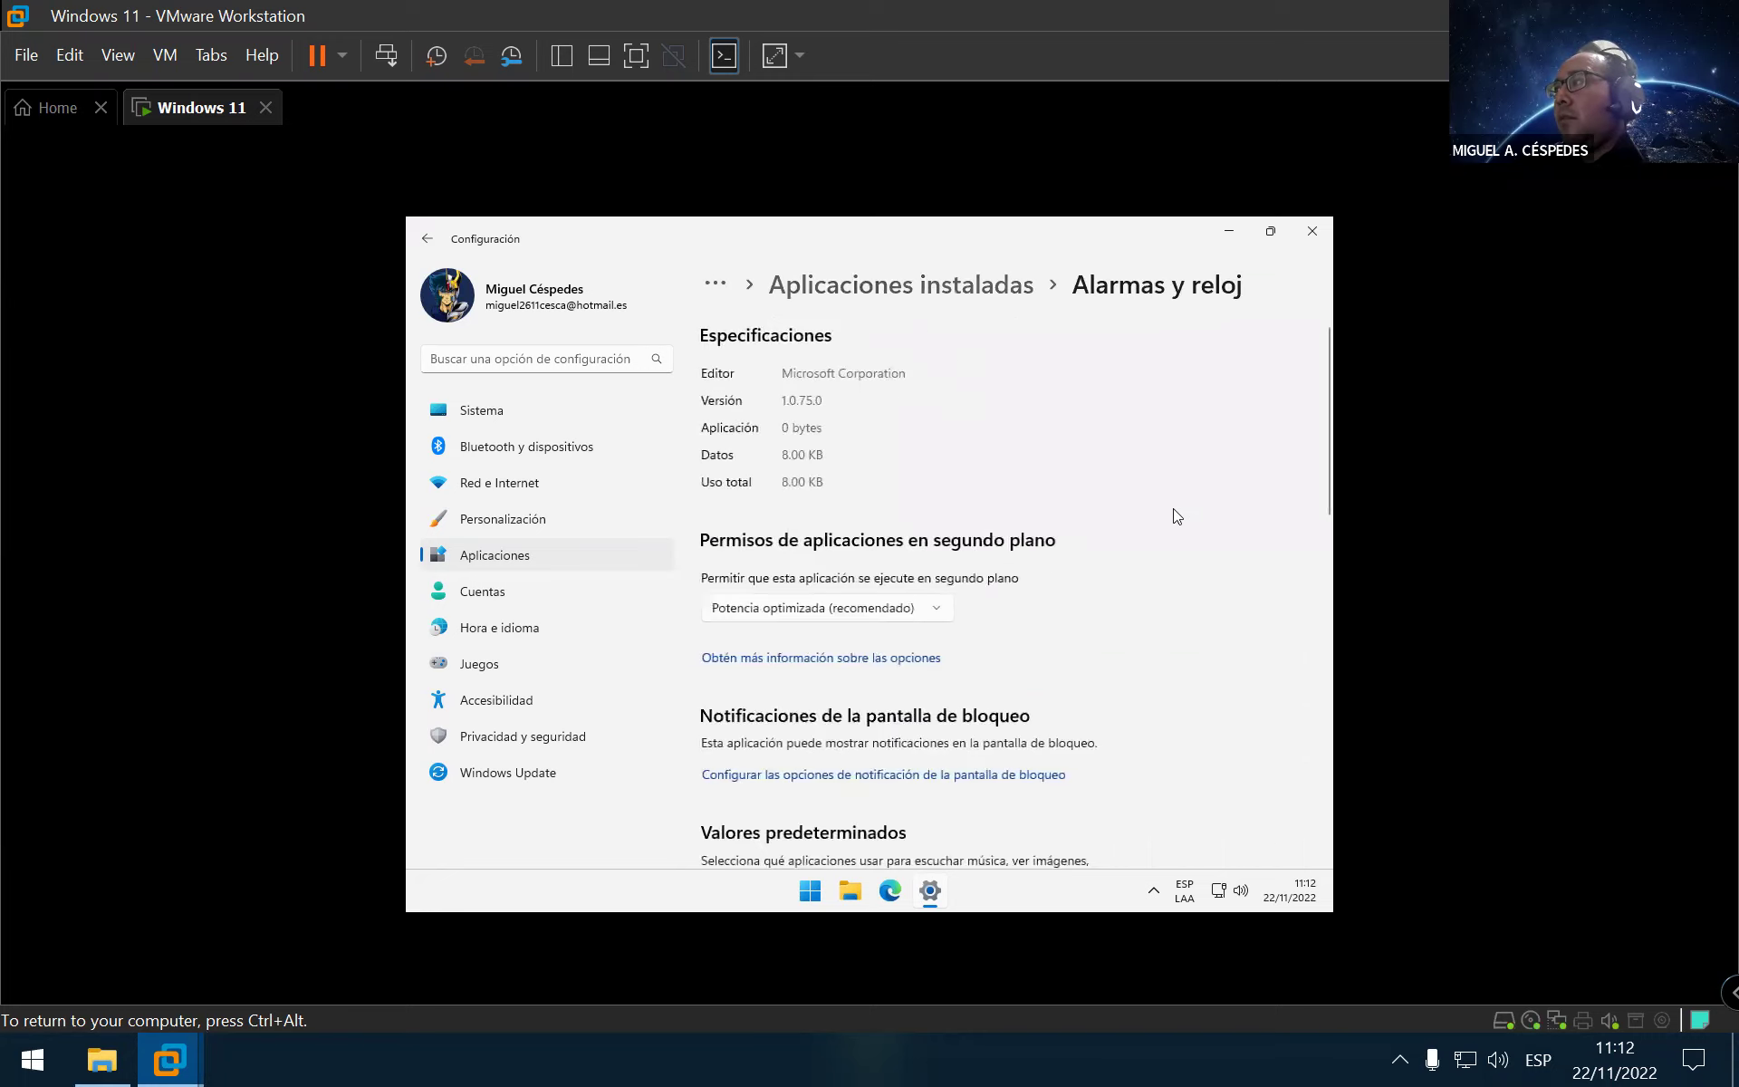
left_click(934, 616)
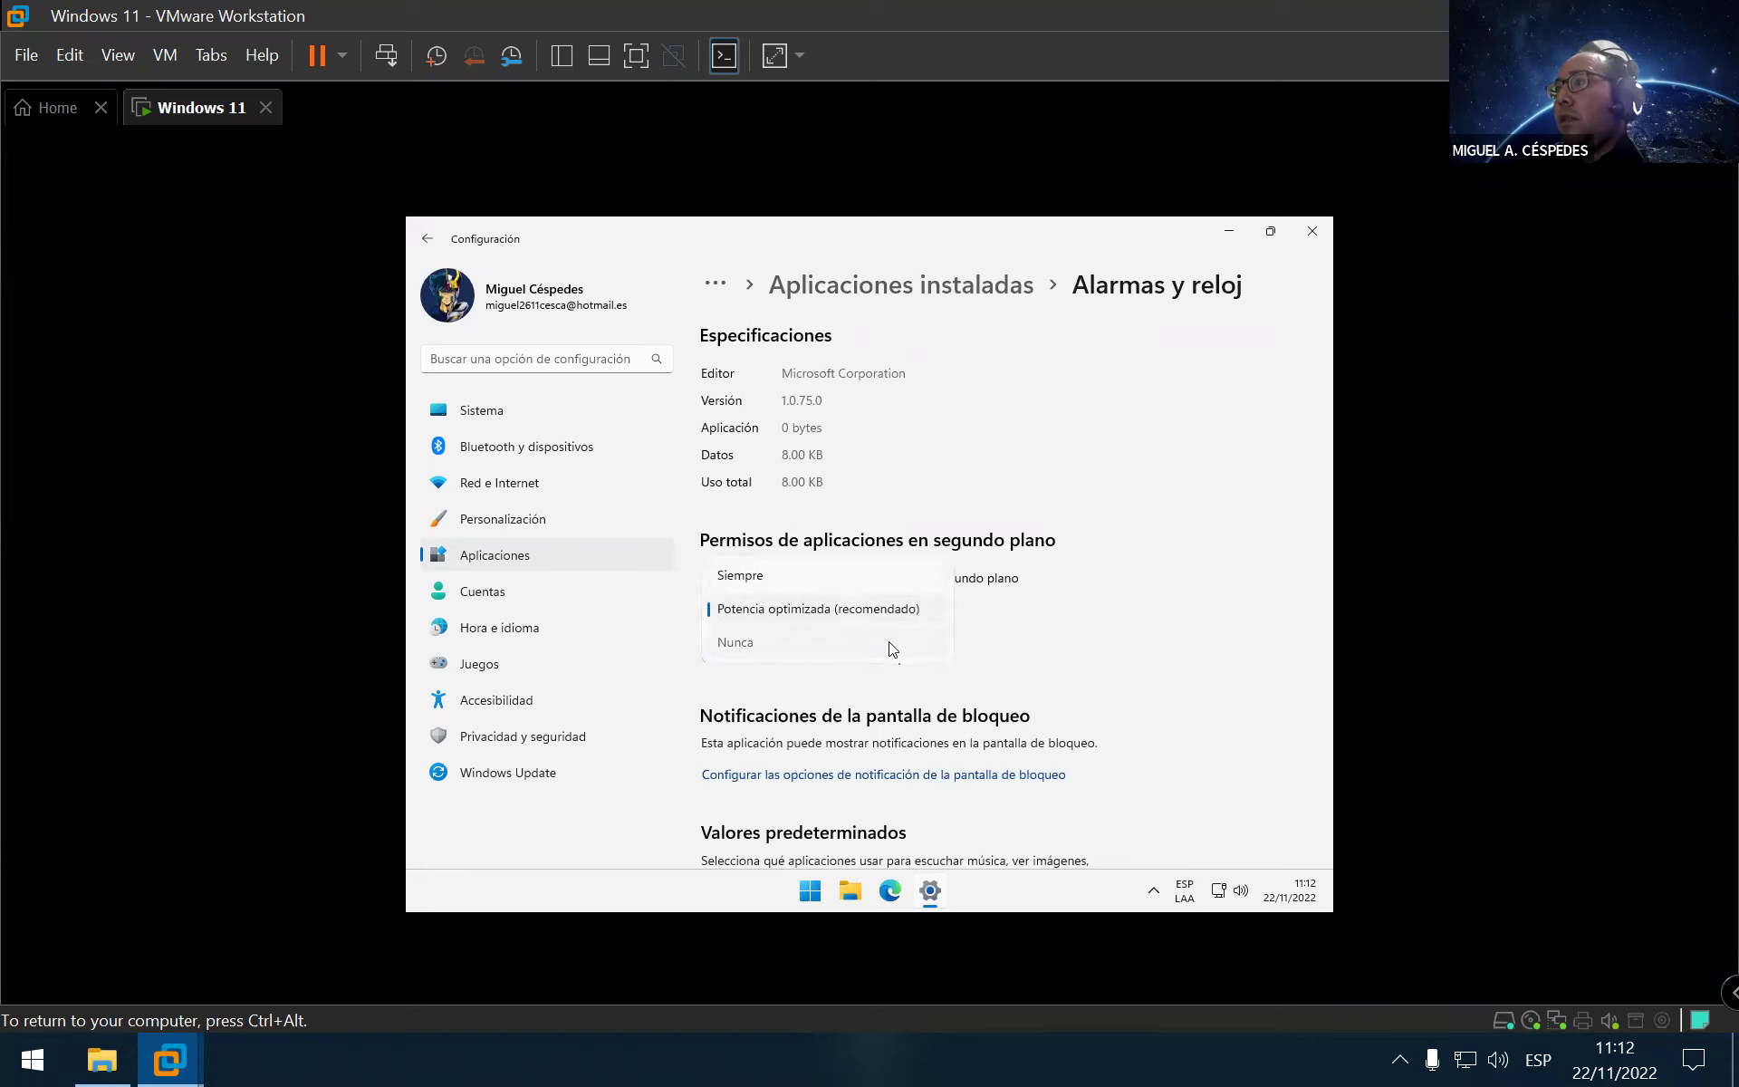
left_click(892, 644)
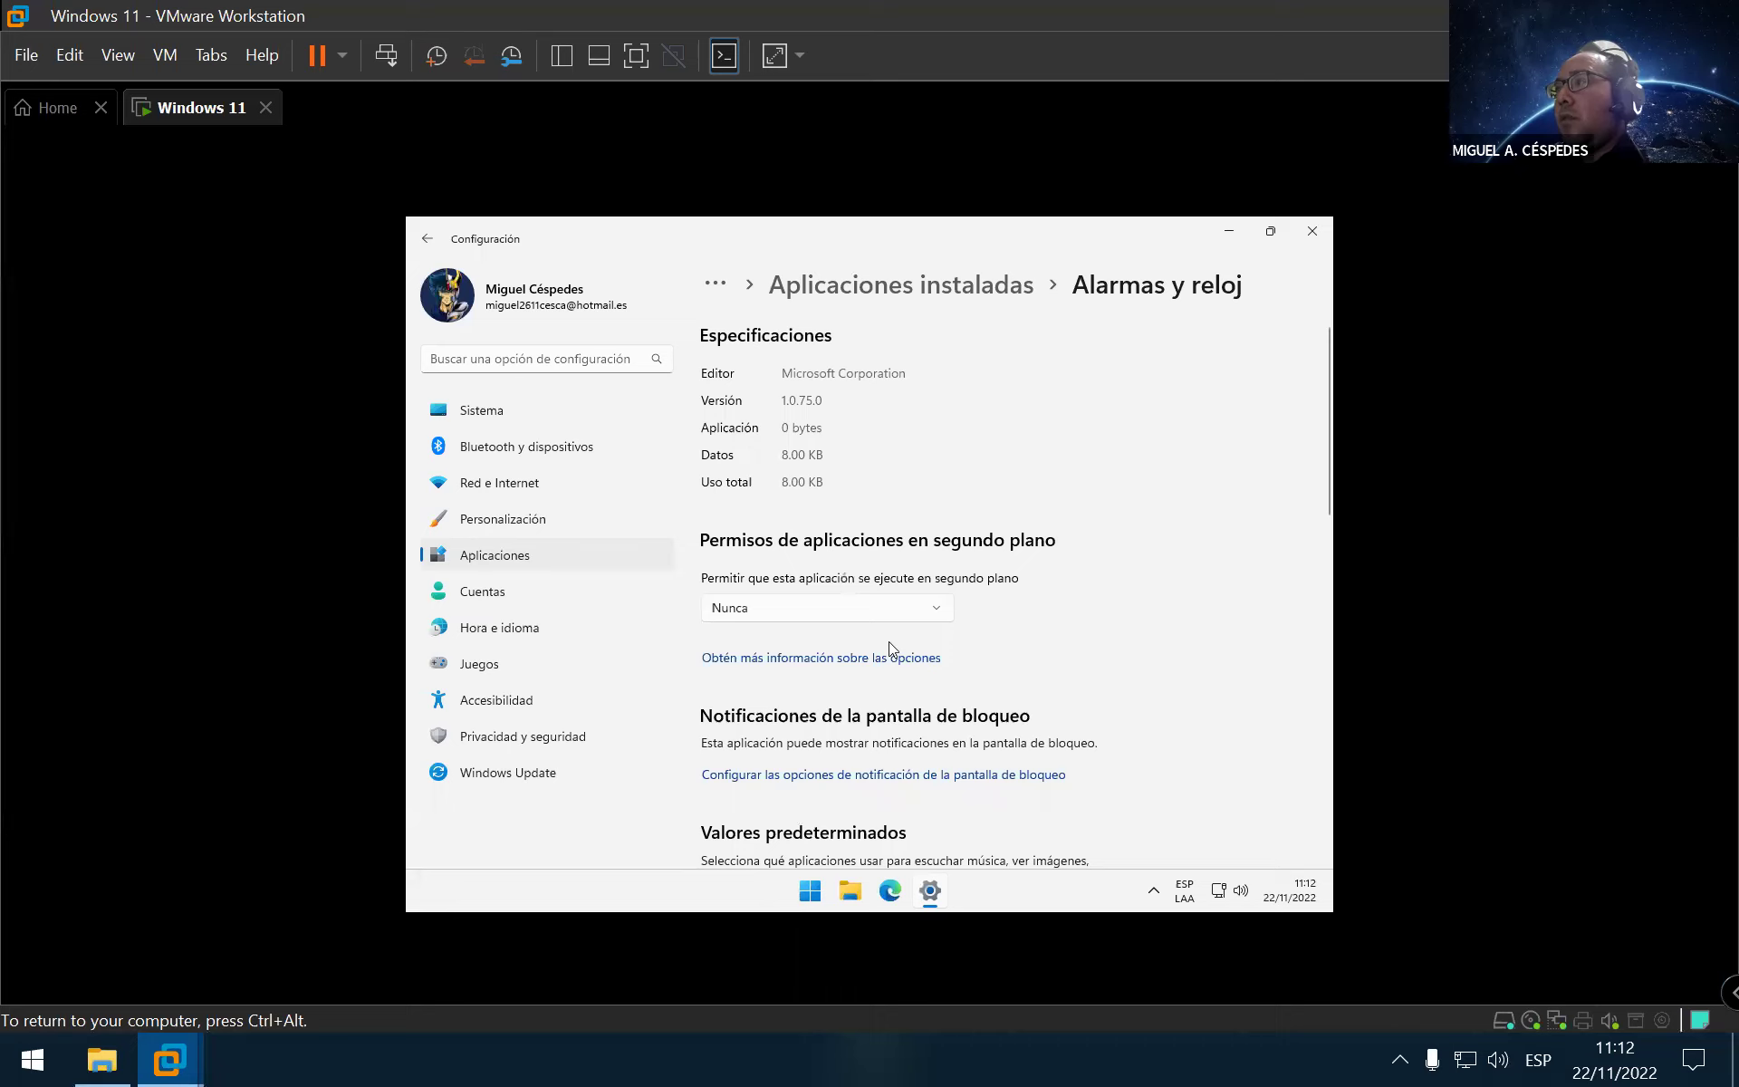
left_click(895, 288)
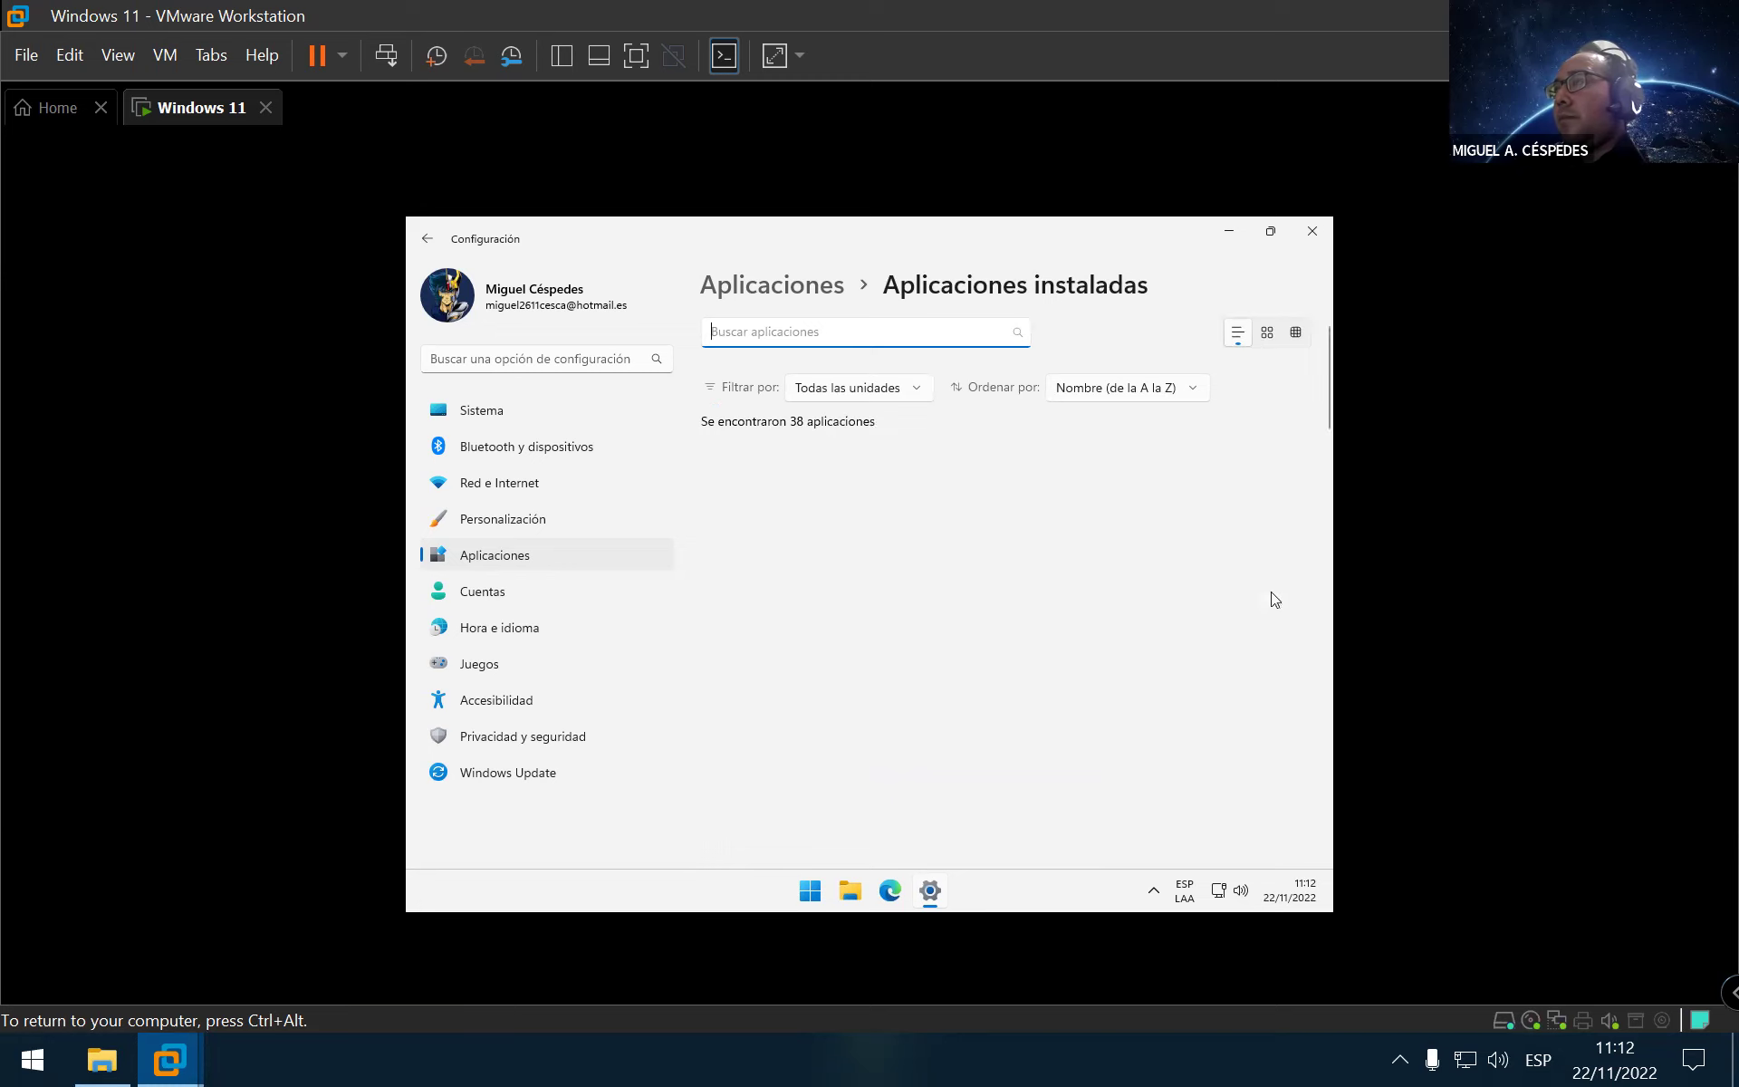
Set Asistencia rápida's background app permission to Nunca and return to the installed apps
left_click(1277, 541)
left_click(1187, 578)
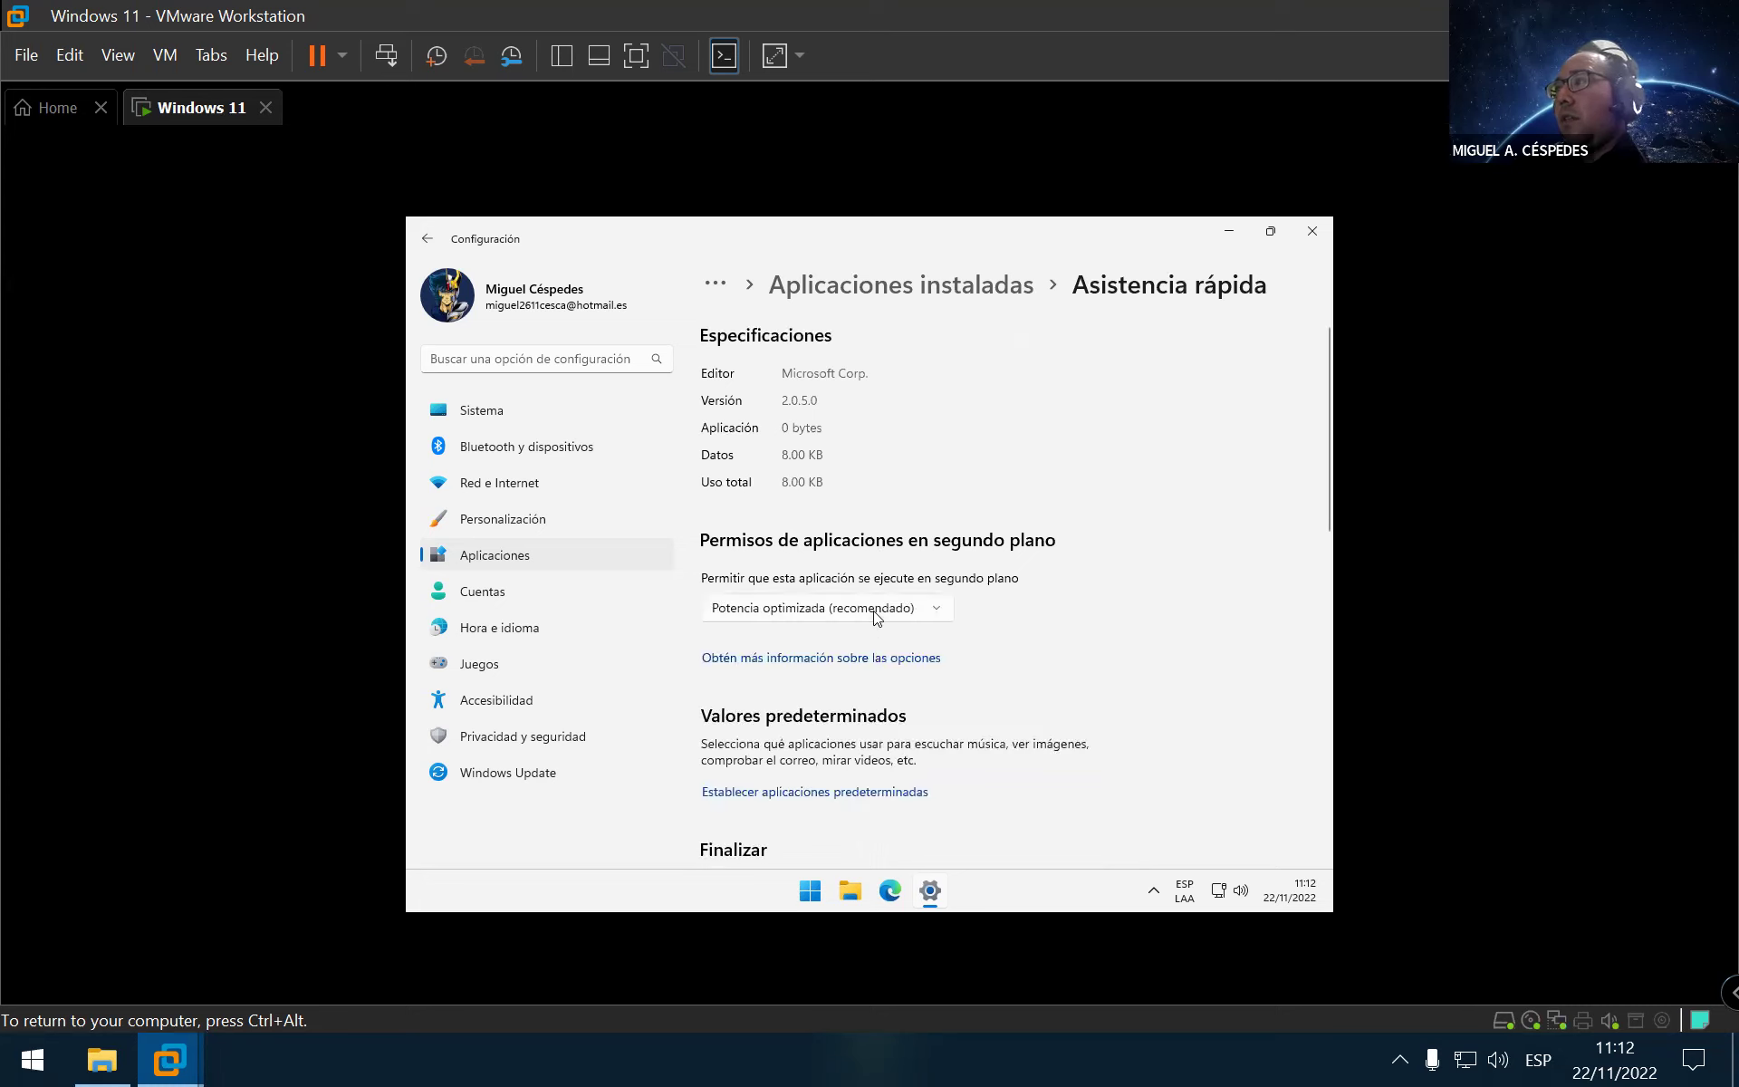
left_click(877, 619)
left_click(824, 648)
left_click(944, 297)
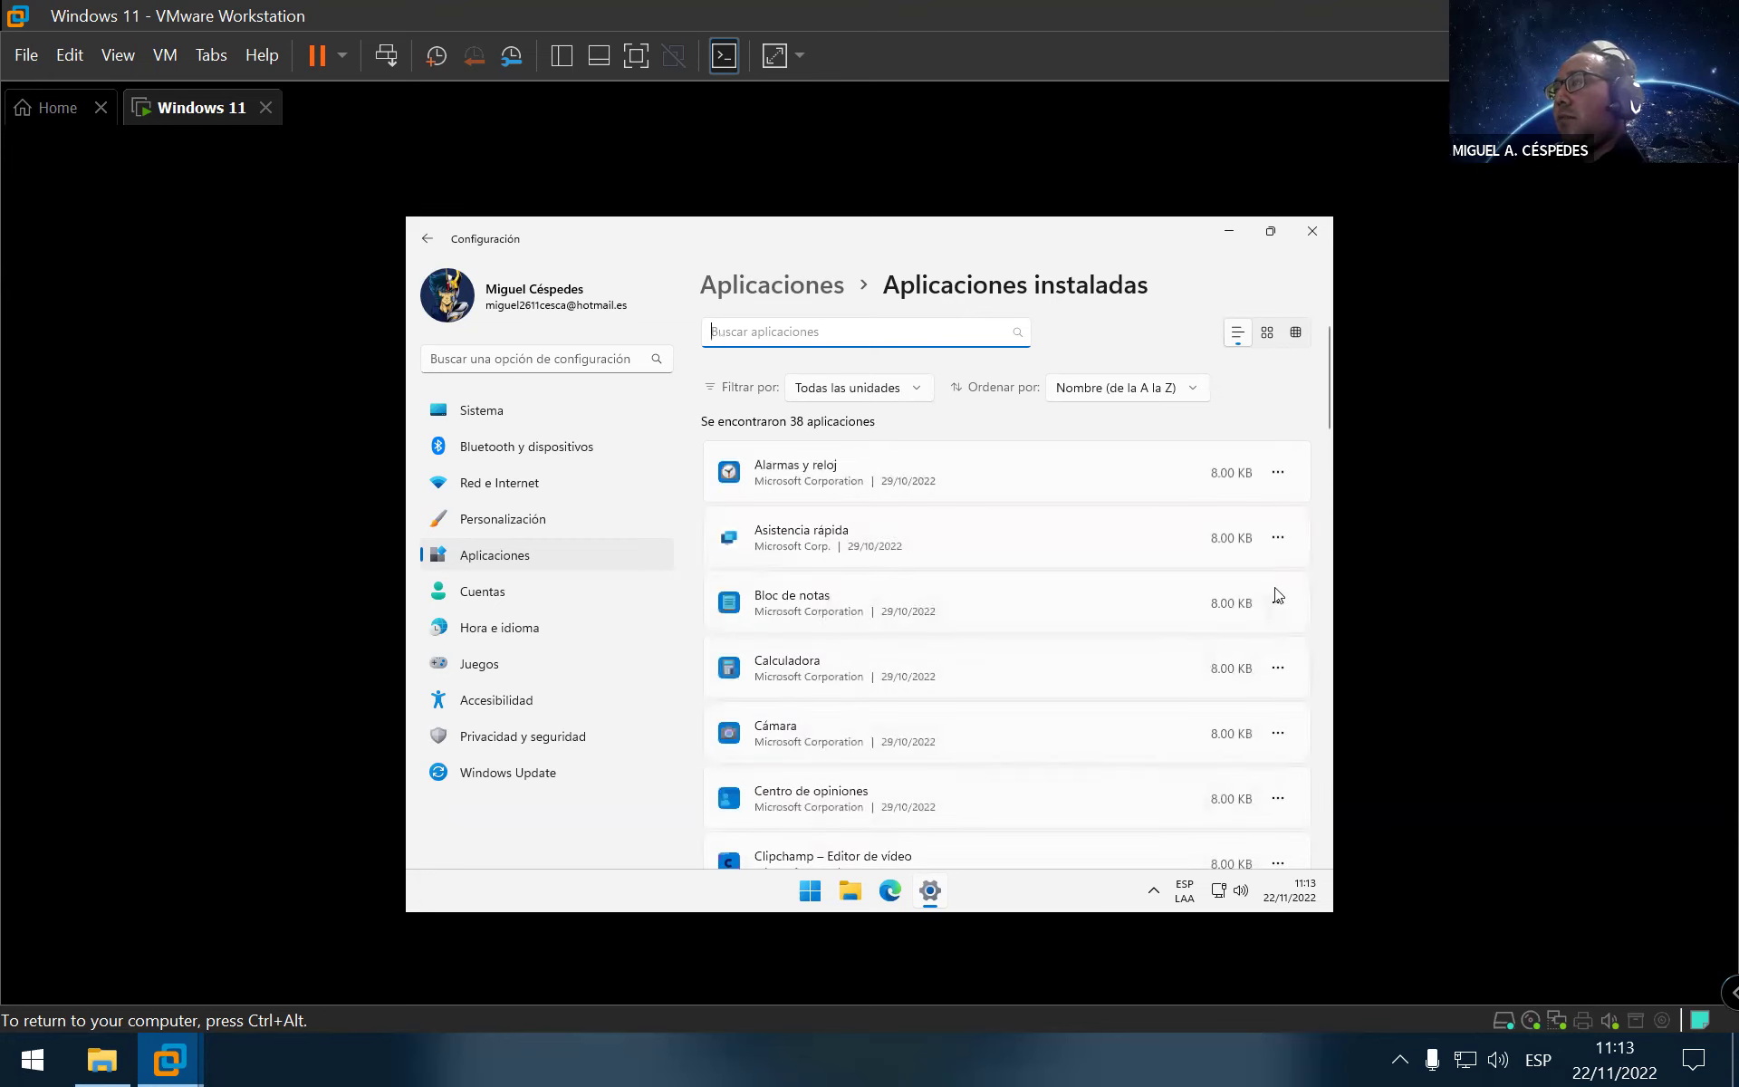
Set Bloc de notas's background app permission to Nunca
left_click(1278, 604)
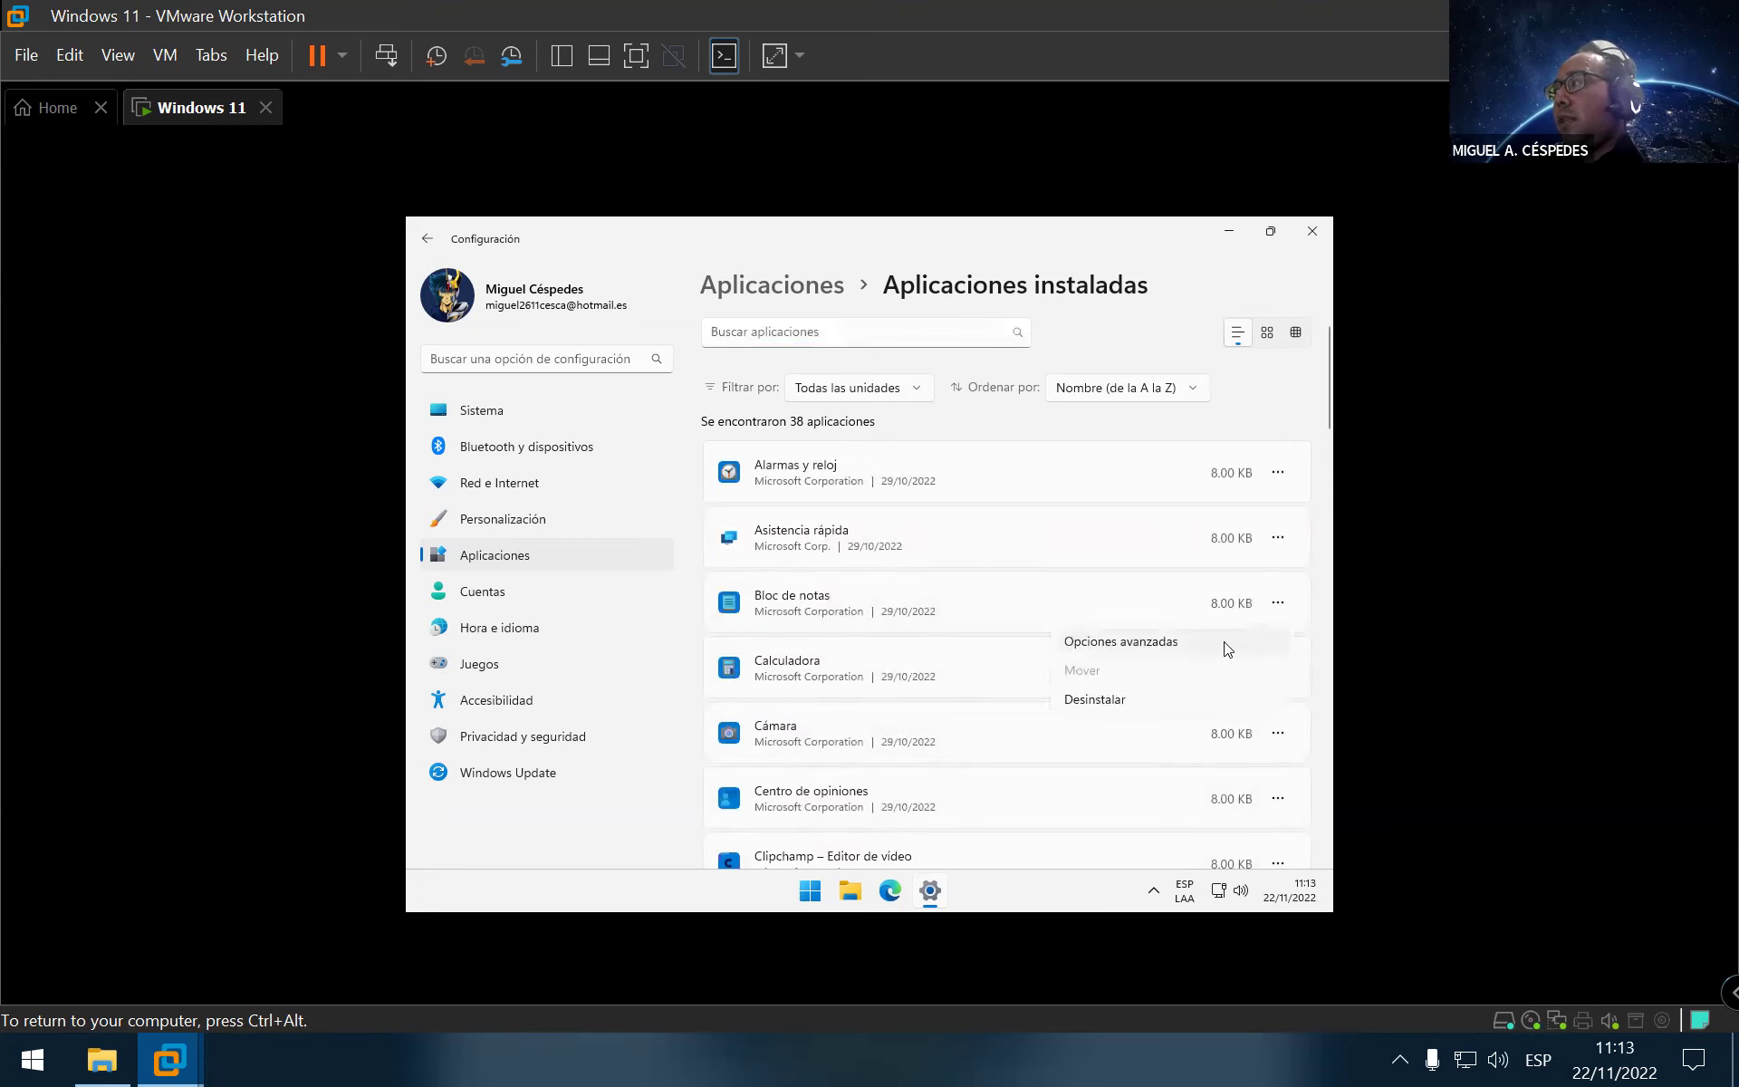
left_click(1228, 647)
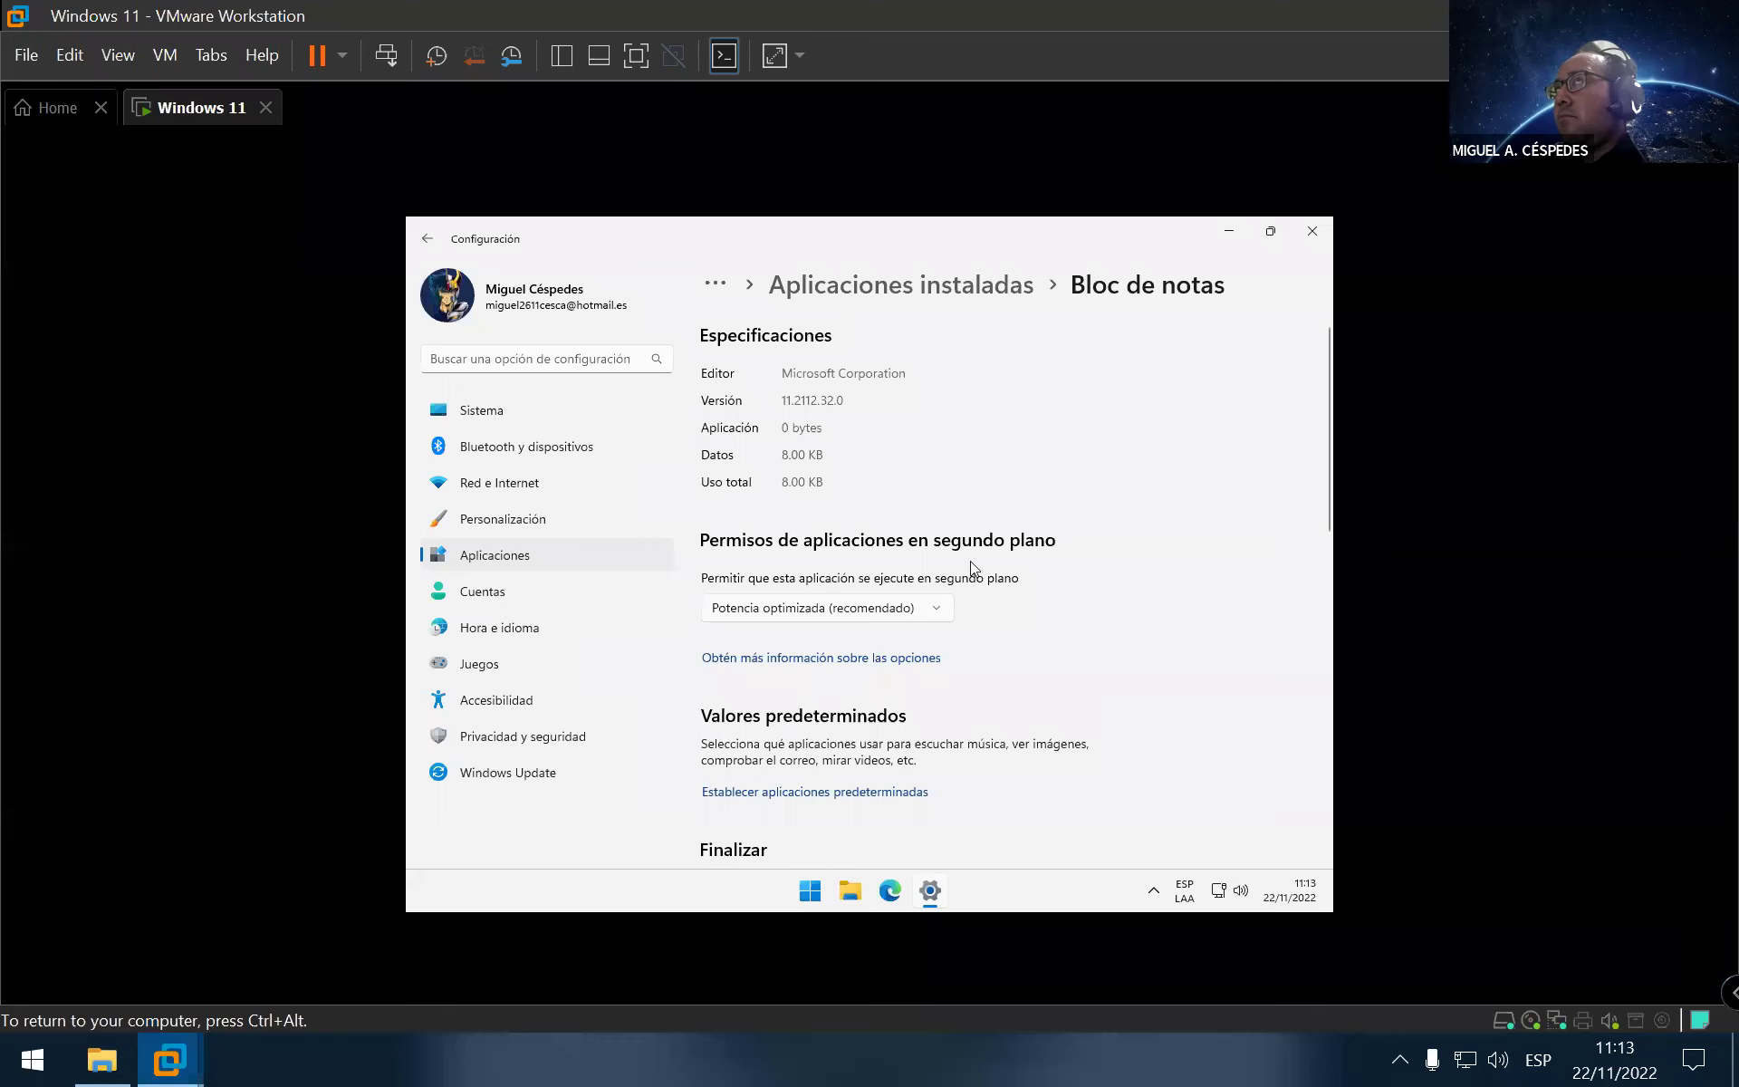
left_click(920, 612)
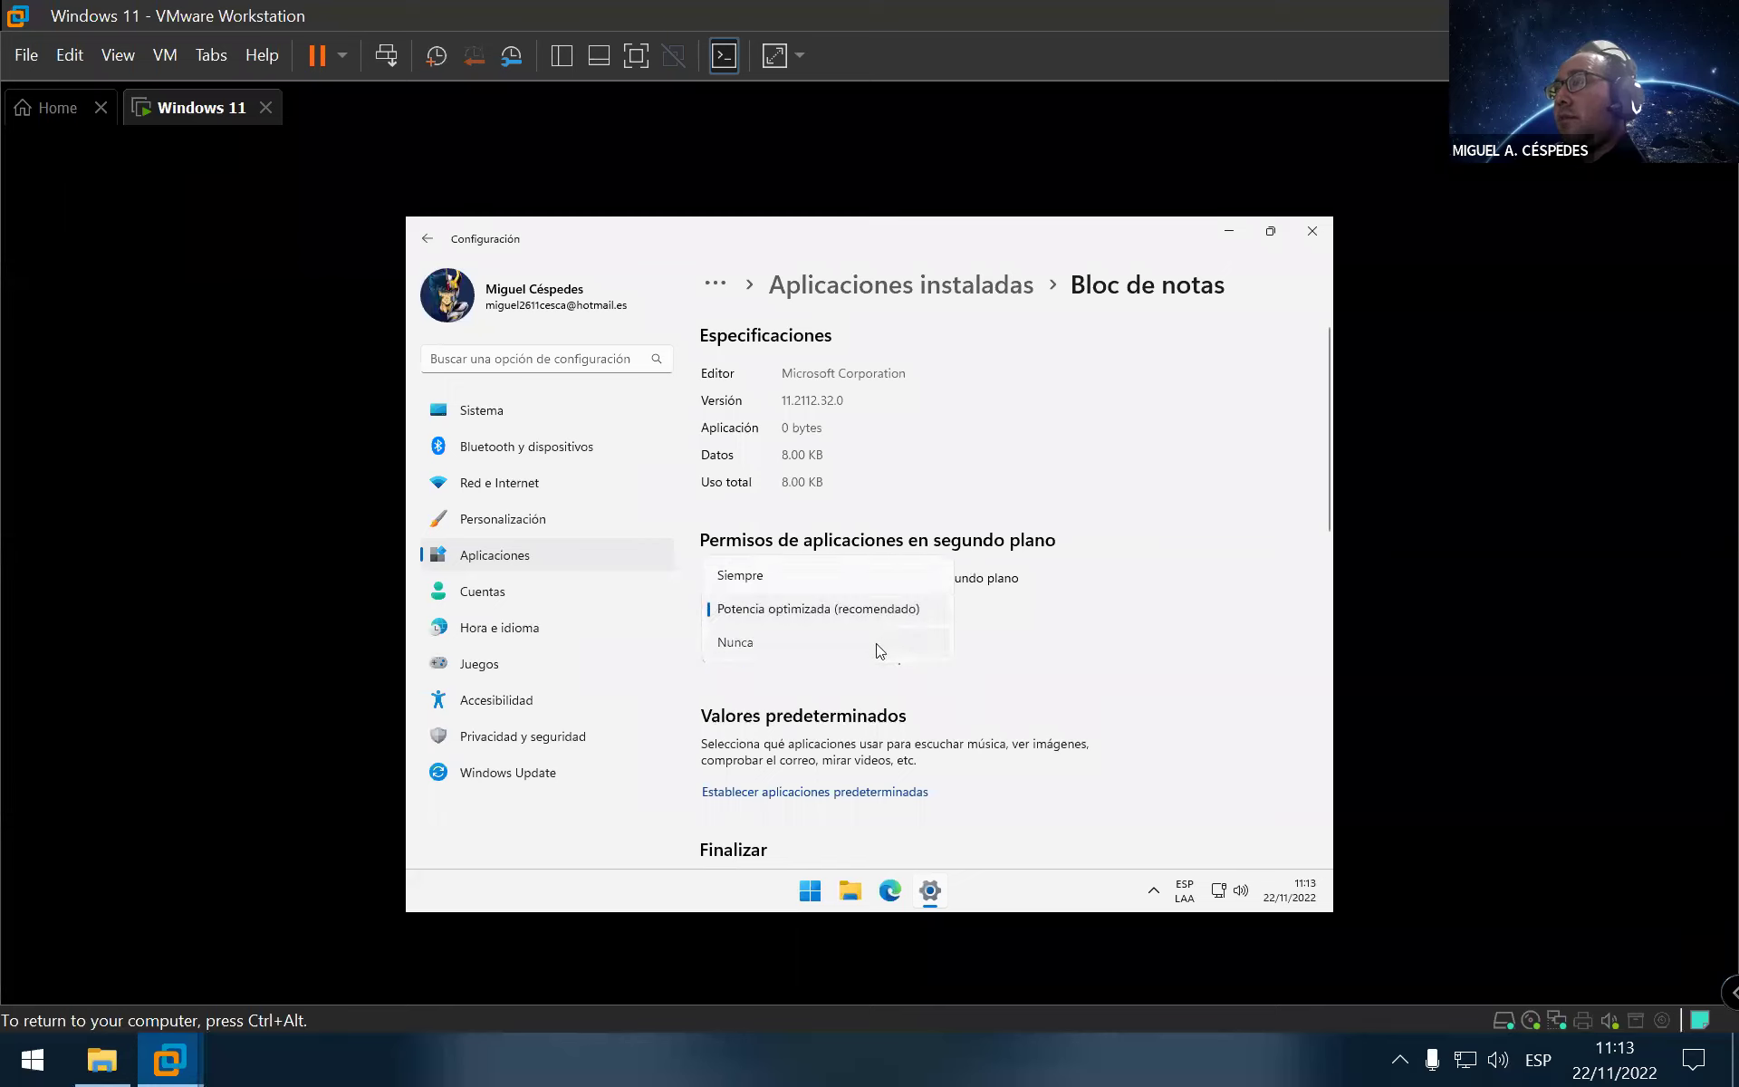
left_click(884, 643)
left_click(942, 288)
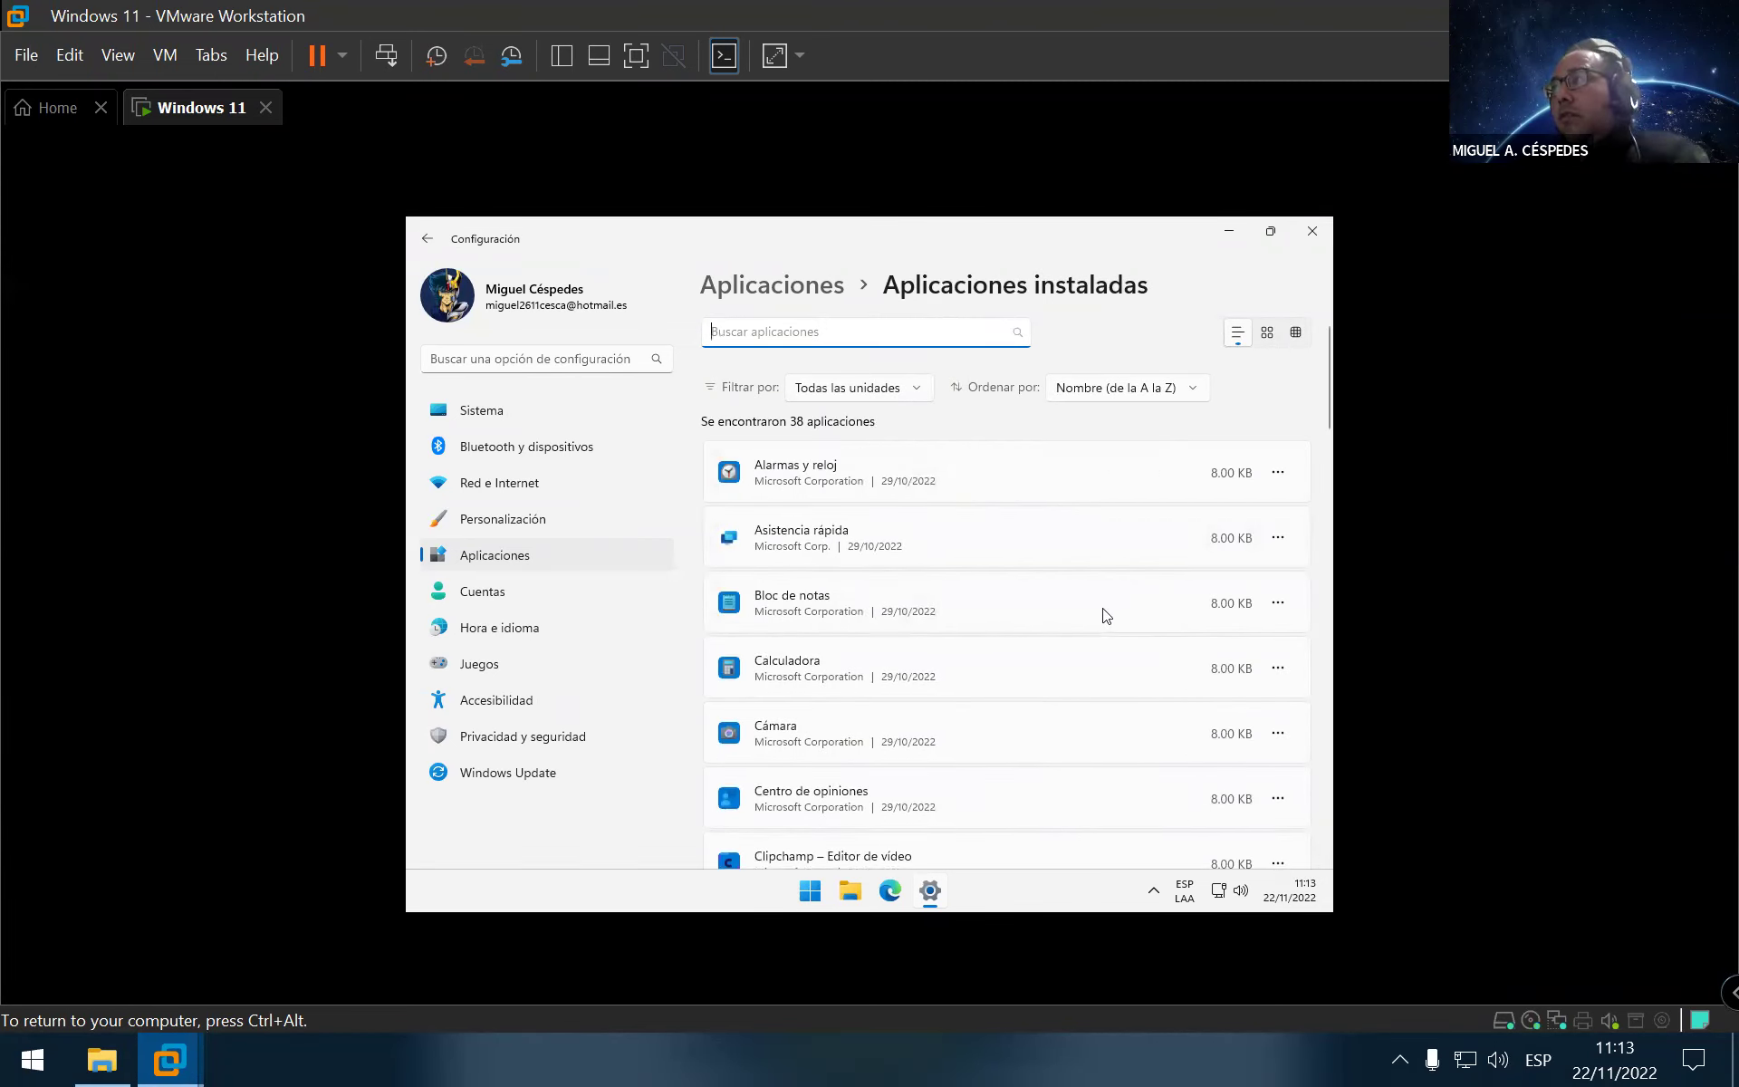
Set Calculadora's background app permission to Nunca
left_click(1278, 671)
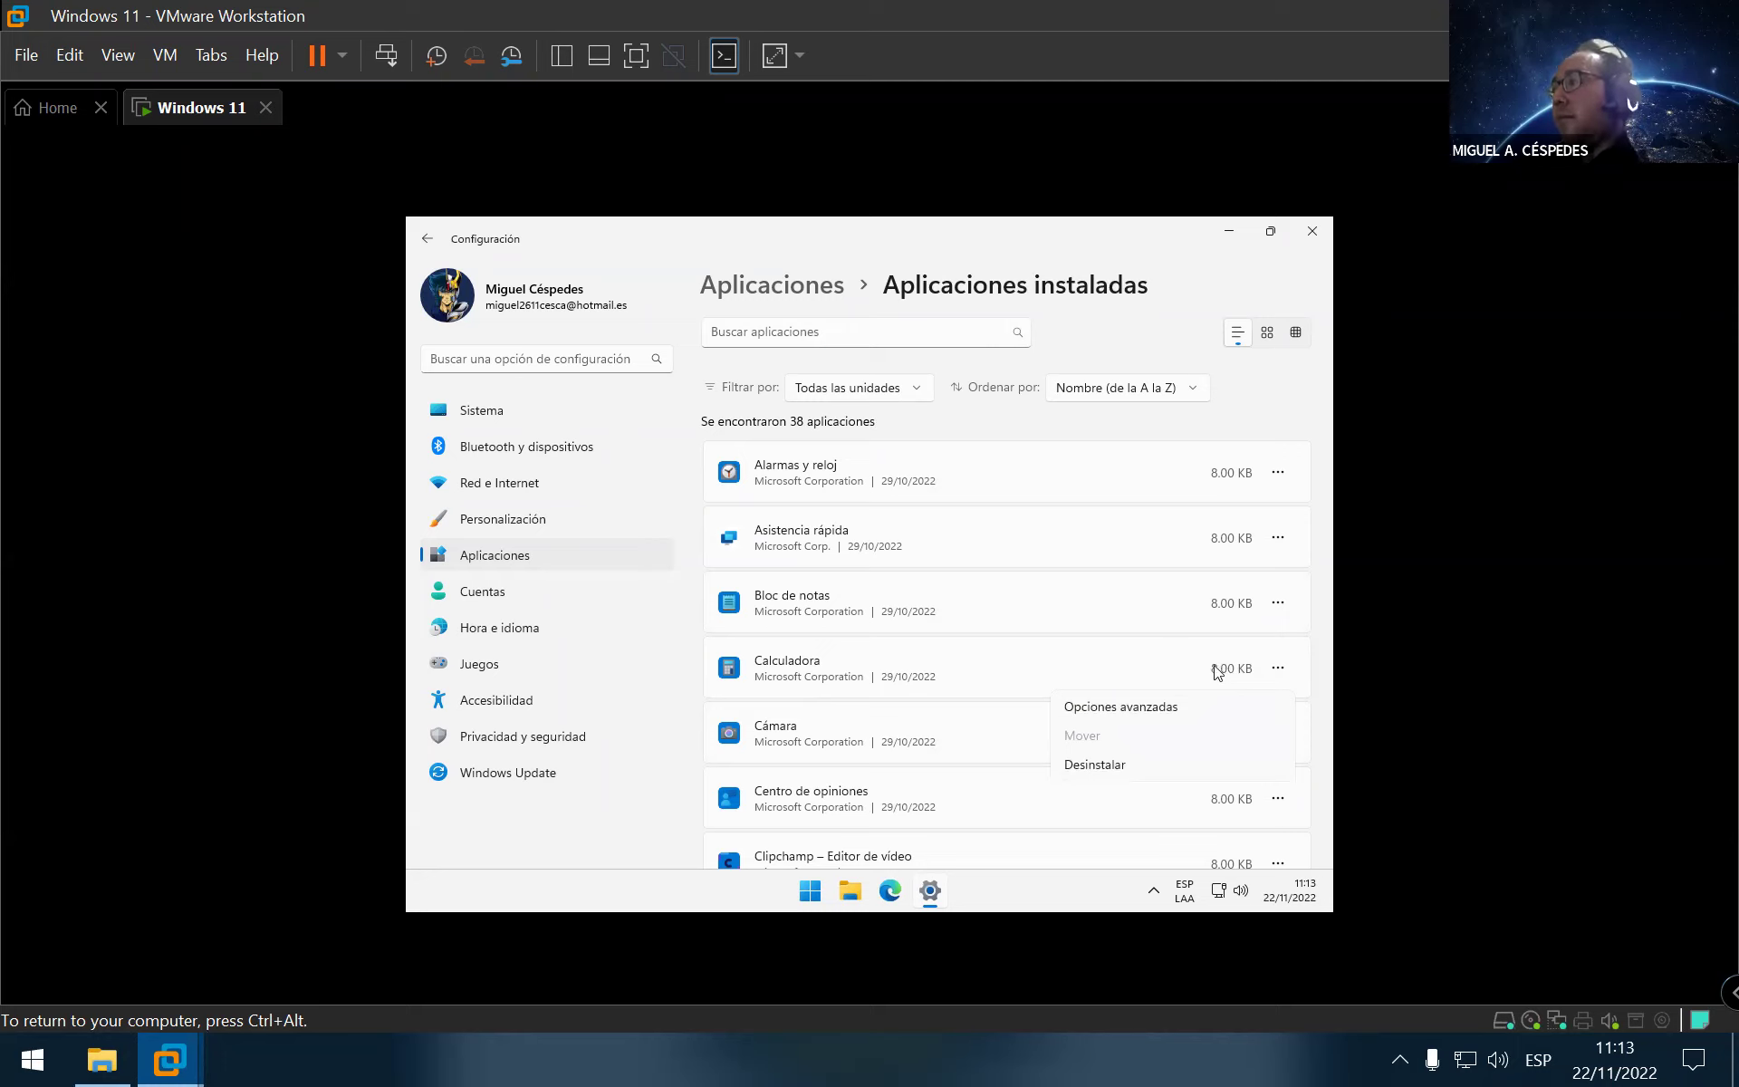
left_click(1150, 706)
left_click(949, 608)
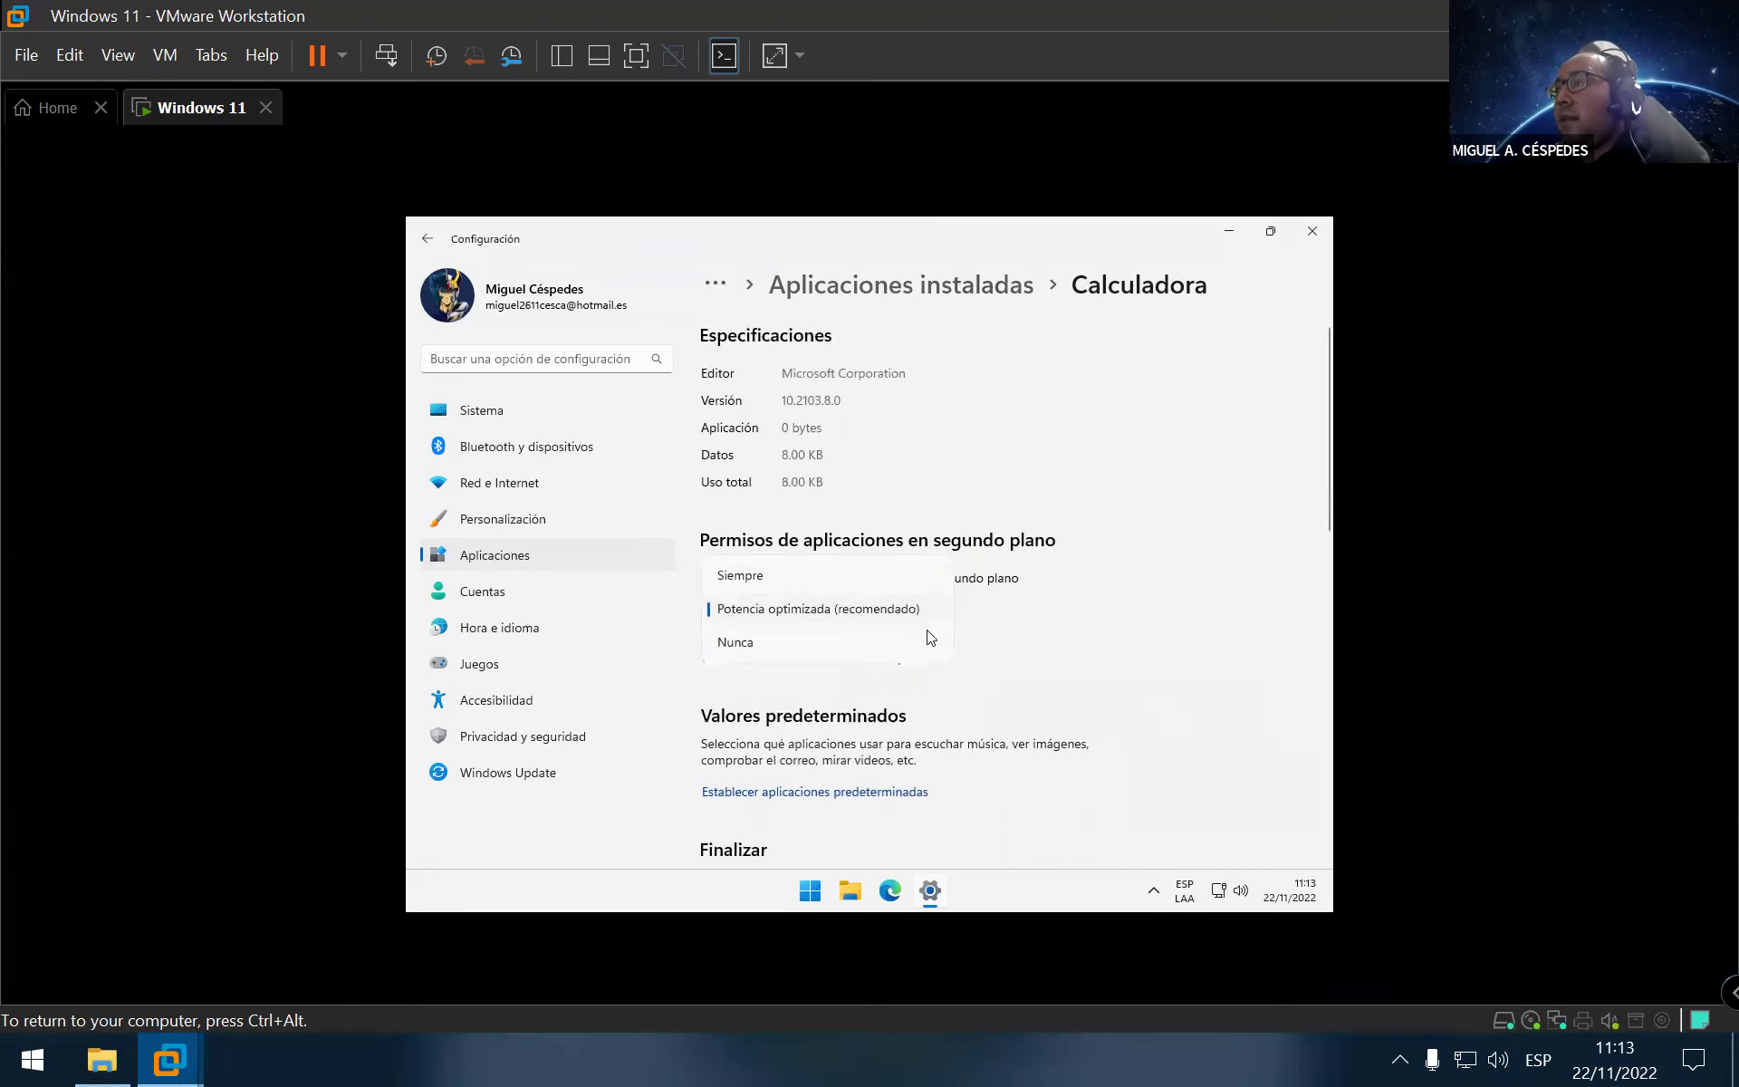
left_click(891, 641)
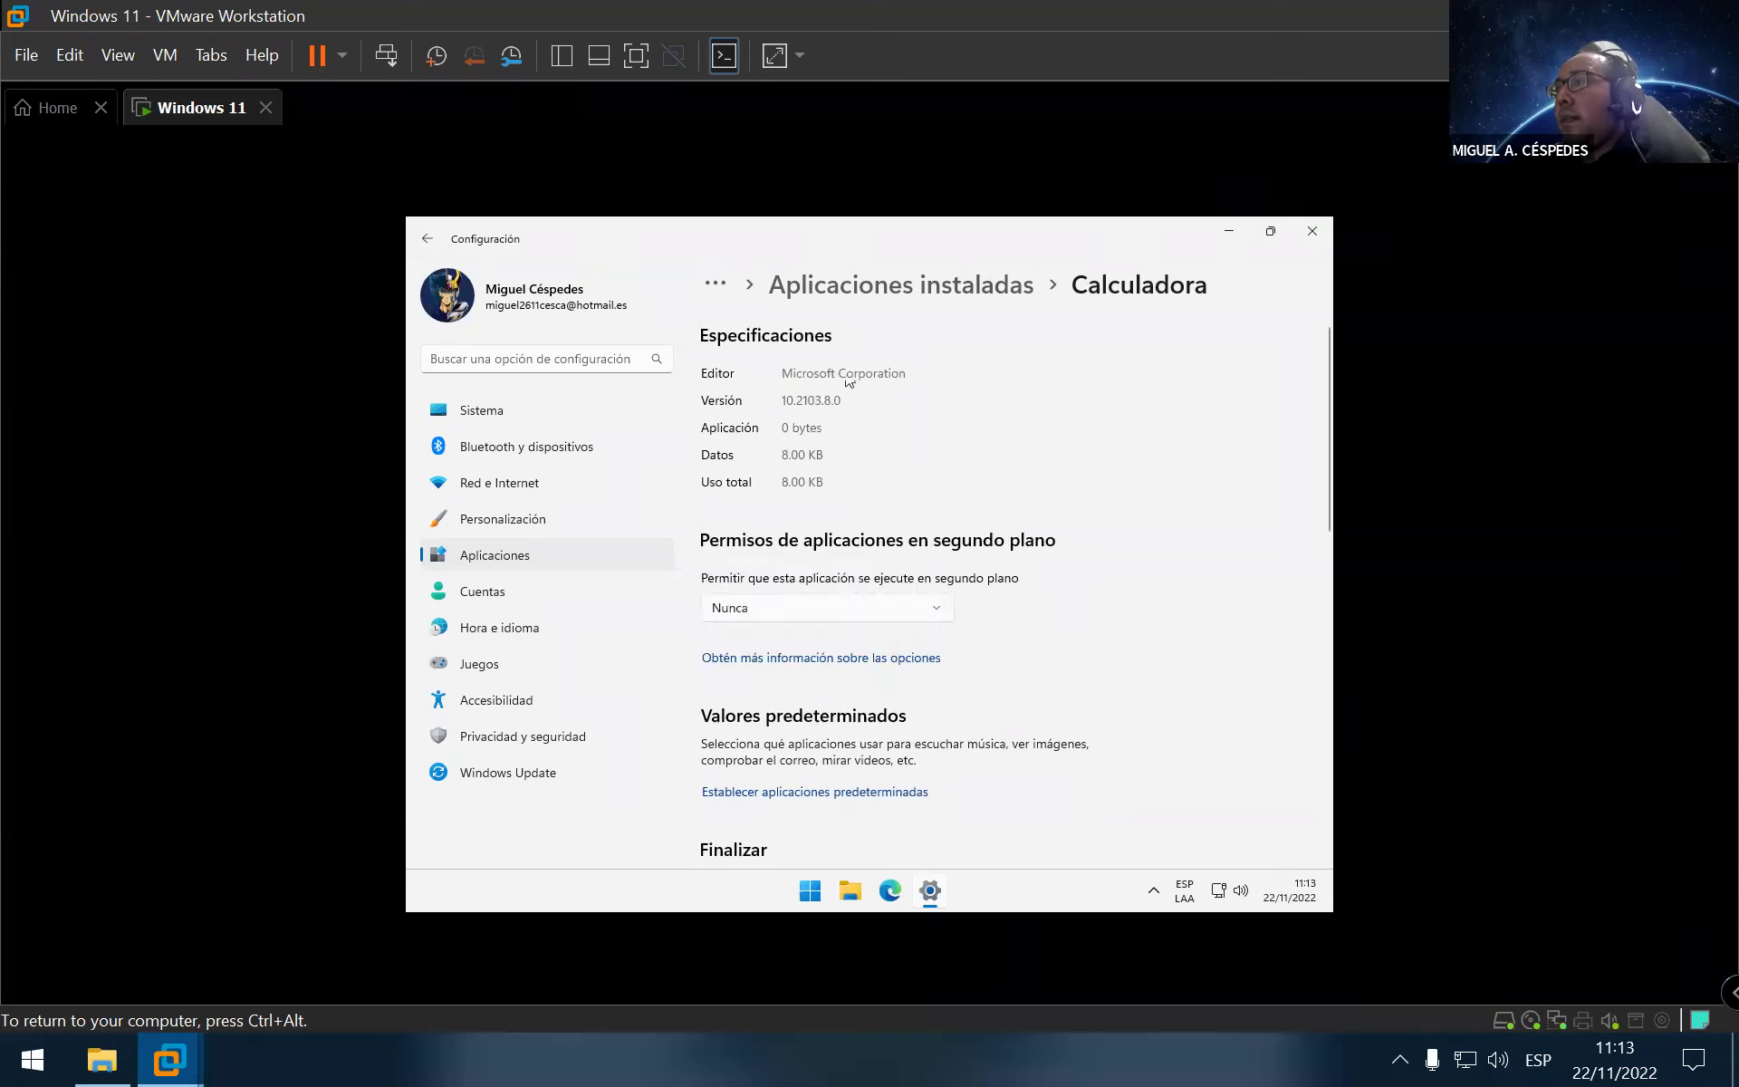
left_click(901, 288)
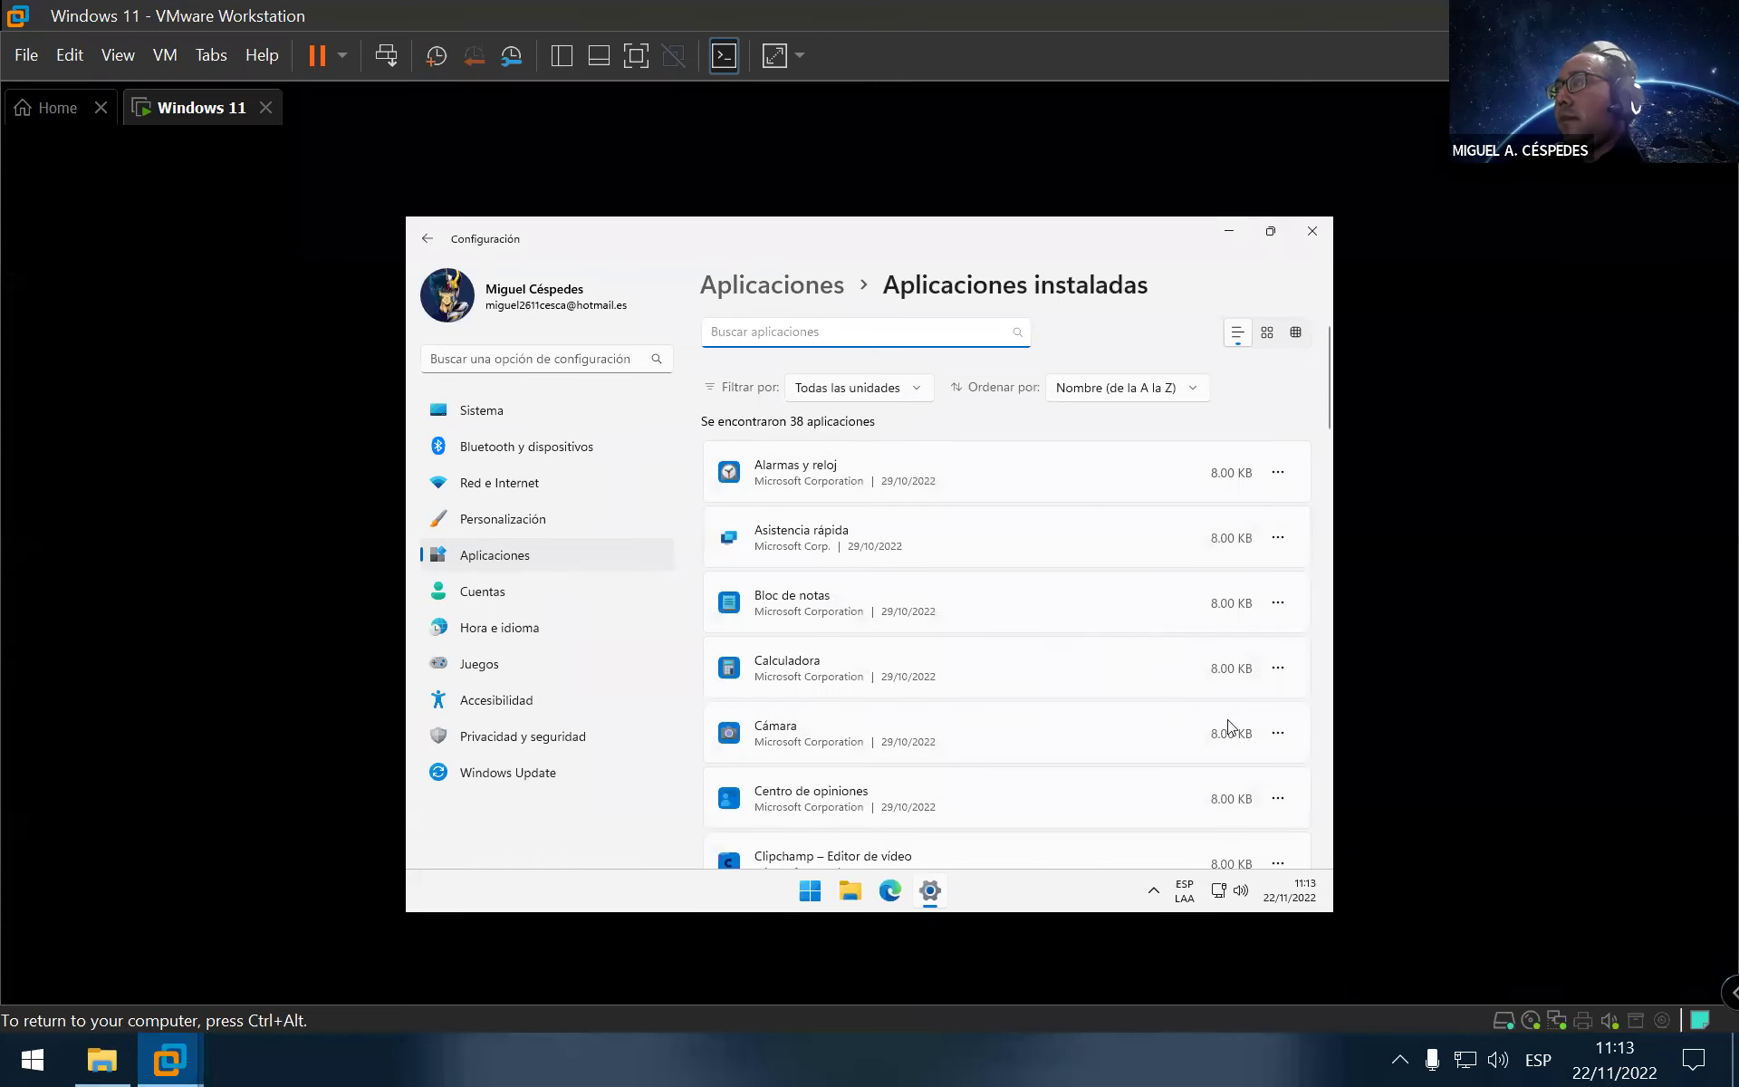
Set Cámara's background app permission to Nunca, then reopen Aplicaciones instaladas
left_click(1273, 735)
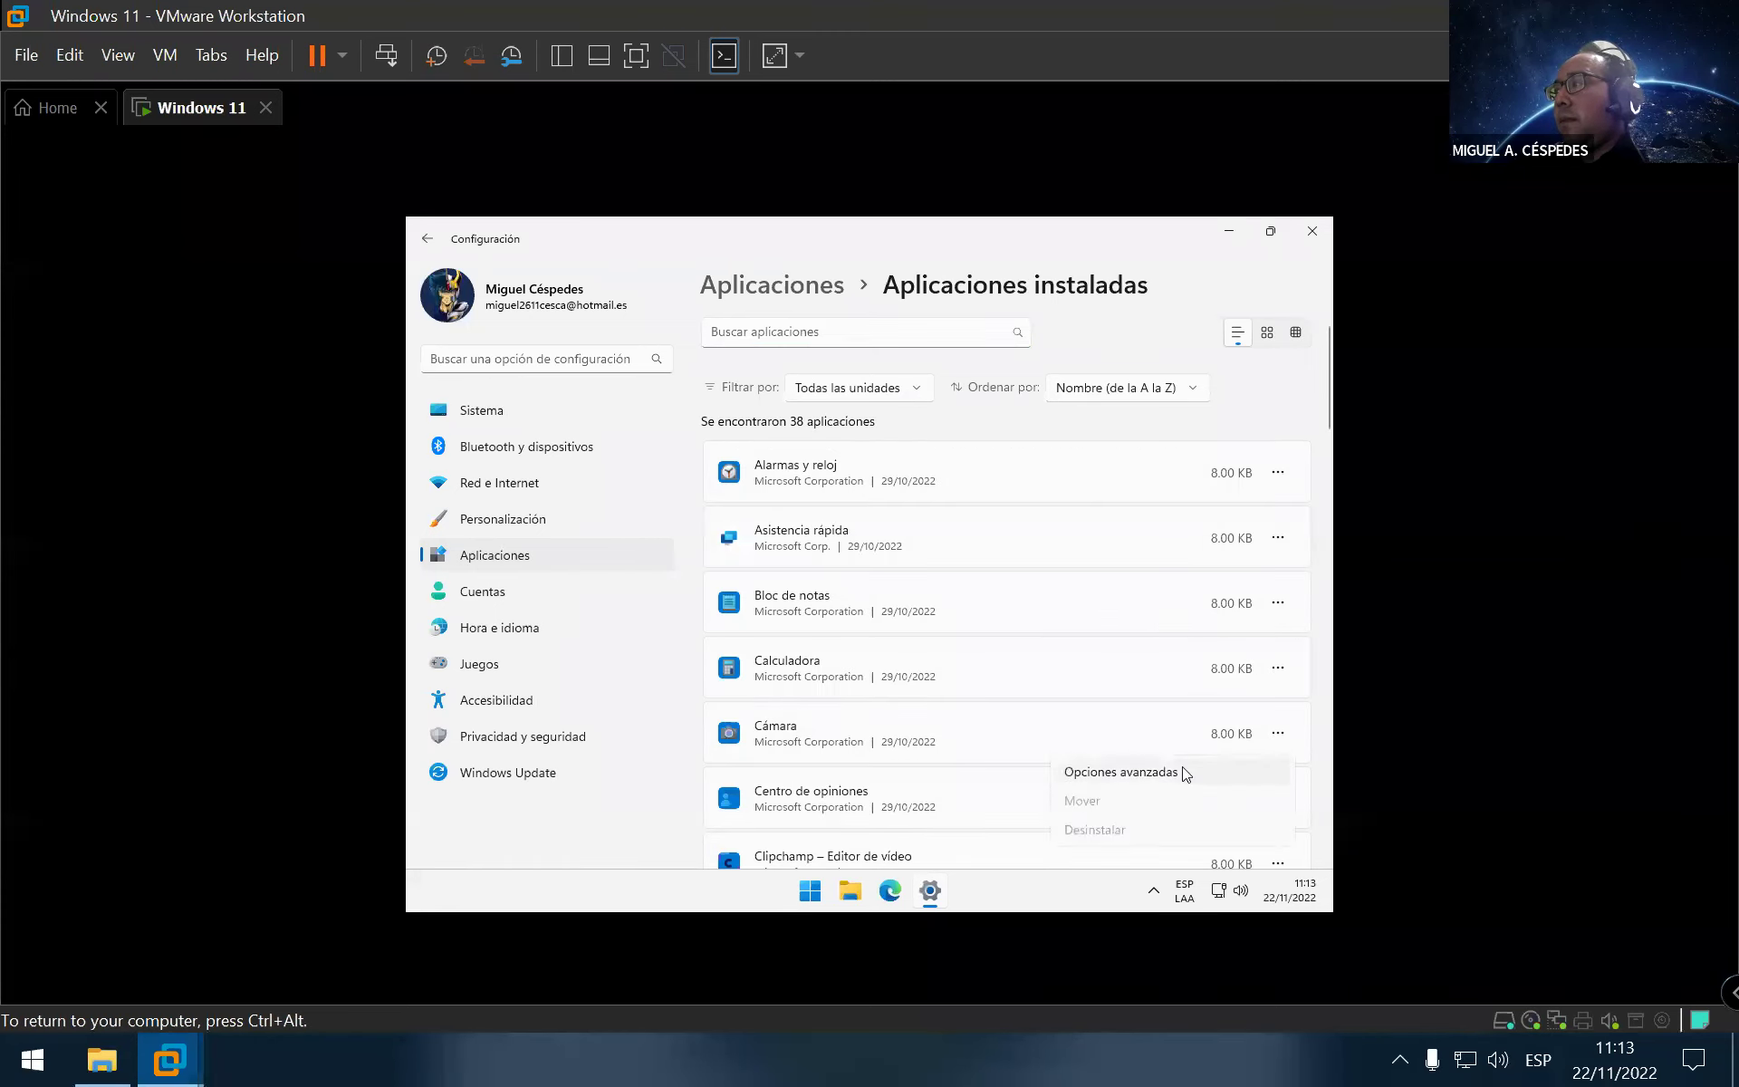
left_click(1170, 775)
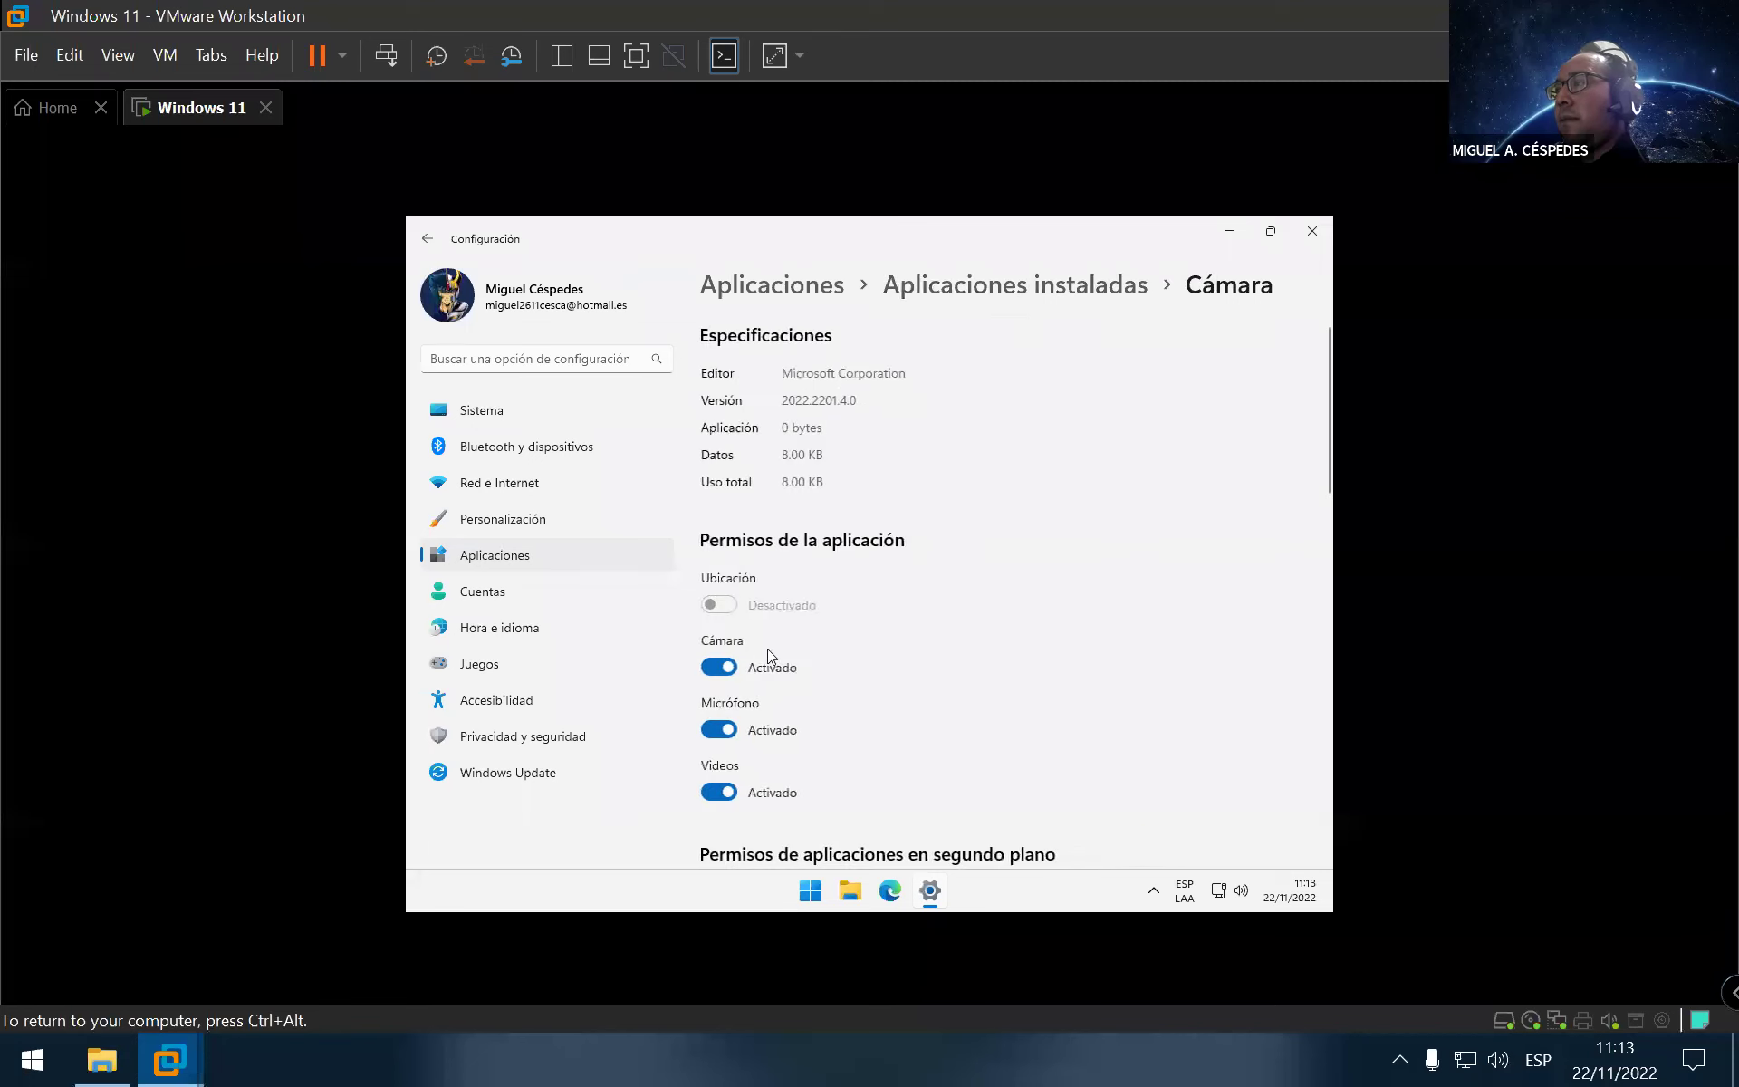
scroll(781, 710, "down", 3)
left_click(796, 678)
left_click(768, 710)
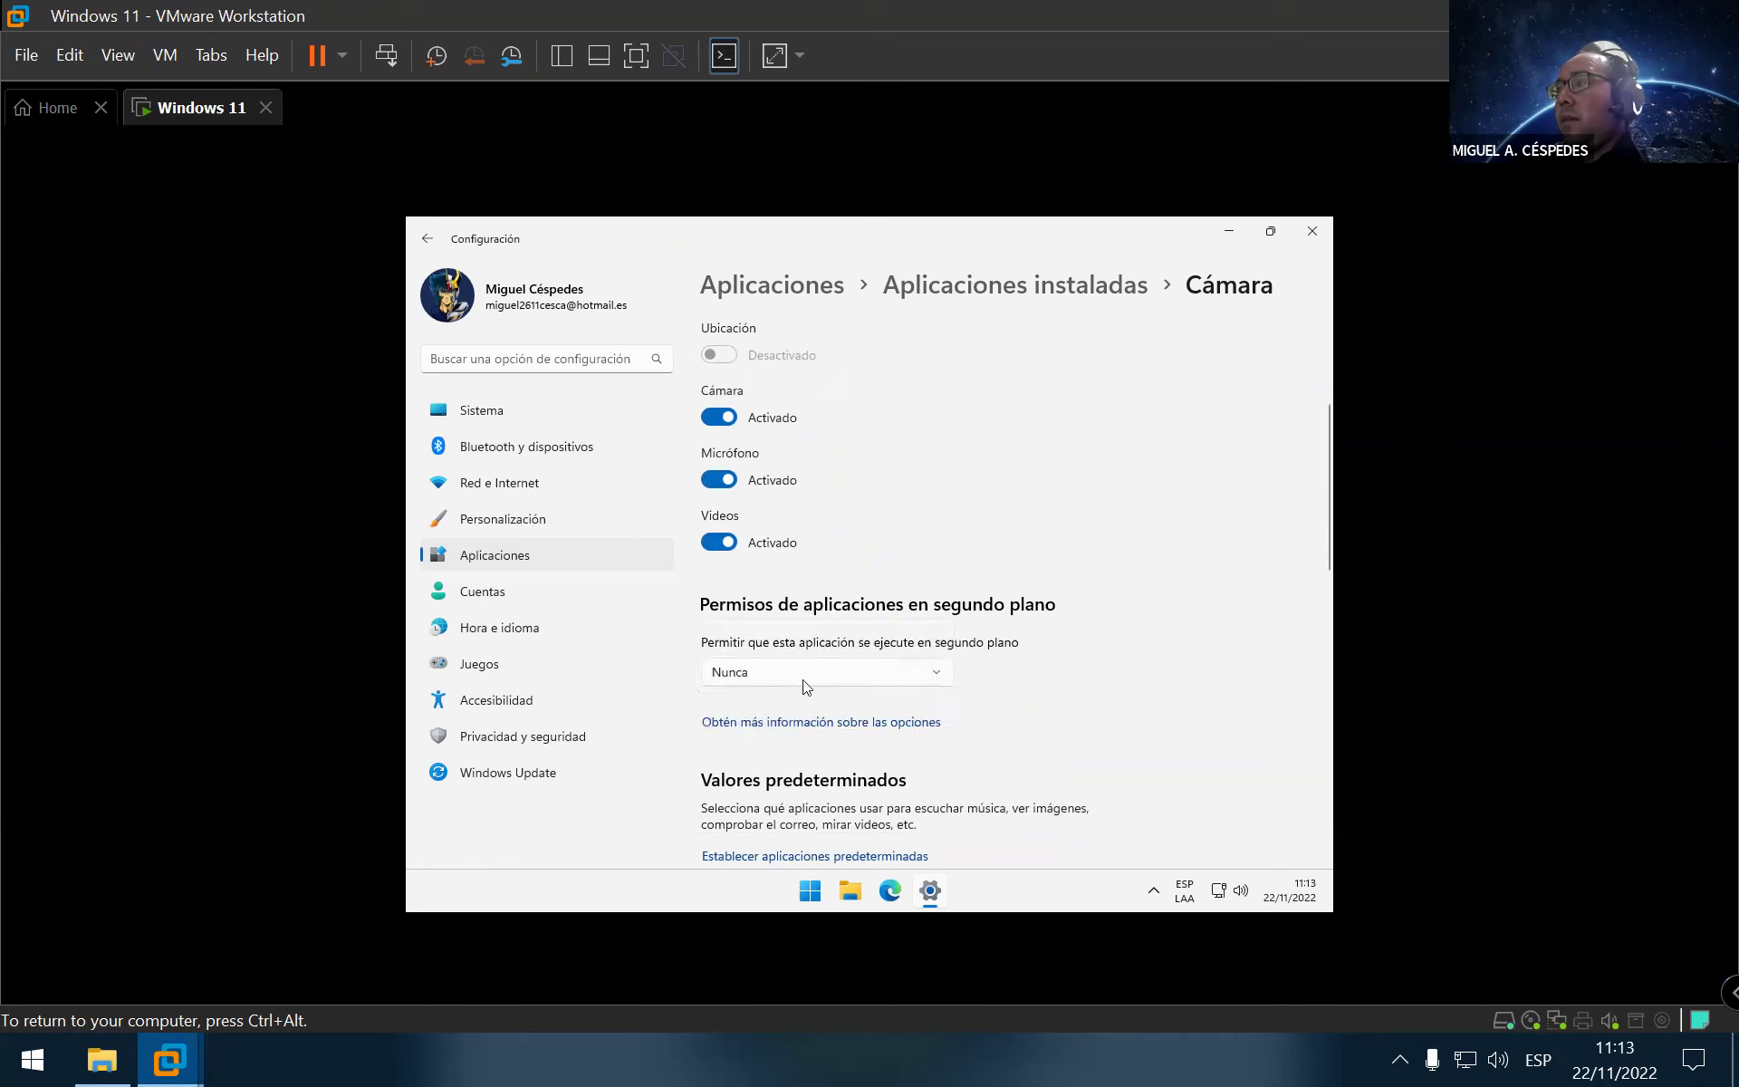
left_click(996, 290)
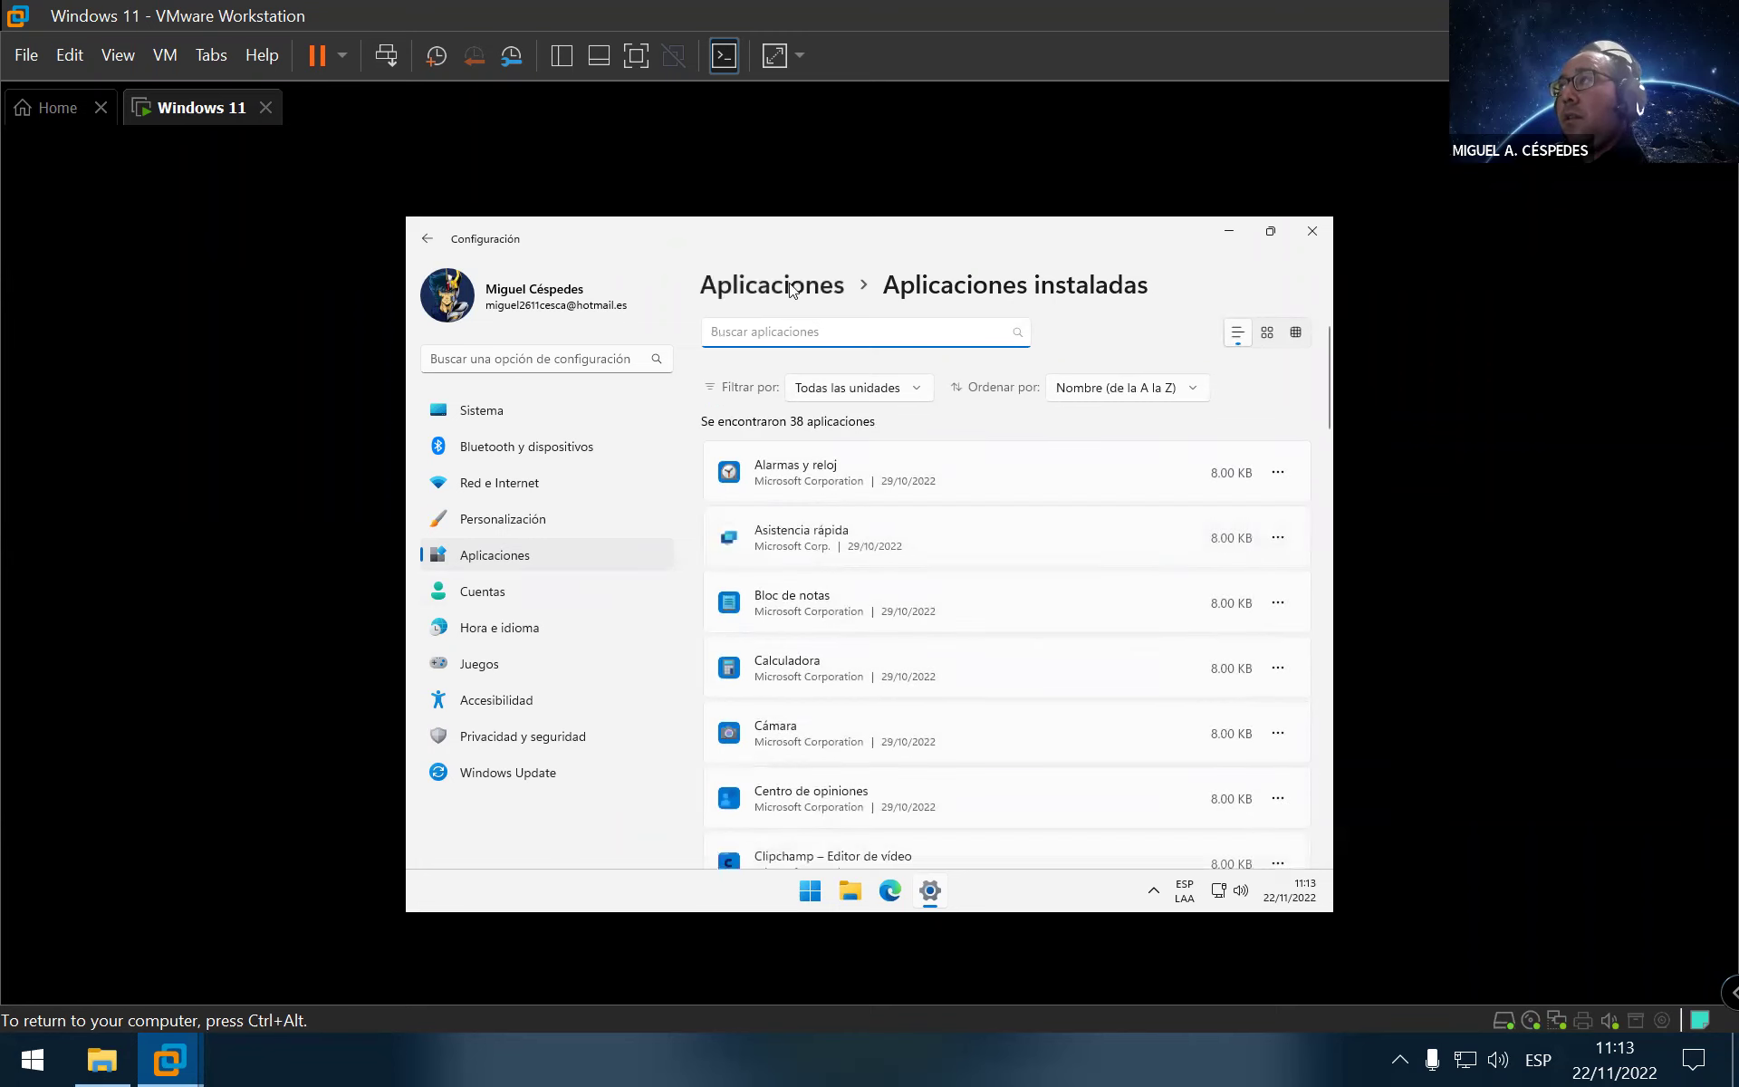
left_click(523, 560)
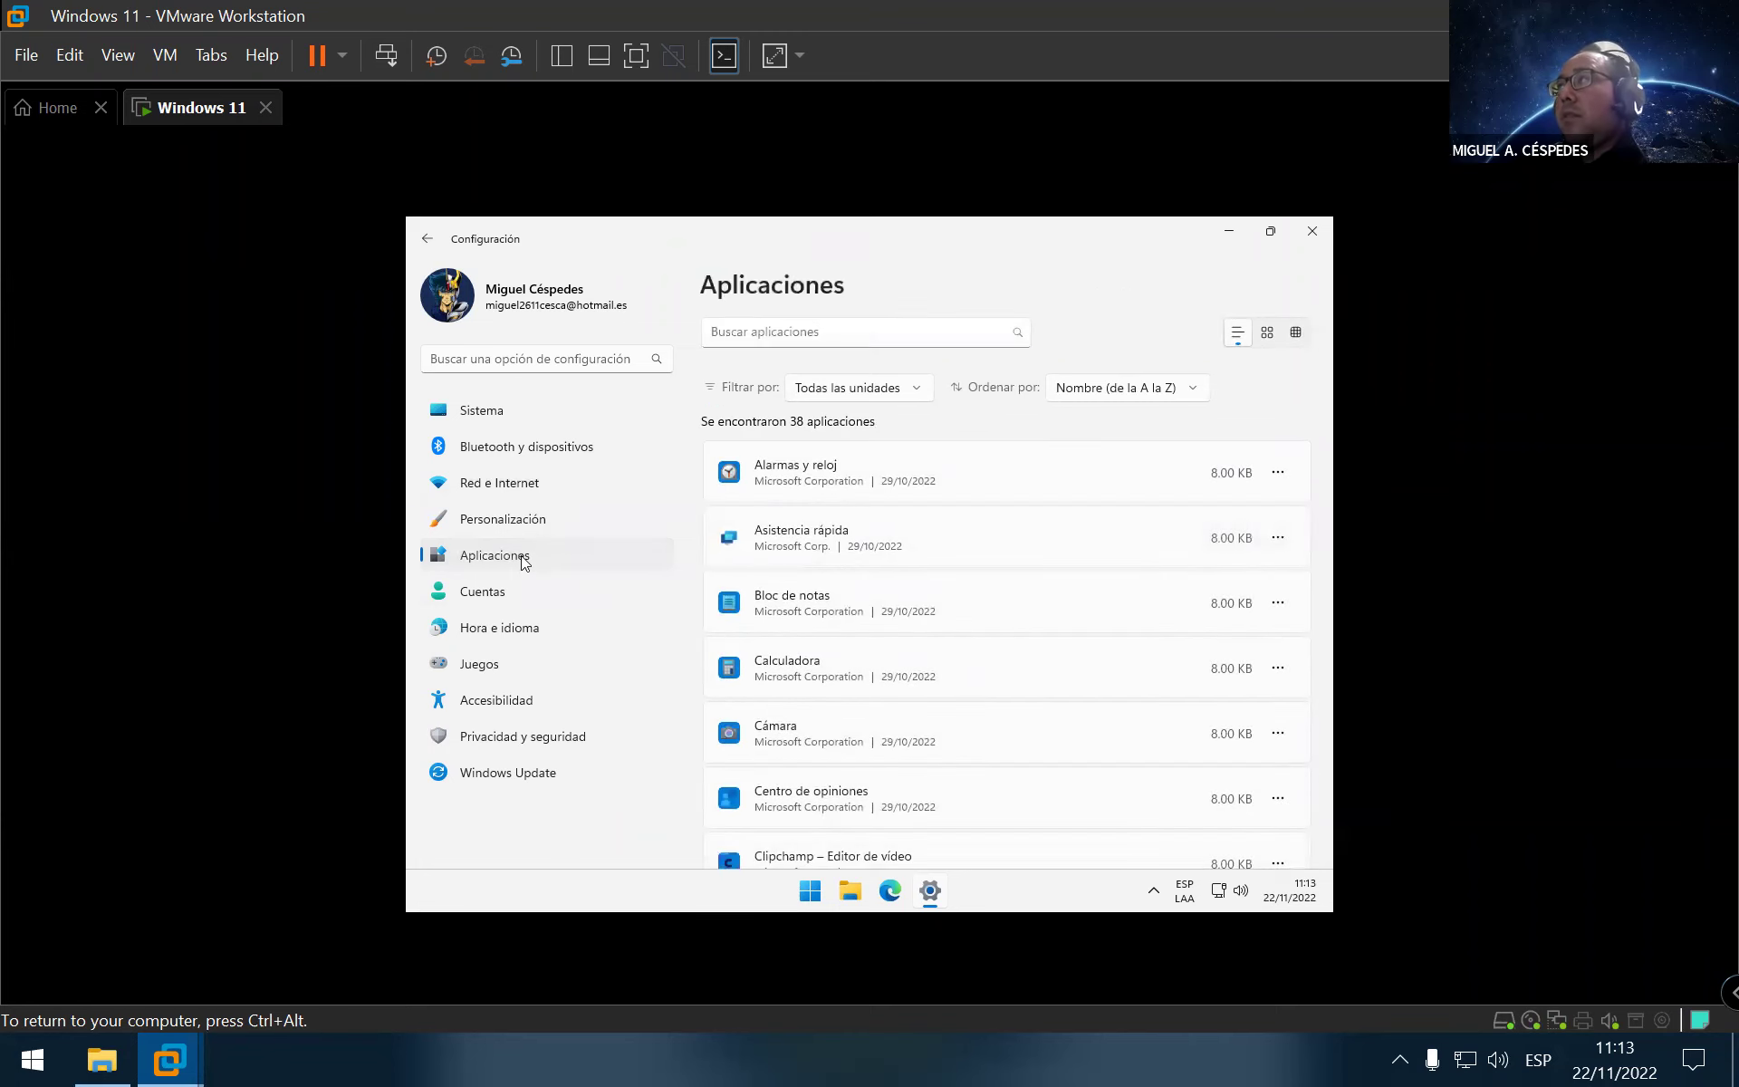
left_click(920, 341)
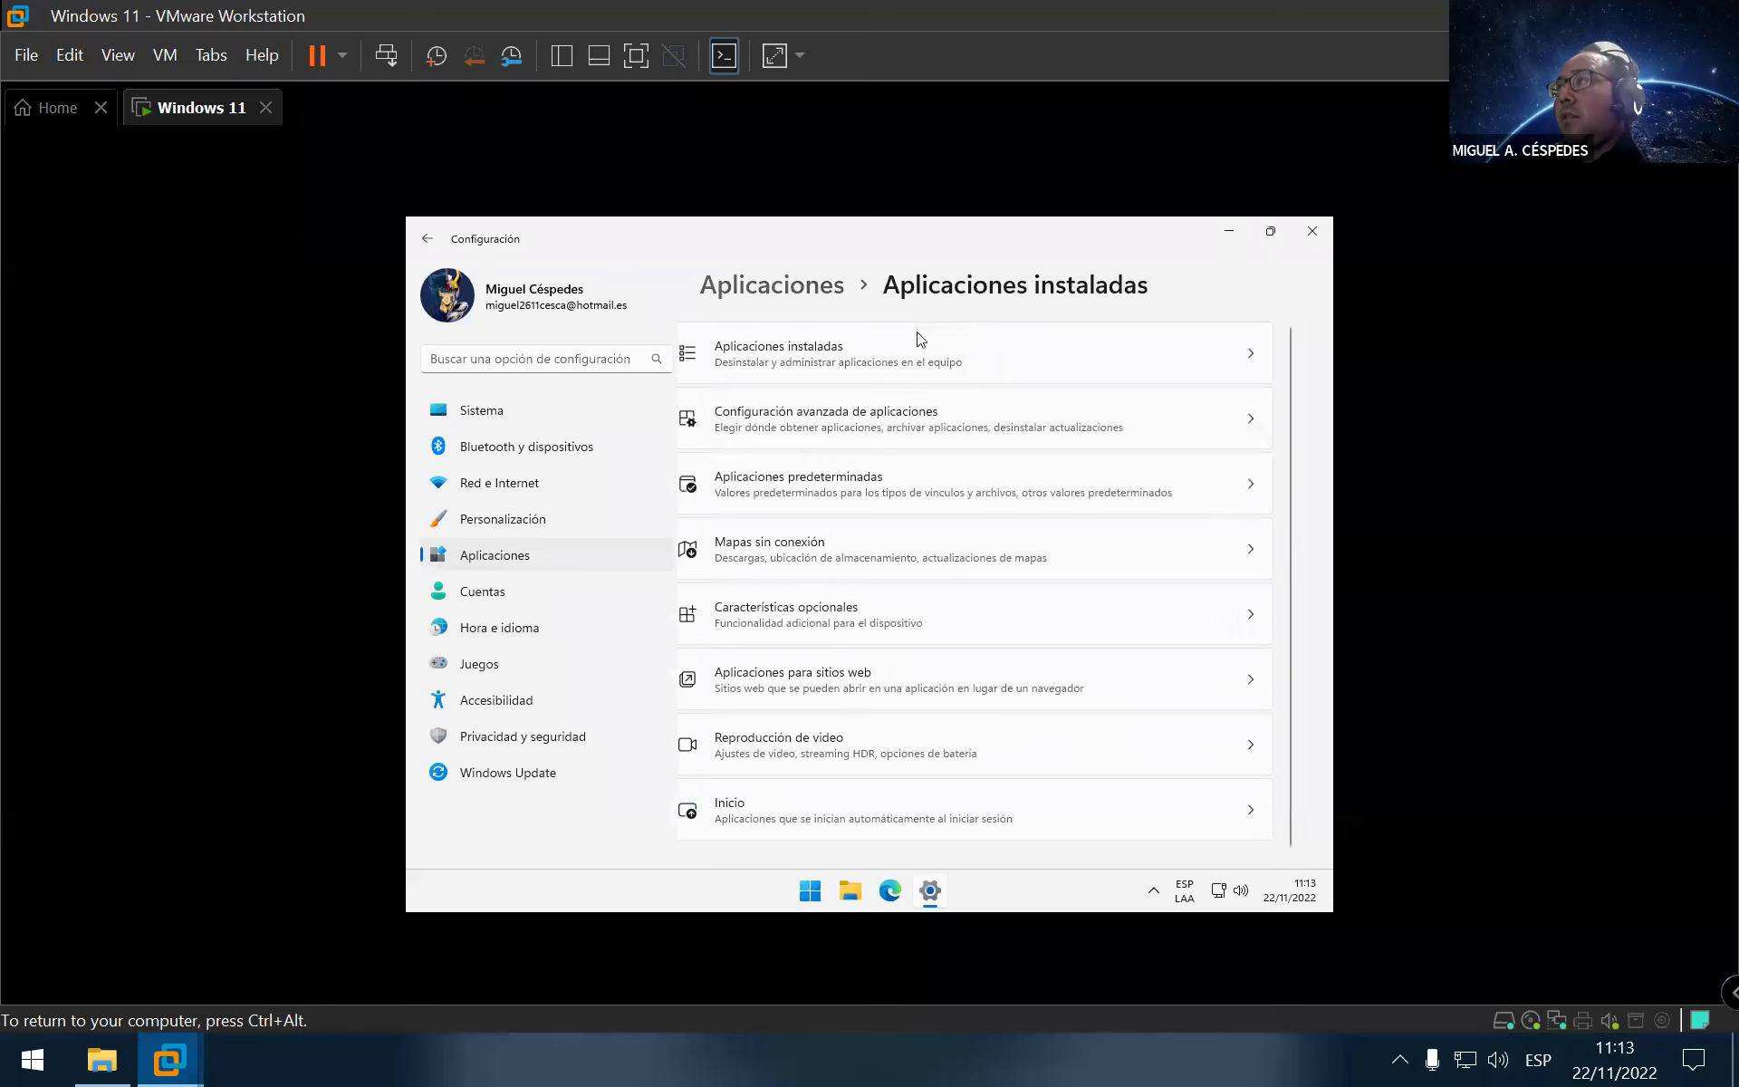
Start VMware Tools installation from the VM menu and install all pending Windows updates
left_click(534, 775)
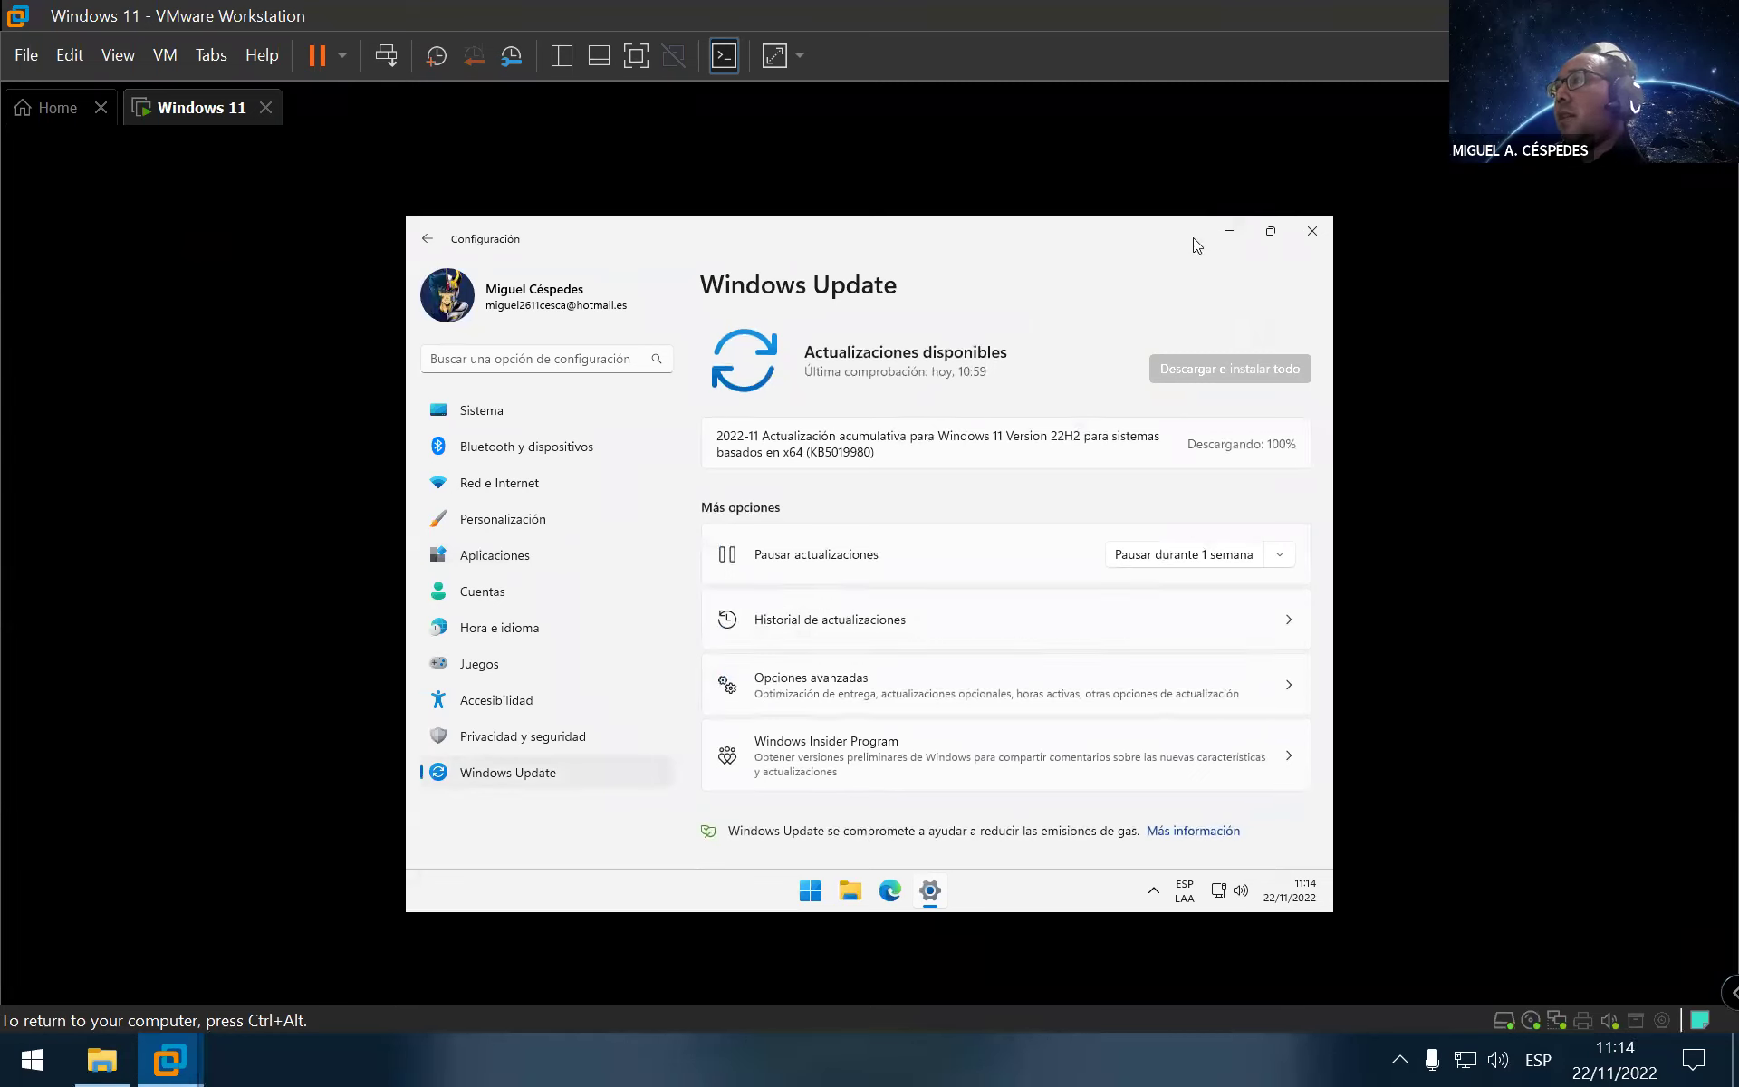
left_click(165, 55)
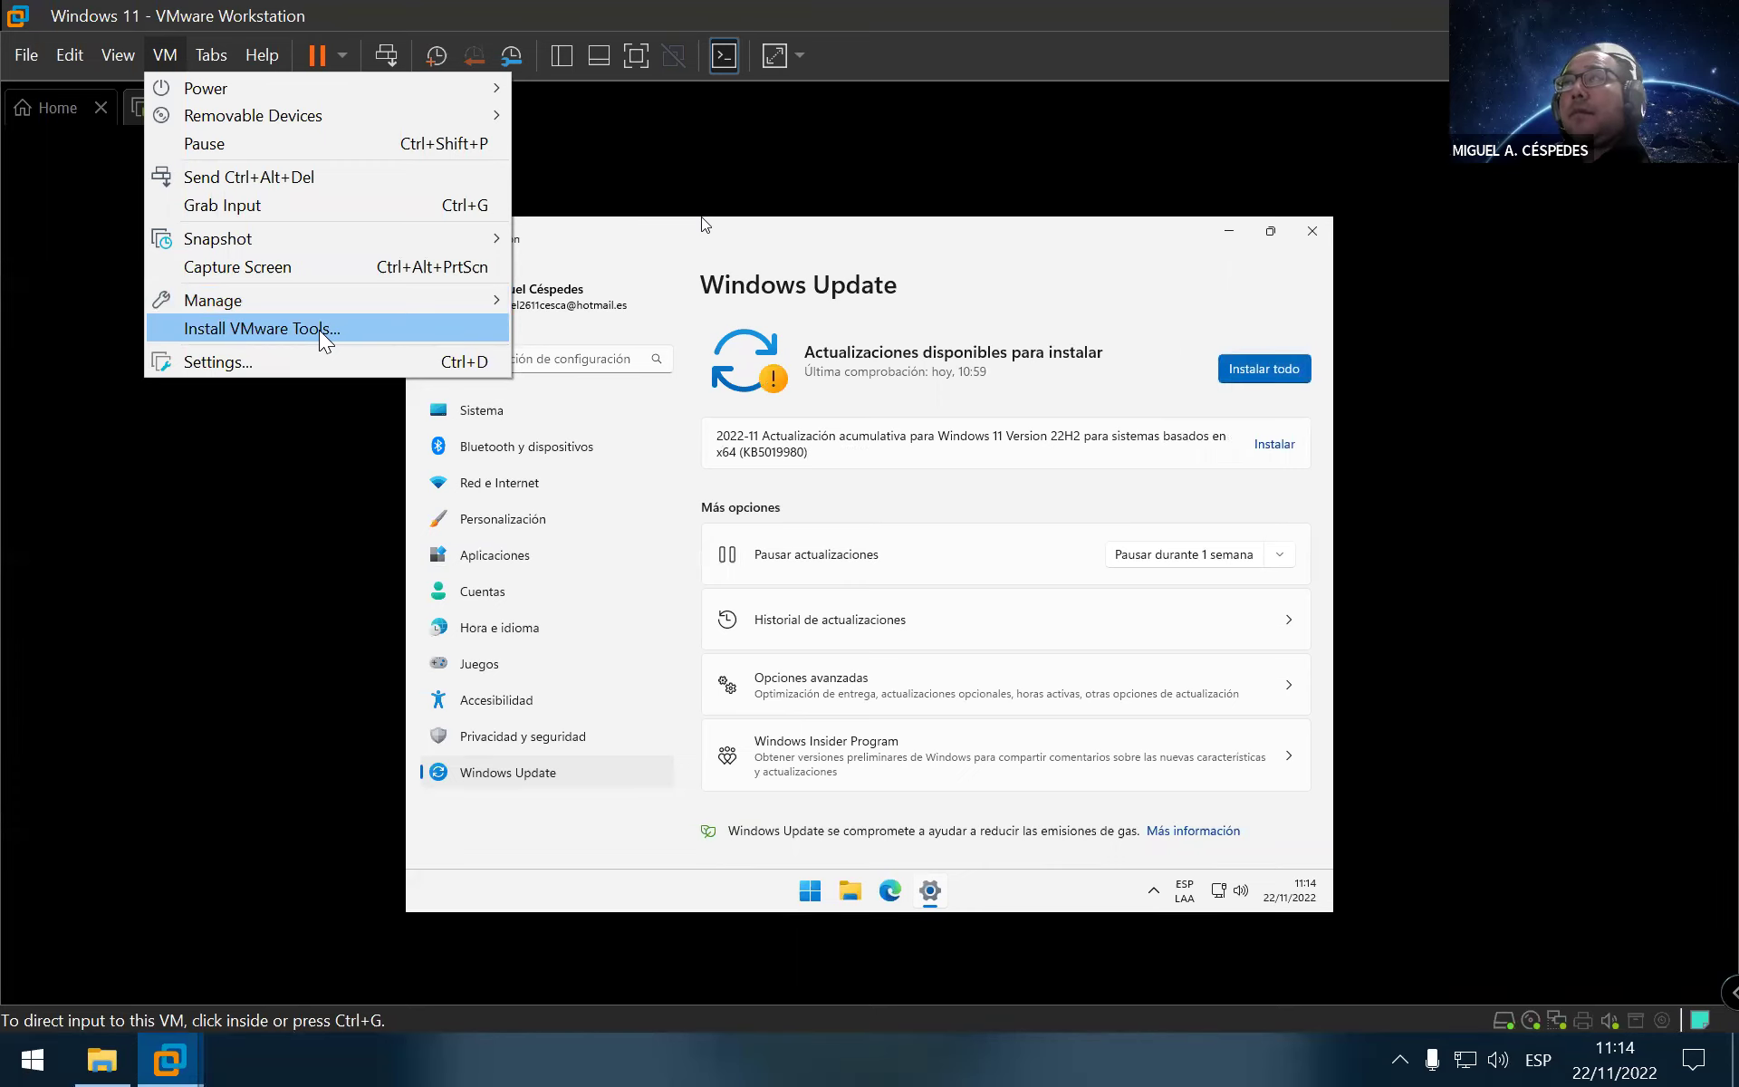
left_click(323, 330)
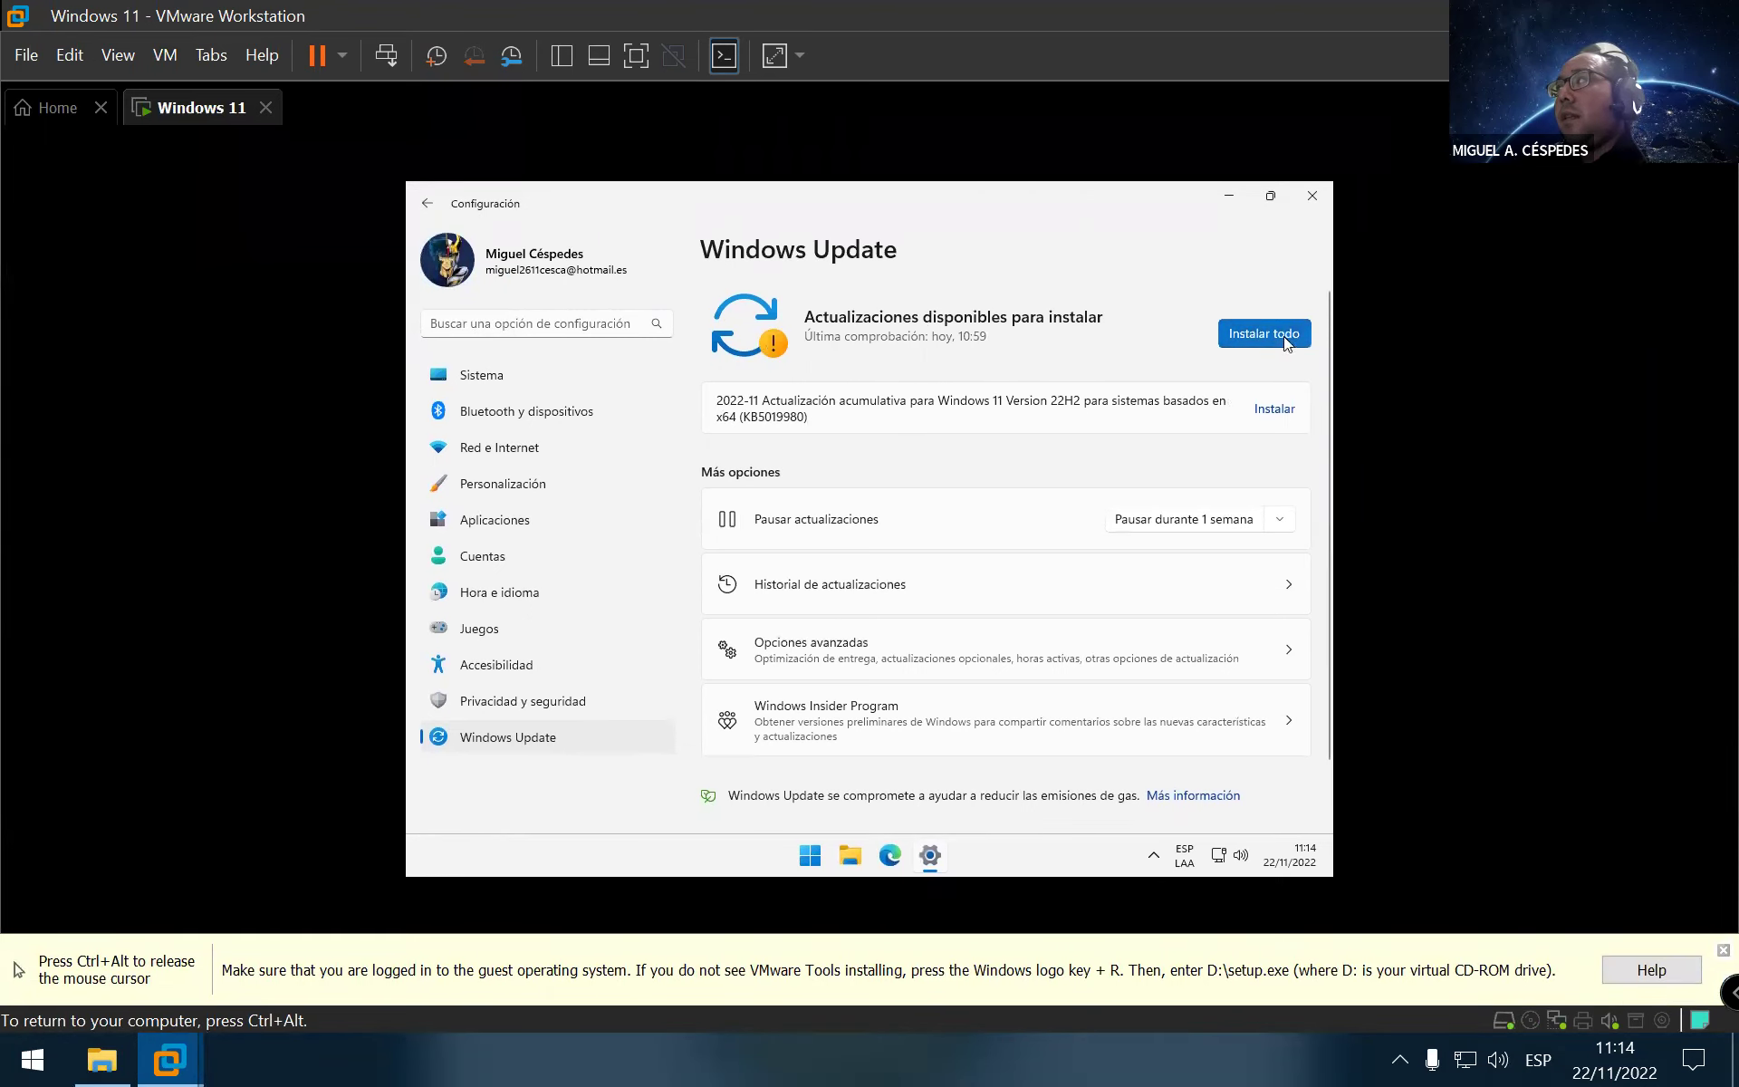
left_click(1281, 335)
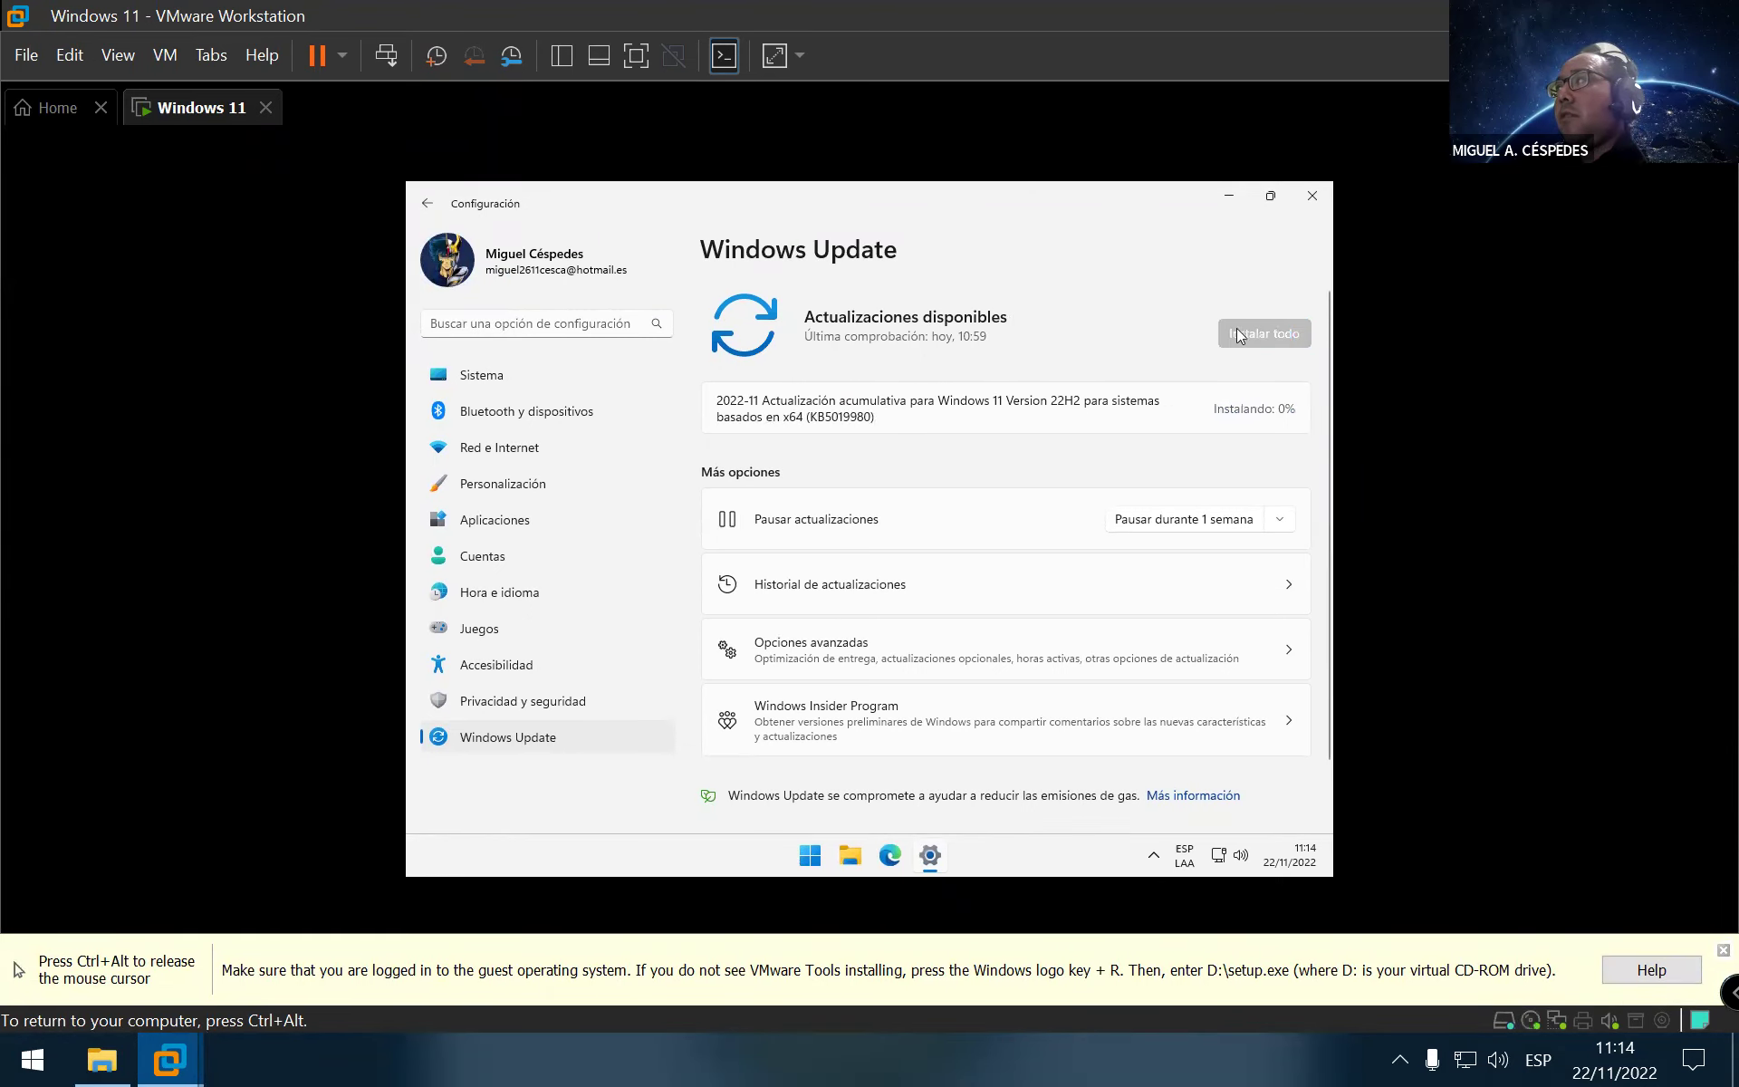
Dismiss the VMware Tools install notice and minimise the Settings window
key("ctrl+alt")
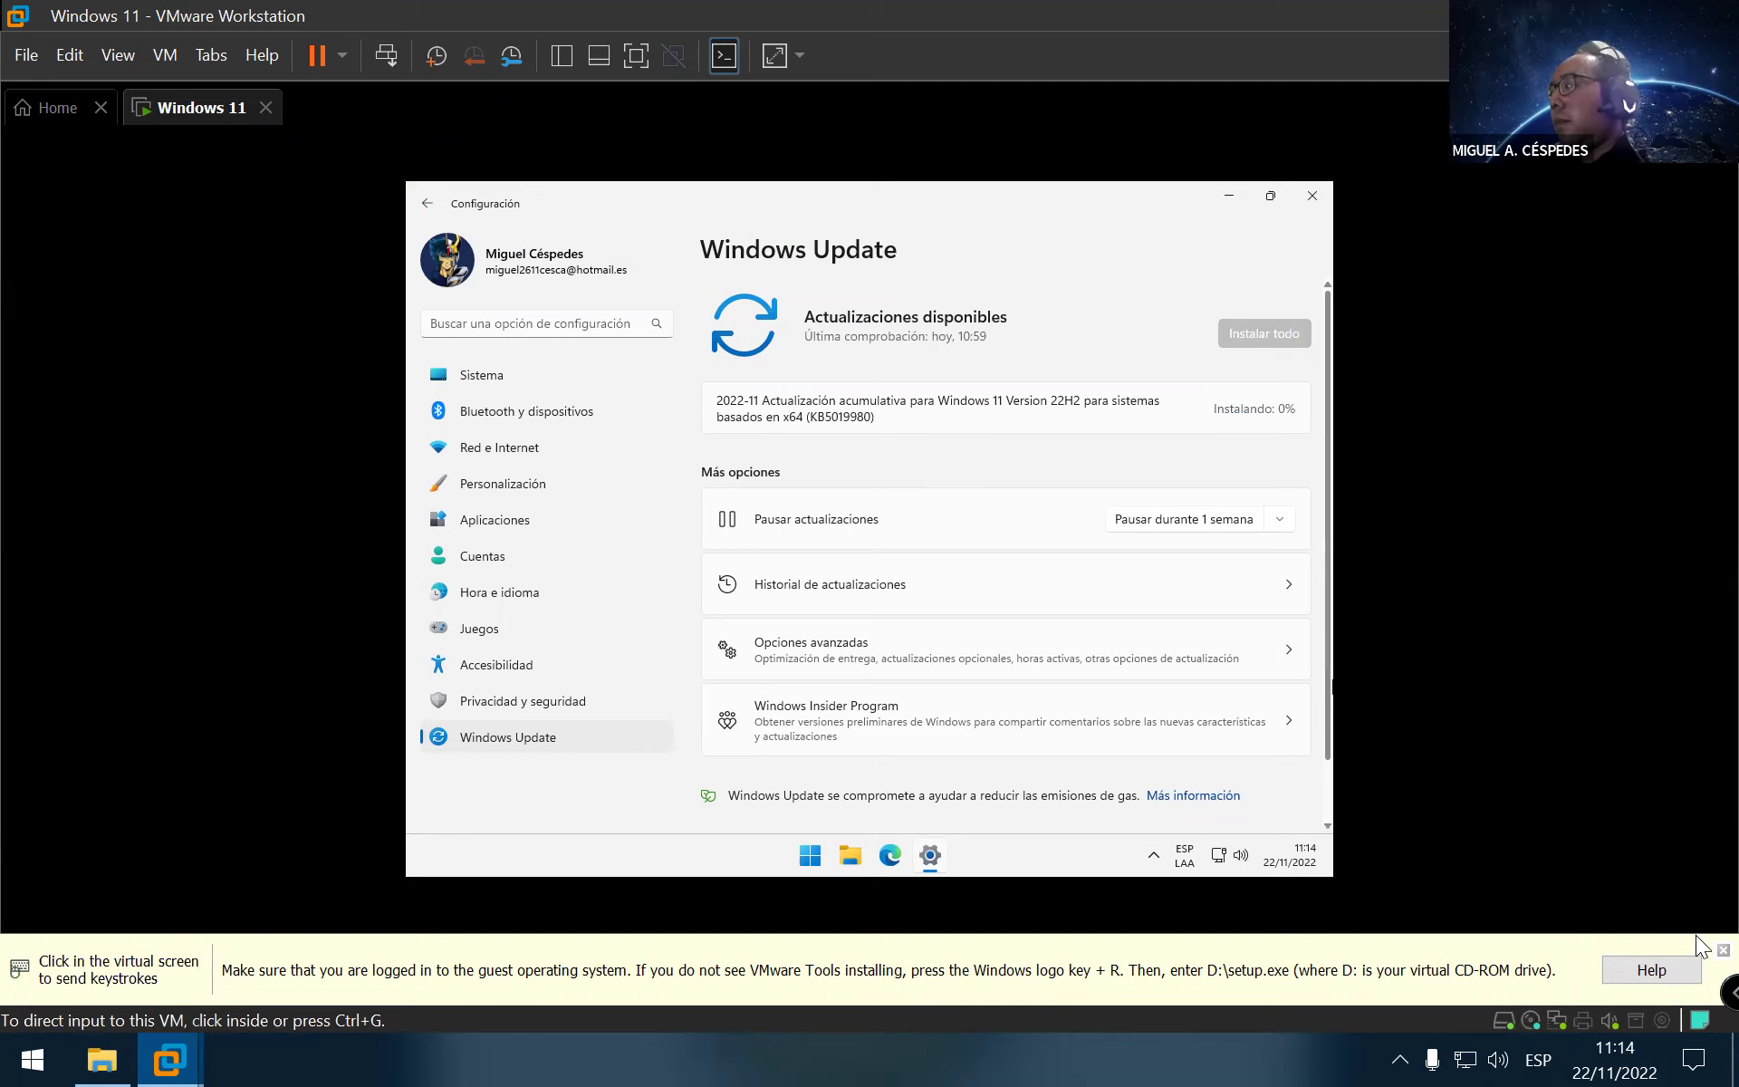
left_click(1723, 950)
left_click(1122, 569)
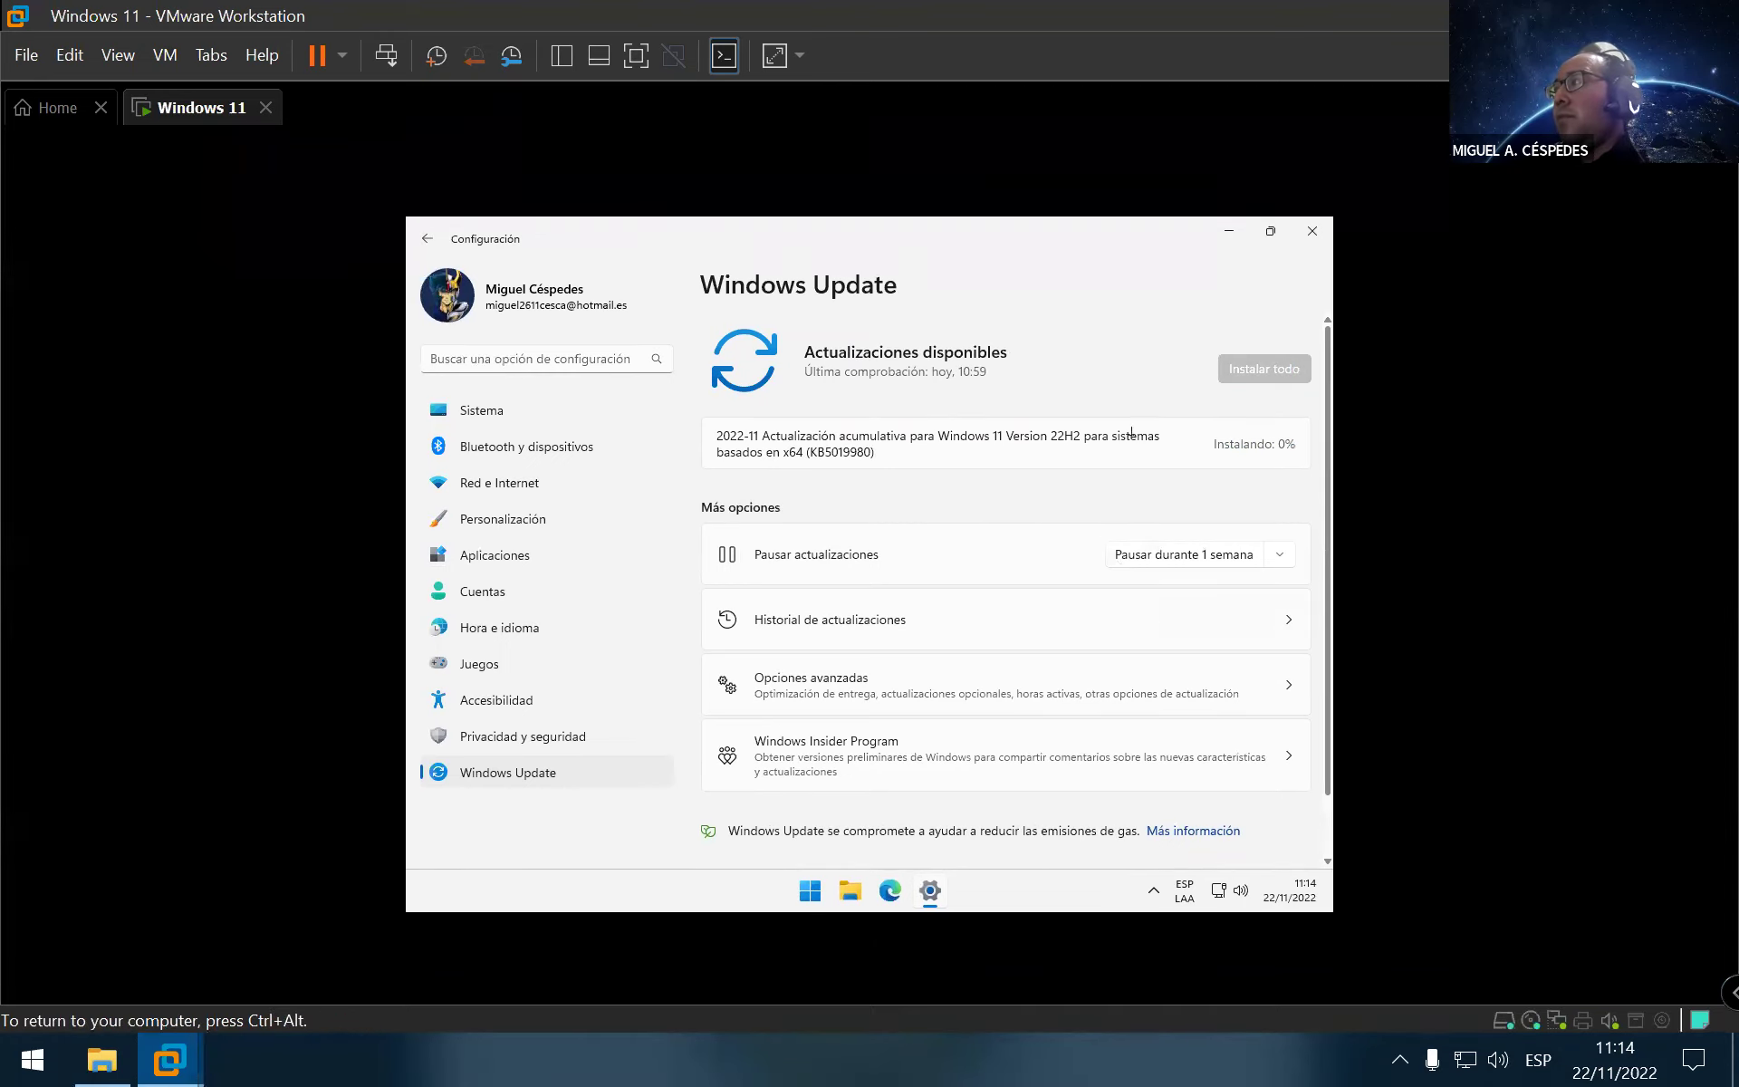
left_click(1228, 234)
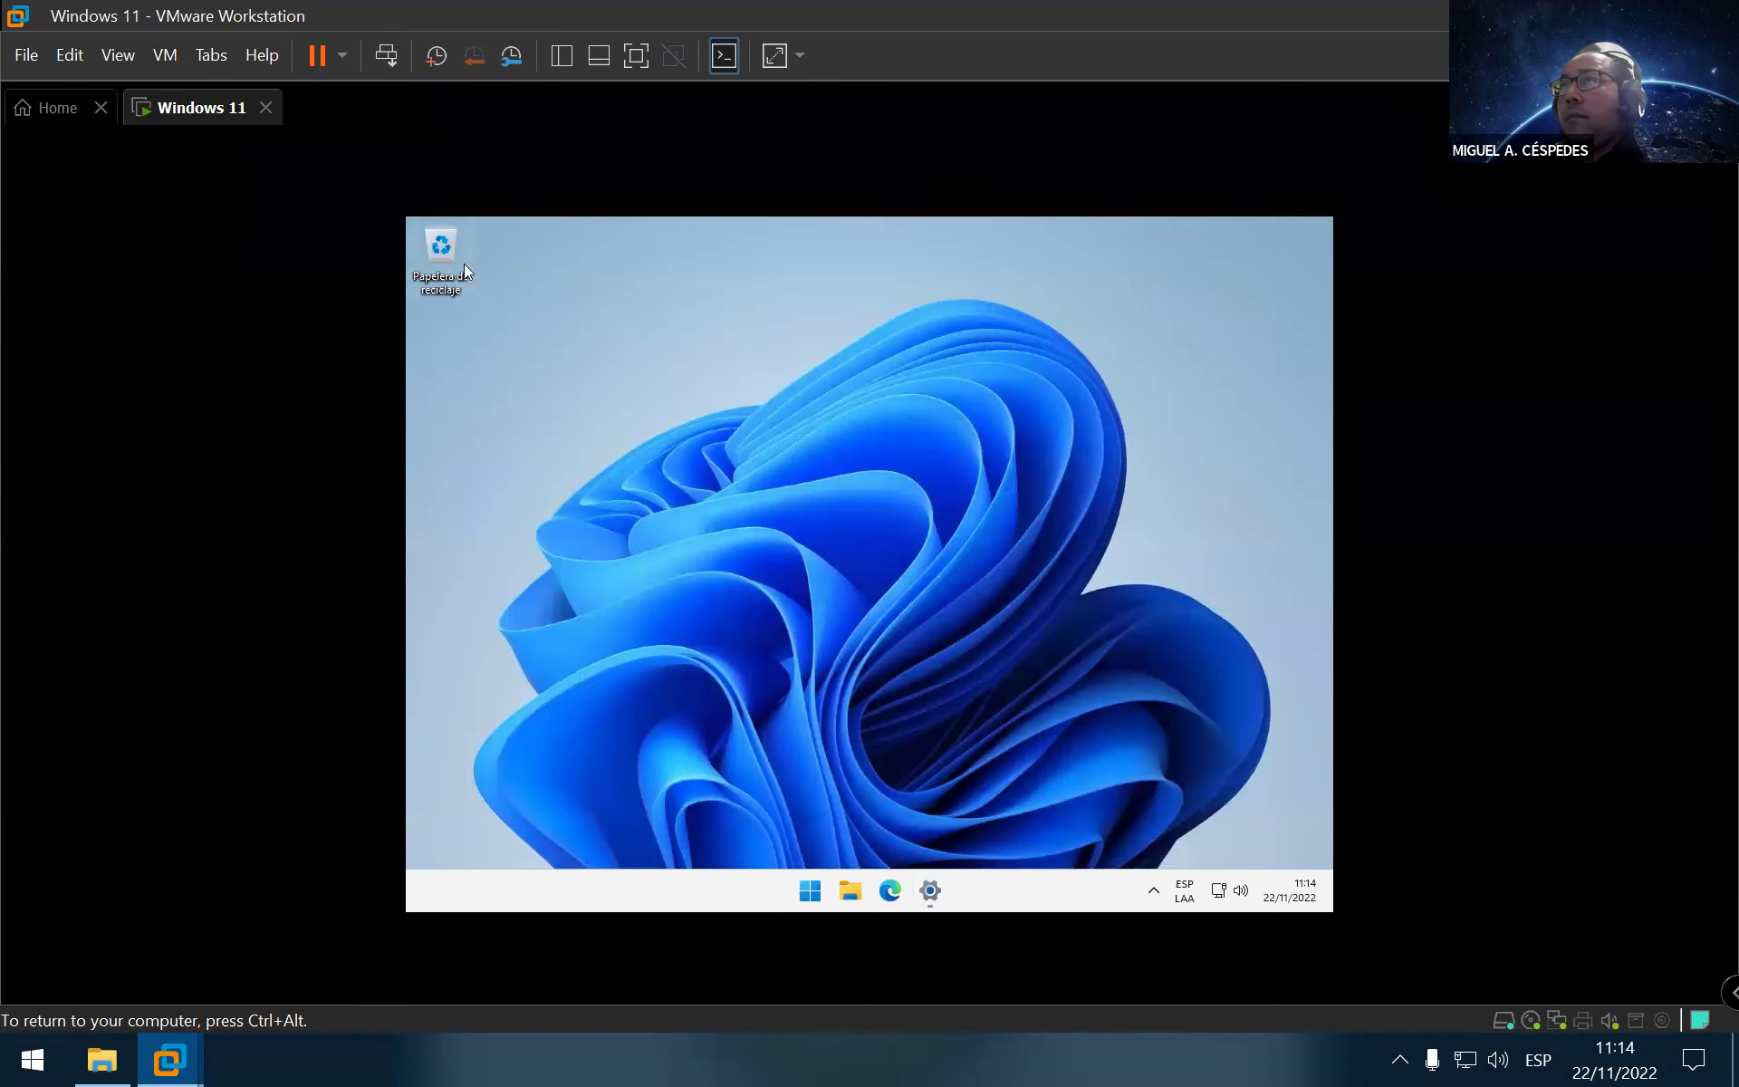
Open File Explorer maximised on the computer's drives view
right_click(435, 262)
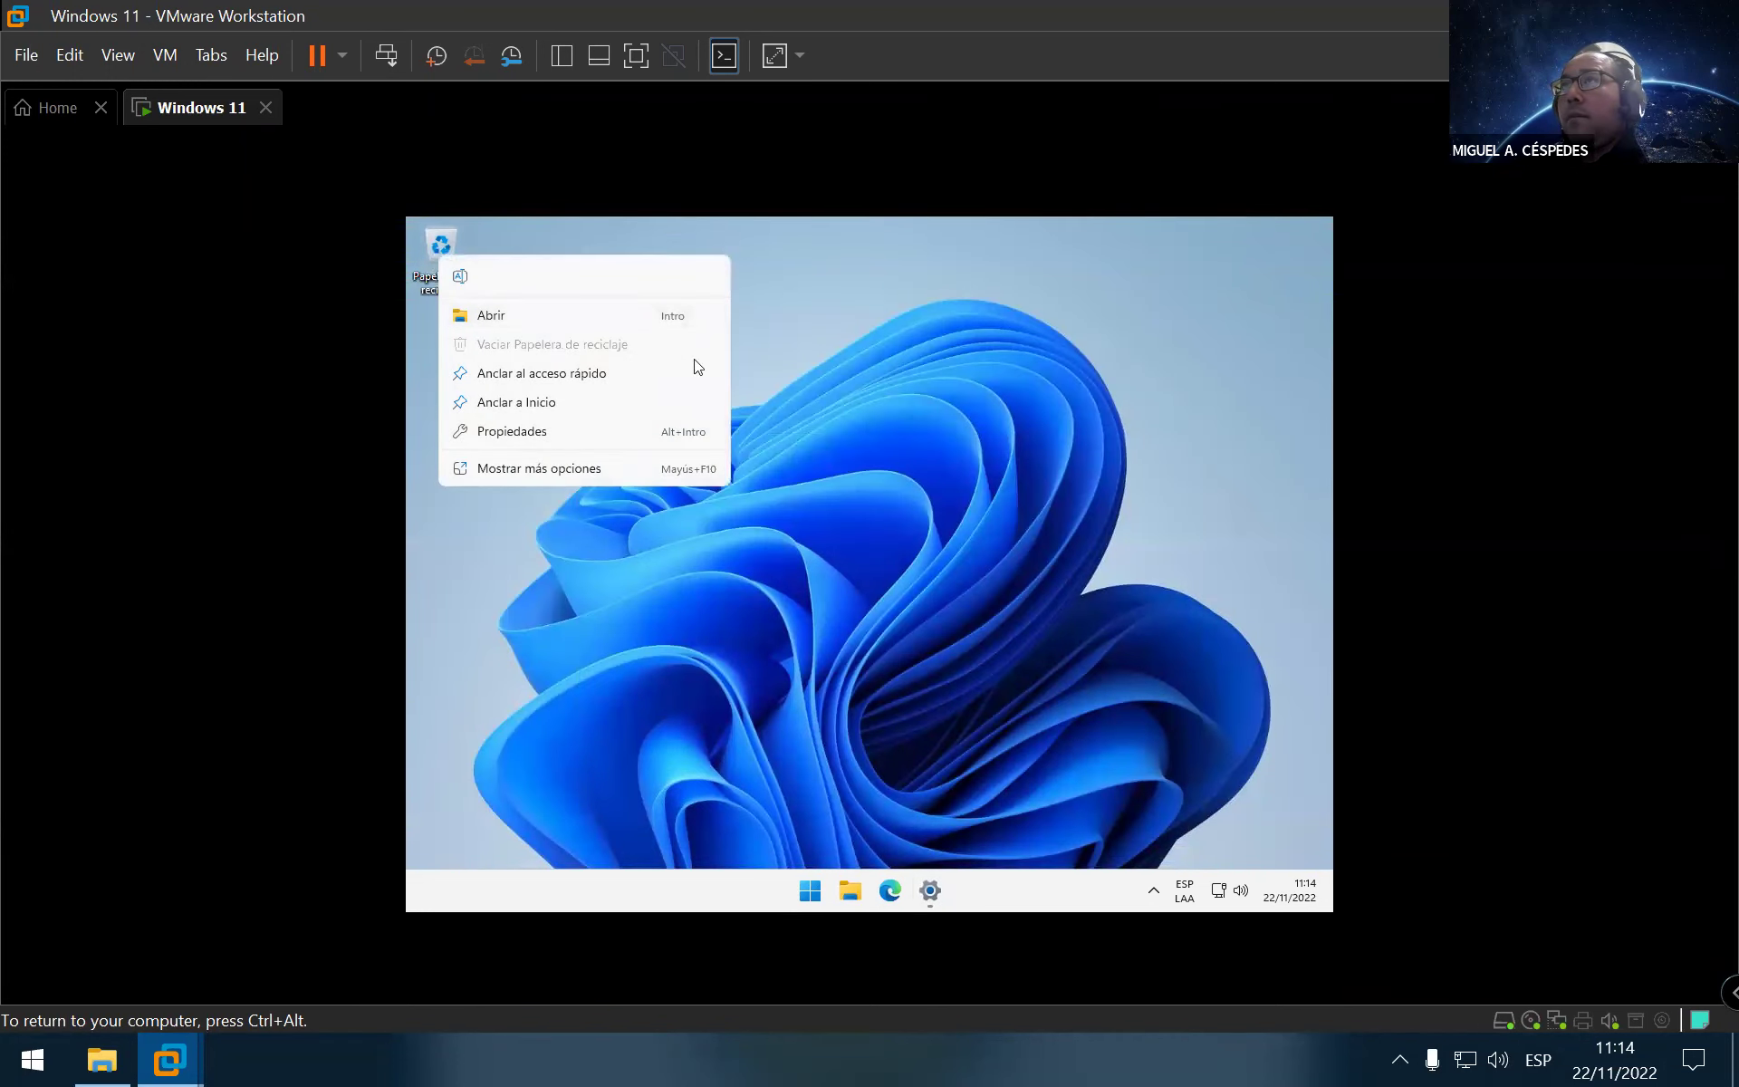
left_click(827, 342)
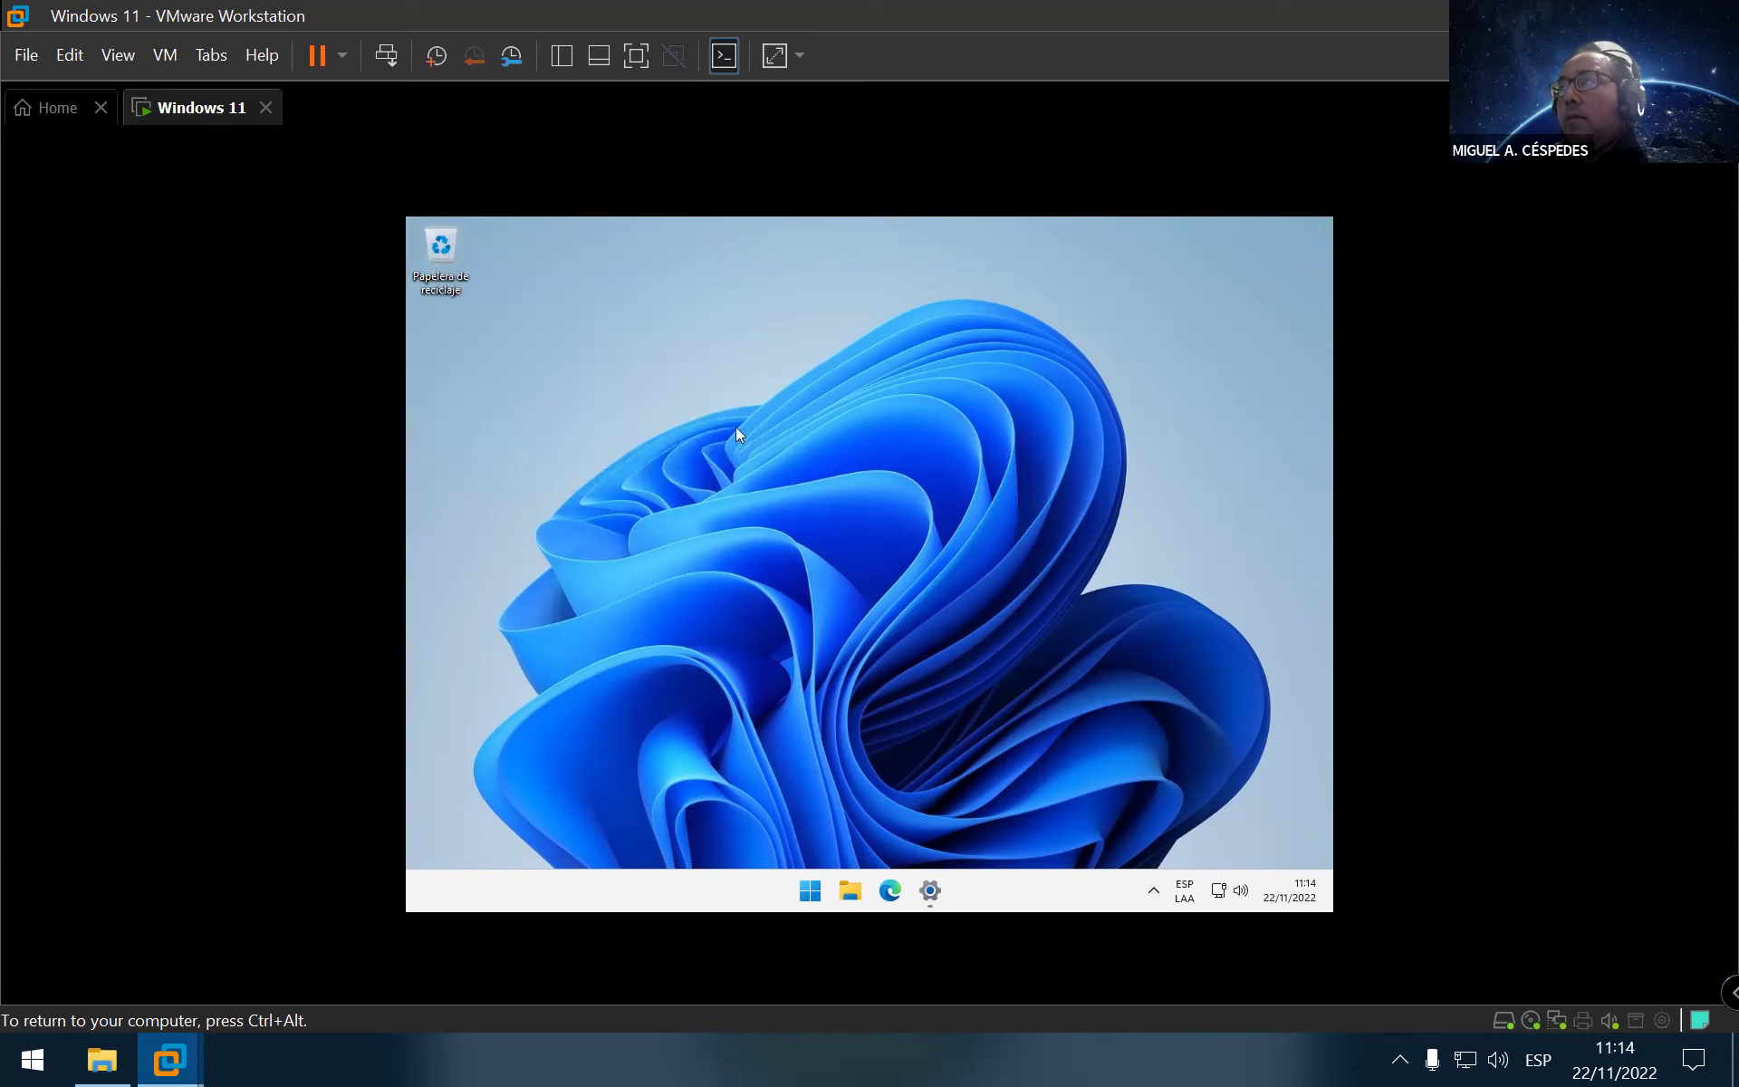
key("super+e")
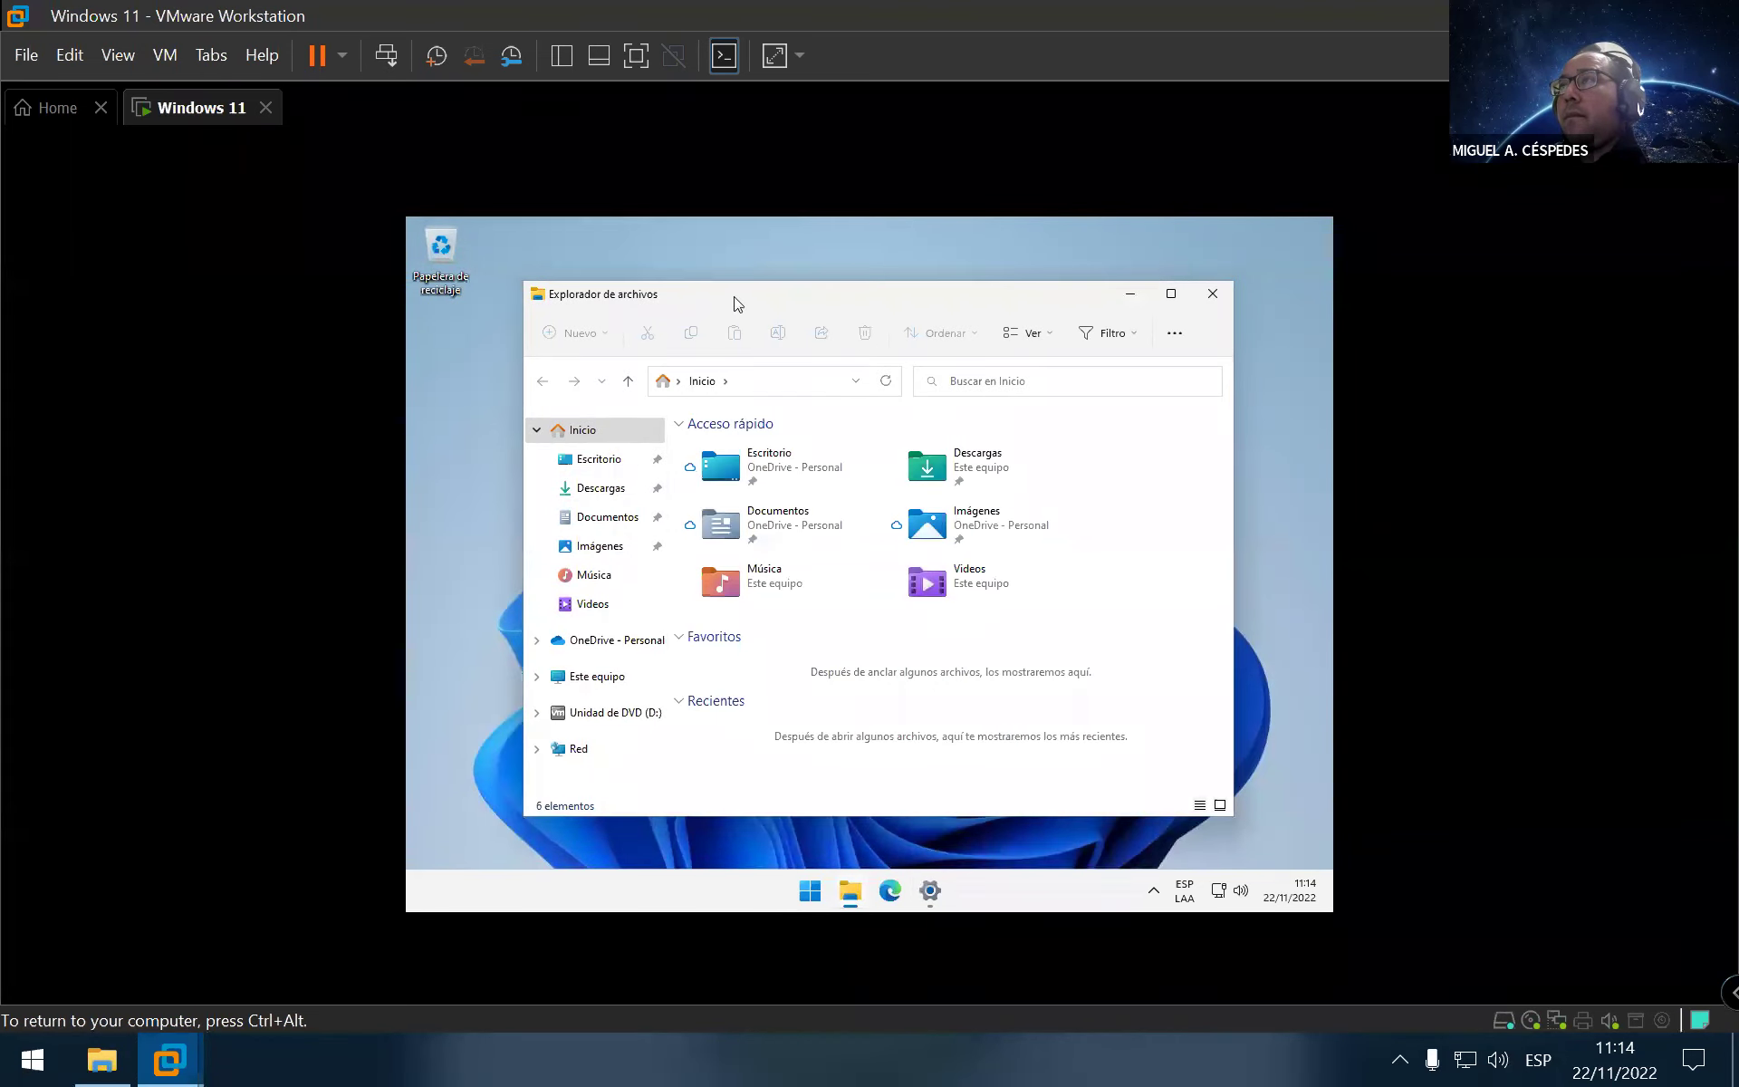
double_click(709, 292)
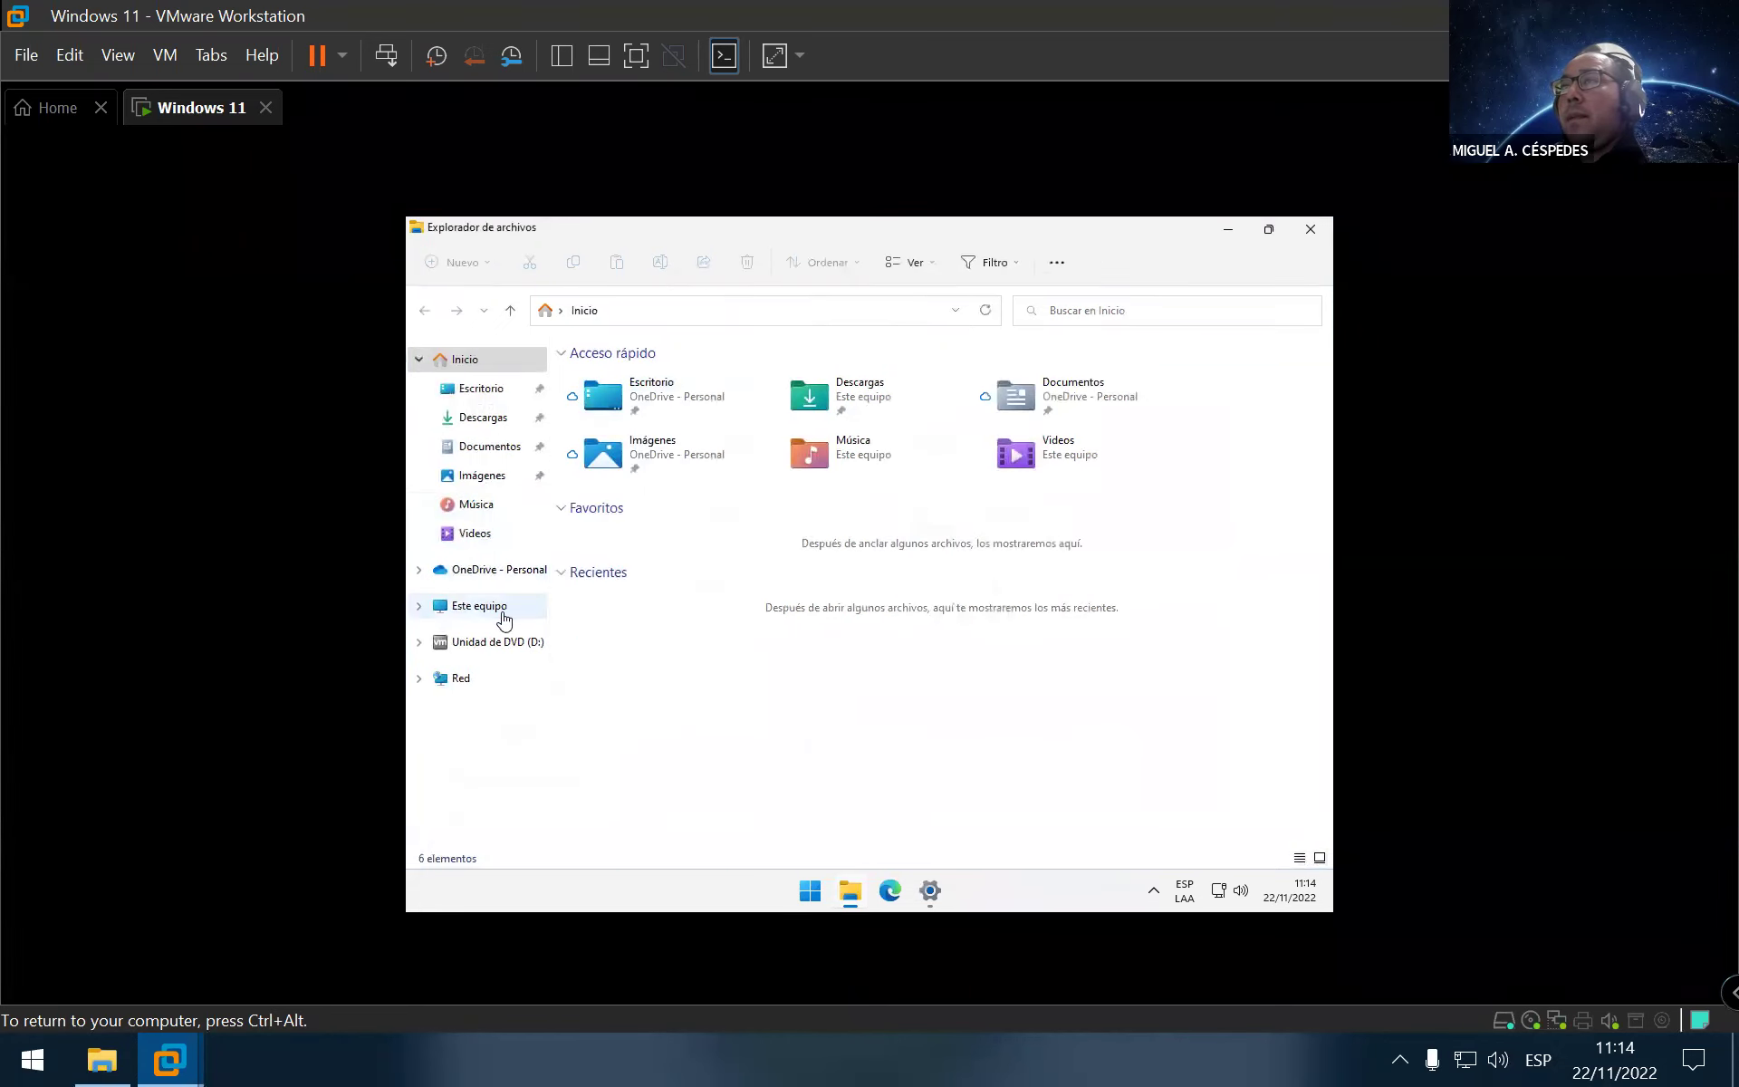
left_click(500, 614)
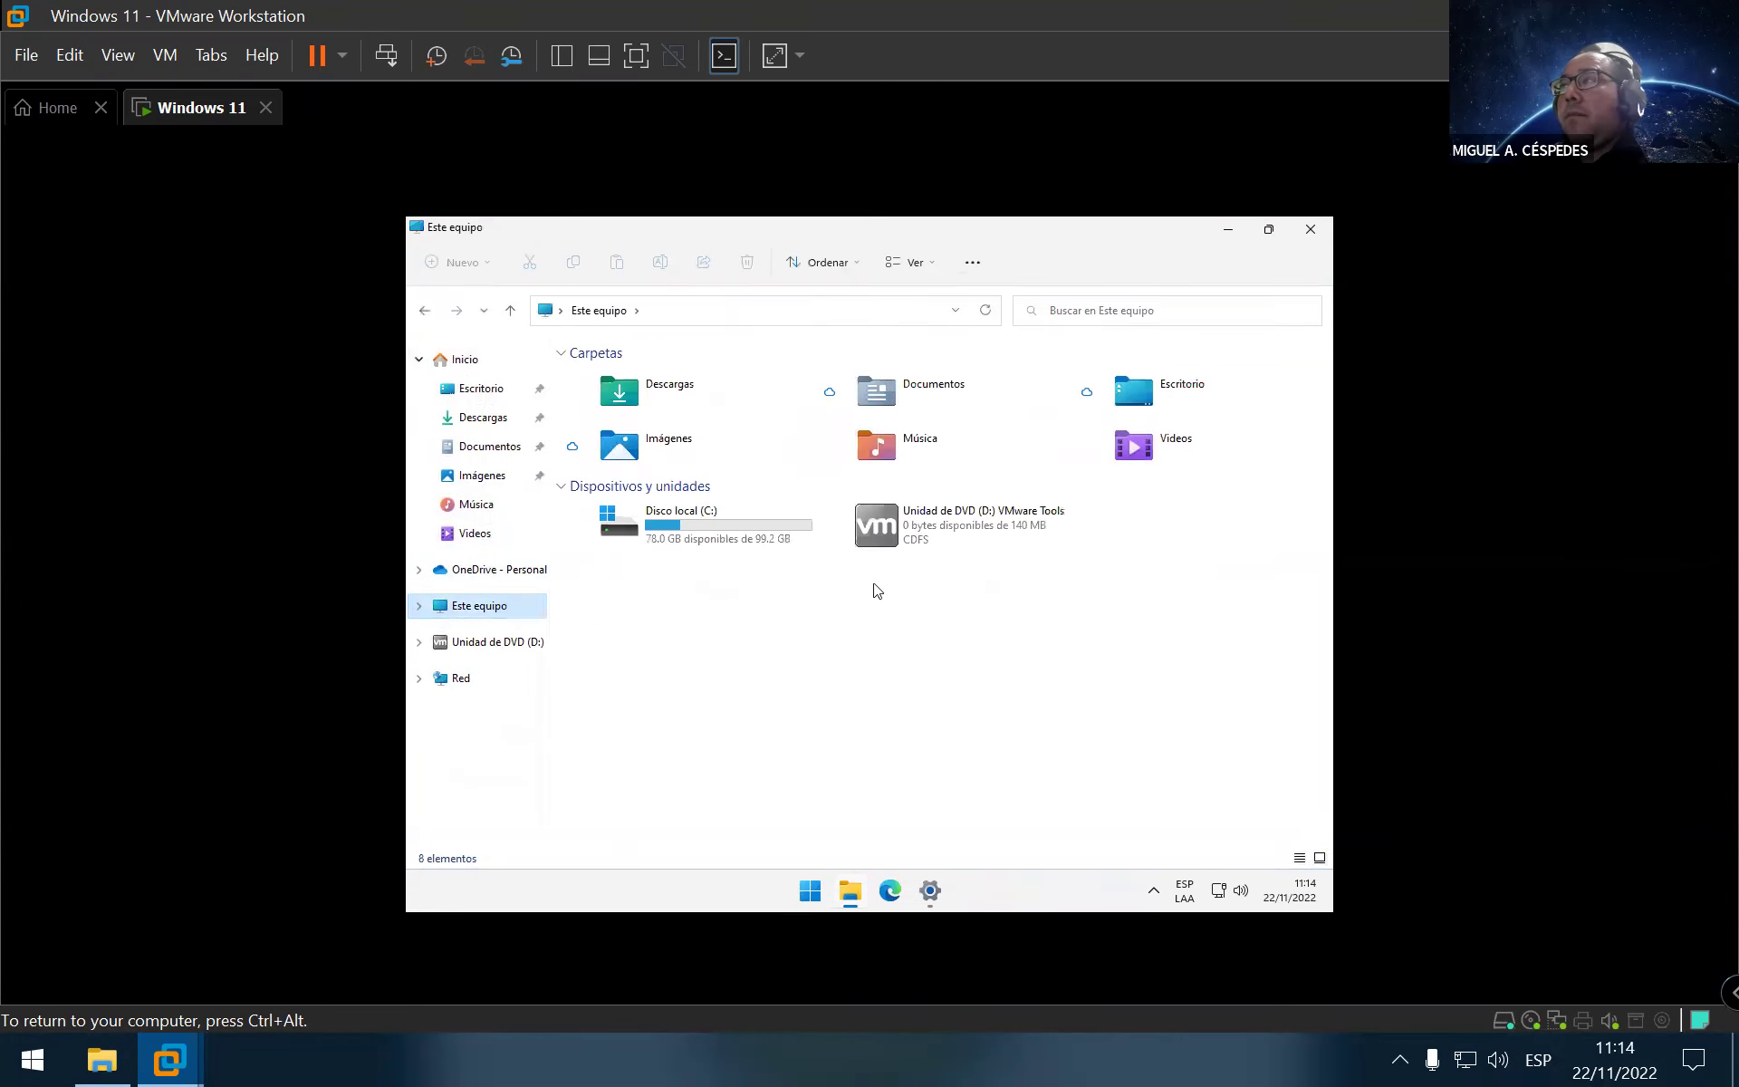
Run the installer from the VMware Tools DVD, approve the UAC prompt, and close Explorer
right_click(871, 529)
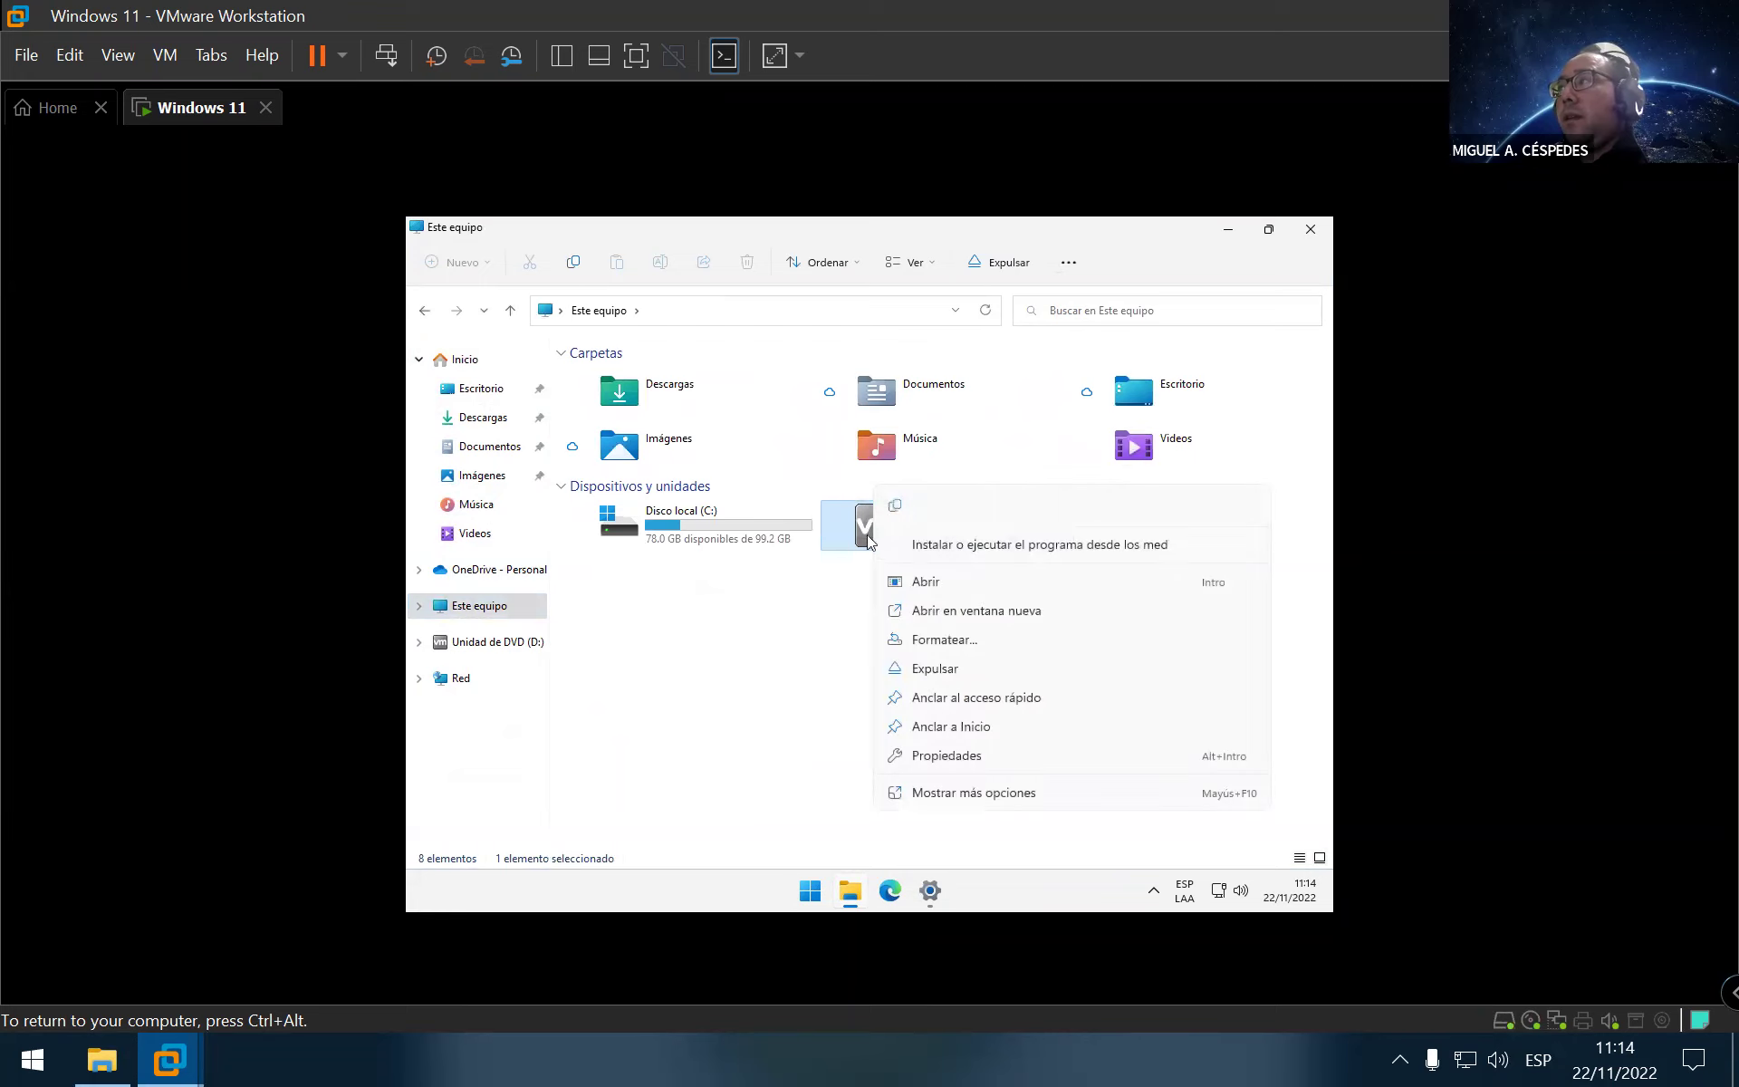
left_click(917, 547)
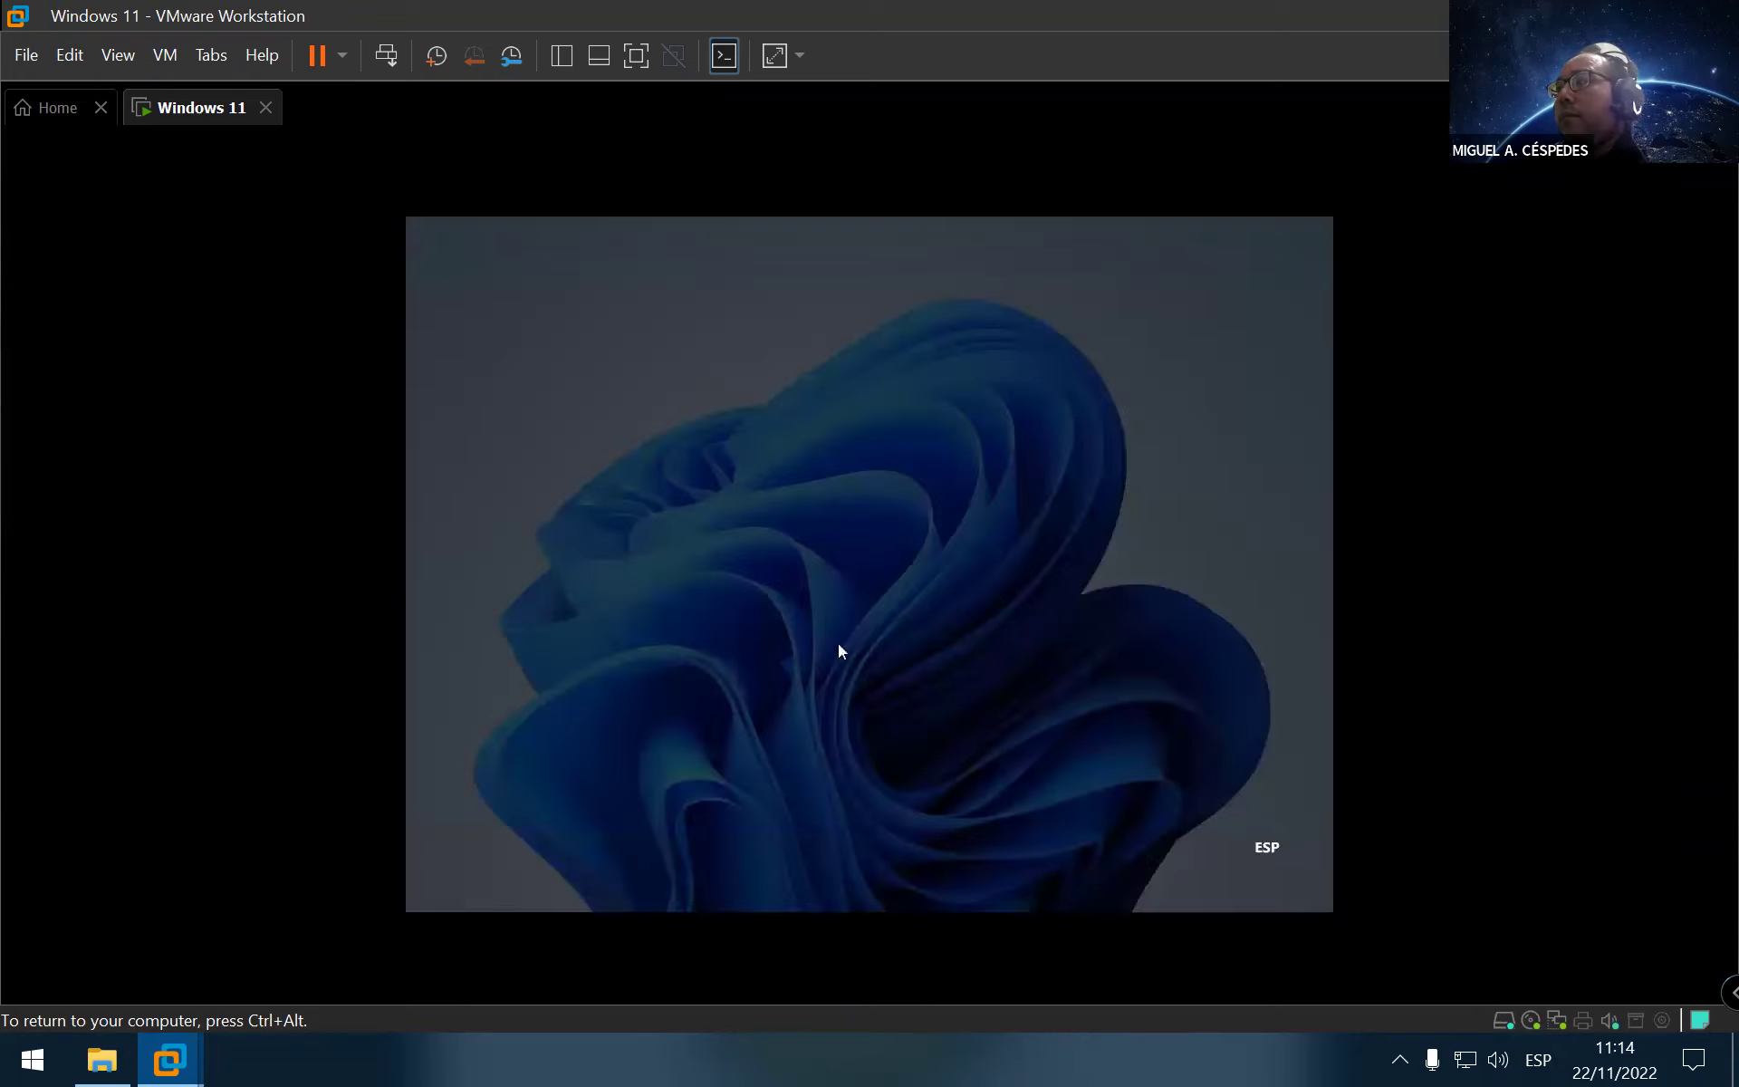
left_click(771, 705)
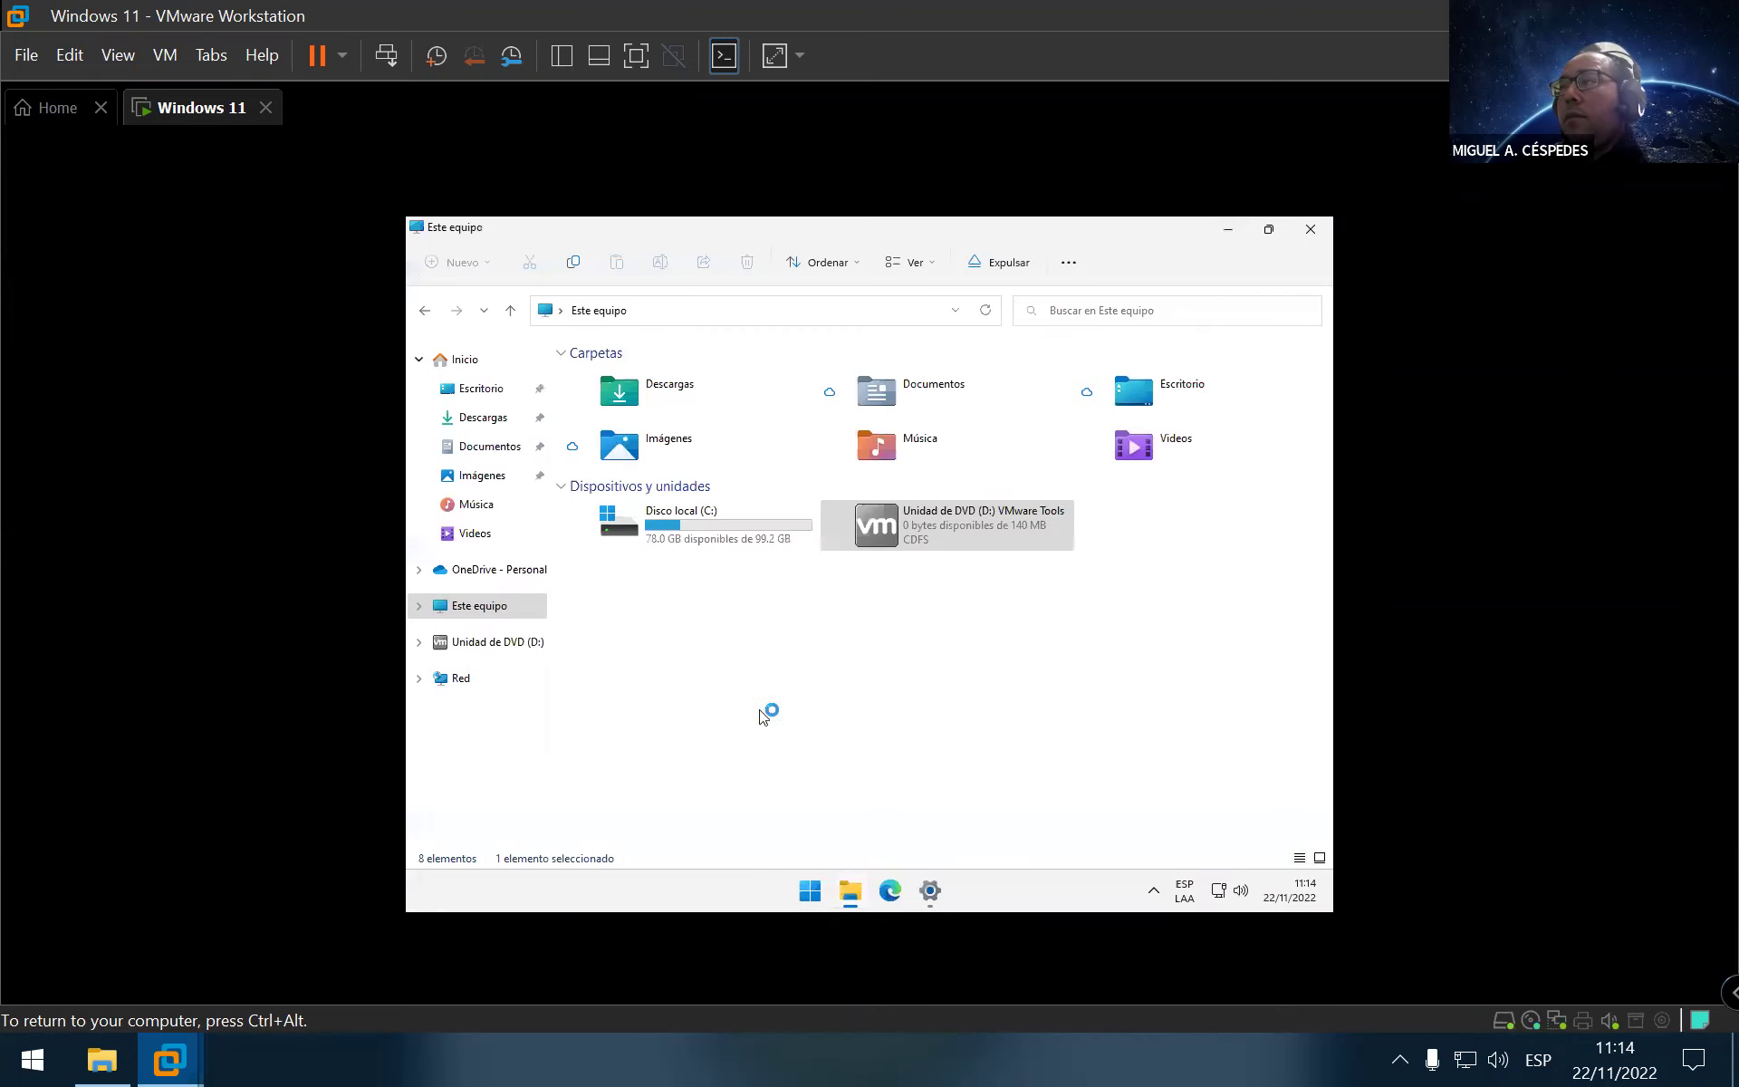
left_click(1302, 234)
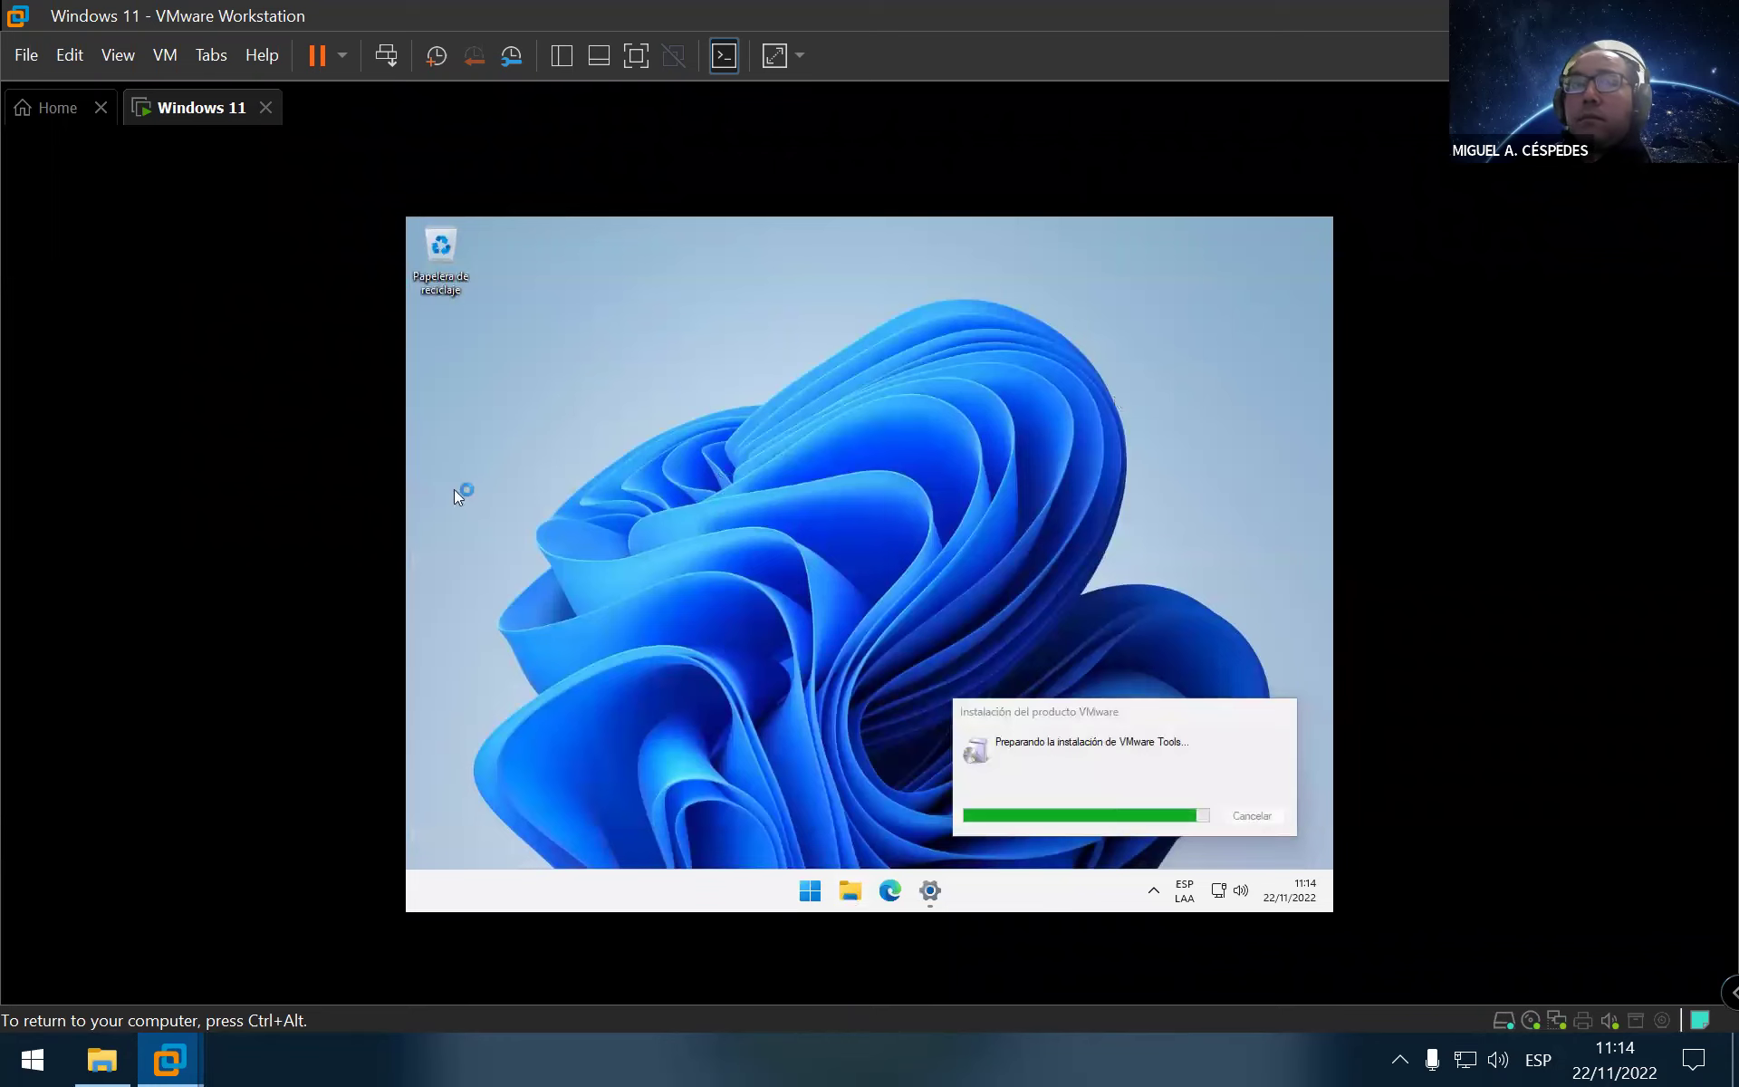
Refresh the desktop, raise the install progress window, then check Windows Update and minimise it
right_click(562, 550)
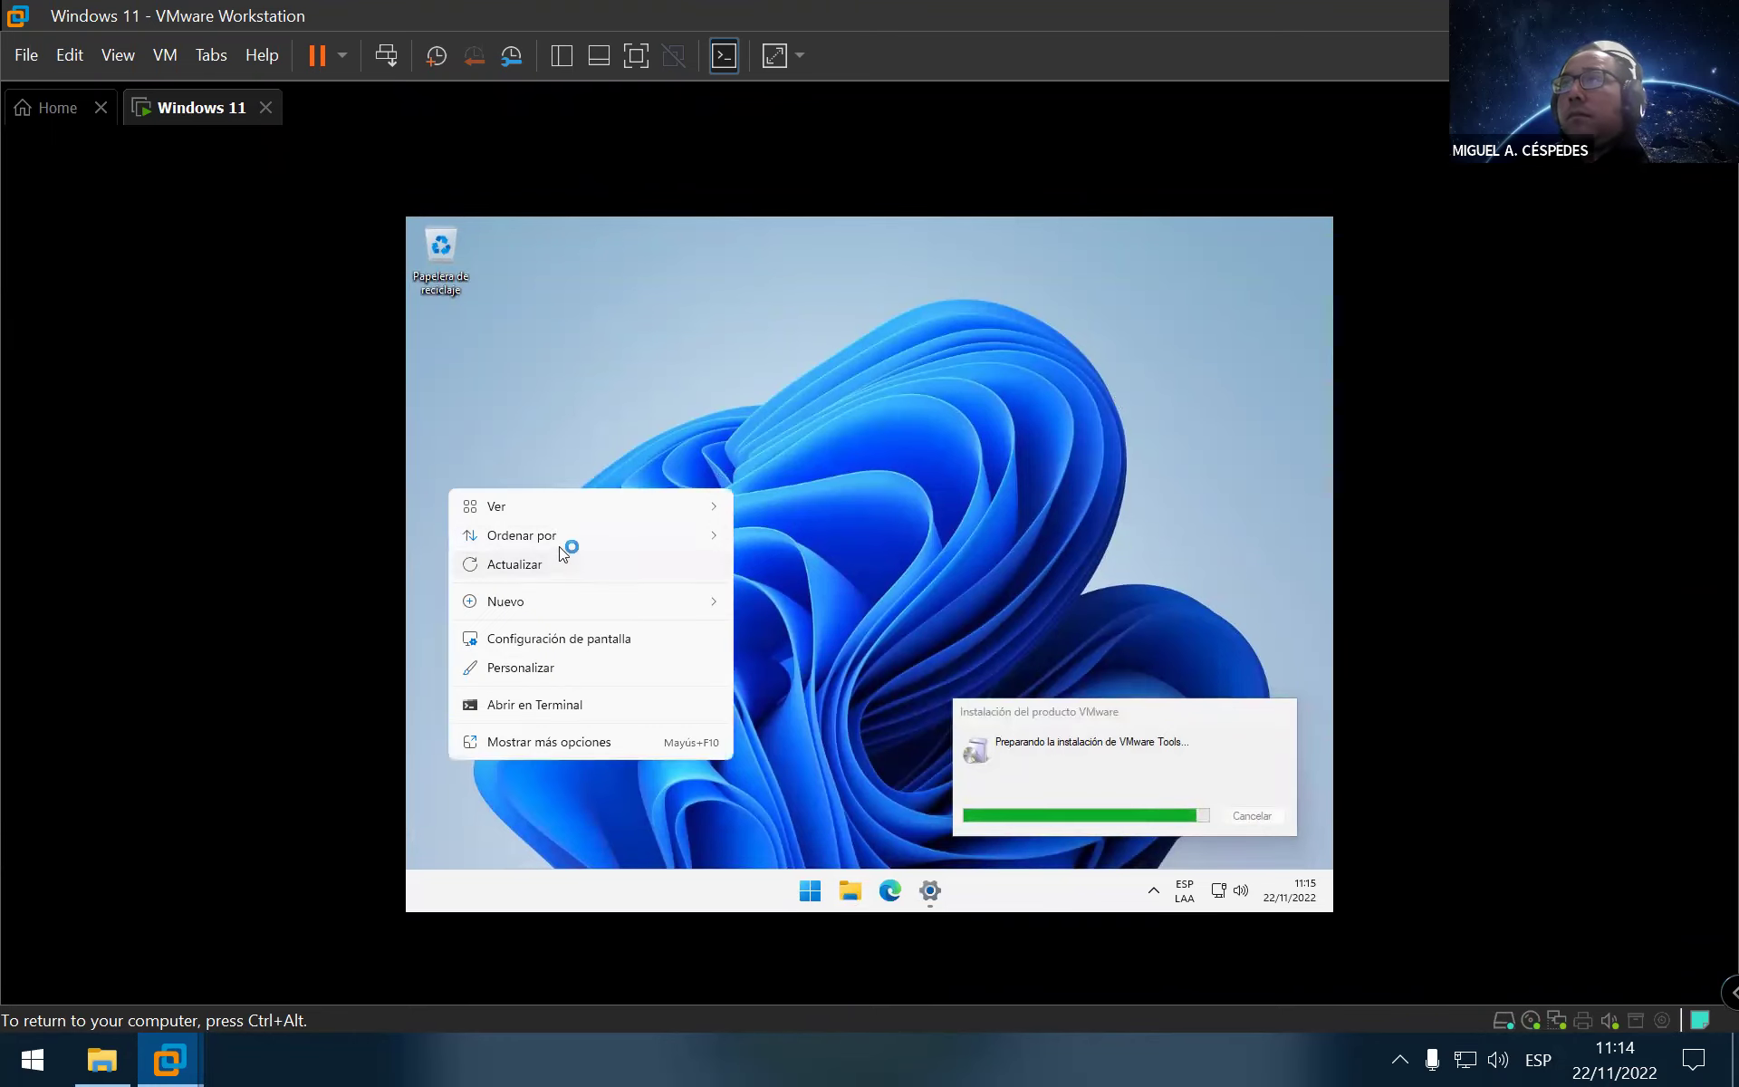
left_click(534, 563)
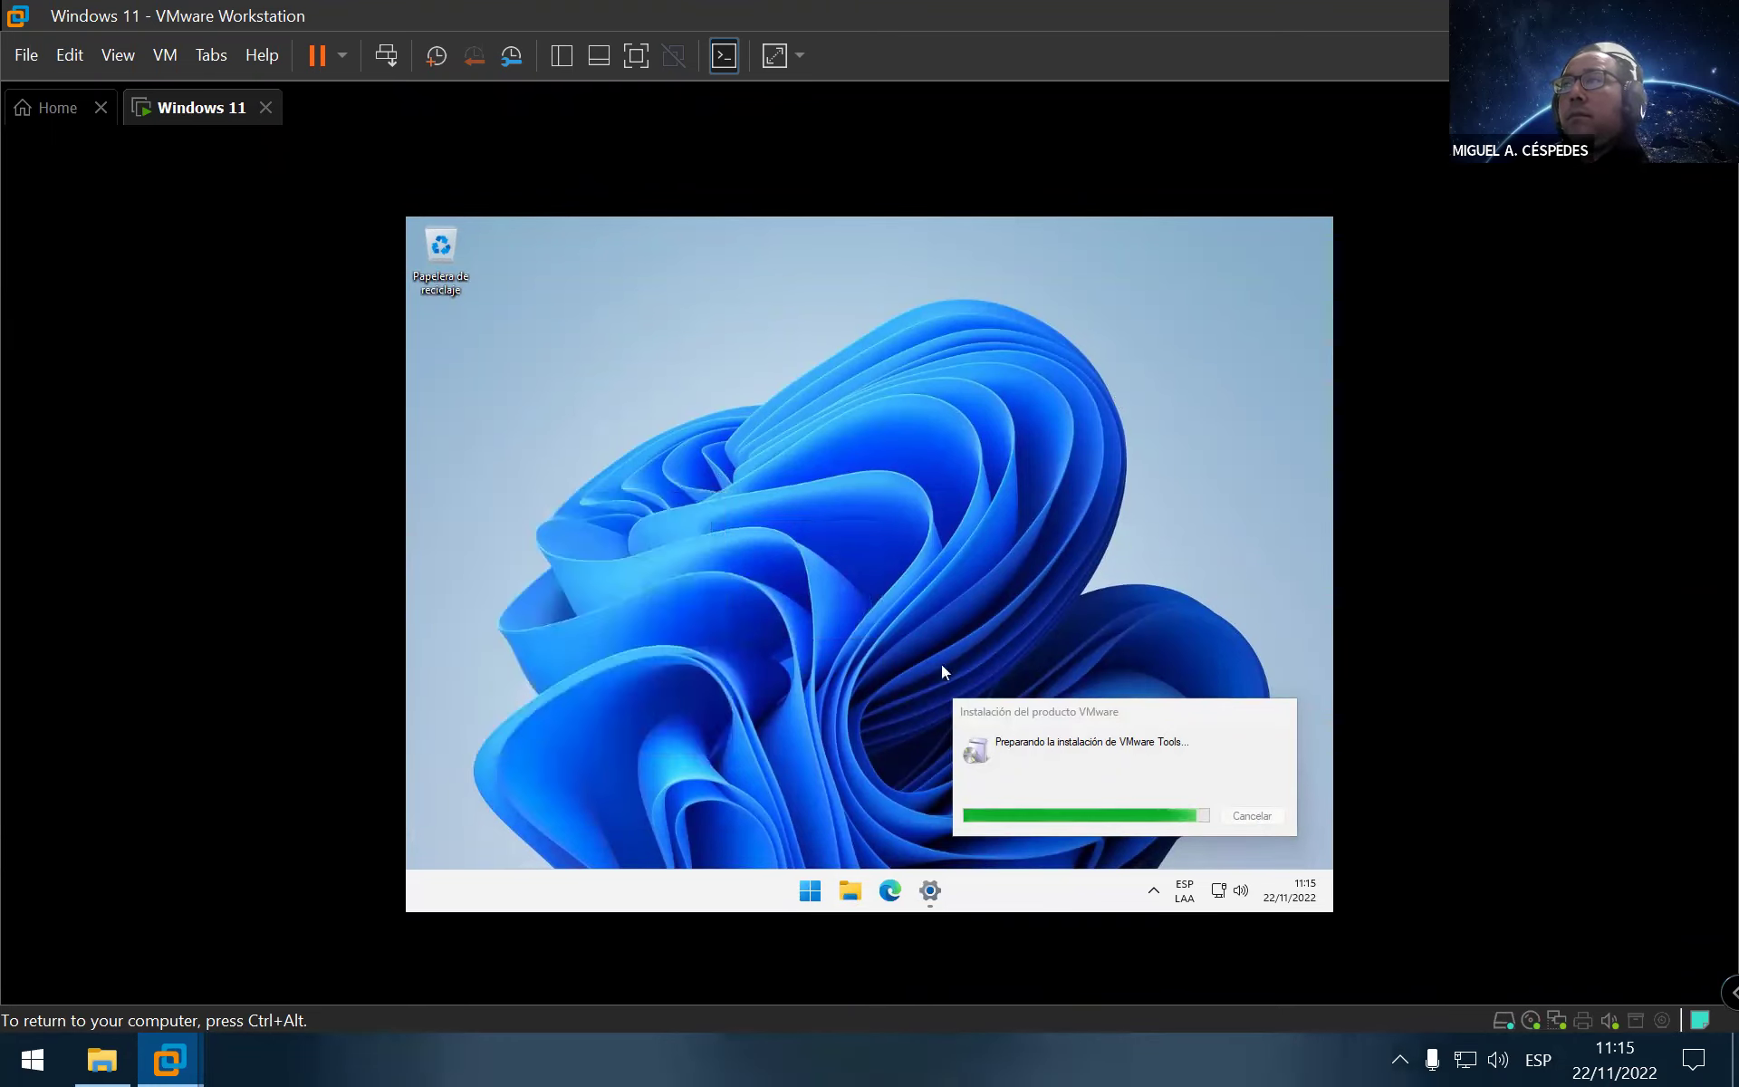
left_click_drag(1018, 711, 1007, 439)
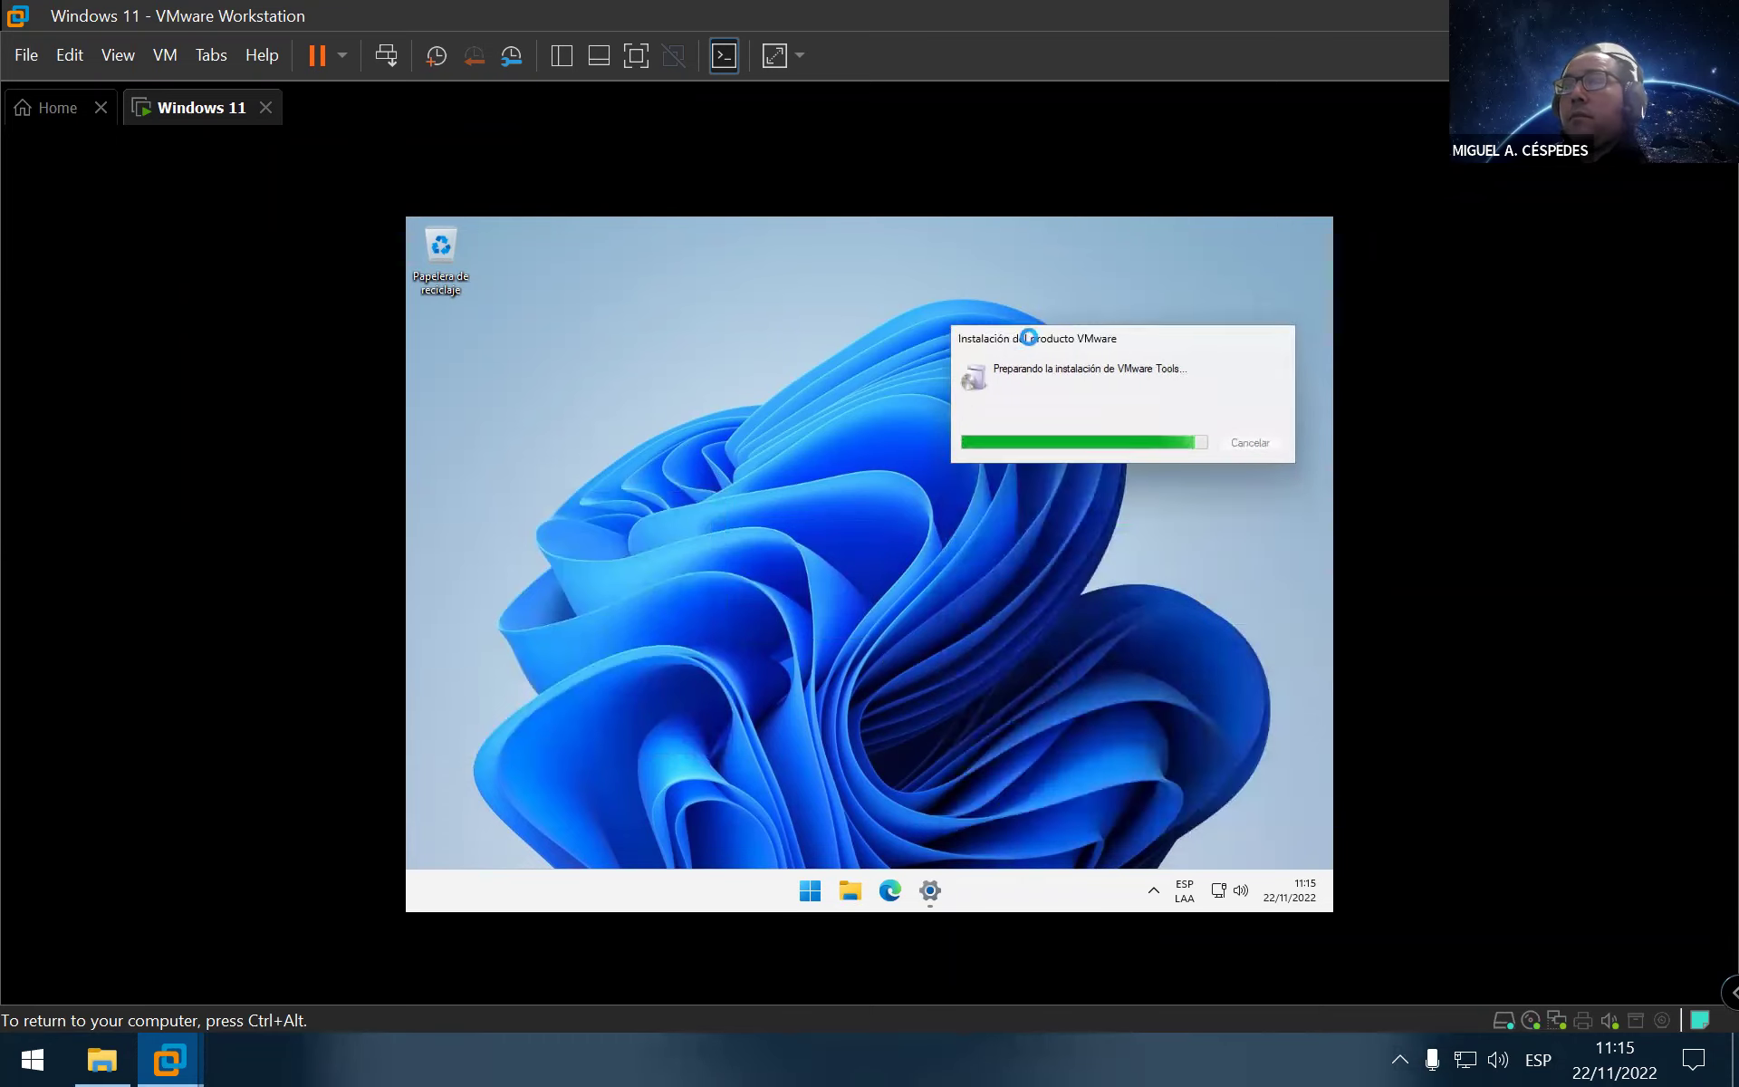
right_click(548, 475)
left_click(612, 548)
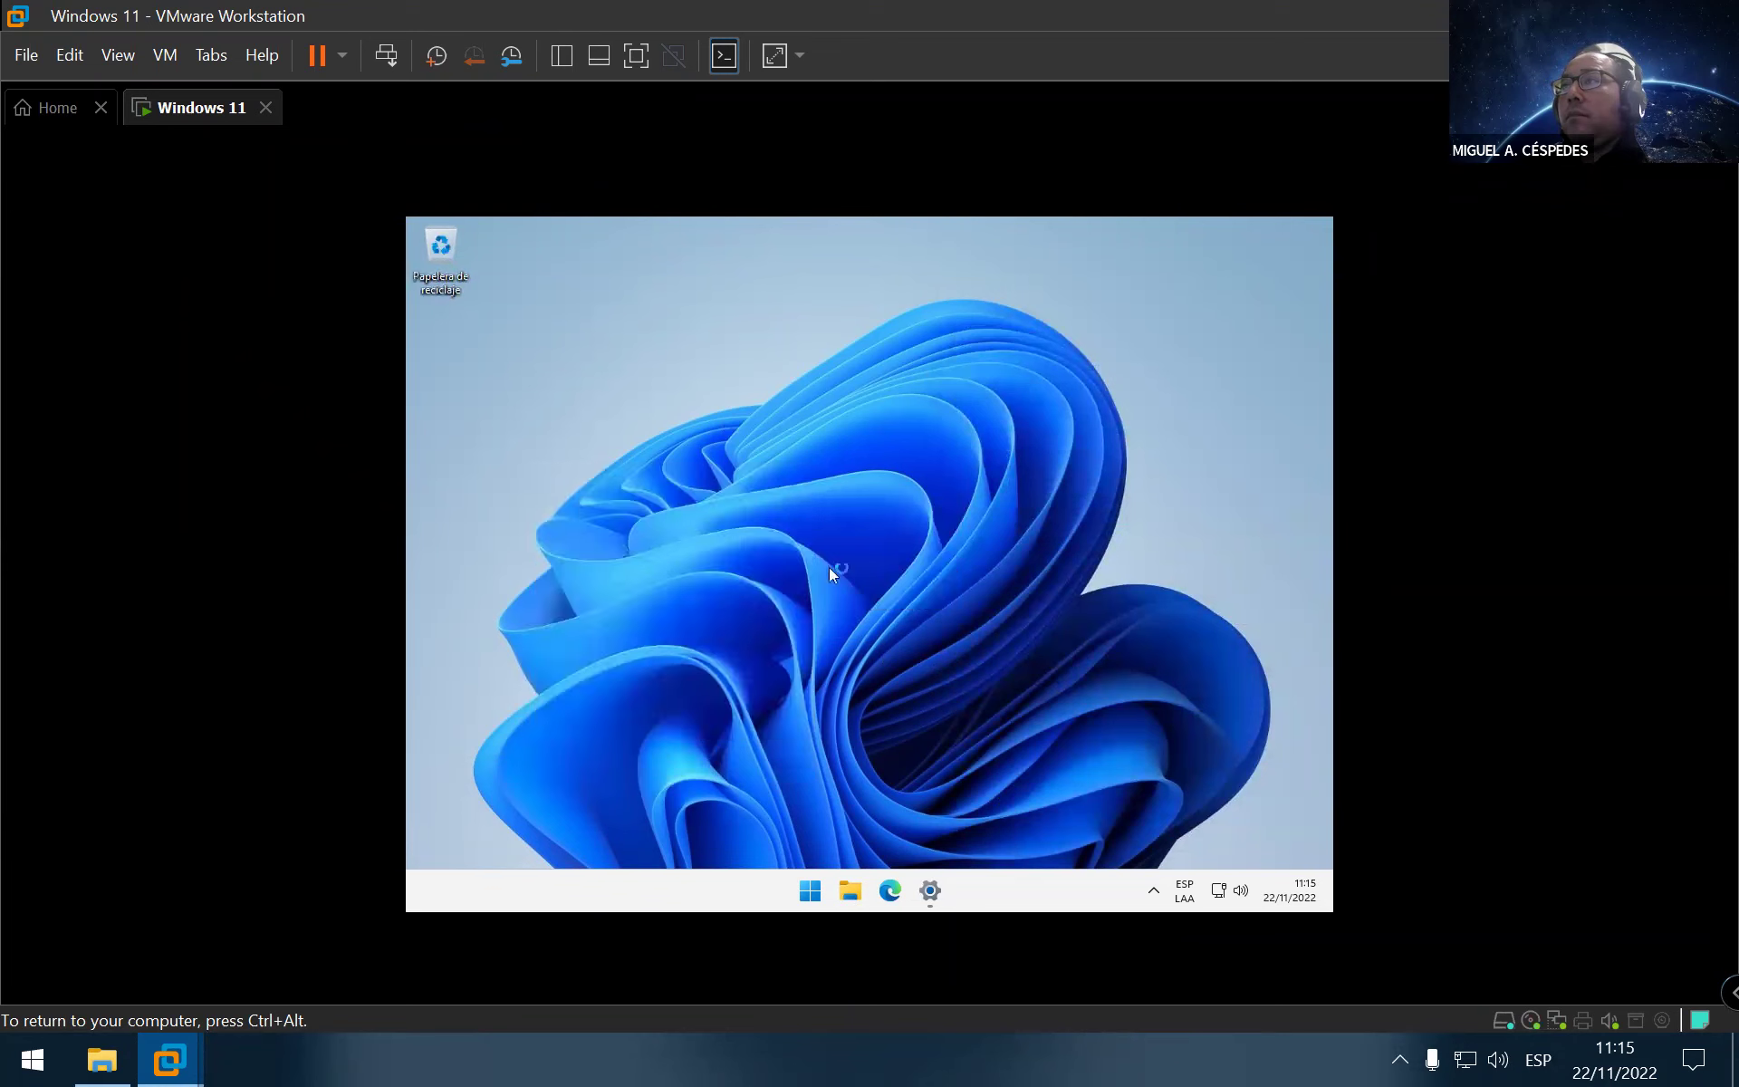
right_click(1065, 474)
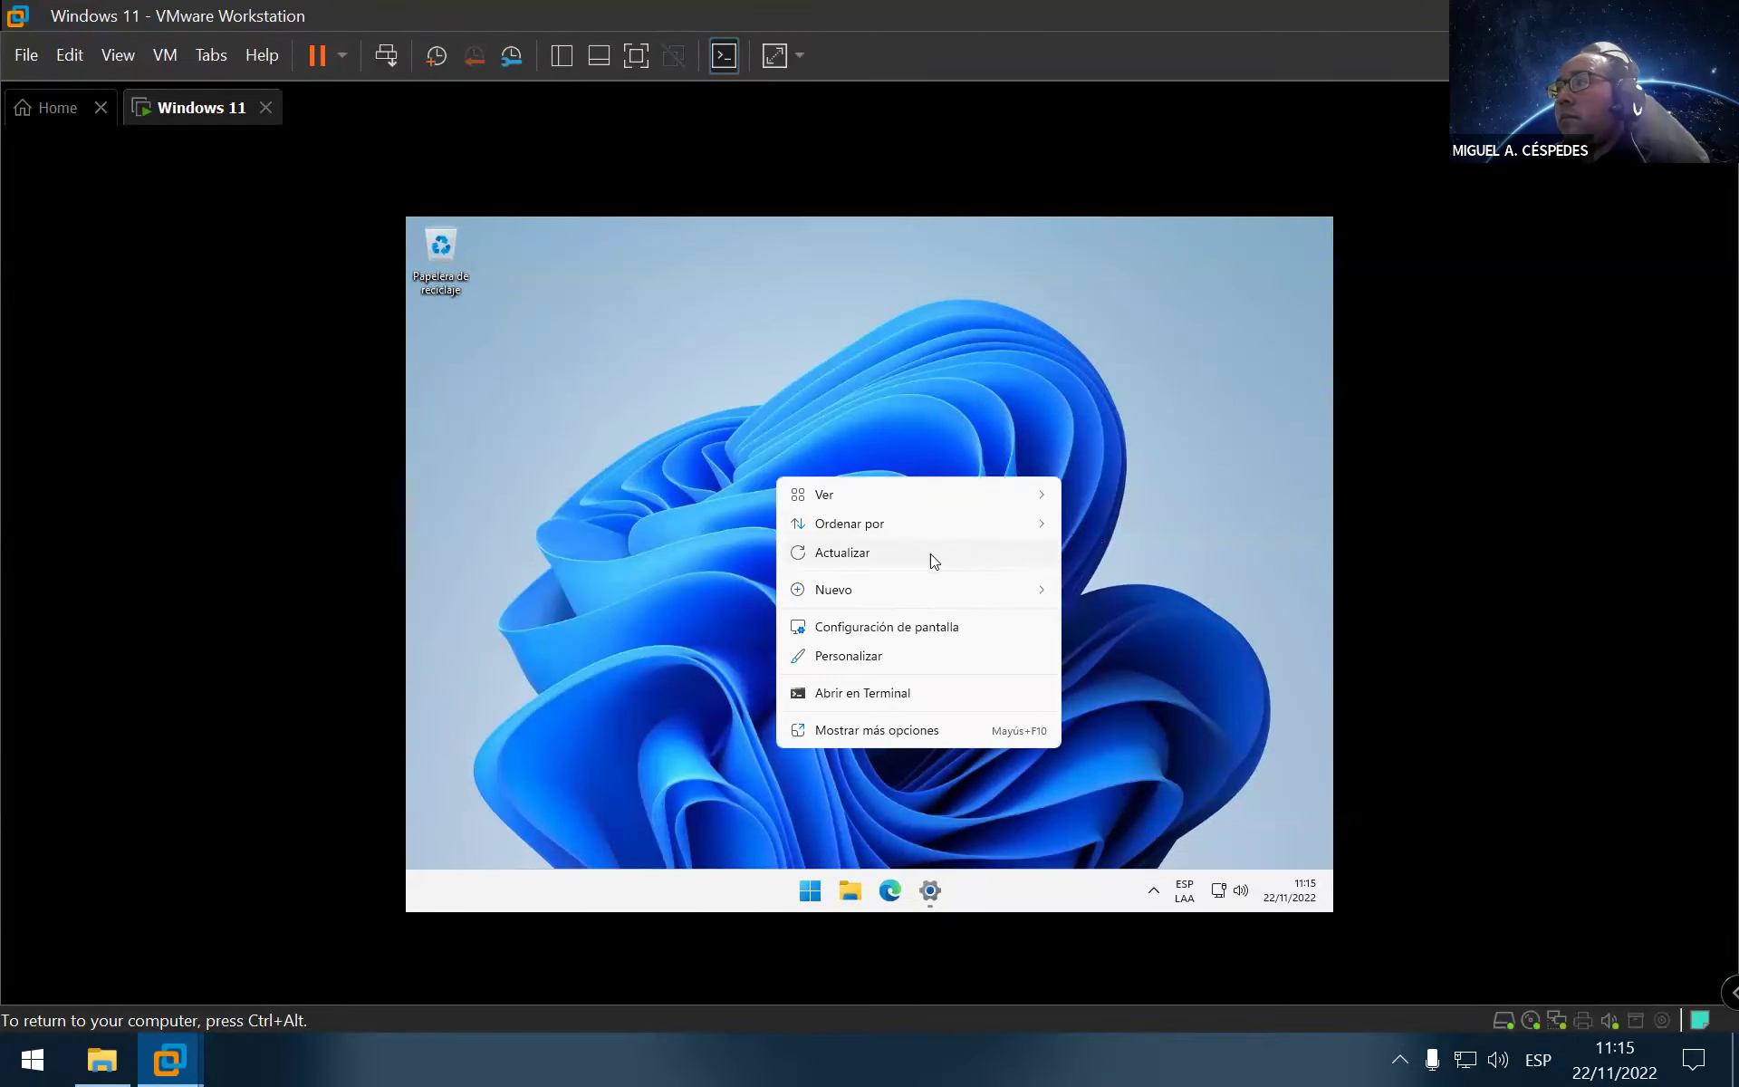
left_click(937, 555)
left_click(929, 890)
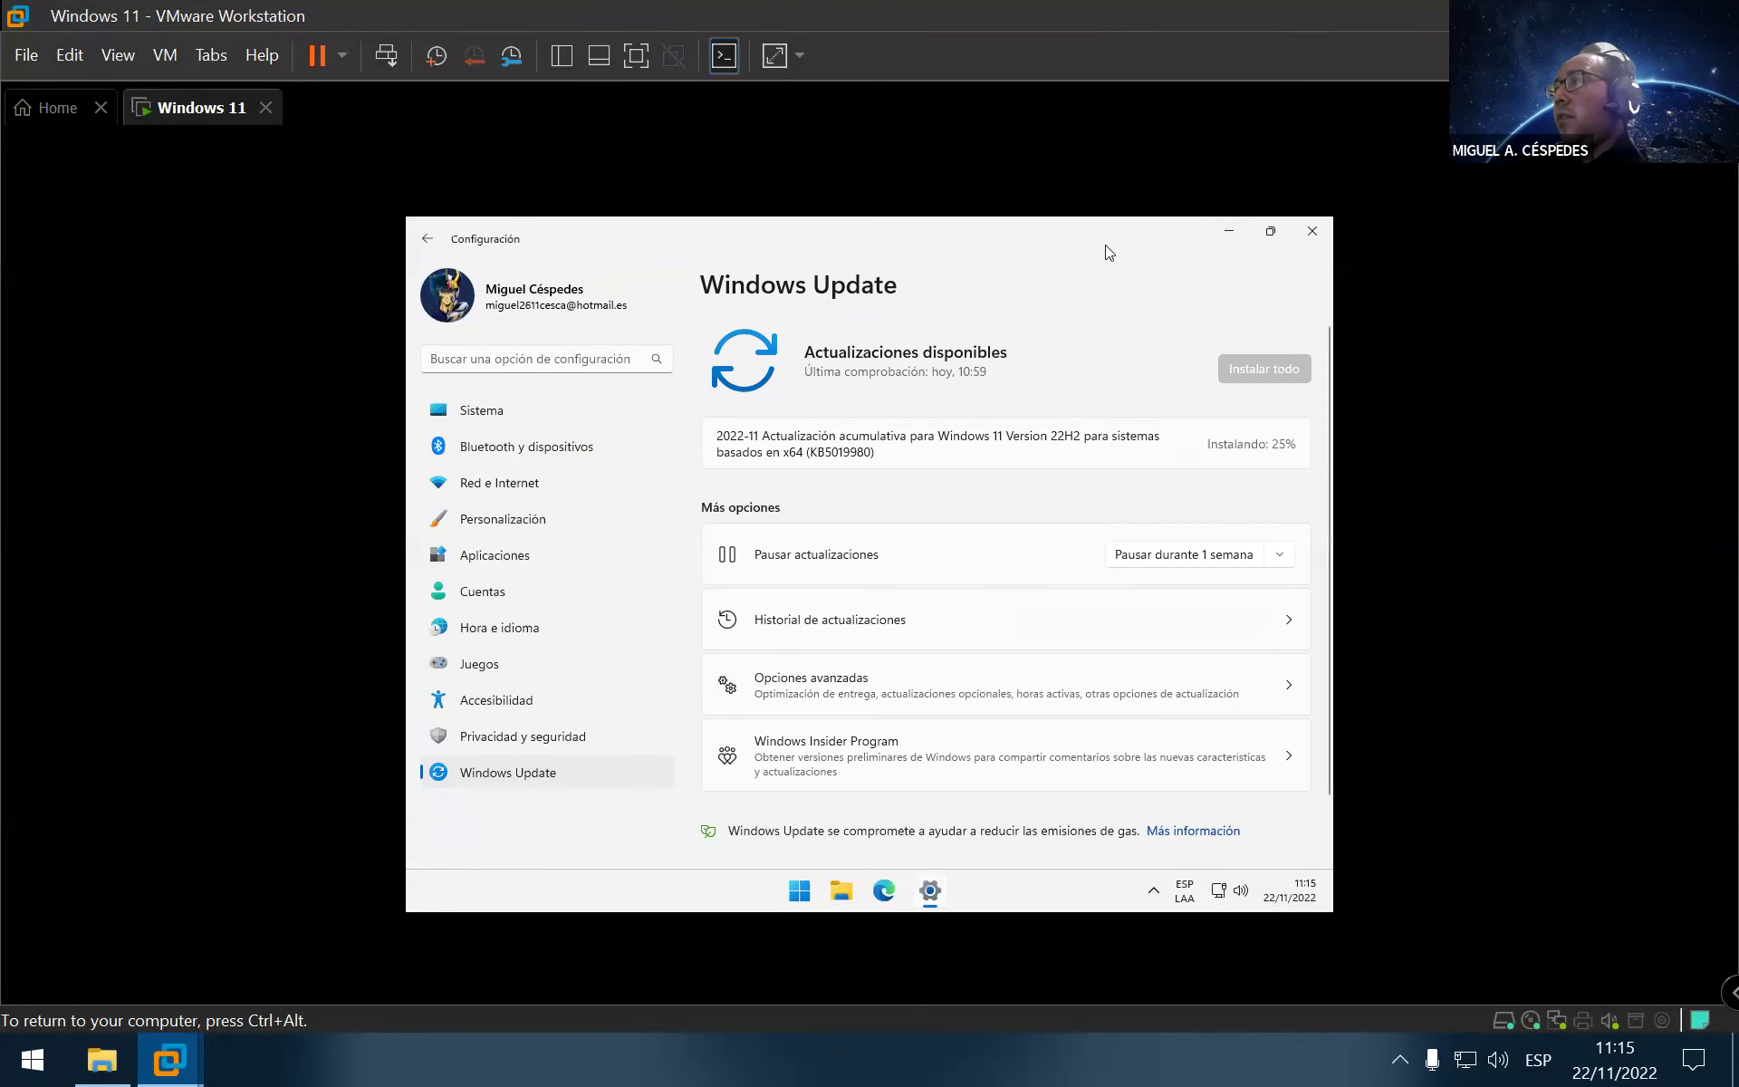
left_click(1229, 230)
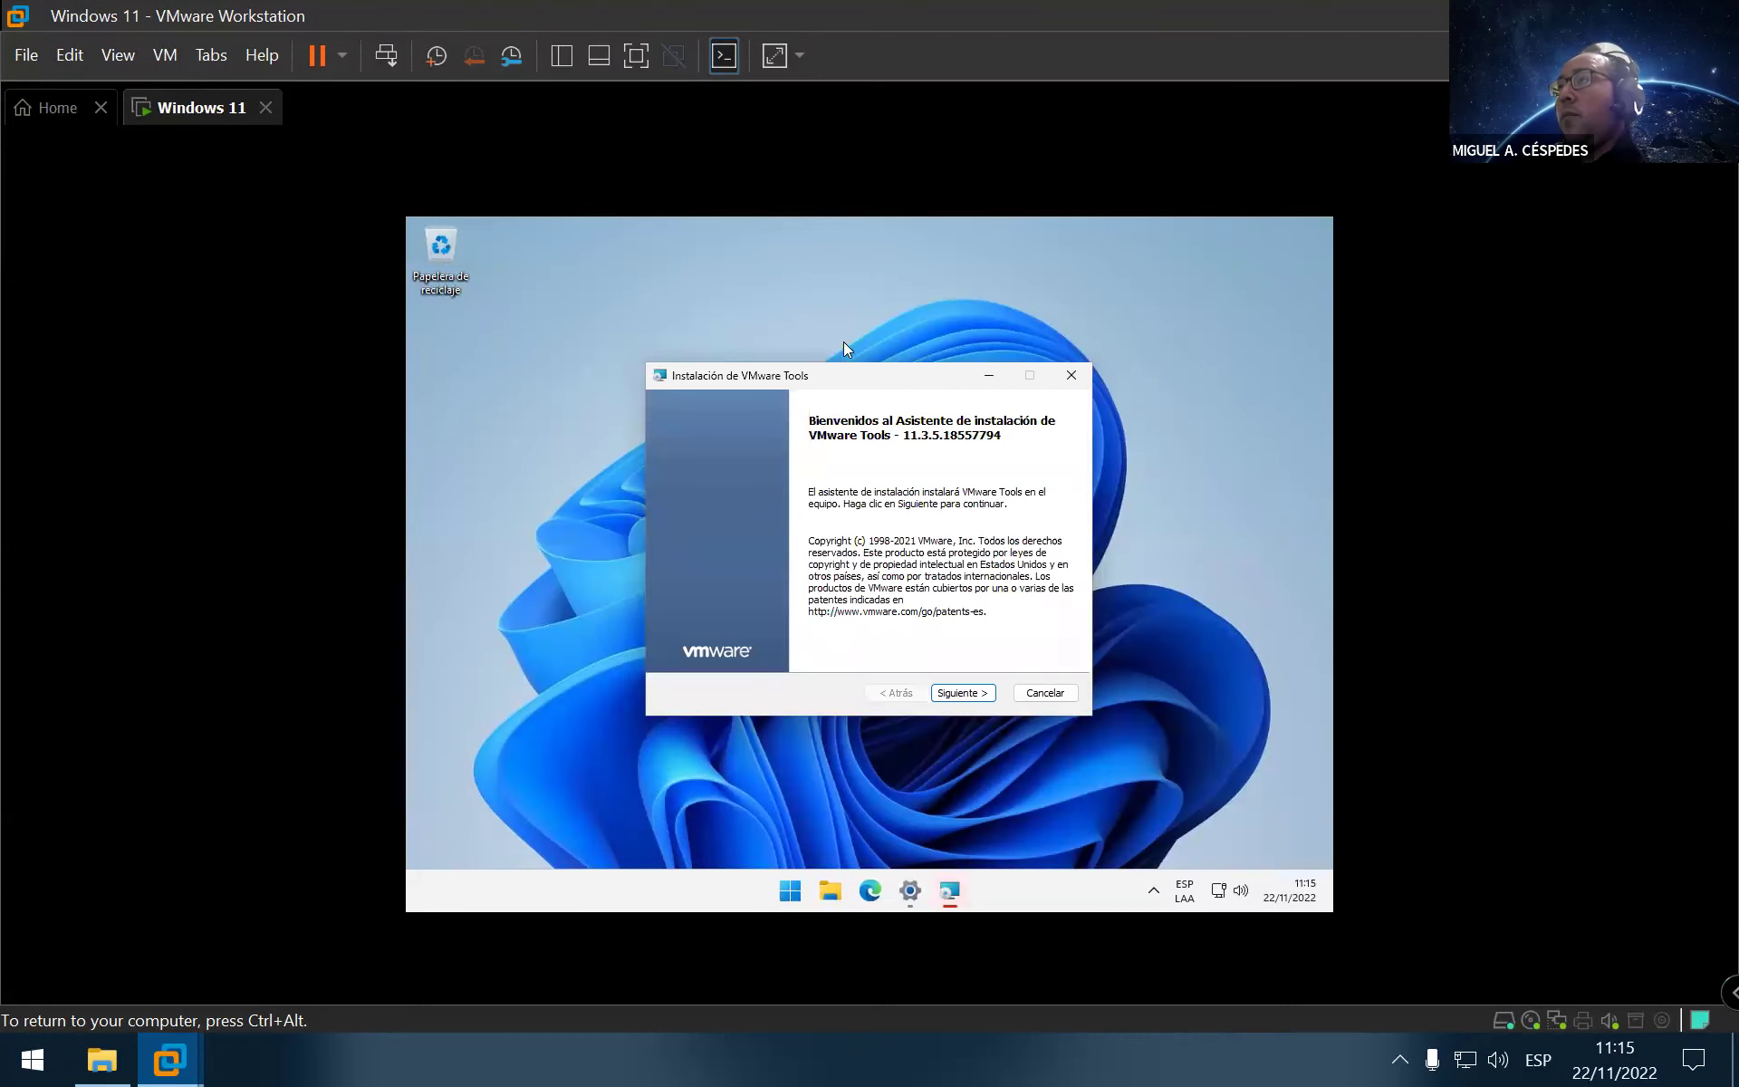
Proceed through the VMware Tools wizard with the Completa setup type and start installing
left_click_drag(832, 376, 832, 344)
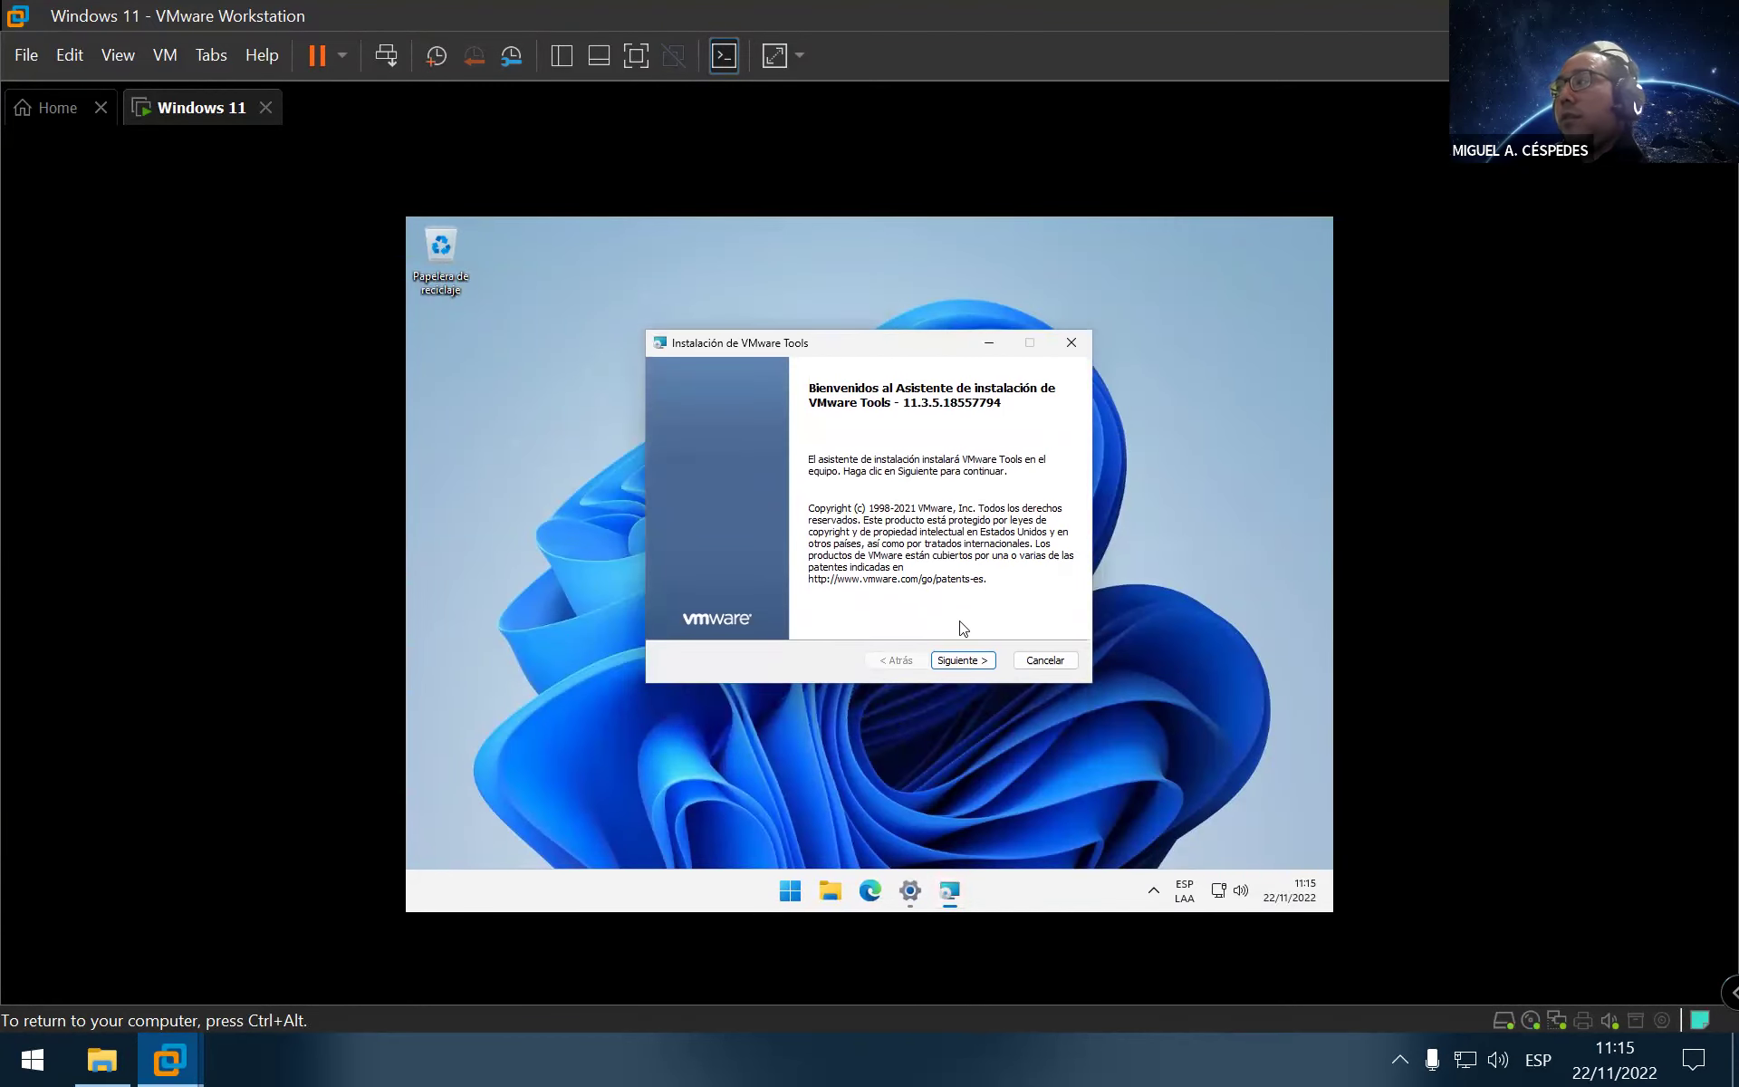
left_click(973, 669)
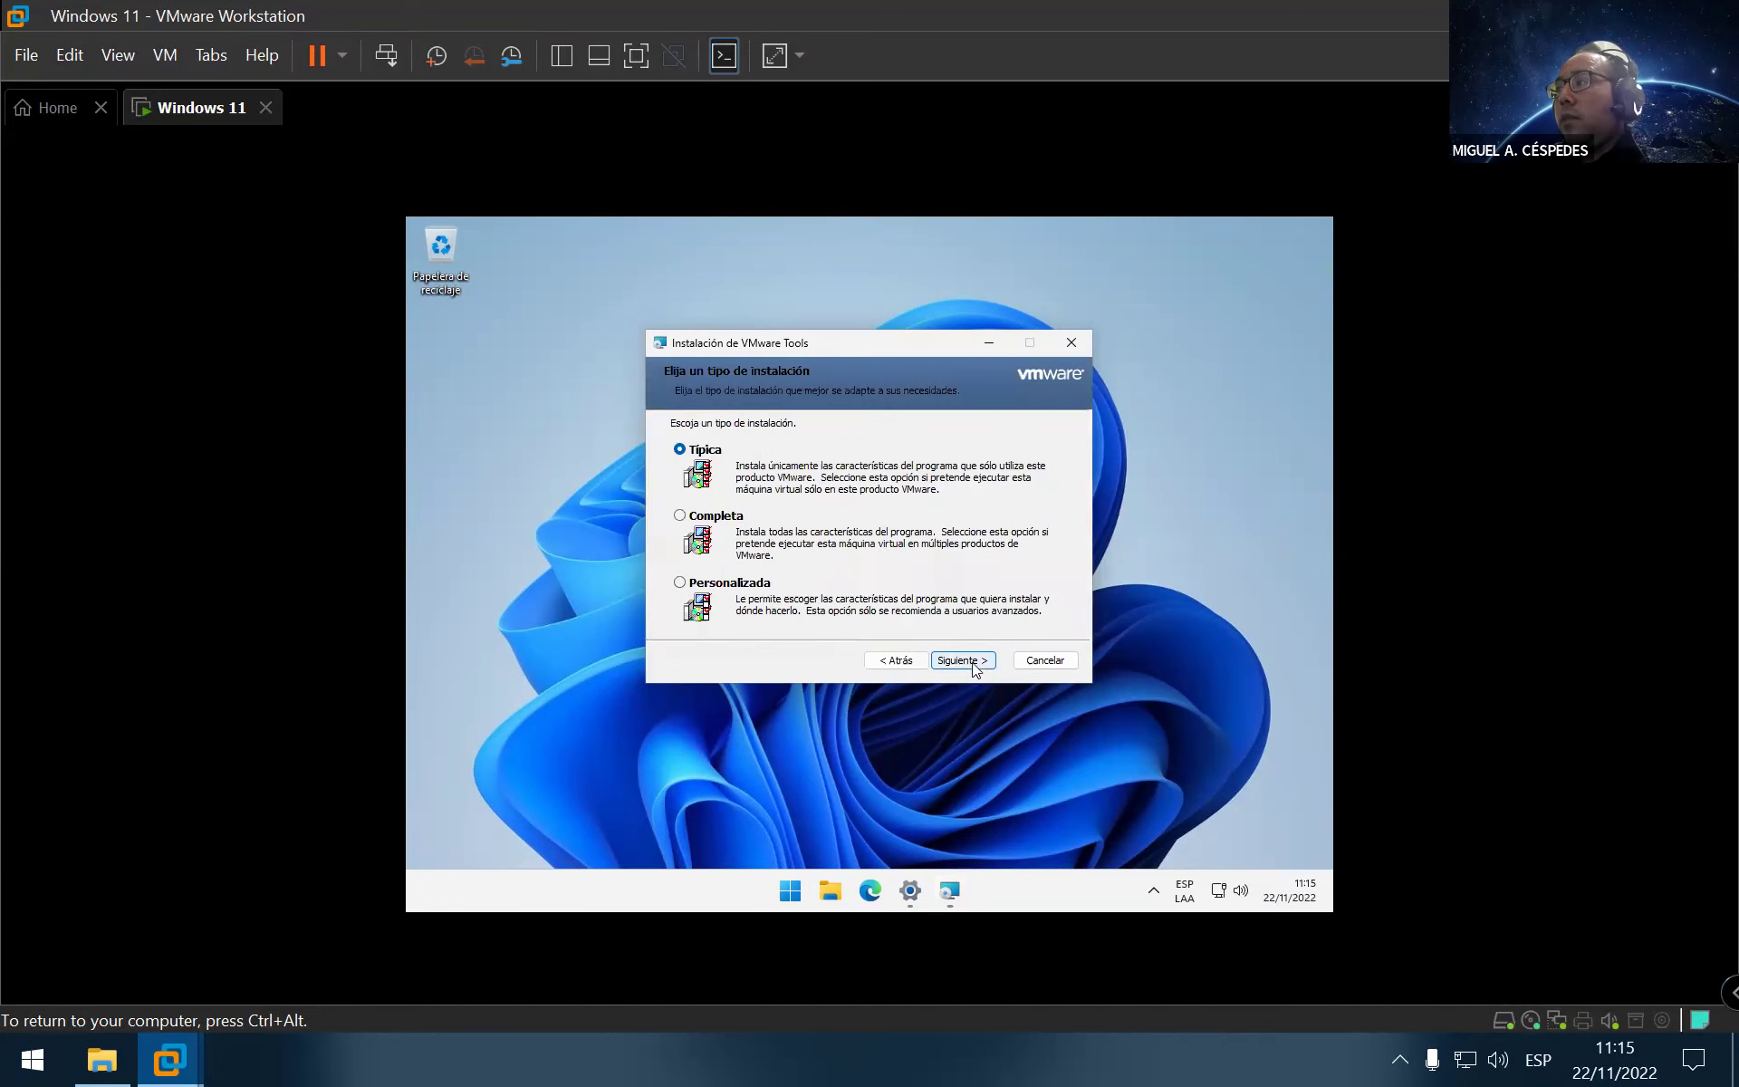
left_click(716, 518)
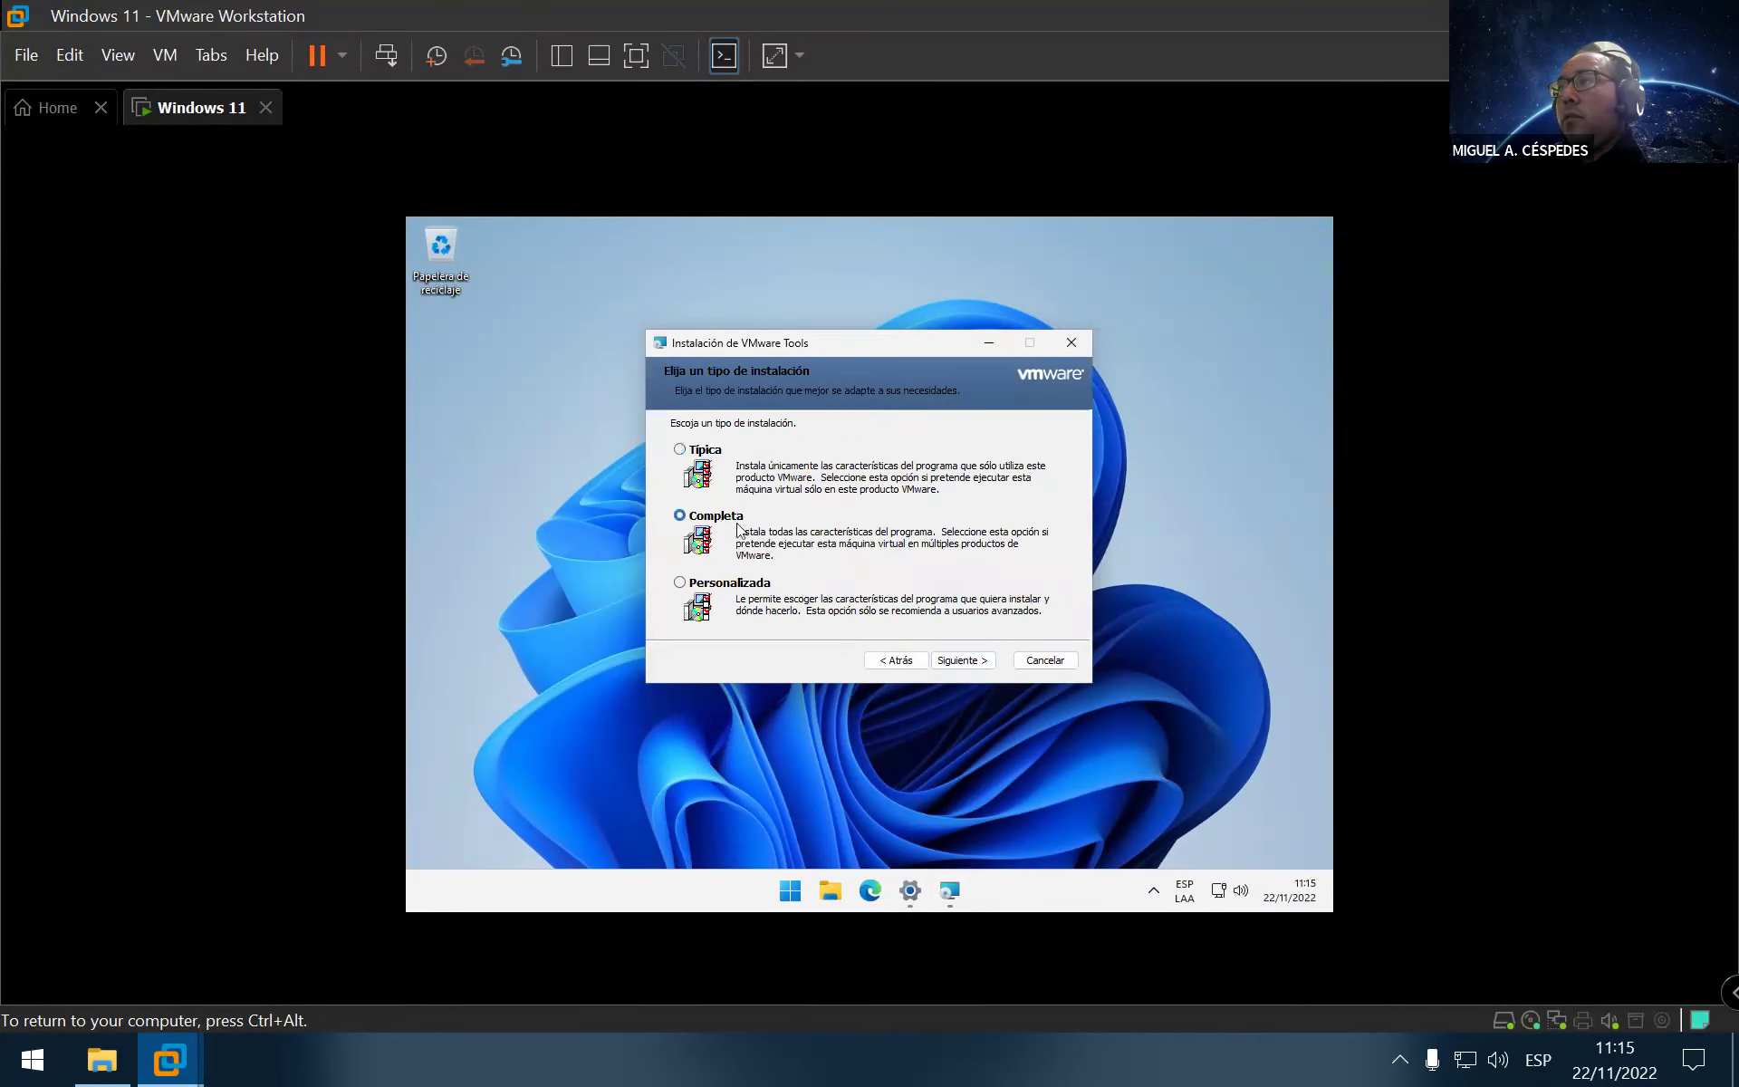
left_click(985, 664)
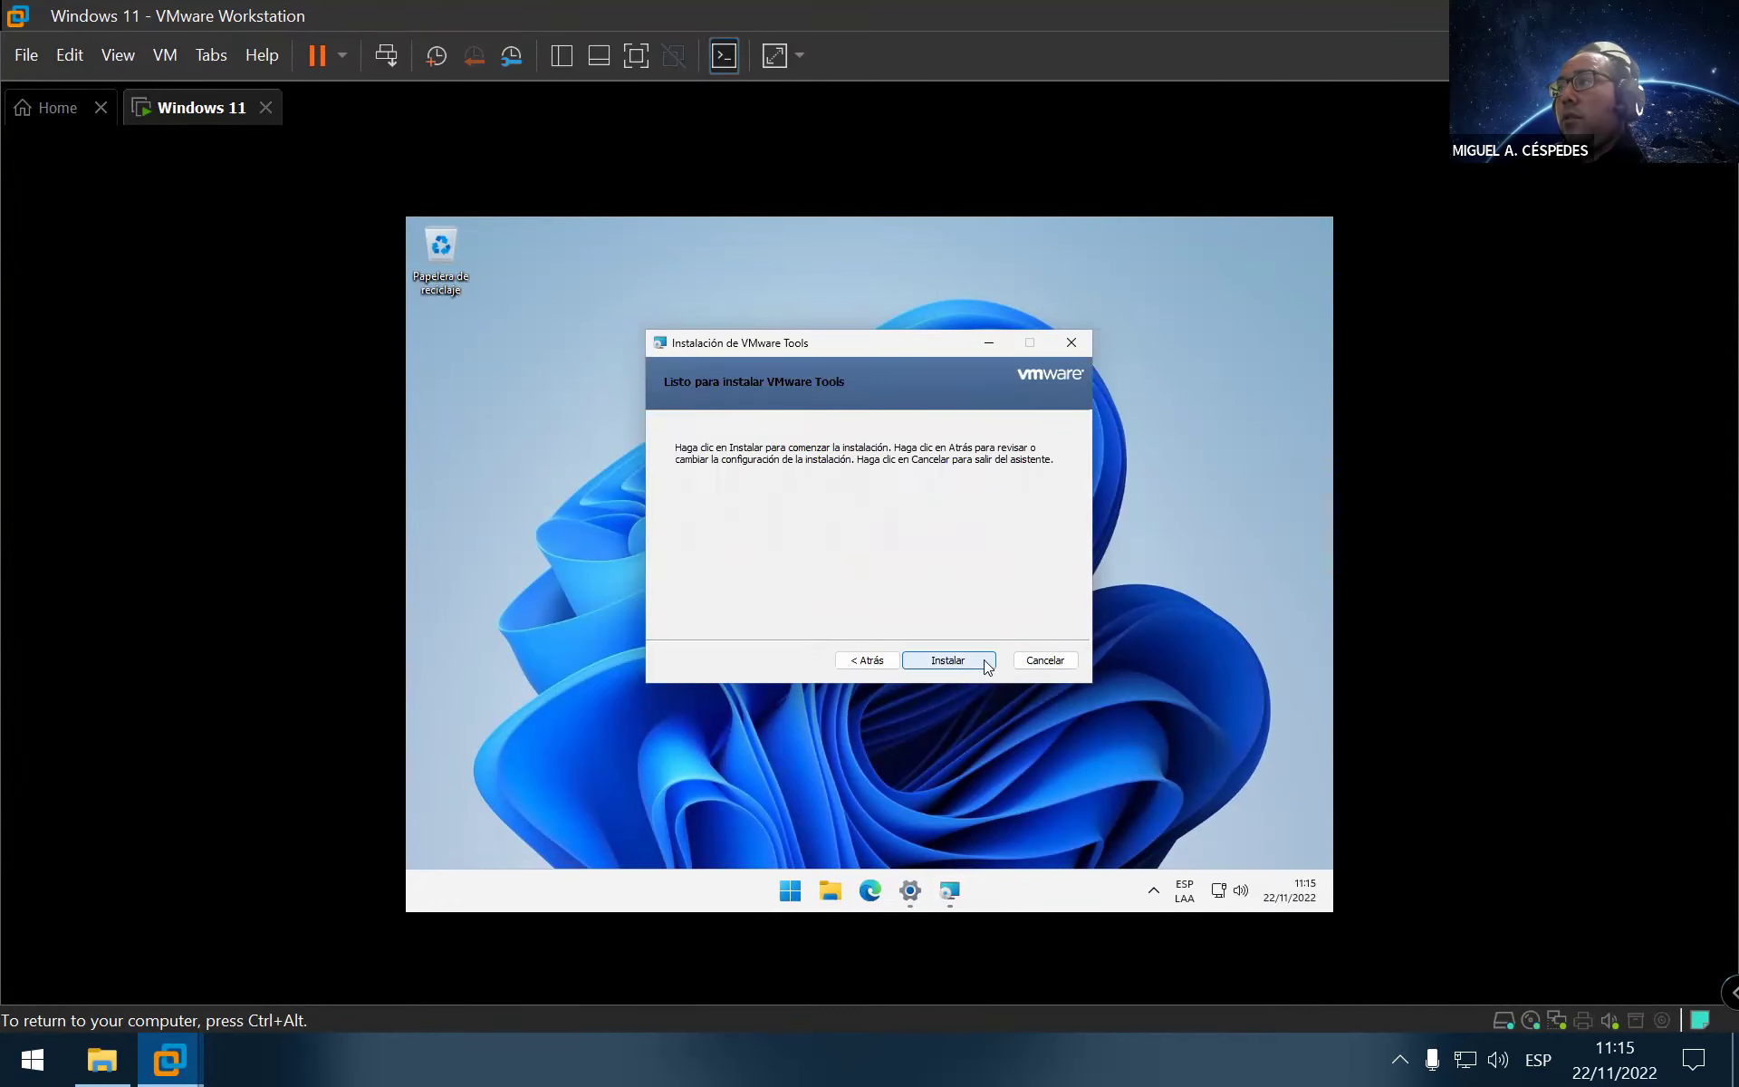
left_click(984, 667)
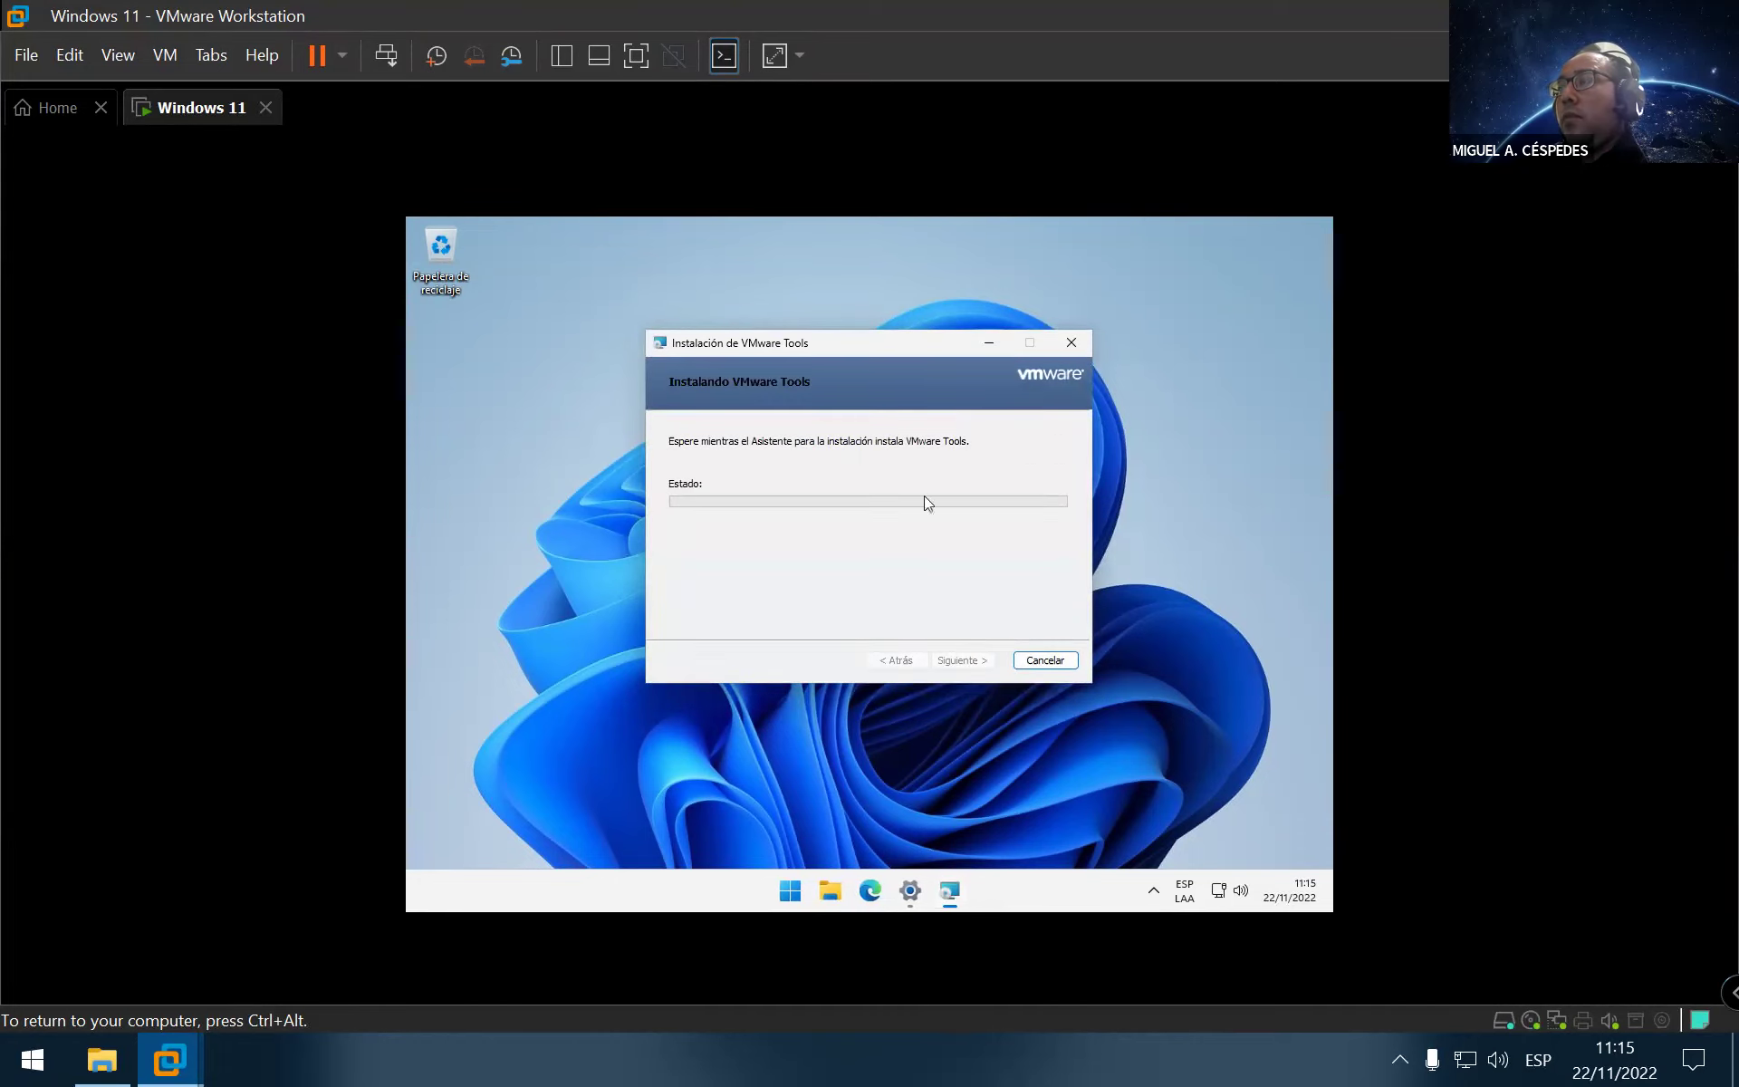
Refresh the desktop while the install runs, then click Finalizar in the wizard
right_click(1161, 331)
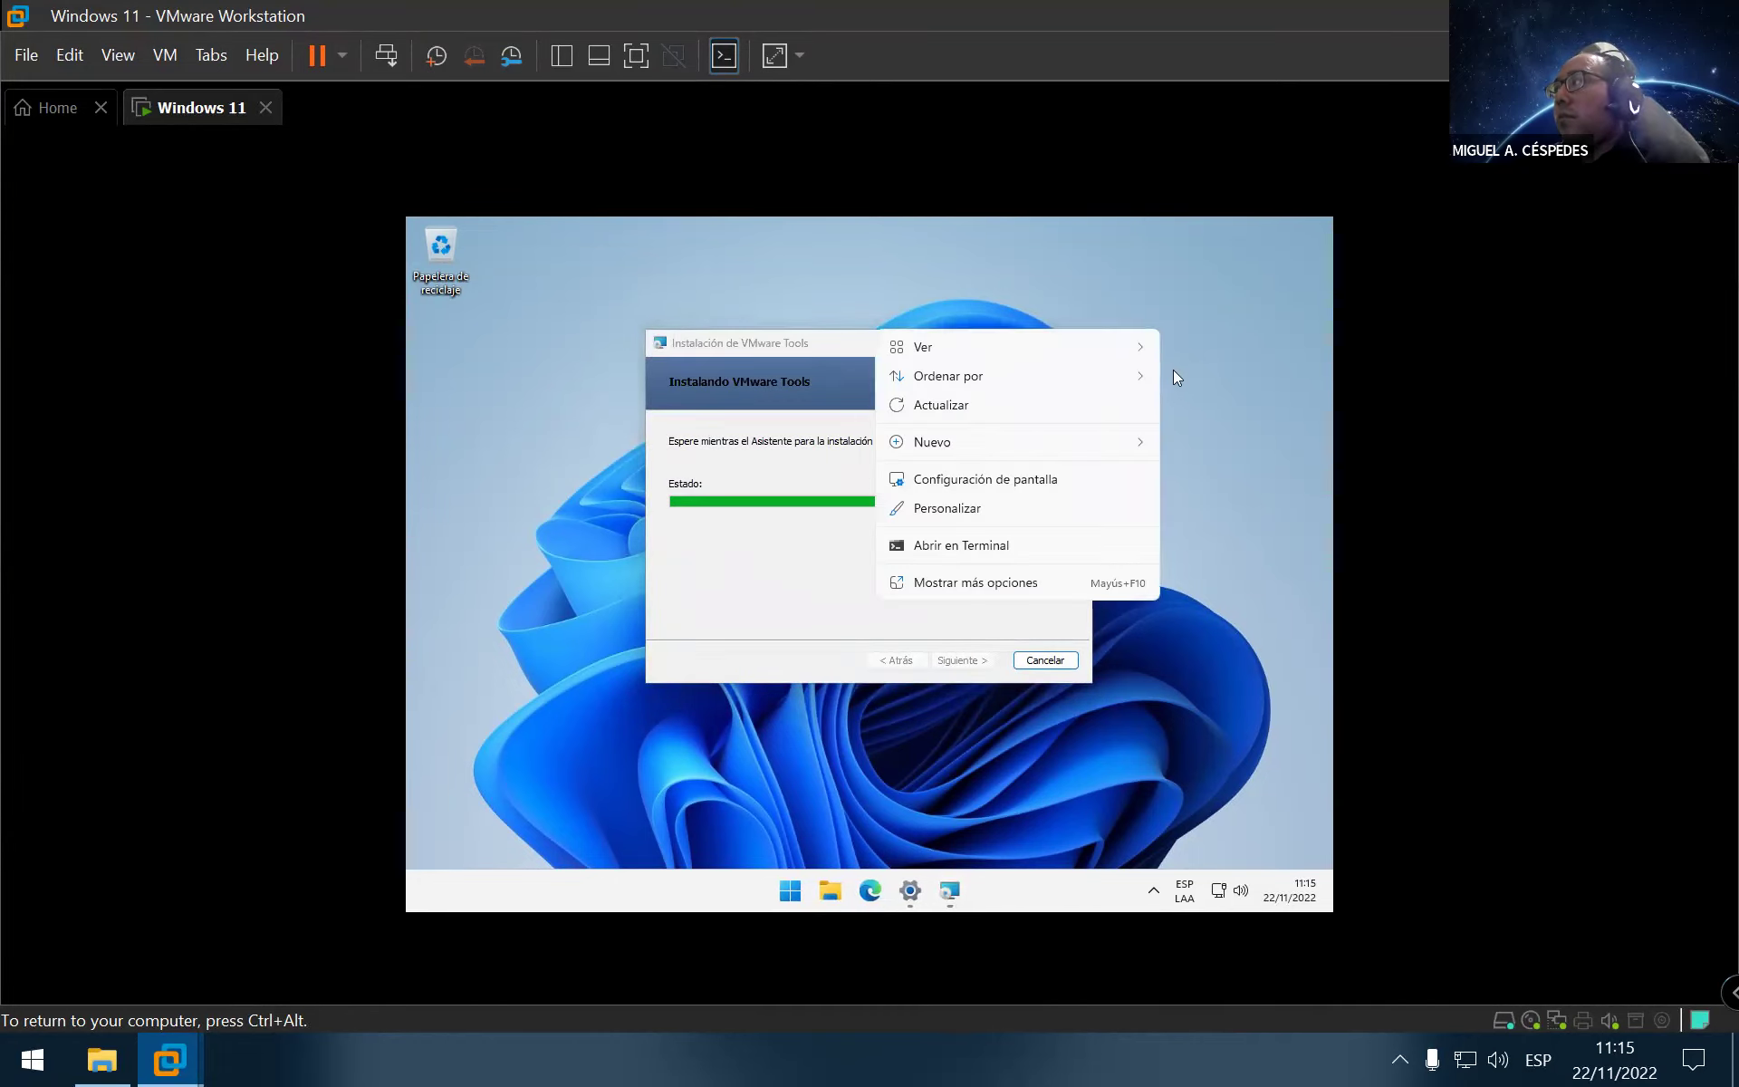
left_click(1230, 346)
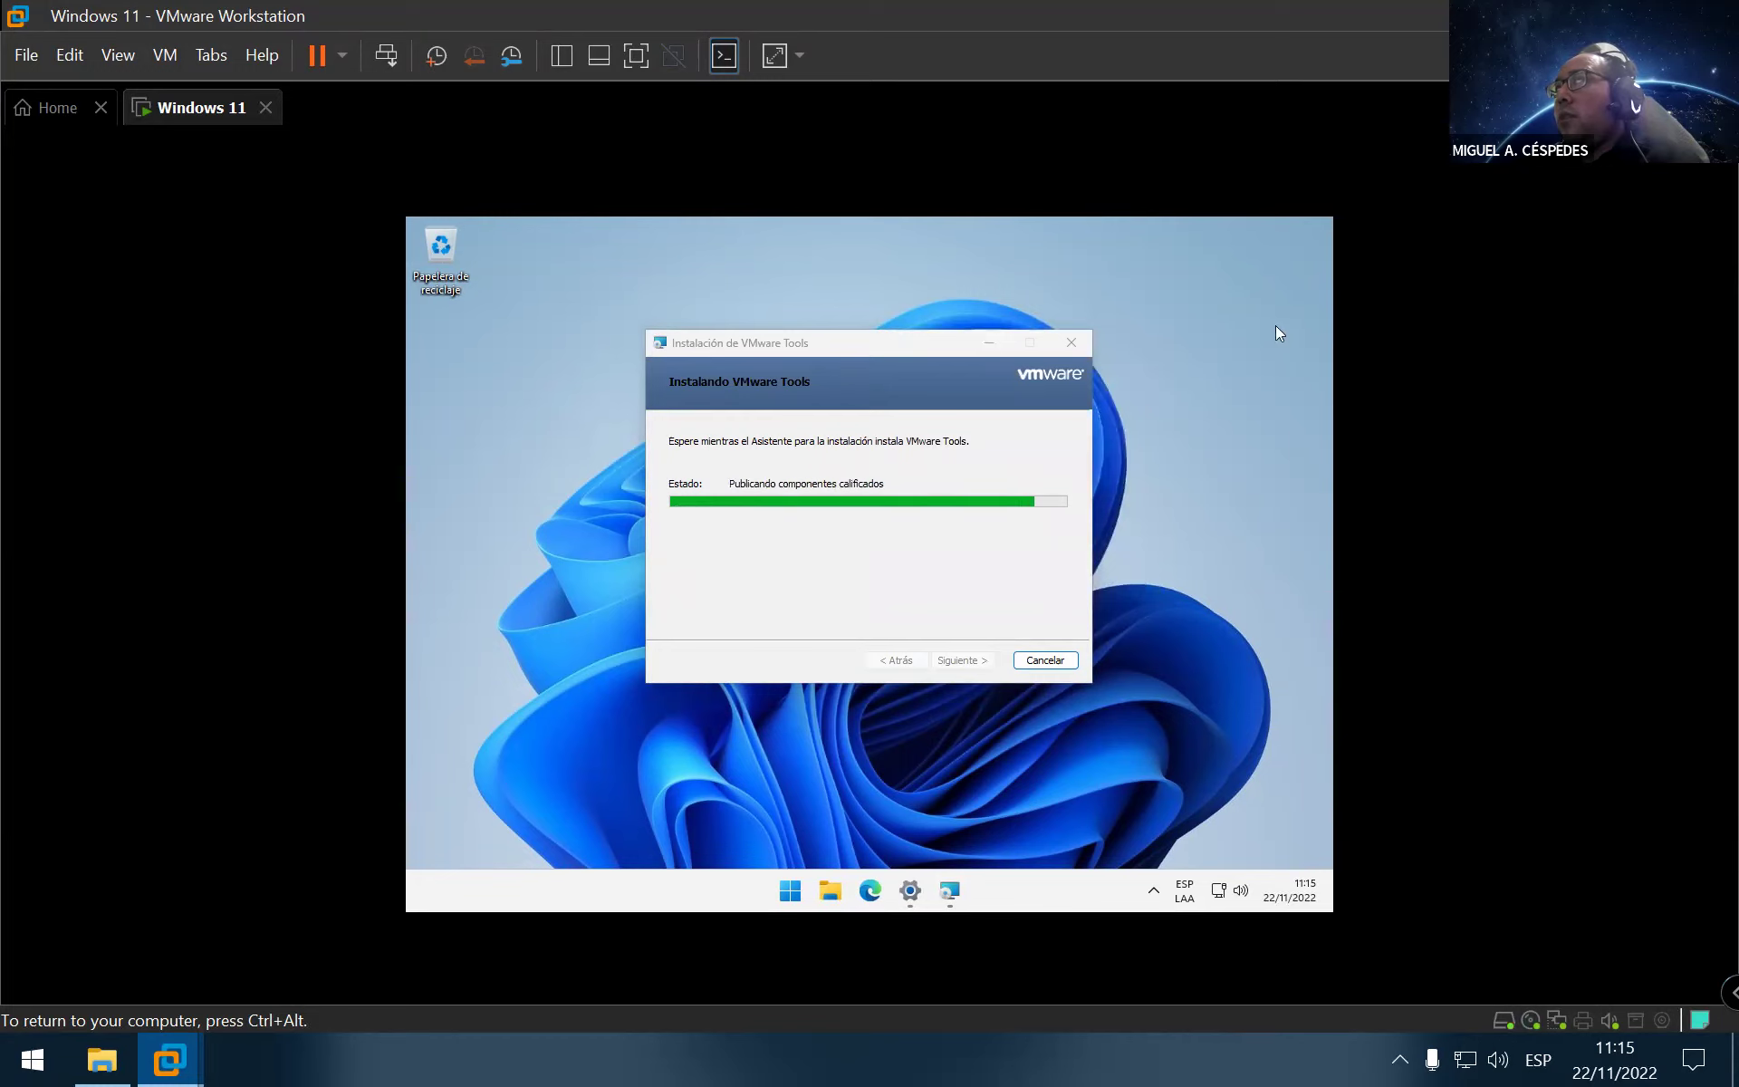
right_click(1256, 339)
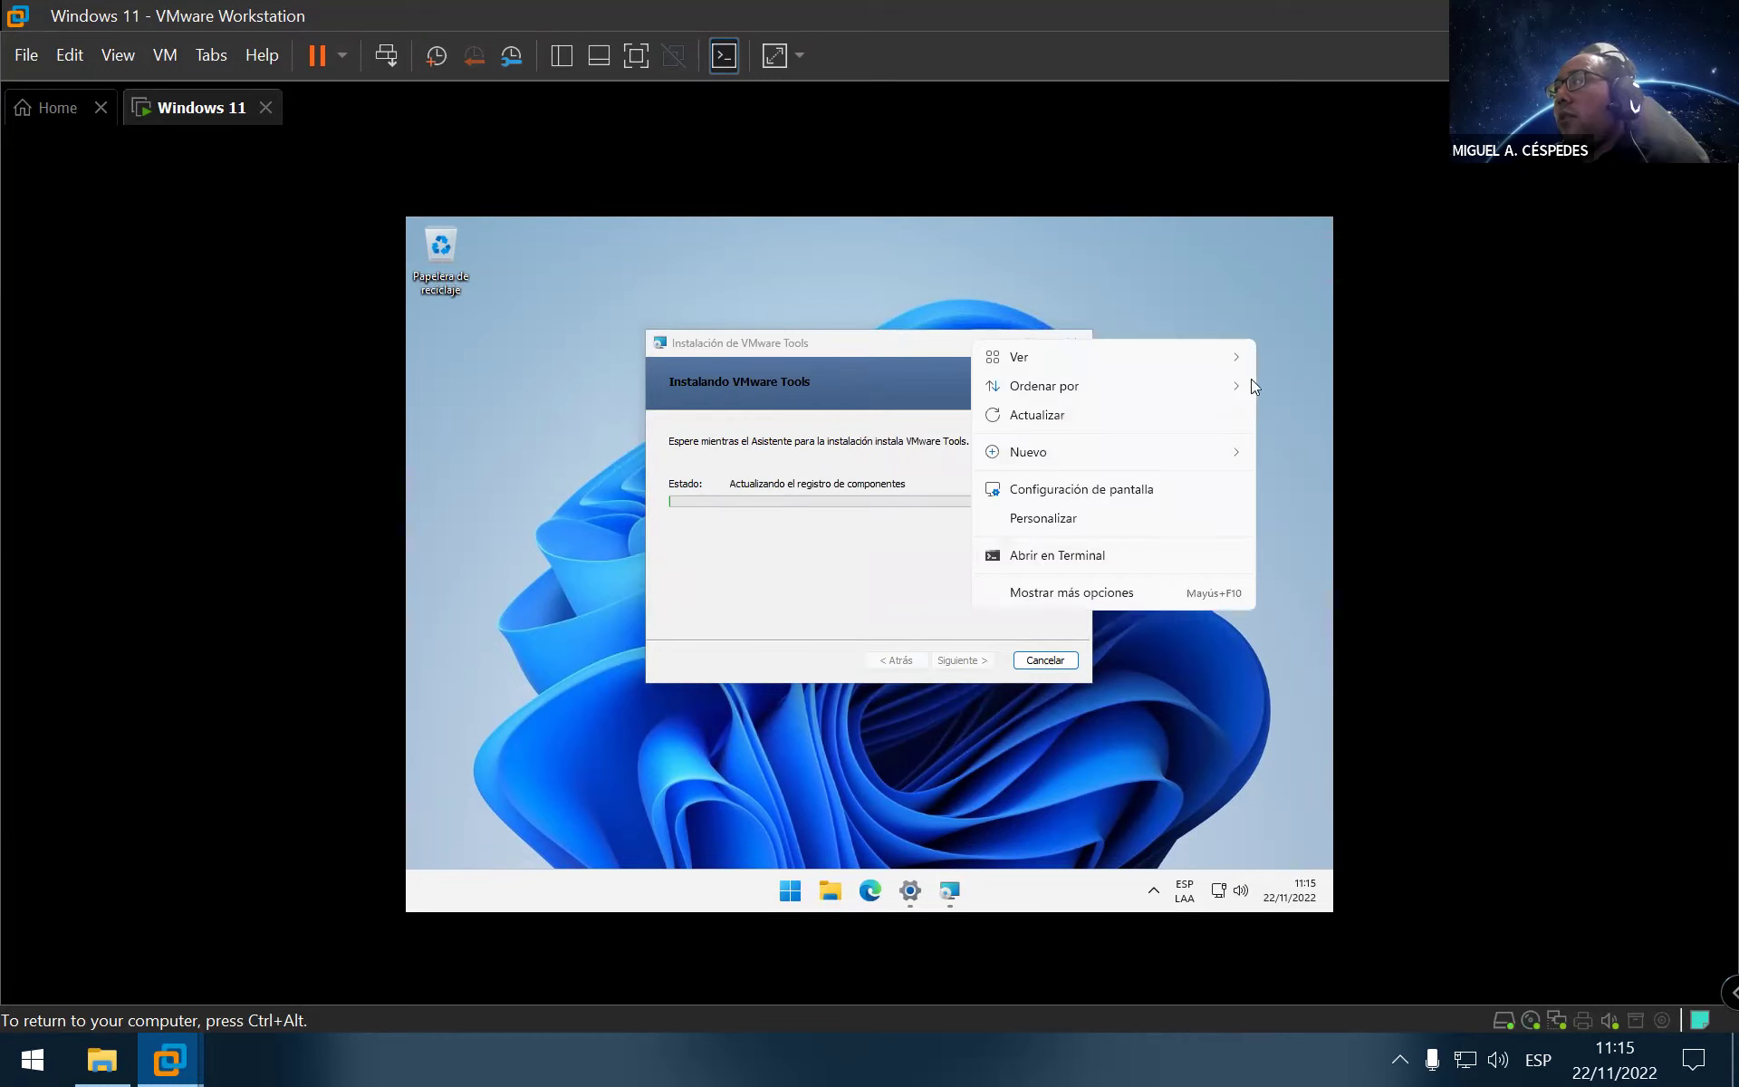
left_click(1183, 422)
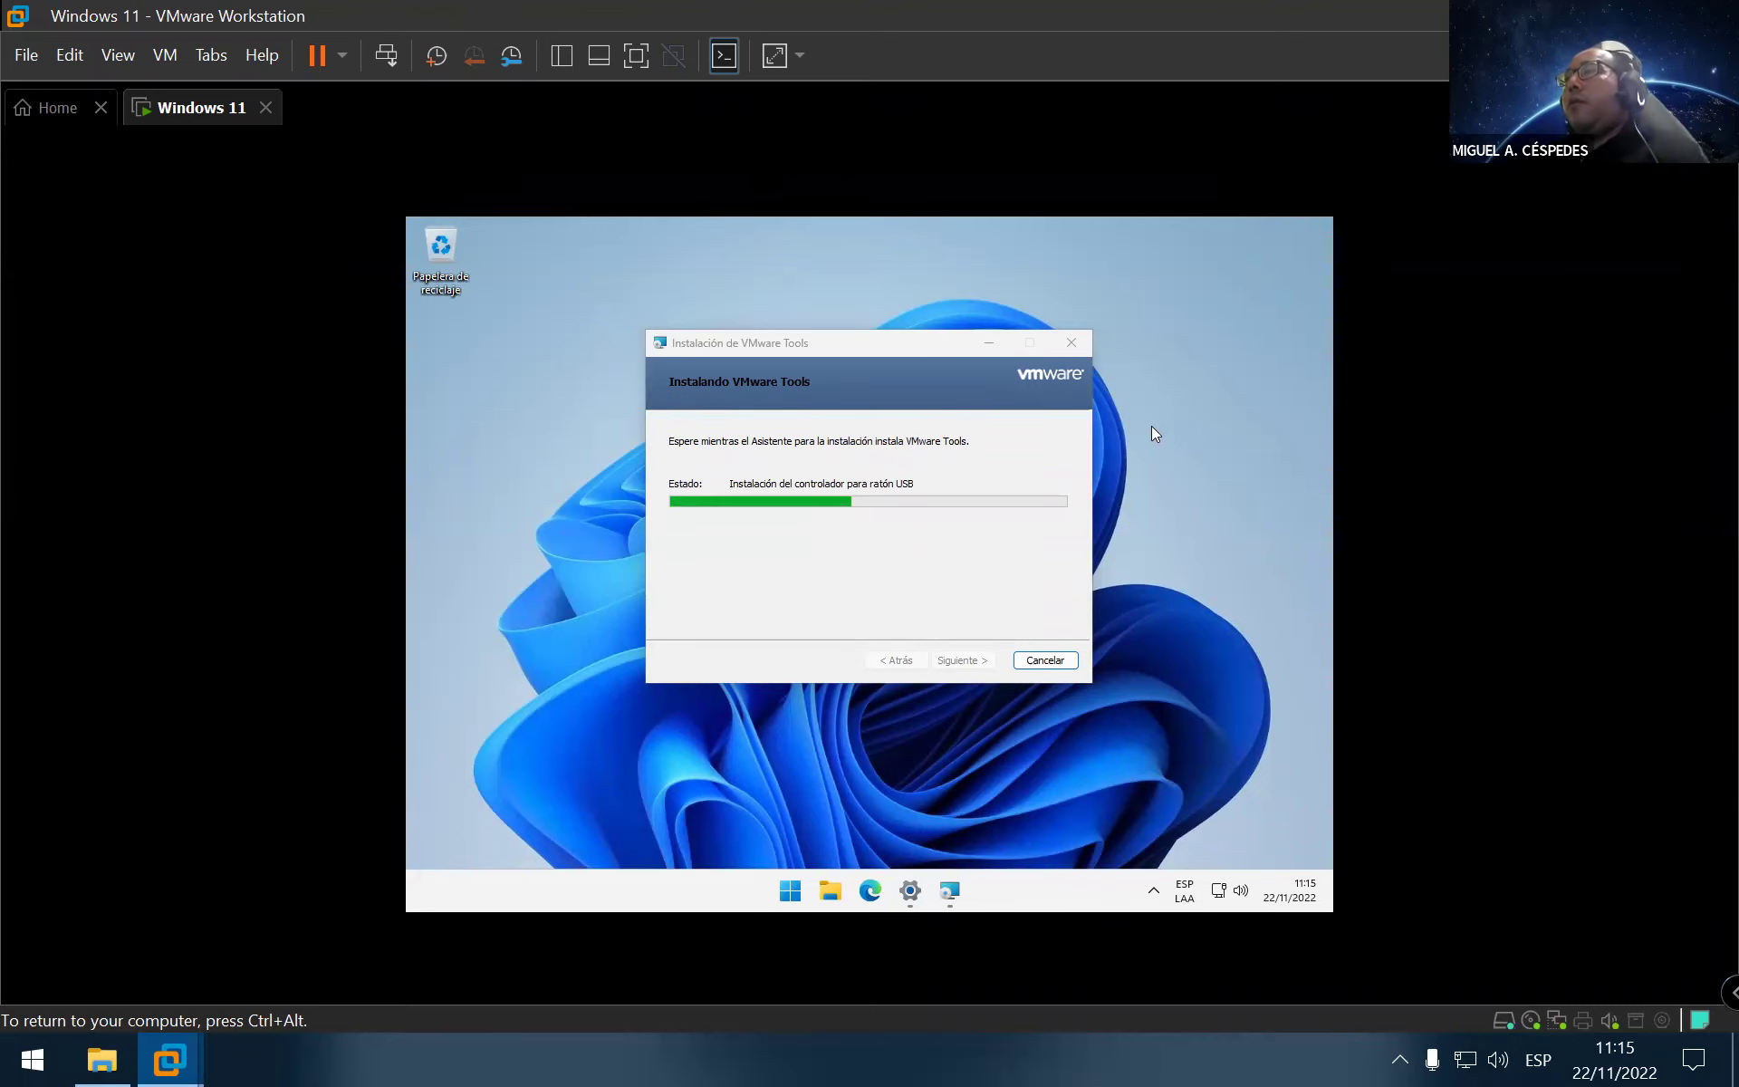
left_click_drag(1114, 405, 1187, 355)
right_click(1179, 372)
right_click(1159, 379)
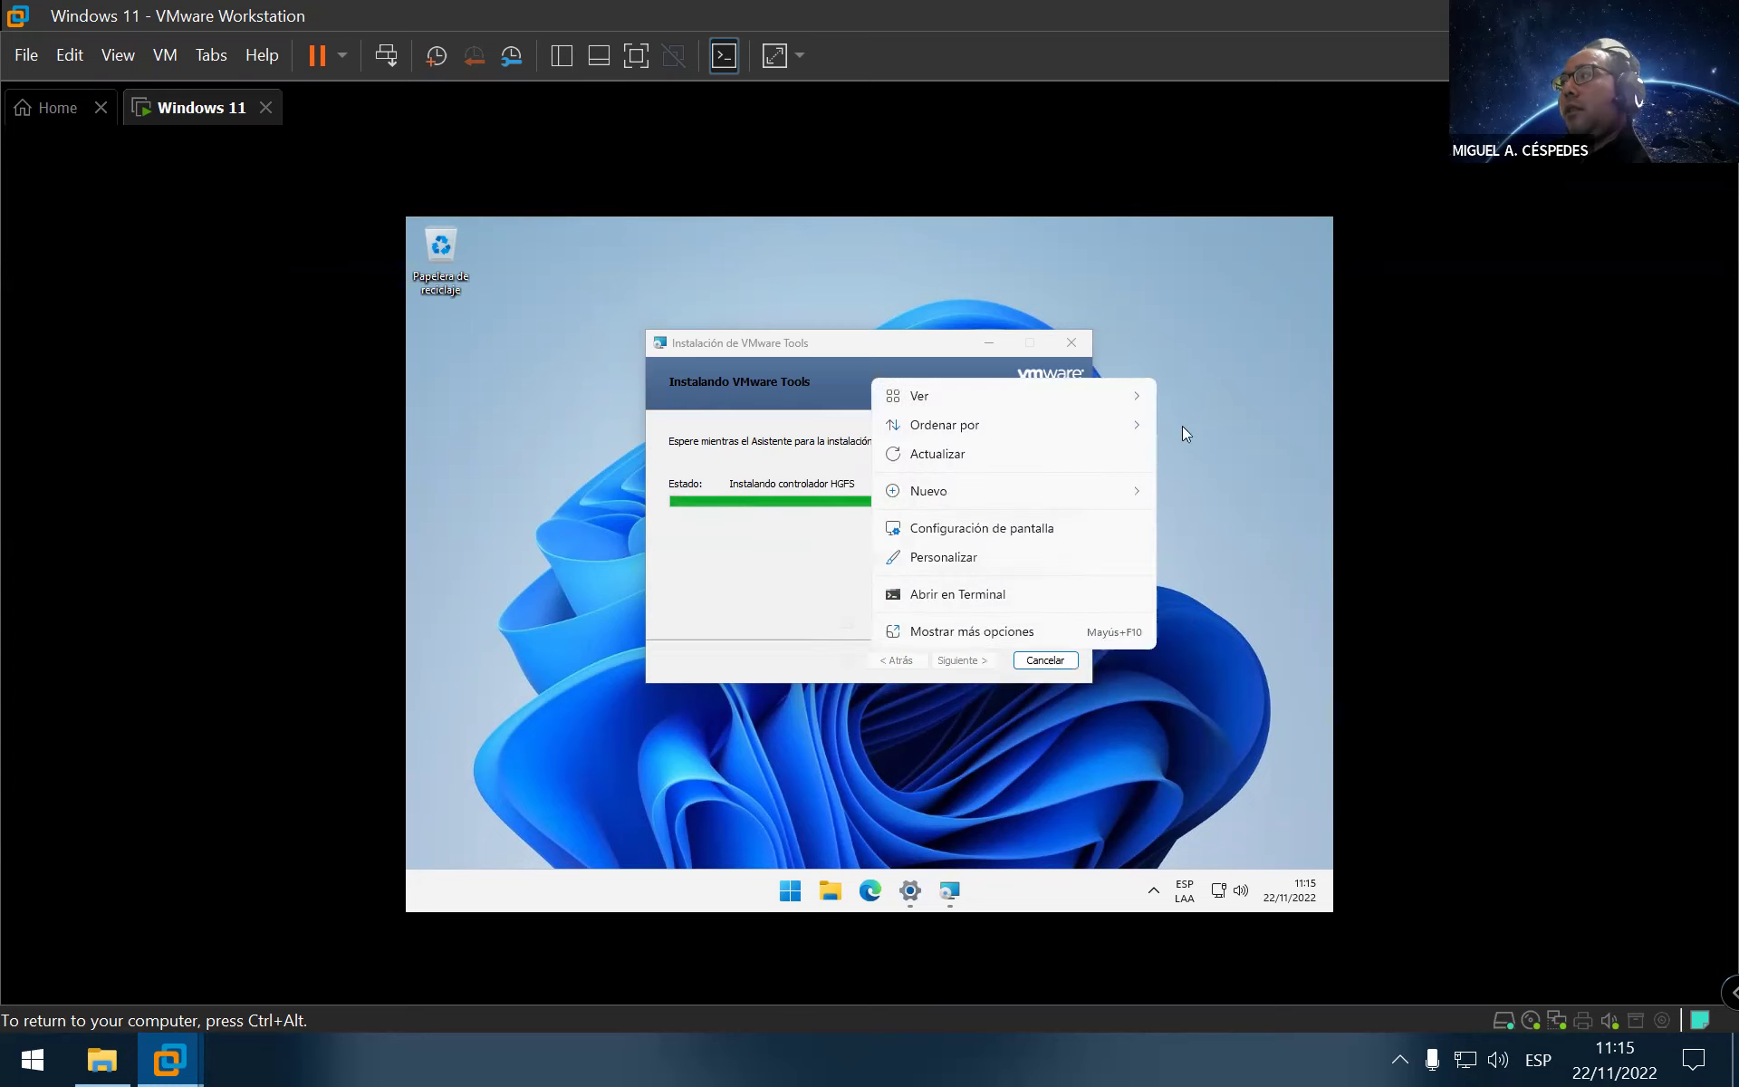
left_click(1093, 454)
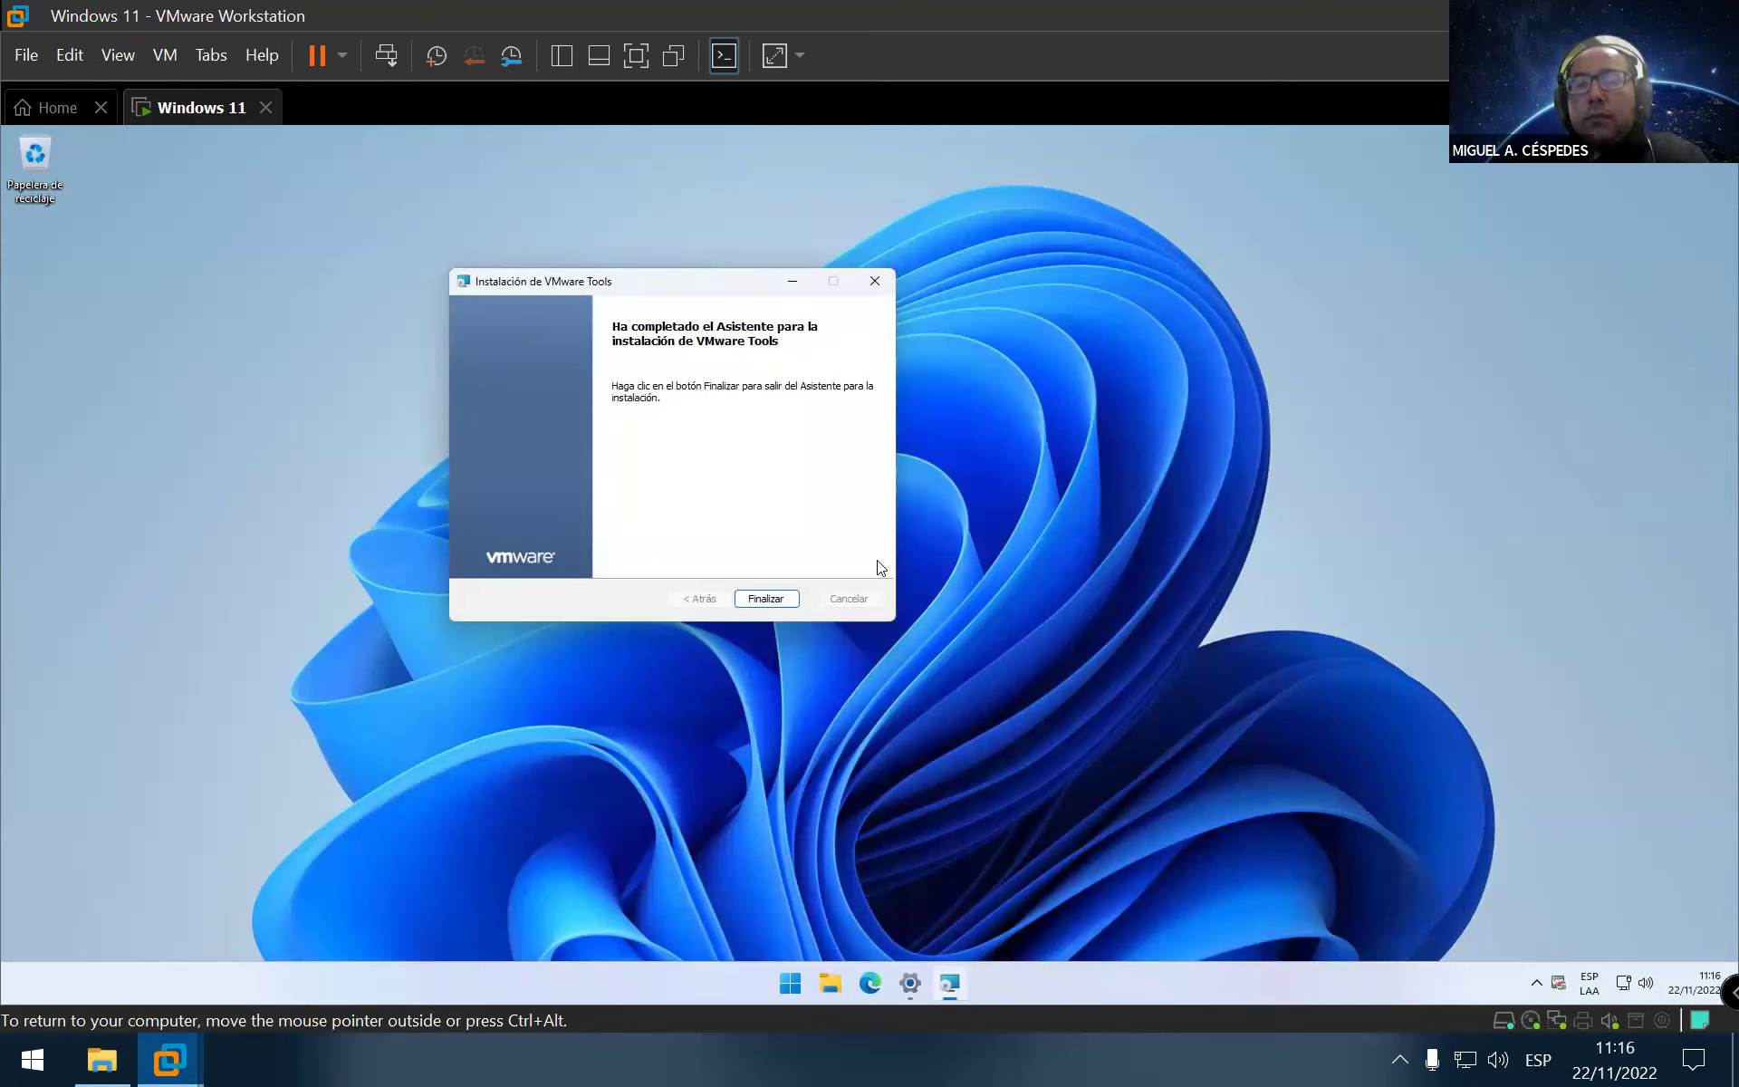
left_click(766, 601)
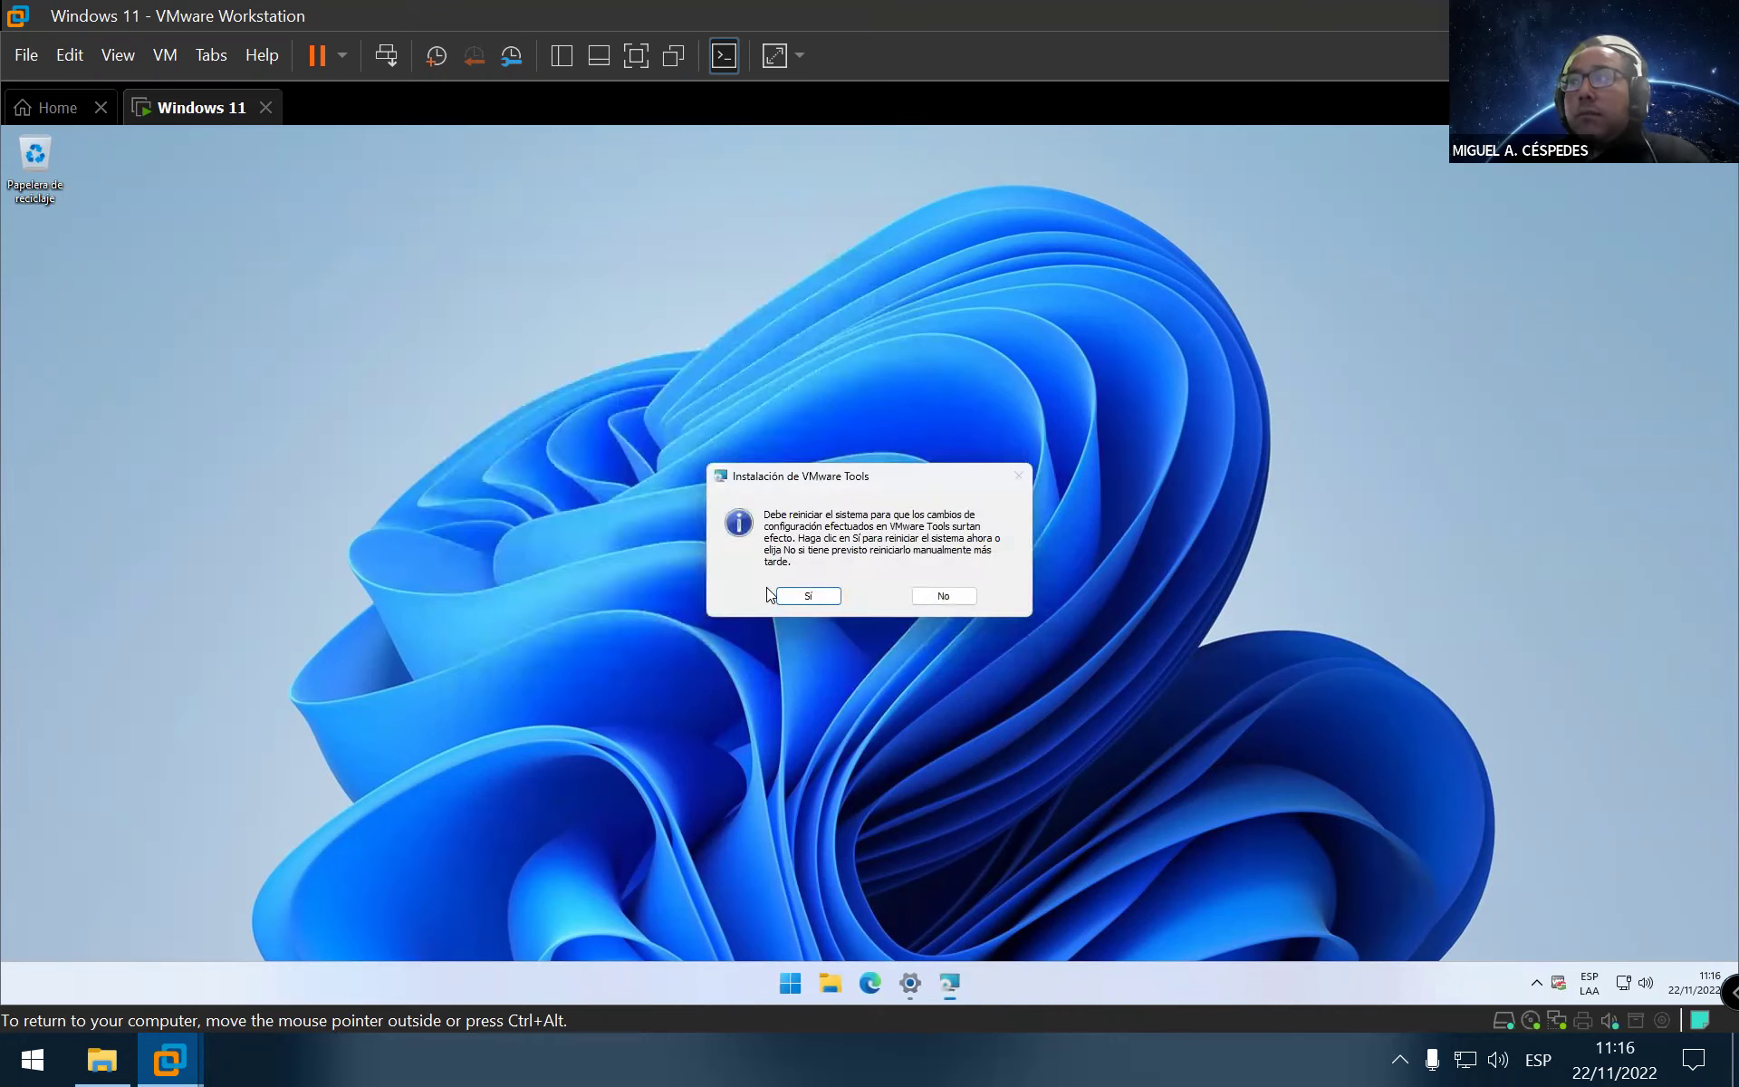
Accept the restart prompt with Sí and release input from the VM with Ctrl+Alt
left_click(808, 598)
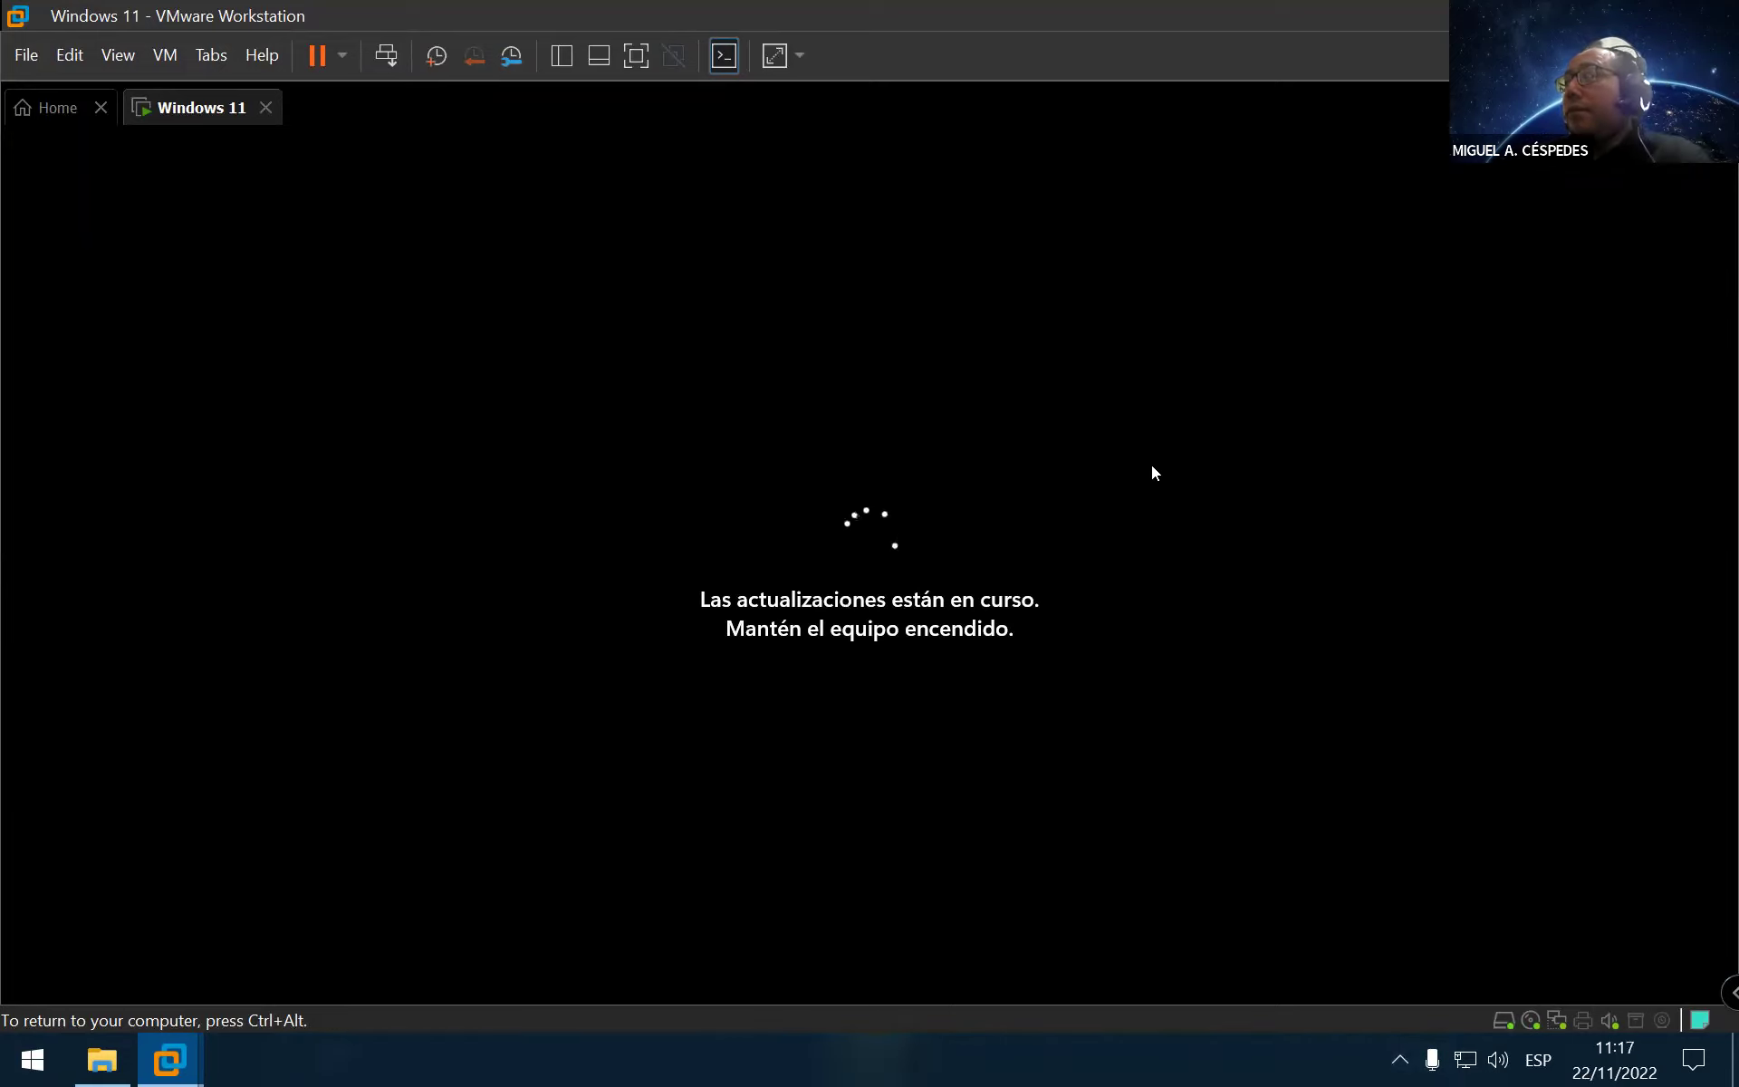
key("ctrl+alt")
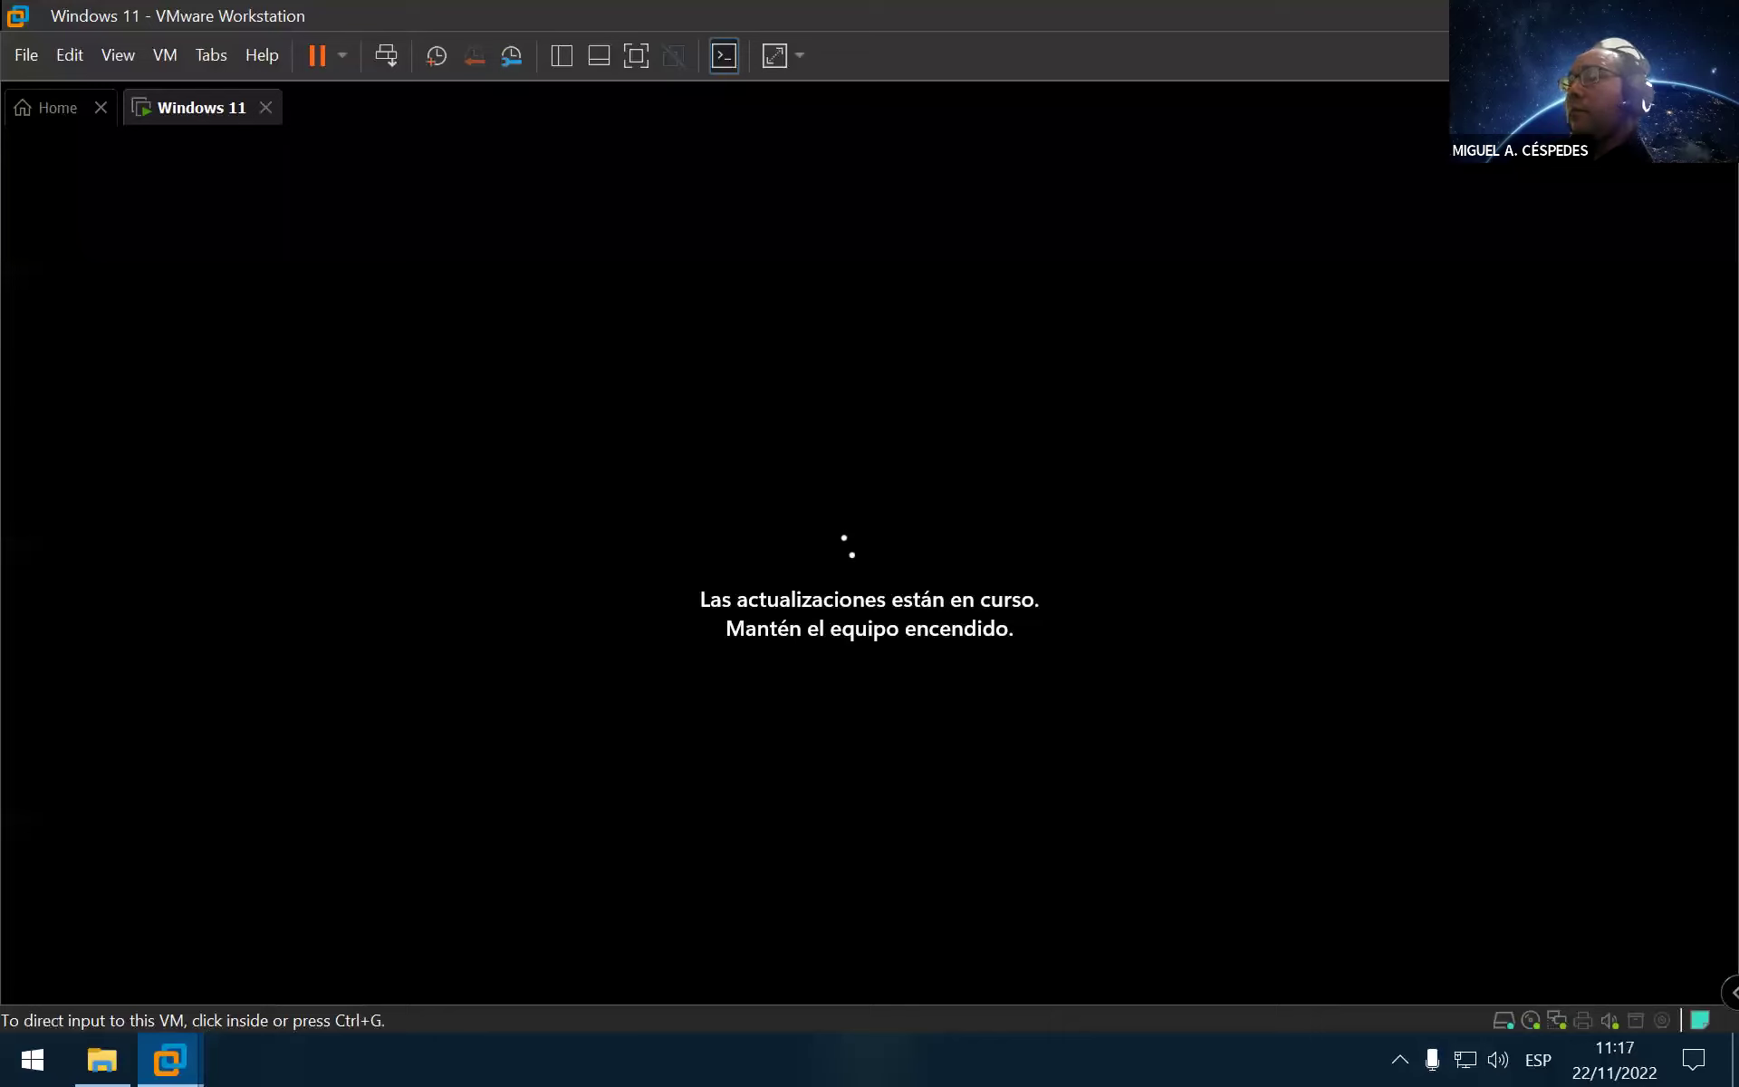
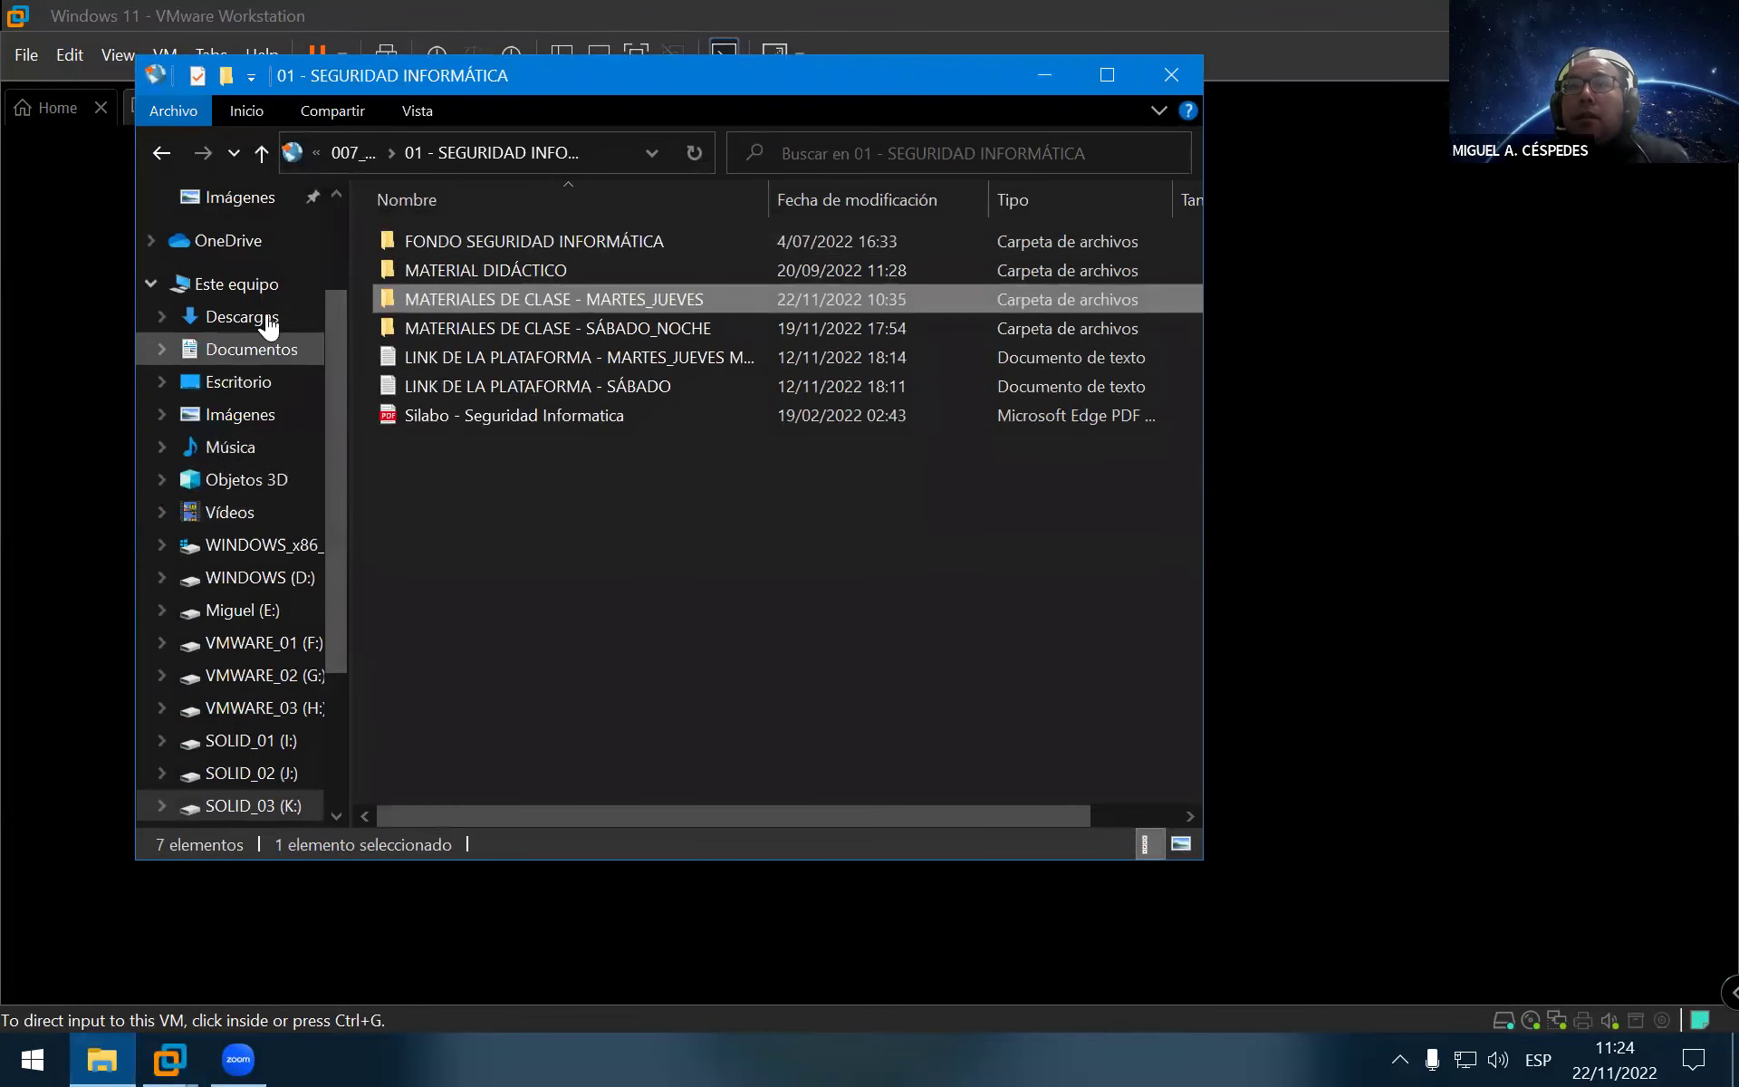
Browse the Miguel (E:) drive's W_SERVER-DOMINGO-TARDE and WINDOWS 10 HOME_SINGLE_L folders
left_click(313, 286)
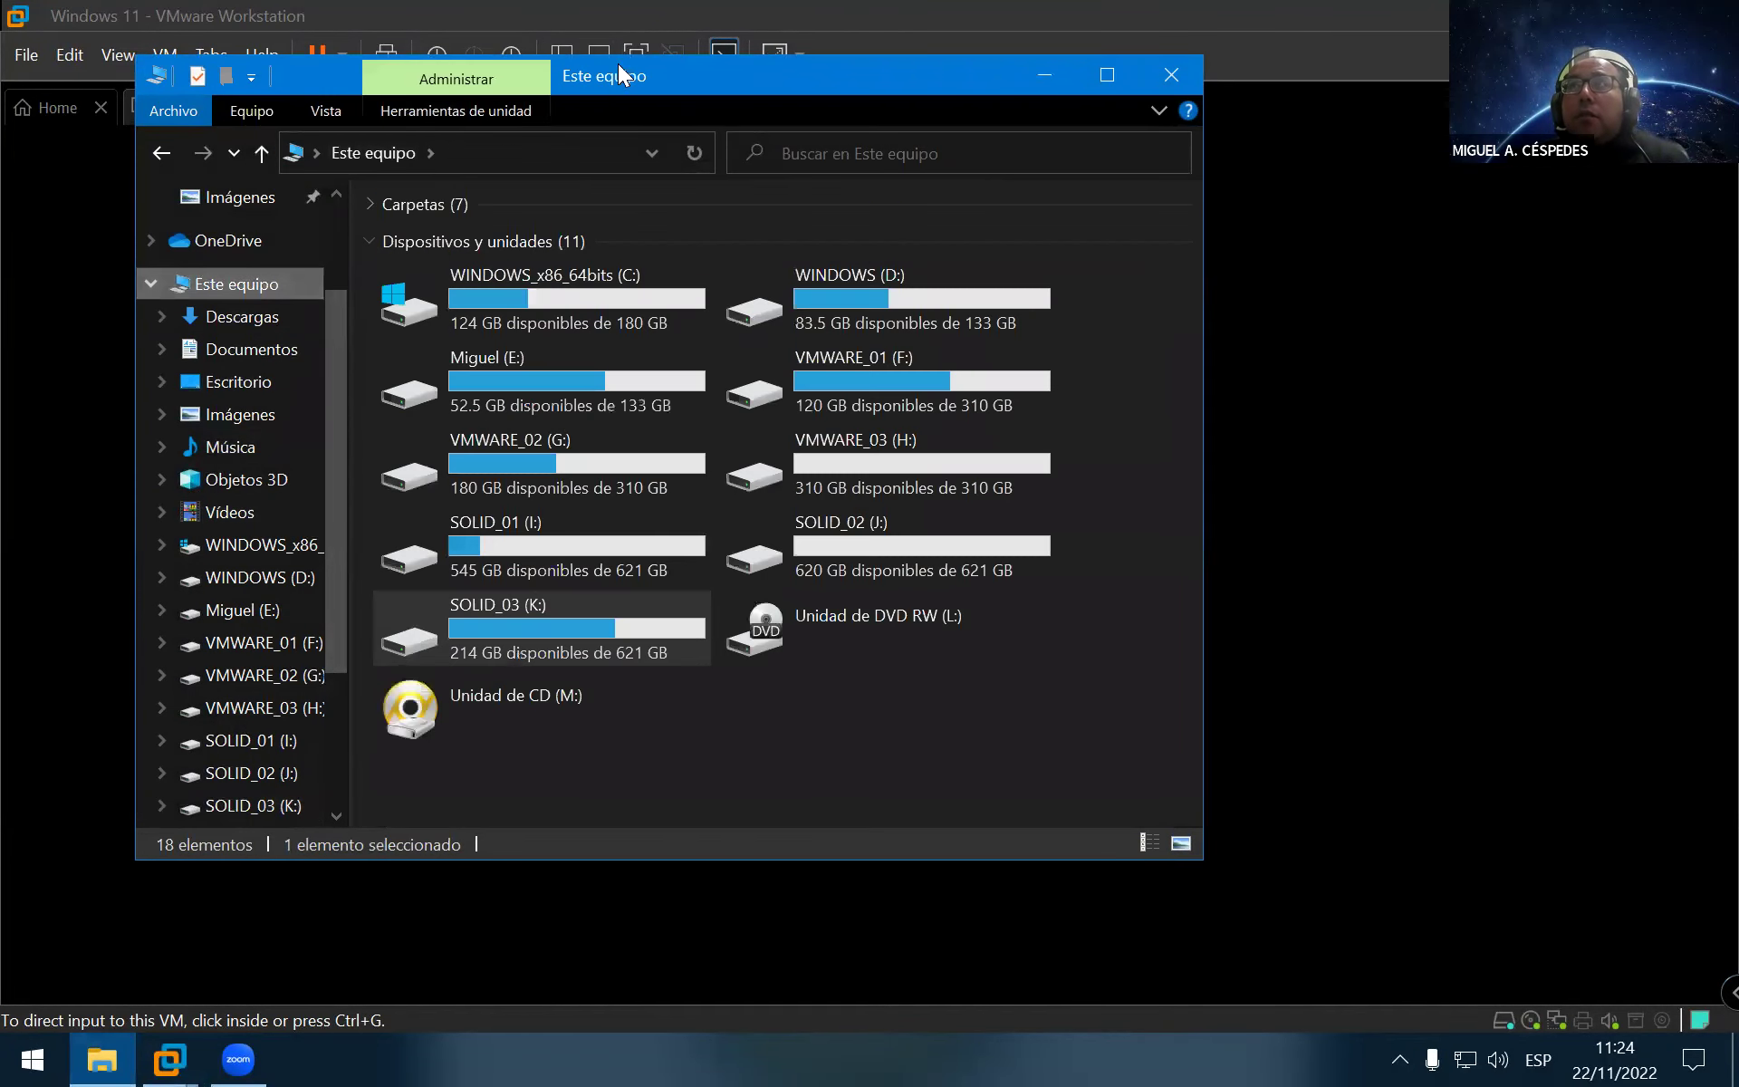
double_click(629, 69)
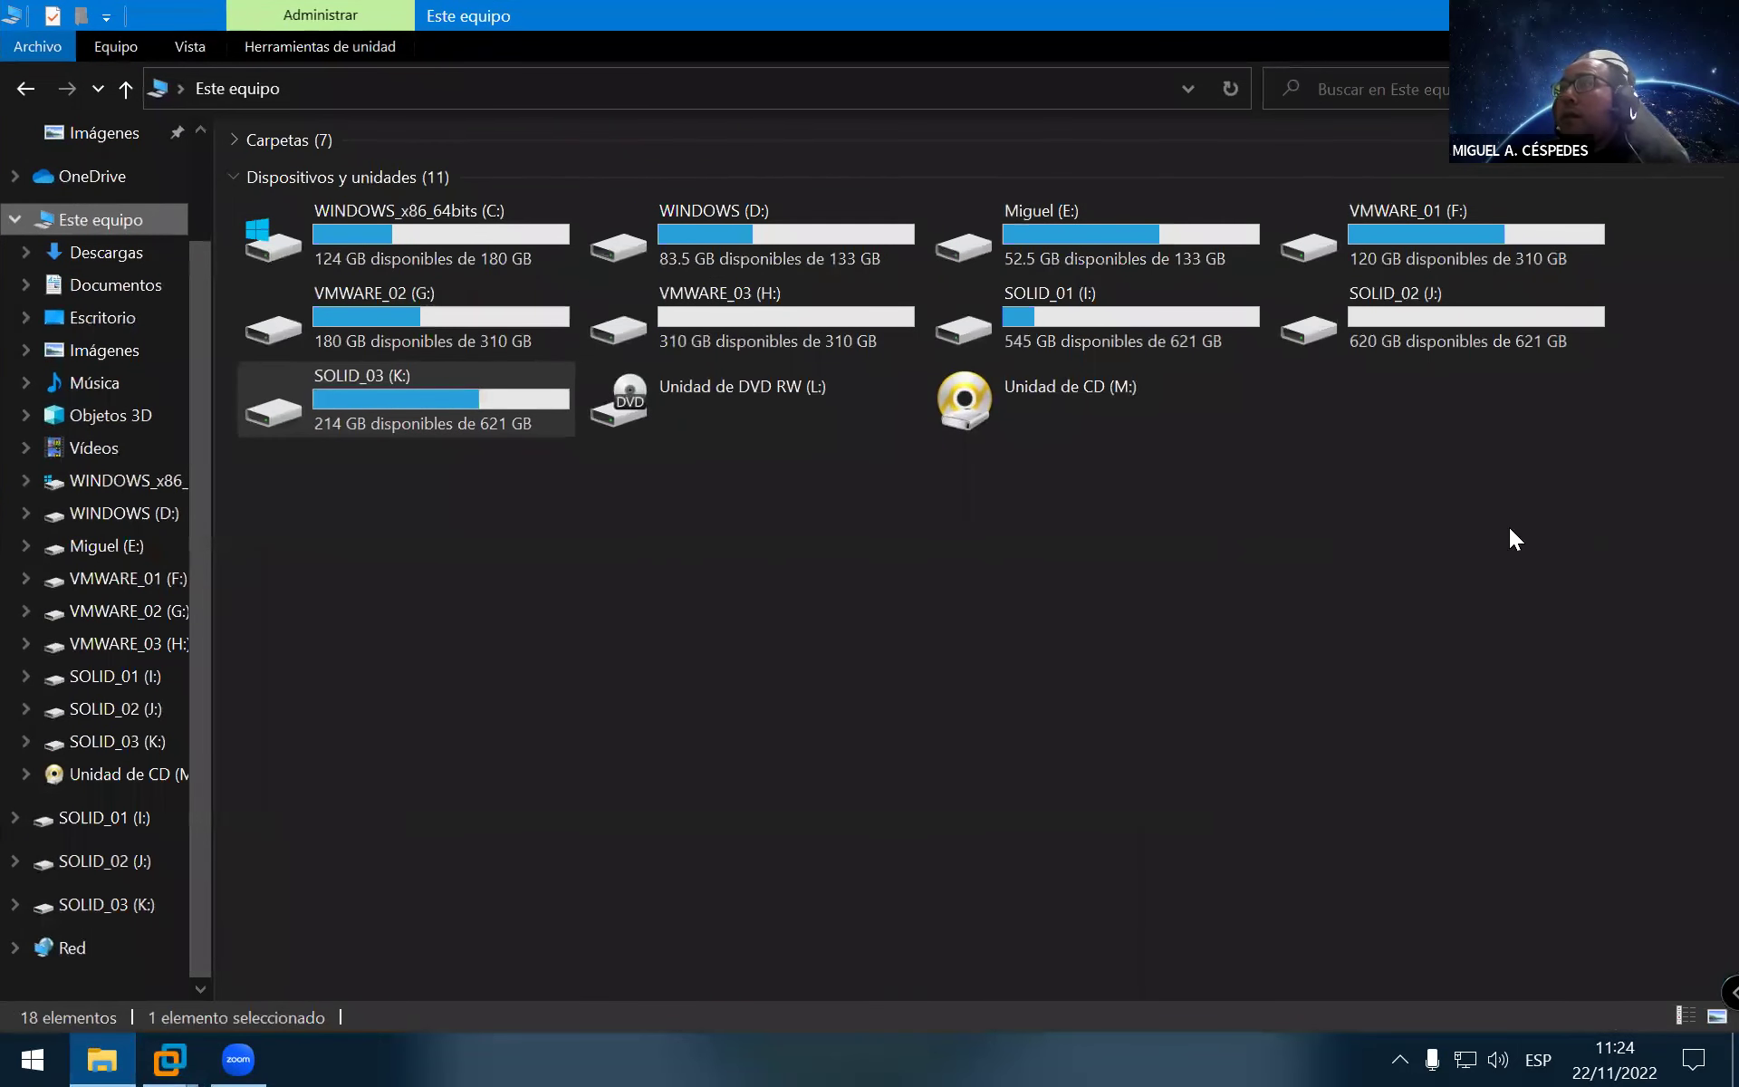
double_click(1161, 214)
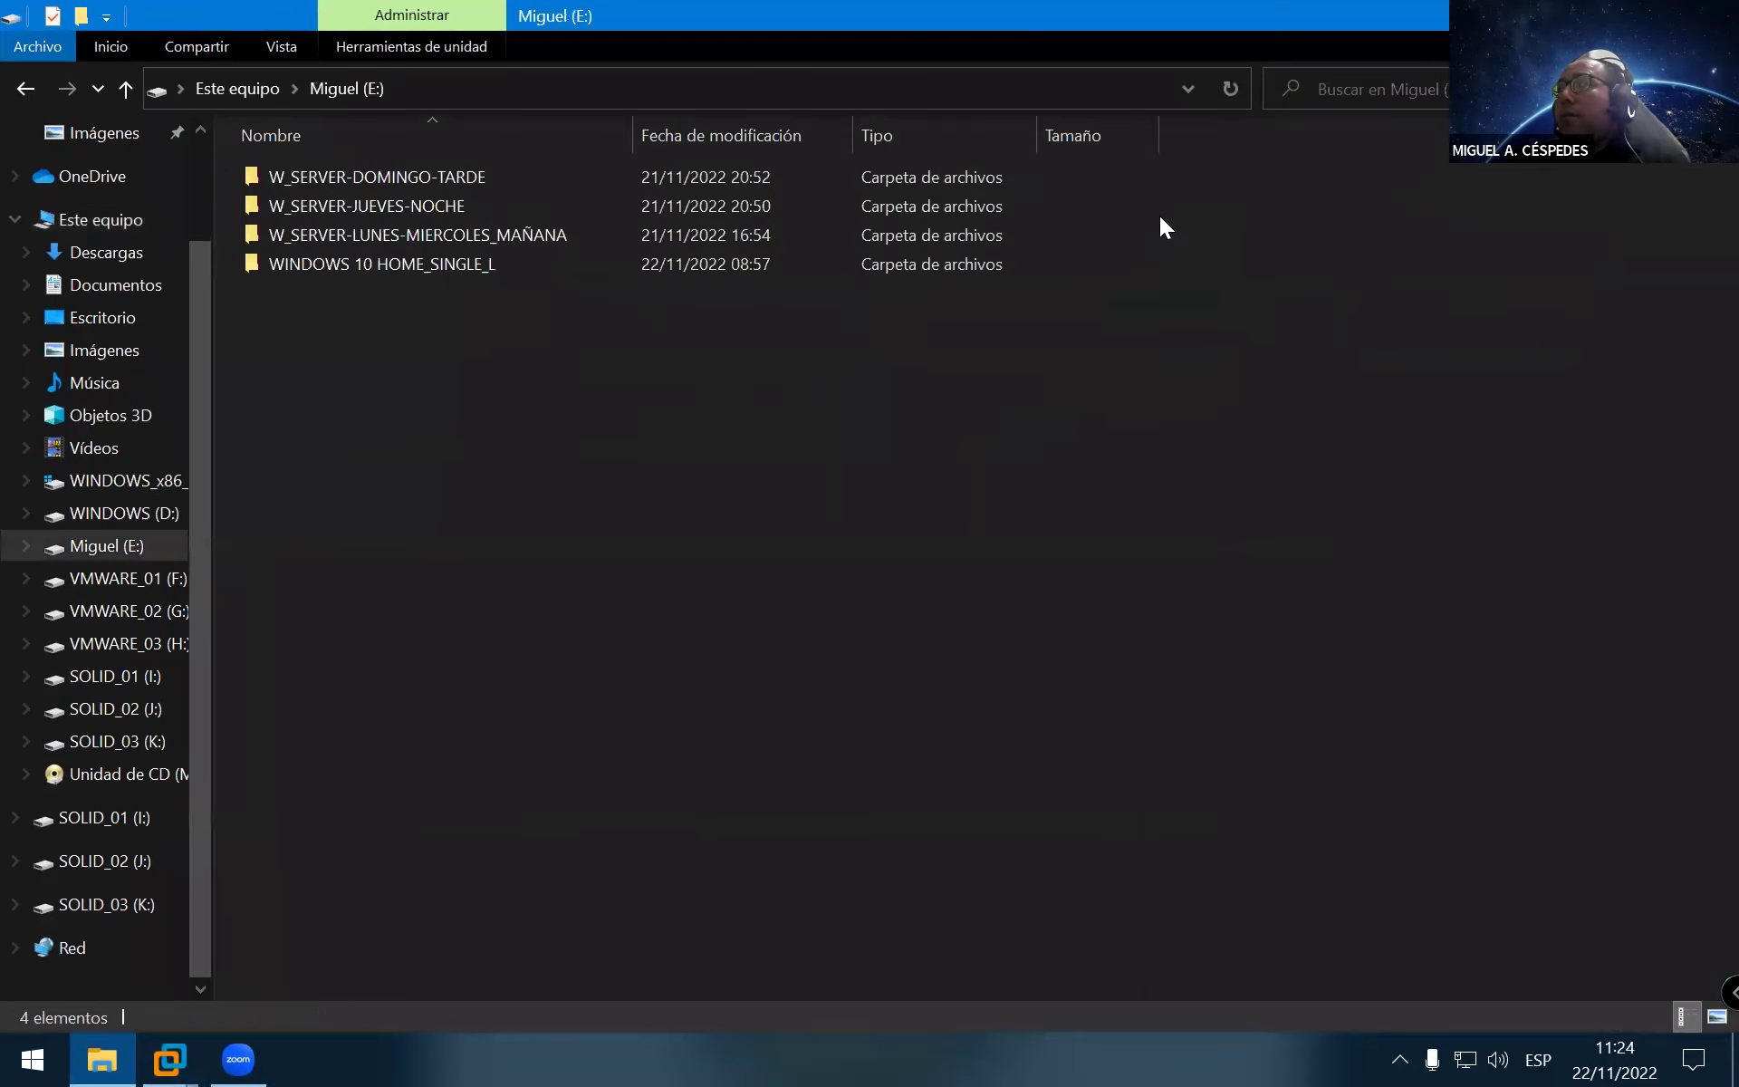
double_click(438, 184)
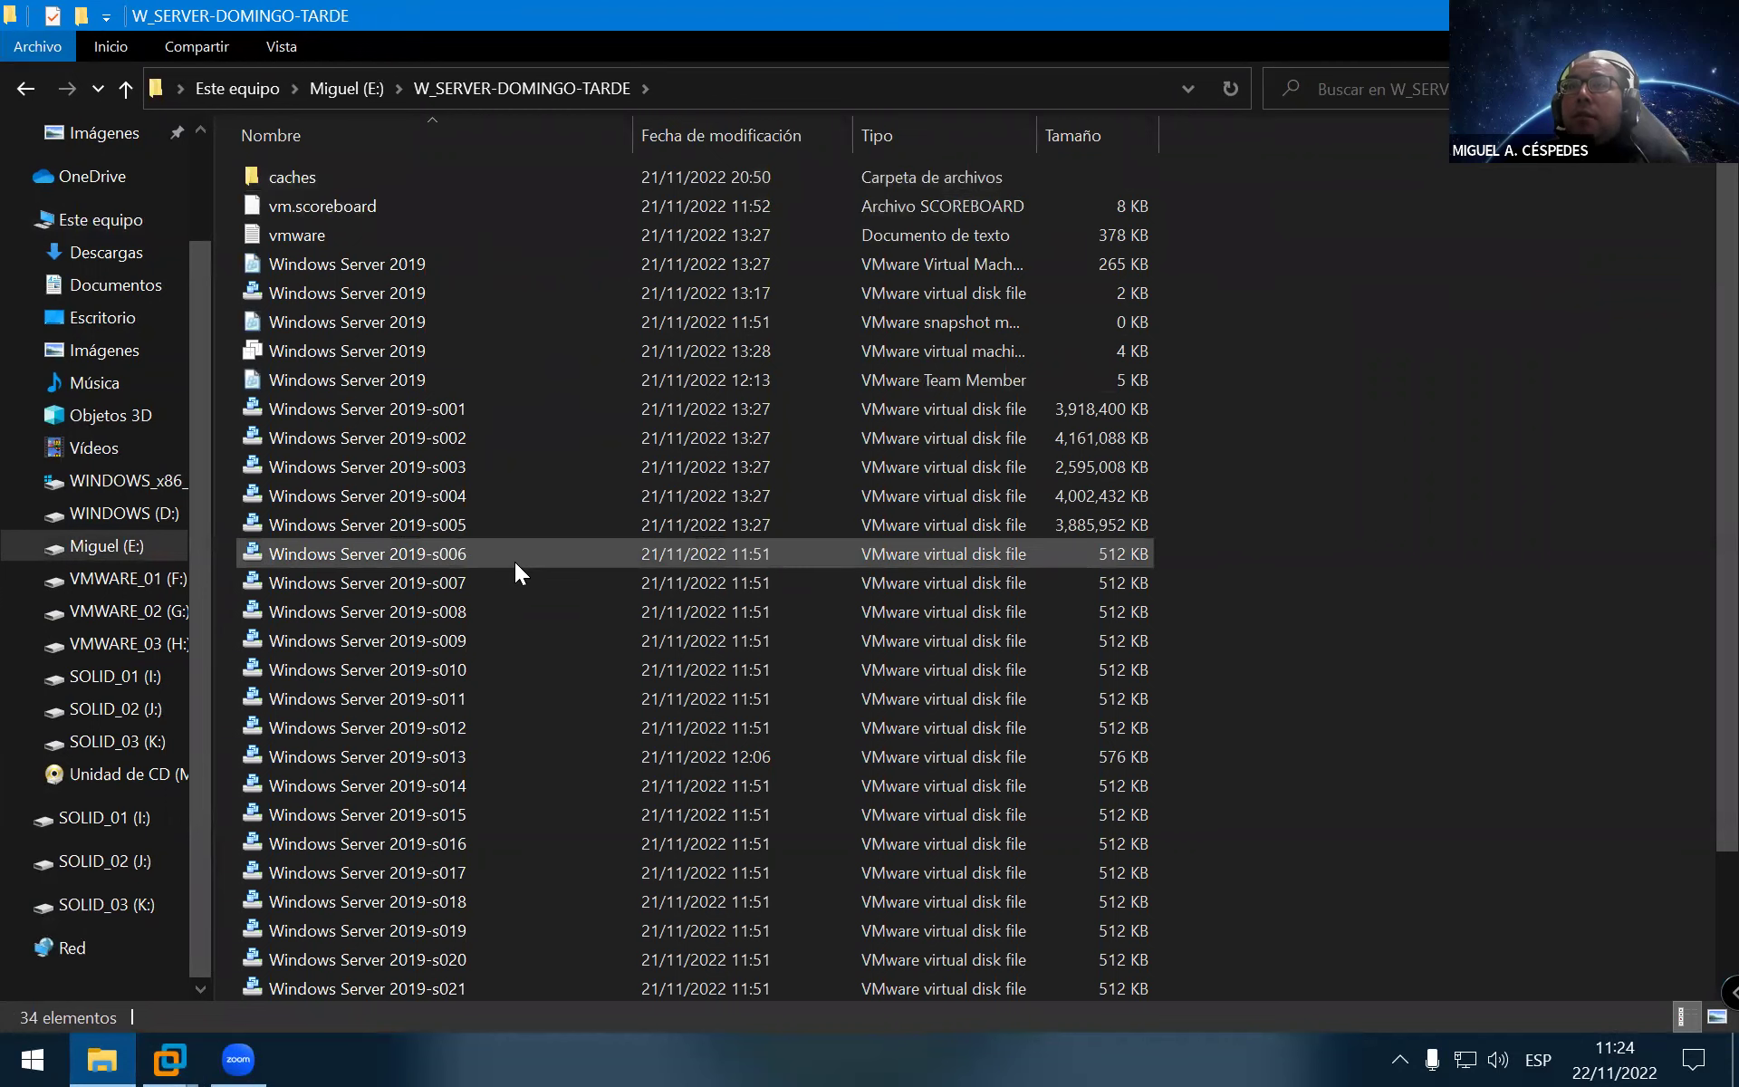
scroll(518, 560, "down", 2)
left_click(364, 94)
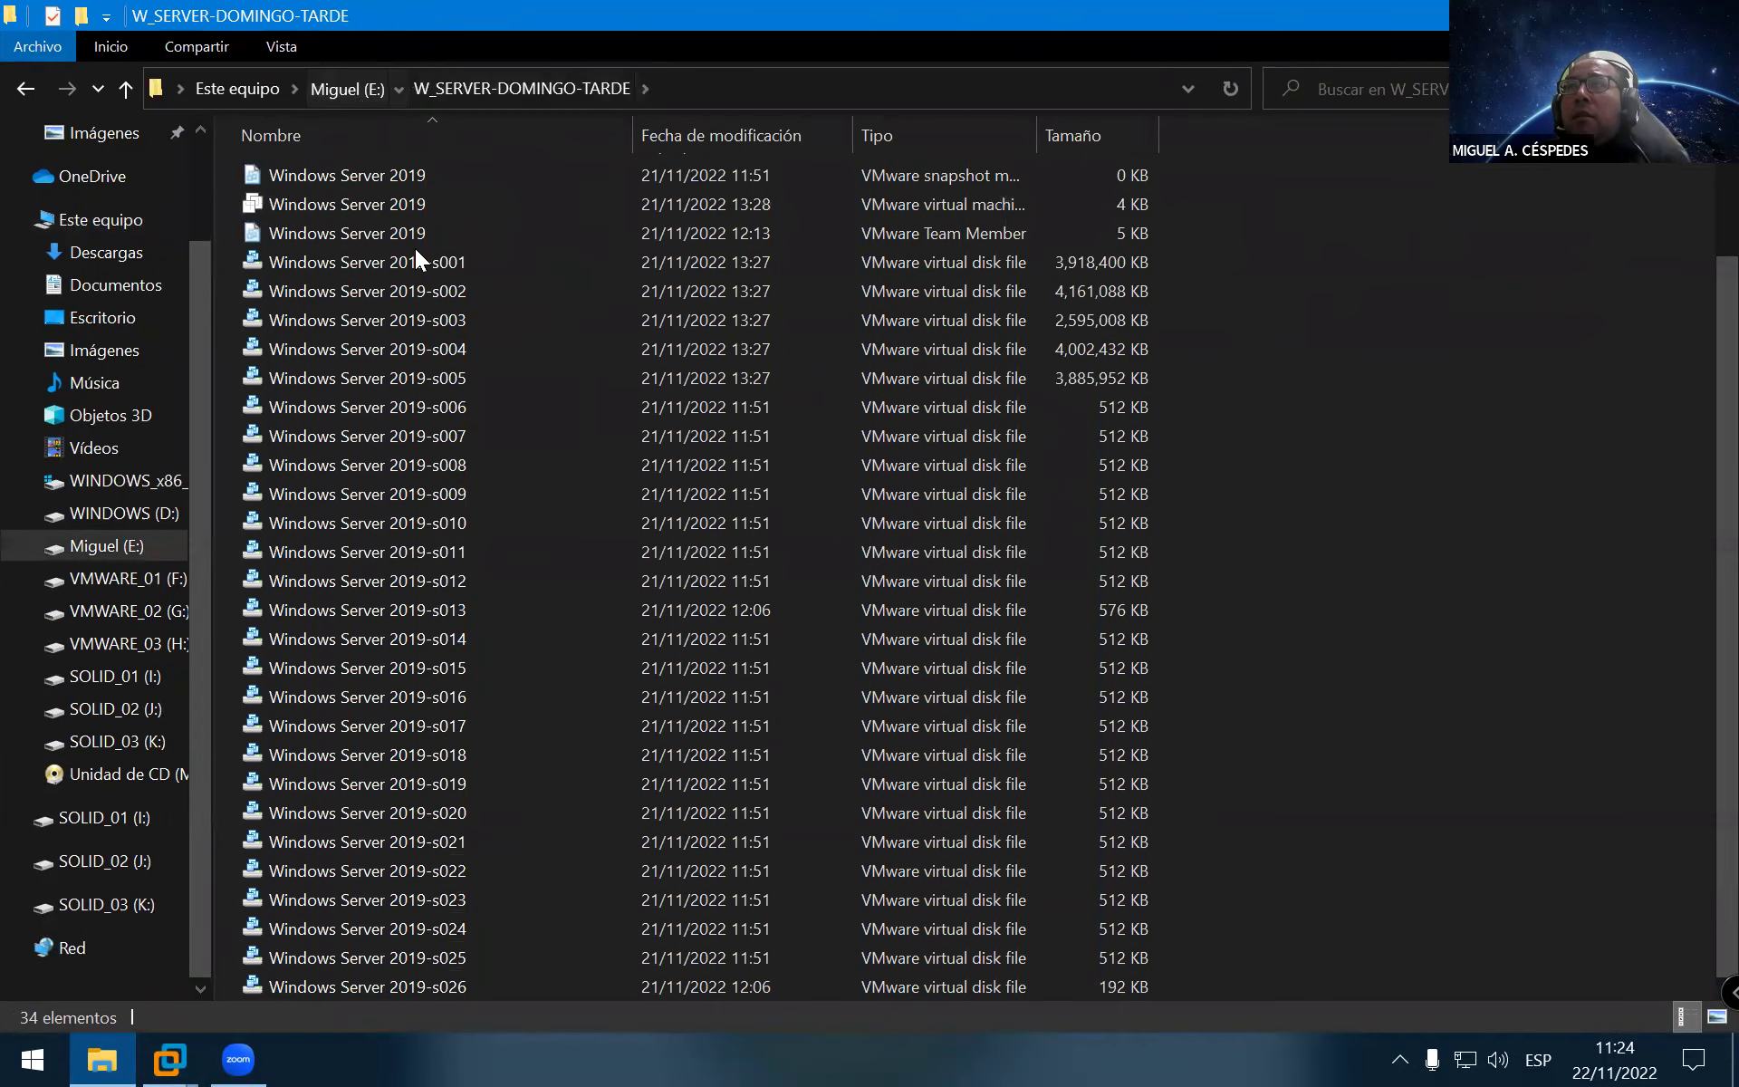
left_click(449, 263)
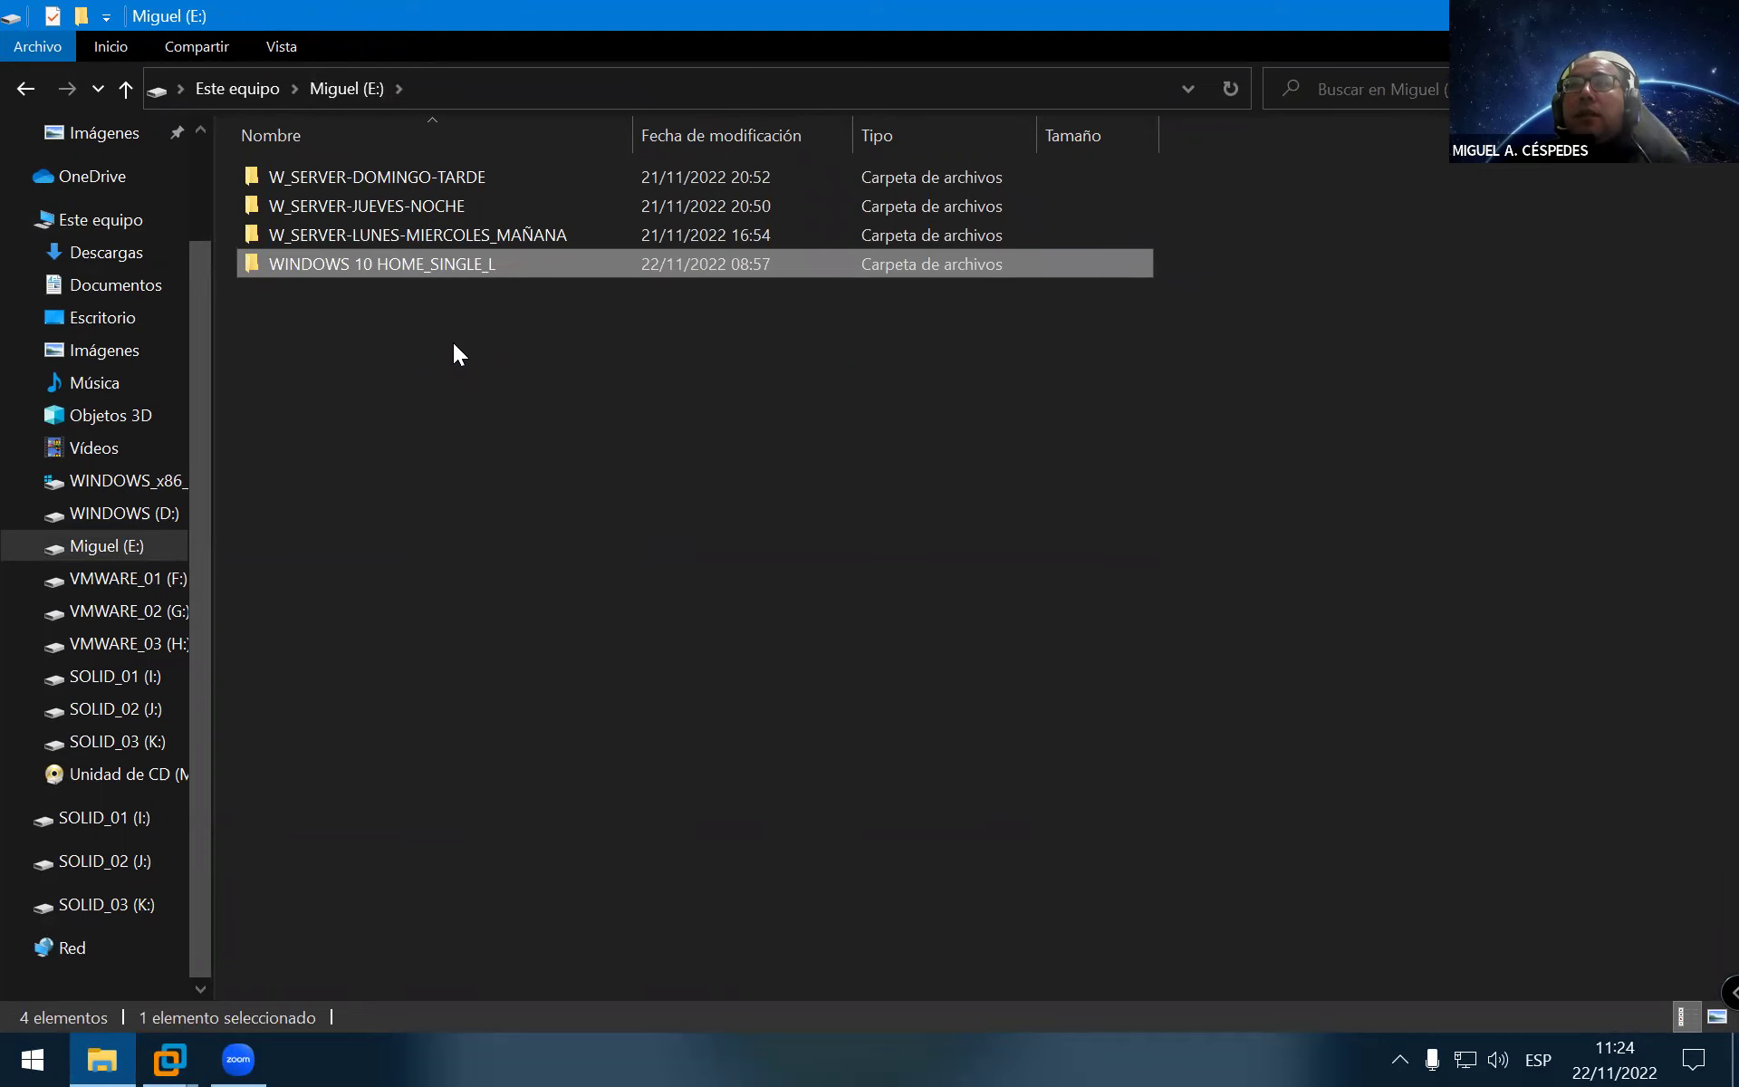
left_click(253, 91)
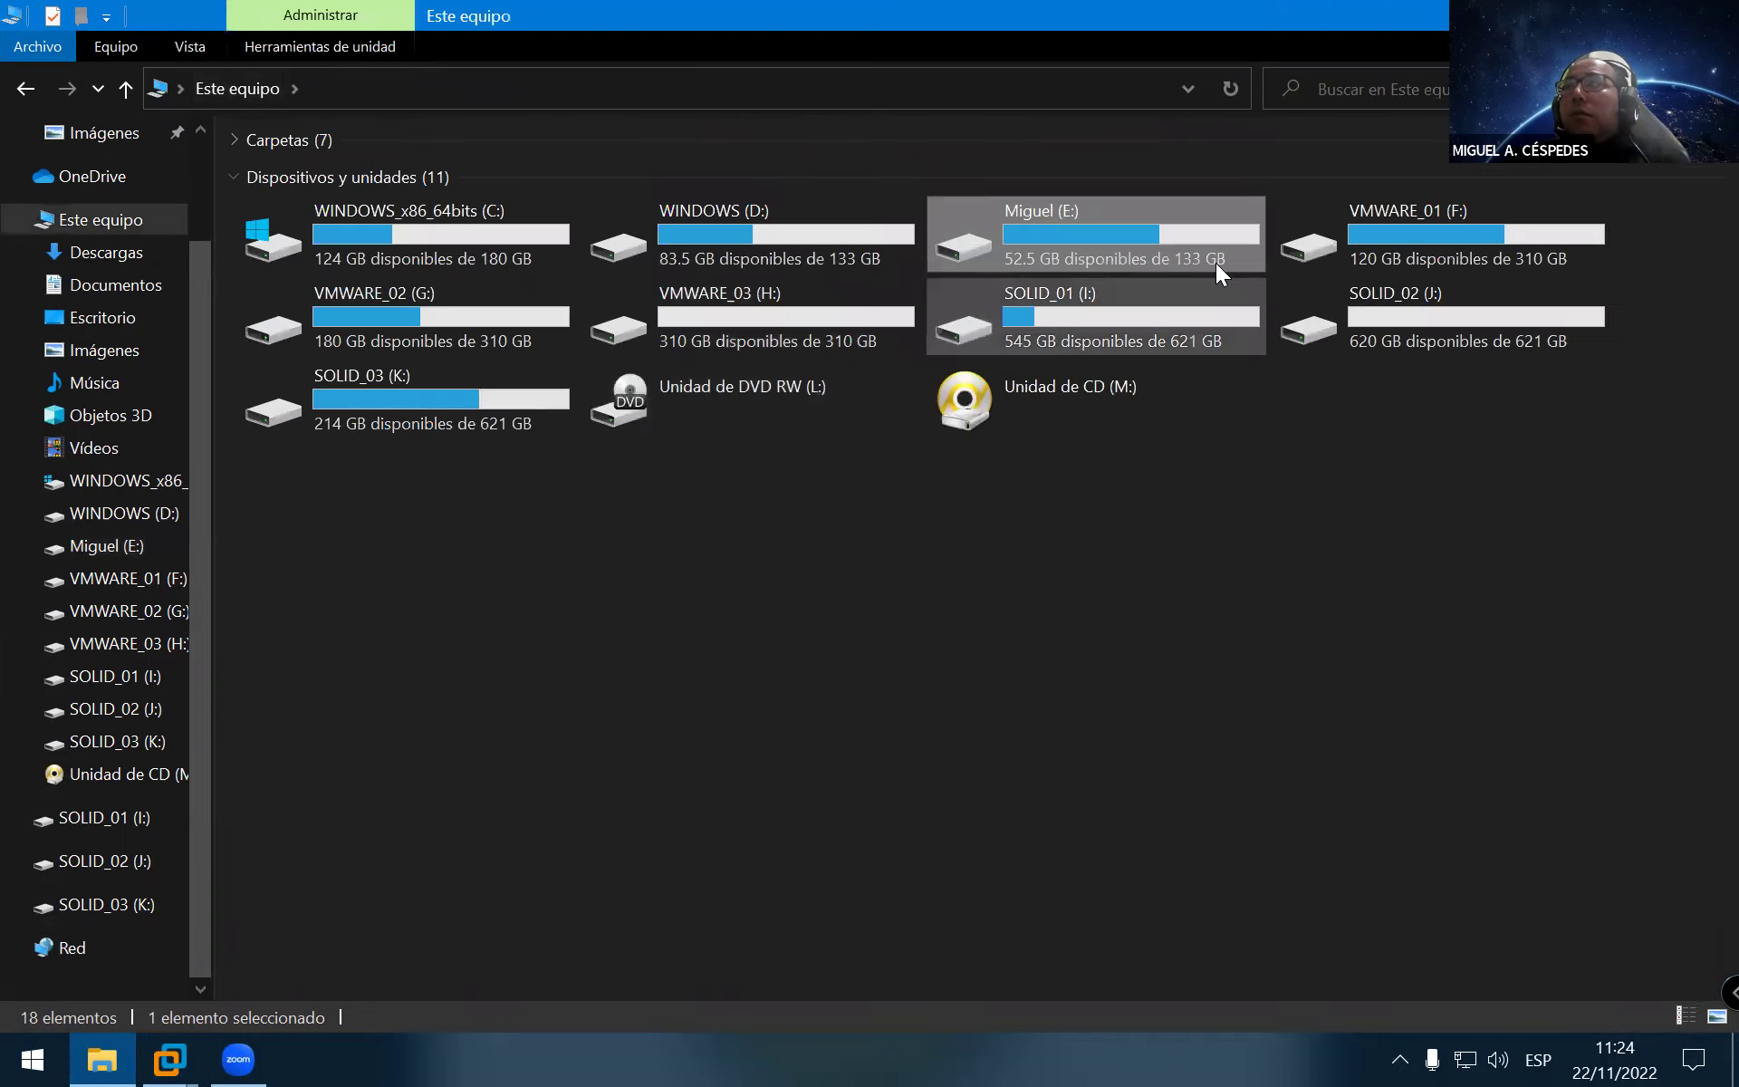
Delete the Recovery text file from VMWARE_01 (F:), check WINDOWS 11, and return to the VM
double_click(1346, 221)
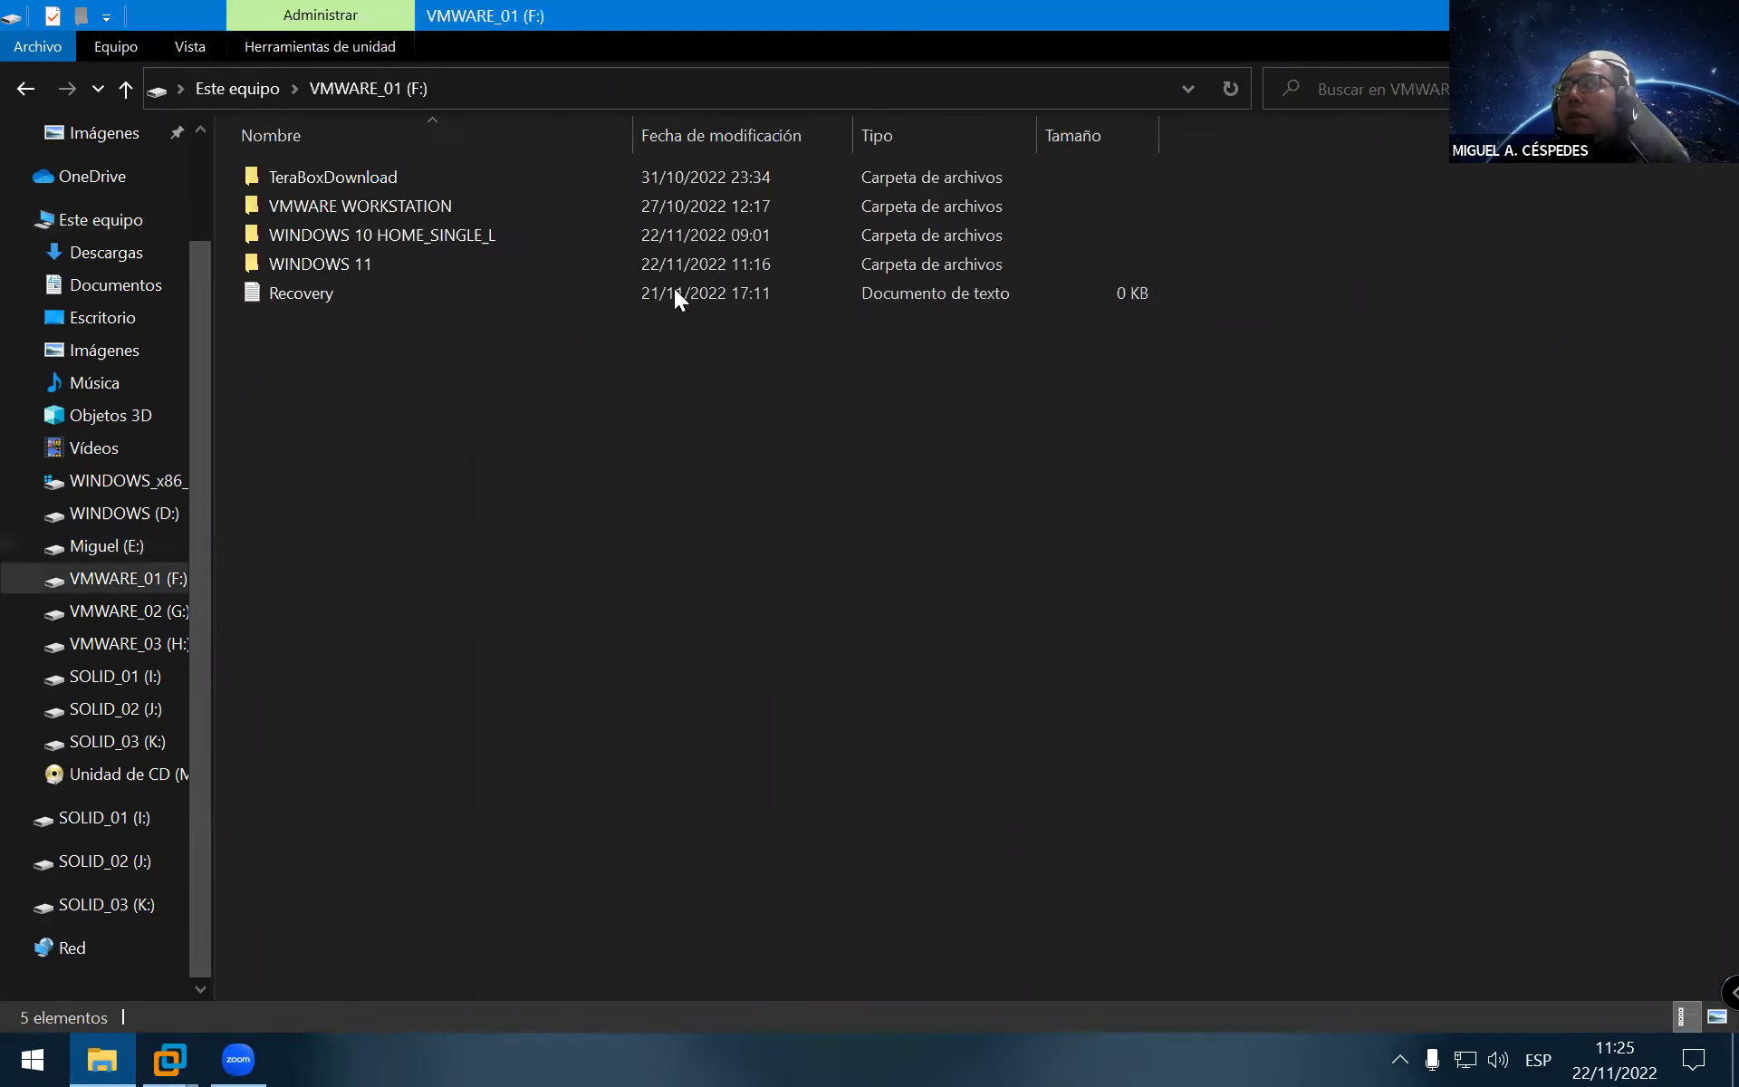
left_click(428, 264)
left_click(324, 290)
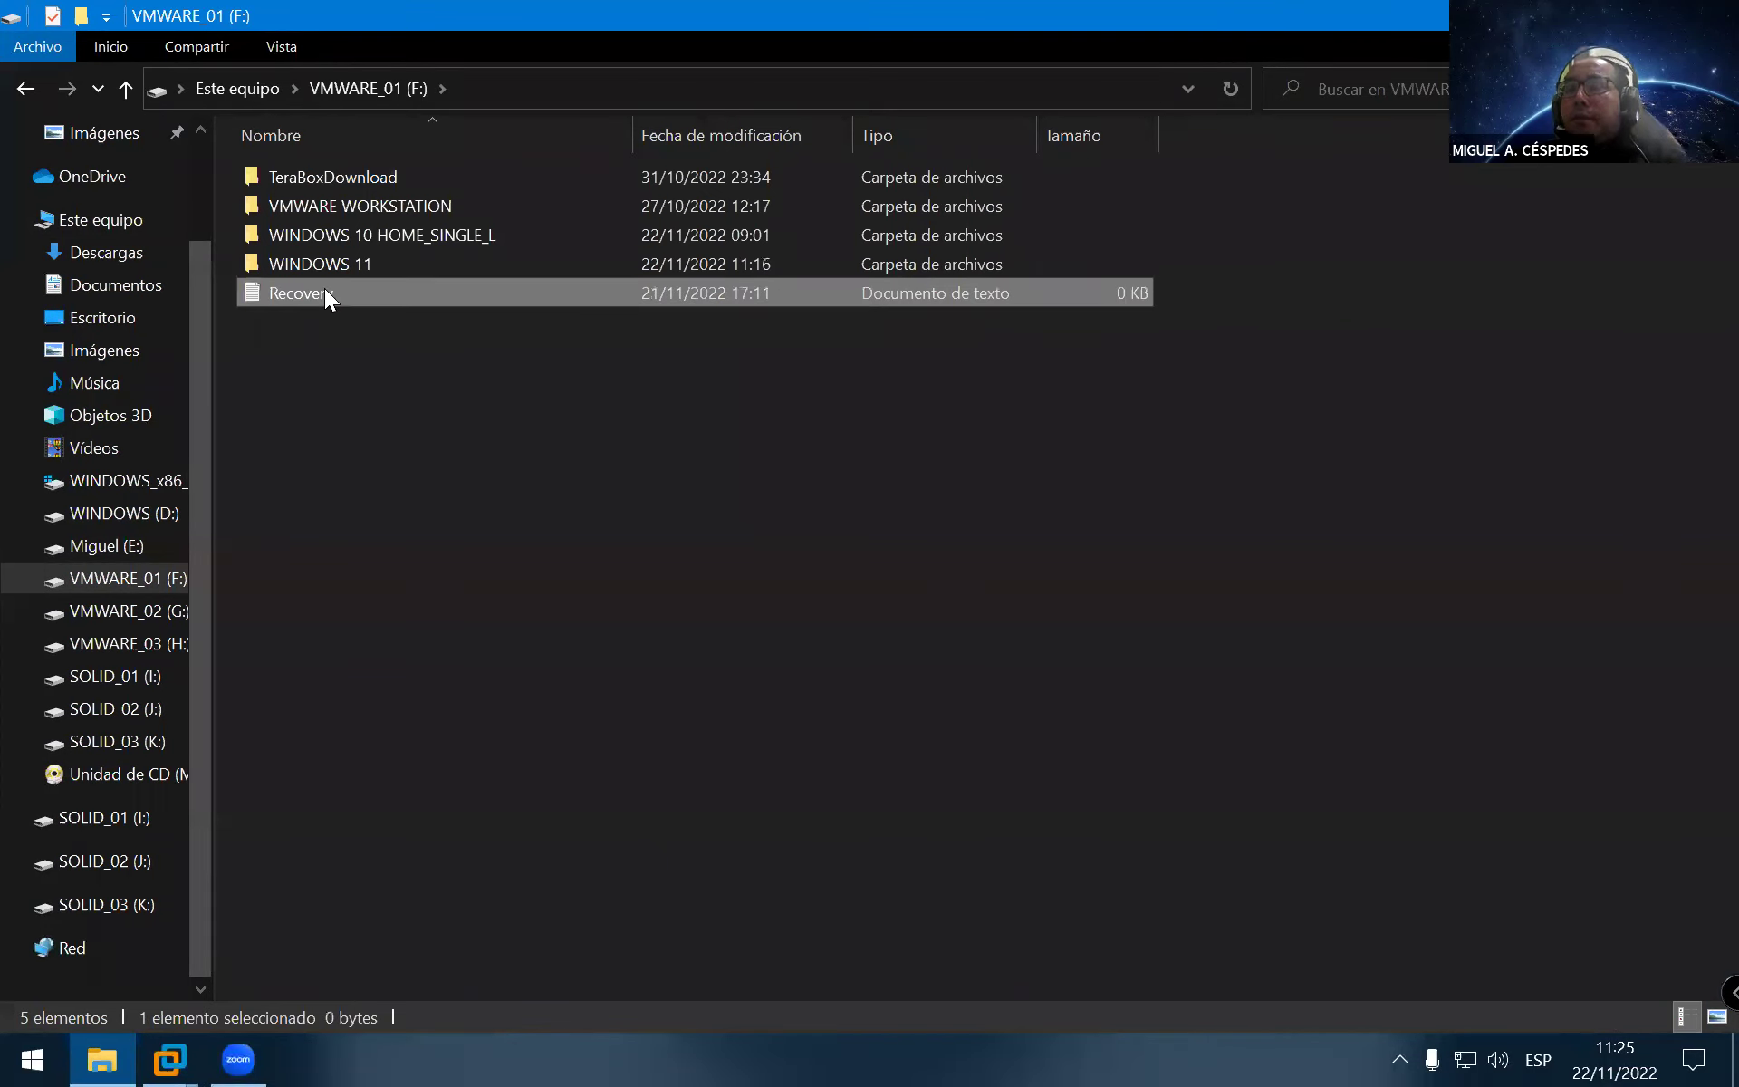
key("Delete")
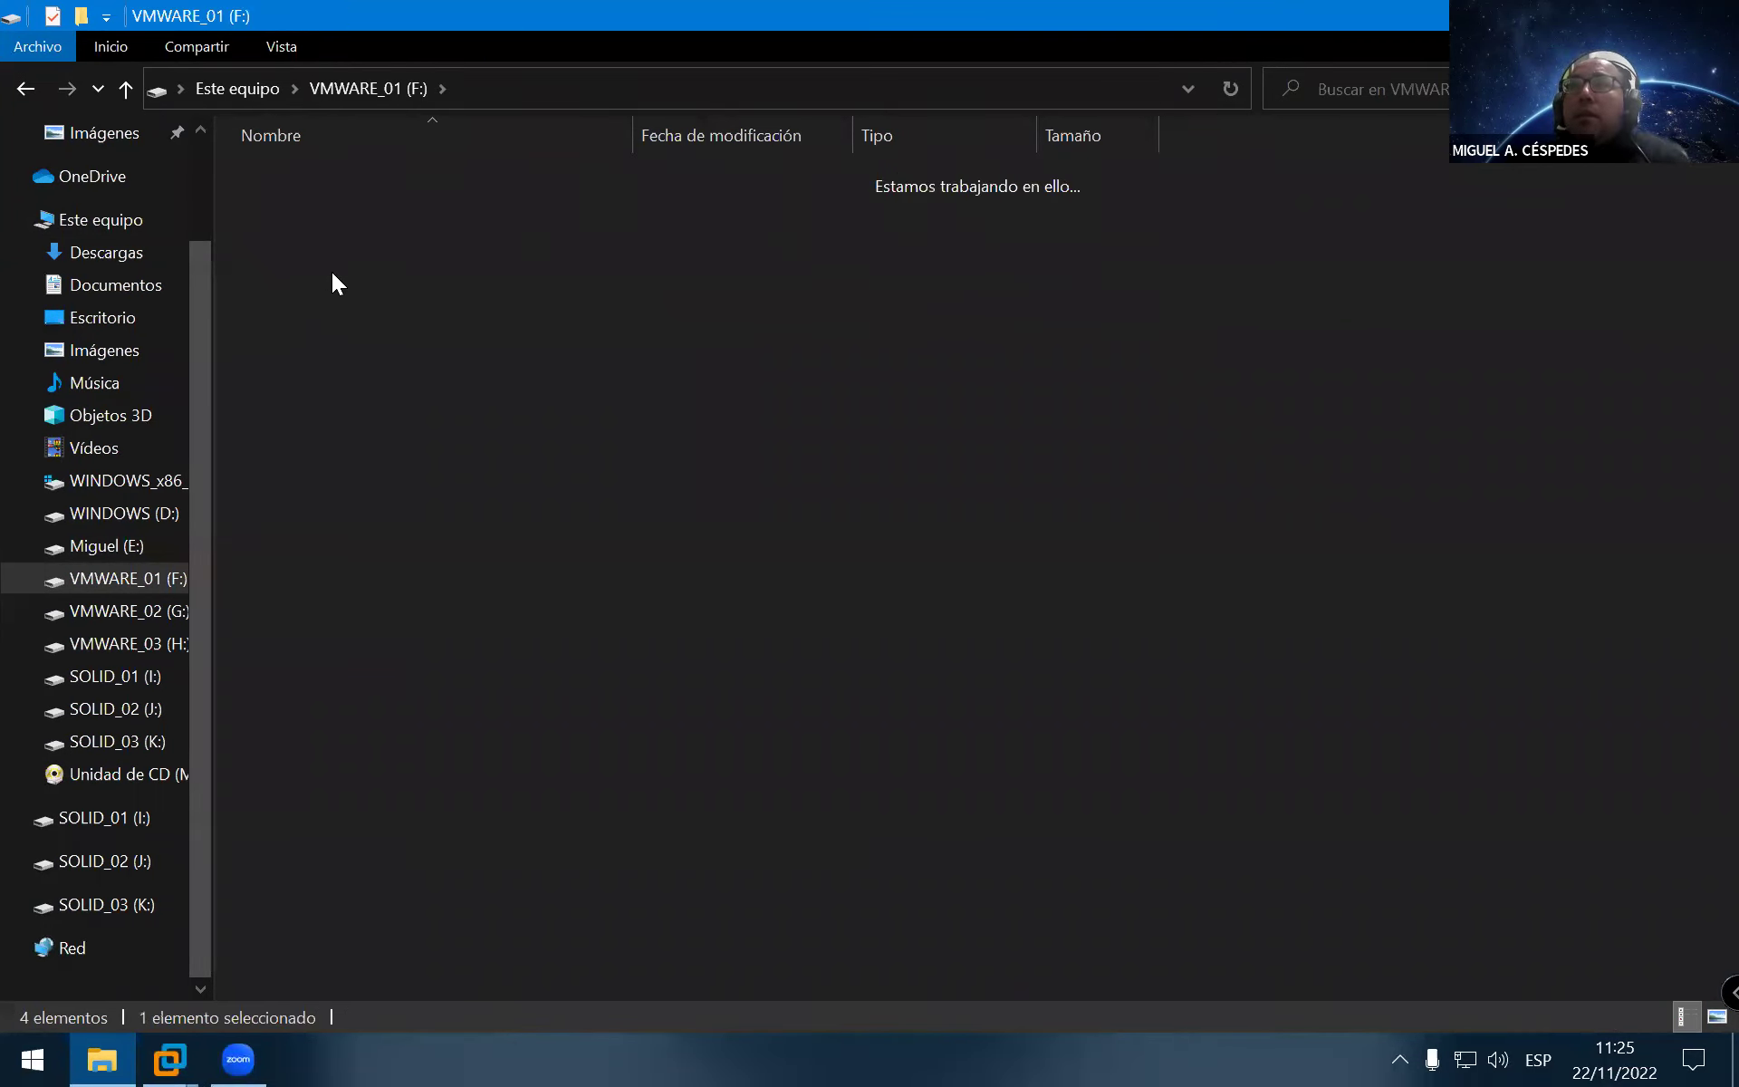
double_click(331, 271)
left_click(375, 91)
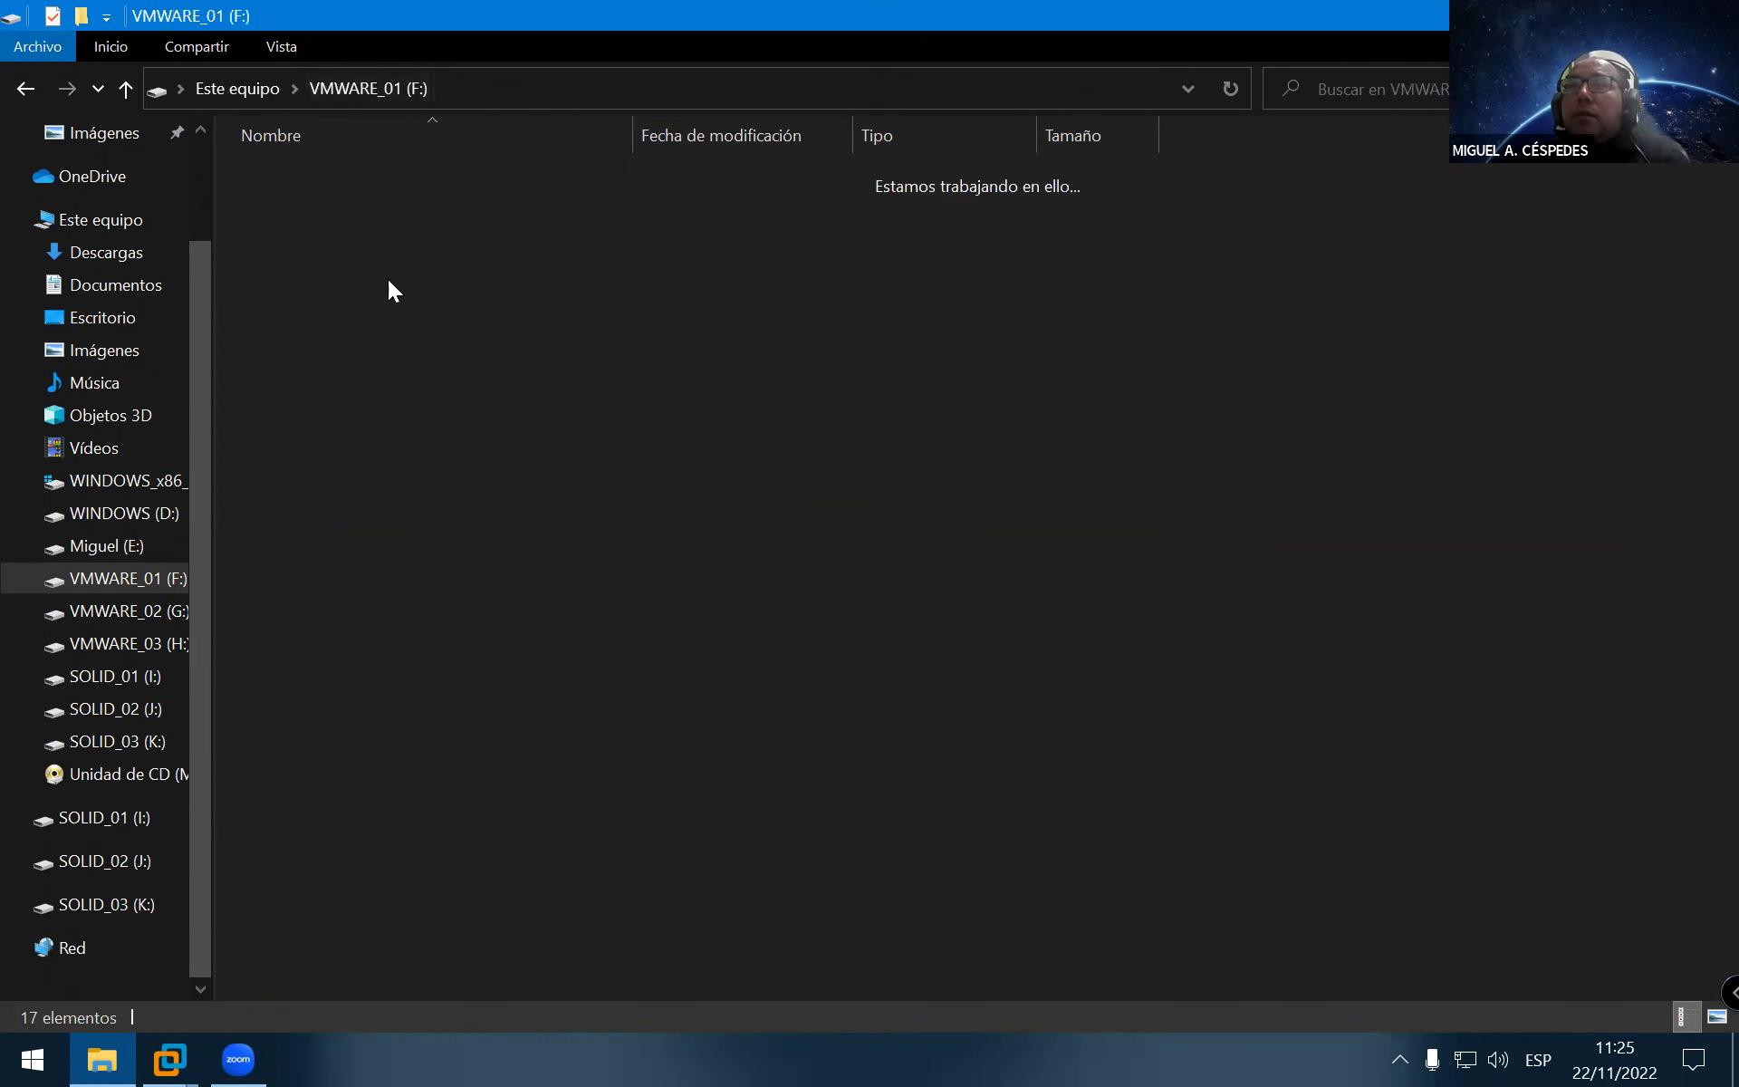
mouse_move(347, 257)
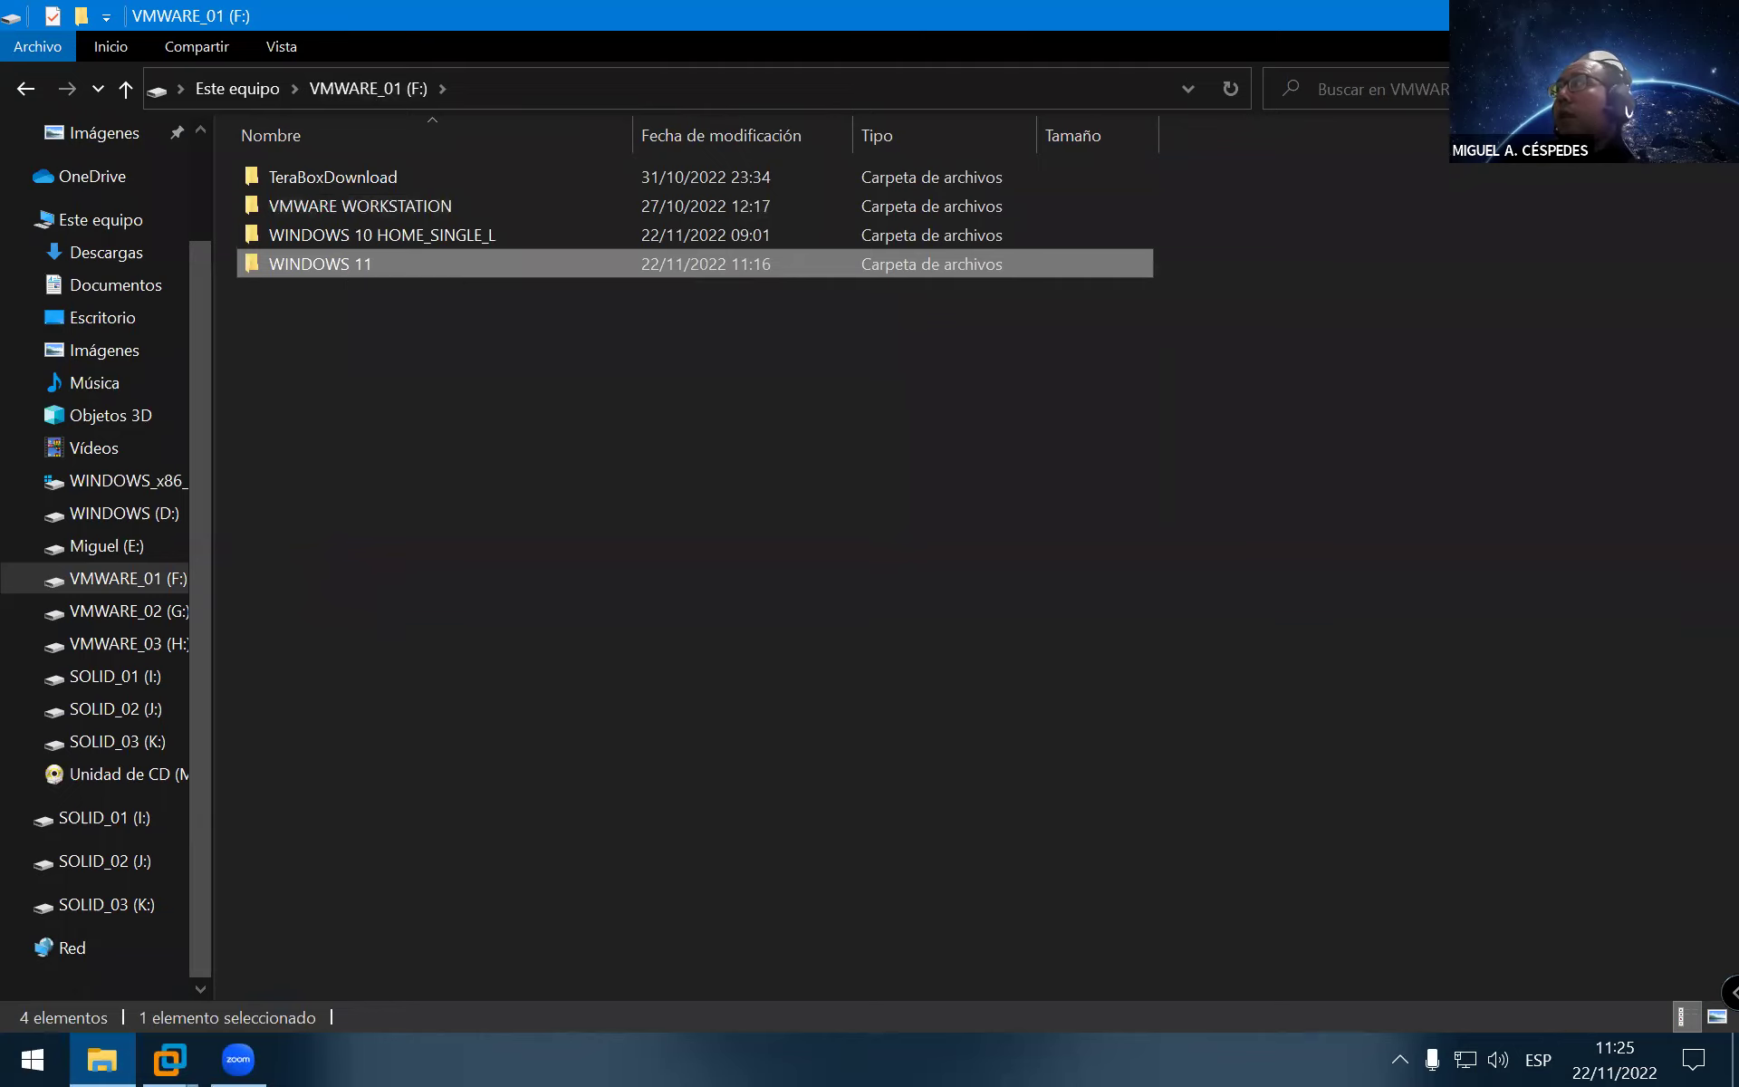
key("alt+Tab")
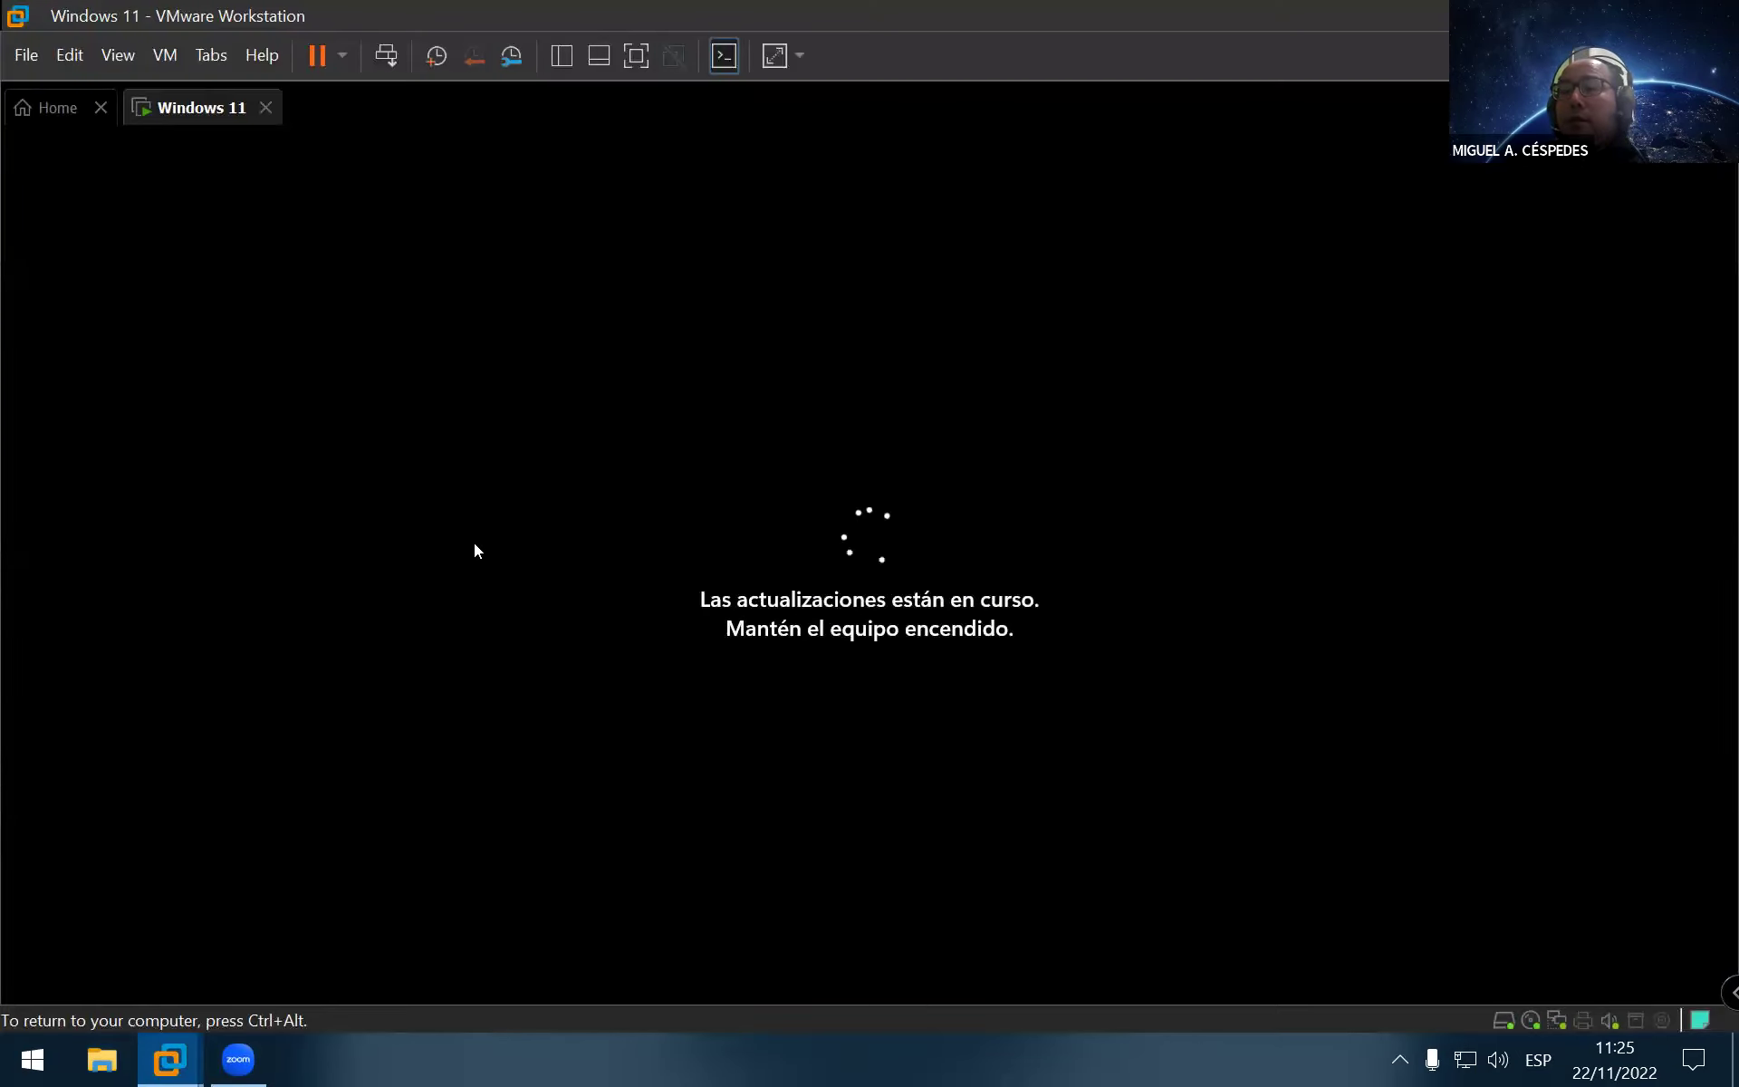
Release keyboard and mouse from the Windows 11 VM and bring up the host's Settings
key("ctrl+alt")
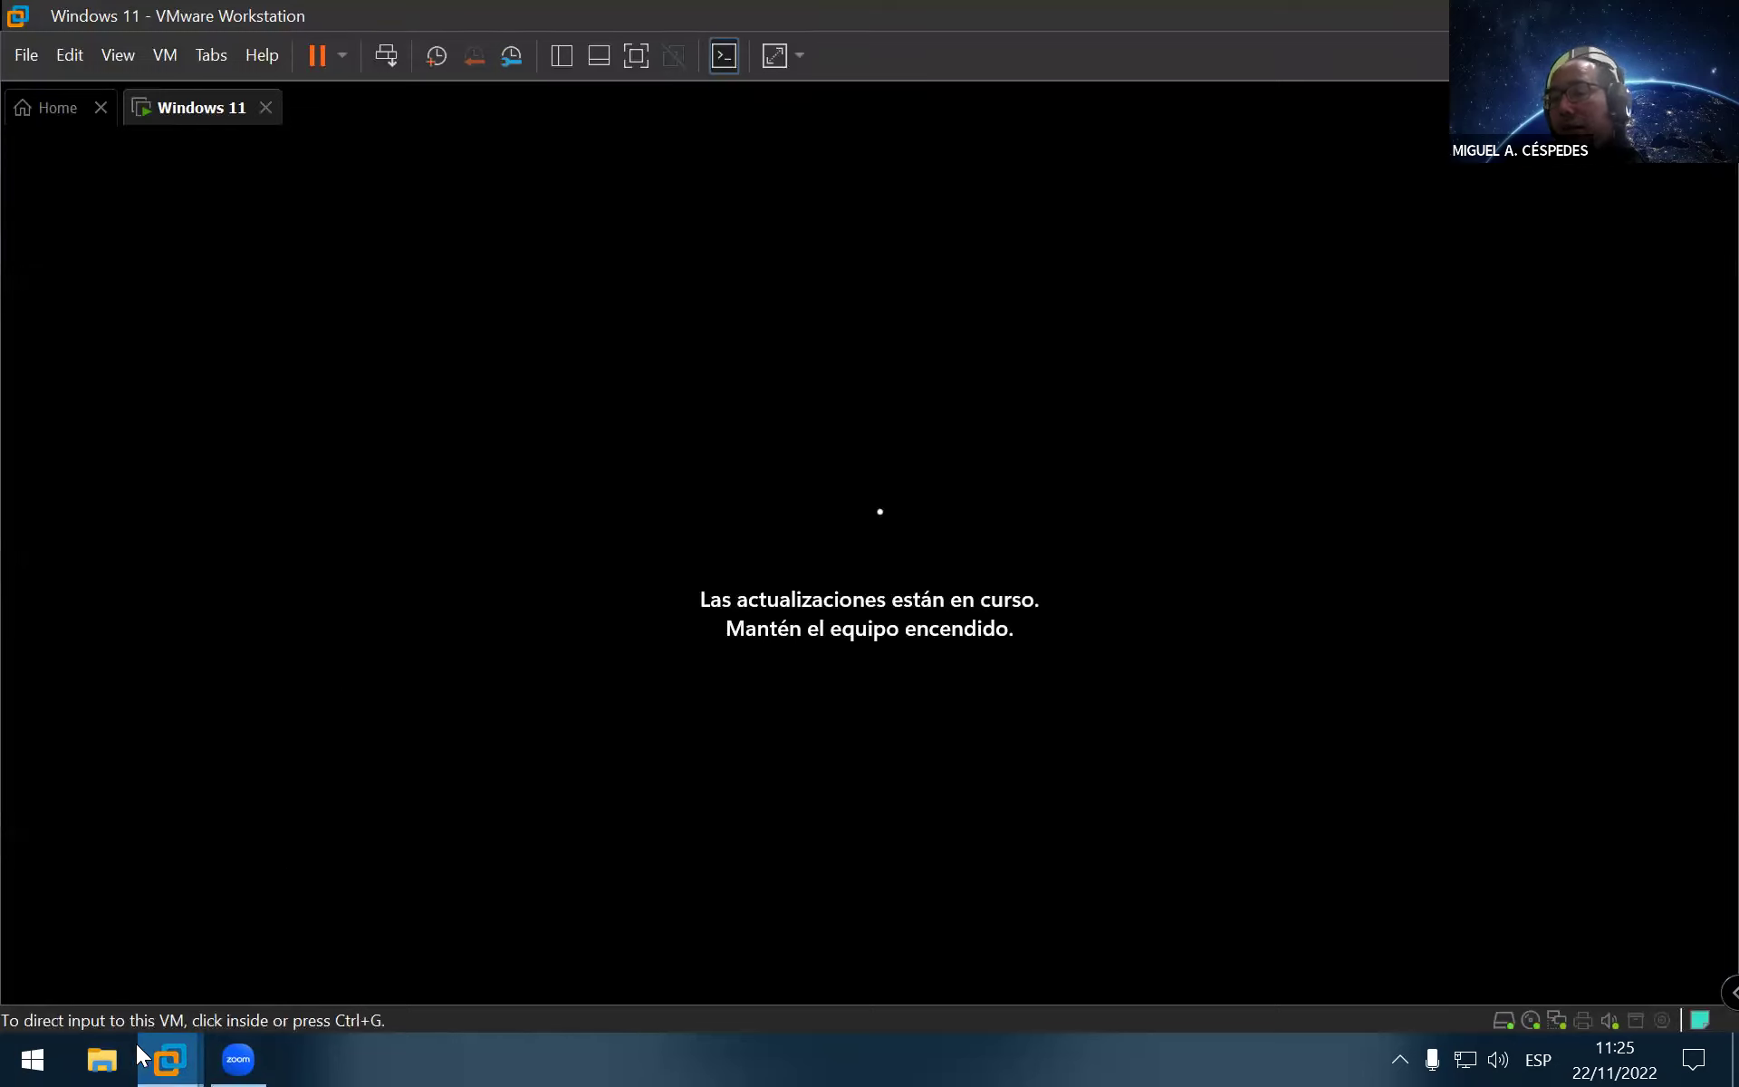
mouse_move(168, 1058)
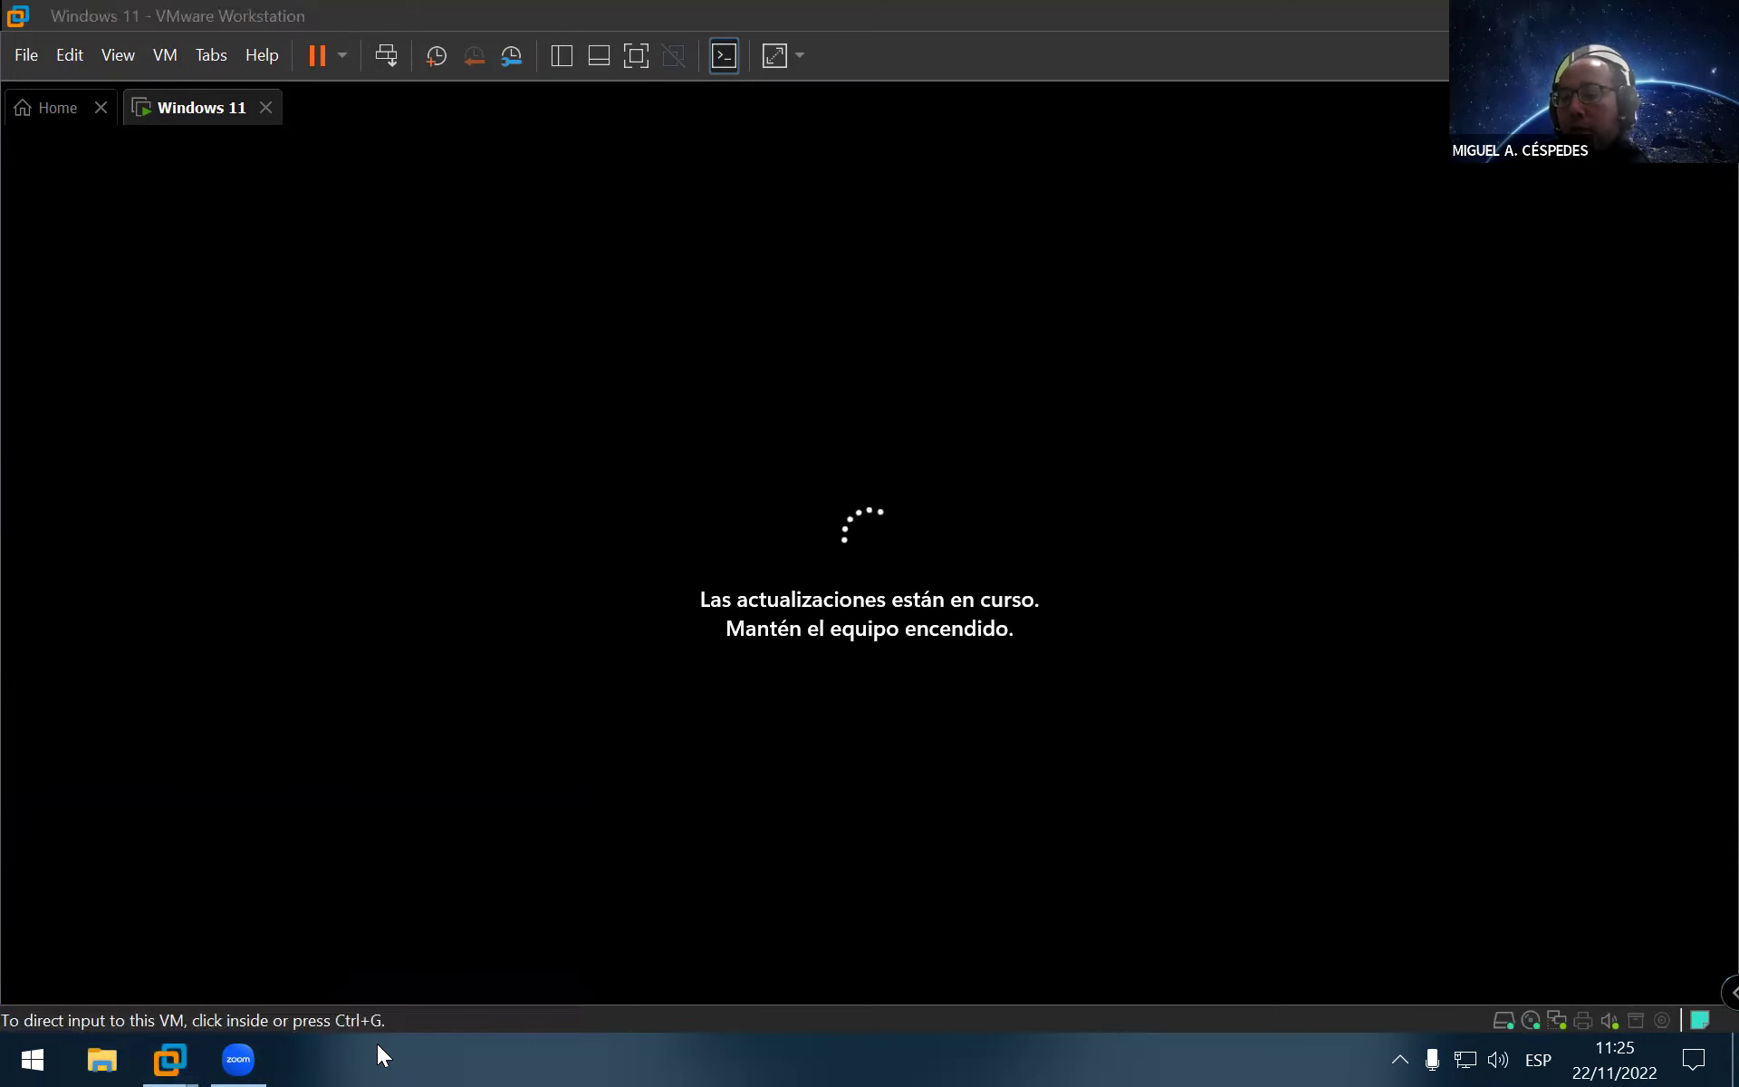
key("super+i")
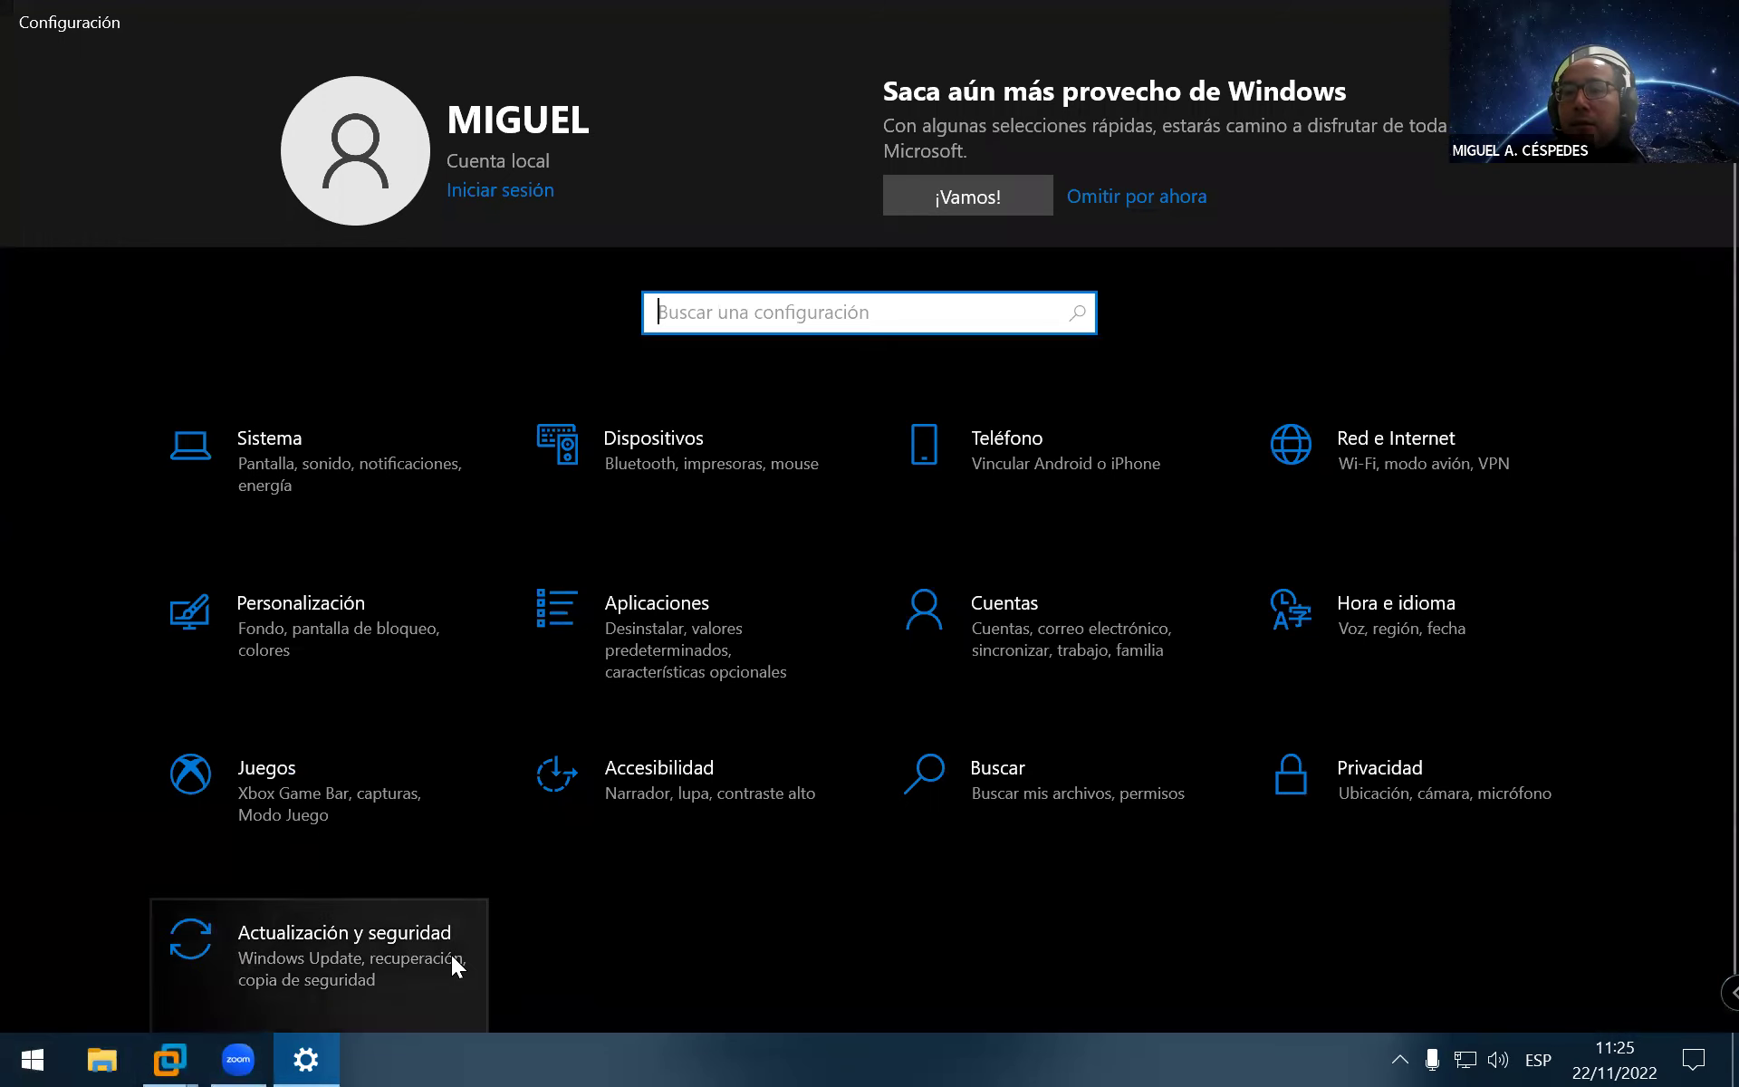
In Update & Security, follow the 'Obtener Comprobación de estado del PC' link to Microsoft's support page
left_click(413, 953)
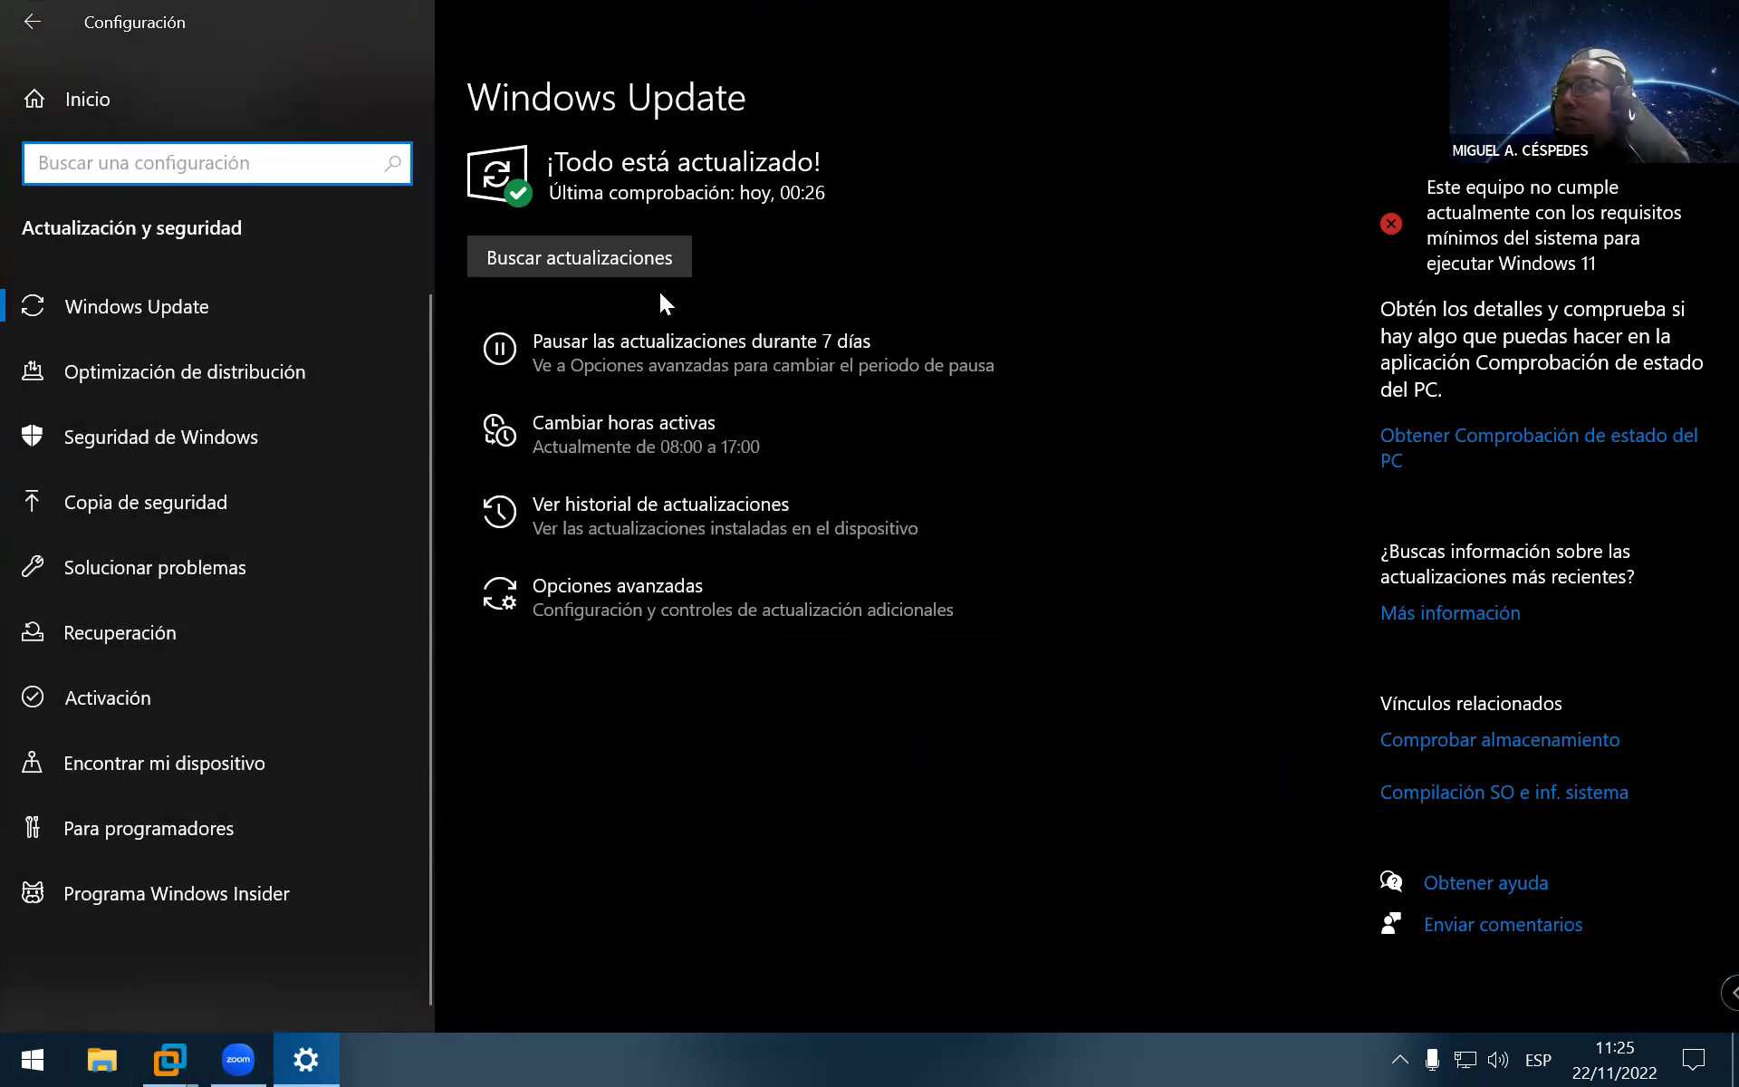
left_click(1489, 210)
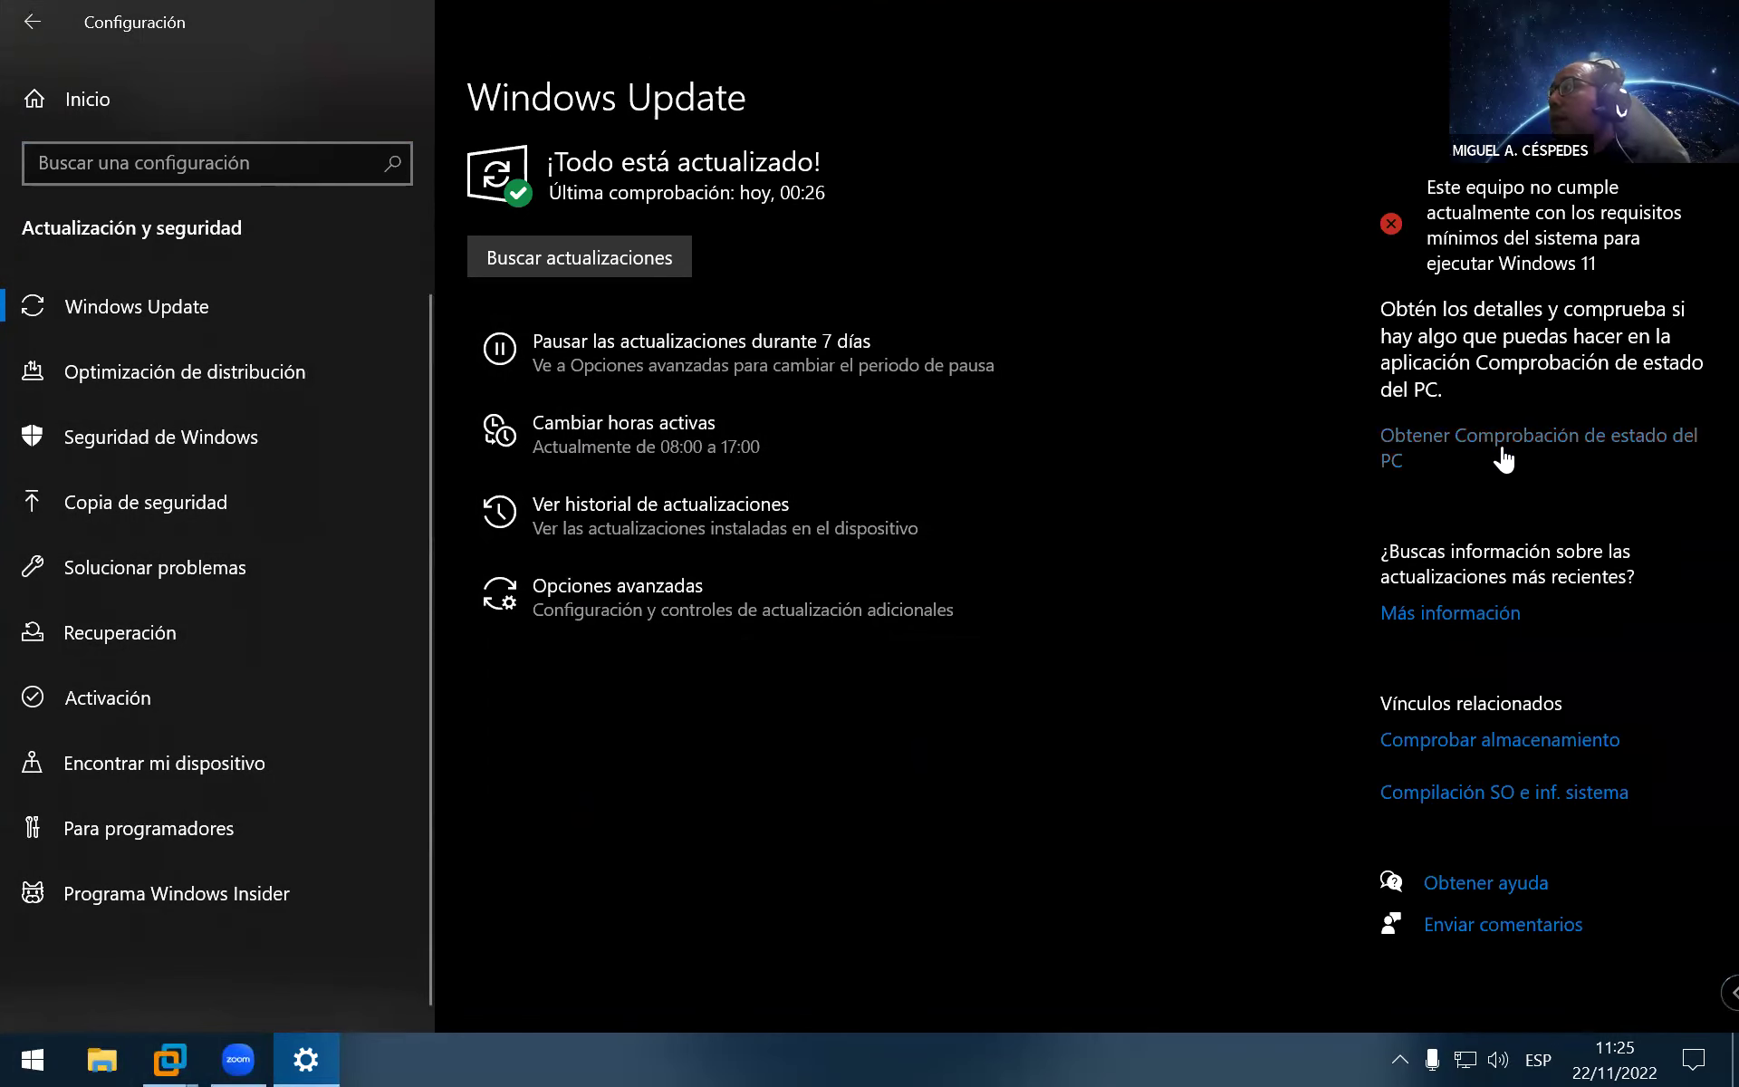
left_click(1428, 438)
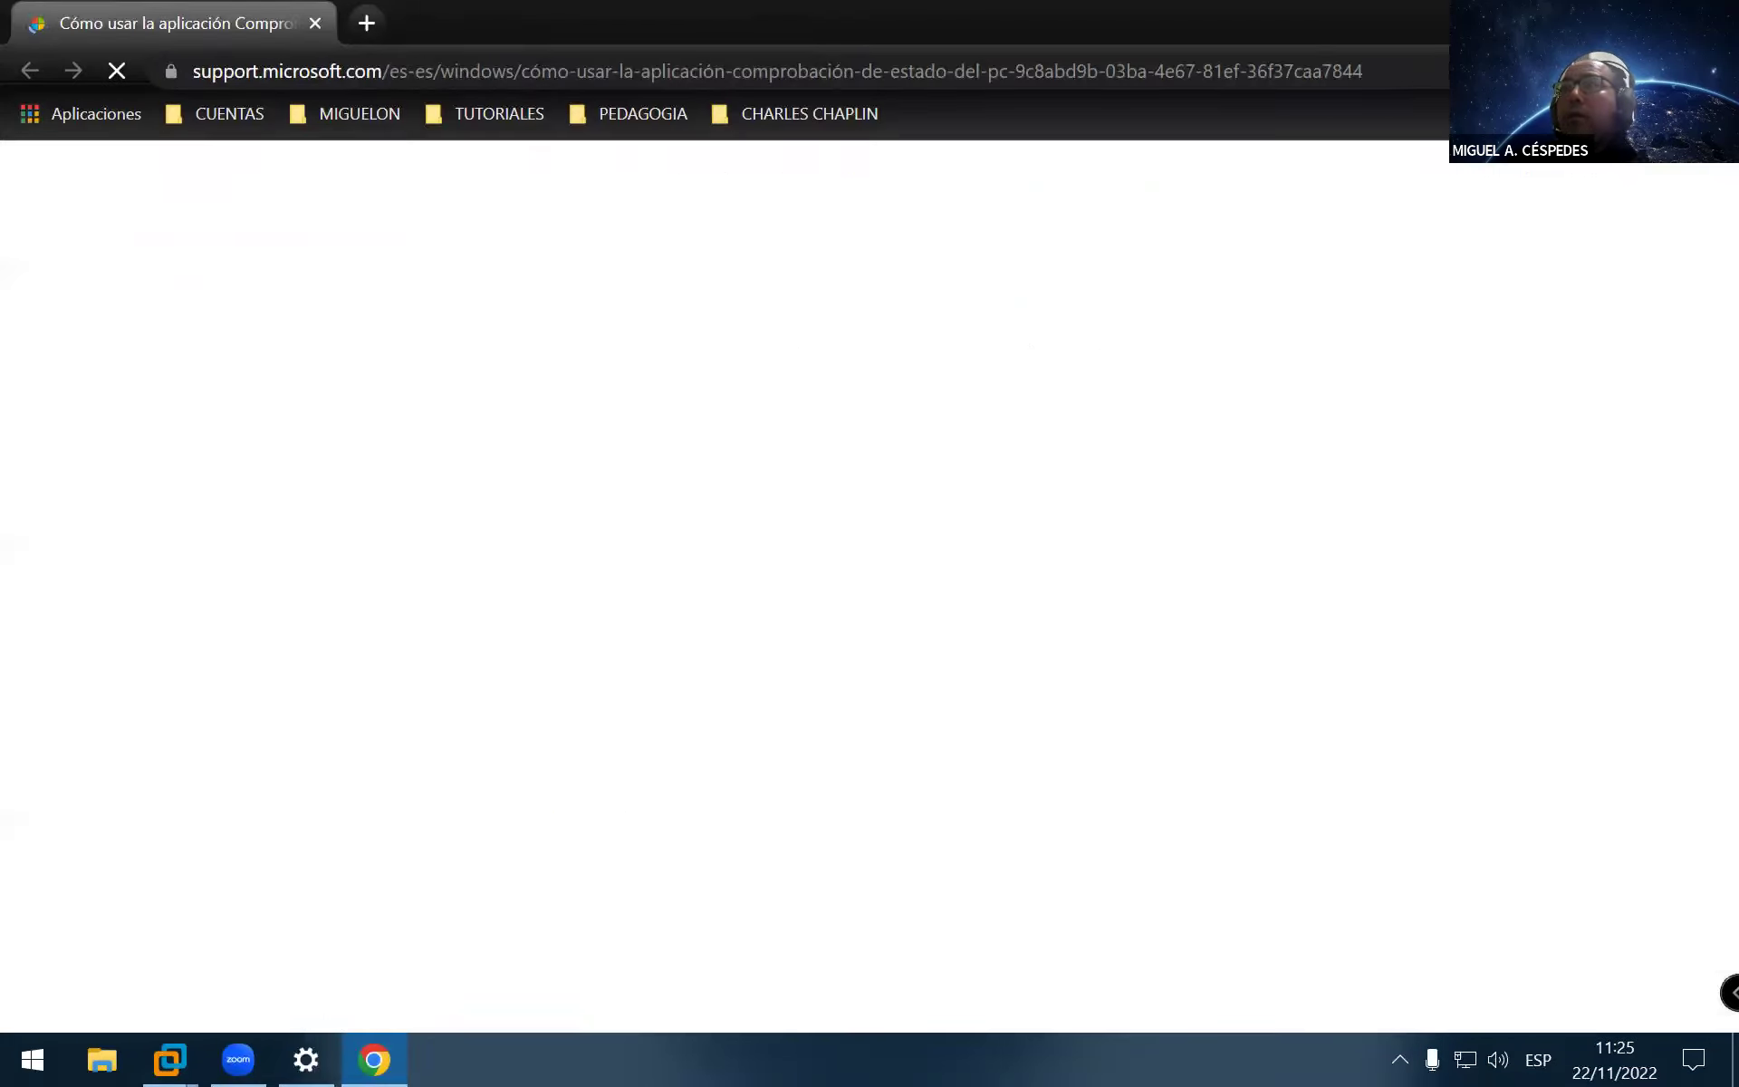
Scroll the PC Health Check article, mark it not helpful, and dismiss the feedback form
scroll(786, 580, "down", 6)
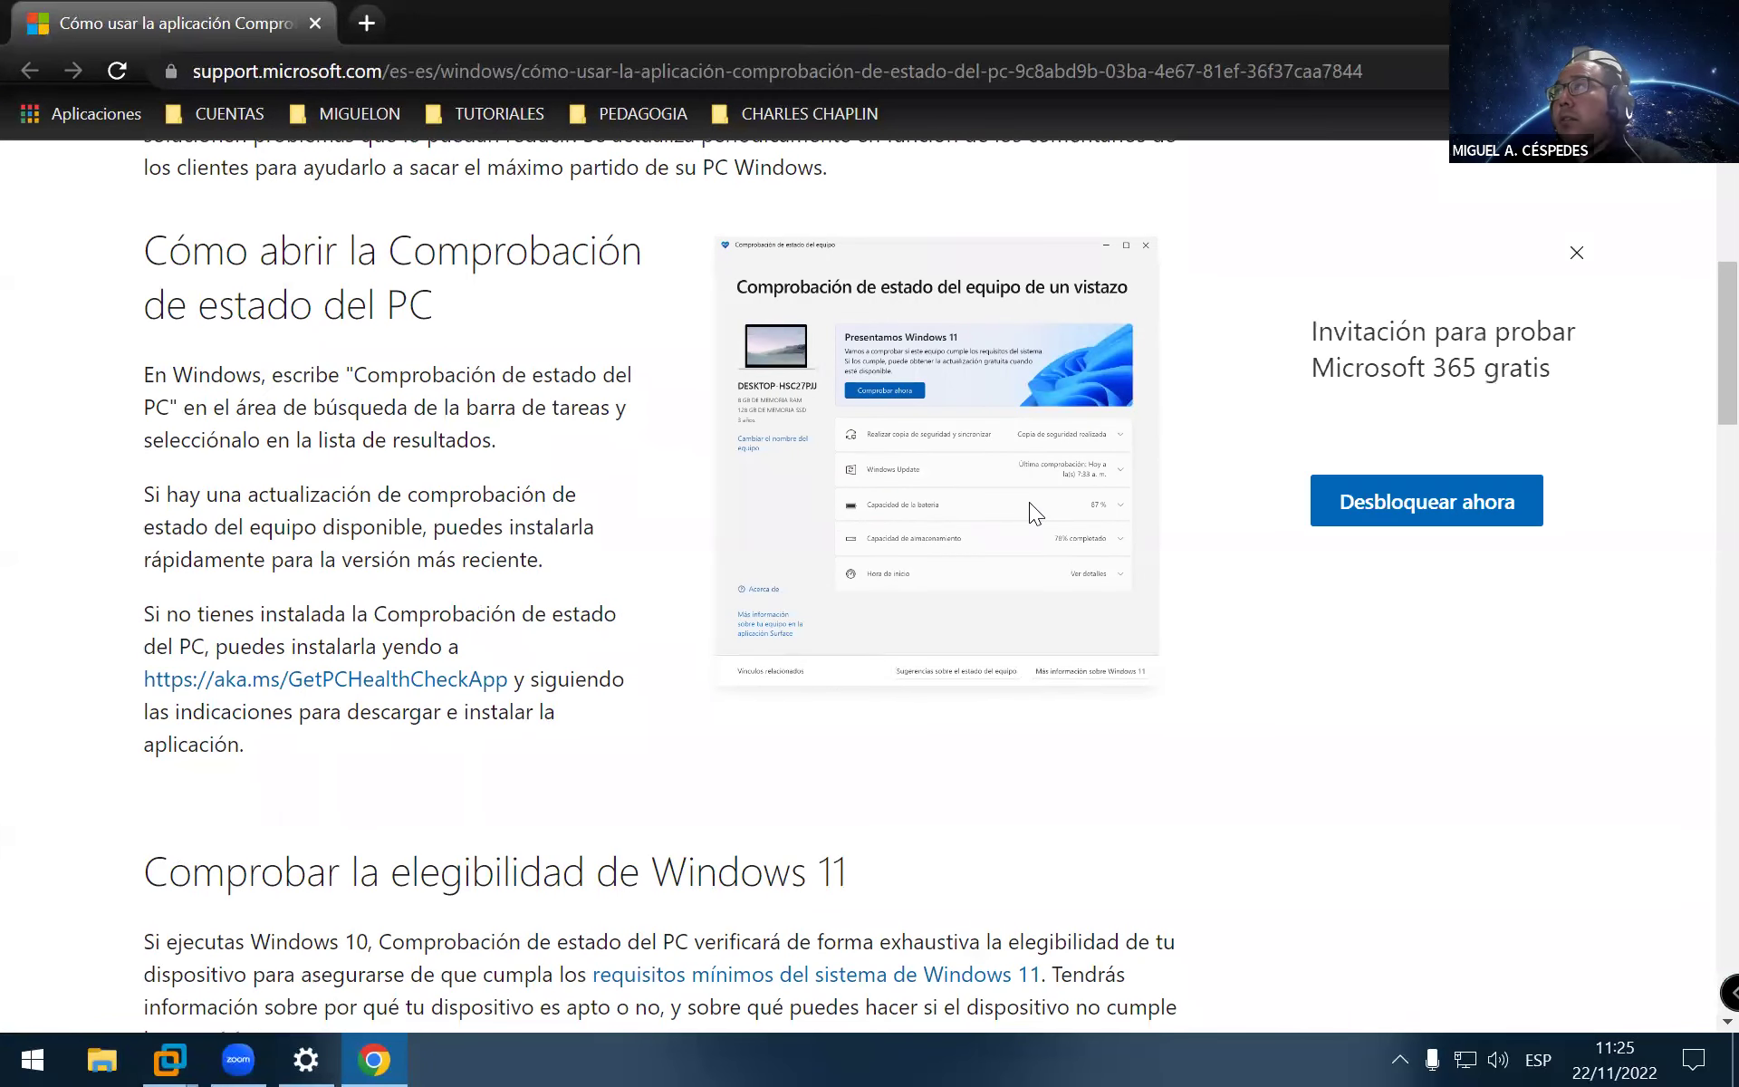
scroll(1024, 502, "down", 1)
scroll(1026, 515, "down", 2)
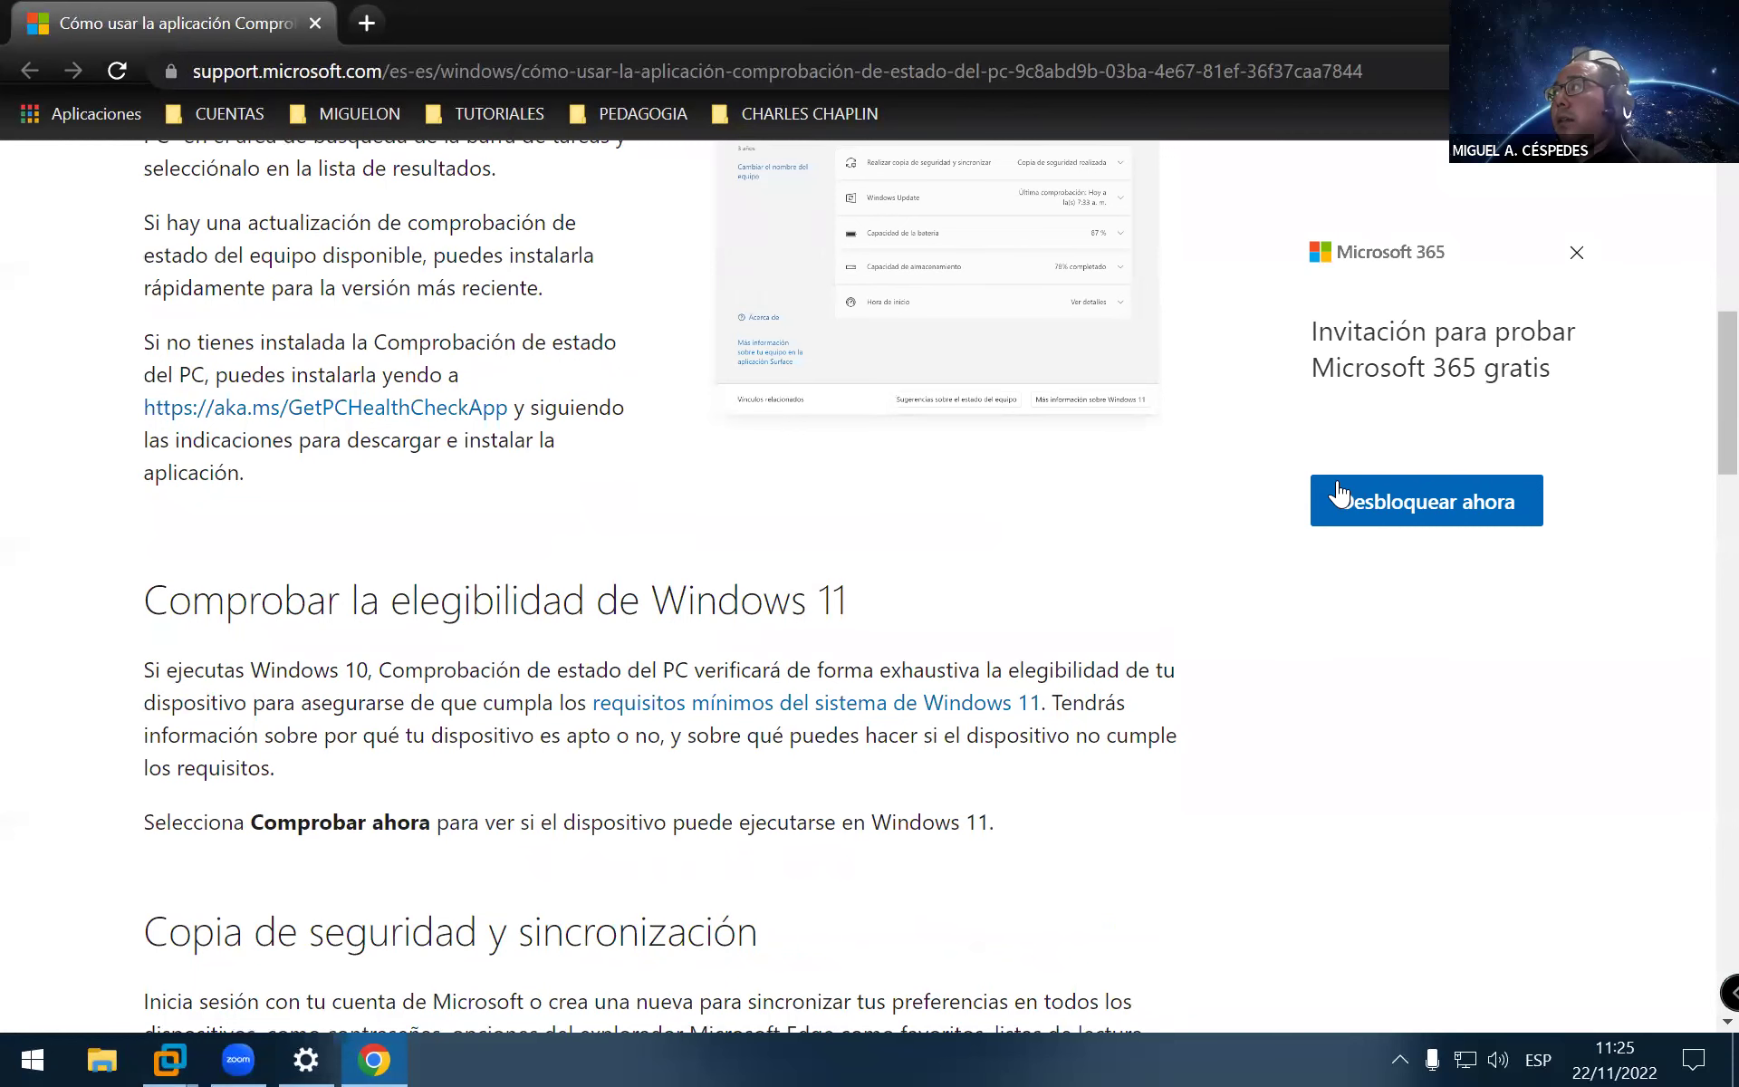
scroll(839, 602, "down", 4)
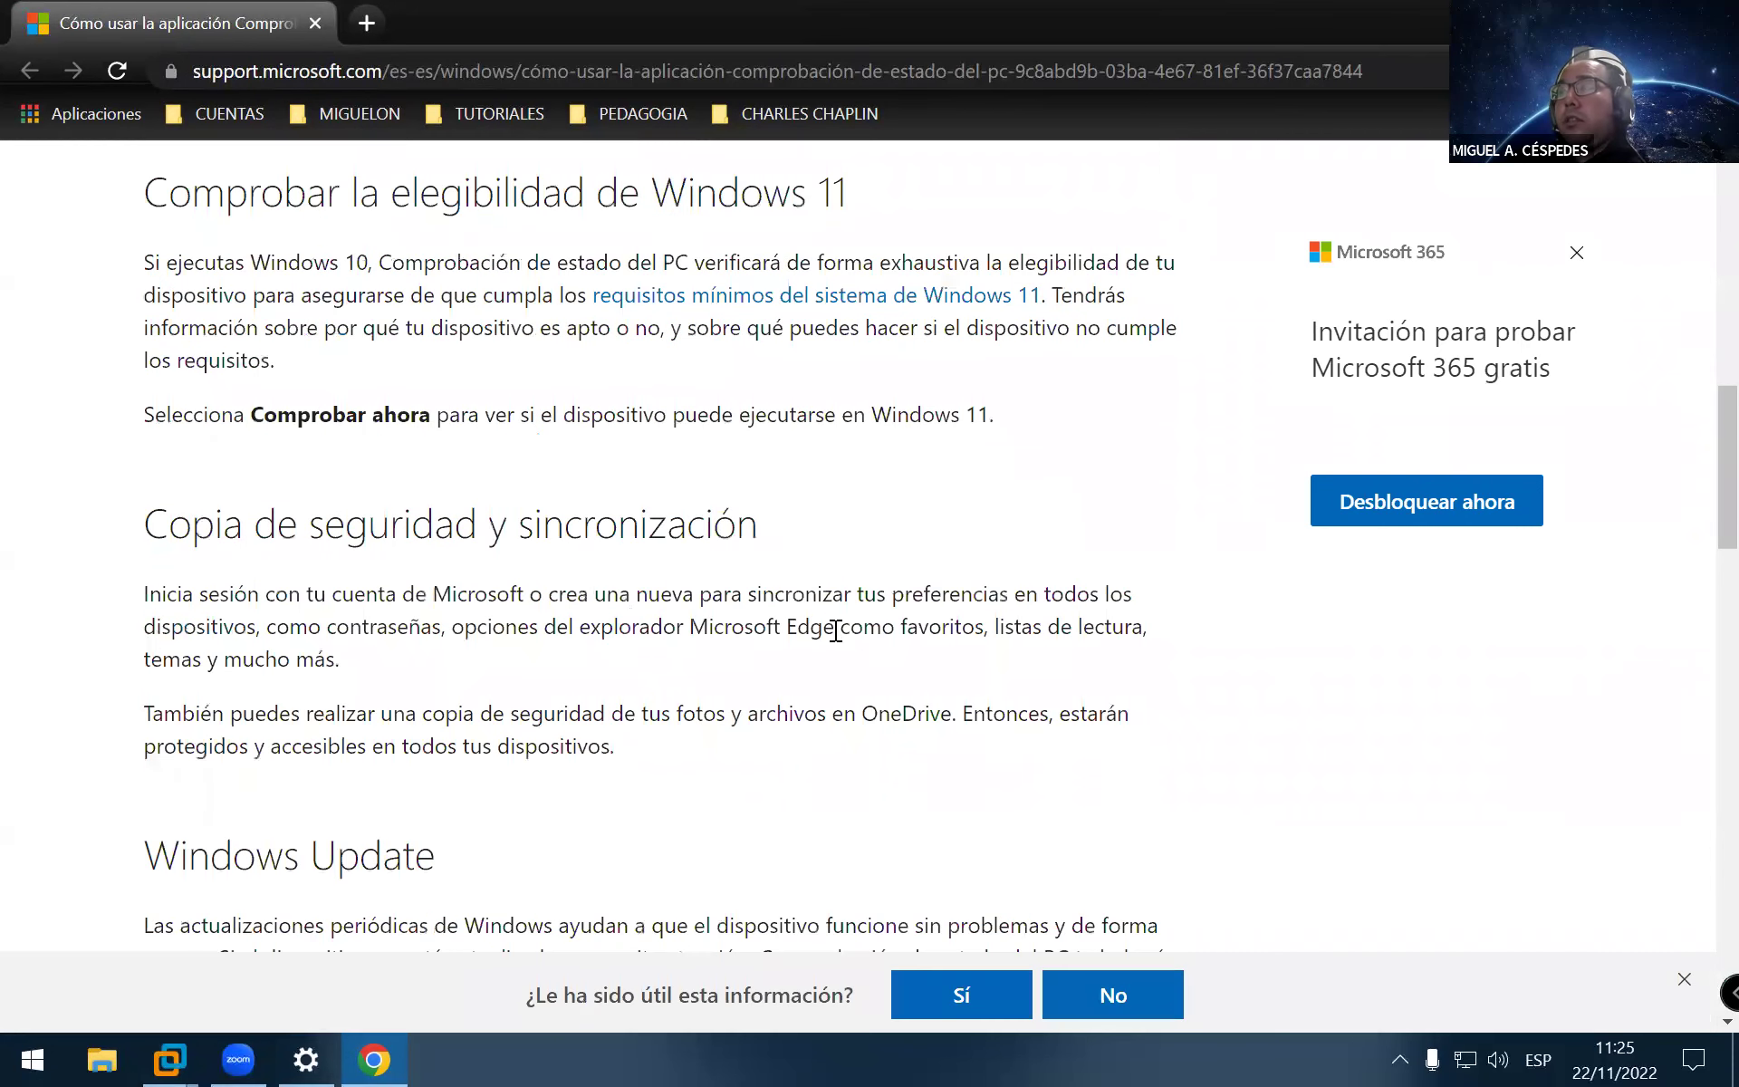
left_click(1097, 997)
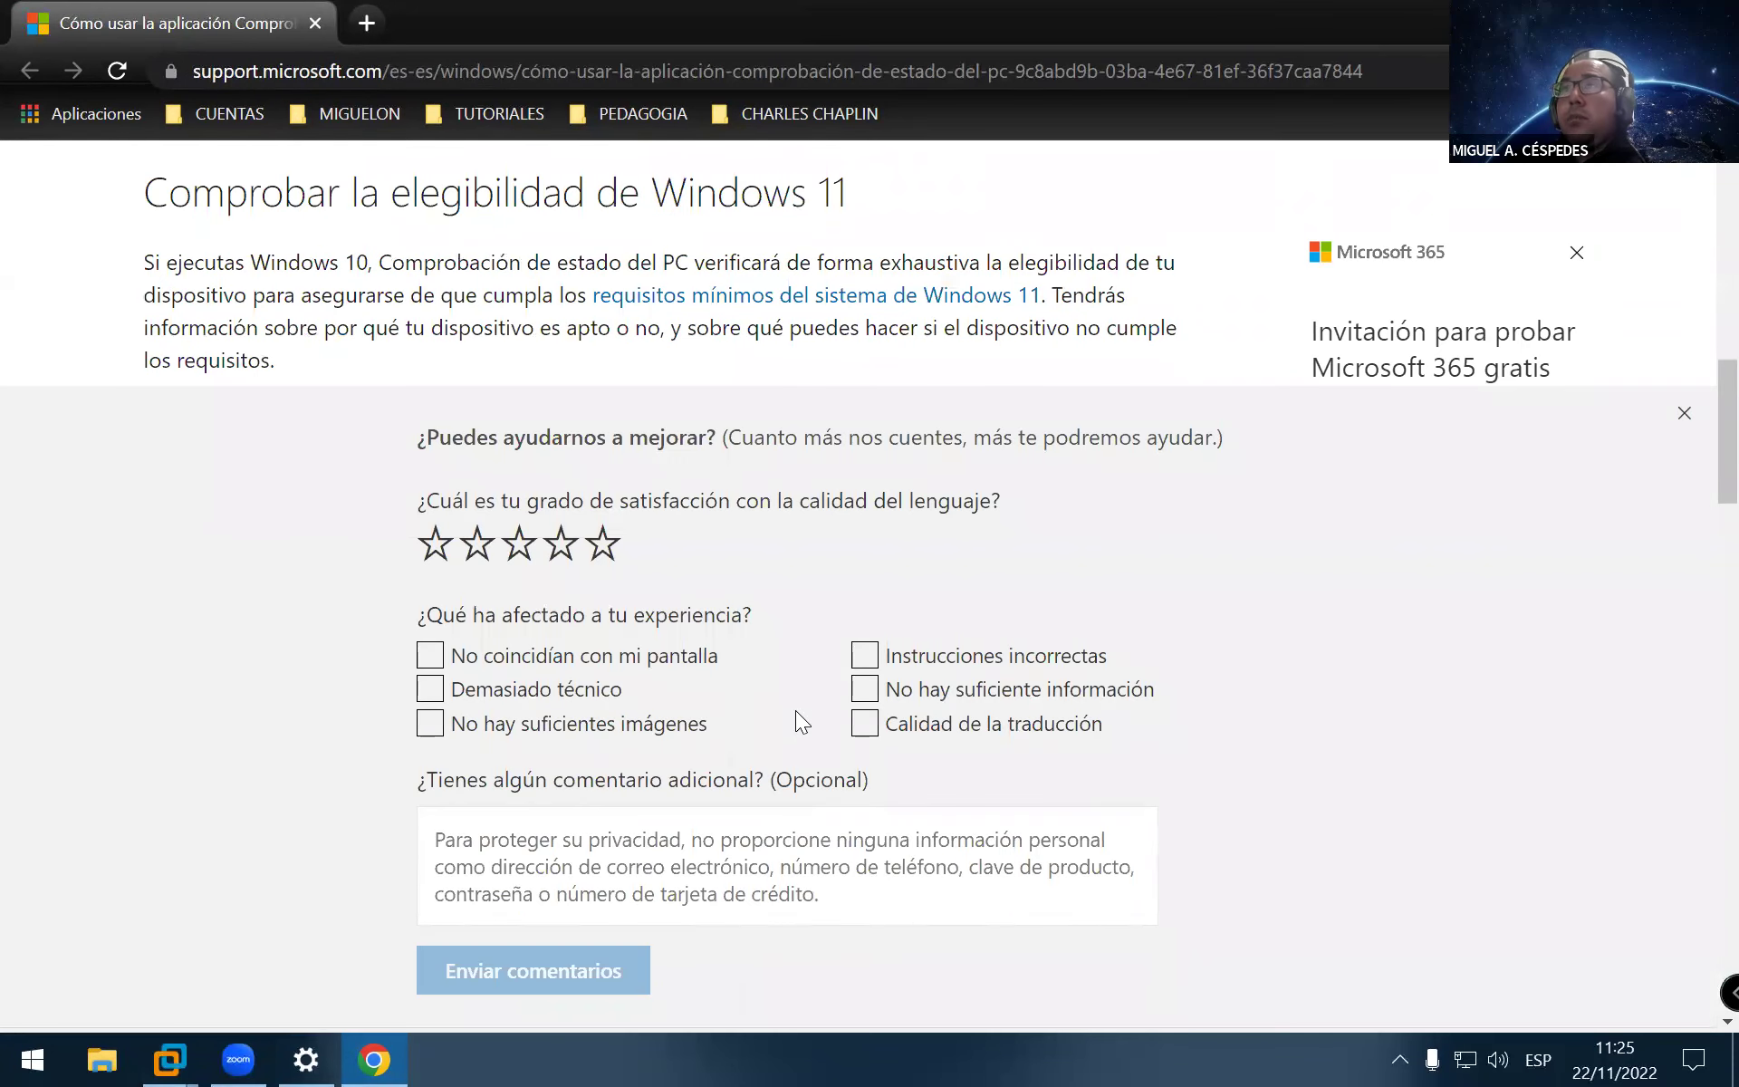
scroll(795, 710, "down", 1)
scroll(785, 710, "up", 4)
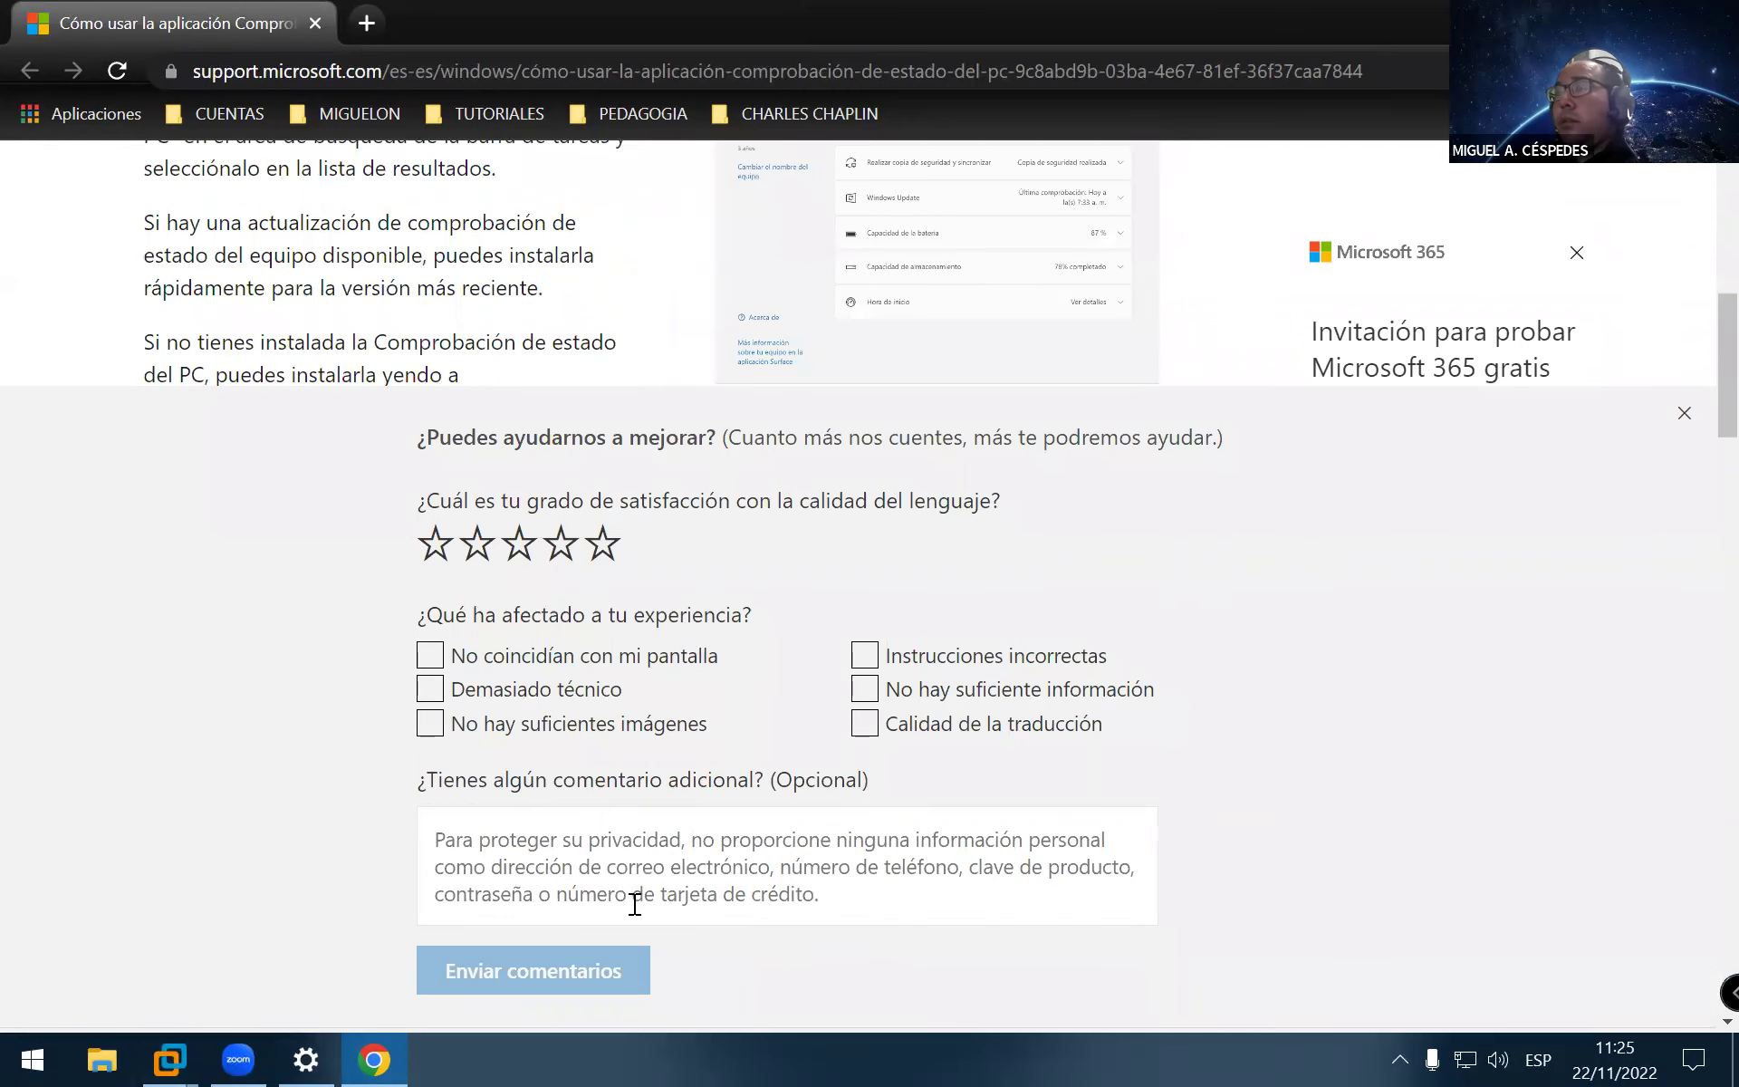
left_click(1682, 414)
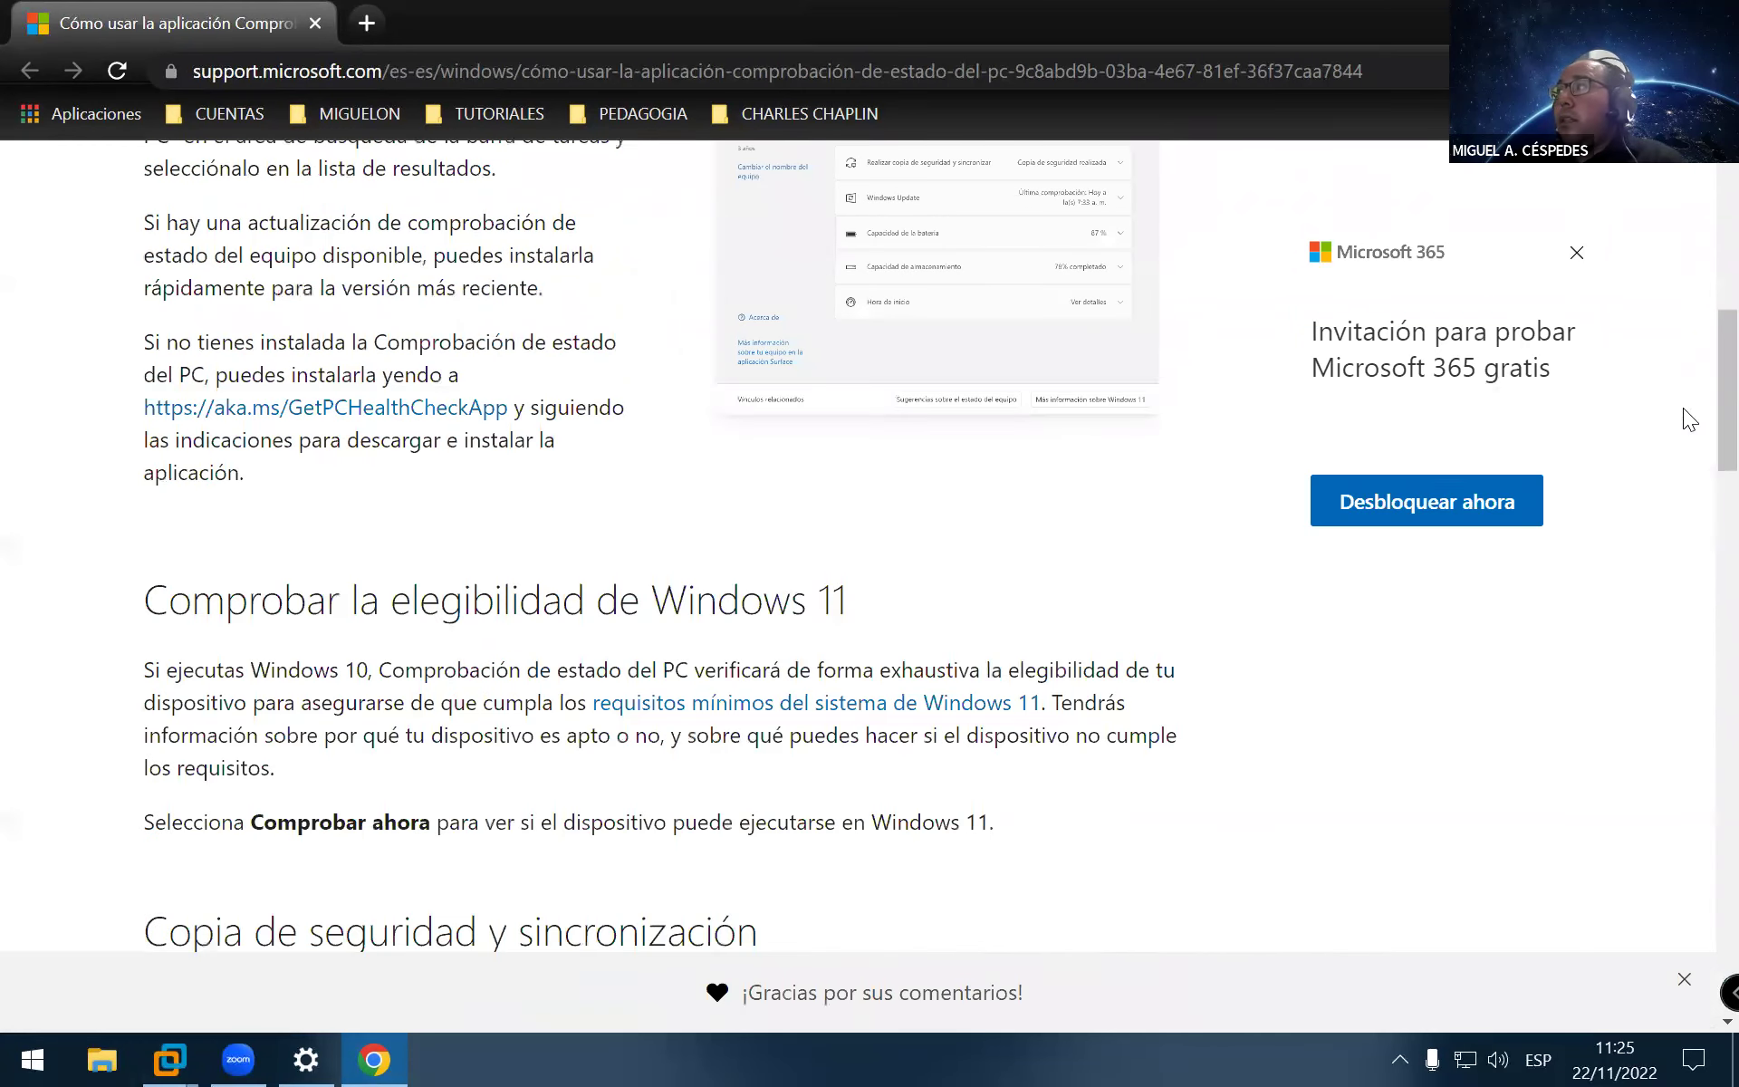
Open the 'requisitos mínimos del sistema de Windows 11' page from the article
scroll(910, 609, "down", 1)
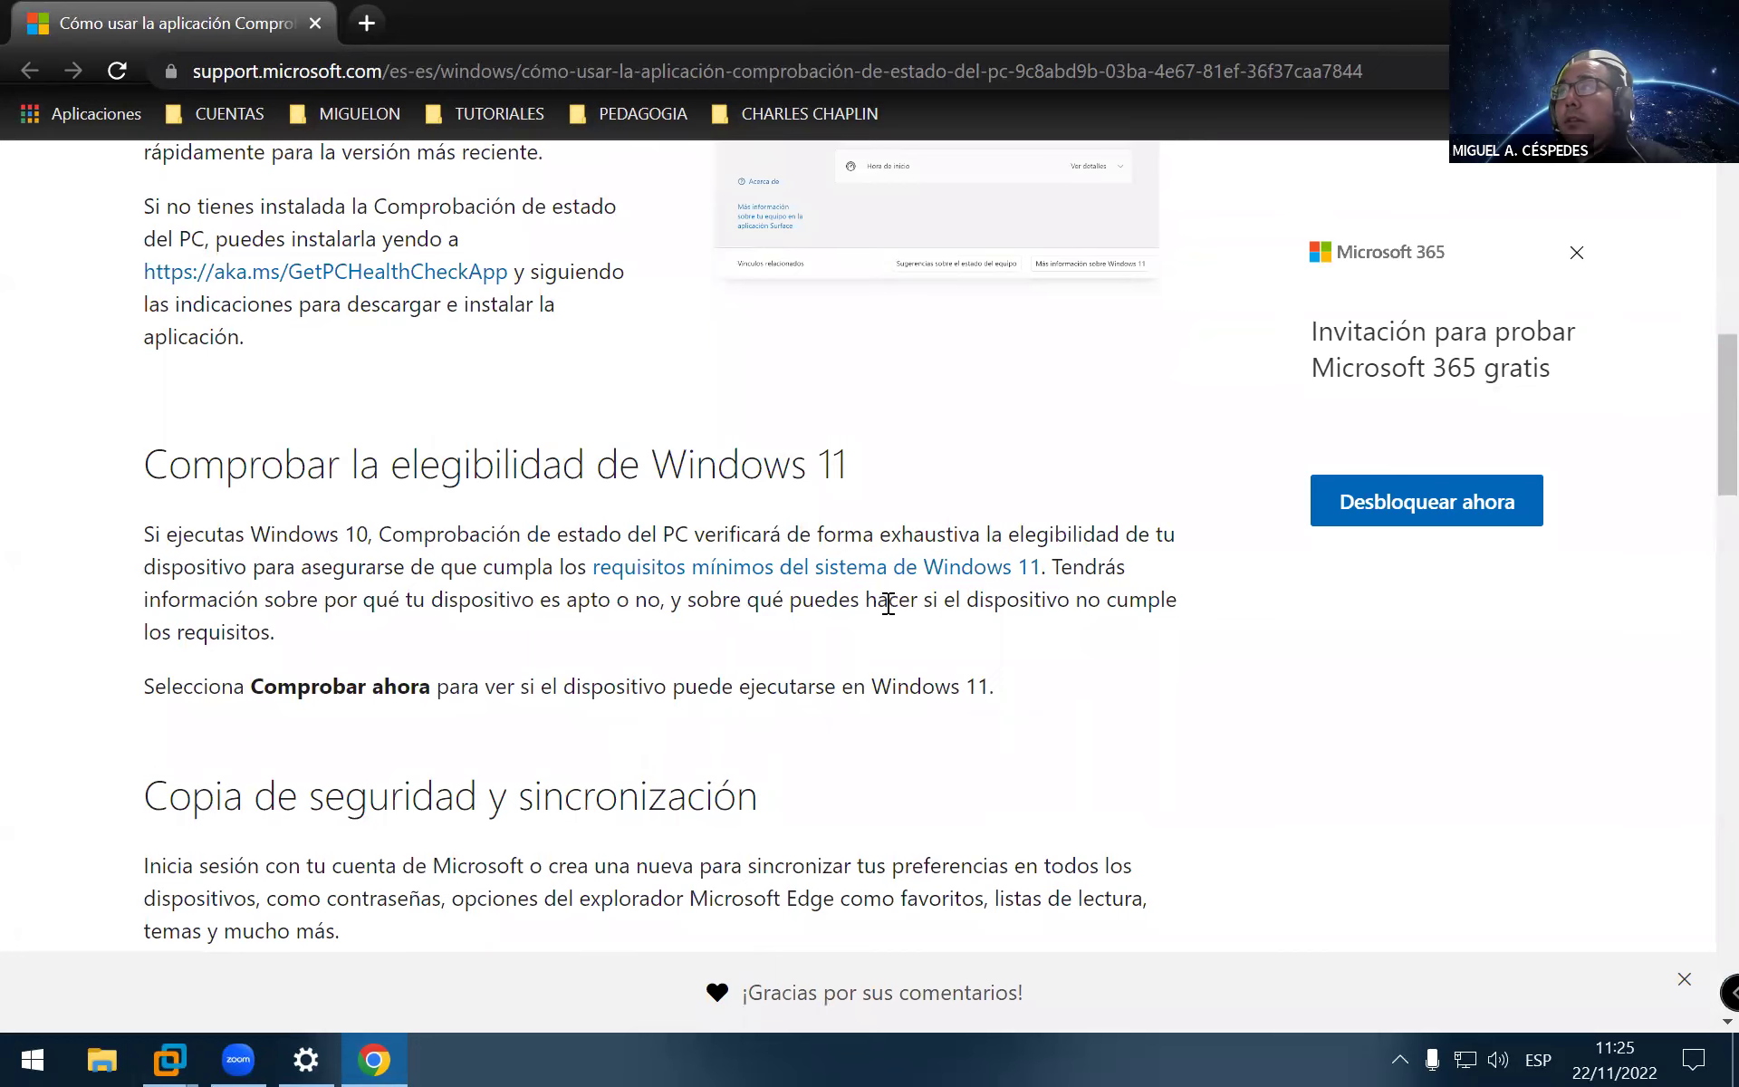
scroll(881, 602, "down", 5)
scroll(883, 614, "down", 4)
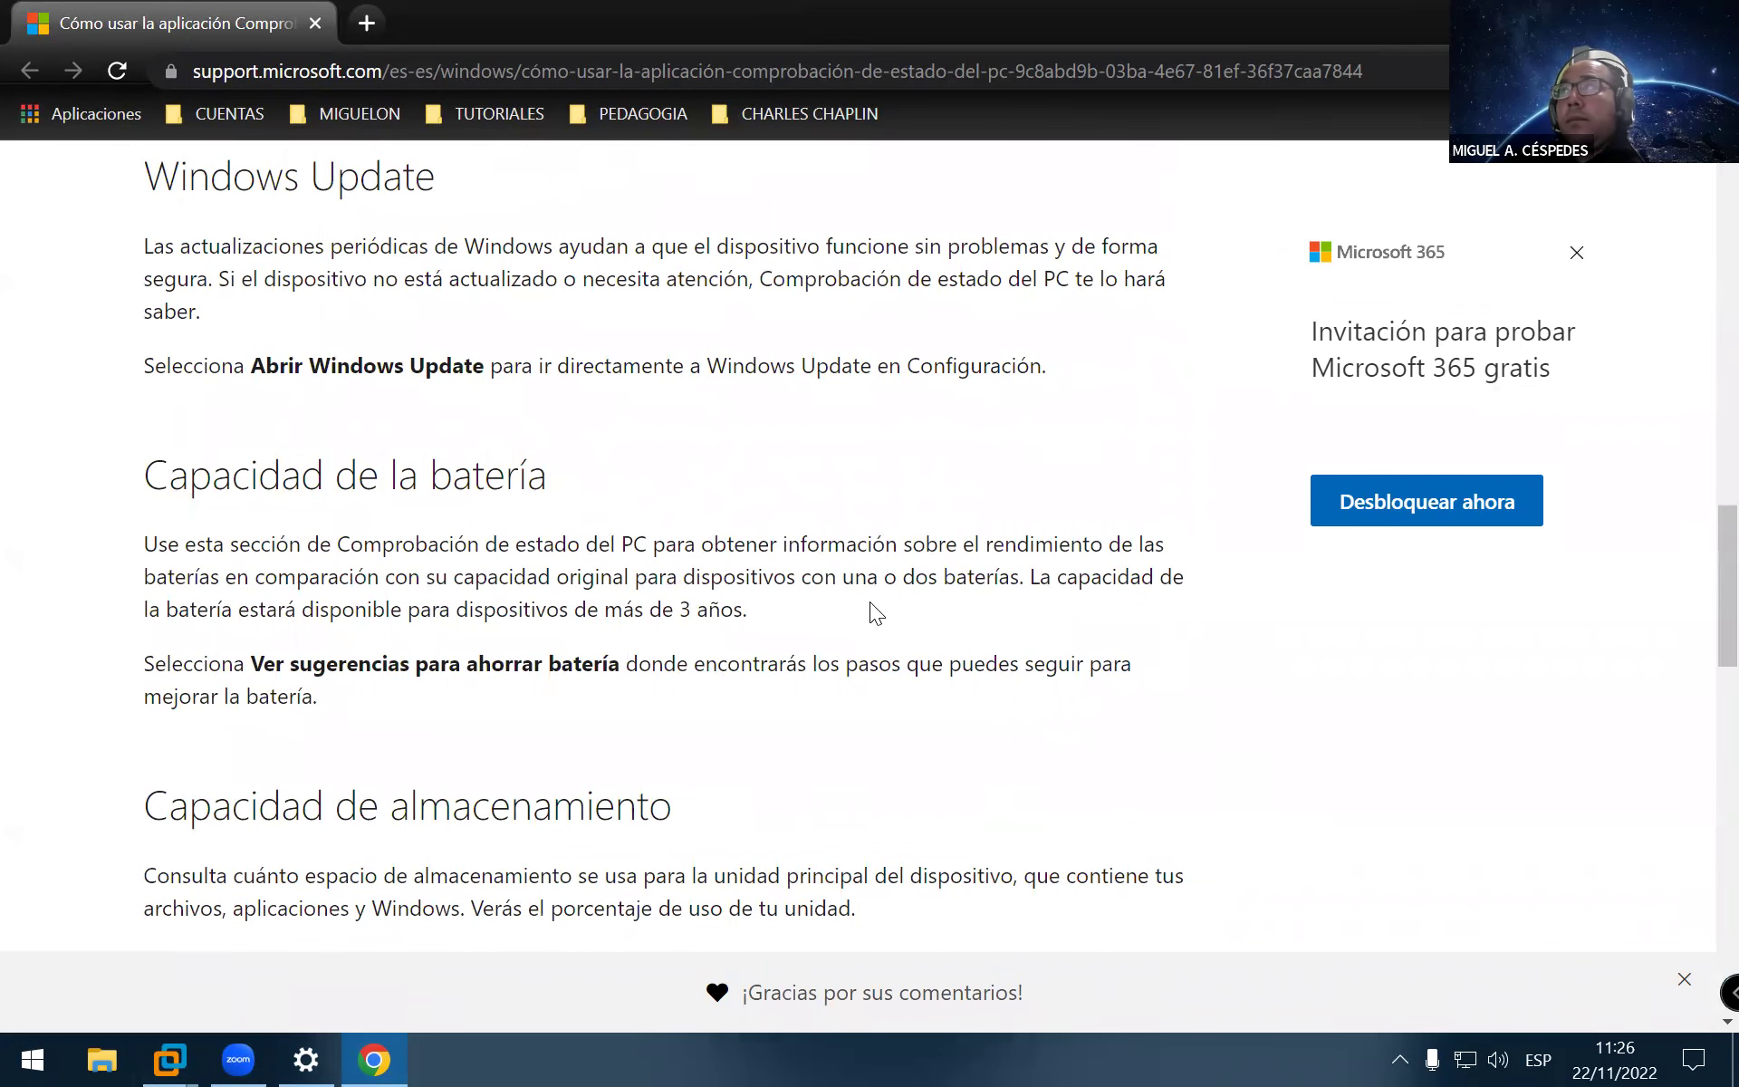
scroll(873, 612, "down", 5)
scroll(866, 602, "down", 8)
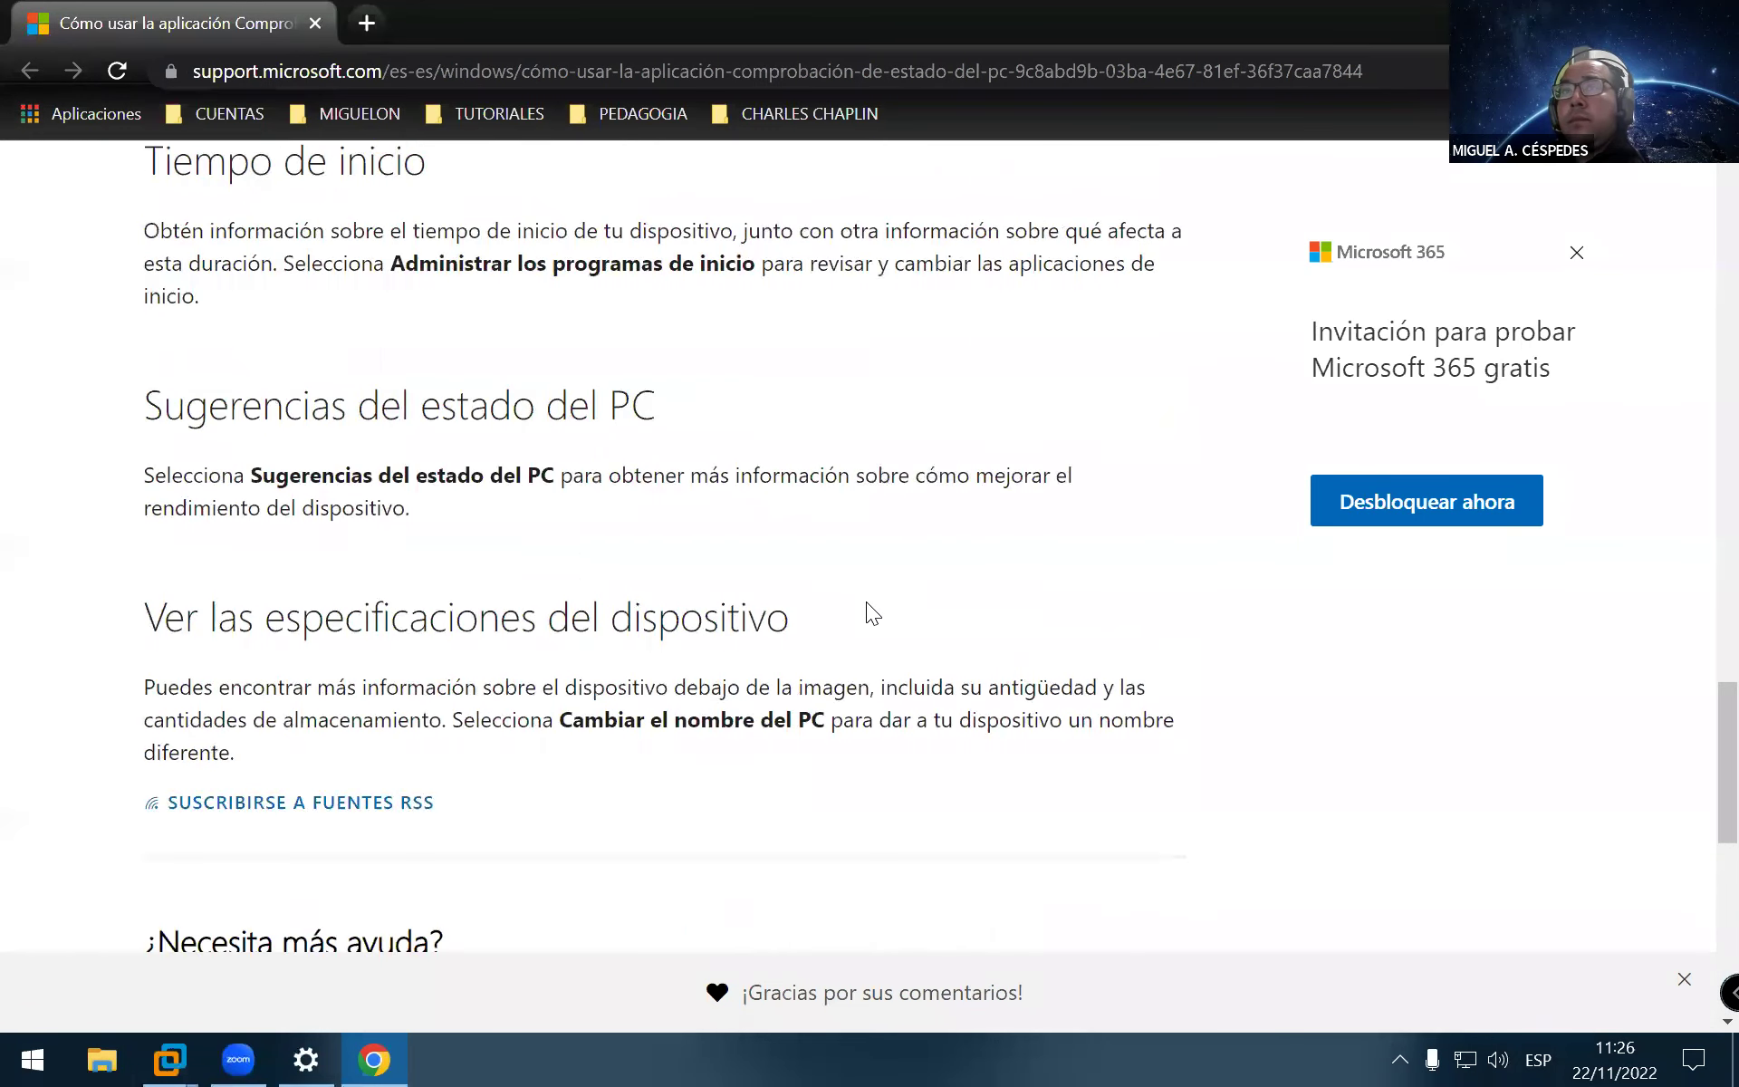
scroll(862, 602, "up", 1)
scroll(745, 481, "up", 8)
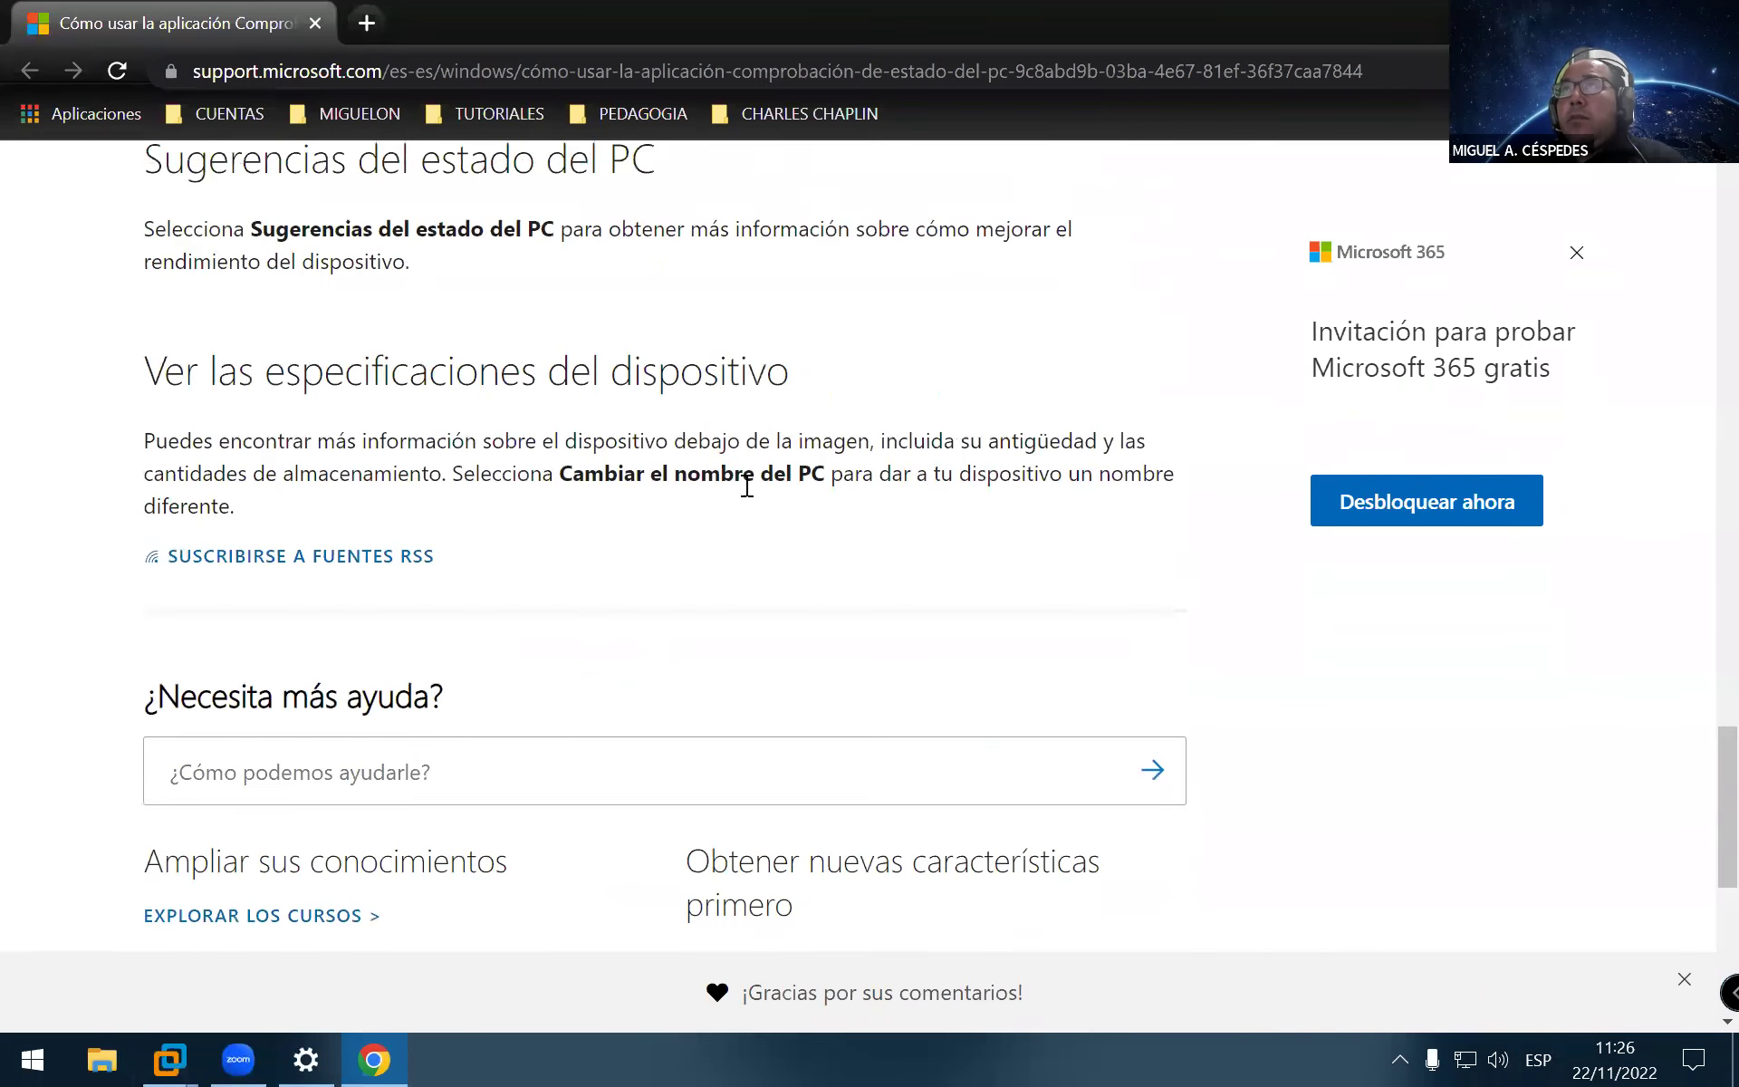
scroll(639, 503, "up", 10)
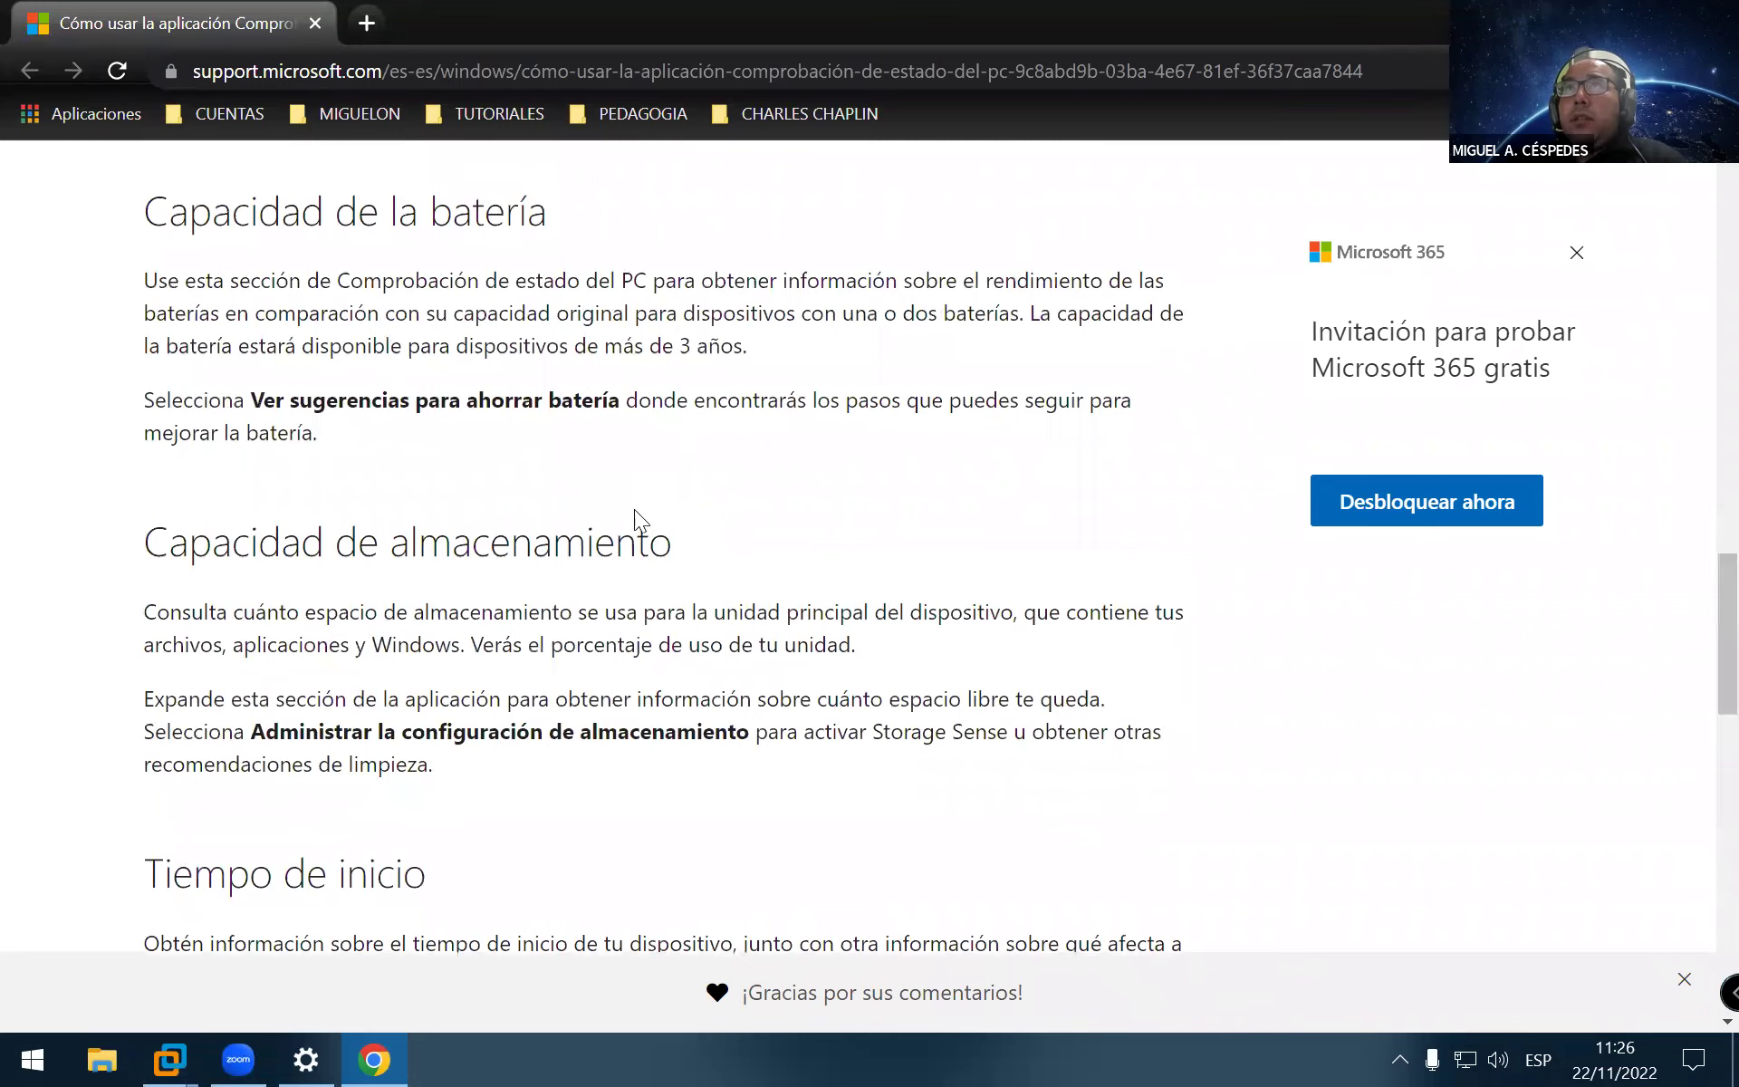
scroll(634, 507, "up", 3)
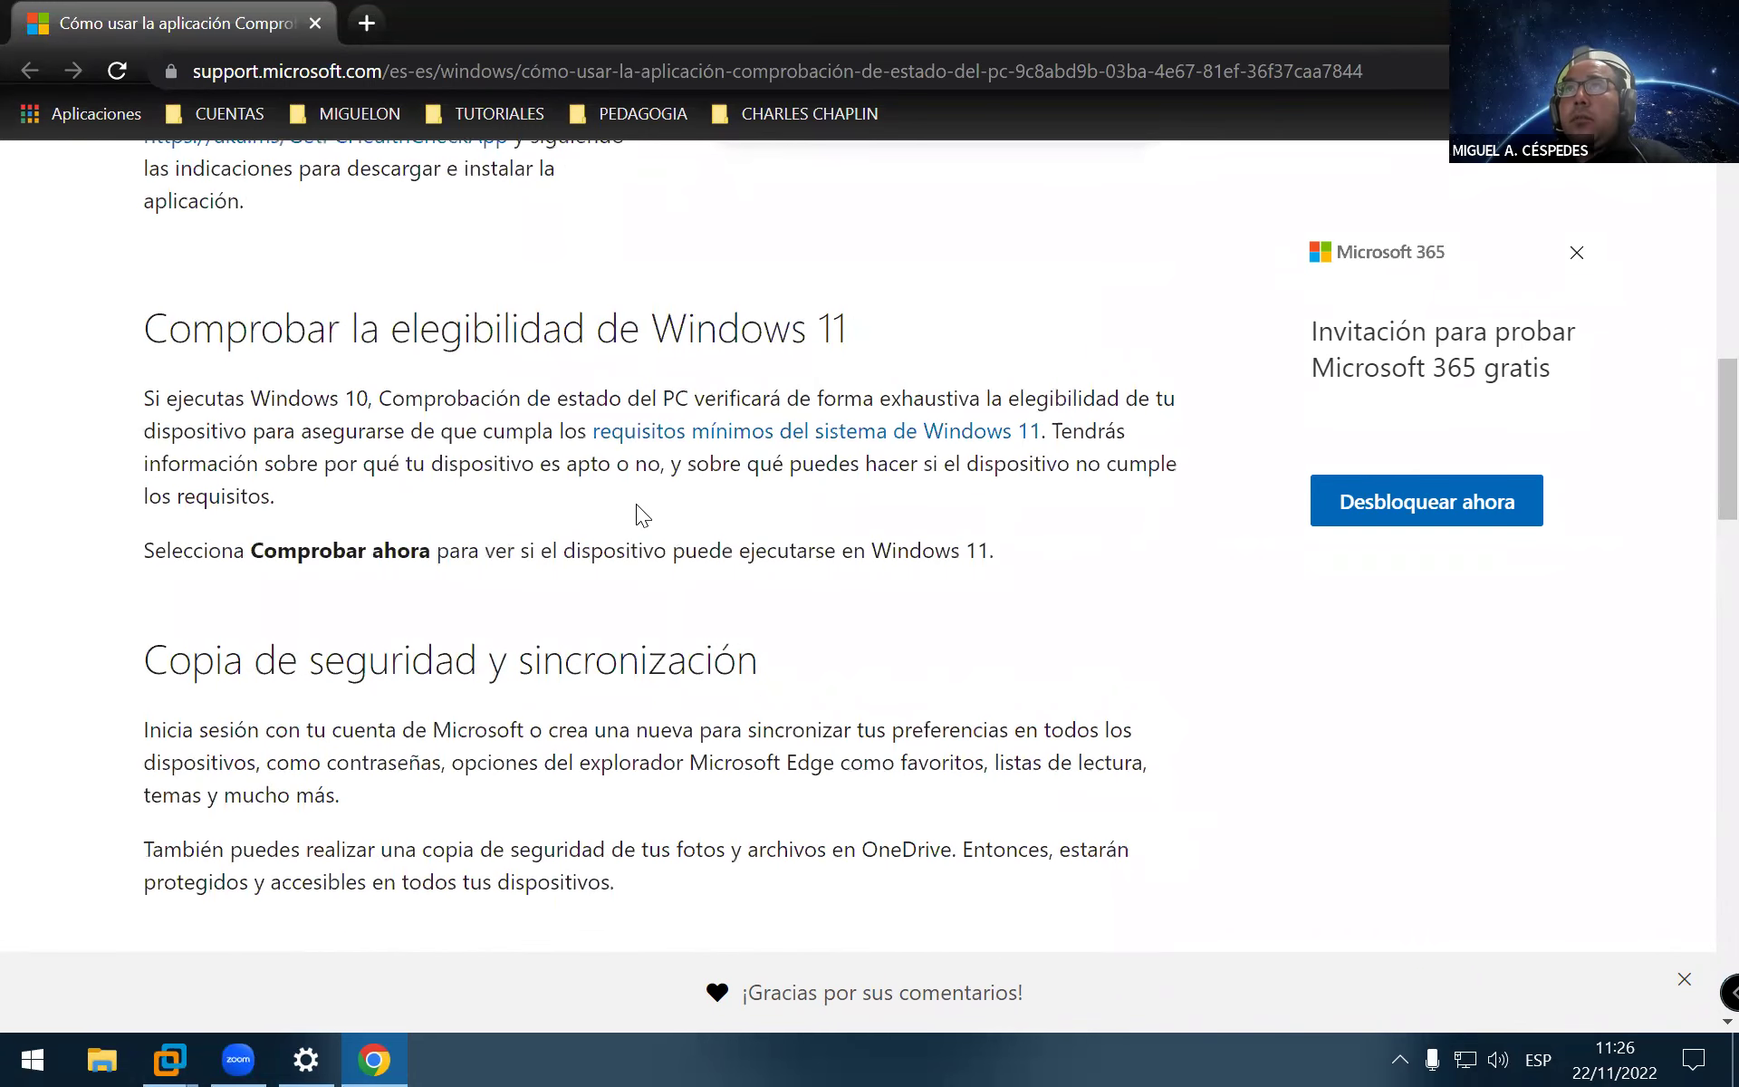
left_click(738, 433)
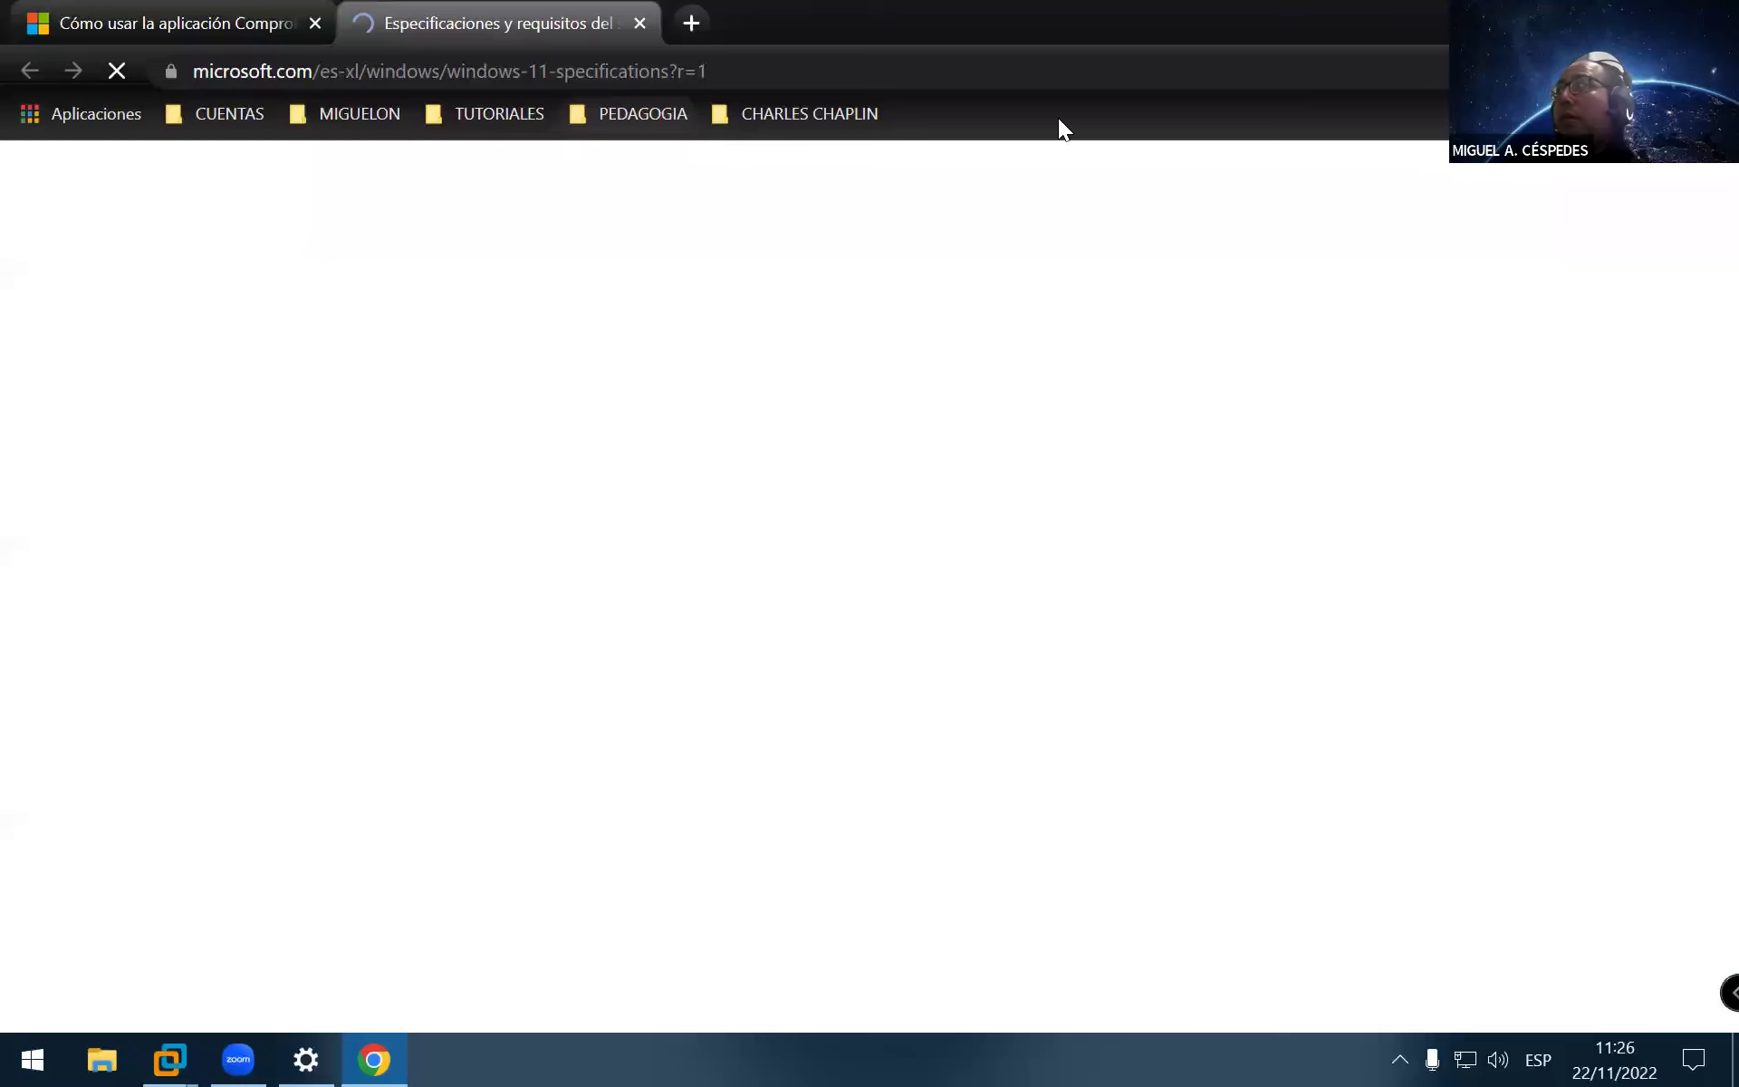
Close Chrome and the Windows Update settings, and minimize VMware to reach the desktop
left_click(1716, 13)
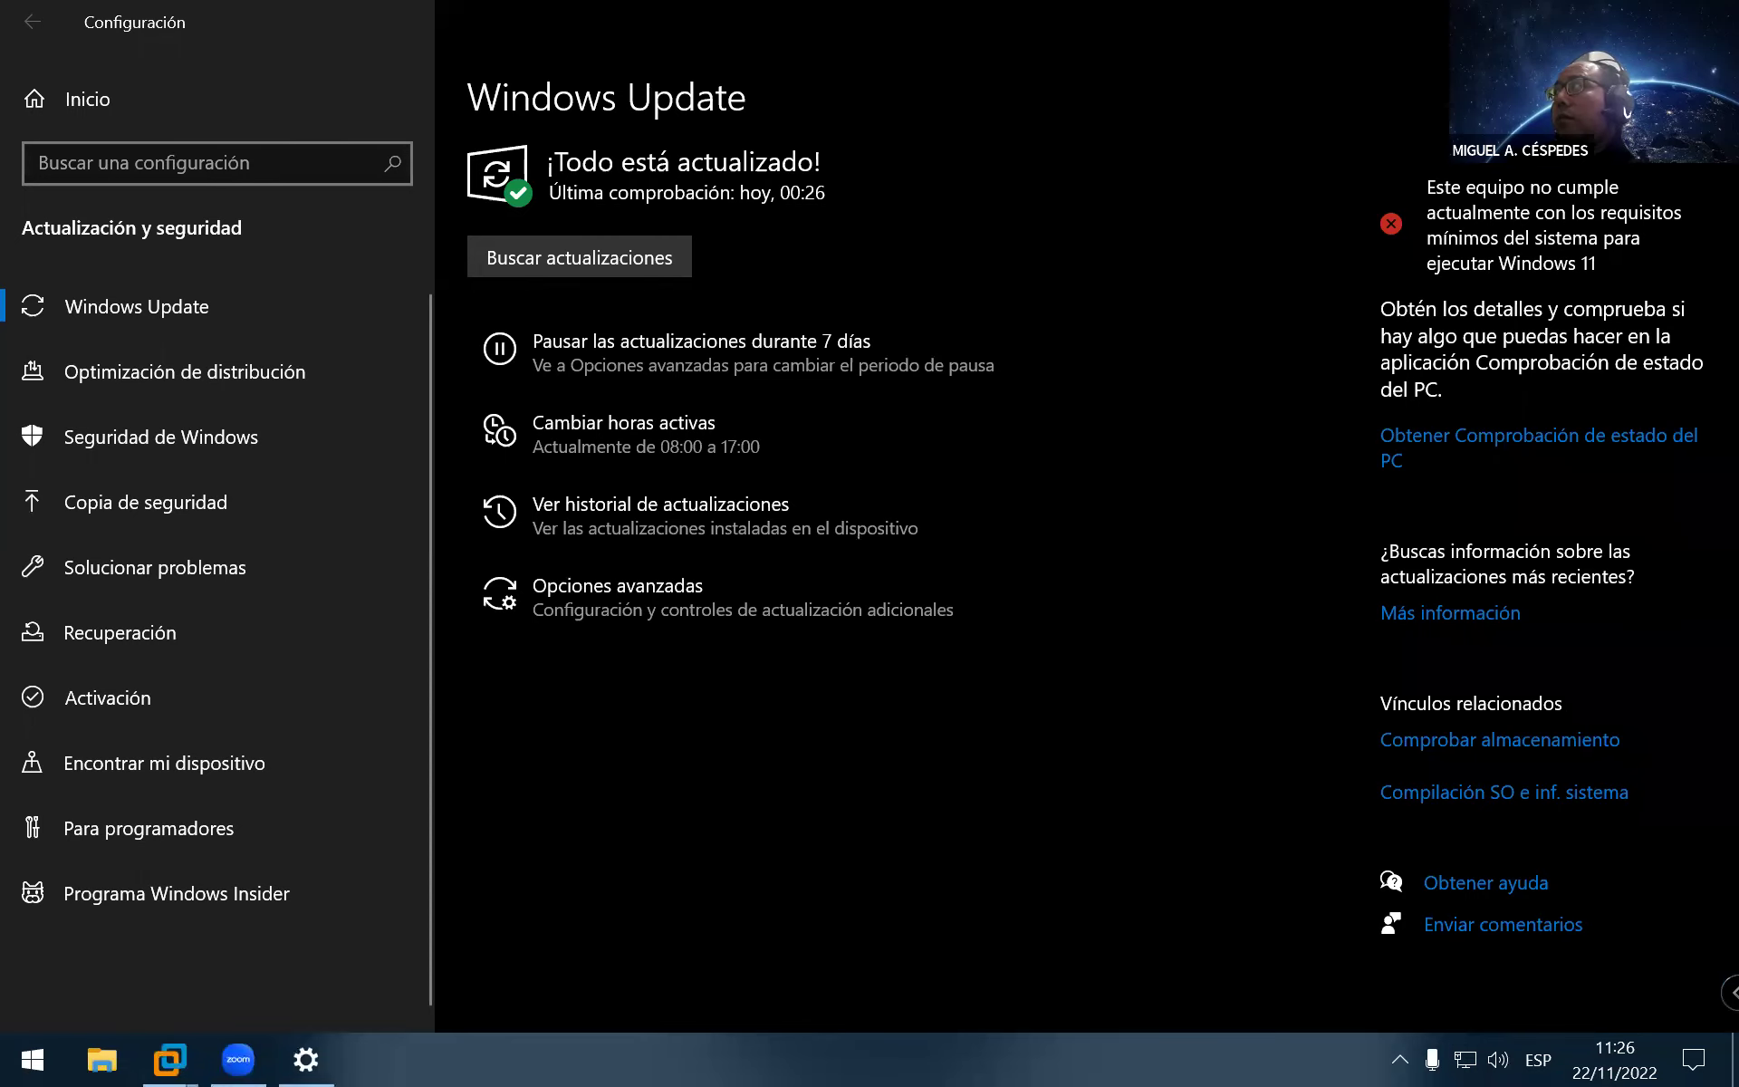
left_click(1716, 13)
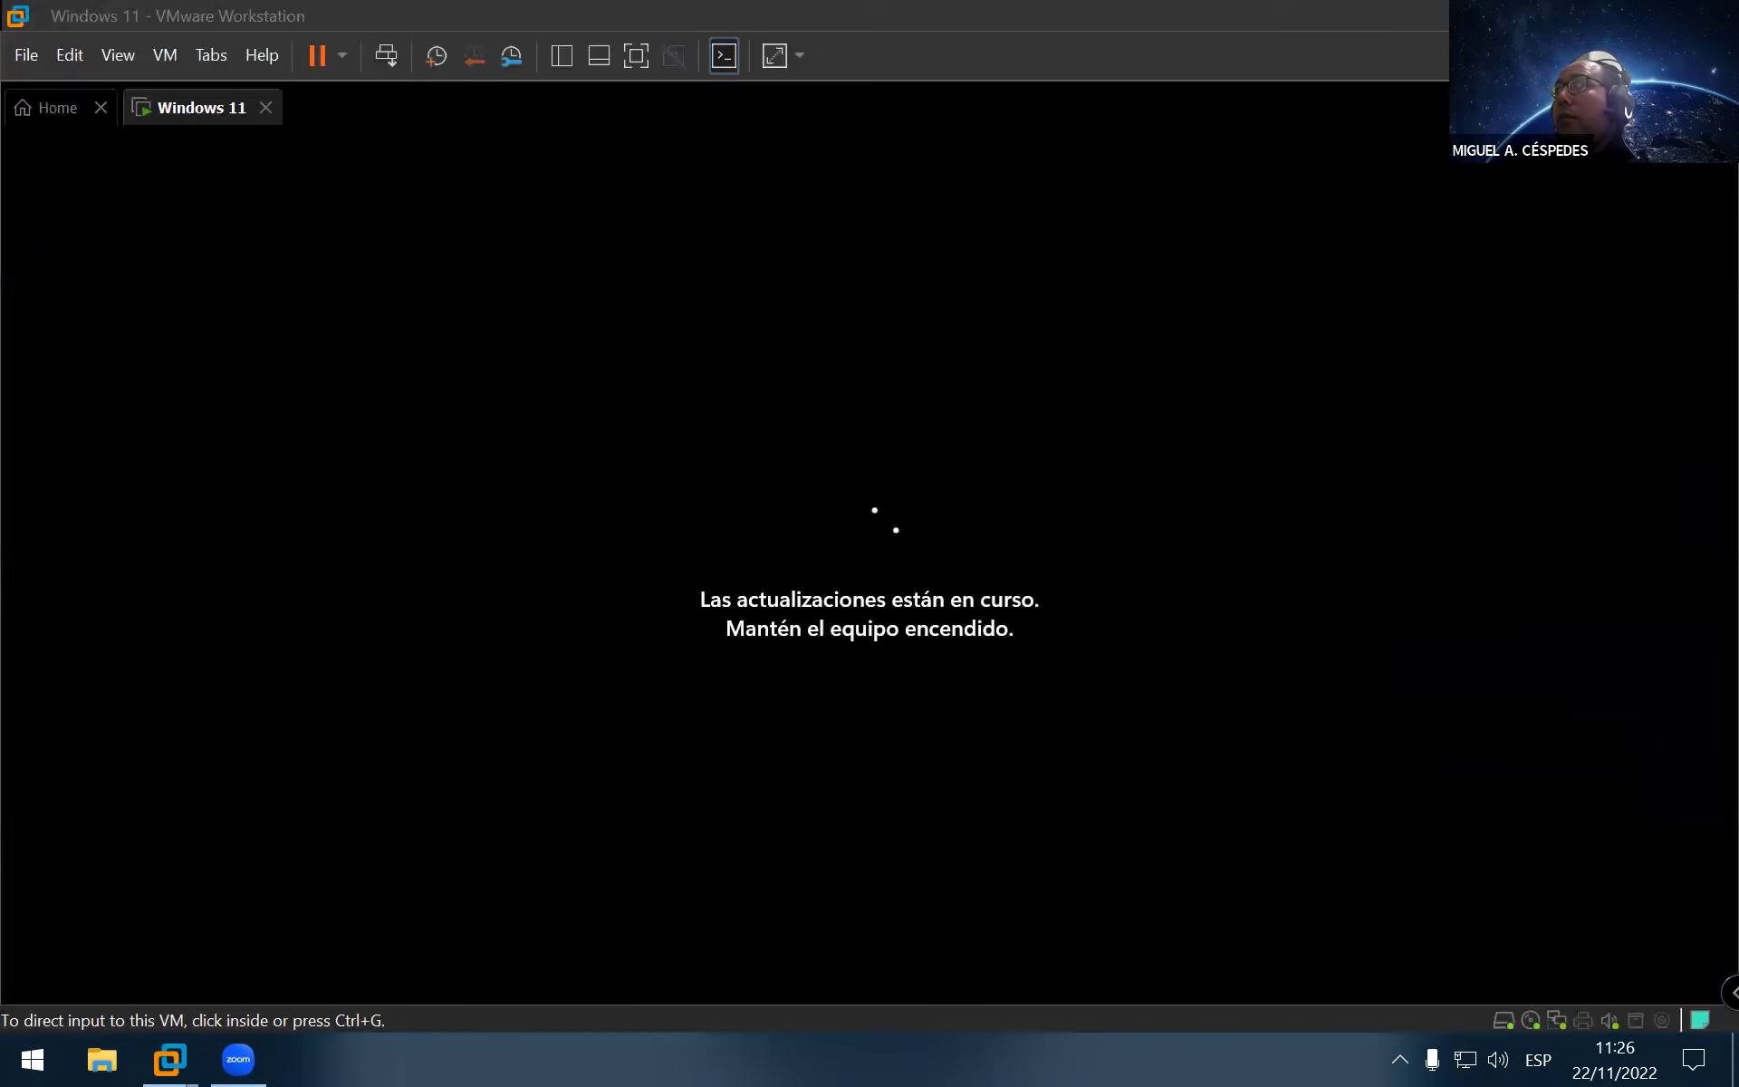
left_click(1612, 15)
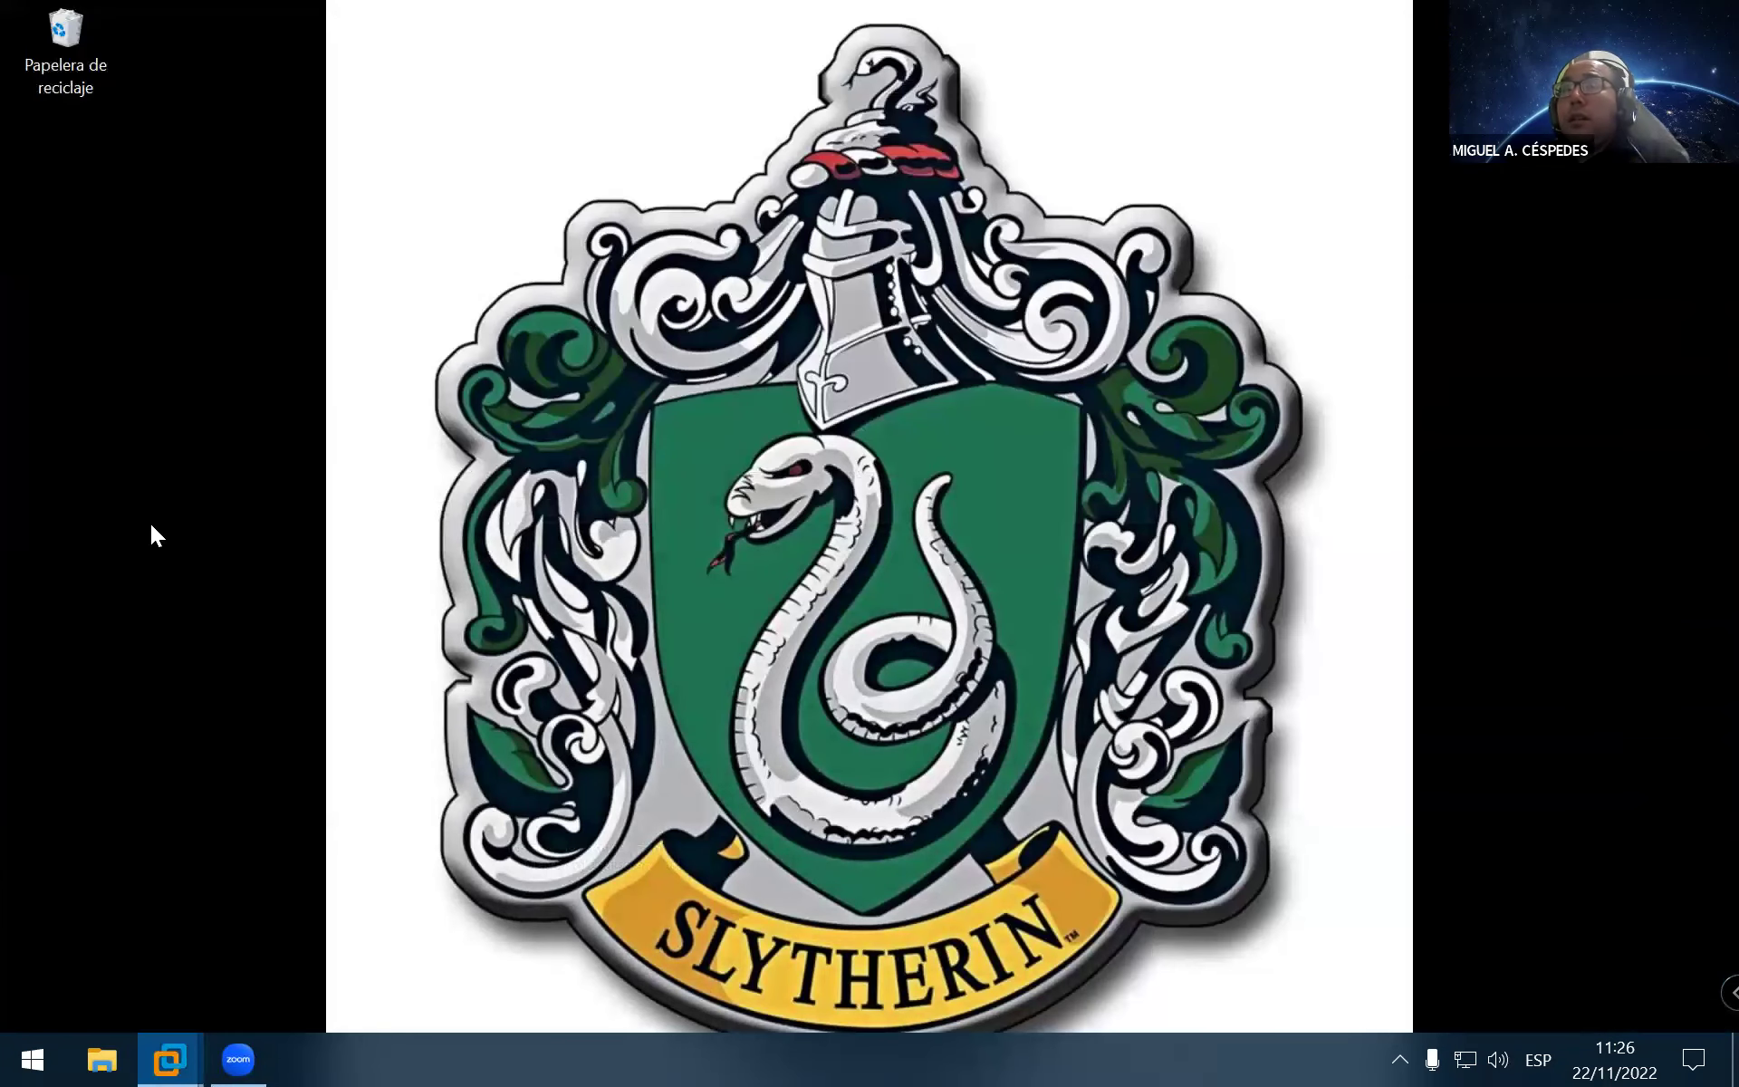
Navigate SOLID_03 (K:) to MAQUINAS VIRTUALES Y WINDOWS 10 y 11 > UTILITARIOS and right-click WindowsPCHealthCheckSetup
left_click(104, 1058)
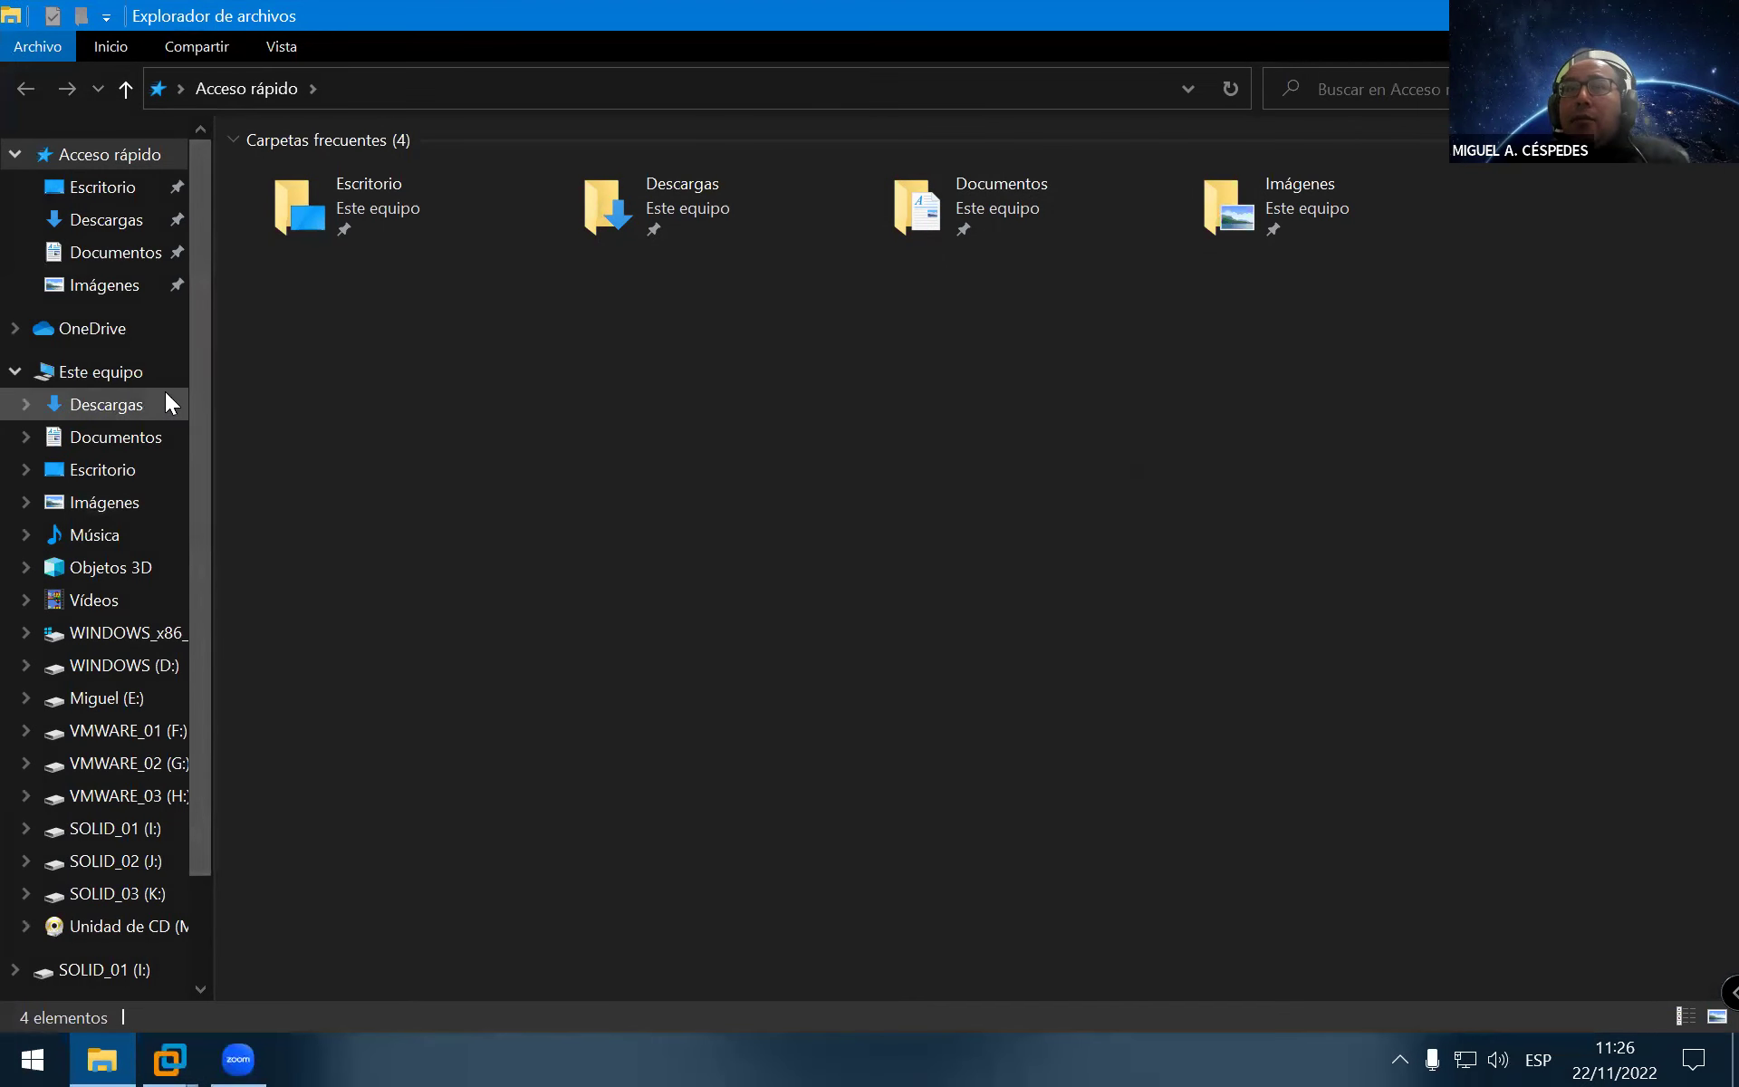
left_click(147, 373)
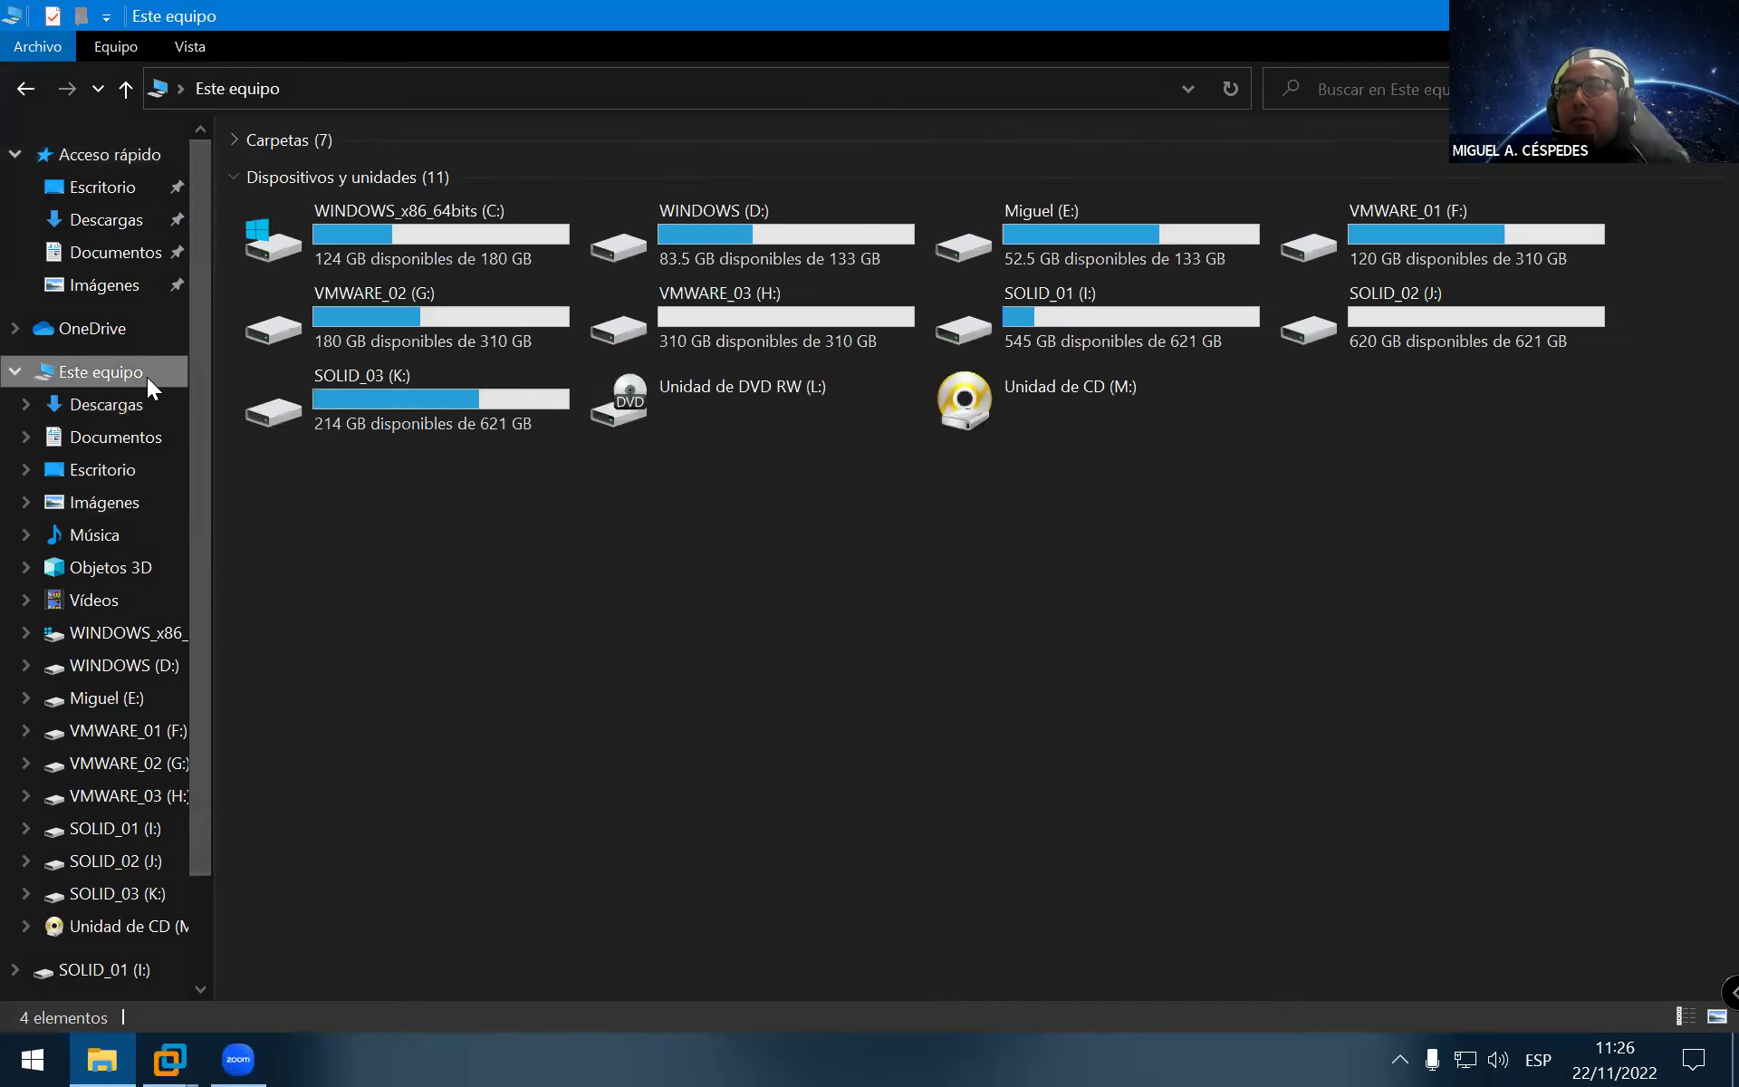
double_click(458, 390)
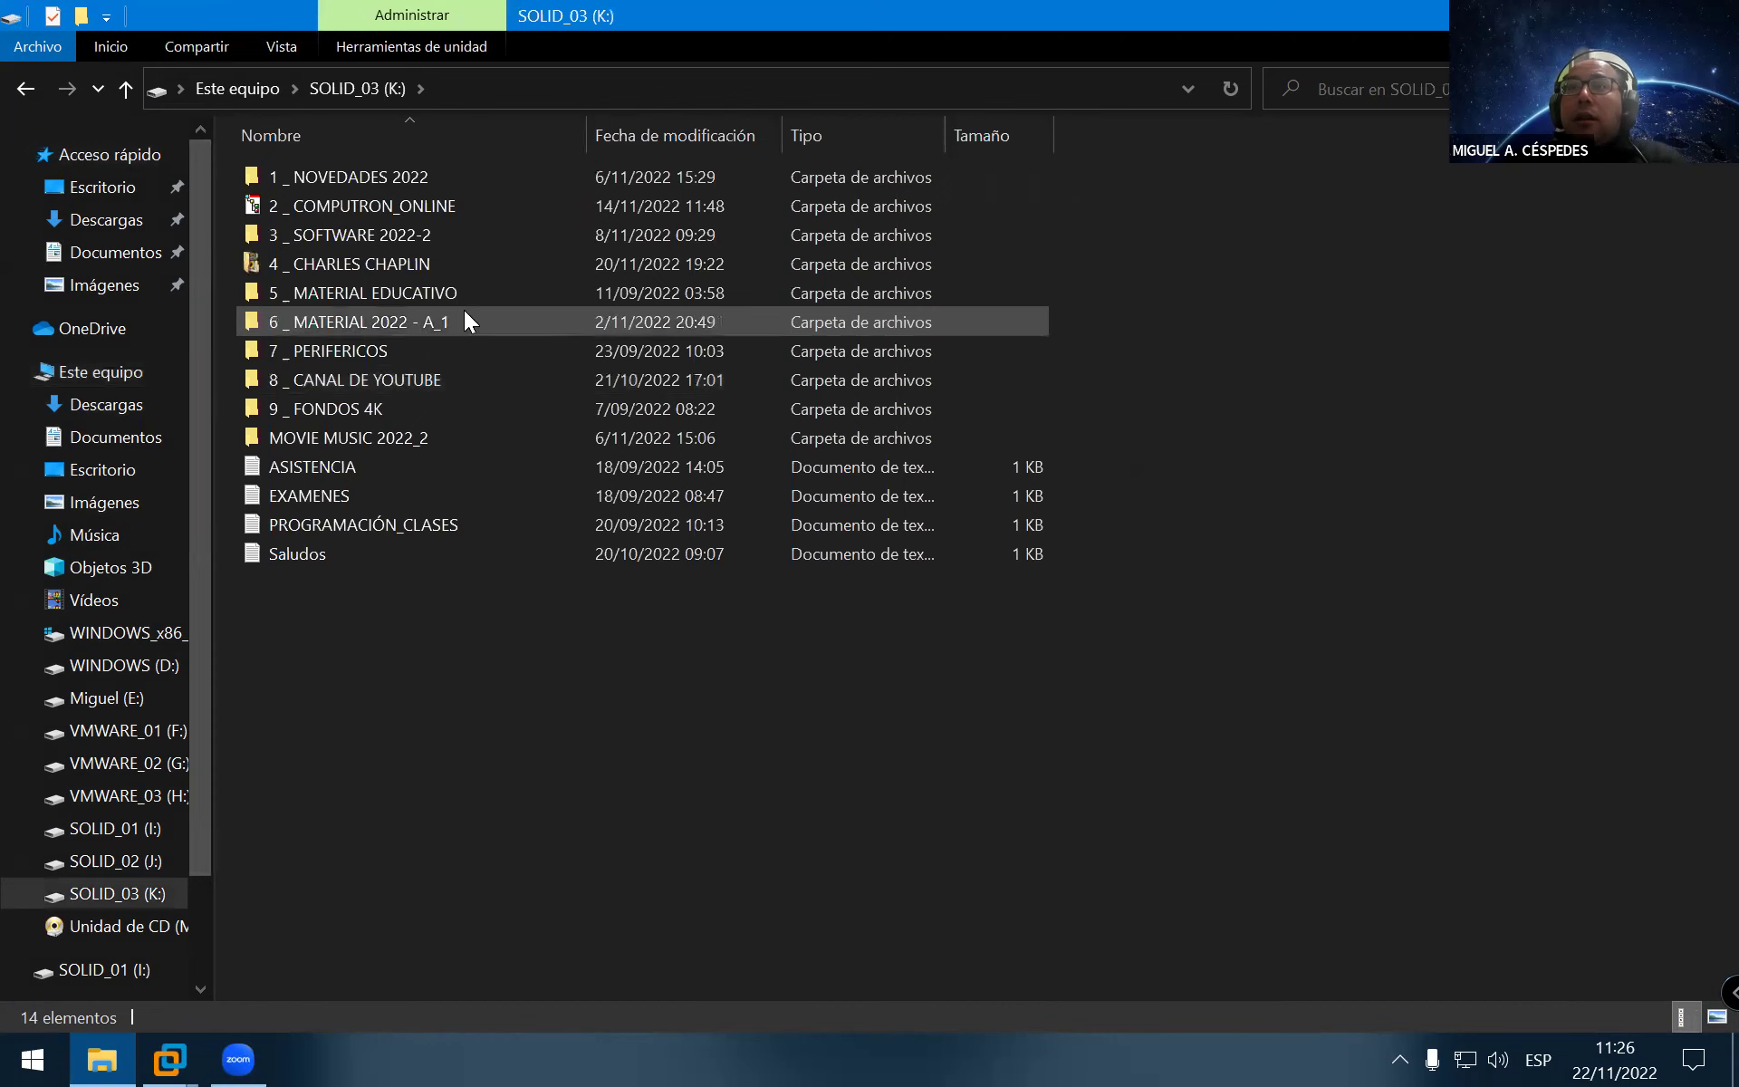
left_click(437, 239)
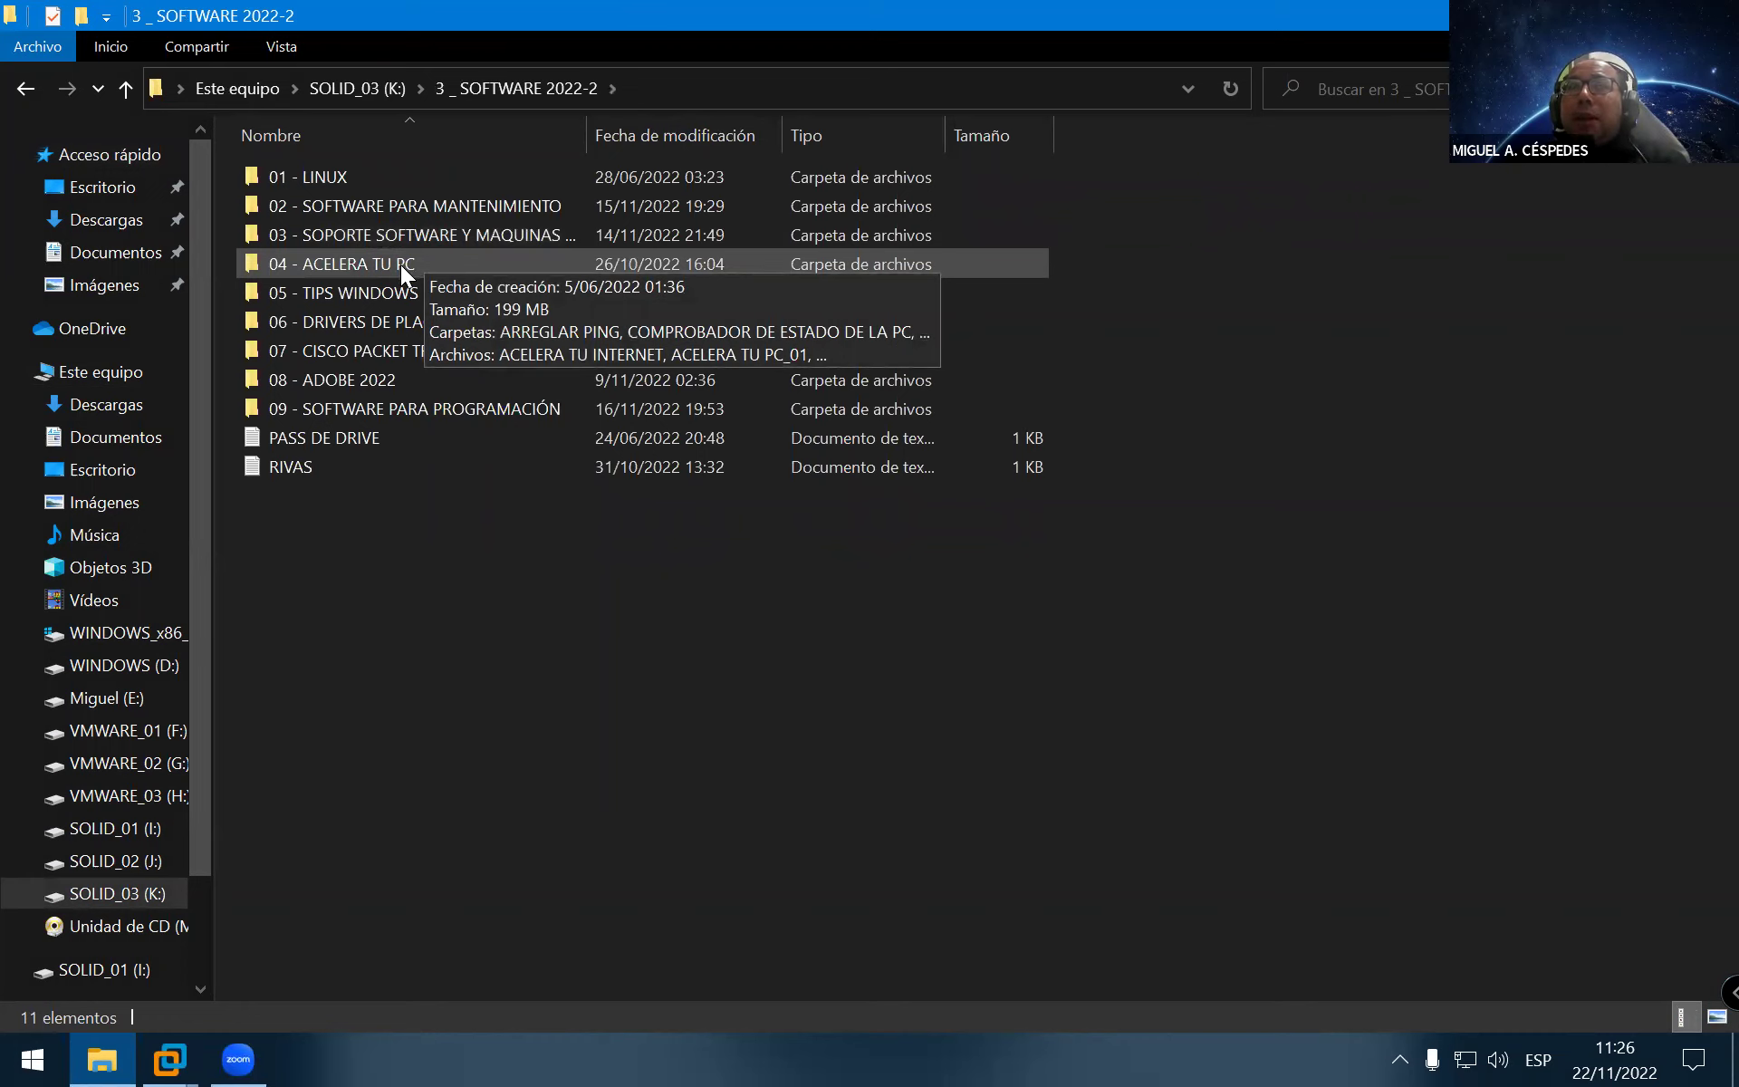
double_click(590, 145)
double_click(540, 233)
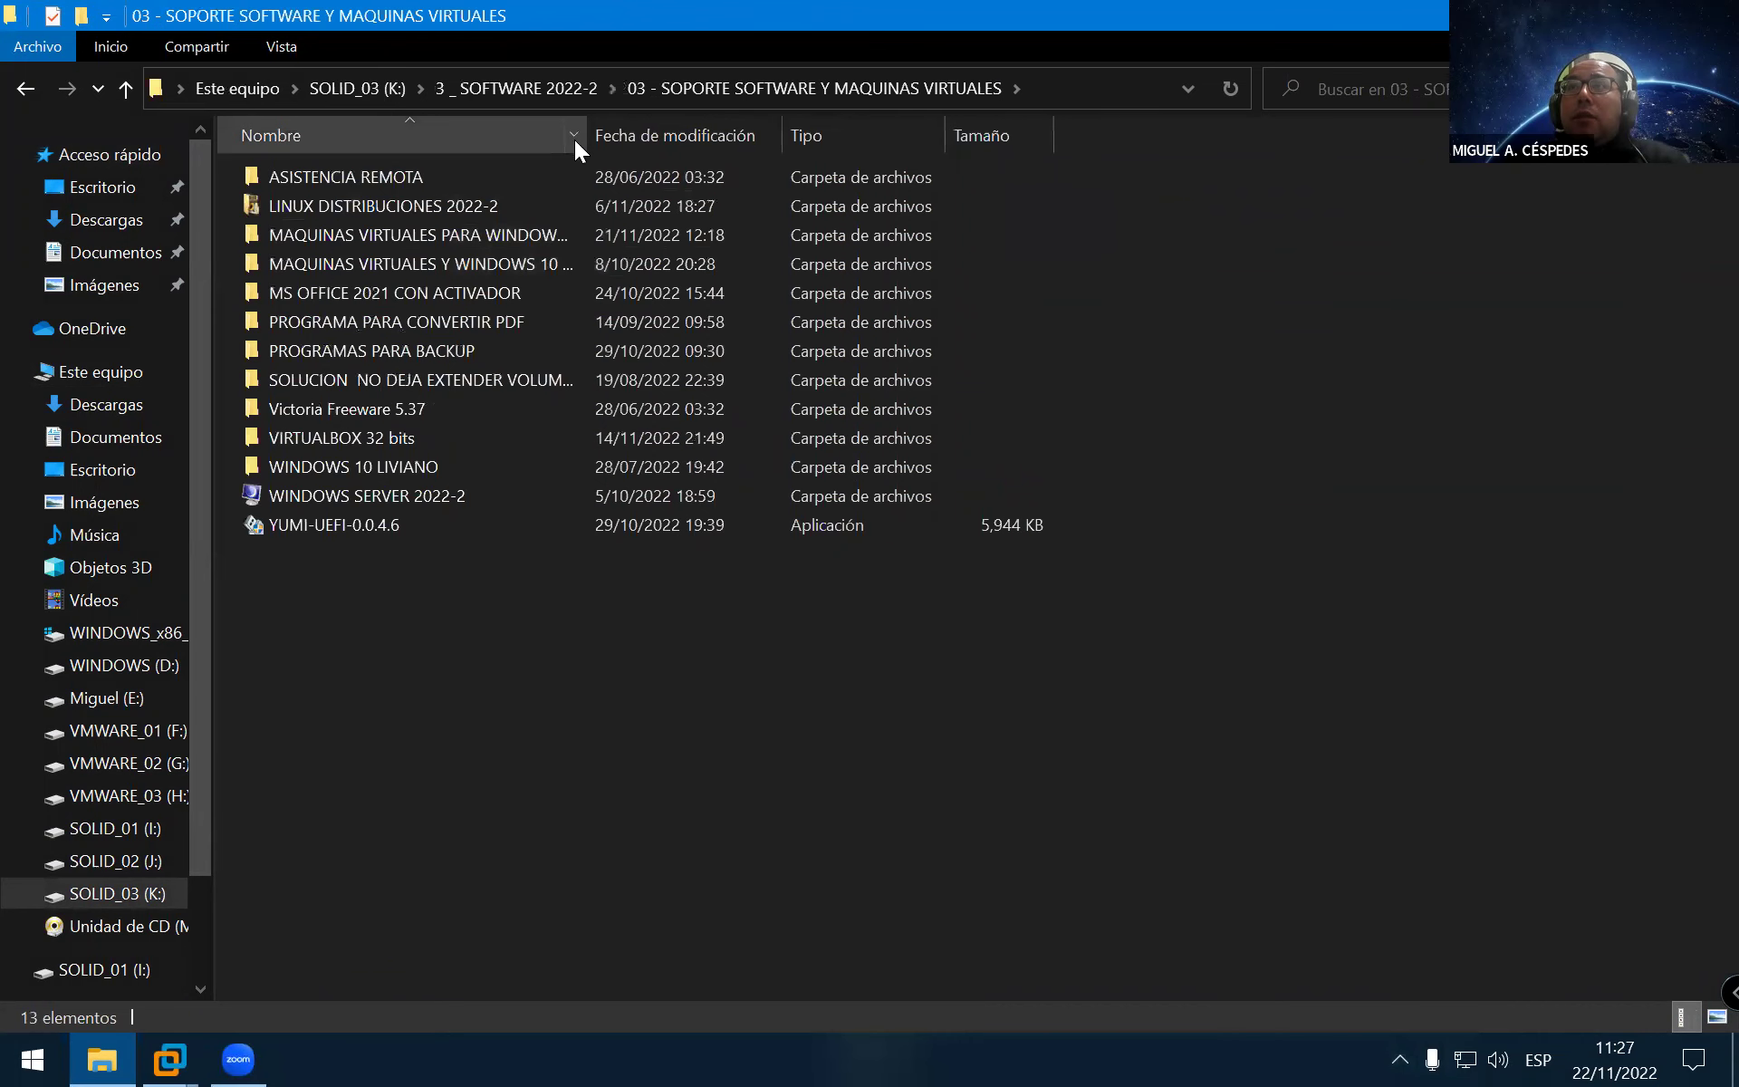
double_click(587, 138)
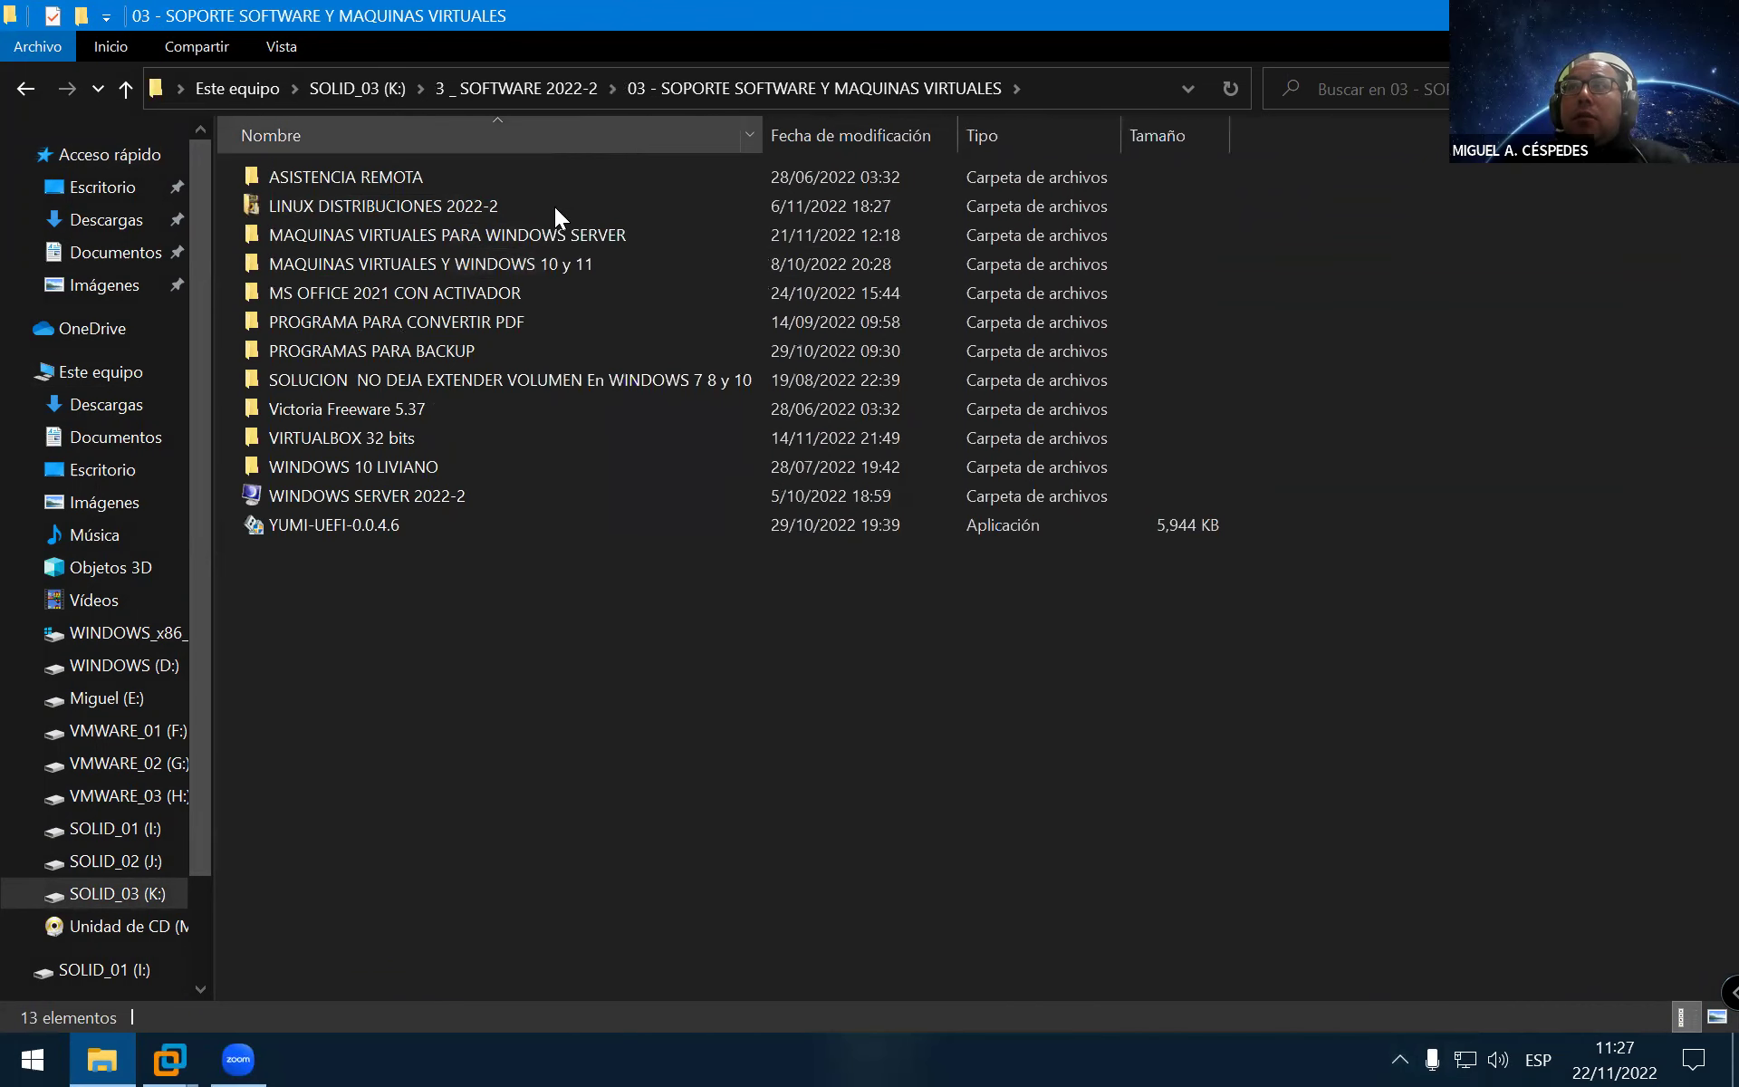
left_click(529, 256)
double_click(530, 258)
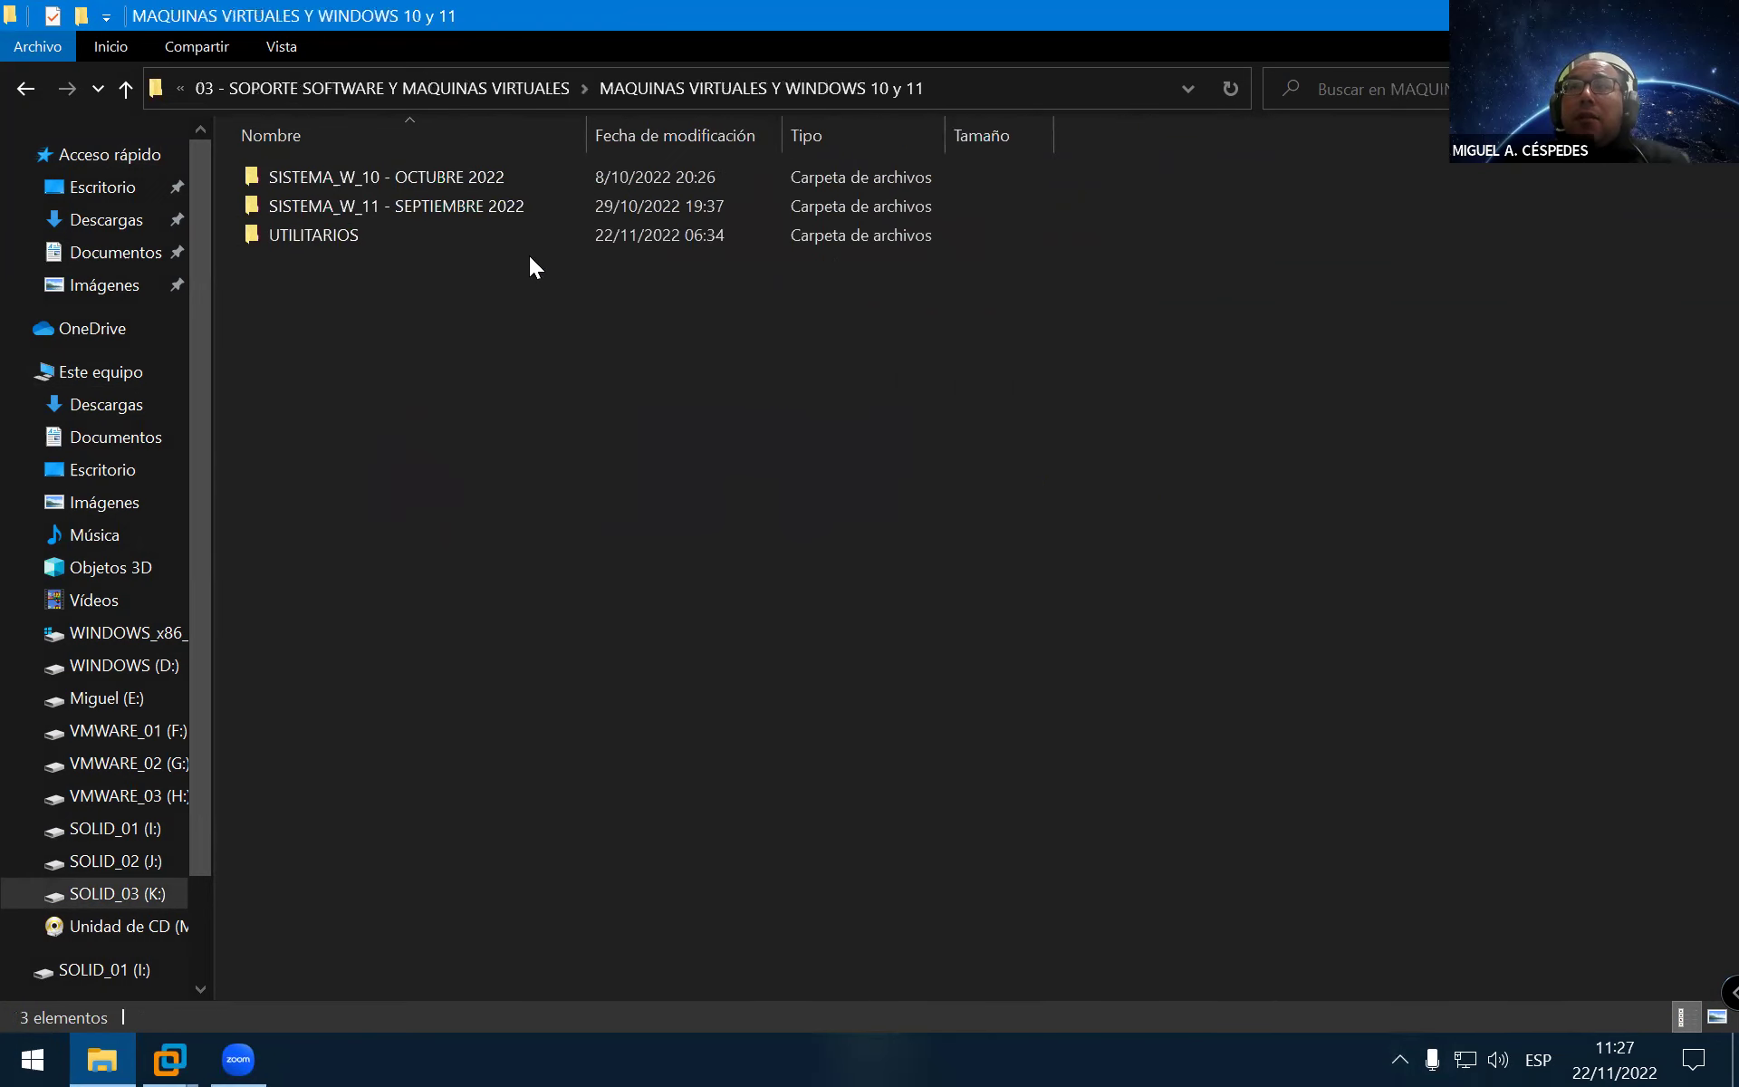
double_click(400, 232)
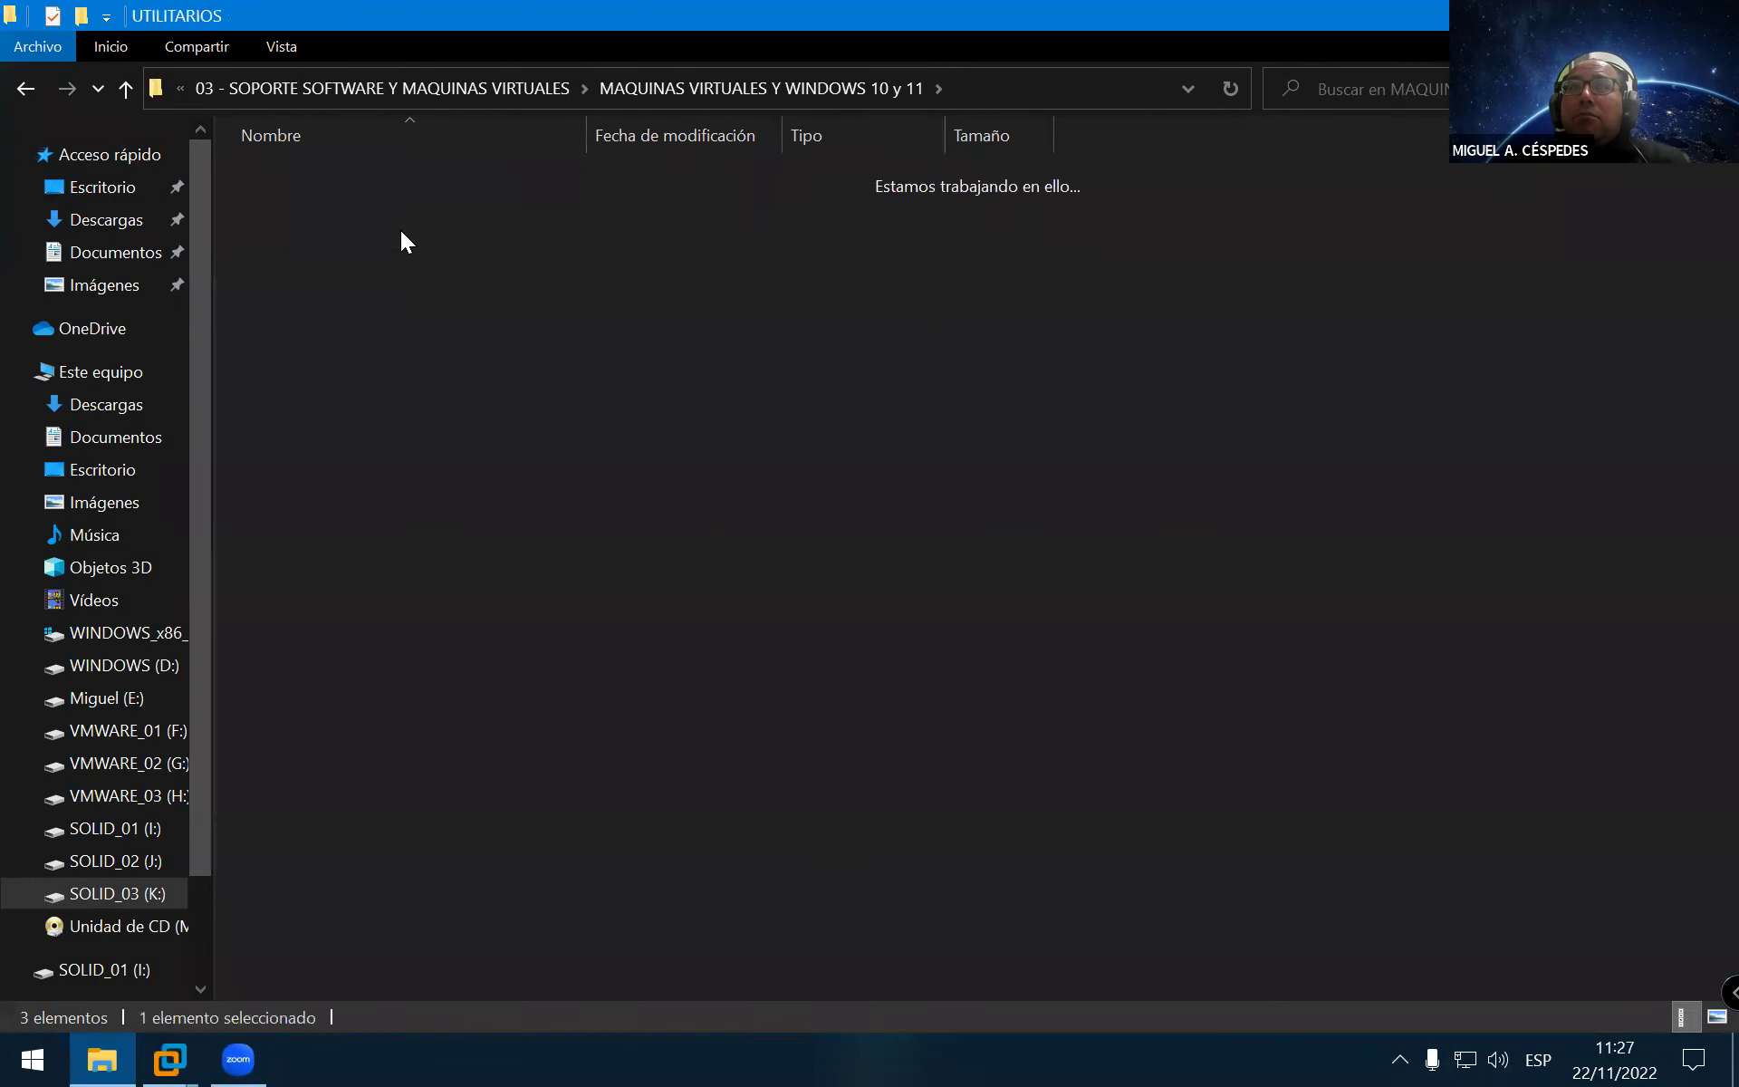
right_click(378, 266)
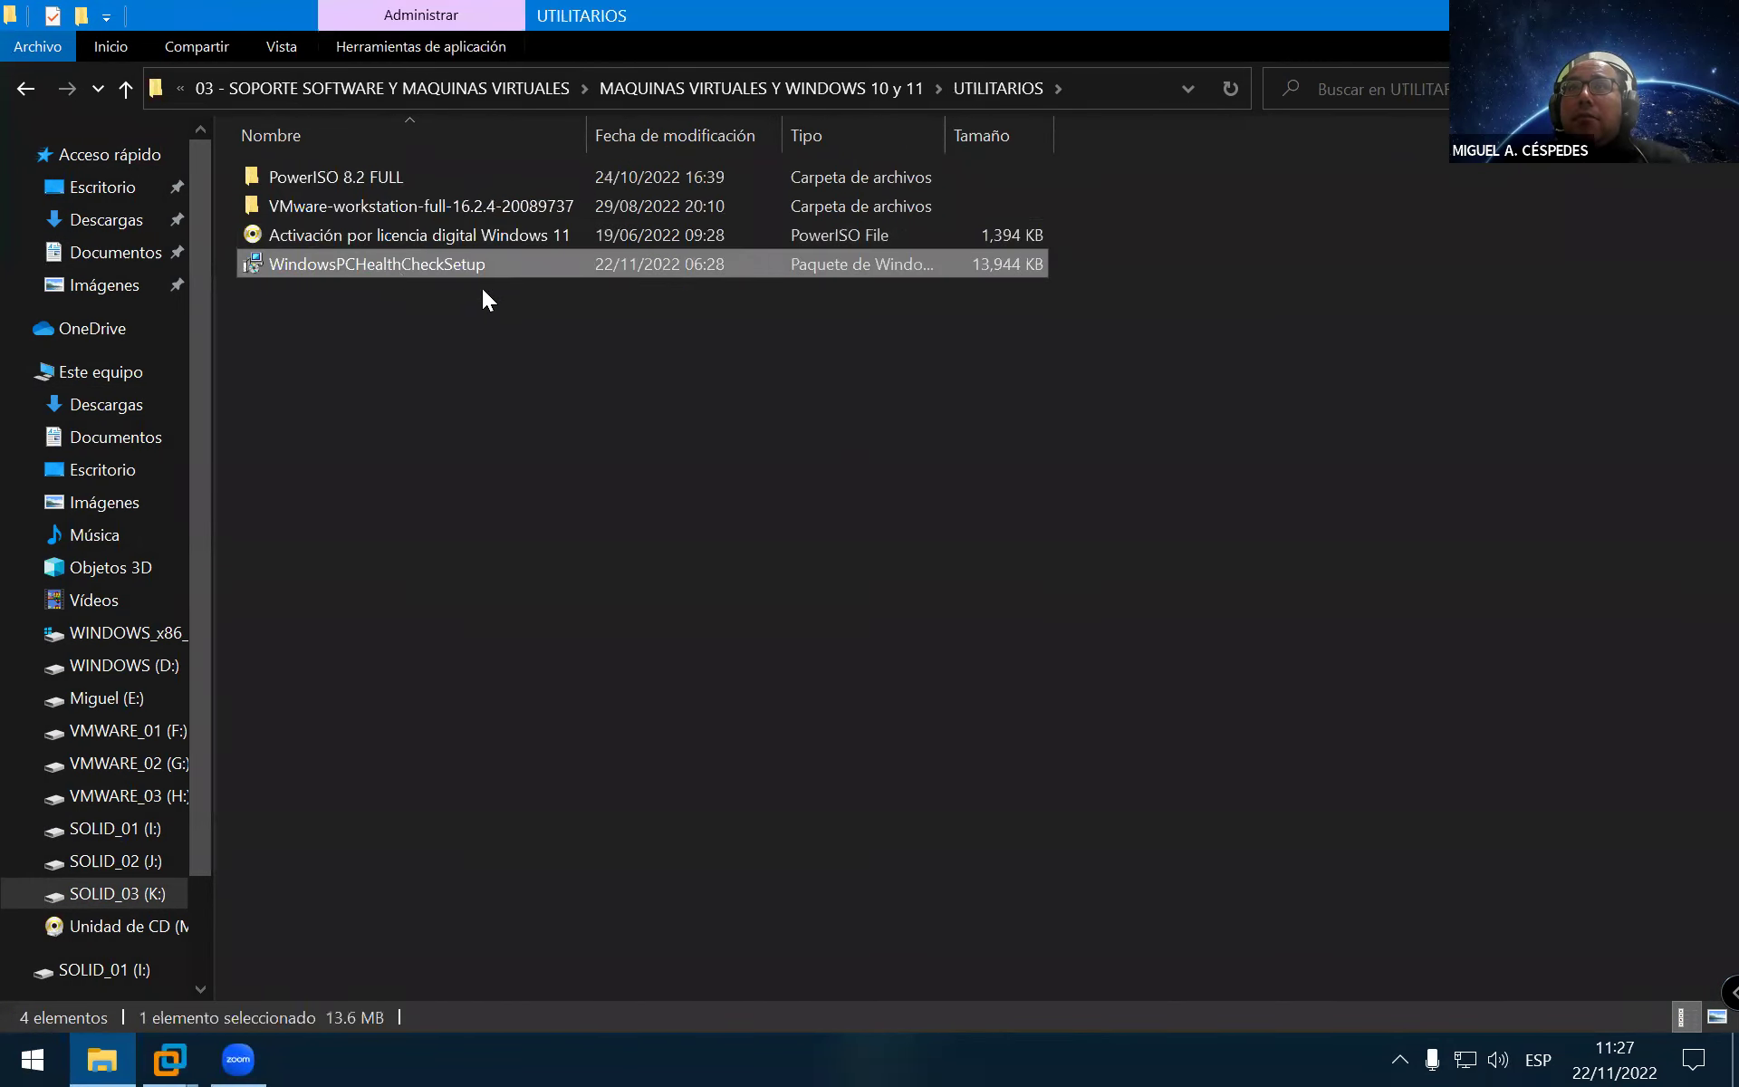
Install PC Health Check, accepting the licence terms and finishing with a desktop shortcut and launch
left_click(487, 288)
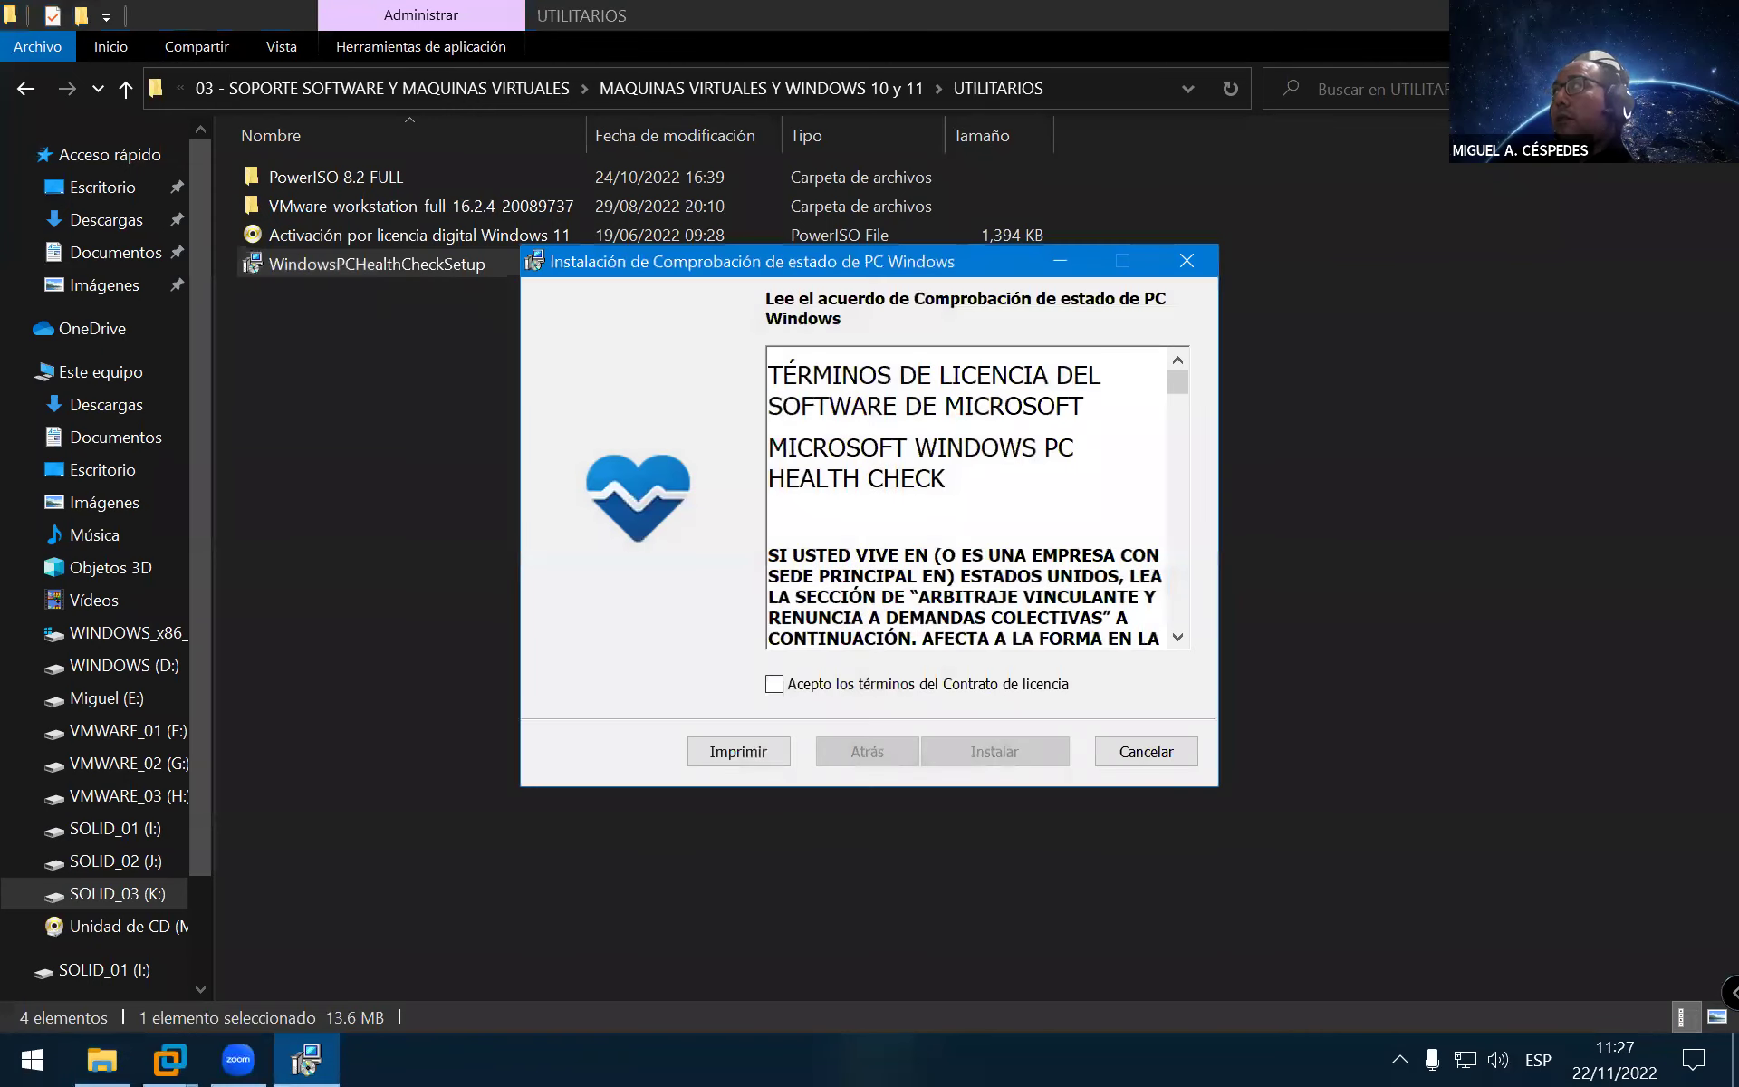
left_click(1615, 13)
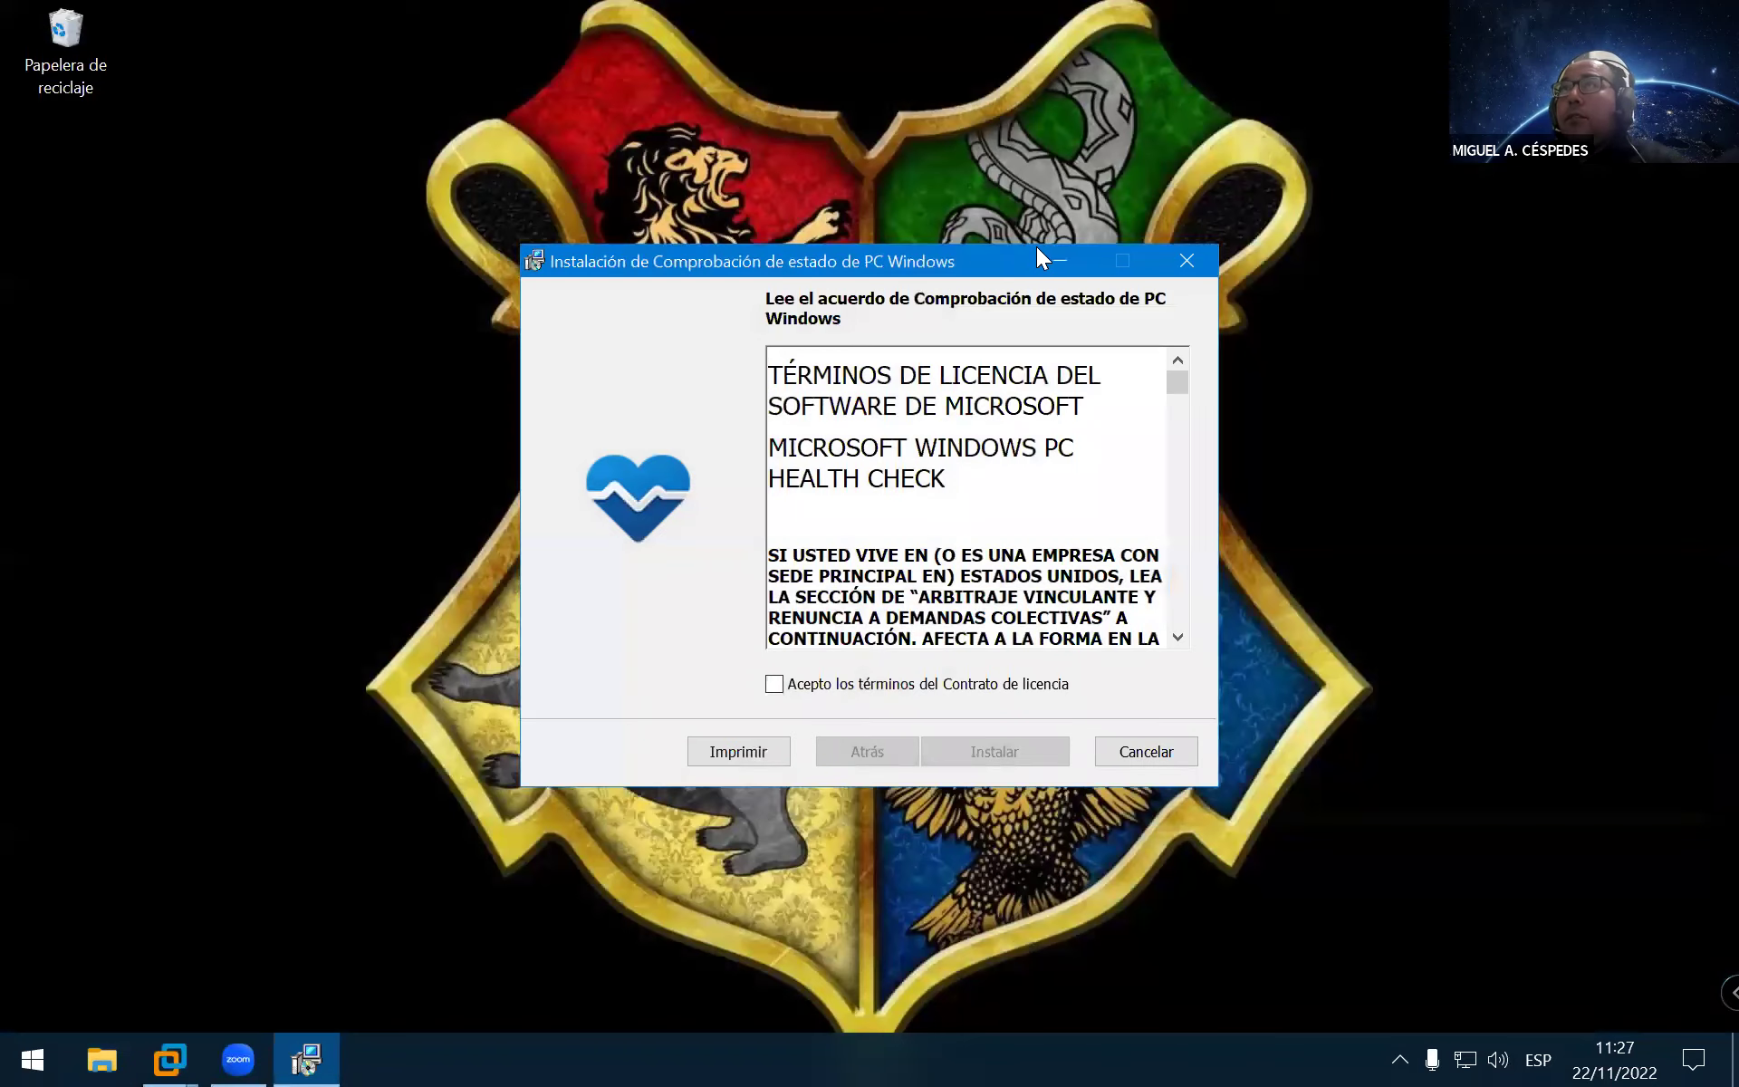
left_click_drag(891, 270, 809, 281)
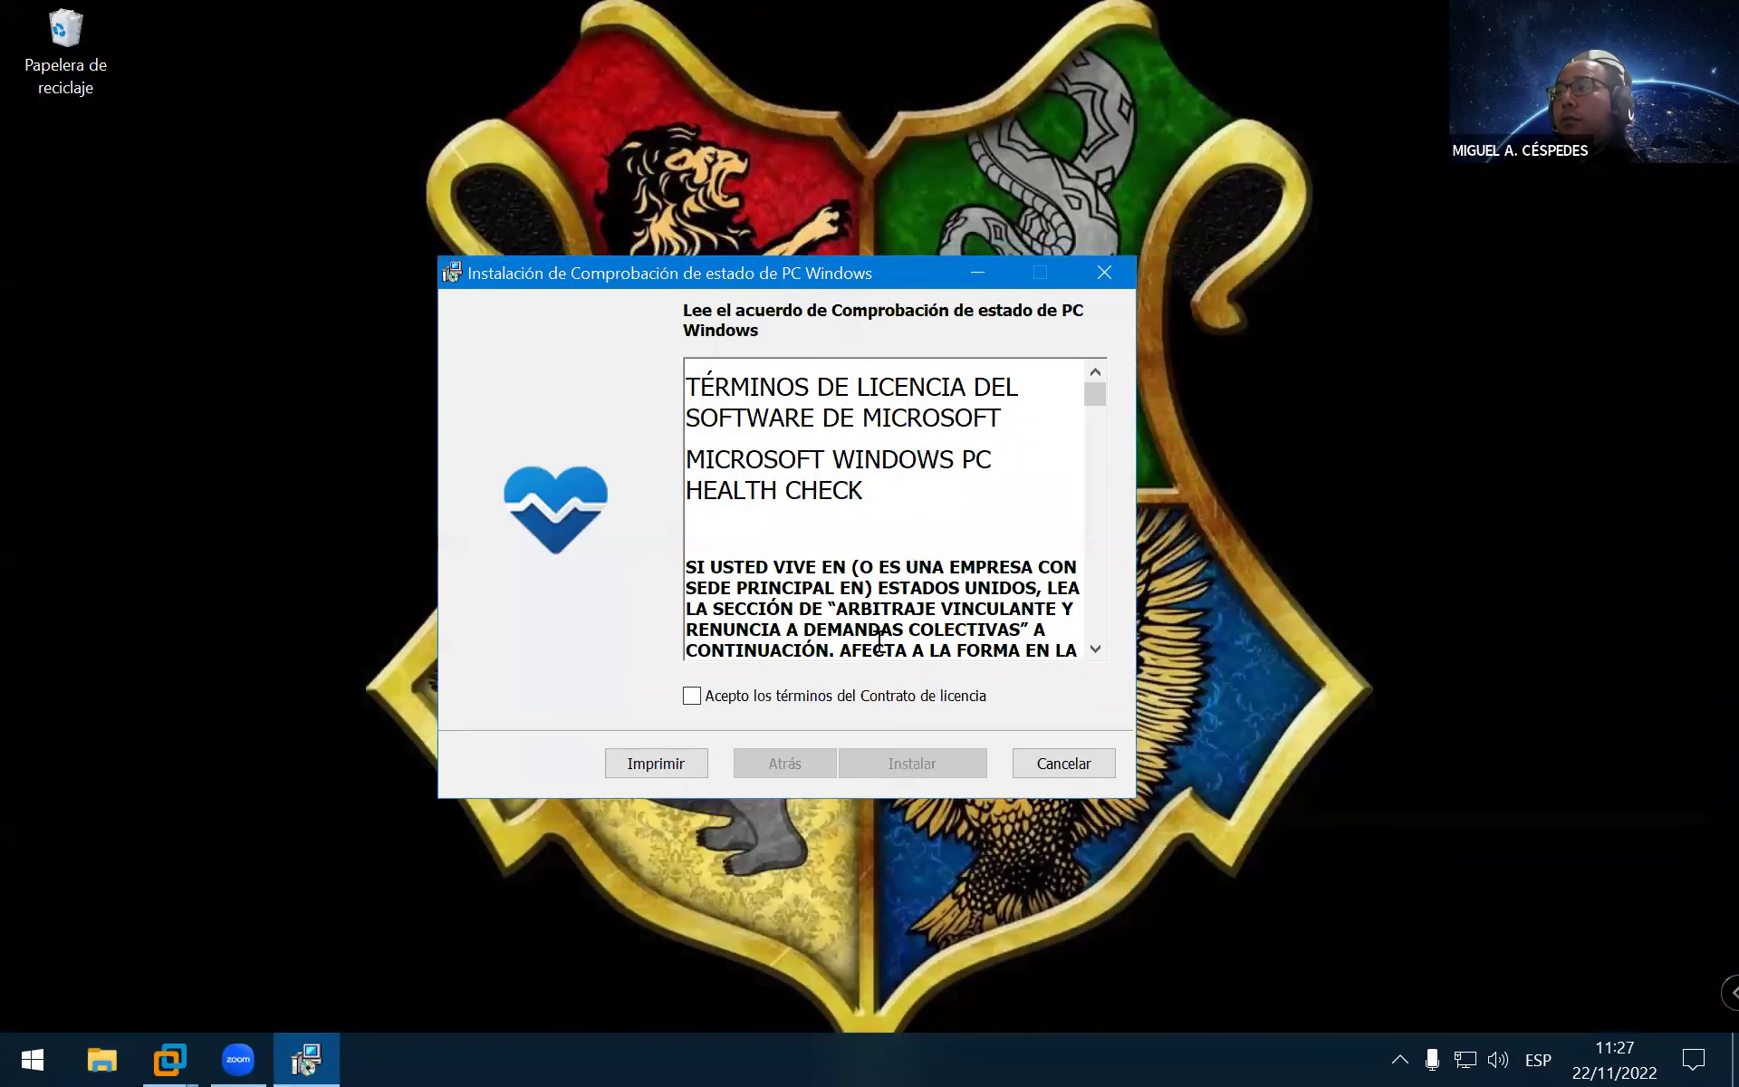
left_click(833, 697)
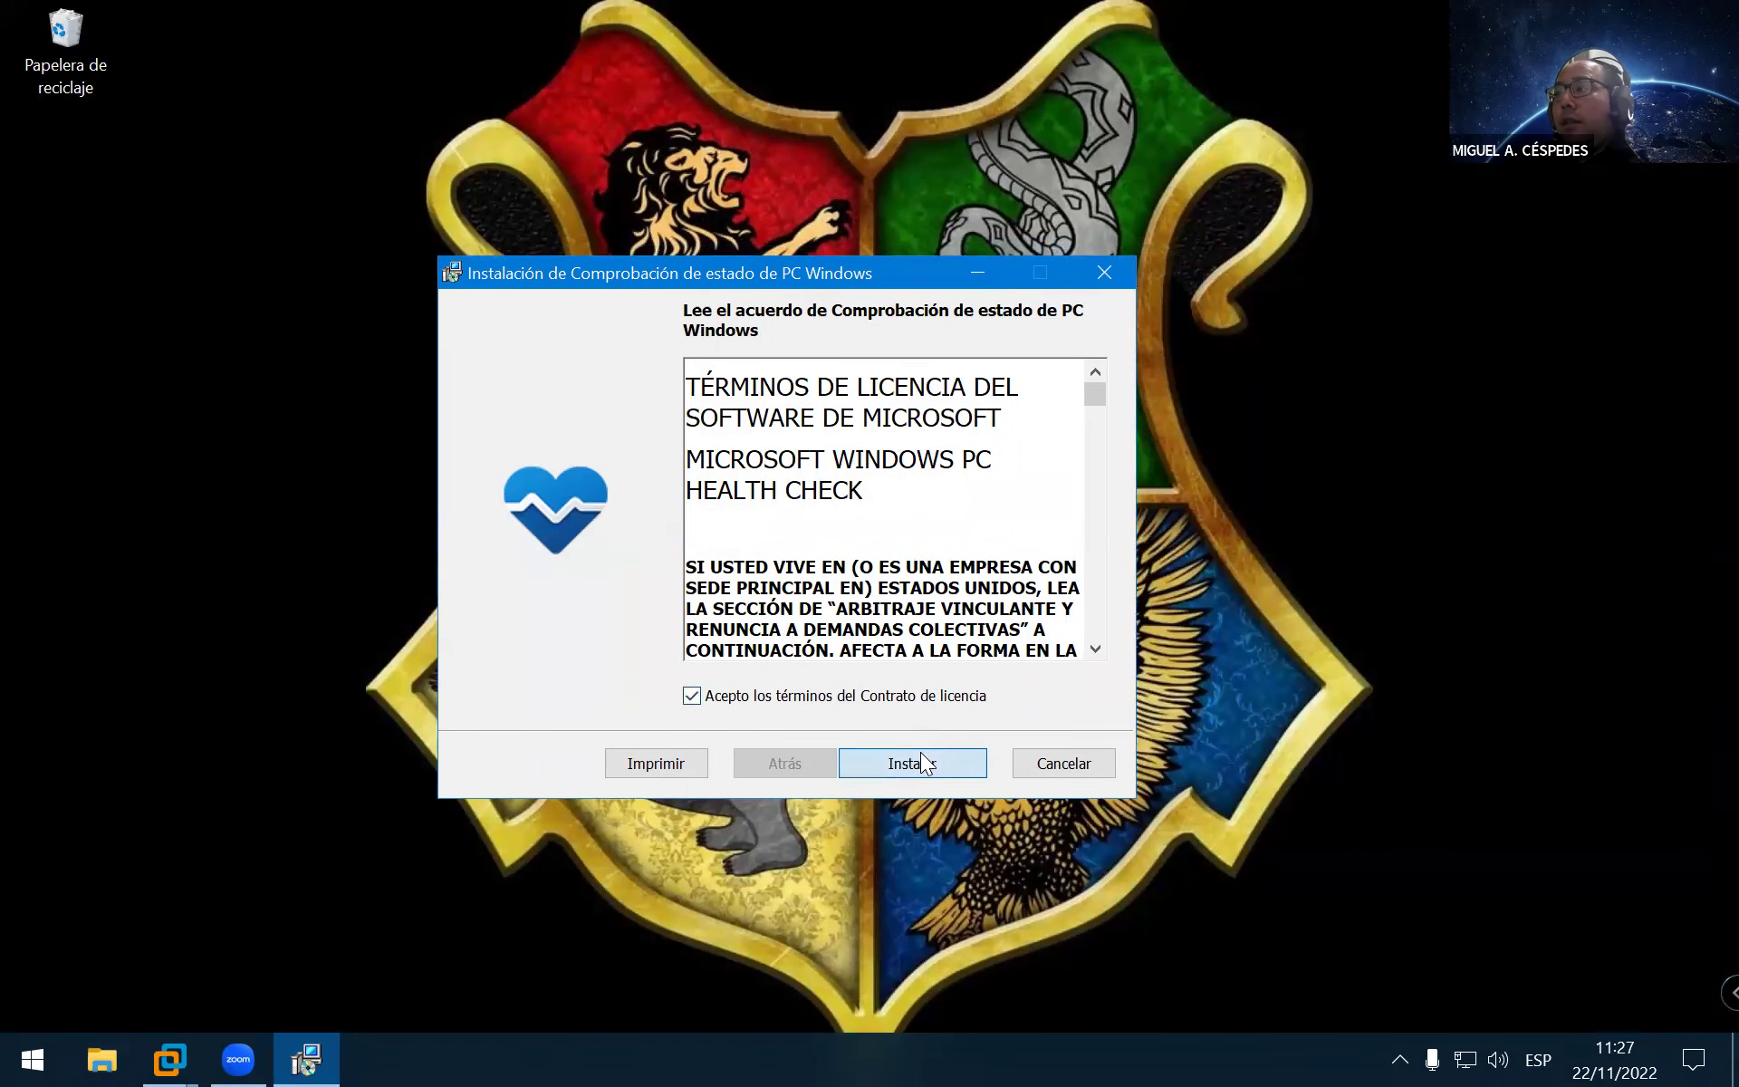
left_click(920, 759)
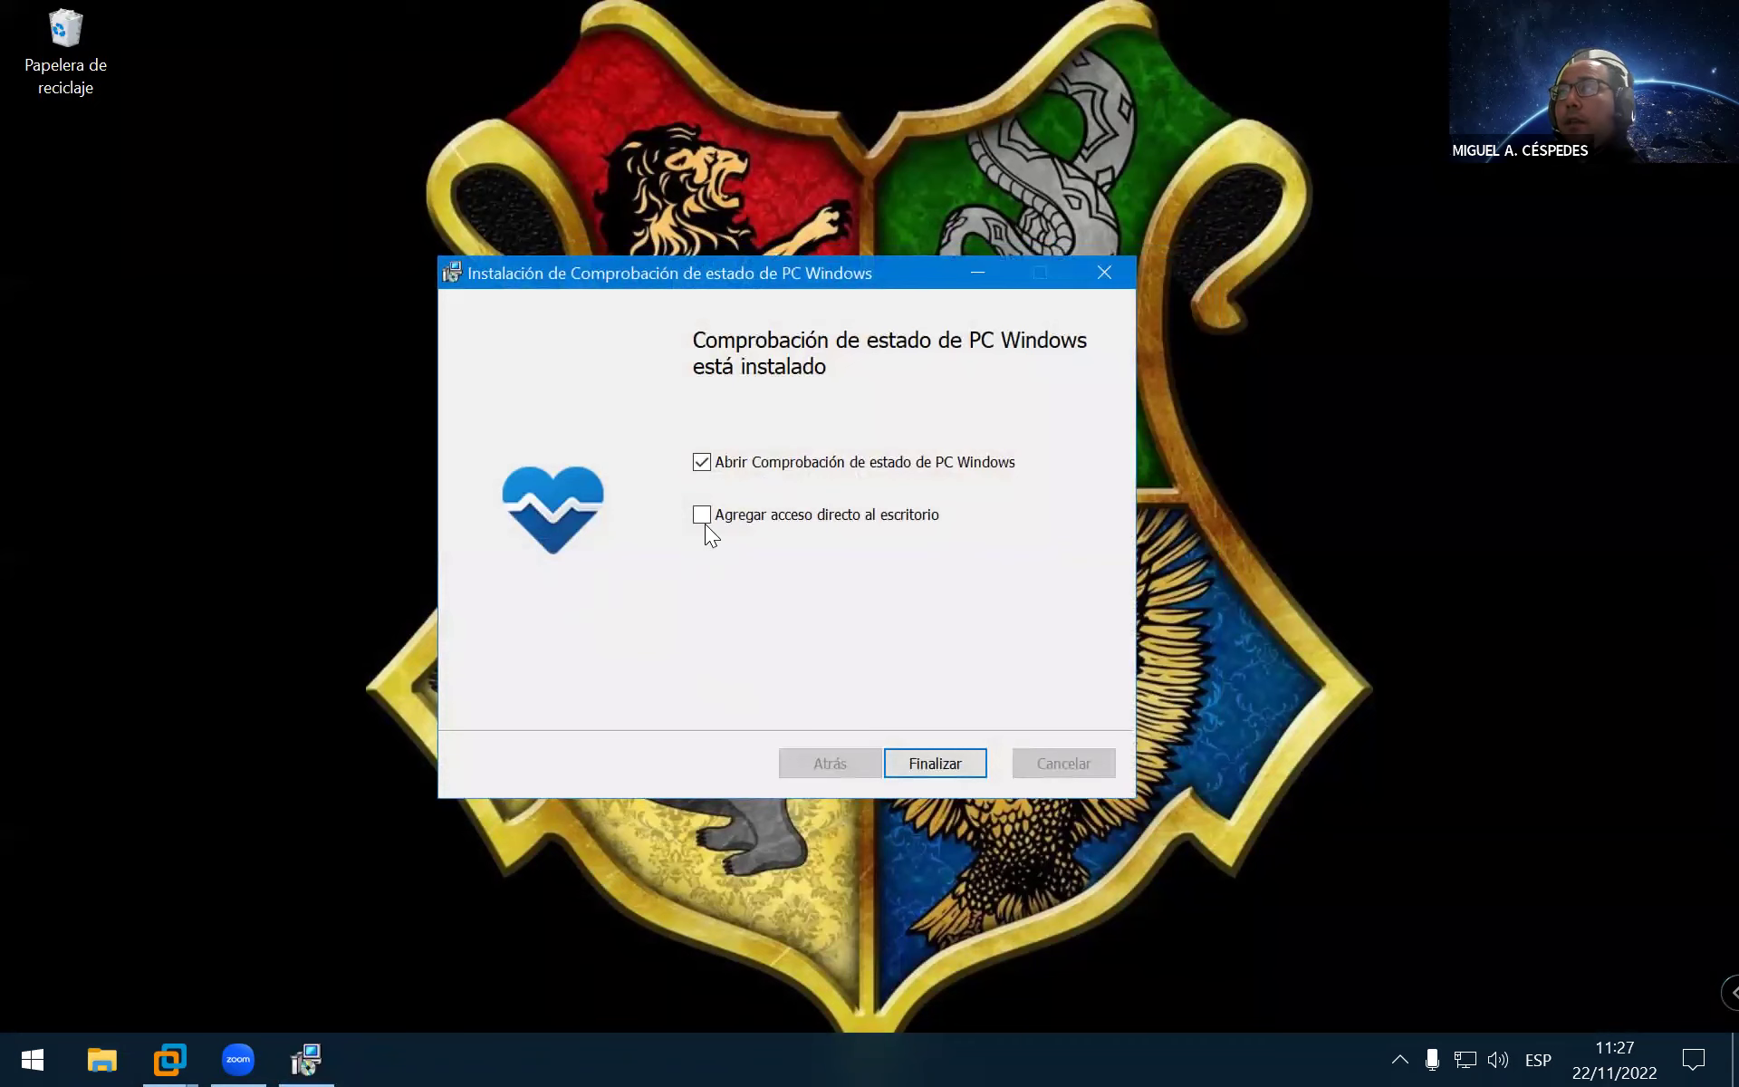
left_click(946, 763)
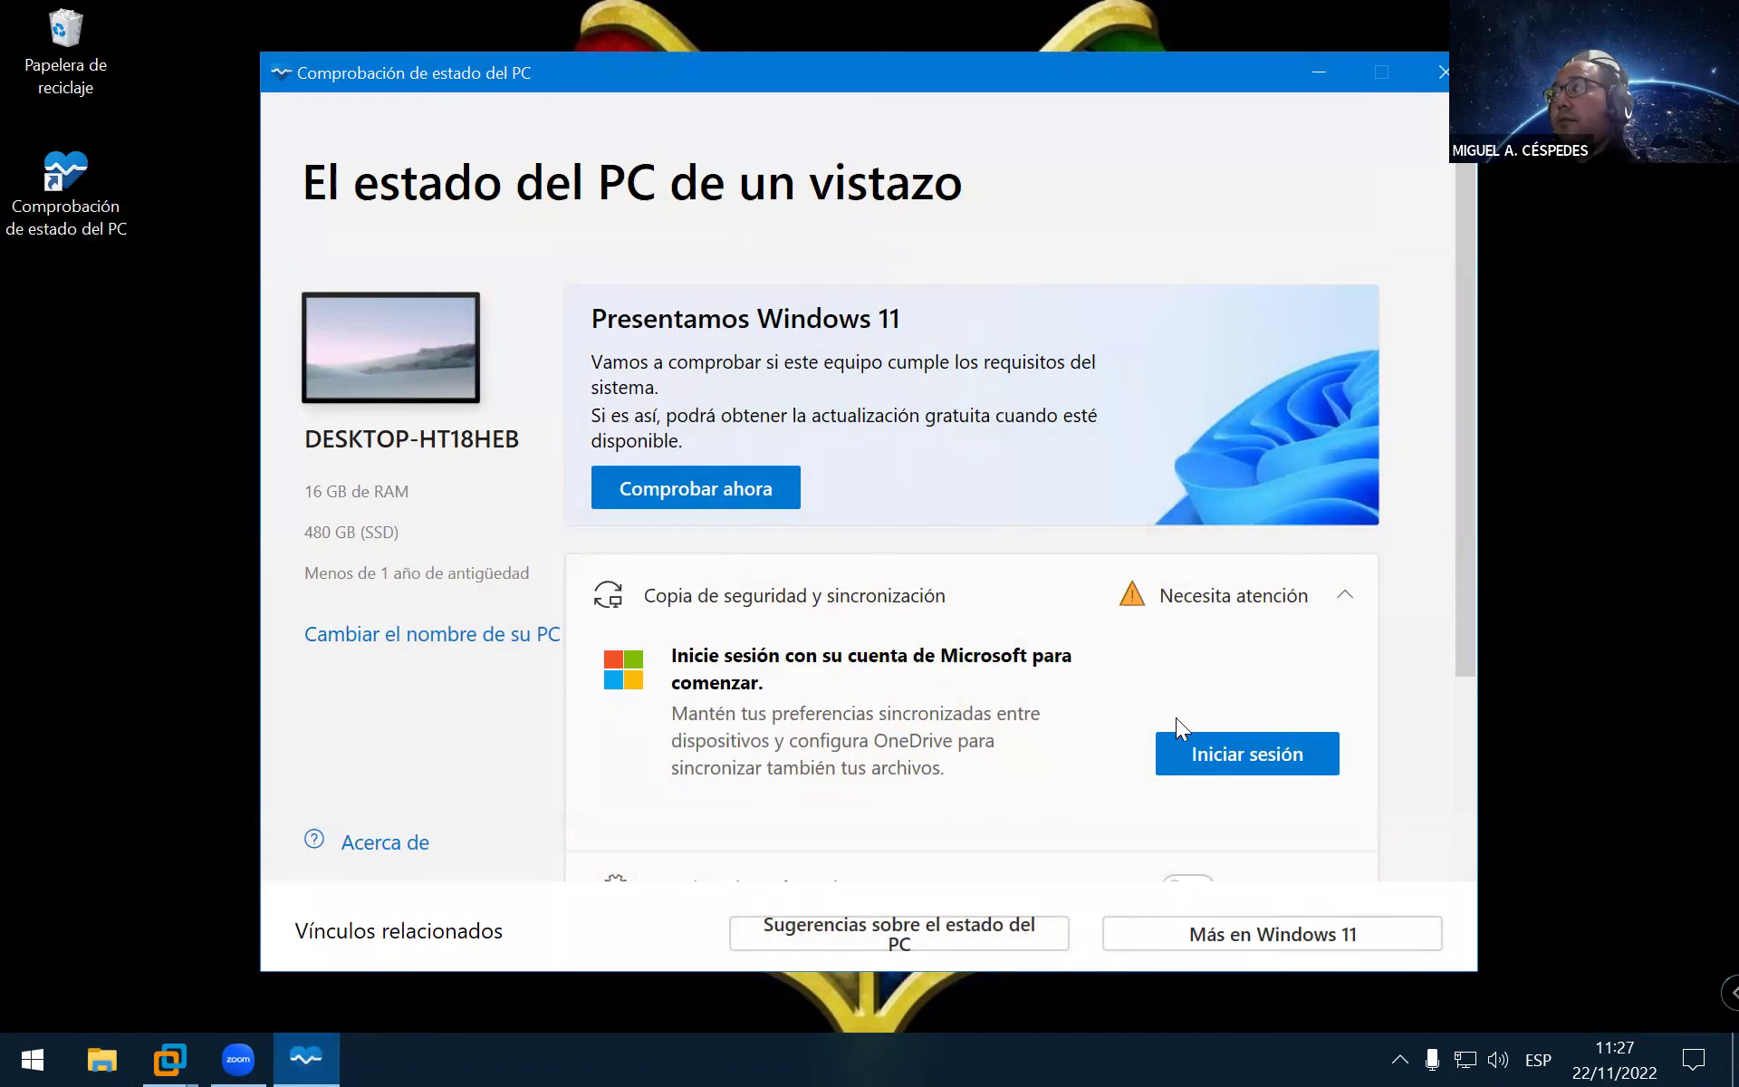
Open 'Sugerencias sobre el estado del PC' and read the 'Busca virus en el equipo' tip
scroll(1210, 743, "down", 3)
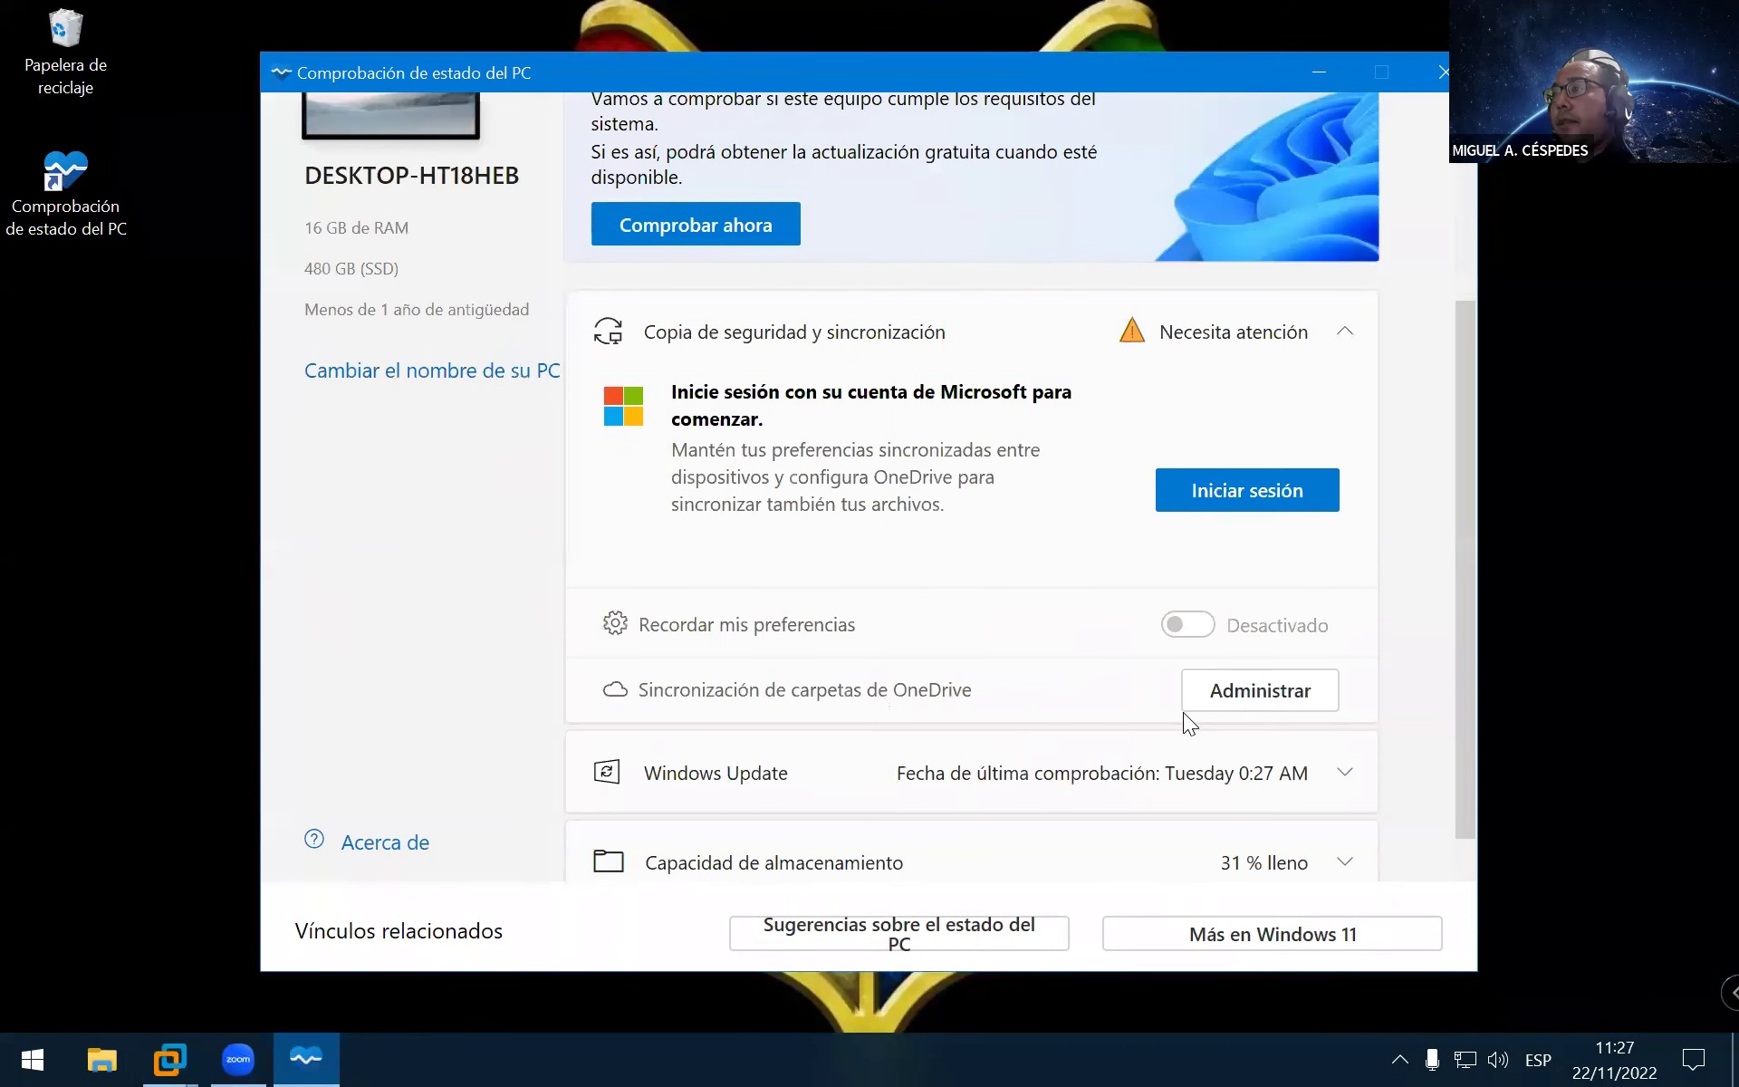
scroll(1183, 711, "down", 2)
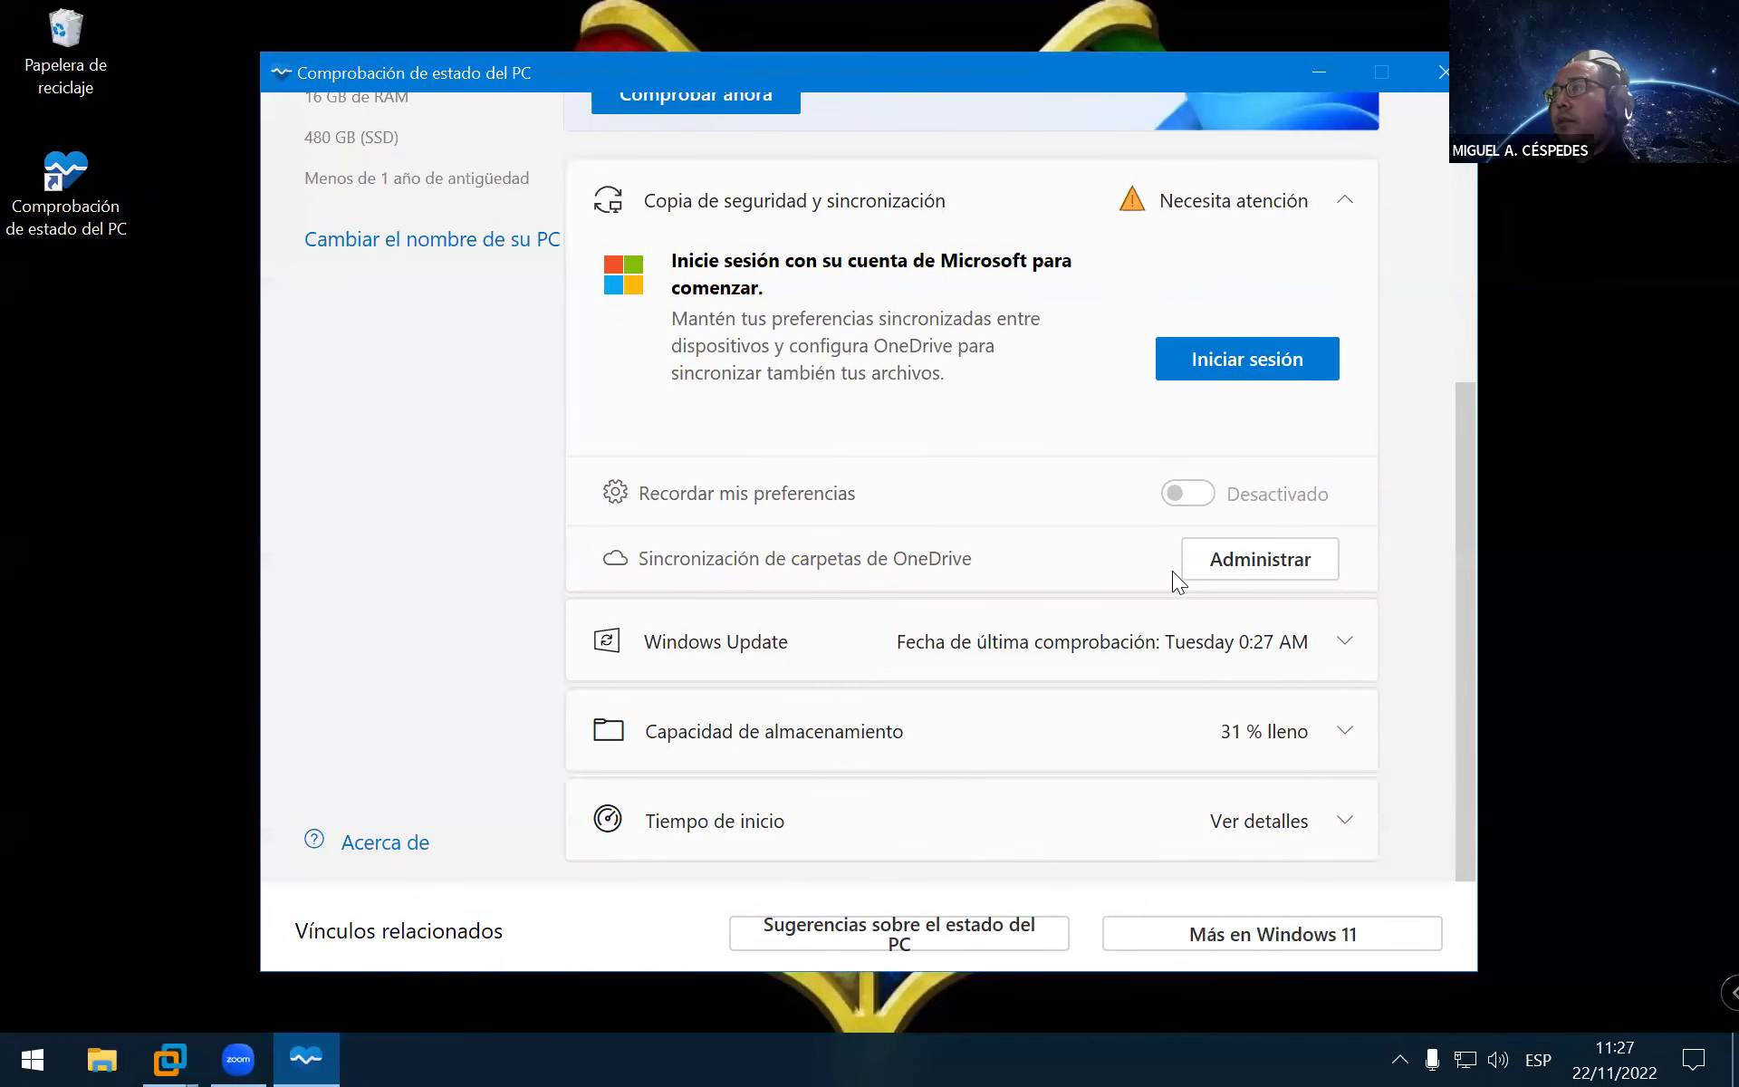
scroll(1173, 572, "down", 1)
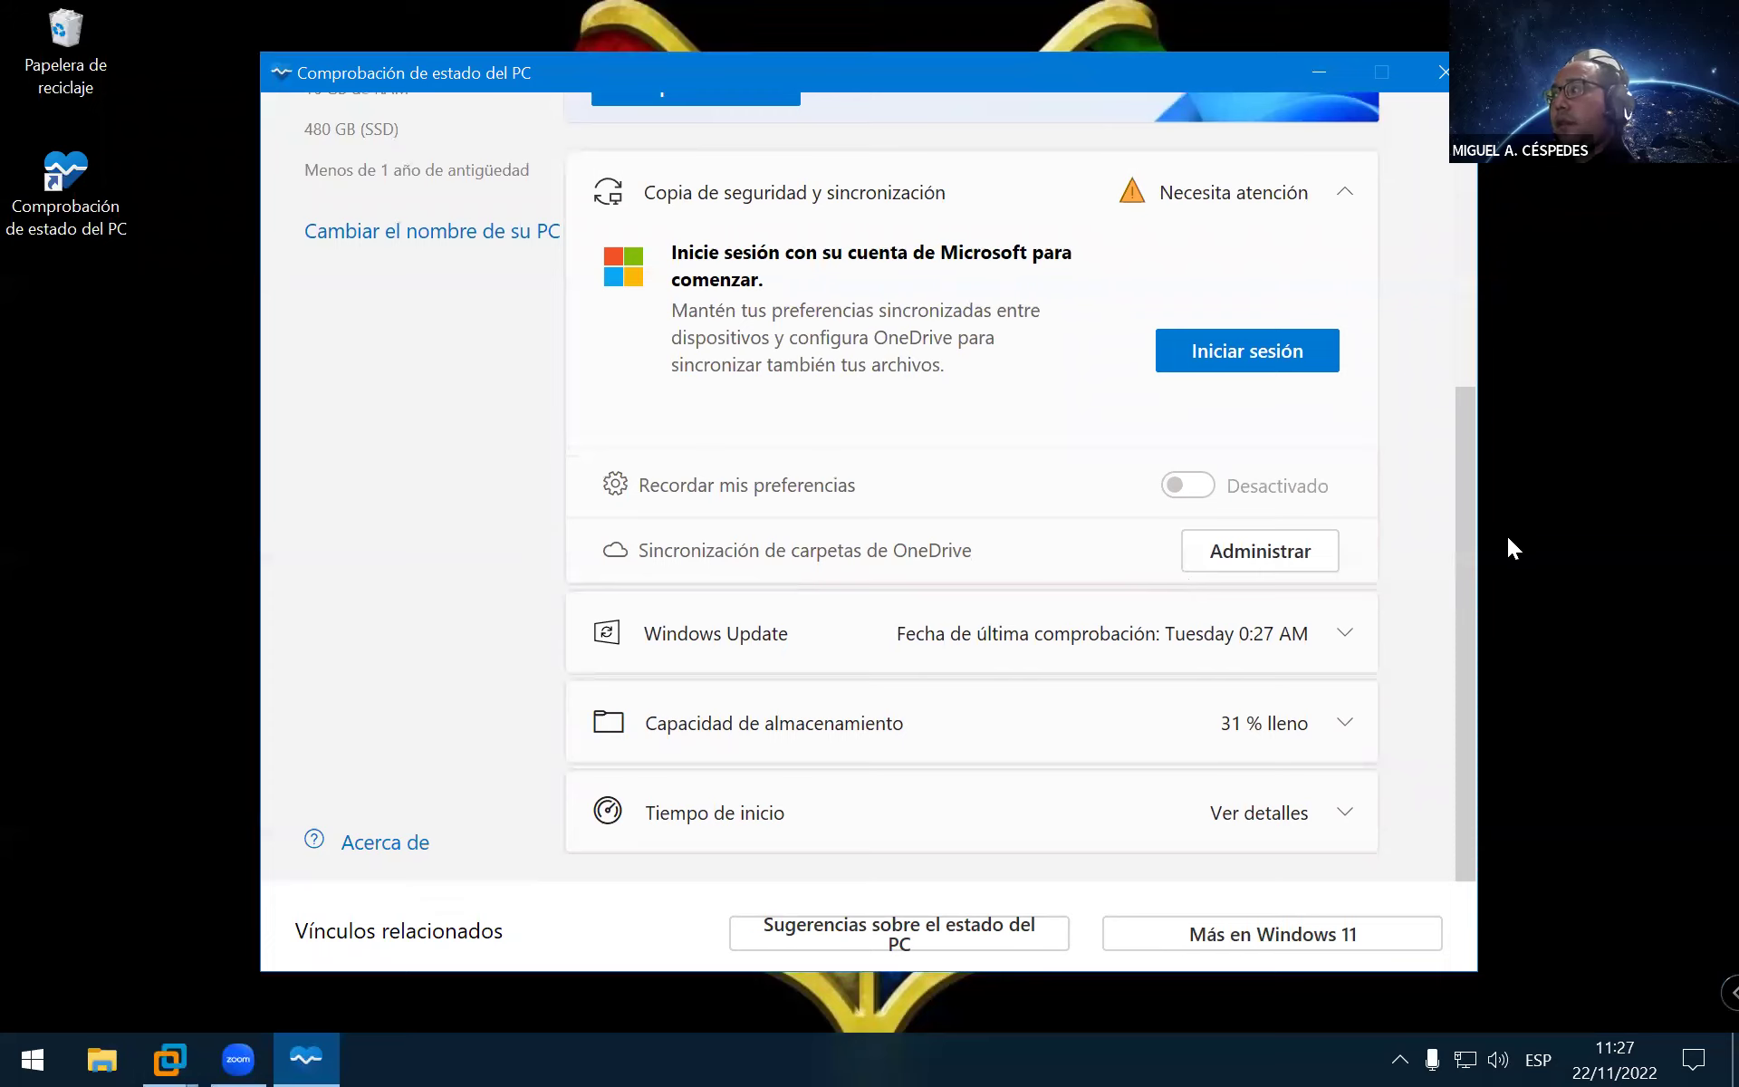
left_click(942, 939)
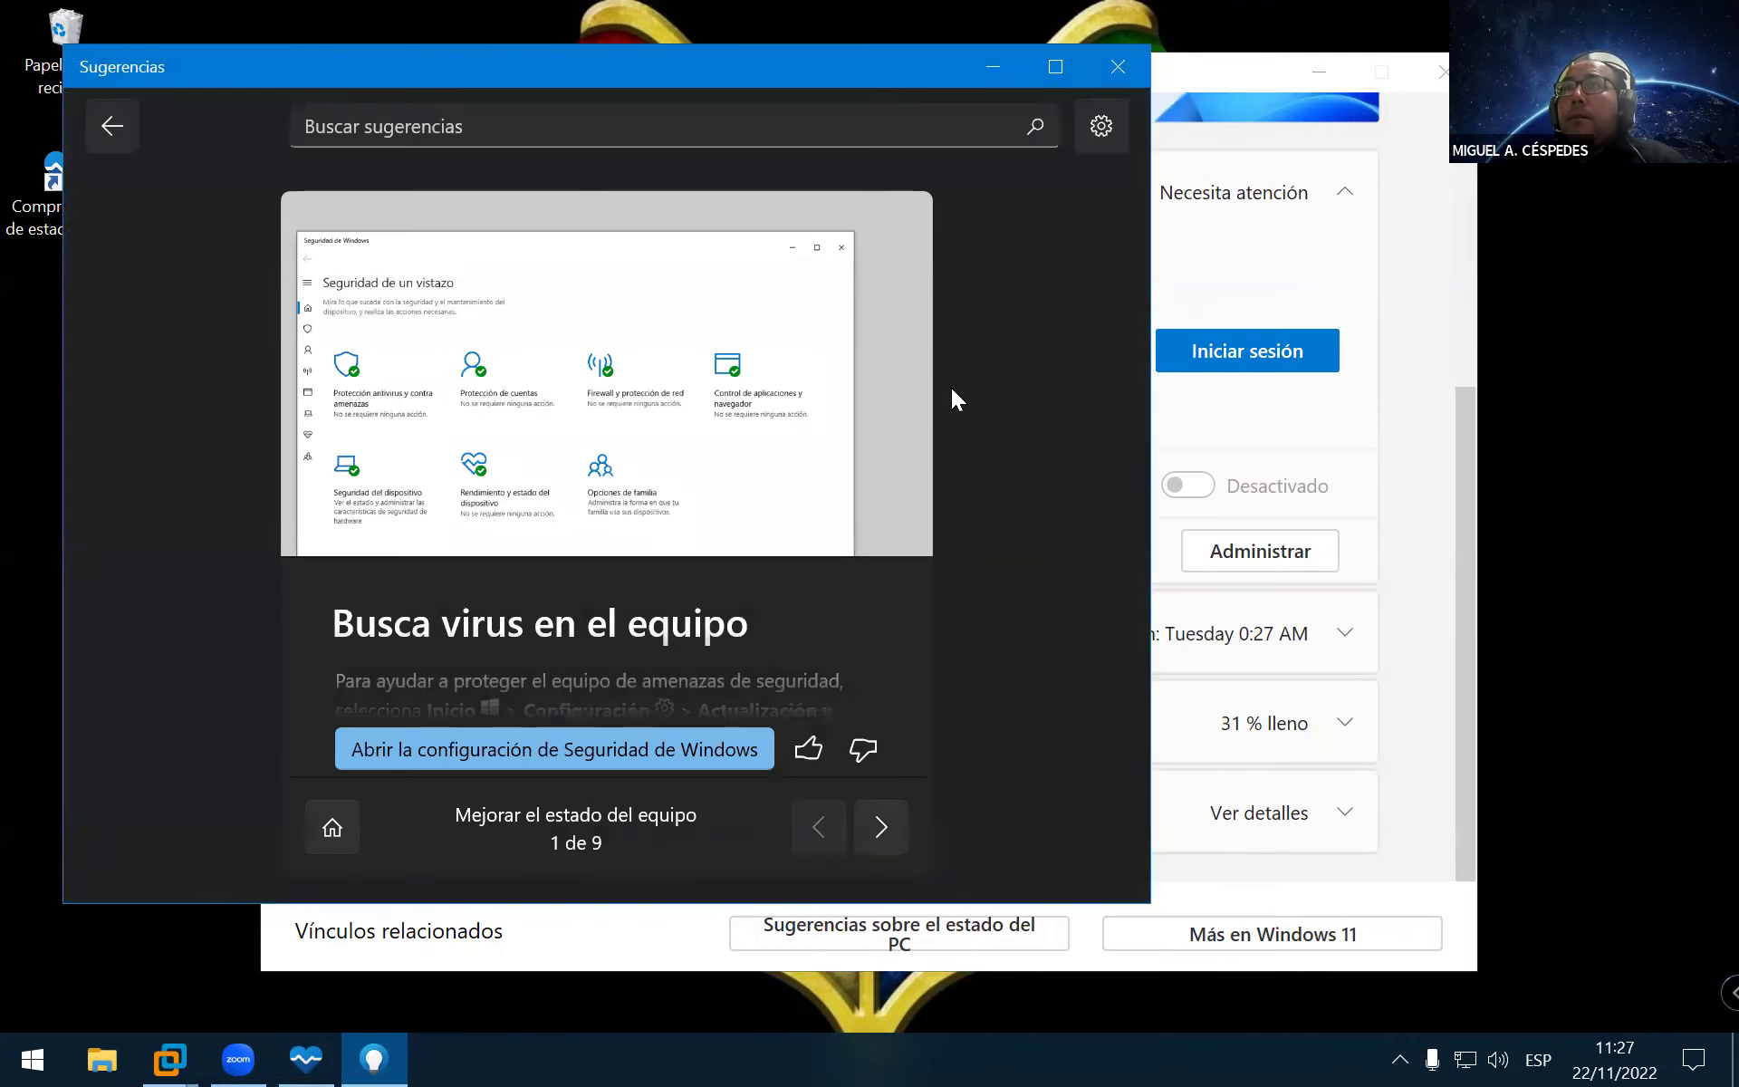
scroll(851, 401, "down", 3)
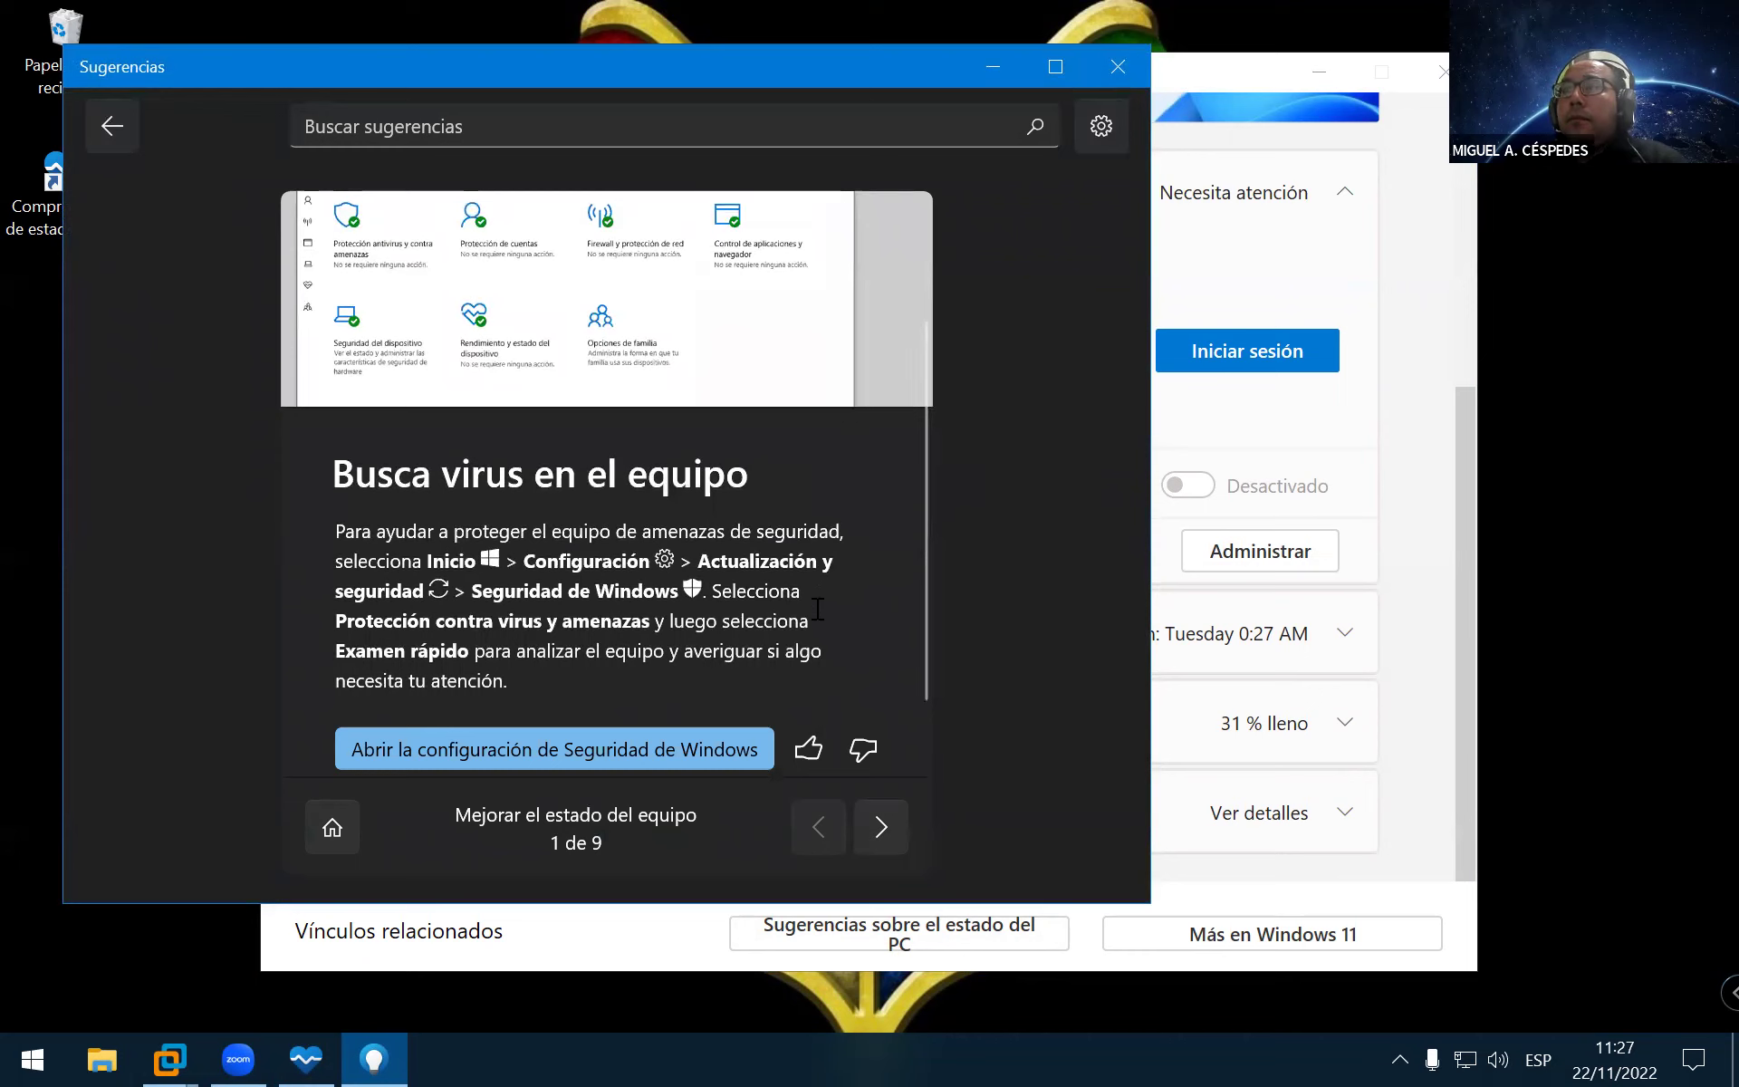
Open Windows Security's virus and threat protection and dismiss the OneDrive ransomware suggestion
left_click(655, 732)
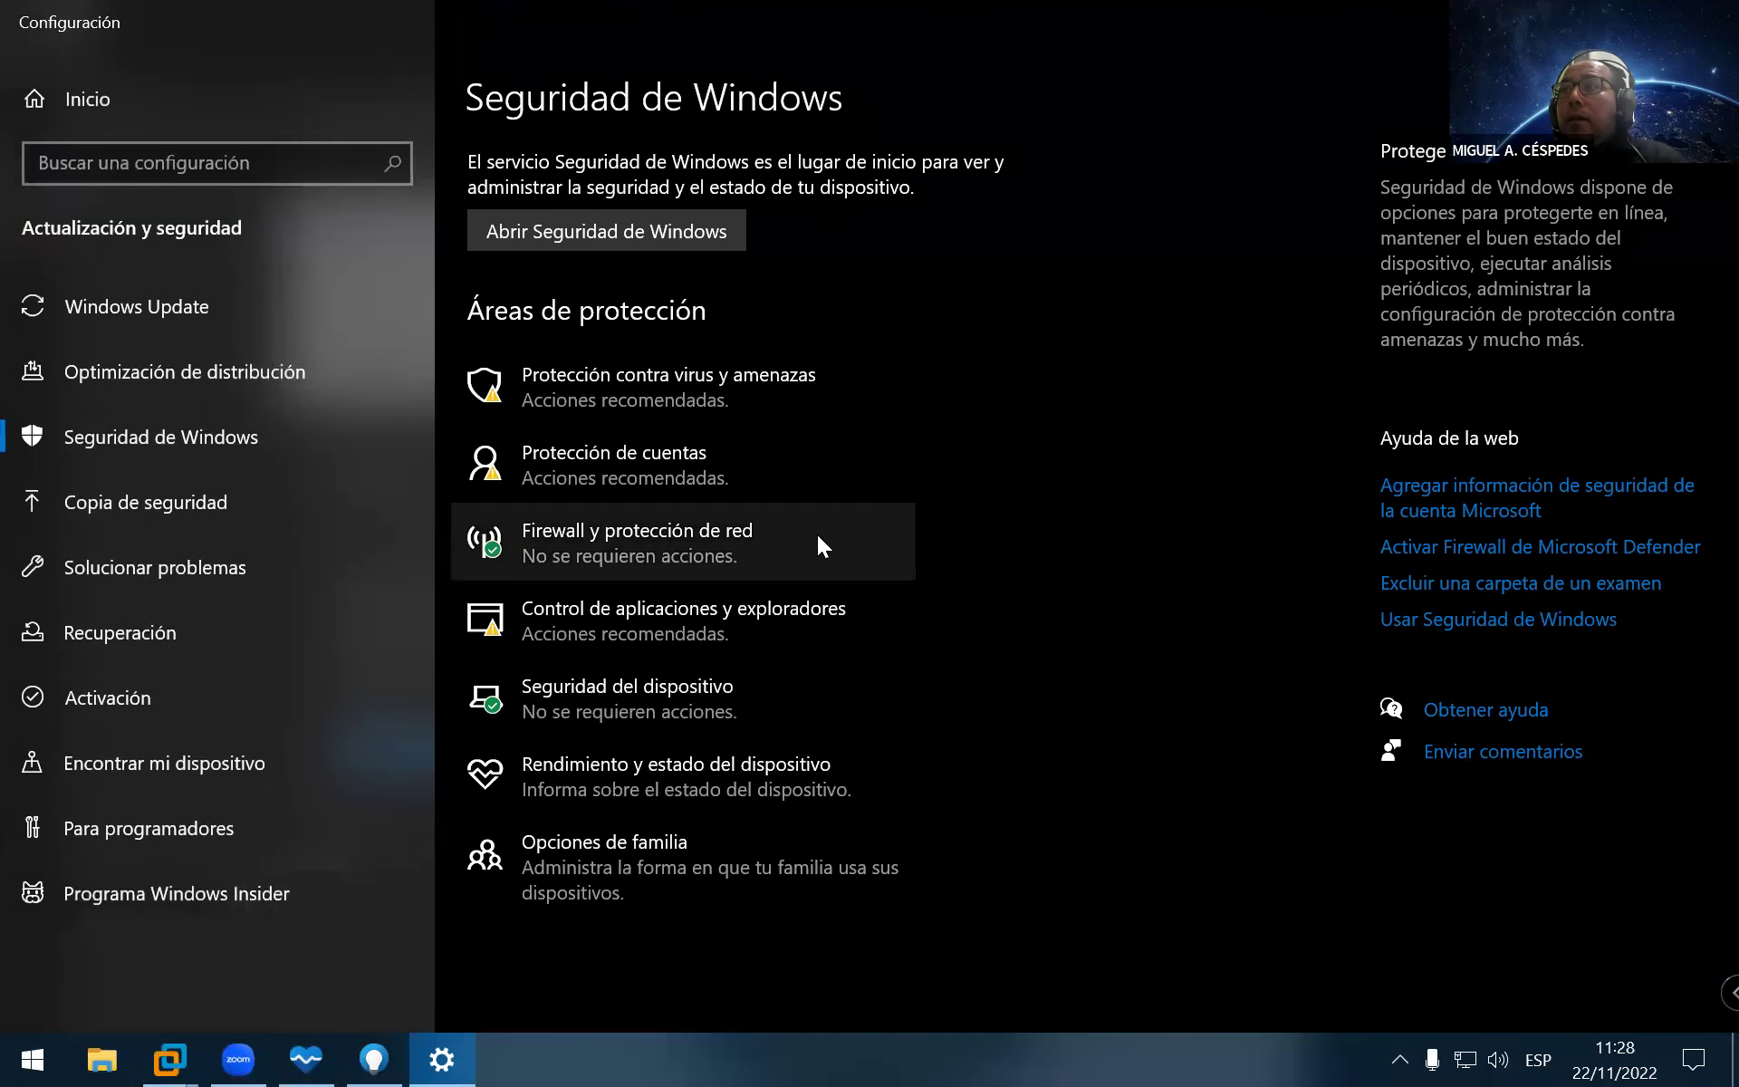
left_click(784, 375)
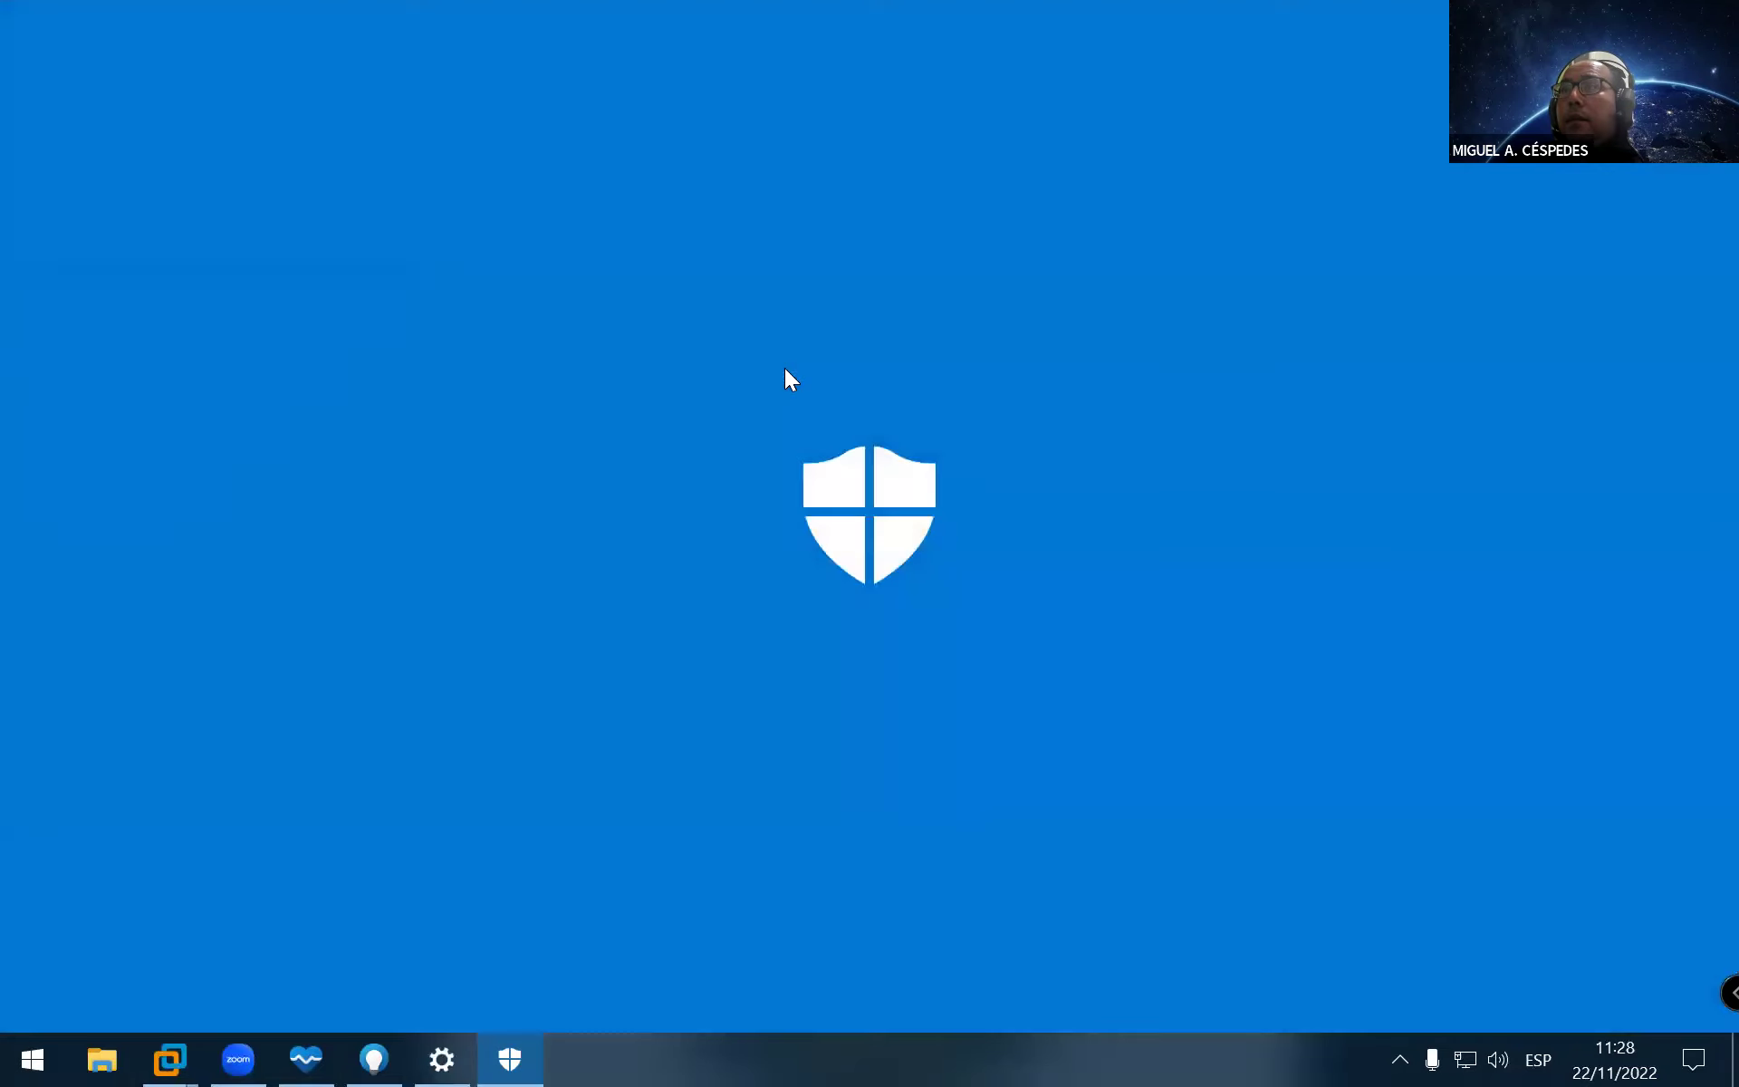
scroll(696, 715, "down", 5)
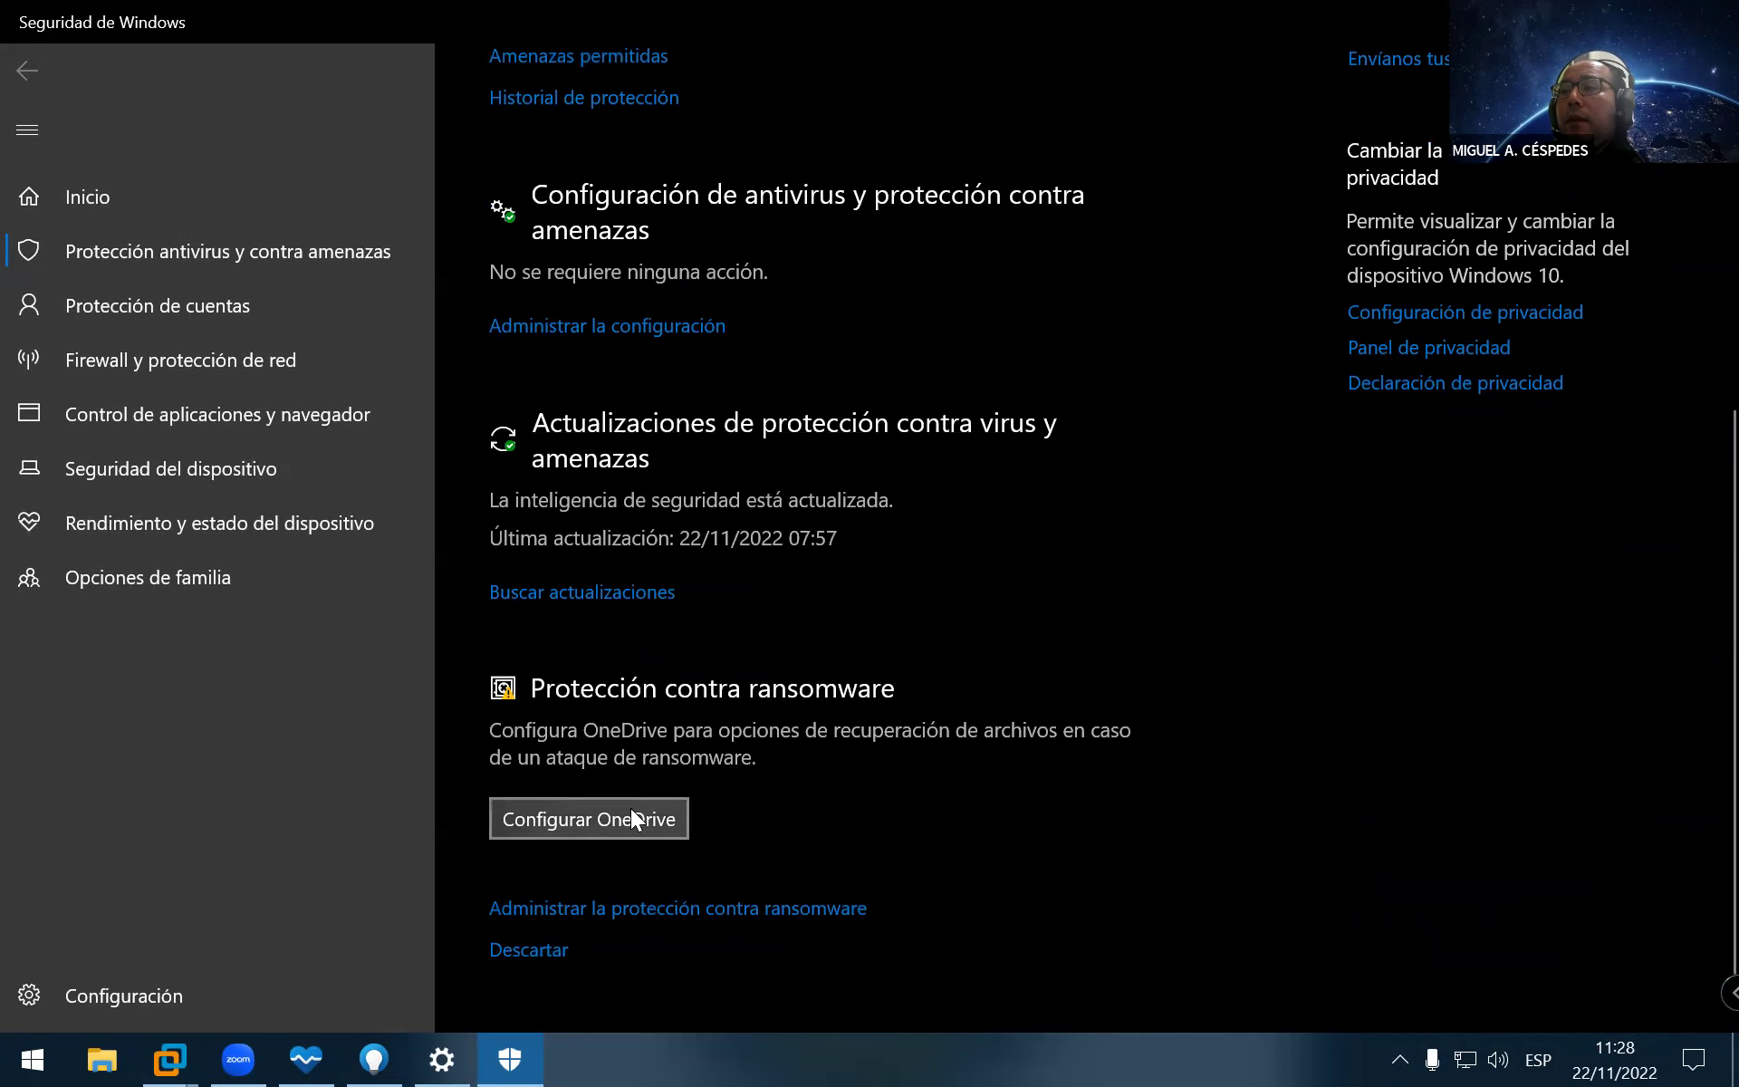
left_click(531, 951)
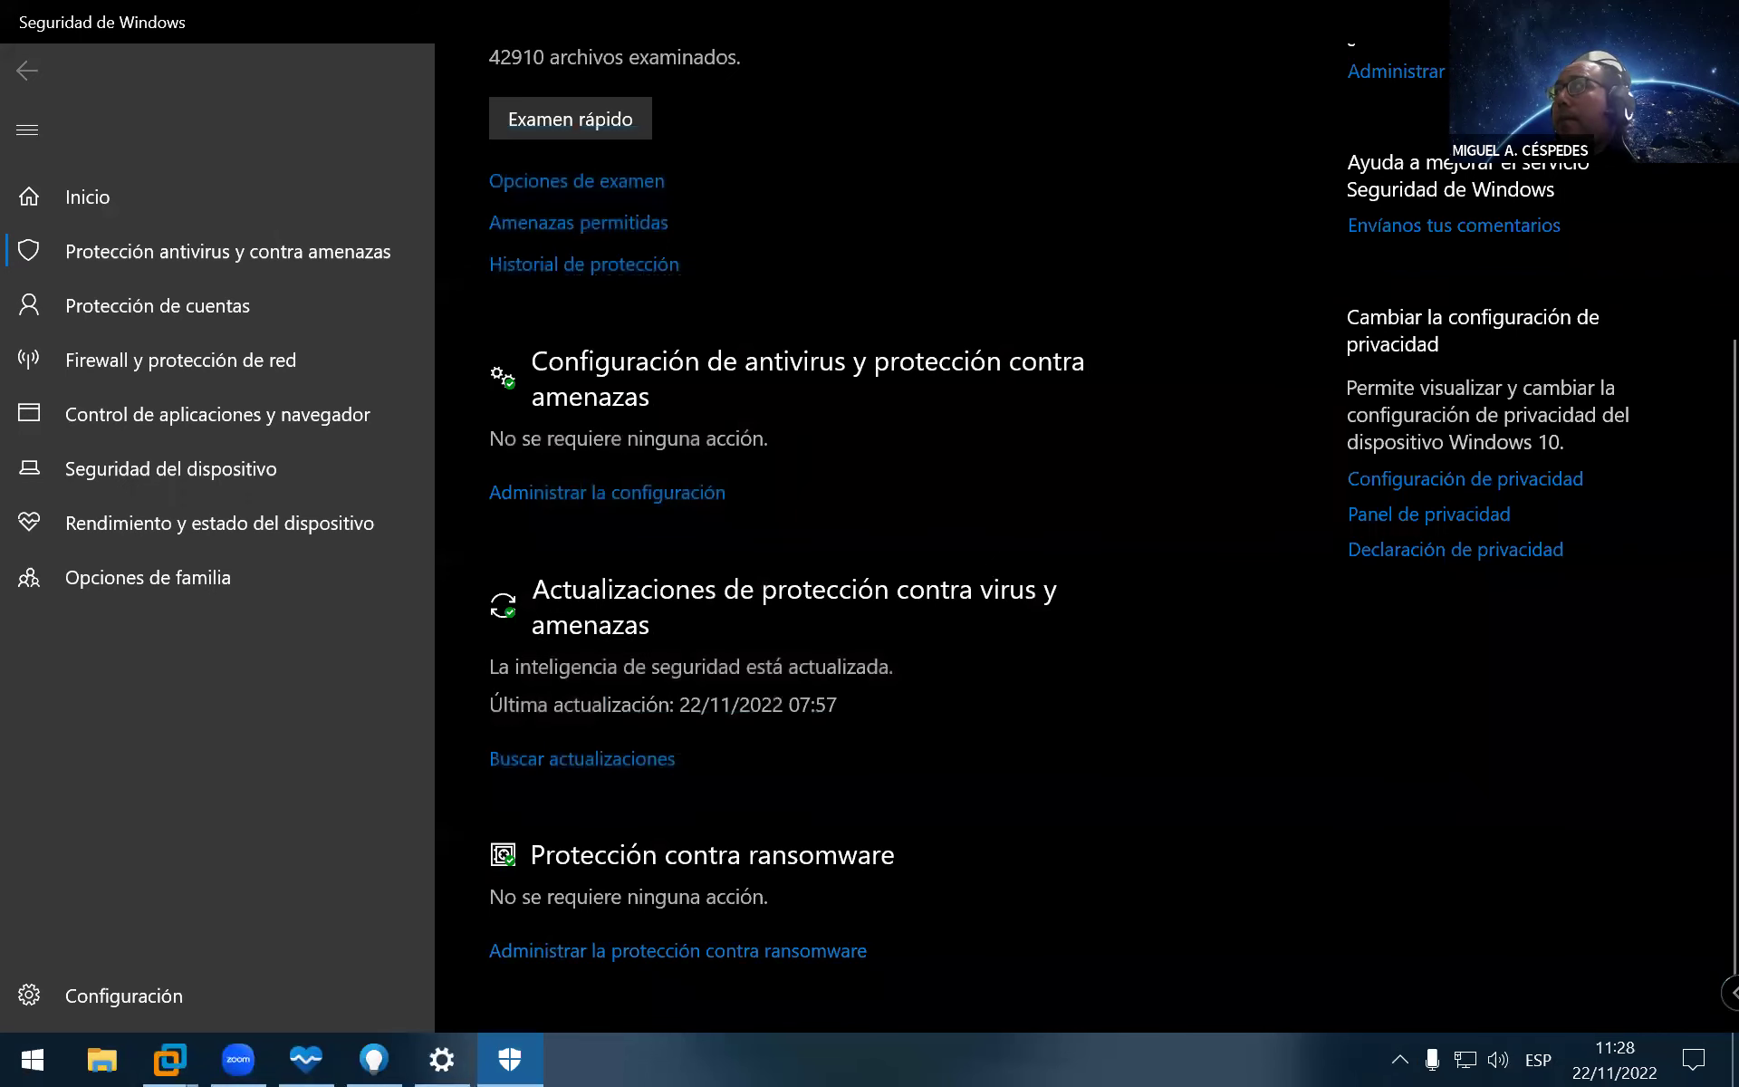
key("alt+F4")
Dismiss the Microsoft account sign-in suggestion under account protection, then recheck both protection pages
left_click(639, 458)
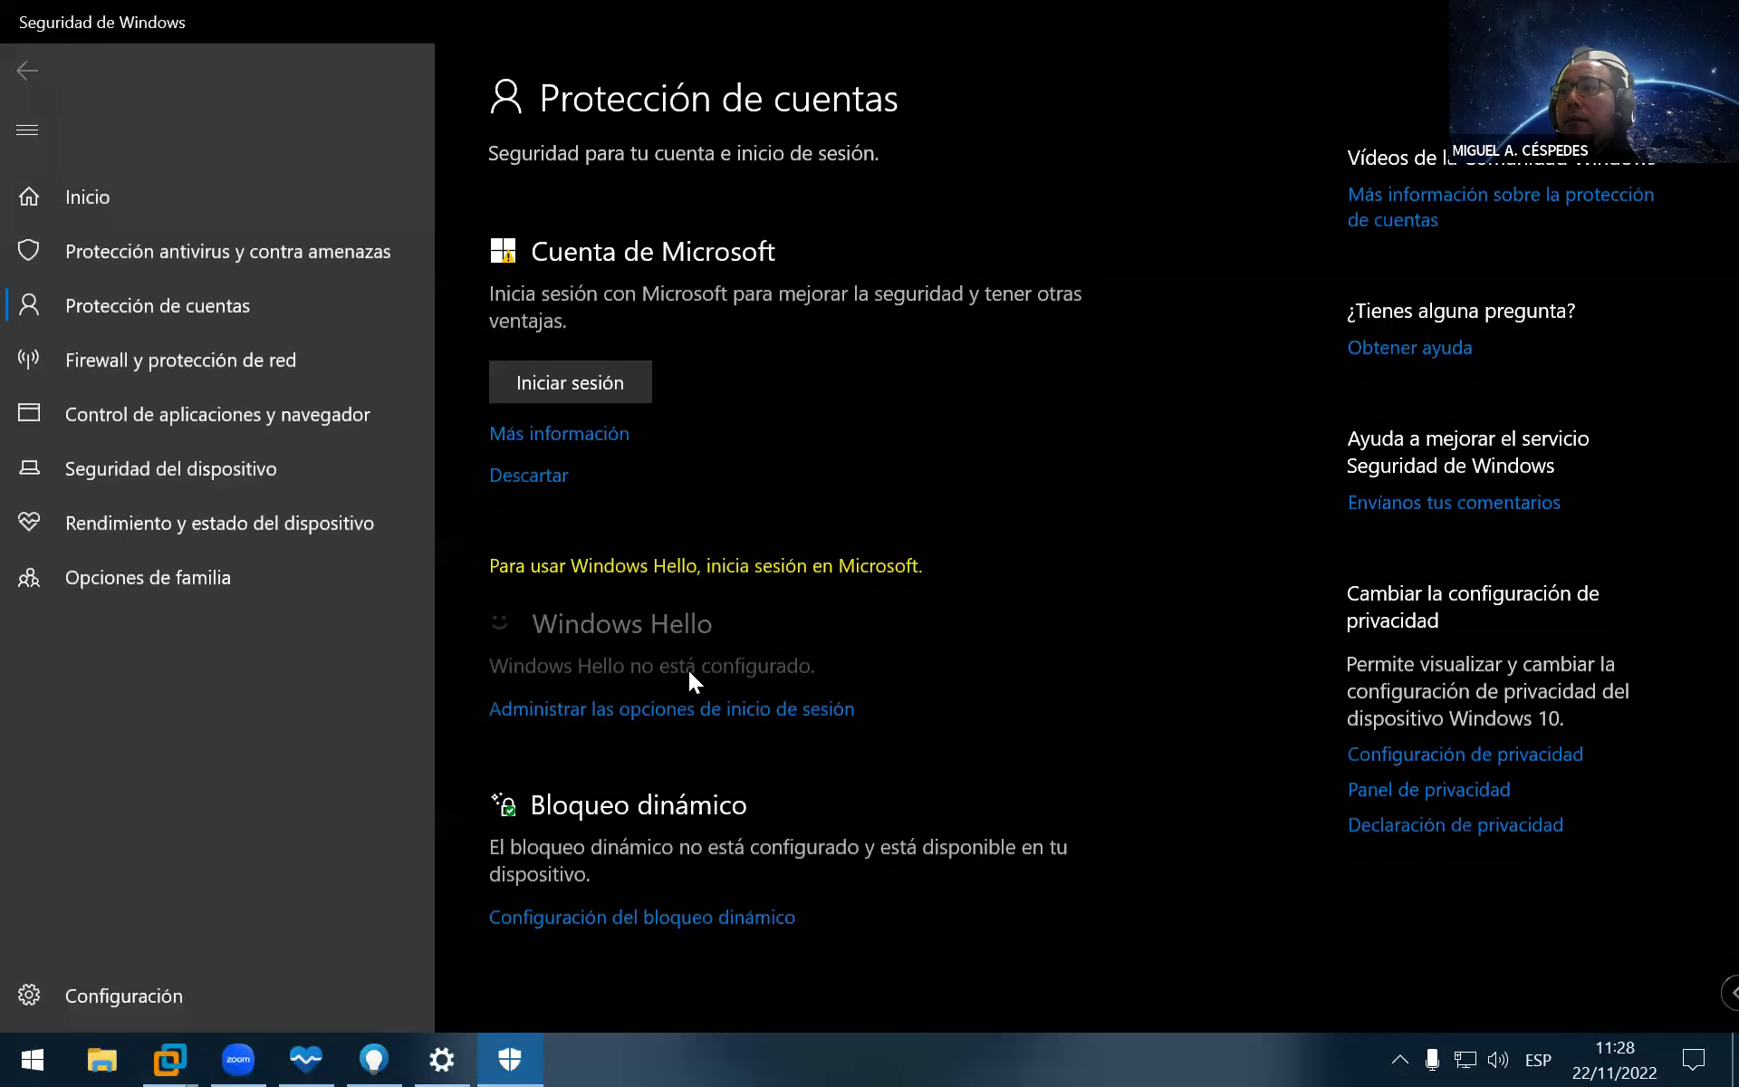
left_click(545, 480)
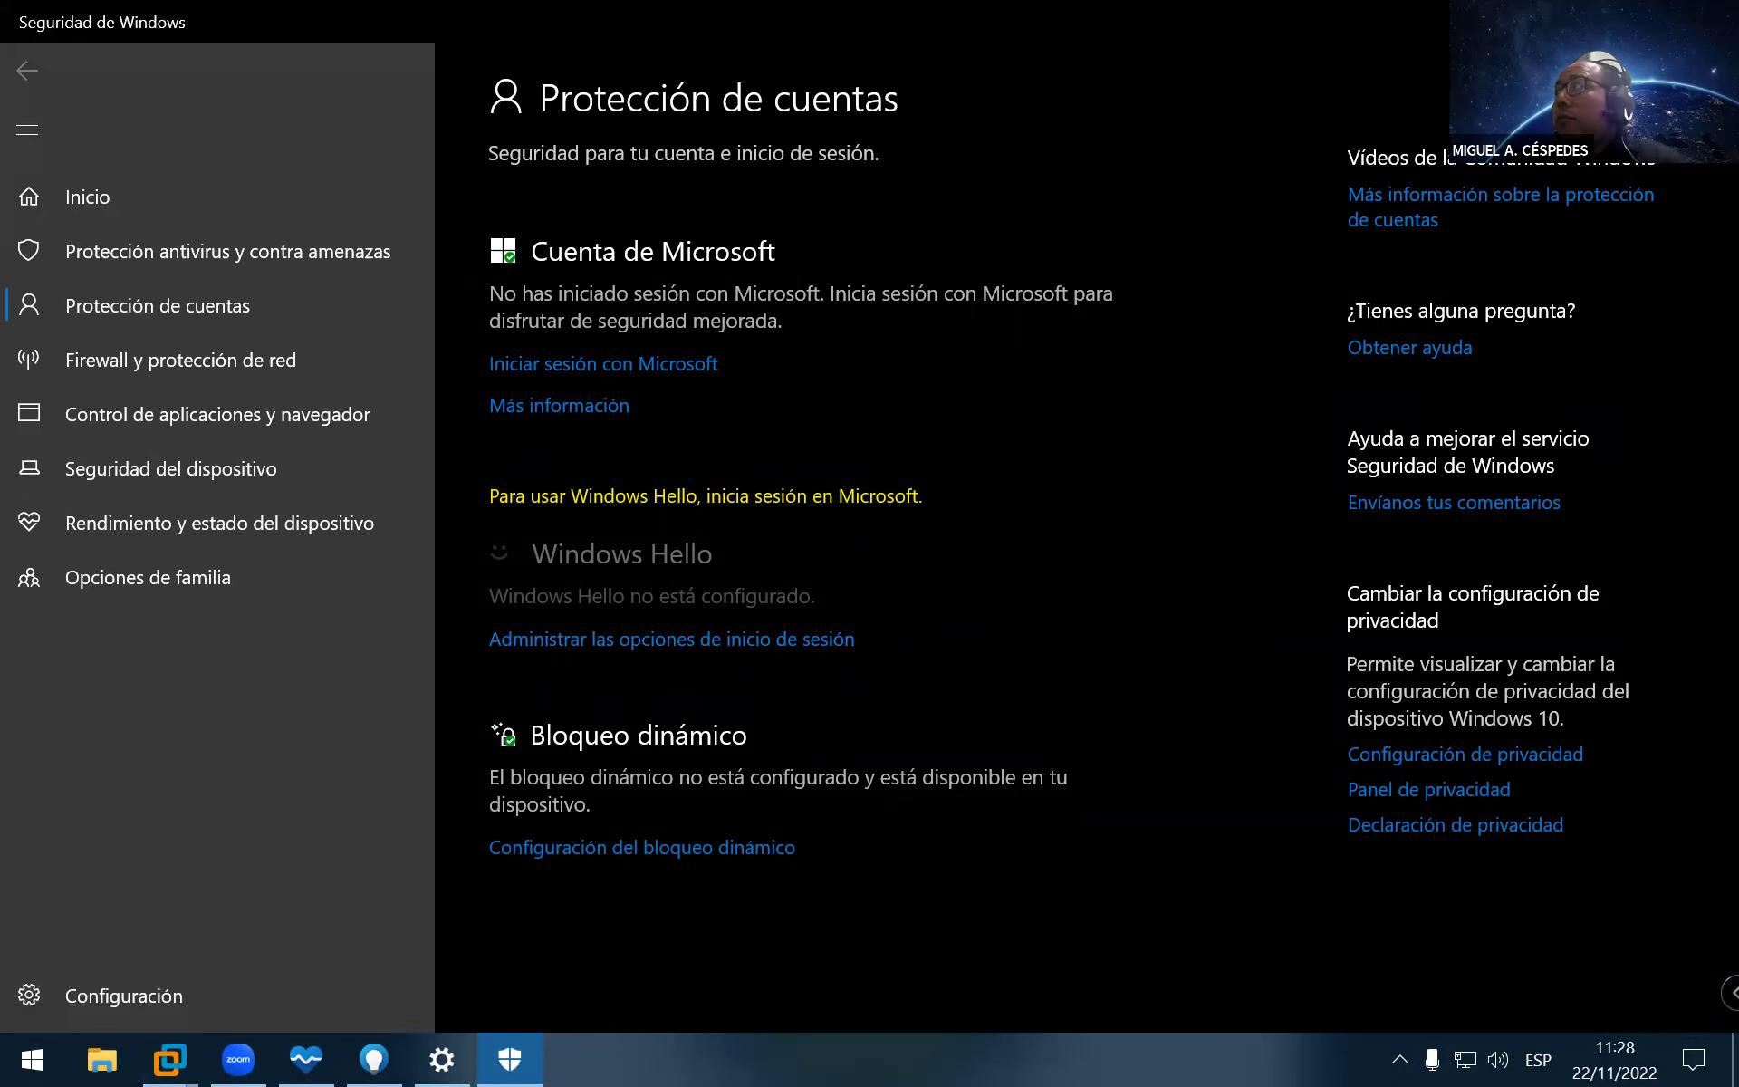
left_click(1718, 20)
left_click(567, 464)
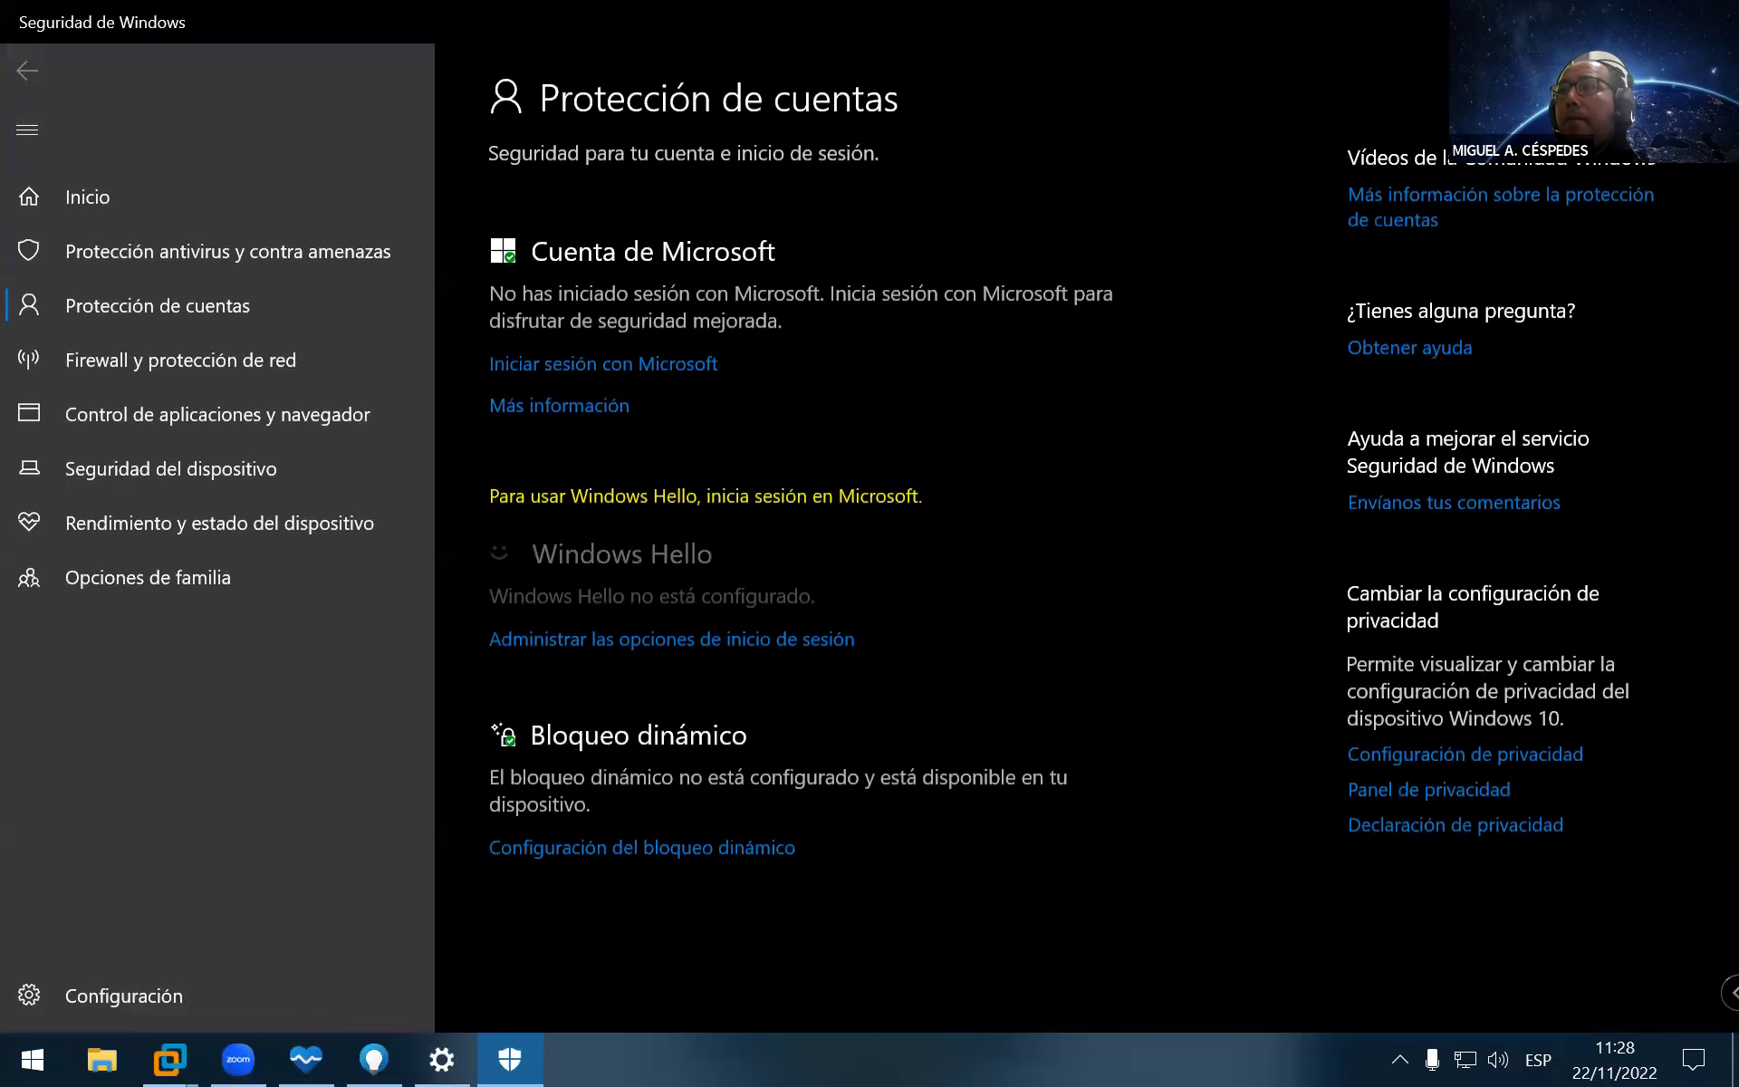
left_click(1719, 20)
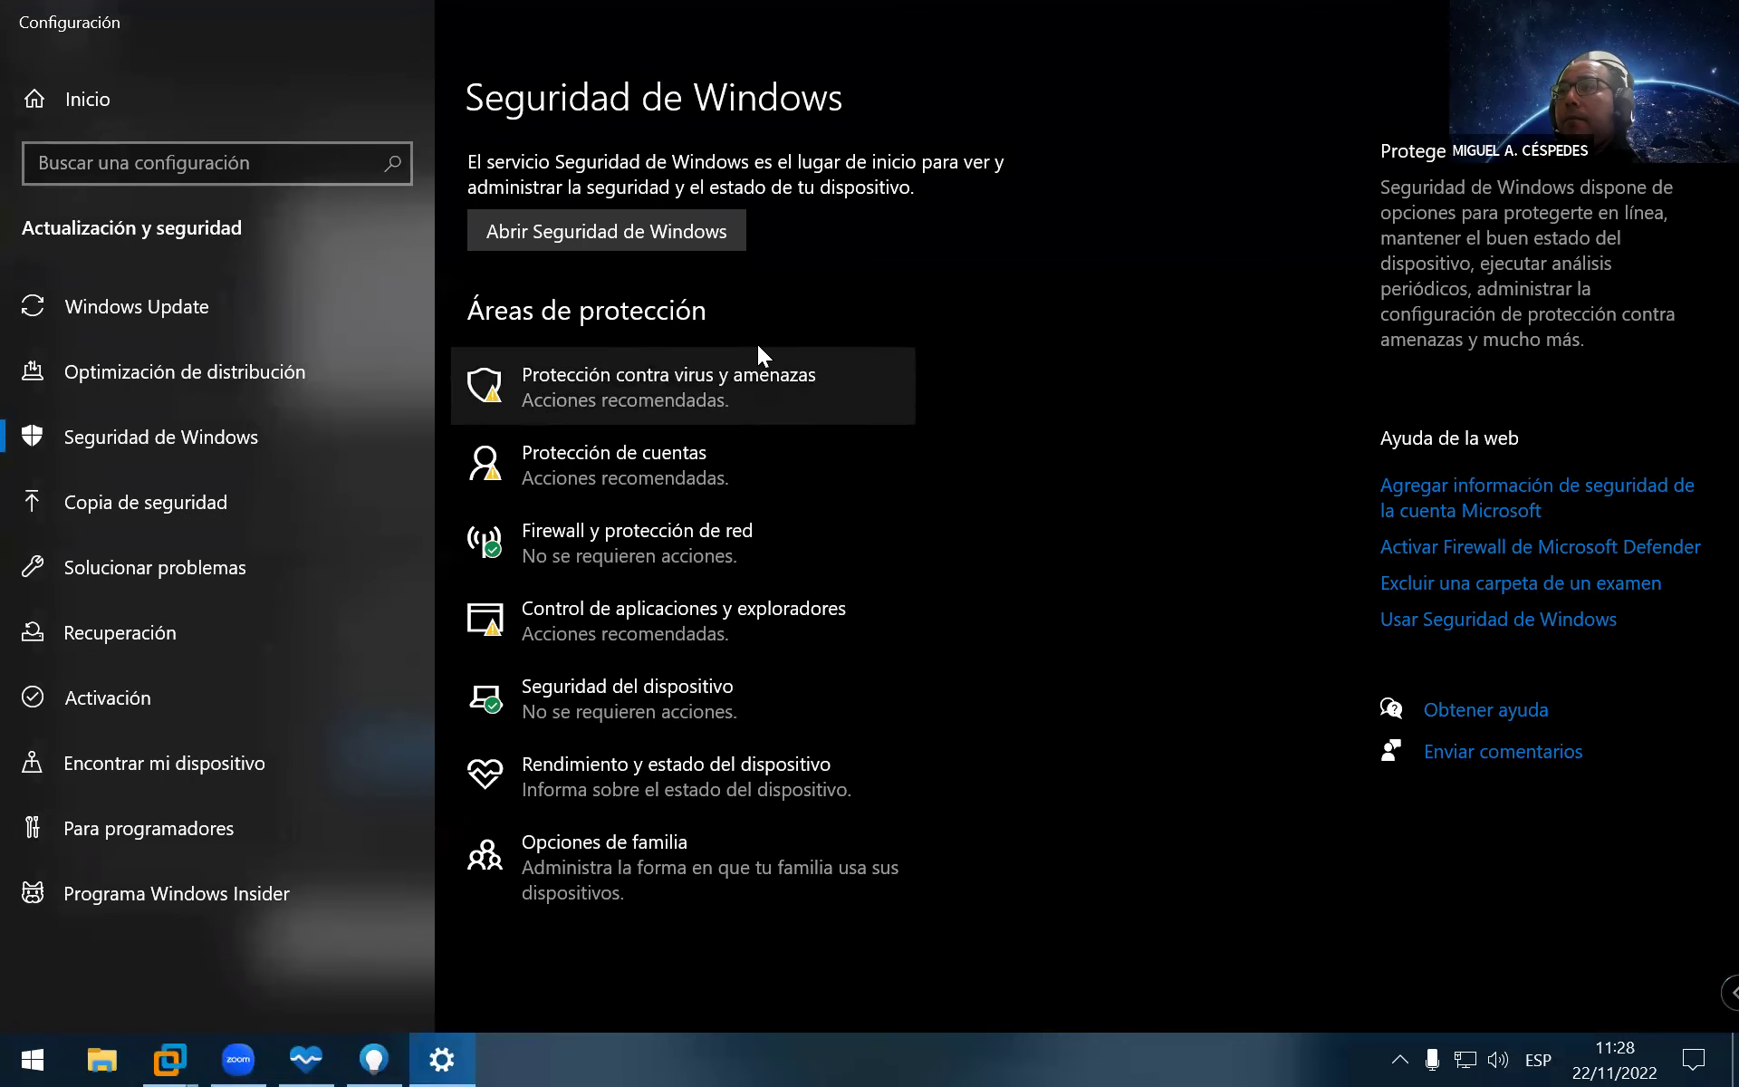
left_click(709, 405)
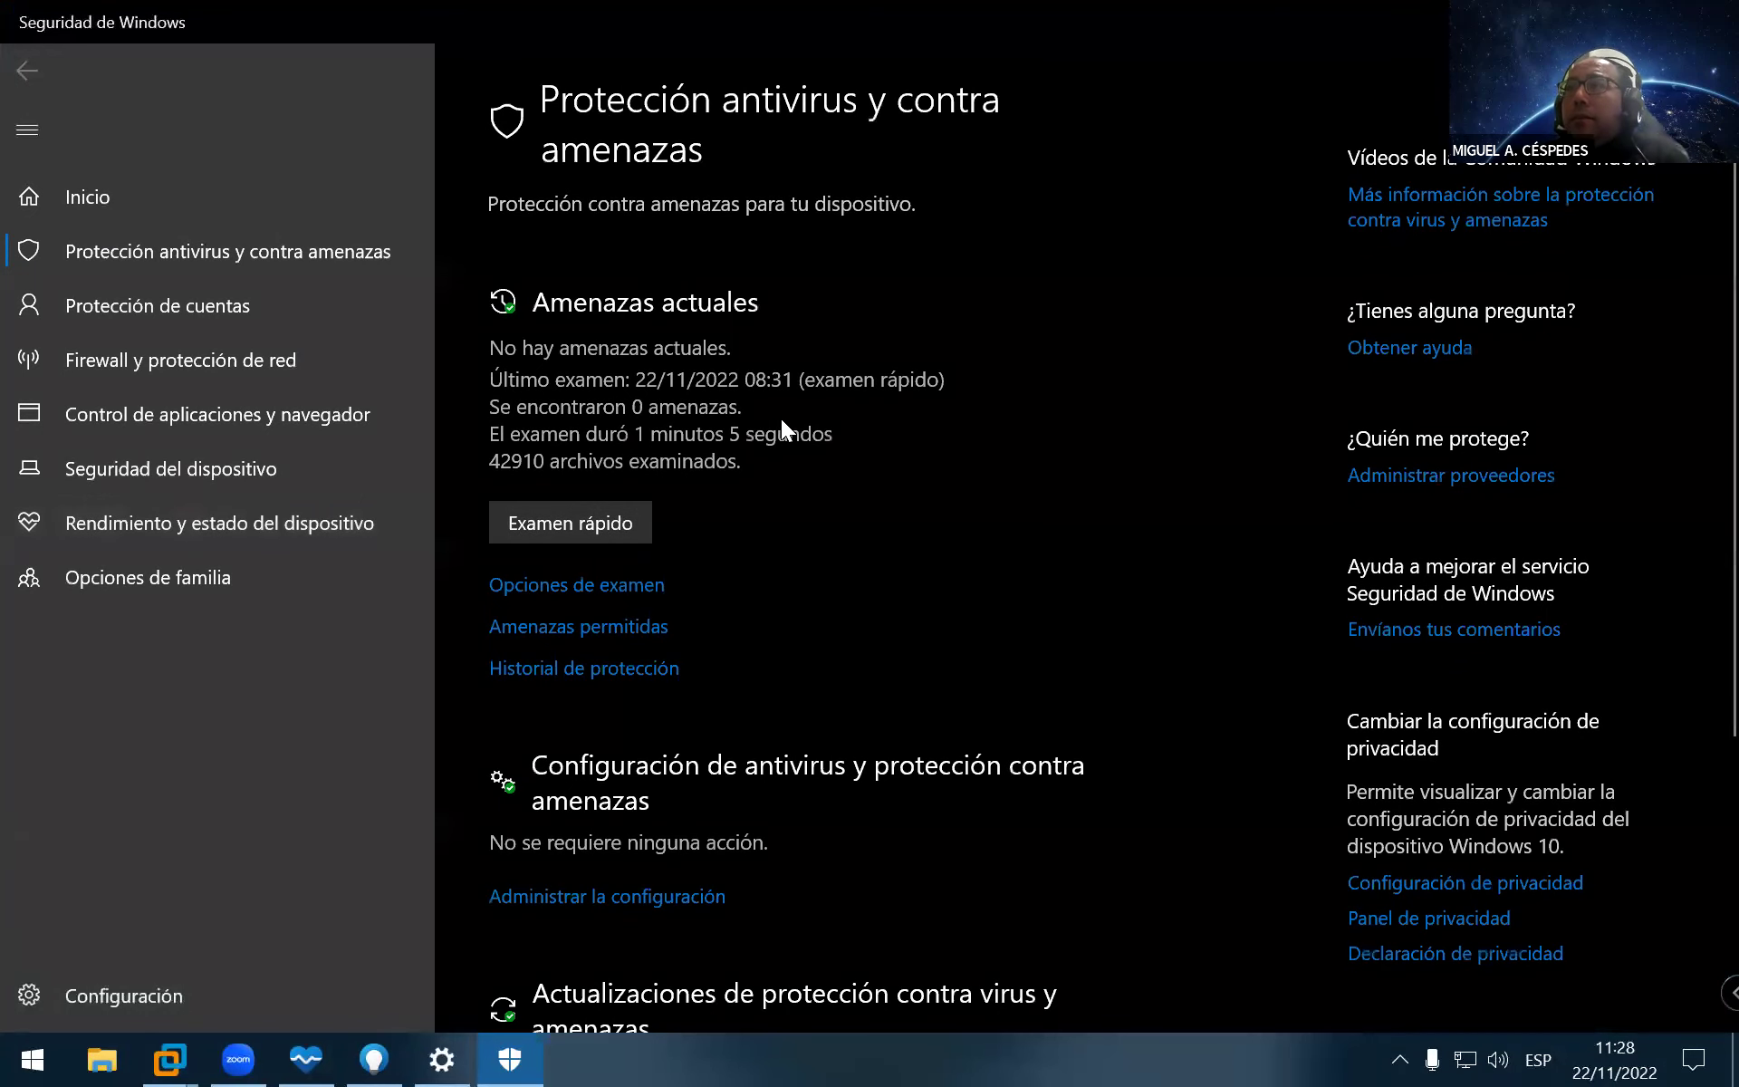
scroll(842, 525, "down", 4)
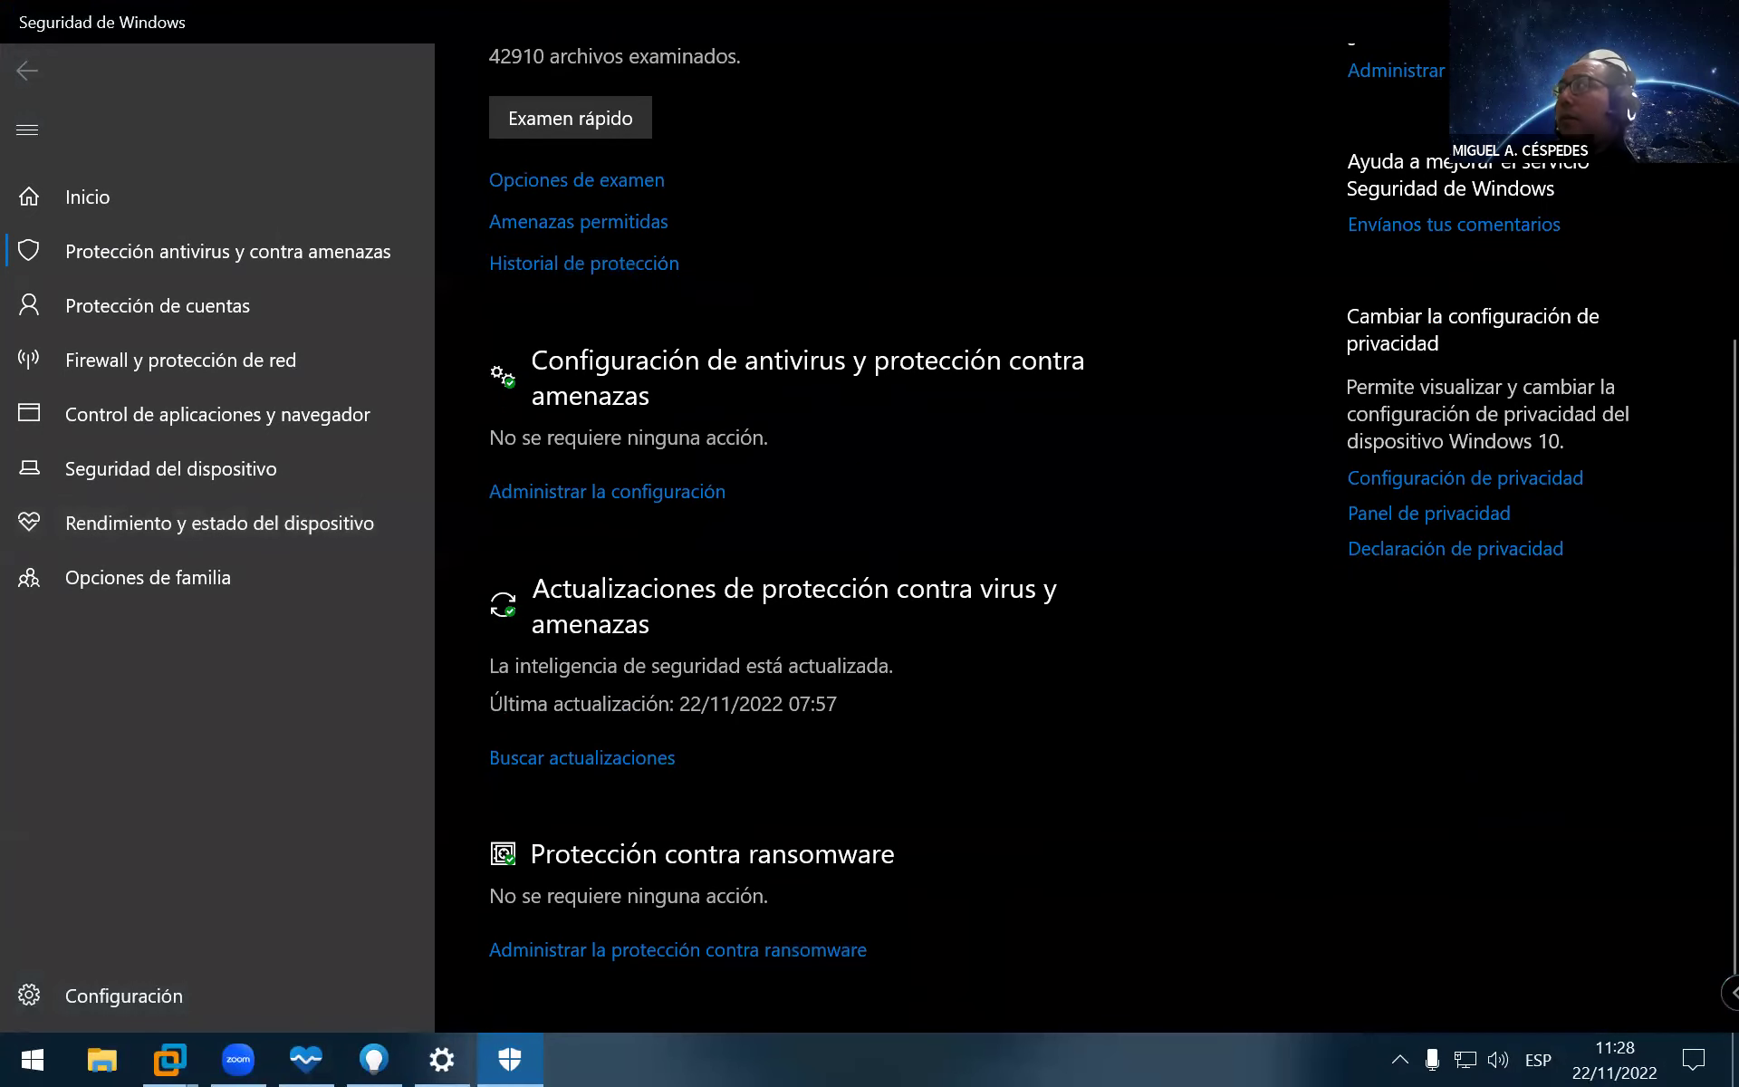
key("alt+F4")
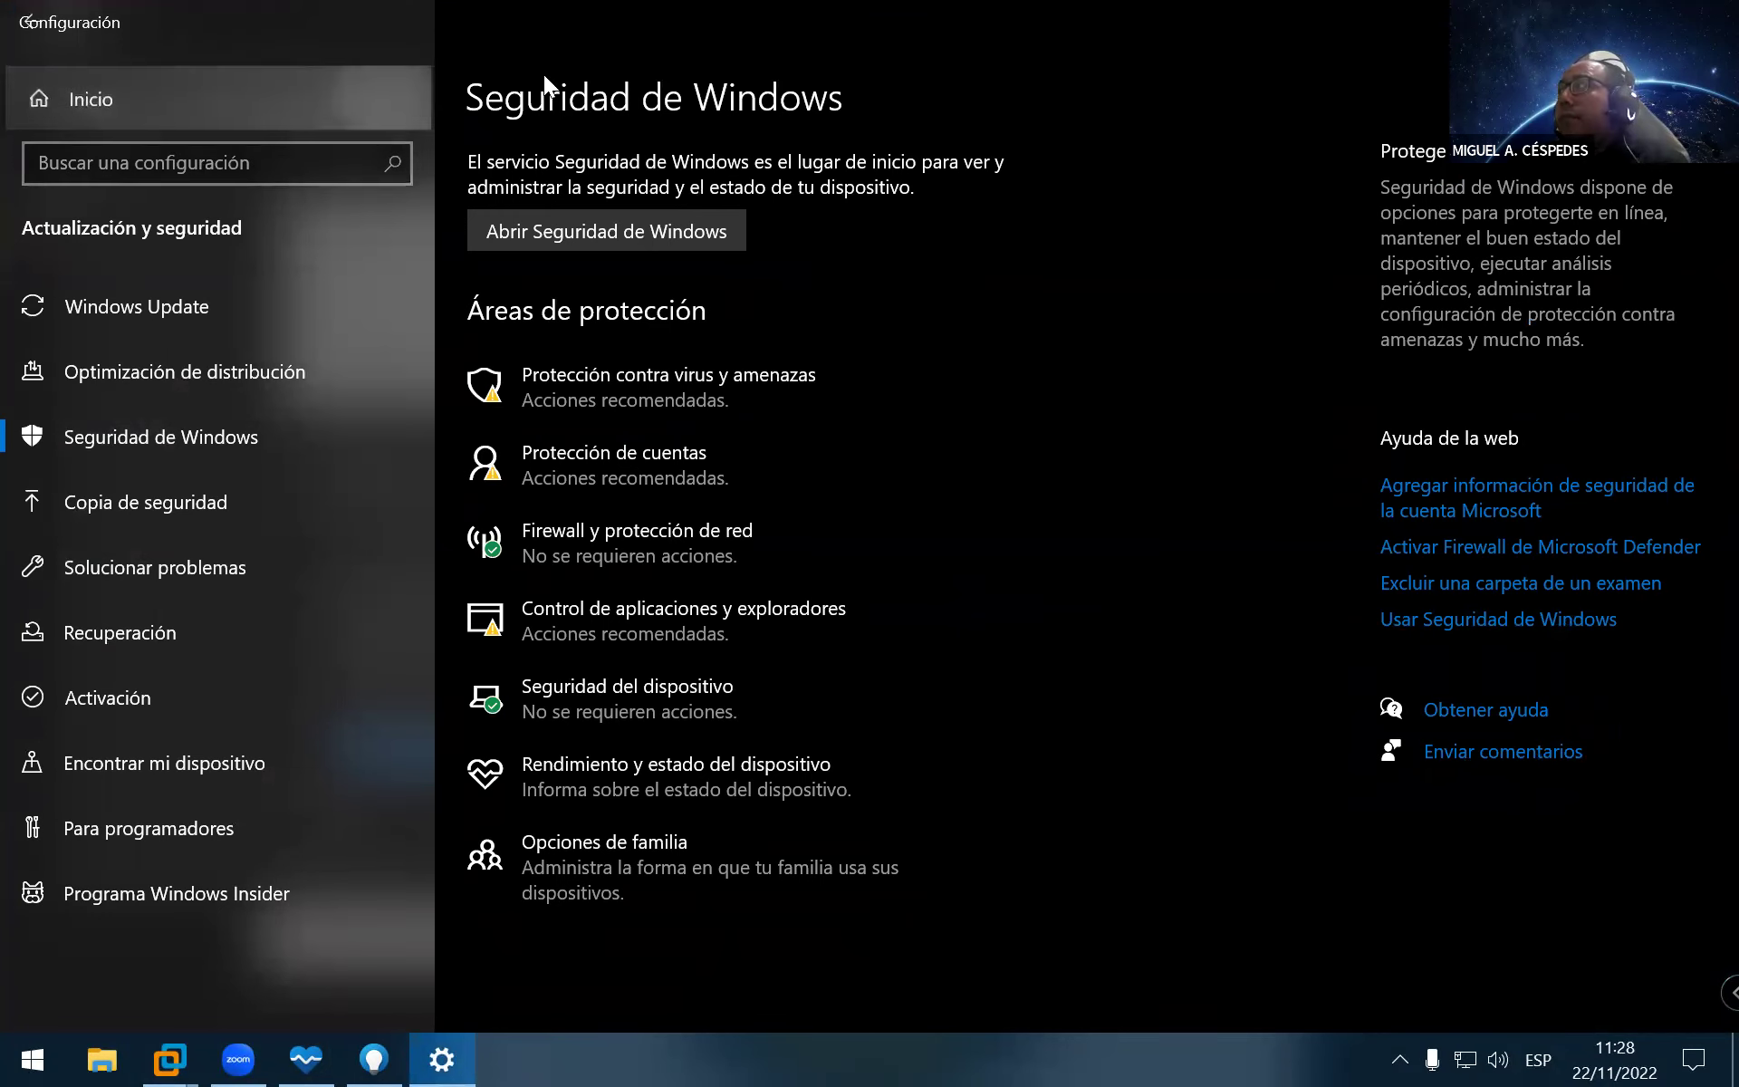
Run the ¡Vamos! setup screens, skipping the browser recommendation and cancelling Microsoft account sign-in
left_click(509, 214)
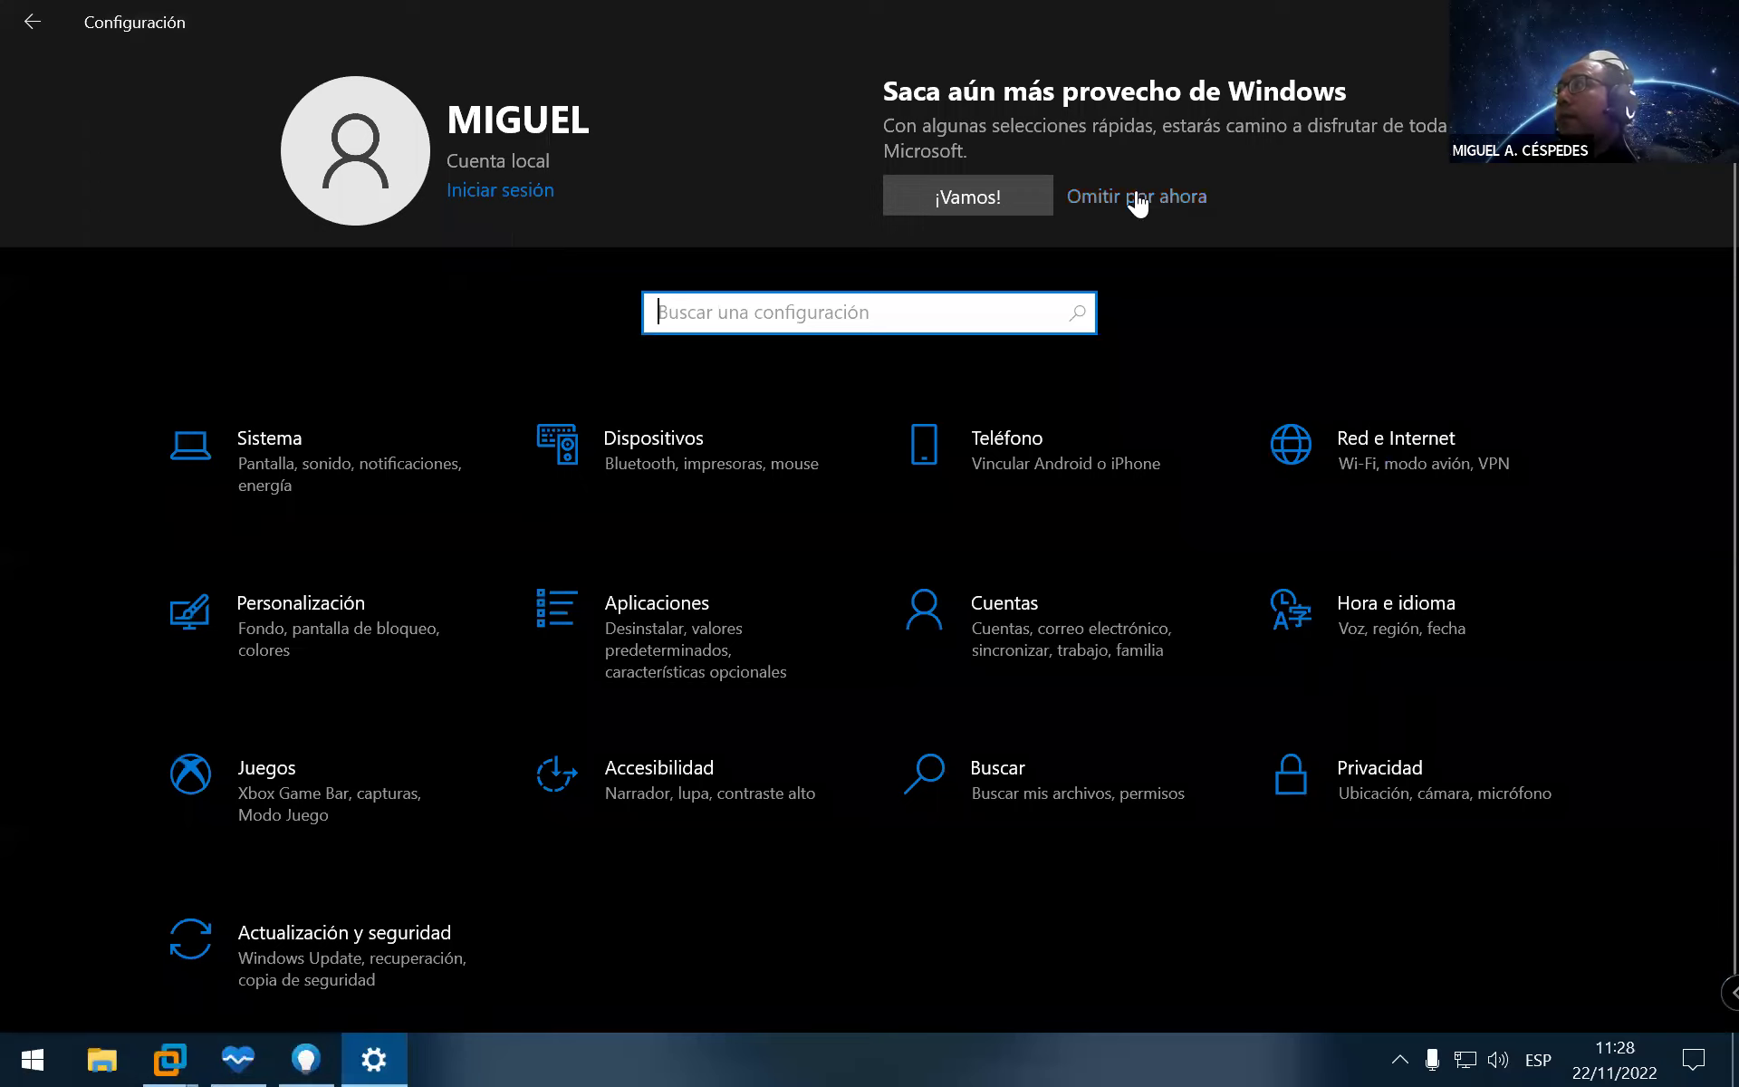
left_click(994, 196)
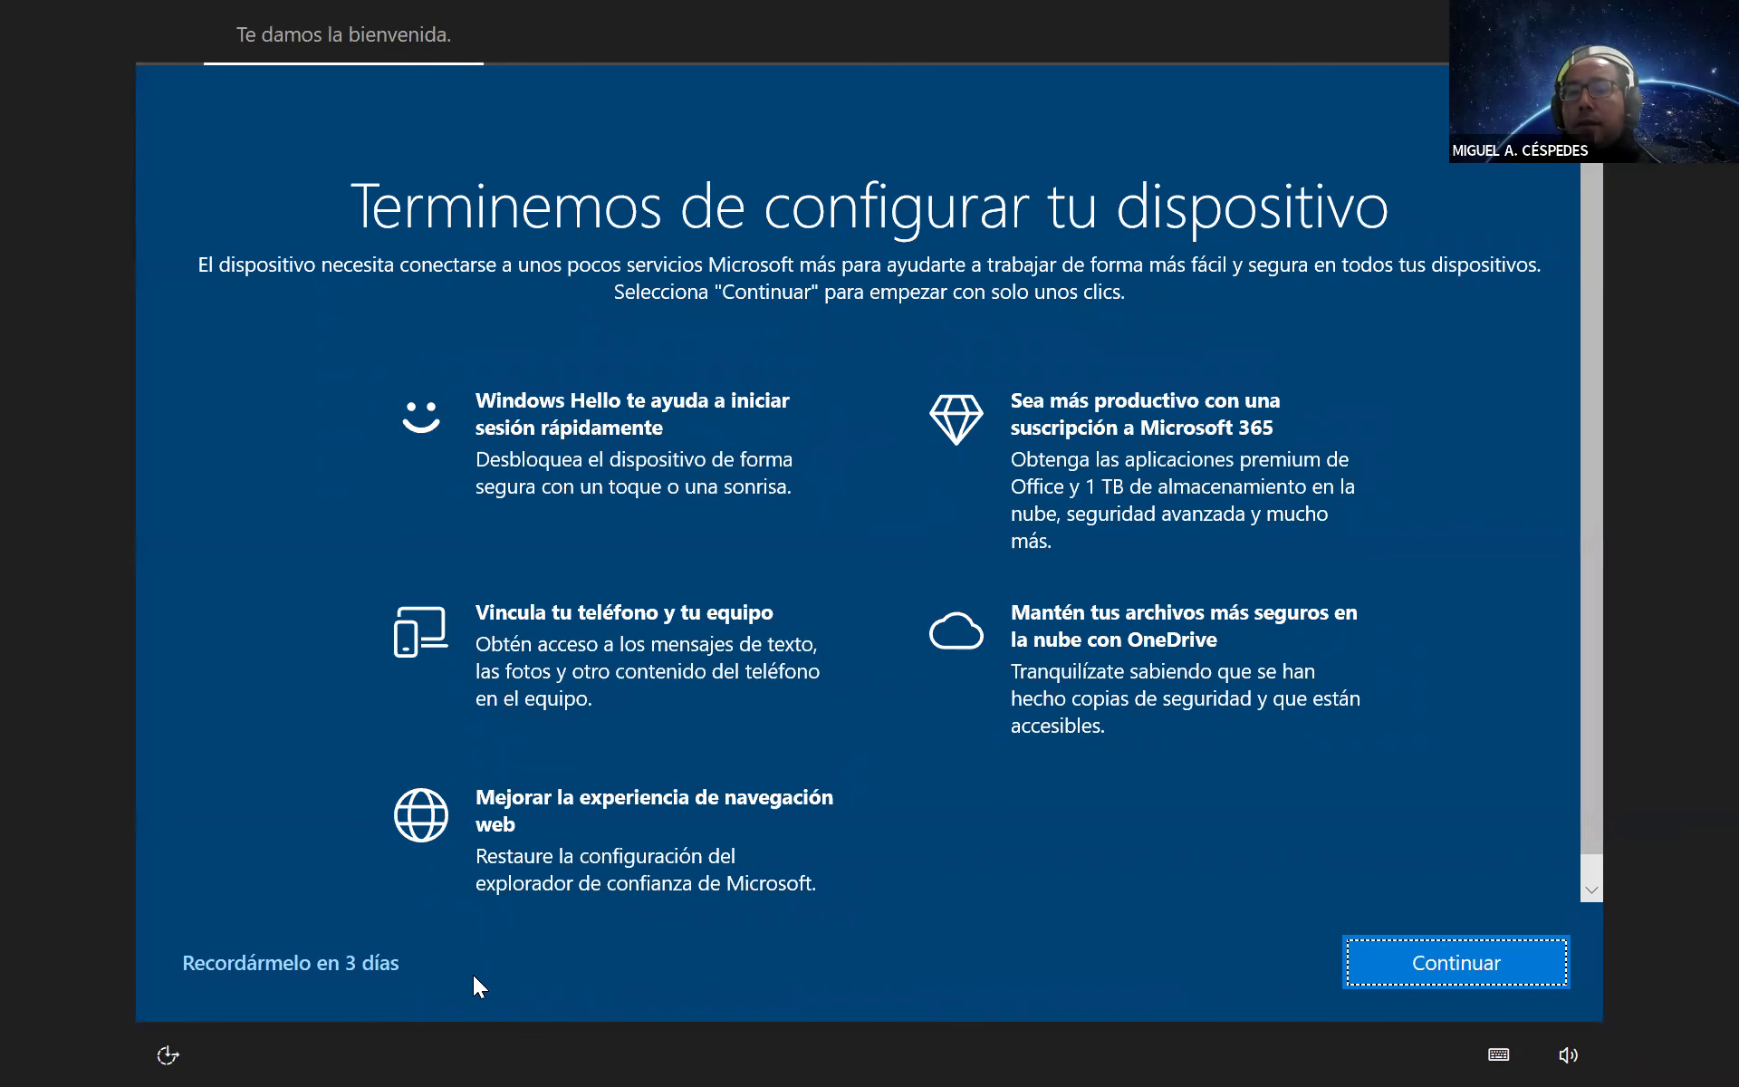
left_click(1389, 962)
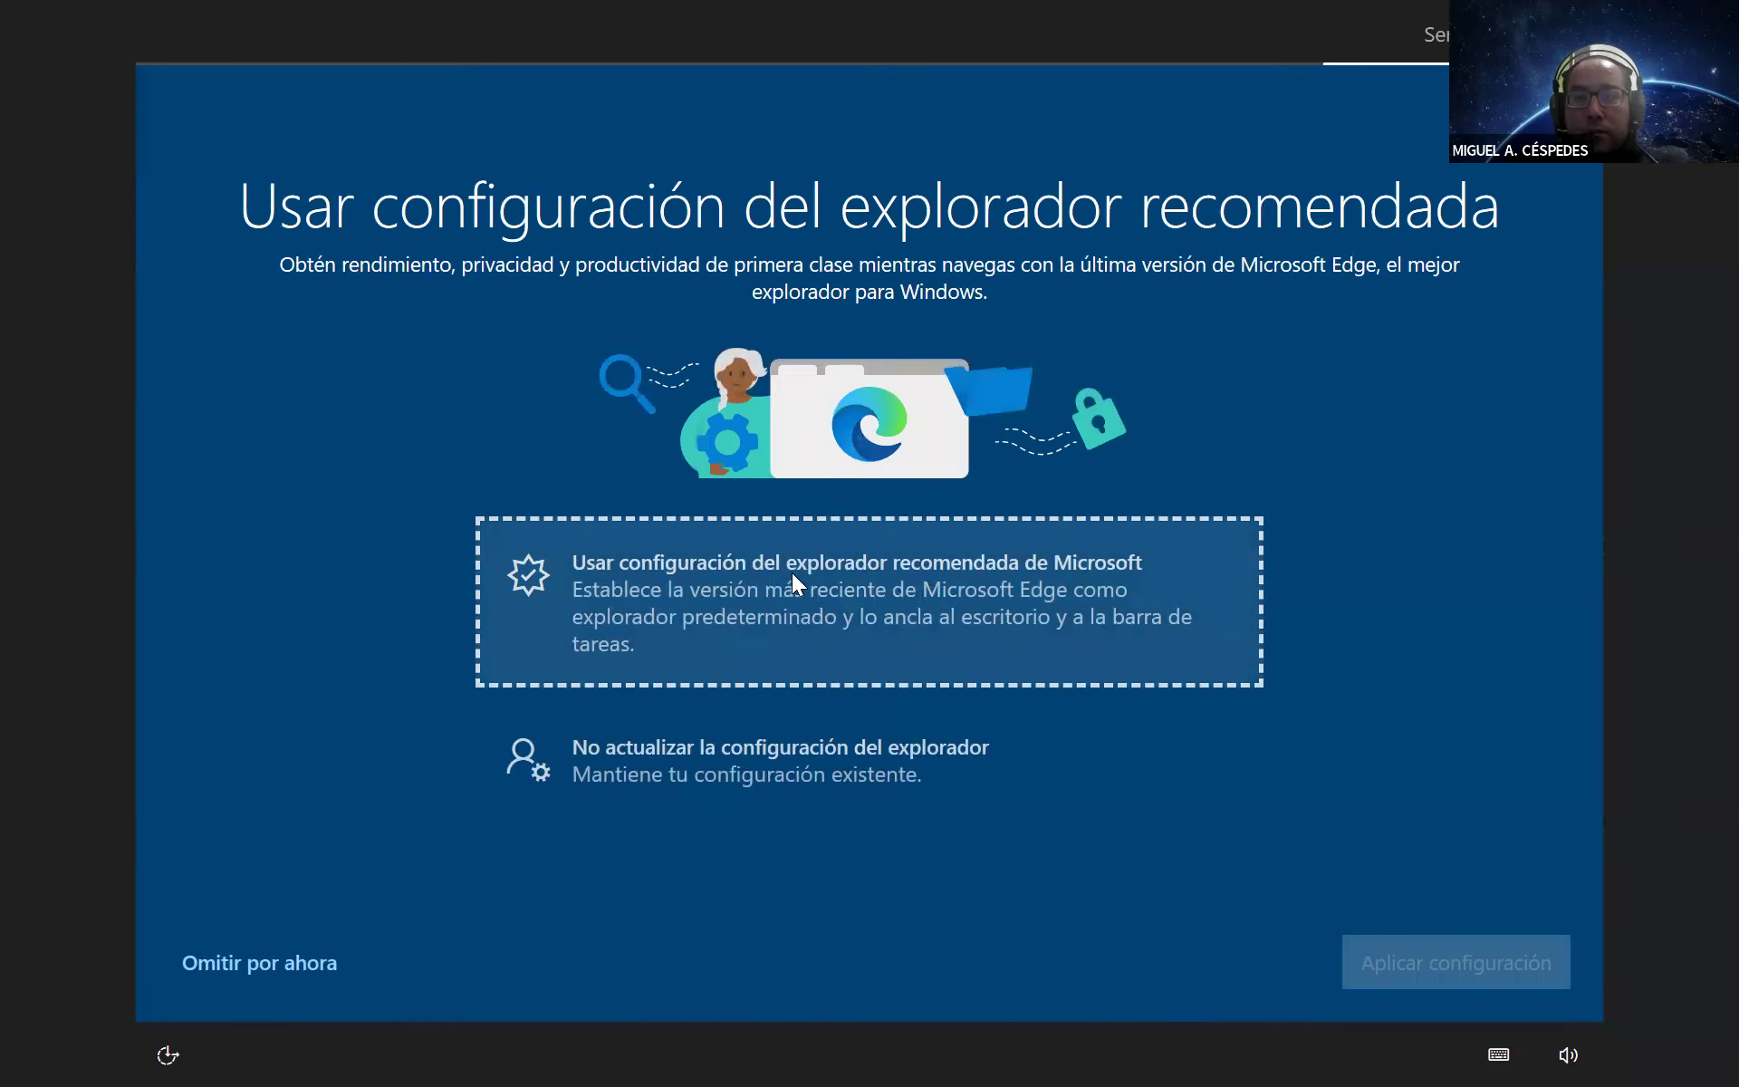
left_click(310, 962)
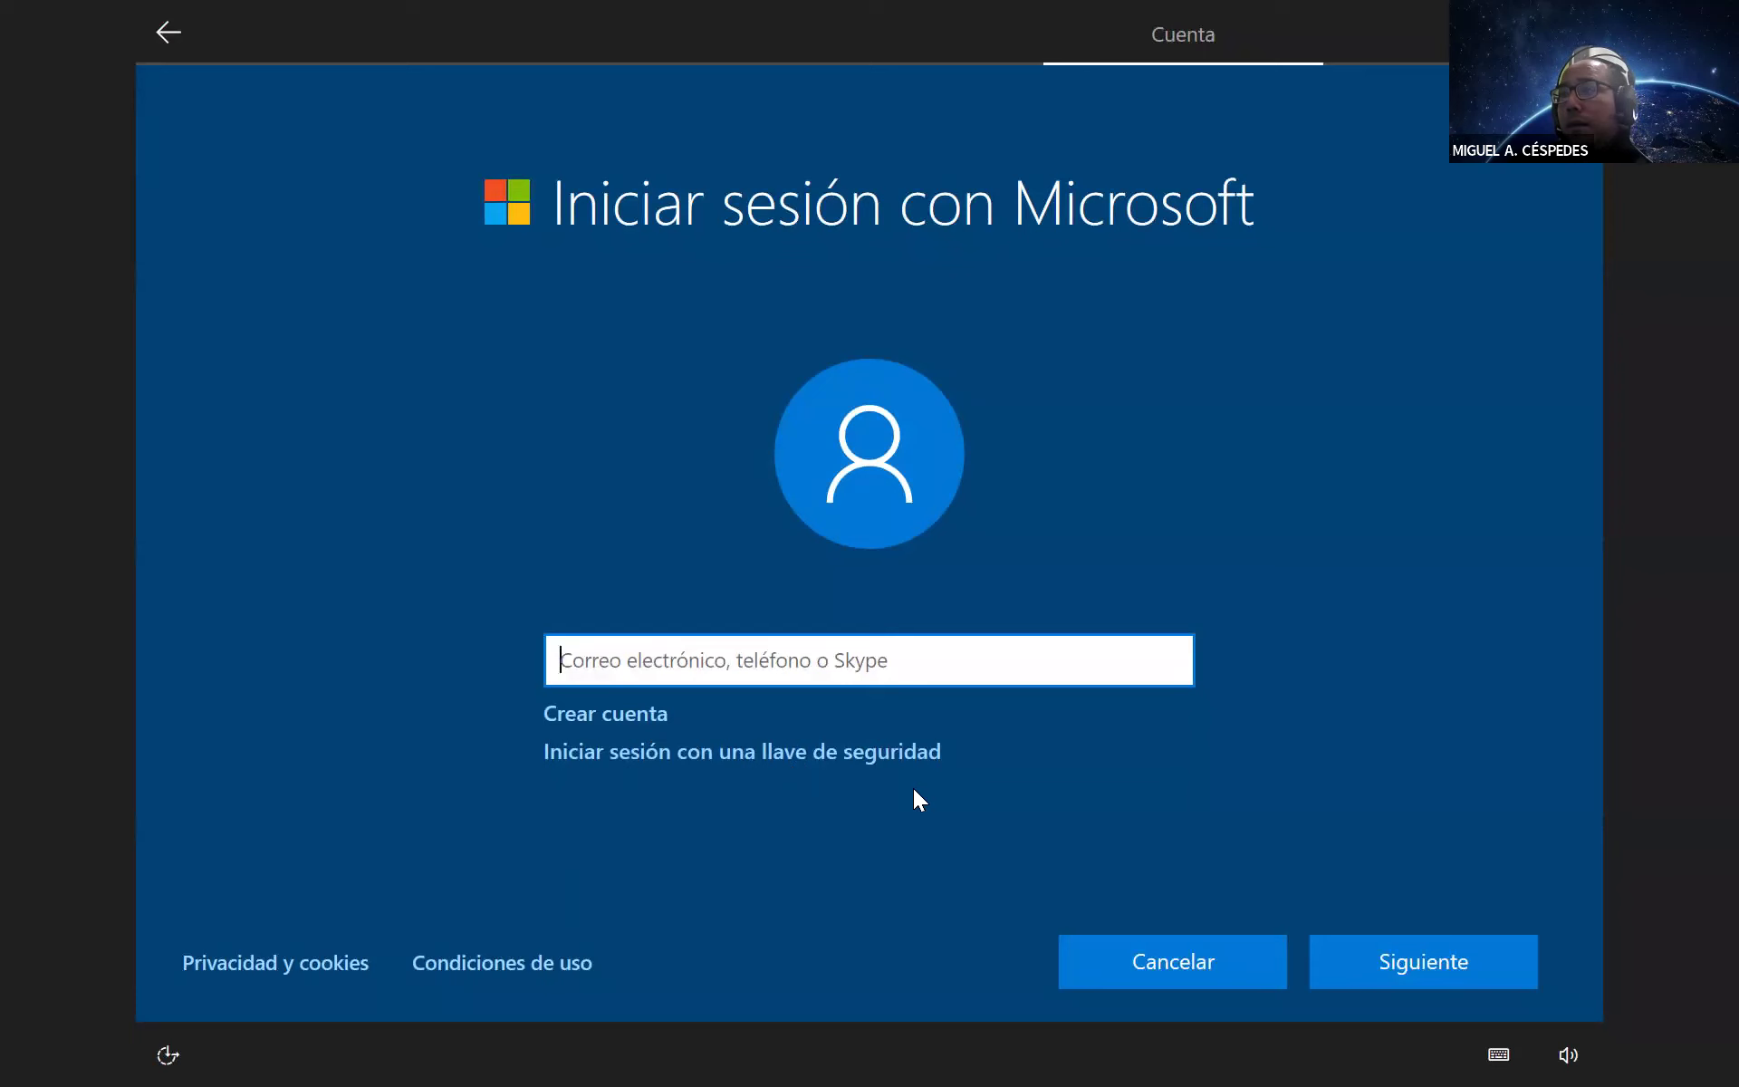
left_click(1237, 973)
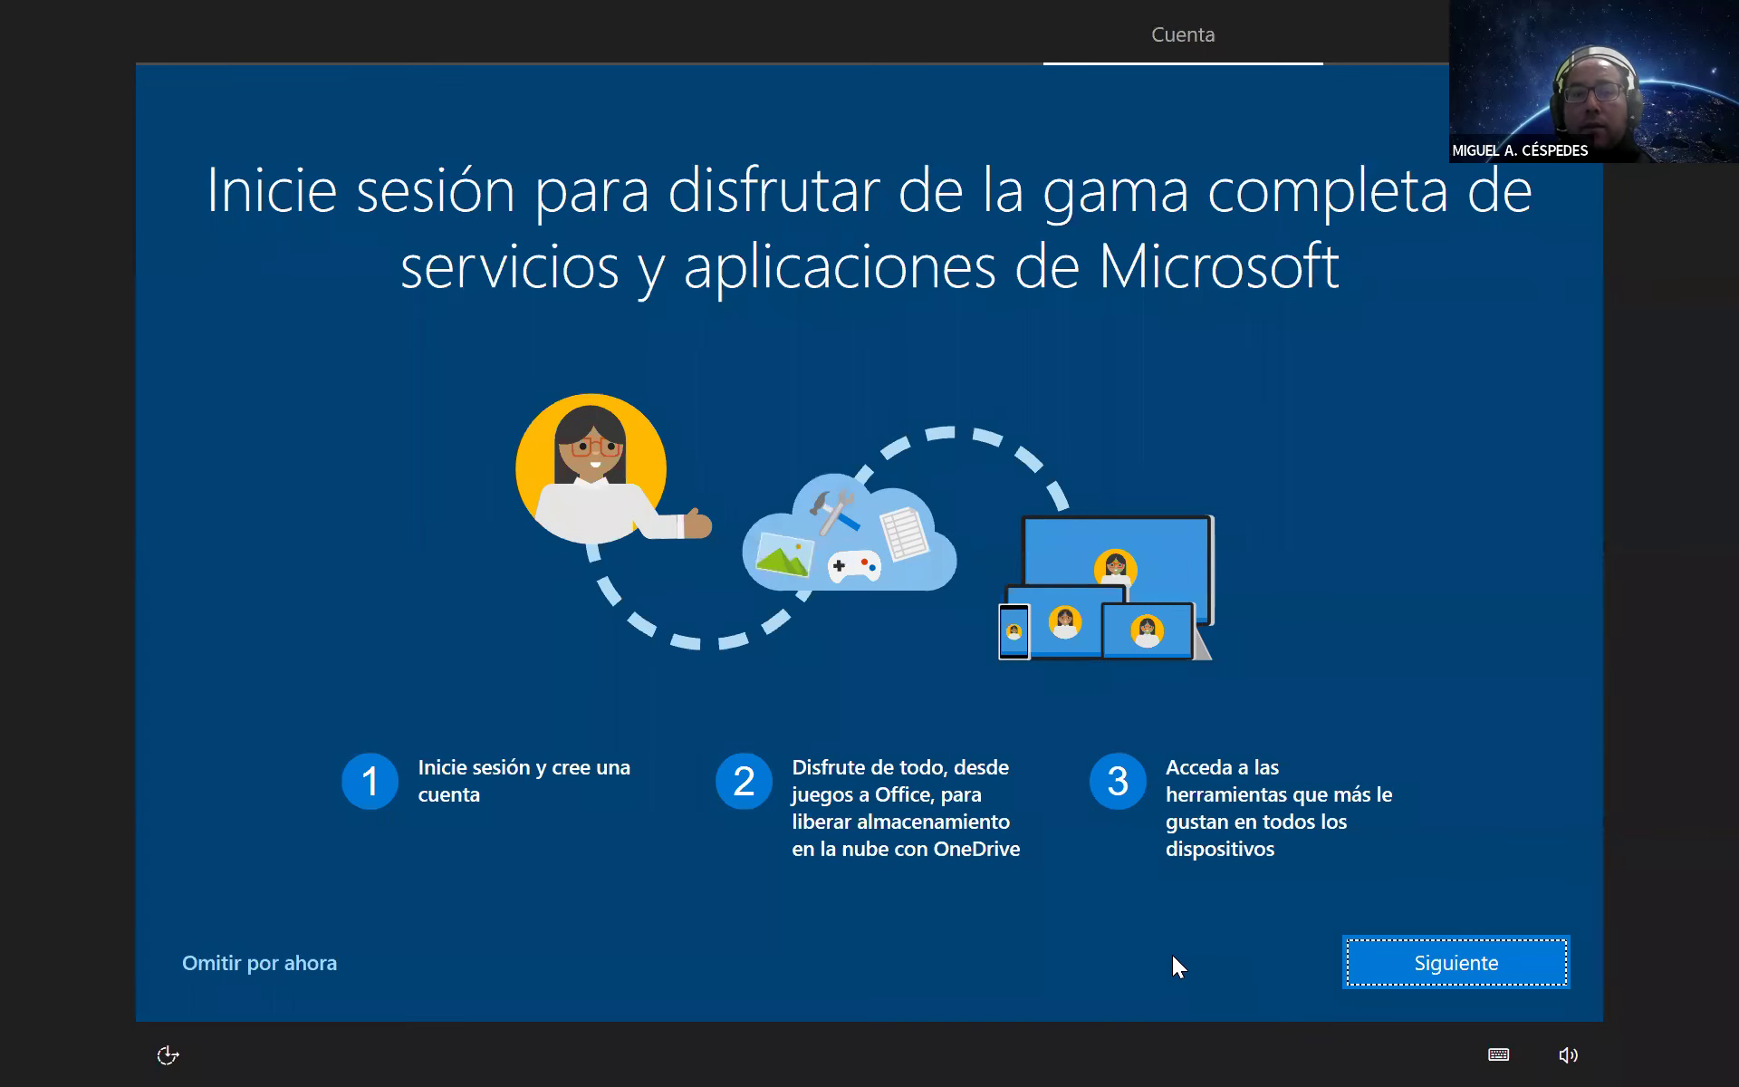
left_click(308, 966)
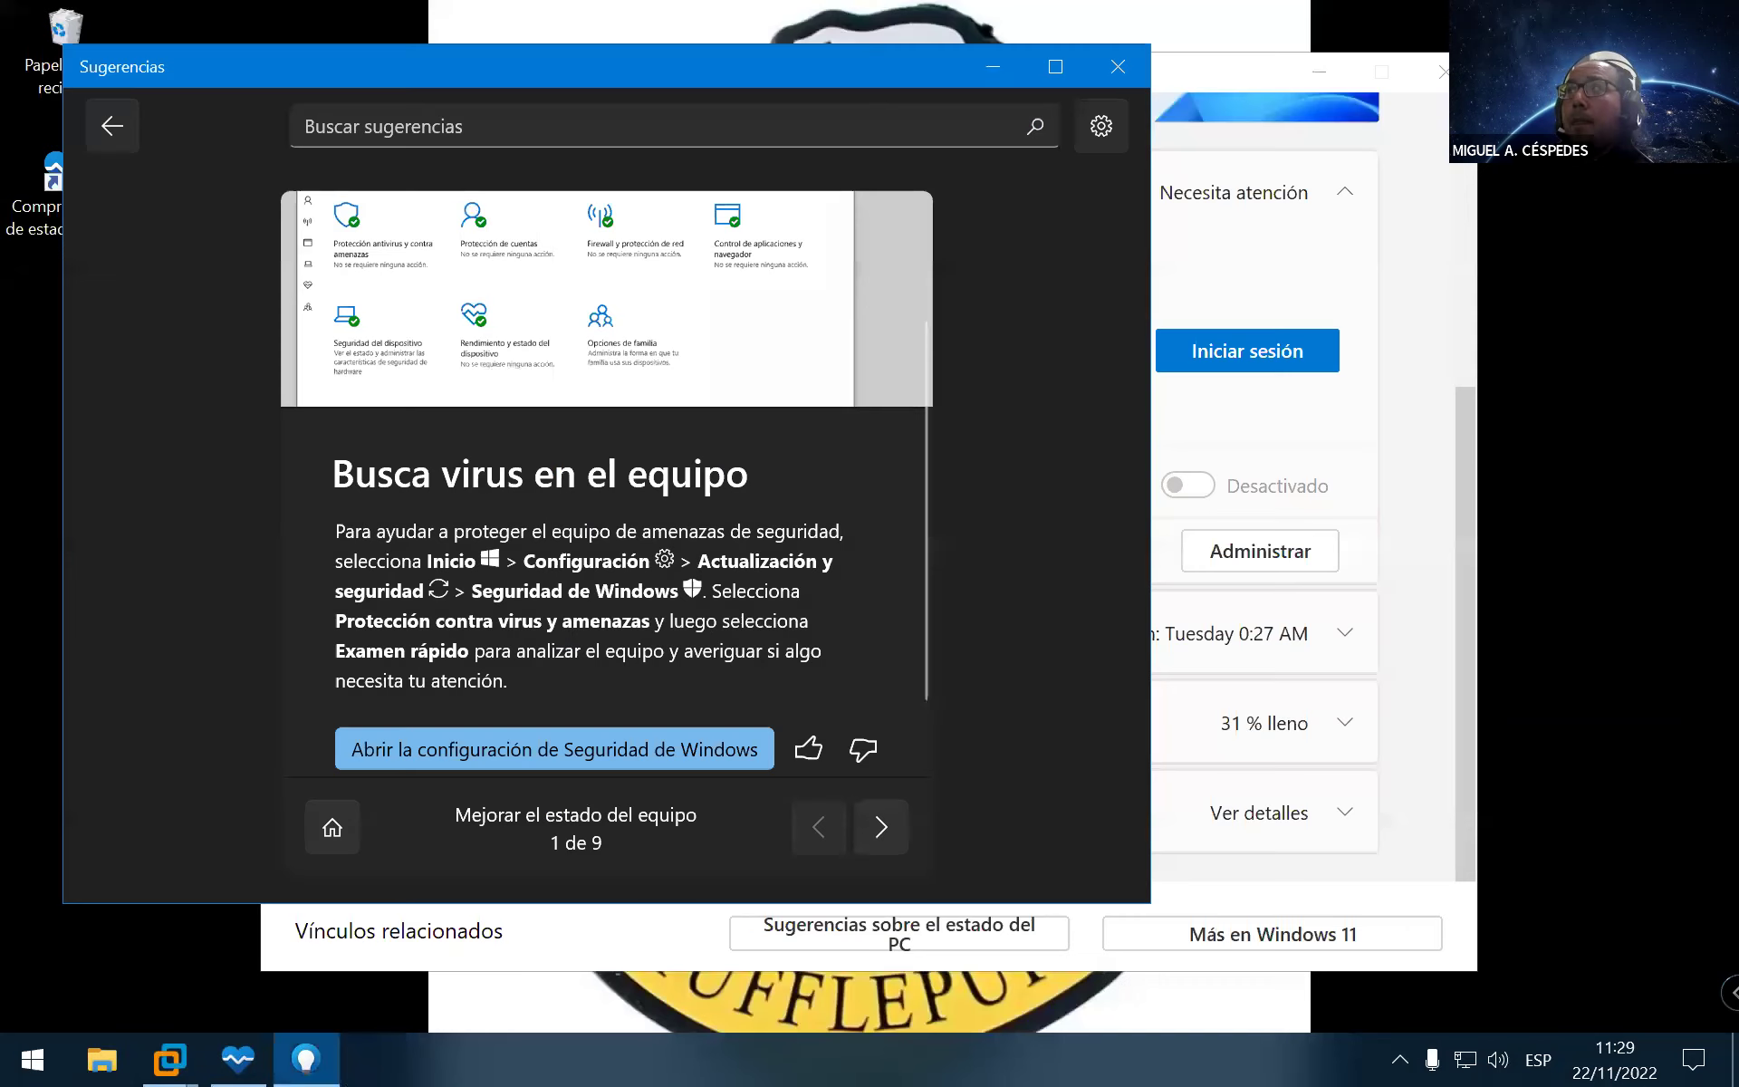
Run Comprobar ahora, view all results showing only secure boot failing, then close PC Health Check
left_click(1119, 69)
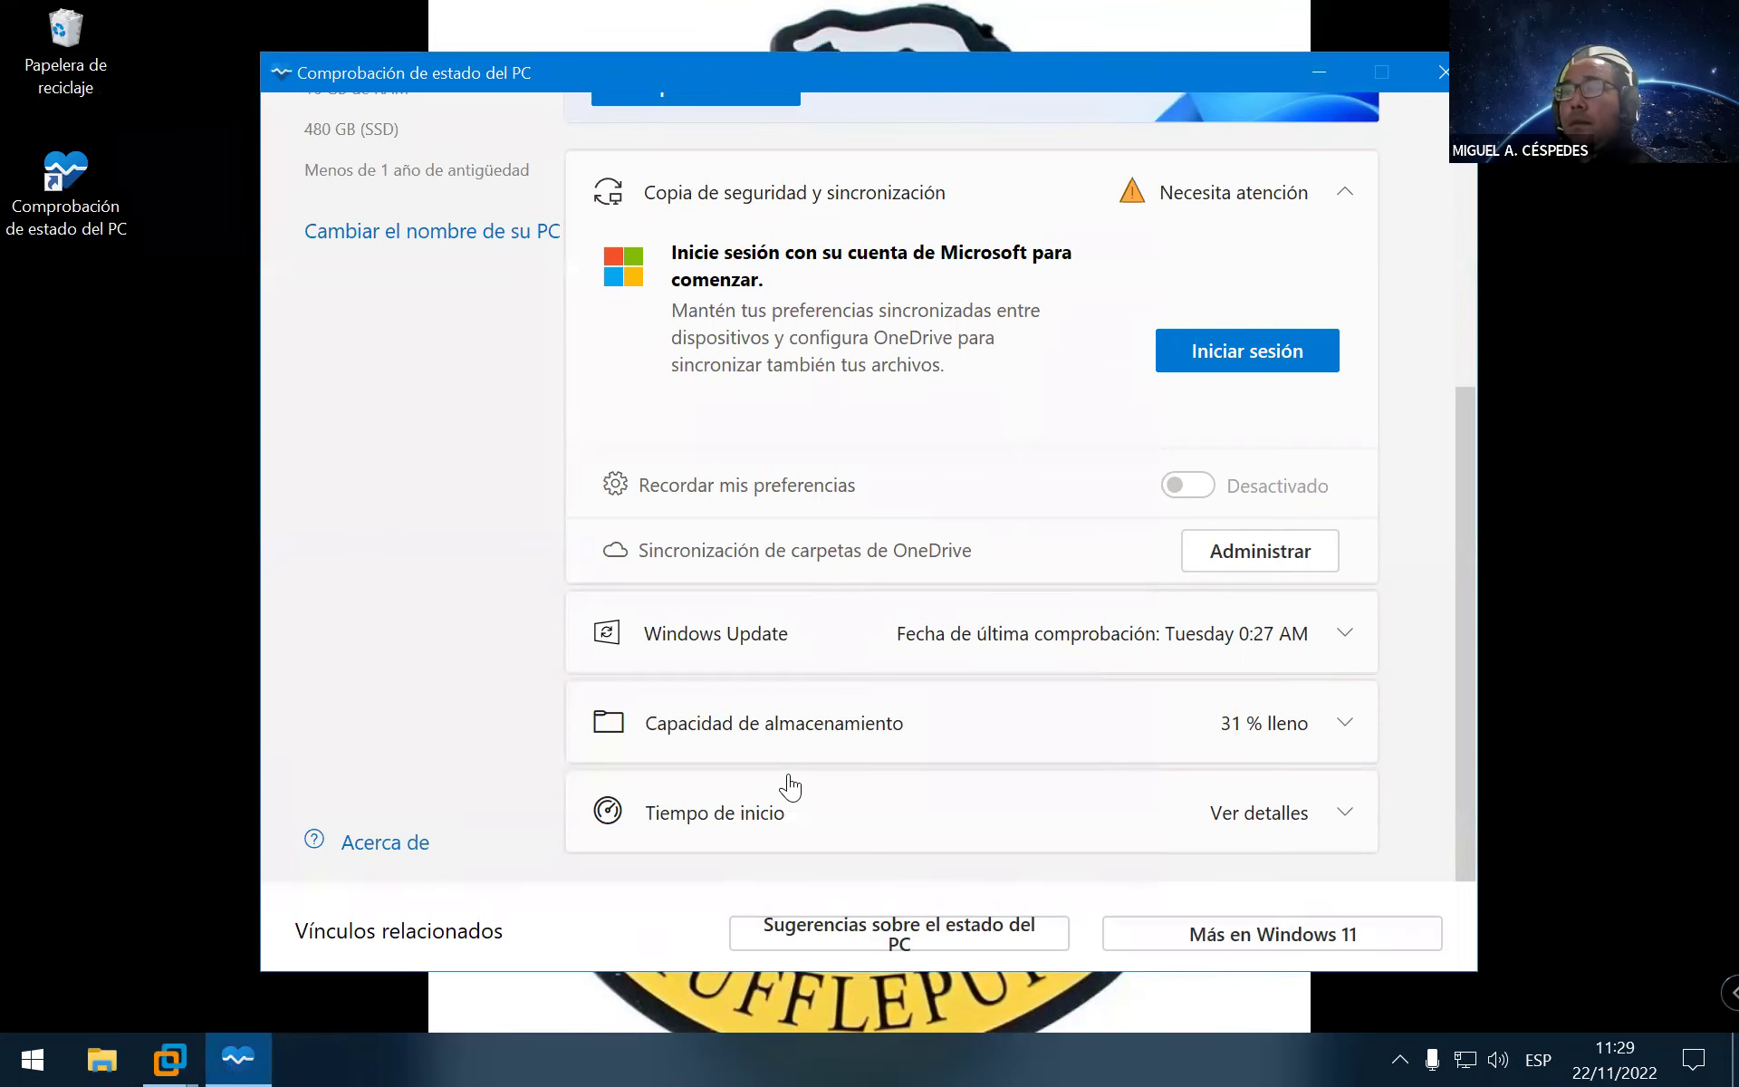
scroll(849, 773, "up", 5)
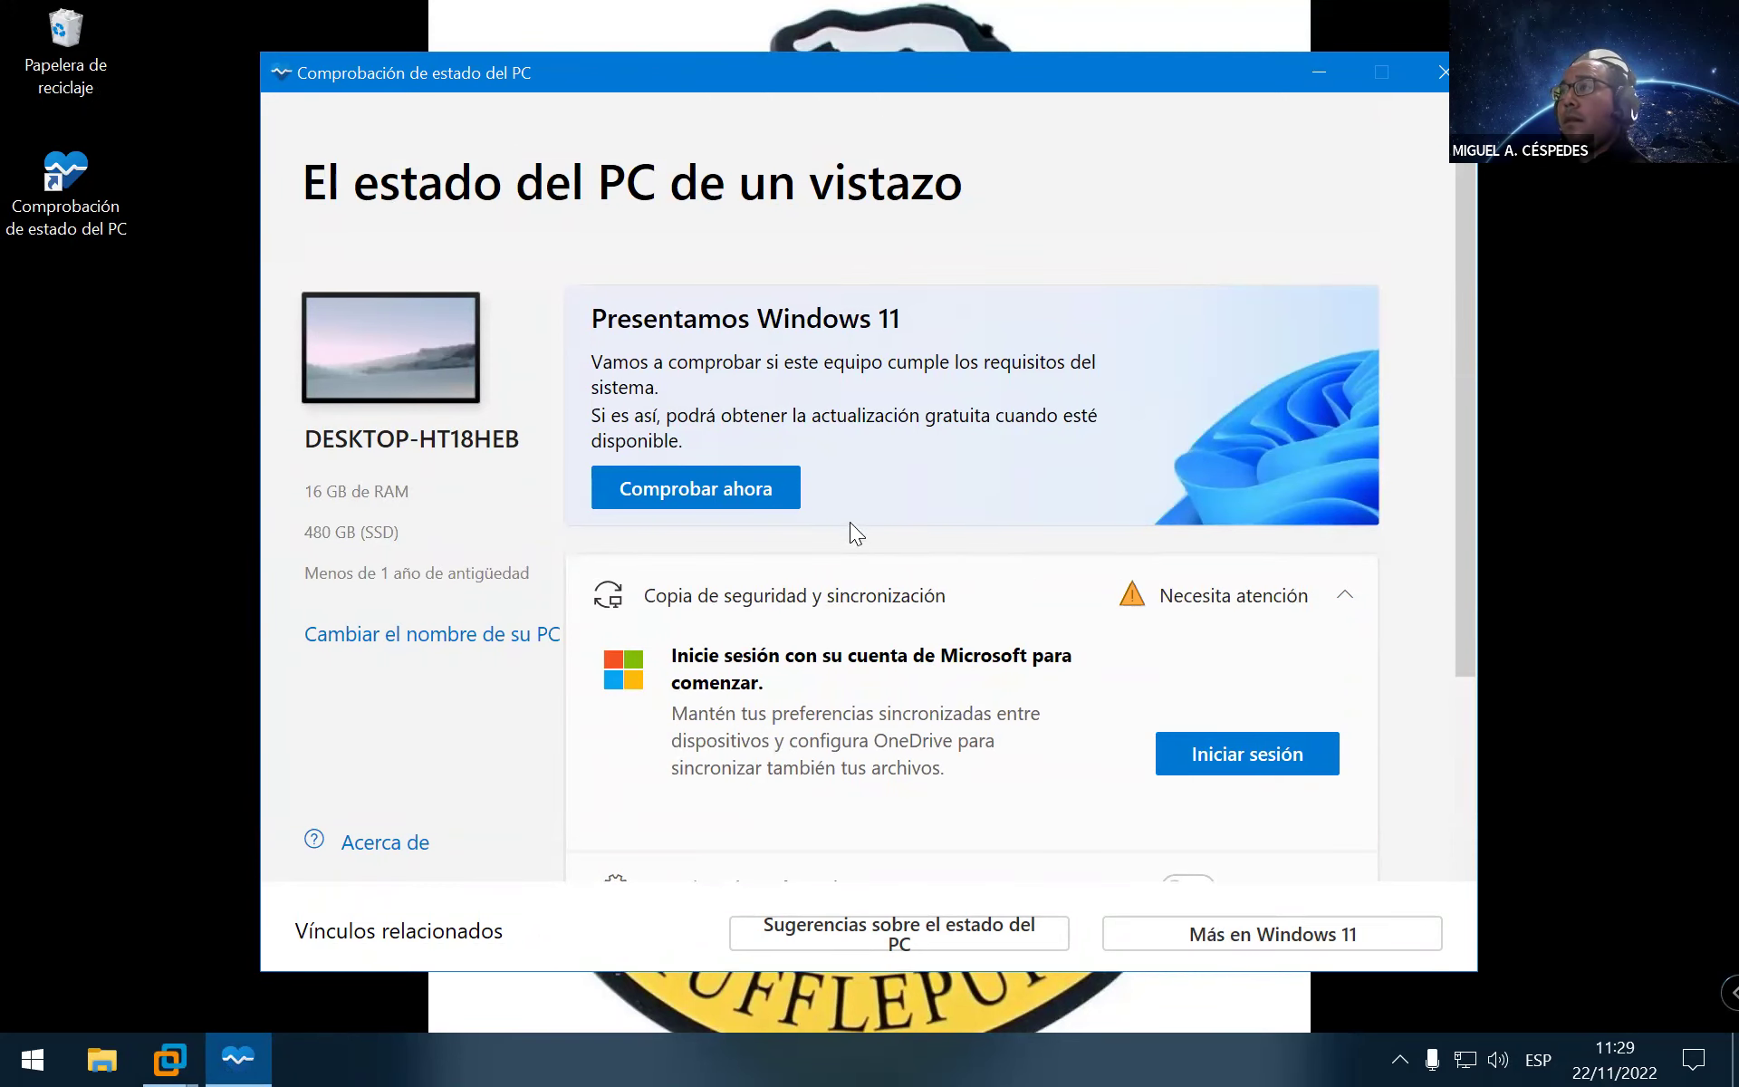
left_click(751, 497)
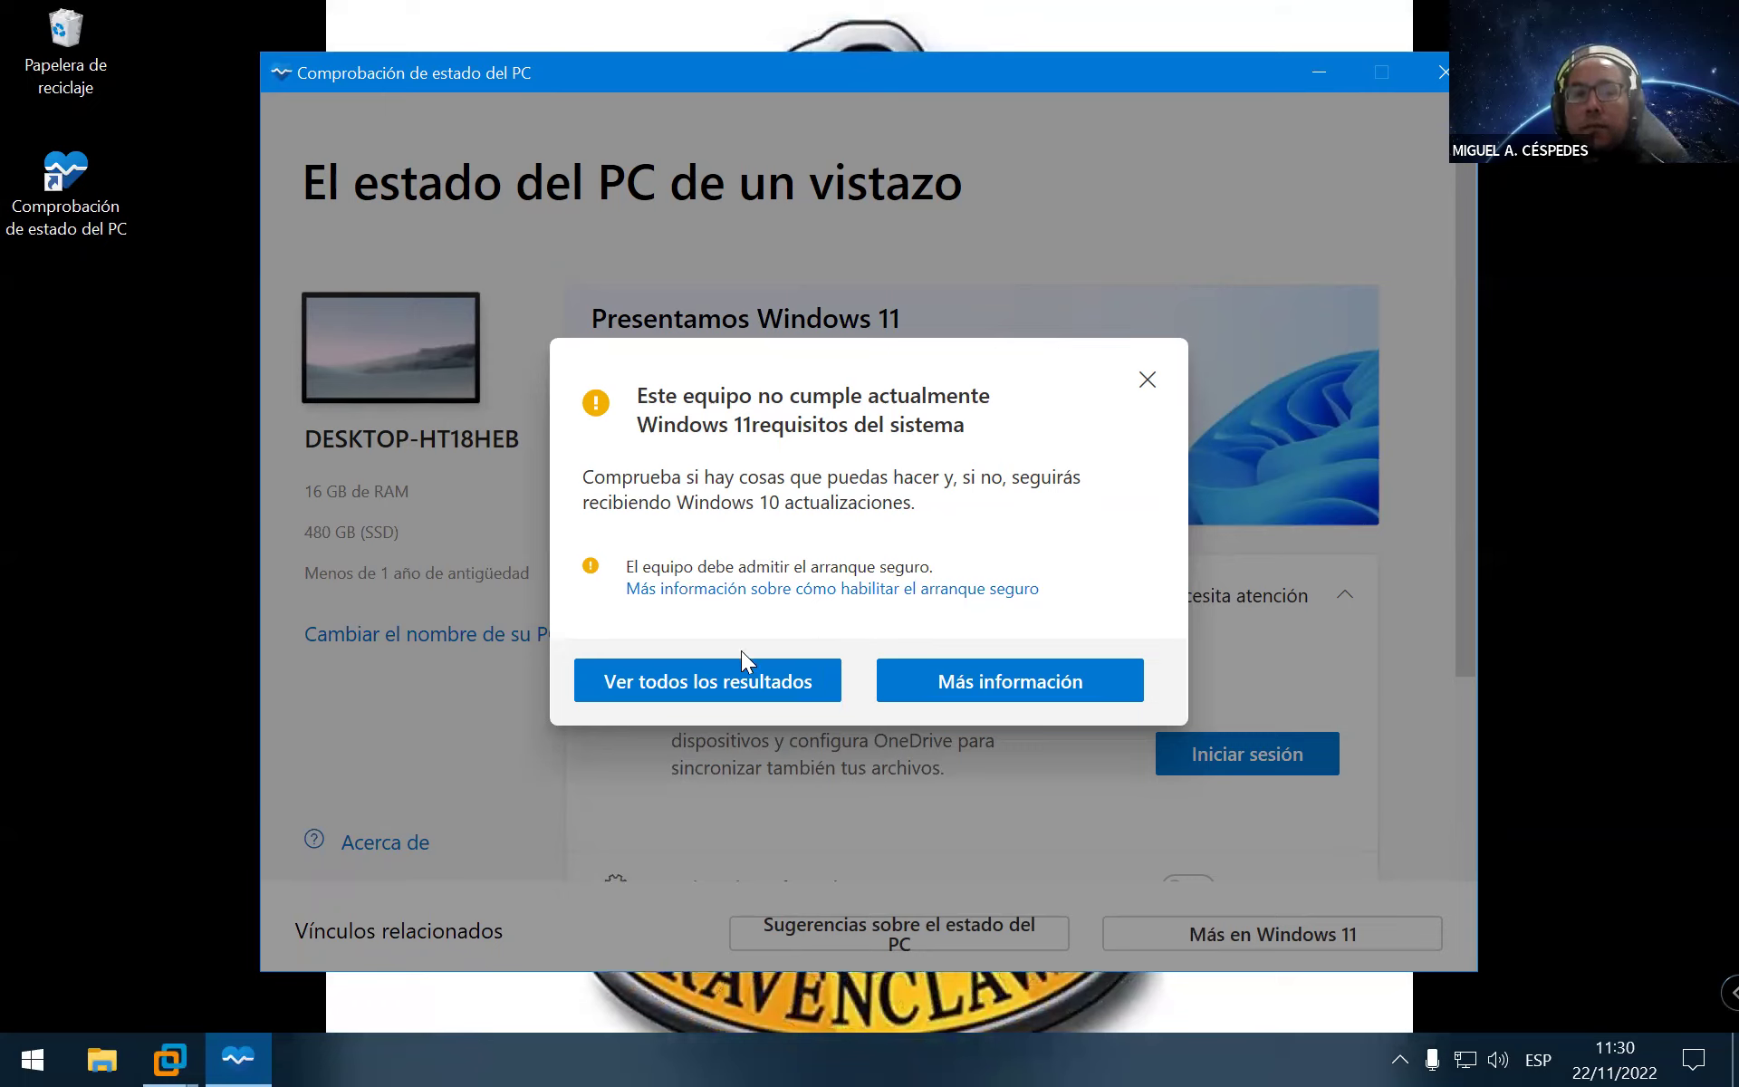
left_click(734, 681)
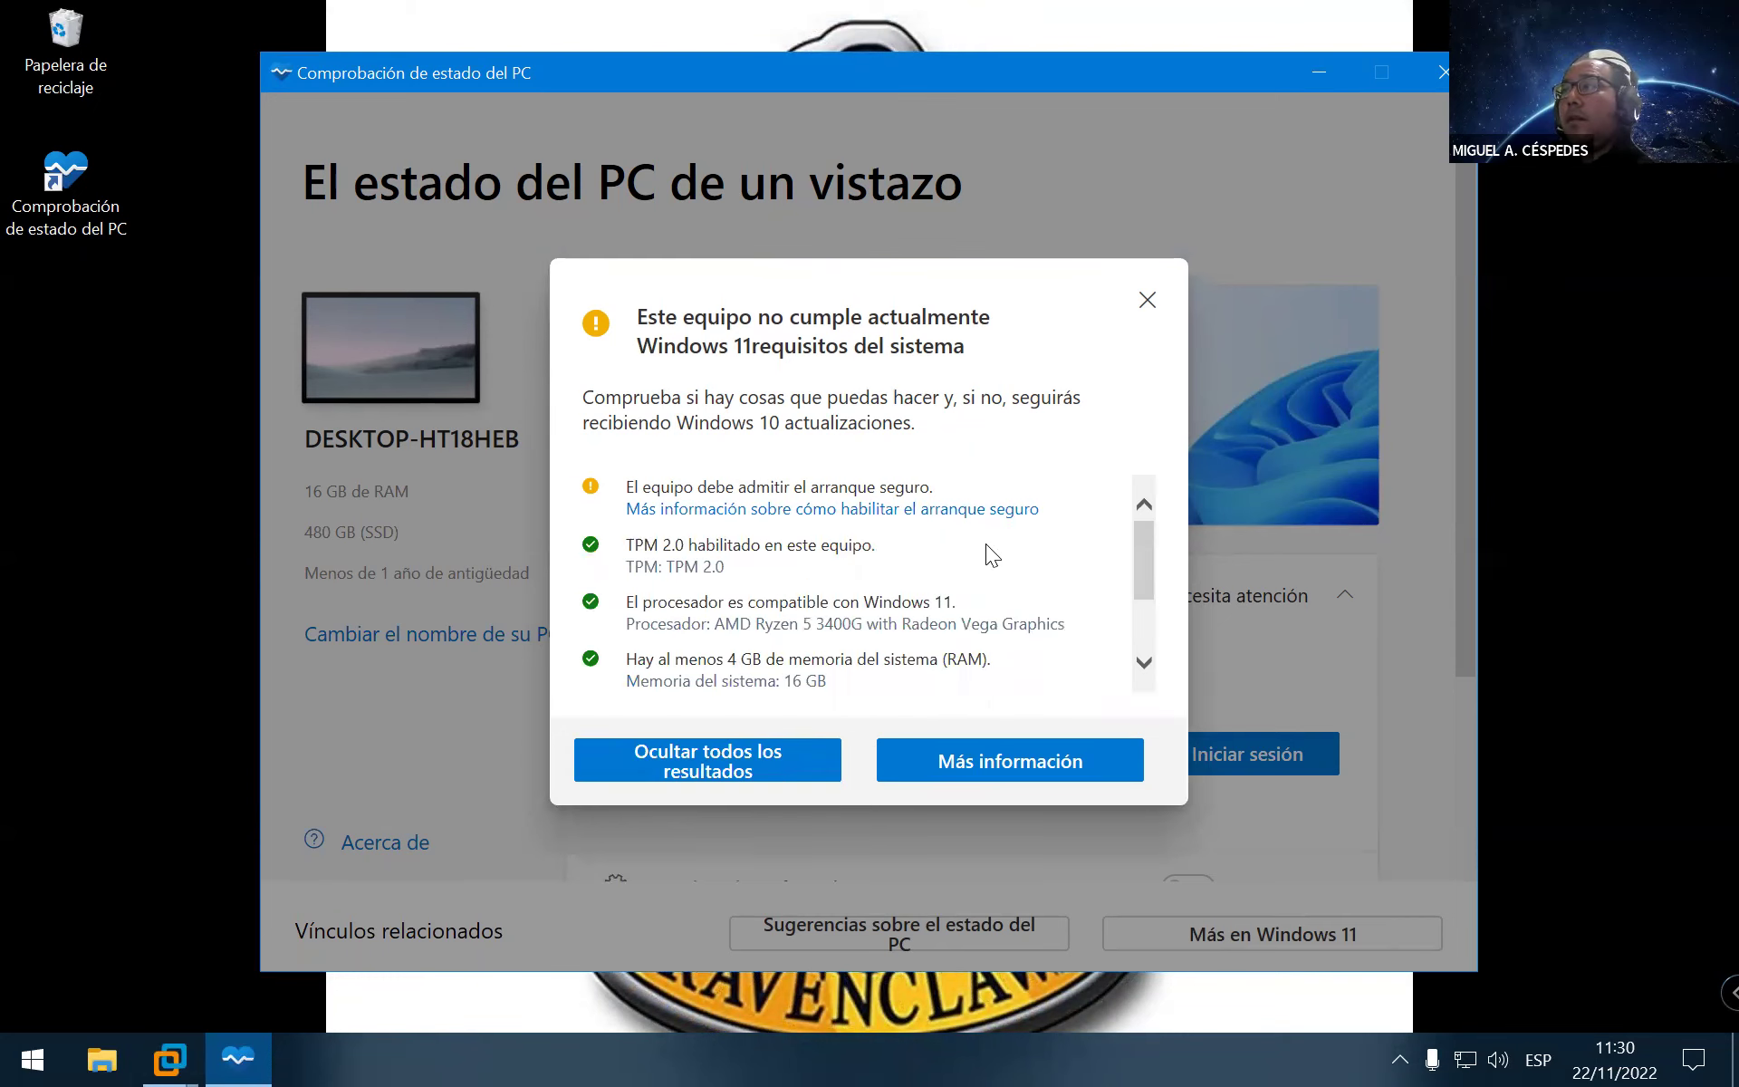
left_click(1147, 300)
left_click(1443, 73)
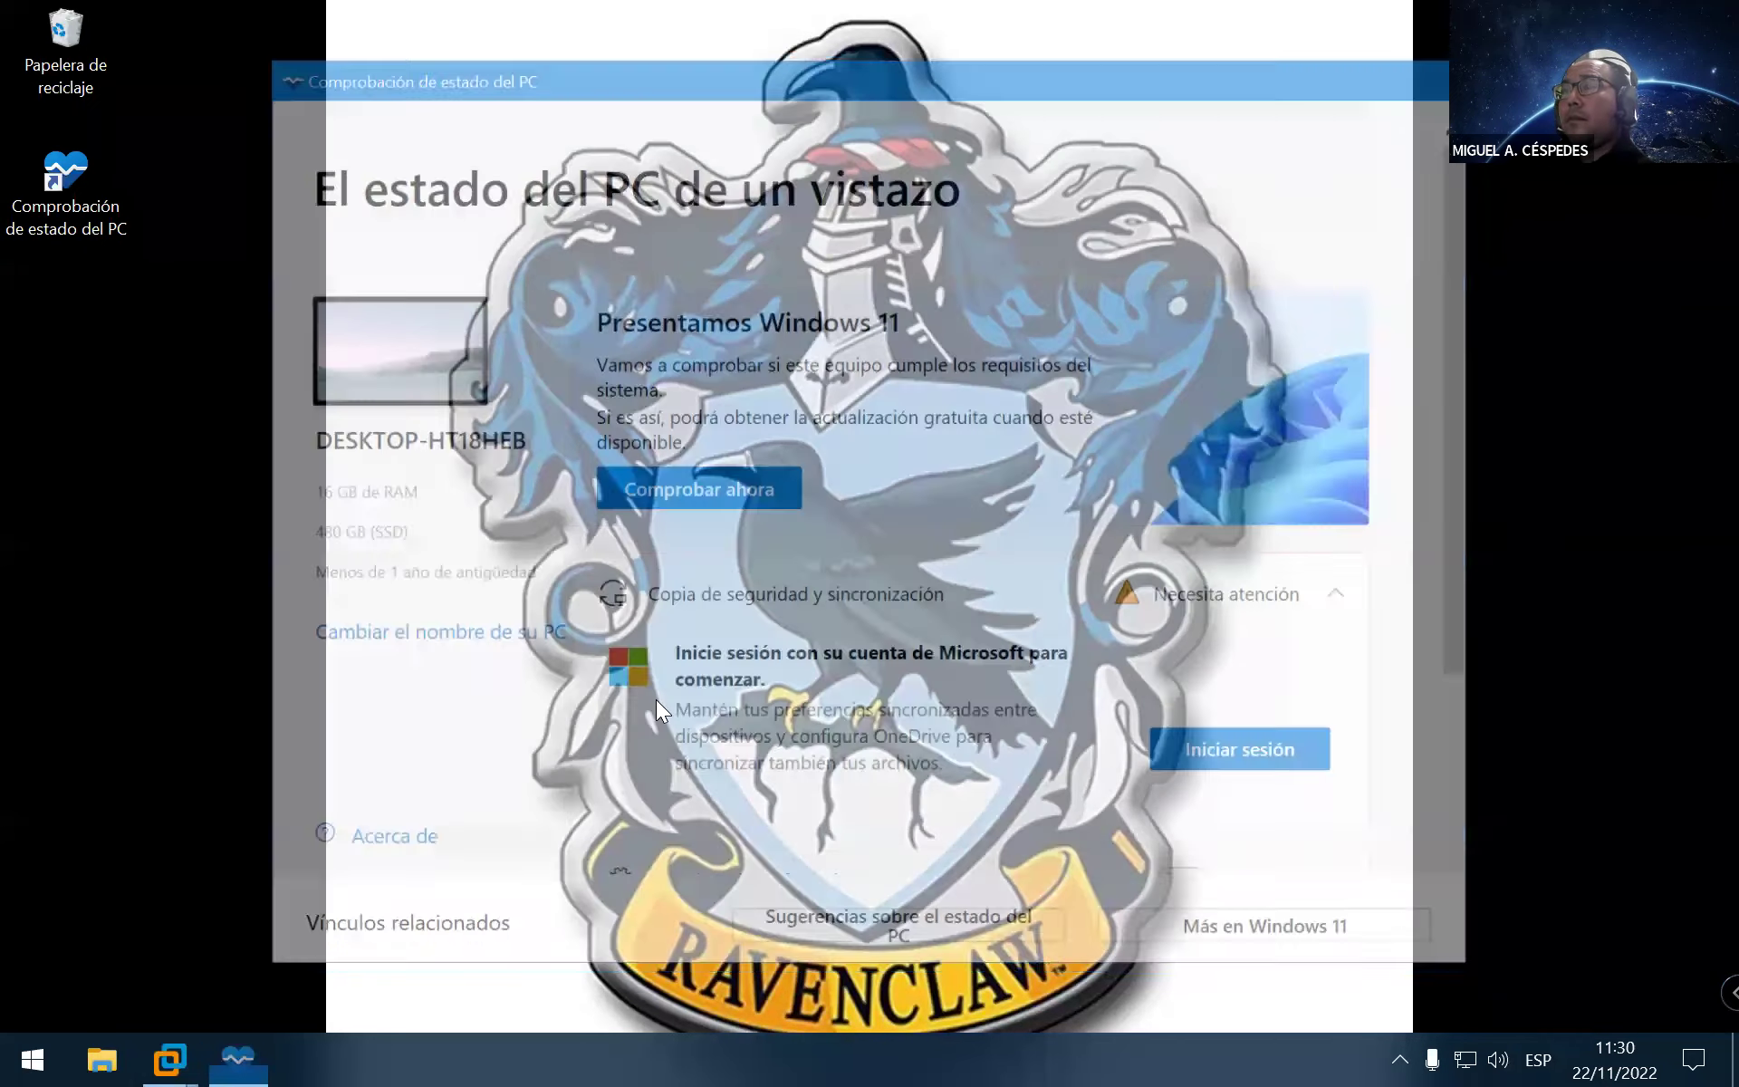
Check the Windows 11 VM's update at 8%, then return focus to the host desktop
mouse_move(172, 1055)
left_click(396, 902)
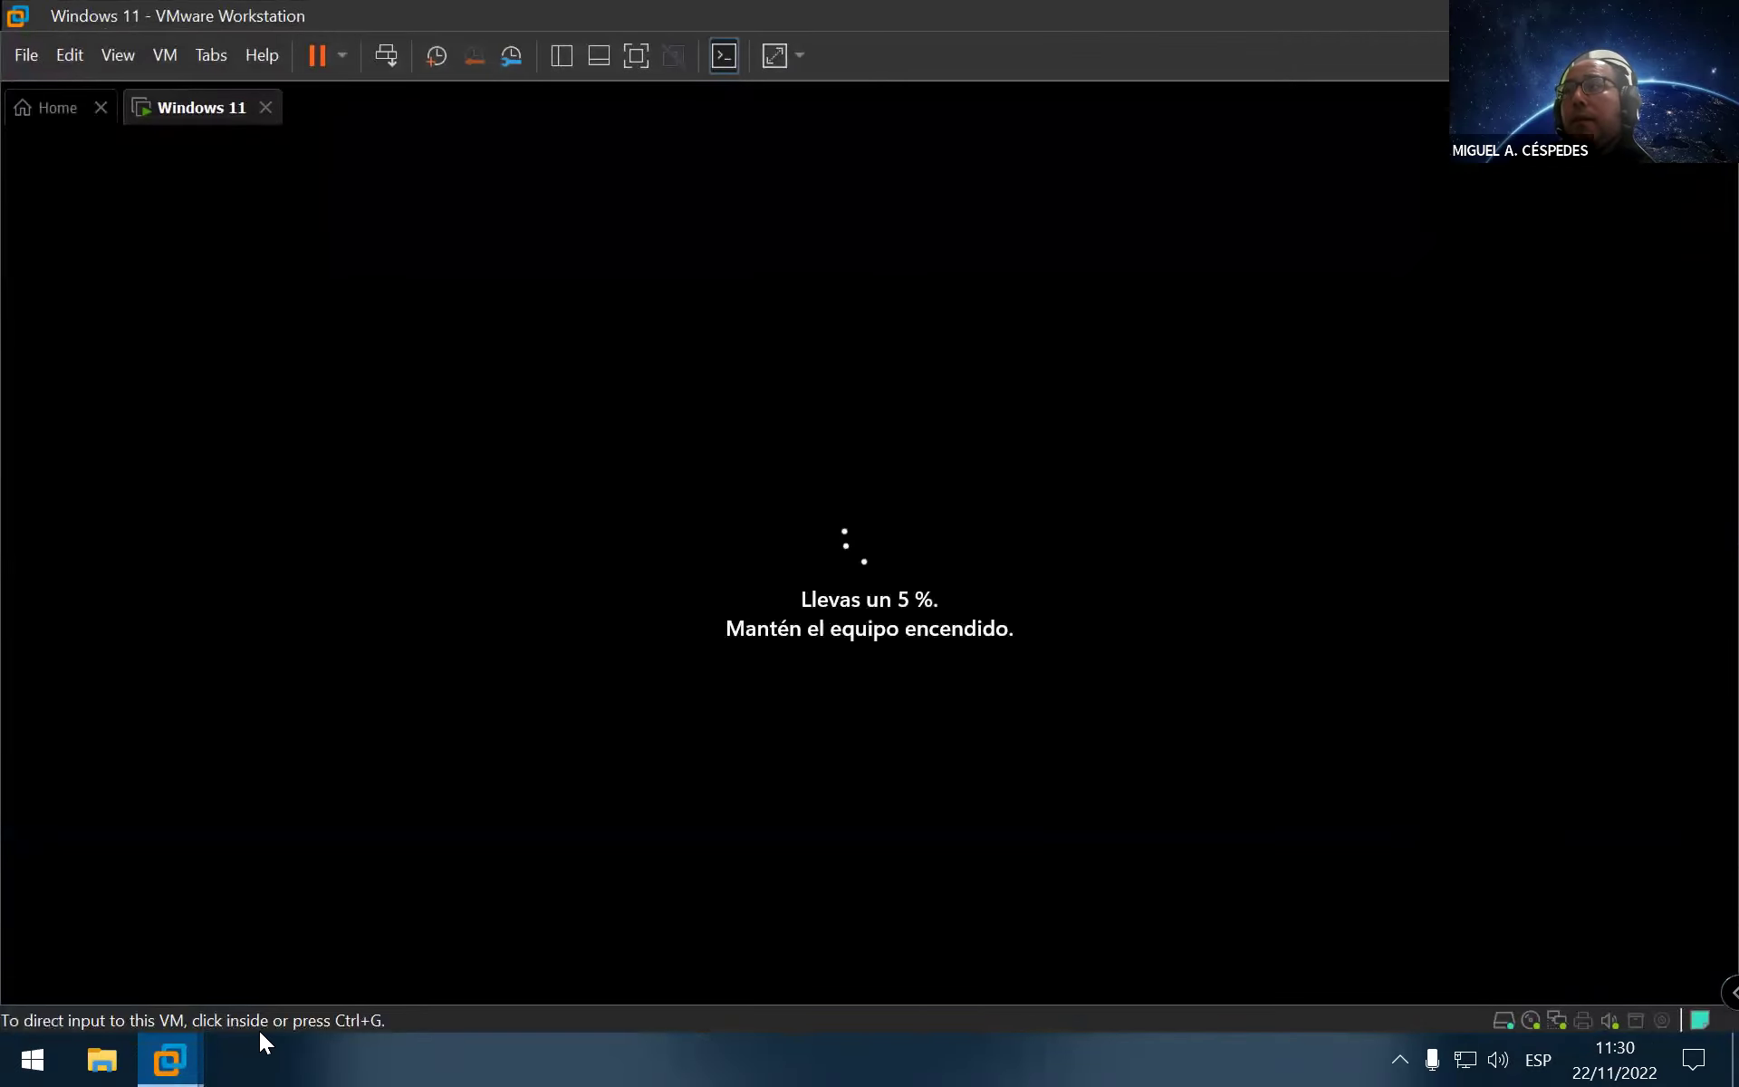
left_click(300, 1044)
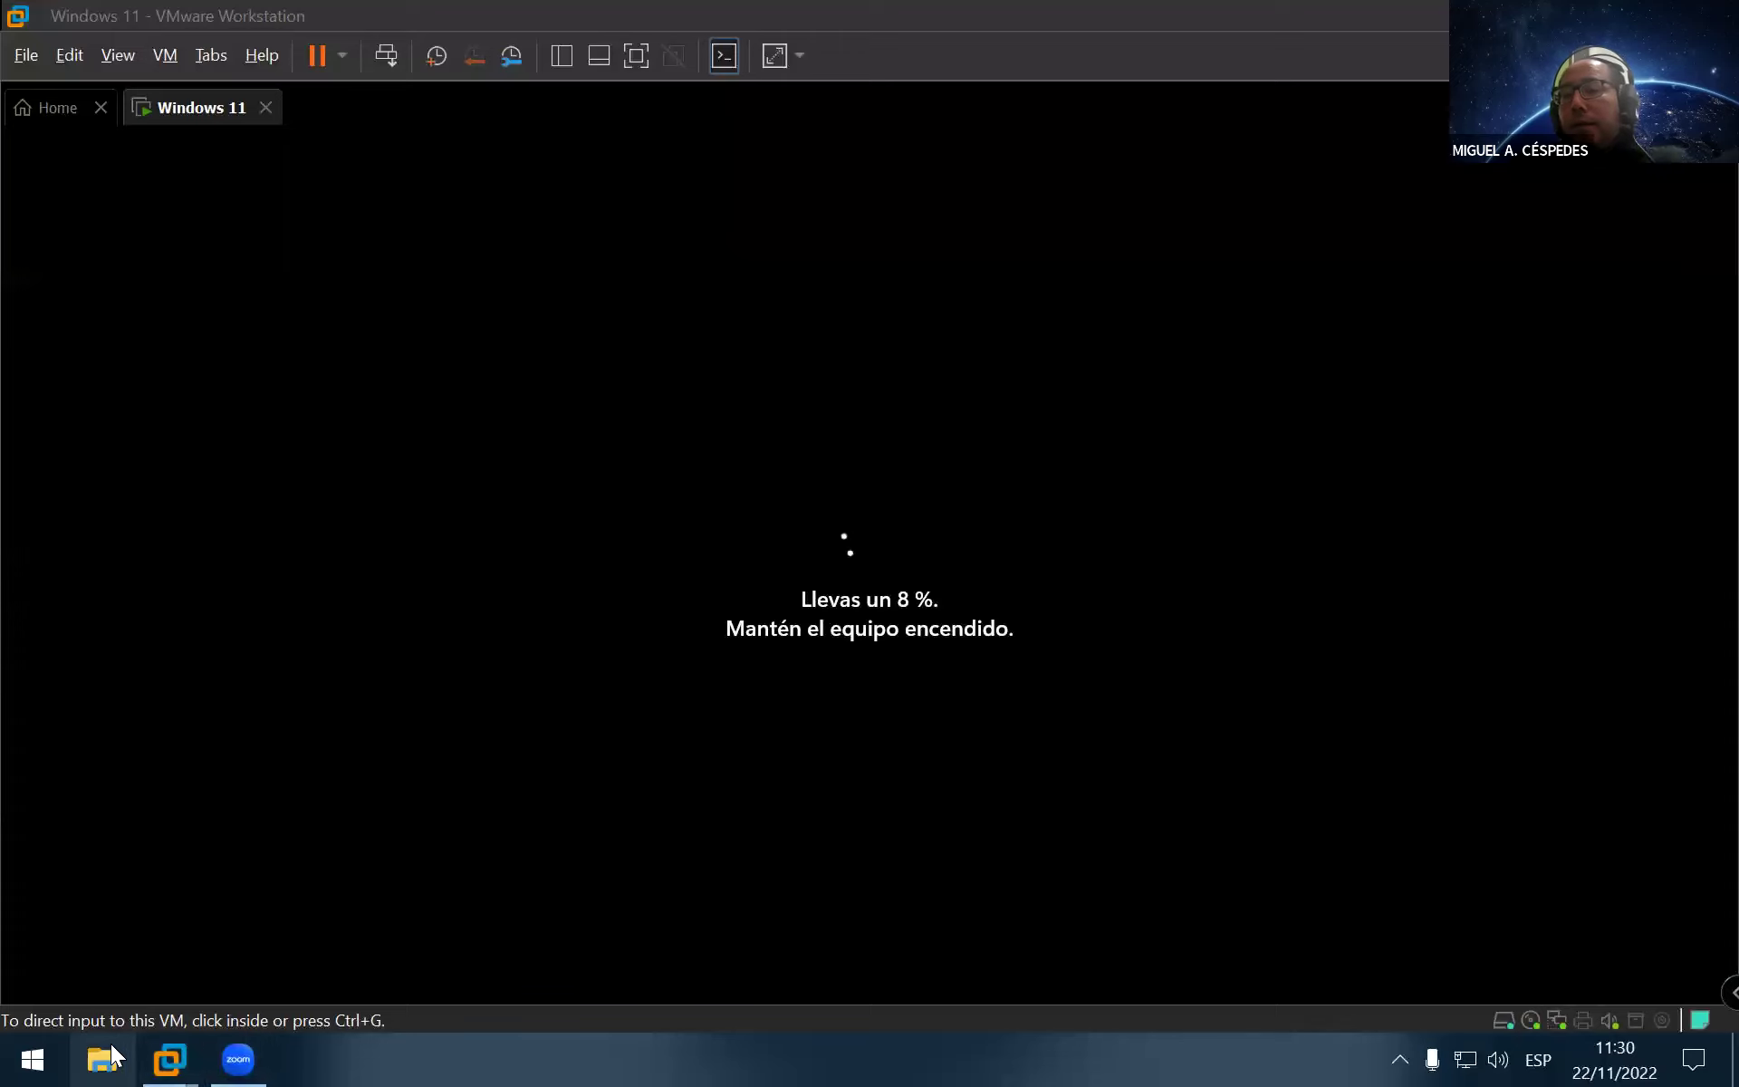
mouse_move(149, 1051)
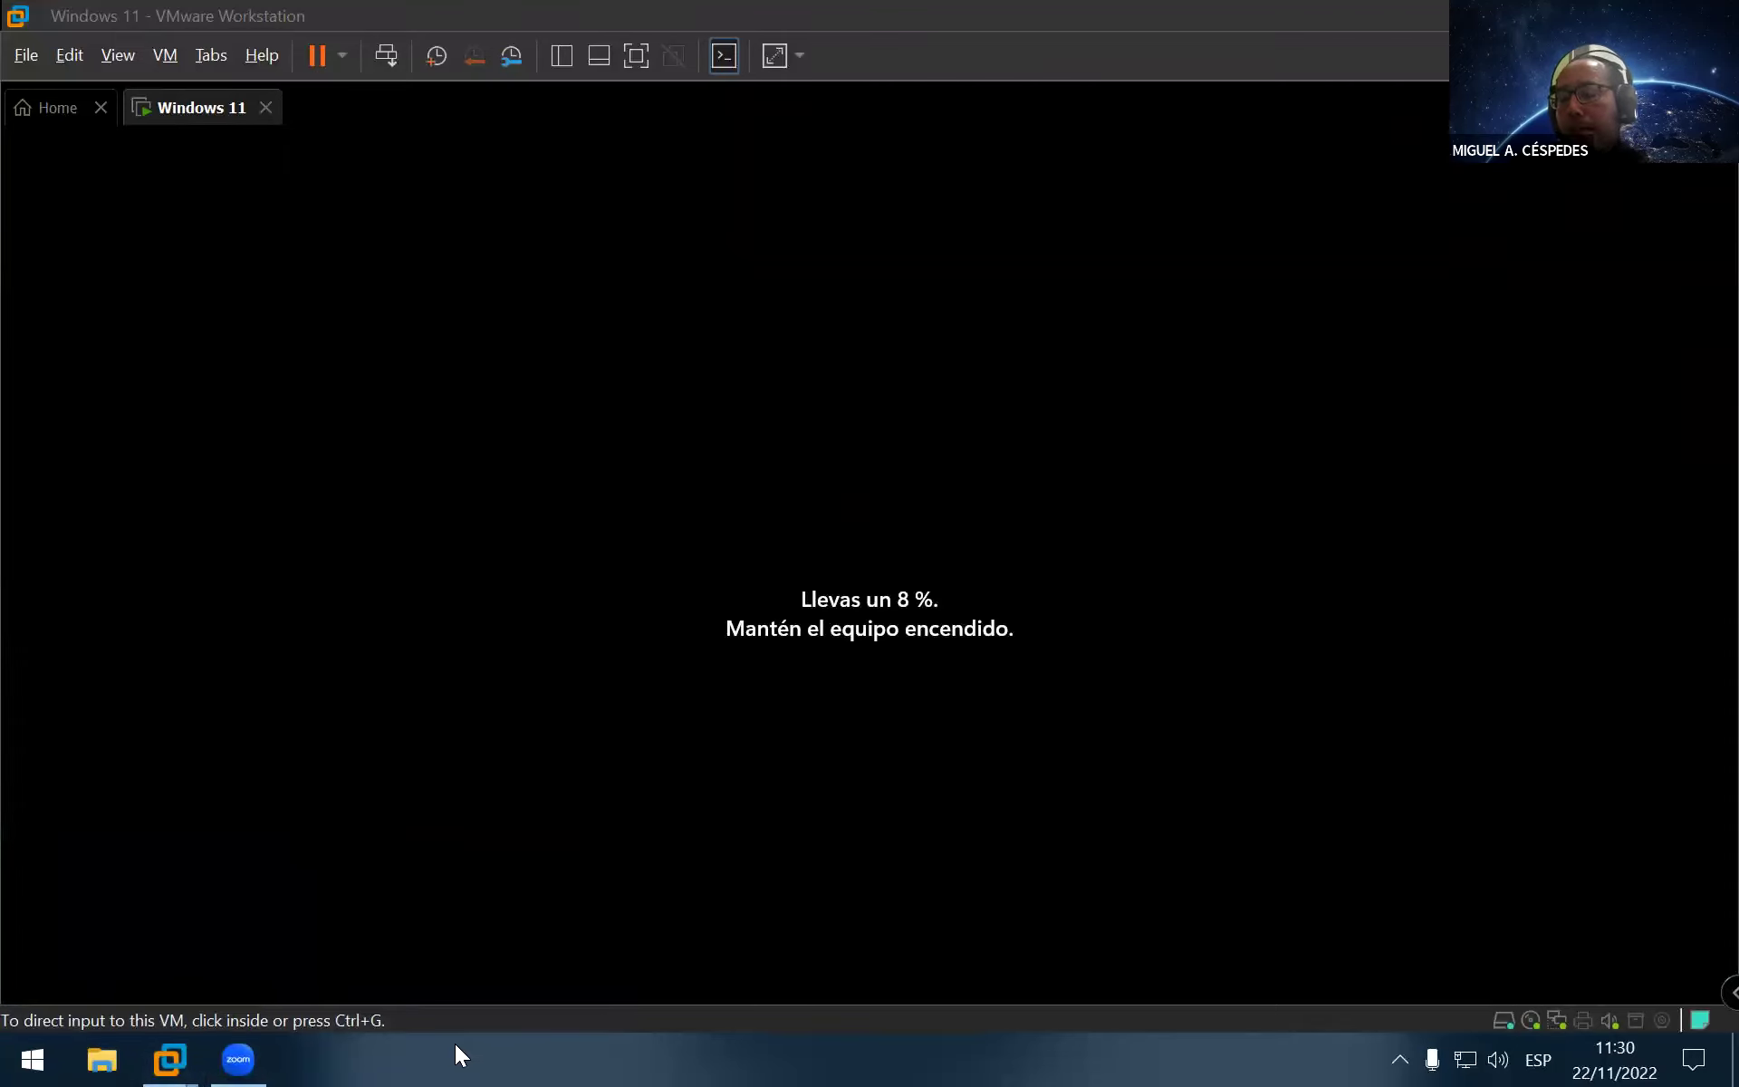
key("super+r")
left_click(338, 974)
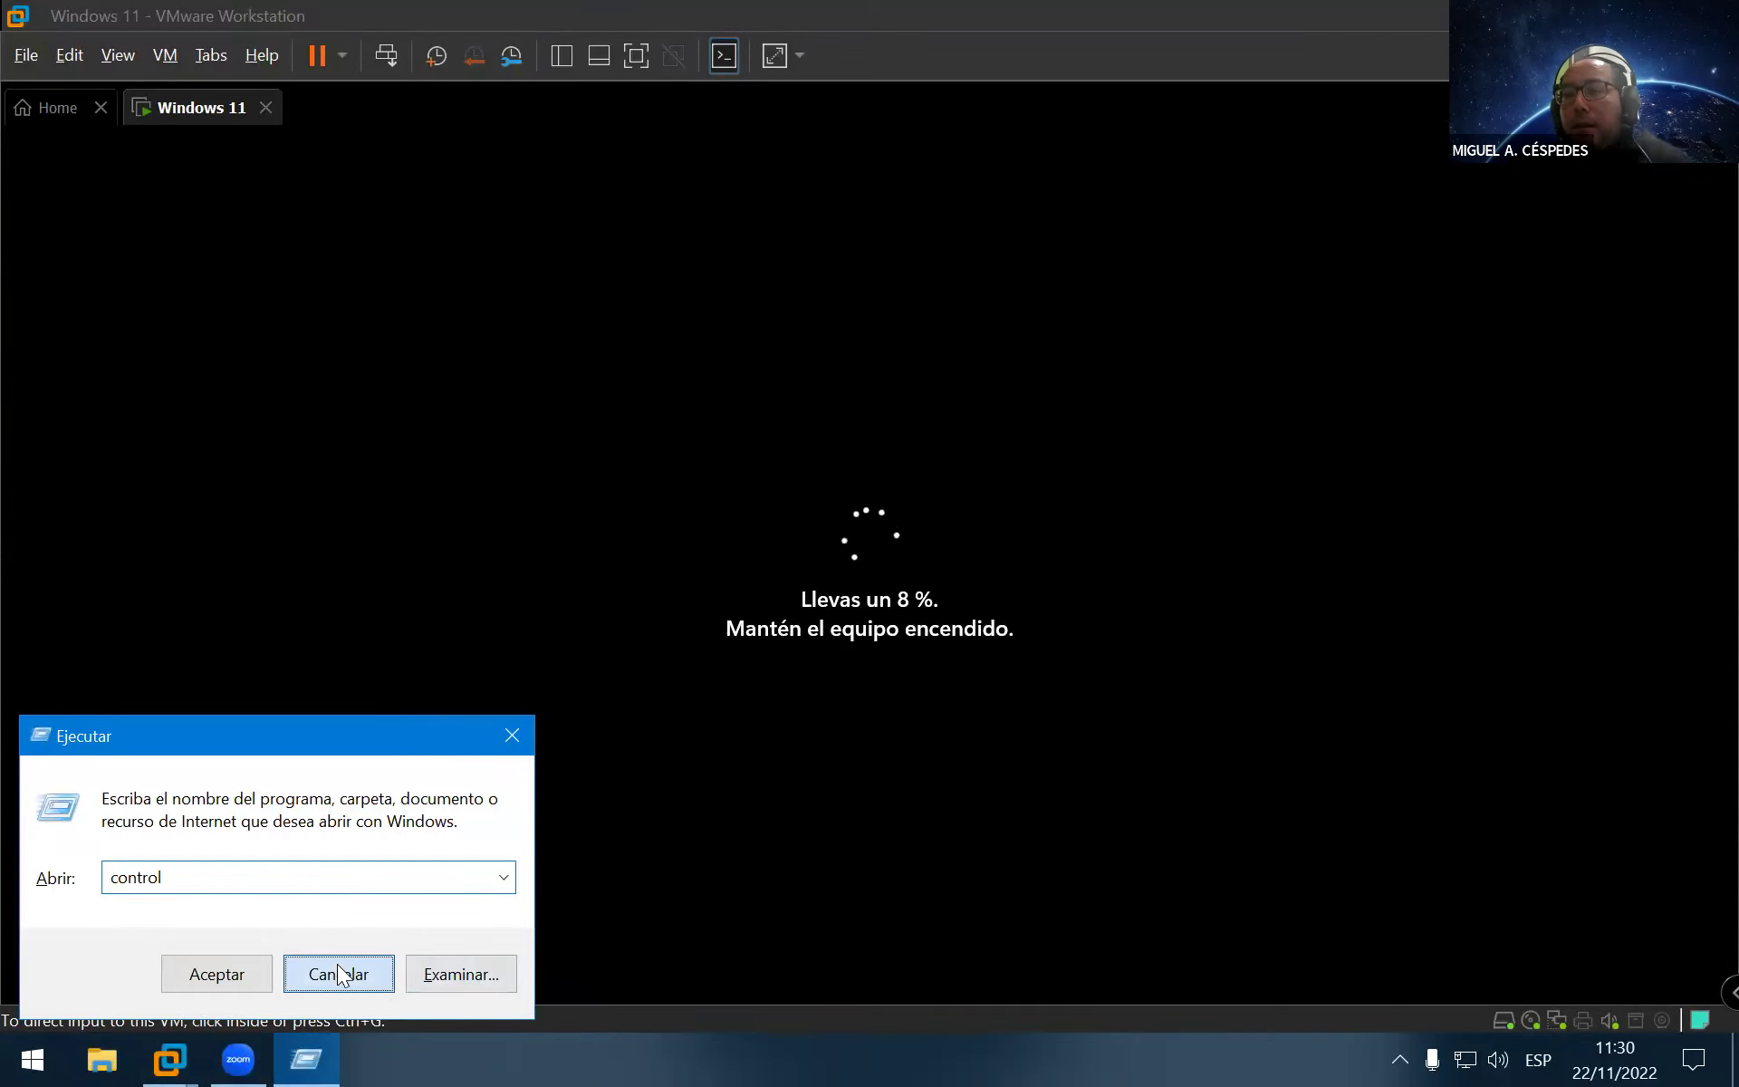
Search the host Start menu for 'CHR' and launch Google Chrome
key("super")
left_click(395, 1044)
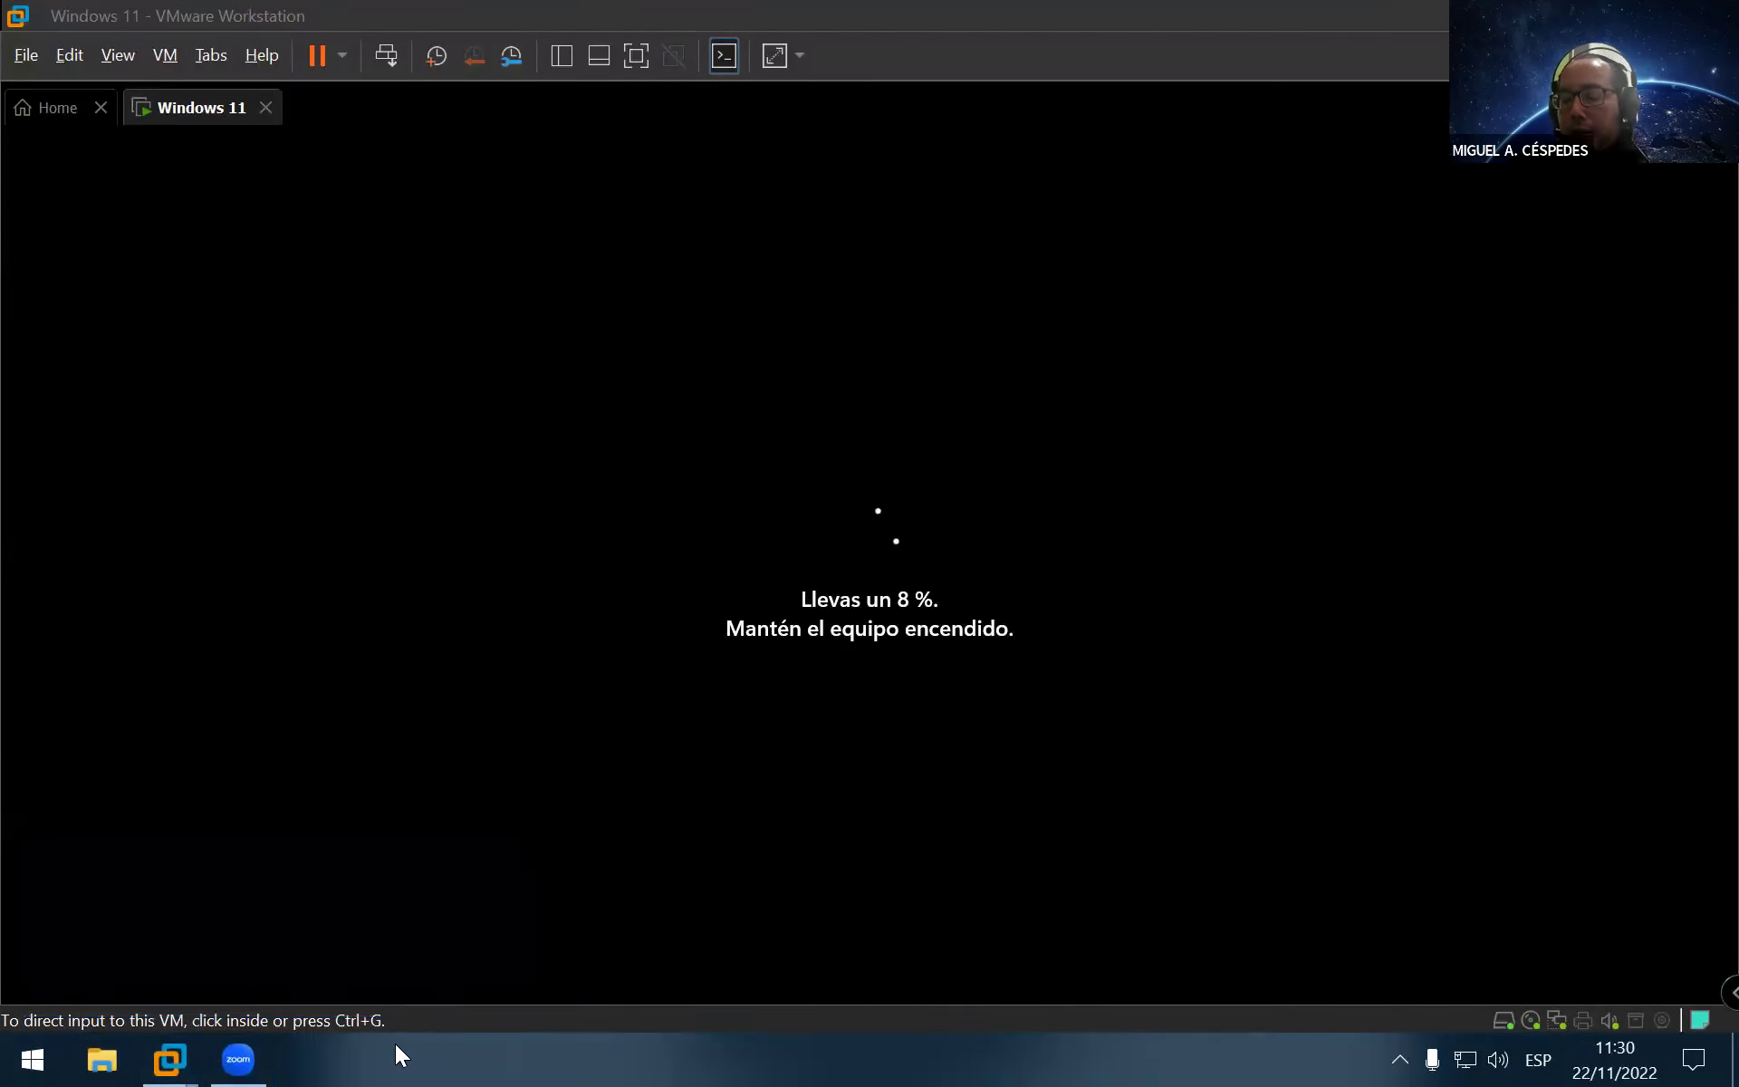
key("super")
type("CHR")
key("Escape")
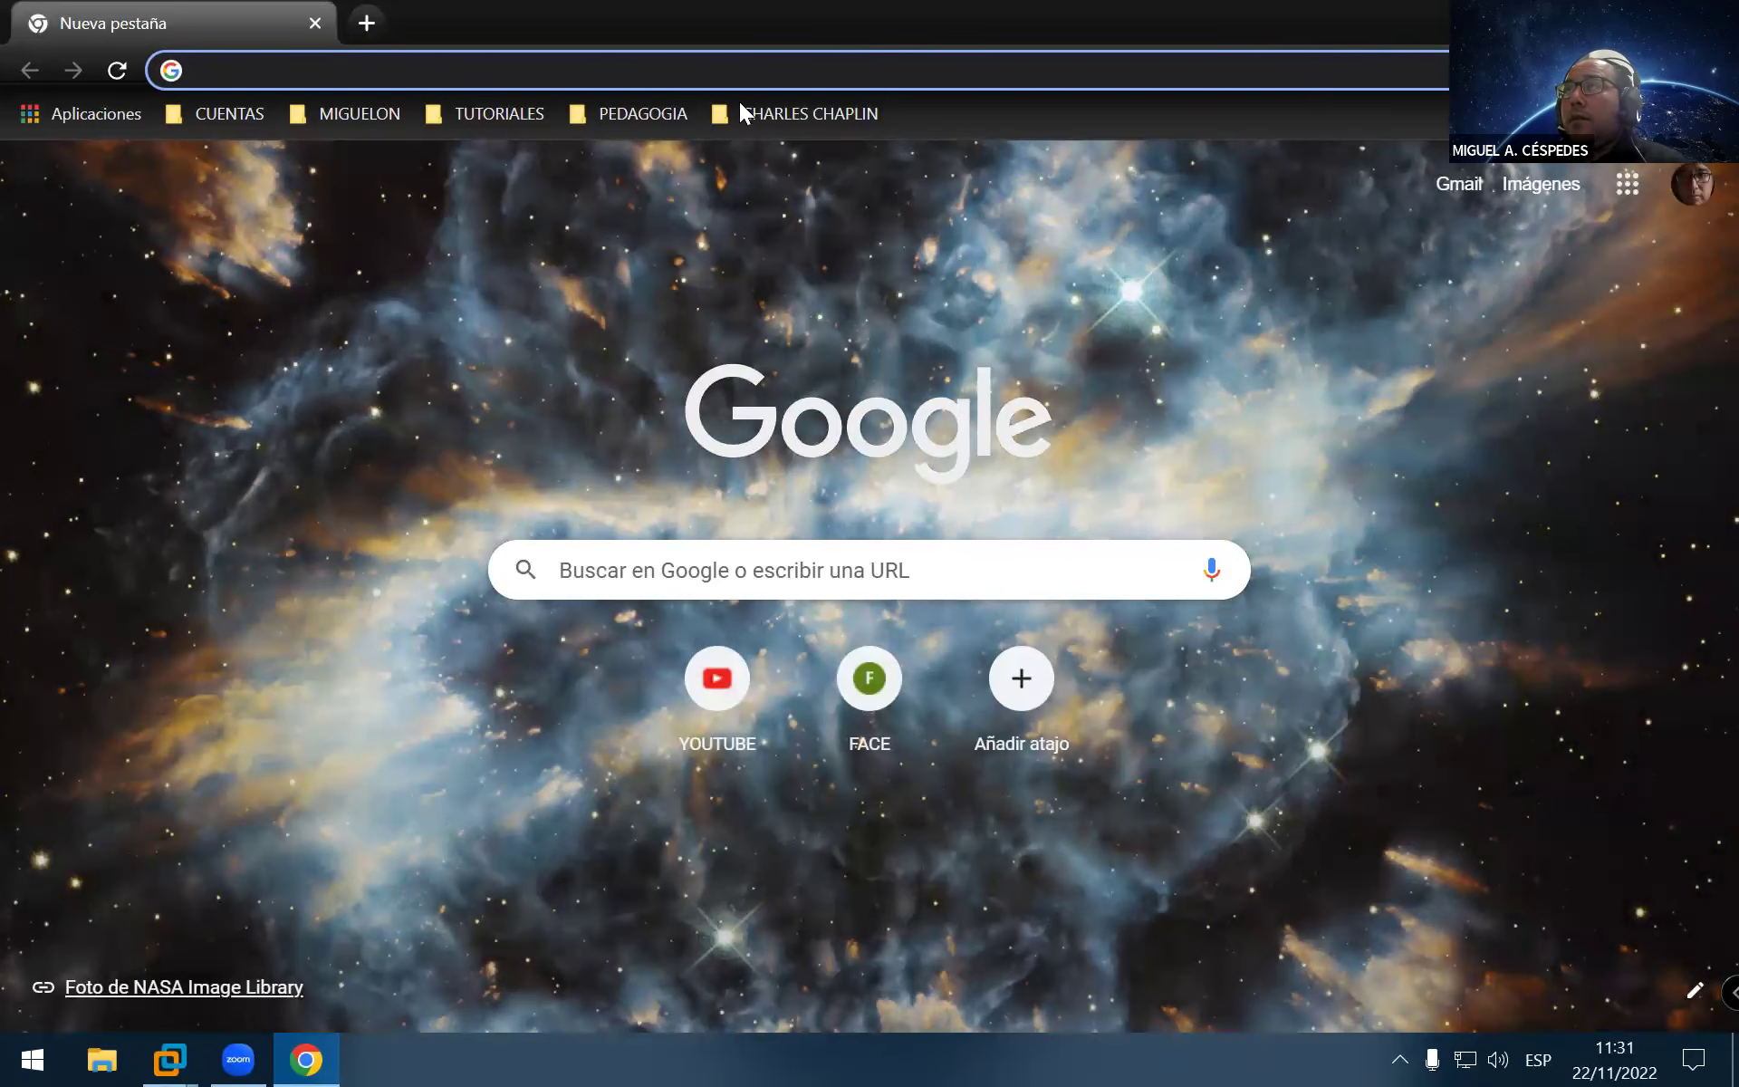
Search Google for 'ACTUALIZAR A WINDOWS 11'
left_click(739, 71)
type("AC")
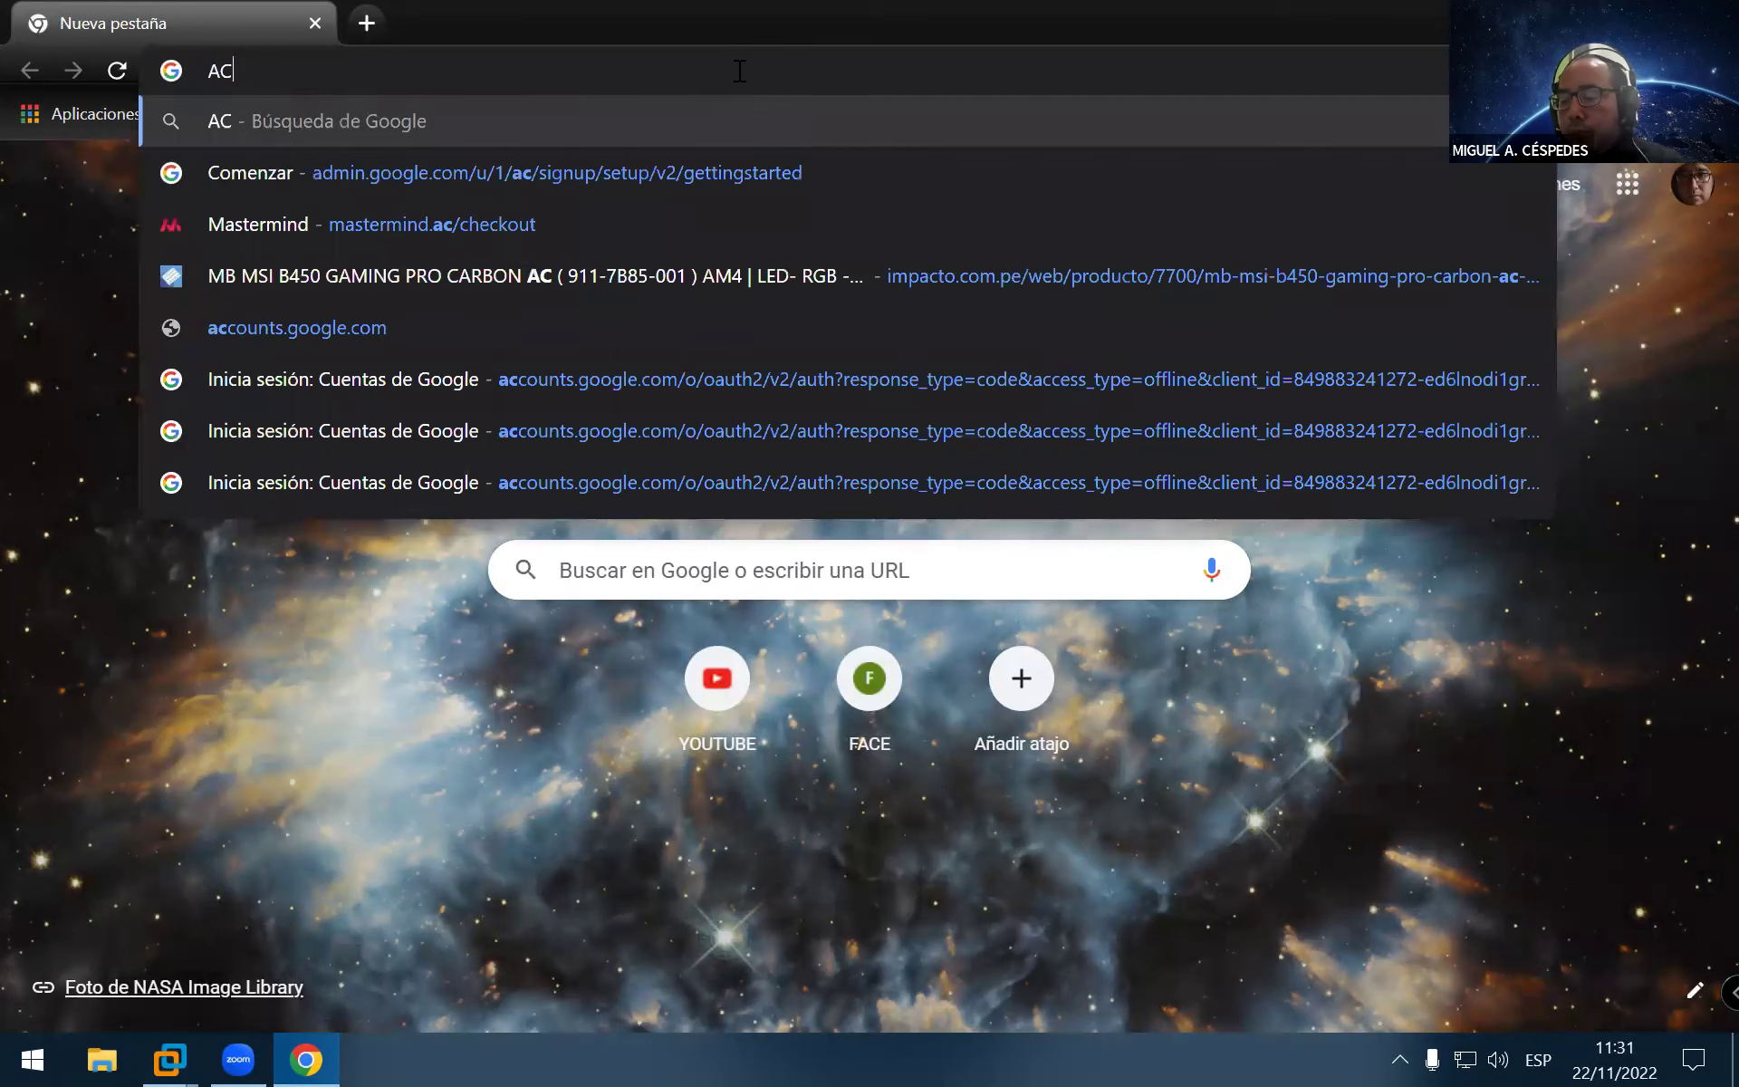
type("TUALIZAR A WINDOWS 11")
key("Return")
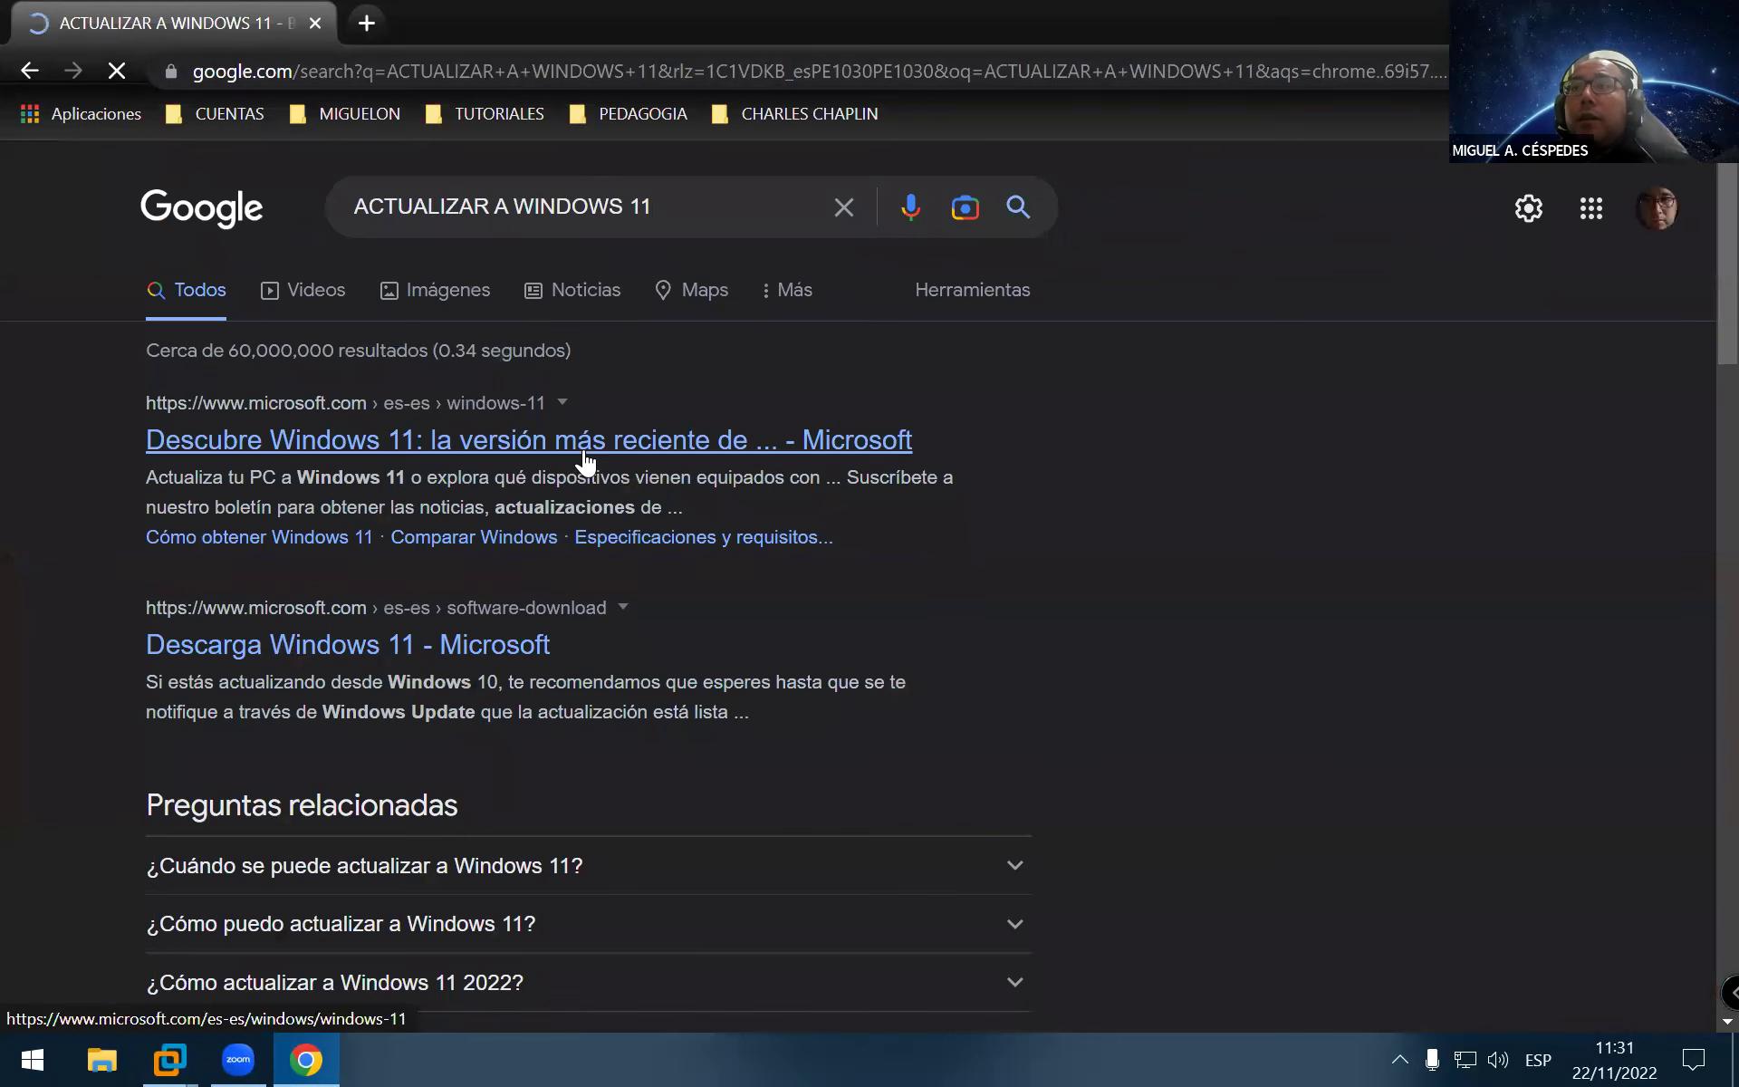
On Microsoft's Descubre Windows 11 page, run 'Comprueba si puedes actualizar ahora' and allow opening Settings
left_click(585, 453)
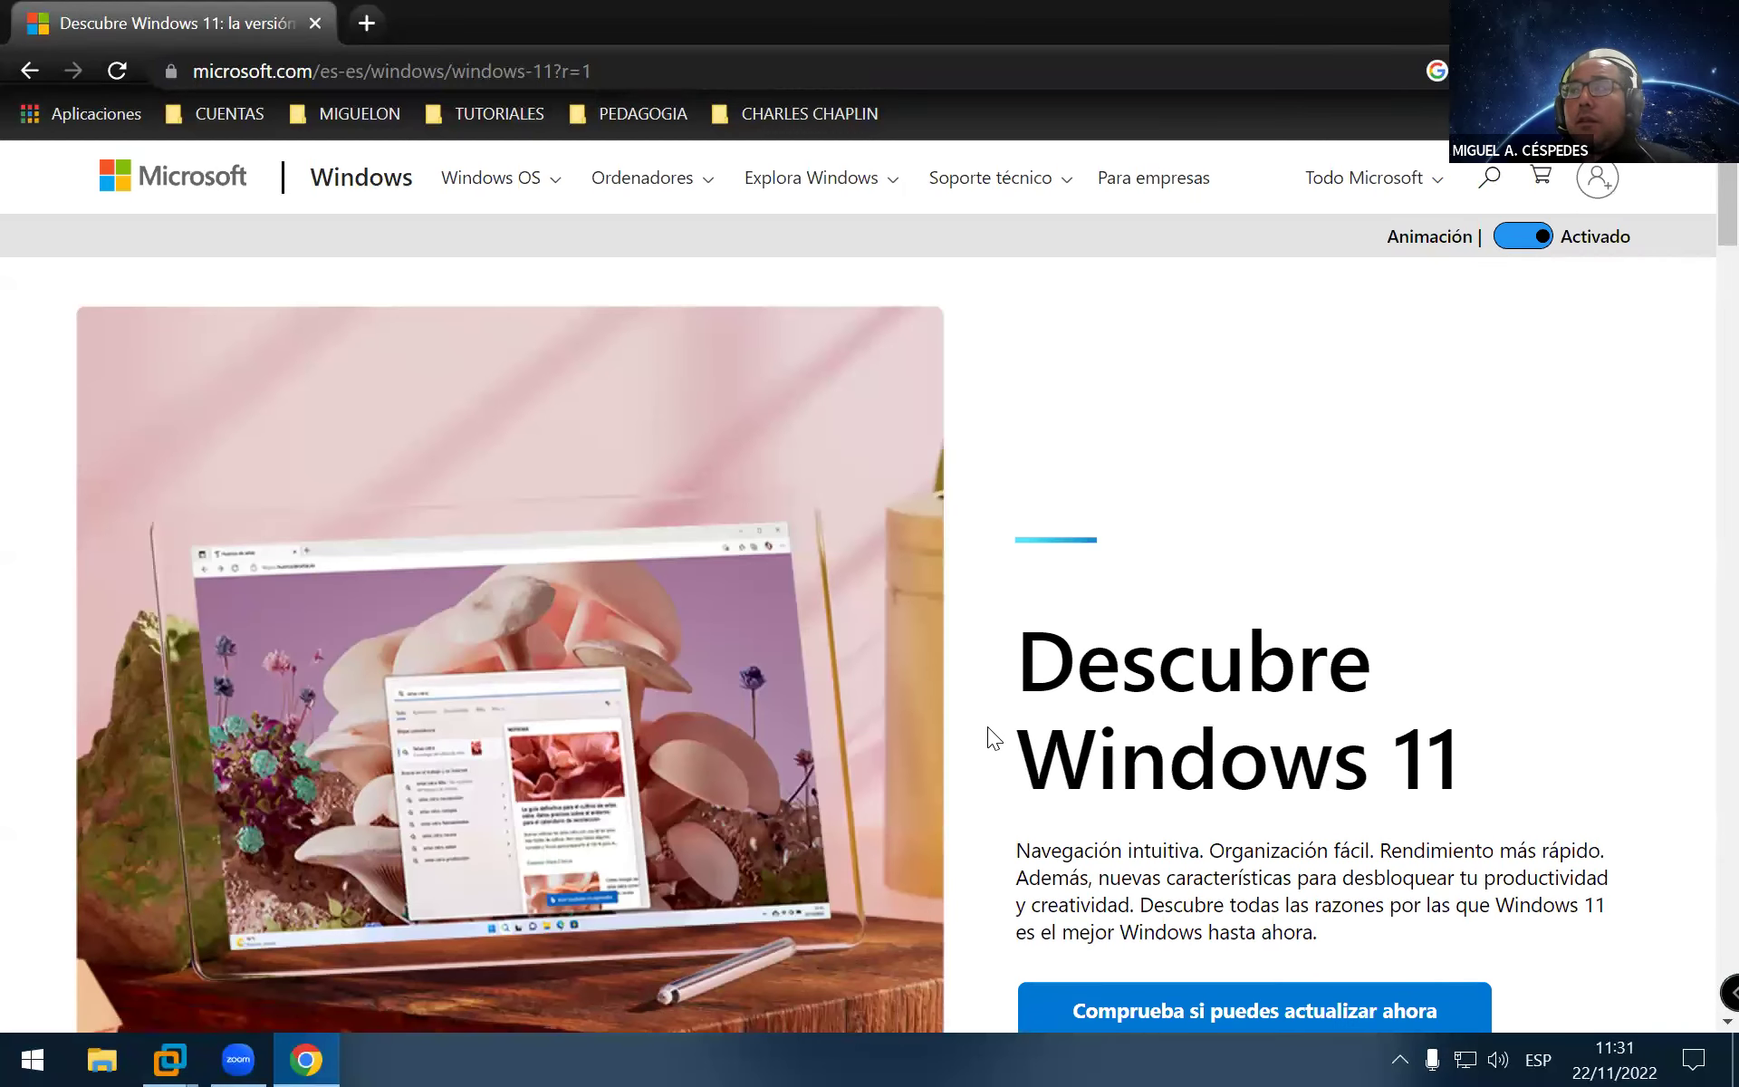
scroll(985, 730, "down", 4)
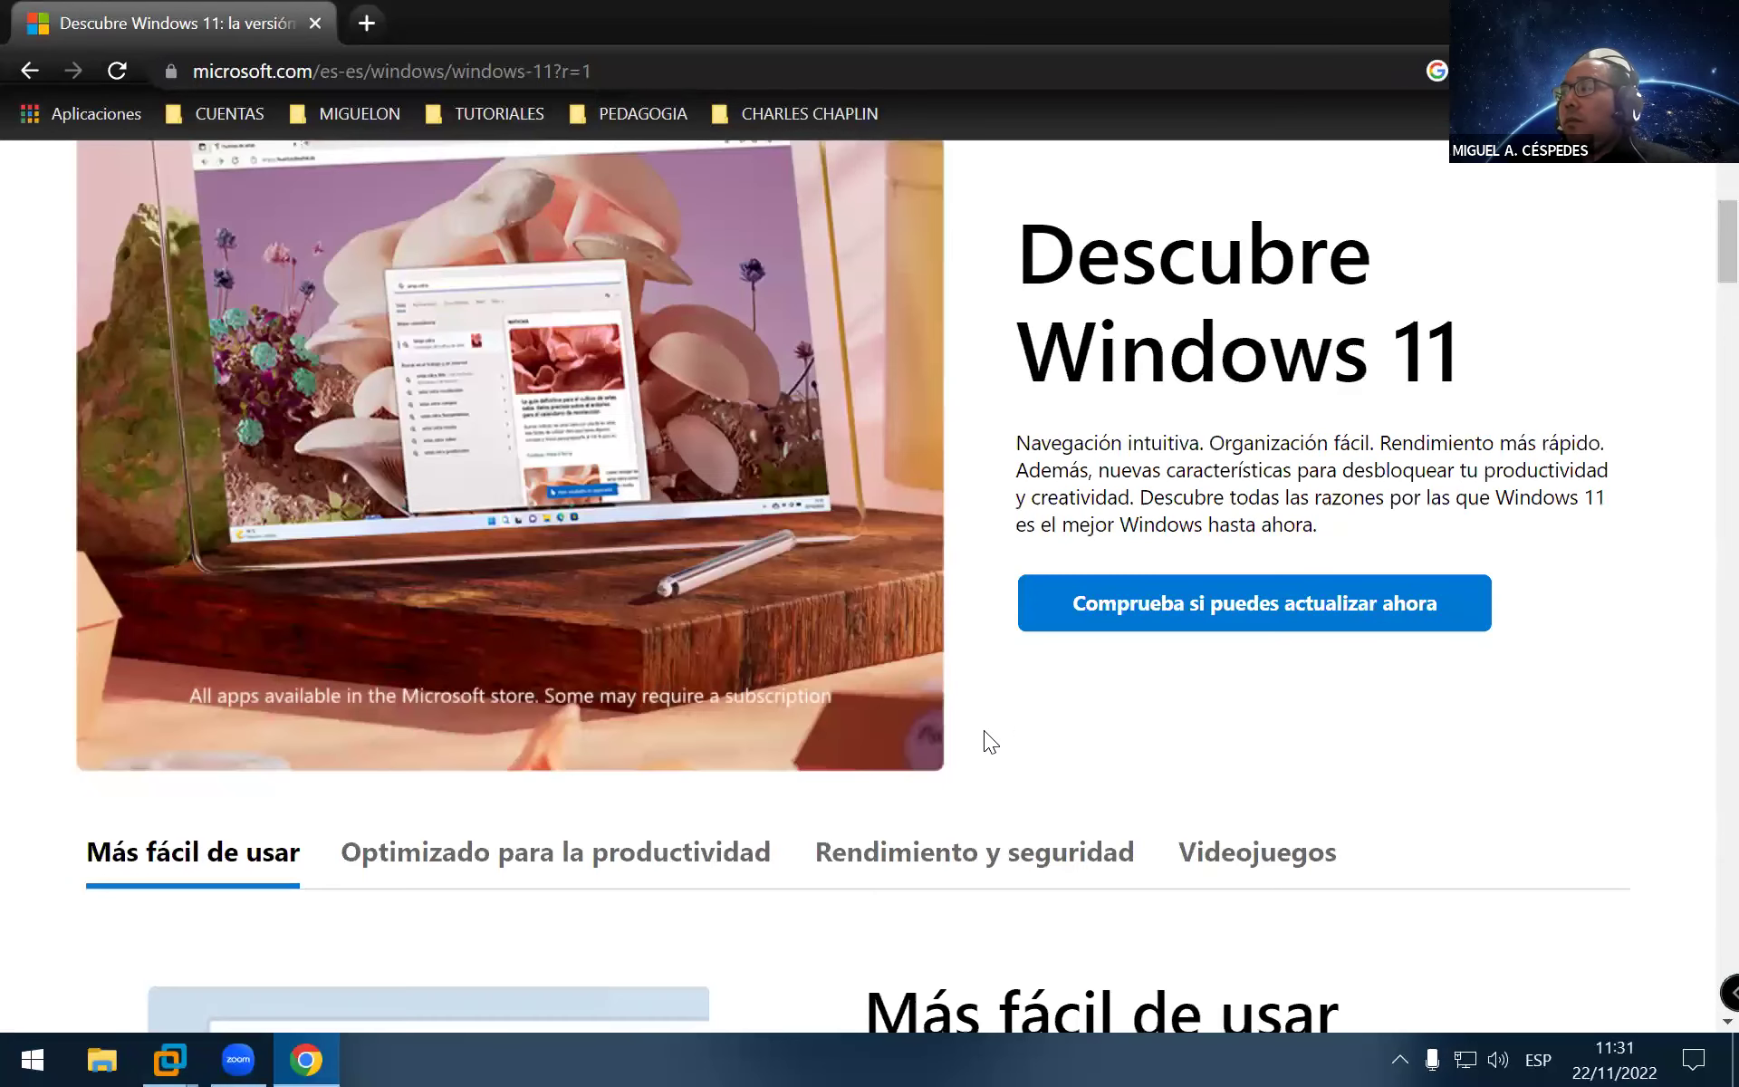
left_click(1254, 606)
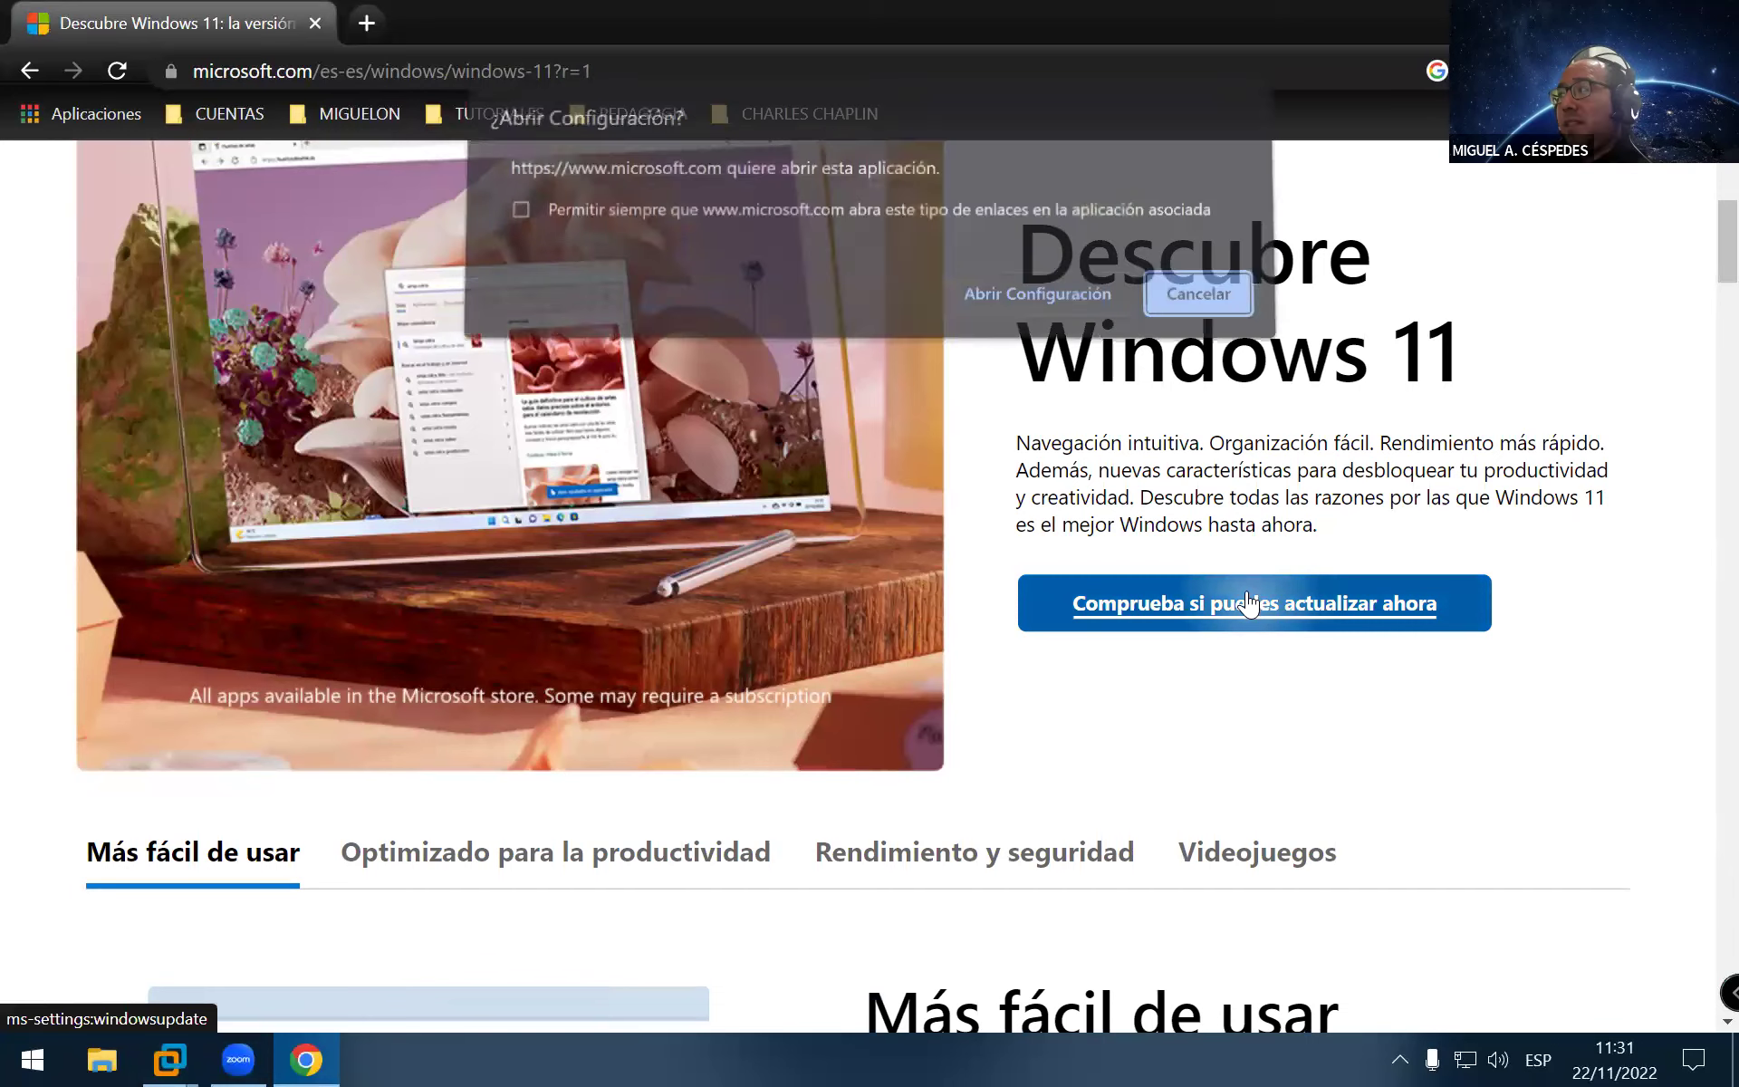
left_click(1054, 306)
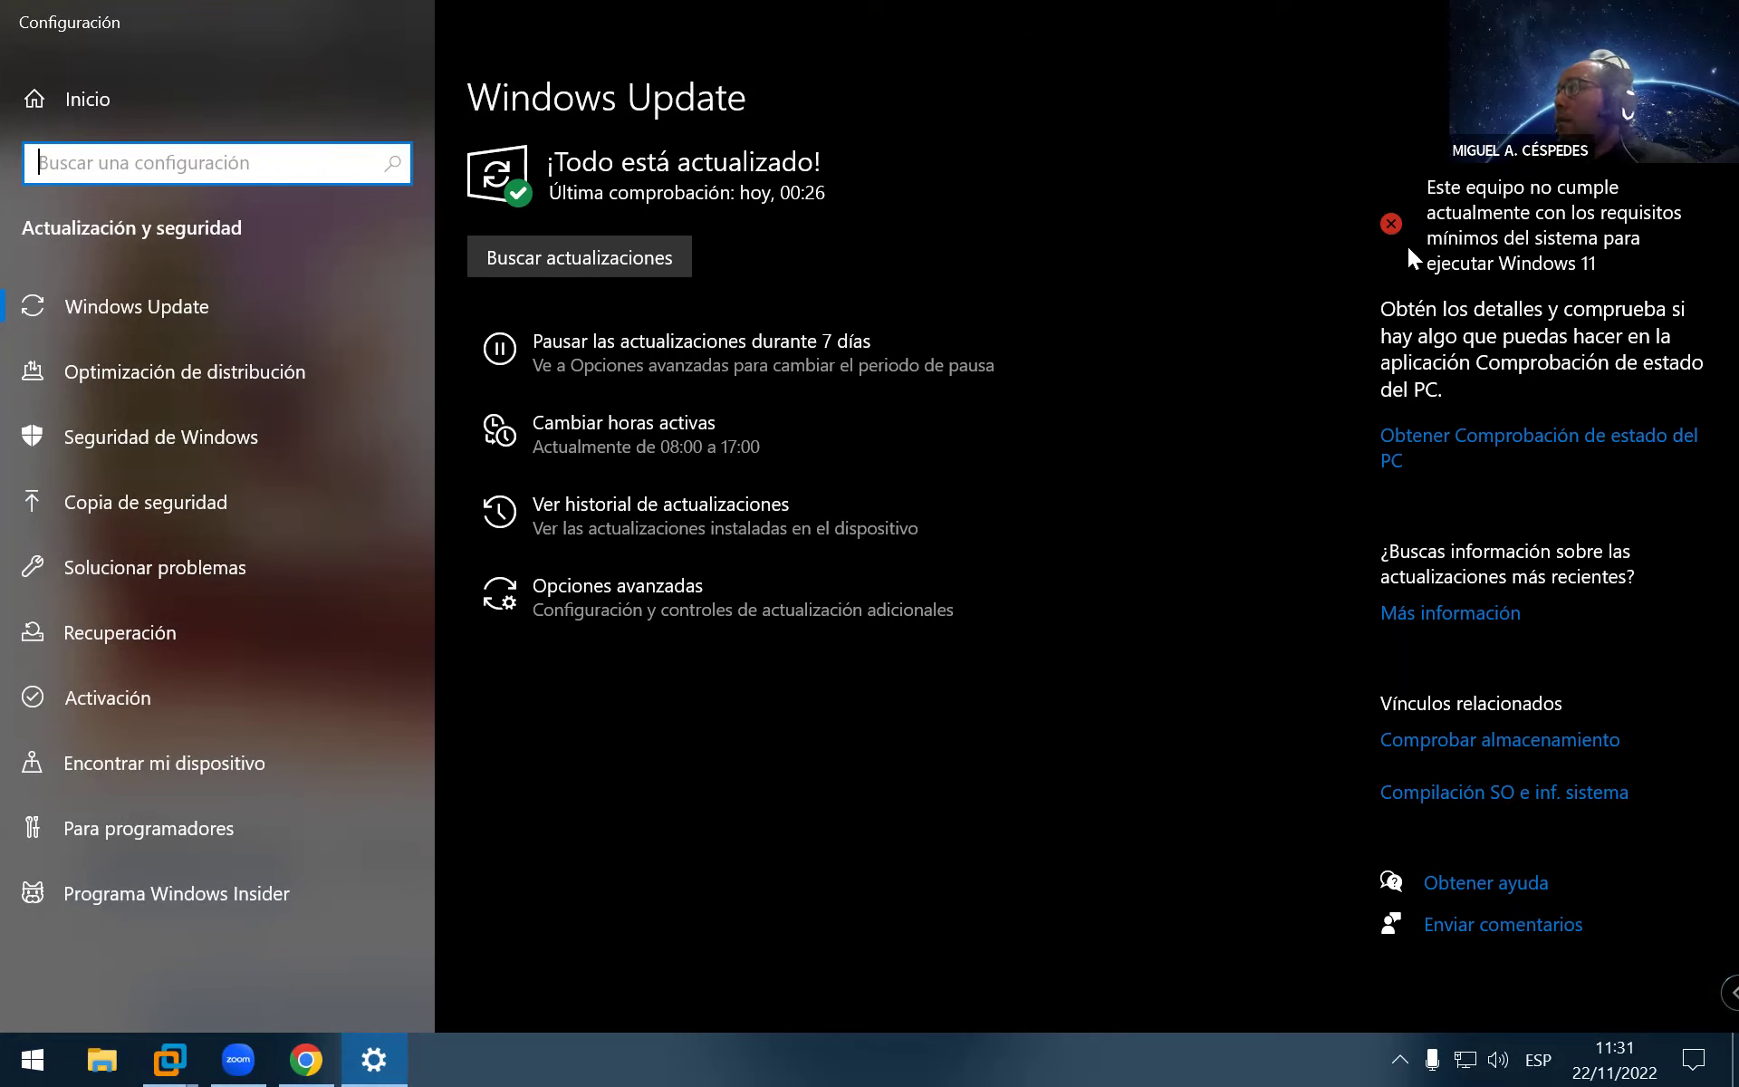
Read the notice that this PC fails Windows 11 requirements, then return to Chrome
left_click(1391, 223)
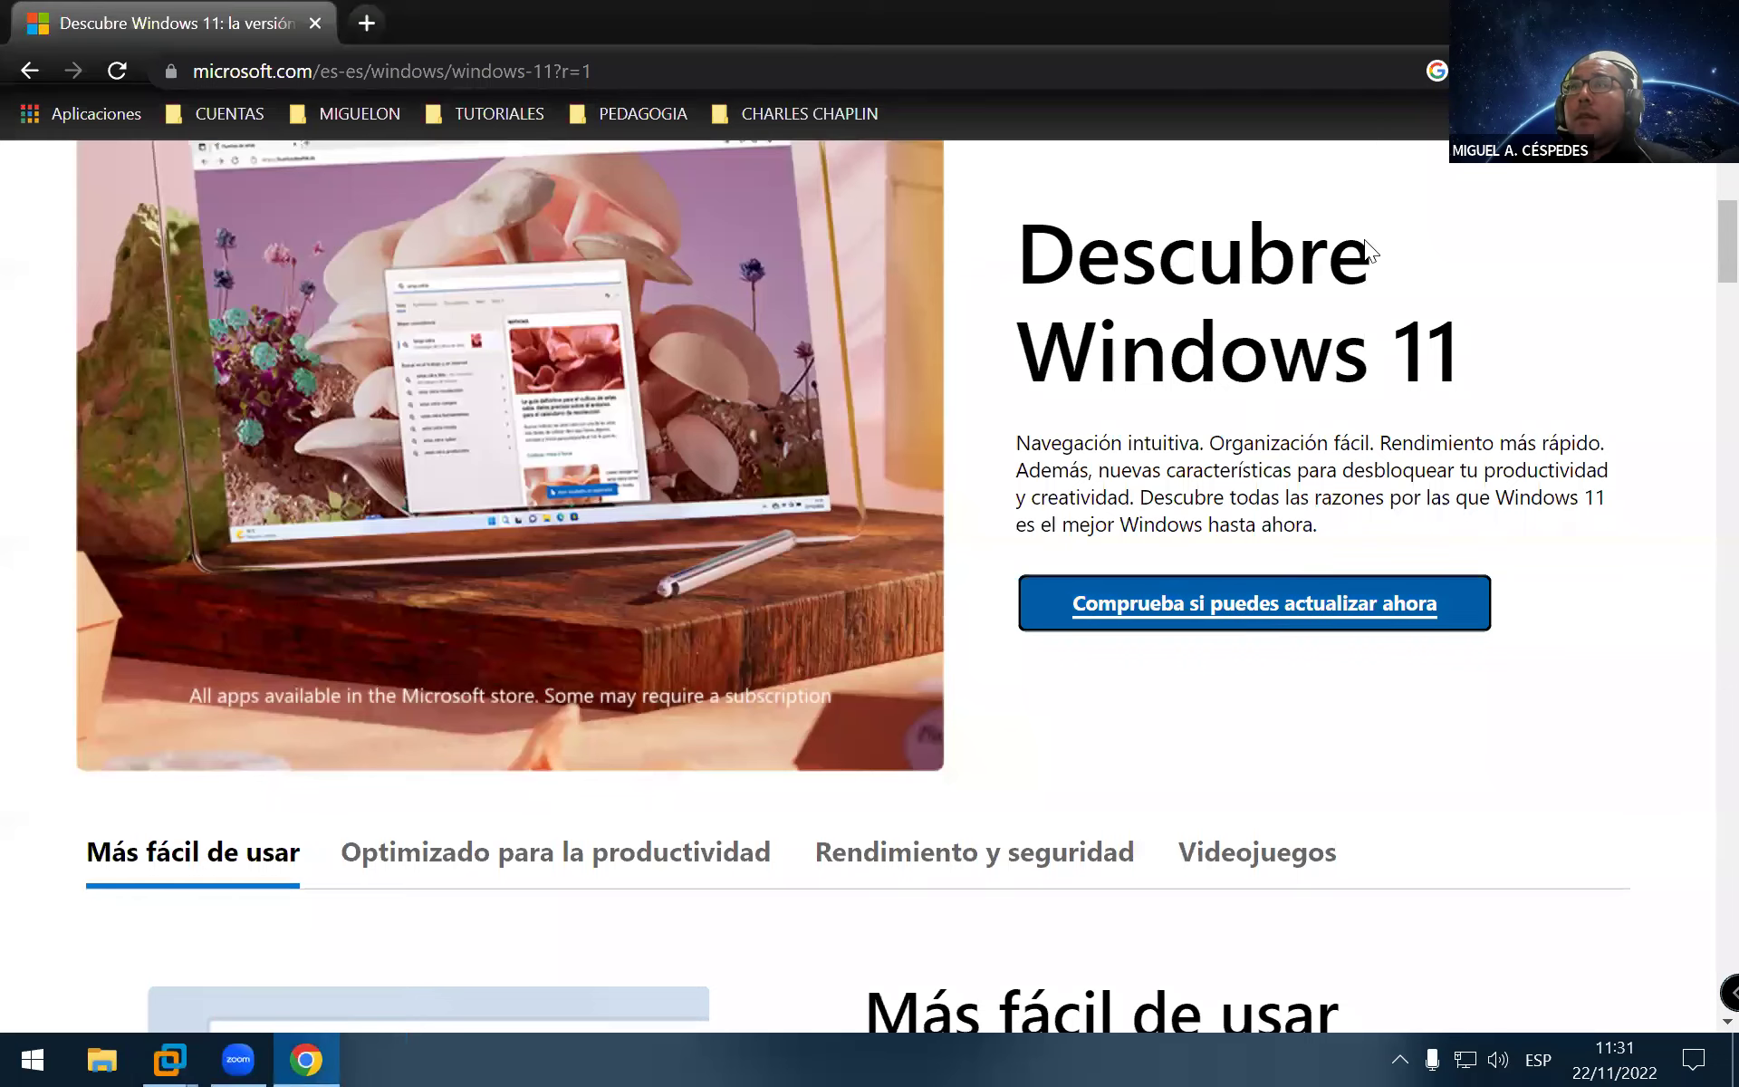
Try 'Buscar la actualización' on the Windows 11 page and decline opening Settings
scroll(1331, 547, "down", 3)
scroll(1292, 538, "down", 7)
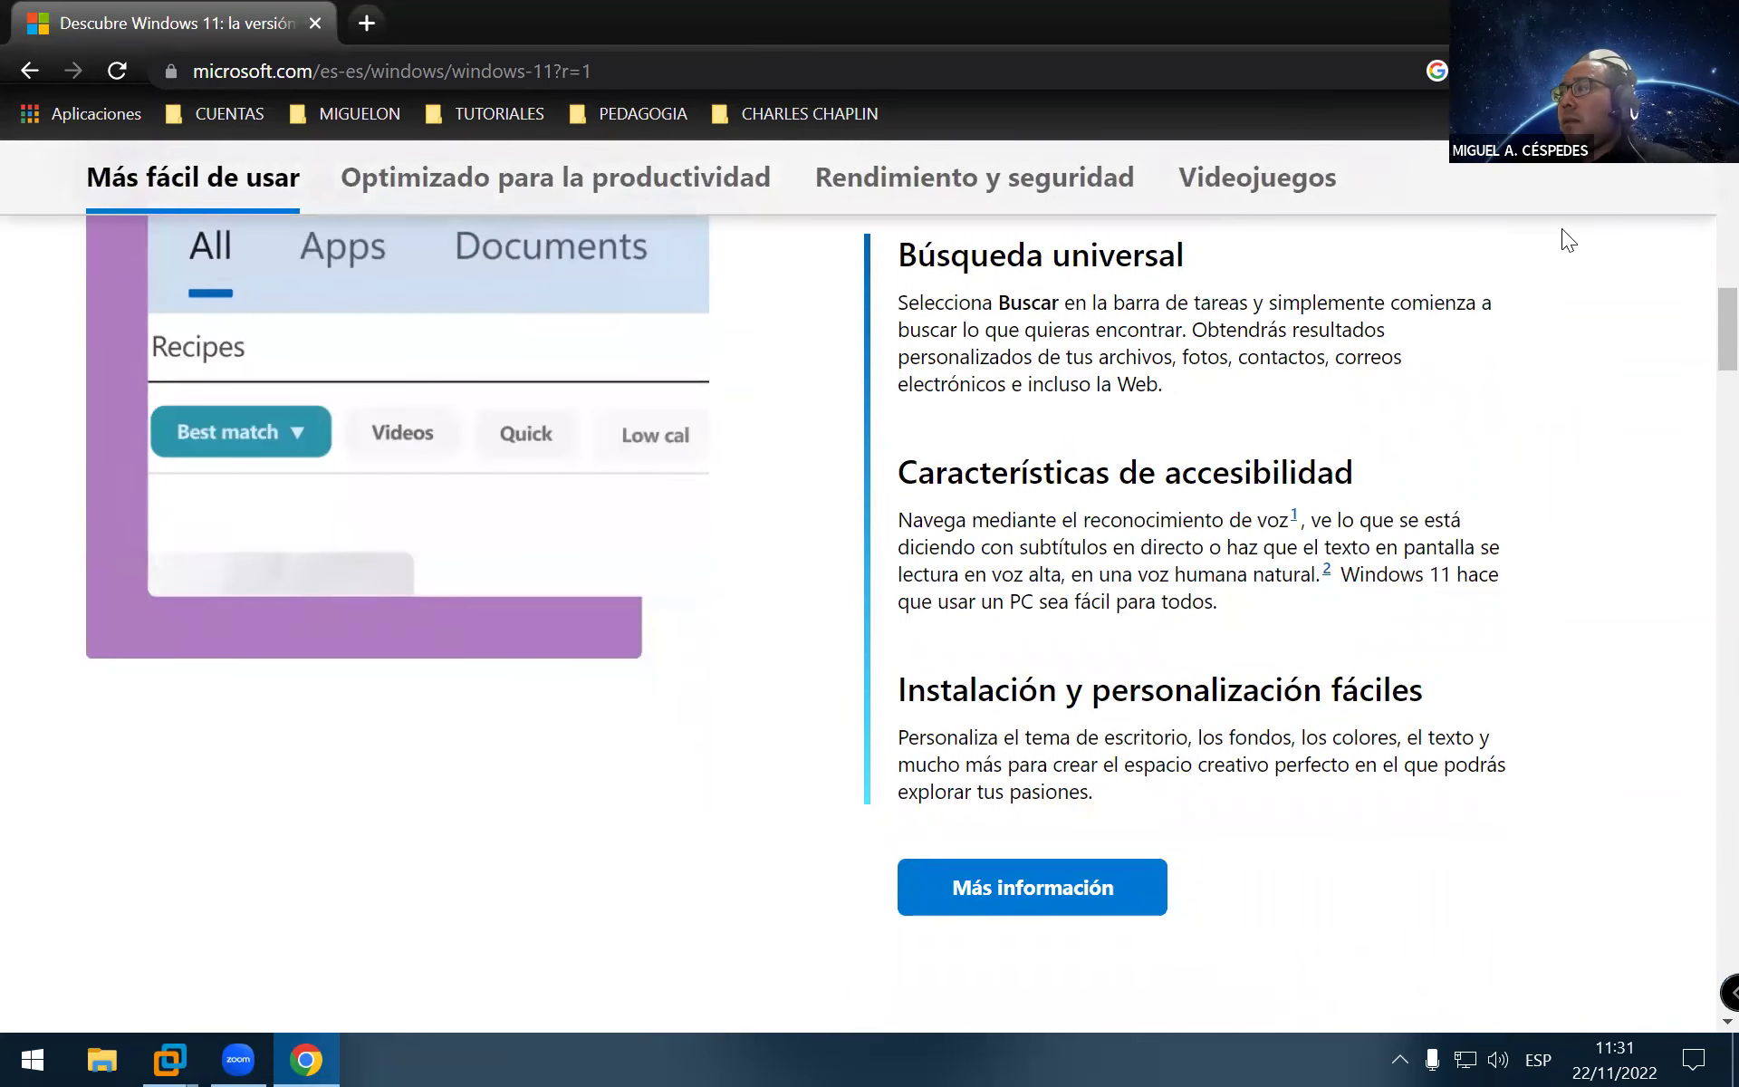
scroll(1286, 679, "down", 18)
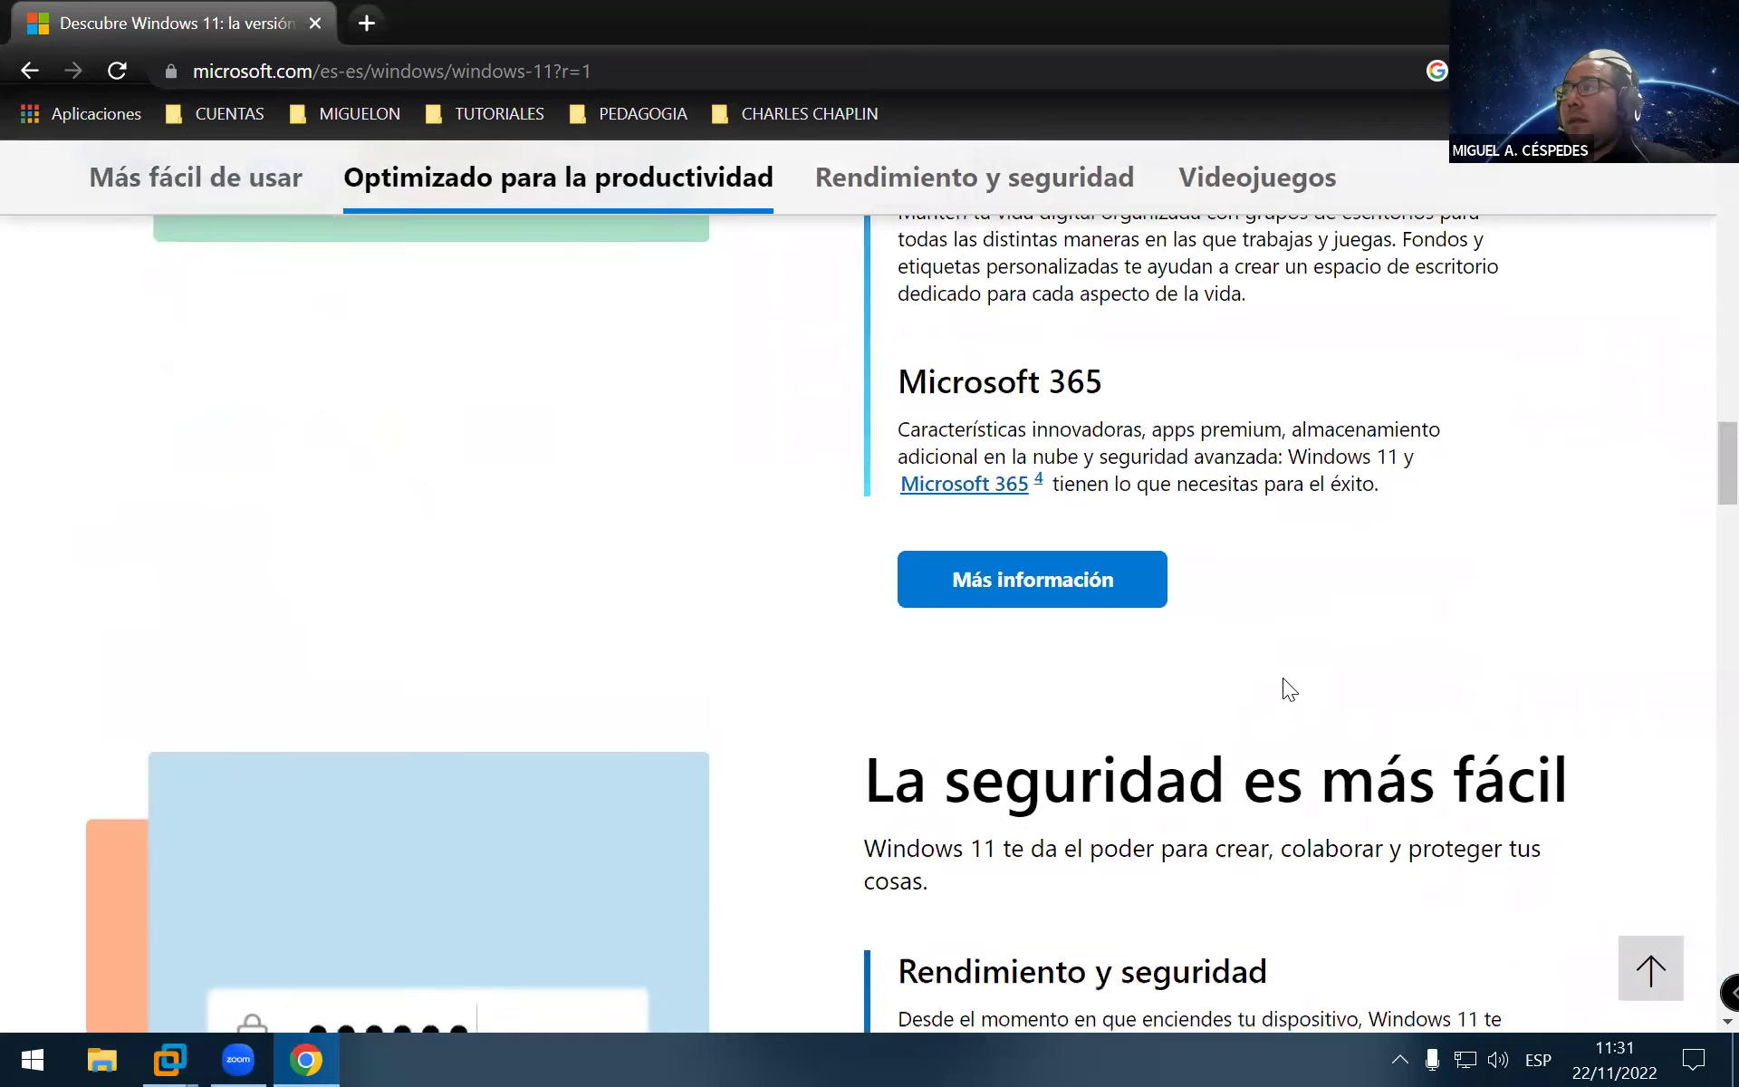
scroll(1279, 676, "down", 15)
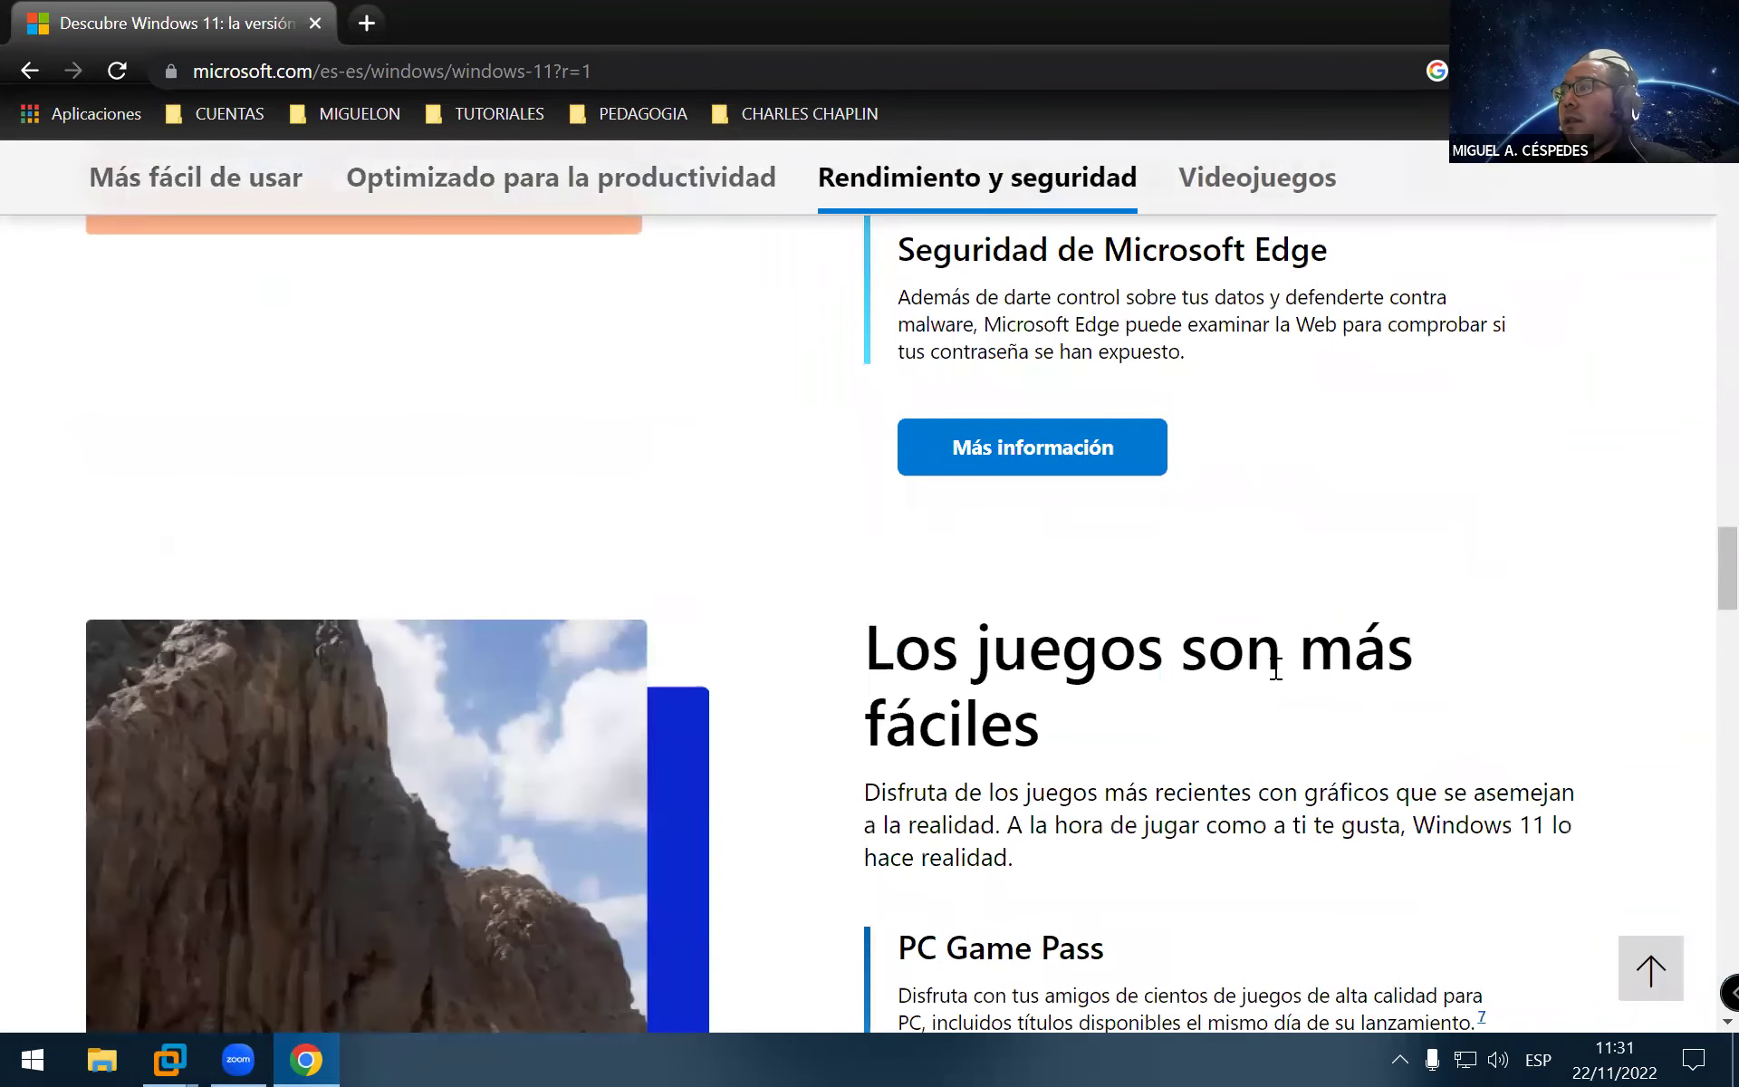
scroll(1274, 663, "down", 15)
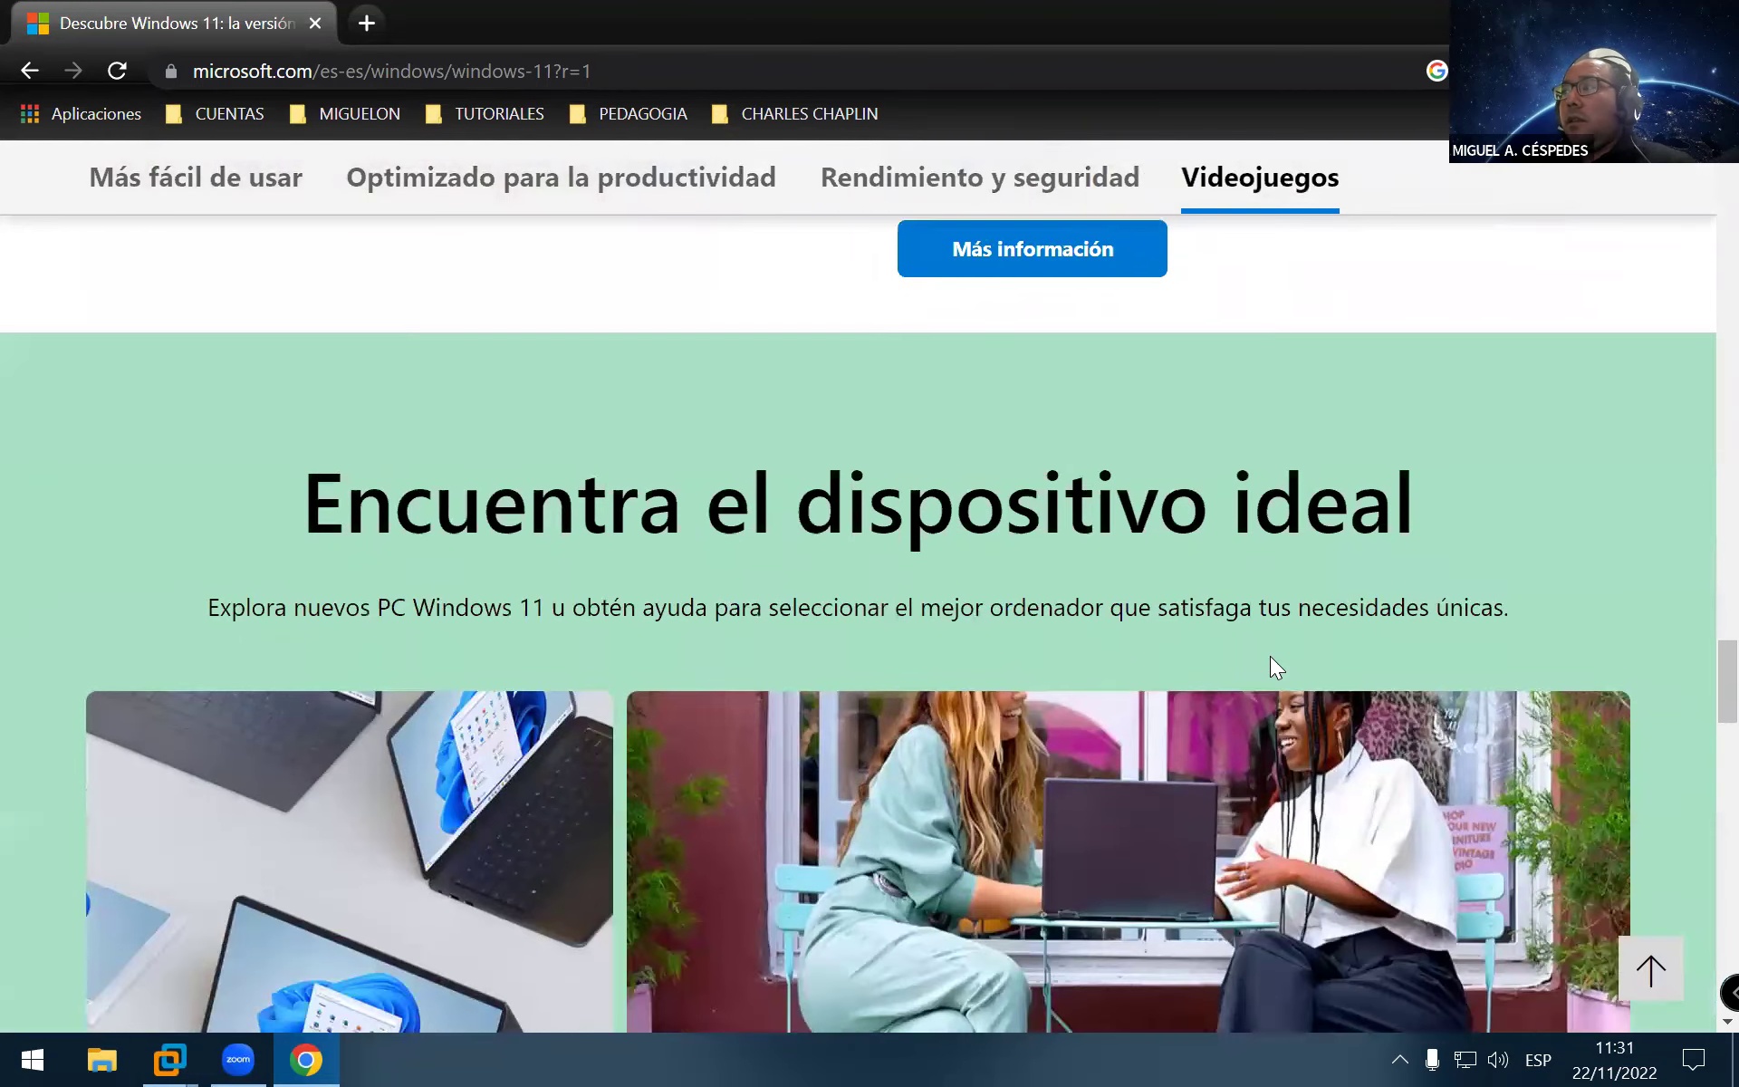
scroll(1264, 650, "down", 10)
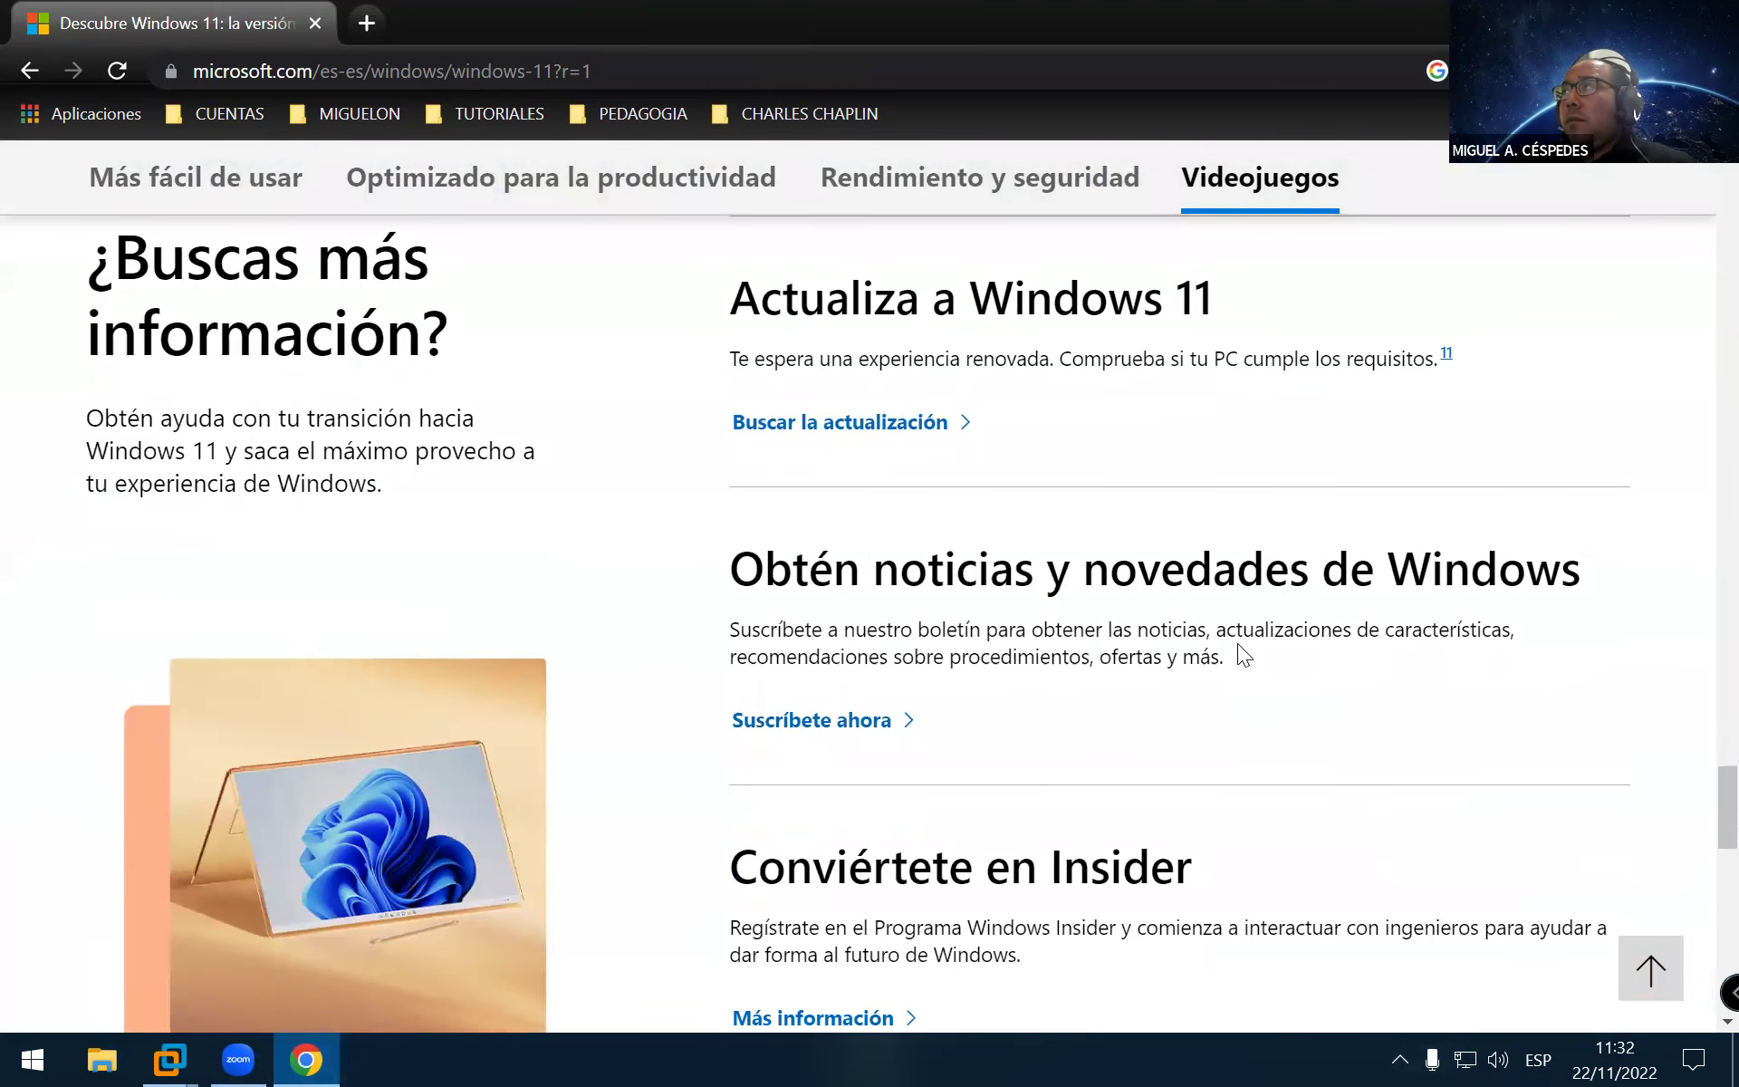
scroll(1237, 645, "up", 1)
left_click(818, 558)
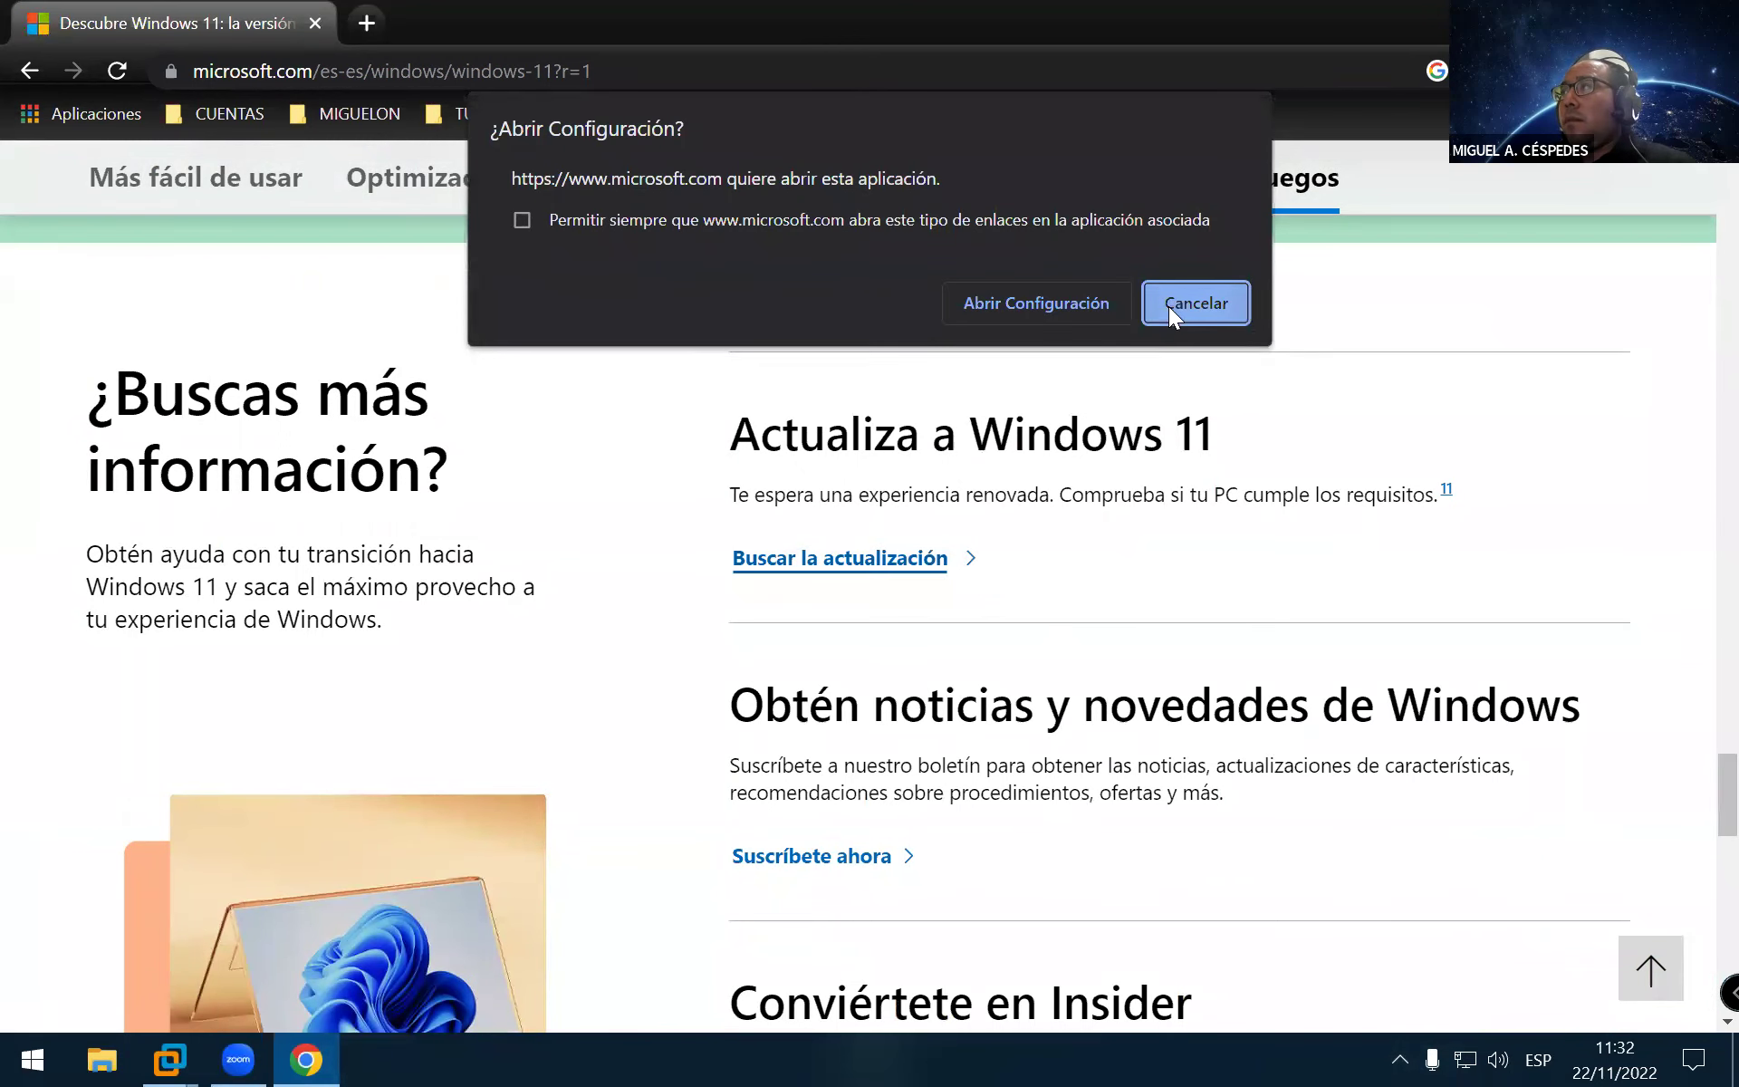
left_click(1168, 306)
View the 'Comprobar la compatibilidad' section, then close Chrome with Alt+F4
scroll(1208, 575, "down", 5)
scroll(1204, 569, "down", 5)
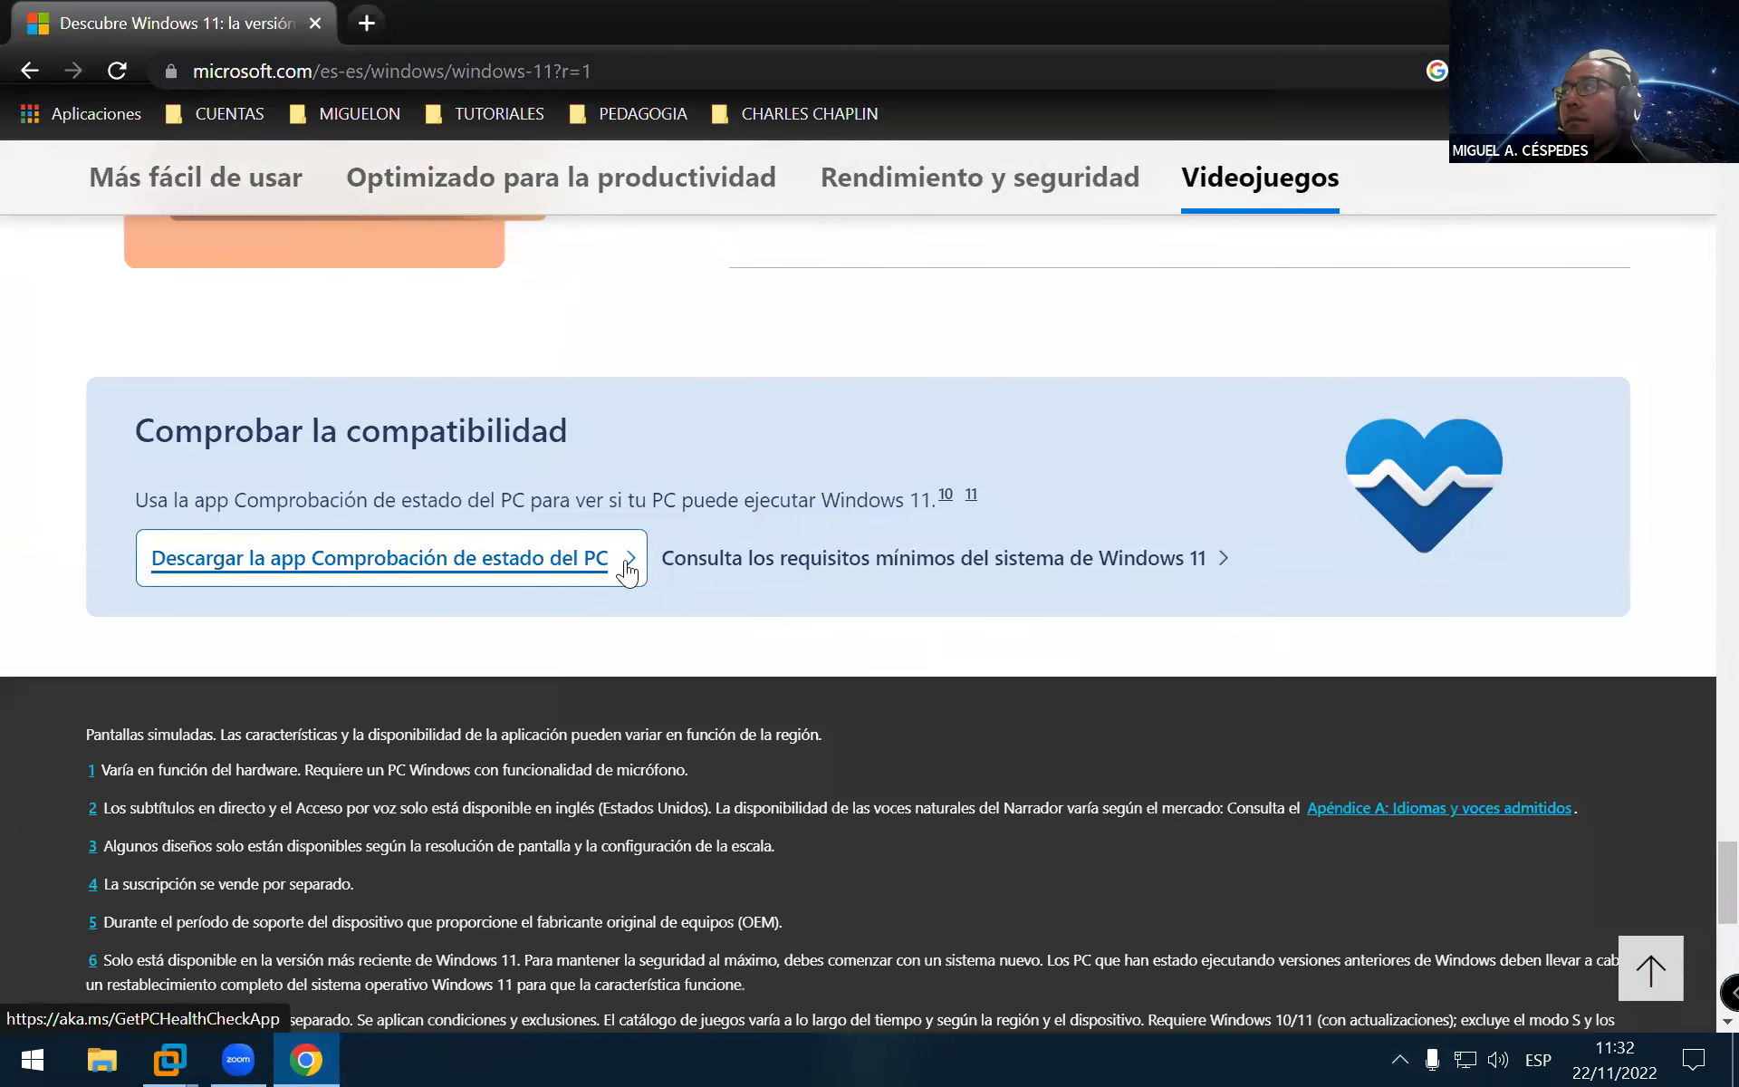
scroll(817, 592, "down", 10)
scroll(804, 594, "up", 10)
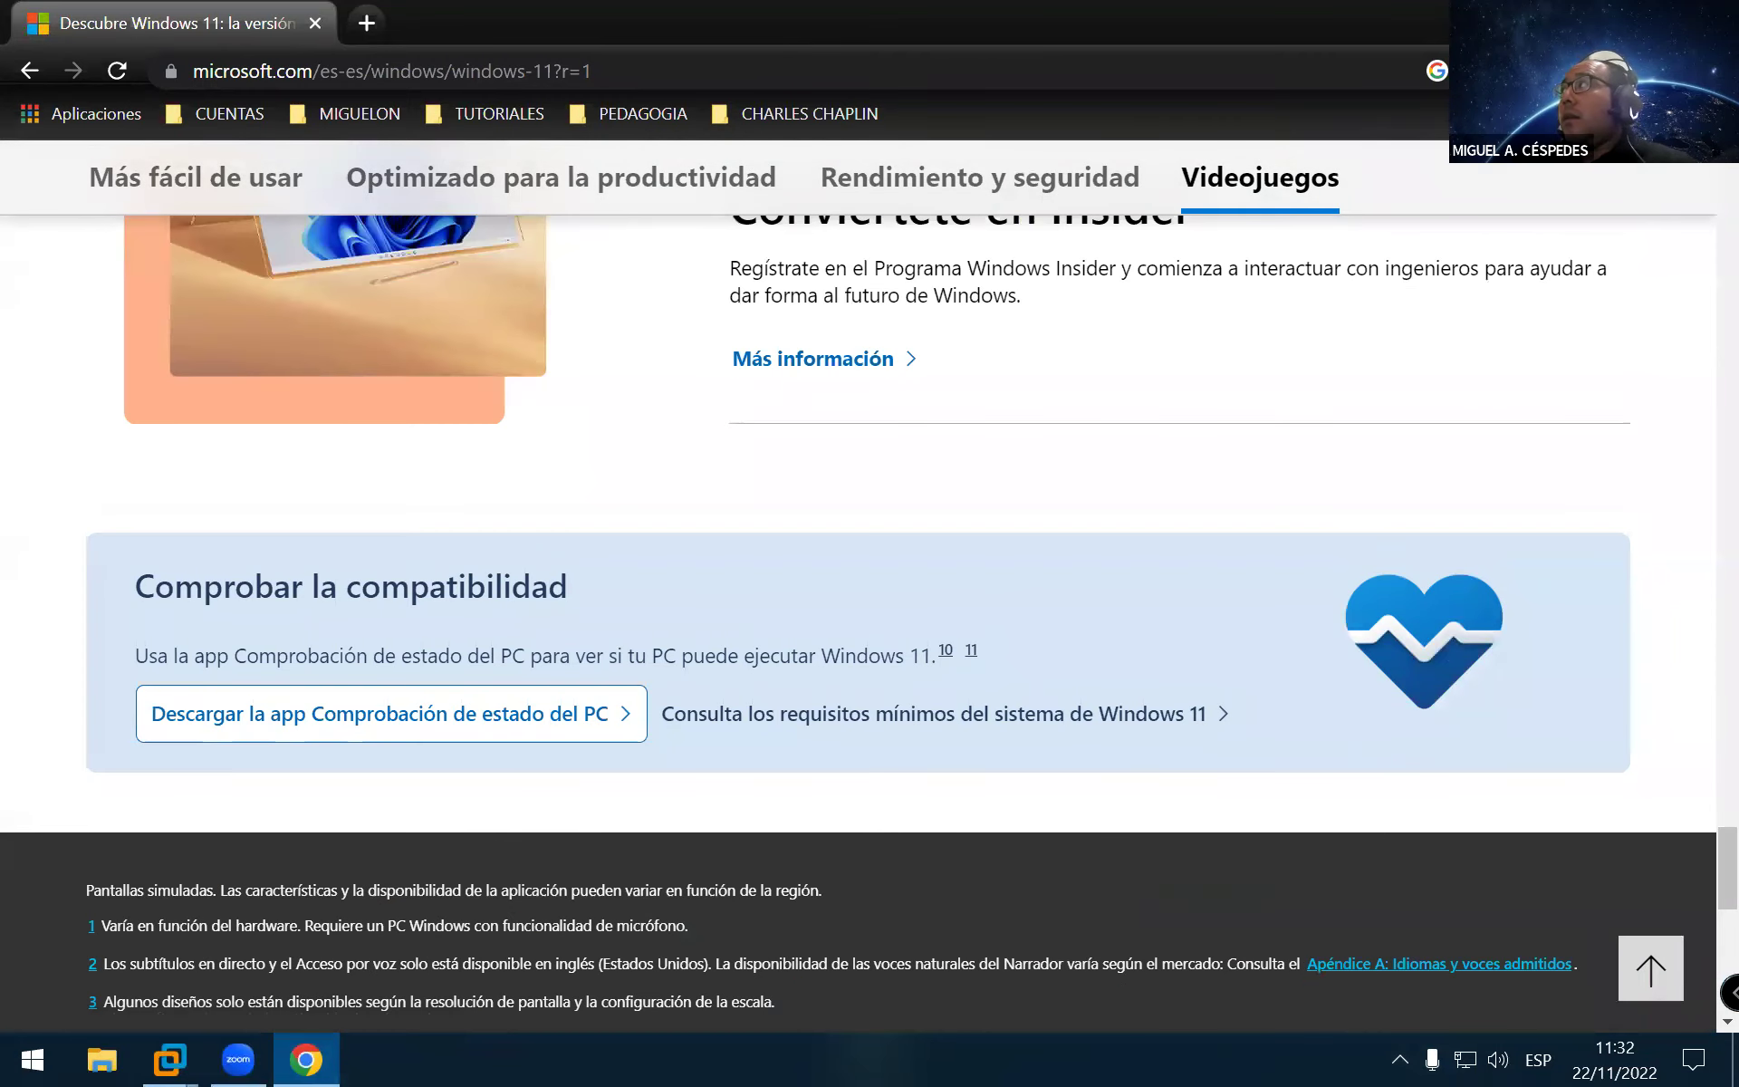
key("alt+F4")
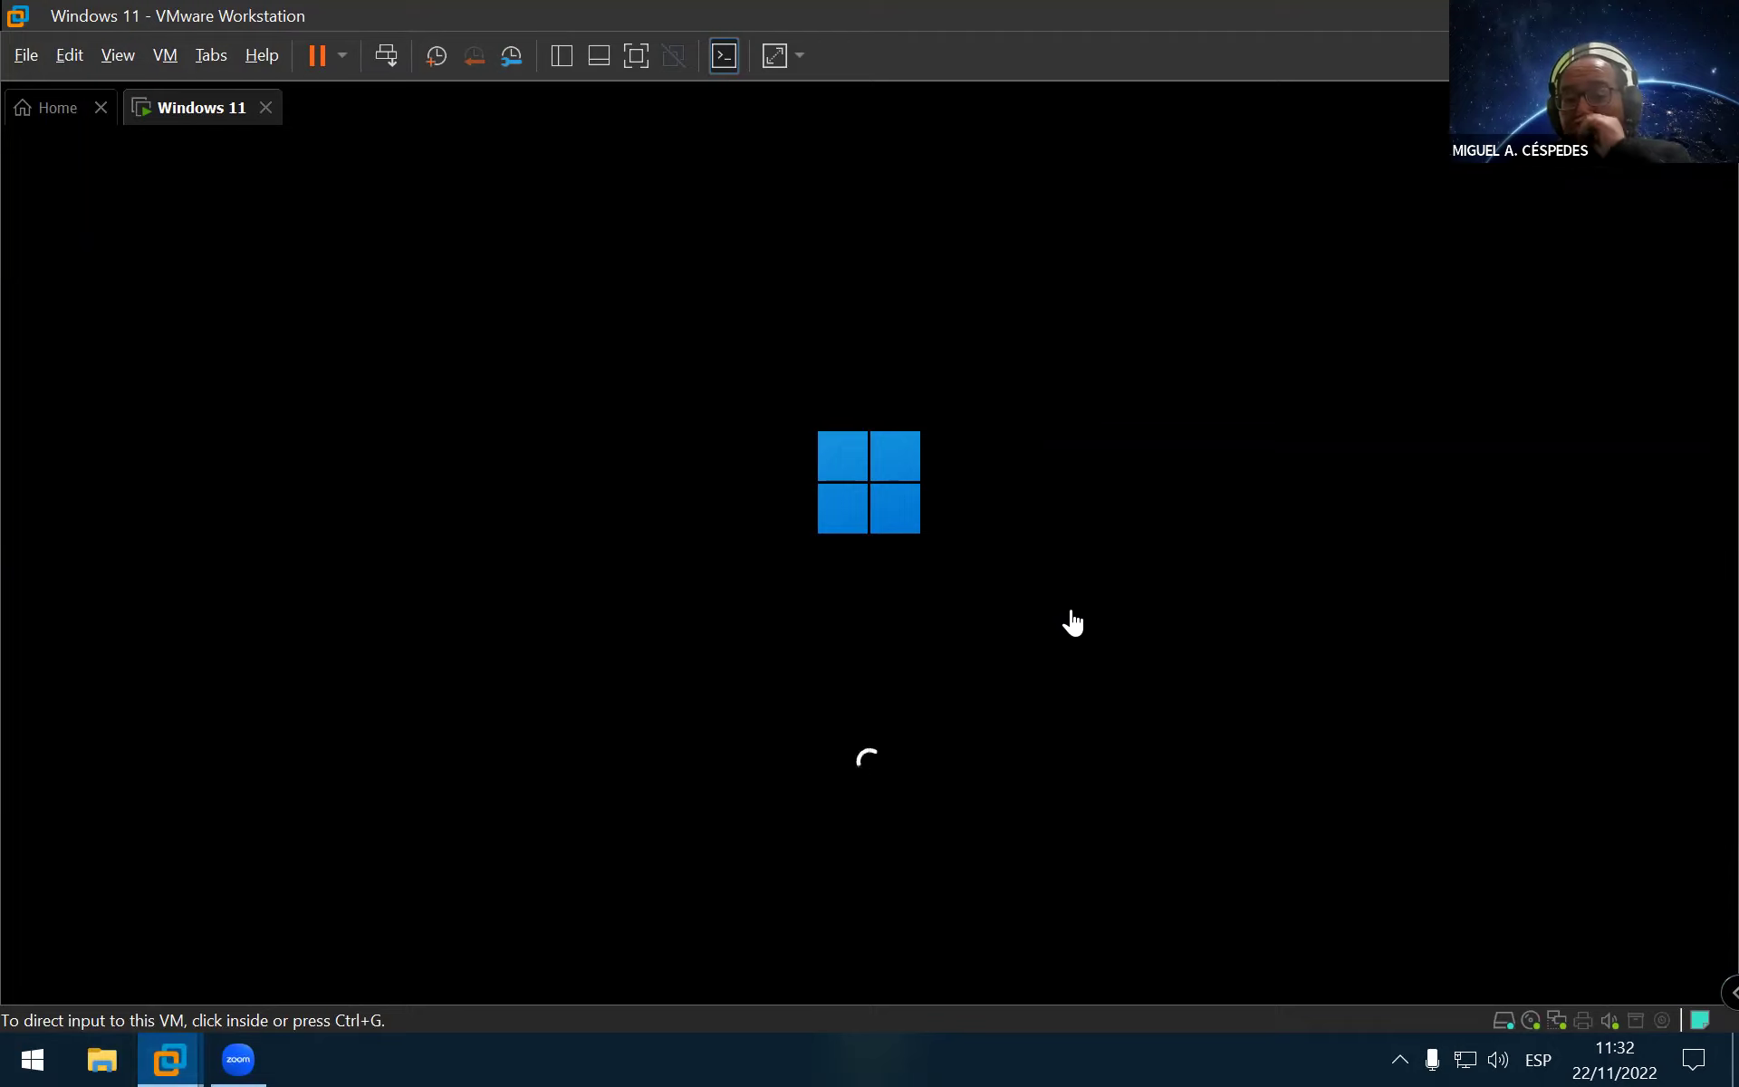
left_click(1414, 1046)
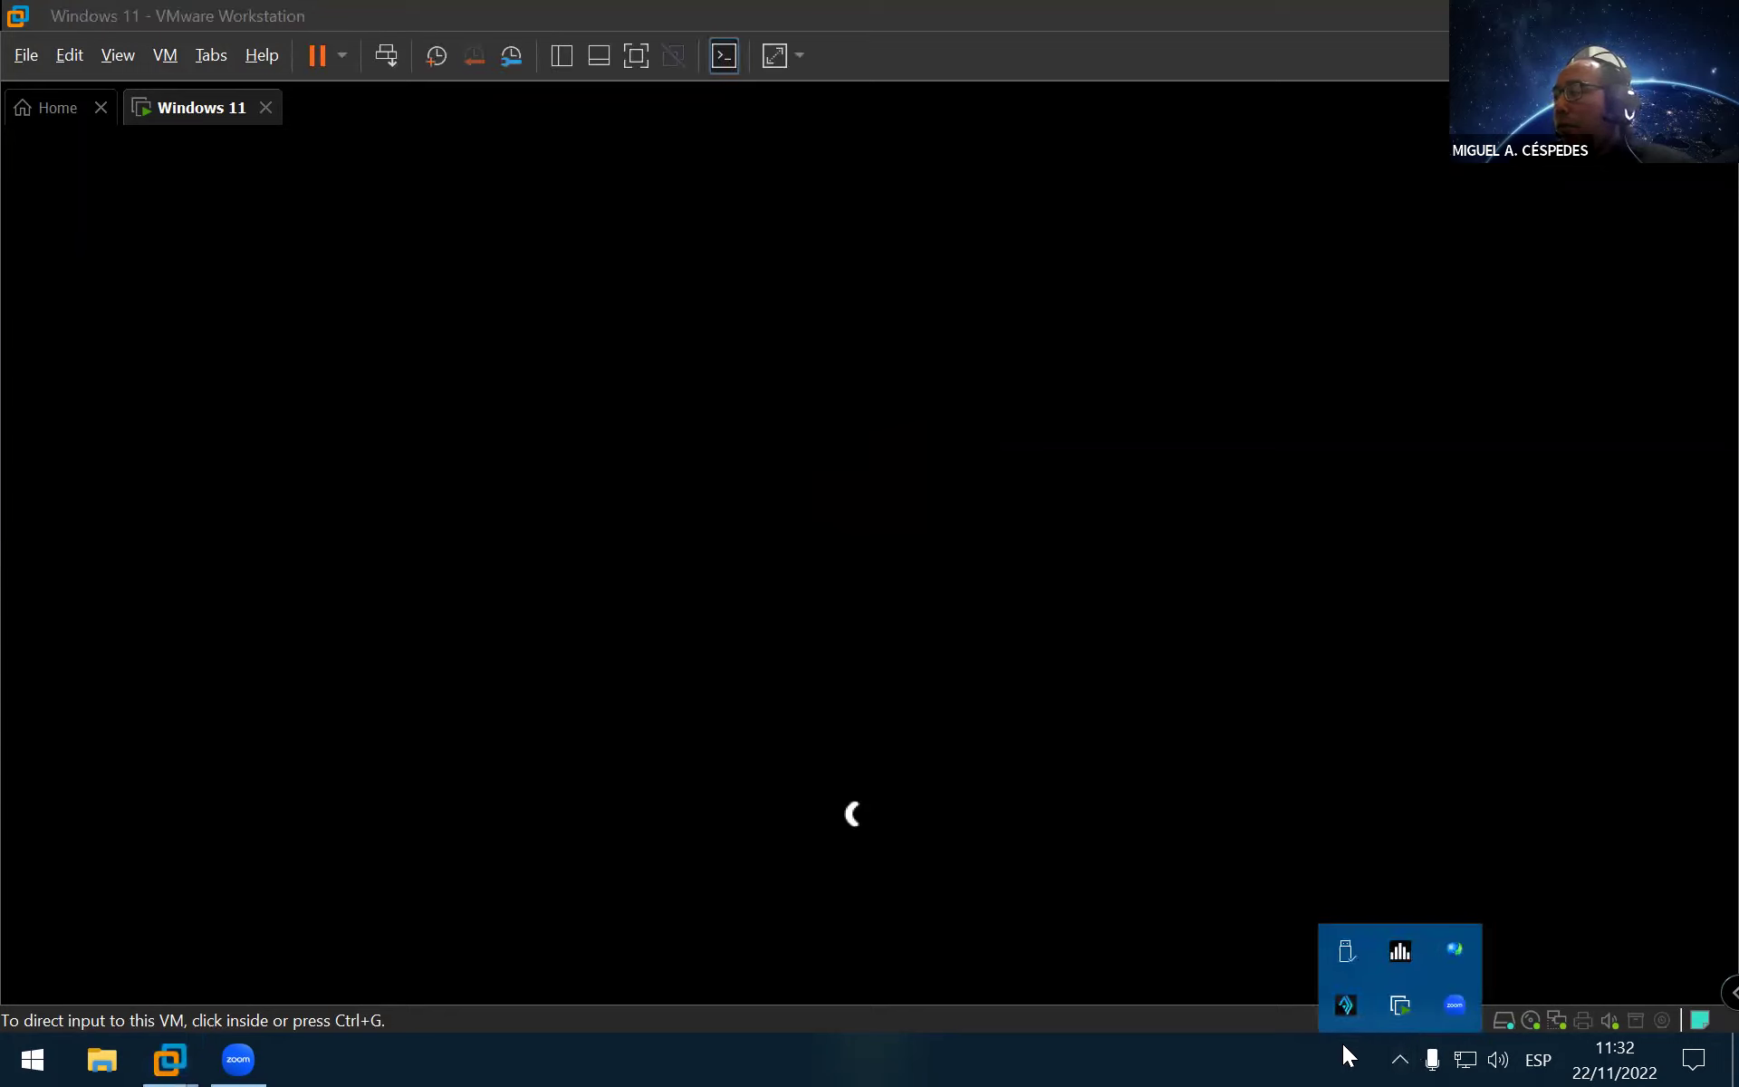
left_click(1291, 1044)
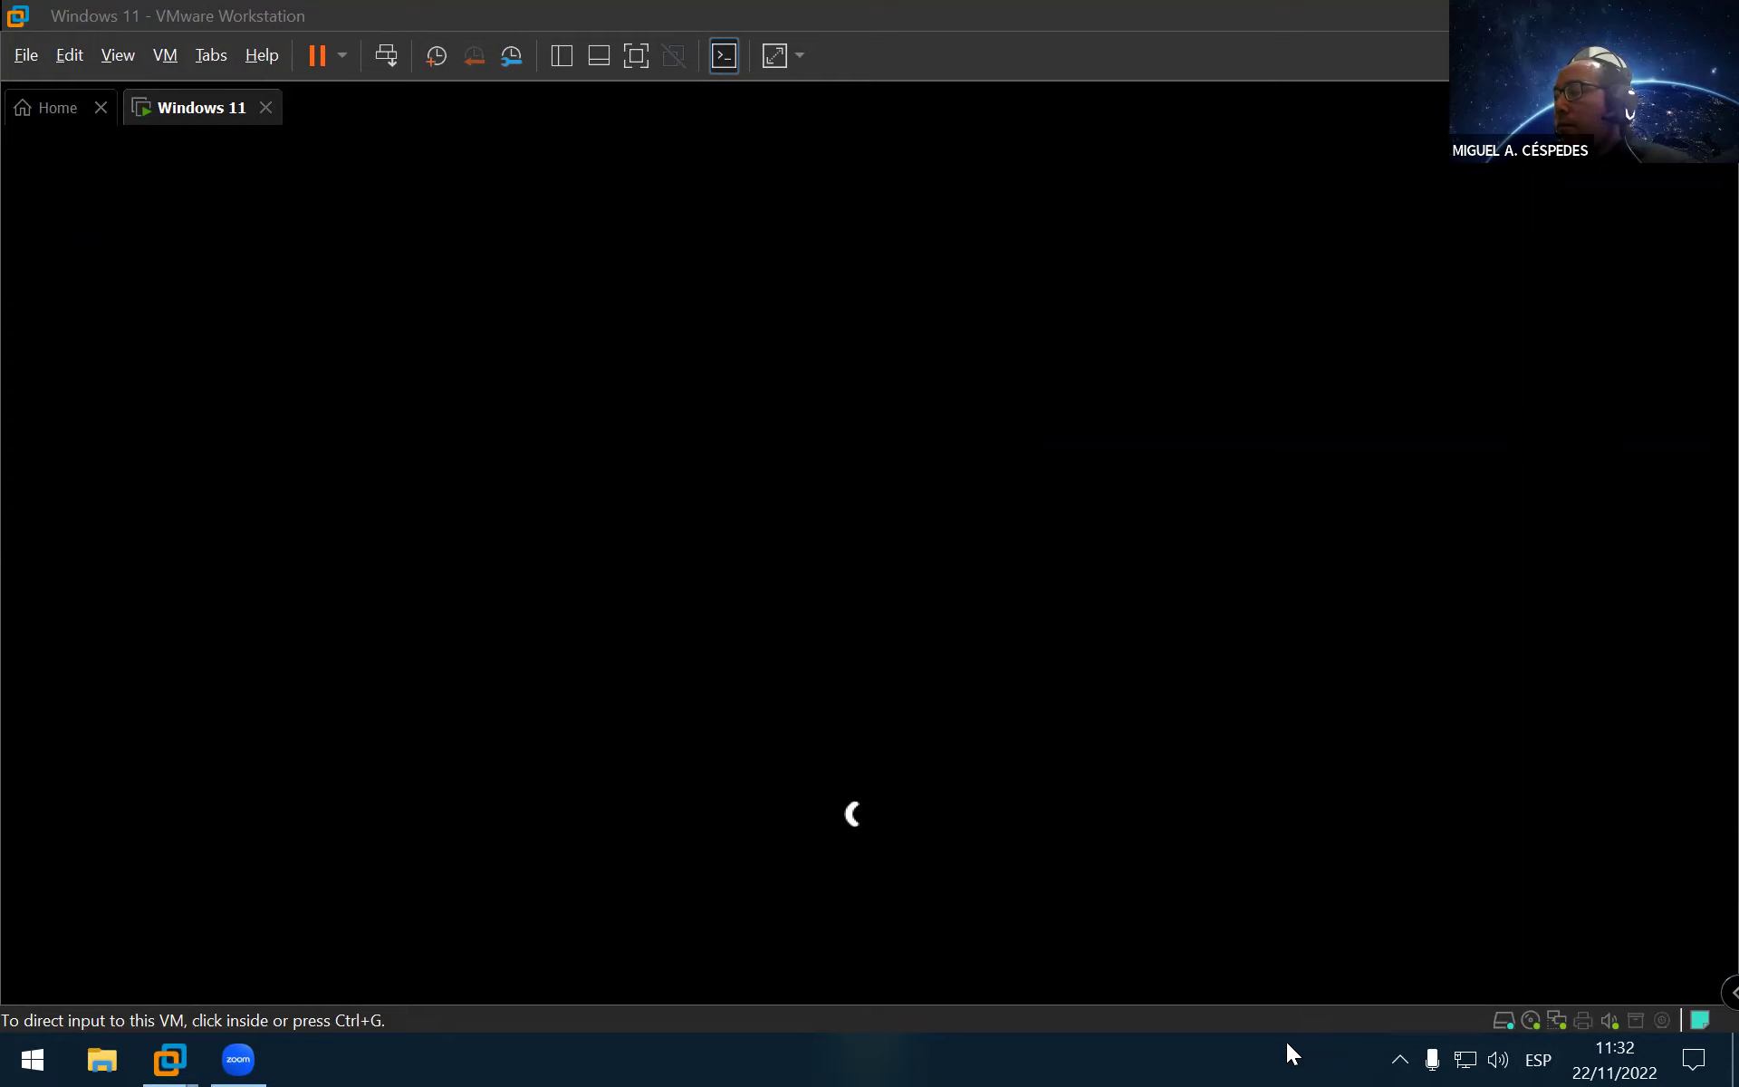
left_click(1395, 1044)
left_click(1307, 1043)
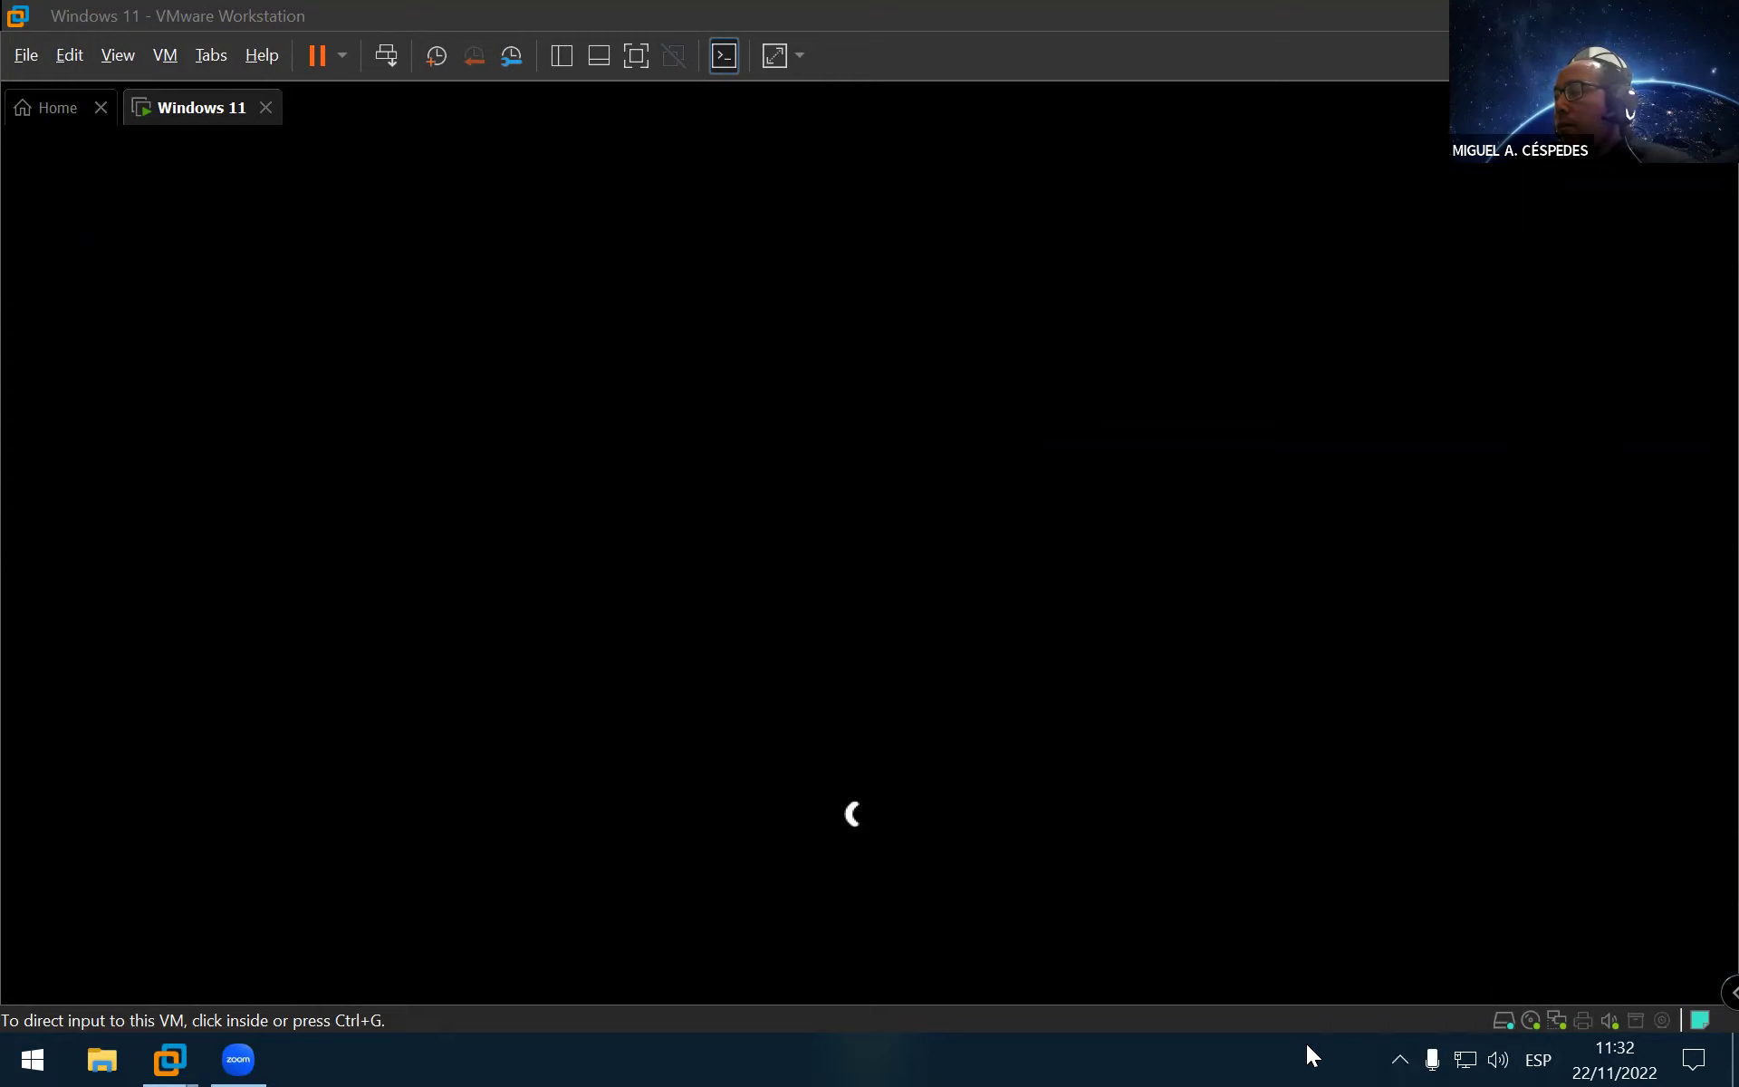
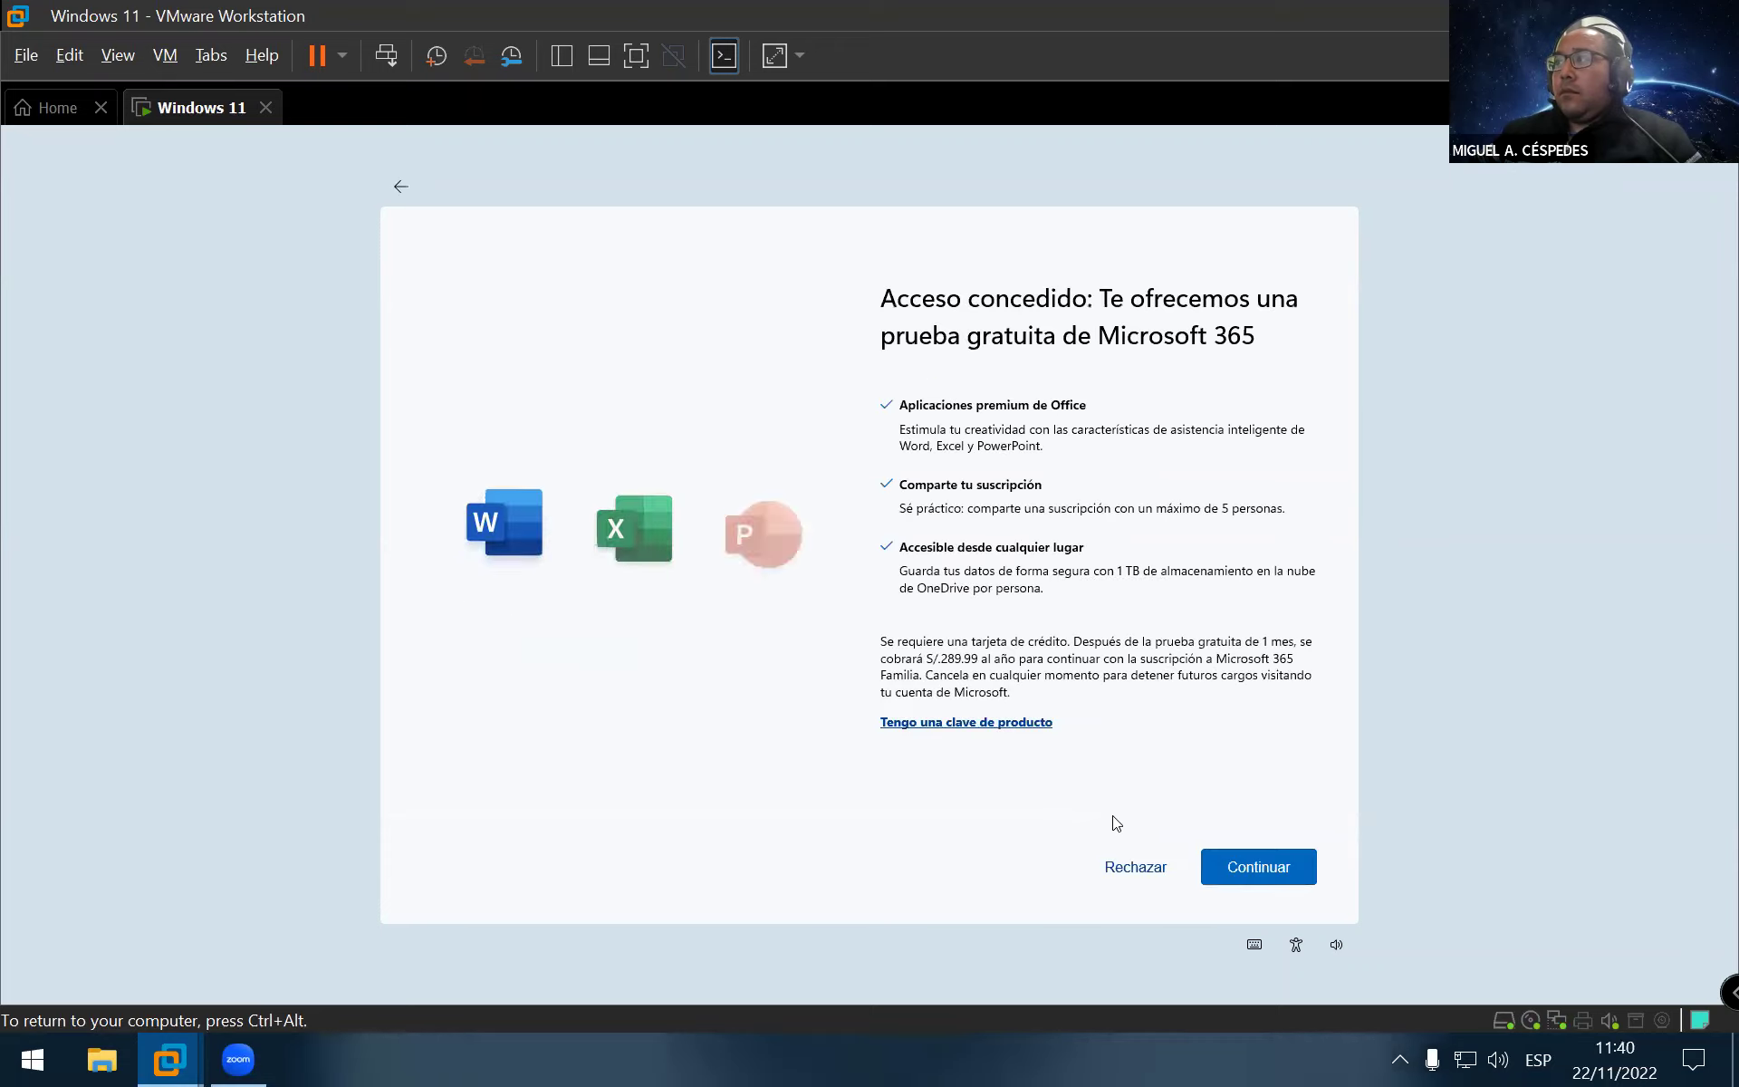
Decline the Microsoft 365 and OneDrive offers and close the final setup page
left_click(1136, 869)
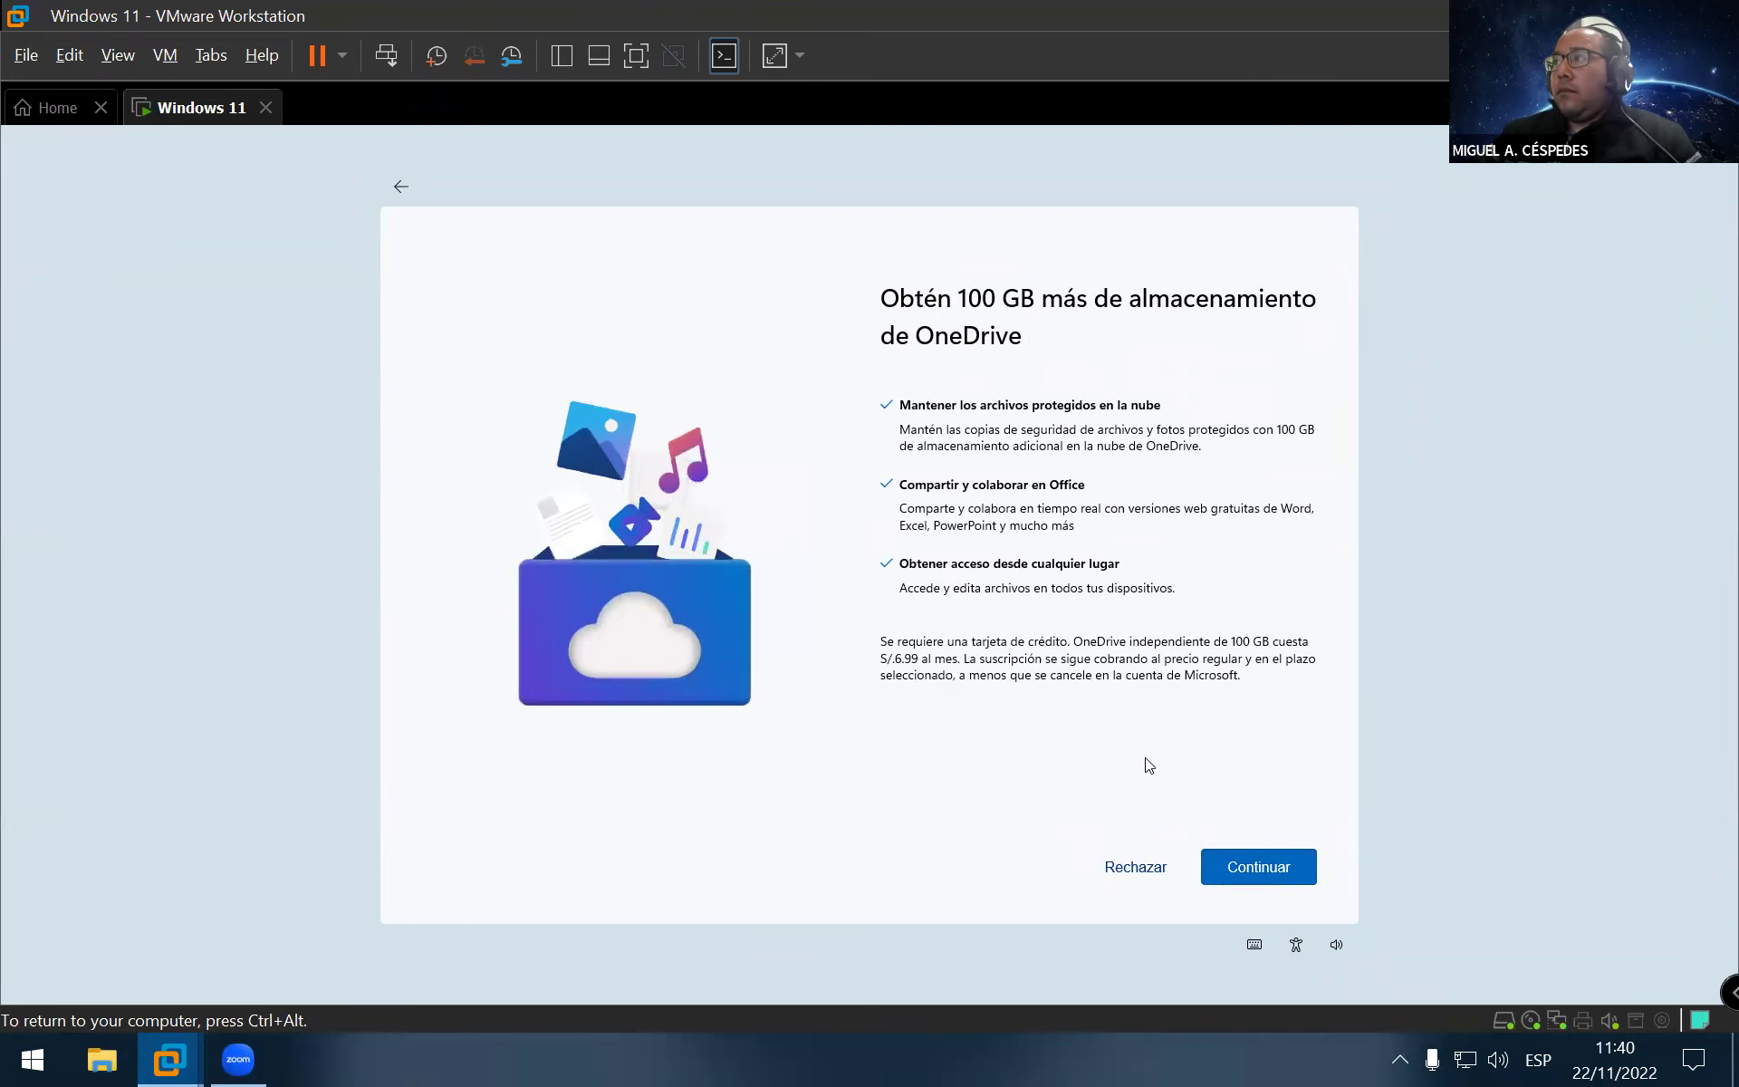
left_click(1137, 884)
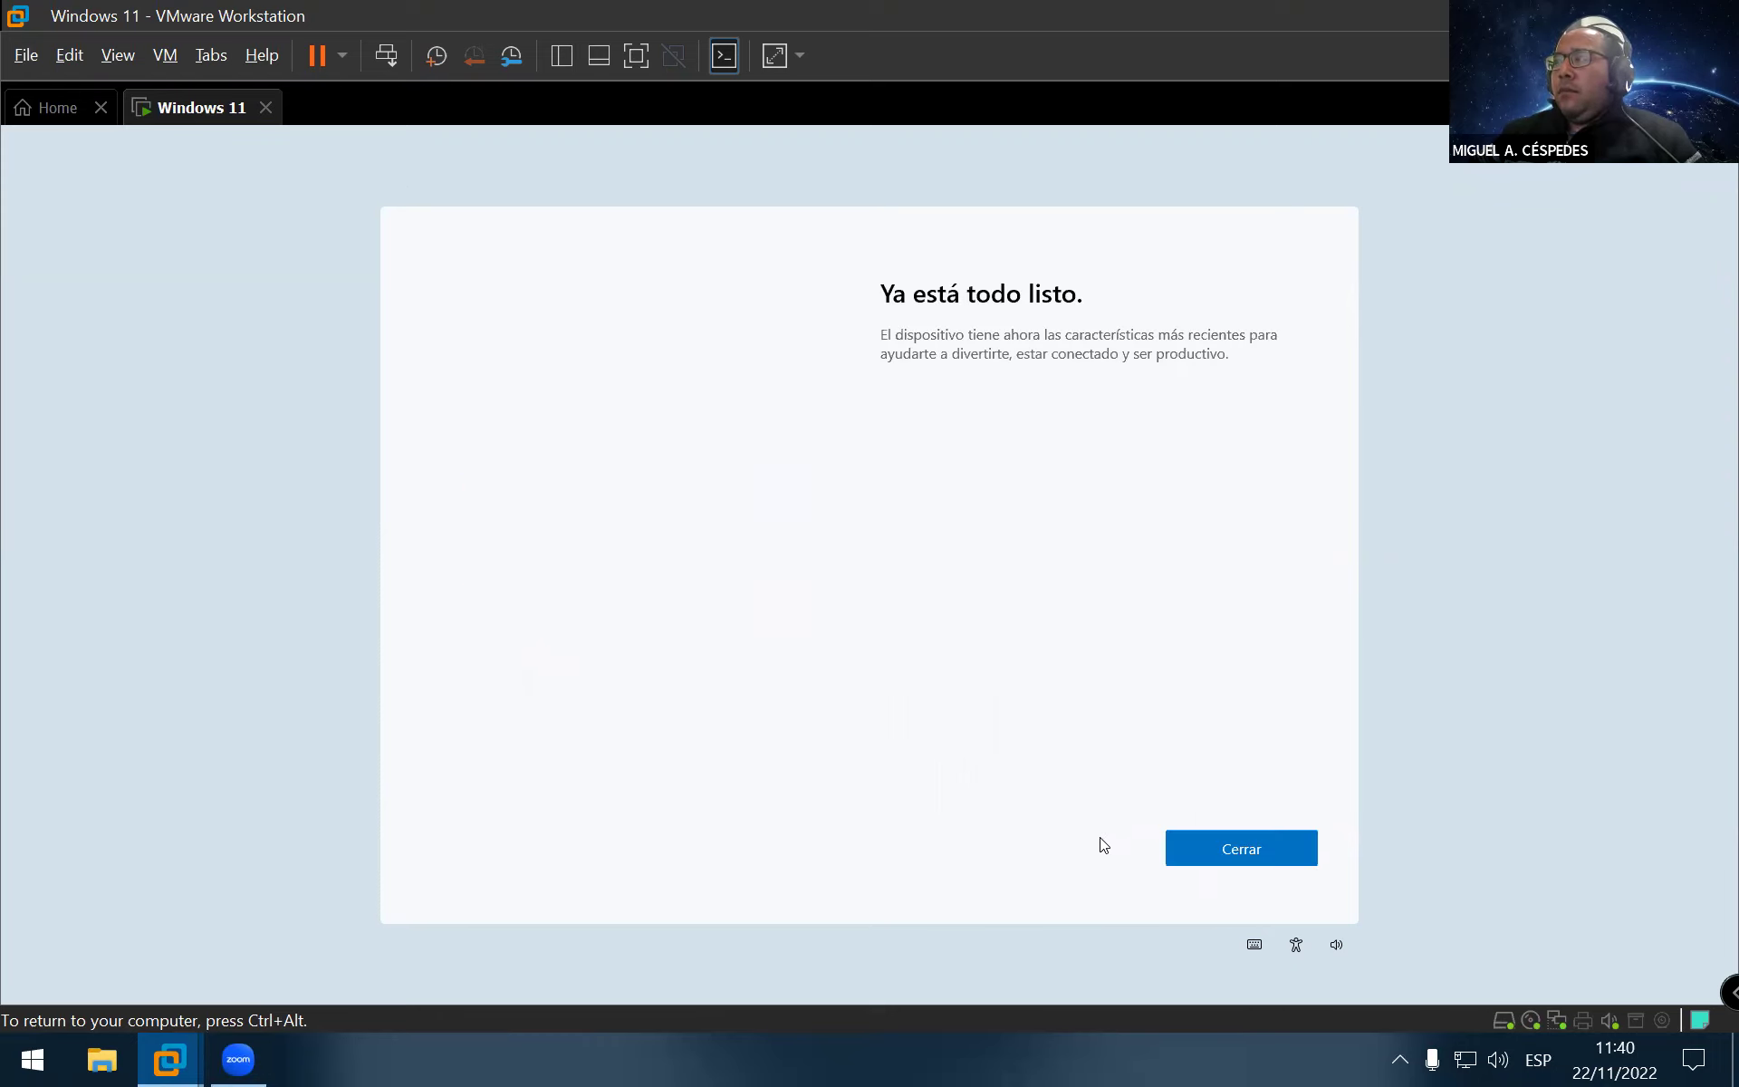
left_click(1280, 863)
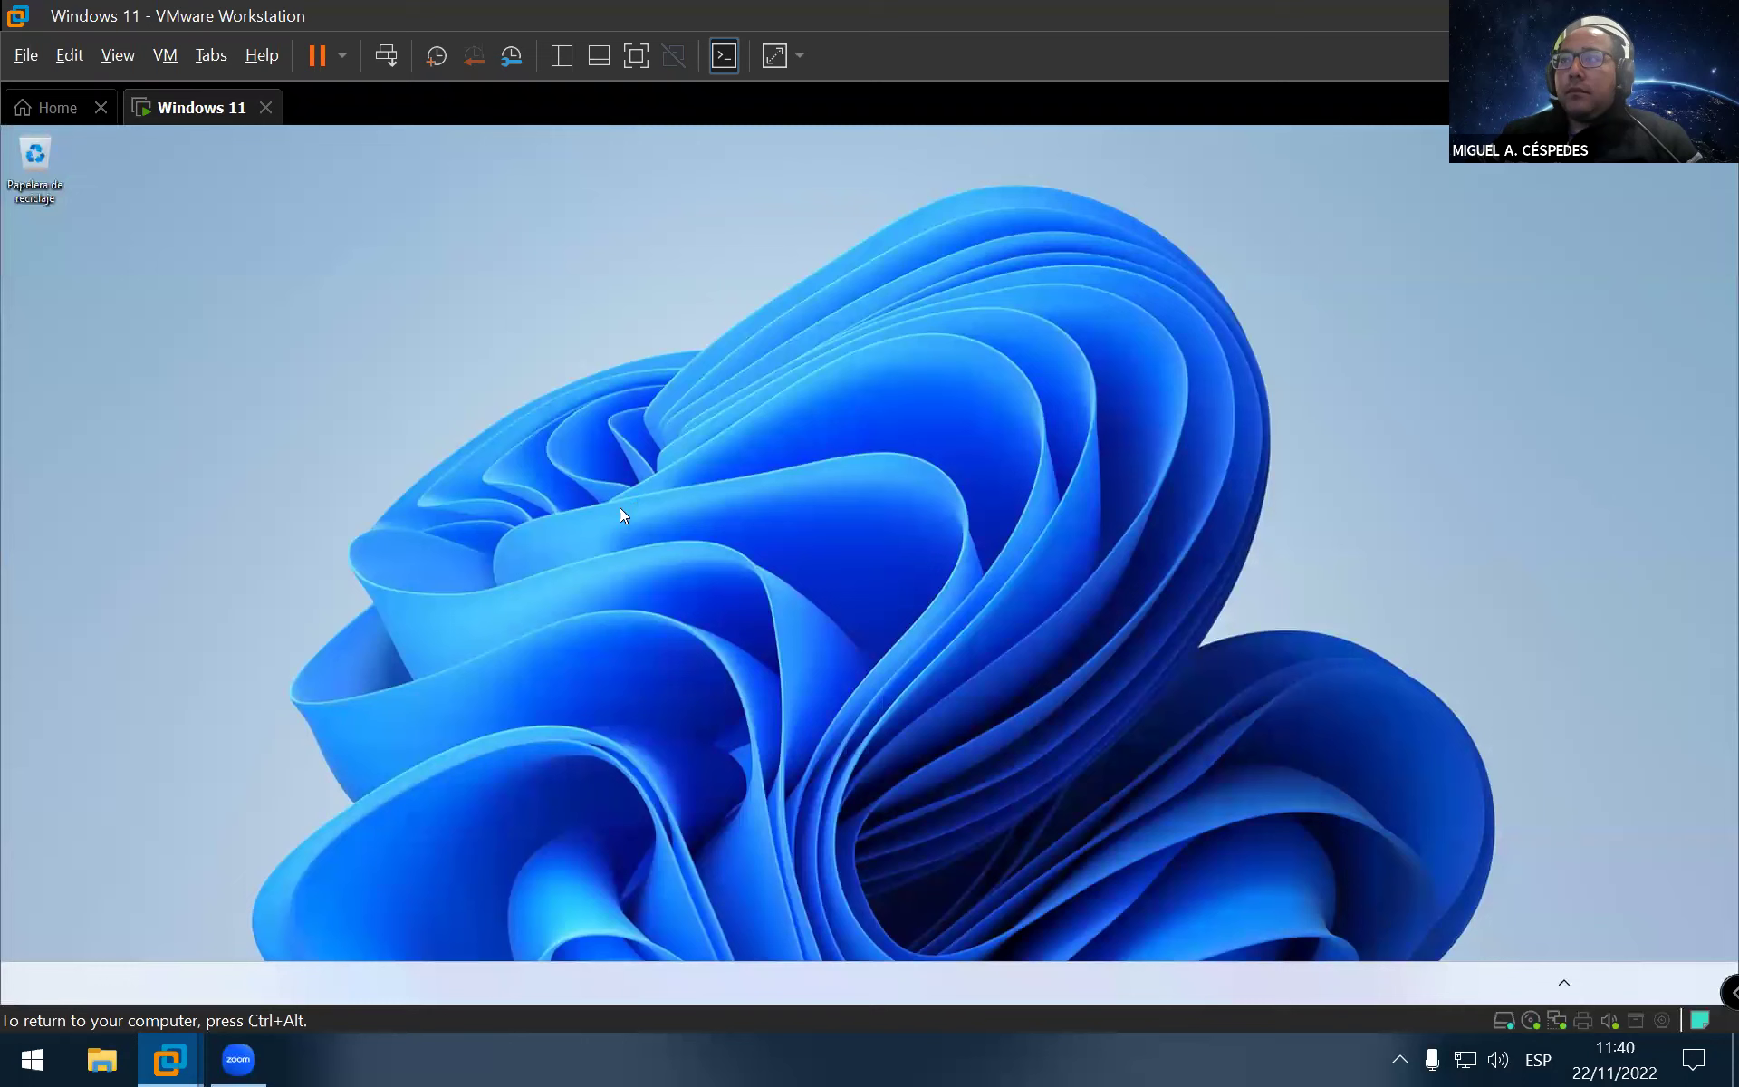
Change the guest's Escala setting to 125% in display settings, then close Settings
right_click(542, 439)
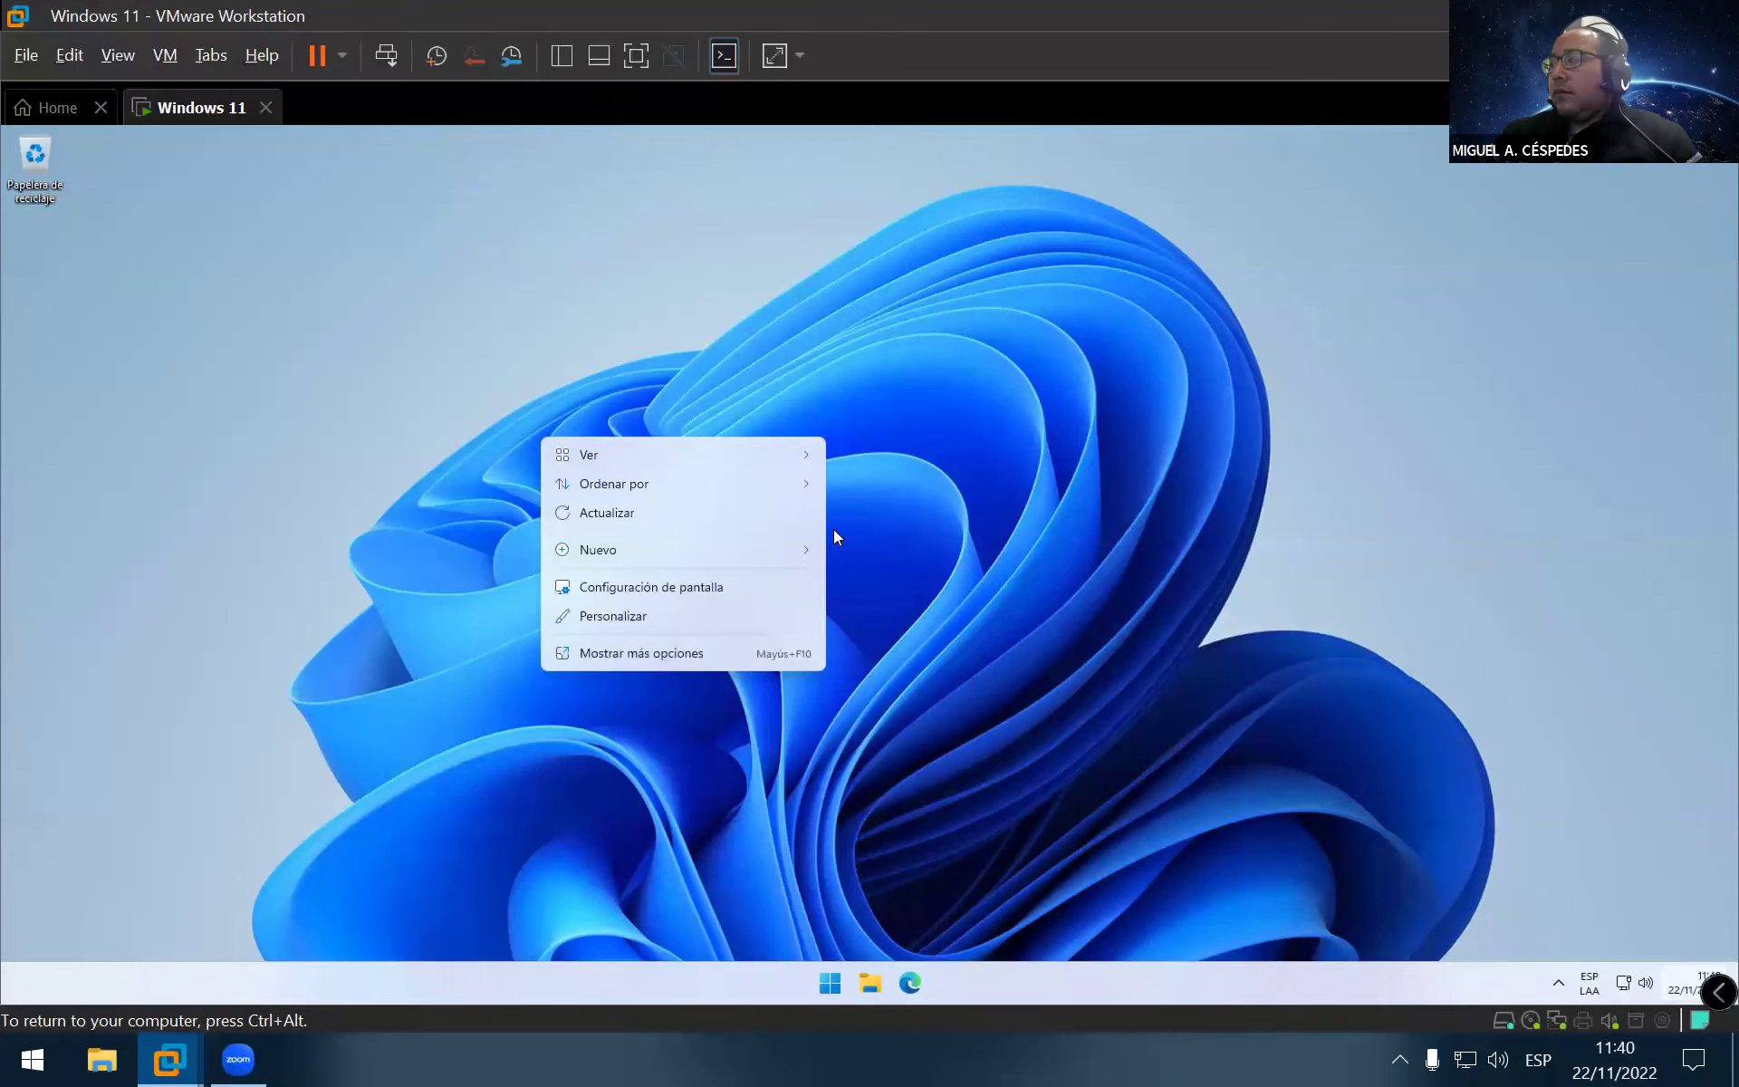
right_click(377, 260)
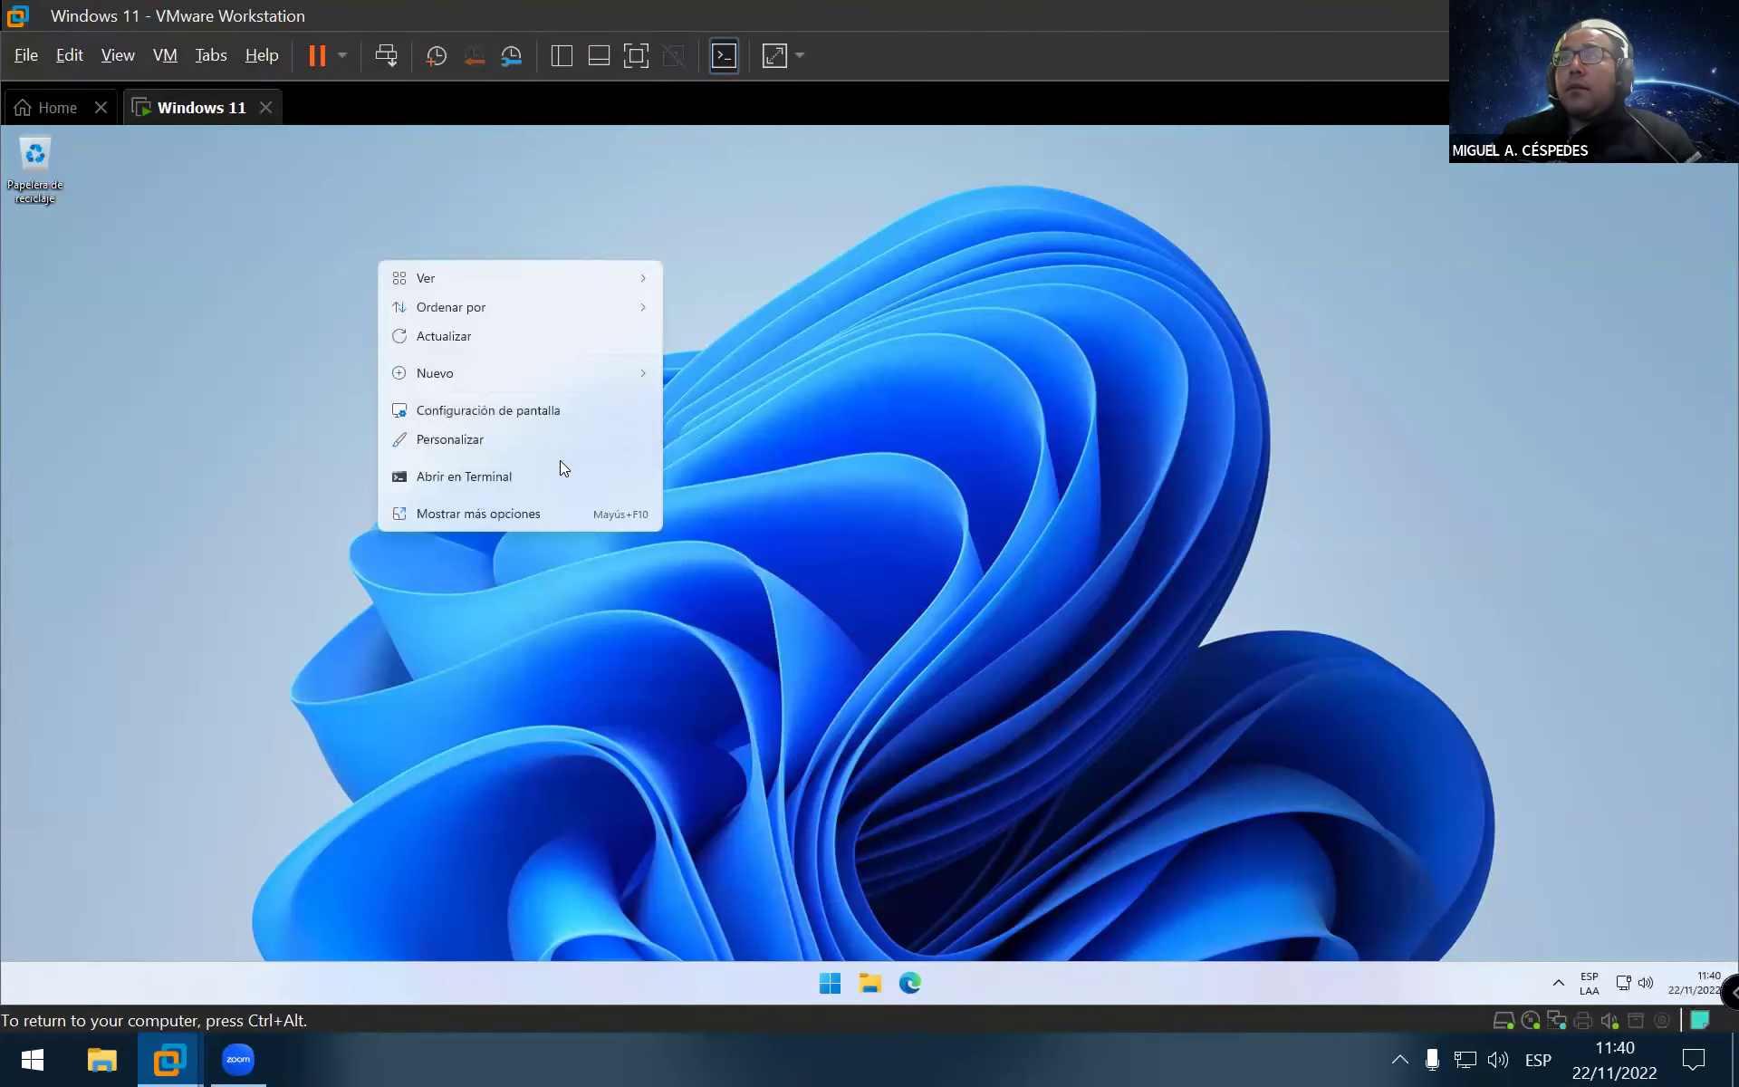
left_click(546, 411)
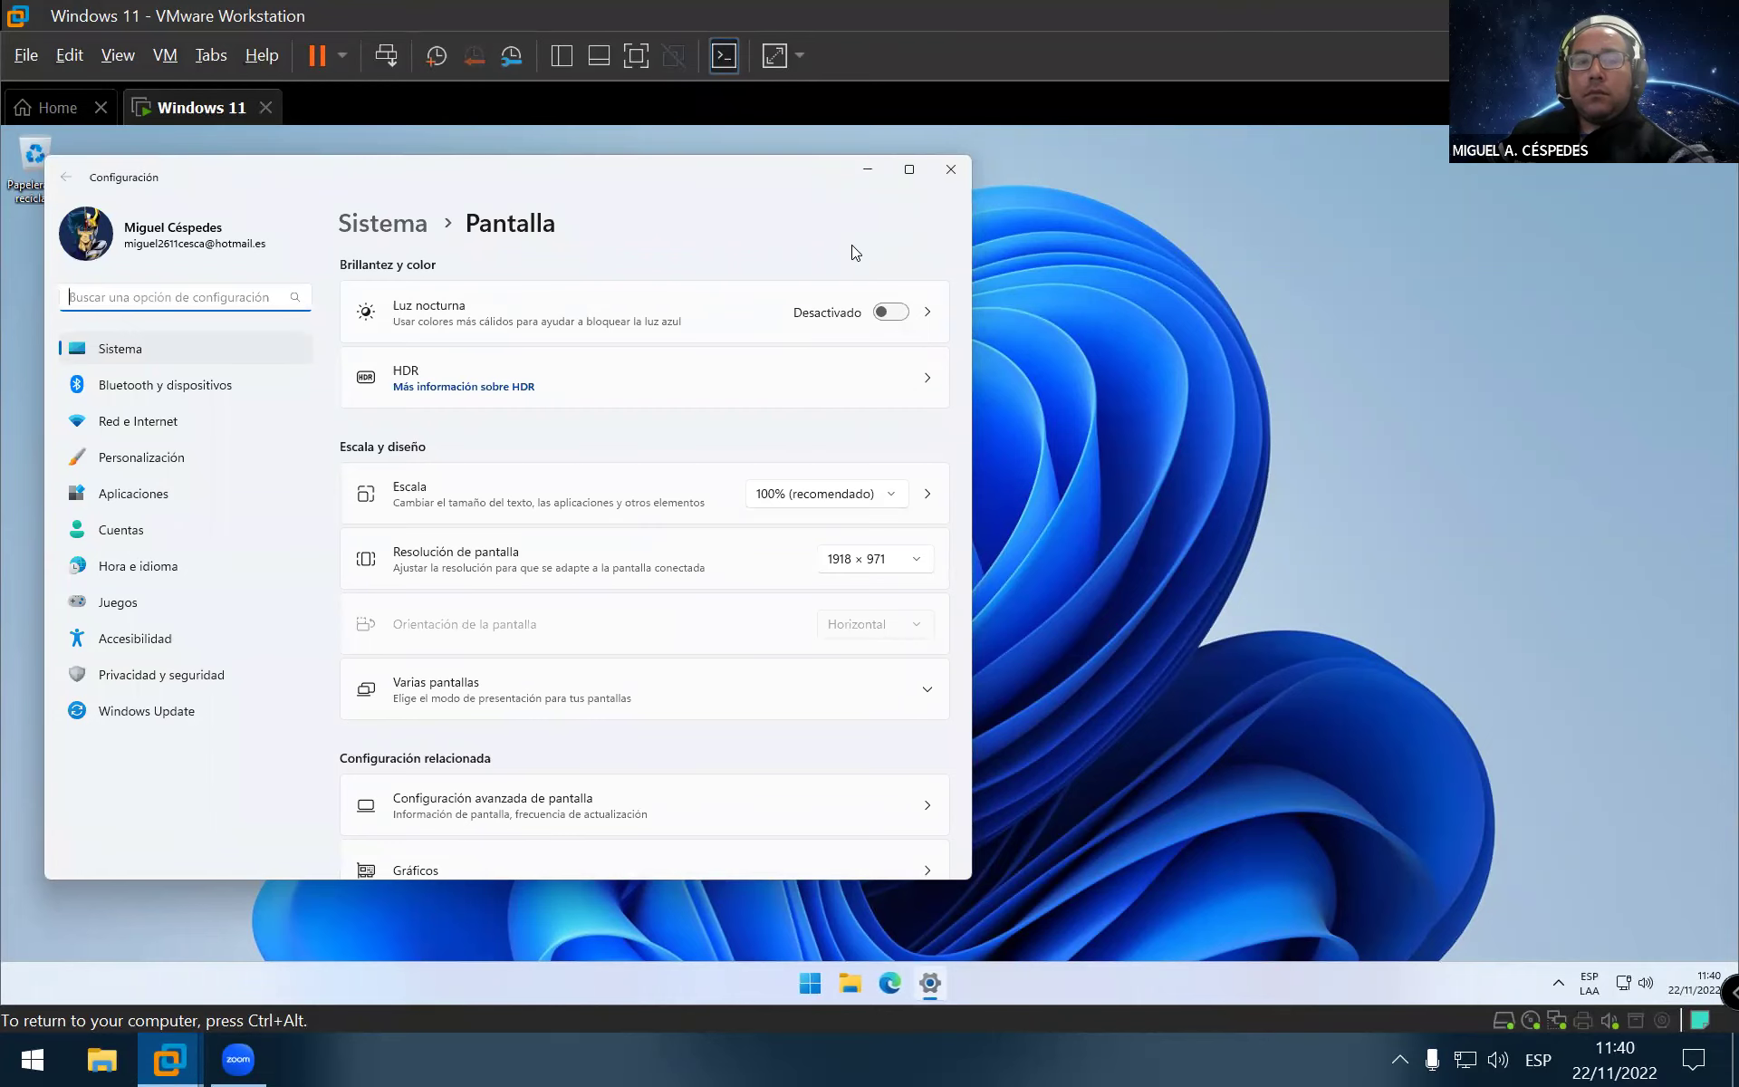
left_click(909, 170)
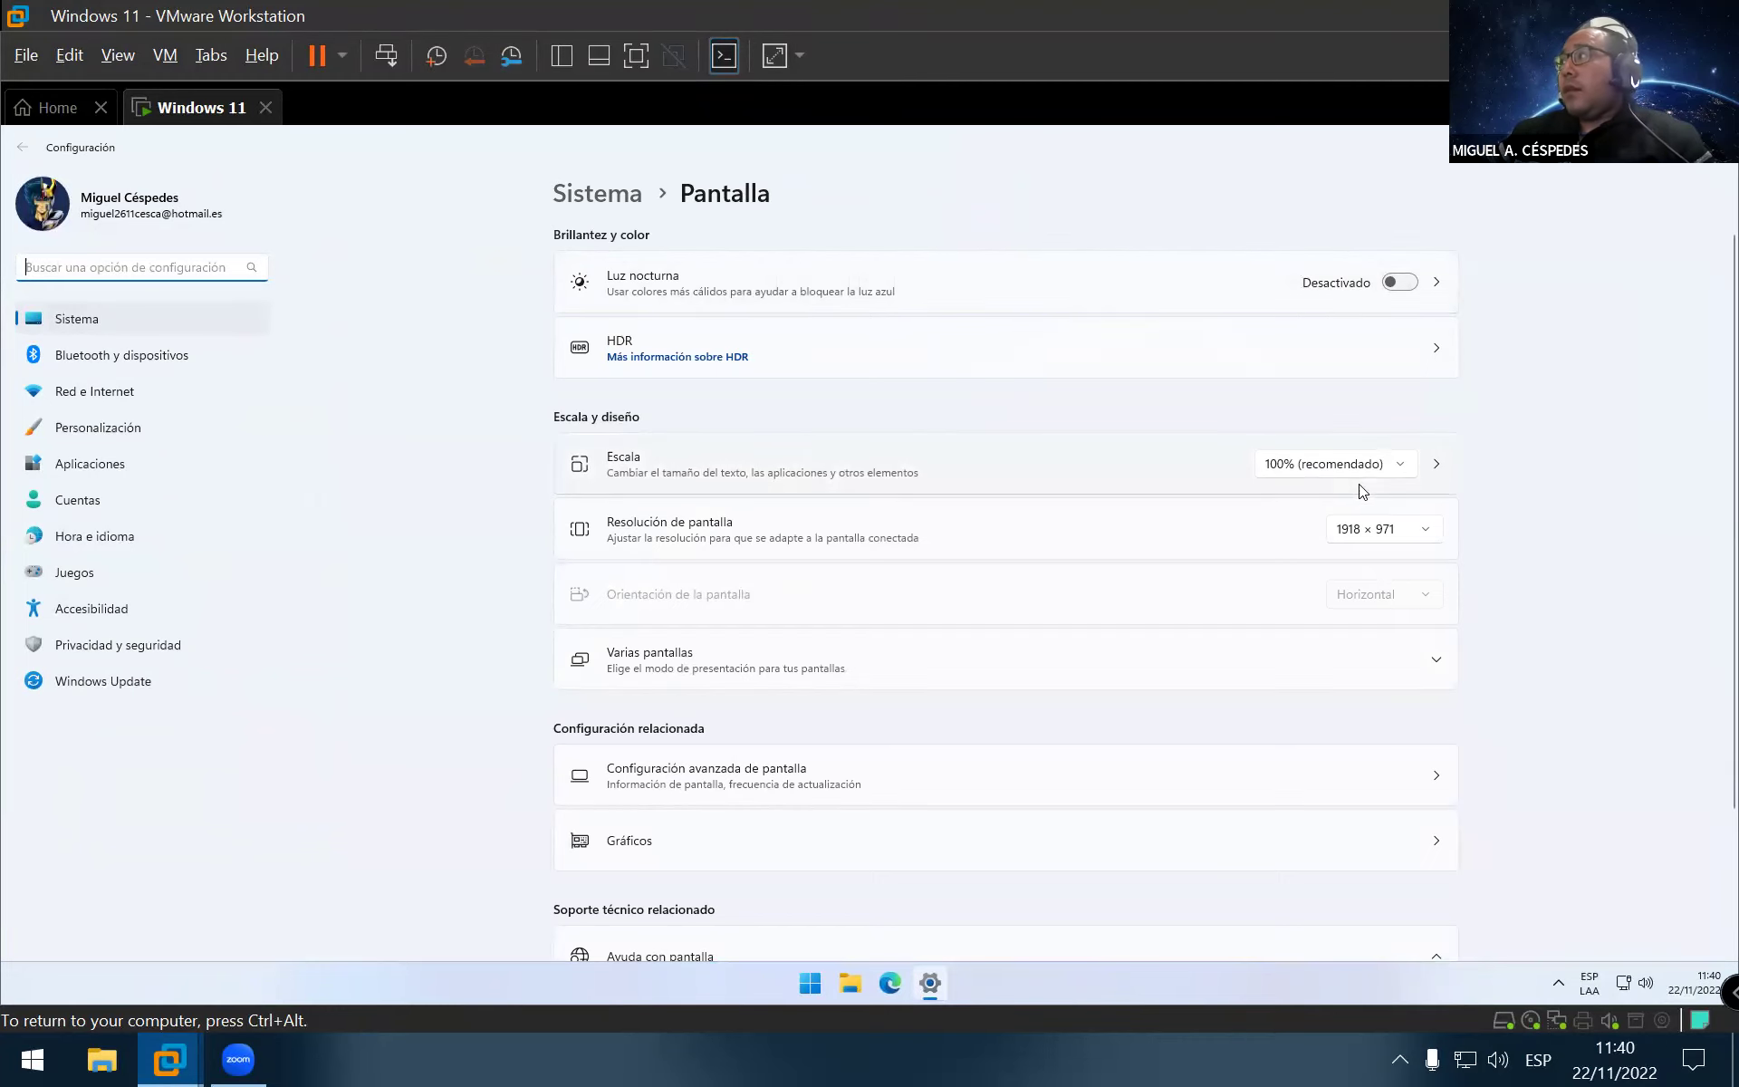
left_click(1356, 473)
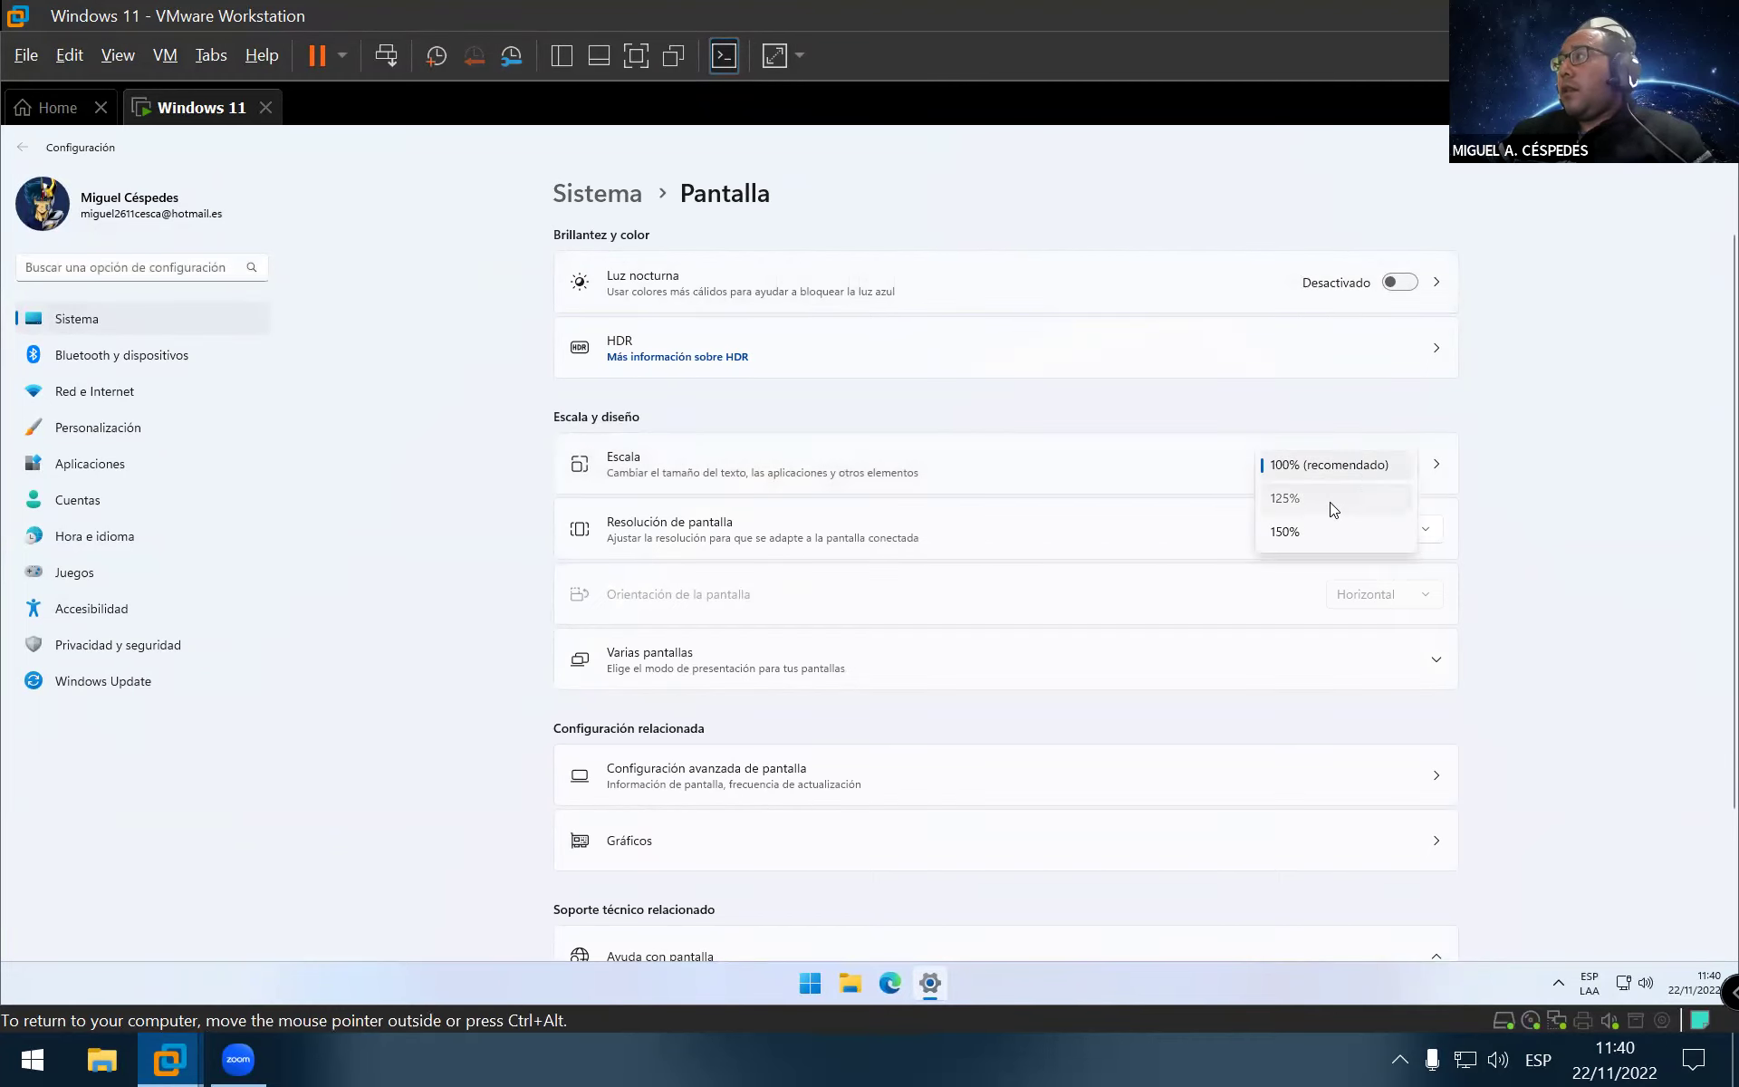
left_click(1331, 500)
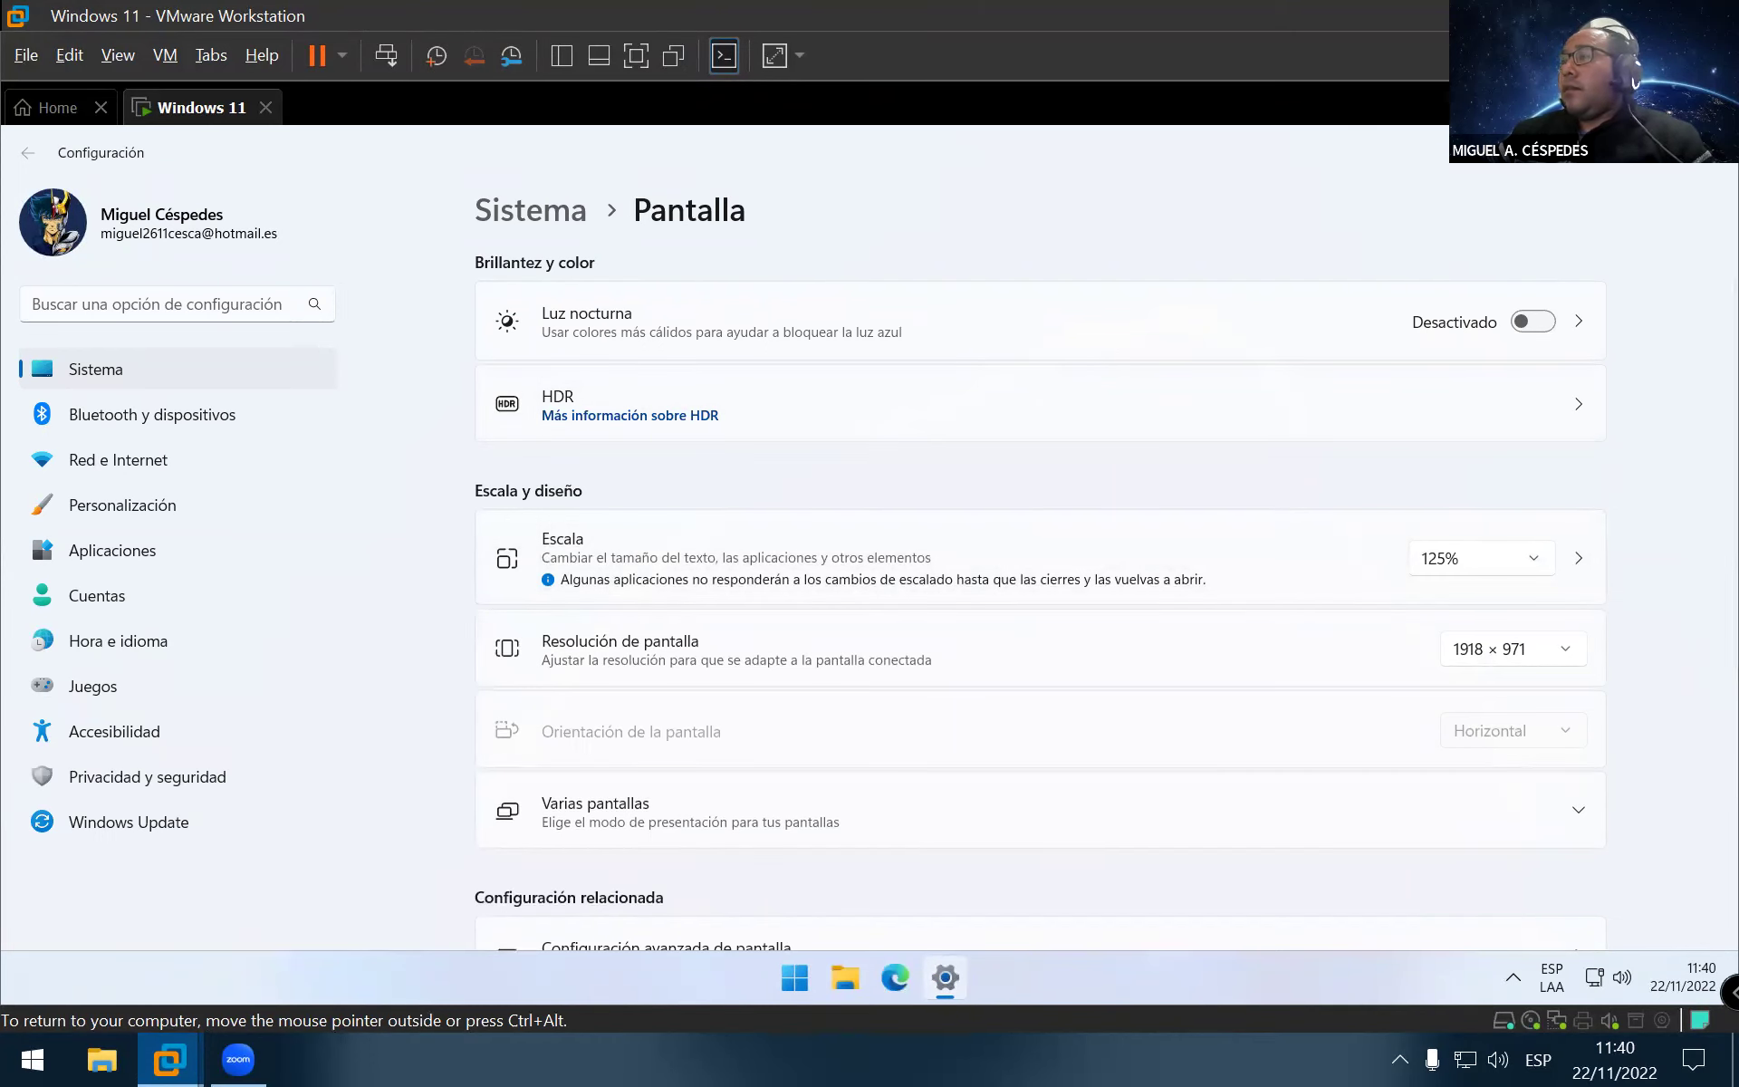
left_click(1716, 152)
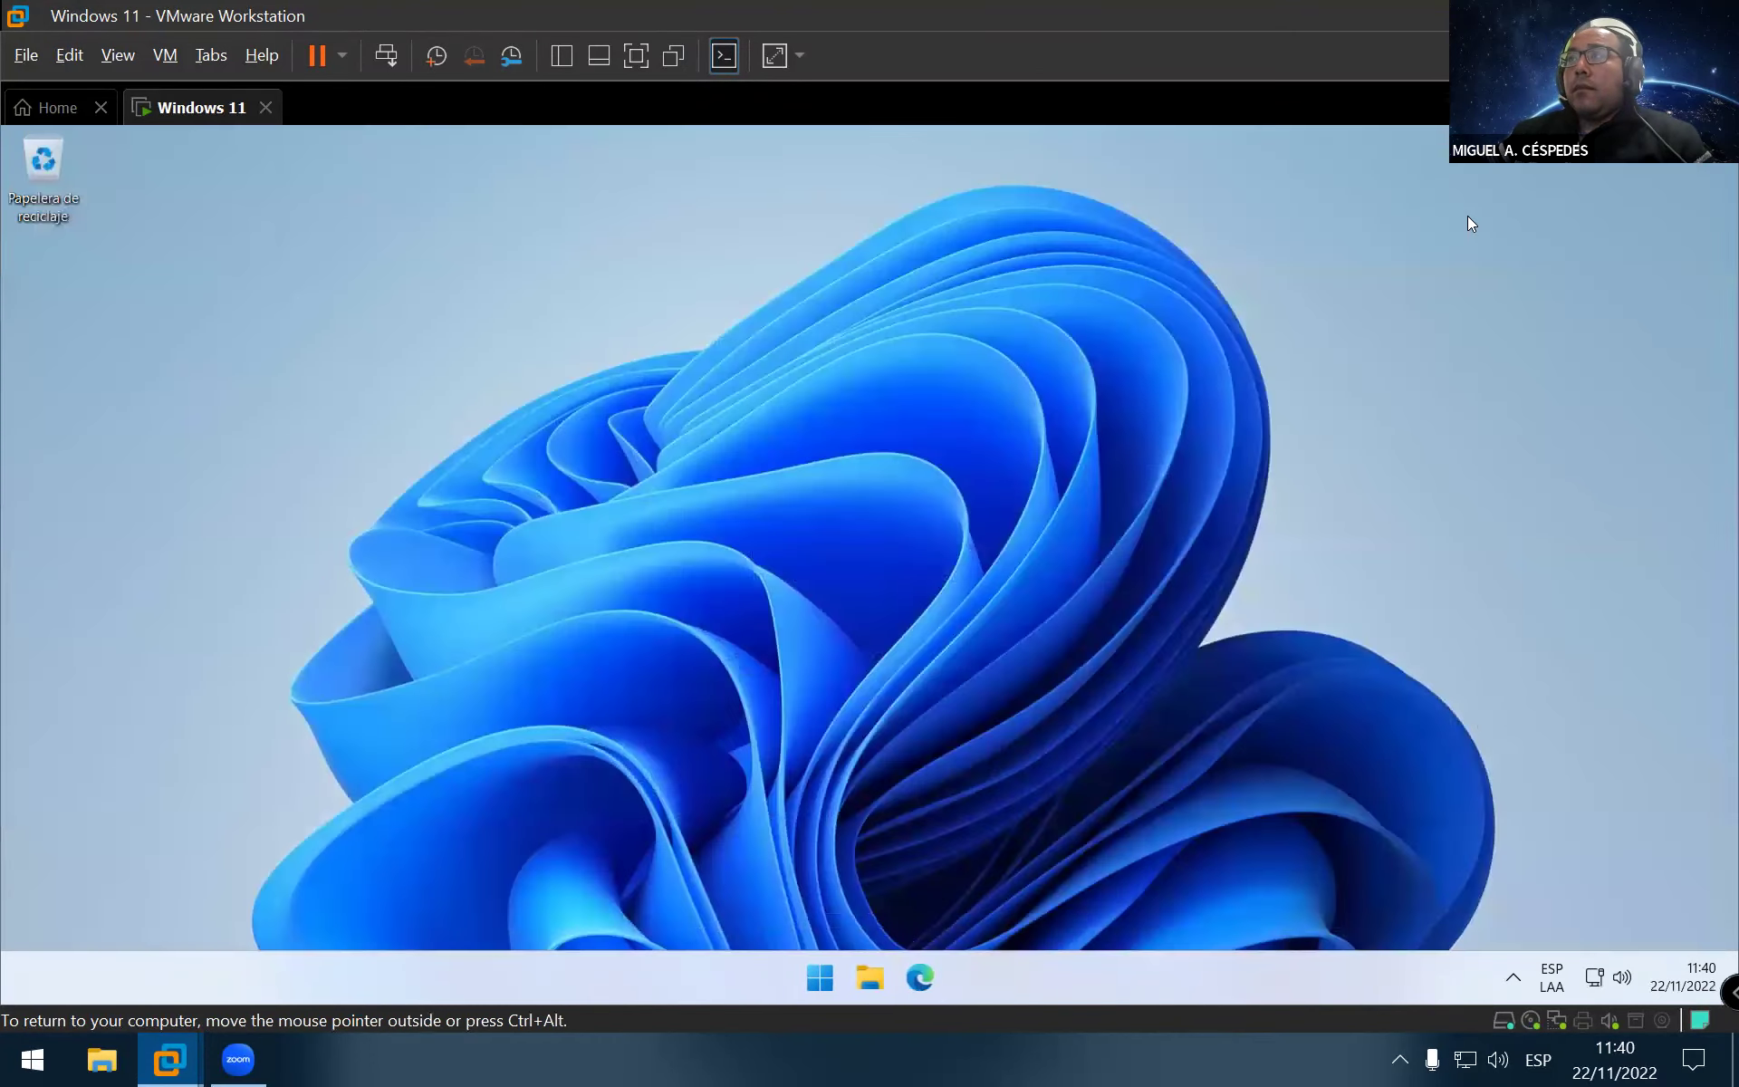
right_click(656, 407)
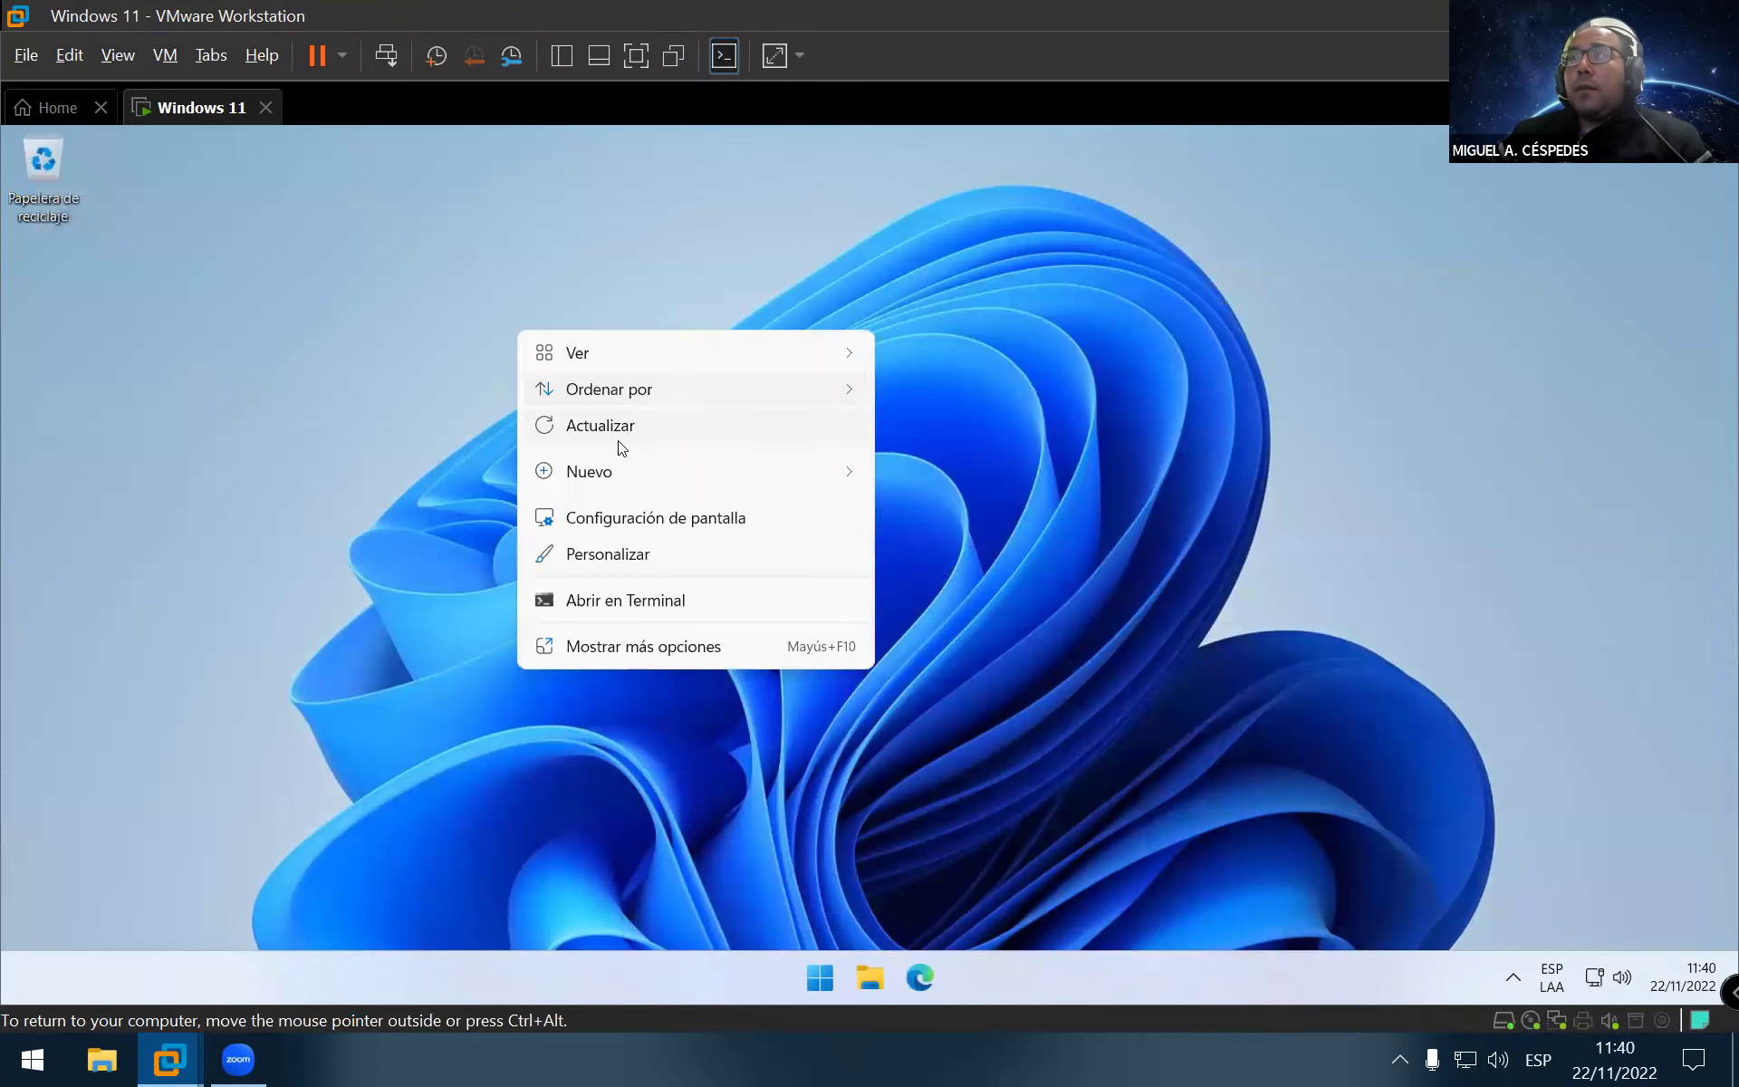
left_click(616, 431)
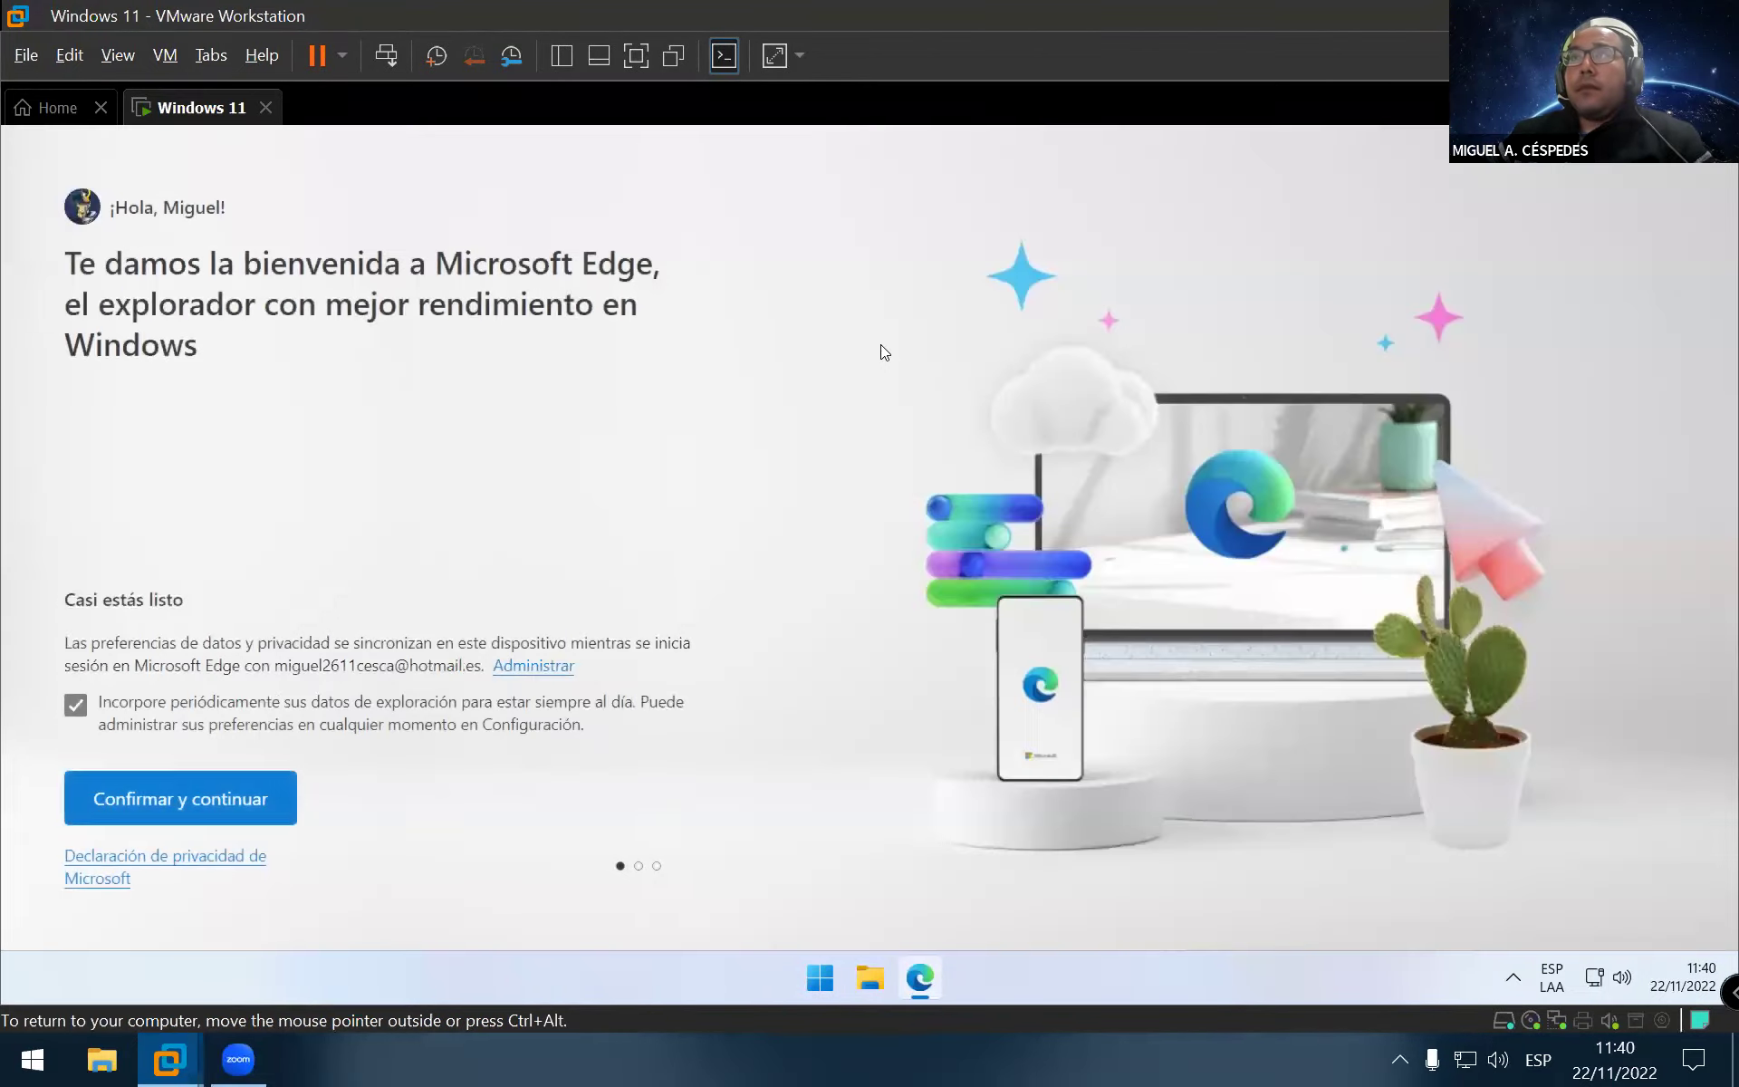
Finish Edge's first-run prompts without importing Google data and choose the Oscuro theme
left_click(252, 822)
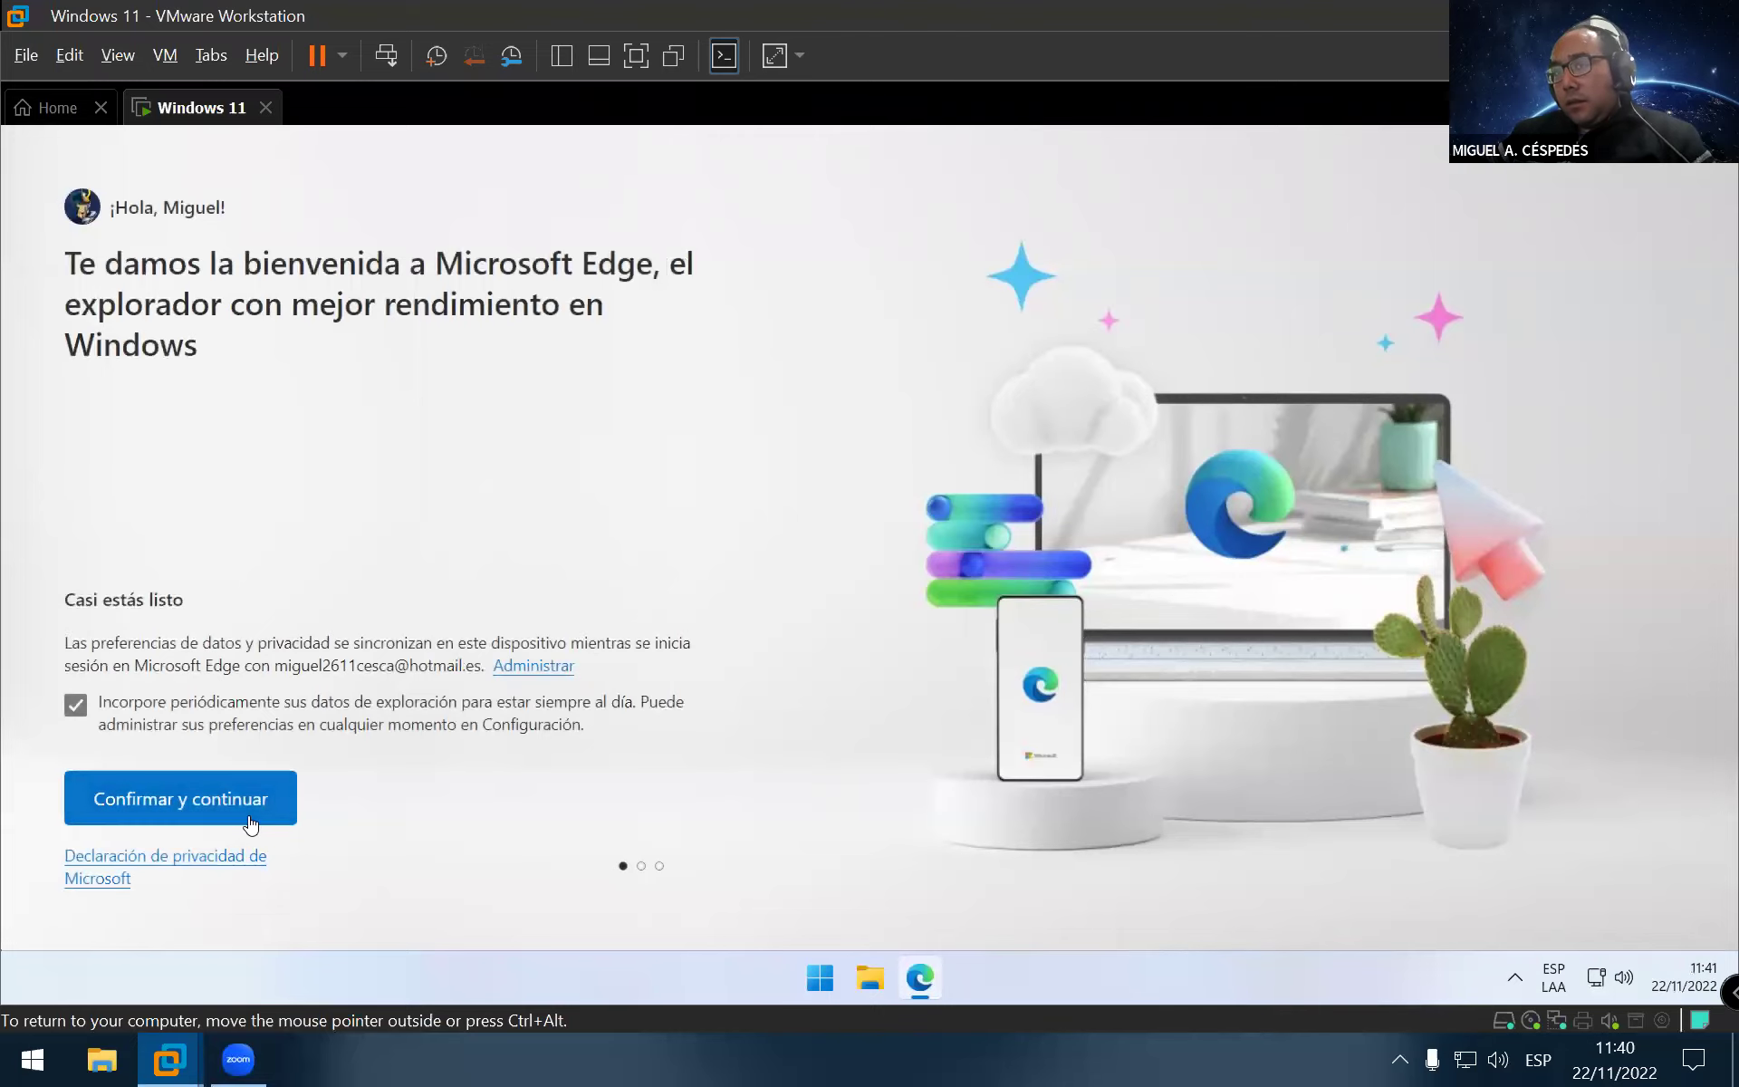
left_click(403, 850)
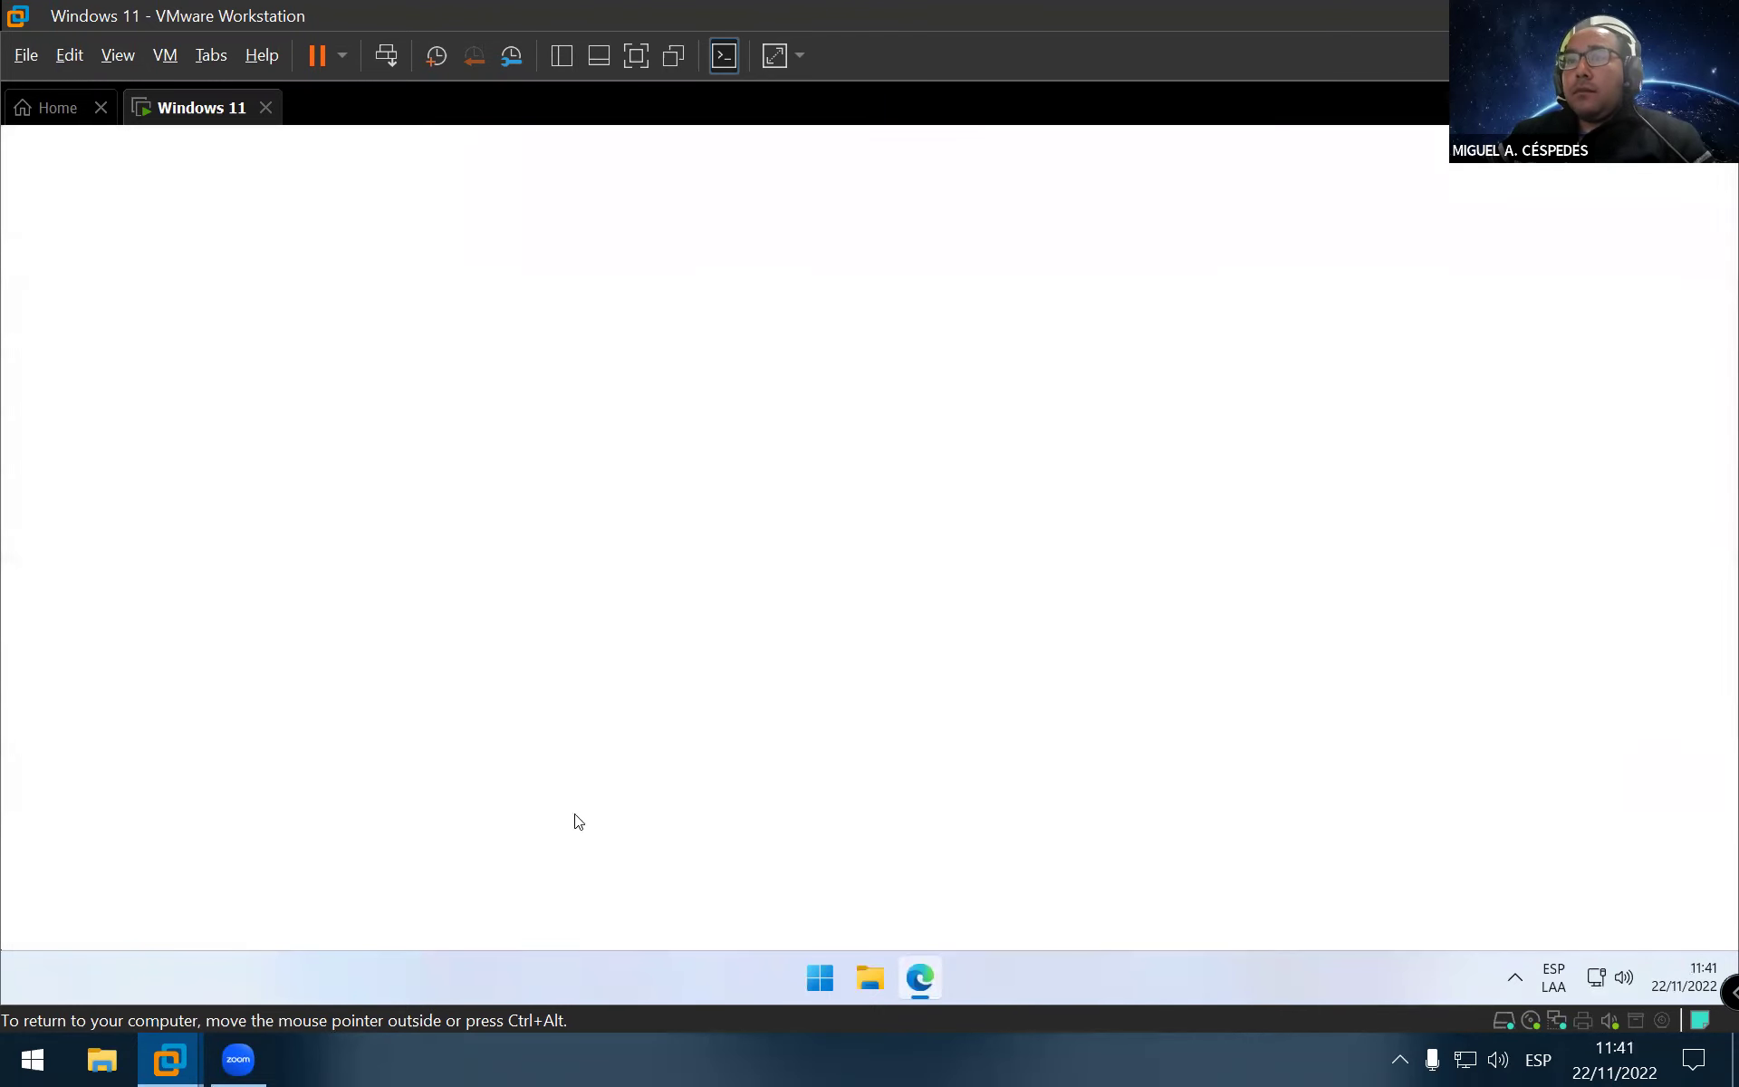
left_click(261, 827)
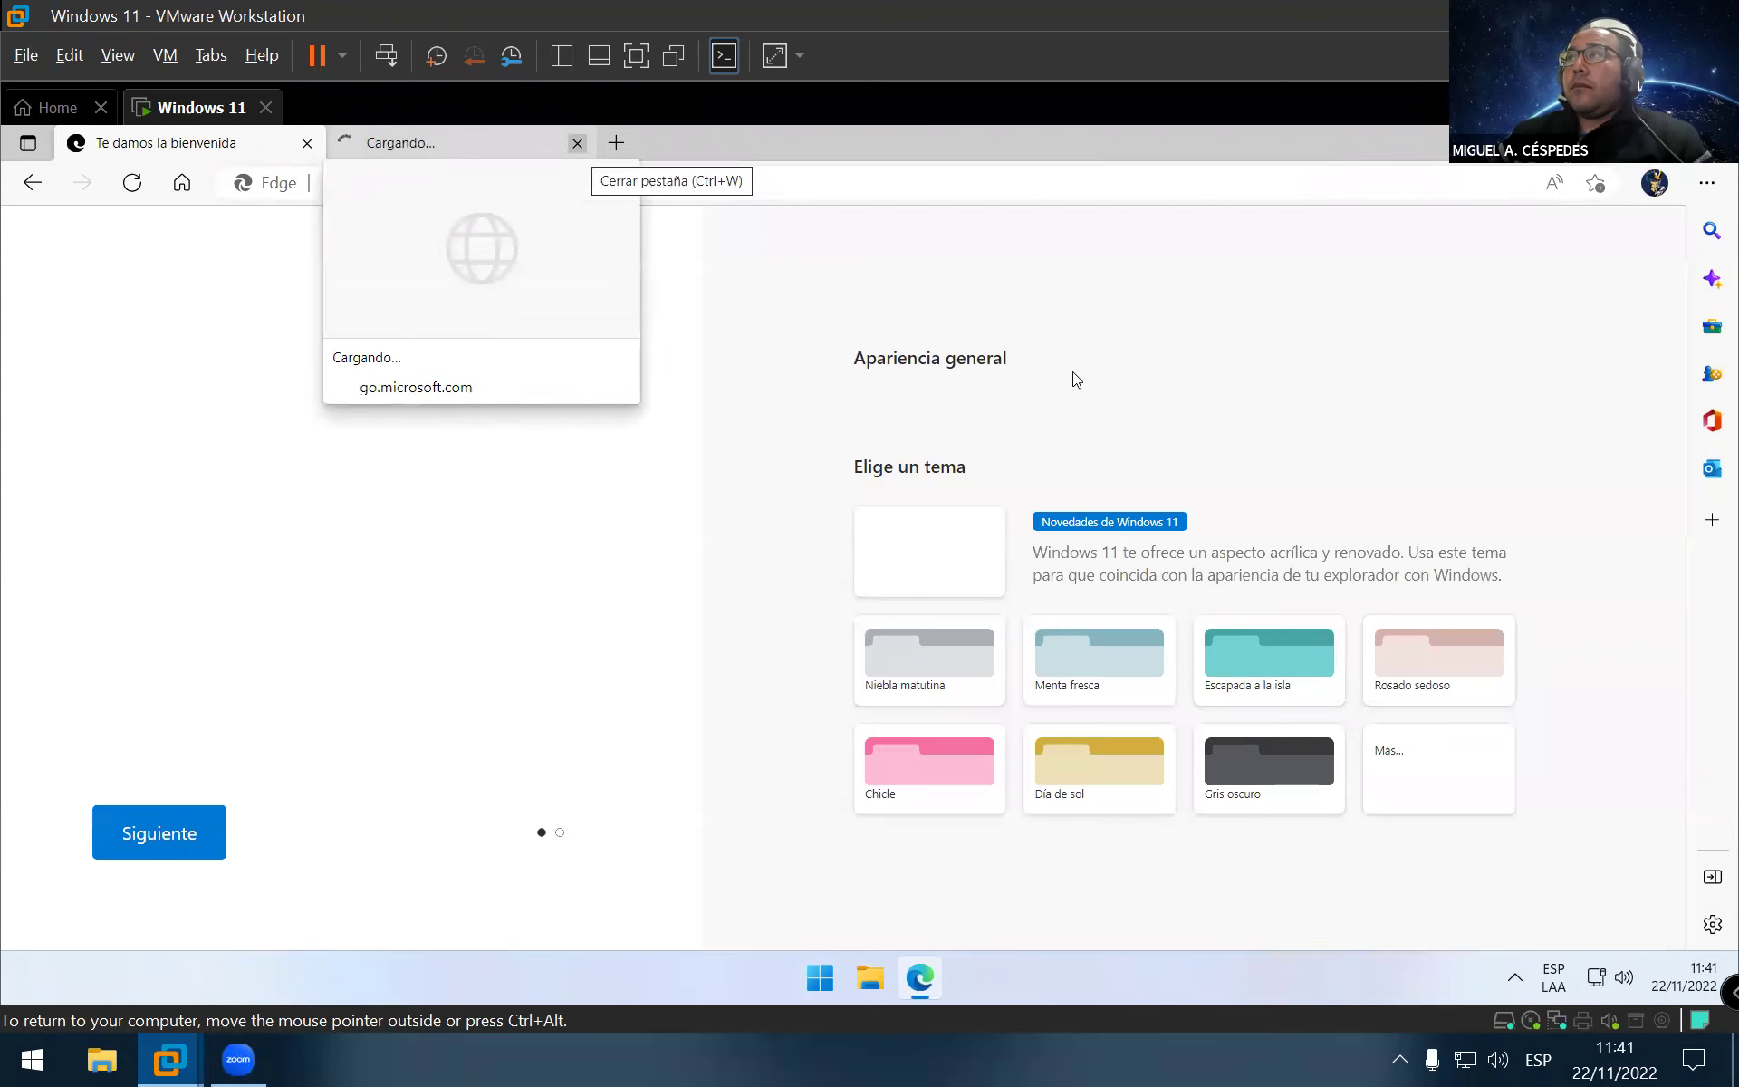
left_click(1131, 340)
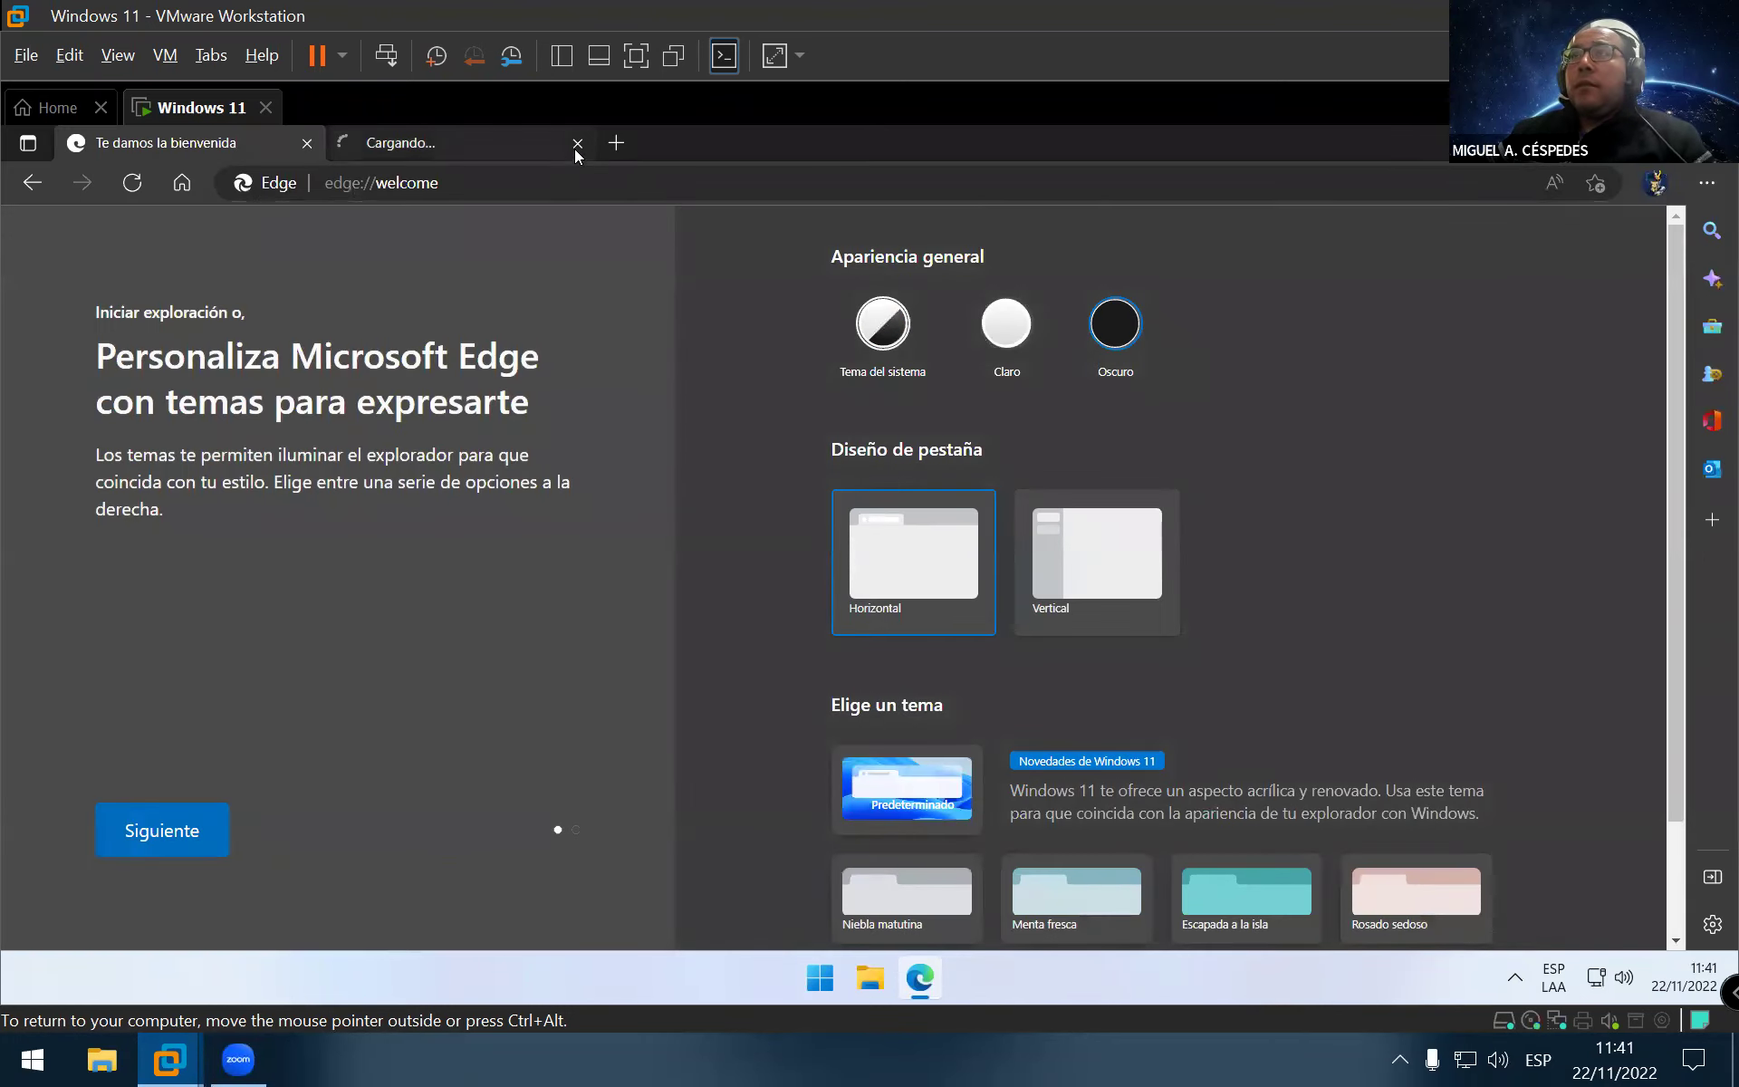
Close the loading and welcome tabs, then close the Edge window
left_click(576, 144)
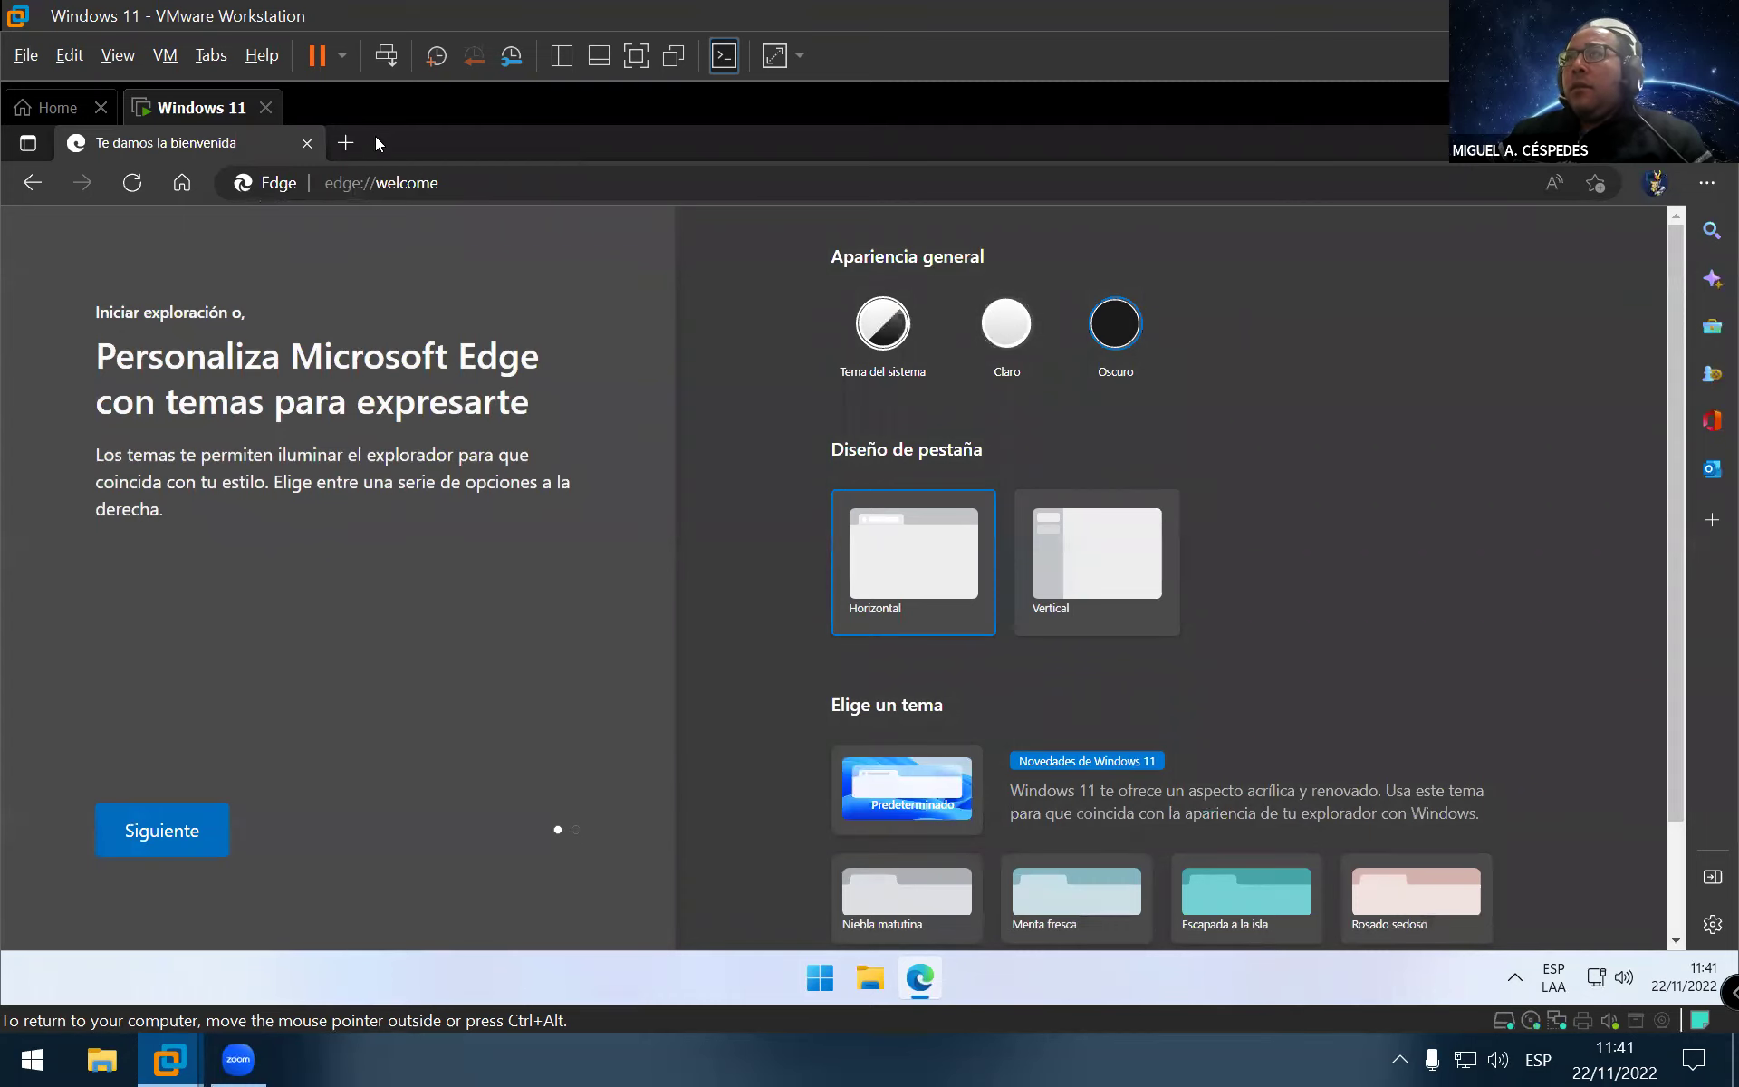
left_click(345, 142)
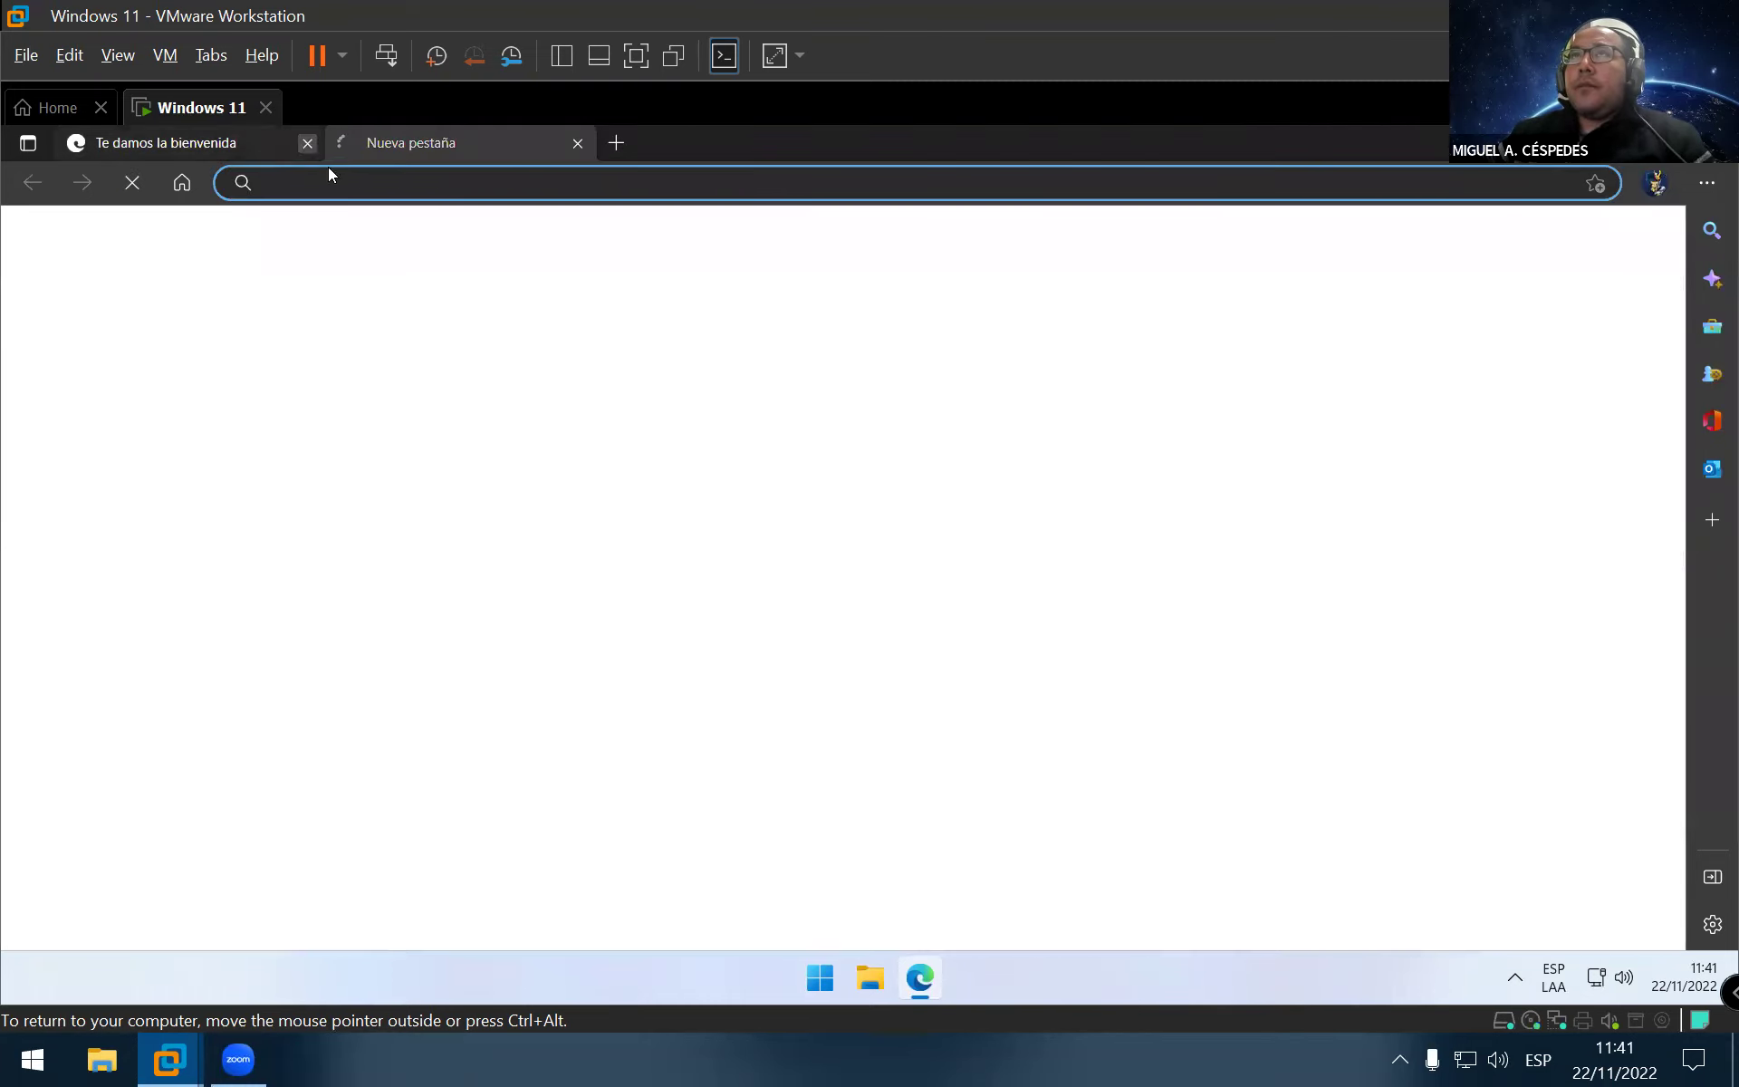
left_click(307, 143)
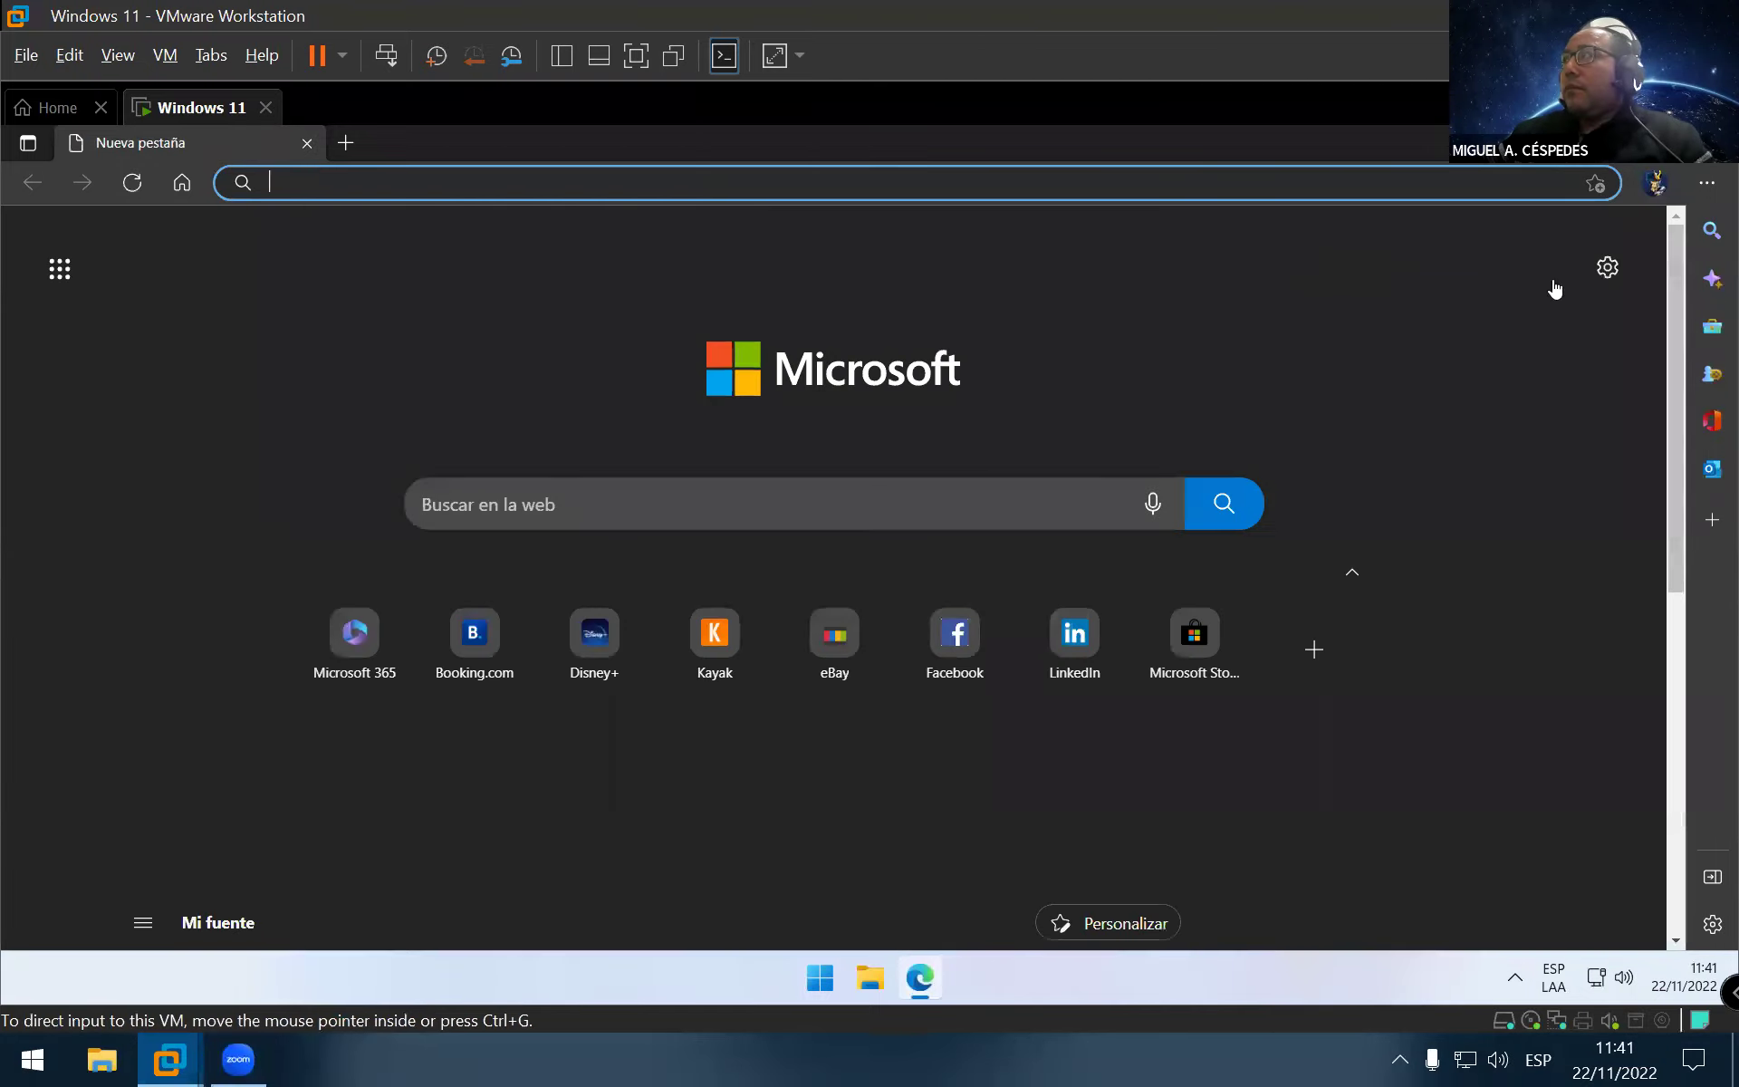
left_click(1608, 267)
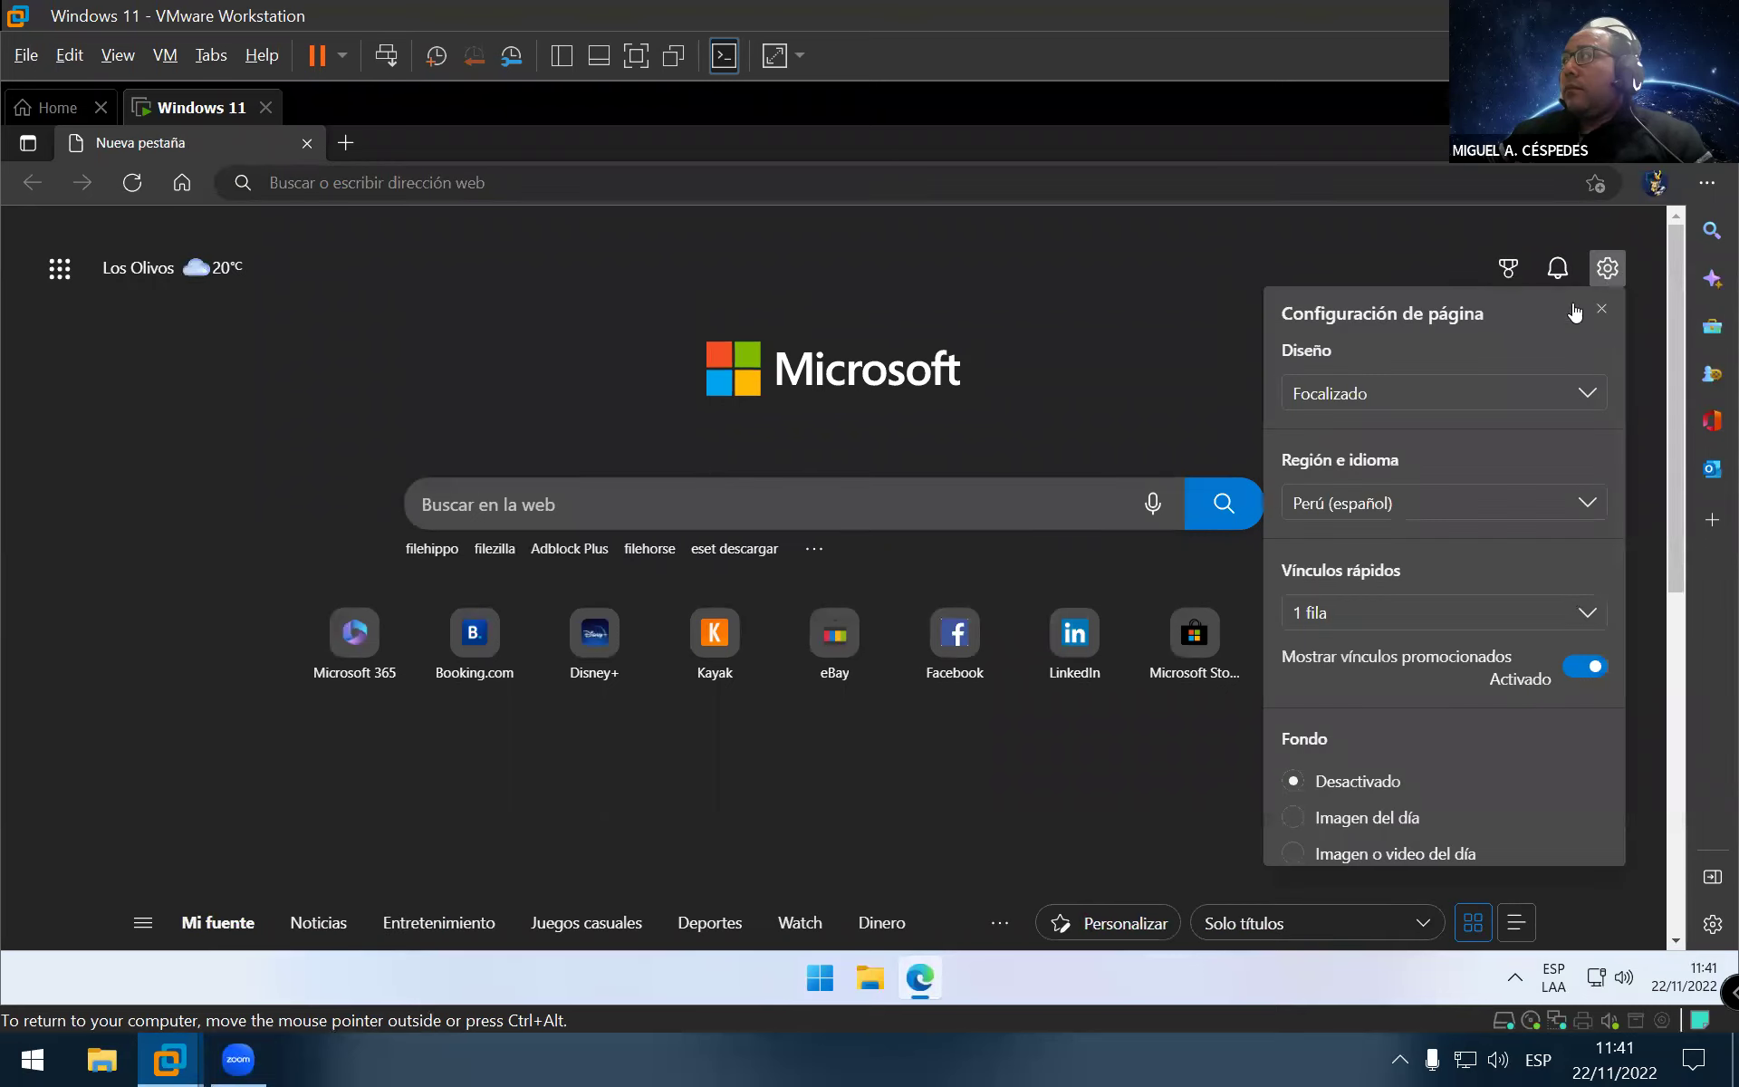
left_click(1114, 265)
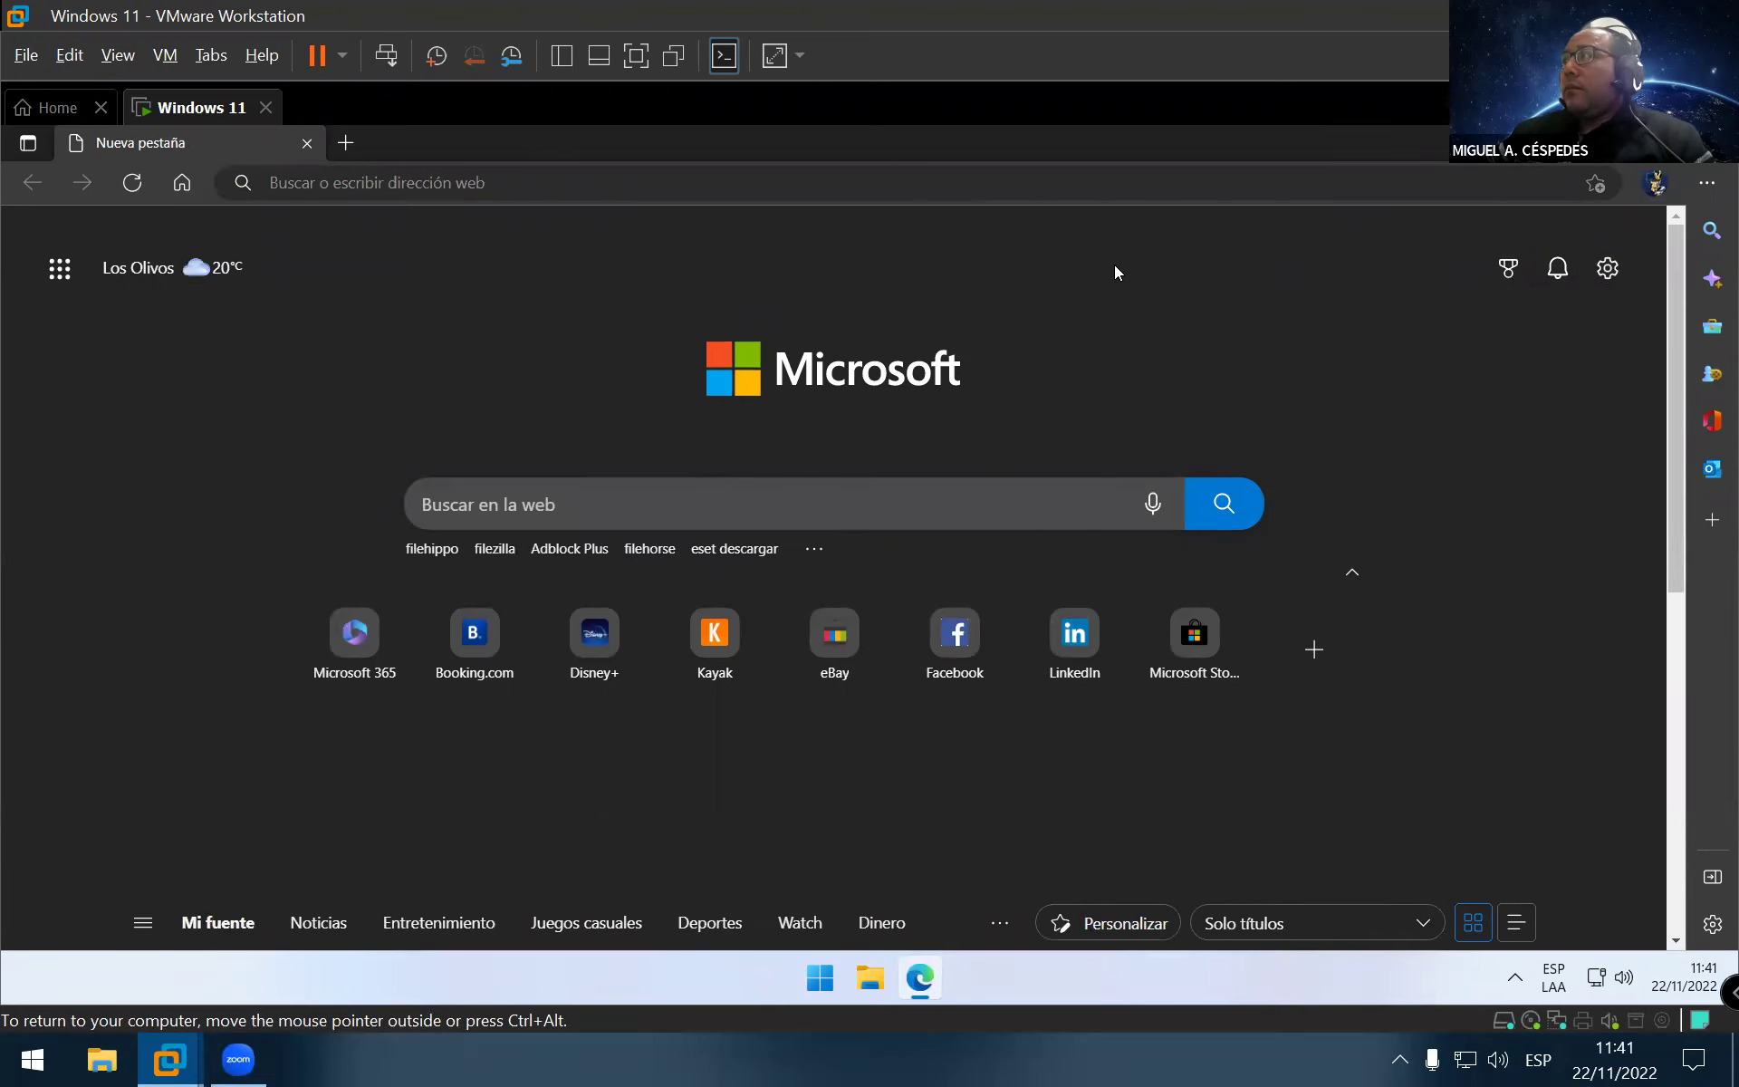
key("alt+F4")
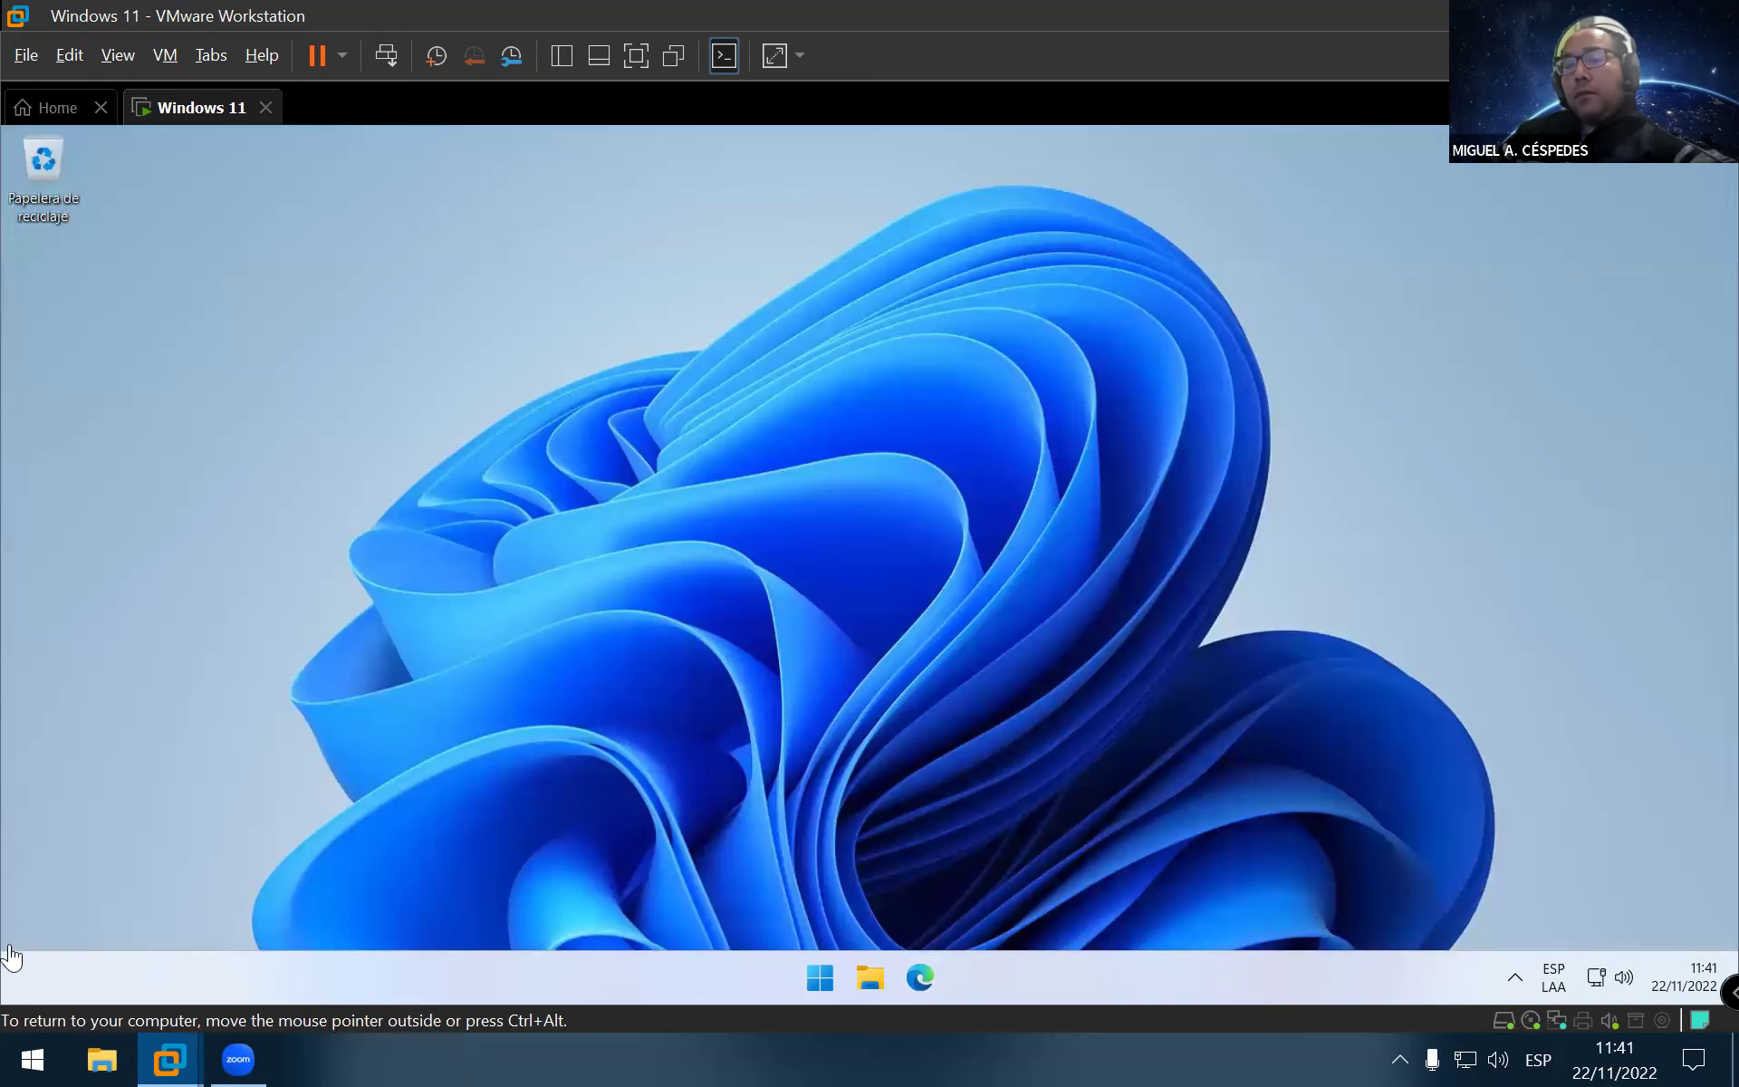
Check the Start menu's power options, dismiss them, and launch Settings with Win+I
left_click(817, 985)
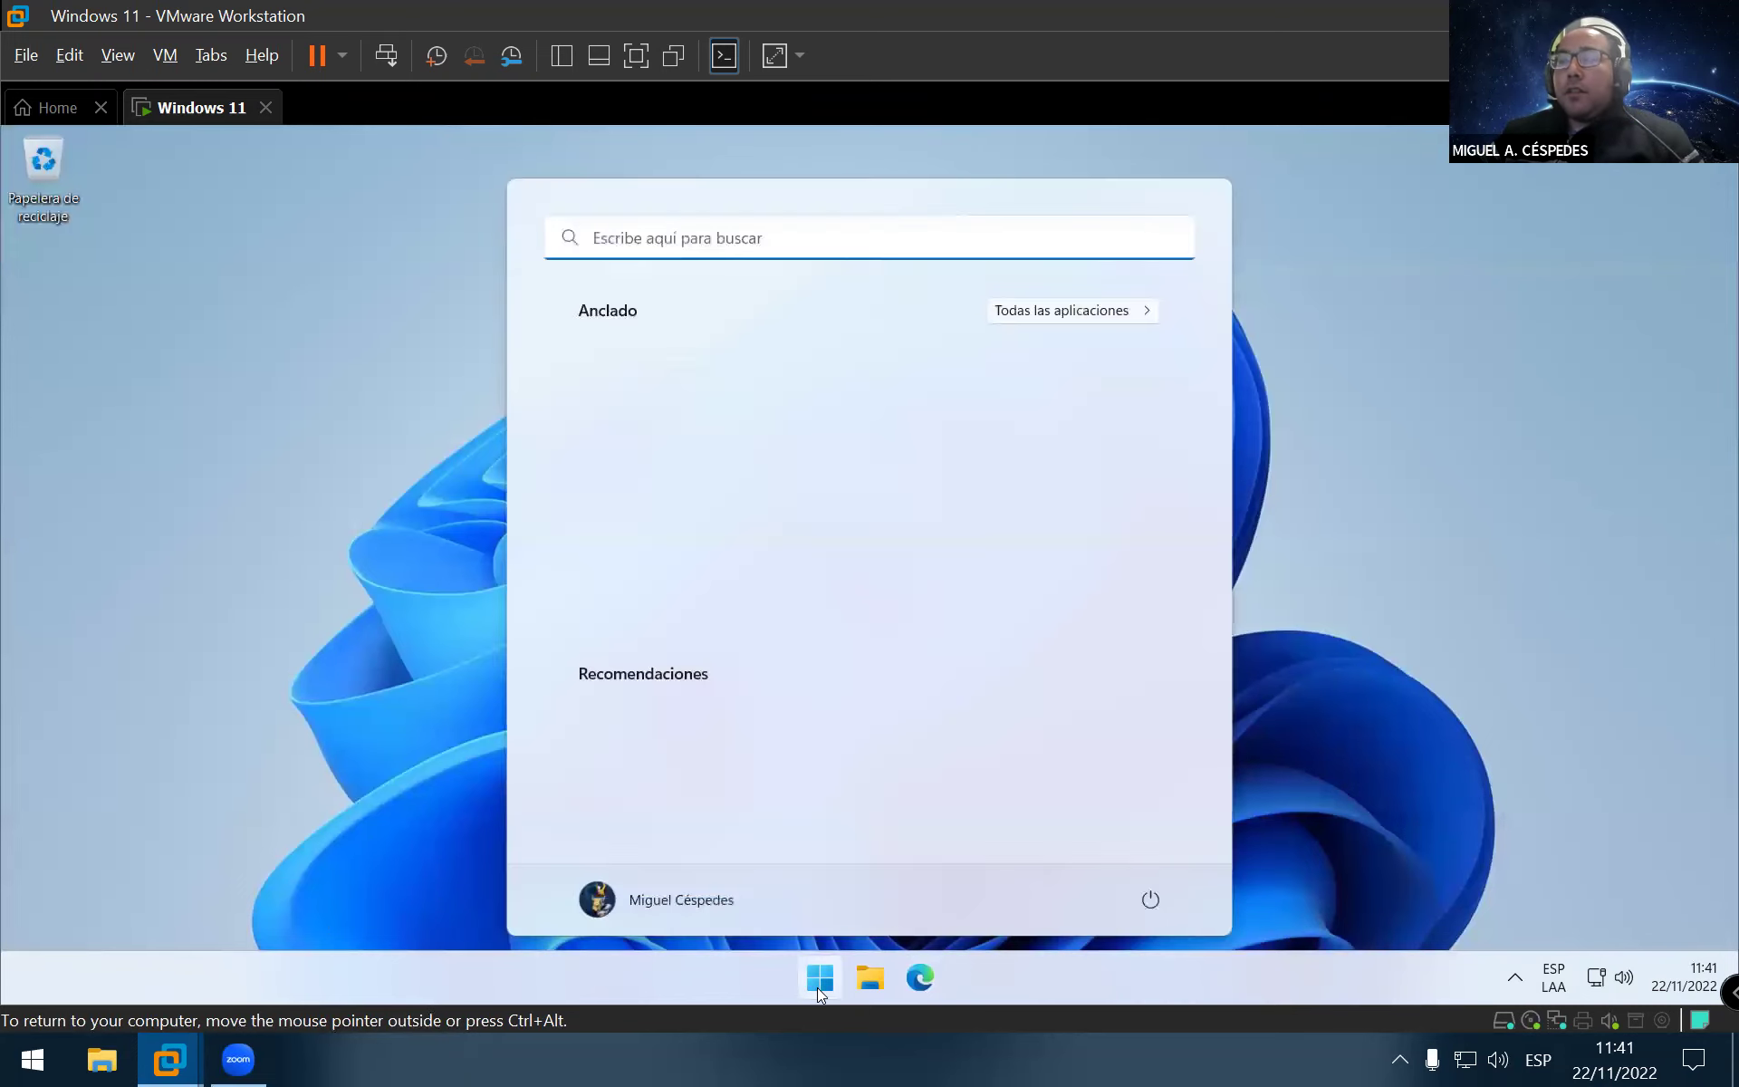
left_click(1170, 900)
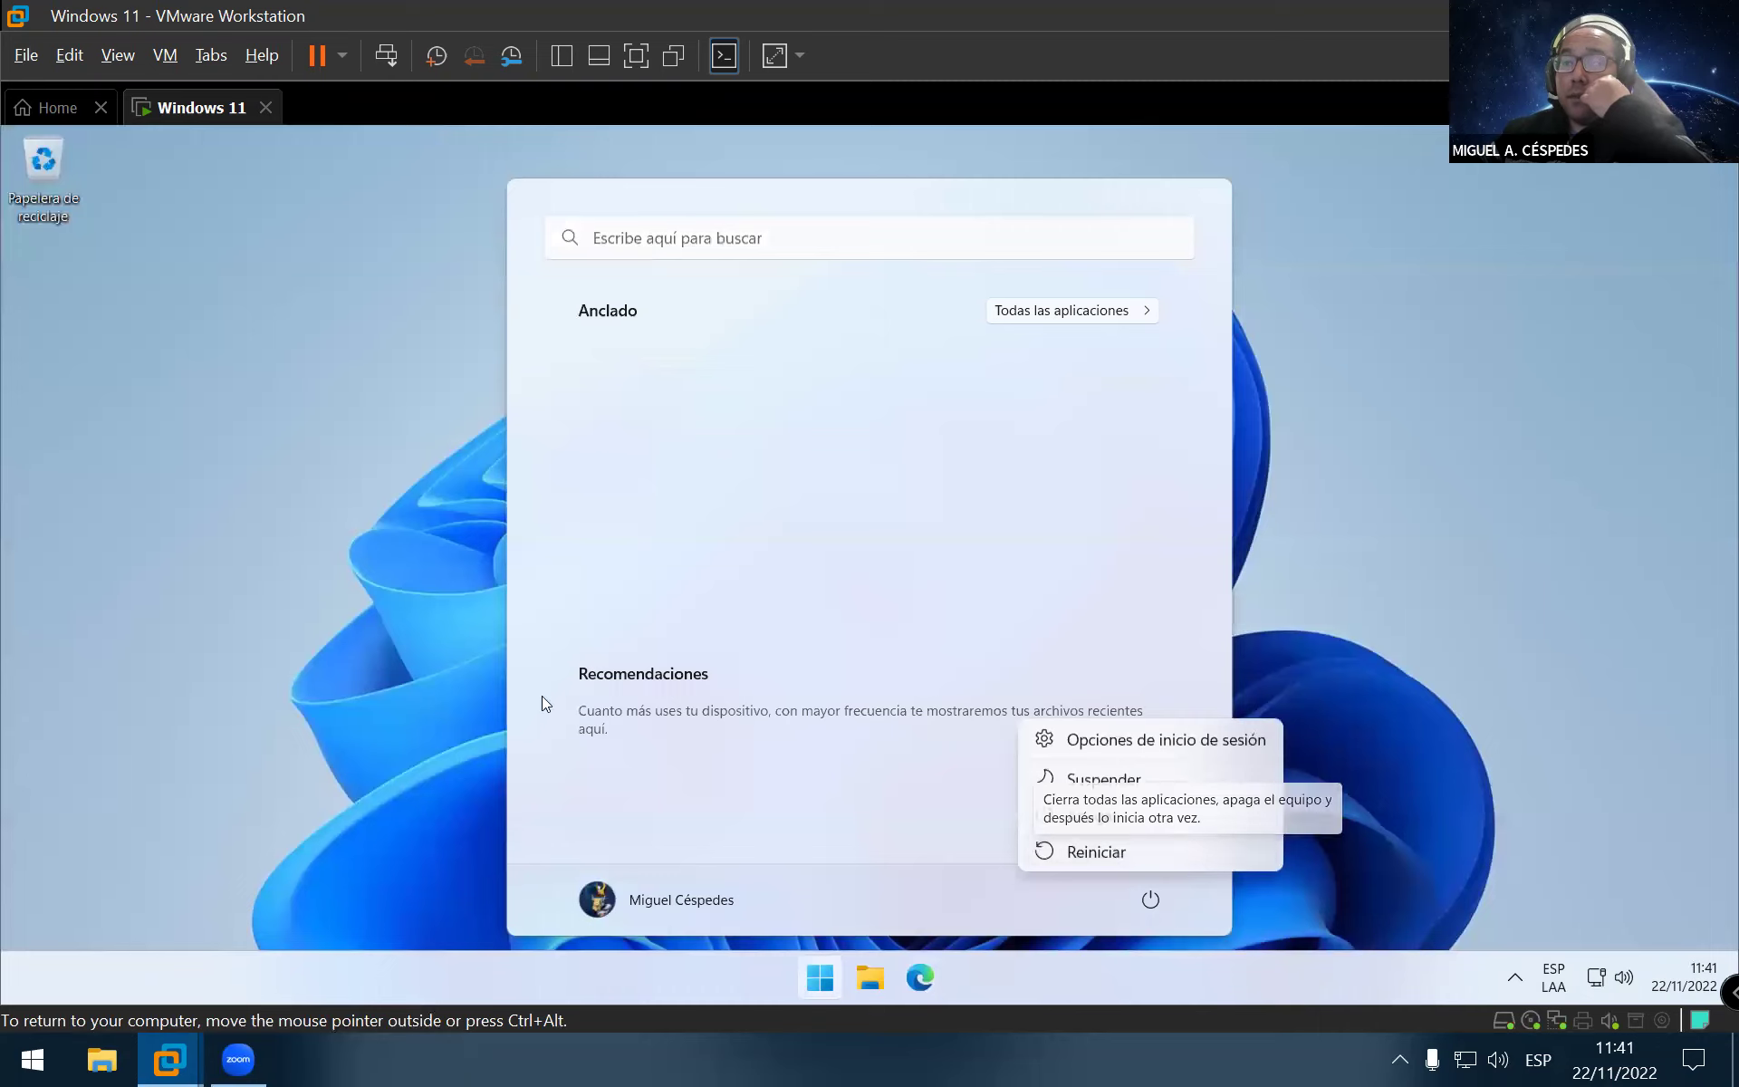
left_click(354, 650)
left_click(353, 654)
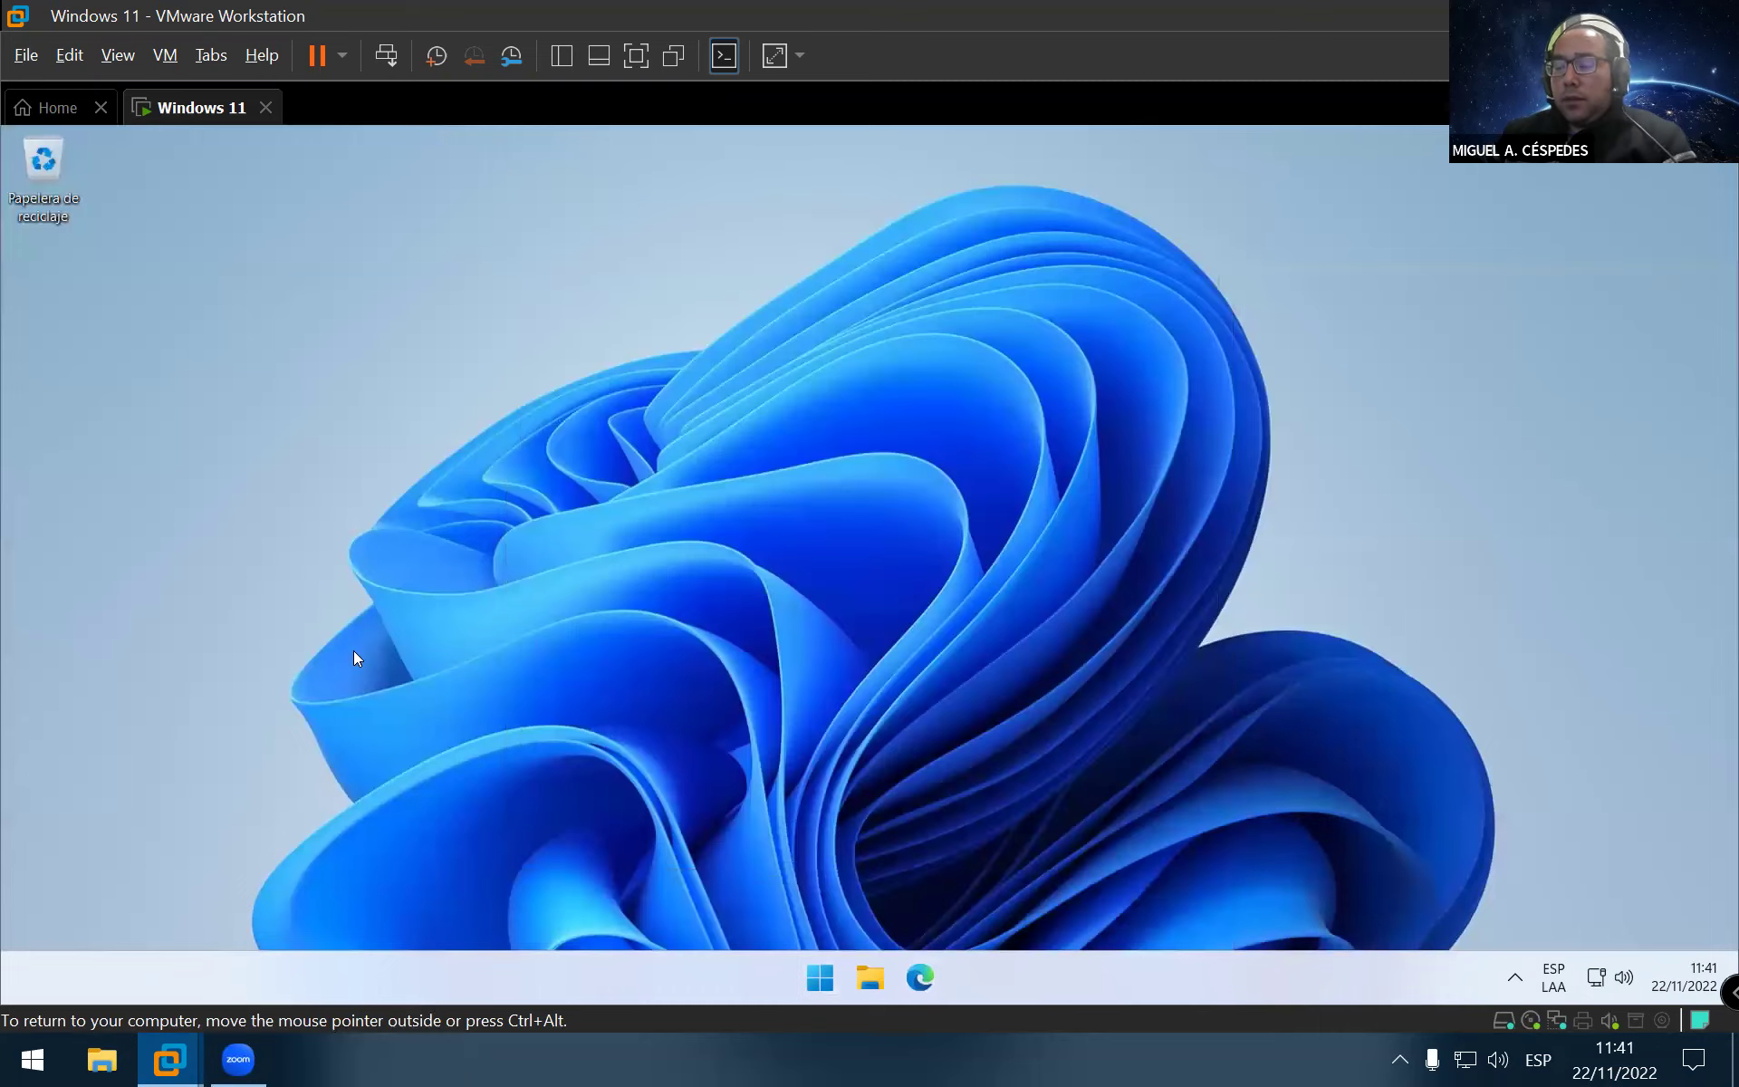
key("super+i")
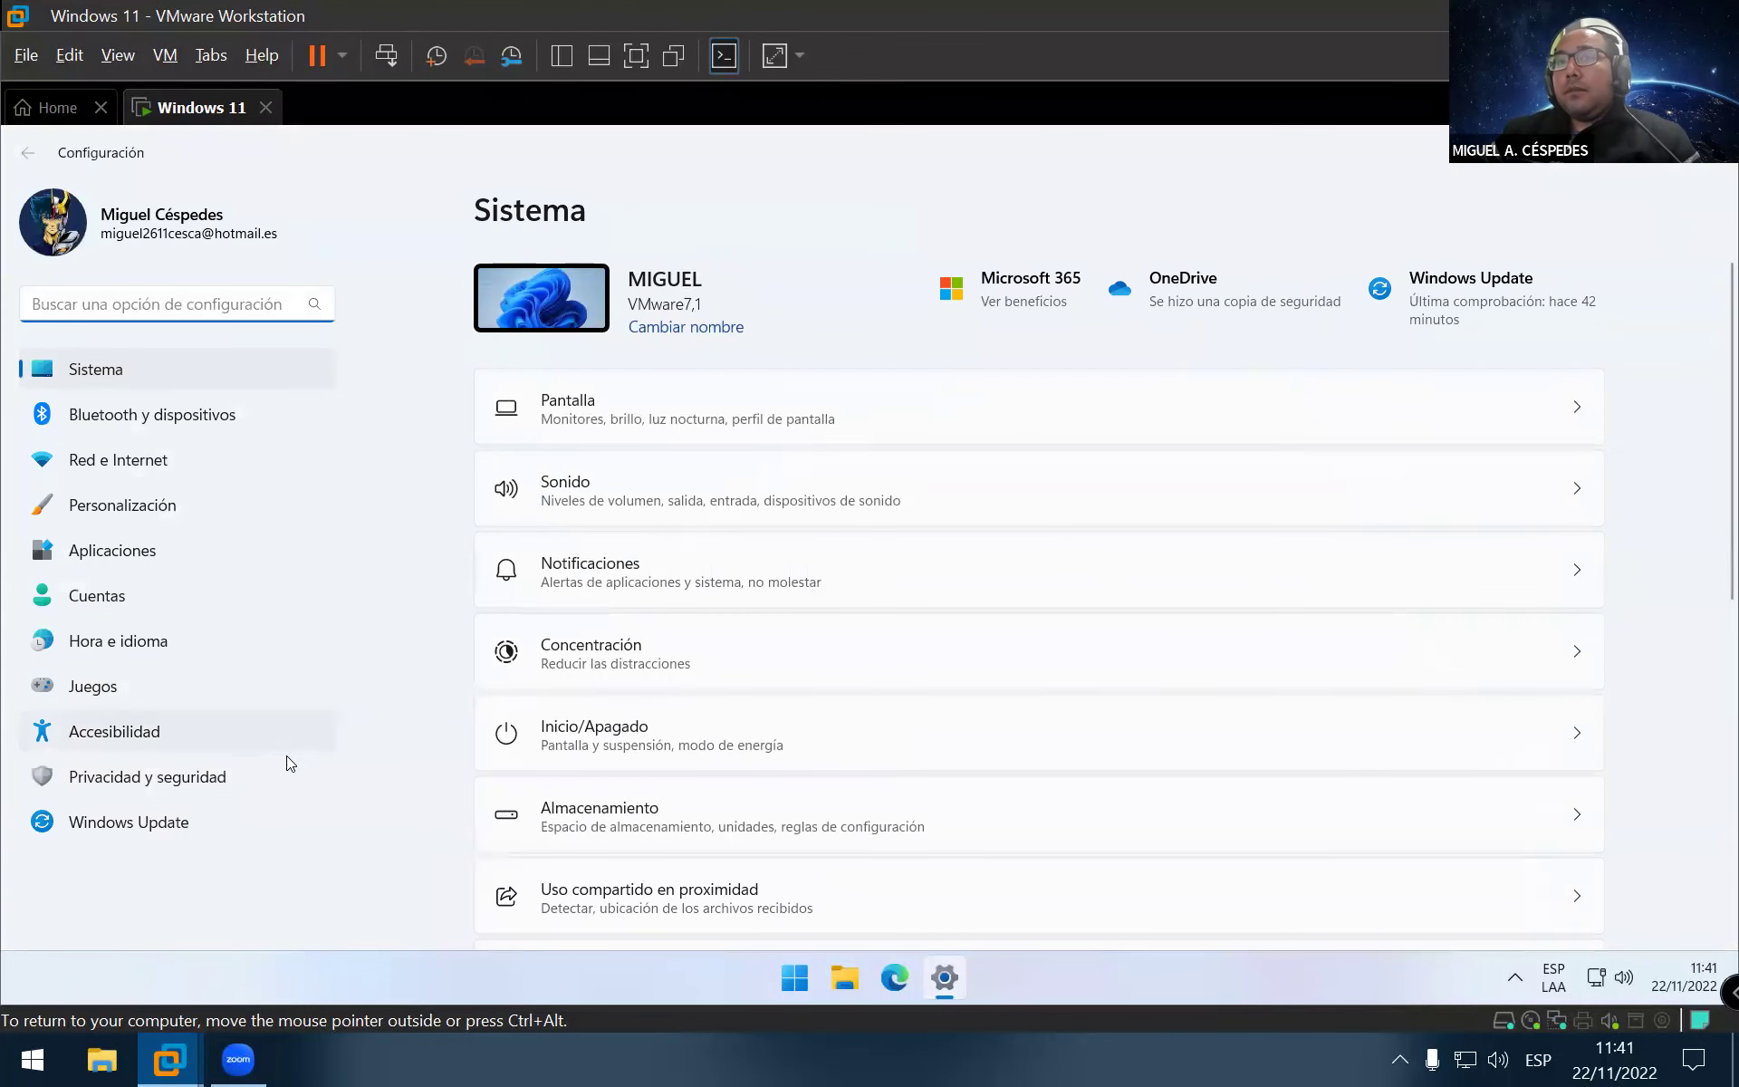
Browse the Privacidad y seguridad settings, briefly visiting Windows Update along the way
left_click(176, 796)
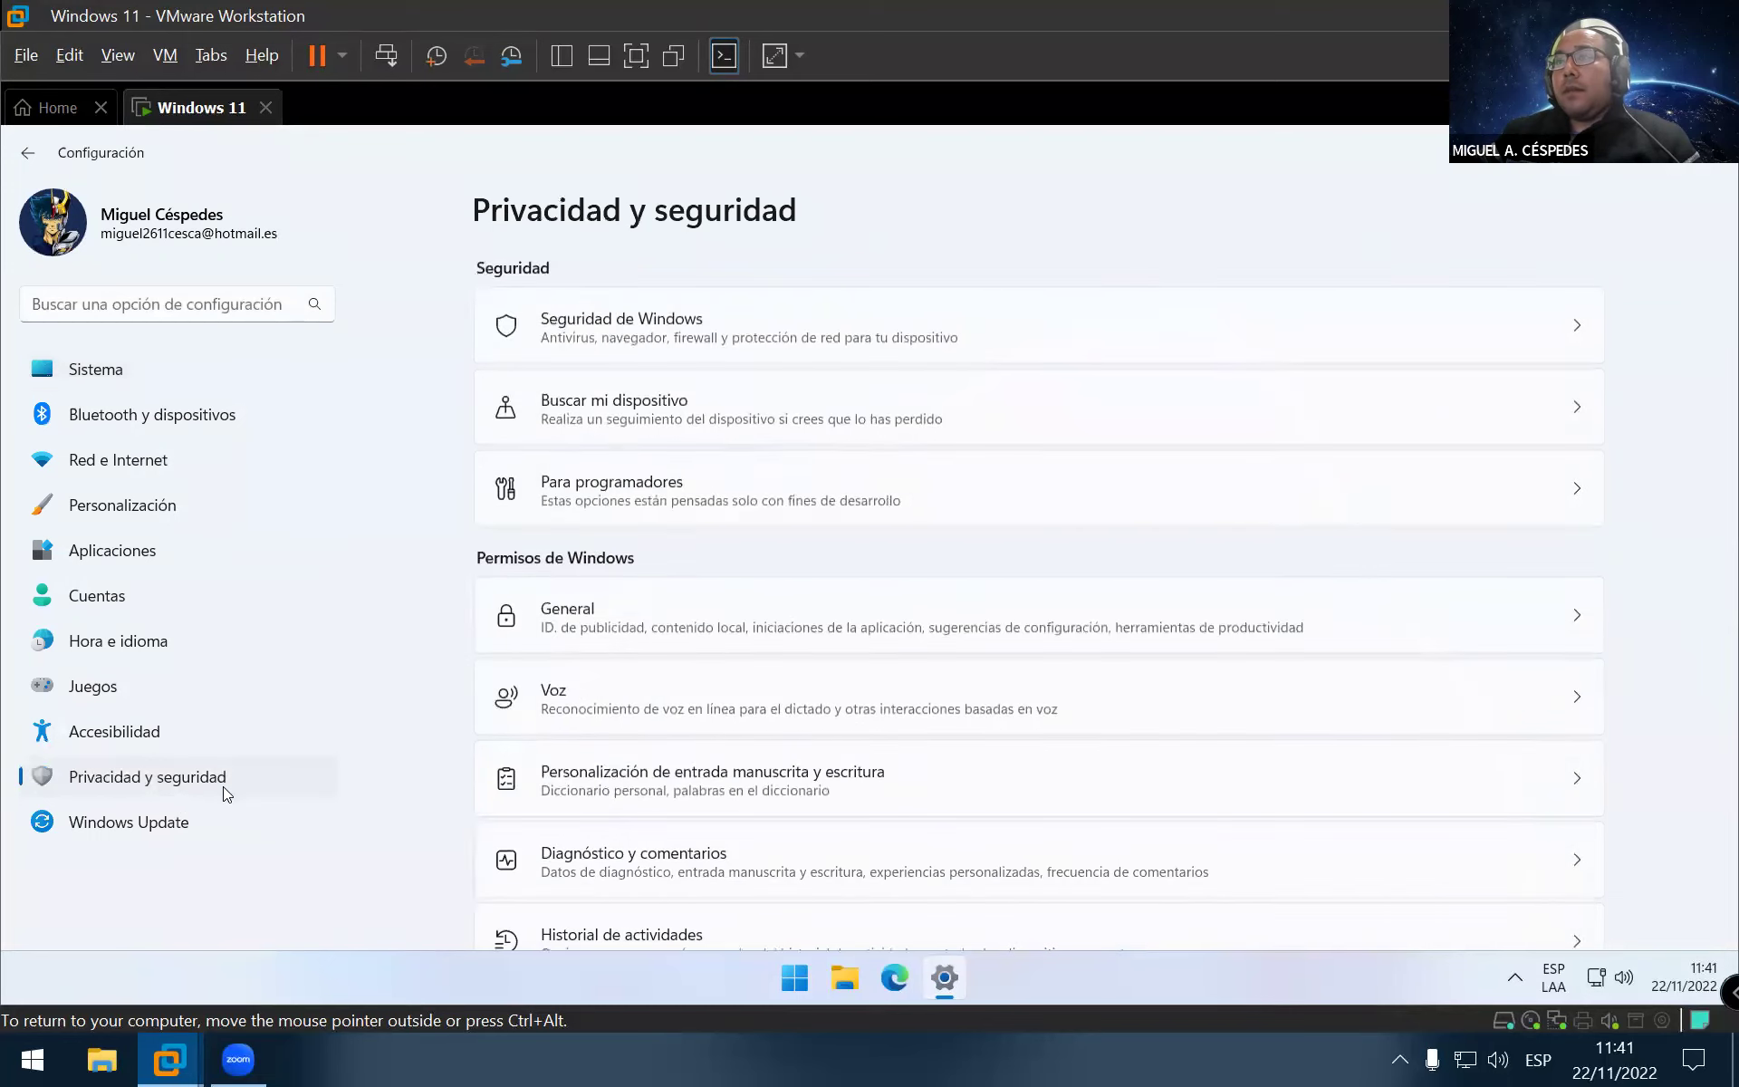
scroll(1277, 786, "down", 3)
scroll(1237, 785, "down", 5)
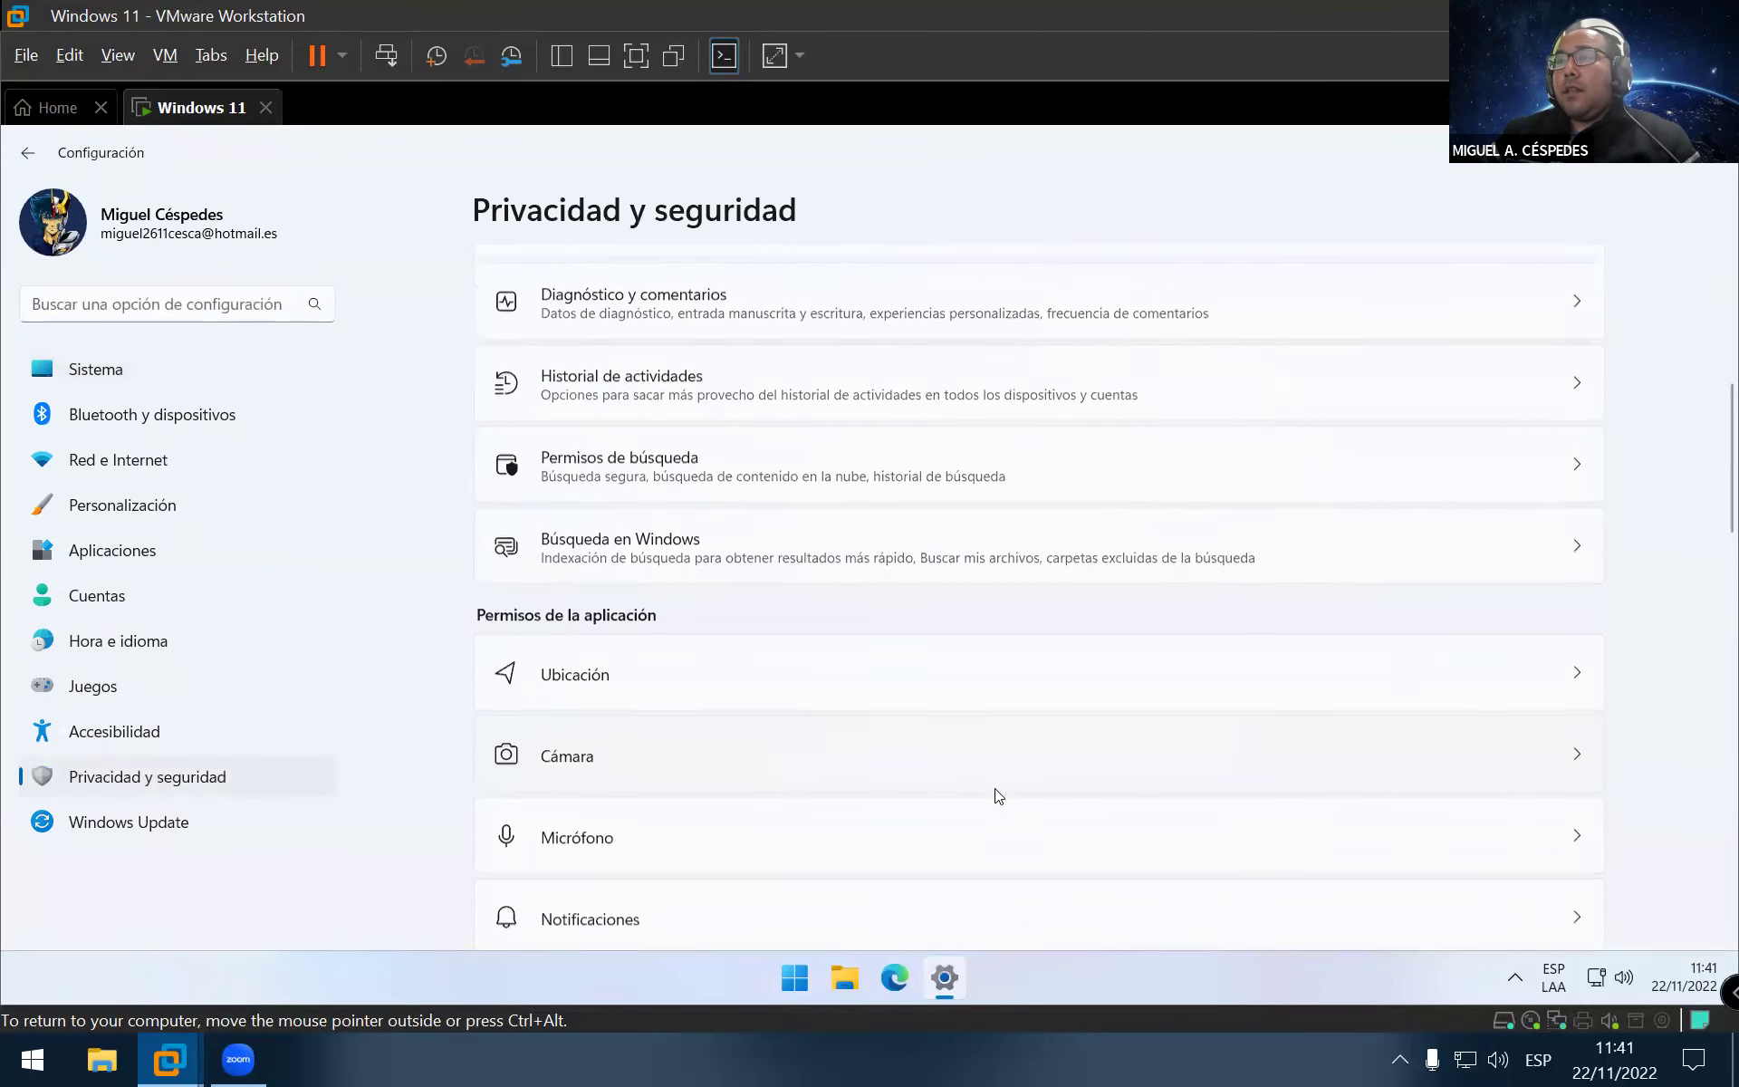
left_click(197, 820)
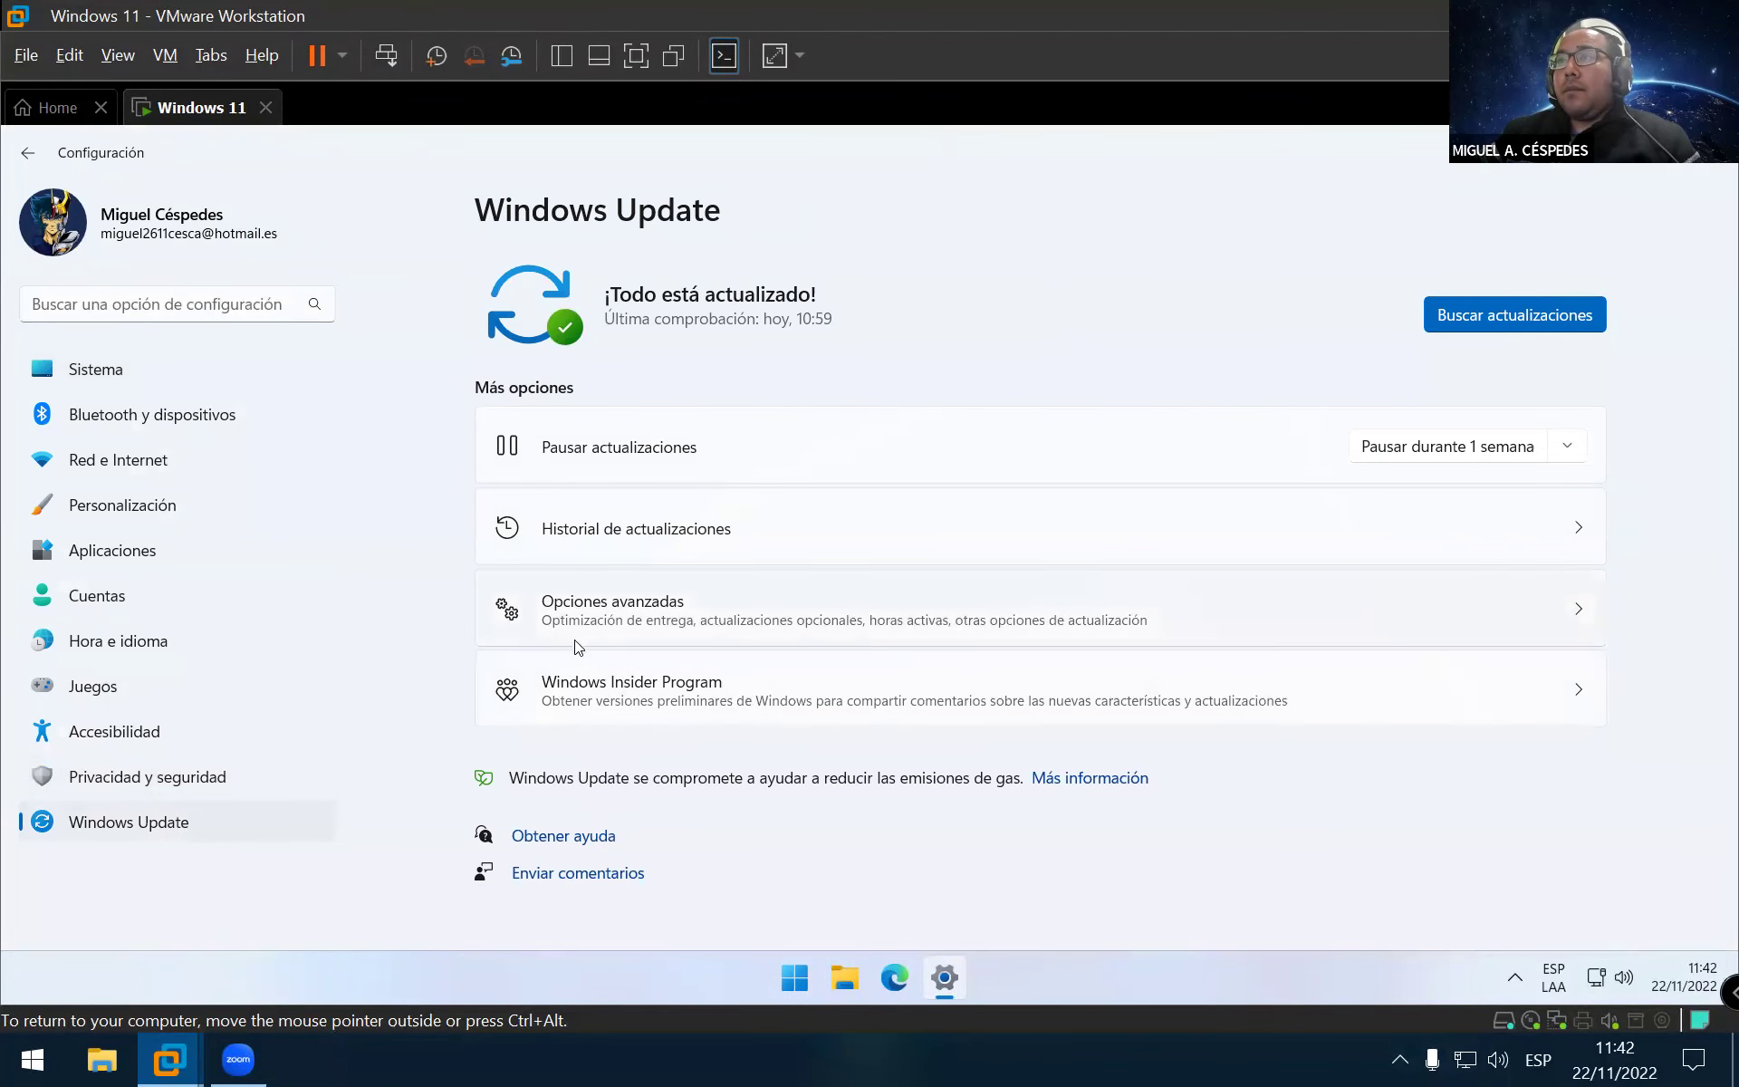
left_click(186, 779)
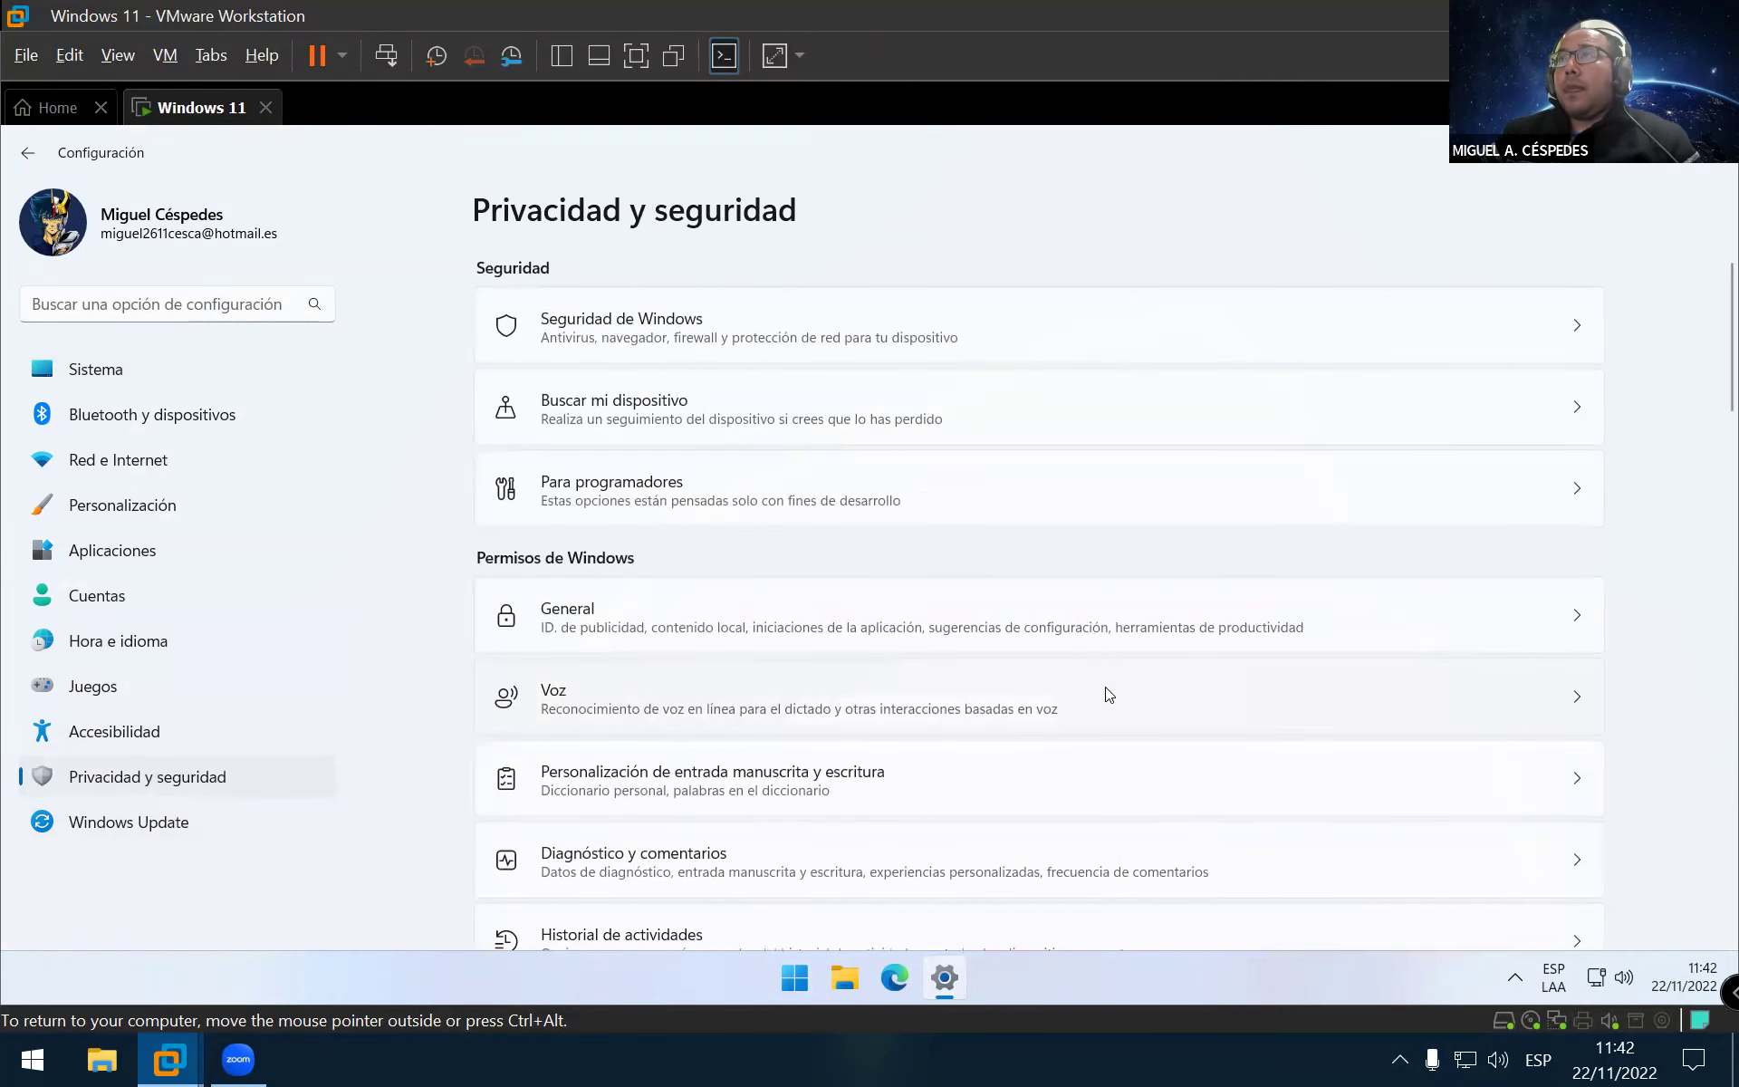
scroll(1103, 690, "down", 2)
scroll(1078, 697, "down", 5)
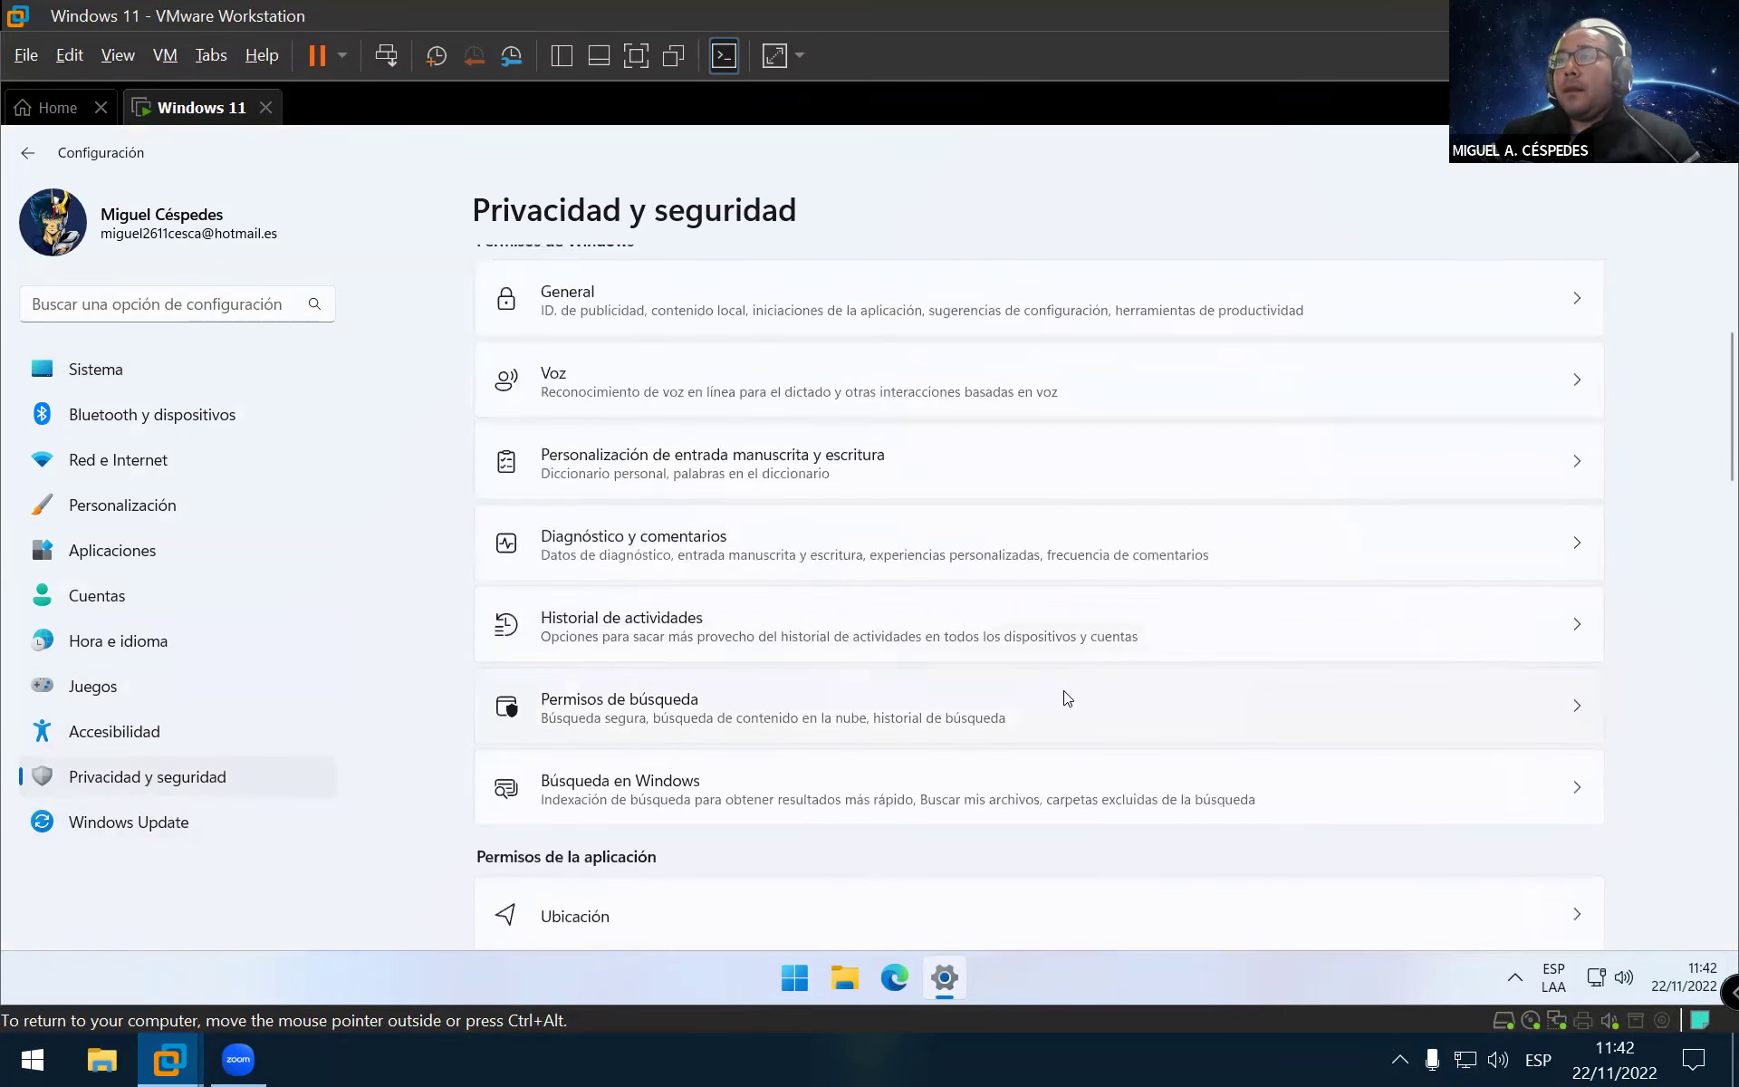
scroll(1041, 702, "down", 6)
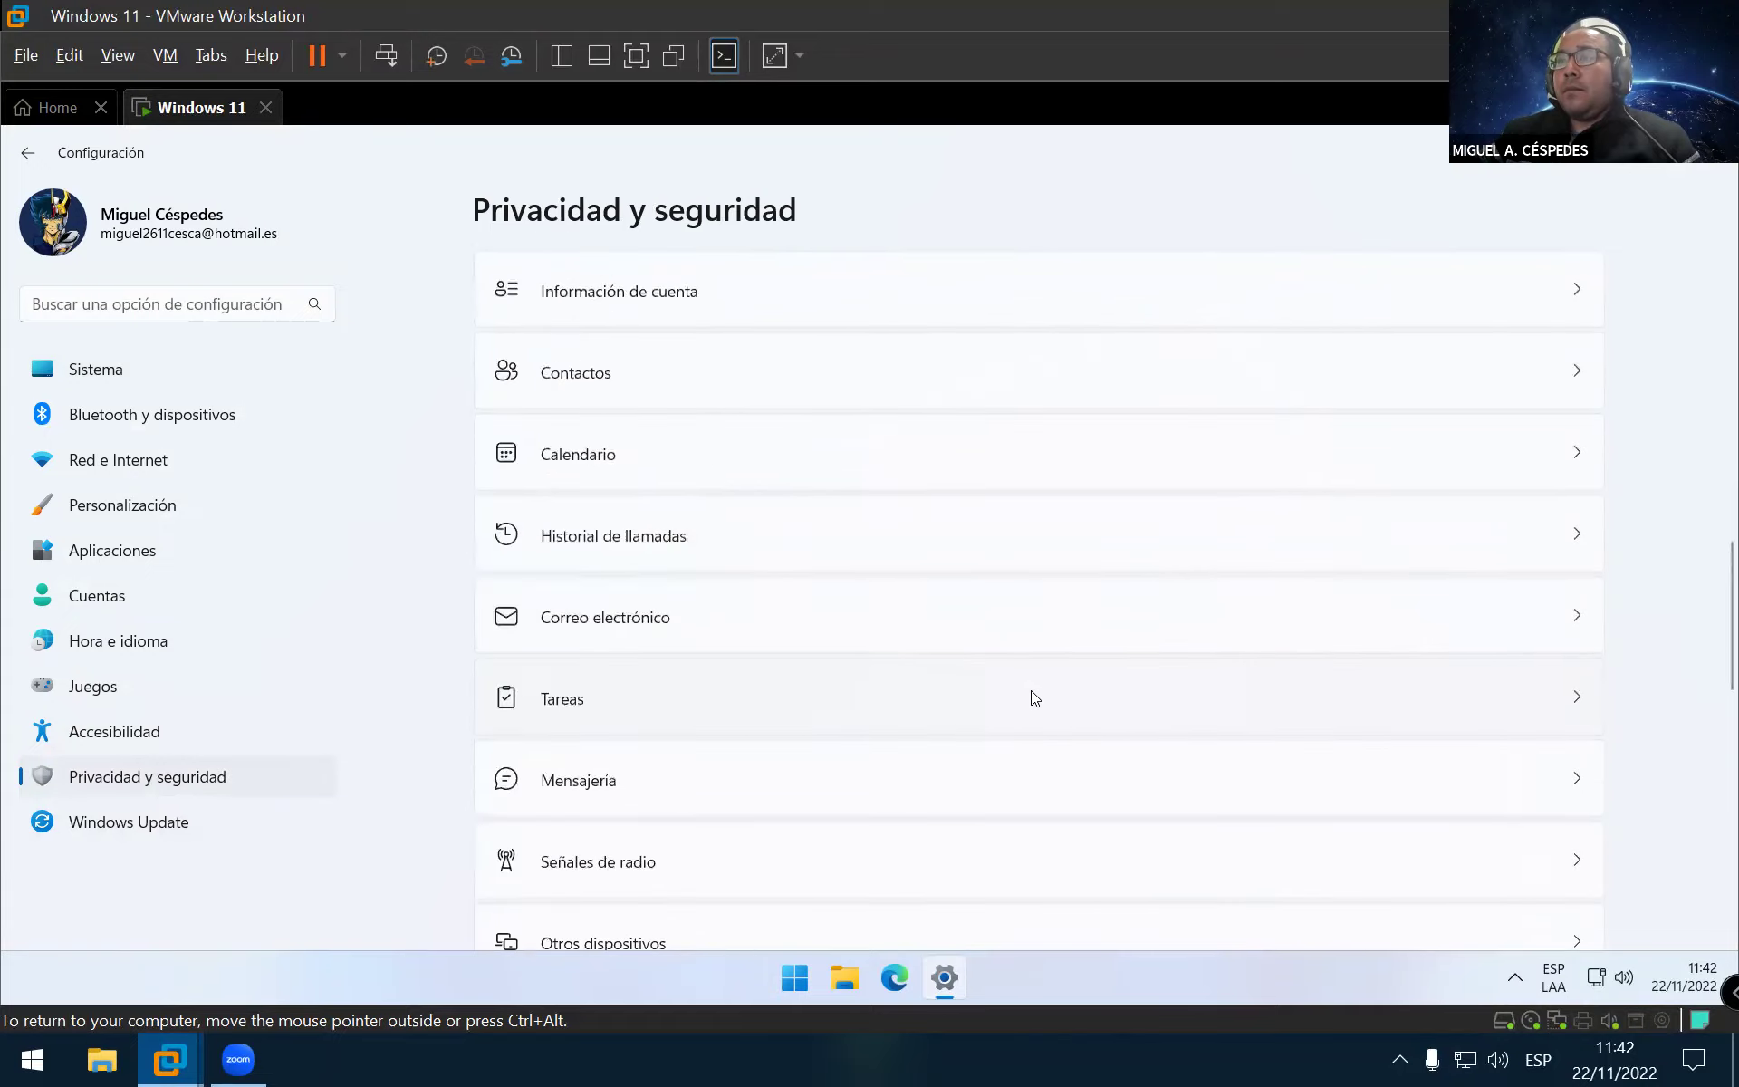
scroll(1019, 692, "down", 7)
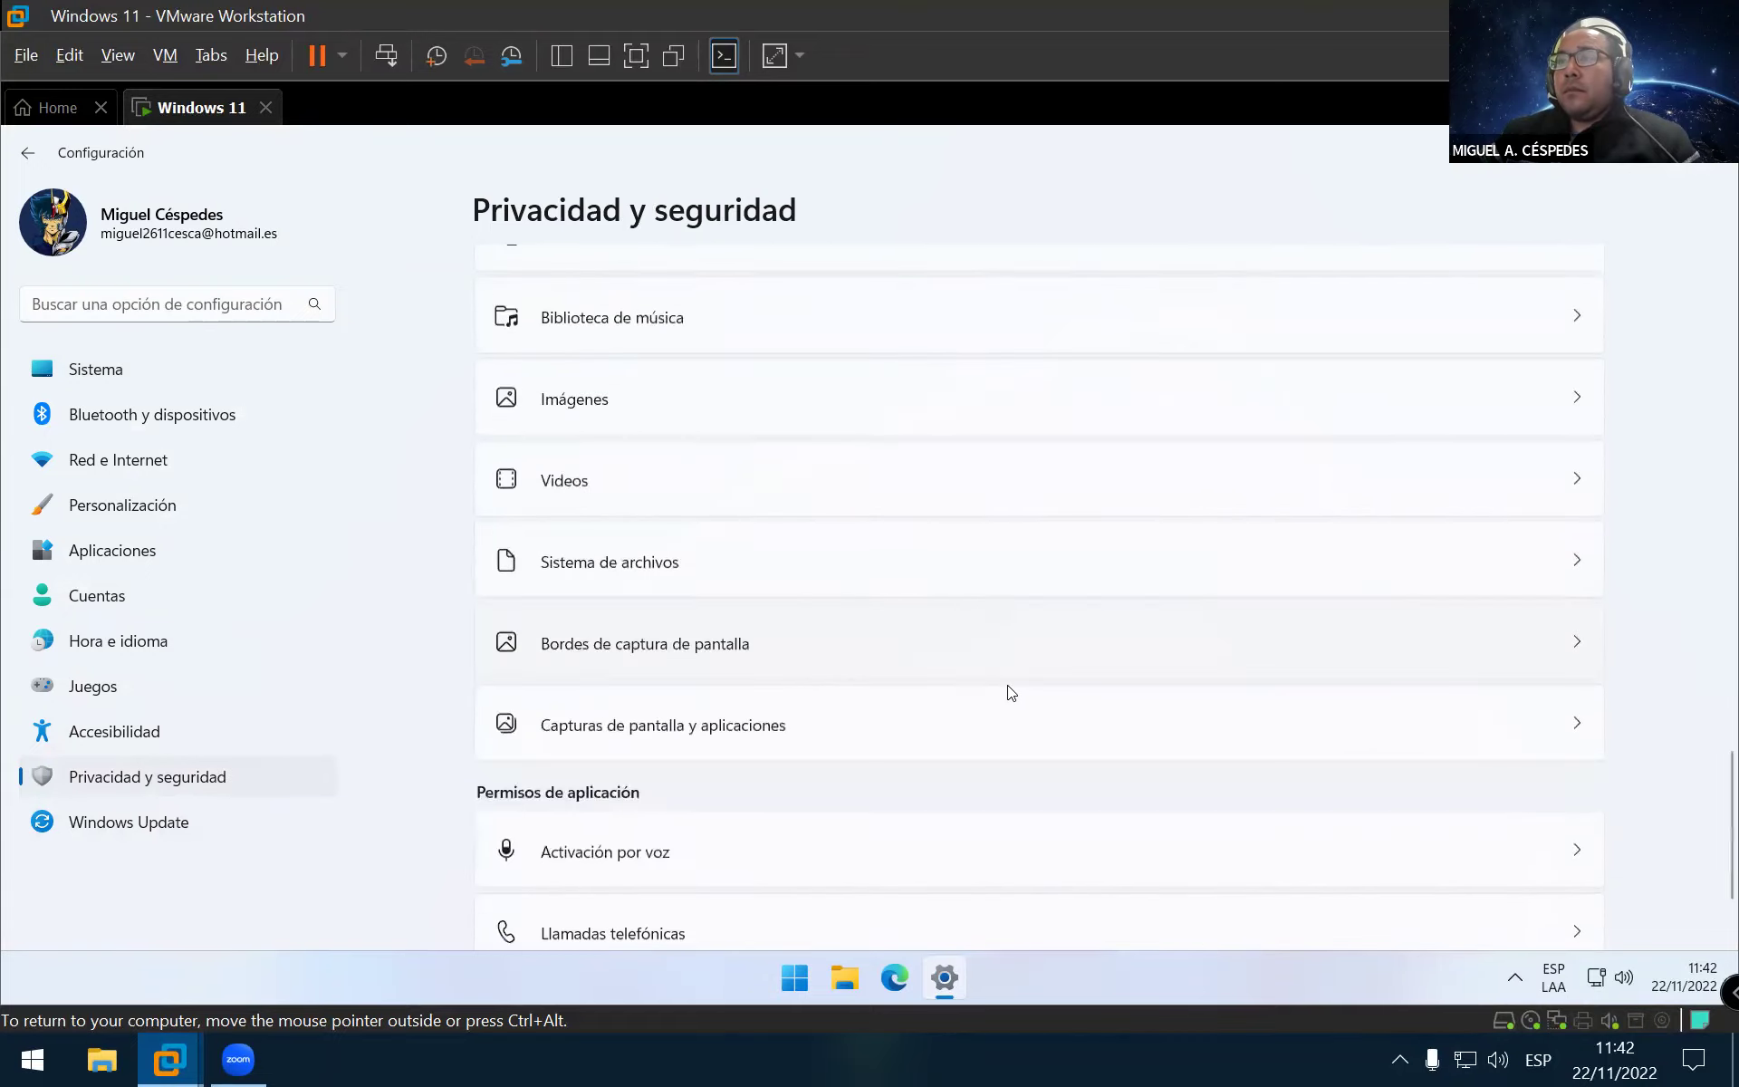
scroll(1009, 688, "down", 2)
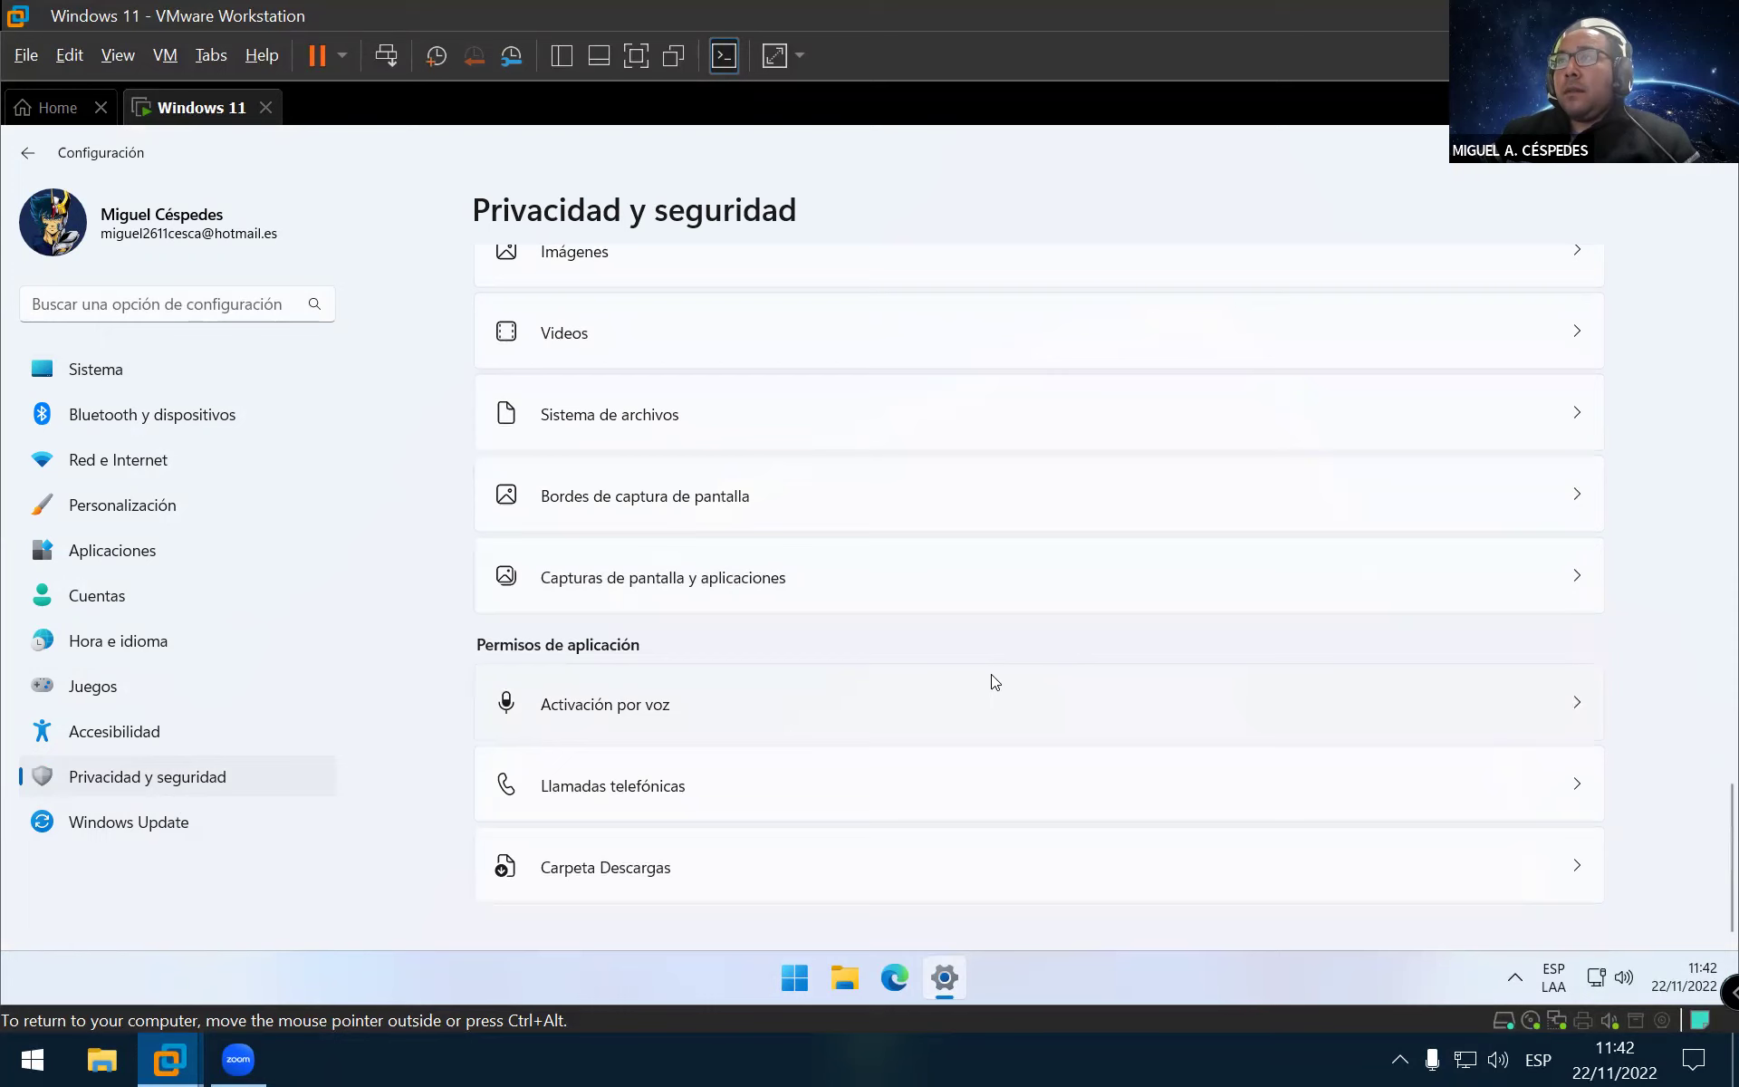
scroll(942, 691, "up", 2)
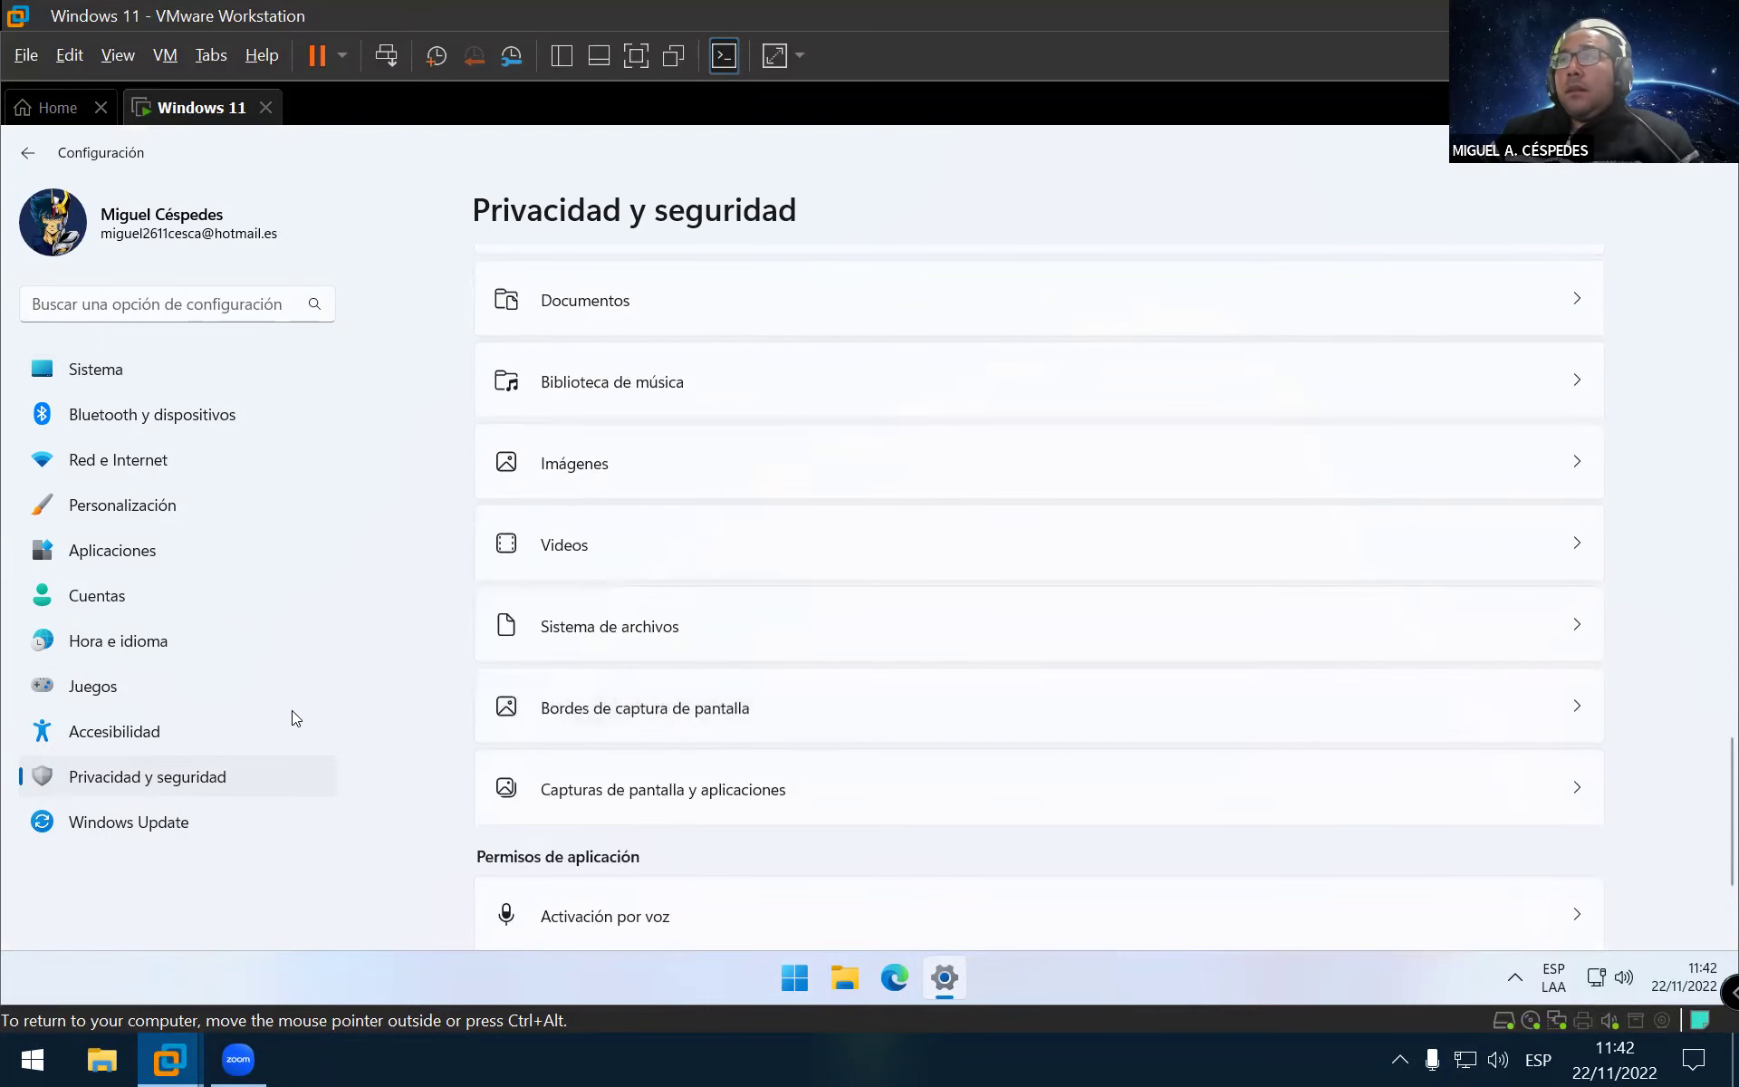
Look through Accesibilidad, then go to the Windows Update page
left_click(216, 737)
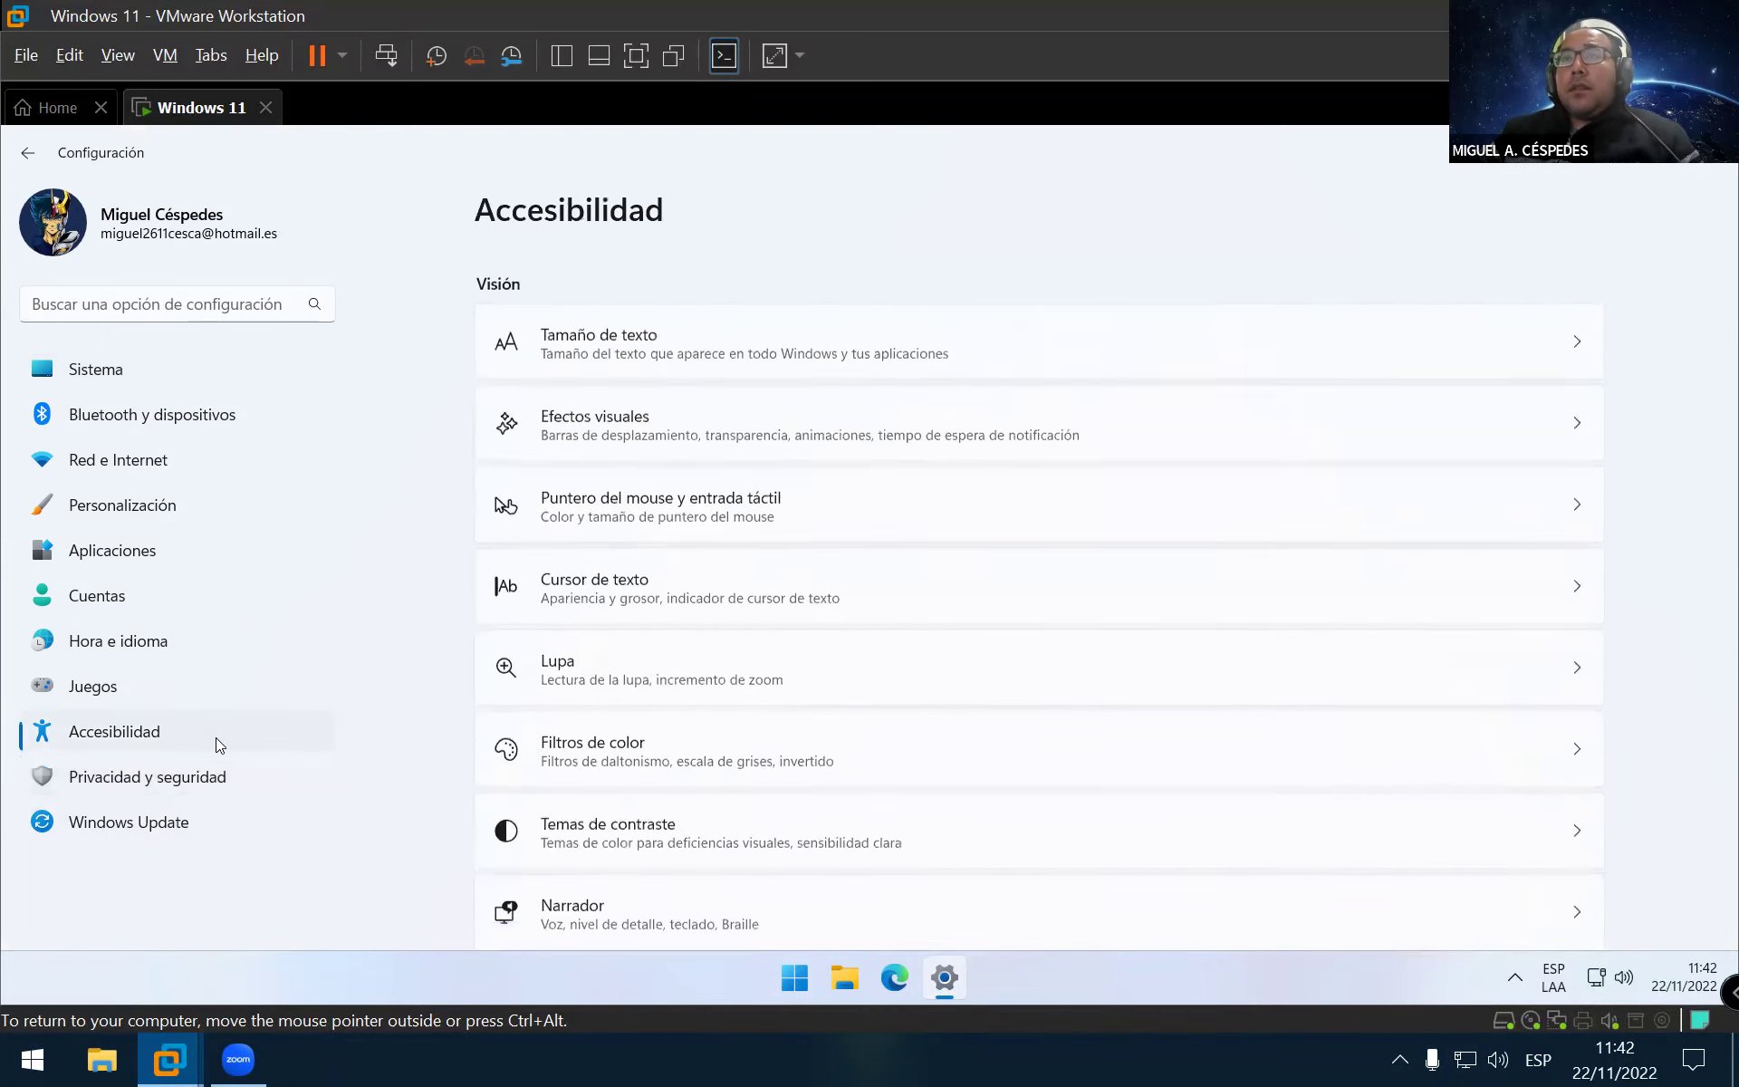
scroll(1358, 743, "down", 5)
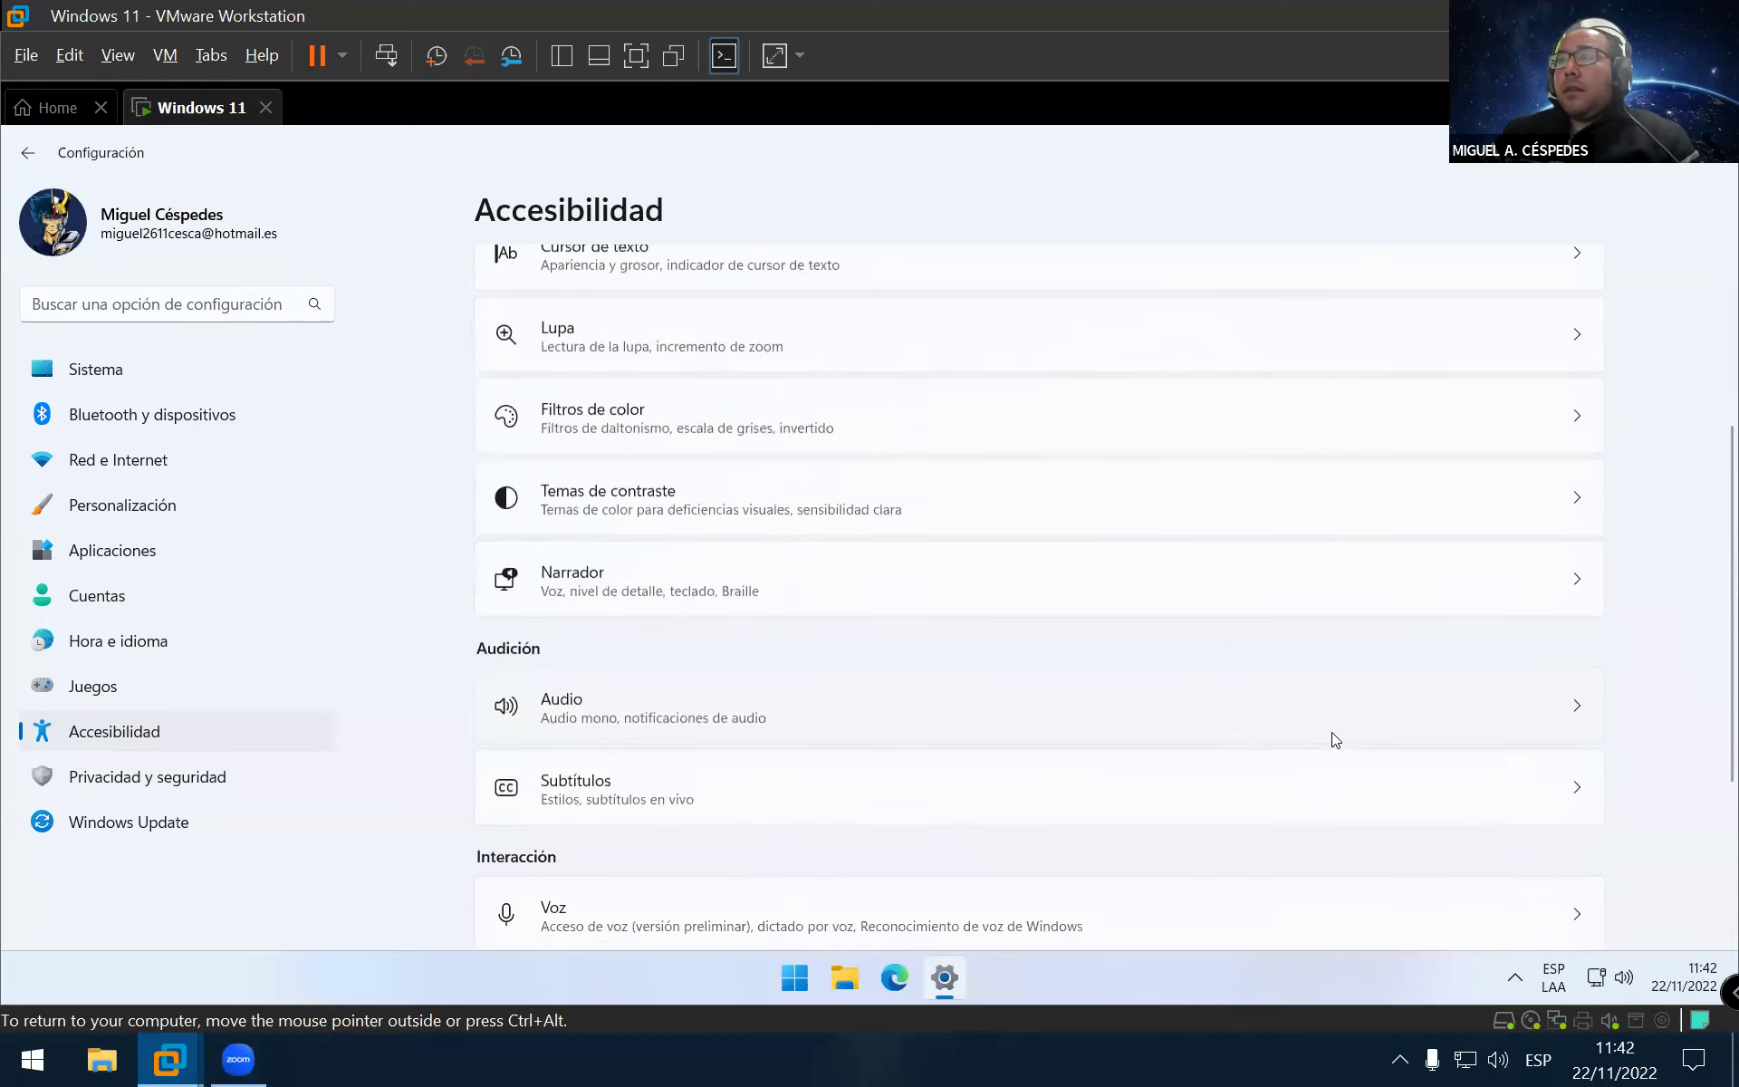
left_click(226, 828)
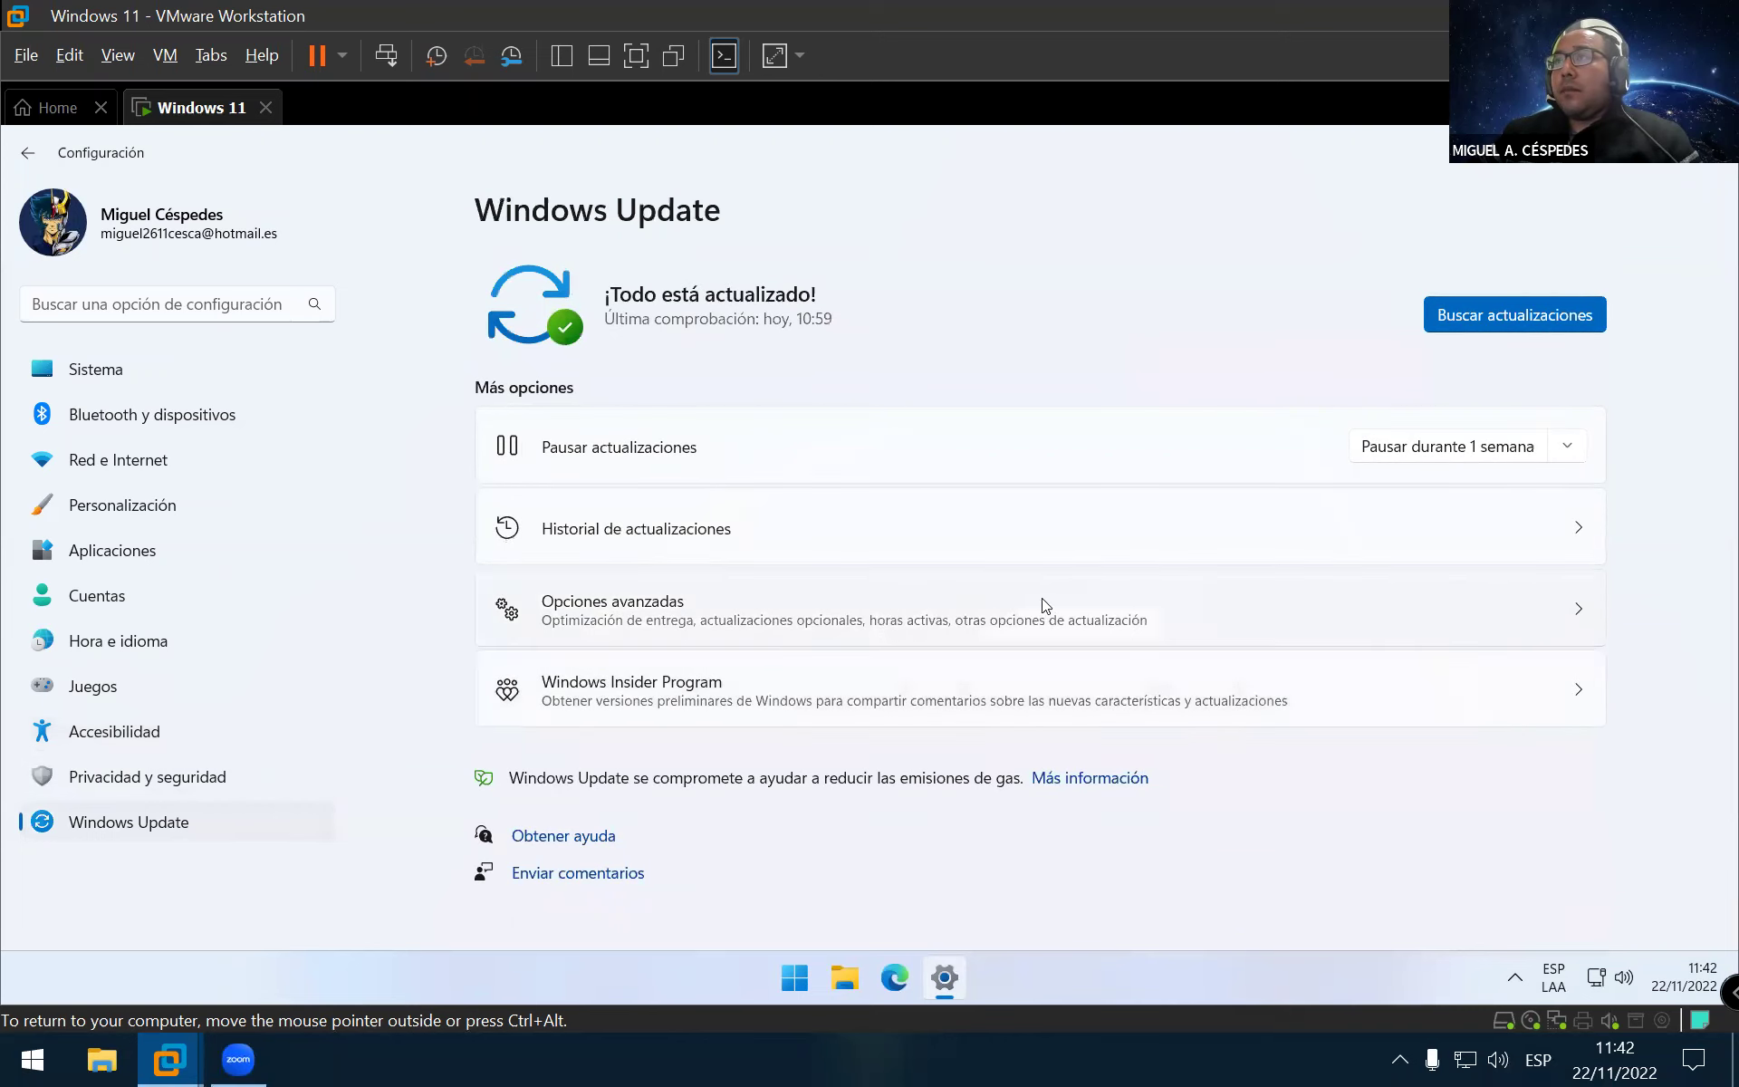
In Opciones avanzadas, switch on metered-connection downloads and the Actualizar toggle, then review the additional options
left_click(875, 612)
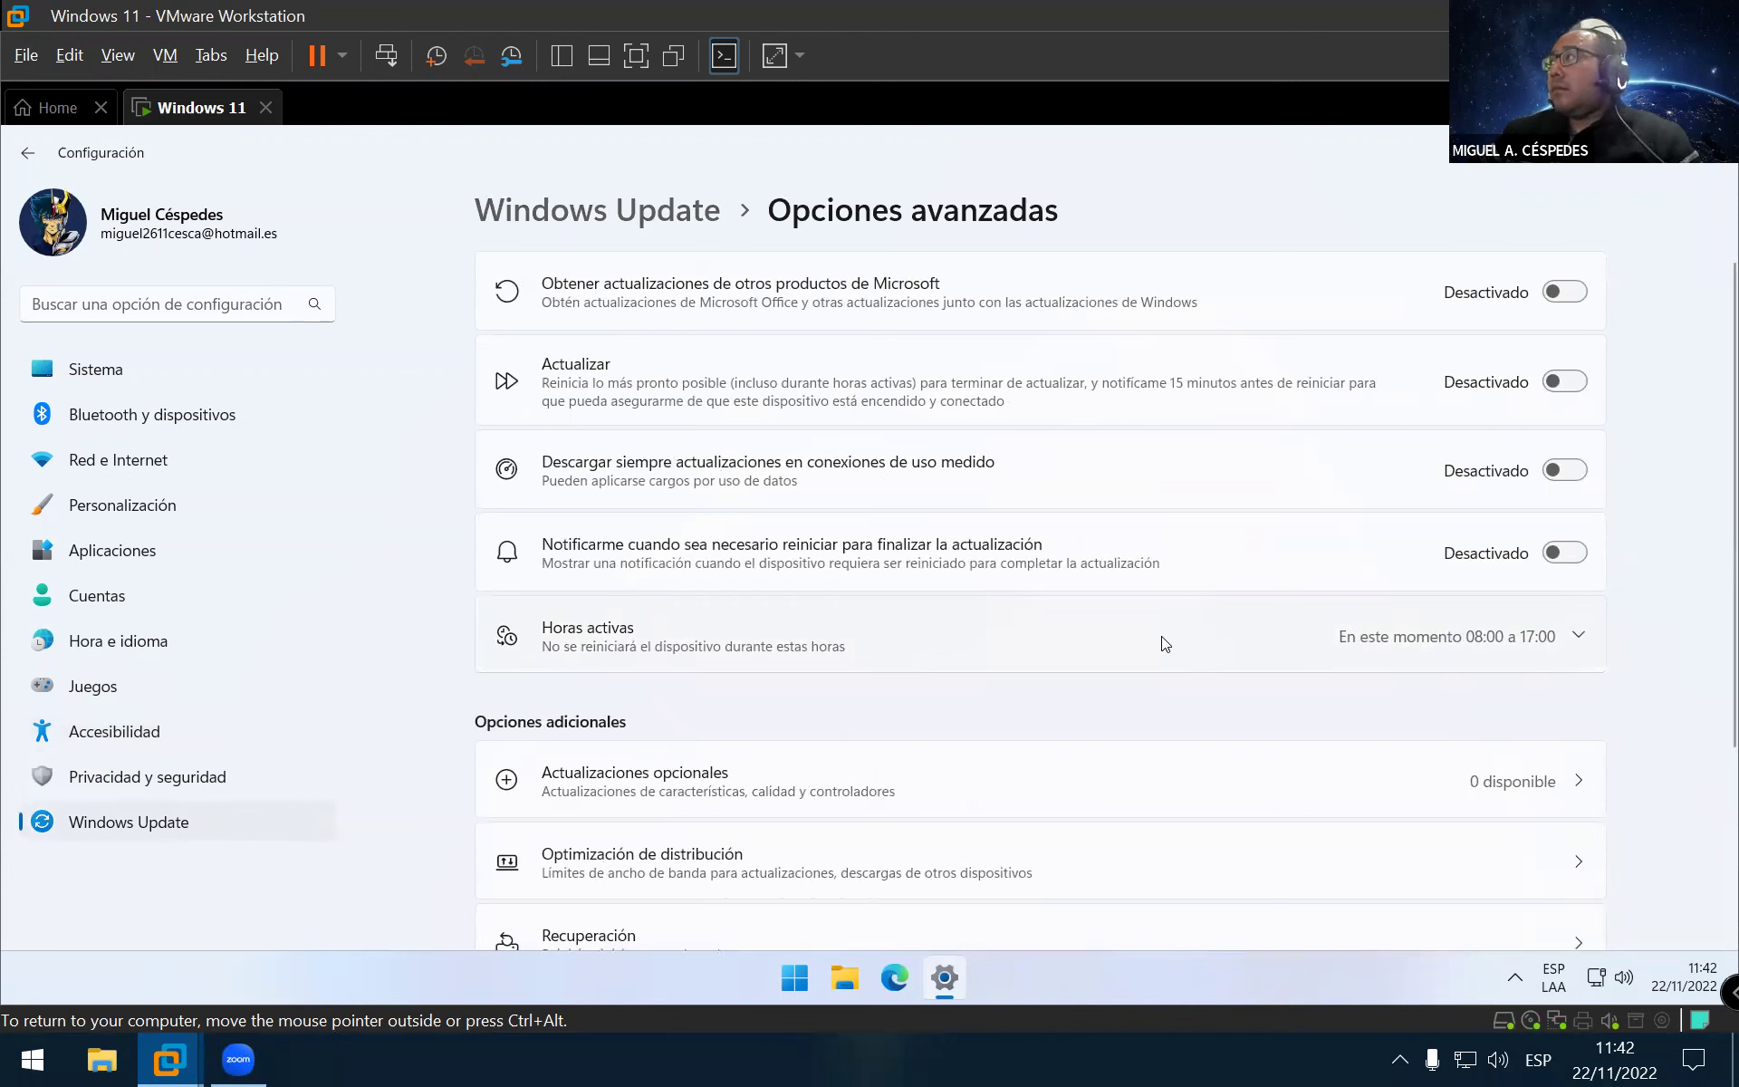
left_click(1584, 476)
left_click(1554, 386)
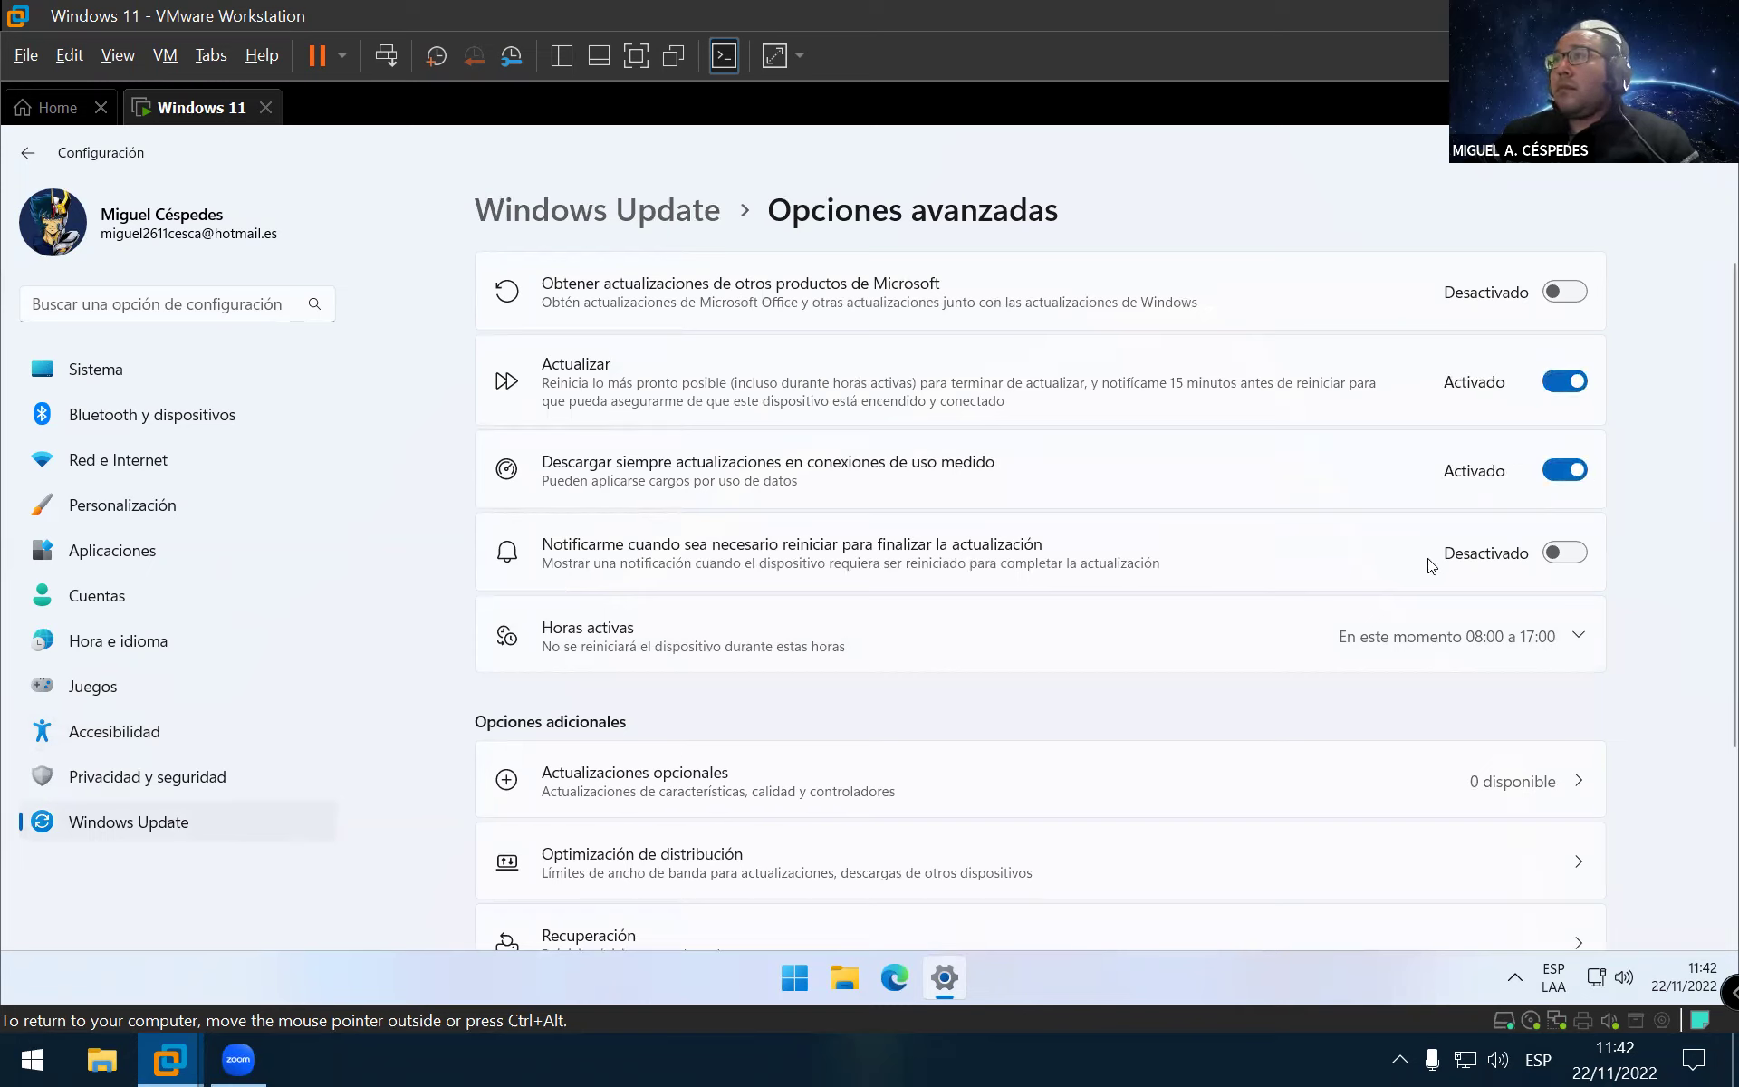
scroll(1401, 623, "down", 1)
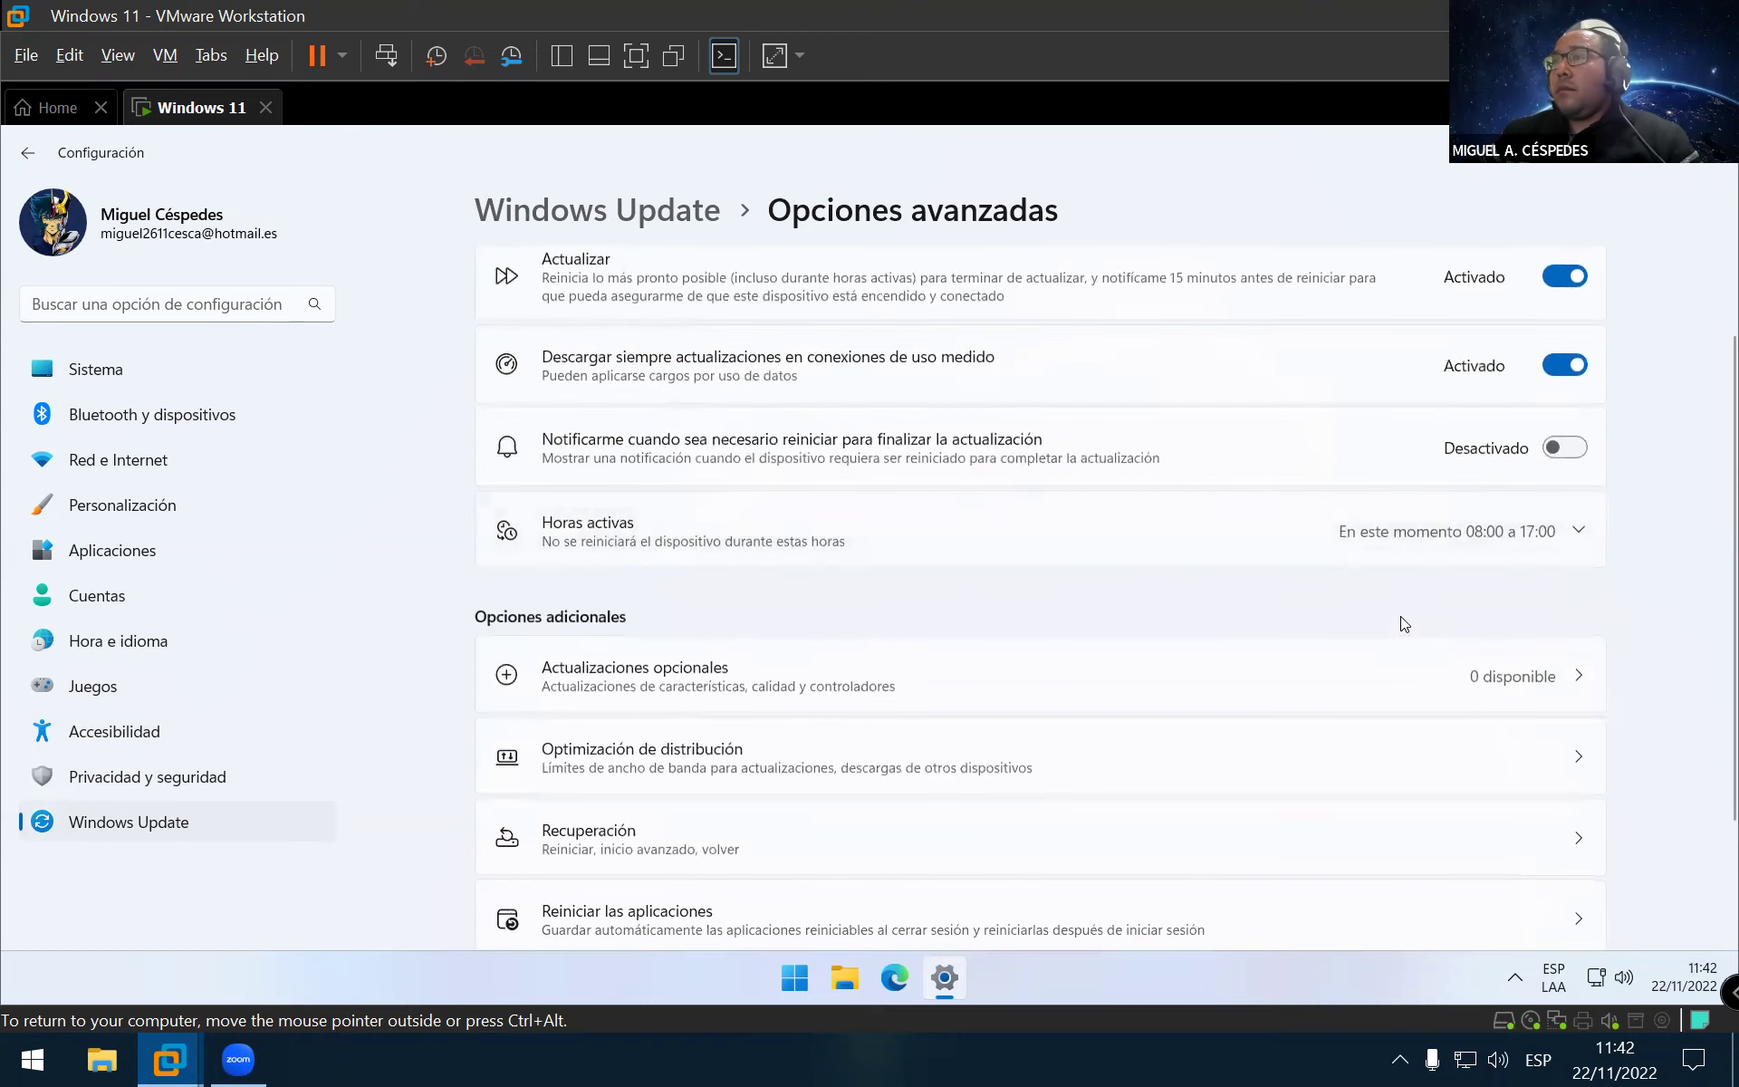
scroll(1401, 624, "down", 1)
scroll(1399, 619, "down", 1)
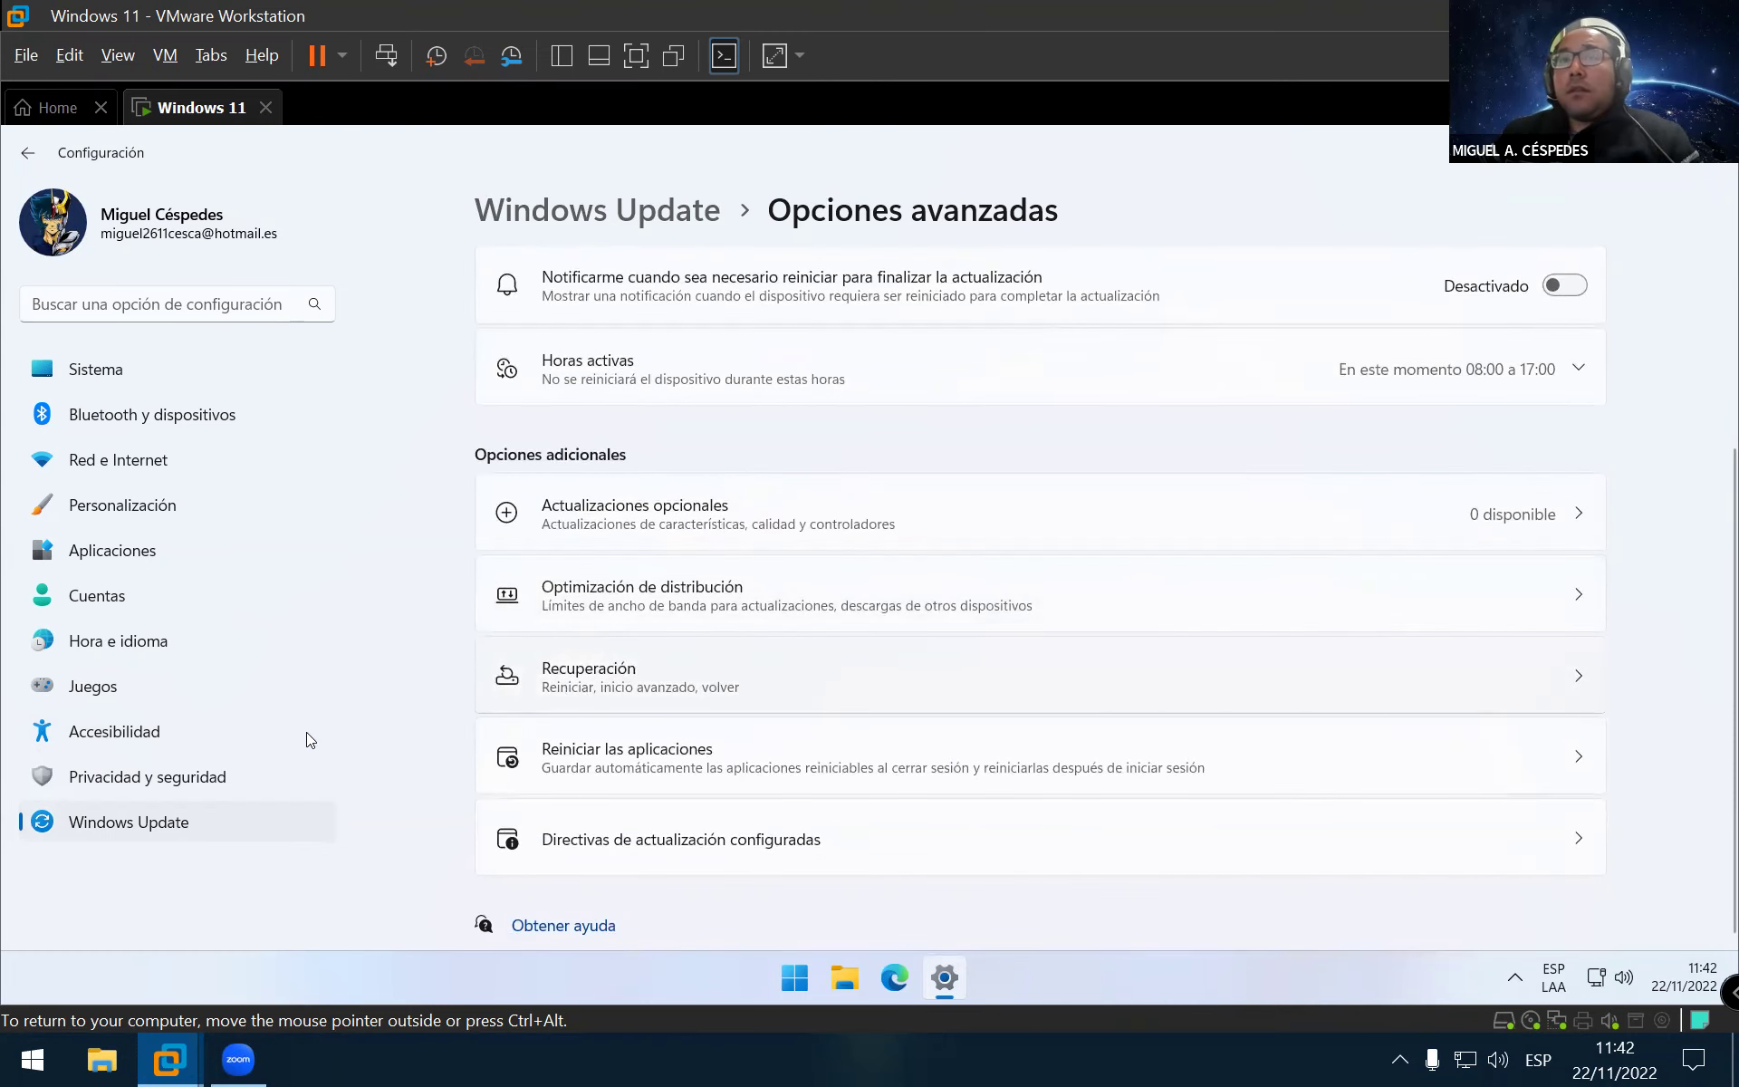
scroll(632, 457, "up", 2)
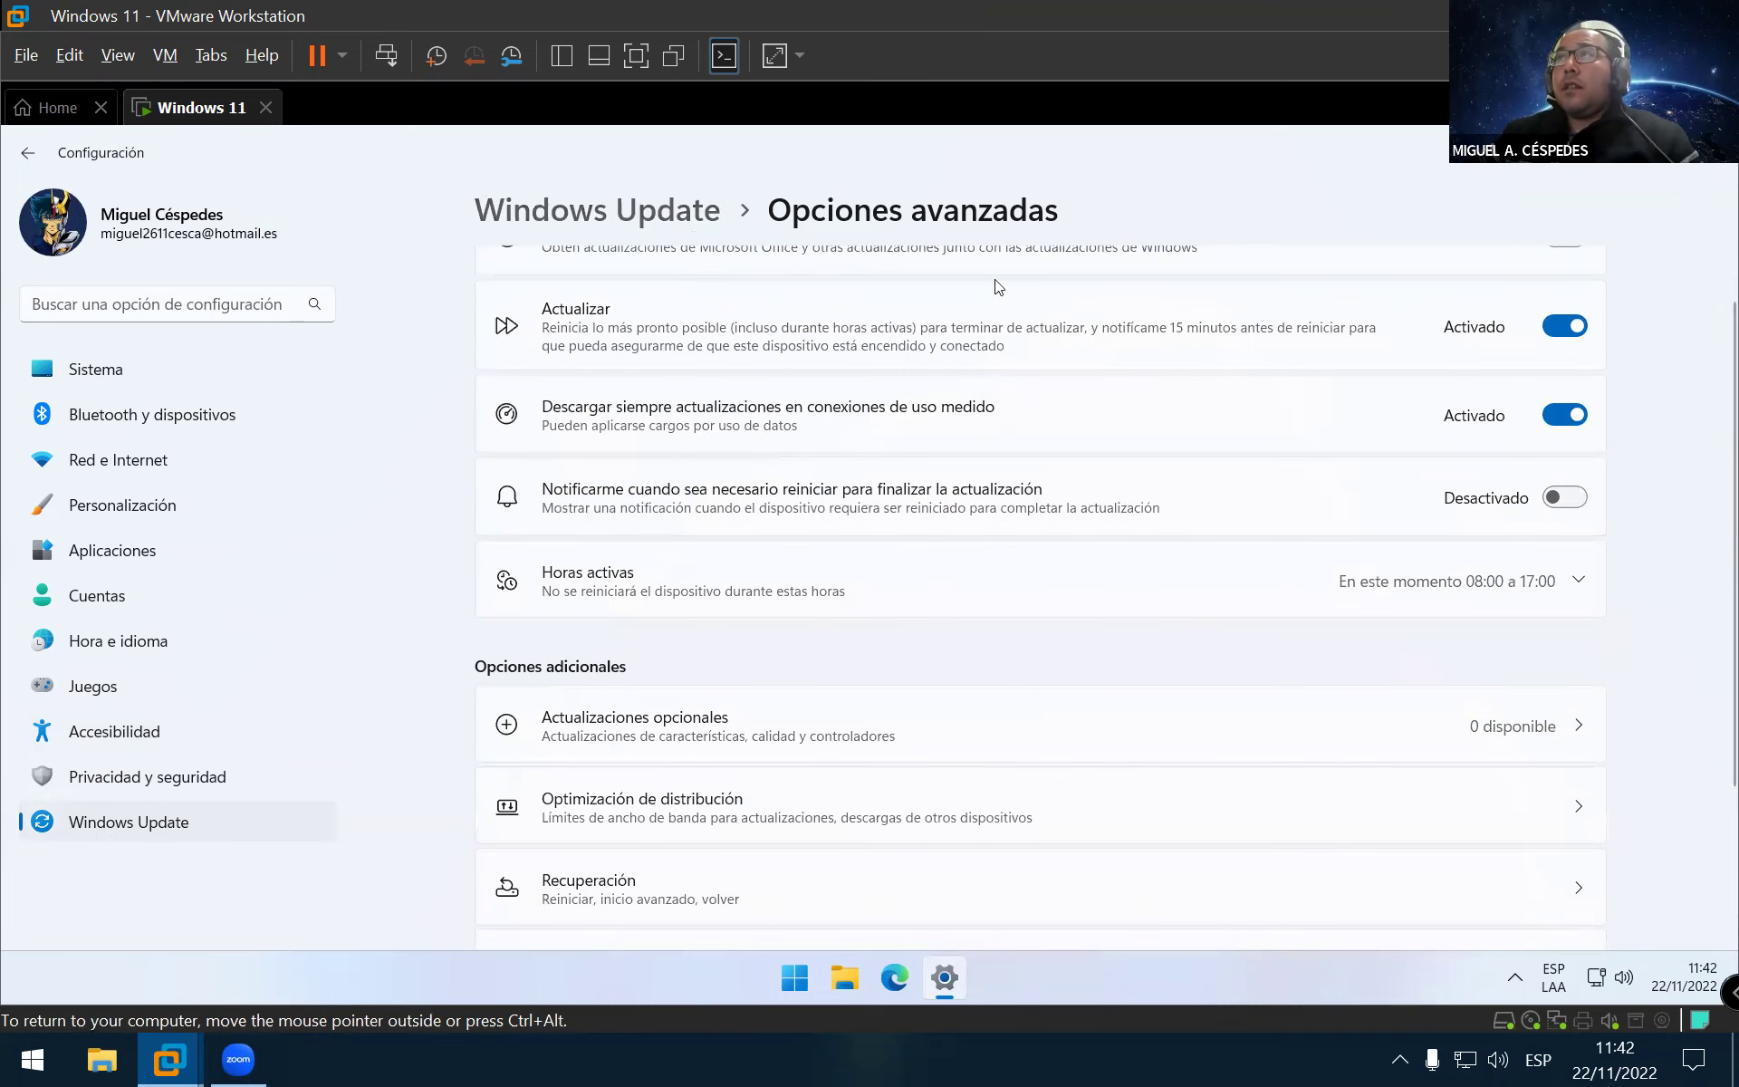
scroll(872, 684, "down", 1)
scroll(872, 684, "down", 1)
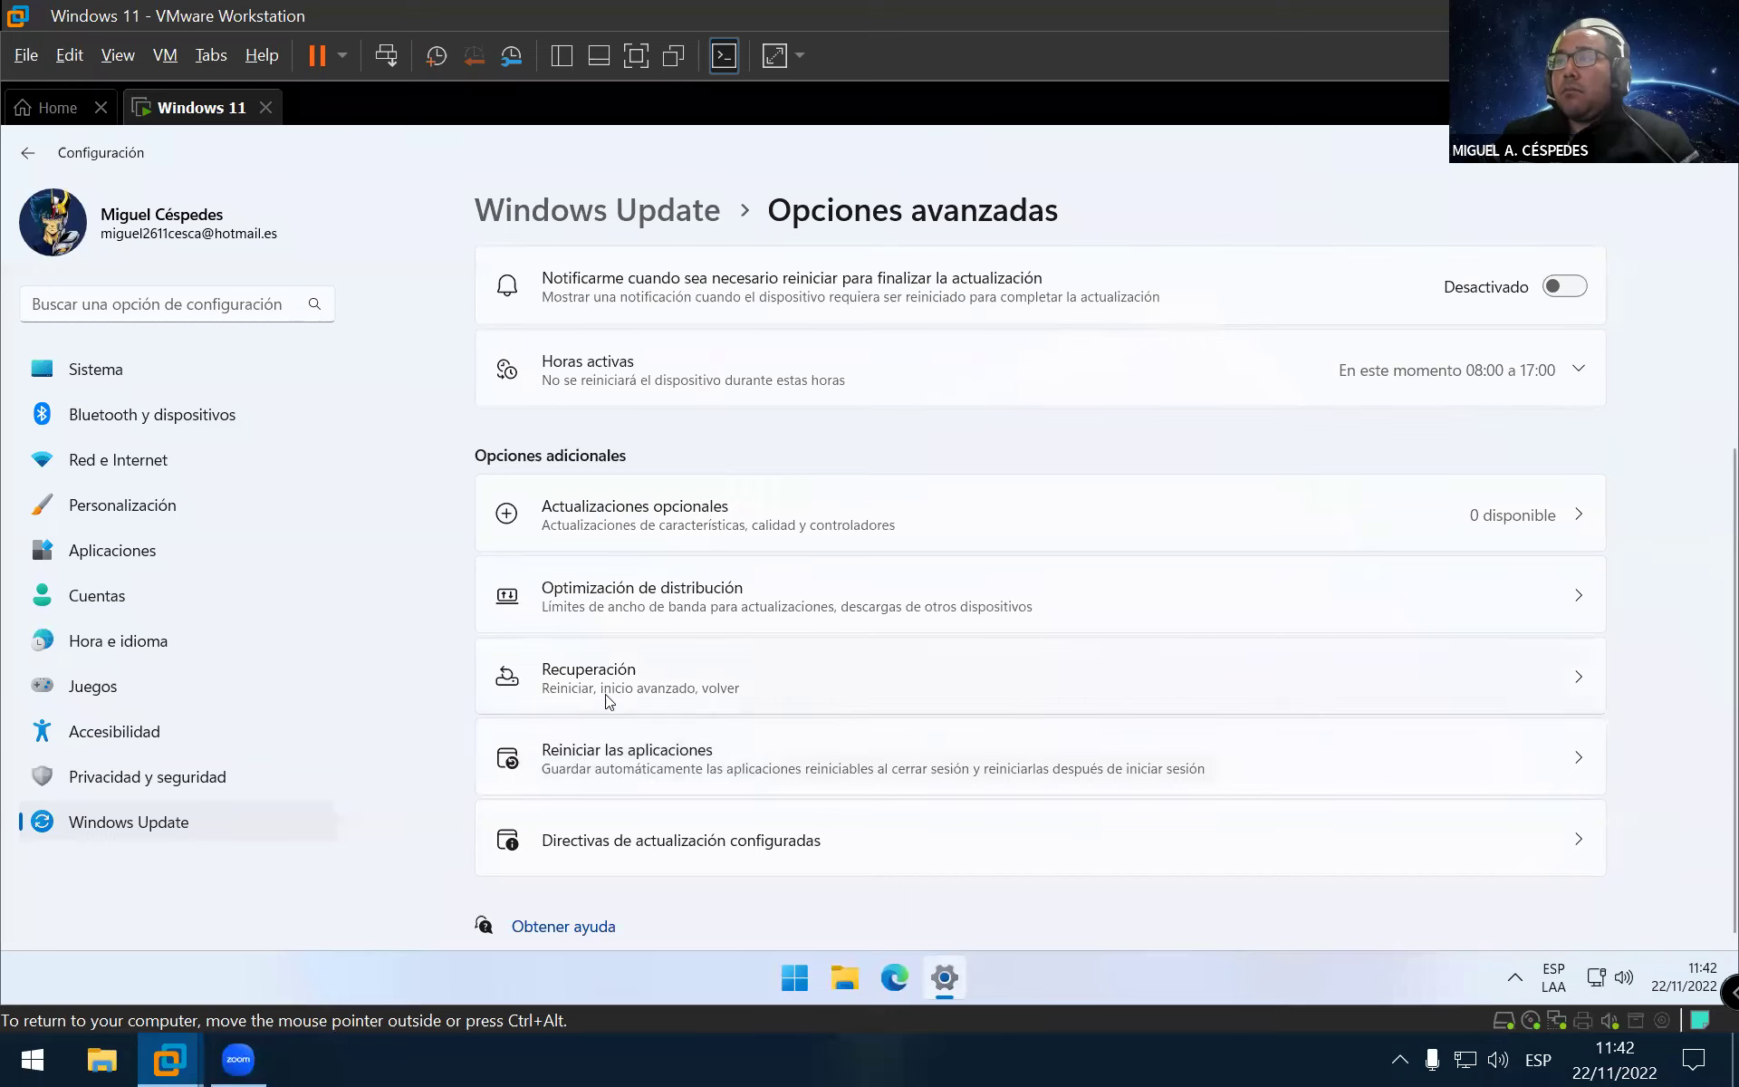
Under Recuperación, restart now into Arranque avanzado and confirm Reiniciar ahora
left_click(639, 679)
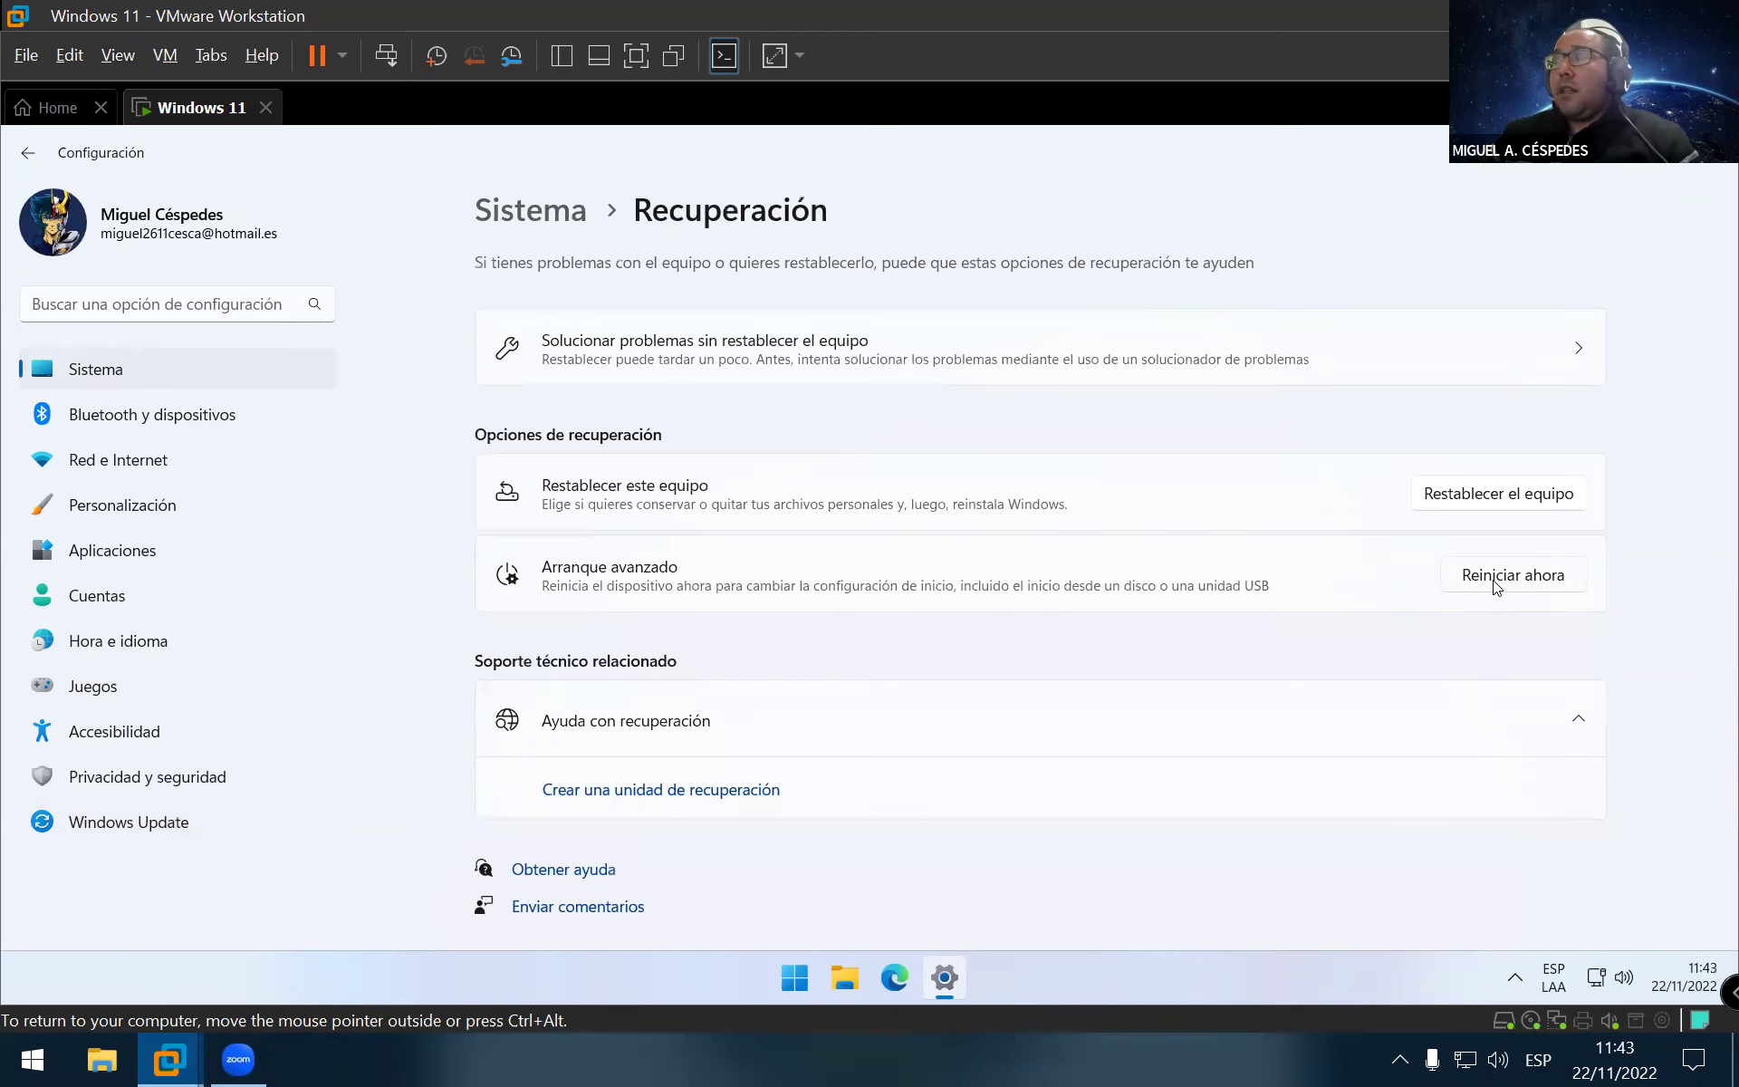
left_click(786, 984)
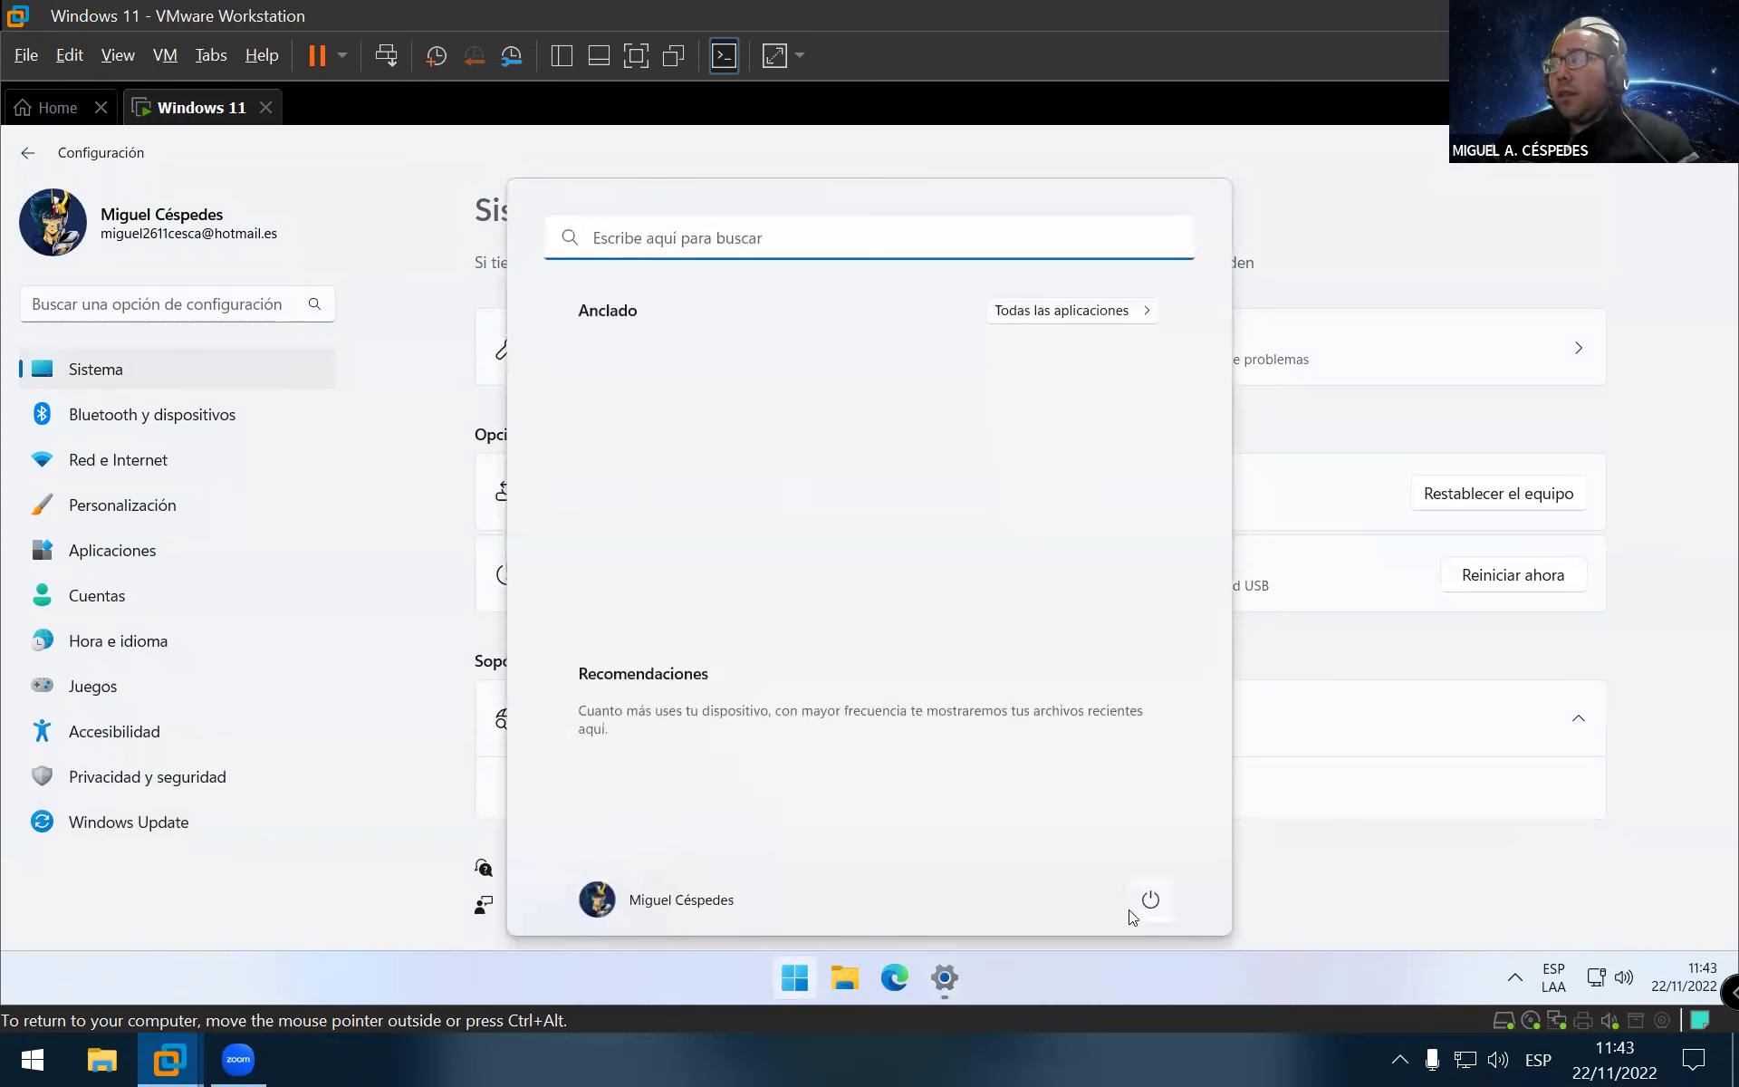
left_click(1147, 902)
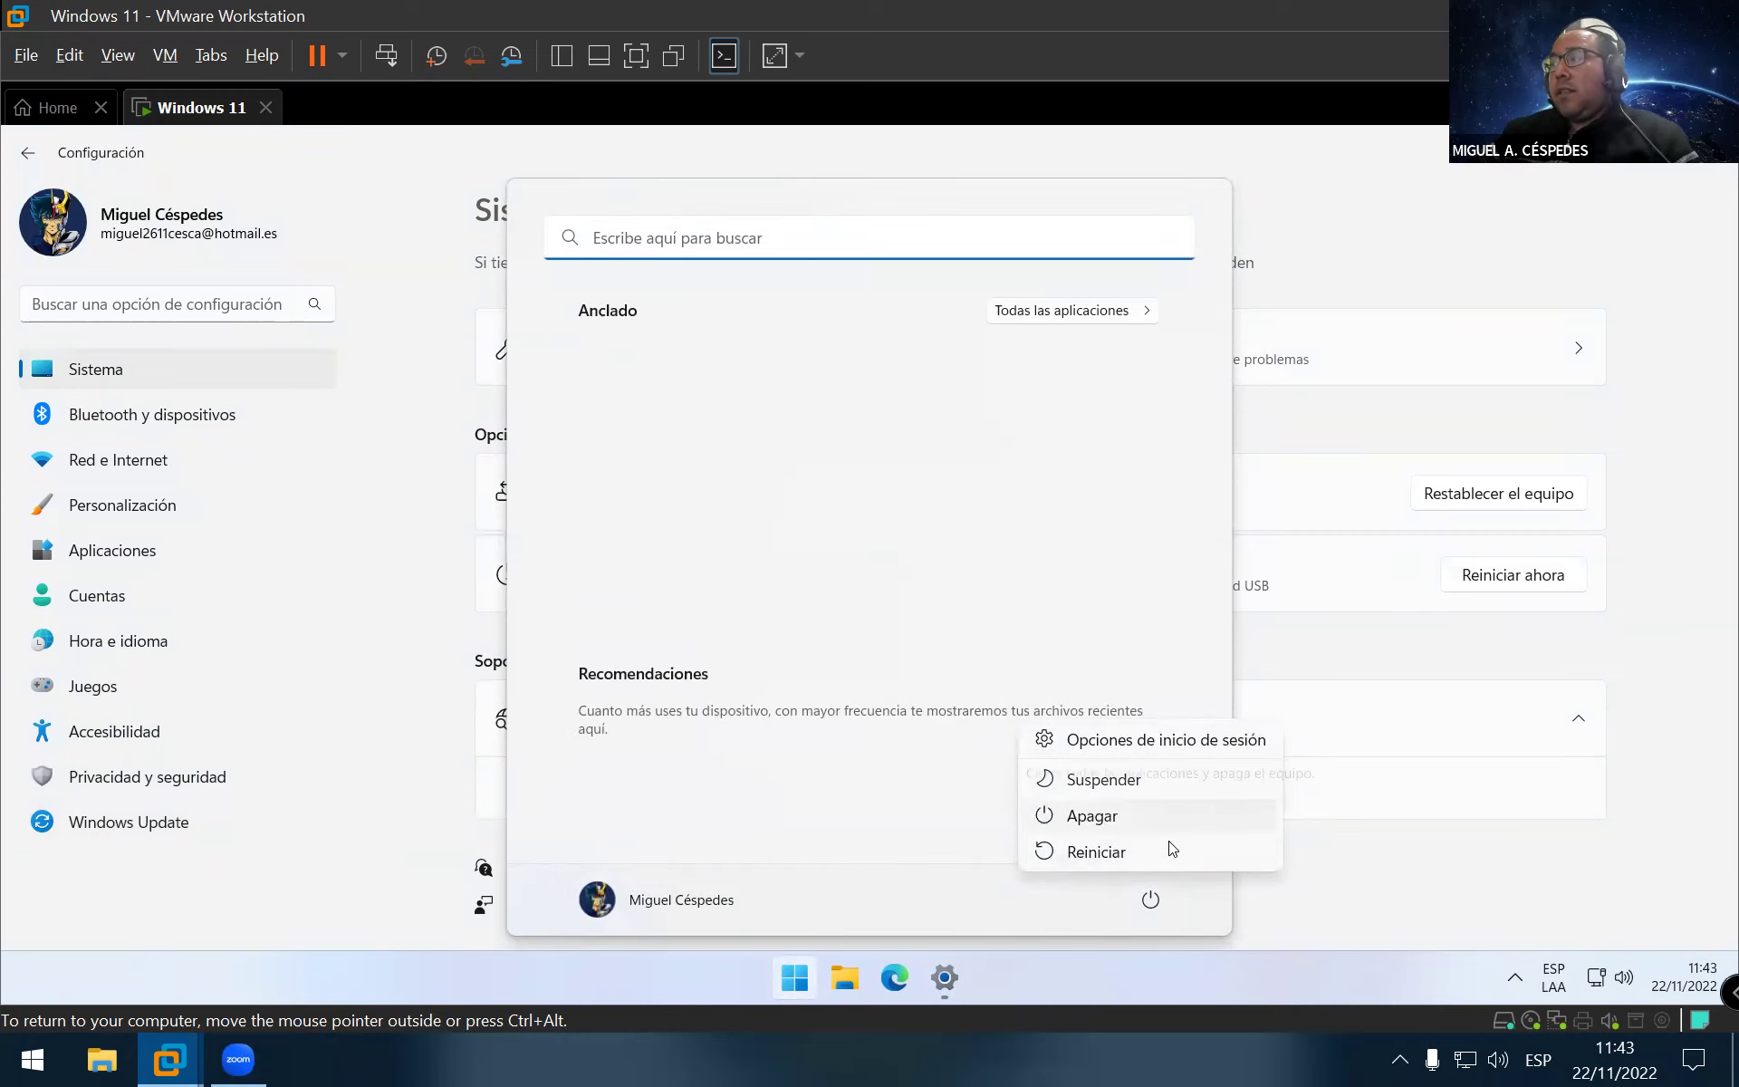
left_click(1543, 587)
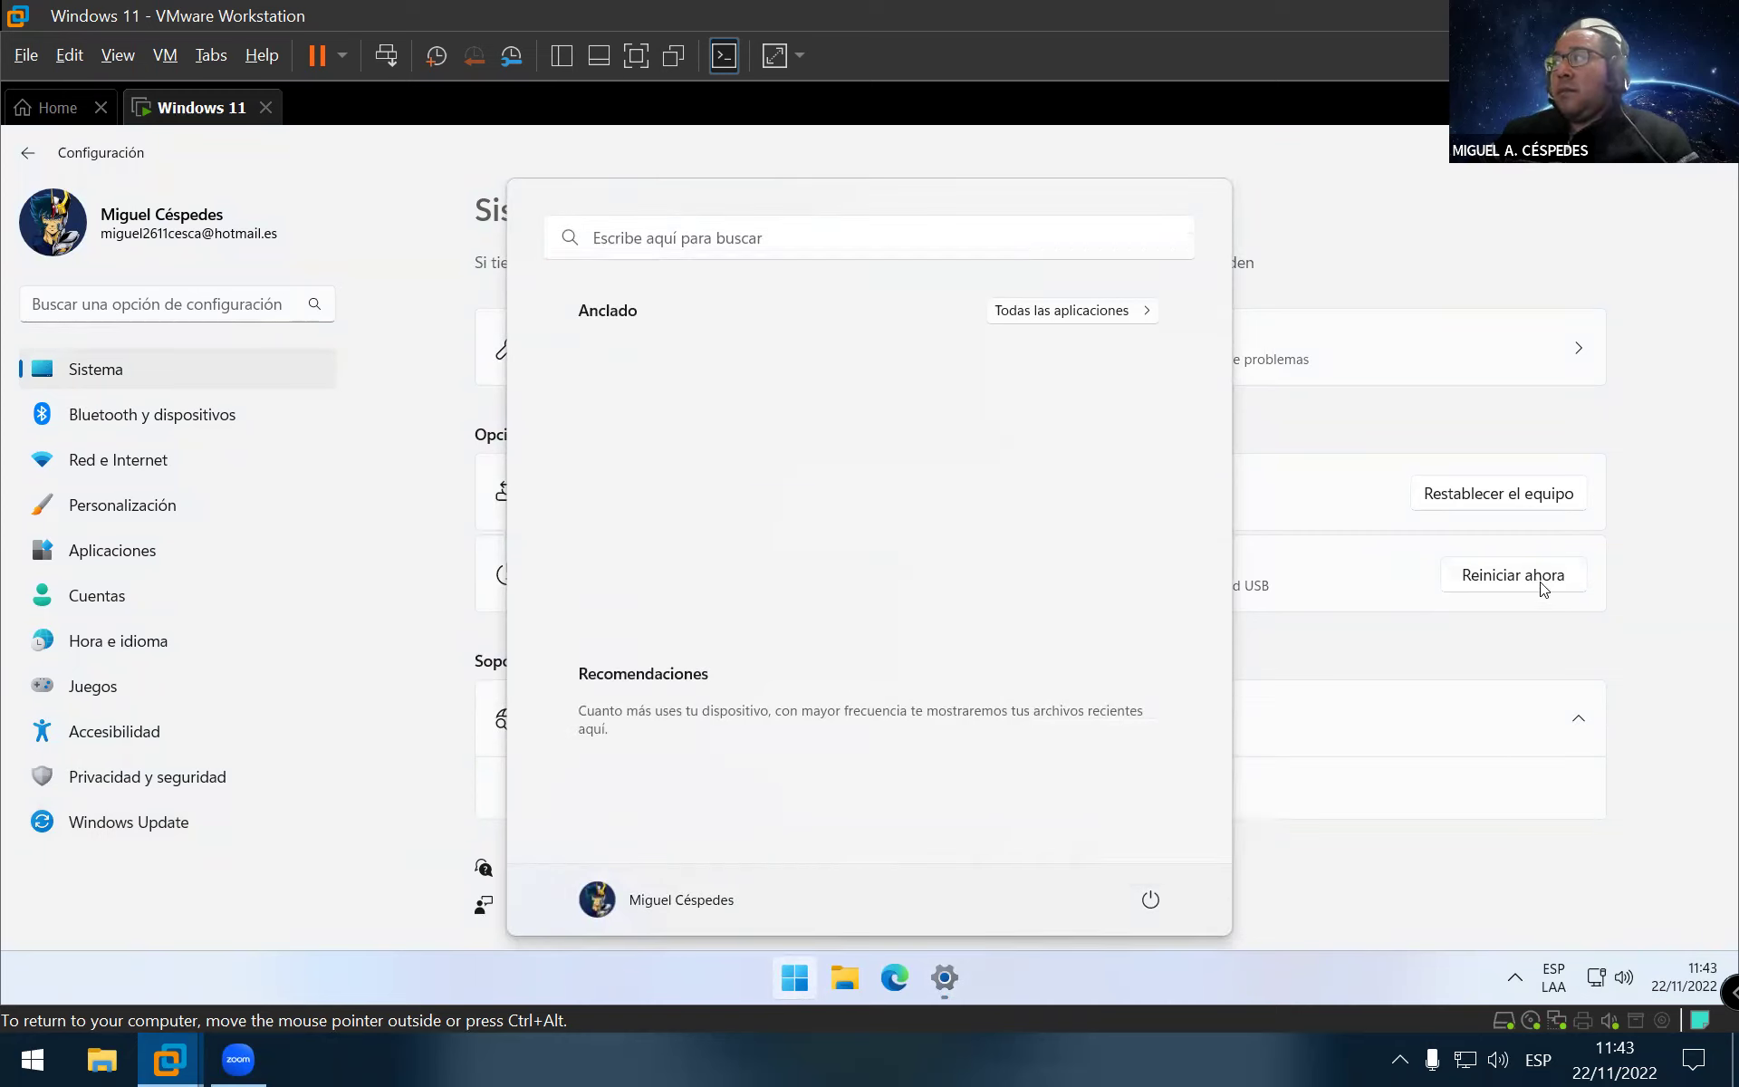
left_click(1543, 587)
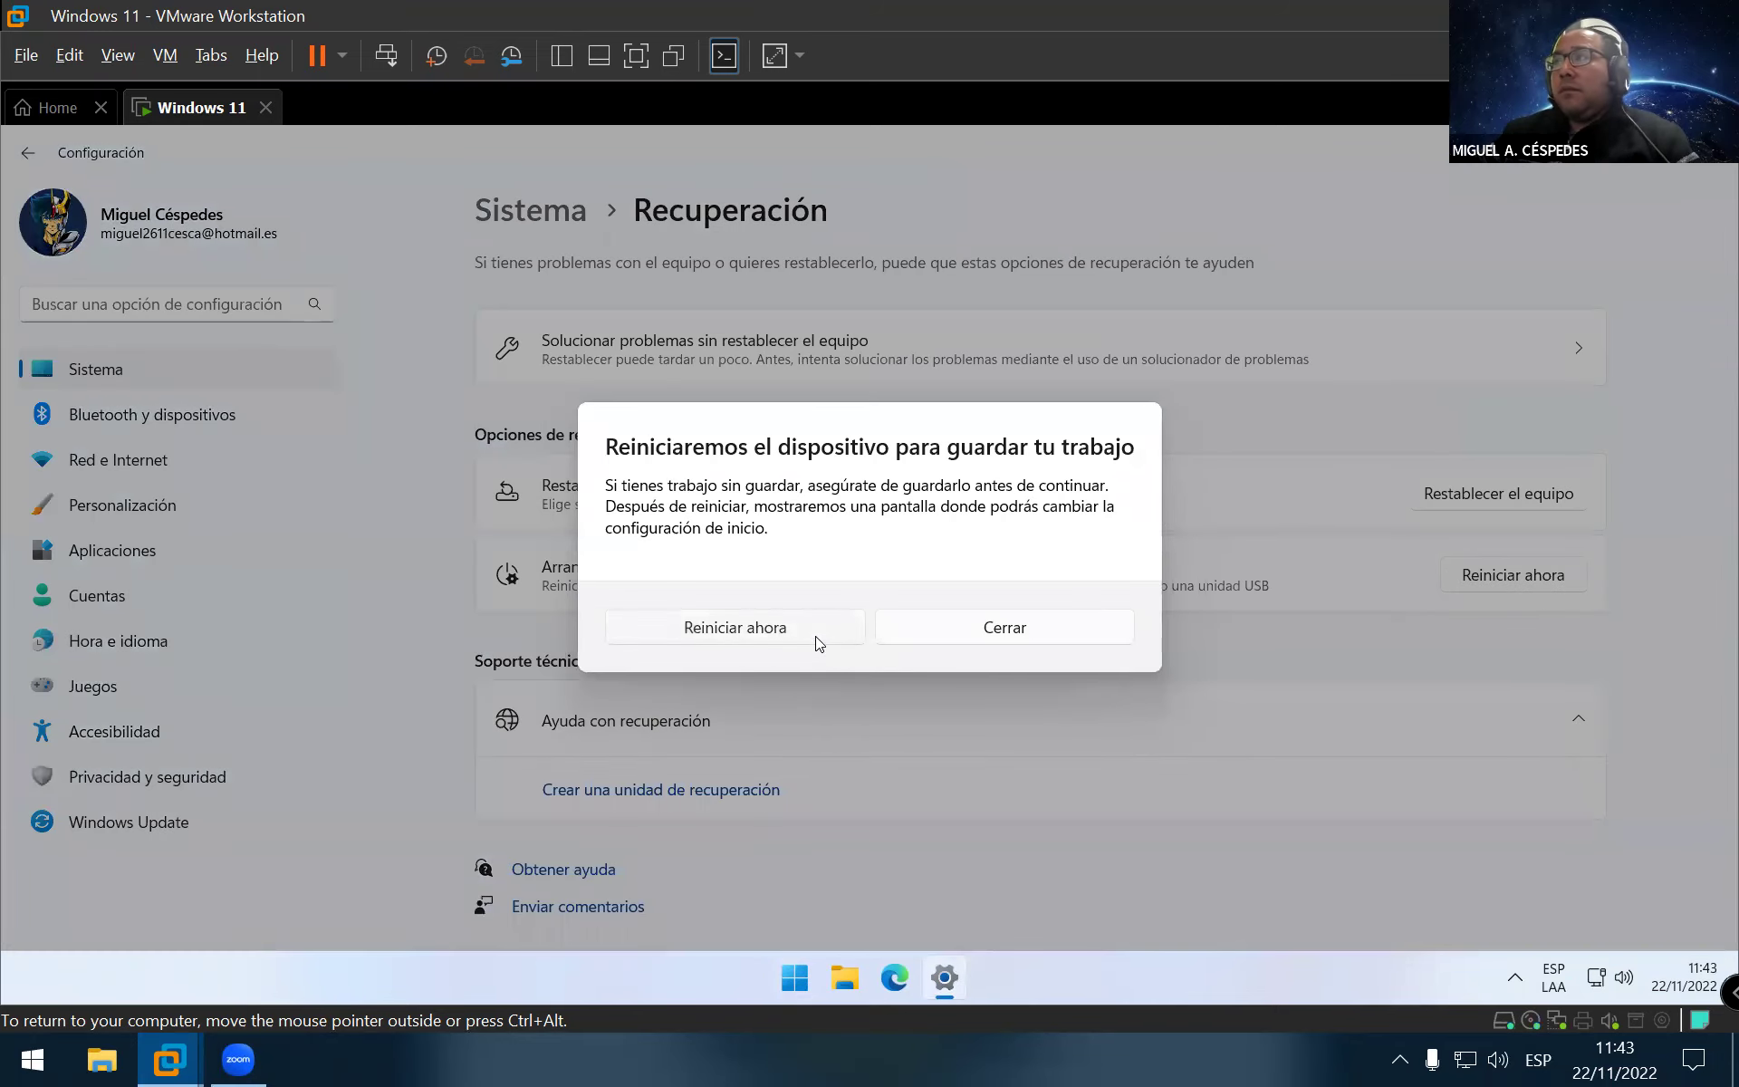
left_click(820, 639)
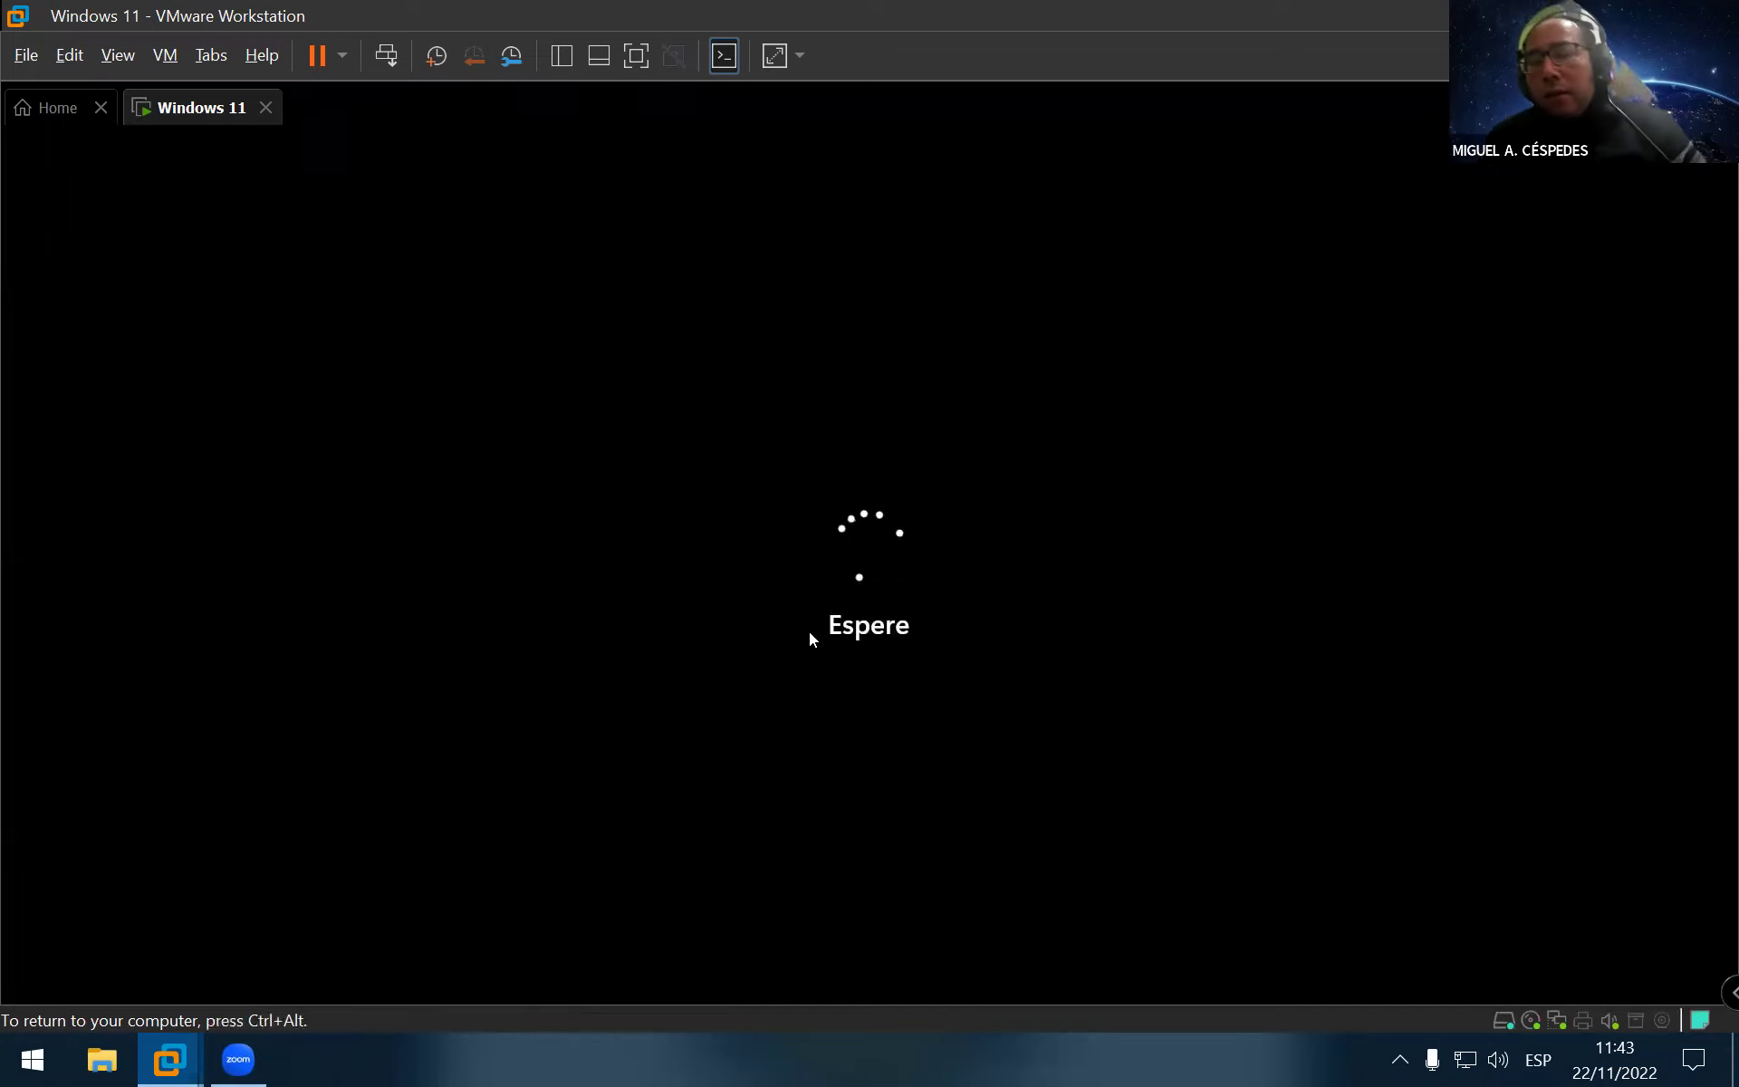
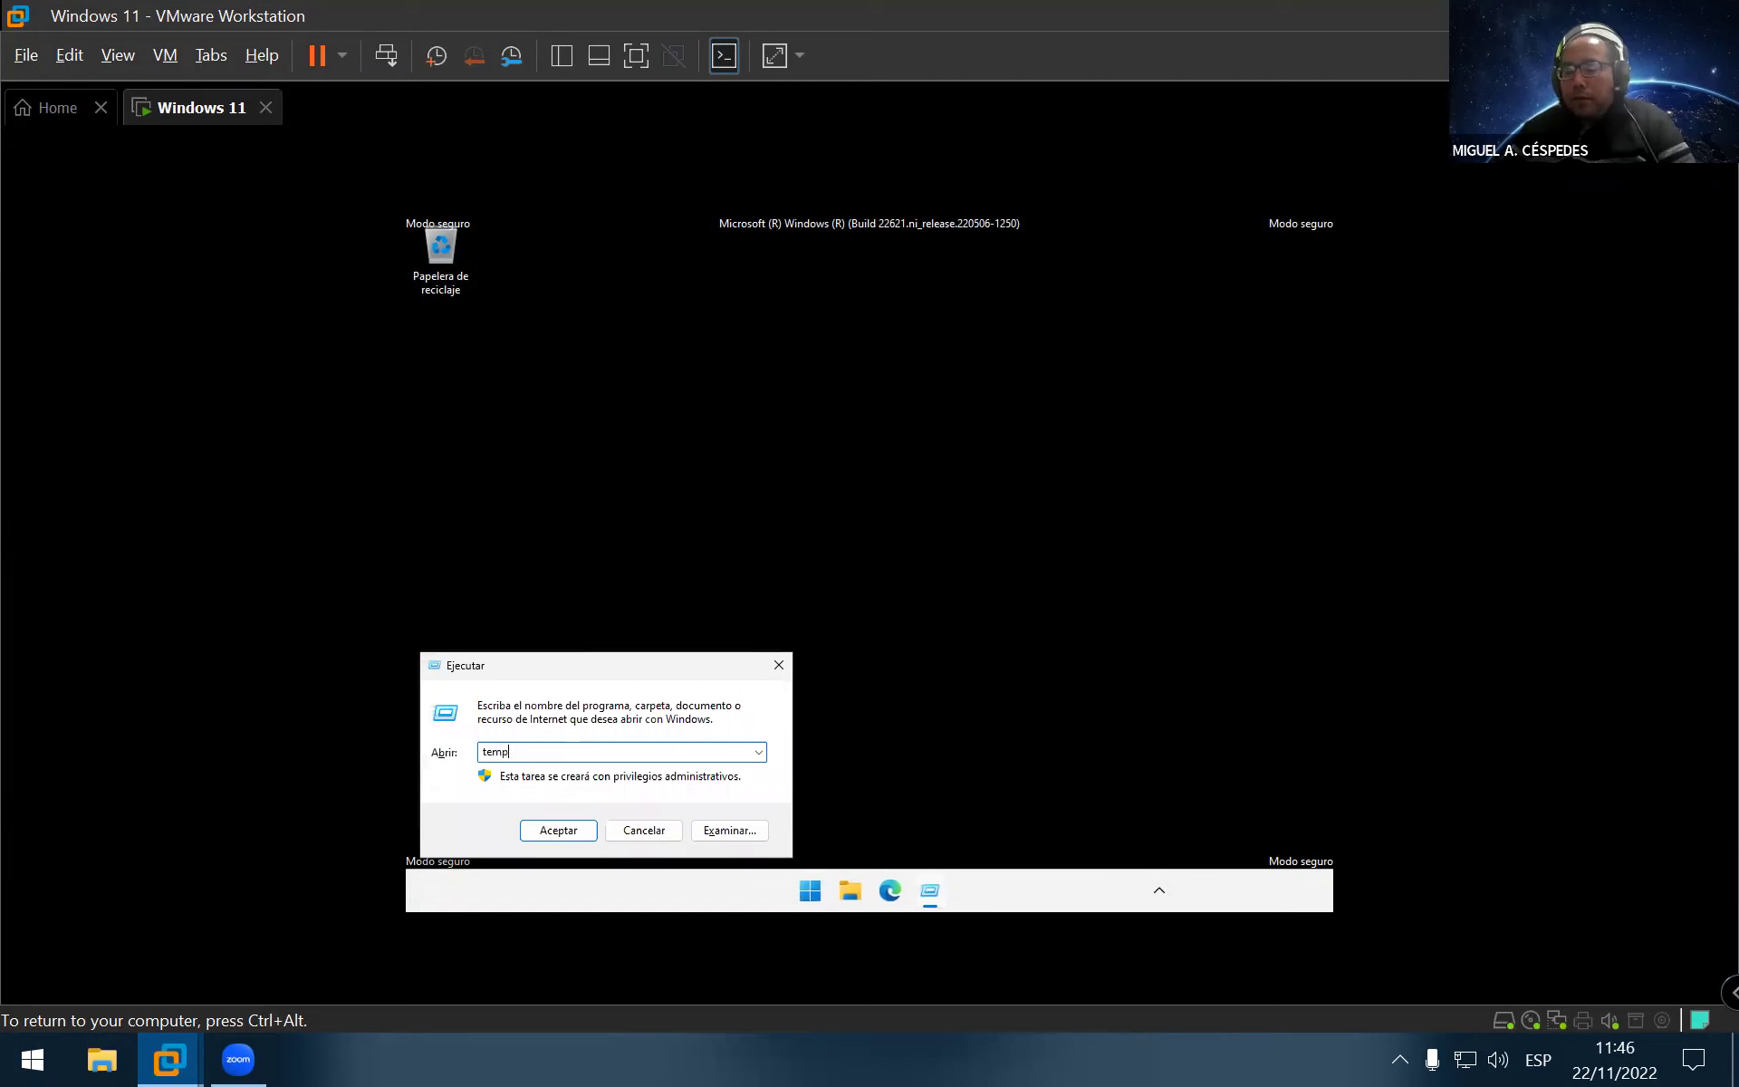
Open the C:\Windows\Temp folder maximized and look over the New item choices
key("Return")
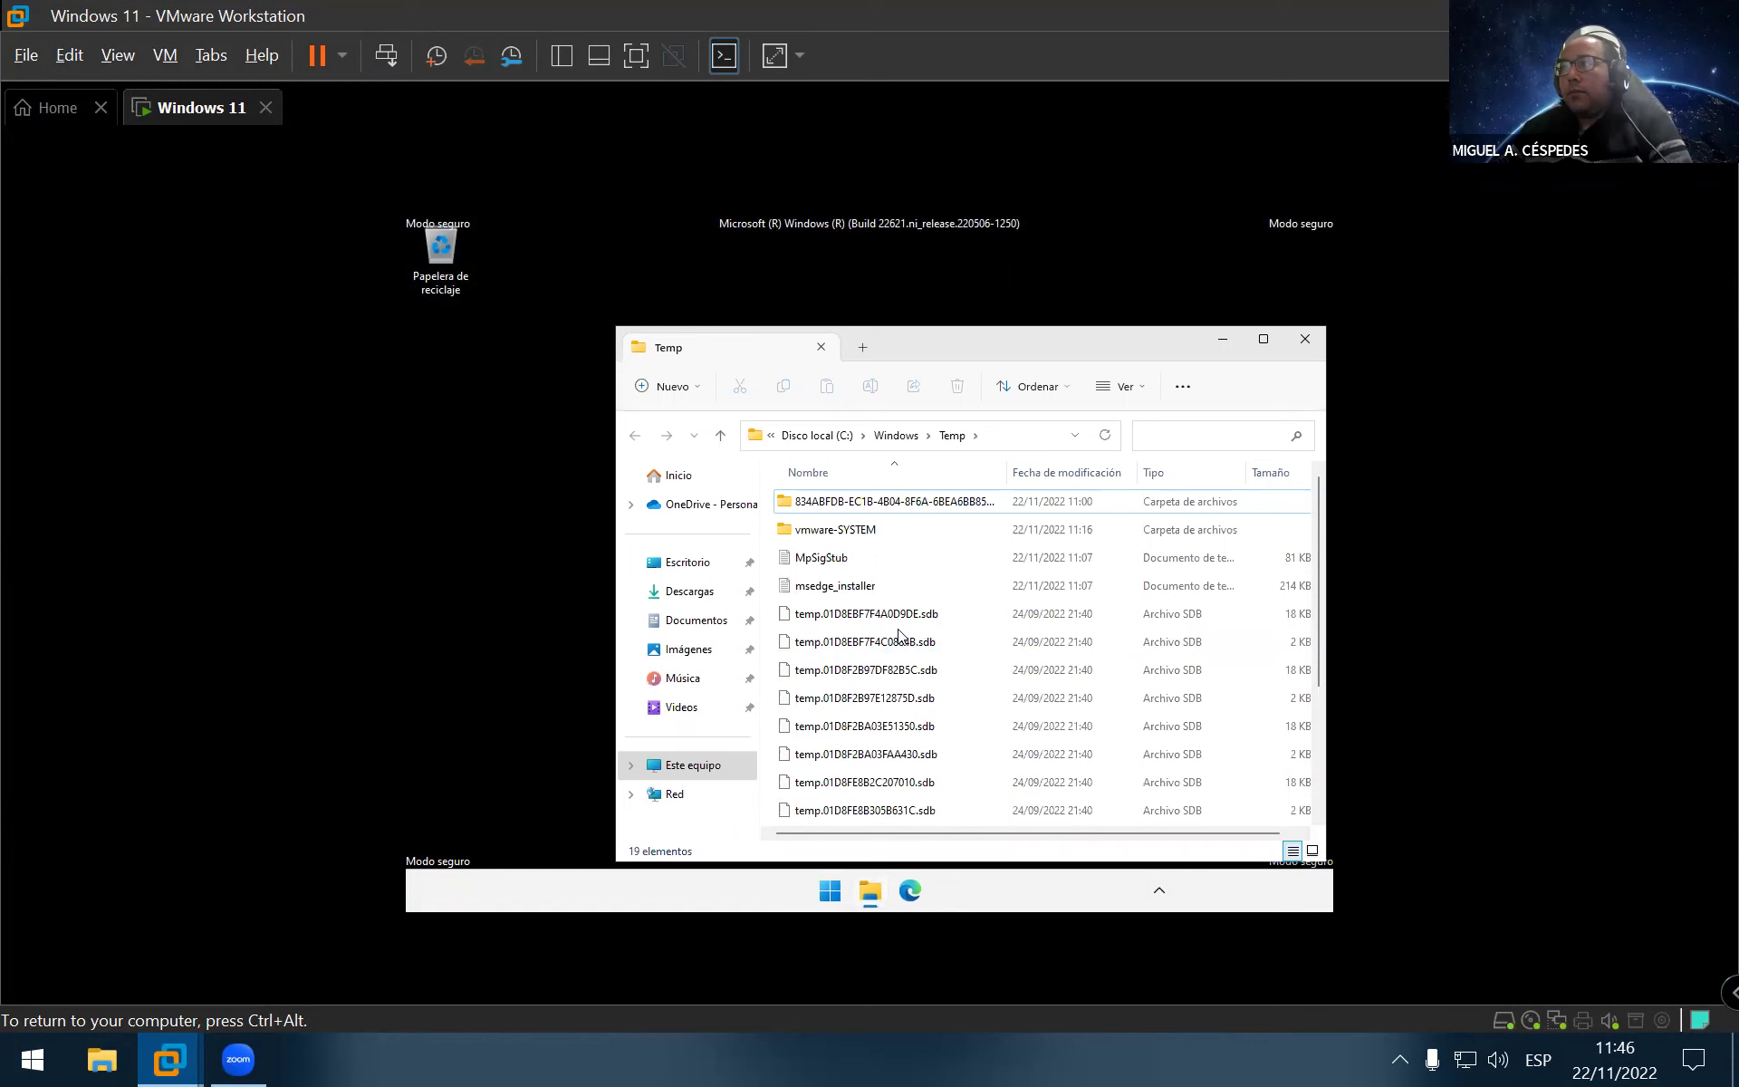
double_click(1021, 358)
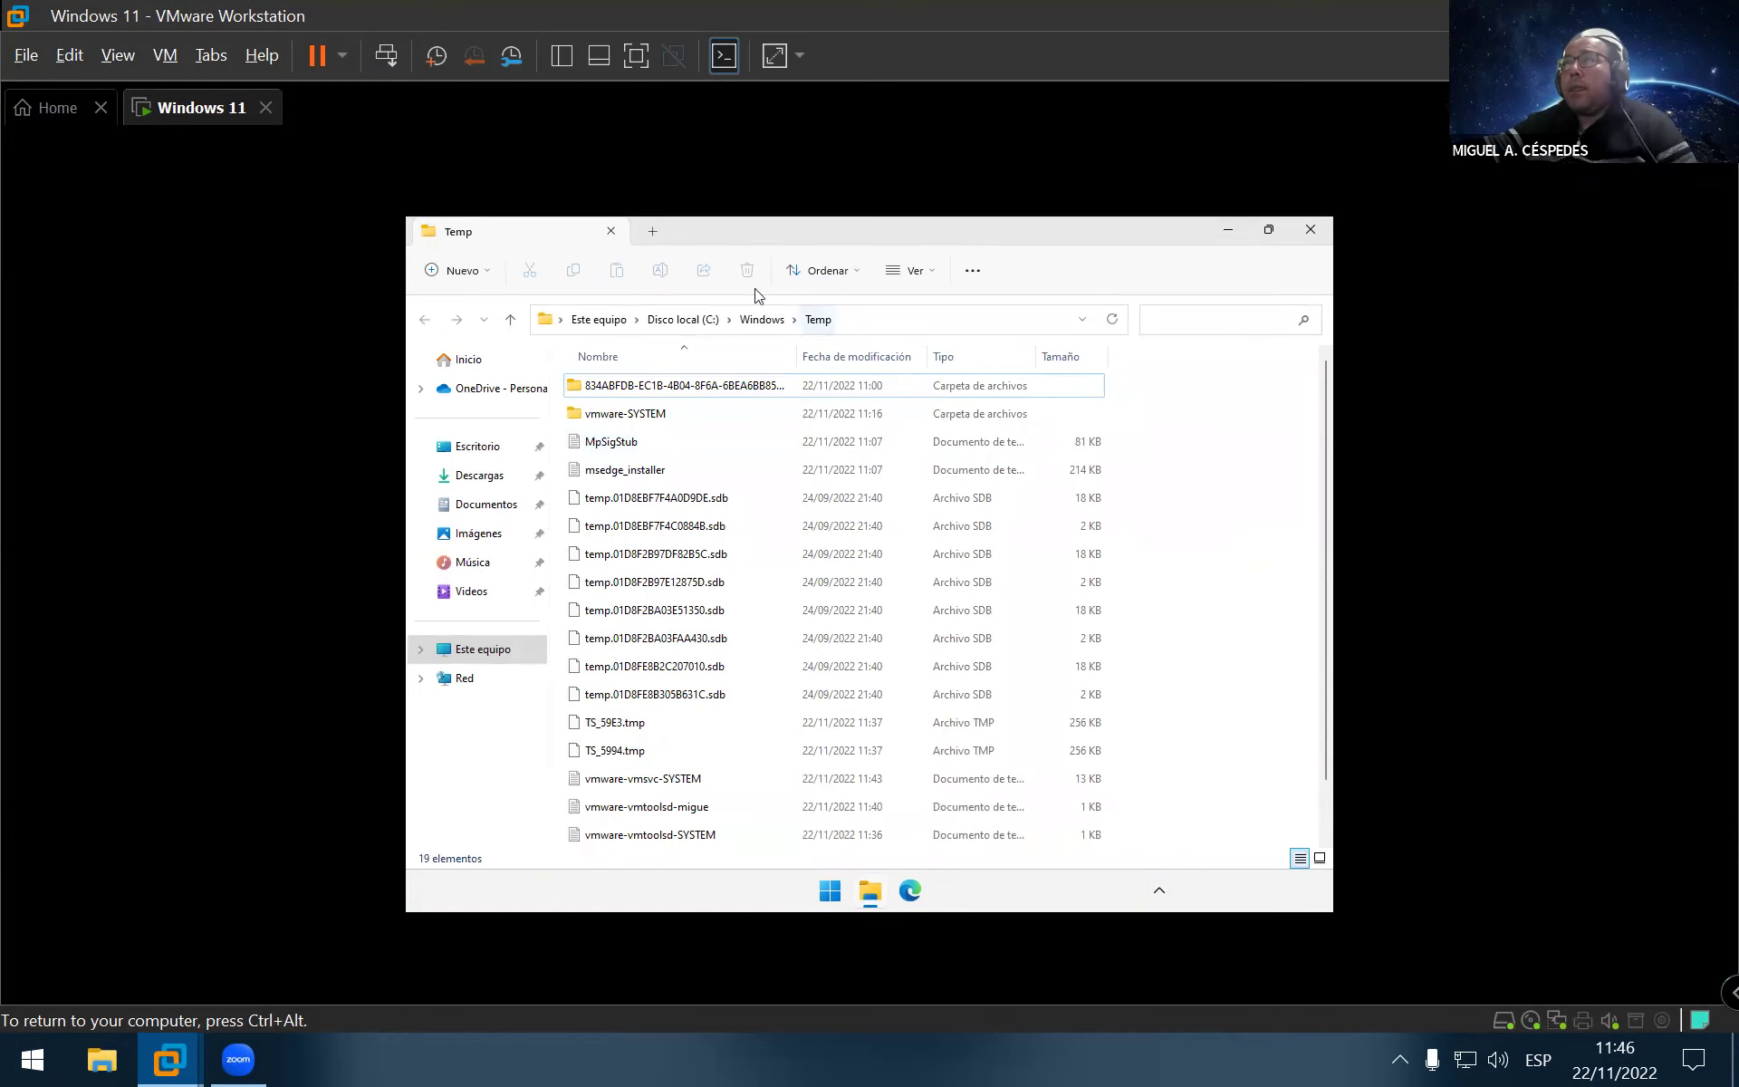
left_click(487, 273)
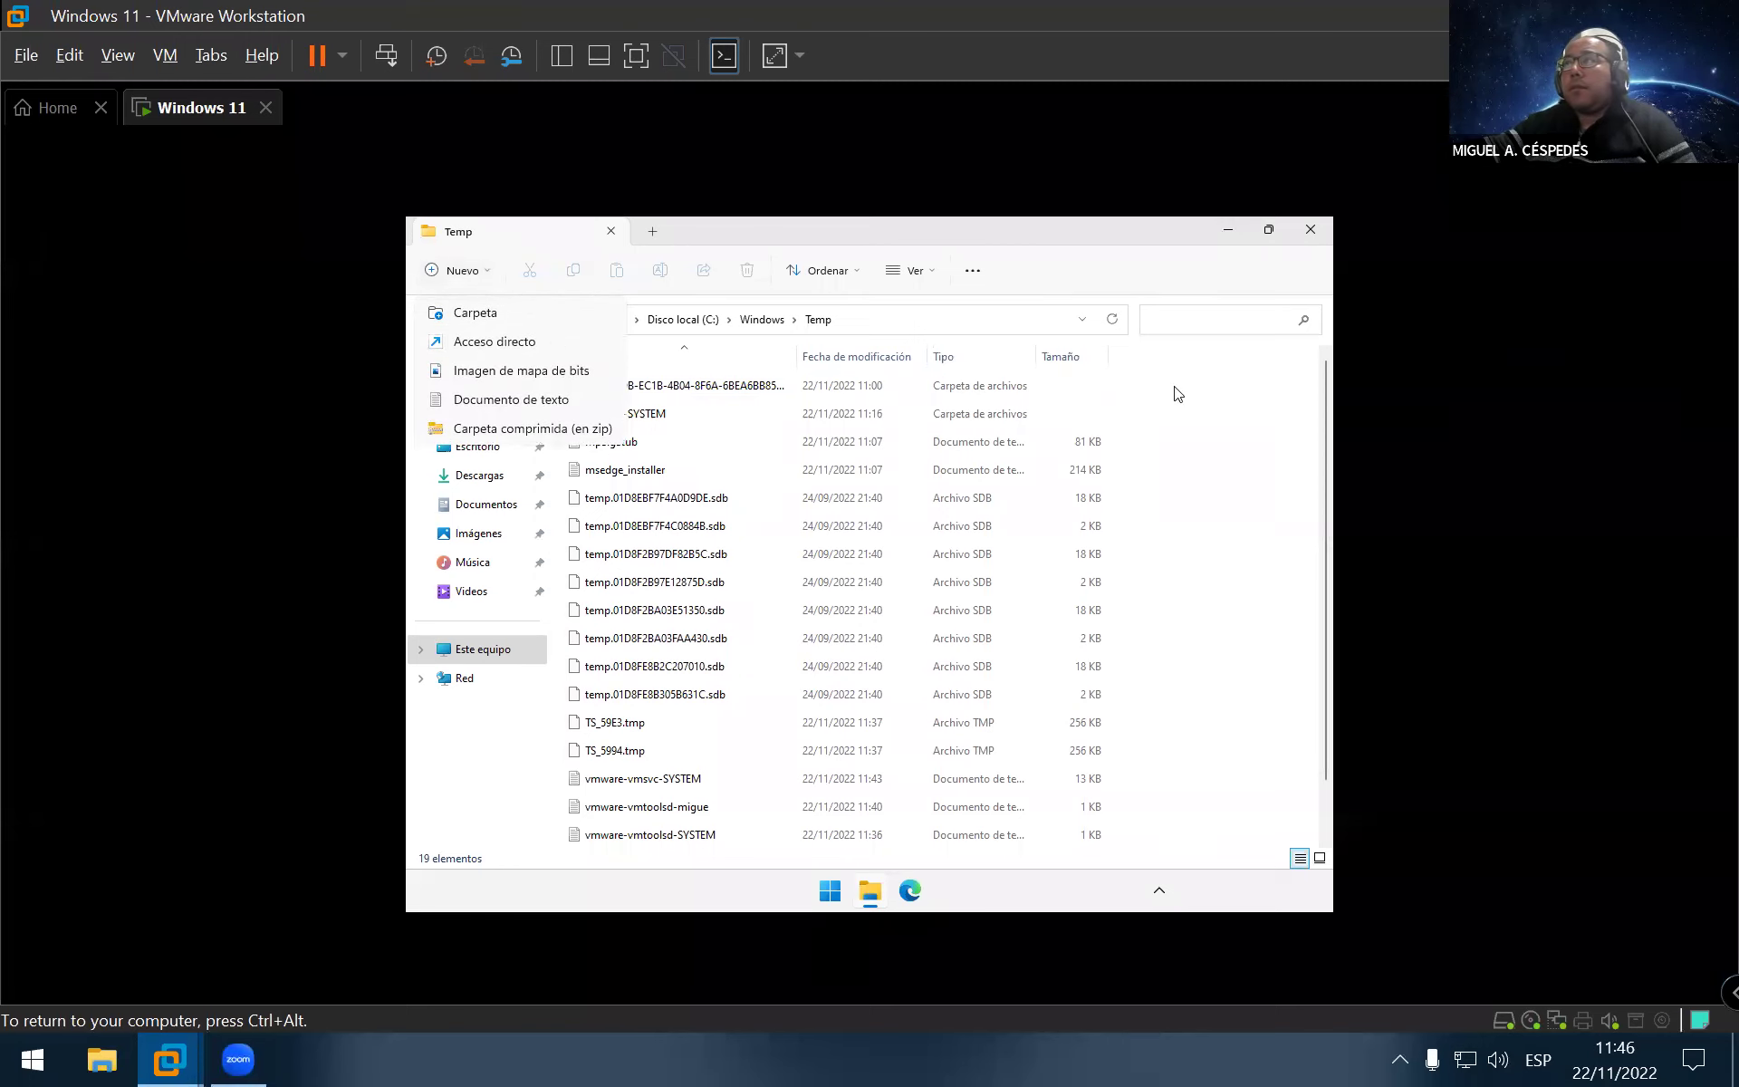
left_click(1201, 407)
Browse the folder's context menu, extra commands and layout options without changing anything
right_click(1196, 417)
right_click(1192, 420)
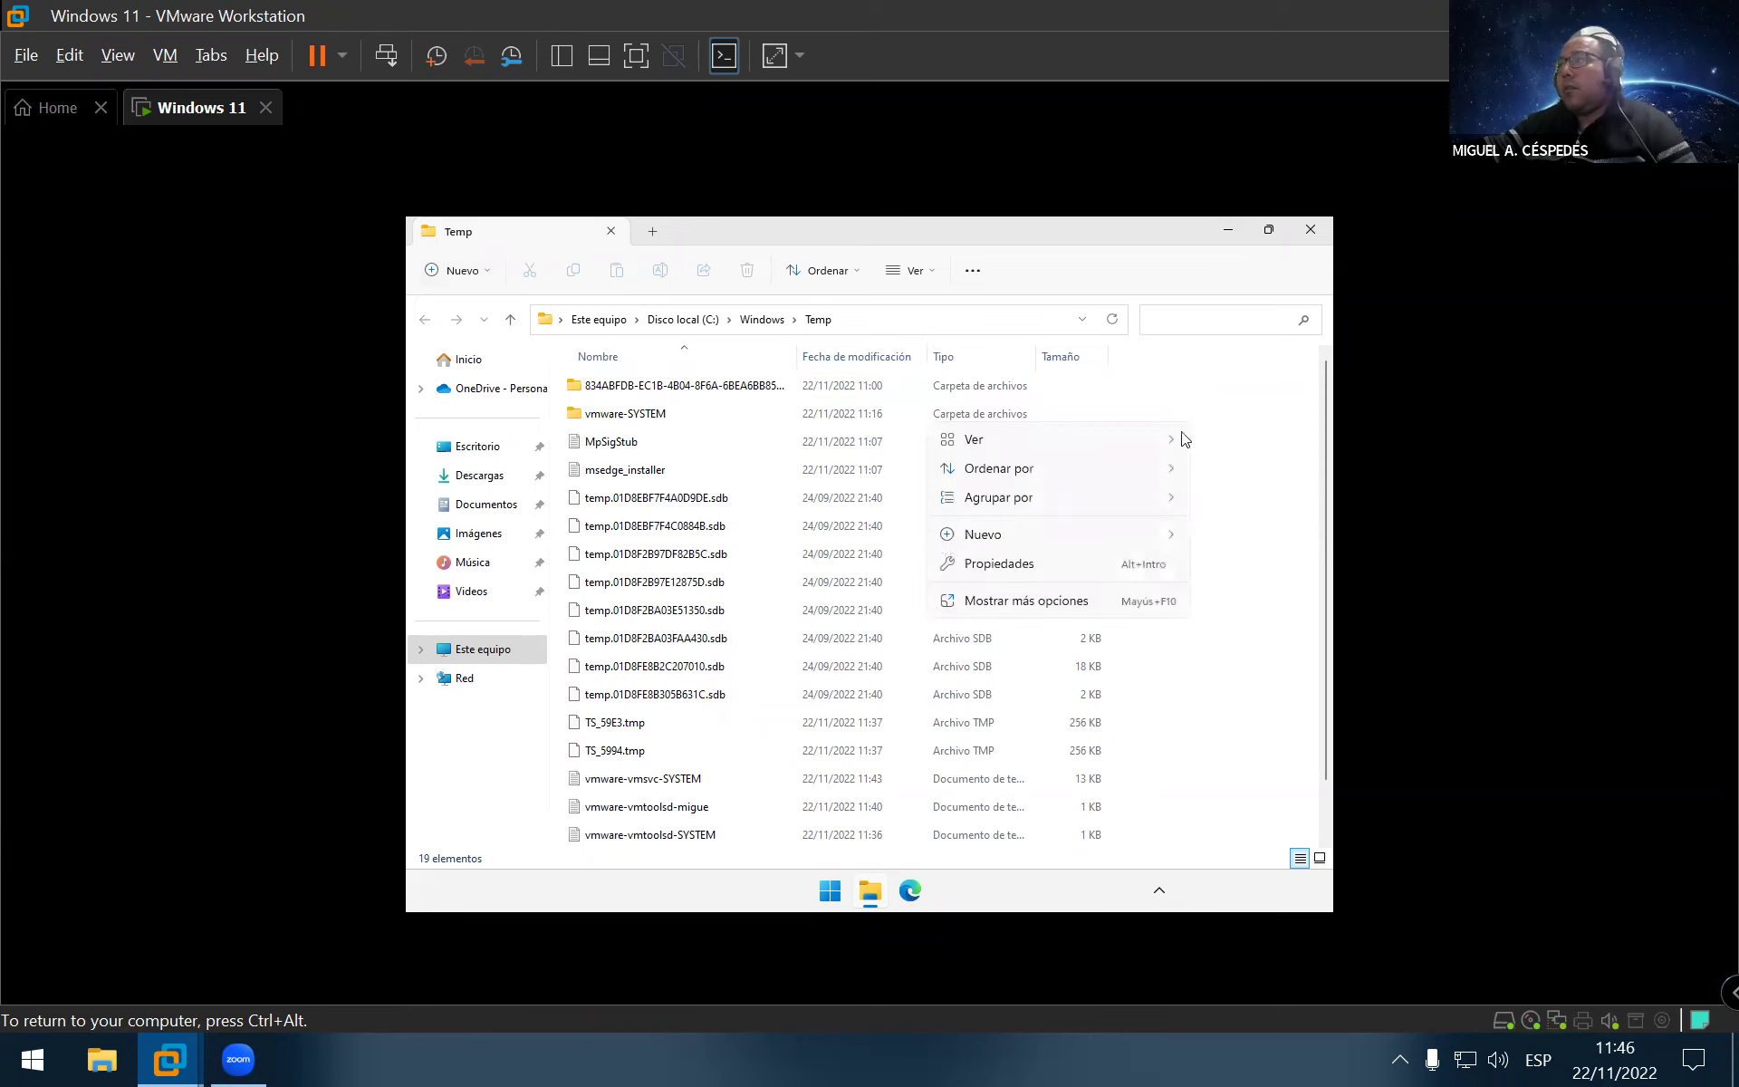
left_click(1065, 602)
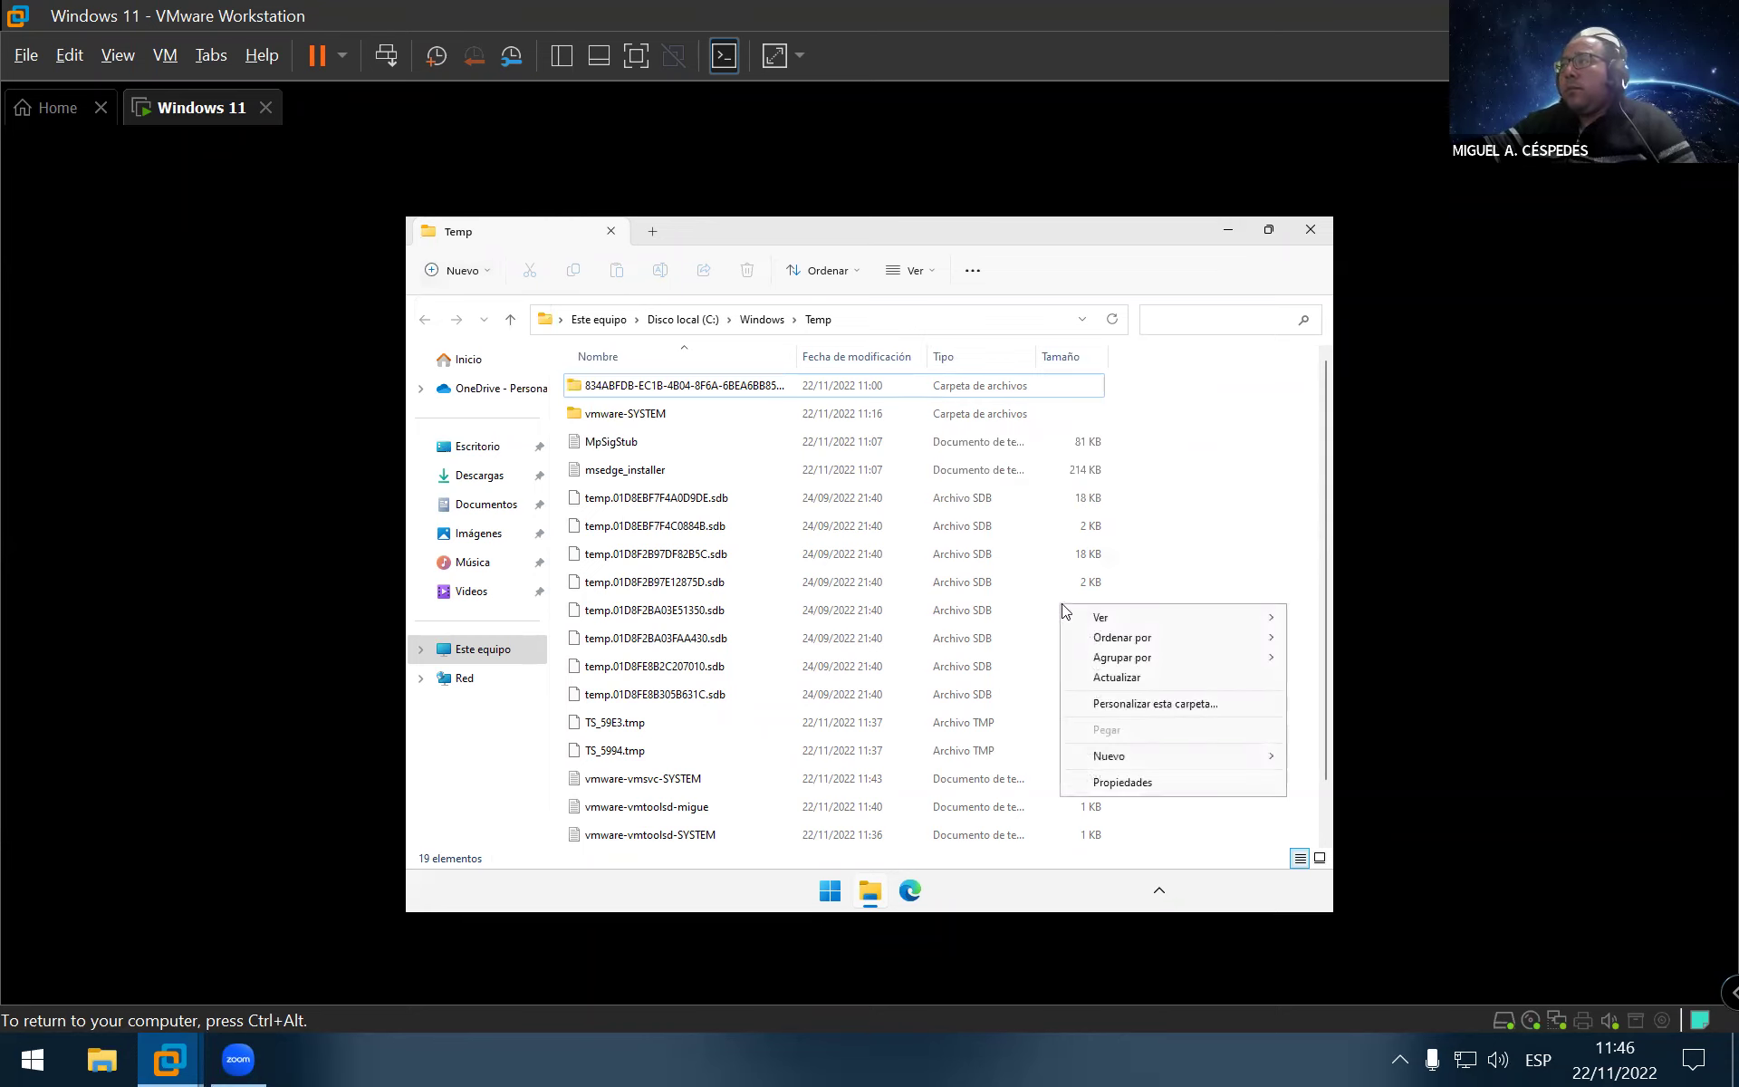
left_click(1238, 569)
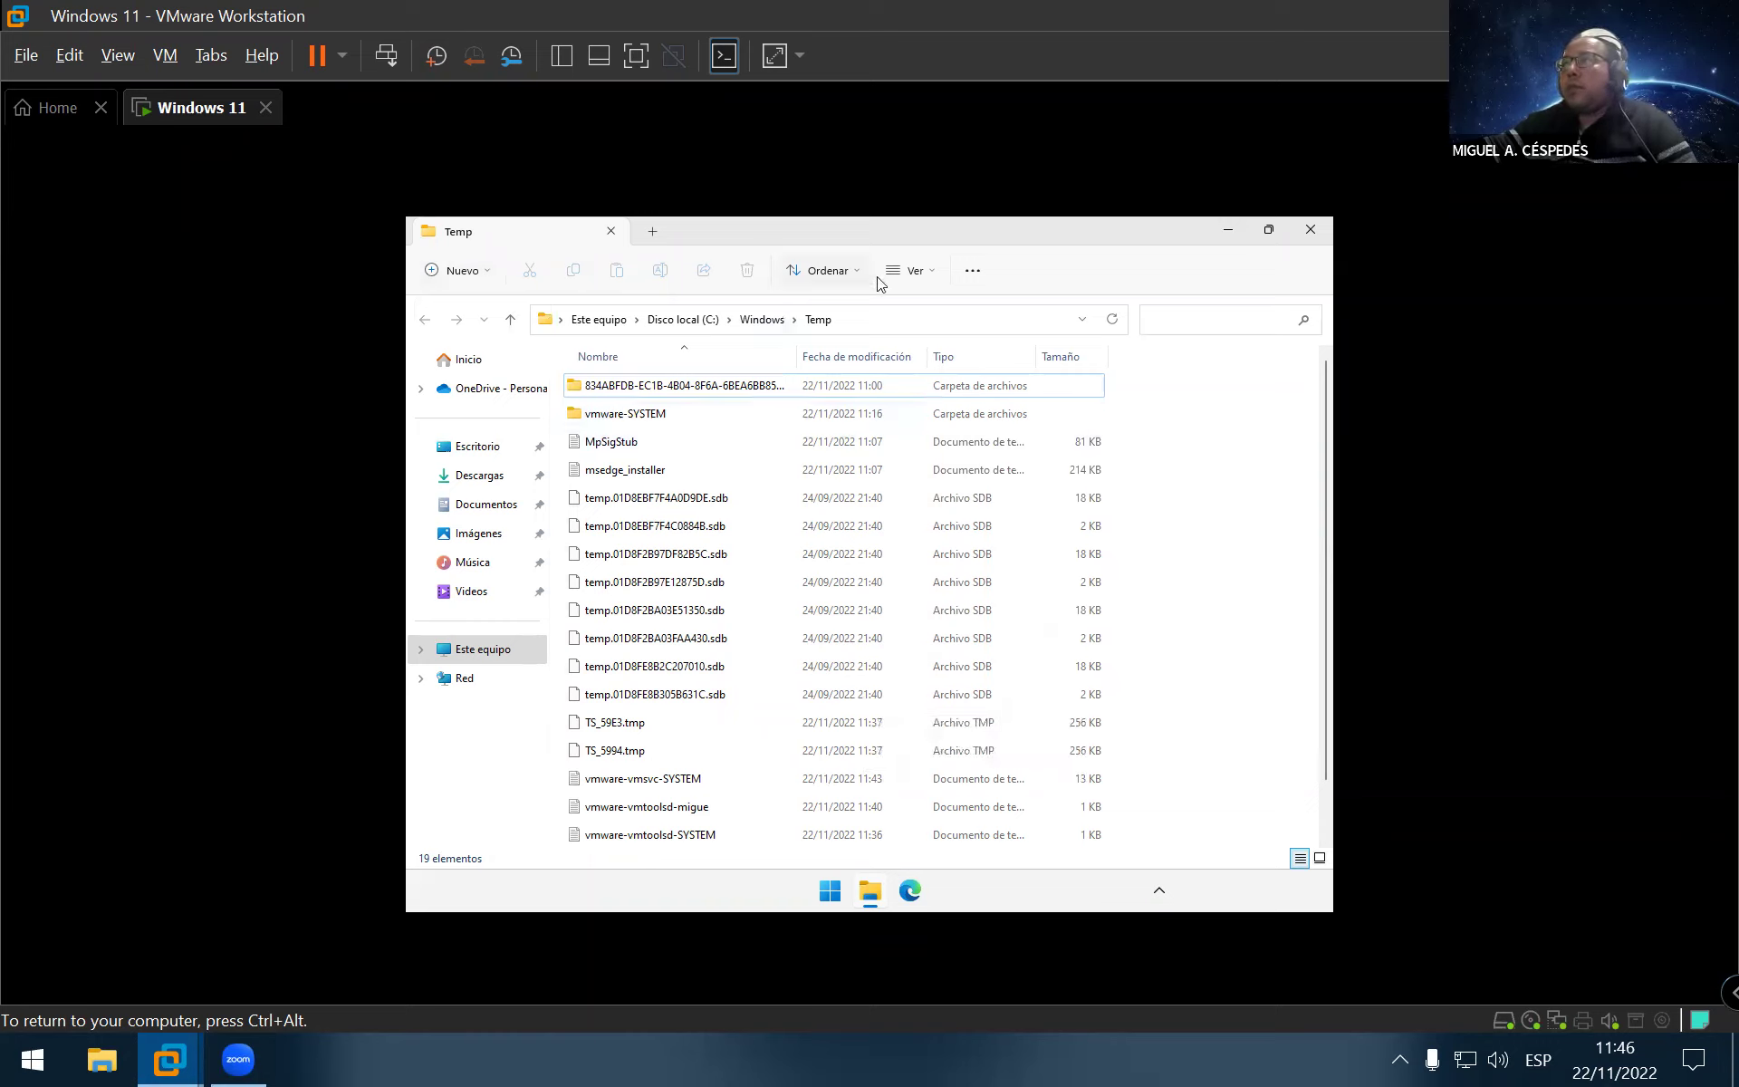
left_click(982, 278)
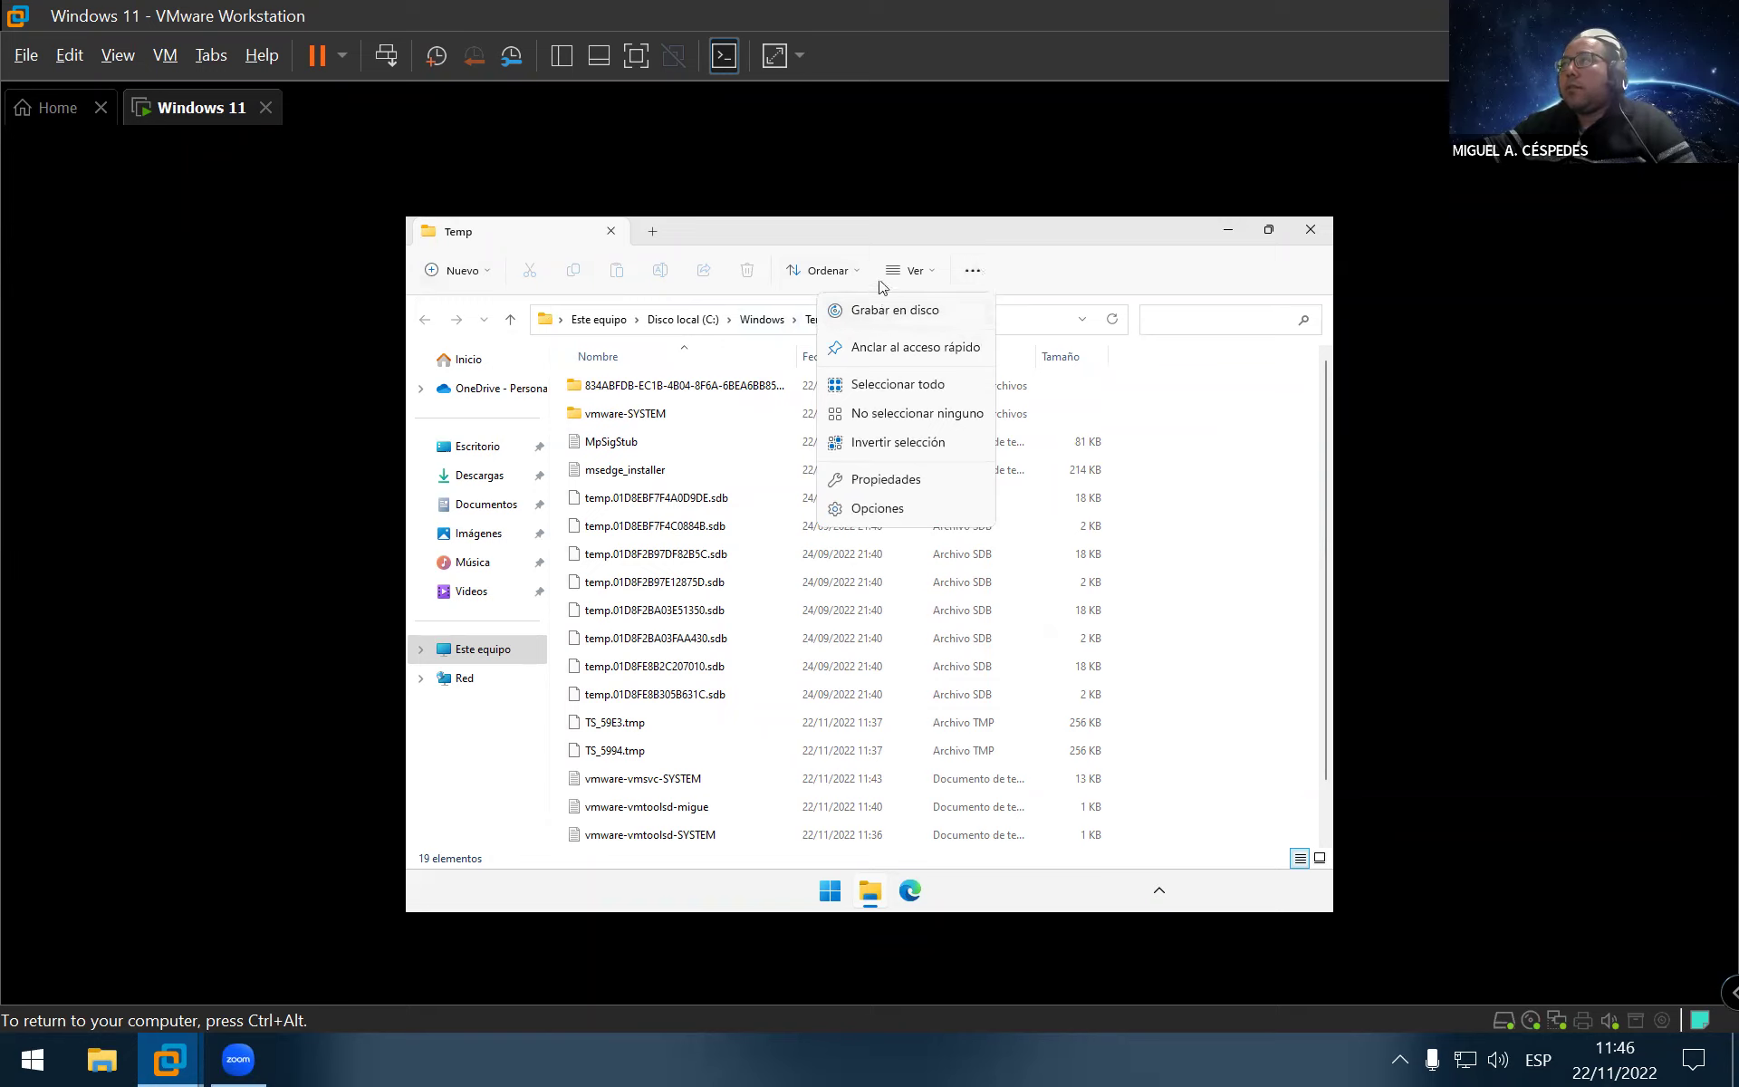
left_click(935, 281)
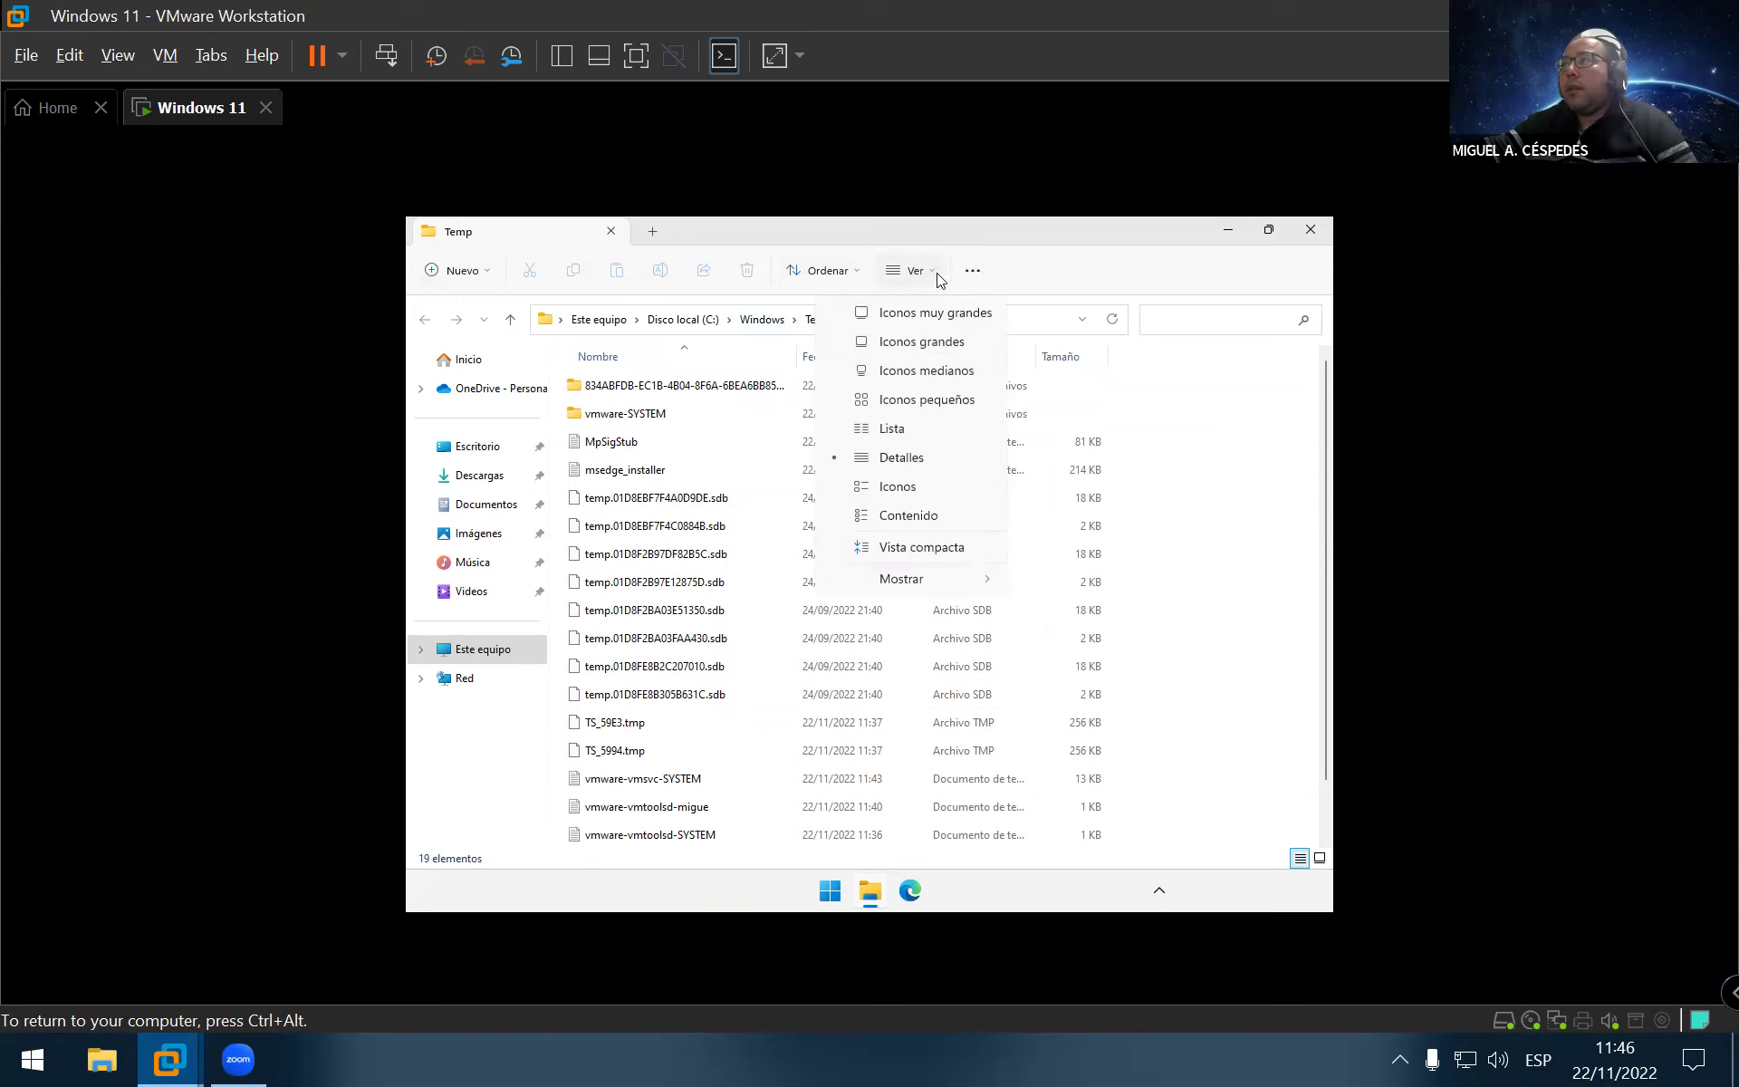
left_click(1171, 469)
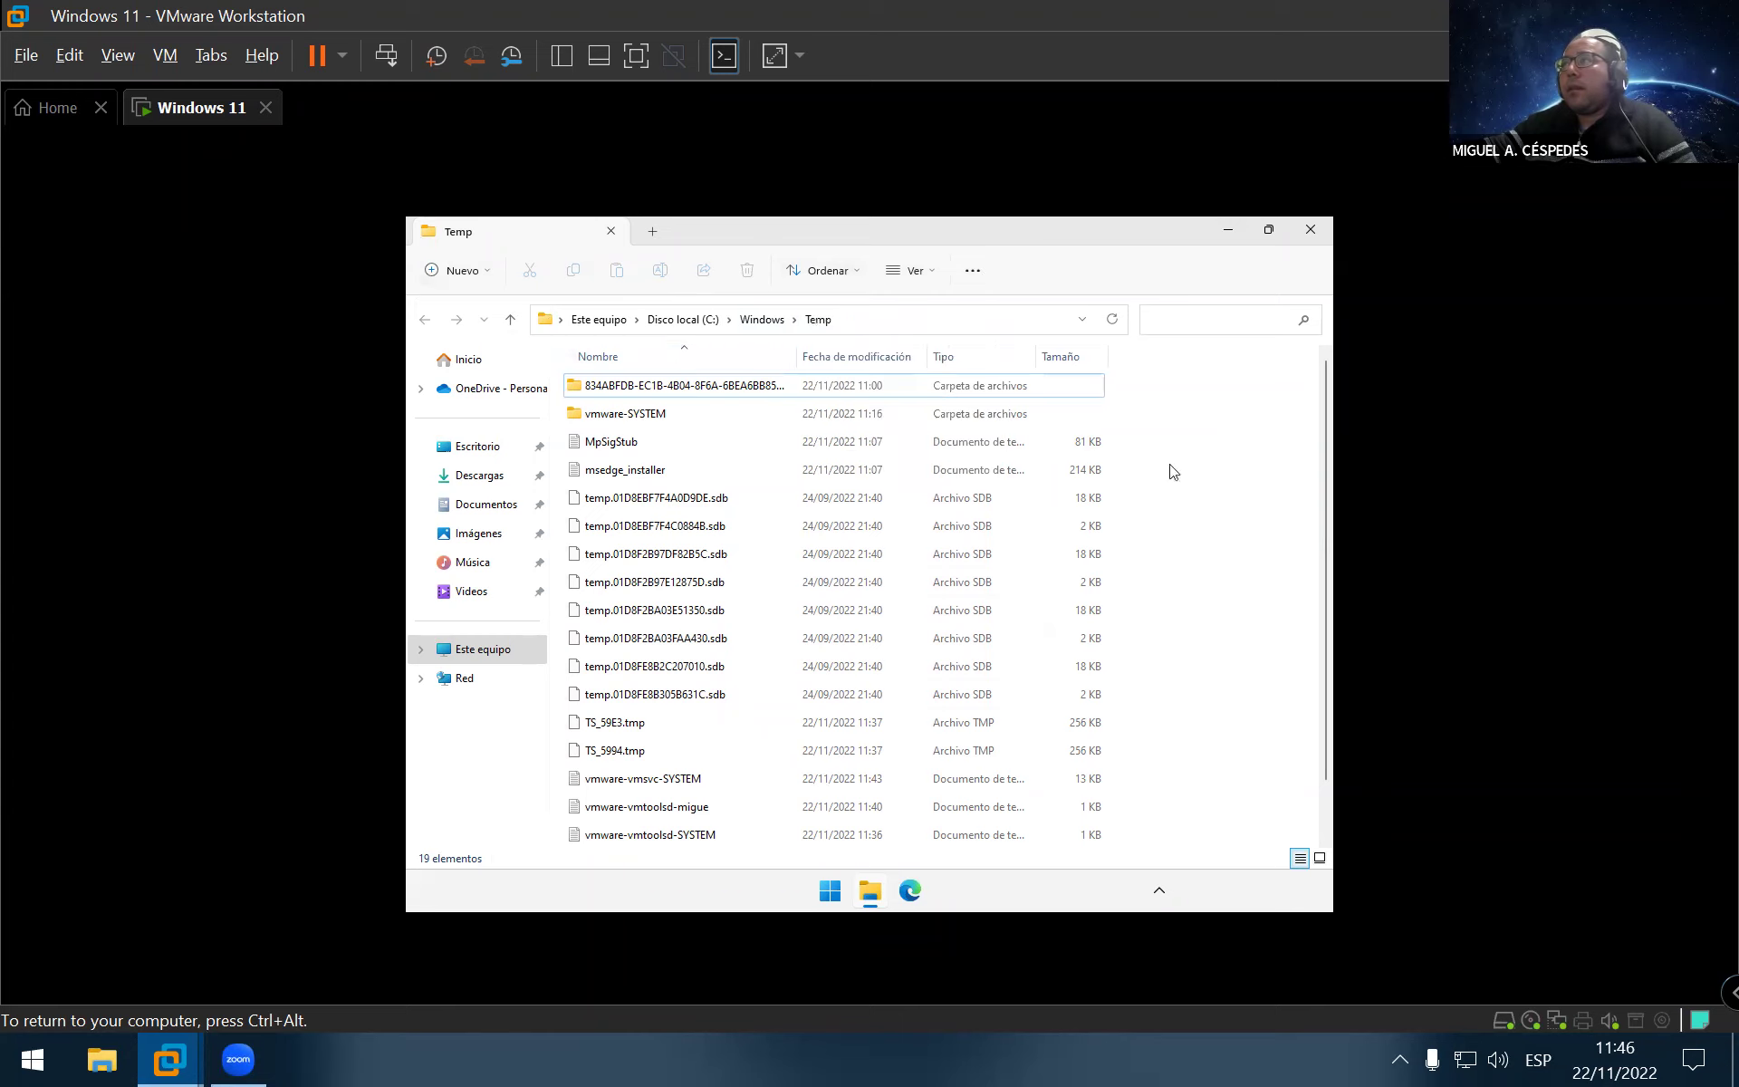
Sort the Temp file list by name descending, then restore ascending order
left_click(670, 418)
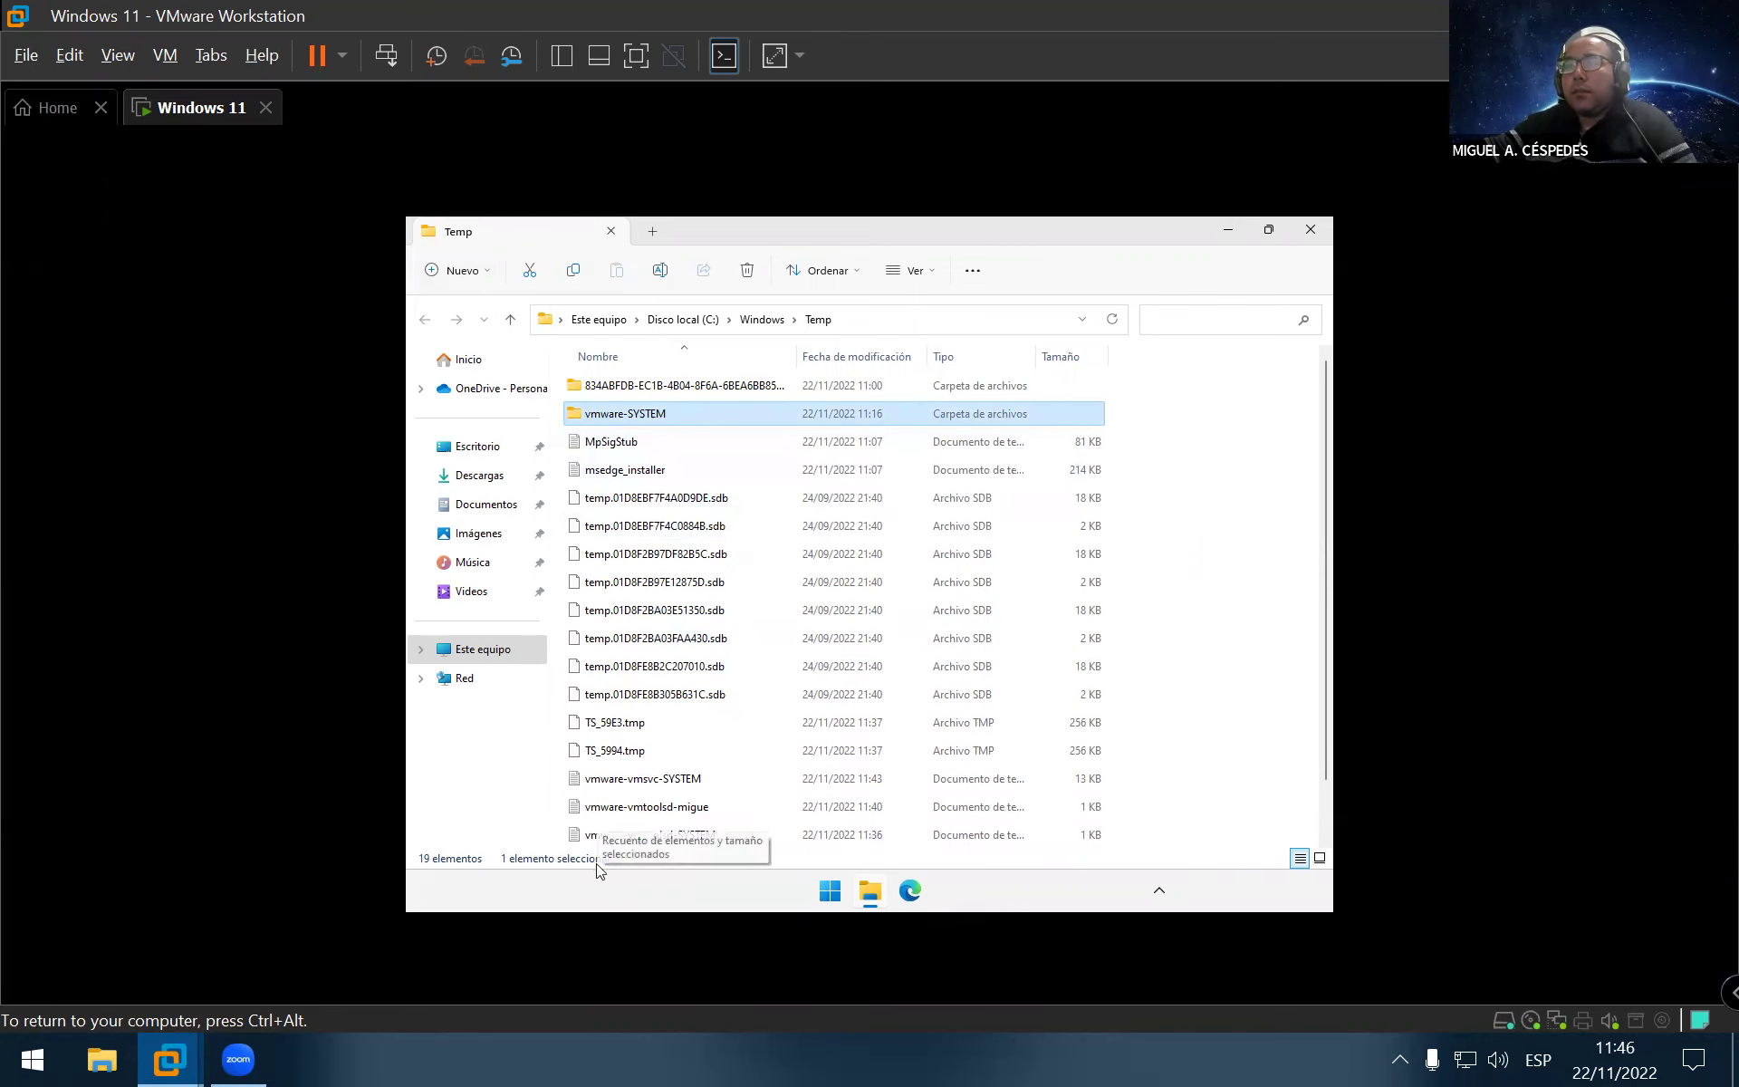
left_click(589, 358)
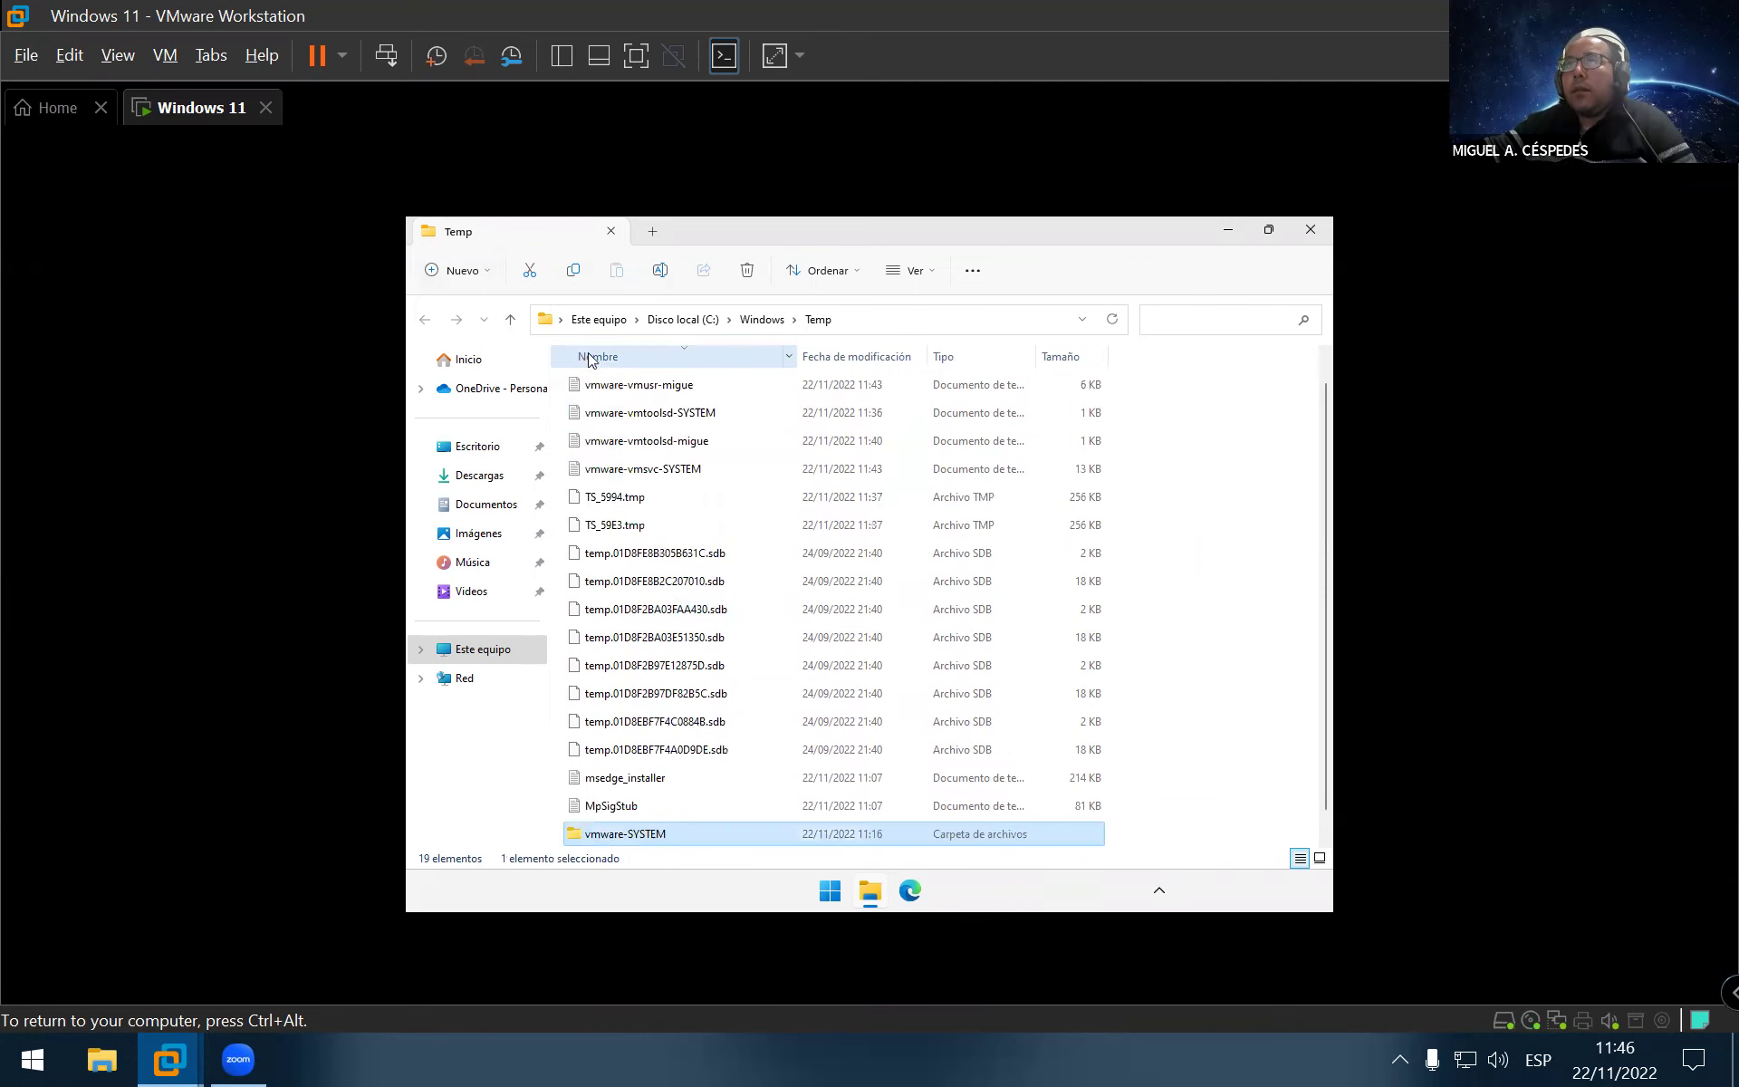
left_click(589, 358)
left_click(562, 361)
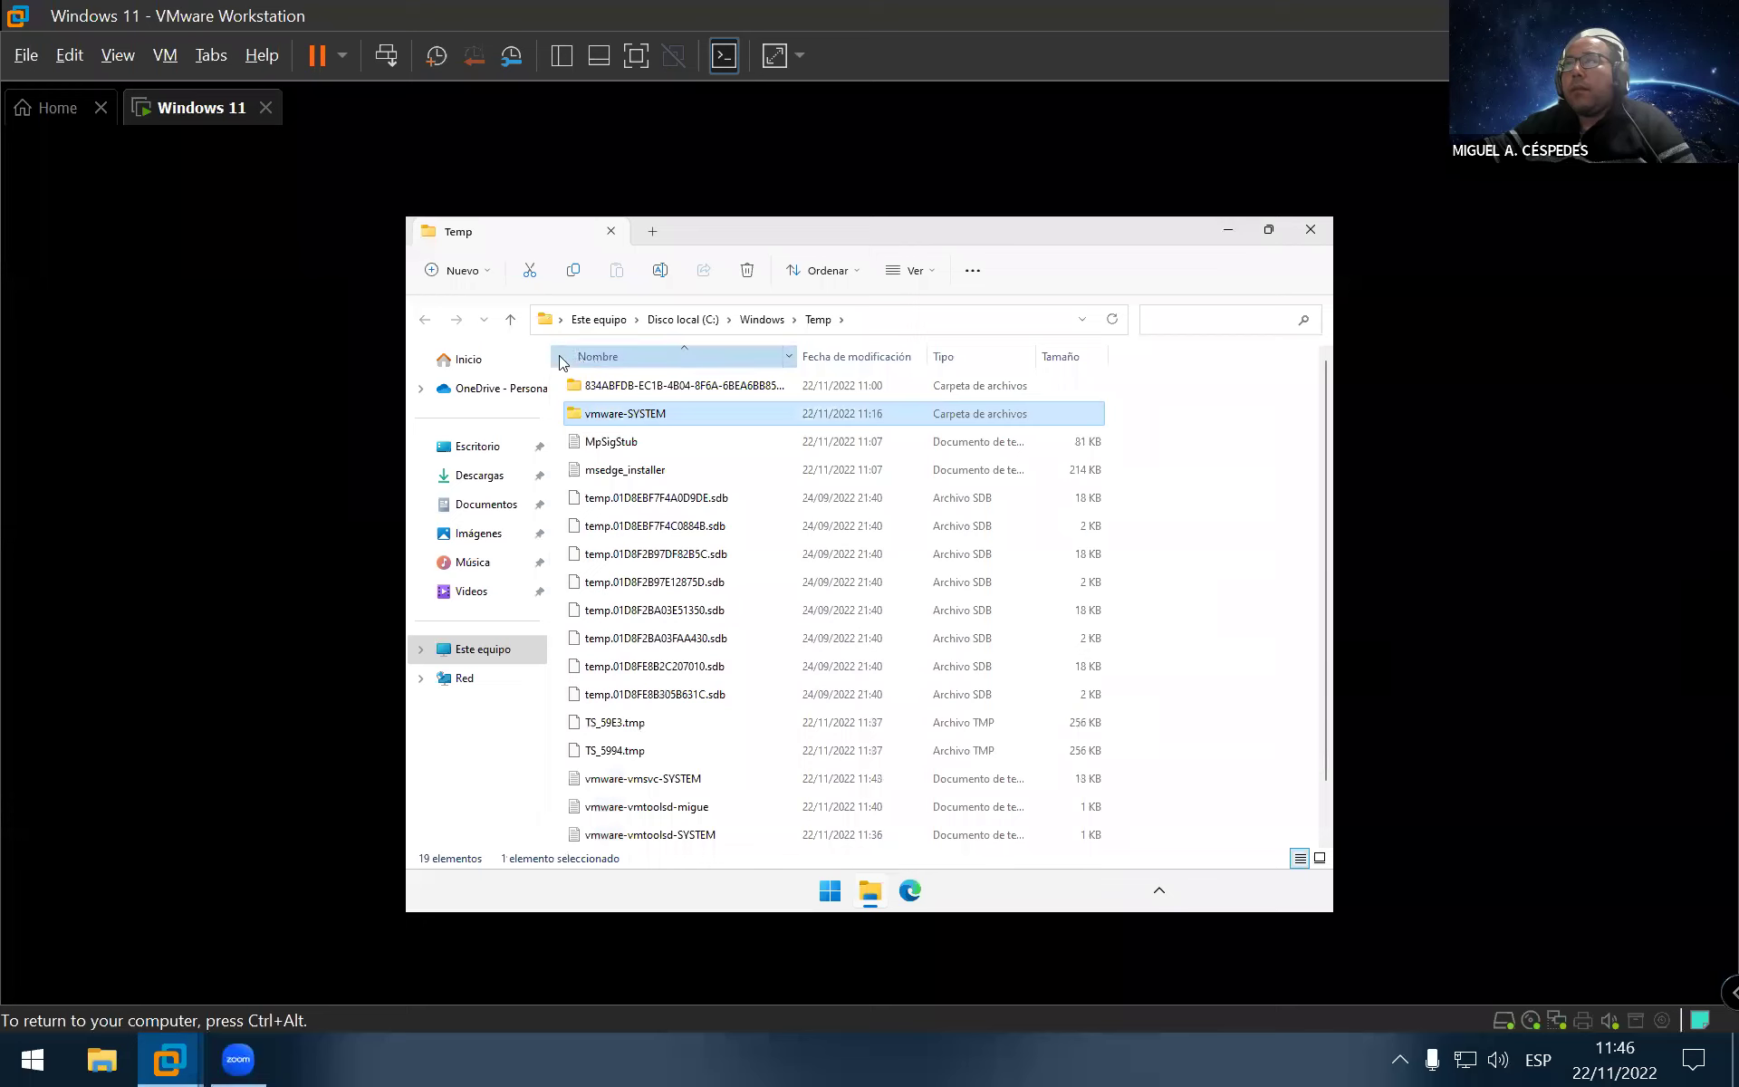
left_click(561, 361)
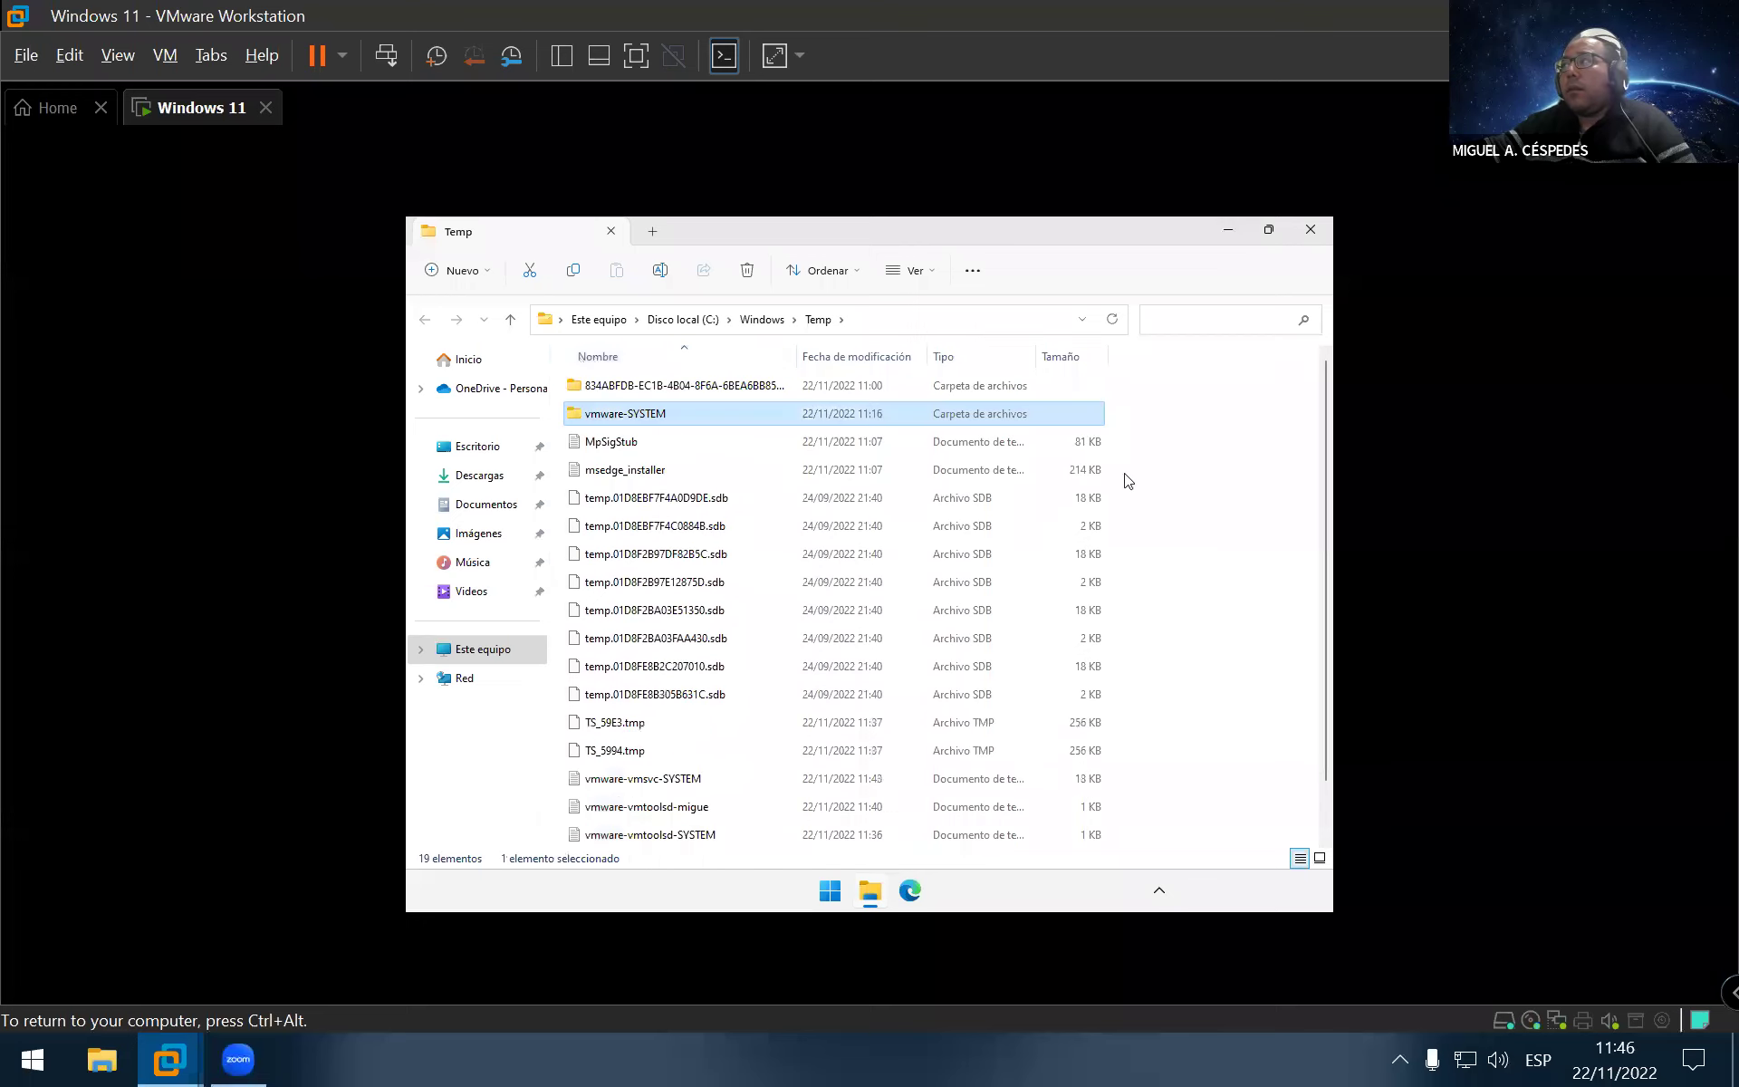
left_click(1126, 480)
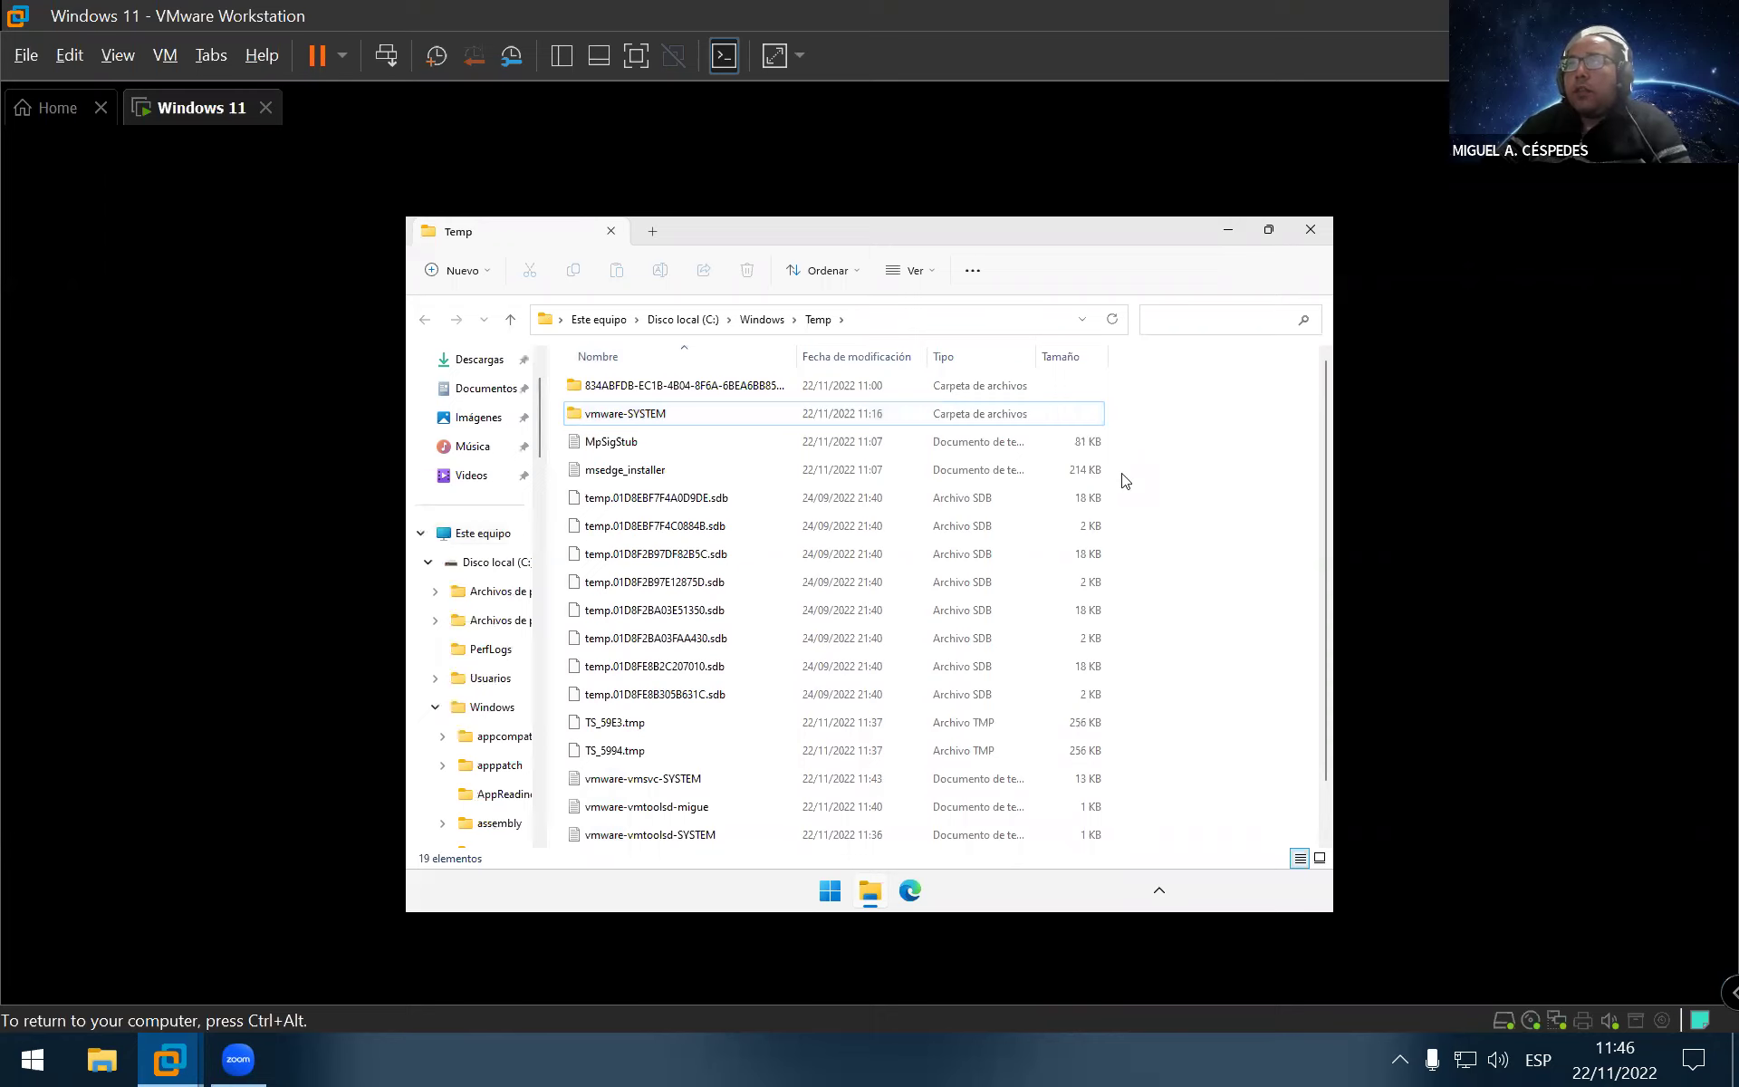
Release input to the host, then return keyboard control to the virtual machine
key("alt+f")
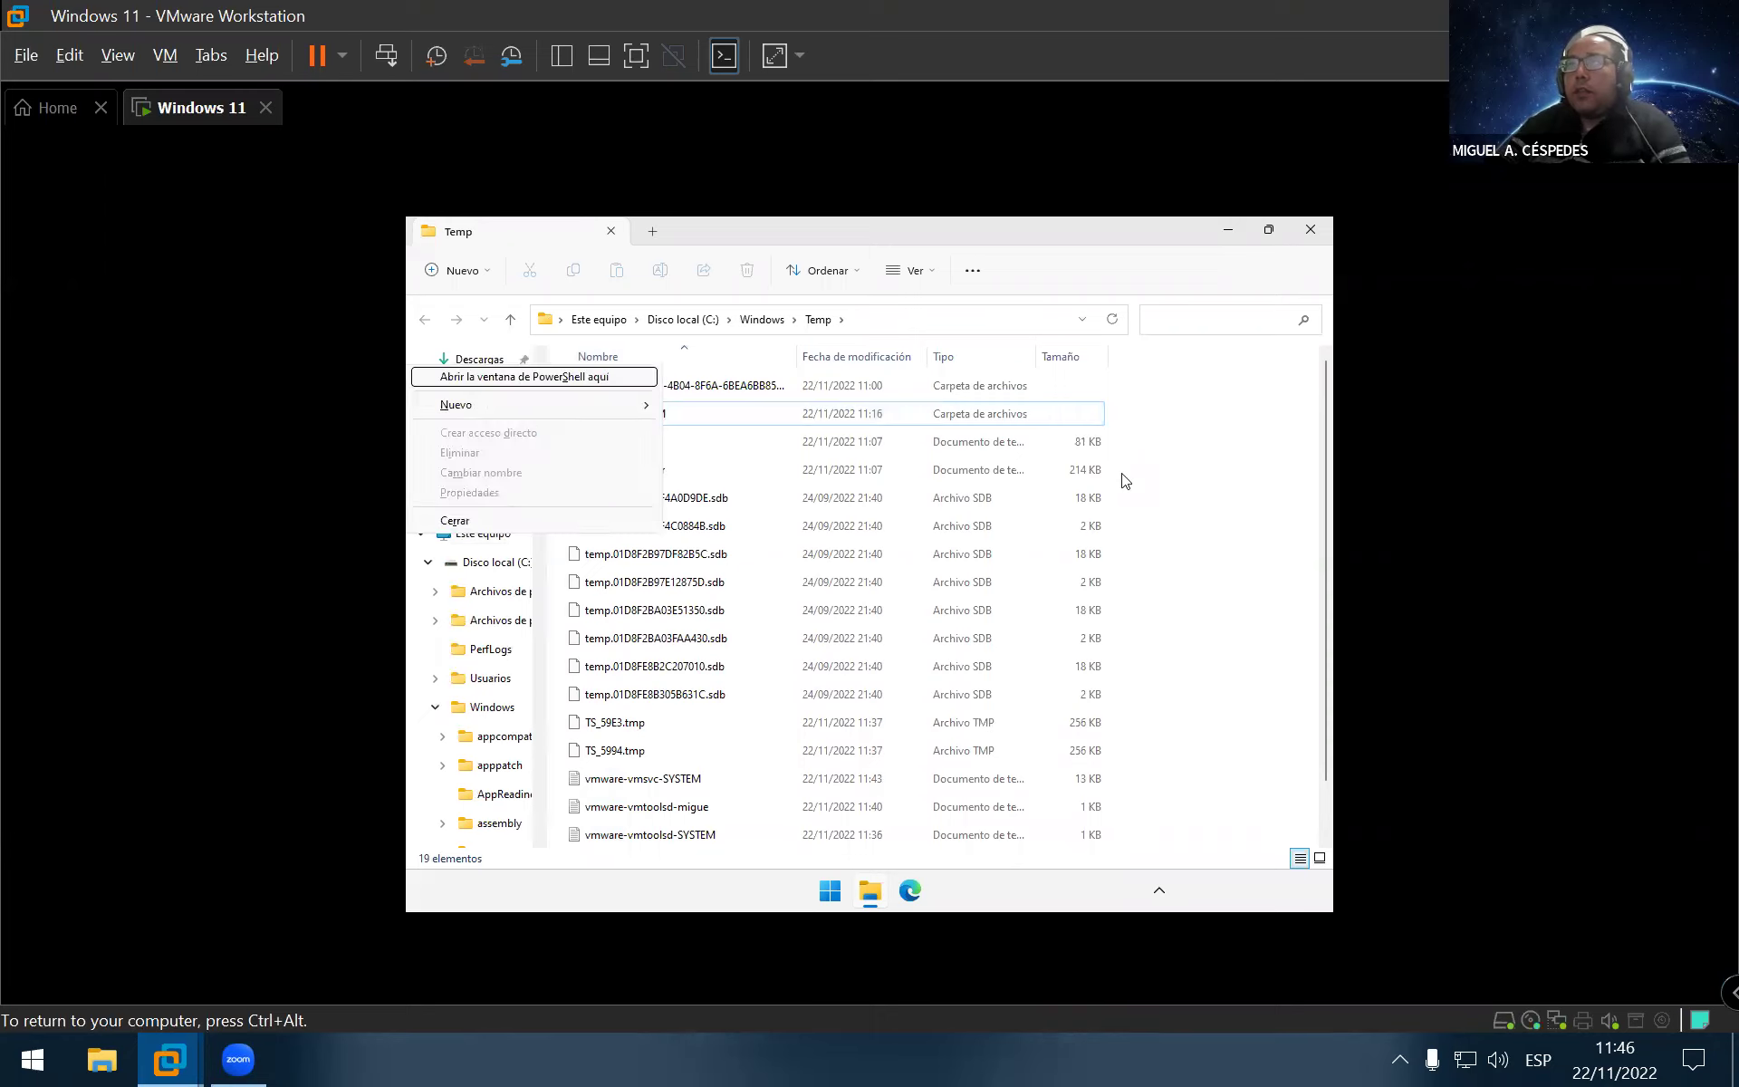
key("ctrl+alt")
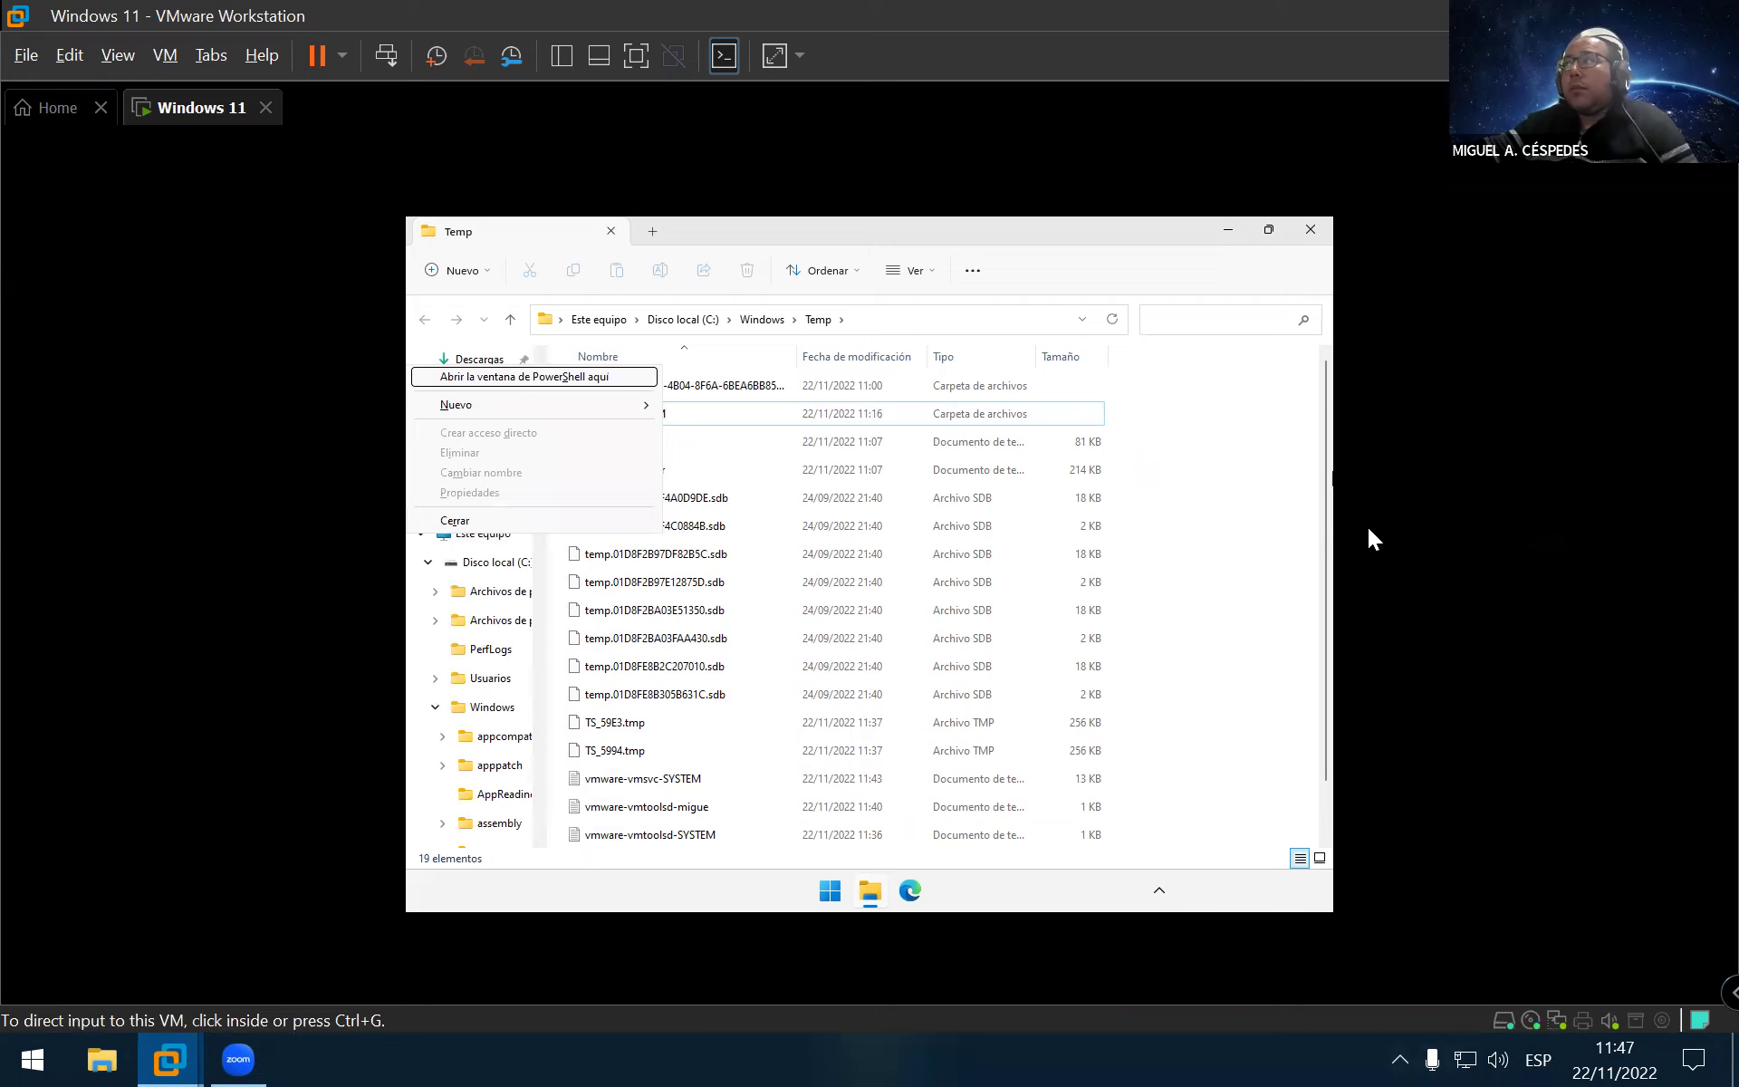
left_click(1204, 494)
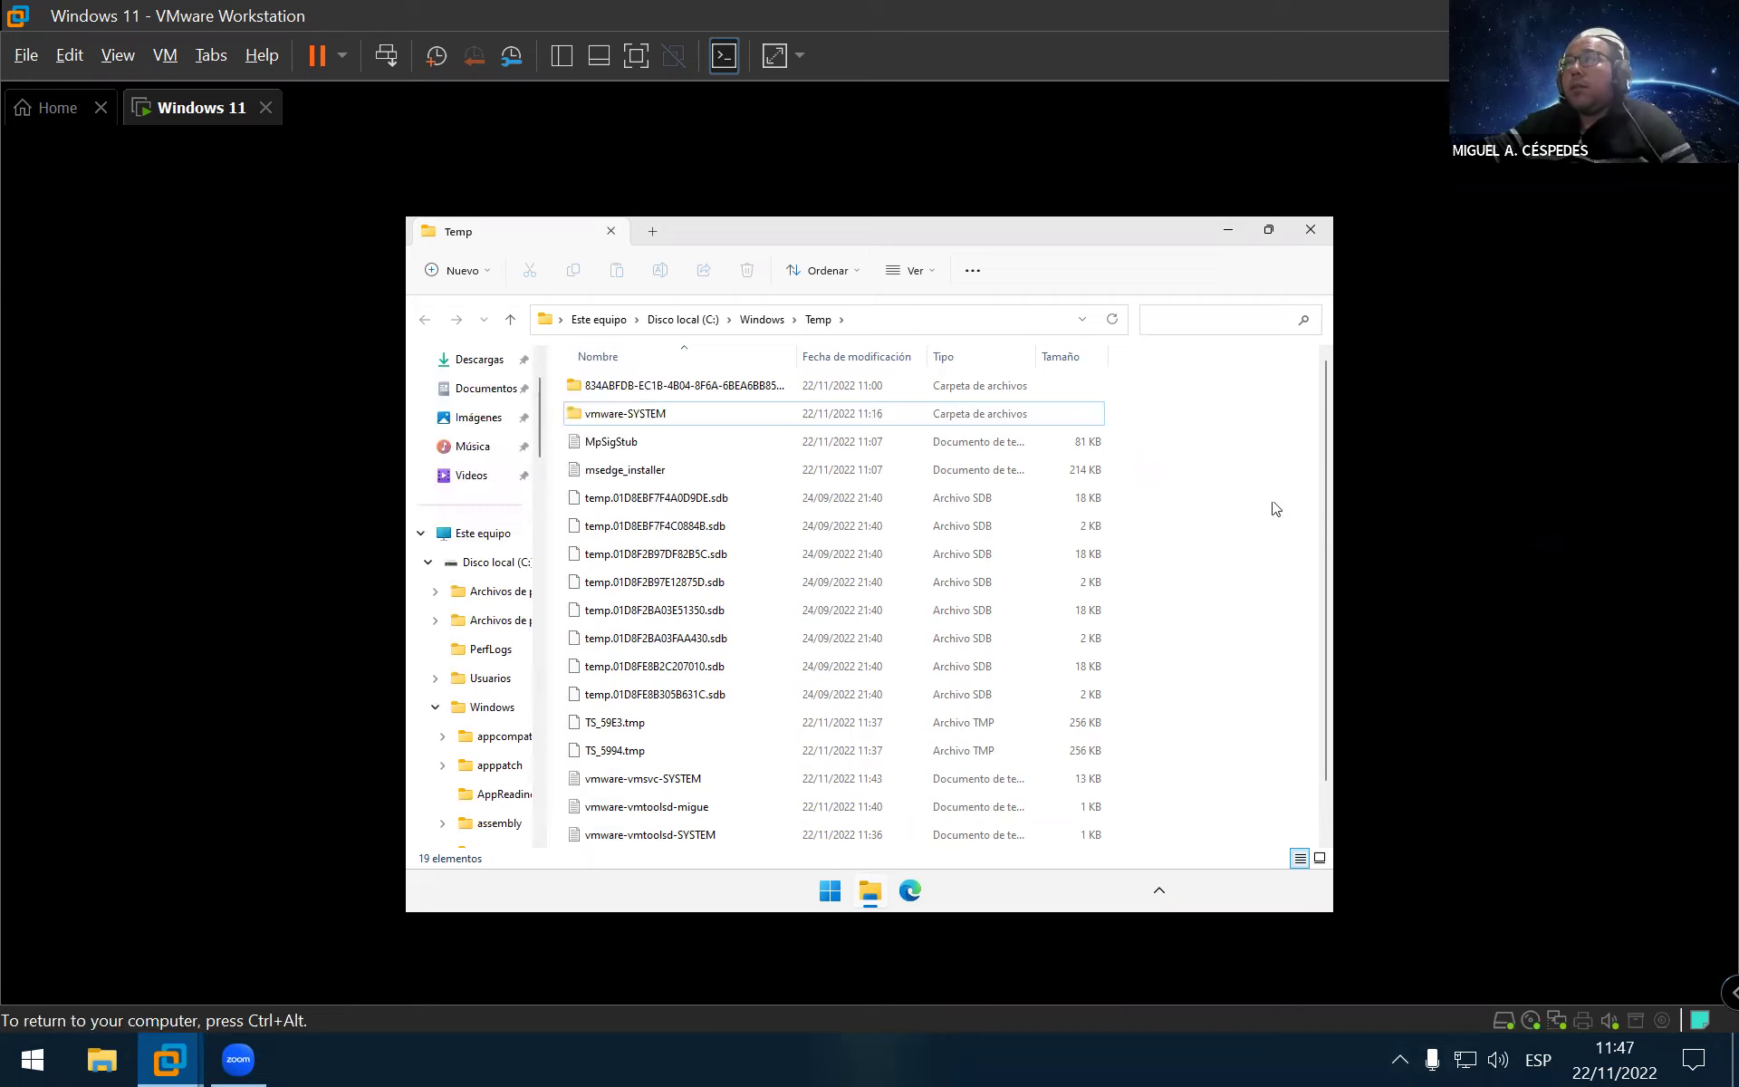
Delete all 19 items in C:\Windows\Temp and close the emptied folder
left_click(739, 389)
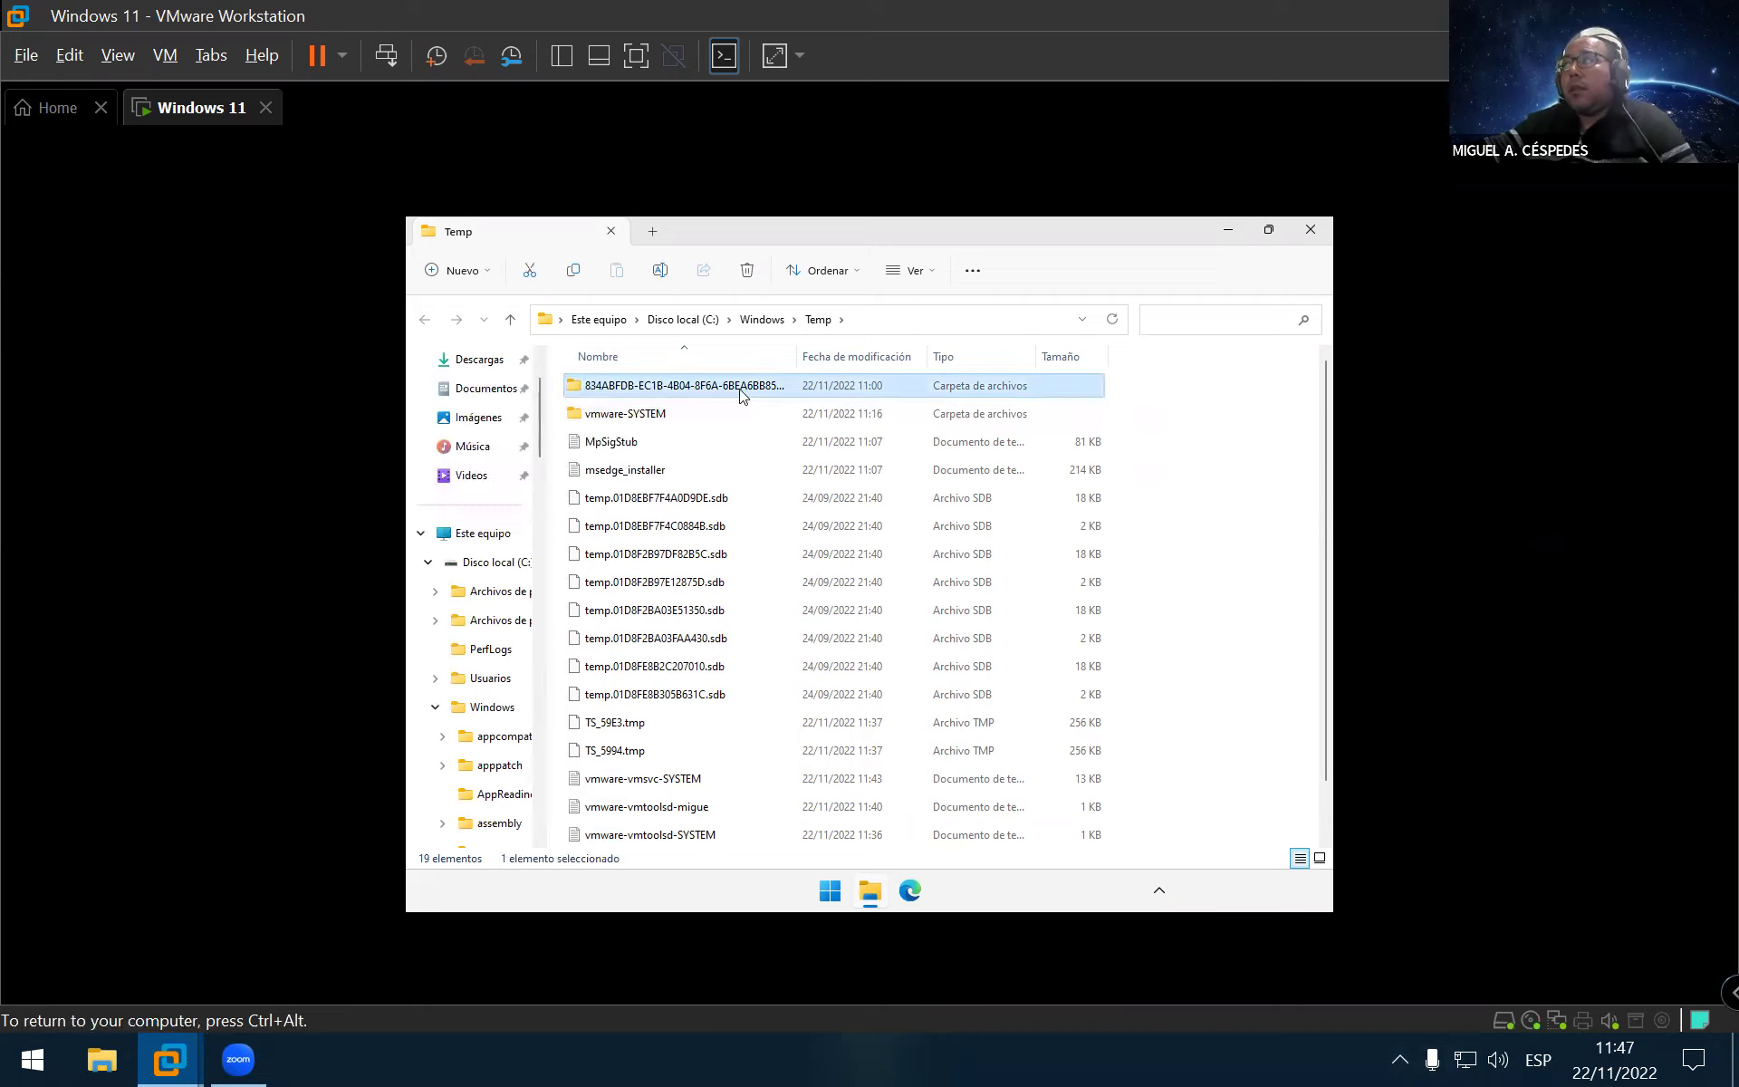
key("shift+Down")
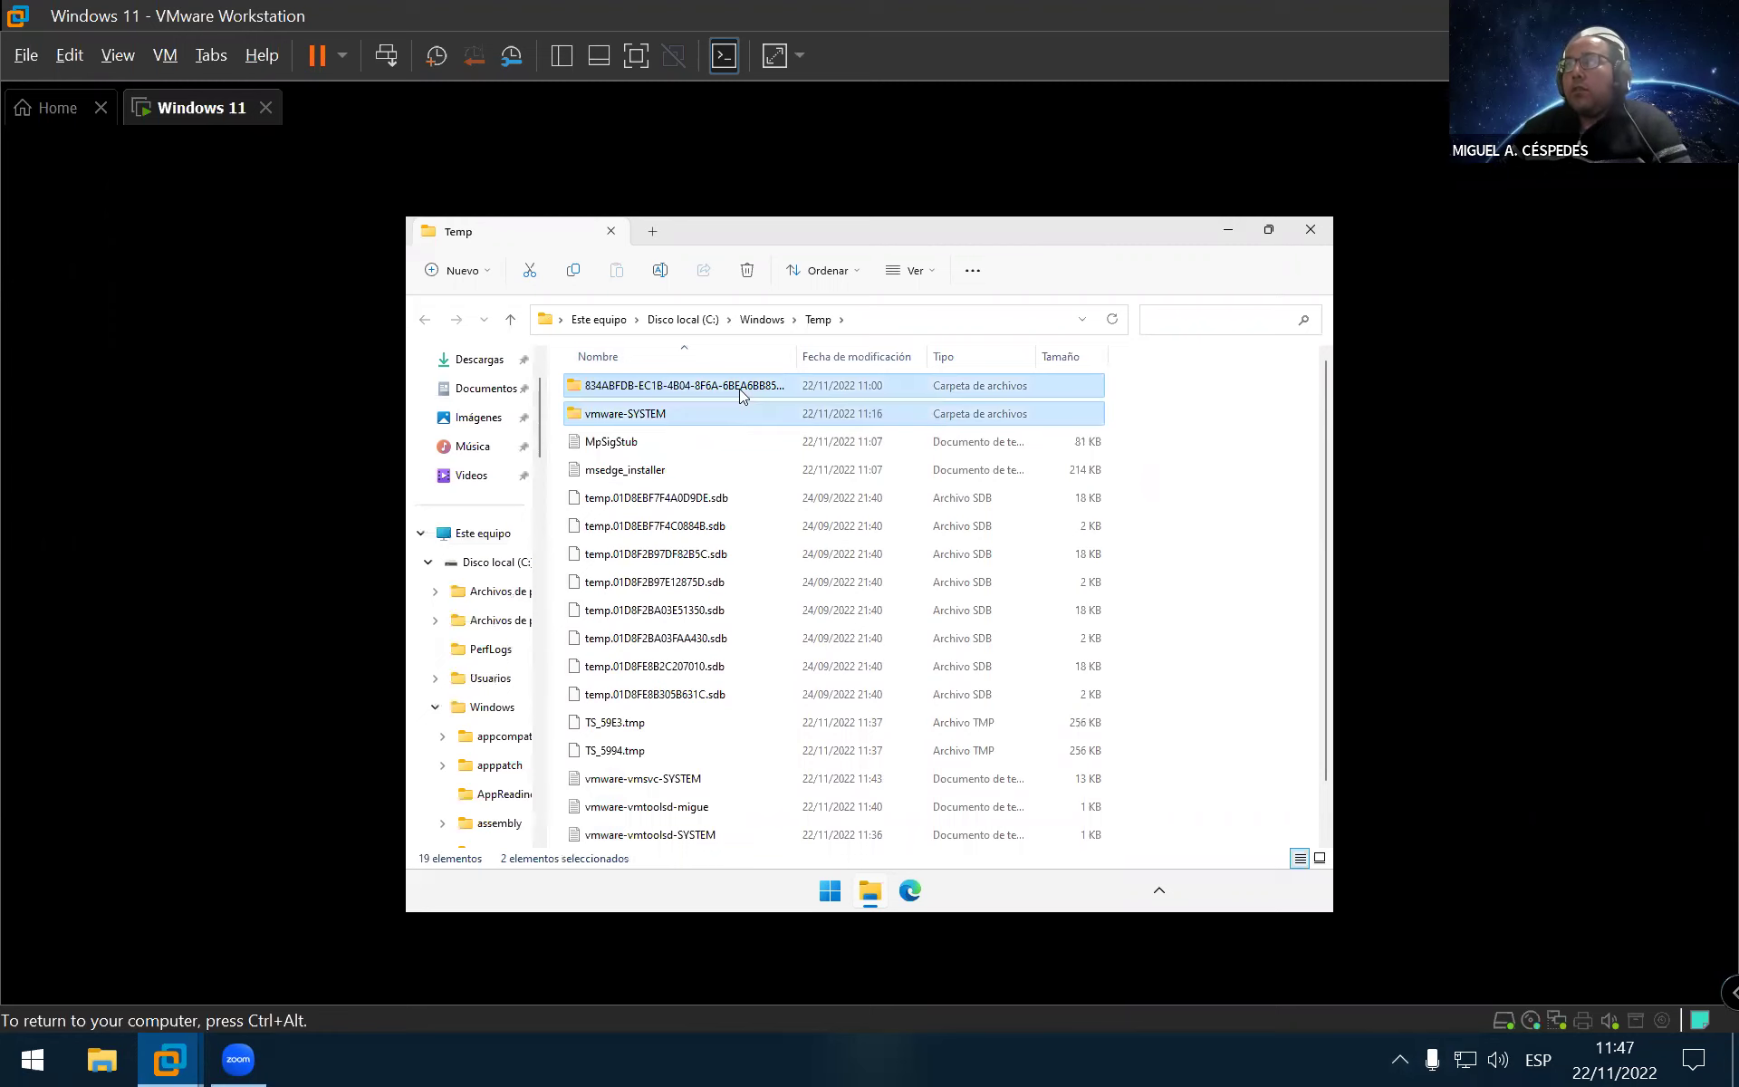
key("shift+End")
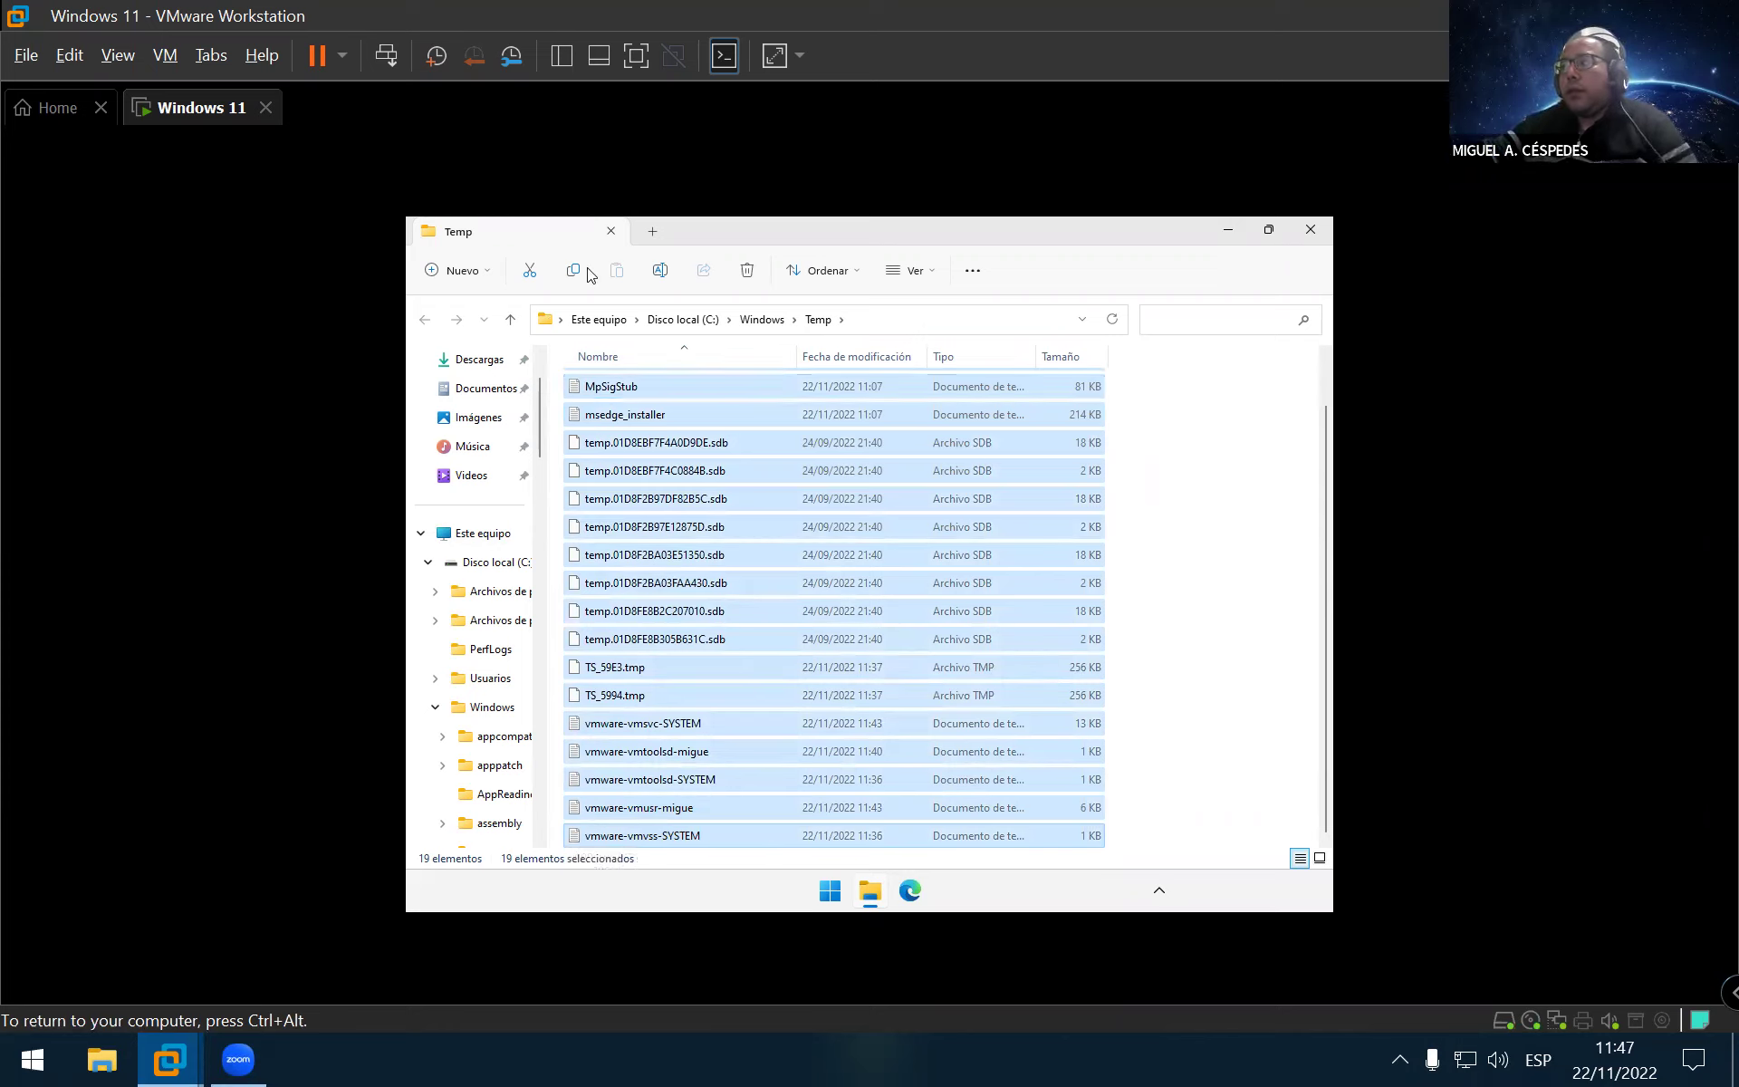
right_click(867, 525)
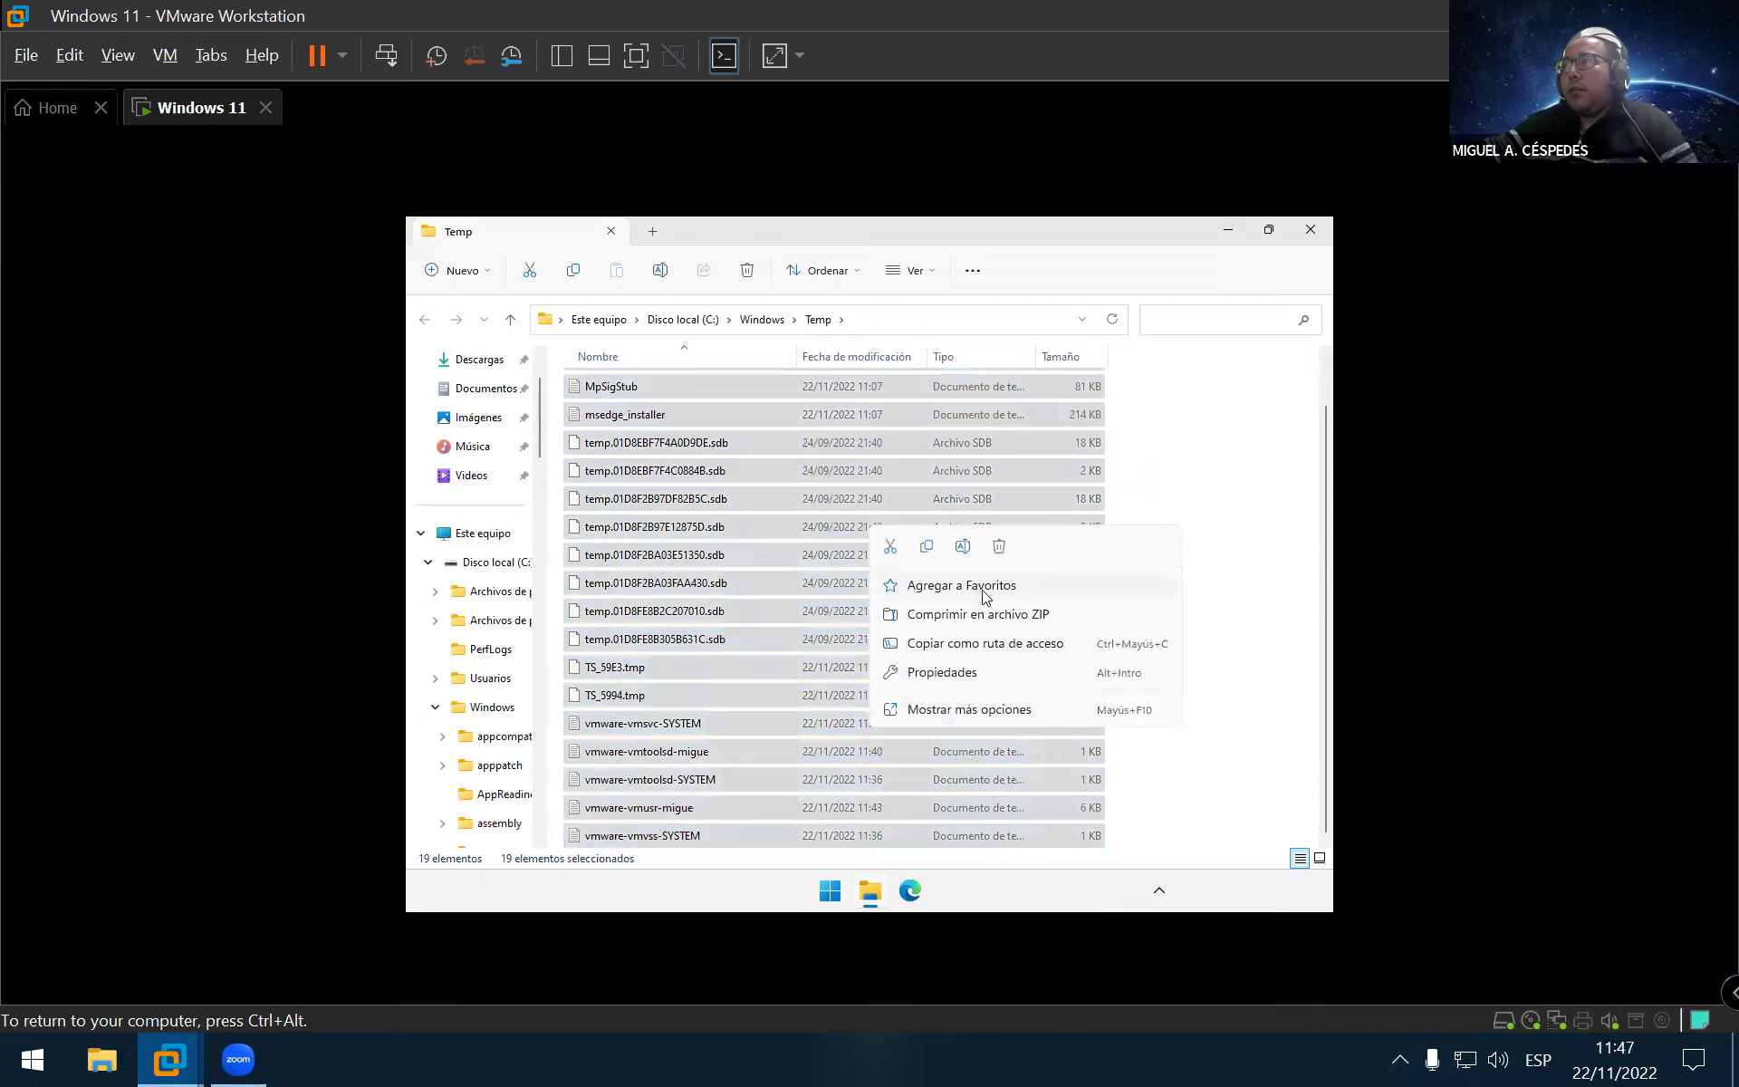
left_click(999, 548)
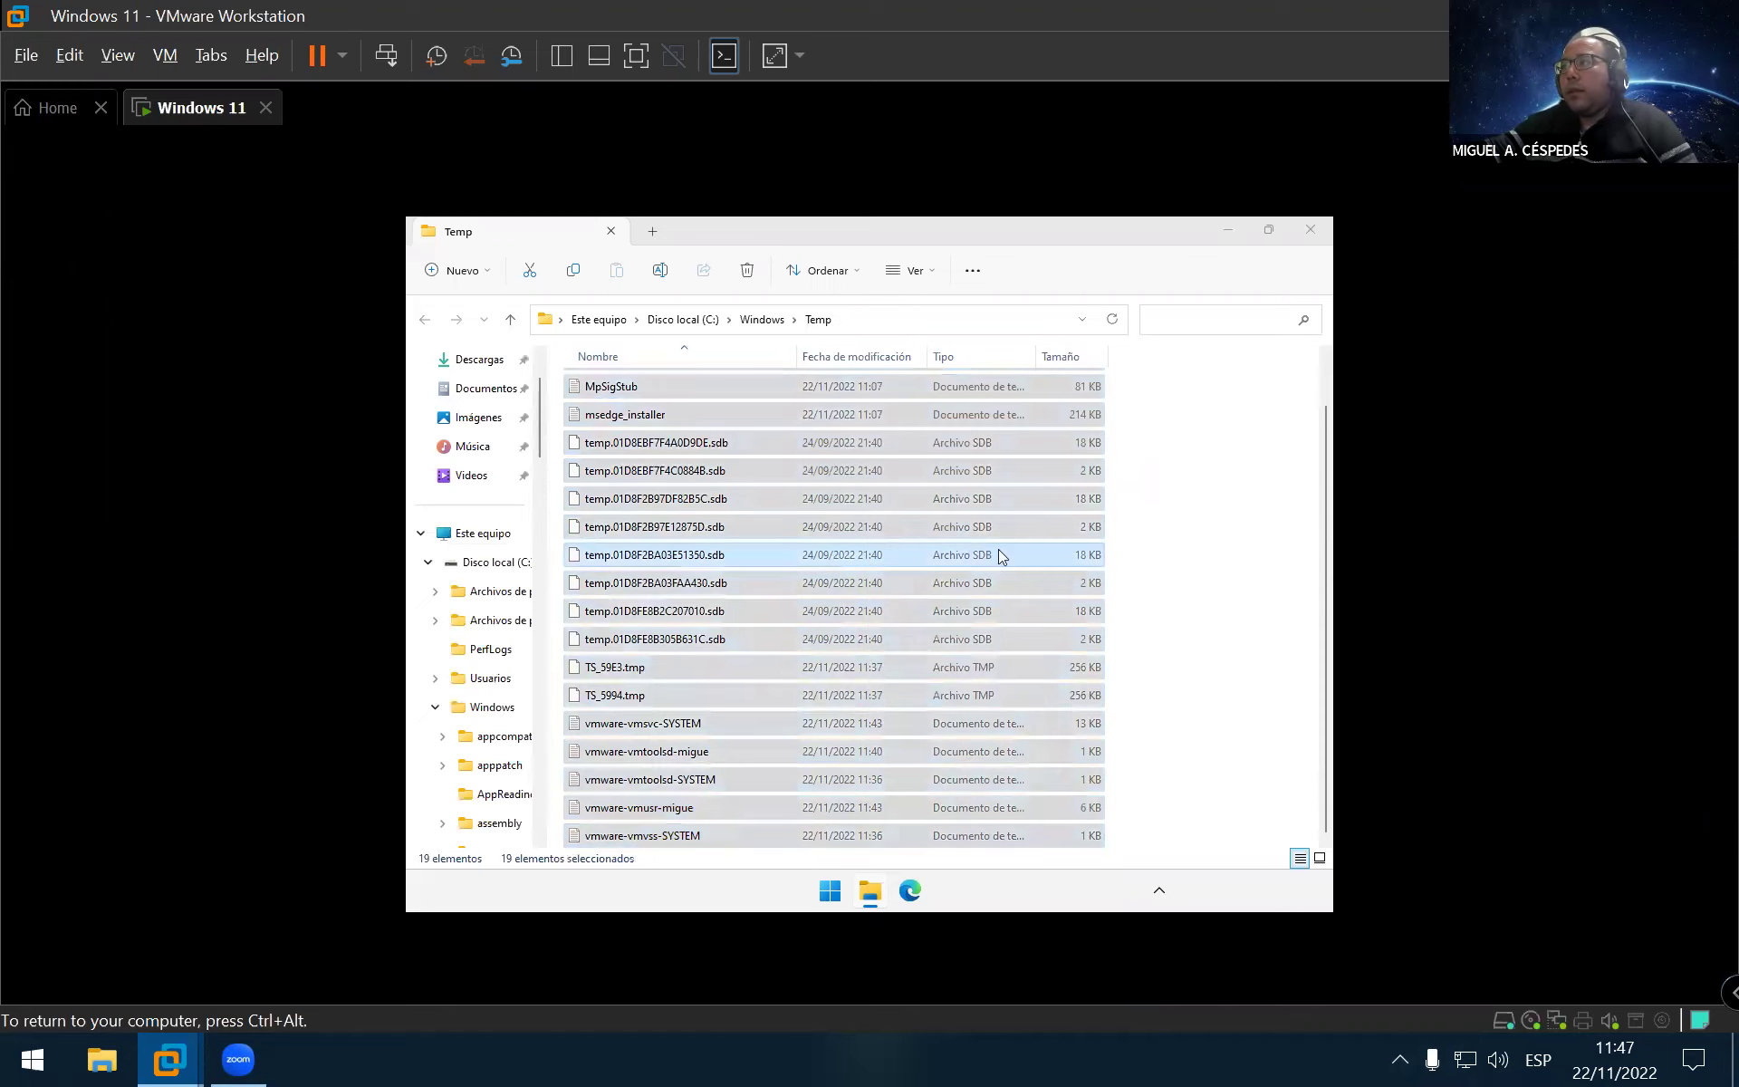
left_click(1310, 229)
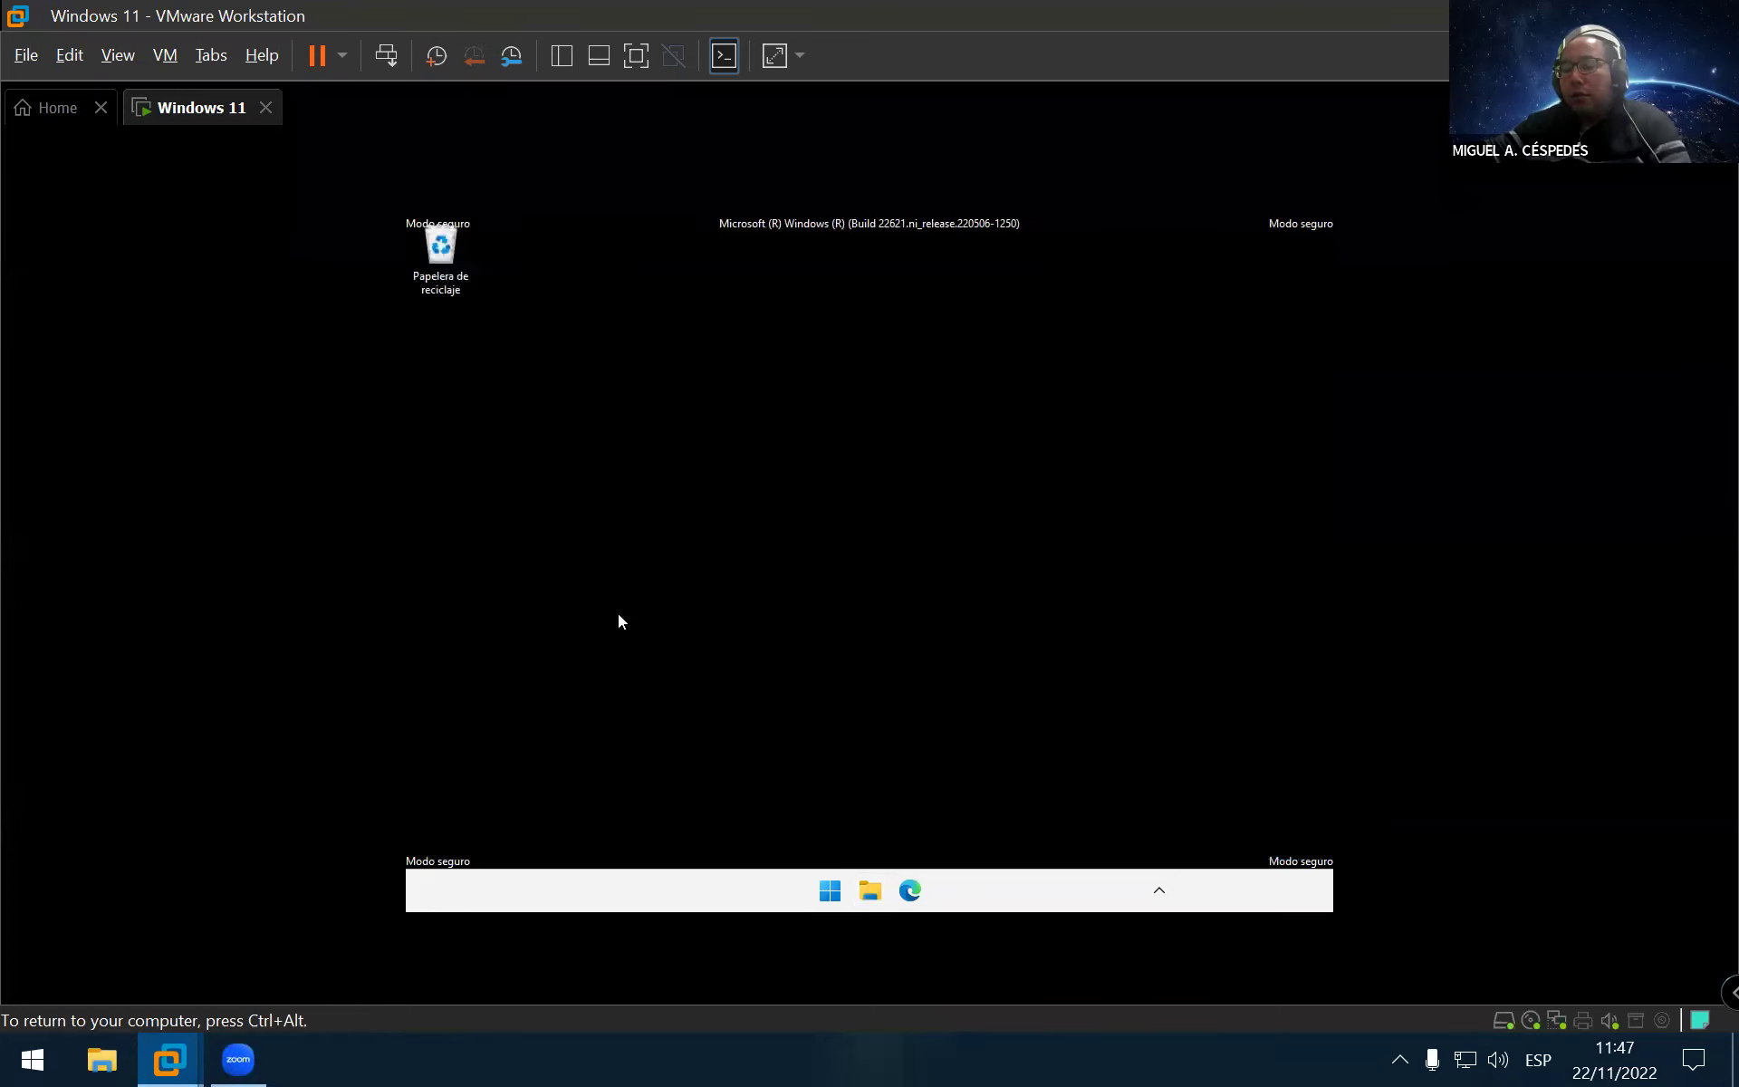
Open the user's %temp% folder from Run, delete all 41 items, and close it
key("super+r")
key("Home")
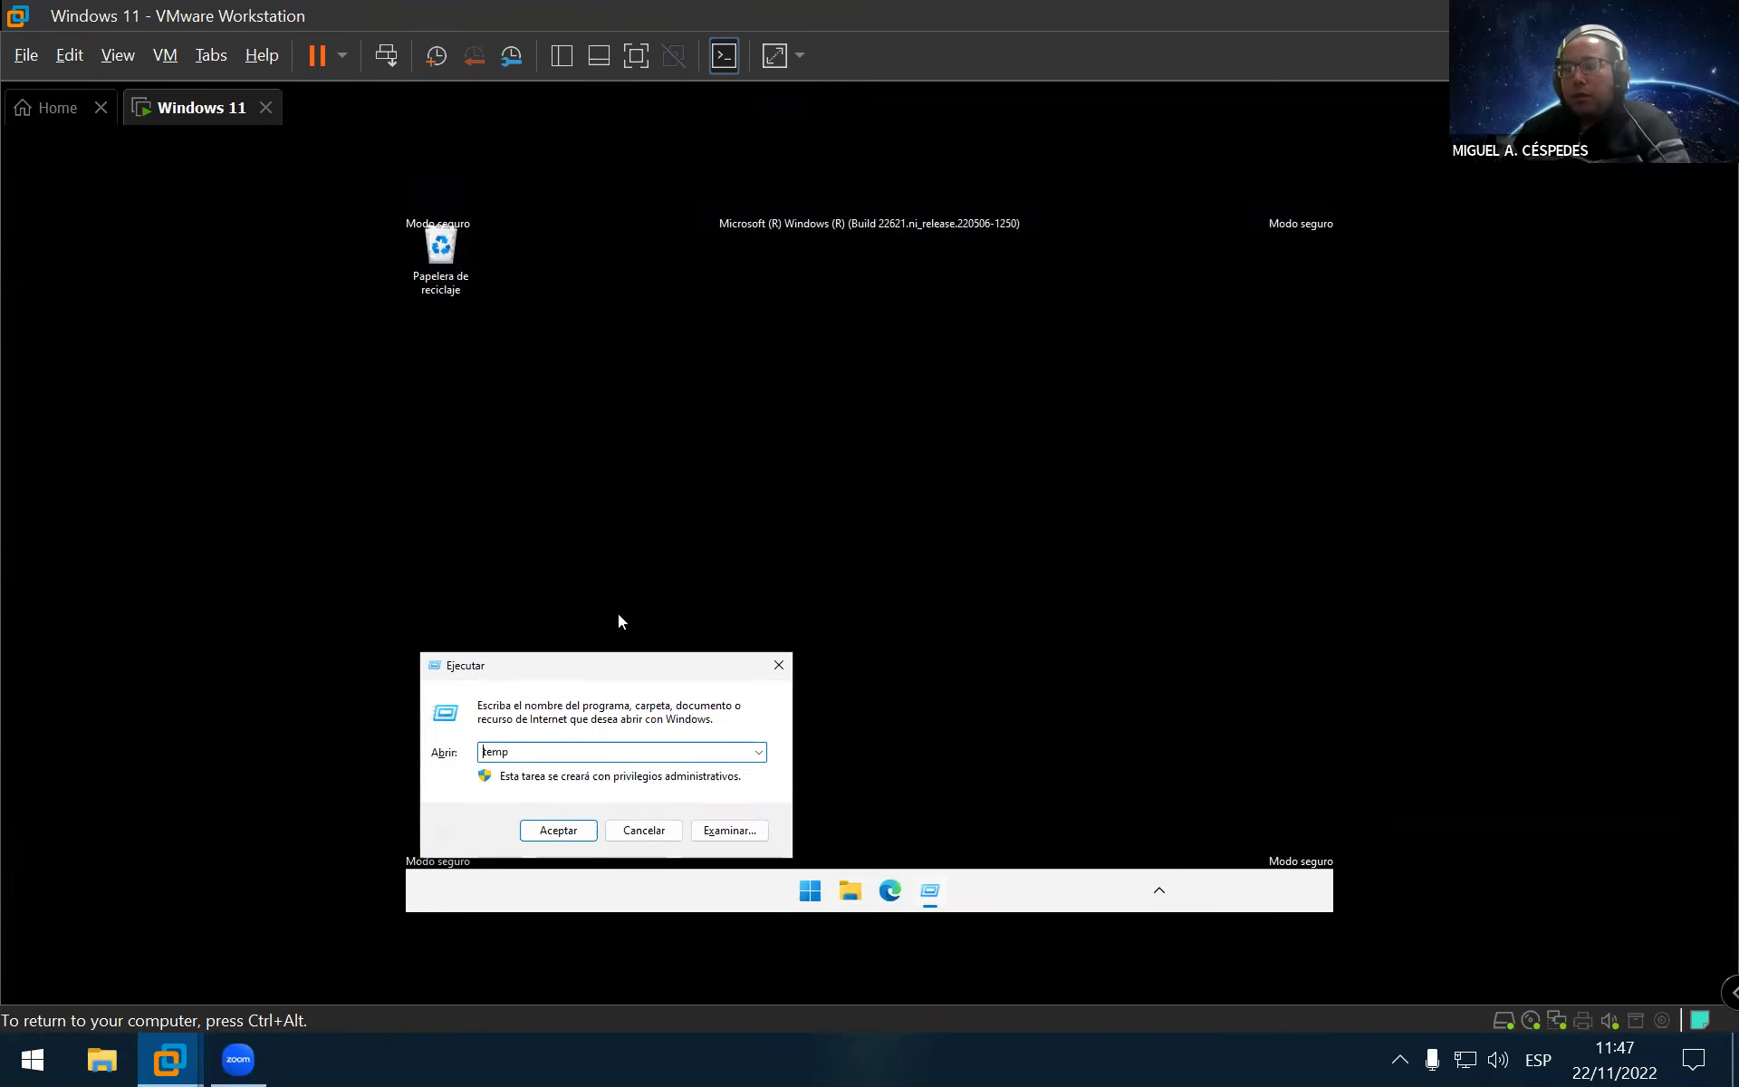
type("%")
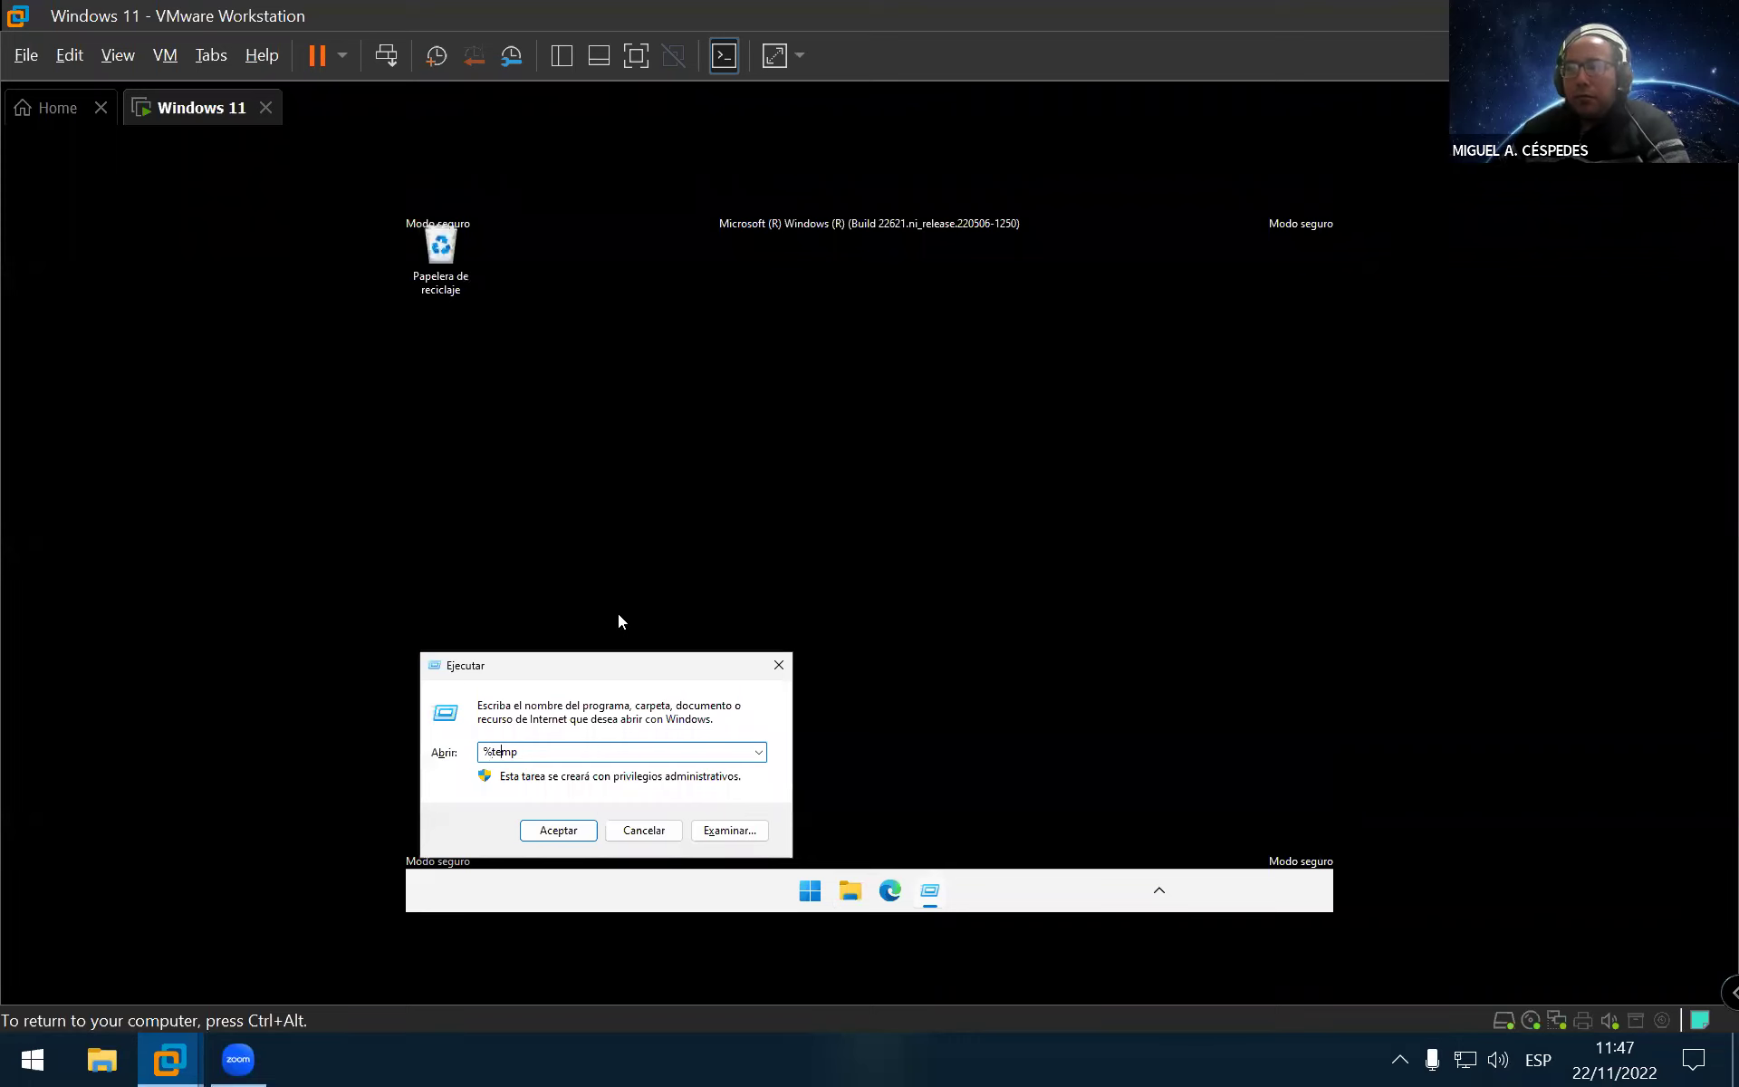
type("%")
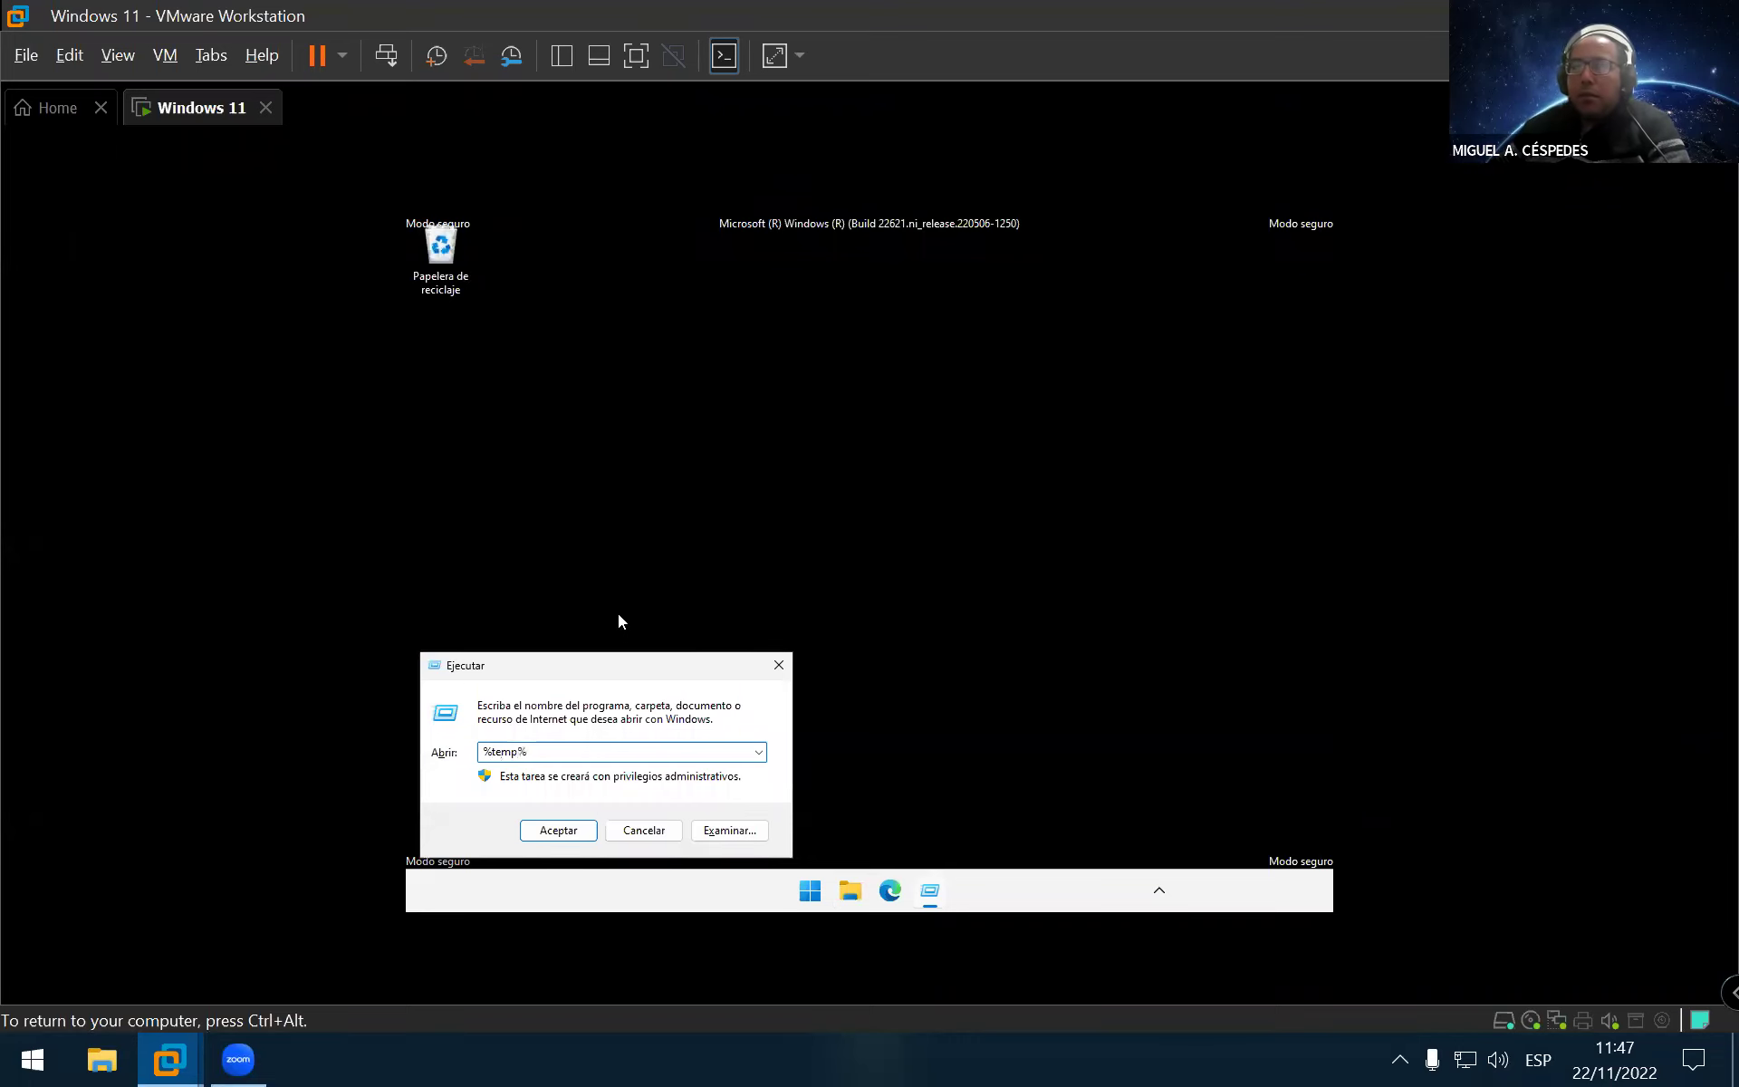
key("Return")
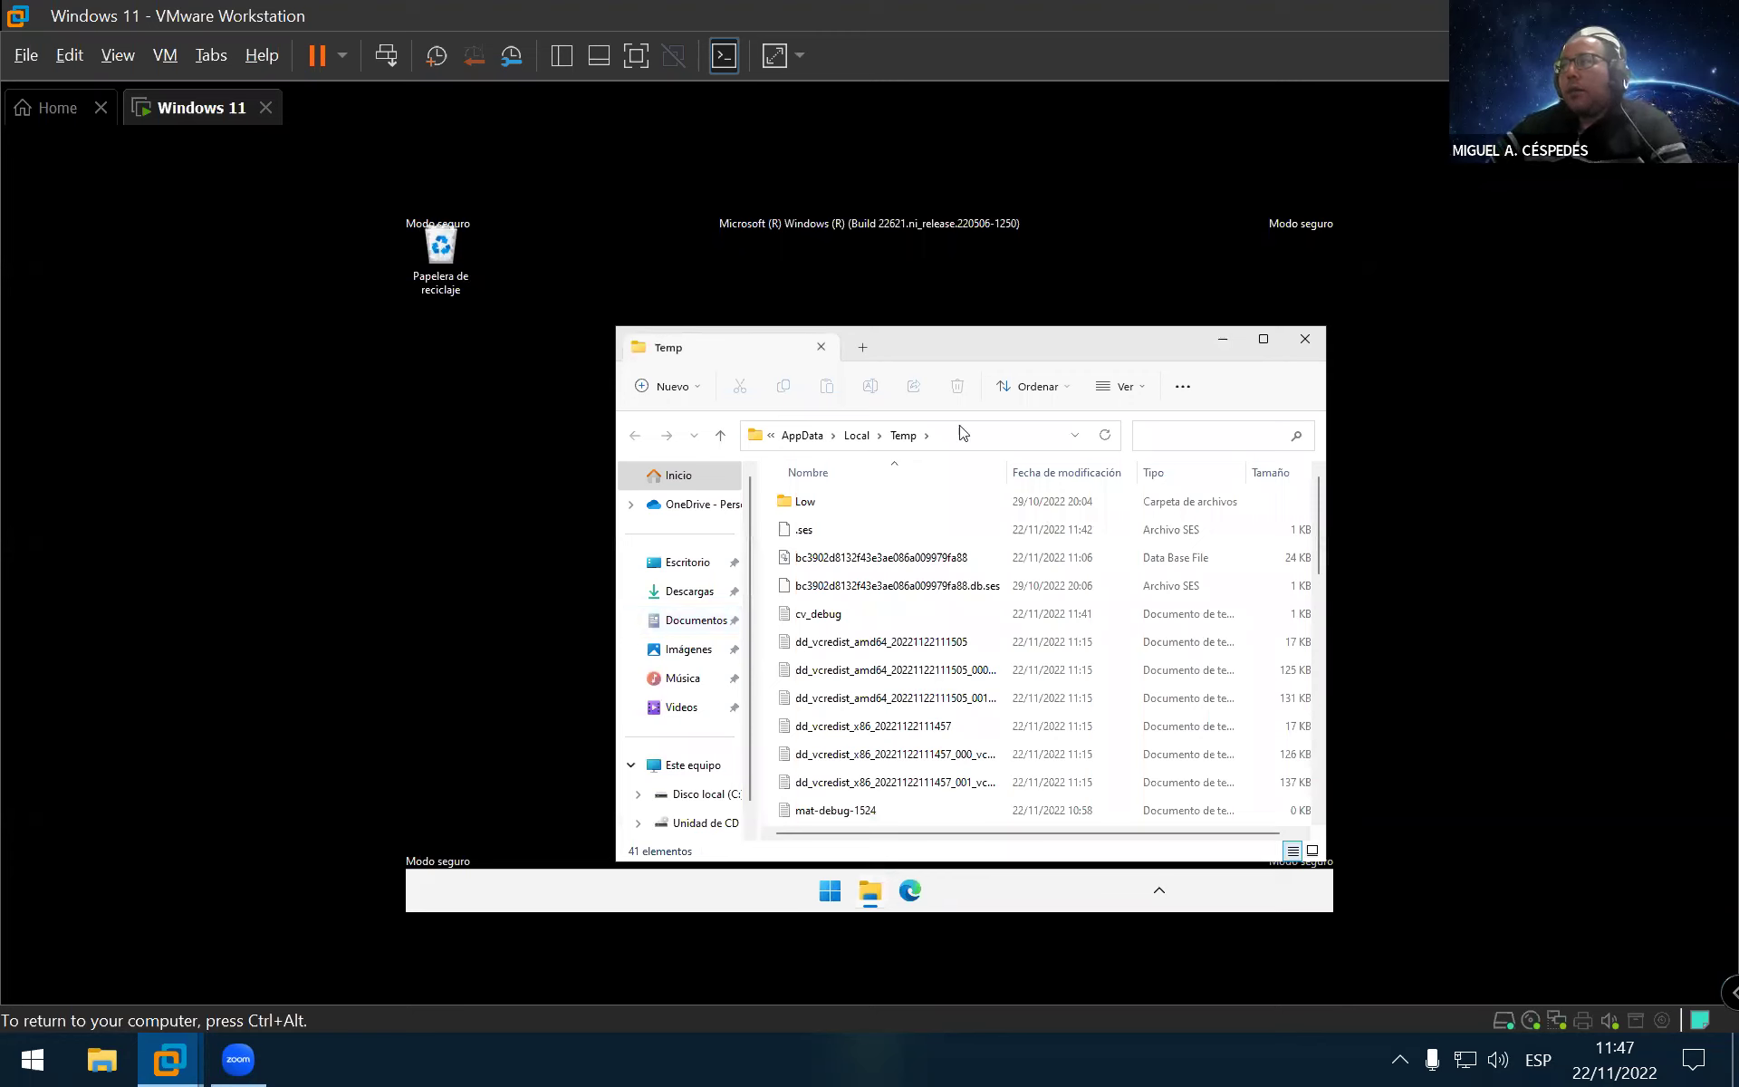
left_click(853, 510)
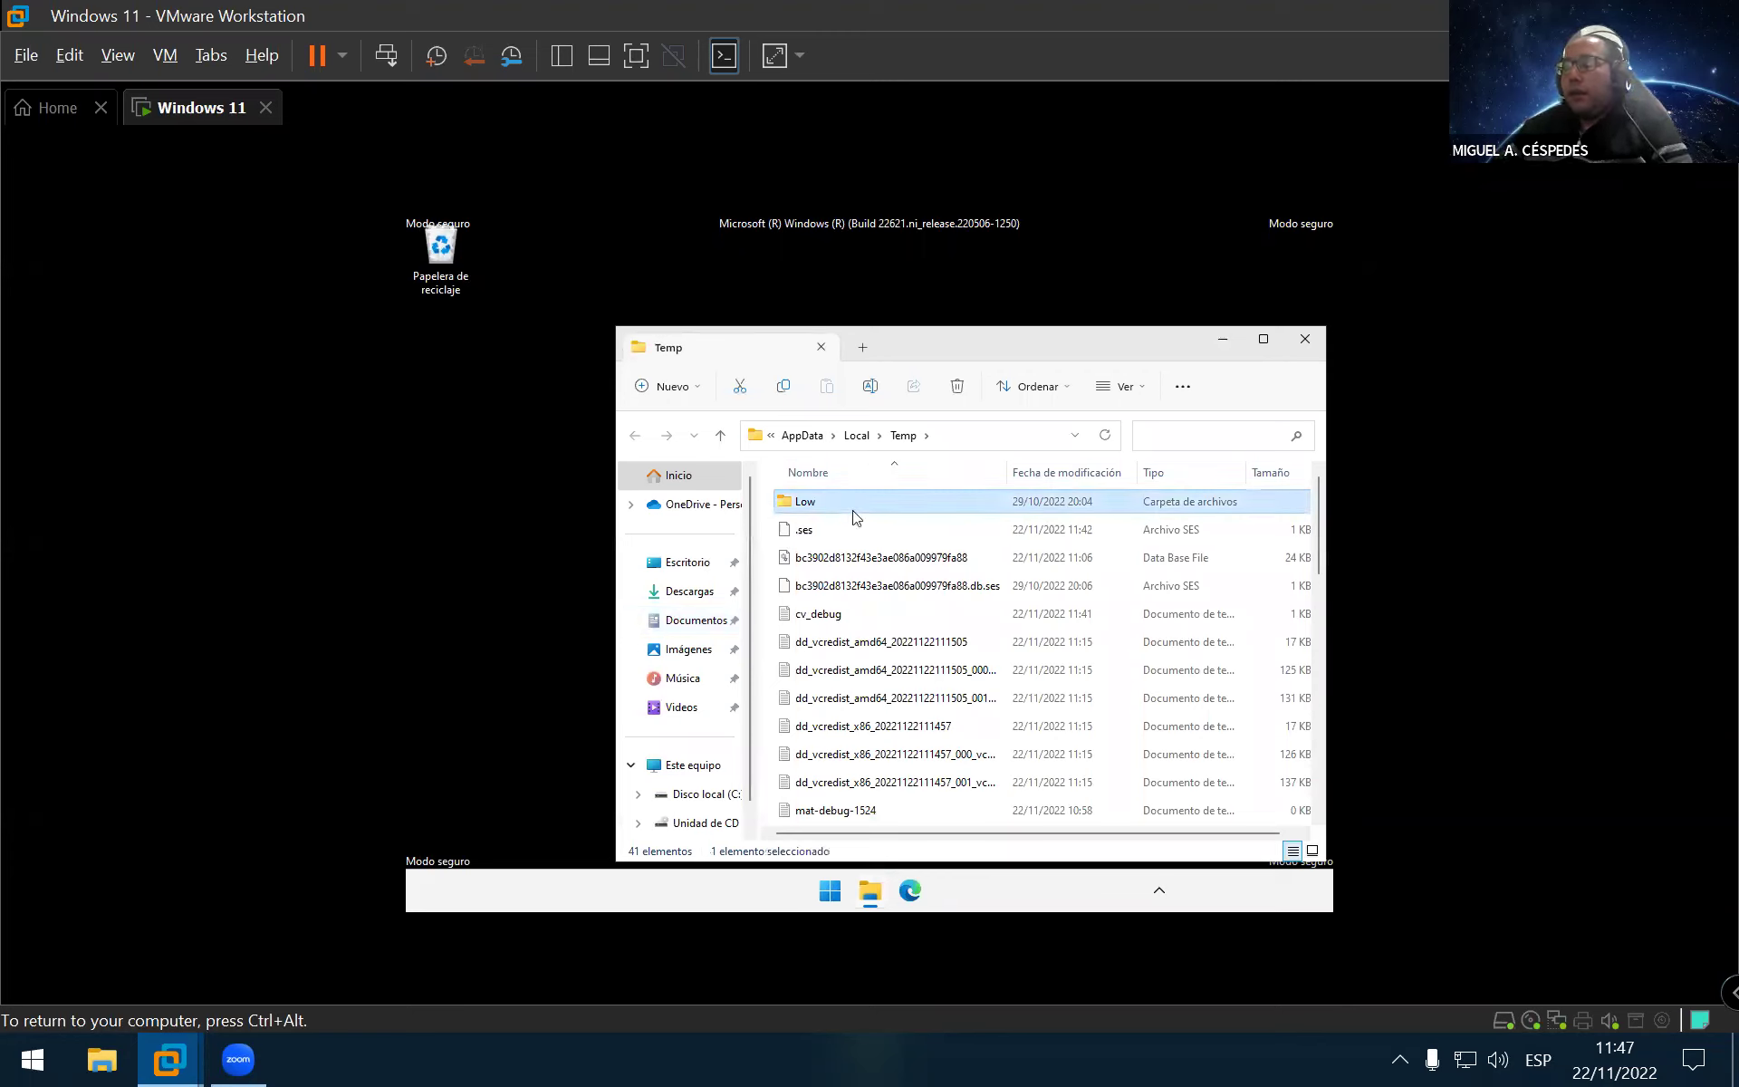
key("ctrl+a")
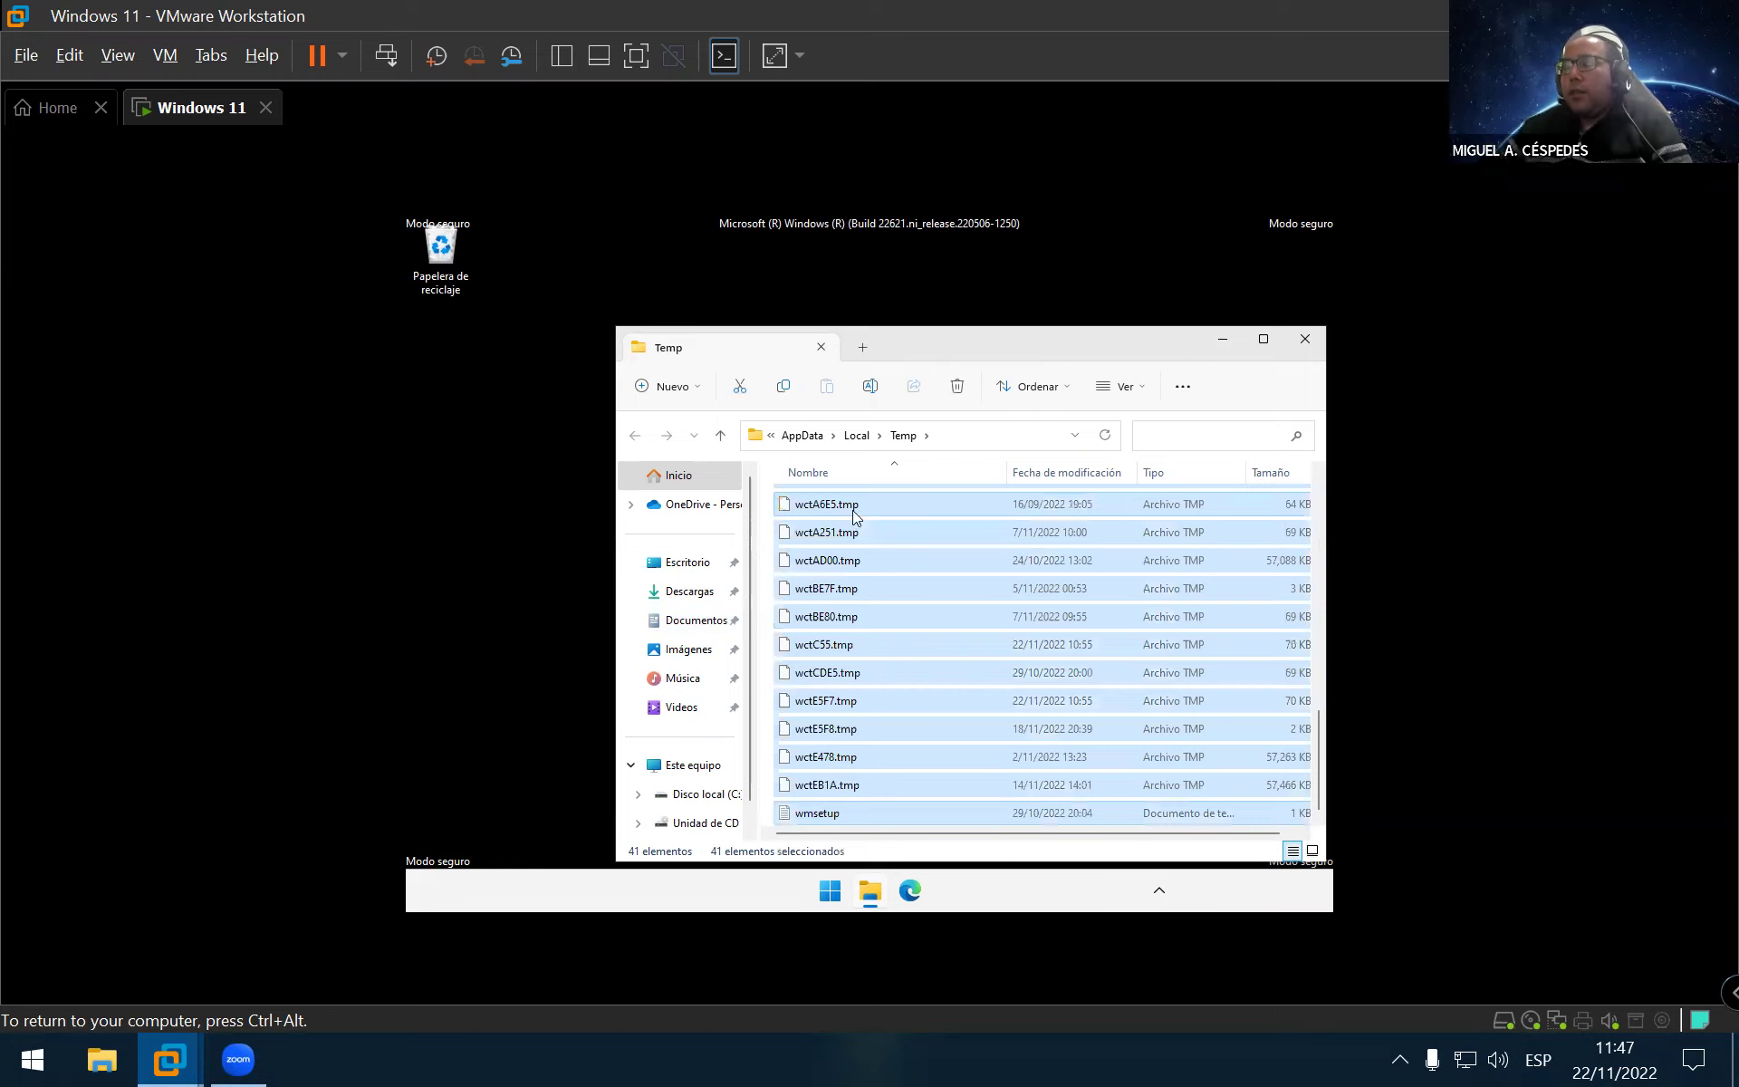
key("Delete")
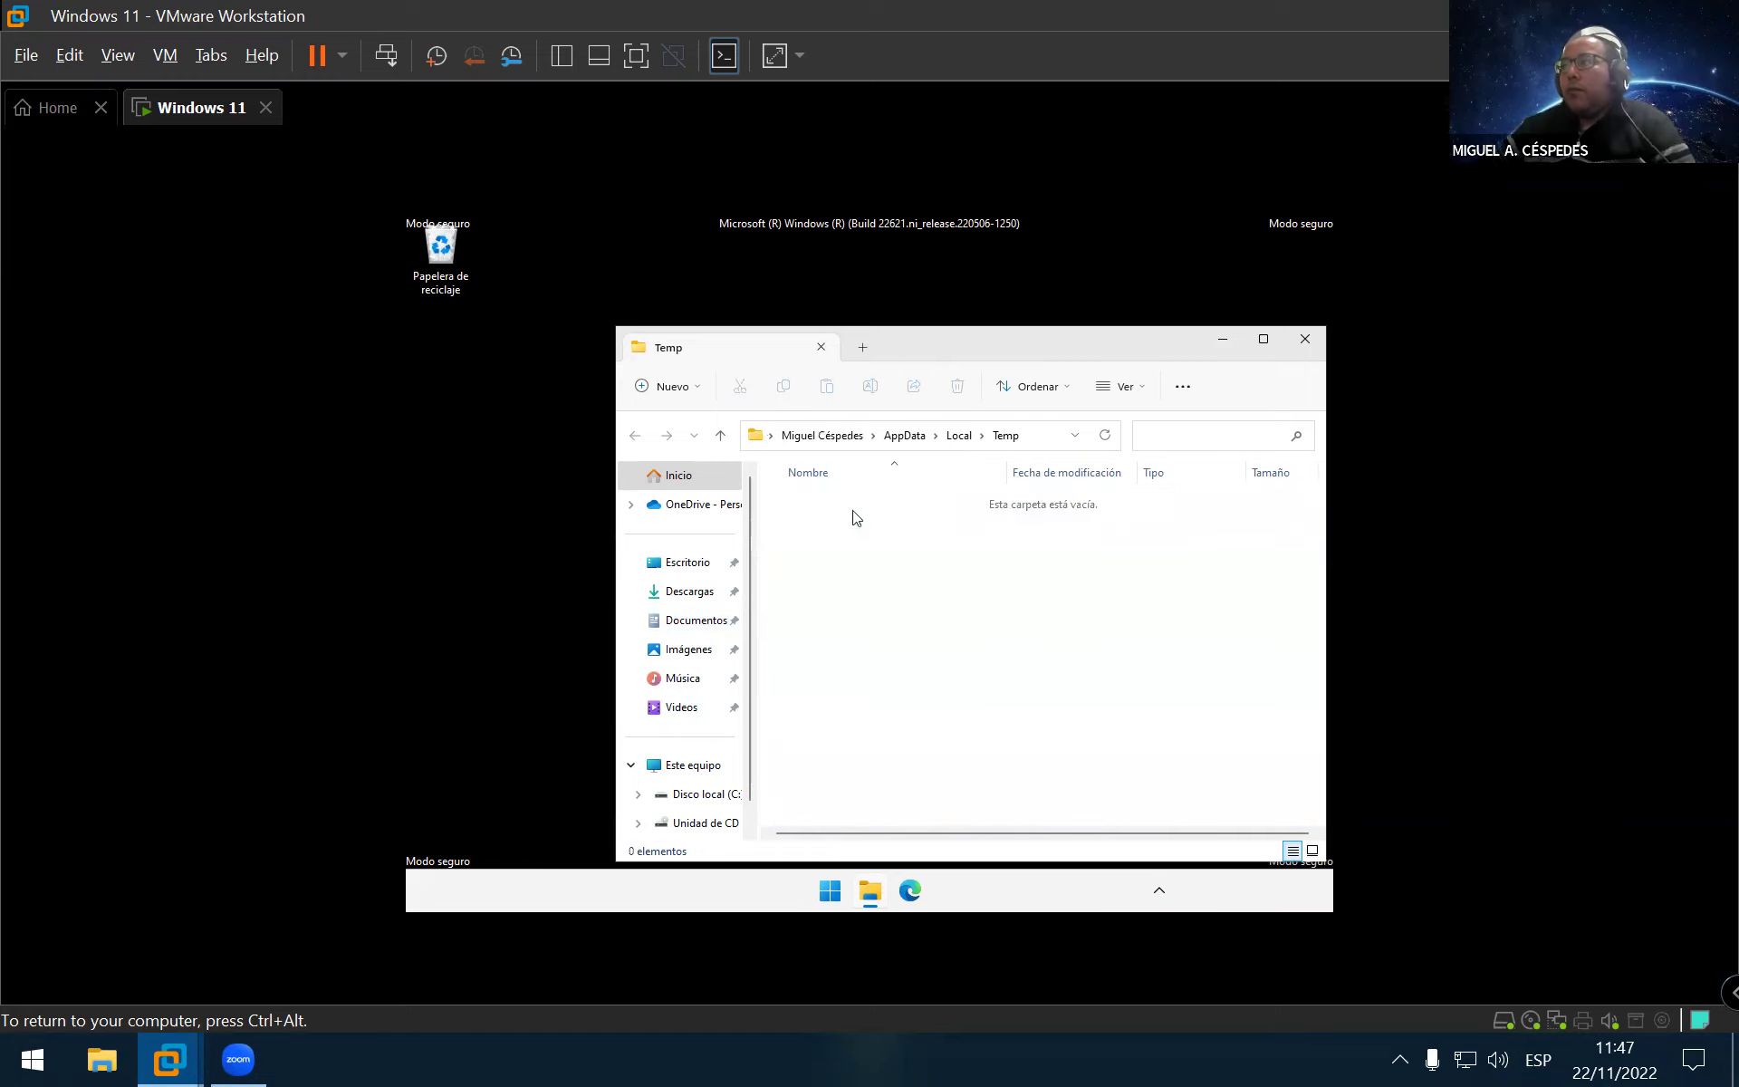
left_click(1305, 339)
Open Prefetch from Run, permanently delete all 236 files, and close the window
key("super+r")
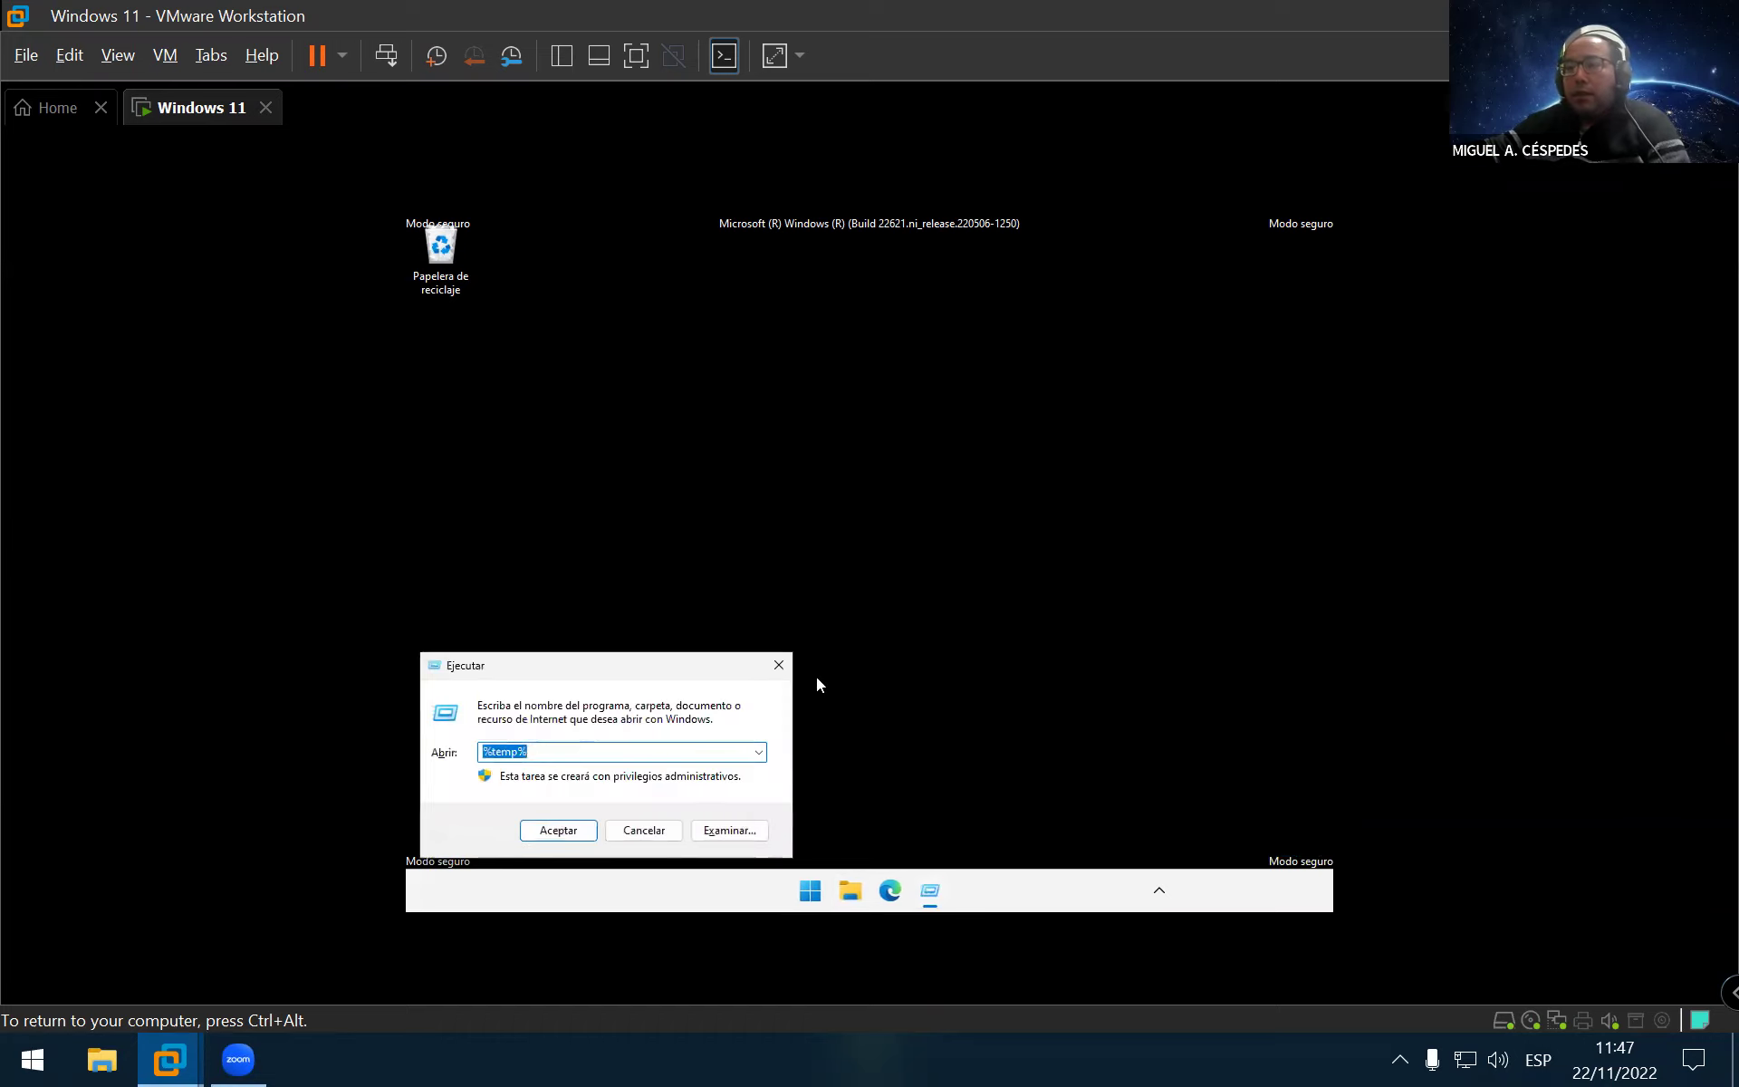
type("prefetch")
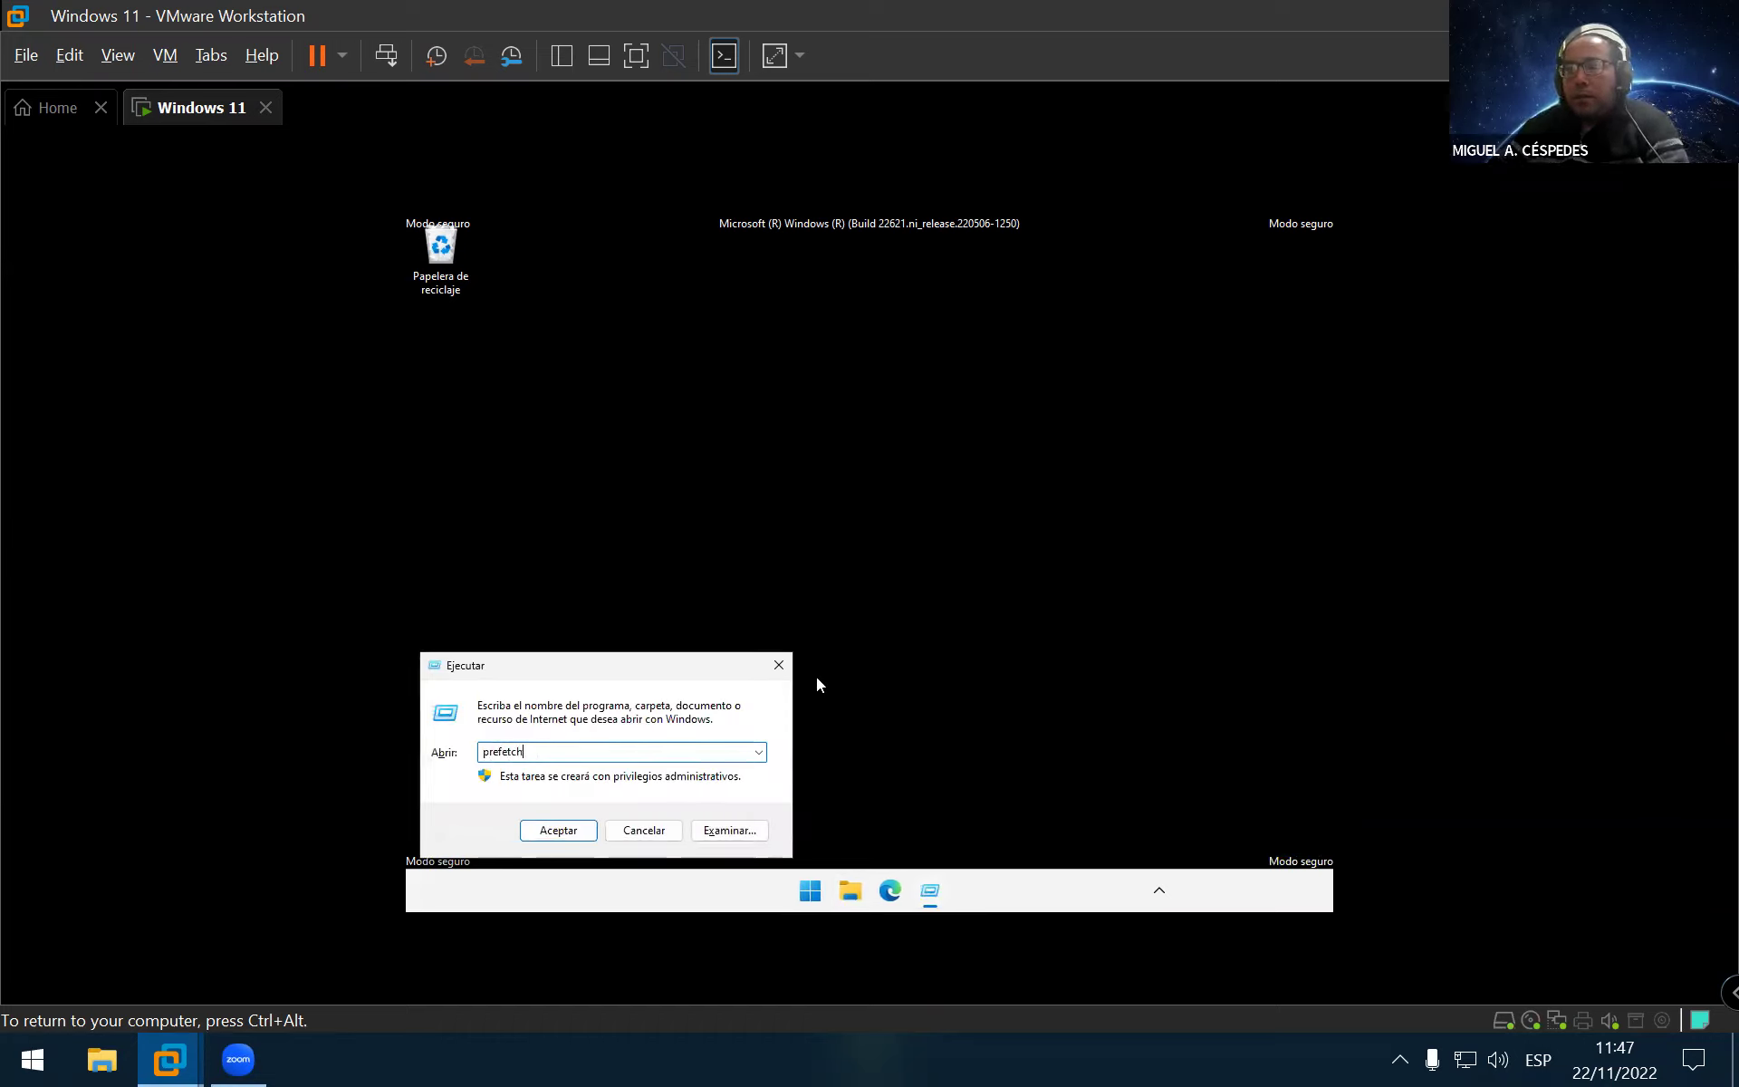
key("Return")
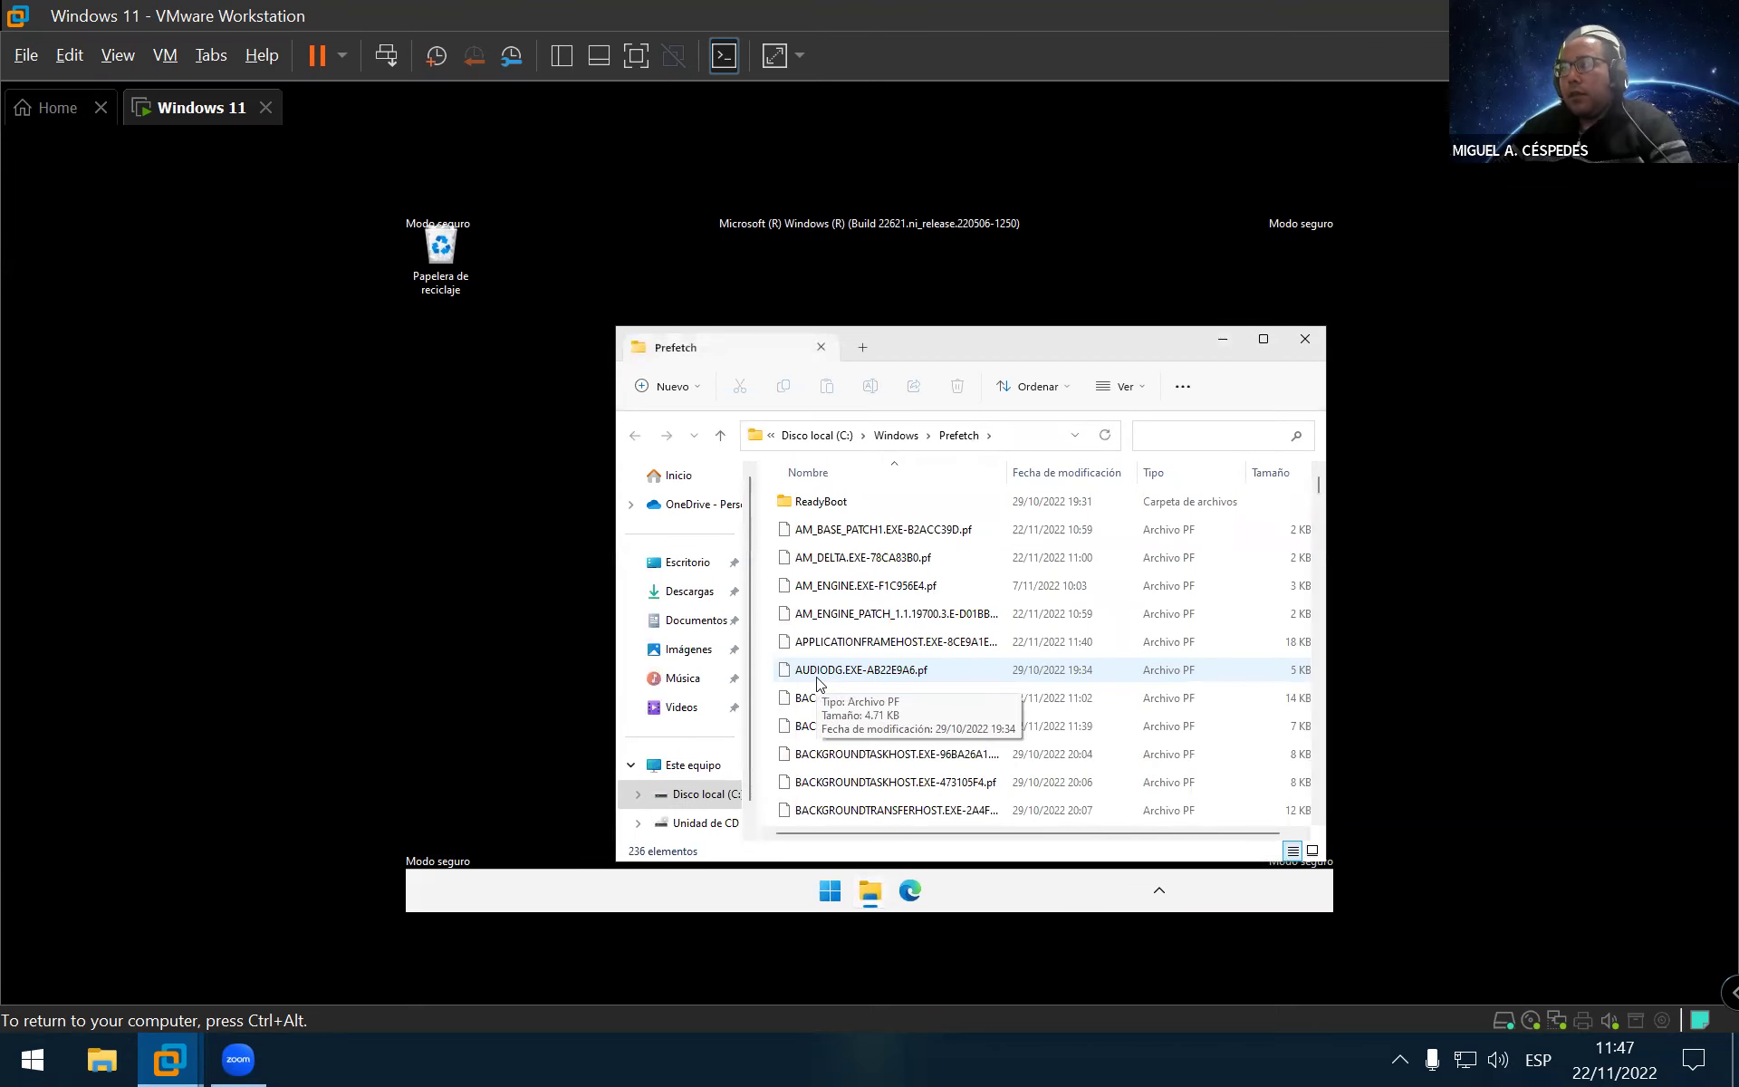
key("Down")
key("Up")
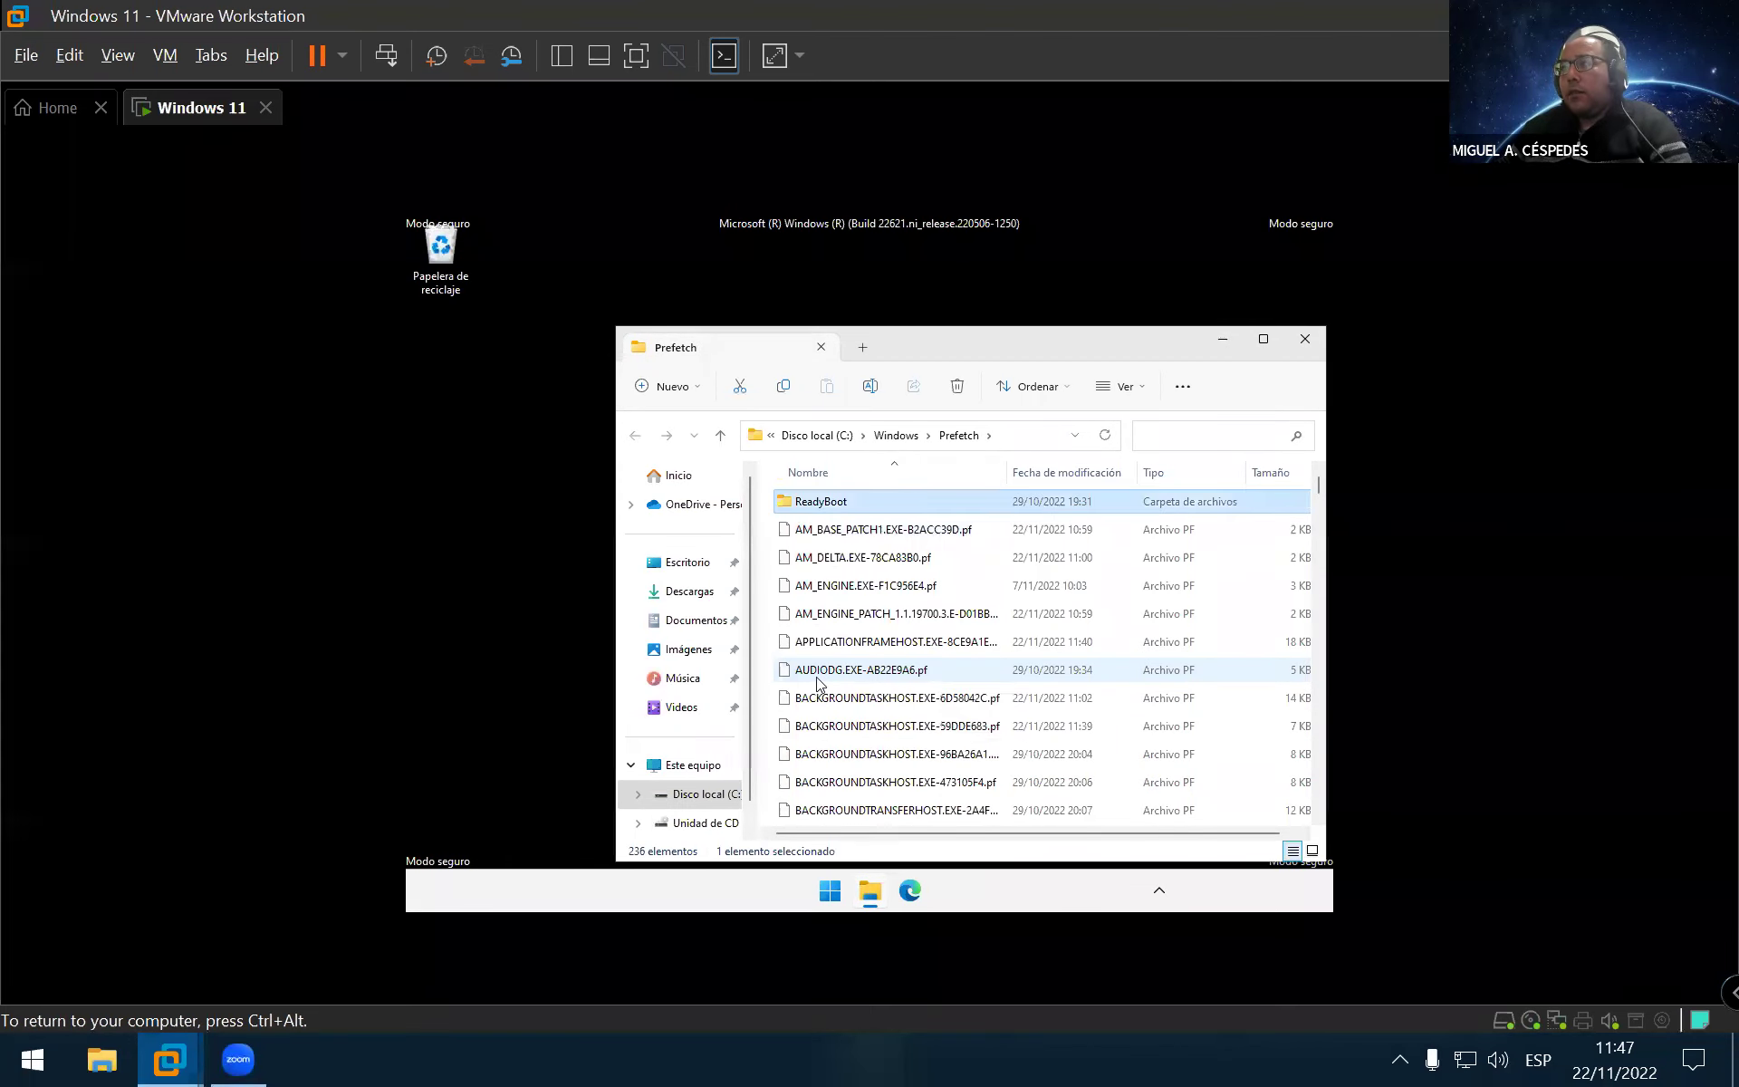
key("shift+End")
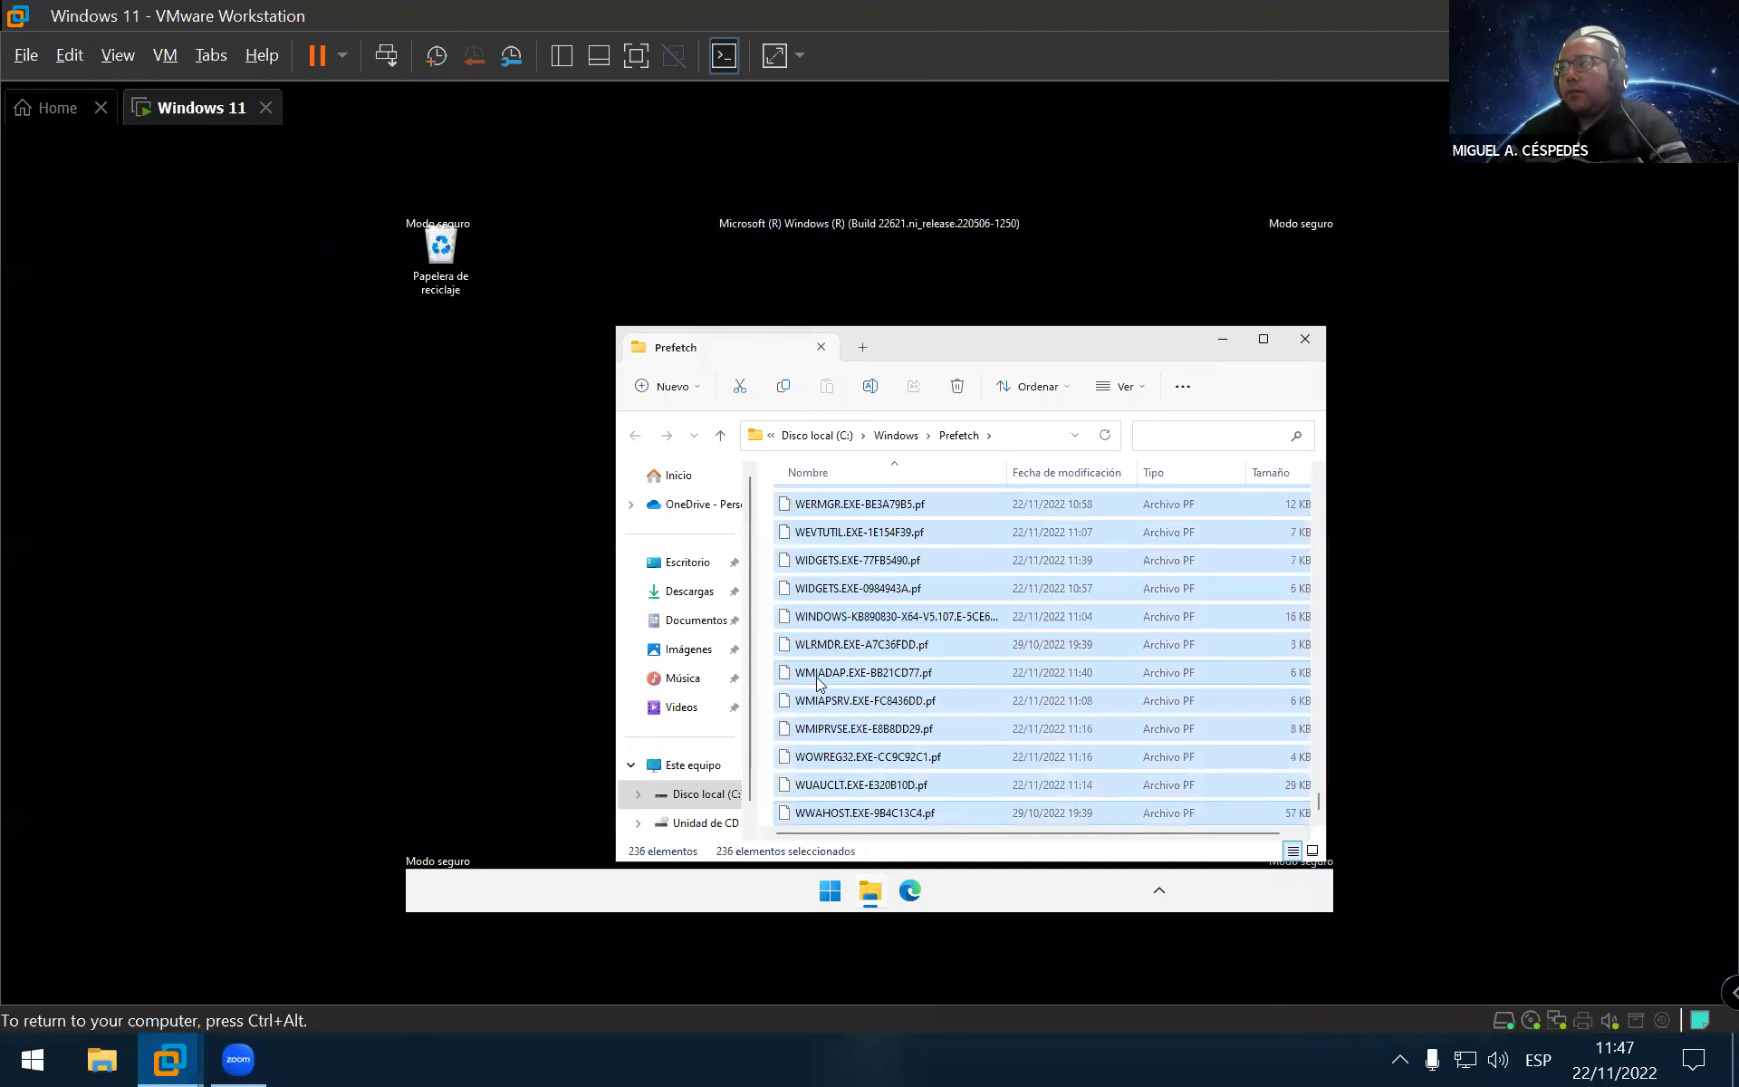
key("shift+Delete")
key("Return")
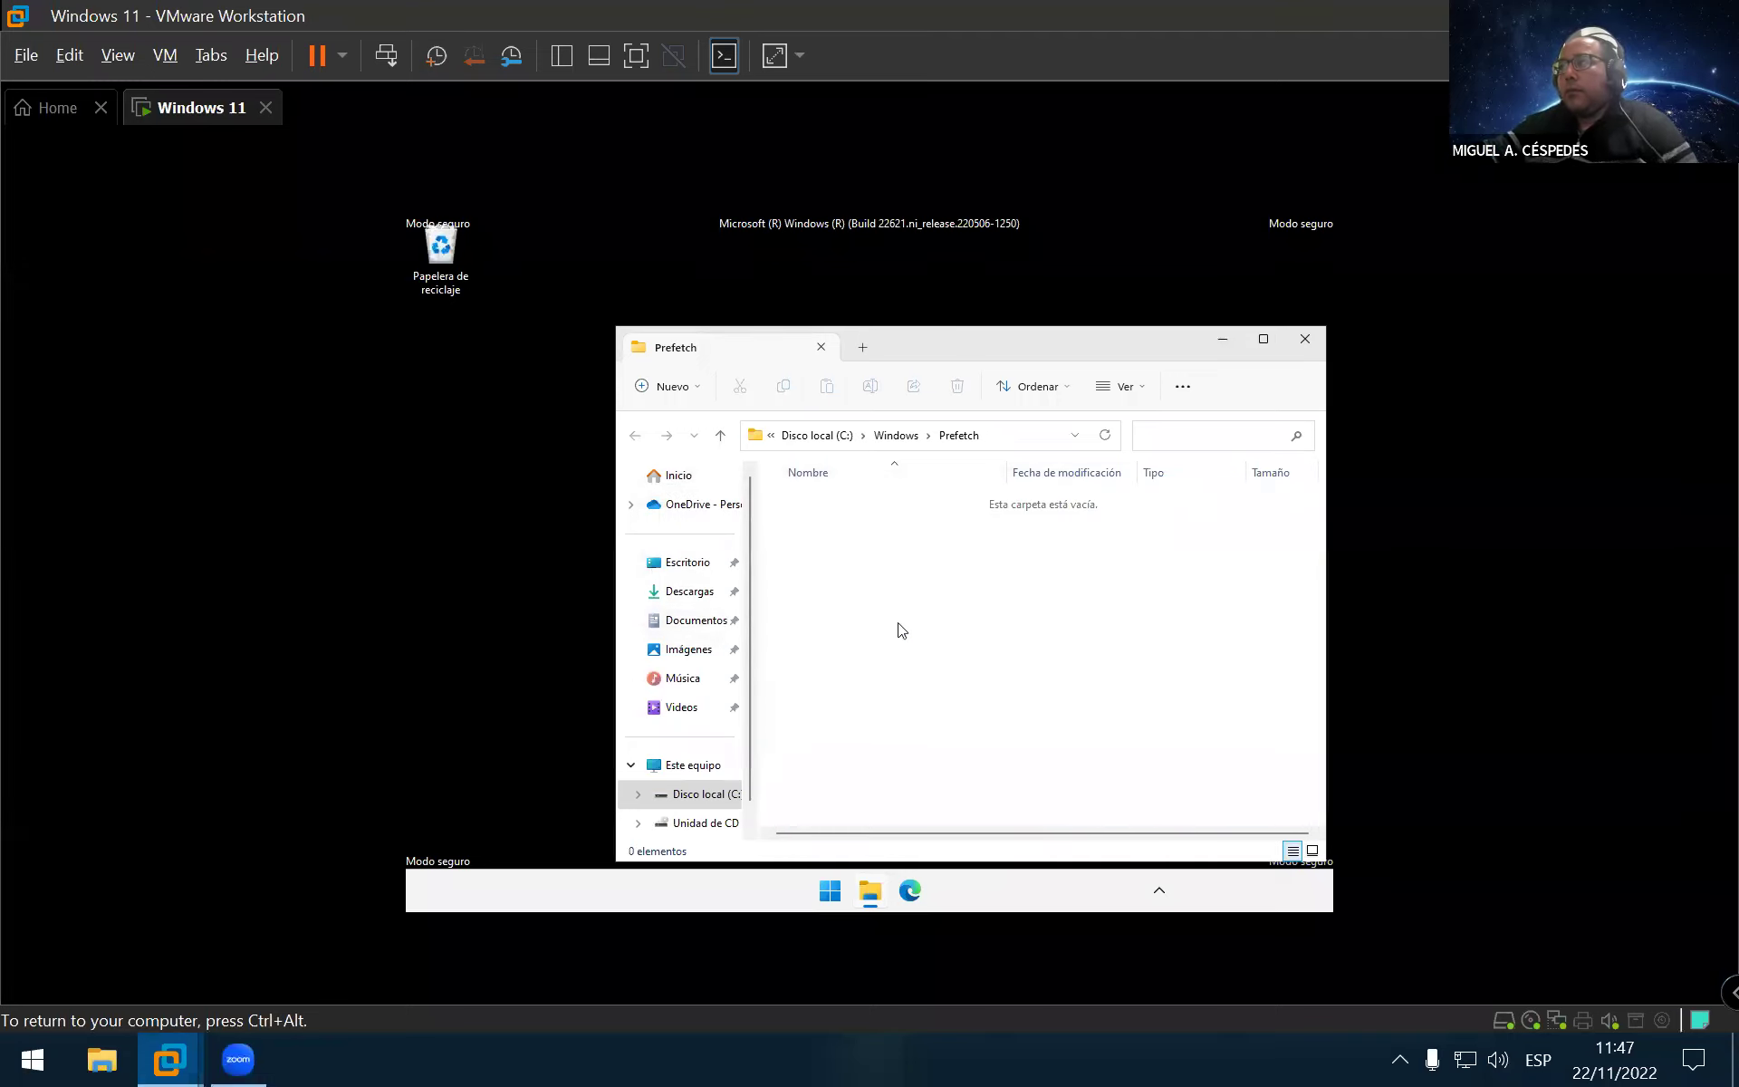
left_click(1306, 339)
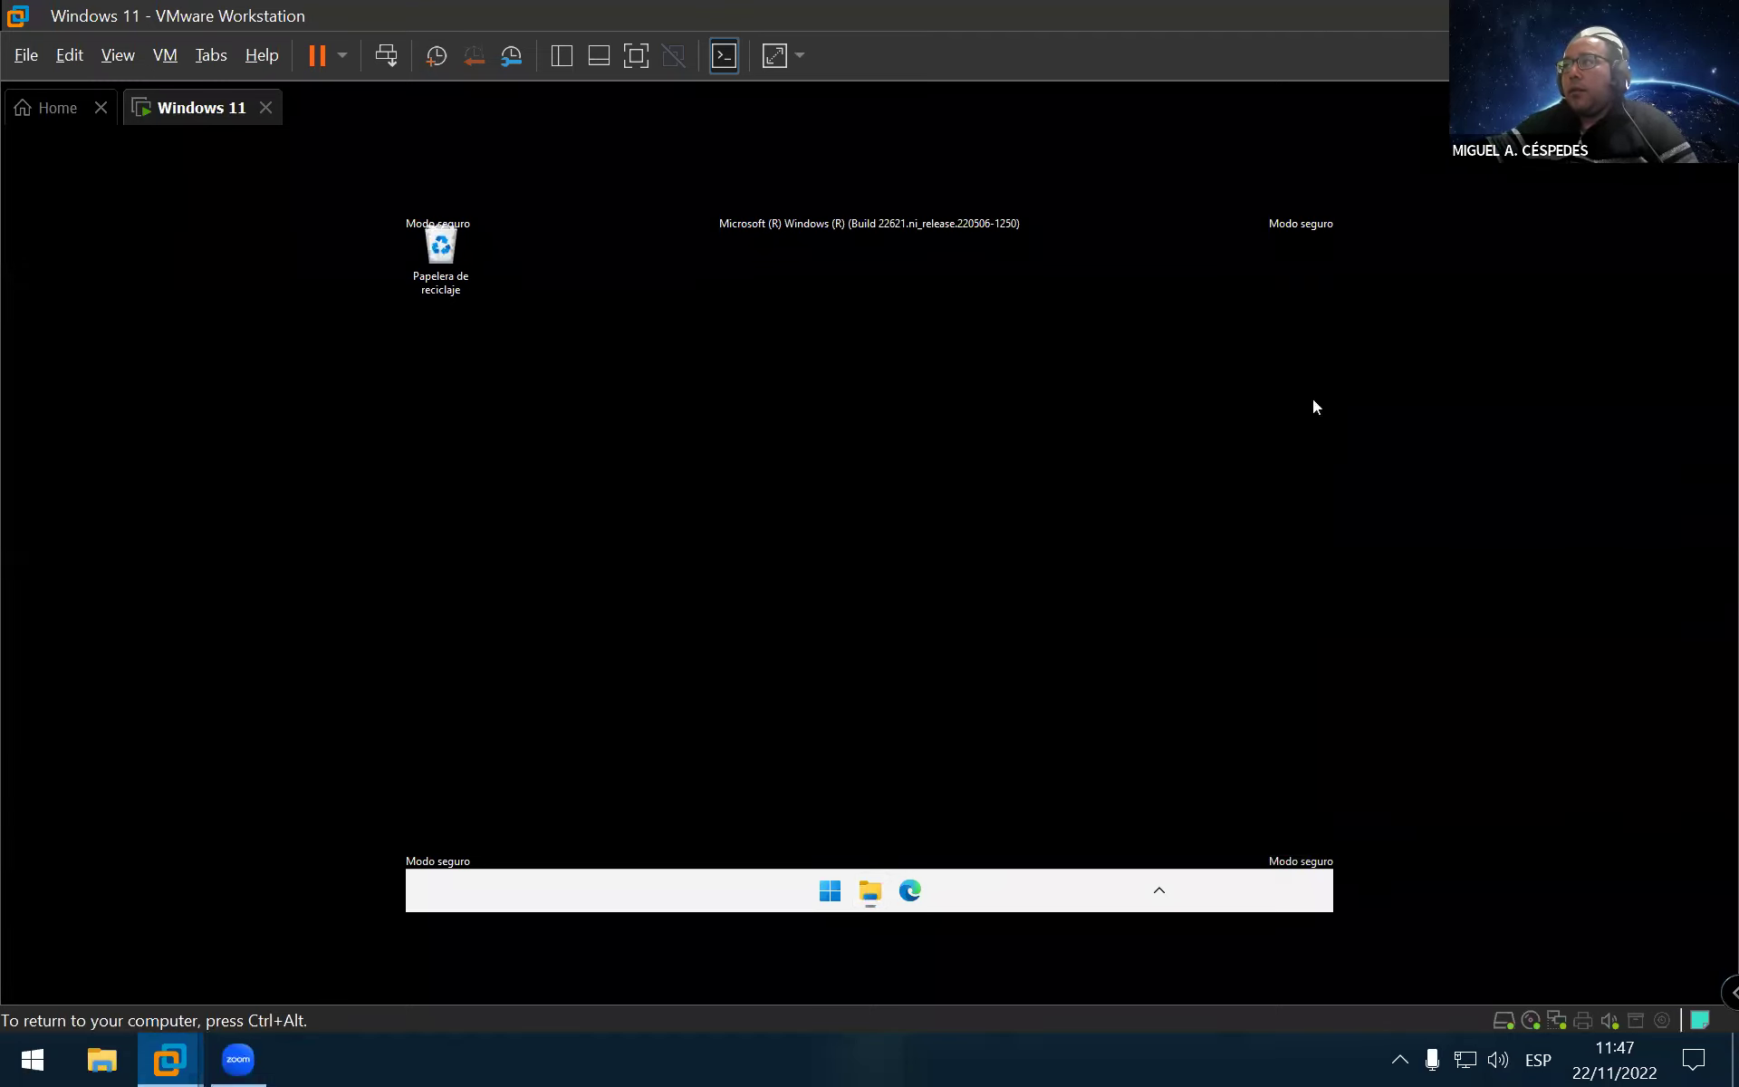
Reopen the Run box and browse through its previously run entries
key("super+r")
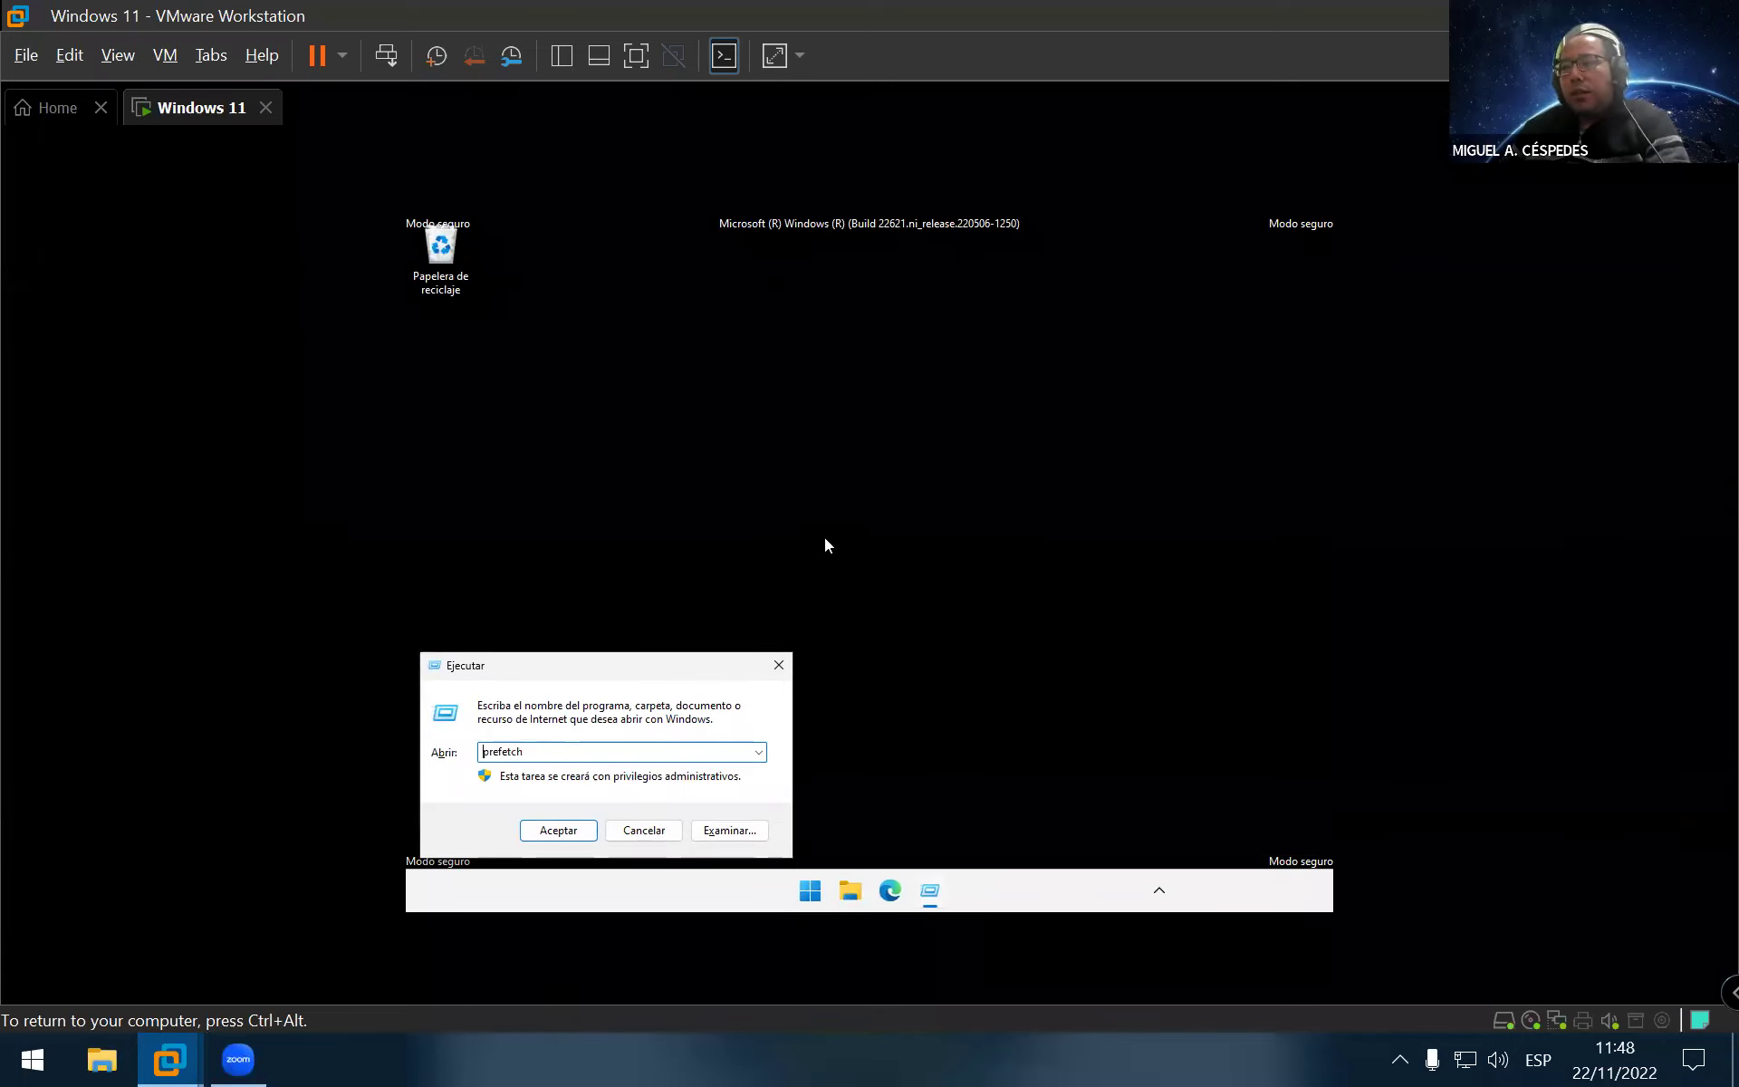
key("Down")
key("Down")
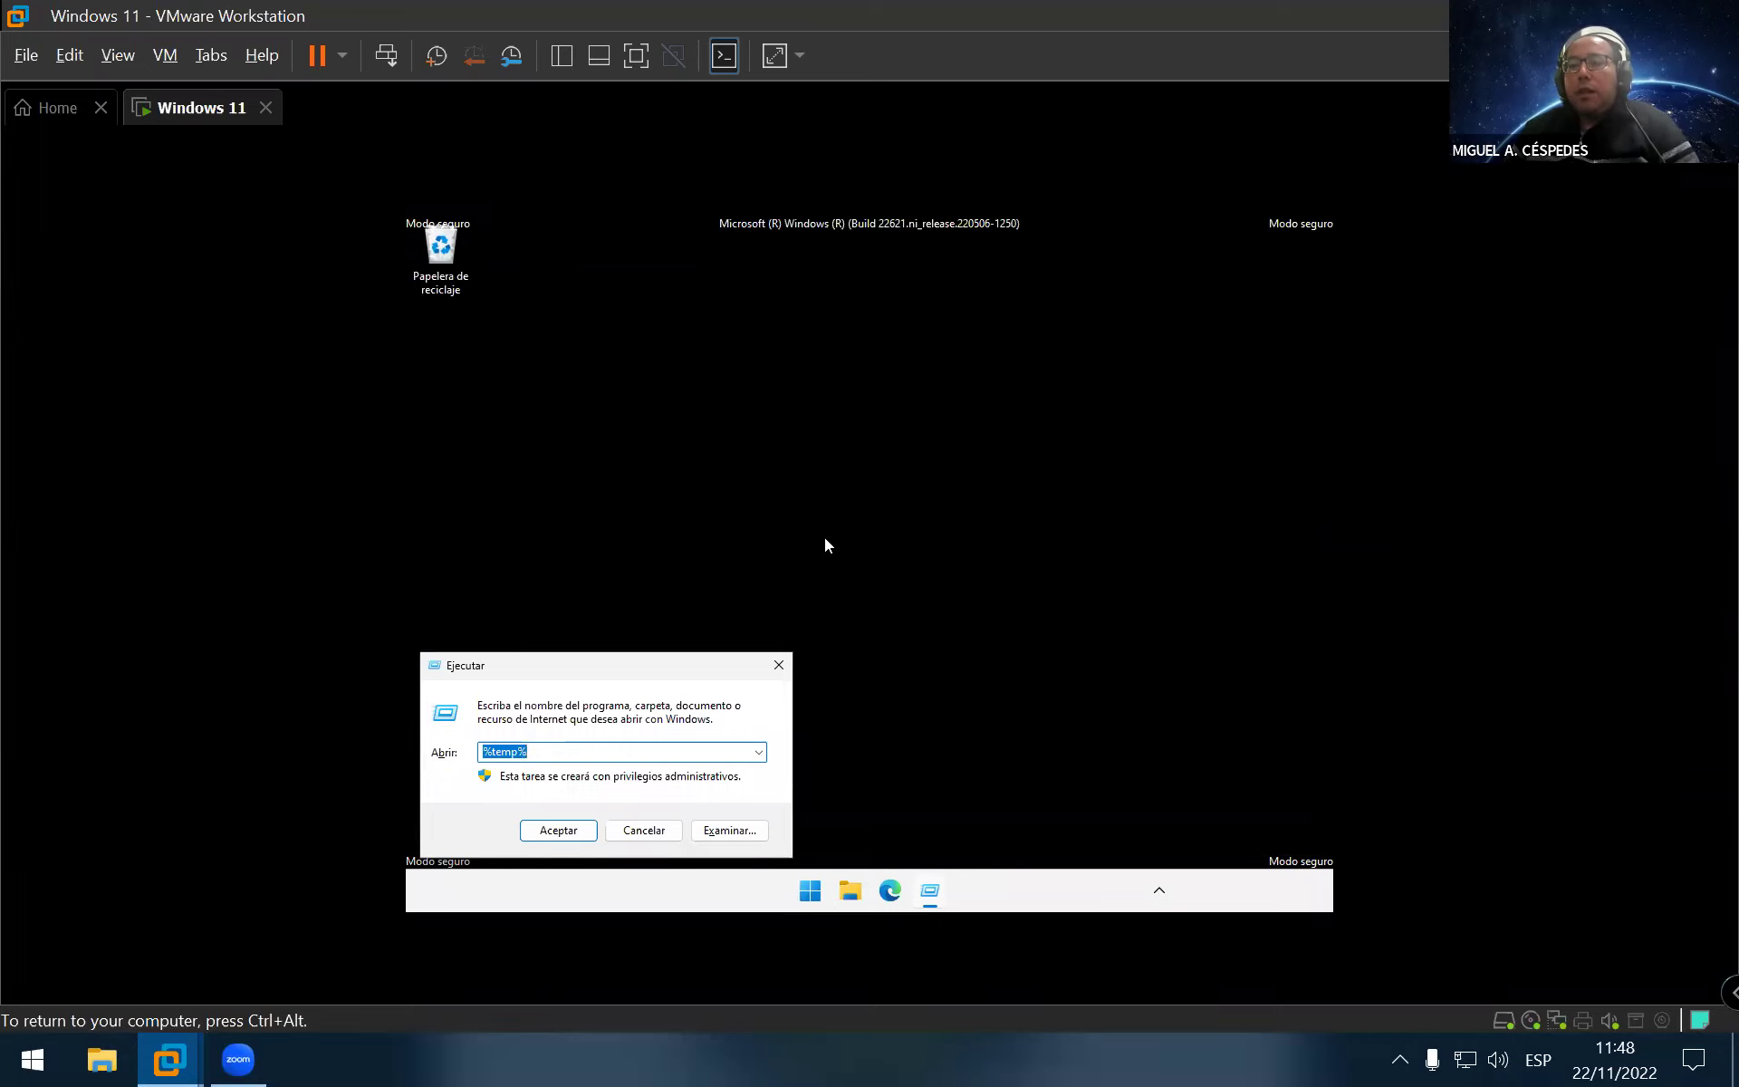
key("Down")
key("Down")
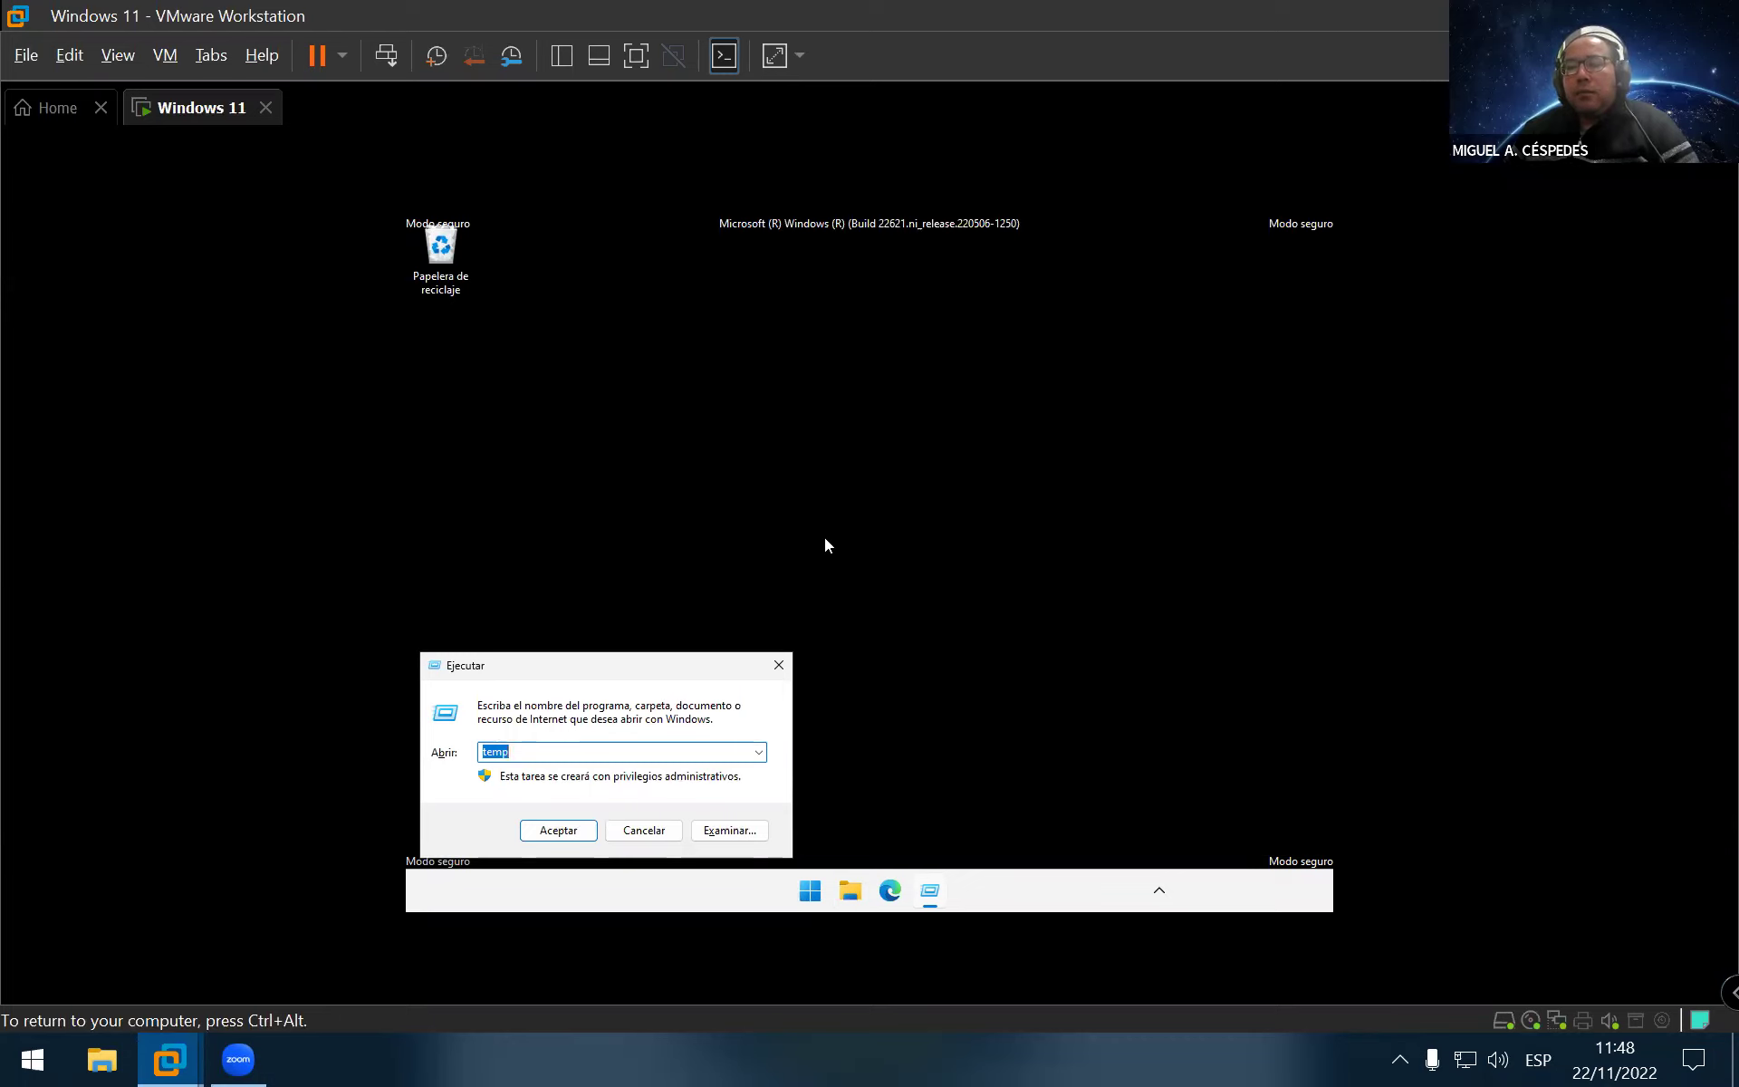
key("Up")
key("Up")
key("Down")
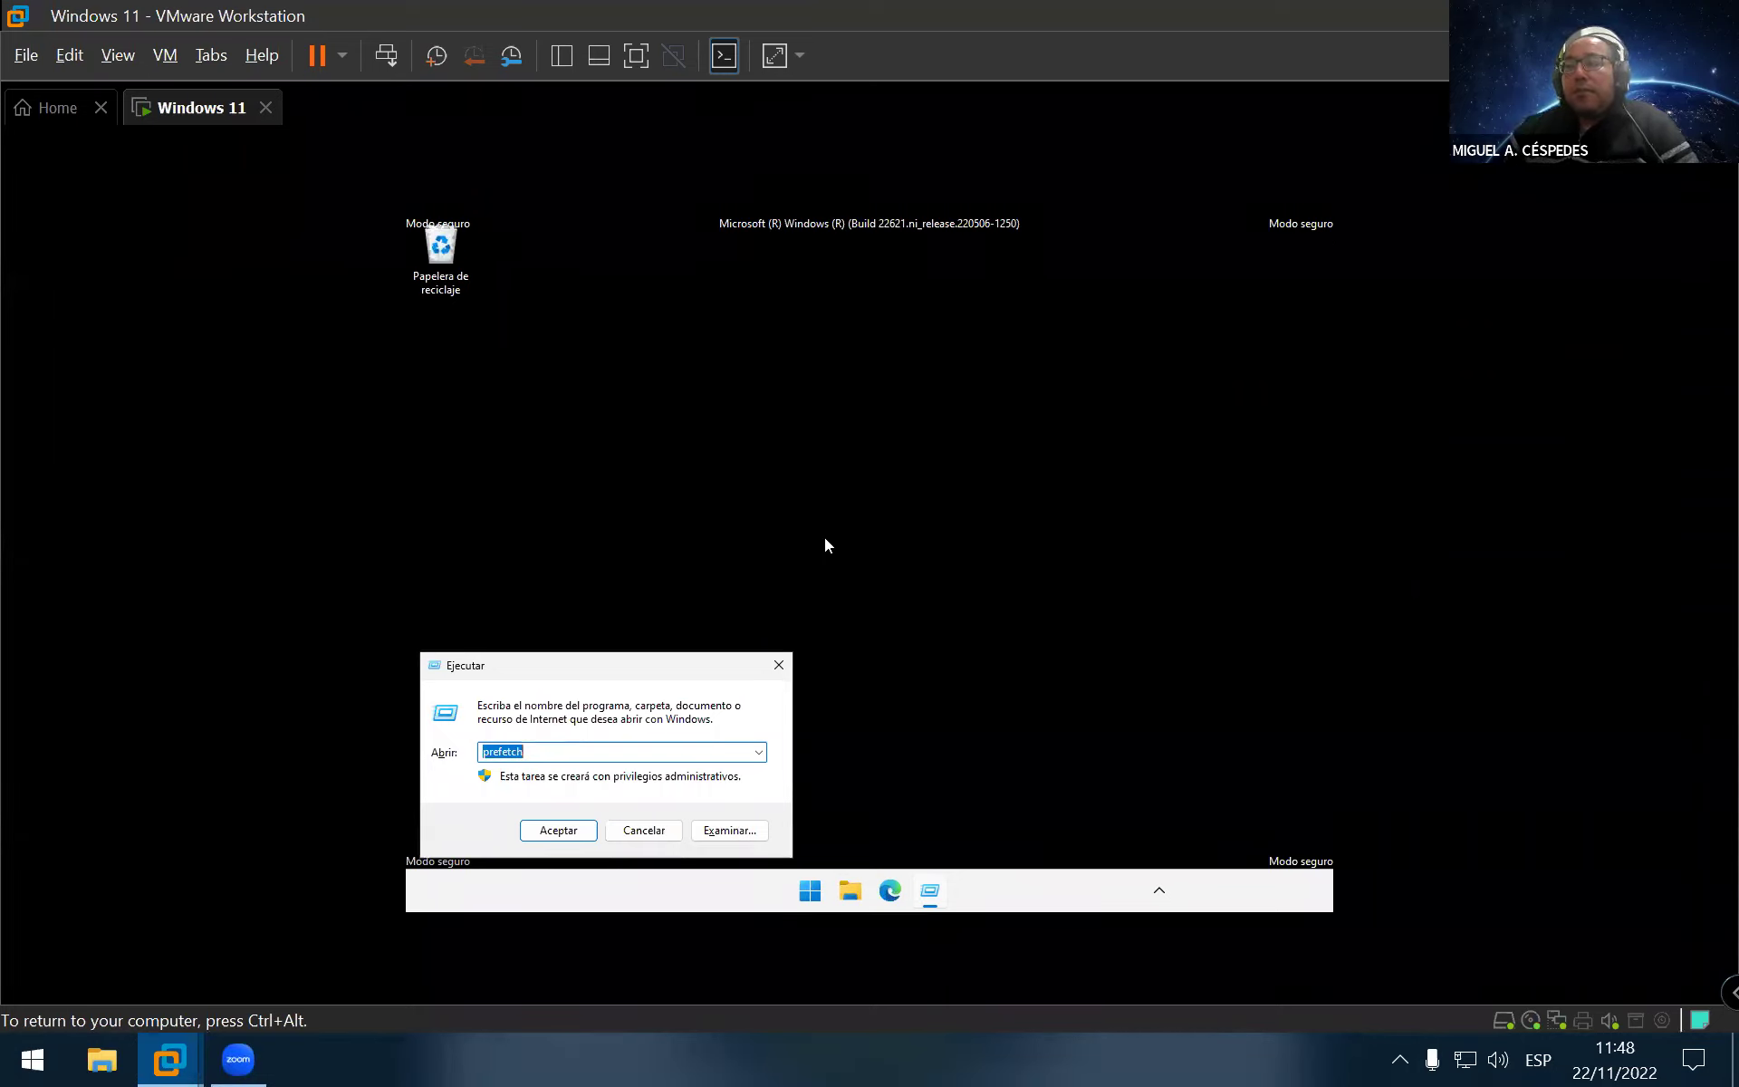
Cancel the Run box and launch Visor de eventos from the Start button menu
left_click(824, 538)
left_click(640, 830)
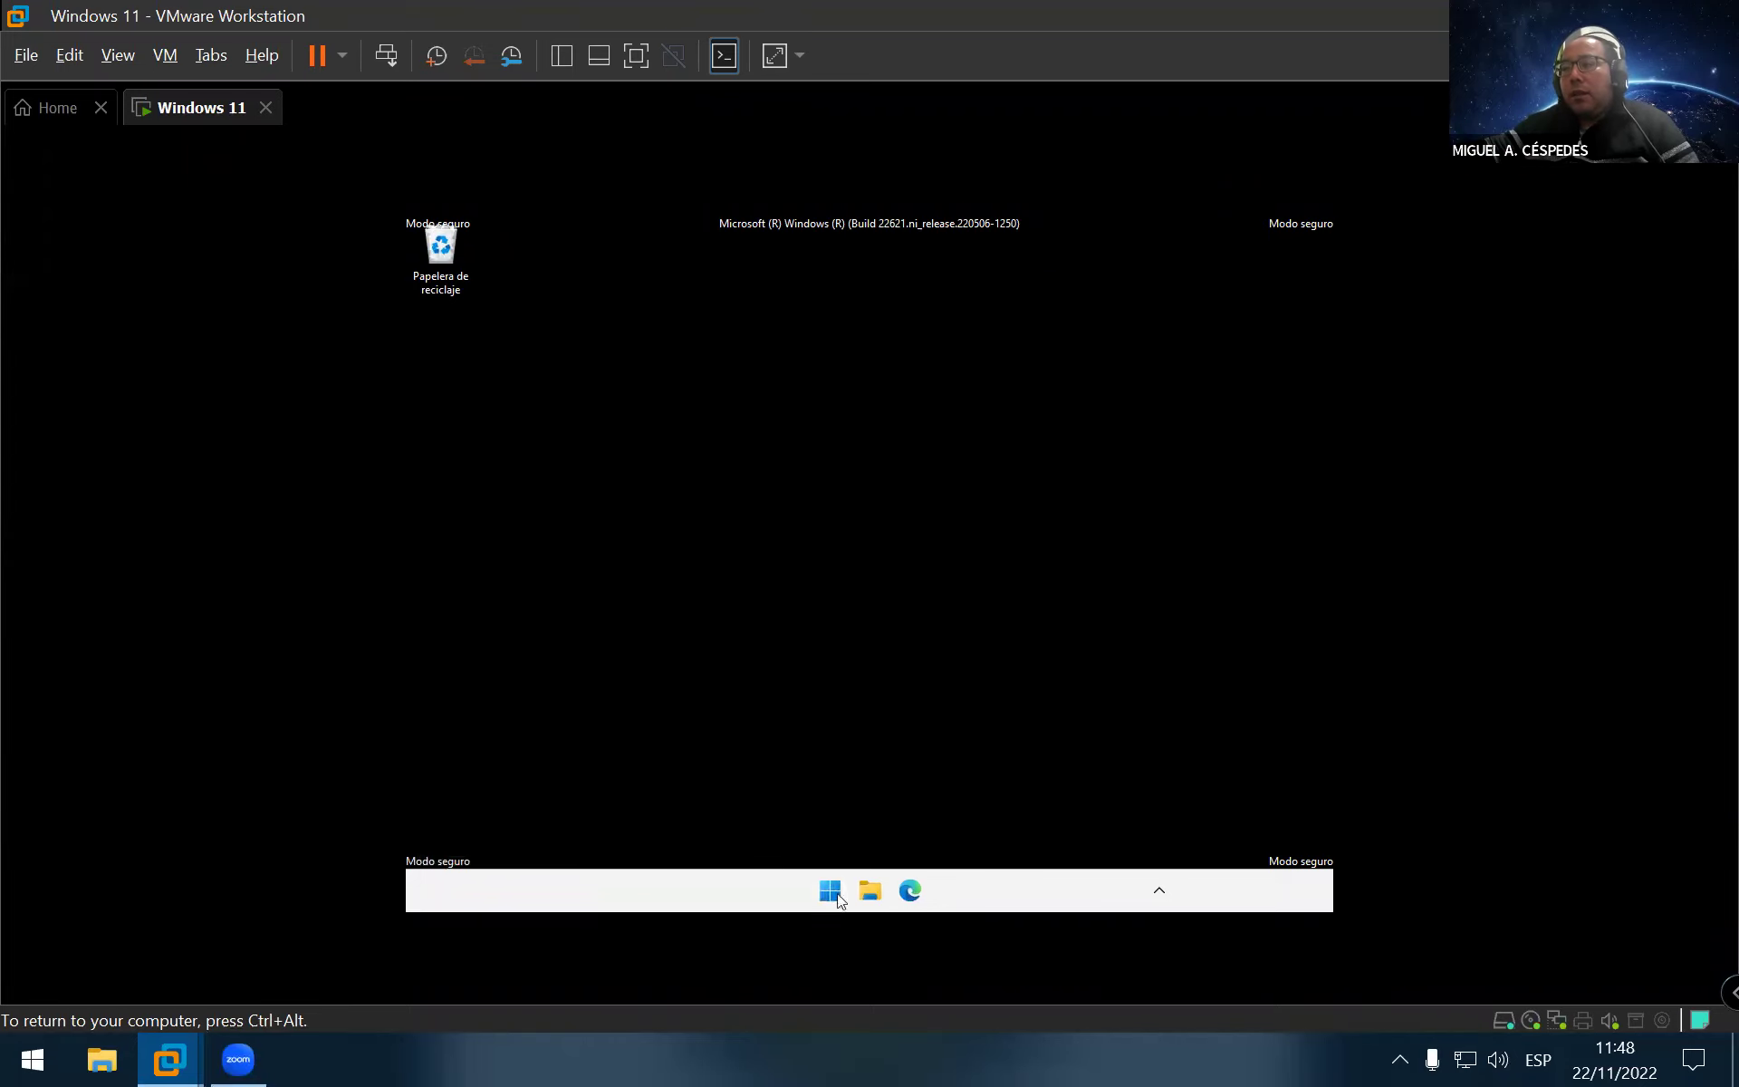
right_click(839, 897)
left_click(852, 439)
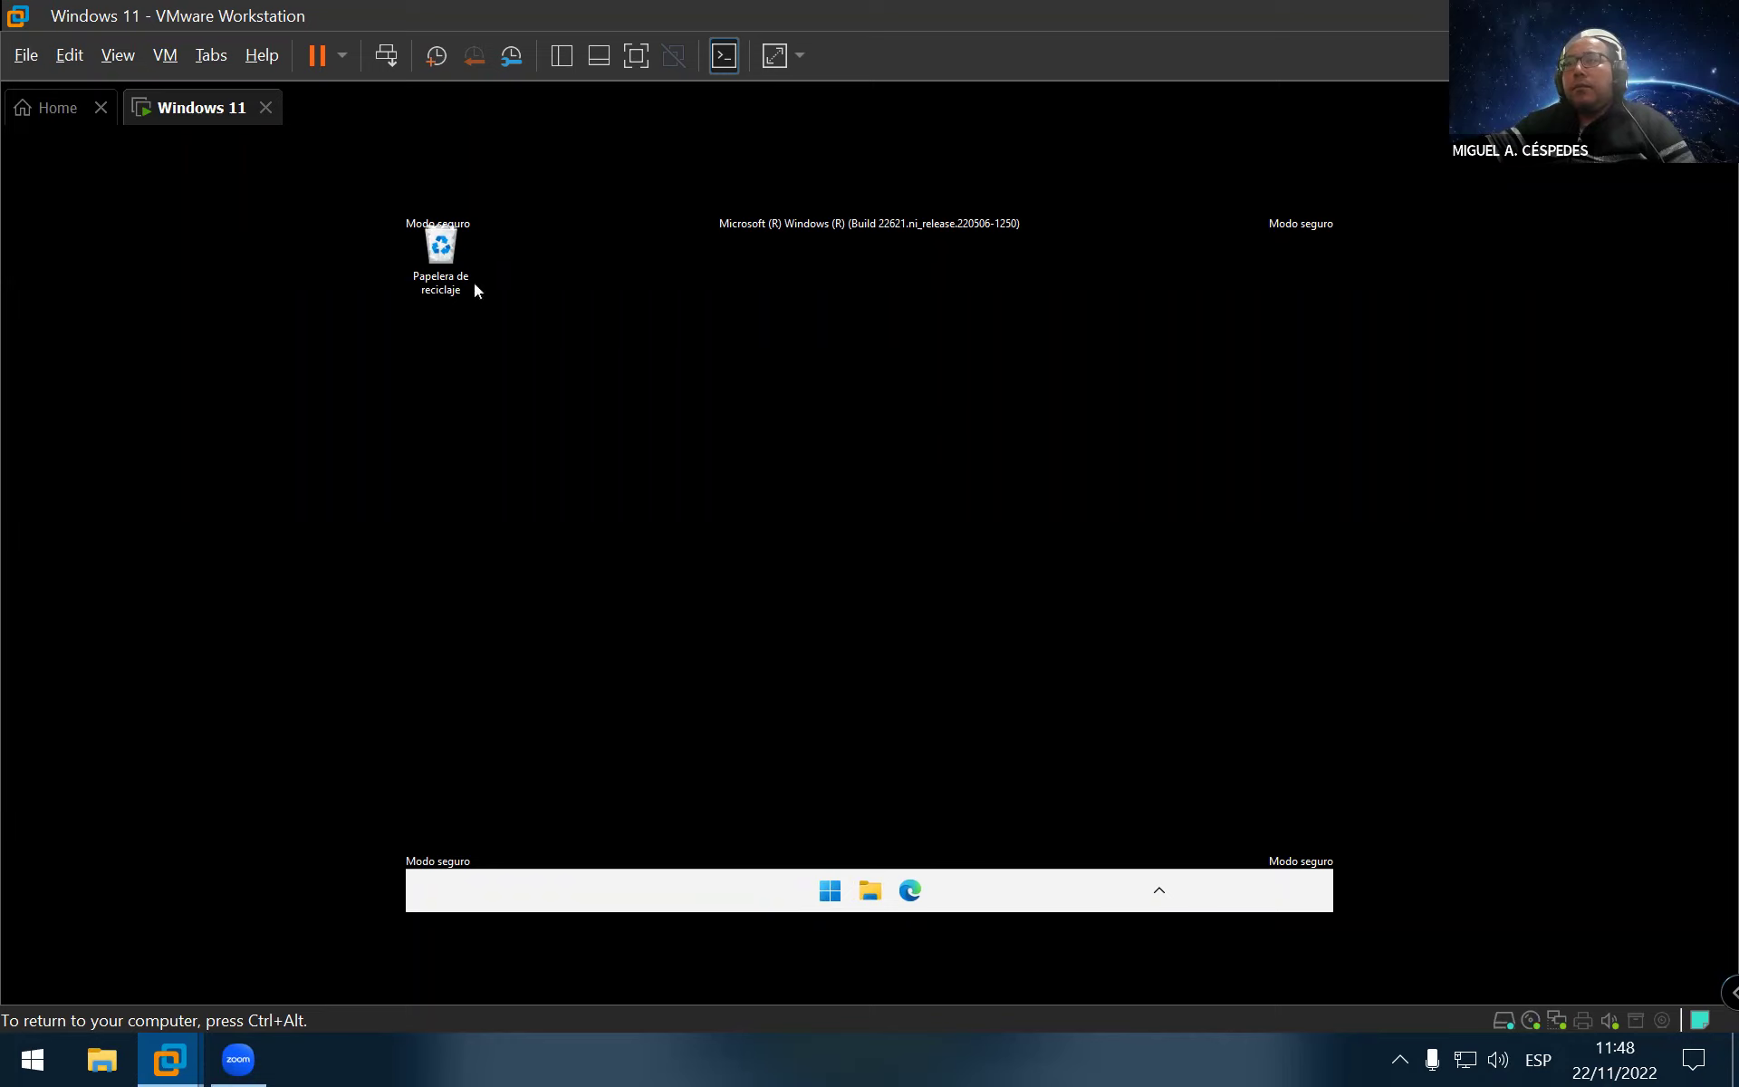
Empty the Papelera de reciclaje, confirming permanent deletion of its 60 items
right_click(444, 246)
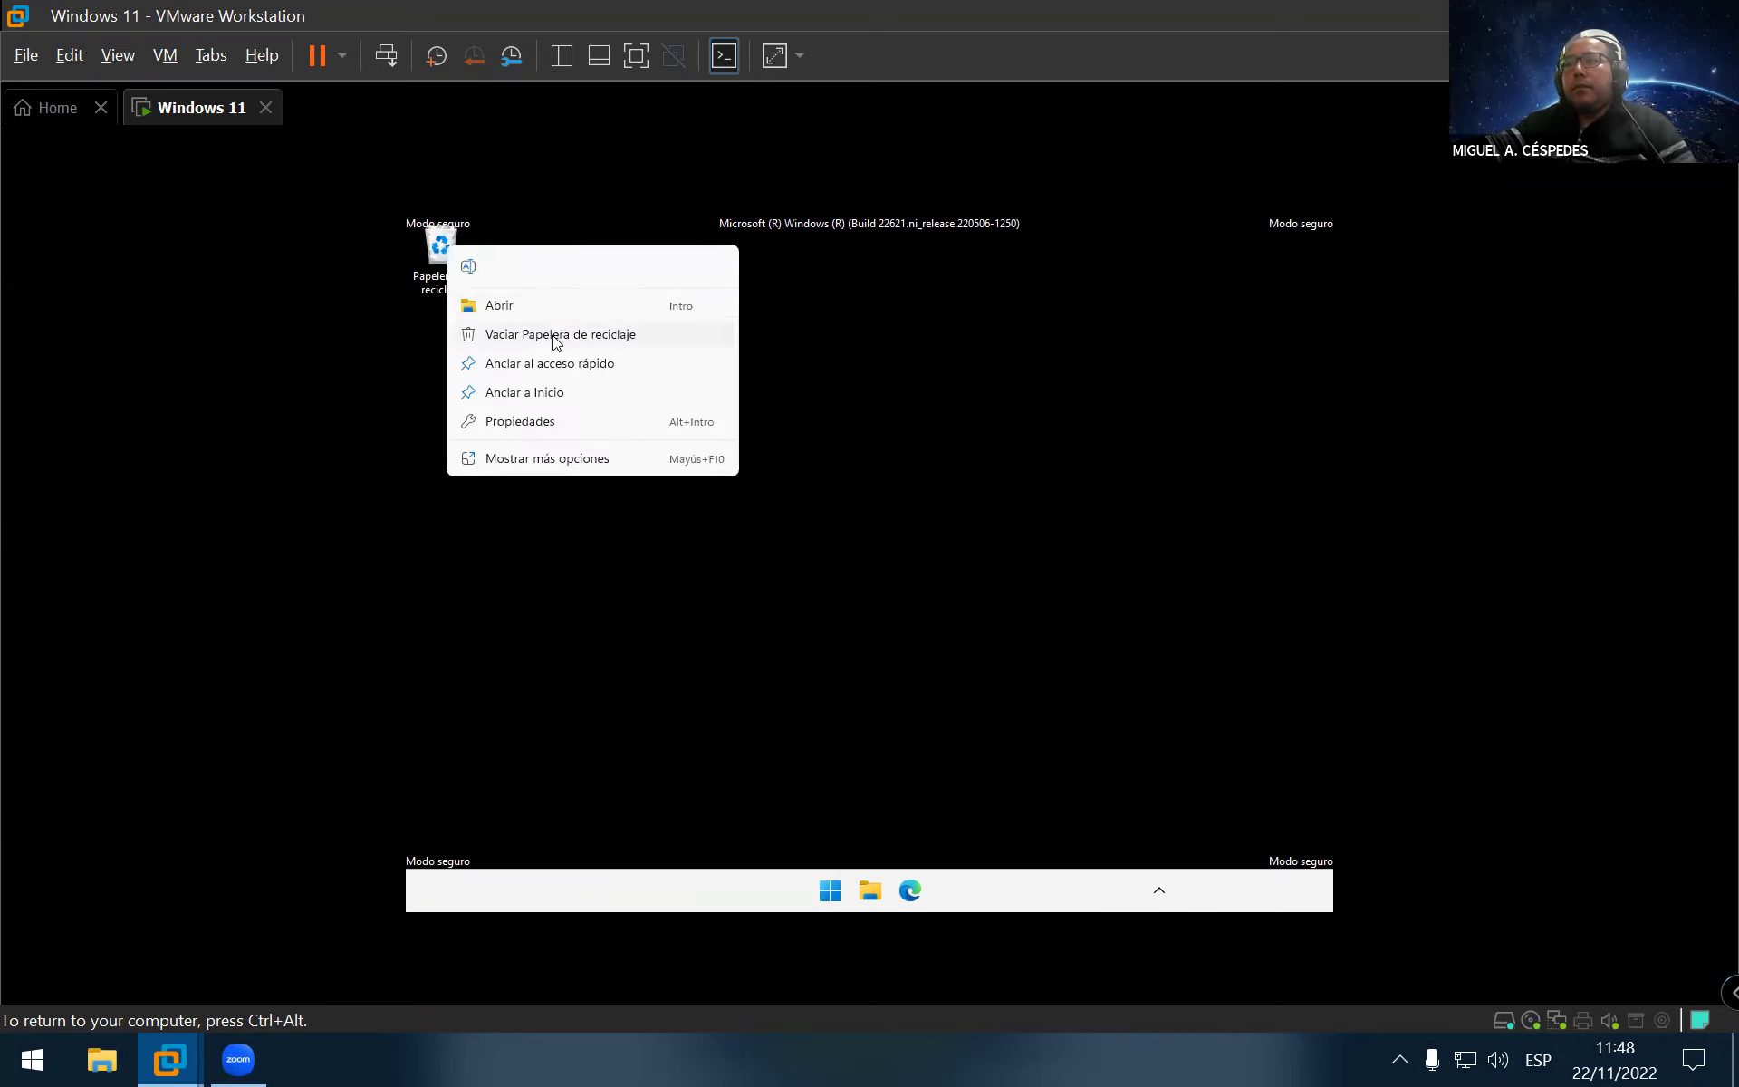
left_click(557, 336)
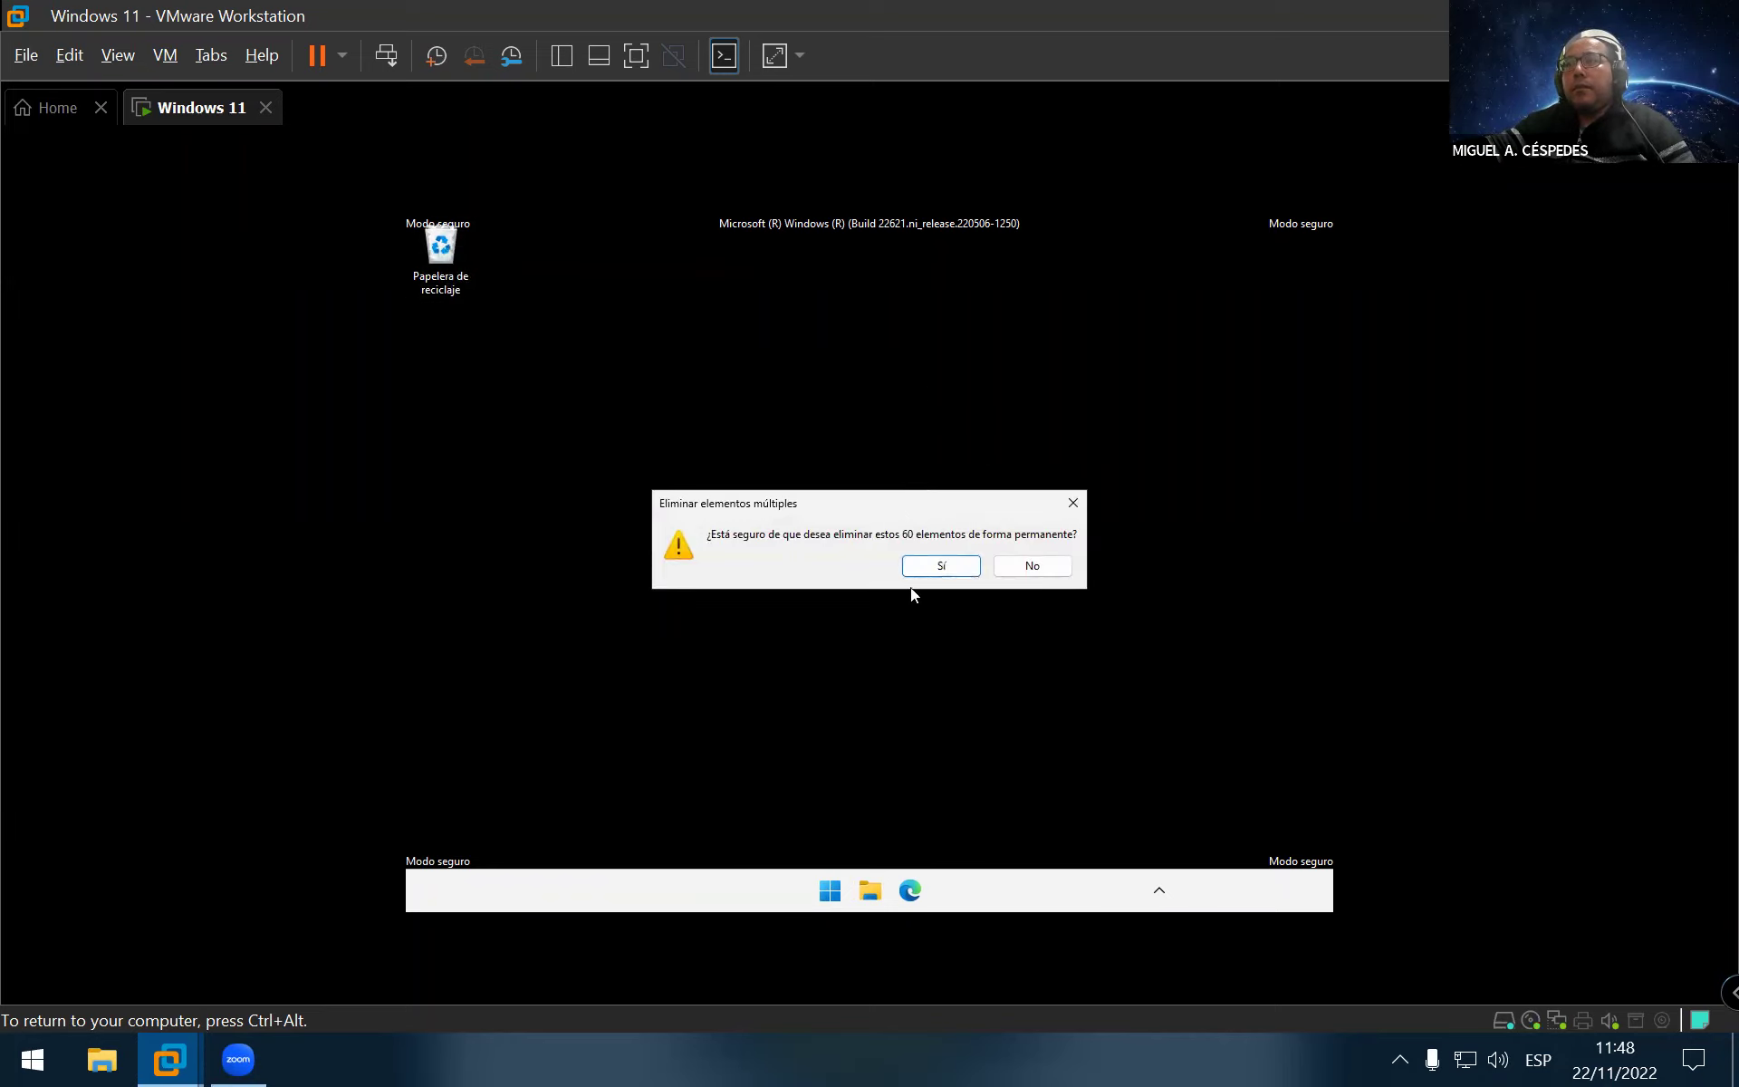
left_click(924, 567)
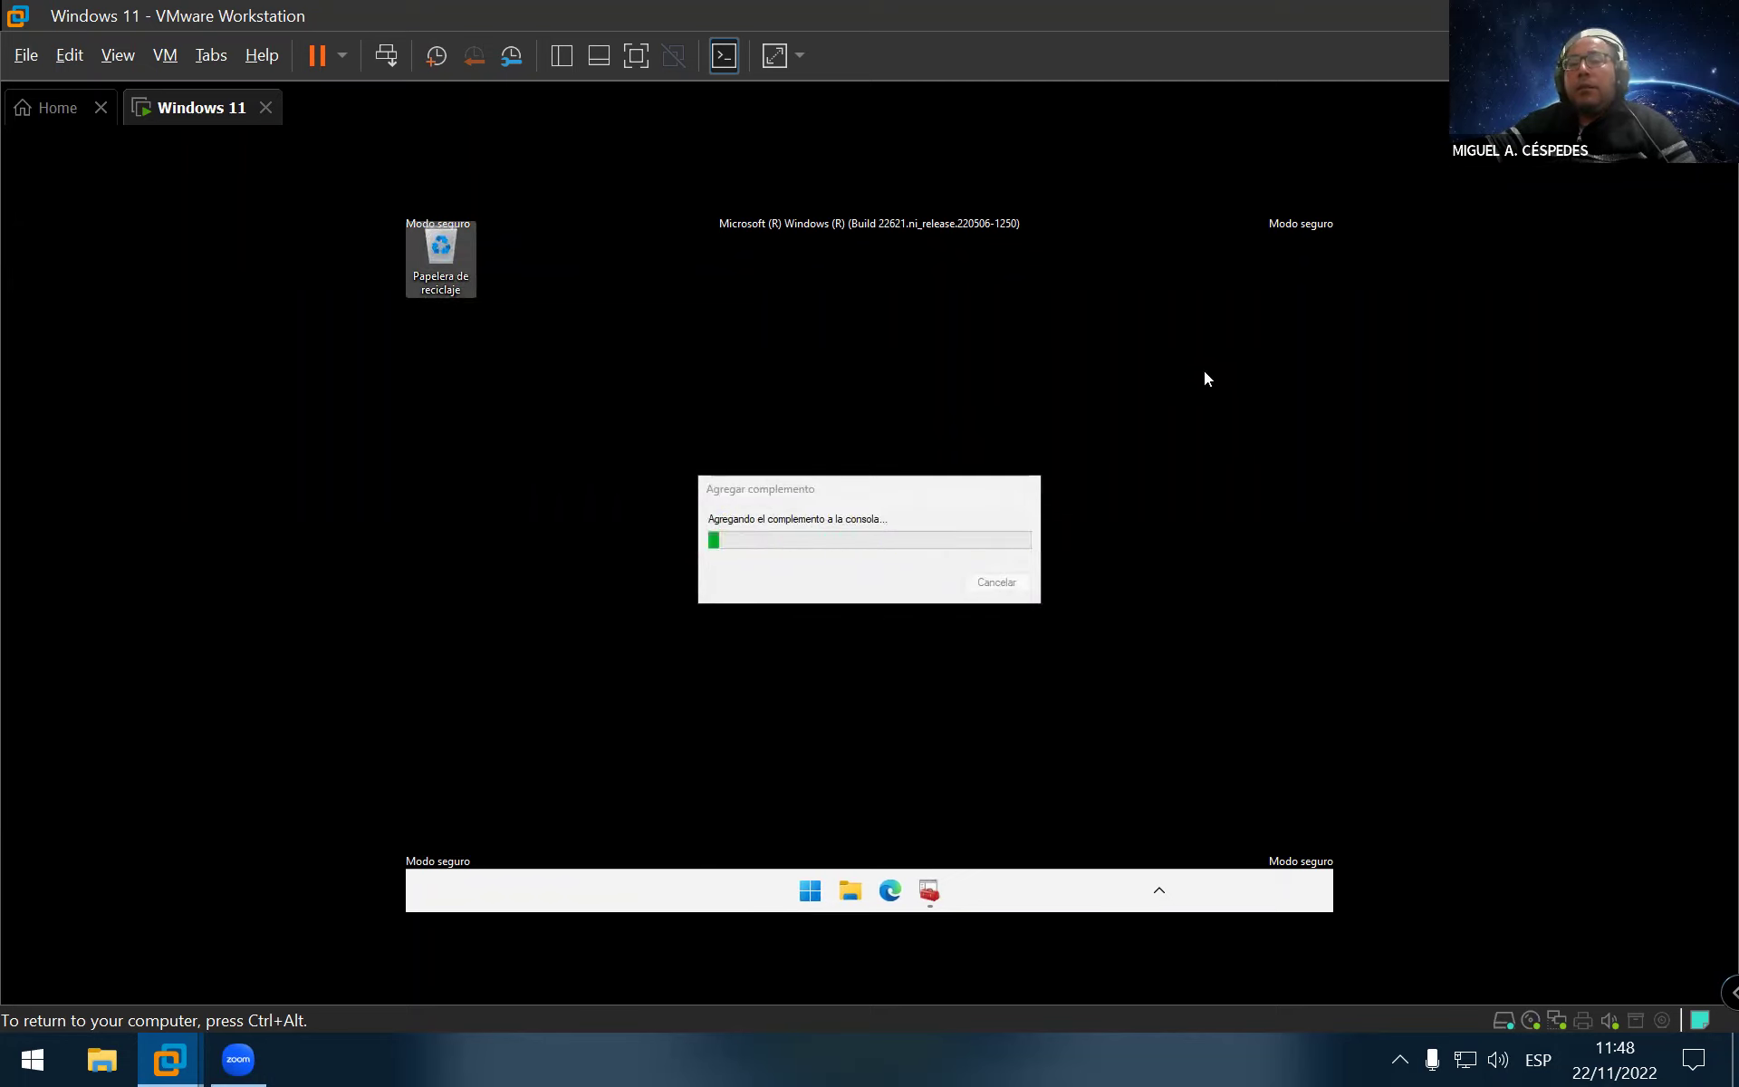
Refresh the desktop, maximize Event Viewer, and show the Aplicación log's 1,321 events
right_click(1126, 348)
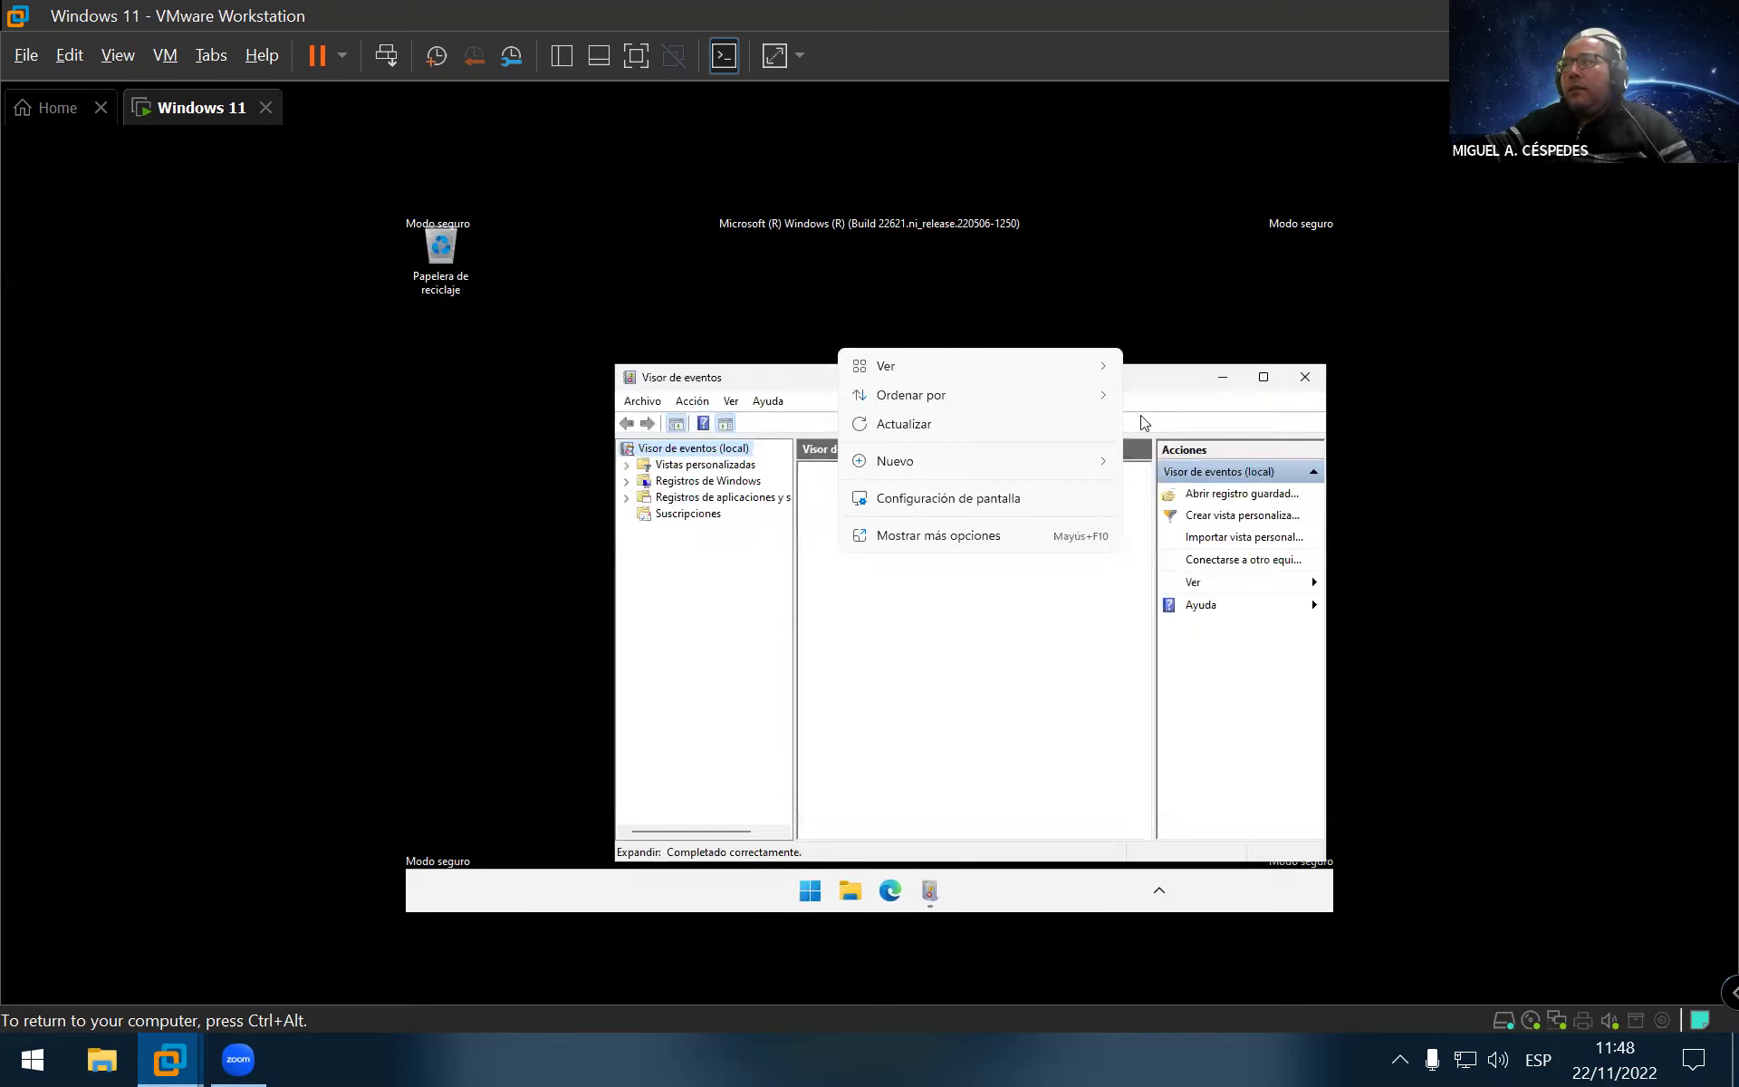
left_click(1074, 424)
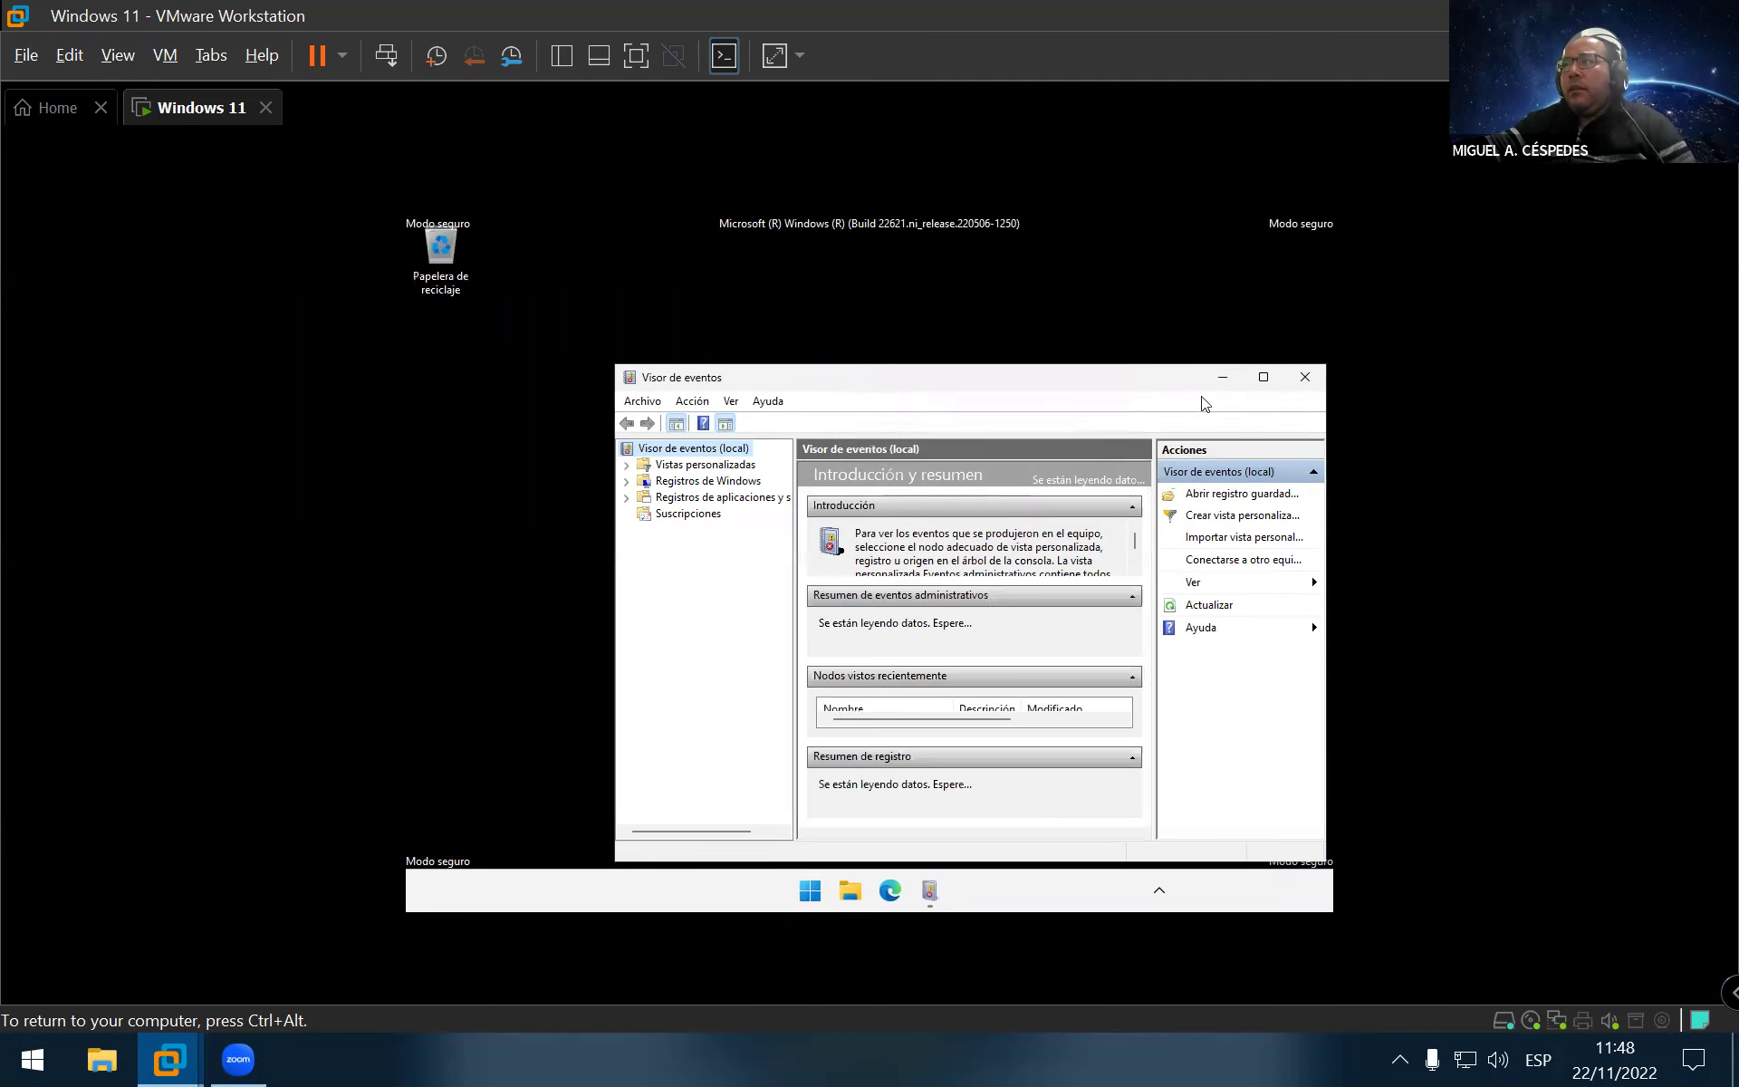
left_click(1263, 377)
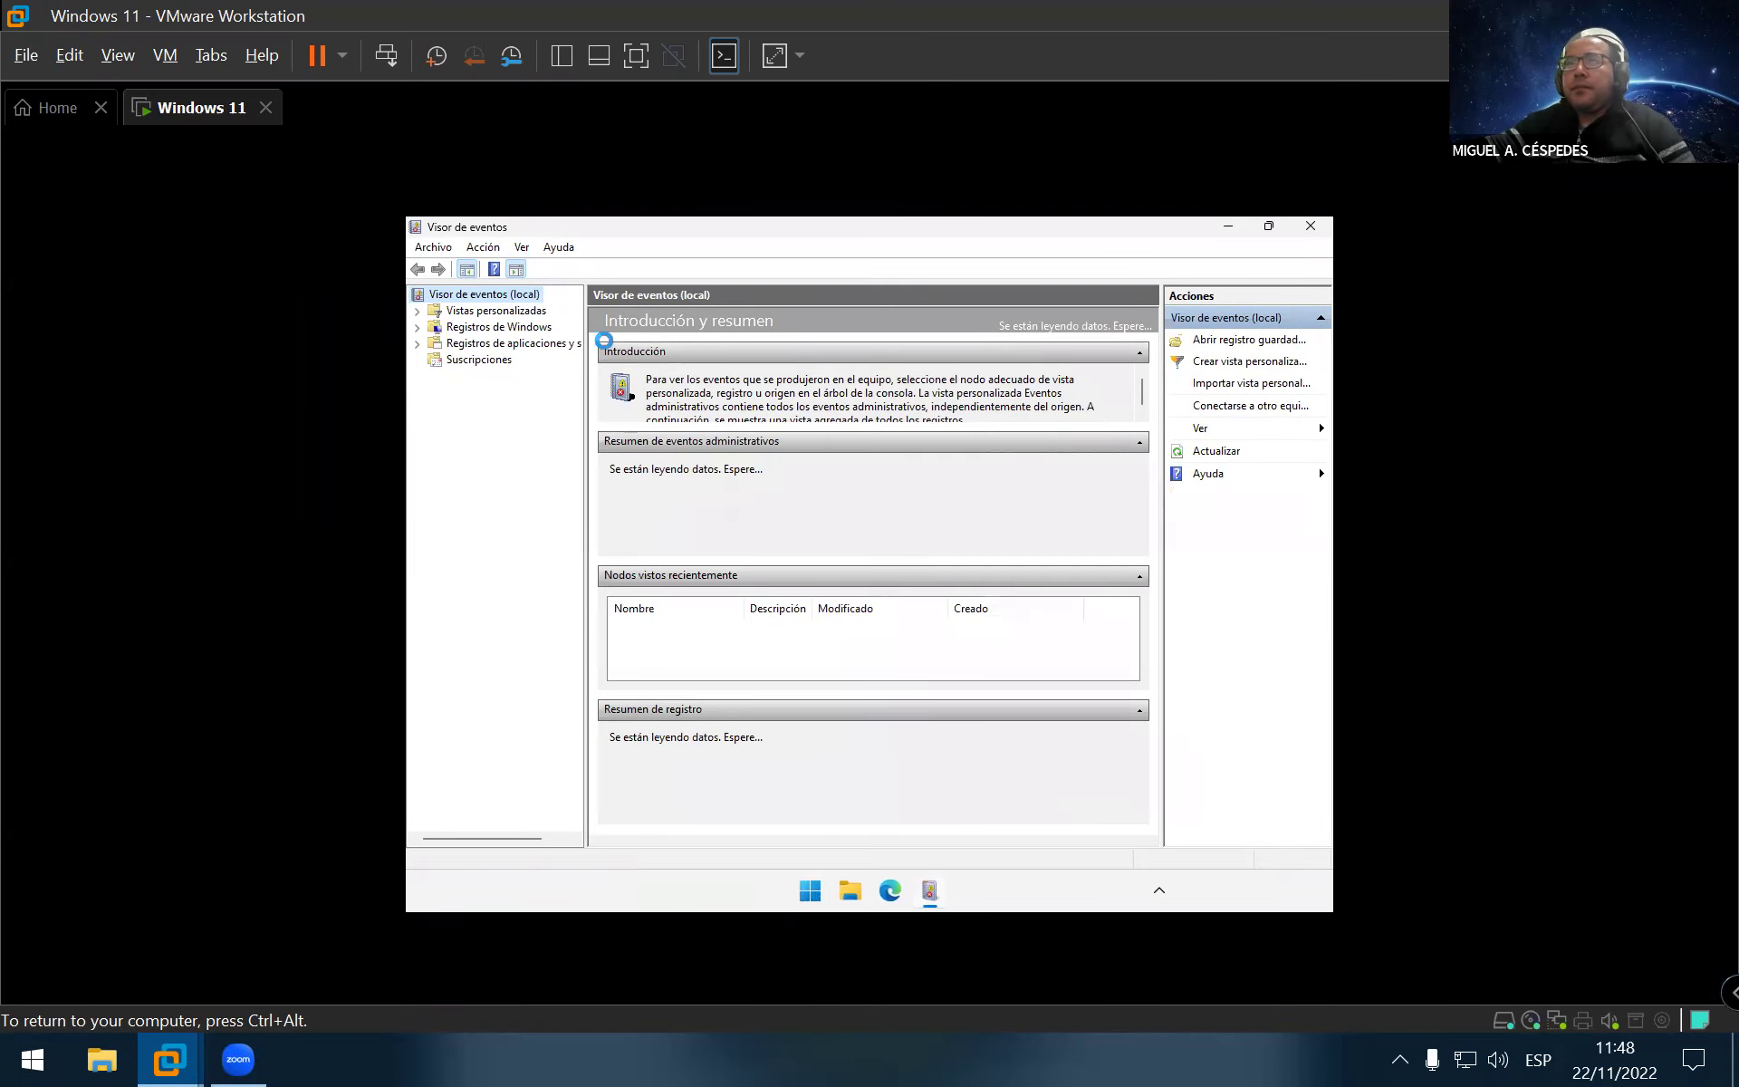
left_click(417, 327)
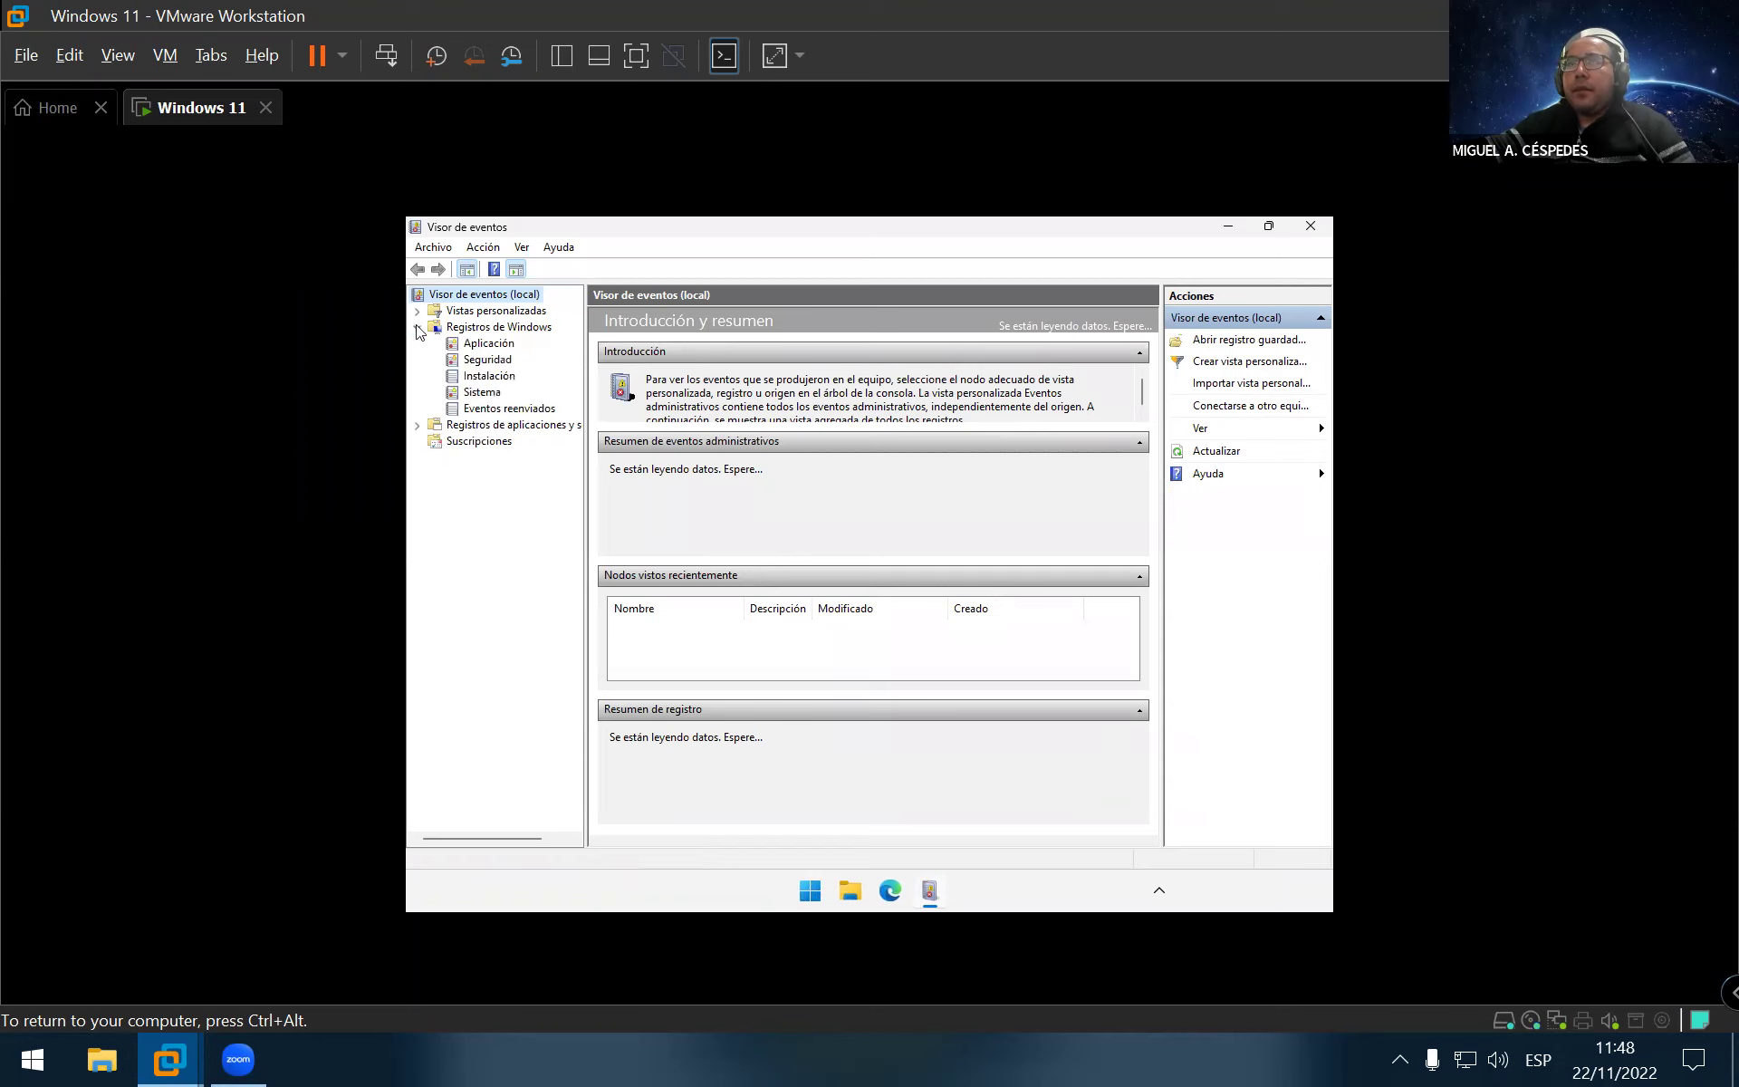
left_click(489, 344)
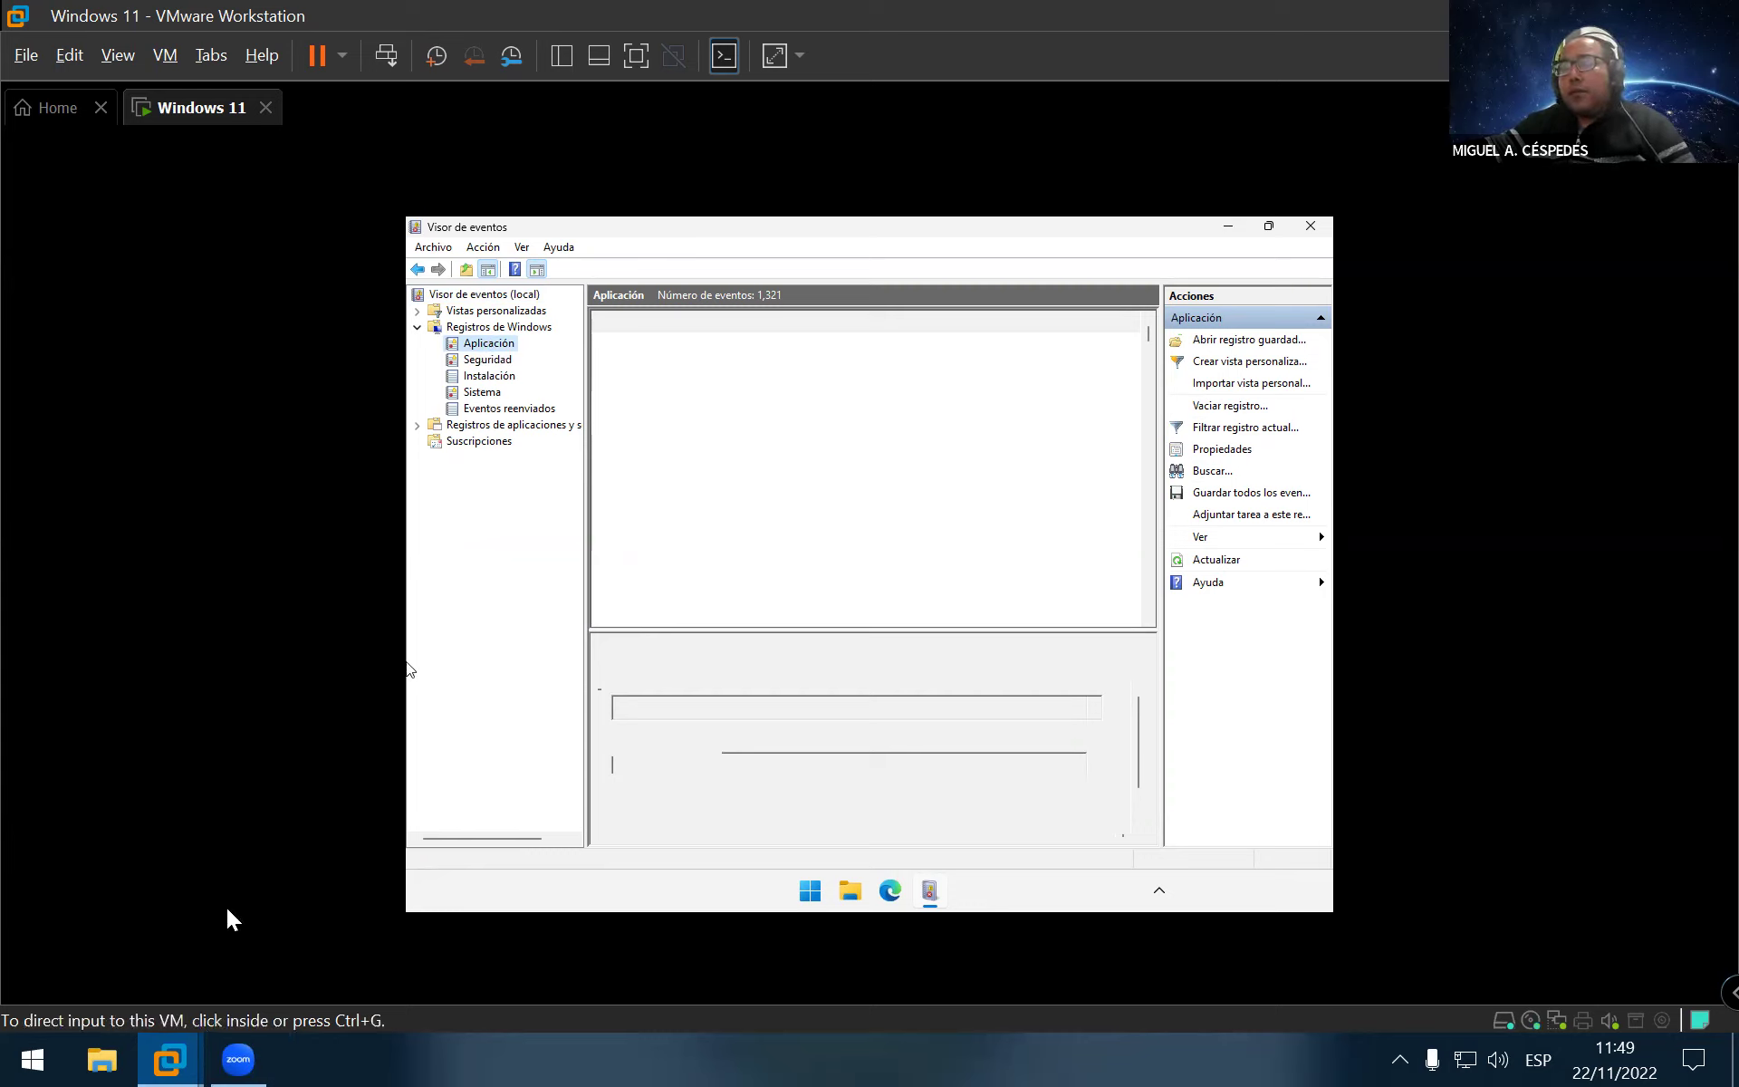
Clear the Aplicación and Seguridad logs without saving them
left_click(532, 313)
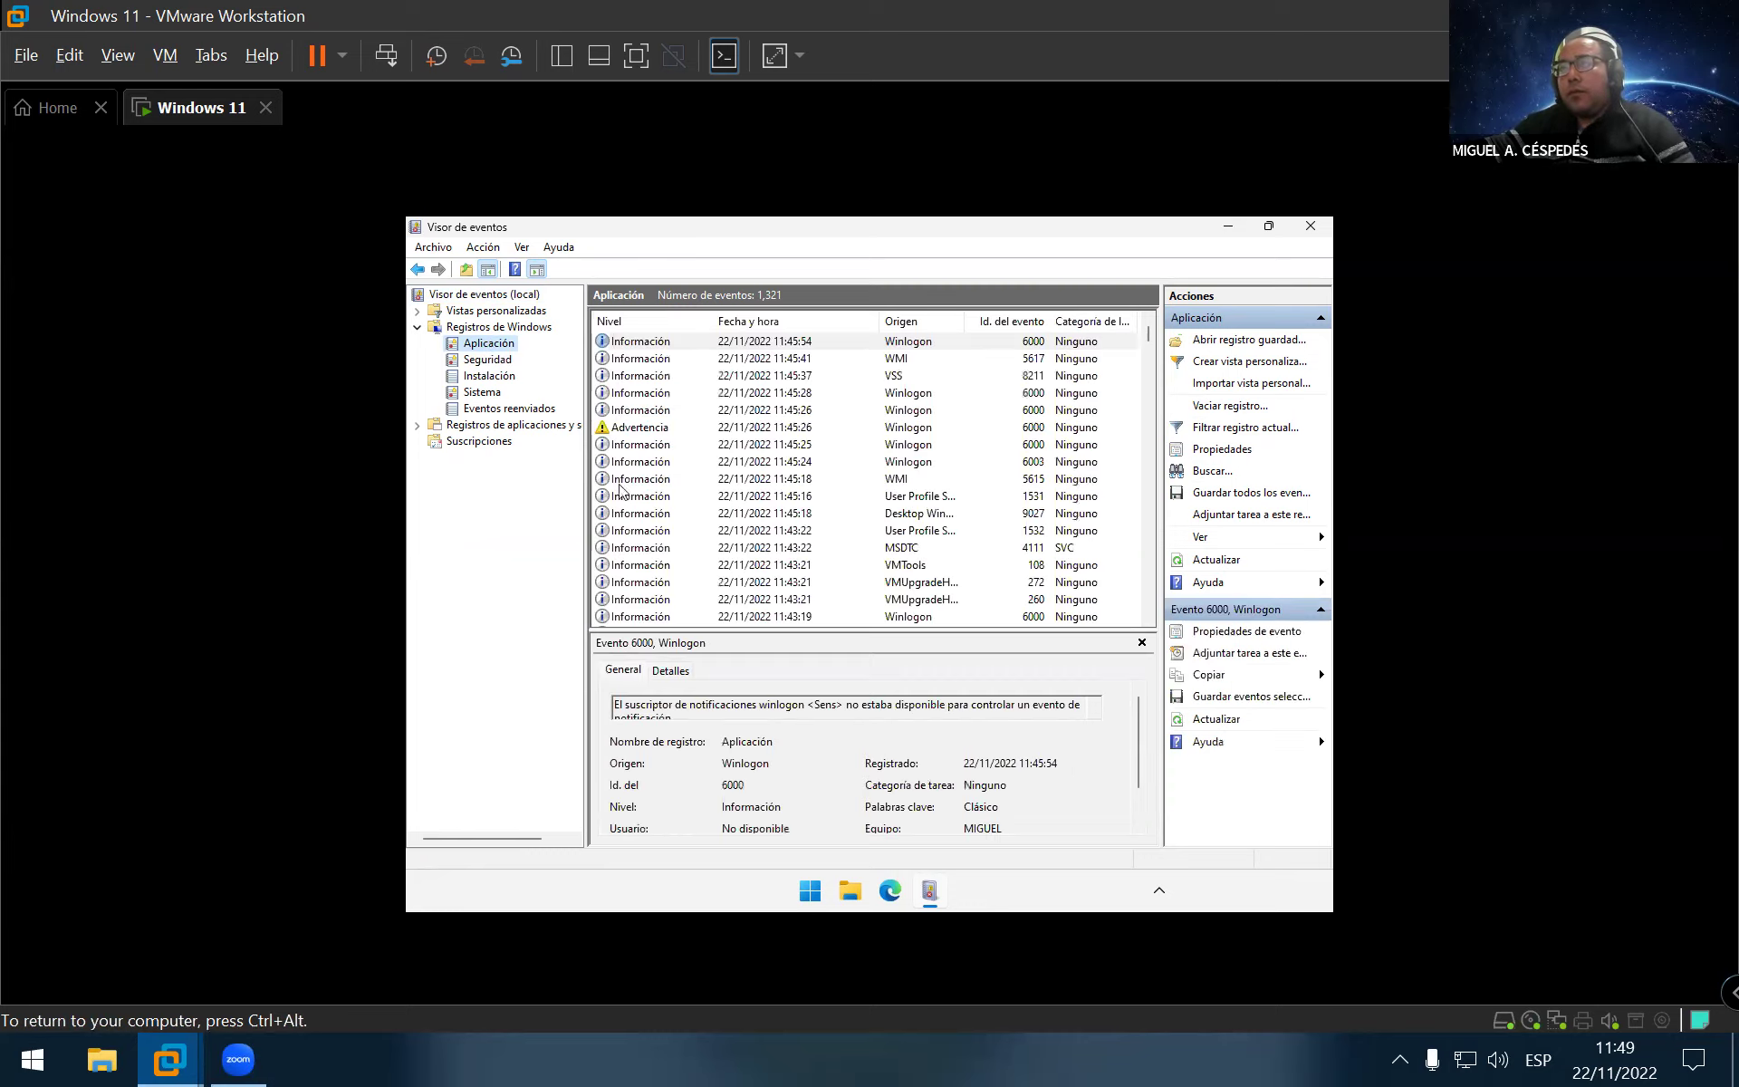
right_click(501, 349)
left_click(593, 430)
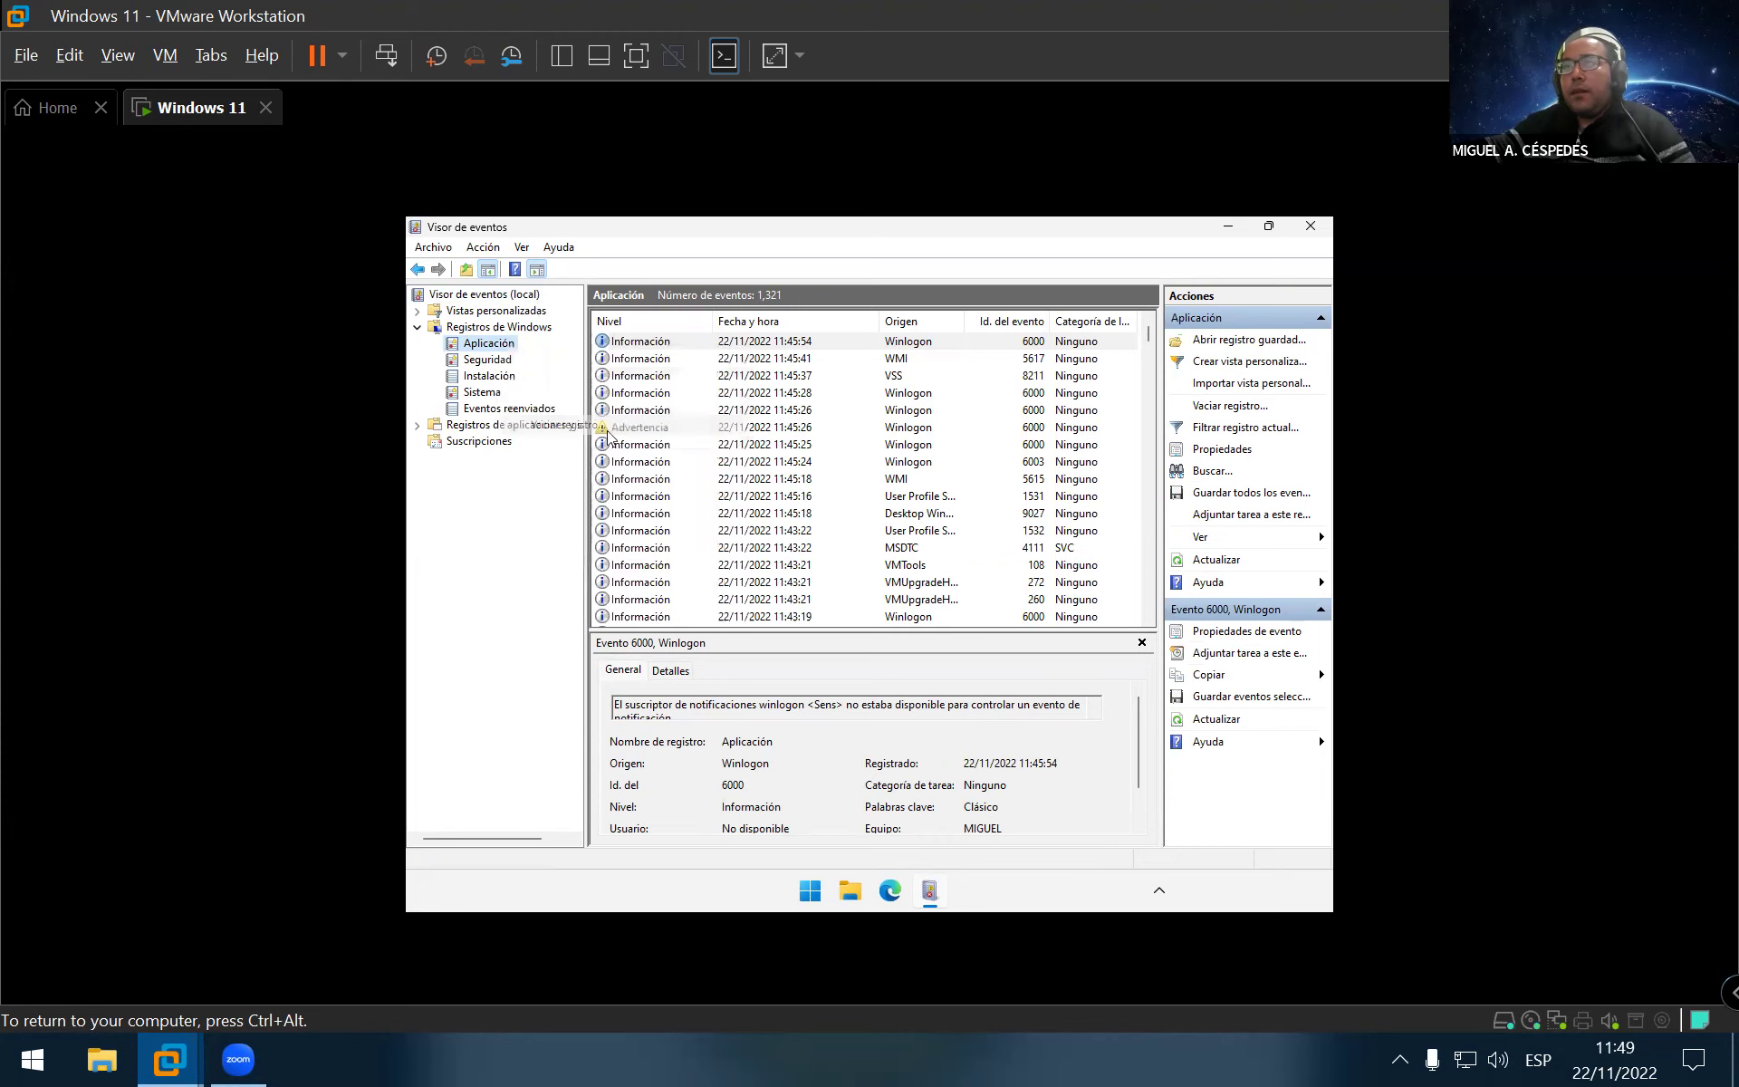
left_click(675, 338)
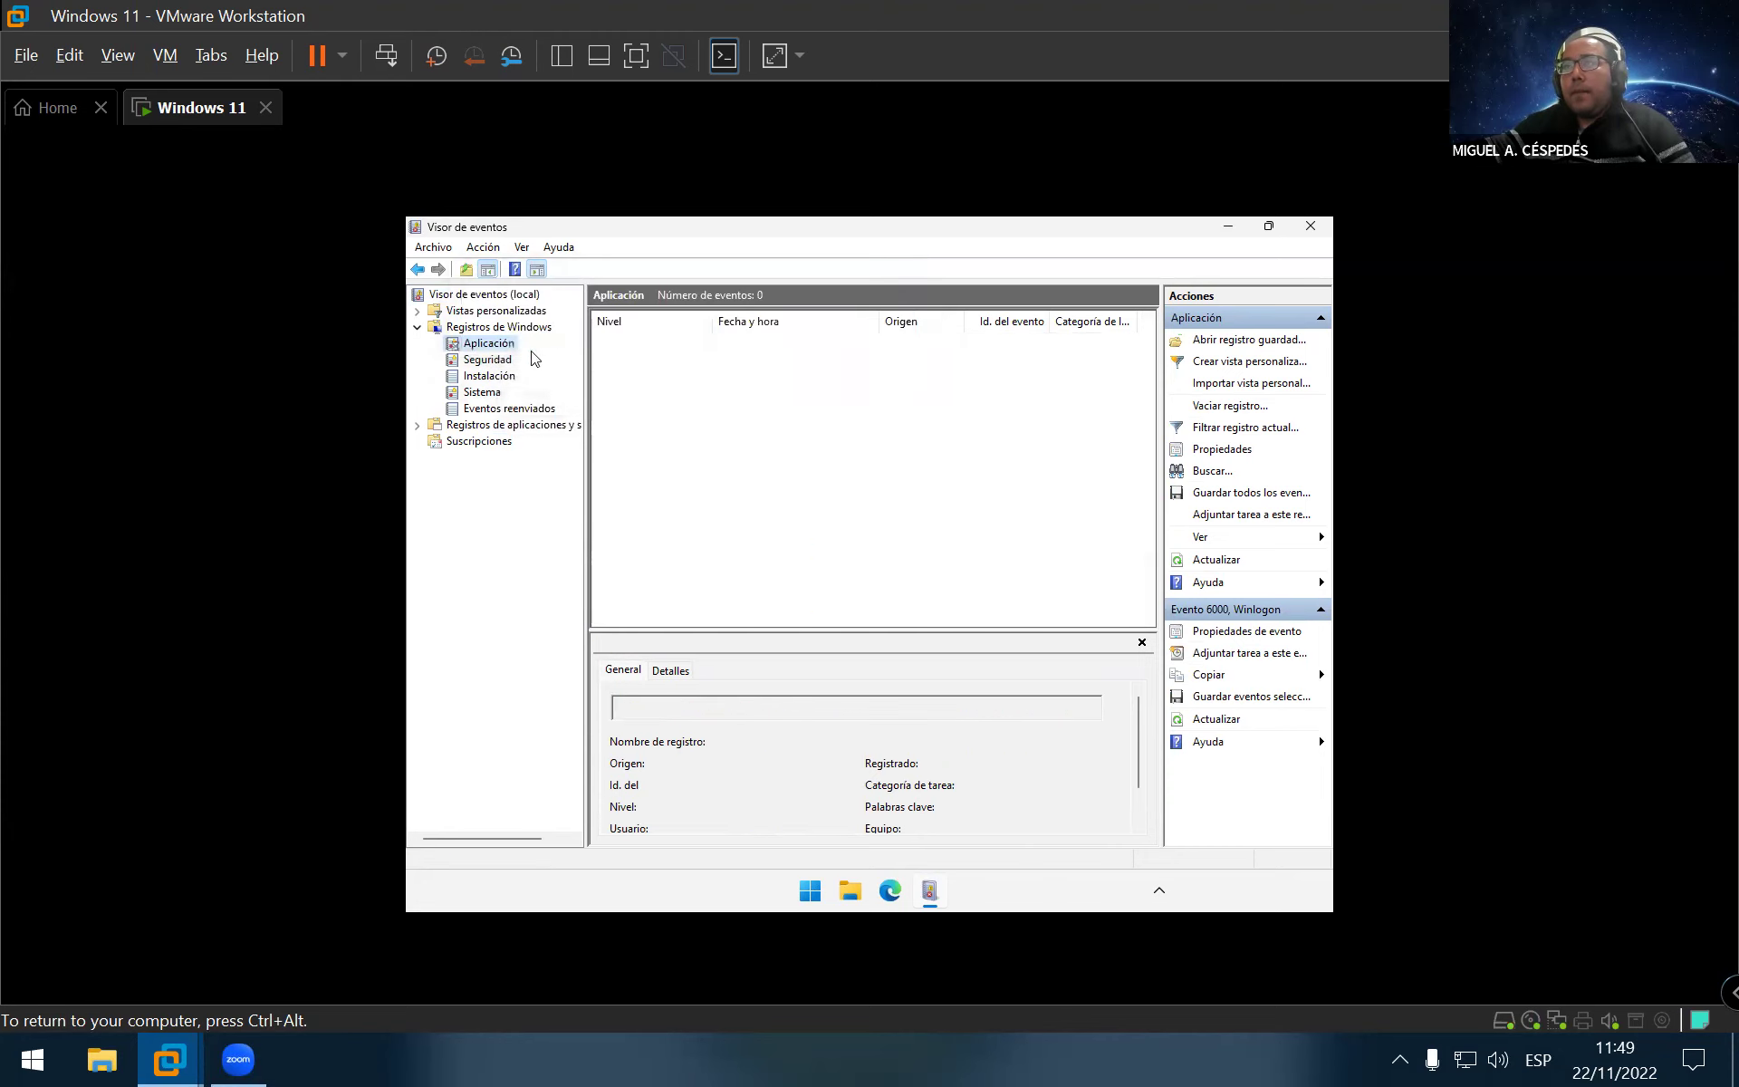
left_click(502, 360)
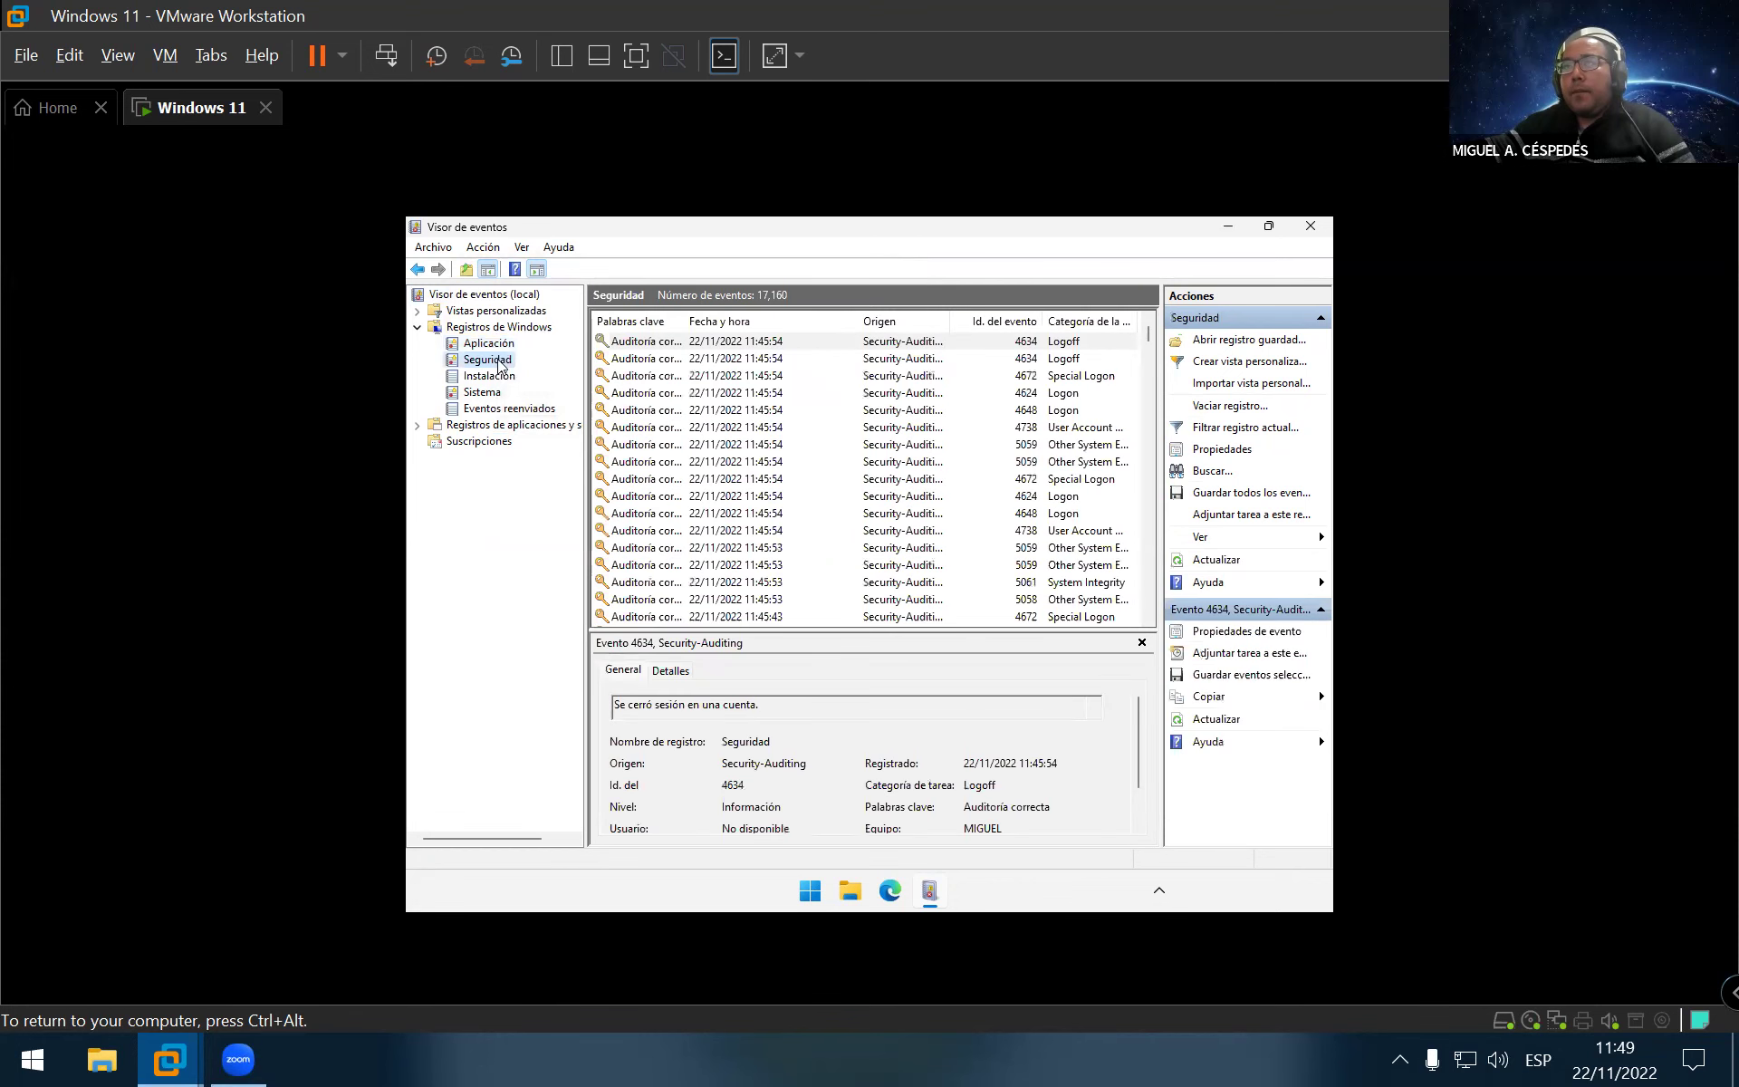
right_click(499, 364)
left_click(563, 441)
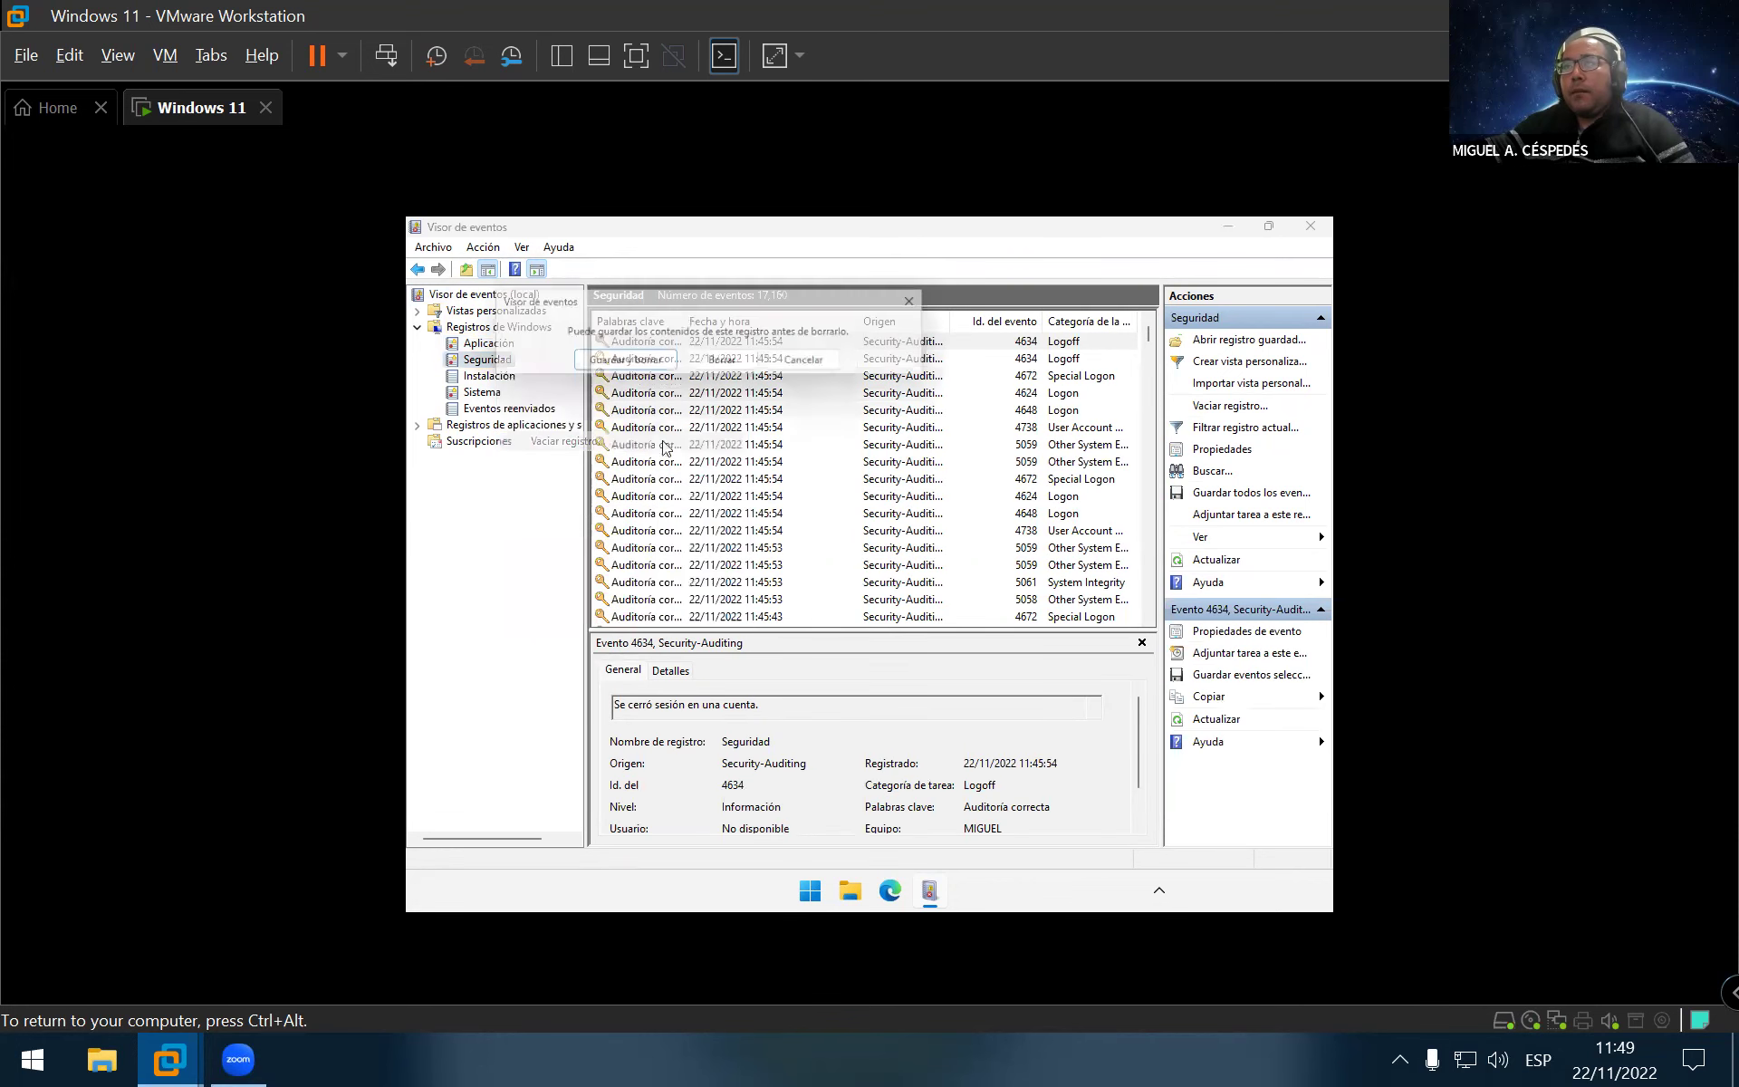
left_click(738, 360)
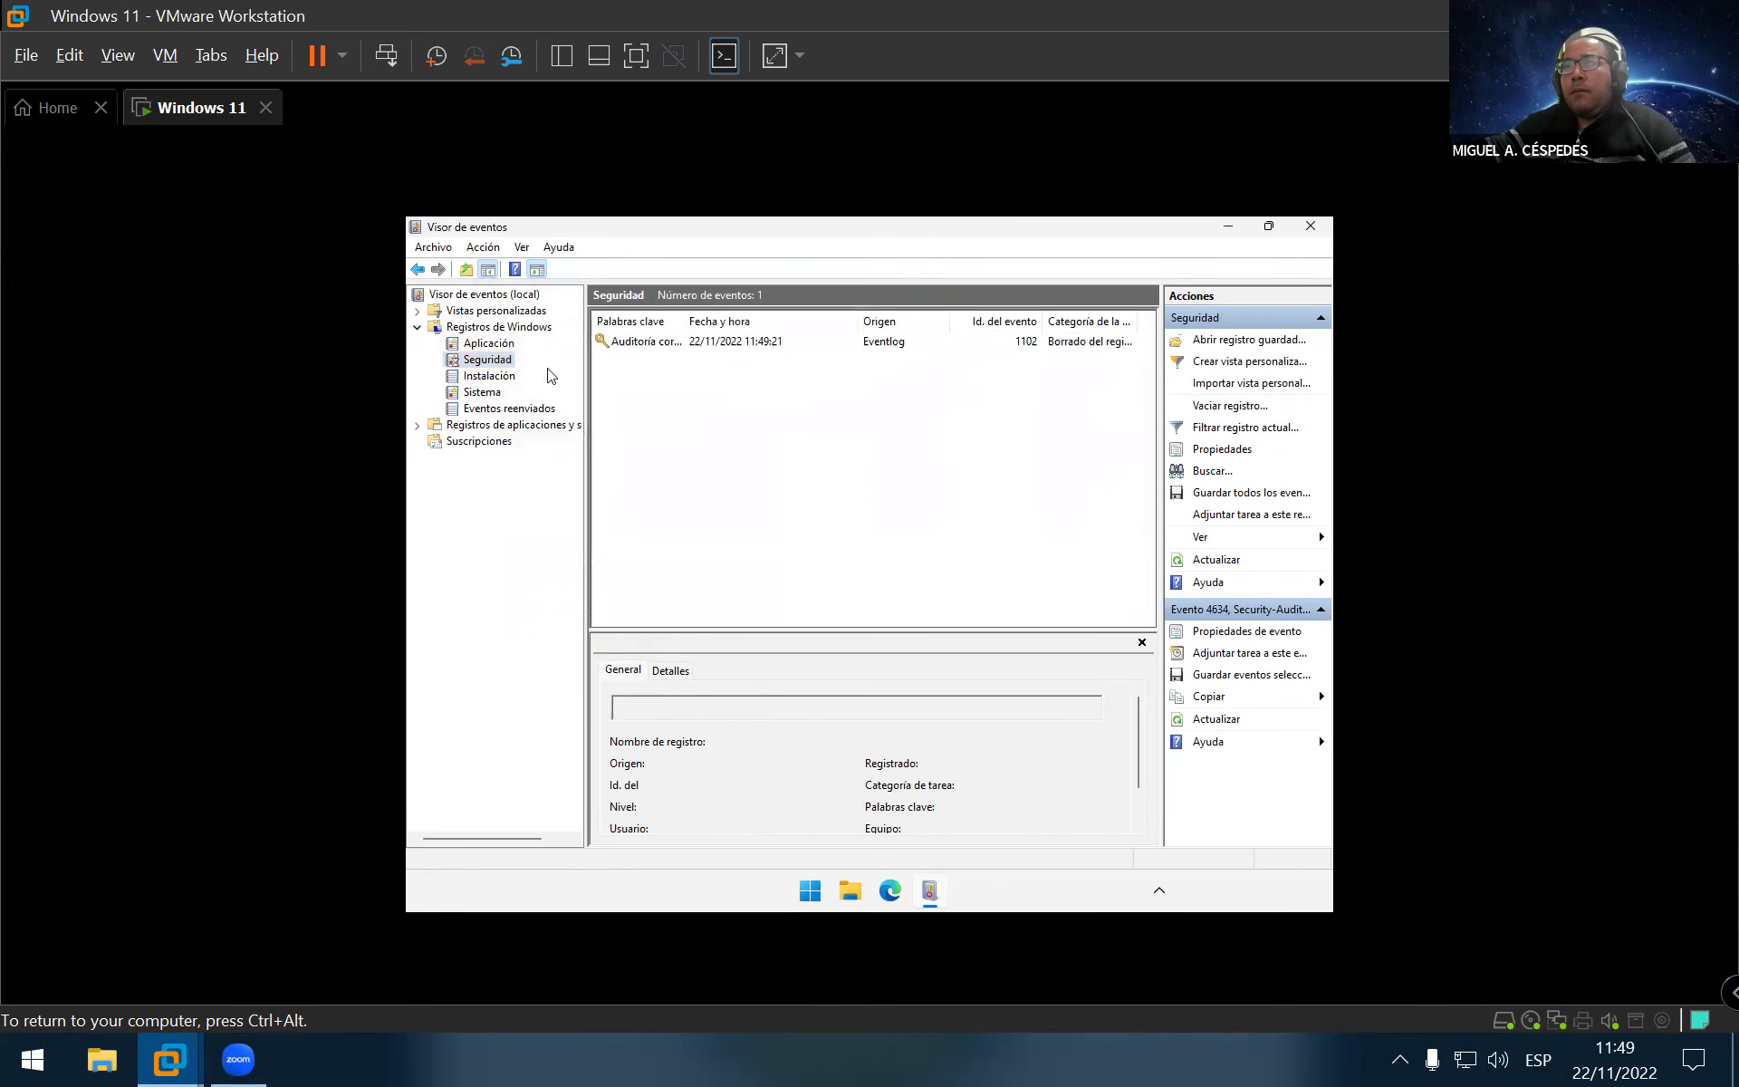
Clear the Instalación and Sistema logs without saving them
right_click(490, 379)
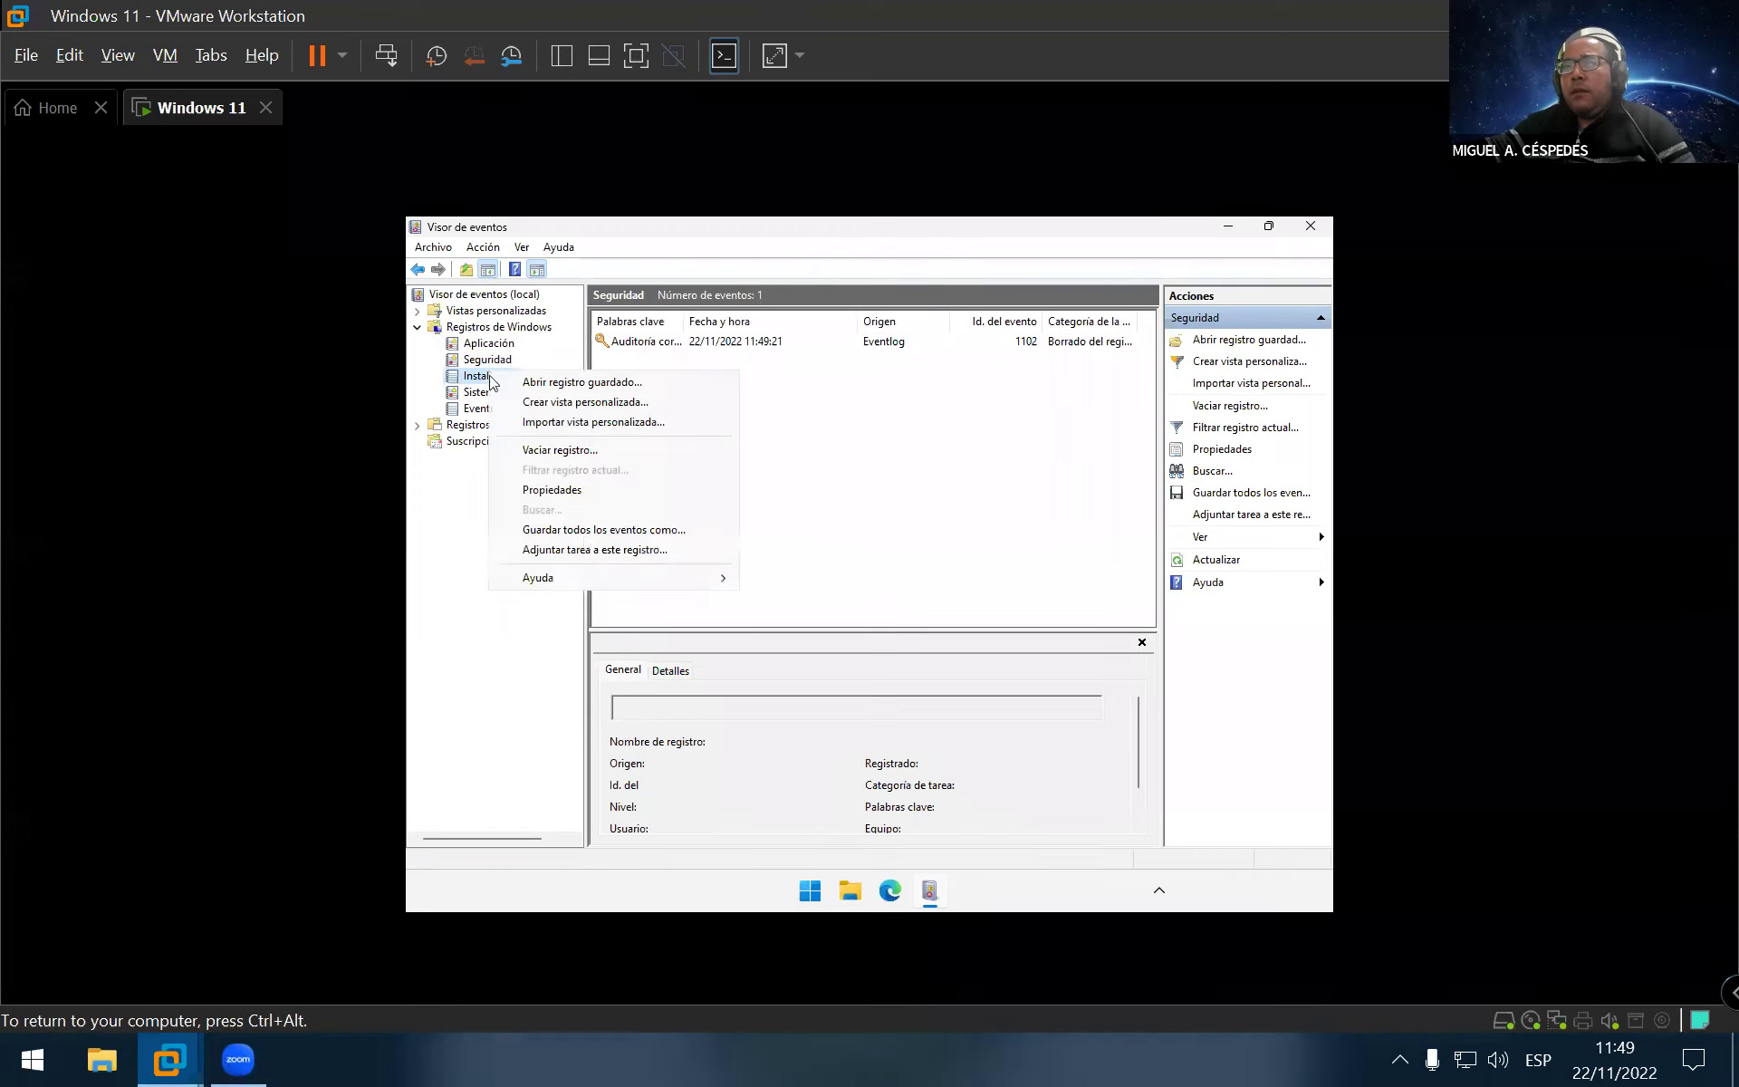
left_click(548, 450)
left_click(765, 390)
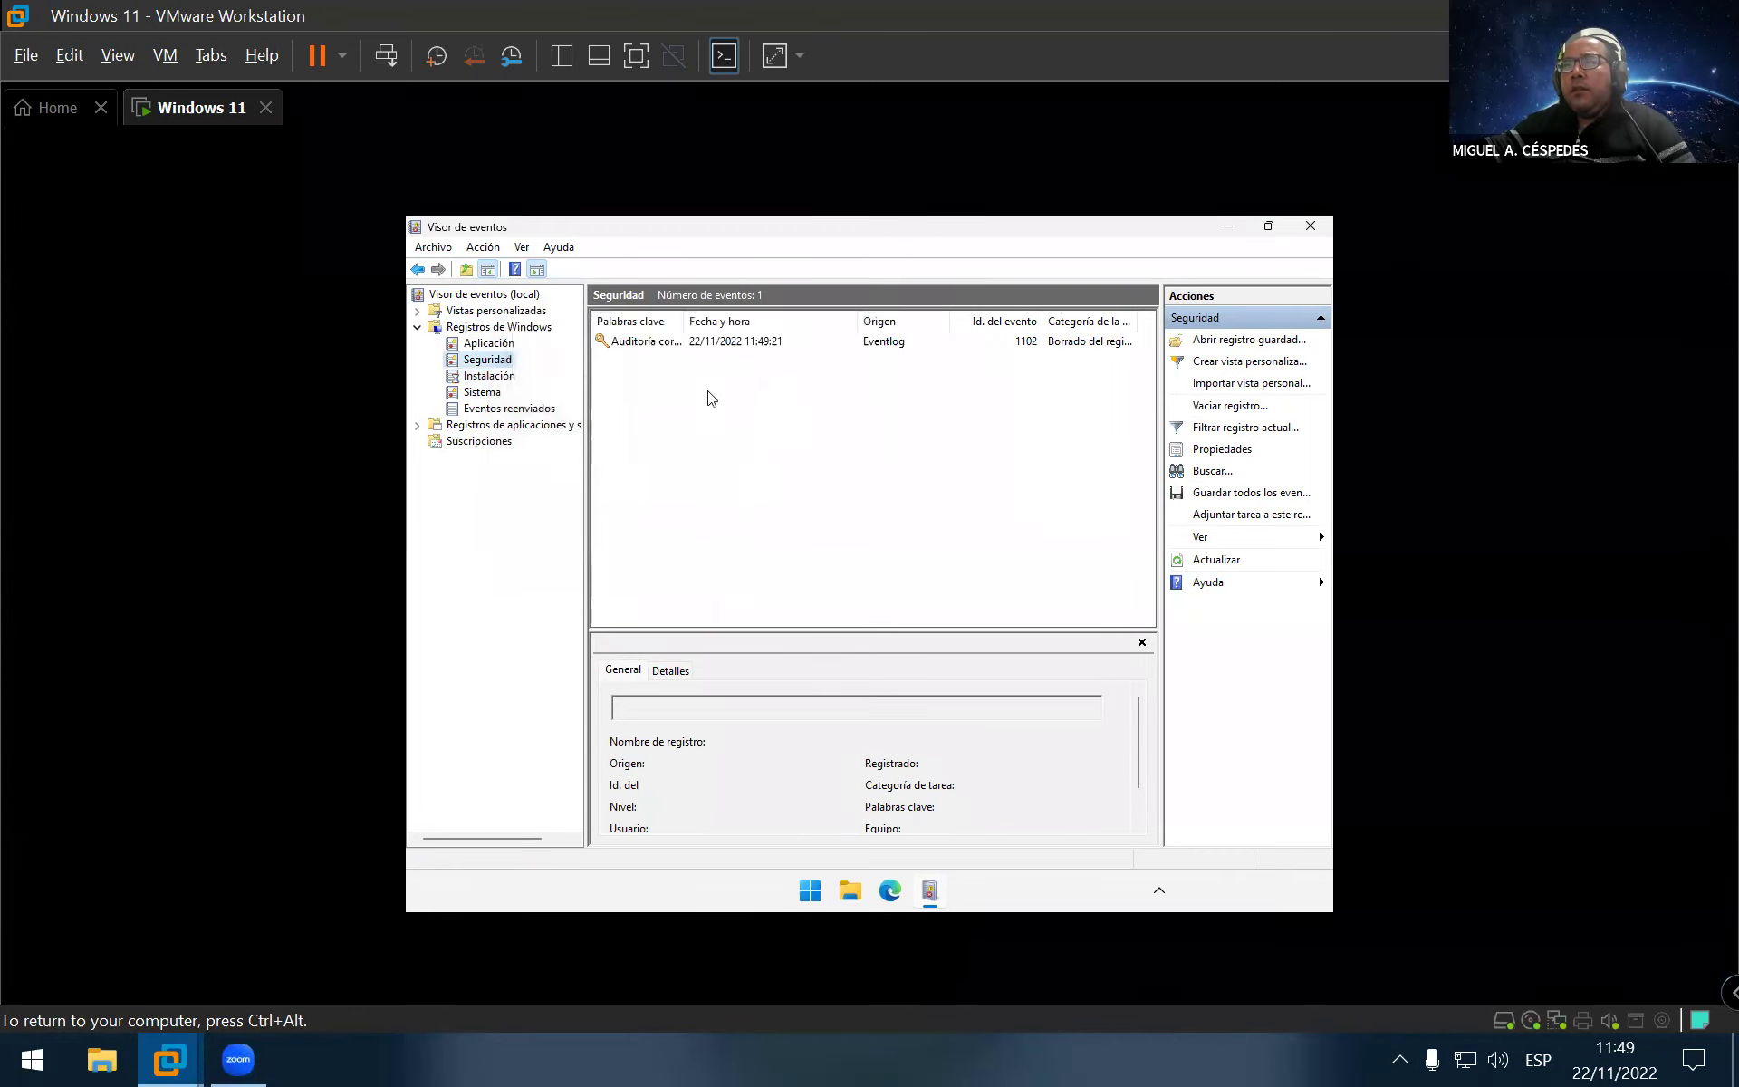
left_click(486, 392)
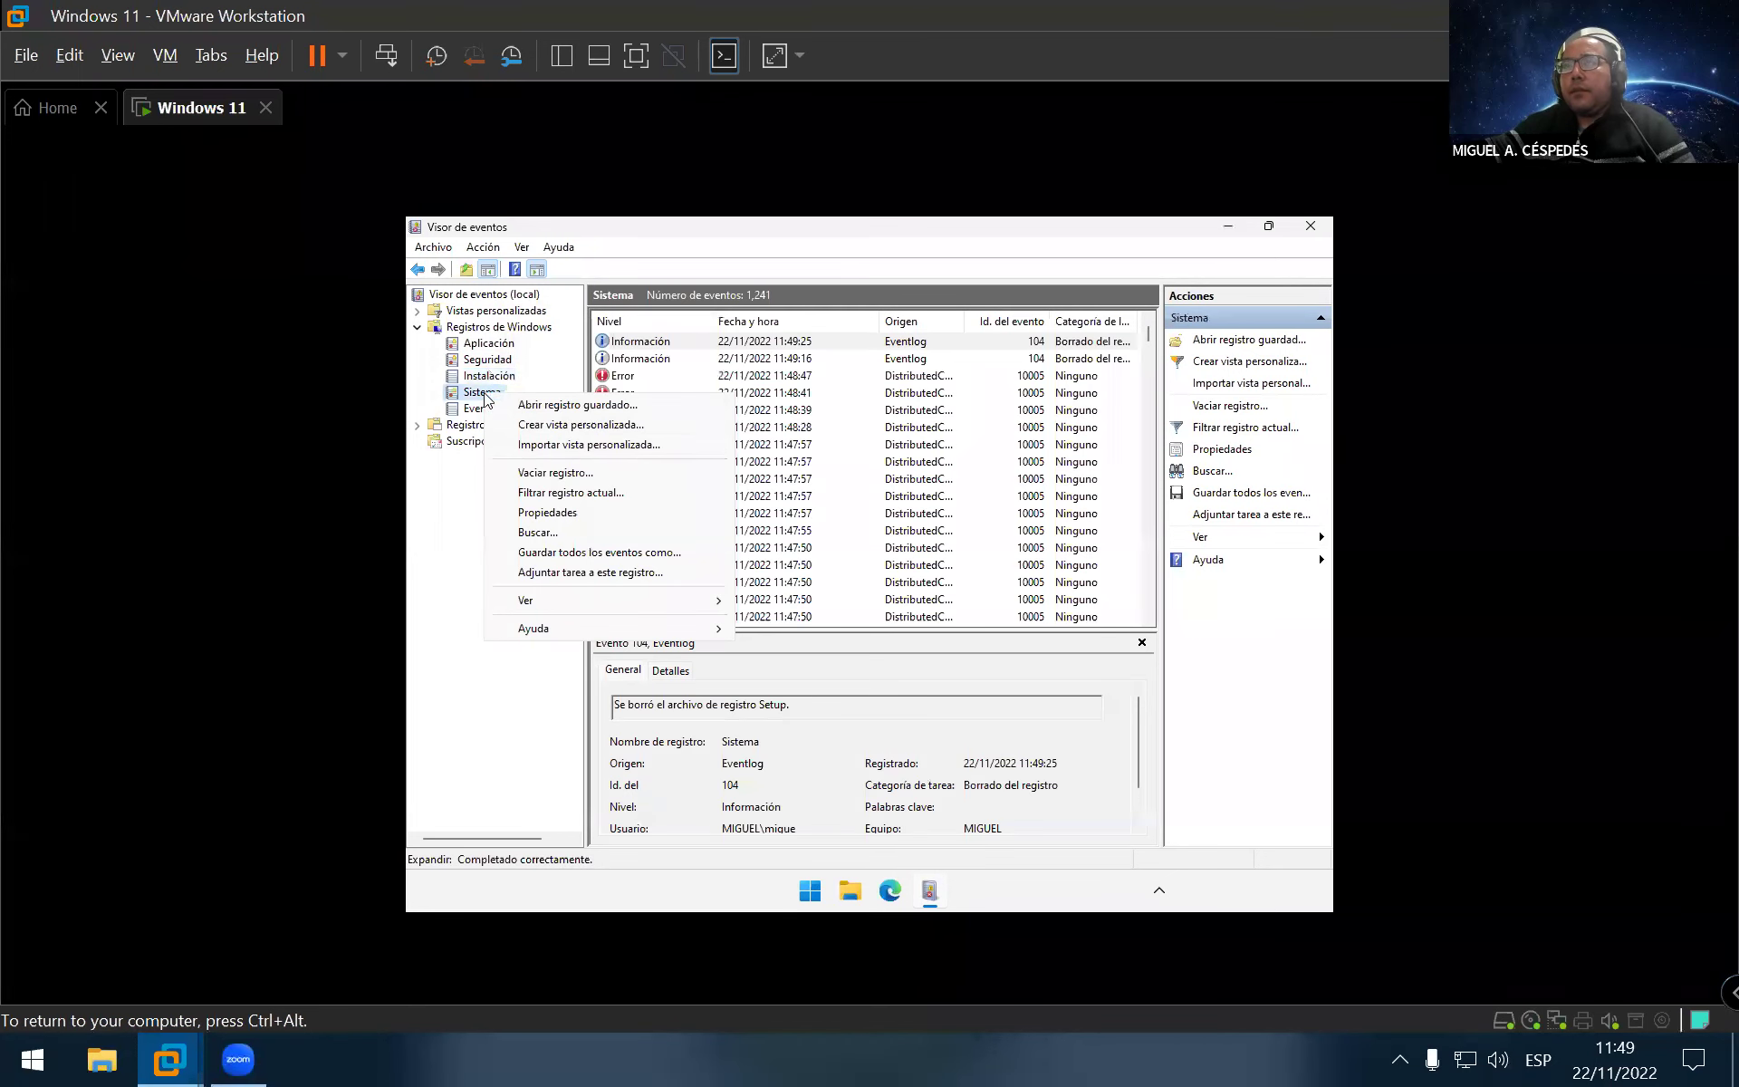
right_click(487, 393)
left_click(559, 471)
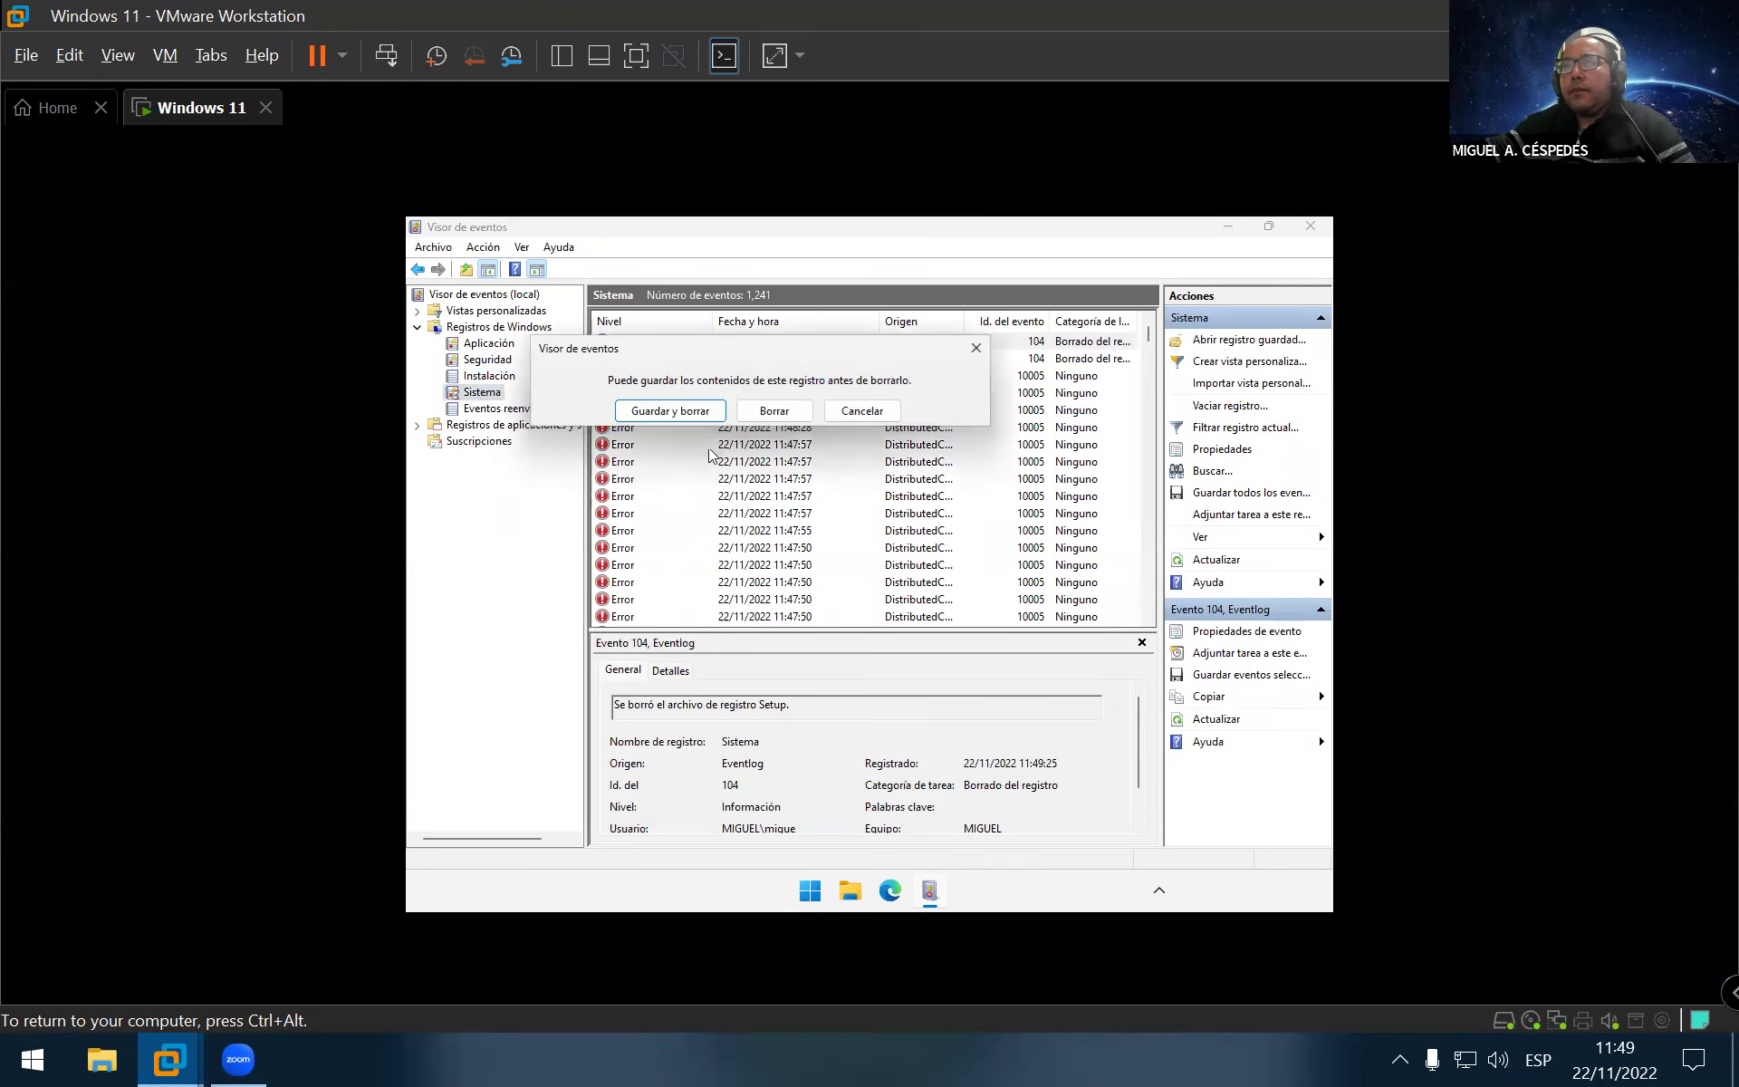
left_click(771, 407)
Check each Windows log's remaining event count, then close Event Viewer
left_click(509, 408)
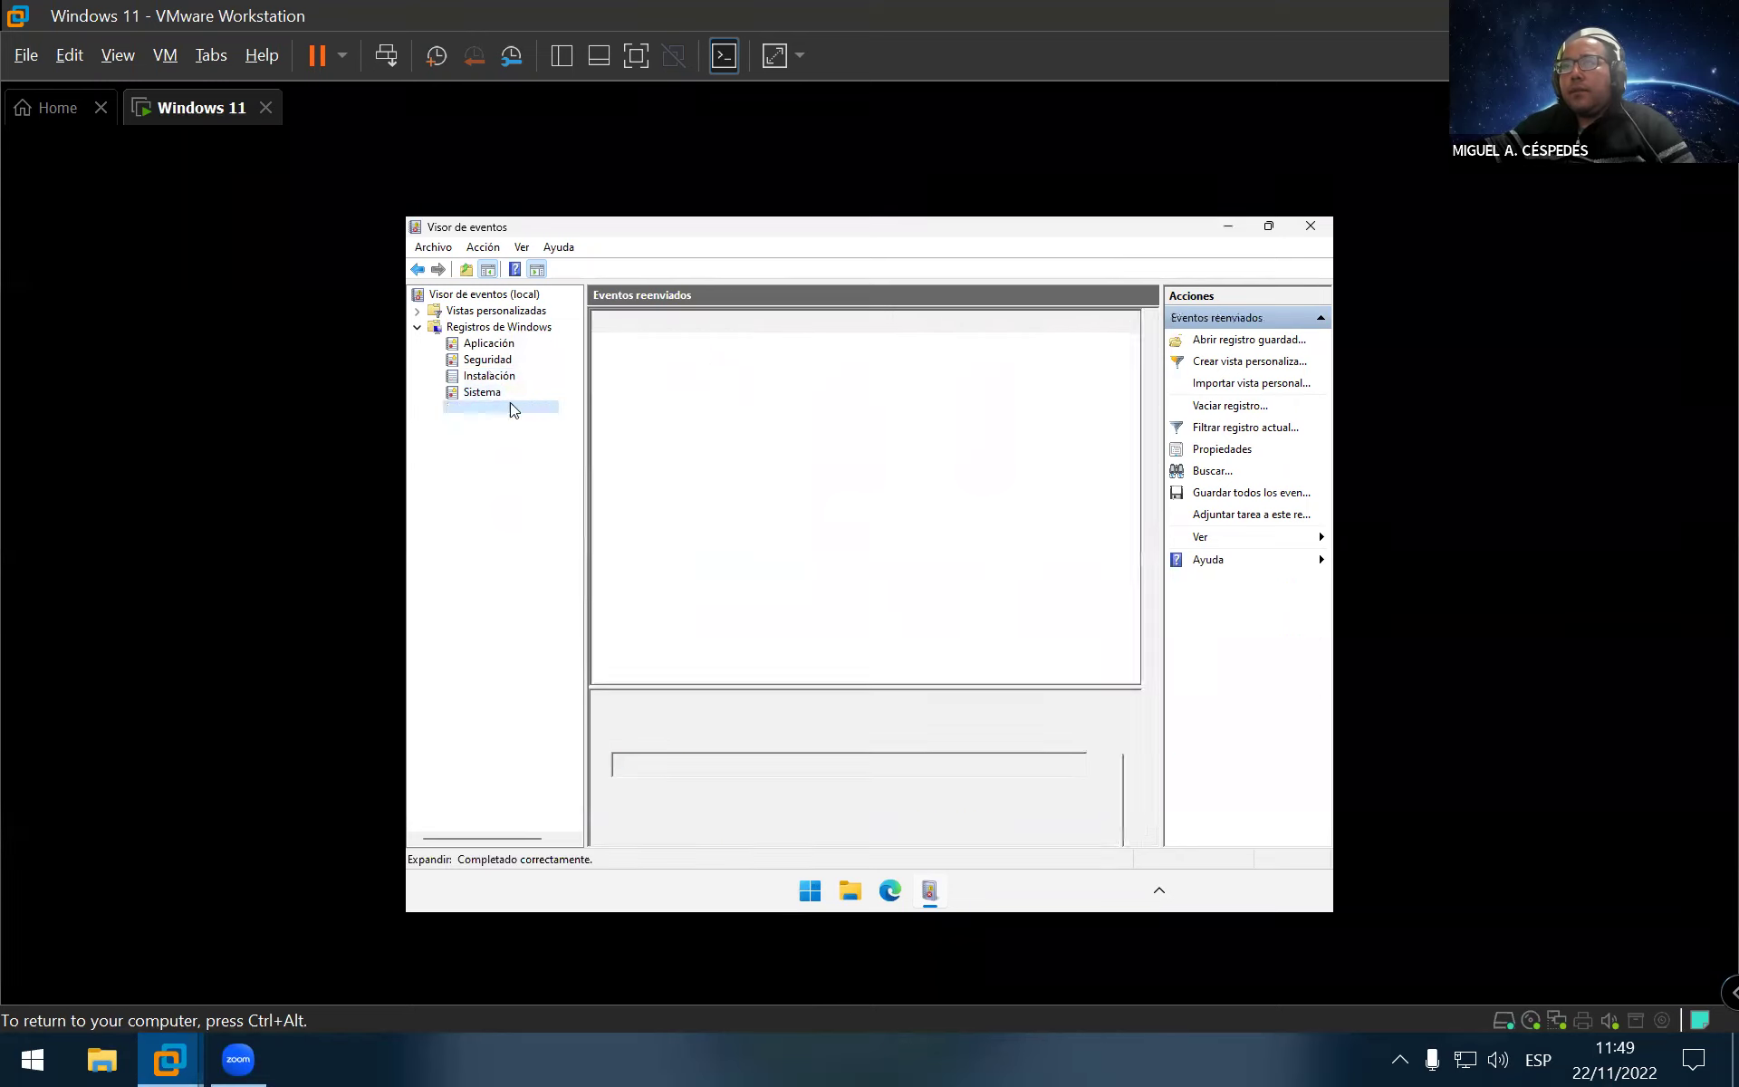
left_click(498, 328)
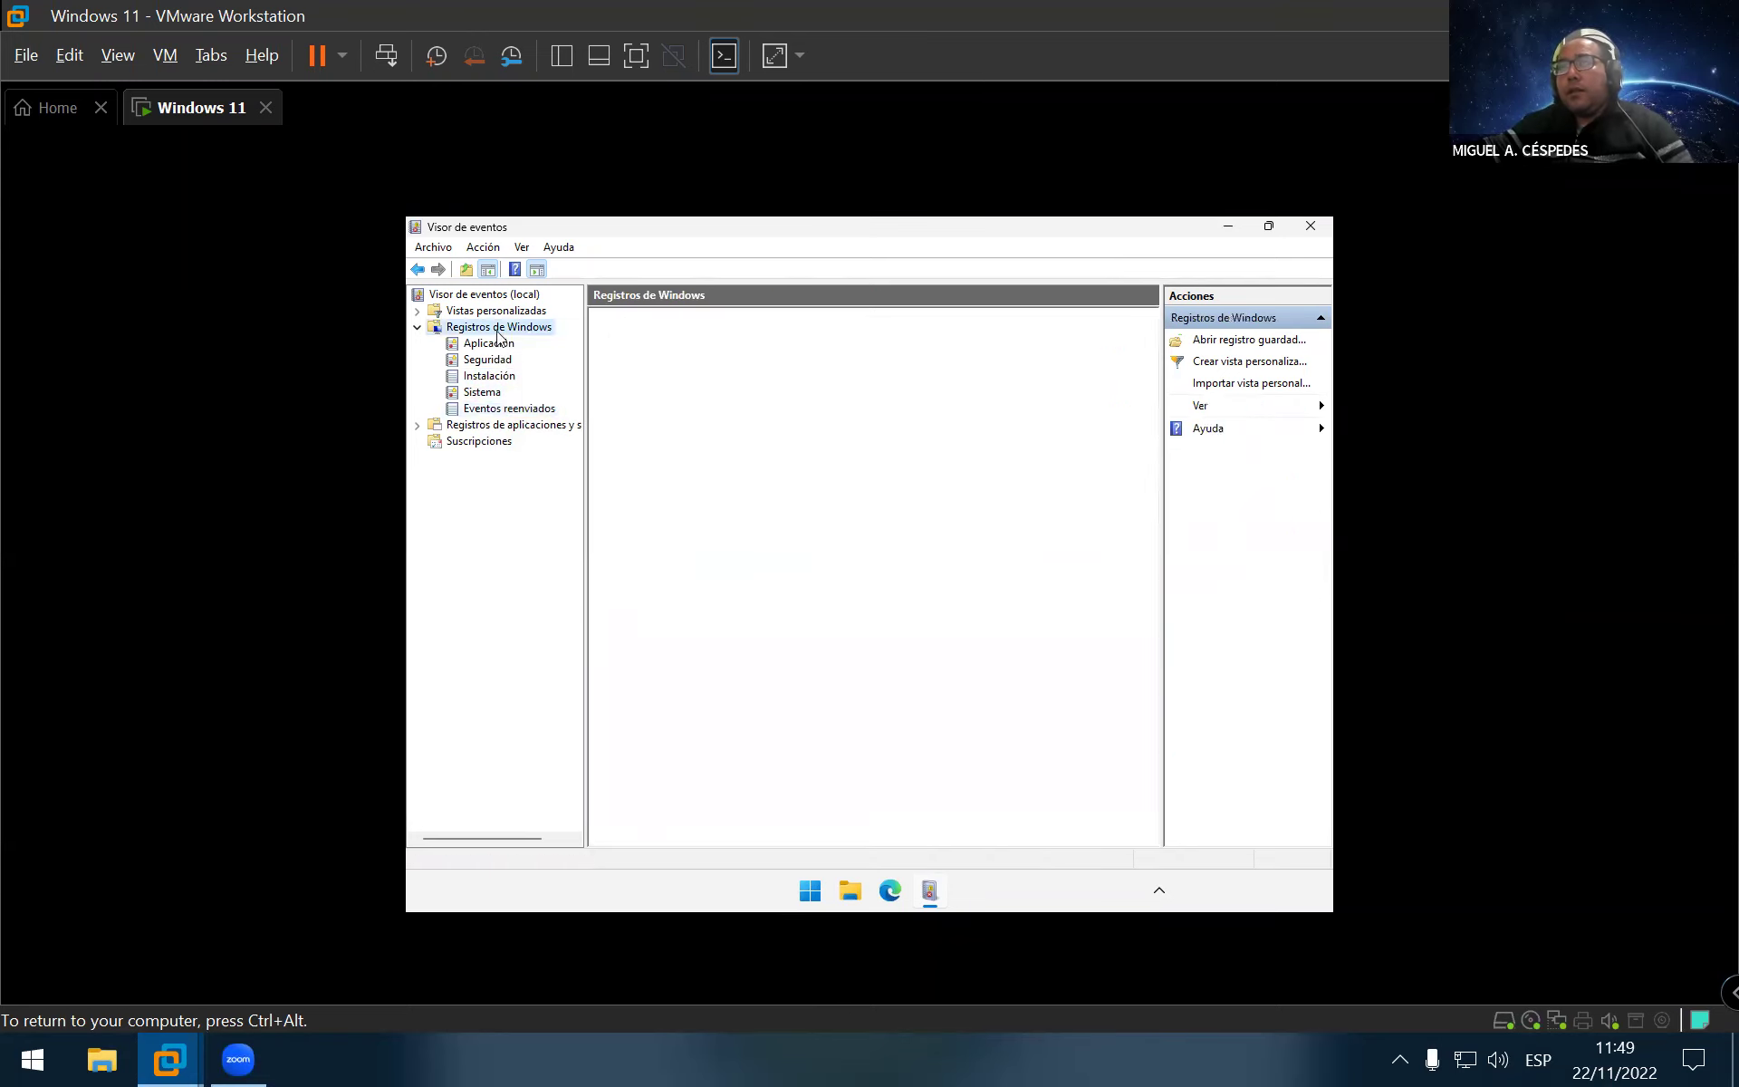
left_click(488, 349)
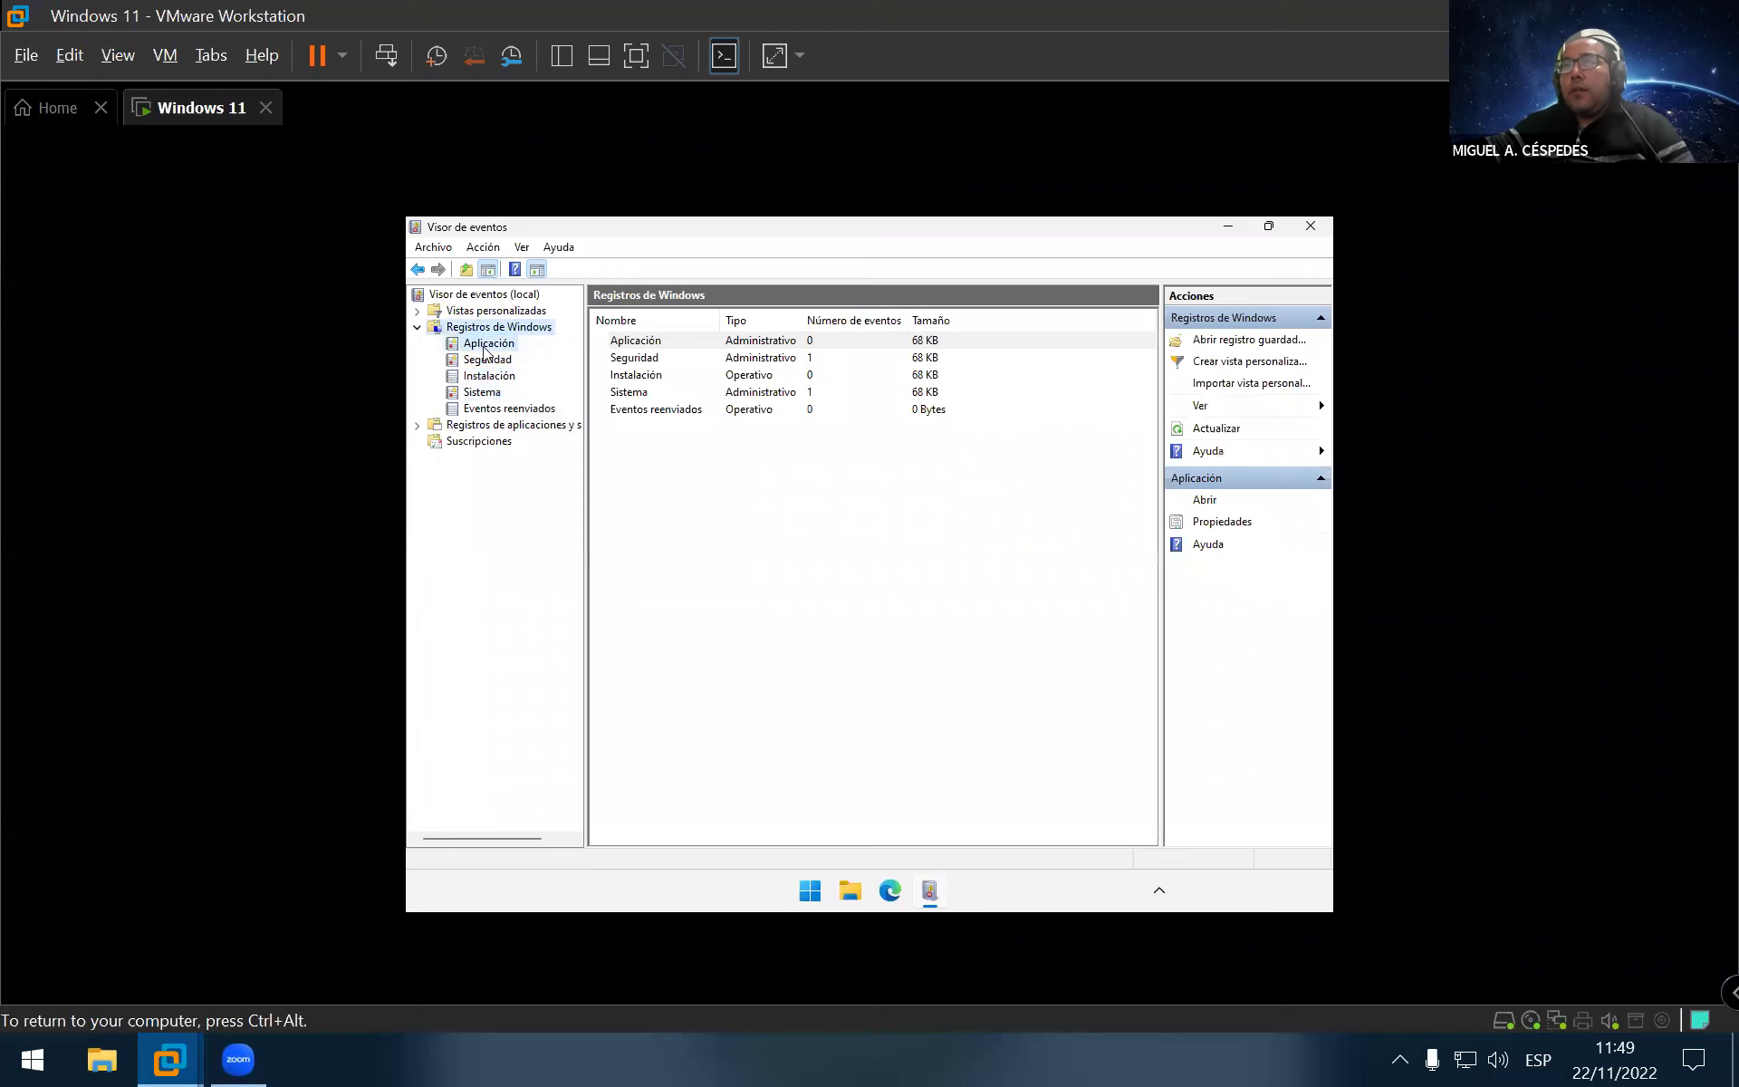
left_click(496, 361)
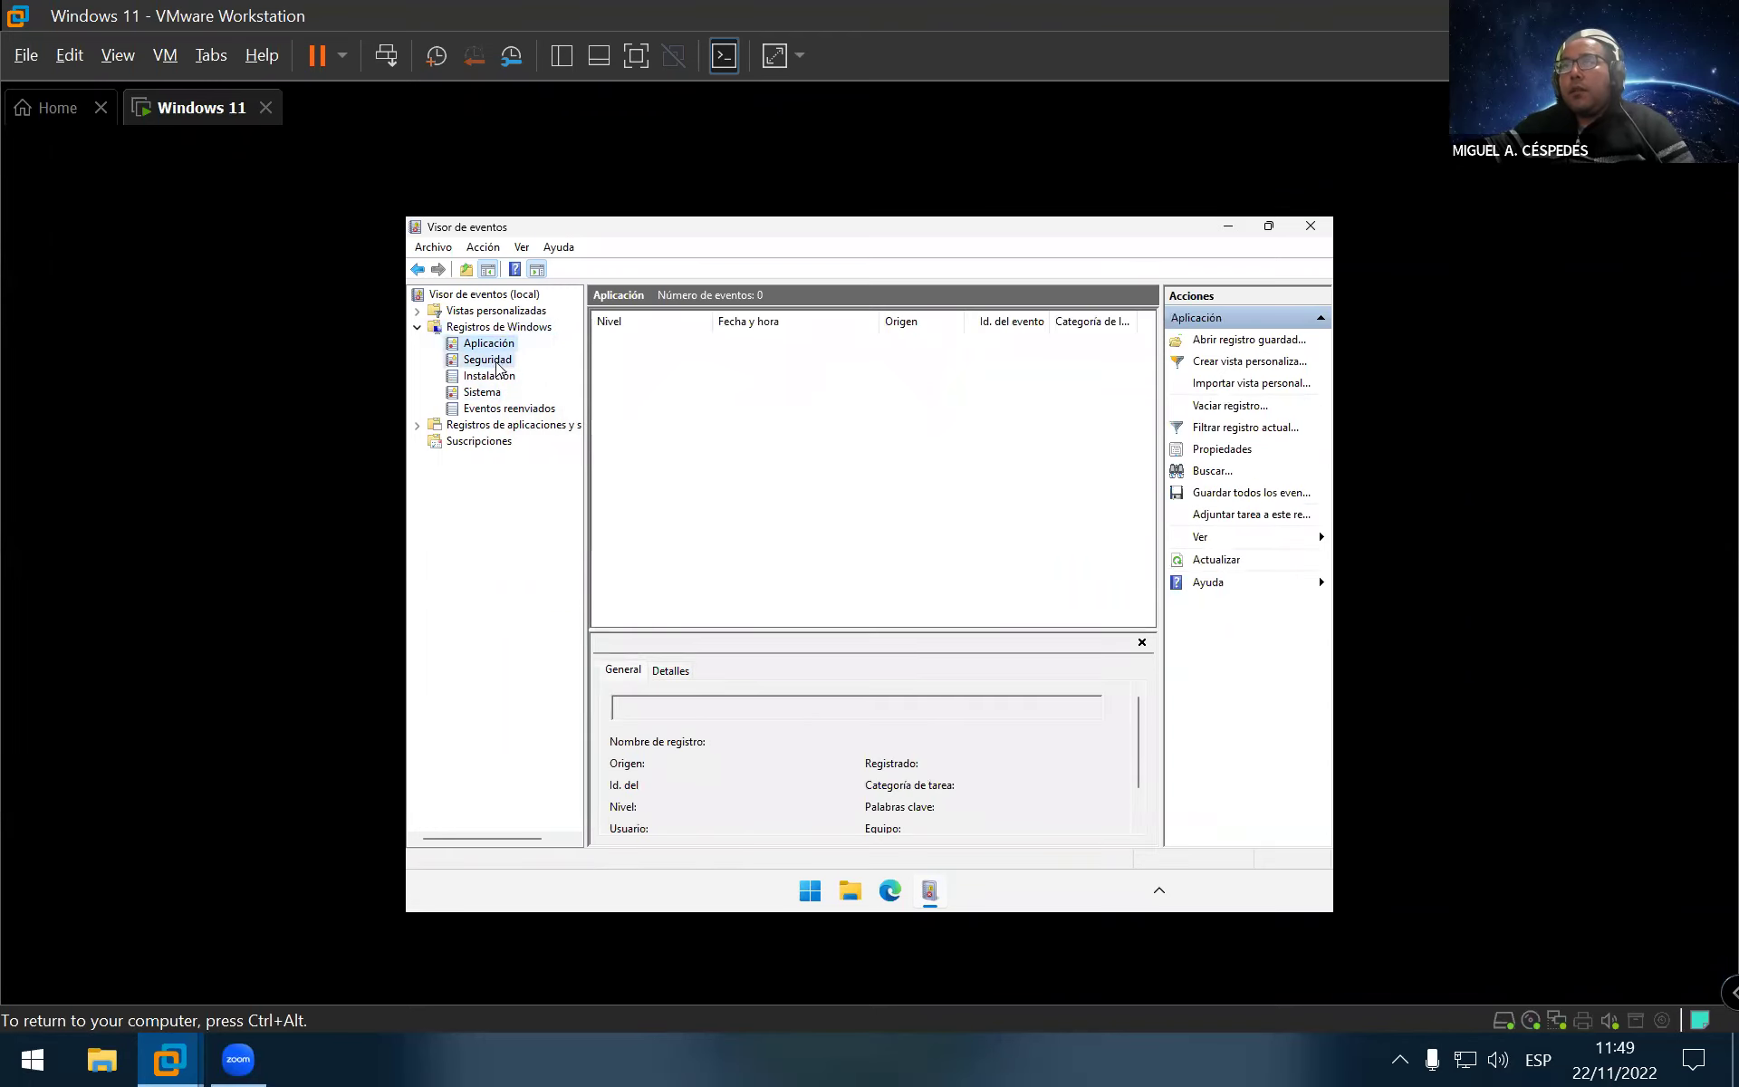
left_click(497, 379)
left_click(489, 395)
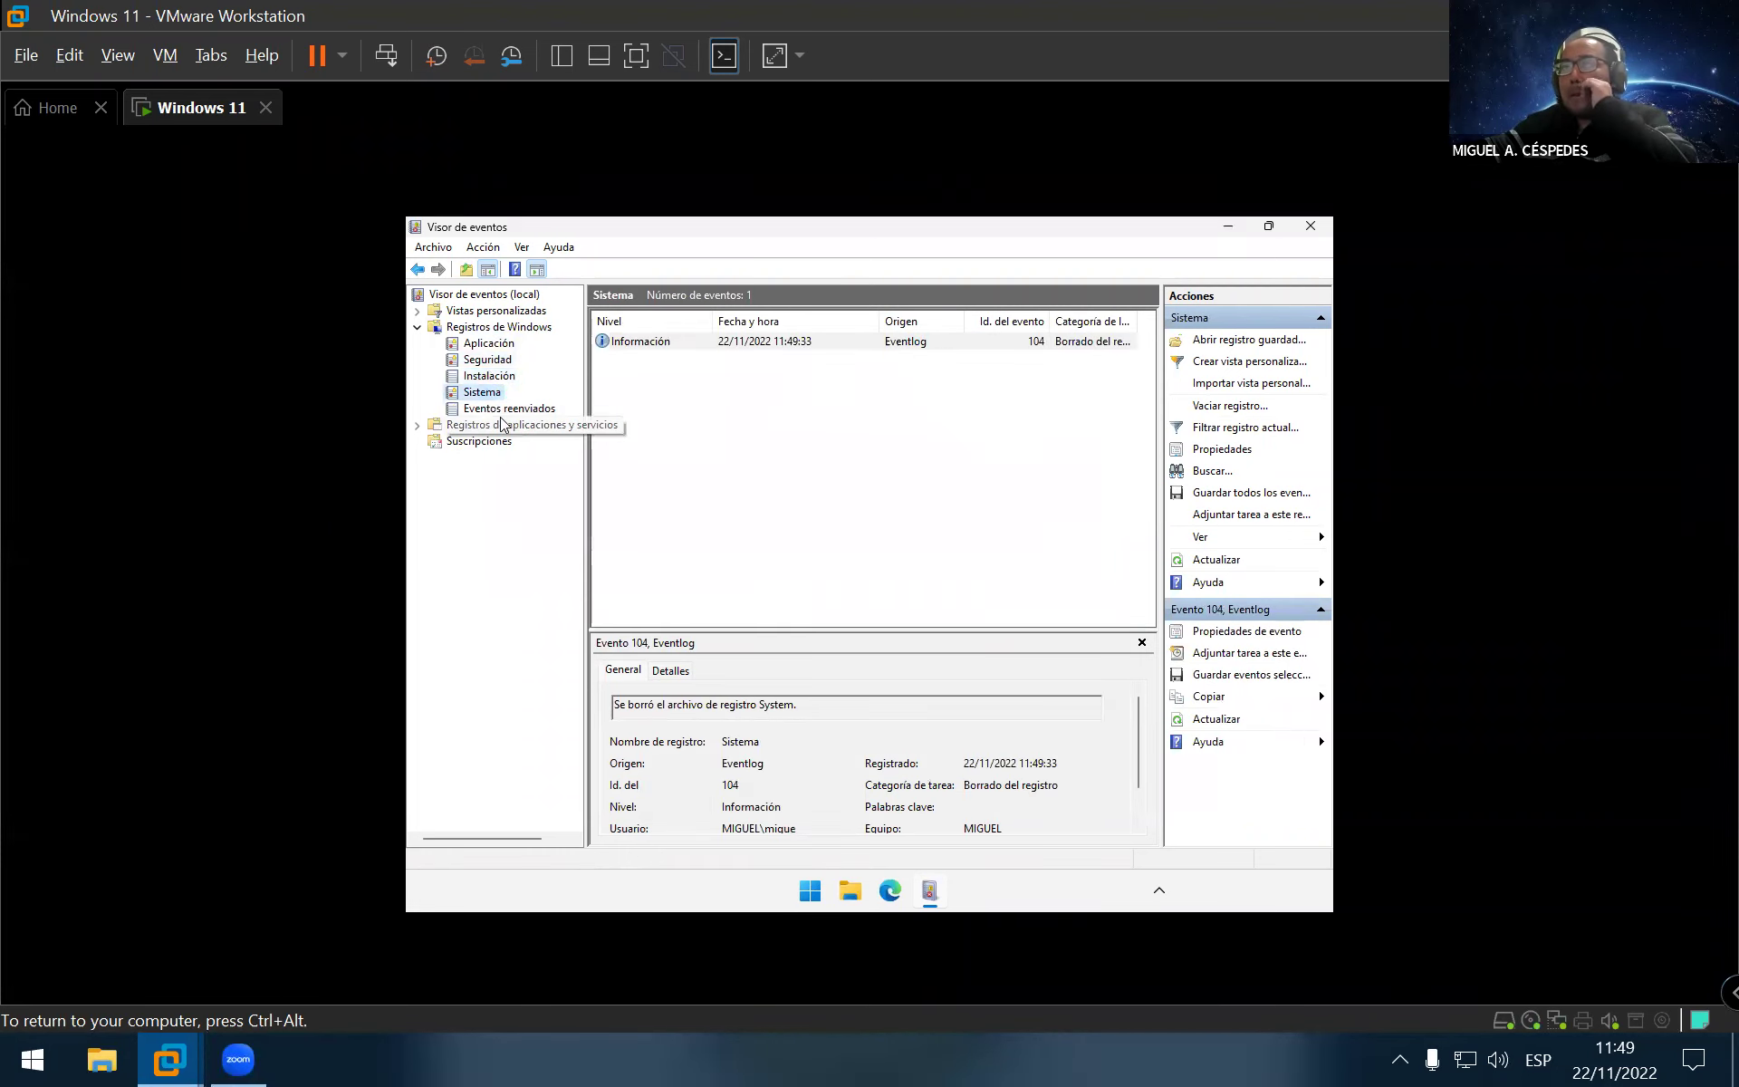
left_click(500, 425)
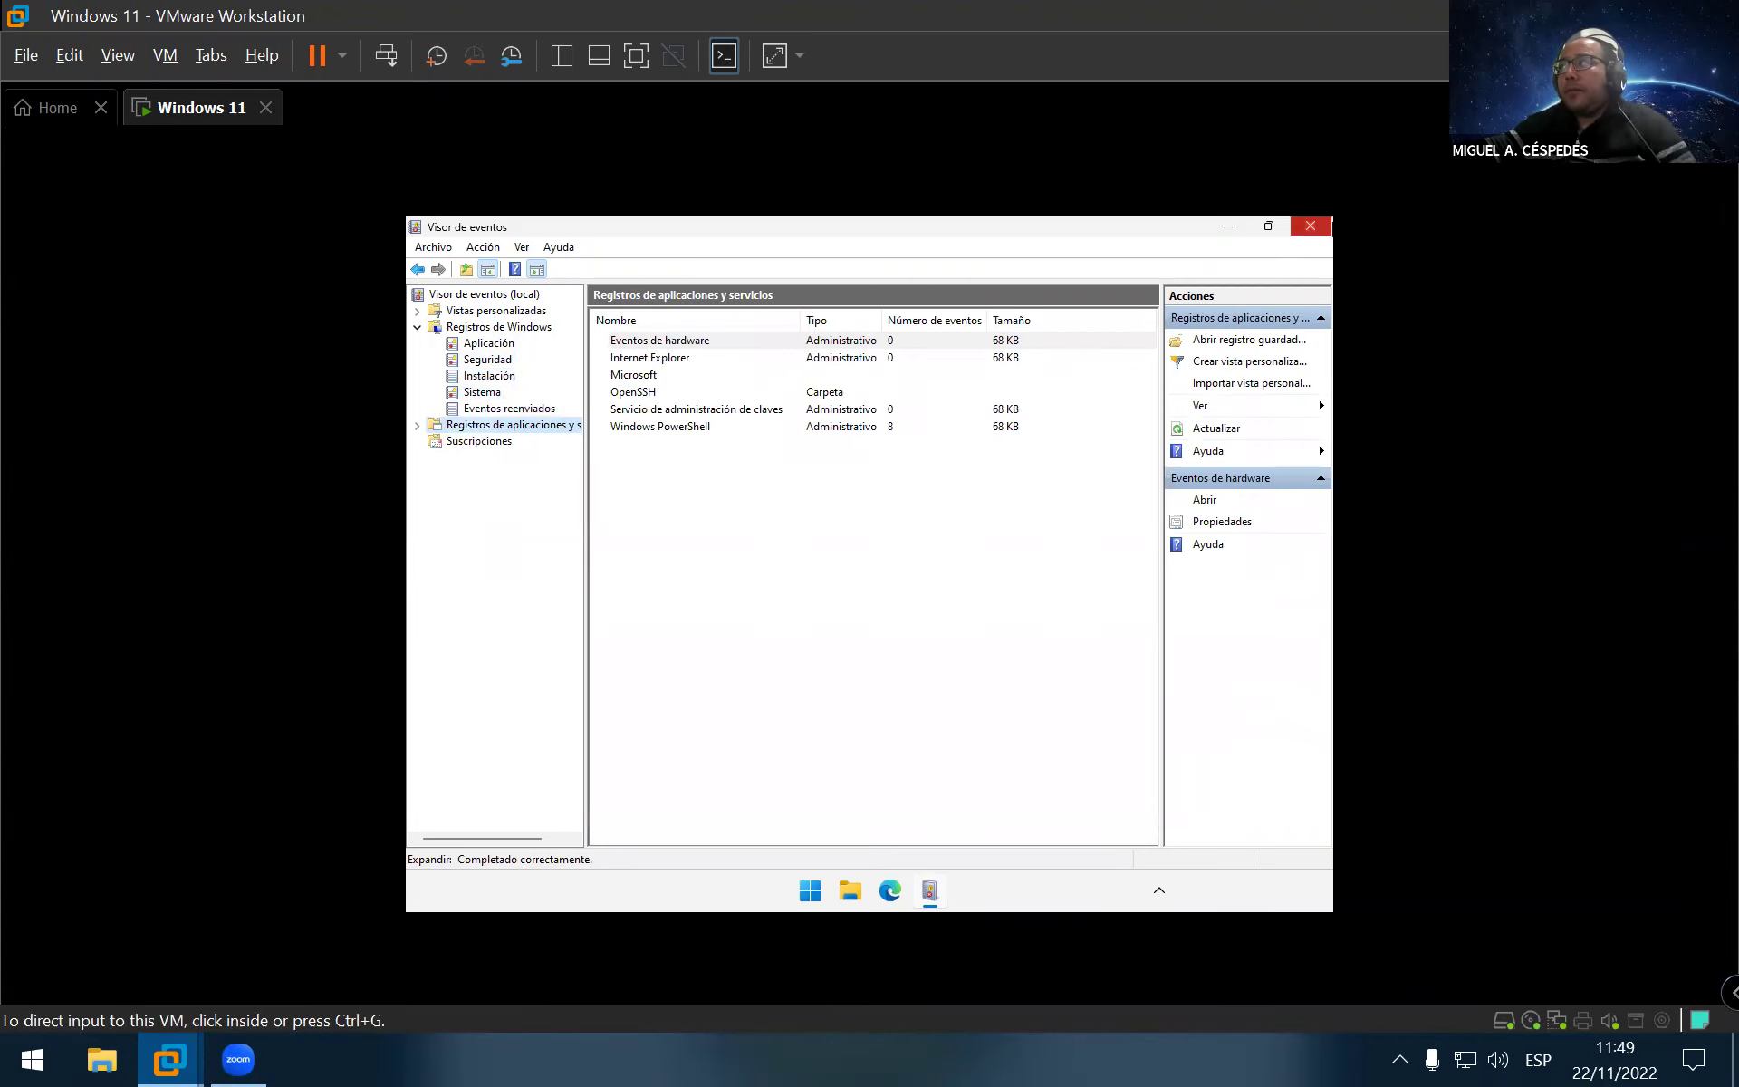
left_click(1311, 226)
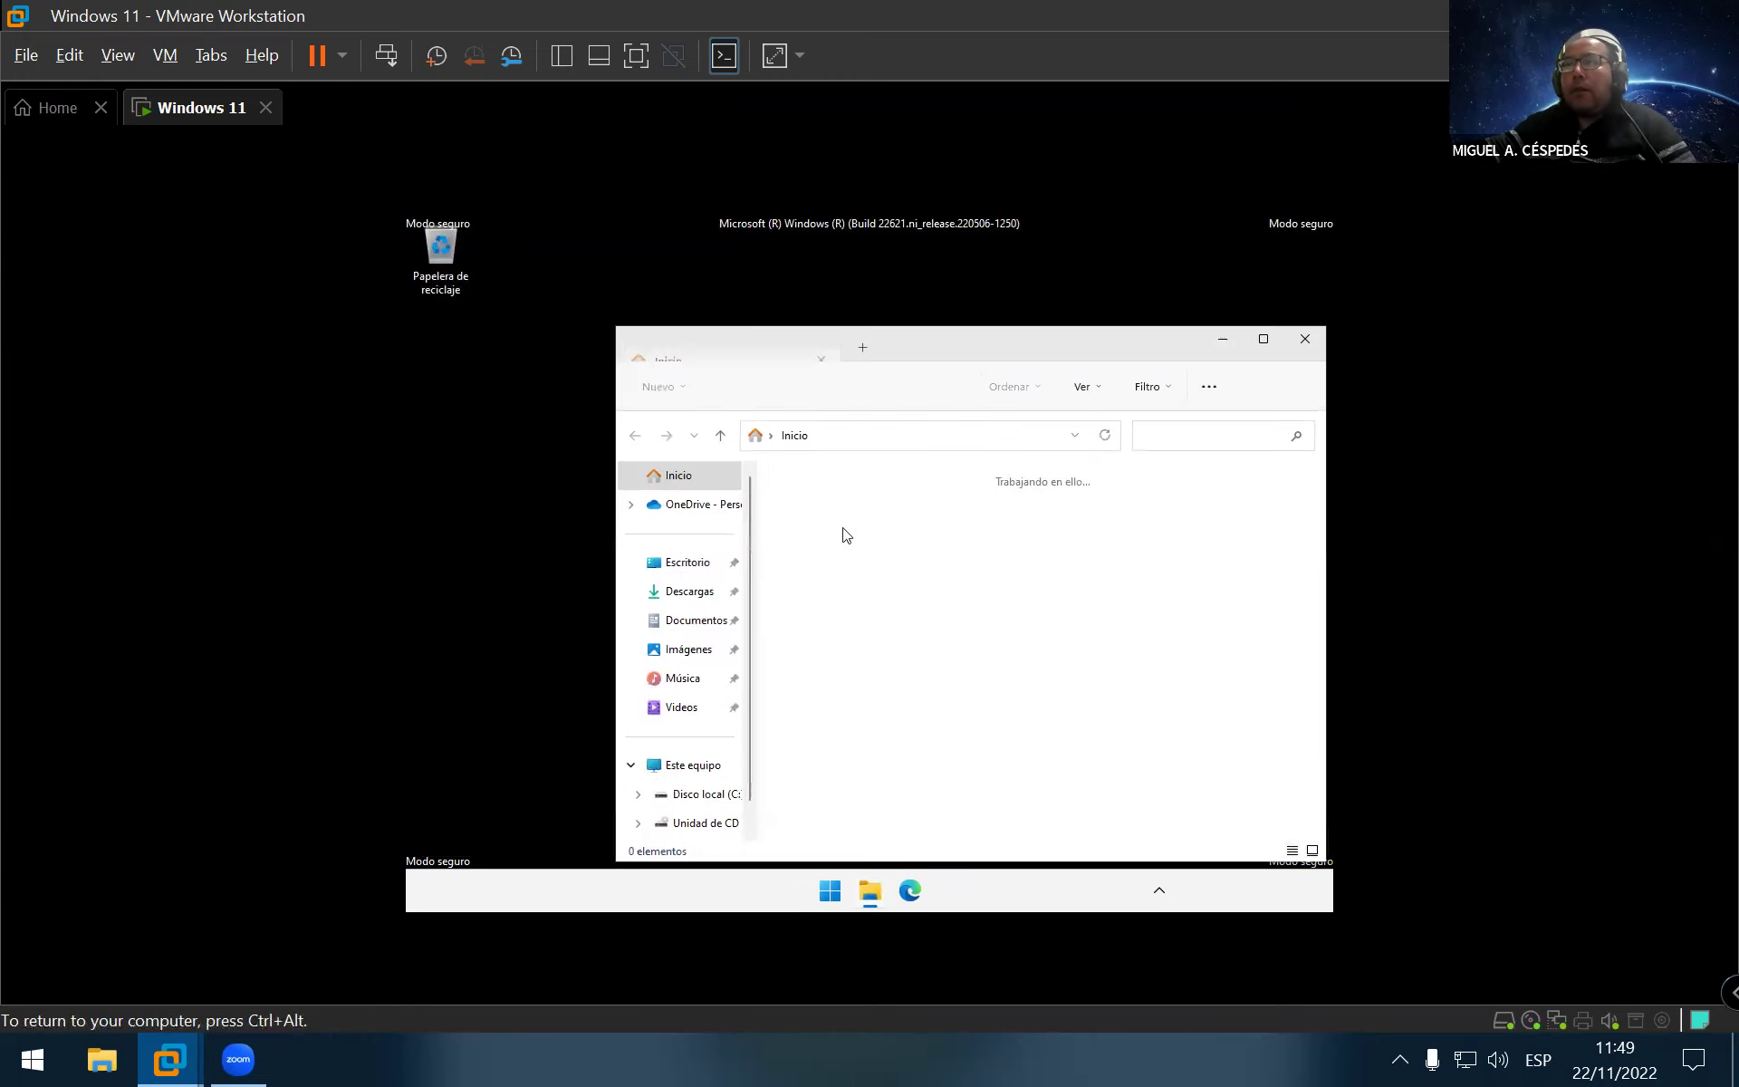
double_click(915, 358)
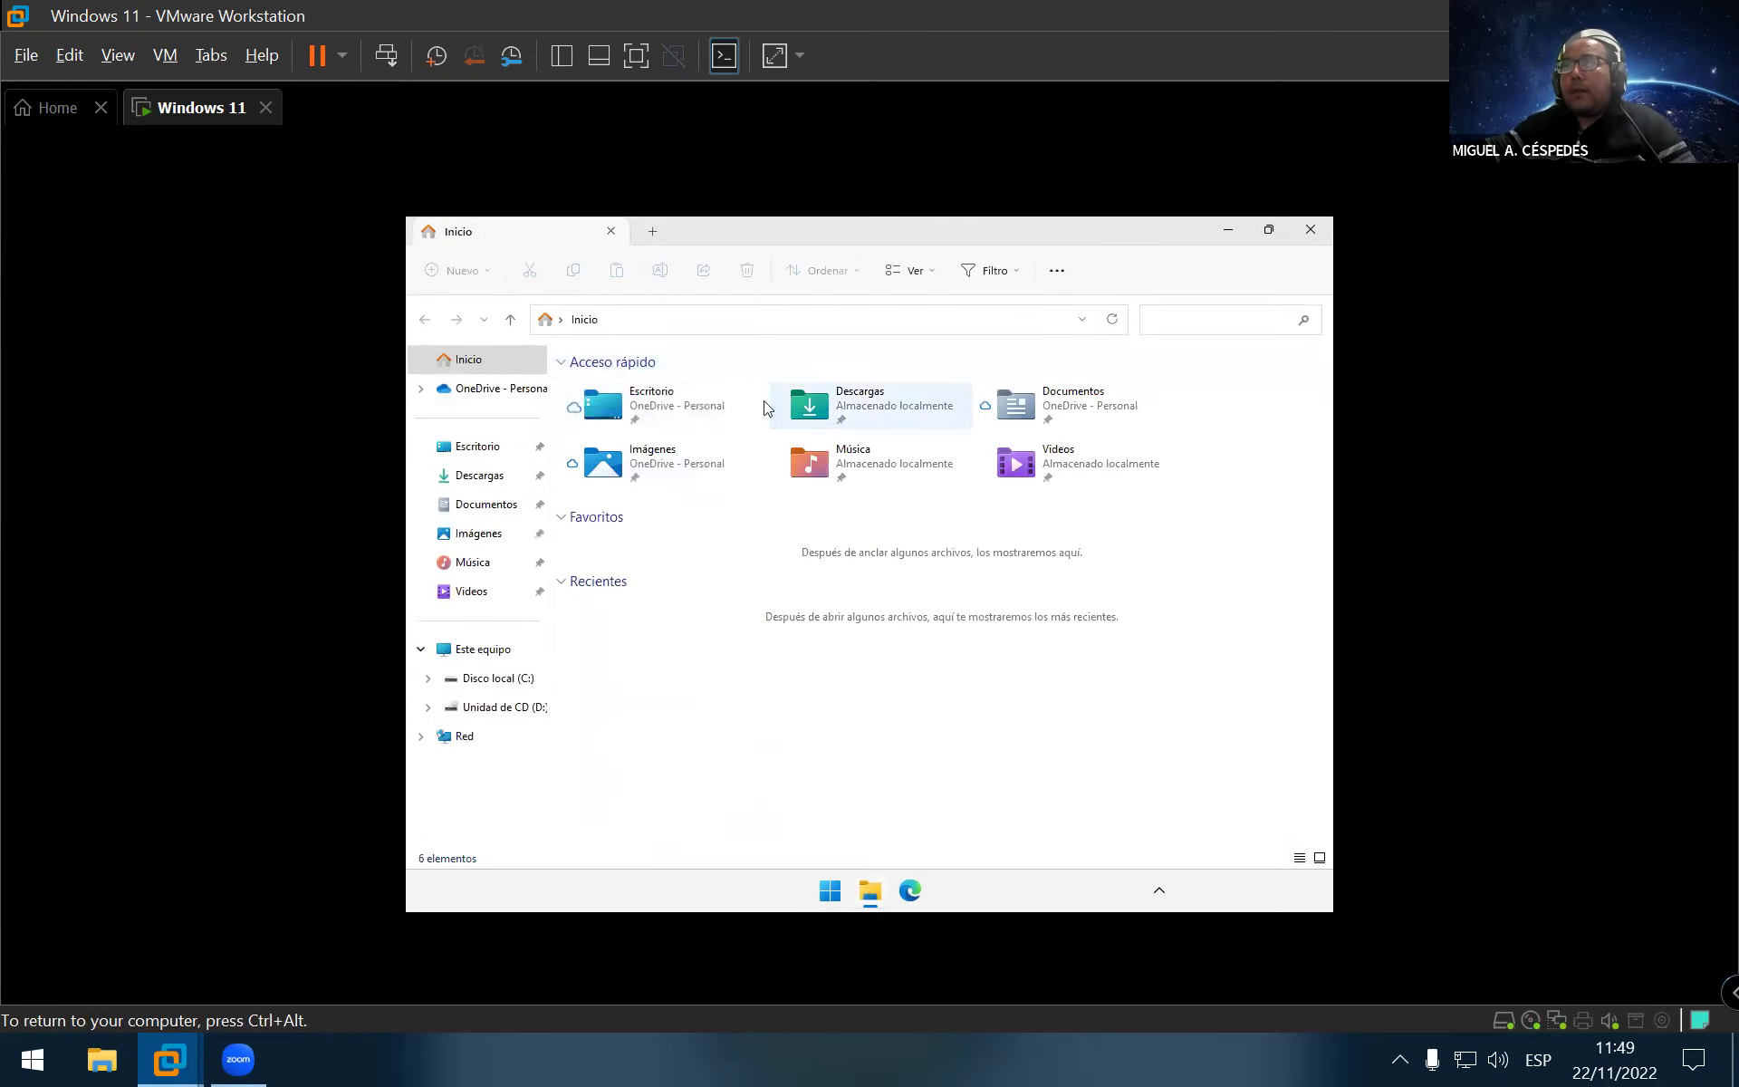
left_click(572, 366)
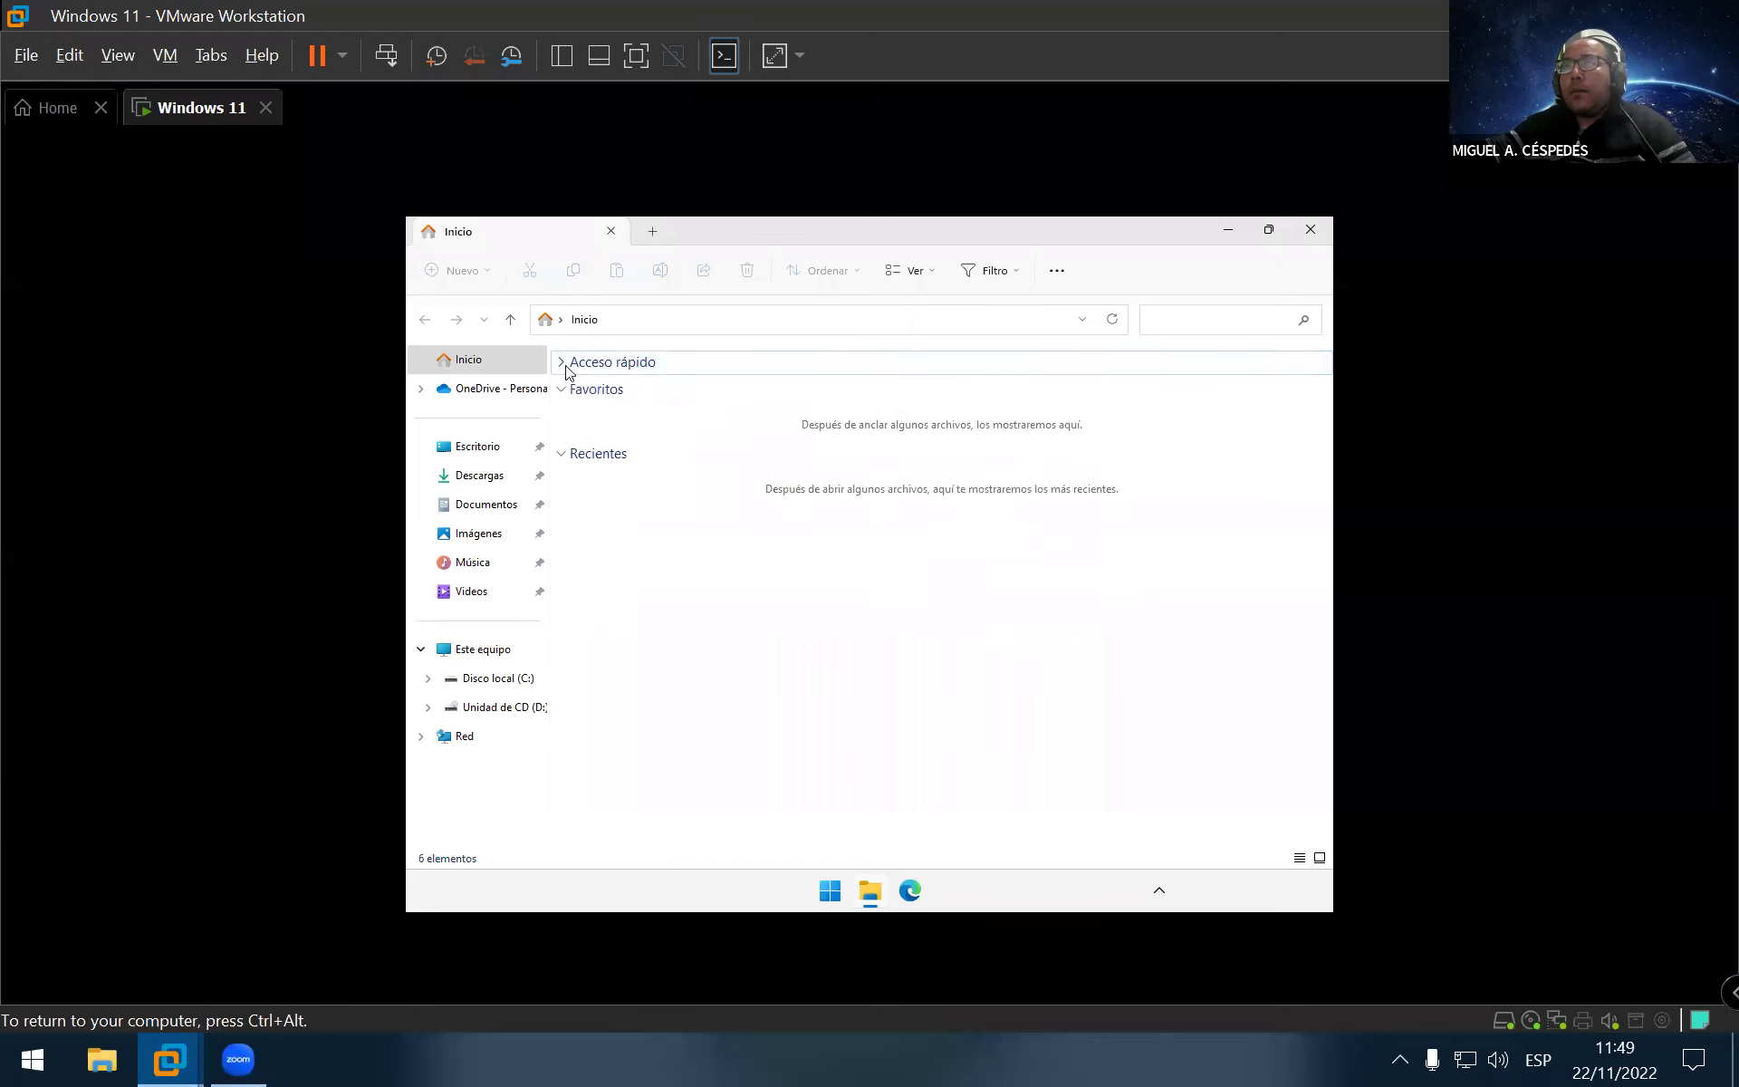
left_click(487, 649)
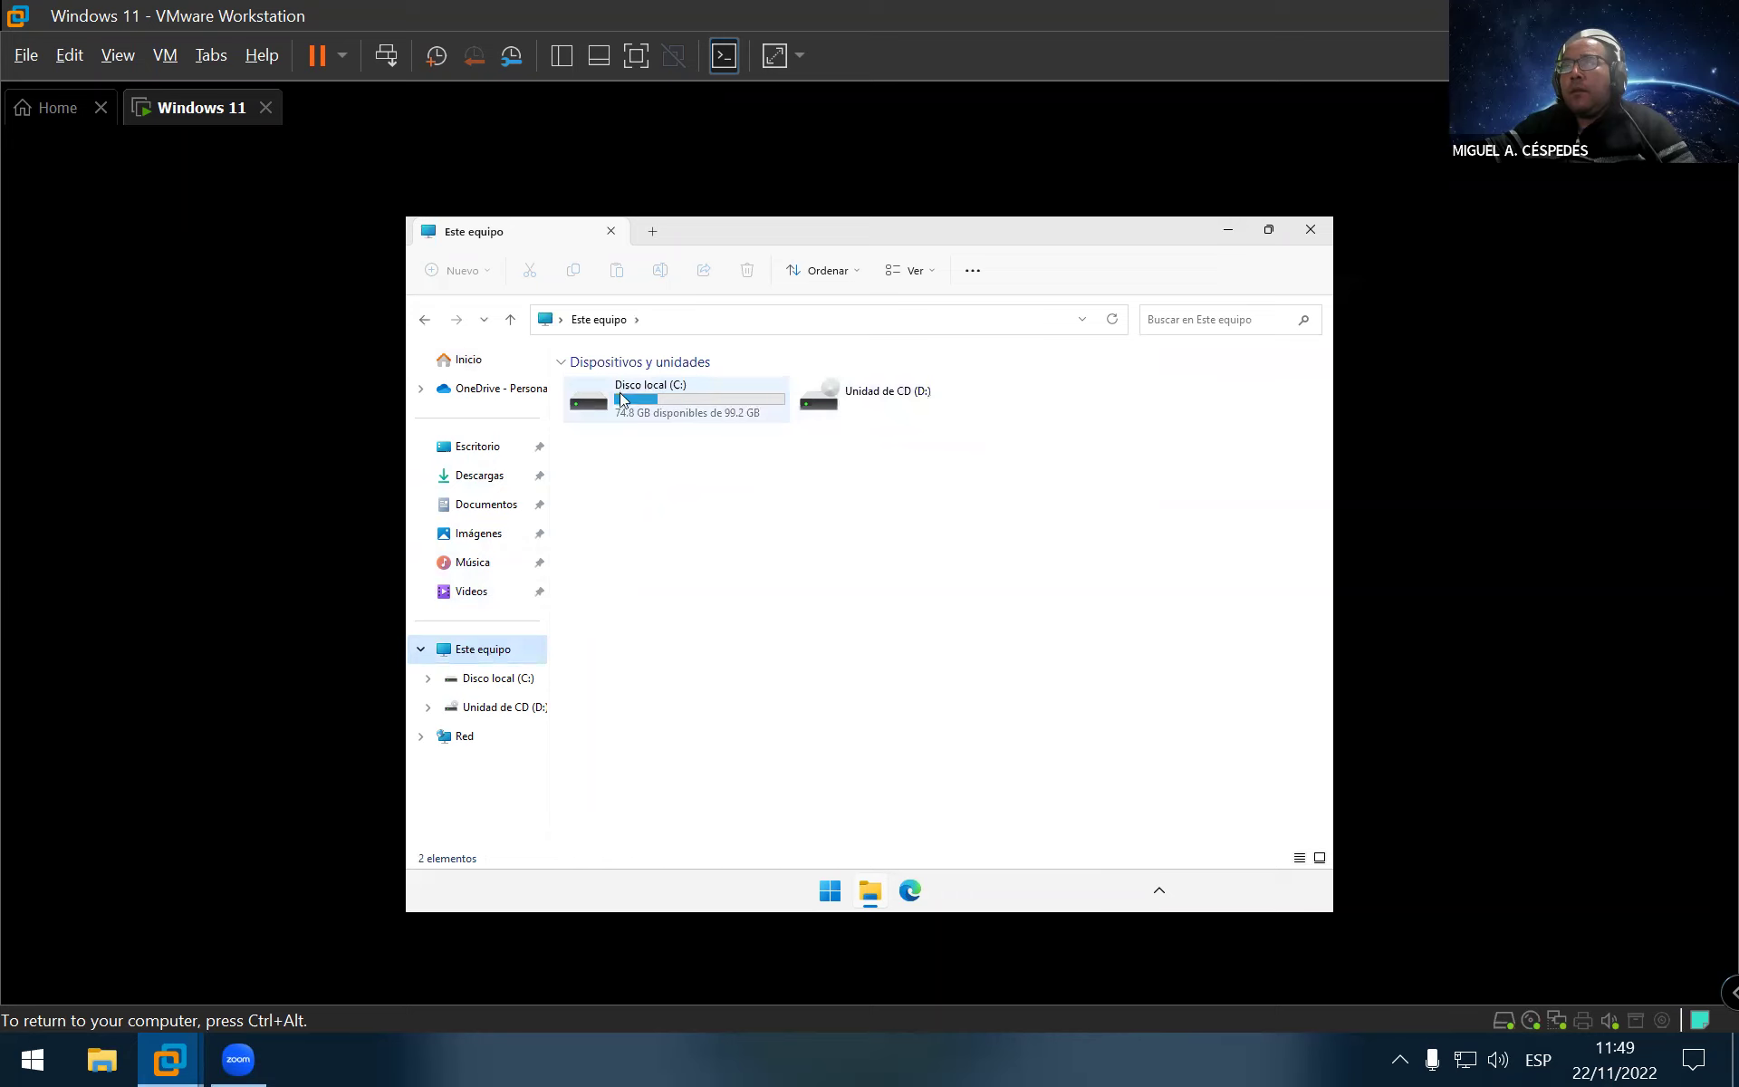
right_click(622, 400)
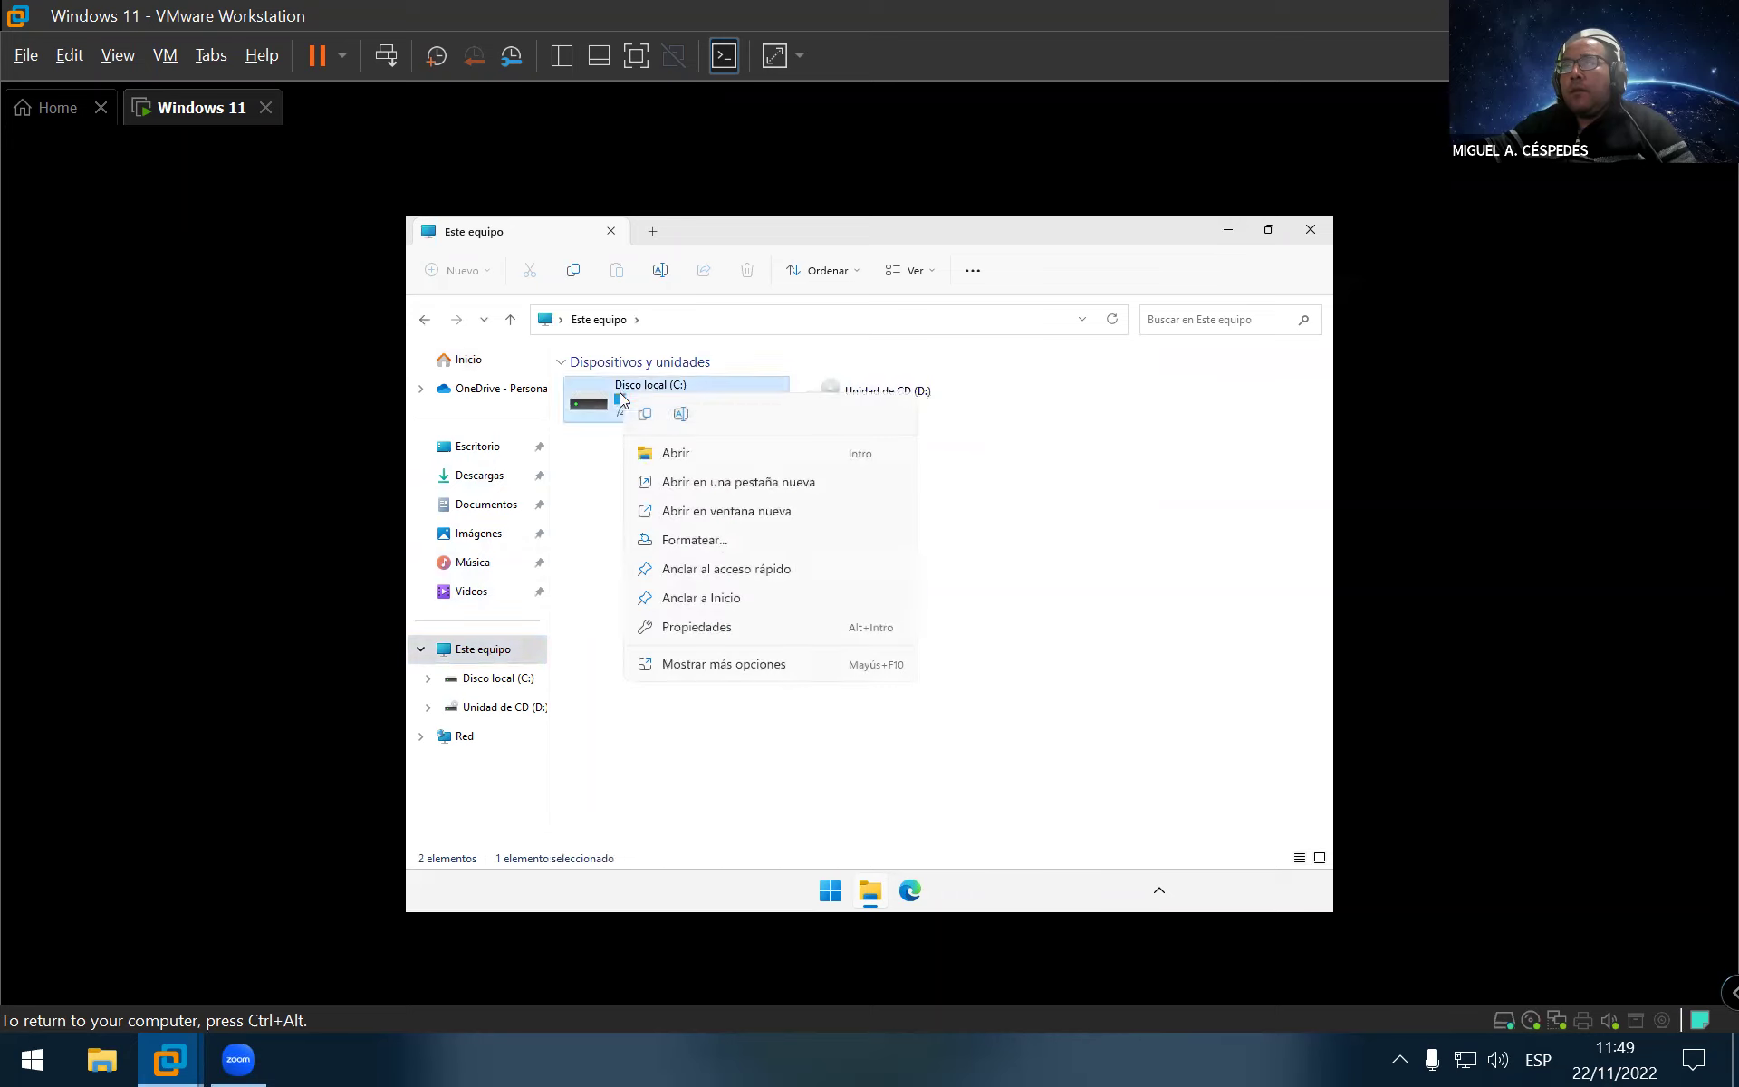
left_click(704, 634)
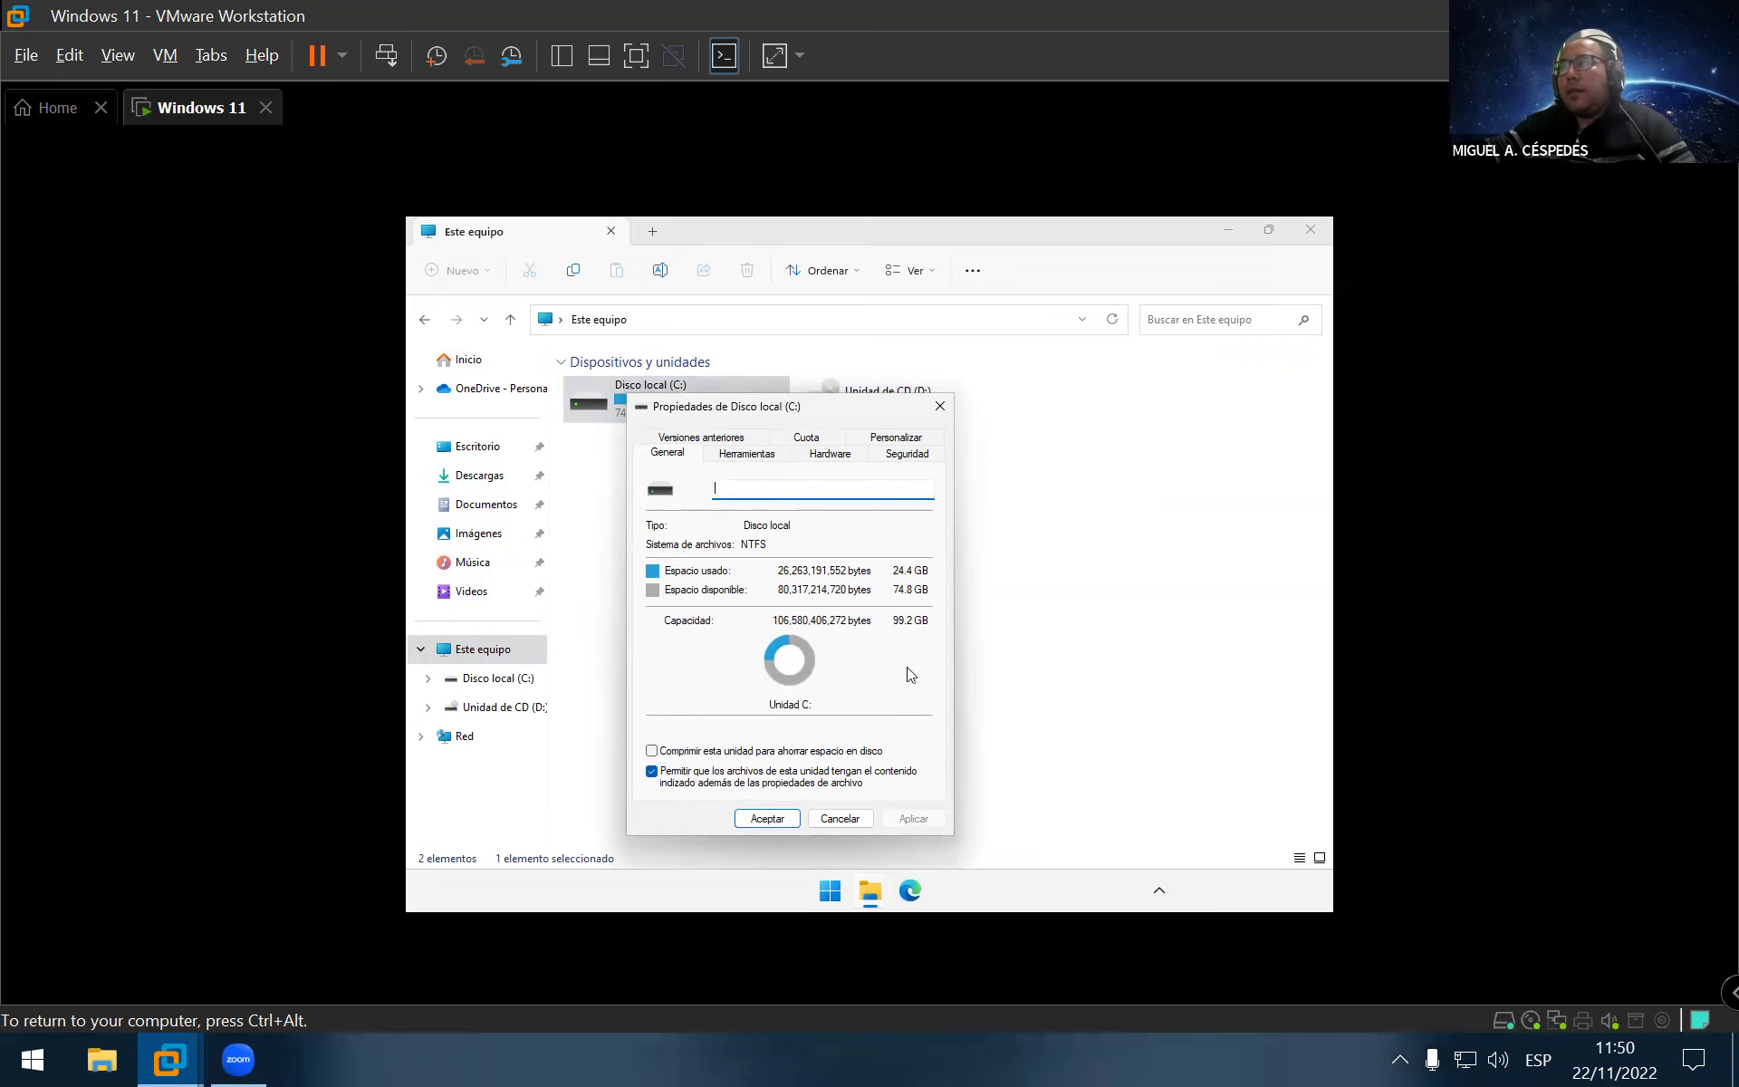
left_click(939, 406)
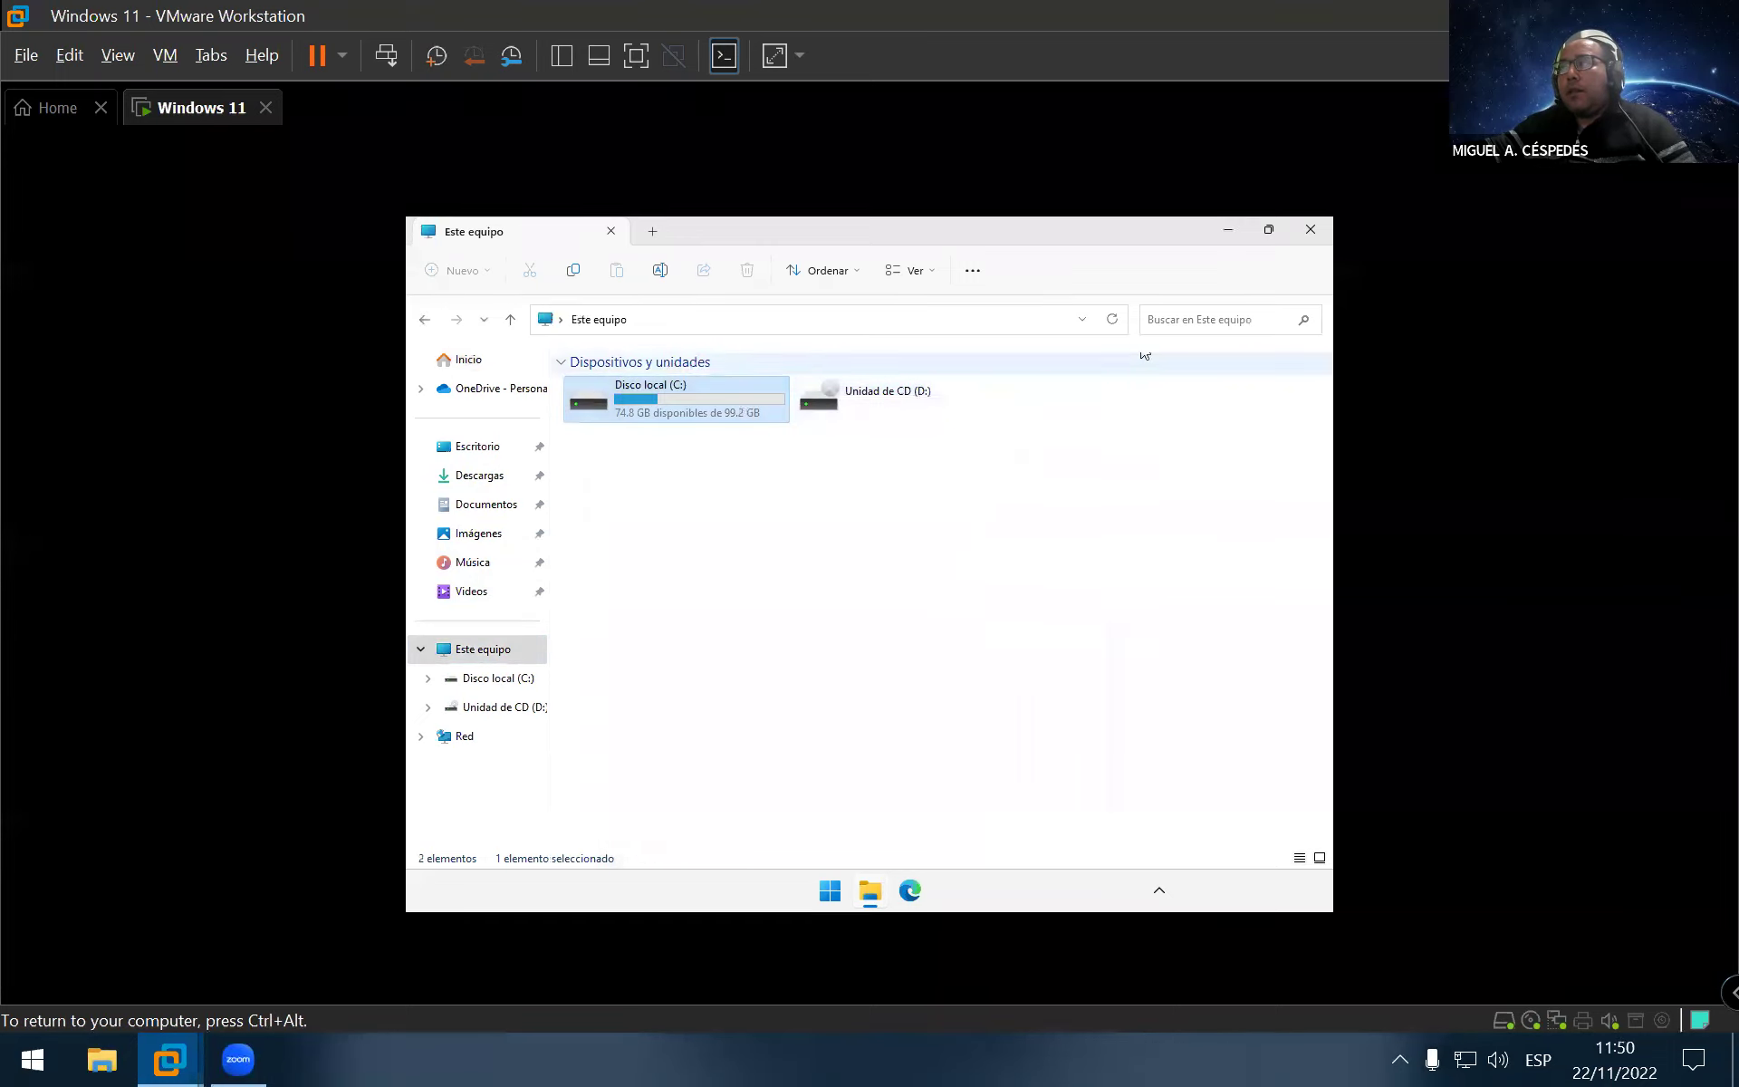
right_click(627, 400)
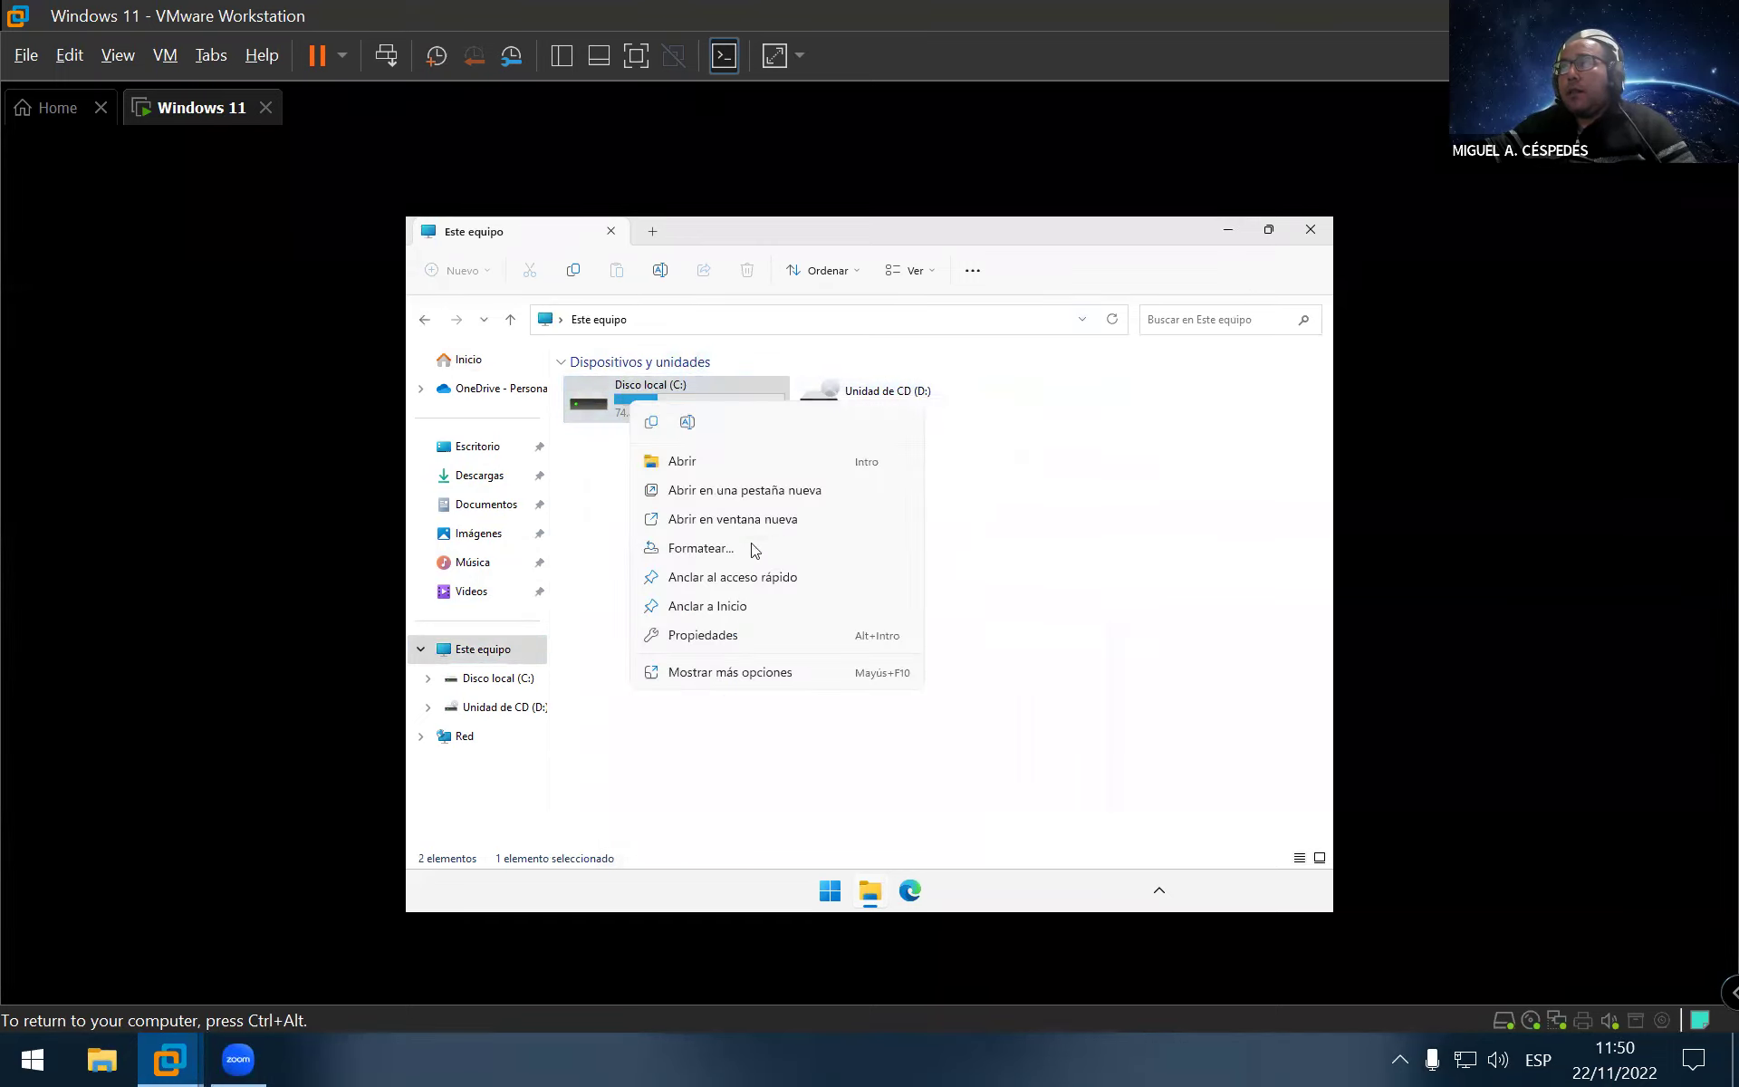
left_click(700, 675)
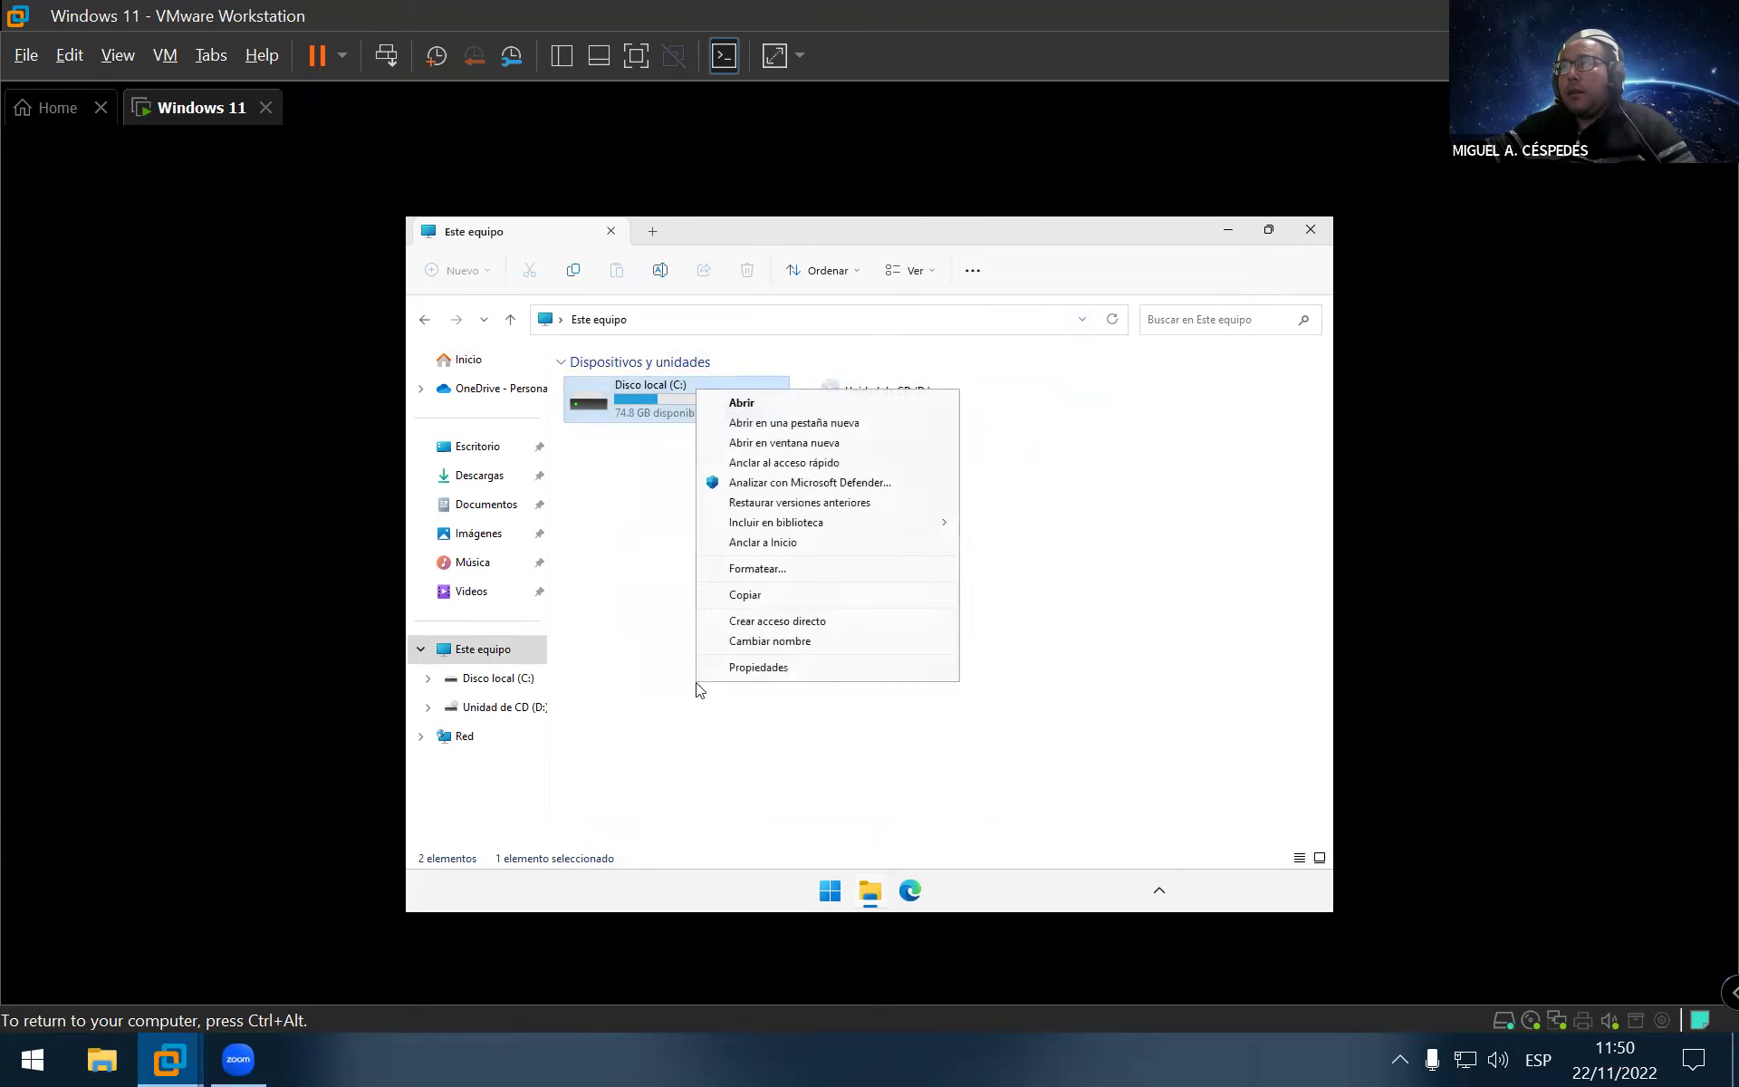
left_click(1258, 424)
left_click(1310, 233)
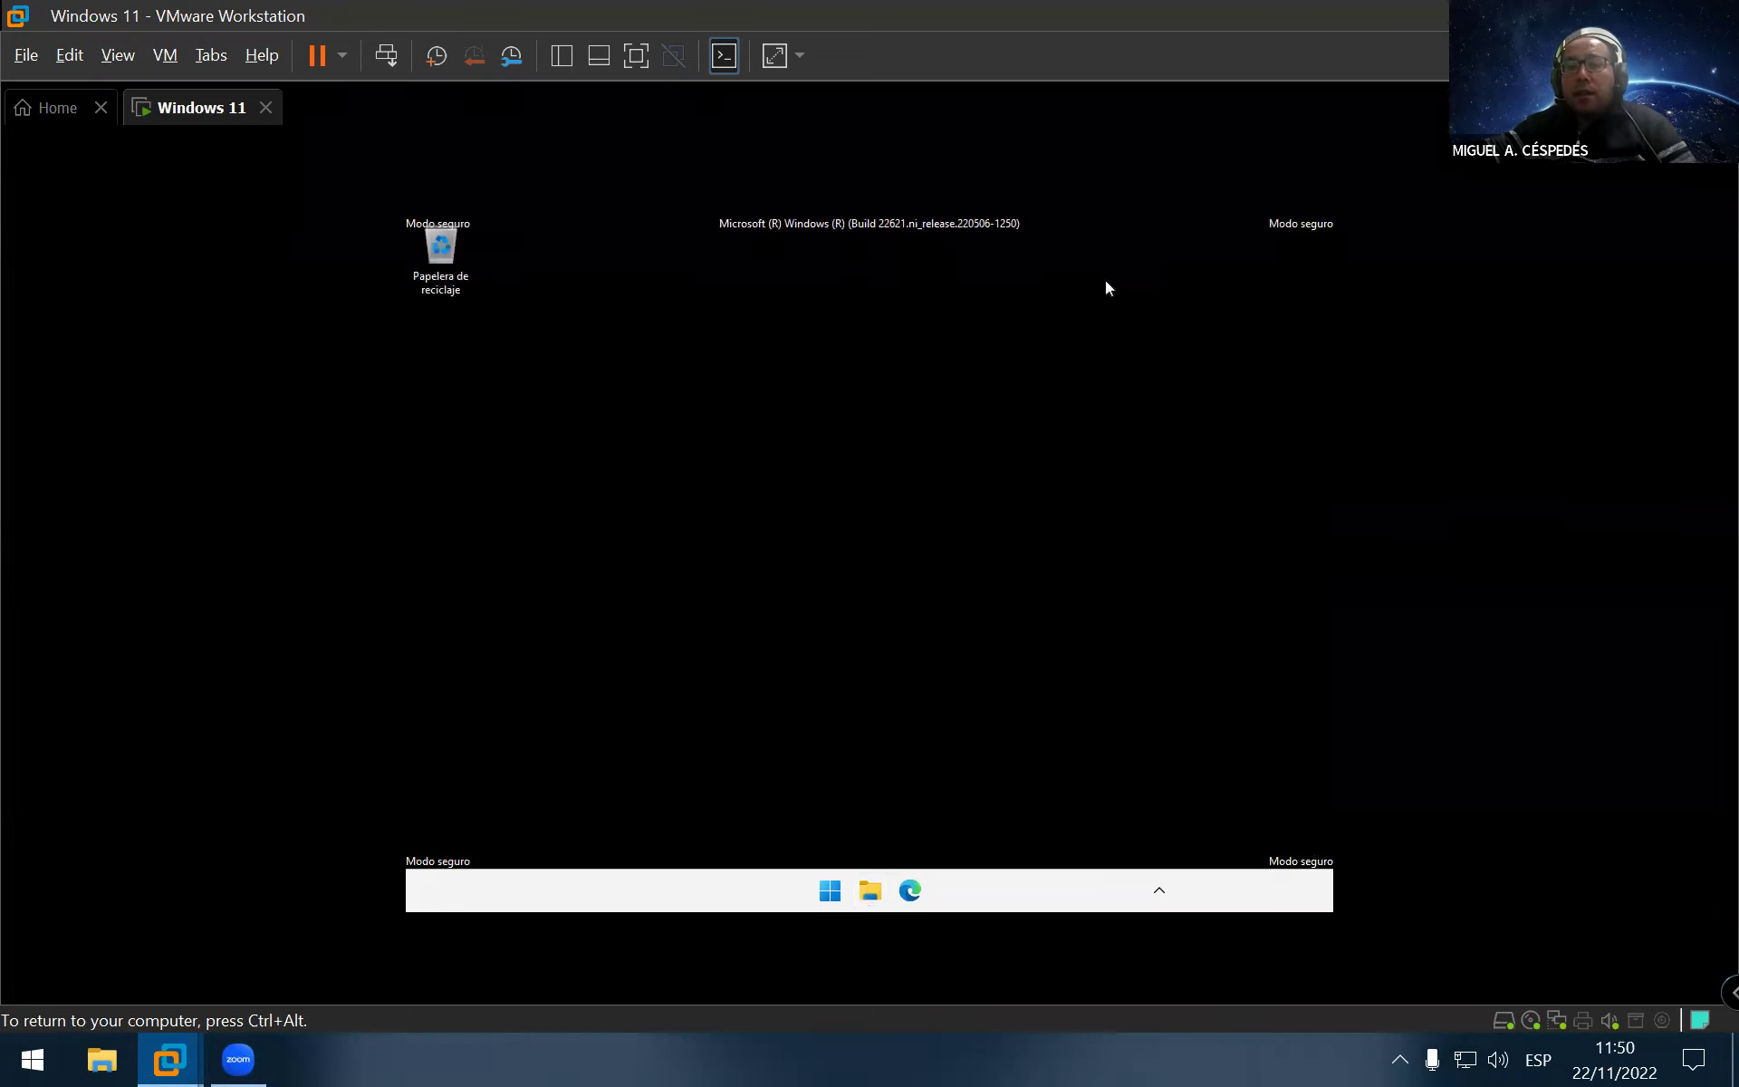
Choose Reiniciar from the Start menu's power options to reboot the guest
left_click(832, 891)
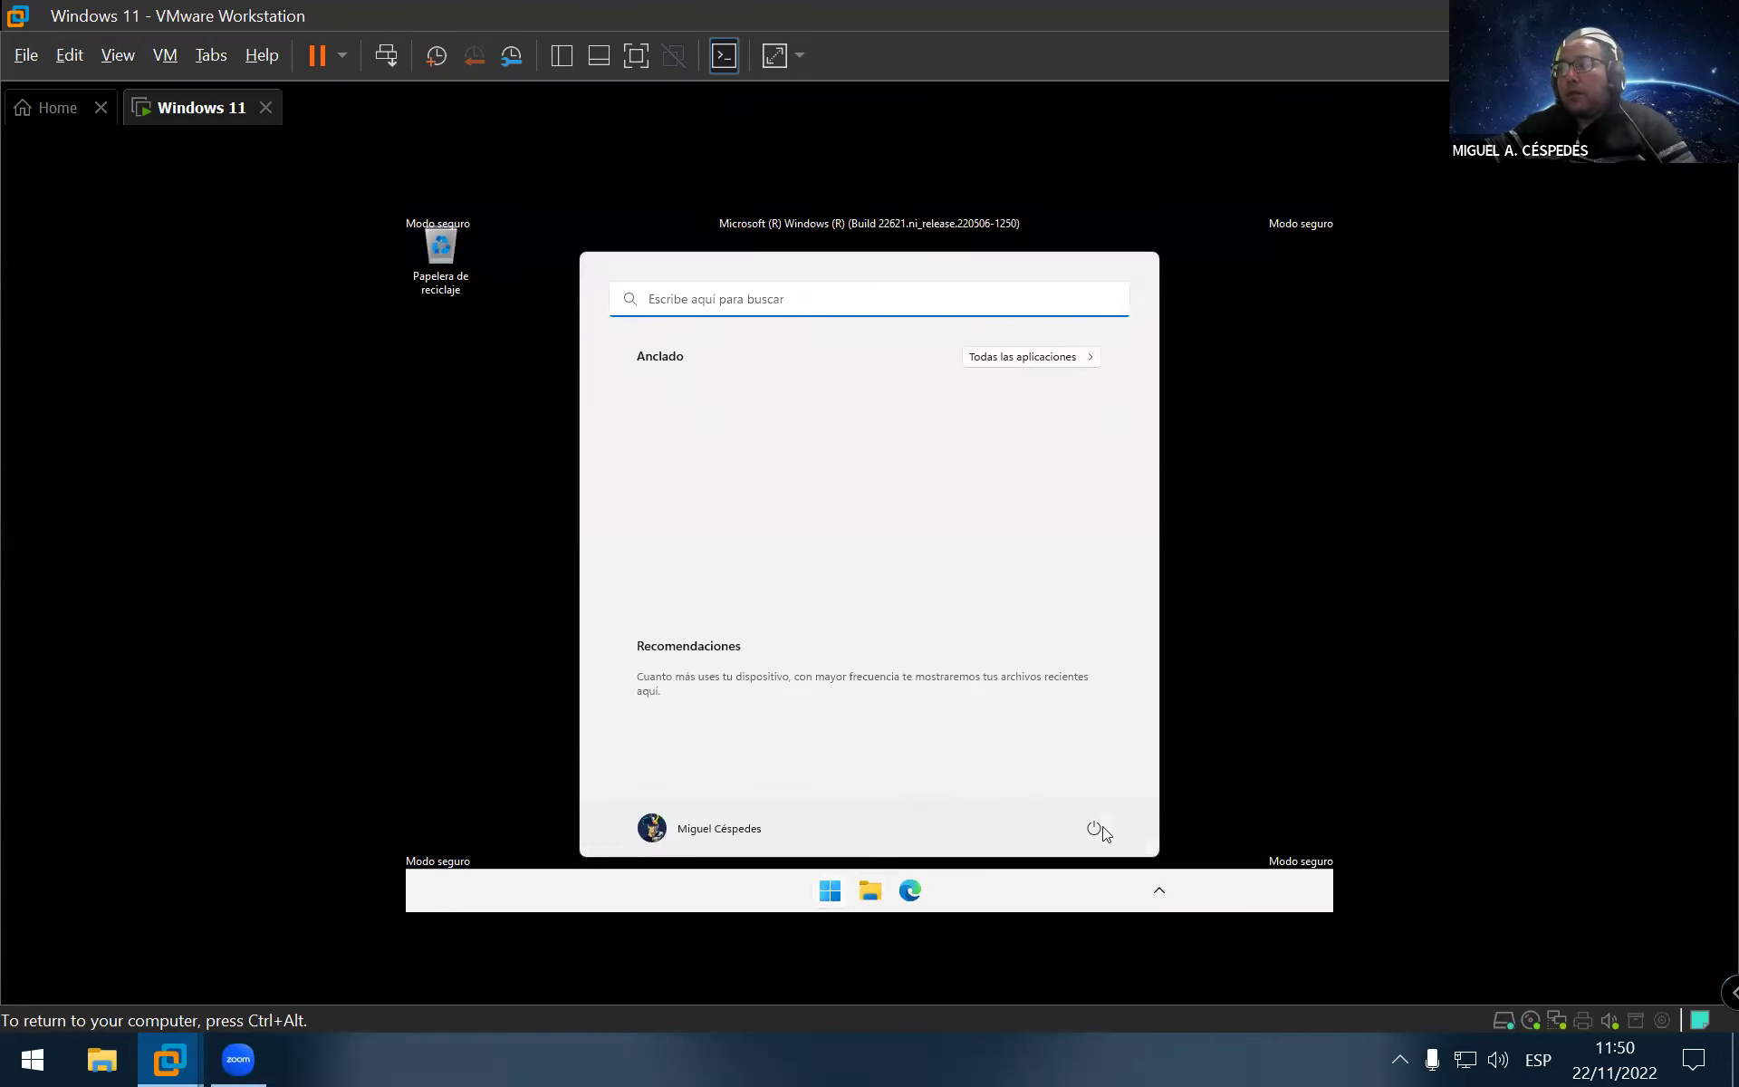
left_click(1104, 832)
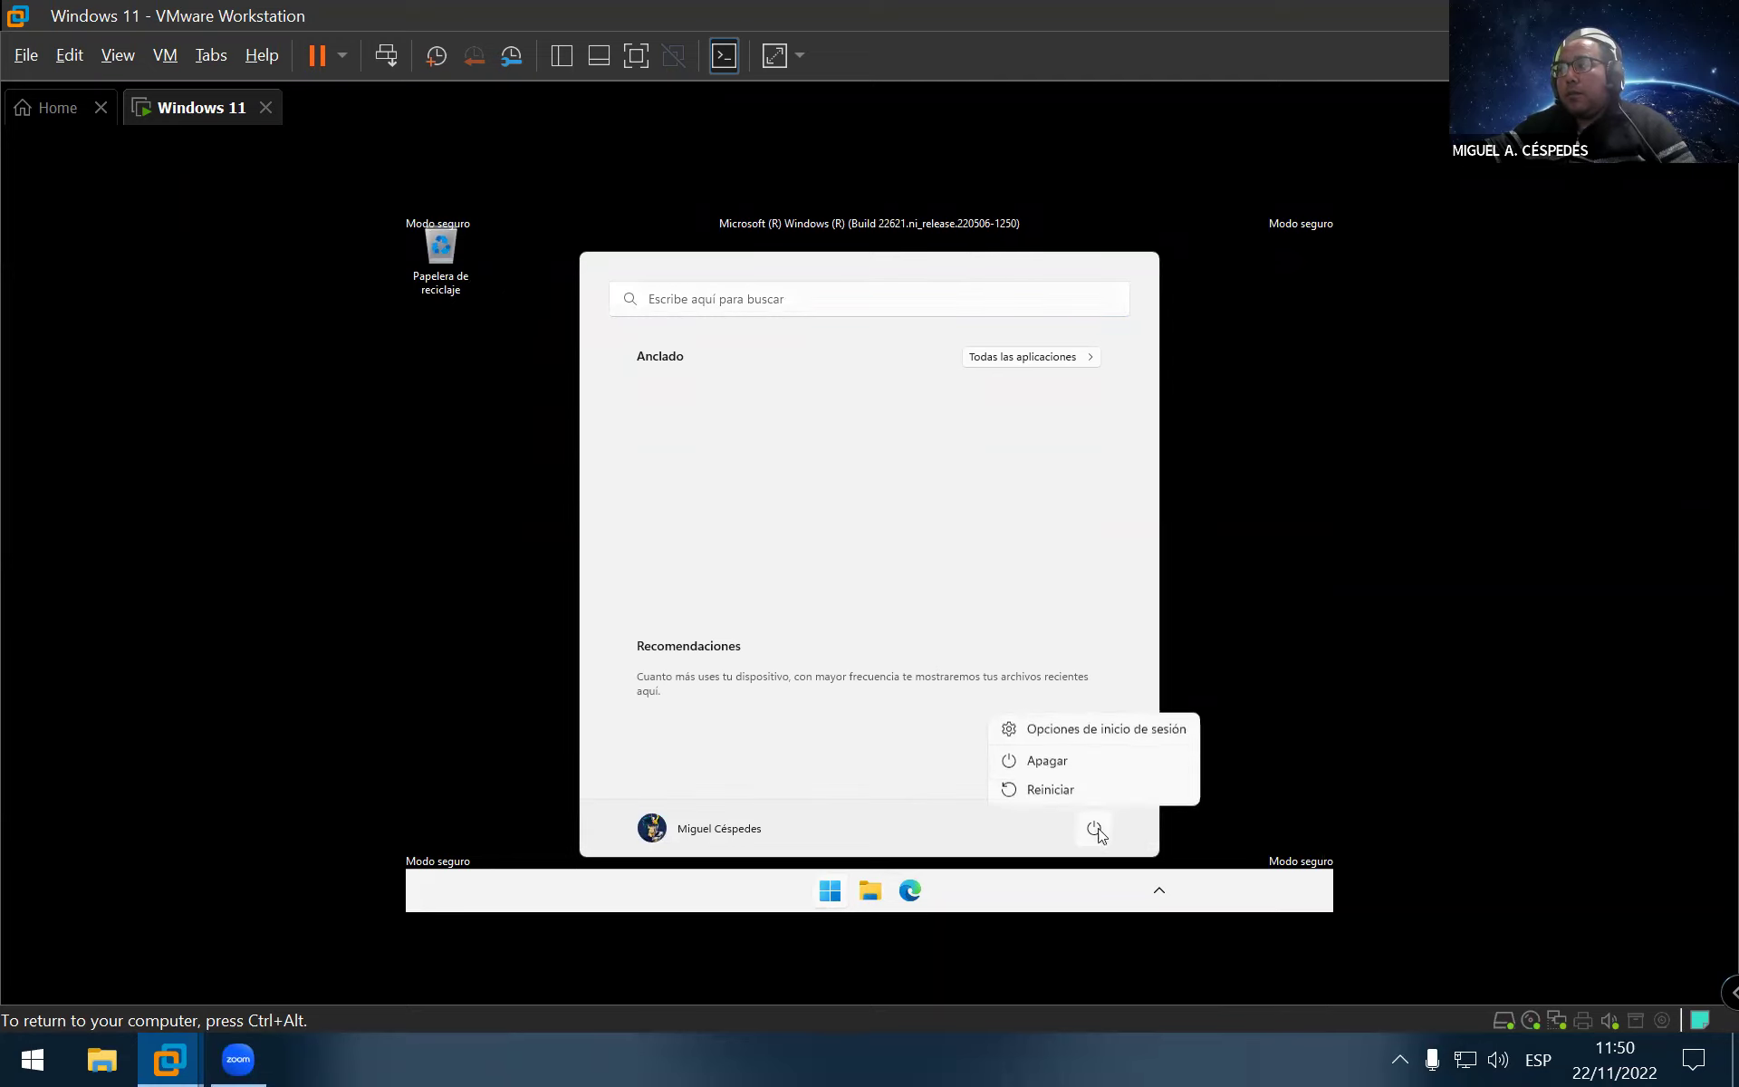
left_click(1095, 793)
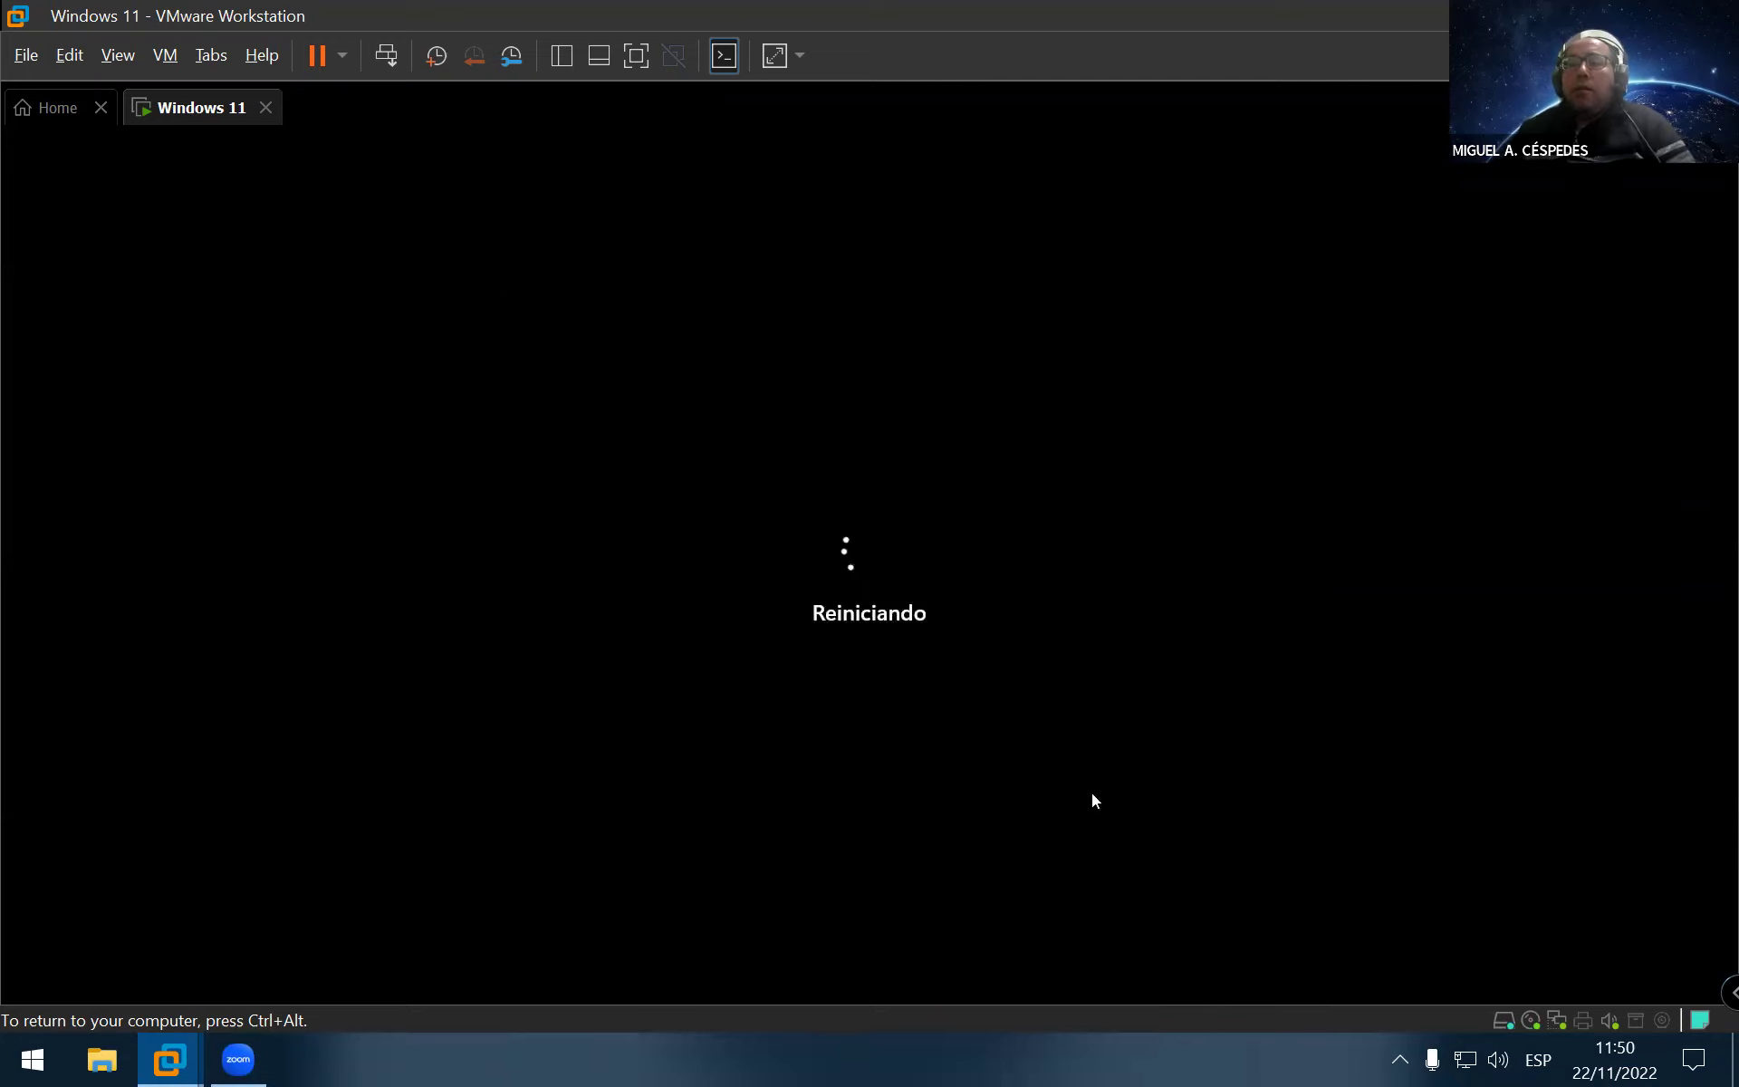
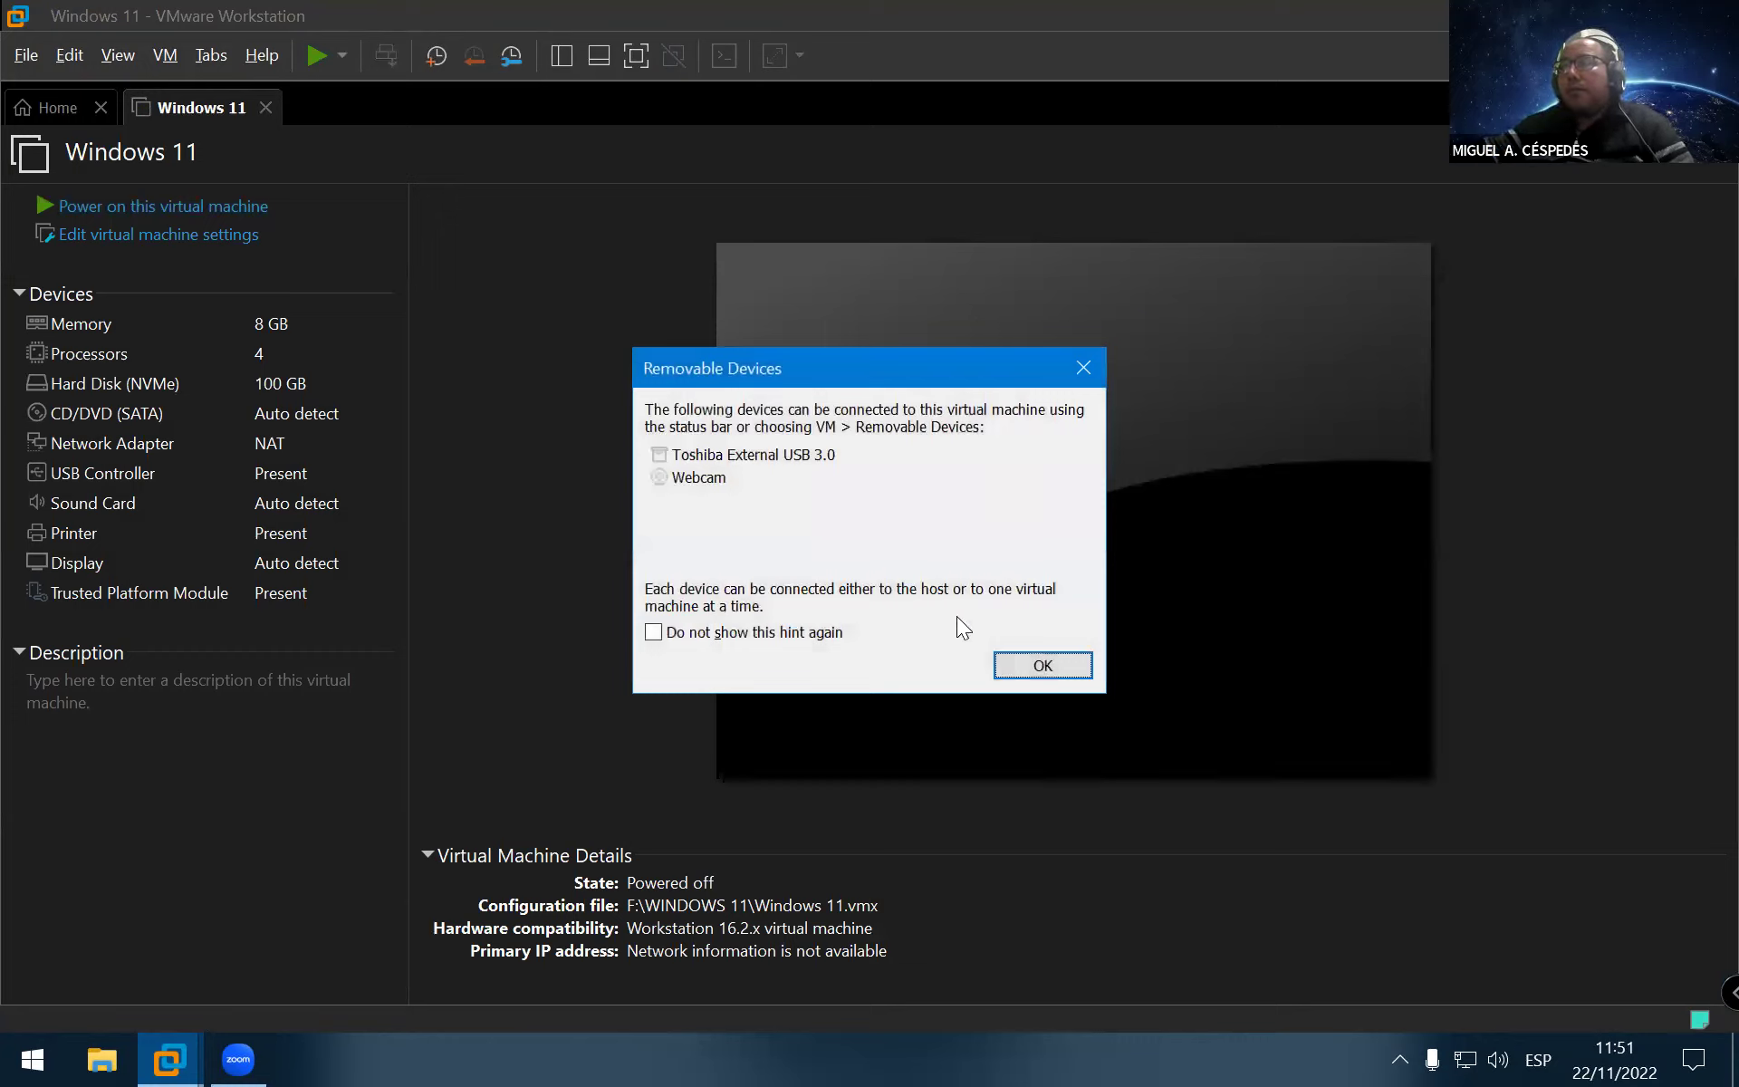
Lower the Windows 11 VM's memory to 4096 MB and select the NVMe hard disk
left_click(1038, 667)
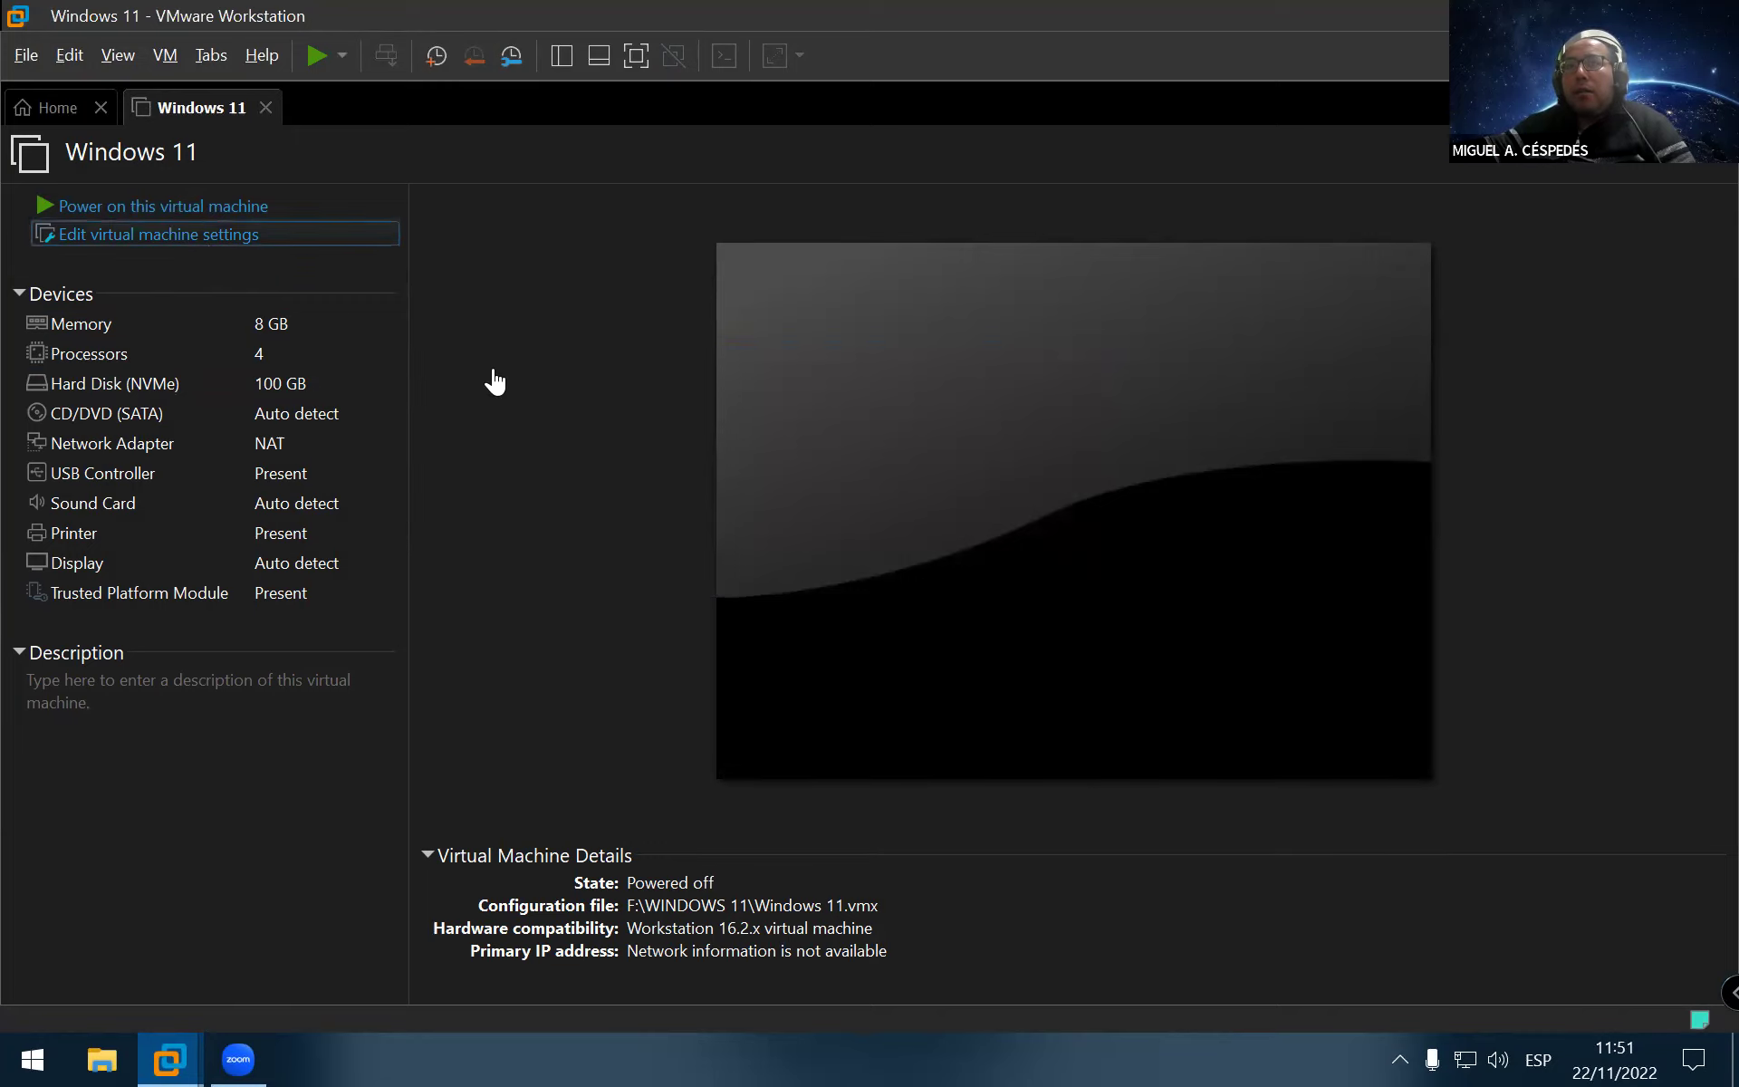
key("ctrl+d")
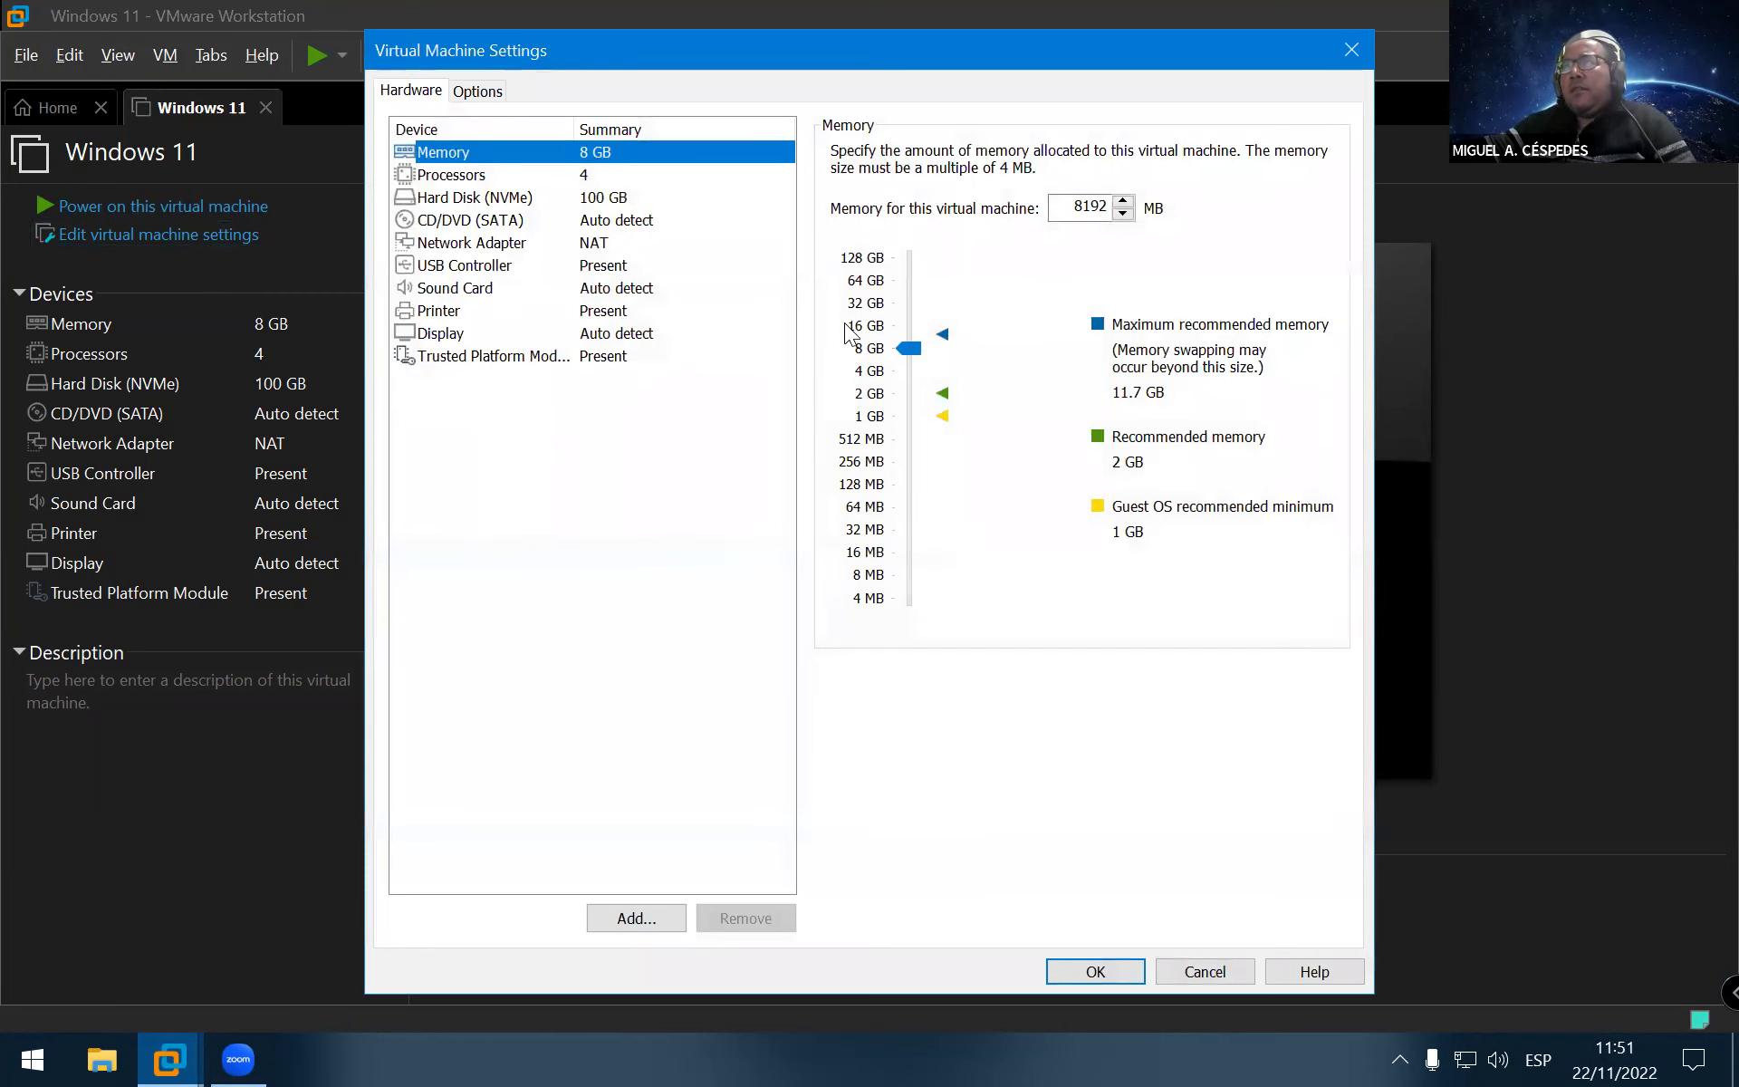
left_click(908, 372)
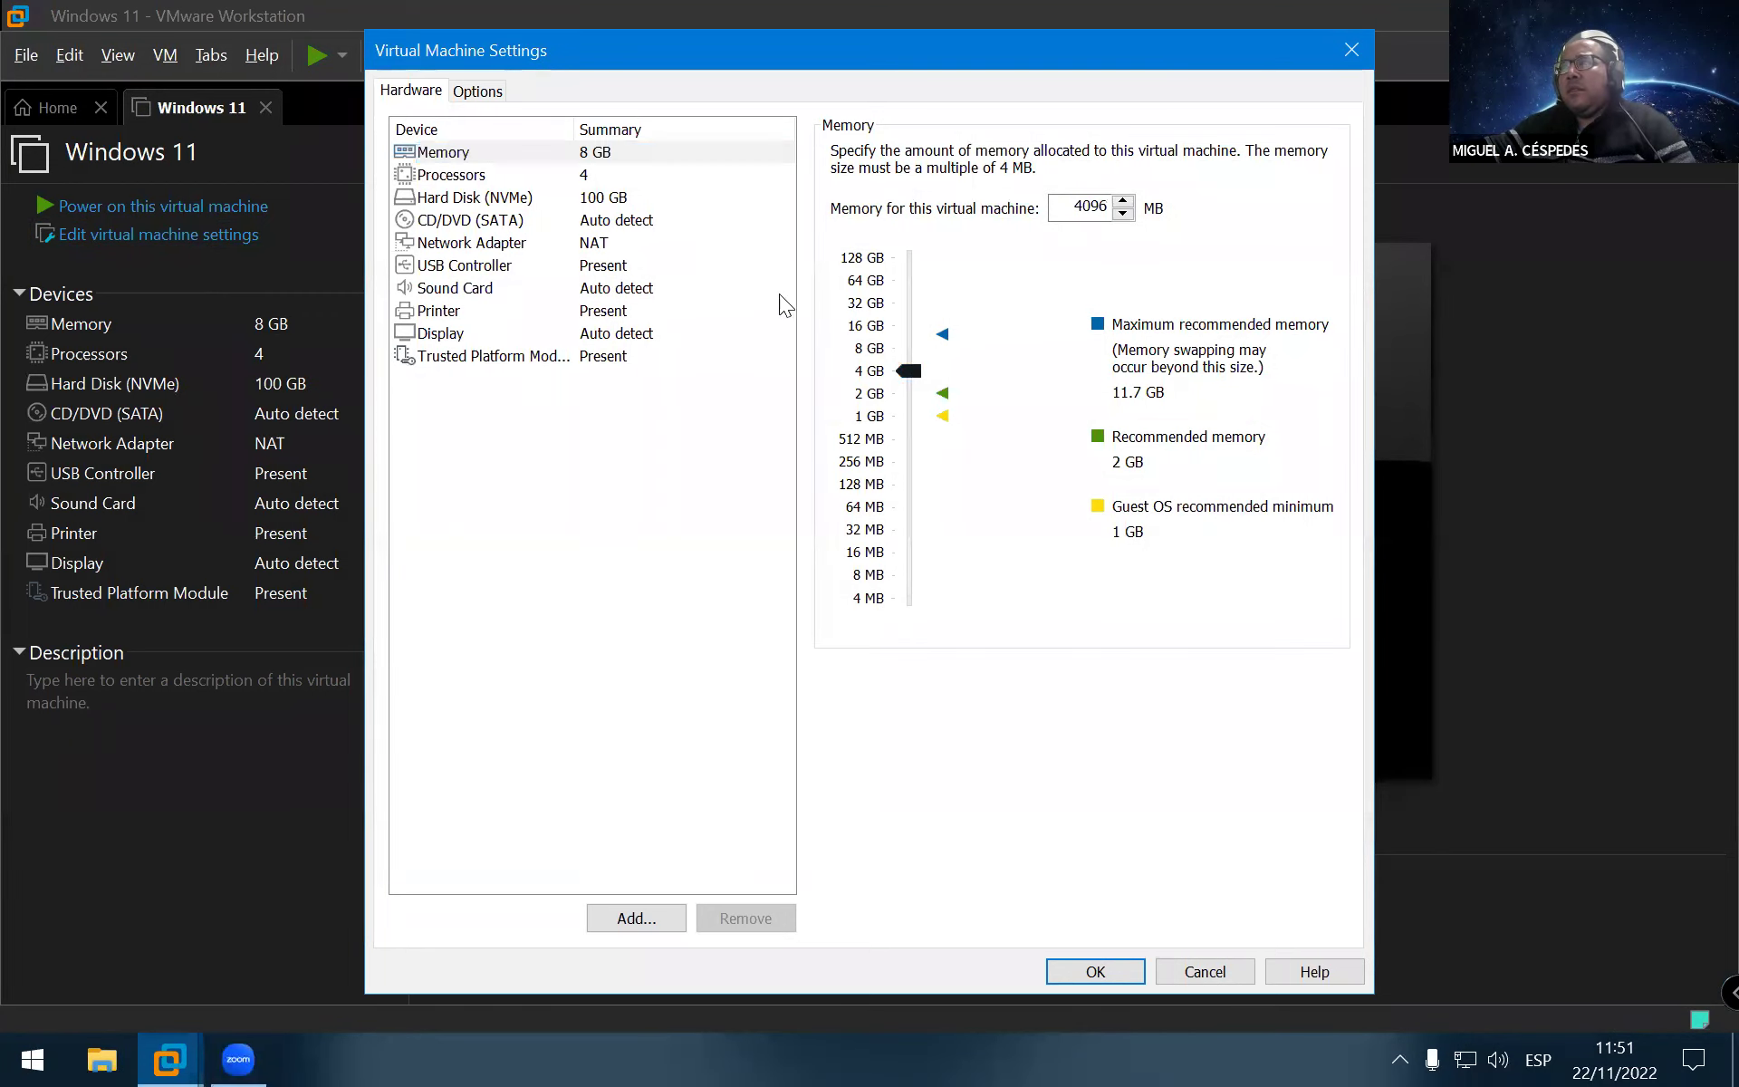
left_click(630, 196)
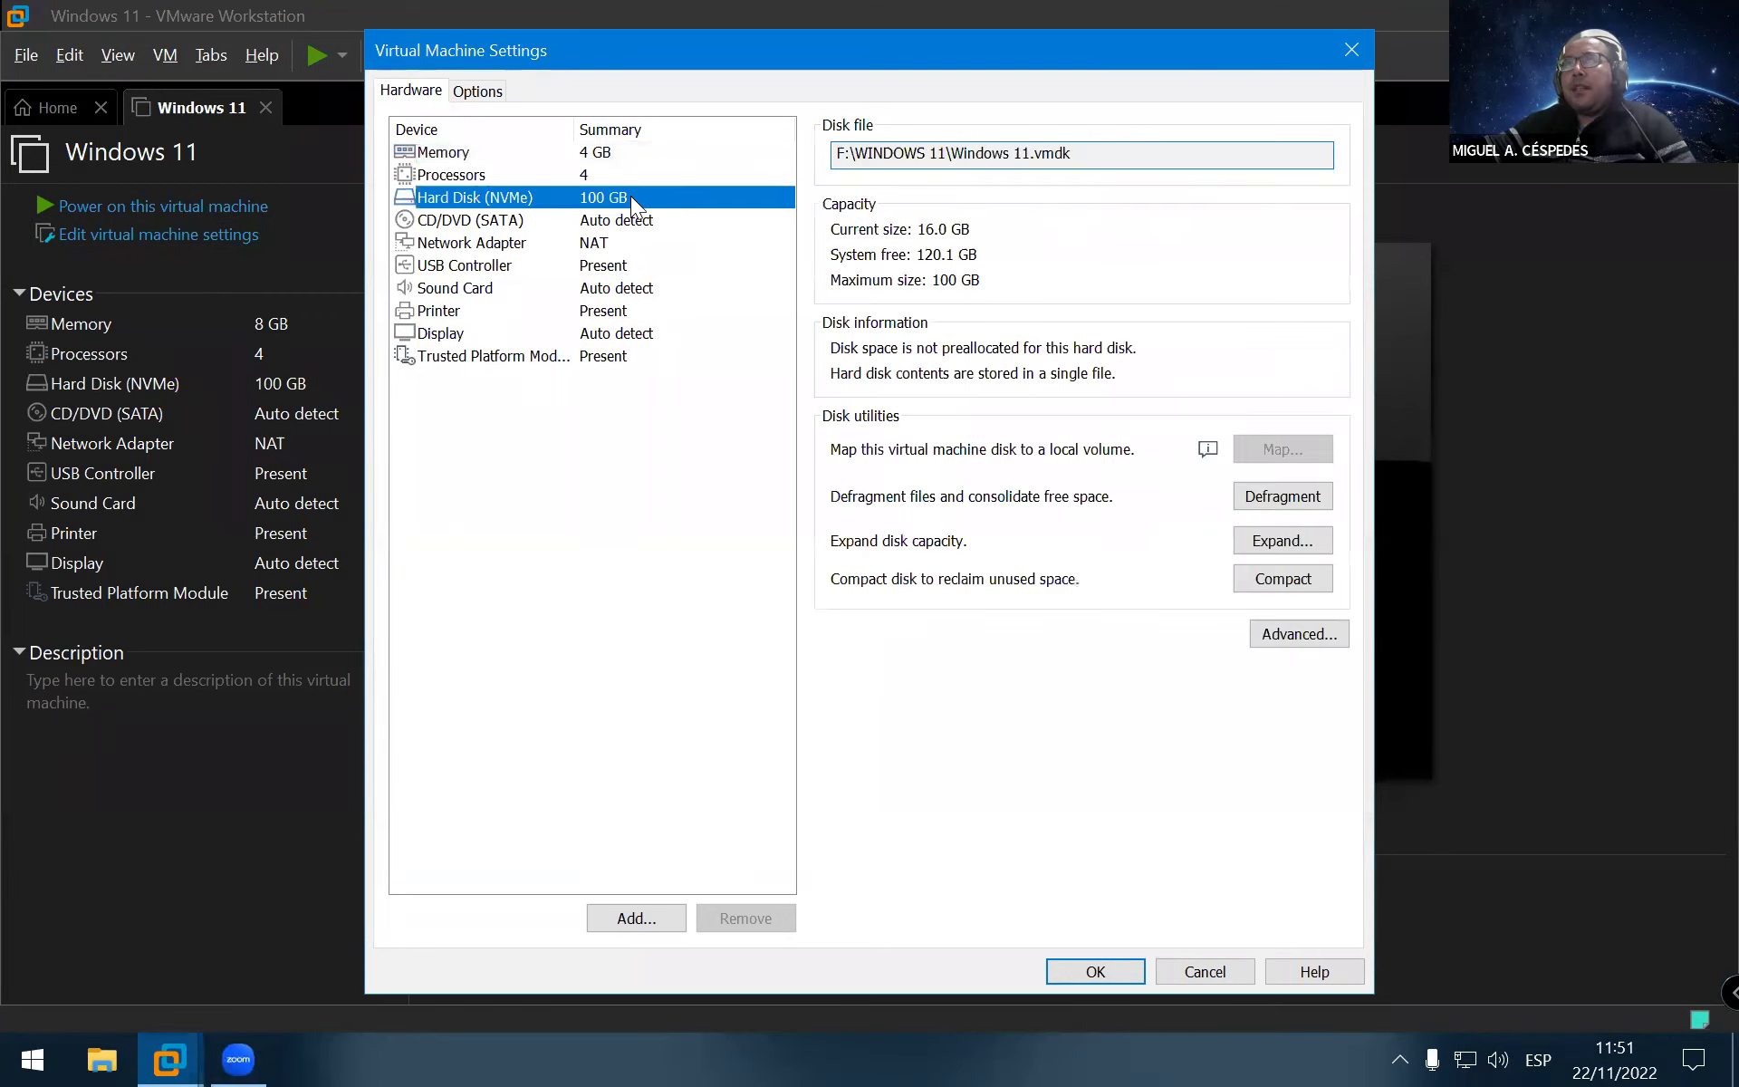
Defragment the 100 GB NVMe virtual disk, moving its progress window aside
left_click(1288, 496)
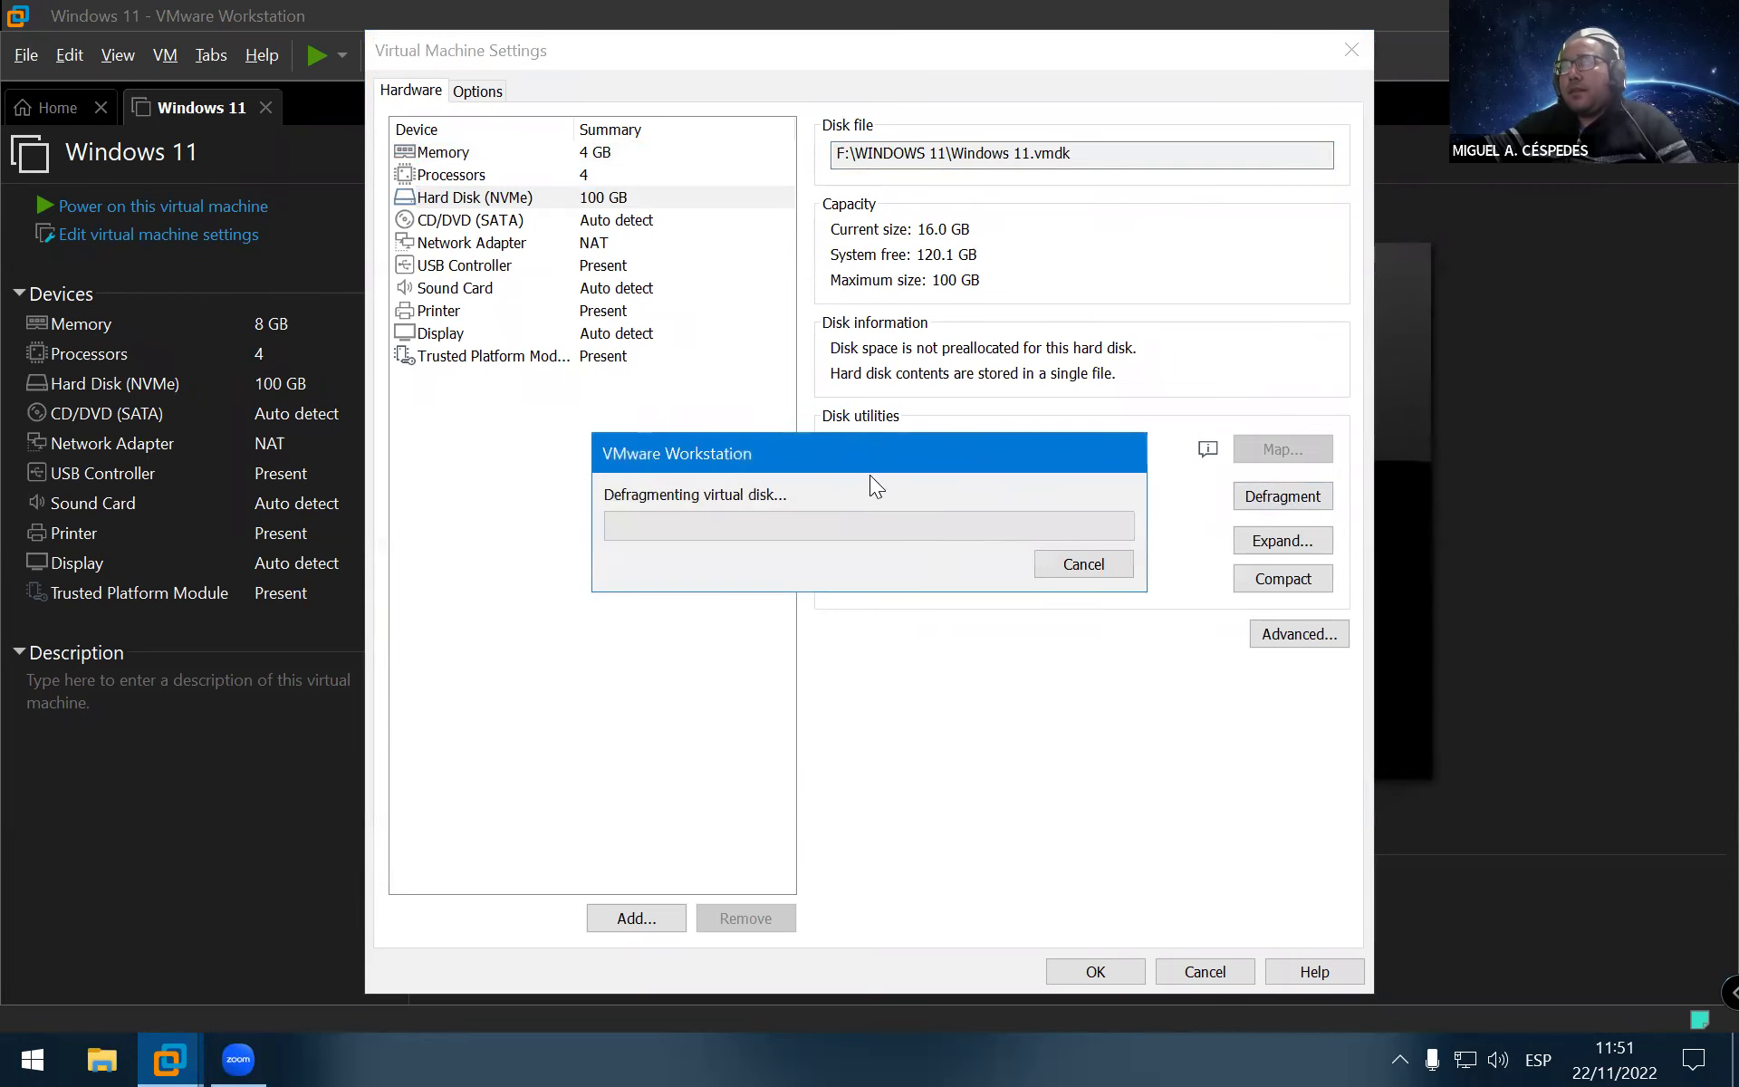
left_click_drag(869, 474, 763, 656)
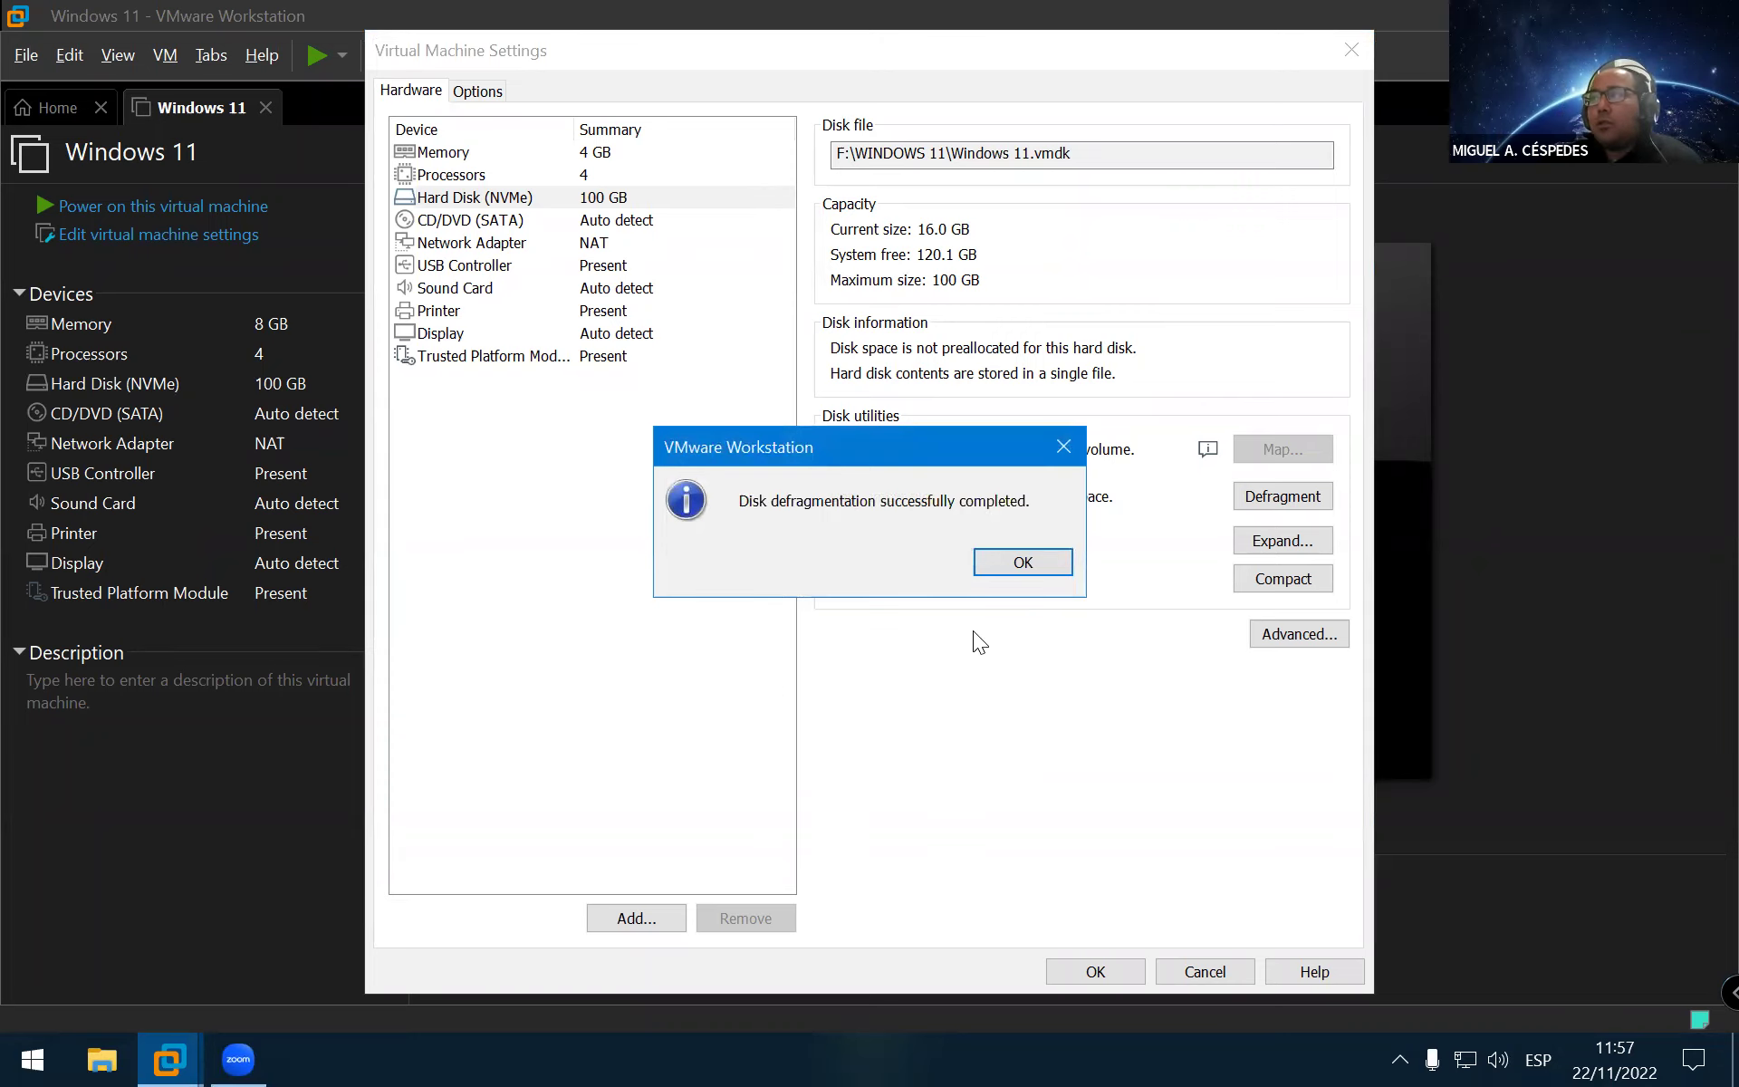
Compact the Windows 11 virtual disk, then start a second defragmentation
left_click(1007, 565)
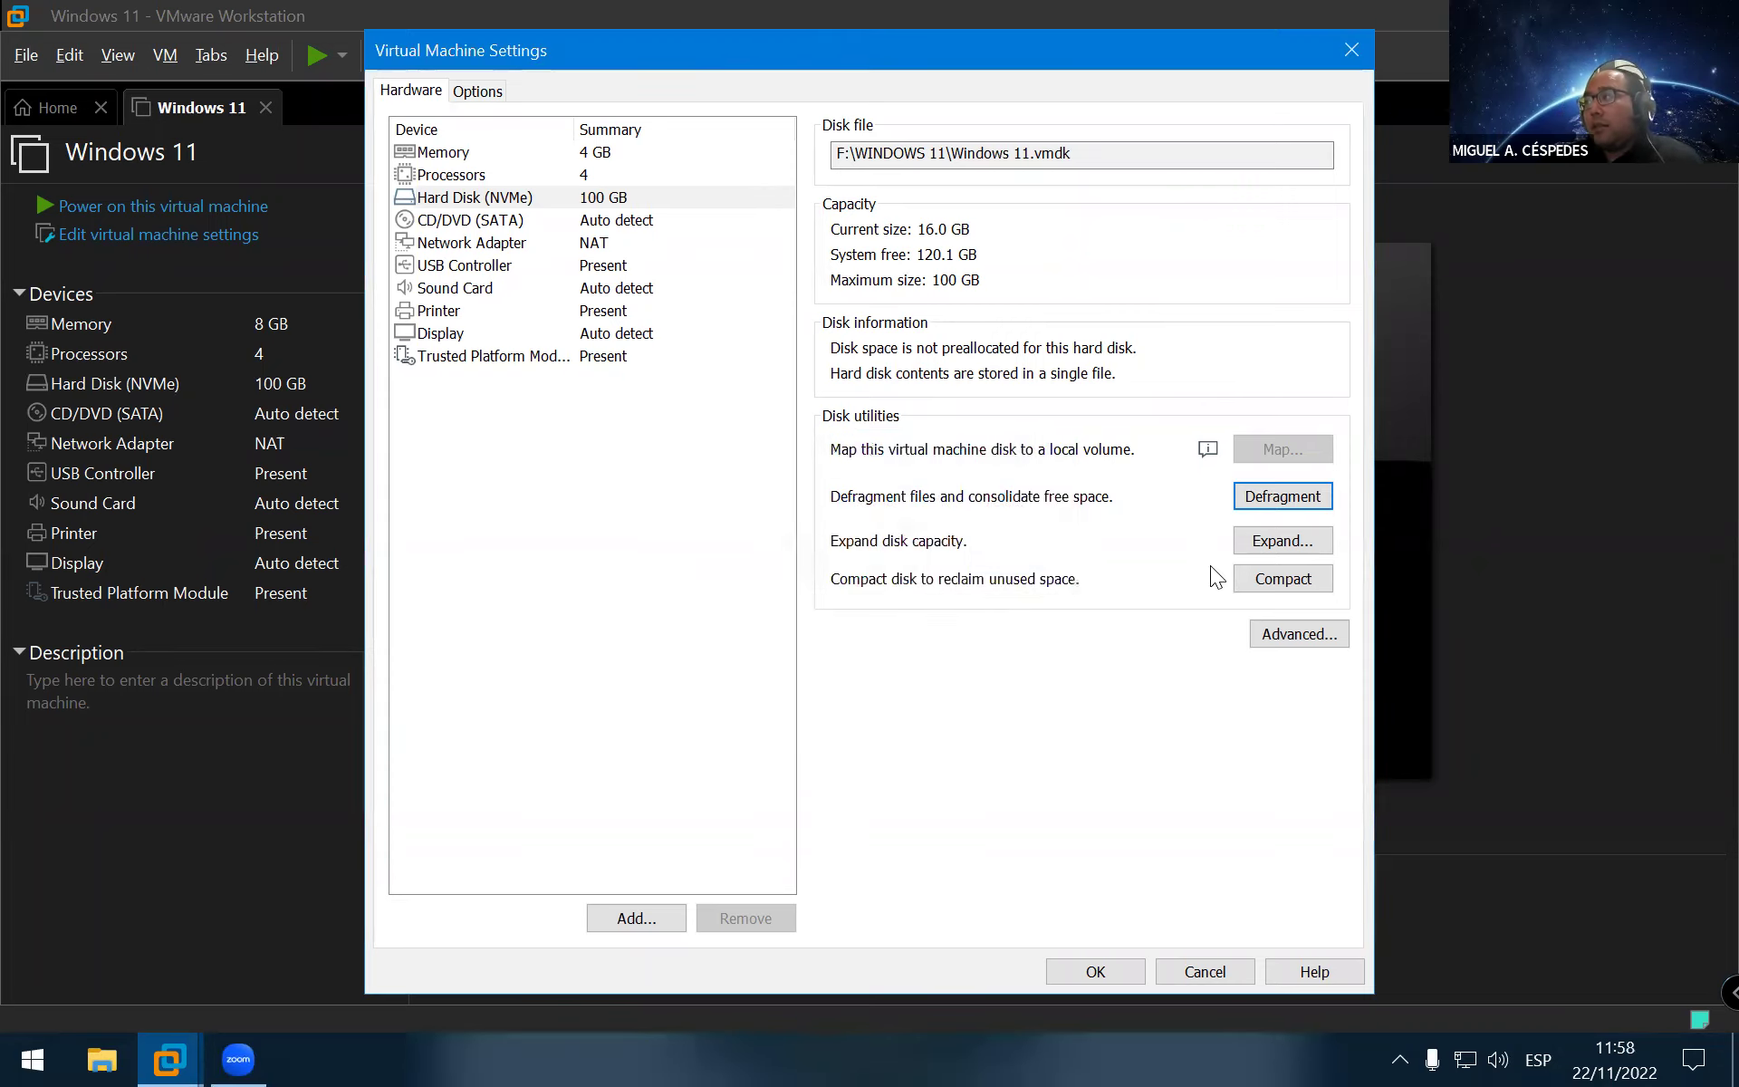
left_click(1273, 584)
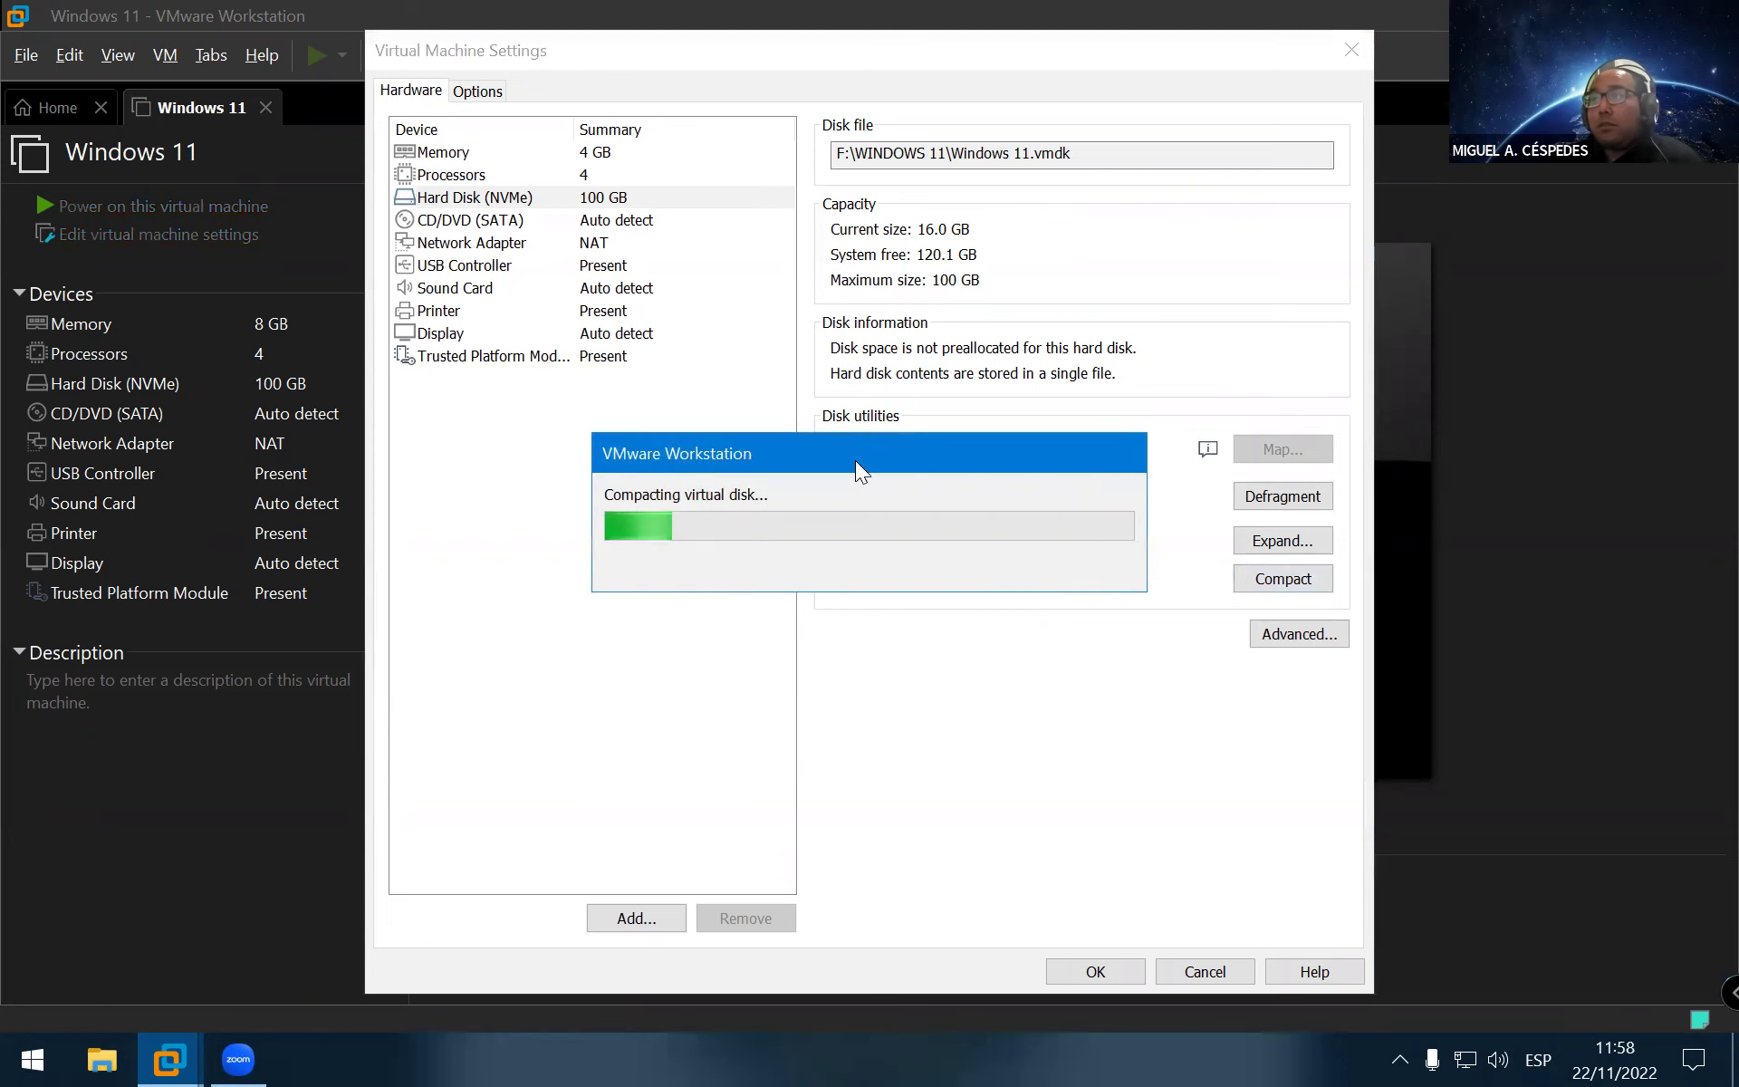
left_click_drag(855, 462, 822, 696)
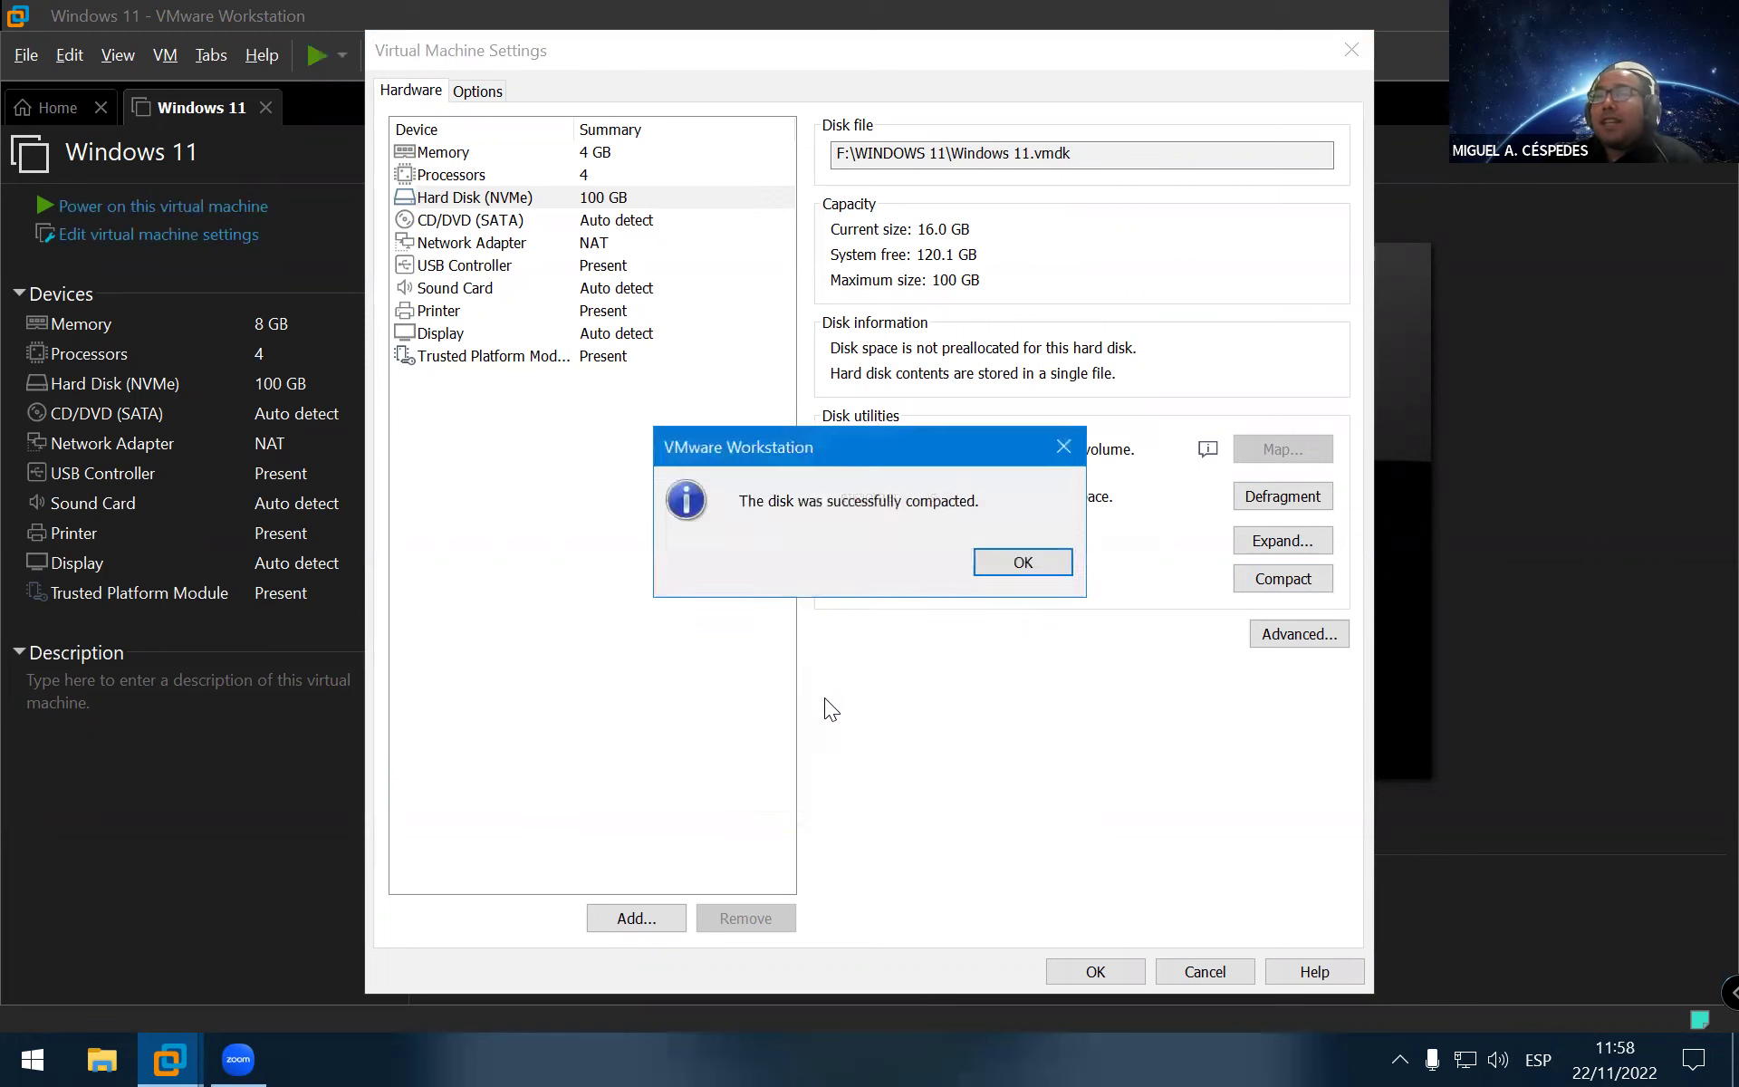
left_click(1021, 560)
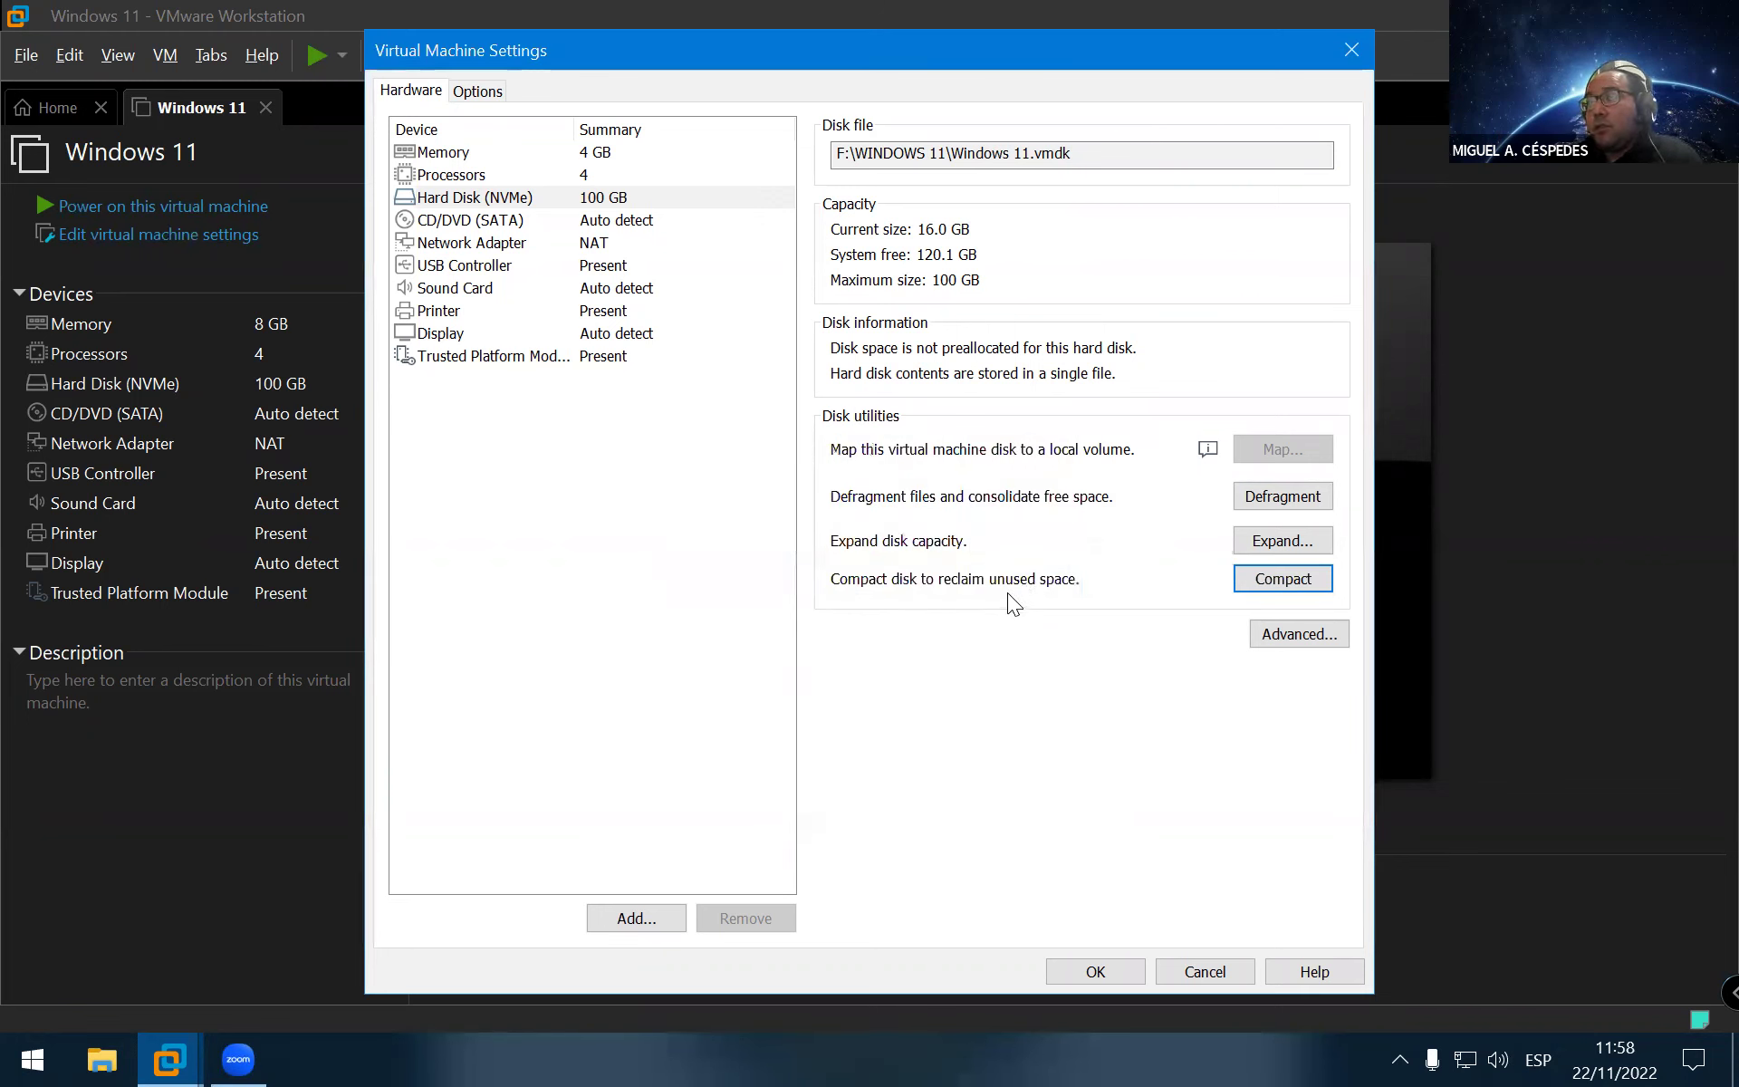
left_click(1277, 498)
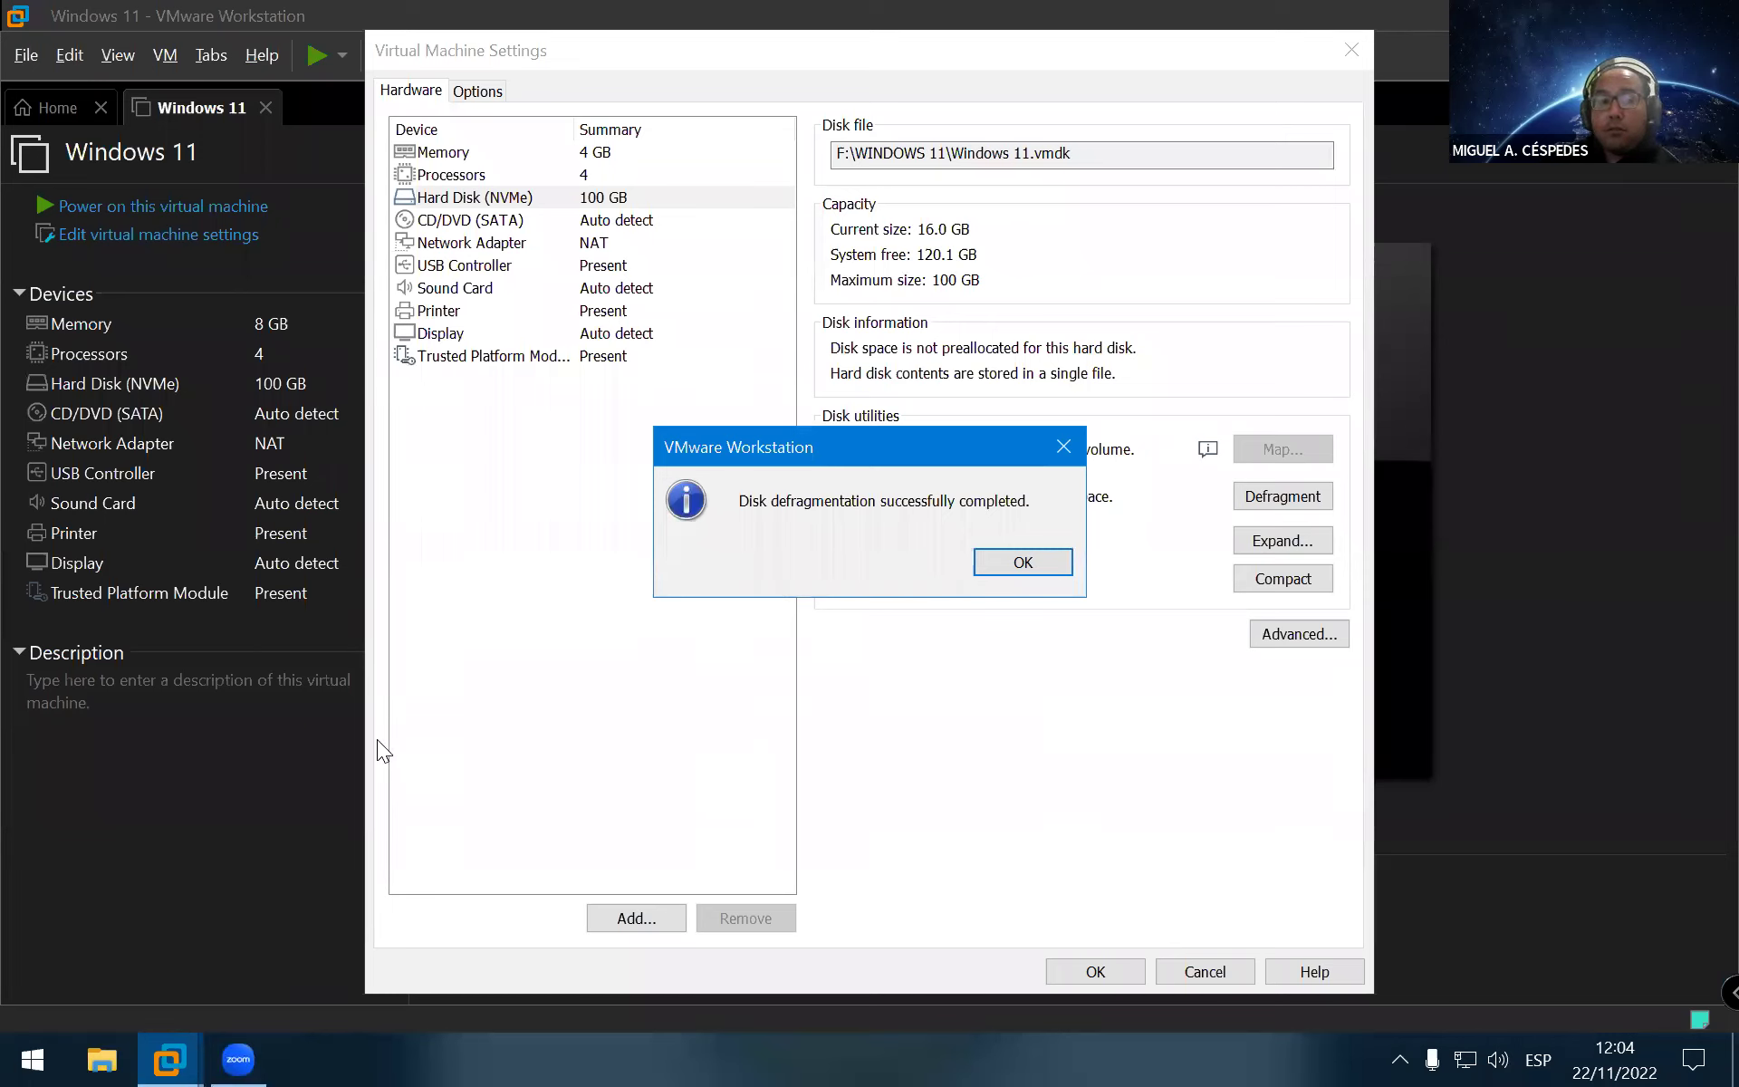
Dismiss the second 'defragmentation completed' message
left_click(1016, 570)
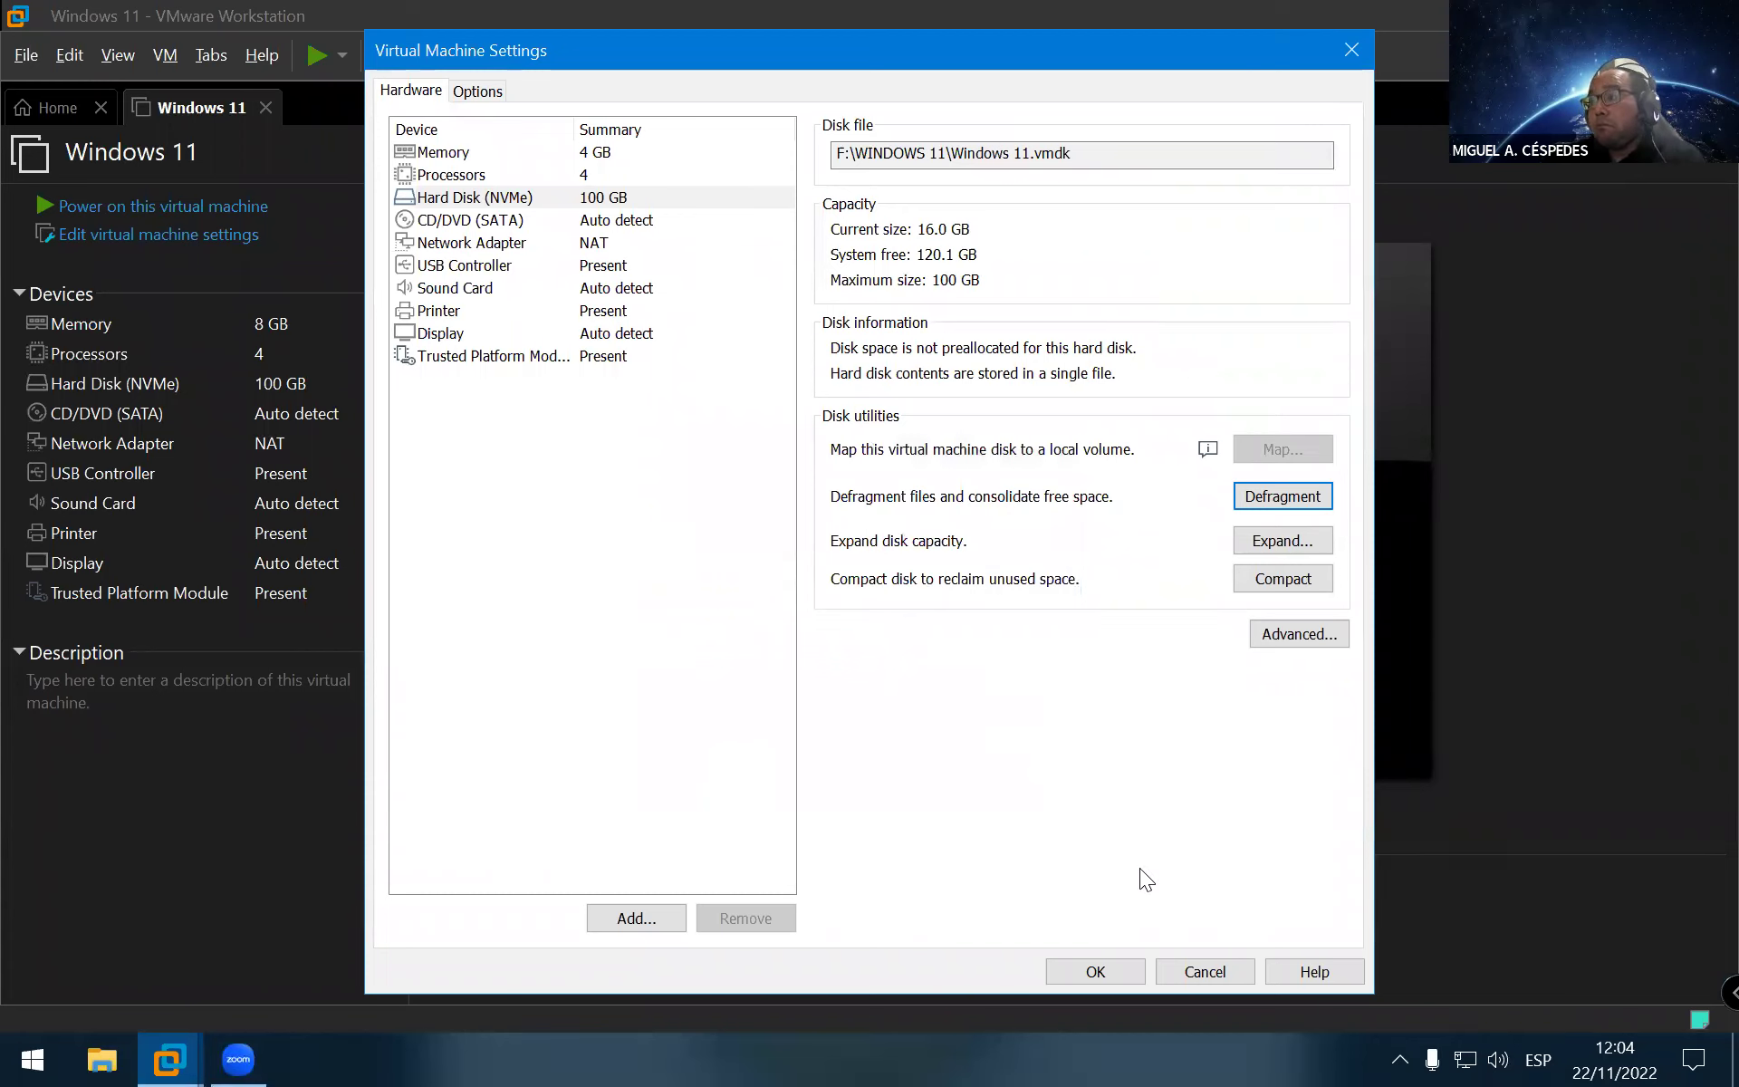
Save the 4 GB memory setting, close Windows 11 and remove it from the library
left_click(1107, 971)
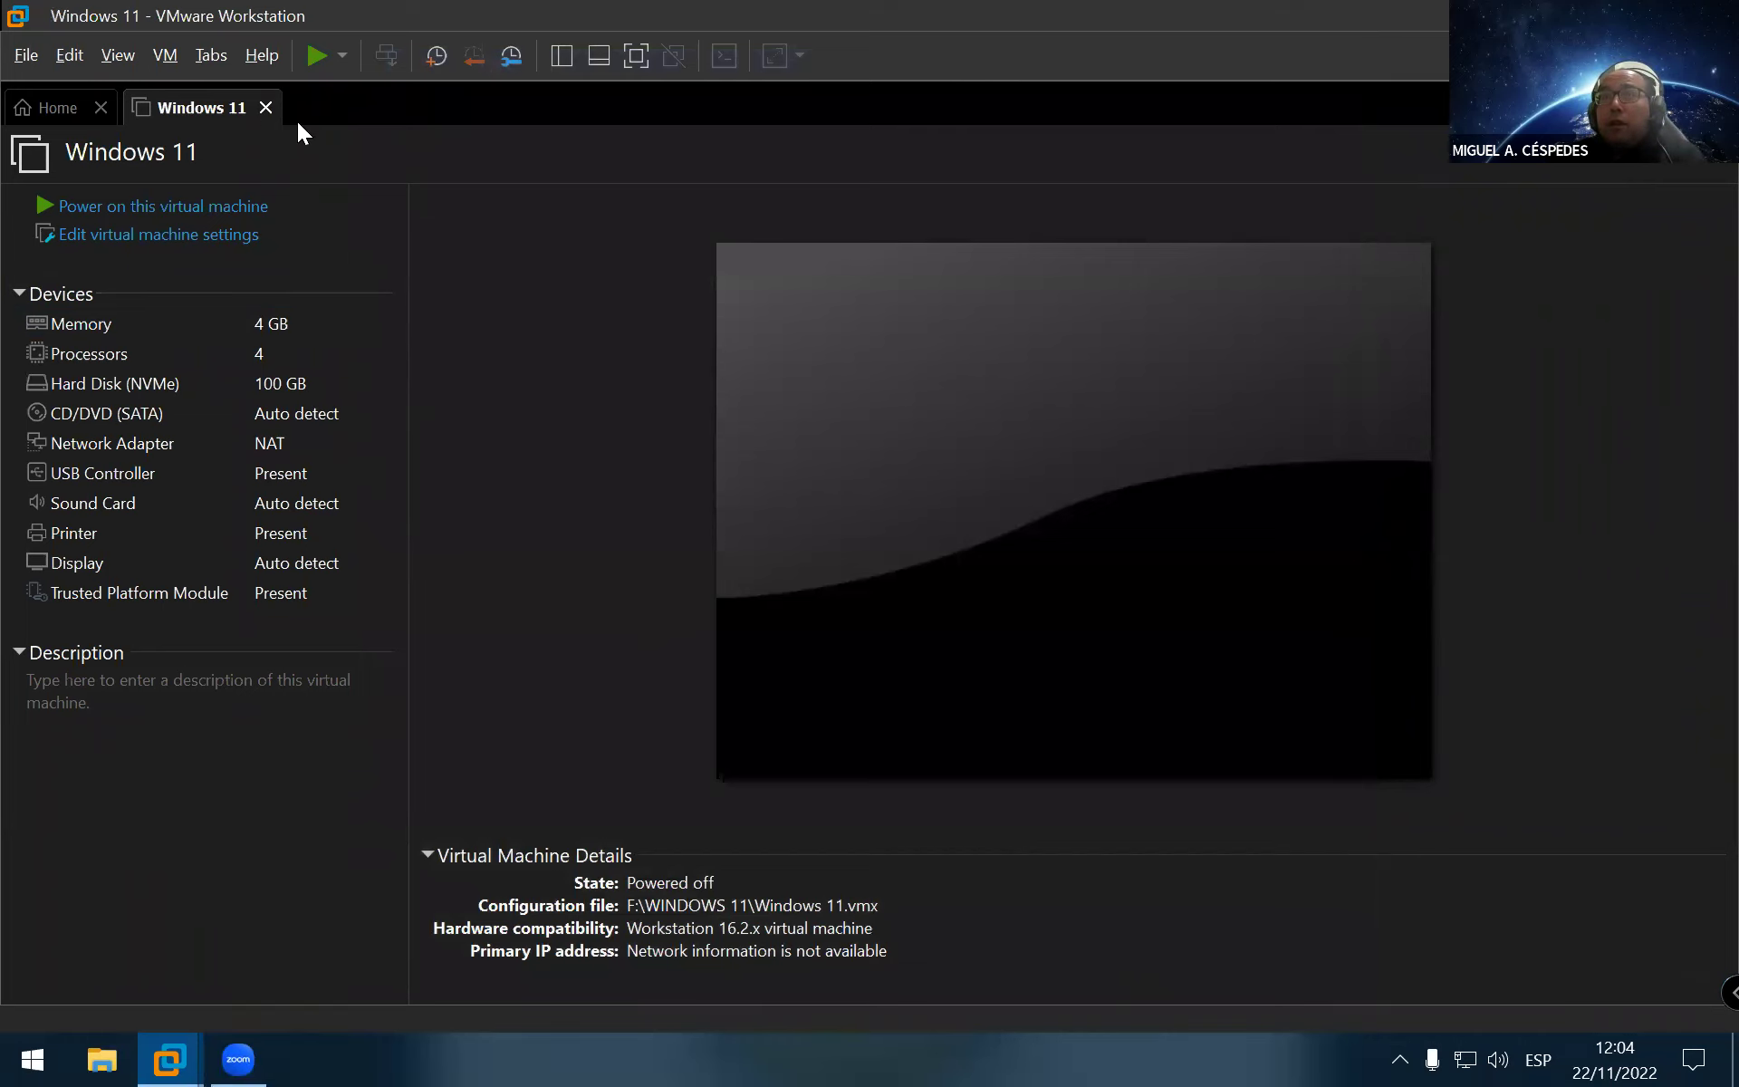
left_click(266, 107)
key("F9")
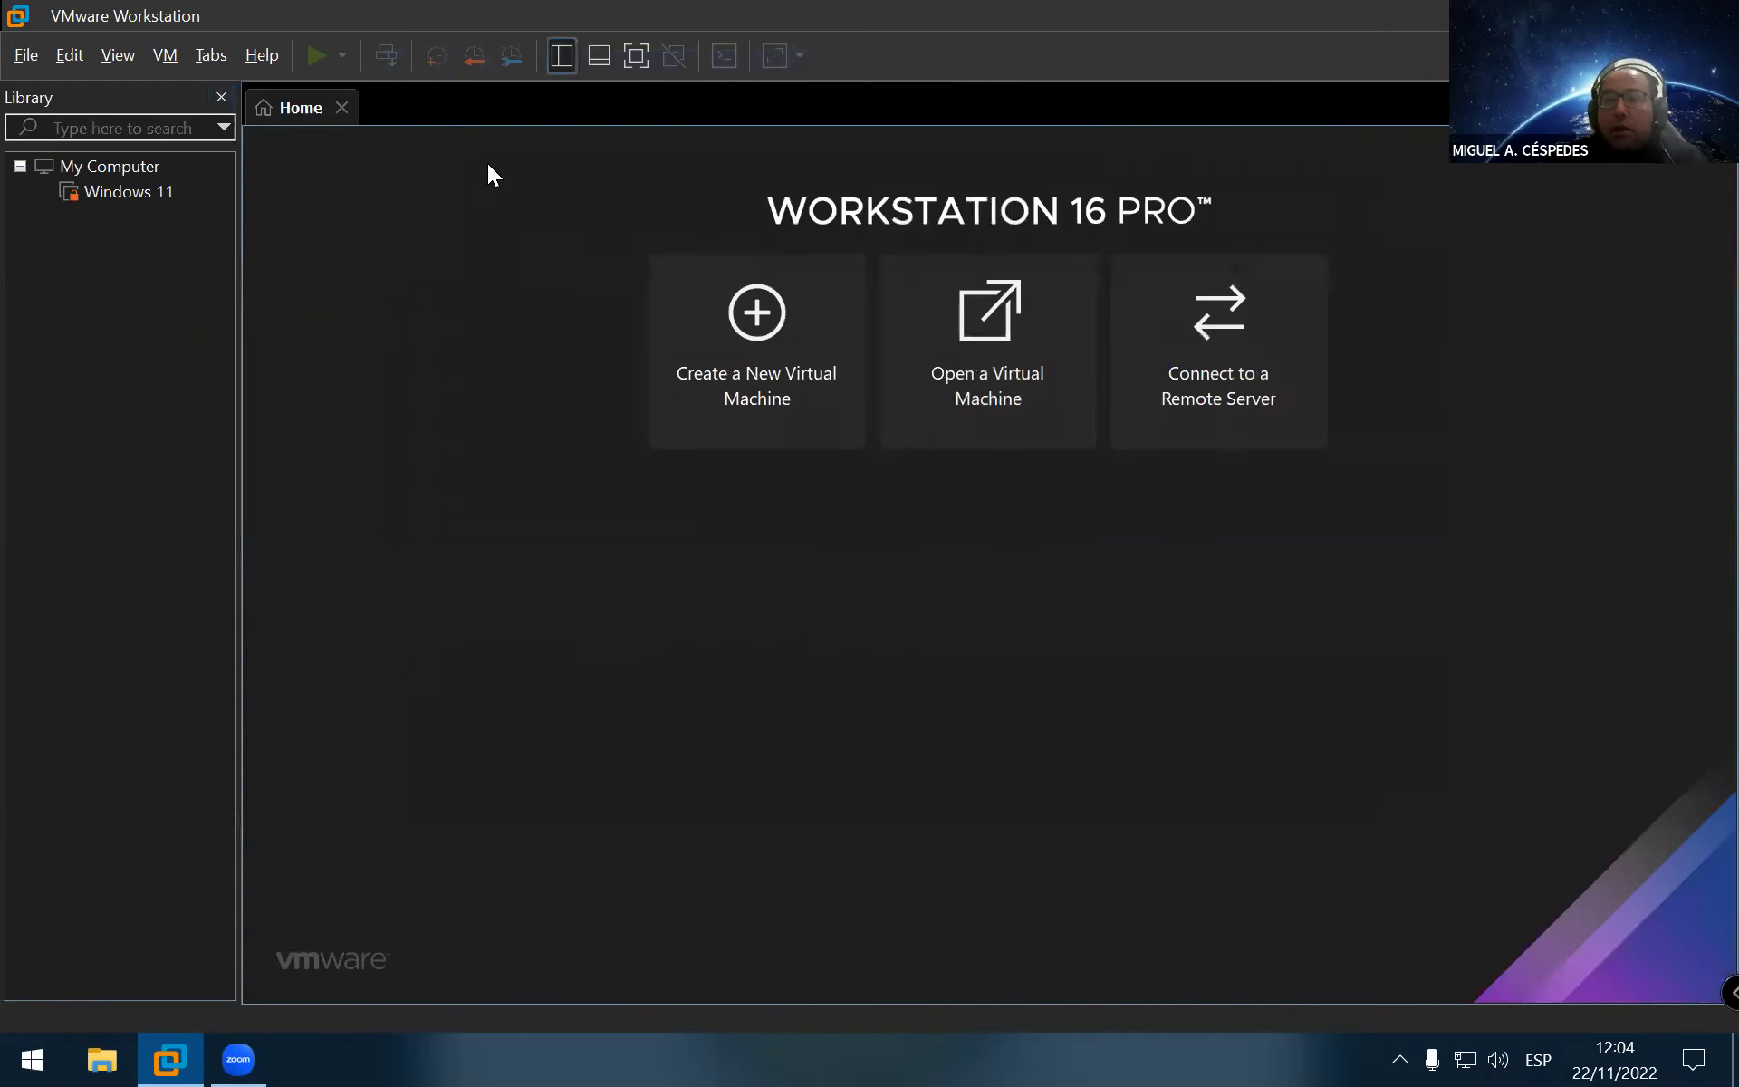
right_click(136, 192)
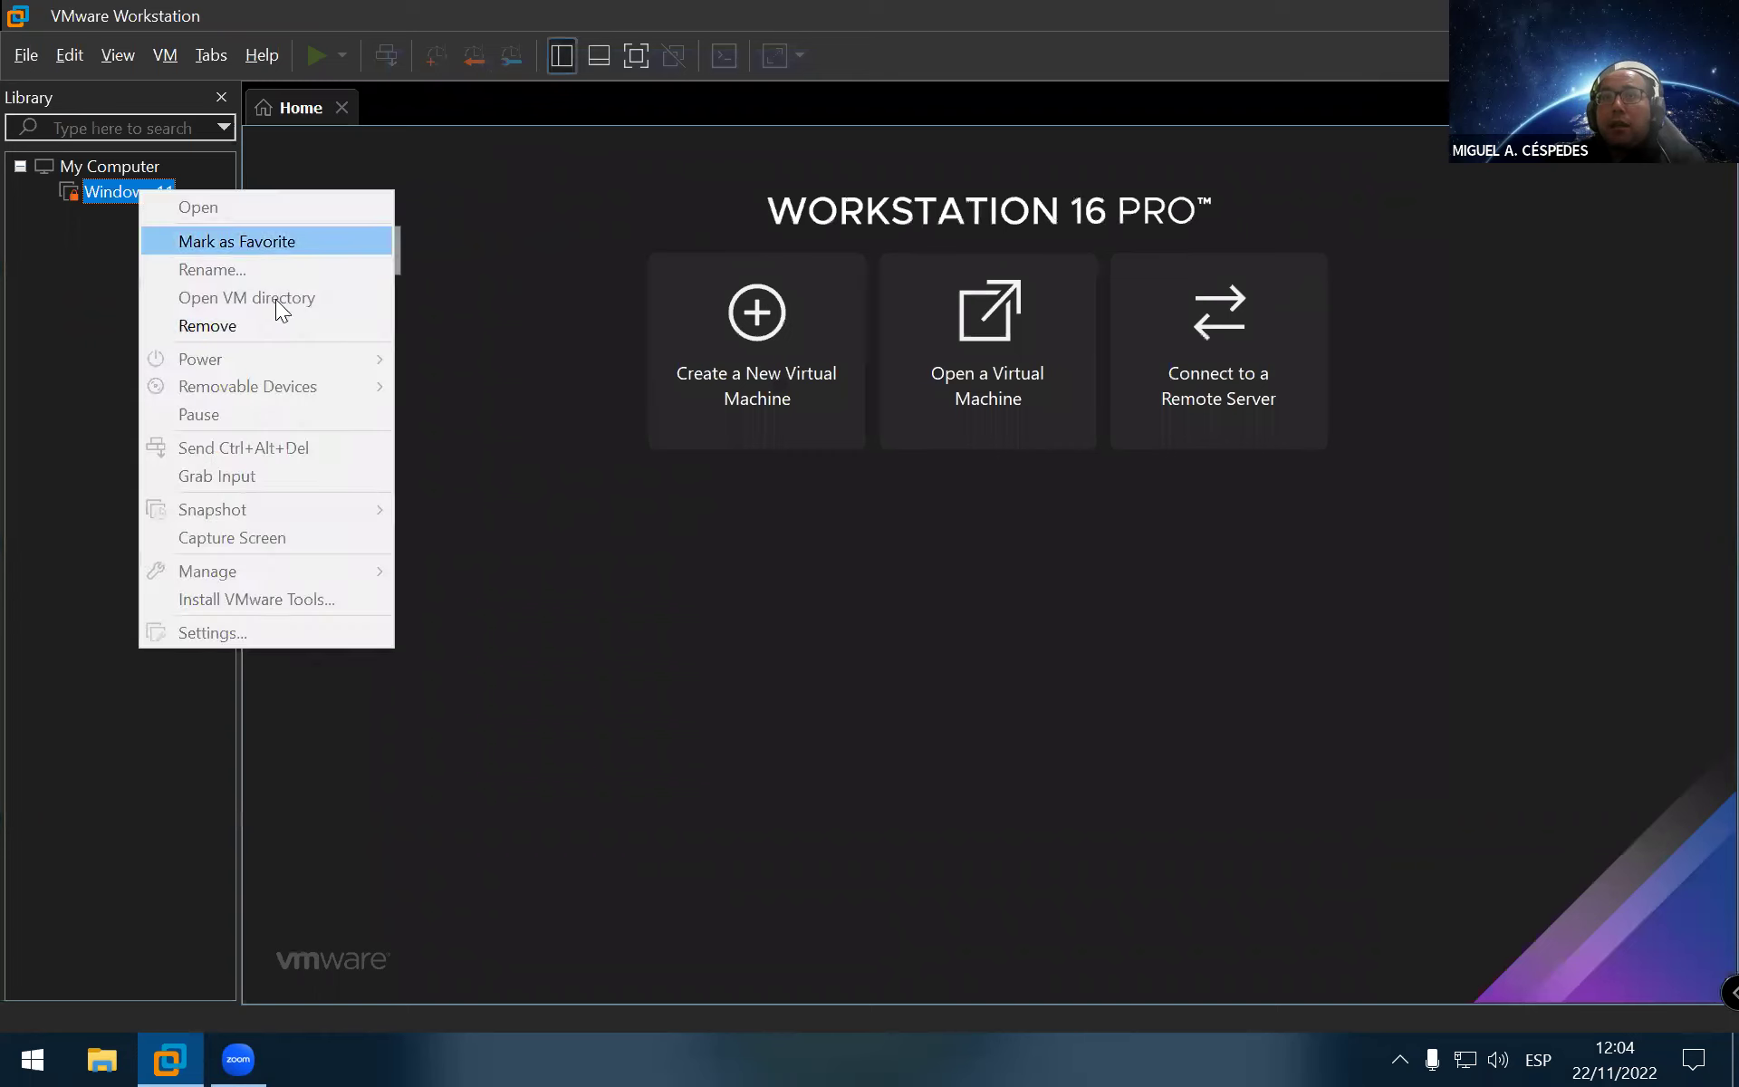
left_click(263, 328)
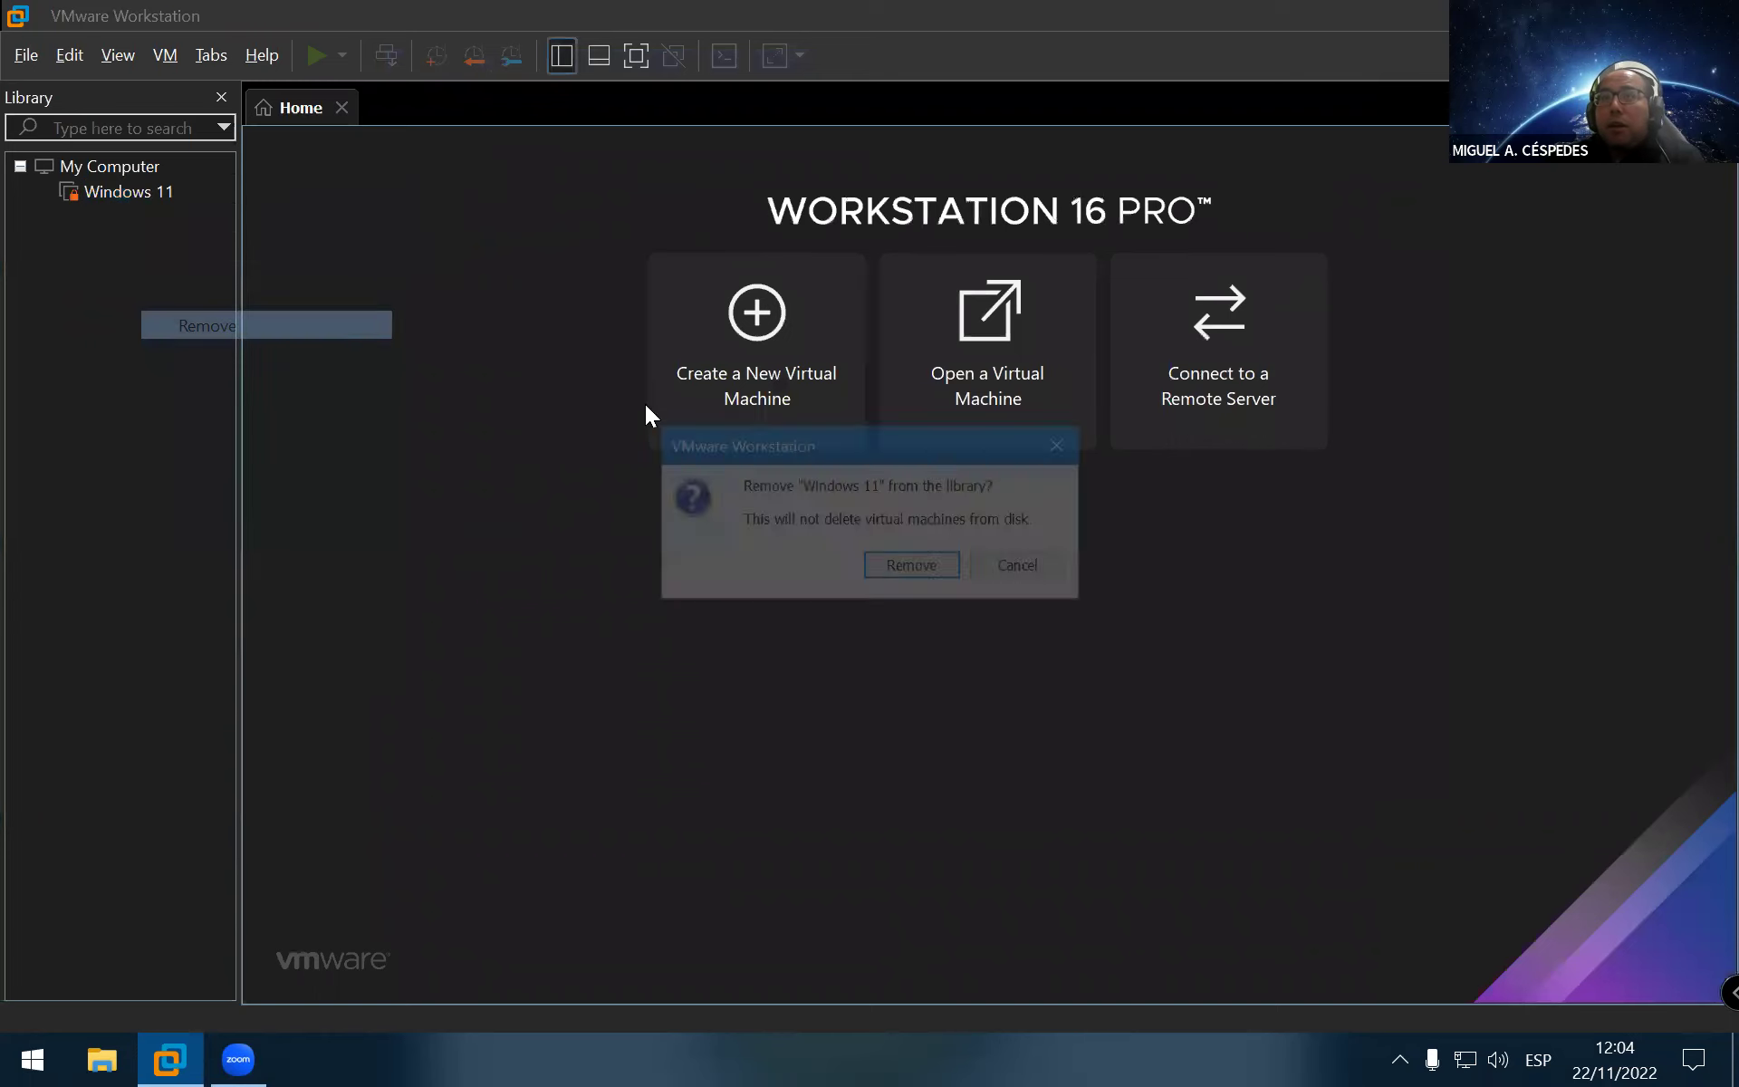
left_click(915, 569)
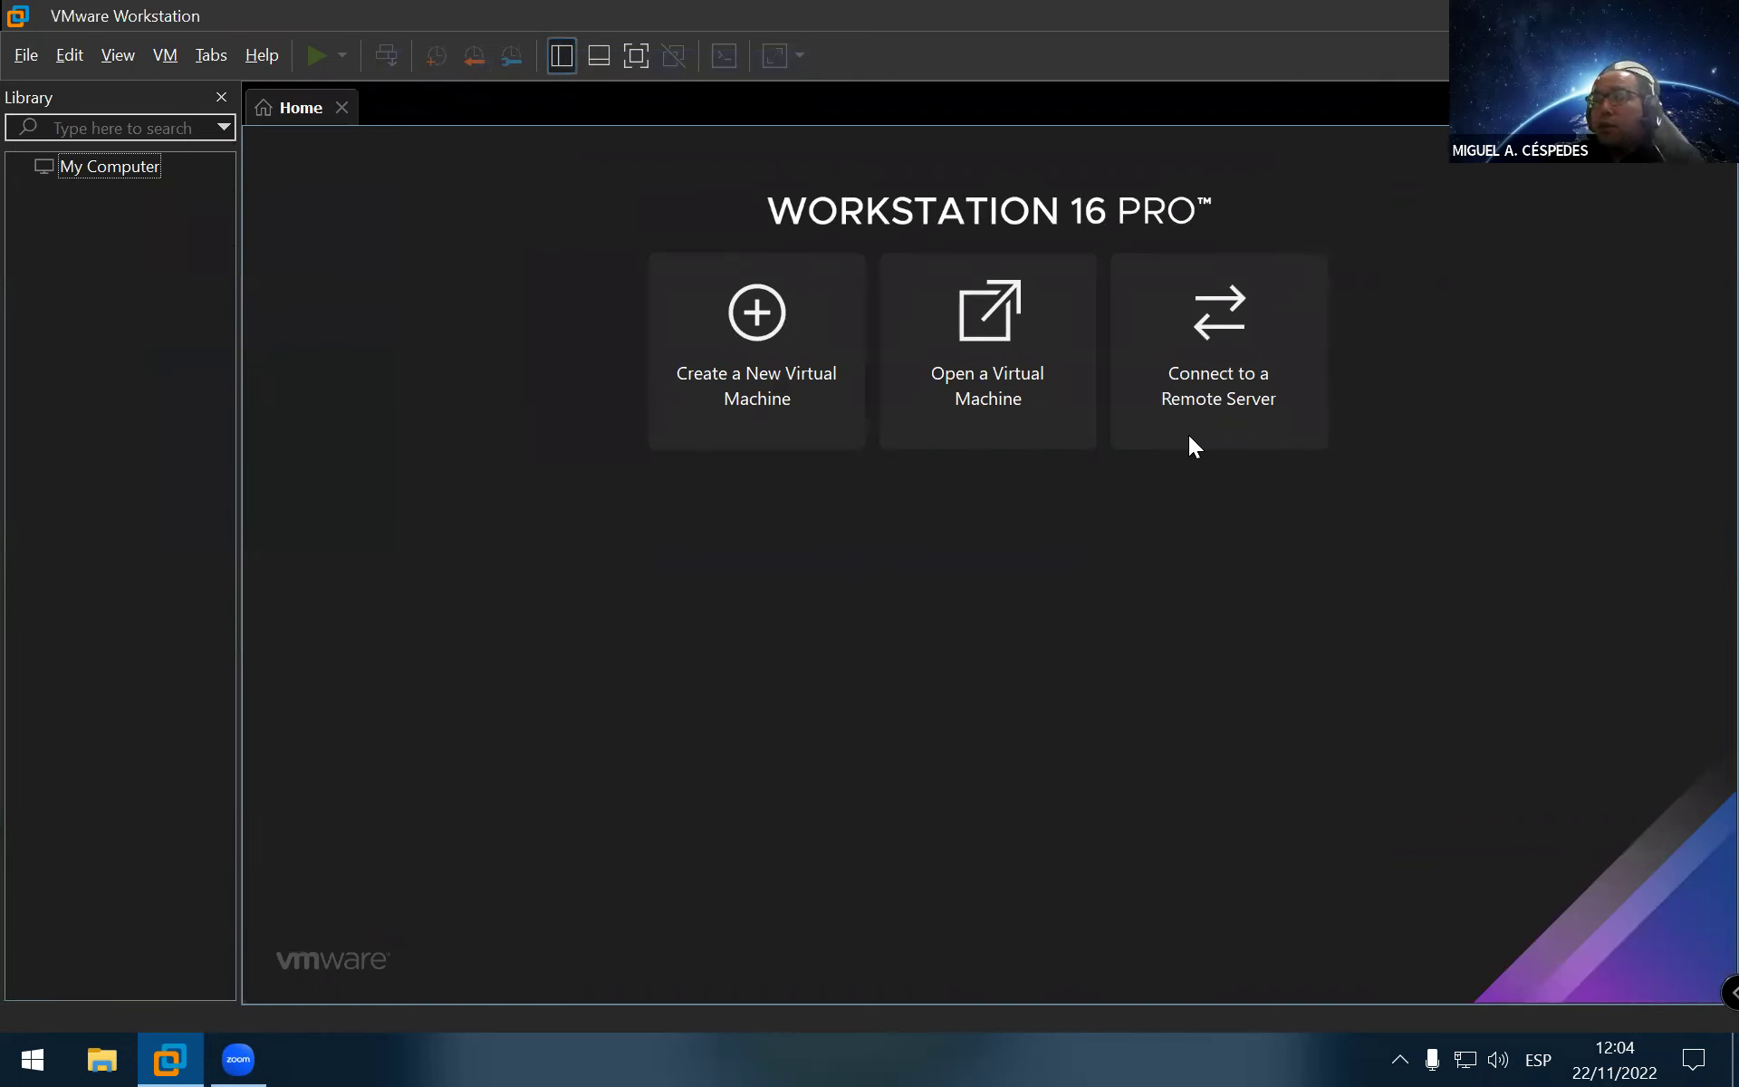
key("super+d")
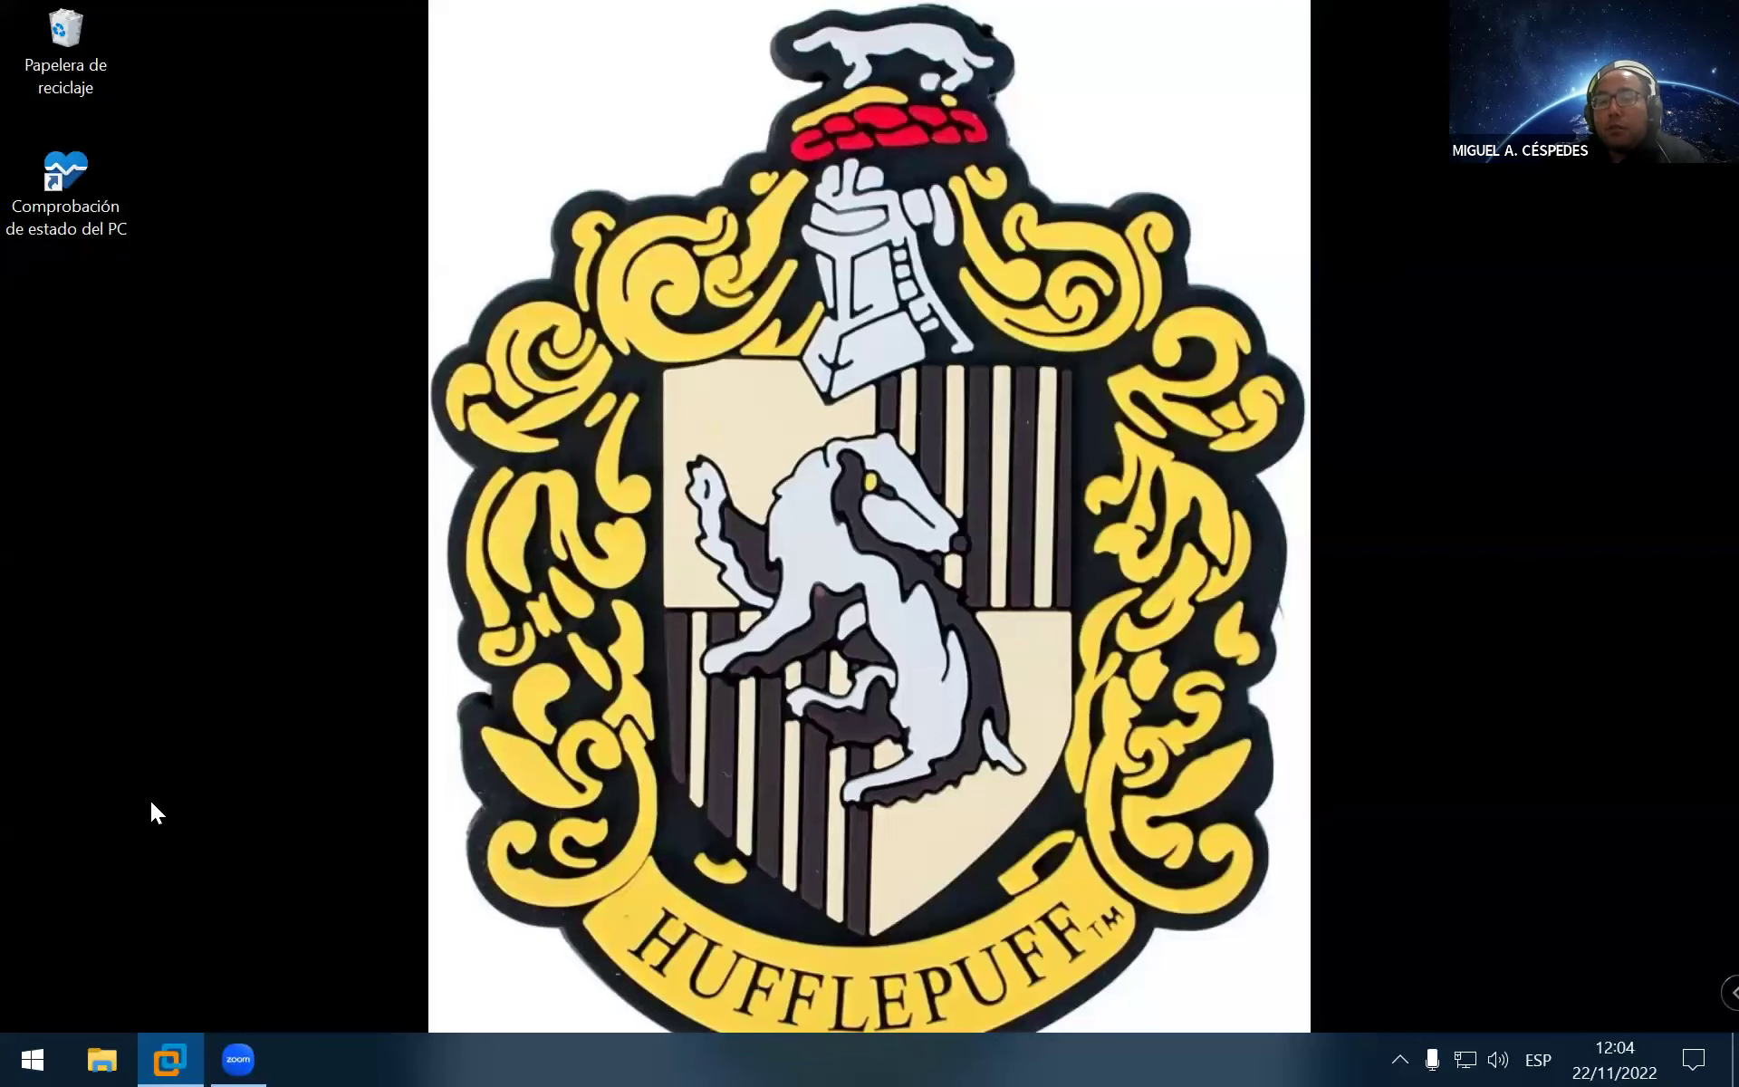
Open VMWARE_01 (F:) in File Explorer and check the WINDOWS 11 folder's properties
key("super+e")
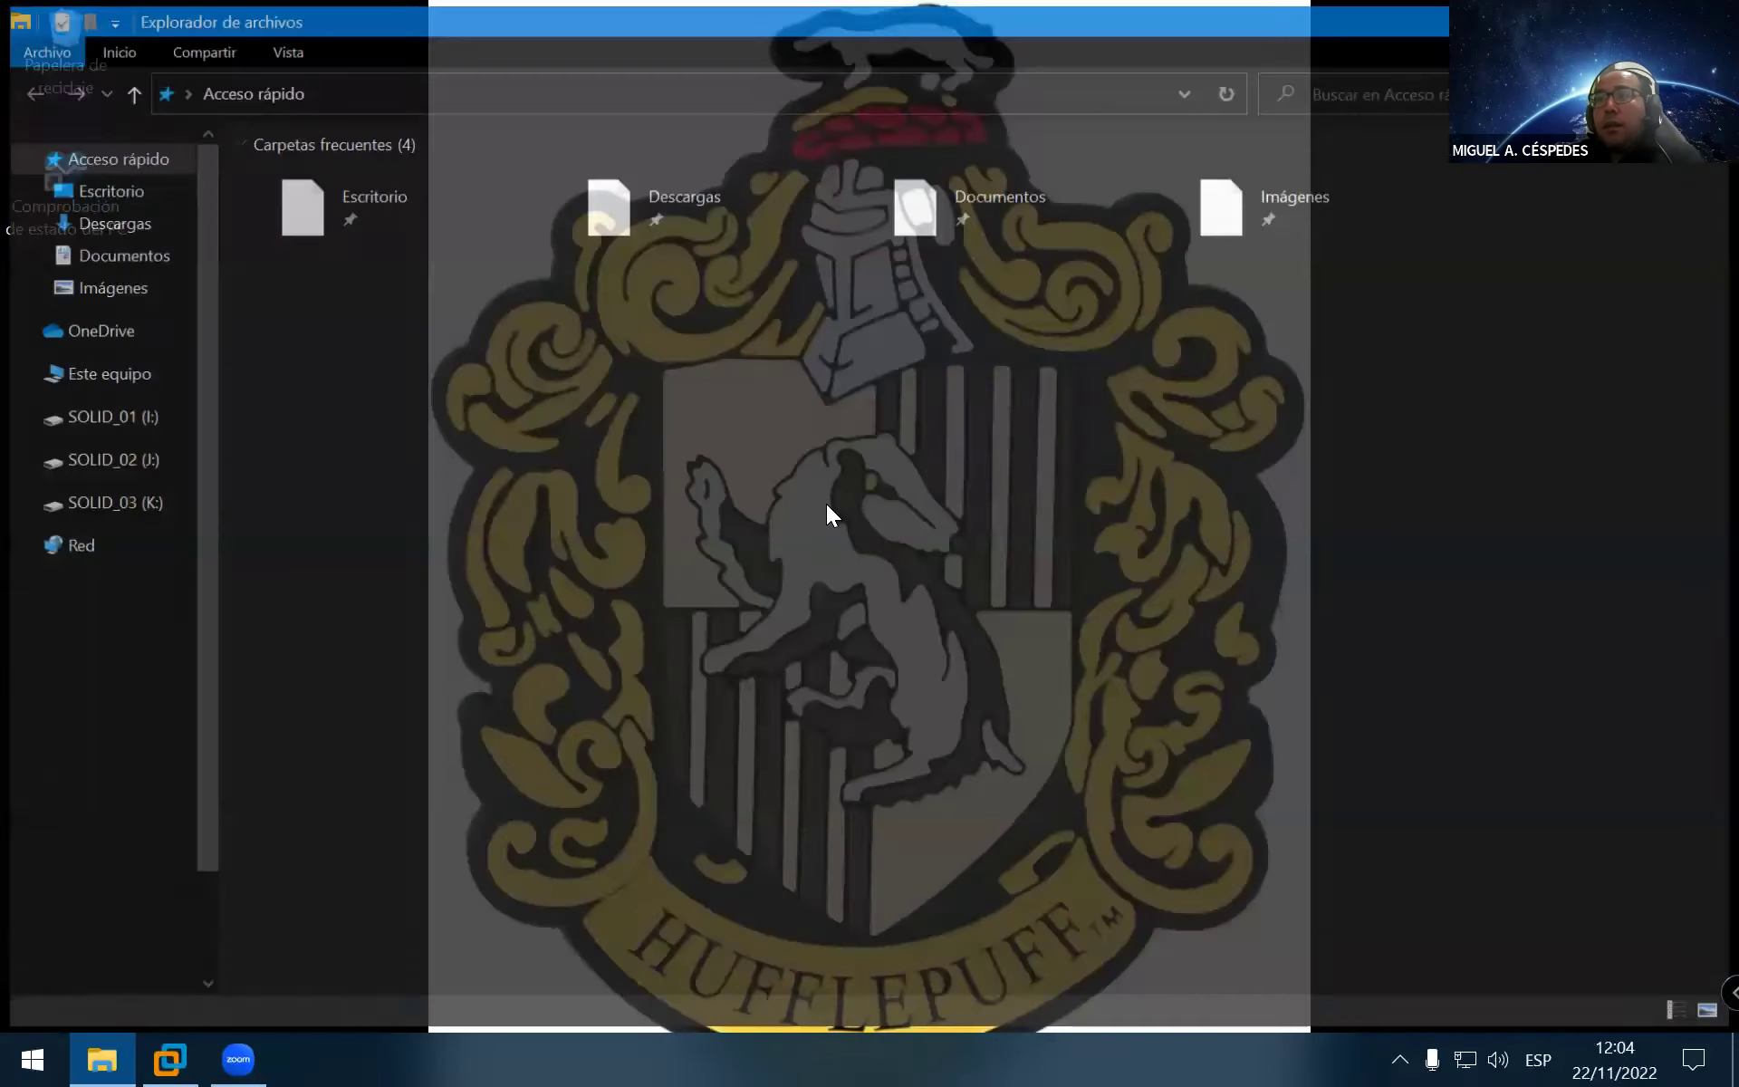
left_click(87, 375)
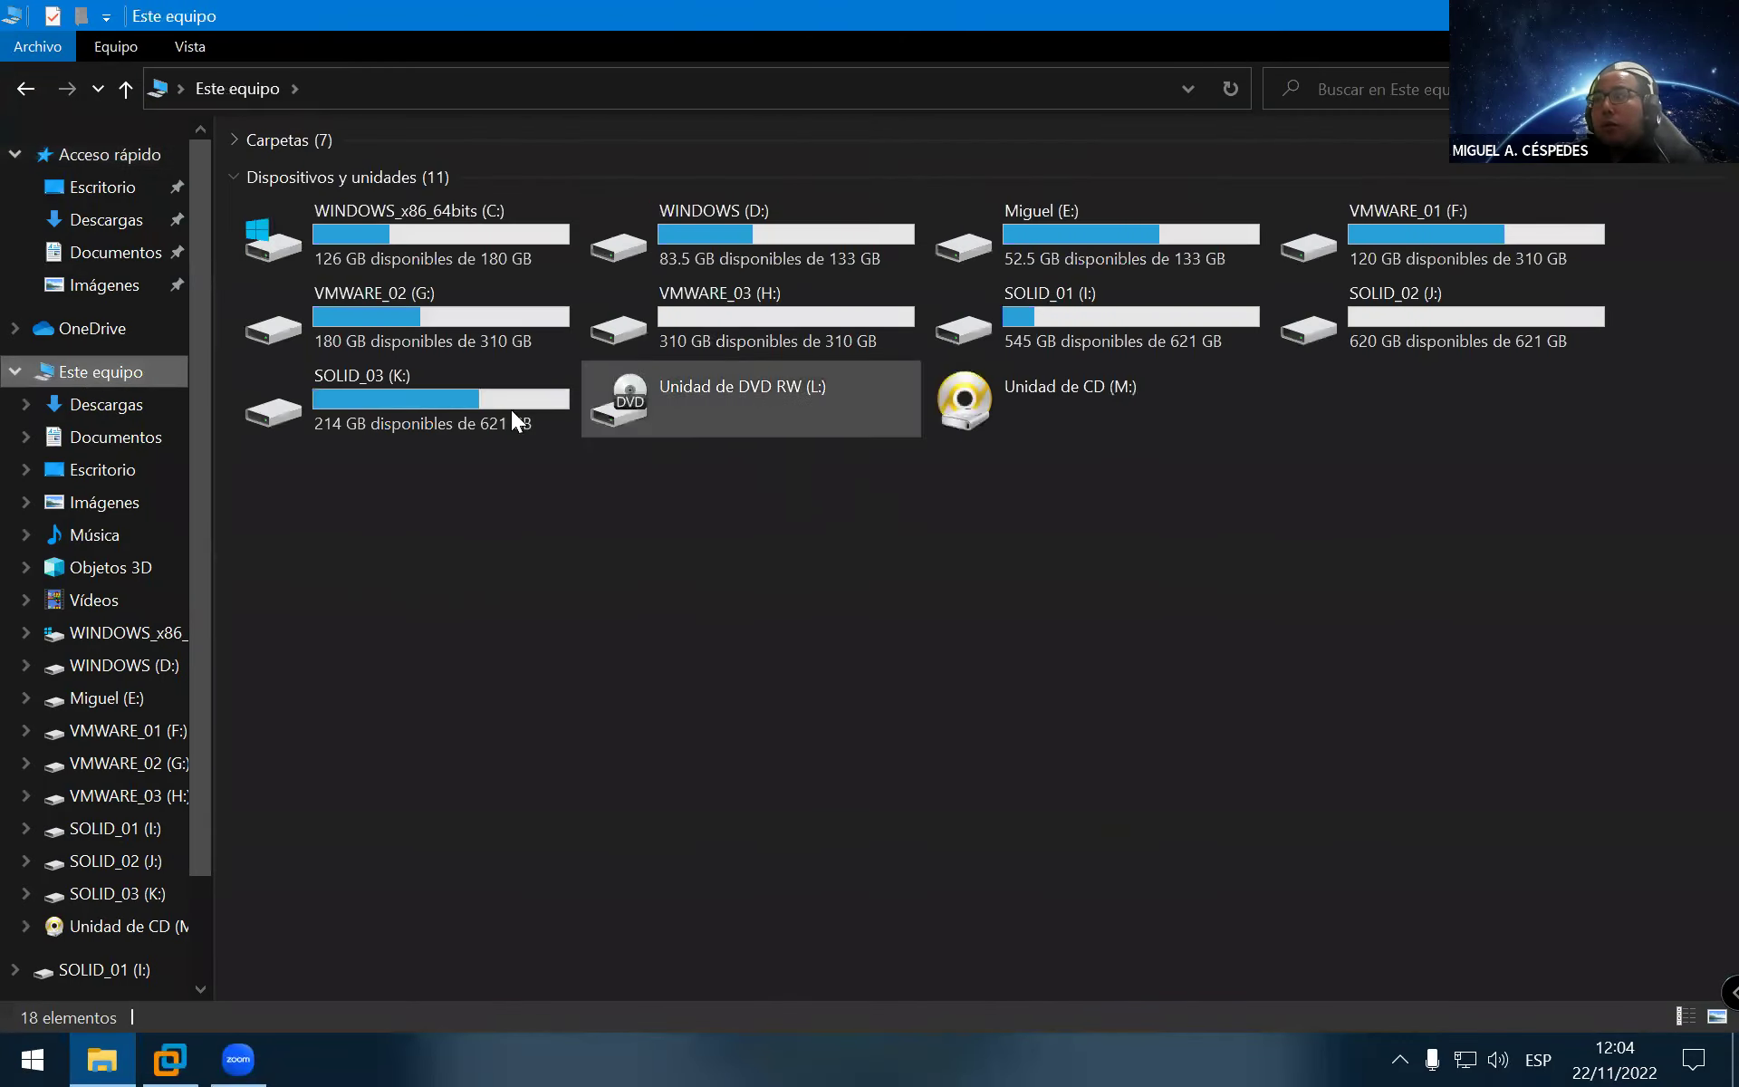
double_click(1423, 248)
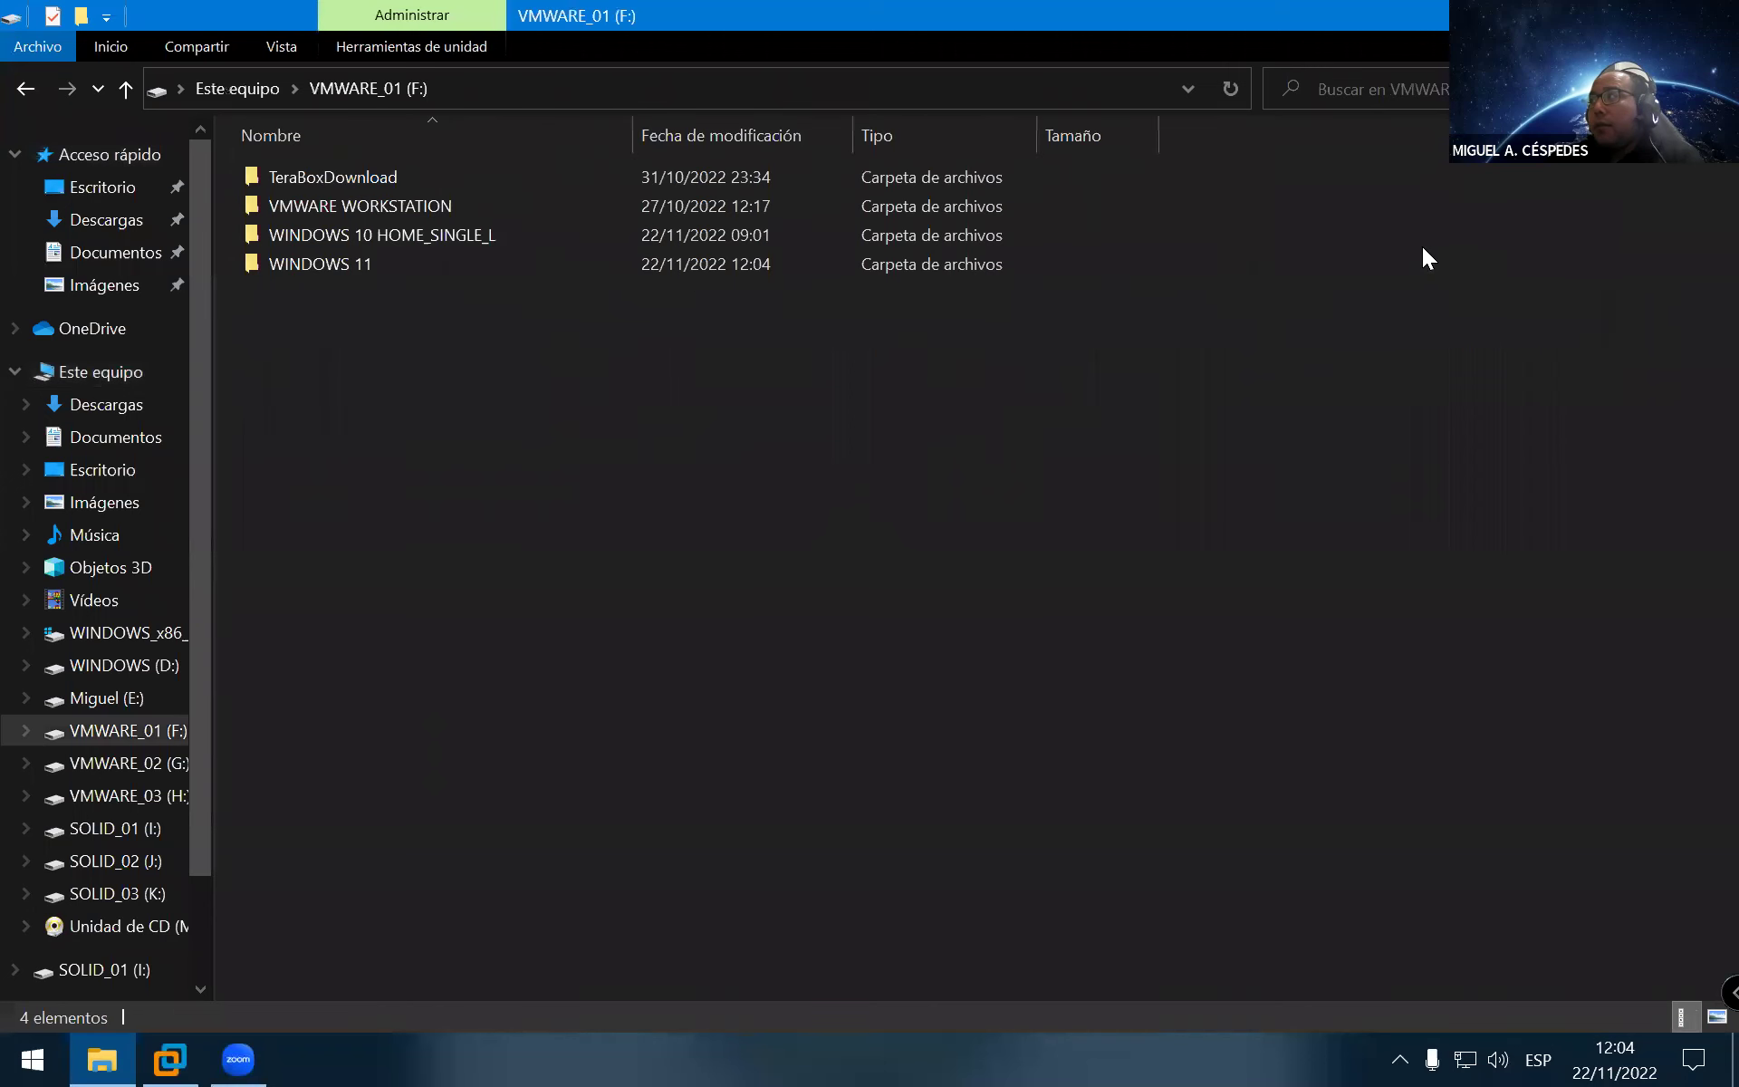
right_click(301, 268)
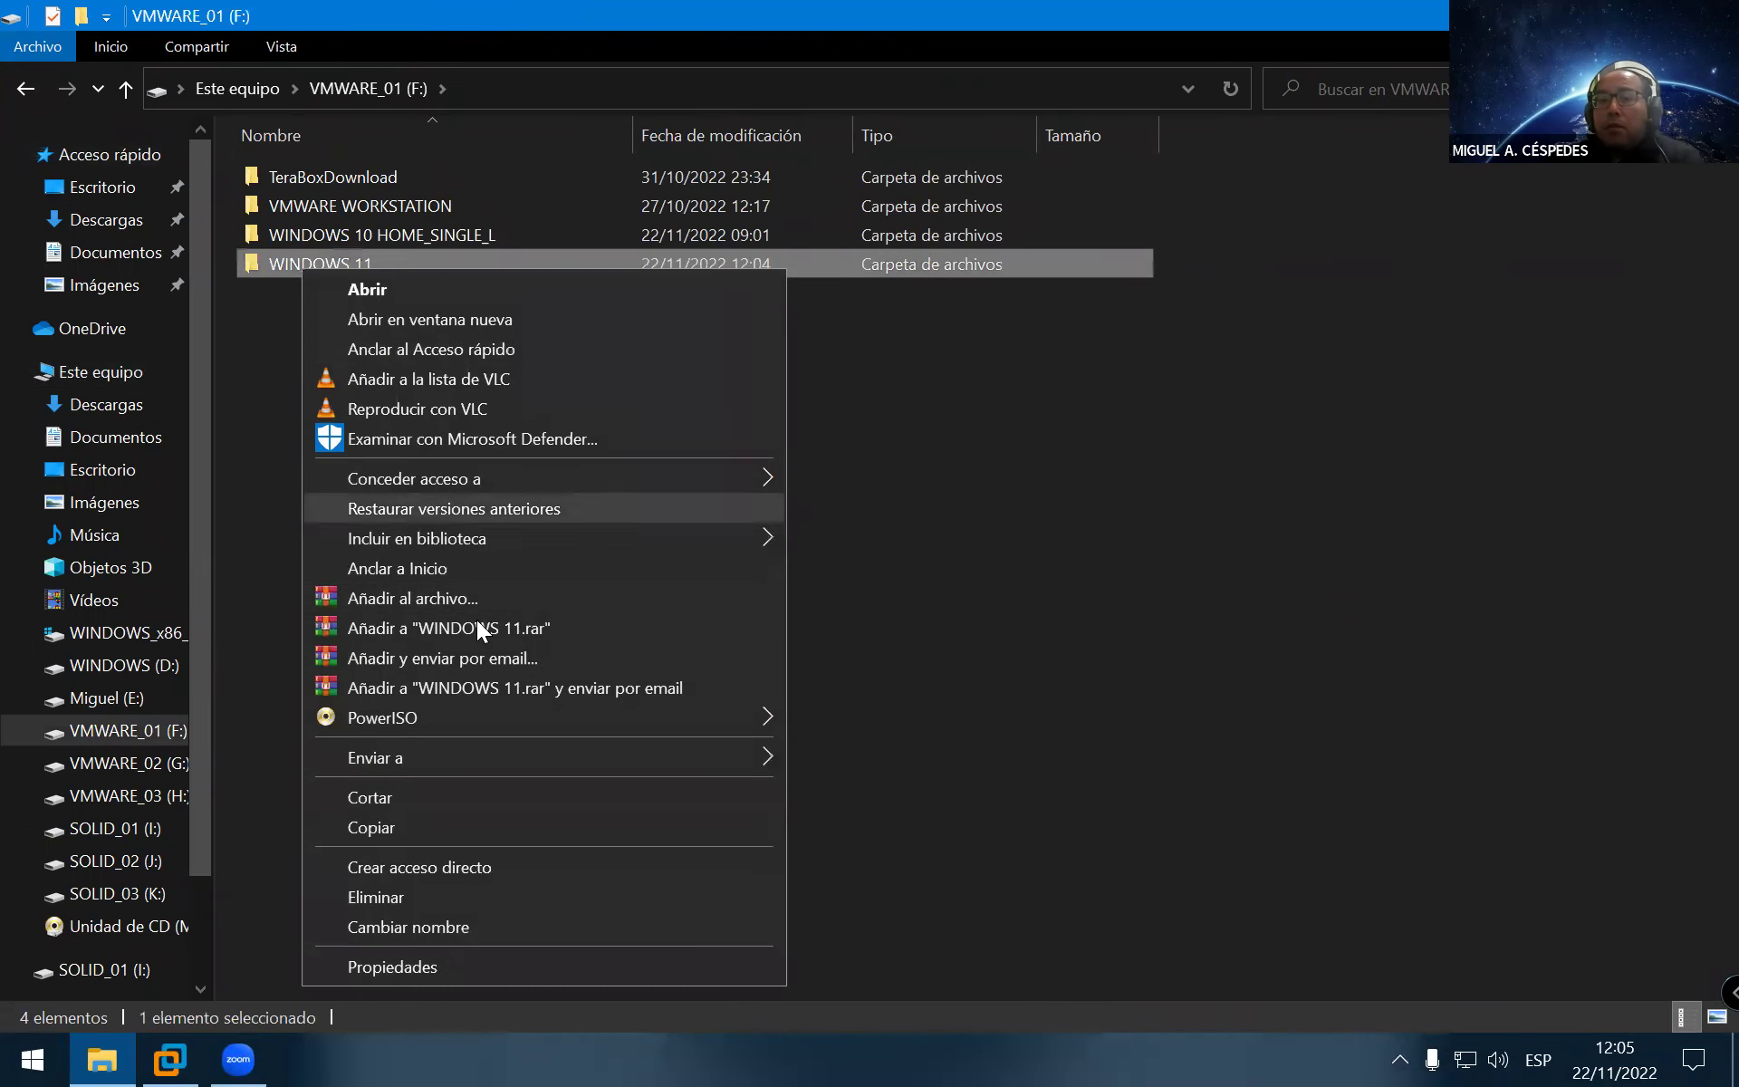
left_click(430, 967)
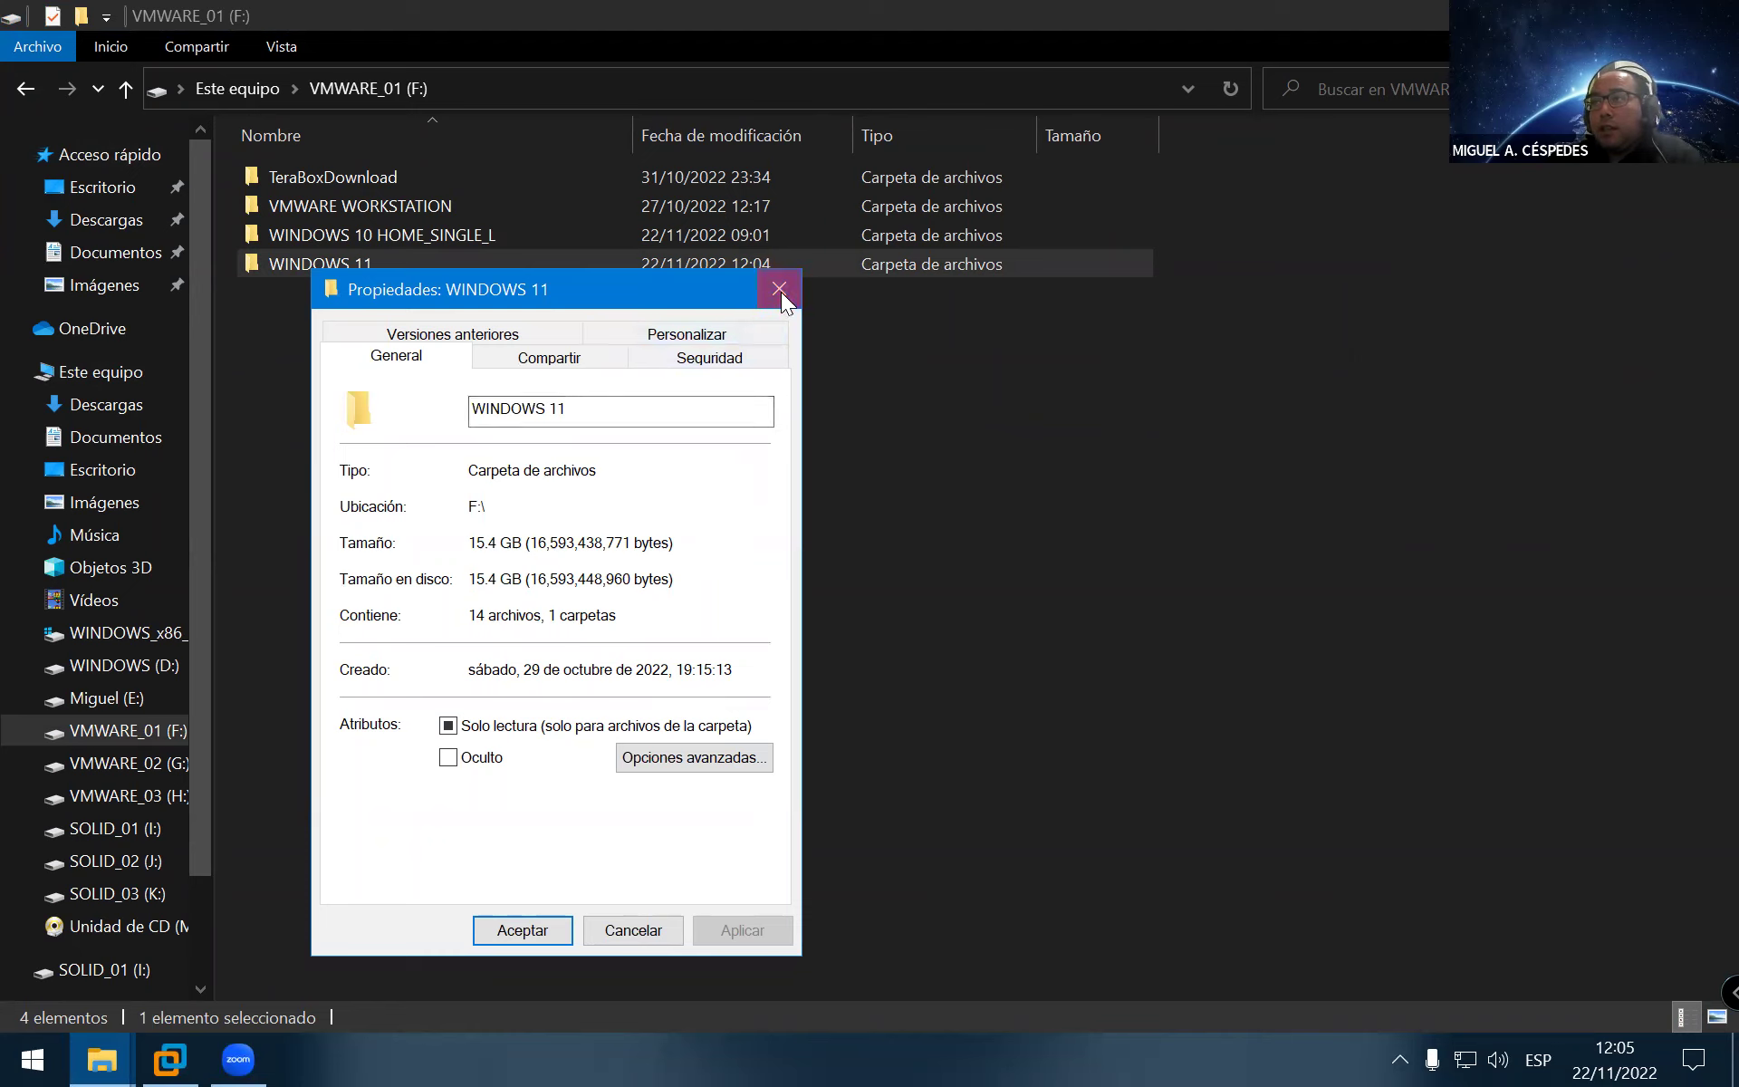
left_click(779, 290)
Copy the WINDOWS 11 folder onto drive E:, showing detailed progress, then minimize Explorer
right_click(371, 264)
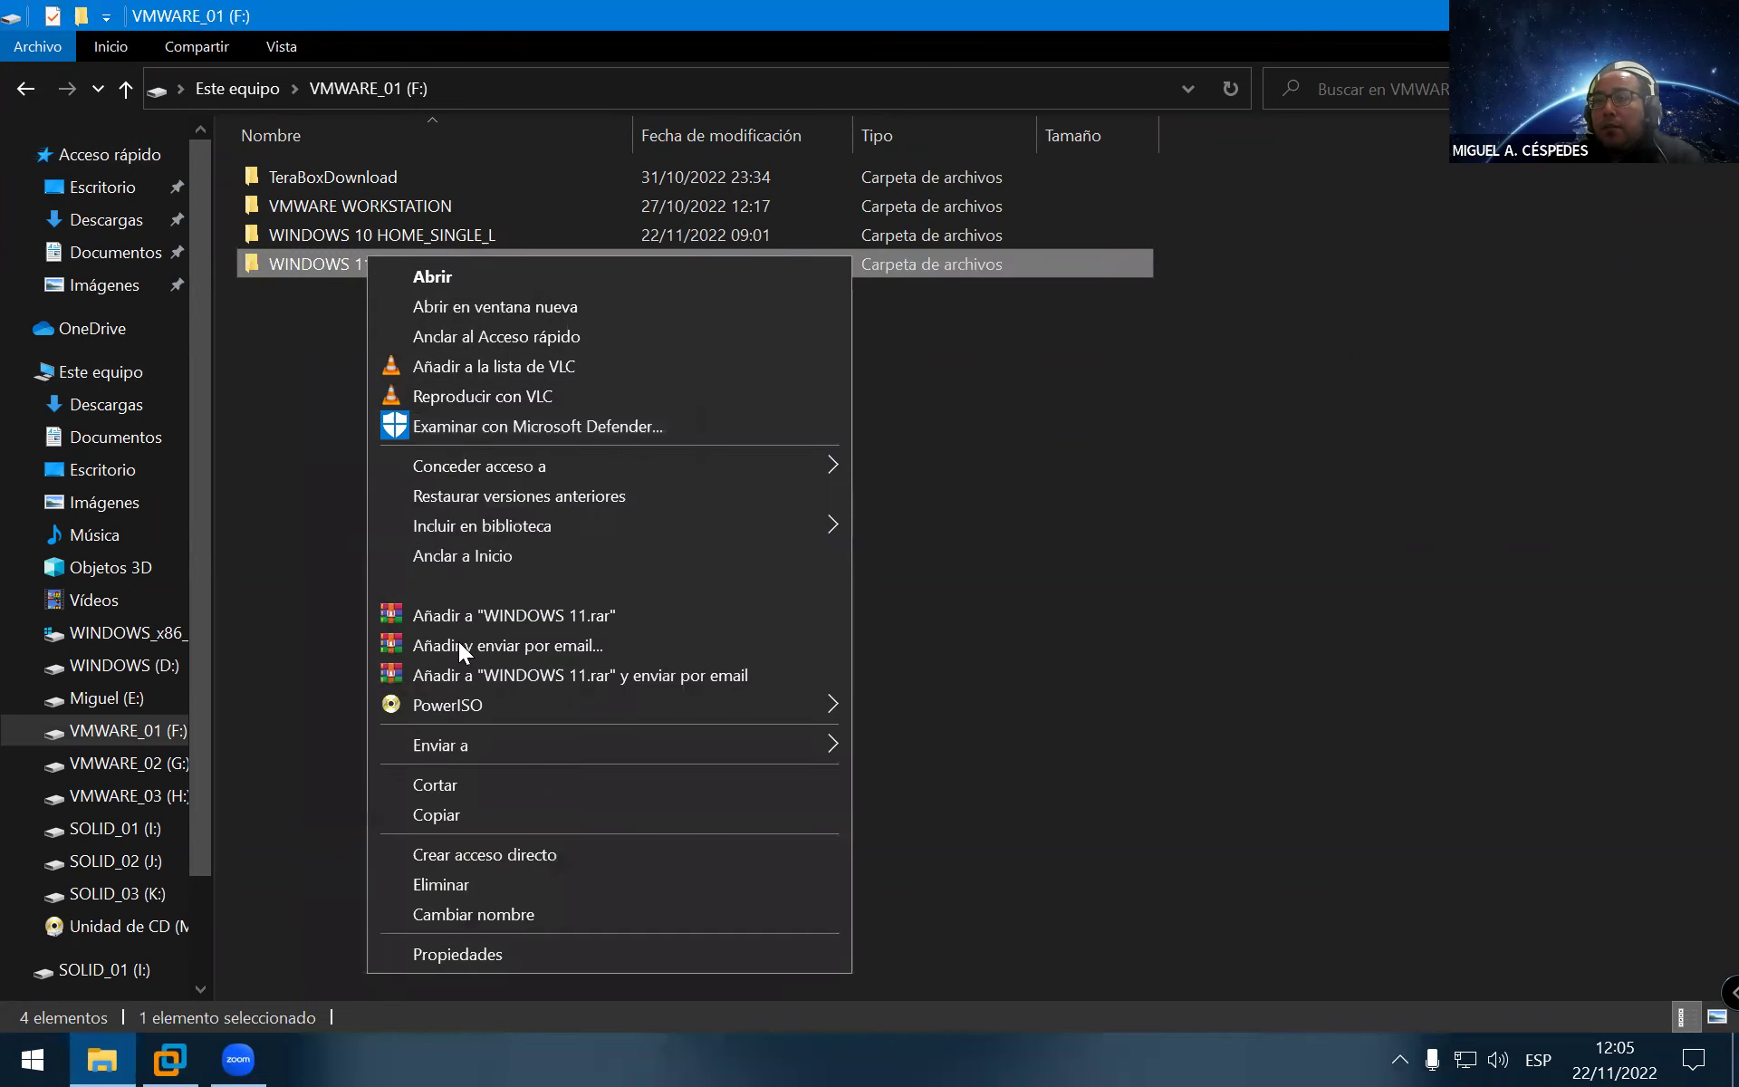
left_click(453, 813)
left_click(237, 102)
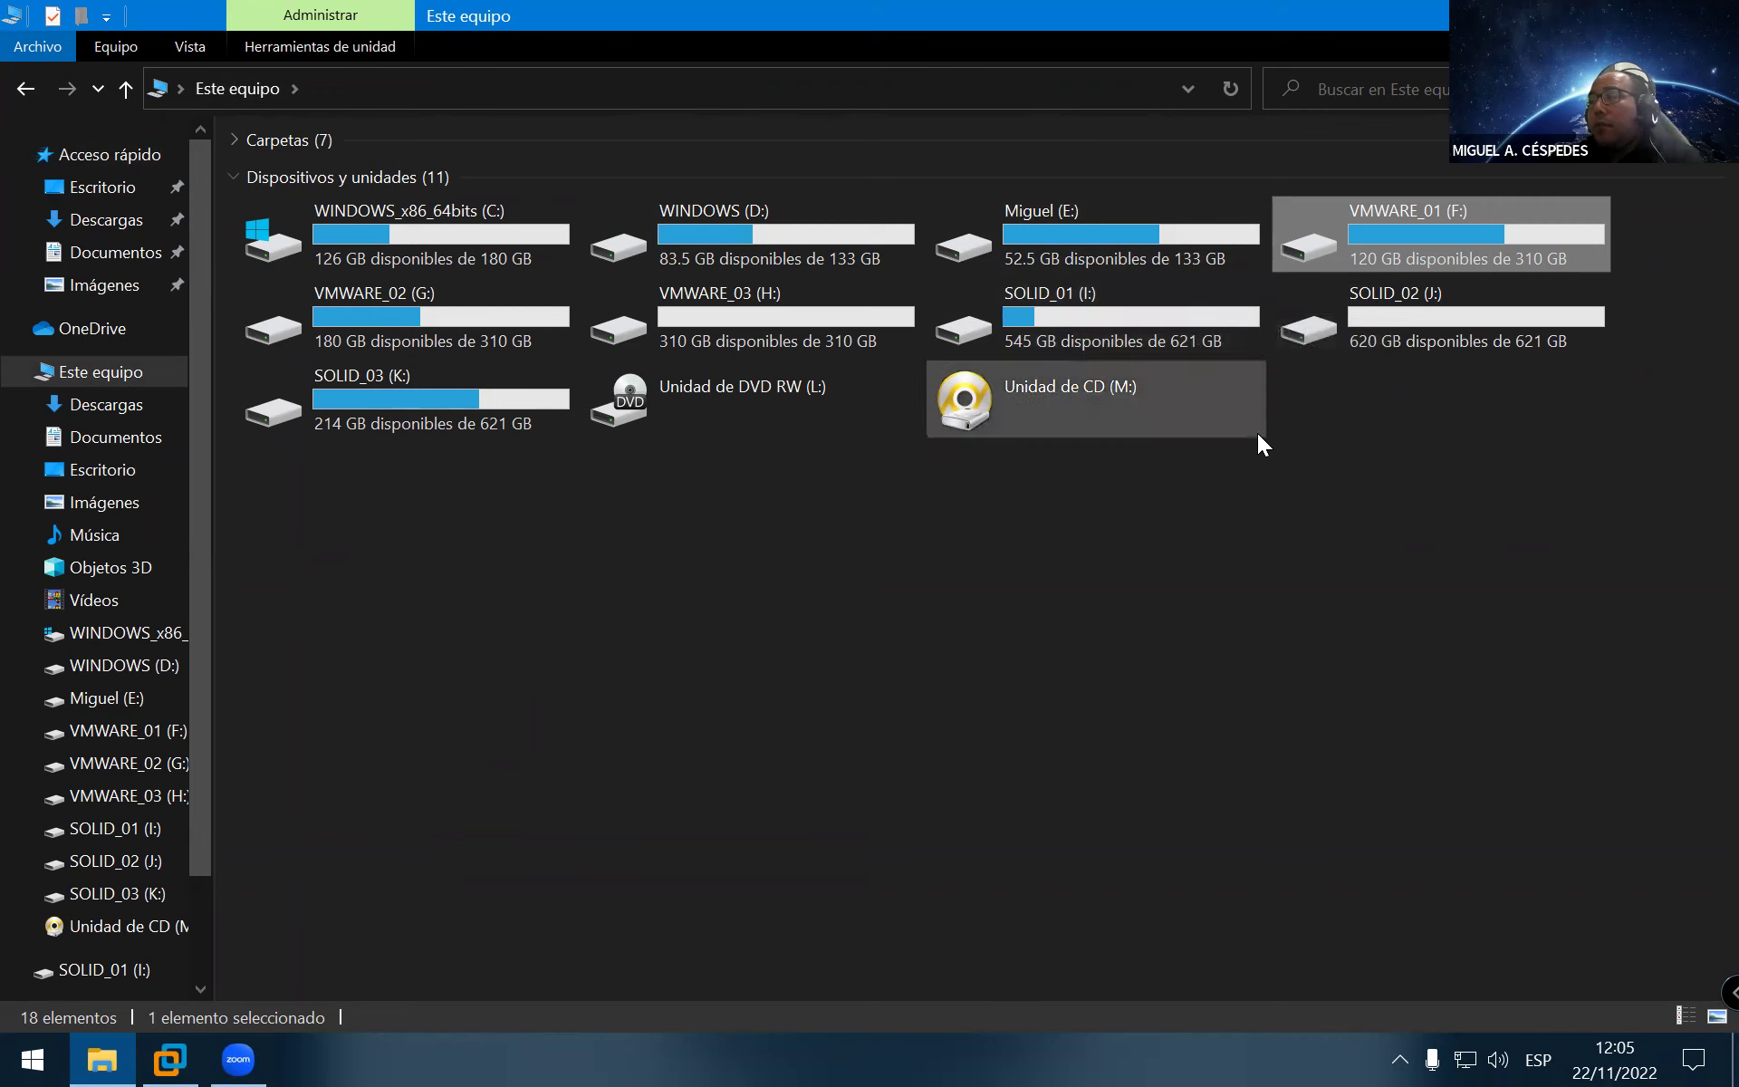
double_click(1063, 233)
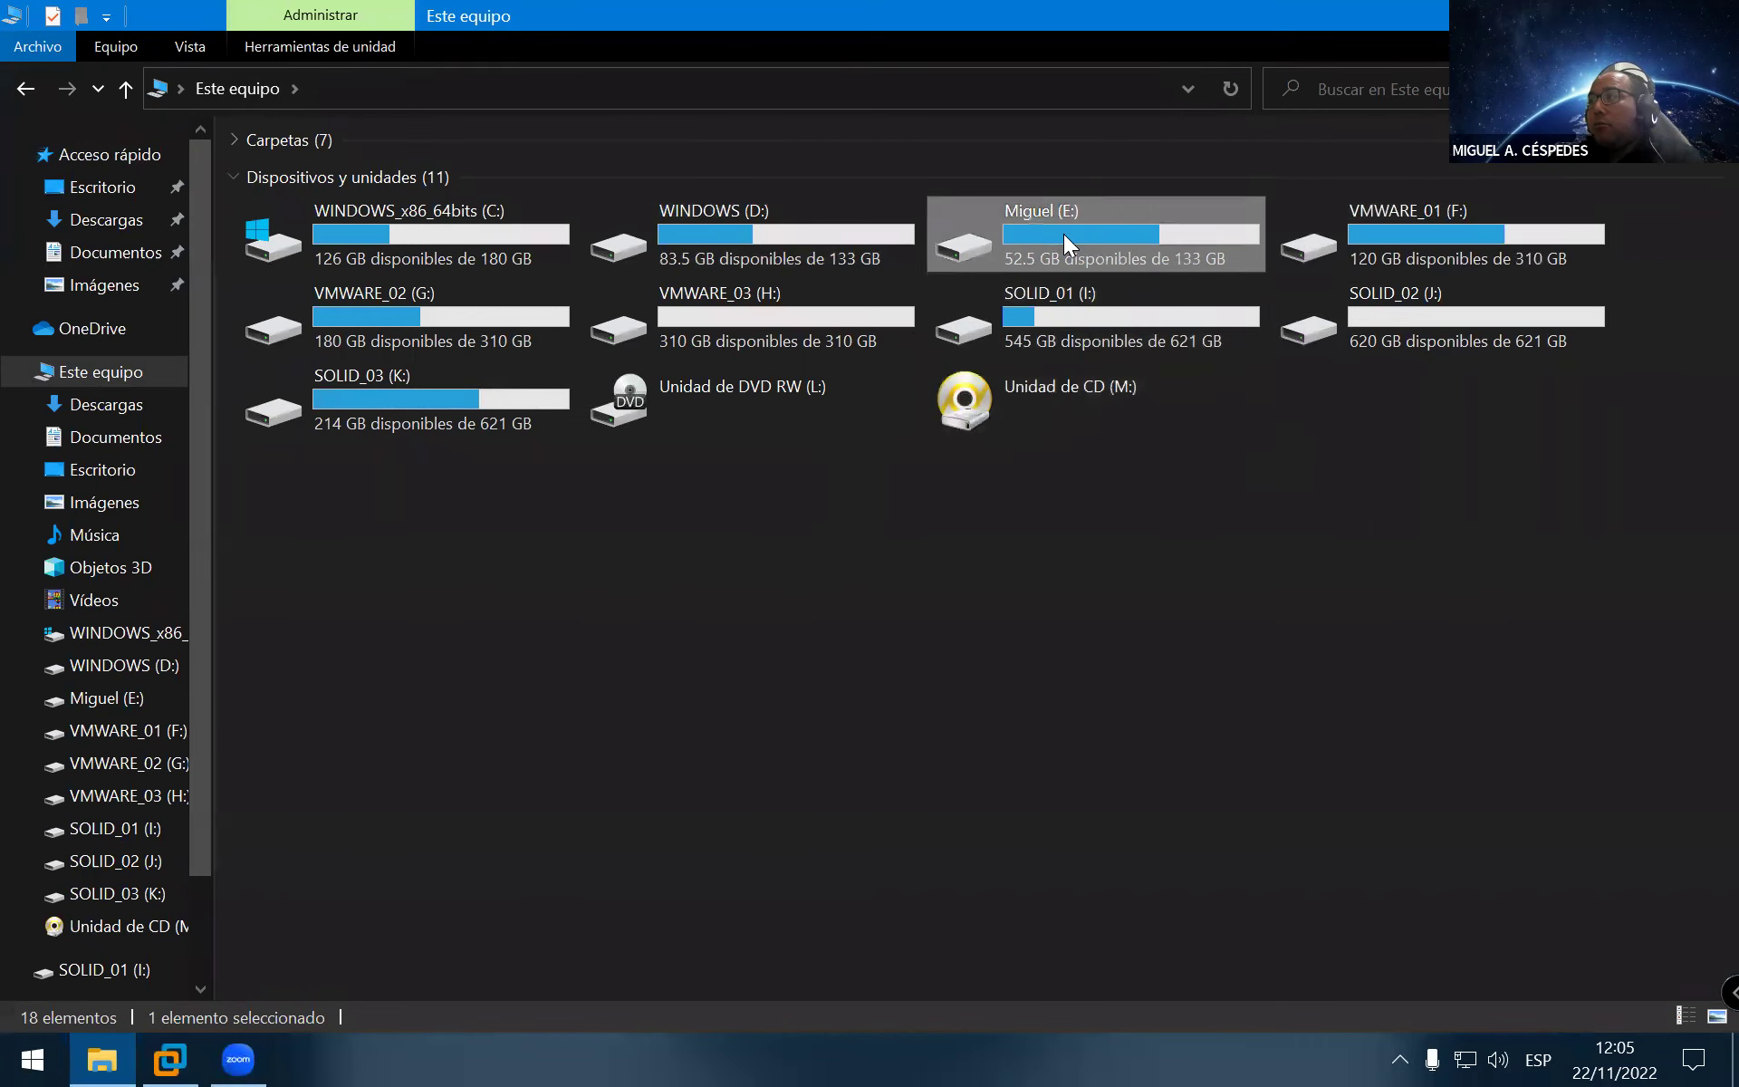
right_click(581, 428)
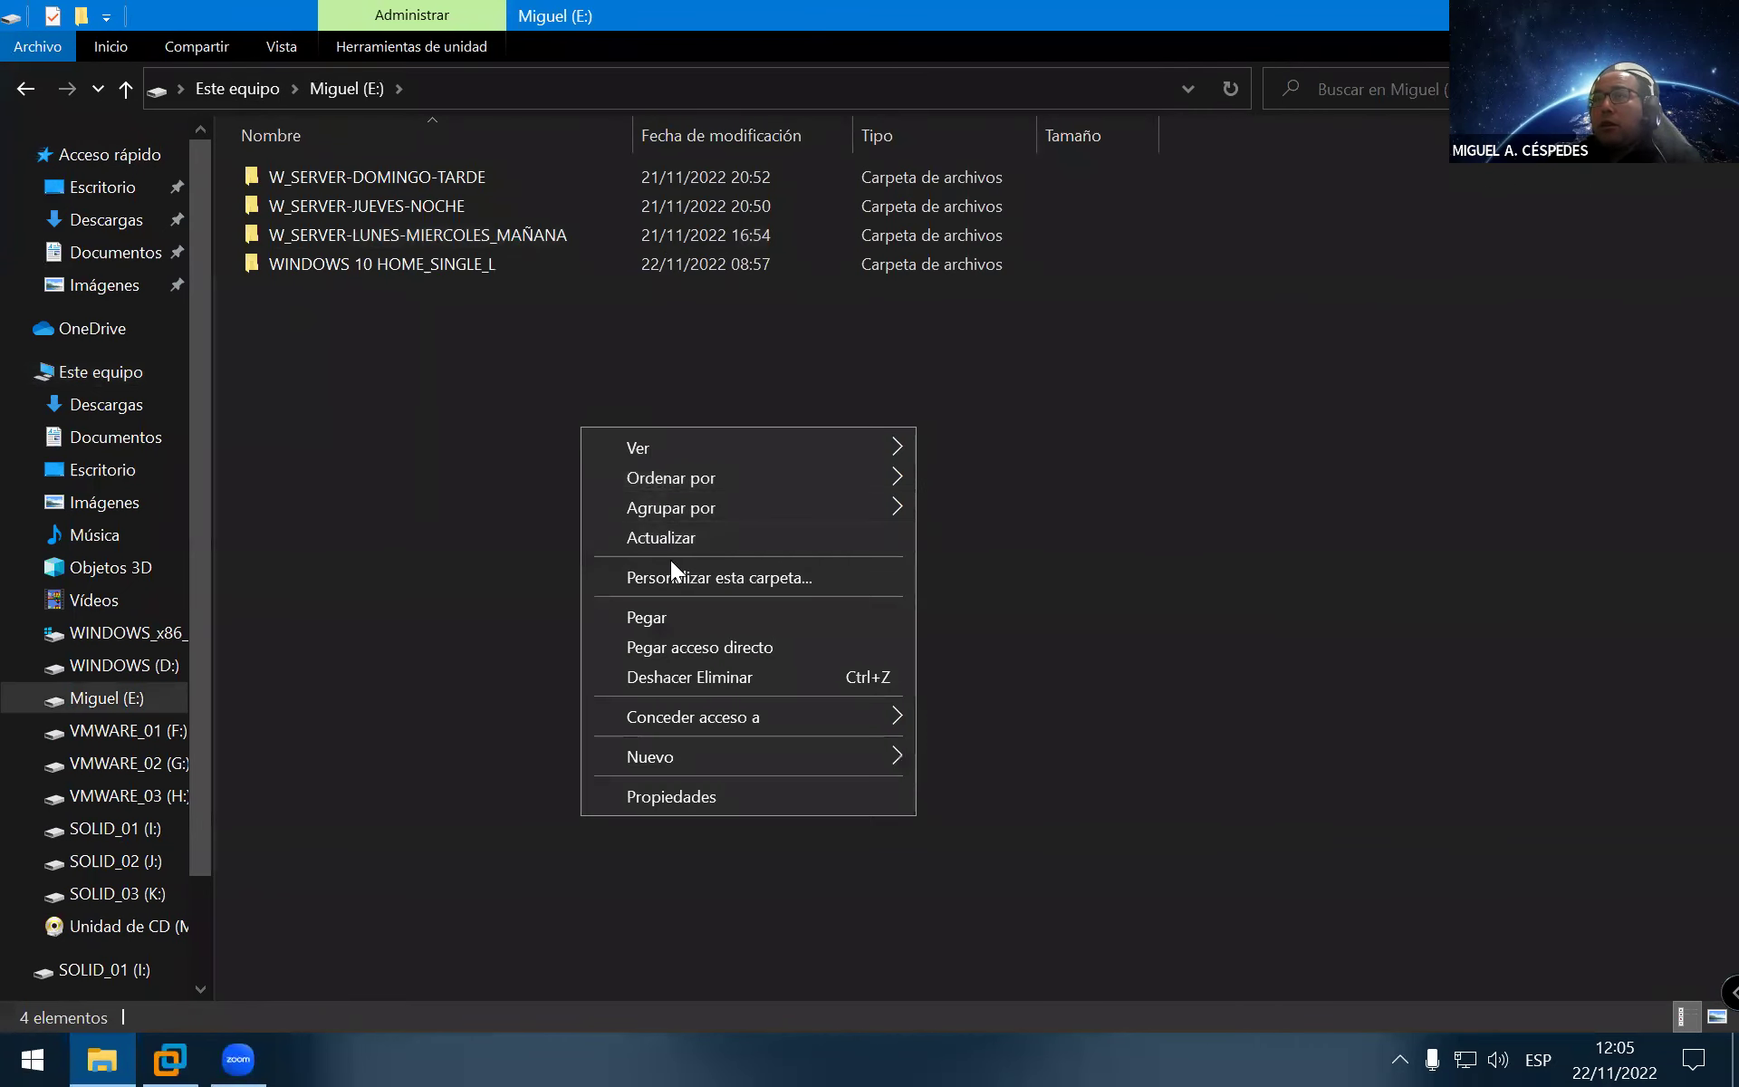
left_click(671, 614)
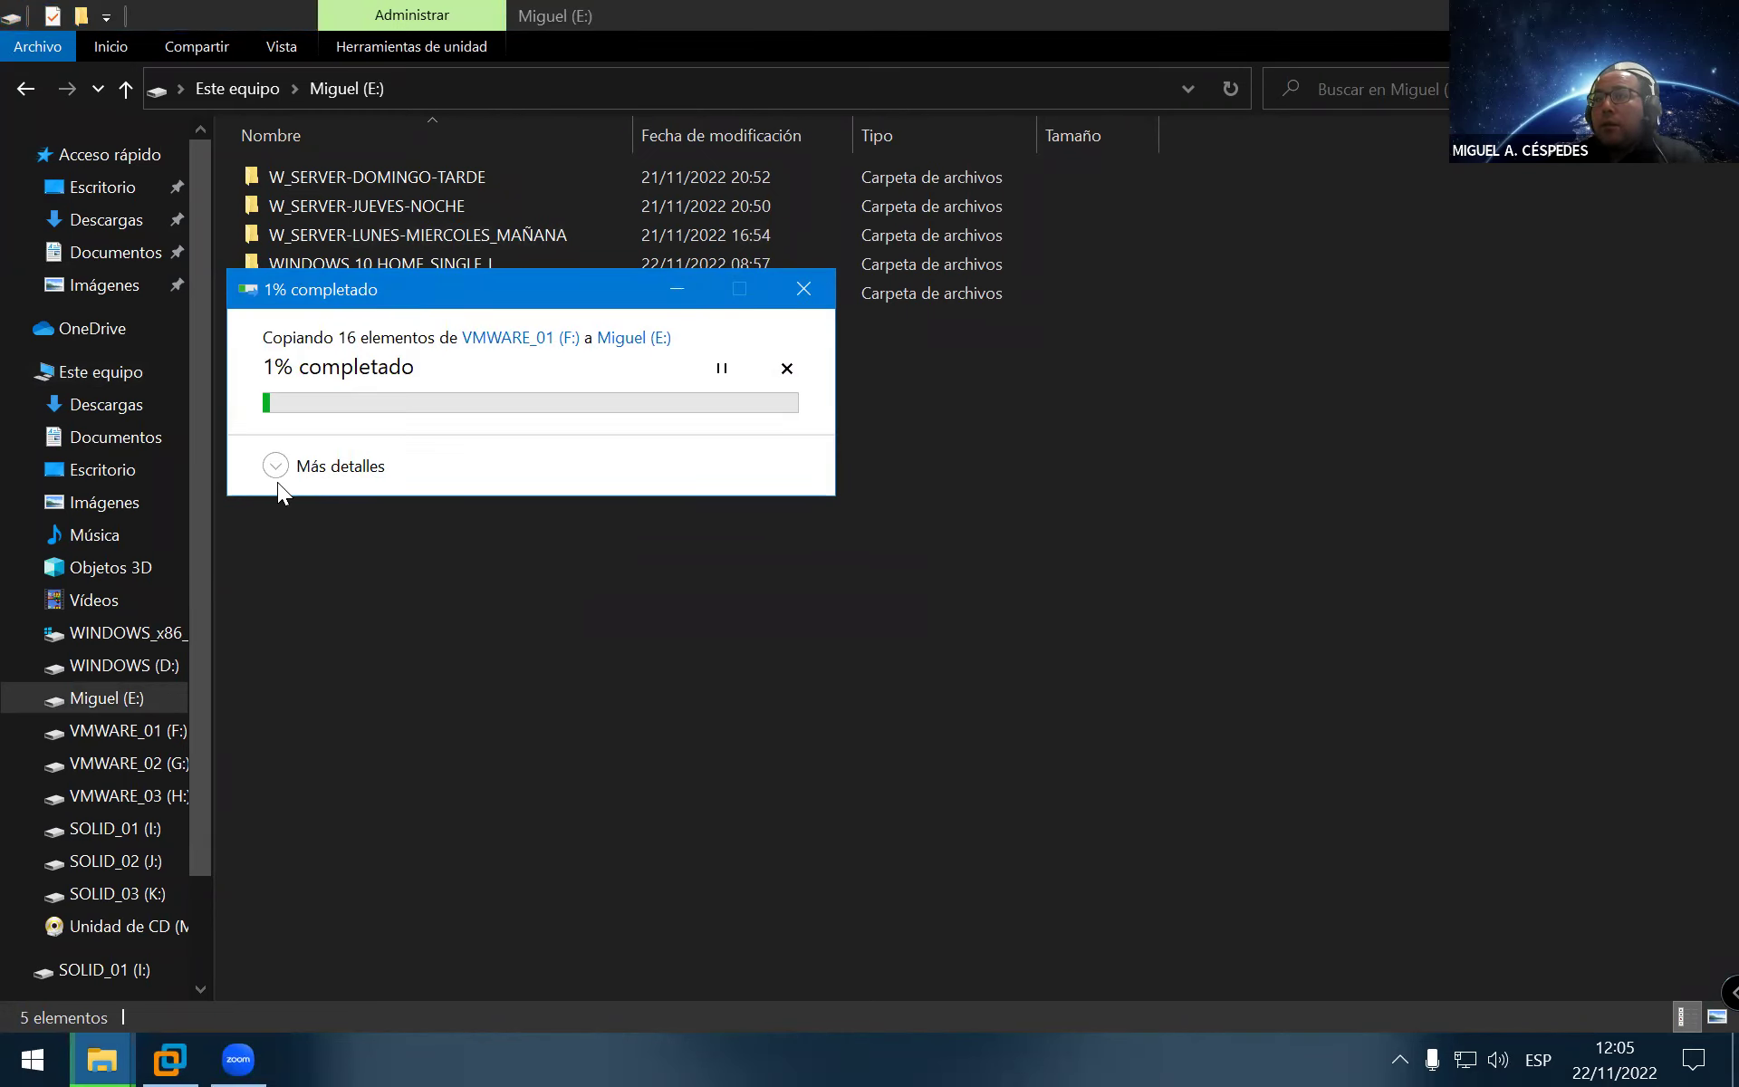
left_click(279, 480)
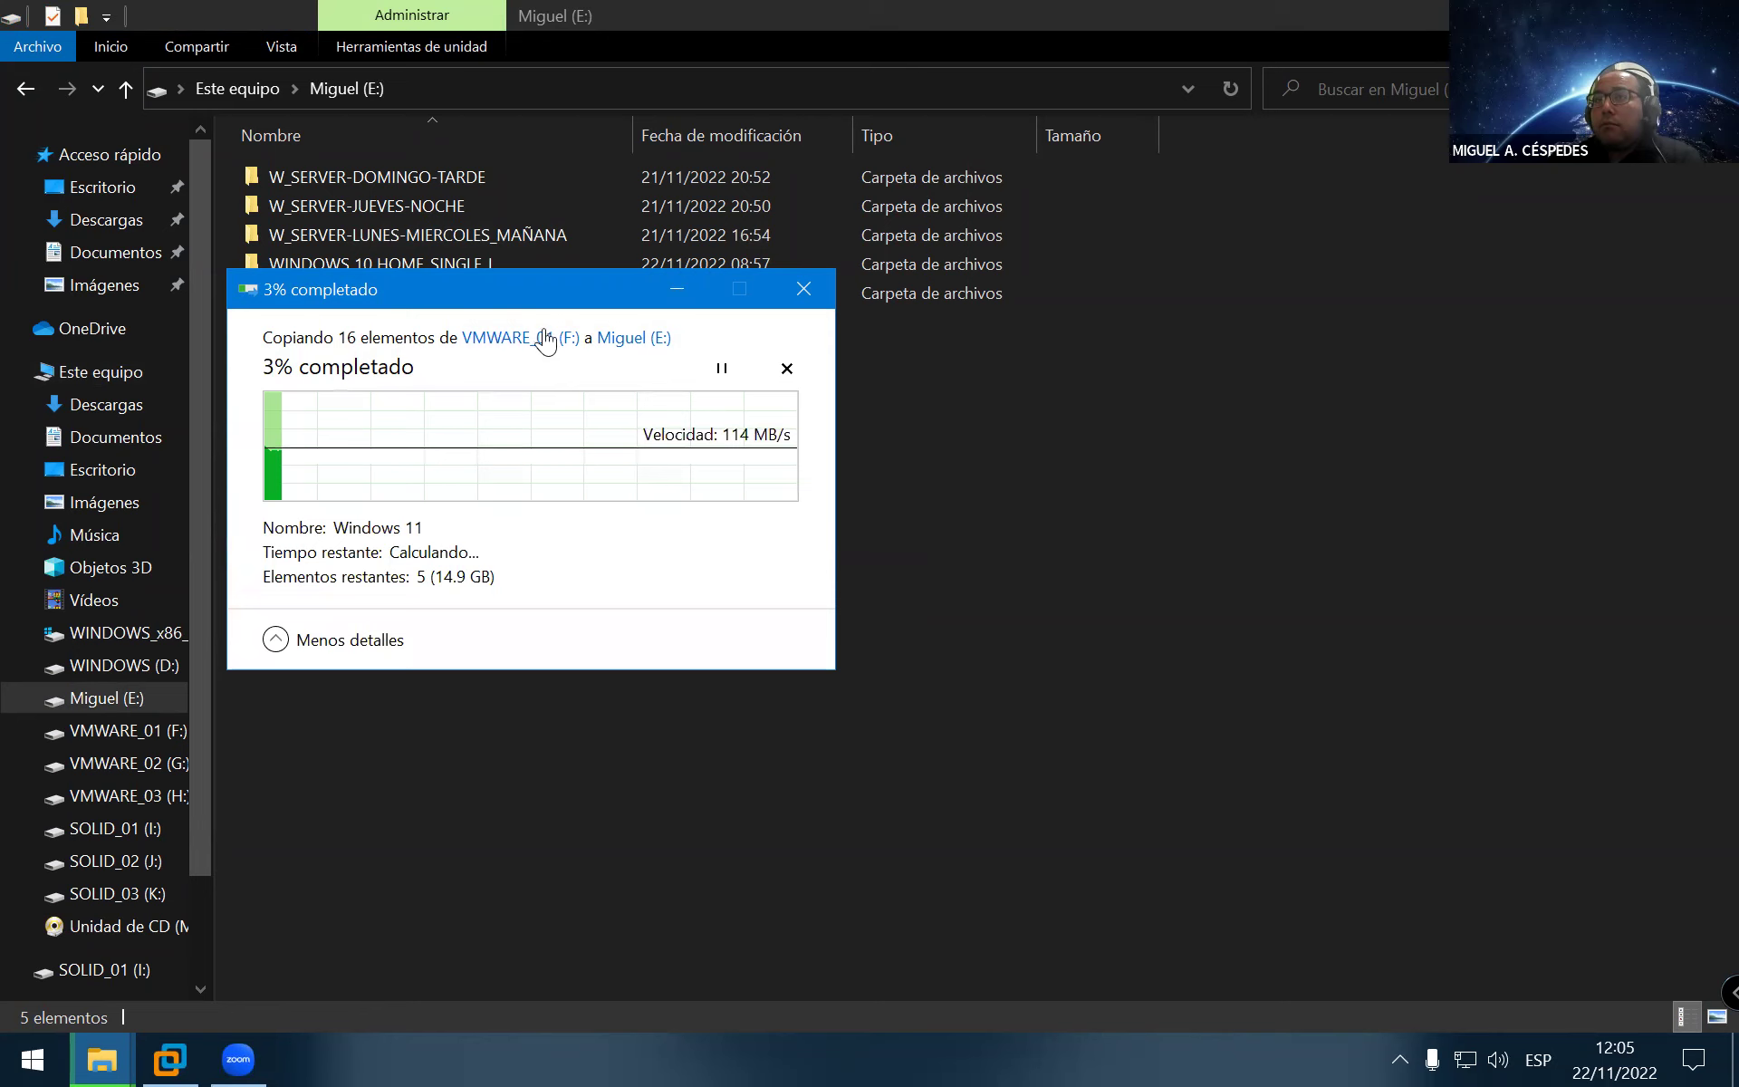
left_click_drag(547, 306, 644, 427)
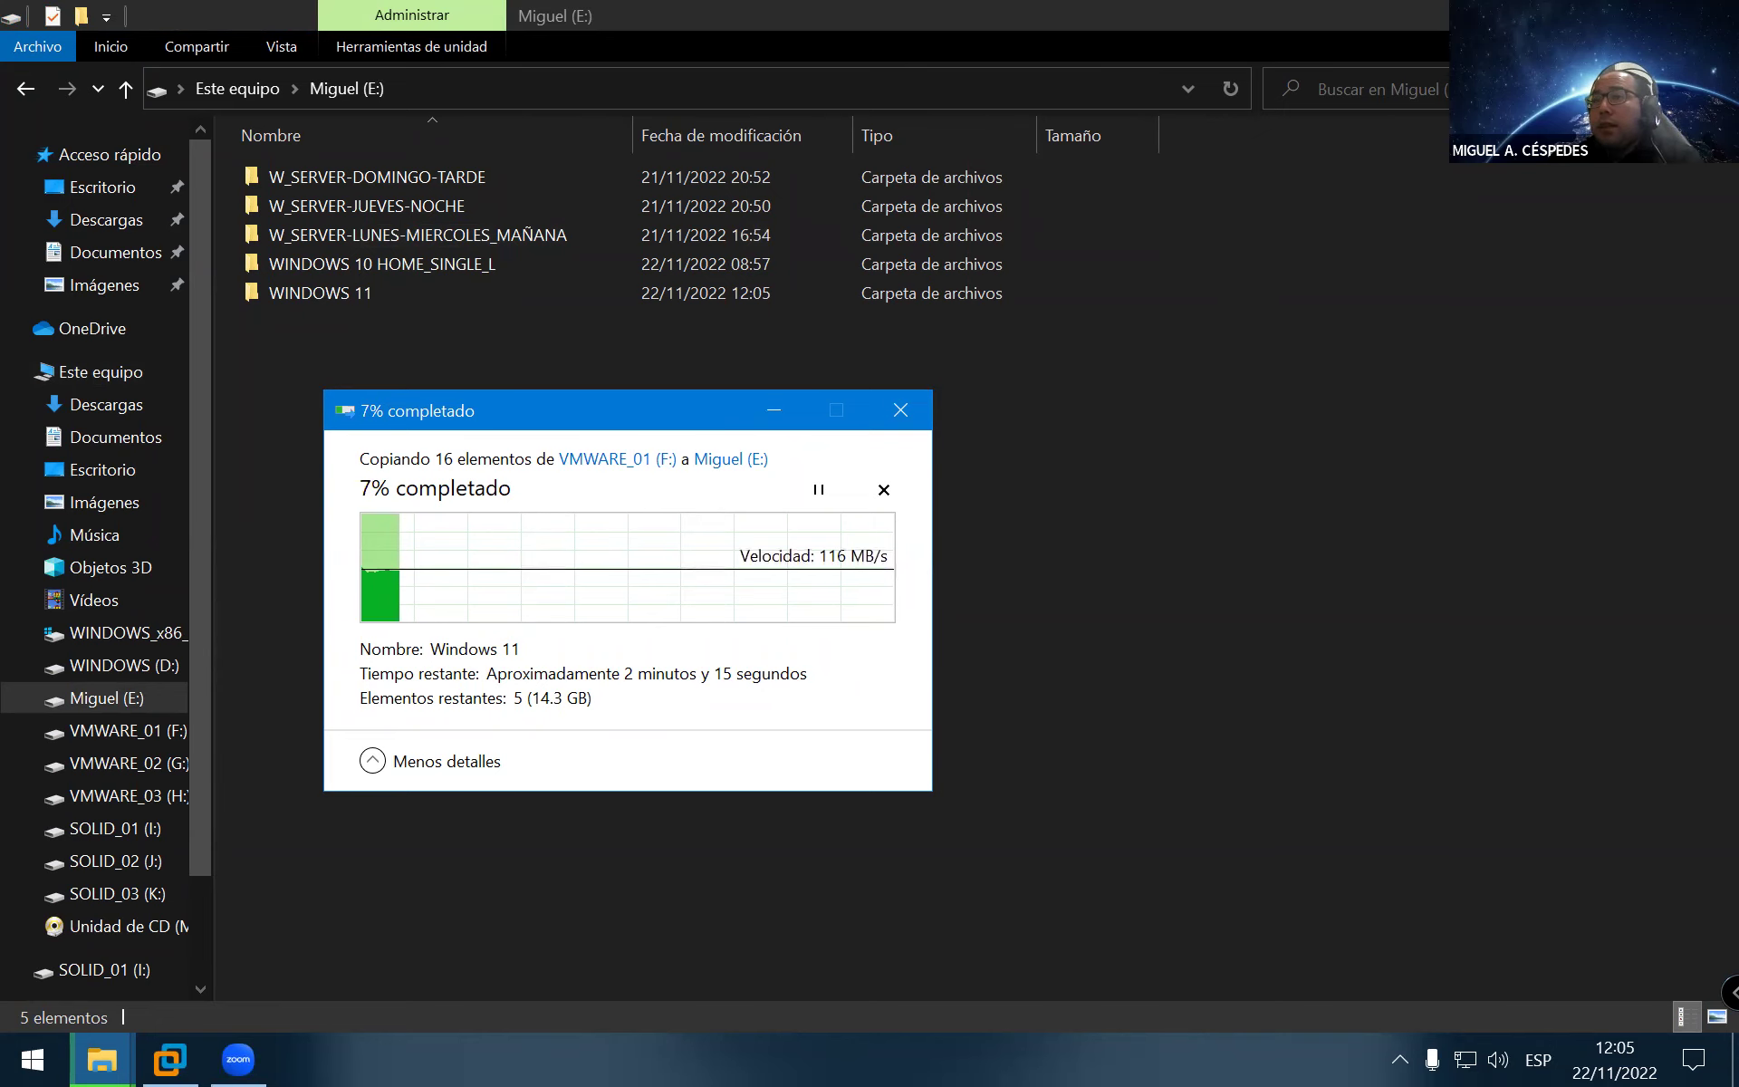
left_click(1614, 15)
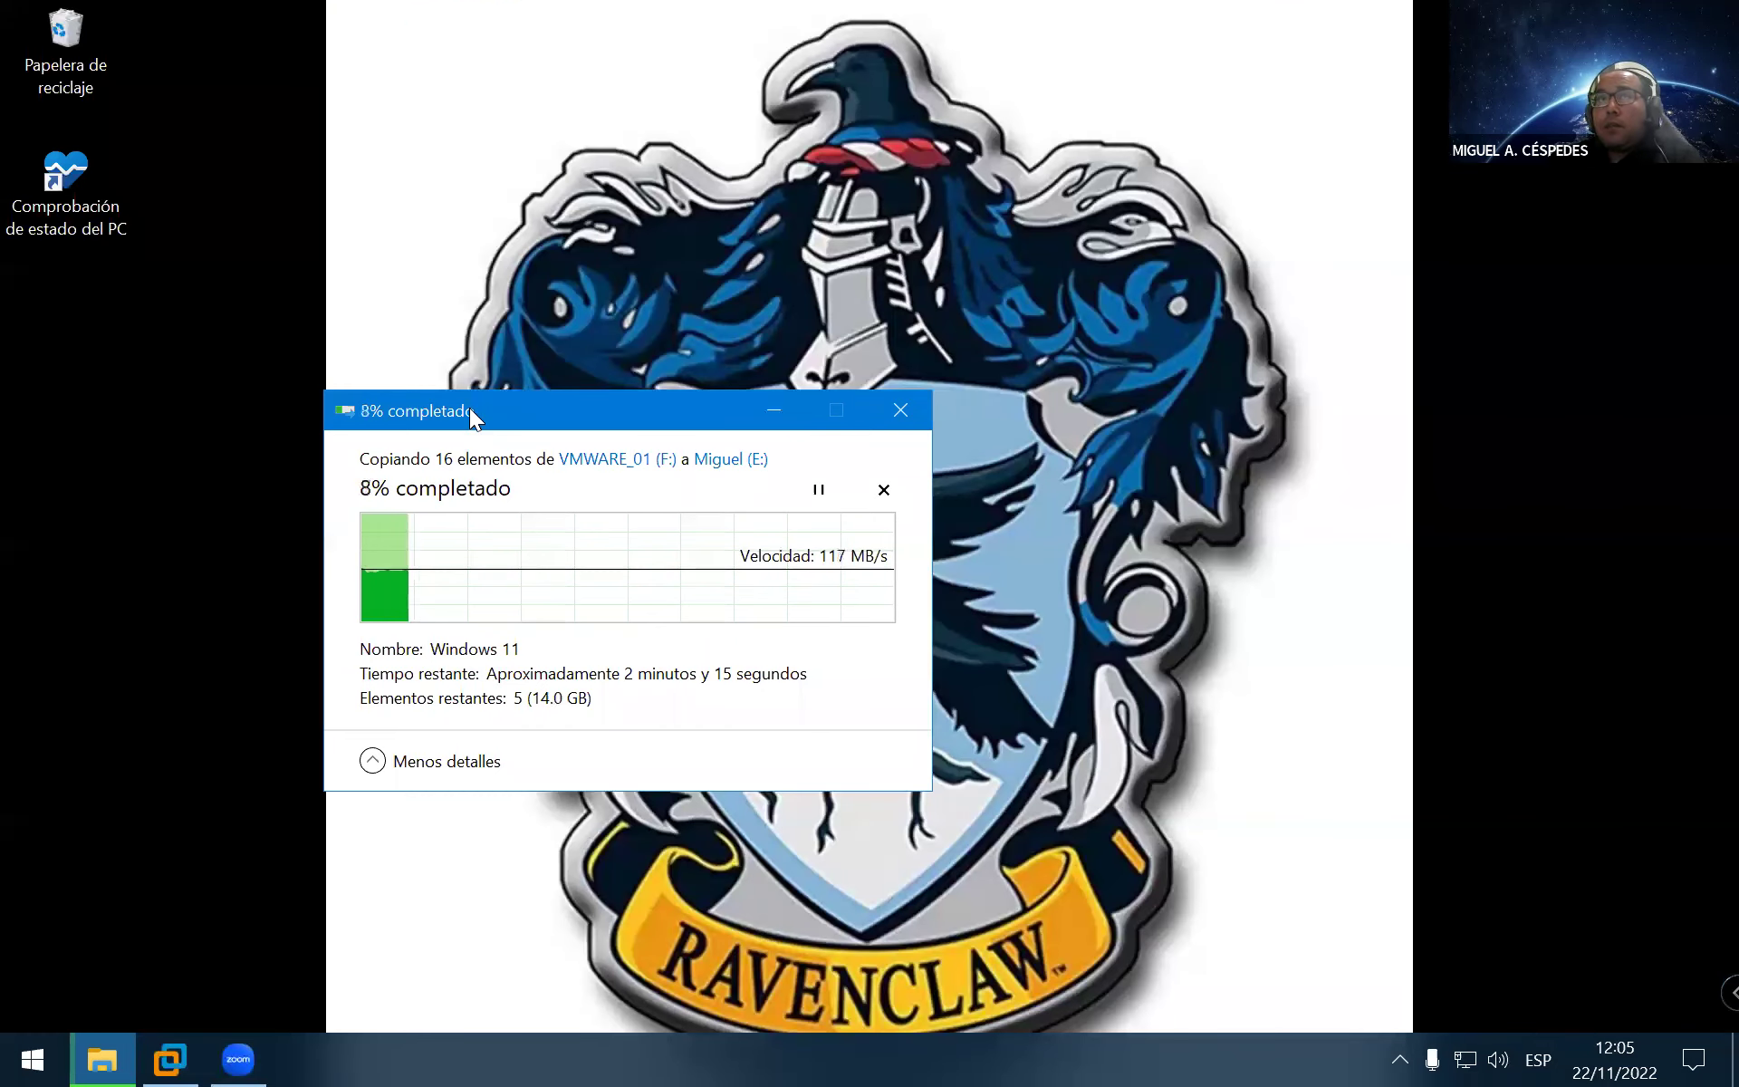
Empty the Recycle Bin, confirming permanent deletion of the Recovery file
left_click_drag(469, 408, 174, 353)
right_click(69, 45)
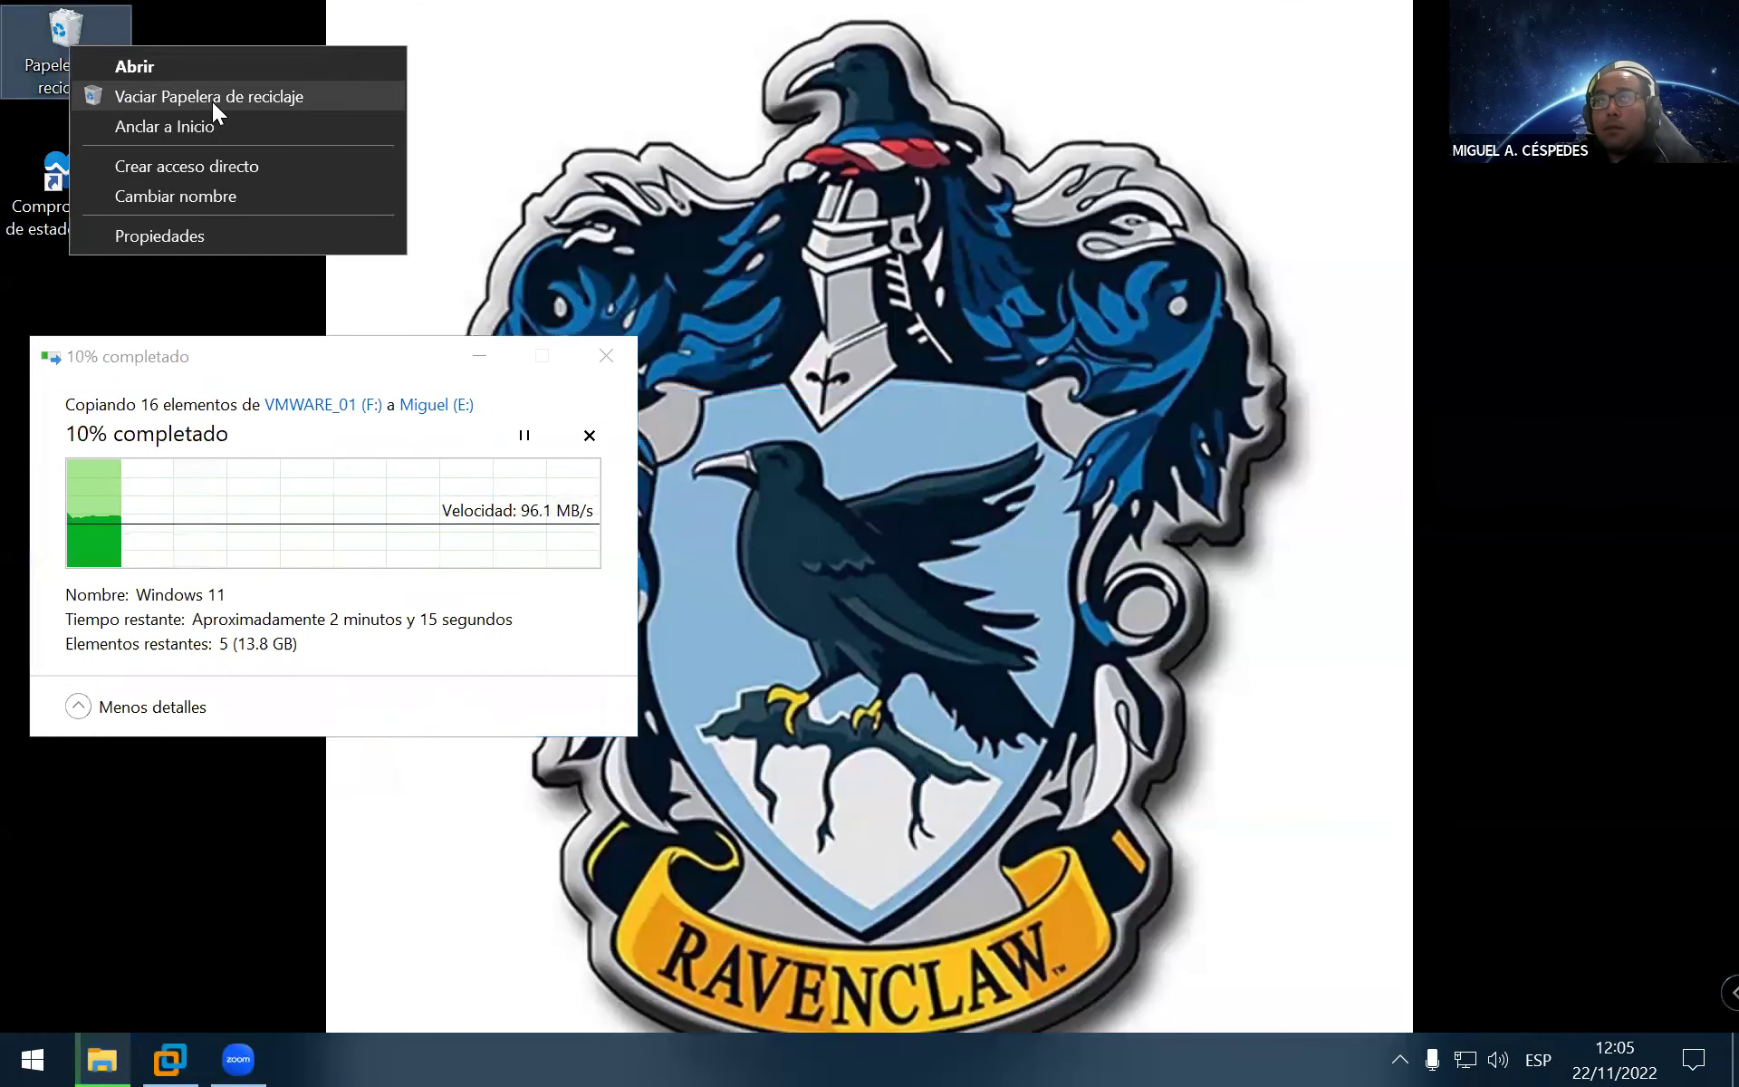
left_click(213, 99)
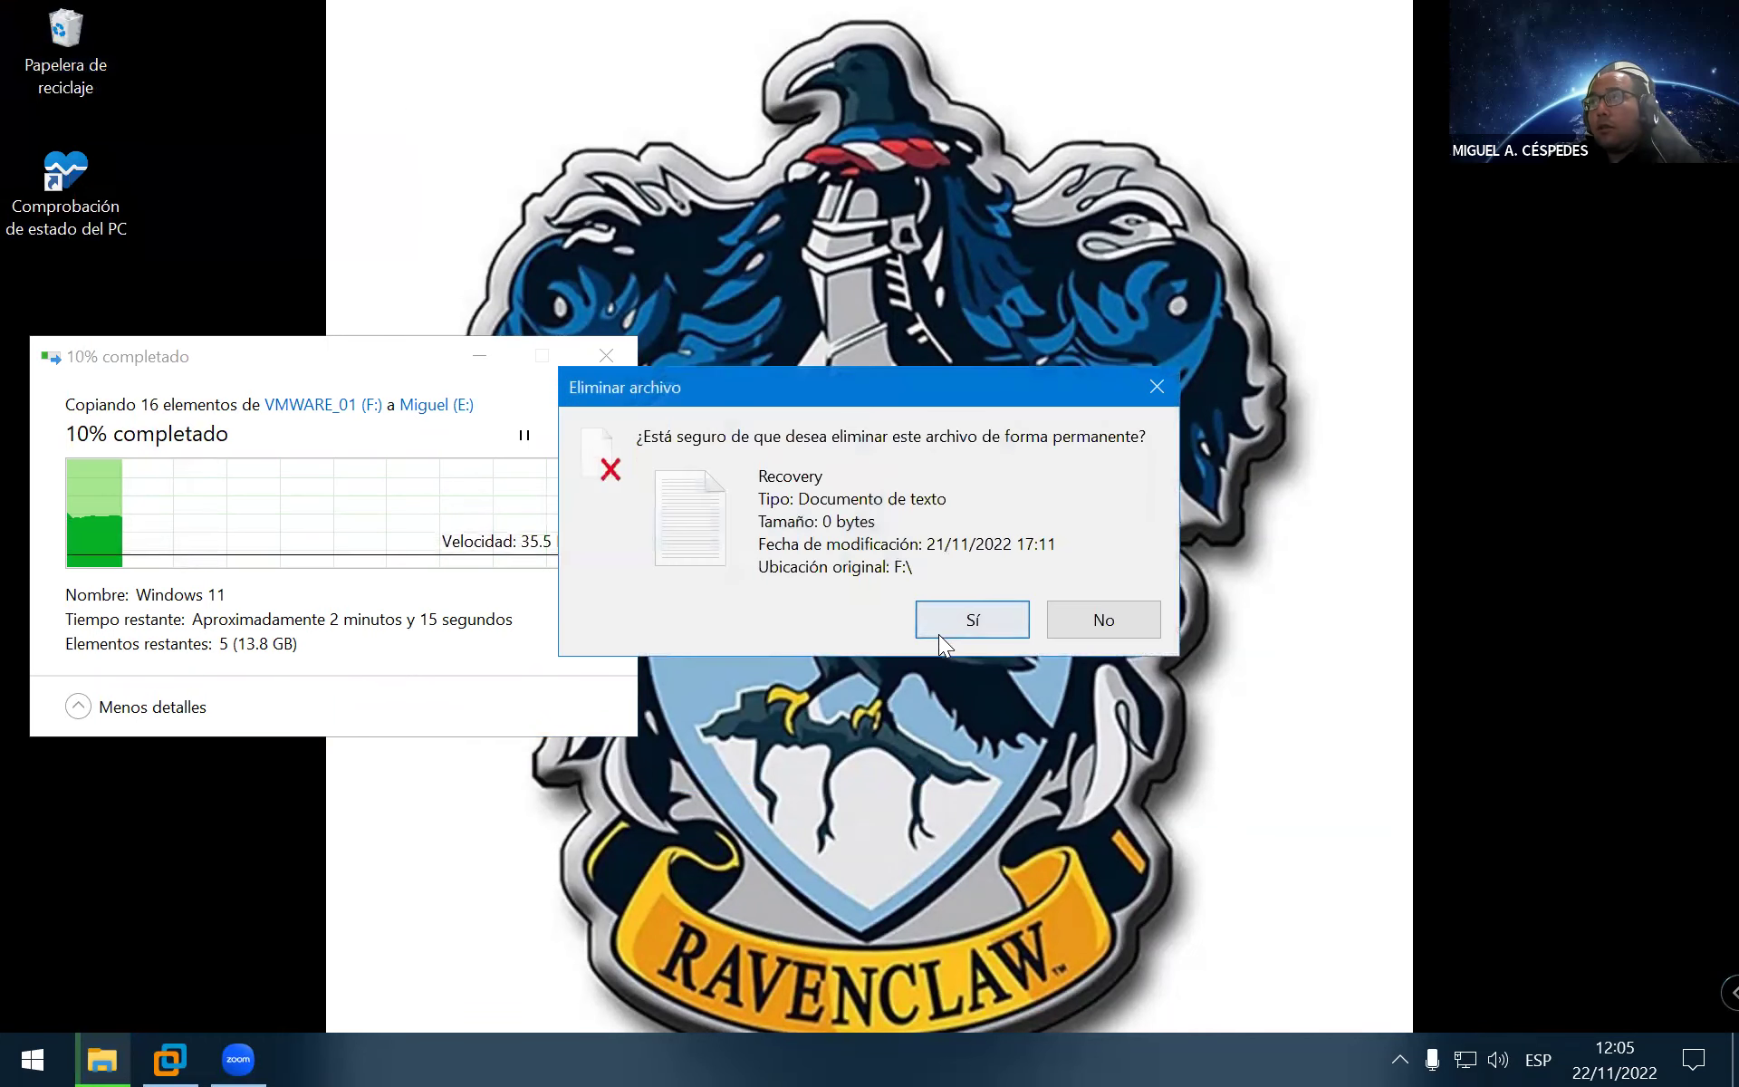
left_click(954, 619)
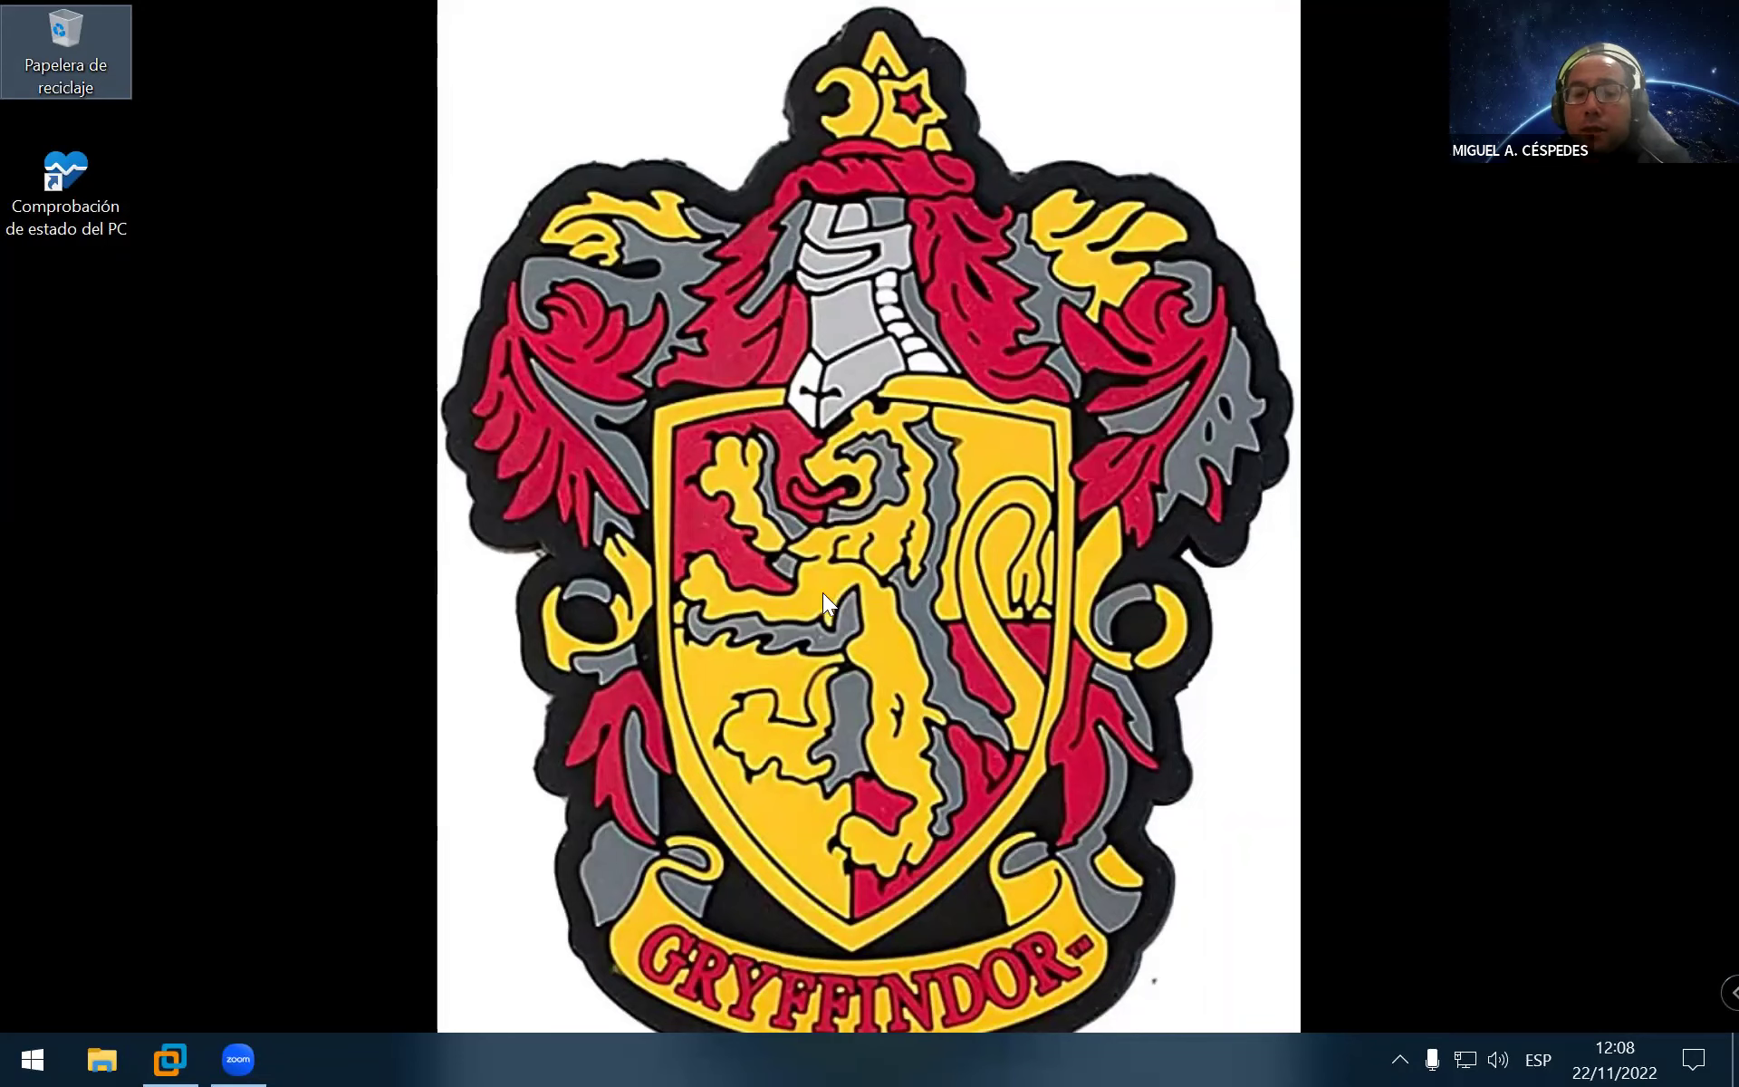
Open E:\WINDOWS 11\Windows 11.vmx in VMware and unlock it with its encryption password
left_click(173, 1037)
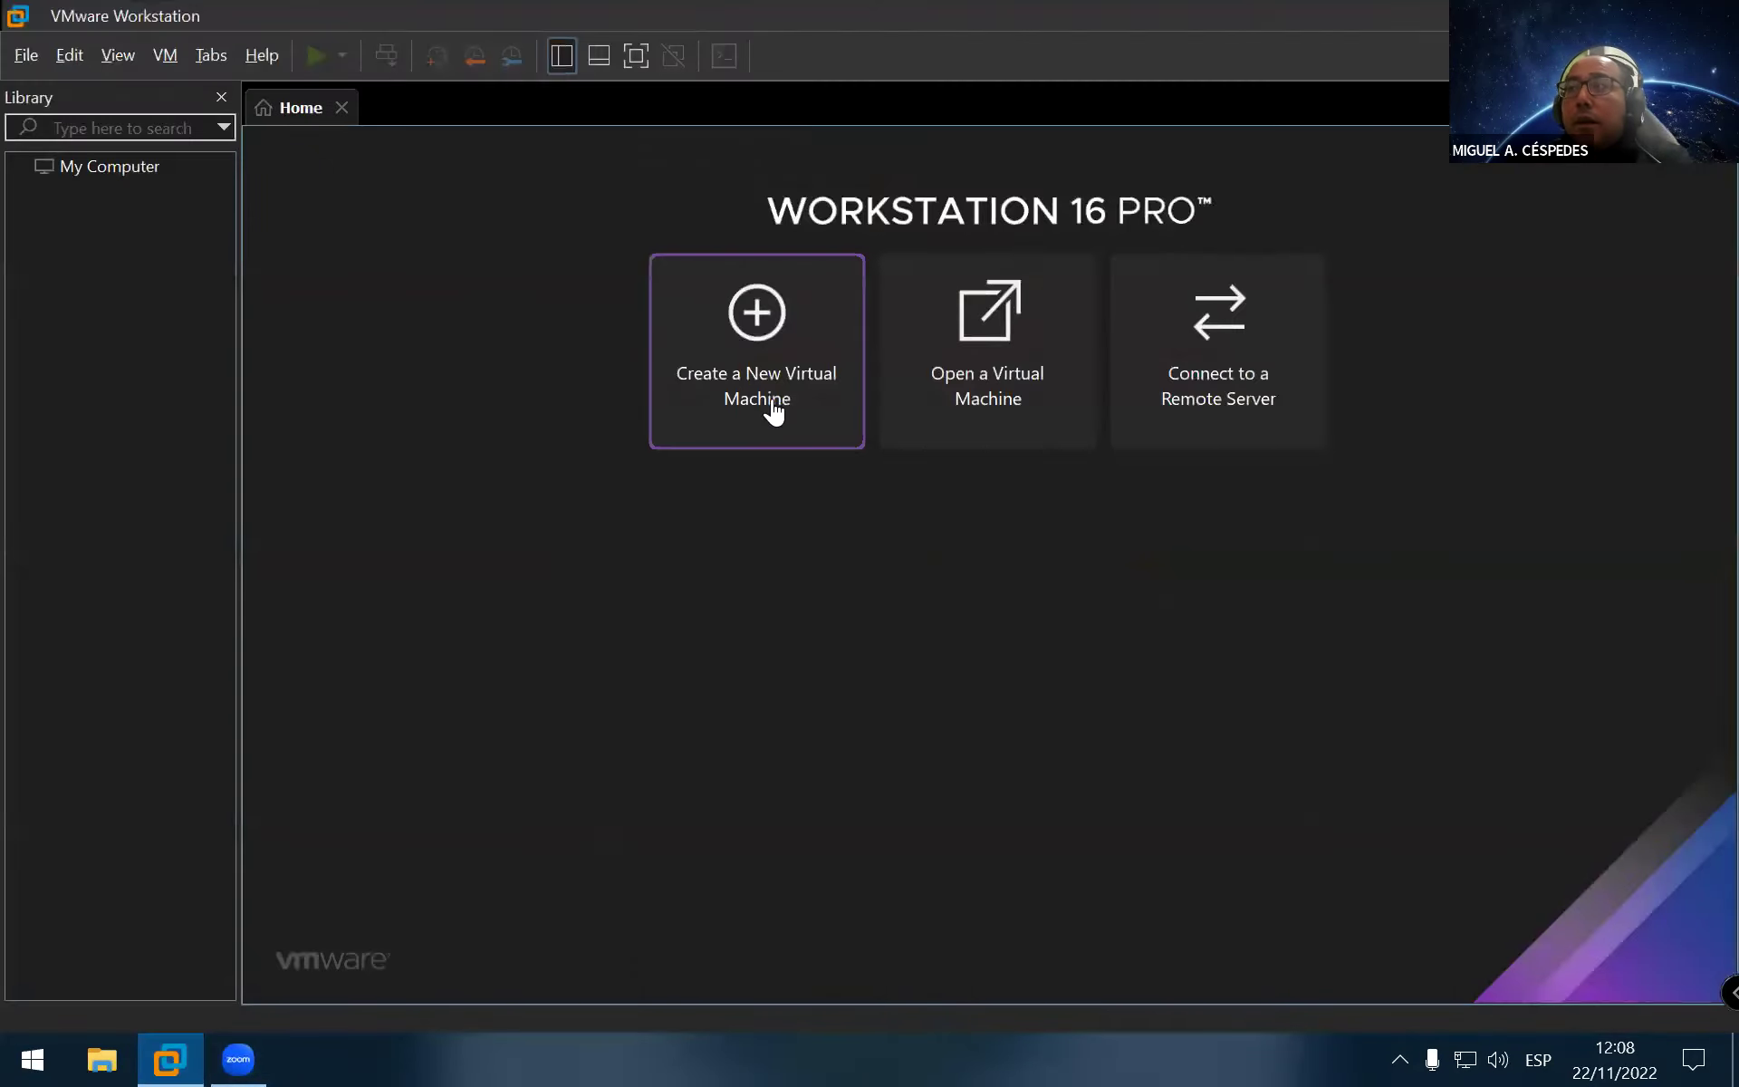
left_click(1026, 342)
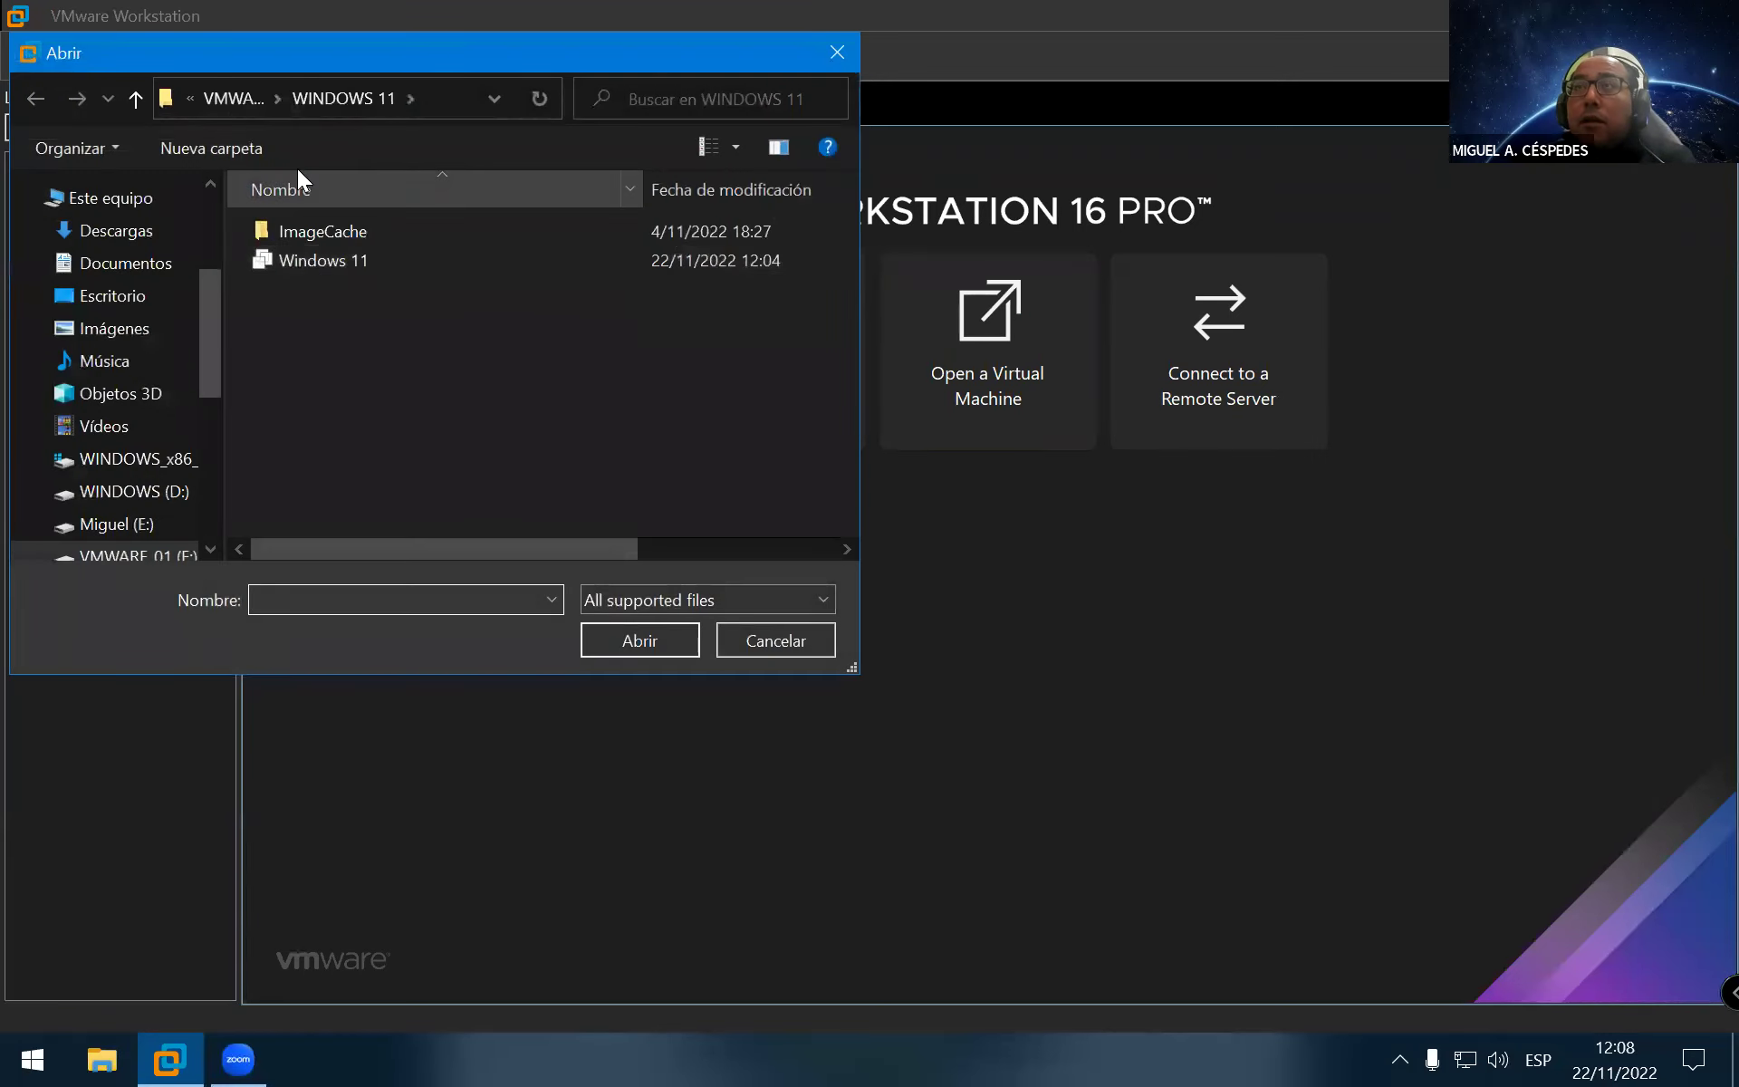
left_click(237, 100)
left_click(239, 99)
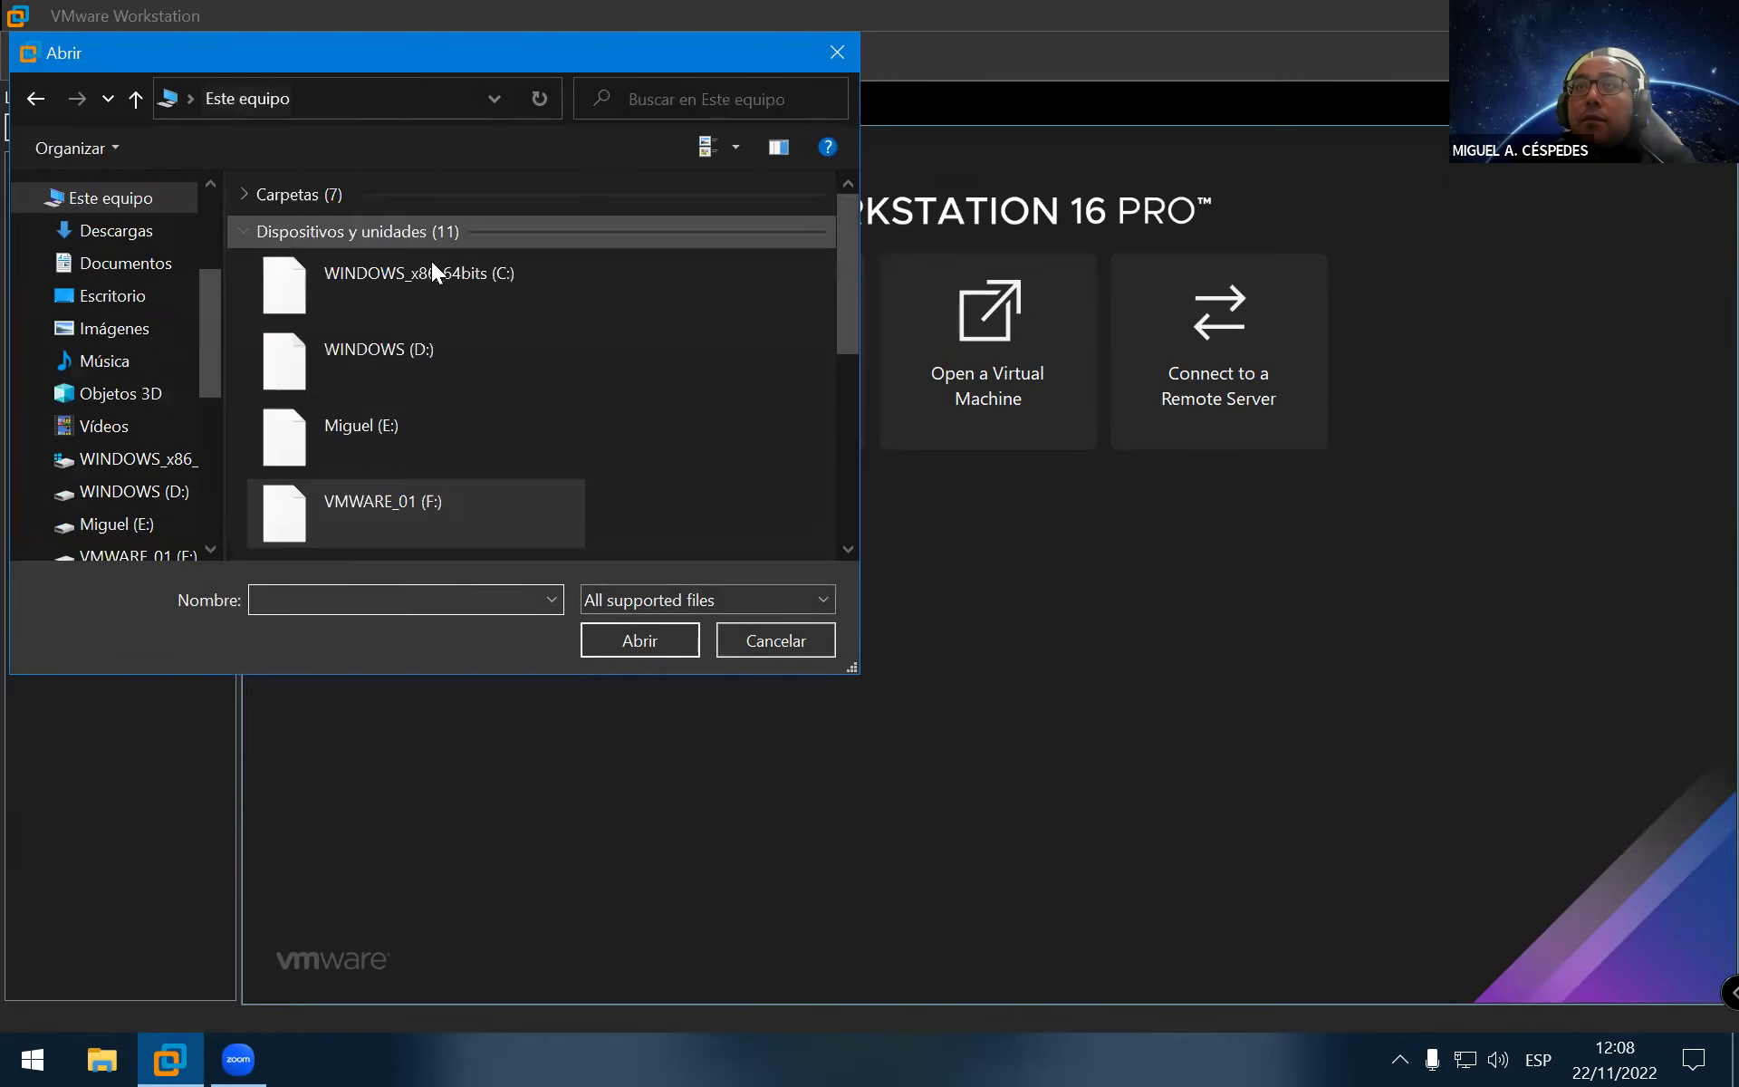
double_click(395, 464)
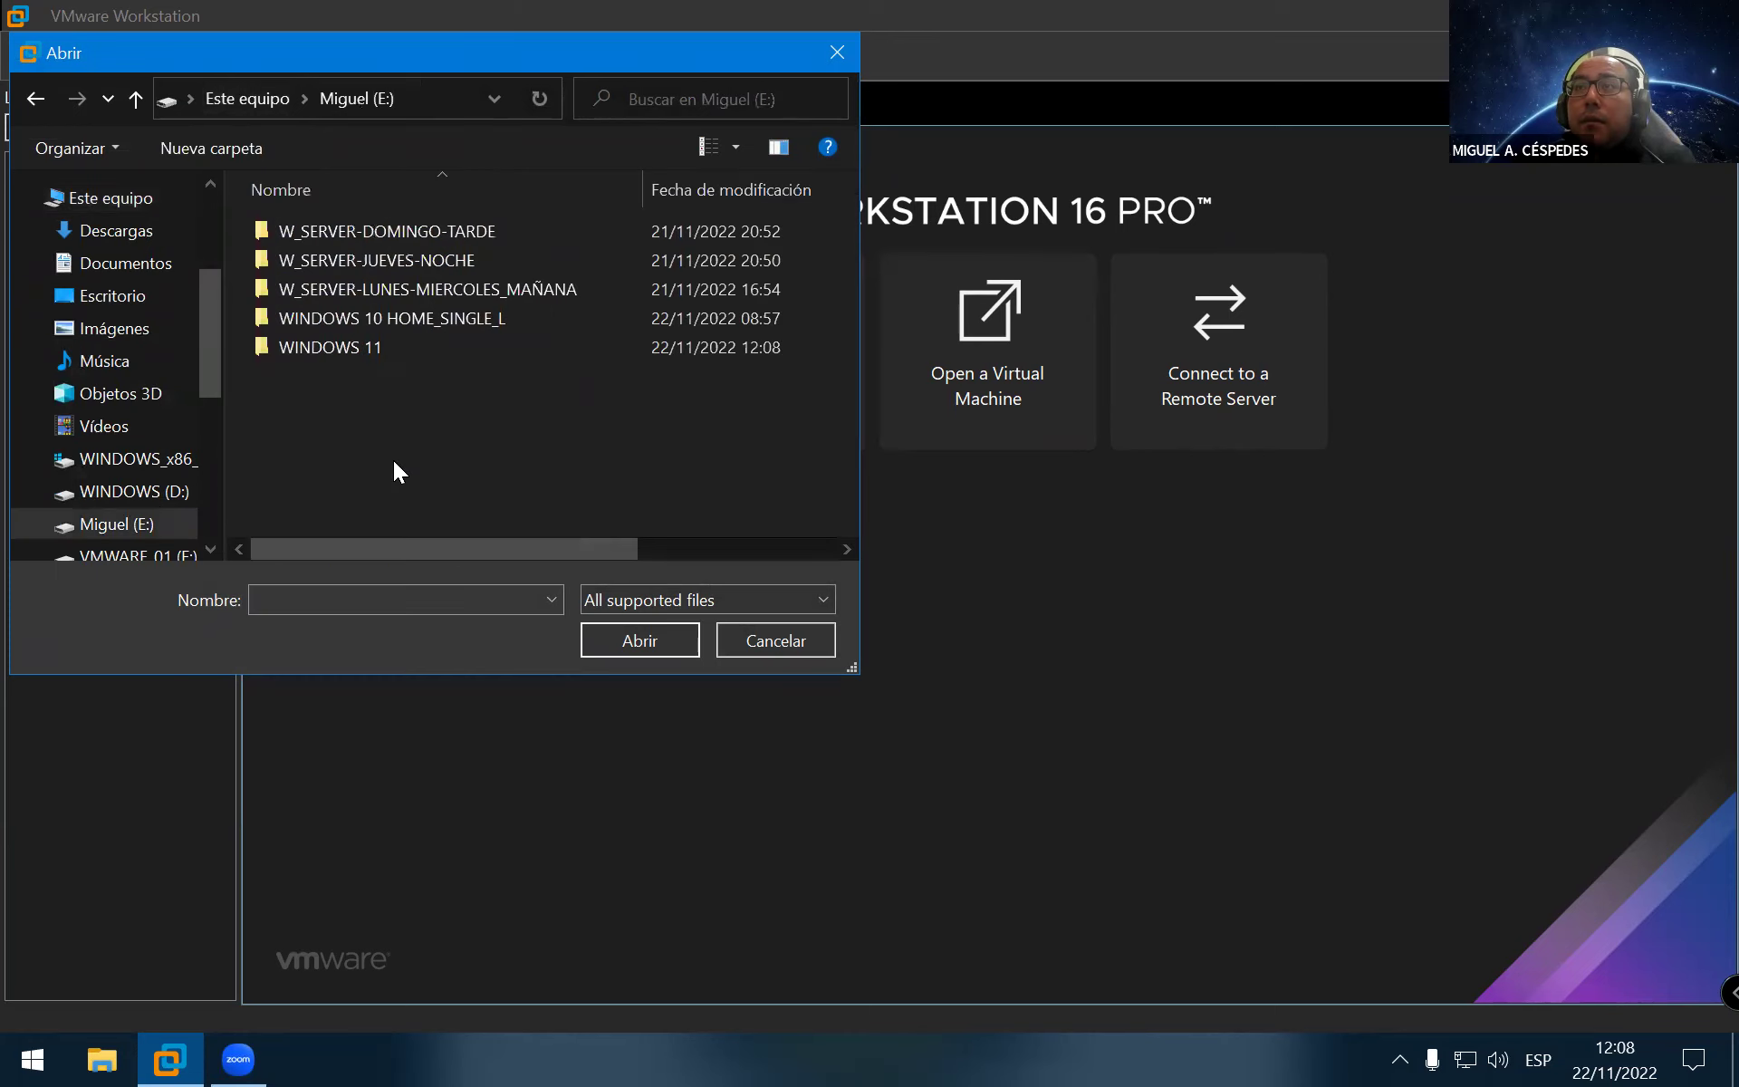
double_click(407, 346)
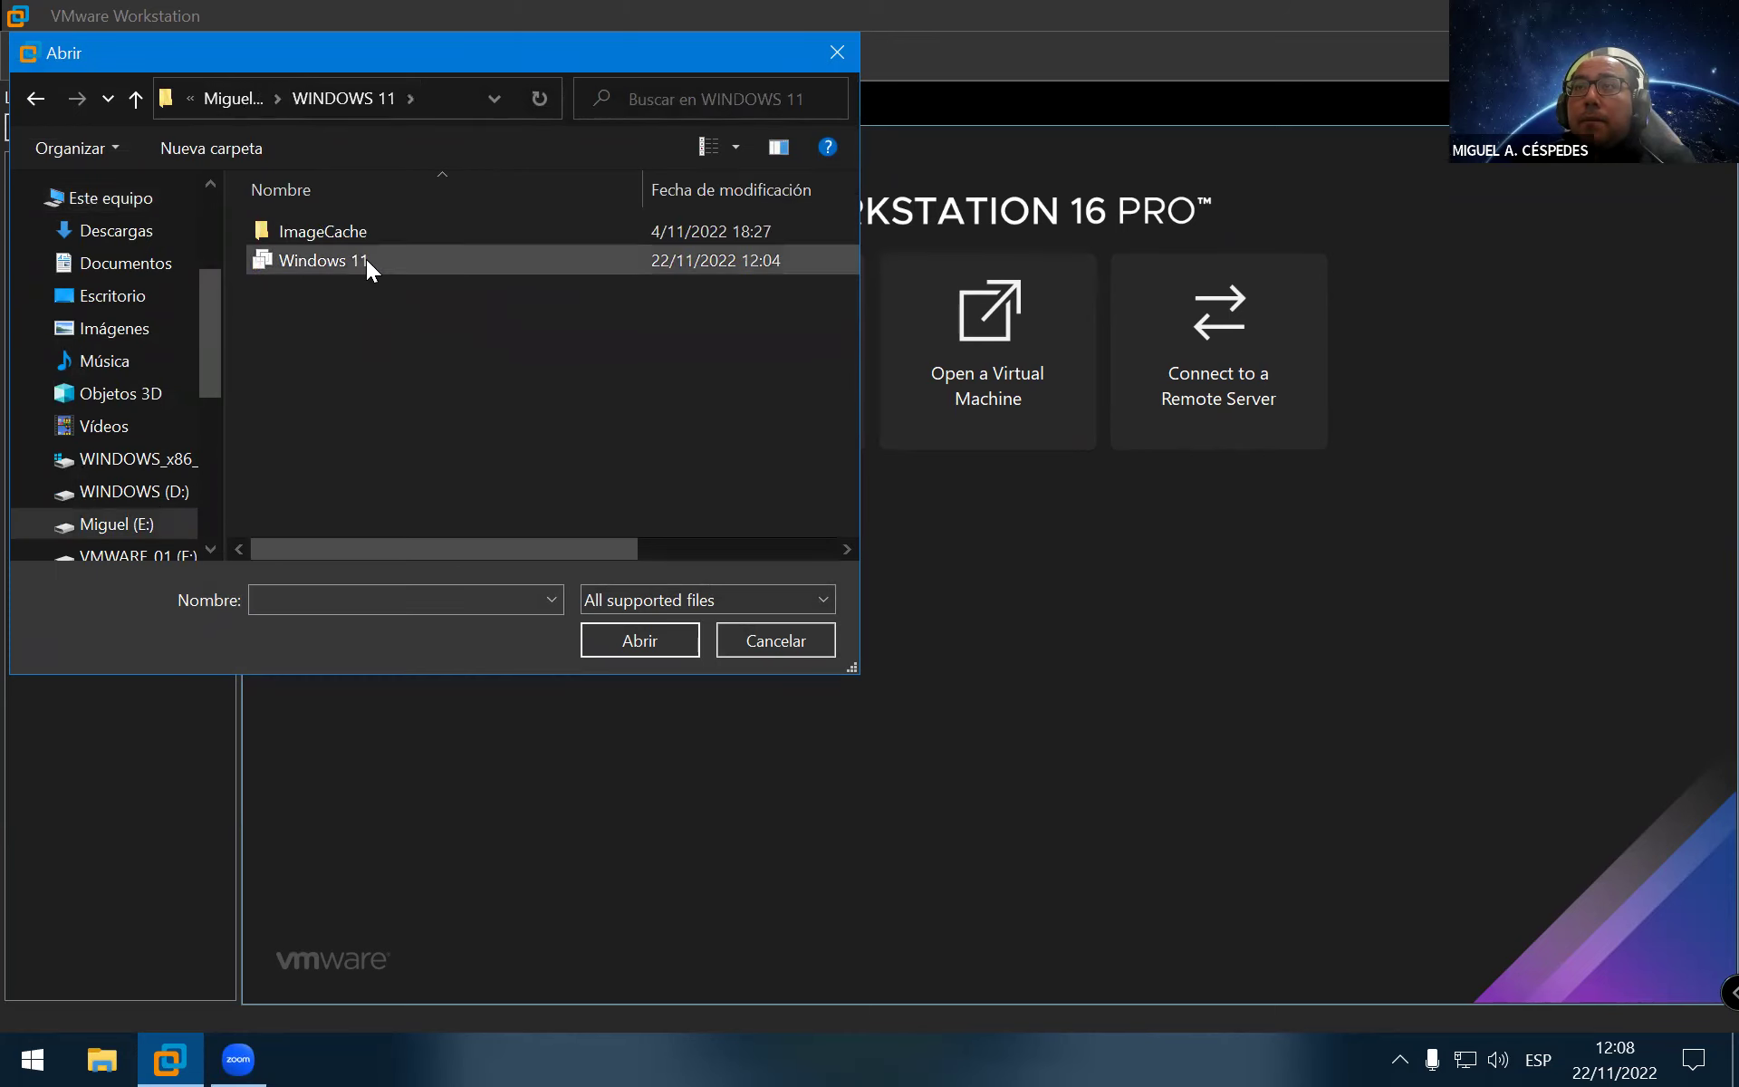
double_click(366, 259)
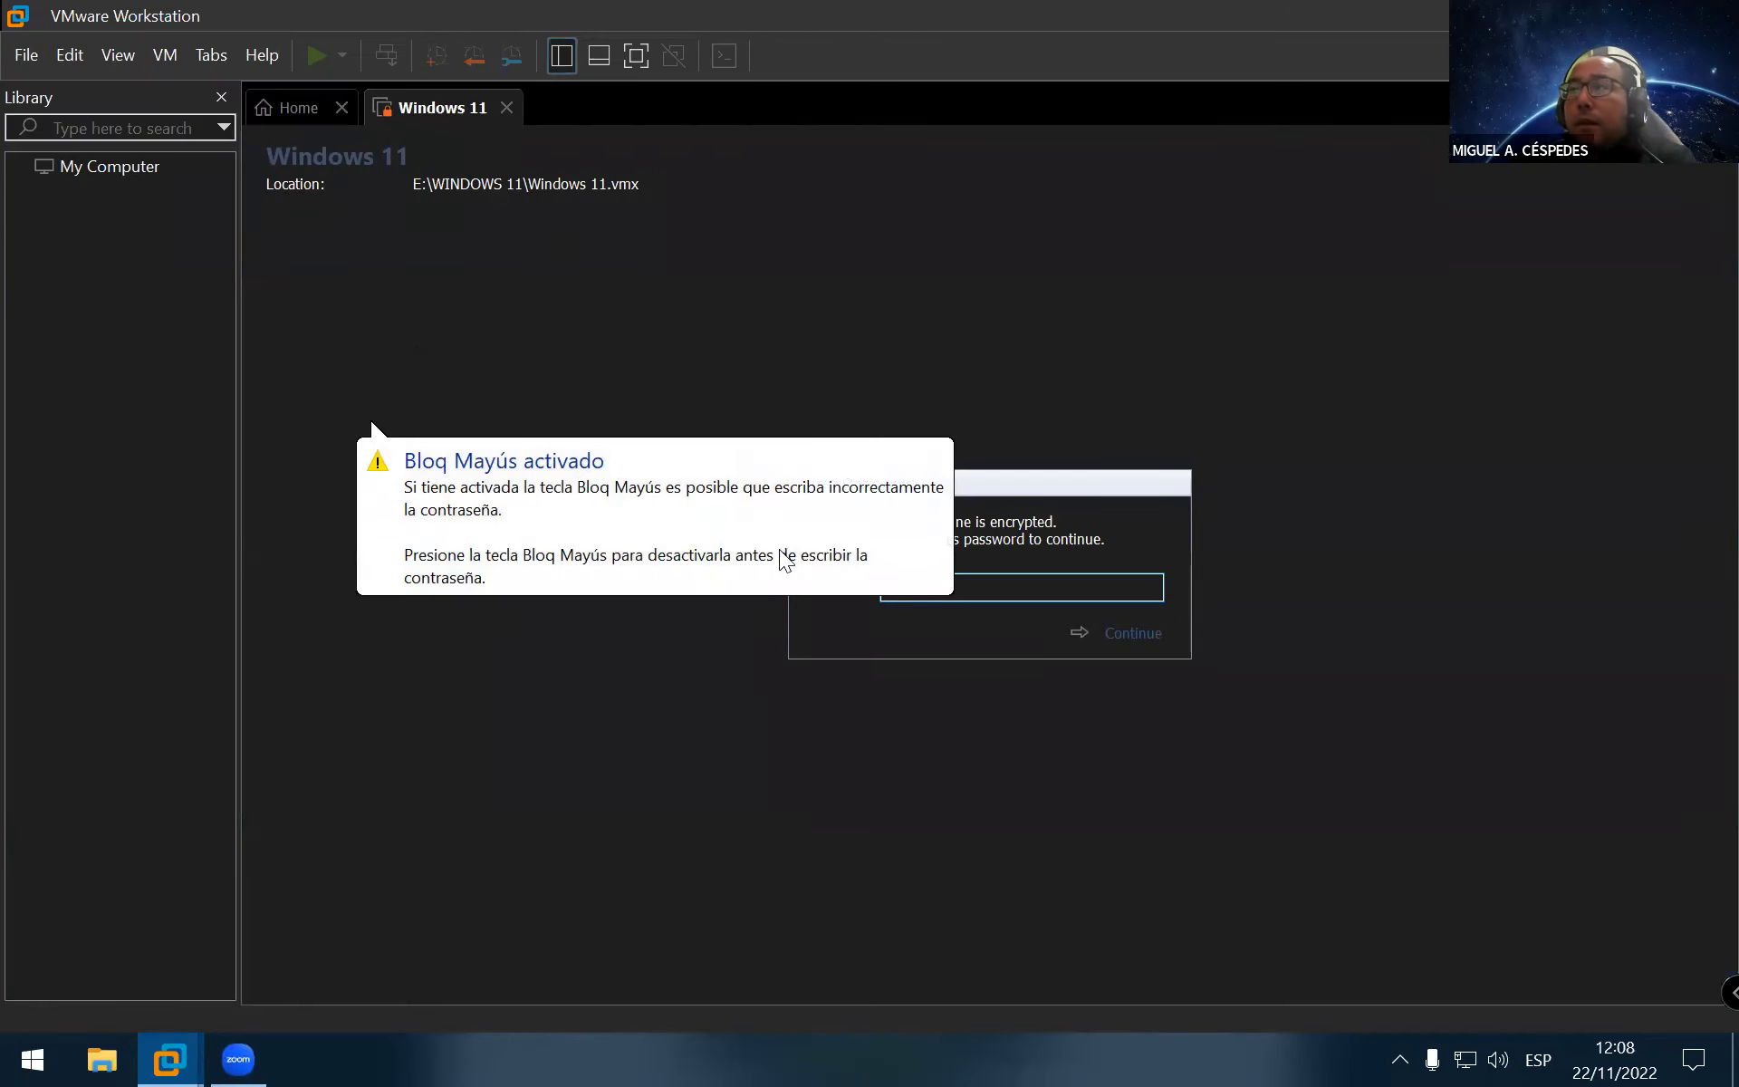
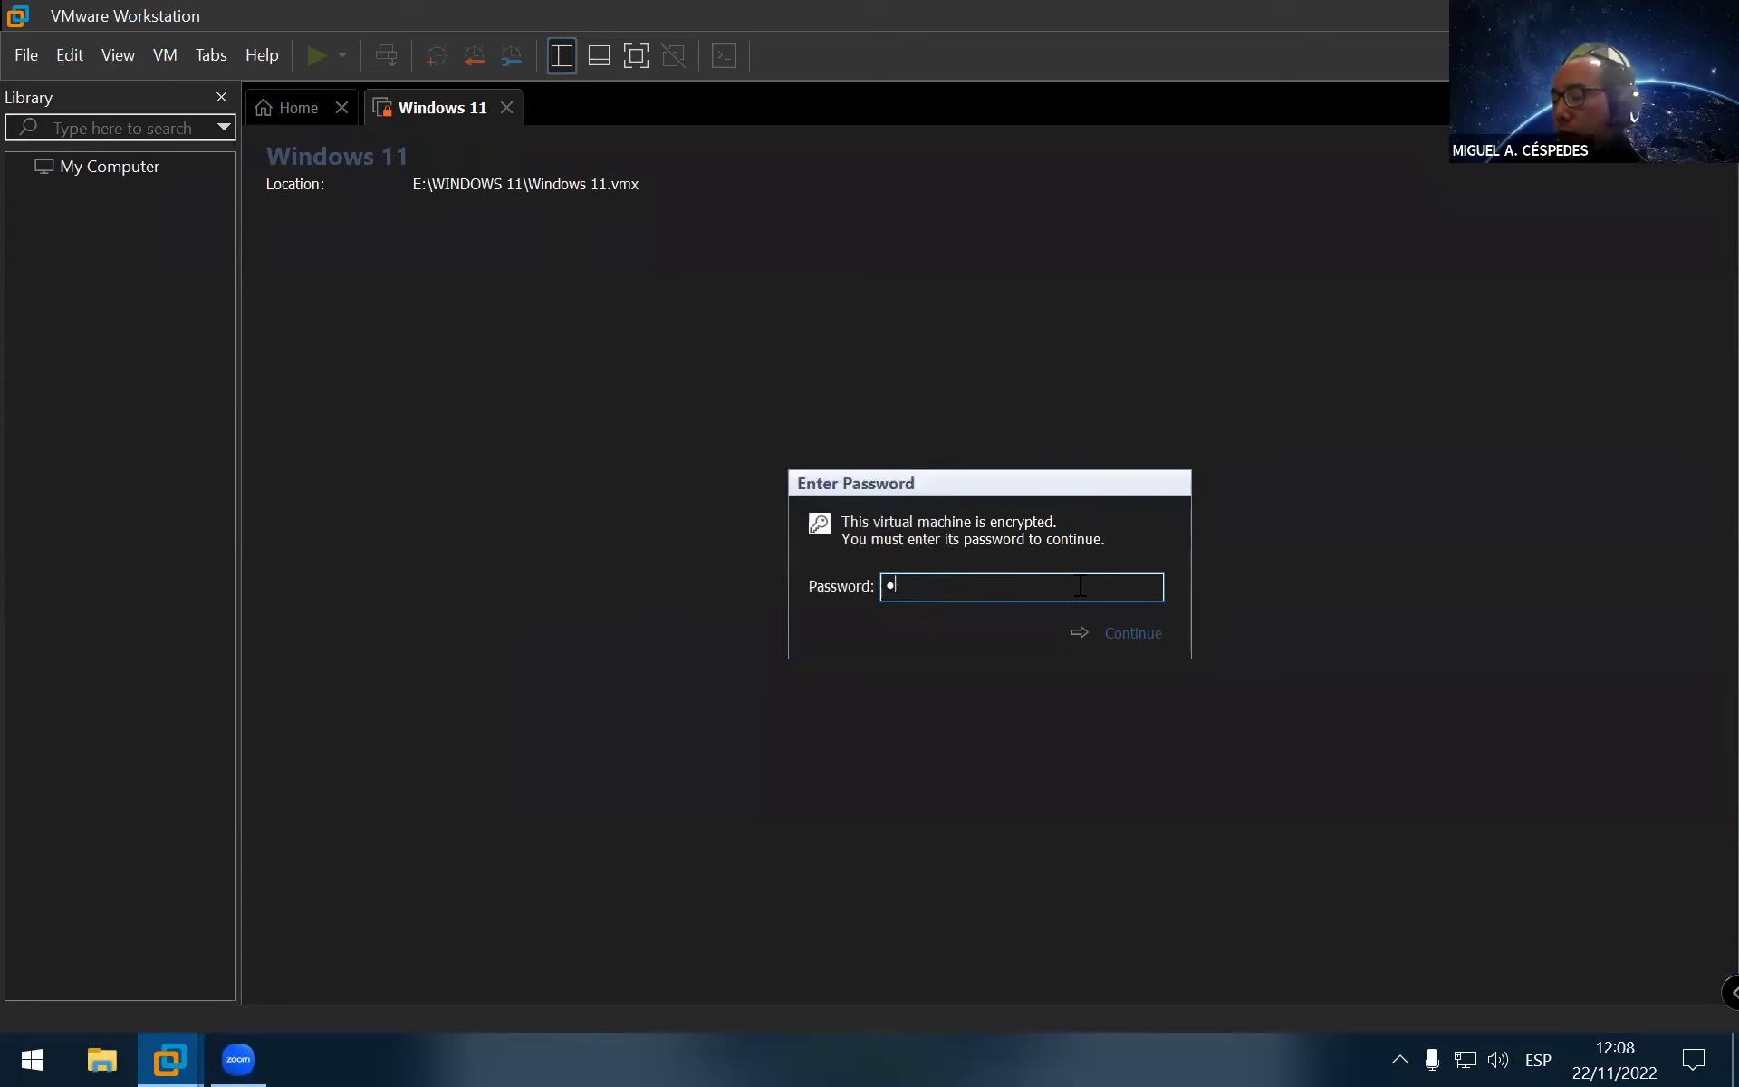
left_click(1124, 633)
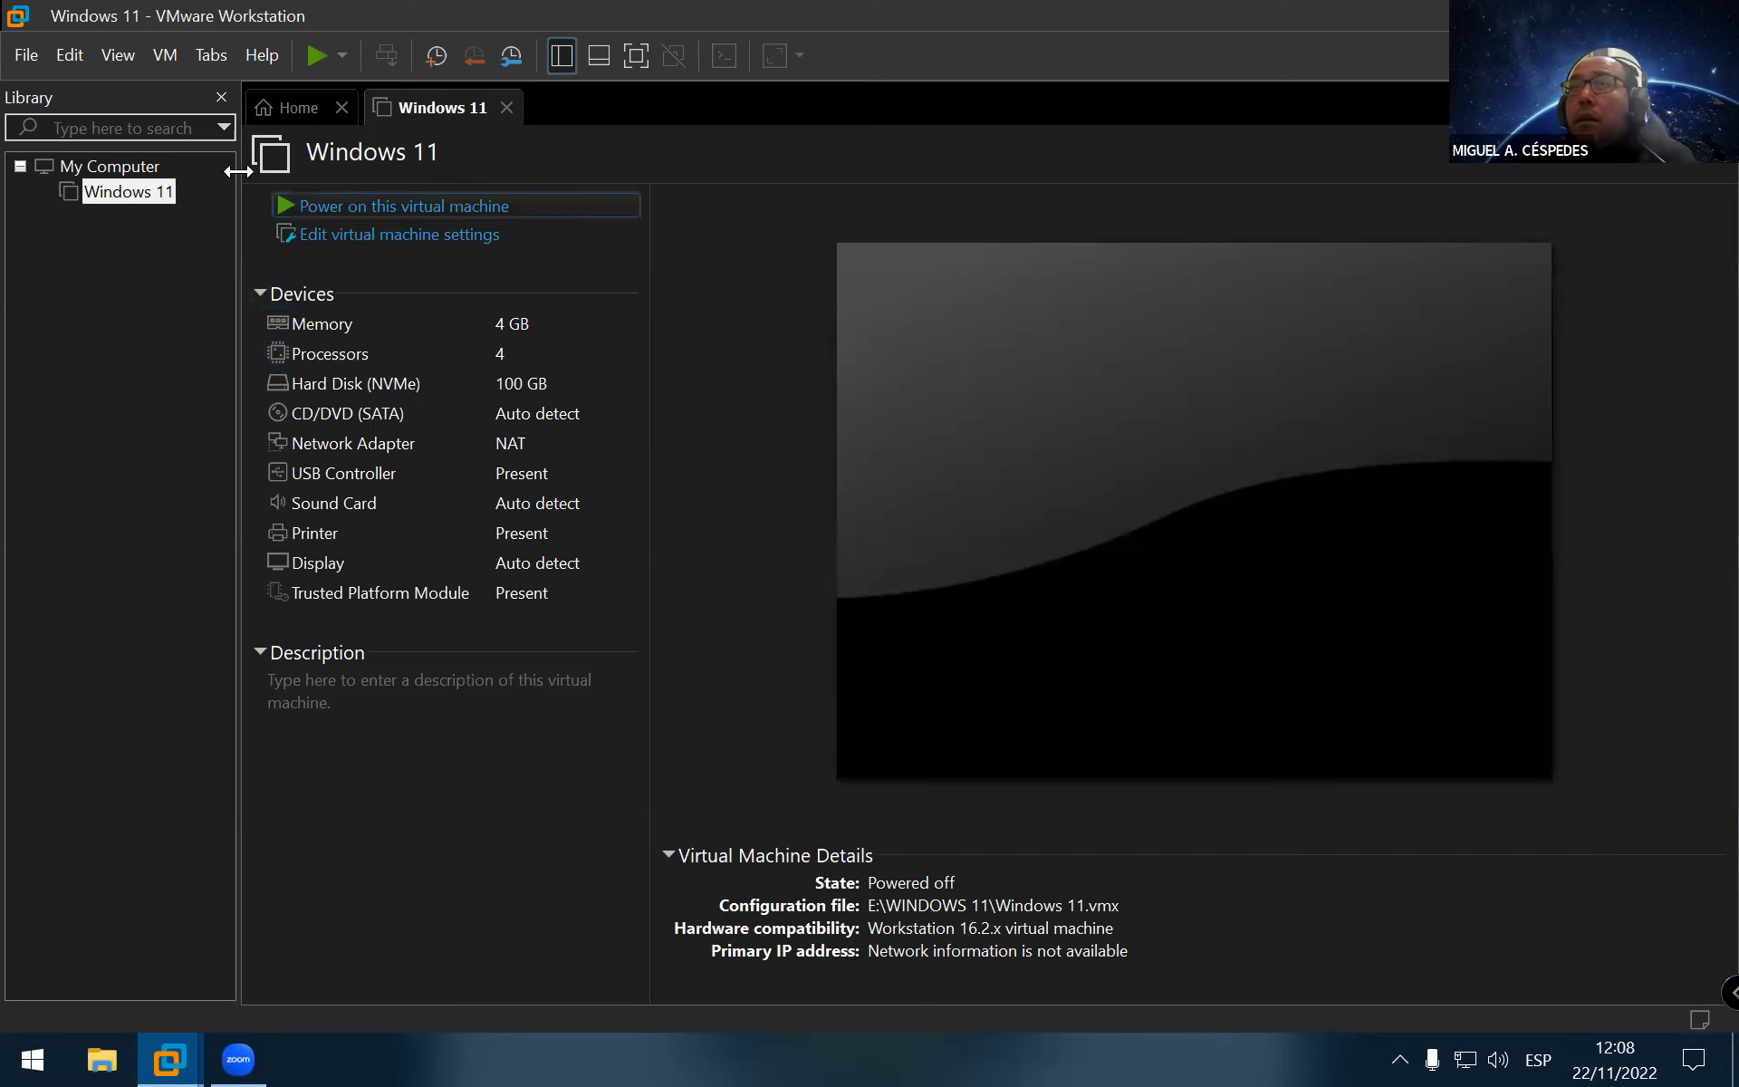
Hide the library sidebar and open the VM's Hard Disk (NVMe) settings
left_click(222, 98)
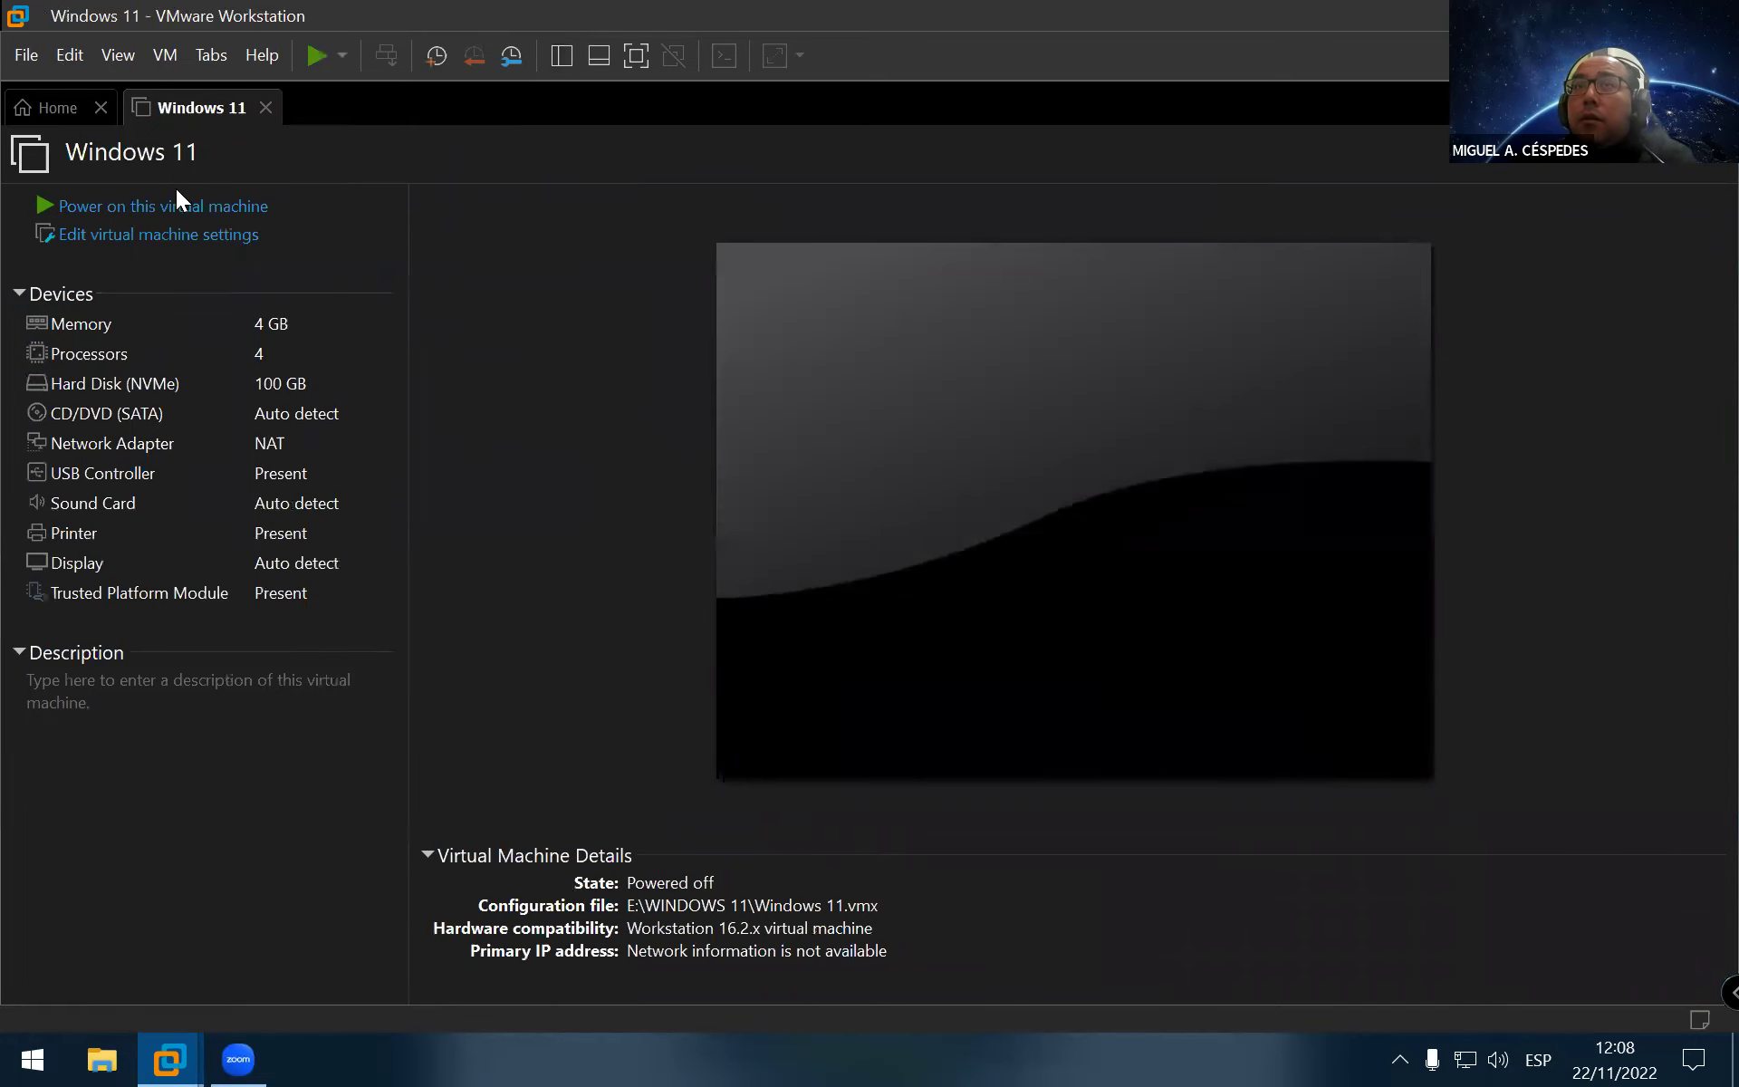
left_click(164, 237)
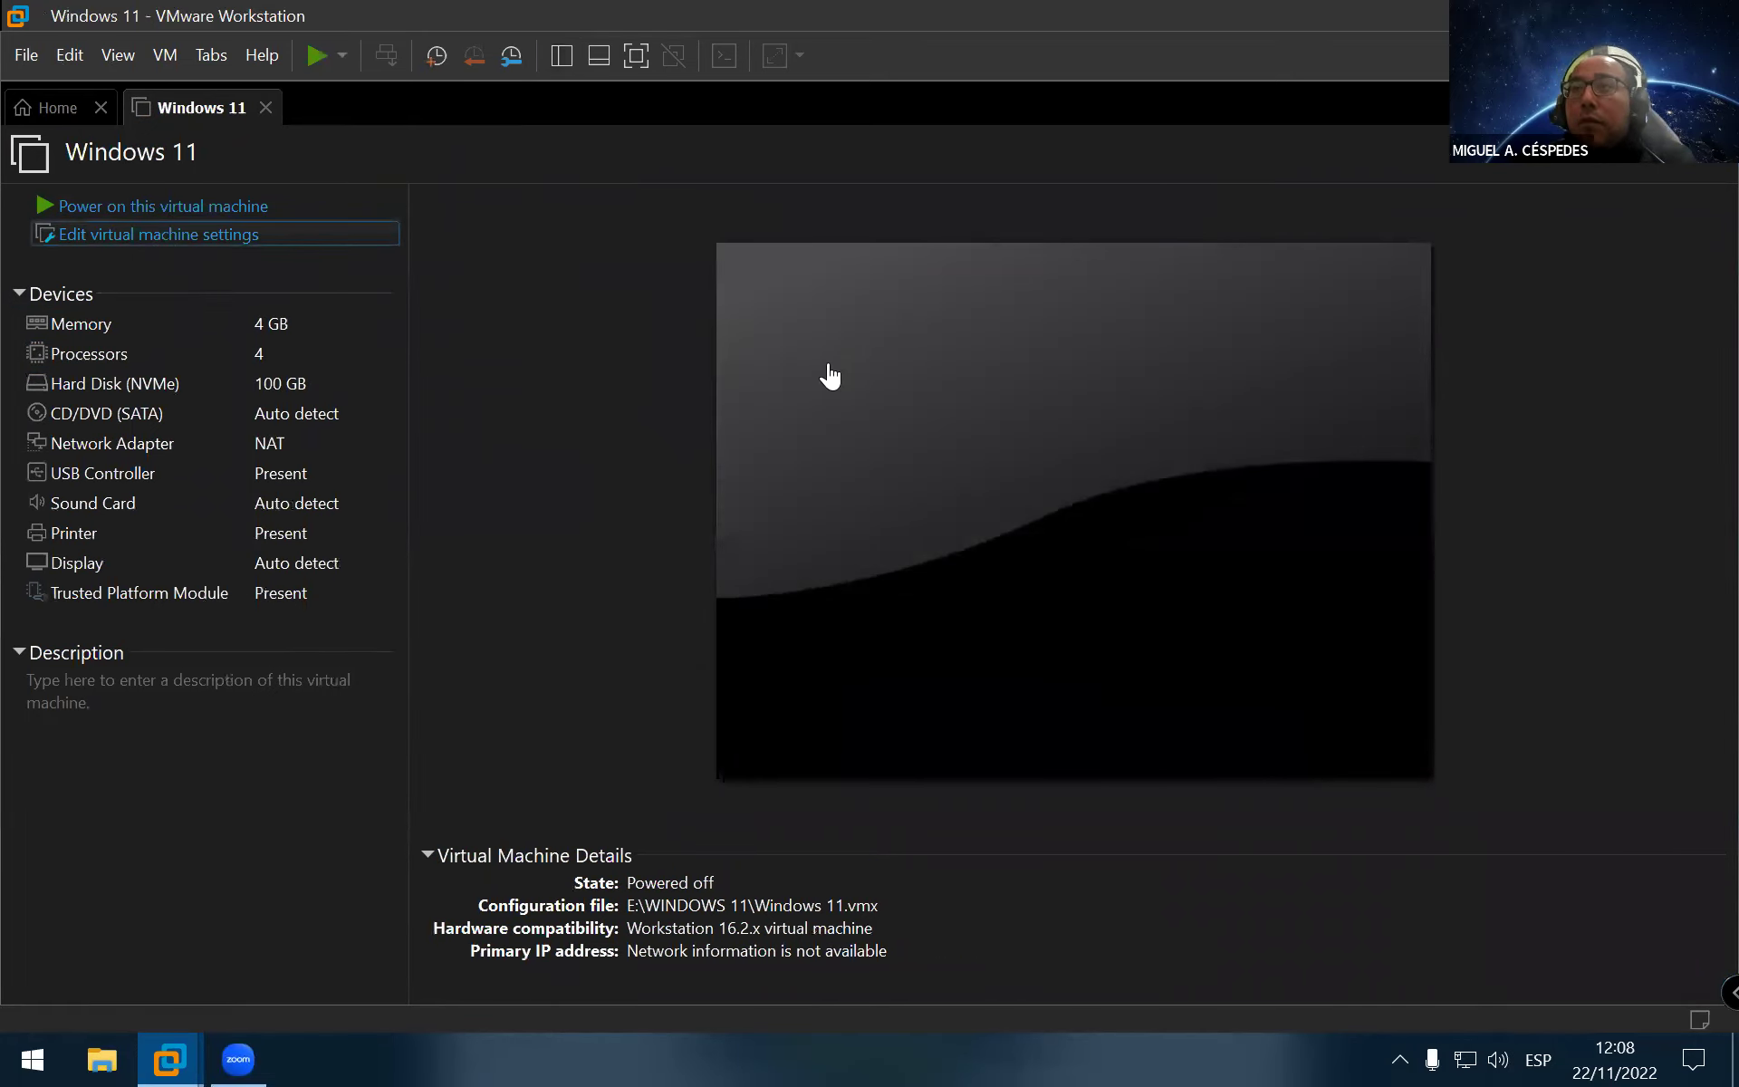
left_click(236, 237)
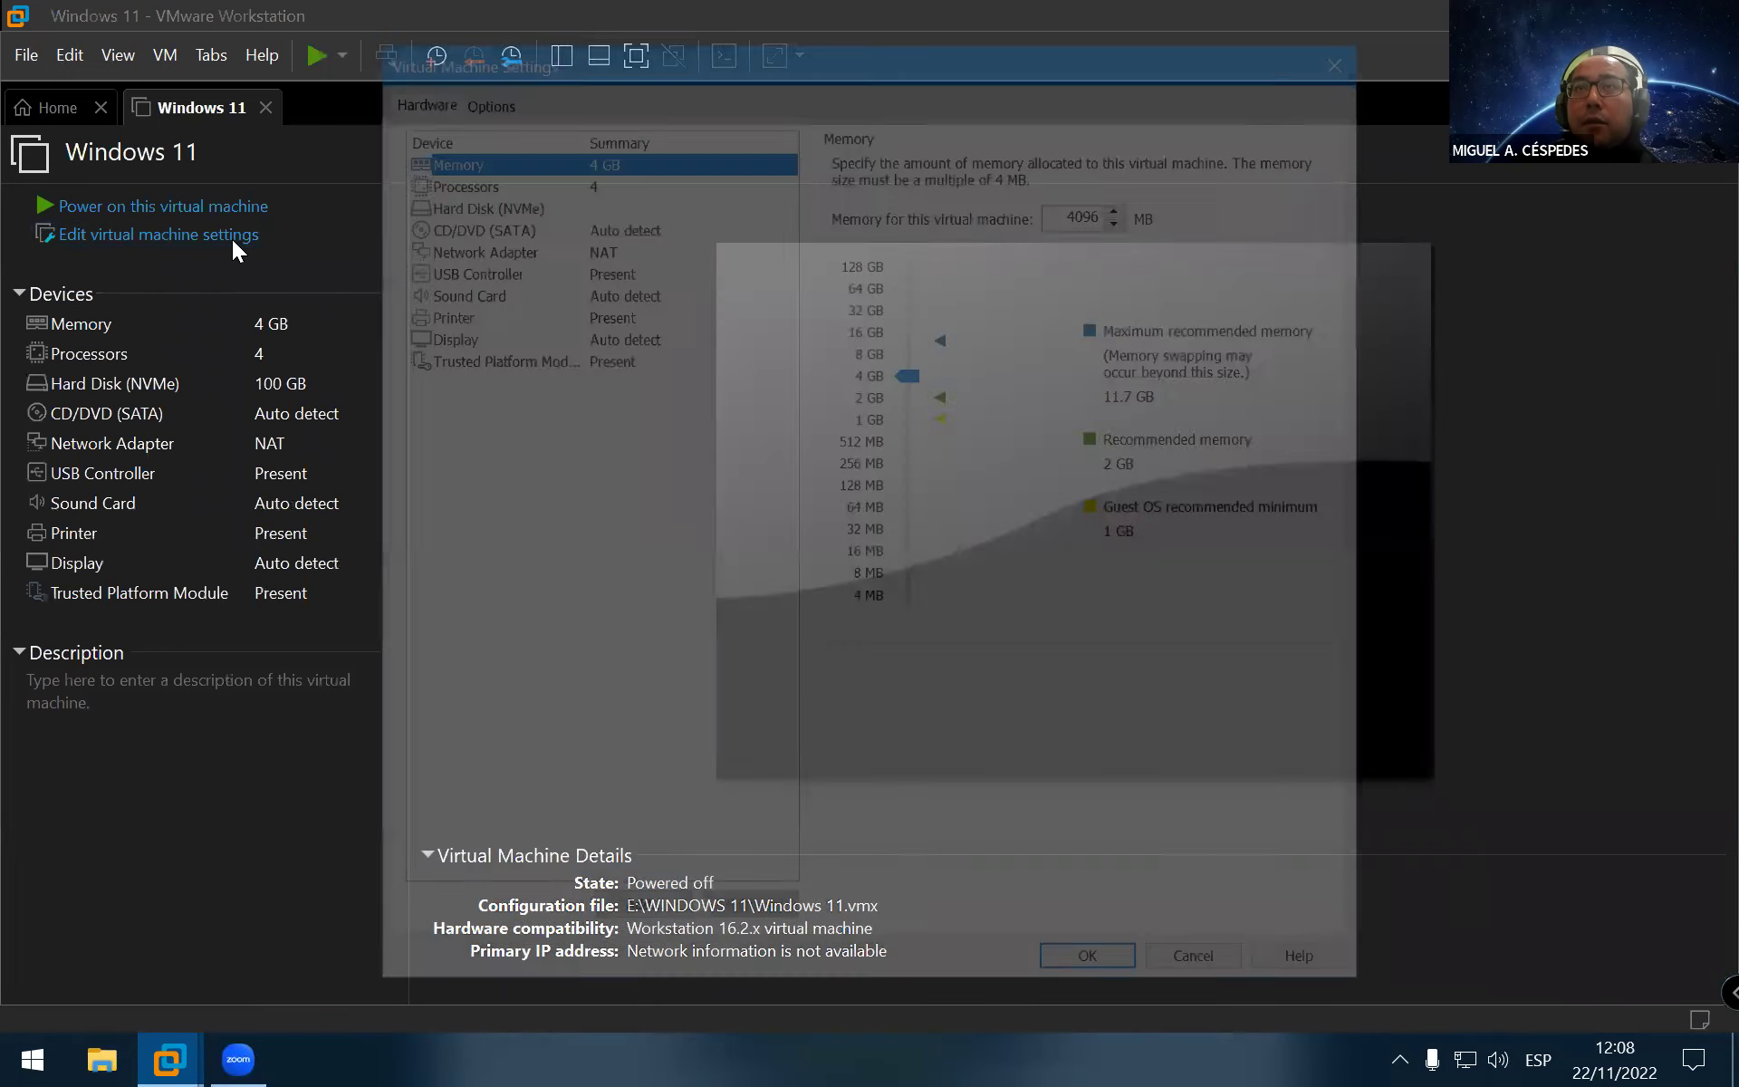
left_click(605, 242)
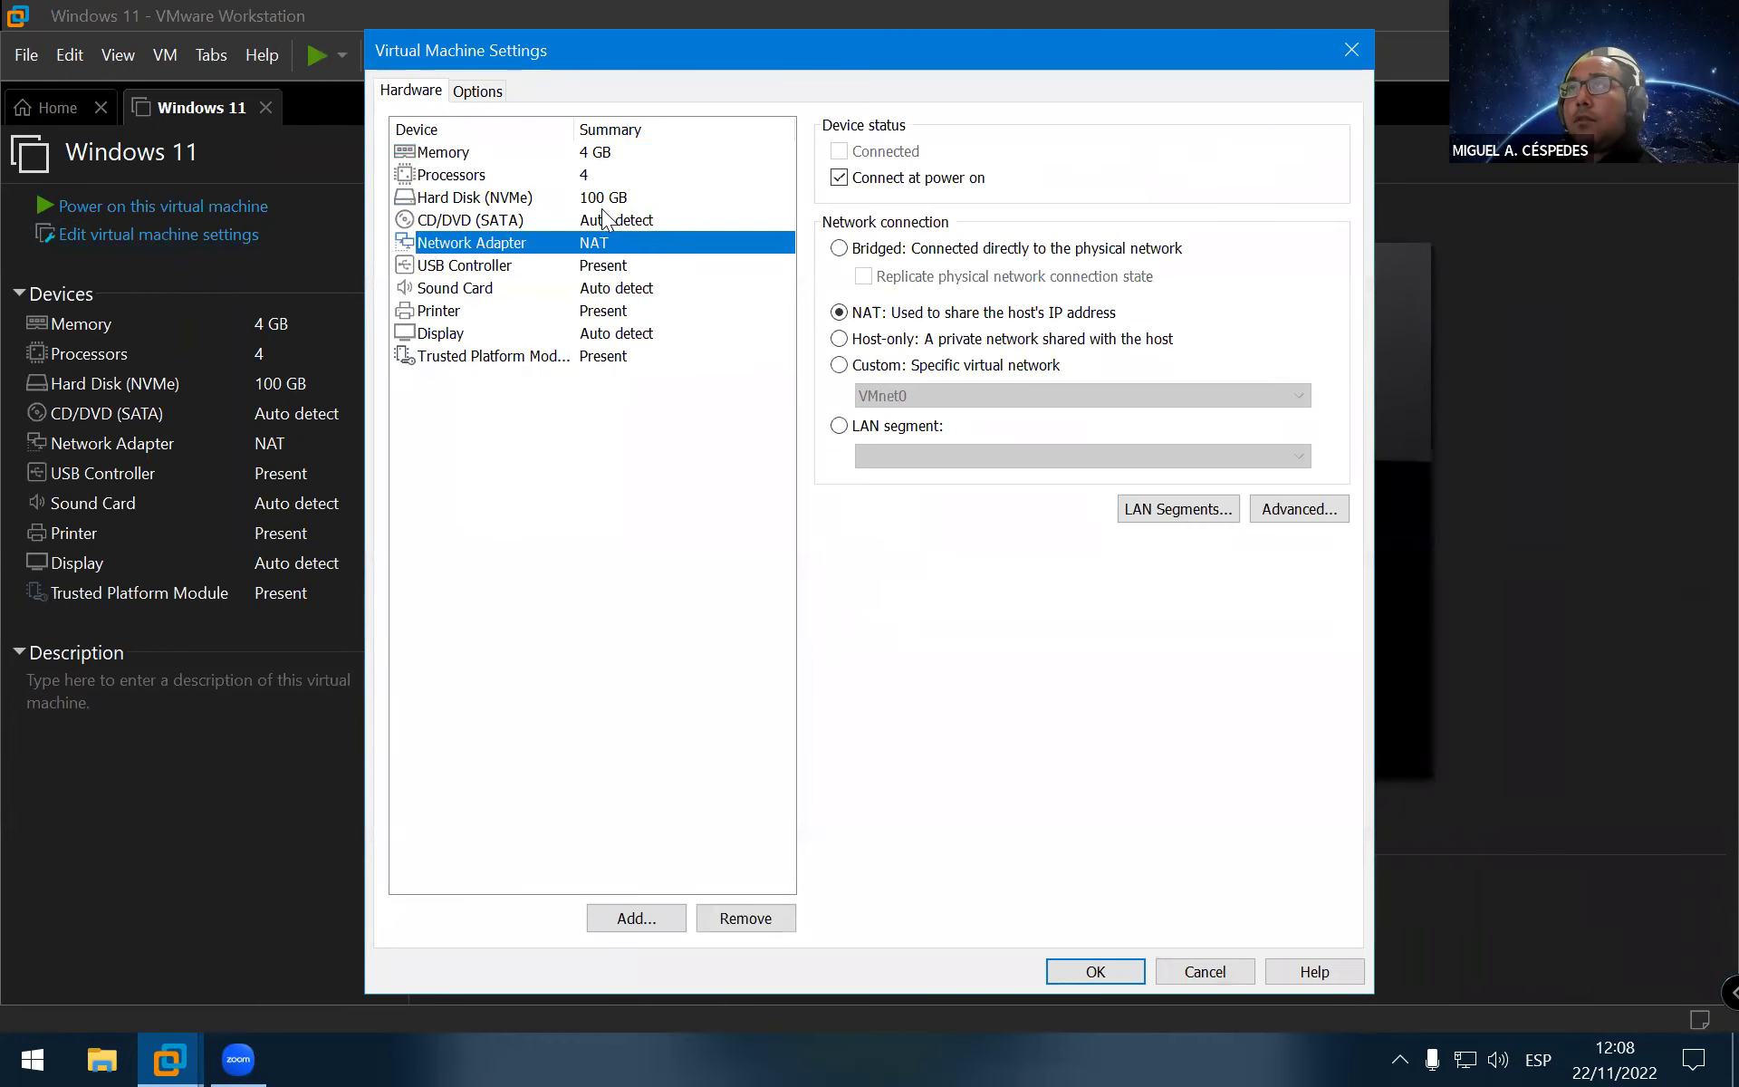
left_click(605, 197)
Defragment and compact the virtual disk, then save the settings
left_click(1326, 496)
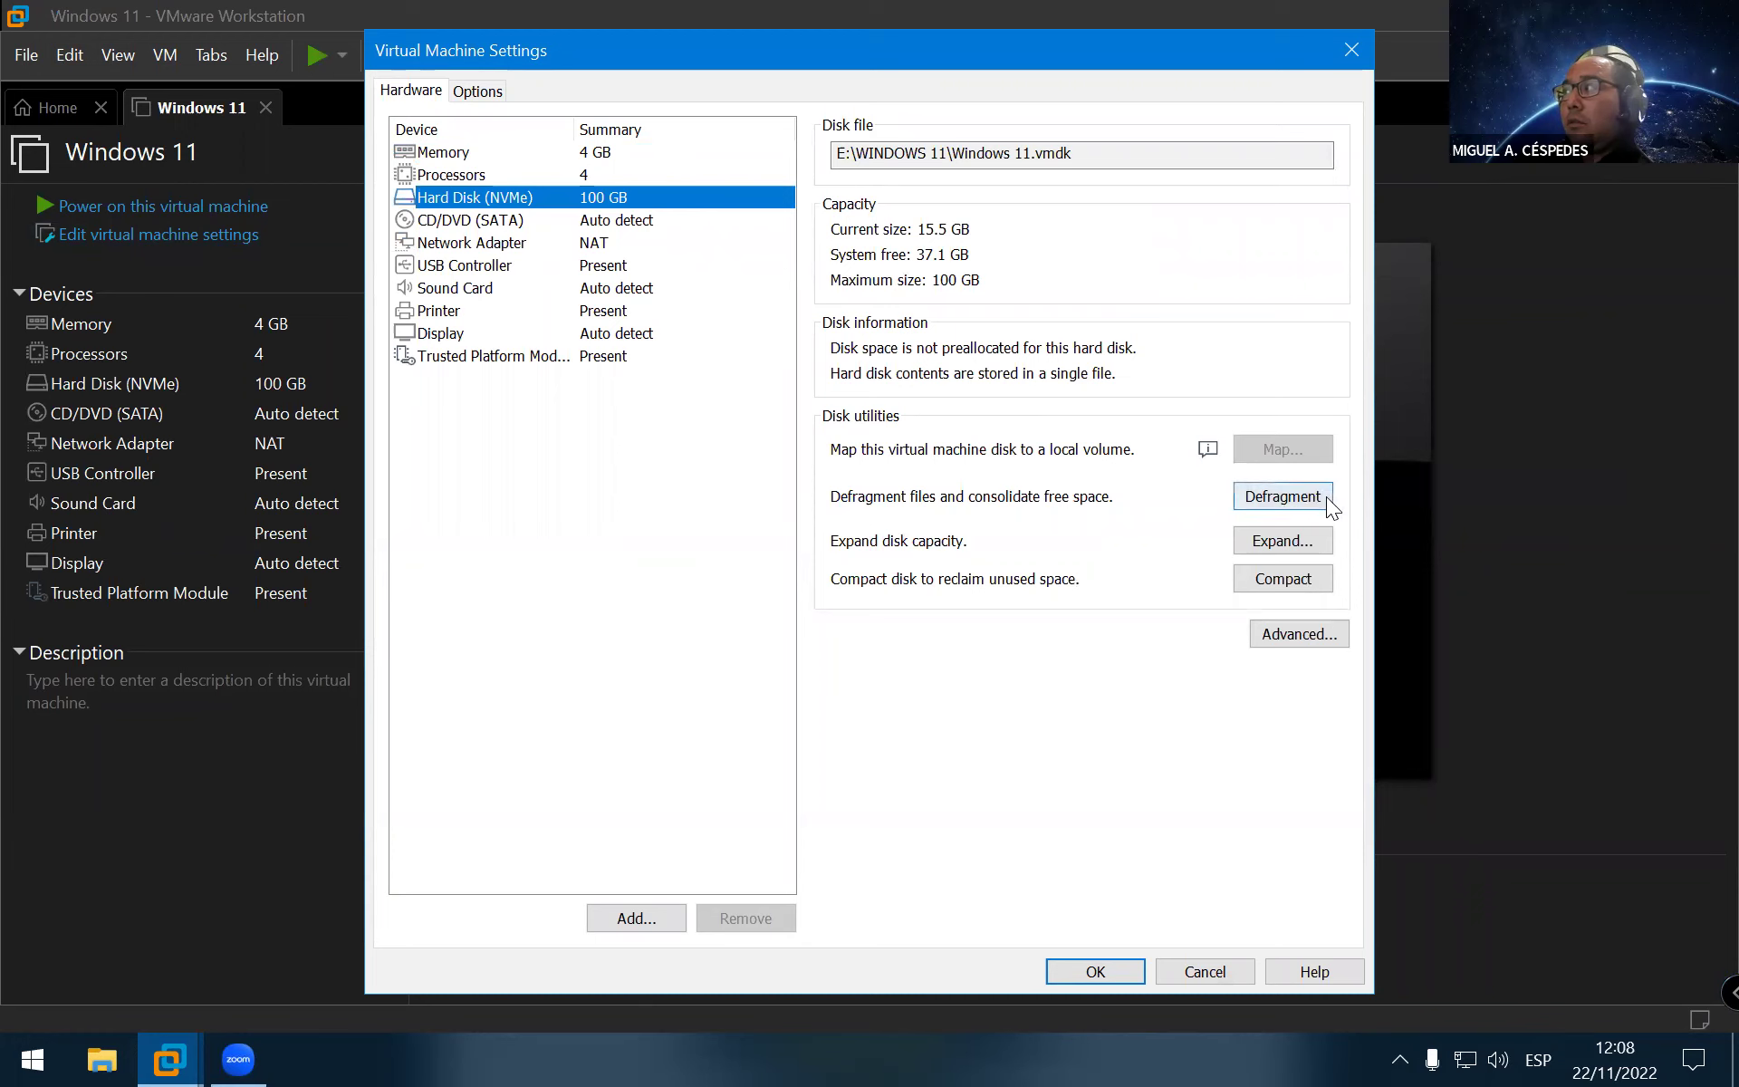
left_click(1026, 560)
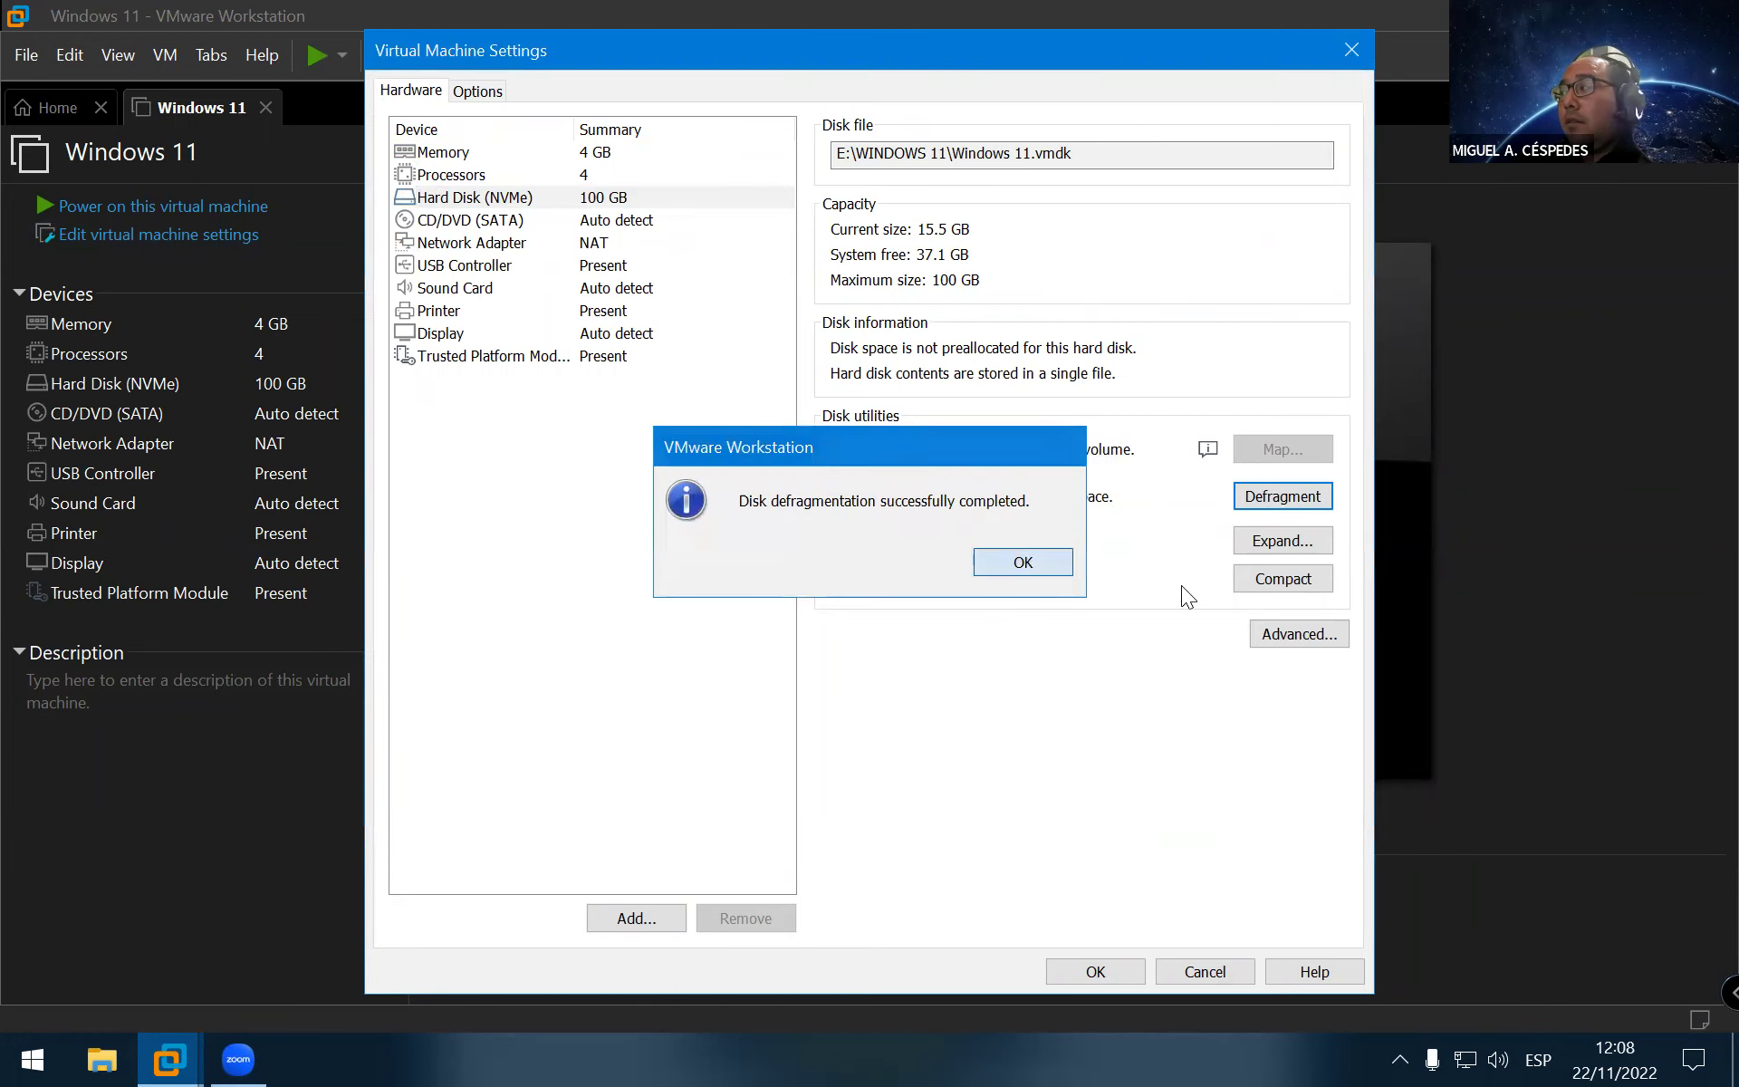
left_click(1271, 589)
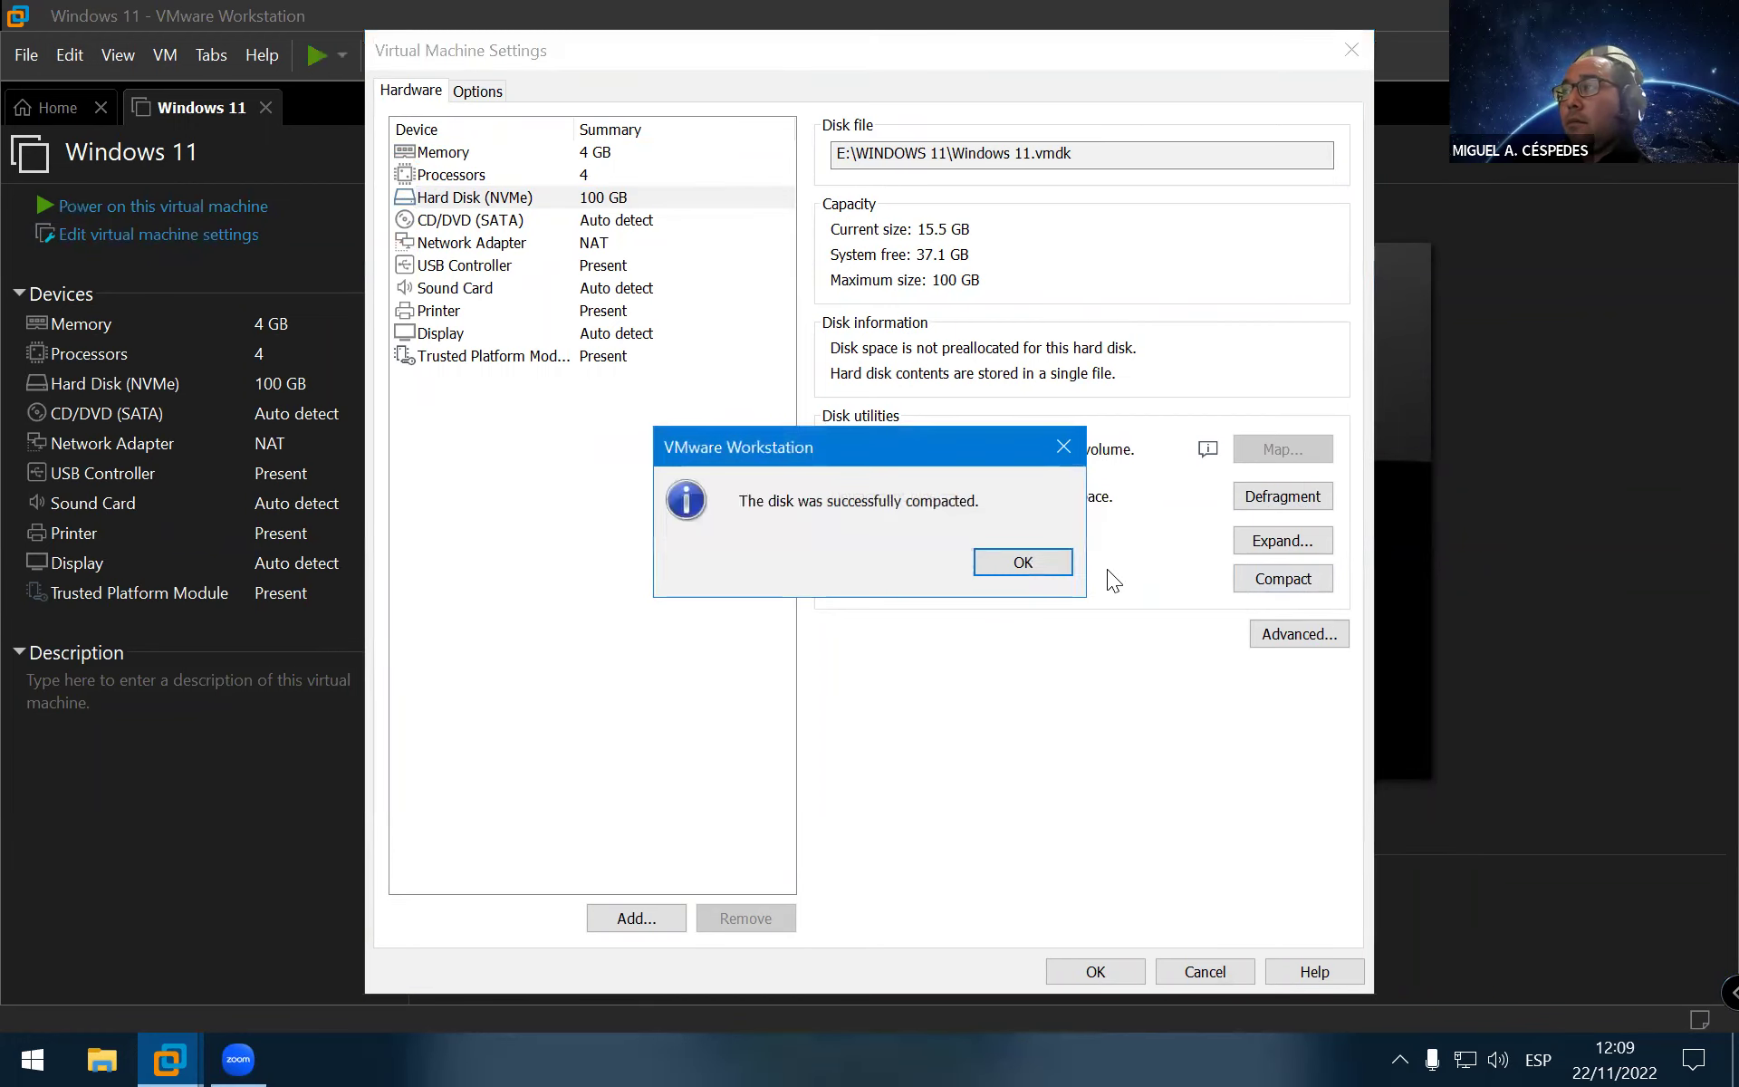
left_click(1047, 560)
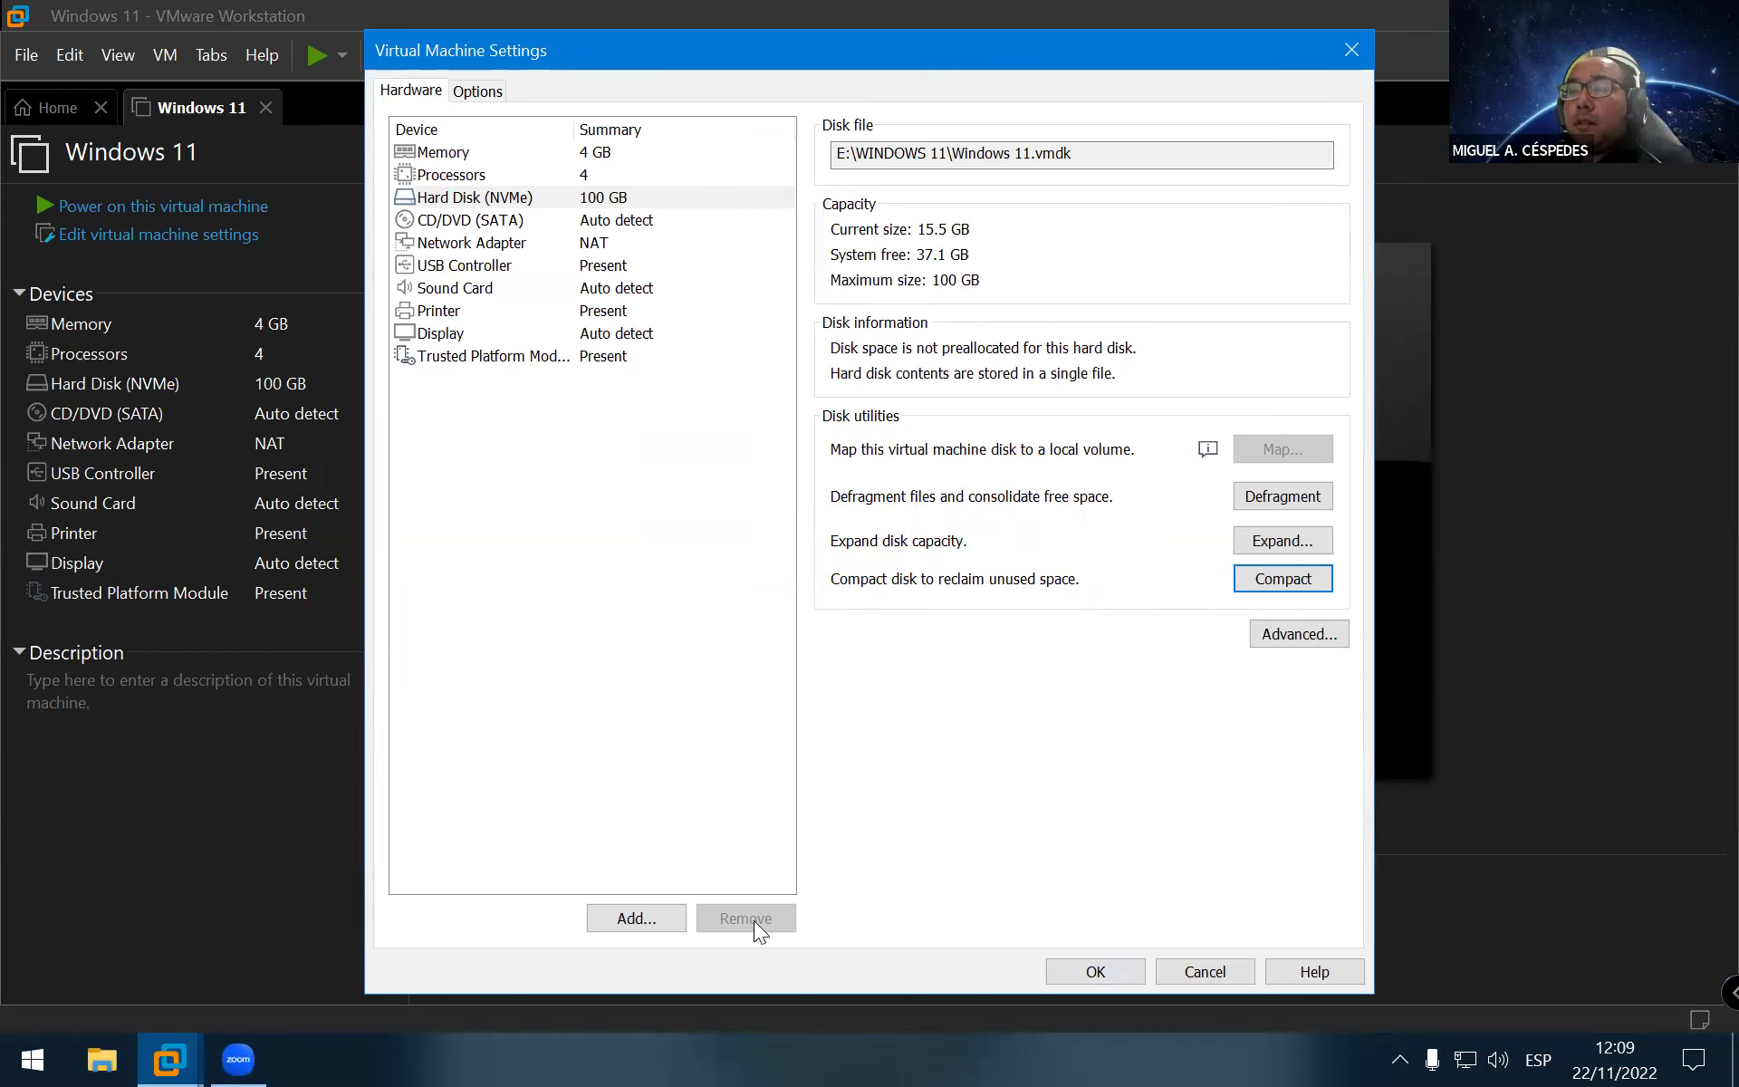
left_click(1081, 976)
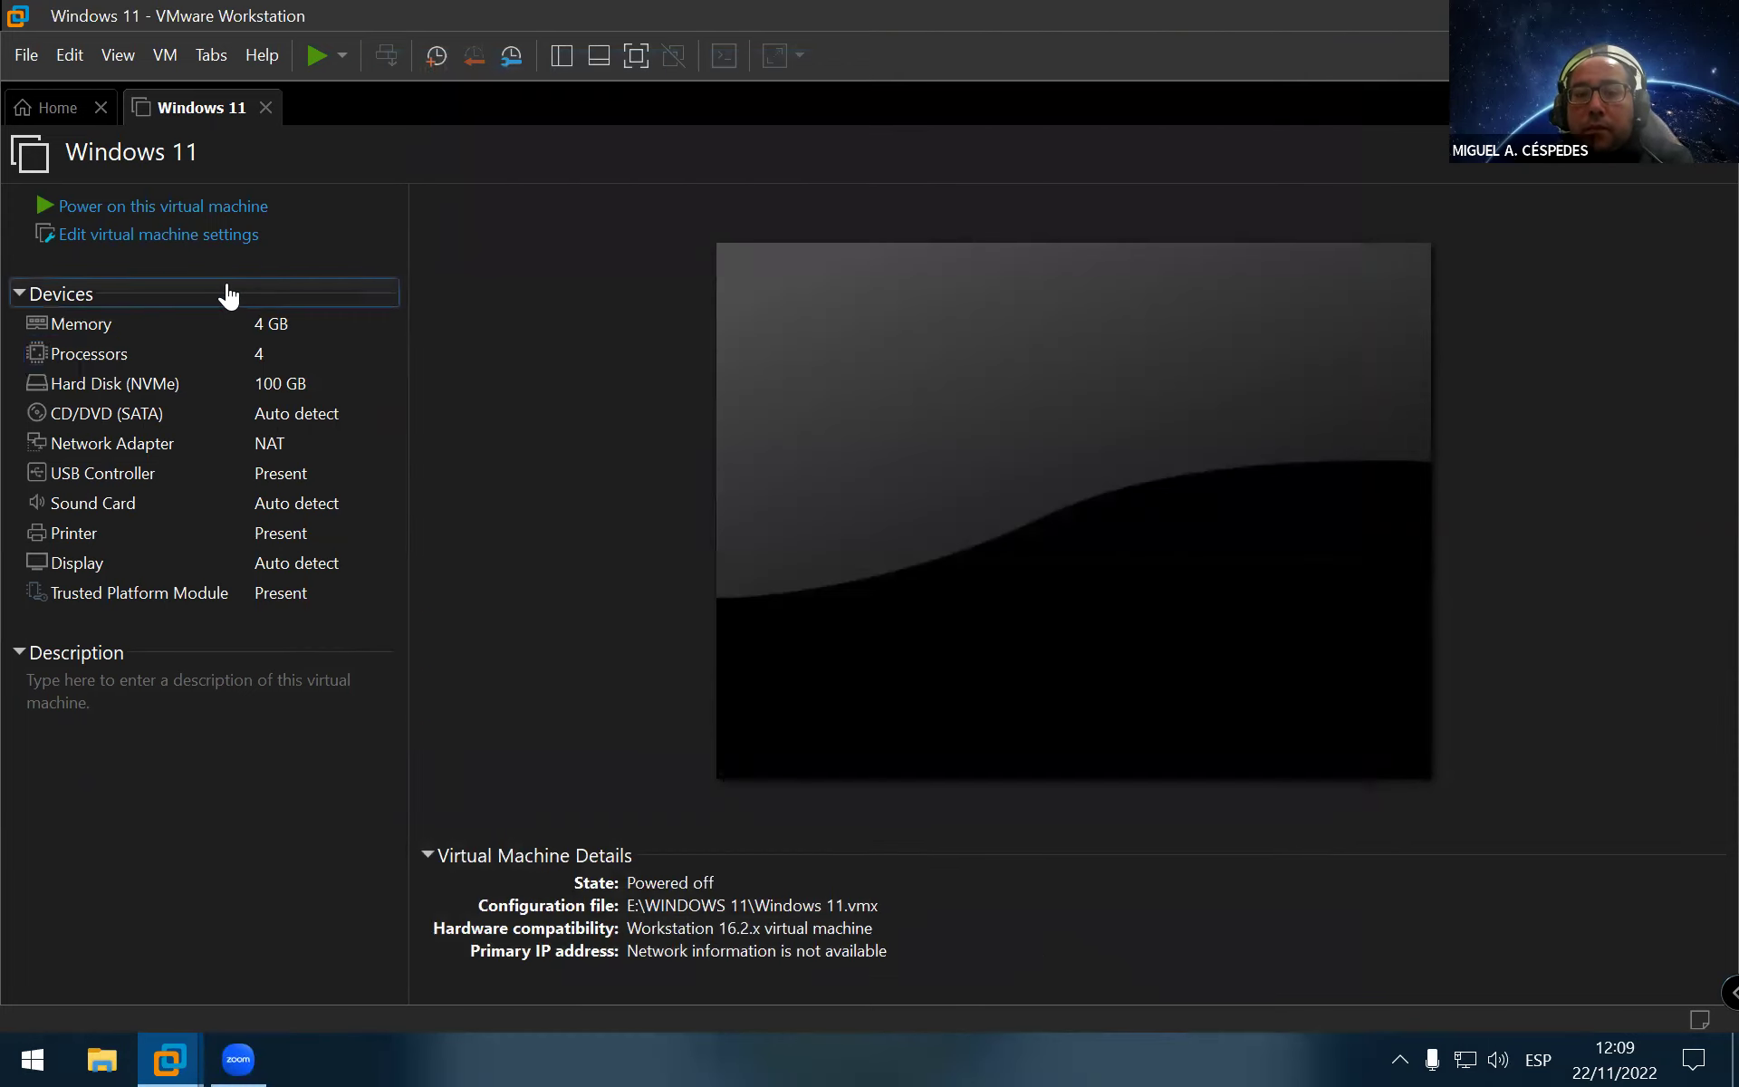
Power on Windows 11, answer 'I Moved It', and sign in with the PIN
left_click(181, 207)
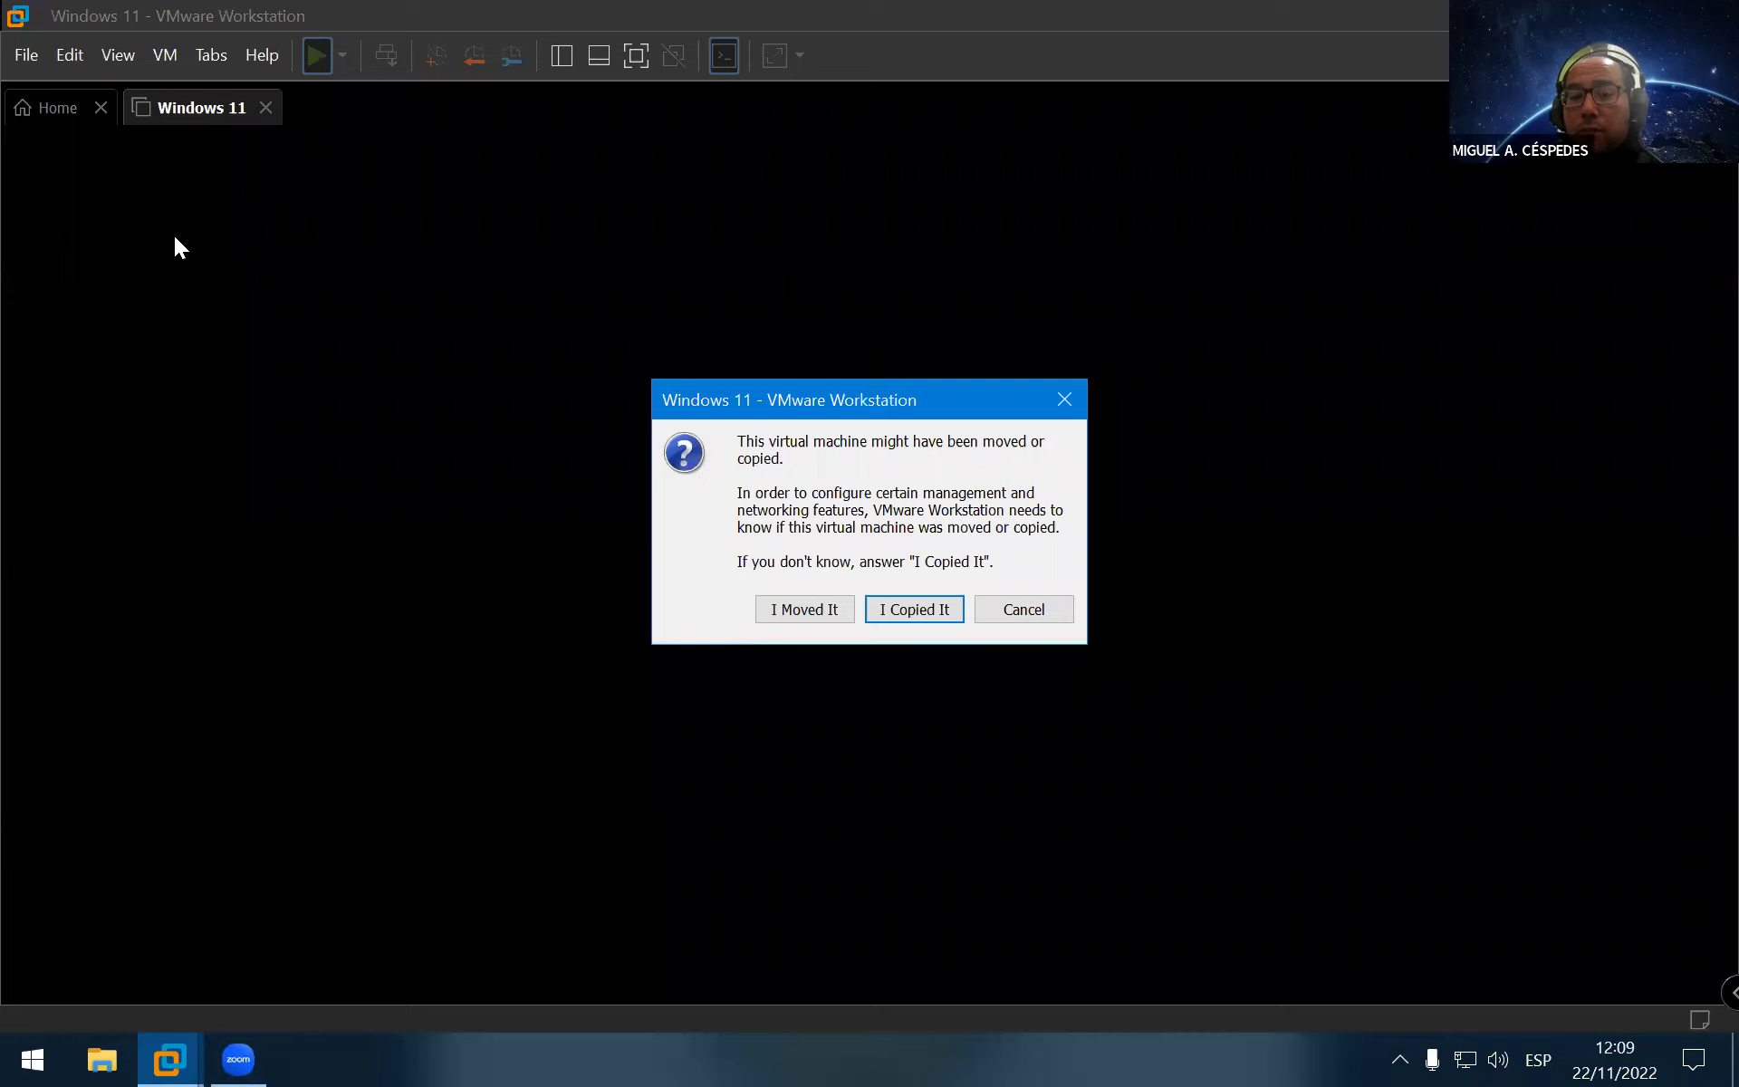
left_click(799, 605)
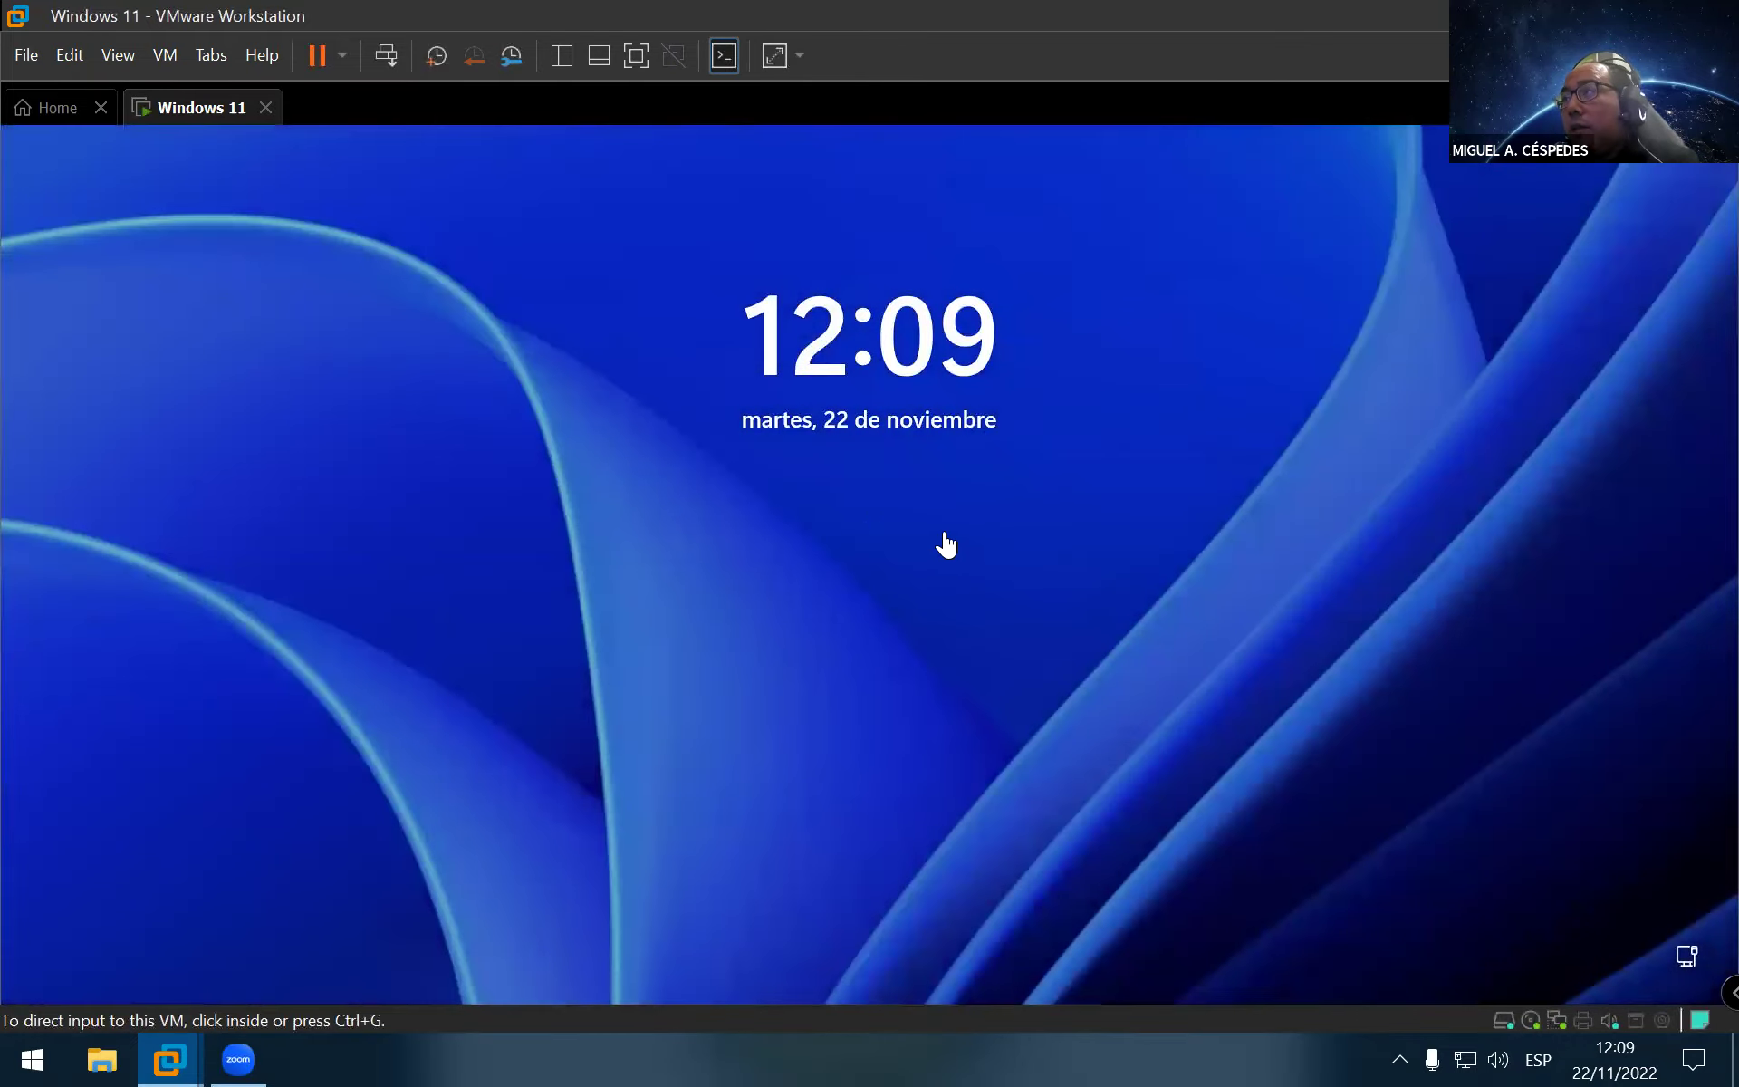
left_click(841, 531)
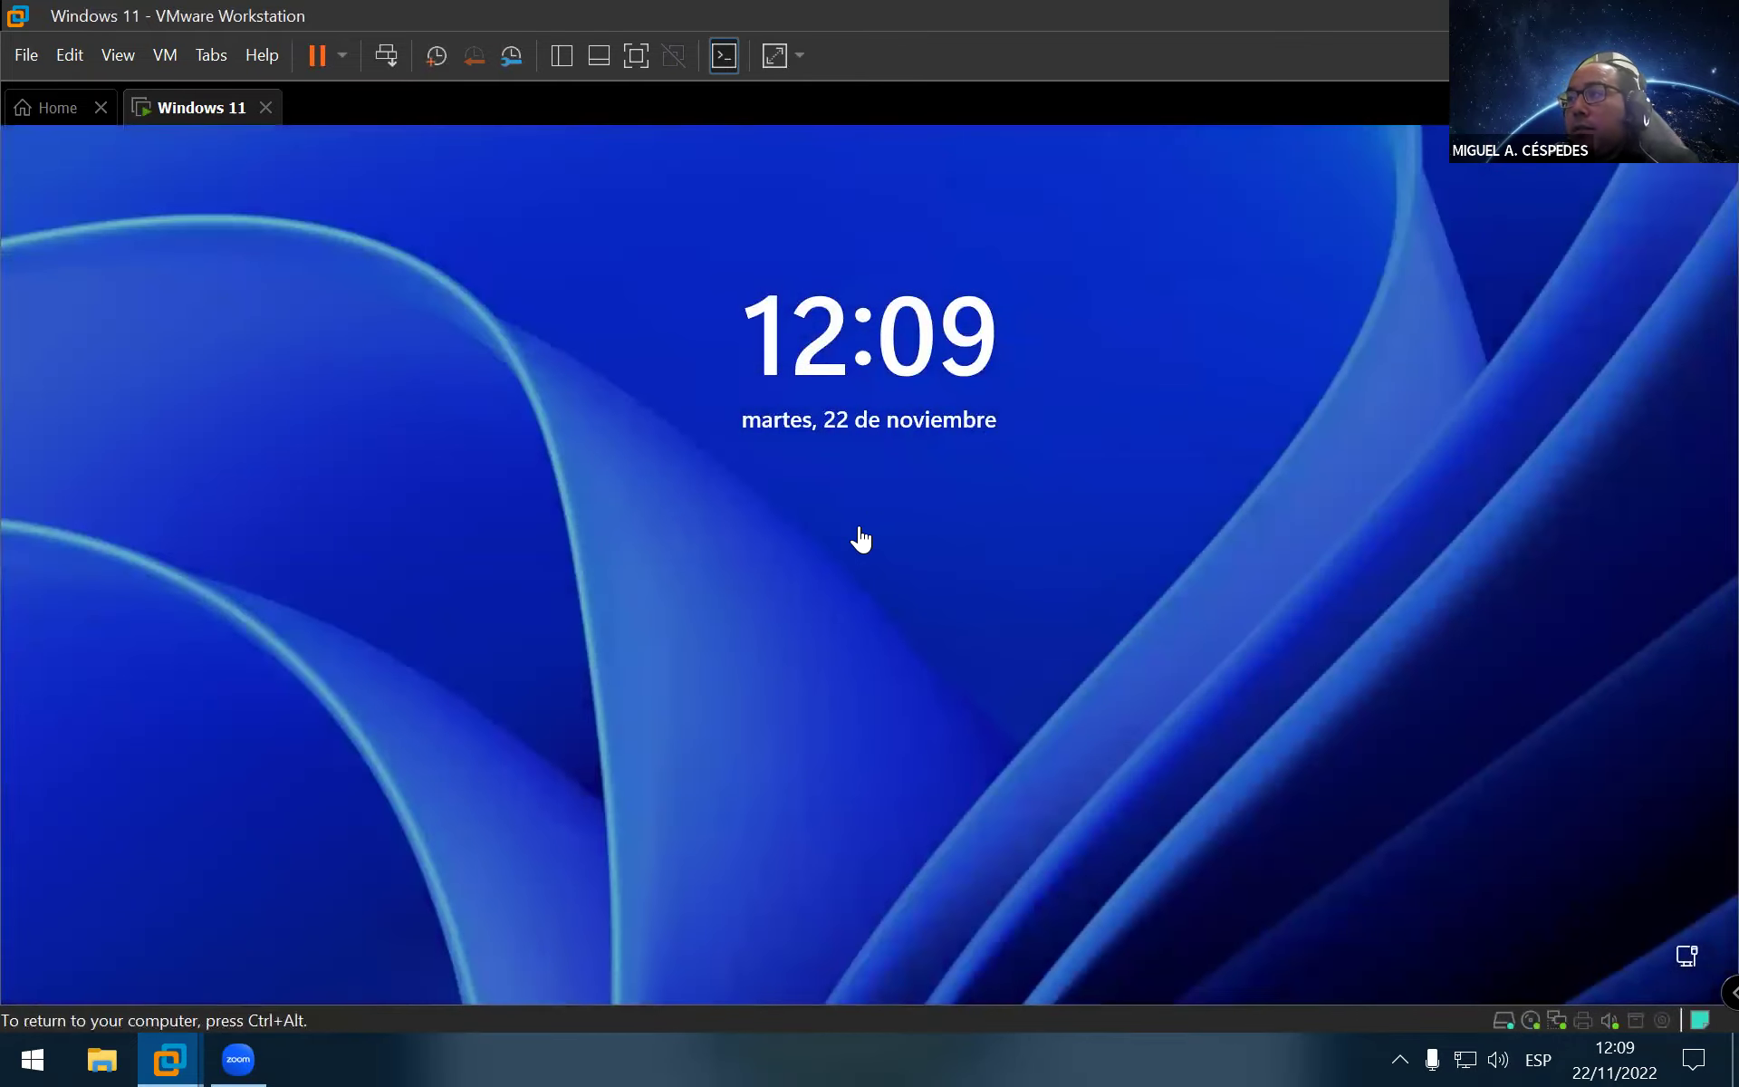
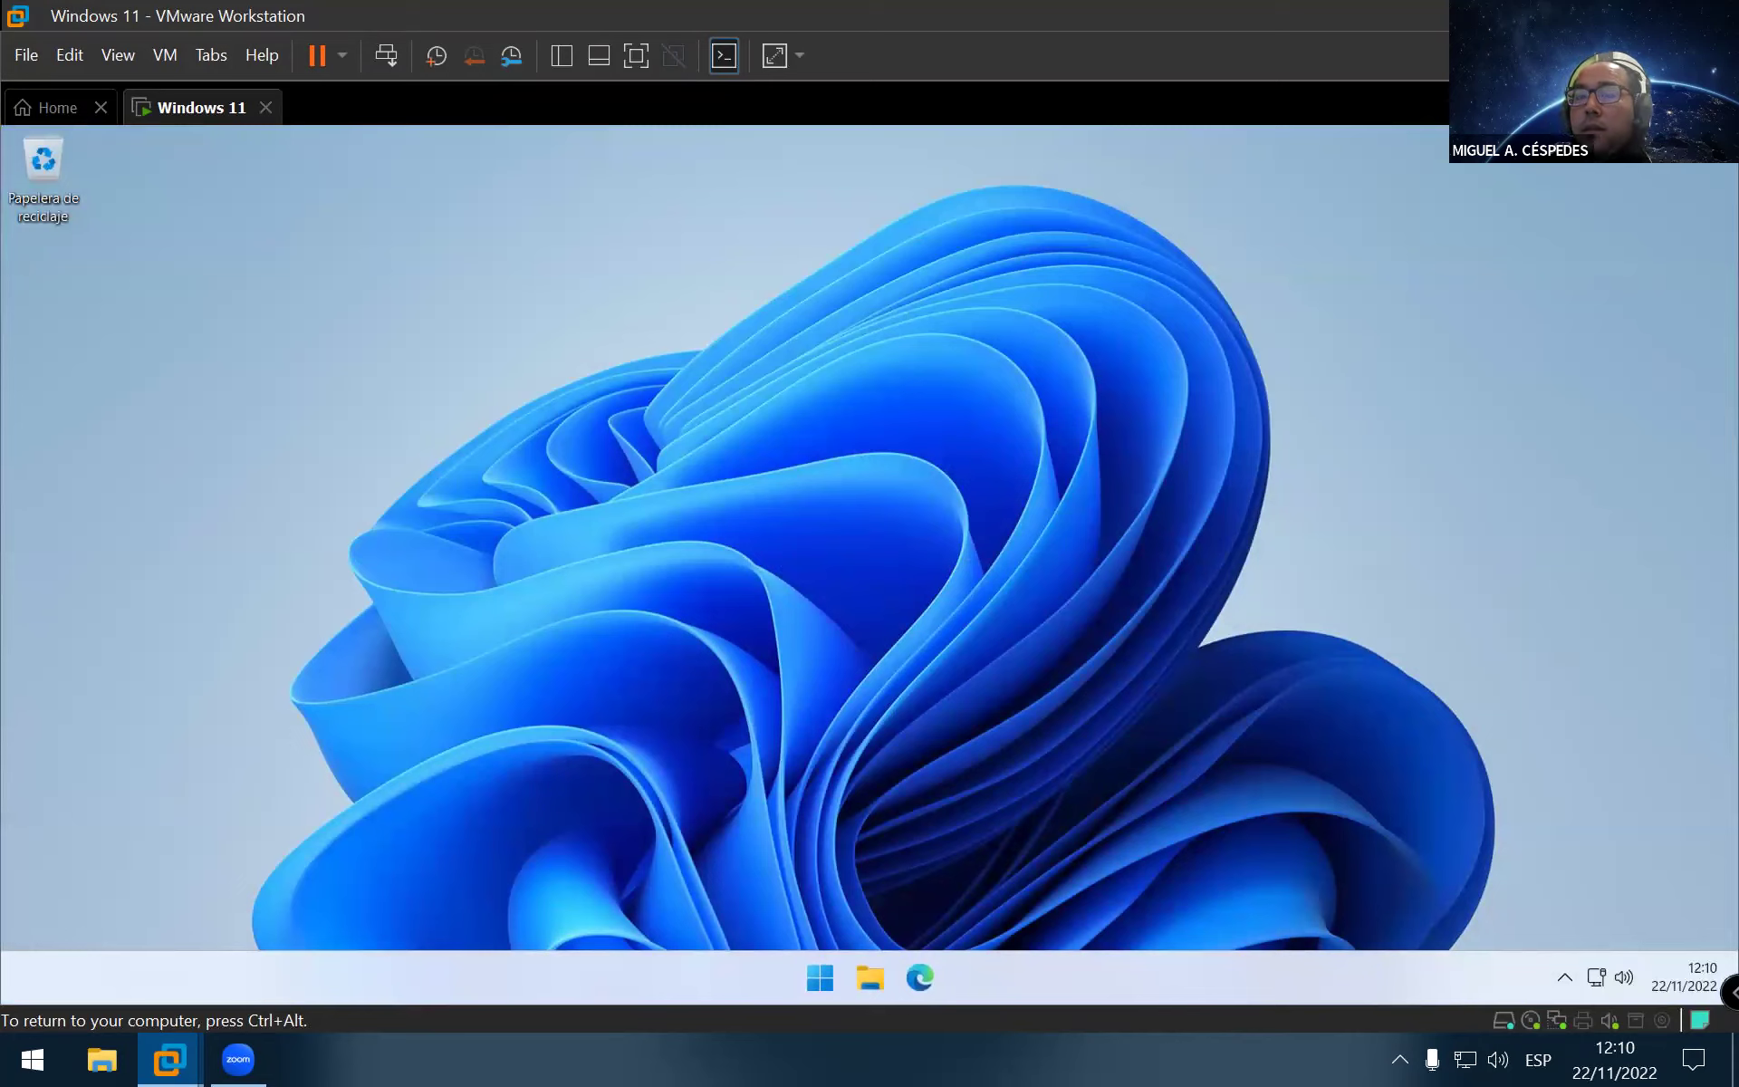
Refresh the Windows 11 desktop from its context menu
right_click(751, 370)
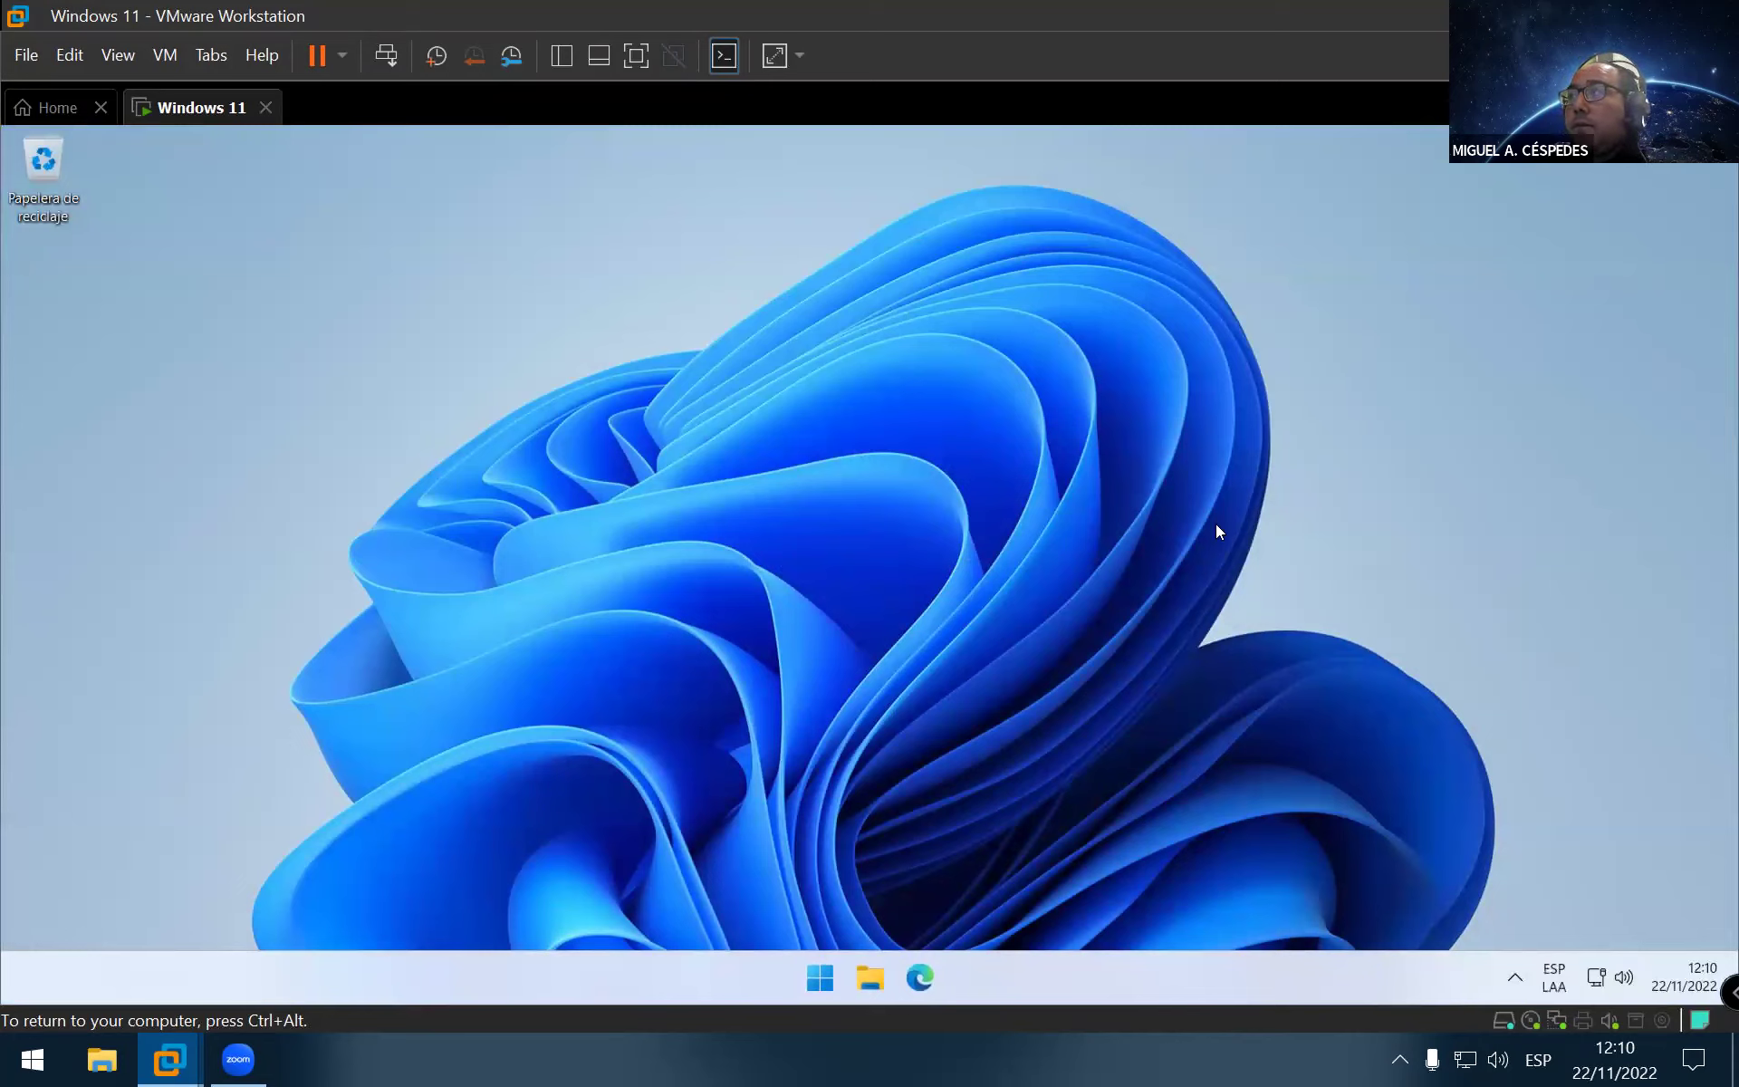
left_click(1512, 968)
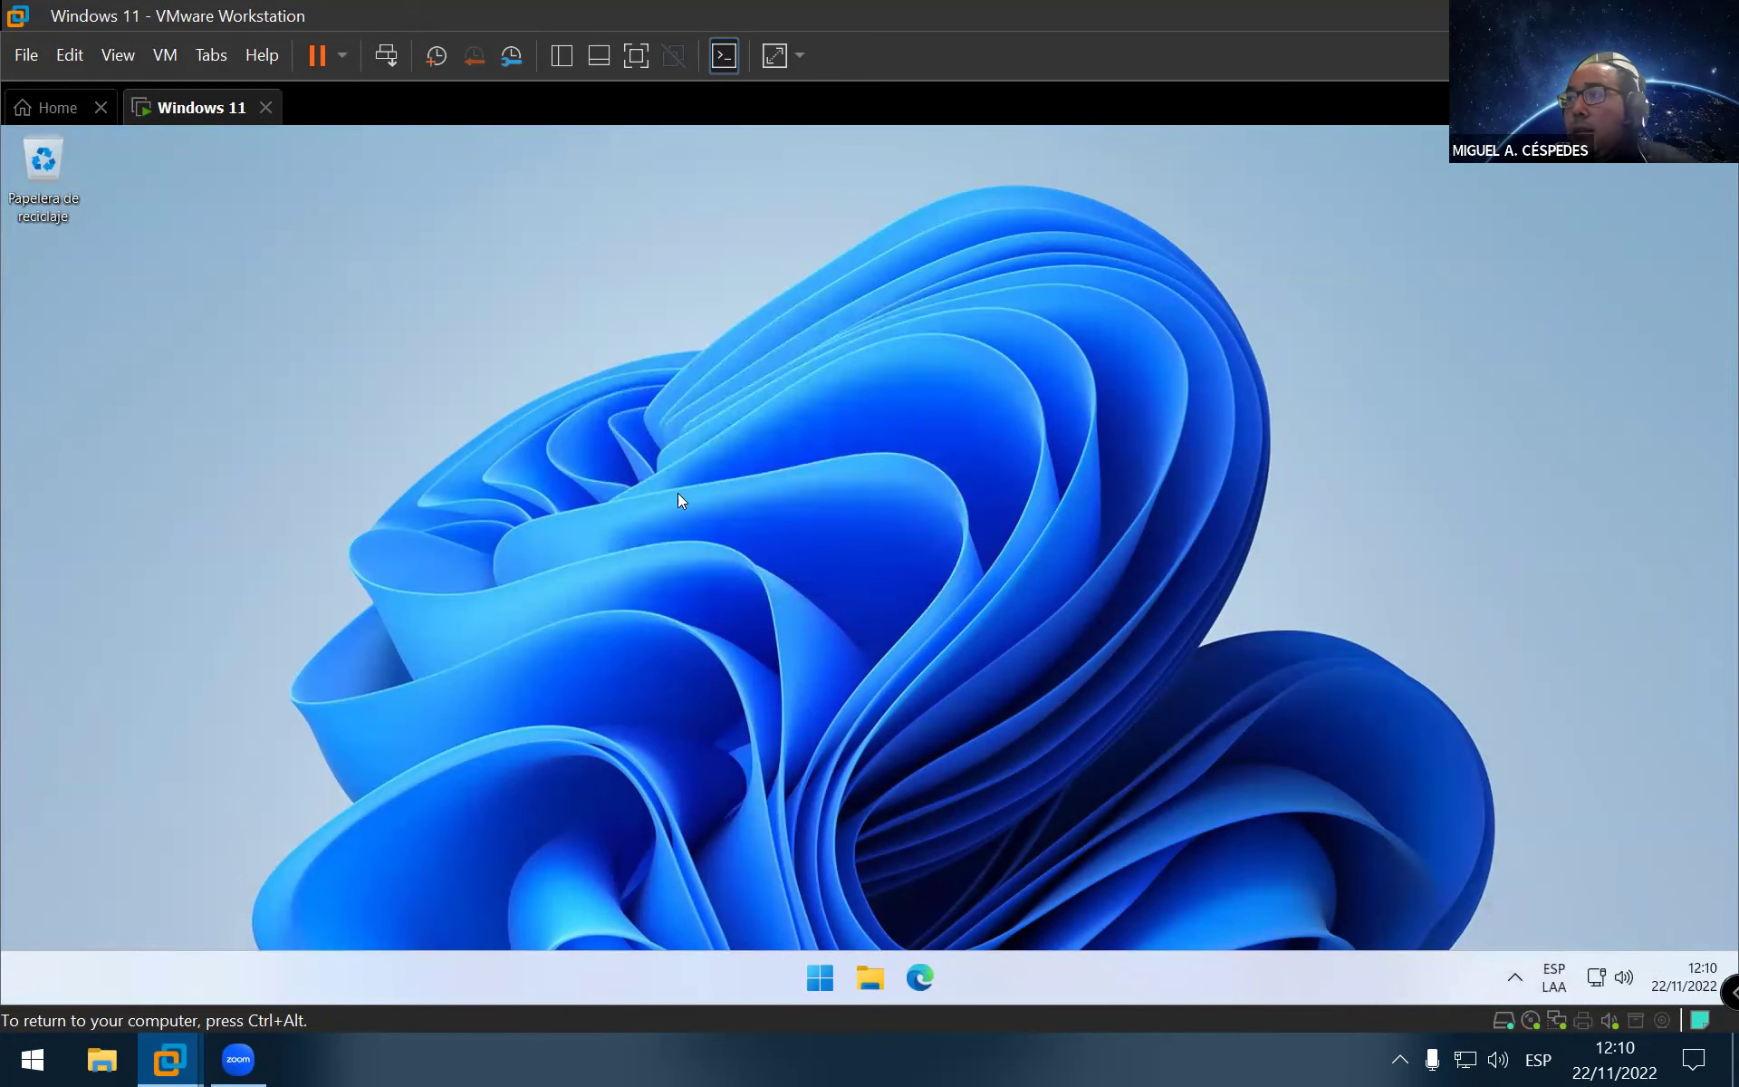
right_click(654, 457)
left_click(728, 545)
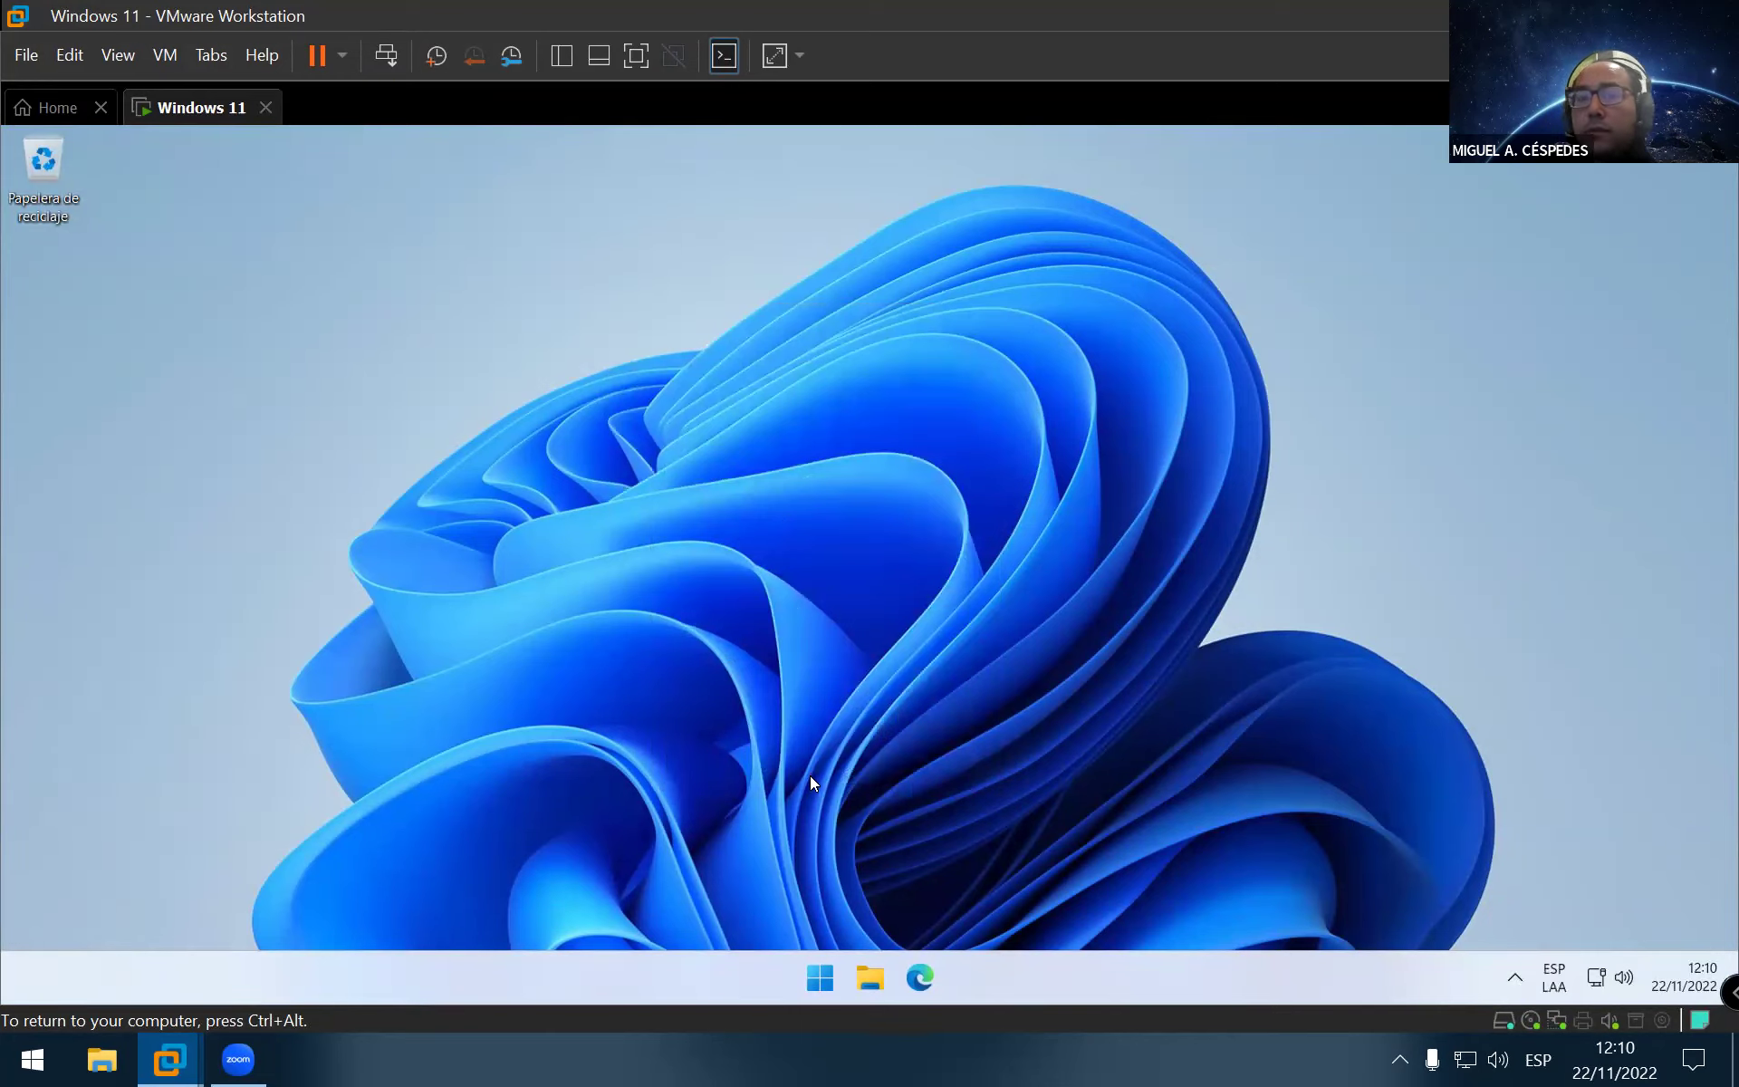
Open File Explorer maximized in the VM and show the drives under Este equipo
key("super+e")
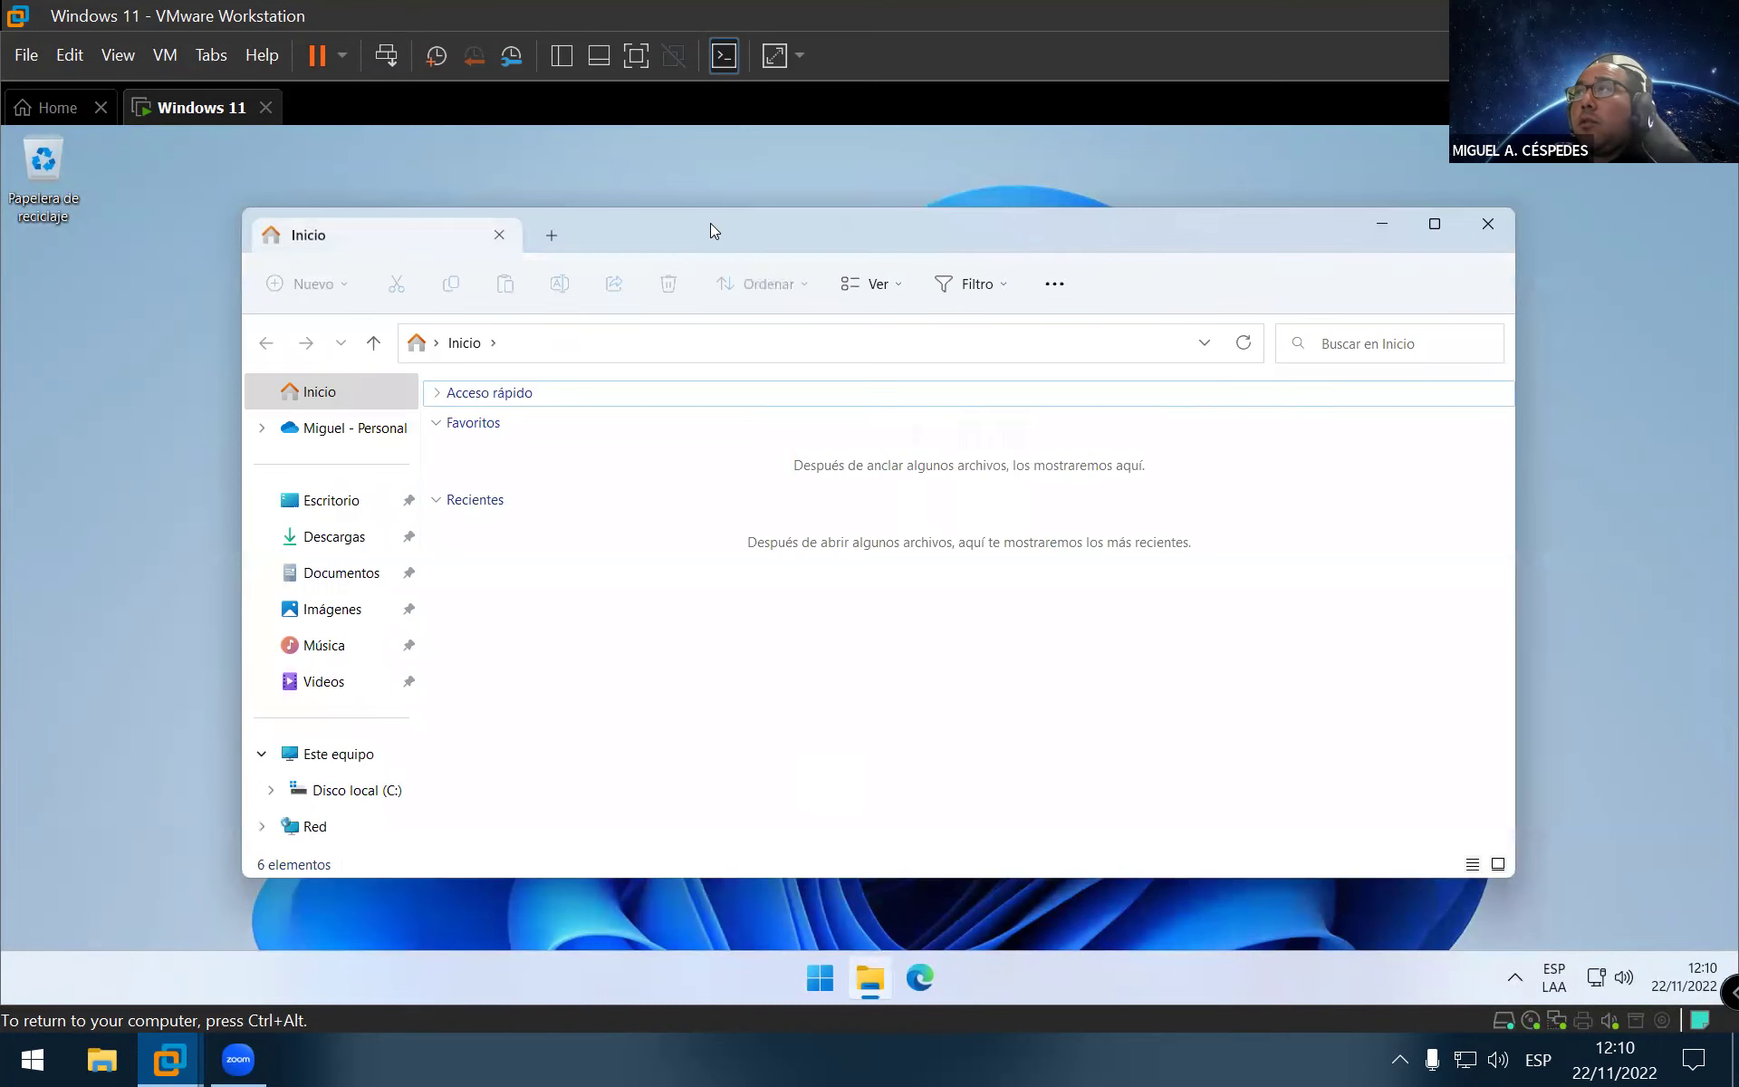
double_click(711, 223)
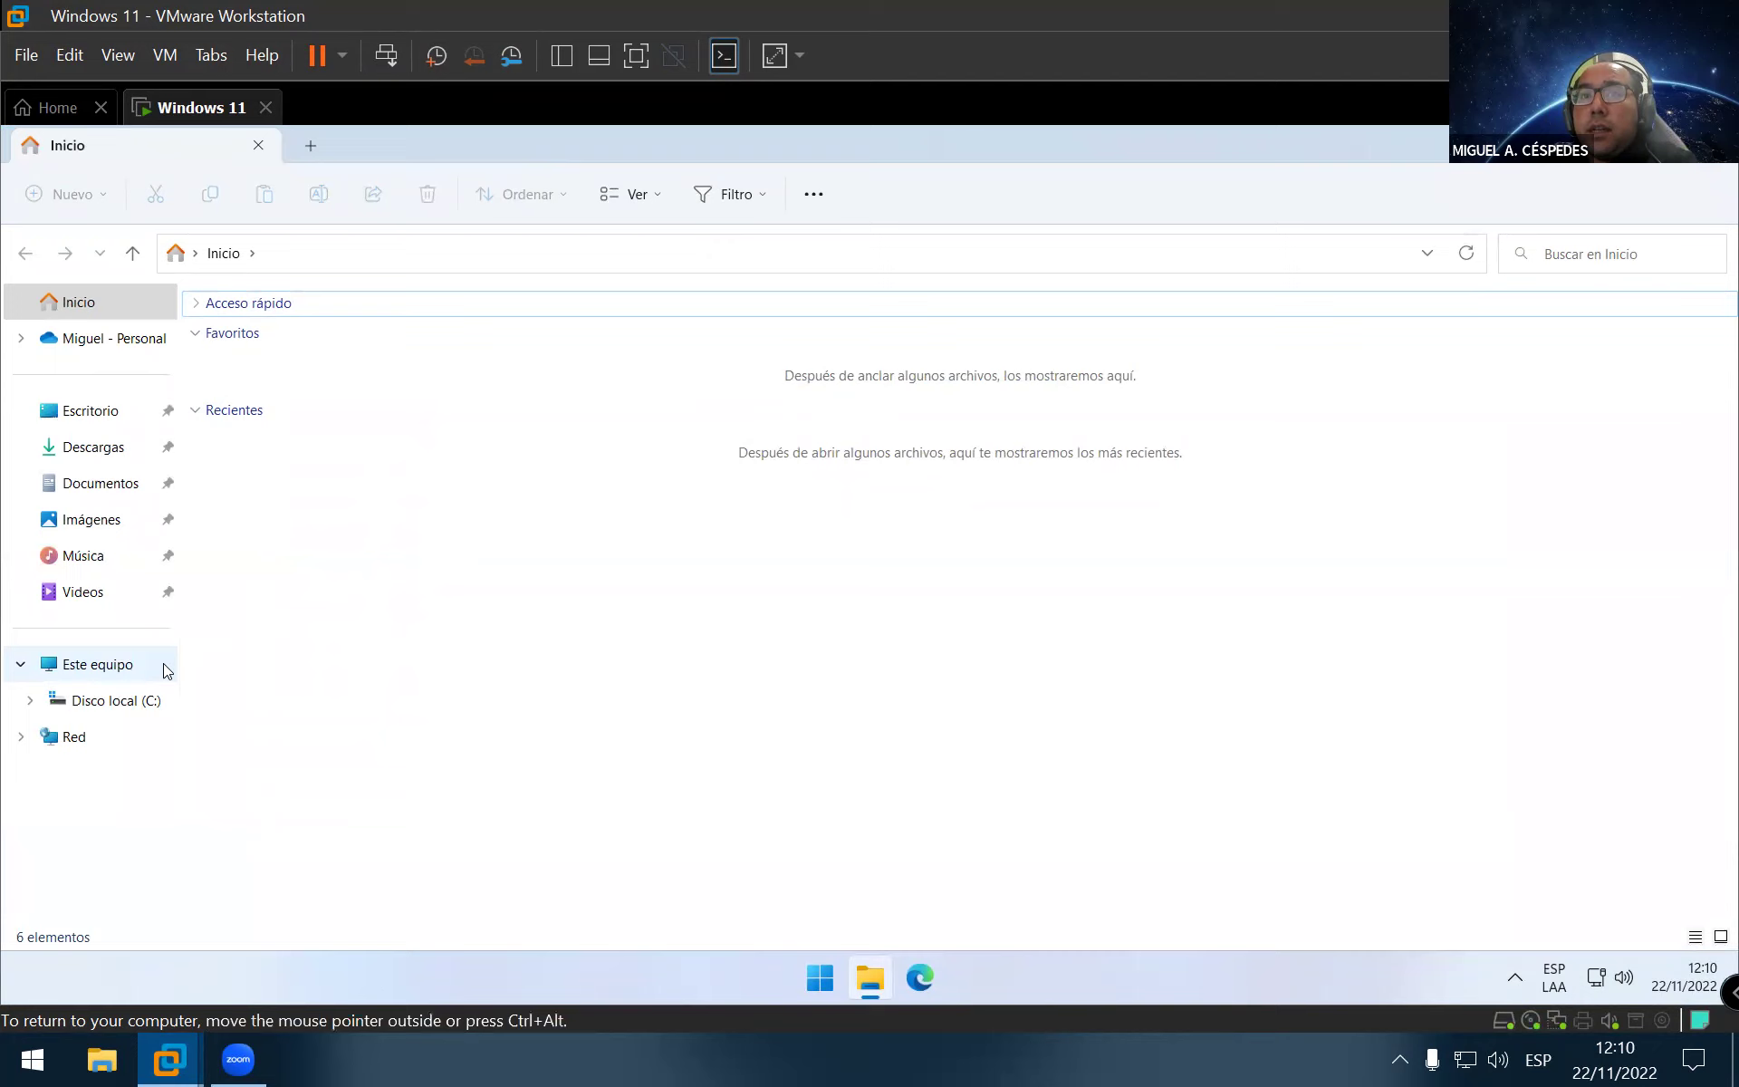
left_click(105, 667)
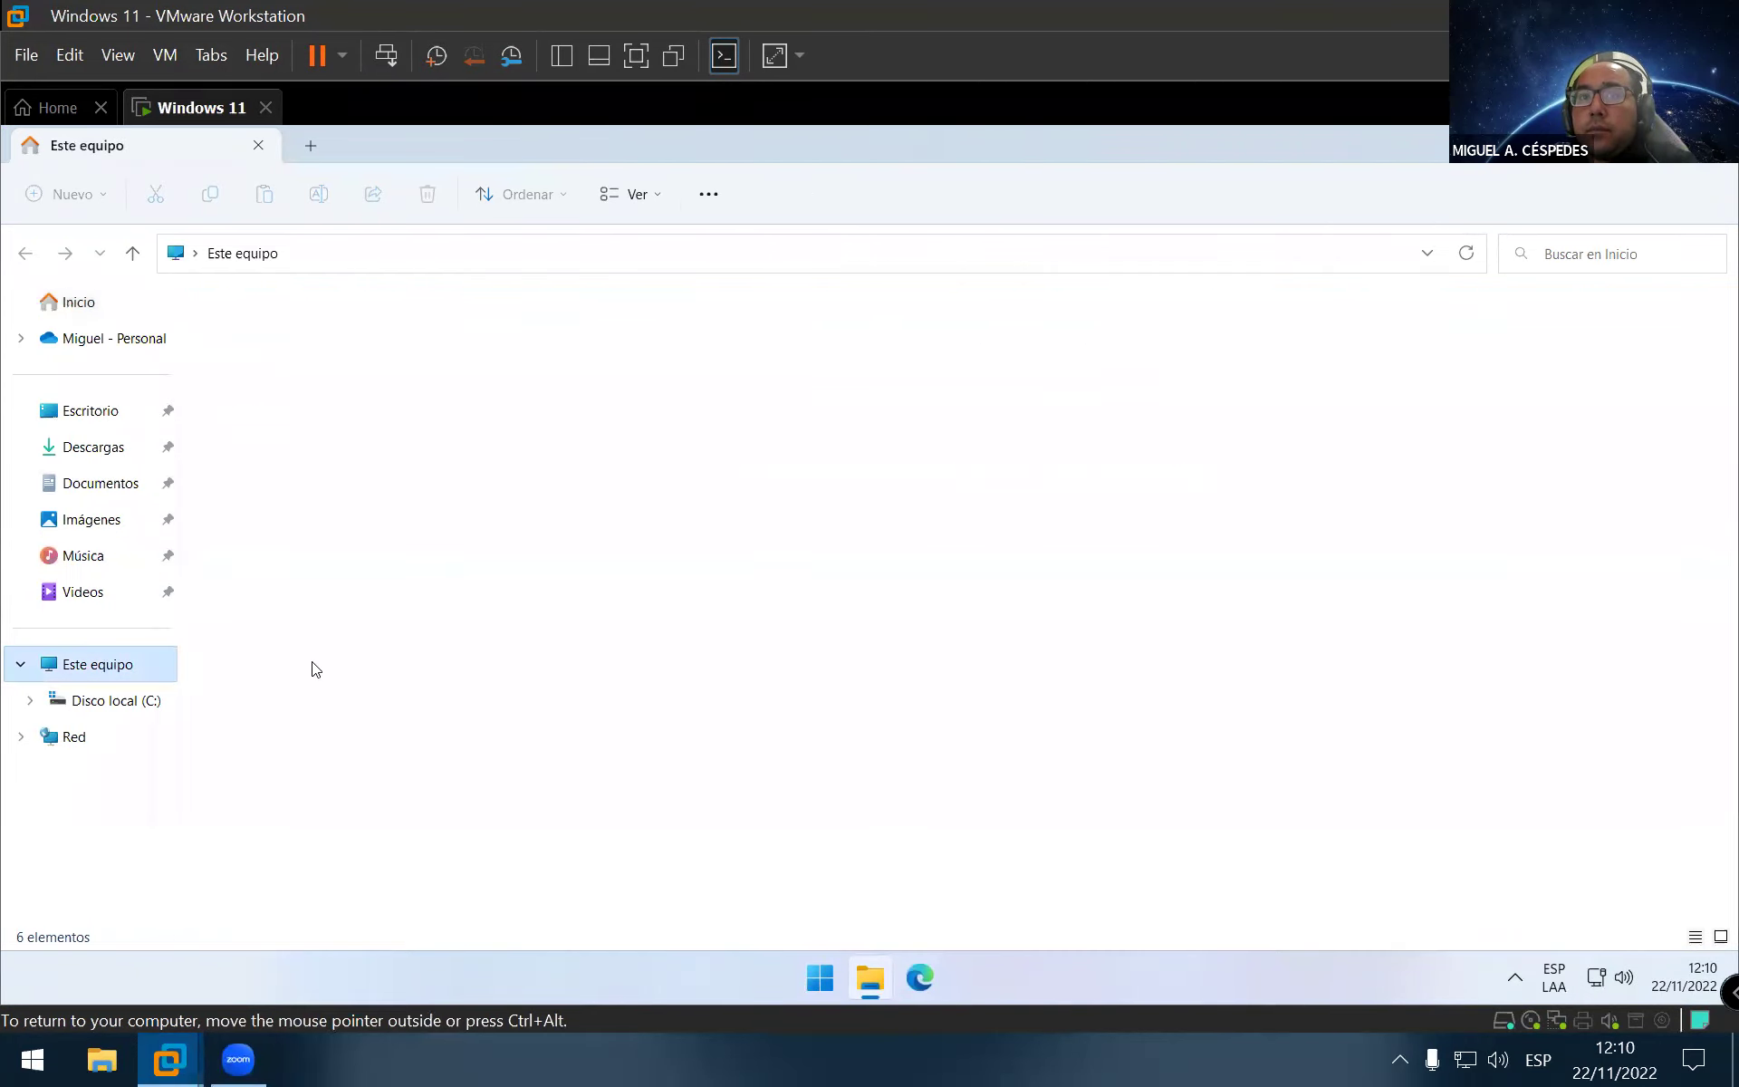
Rename Disco local (C:) to WINDOWS 11 in its properties, granting administrator permission
right_click(580, 500)
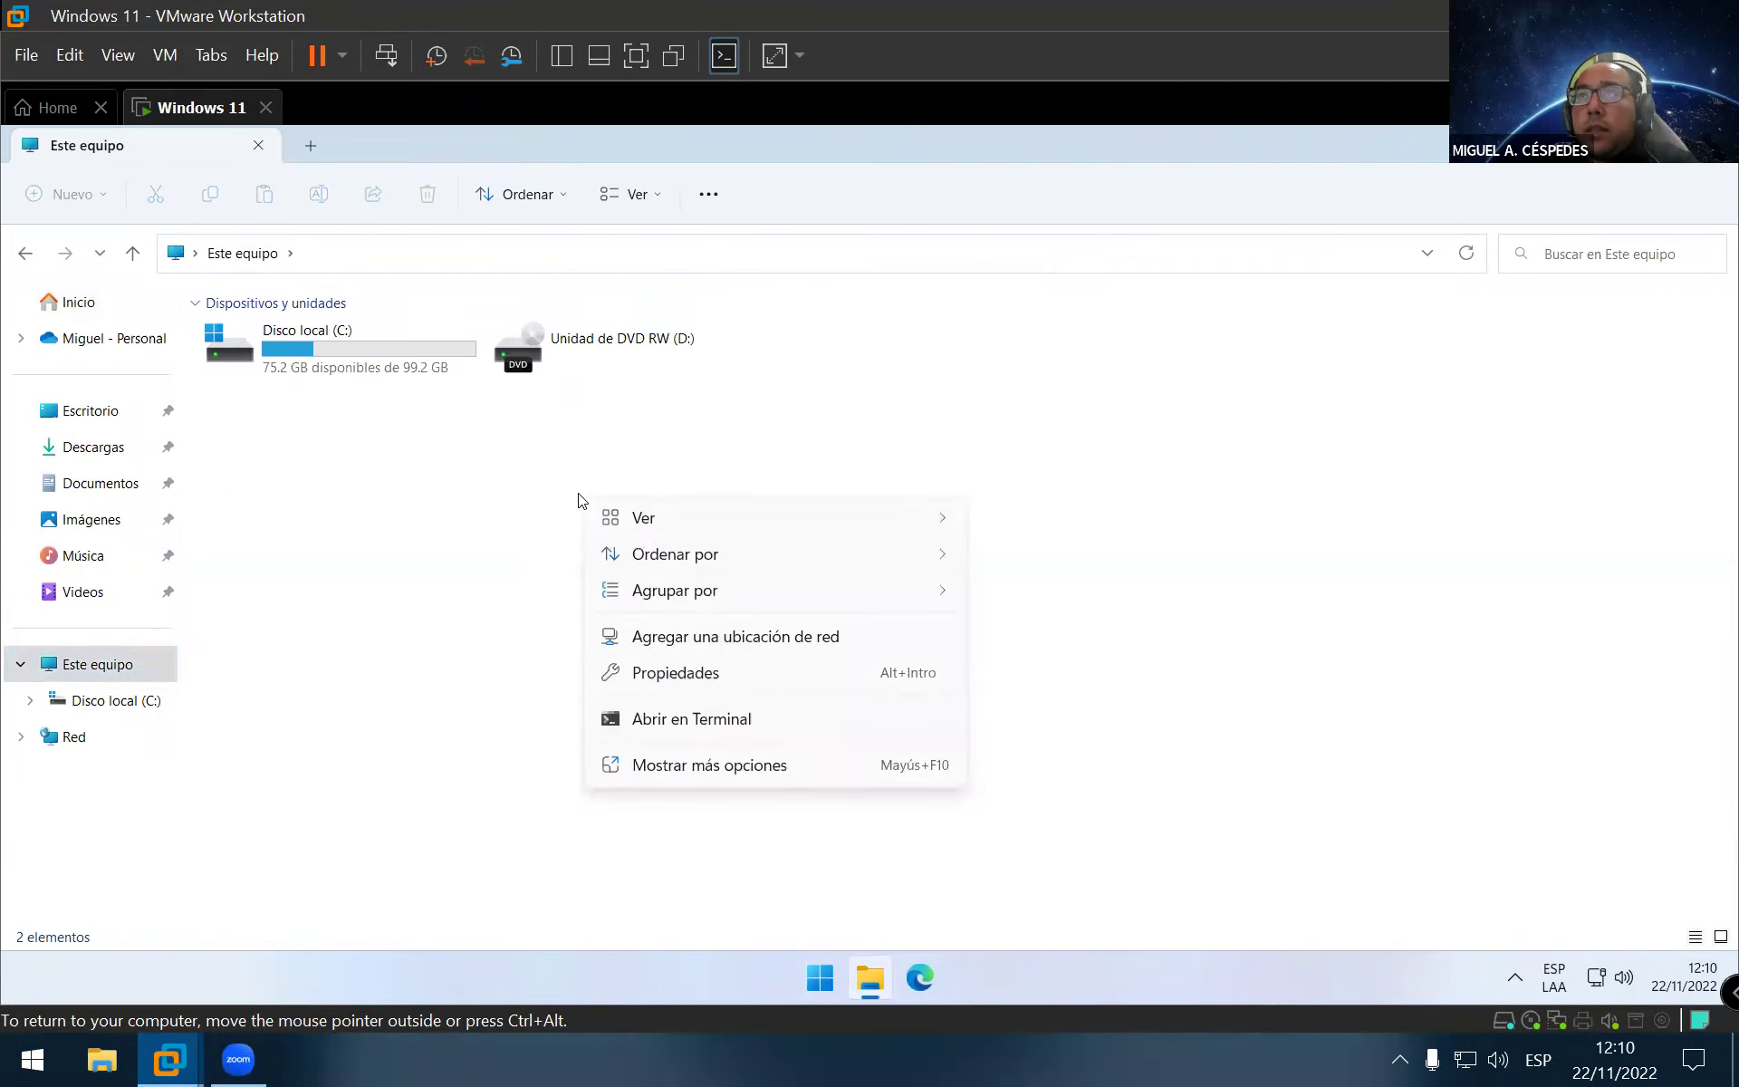
right_click(344, 346)
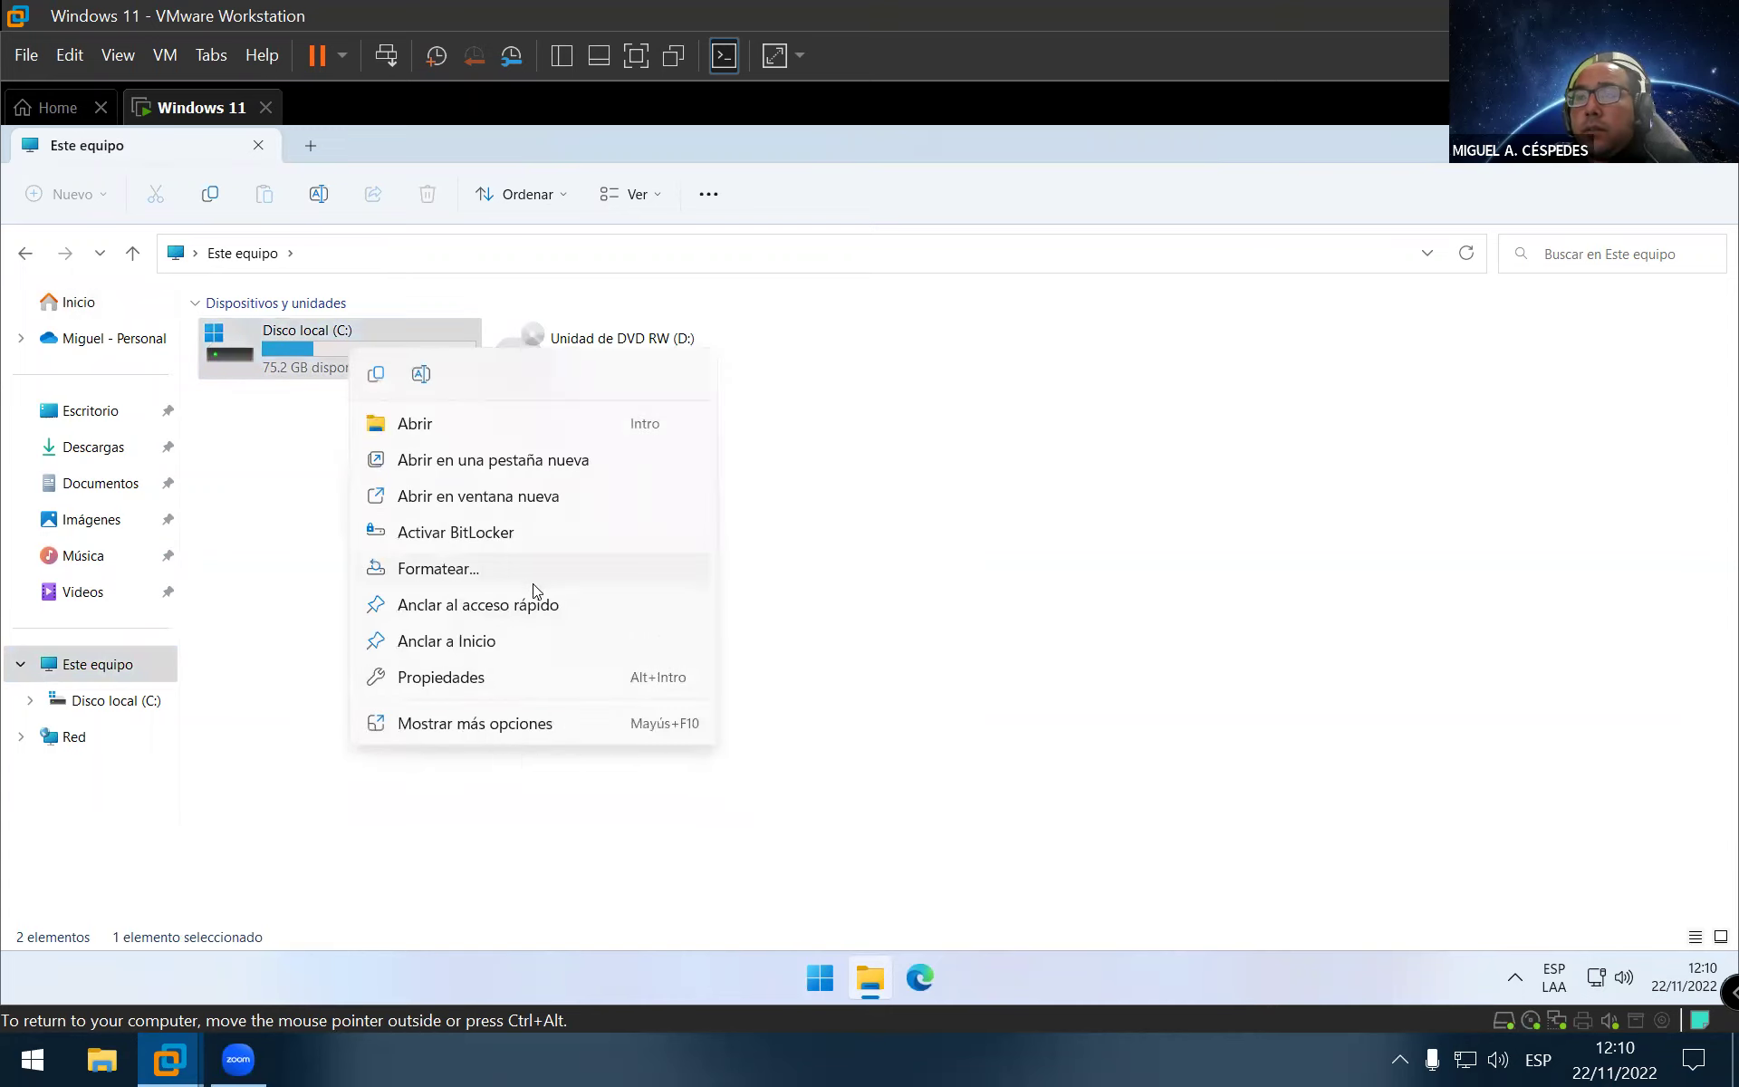
left_click(470, 679)
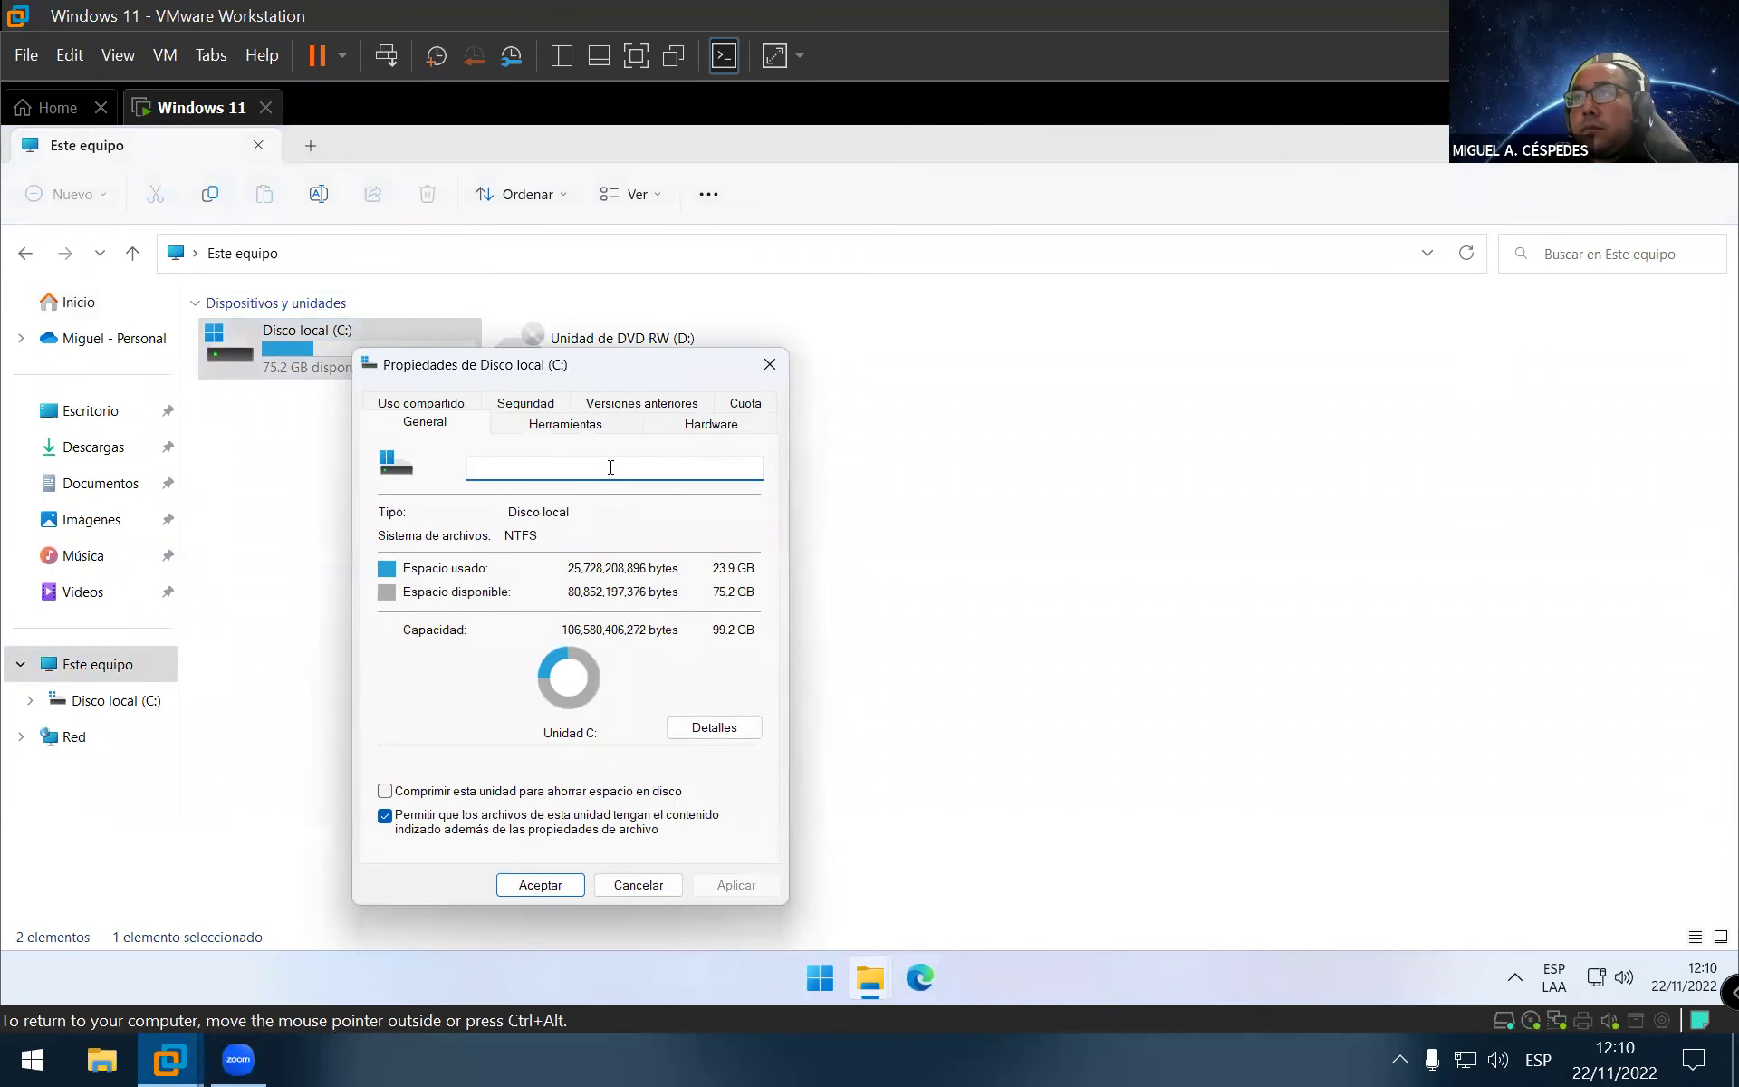
type("WINDOWS 1")
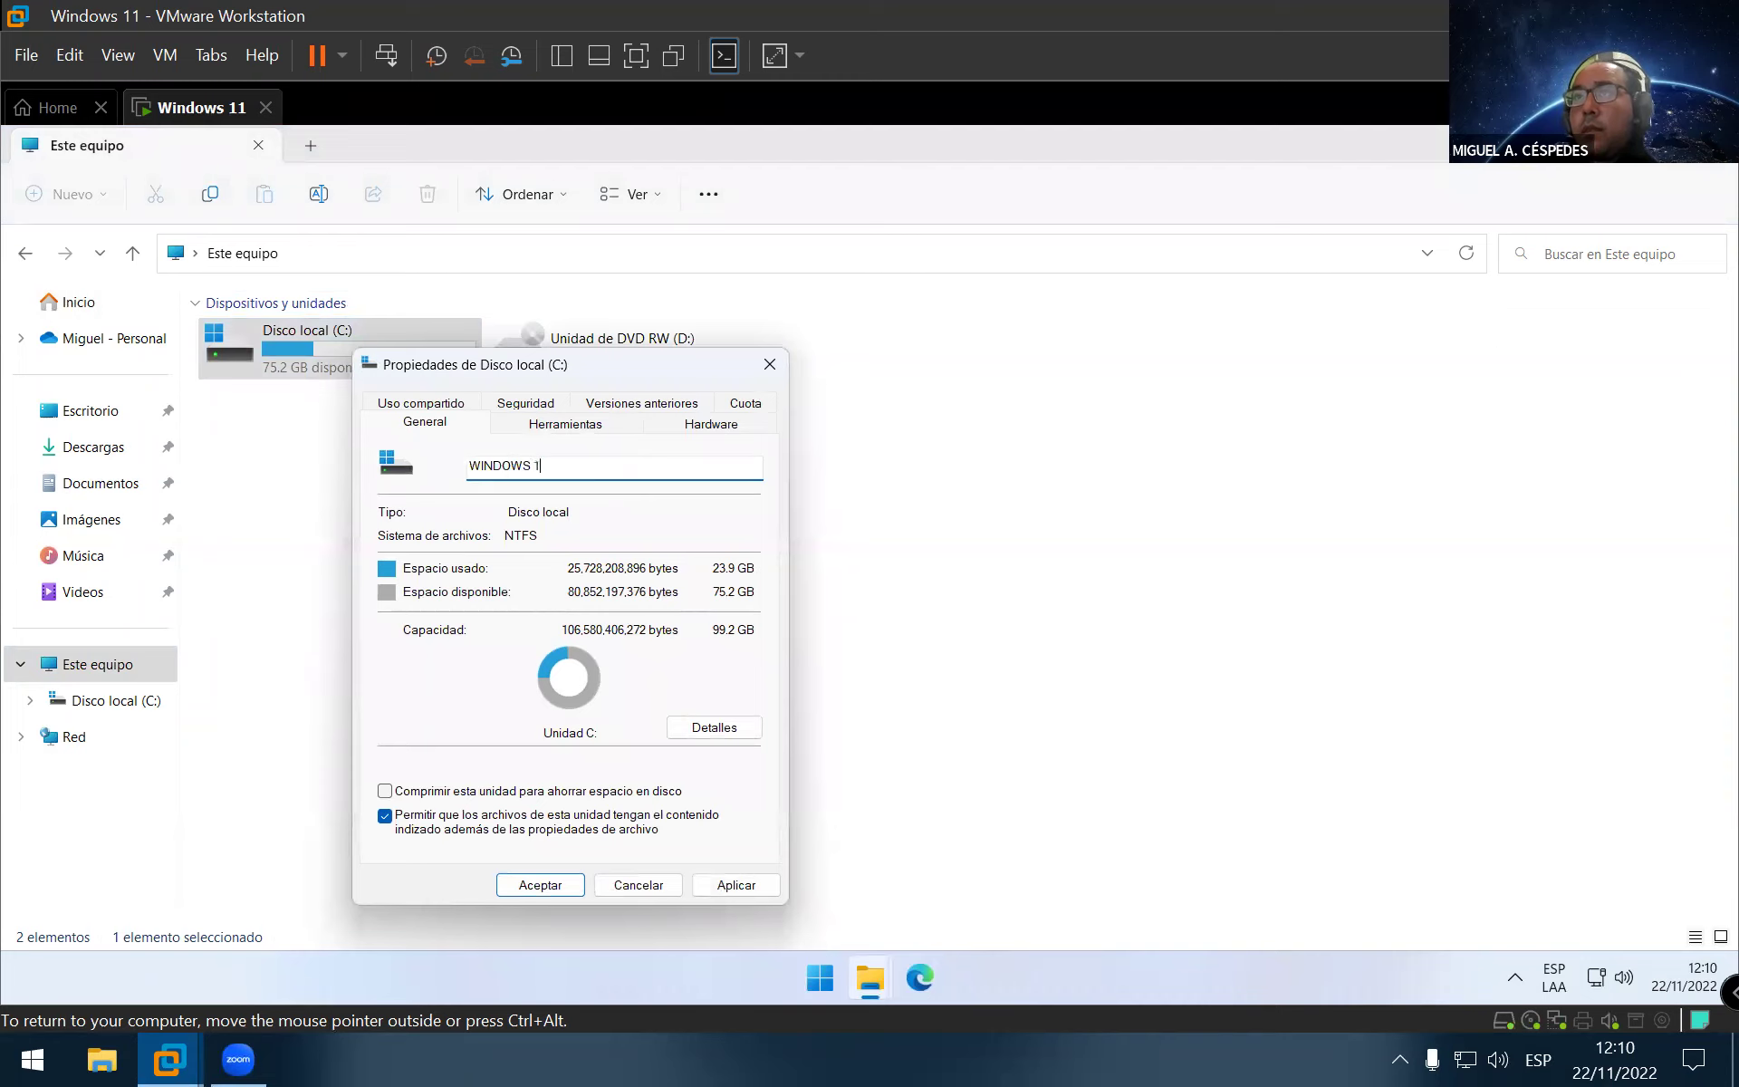
type("1")
key("Return")
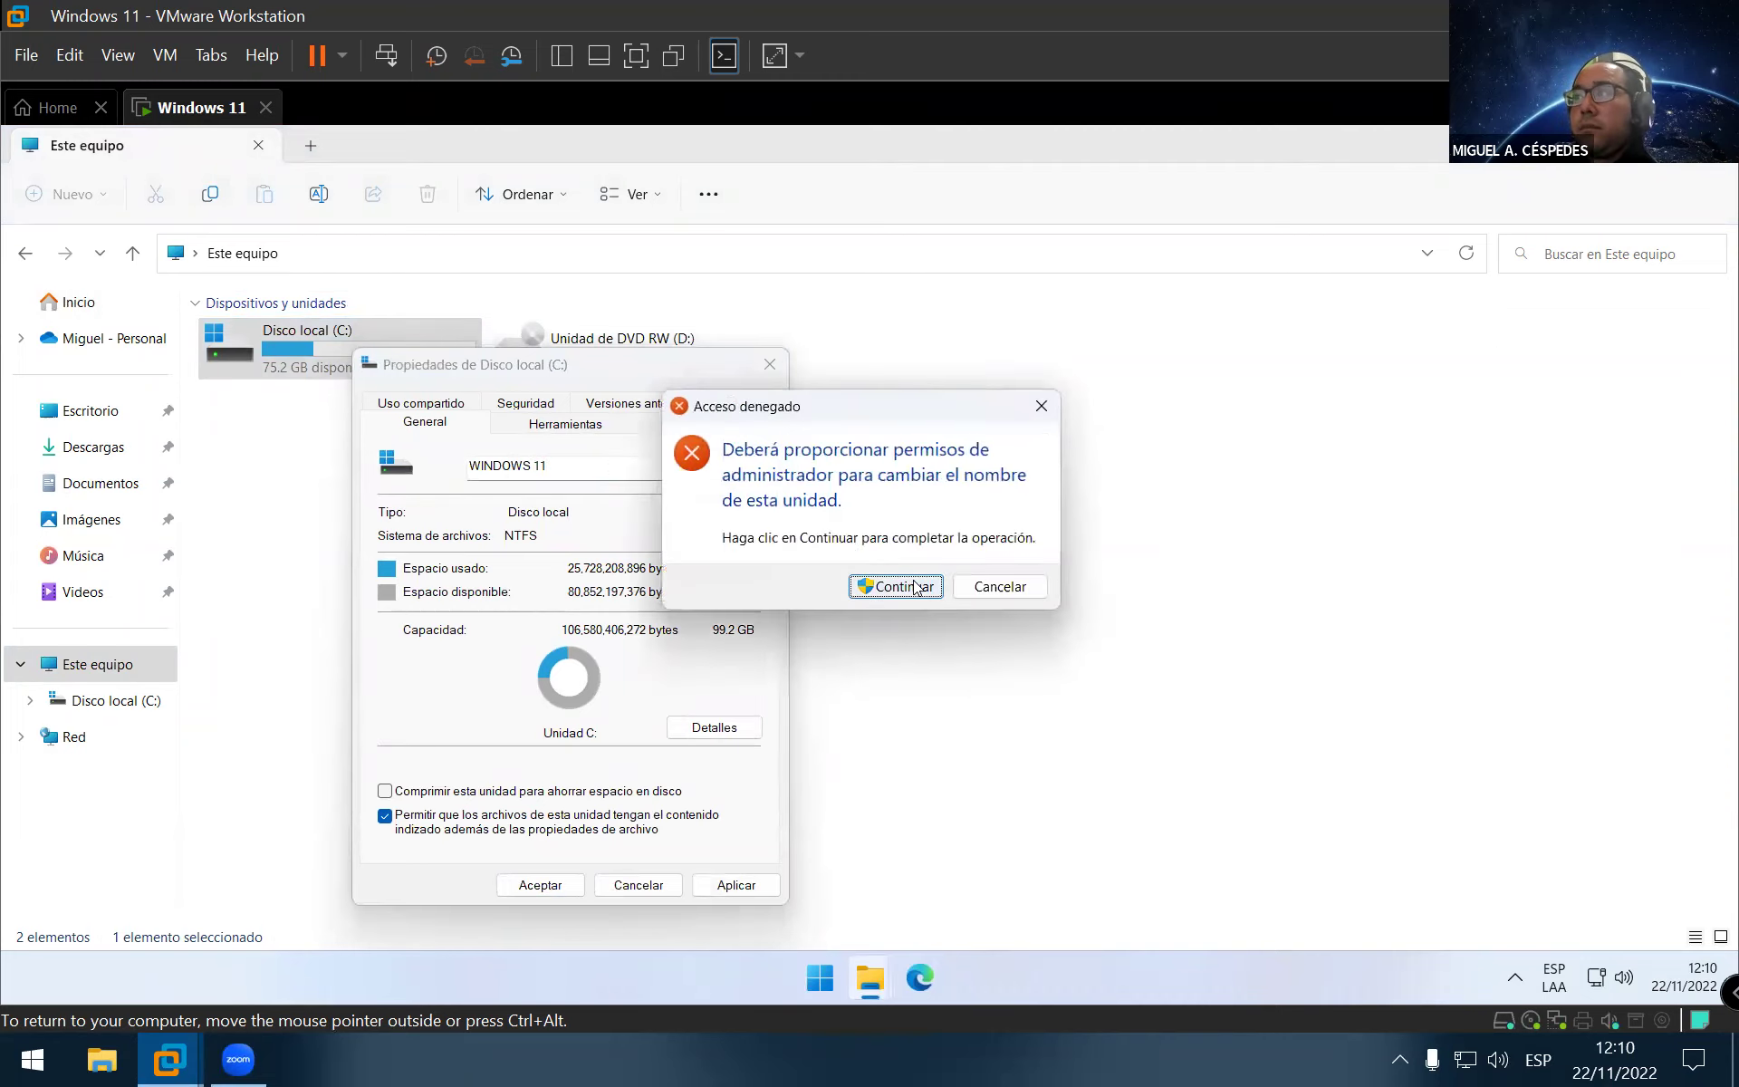
left_click(913, 587)
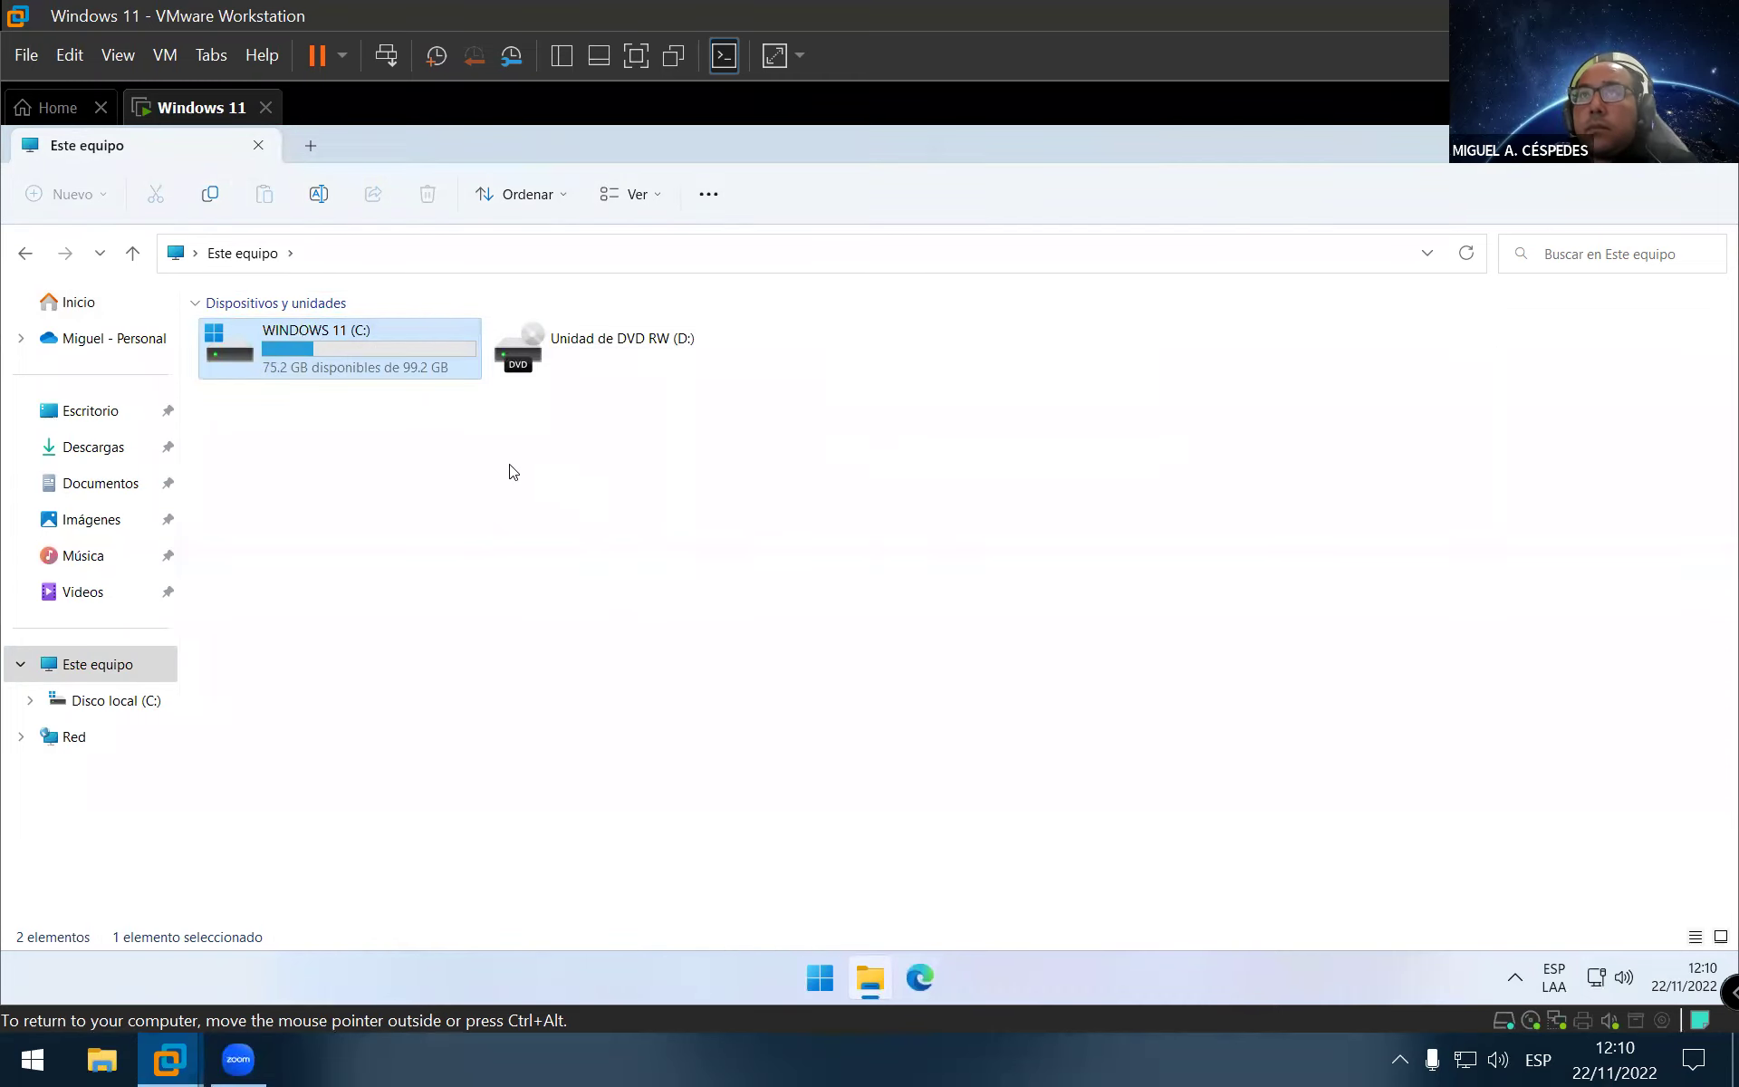
Open This PC's advanced system settings and go to the Protección del sistema tab
right_click(513, 471)
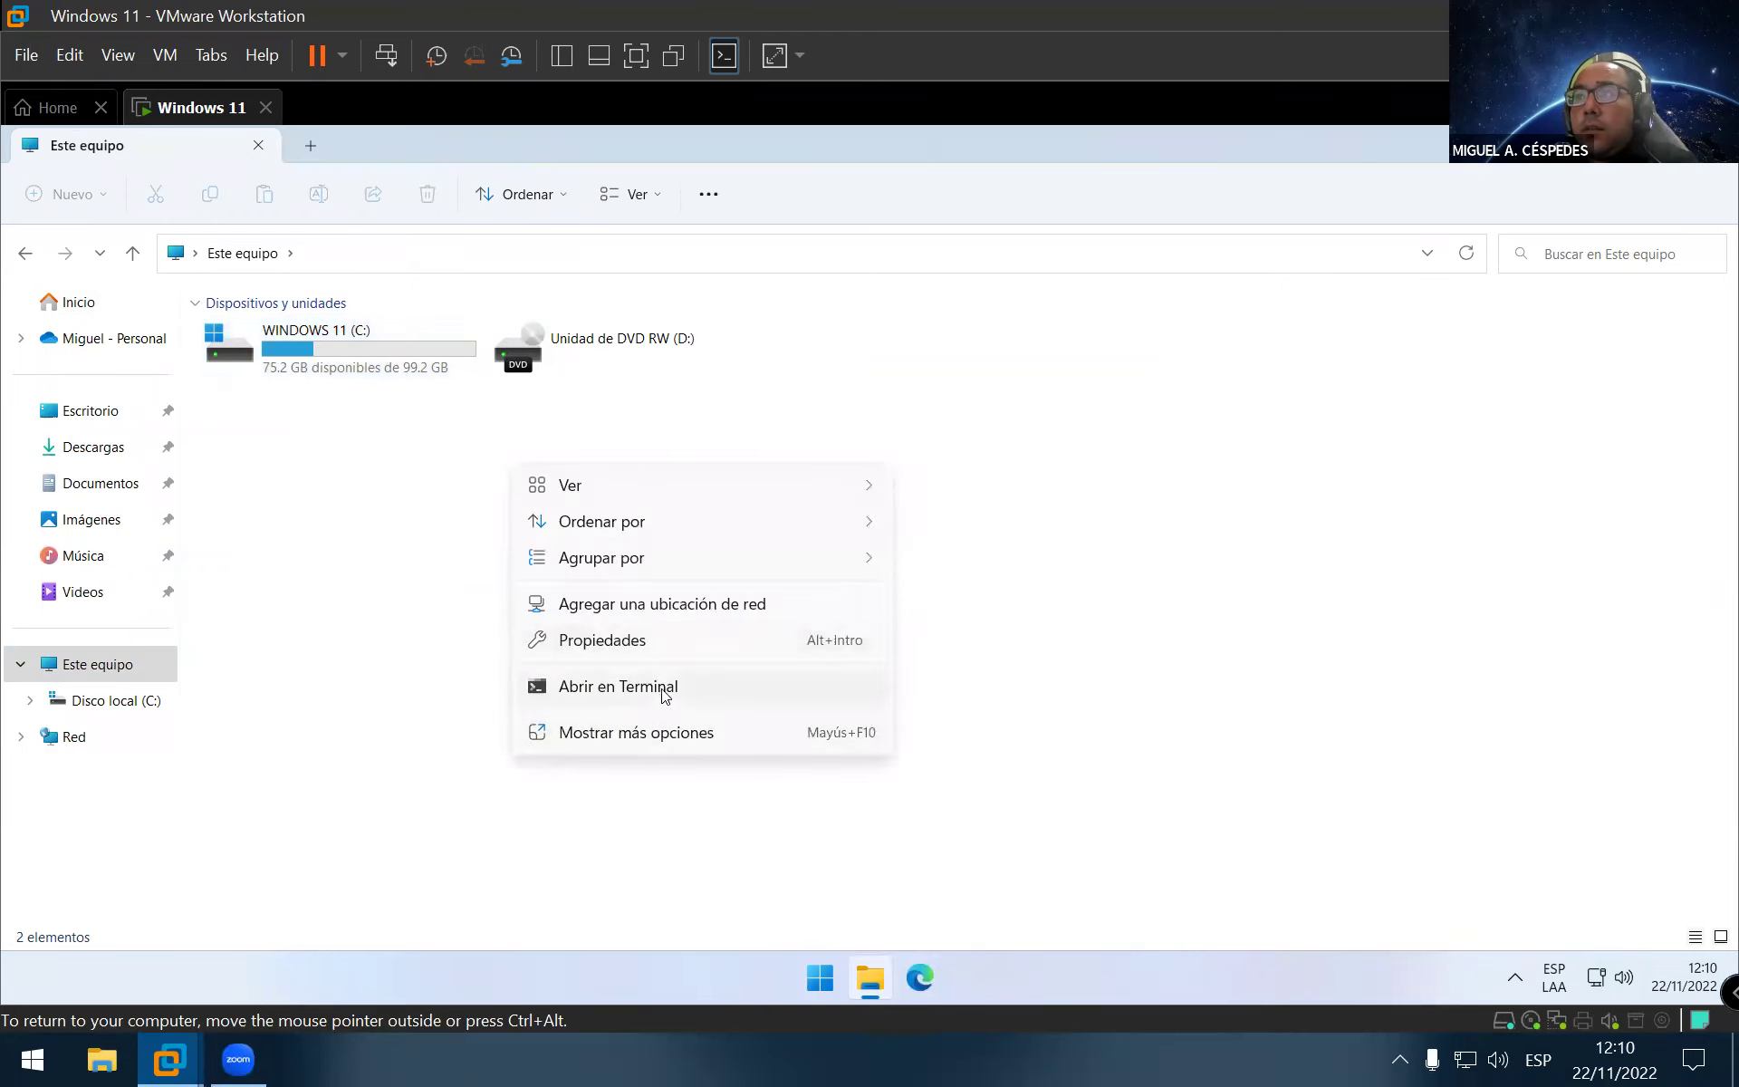
left_click(675, 643)
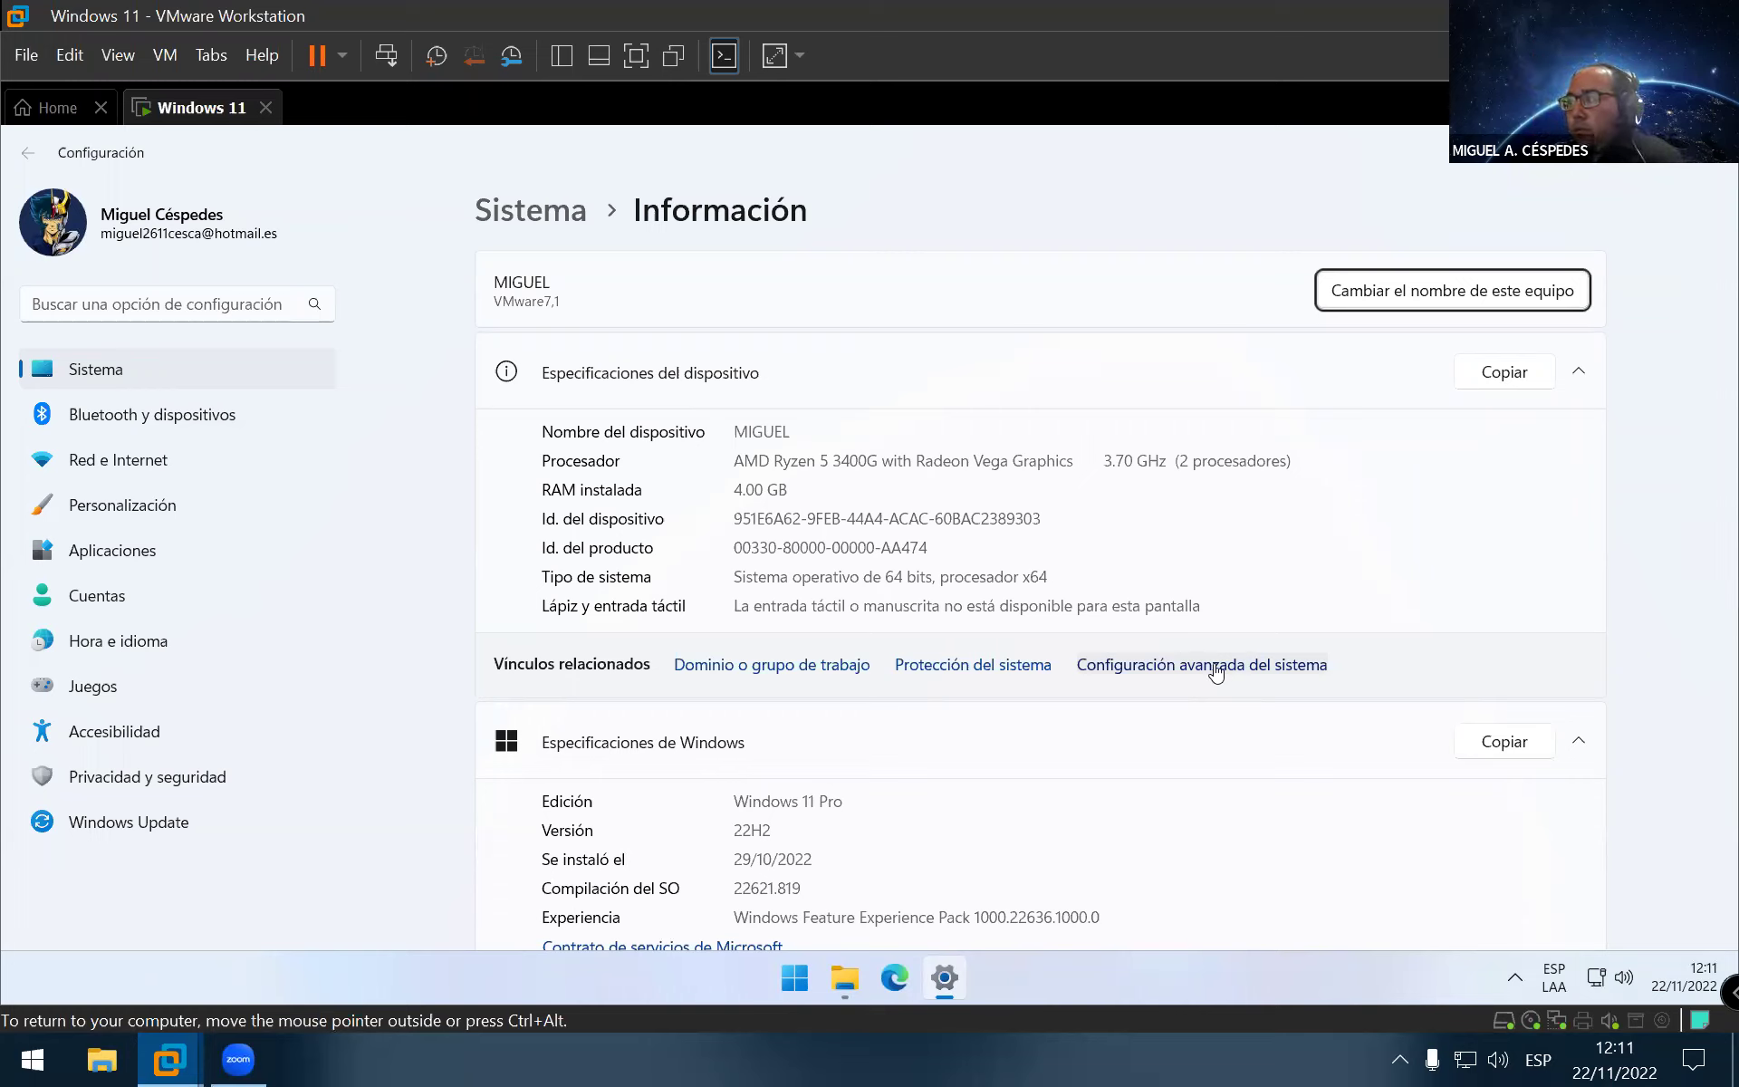
left_click(1216, 667)
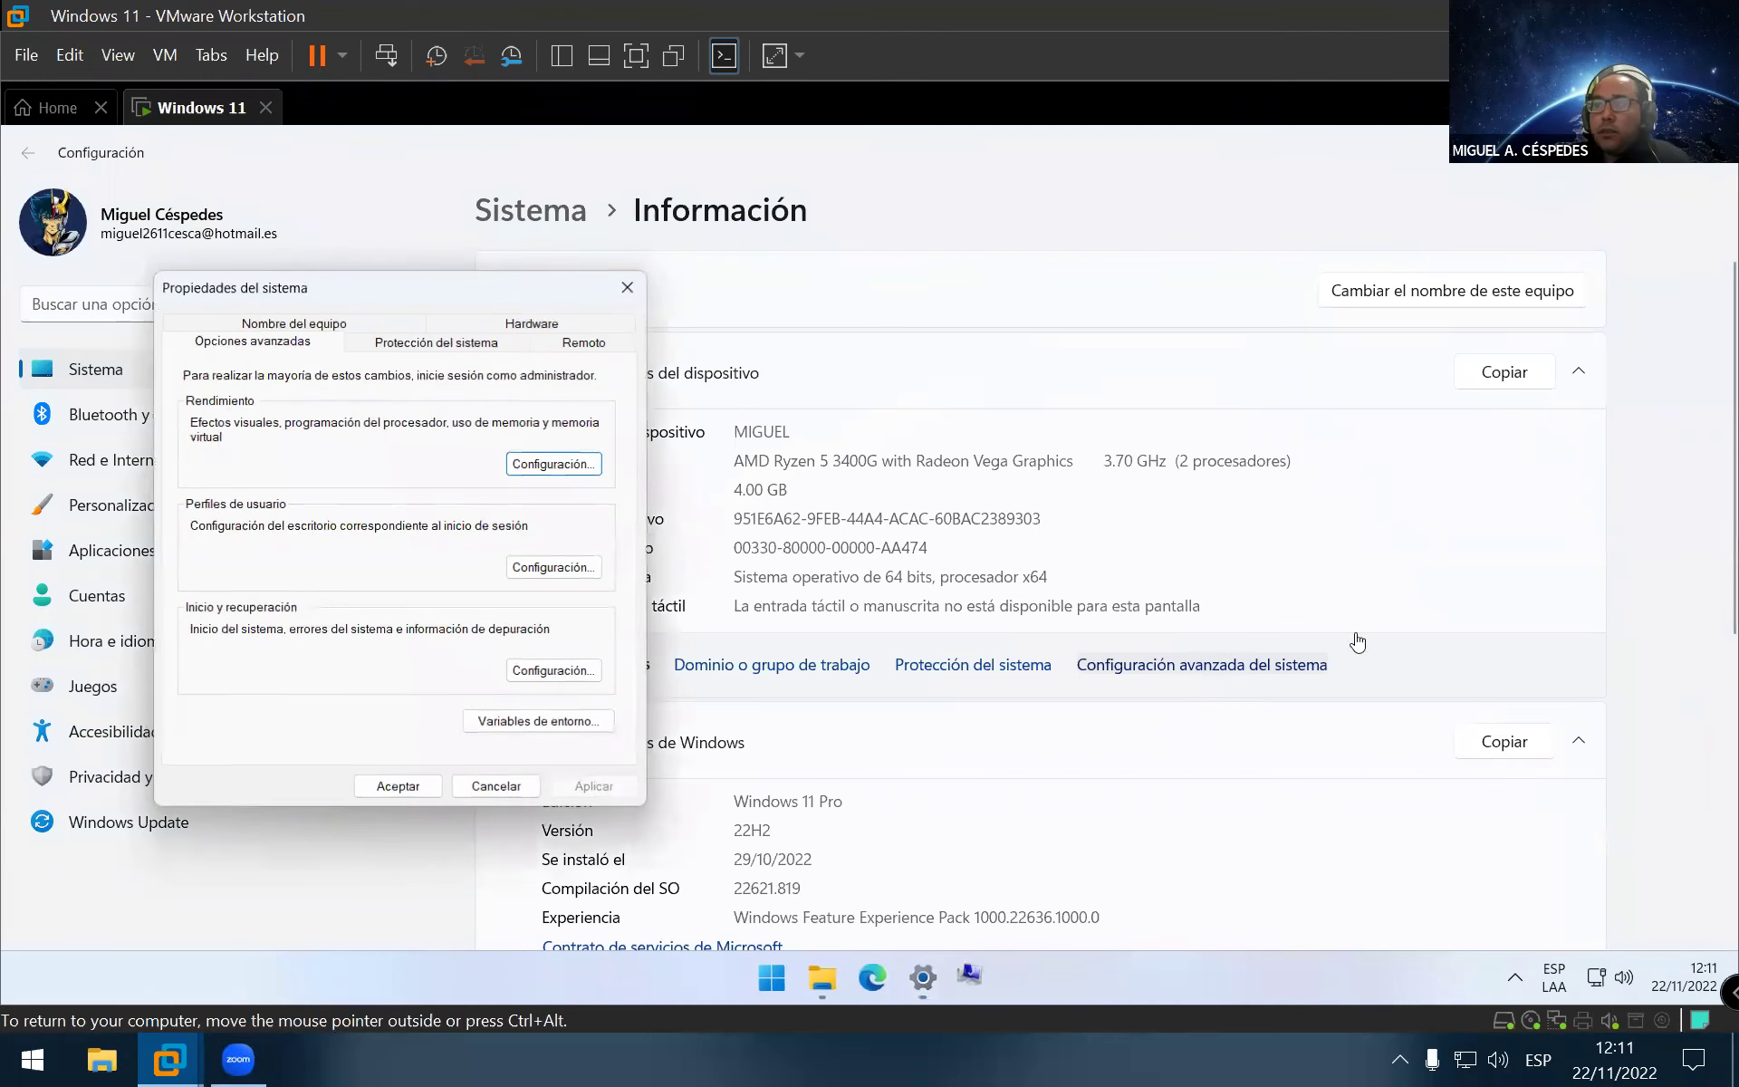
left_click_drag(430, 297, 528, 304)
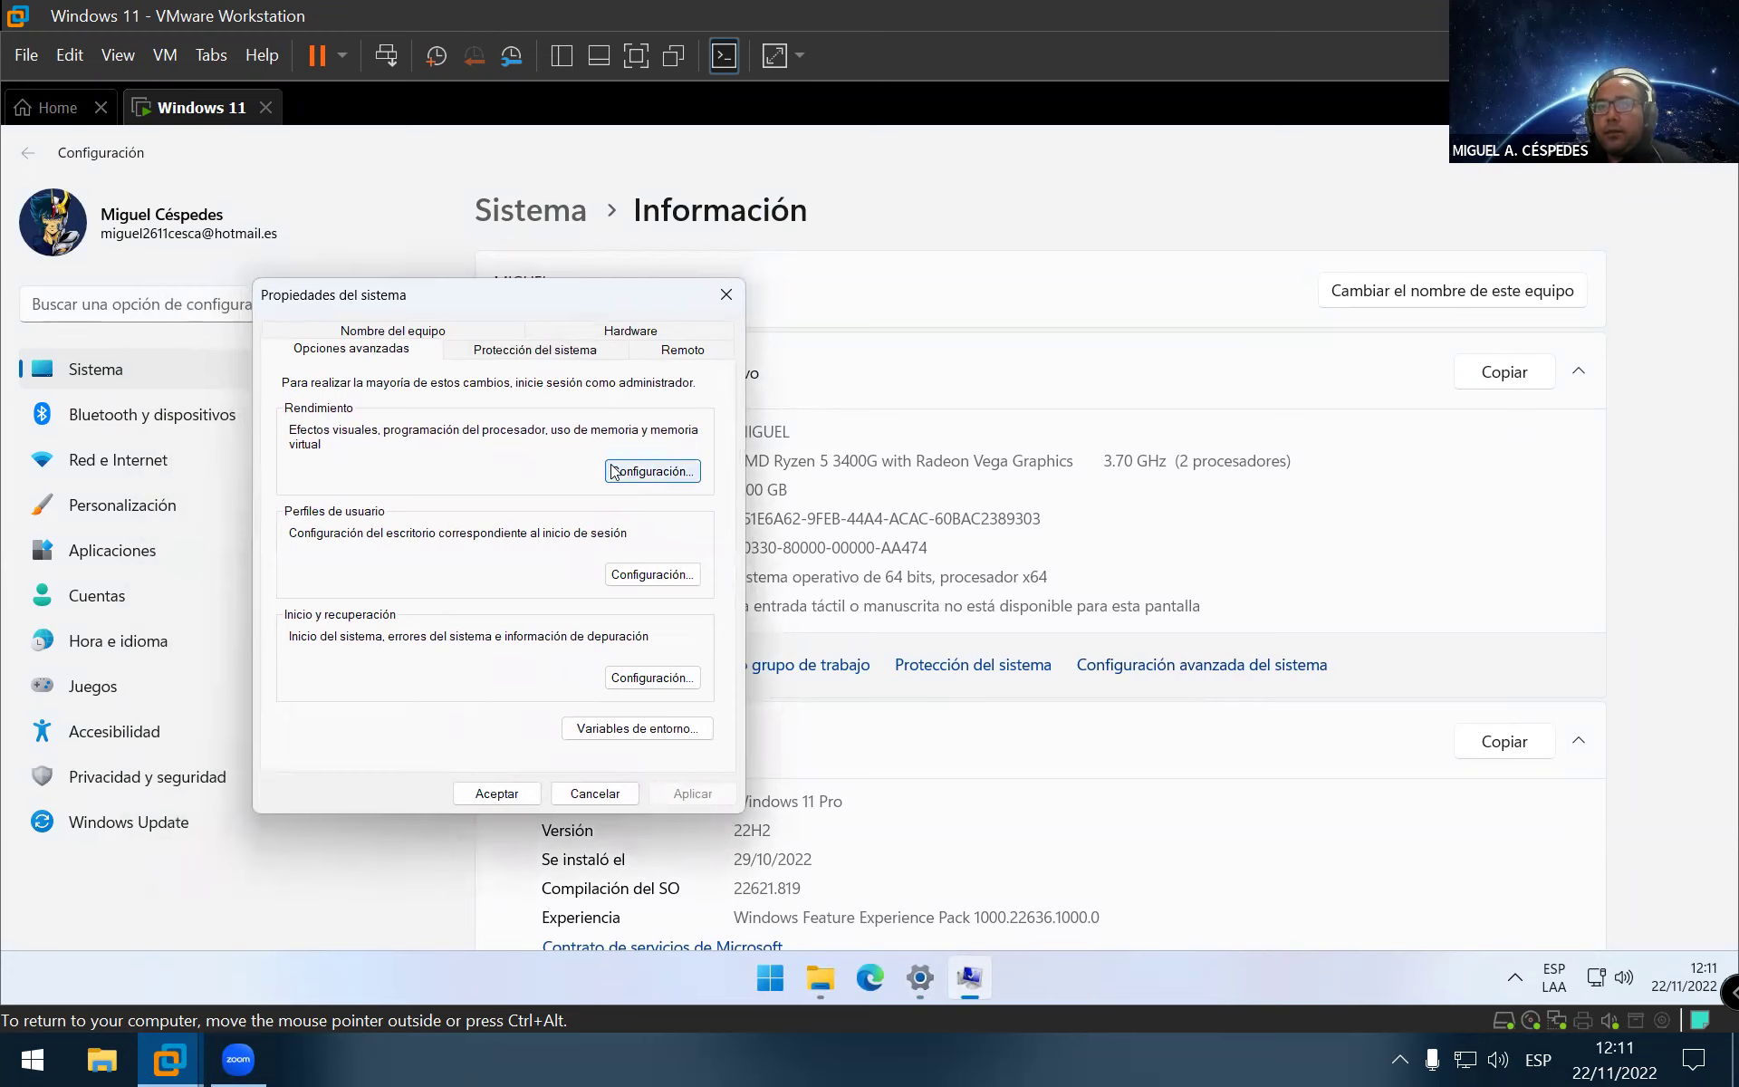
left_click(443, 335)
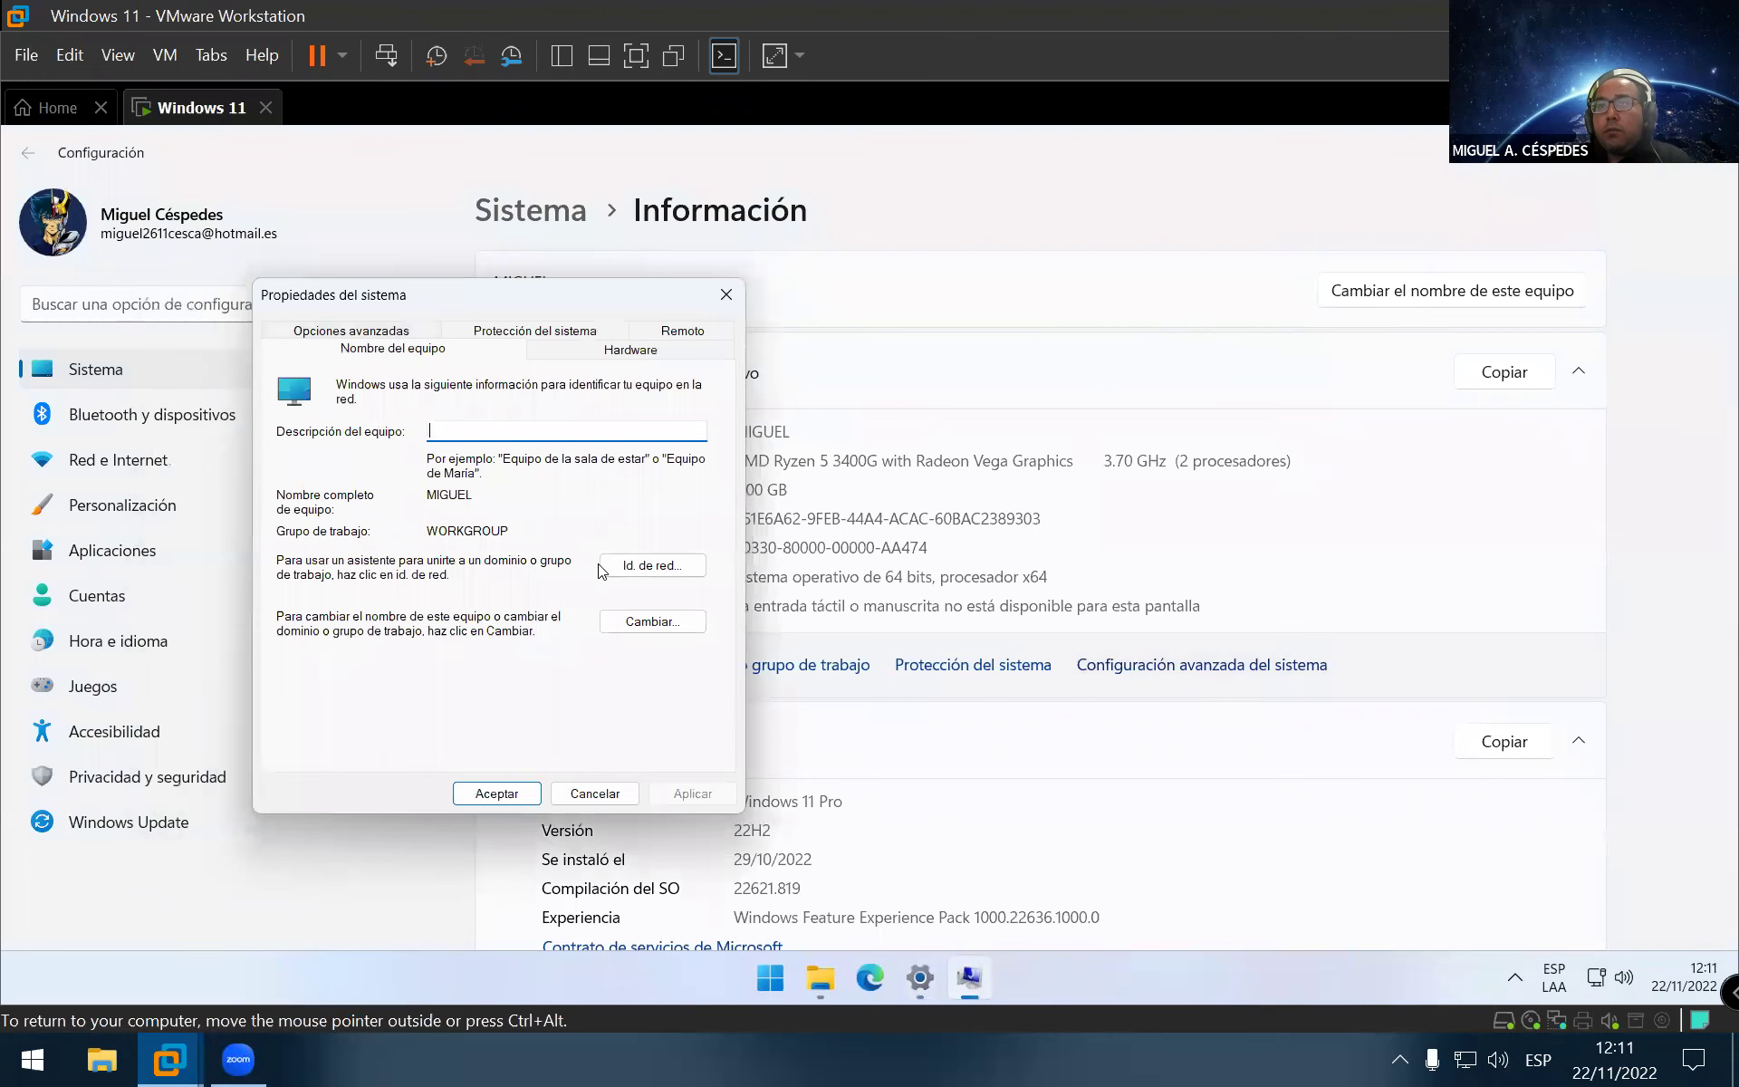
left_click(519, 334)
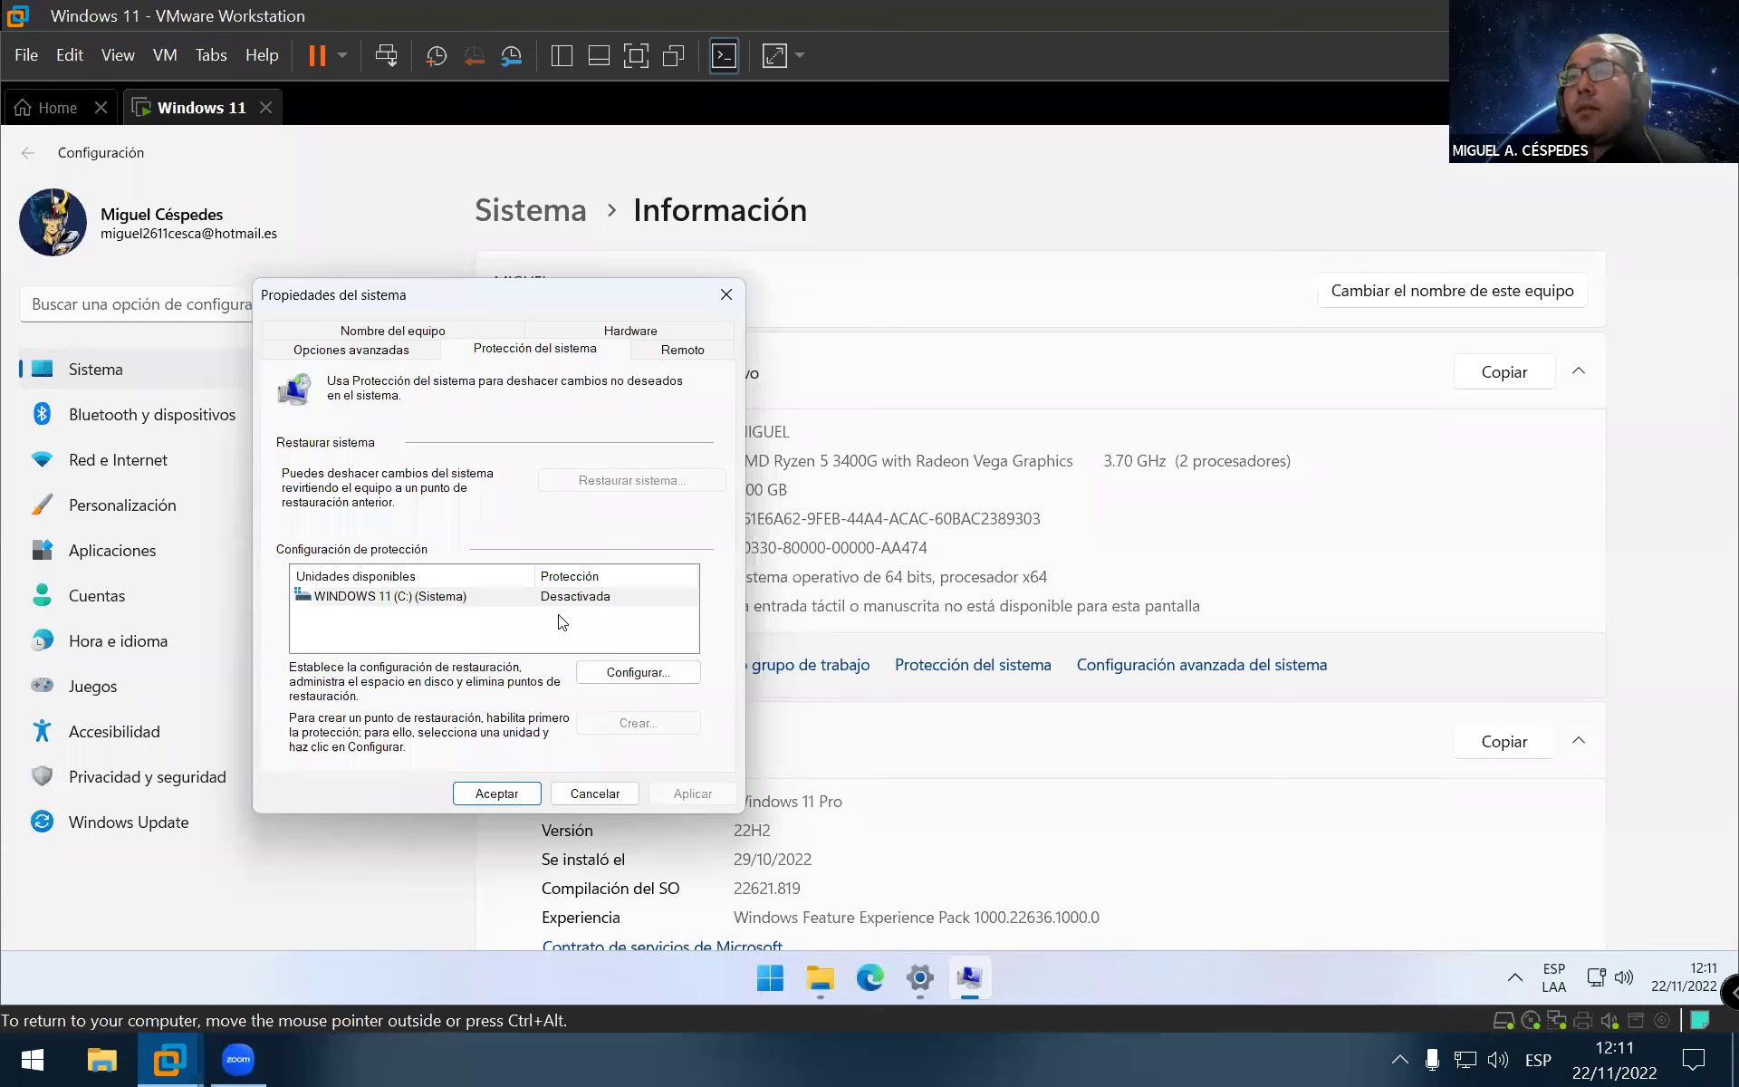
Turn on system protection for the WINDOWS 11 (C:) drive
left_click(670, 672)
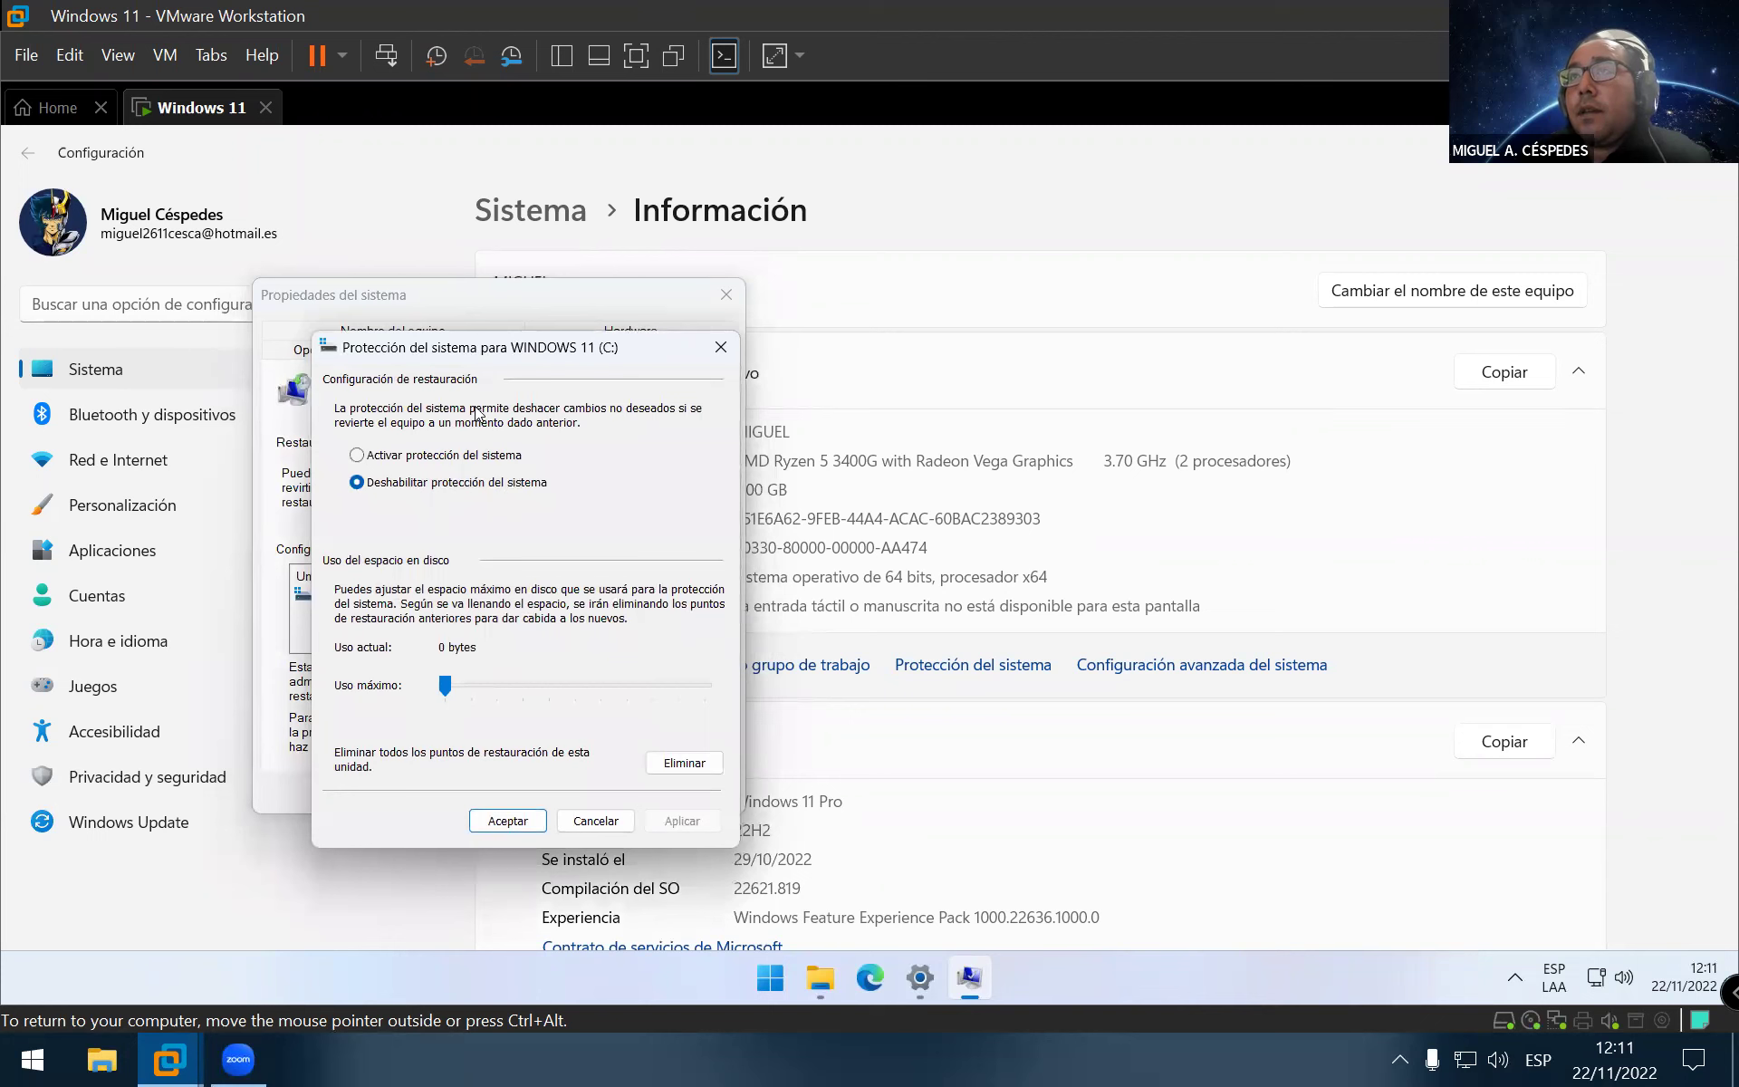
left_click_drag(475, 353, 929, 297)
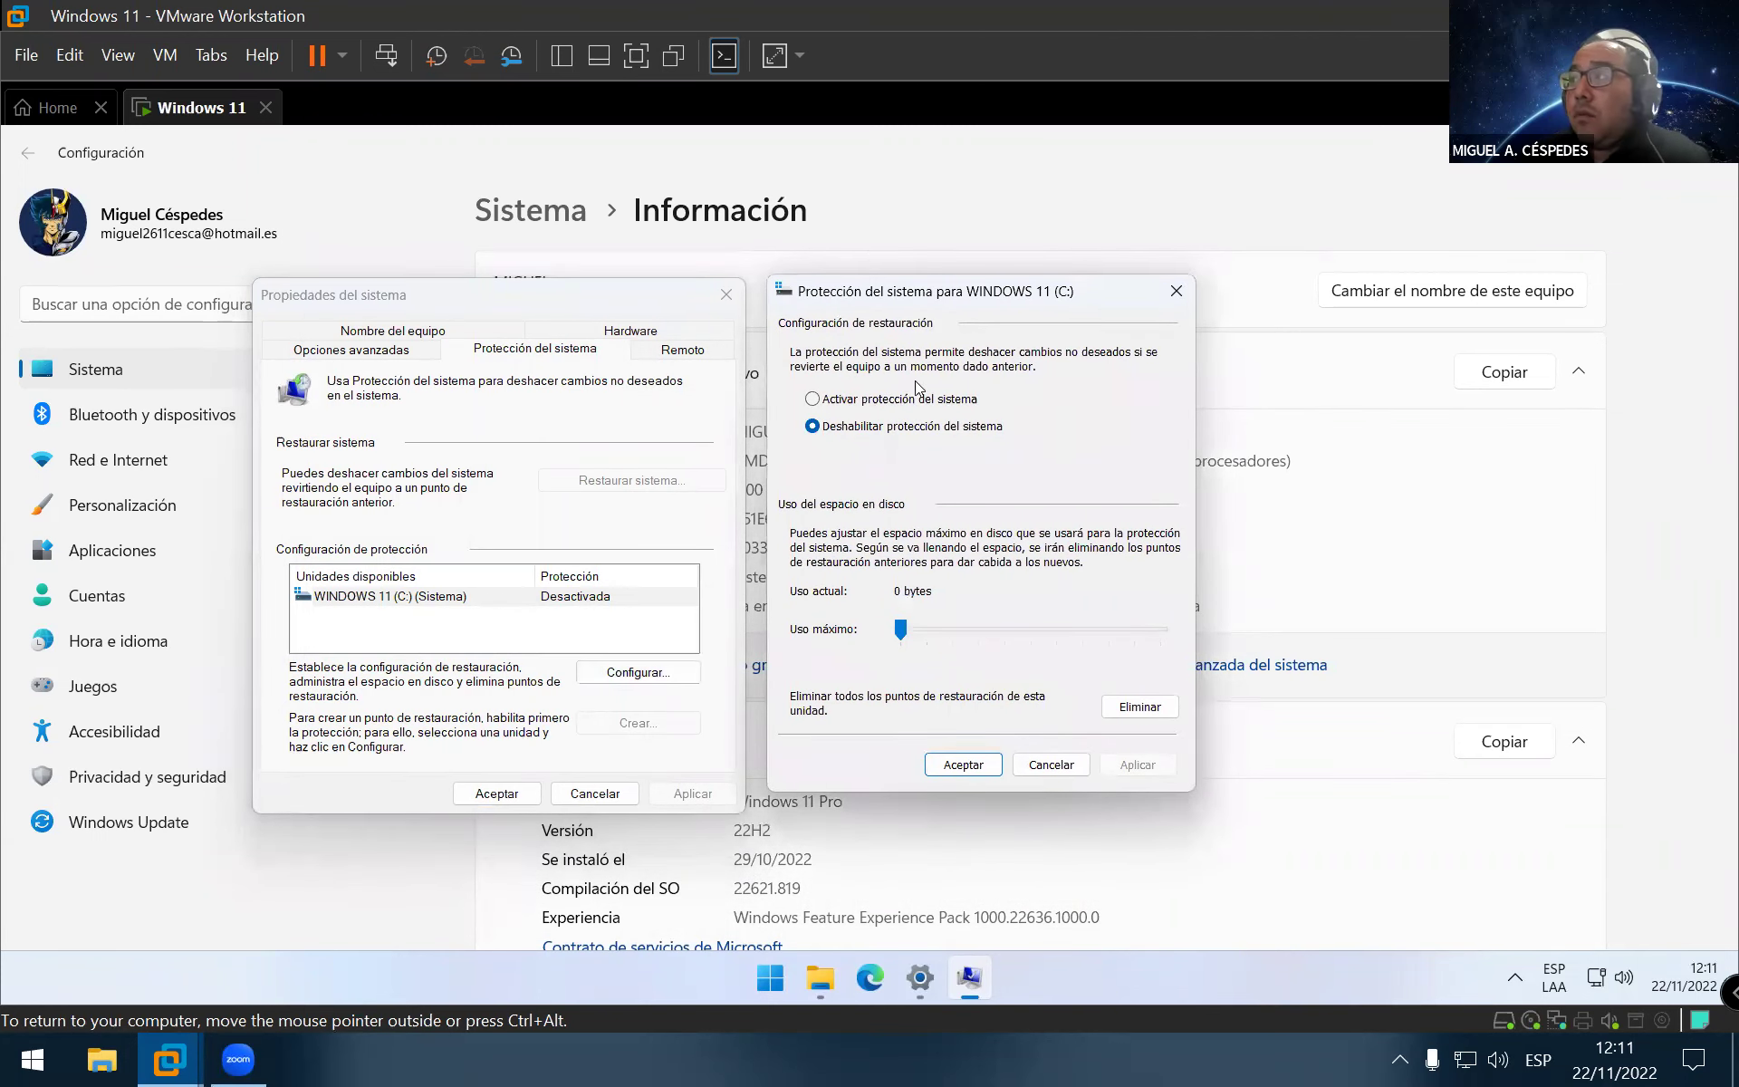
left_click(840, 408)
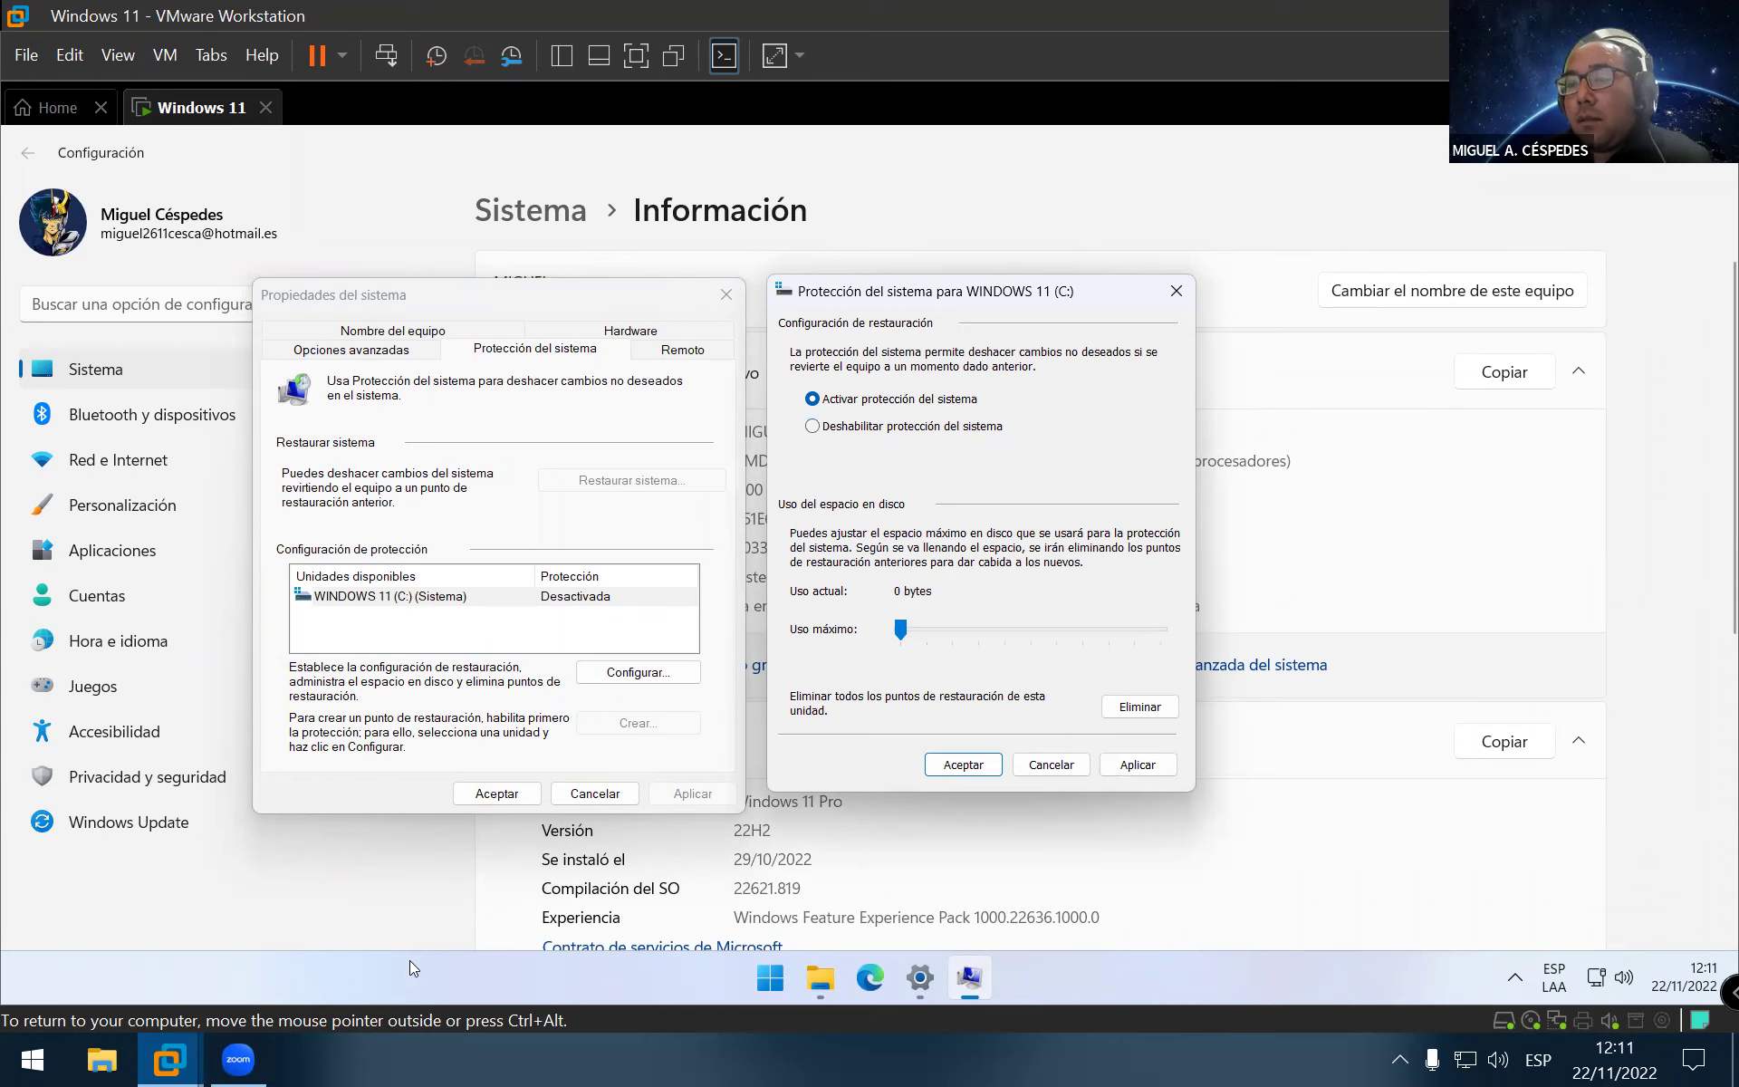
left_click(818, 978)
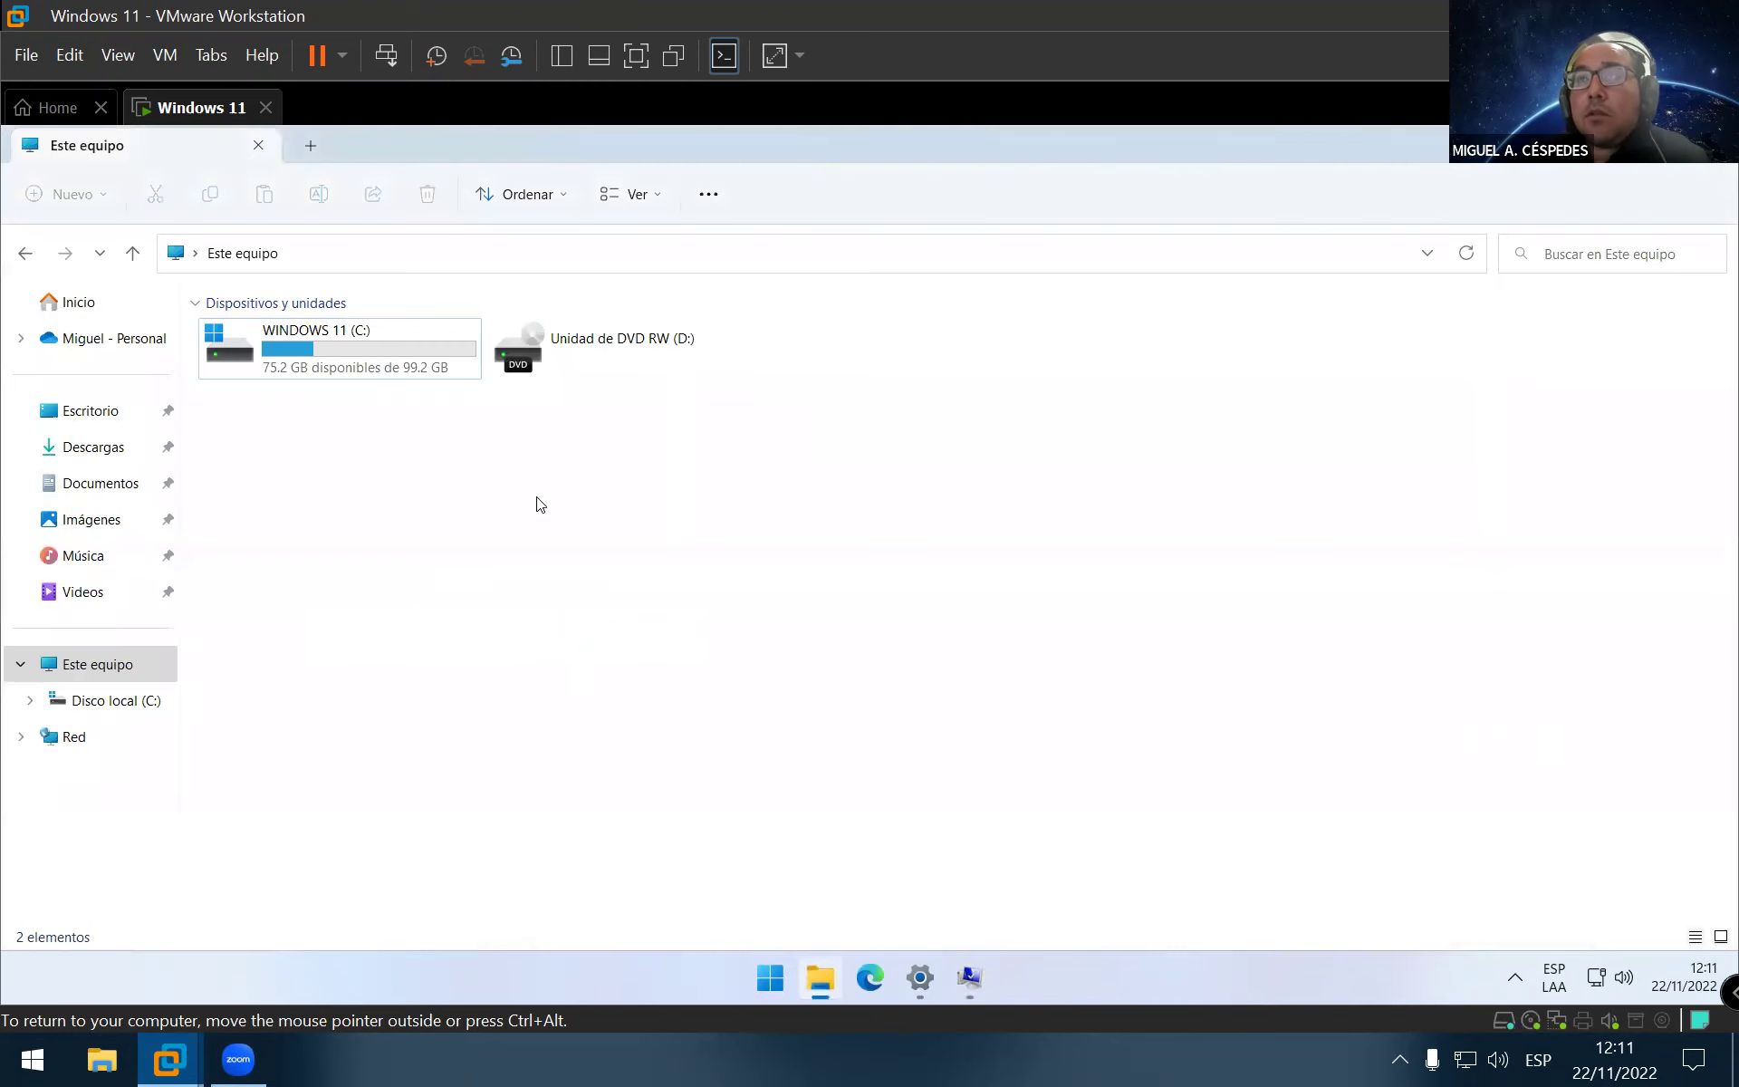
right_click(308, 352)
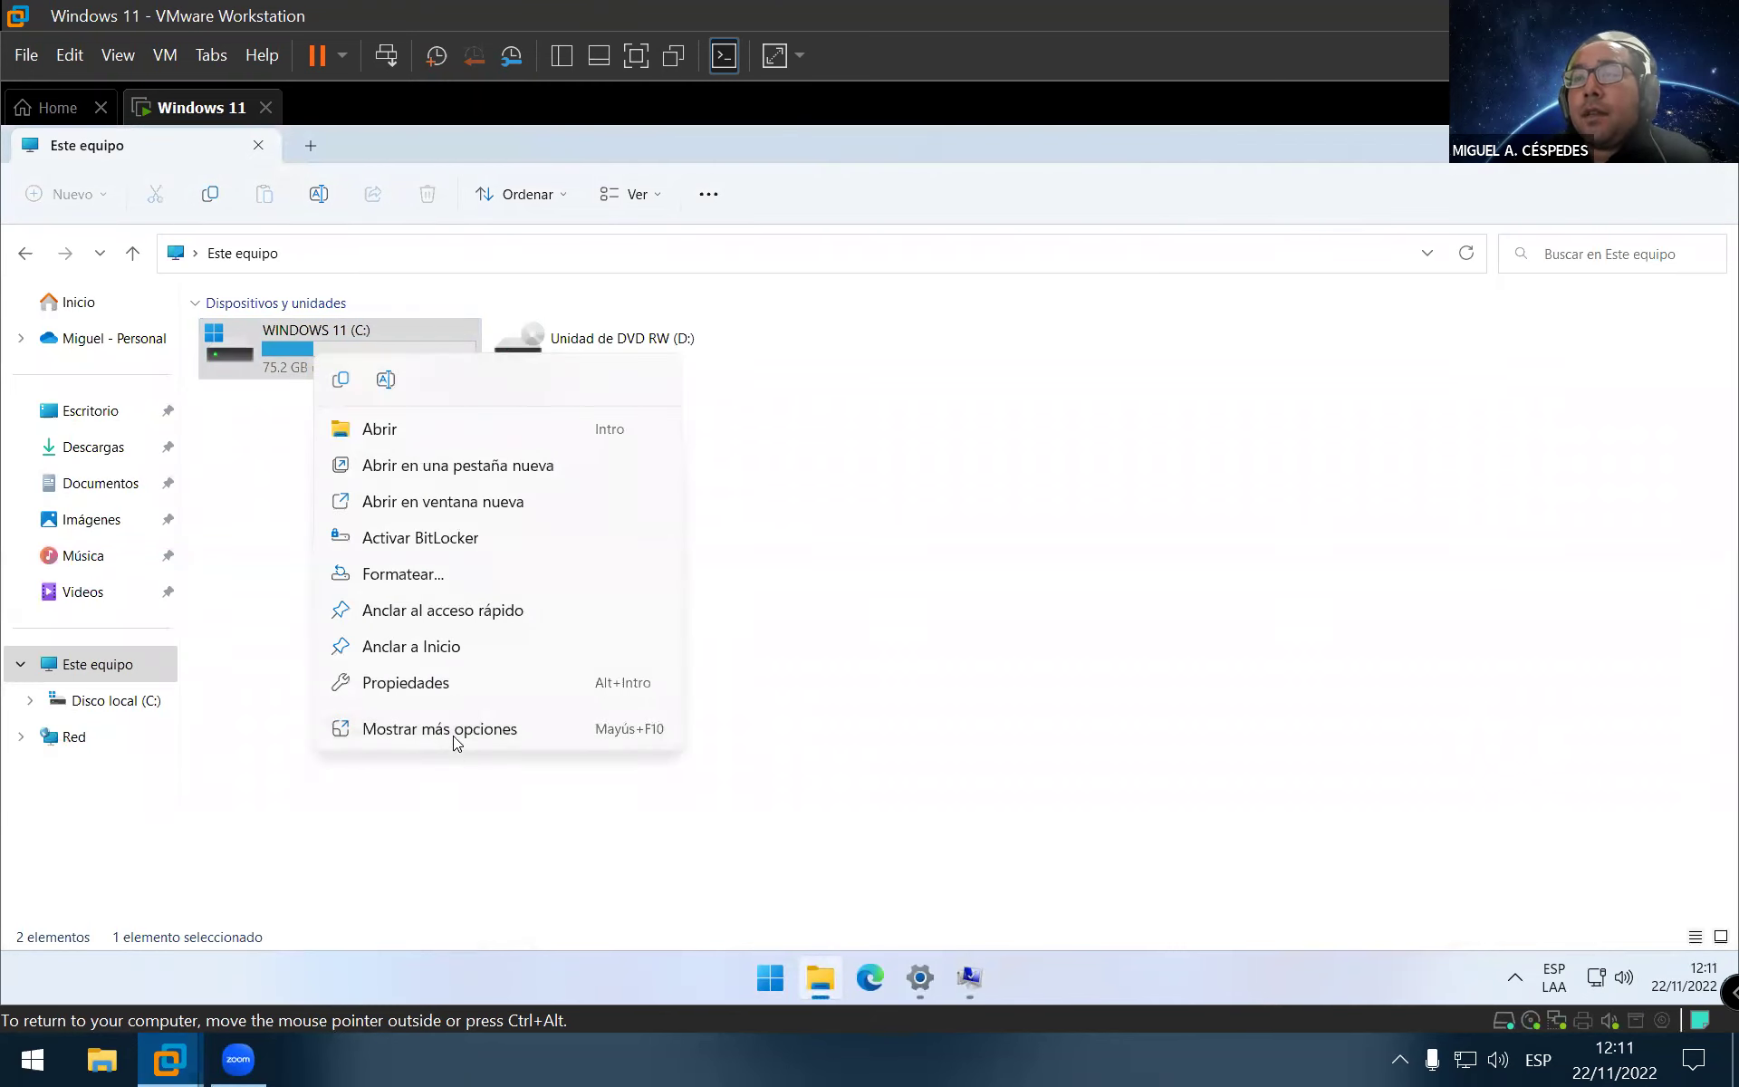
left_click(447, 685)
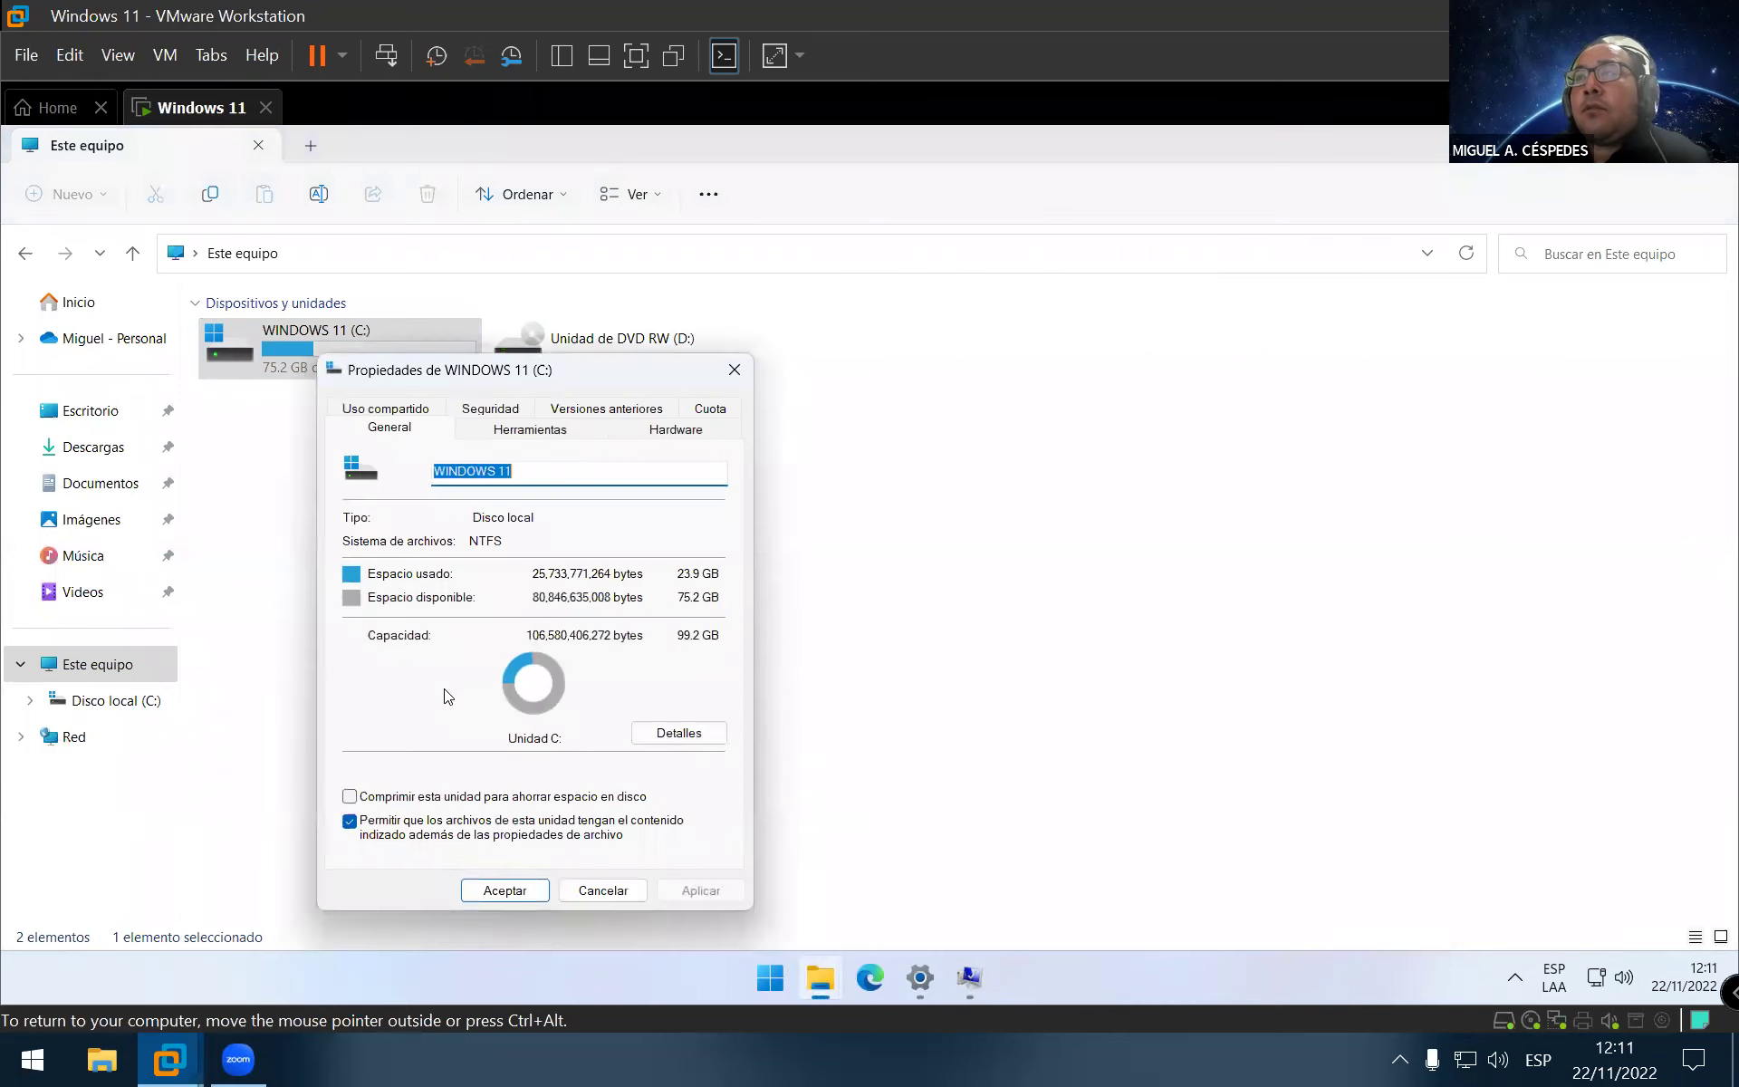
left_click(748, 367)
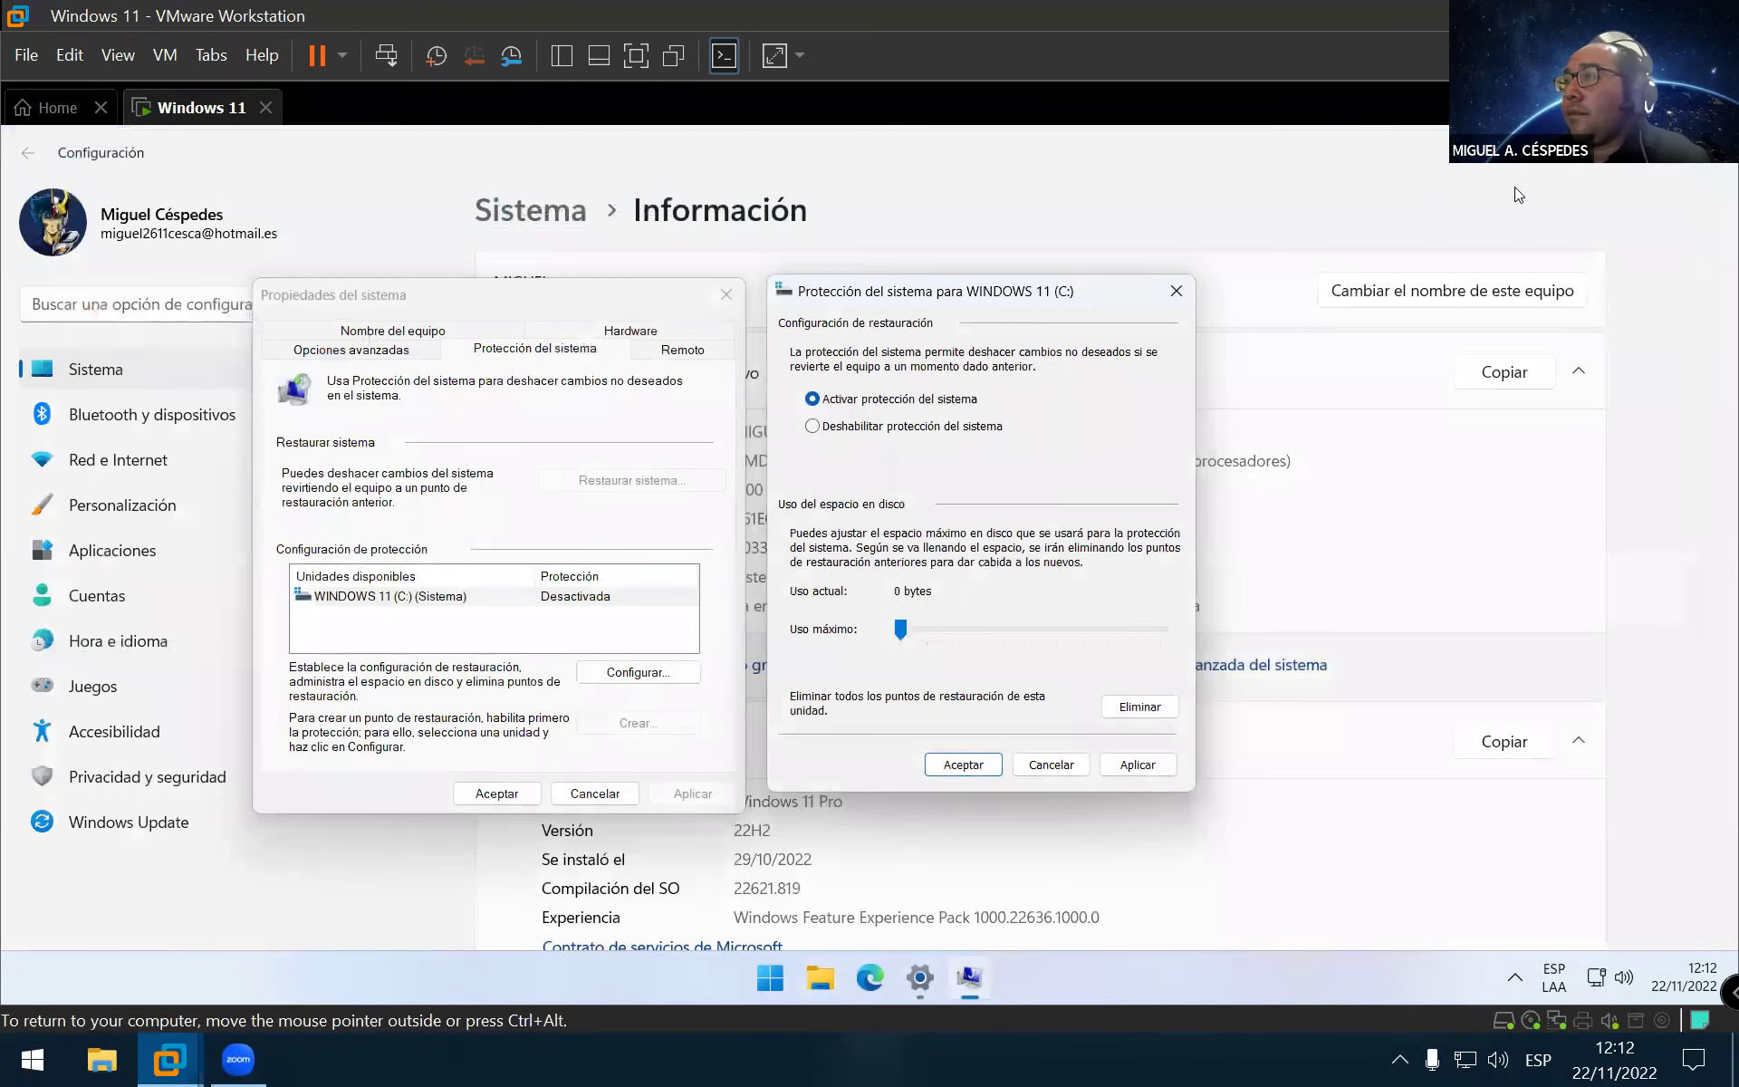
Set maximum restore disk usage to 28% and apply the protection settings
left_click(909, 630)
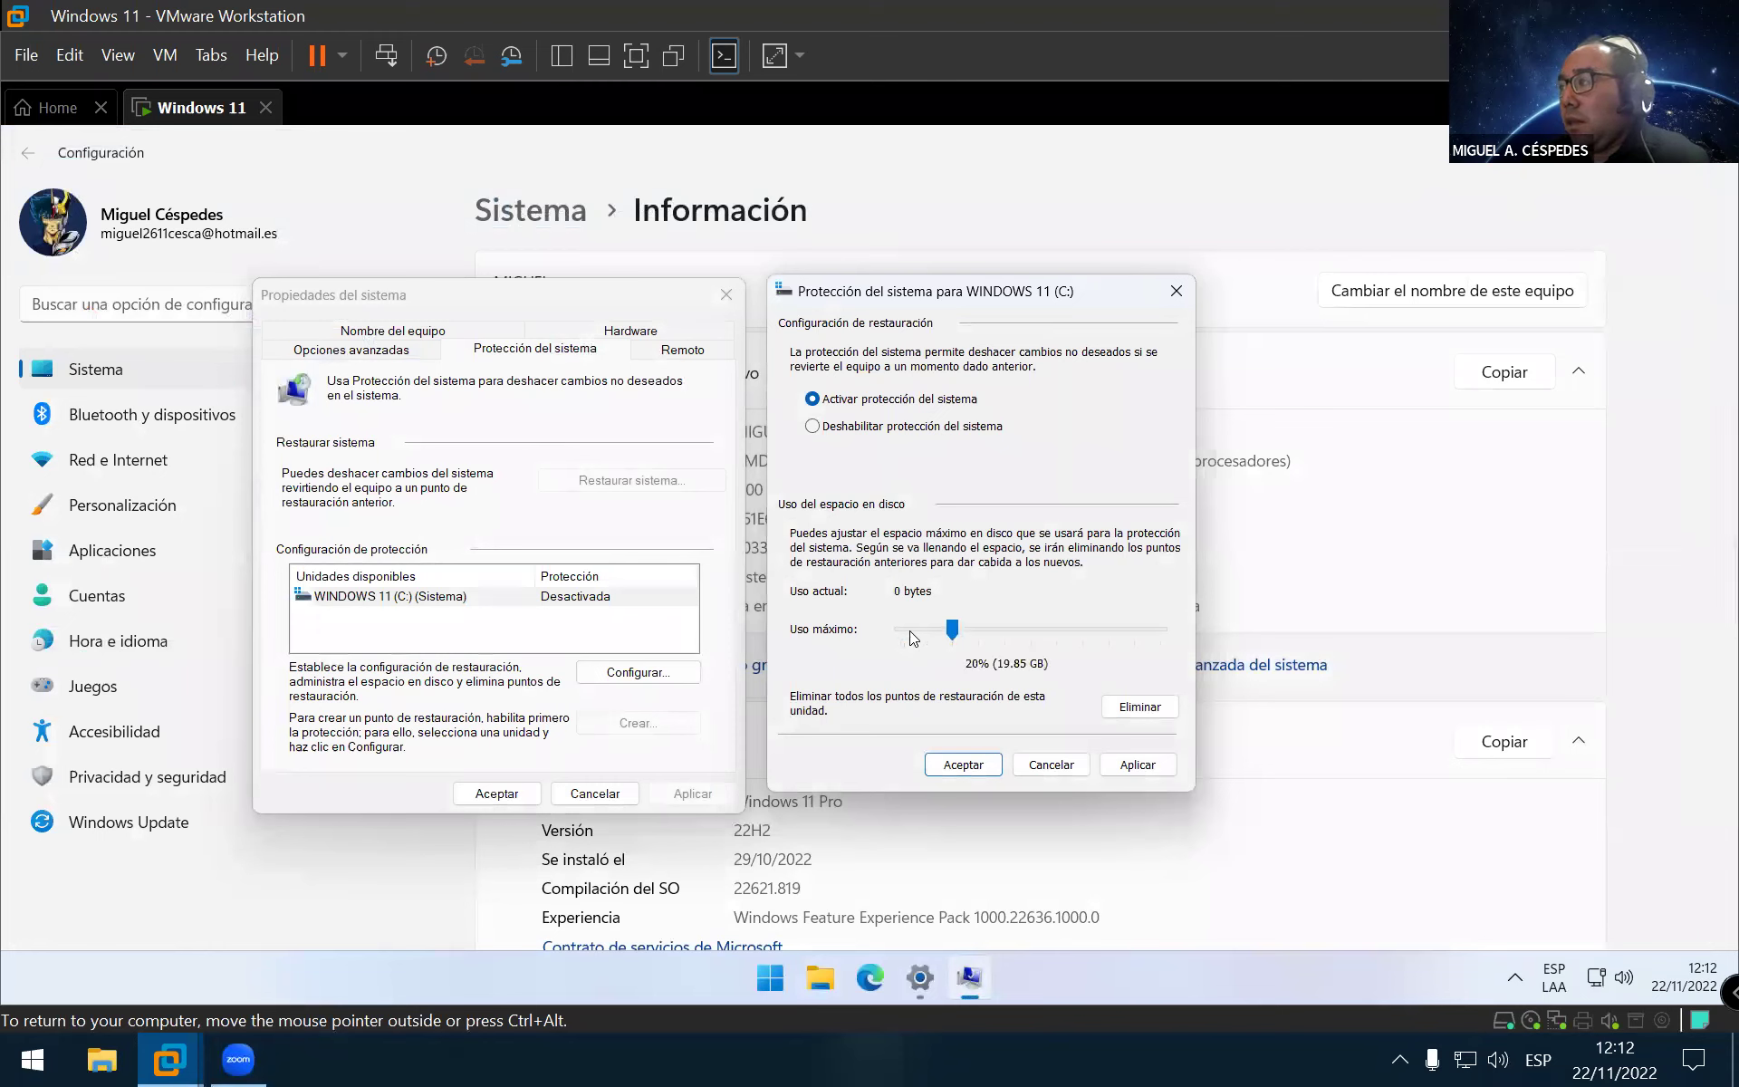
left_click_drag(967, 632, 977, 638)
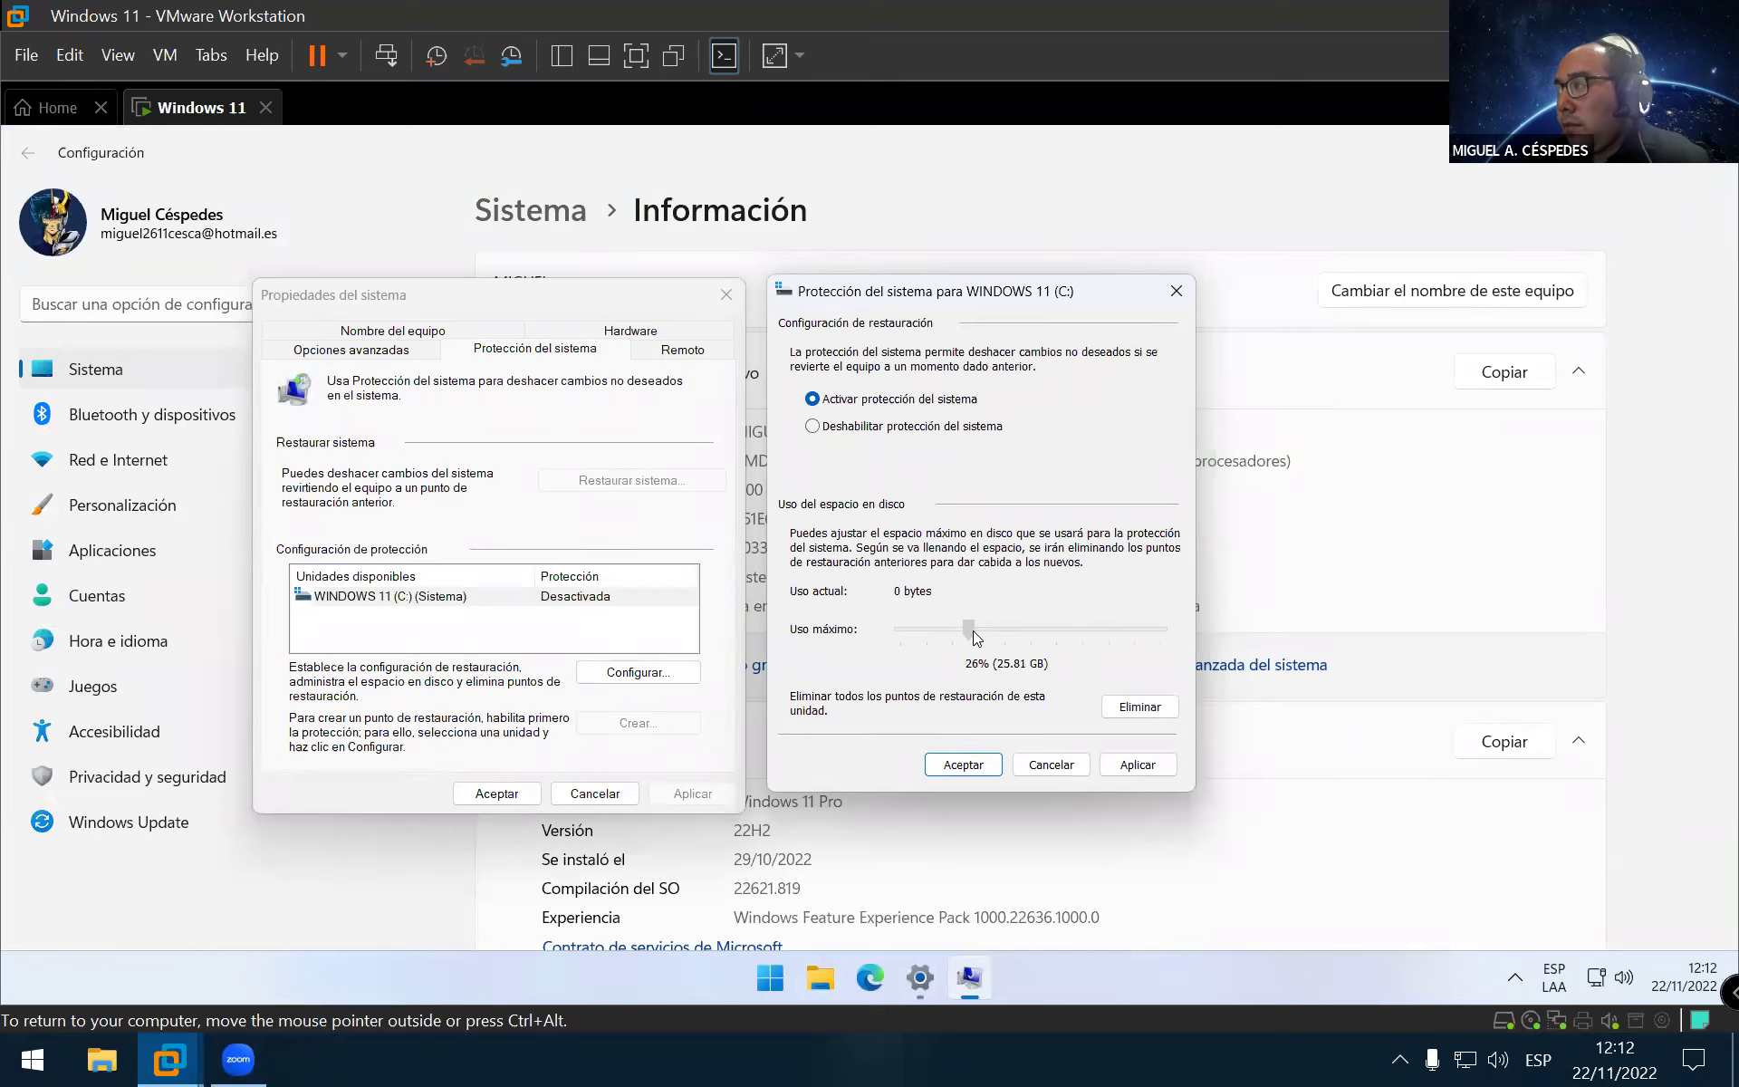
left_click_drag(977, 638, 980, 638)
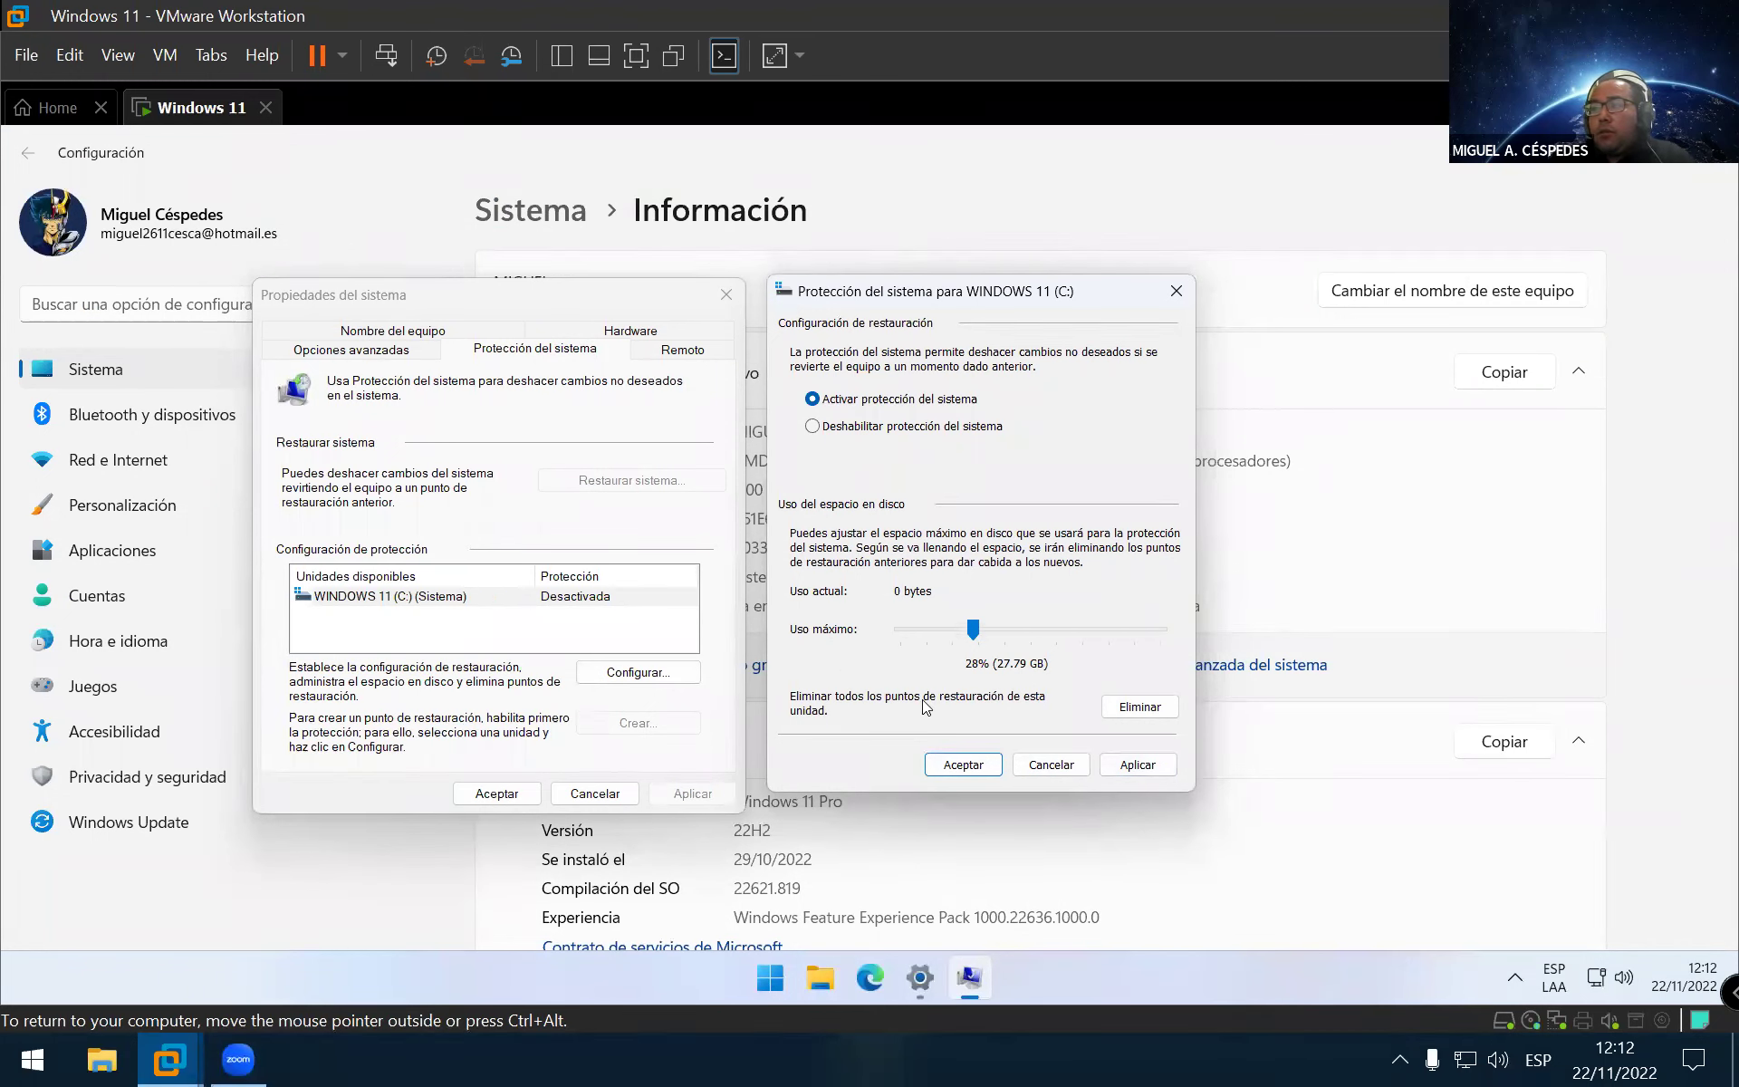
left_click(1152, 772)
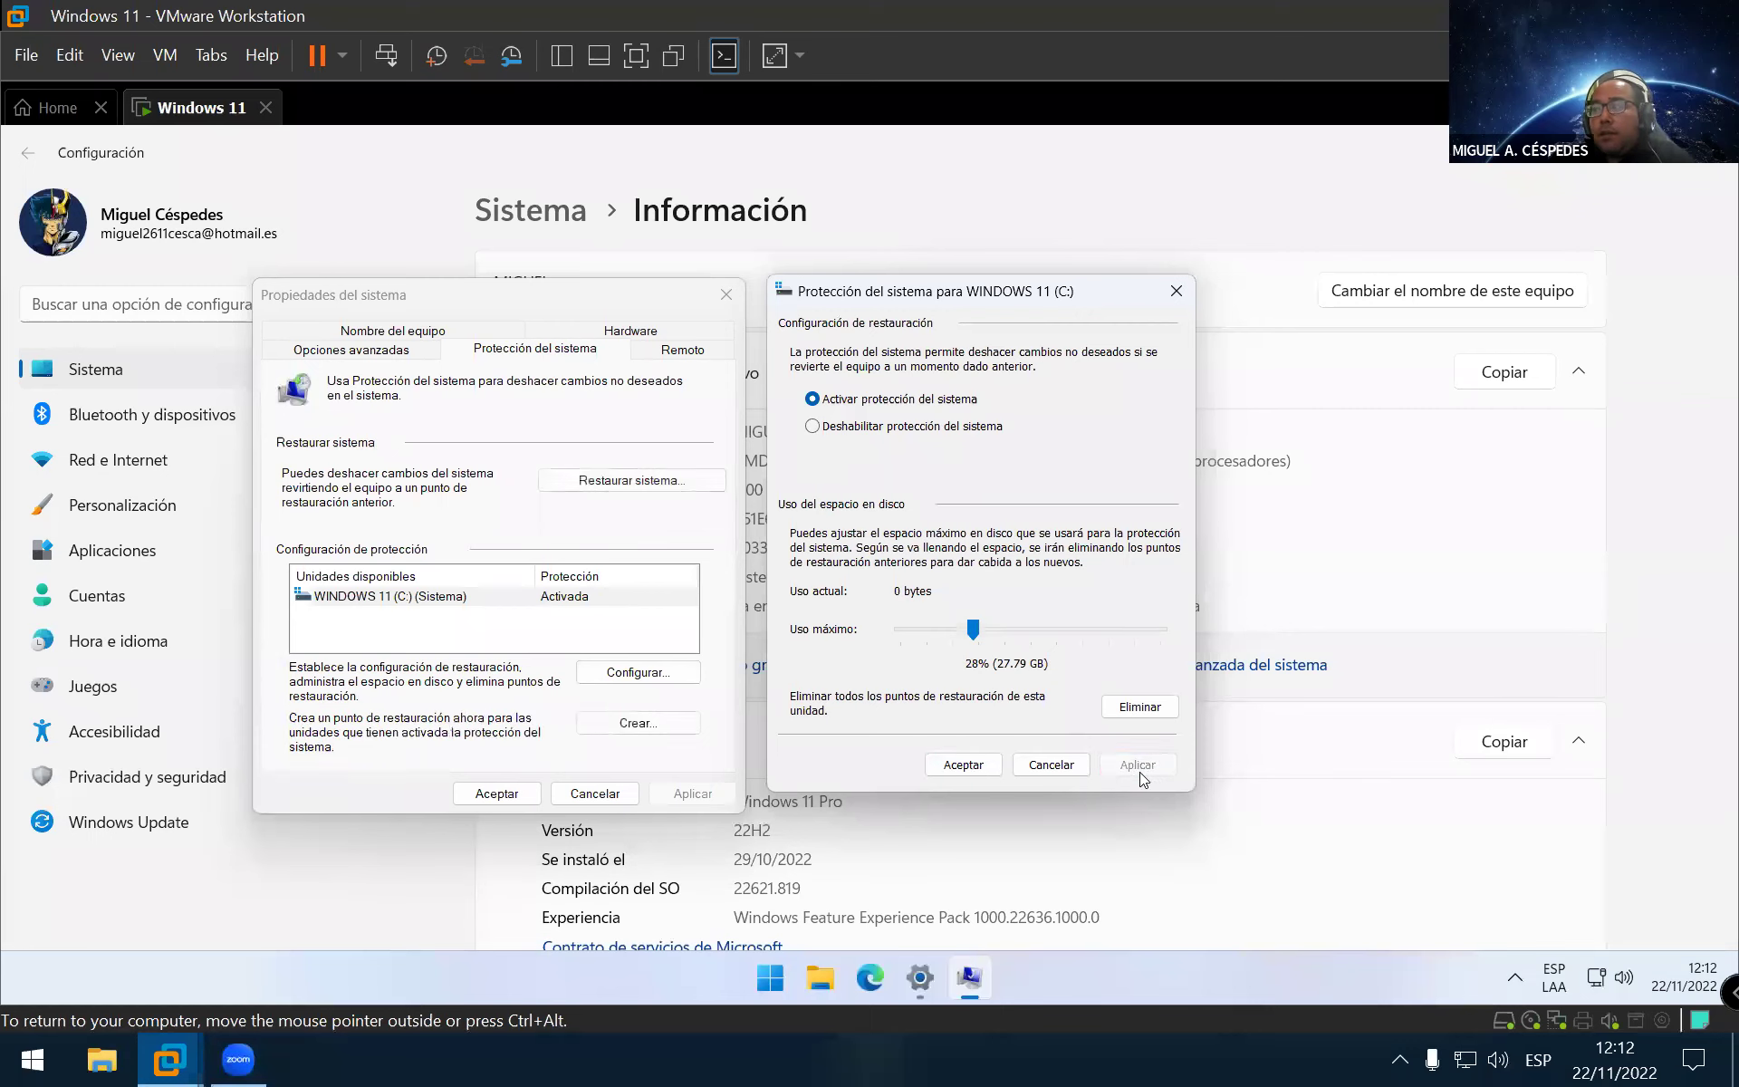
left_click(983, 768)
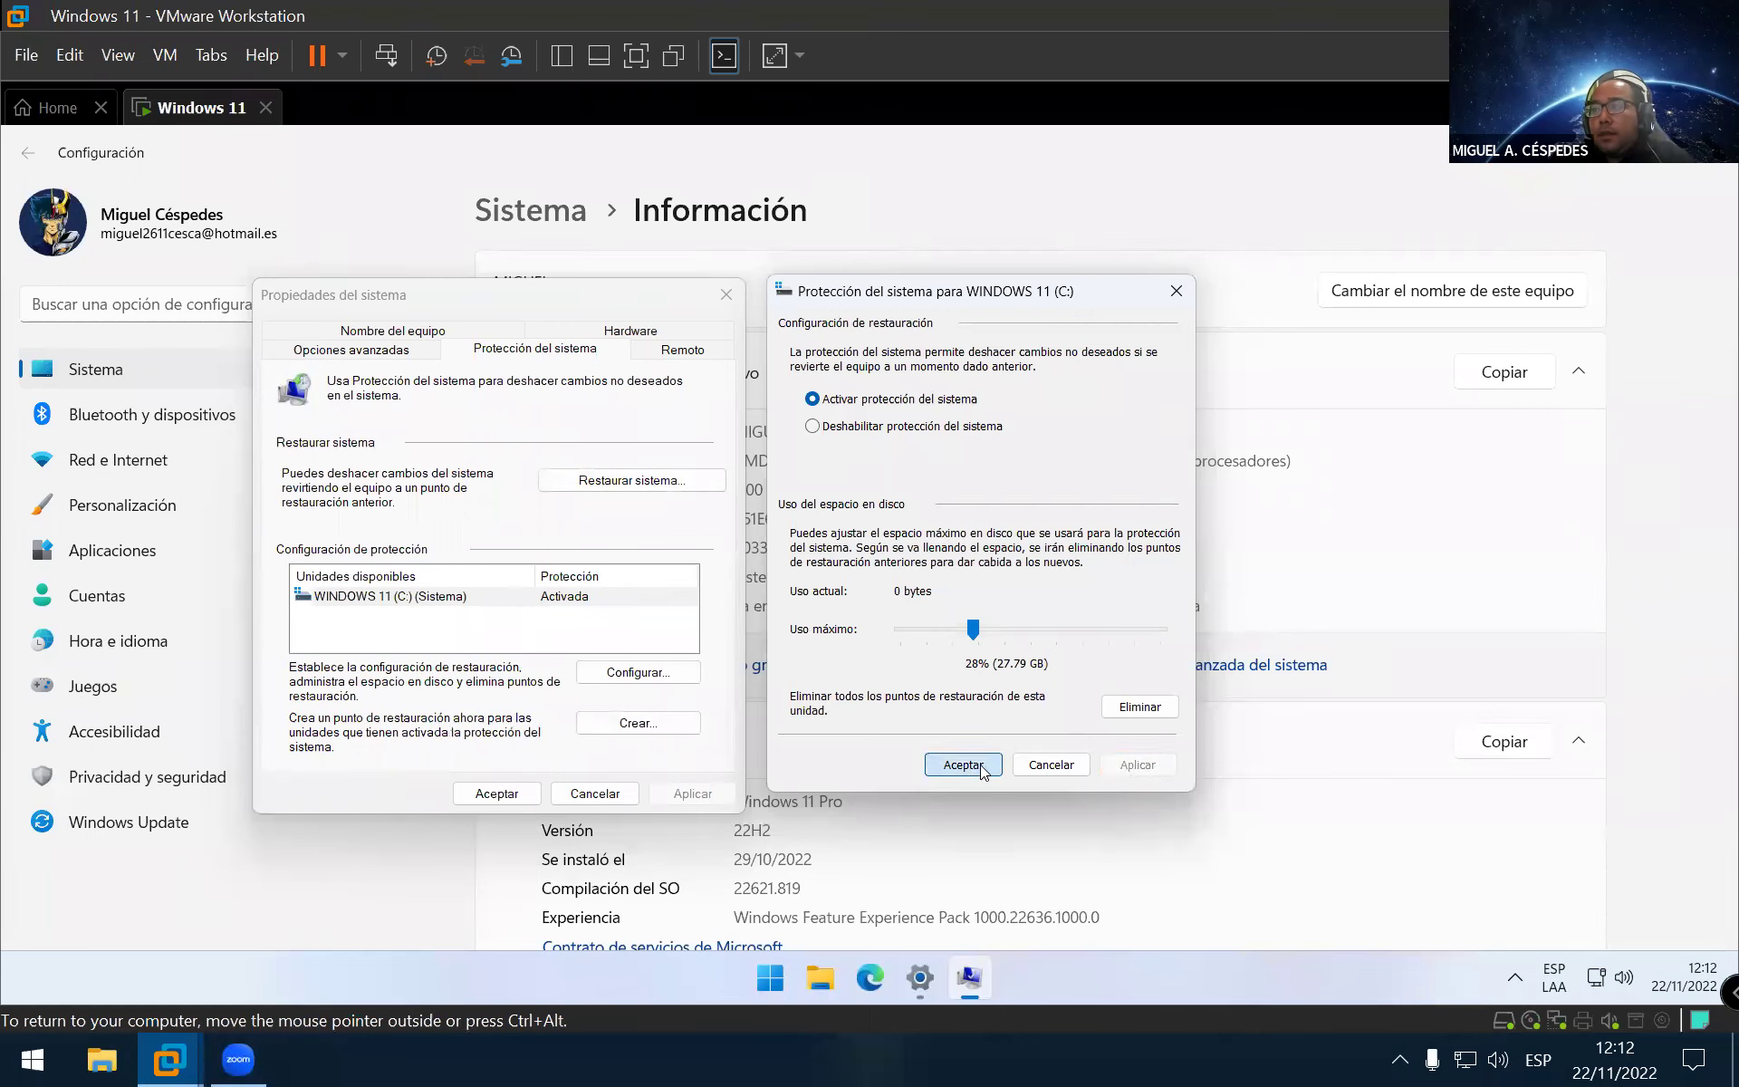
left_click(984, 767)
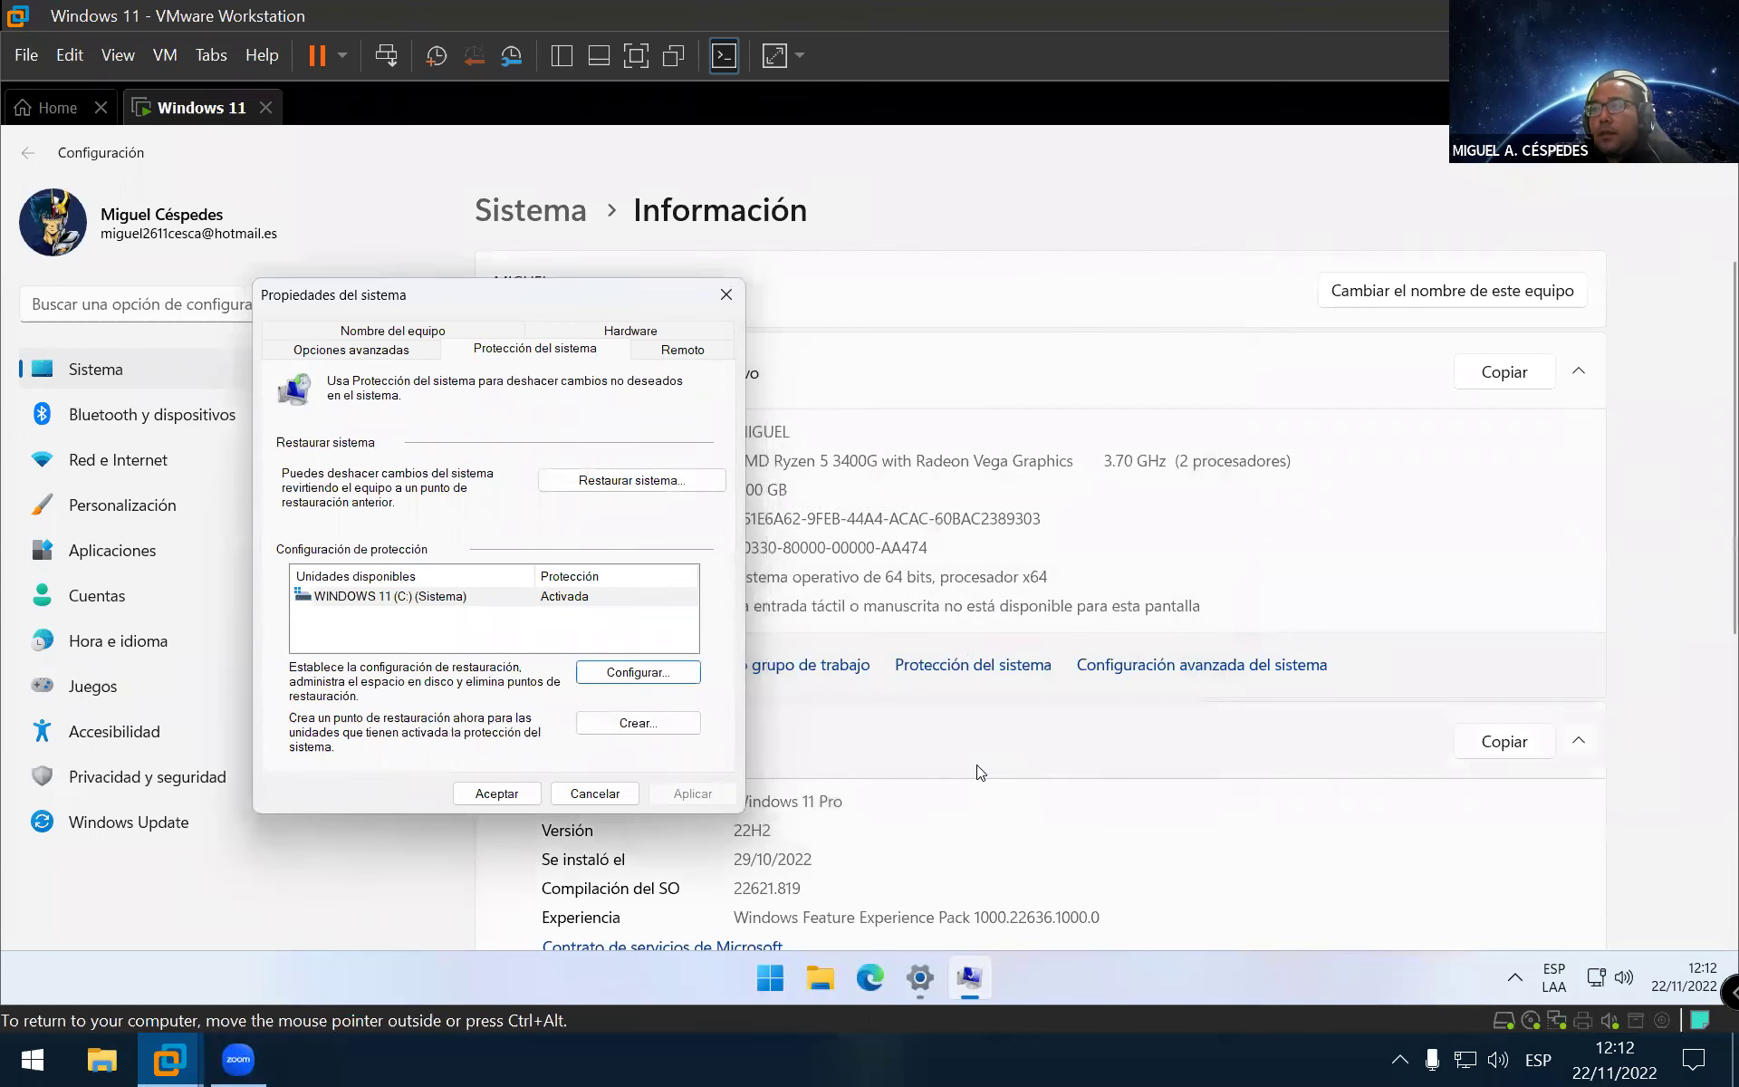
left_click(653, 686)
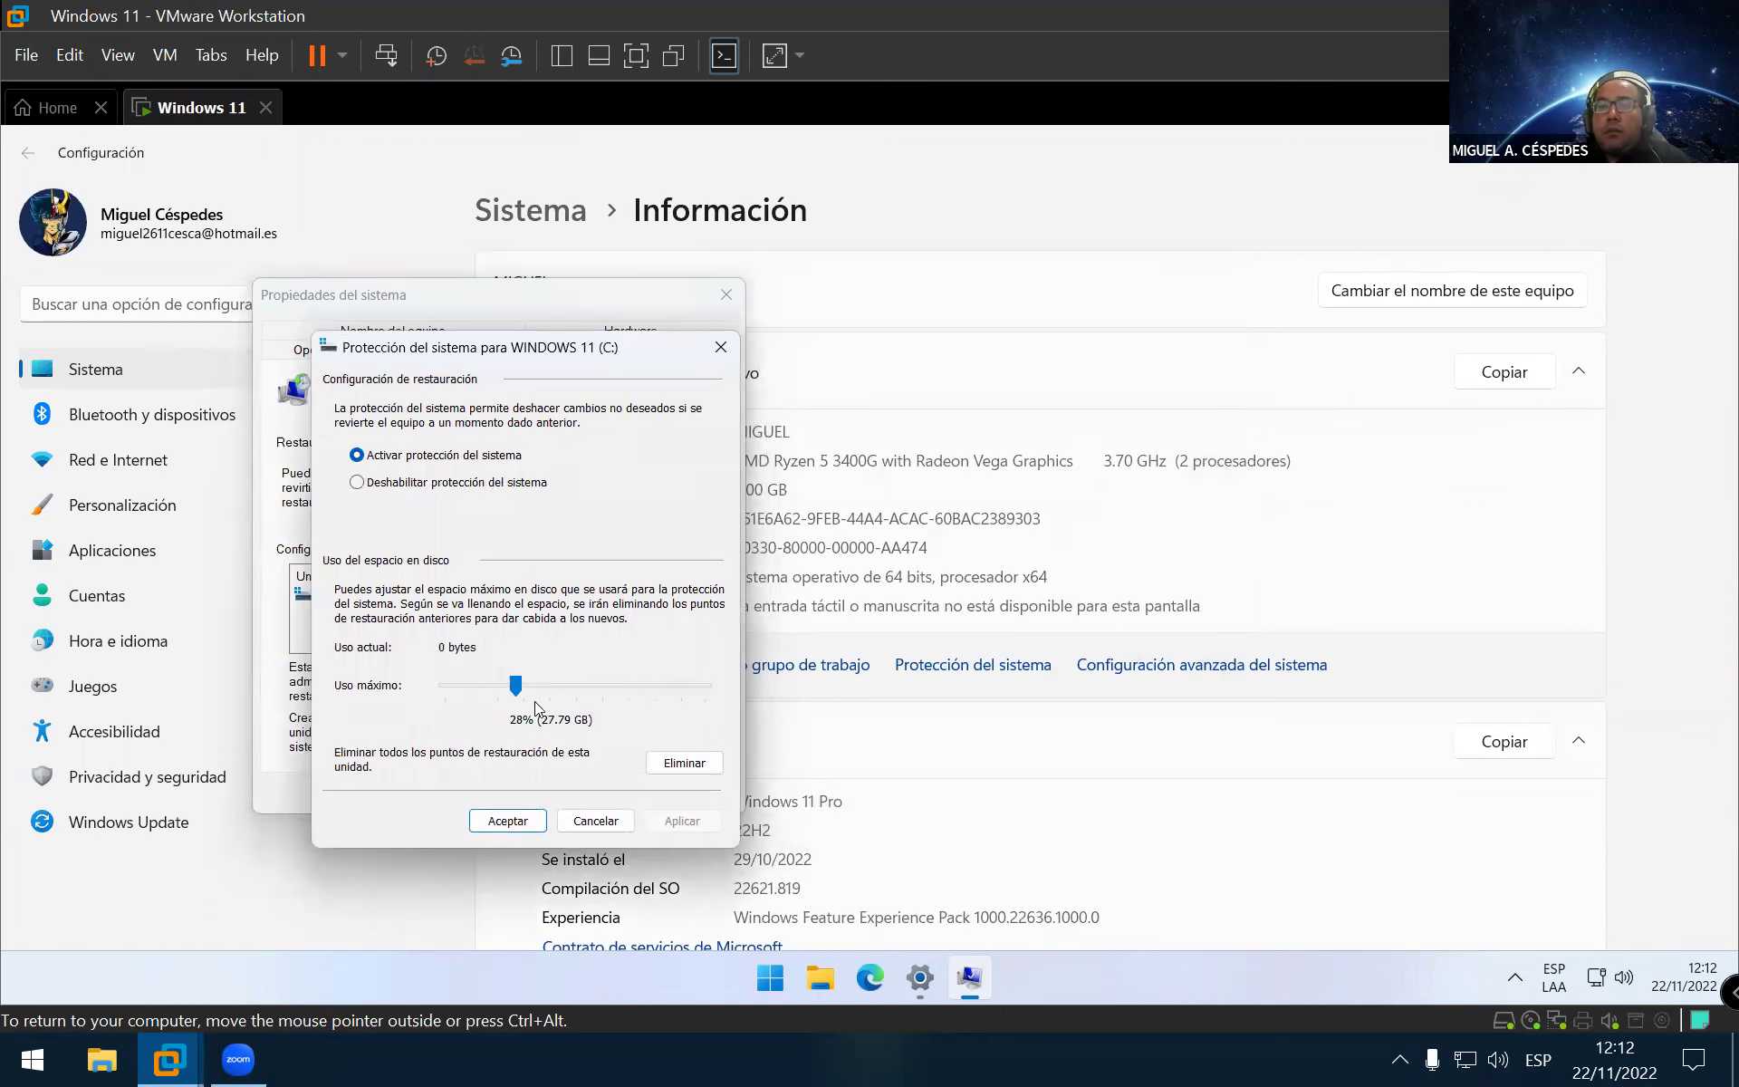
Create a restore point named 22/11/22, then accept and close System Properties
left_click(514, 822)
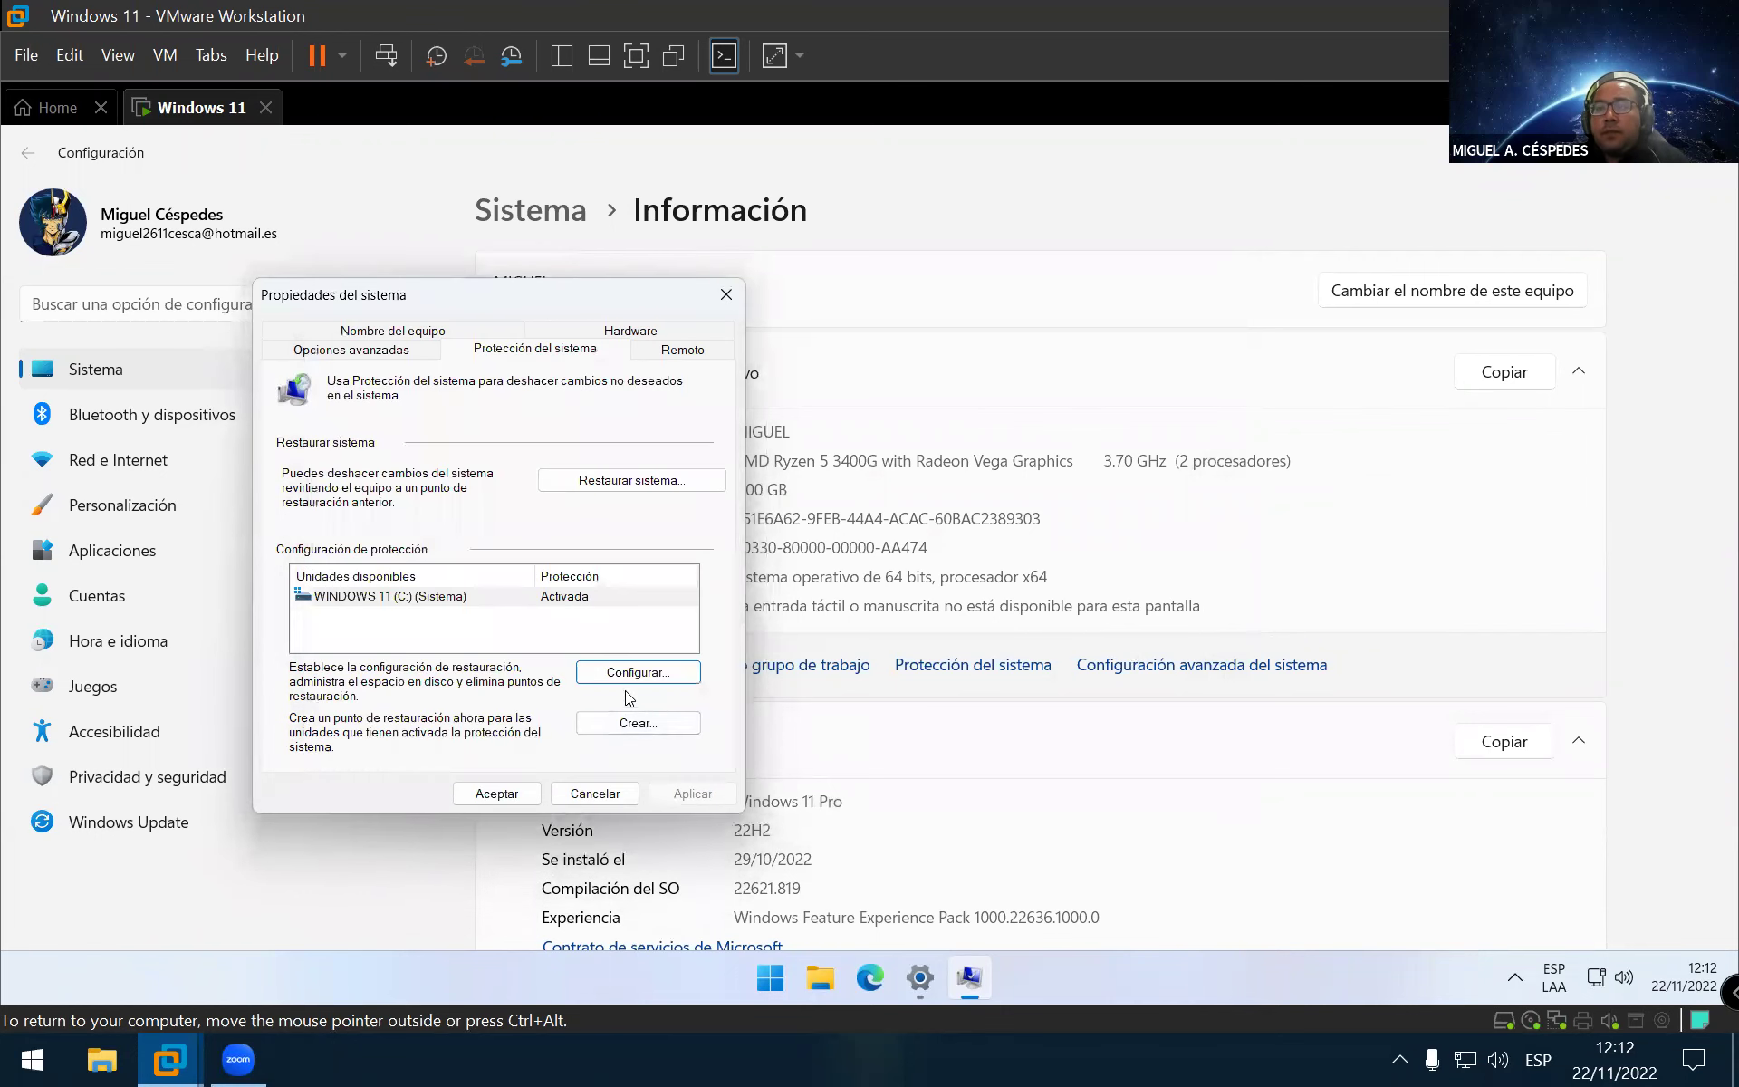
left_click(623, 739)
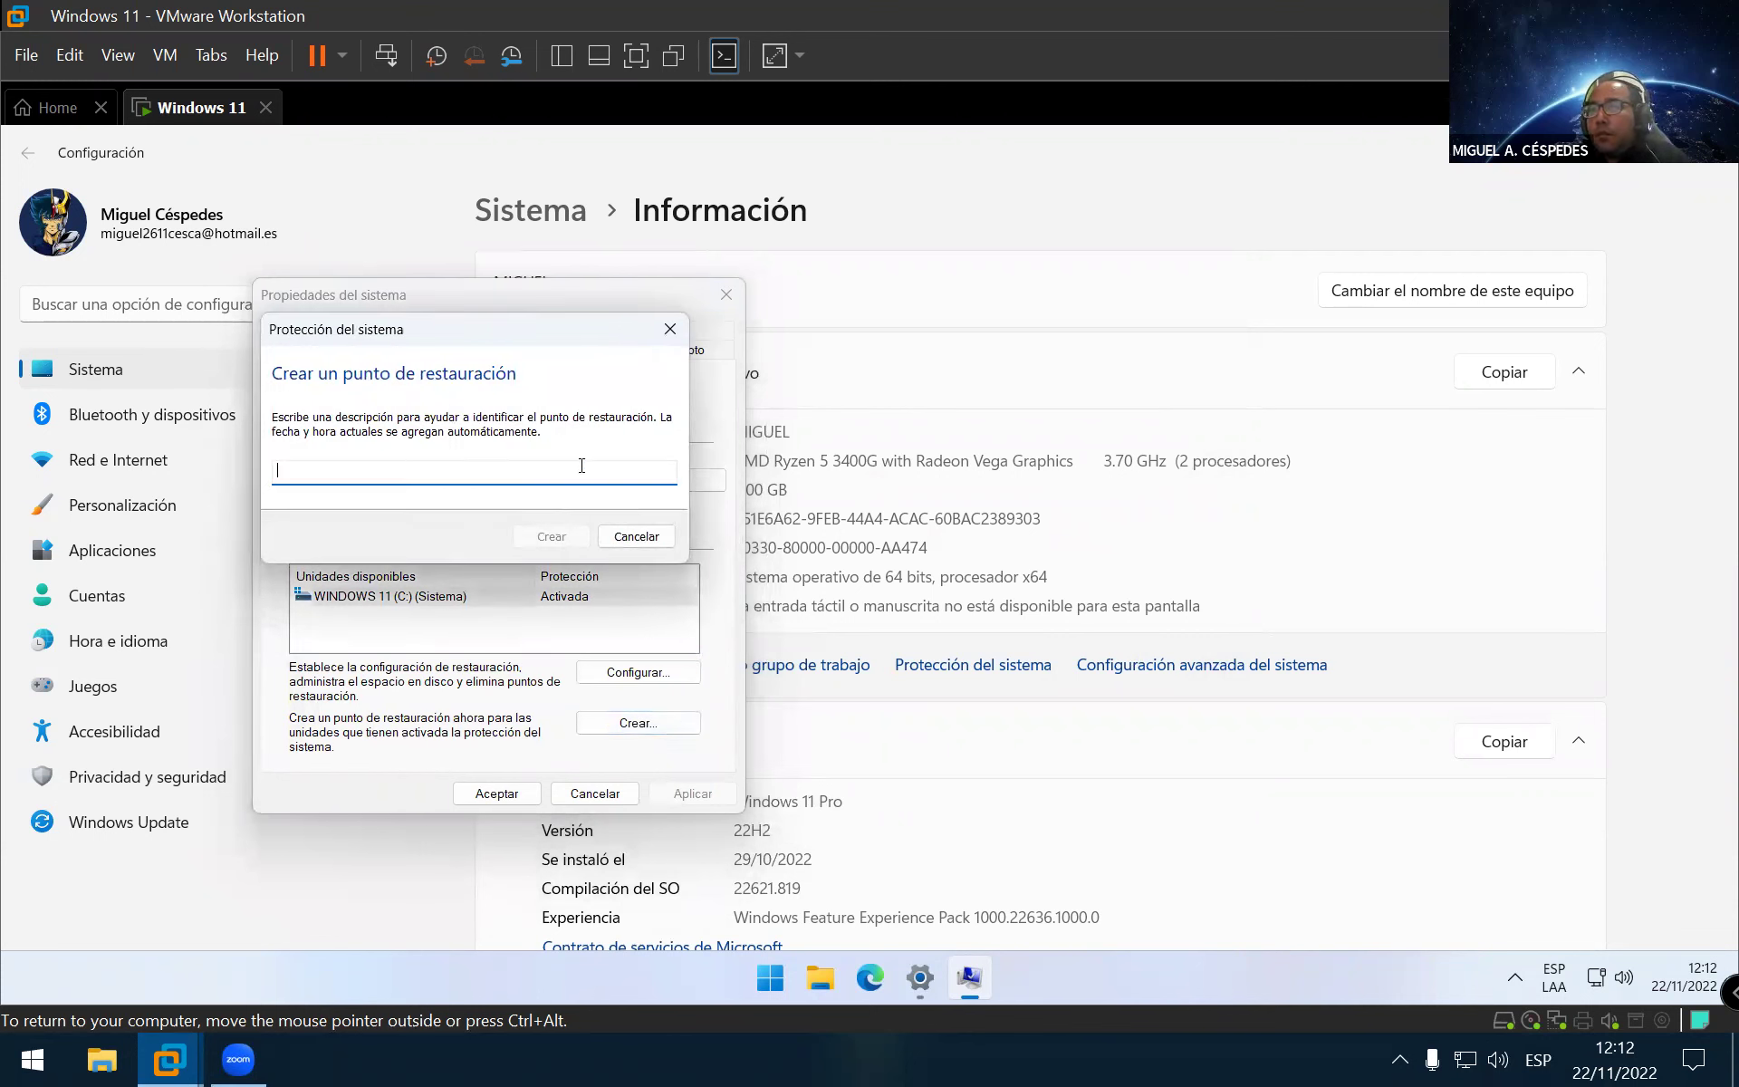
type("22")
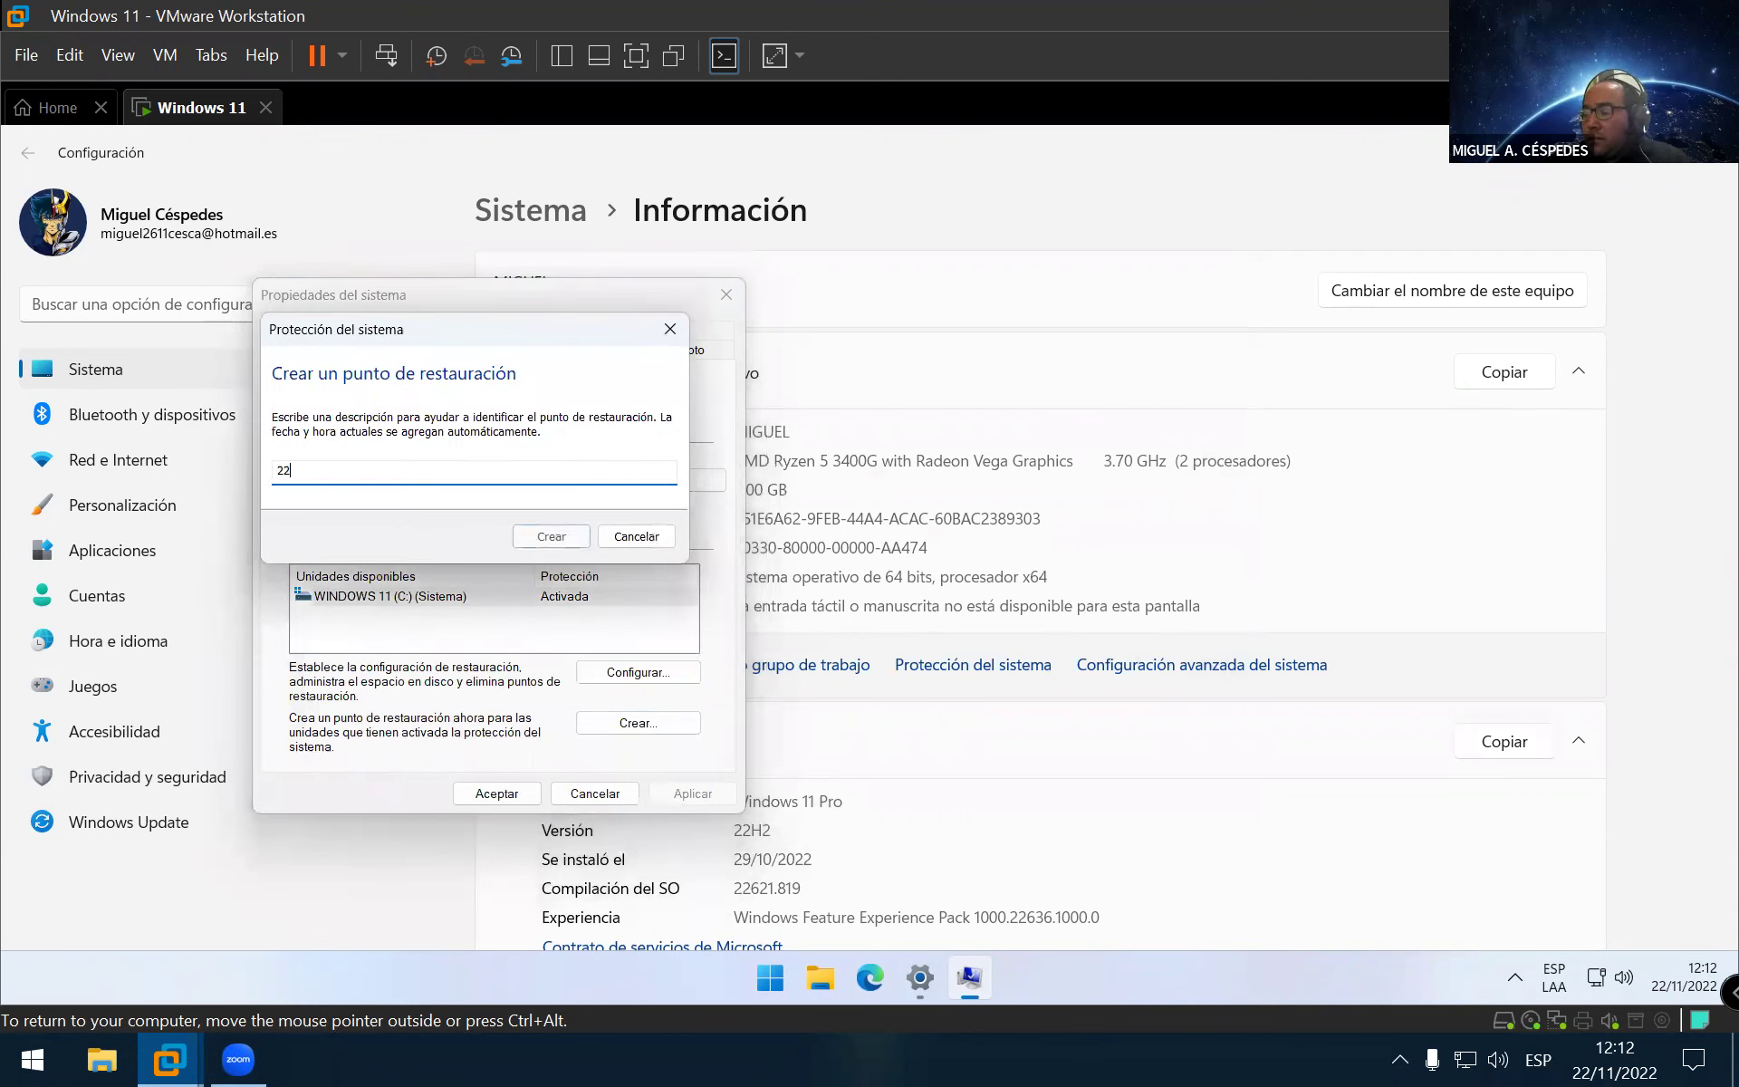
type("/11/22")
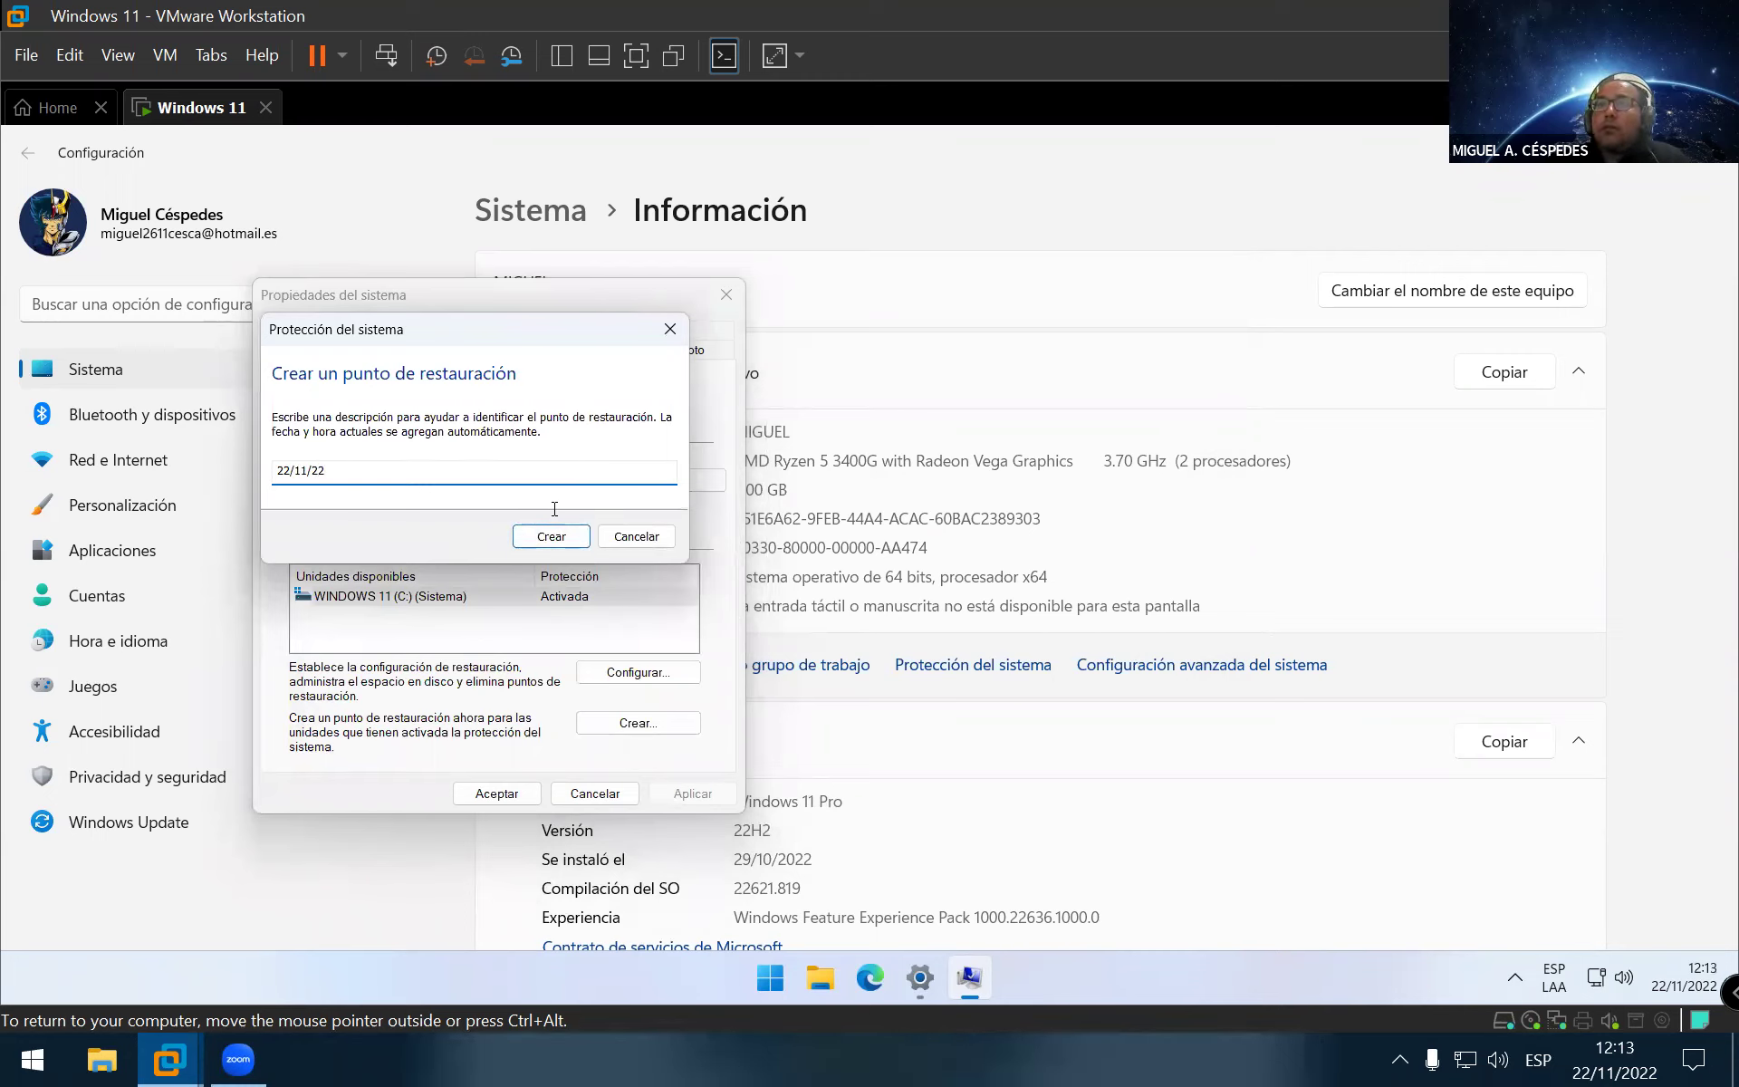
left_click(549, 537)
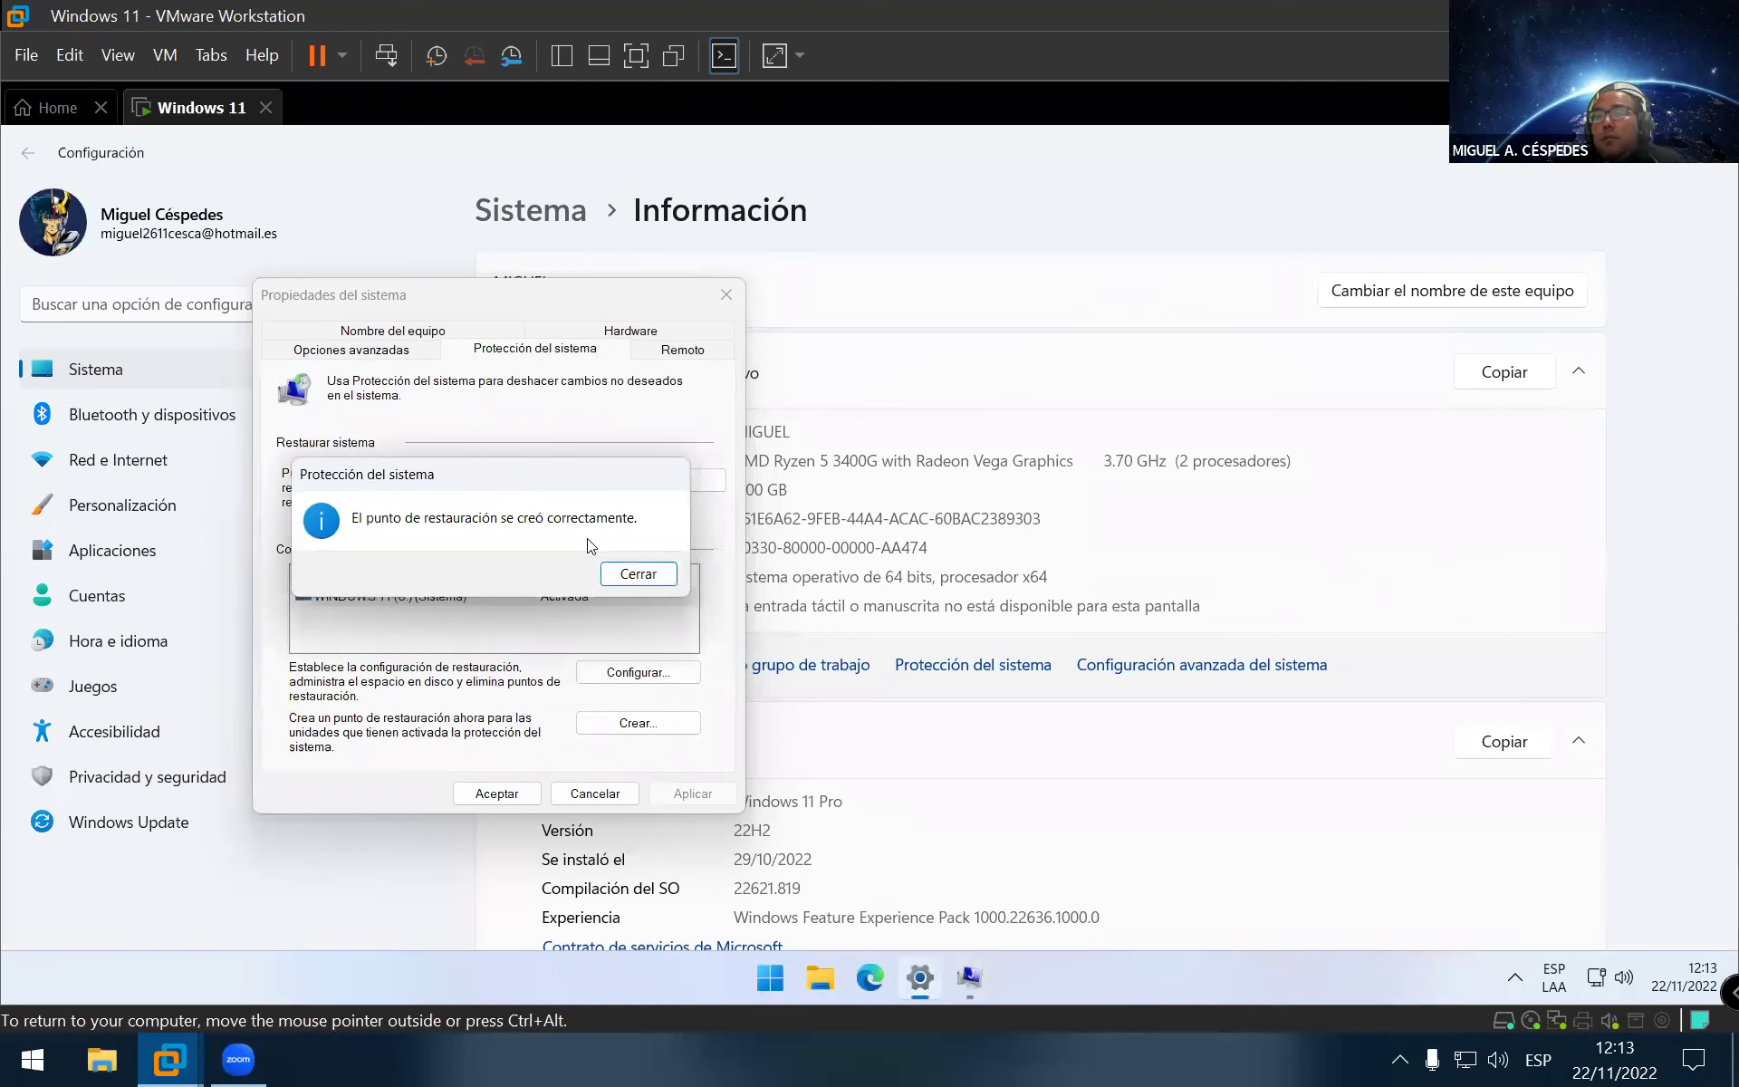
left_click(640, 573)
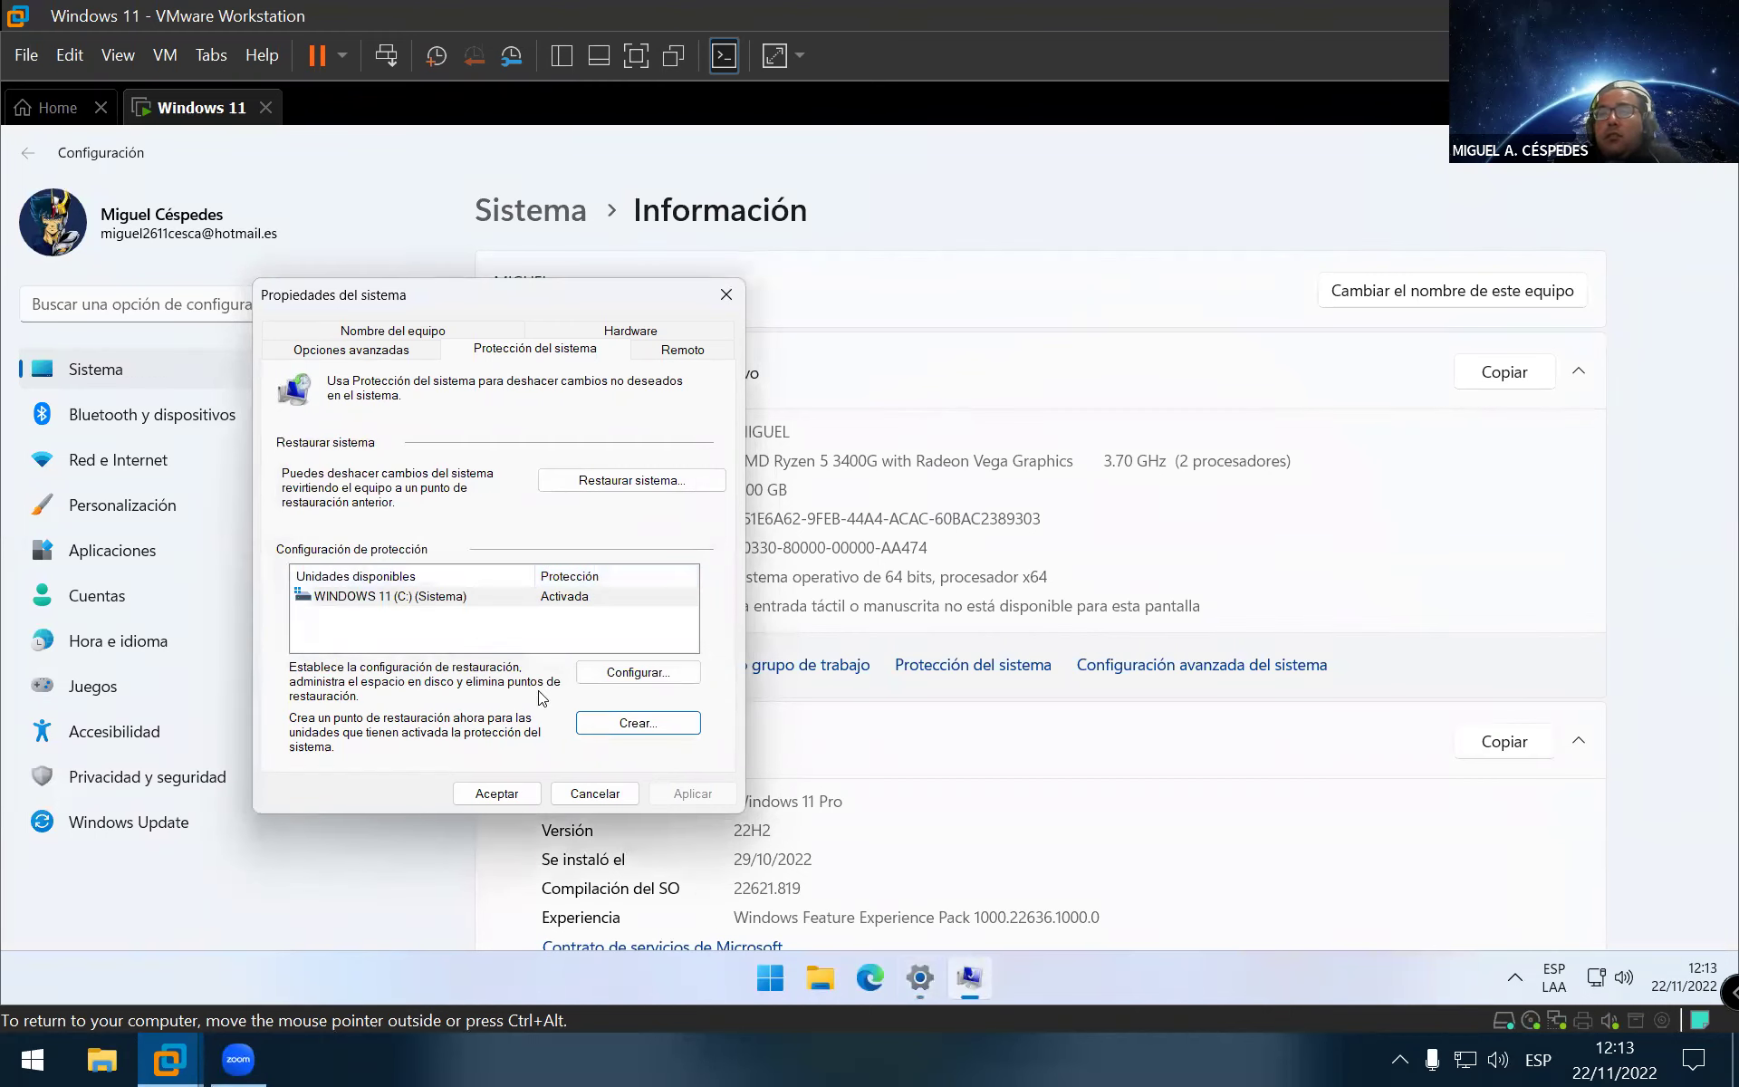
left_click(490, 795)
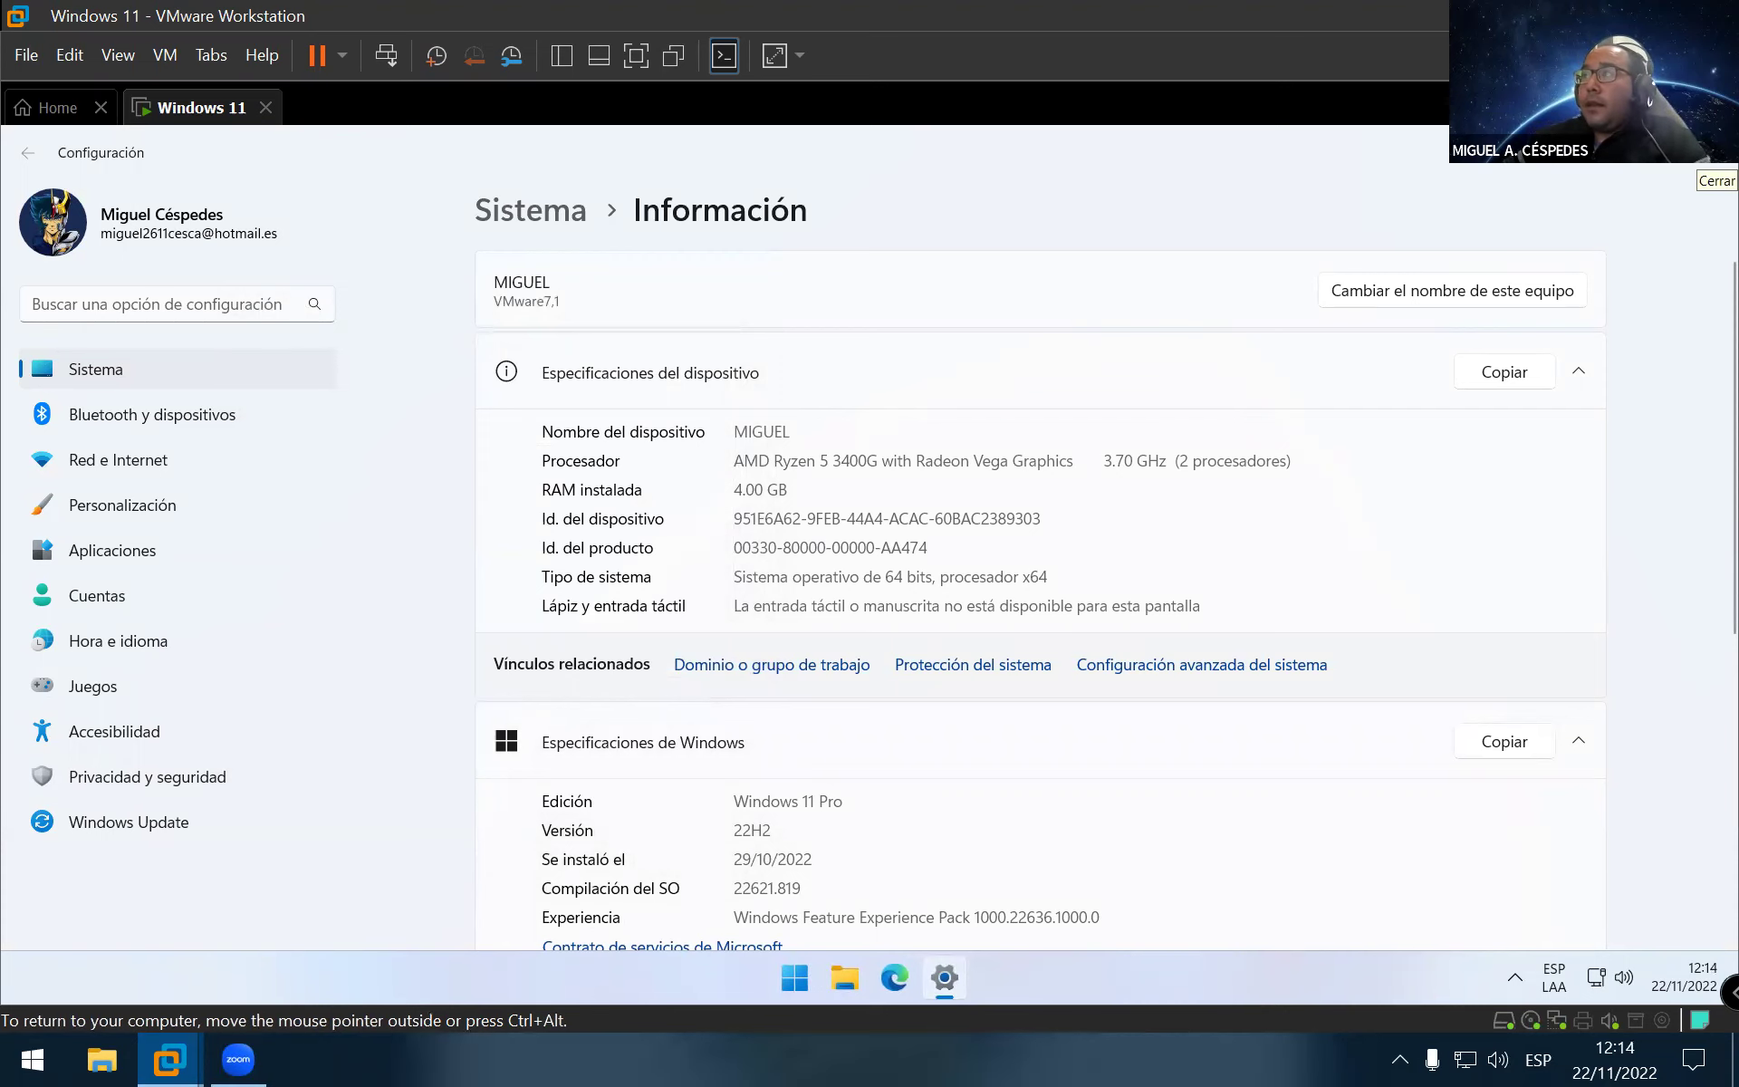
Close the Settings app in the guest with Alt+F4
key("alt+F4")
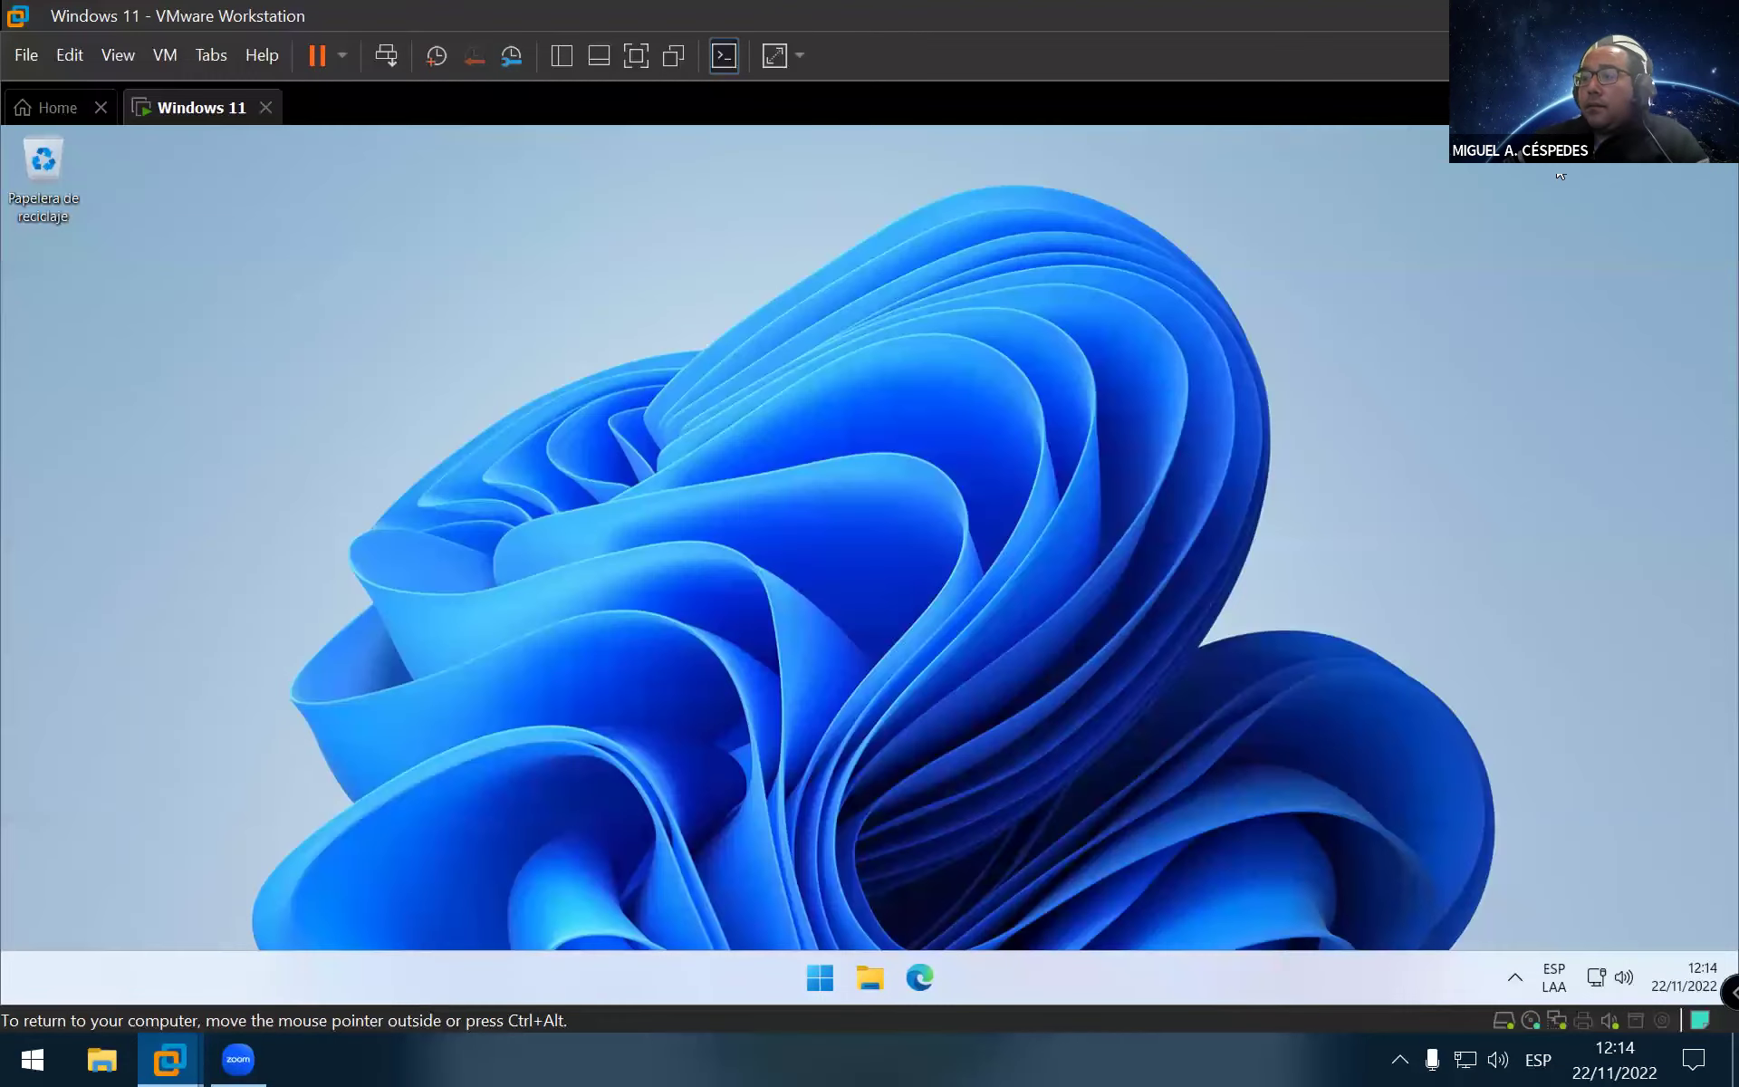
Search 'BCUN' in Edge and open the official bcuninstaller.com site, closing the search tab
left_click(924, 977)
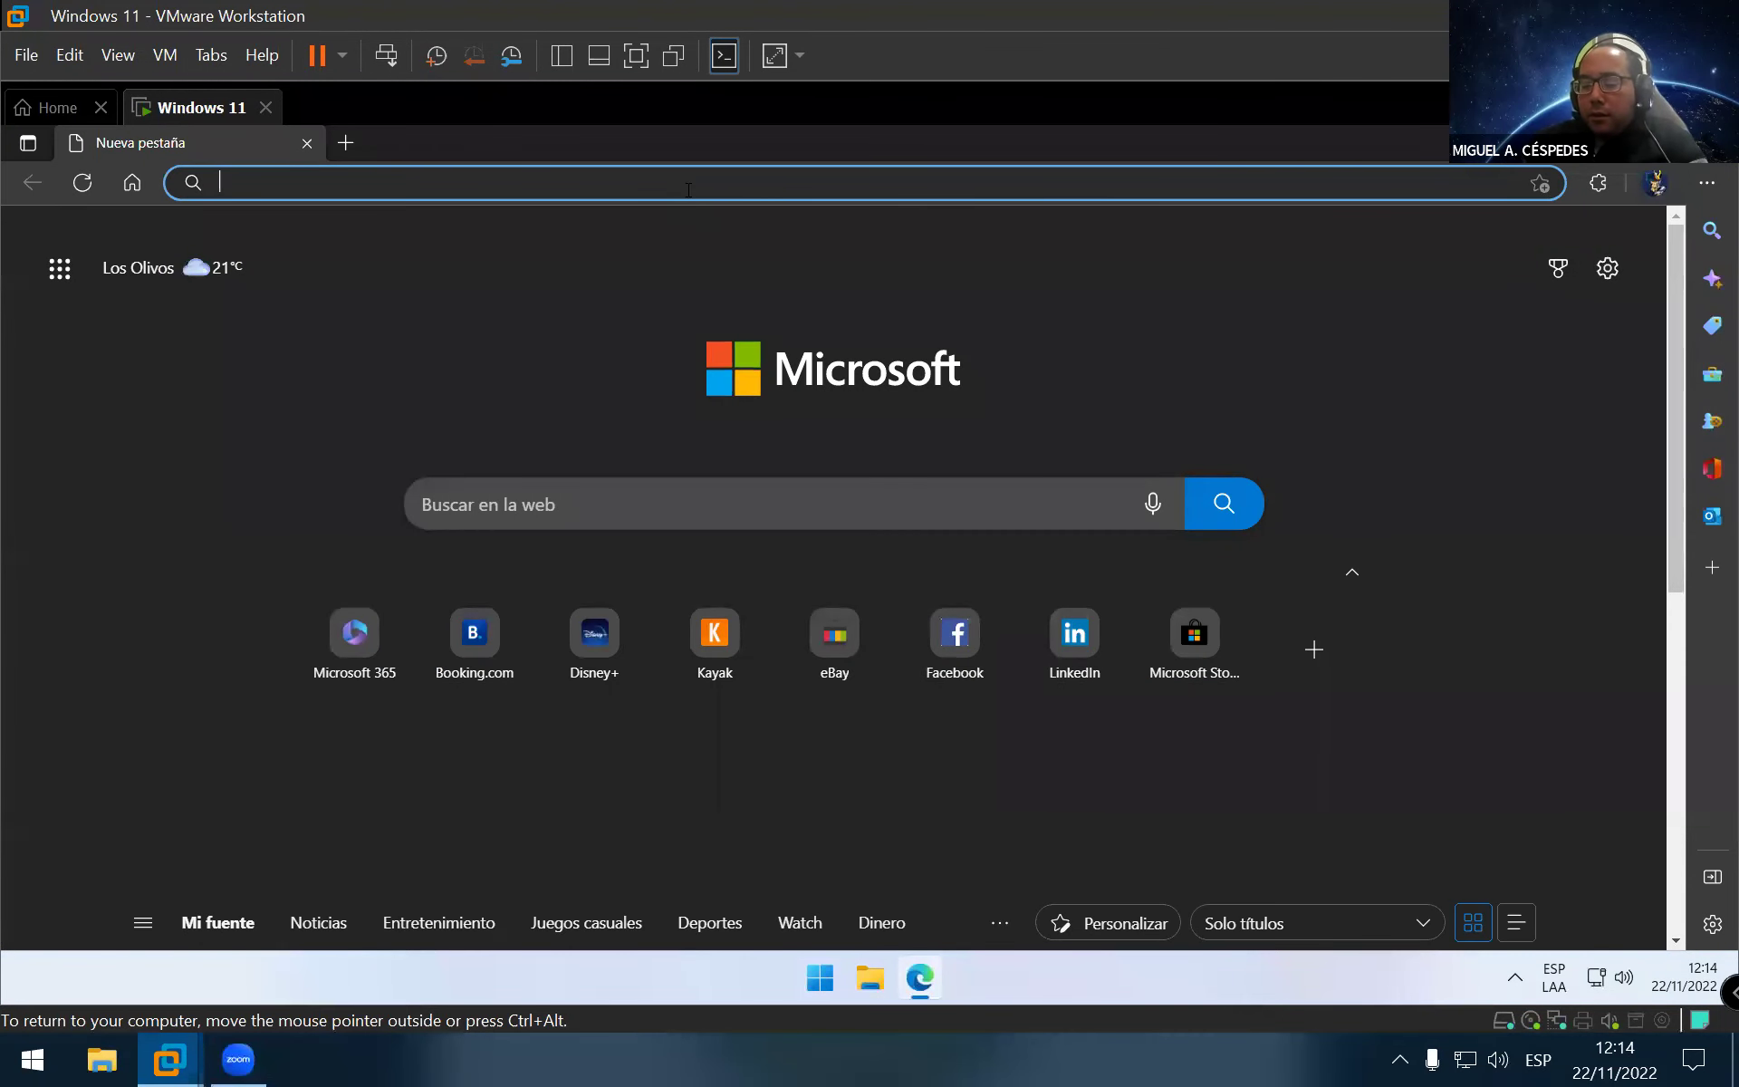
type("BC")
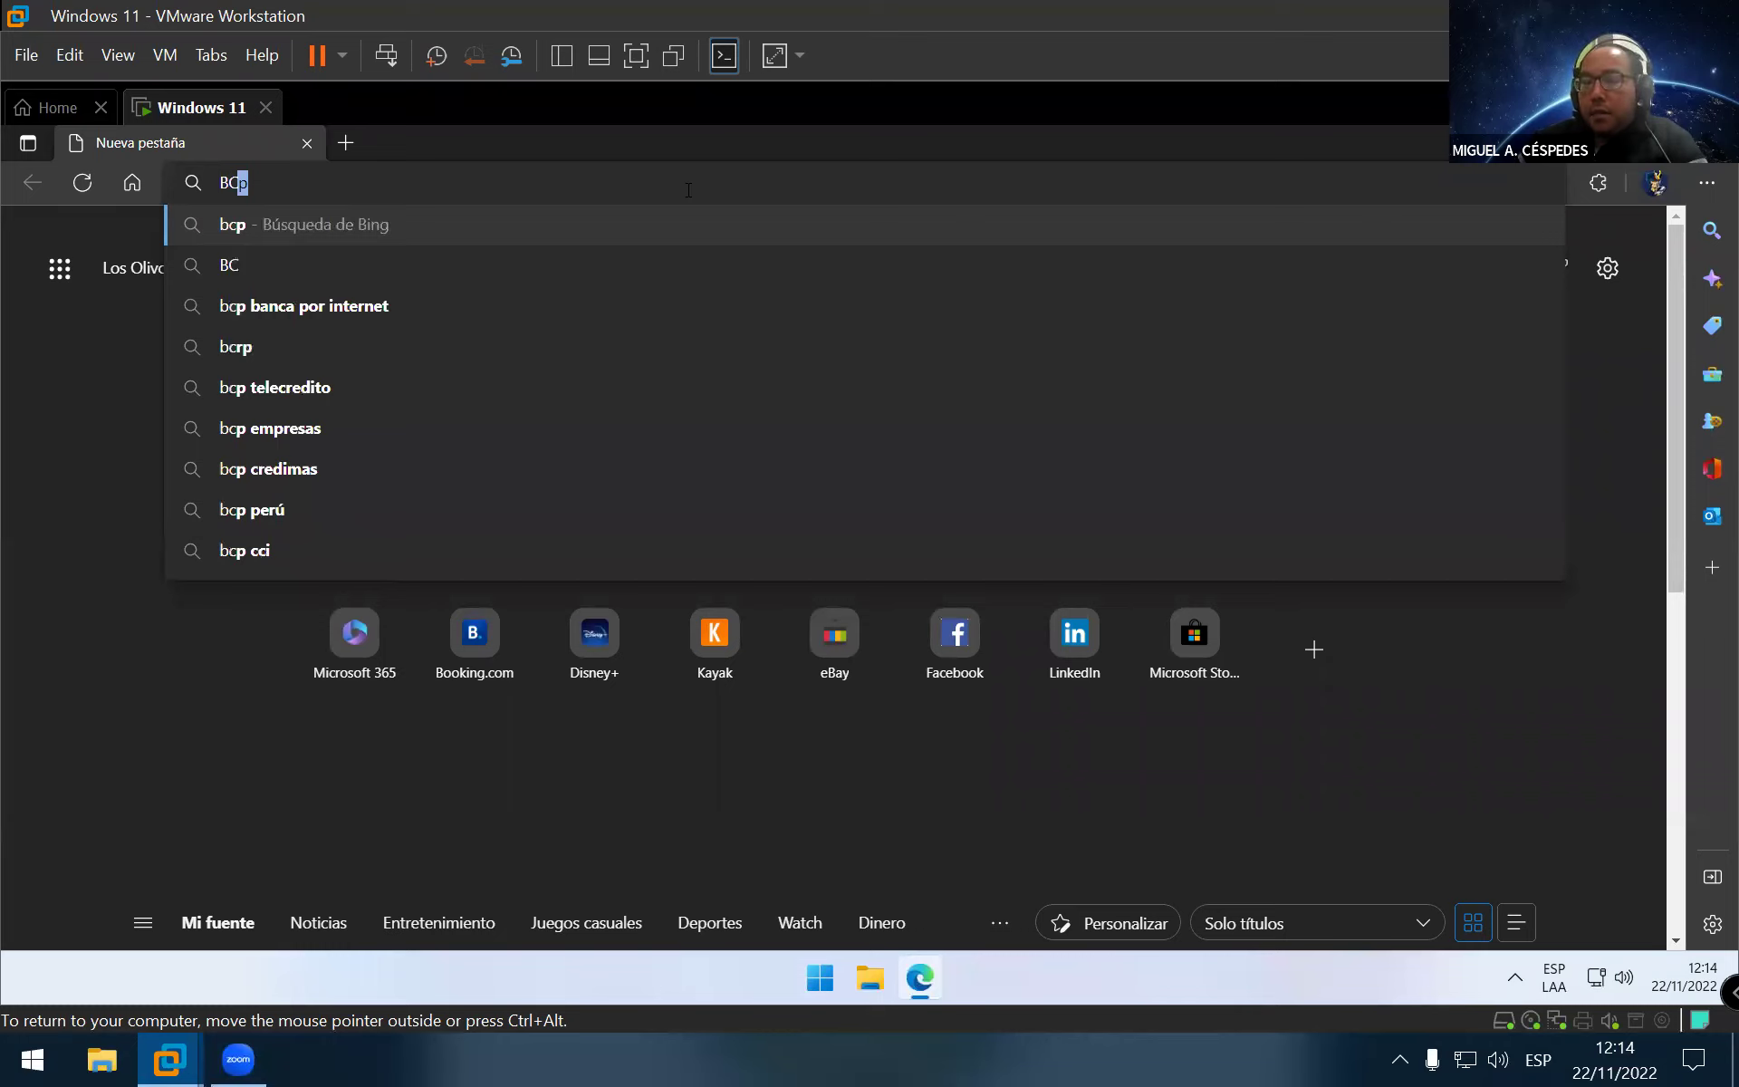
type("UN")
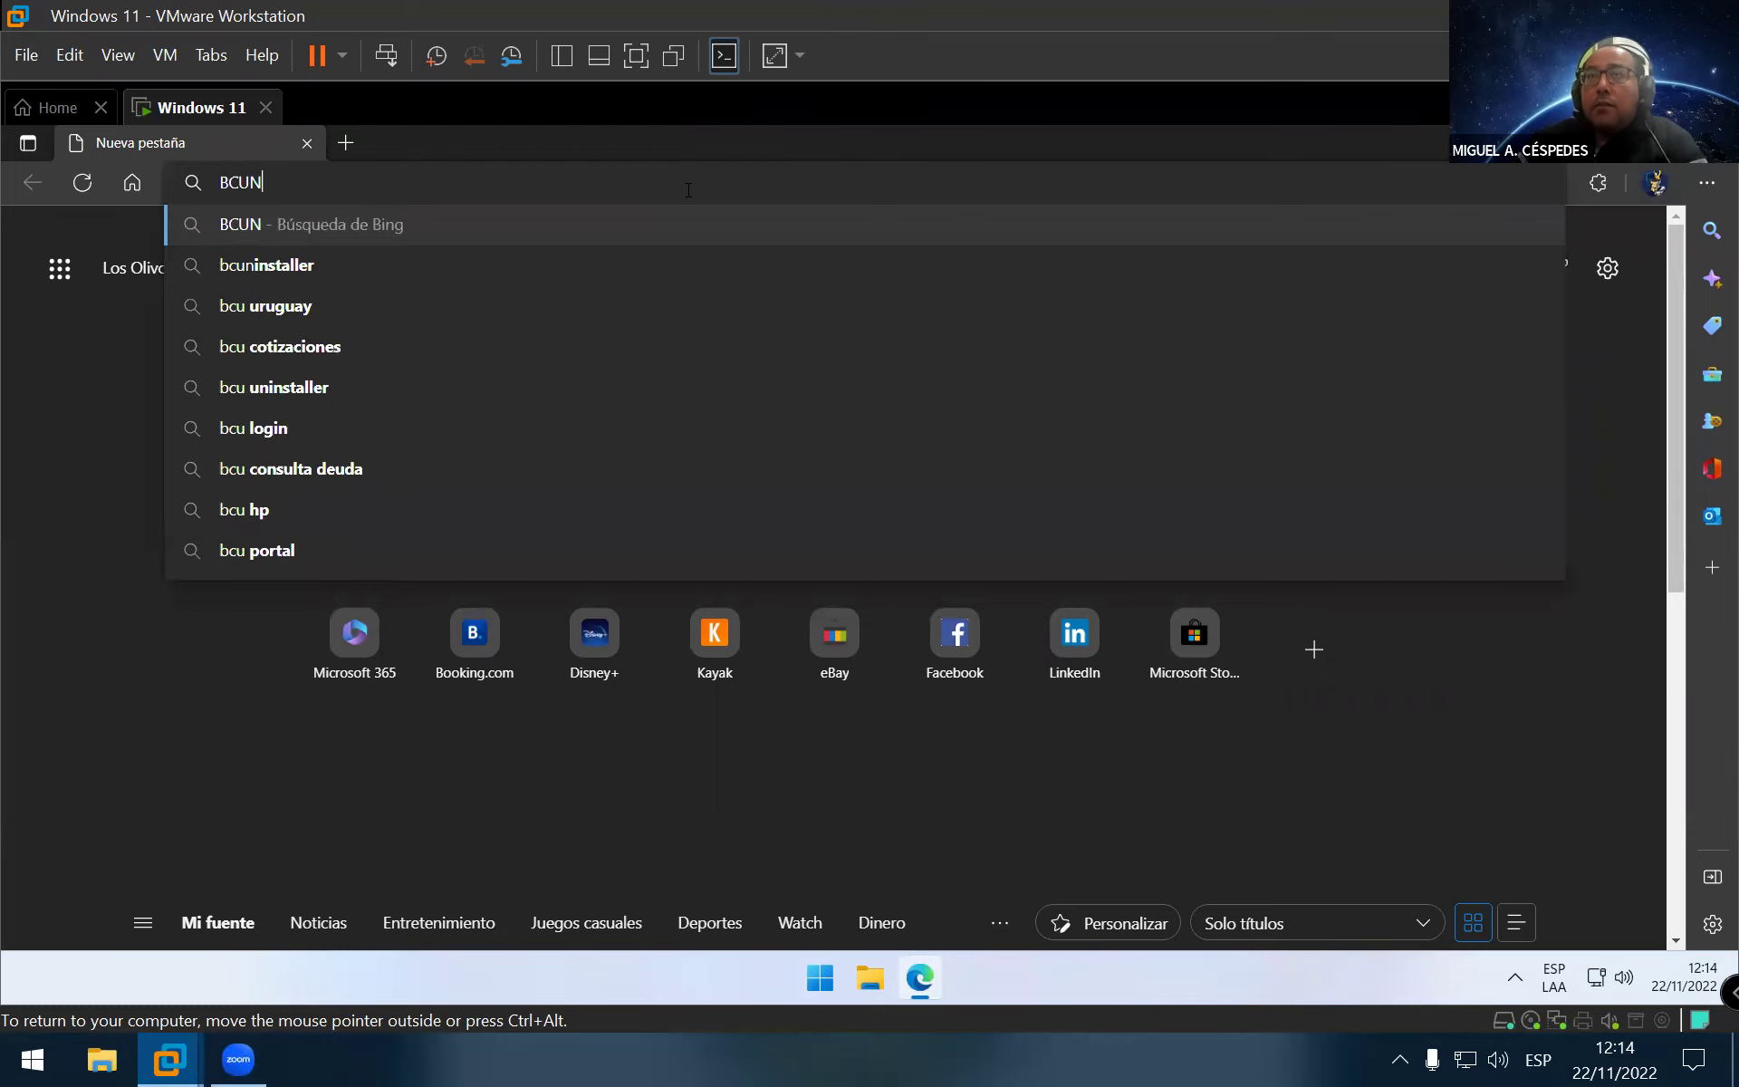
left_click(730, 266)
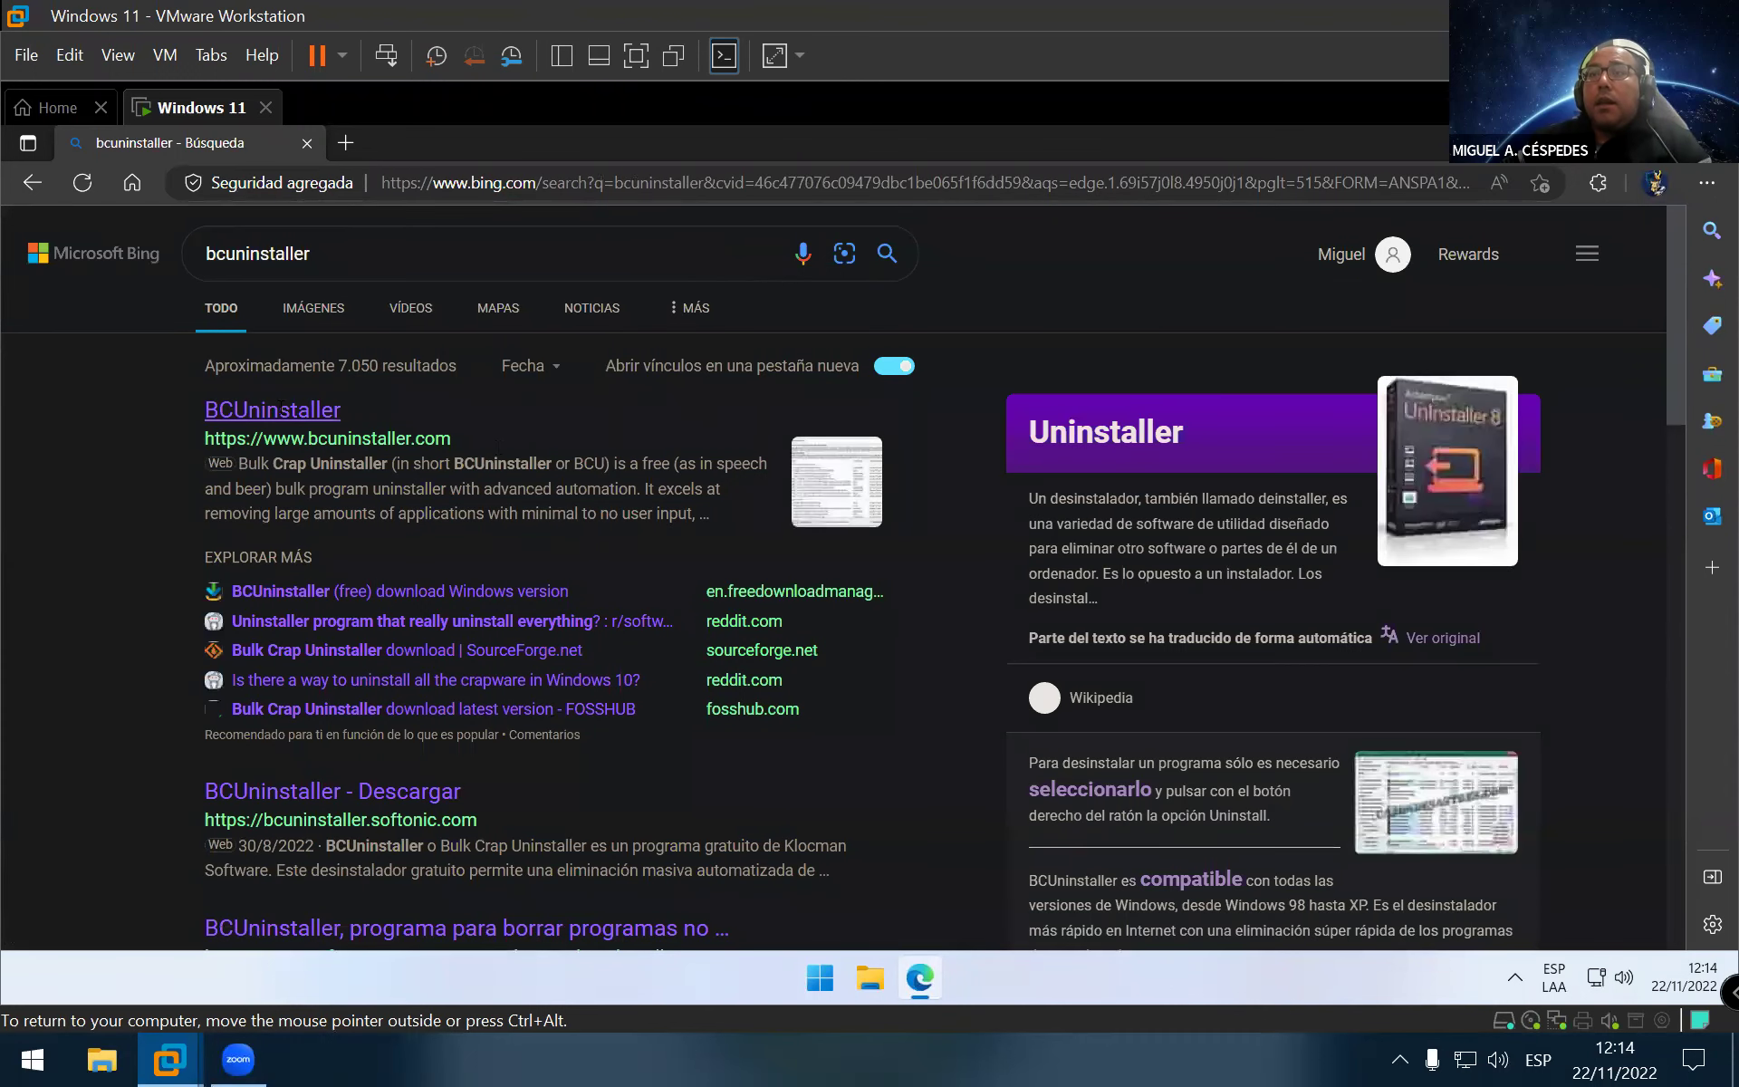
left_click(270, 410)
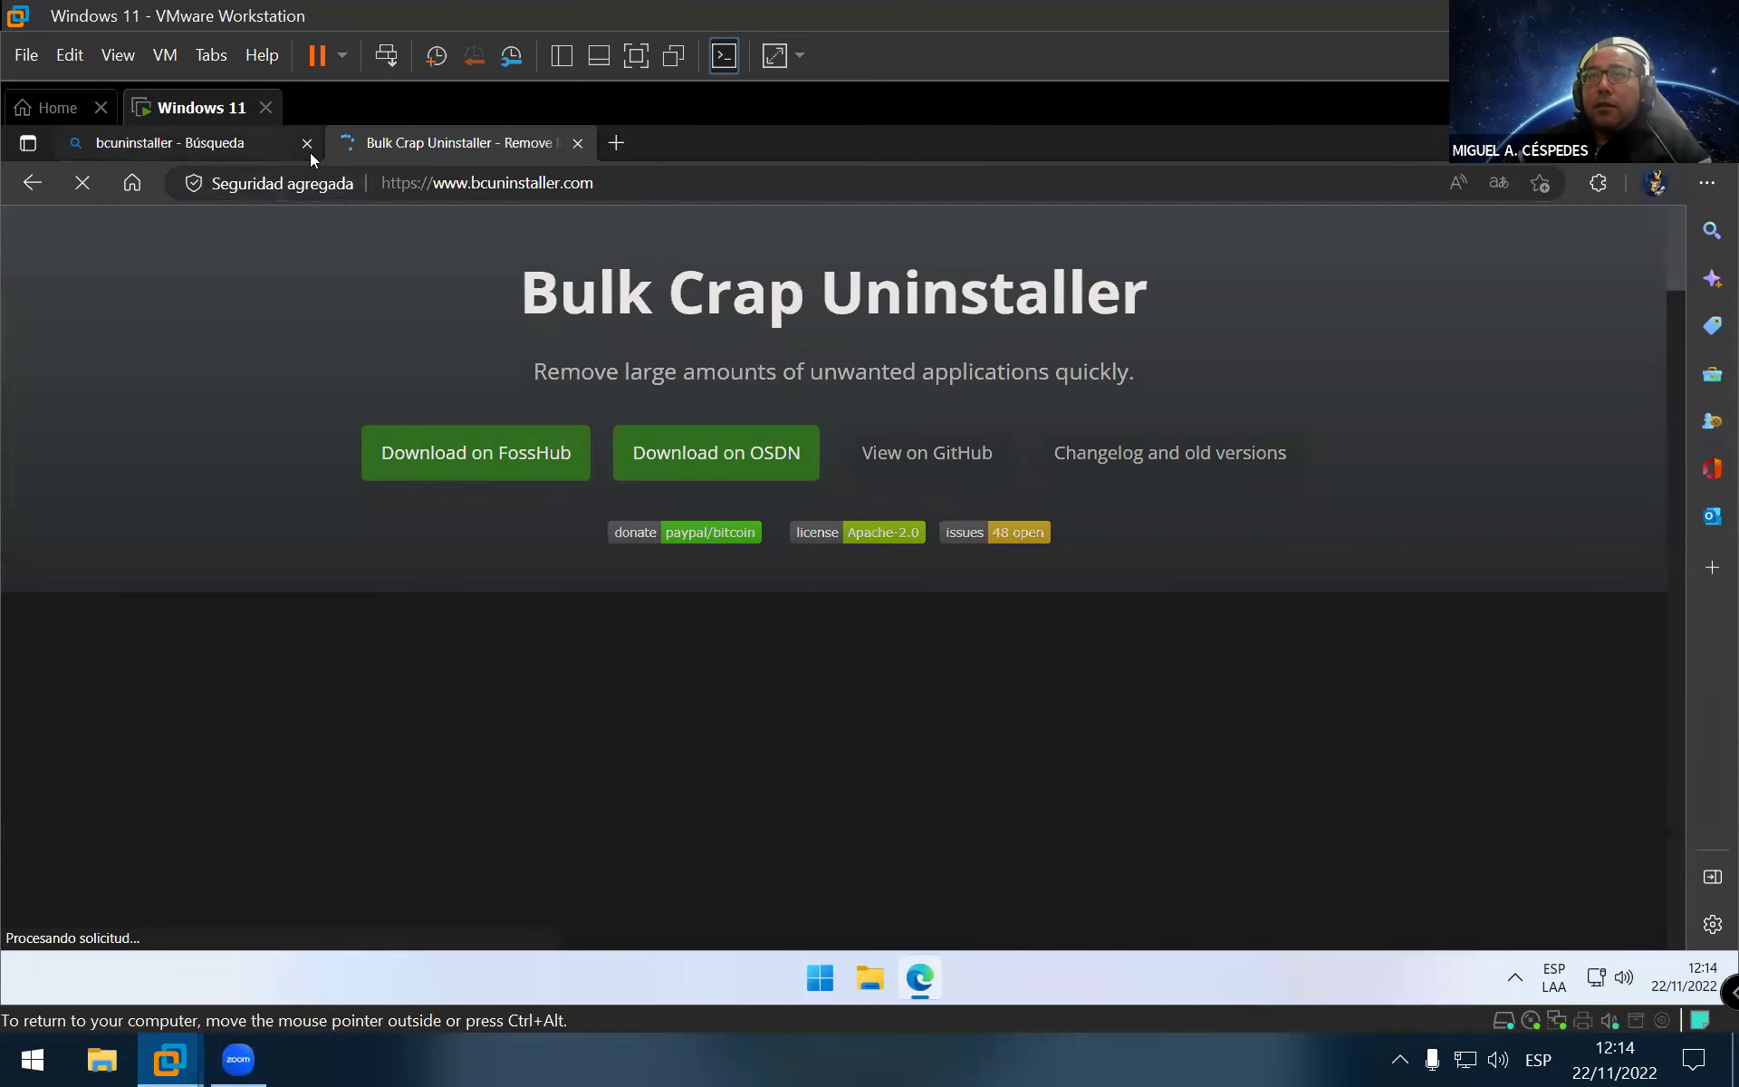
left_click(307, 142)
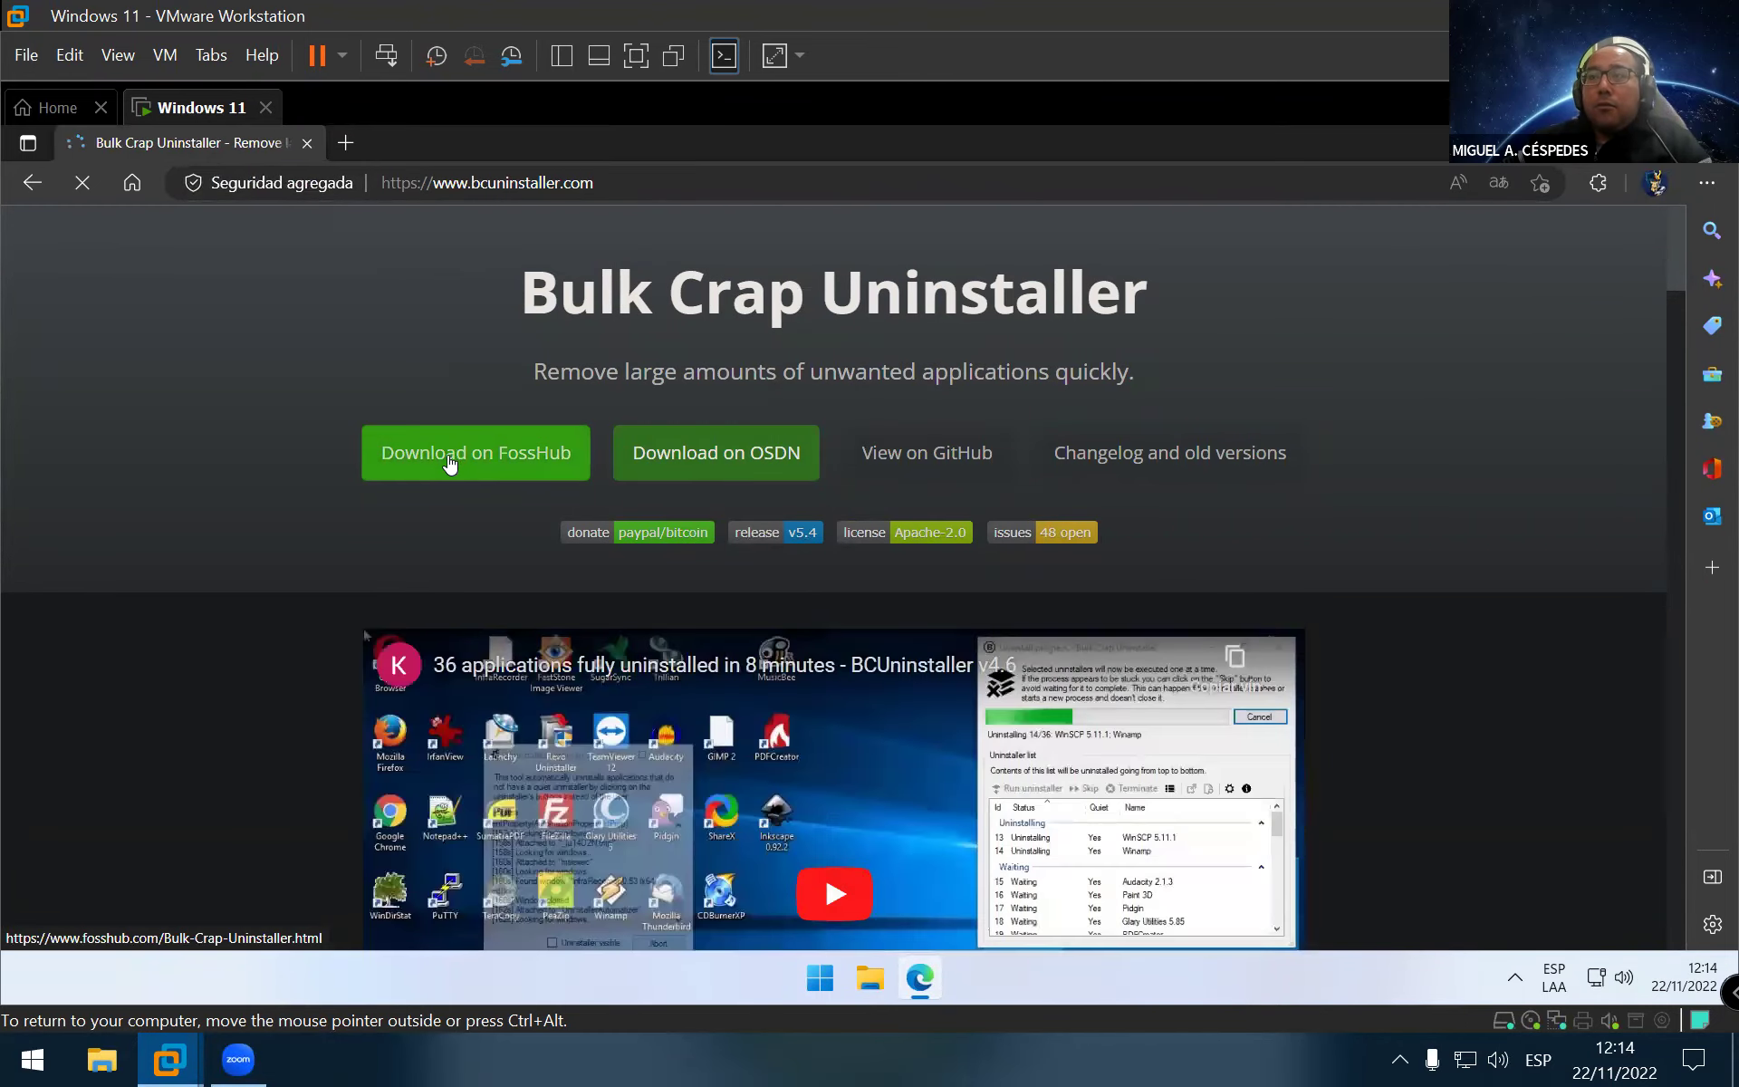
Download the BCUninstaller Installer and Portable version from its FossHub page
left_click(441, 459)
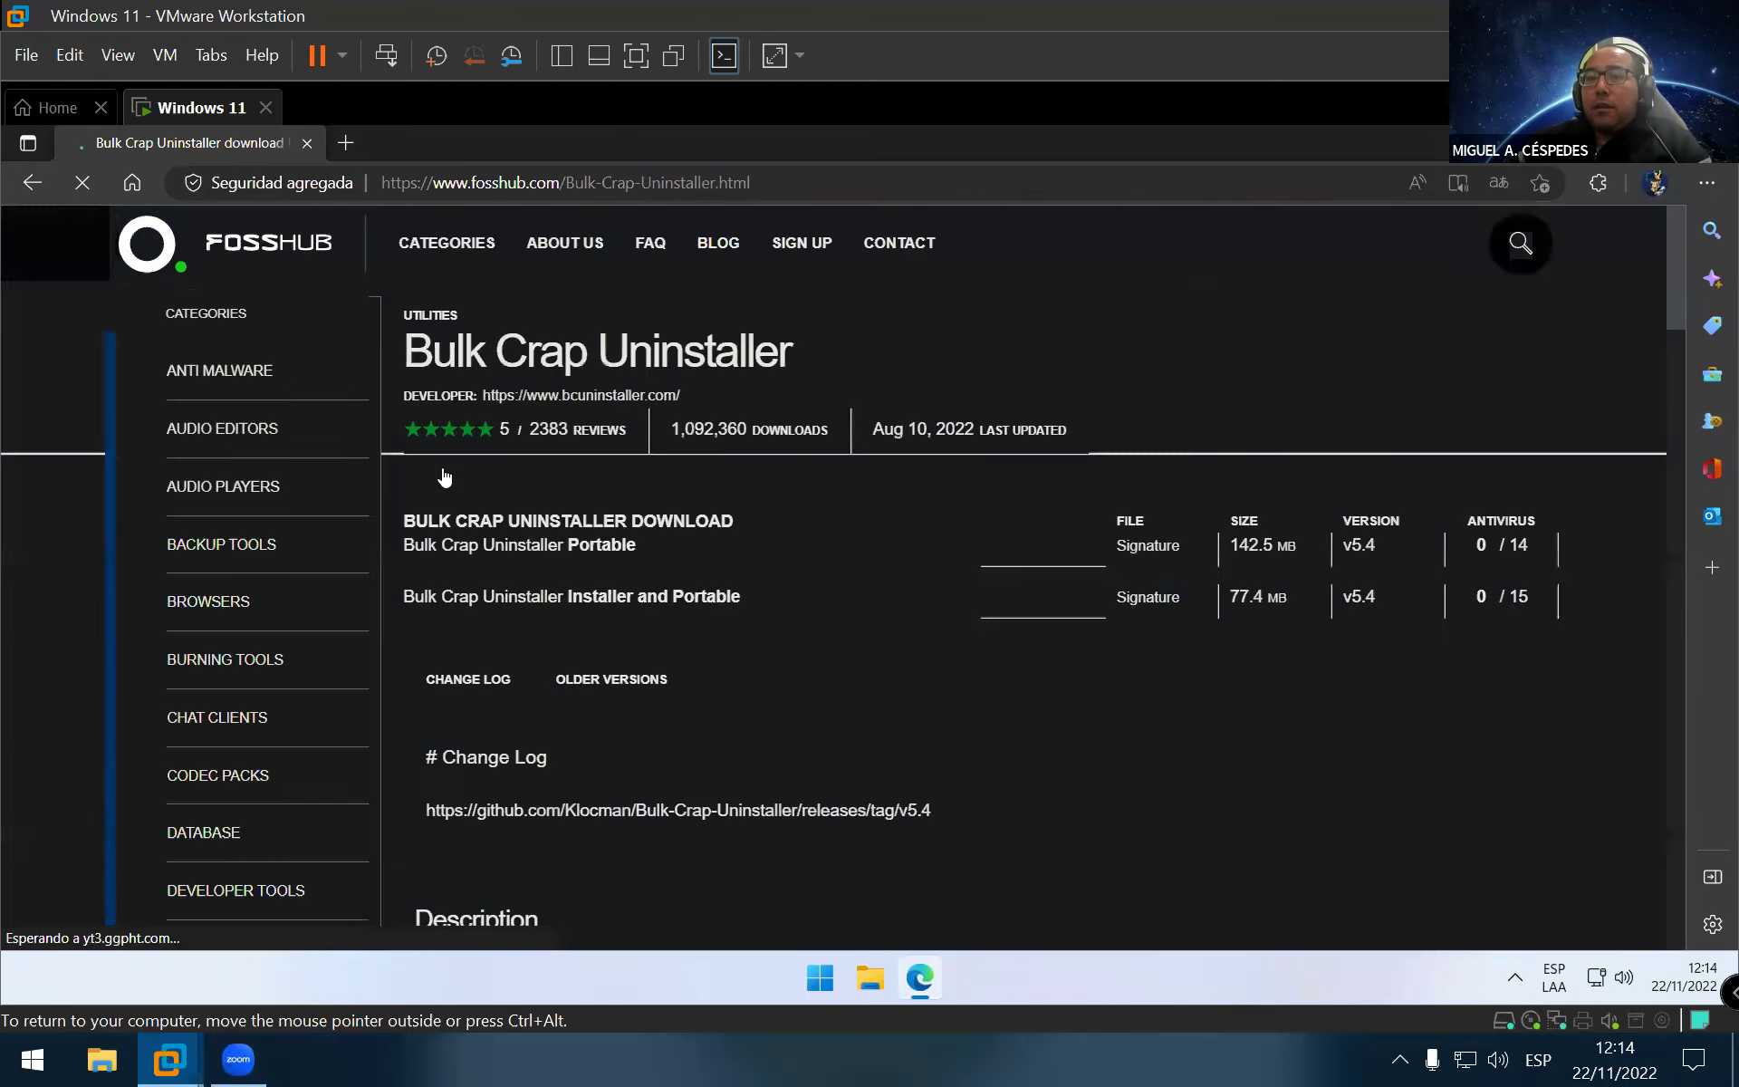
scroll(1145, 668, "down", 2)
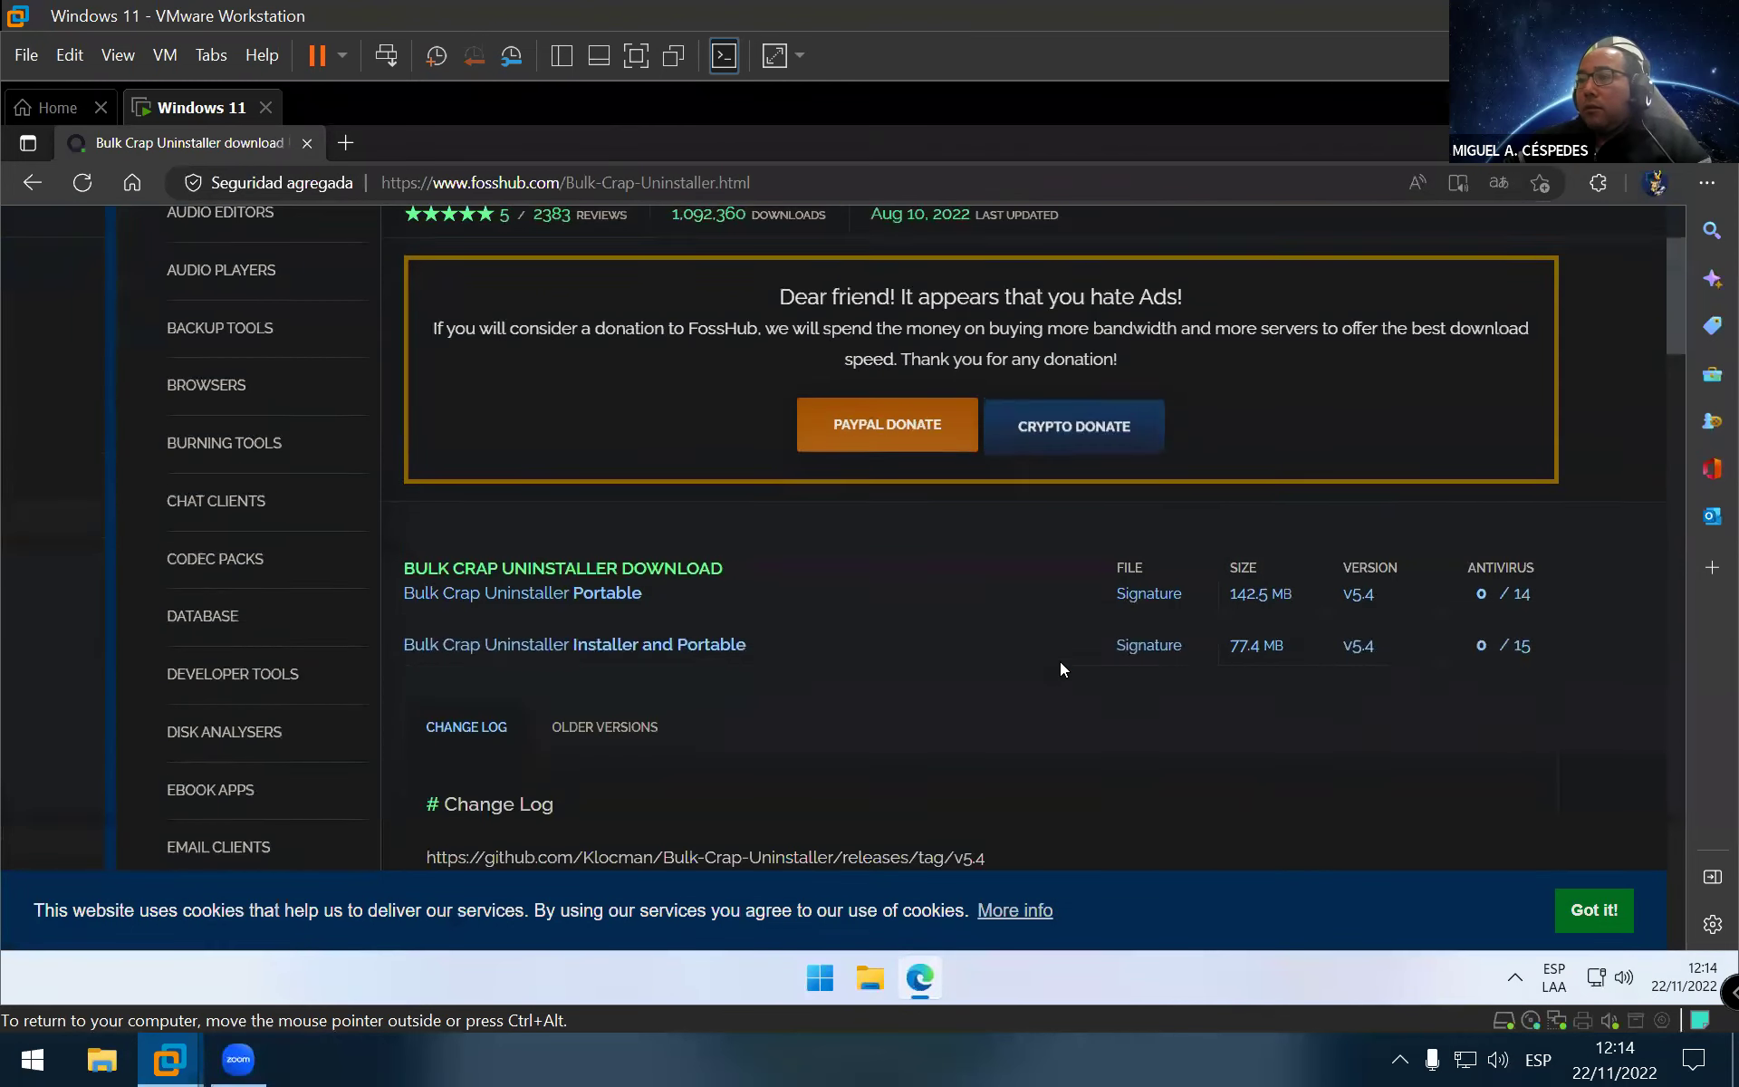
left_click(812, 637)
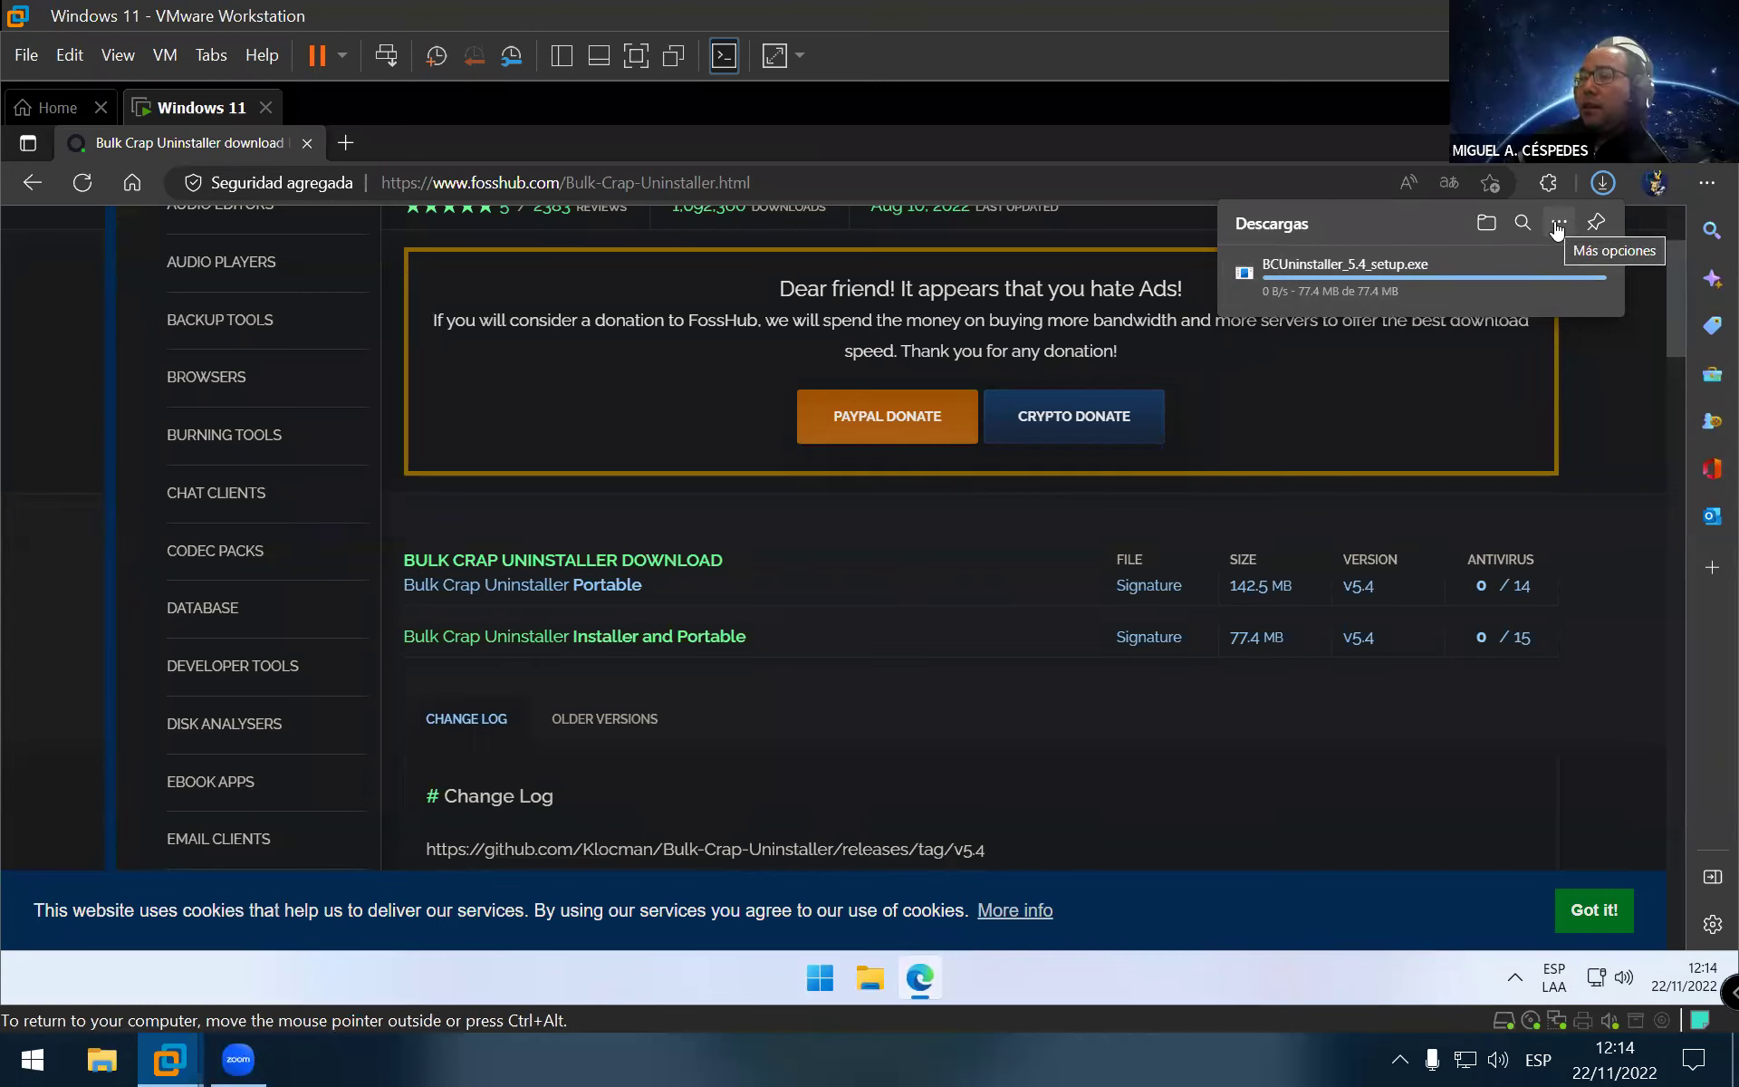
Clear all Edge download history and close the browser
left_click(1557, 227)
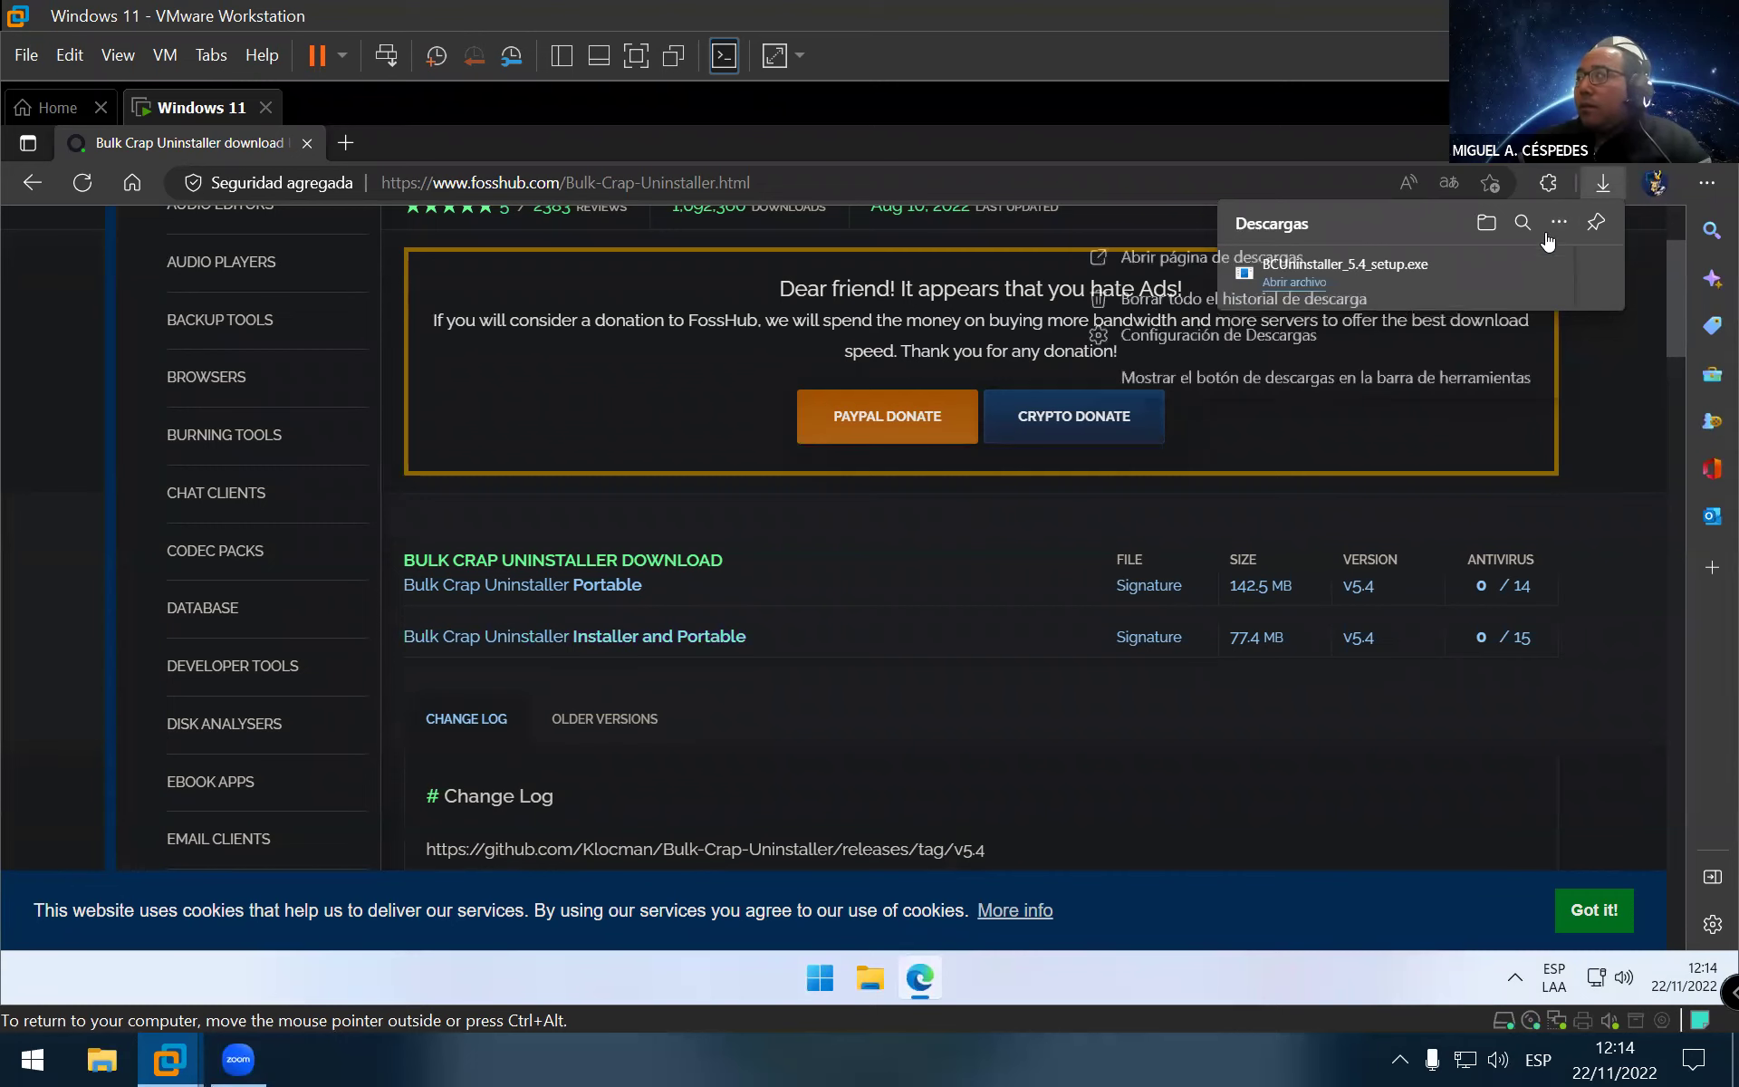
left_click(1466, 293)
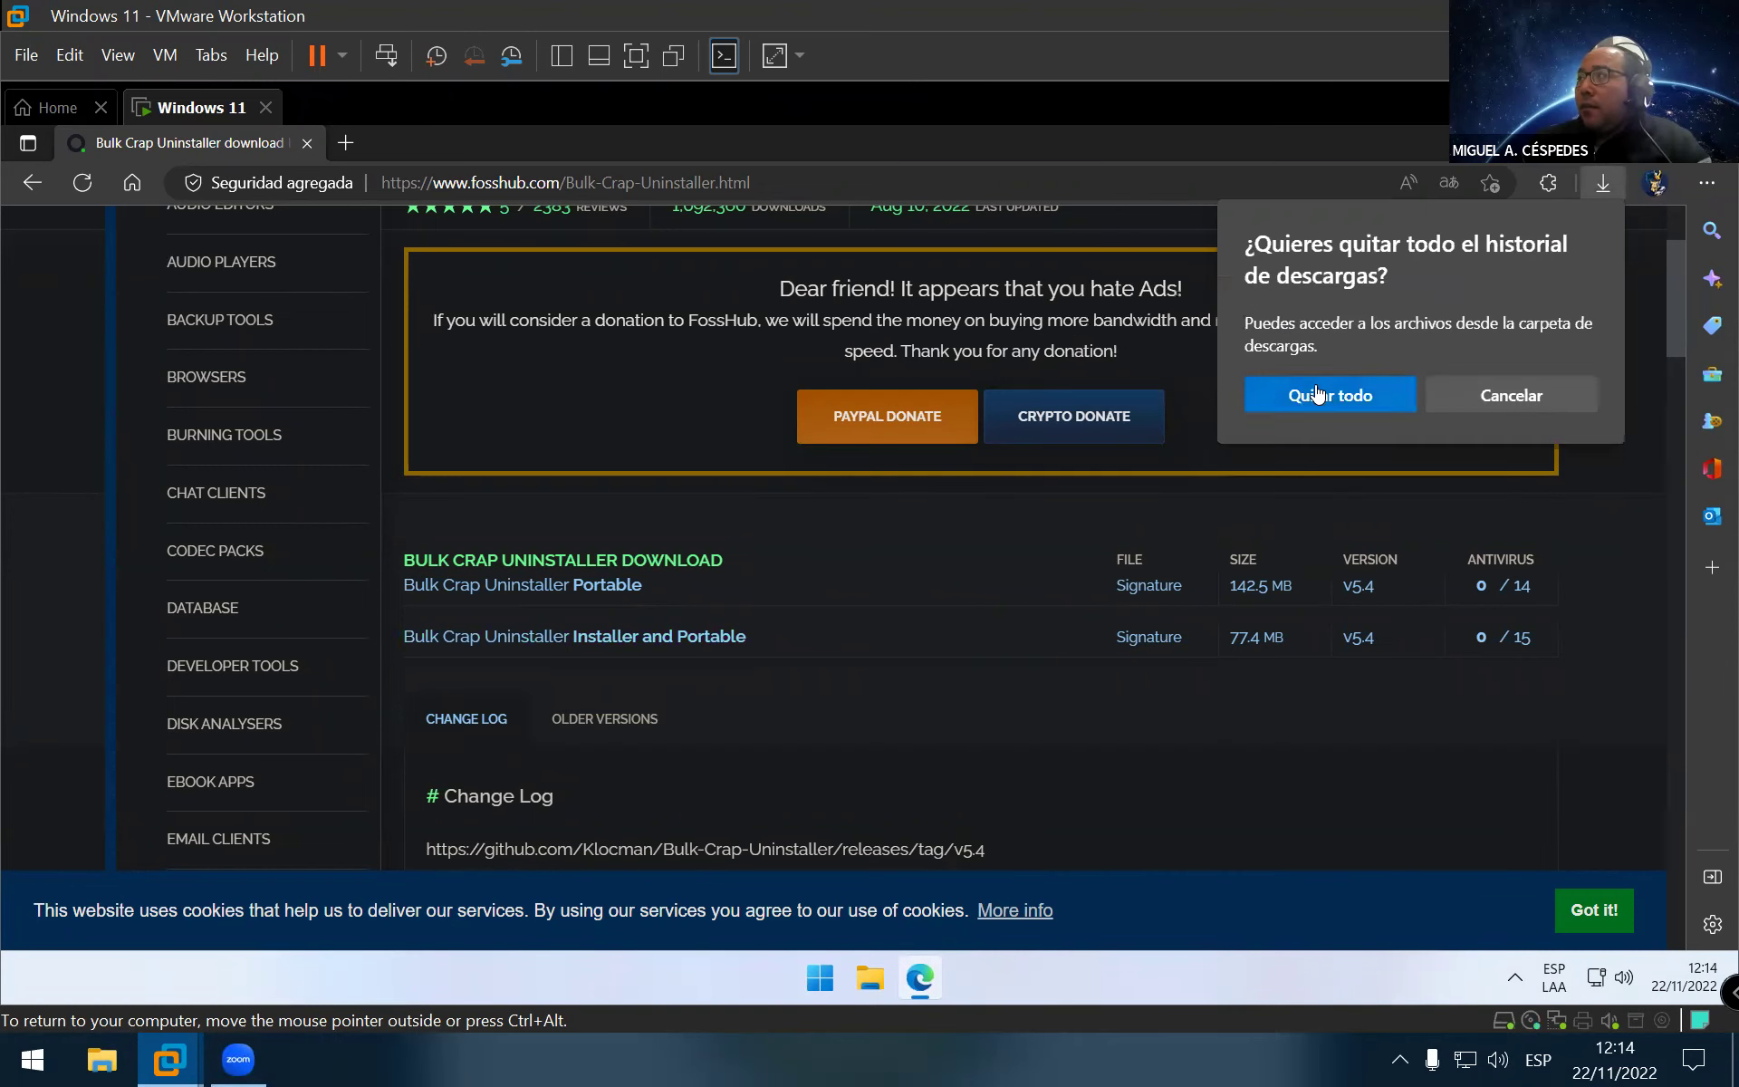
left_click(1322, 395)
key("Escape")
key("alt+F4")
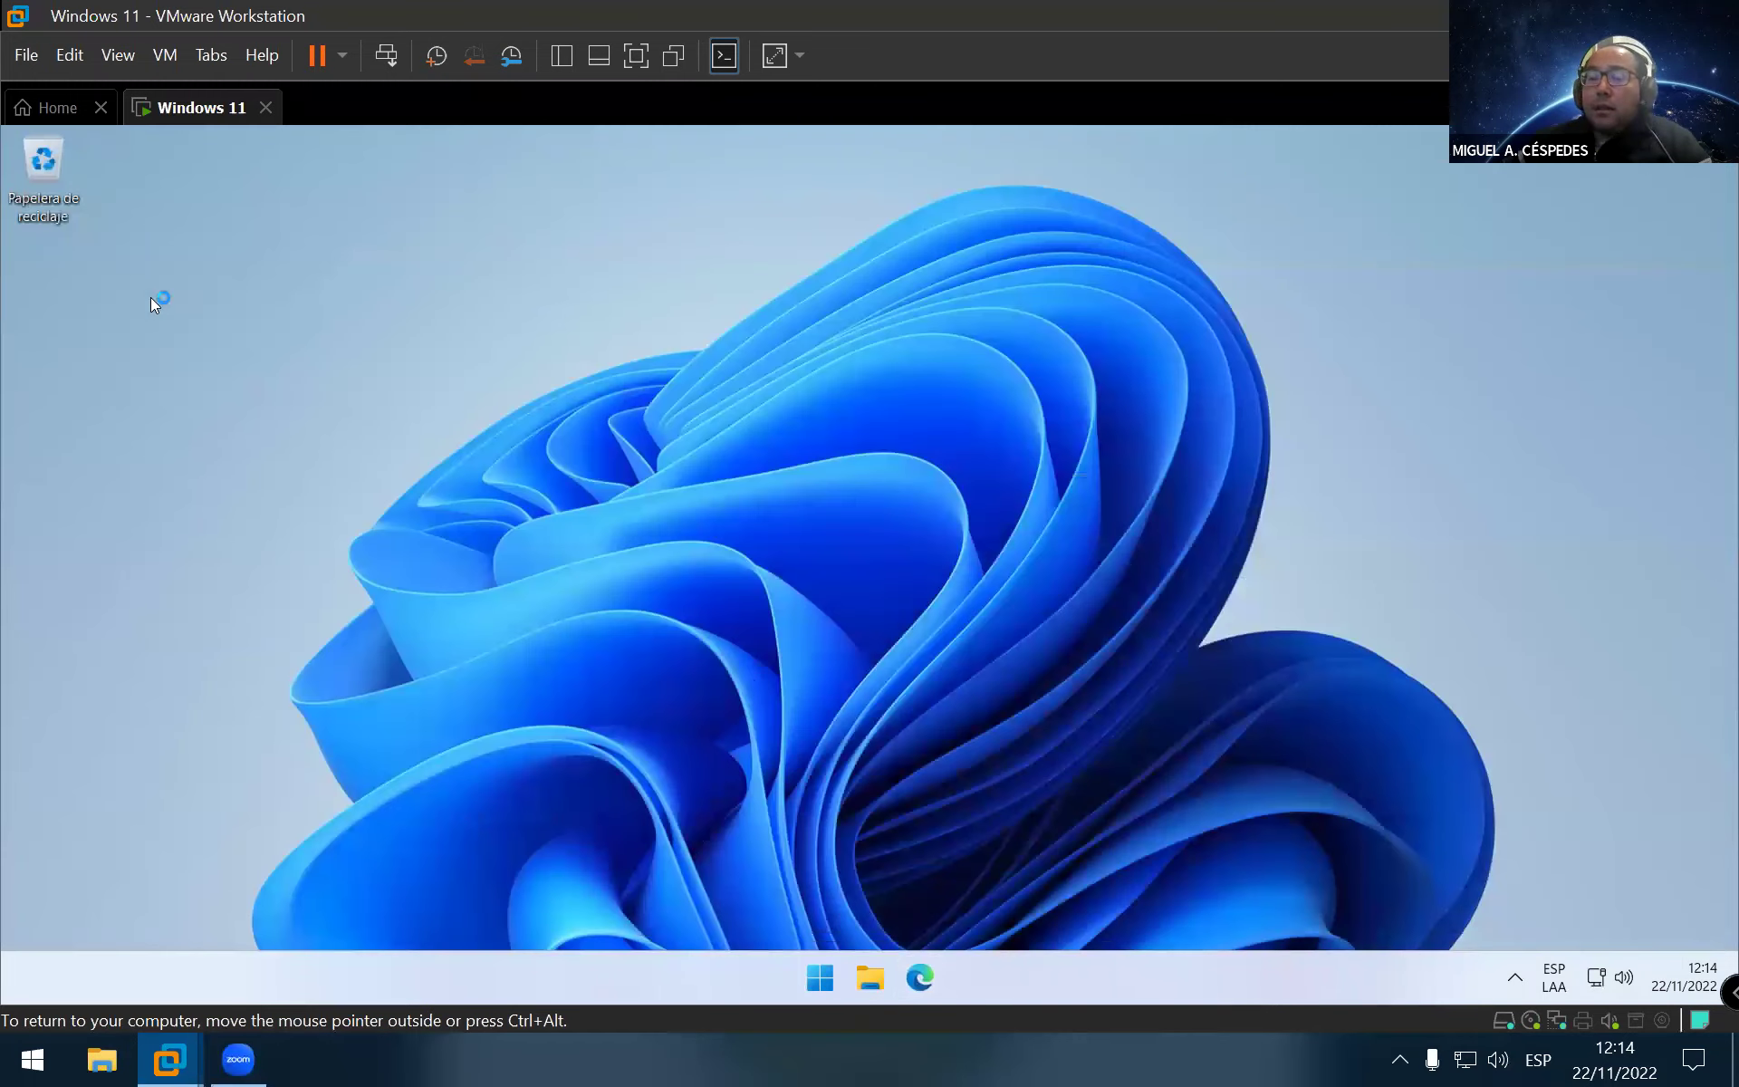
Set the desktop view to Iconos pequeños, then launch File Explorer from the taskbar
right_click(72, 165)
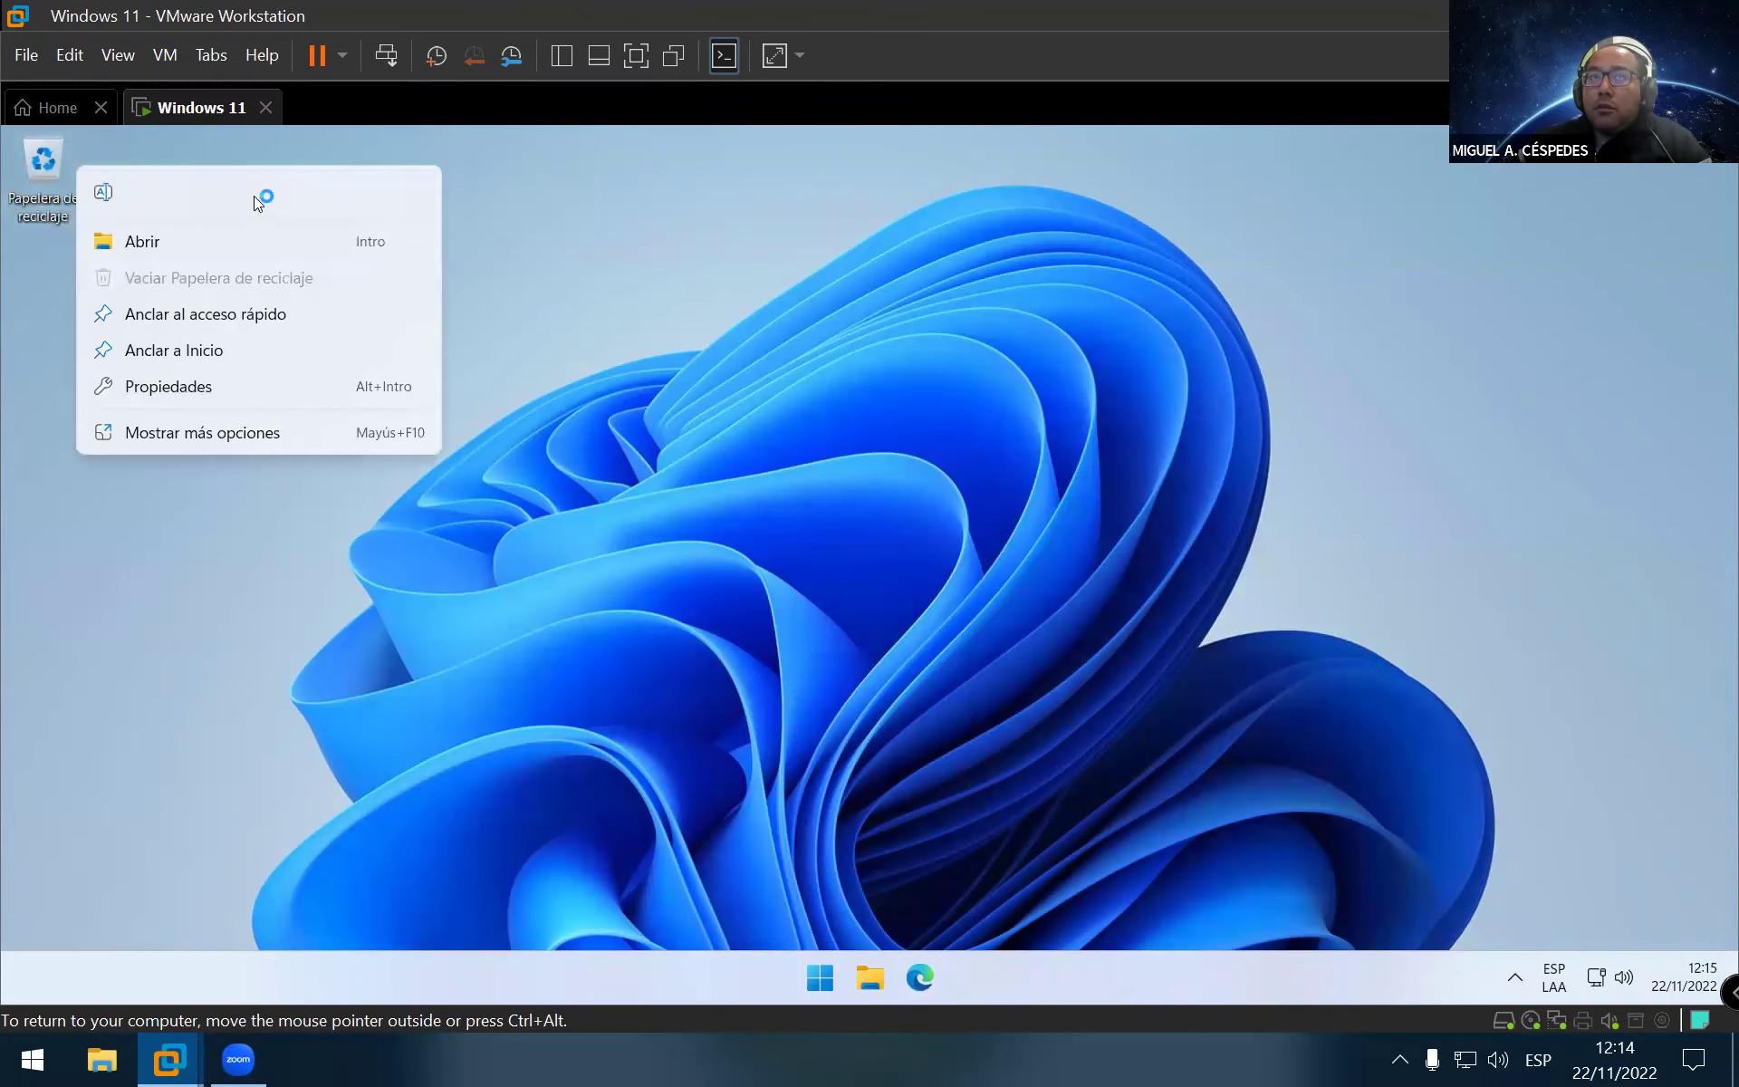
left_click(328, 148)
right_click(309, 189)
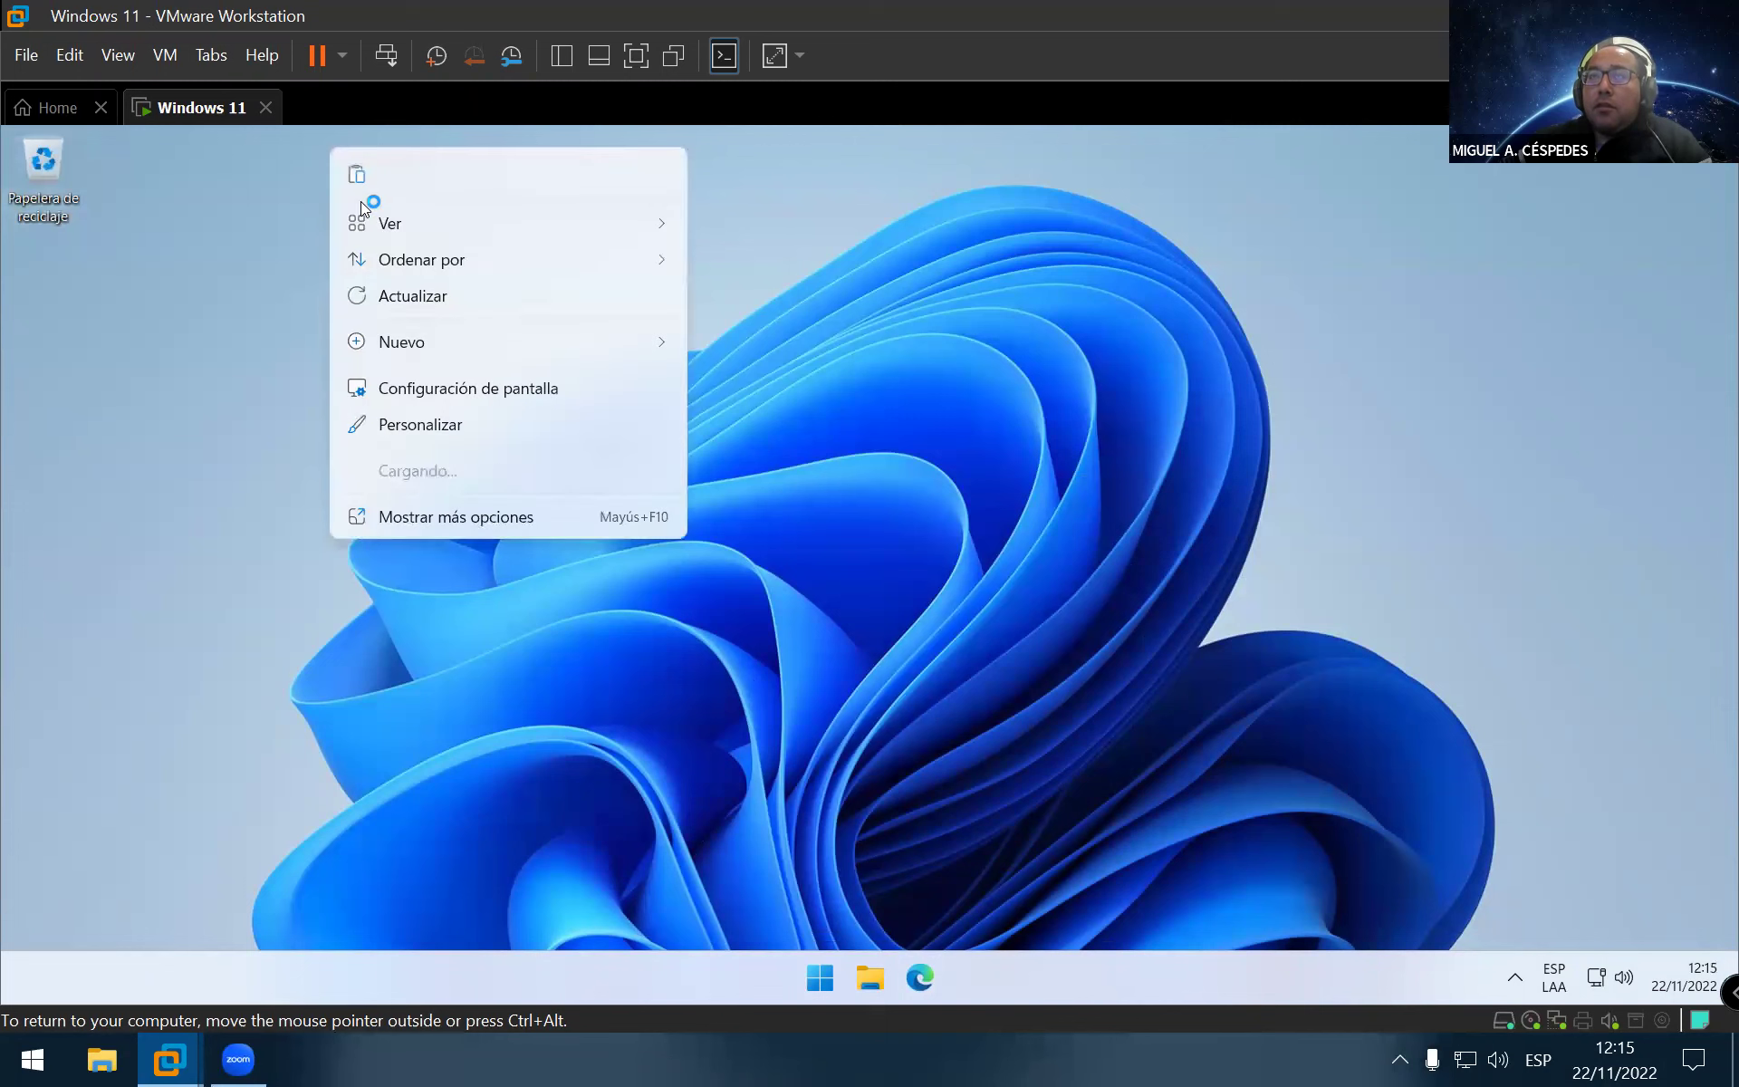
mouse_move(681, 263)
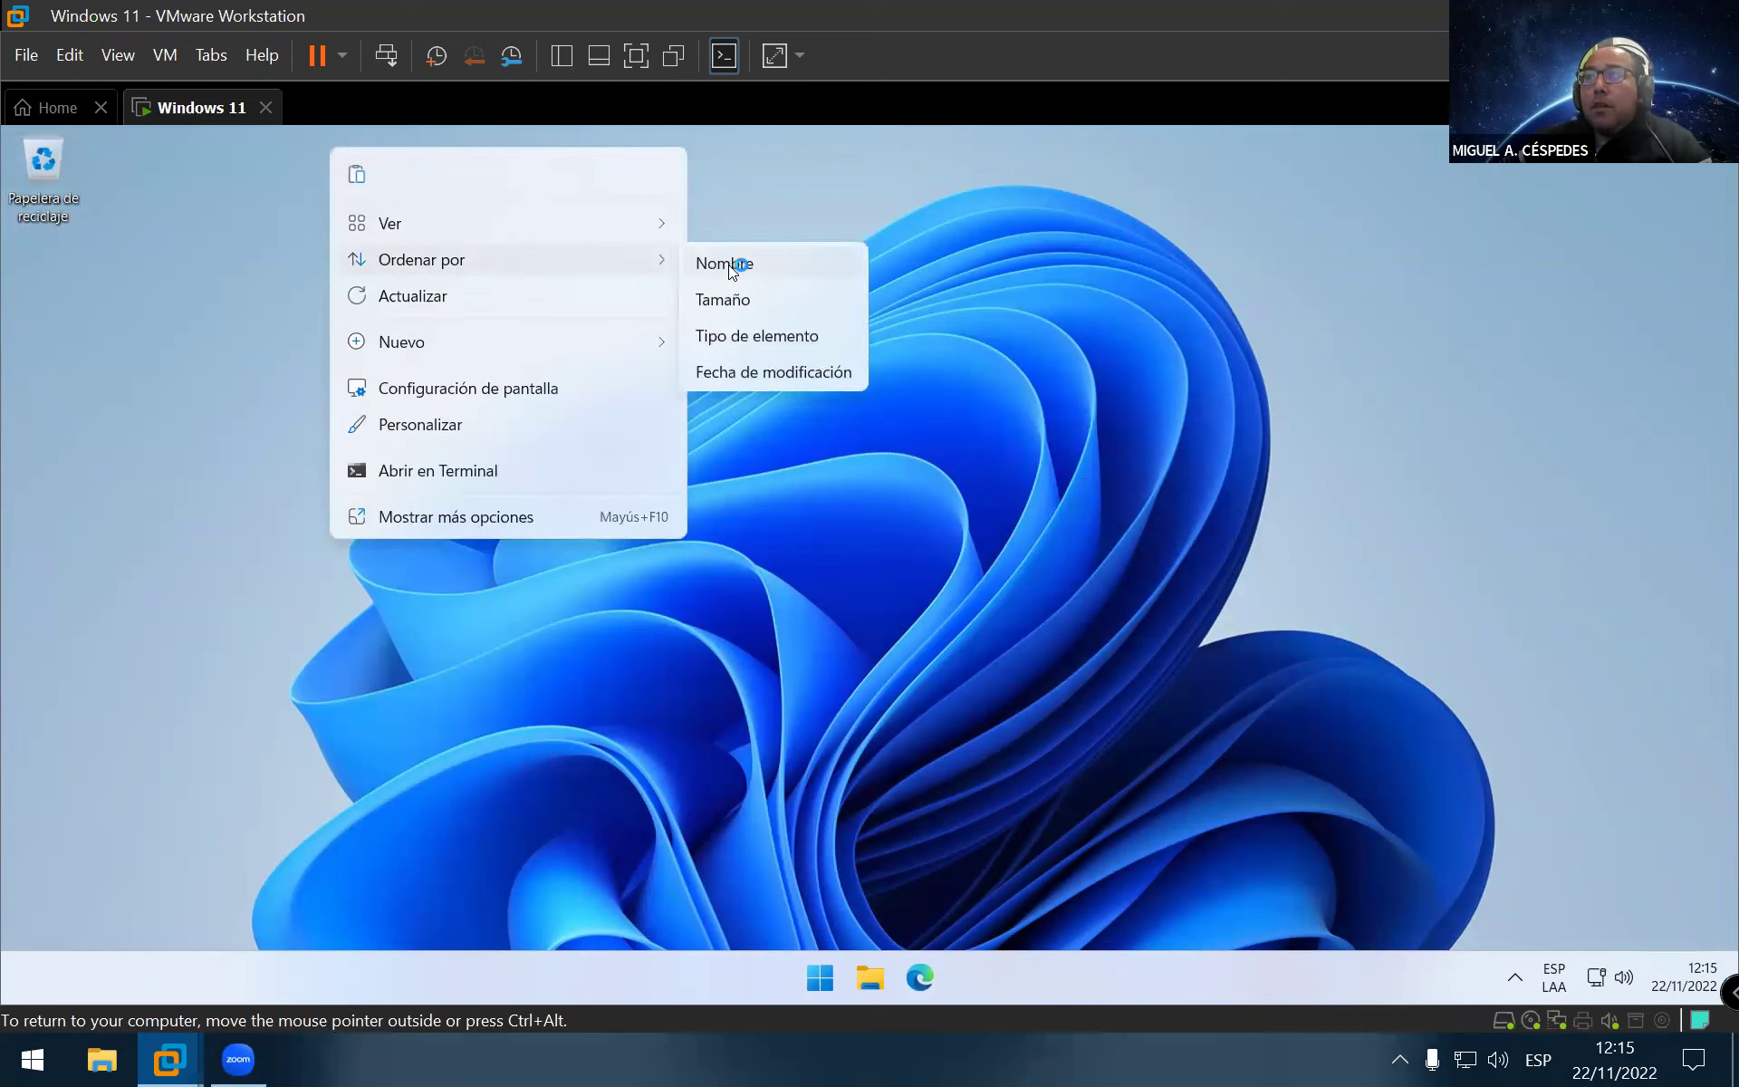
mouse_move(643, 223)
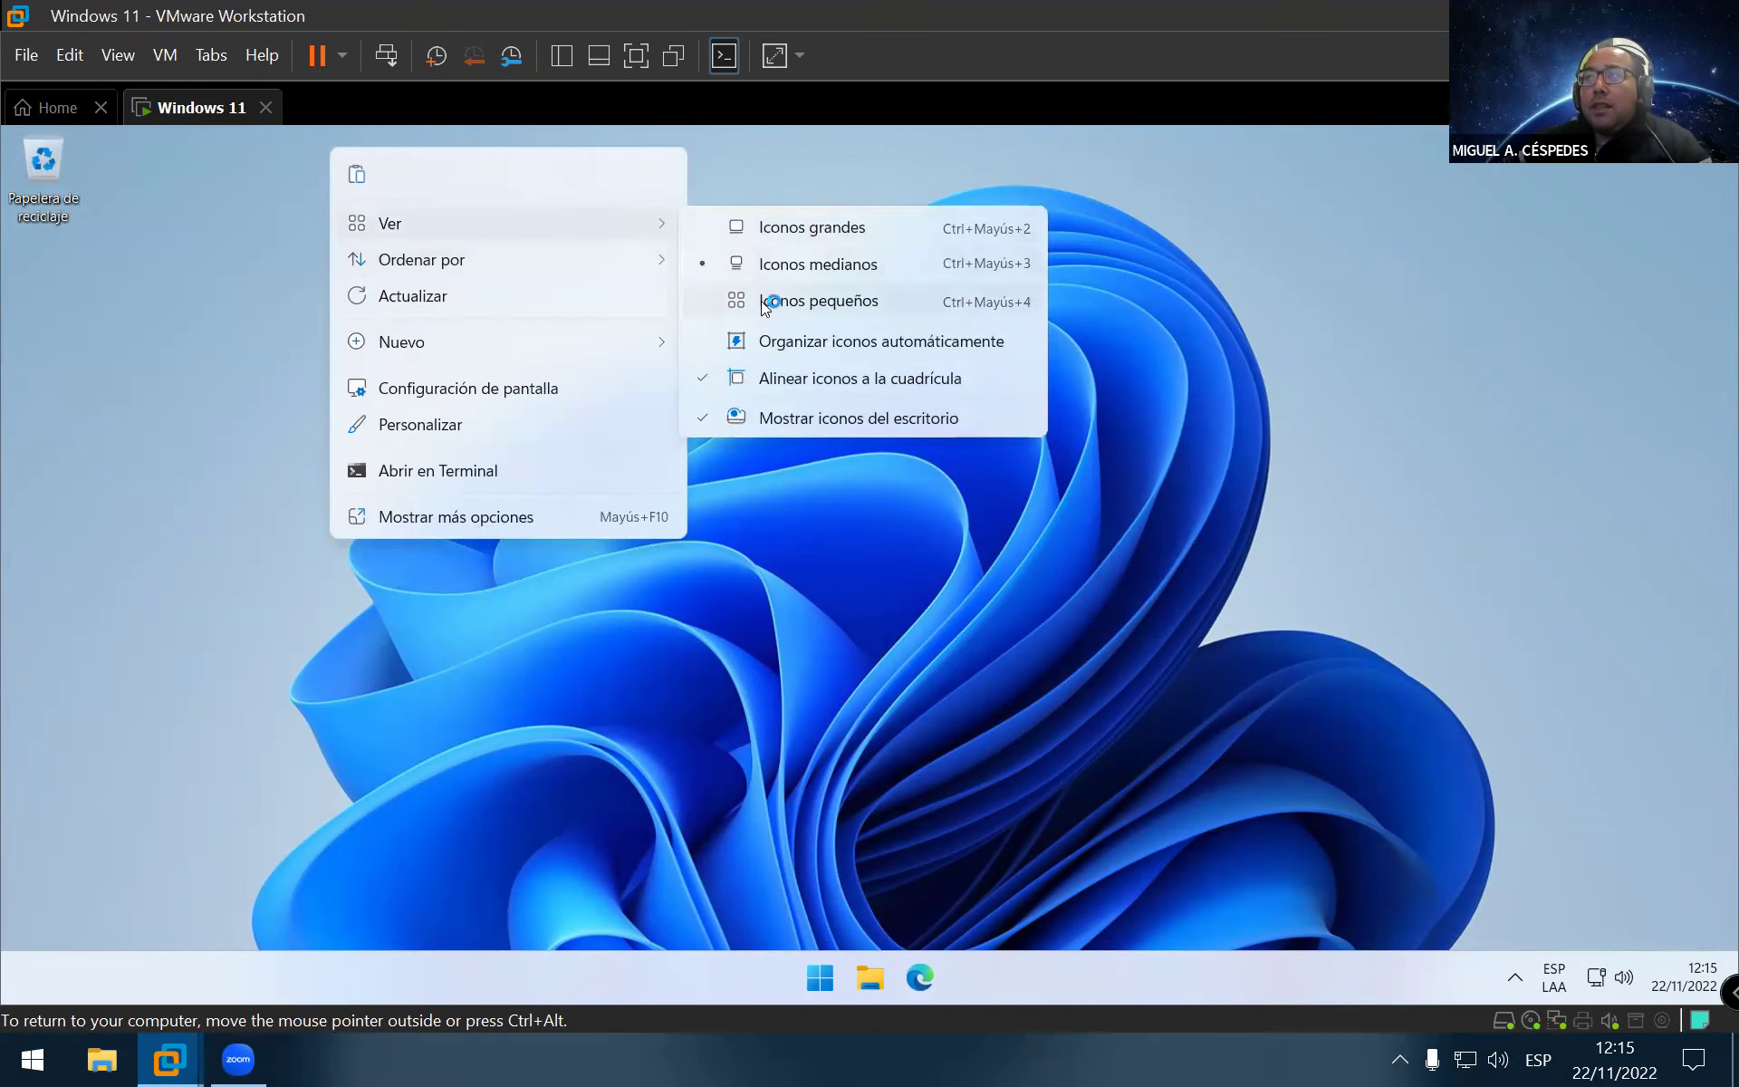
left_click(760, 301)
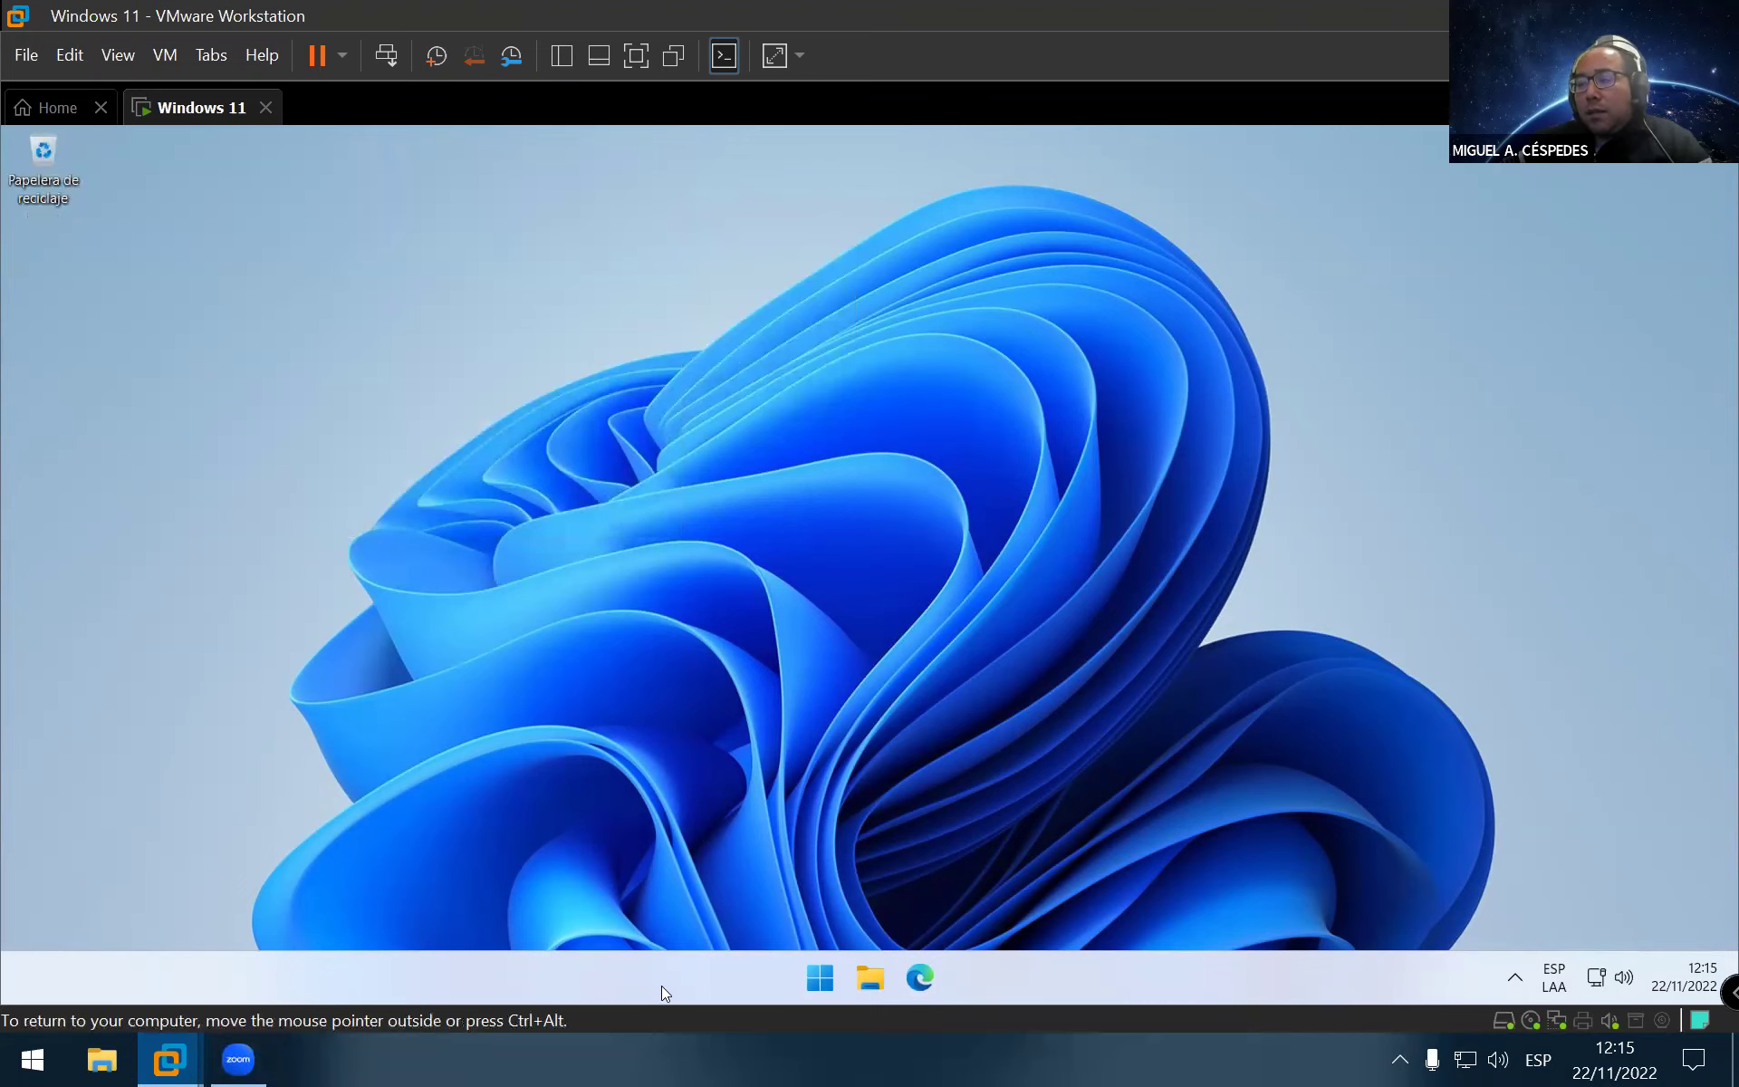
left_click(848, 986)
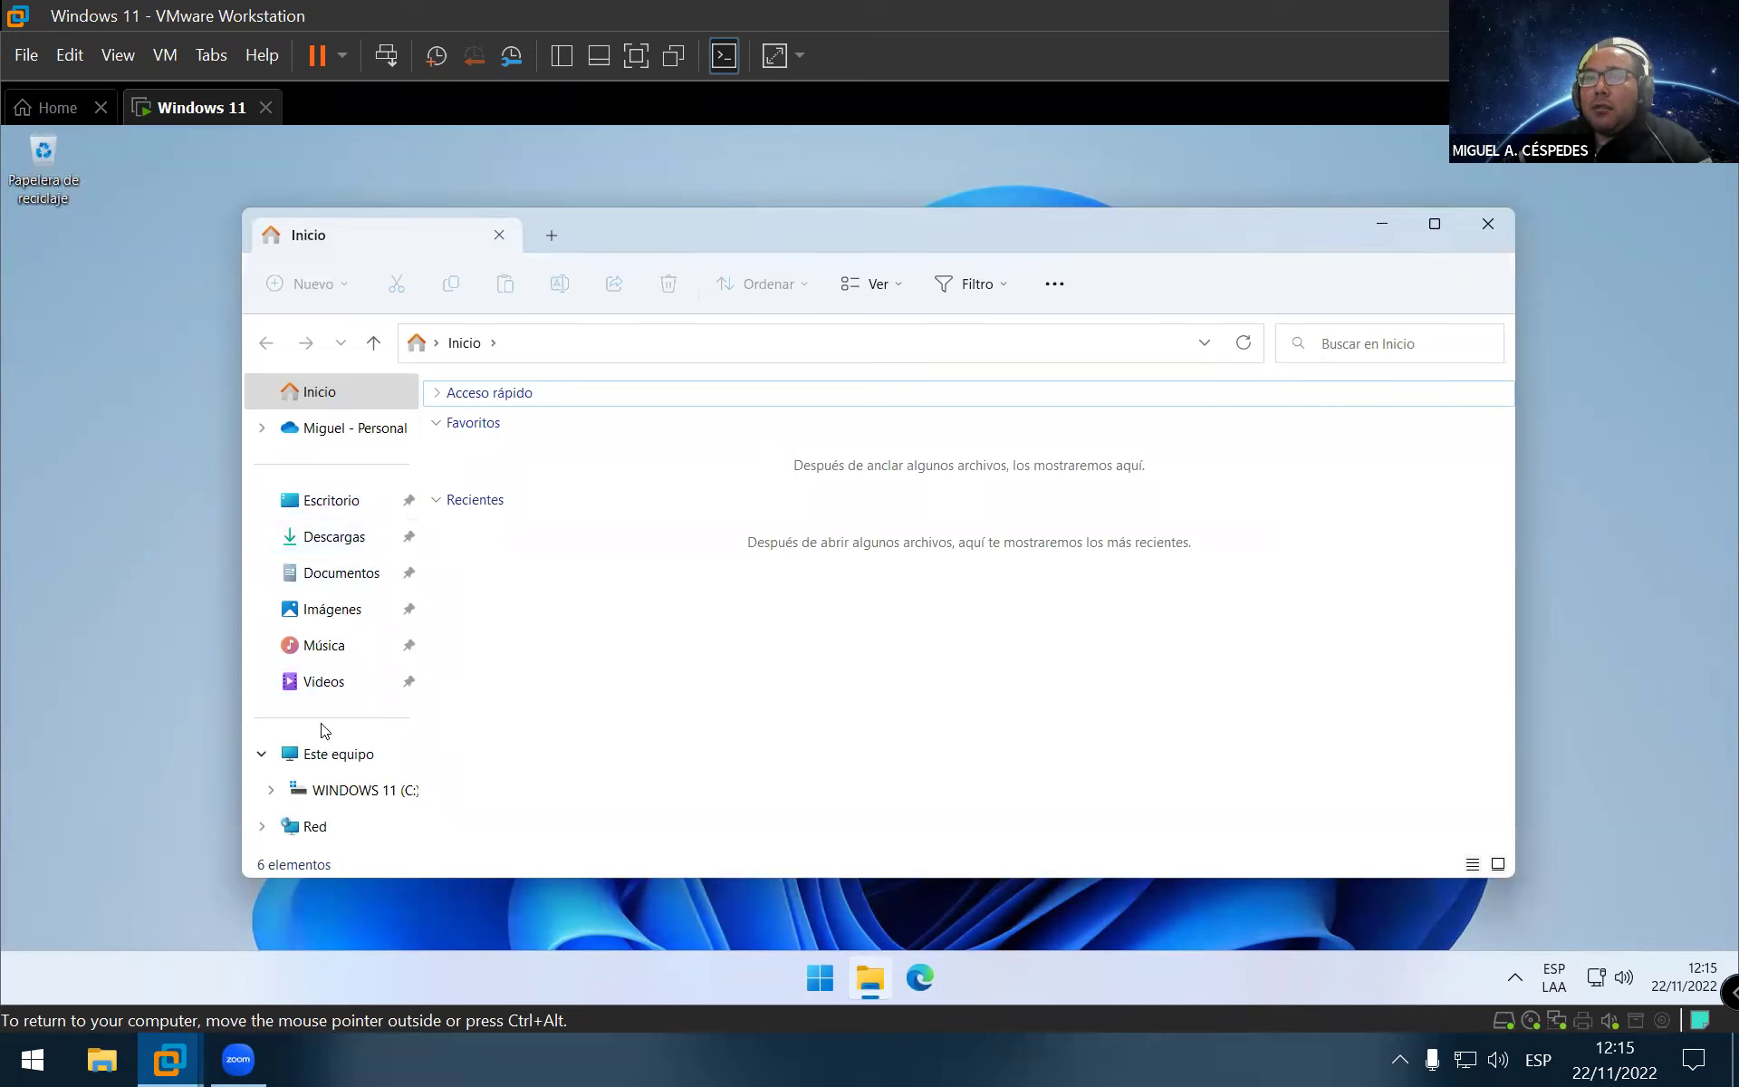
Go to Descargas via Este equipo and drag BCUninstaller_5.4_setup onto the desktop
left_click(311, 757)
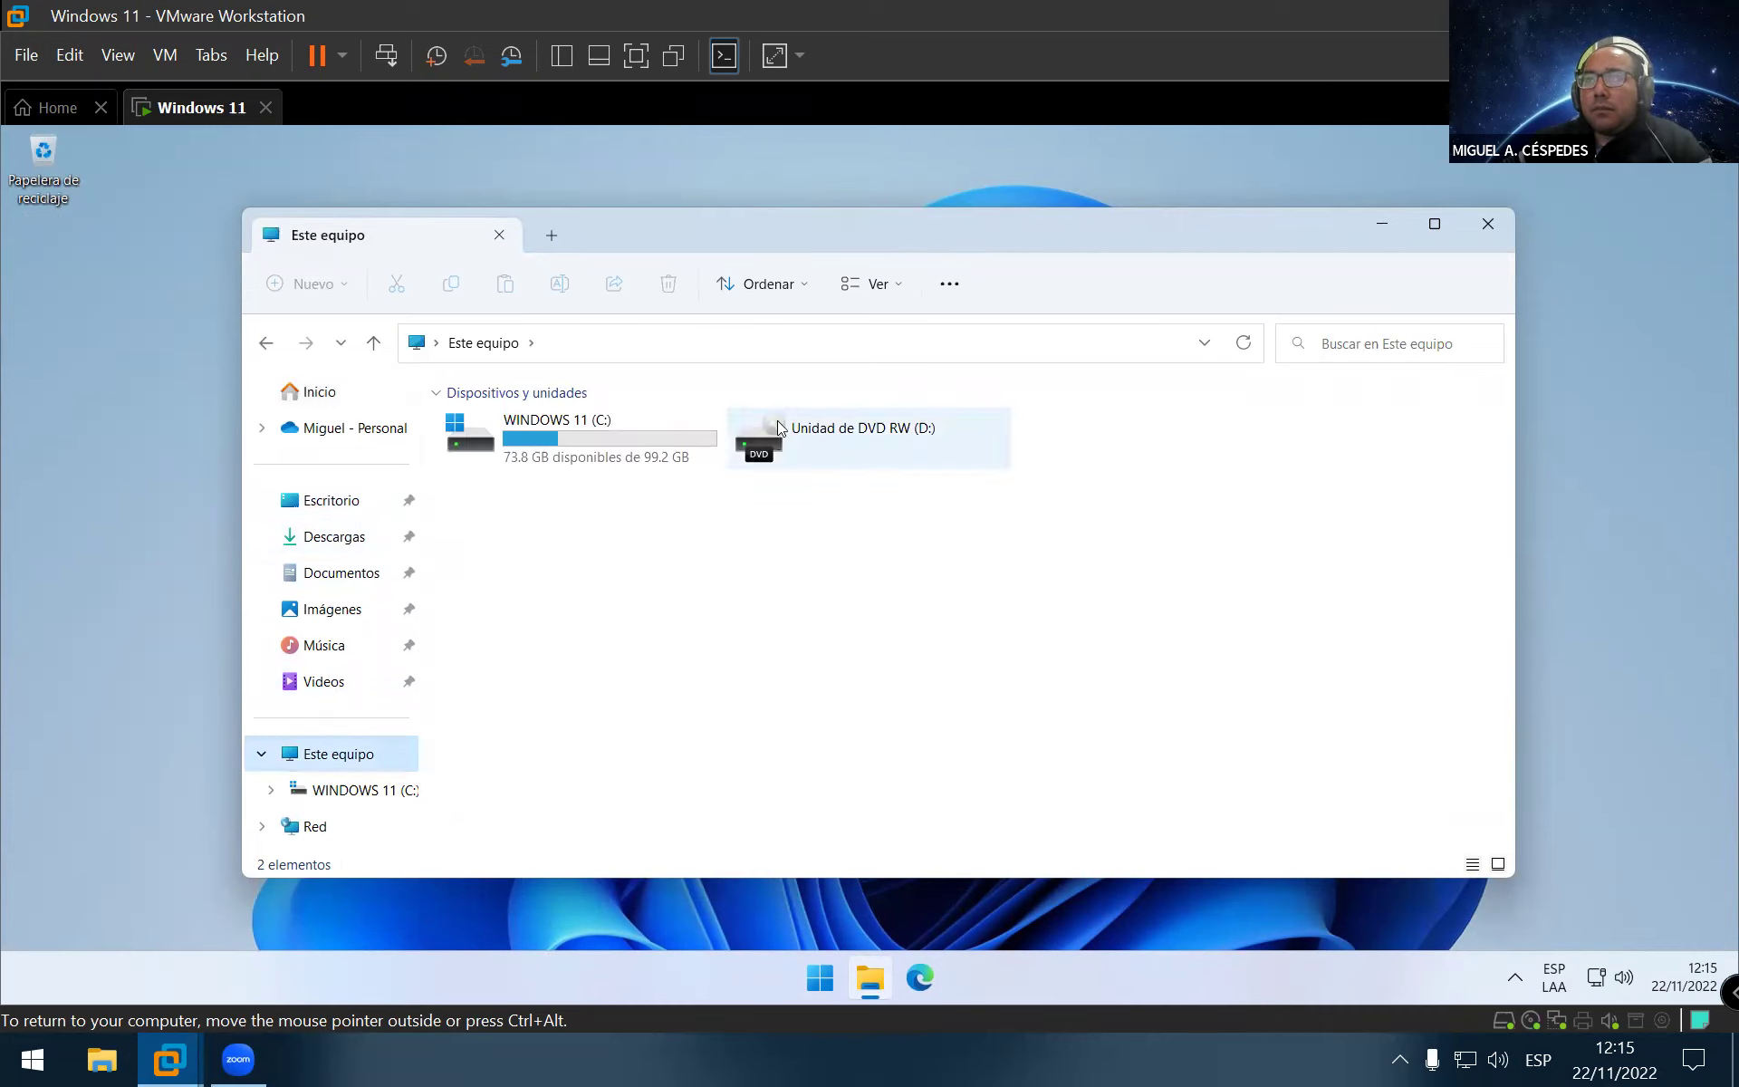
left_click(362, 546)
left_click(567, 464)
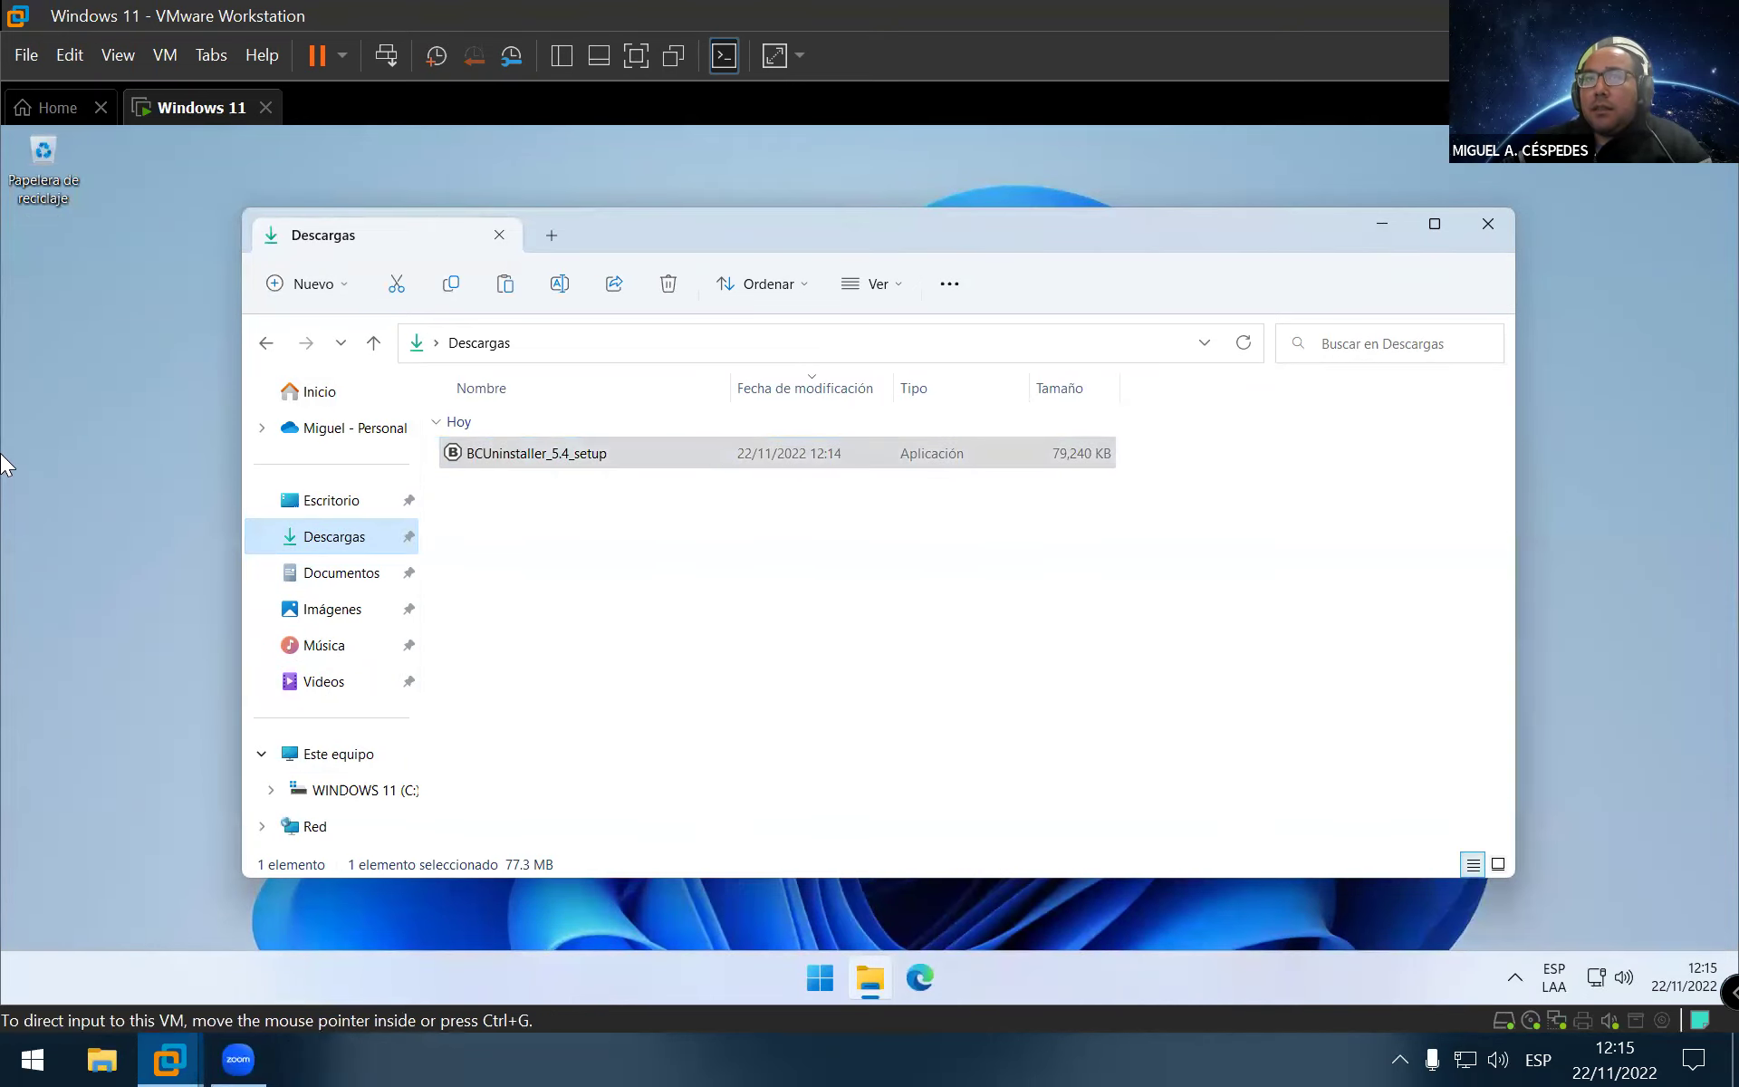
left_click_drag(522, 460, 136, 438)
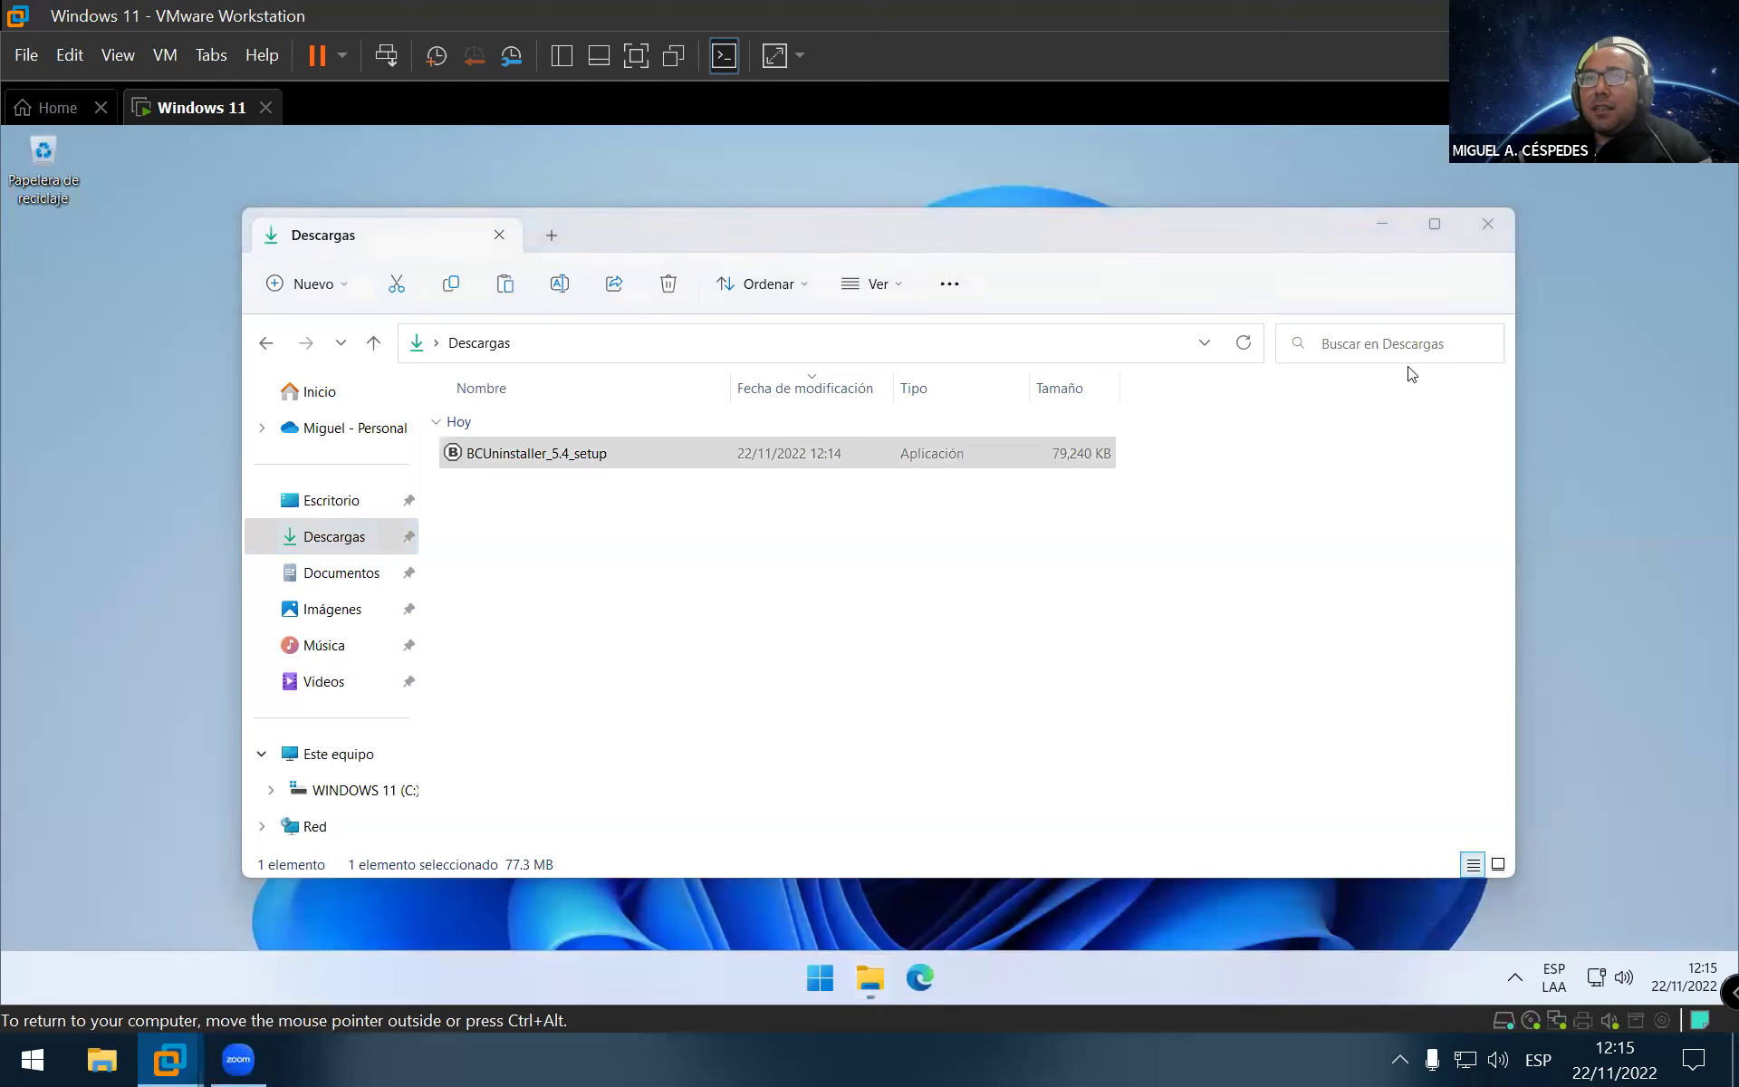
Place the setup icon at the desktop's left edge and run it as administrator, allowing UAC
left_click(1488, 224)
left_click_drag(130, 446, 47, 425)
right_click(49, 433)
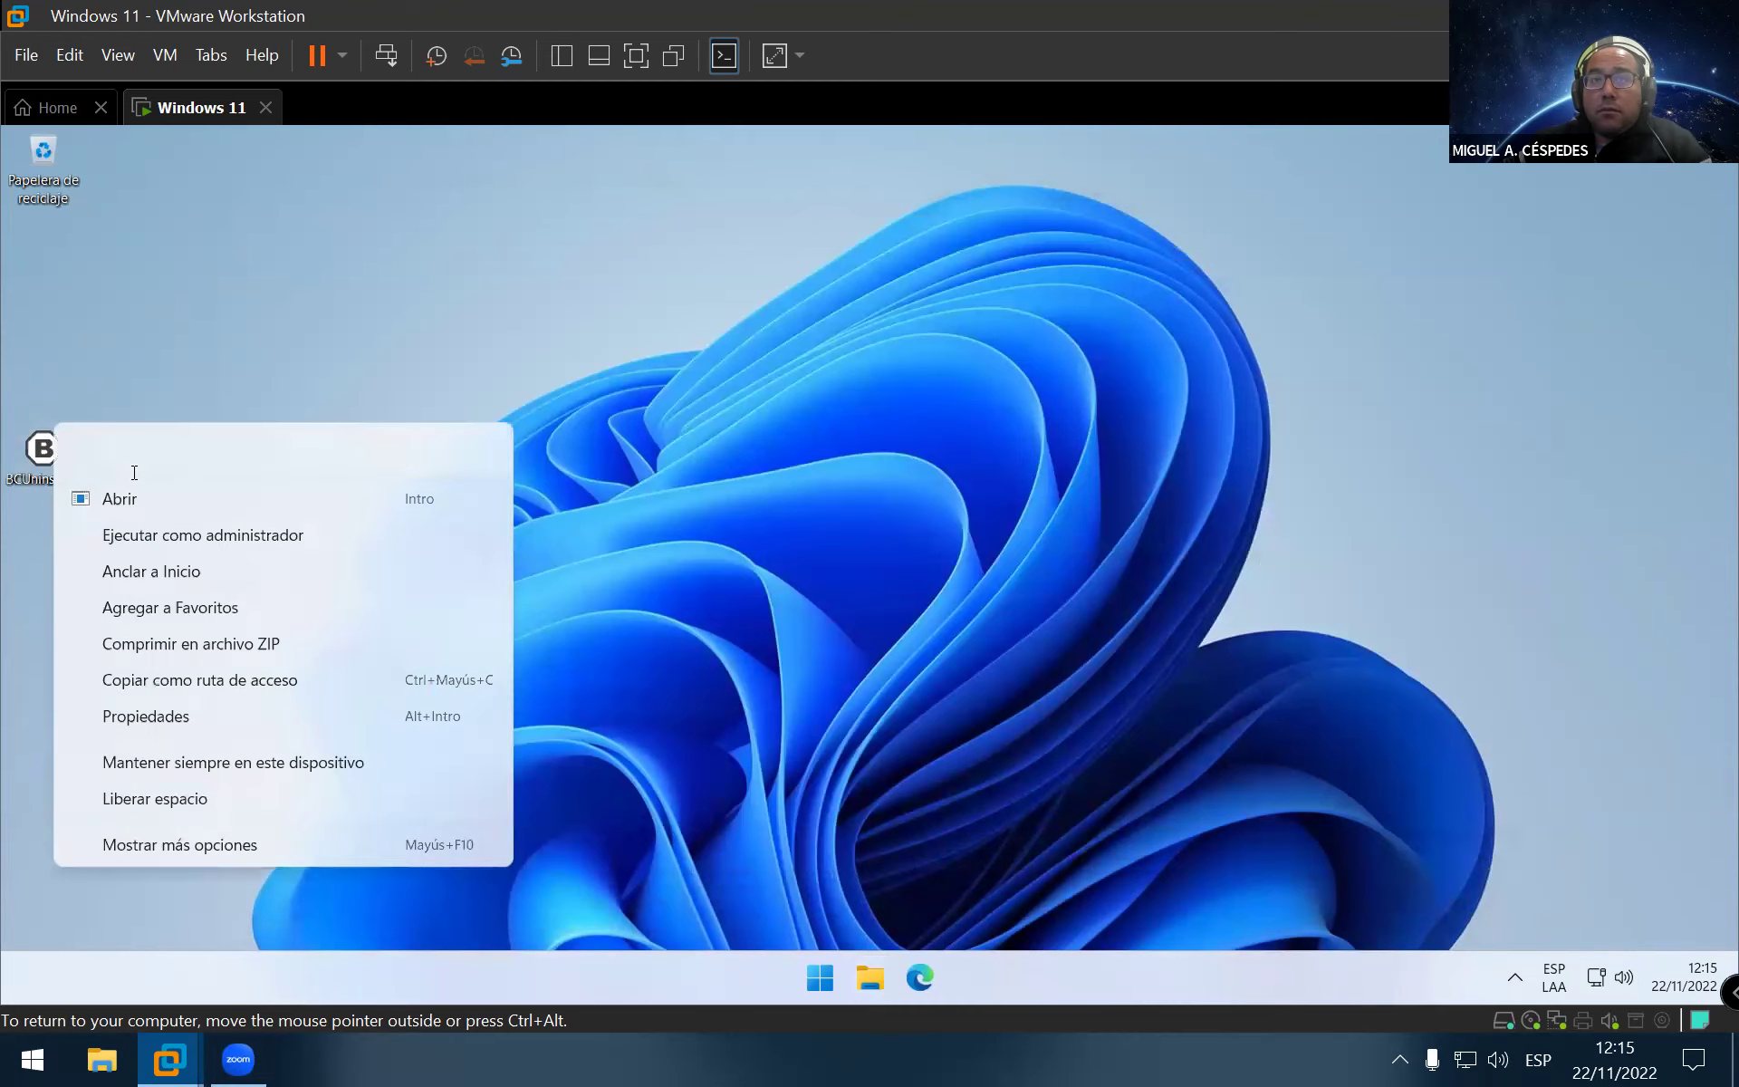
left_click(192, 534)
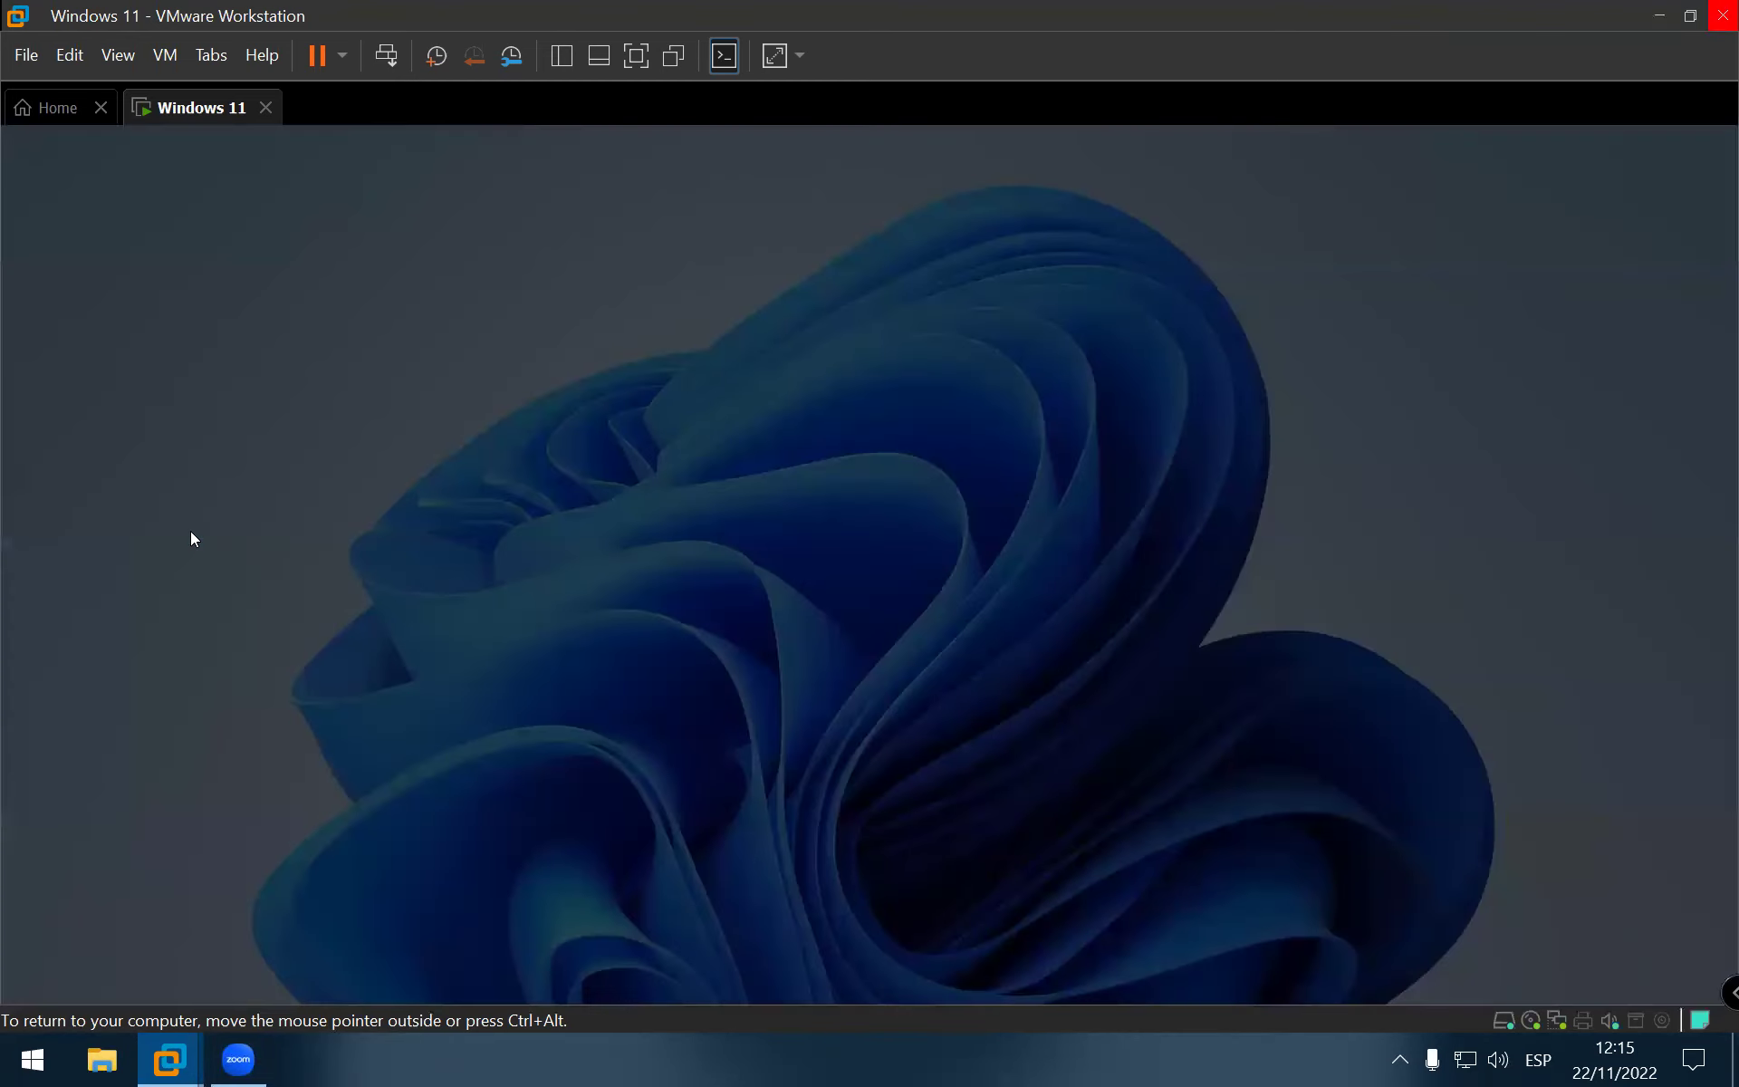
left_click(720, 741)
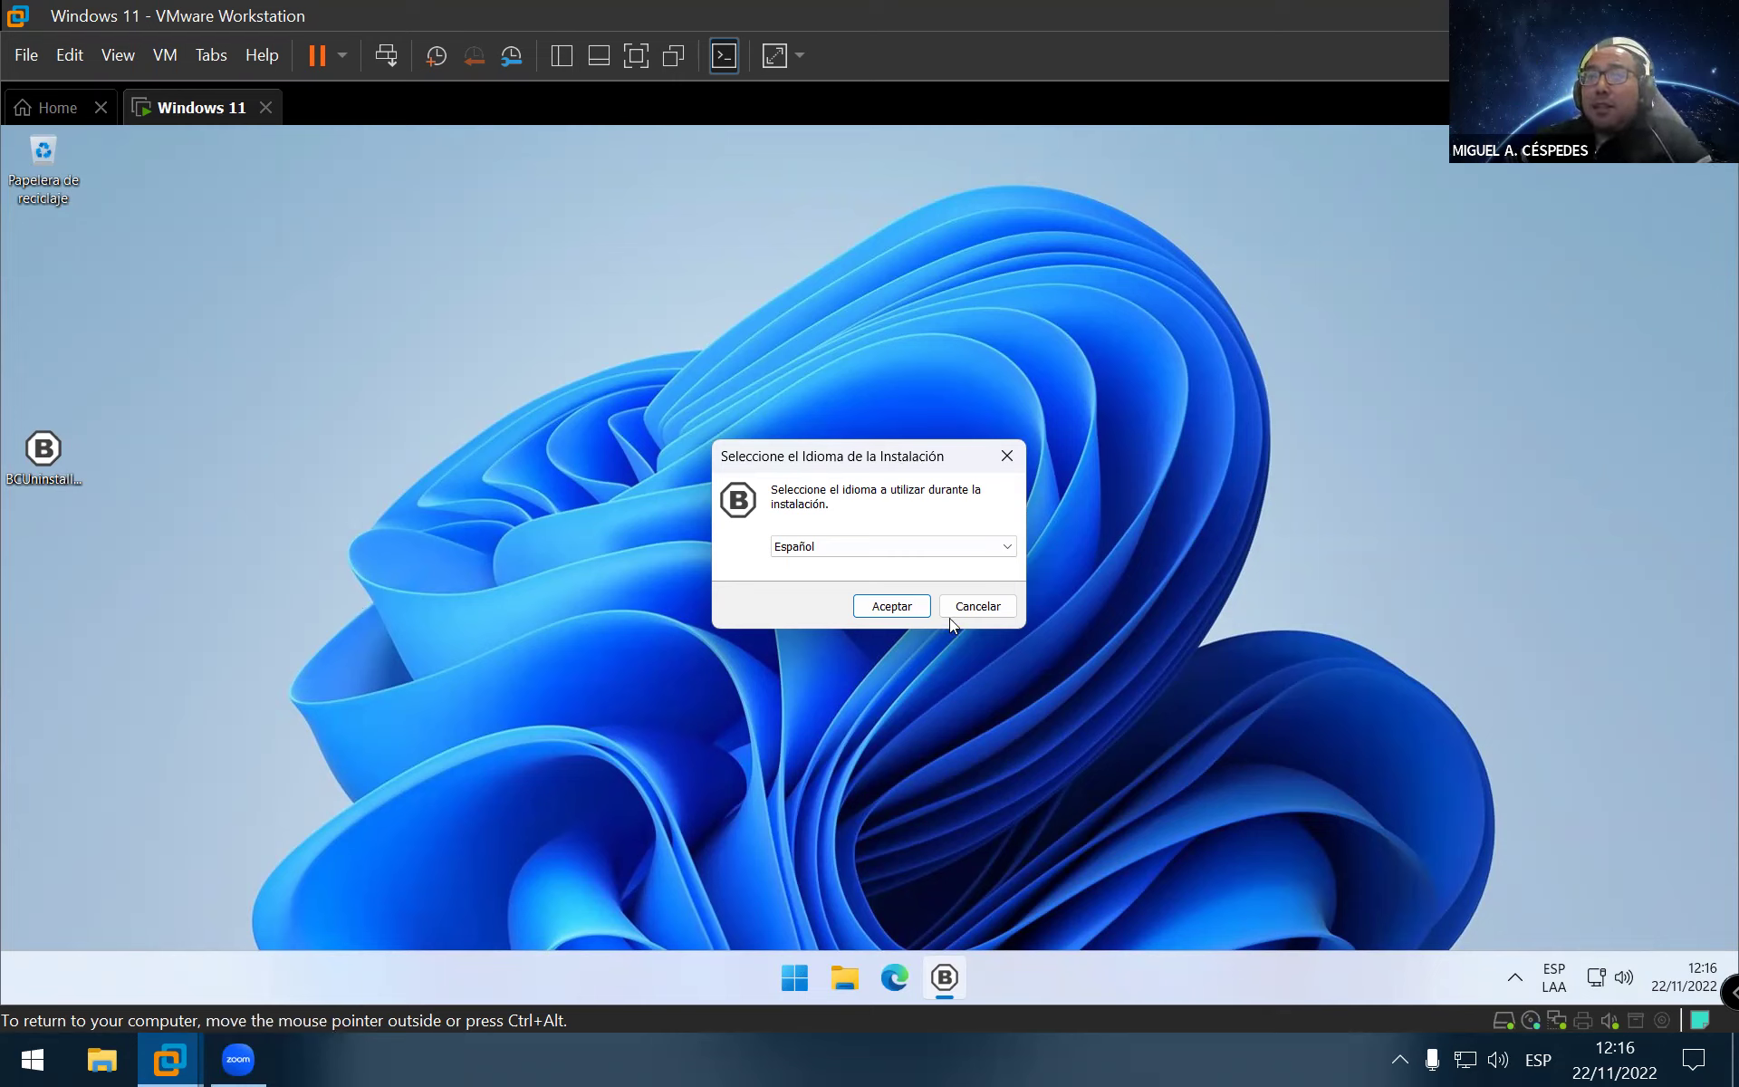
Start the setup in Español and accept the licence, then cancel and quit the installer
left_click(897, 610)
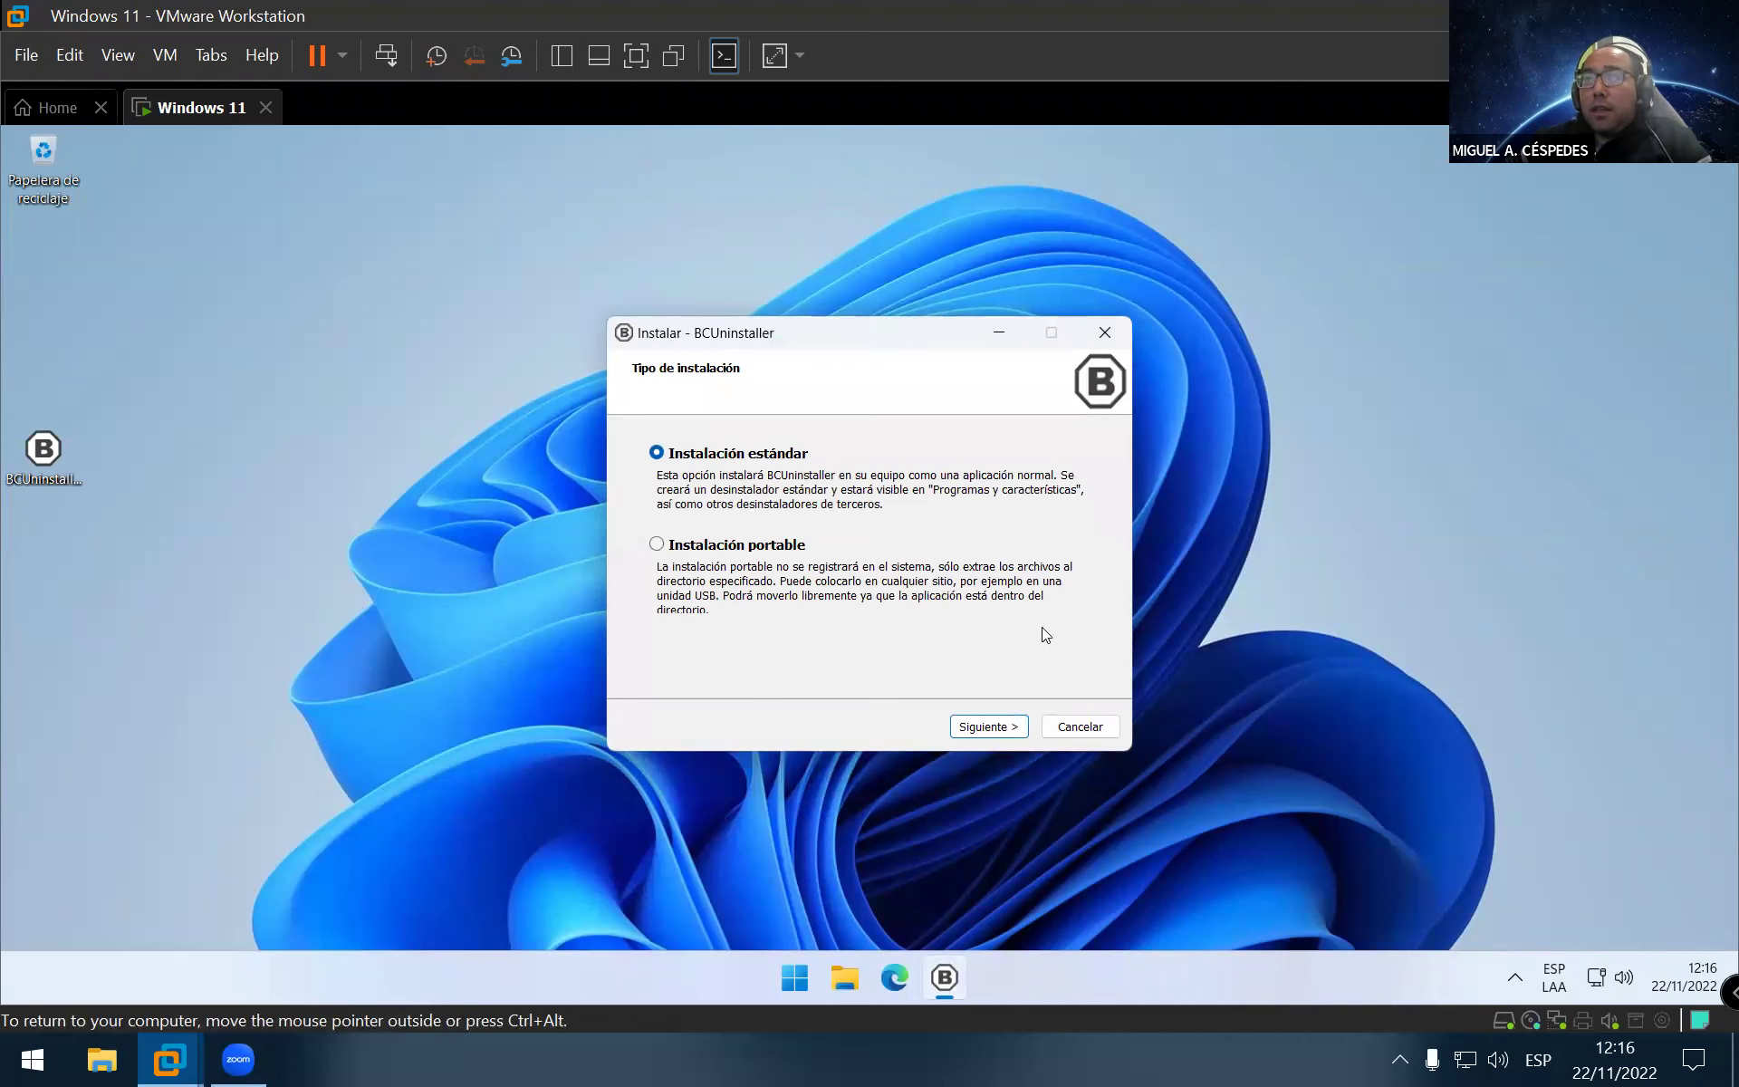
left_click(988, 725)
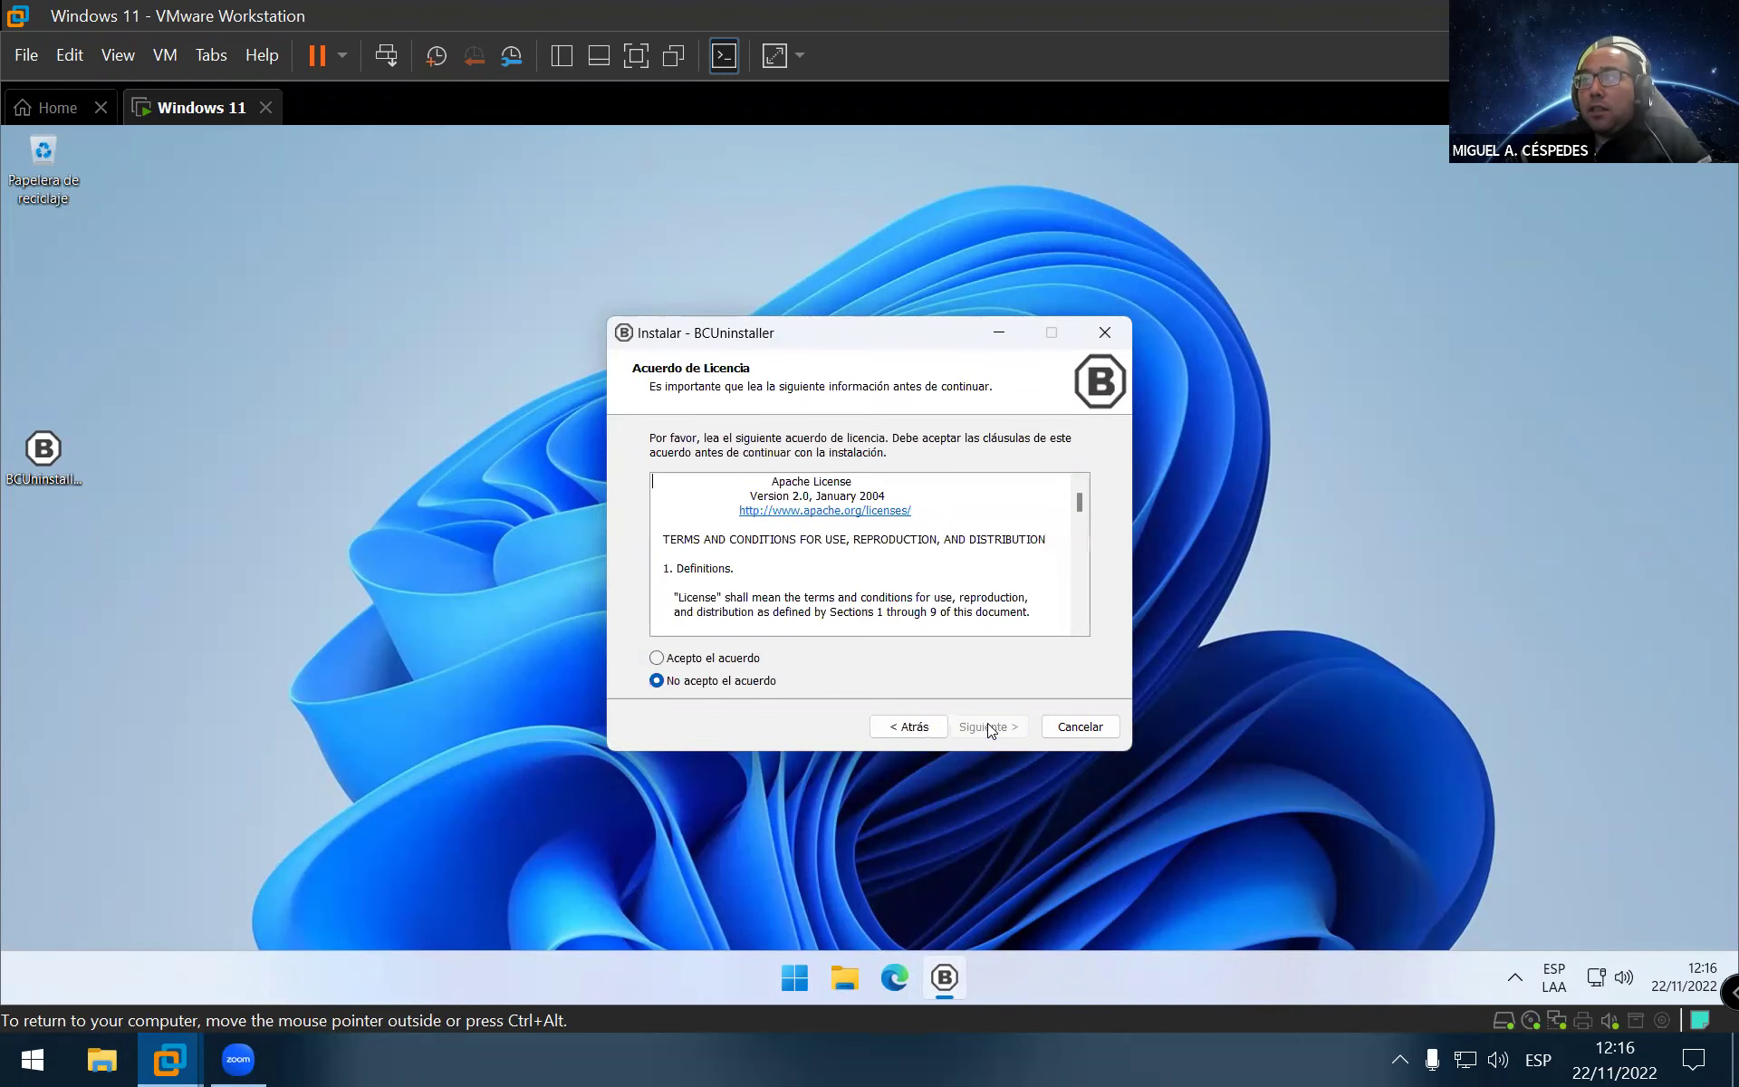
left_click(727, 659)
left_click(1079, 726)
left_click(961, 675)
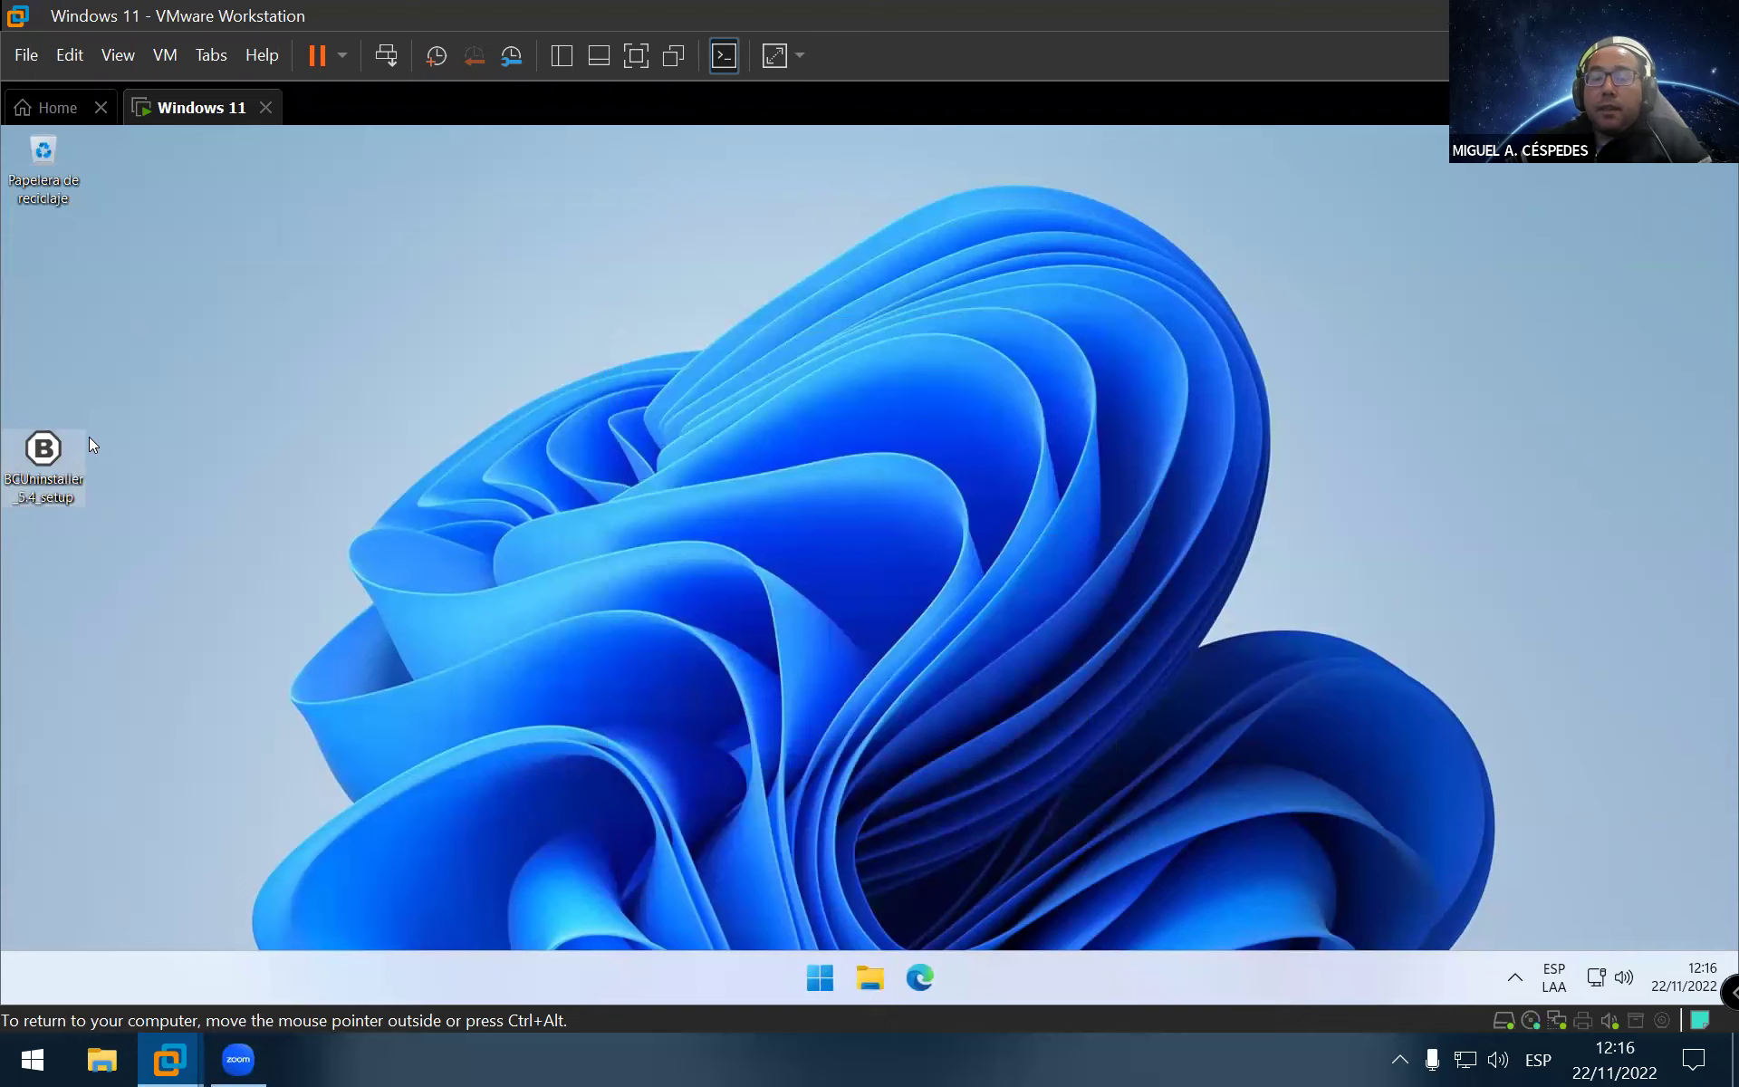
Relaunch the BCUninstaller setup, allow it, choose Español and accept the Apache licence
double_click(63, 444)
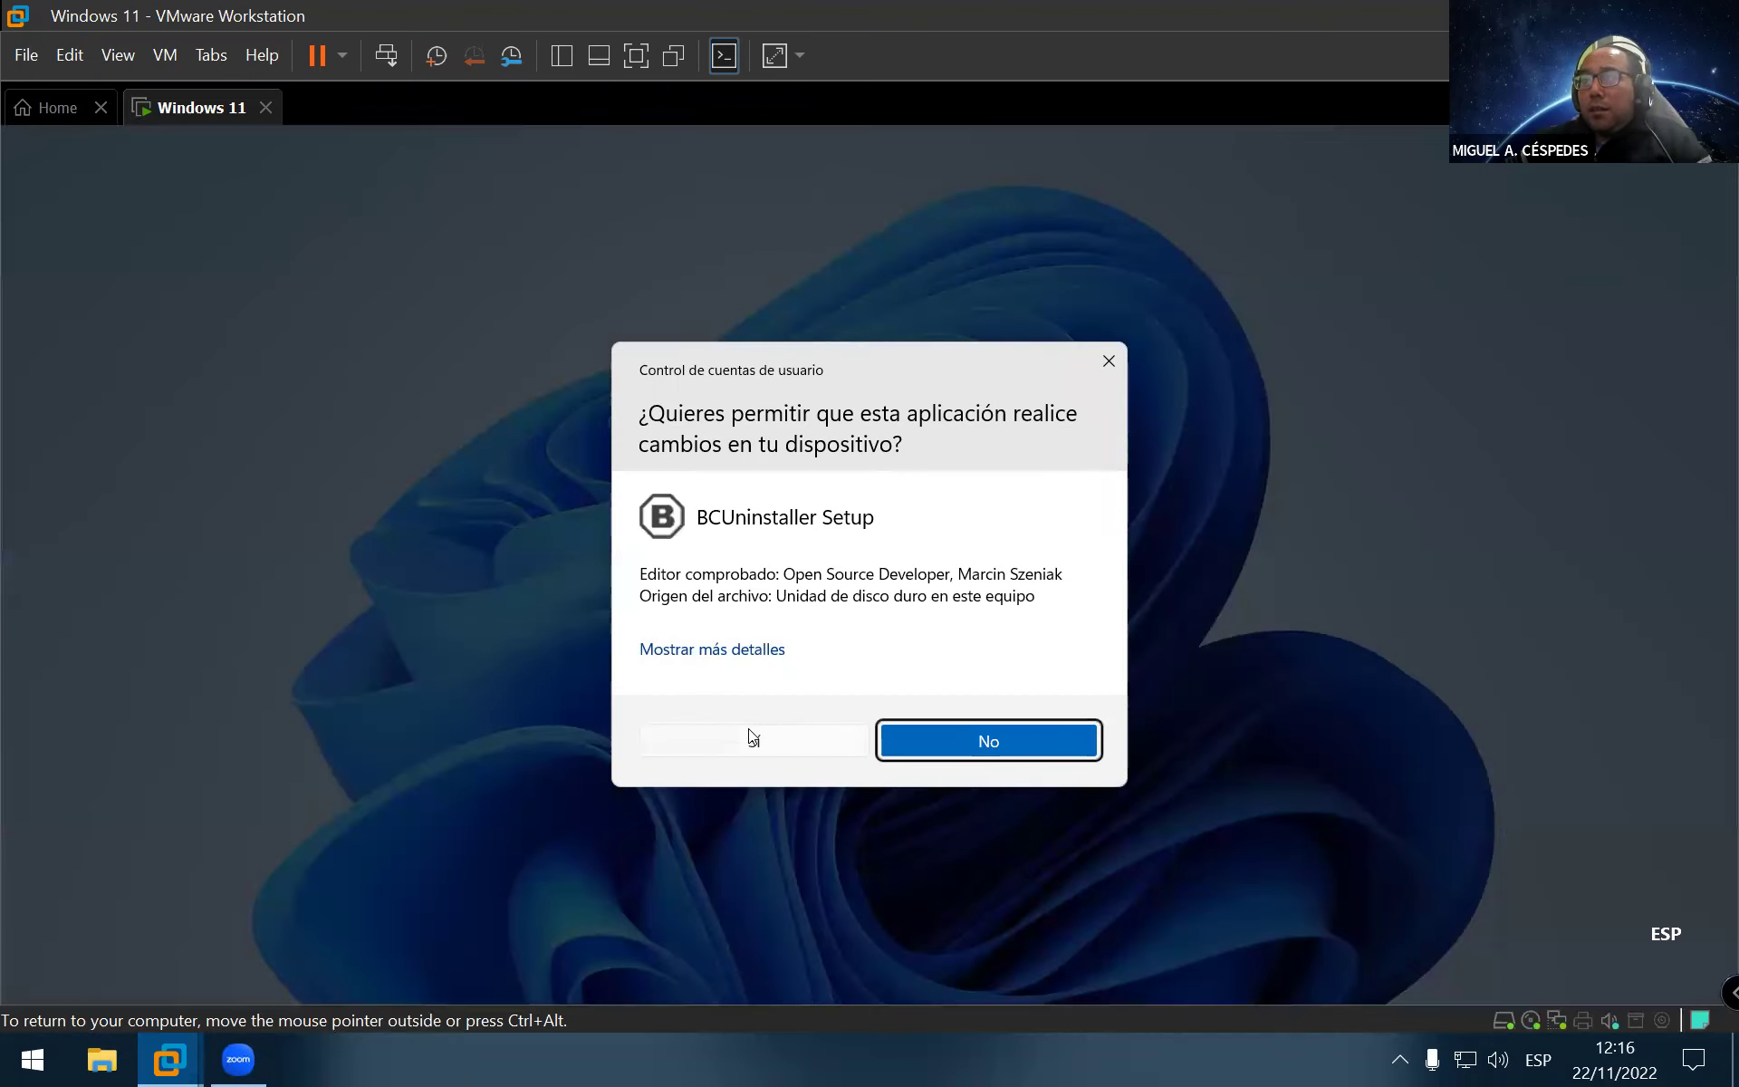
left_click(751, 736)
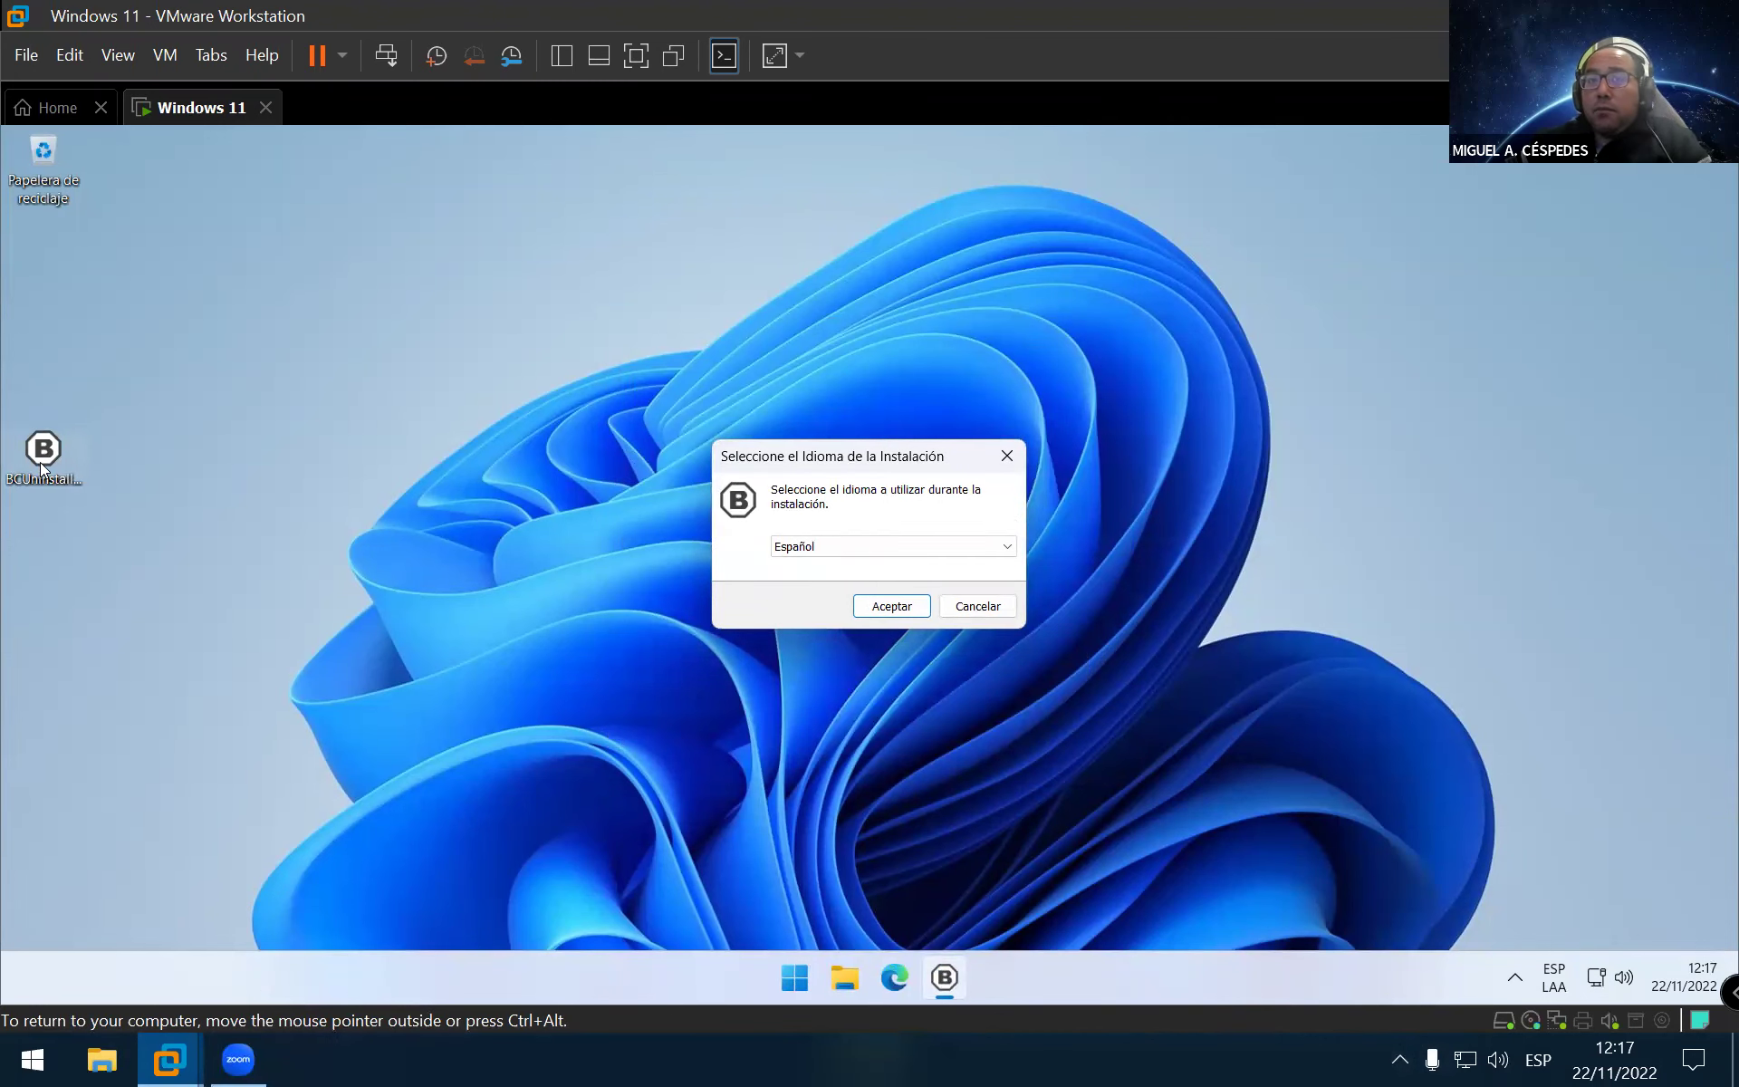
left_click(891, 607)
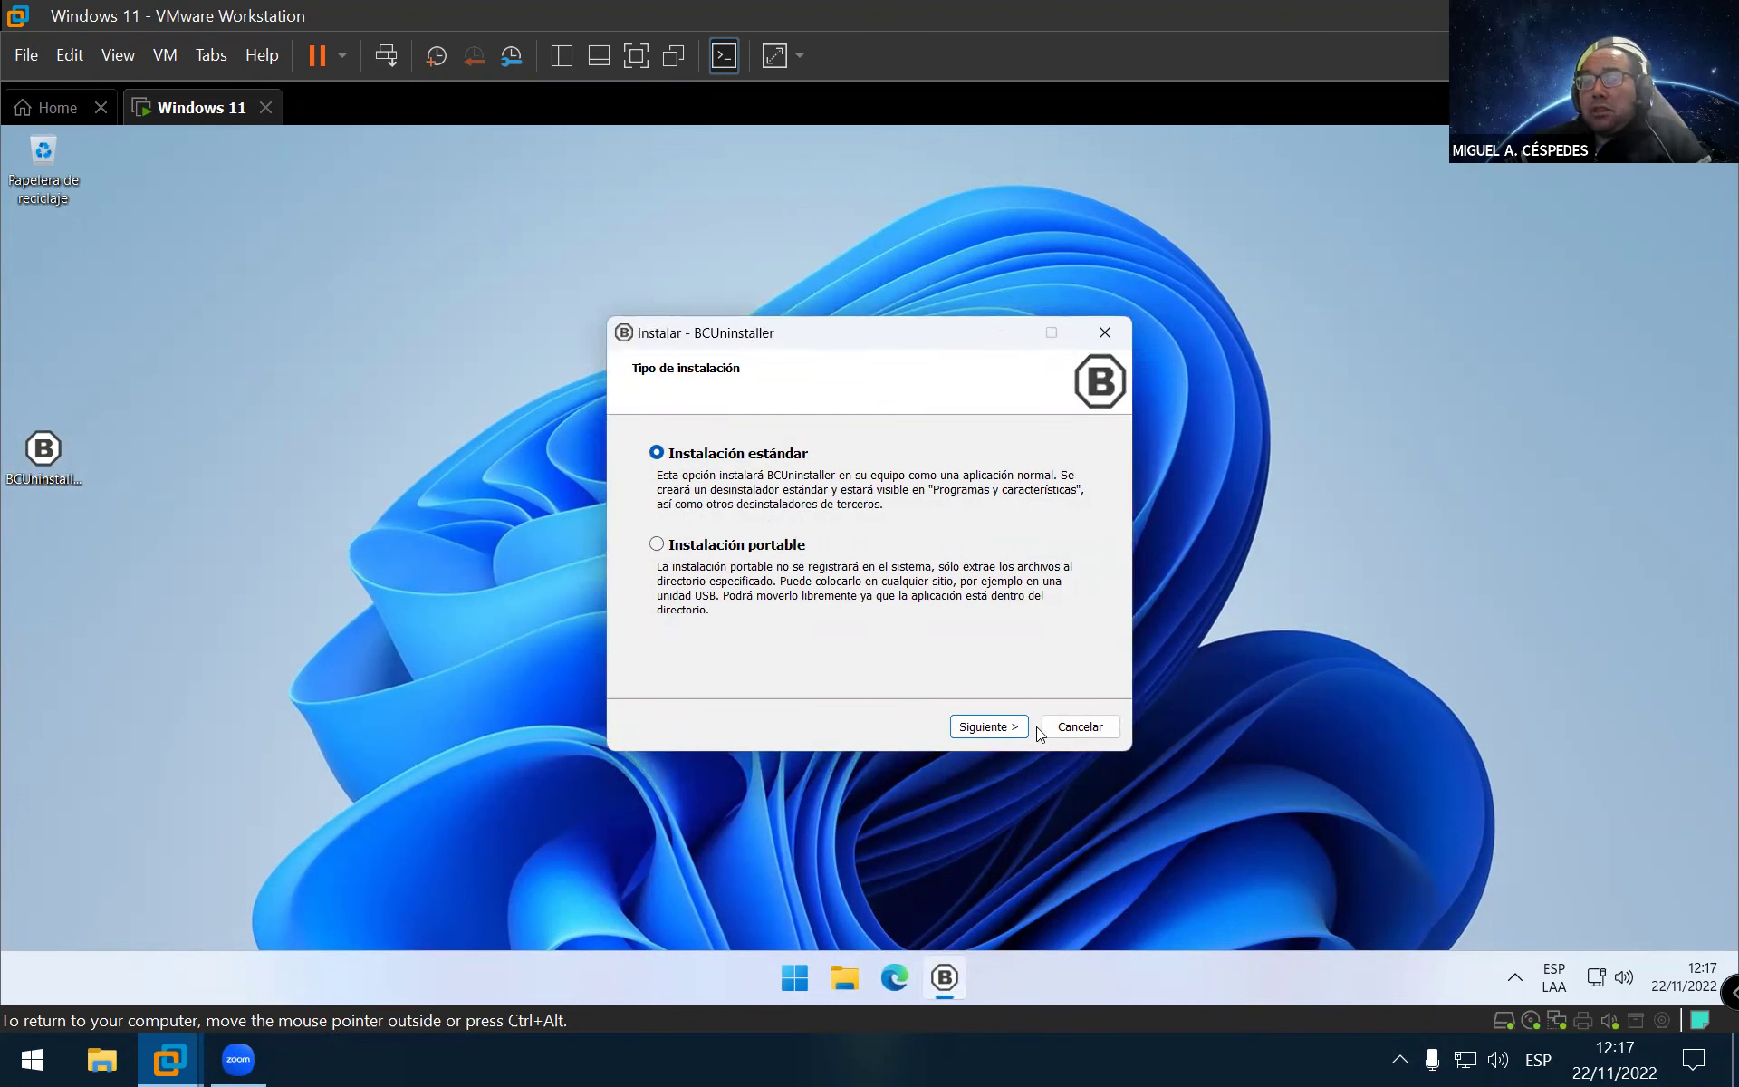
left_click(1004, 727)
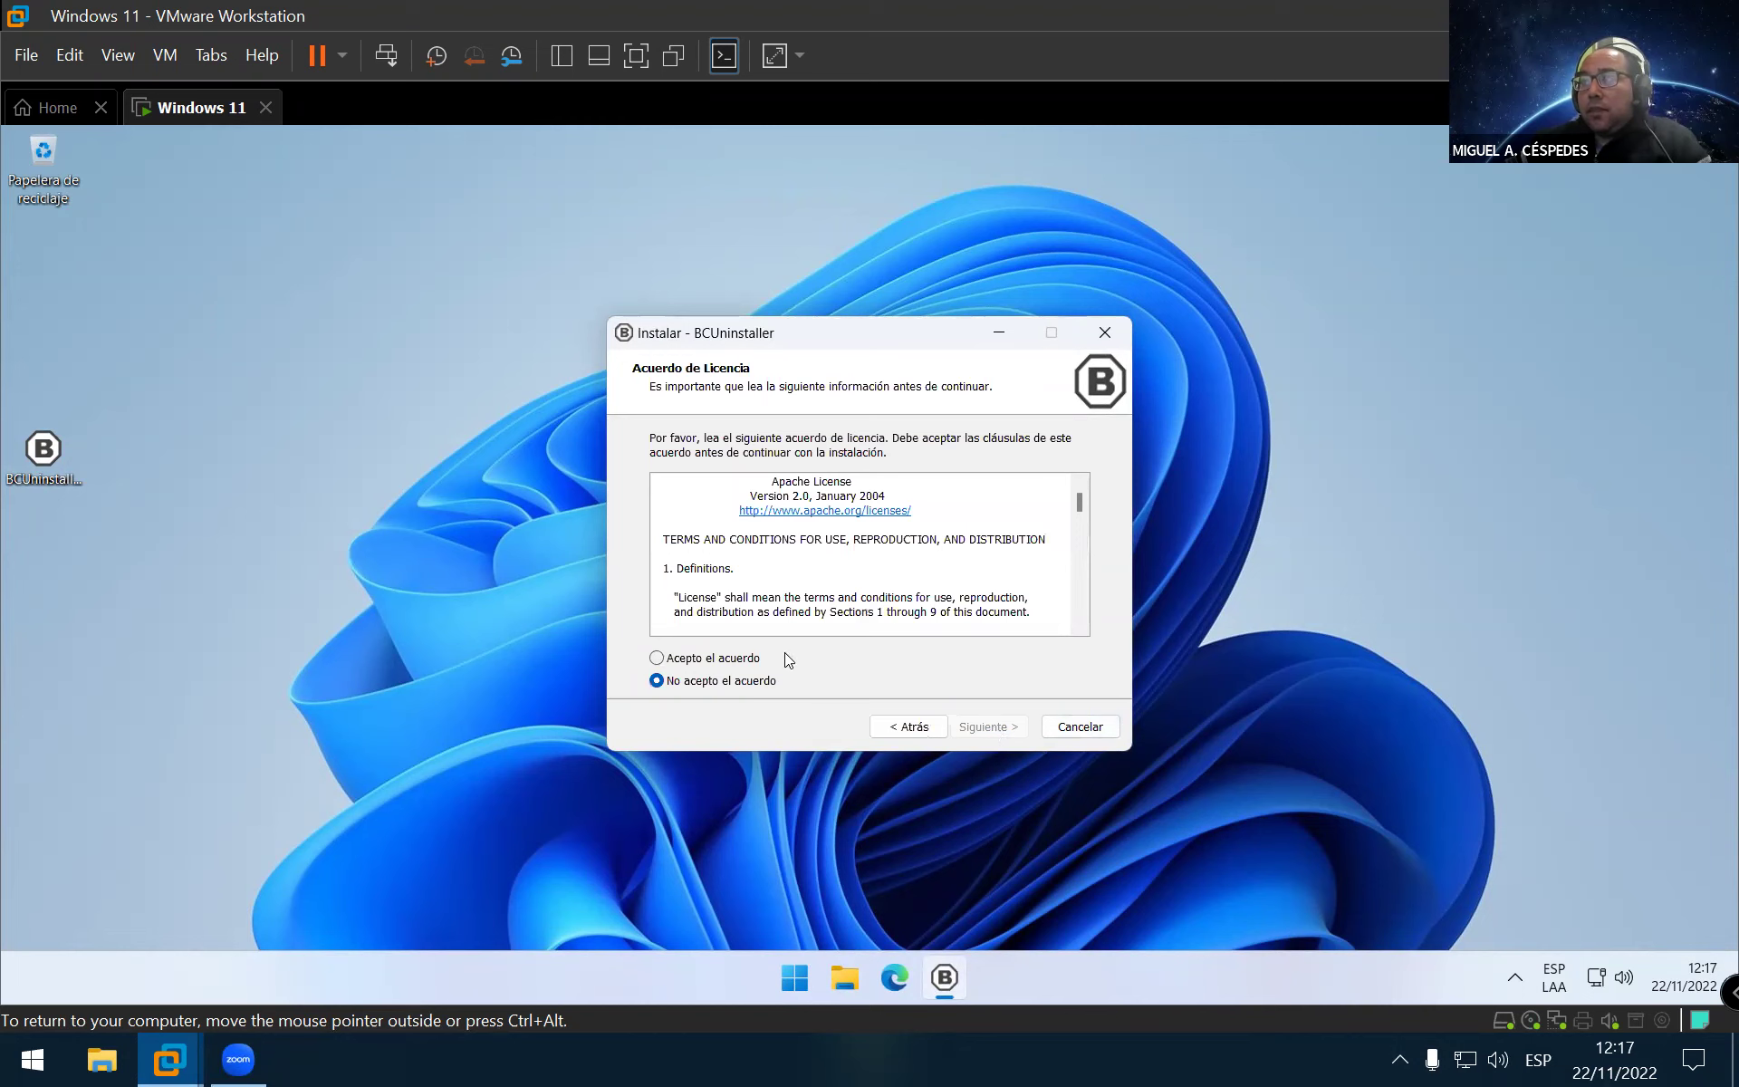
left_click(751, 662)
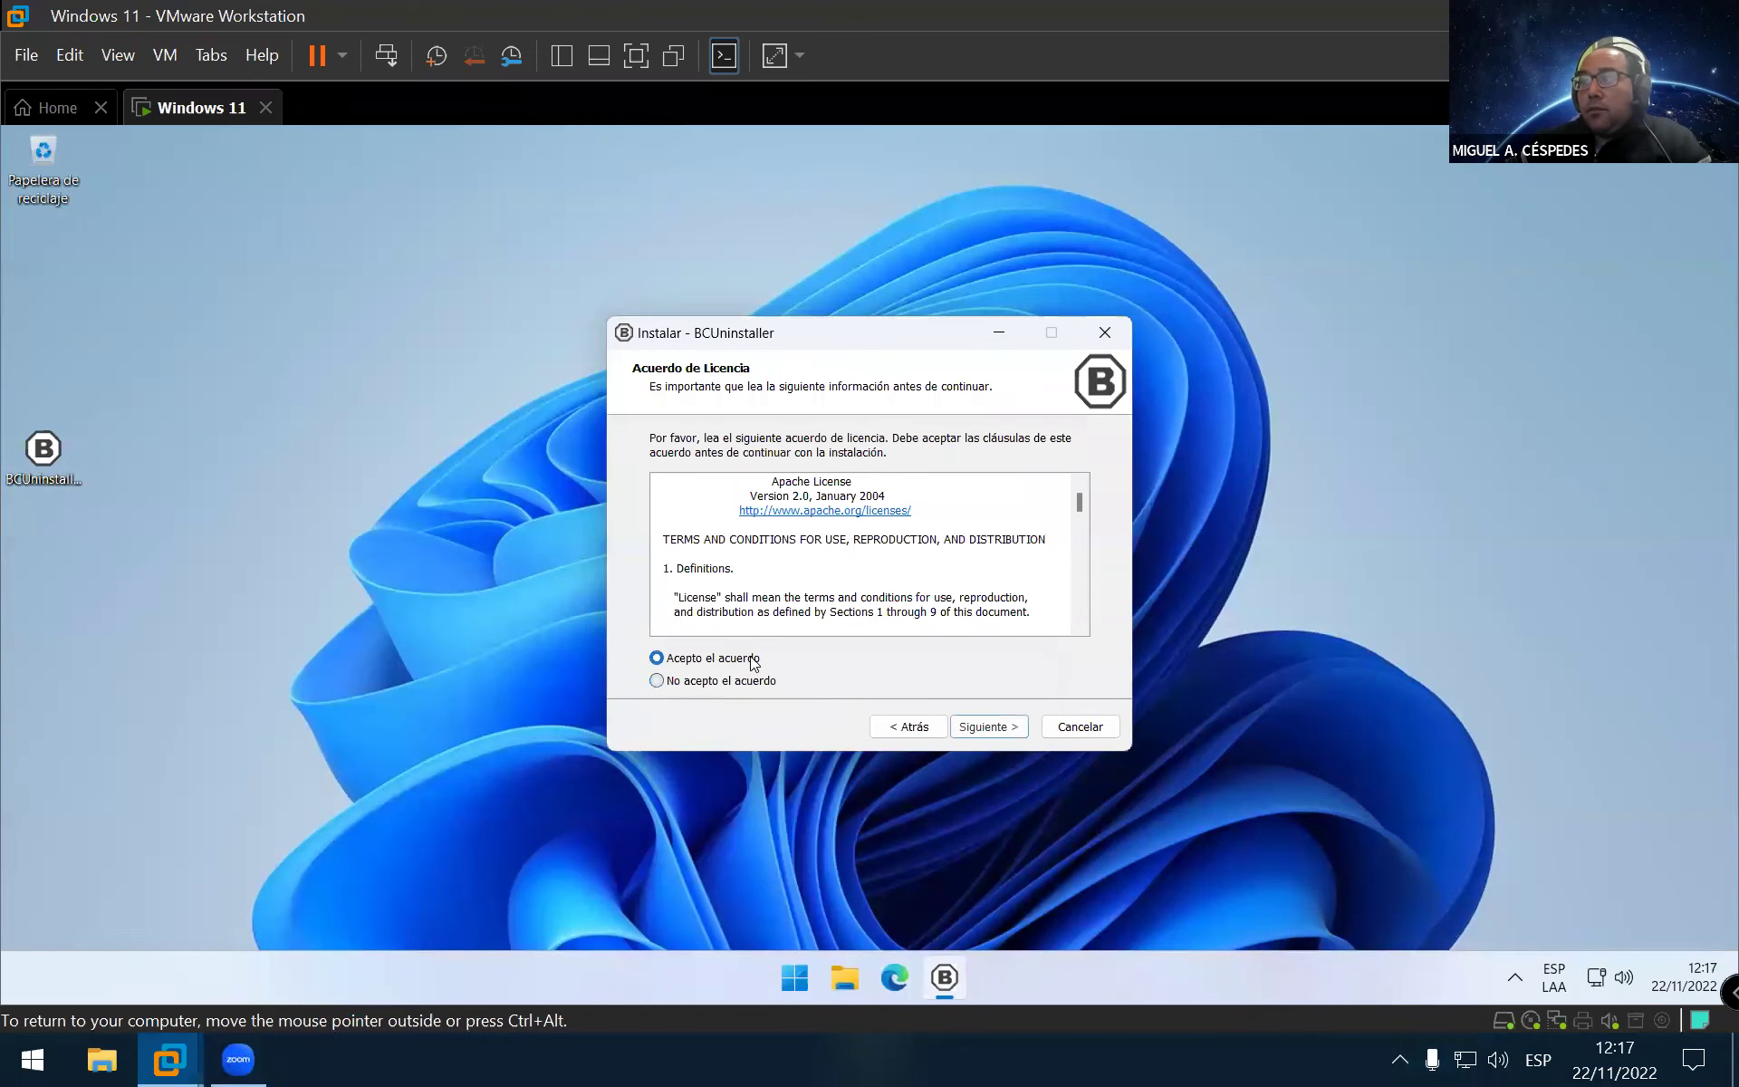
left_click(1004, 727)
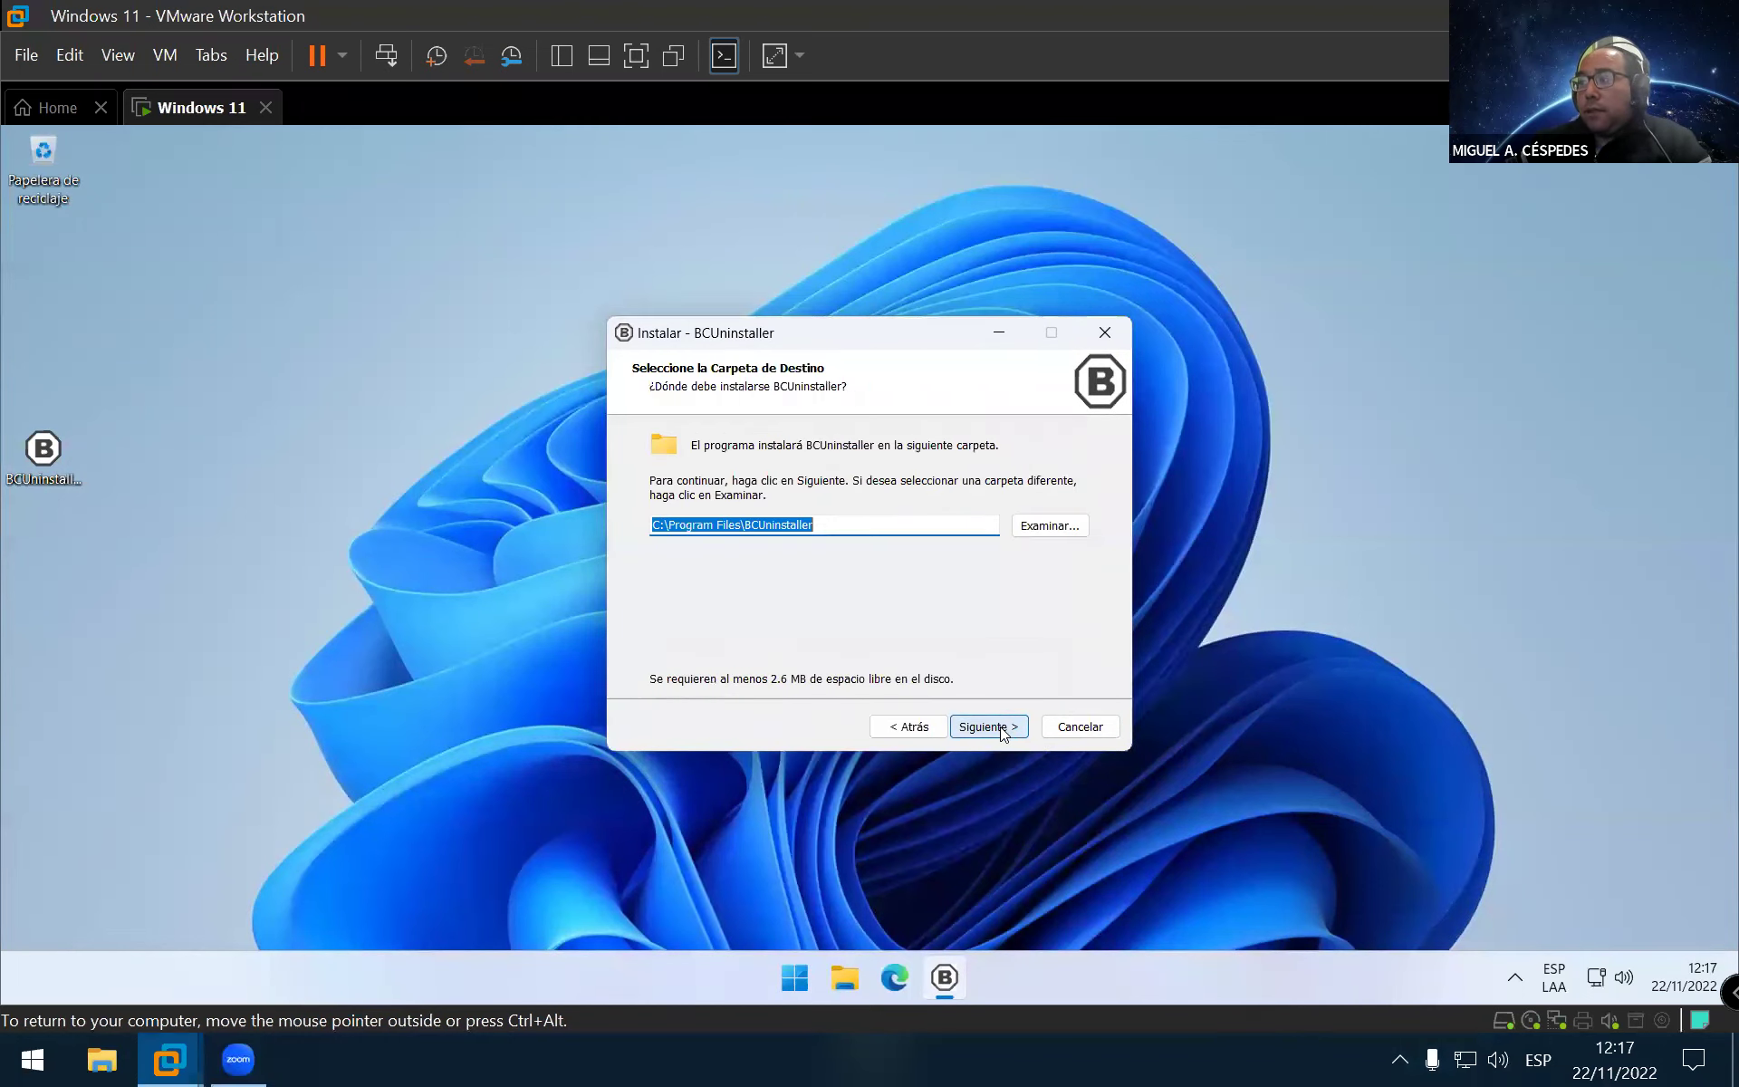
Keep the default install folder, components and Start Menu folder, adding a Quick Launch shortcut
left_click(1002, 727)
left_click(1000, 727)
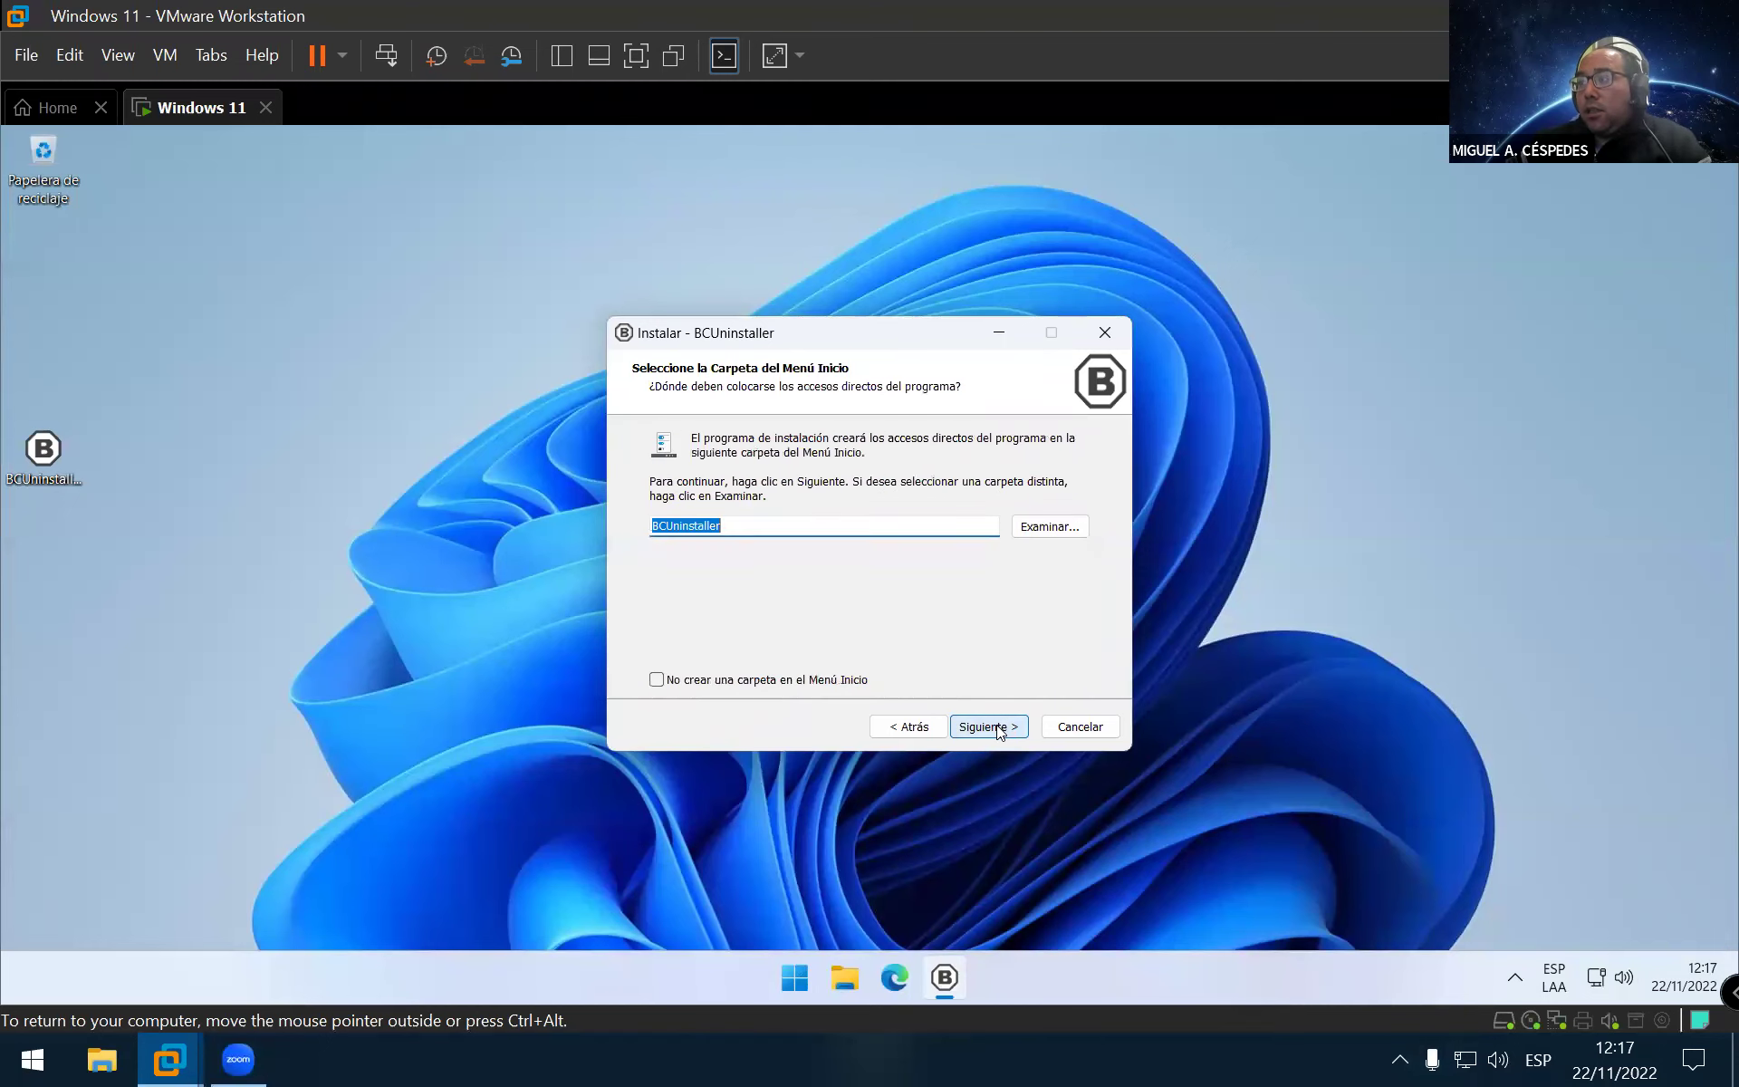
left_click(996, 728)
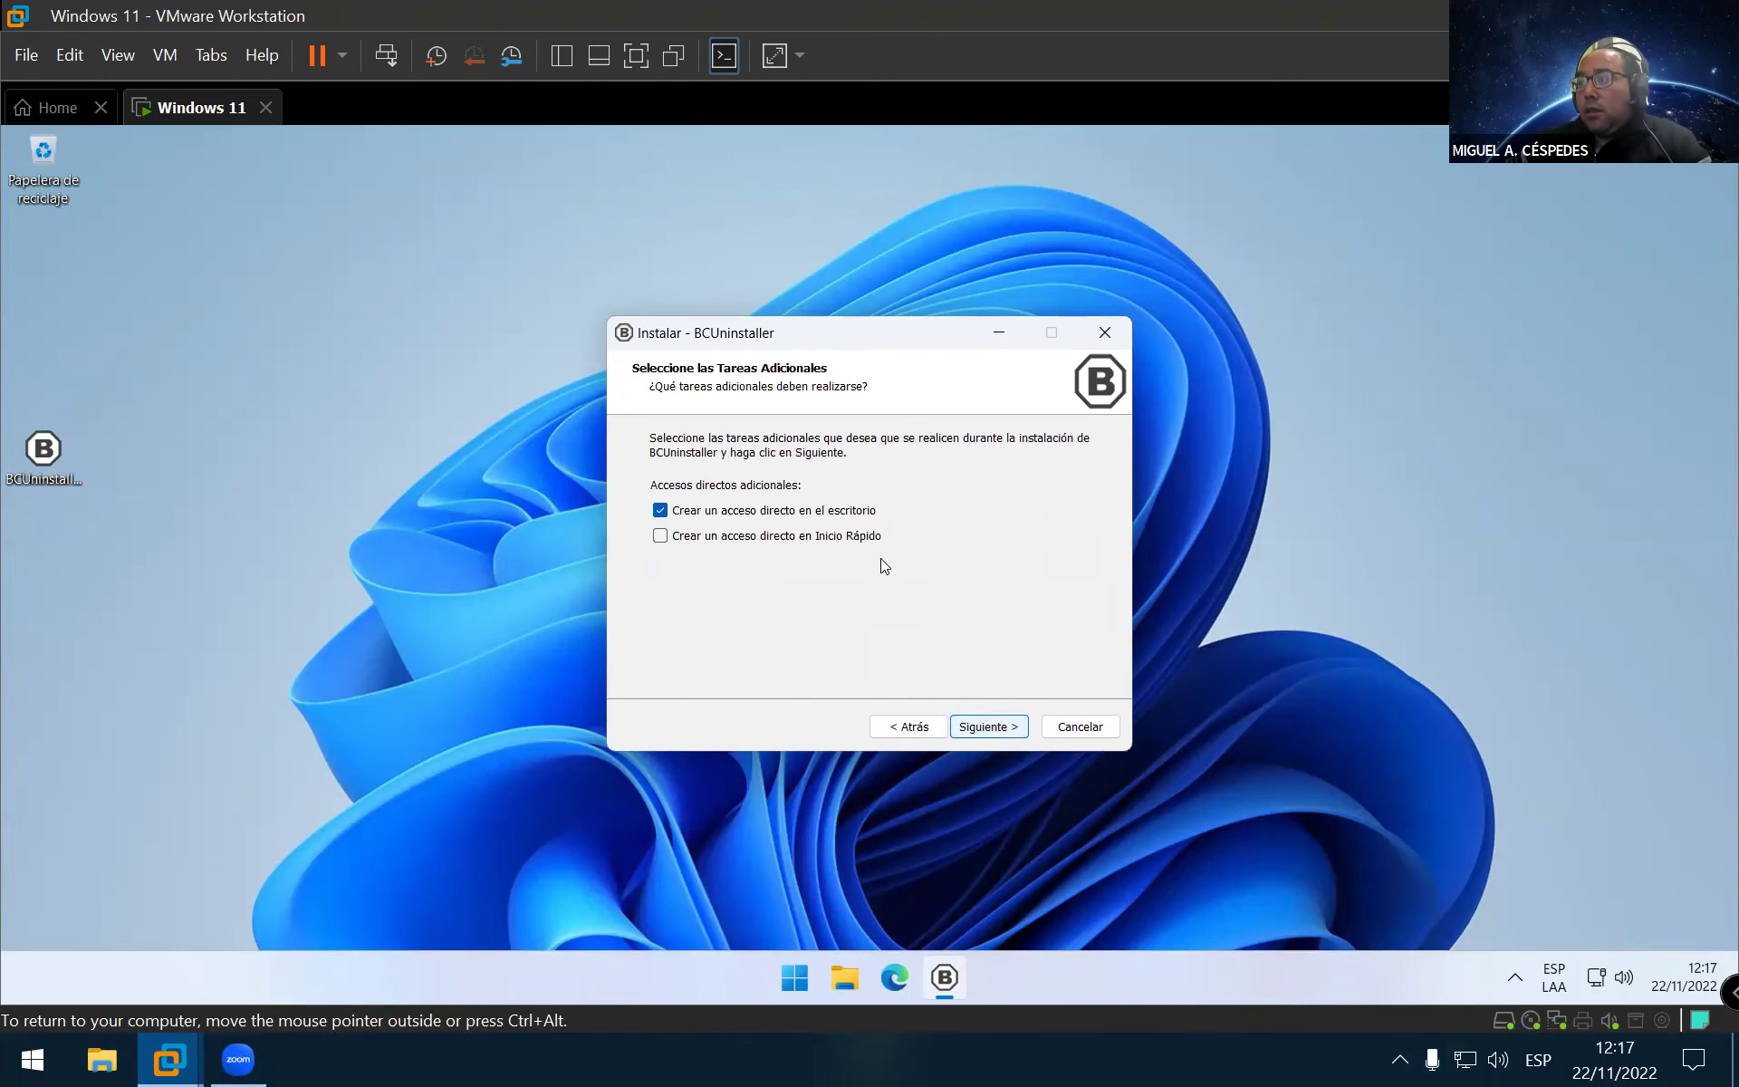
left_click(873, 539)
left_click(996, 727)
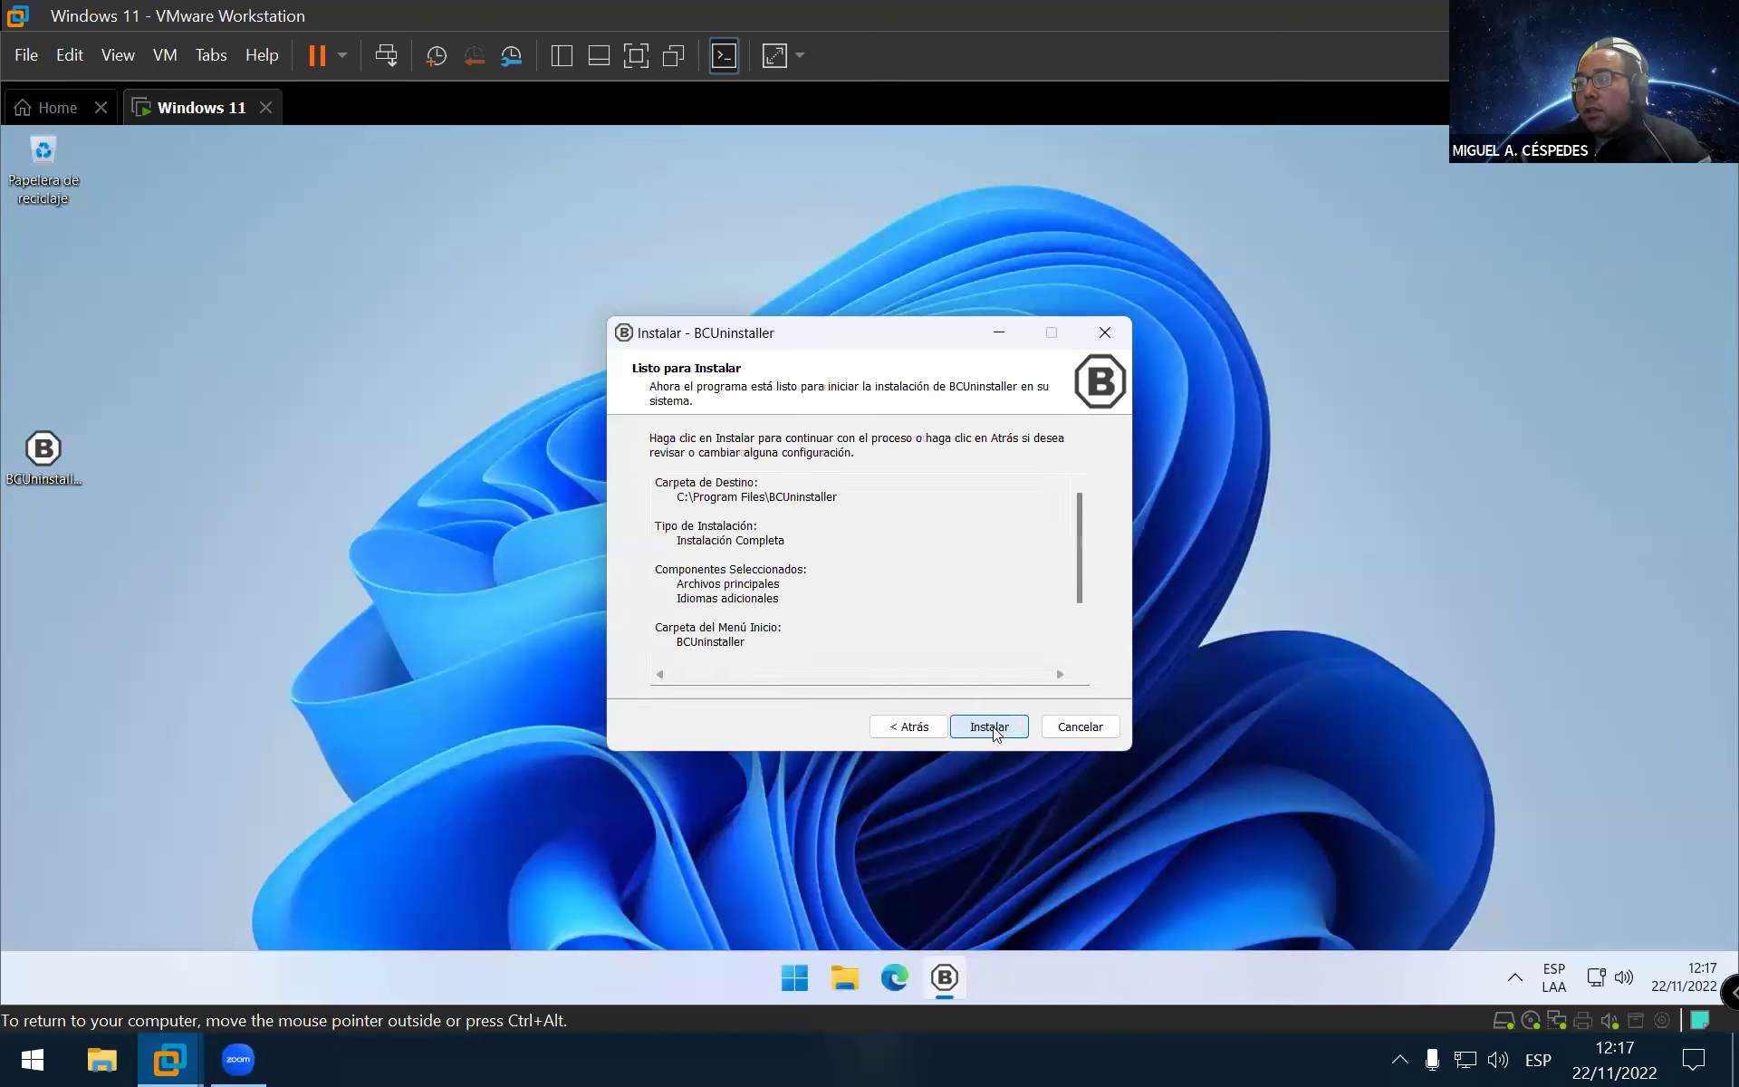
Start installing BCUninstaller and refresh the desktop while it runs
left_click(992, 728)
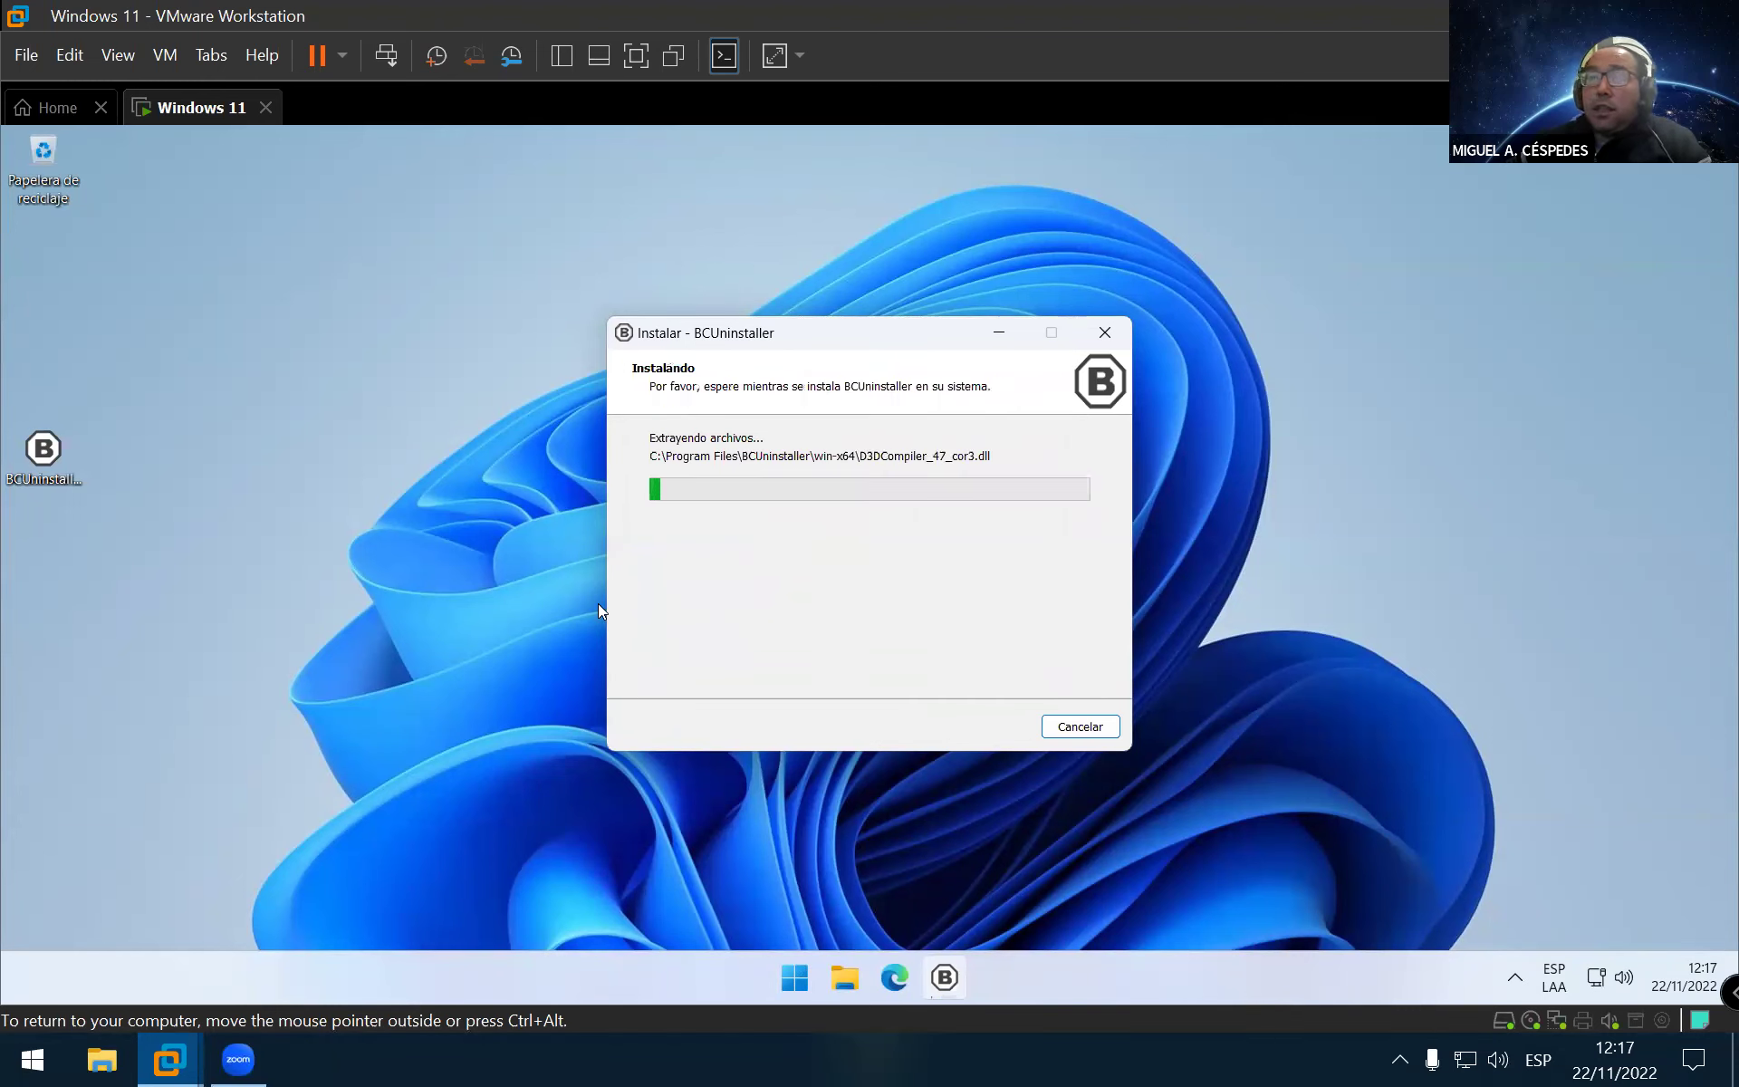
left_click(263, 562)
right_click(328, 618)
left_click(333, 605)
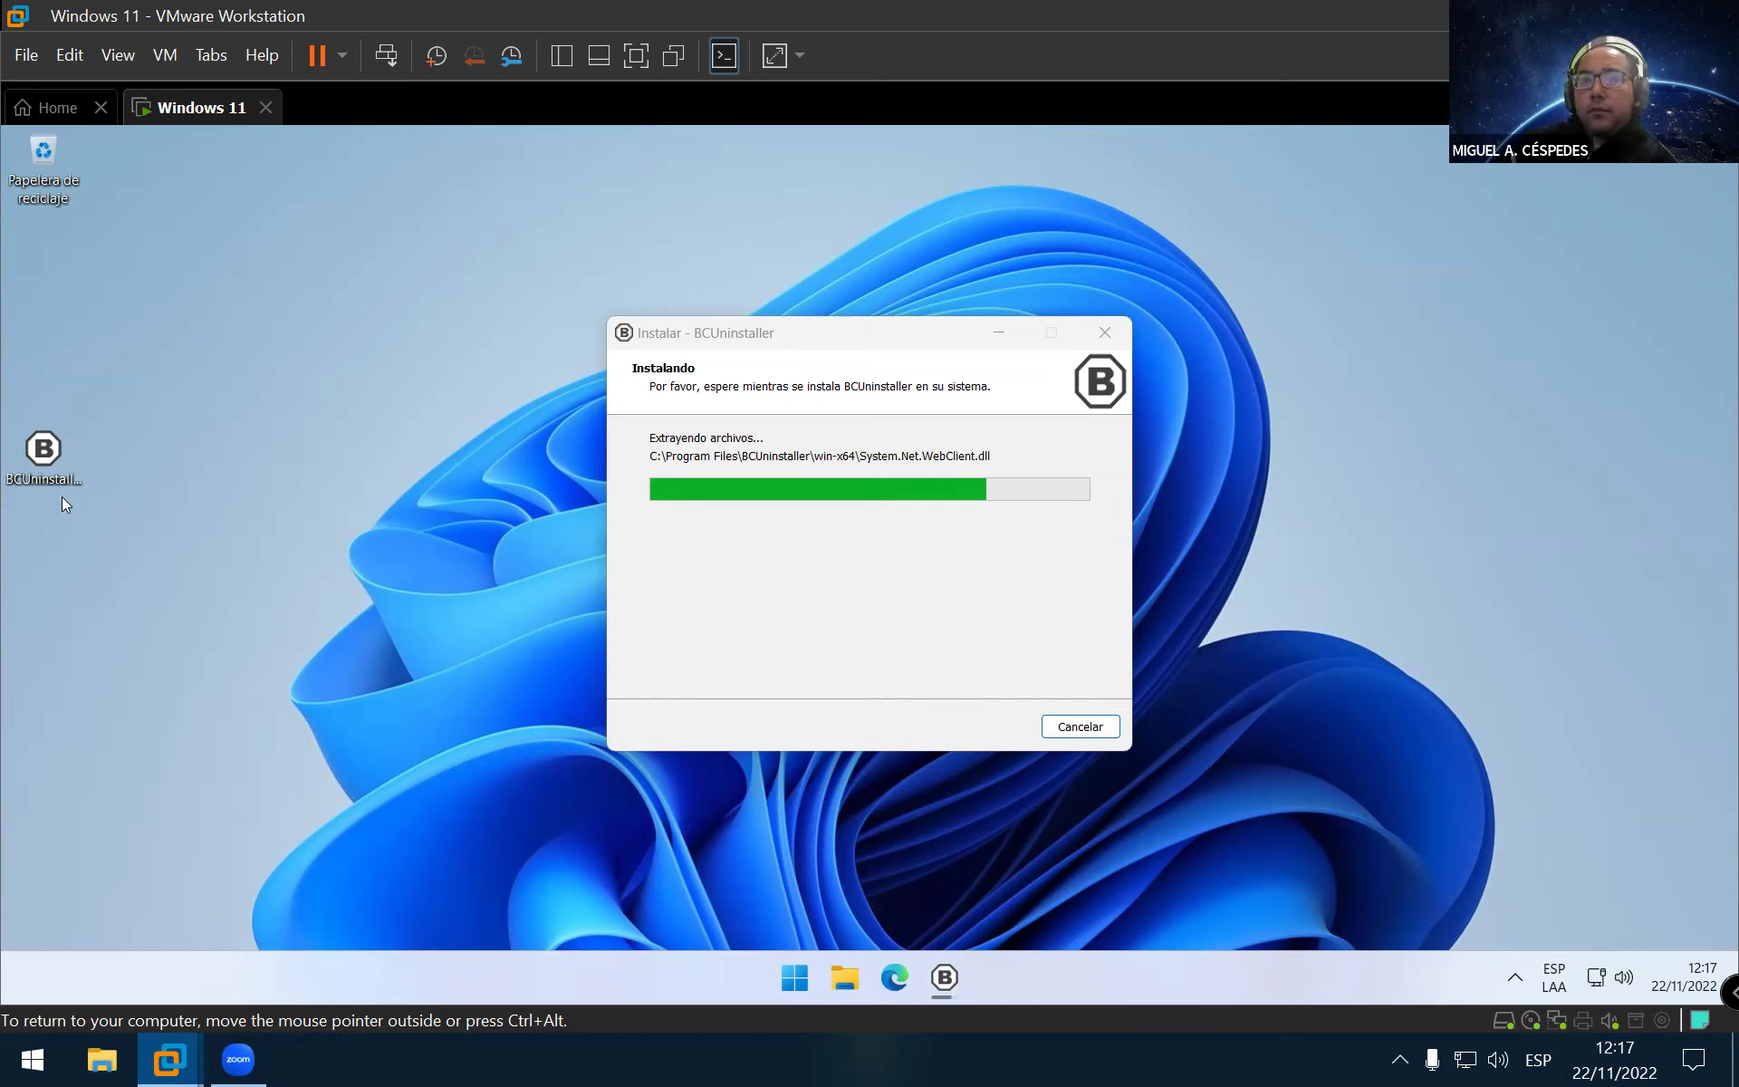
Move the setup icon under the Recycle Bin, refresh the desktop, and finish setup without the BCU manual
left_click_drag(39, 460, 28, 263)
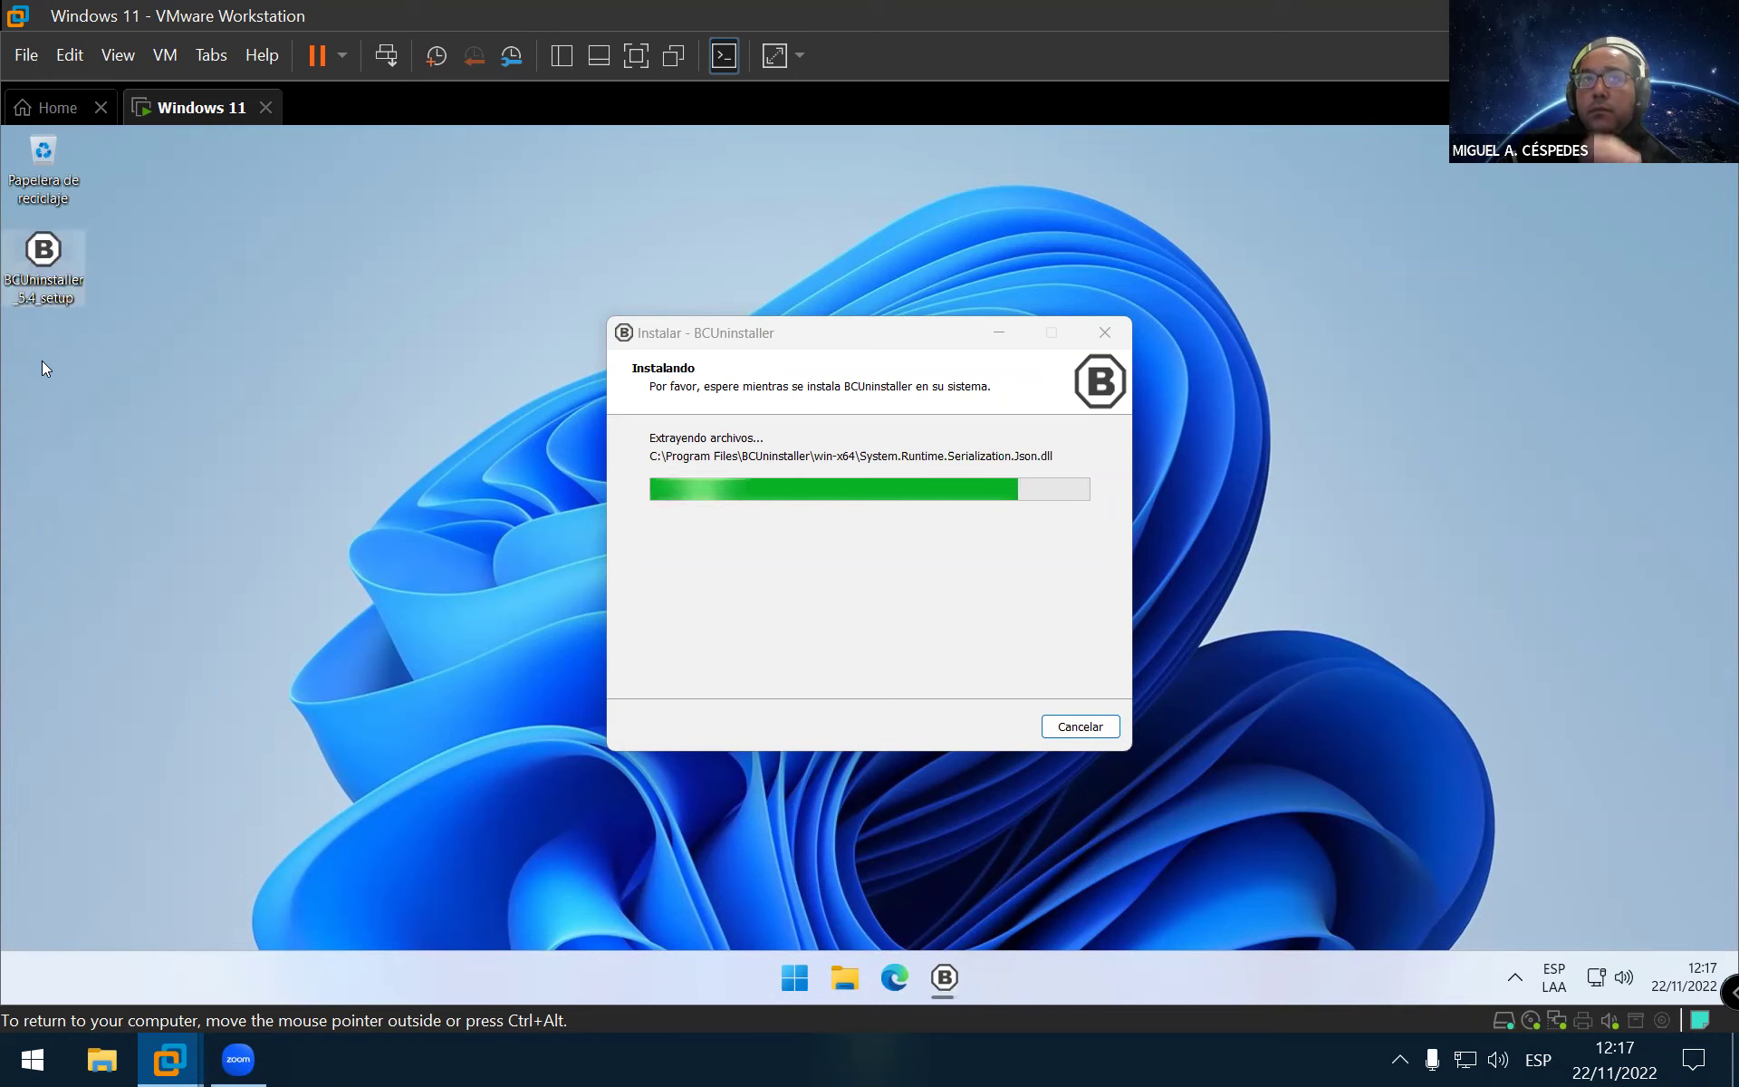
right_click(42, 362)
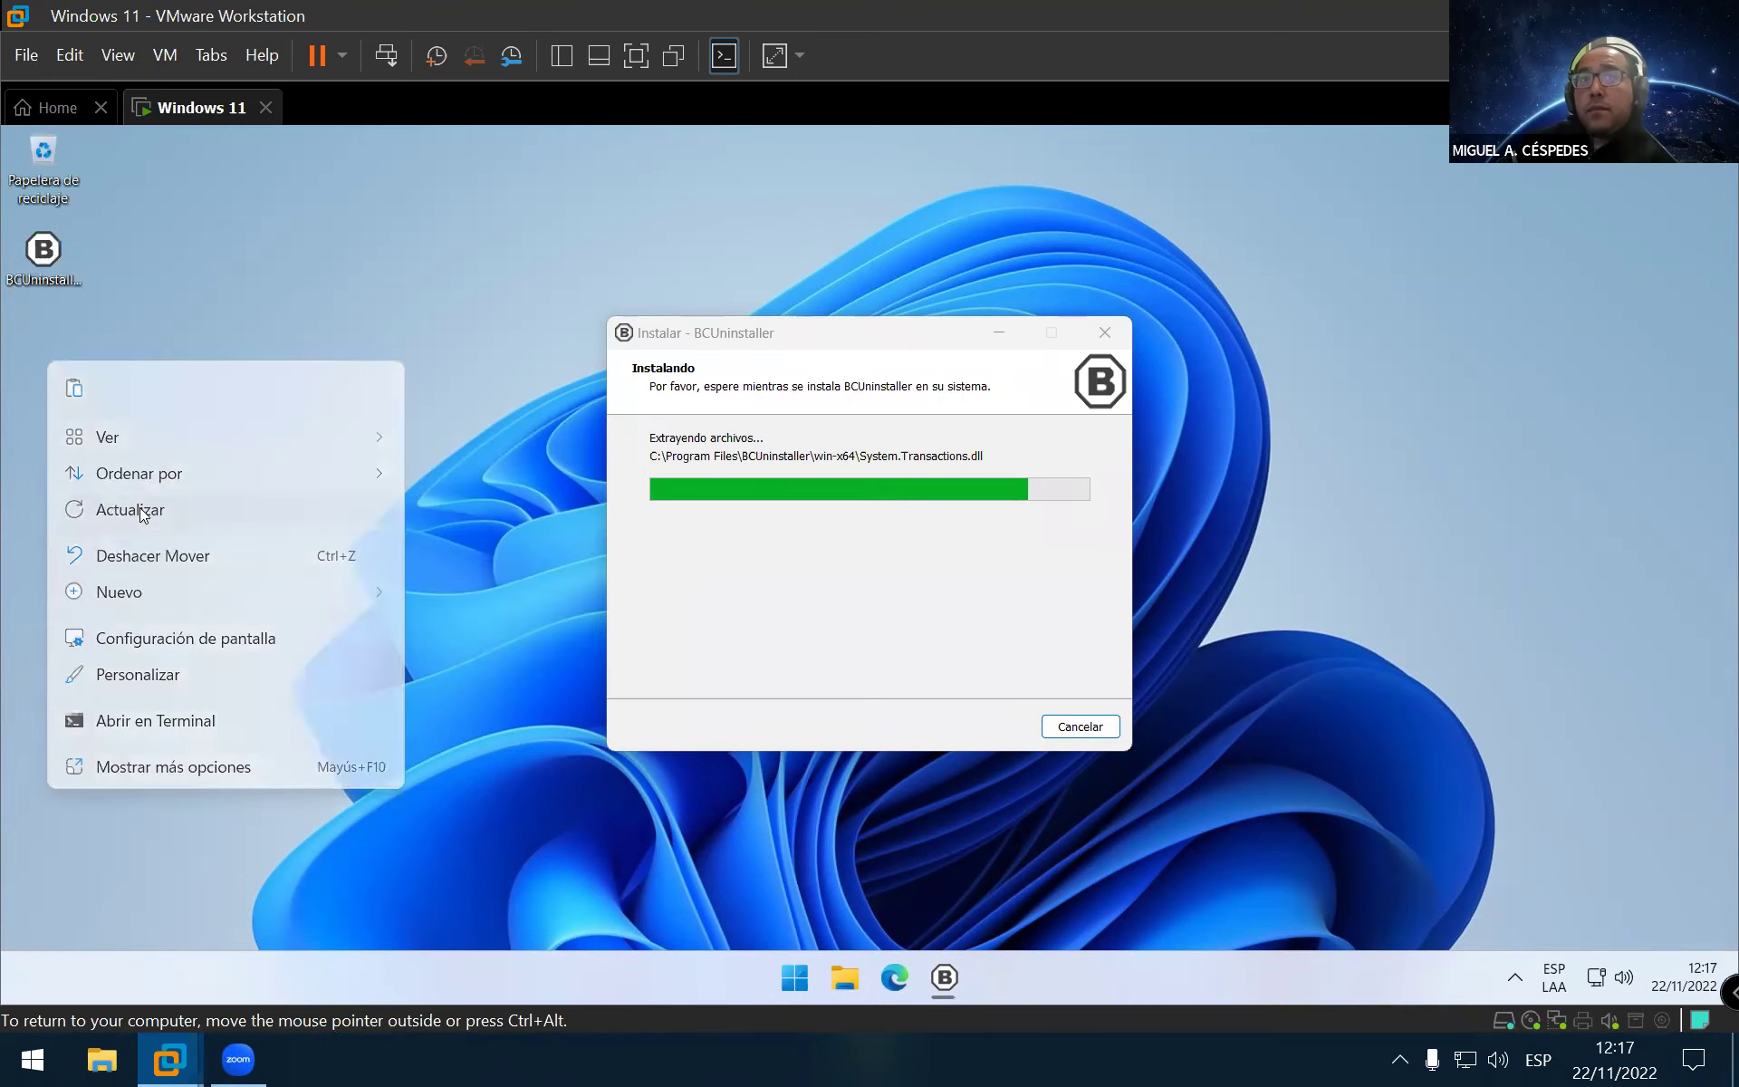
left_click(143, 514)
right_click(163, 500)
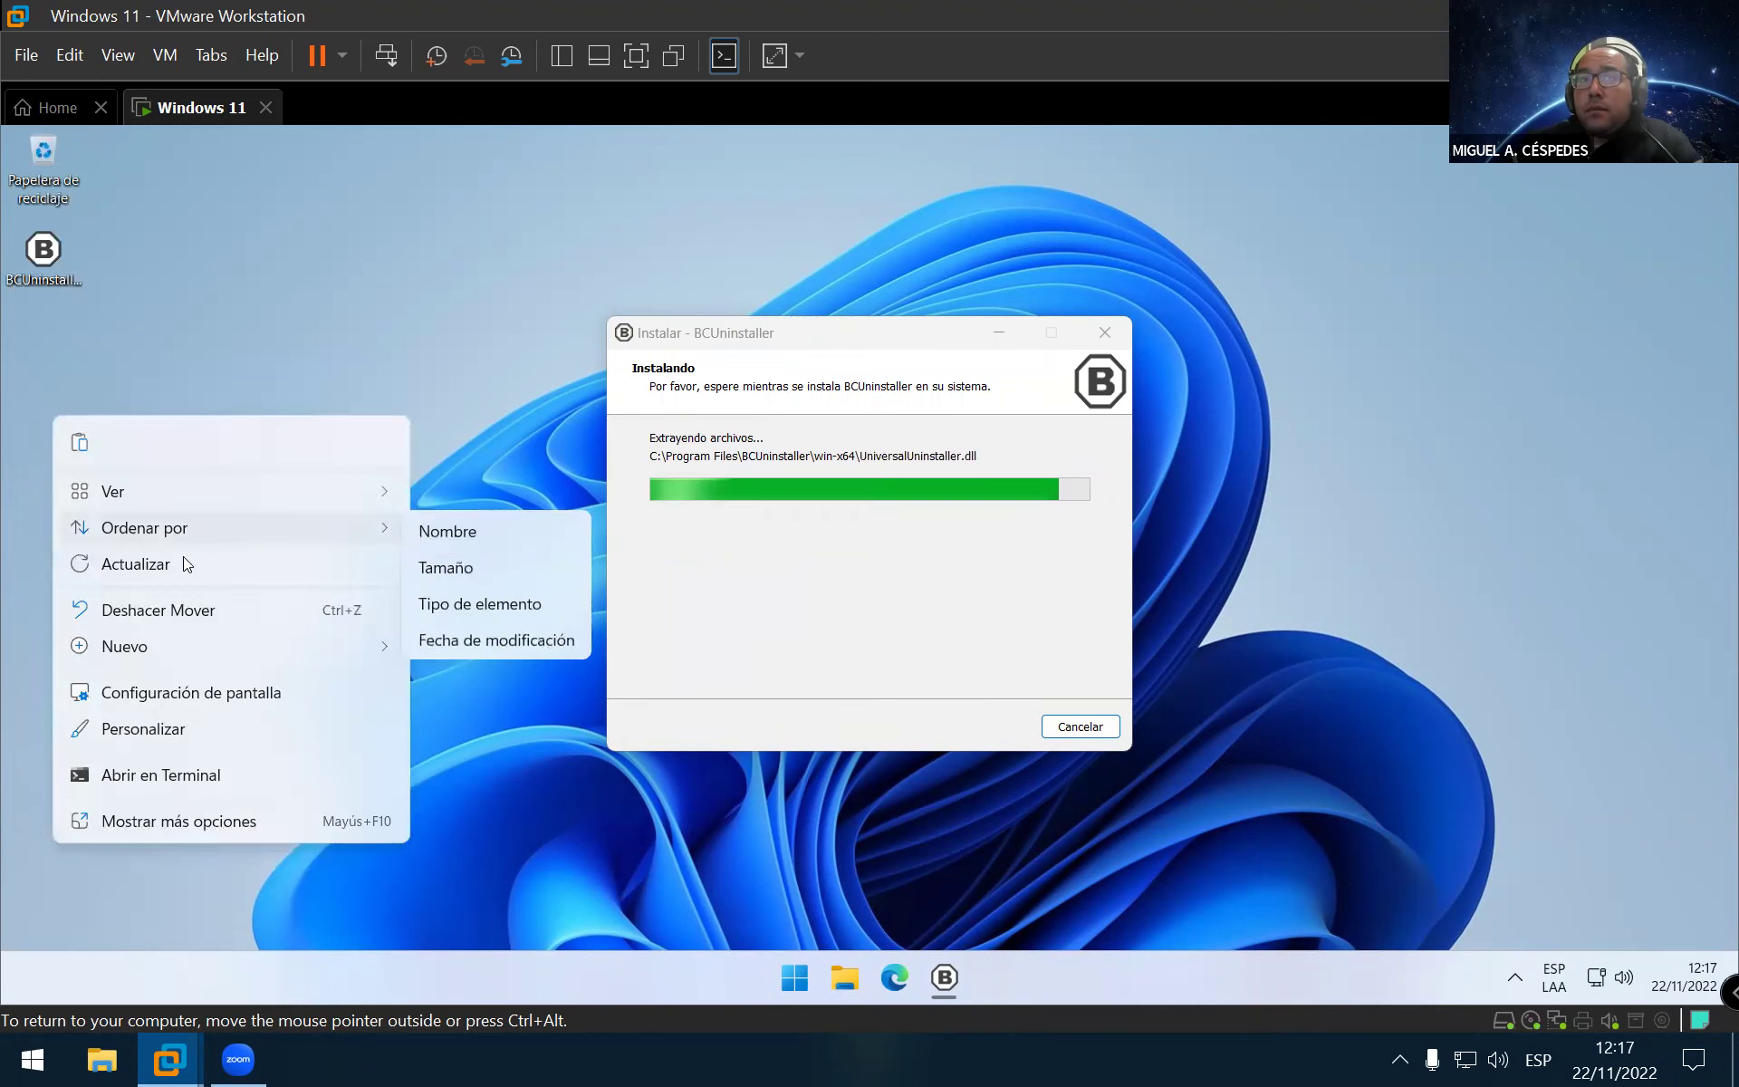
left_click(180, 558)
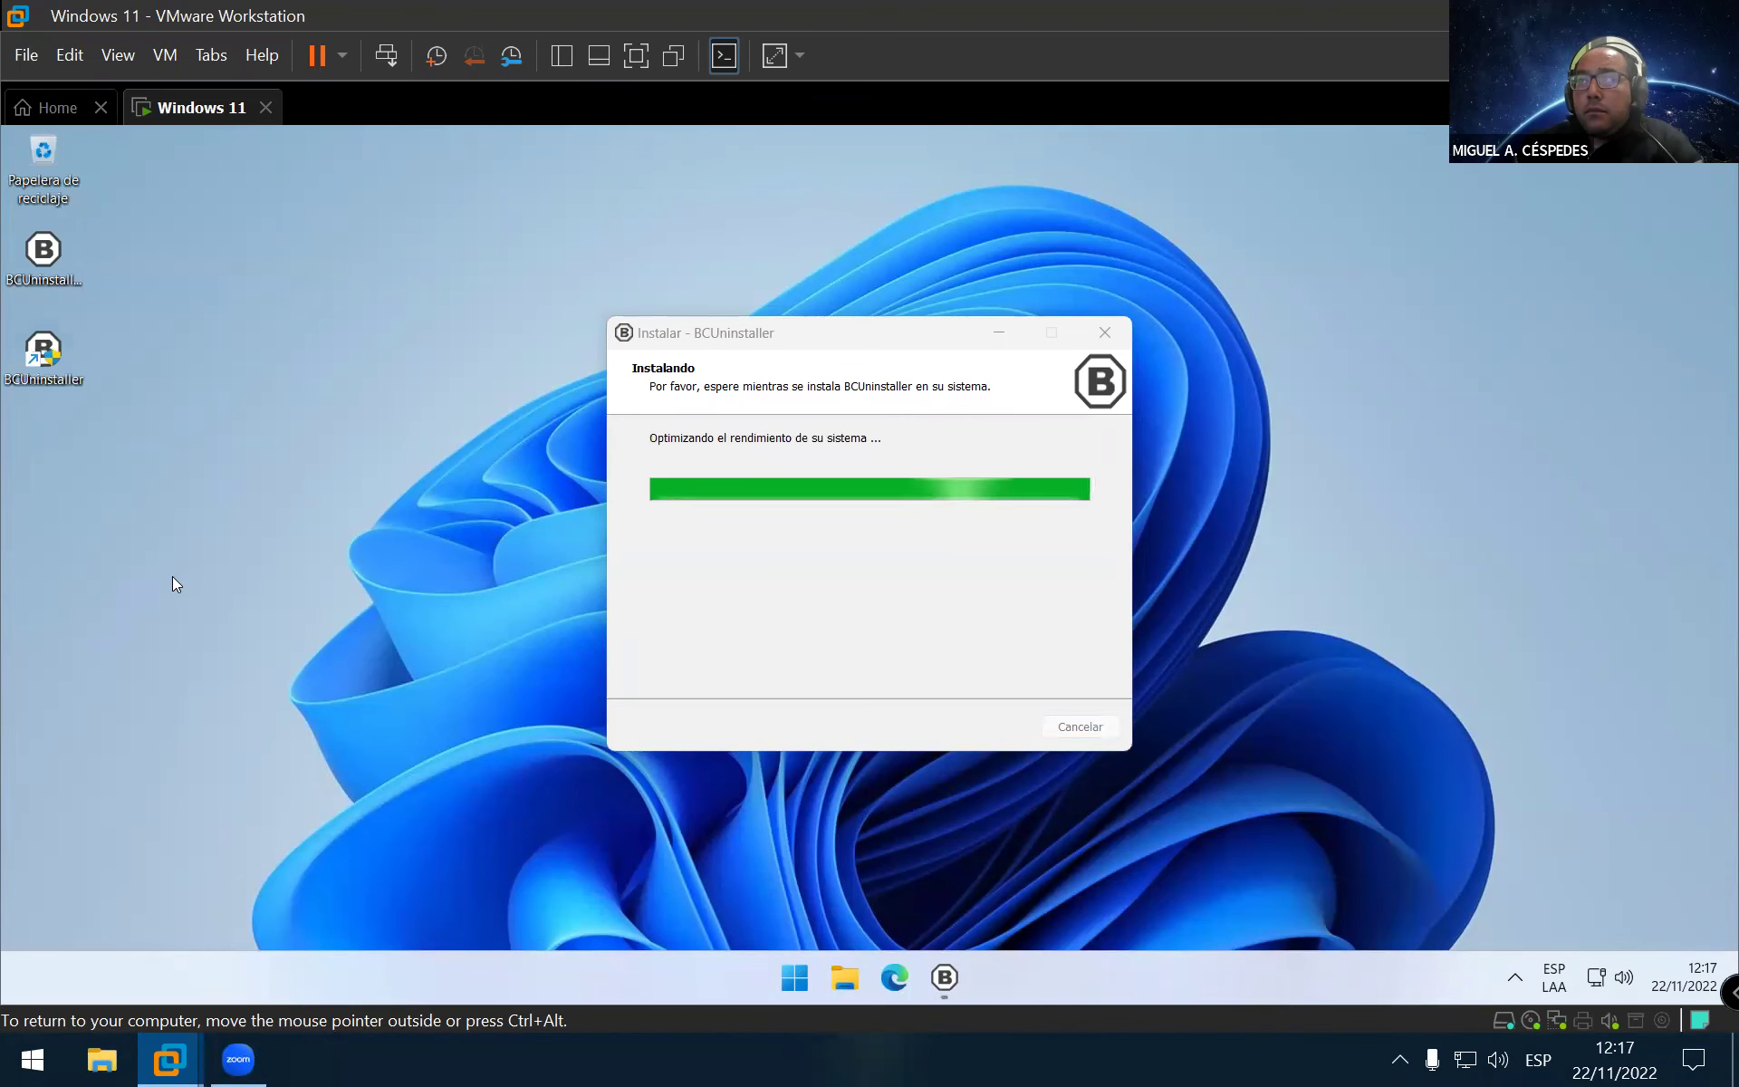
left_click(901, 544)
left_click(987, 727)
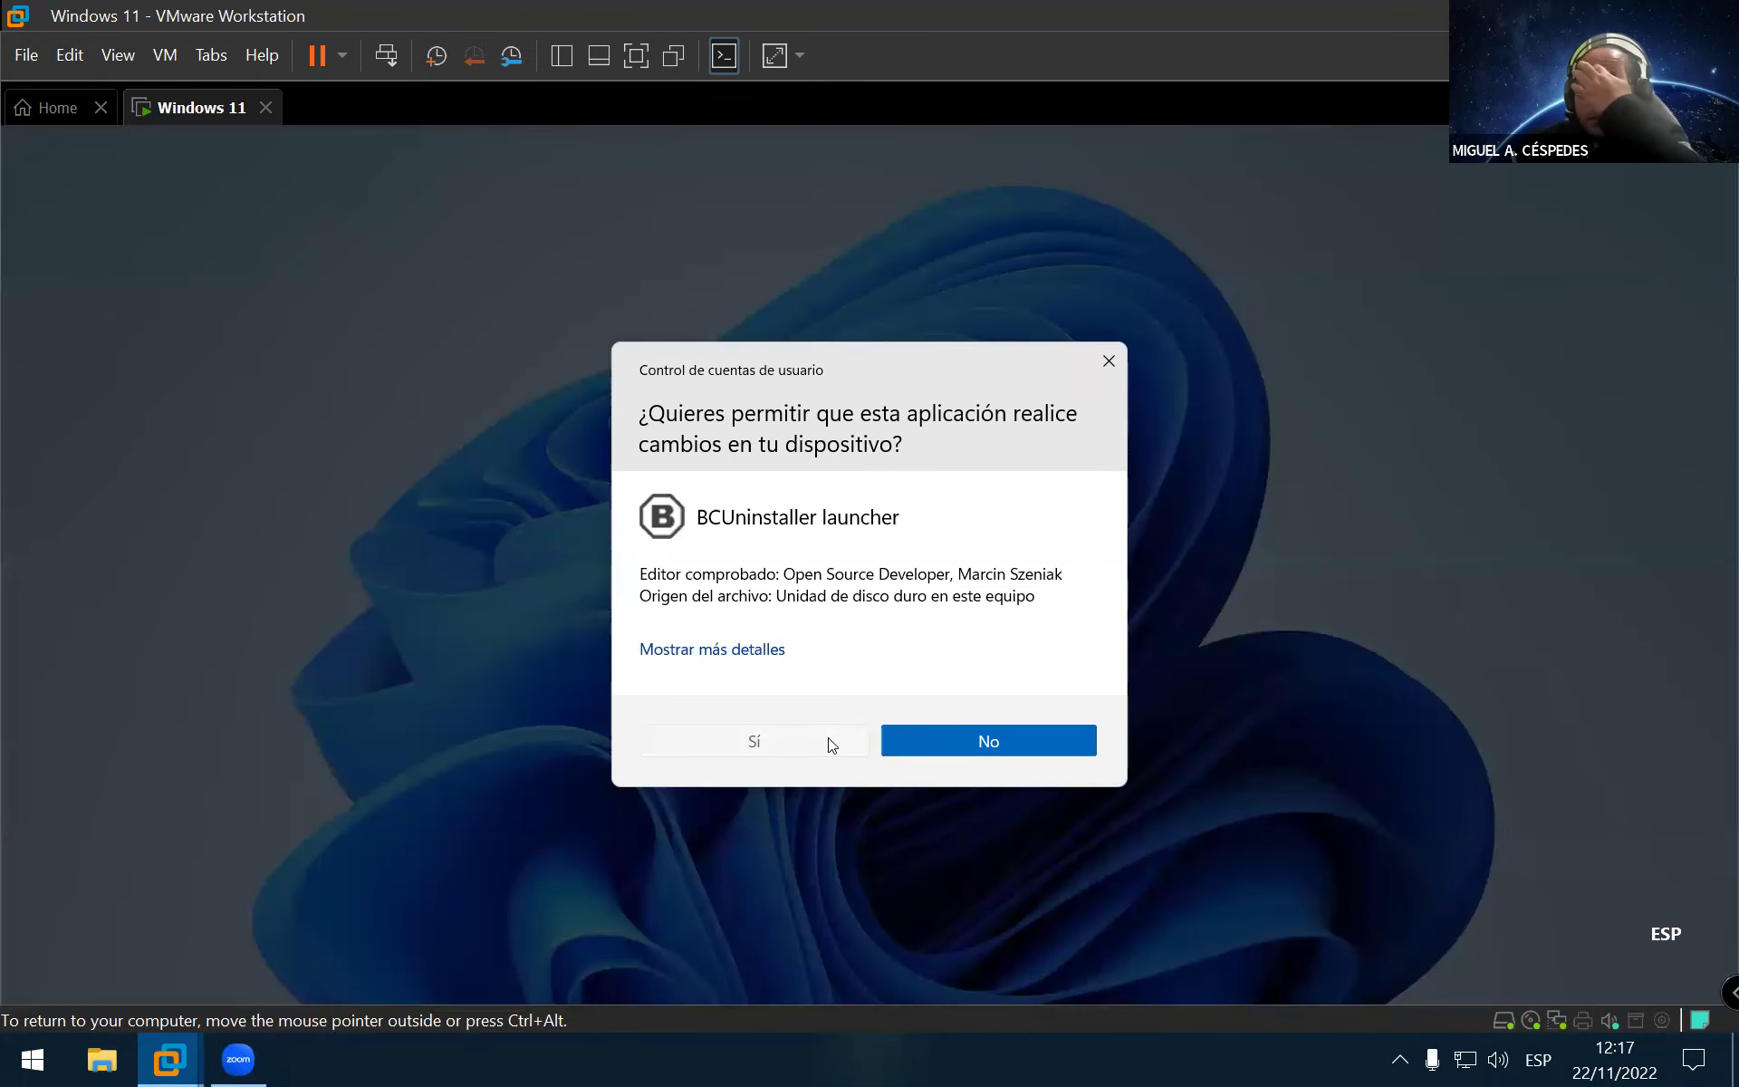
Approve the launcher's User Account Control prompt with Sí so Bulk Crap Uninstaller starts scanning
left_click(828, 741)
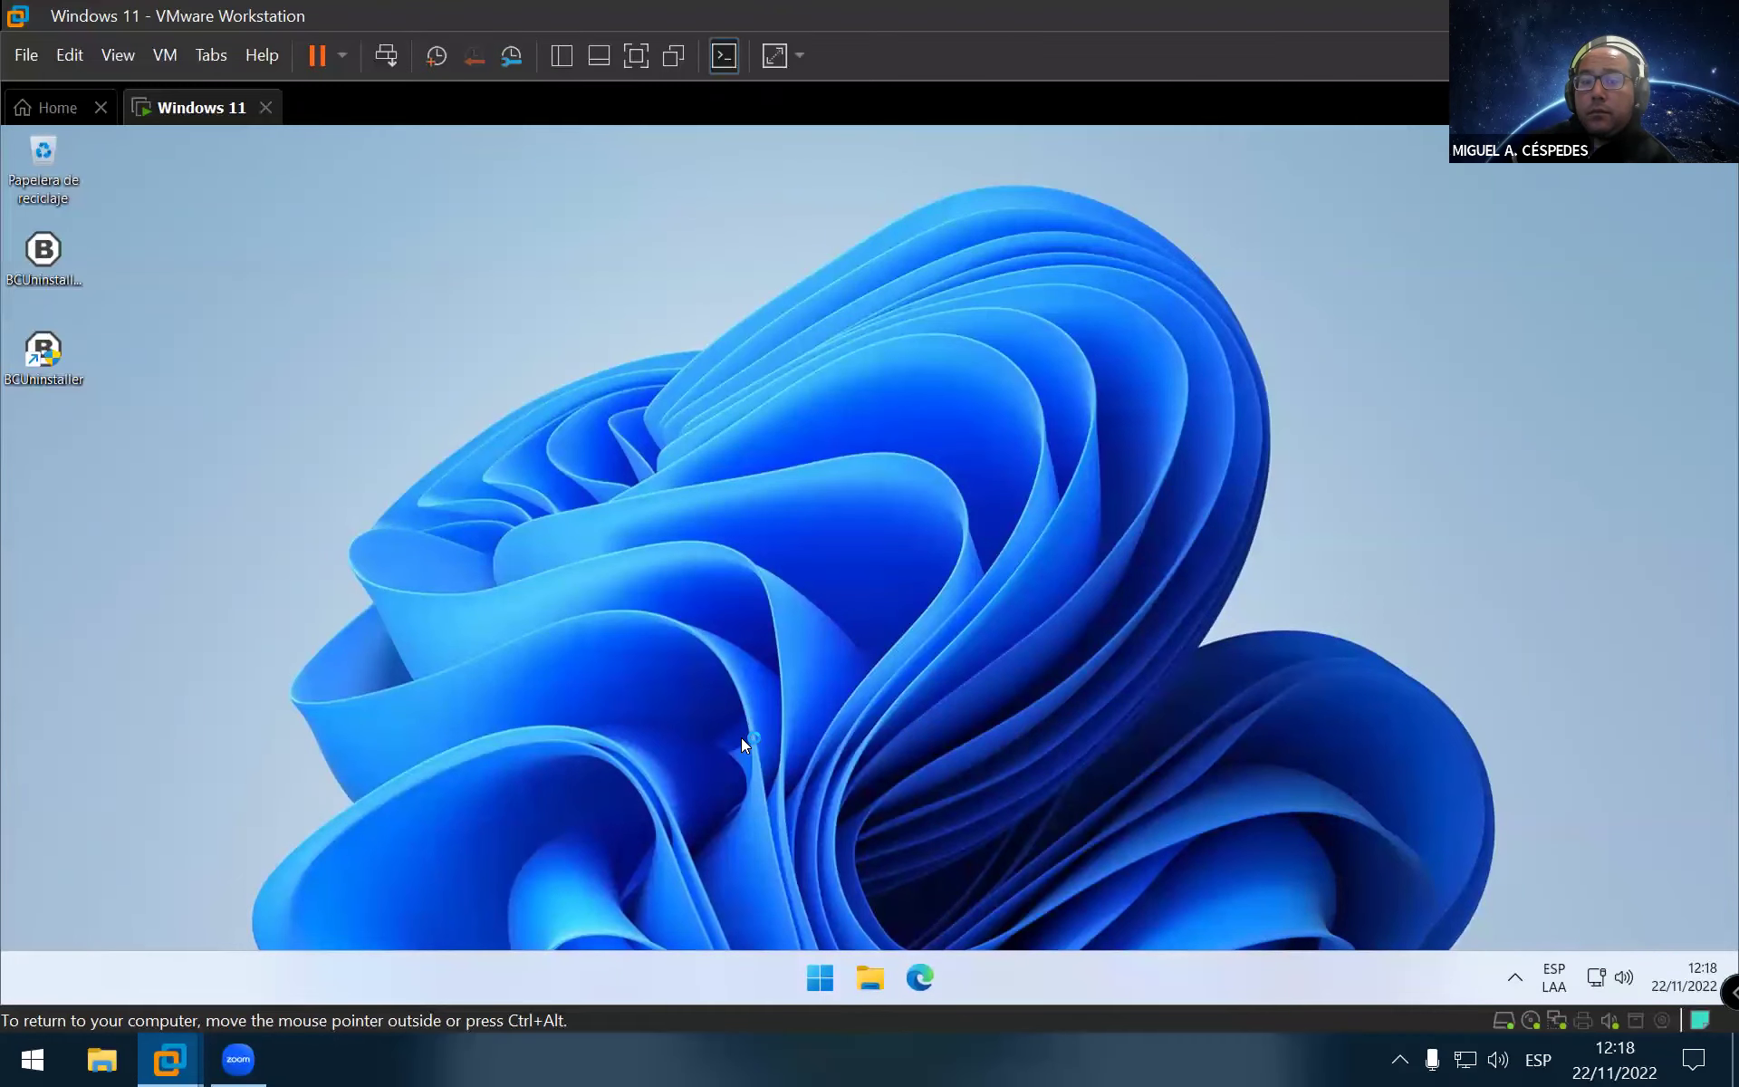
right_click(1169, 461)
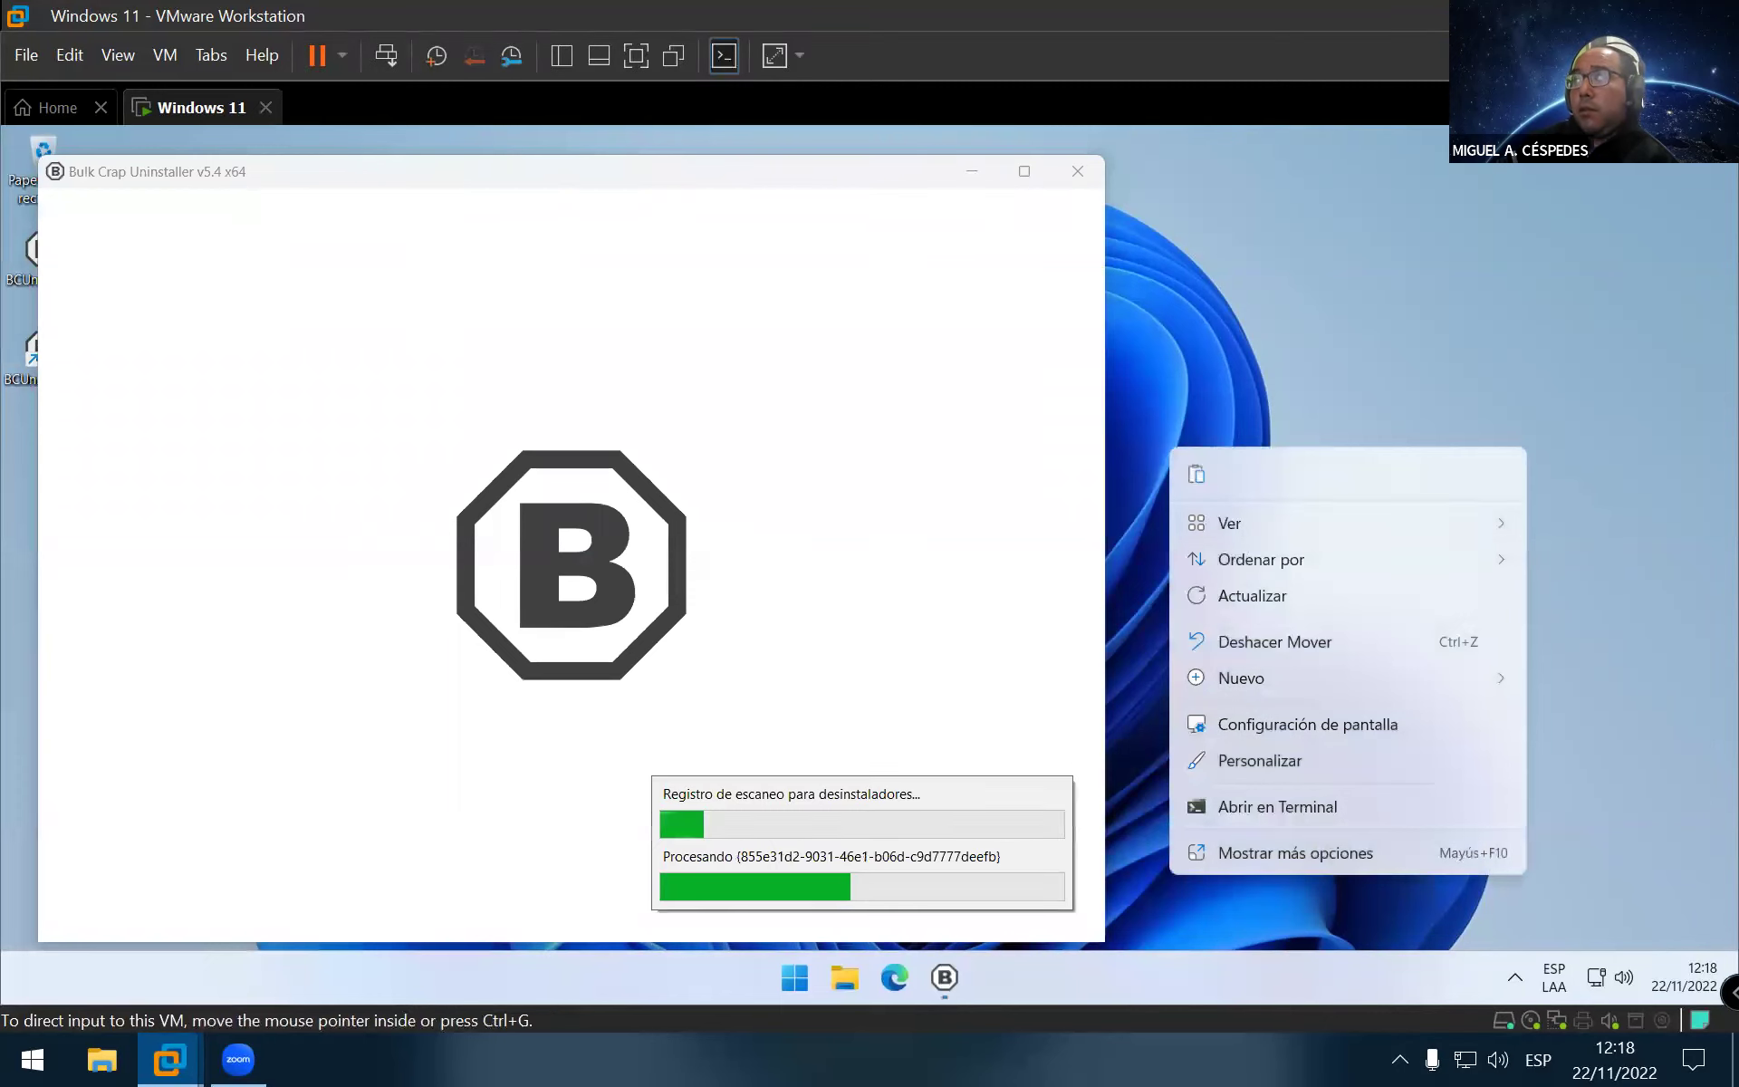
left_click(1252, 296)
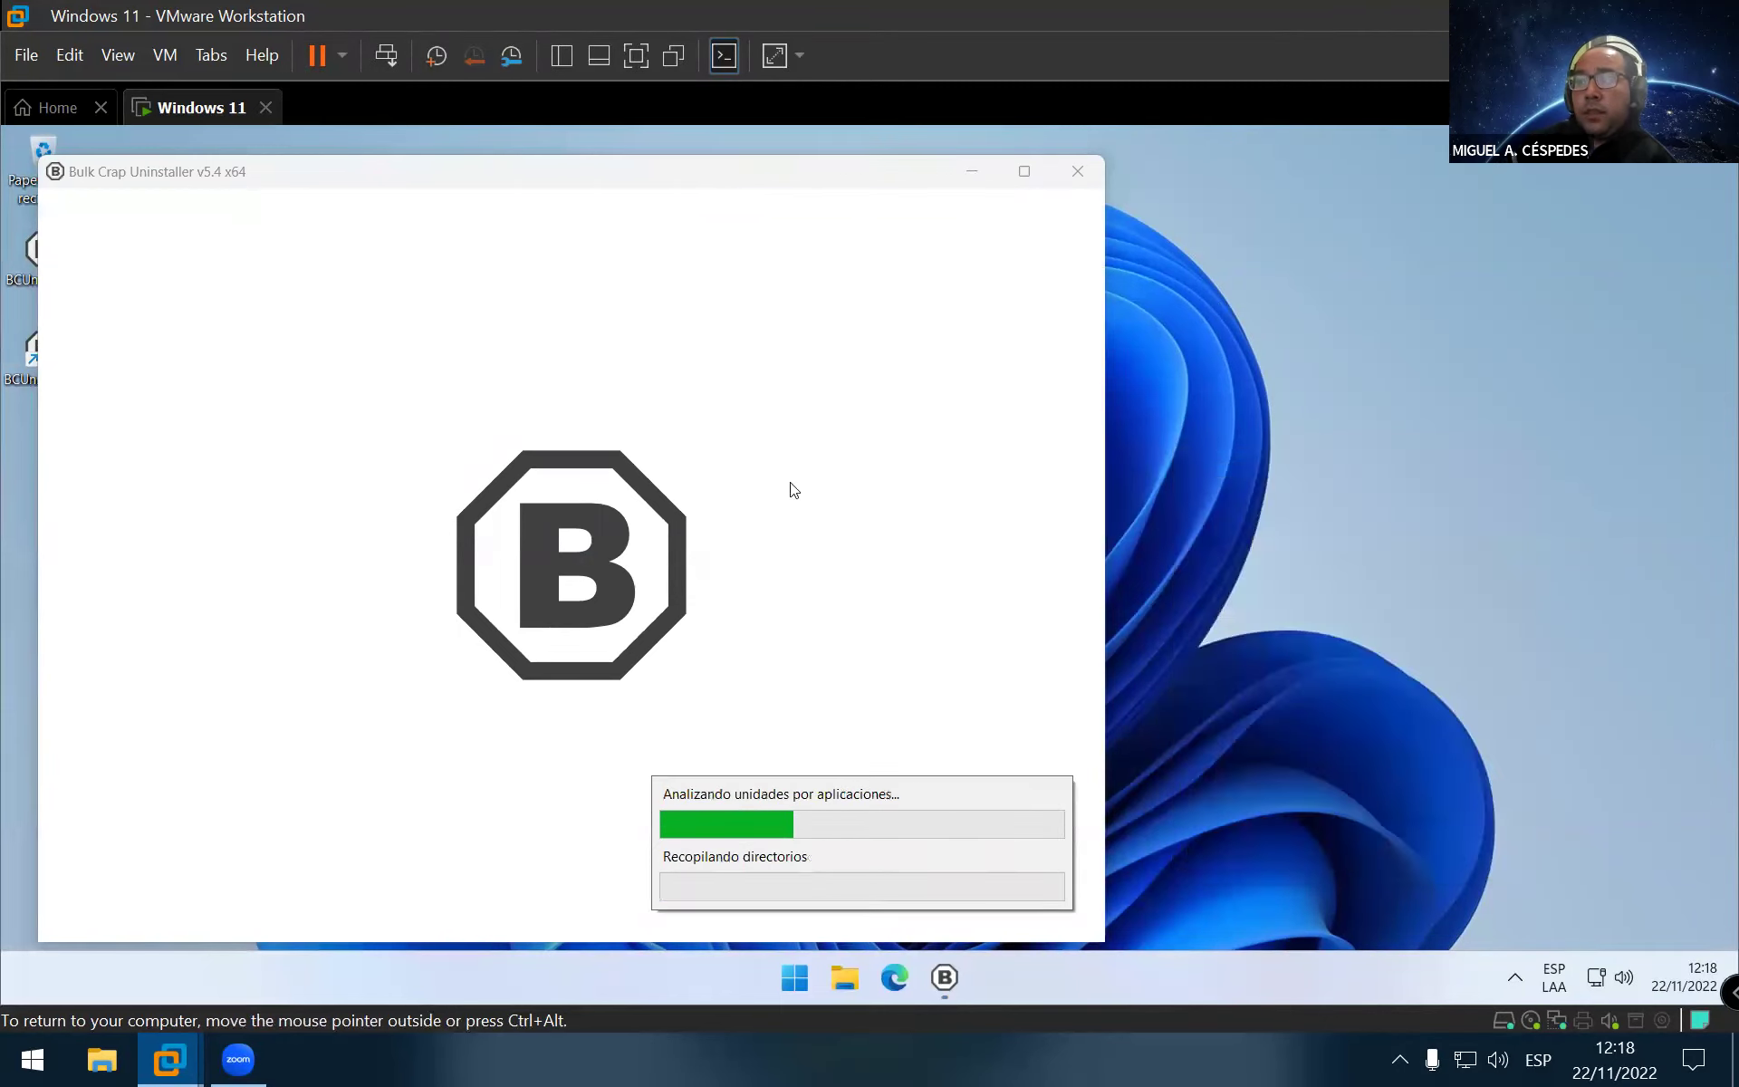
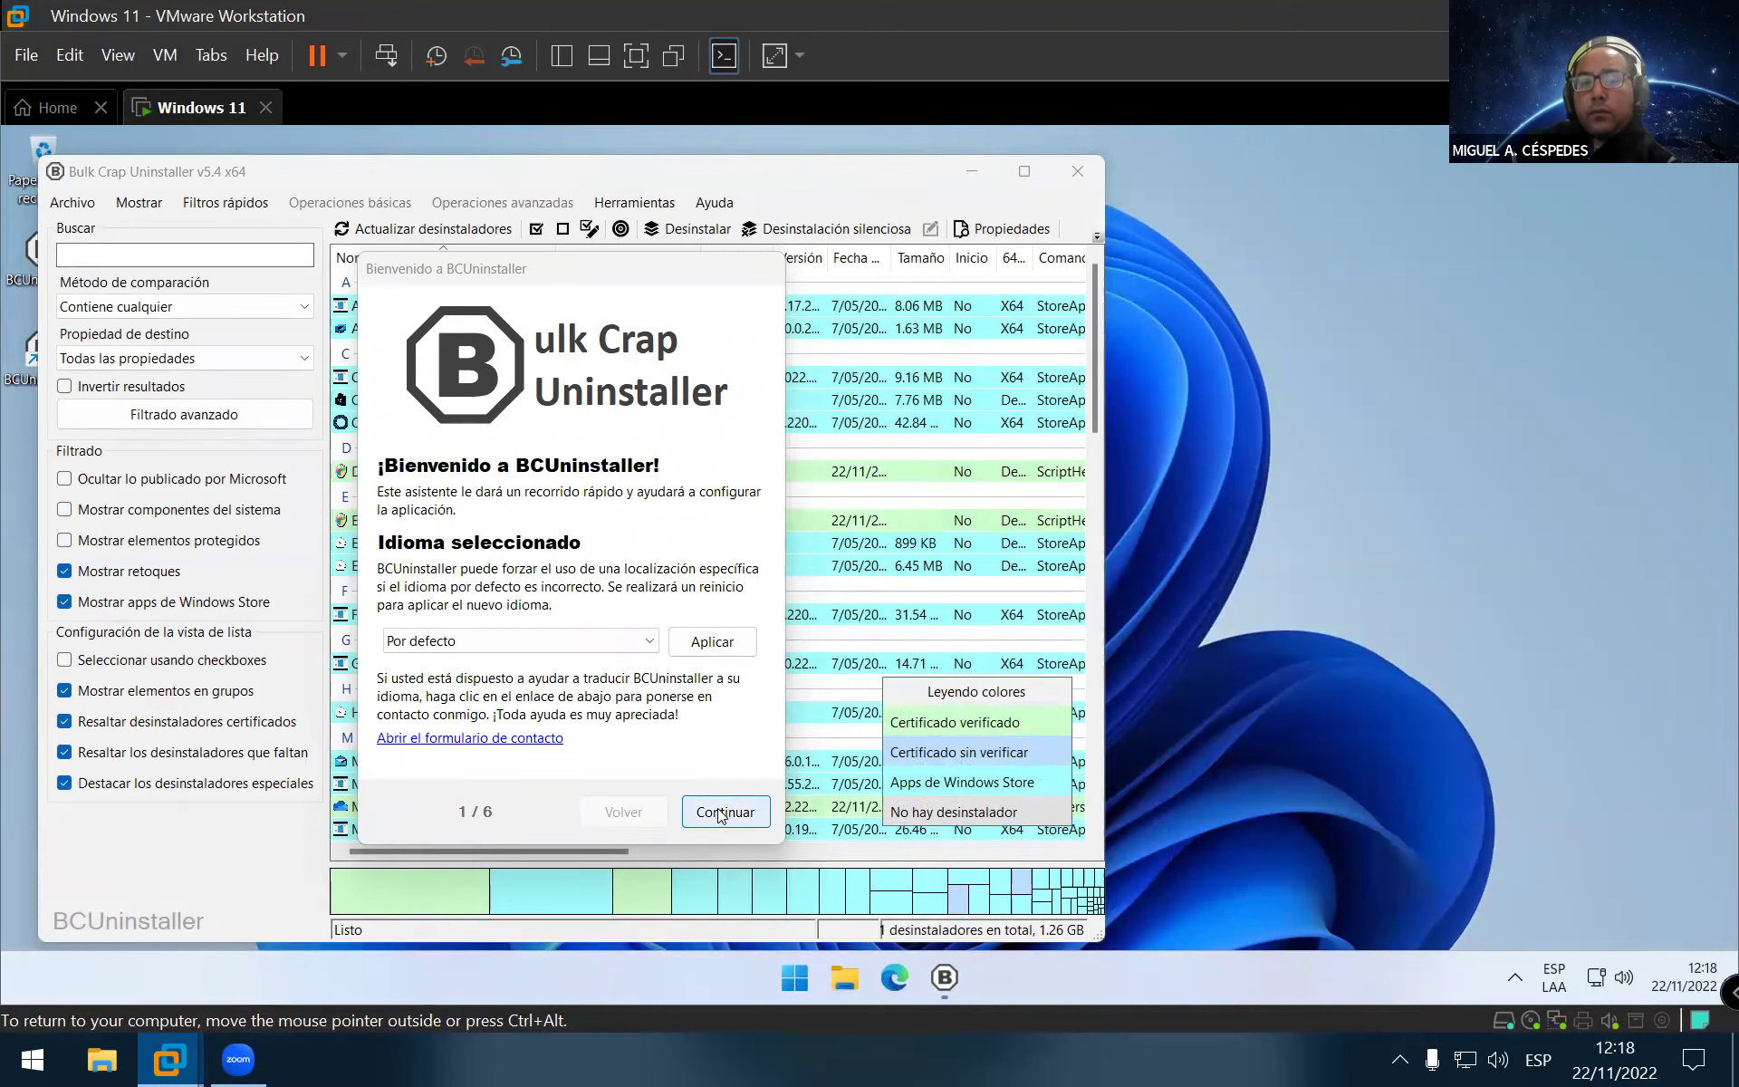
Page through the first-run setup wizard to its final page
left_click(719, 812)
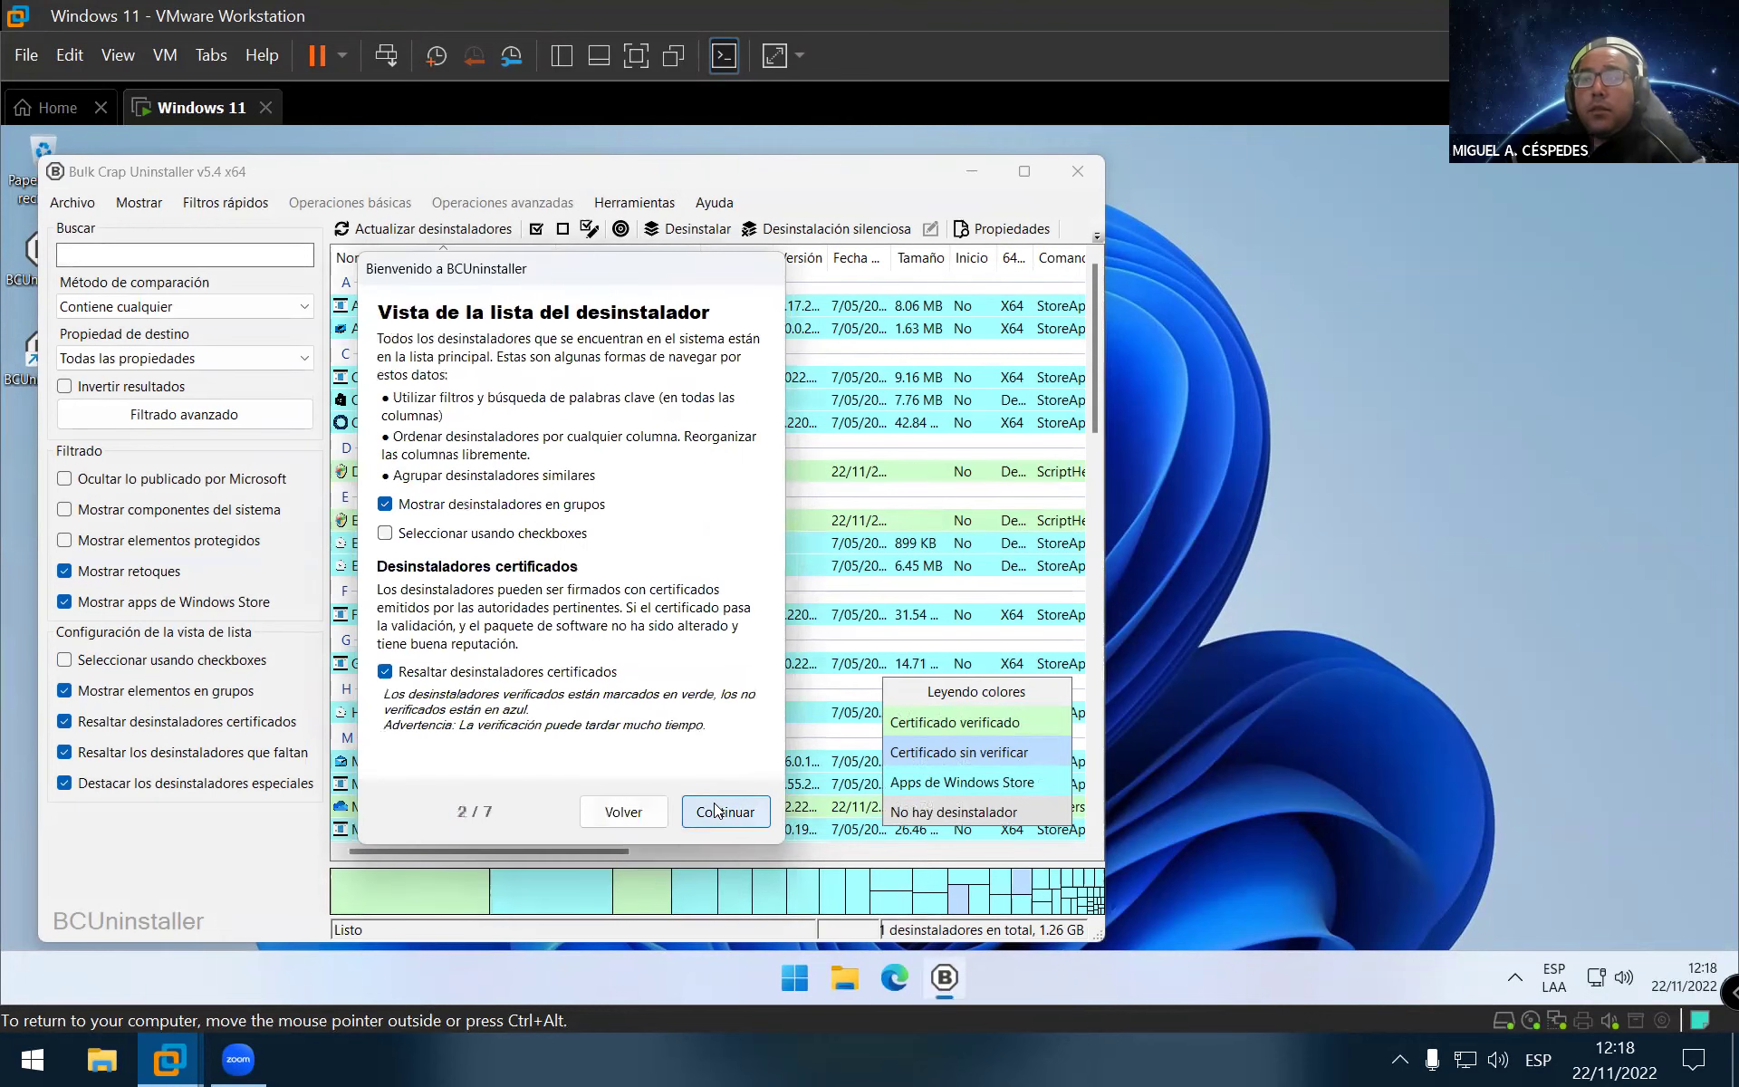
left_click(719, 812)
left_click(712, 813)
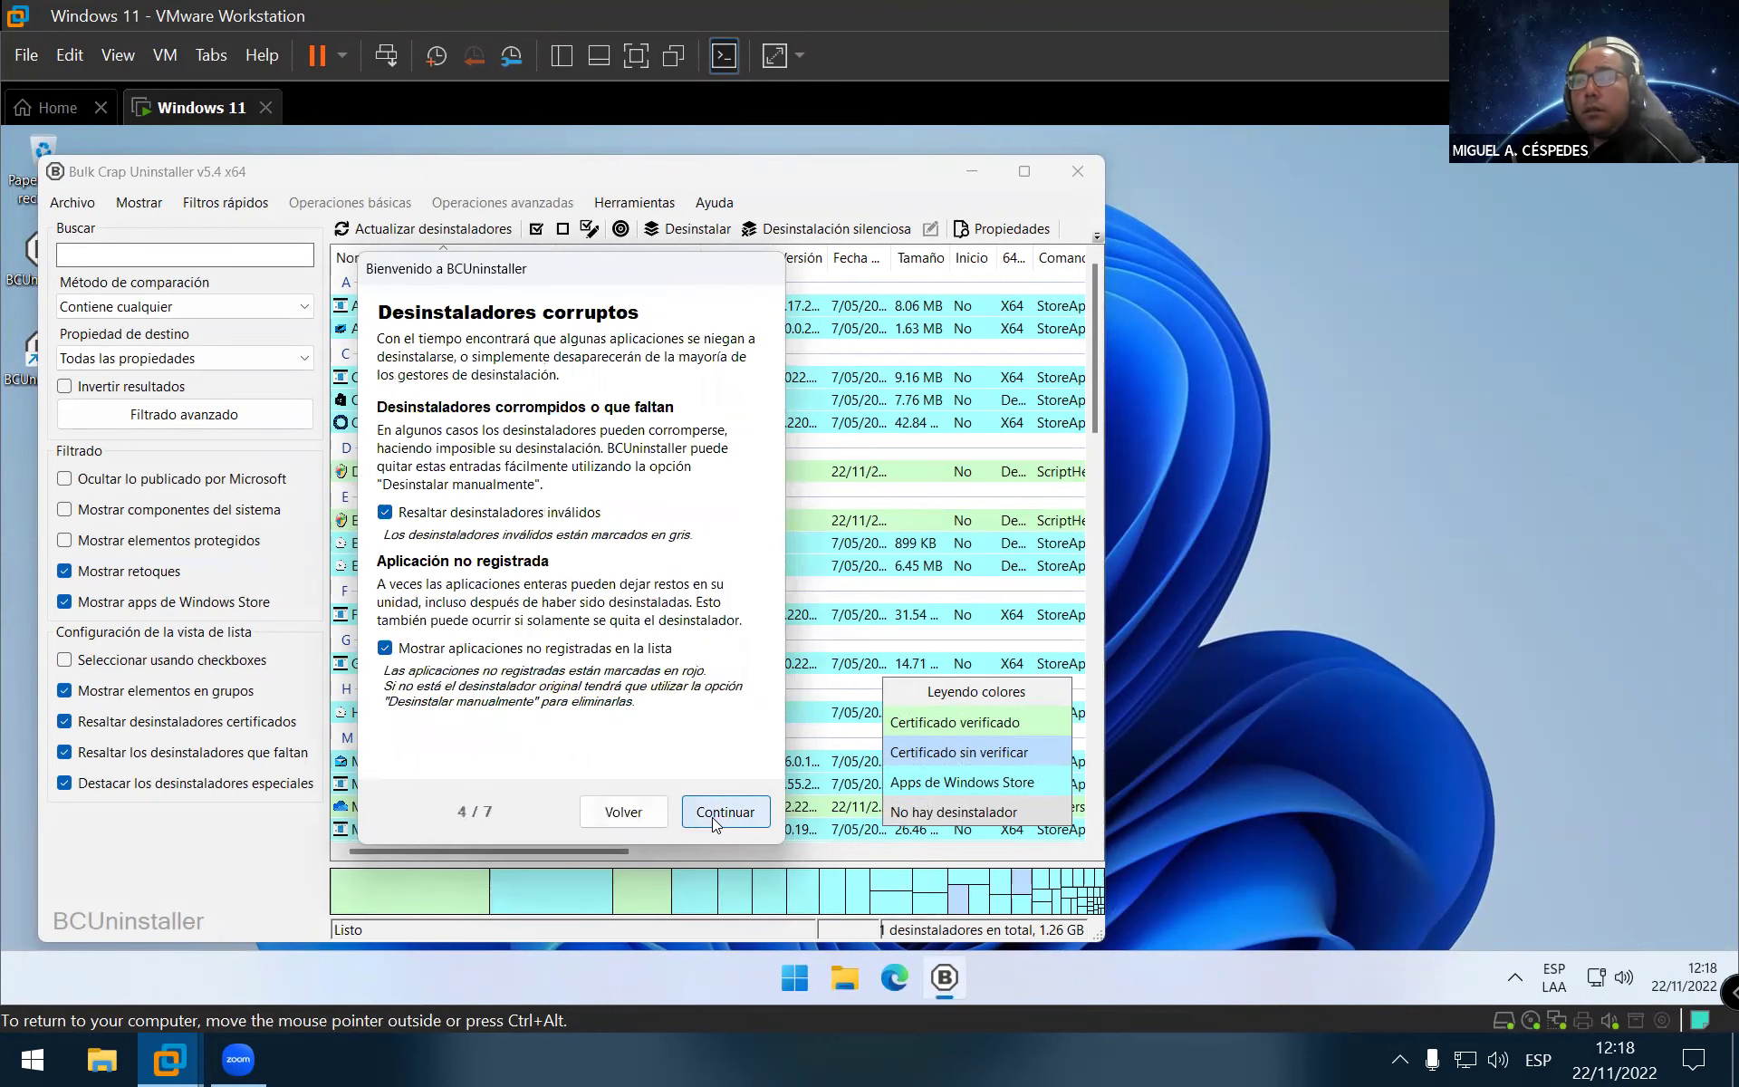
left_click(712, 814)
left_click(712, 813)
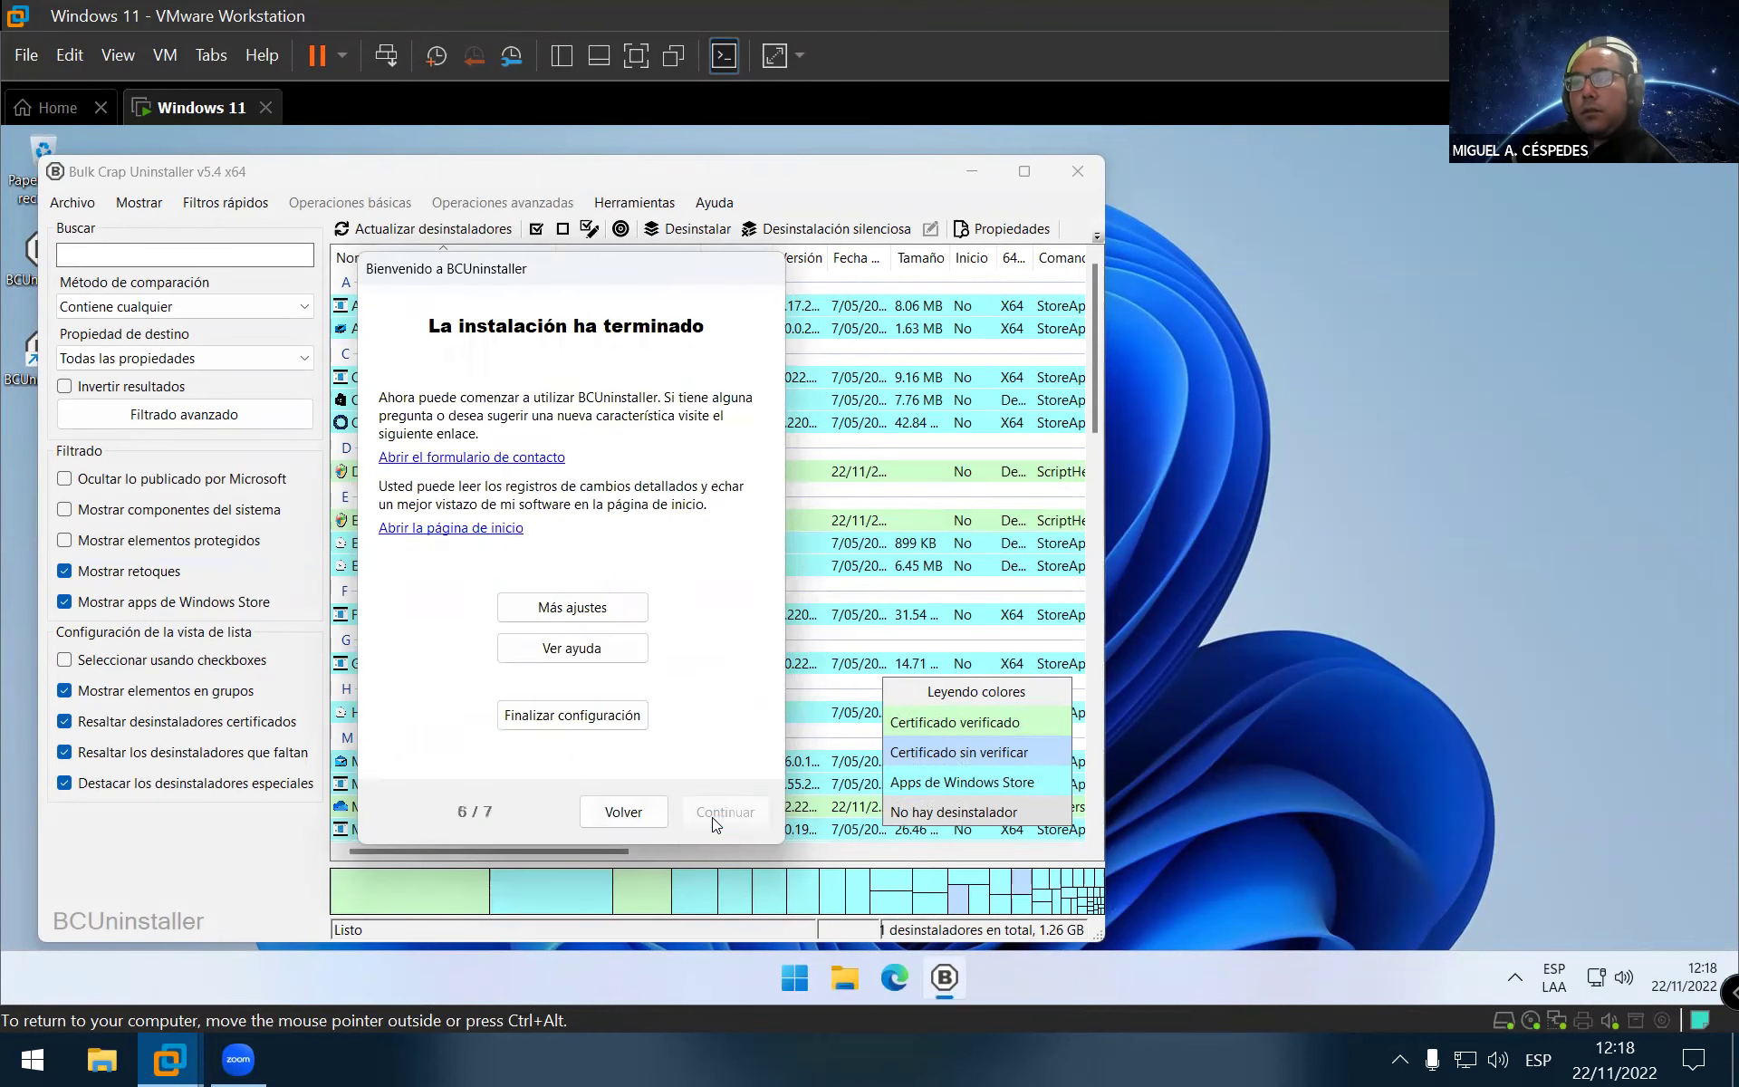
Finish the configuration, dismiss the version 5.4 welcome message and close Bulk Crap Uninstaller
left_click(638, 717)
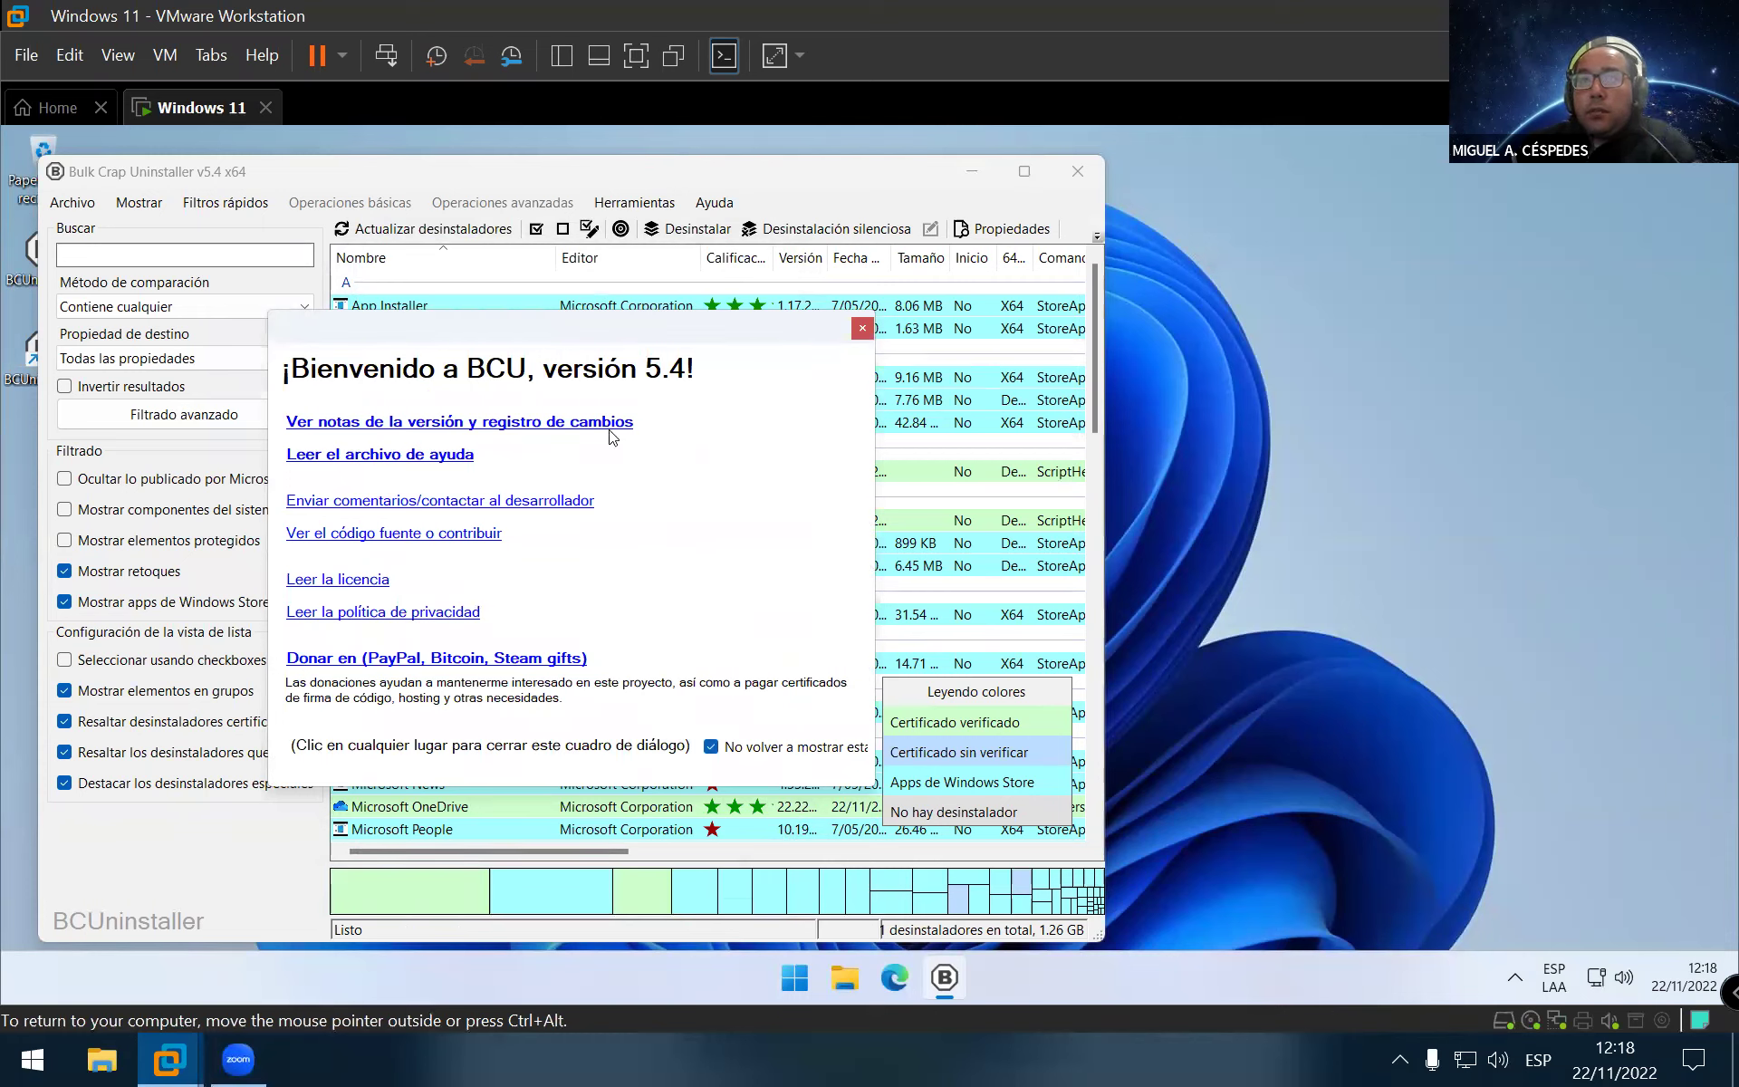
left_click(862, 329)
left_click(1077, 172)
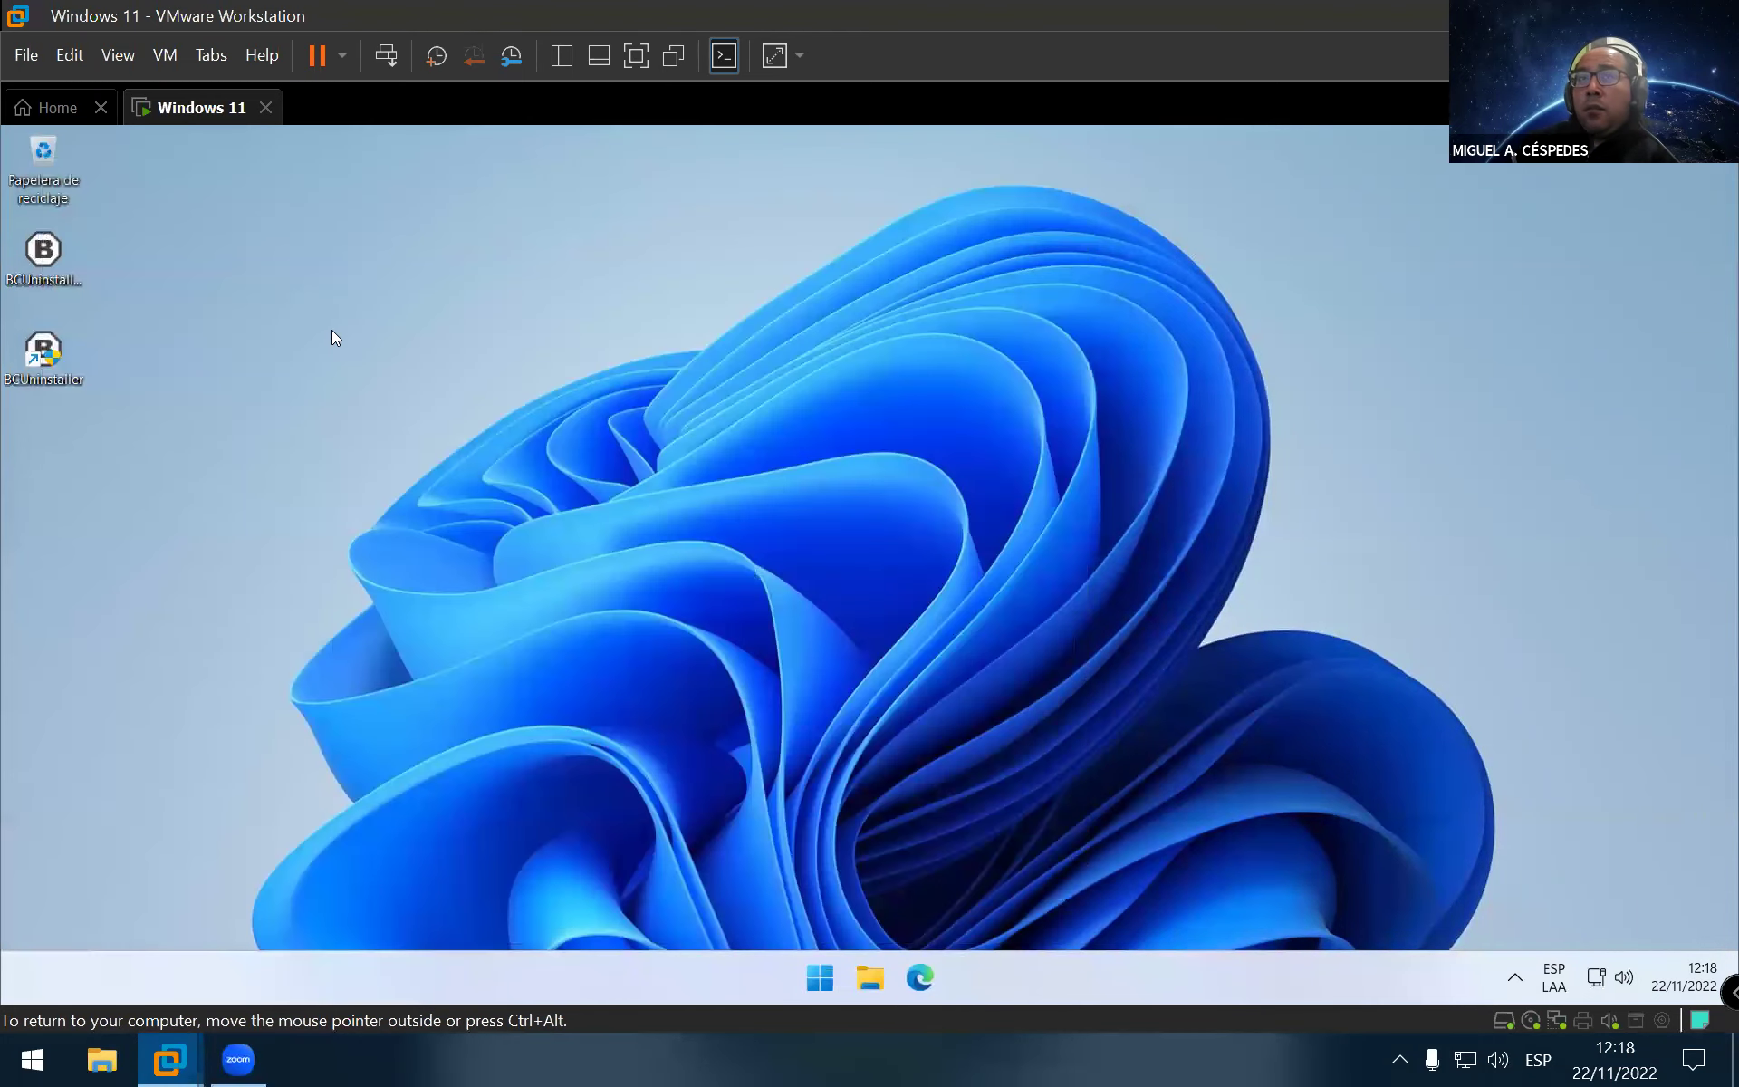
Delete the BCUninstaller setup file from the desktop and move the shortcut into its slot
left_click_drag(43, 259, 559, 358)
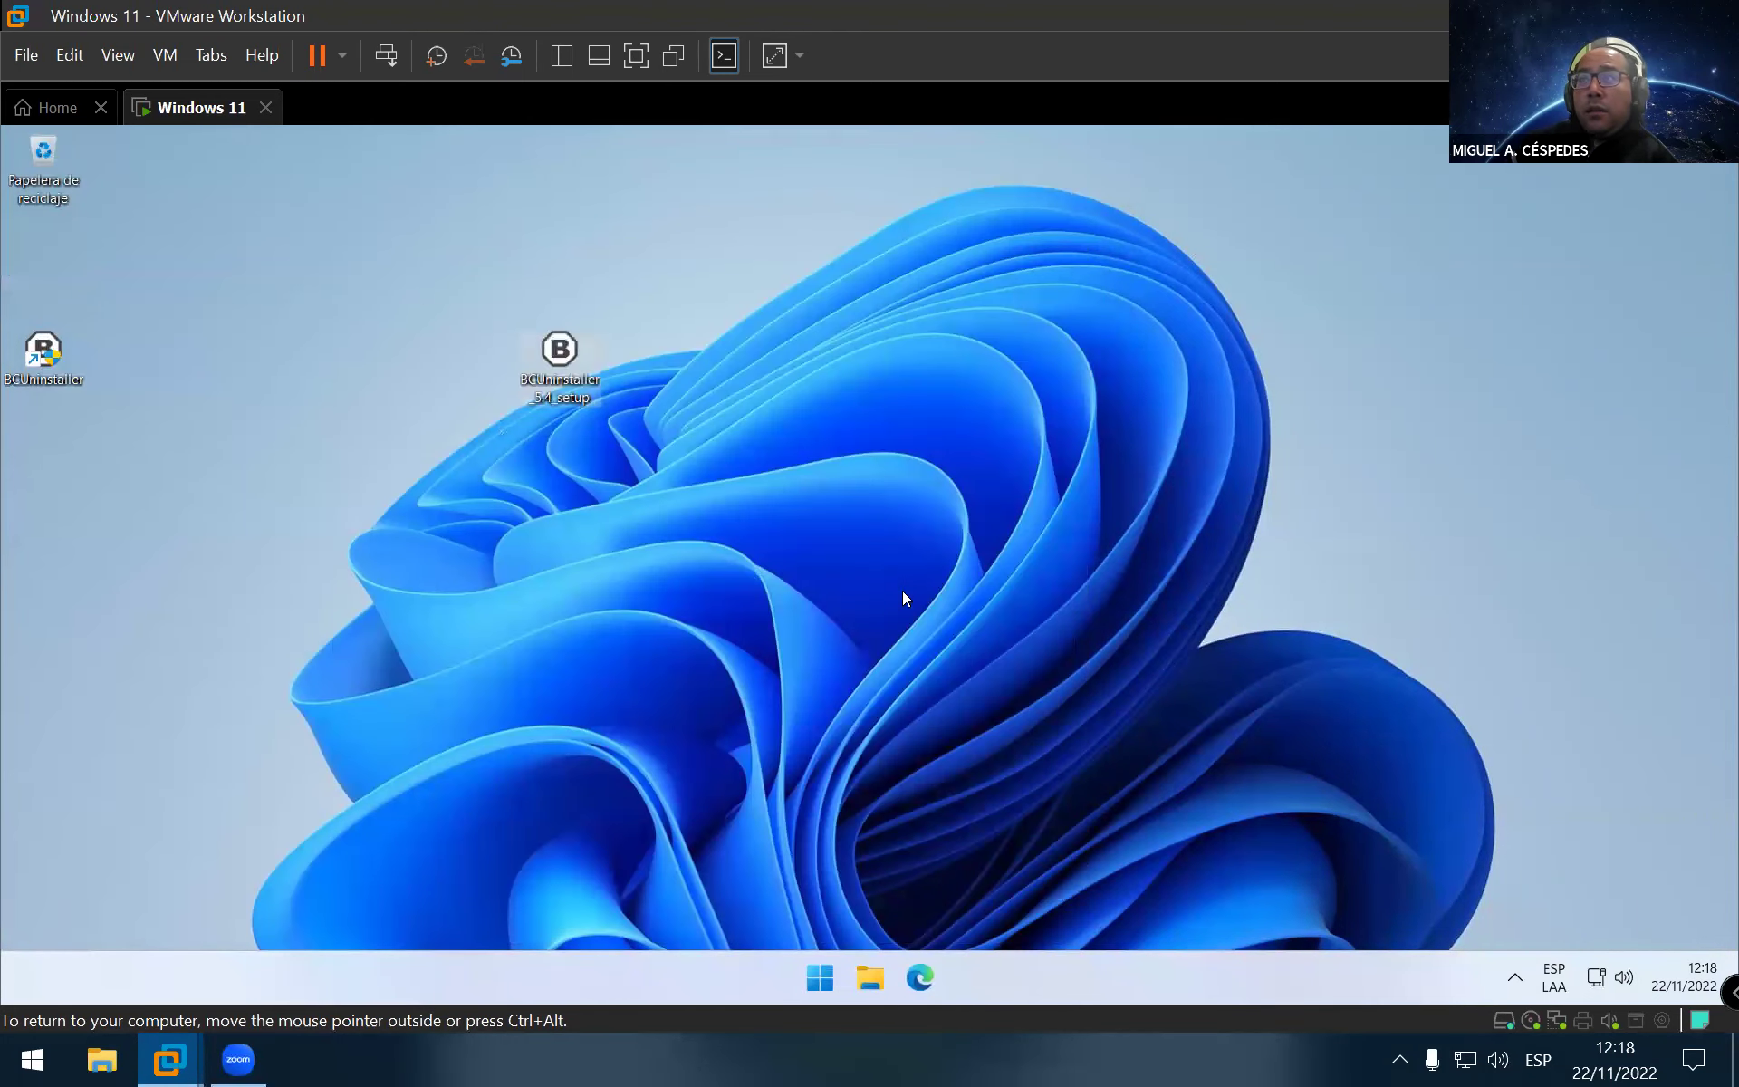
key("Delete")
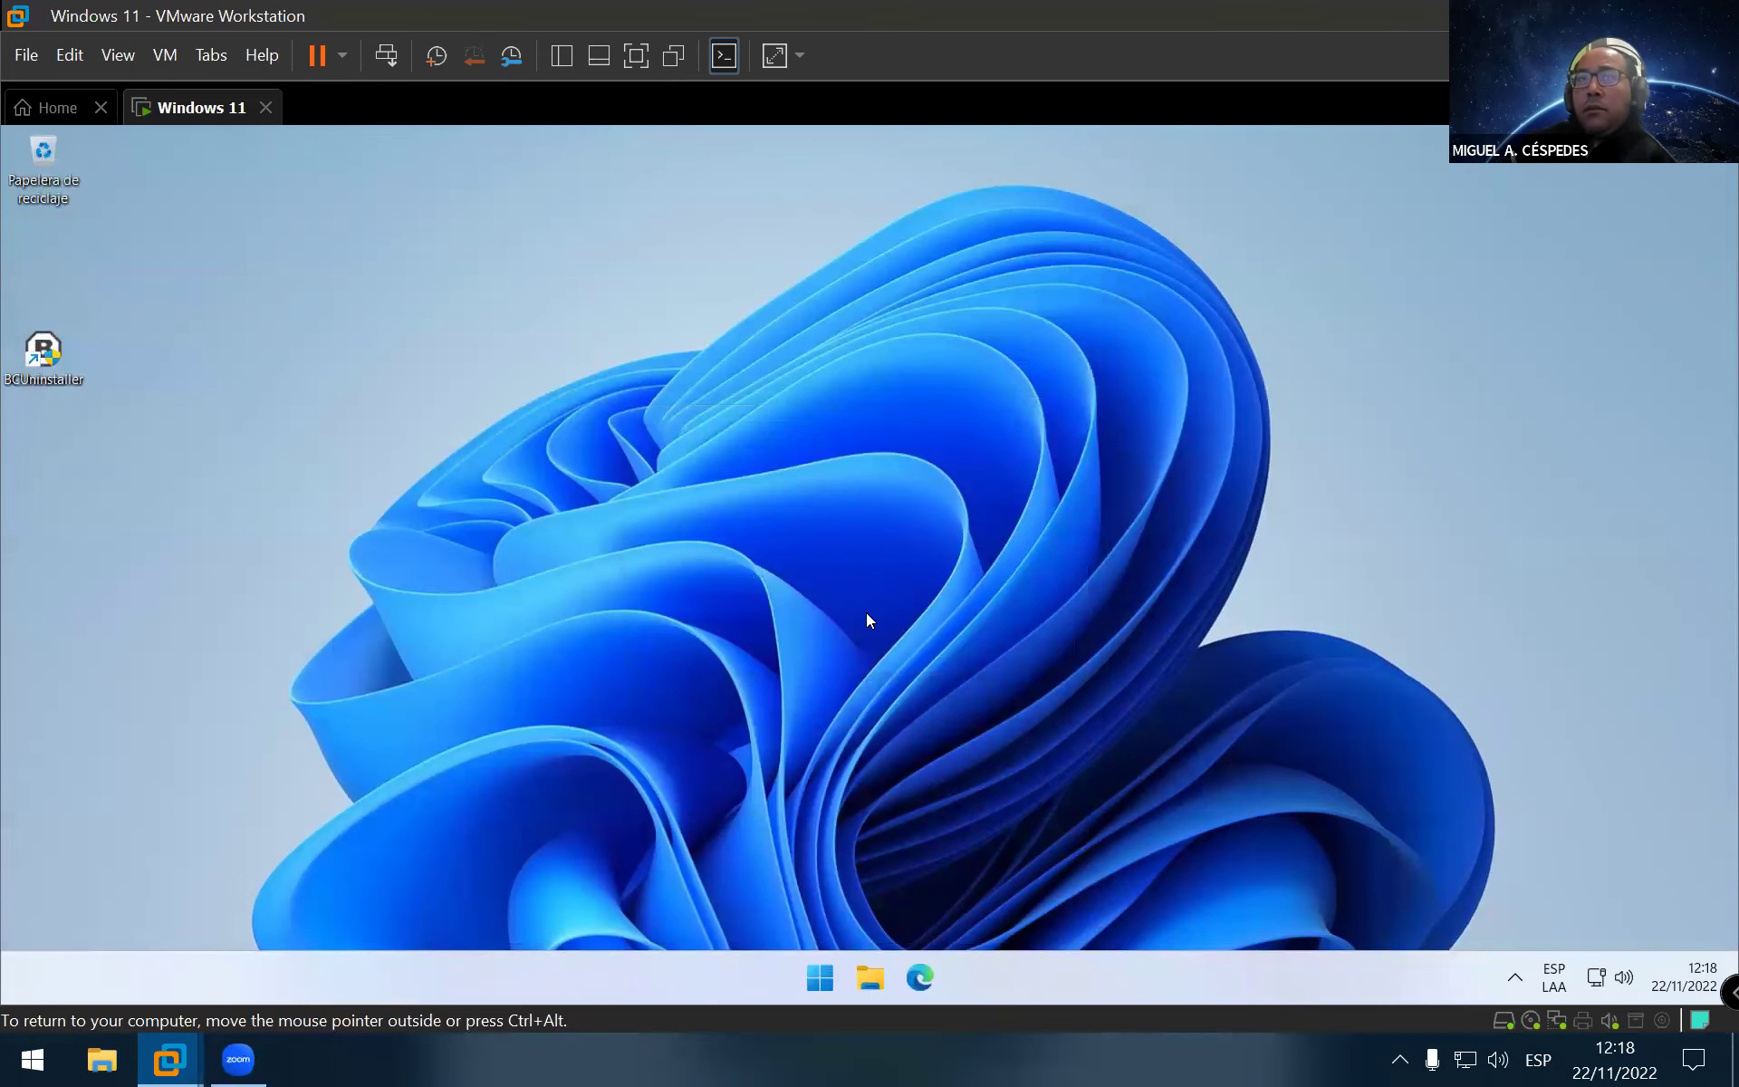
left_click_drag(54, 337, 64, 248)
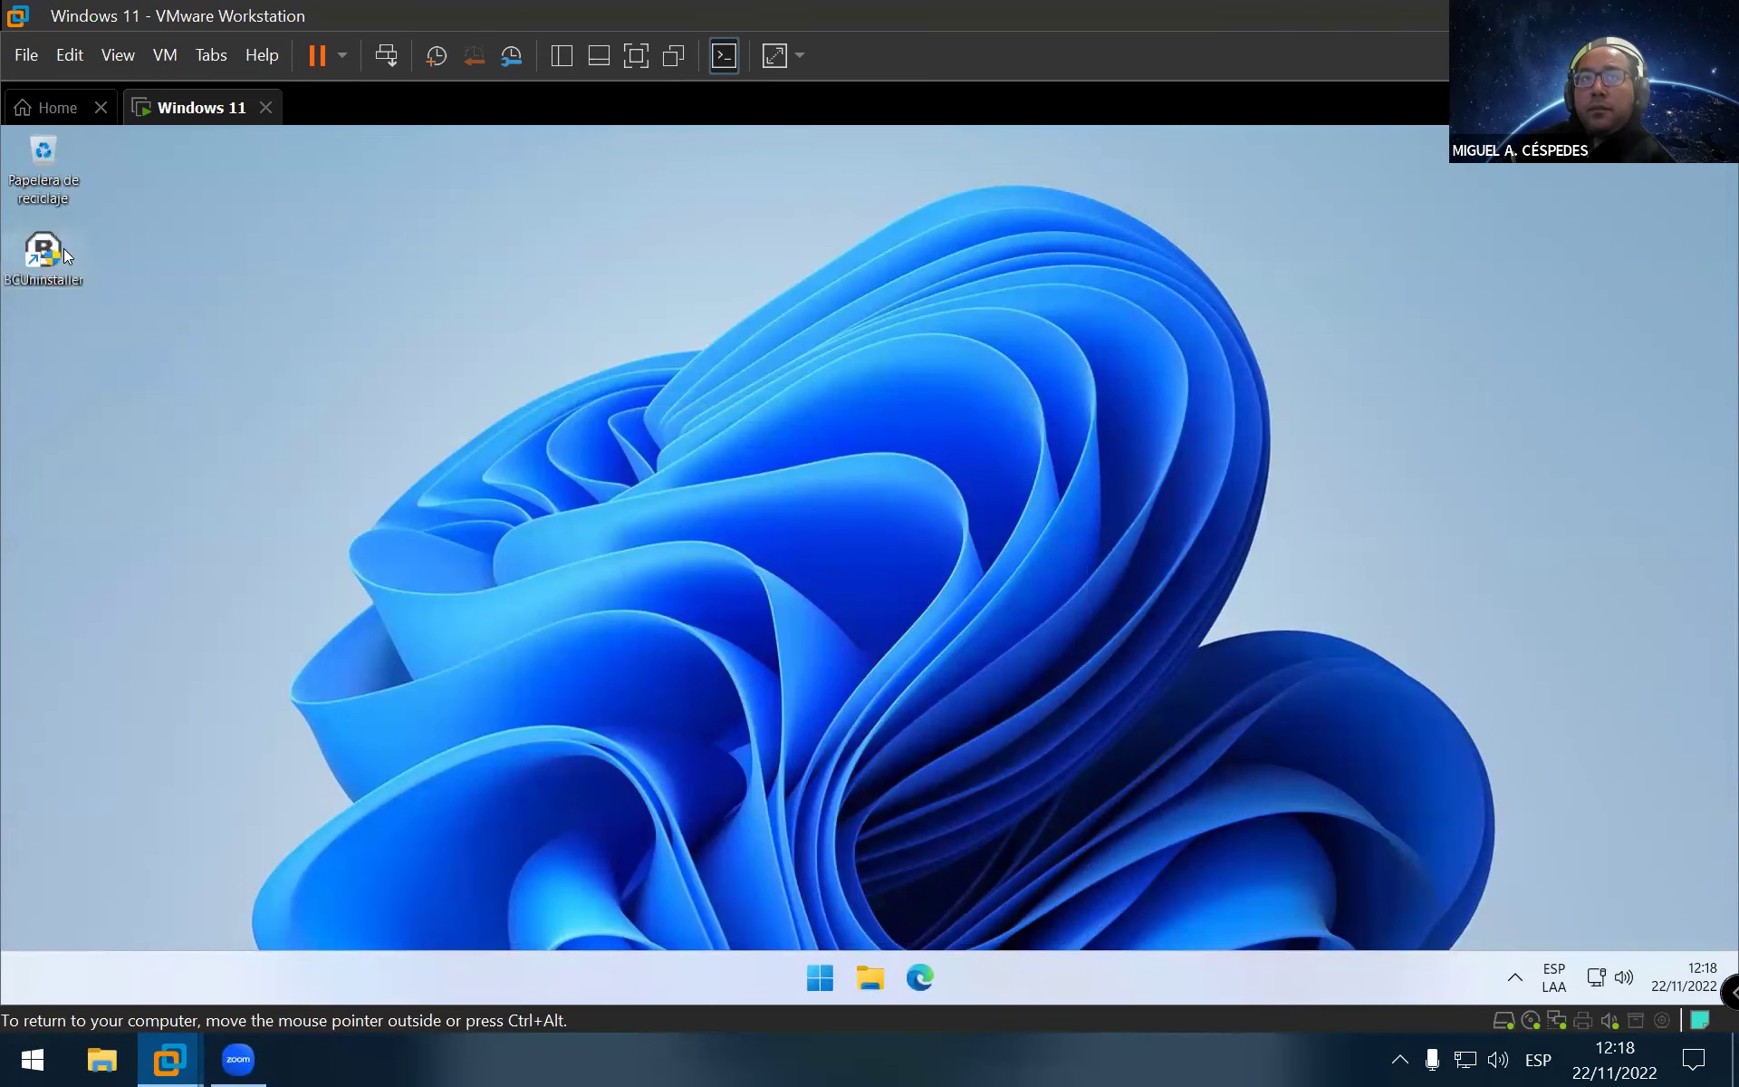
Launch BCUninstaller with administrator approval and refresh the desktop
double_click(50, 263)
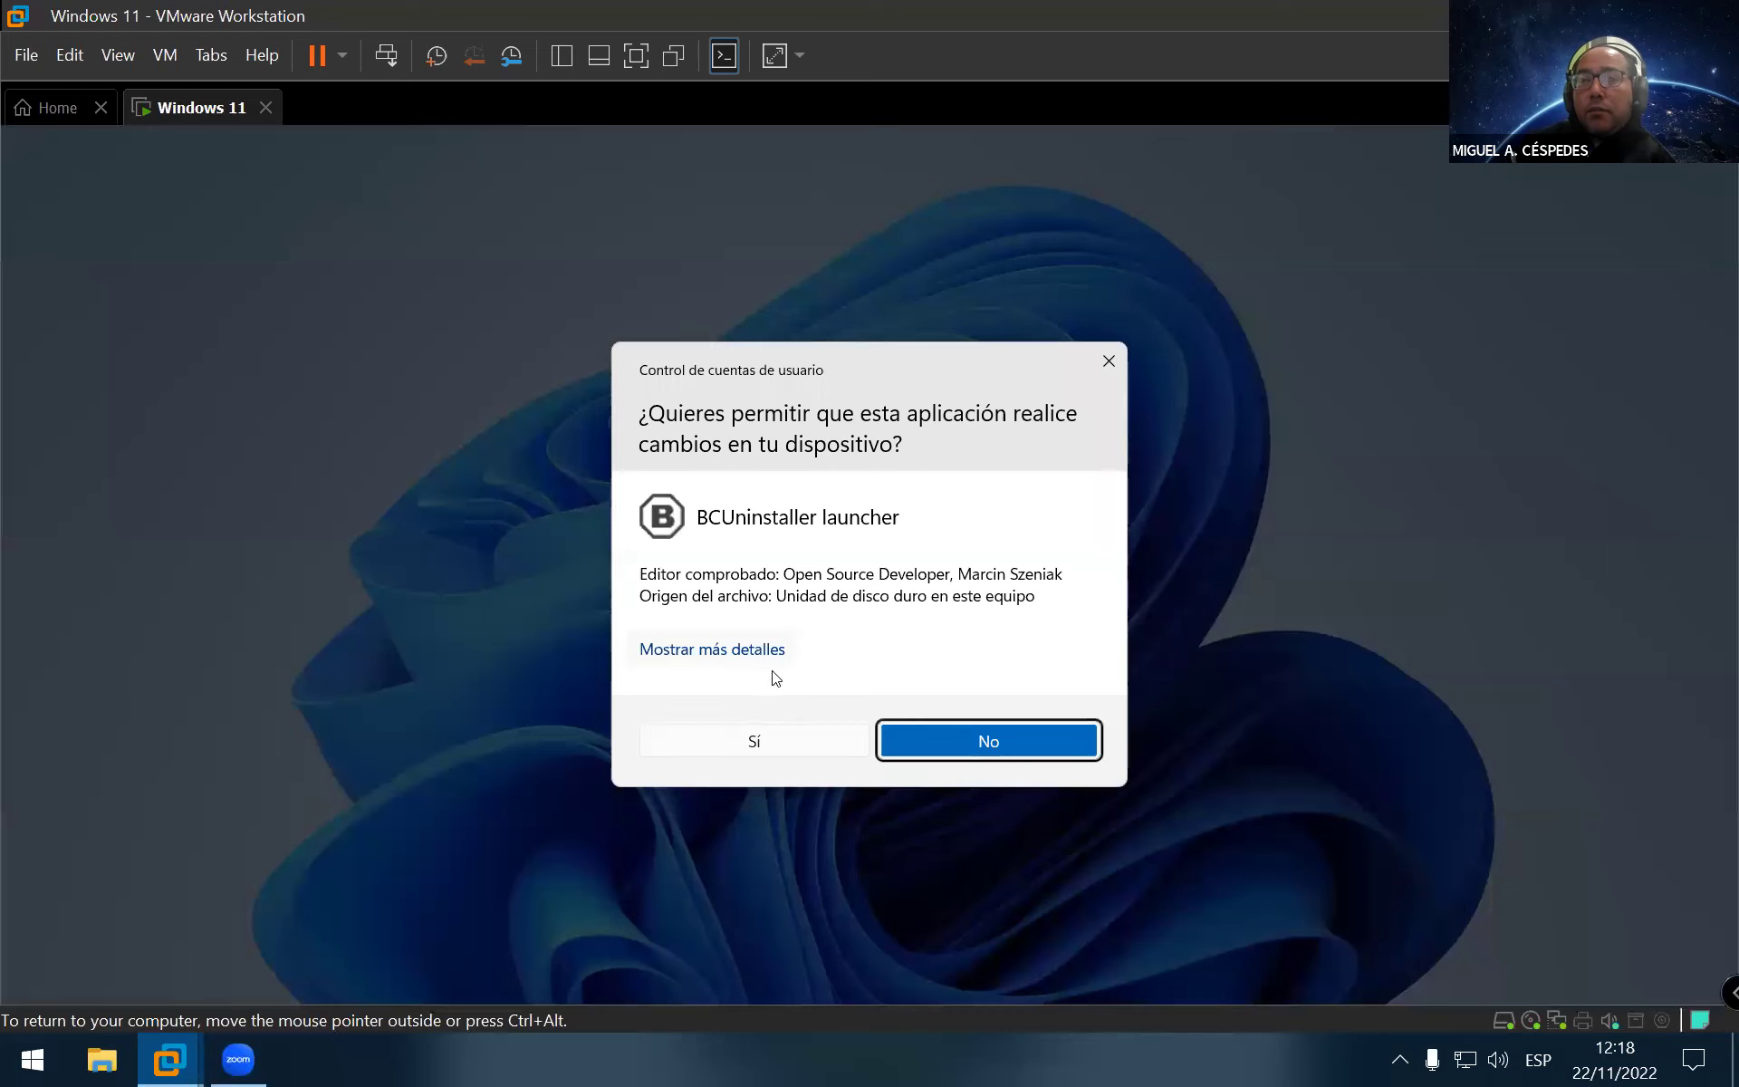
left_click(759, 741)
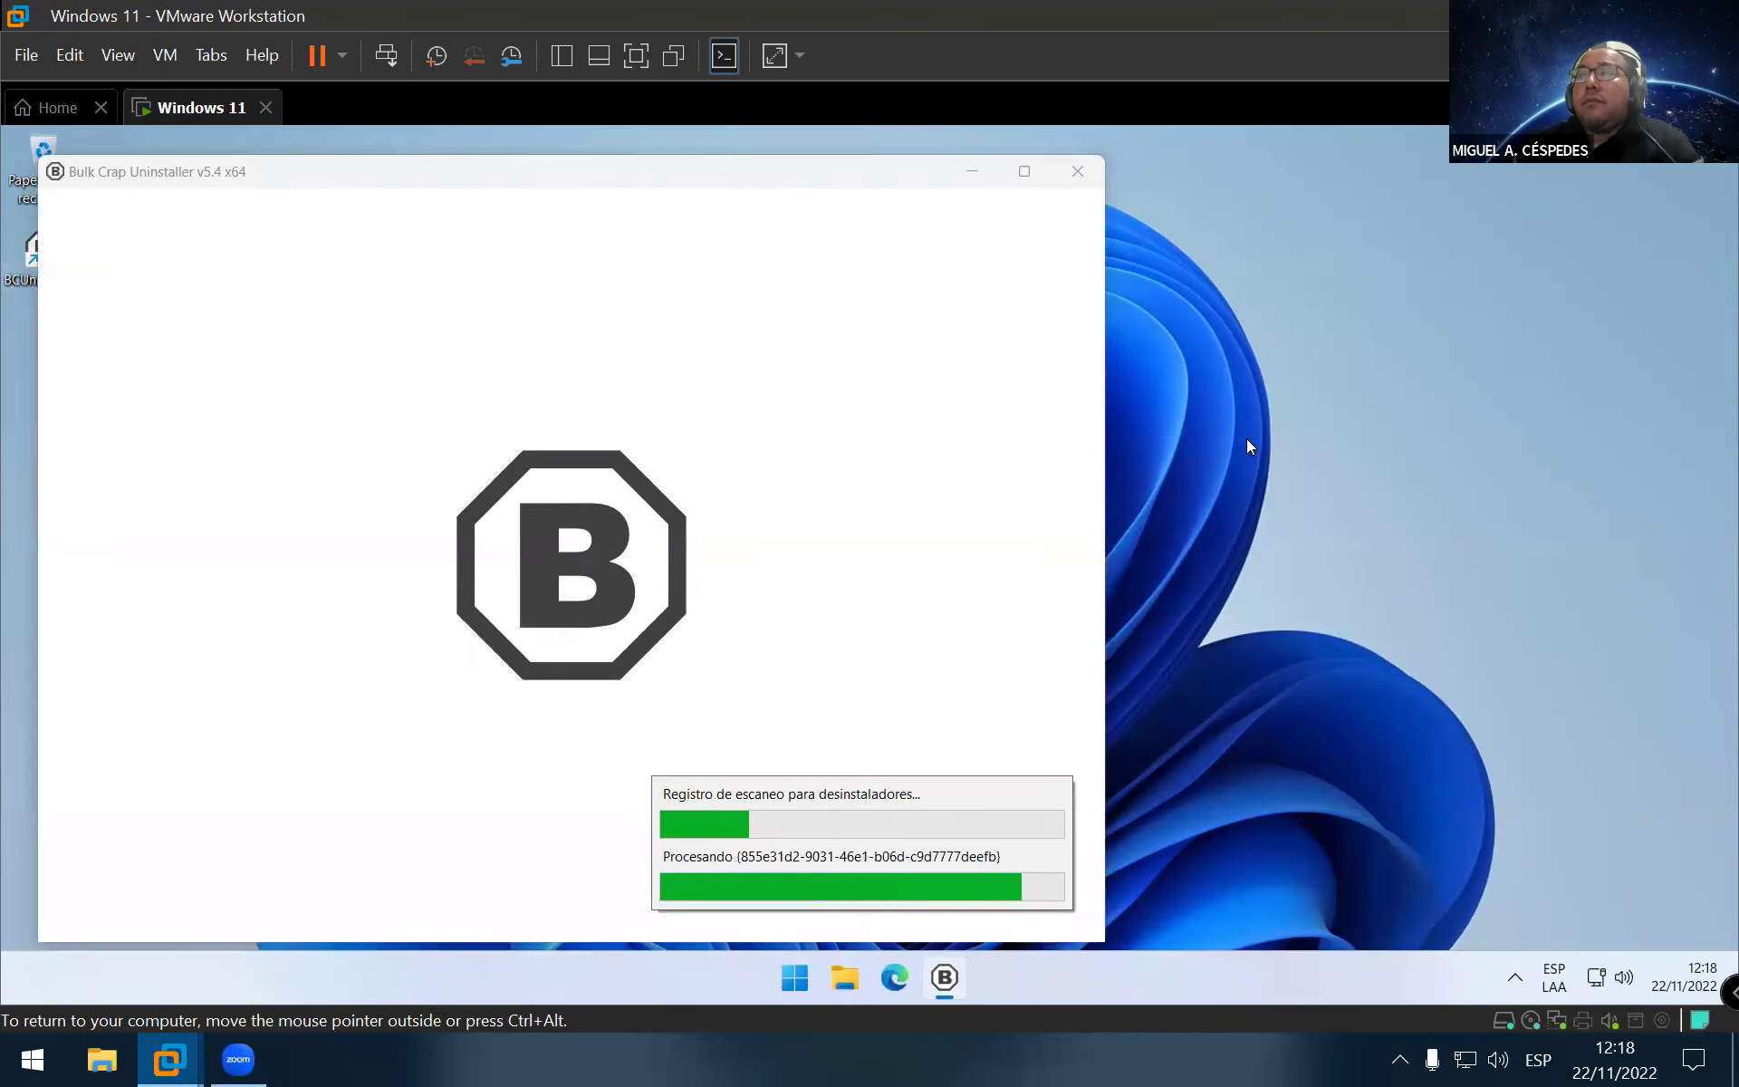
right_click(1247, 440)
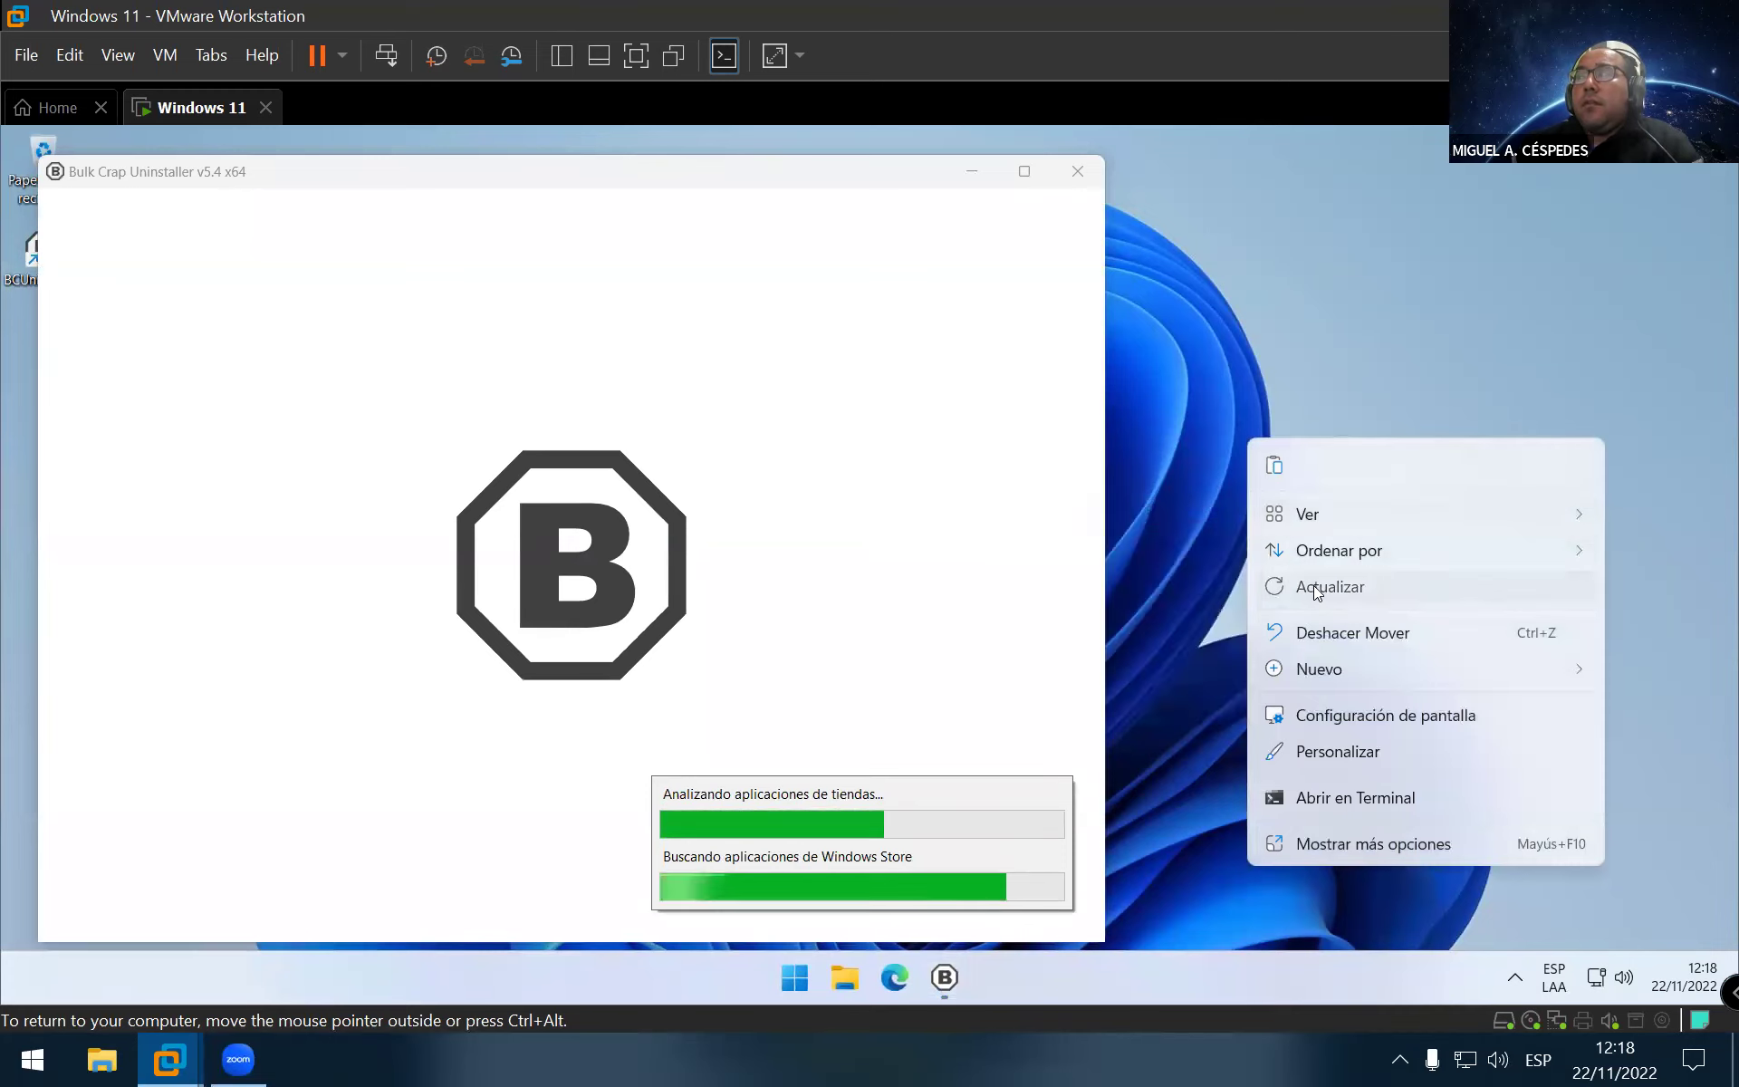
left_click(1316, 589)
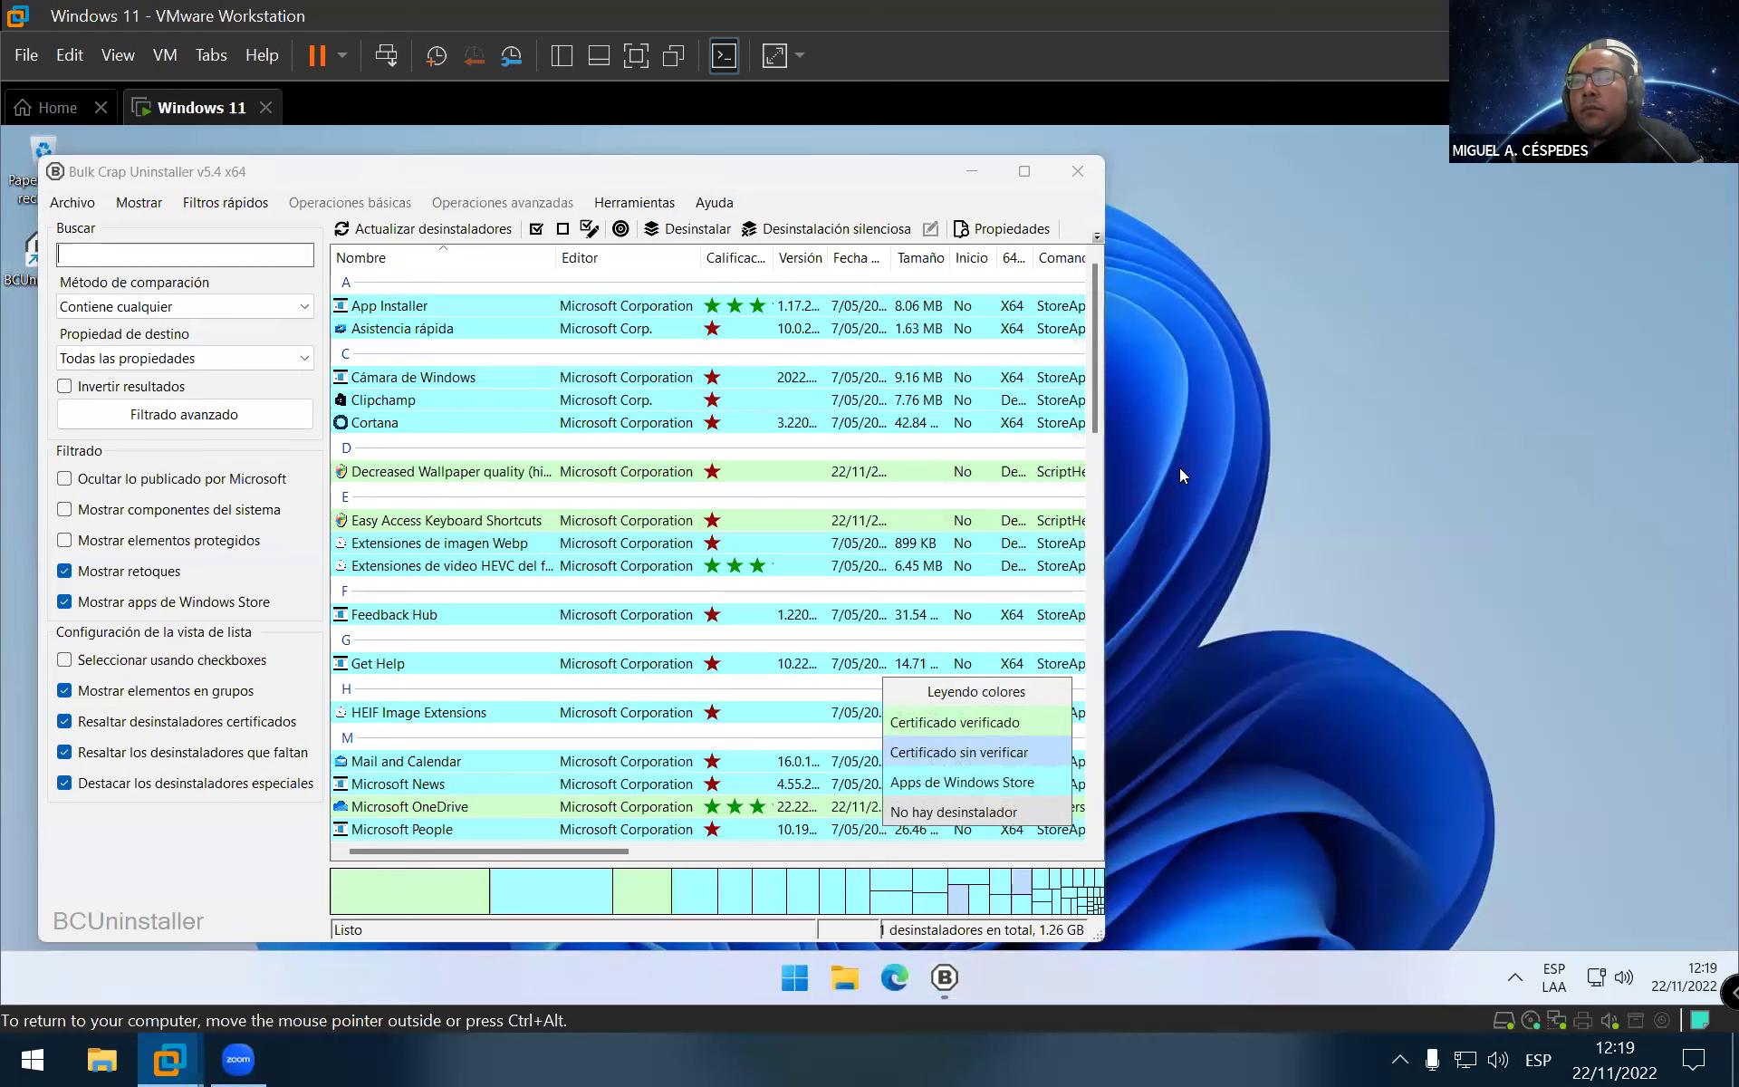
Dismiss the desktop menu and maximize the Bulk Crap Uninstaller window
right_click(1179, 468)
left_click(1170, 328)
left_click(1027, 174)
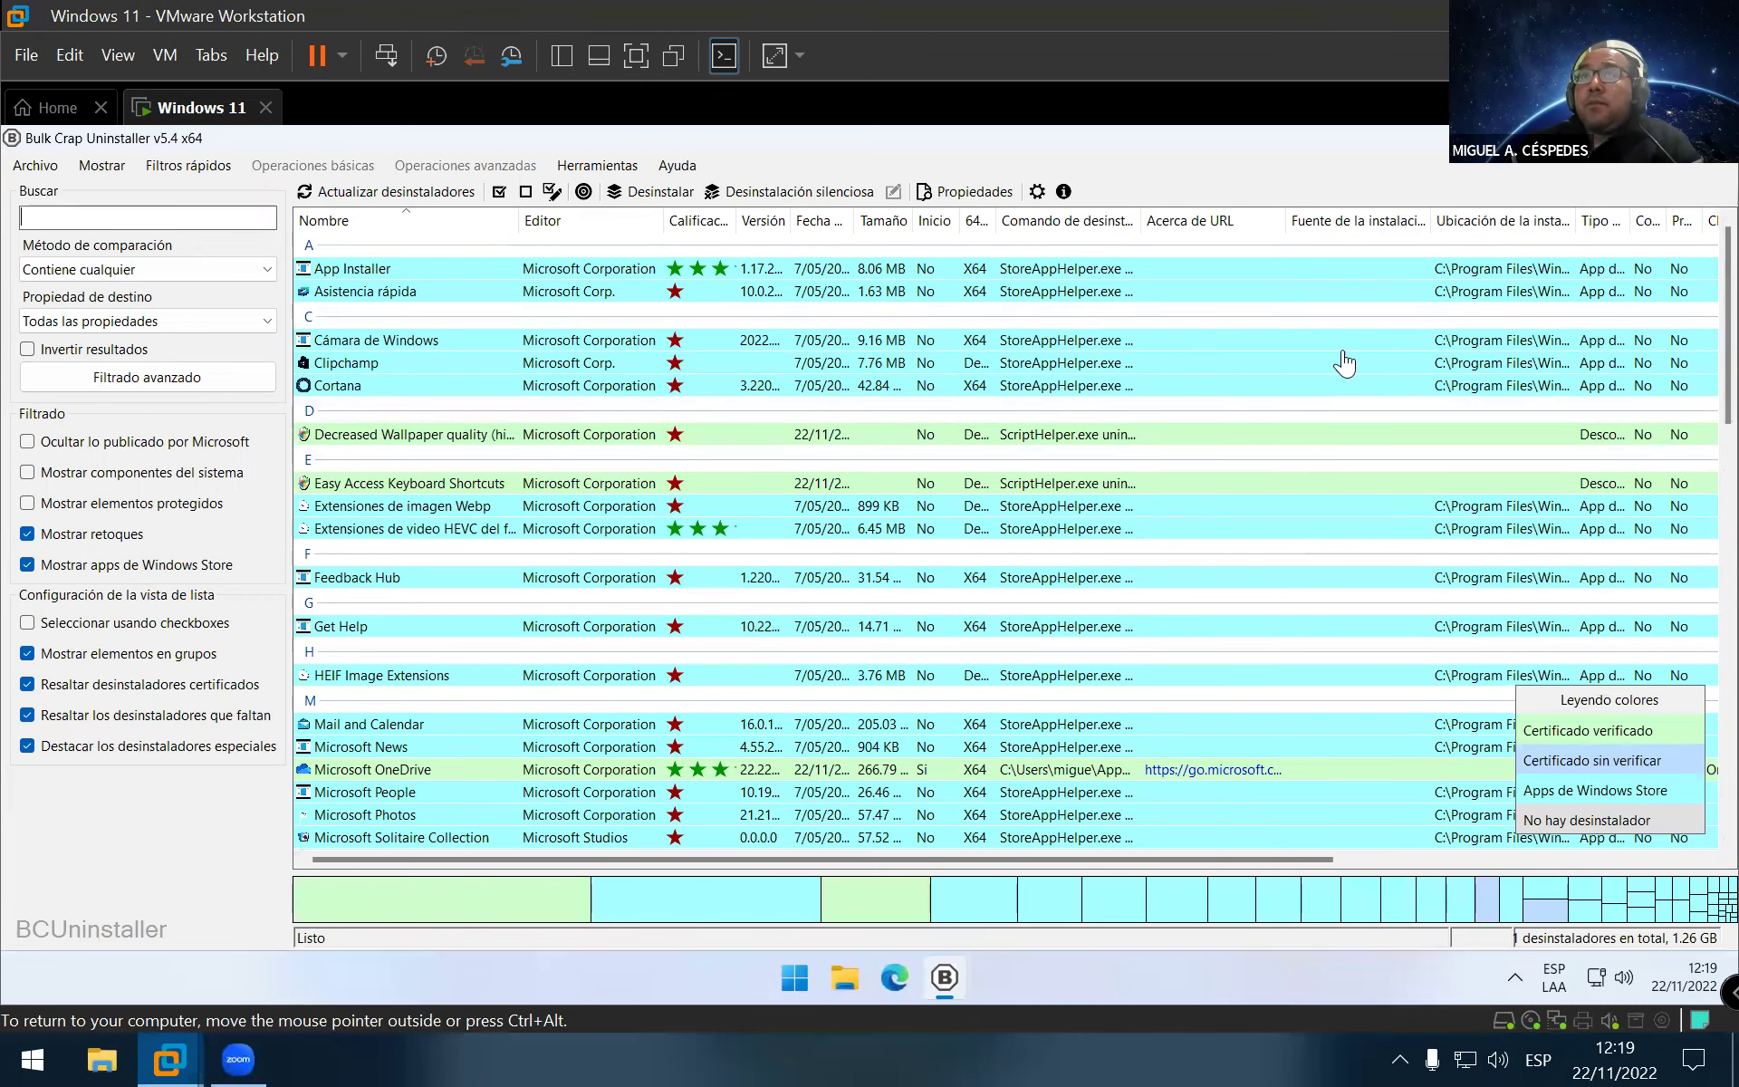
Uninstall Cortana without the related Xbox app, accepting the default uninstall settings
right_click(340, 389)
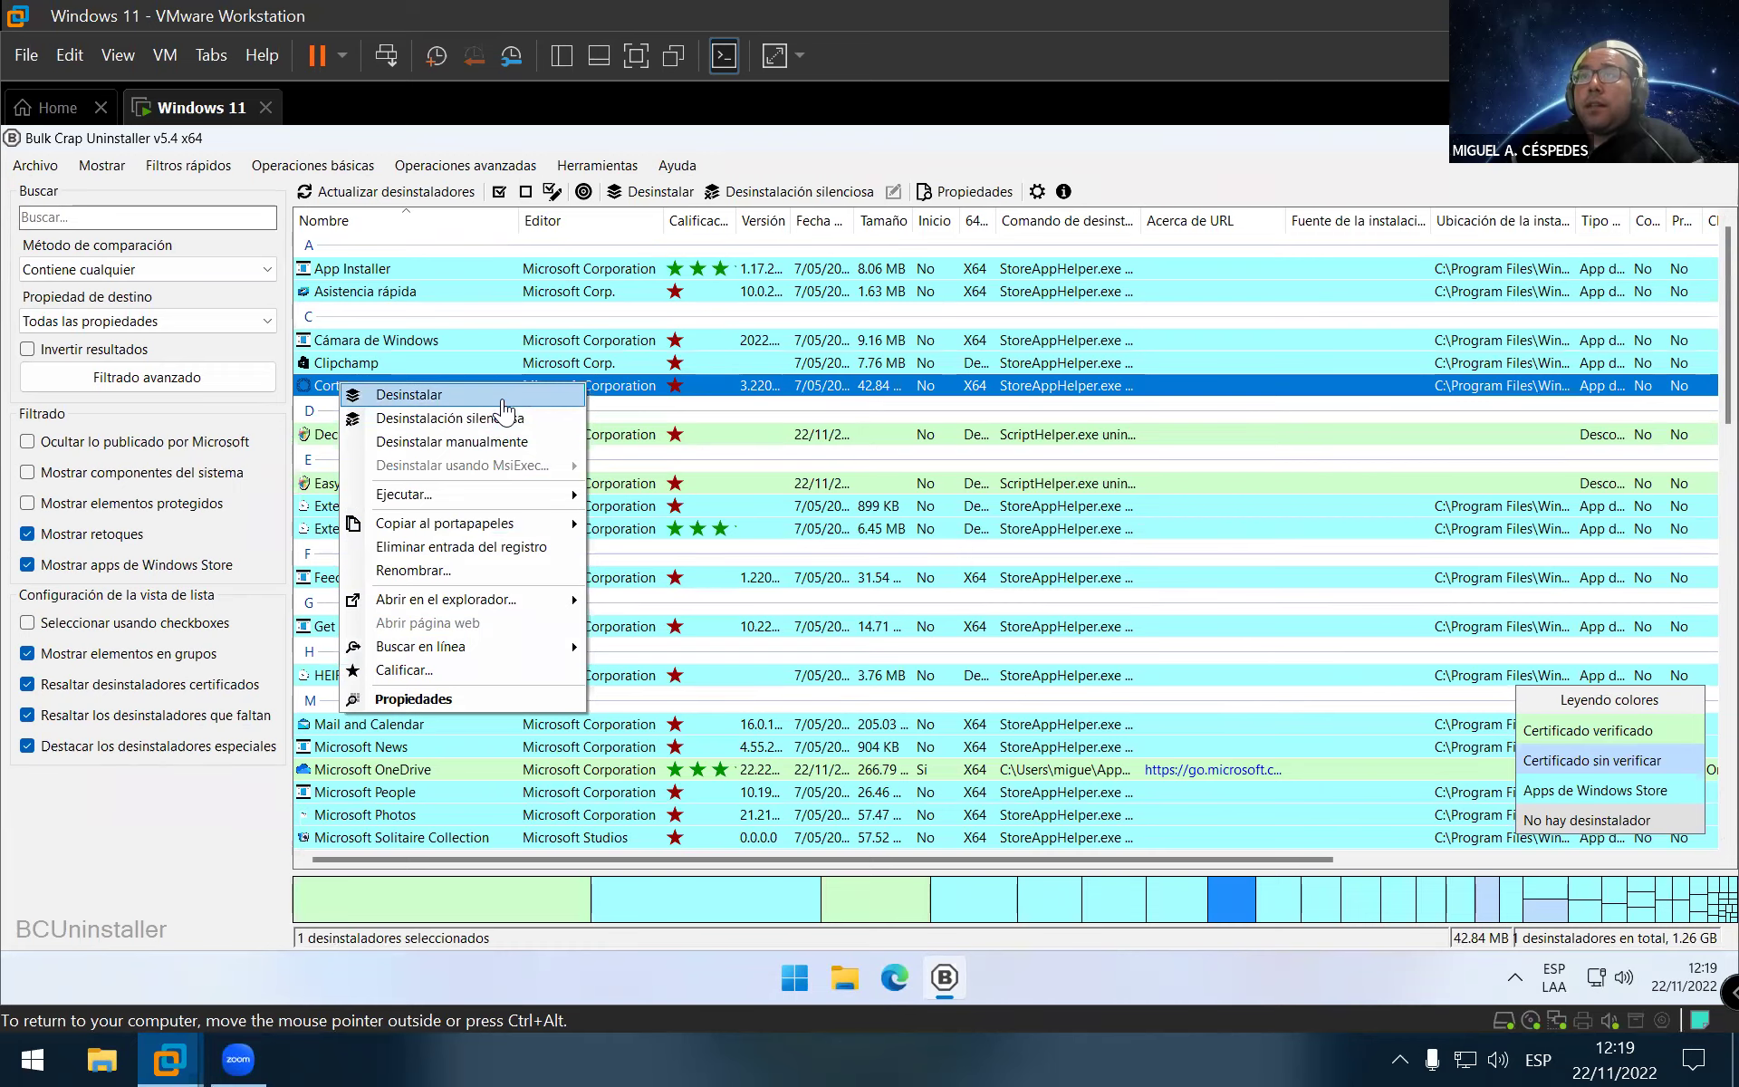
left_click(502, 396)
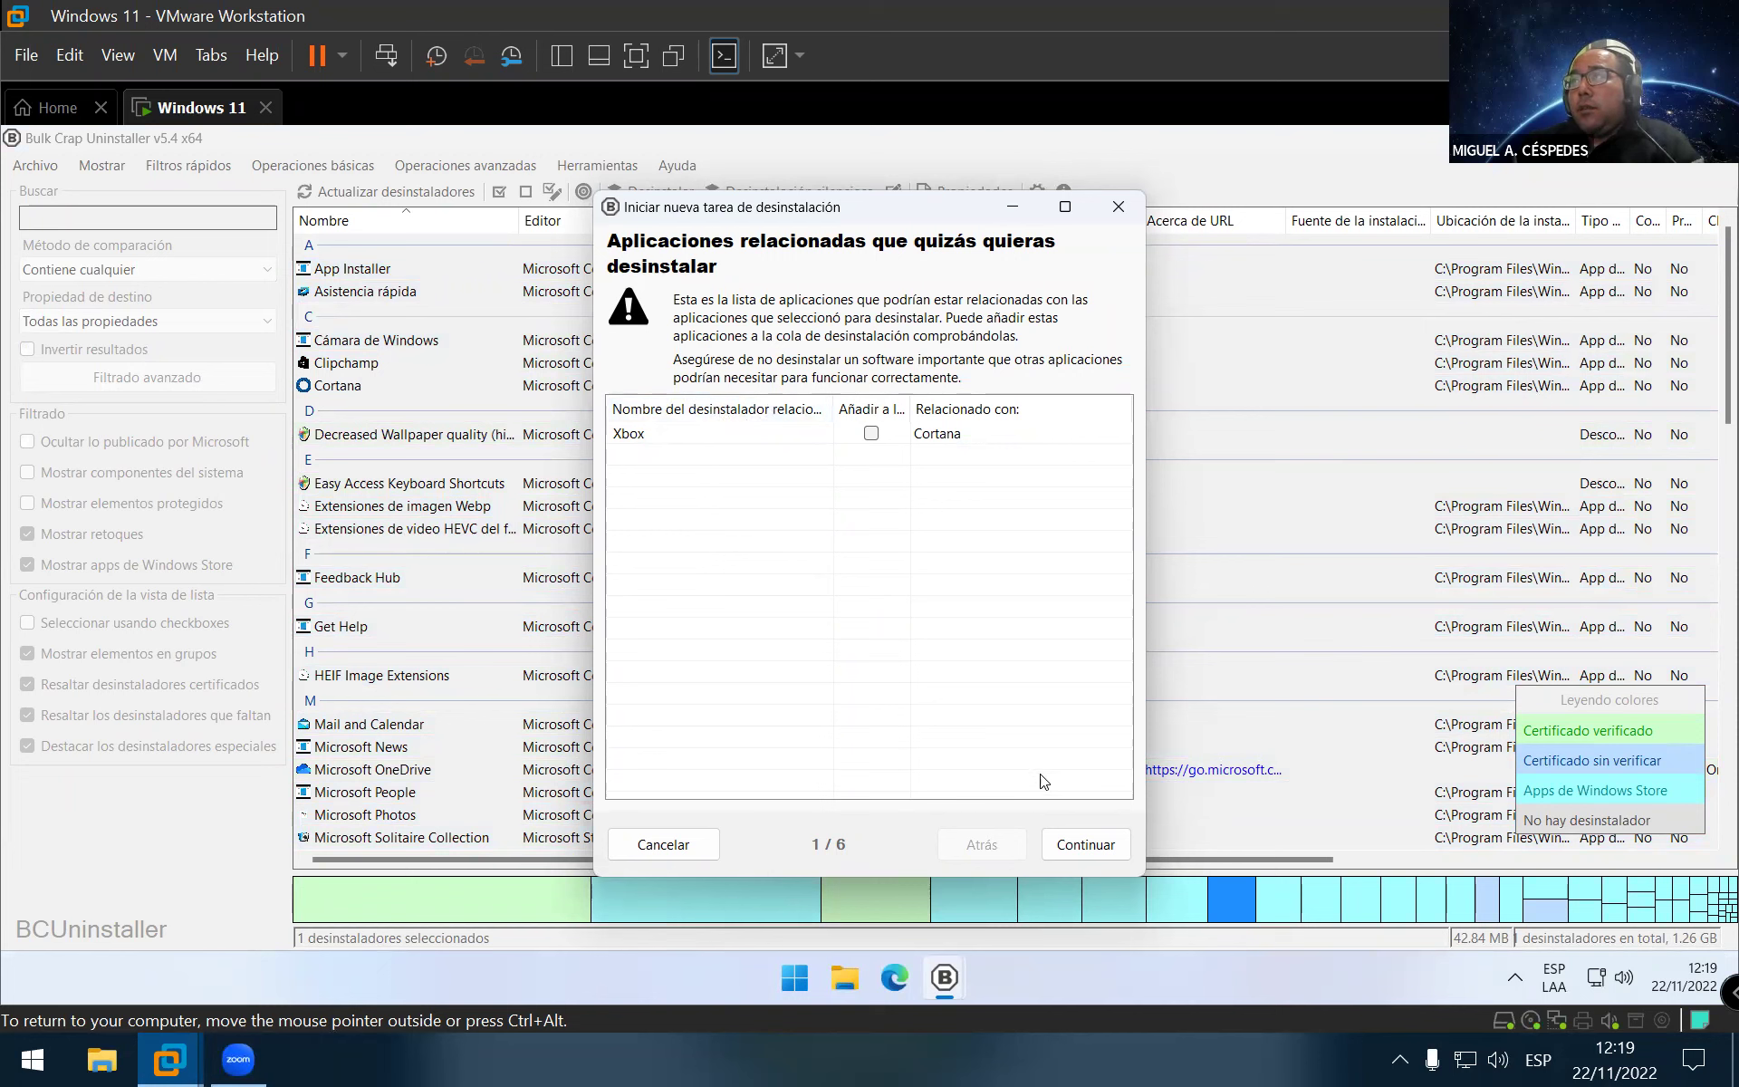
left_click(1085, 844)
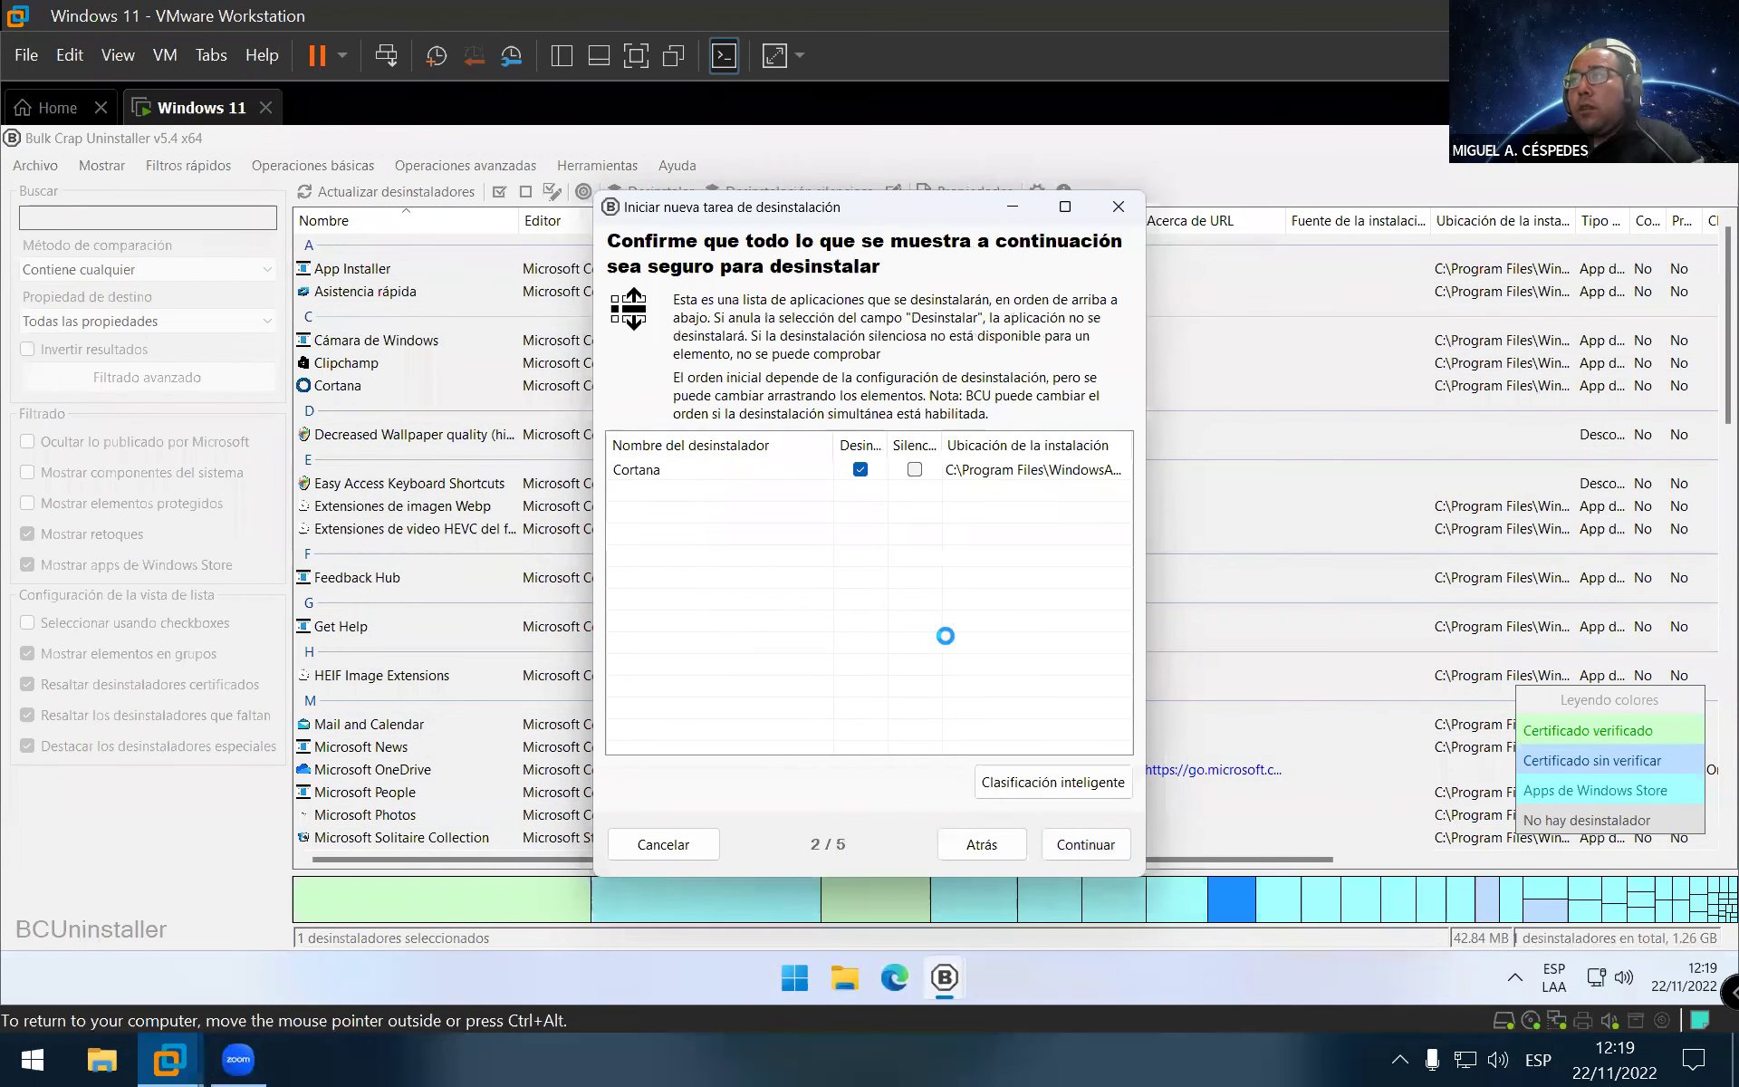
left_click(1084, 844)
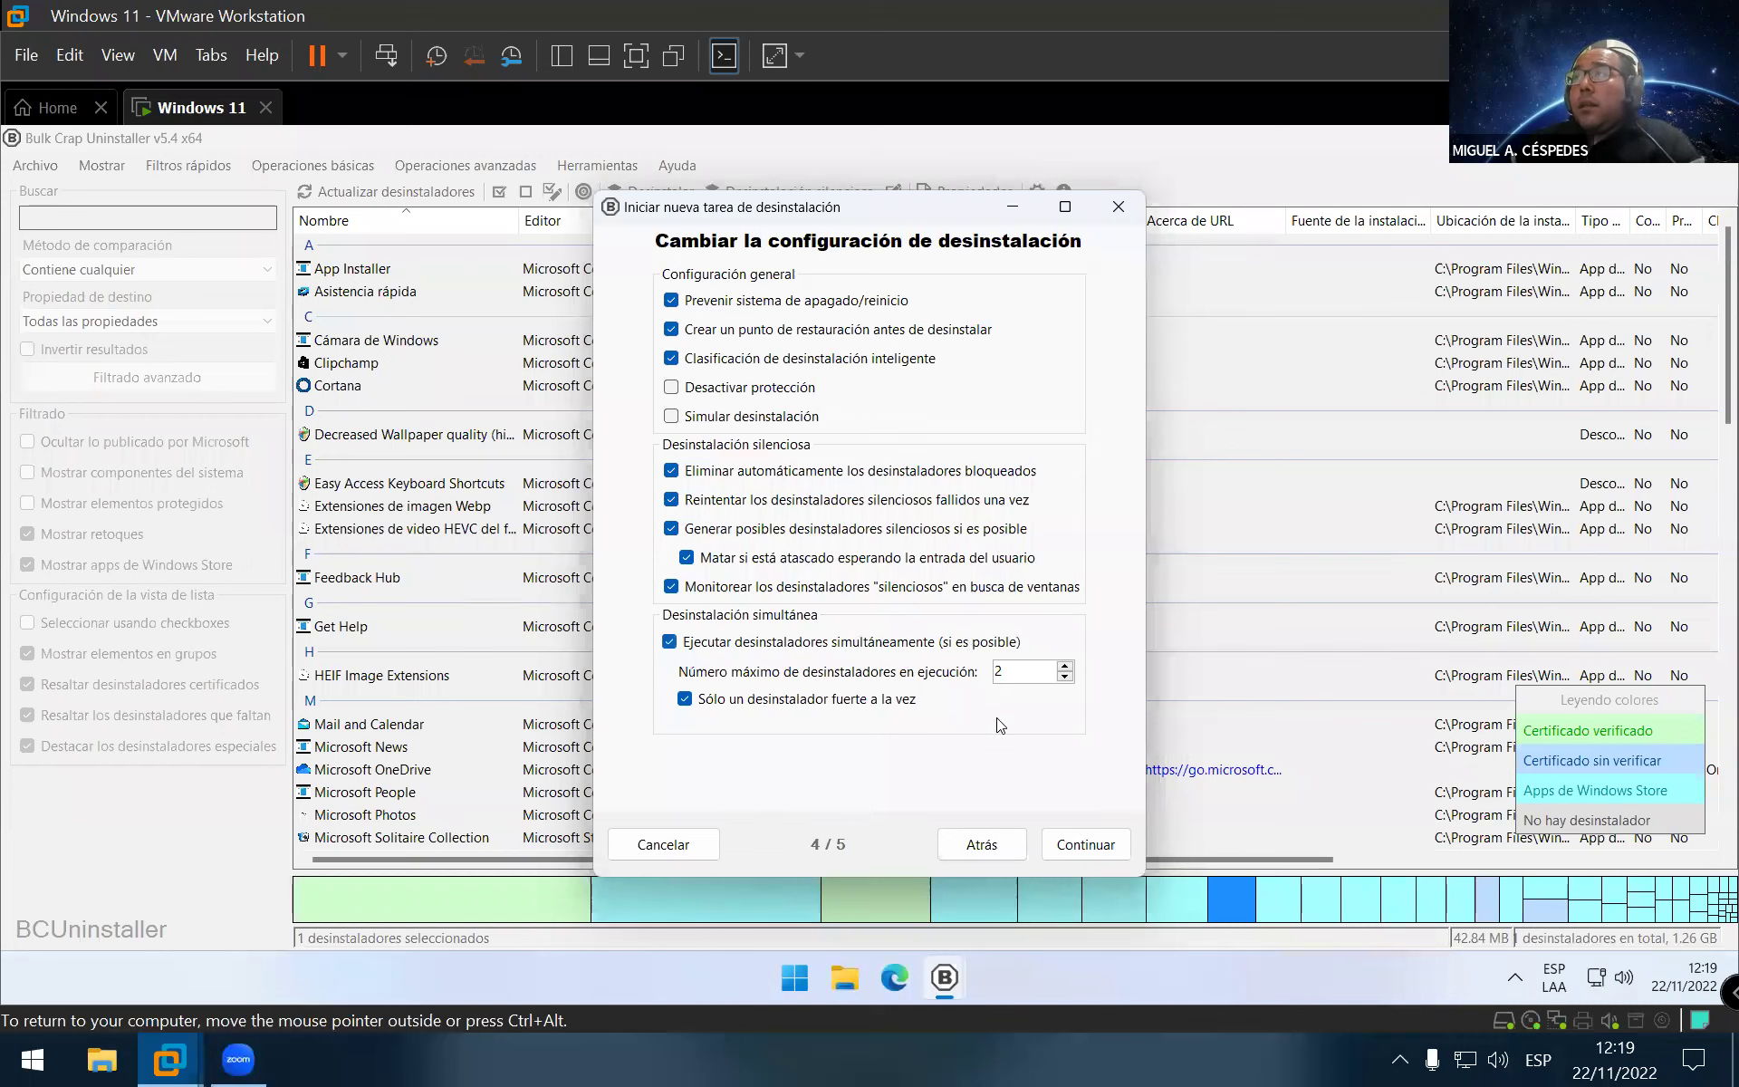
left_click(1105, 848)
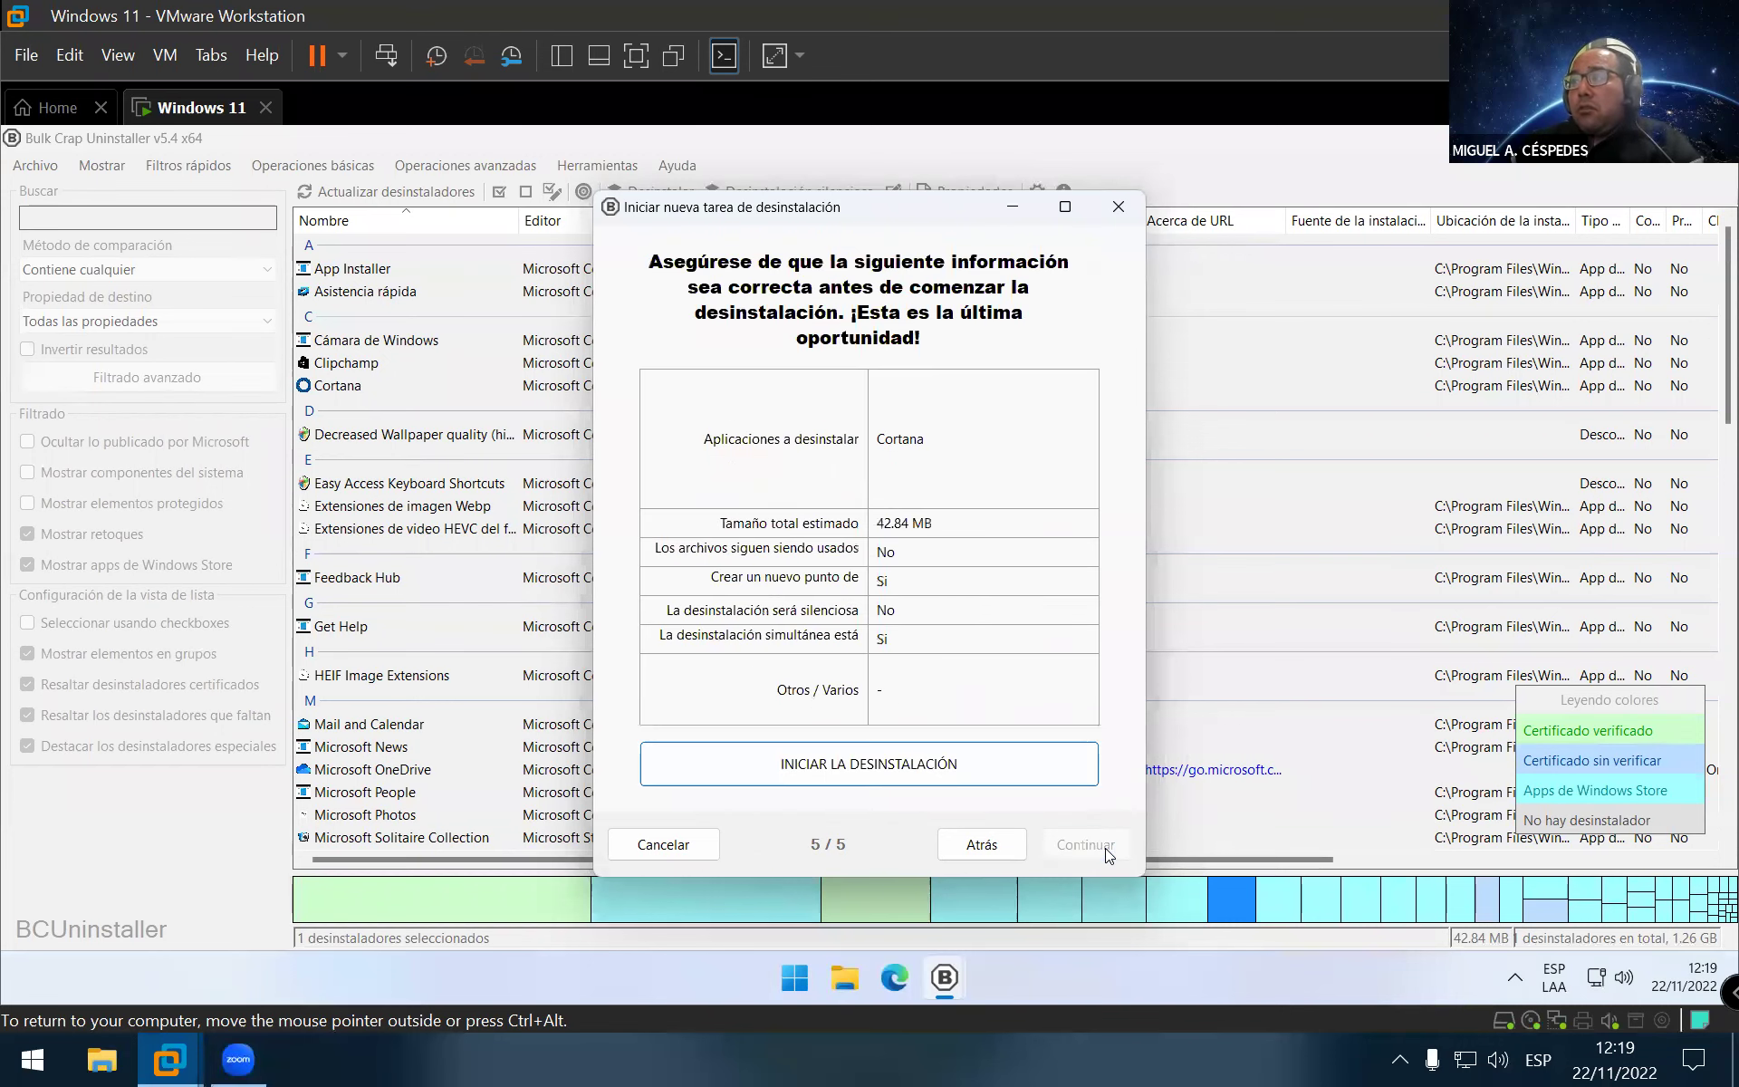
left_click(985, 766)
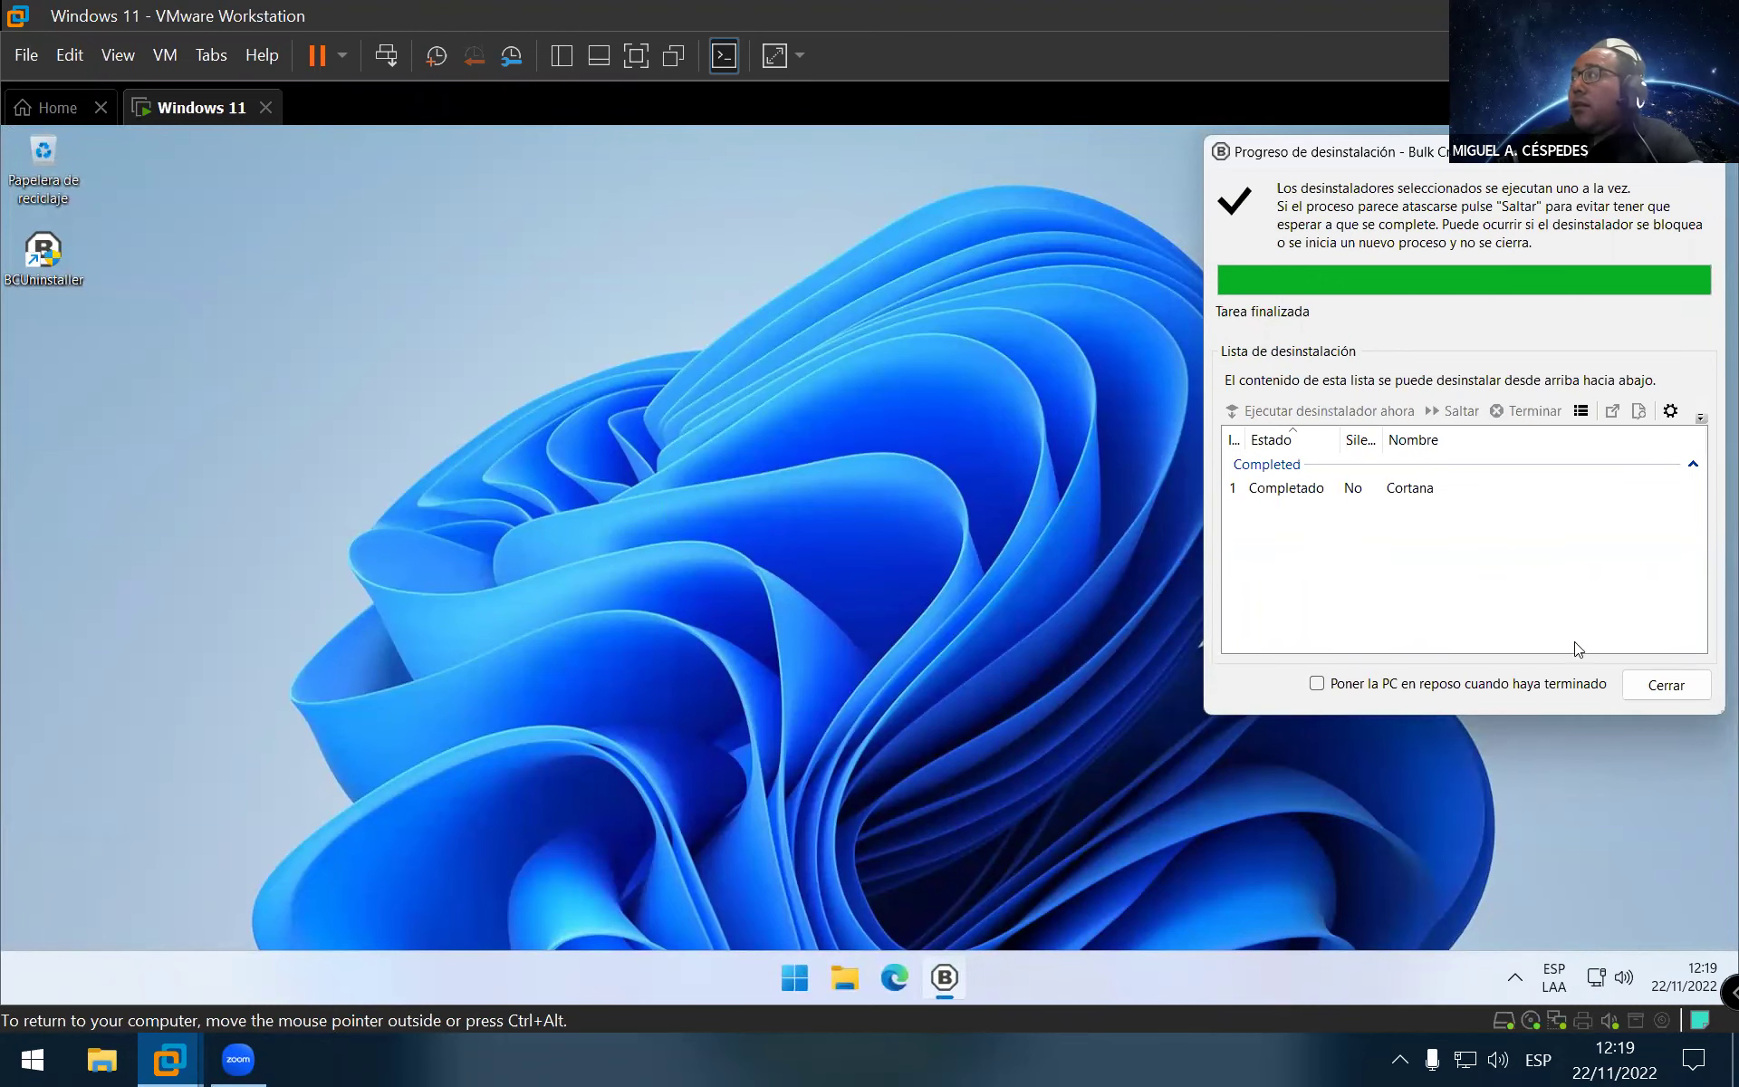
Close the Cortana progress report, search for leftovers and acknowledge that none were found
left_click(1664, 683)
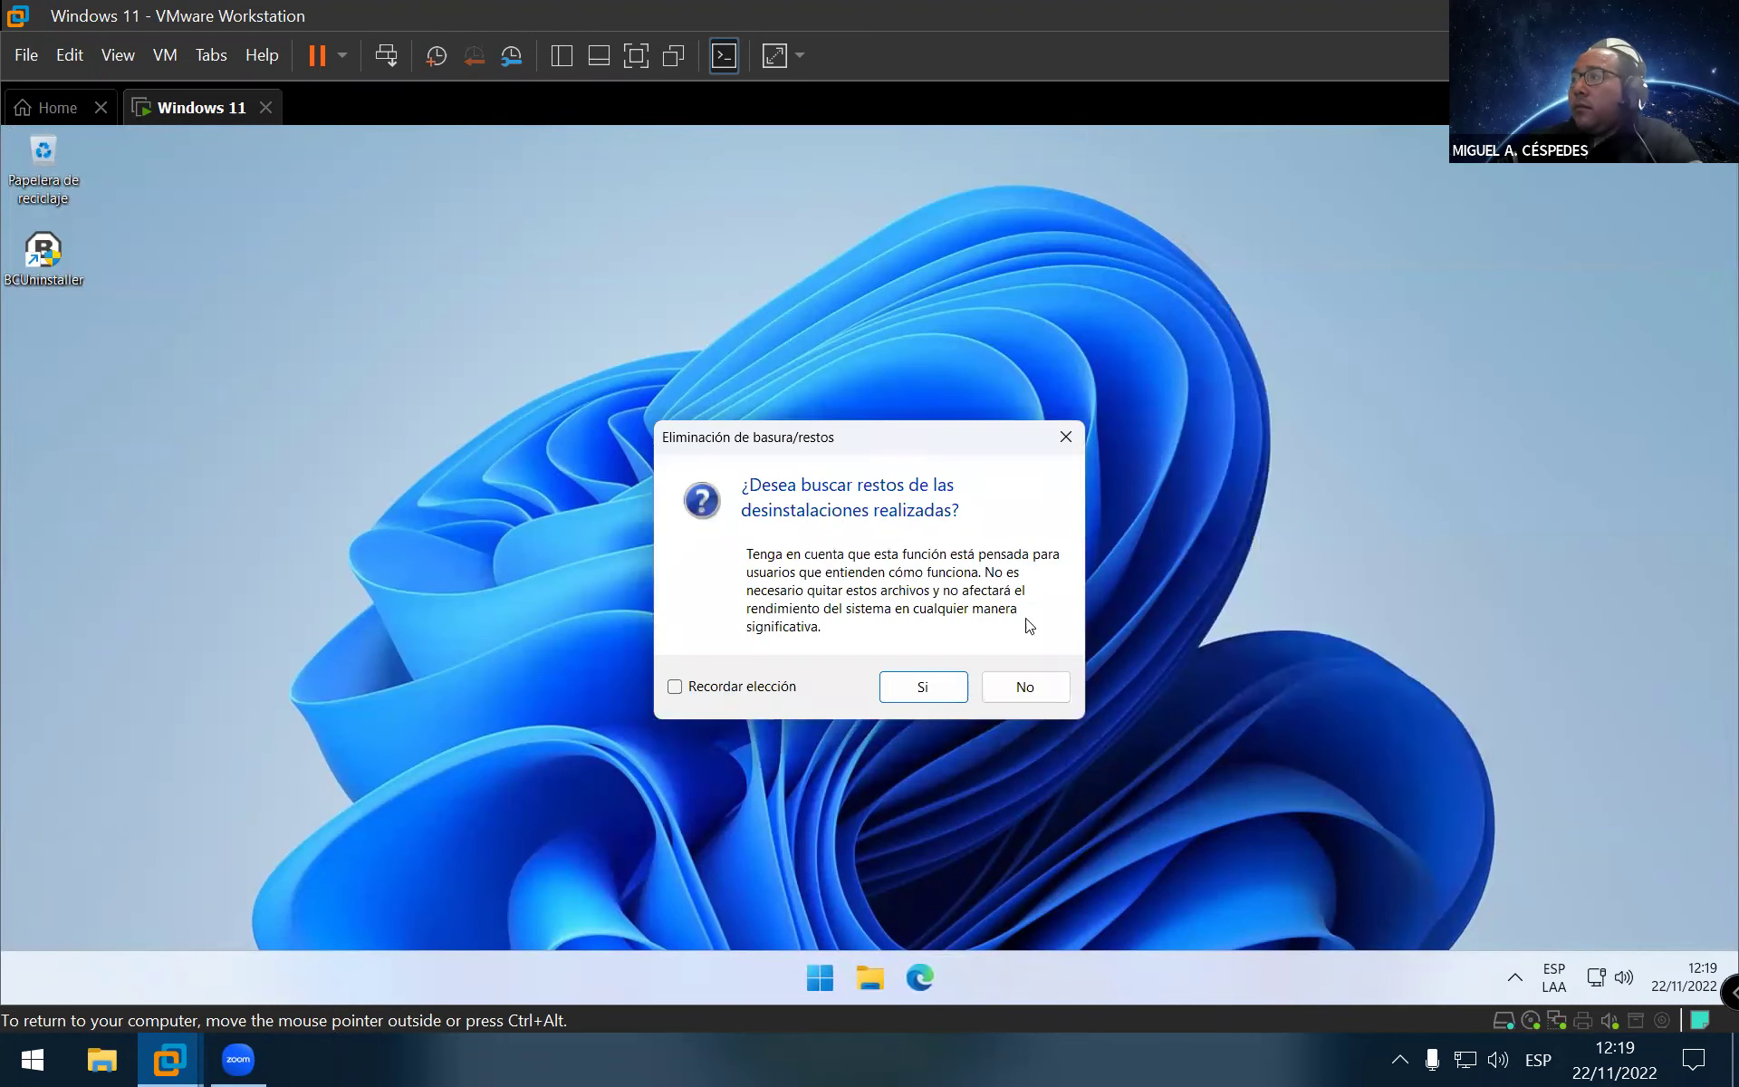
left_click(929, 697)
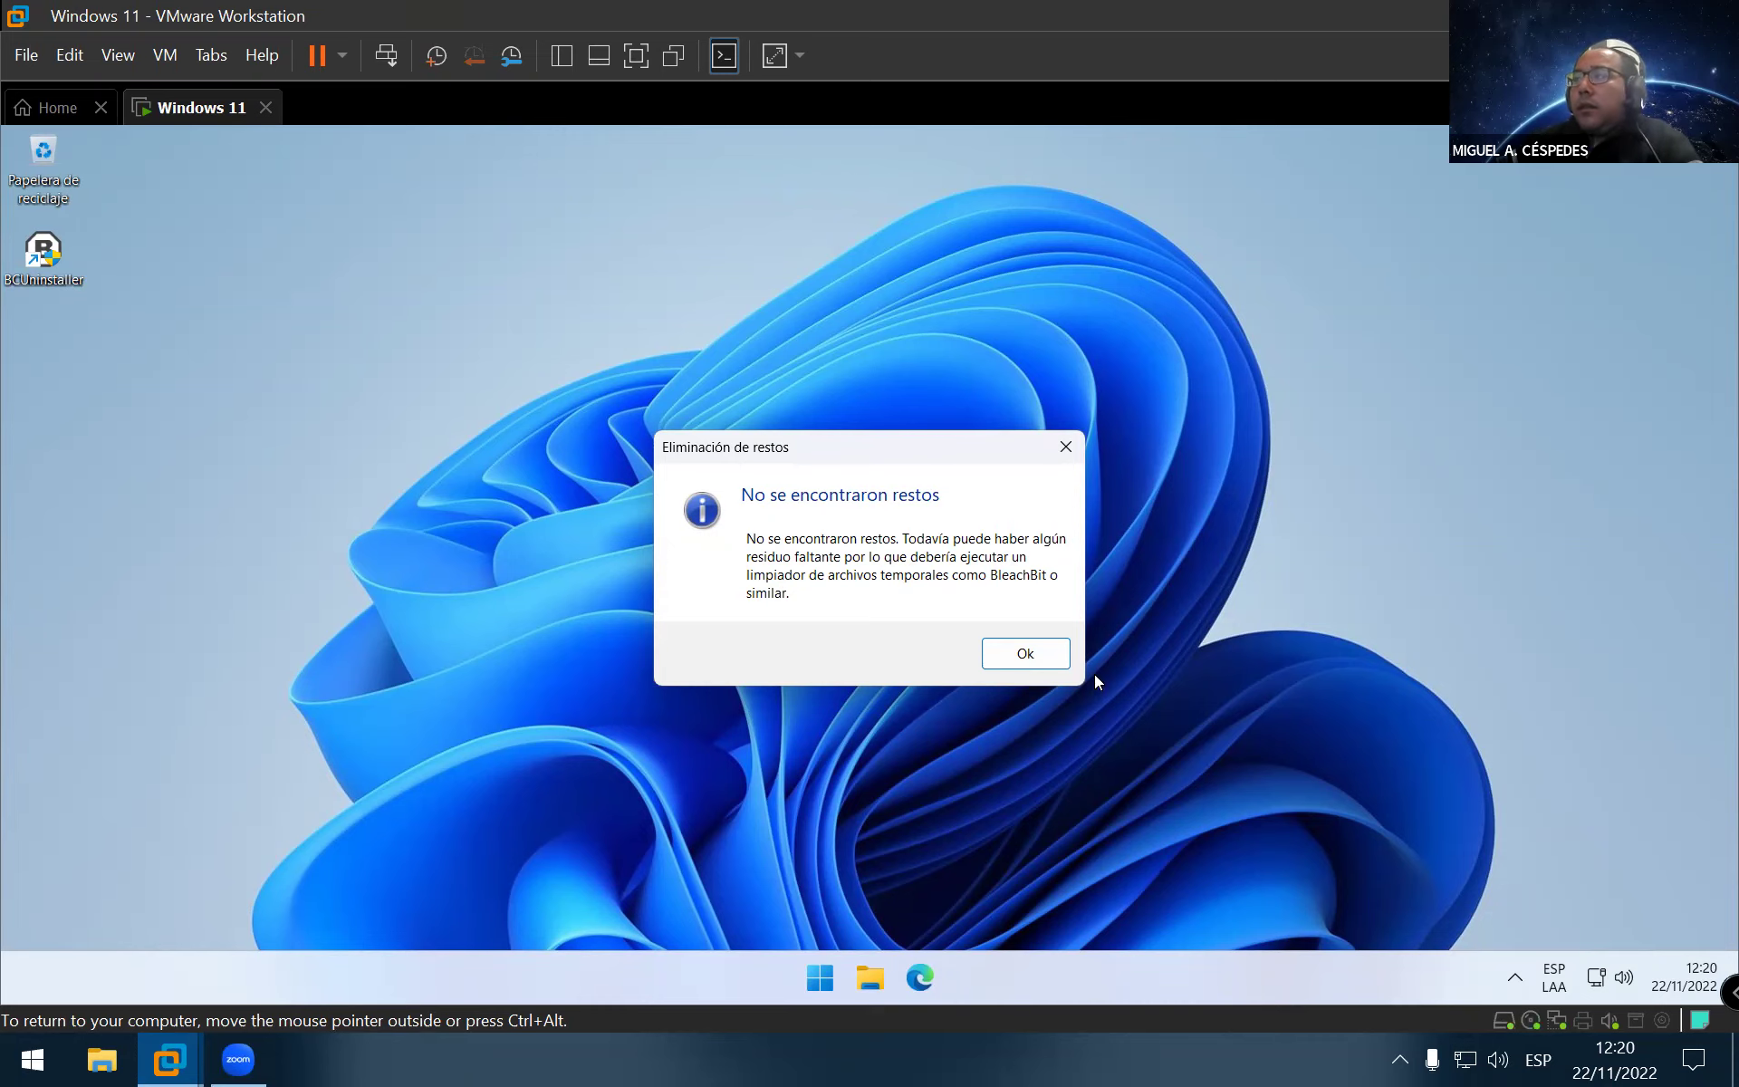
left_click(1054, 656)
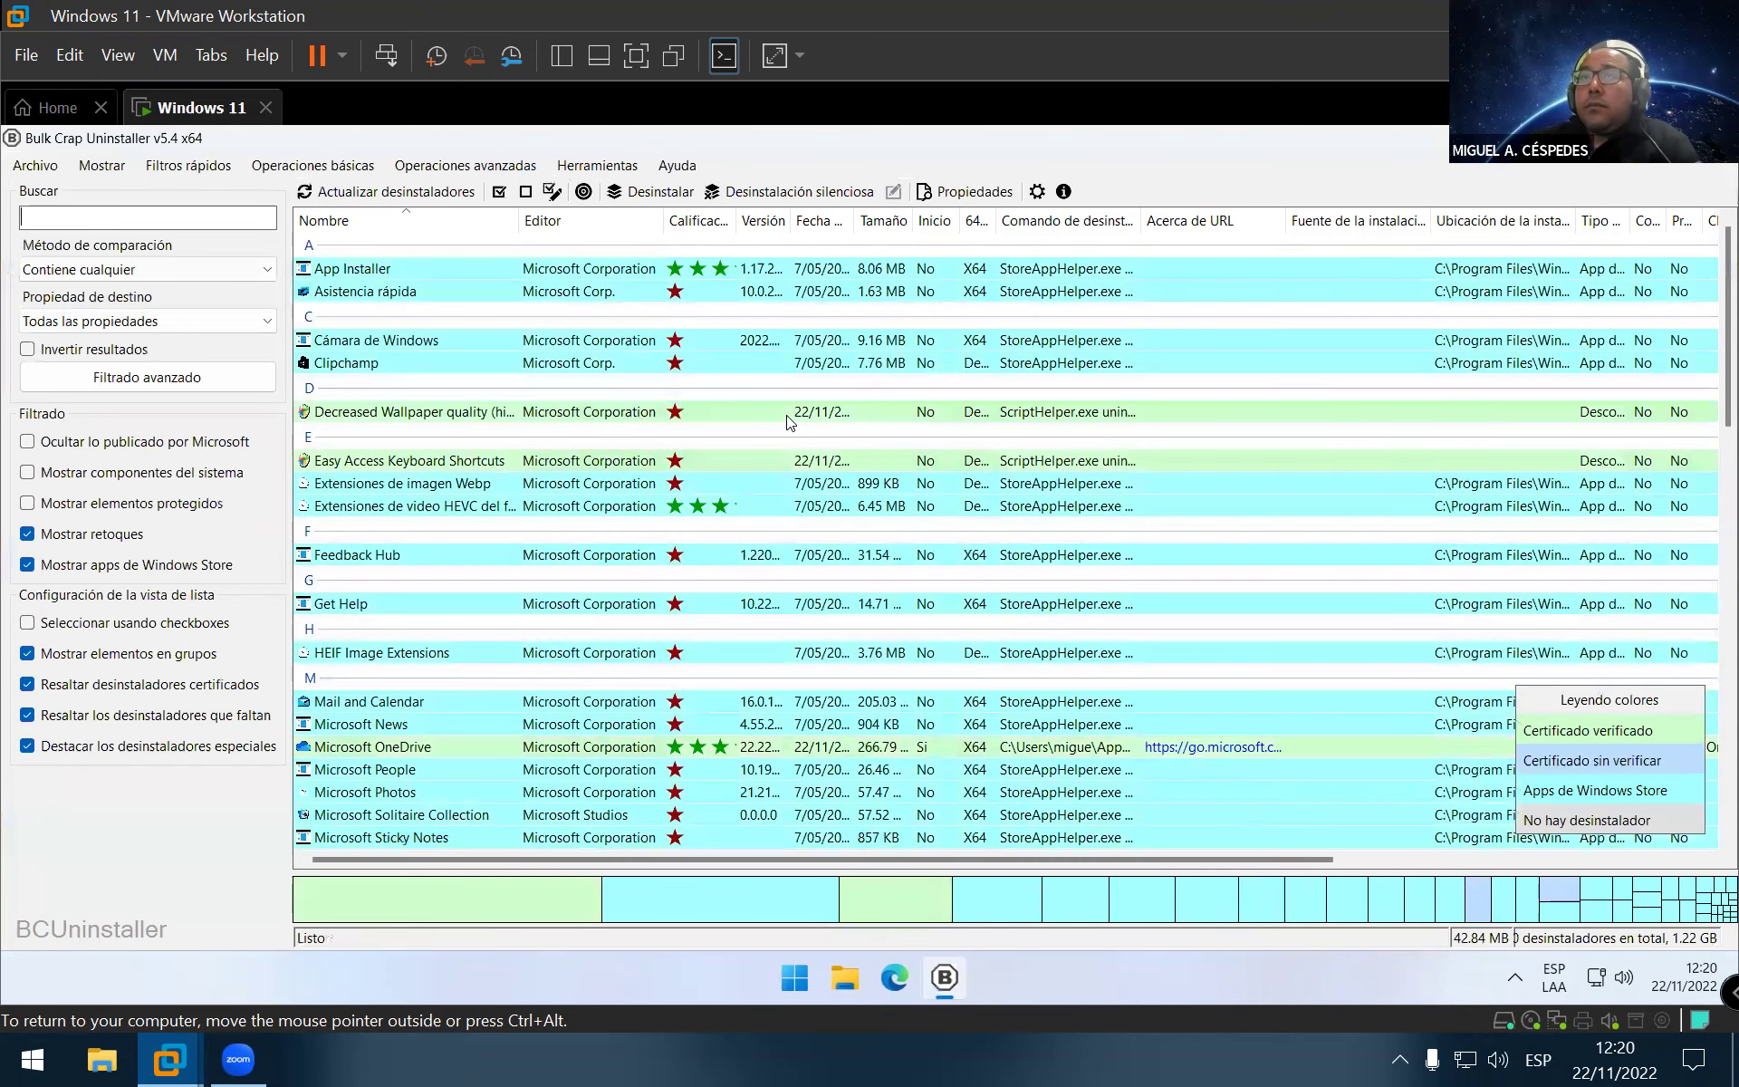
Uninstall Clipchamp with default settings, then close the report and search for leftovers
left_click(369, 367)
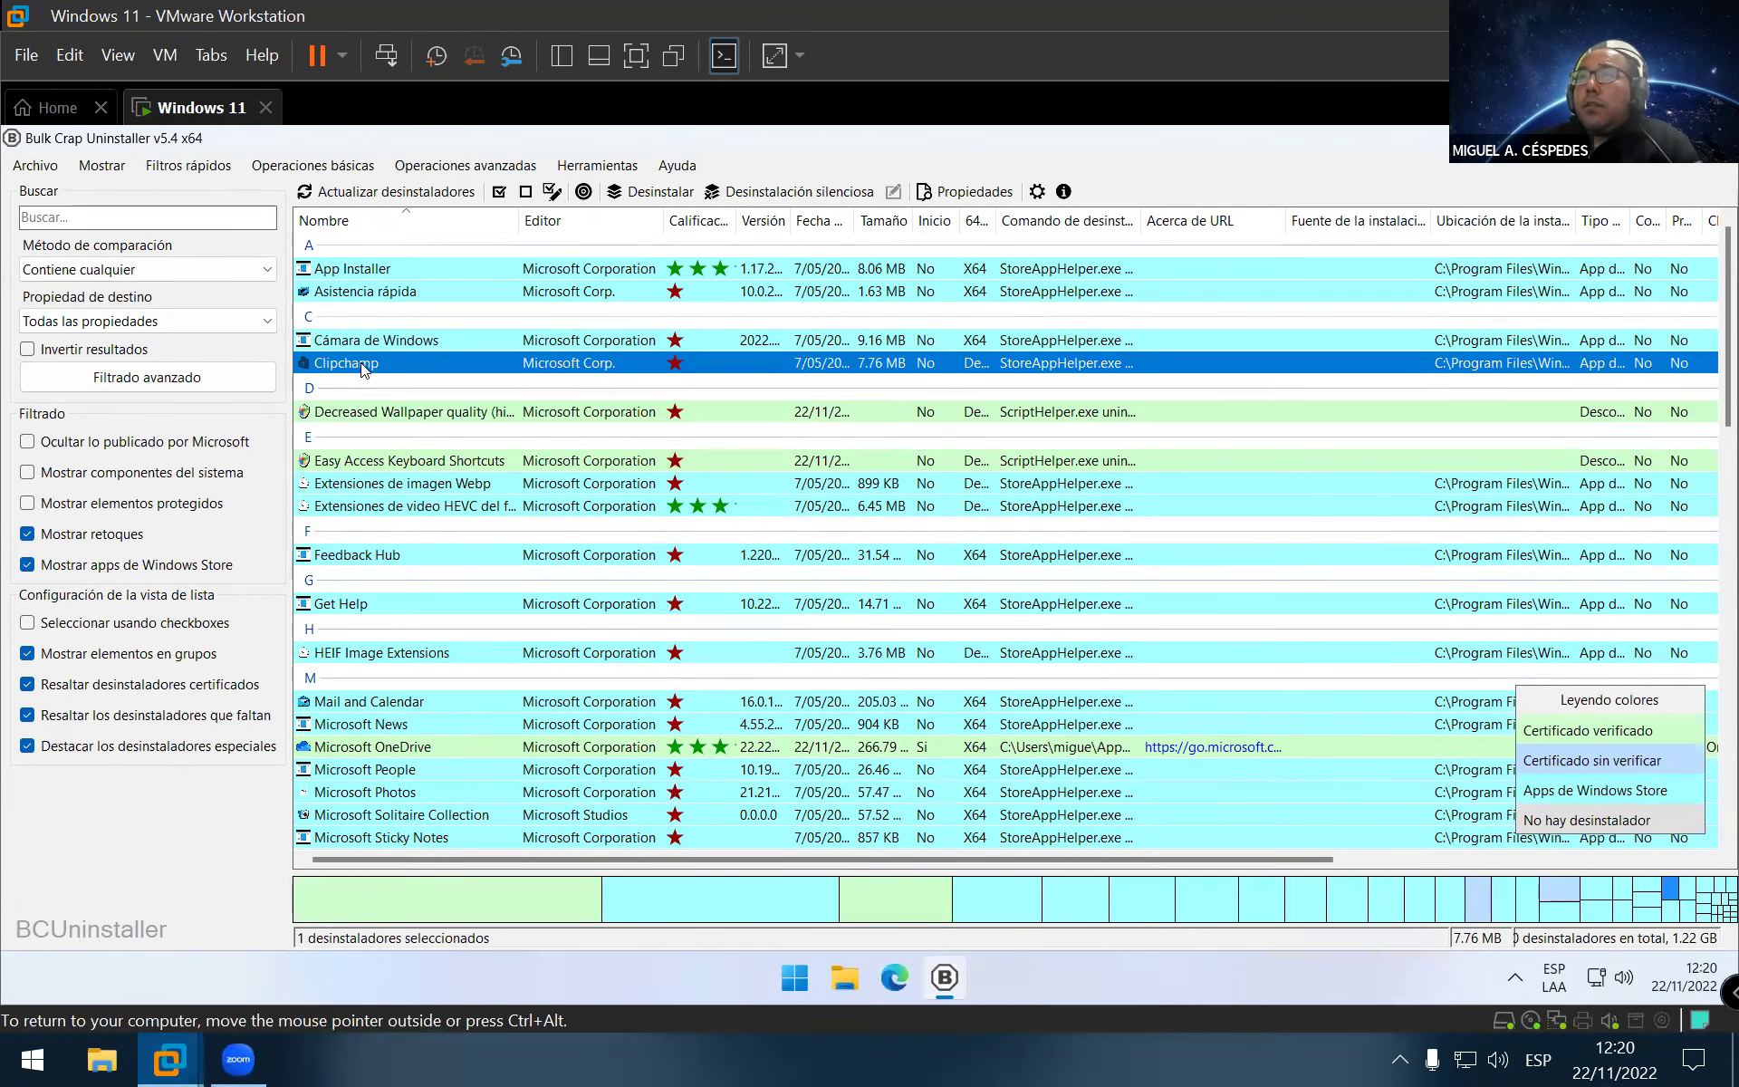
right_click(361, 366)
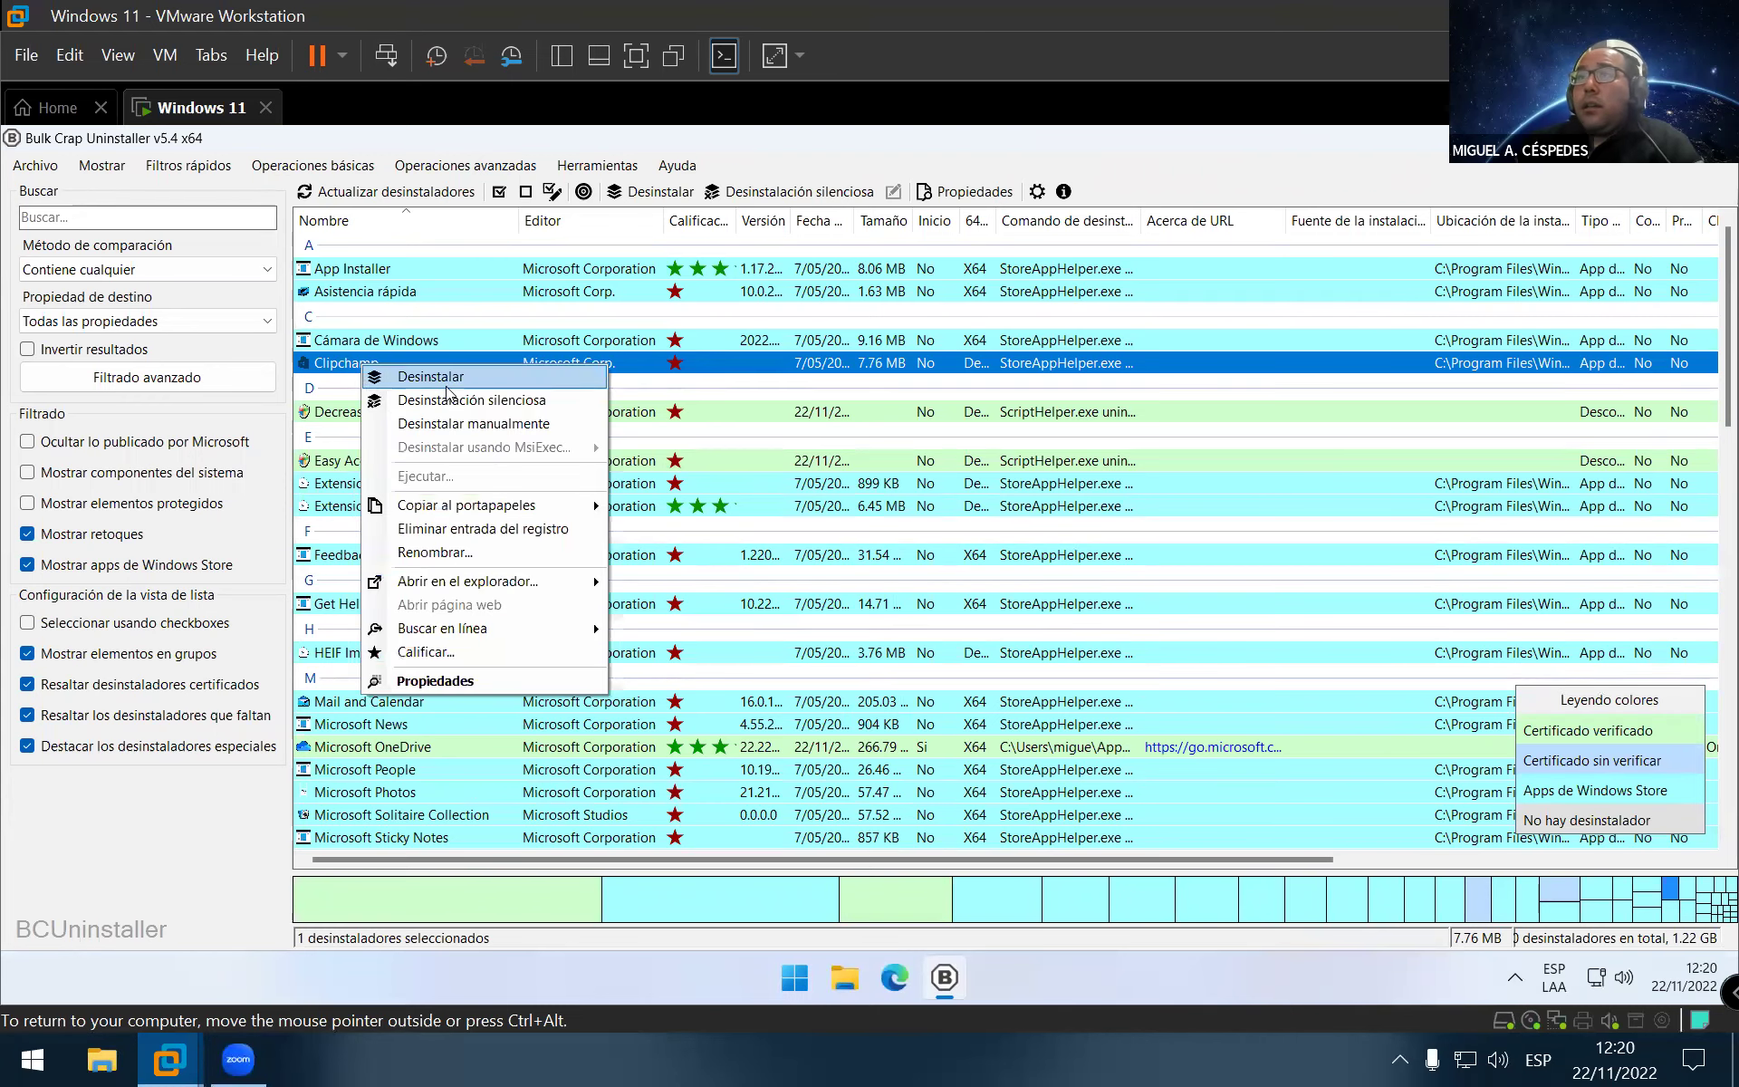
left_click(430, 377)
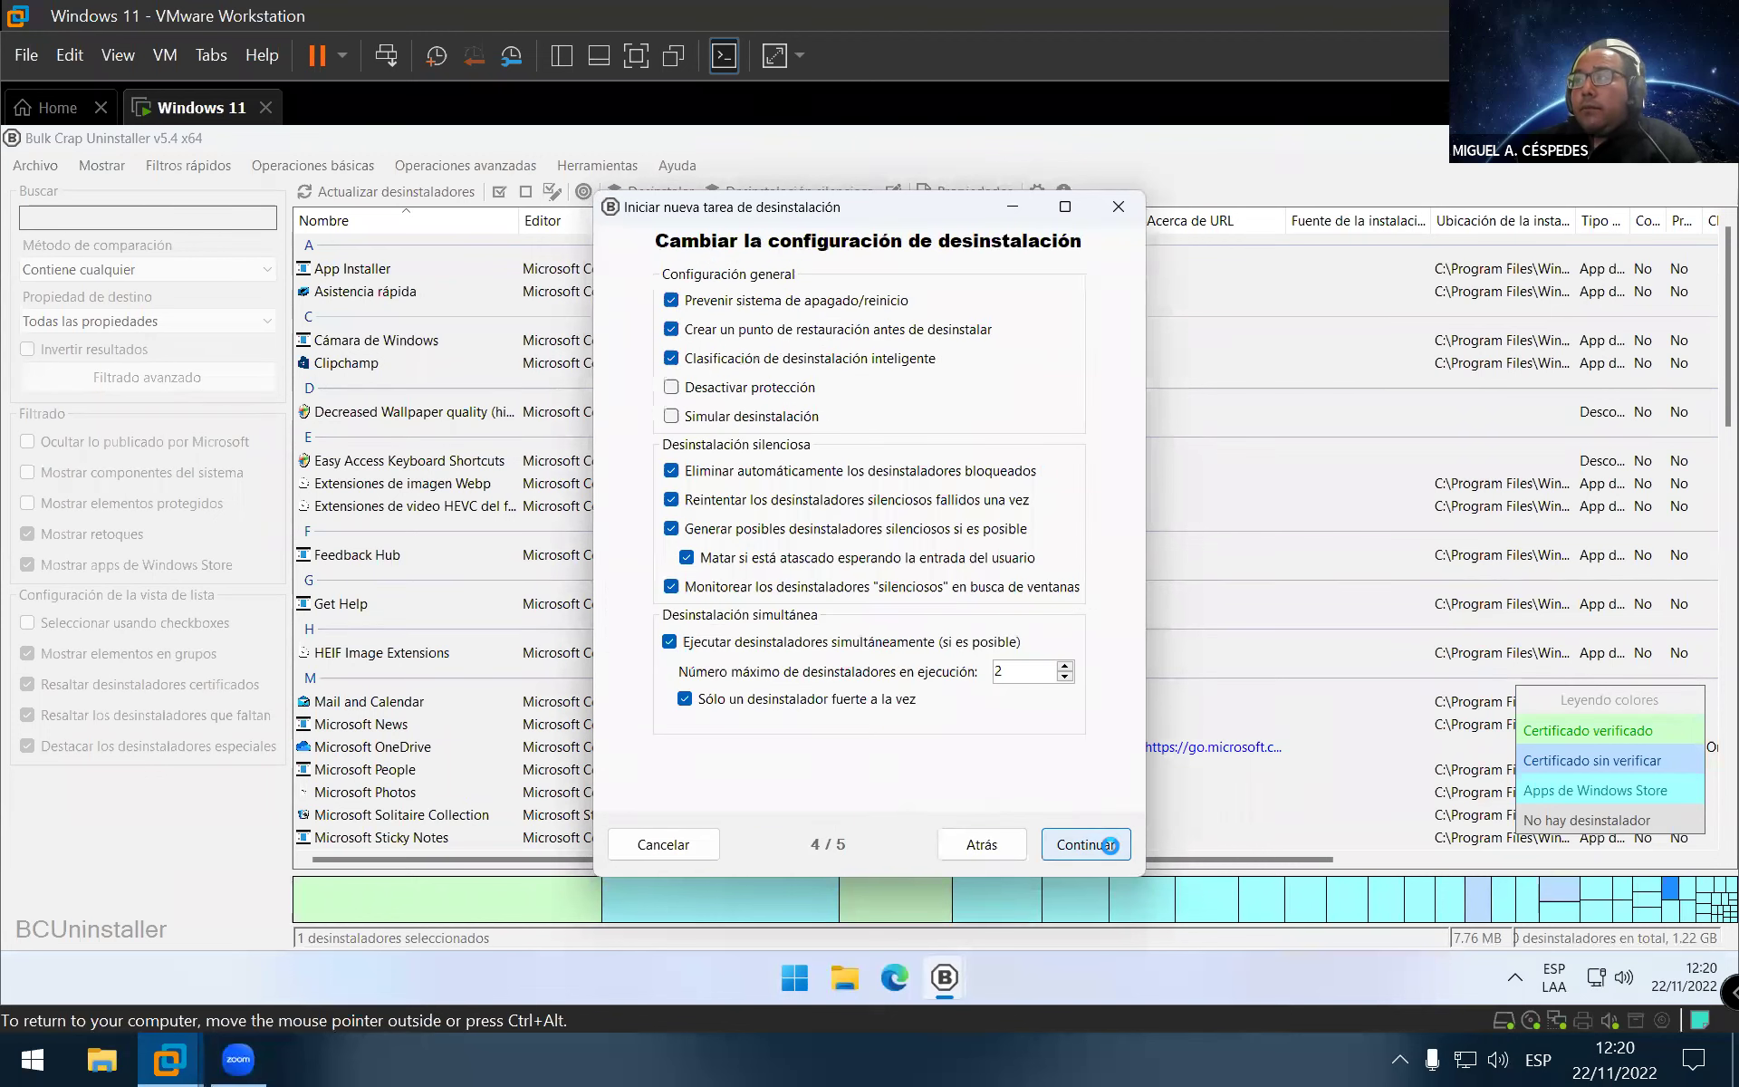
left_click(1108, 846)
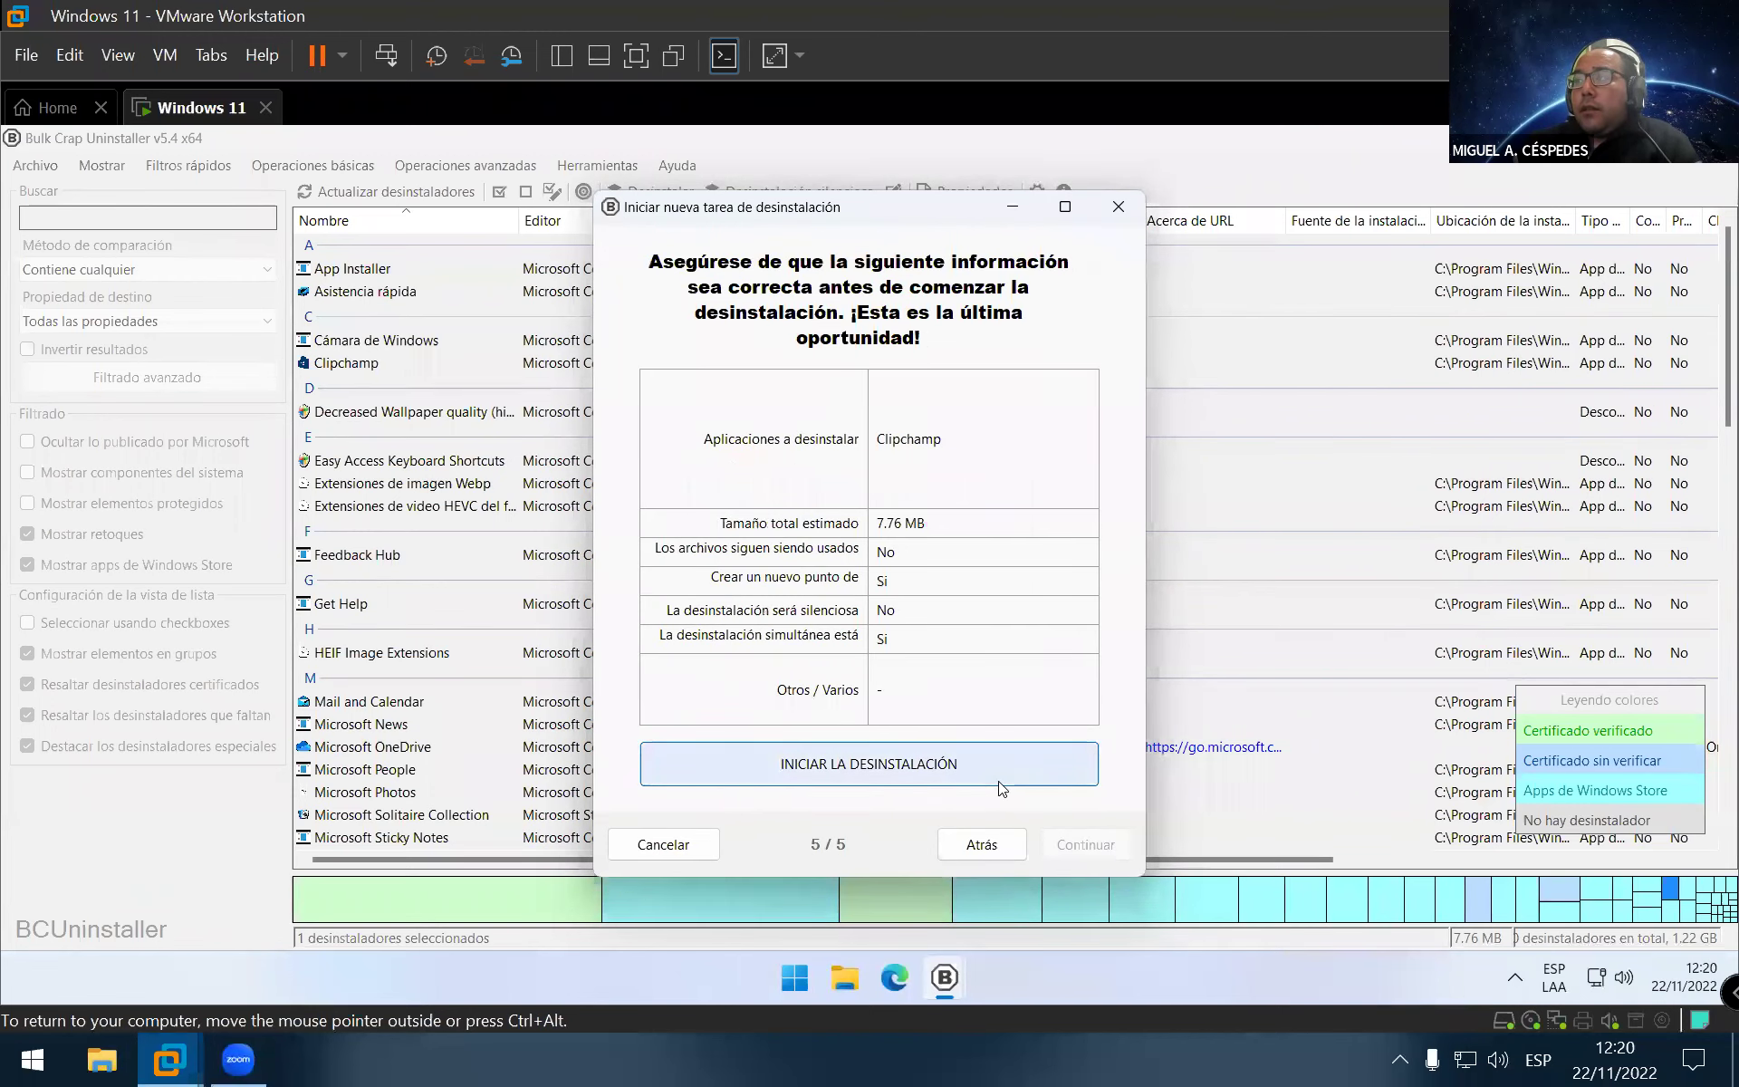
left_click(1000, 781)
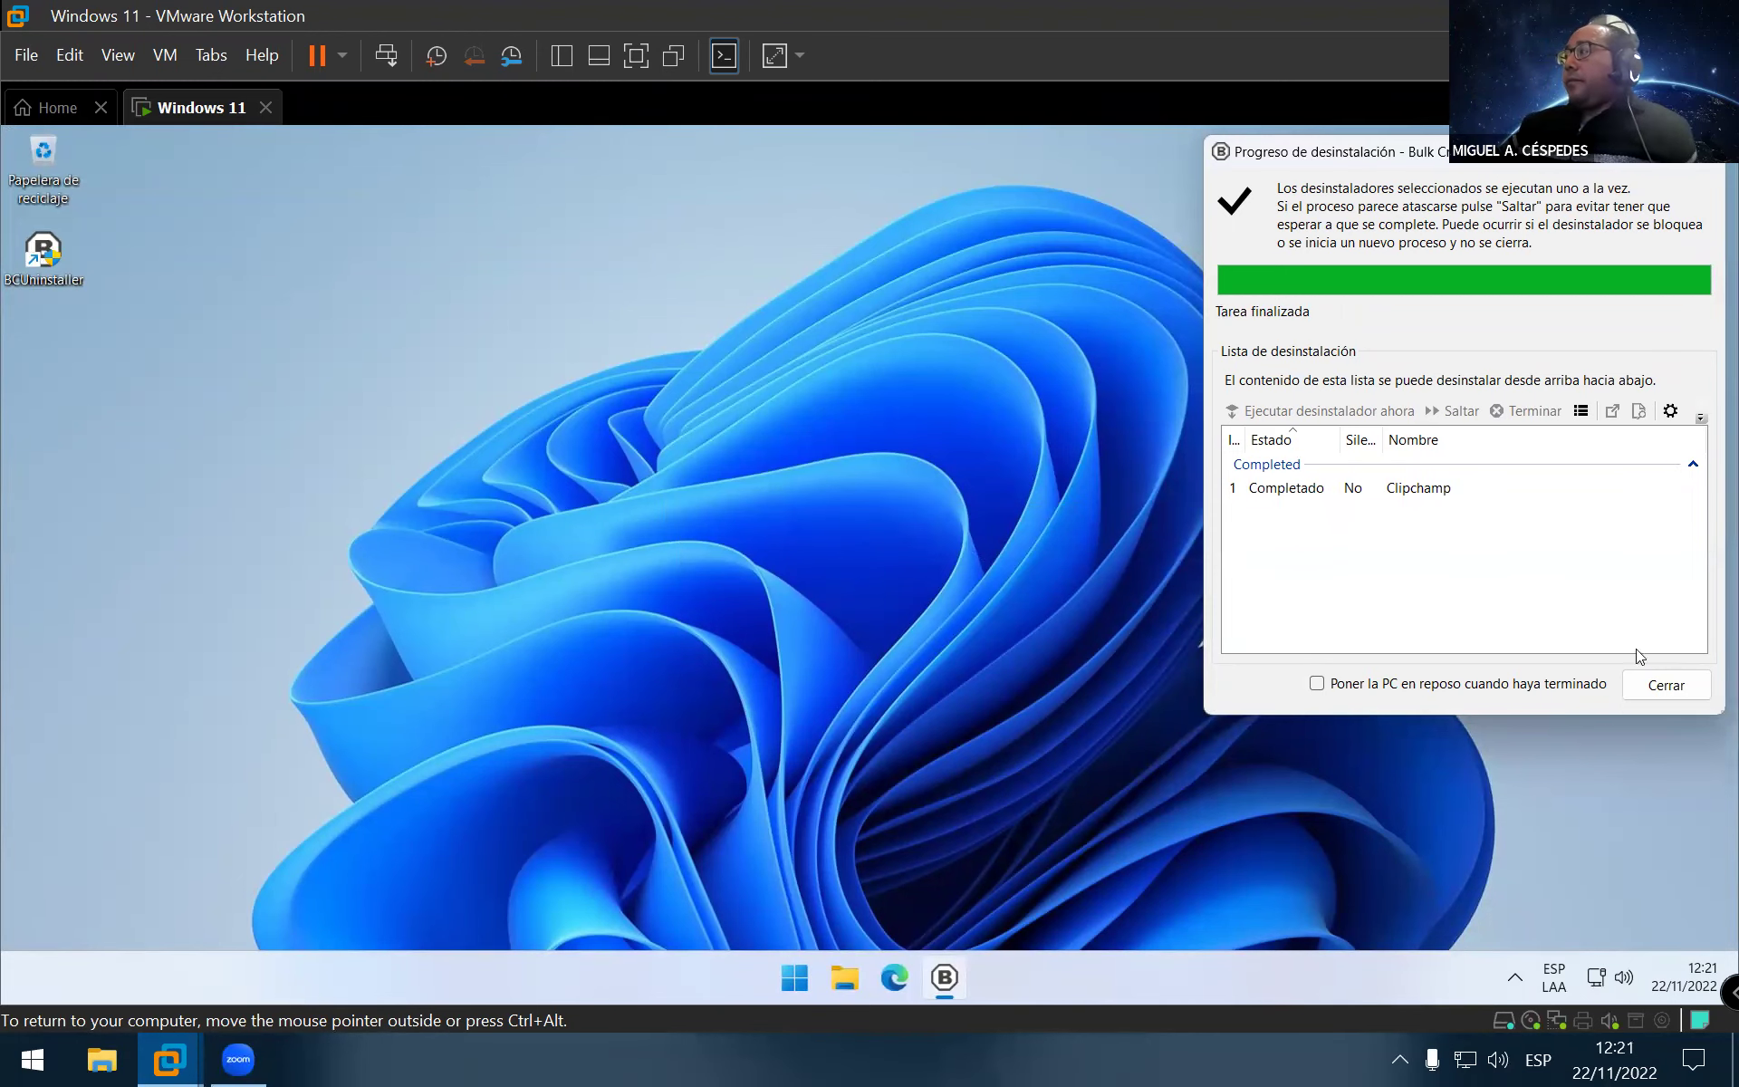
left_click(1674, 686)
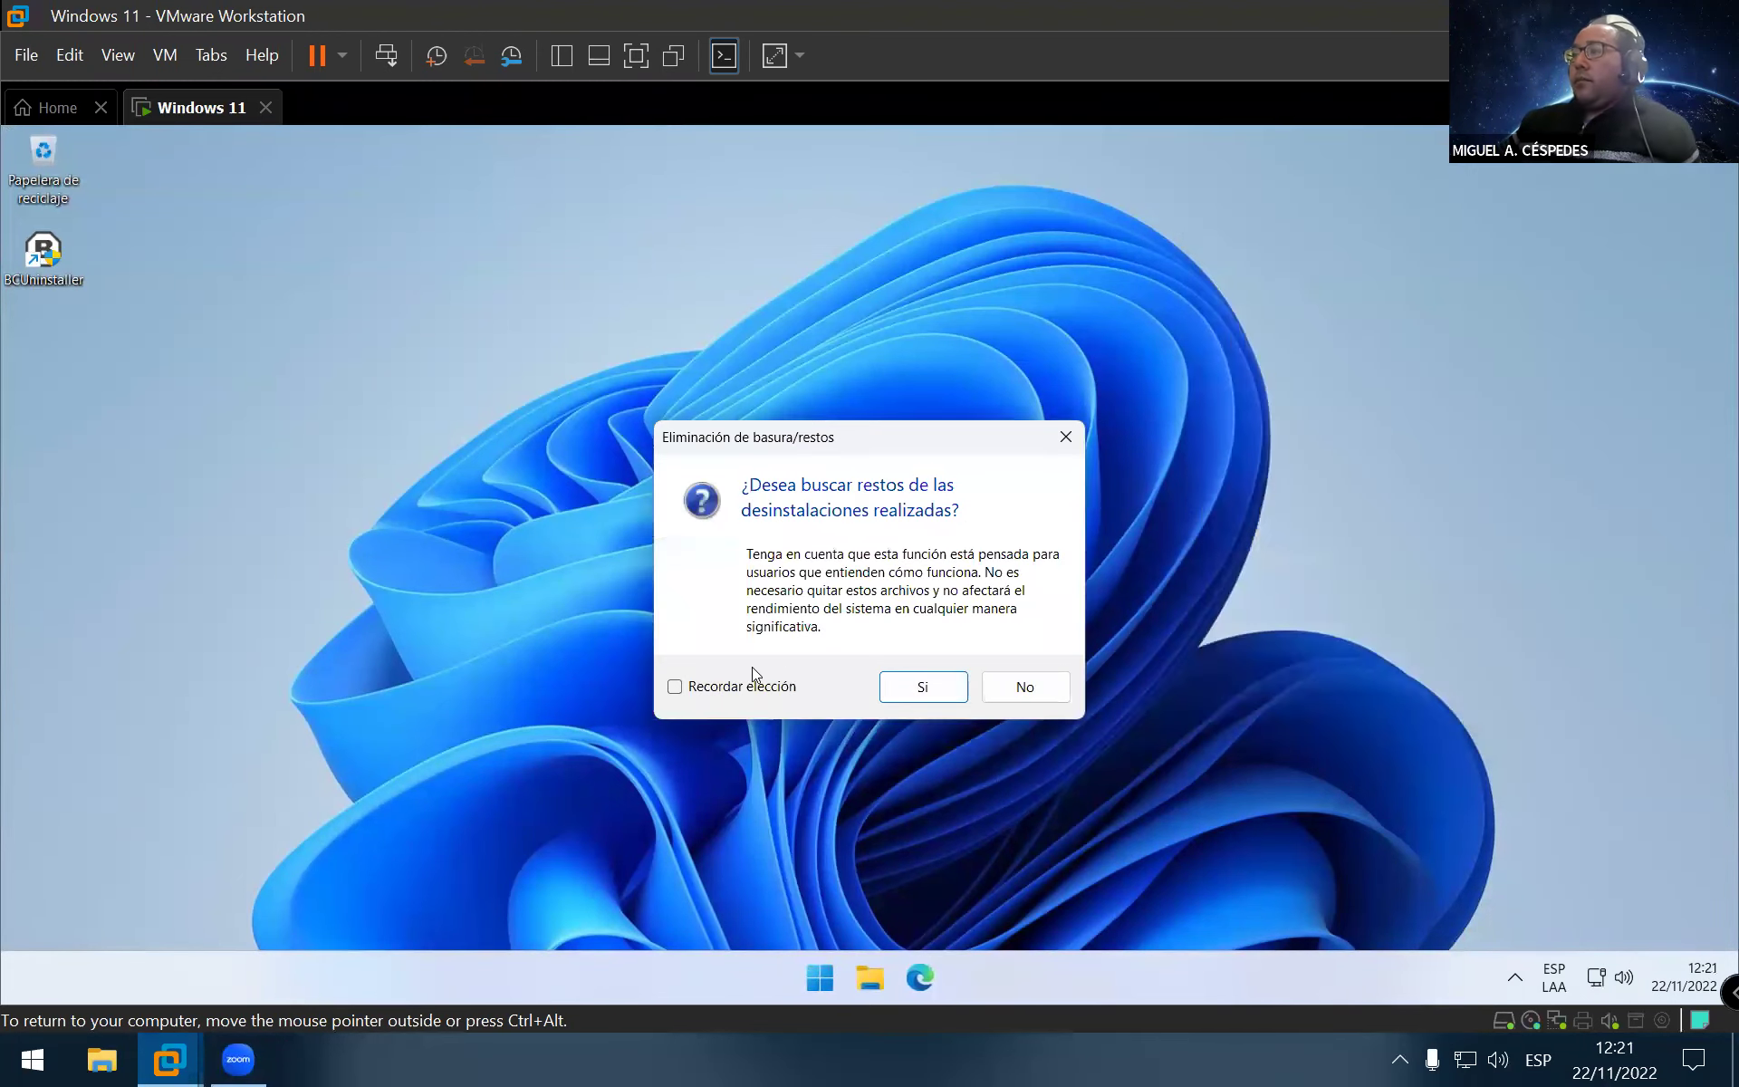
left_click(920, 688)
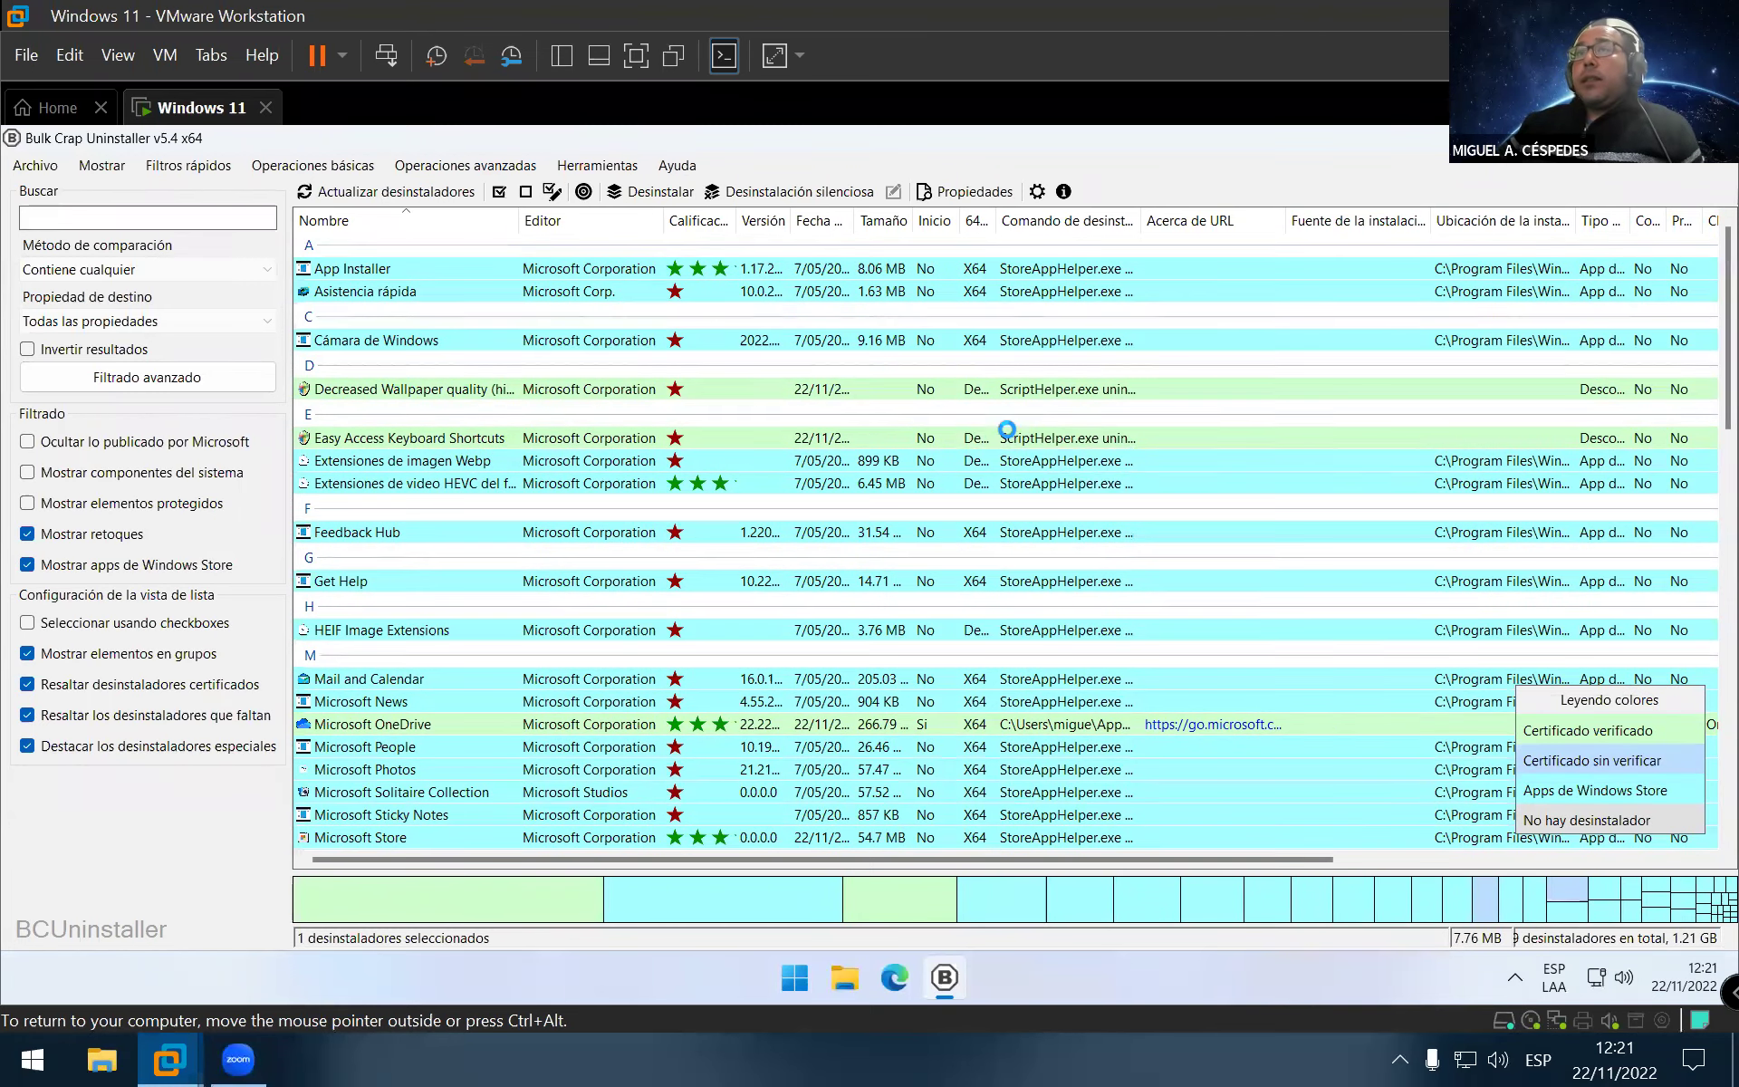
Uninstall Asistencia rápida with default settings and close the finished progress window
left_click(392, 290)
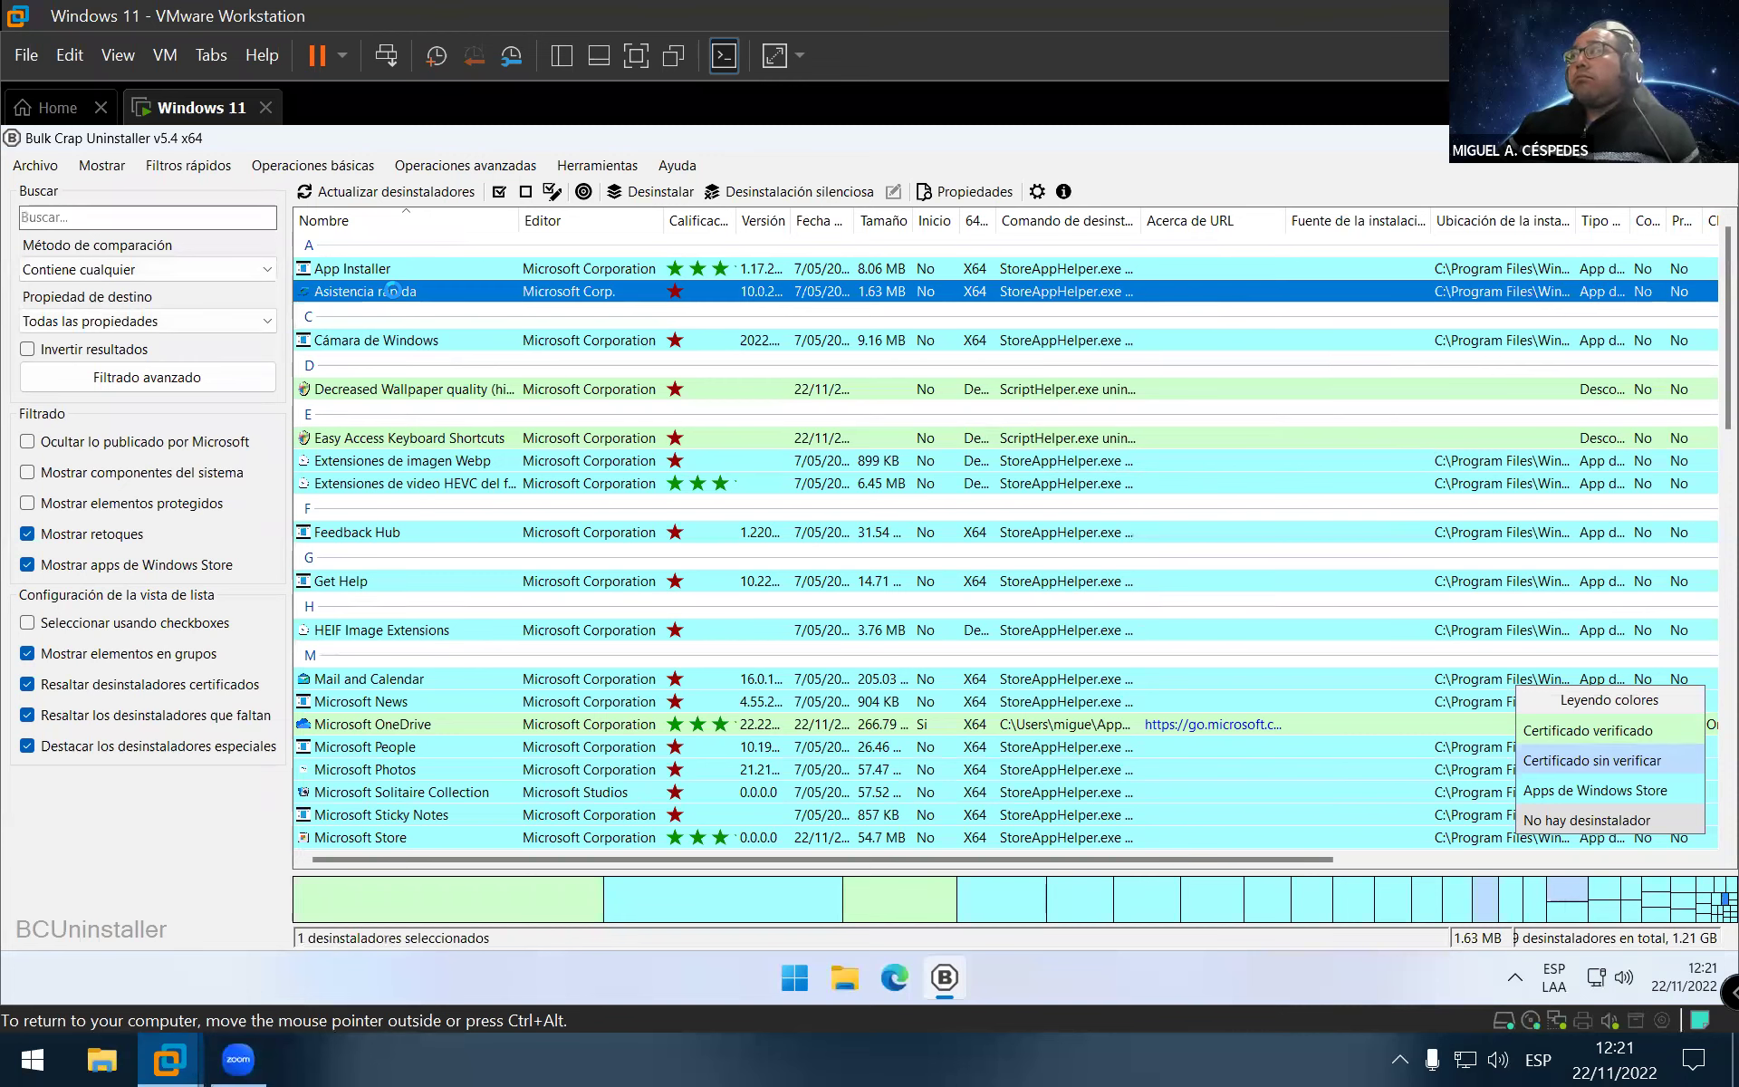
right_click(392, 291)
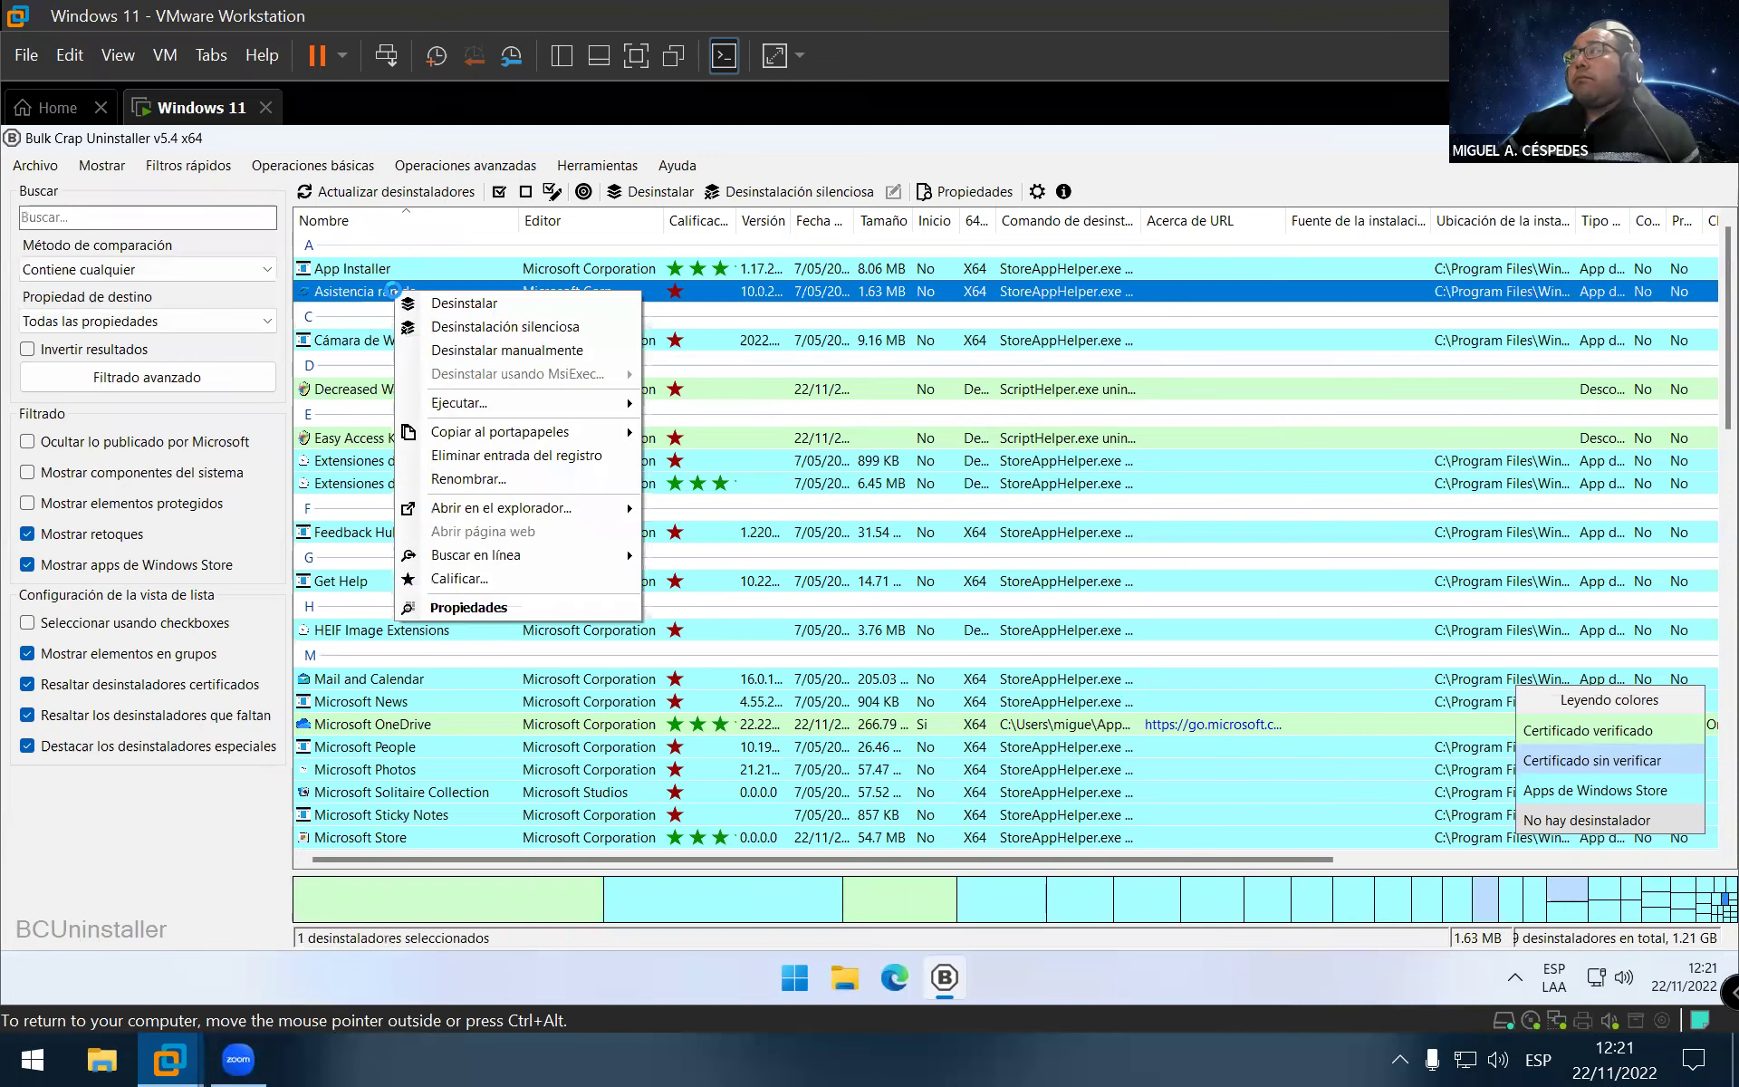
left_click(521, 308)
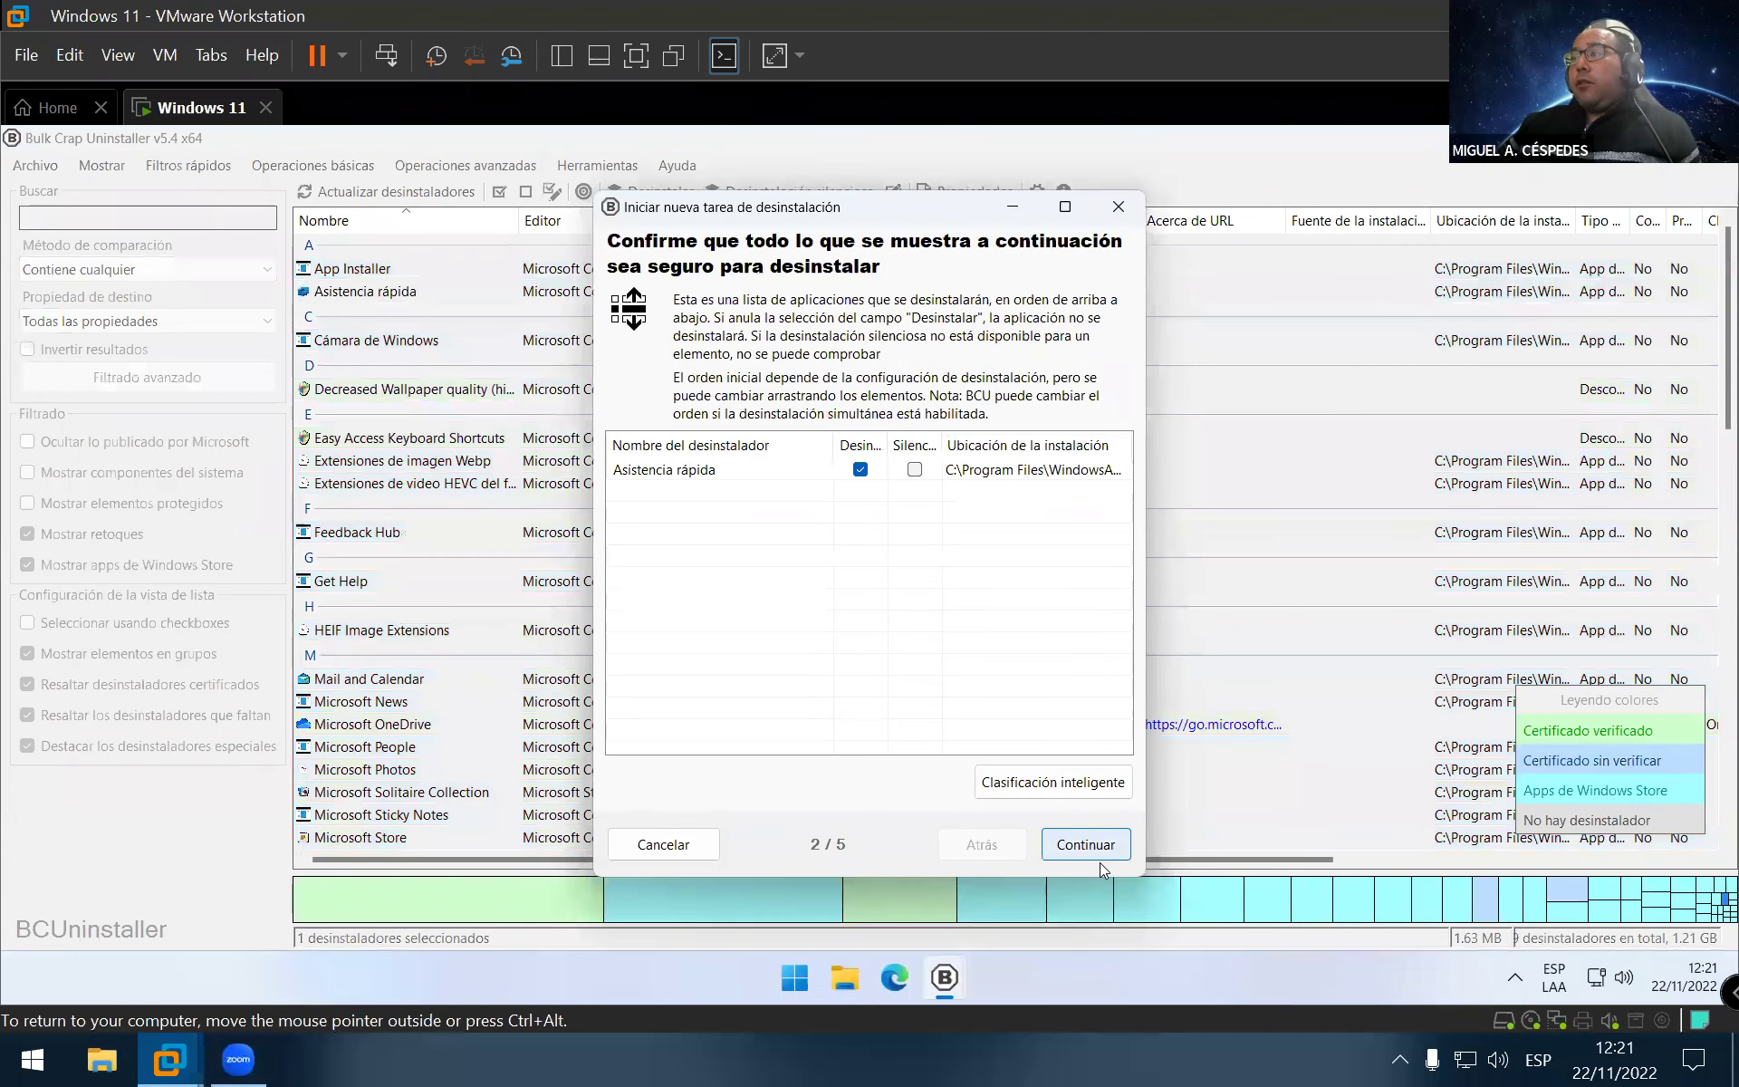
left_click(1086, 844)
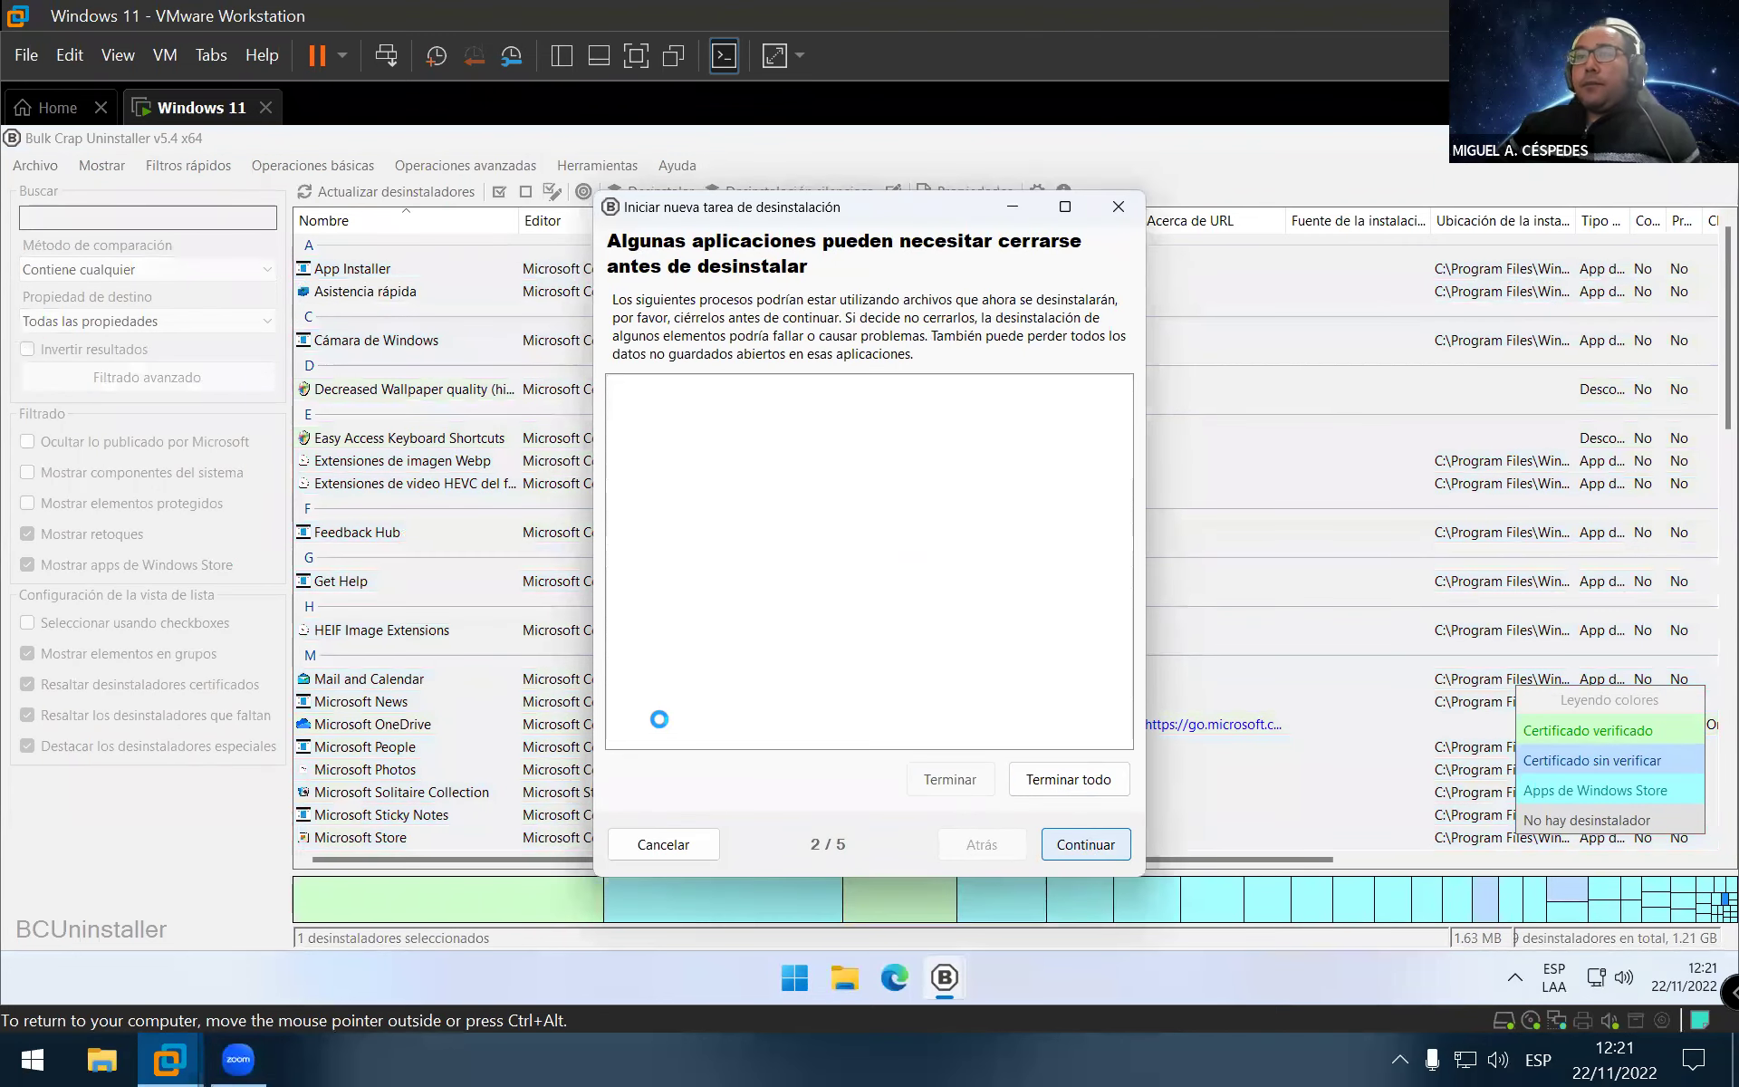
left_click(1111, 845)
left_click(991, 760)
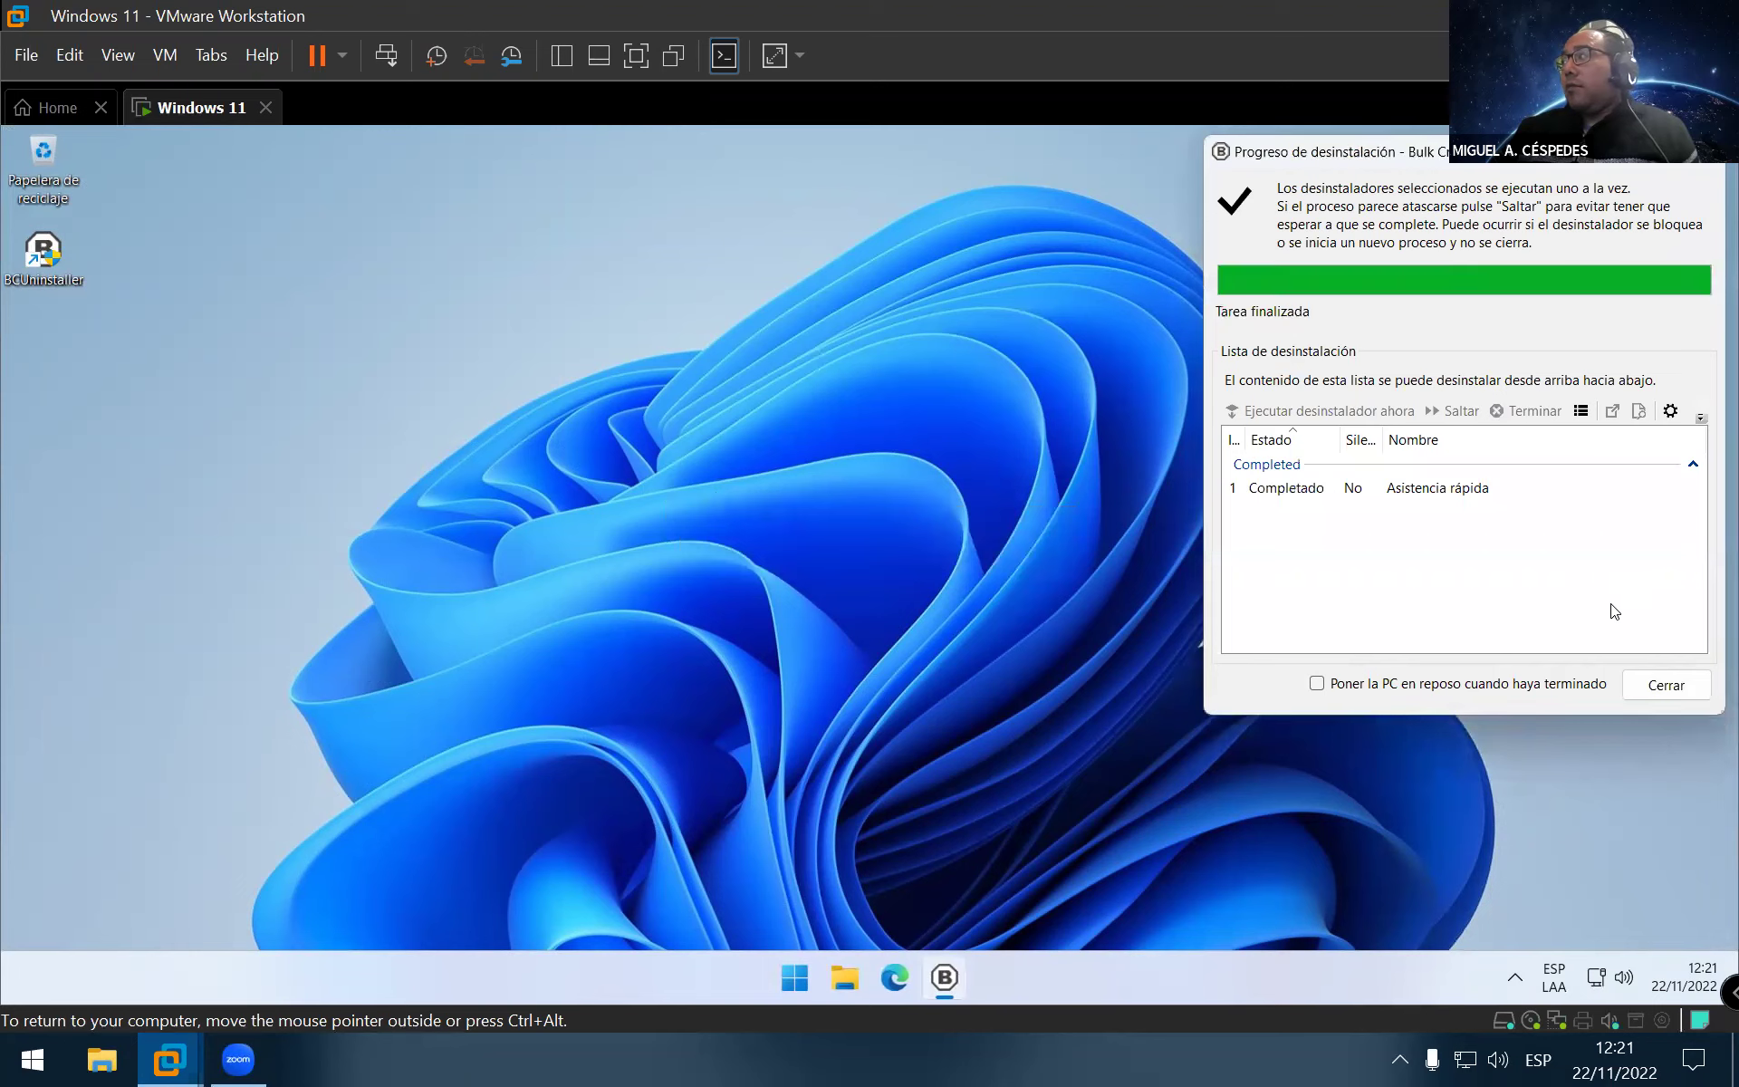
left_click(1683, 688)
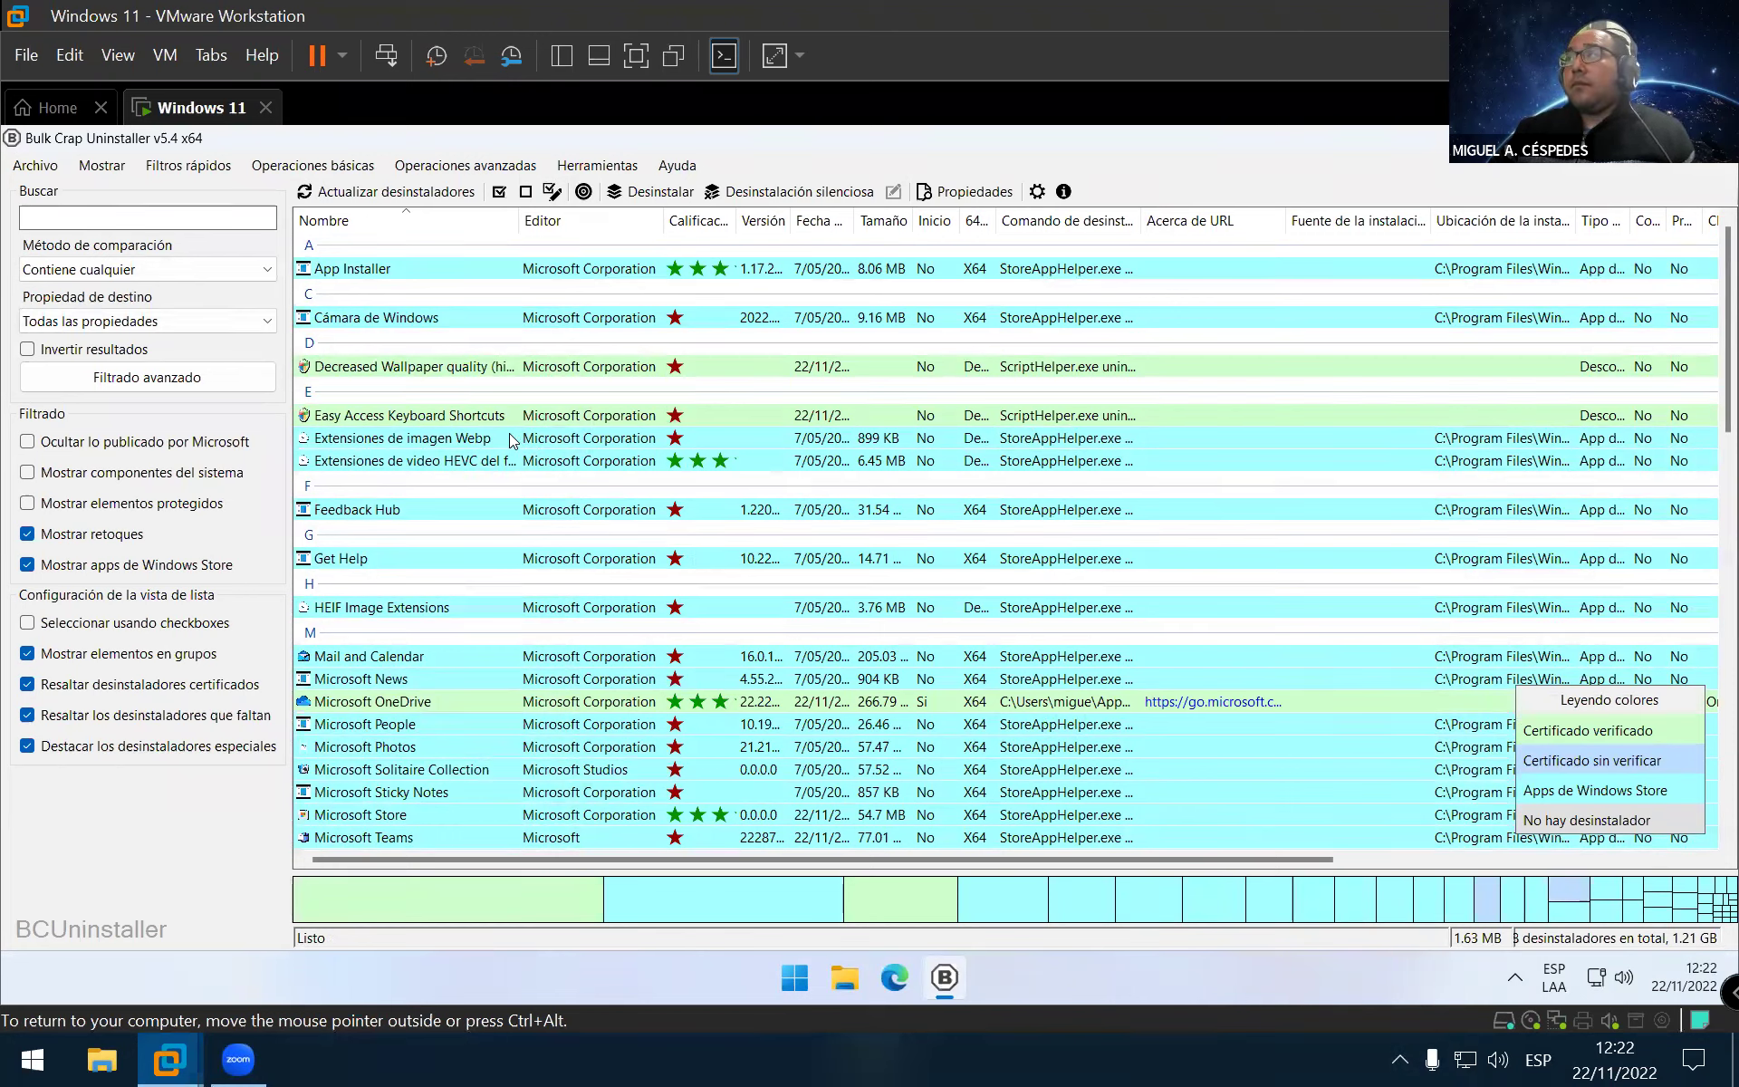
Uninstall Mail and Calendar with default settings, leaving the related Xbox app unchecked
left_click(413, 323)
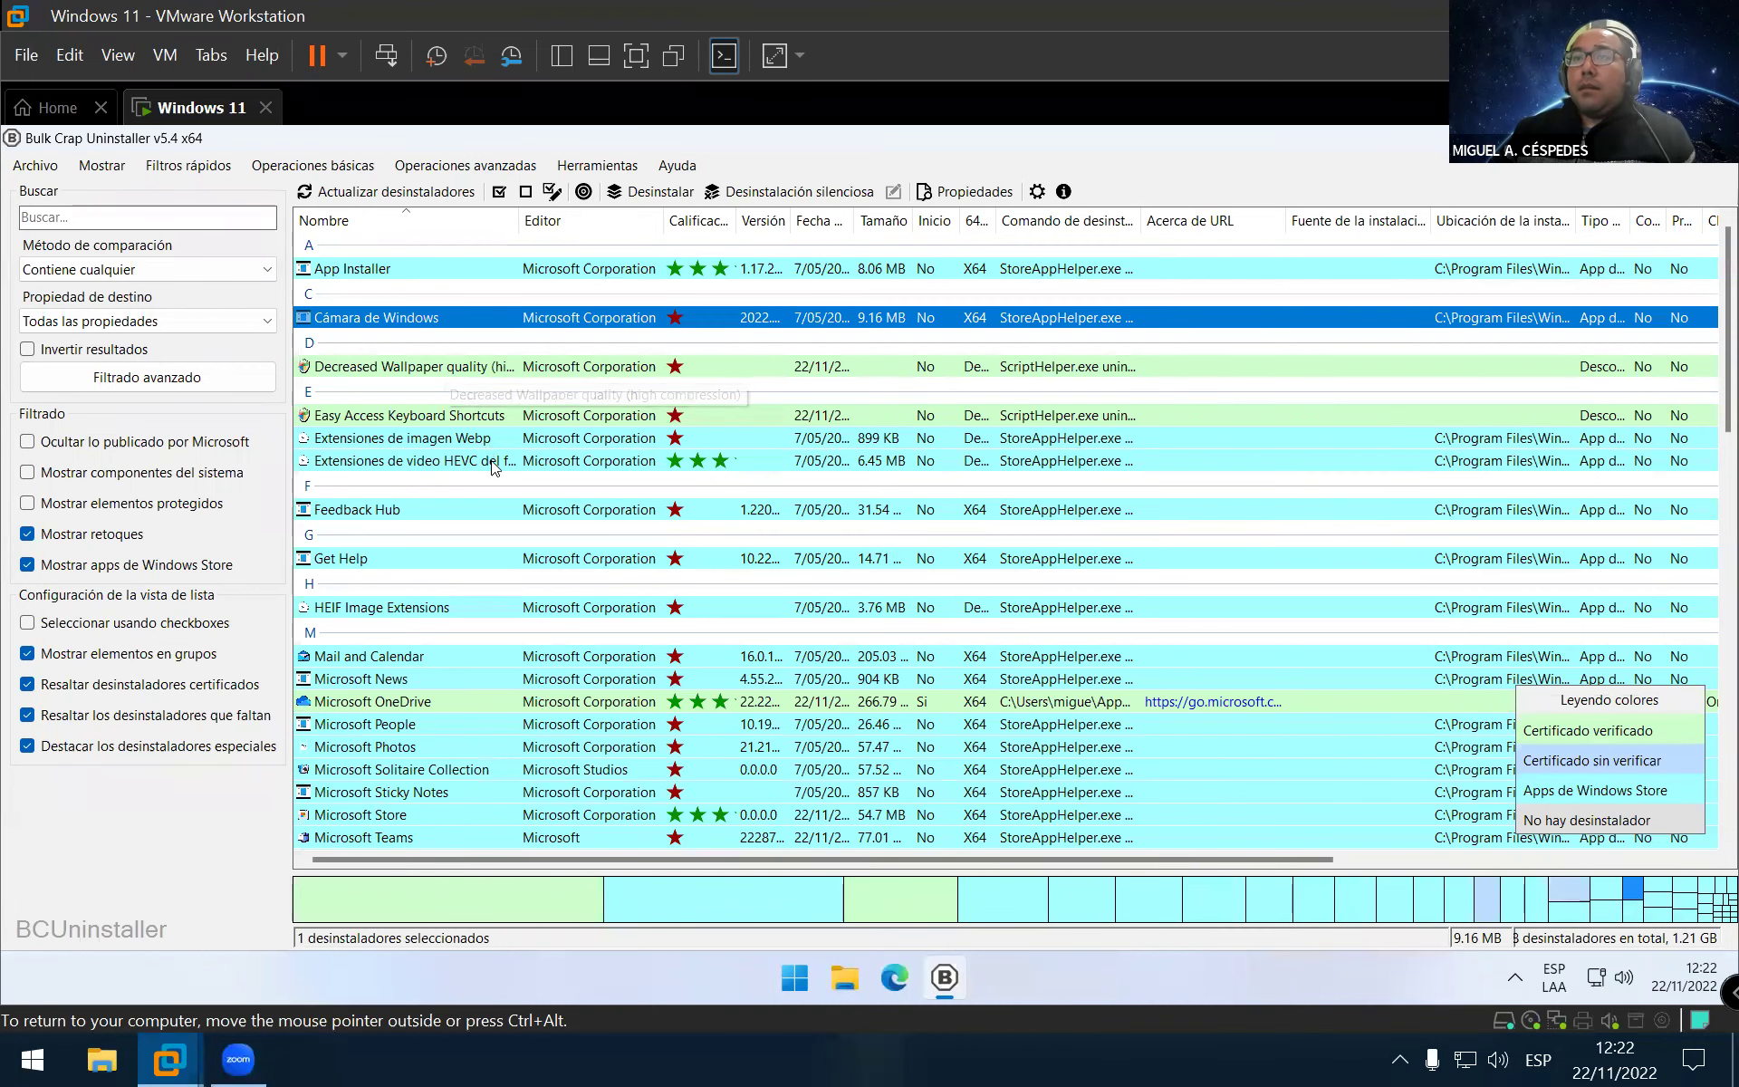
left_click(416, 661)
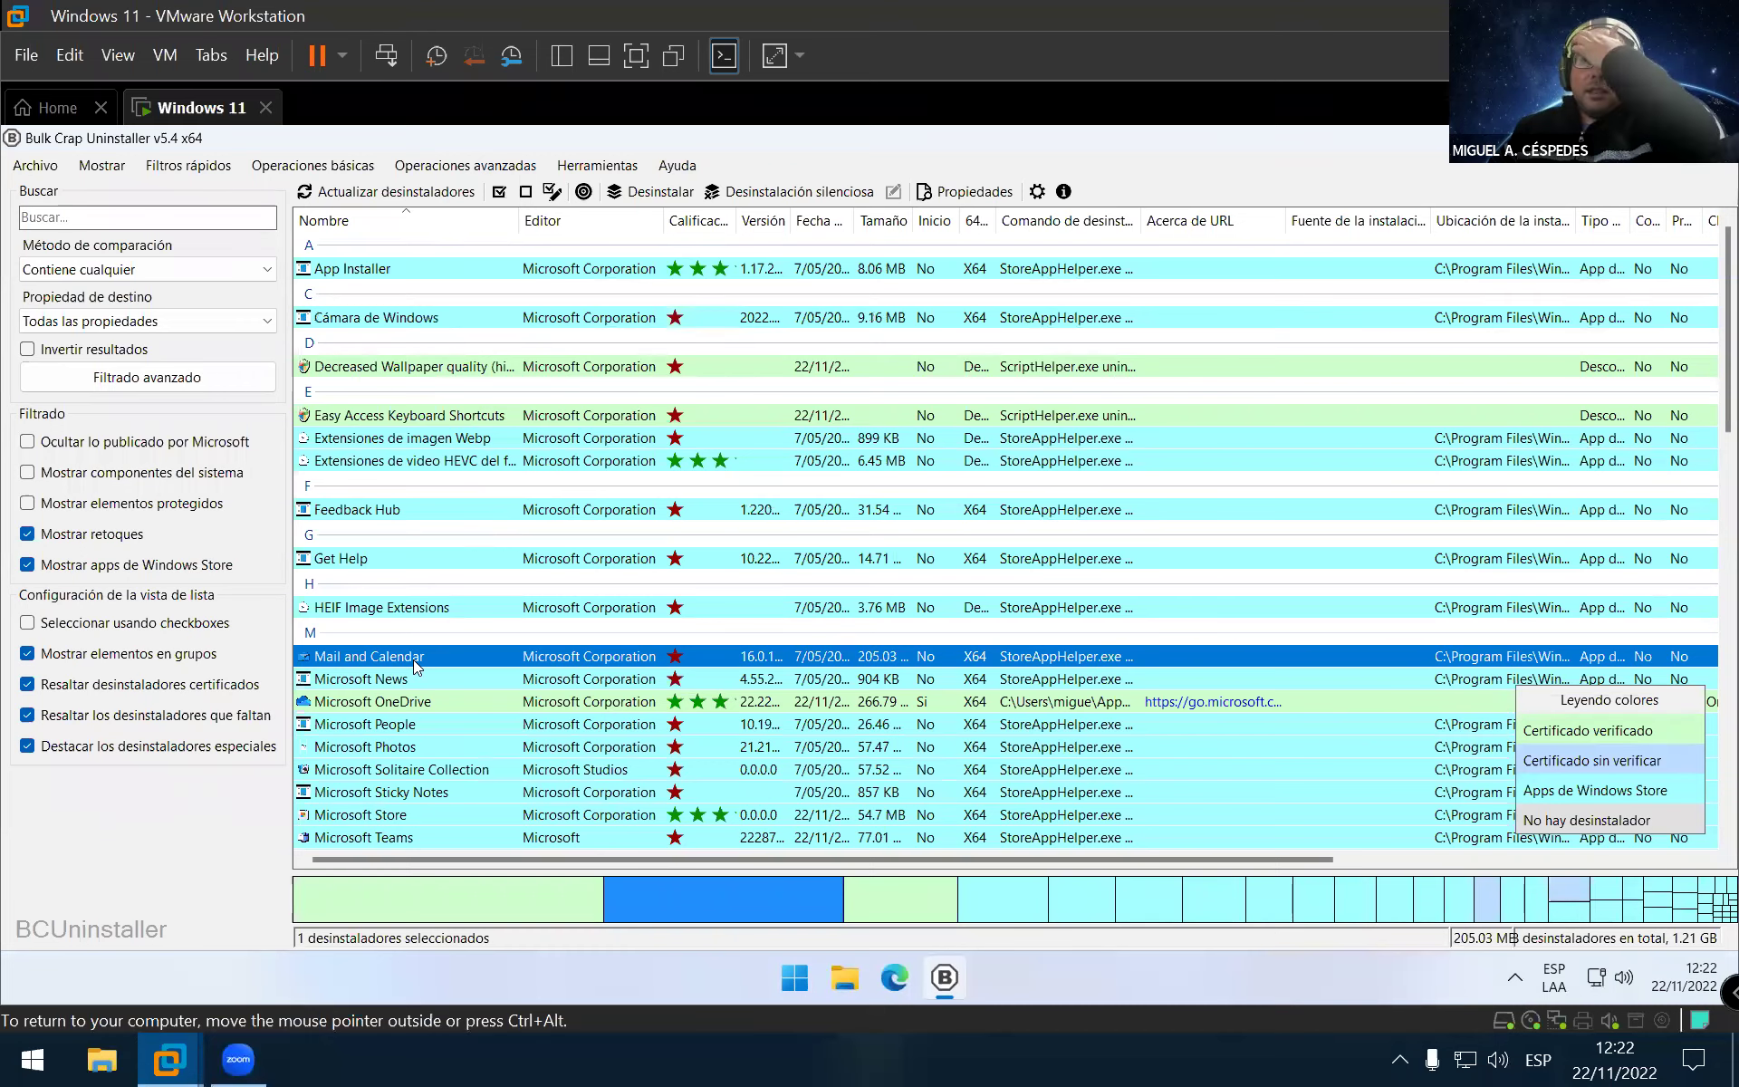
right_click(416, 666)
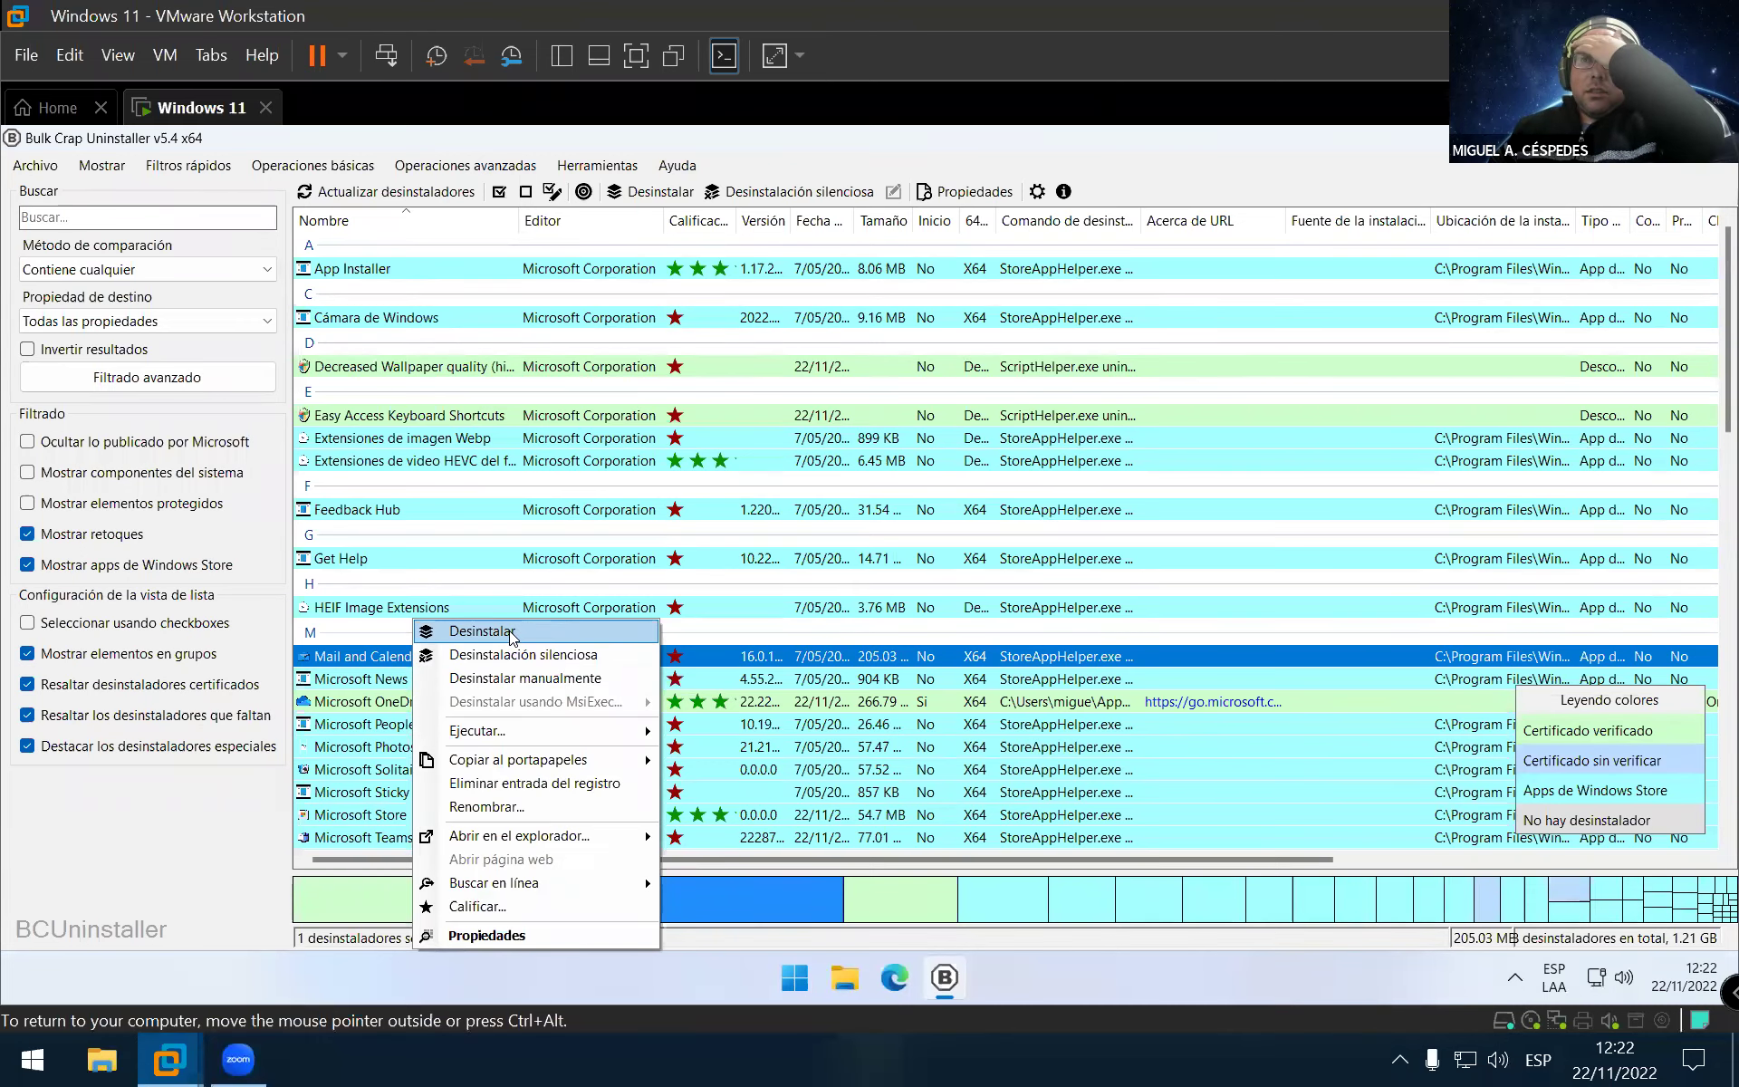
left_click(513, 631)
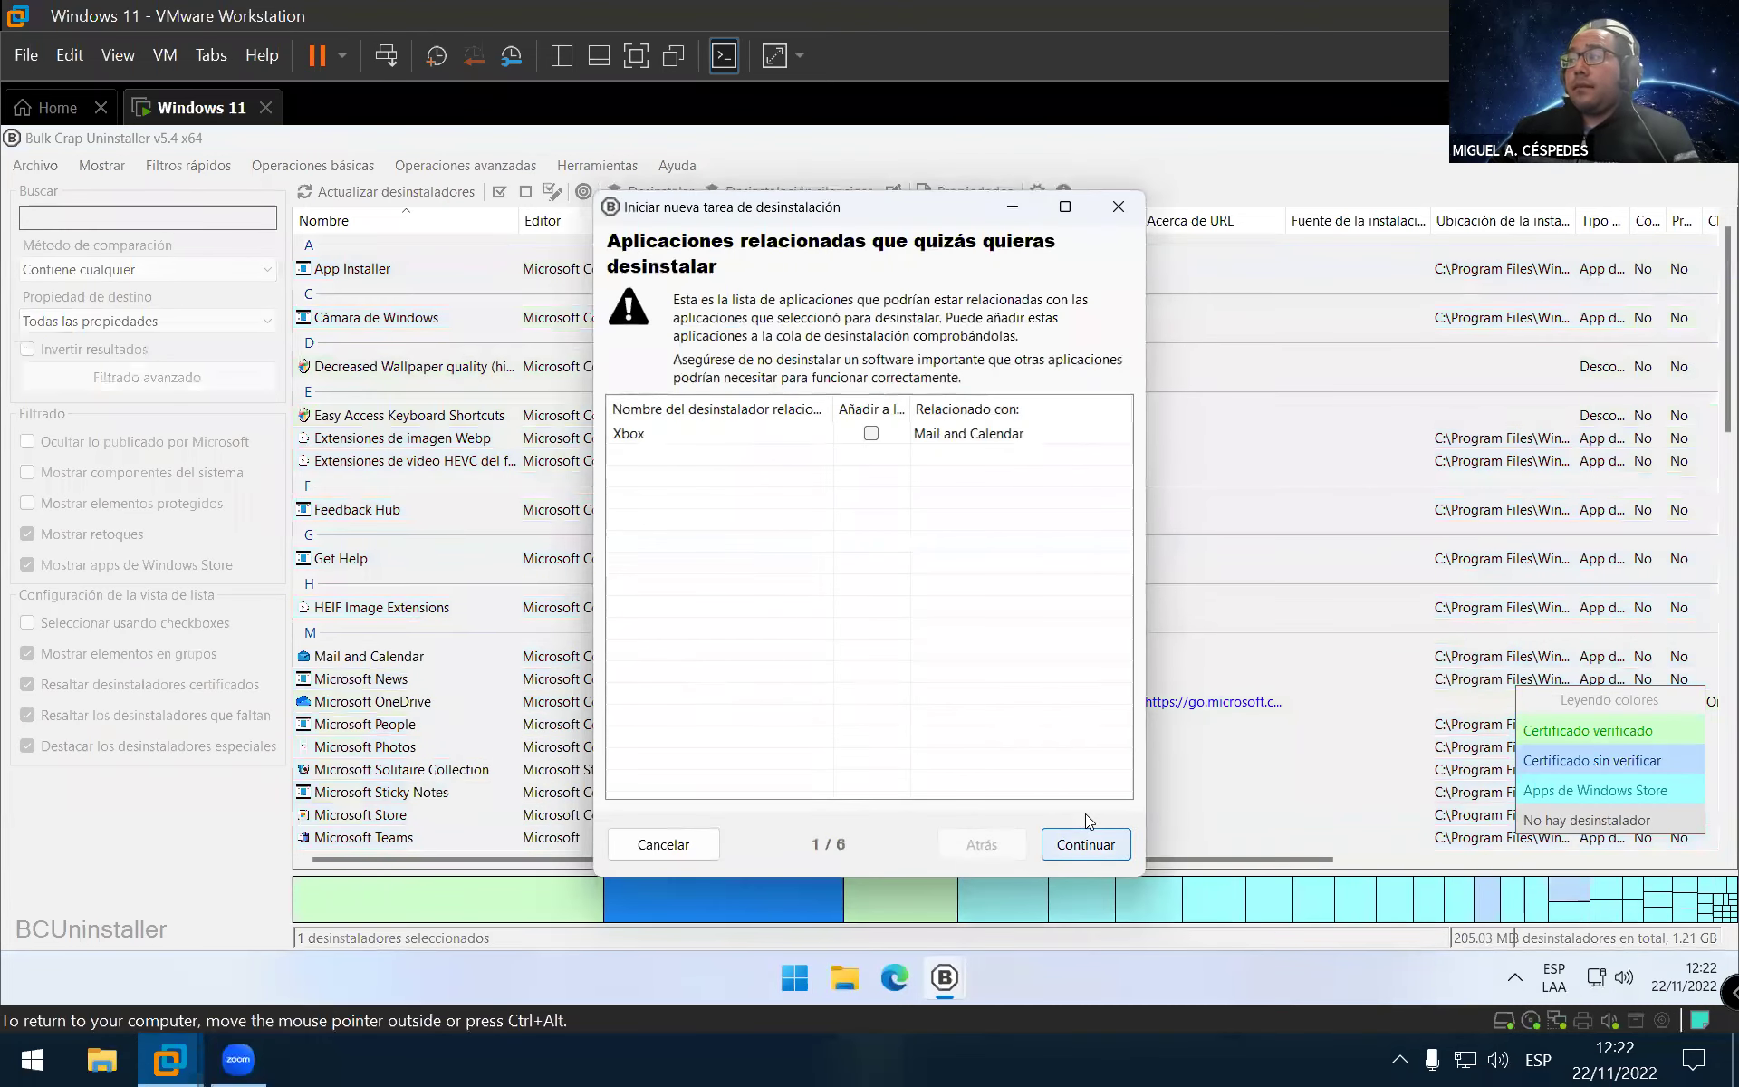
left_click(1087, 844)
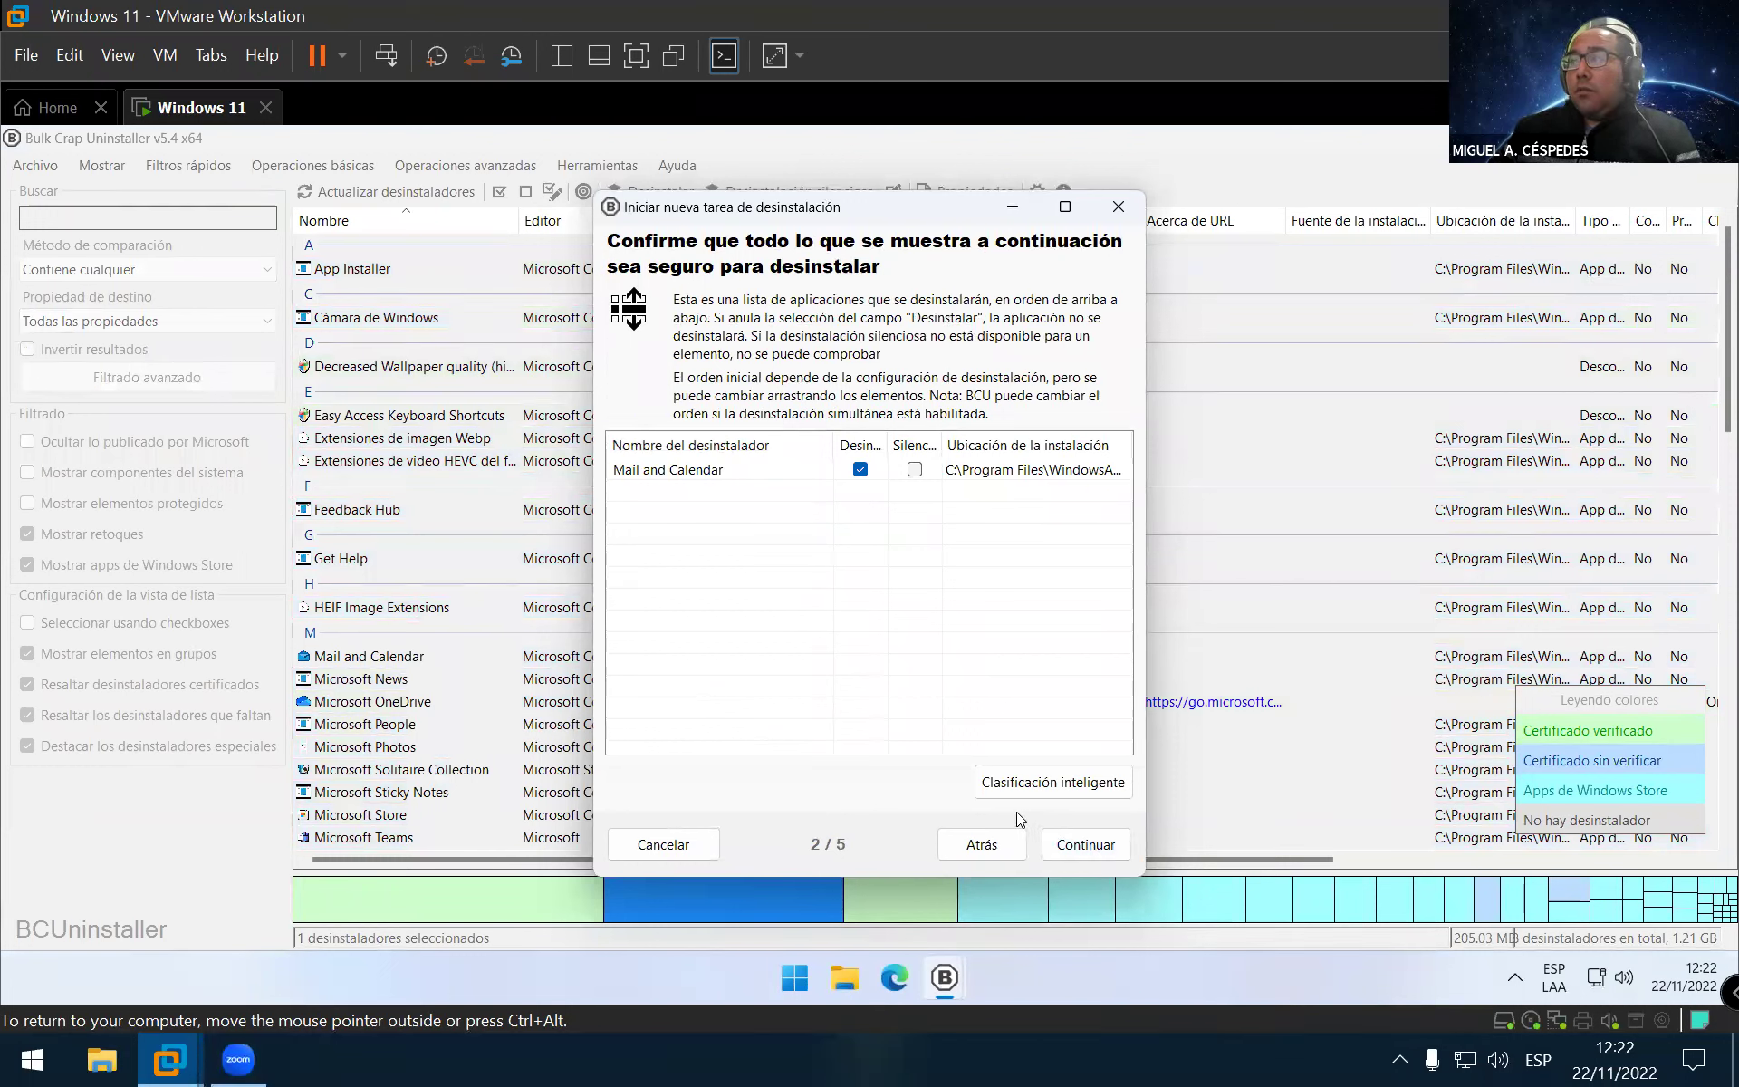
left_click(1087, 842)
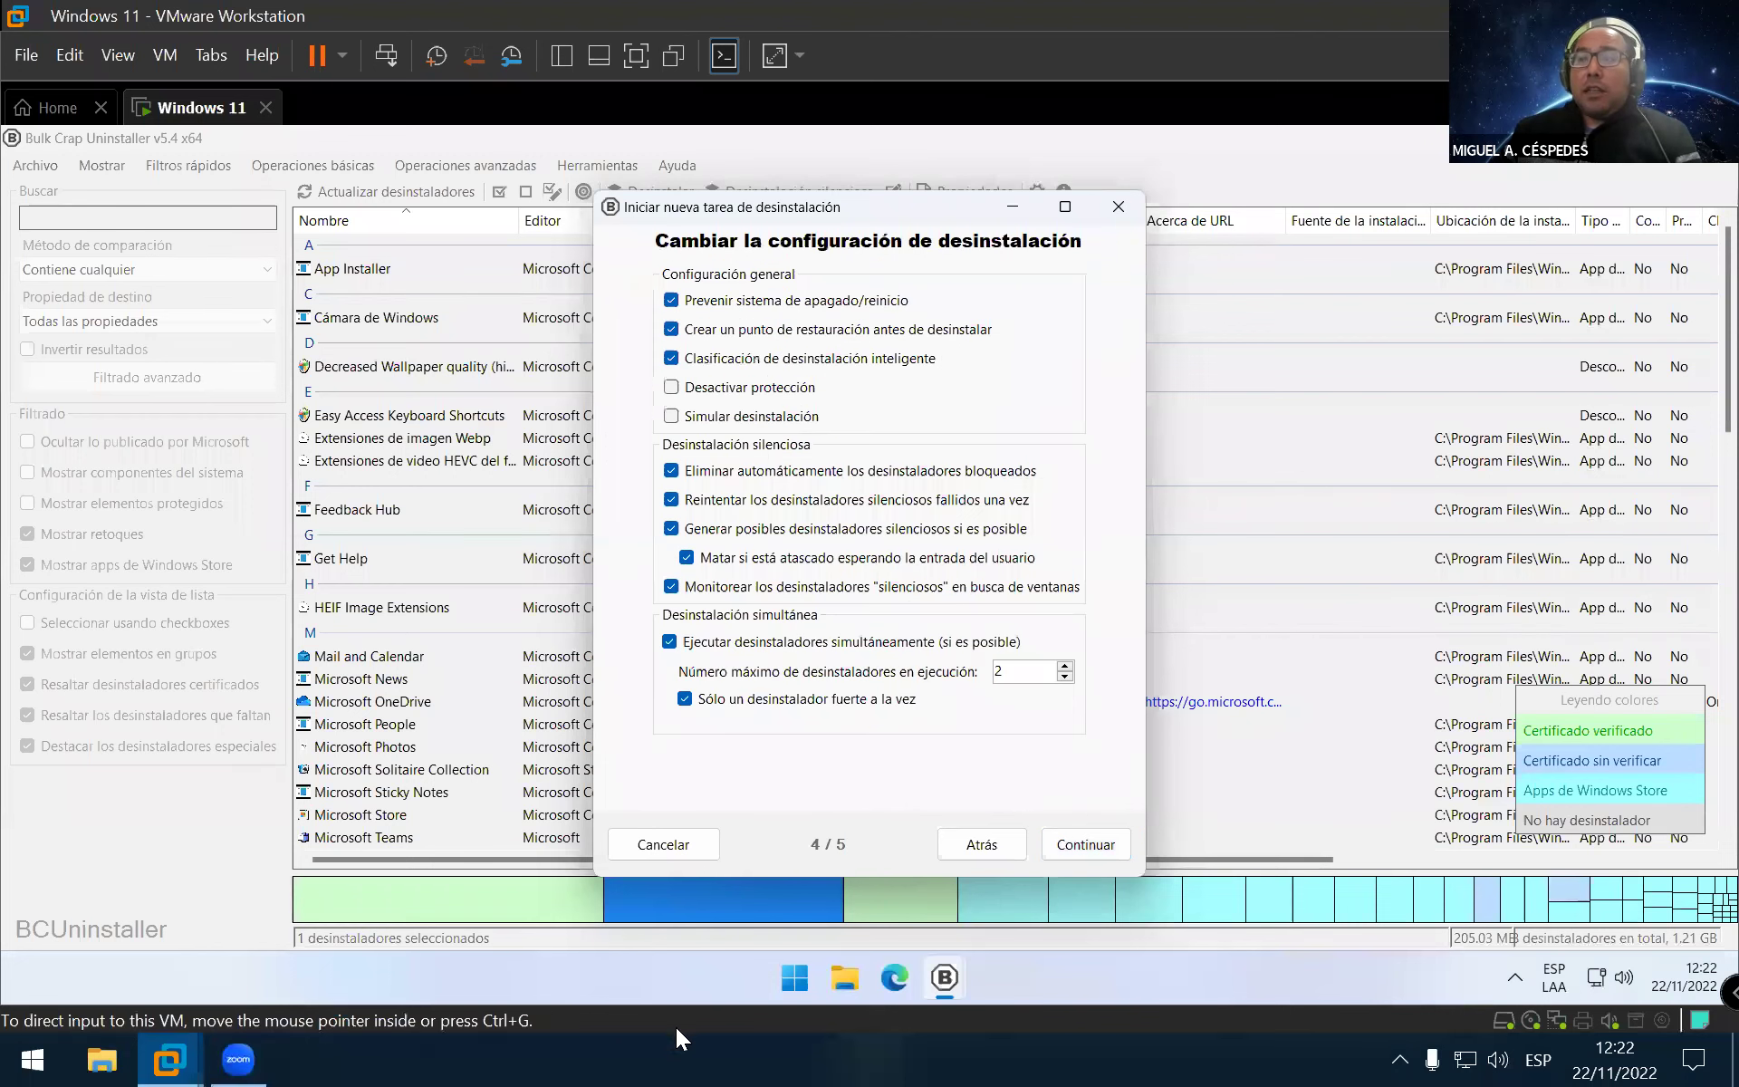
left_click(1087, 857)
left_click(1002, 775)
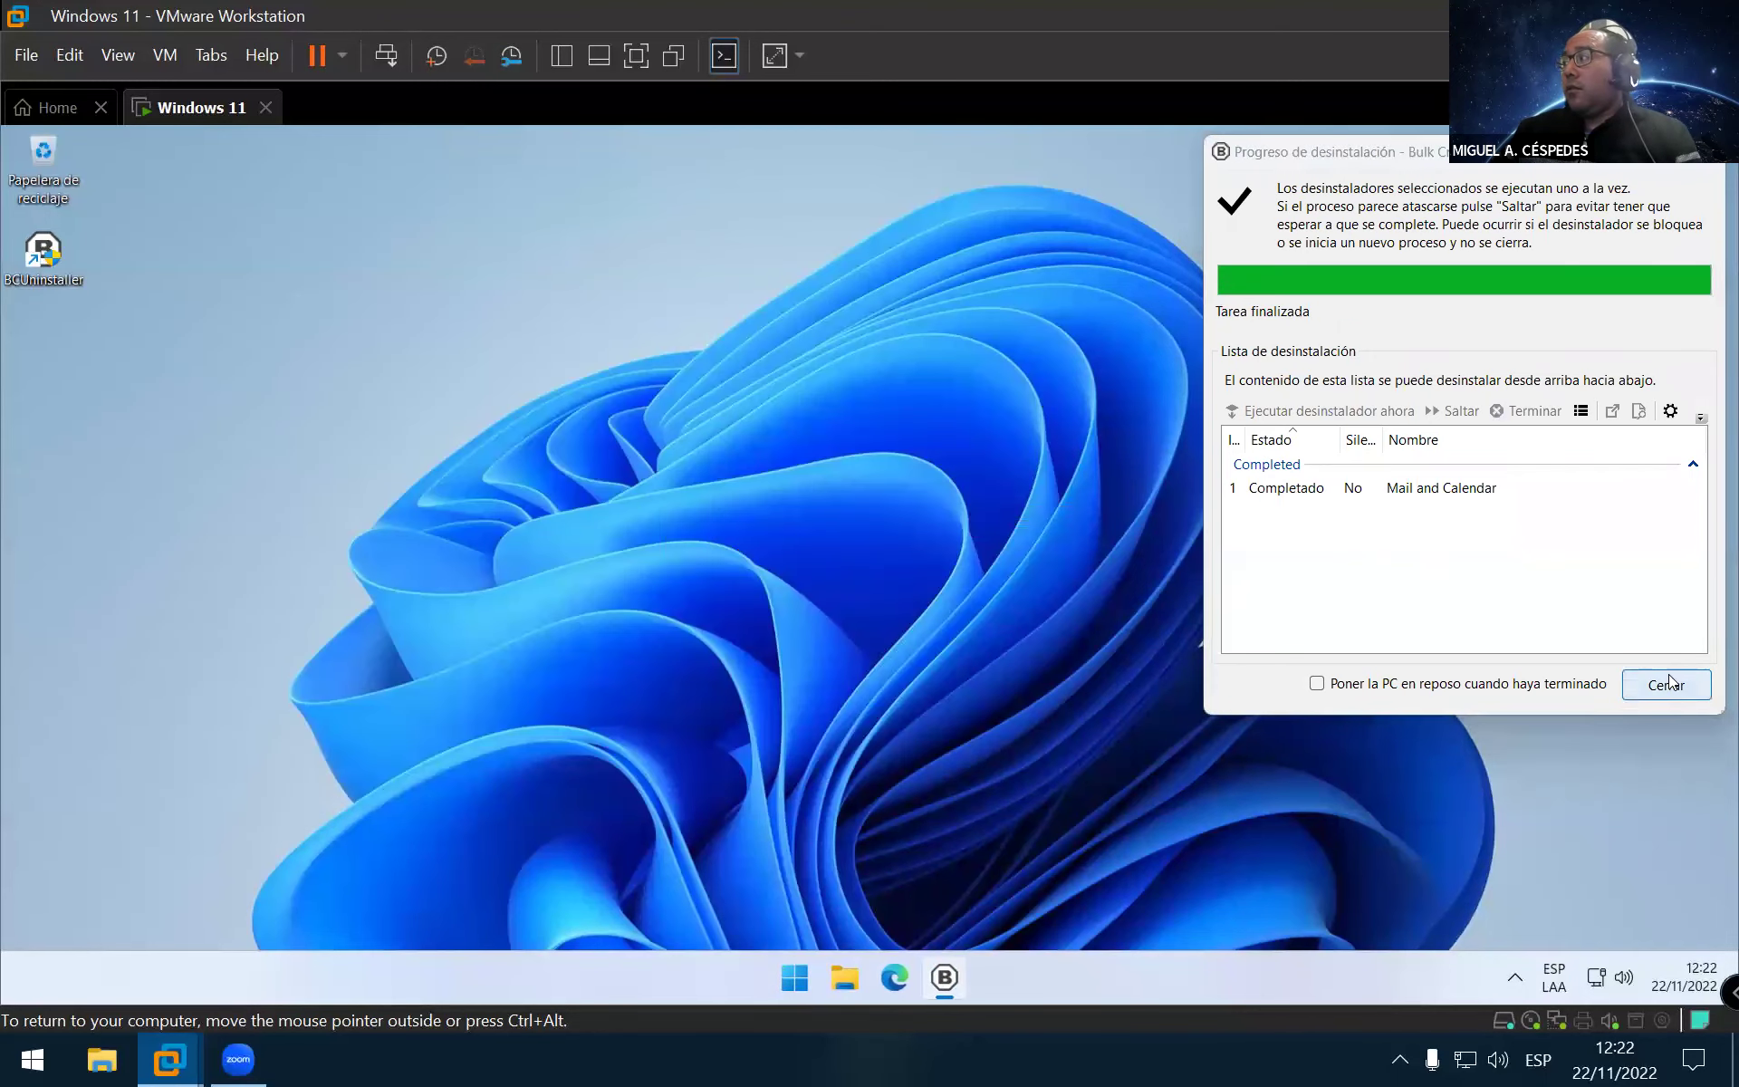
Close the finished uninstall progress report and refresh the desktop
left_click(1667, 683)
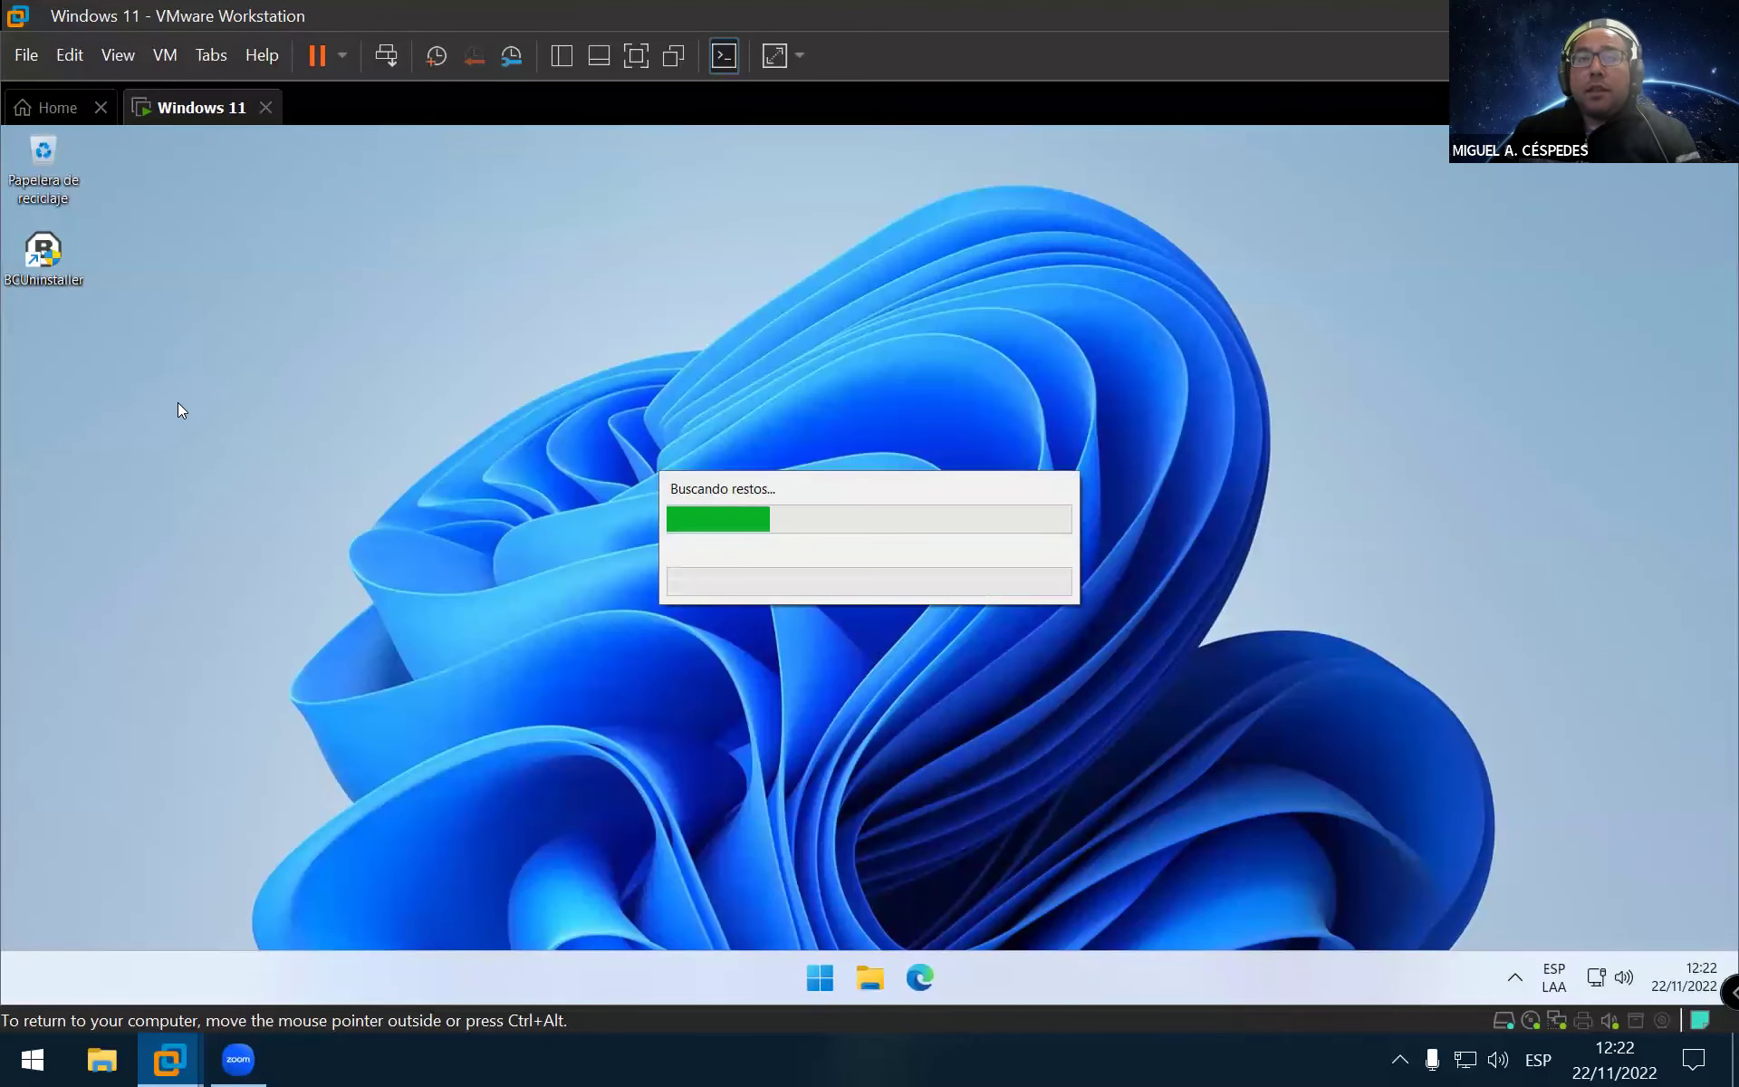
right_click(239, 471)
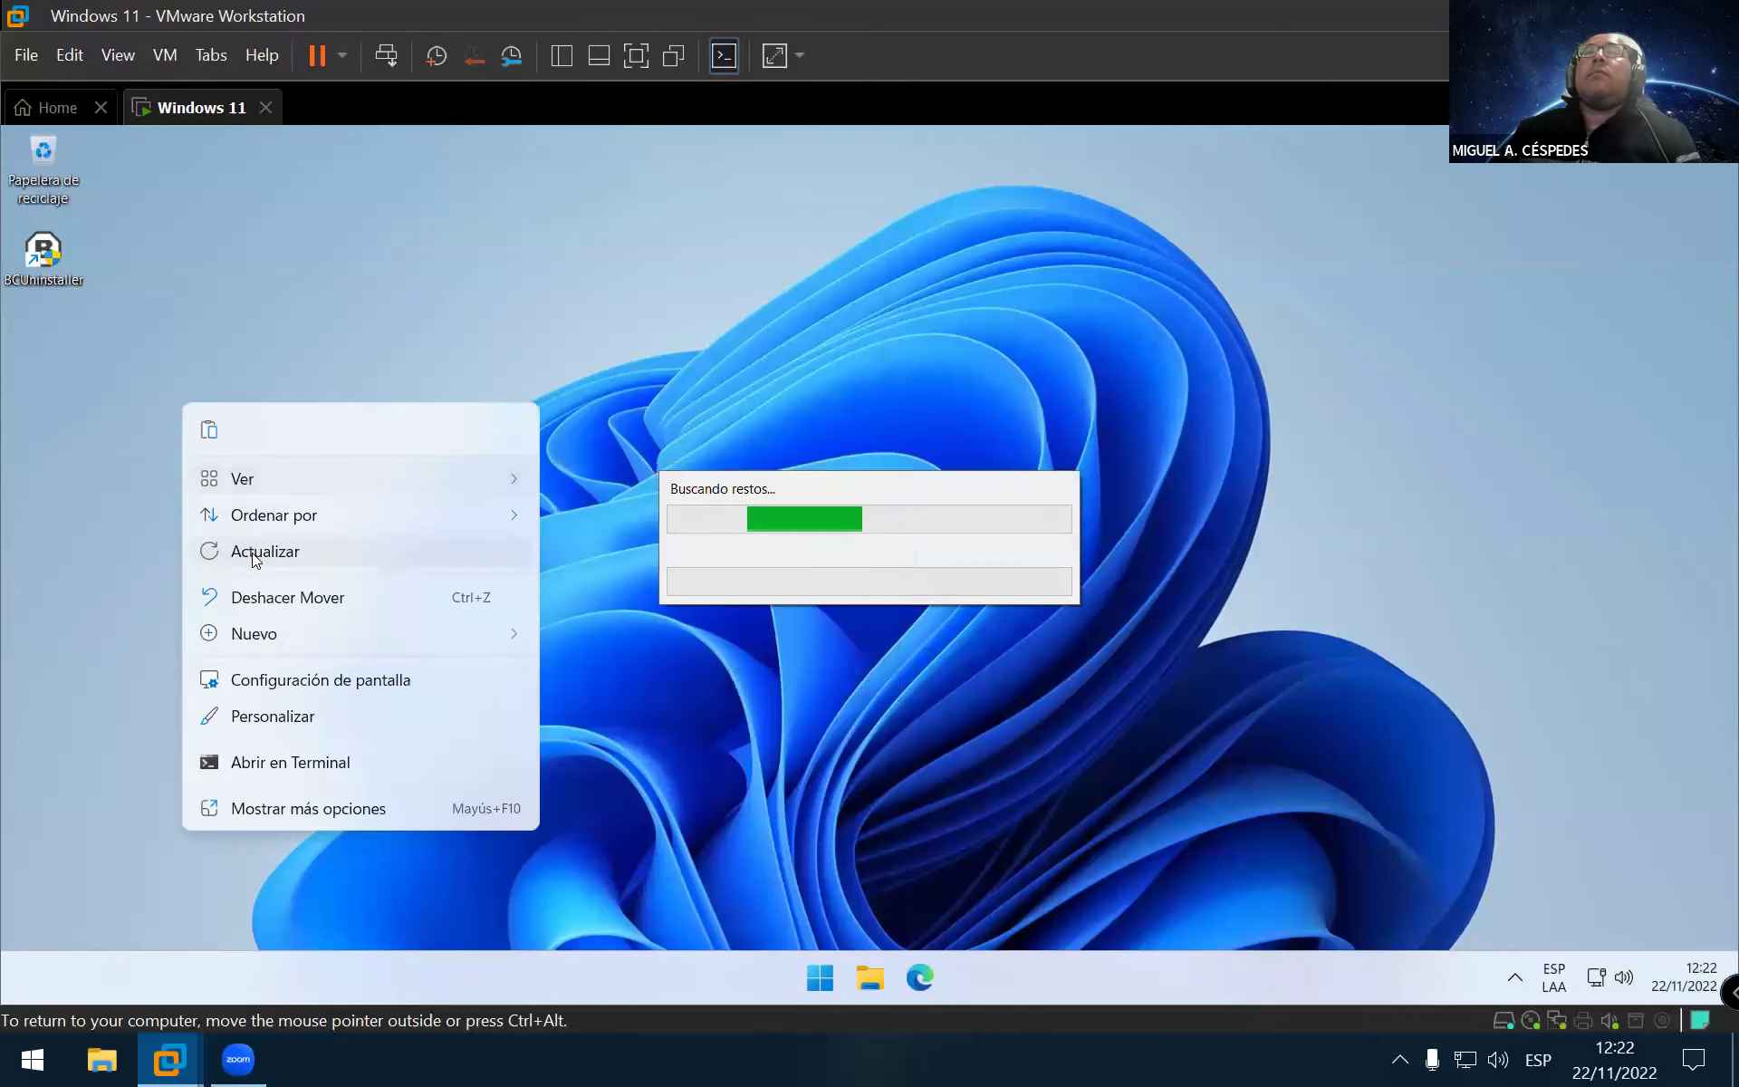
left_click(252, 552)
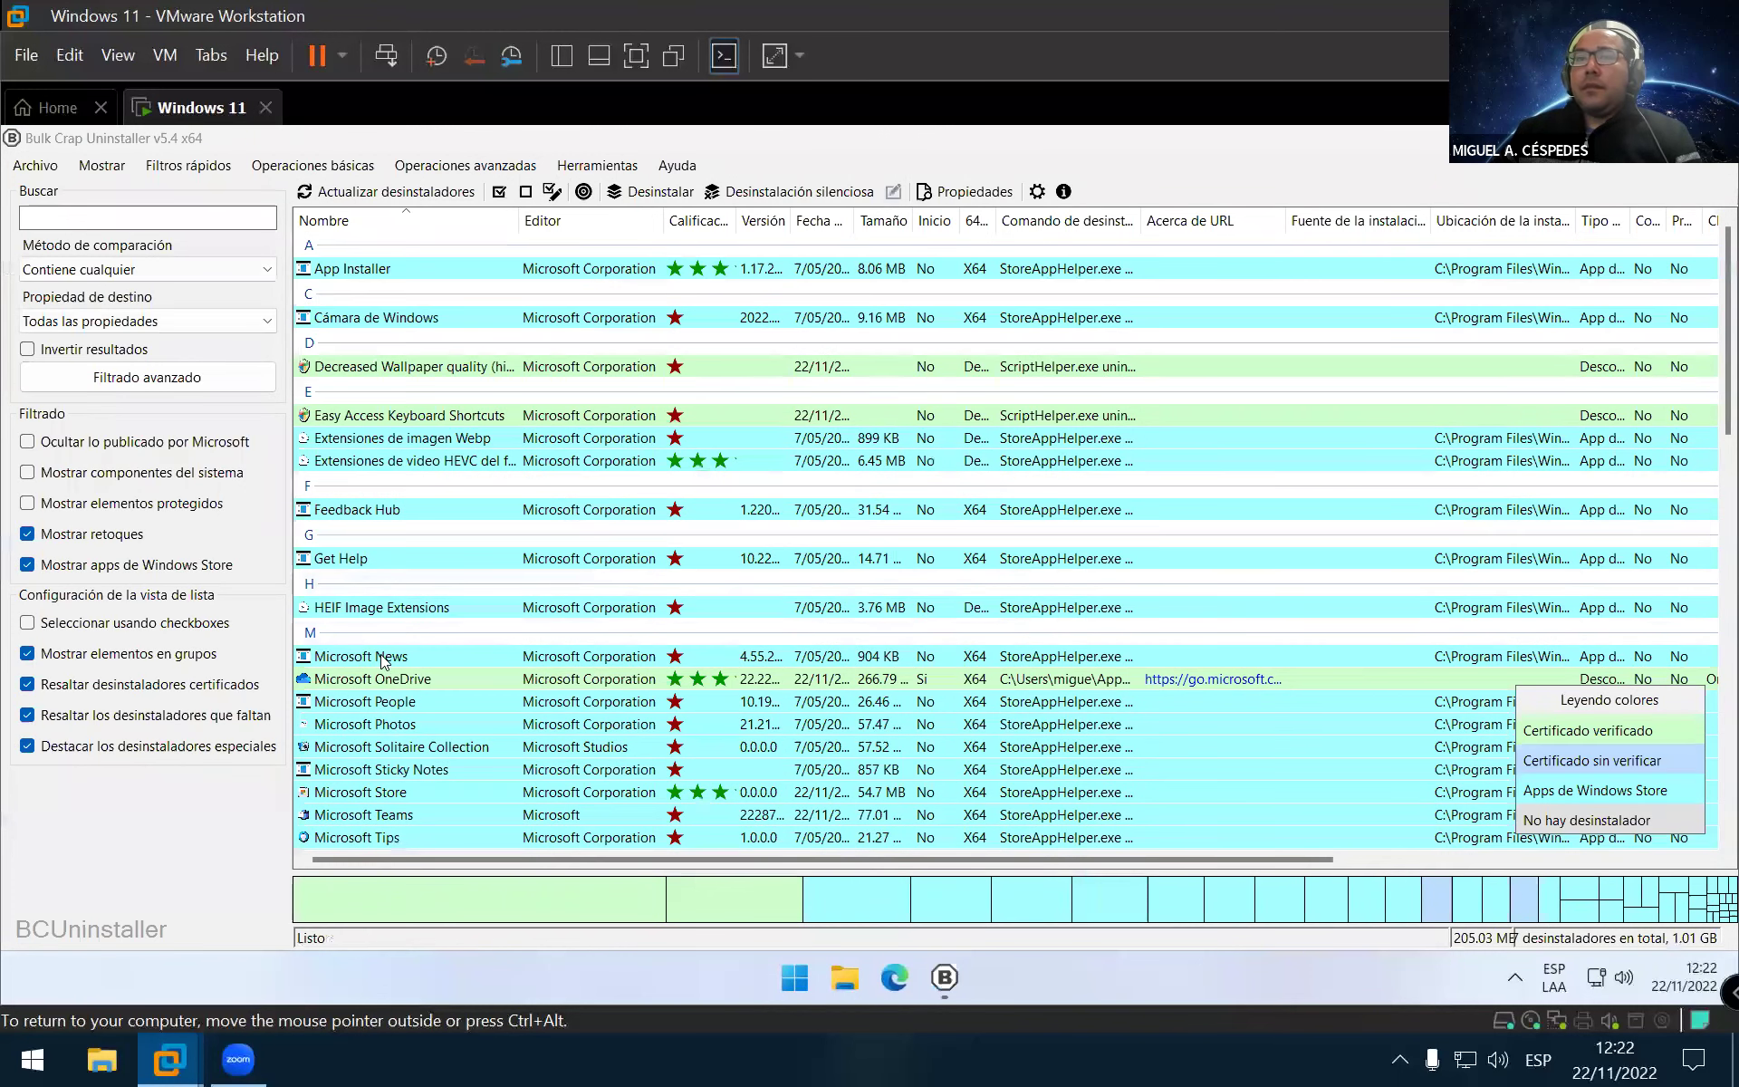
Start uninstalling Microsoft News without the Xbox app, using default settings
left_click(392, 666)
right_click(391, 665)
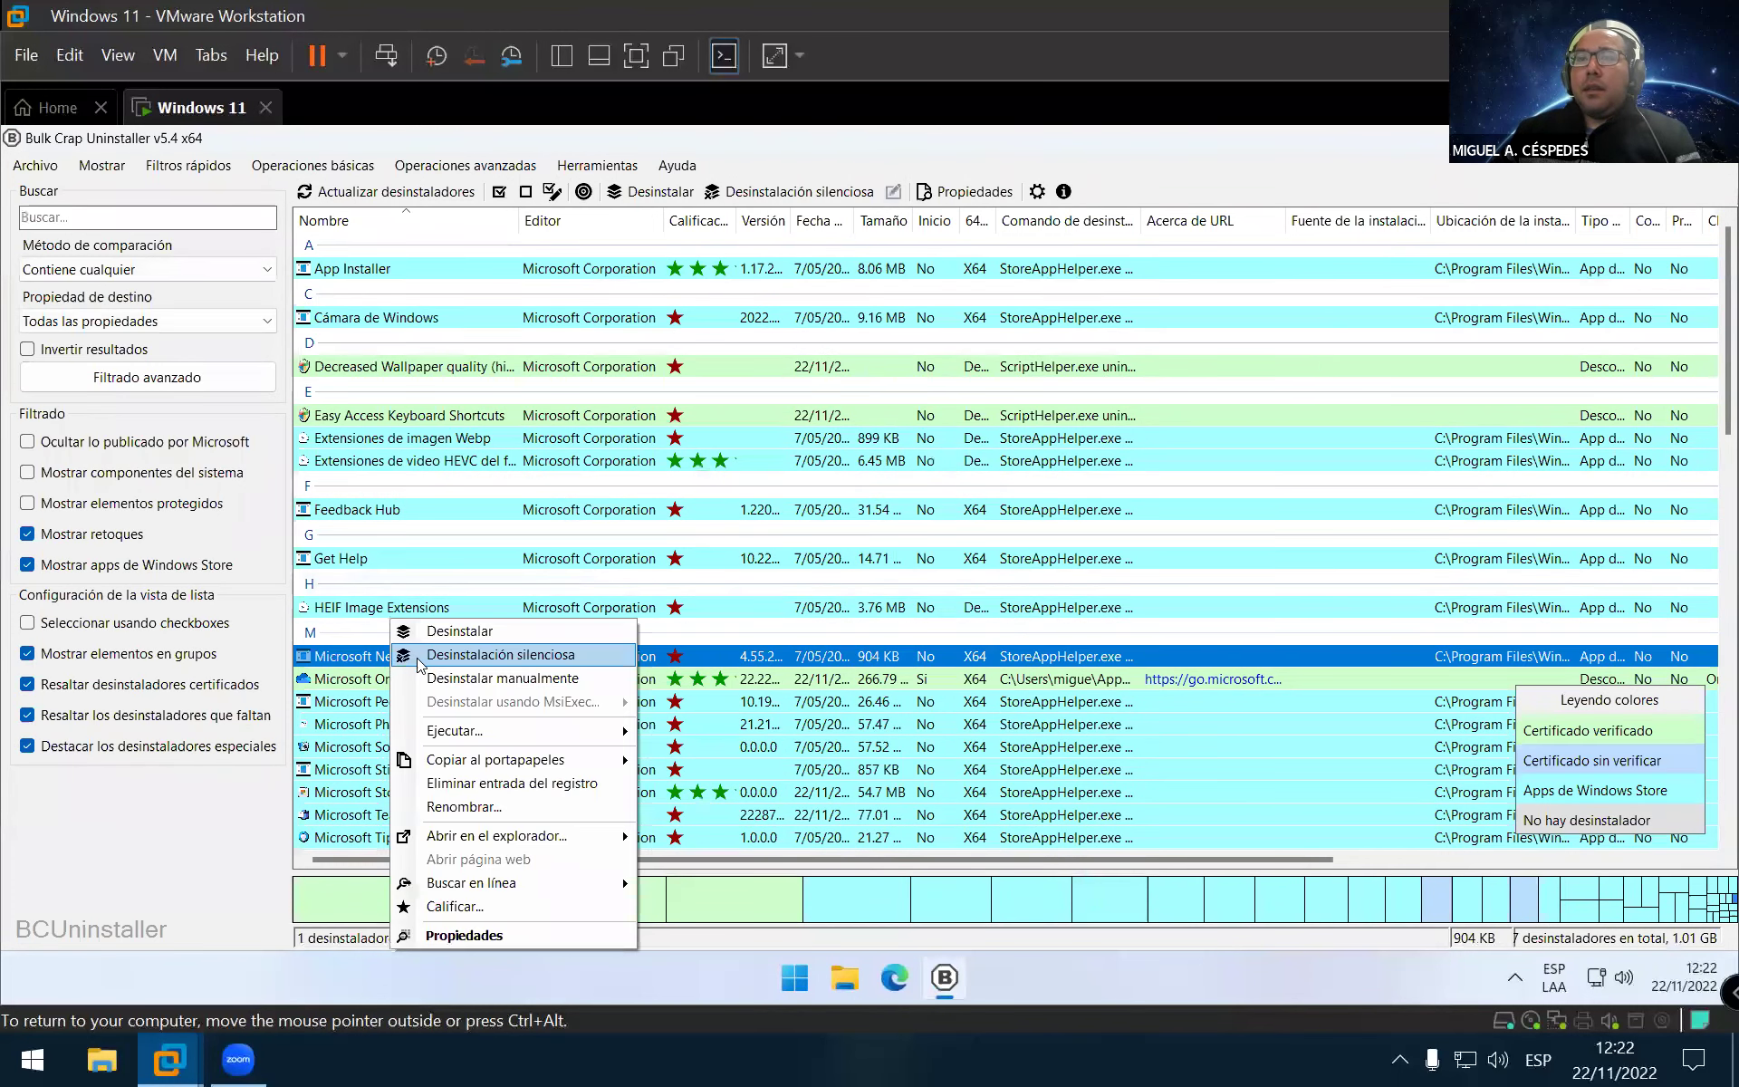
left_click(467, 631)
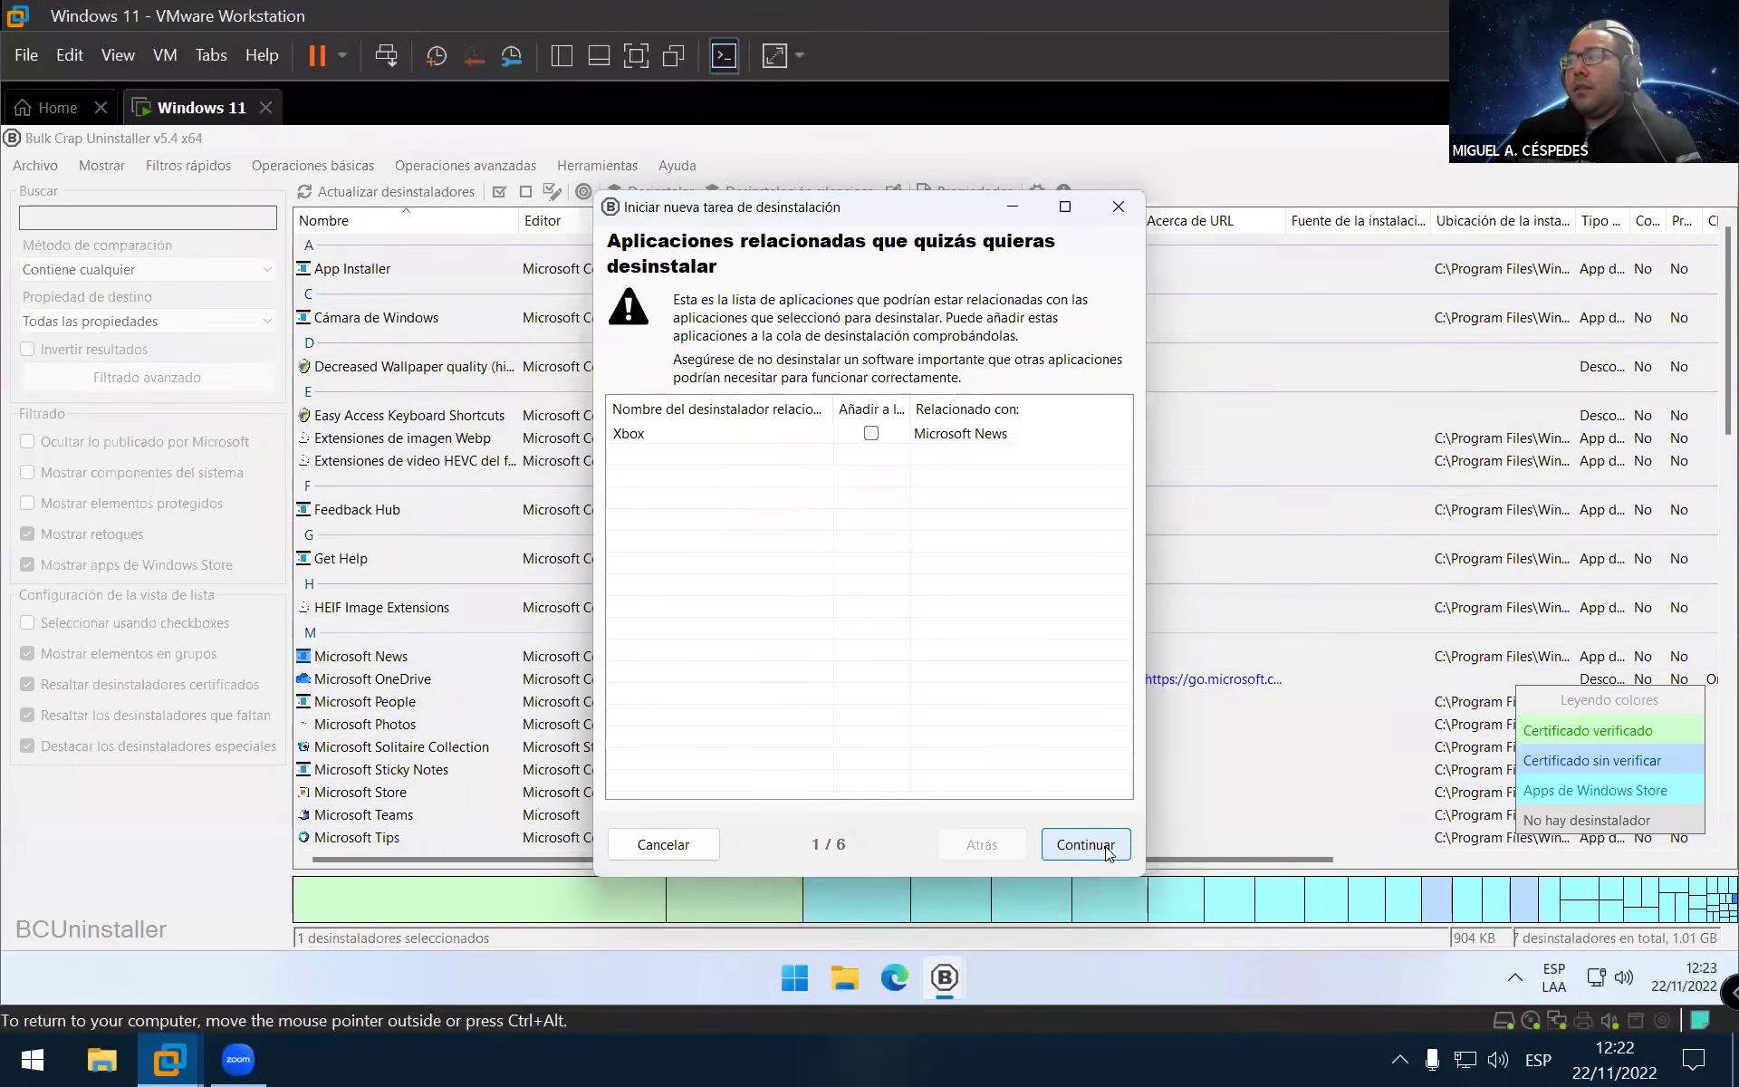
left_click(1087, 844)
left_click(1087, 844)
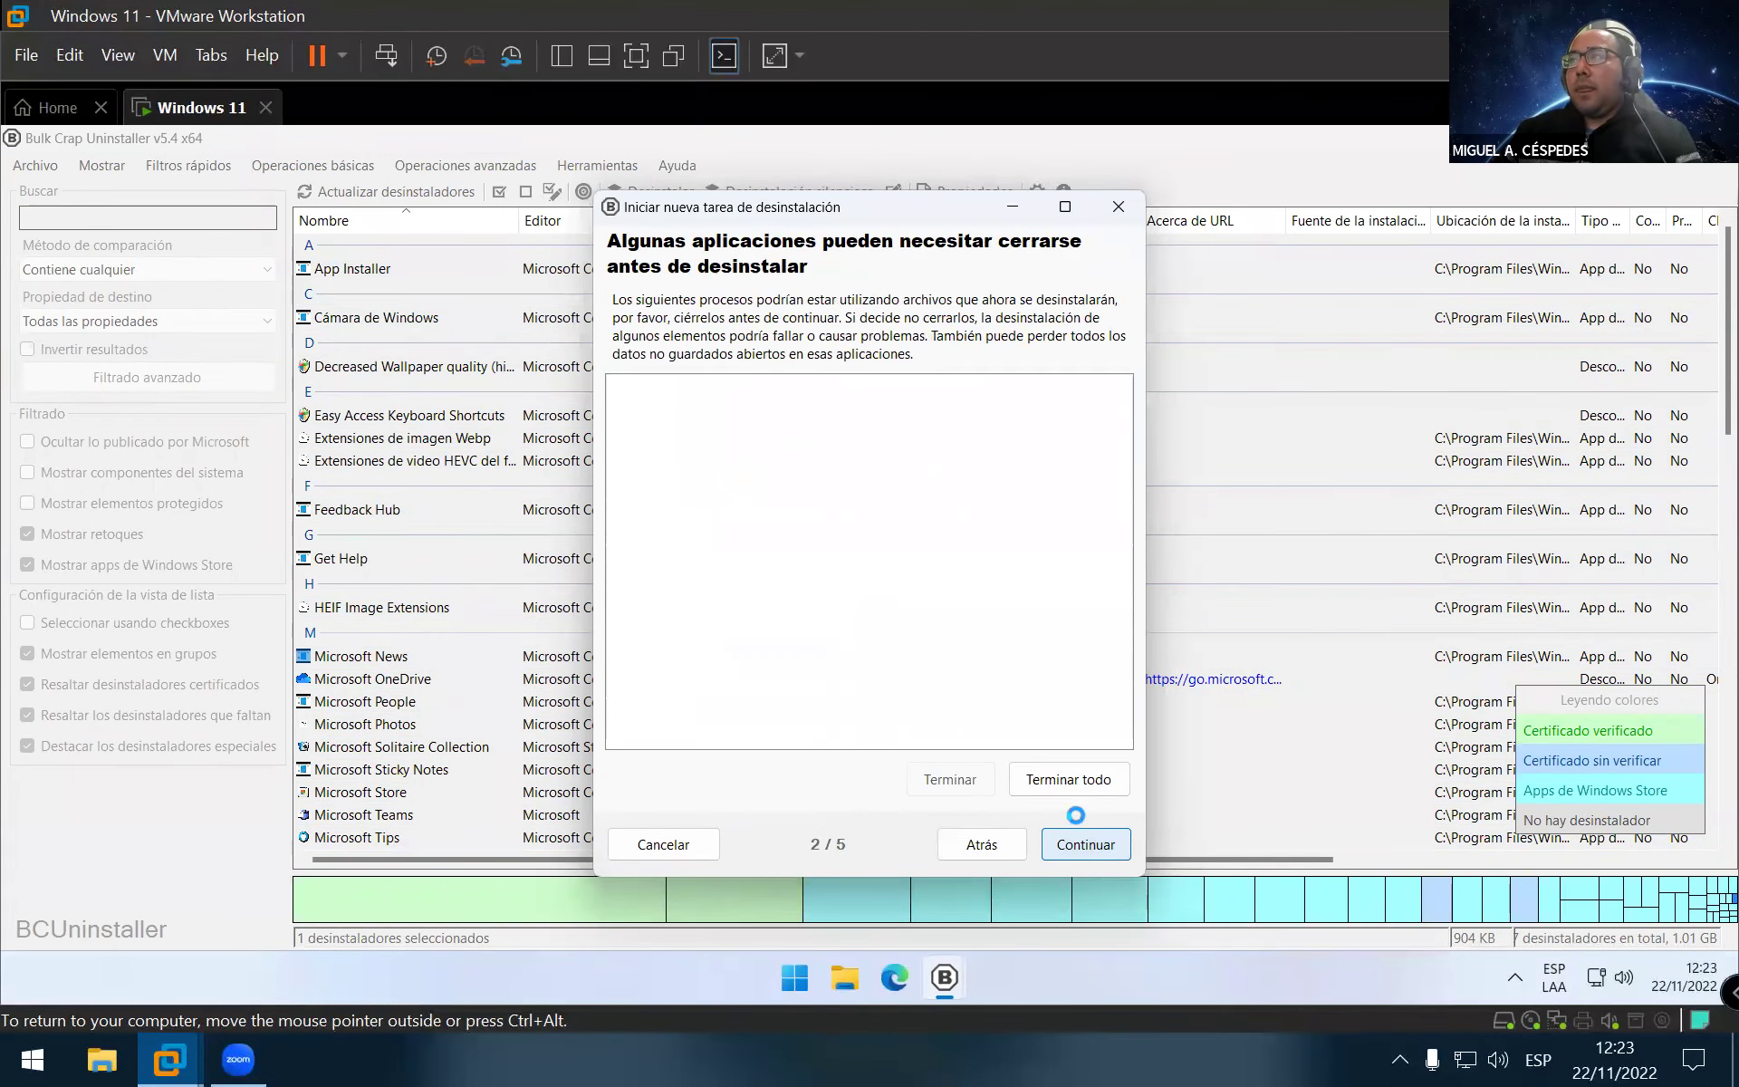
left_click(1082, 847)
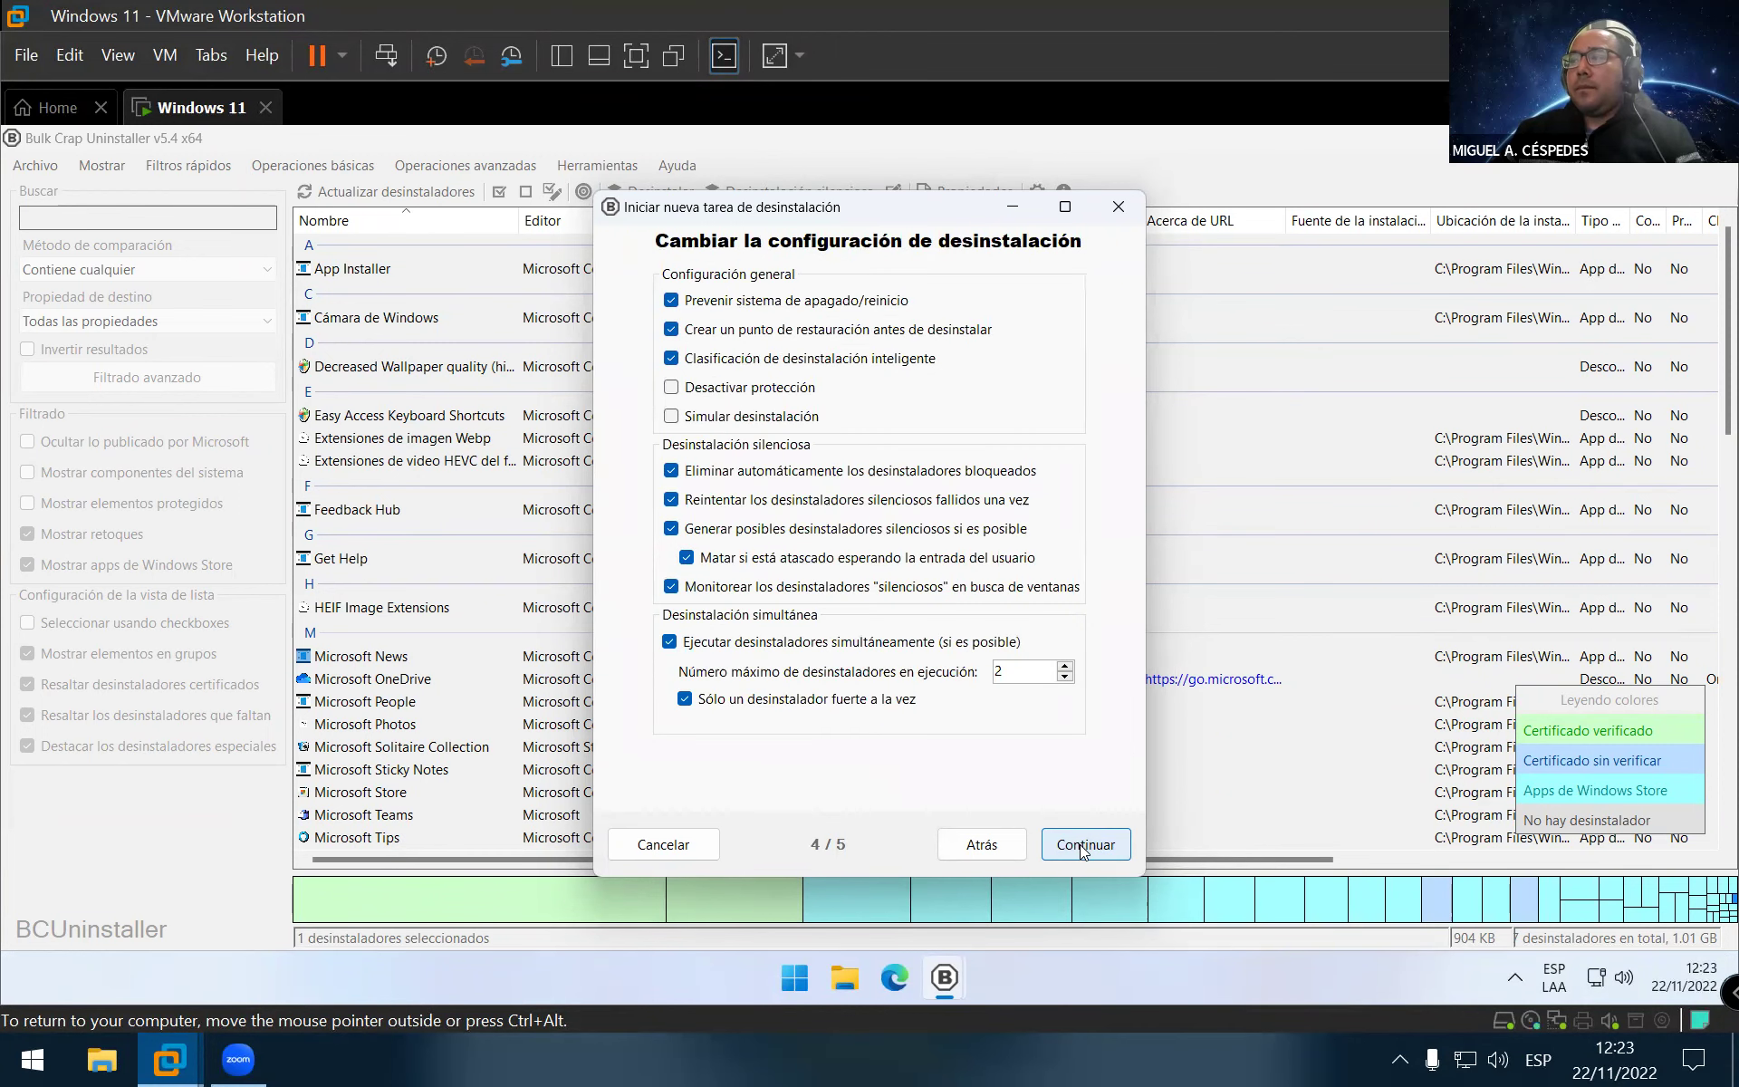
left_click(1084, 846)
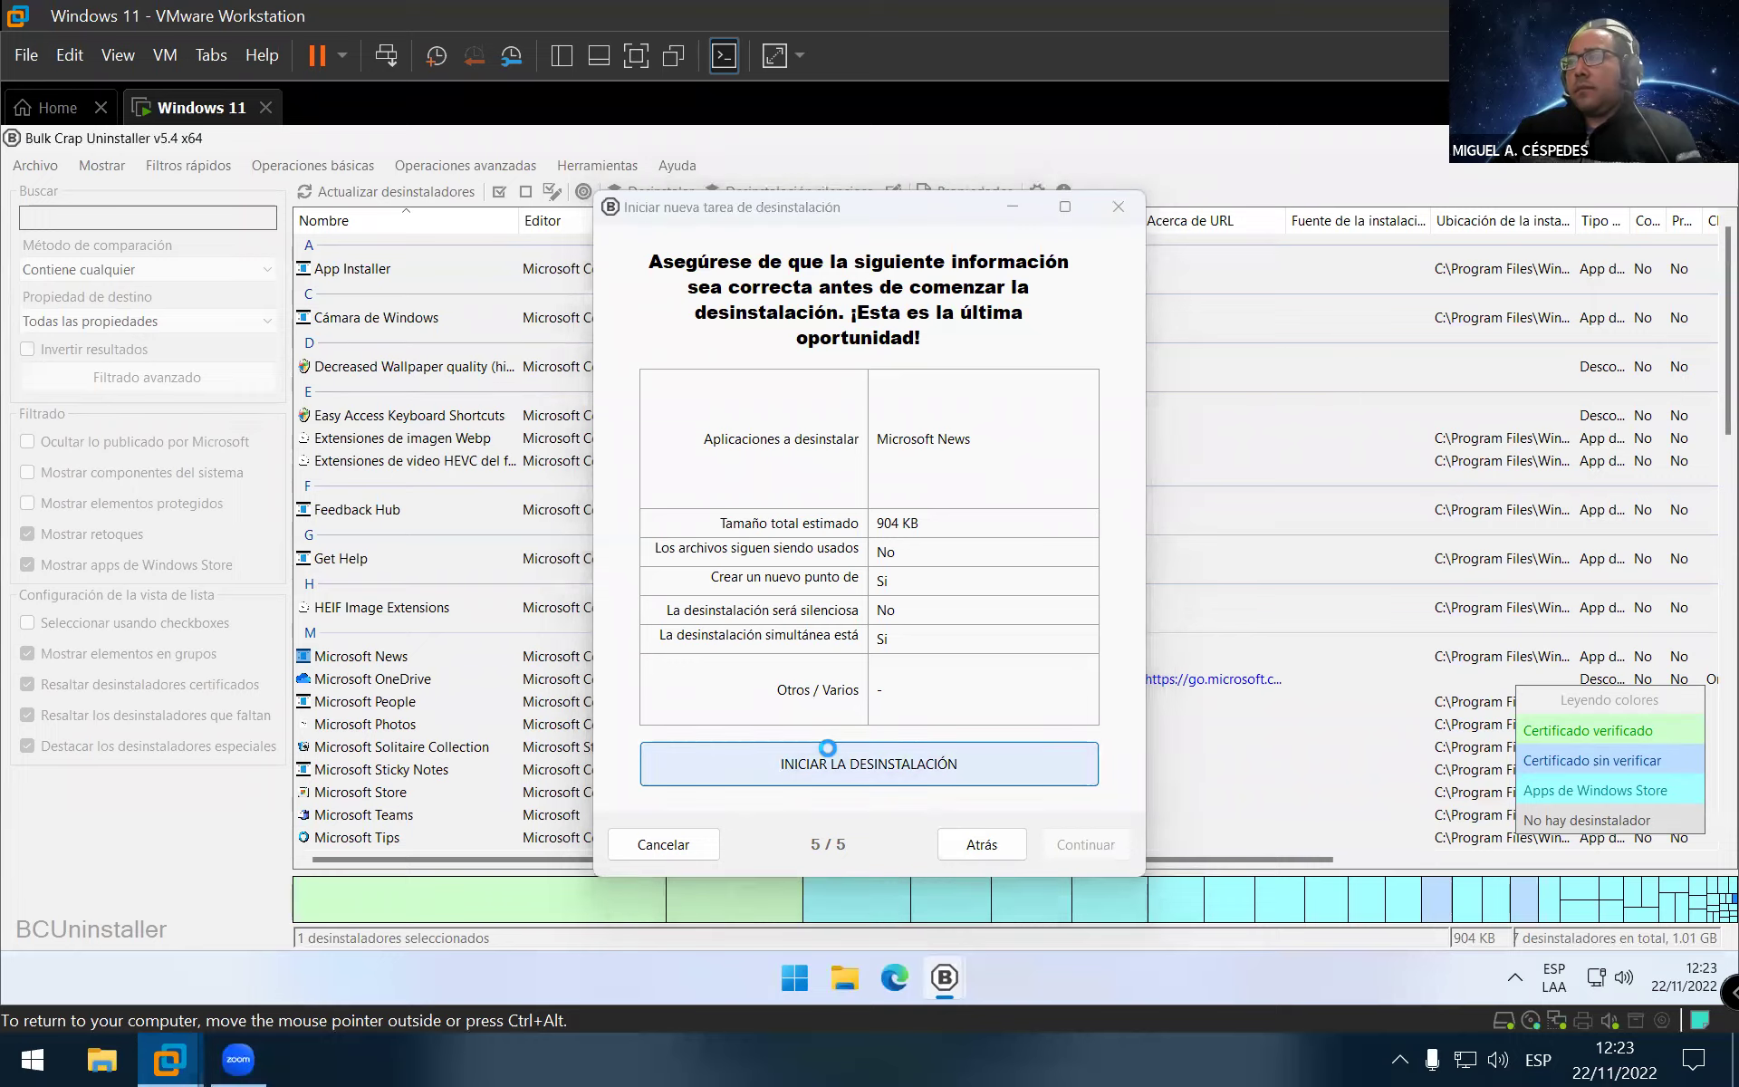
left_click(827, 748)
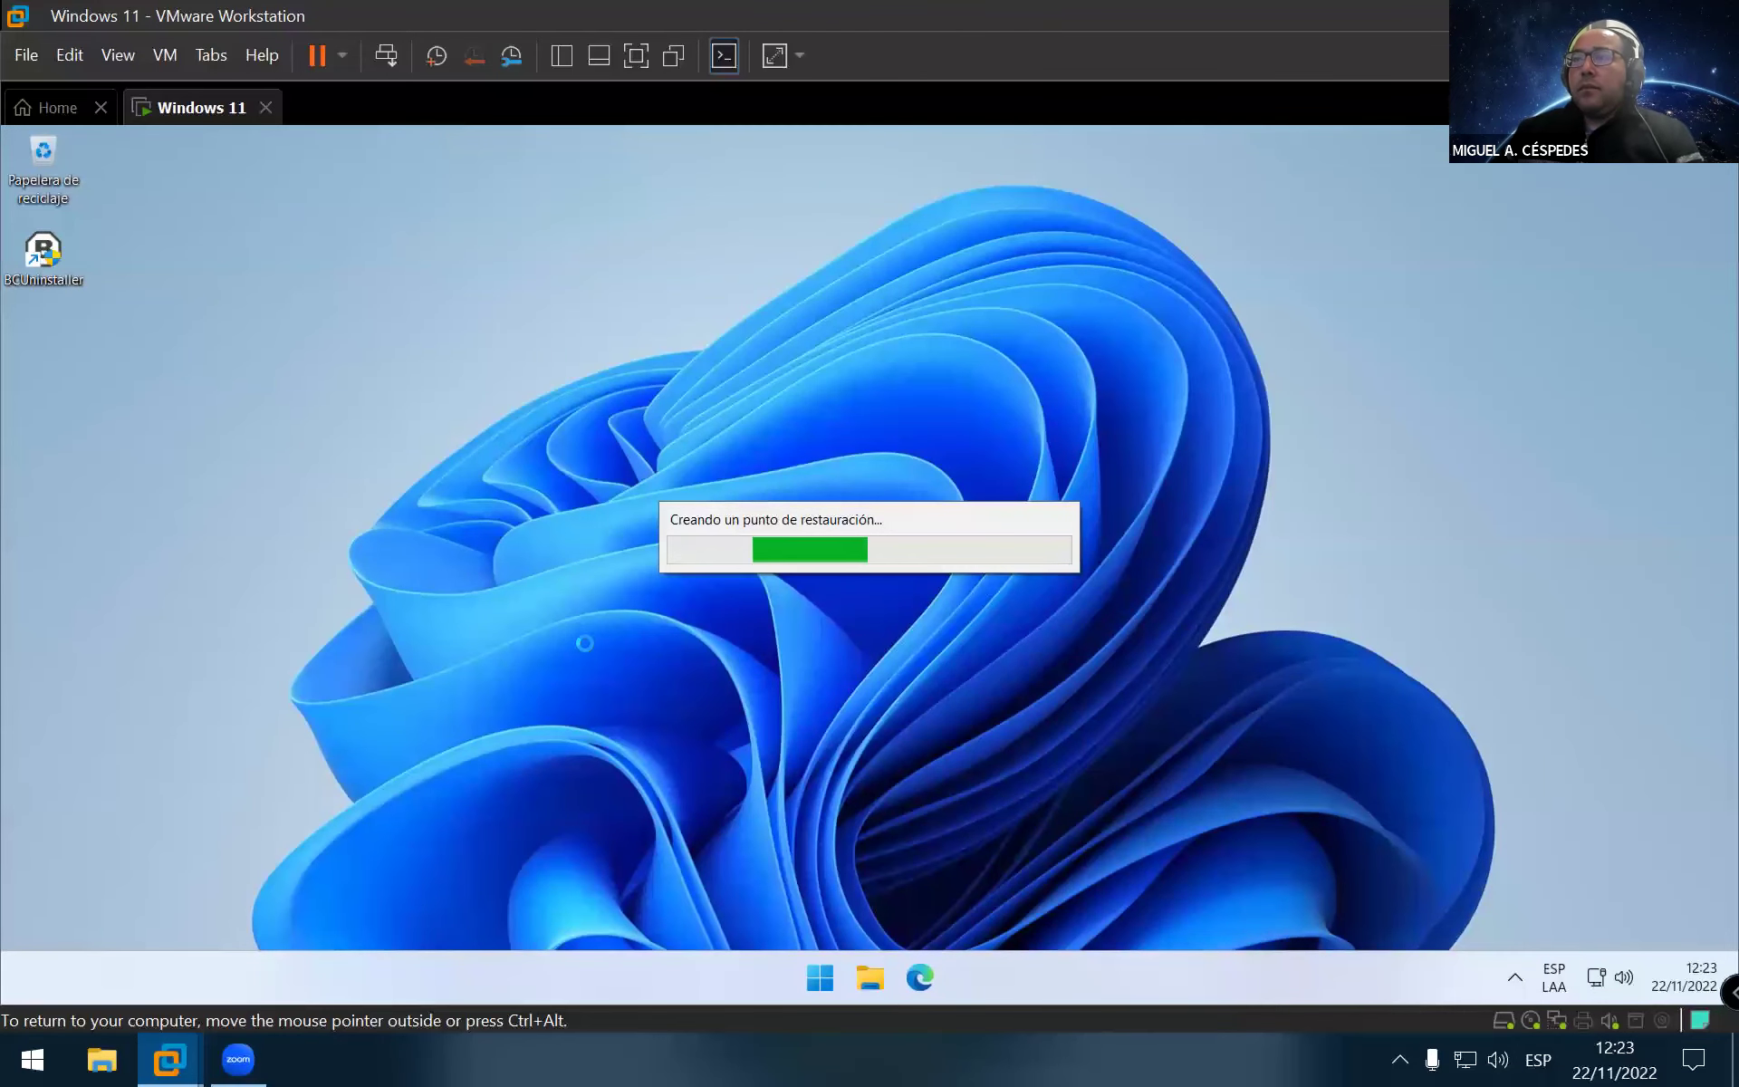
Refresh the desktop during the uninstall and close the finished progress report
right_click(640, 703)
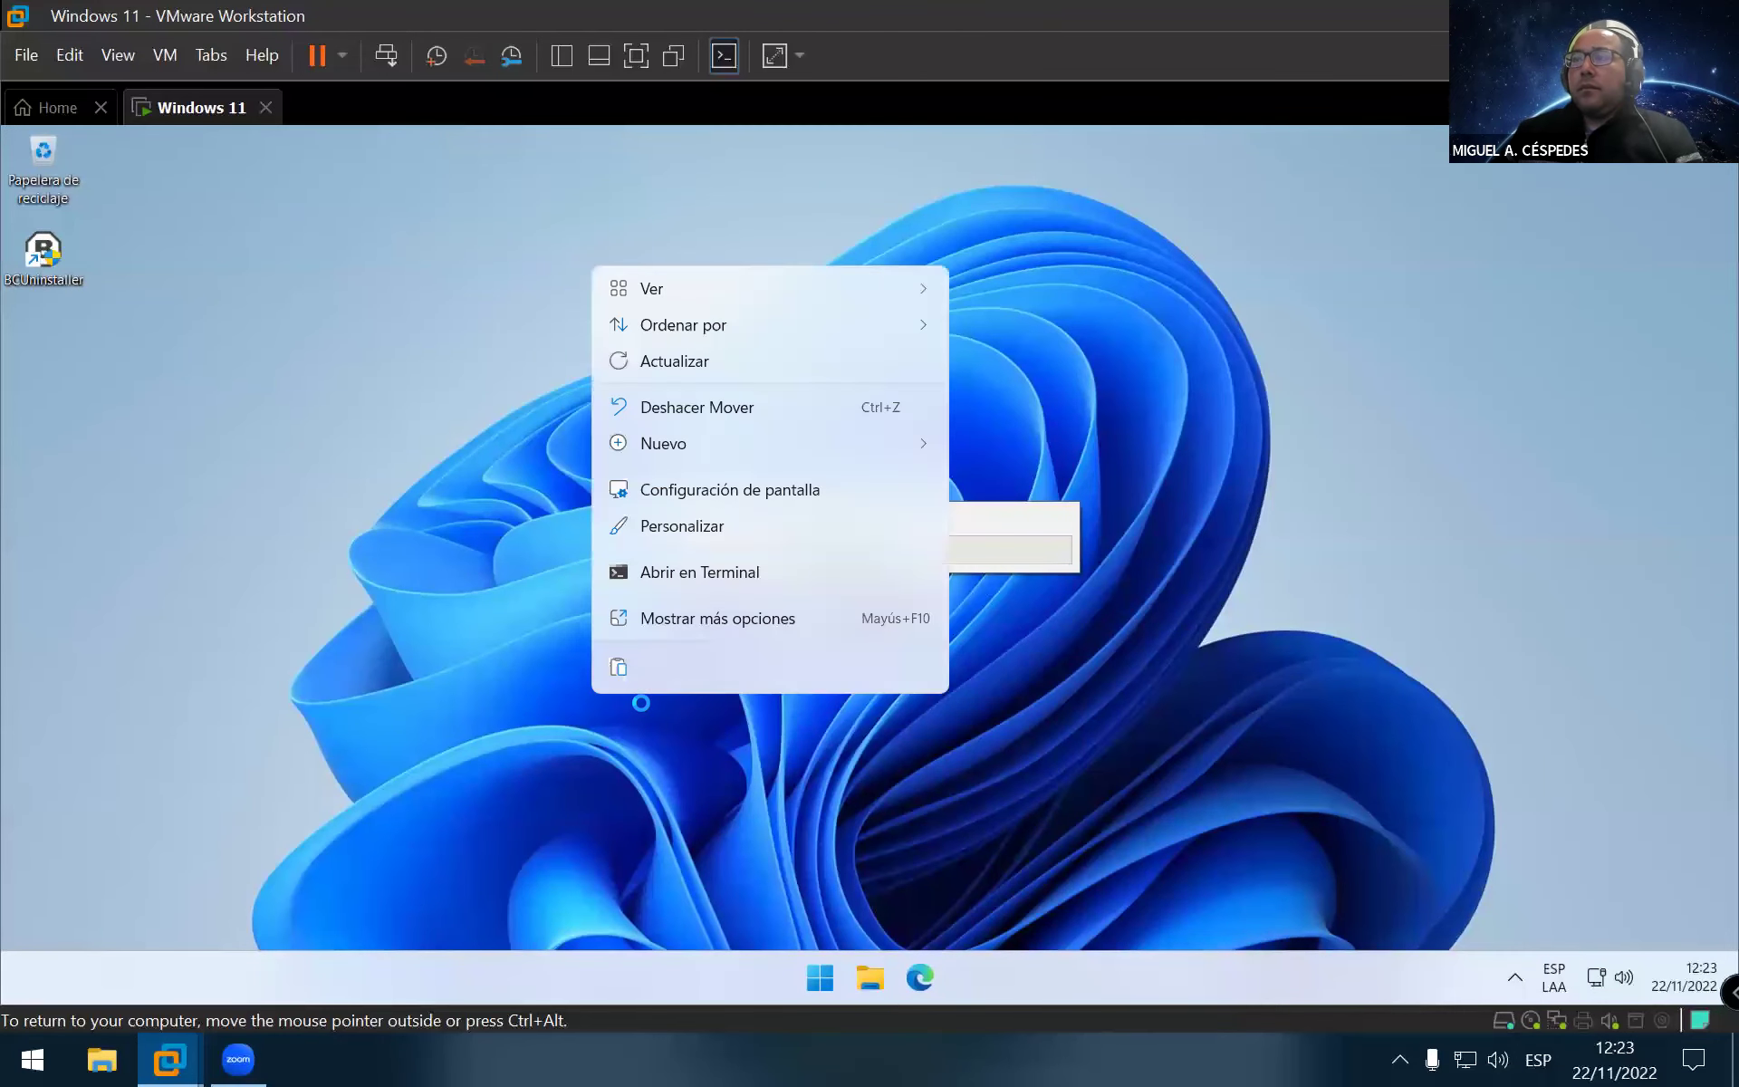
left_click(699, 360)
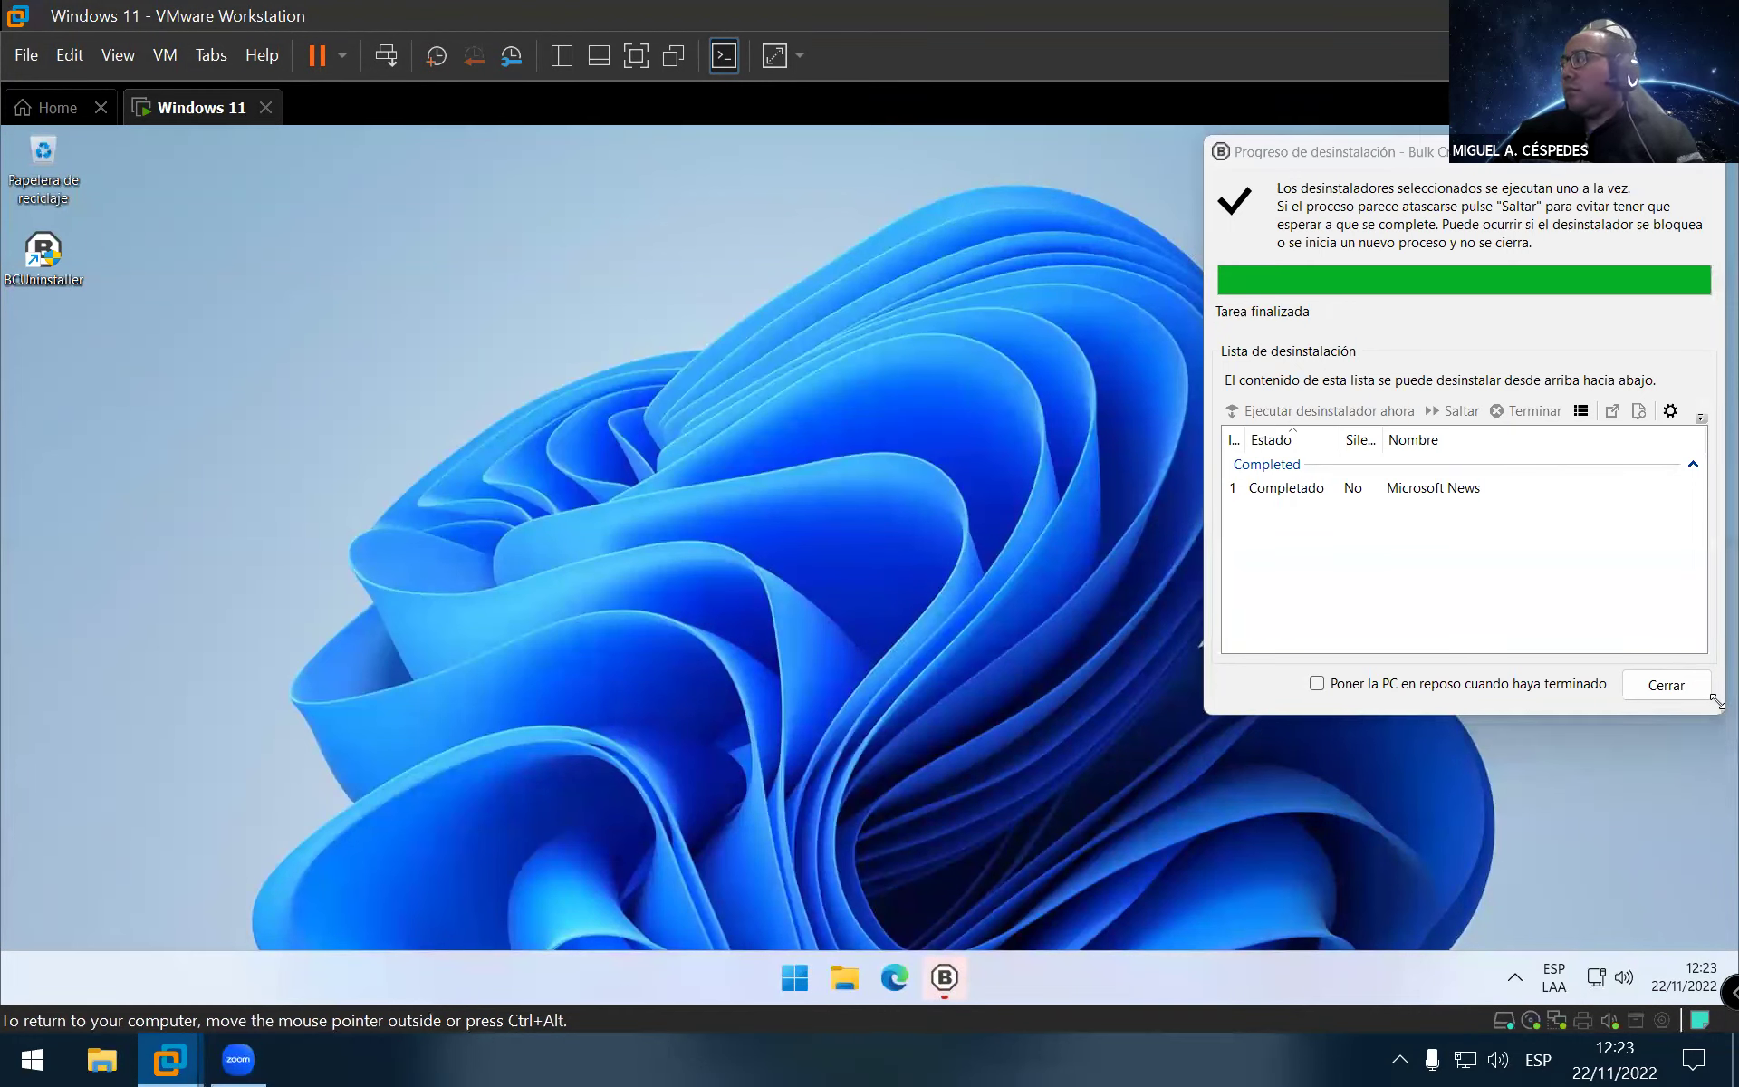
left_click(1667, 688)
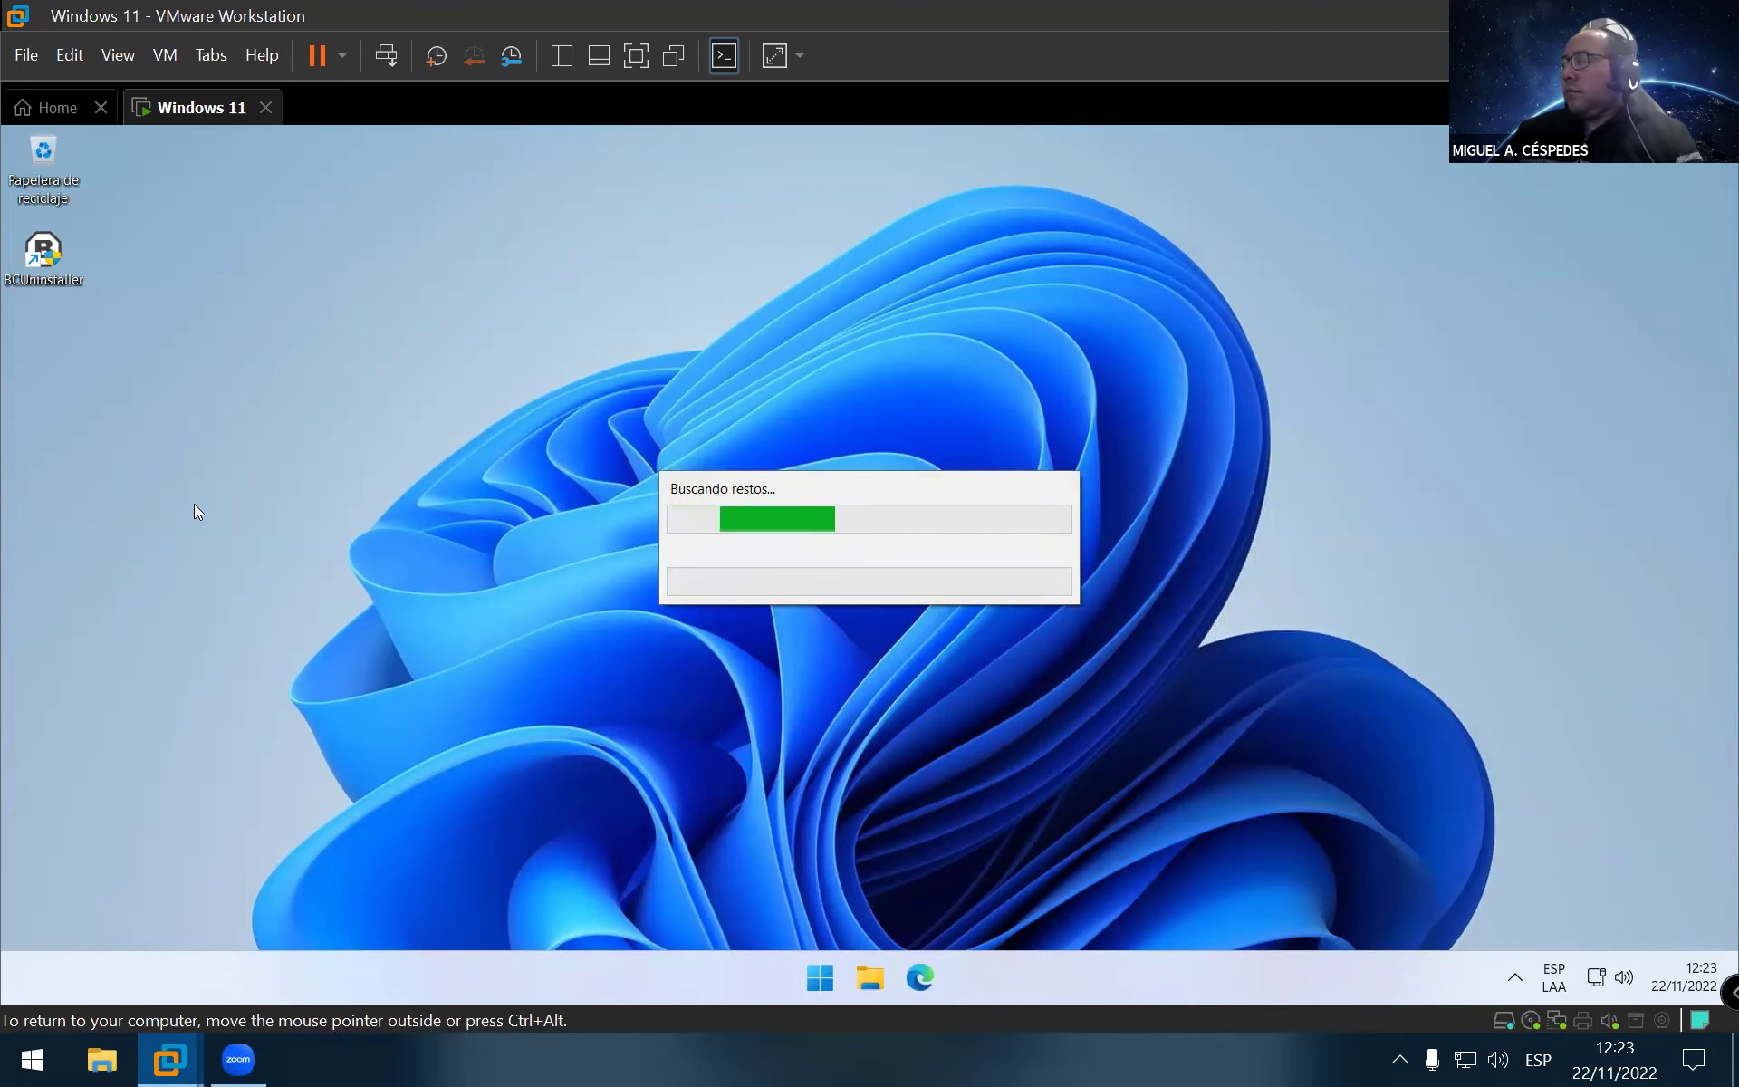
right_click(95, 467)
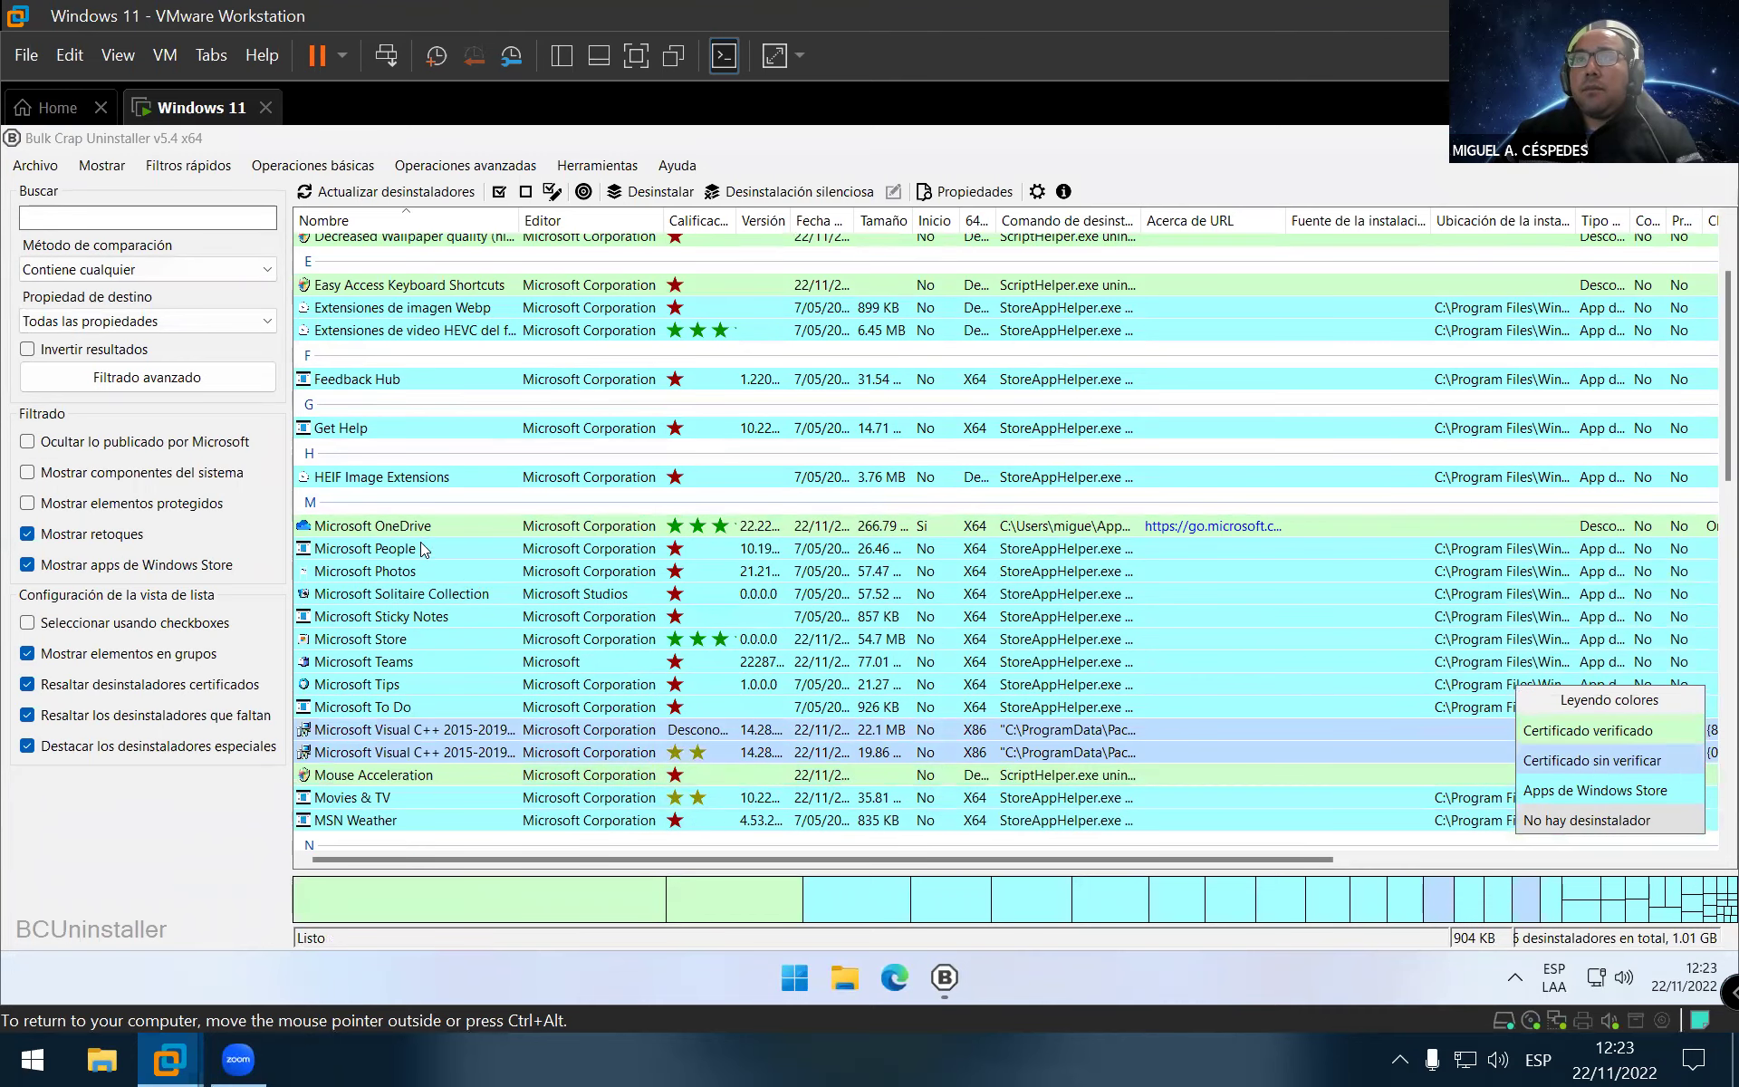
Uninstall Microsoft People without related apps, accepting the default uninstall settings
left_click(419, 544)
right_click(416, 542)
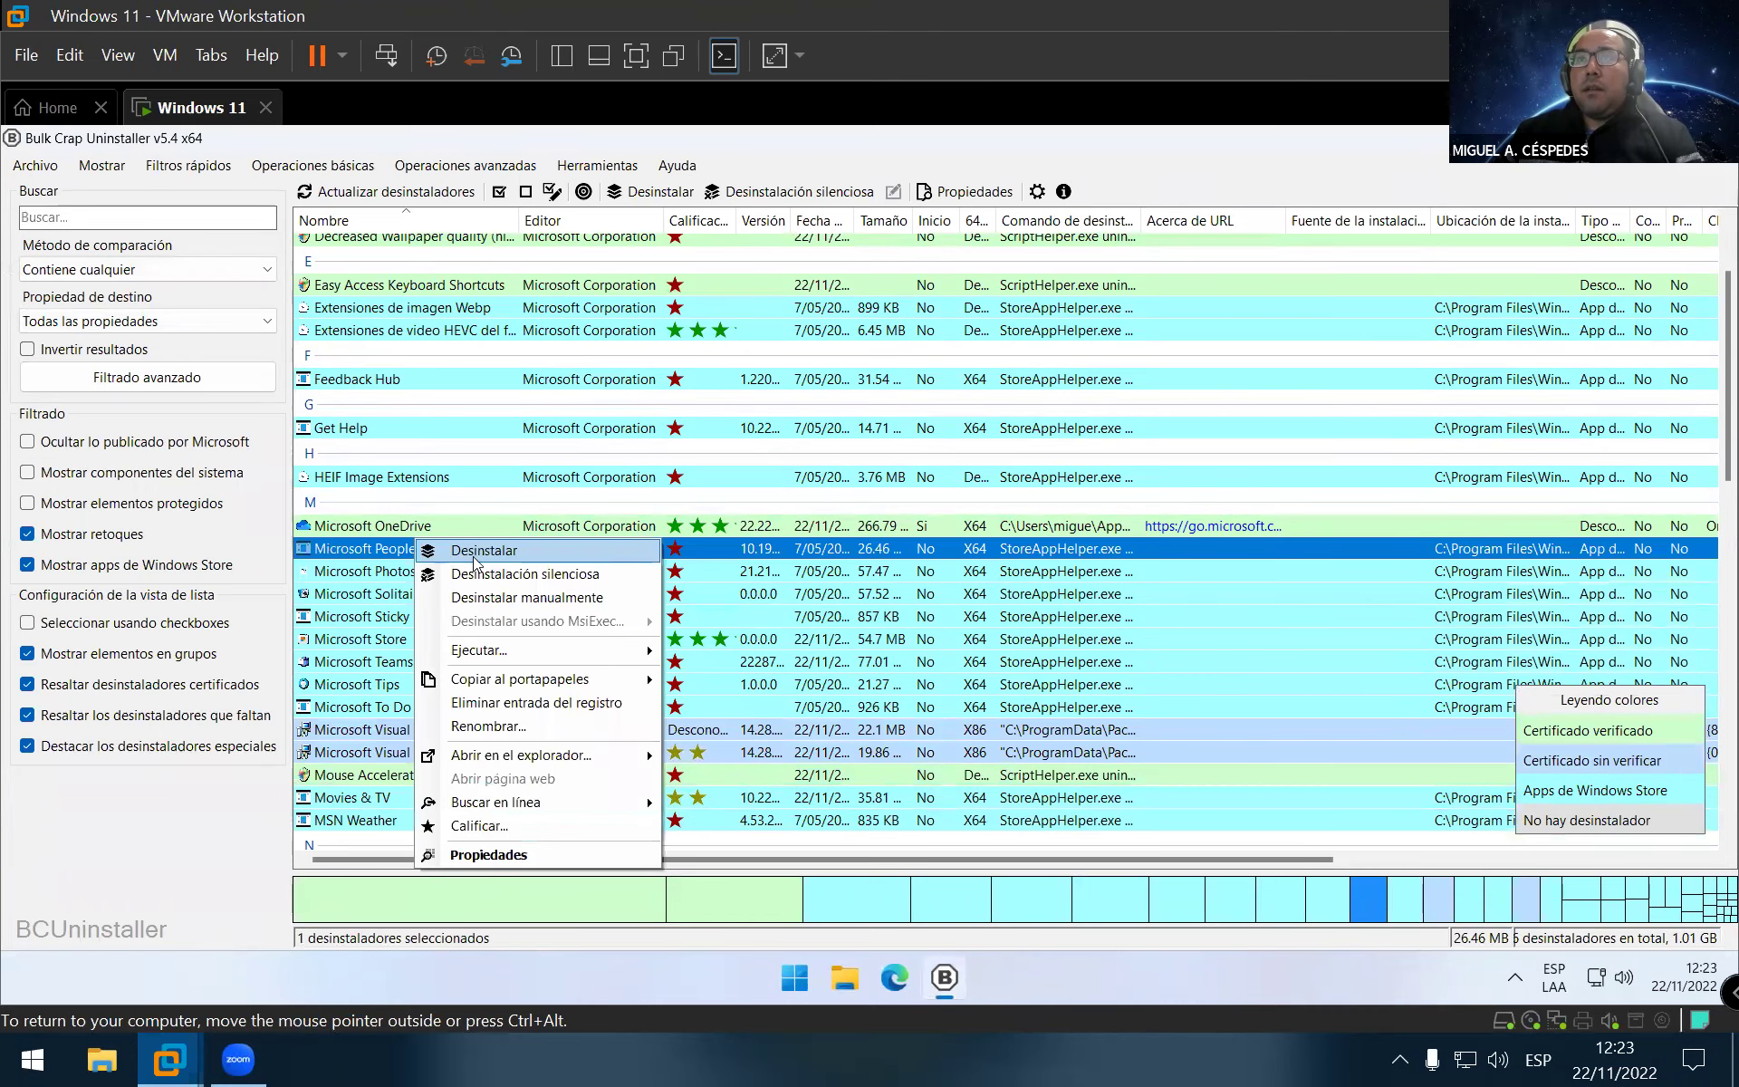
key("Return")
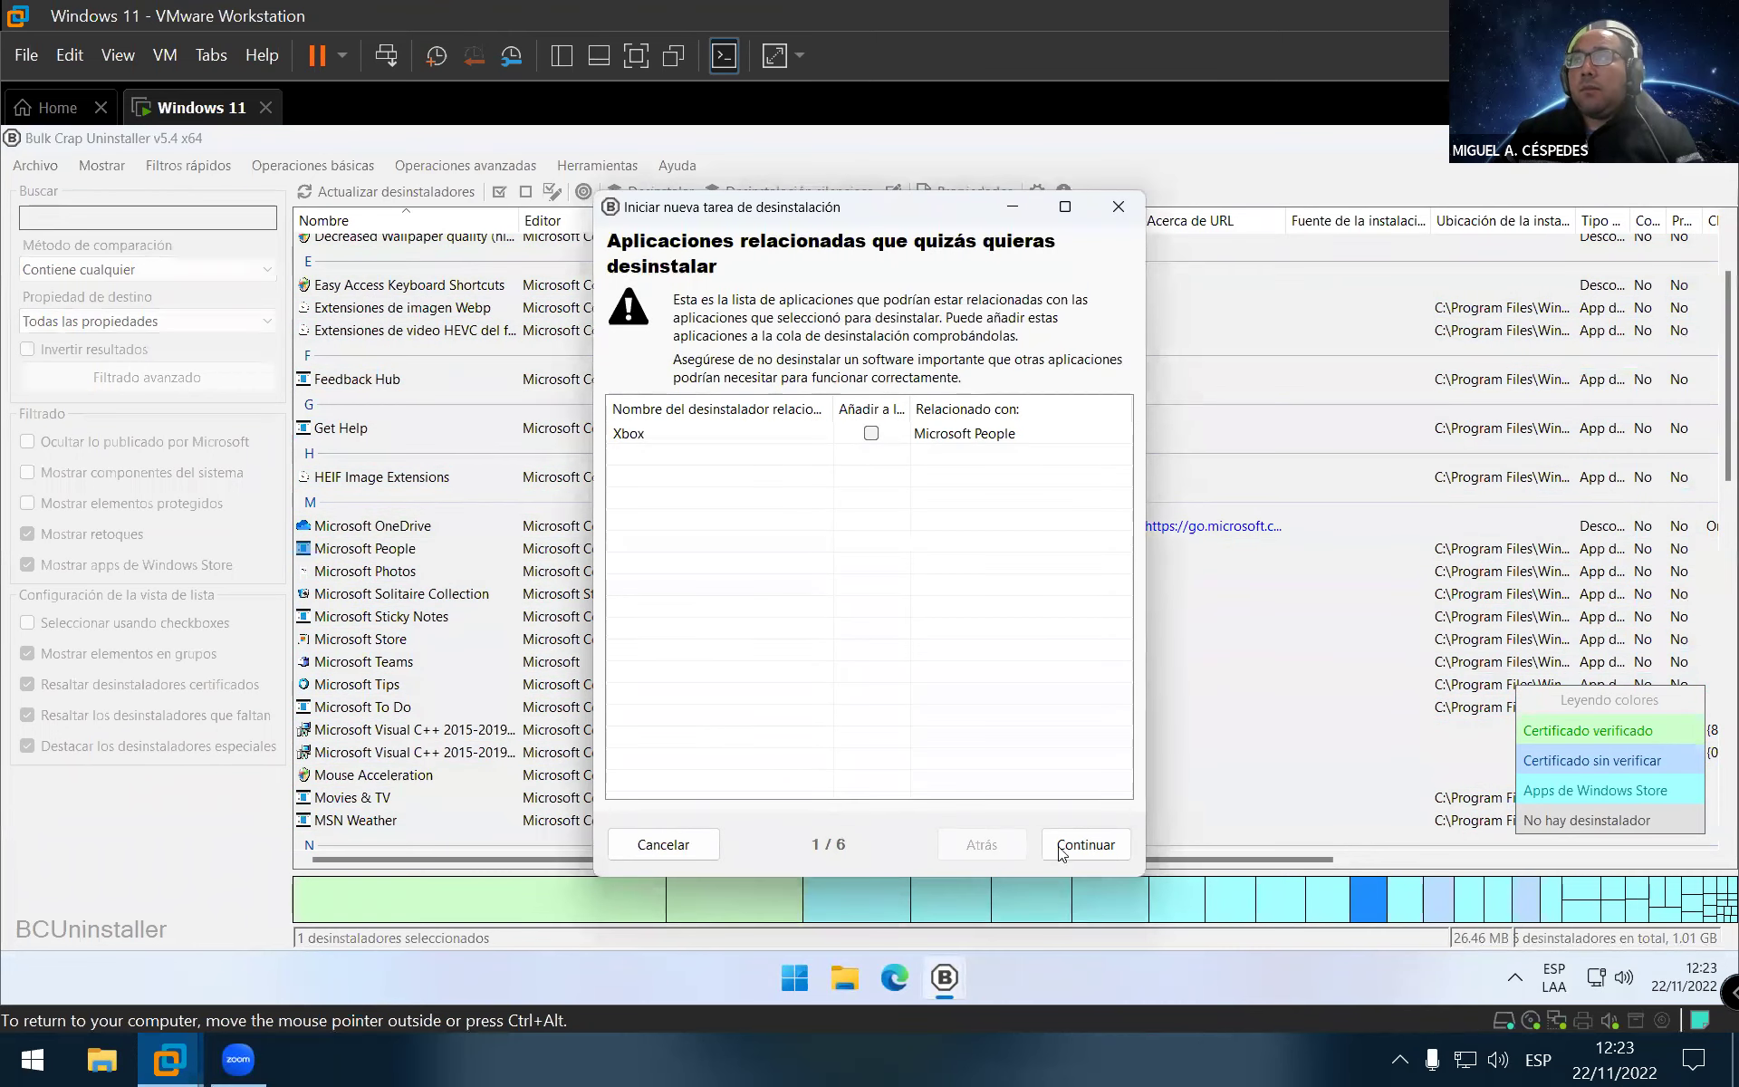
left_click(1086, 846)
left_click(1074, 835)
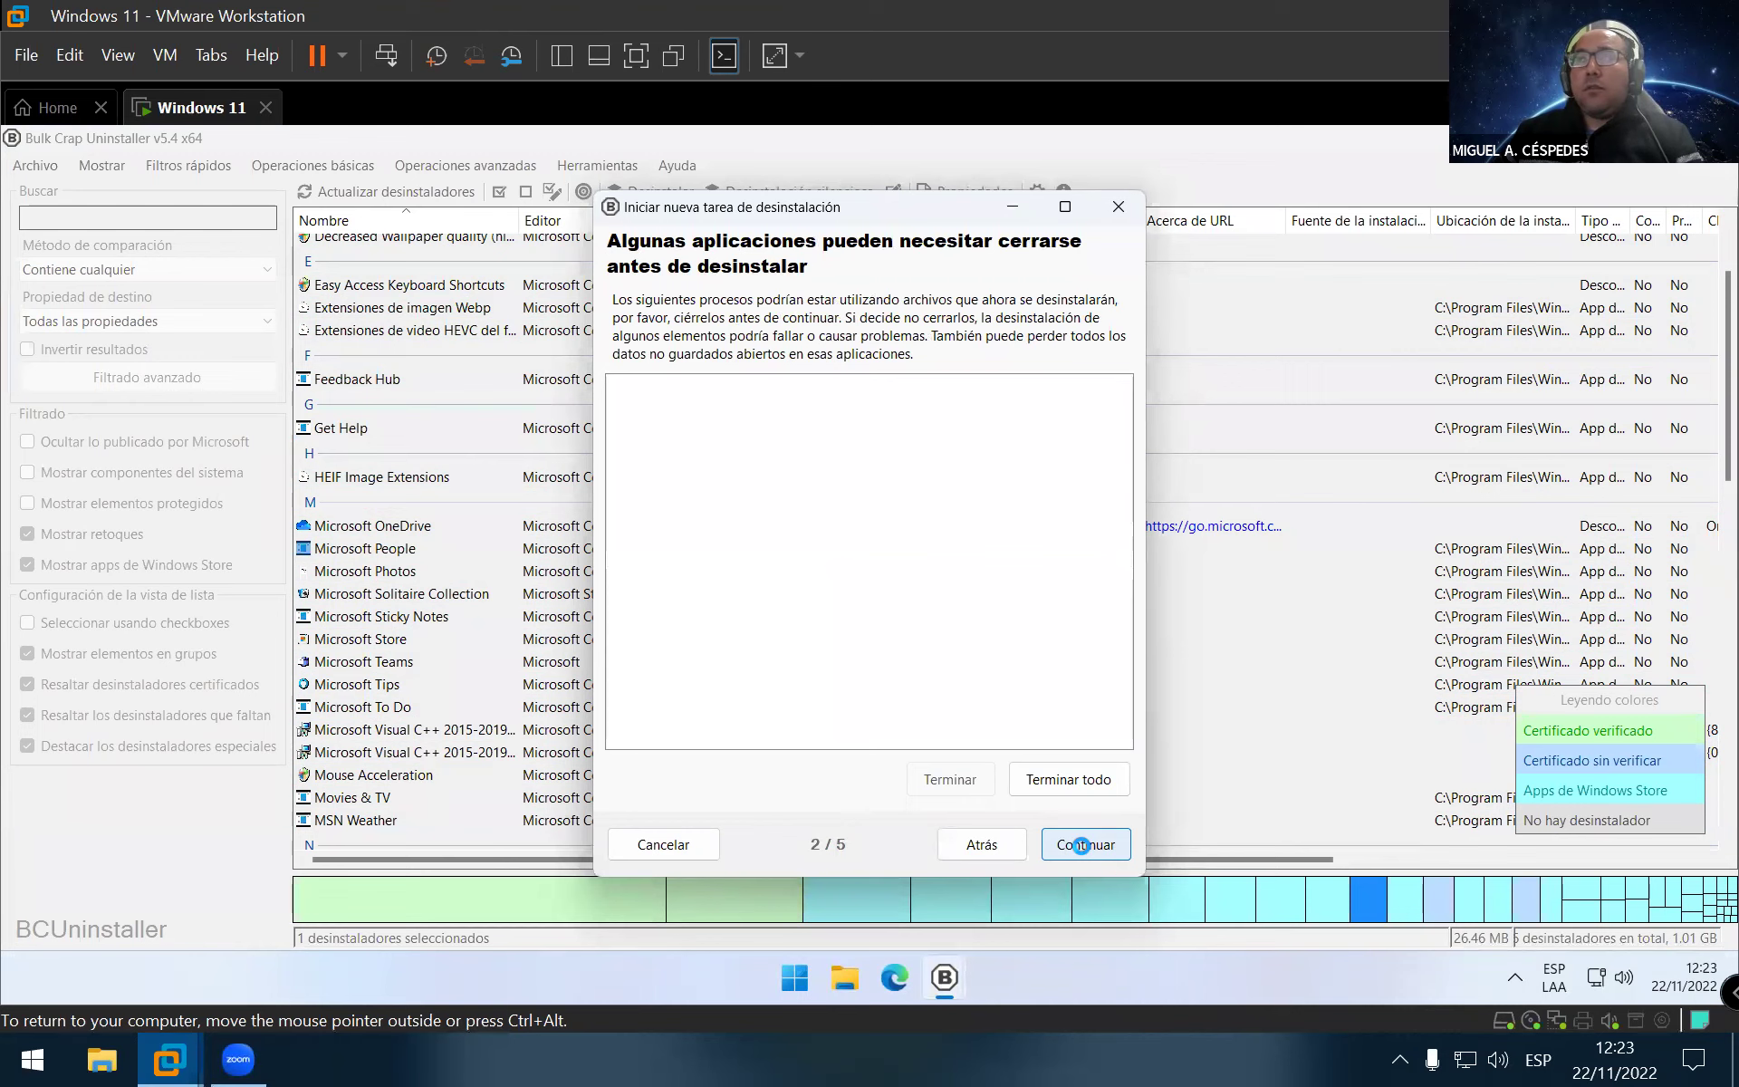
left_click(1081, 846)
left_click(1077, 845)
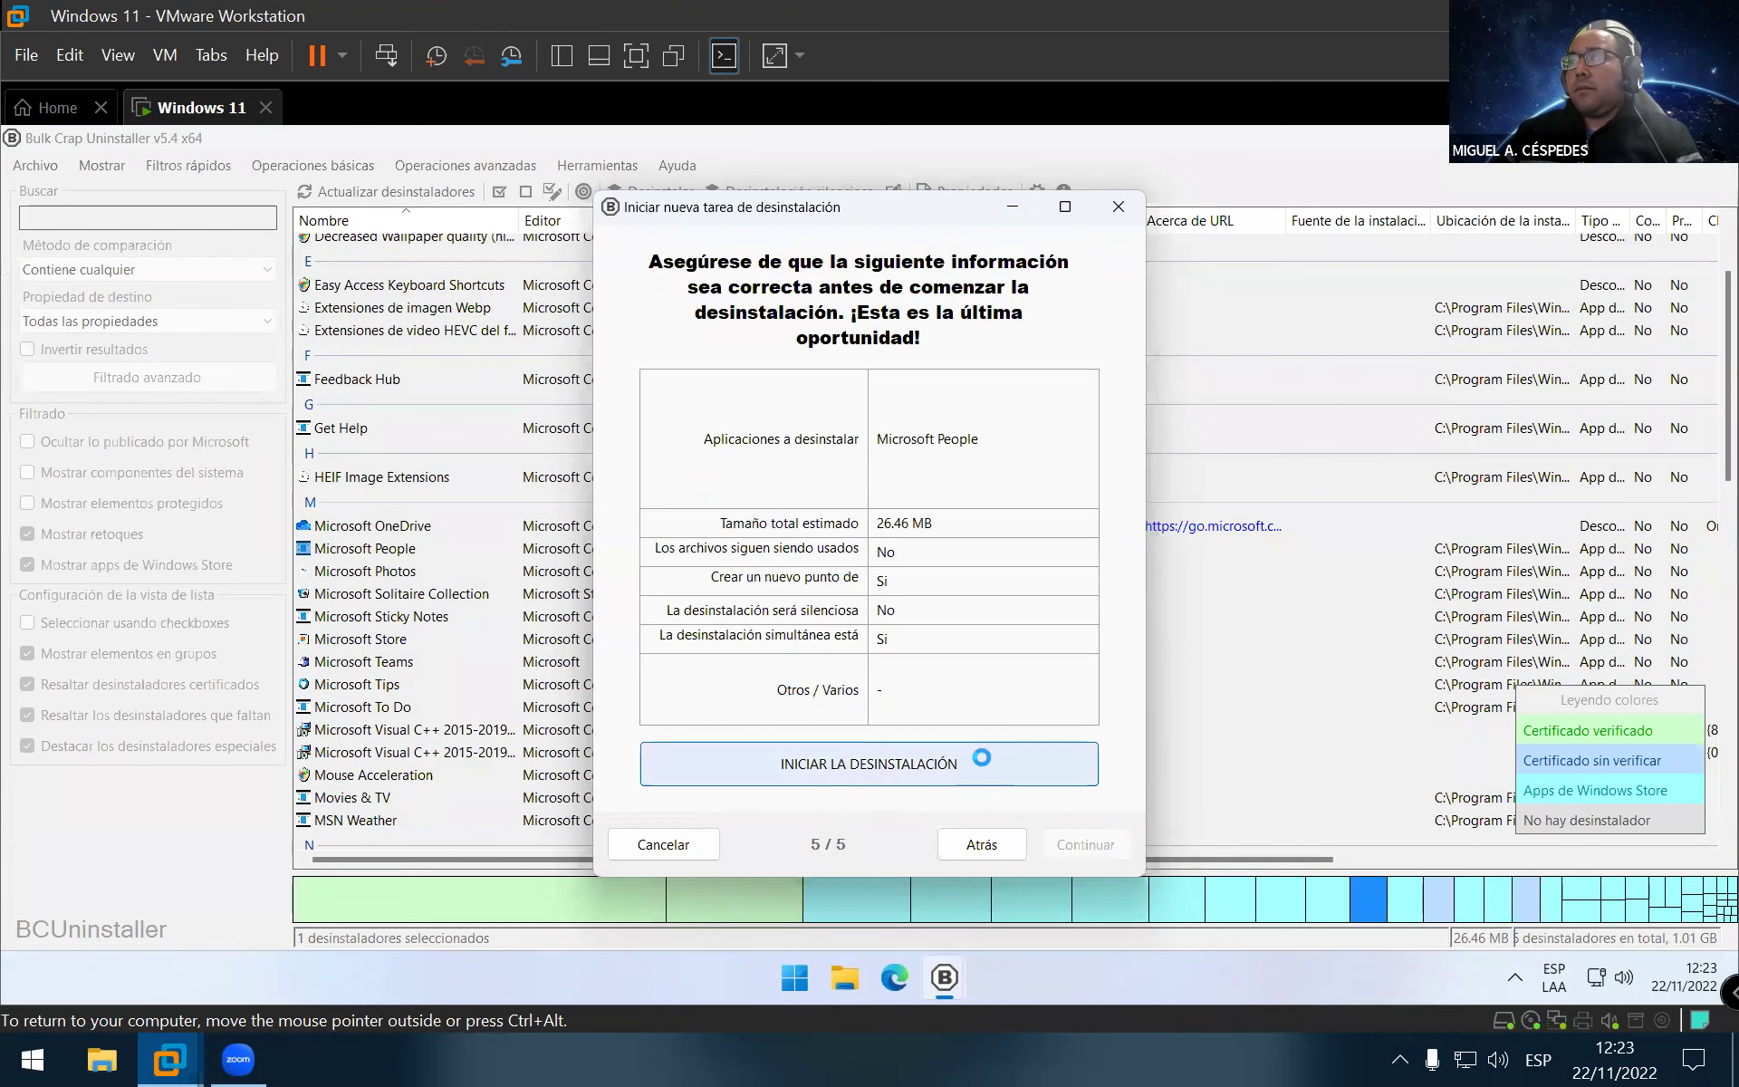
left_click(947, 759)
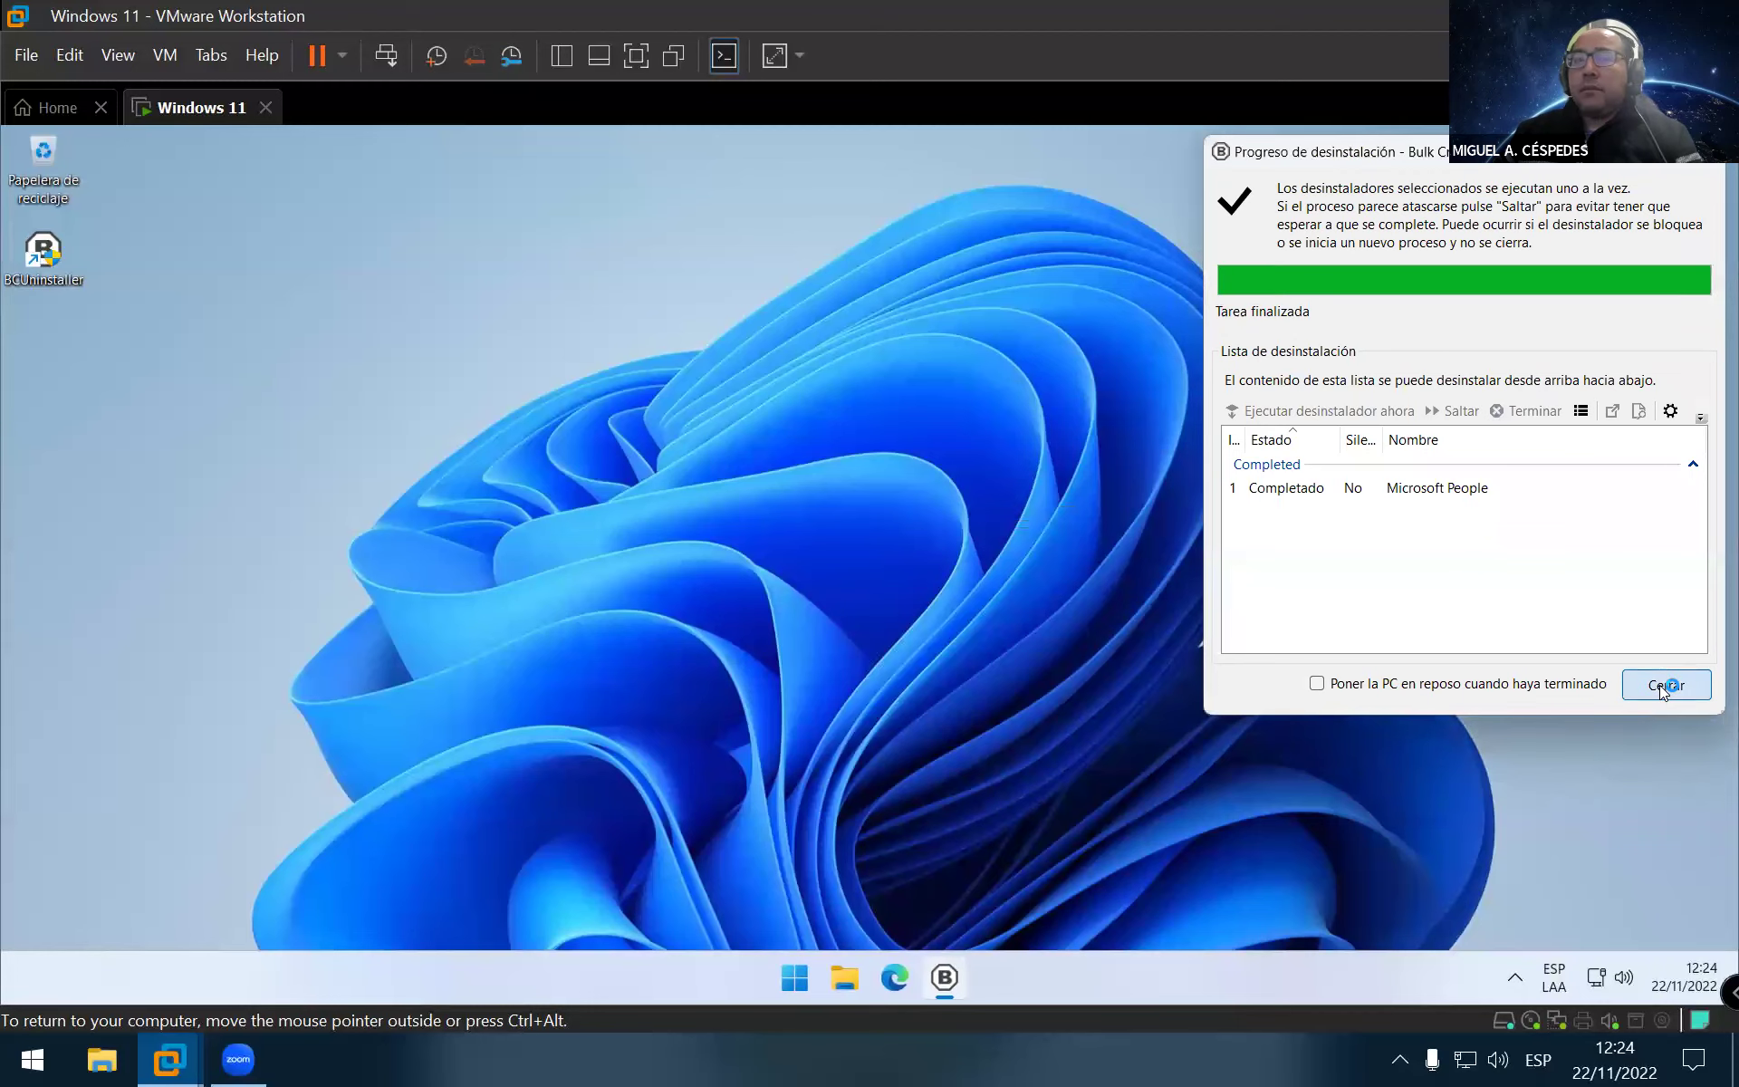
Close the finished progress report and refresh the desktop
left_click(1663, 686)
right_click(292, 503)
left_click(334, 585)
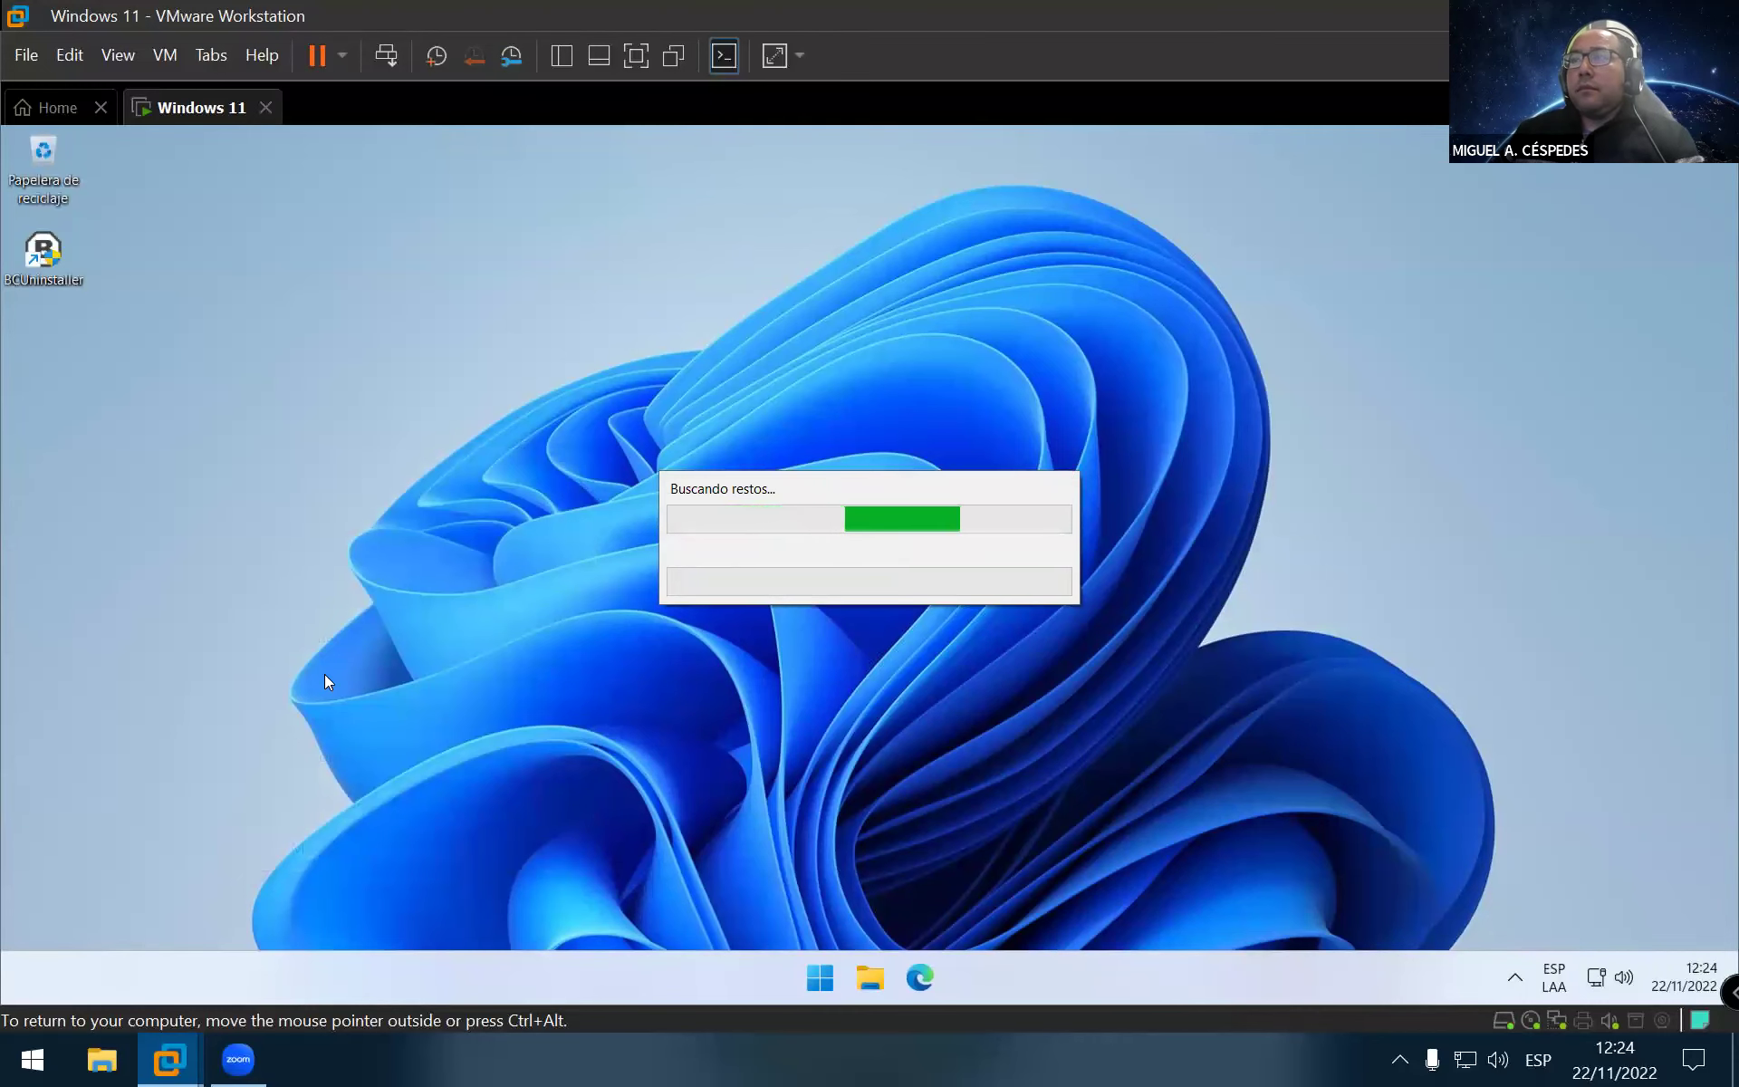
right_click(317, 666)
left_click(312, 609)
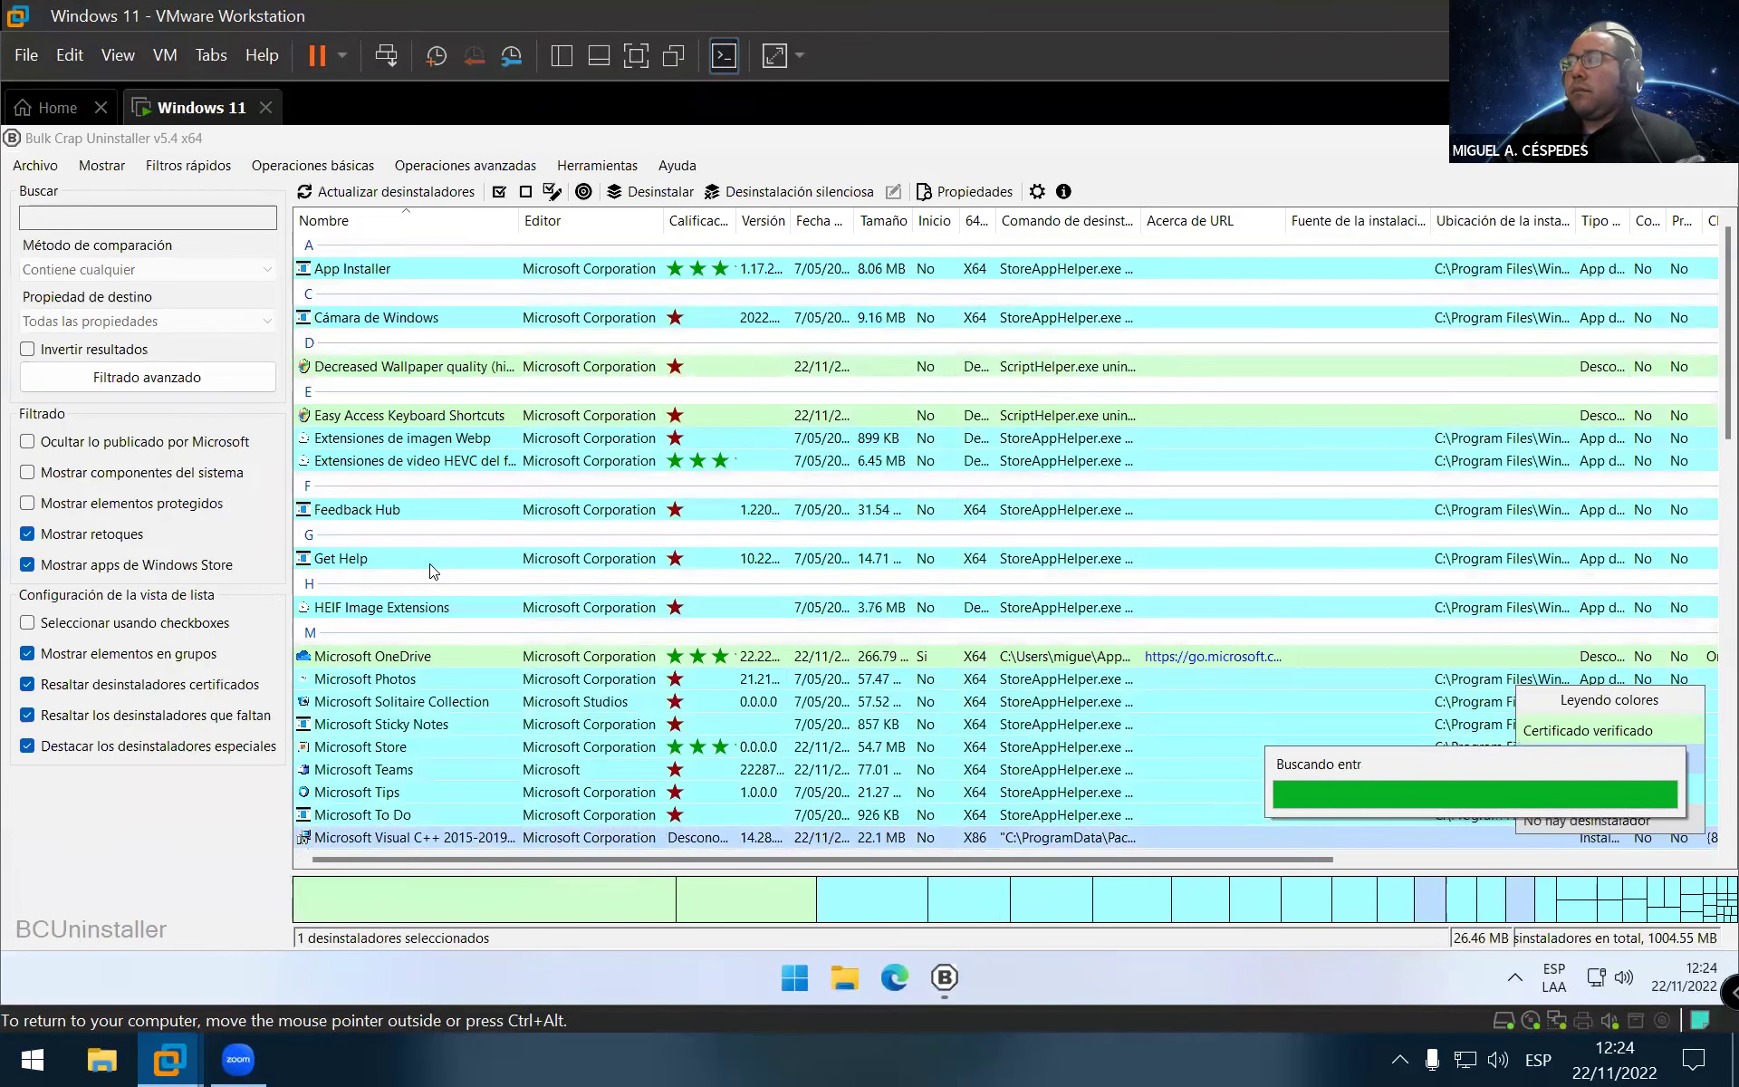
Begin uninstalling Microsoft OneDrive without adding any related apps
left_click(407, 656)
right_click(408, 656)
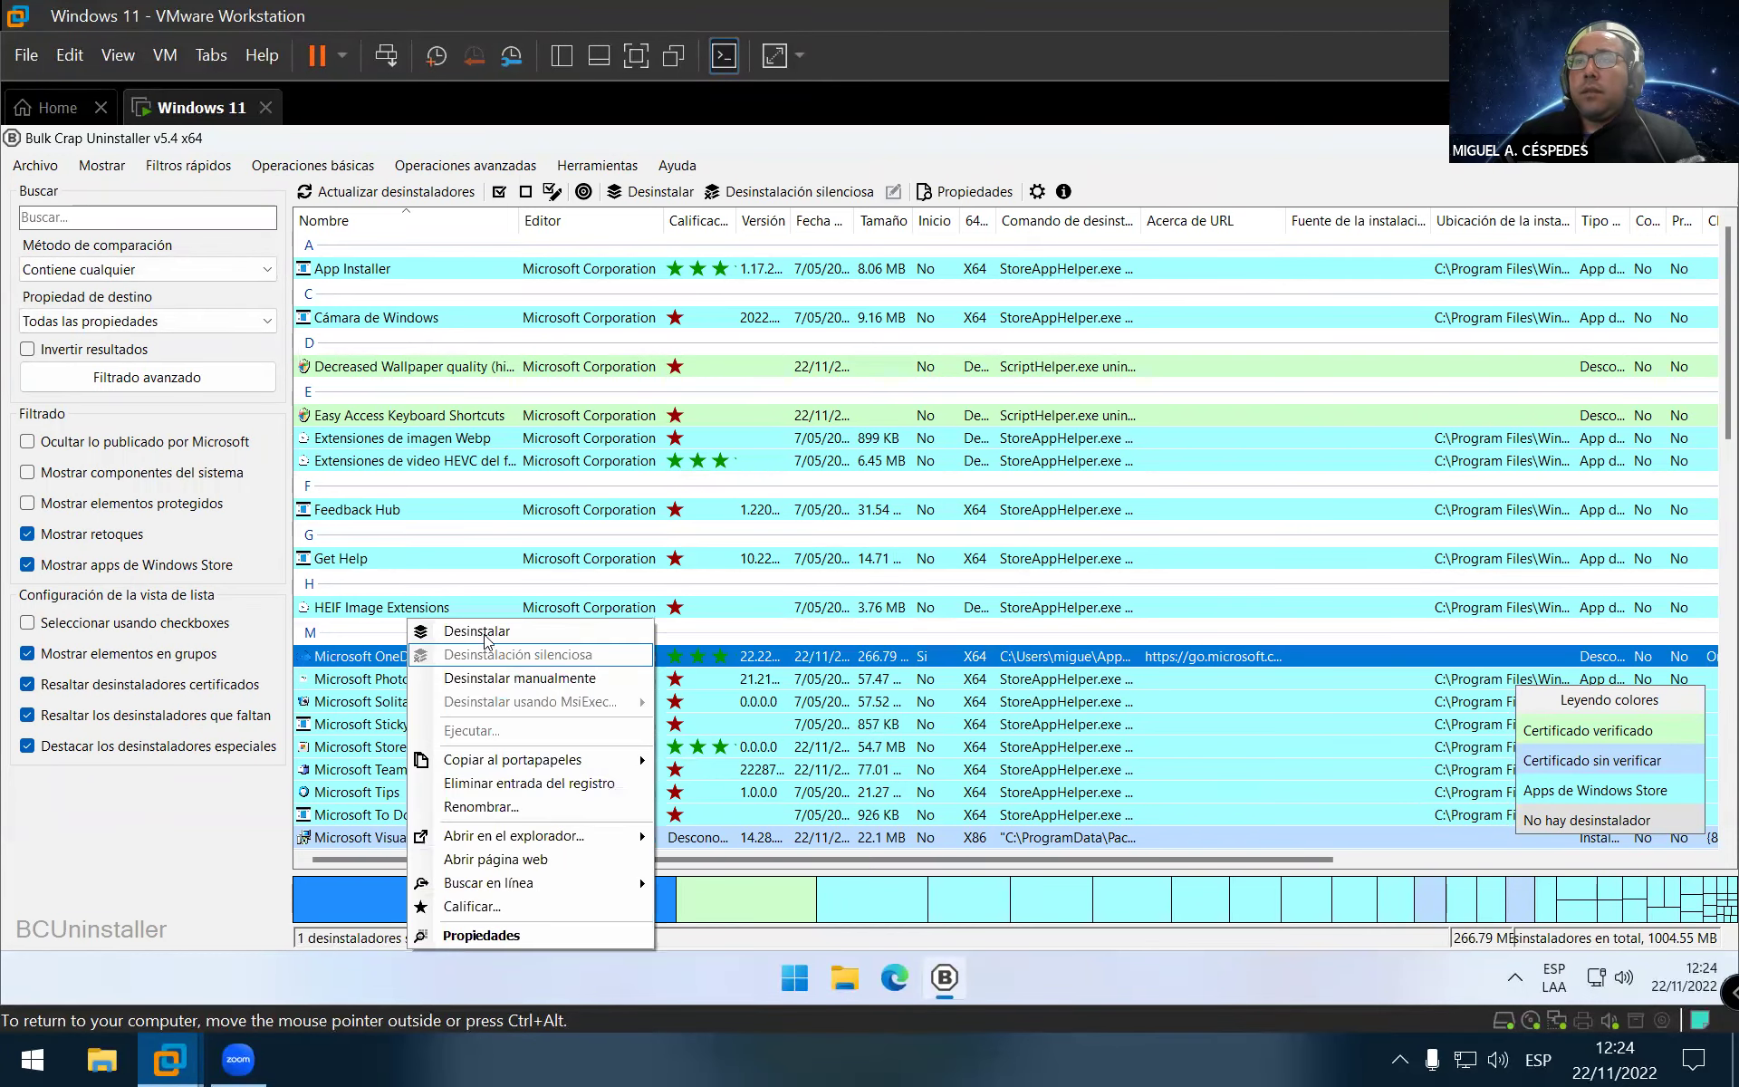
left_click(484, 637)
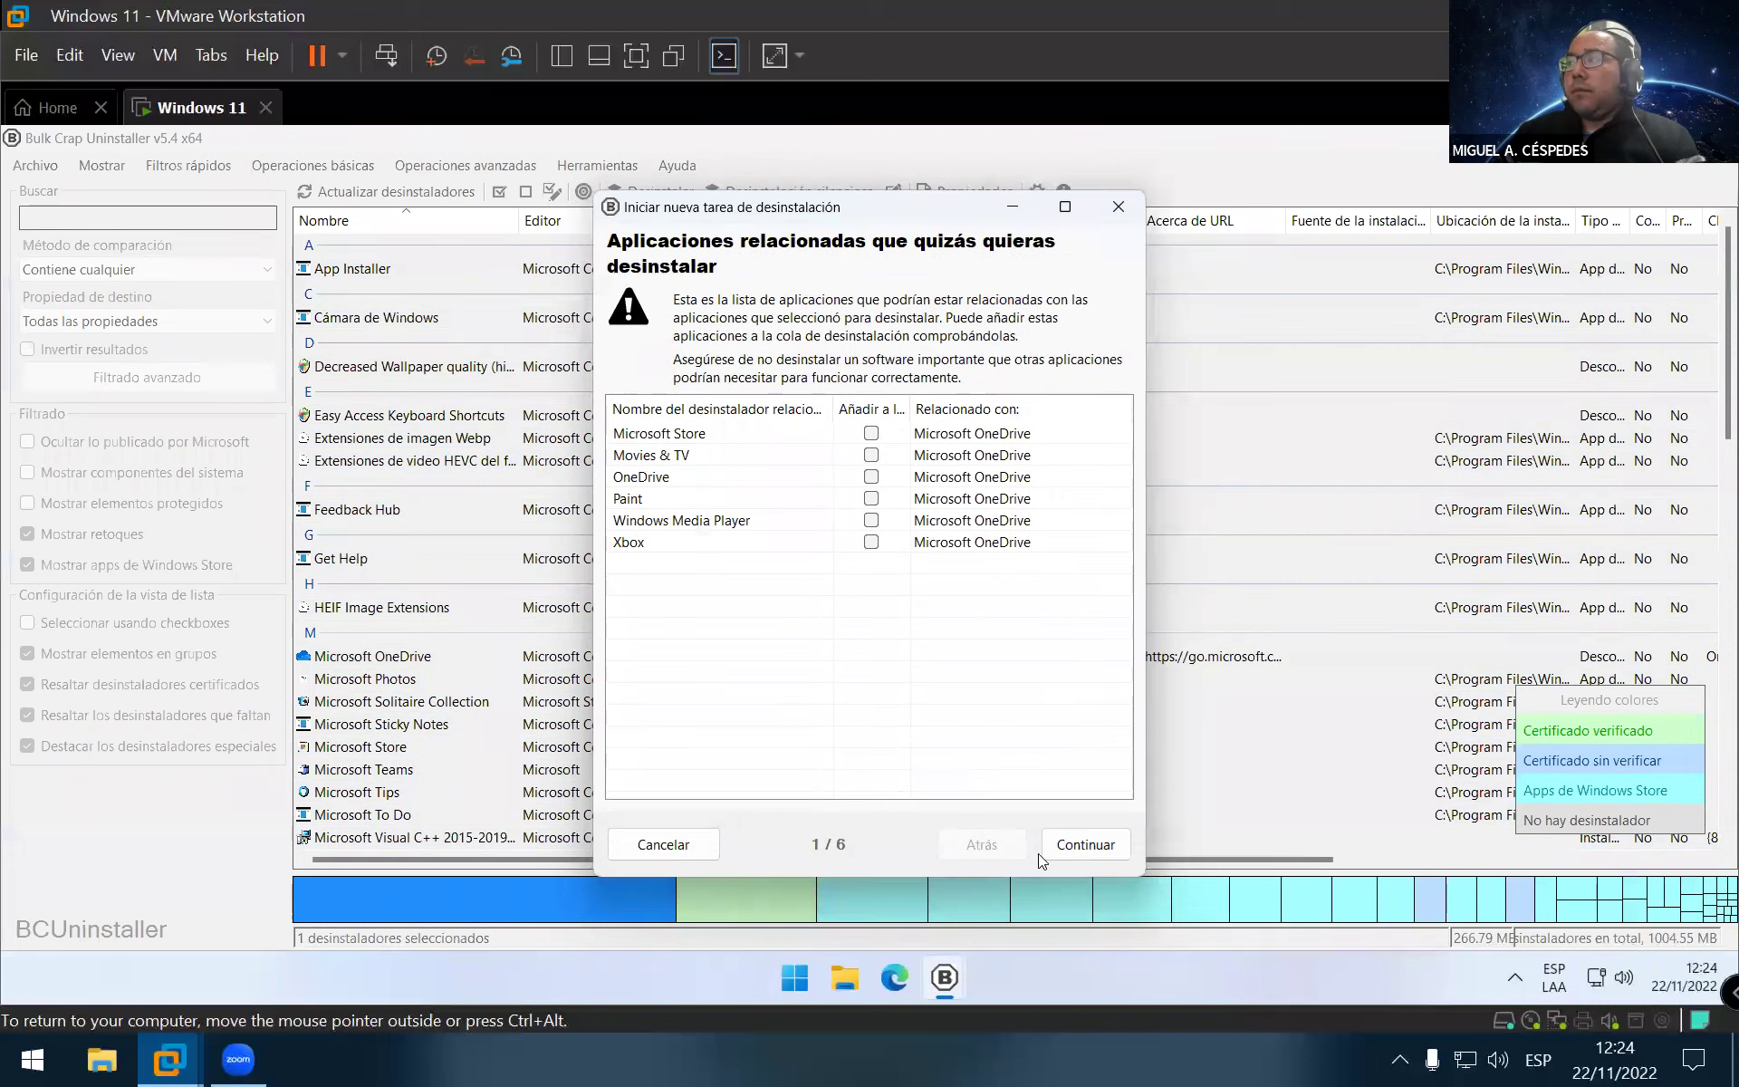
left_click(1086, 845)
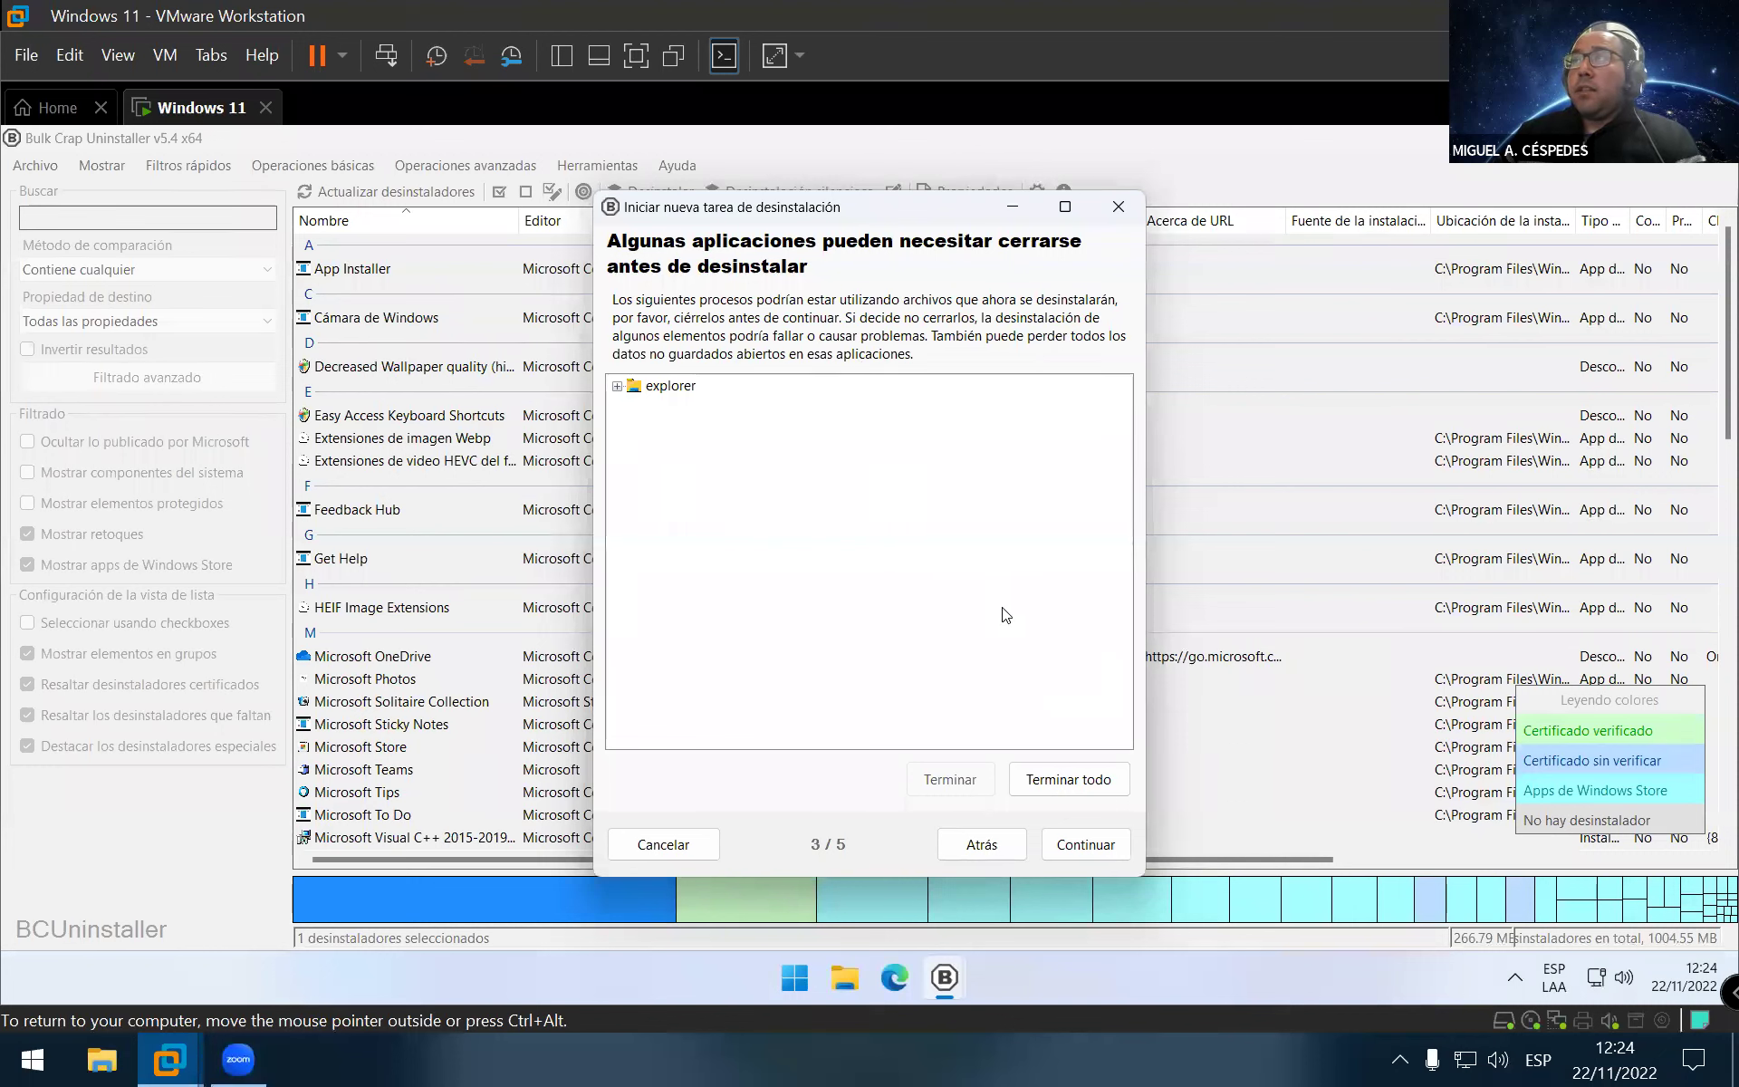
End the blocking explorer process and launch the OneDrive uninstall with default settings
left_click(1074, 781)
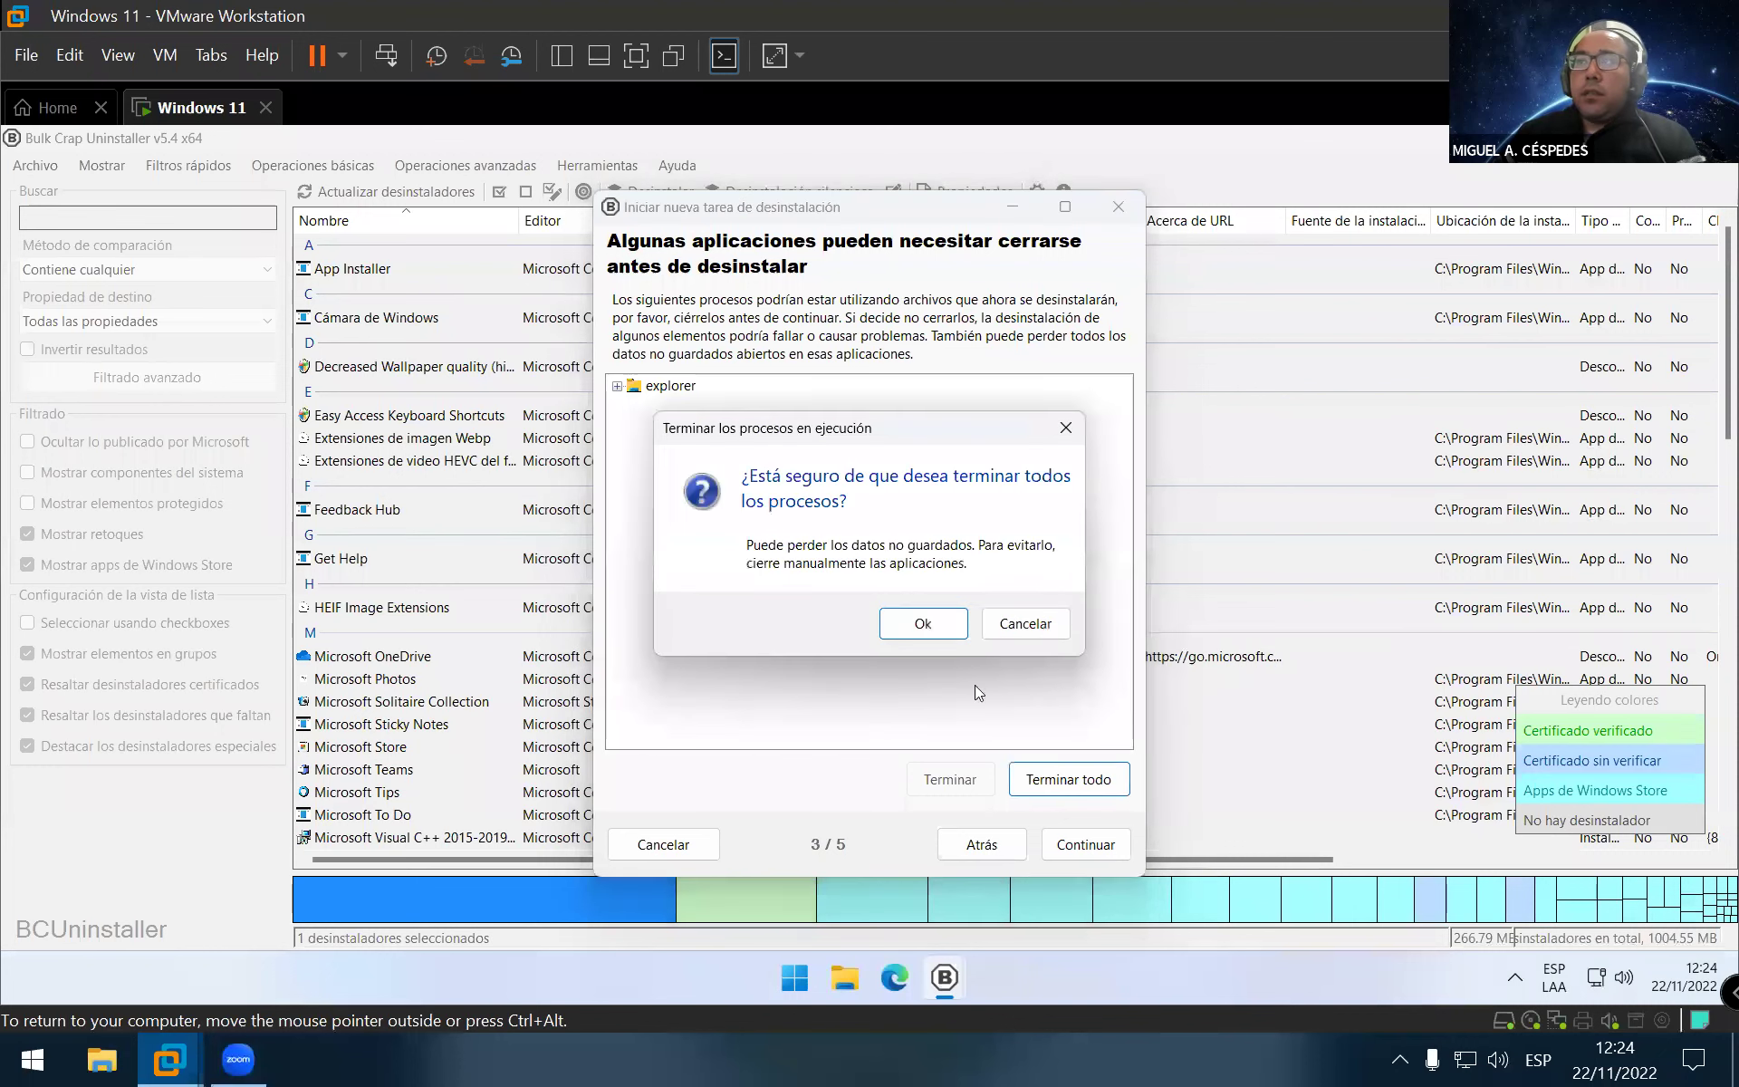
left_click(942, 627)
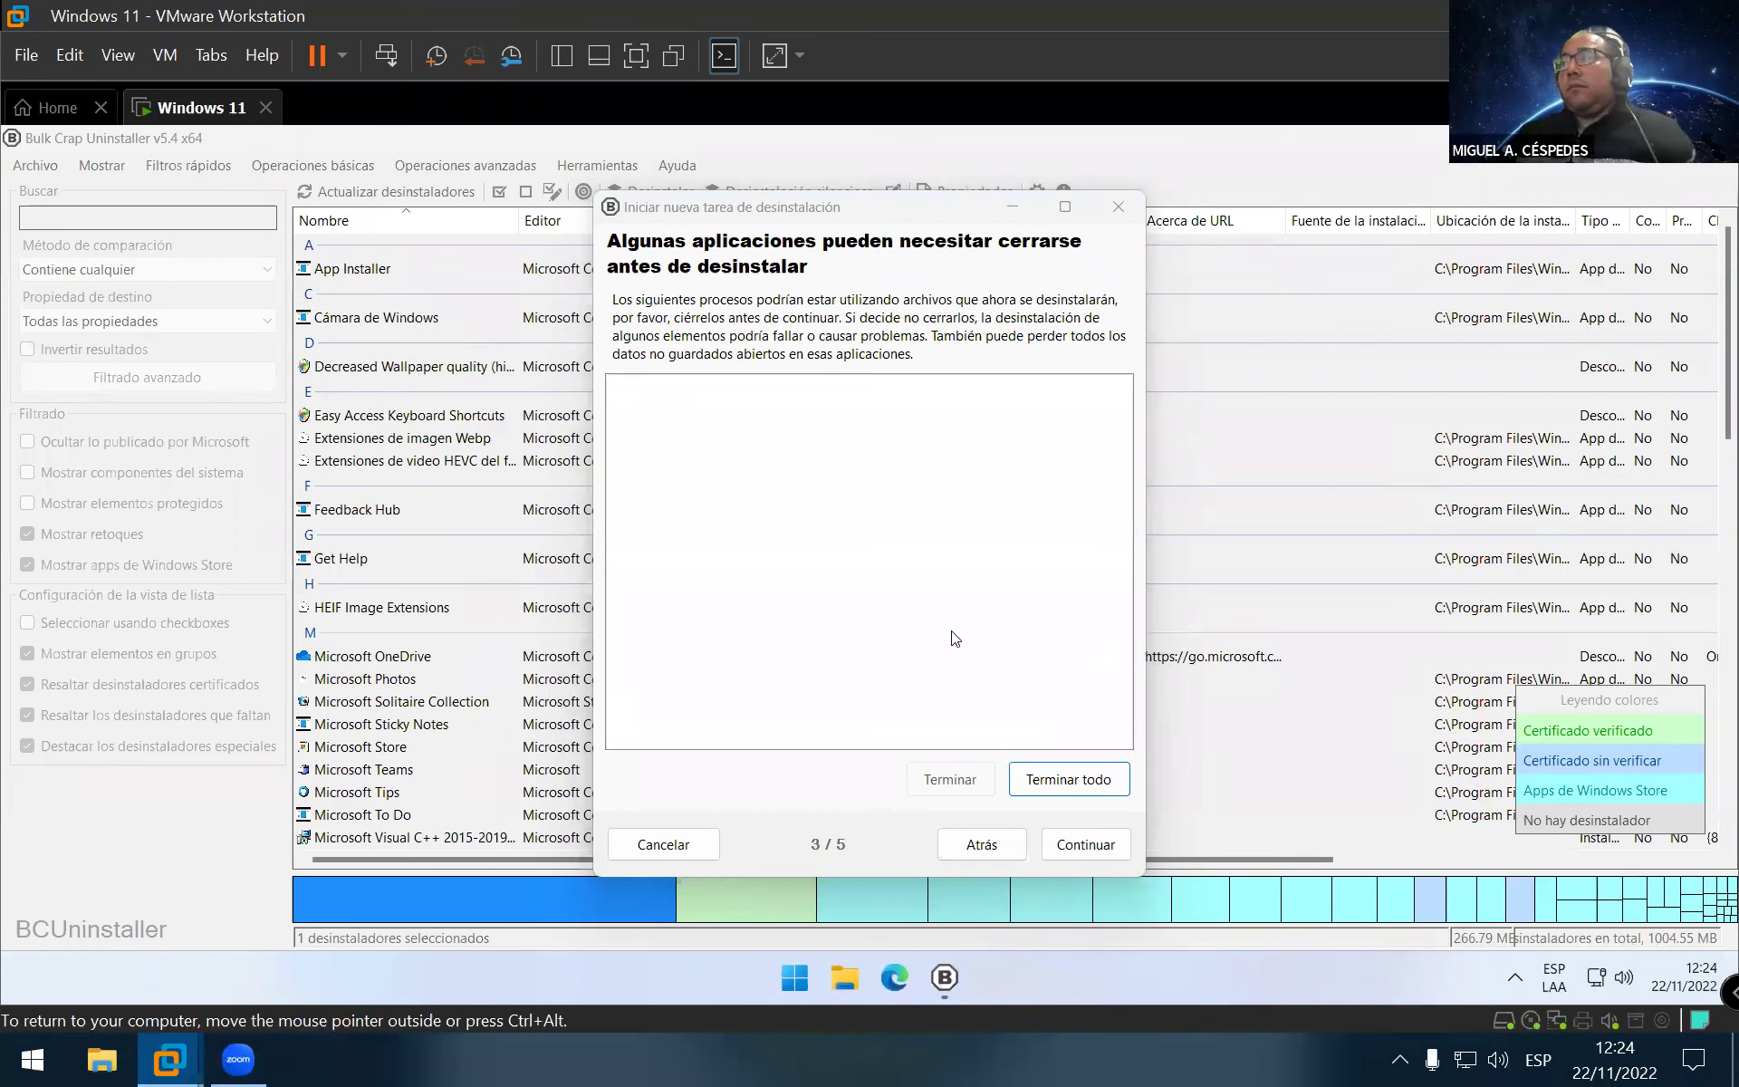
left_click(1093, 840)
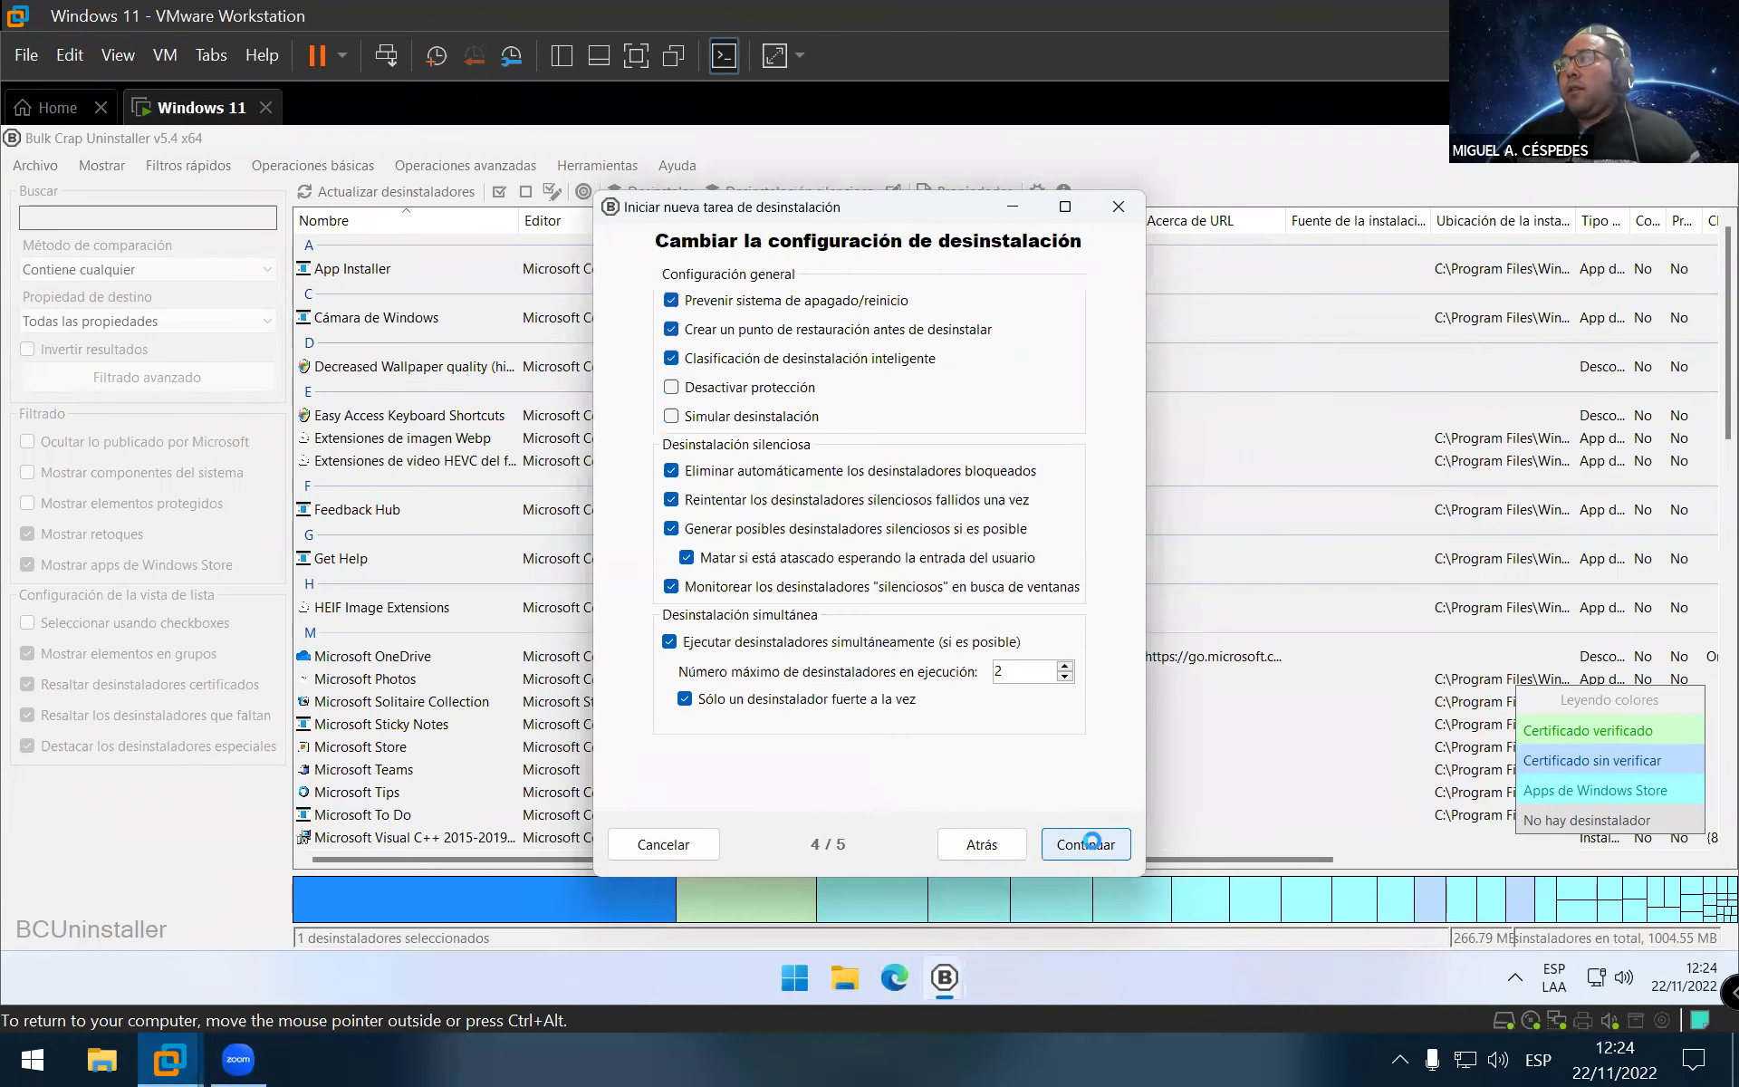
left_click(1092, 842)
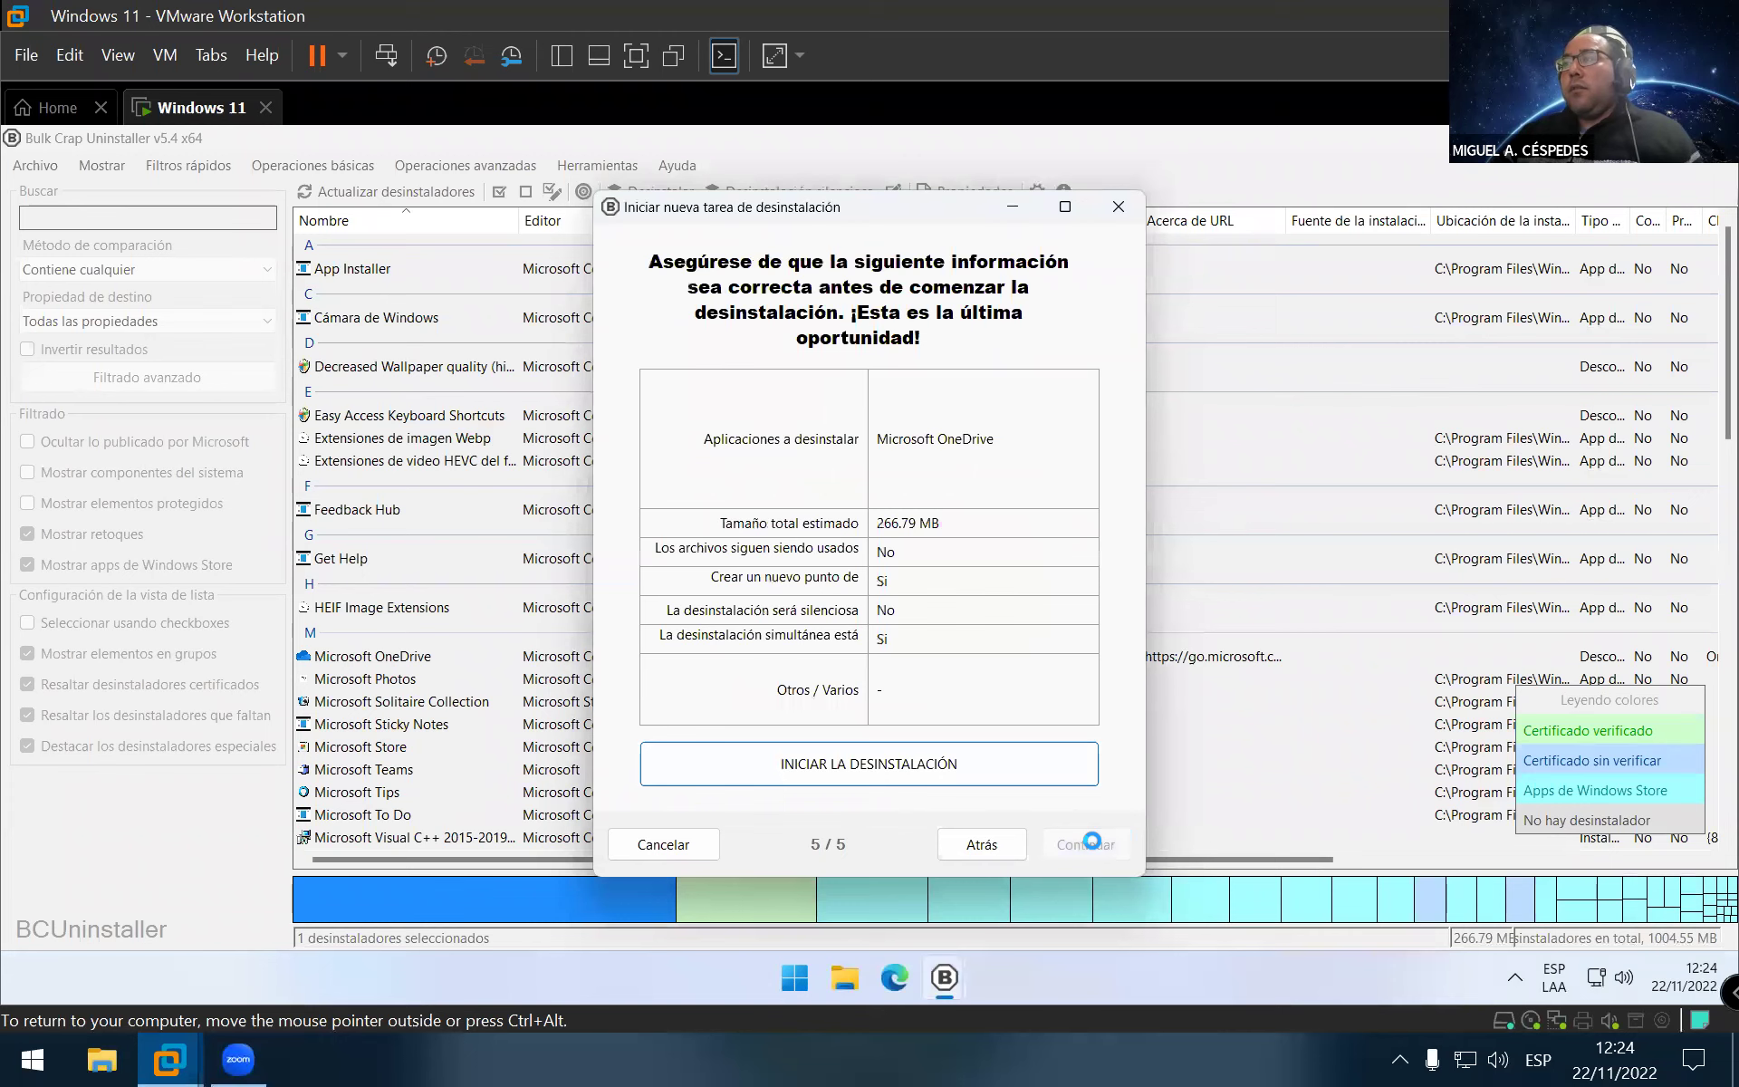
left_click(1026, 763)
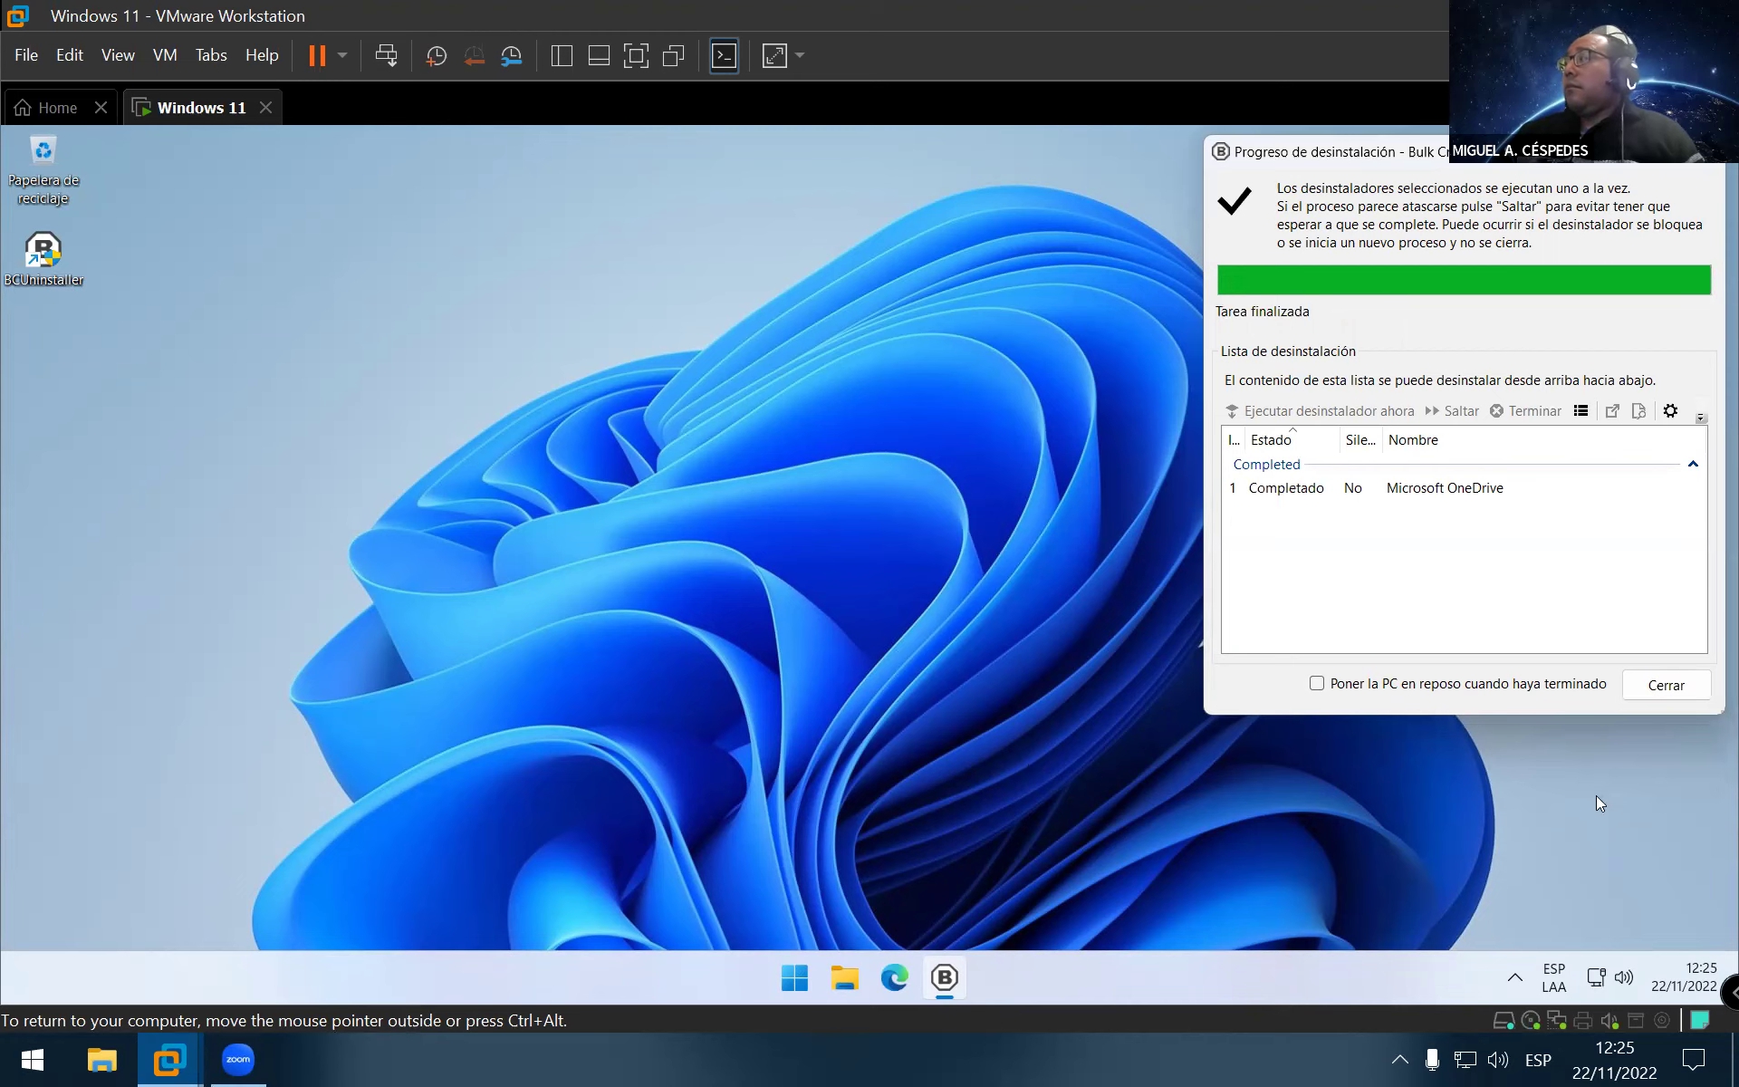
Close the OneDrive uninstall report and delete its leftover ProgramData folder, refreshing the desktop
left_click(1666, 685)
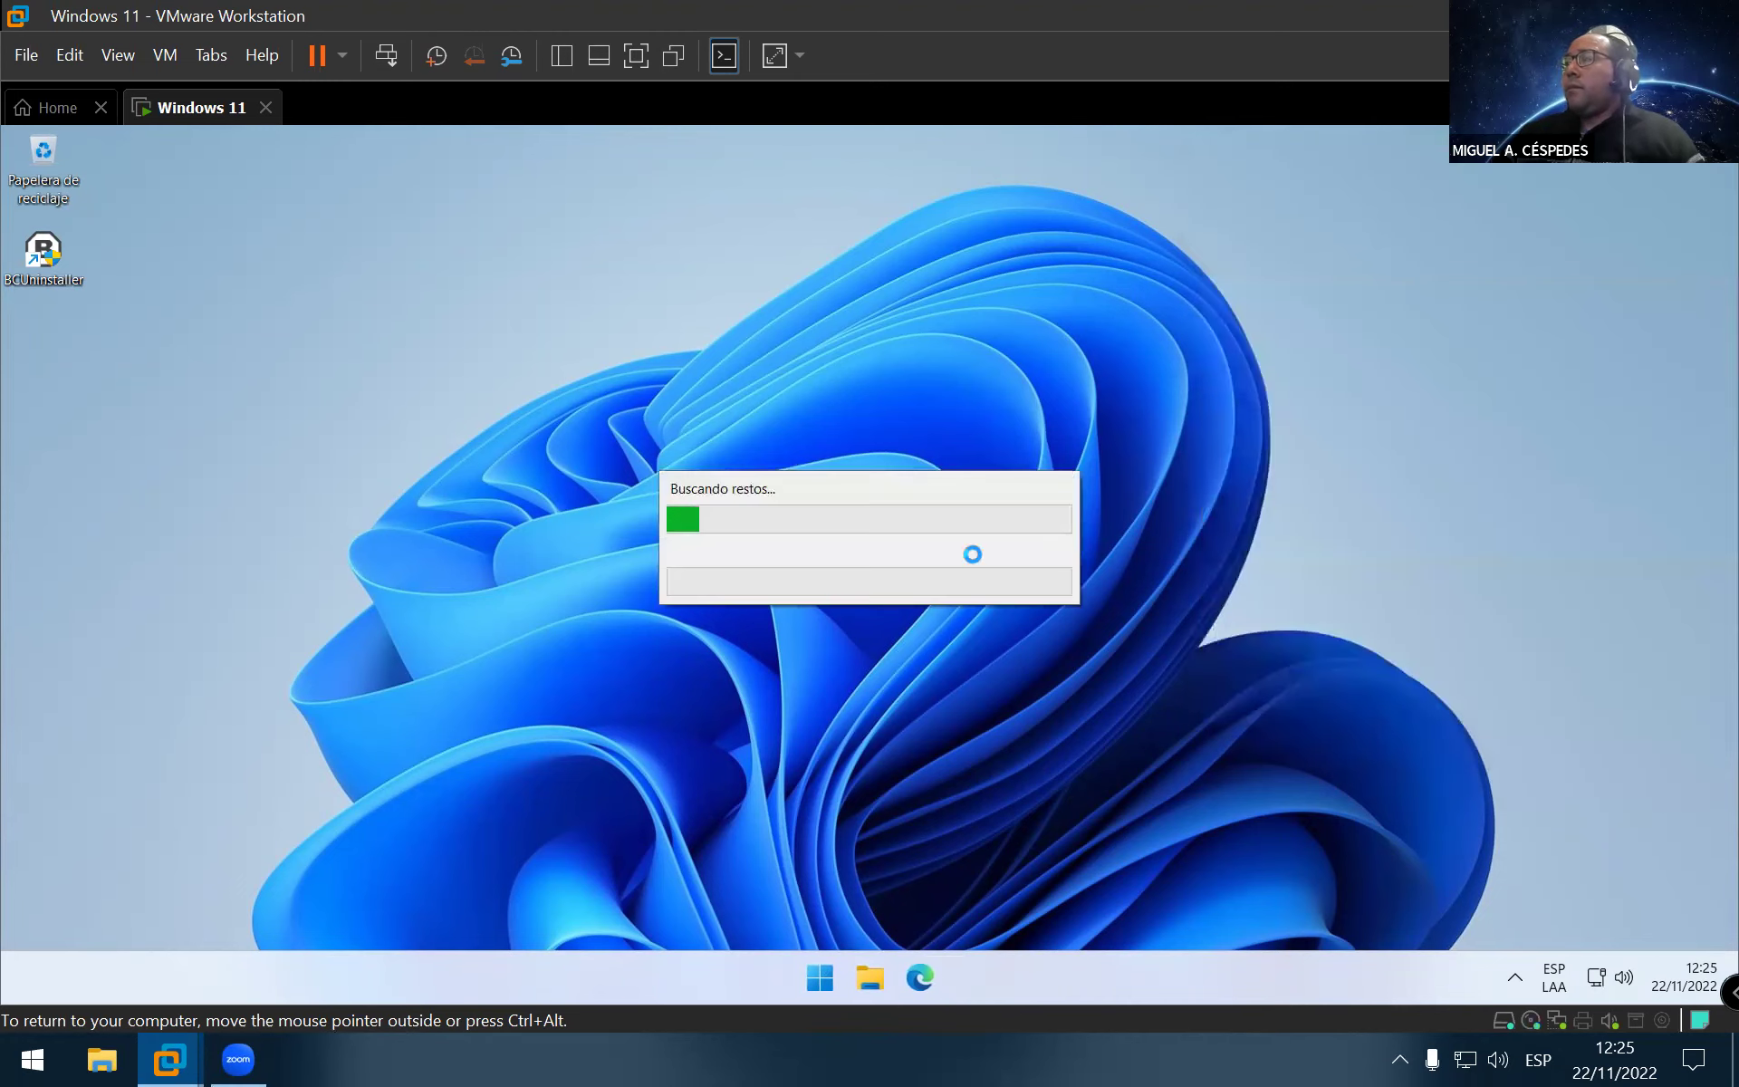
right_click(165, 540)
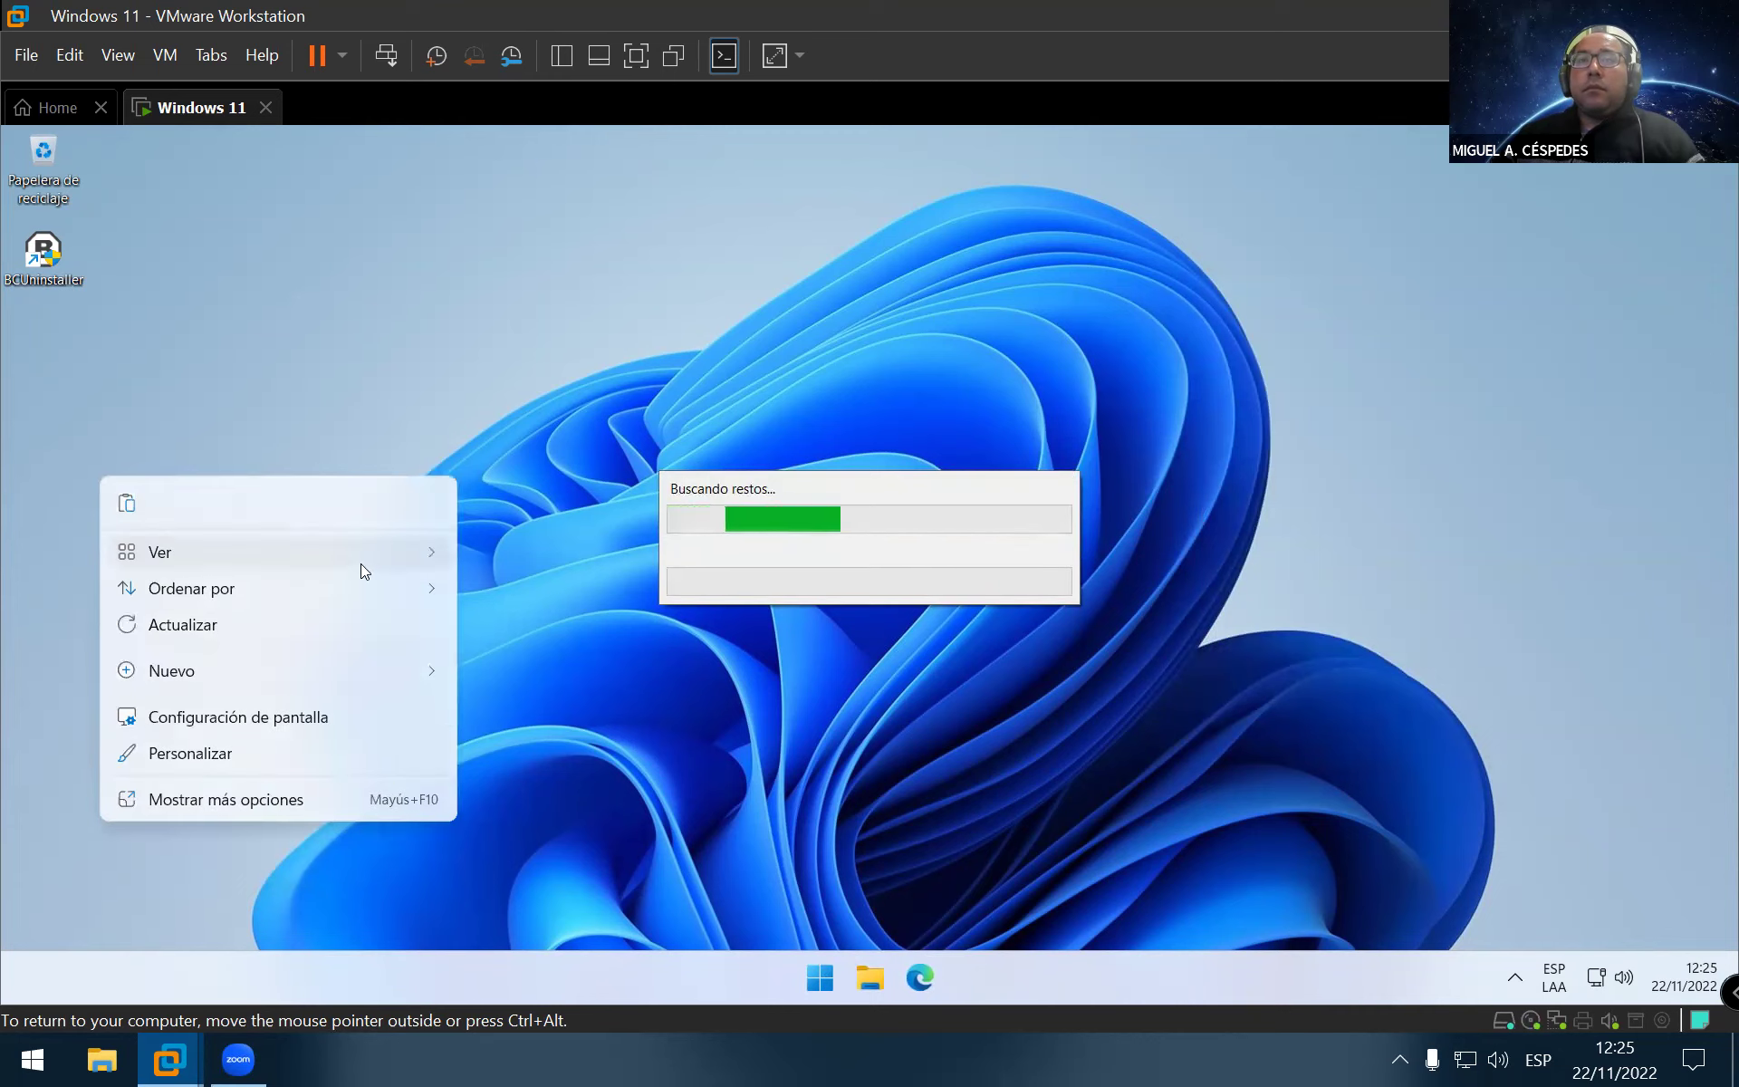
left_click(186, 627)
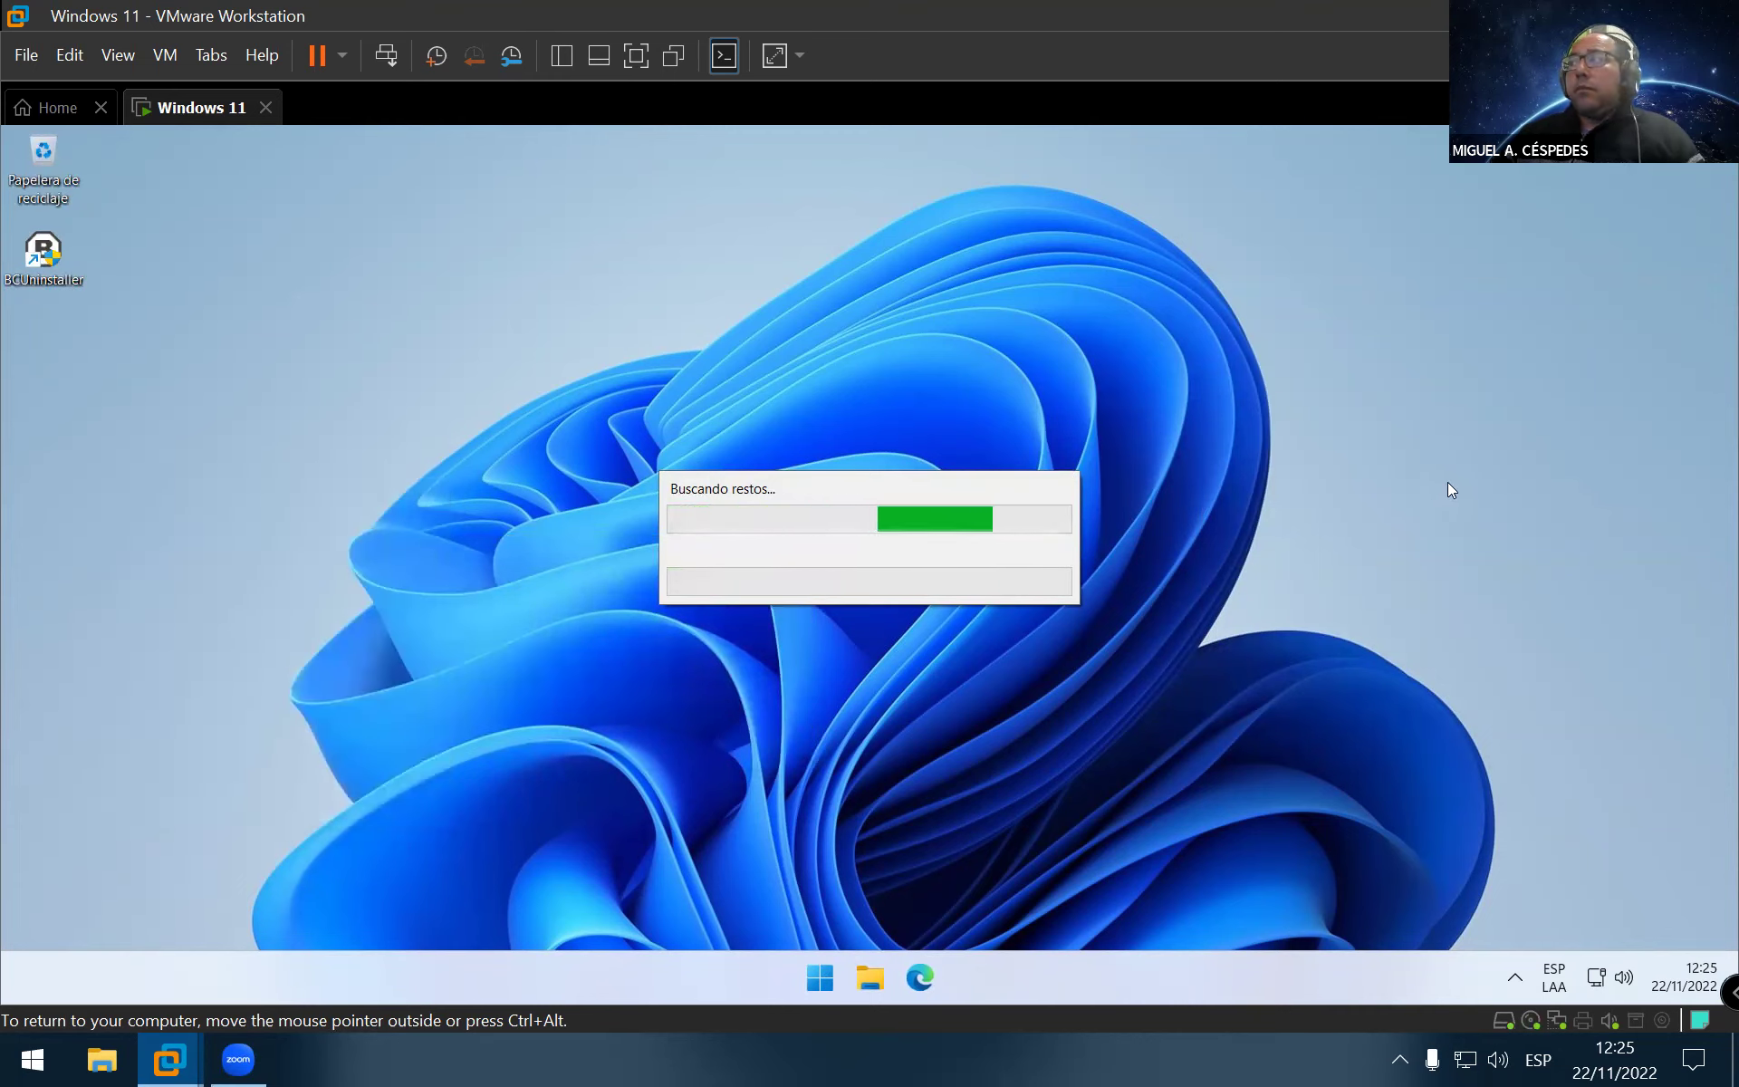
right_click(1474, 467)
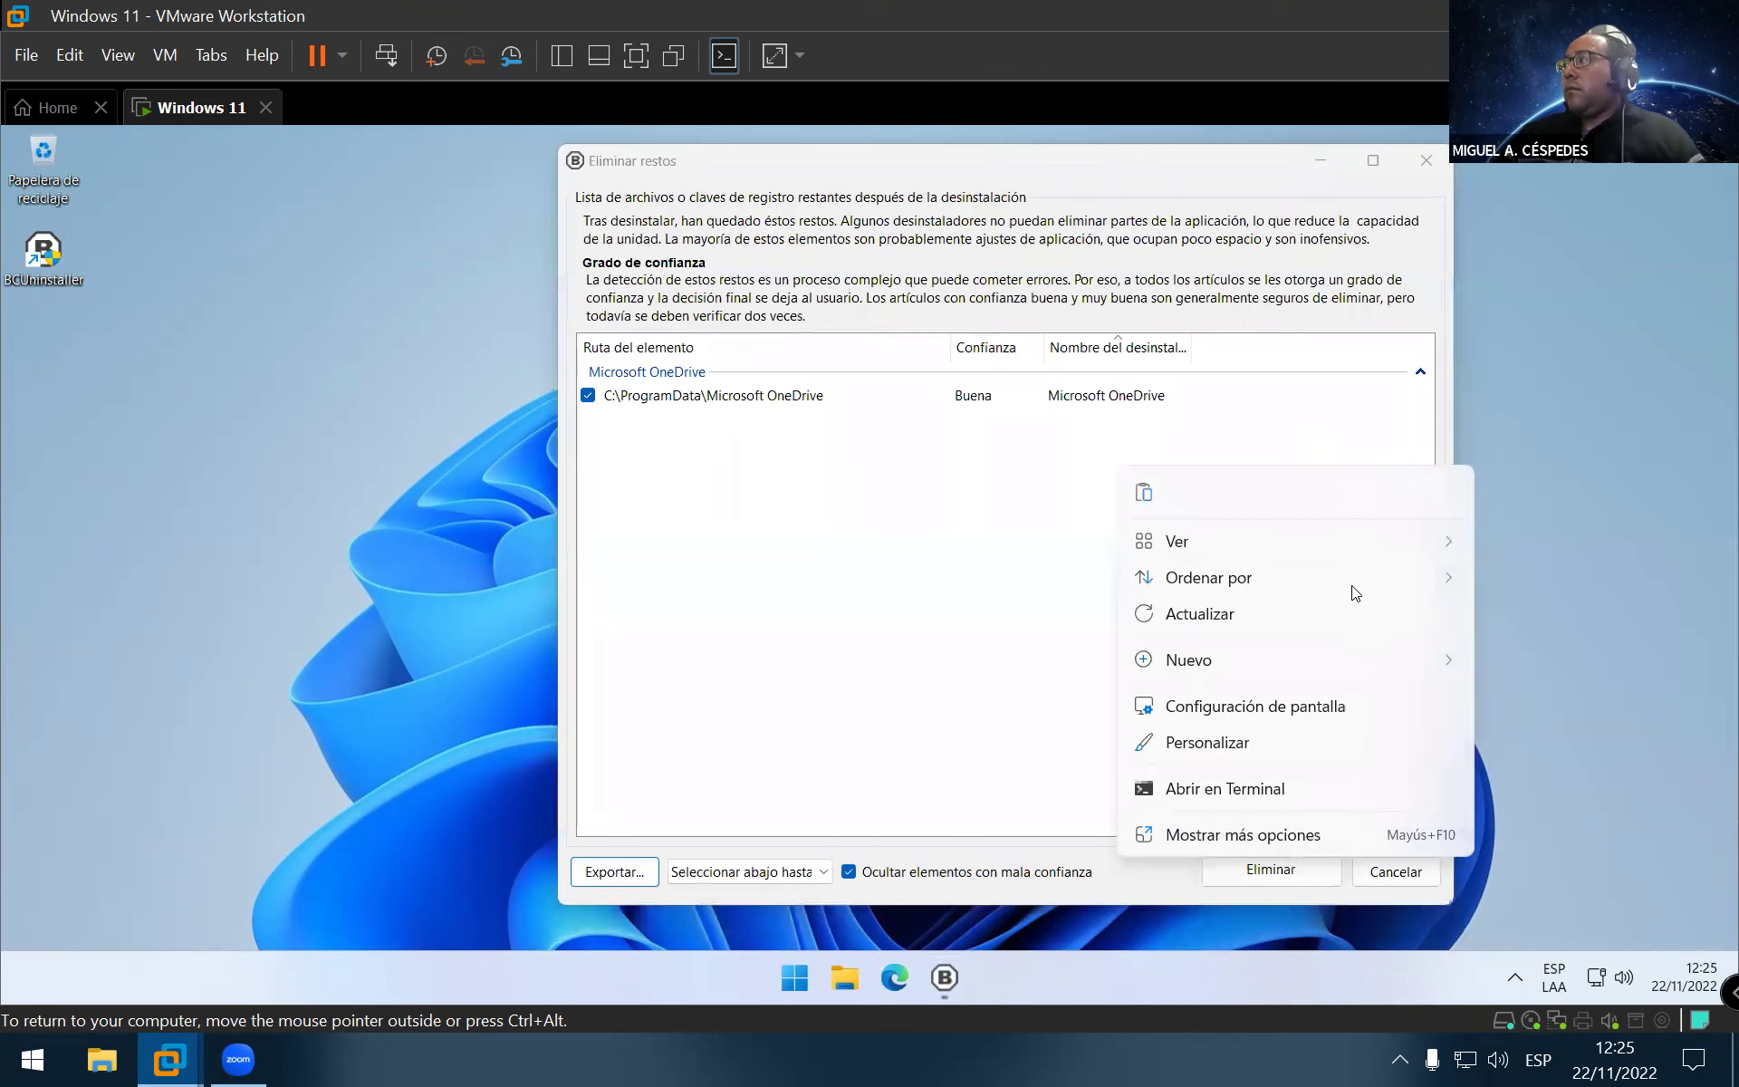
left_click(1234, 627)
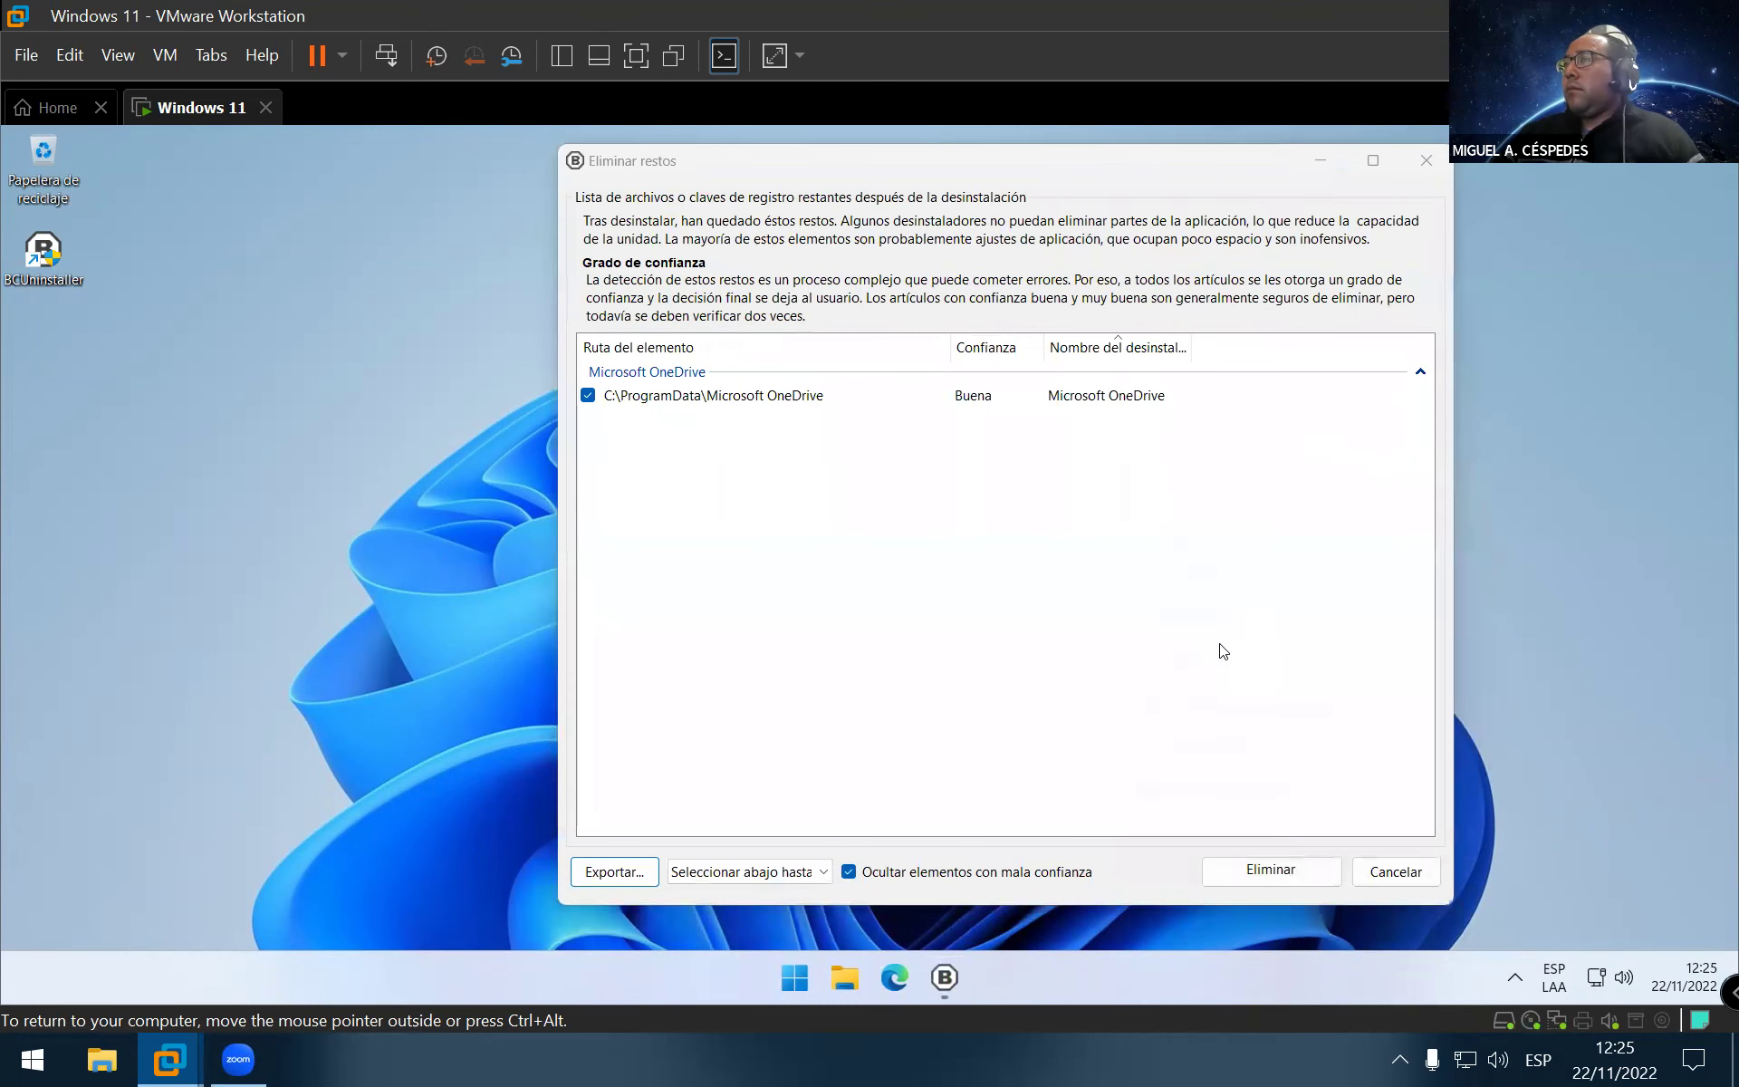
left_click(1271, 872)
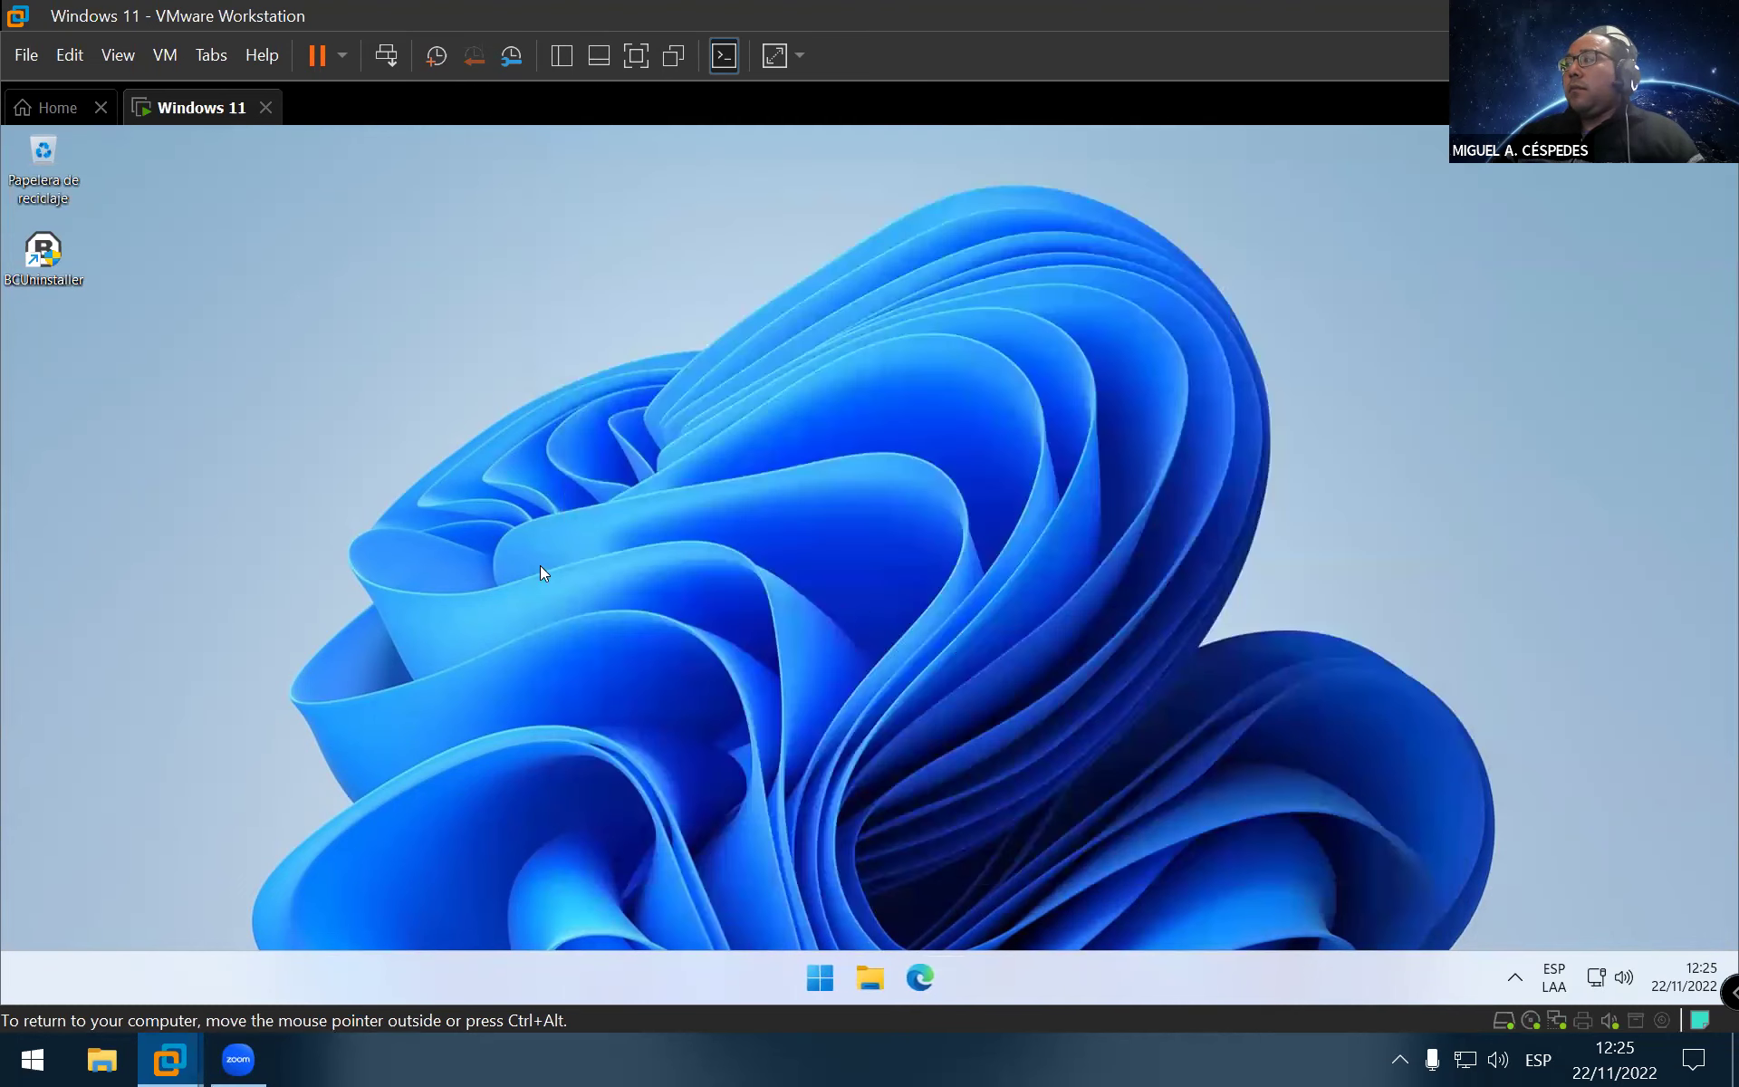
right_click(217, 494)
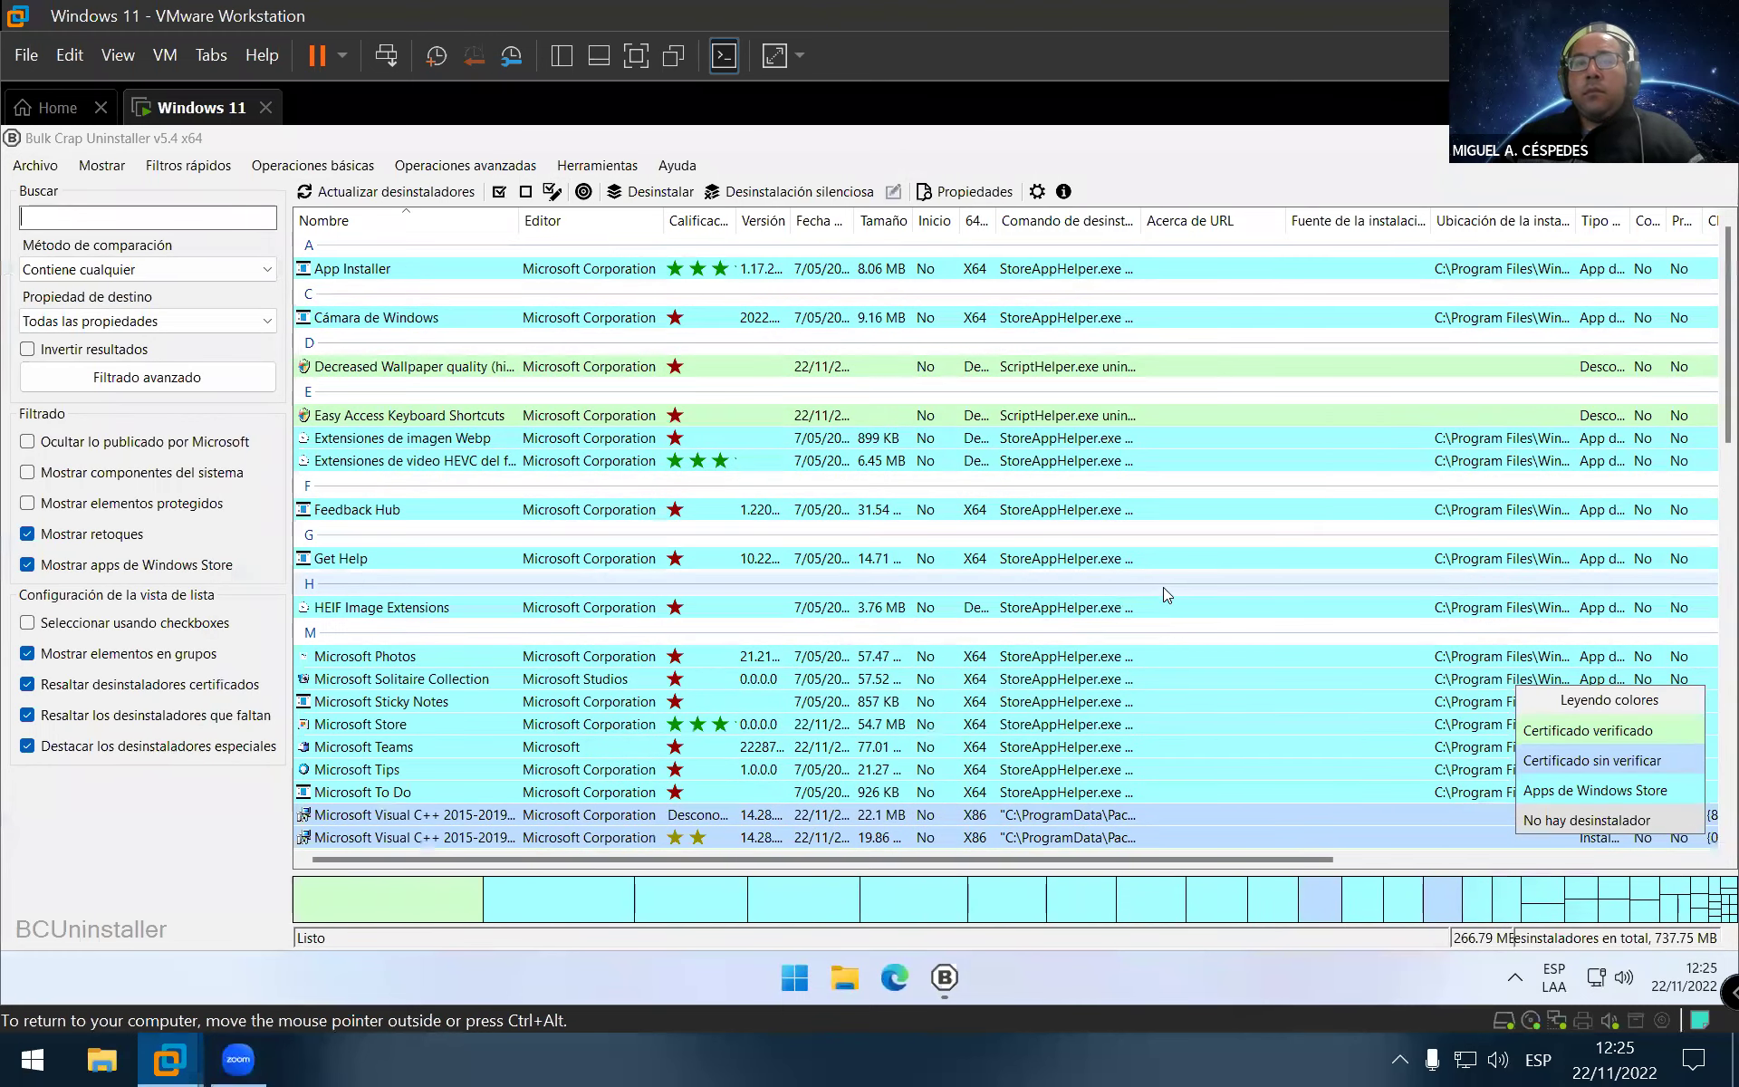
Launch the Microsoft Teams (77.01 MB) uninstall with the default settings
scroll(634, 633, "down", 3)
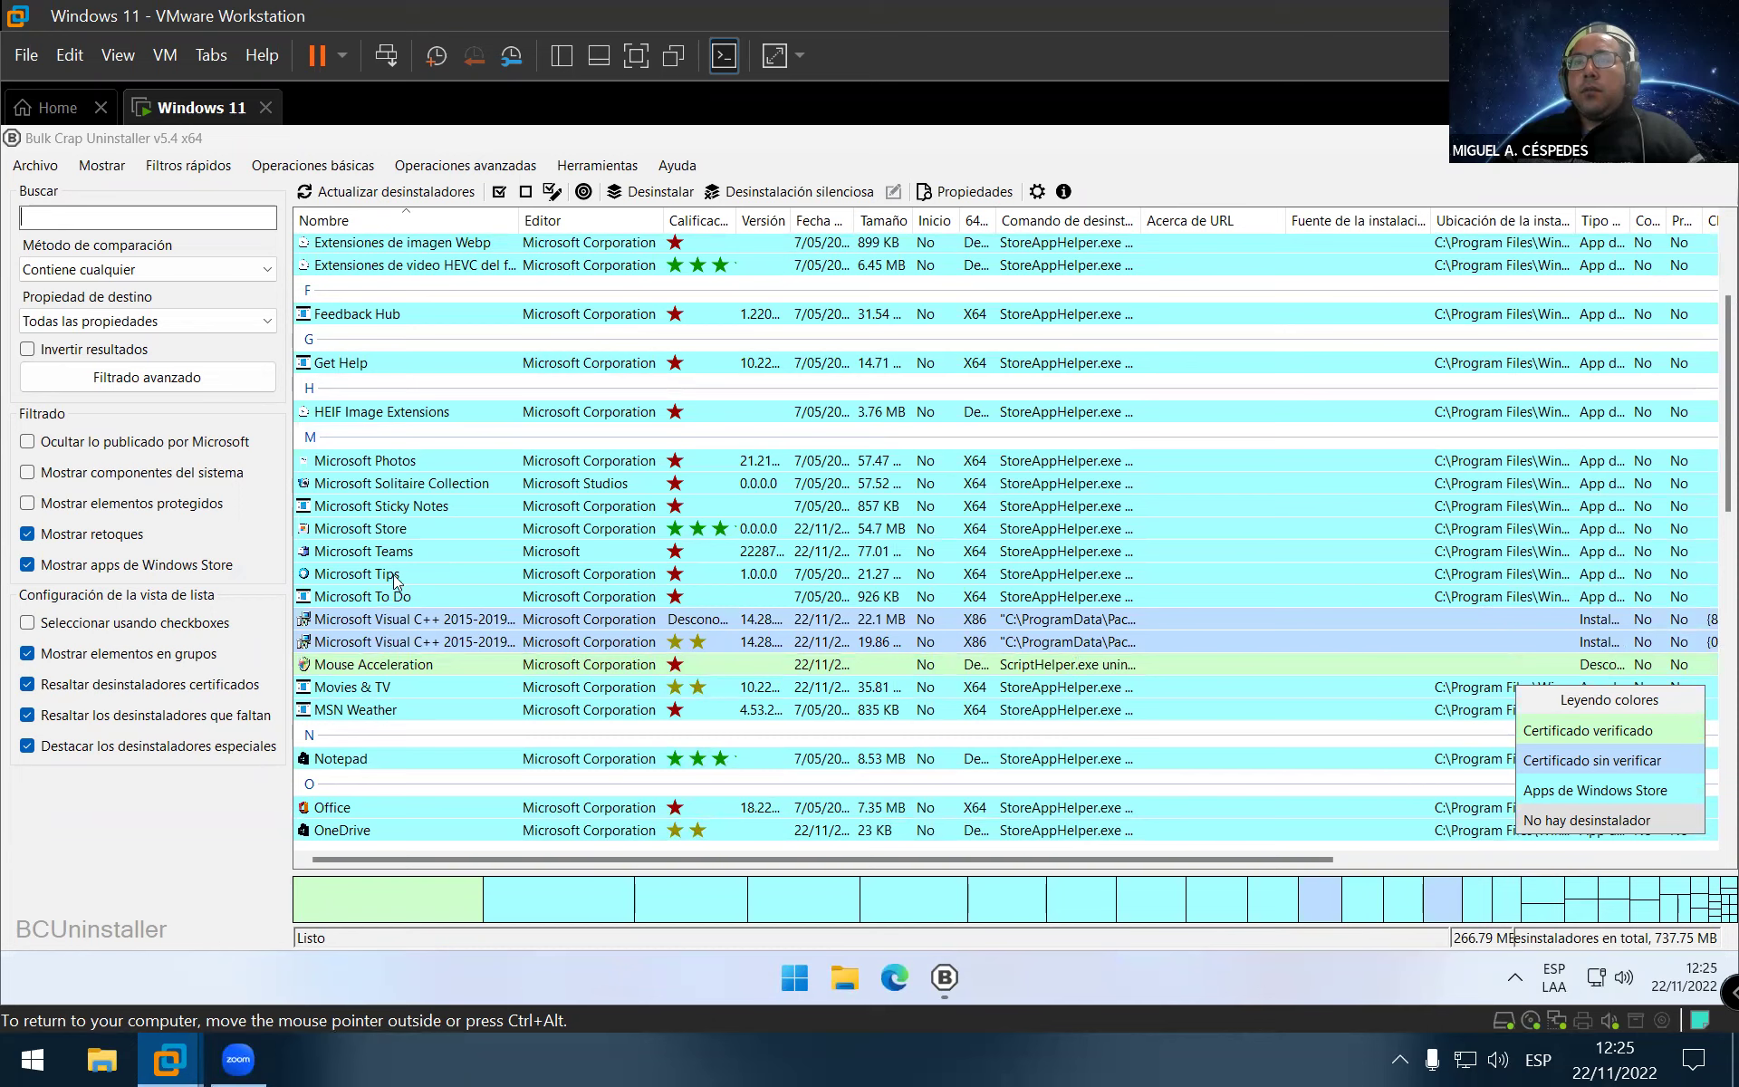
right_click(391, 557)
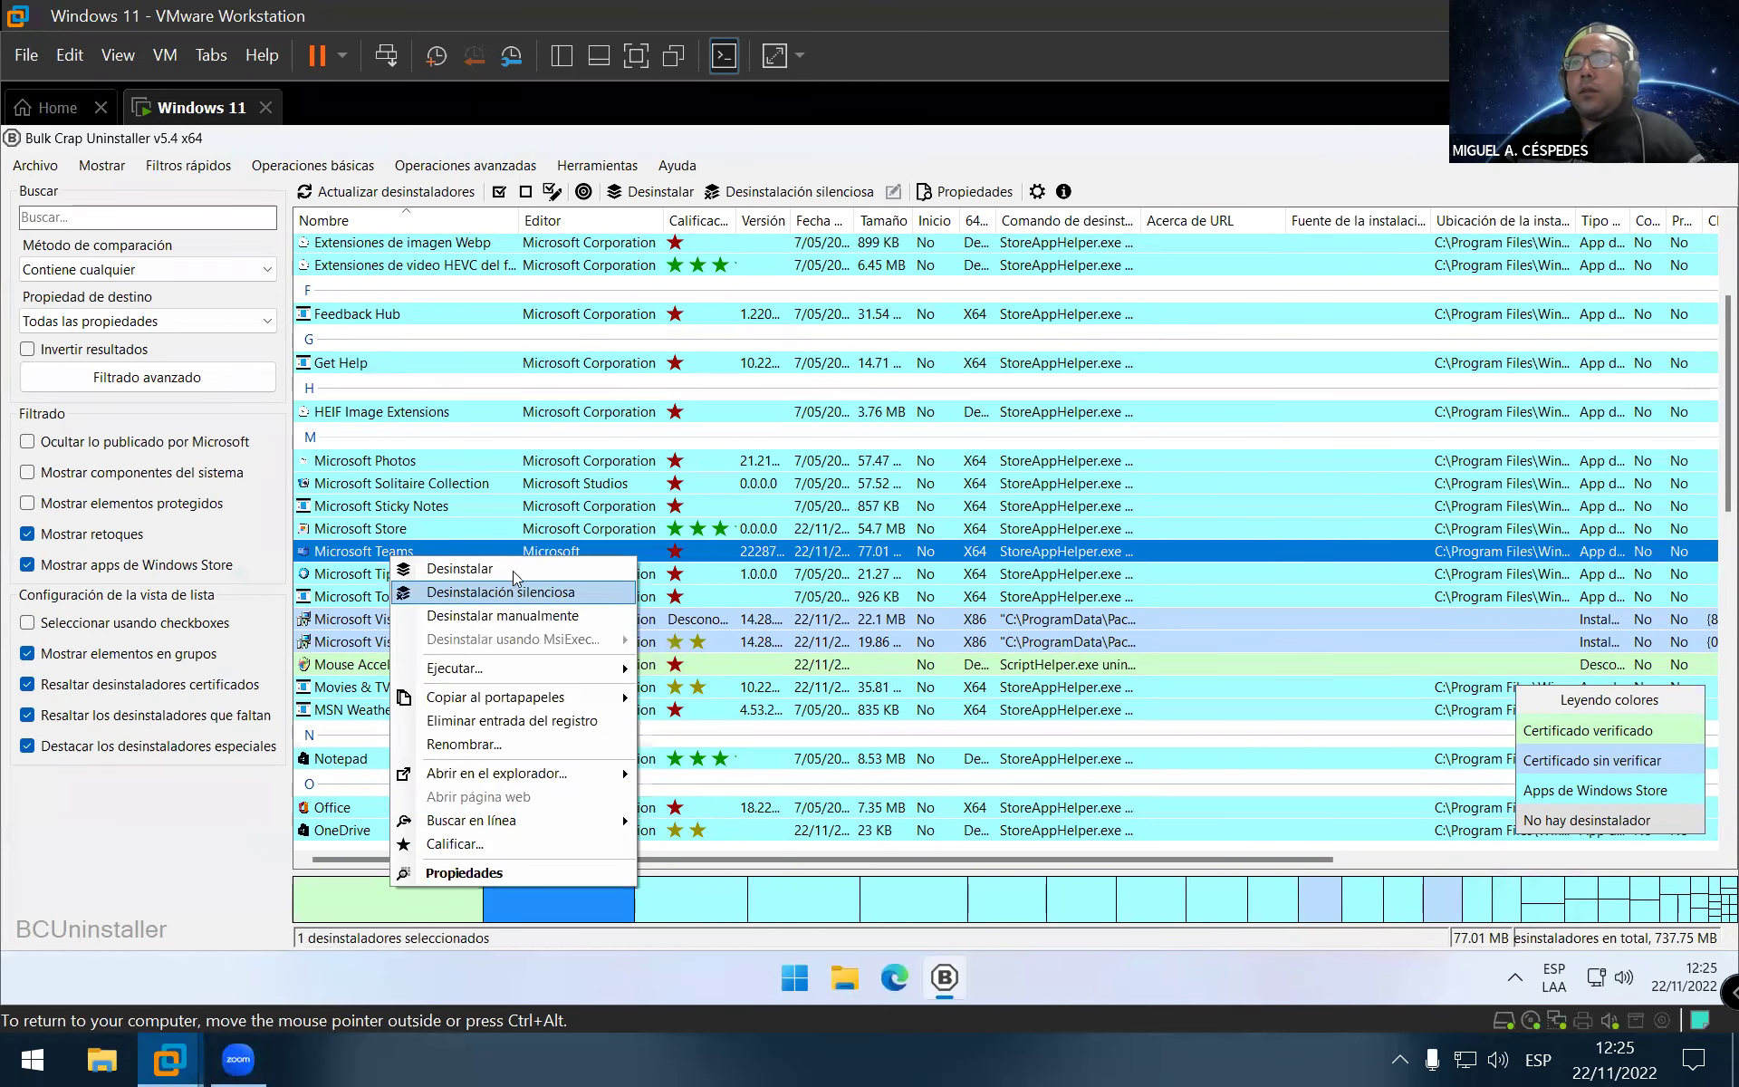
left_click(513, 570)
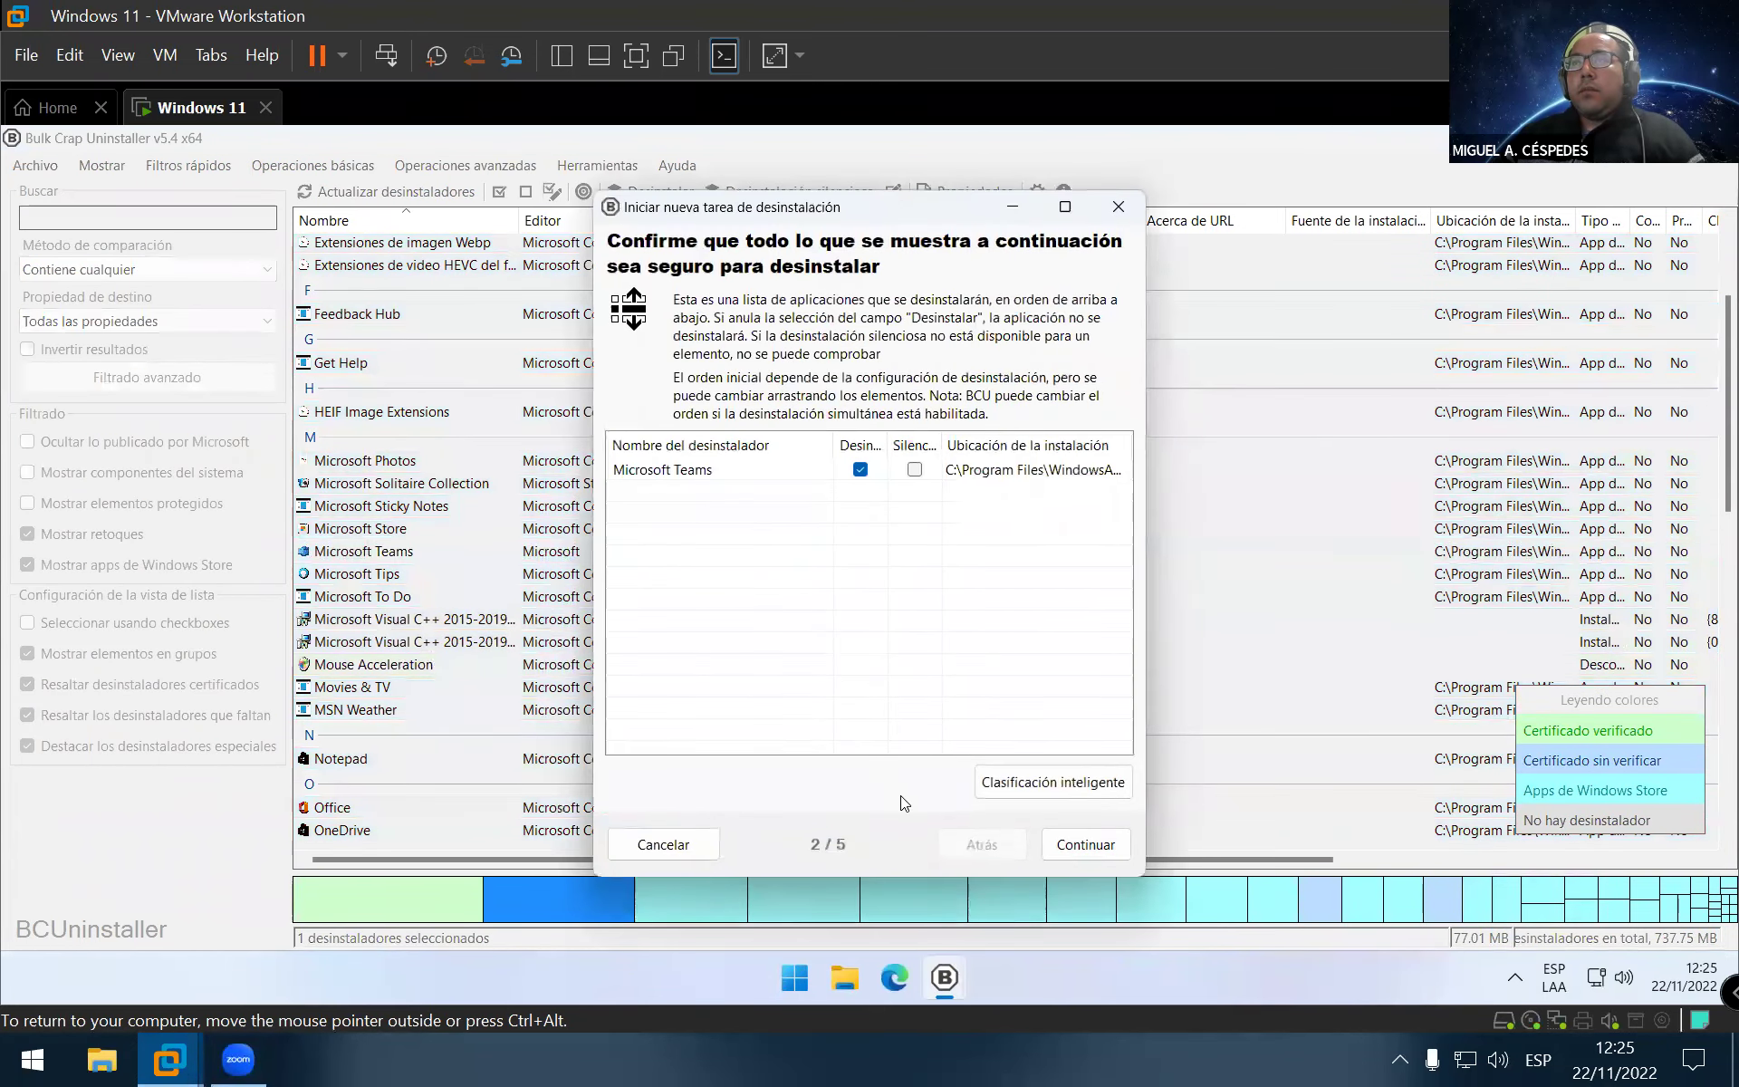
left_click(1064, 846)
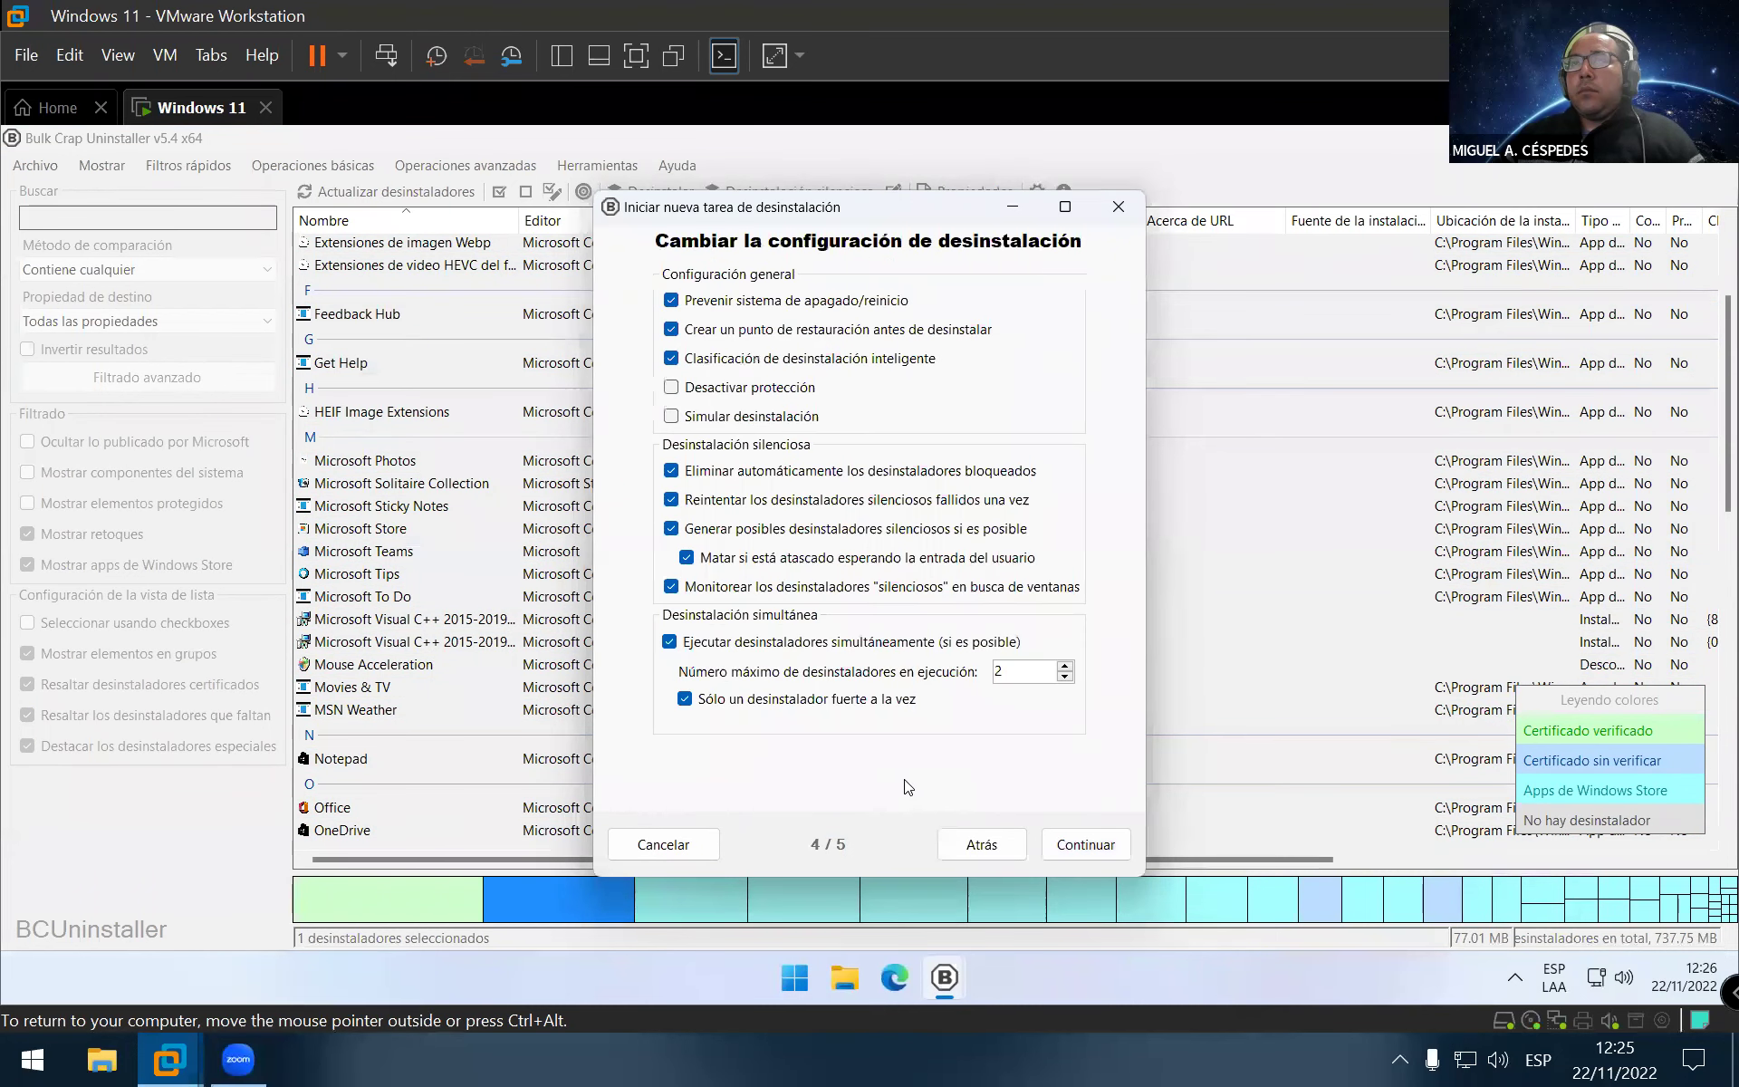
left_click(1062, 846)
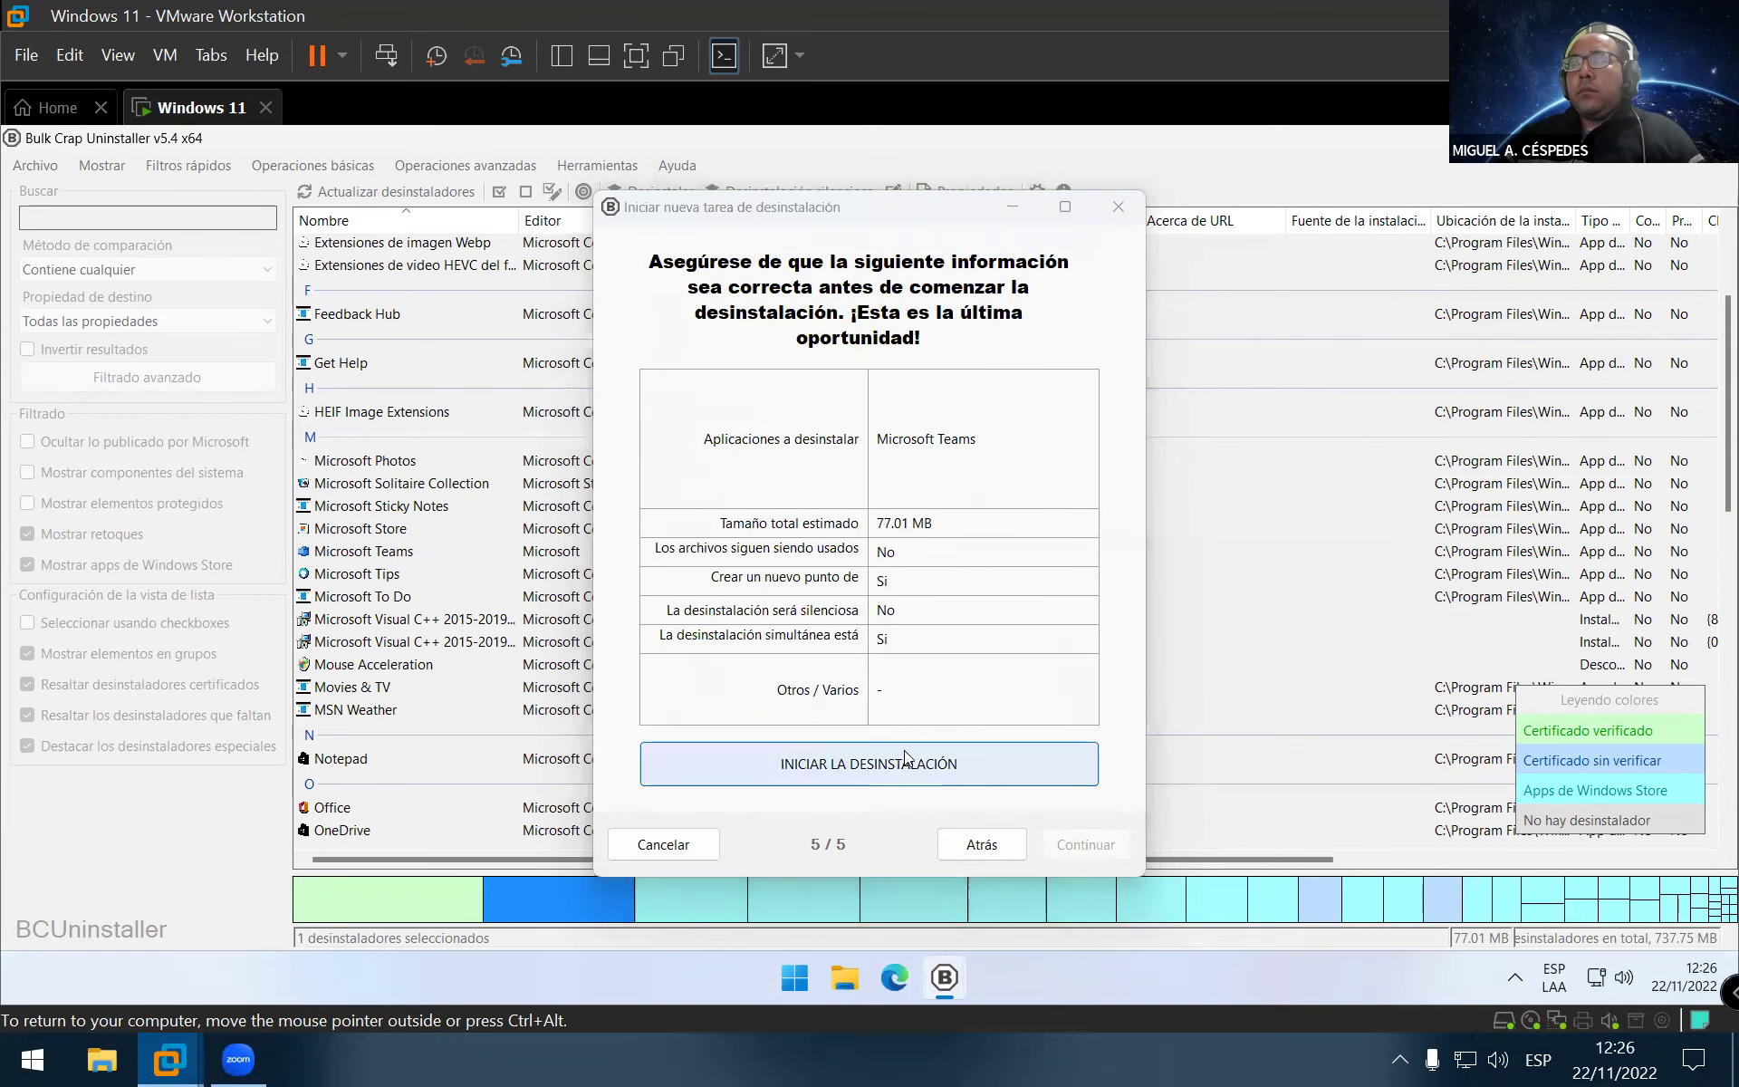
left_click(903, 760)
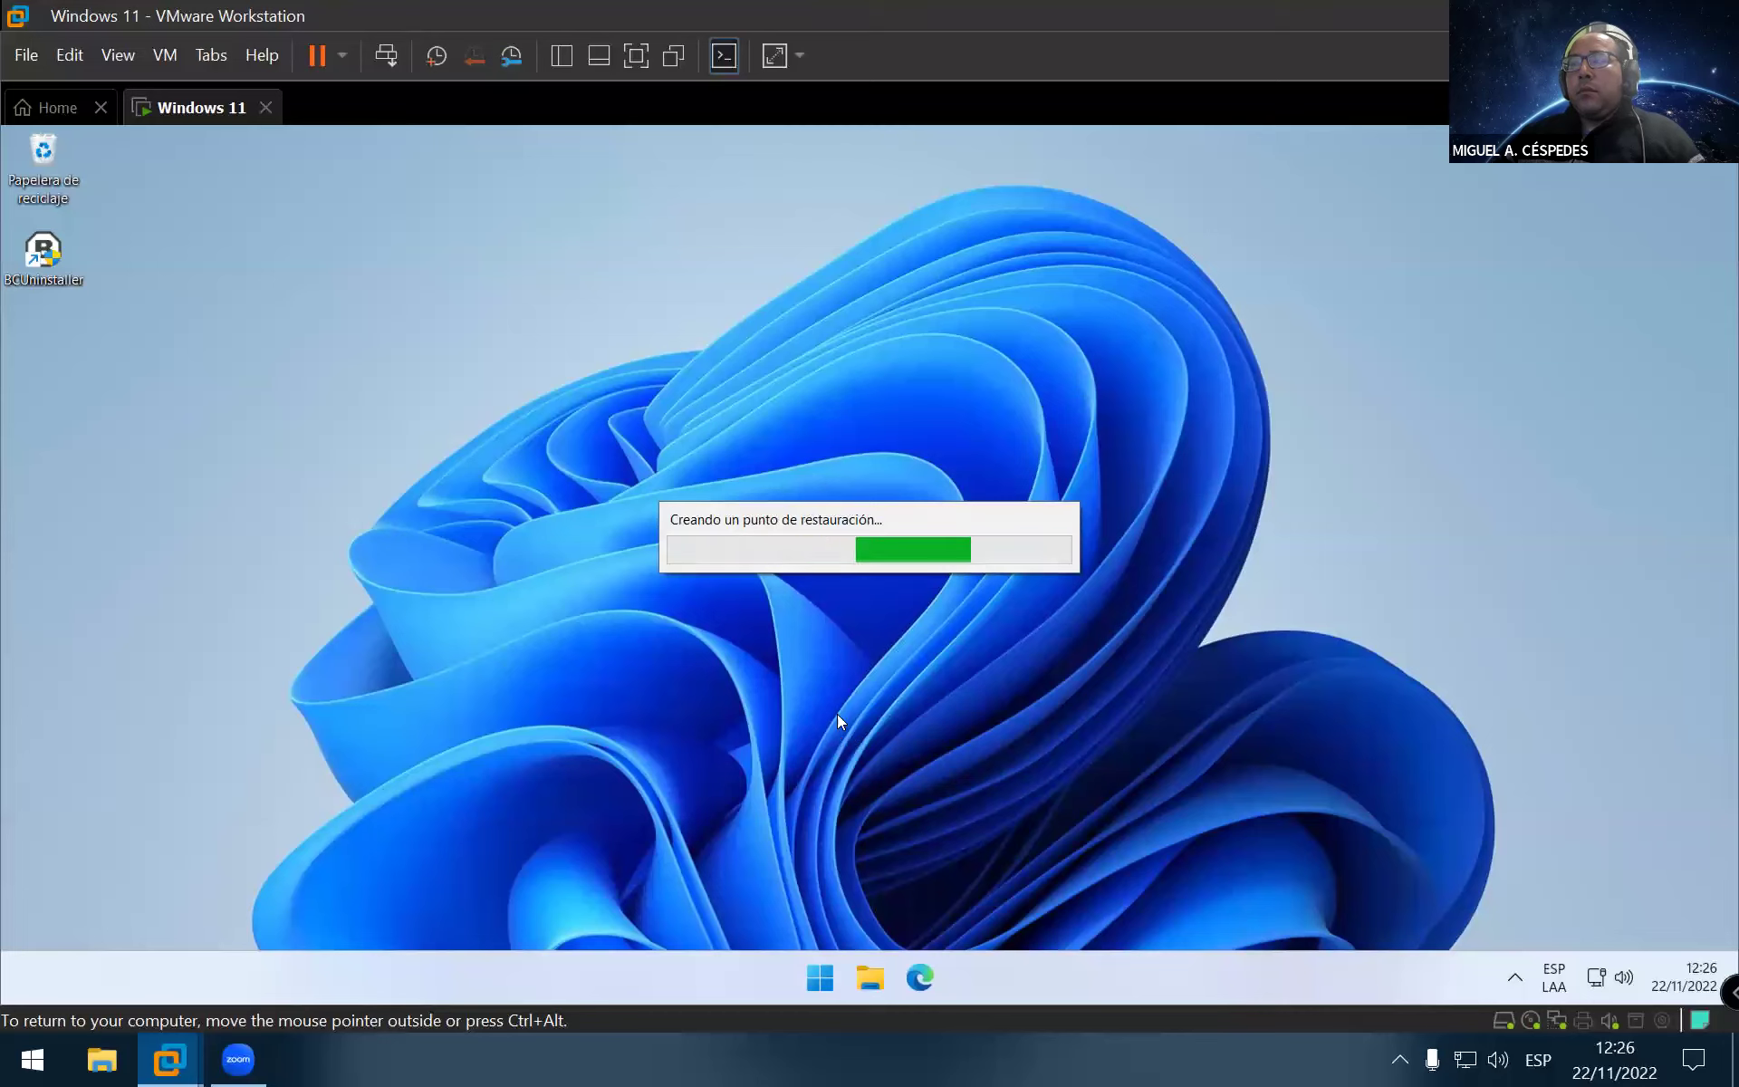
right_click(1272, 609)
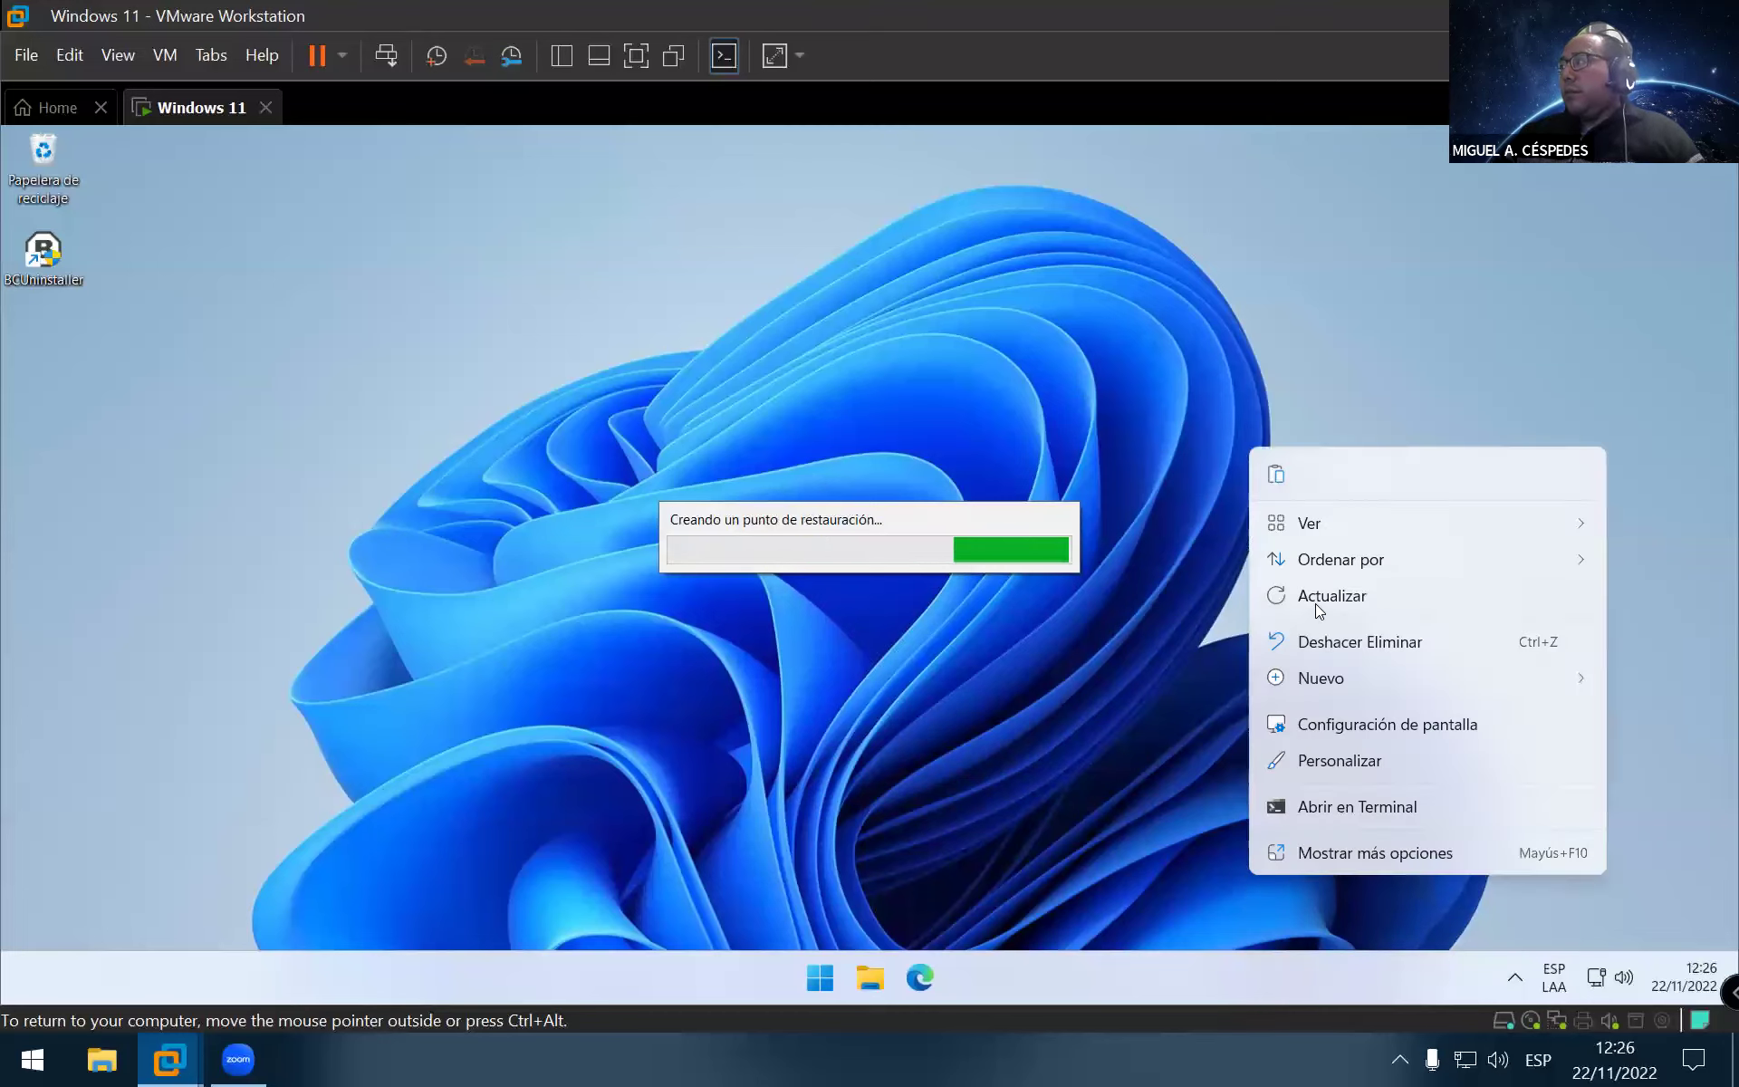
left_click(1317, 605)
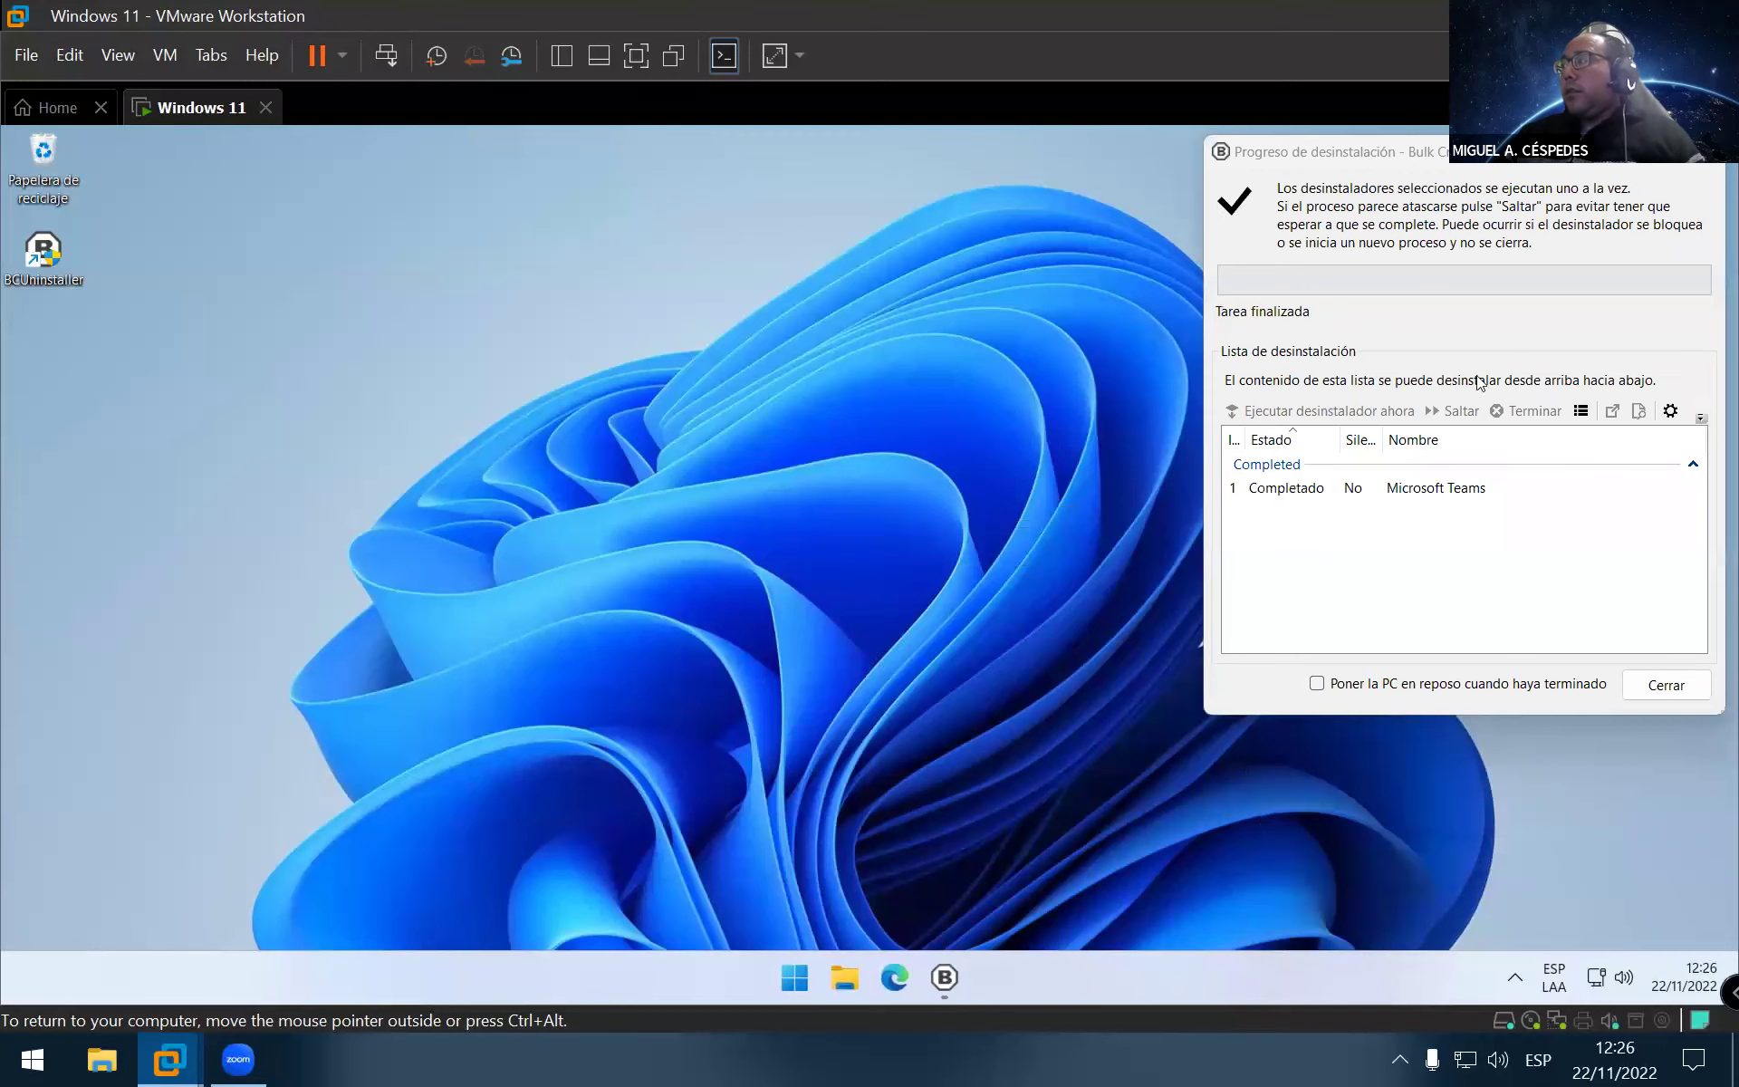
Close the Teams report and delete its two leftover registry entries, remembering 'No crear' for backups
left_click(1668, 703)
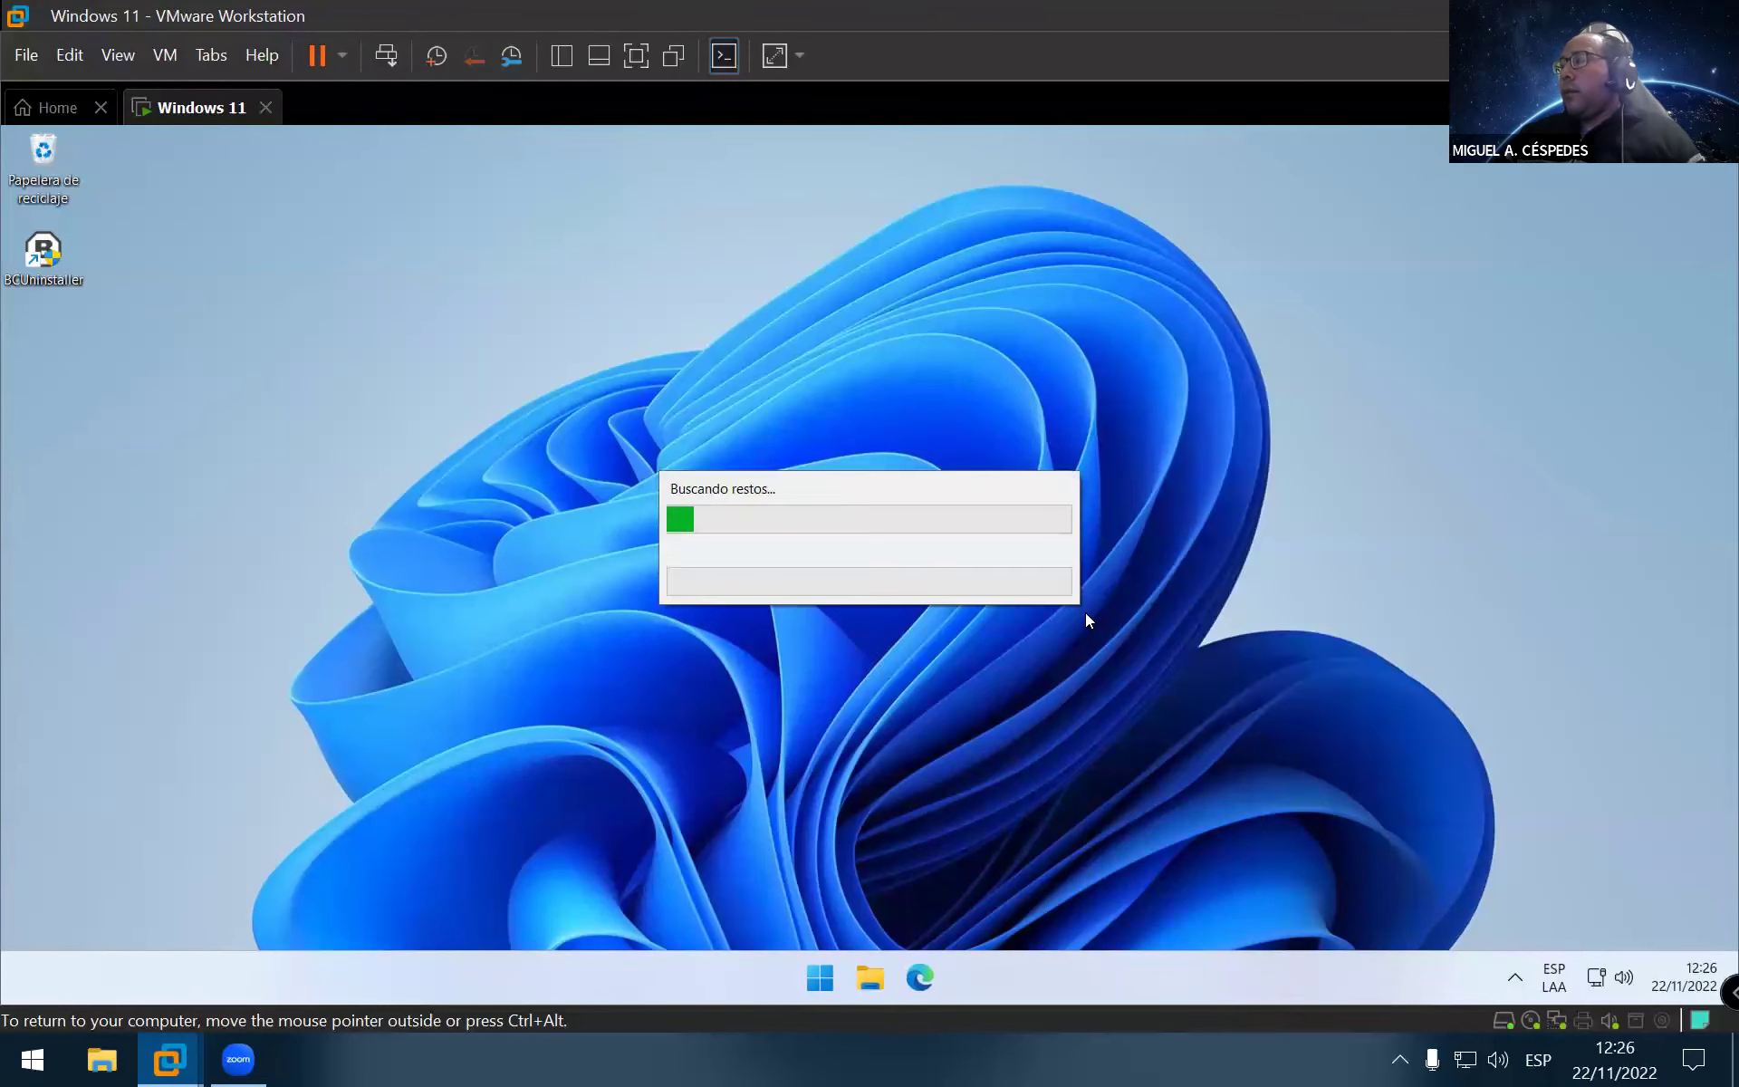
right_click(259, 523)
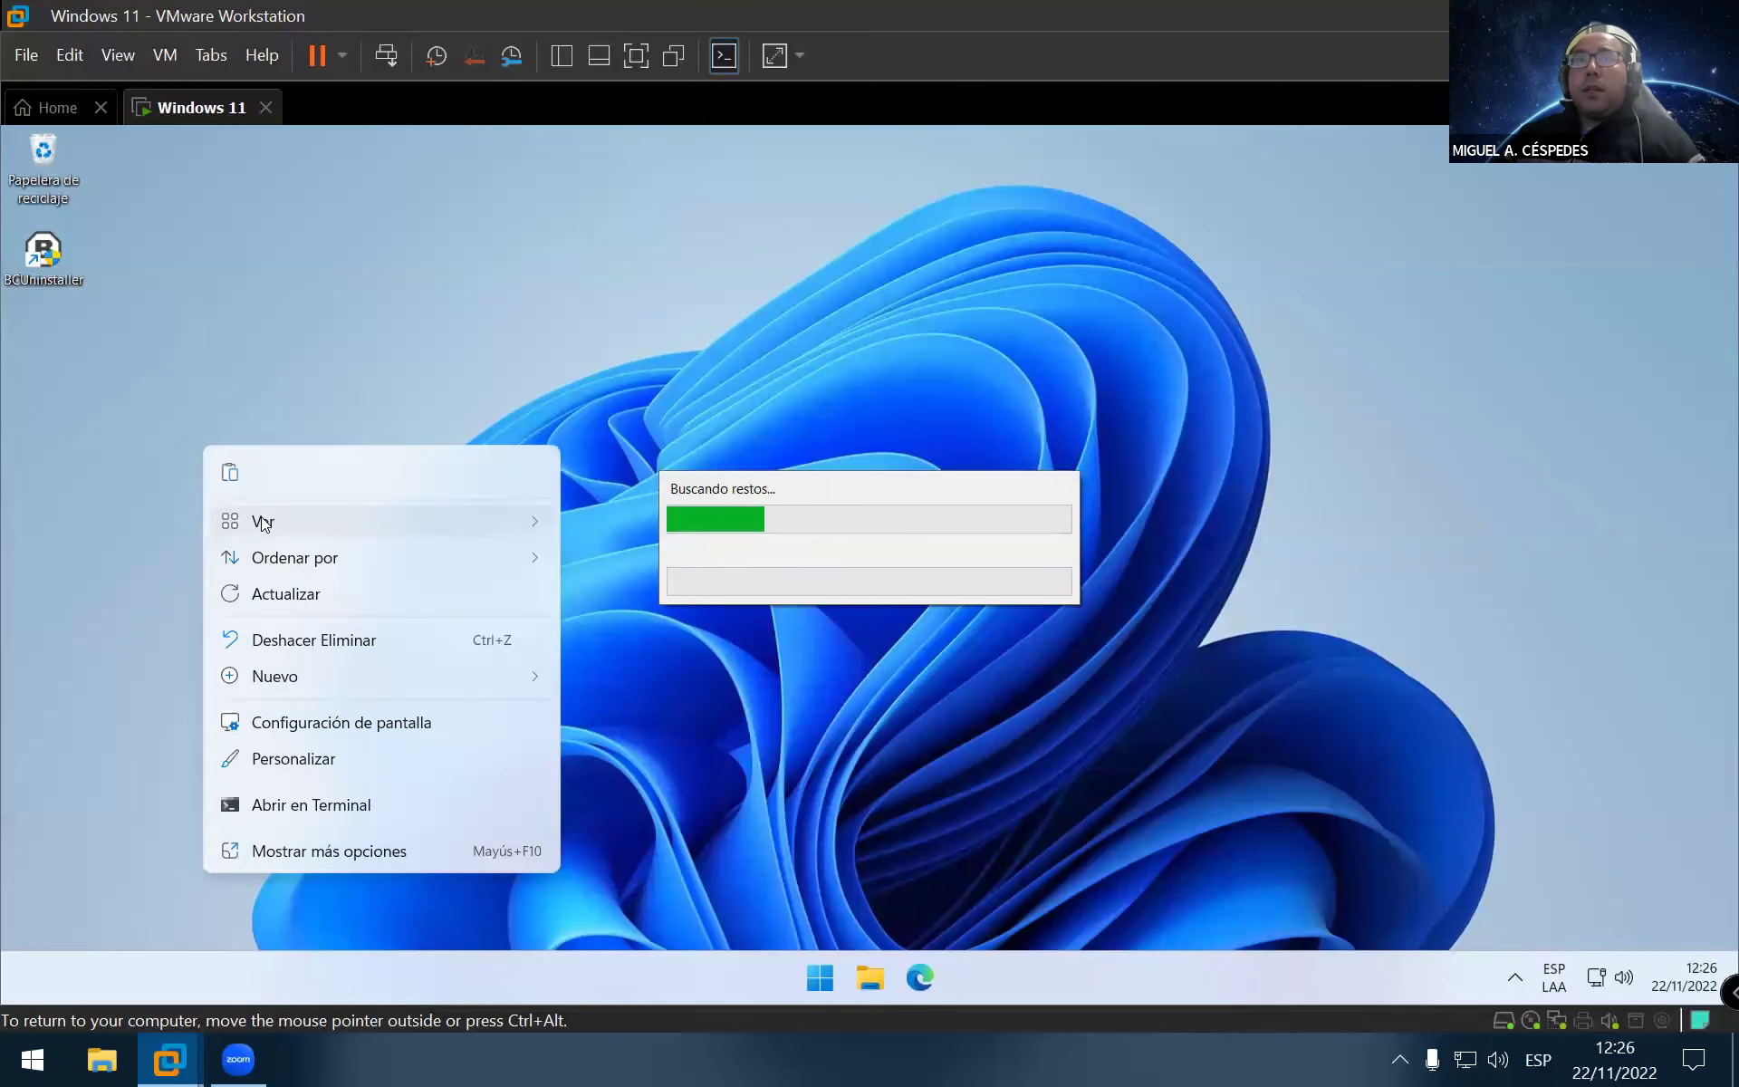
left_click(270, 597)
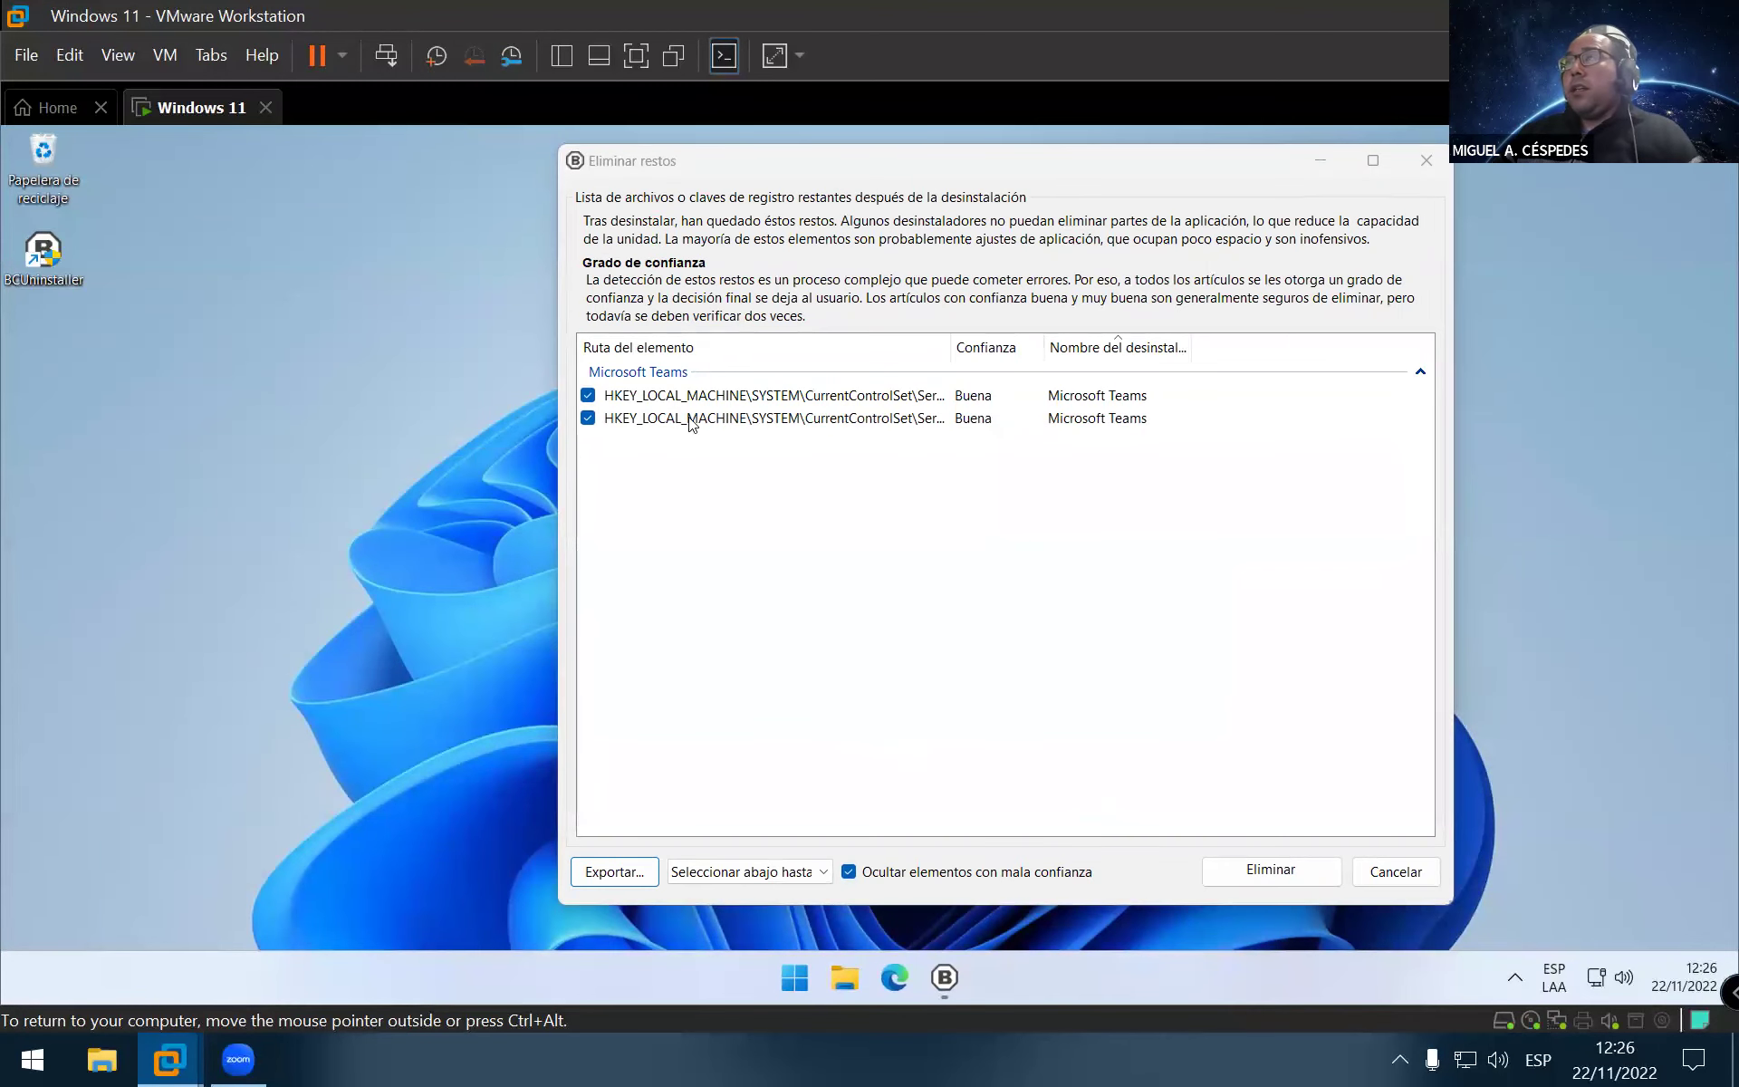
left_click_drag(776, 167, 396, 163)
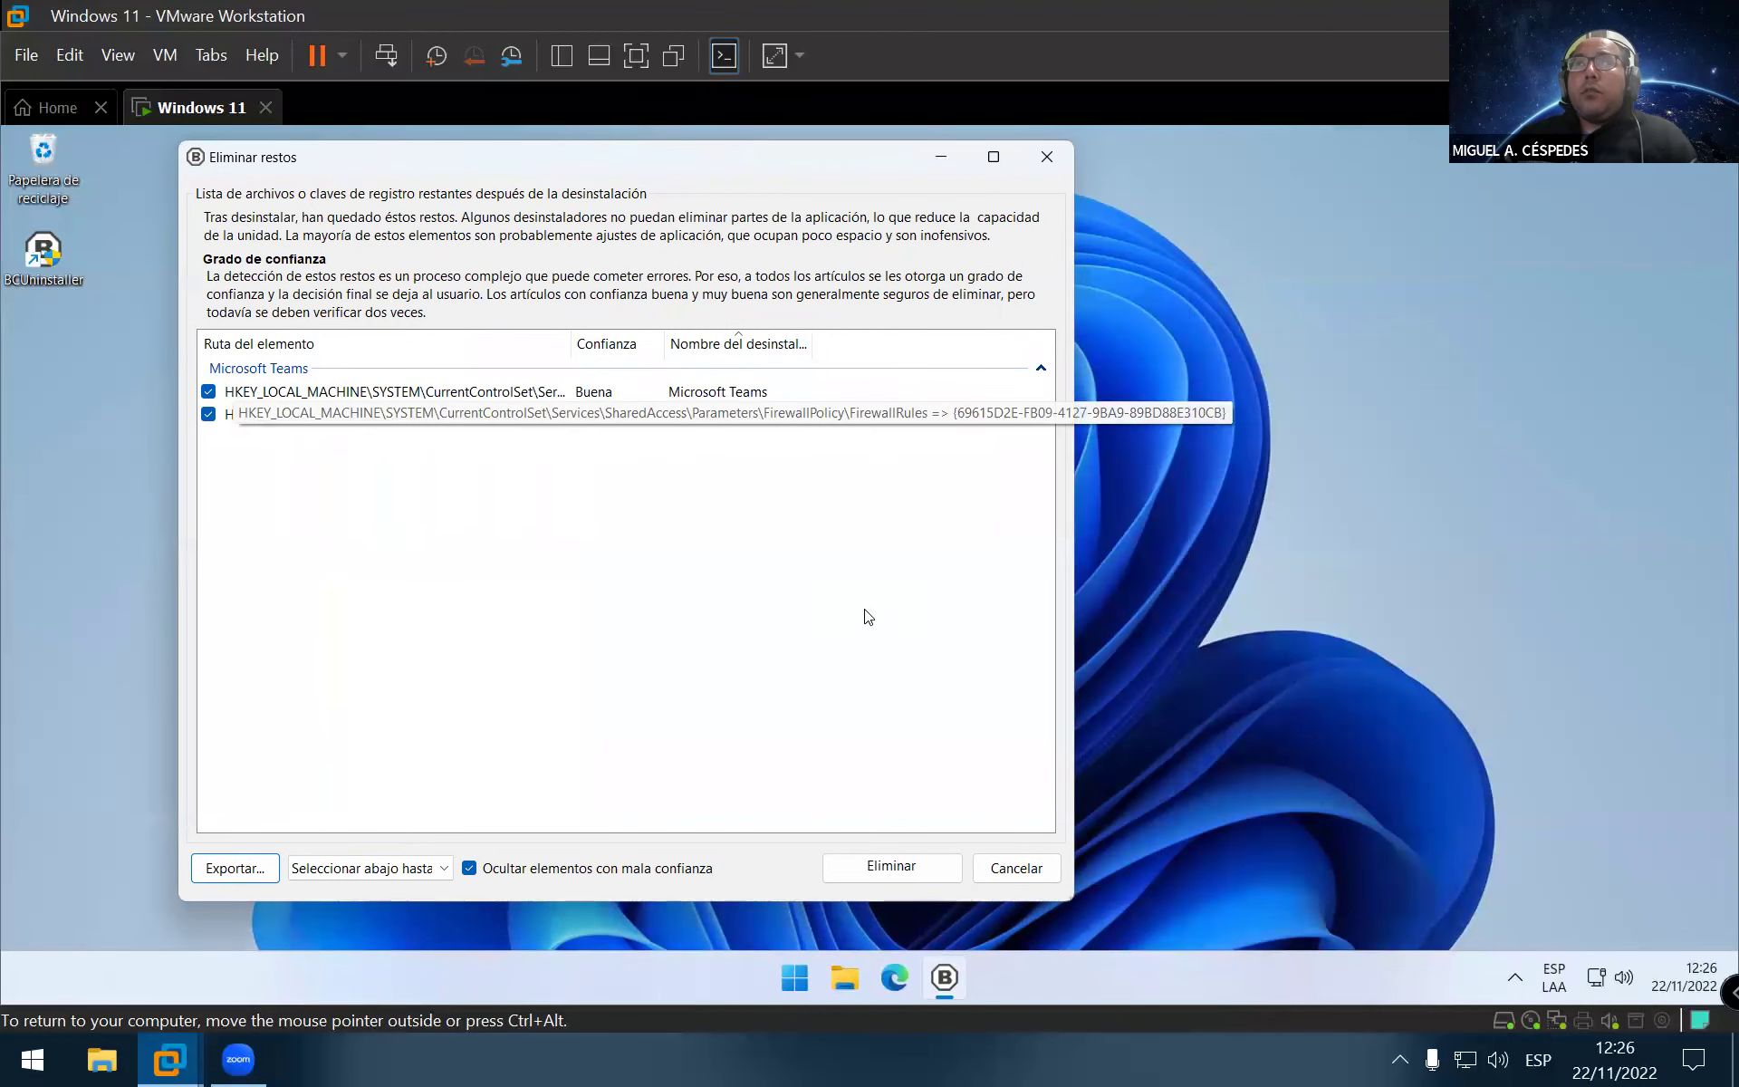
left_click(911, 867)
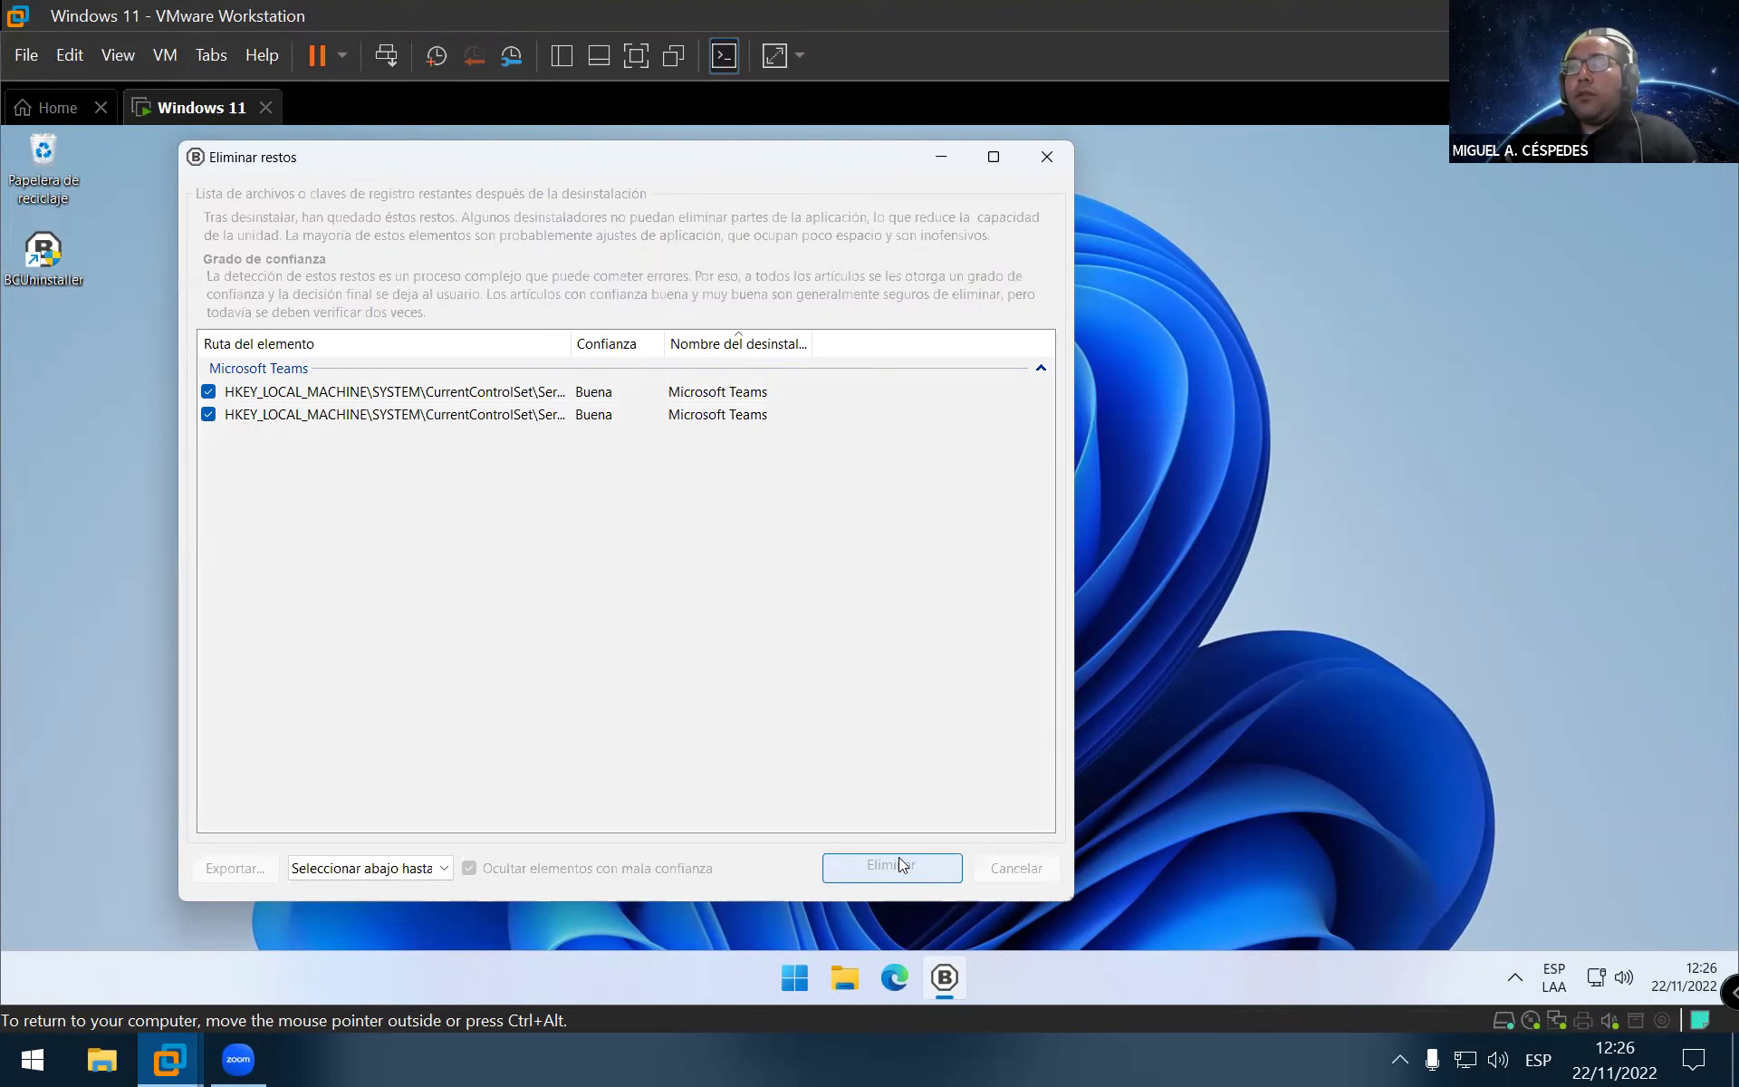
right_click(1440, 473)
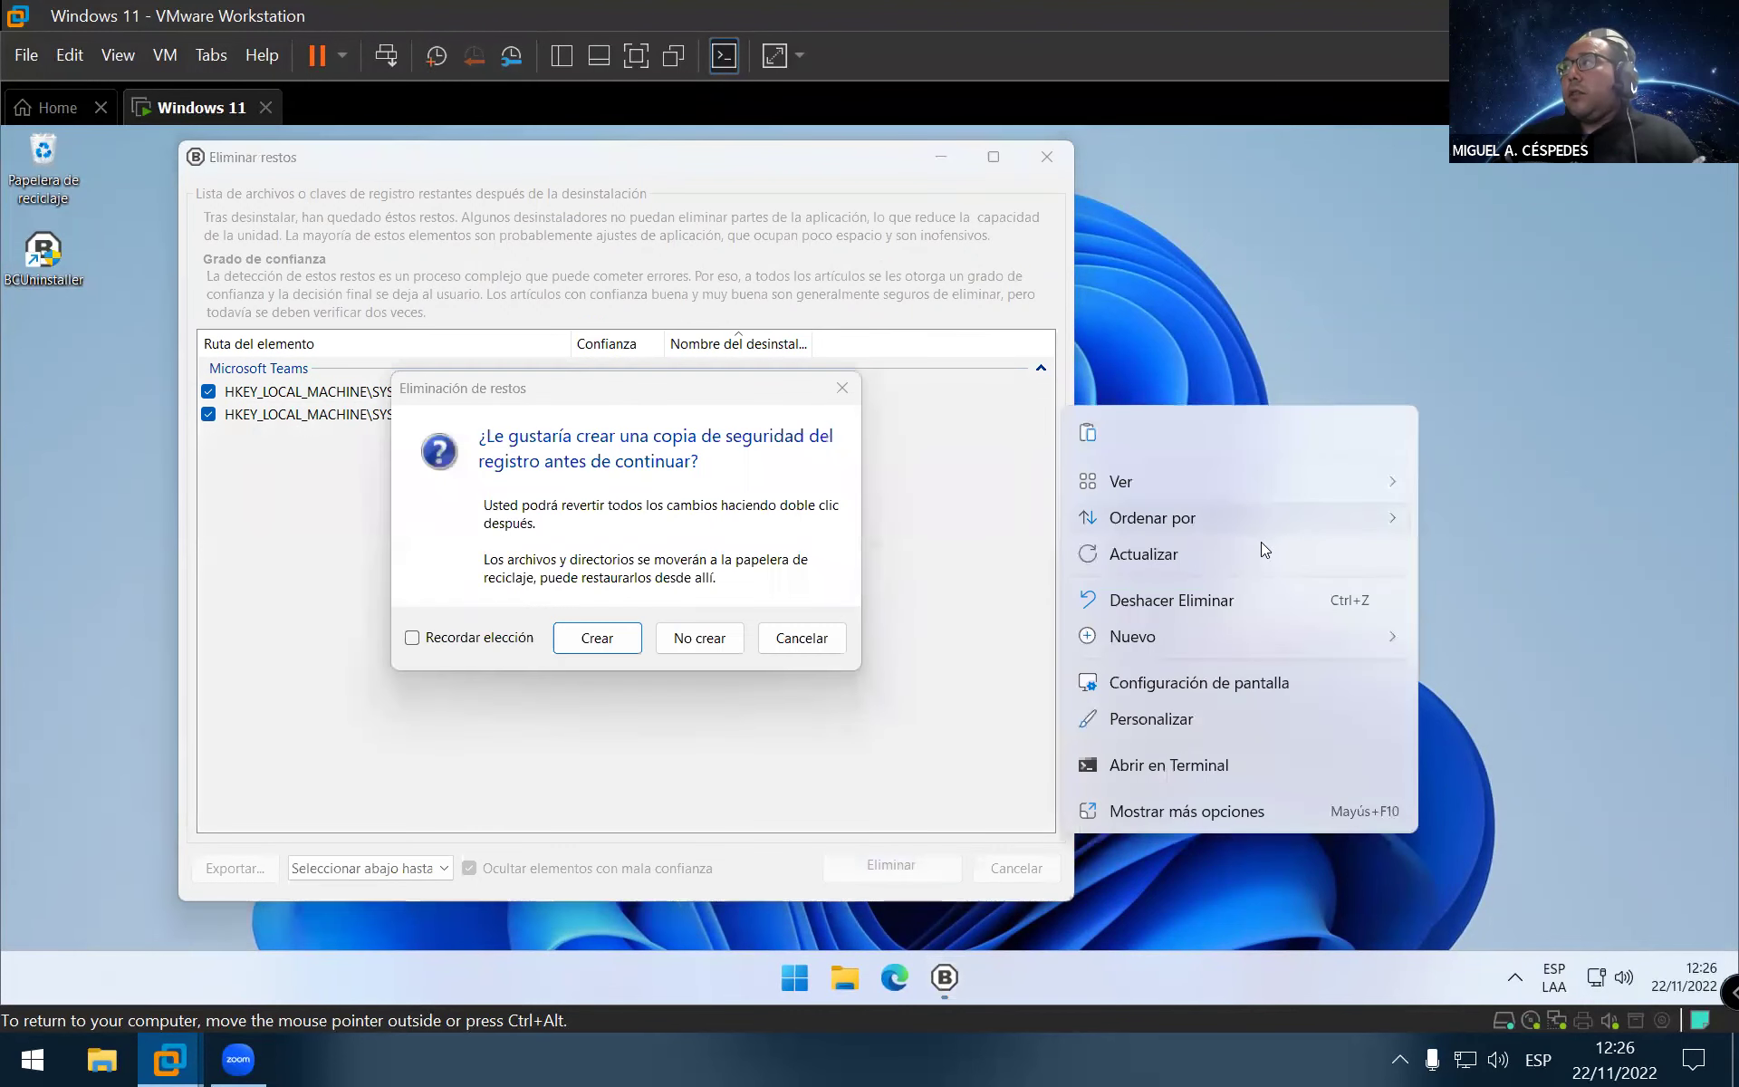
left_click(480, 639)
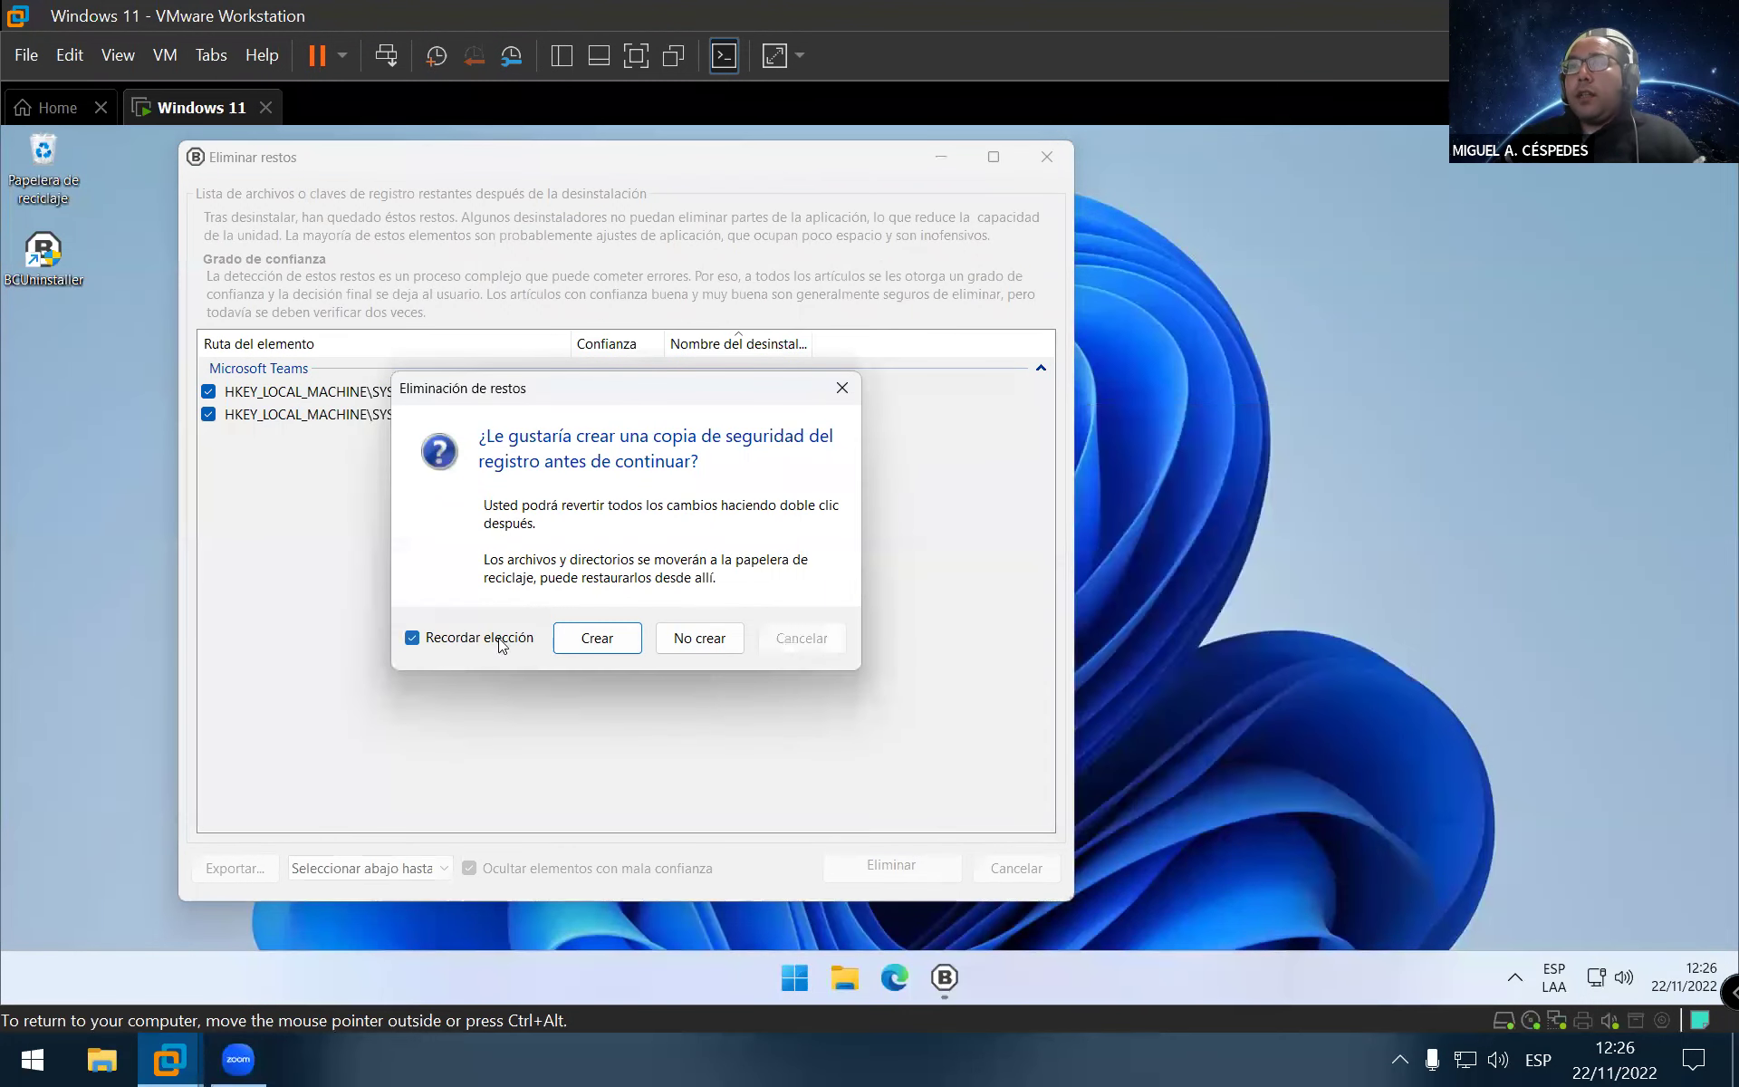
left_click(705, 652)
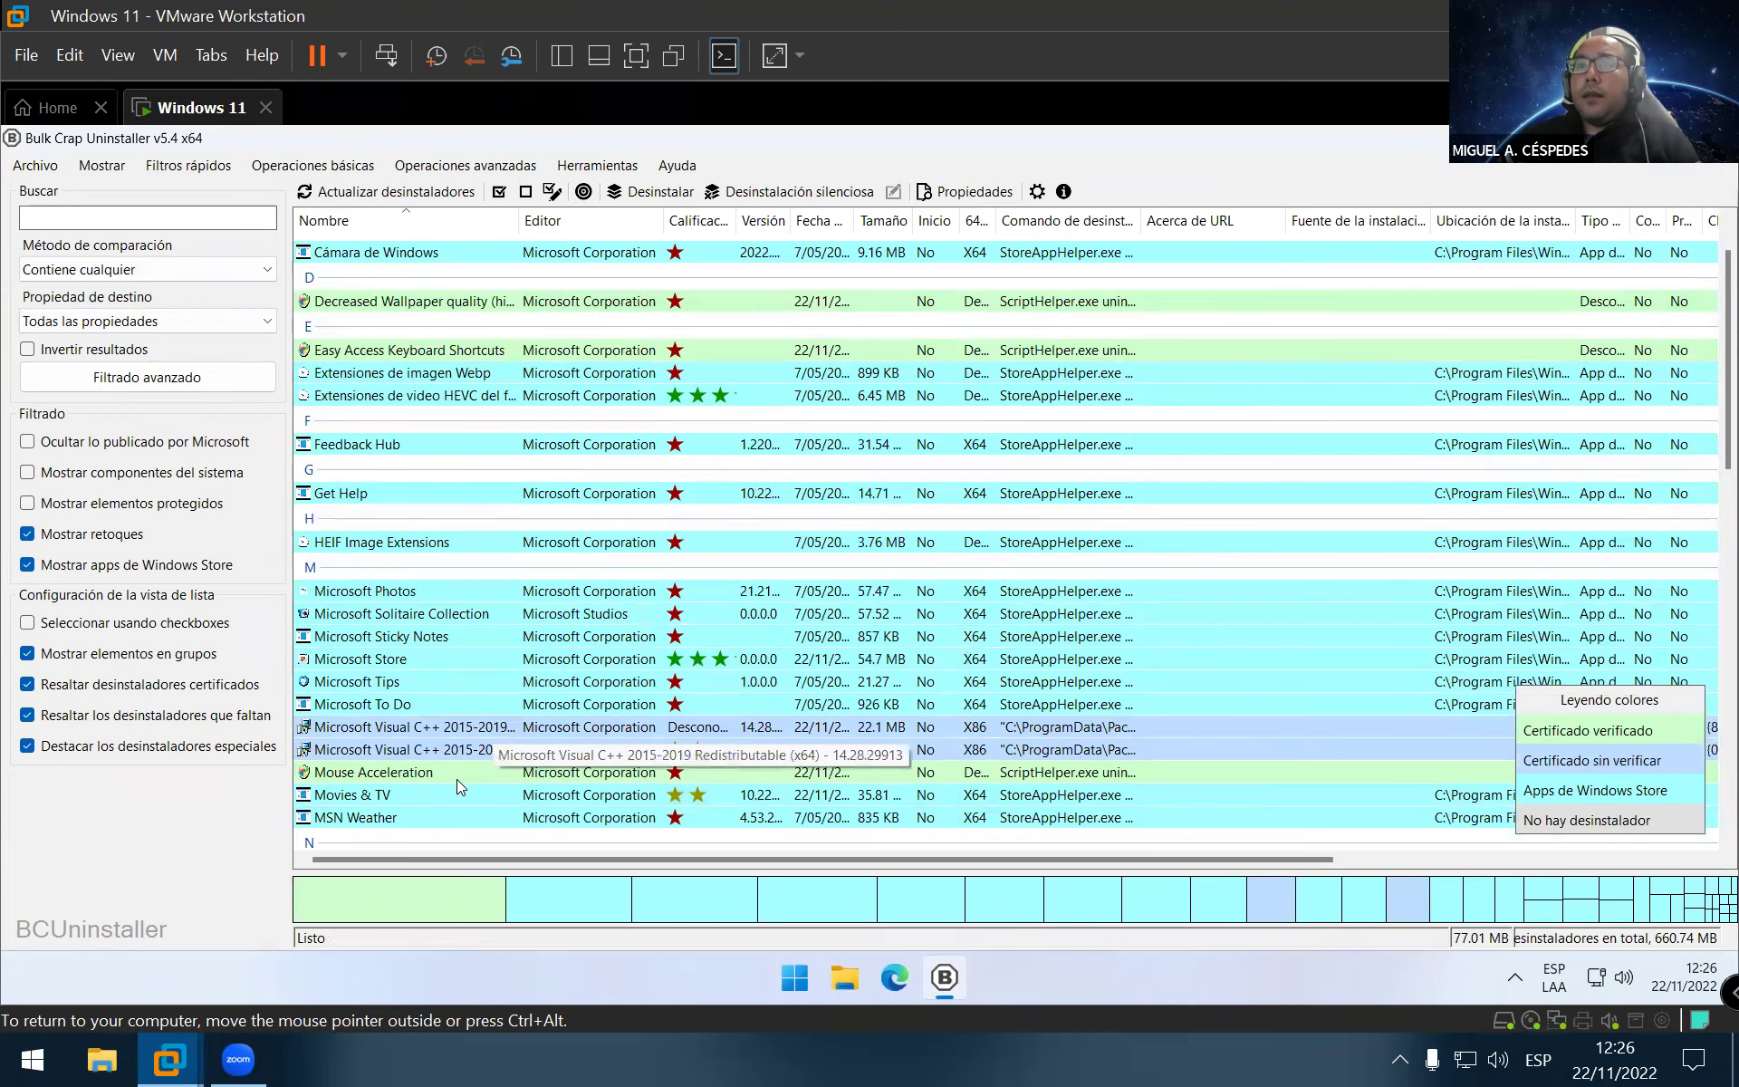
scroll(451, 775, "down", 2)
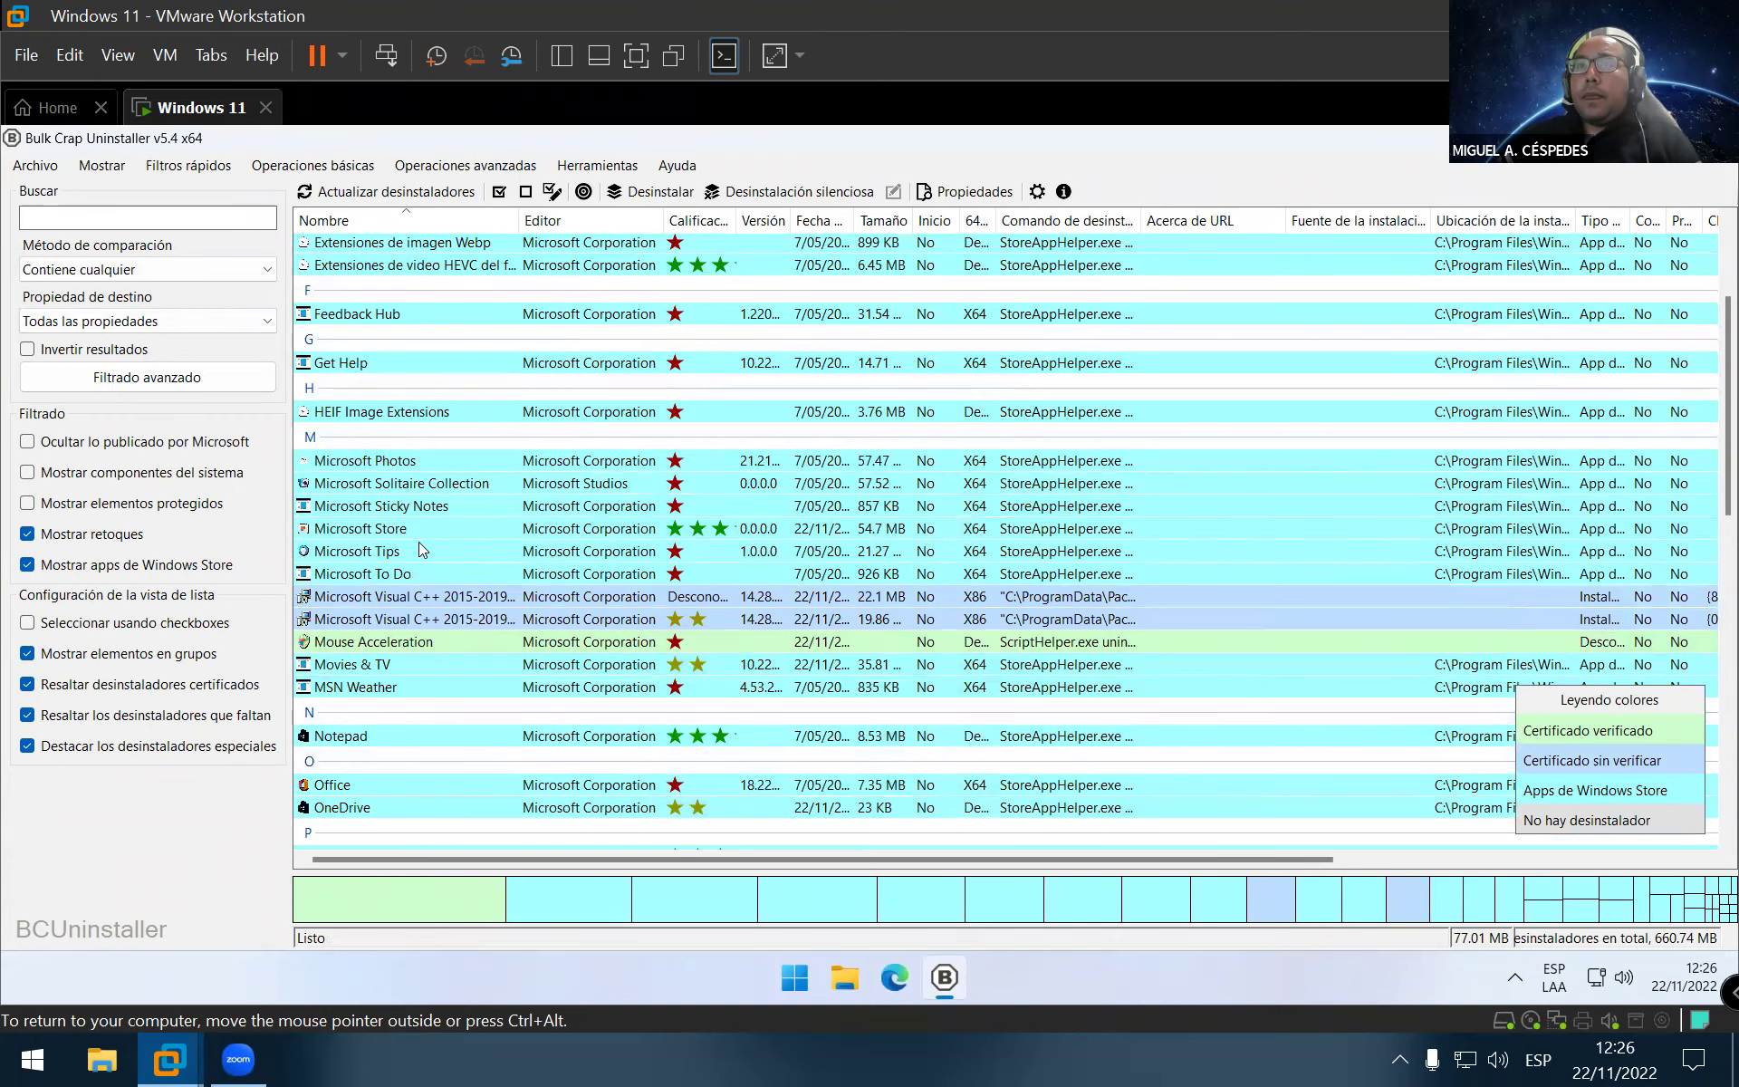
Uninstall Microsoft Solitaire Collection (57.52 MB) with the default wizard settings
right_click(419, 494)
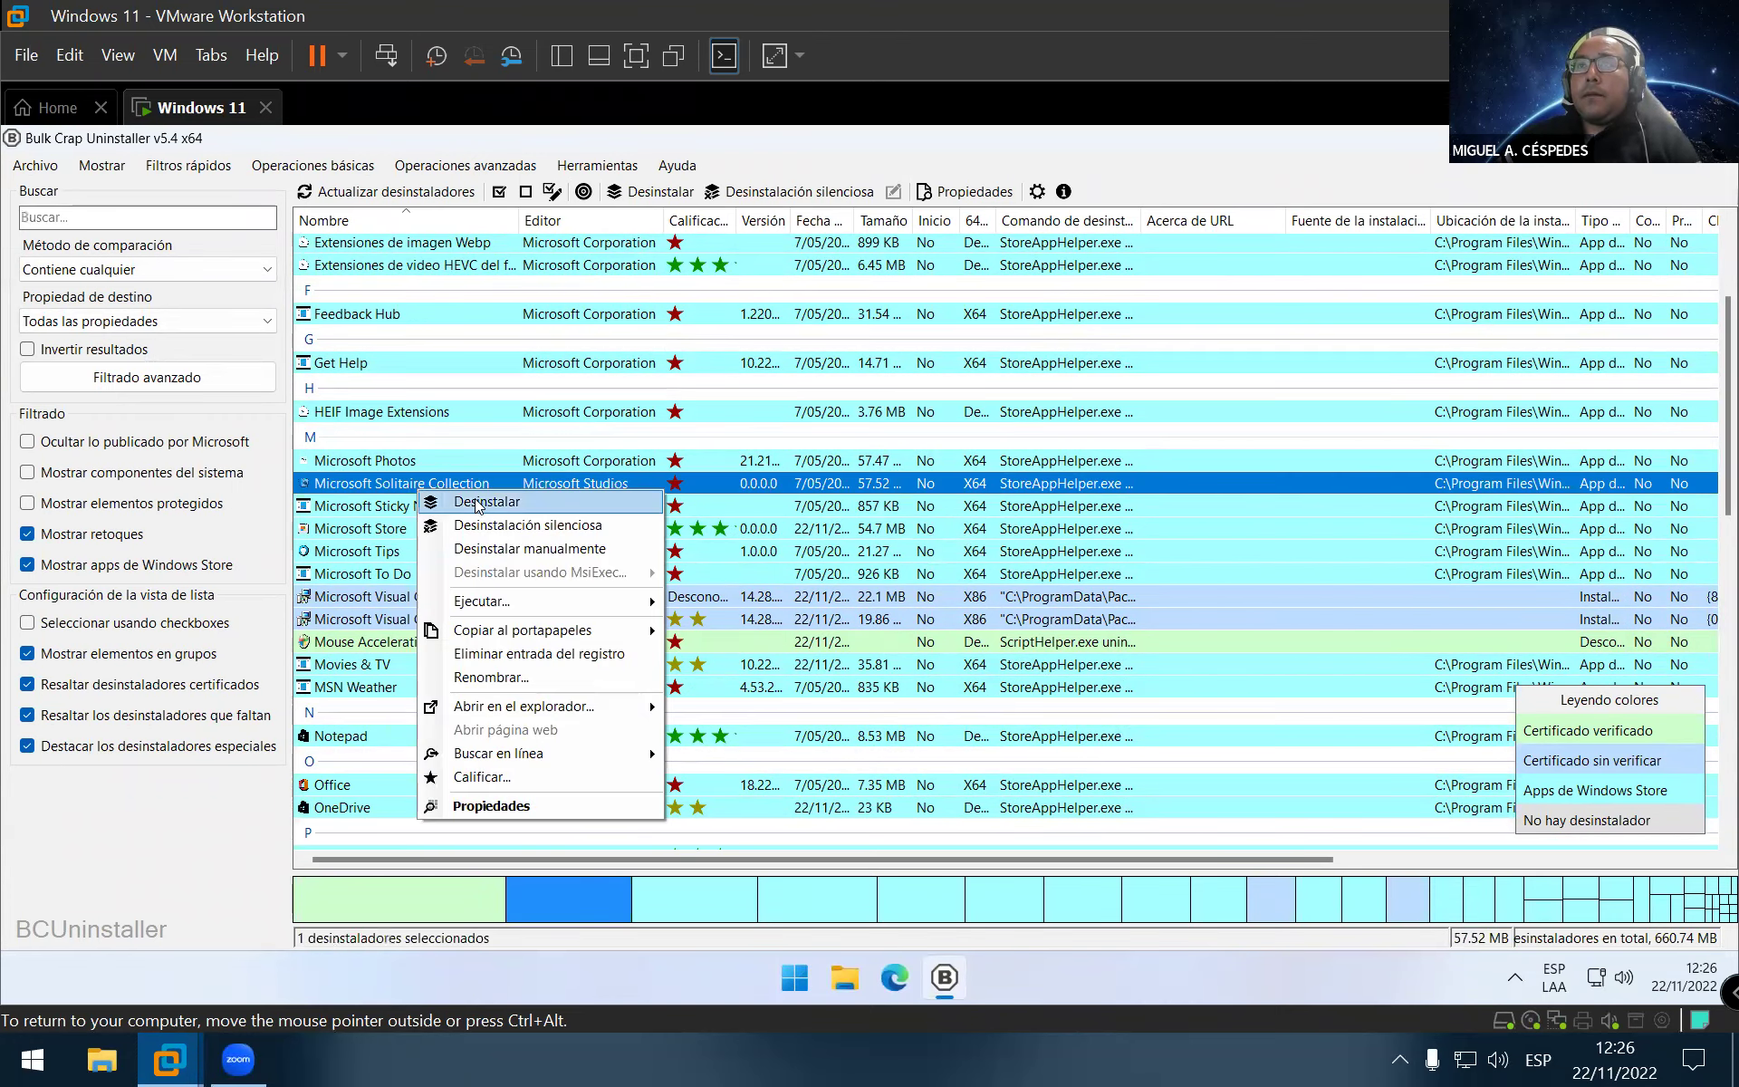
left_click(479, 500)
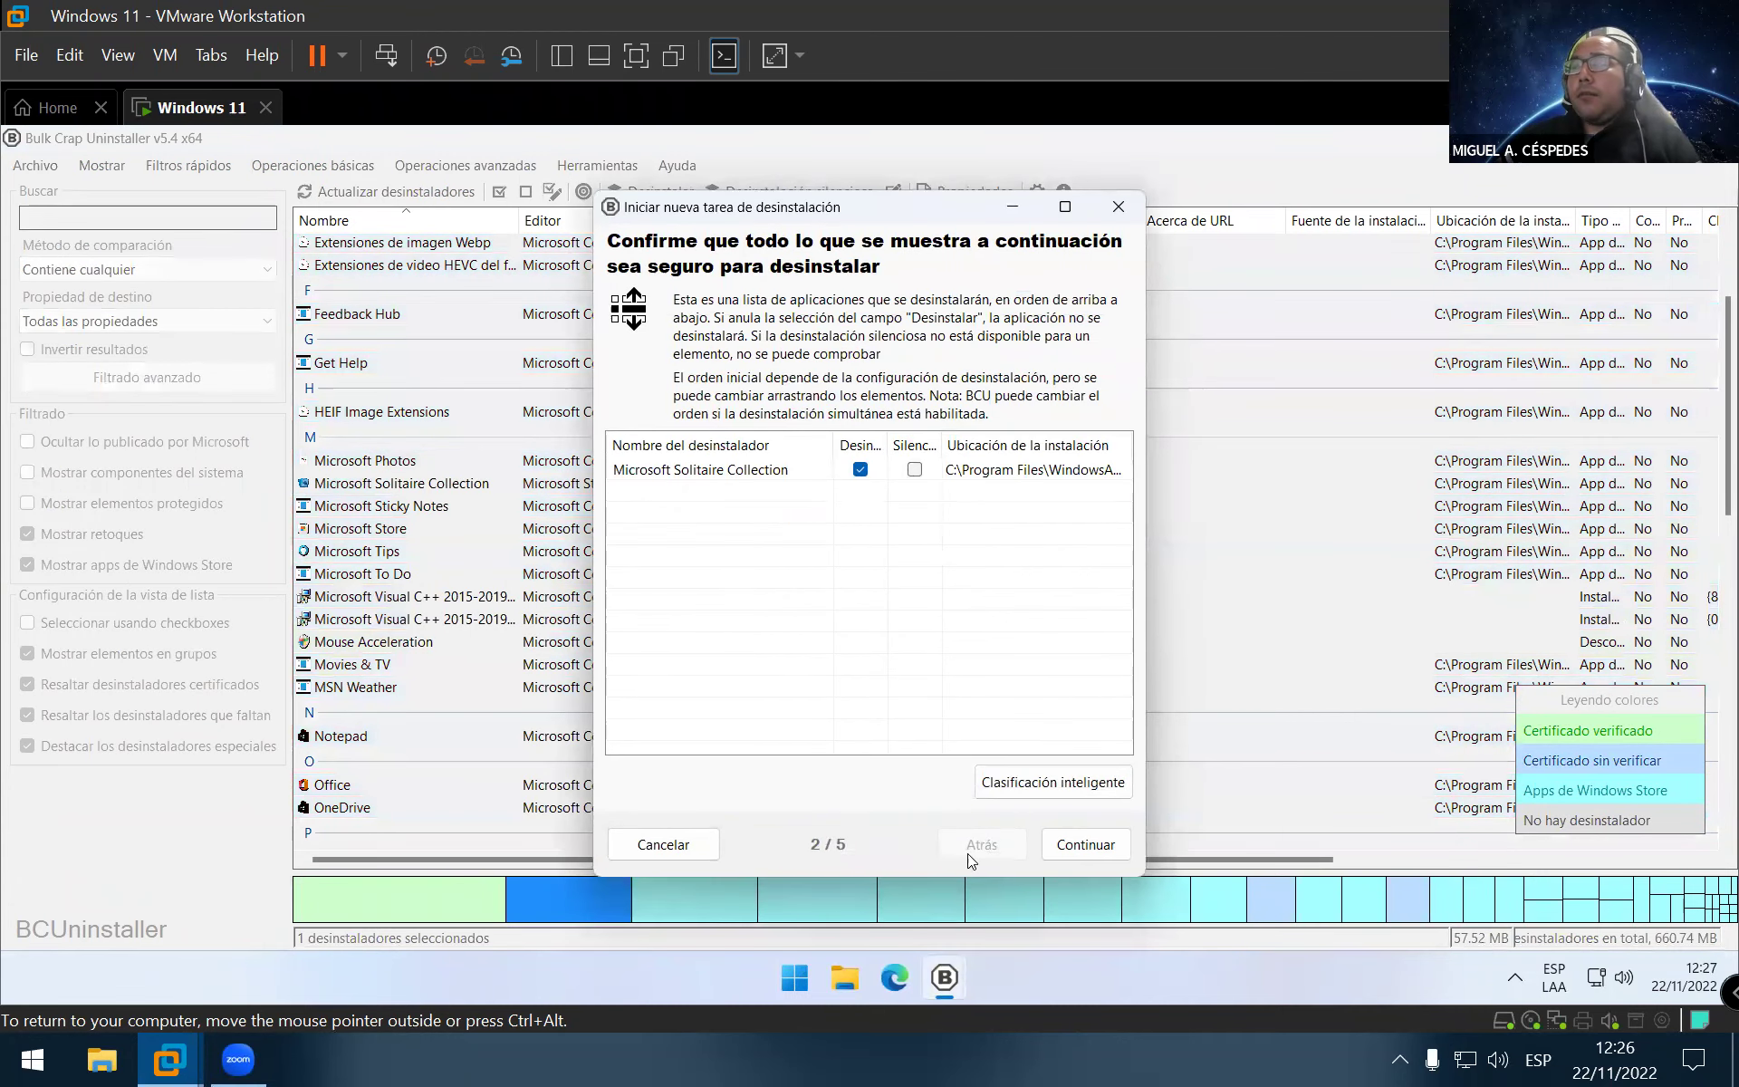
left_click(1112, 850)
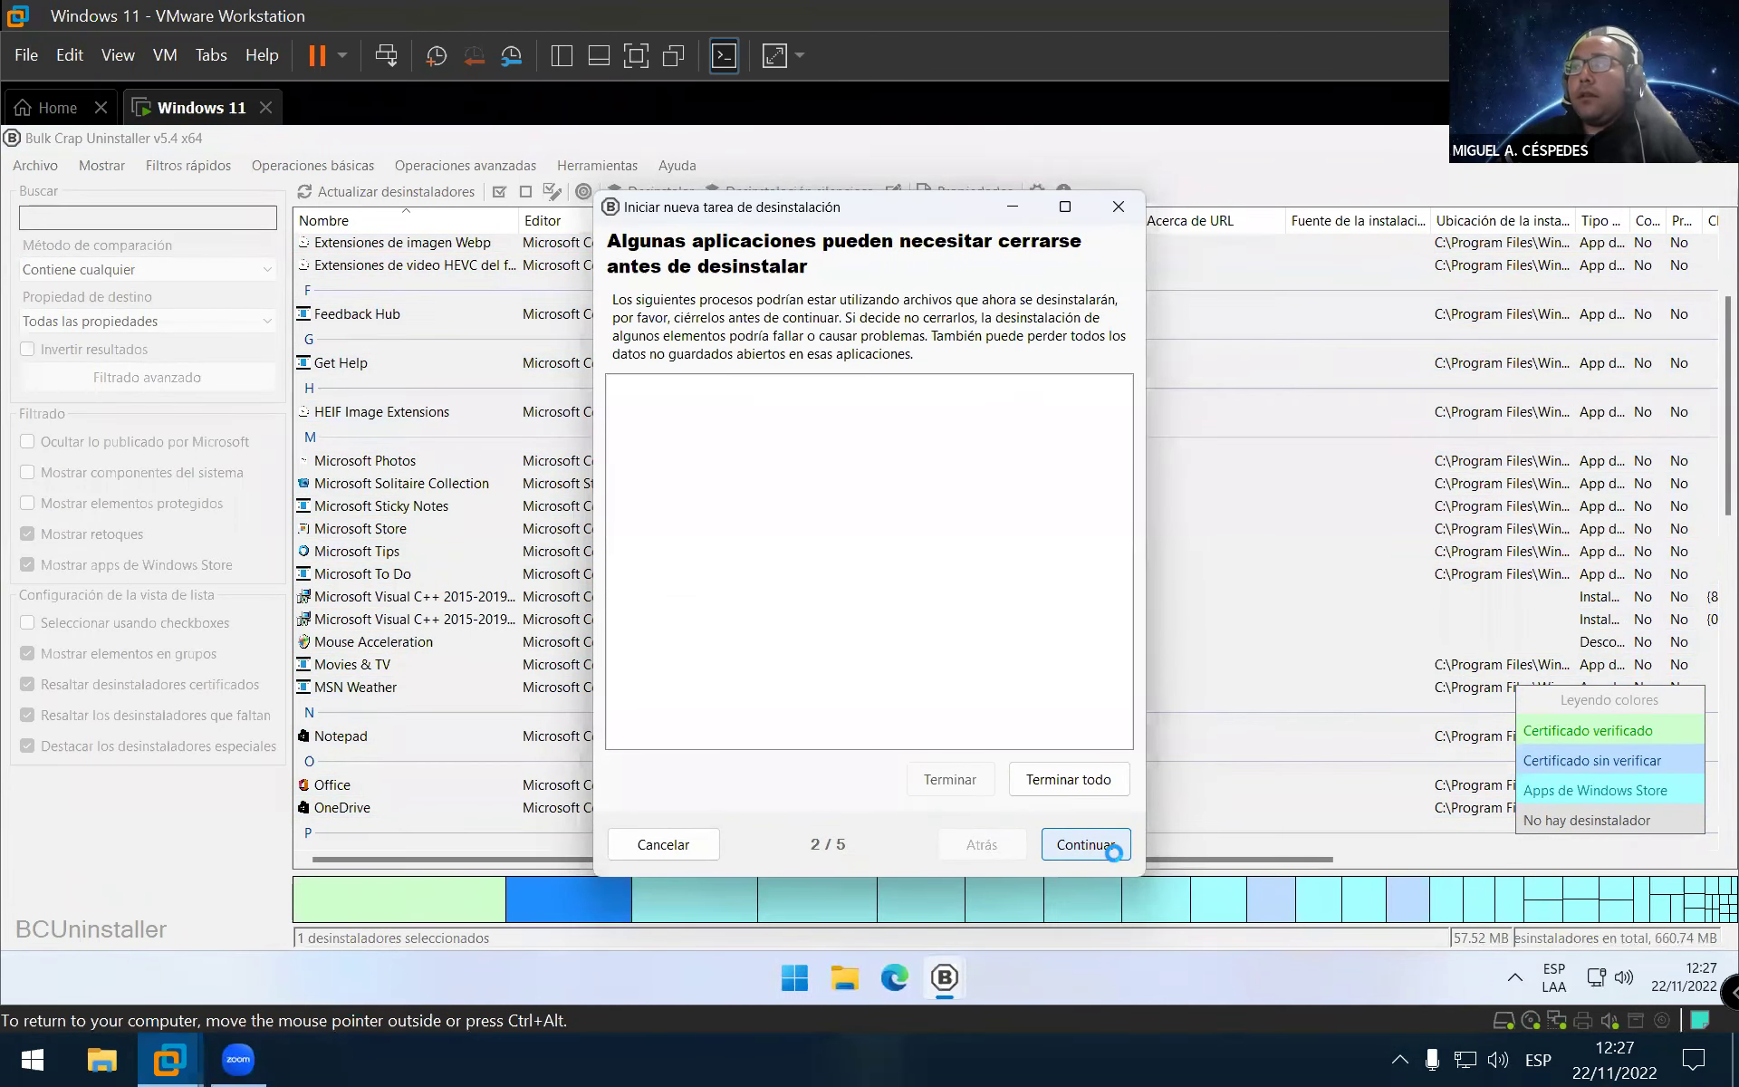
left_click(1098, 853)
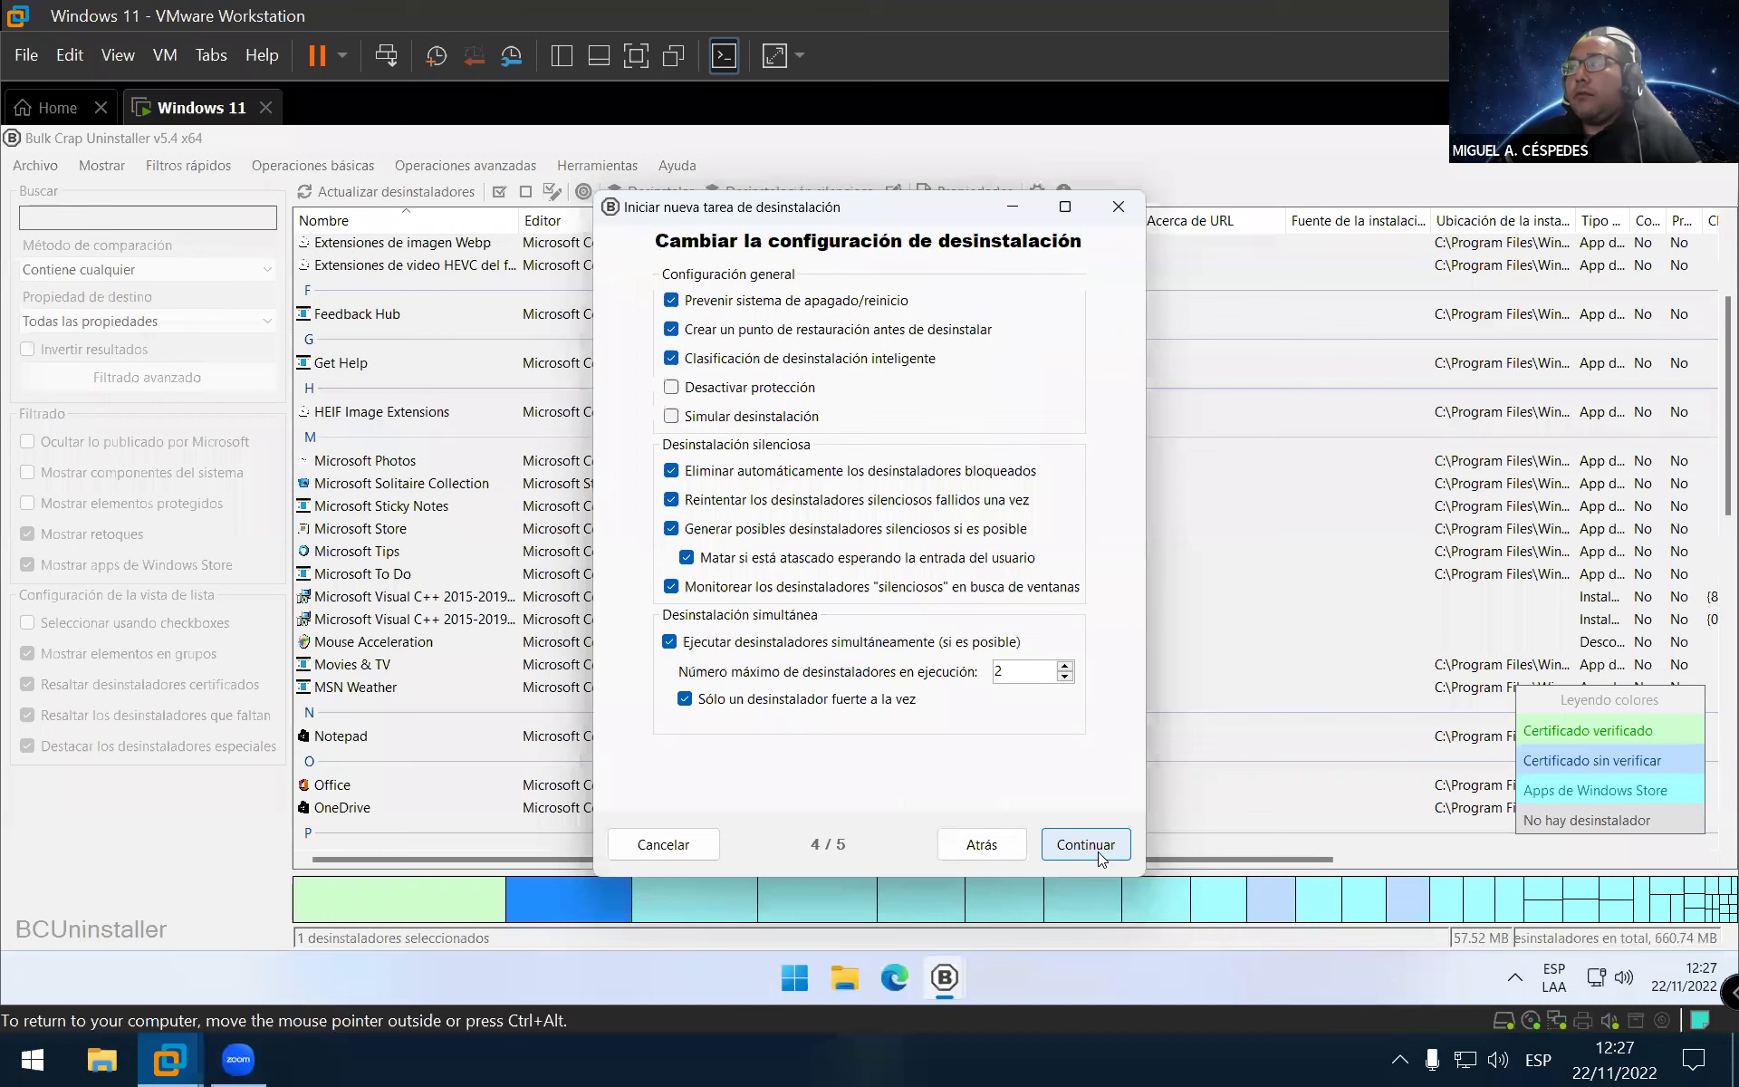
left_click(1096, 853)
left_click(954, 777)
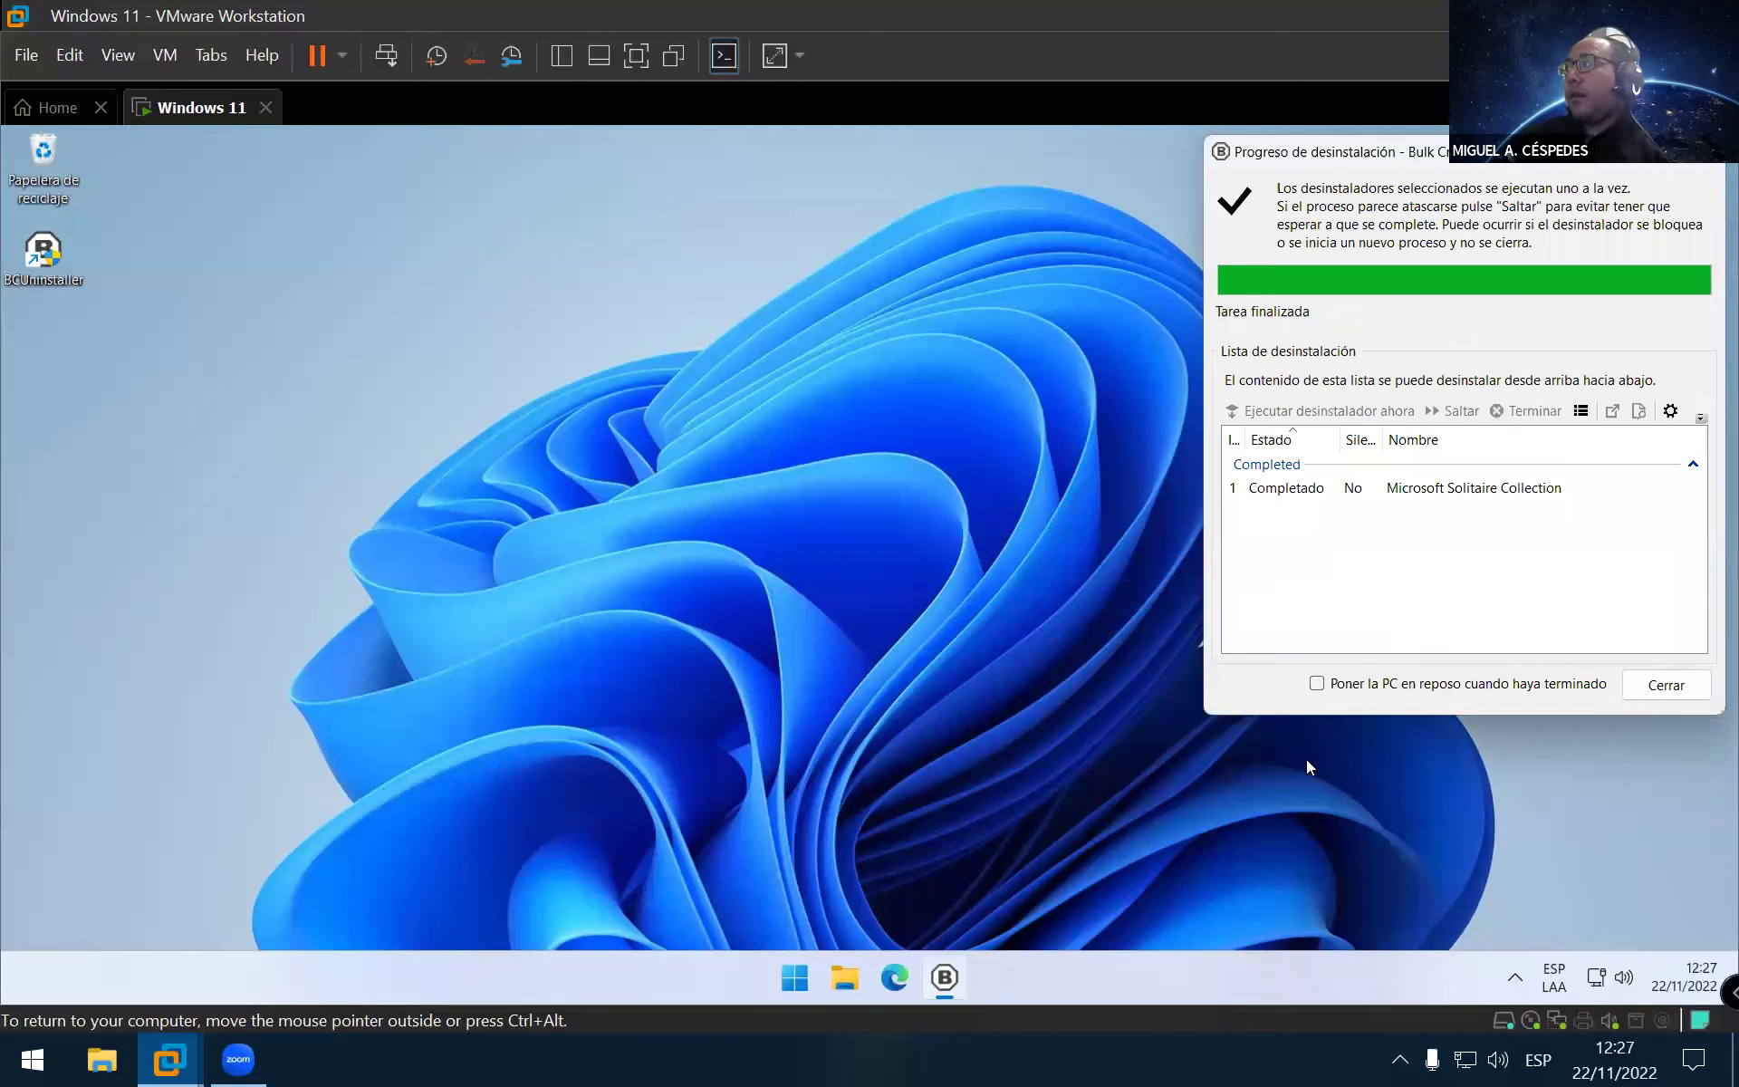
Close the finished Solitaire uninstall report and refresh the desktop
left_click(1669, 685)
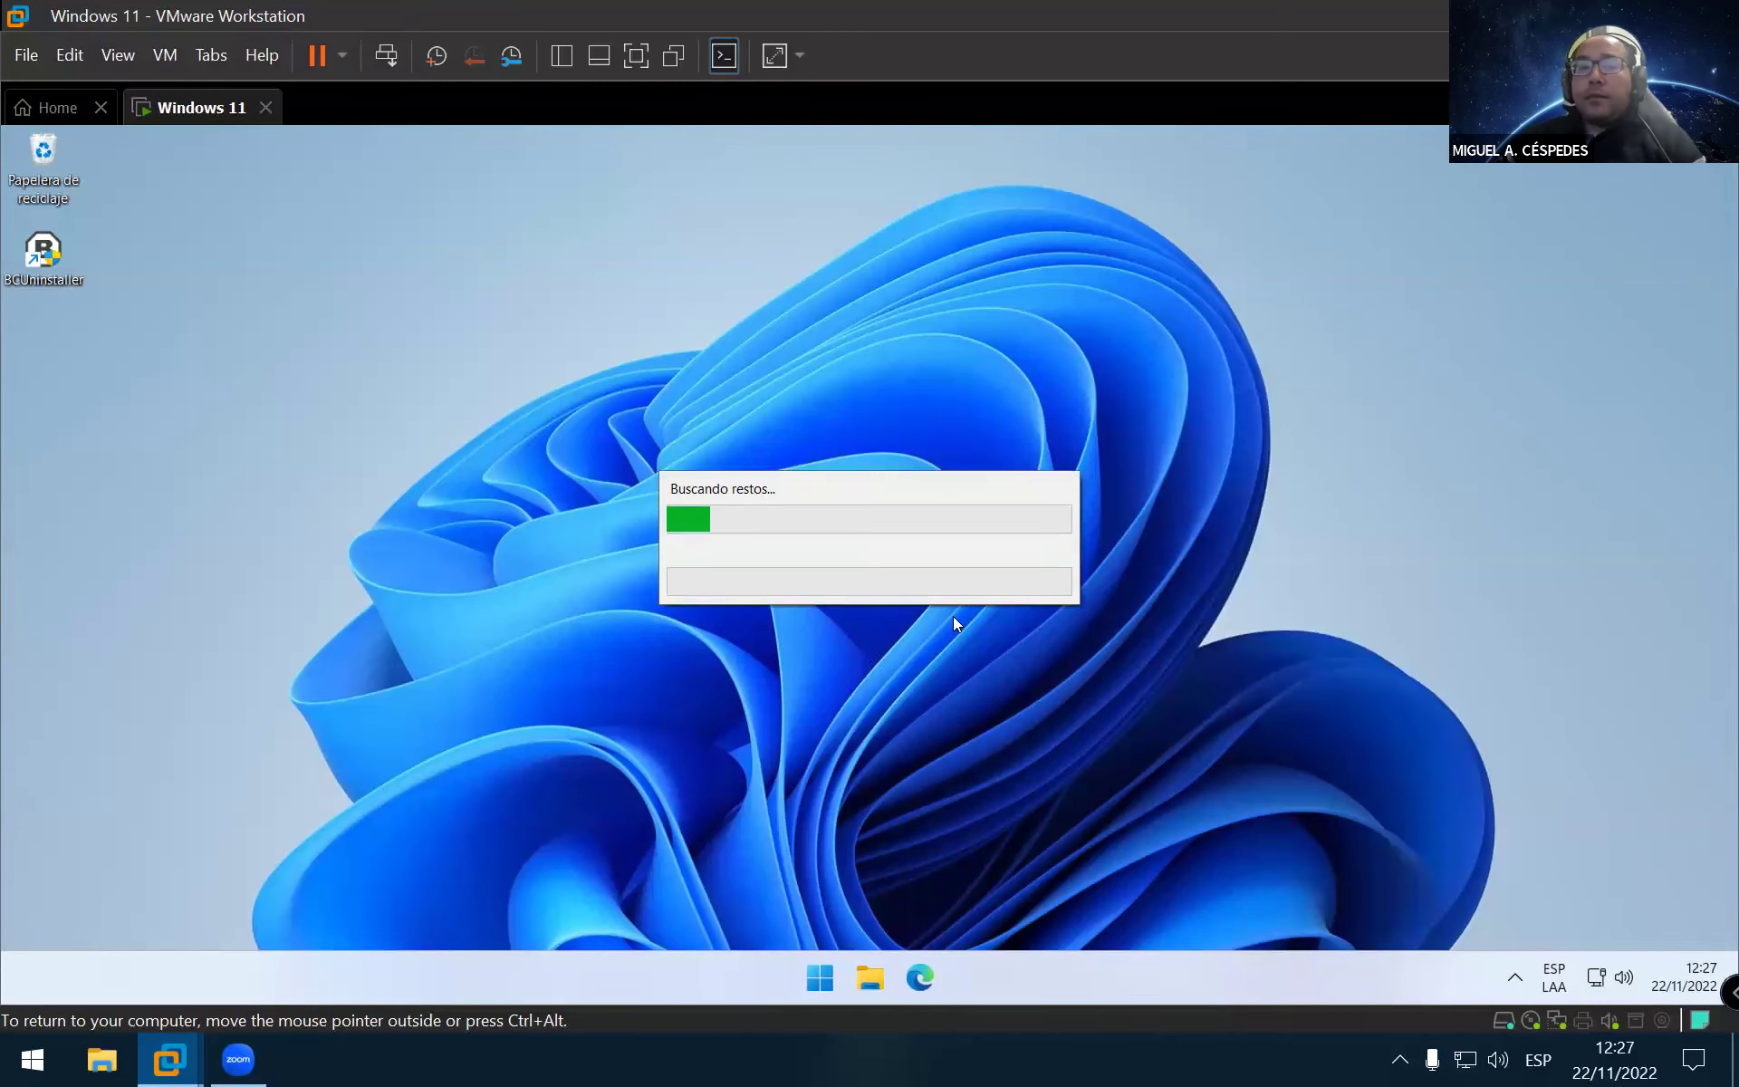
right_click(363, 582)
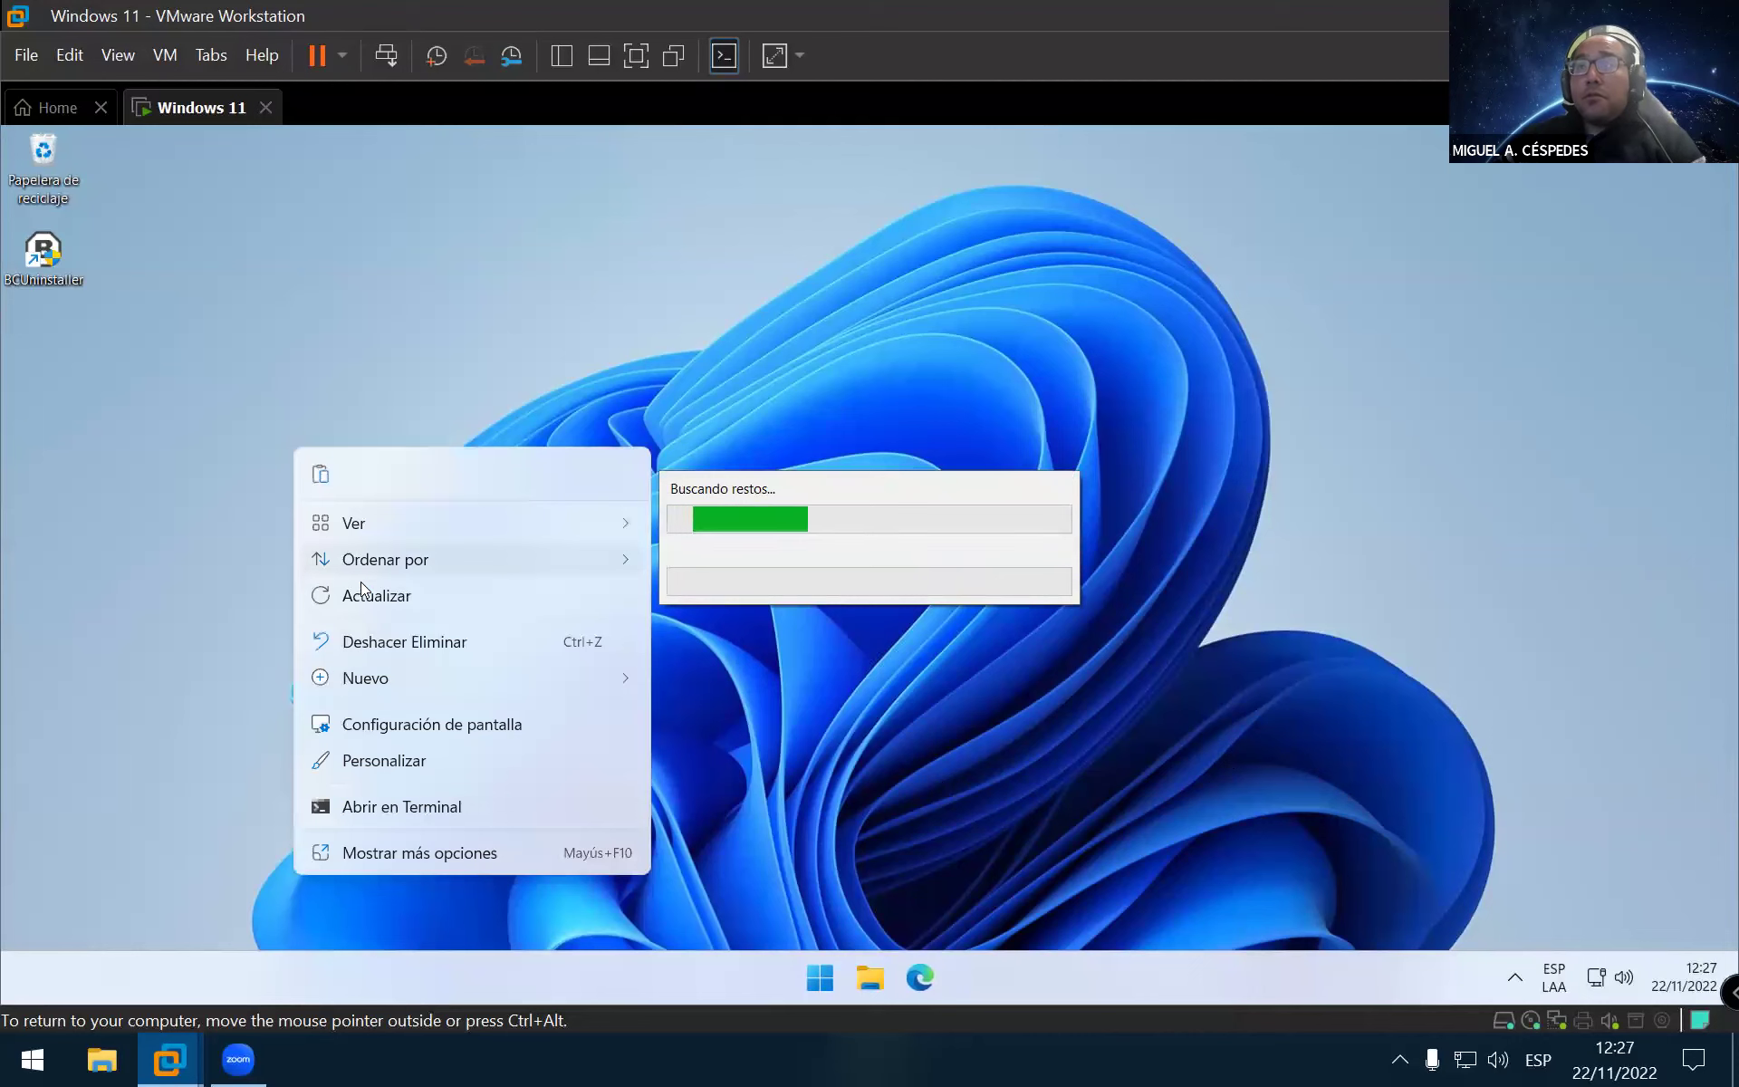
left_click(359, 589)
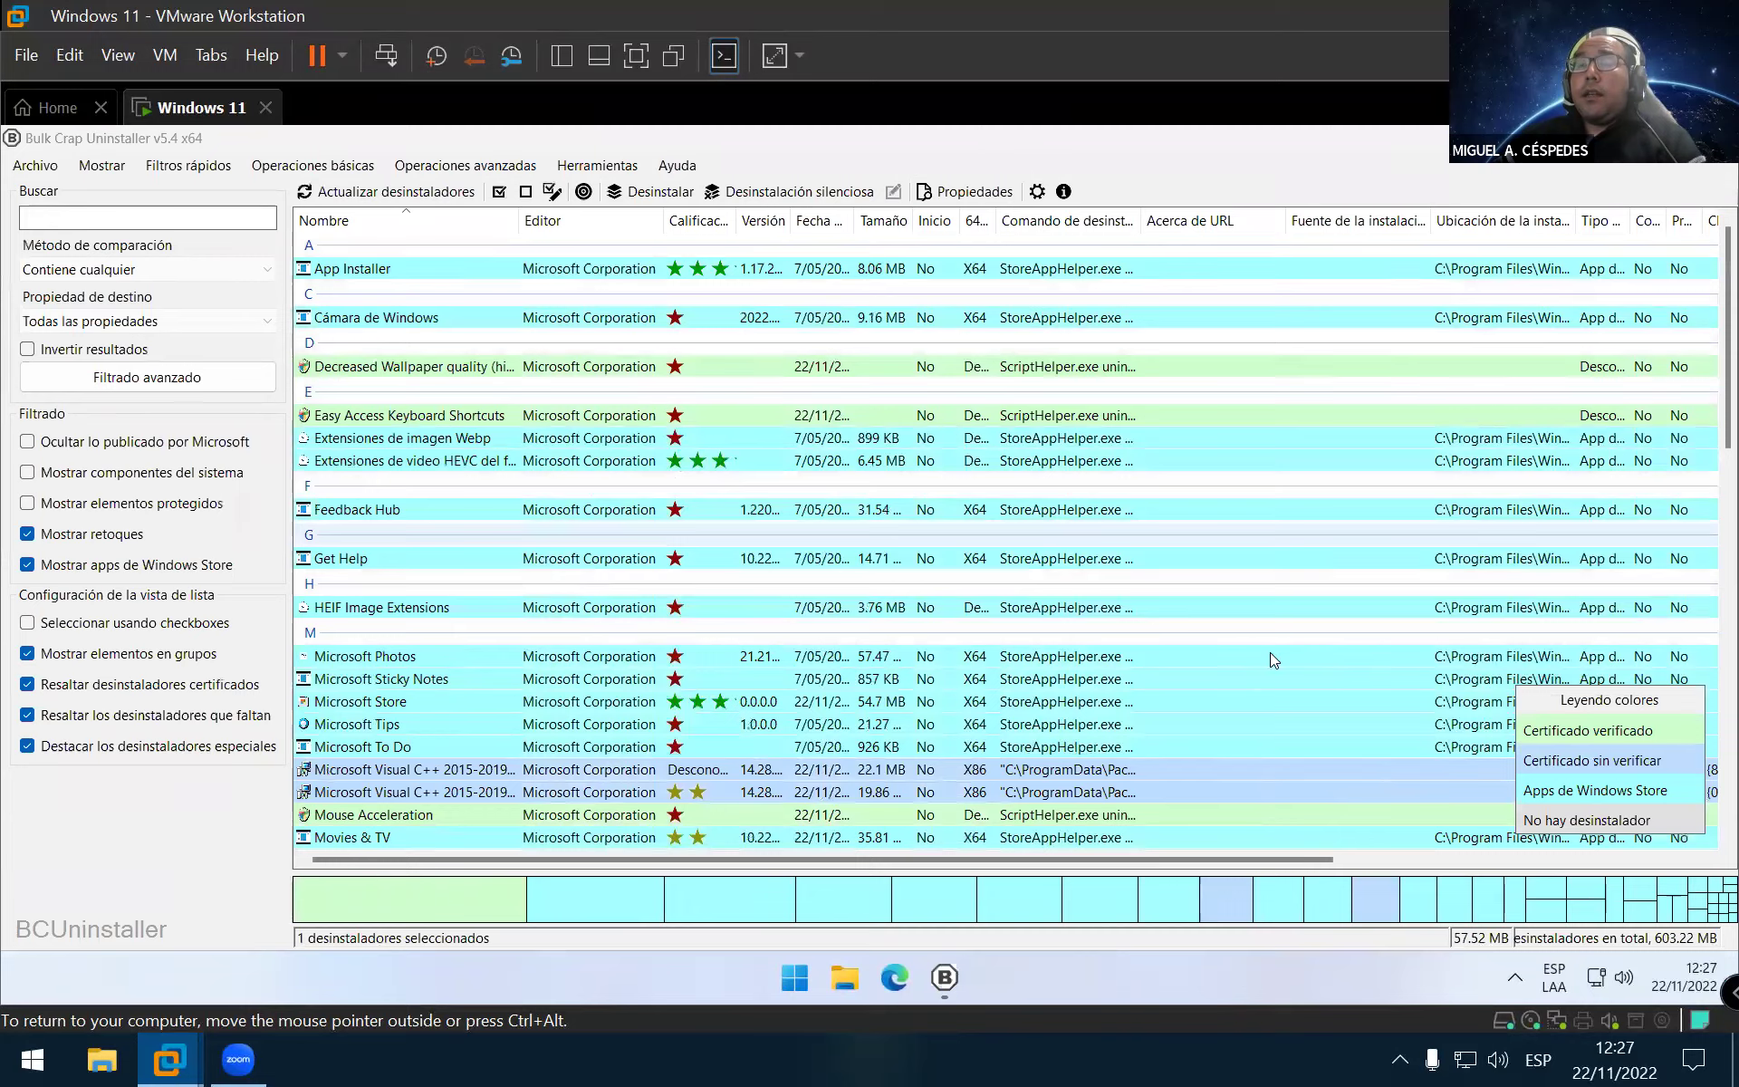
Select Microsoft Photos and then MSN Weather in the refreshed 603.22 MB app list
scroll(1085, 648, "down", 1)
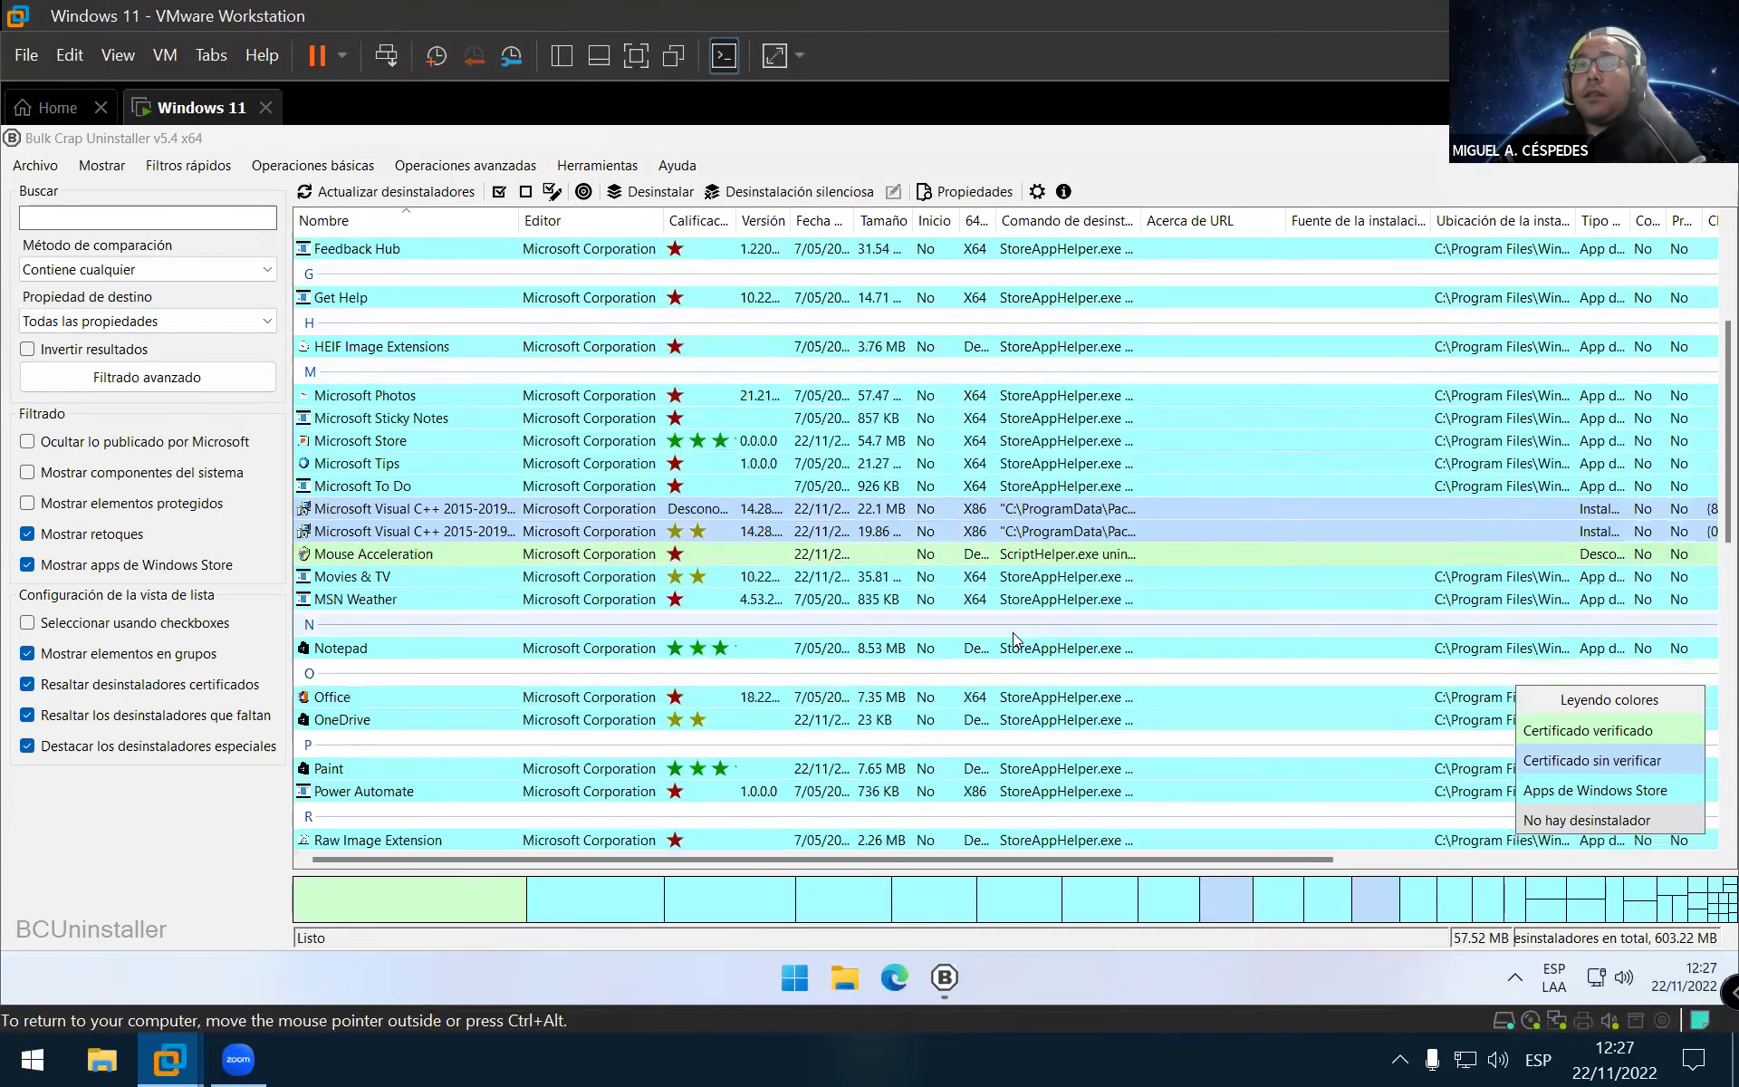
scroll(983, 657, "down", 1)
scroll(899, 662, "up", 6)
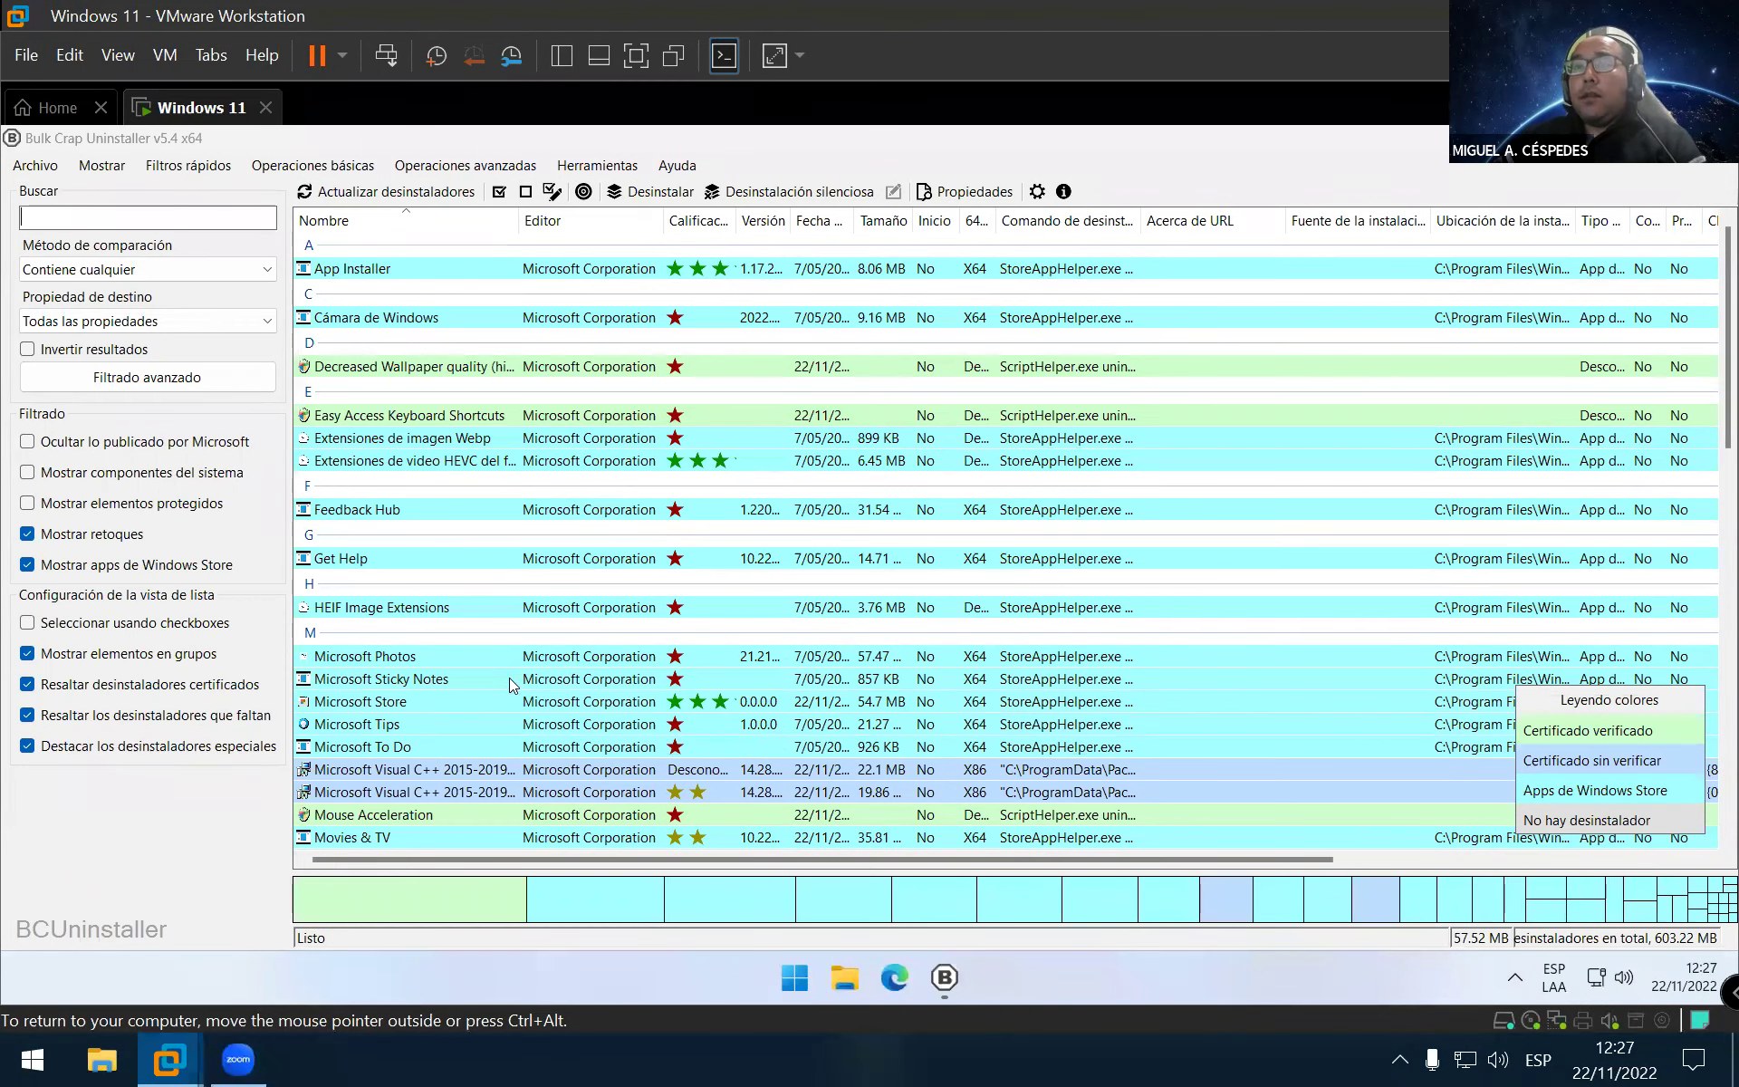
left_click(439, 659)
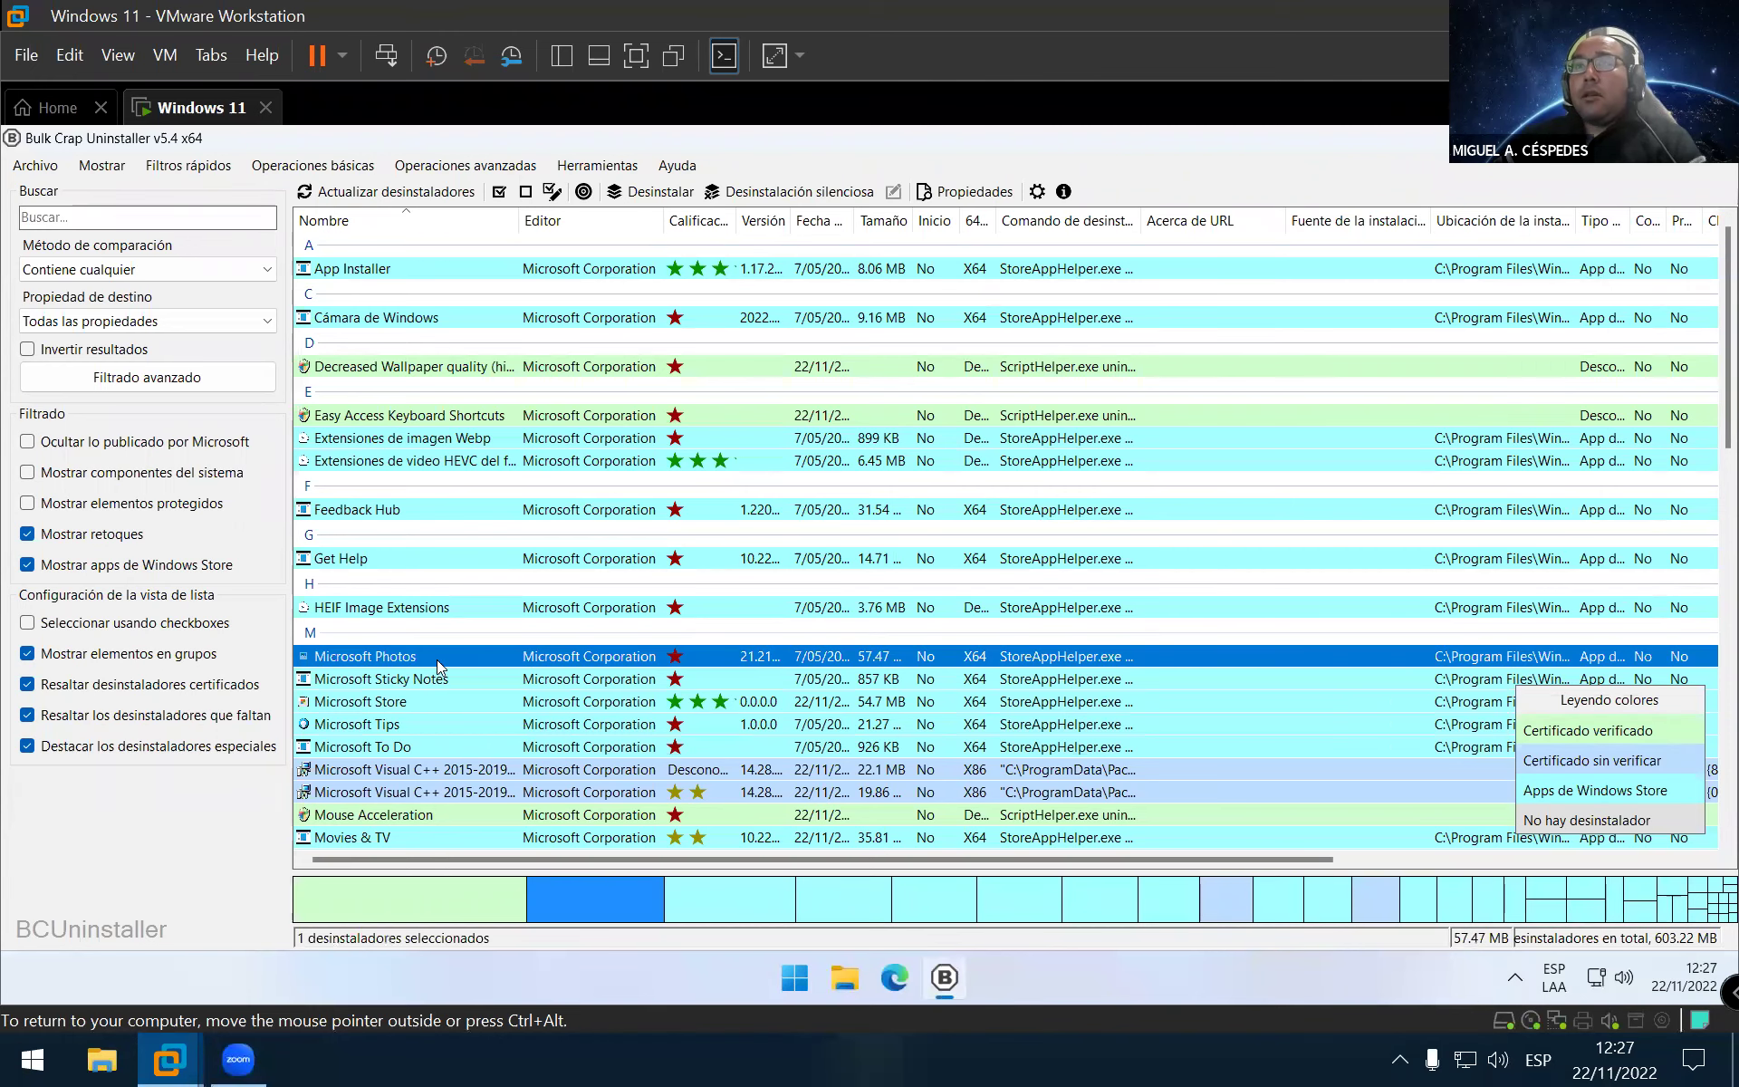
scroll(438, 678, "down", 3)
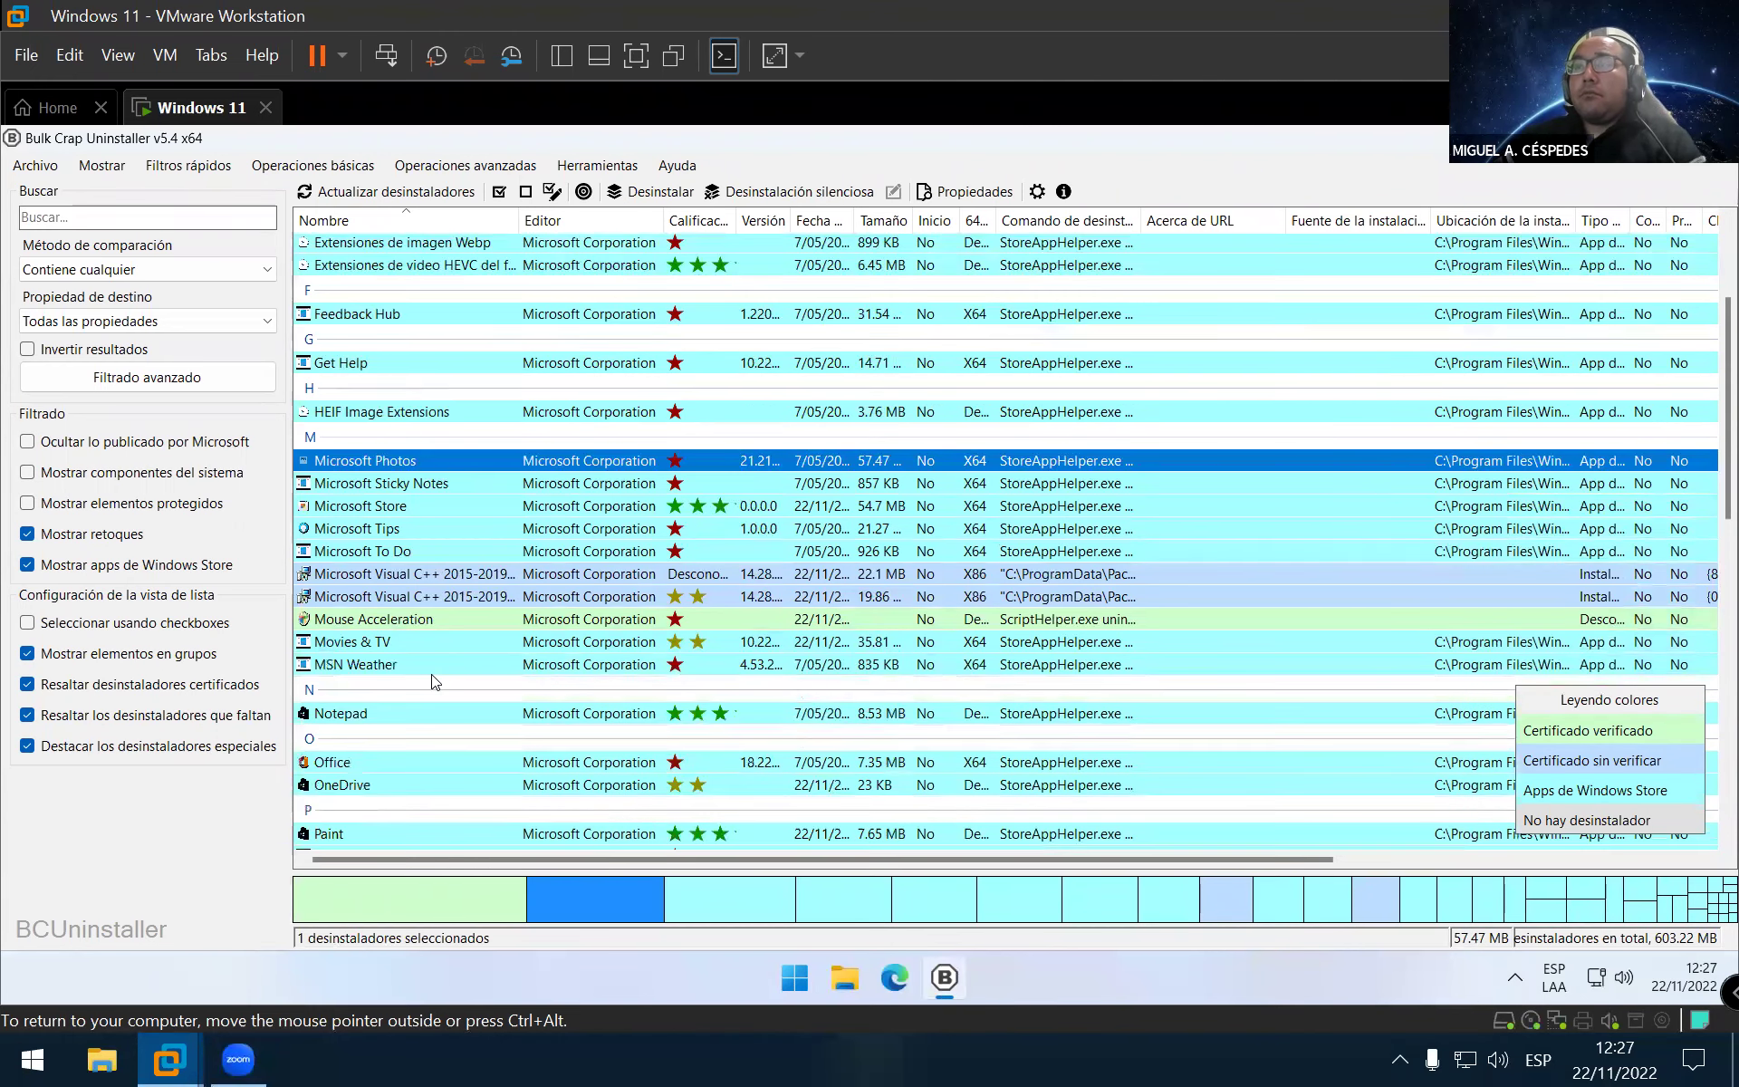
left_click(386, 666)
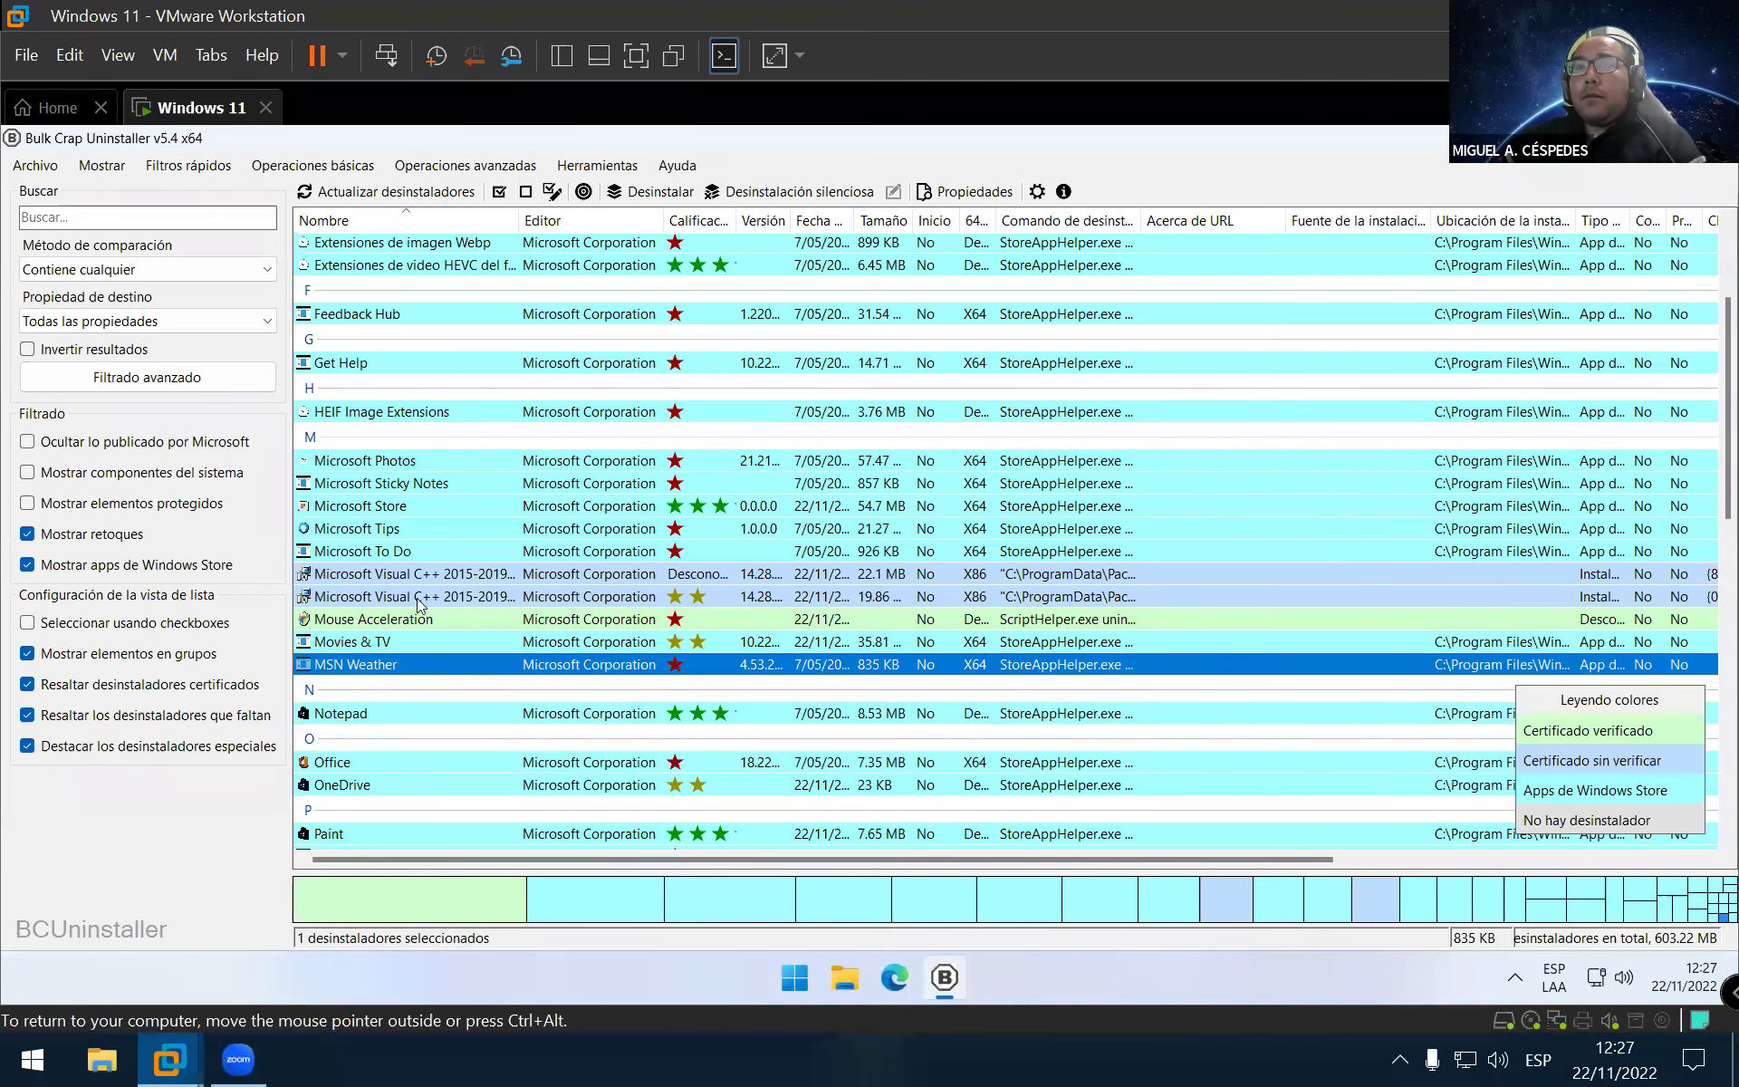
Uninstall Microsoft To Do (926 KB) without adding the related Xbox app, keeping default settings
right_click(400, 551)
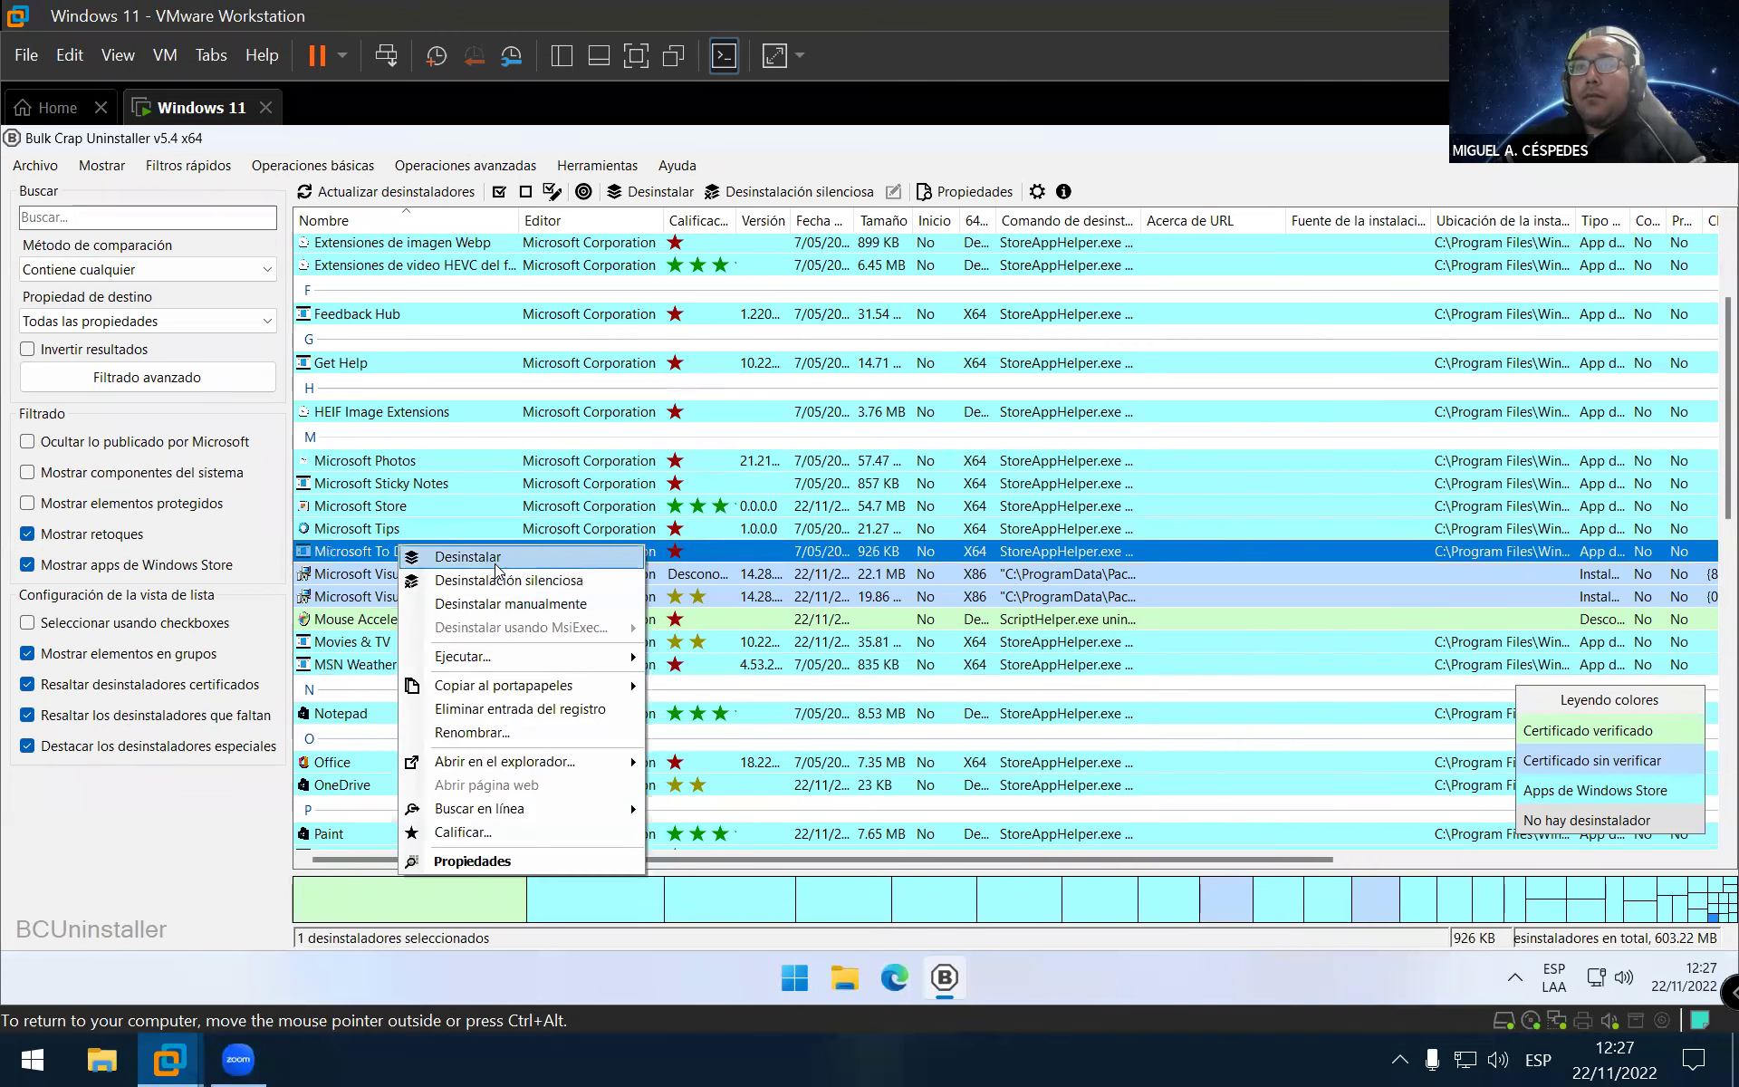
left_click(498, 567)
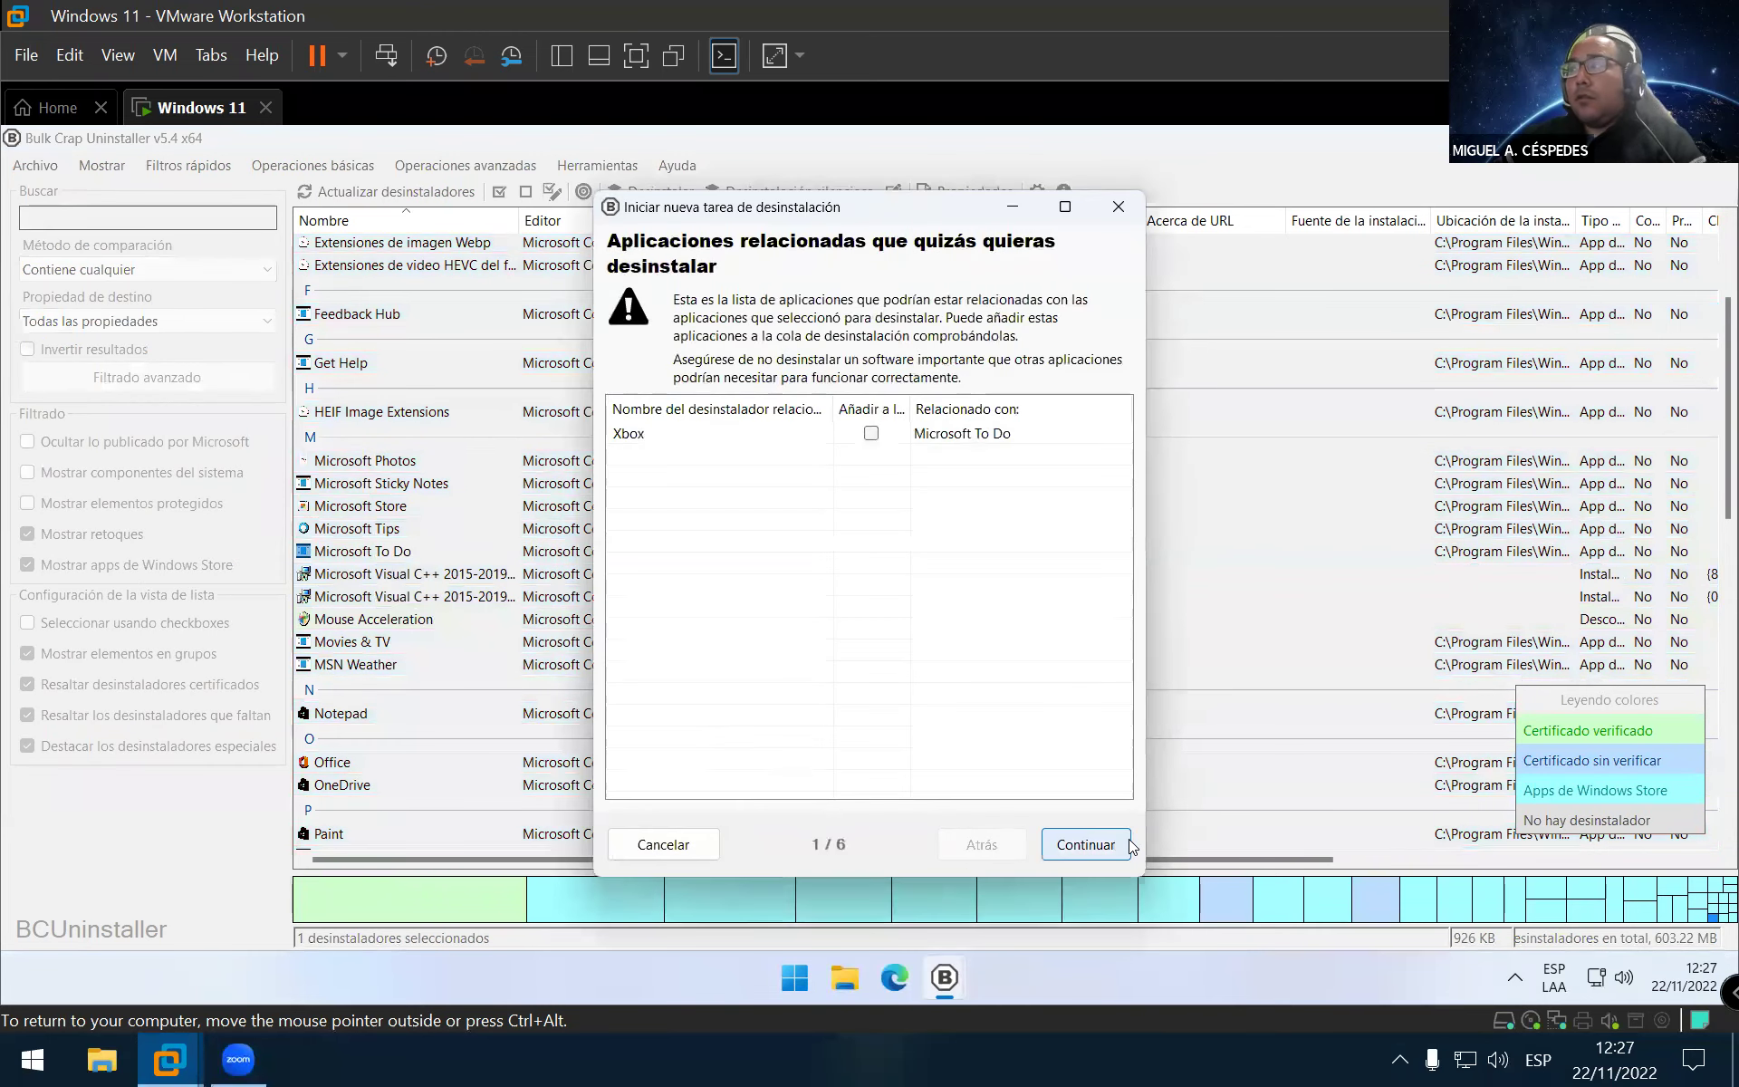
left_click(1129, 839)
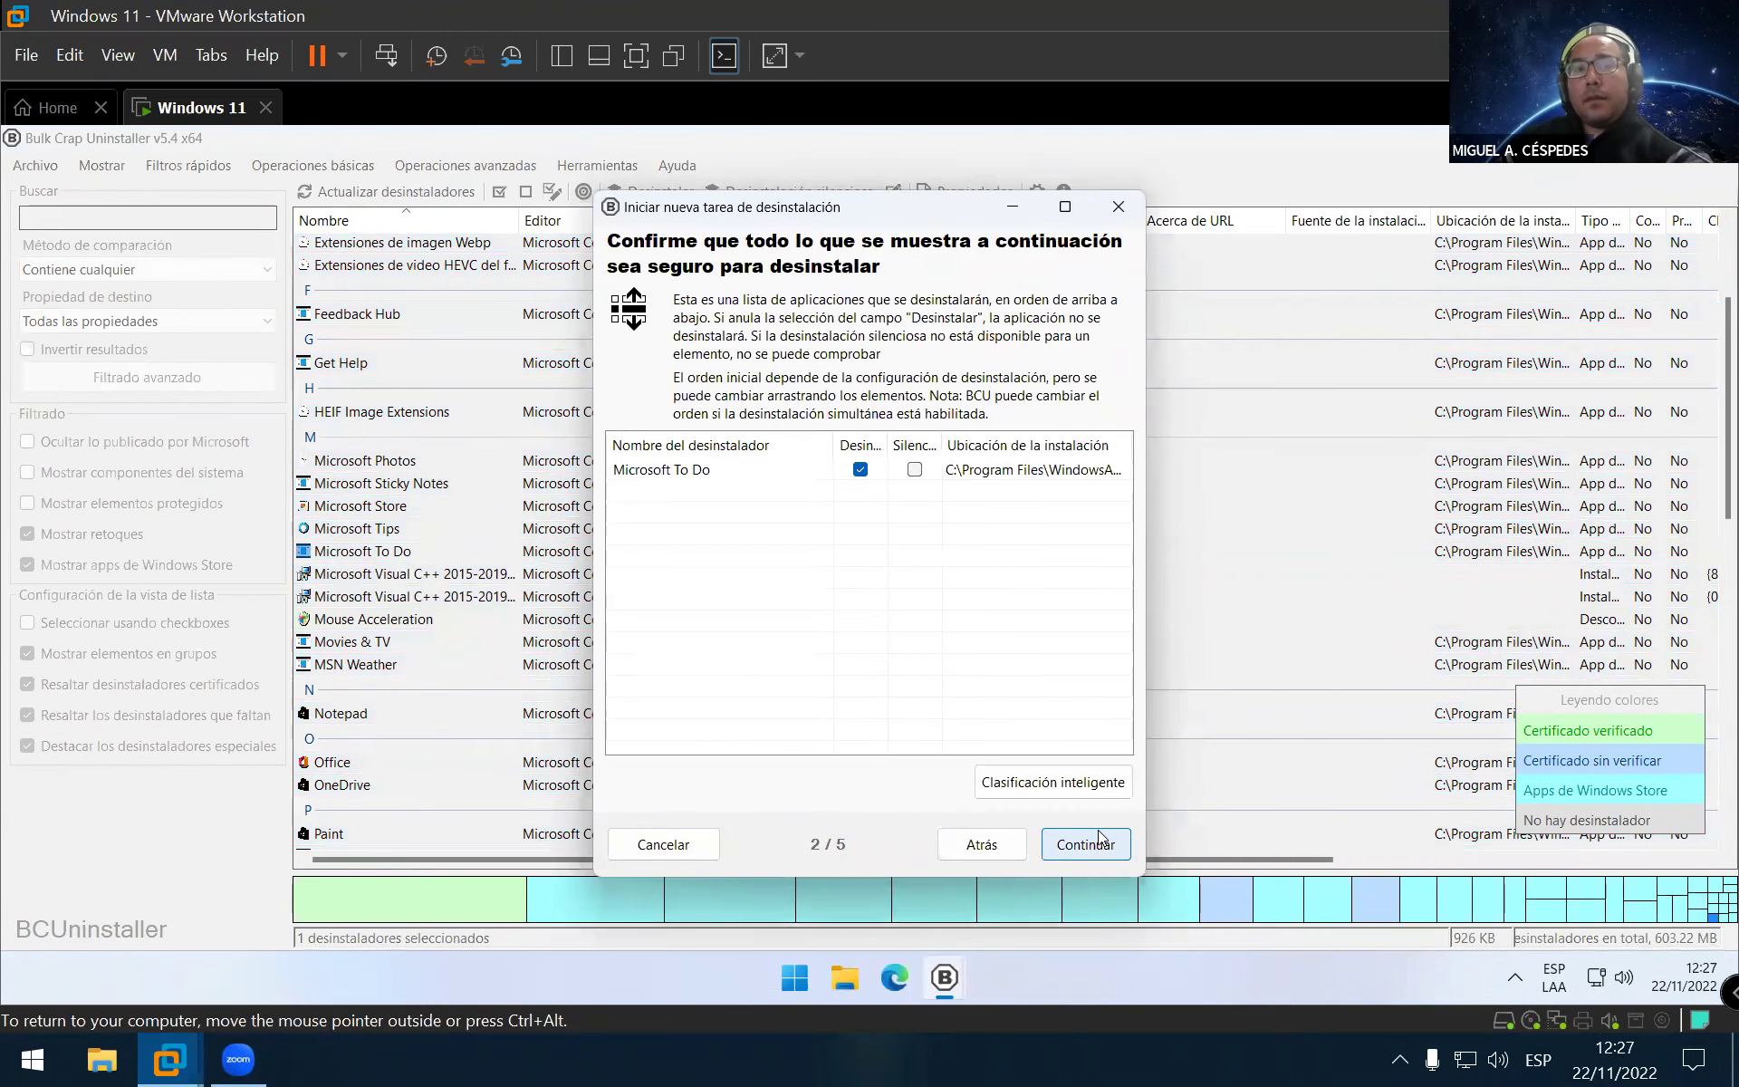
left_click(1086, 843)
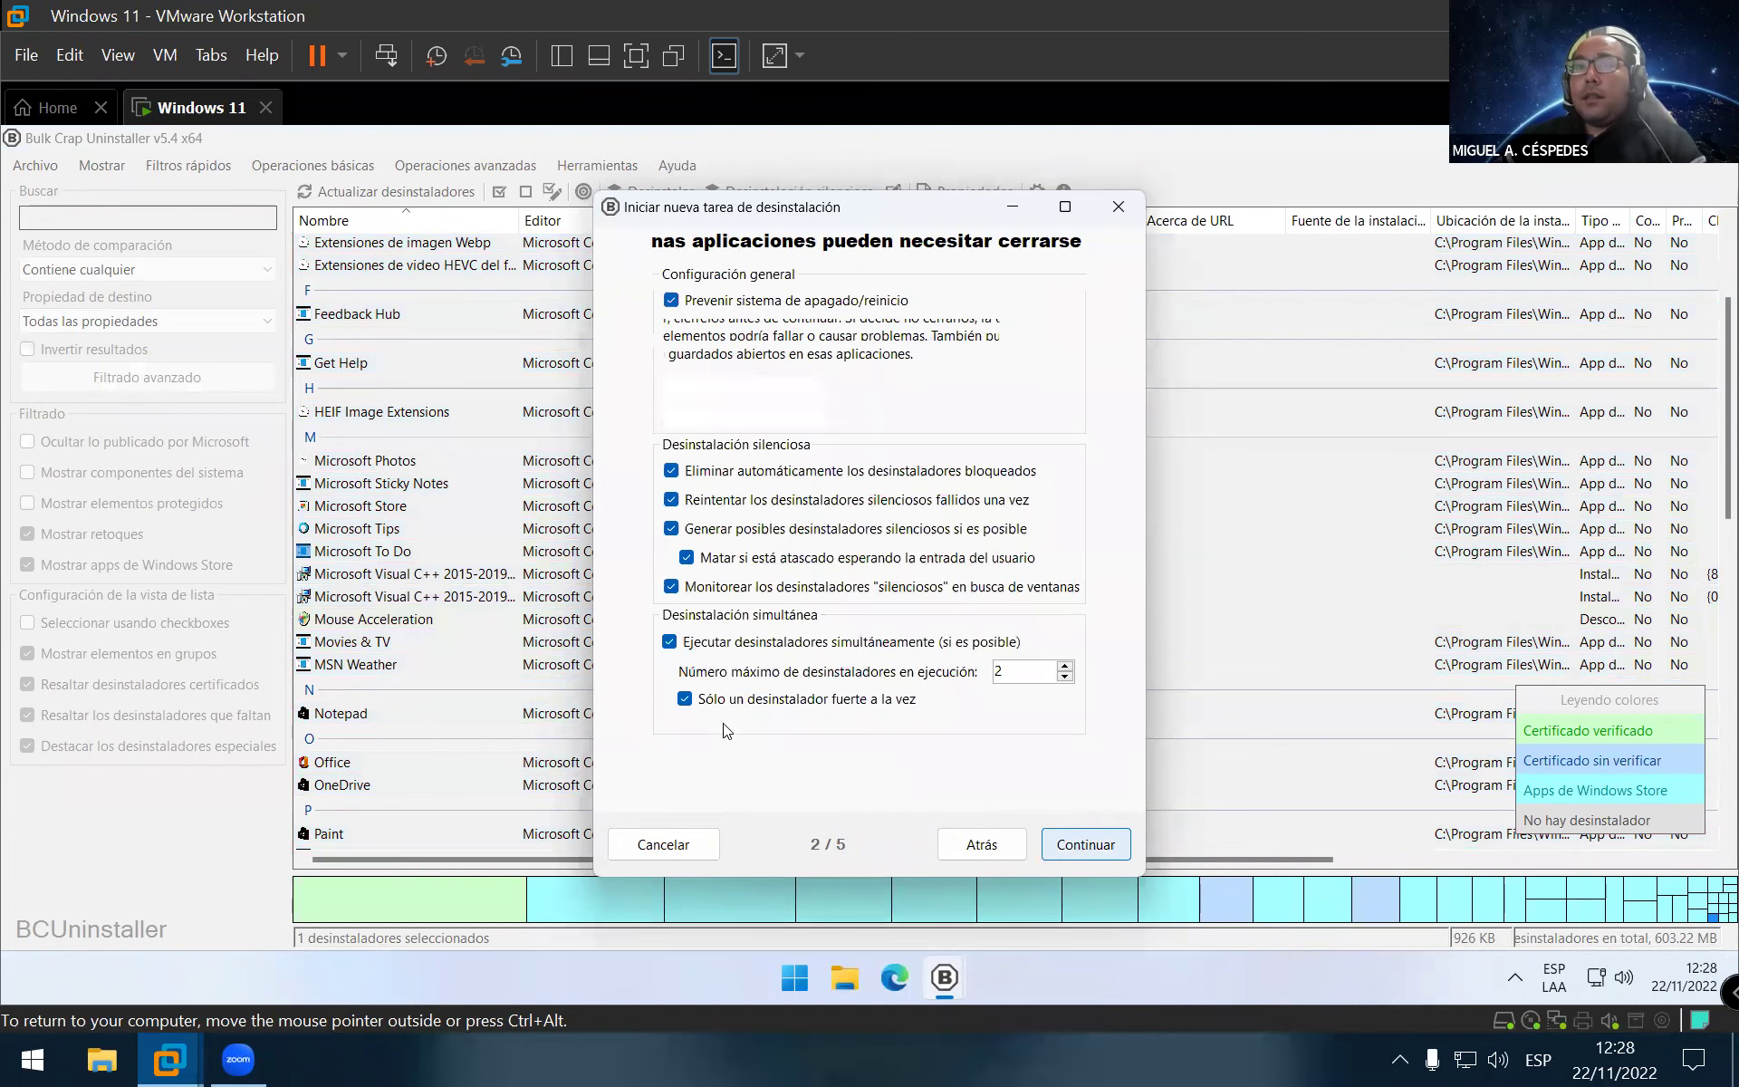
left_click(1083, 844)
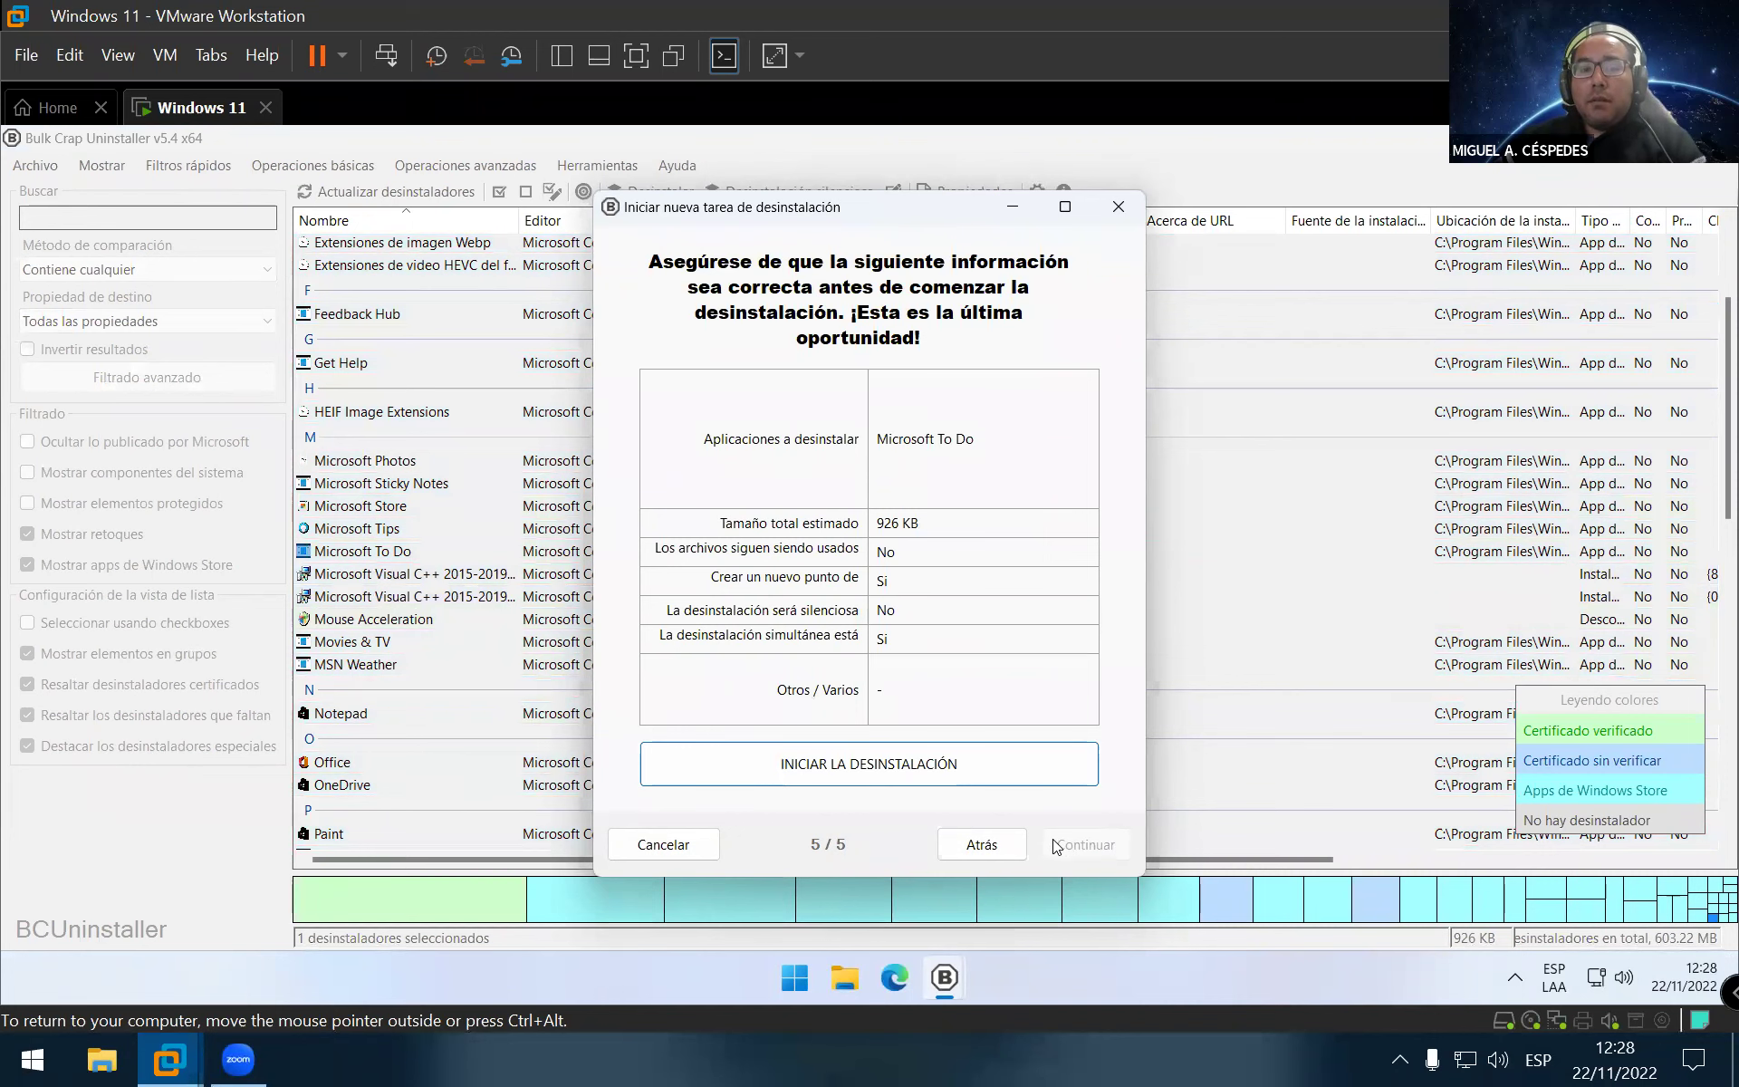
left_click(884, 766)
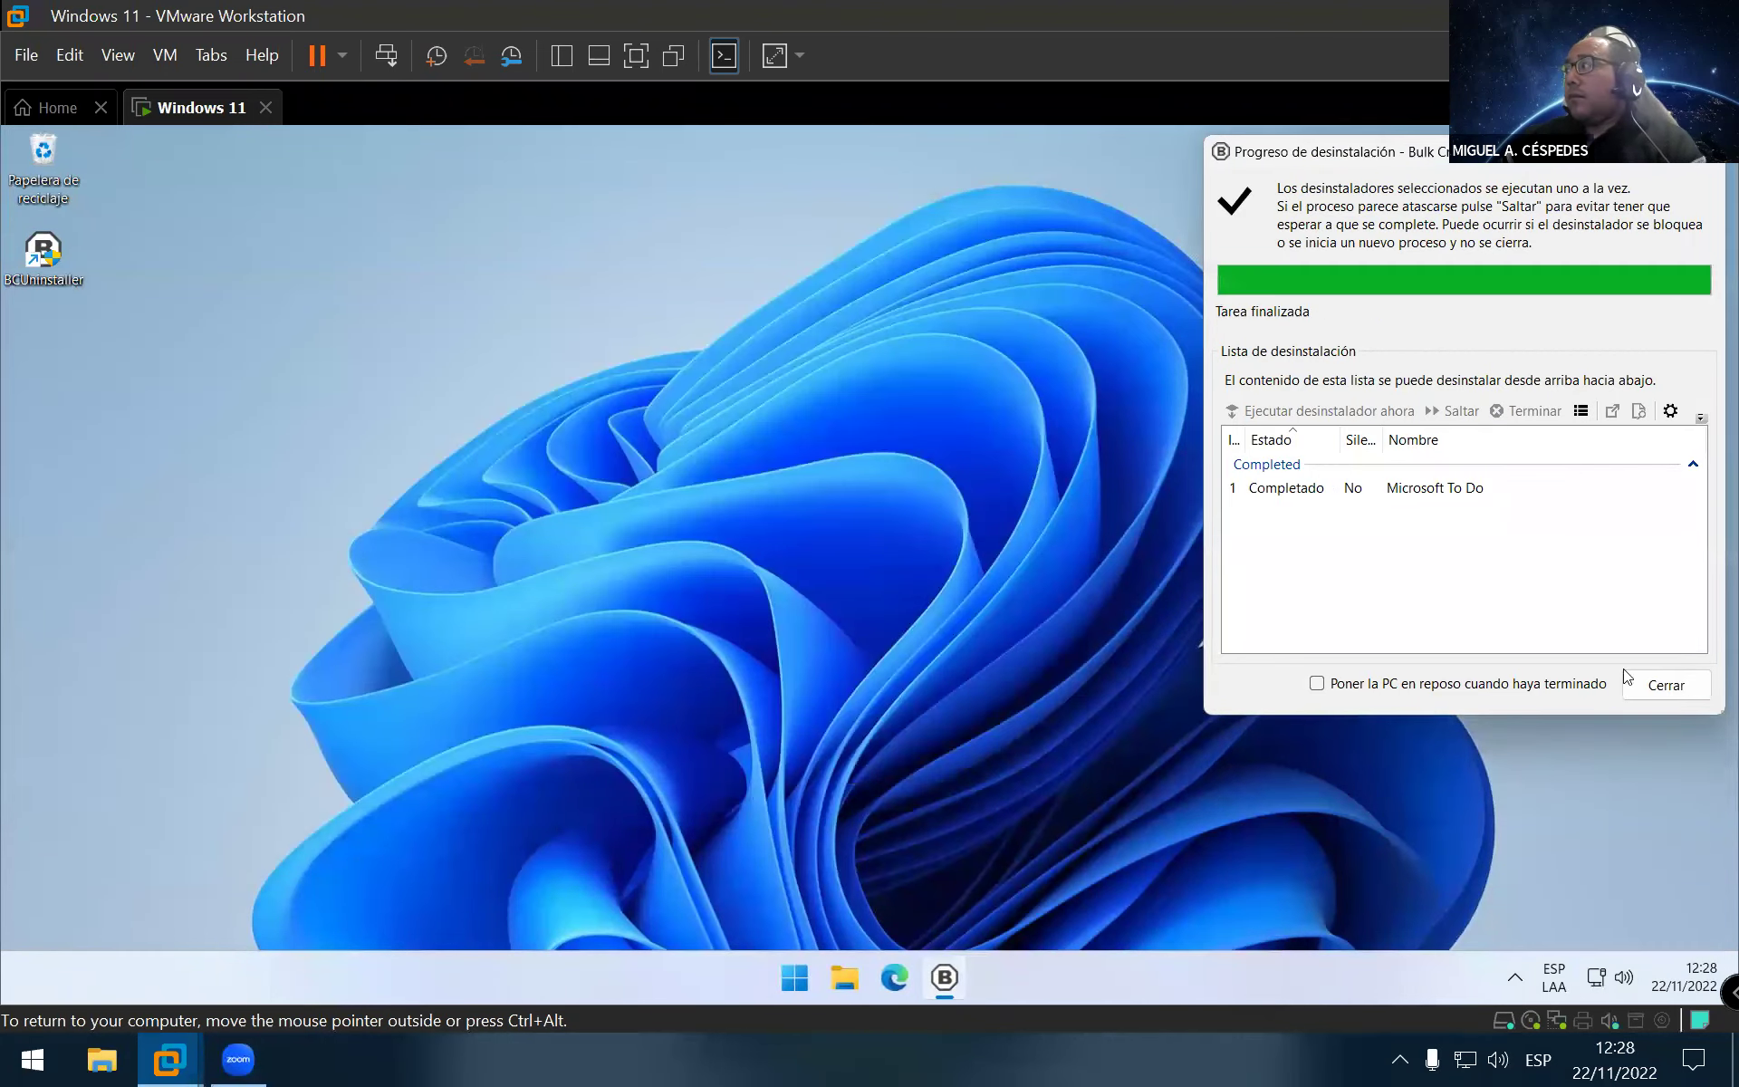
Close the To Do report, refresh, and scroll the 602.32 MB list down to Your Phone
left_click(1671, 687)
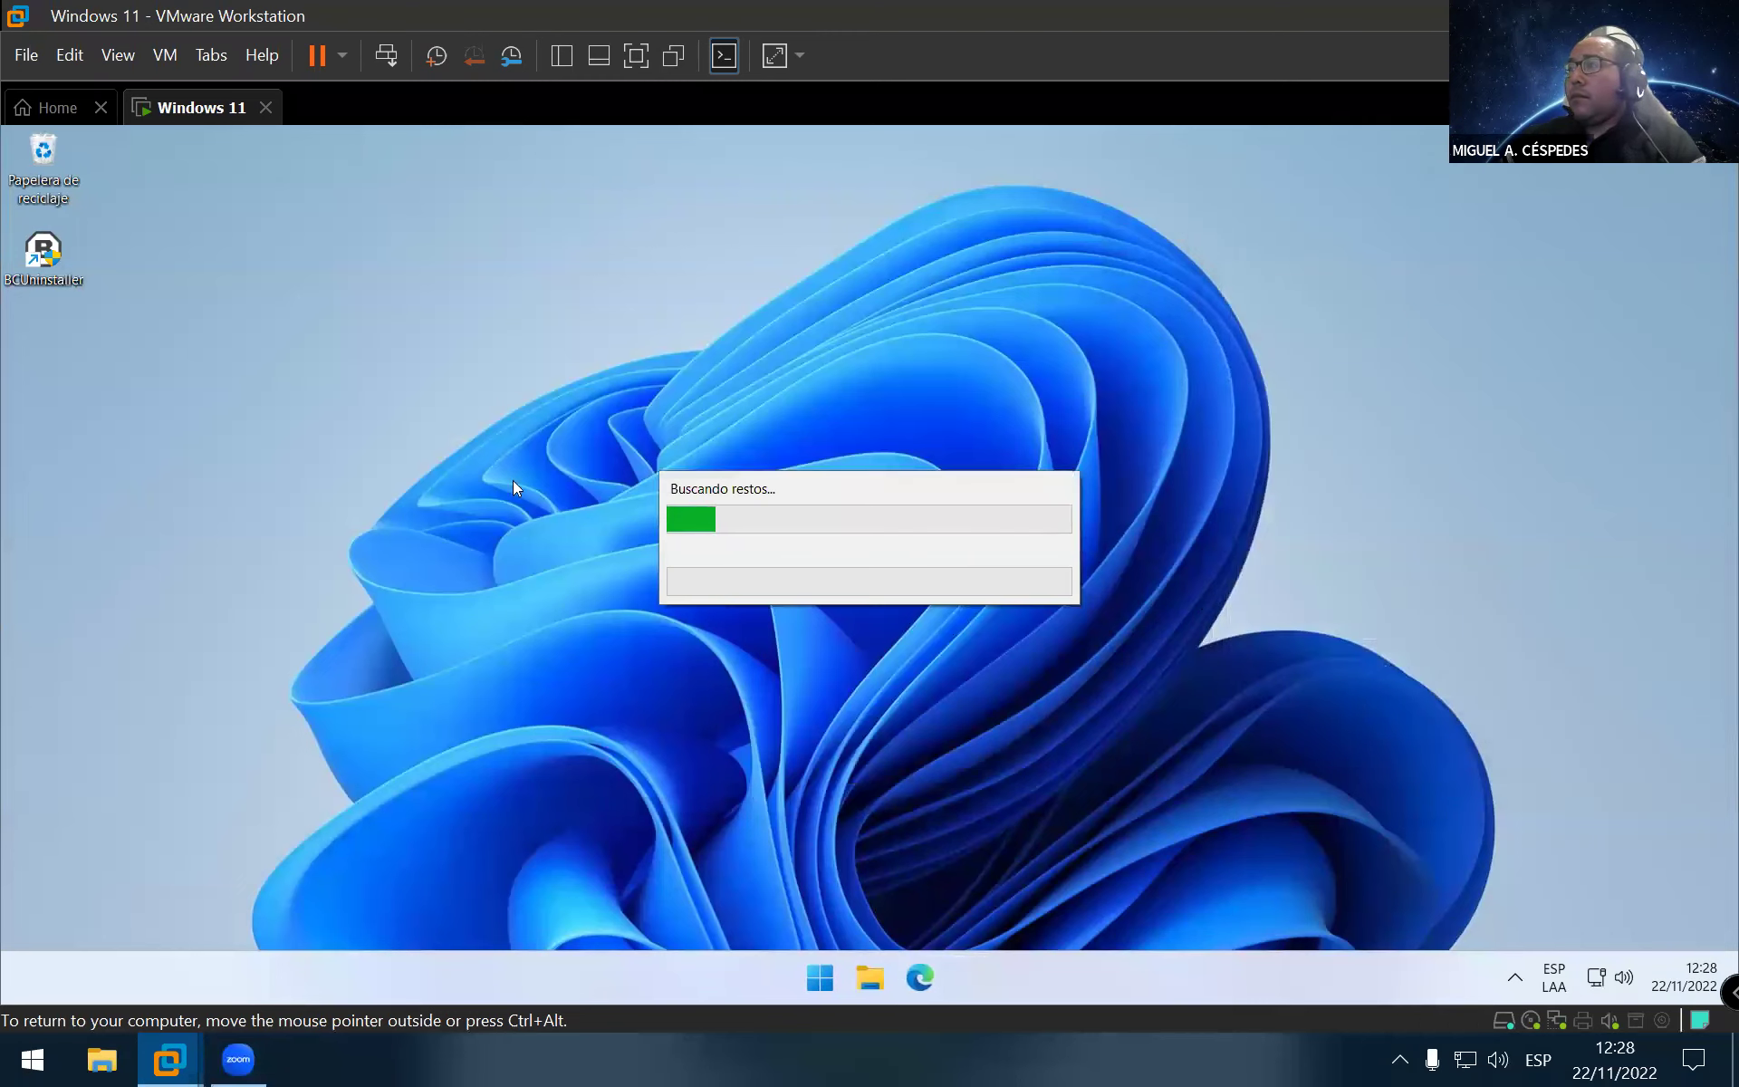
right_click(416, 458)
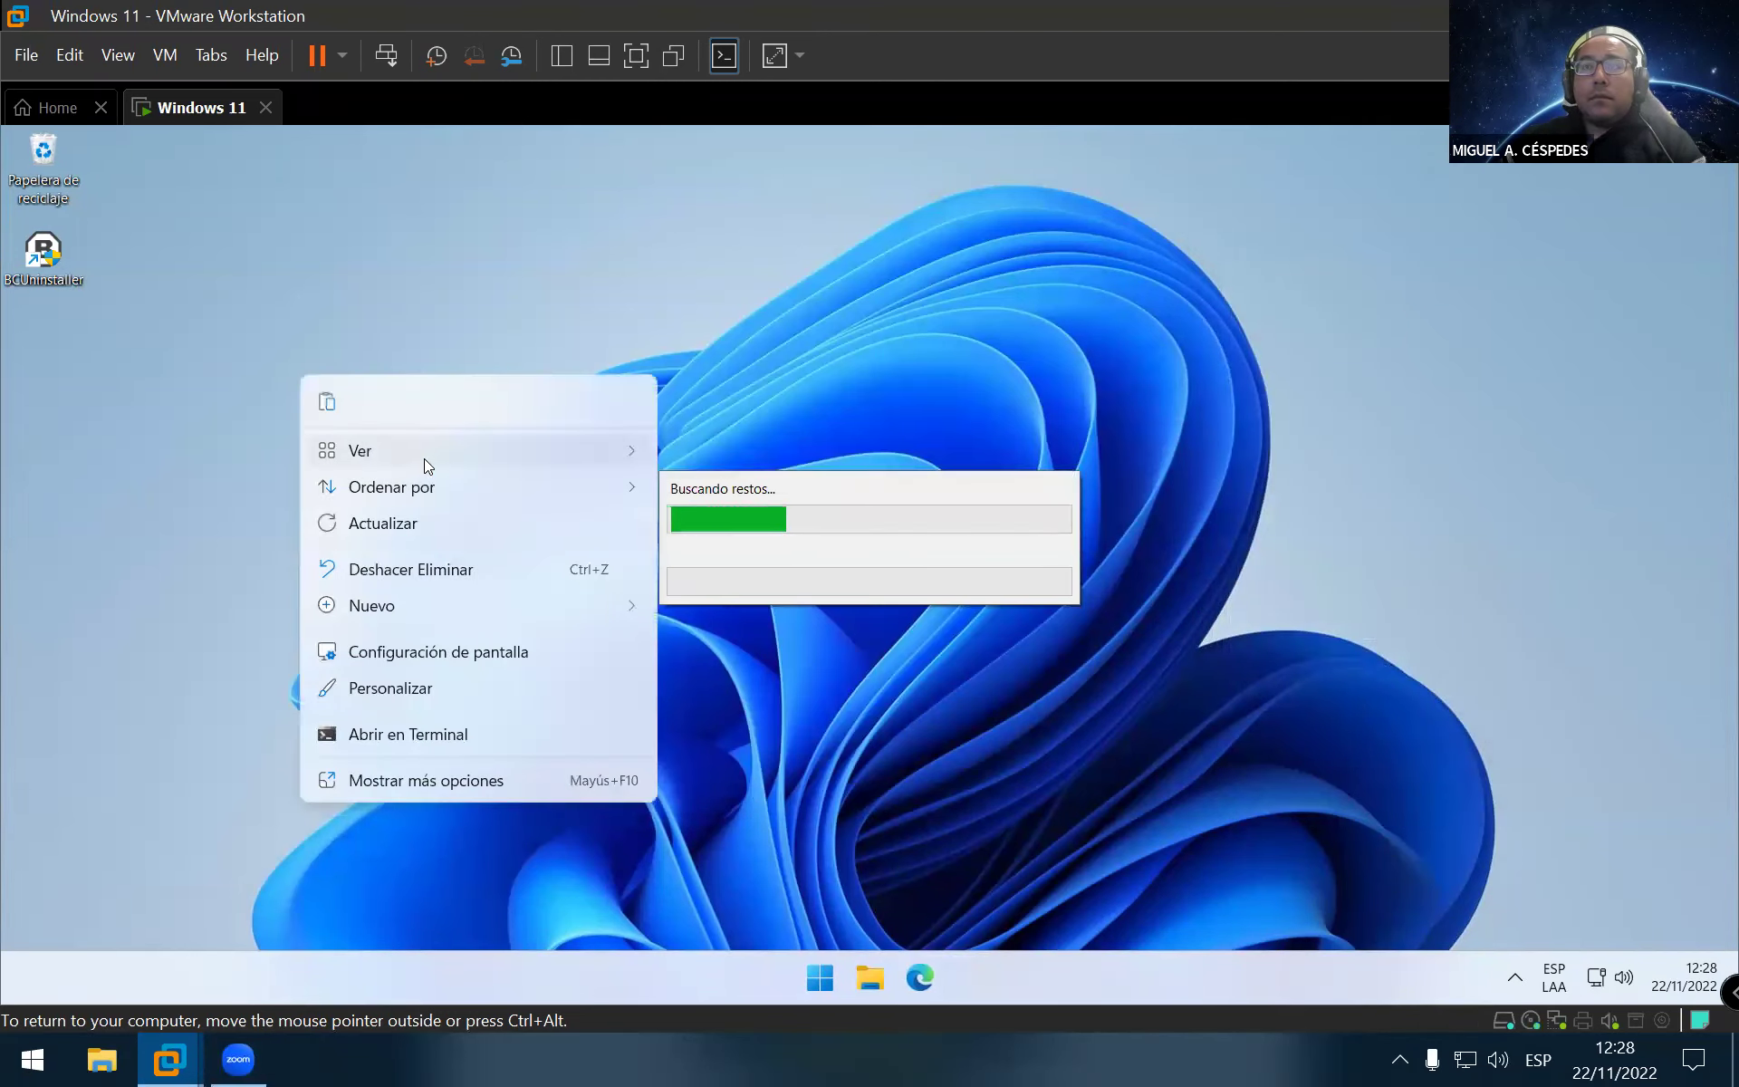
left_click(398, 516)
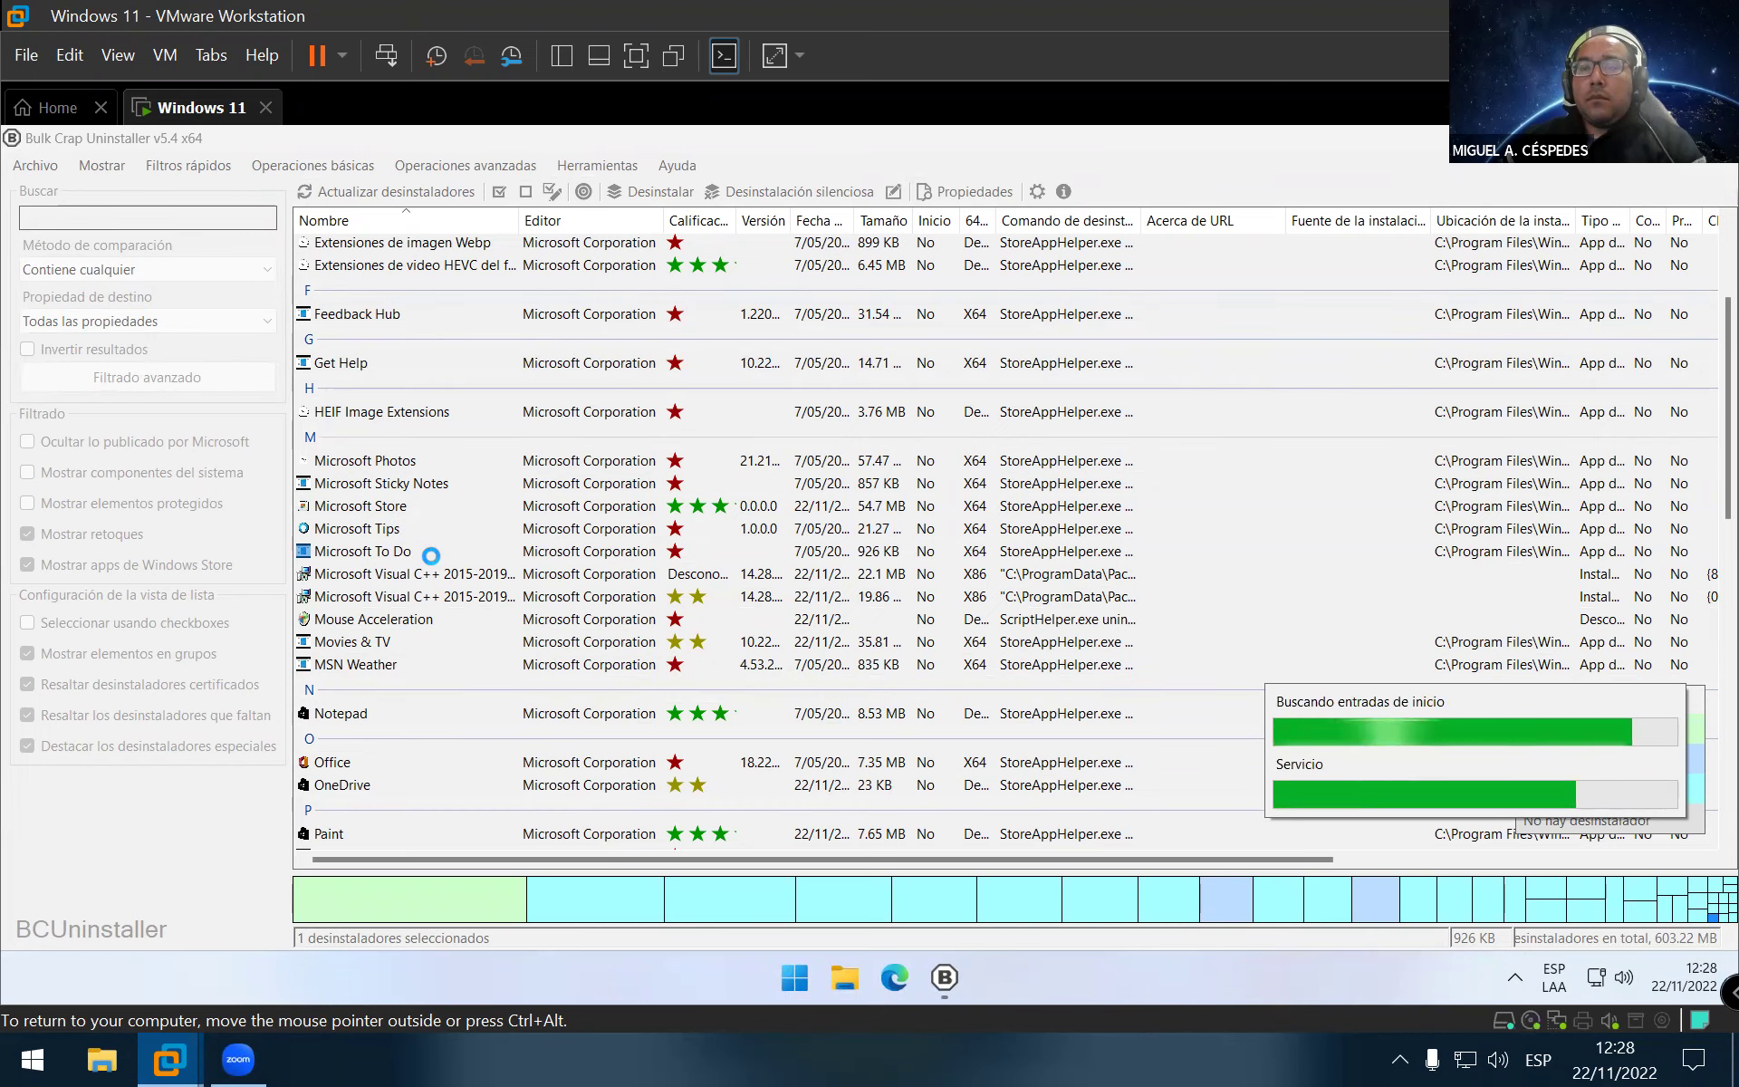
scroll(689, 705, "down", 5)
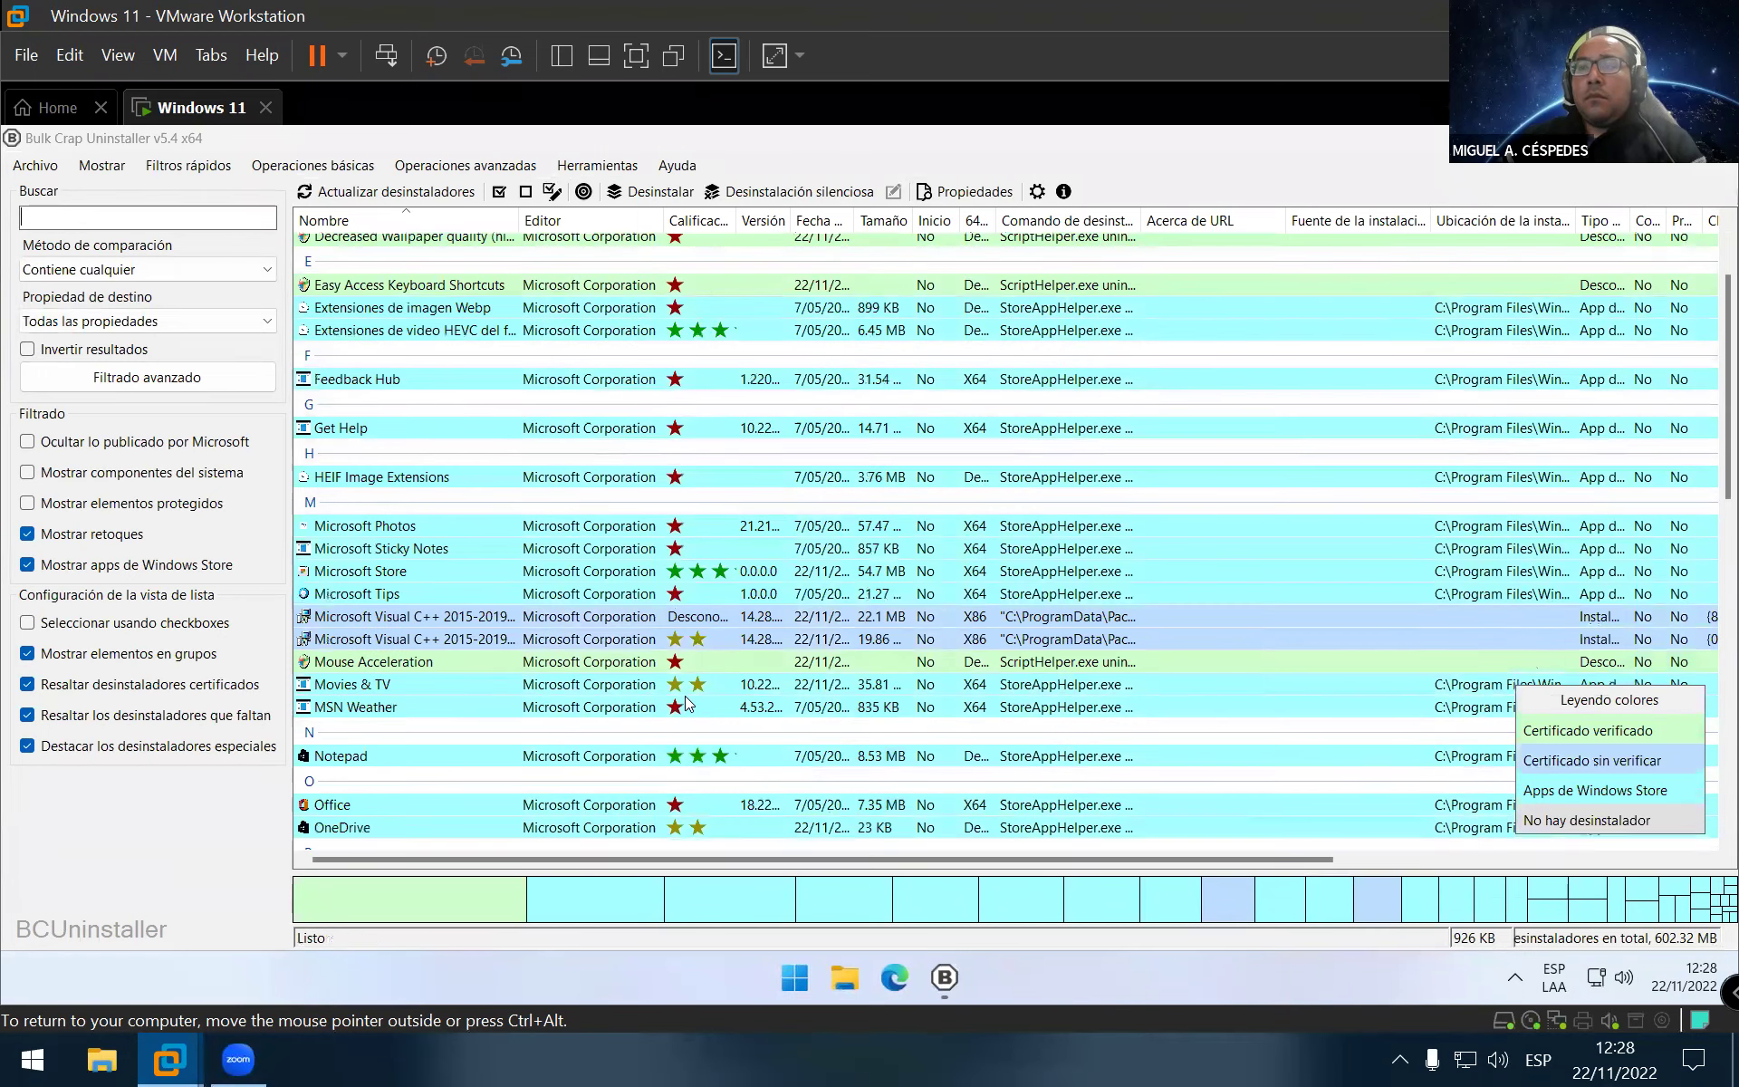
scroll(688, 705, "down", 4)
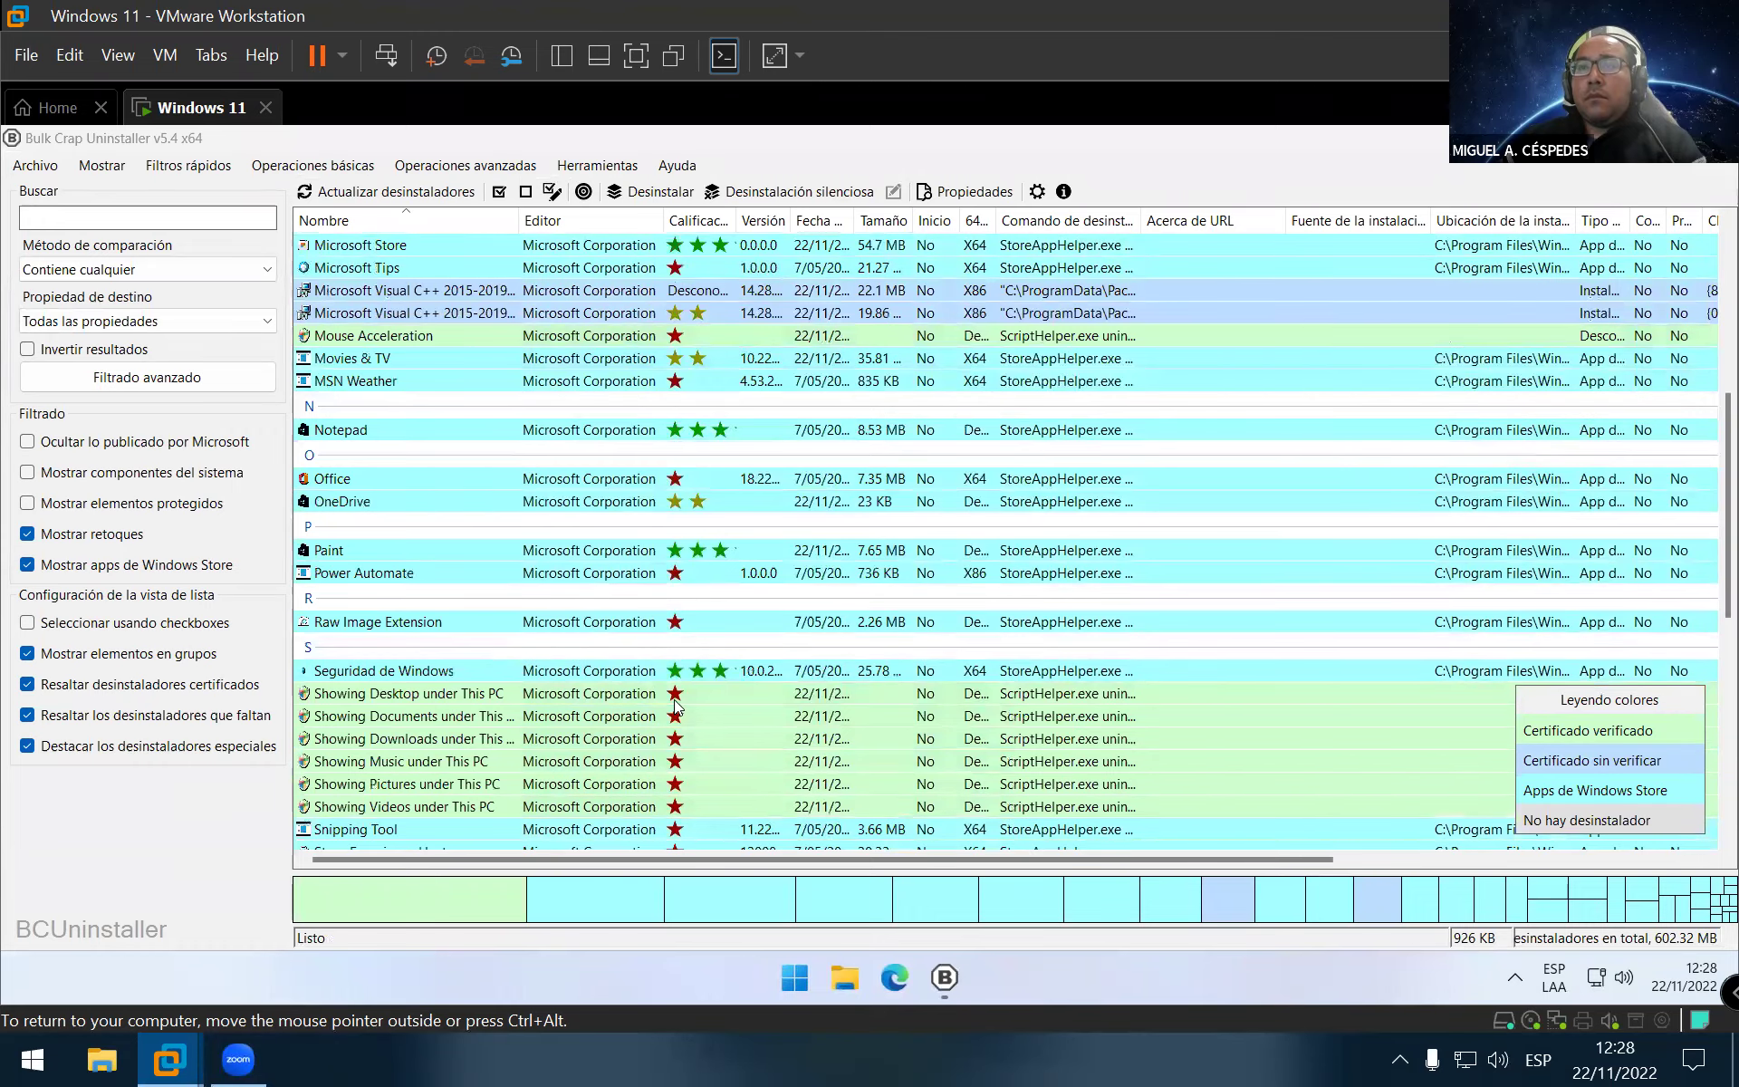
scroll(671, 710, "down", 5)
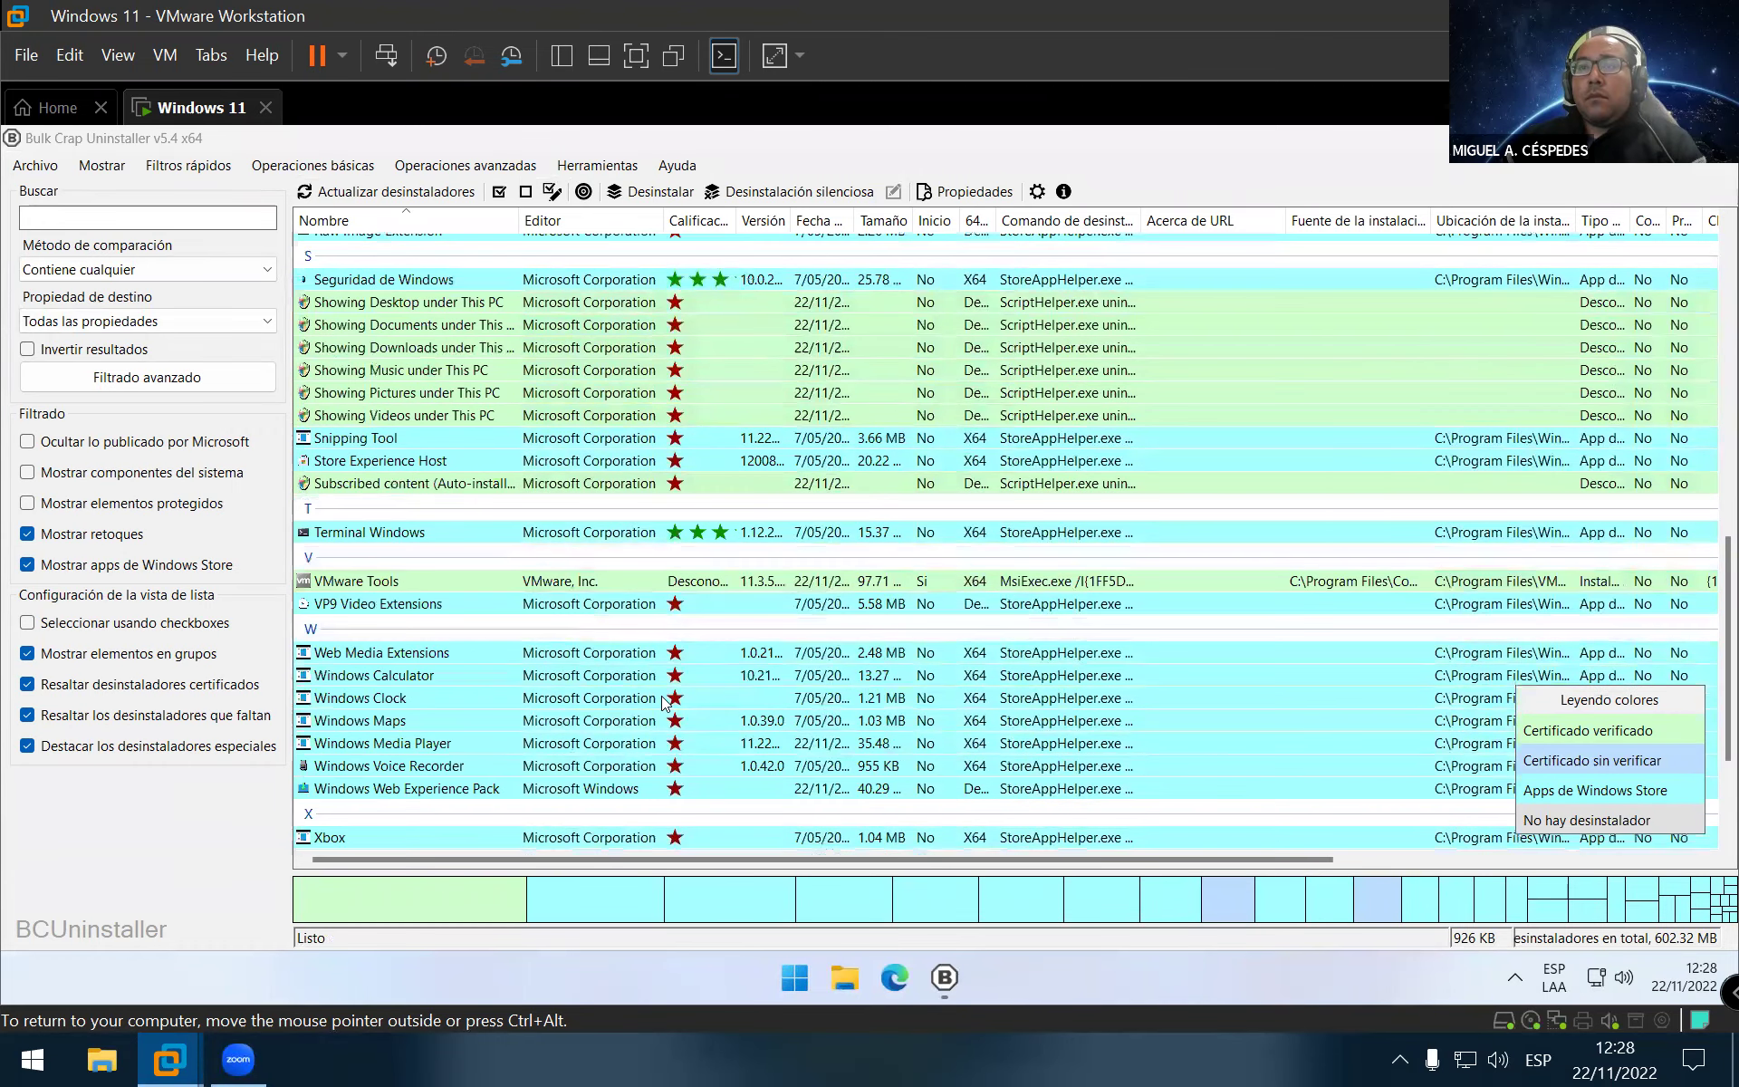
scroll(659, 709, "down", 2)
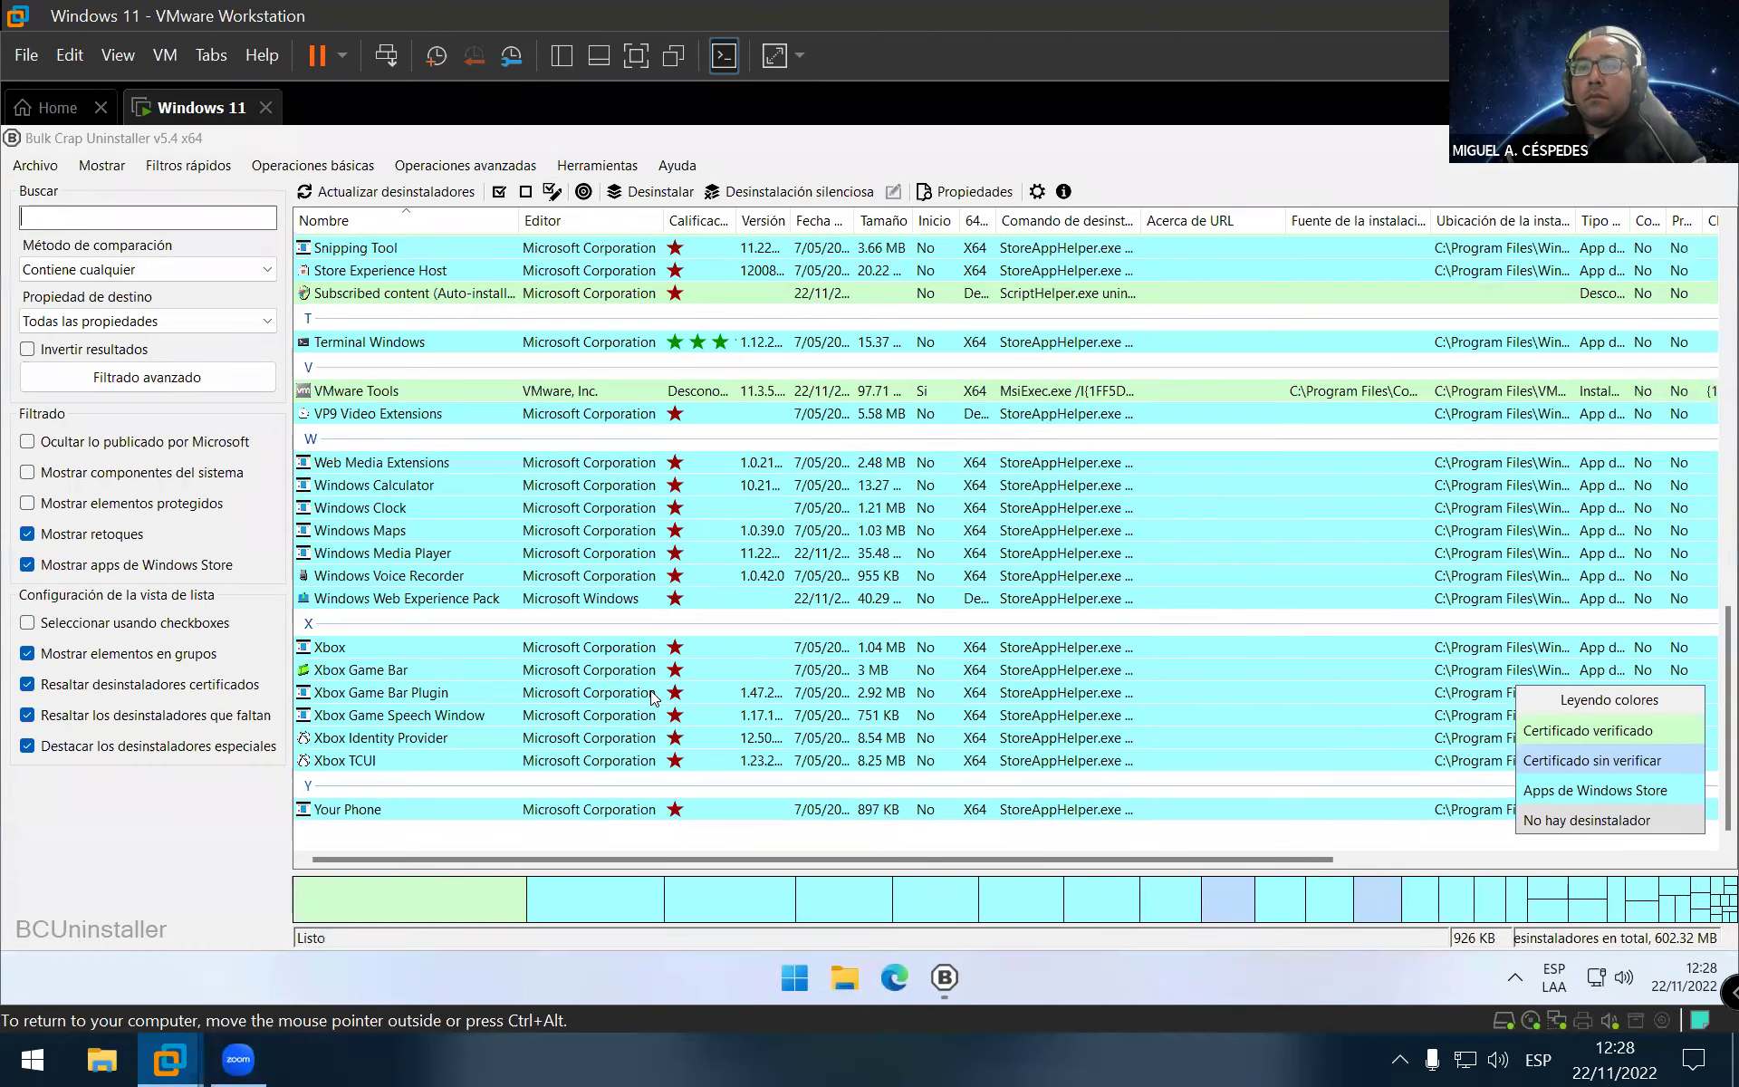
Launch the Your Phone (897 KB) uninstall without adding the related Xbox app
right_click(377, 809)
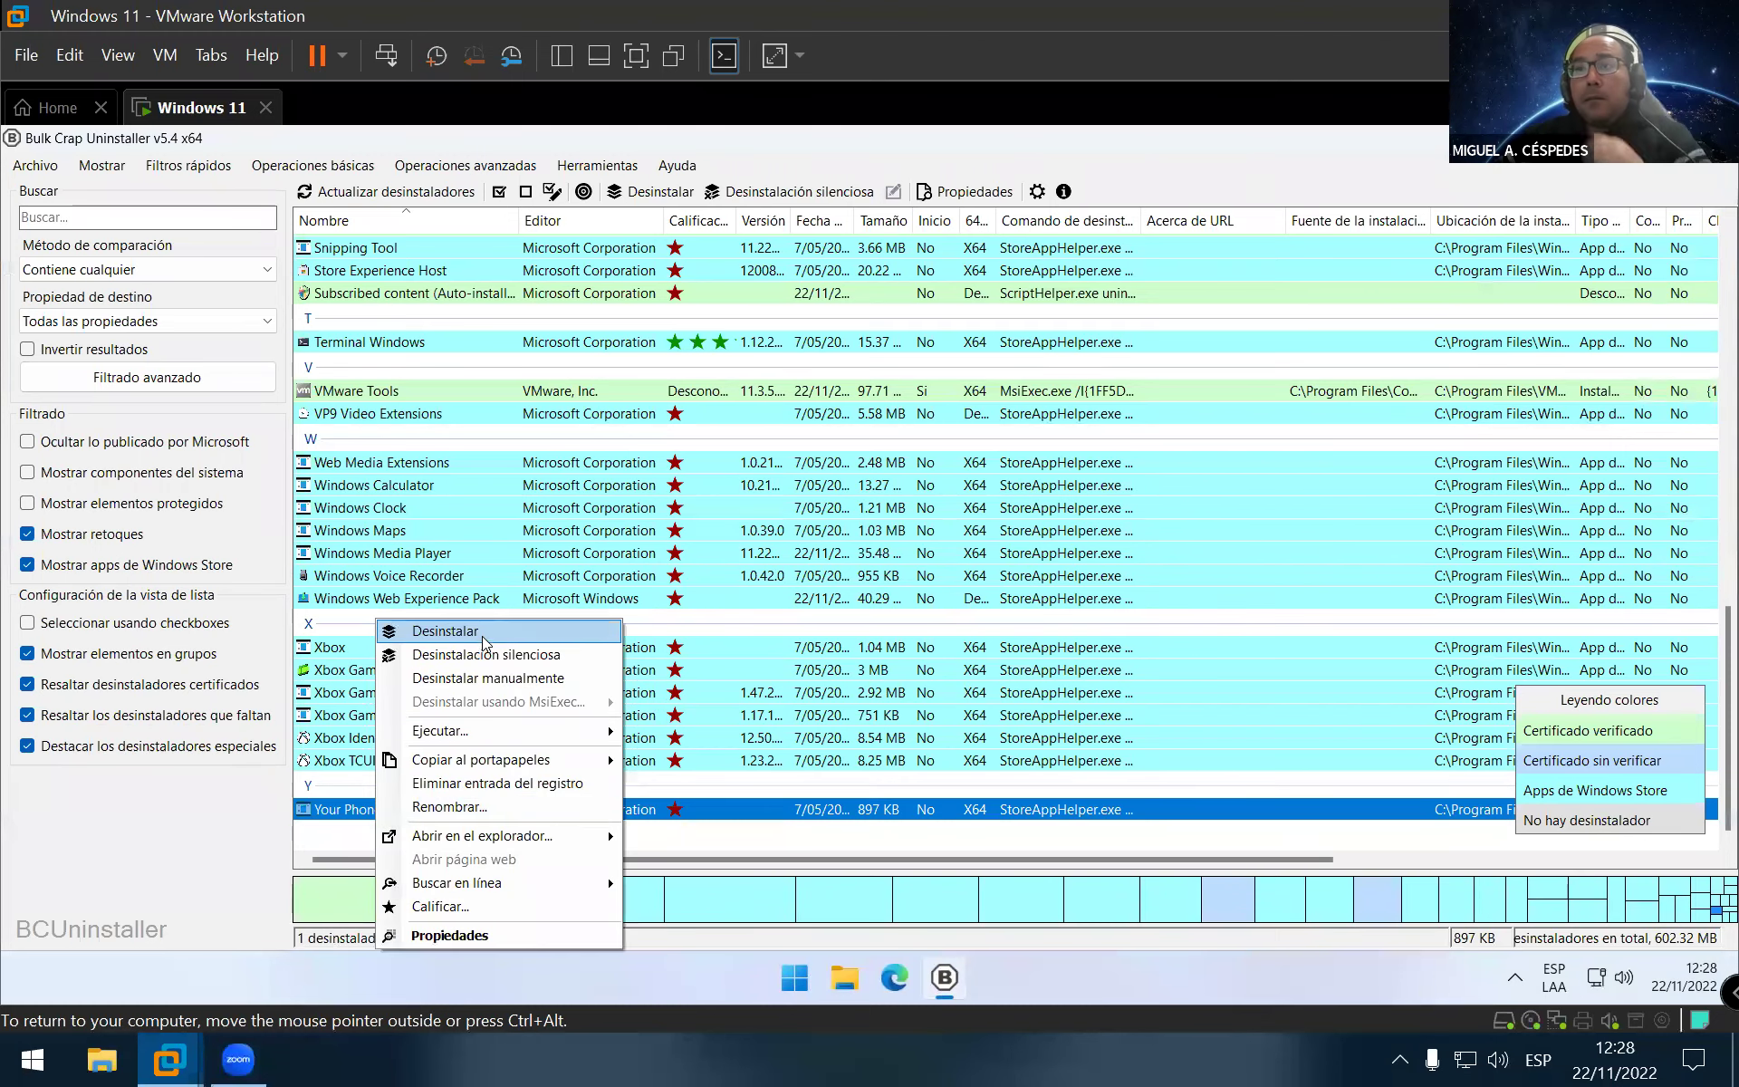
left_click(480, 627)
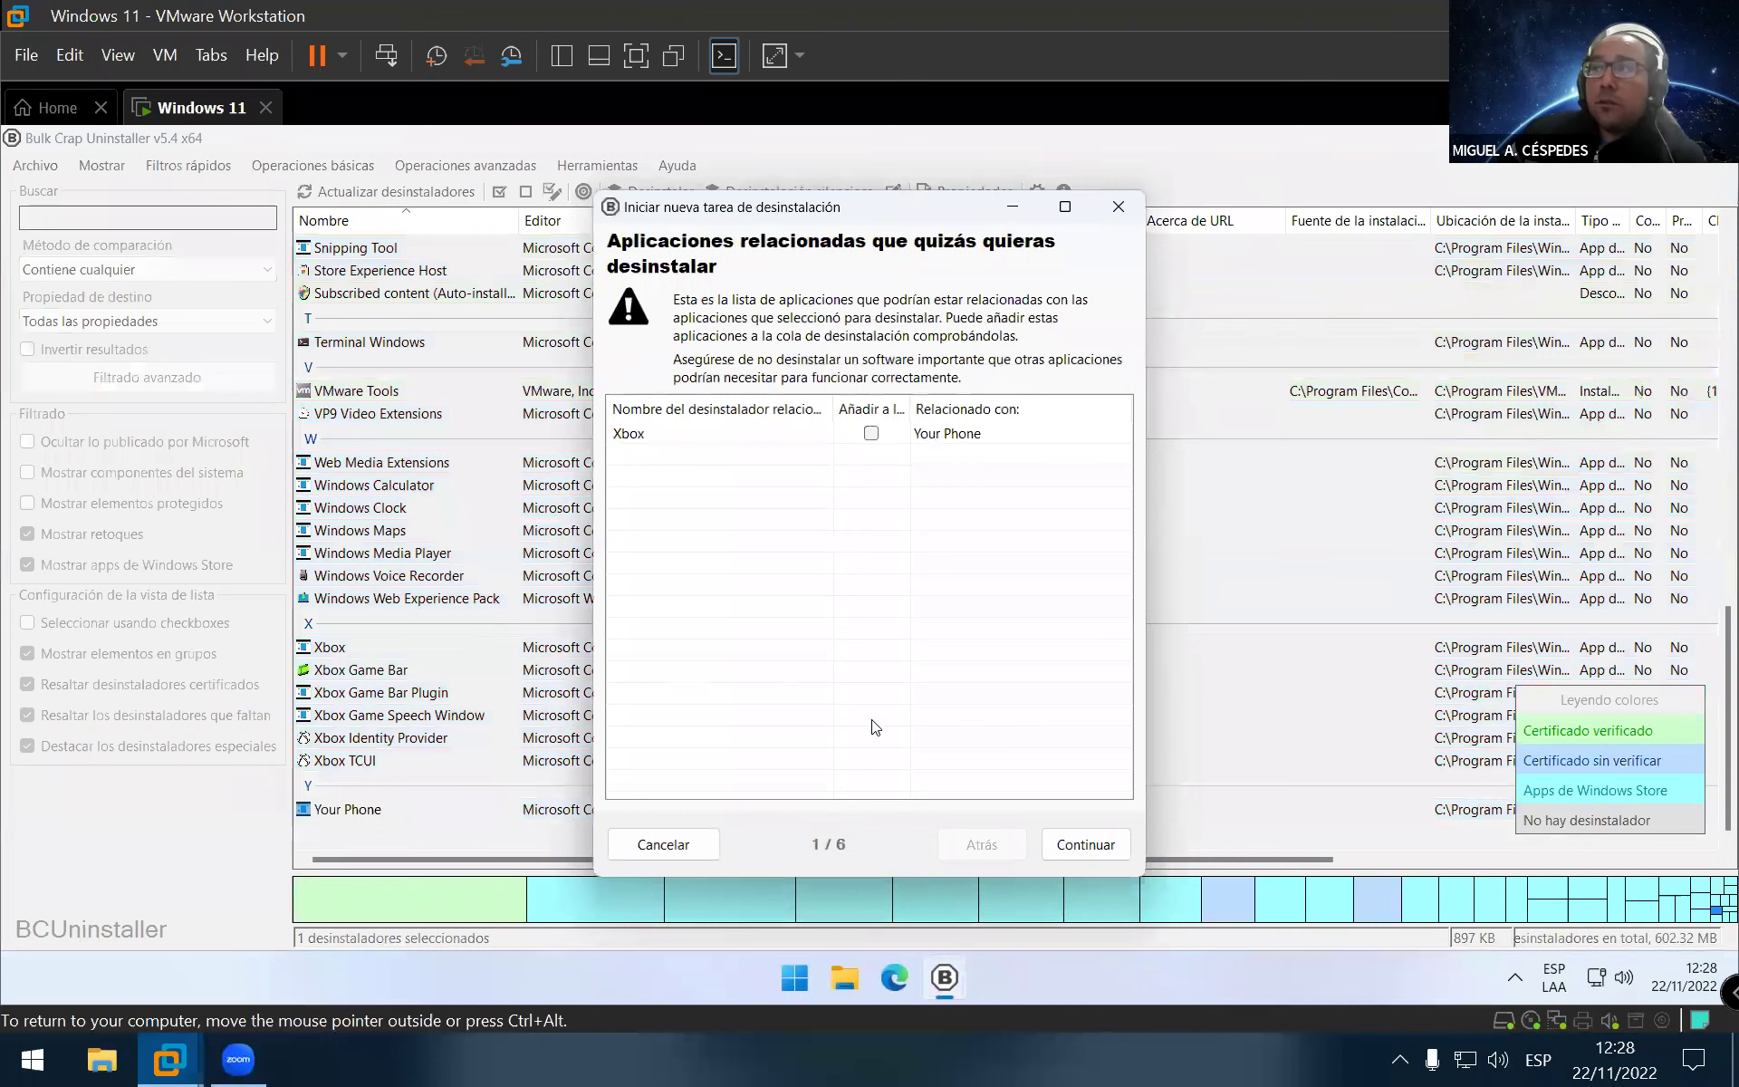
left_click(1071, 845)
left_click(1069, 842)
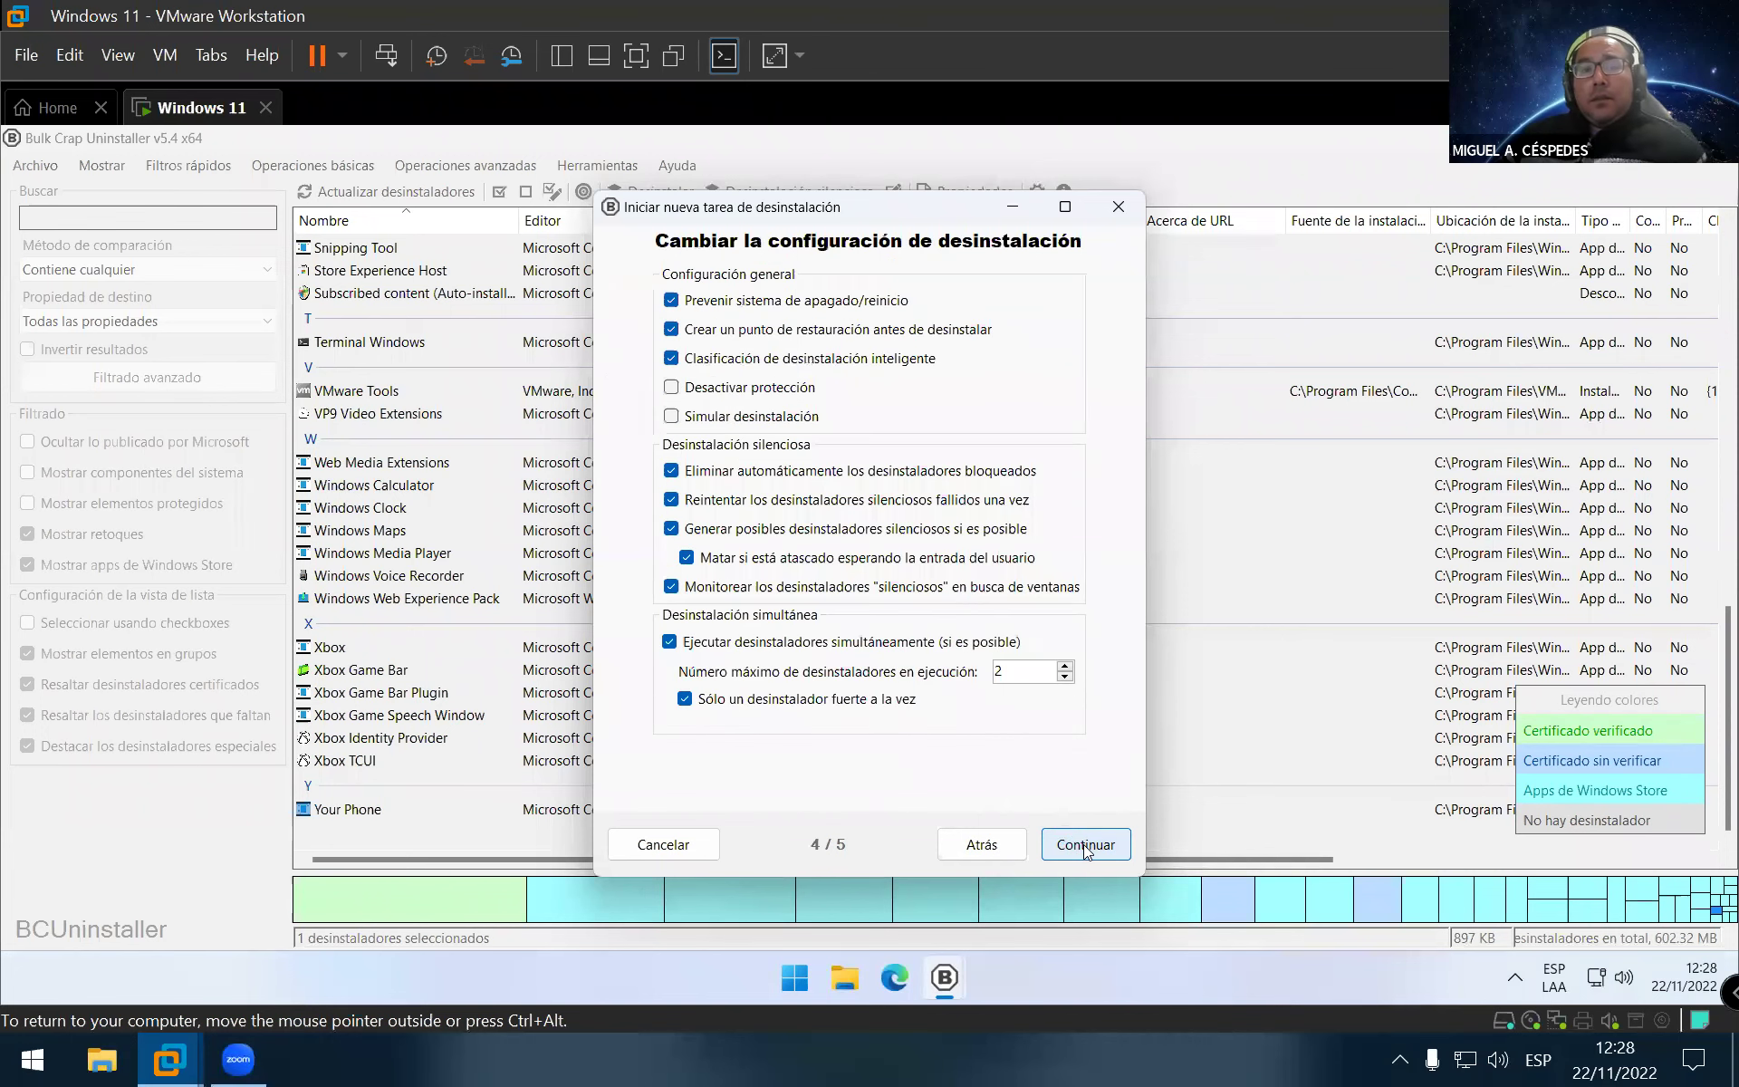
left_click(1083, 844)
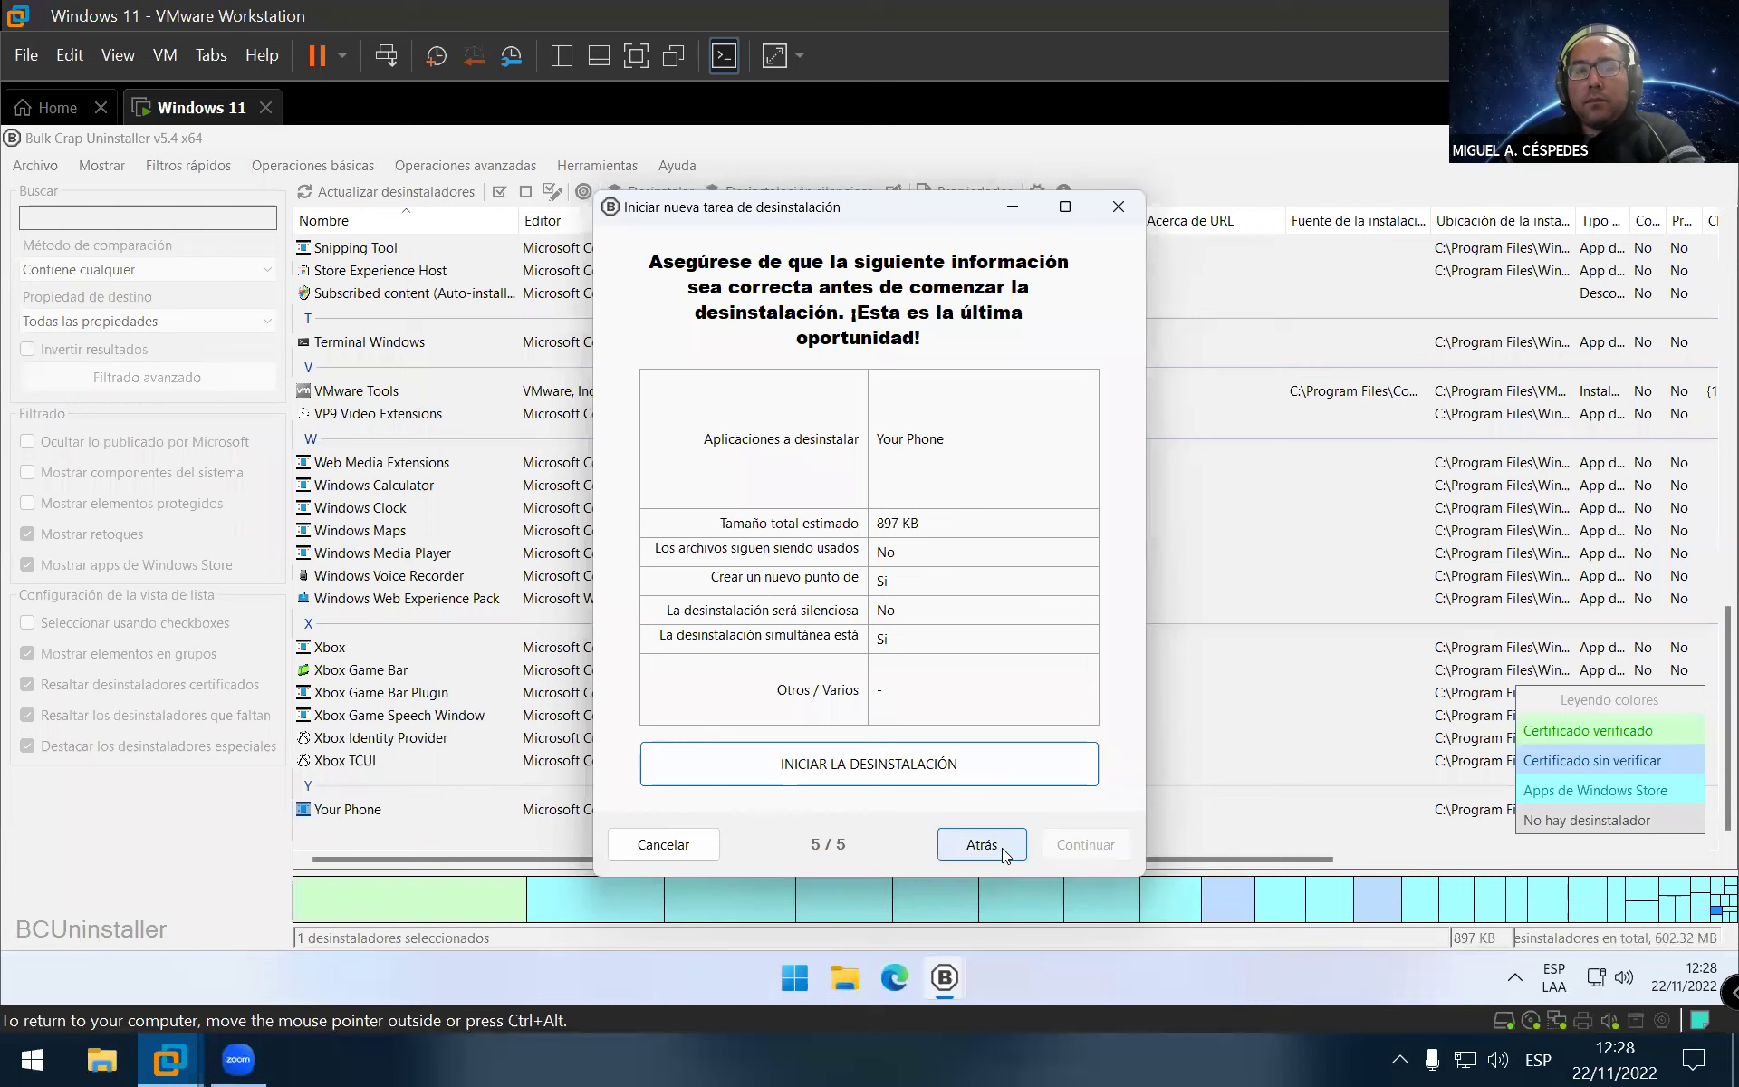
left_click(956, 765)
Refresh the desktop repeatedly while the Your Phone uninstall runs
right_click(175, 533)
left_click(252, 594)
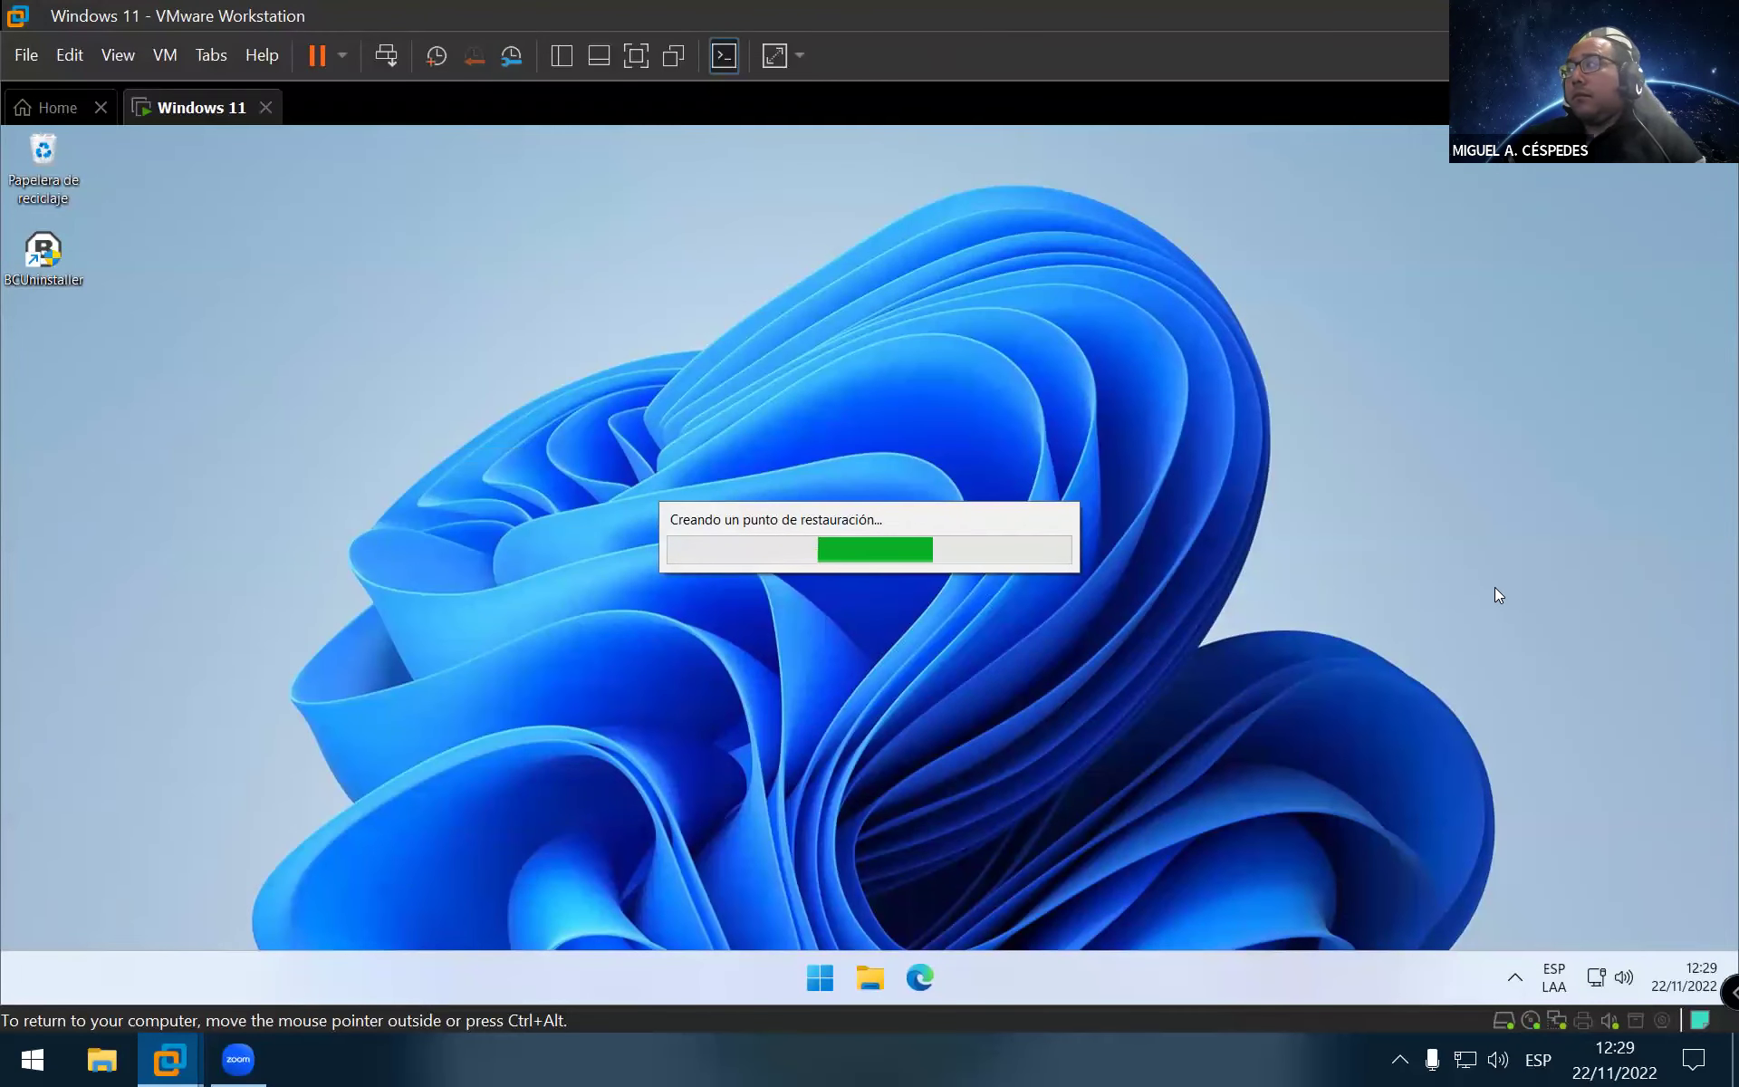
right_click(1433, 527)
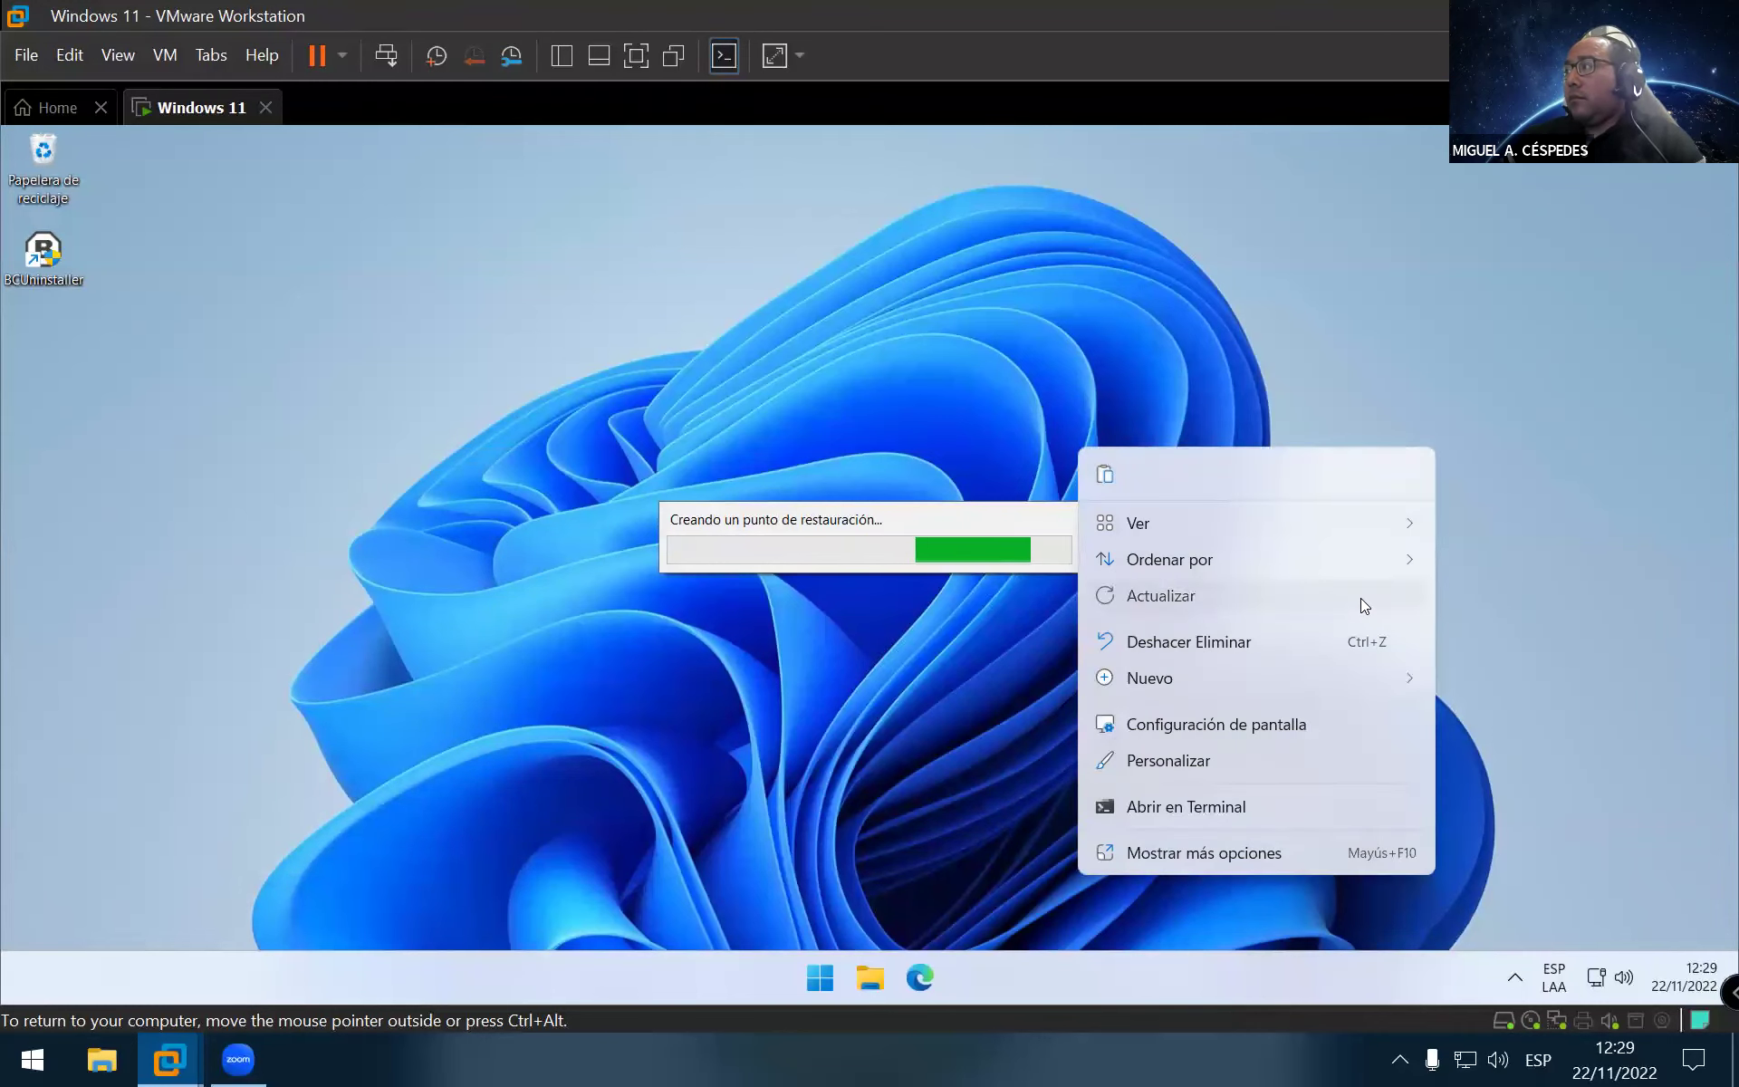
left_click(1361, 600)
right_click(1631, 578)
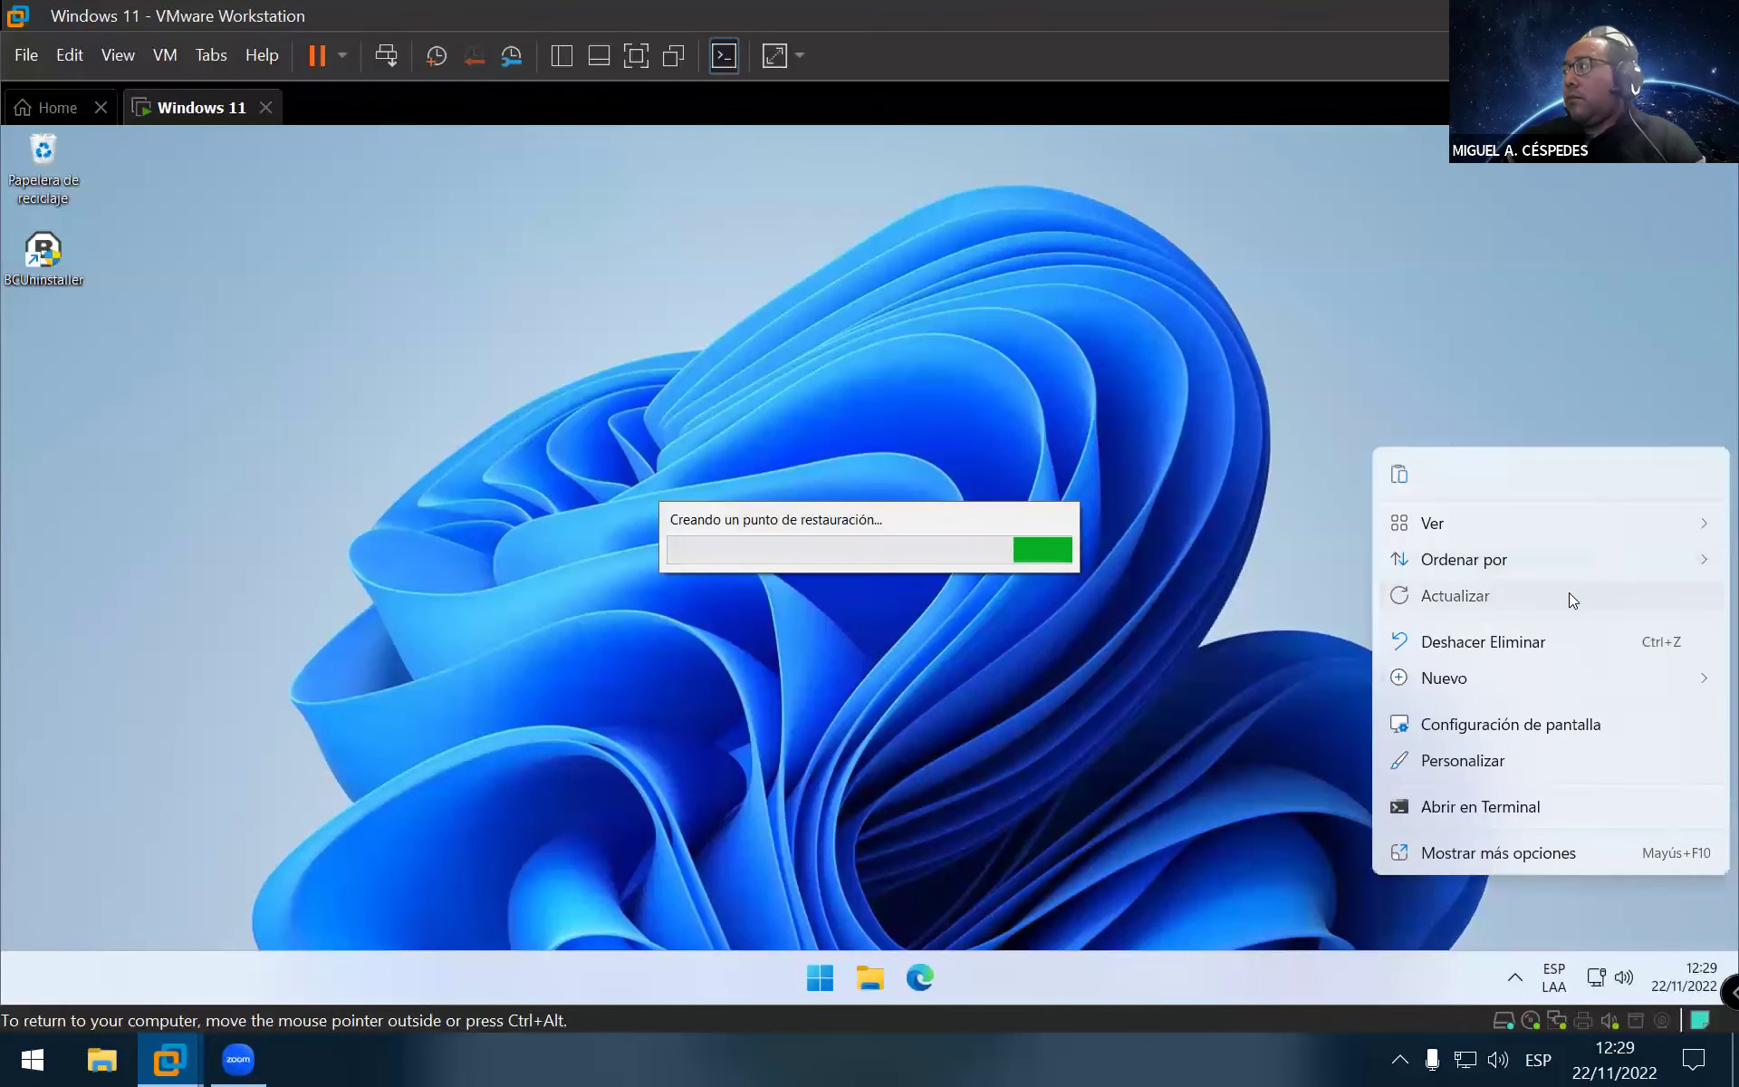
left_click(1571, 598)
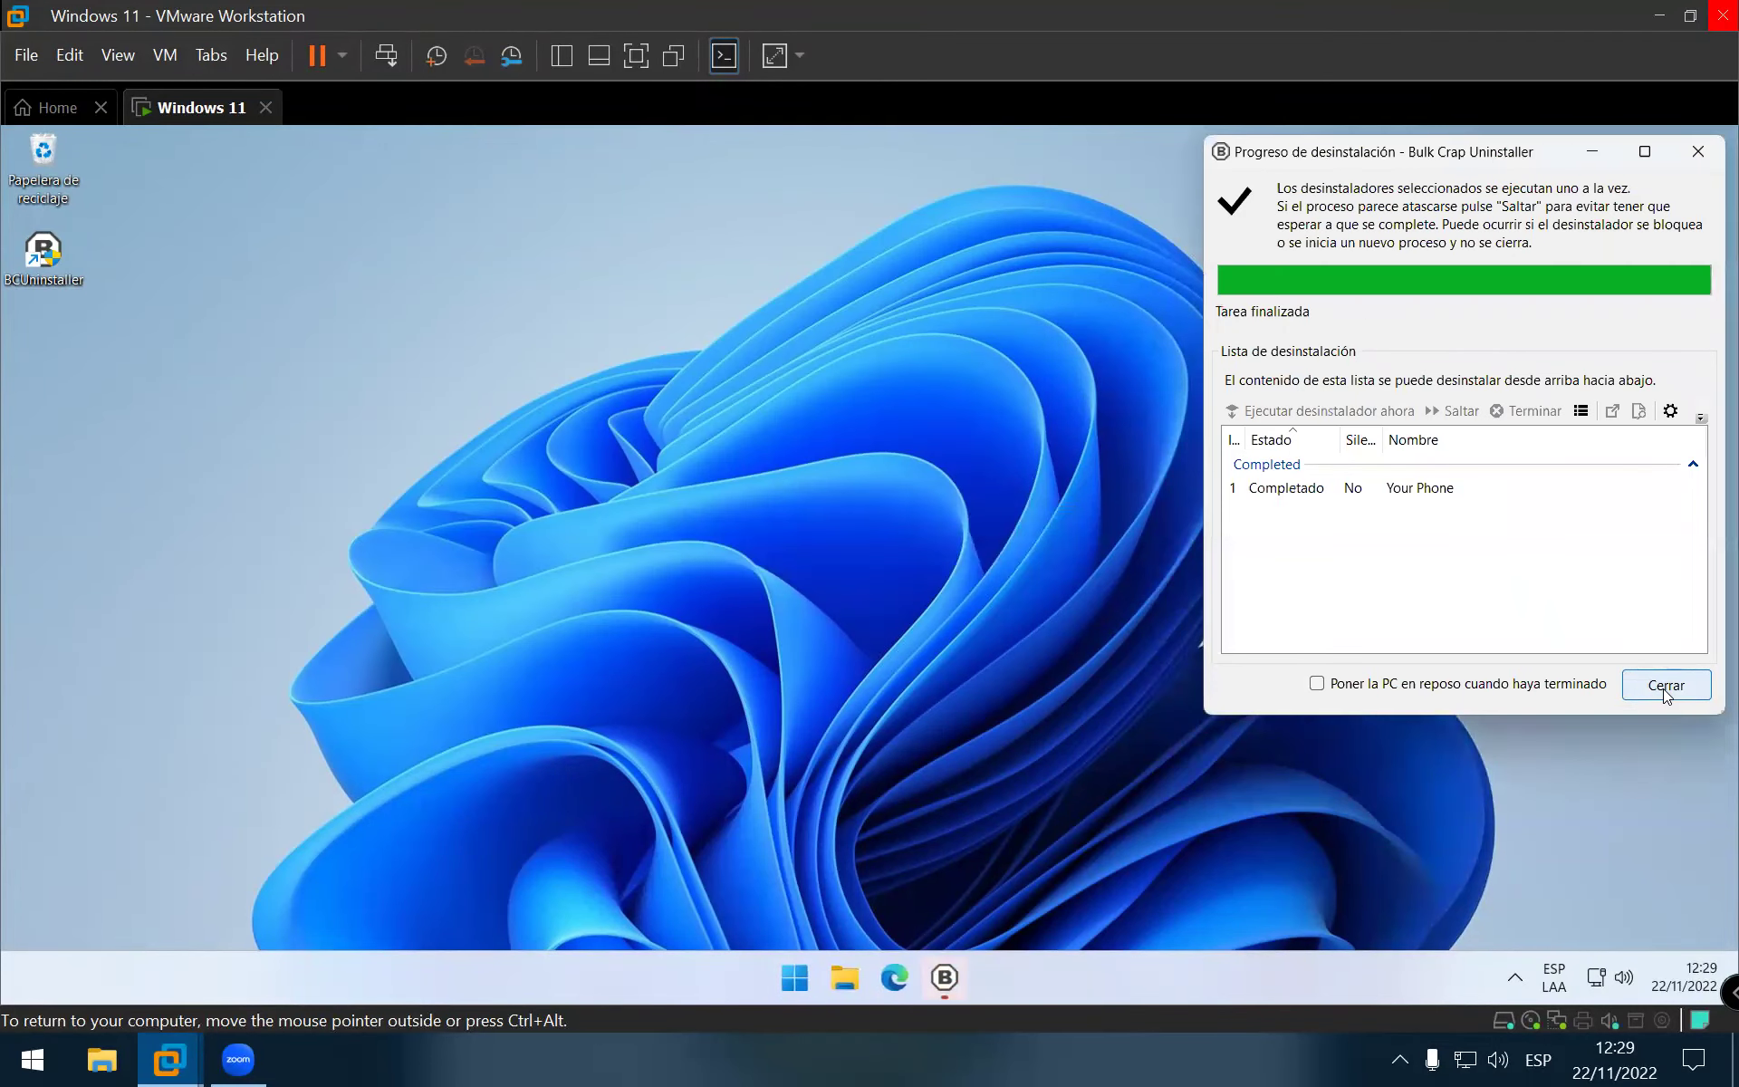
Close the Your Phone report, confirm it's gone from the 601.44 MB list, and exit BCUninstaller
left_click(1665, 686)
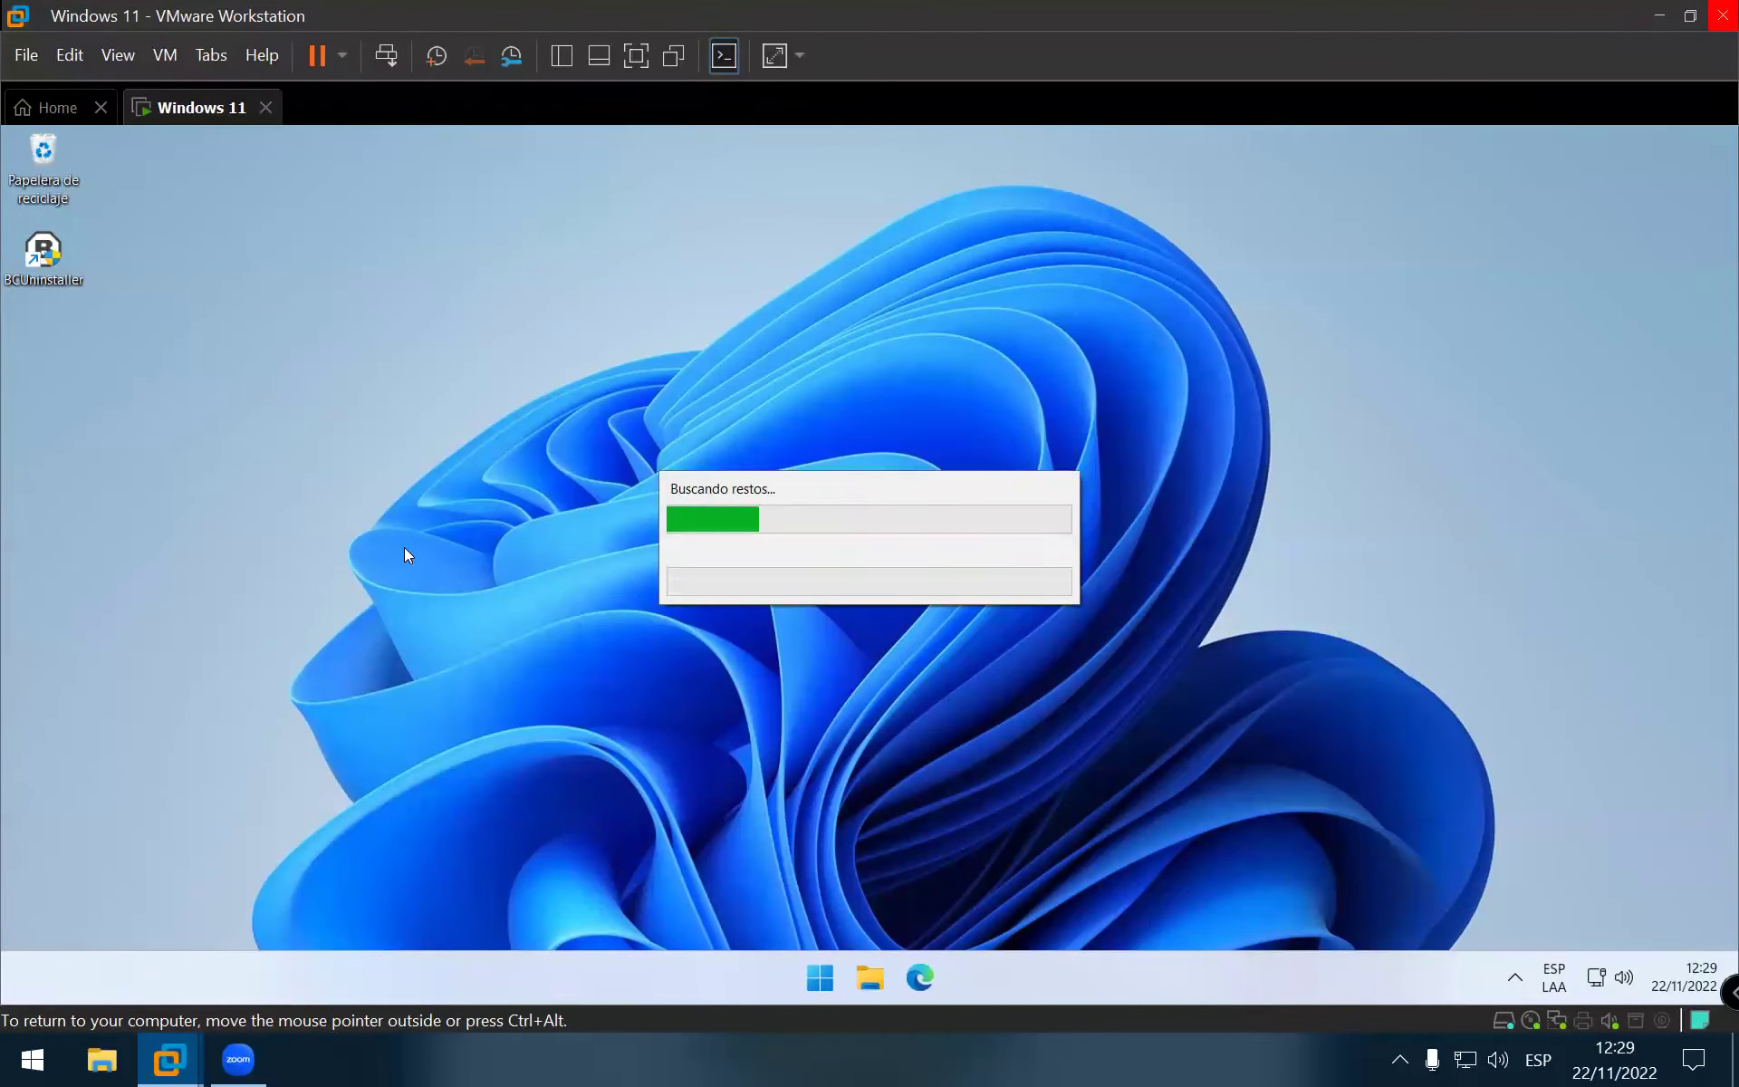
right_click(405, 549)
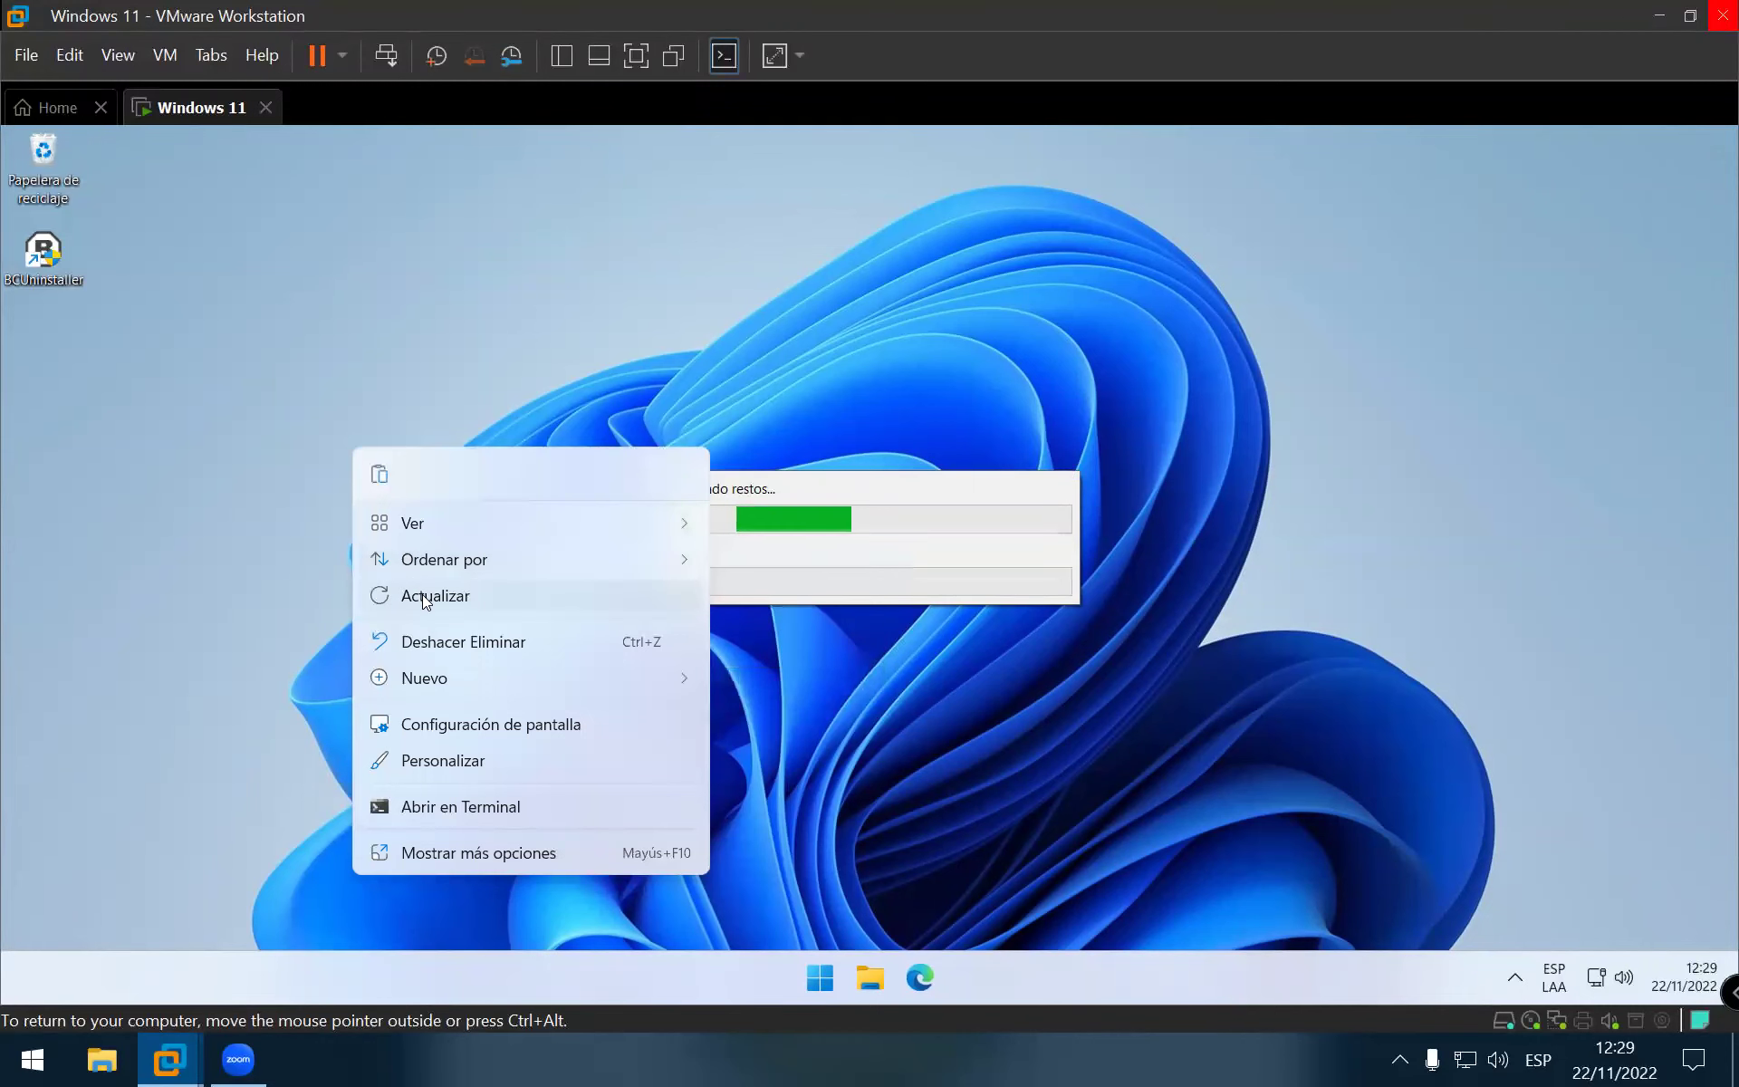
left_click(422, 595)
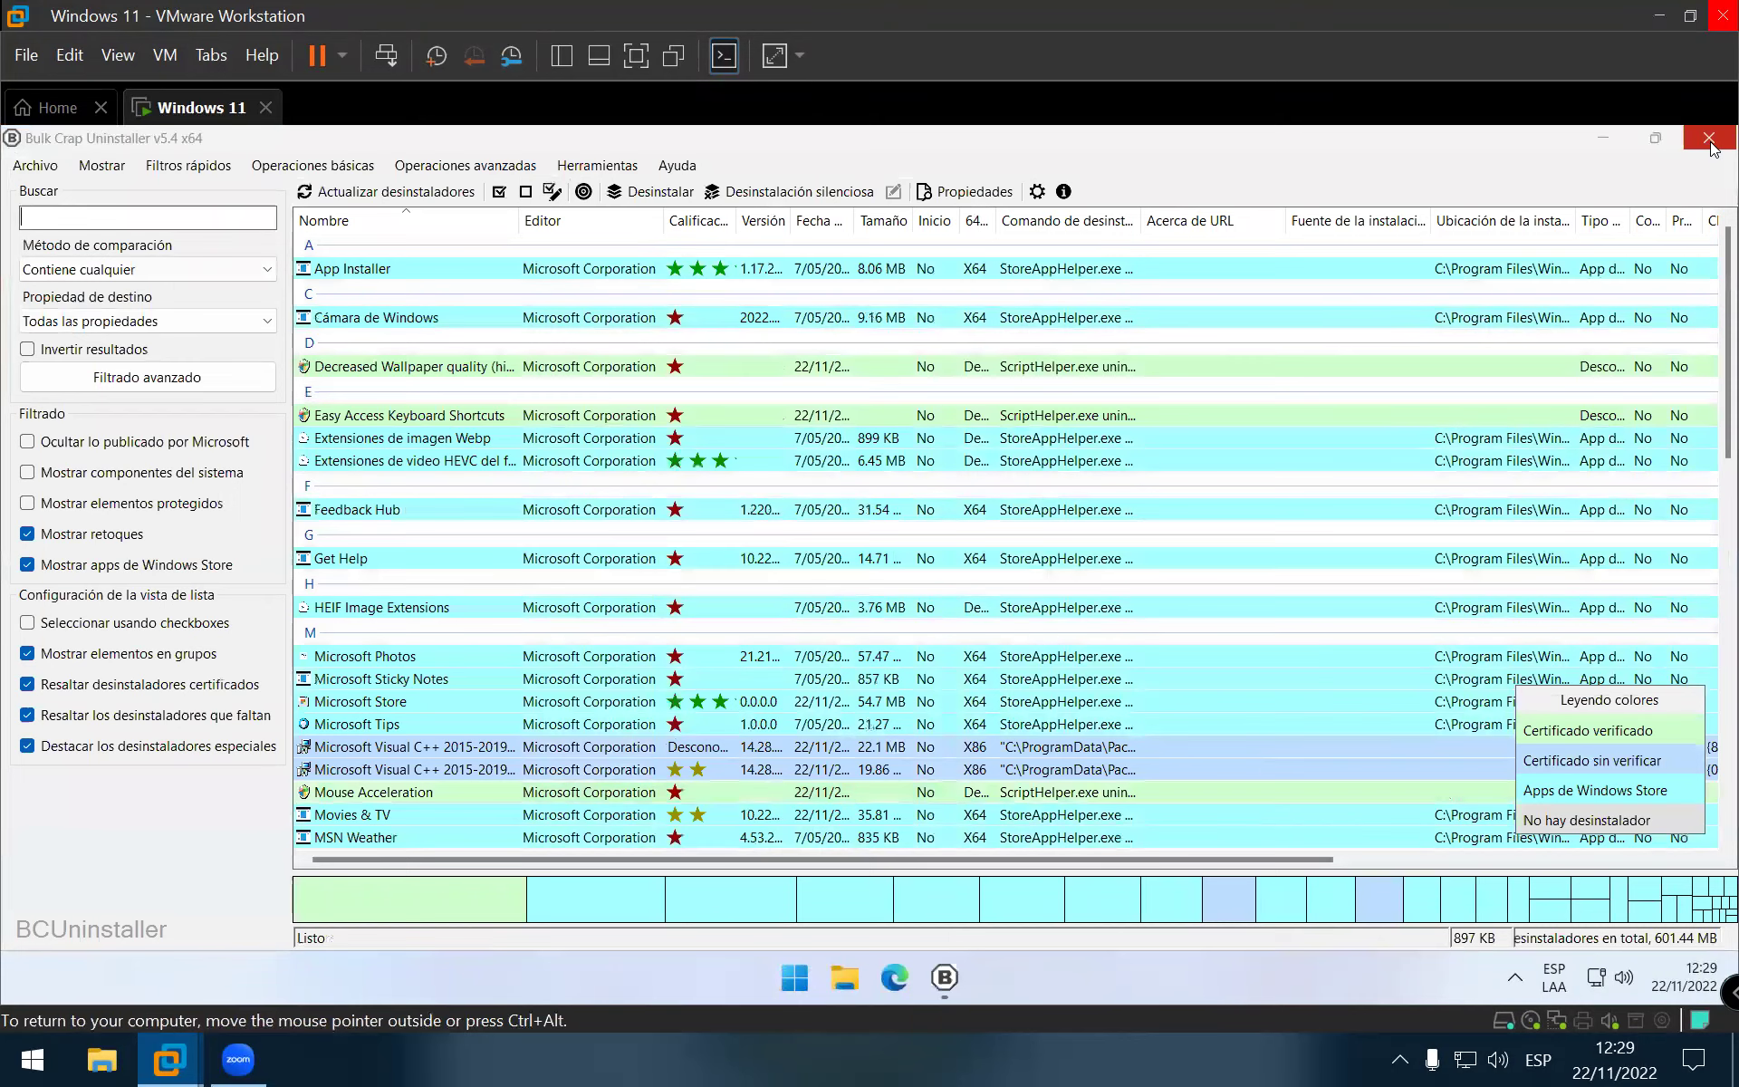
scroll(634, 652, "down", 4)
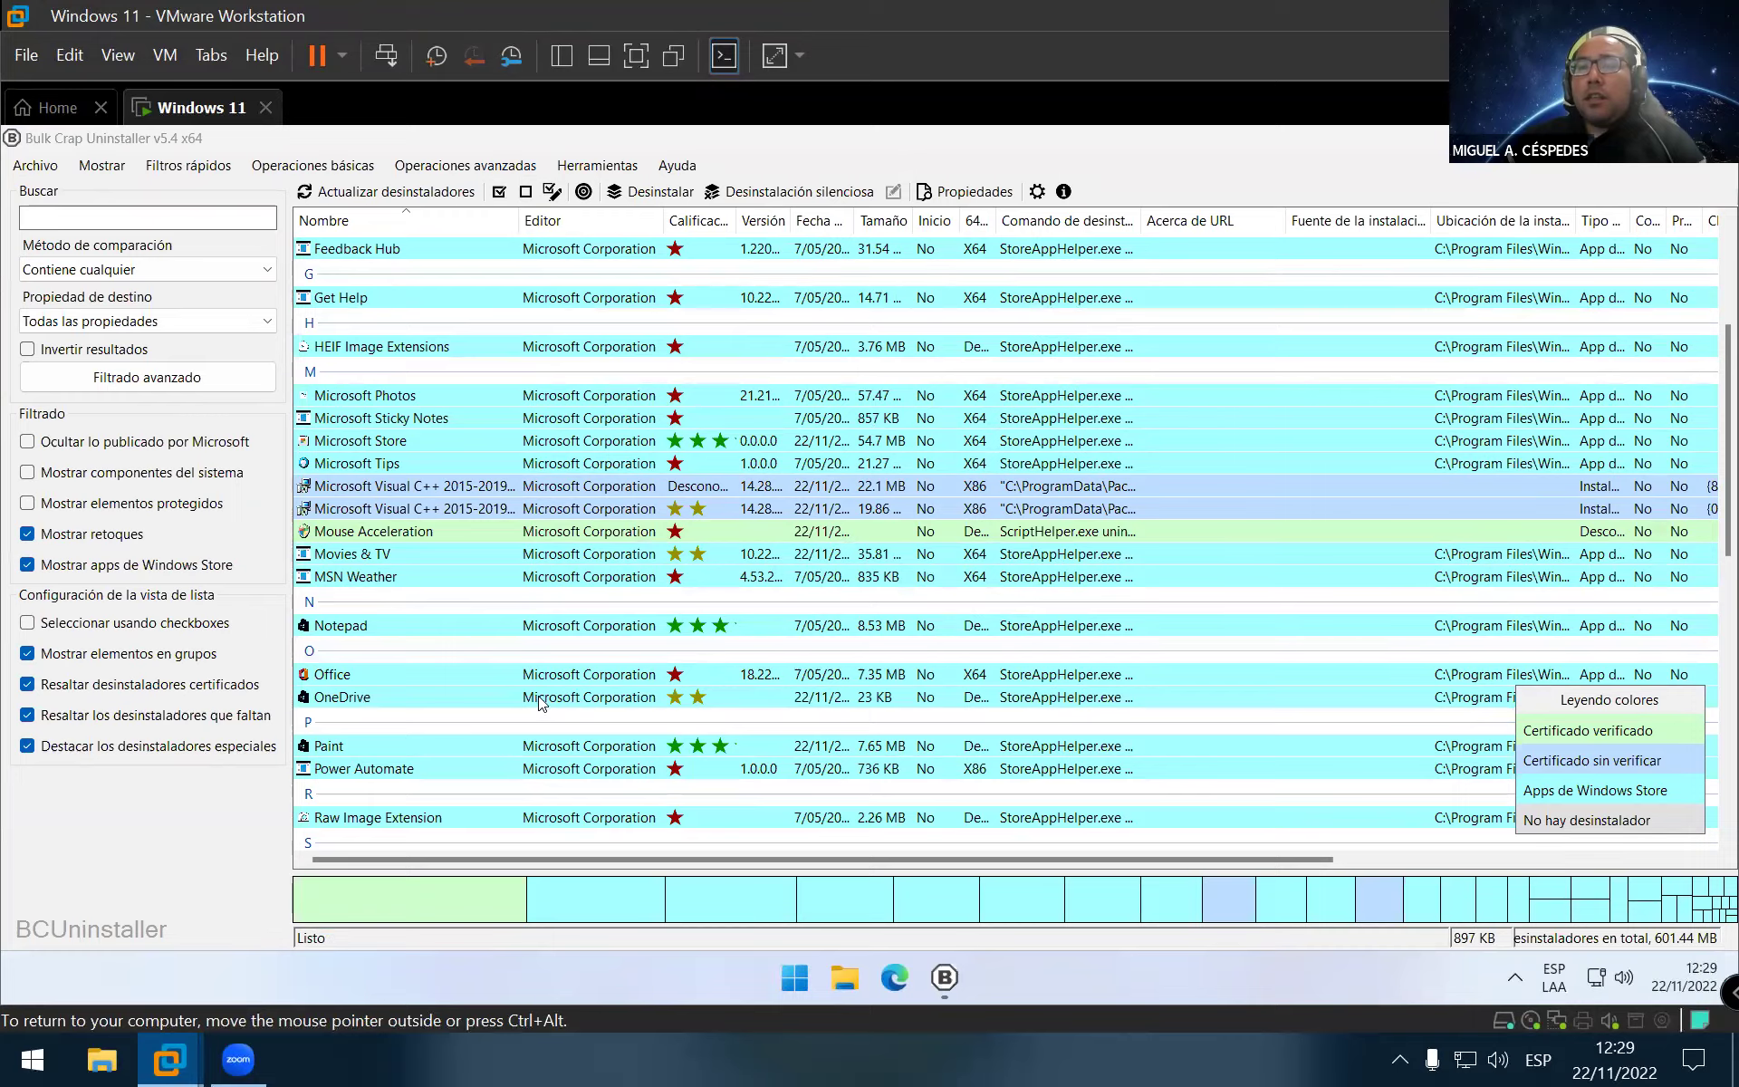
scroll(543, 704, "down", 4)
scroll(544, 711, "down", 5)
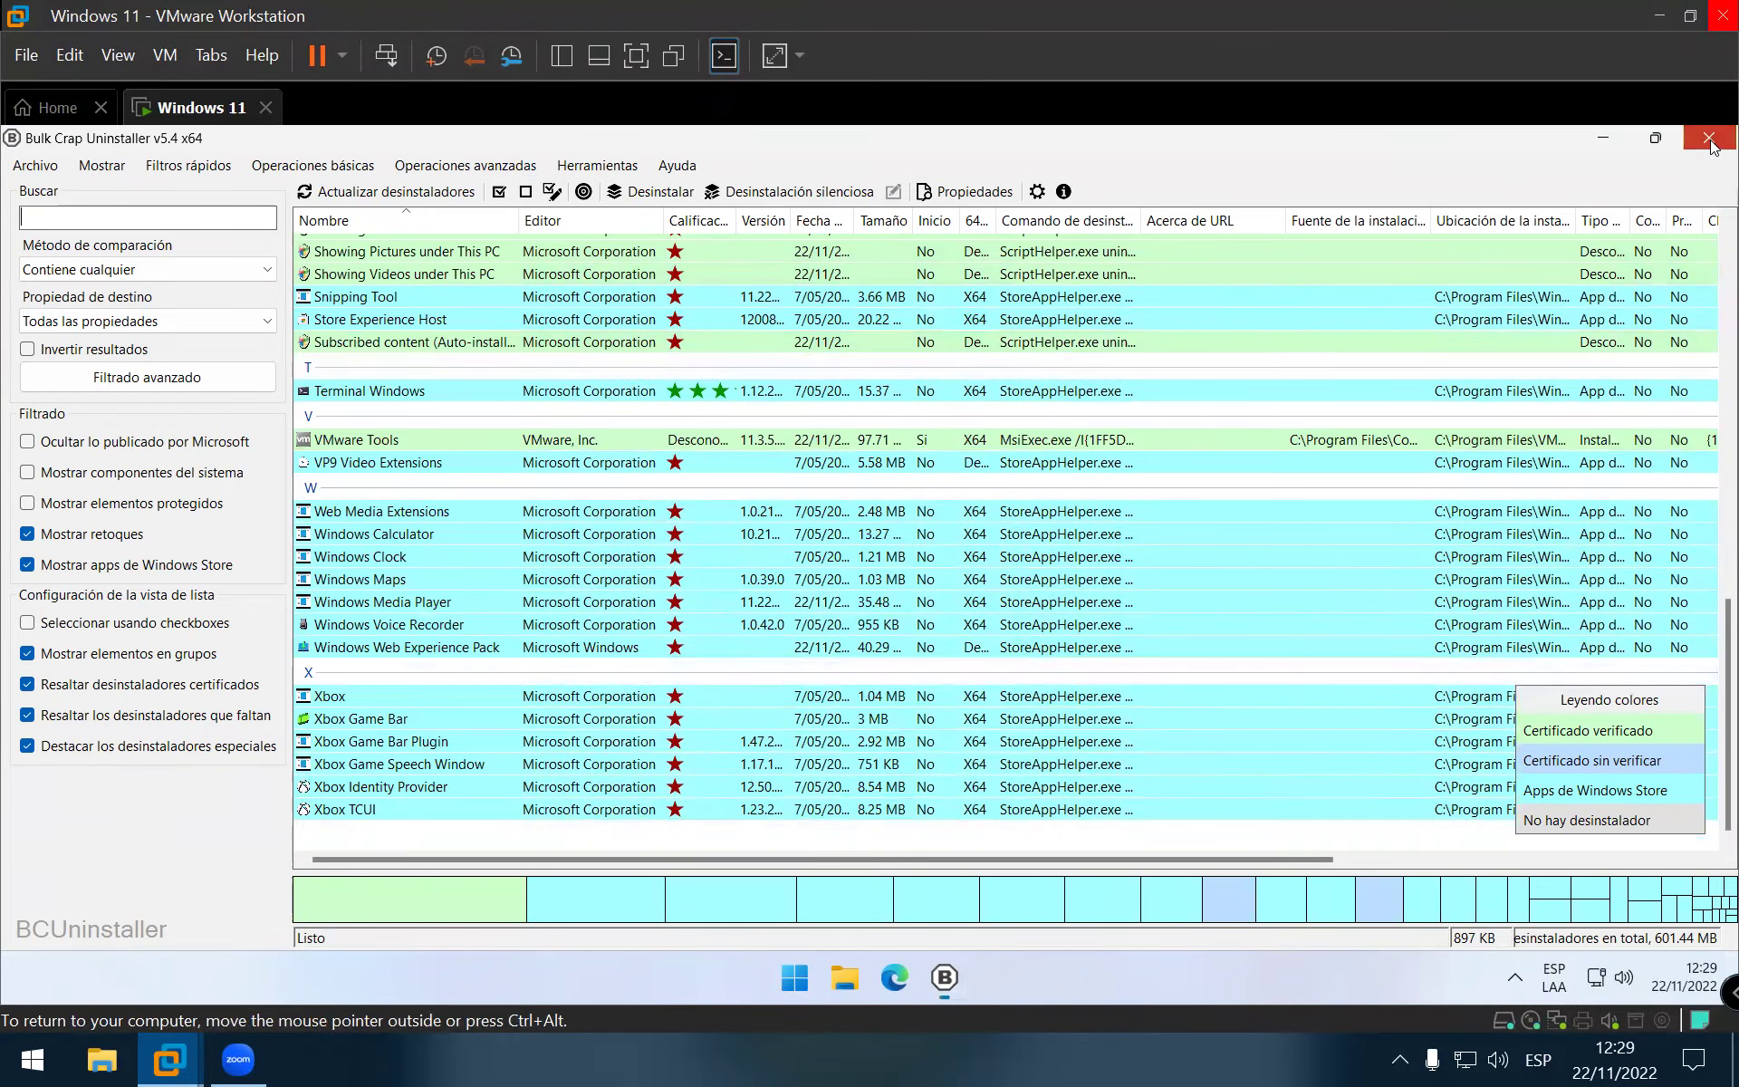
left_click(1709, 140)
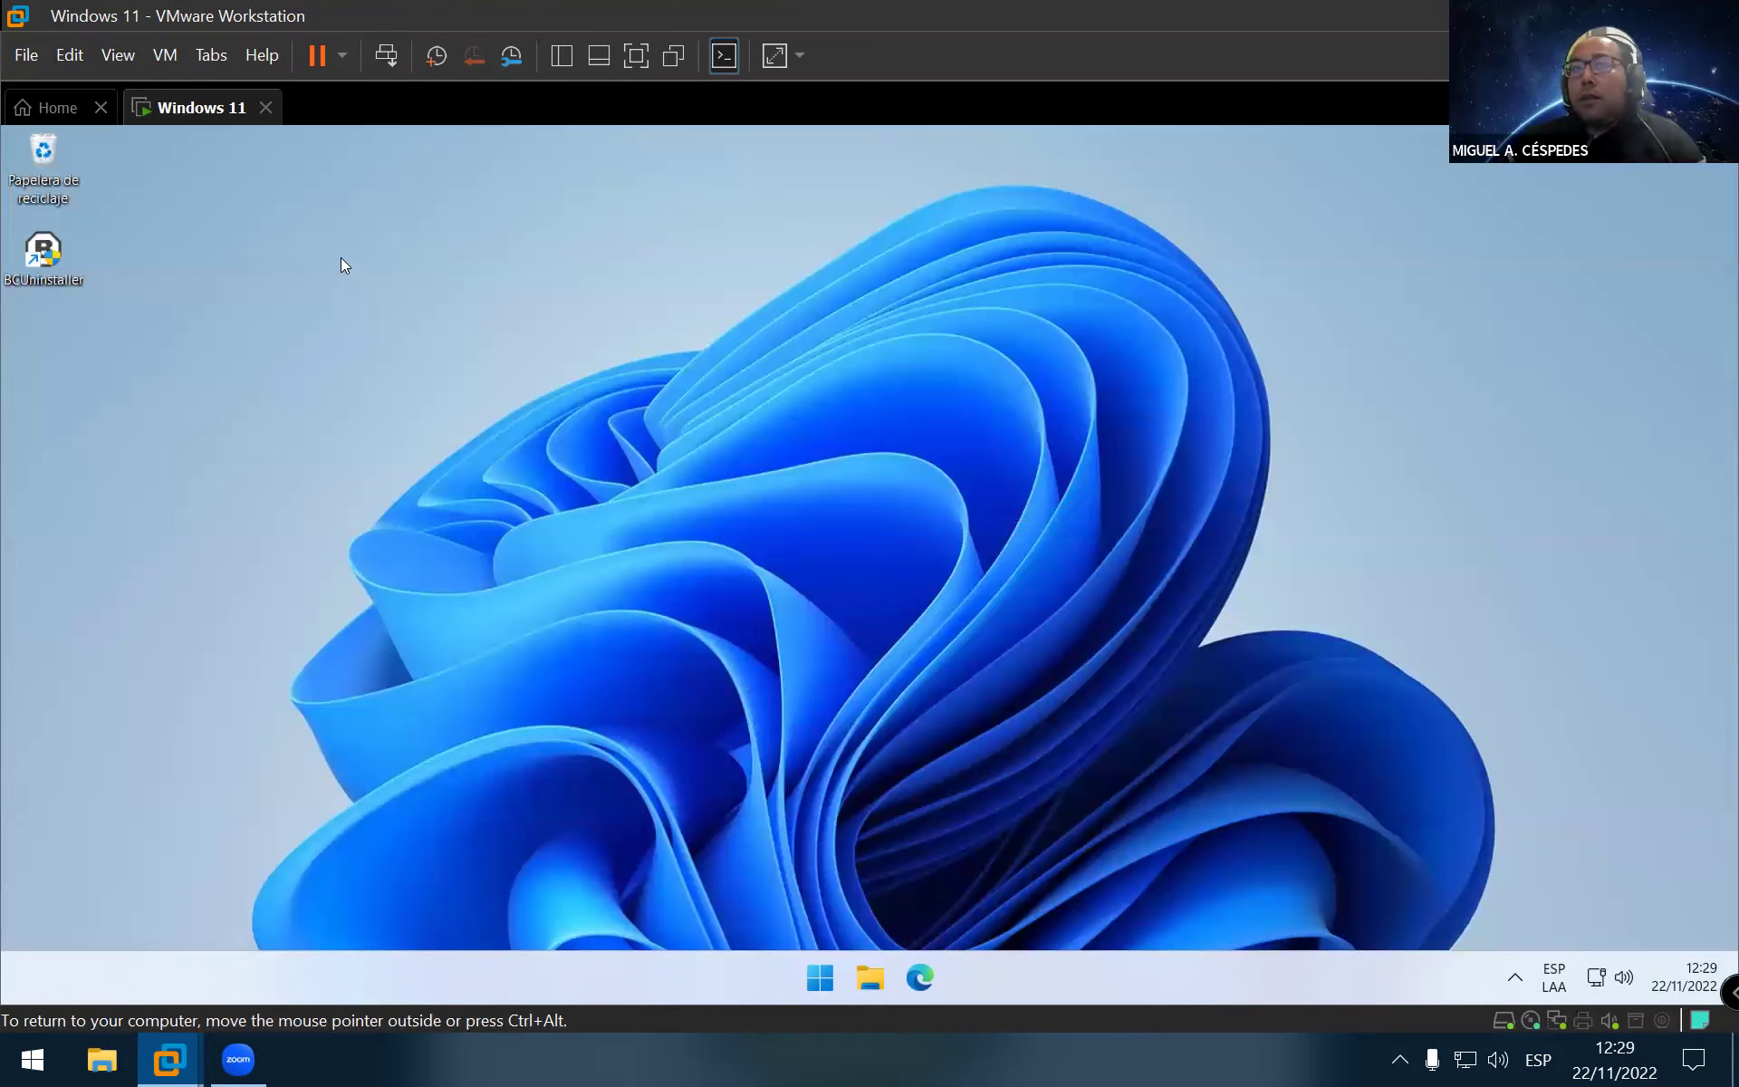
Empty the Recycle Bin, permanently deleting the leftover Microsoft OneDrive folder
right_click(37, 150)
left_click(177, 260)
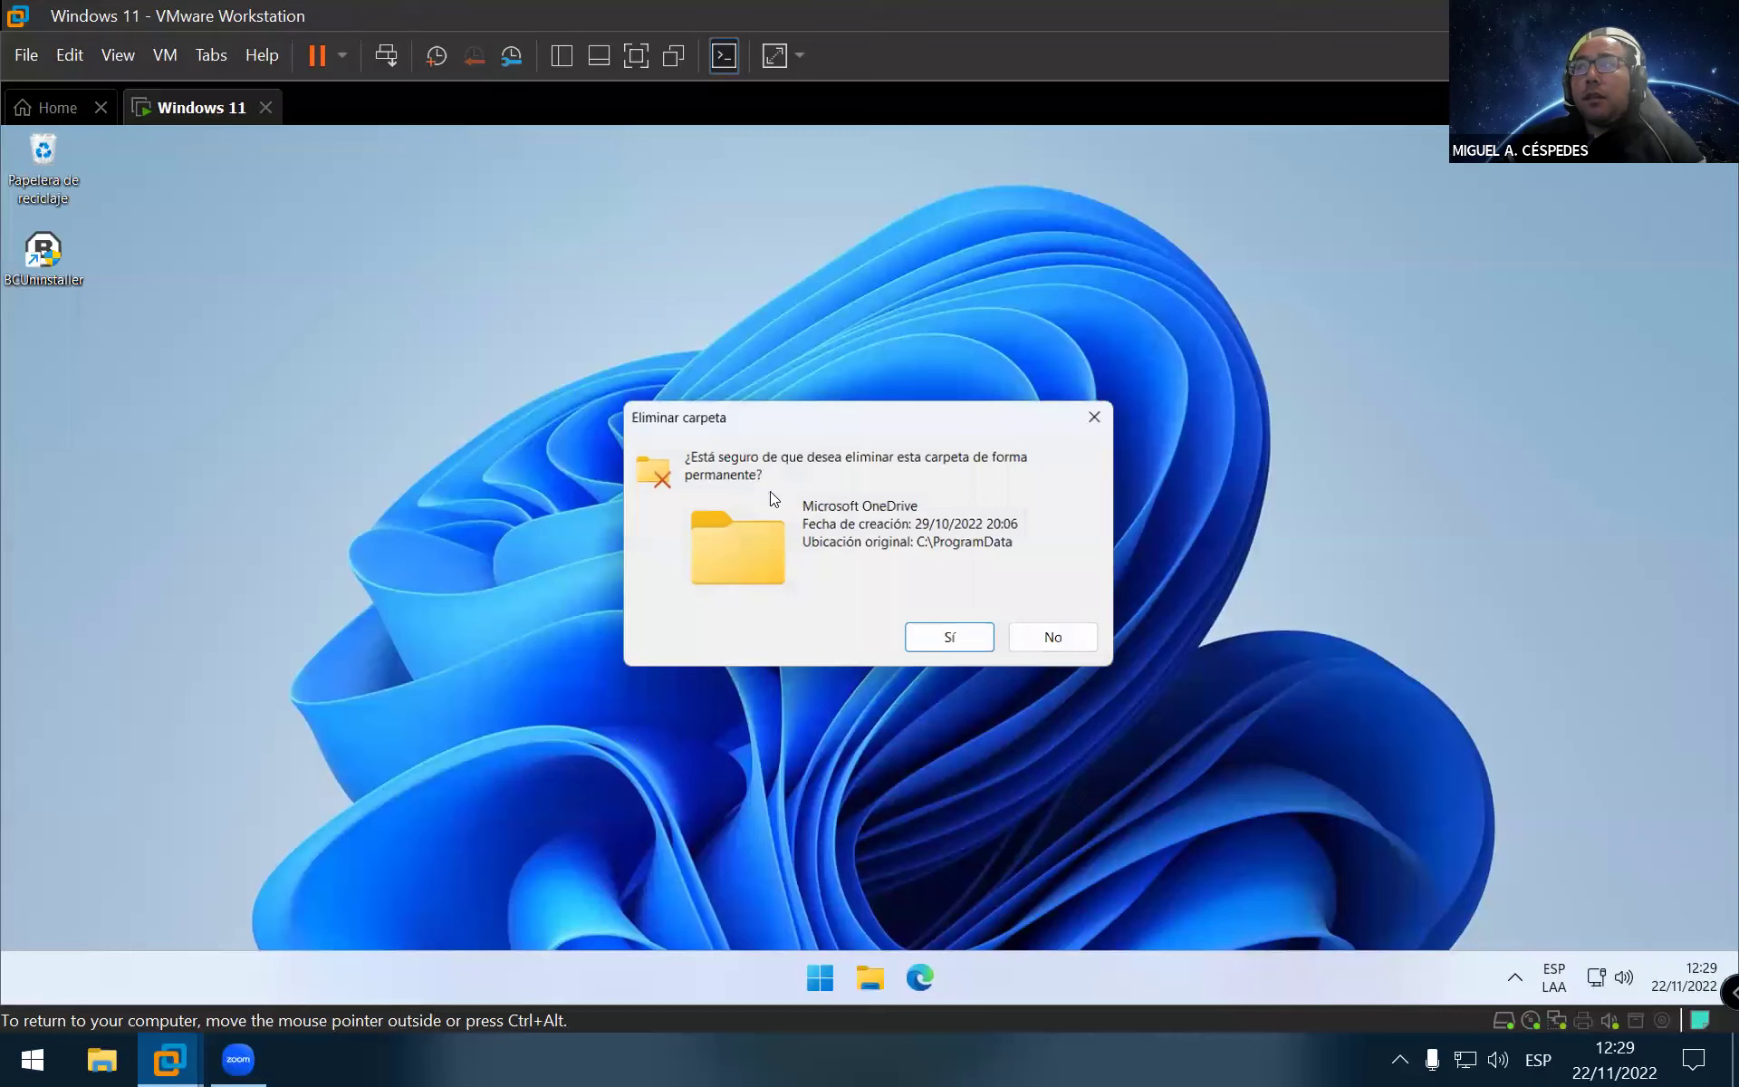
left_click(952, 634)
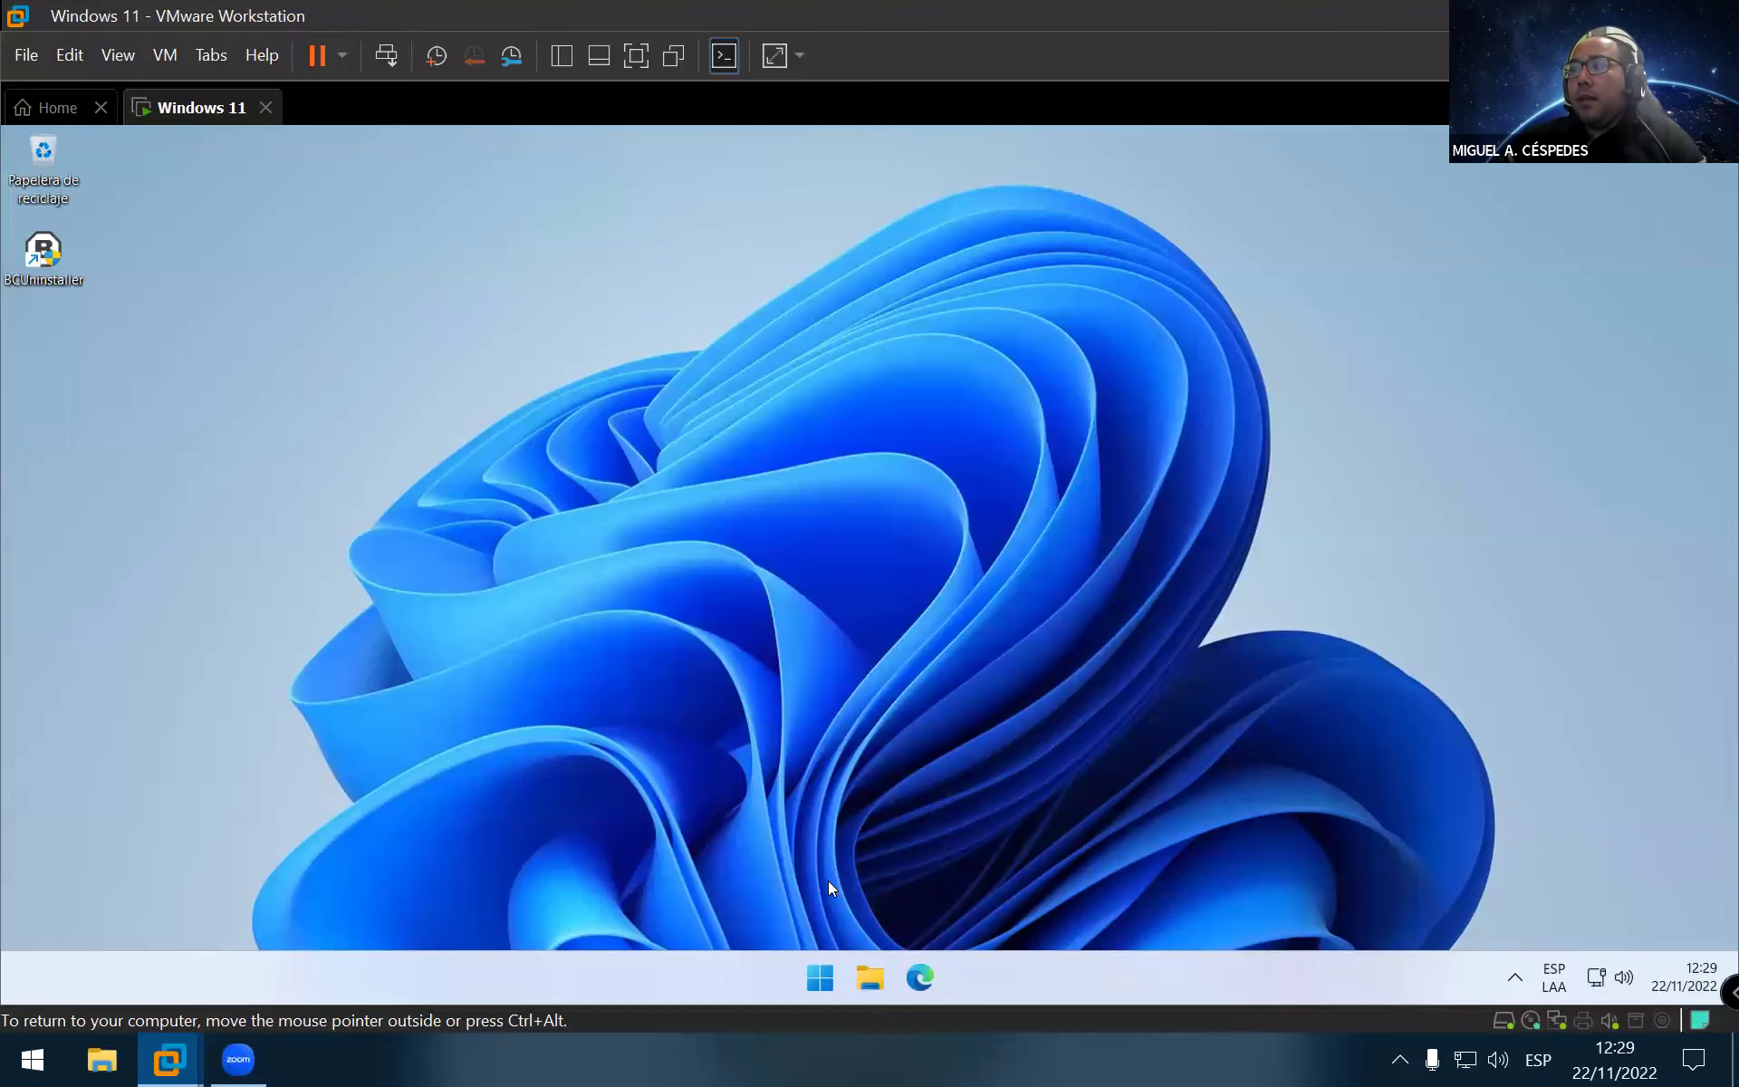
Restart the Windows 11 virtual machine from the Start menu
left_click(821, 975)
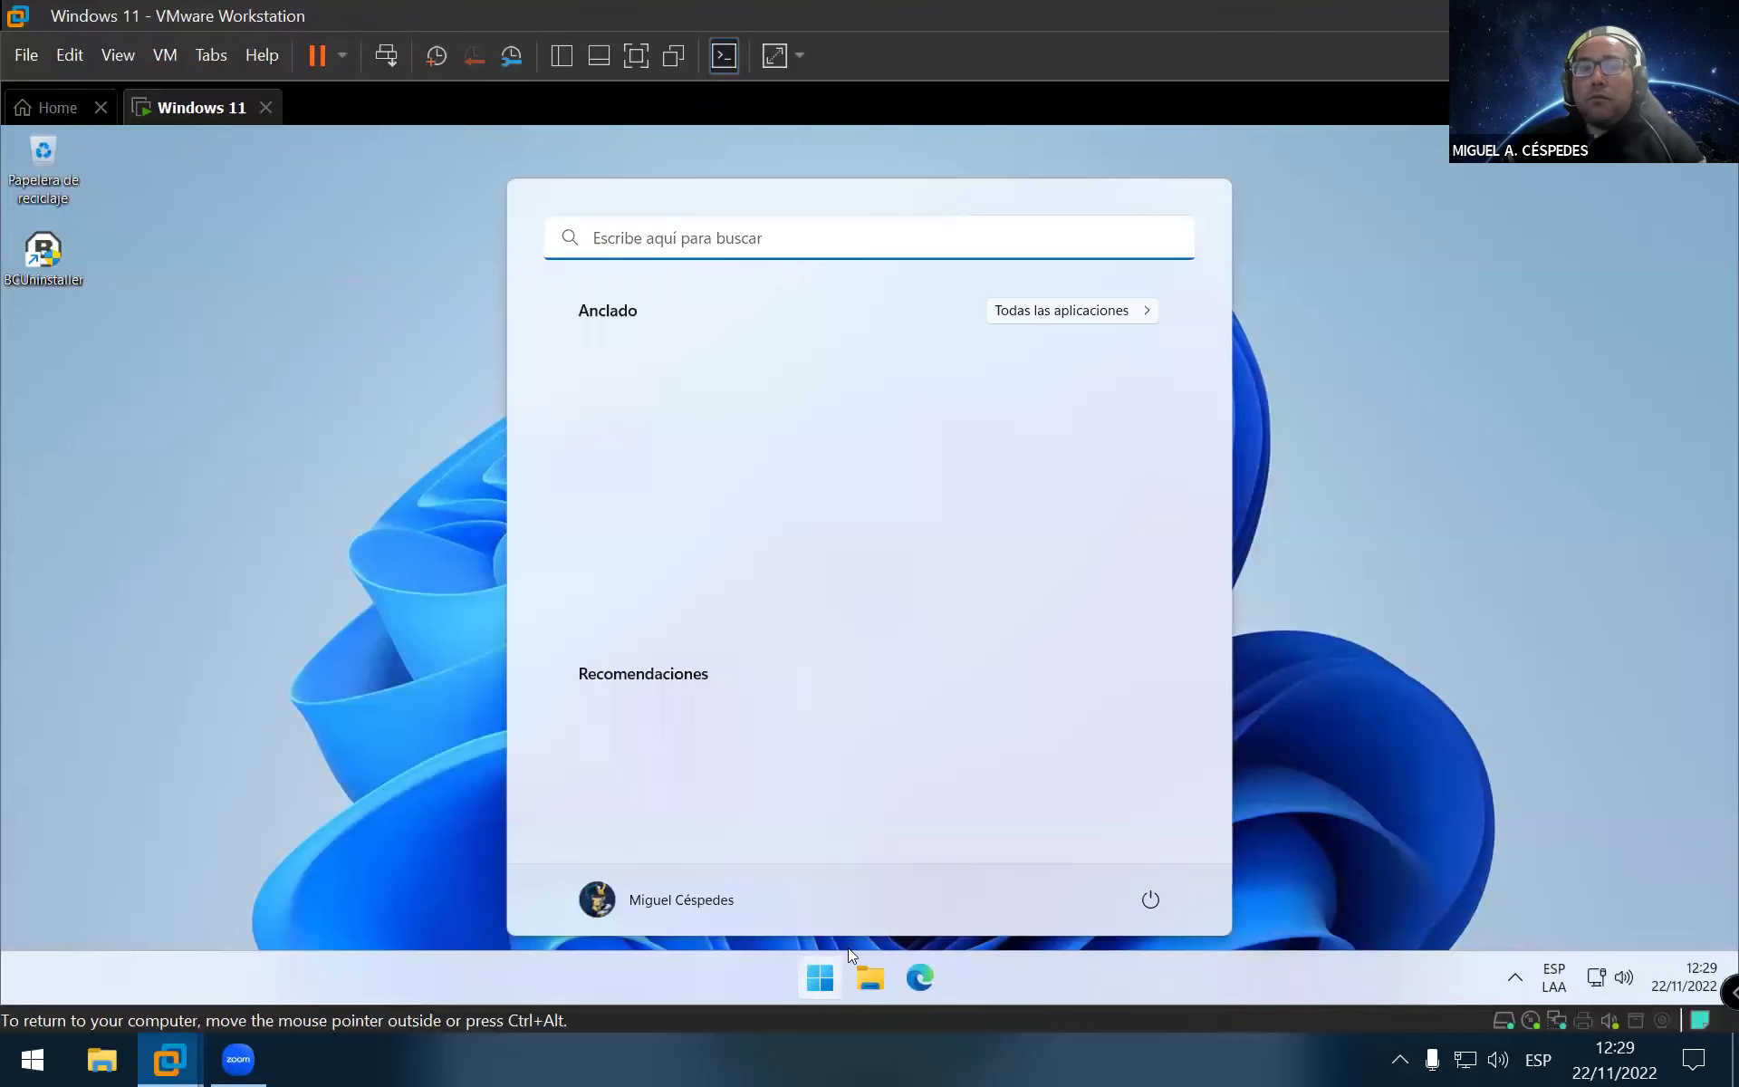
left_click(1160, 900)
left_click(1192, 853)
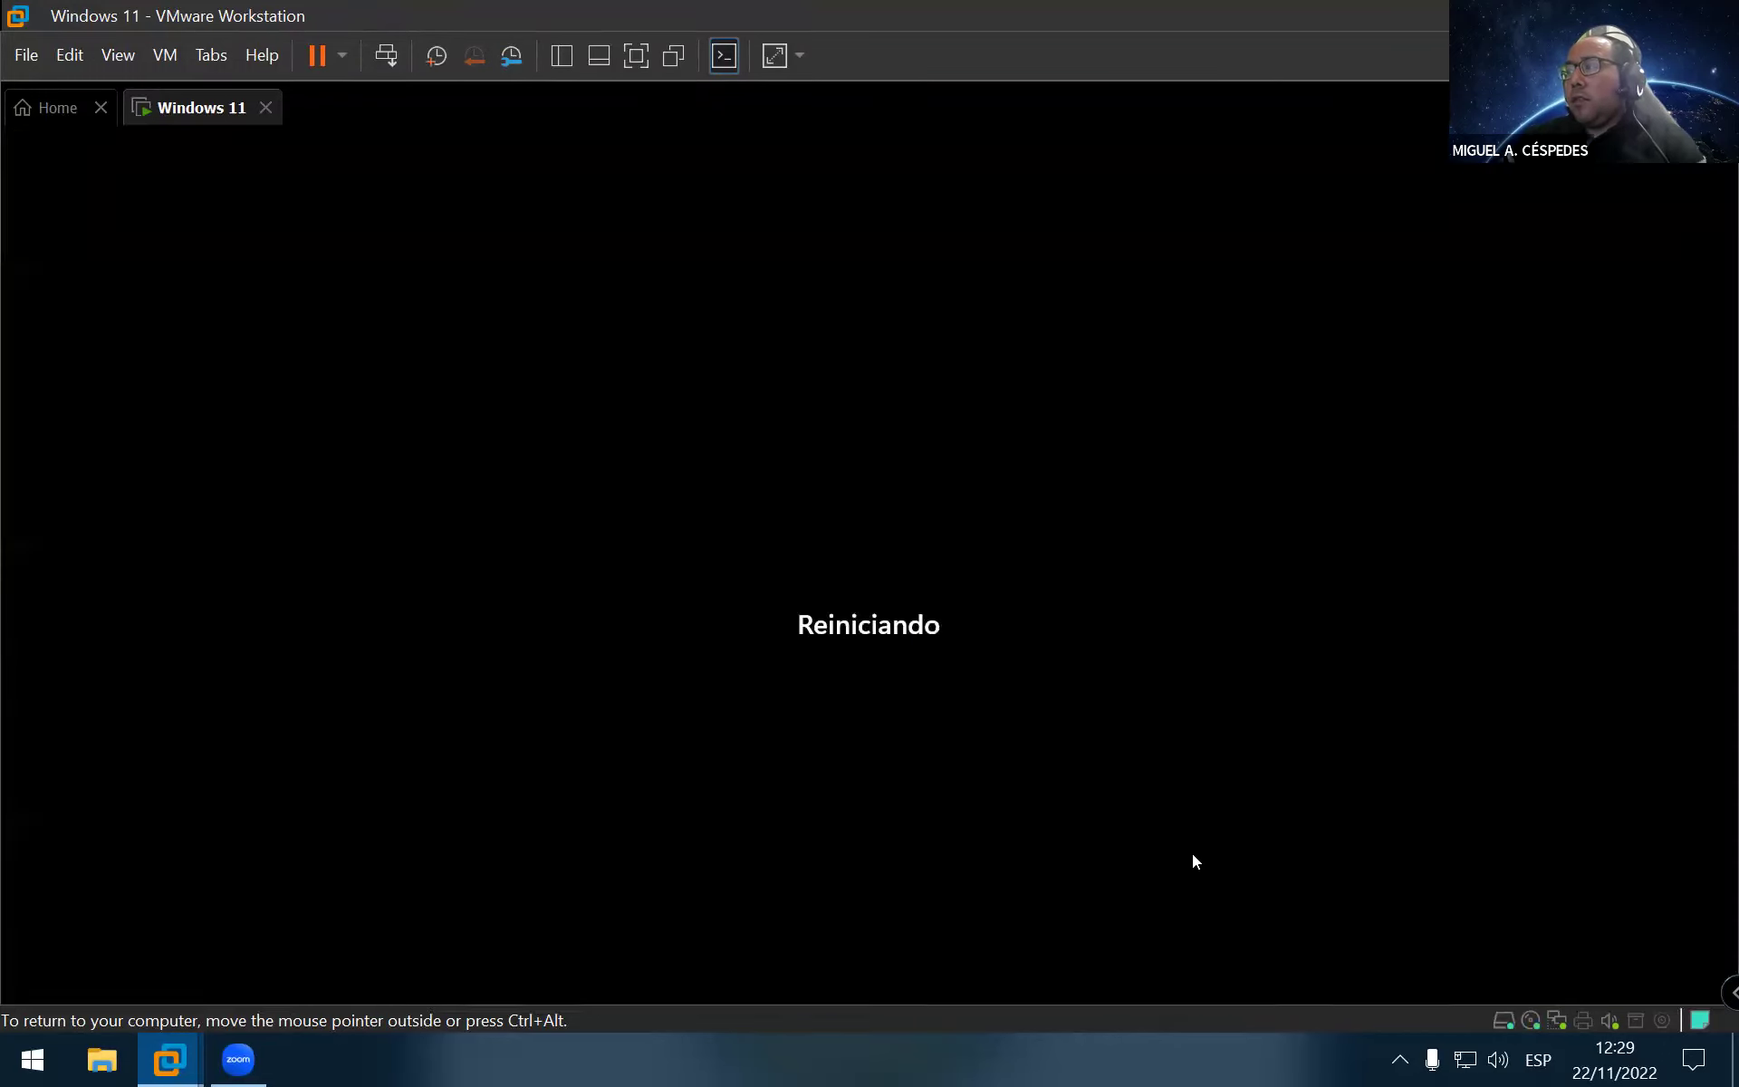